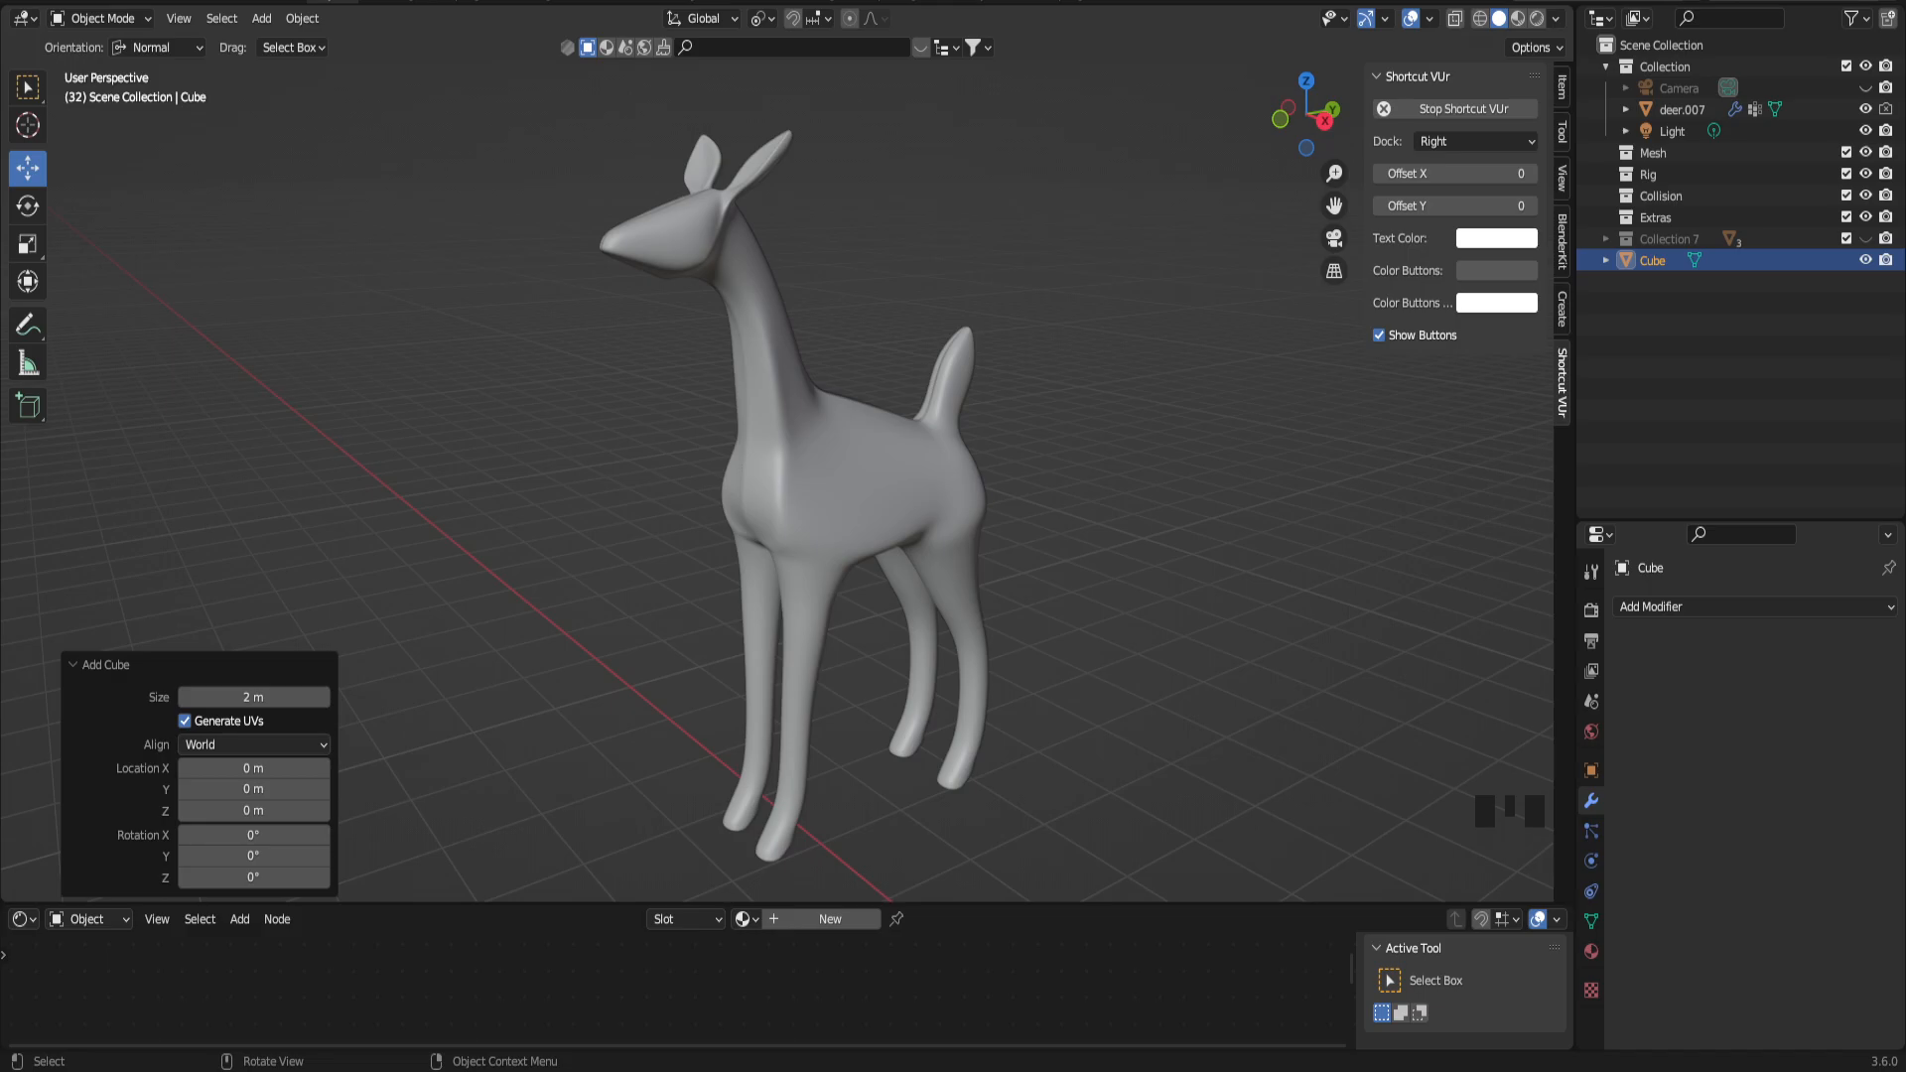
Step: Examine the finished deer model from several angles and distances
click(192, 385)
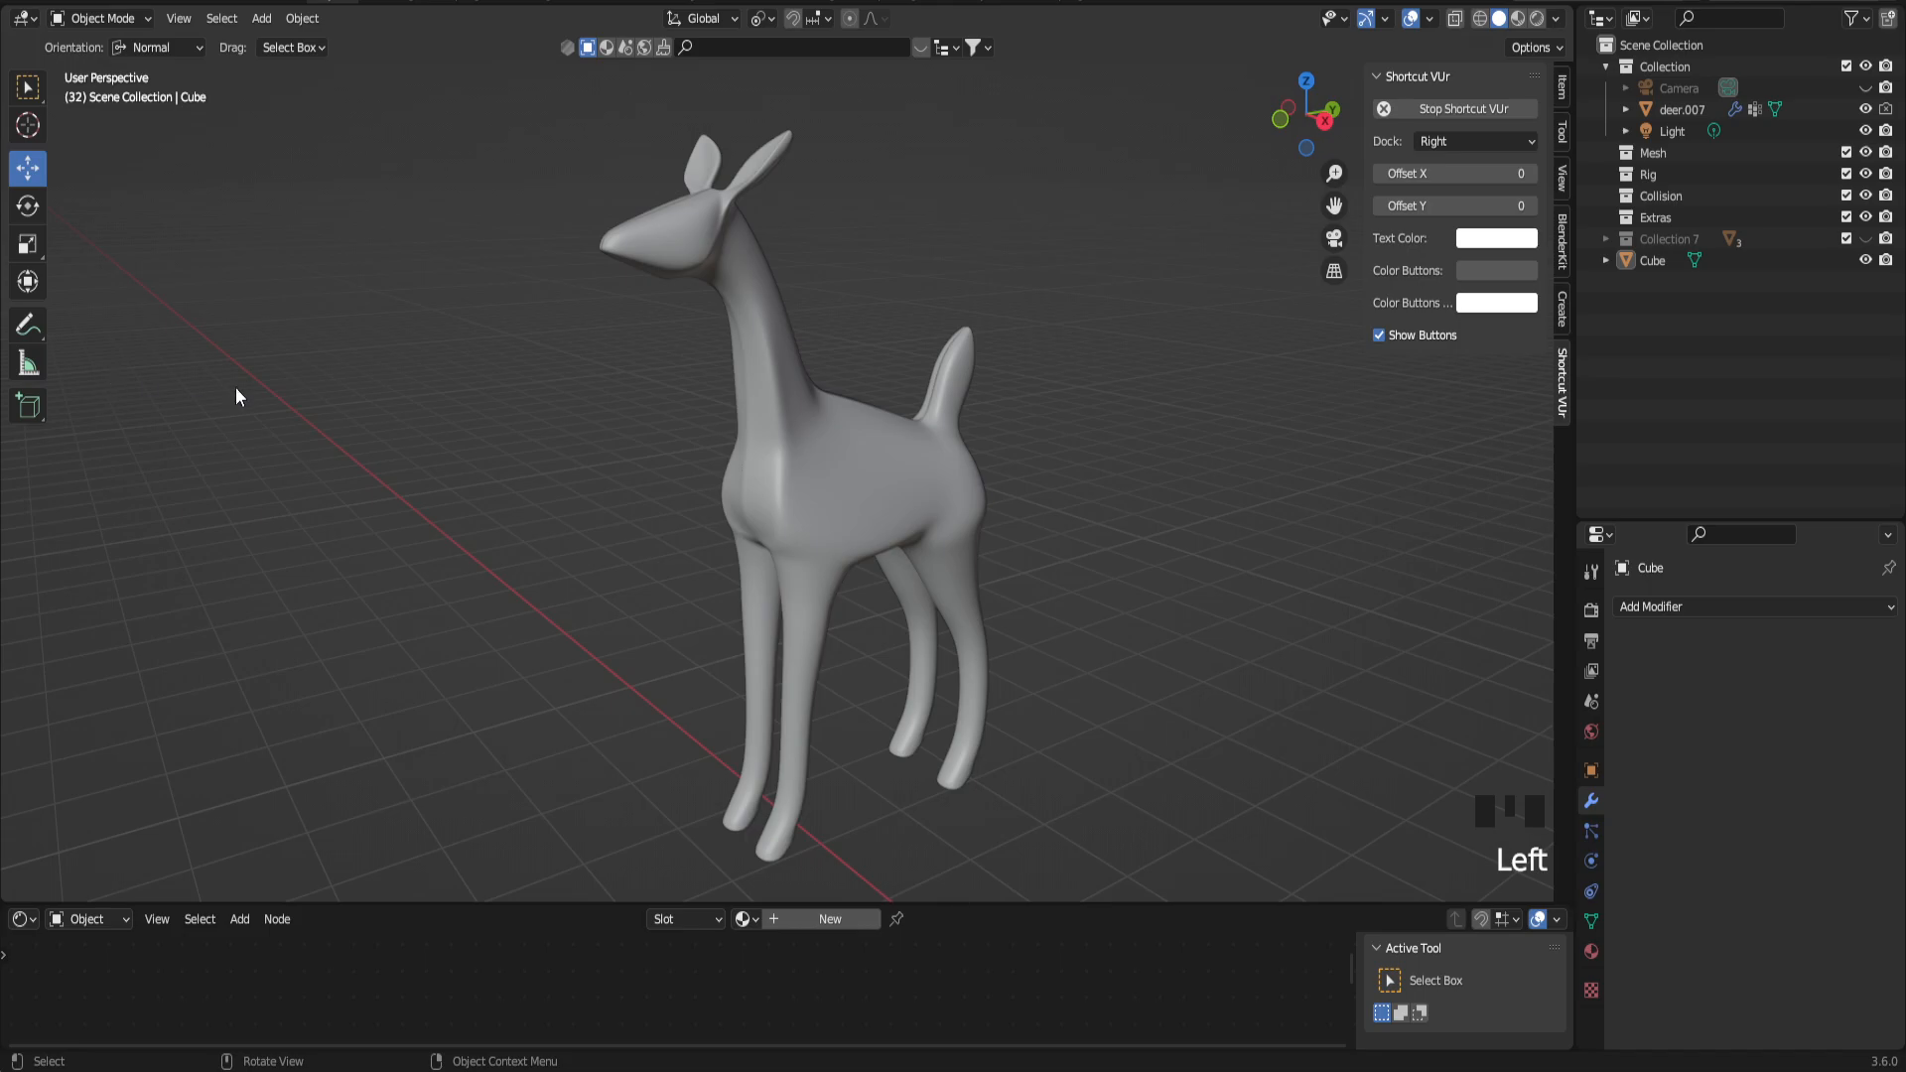
scroll(596, 474, down, 3)
scroll(693, 491, up, 3)
middle_drag(693, 492, 663, 504)
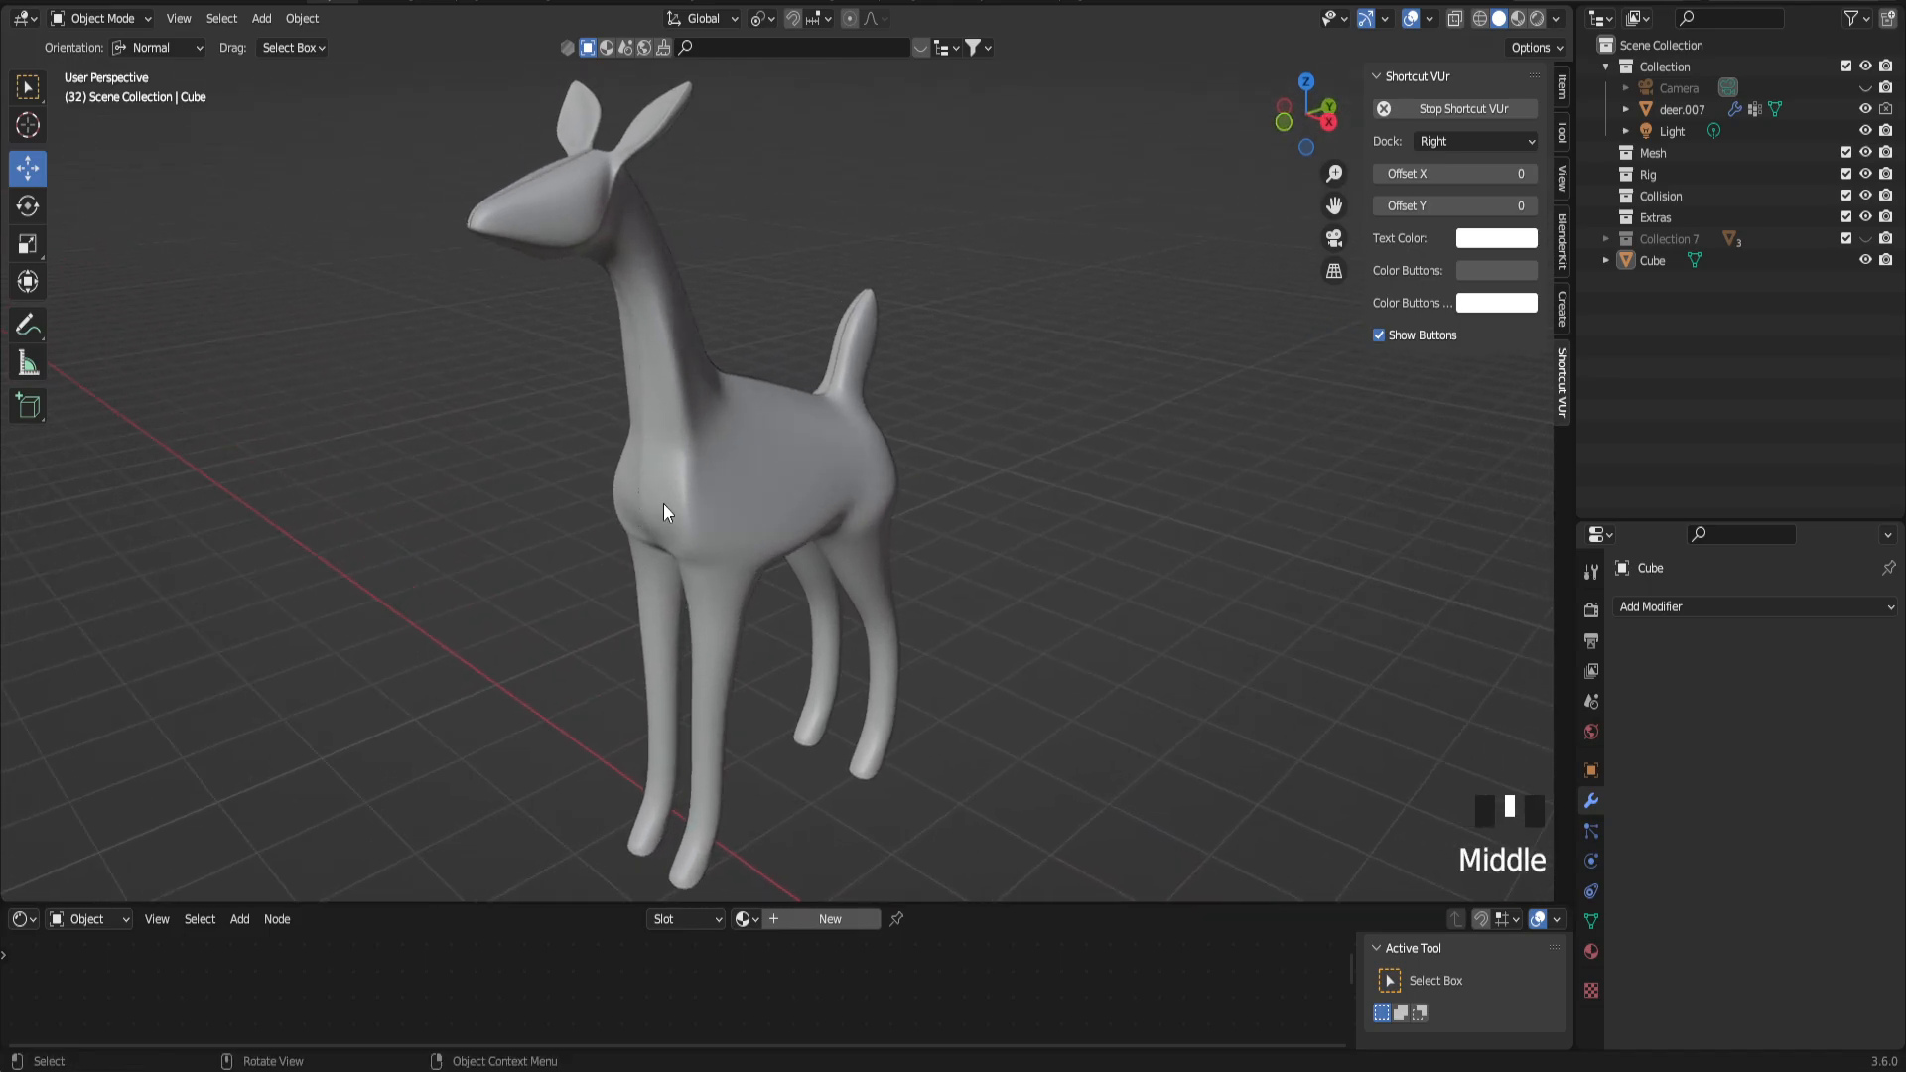
scroll(642, 483, down, 3)
scroll(642, 482, up, 3)
mouse_move(681, 480)
middle_down()
mouse_move(699, 499)
mouse_move(683, 511)
middle_up()
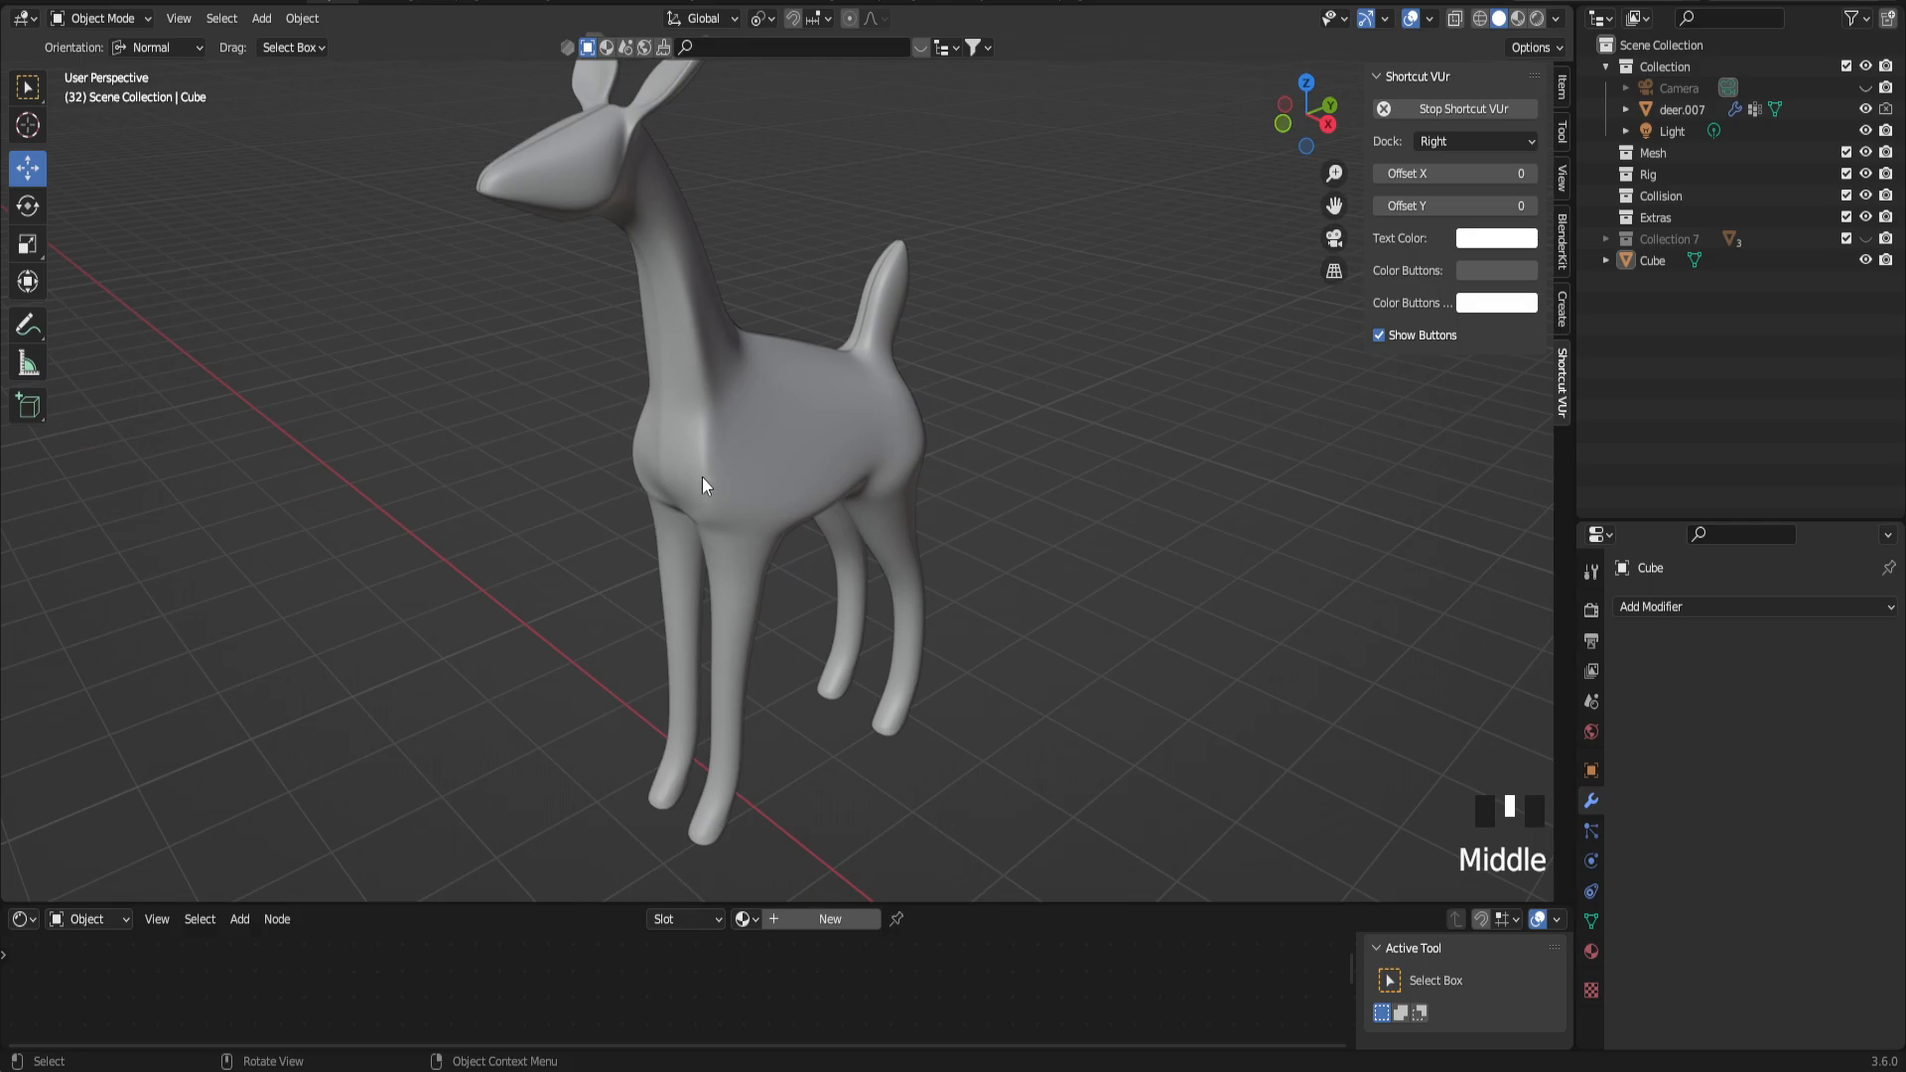
click(707, 468)
scroll(690, 438, down, 2)
scroll(689, 435, up, 2)
middle_drag(689, 435, 721, 479)
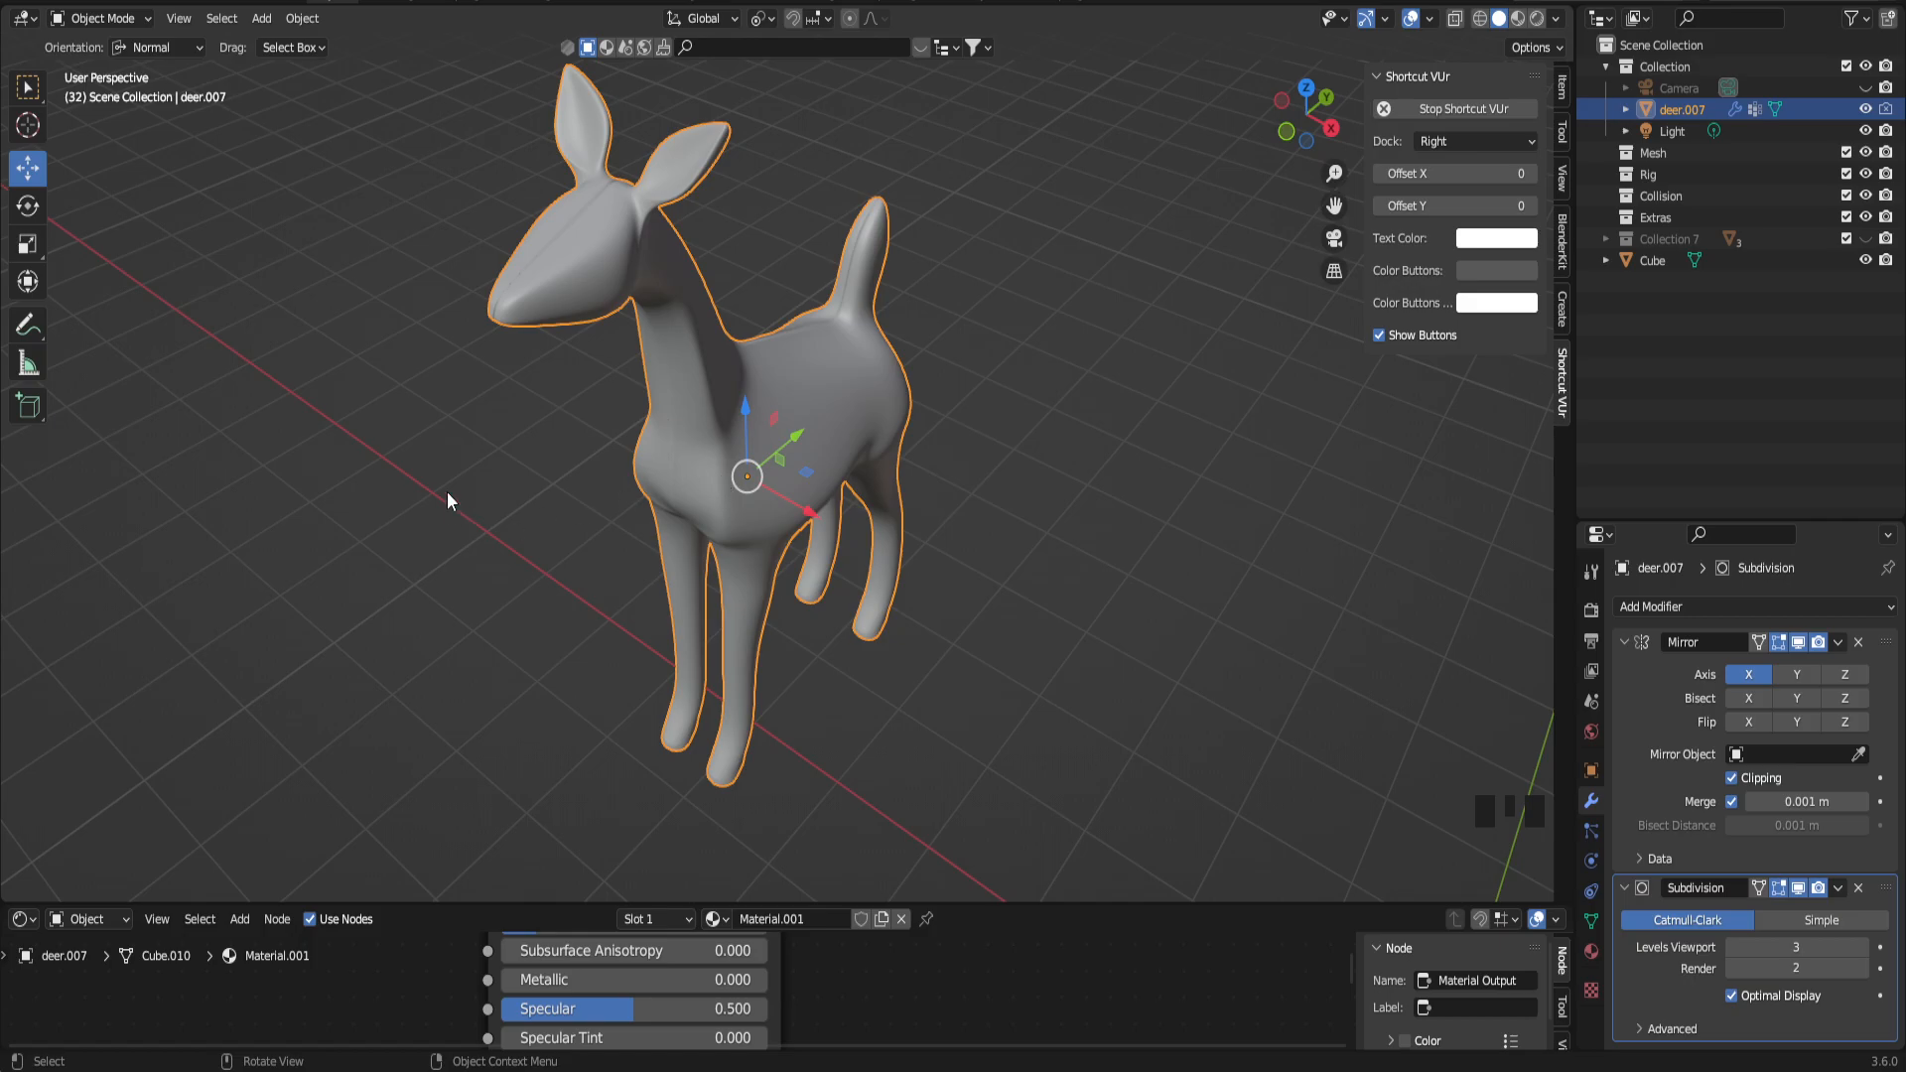
click(468, 353)
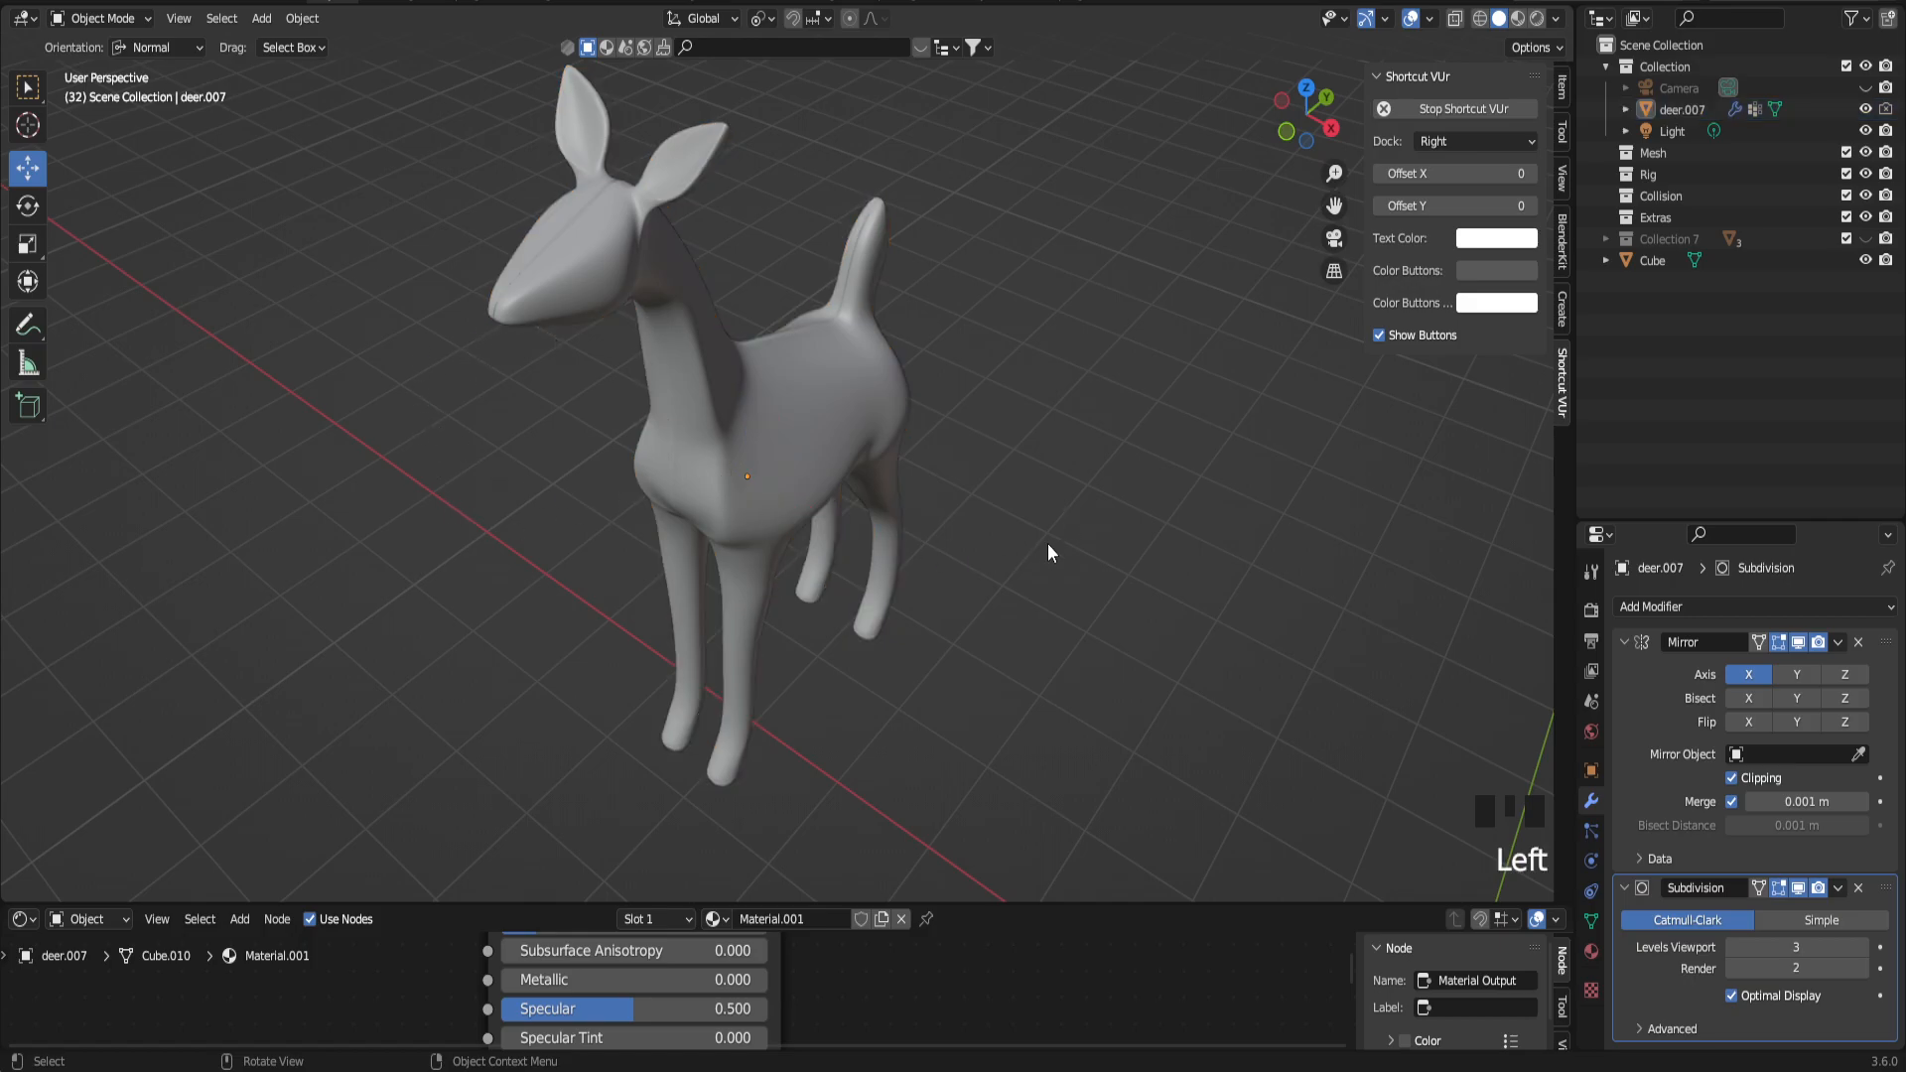
Step: Try moving the deer freely and along its vertical axis with the Move tool
scroll(1050, 553, down, 2)
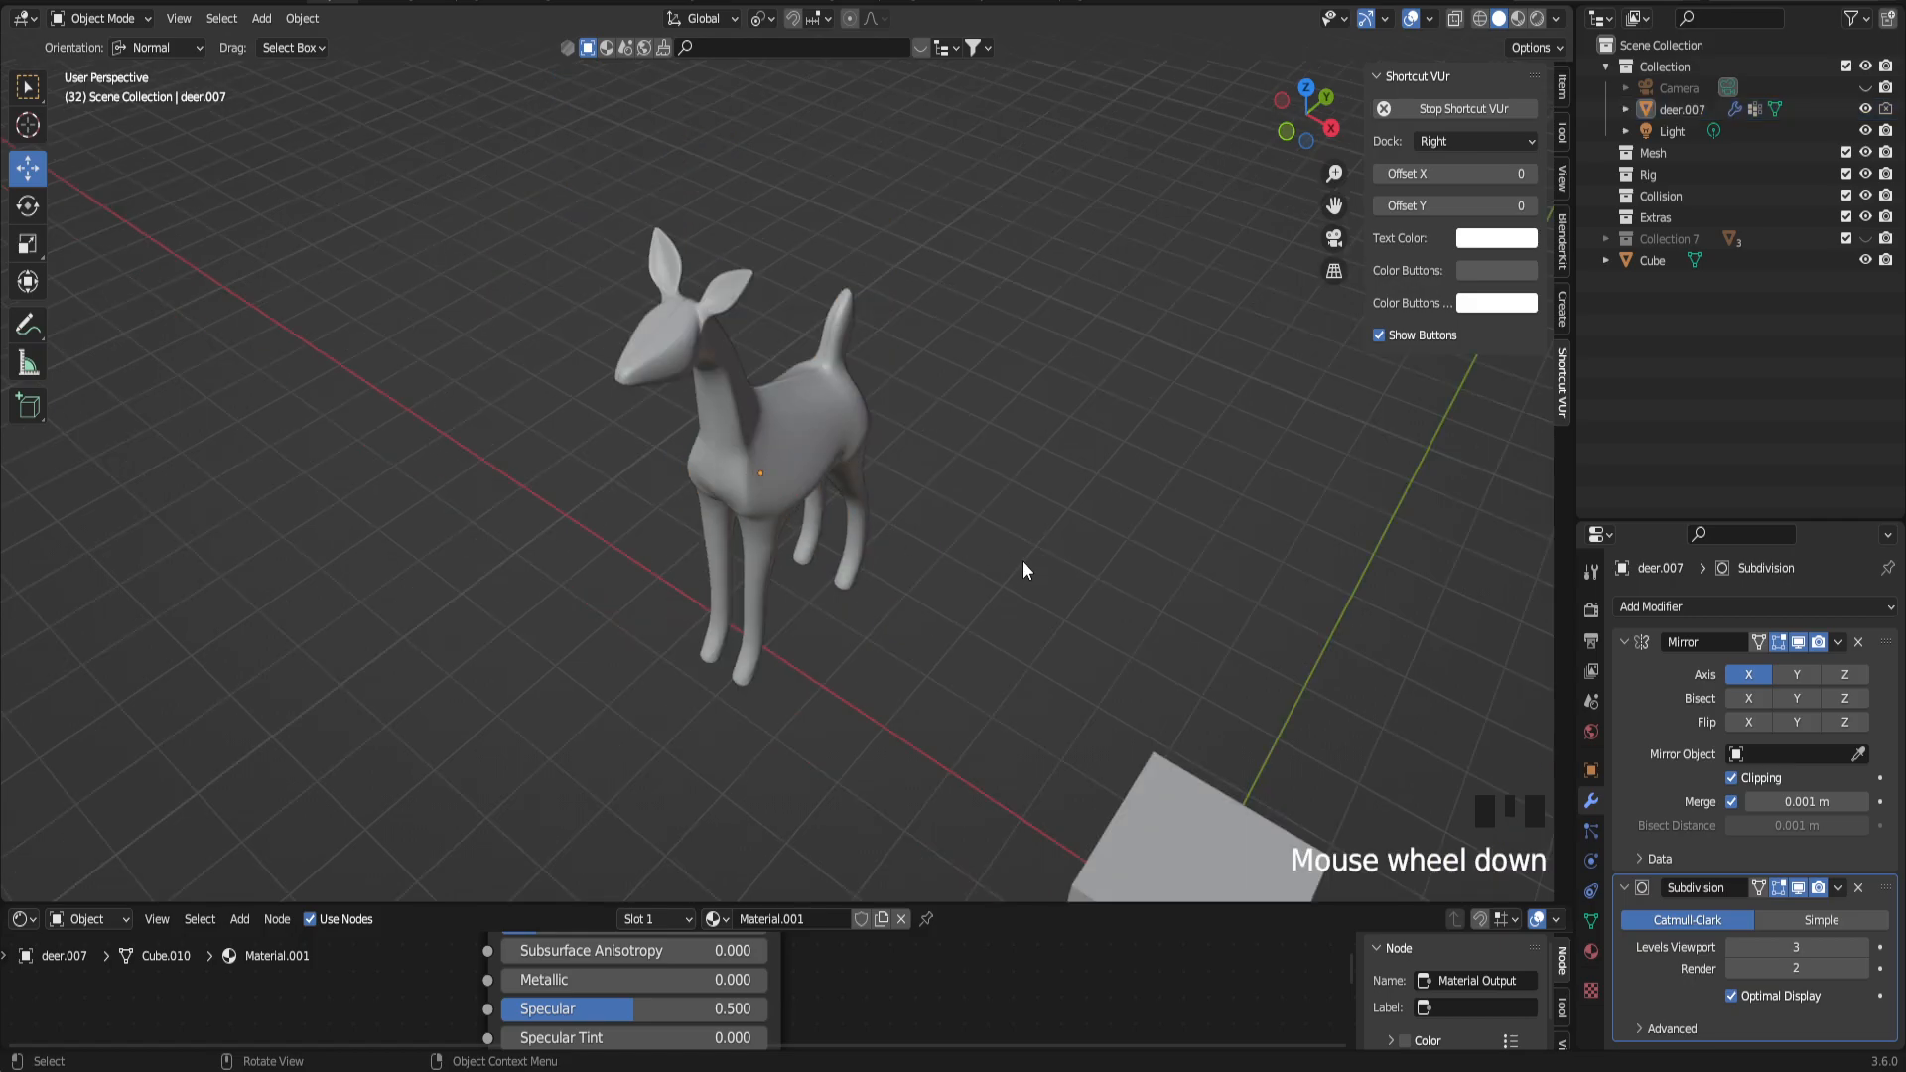
click(27, 178)
triple_click(27, 177)
click(26, 179)
click(31, 174)
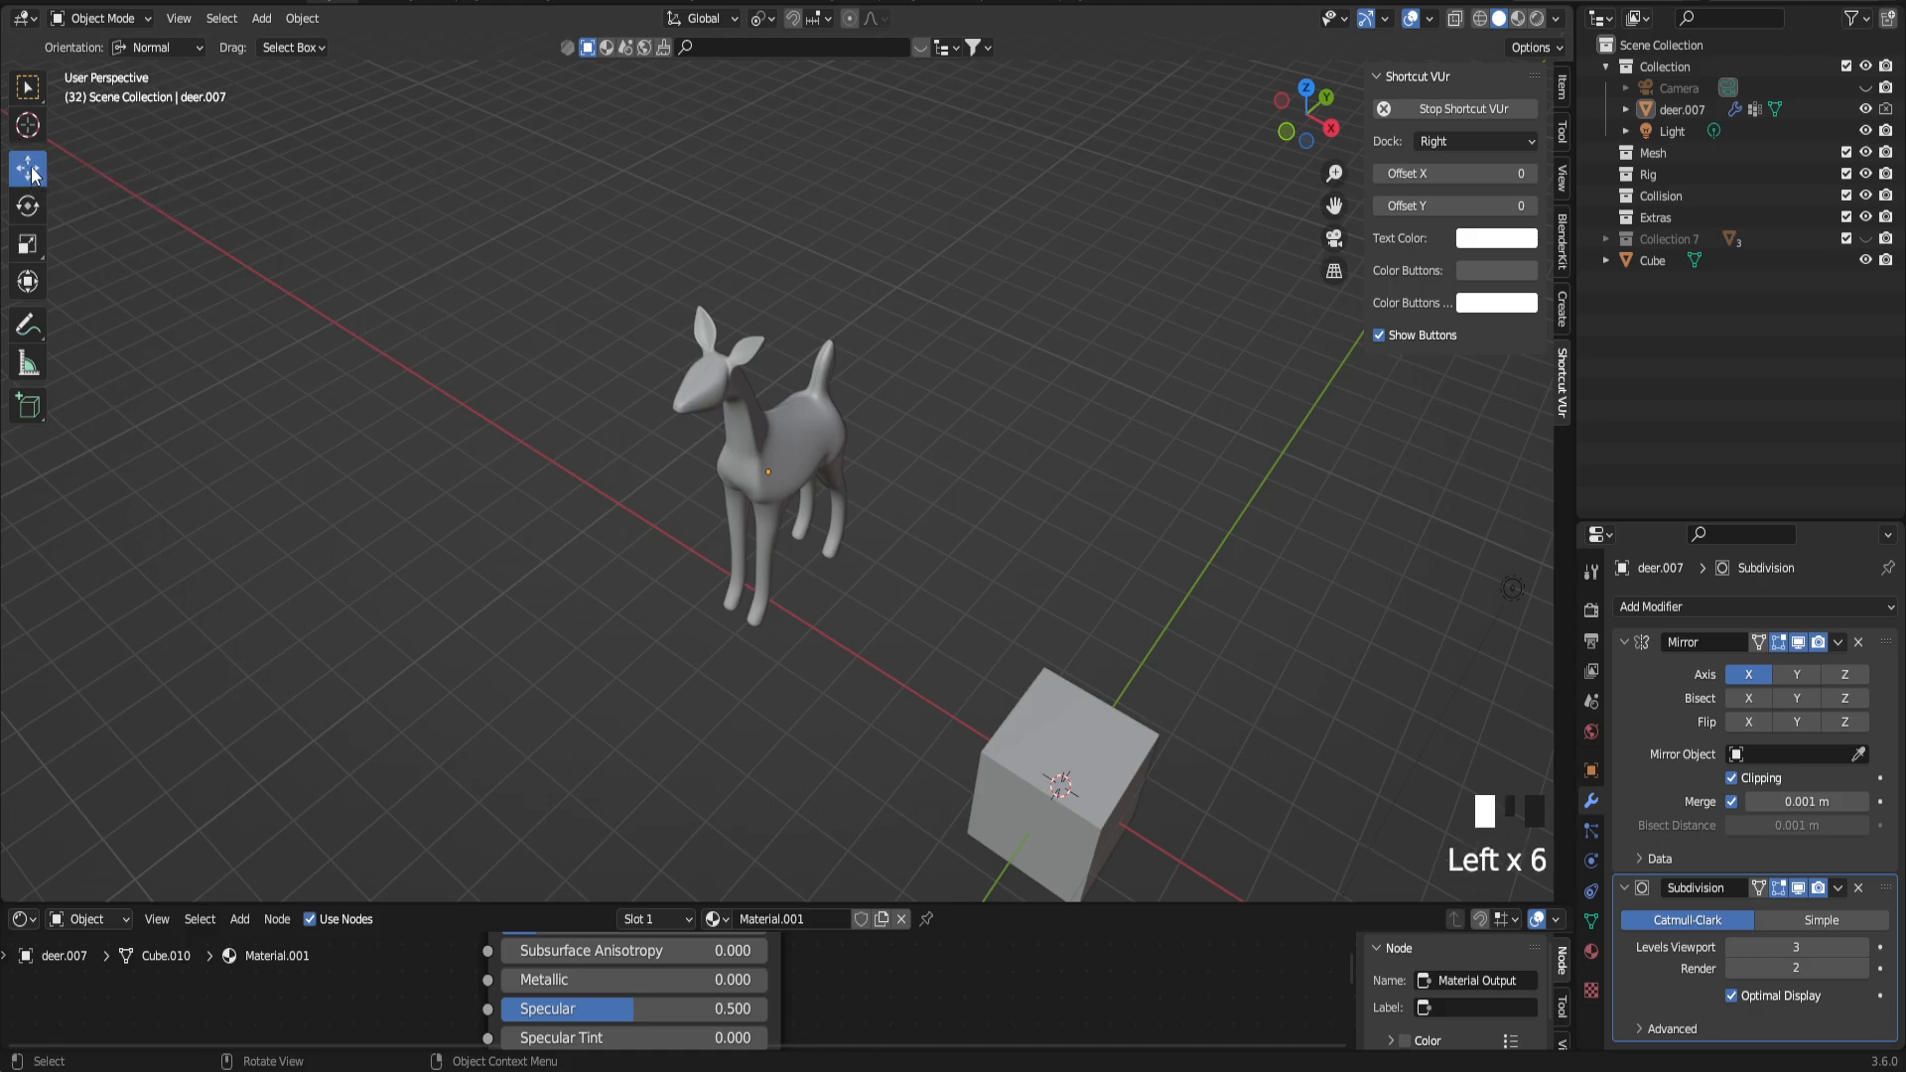
click(794, 481)
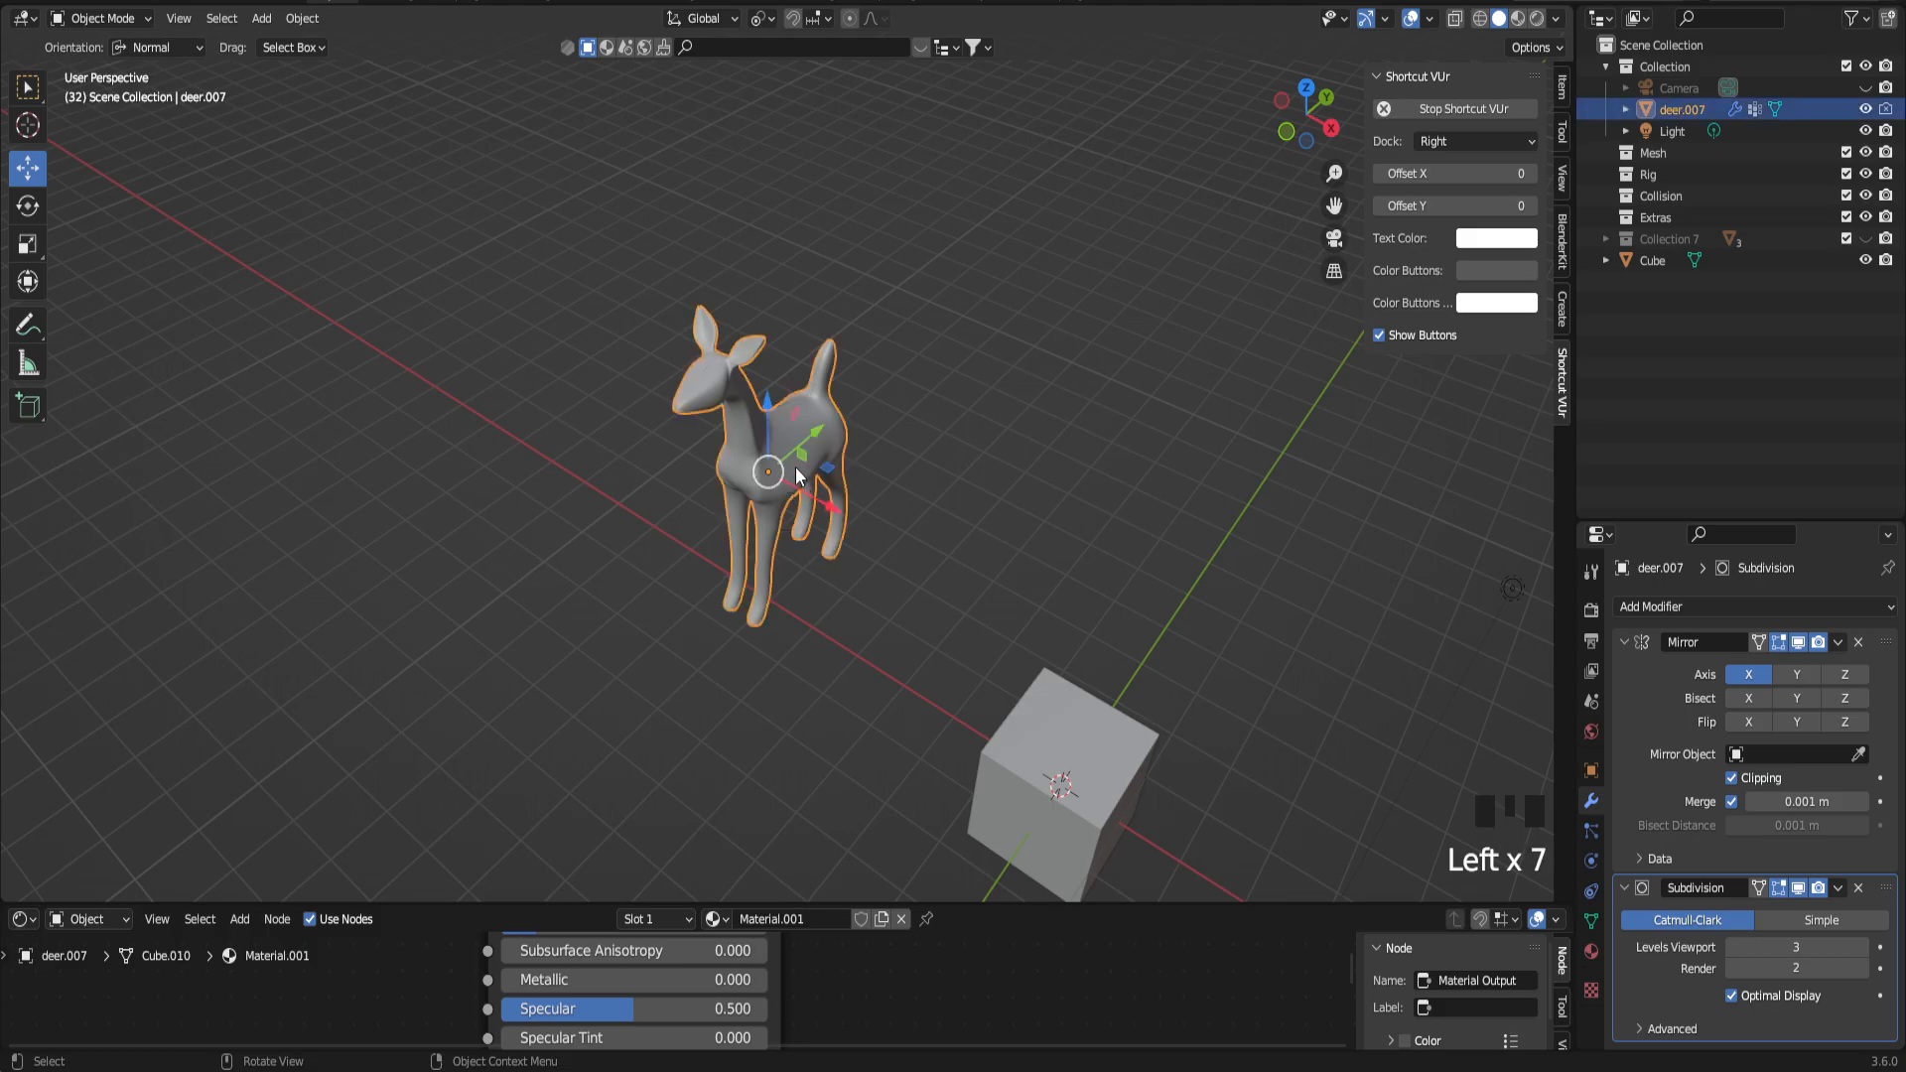
key(g)
key(Escape)
mouse_move(770, 427)
mouse_down()
mouse_move(771, 289)
mouse_move(774, 402)
mouse_up()
Step: Try rotating and scaling the deer with the Rotate and Scale tools
click(28, 205)
drag(767, 468, 80, 300)
click(27, 243)
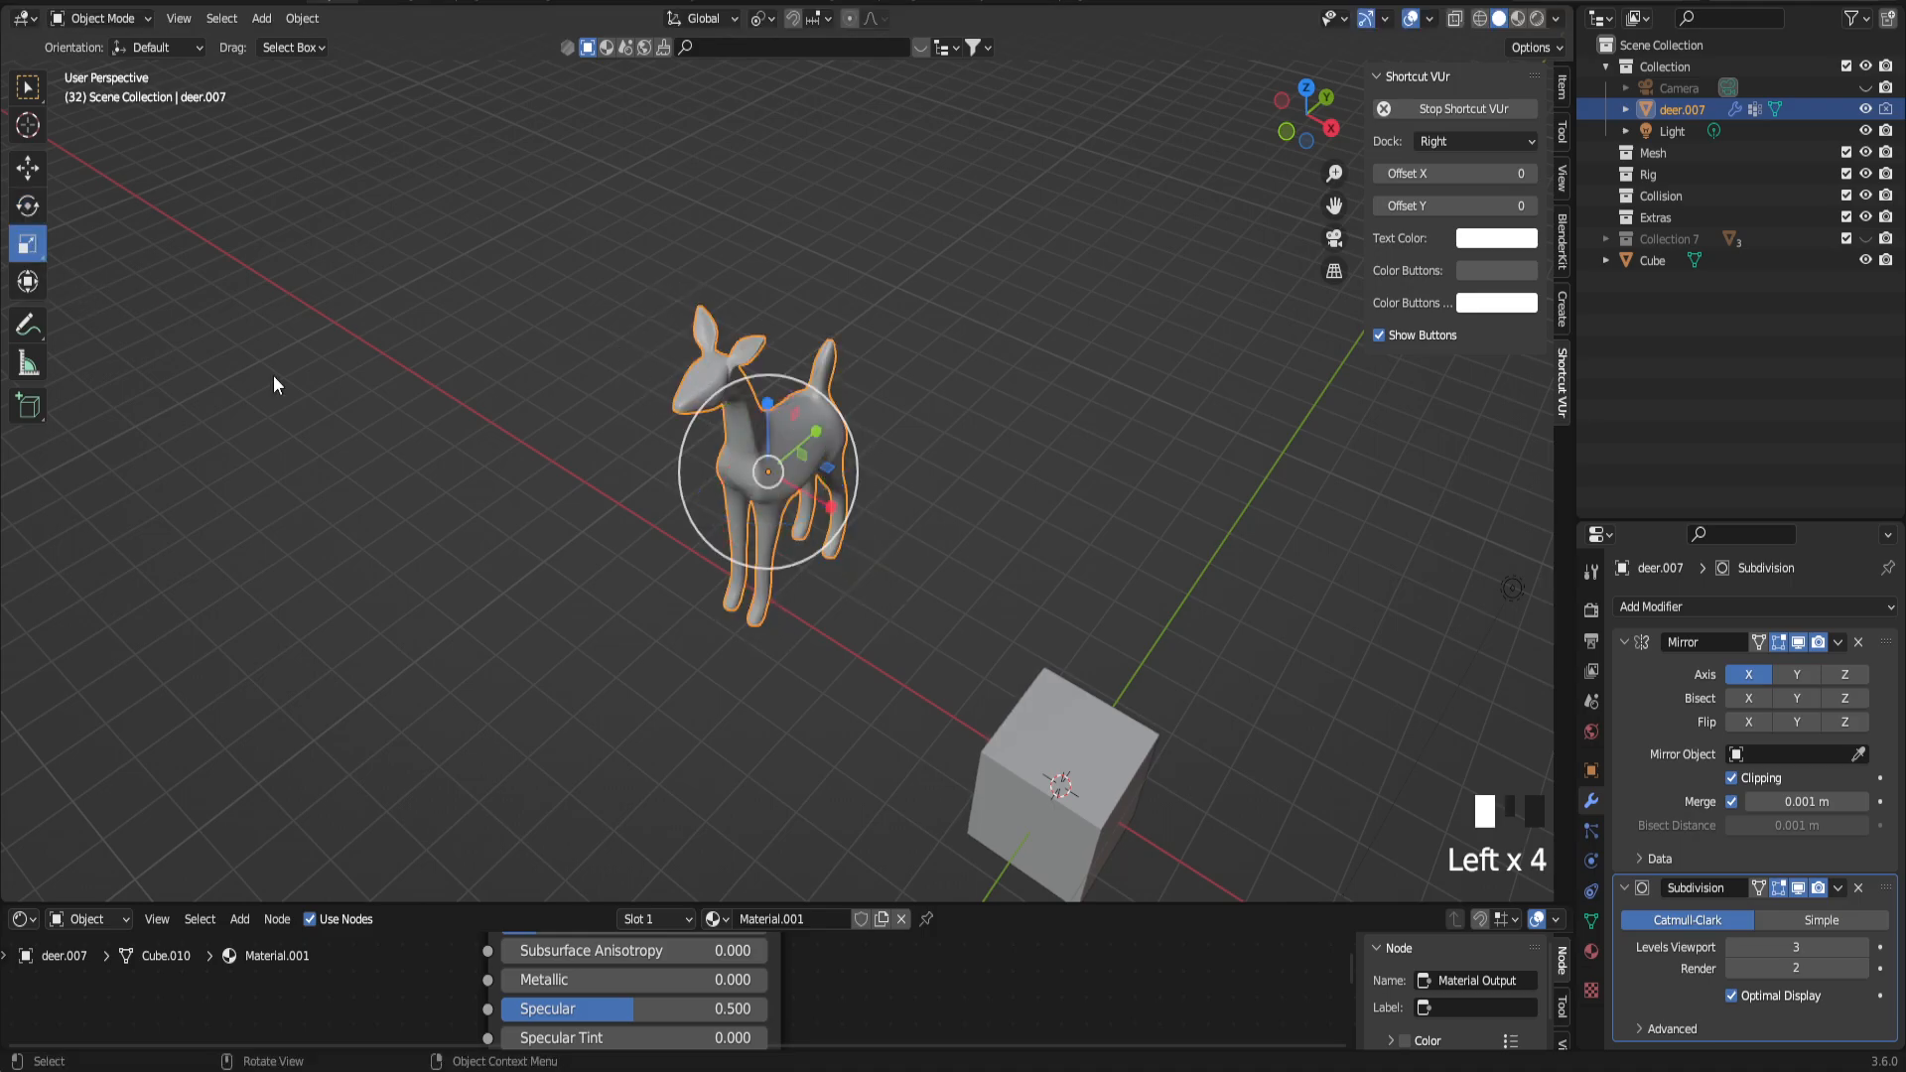
click(820, 500)
key(s)
right_click(820, 572)
click(28, 205)
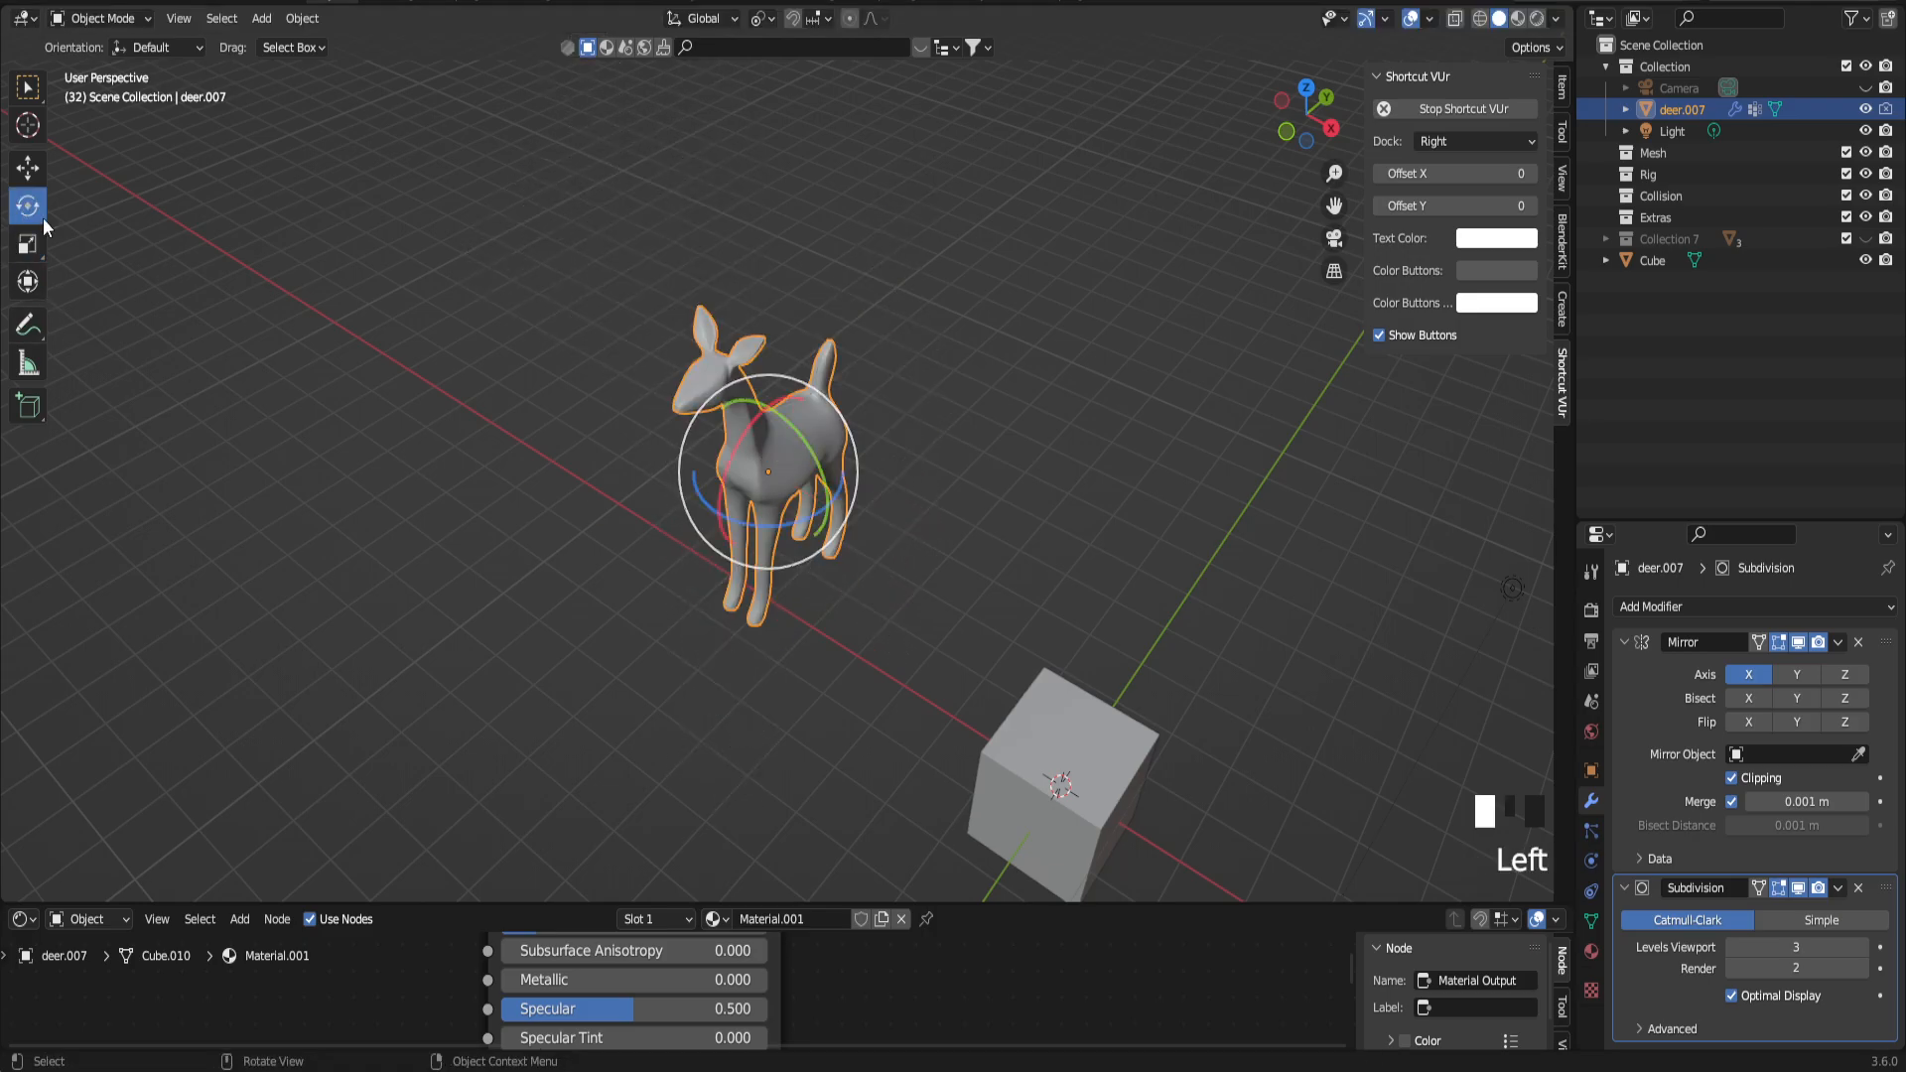
key(r)
right_click(746, 473)
Step: Add a new collection to the scene and rename it deer
middle_drag(795, 570, 823, 515)
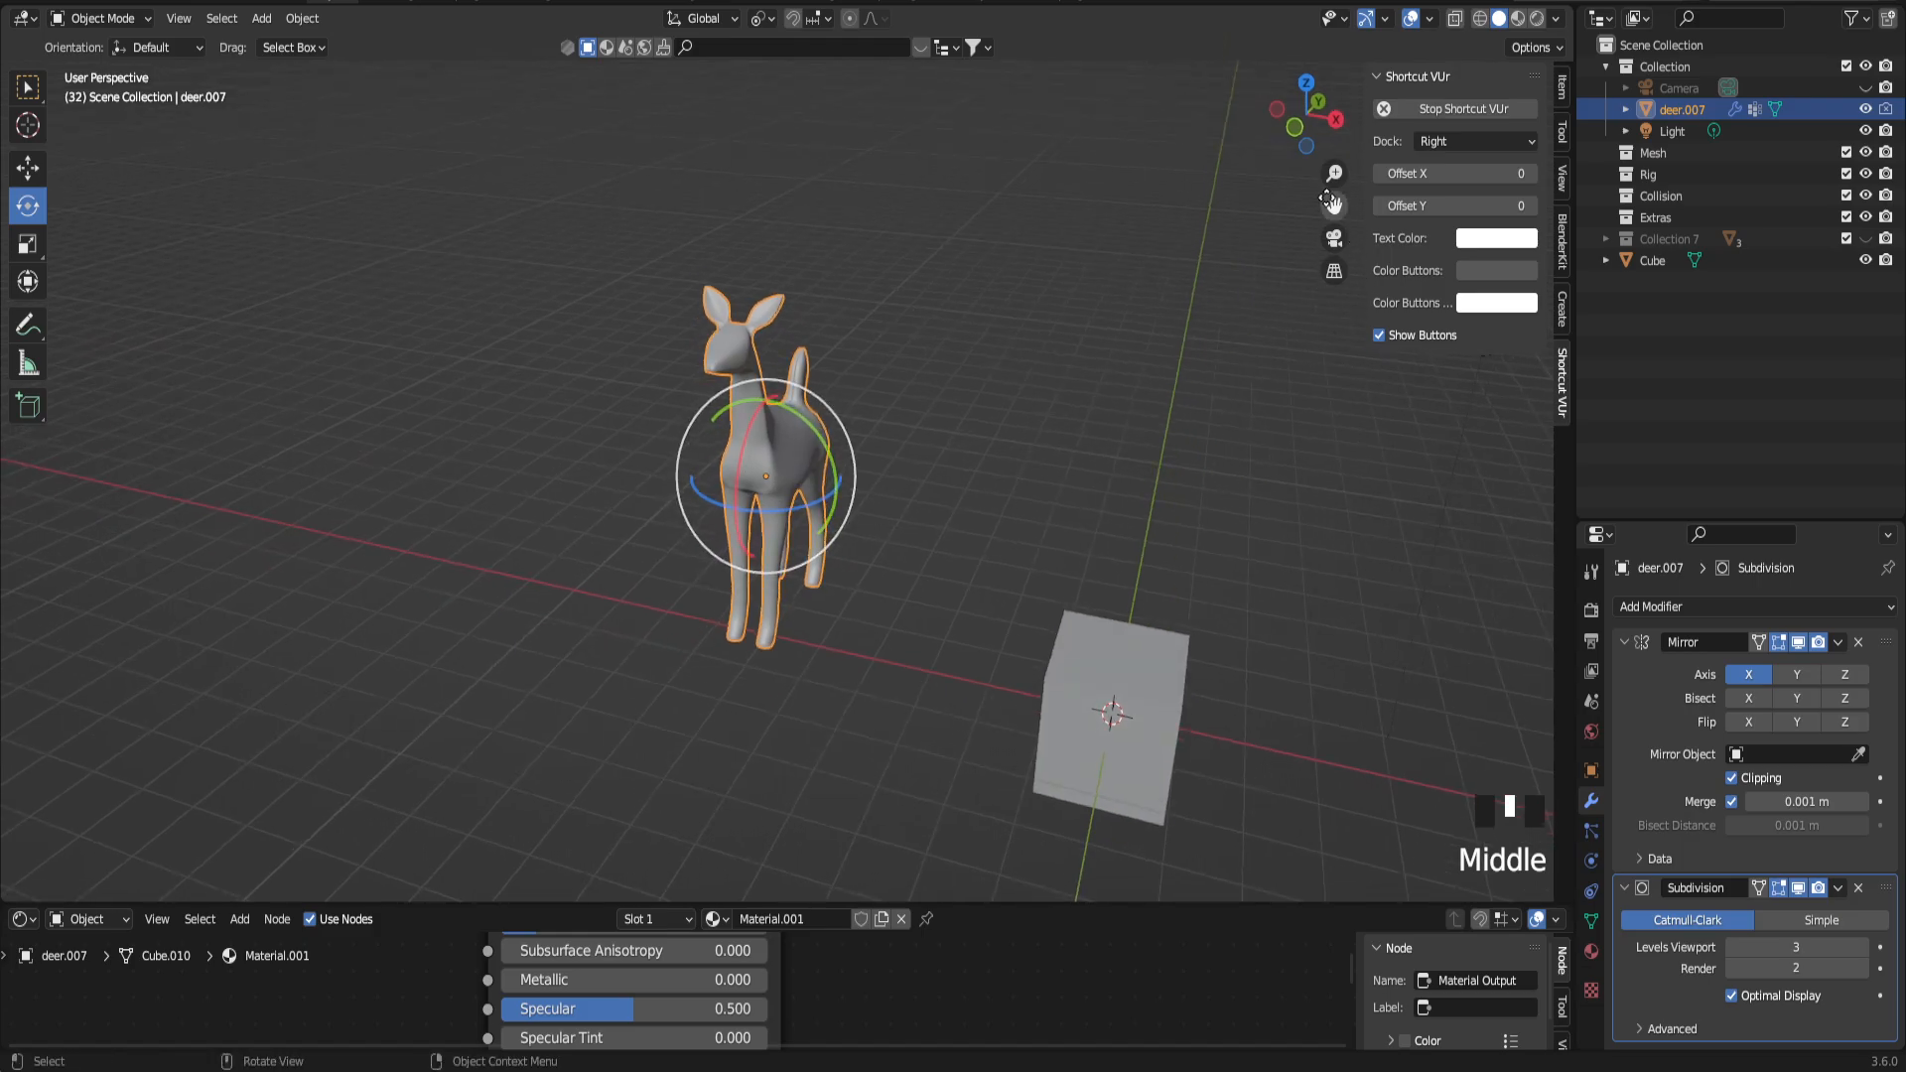
drag(1334, 205, 1111, 149)
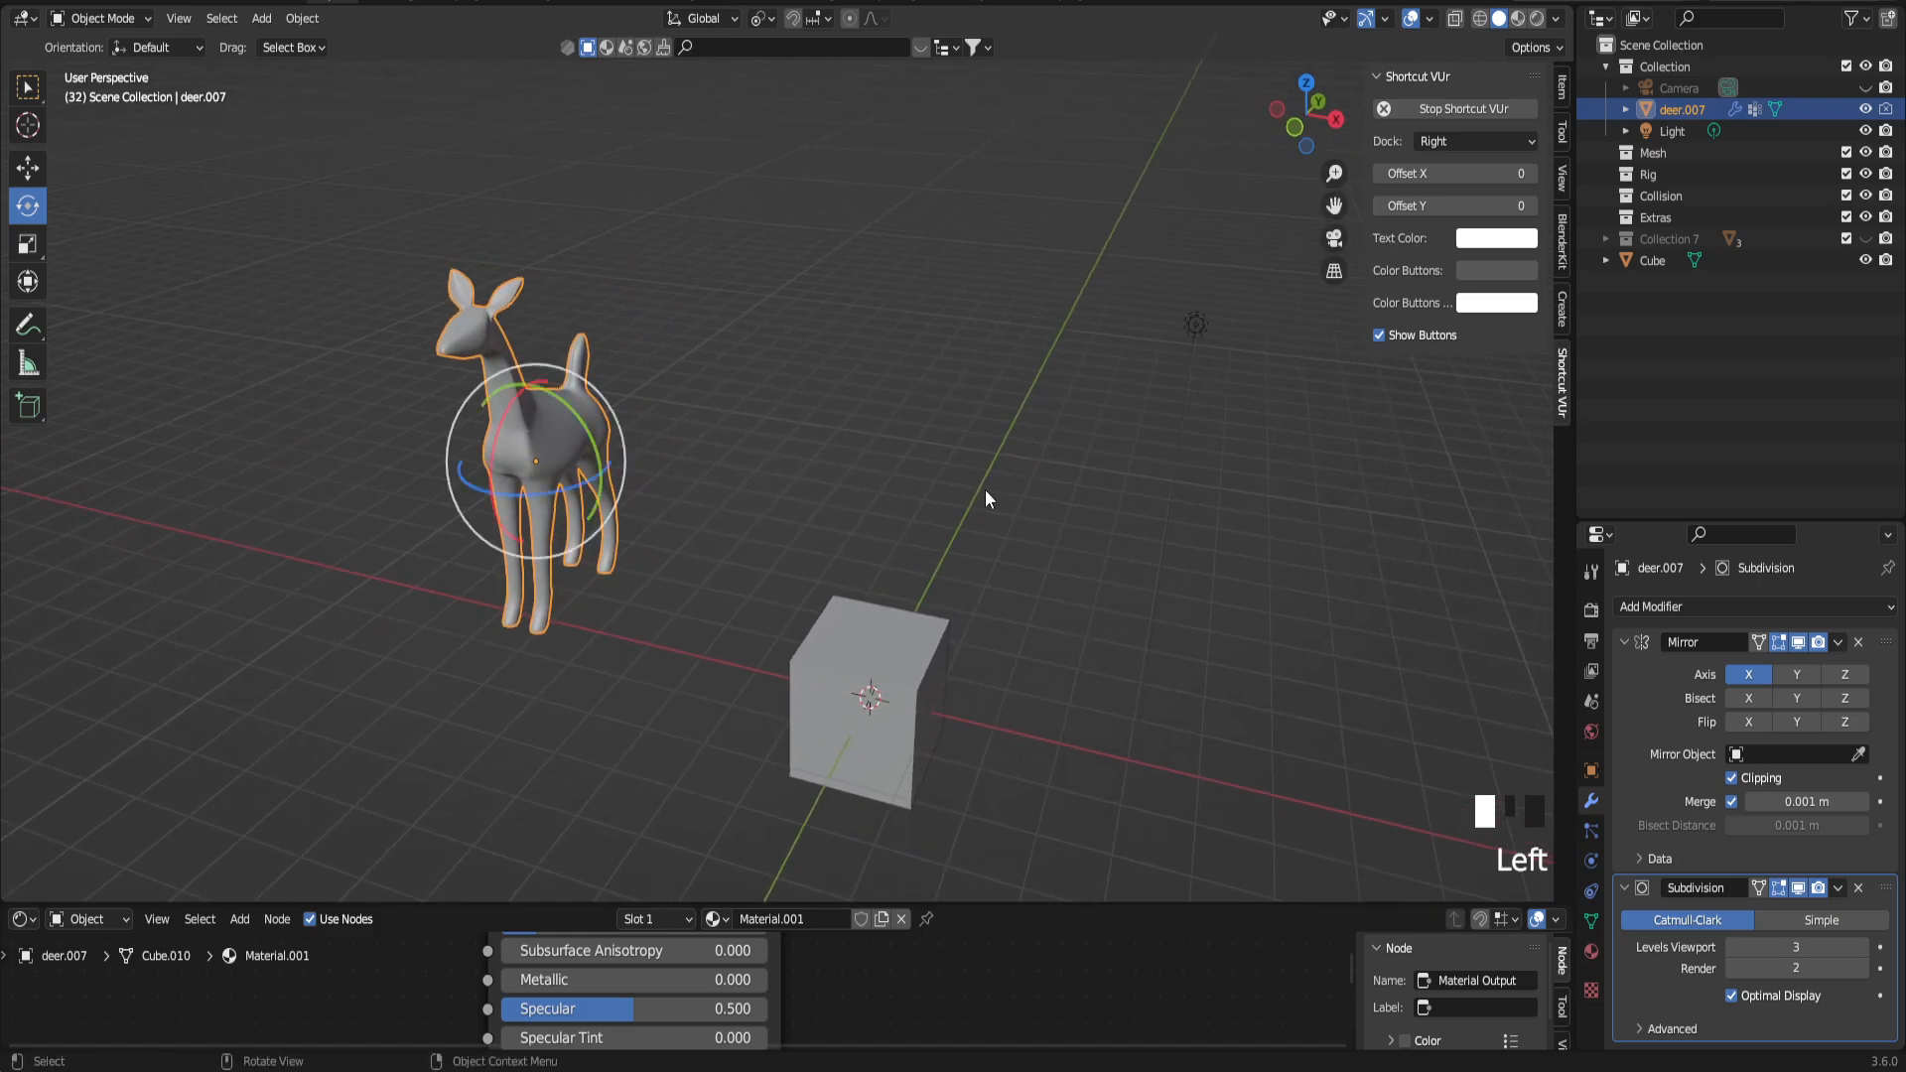
scroll(963, 527, up, 2)
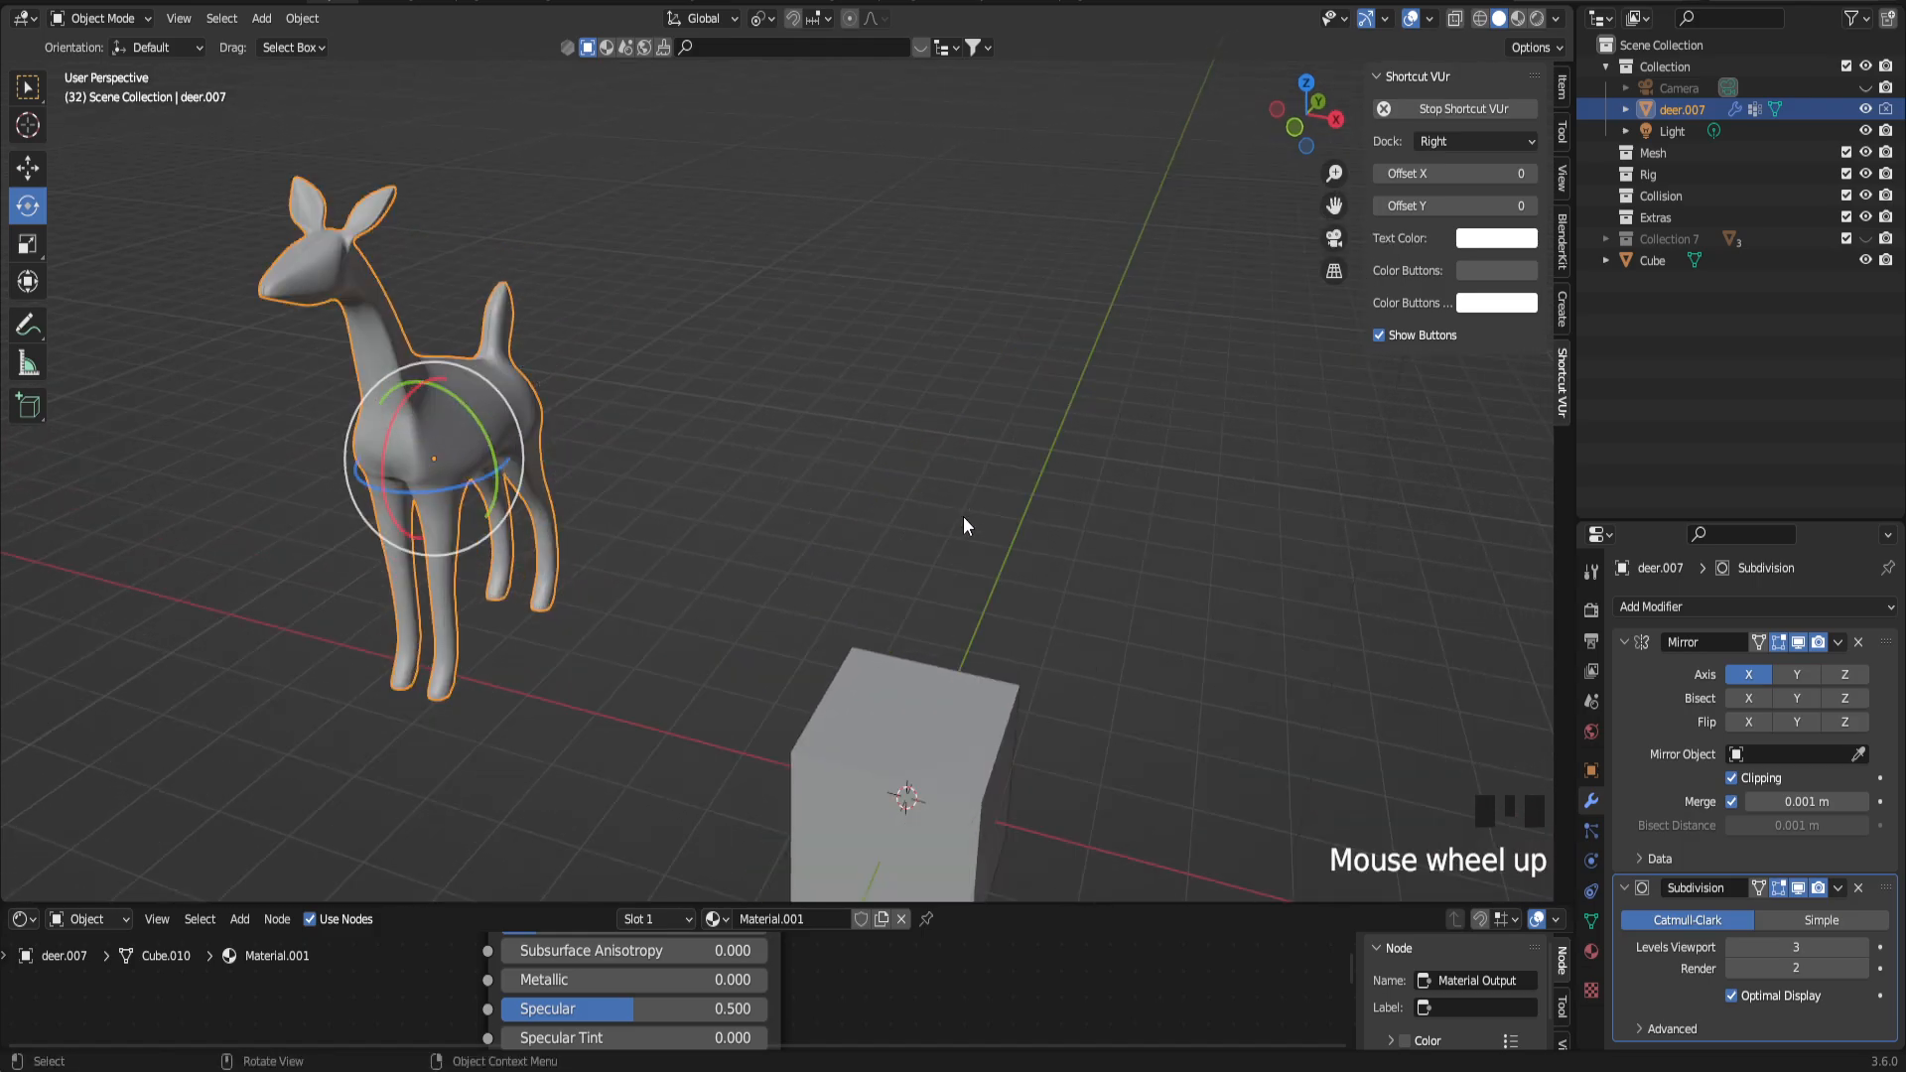
click(917, 742)
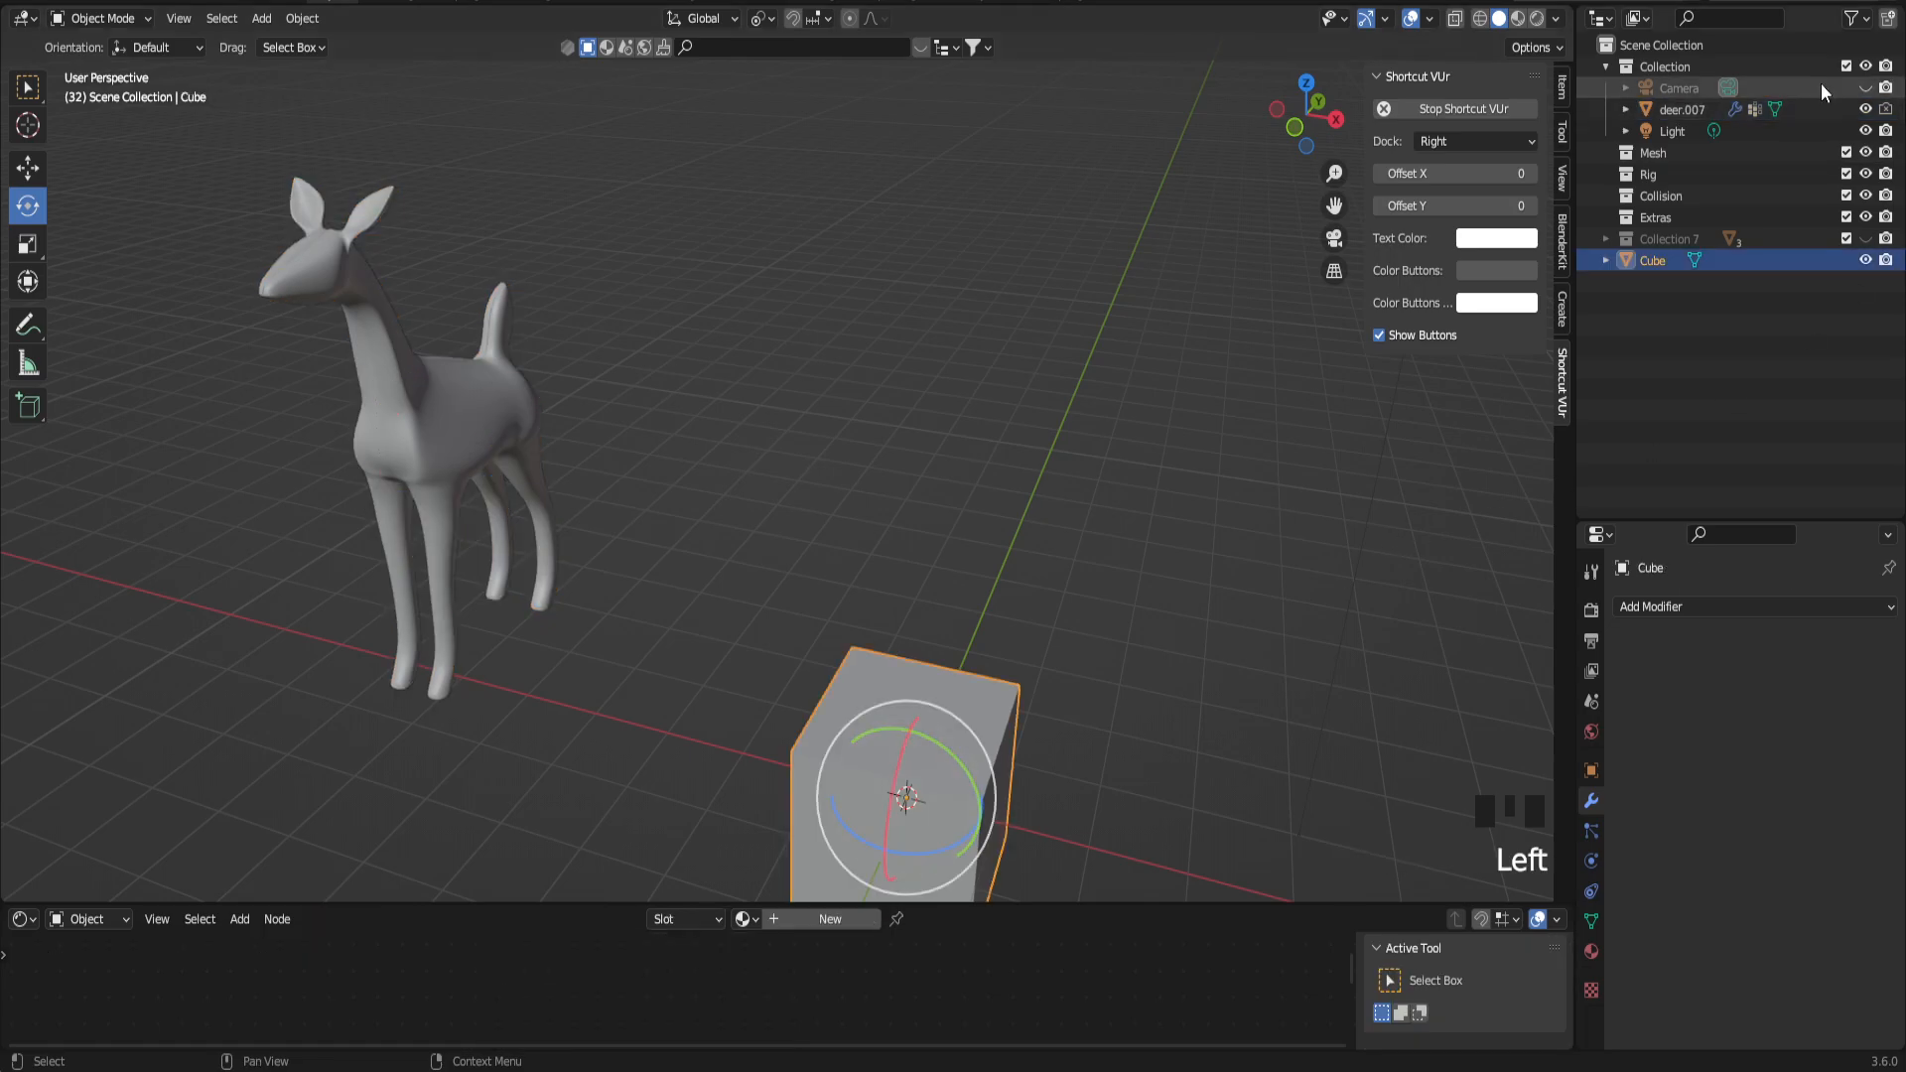
click(1695, 45)
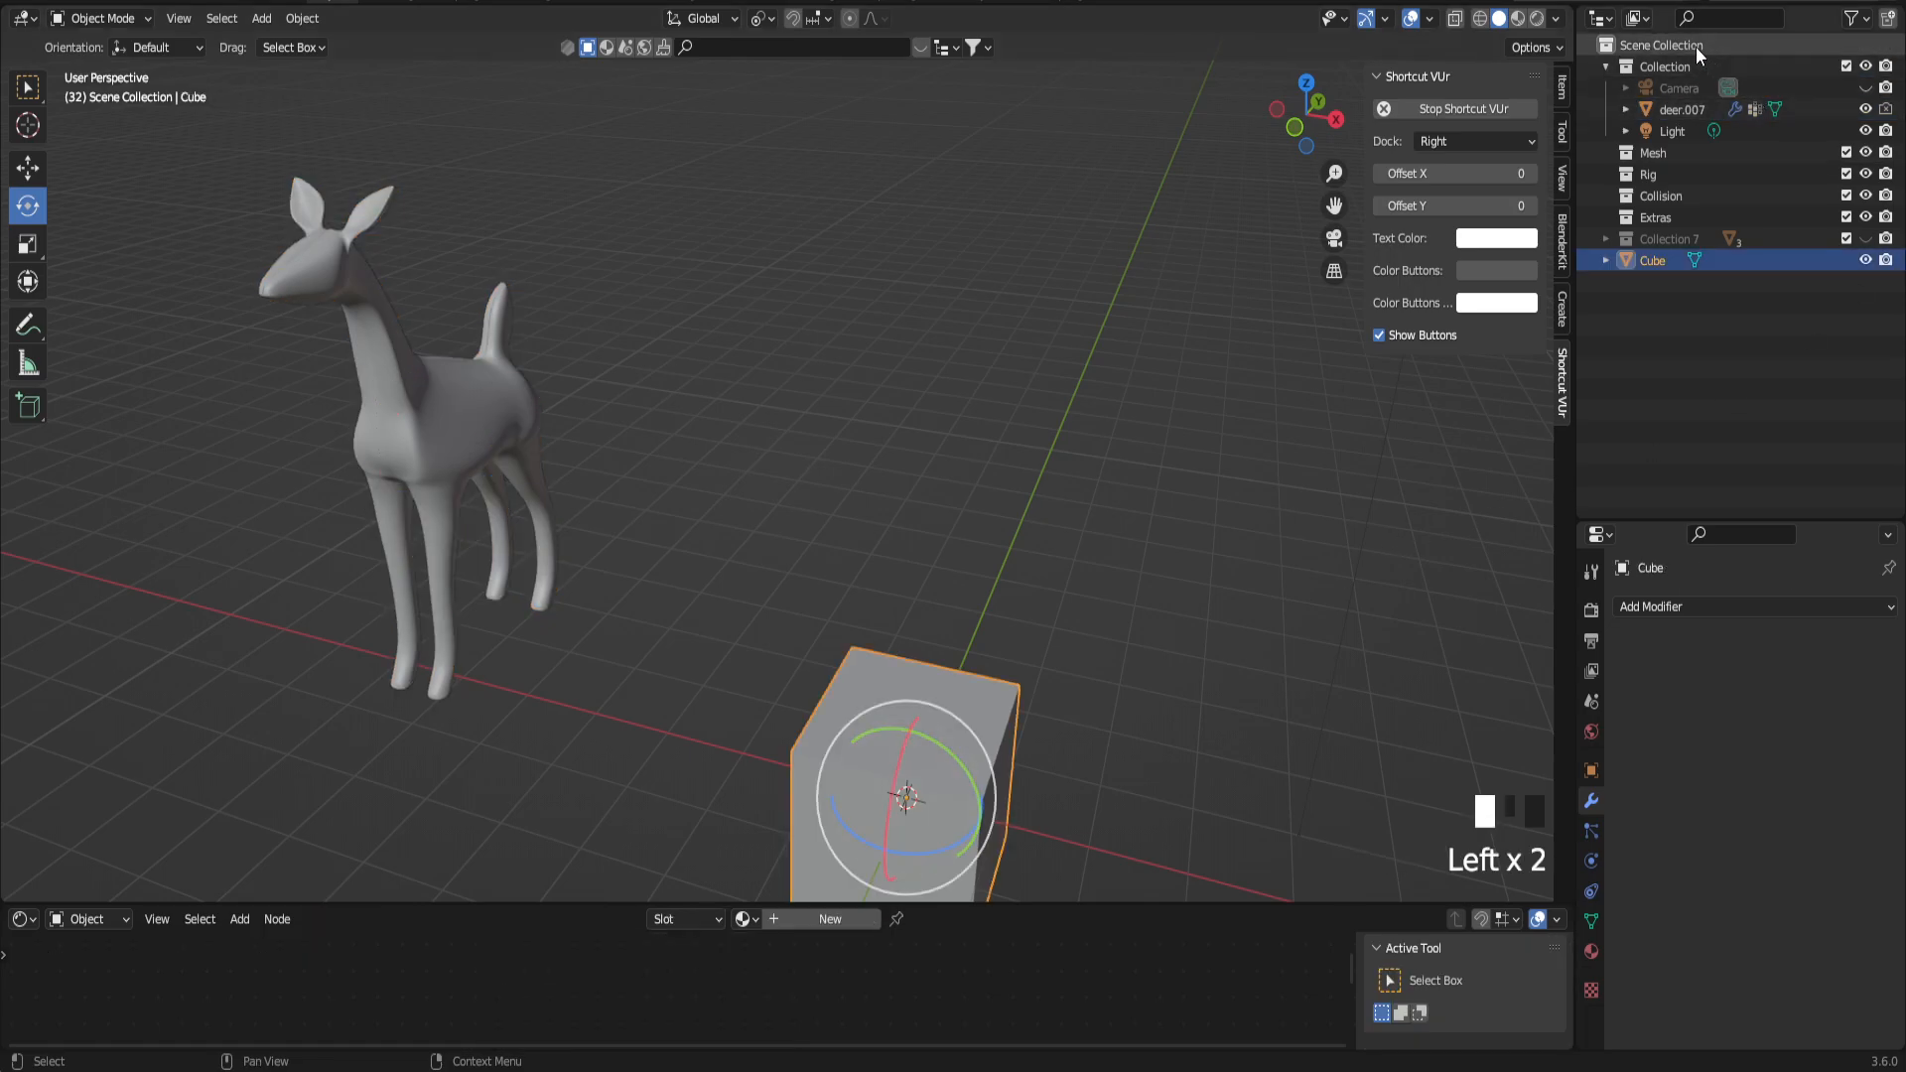
click(1887, 18)
click(1673, 263)
double_click(1676, 263)
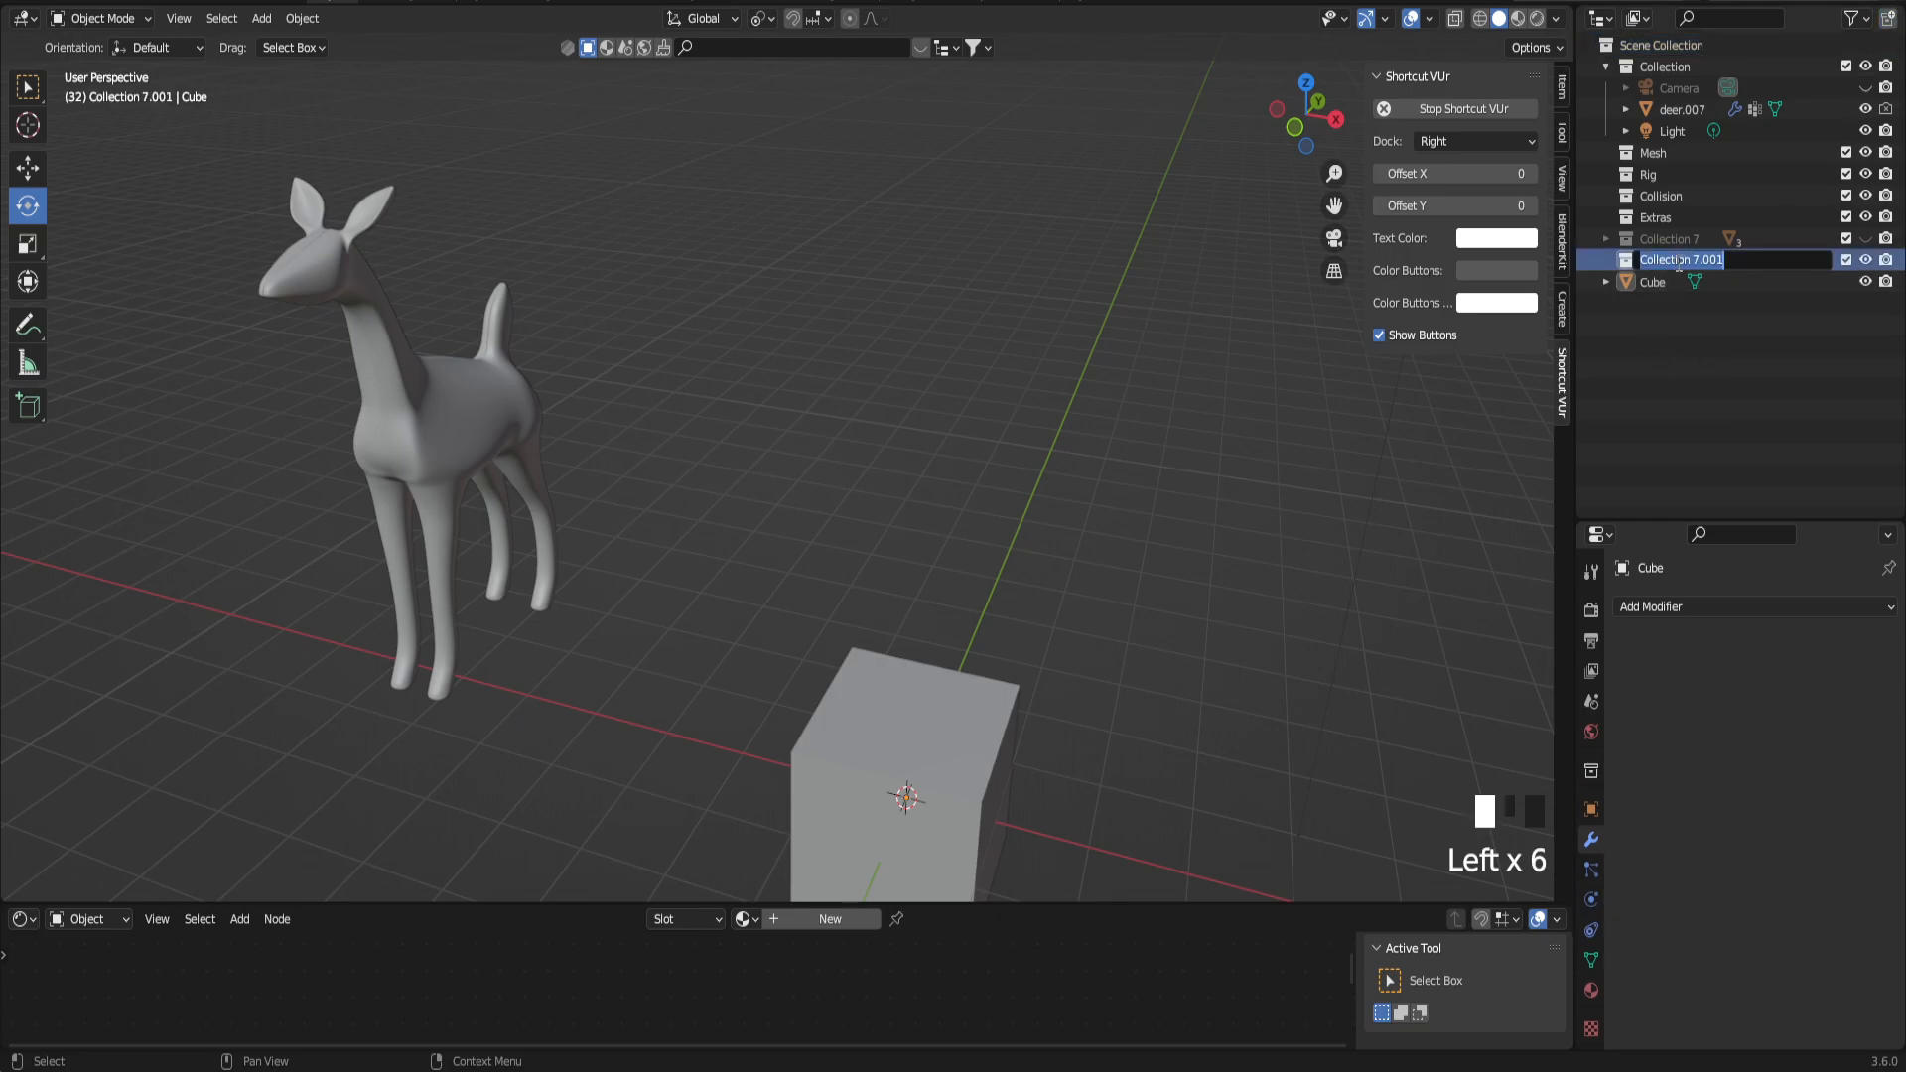
text(deer)
key(Return)
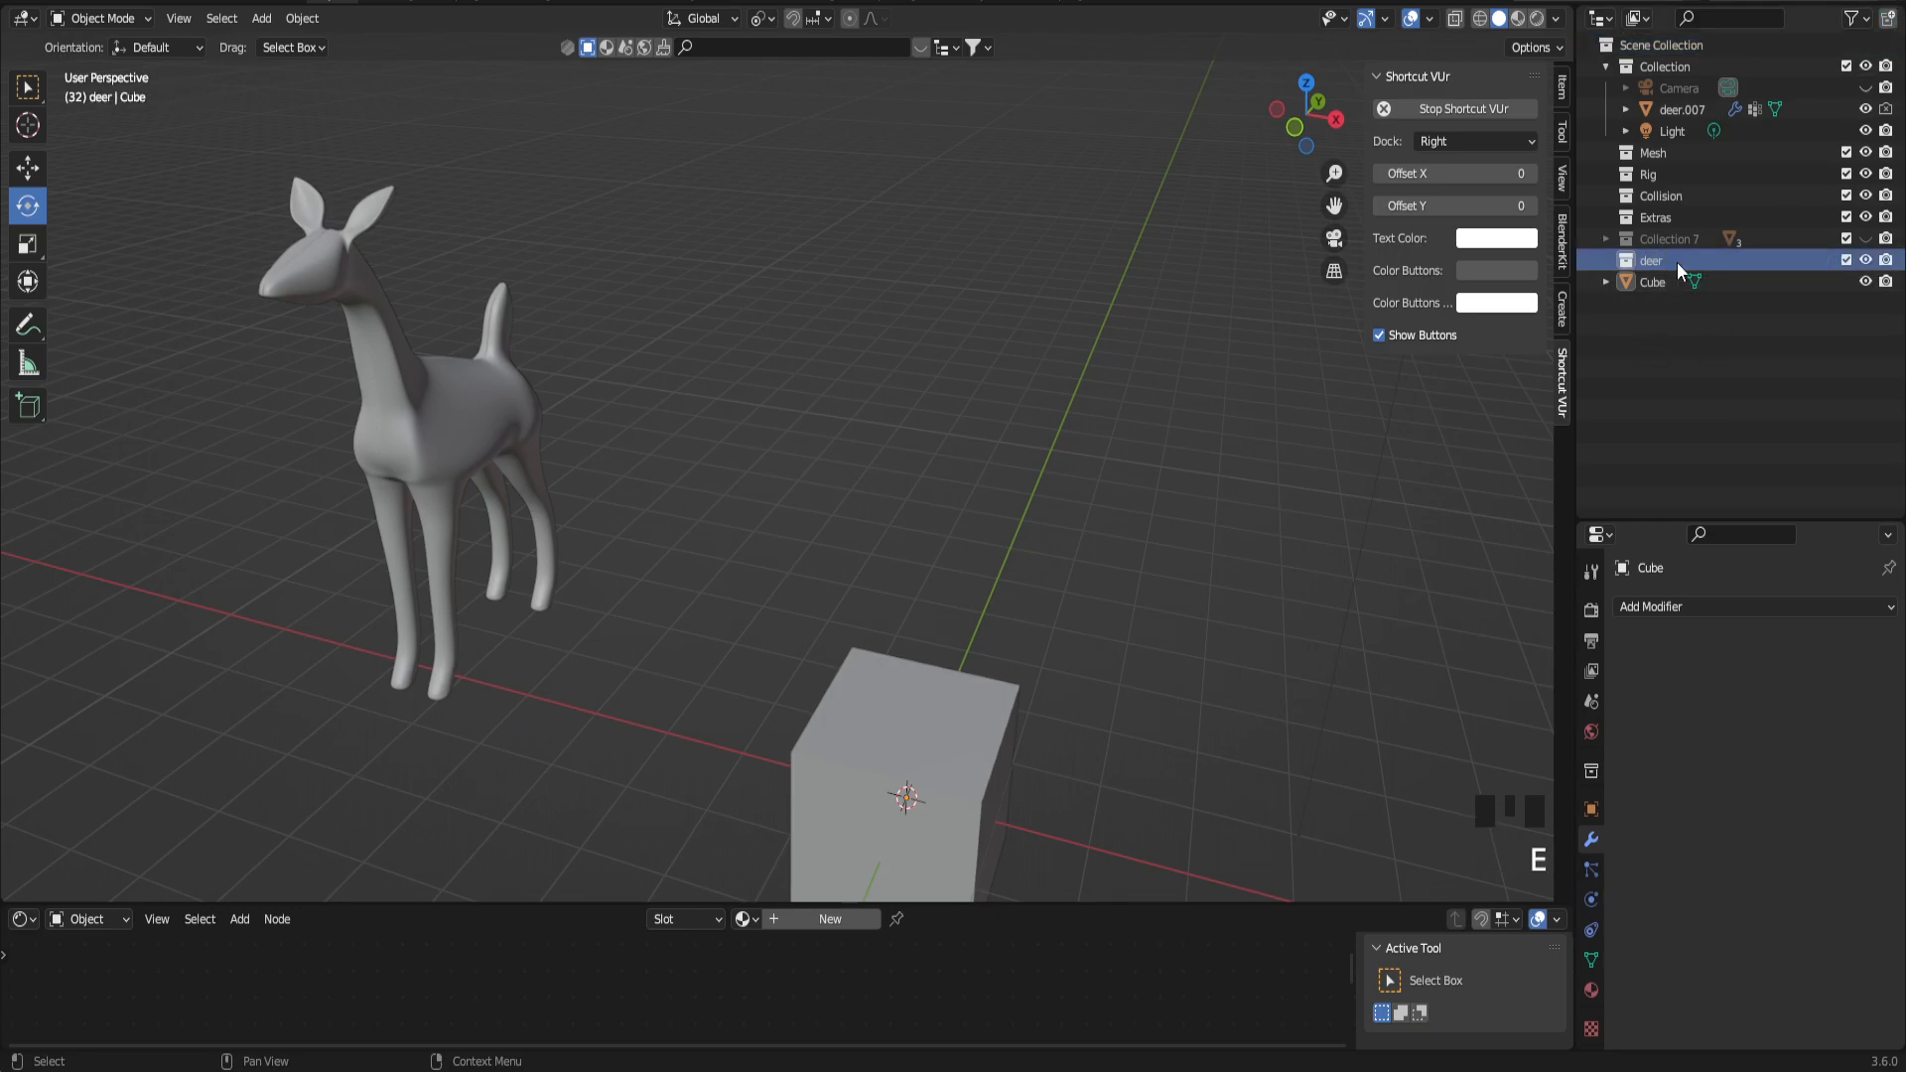
Step: Move the cube into the deer collection and select the cube
click(1739, 284)
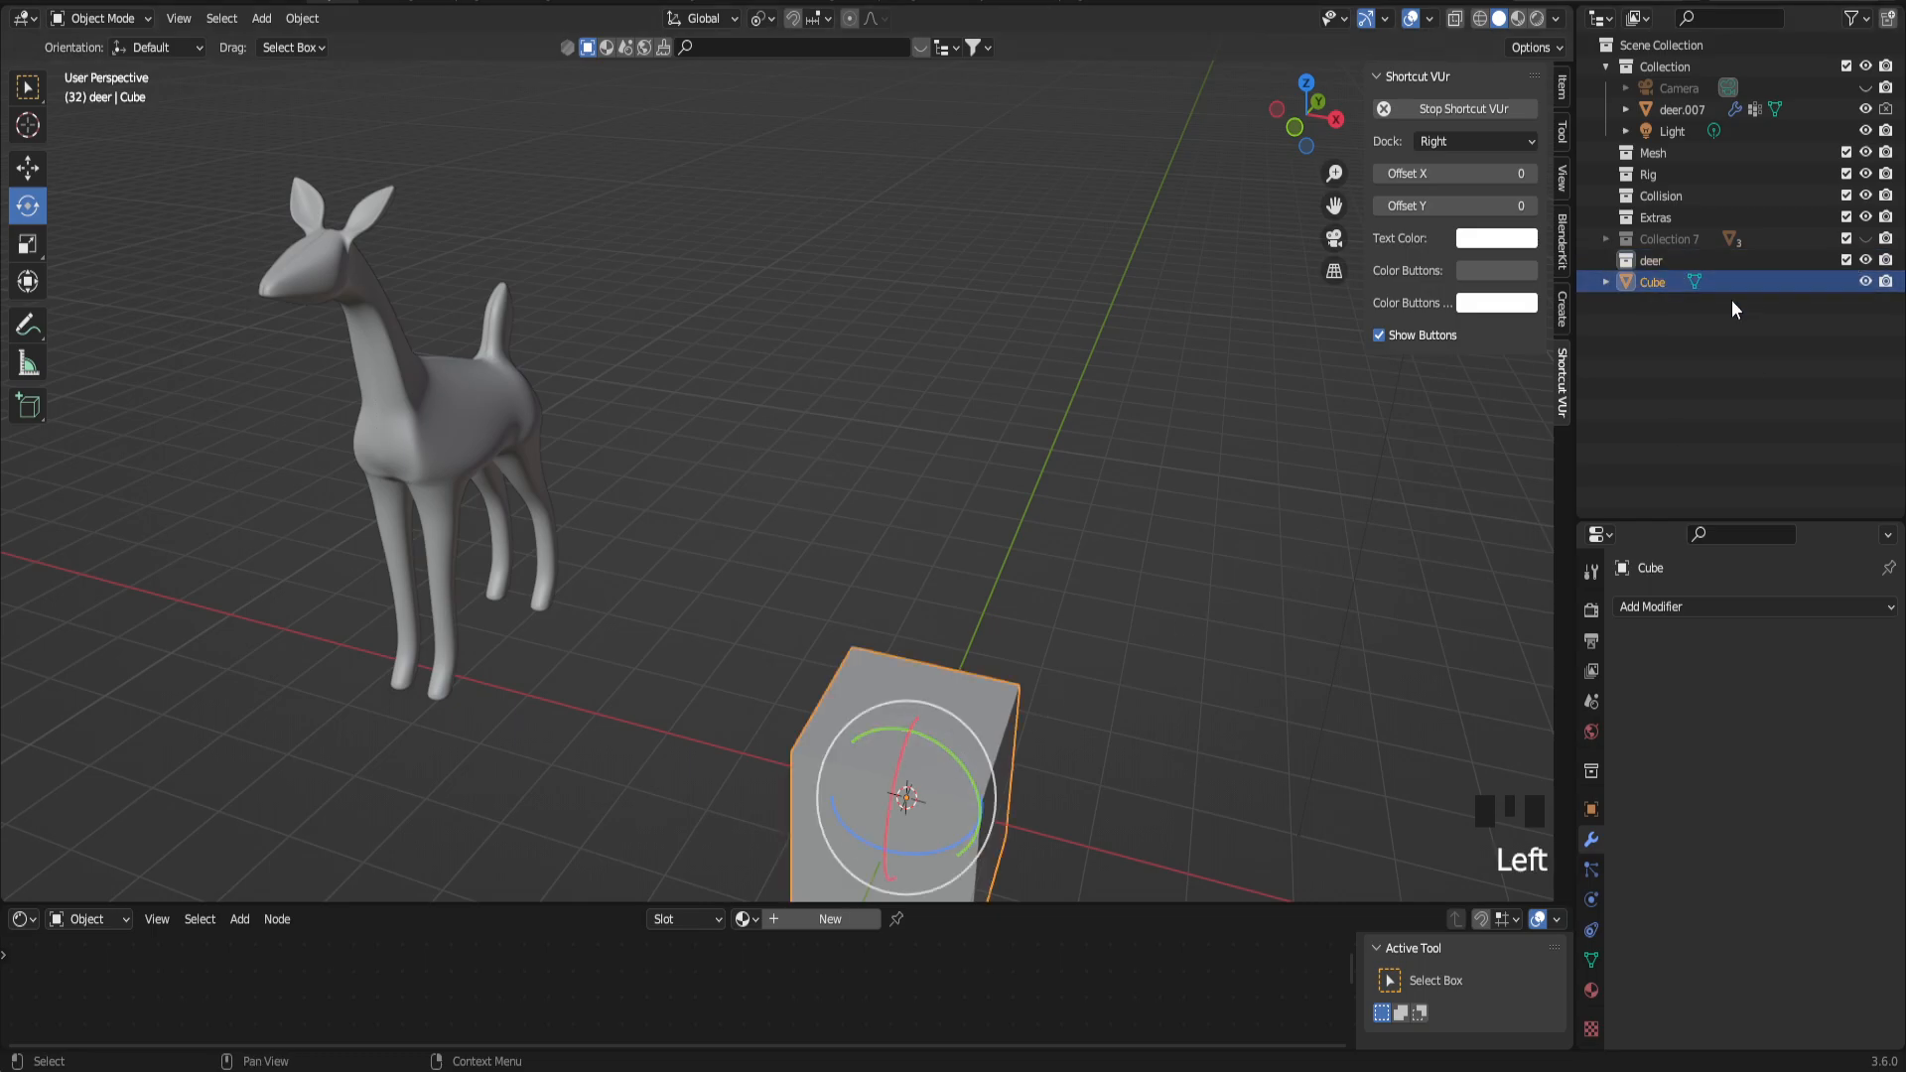
drag(1665, 278, 1660, 264)
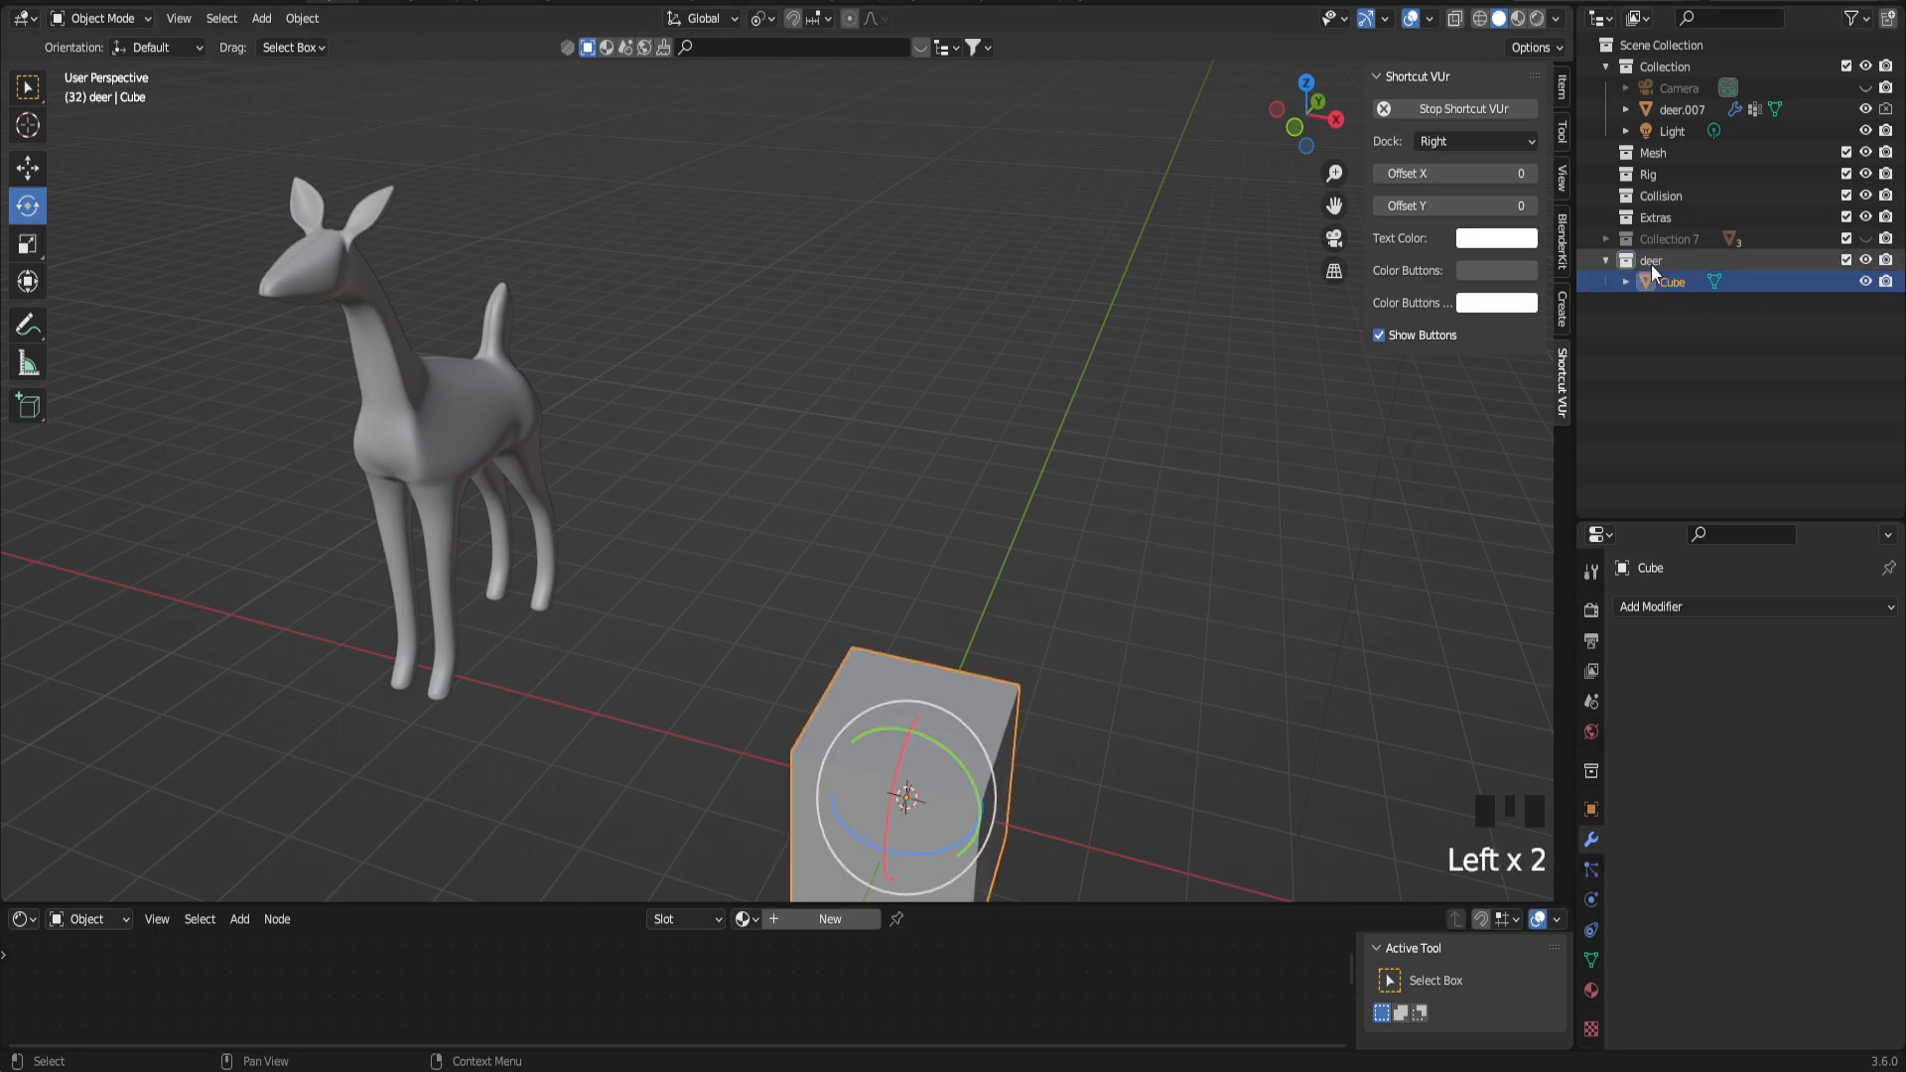
click(1653, 259)
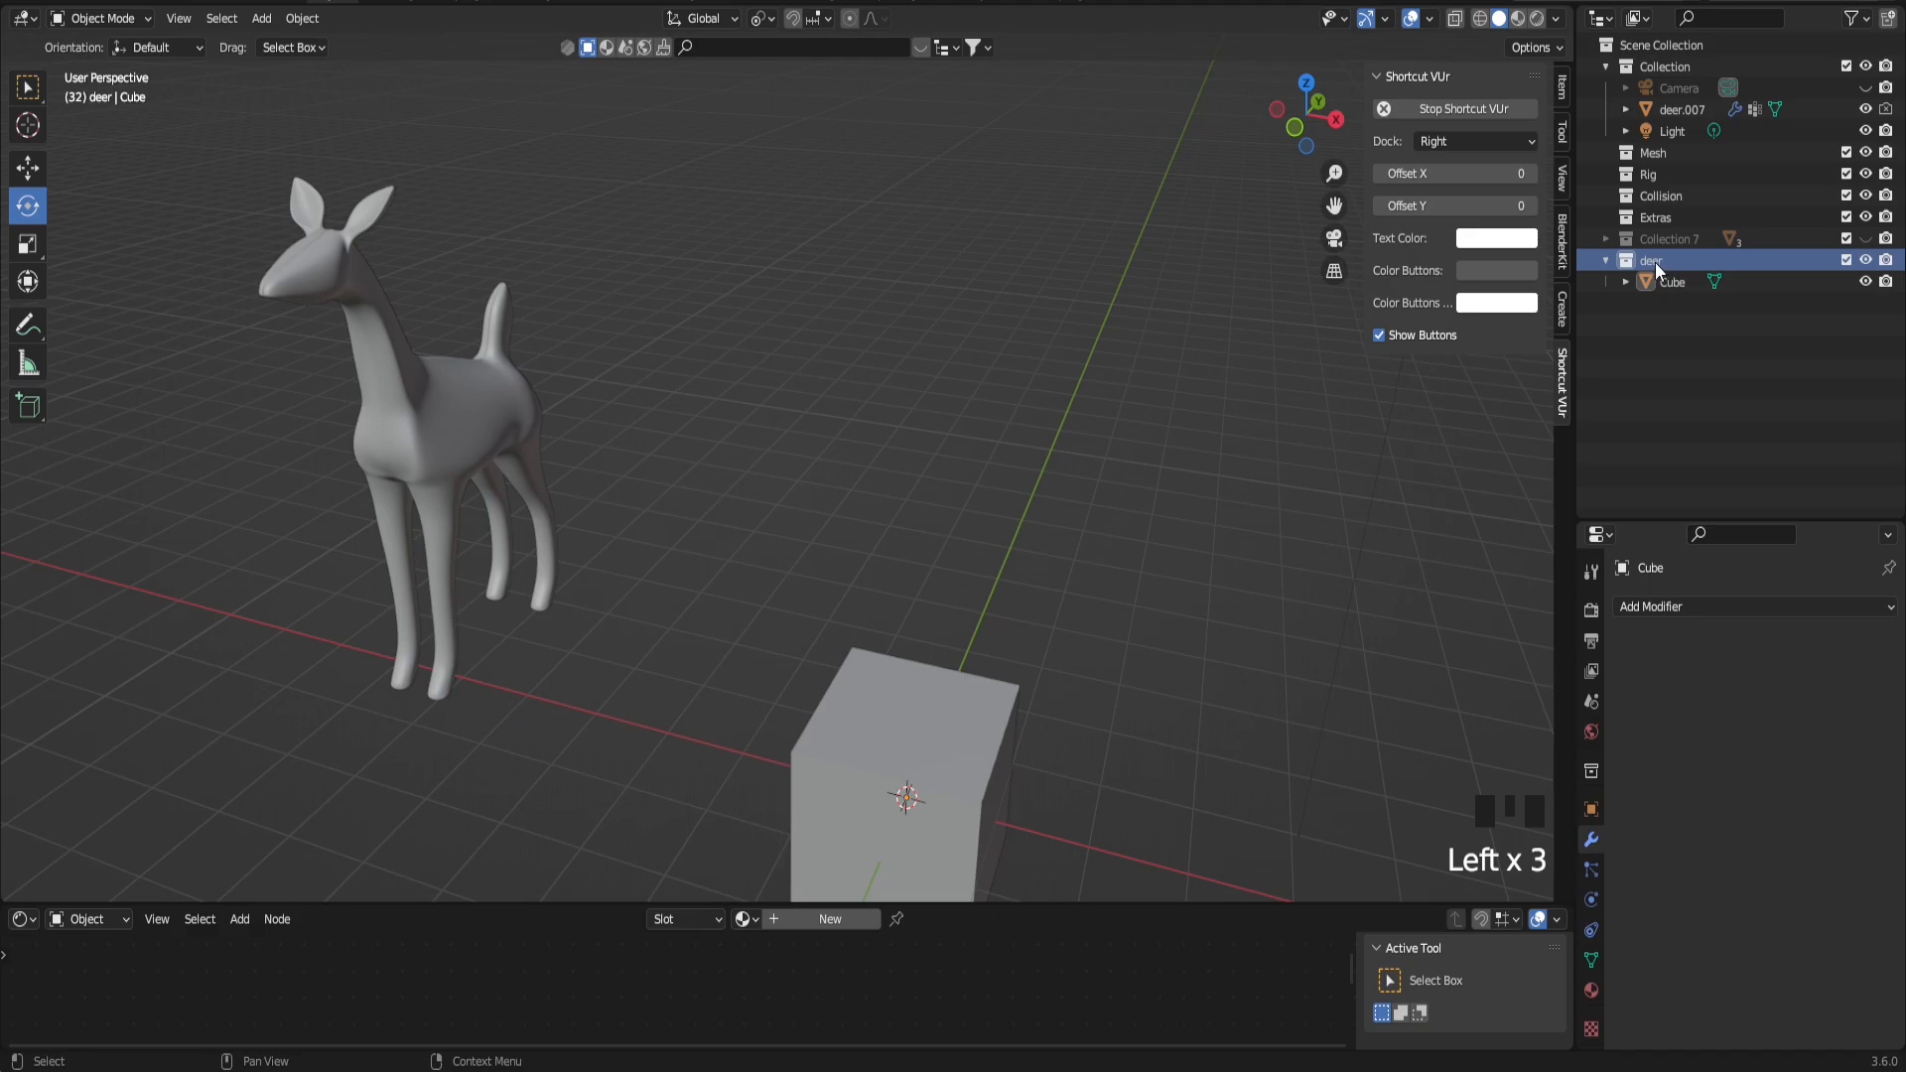
click(1674, 282)
Step: Enter Edit Mode on the cube and select one of its upper corner vertices
scroll(985, 539, down, 2)
scroll(988, 545, up, 2)
drag(1334, 205, 1021, 406)
middle_drag(1022, 407, 867, 433)
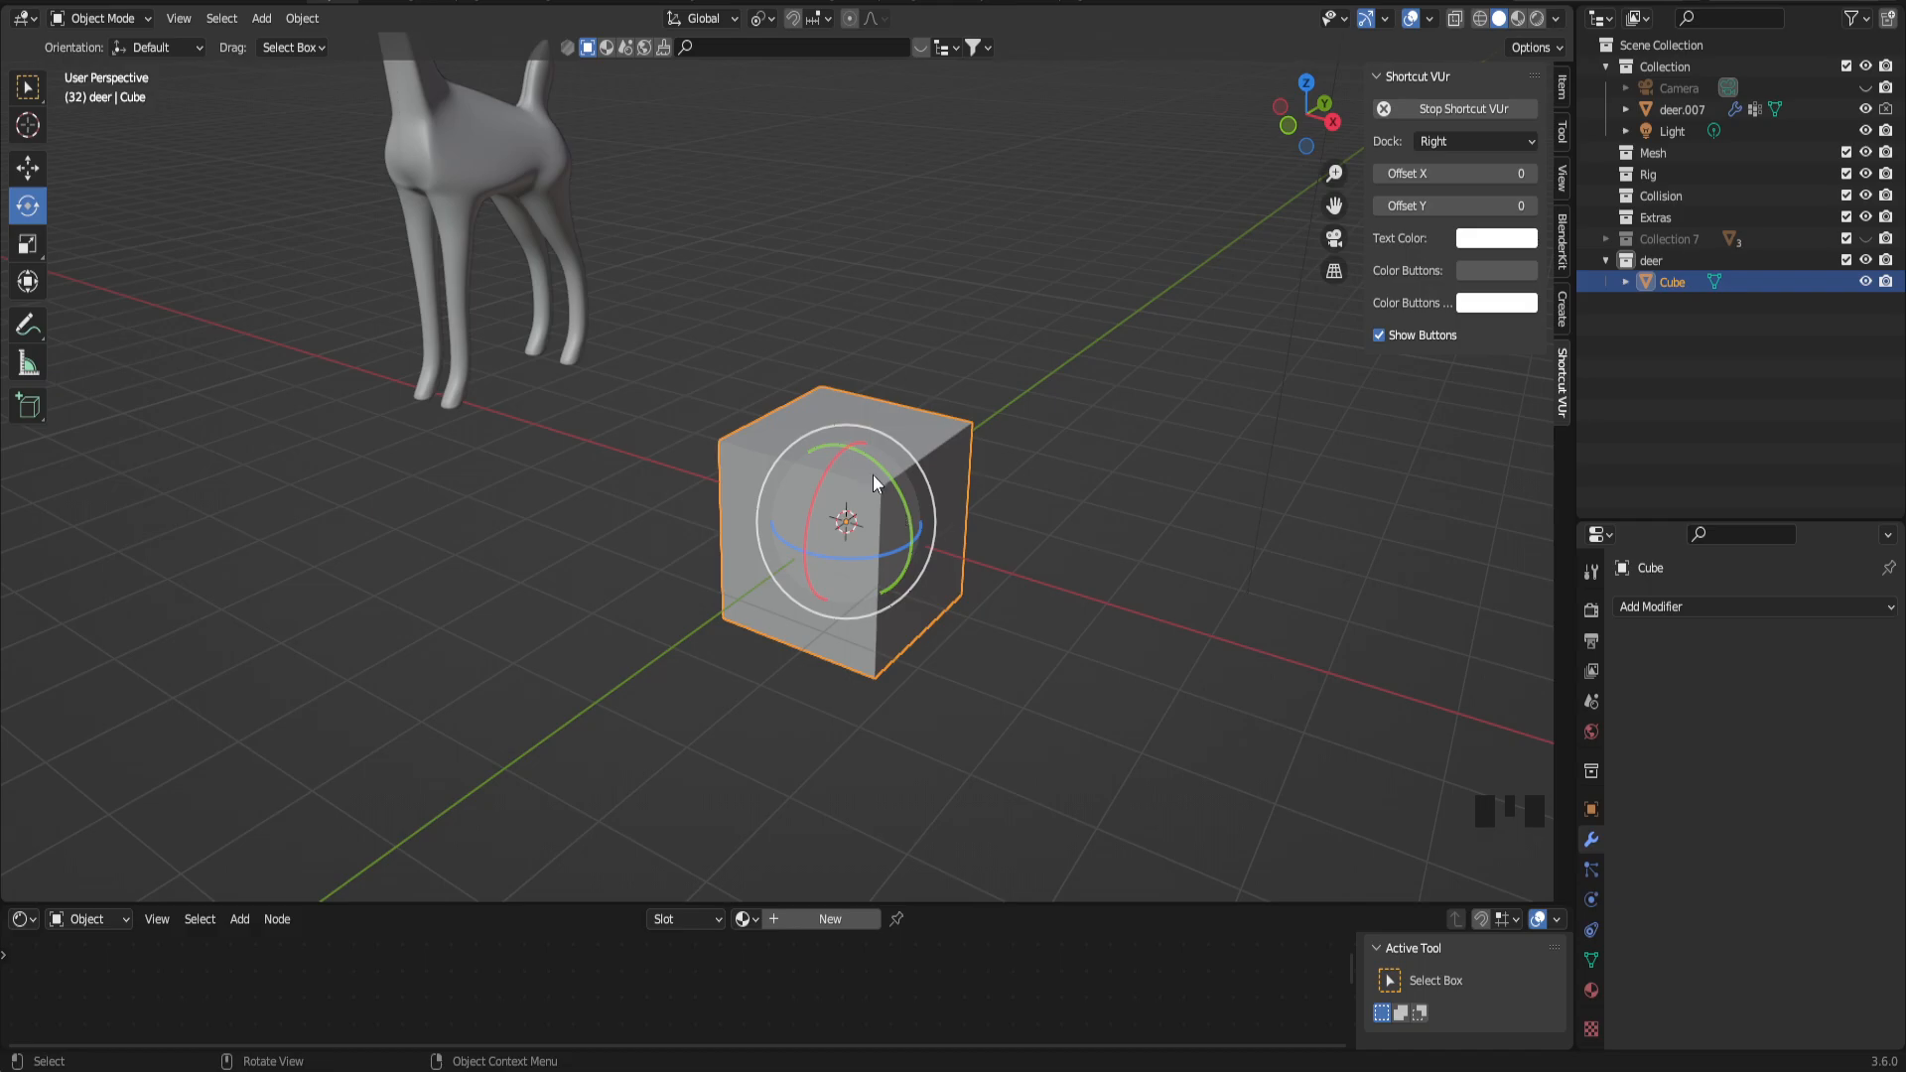
click(131, 22)
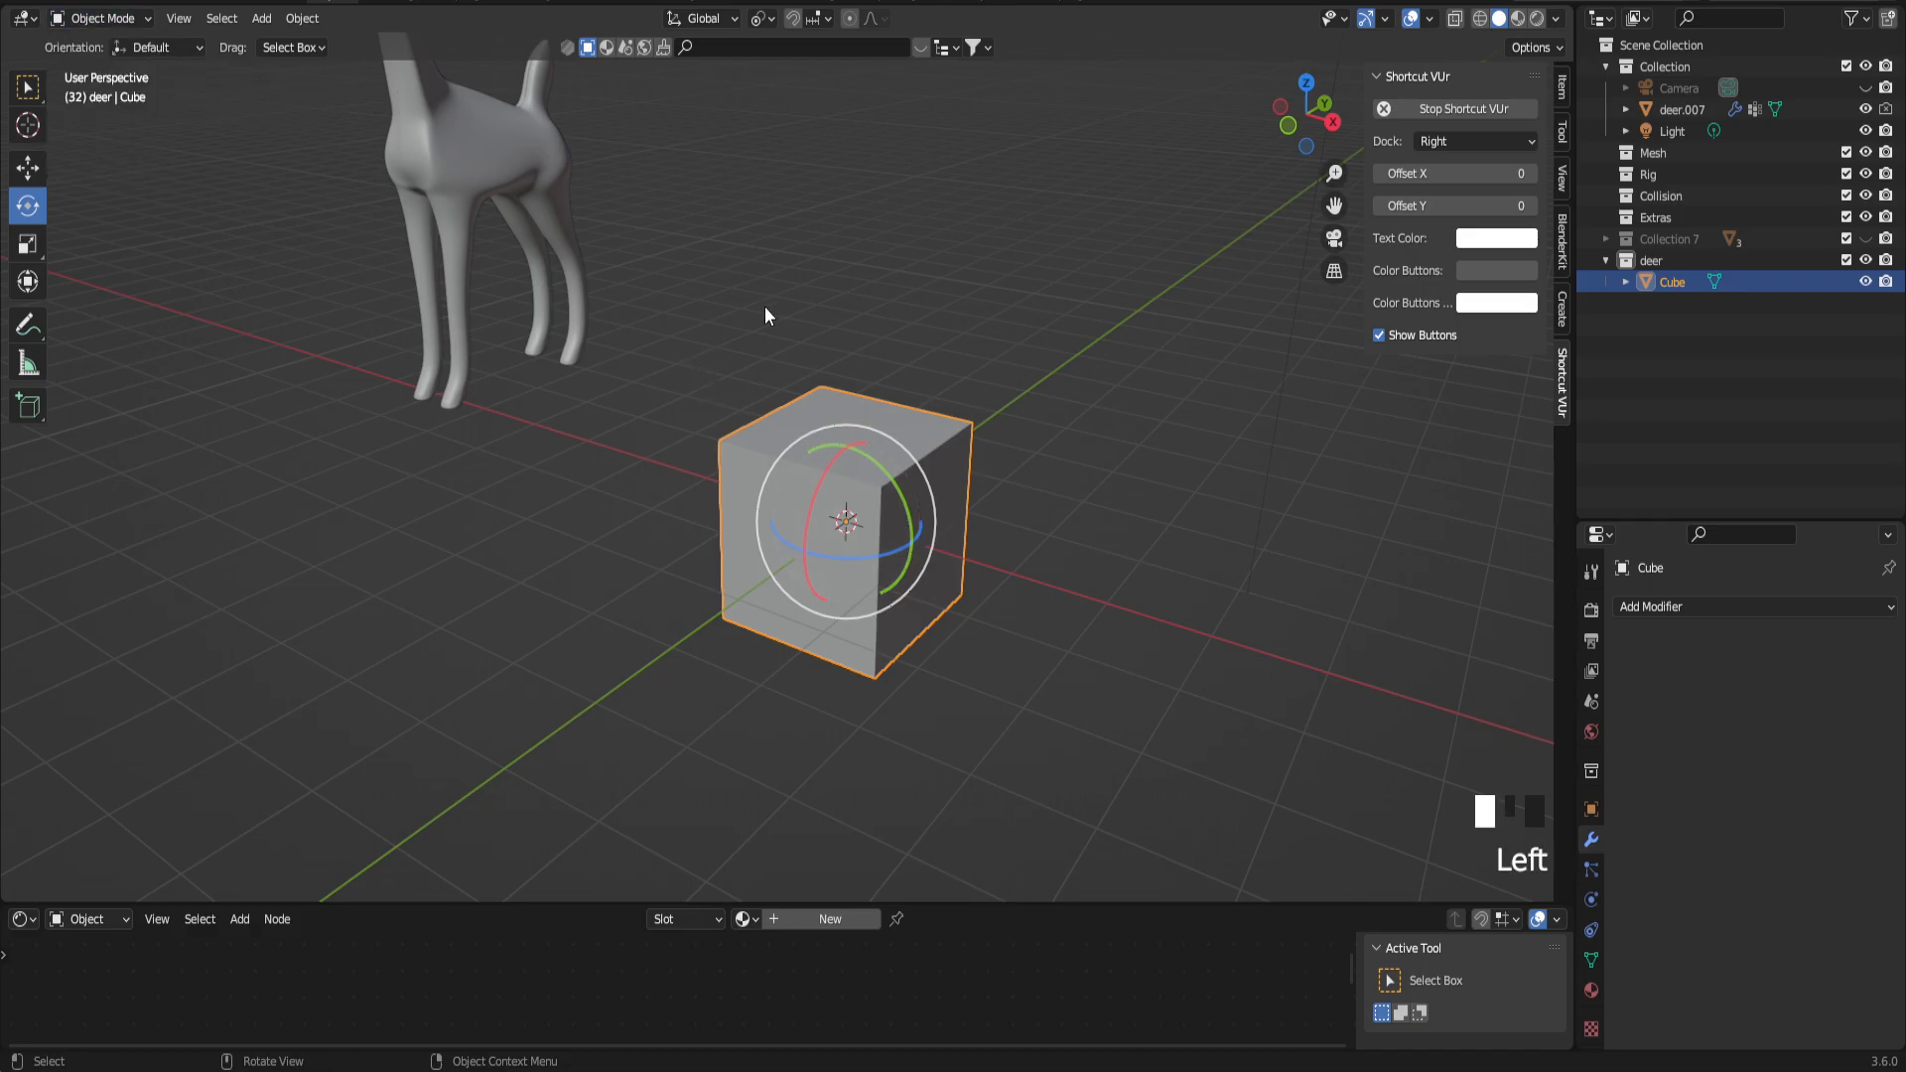
key(Tab)
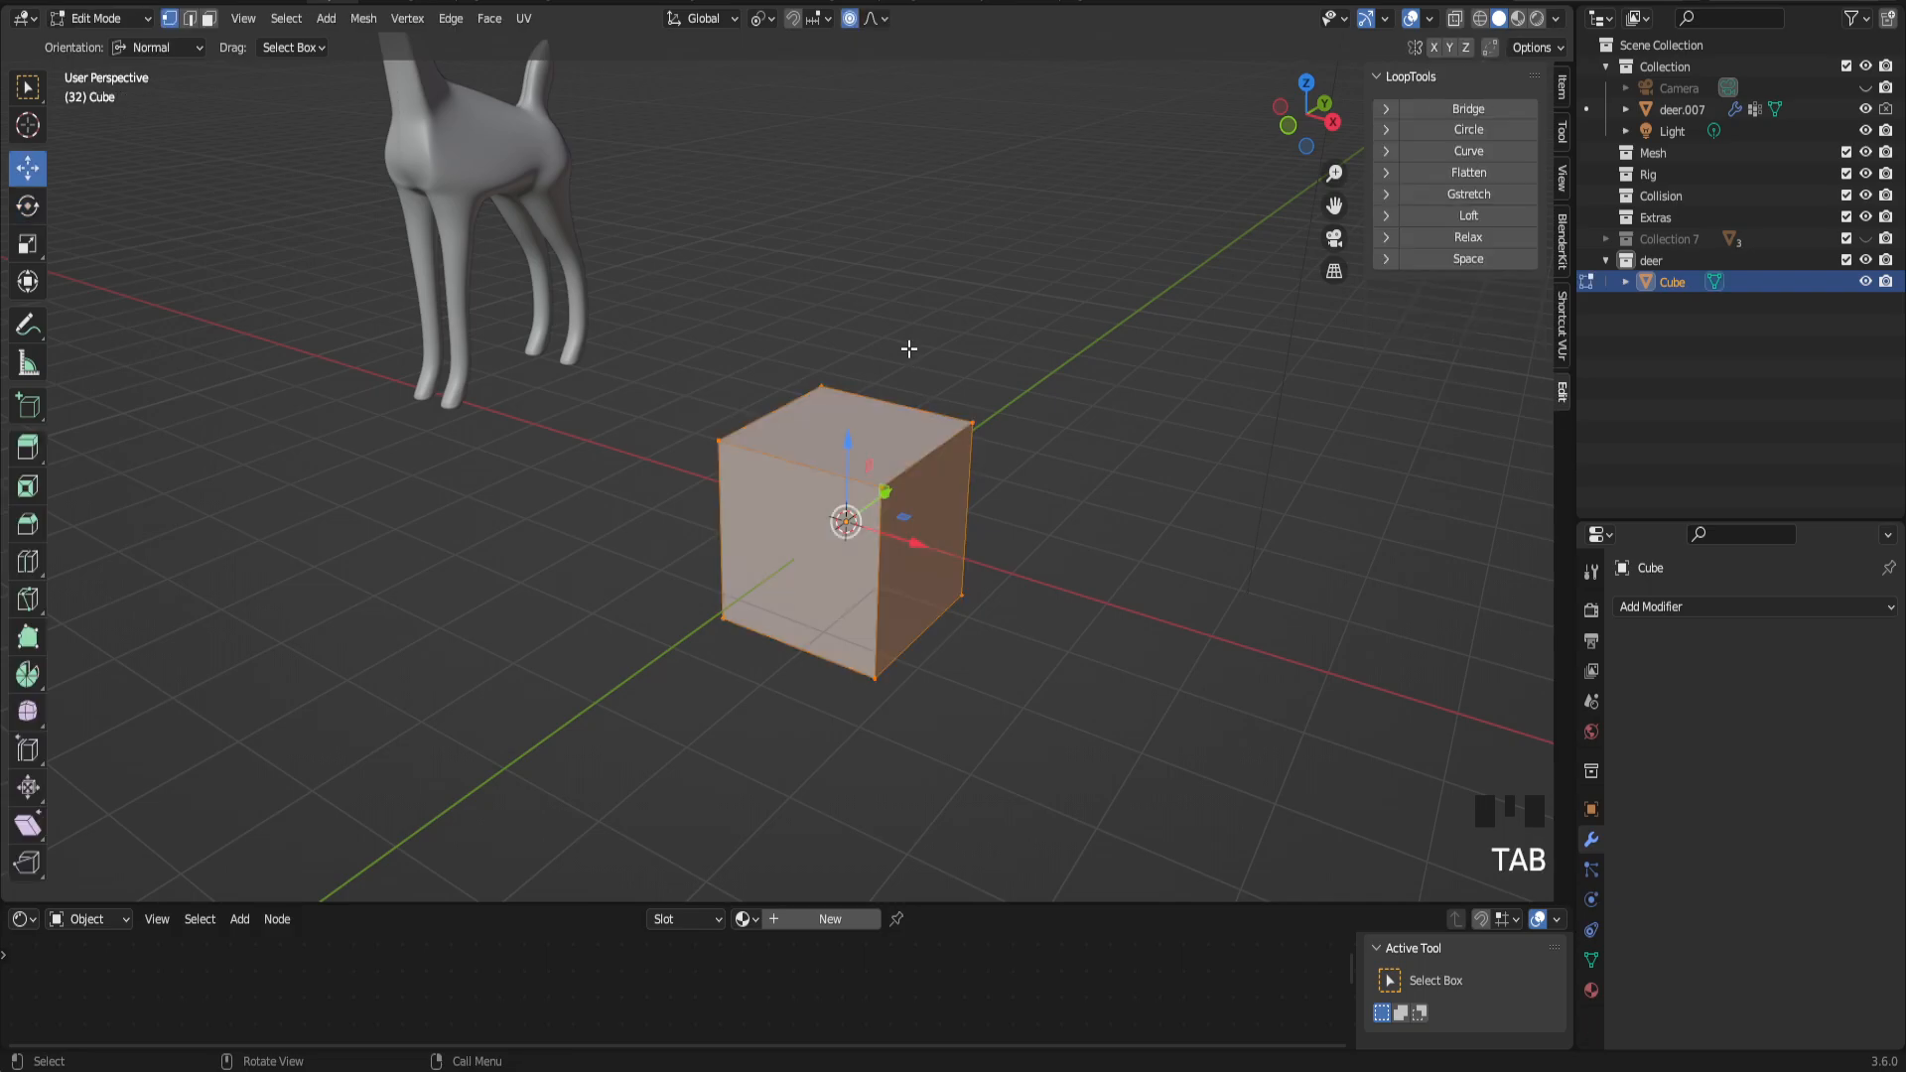
click(719, 440)
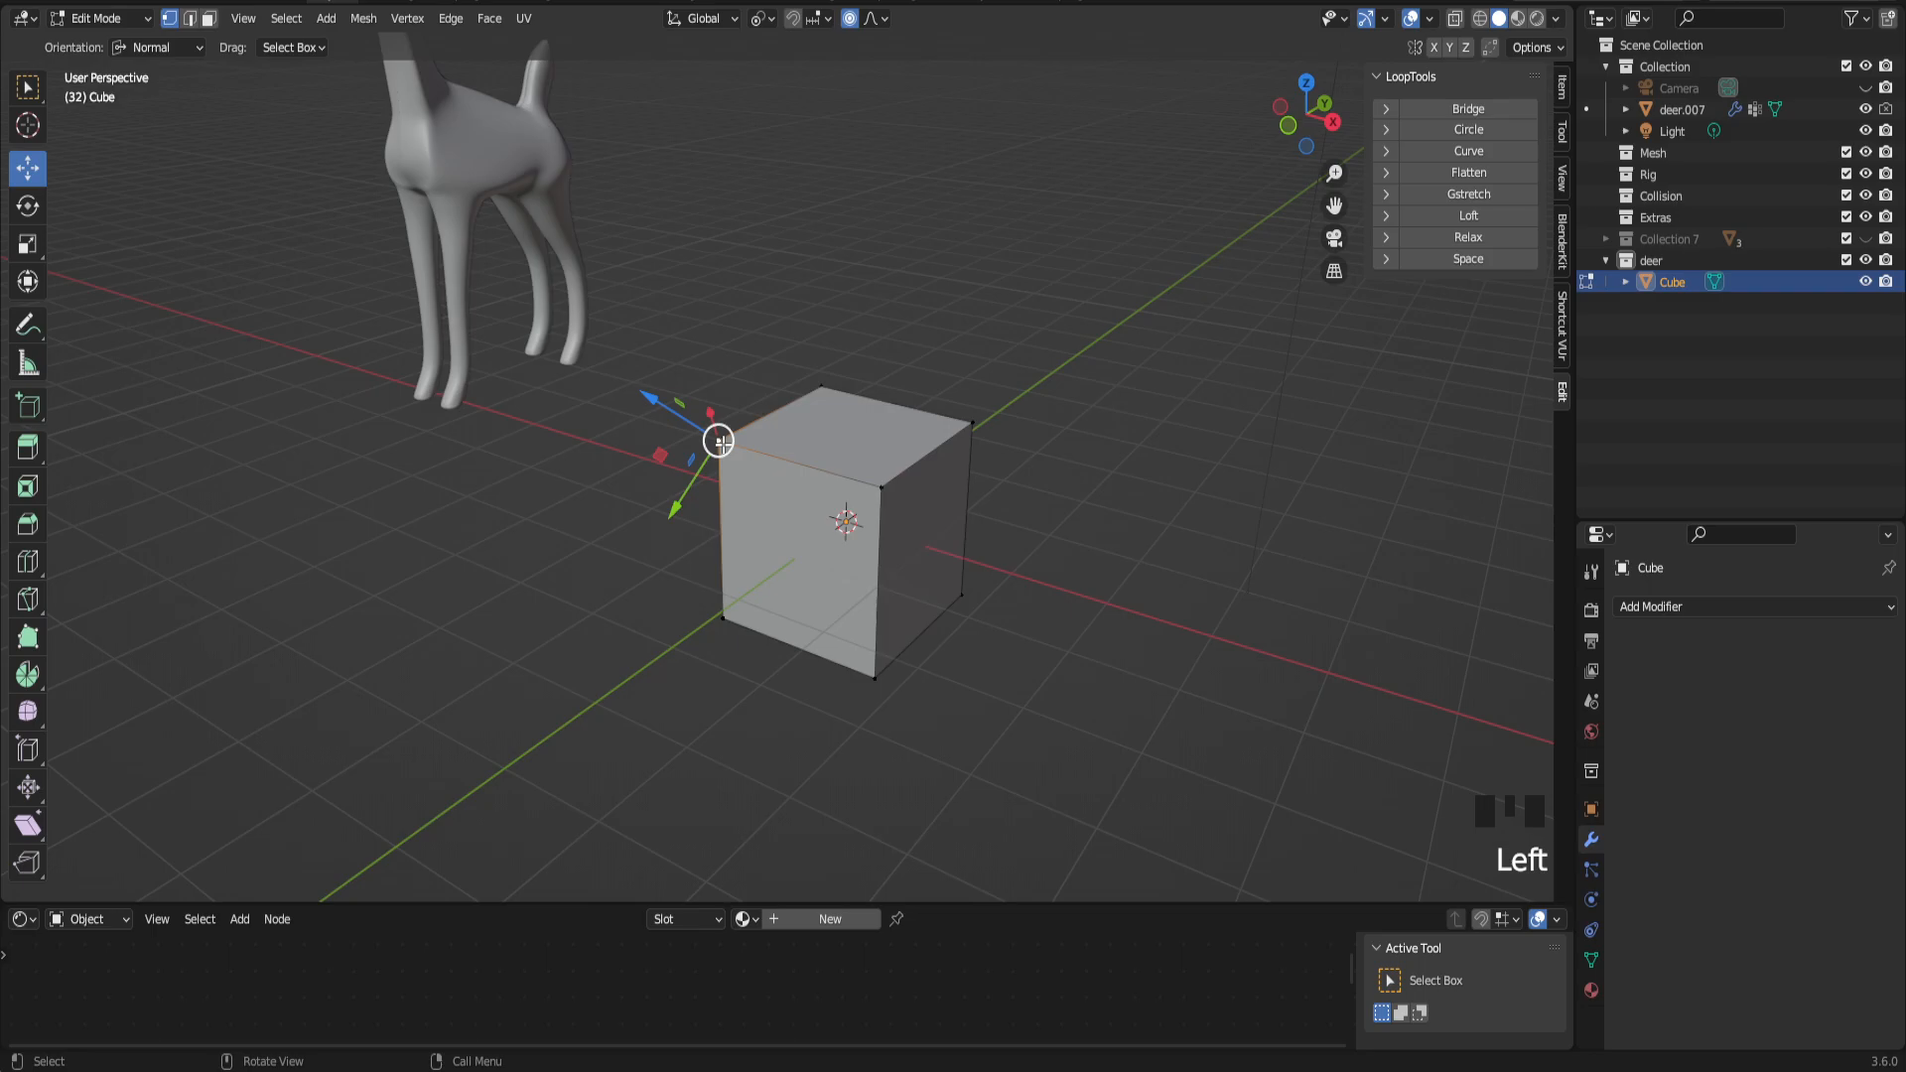
Step: Try edge selection on the cube's upper front edge and face selection on its front face, ending with nothing selected
key(1)
key(2)
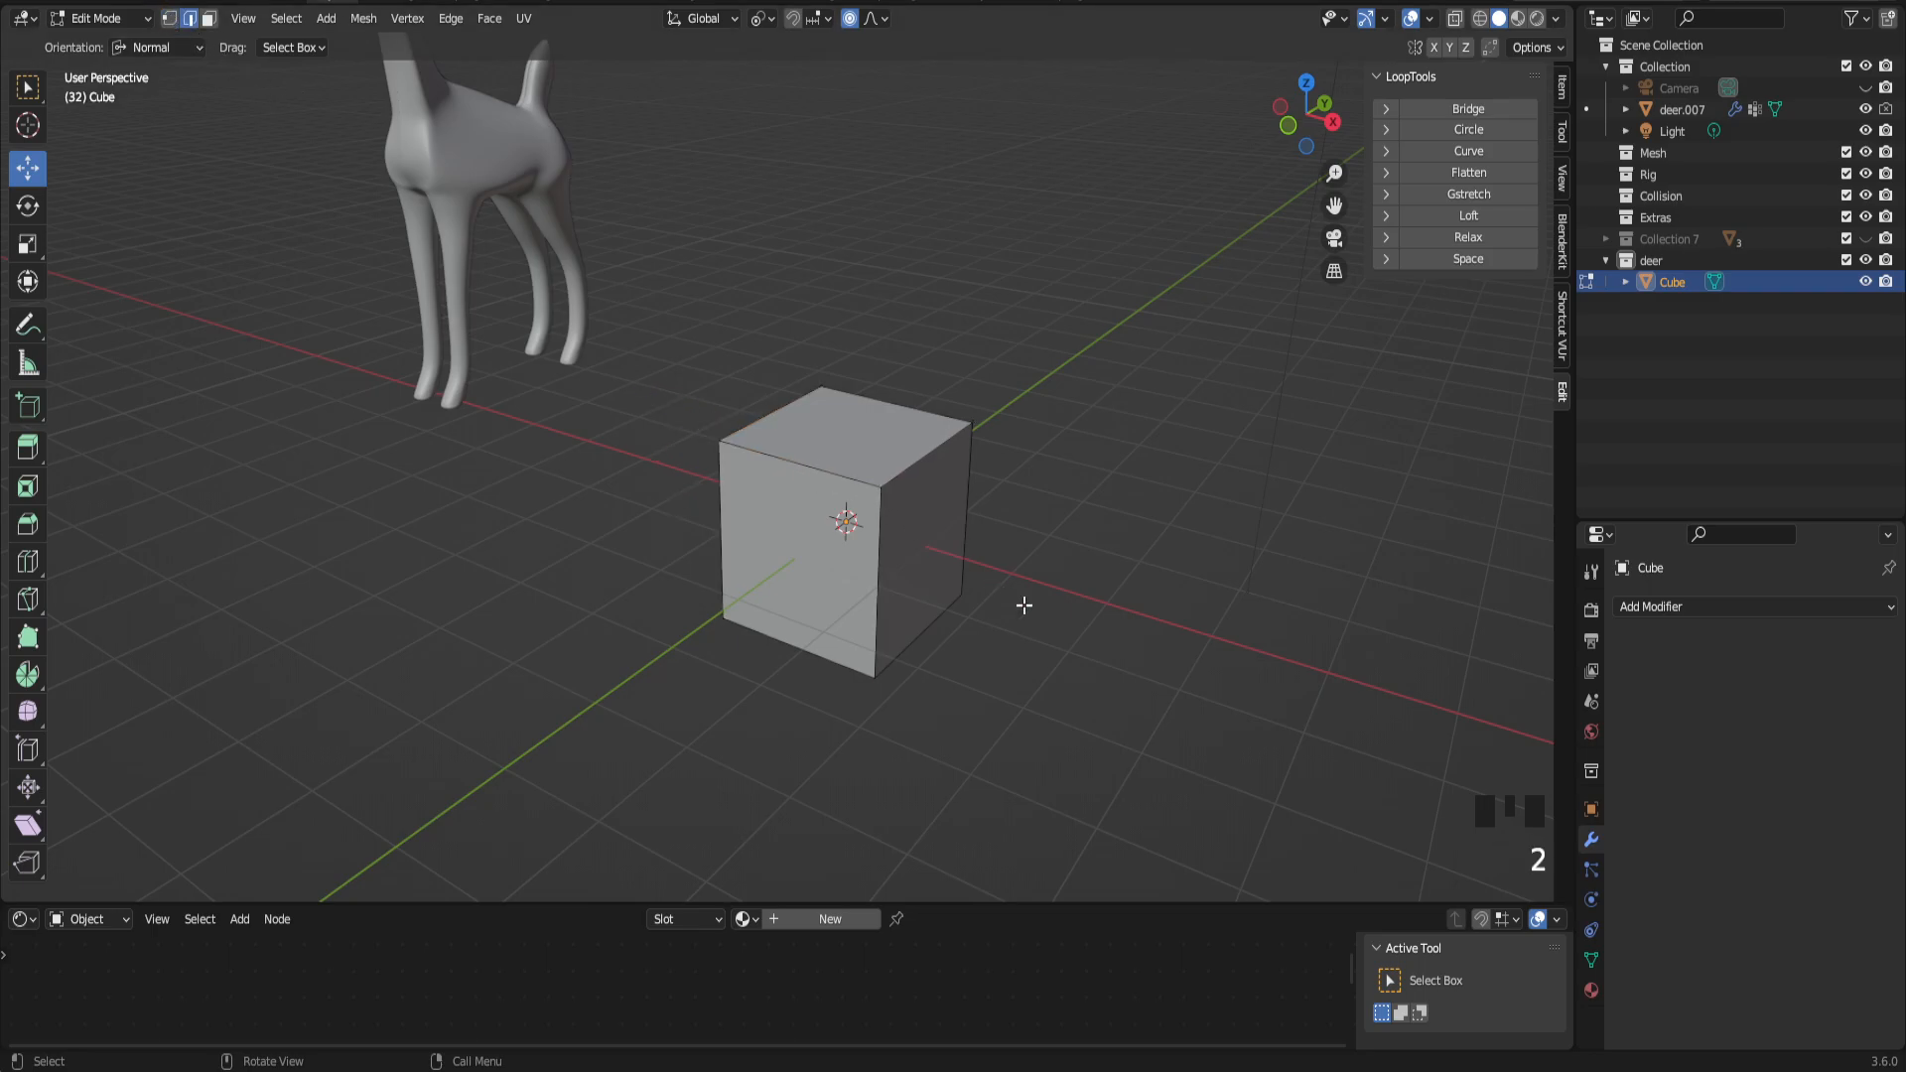
click(799, 464)
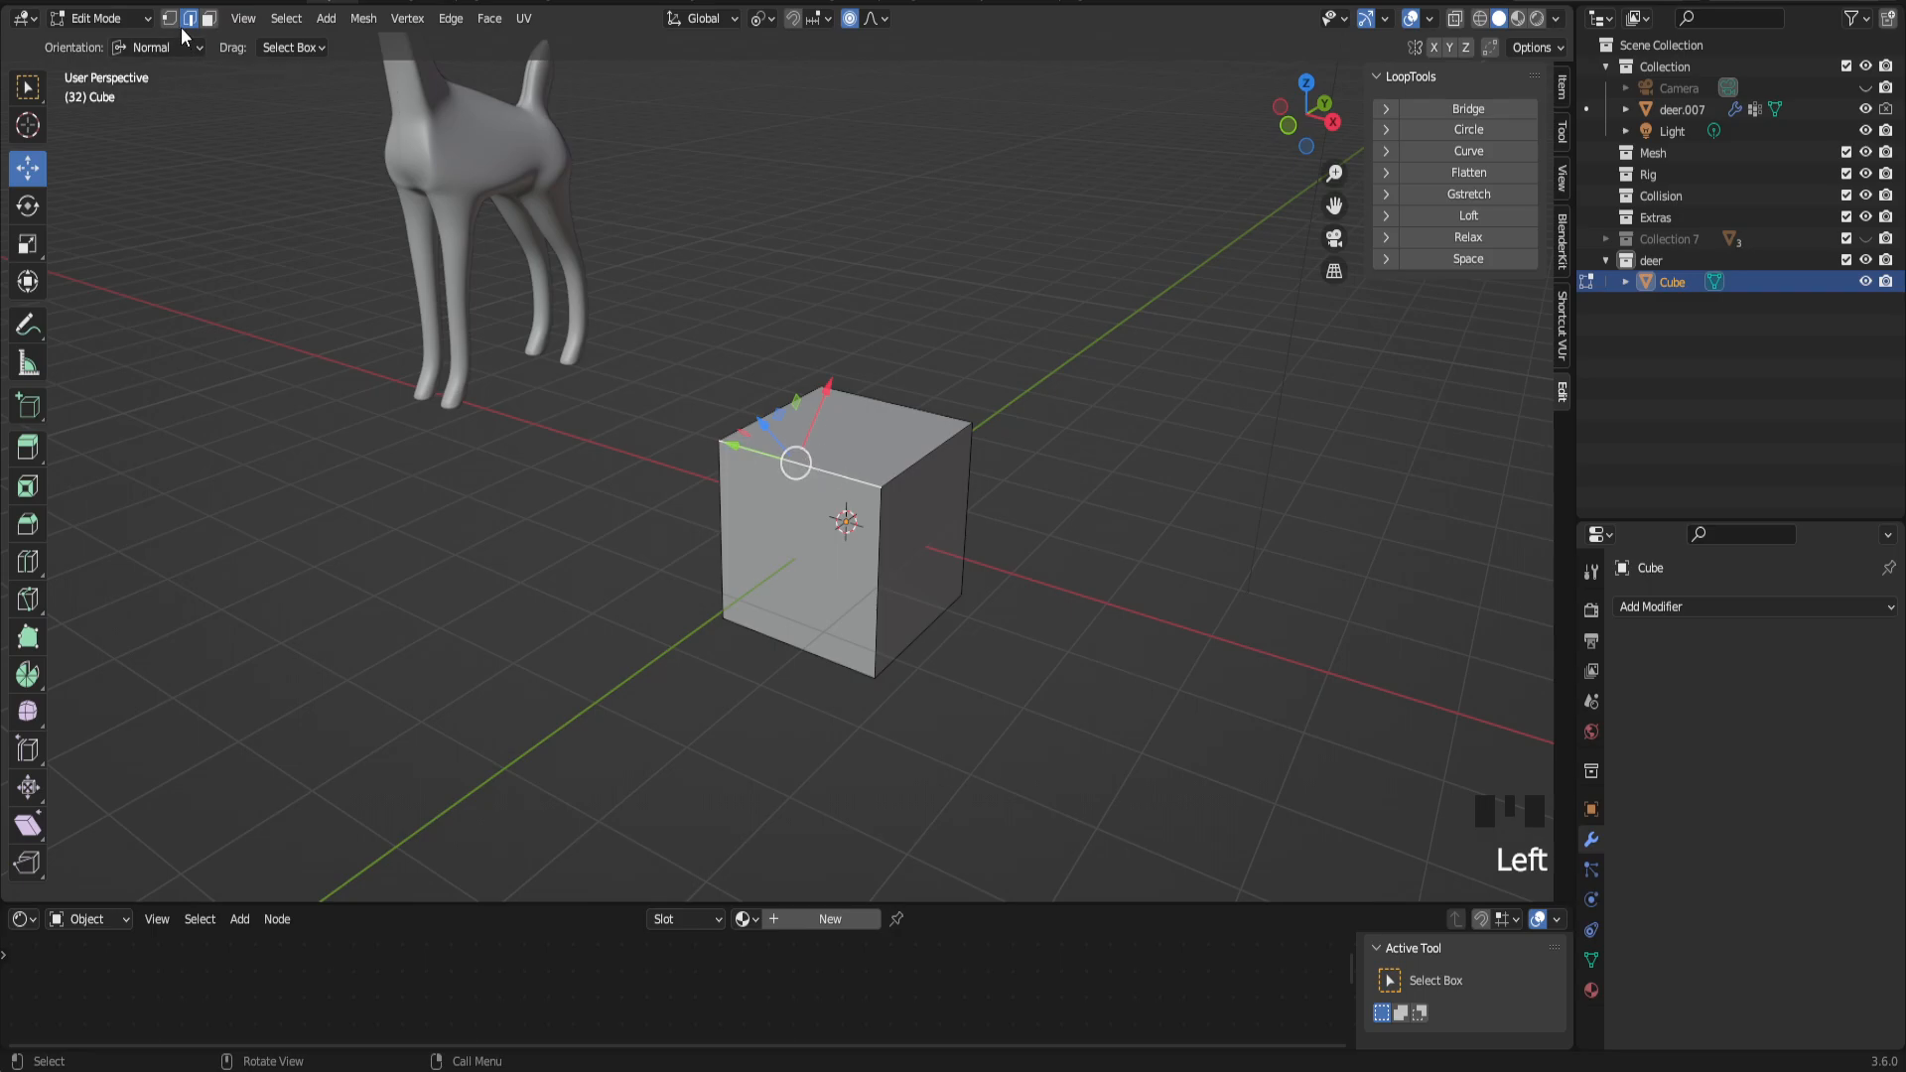
key(3)
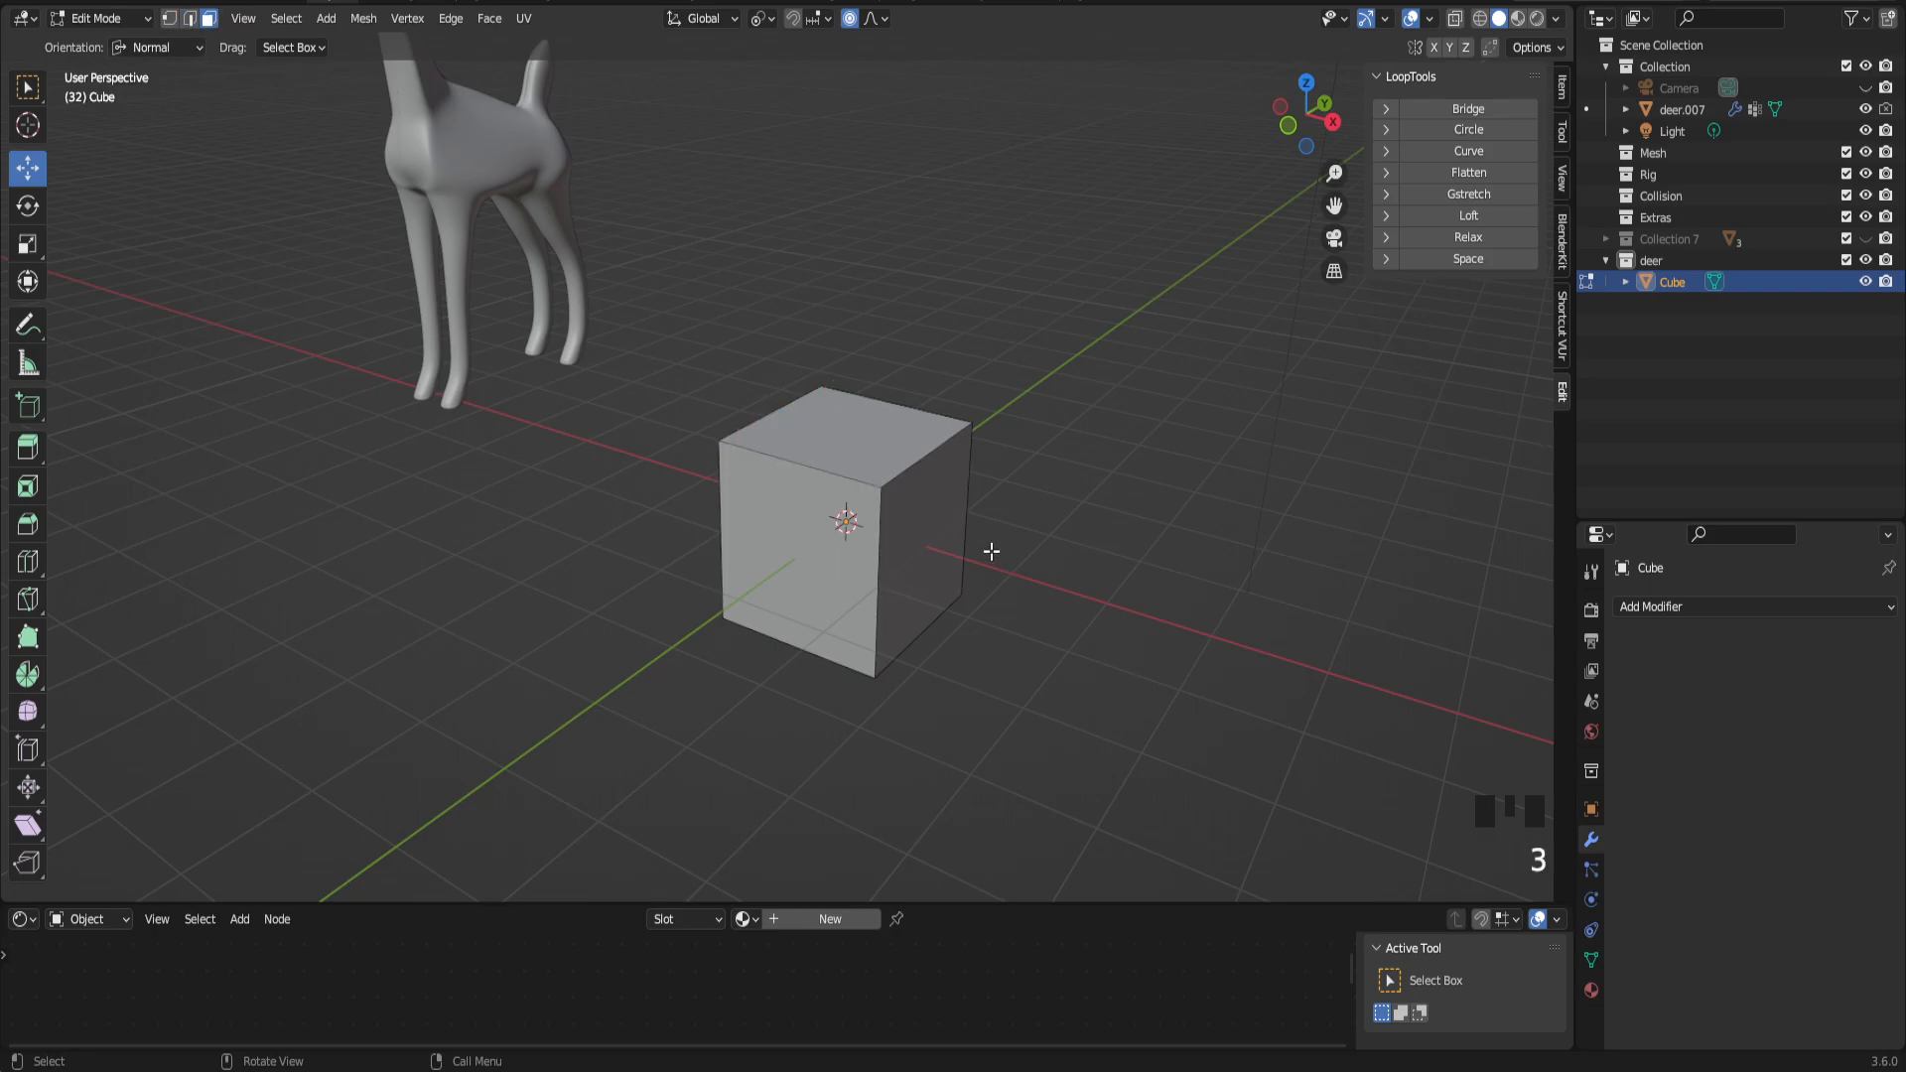
click(810, 526)
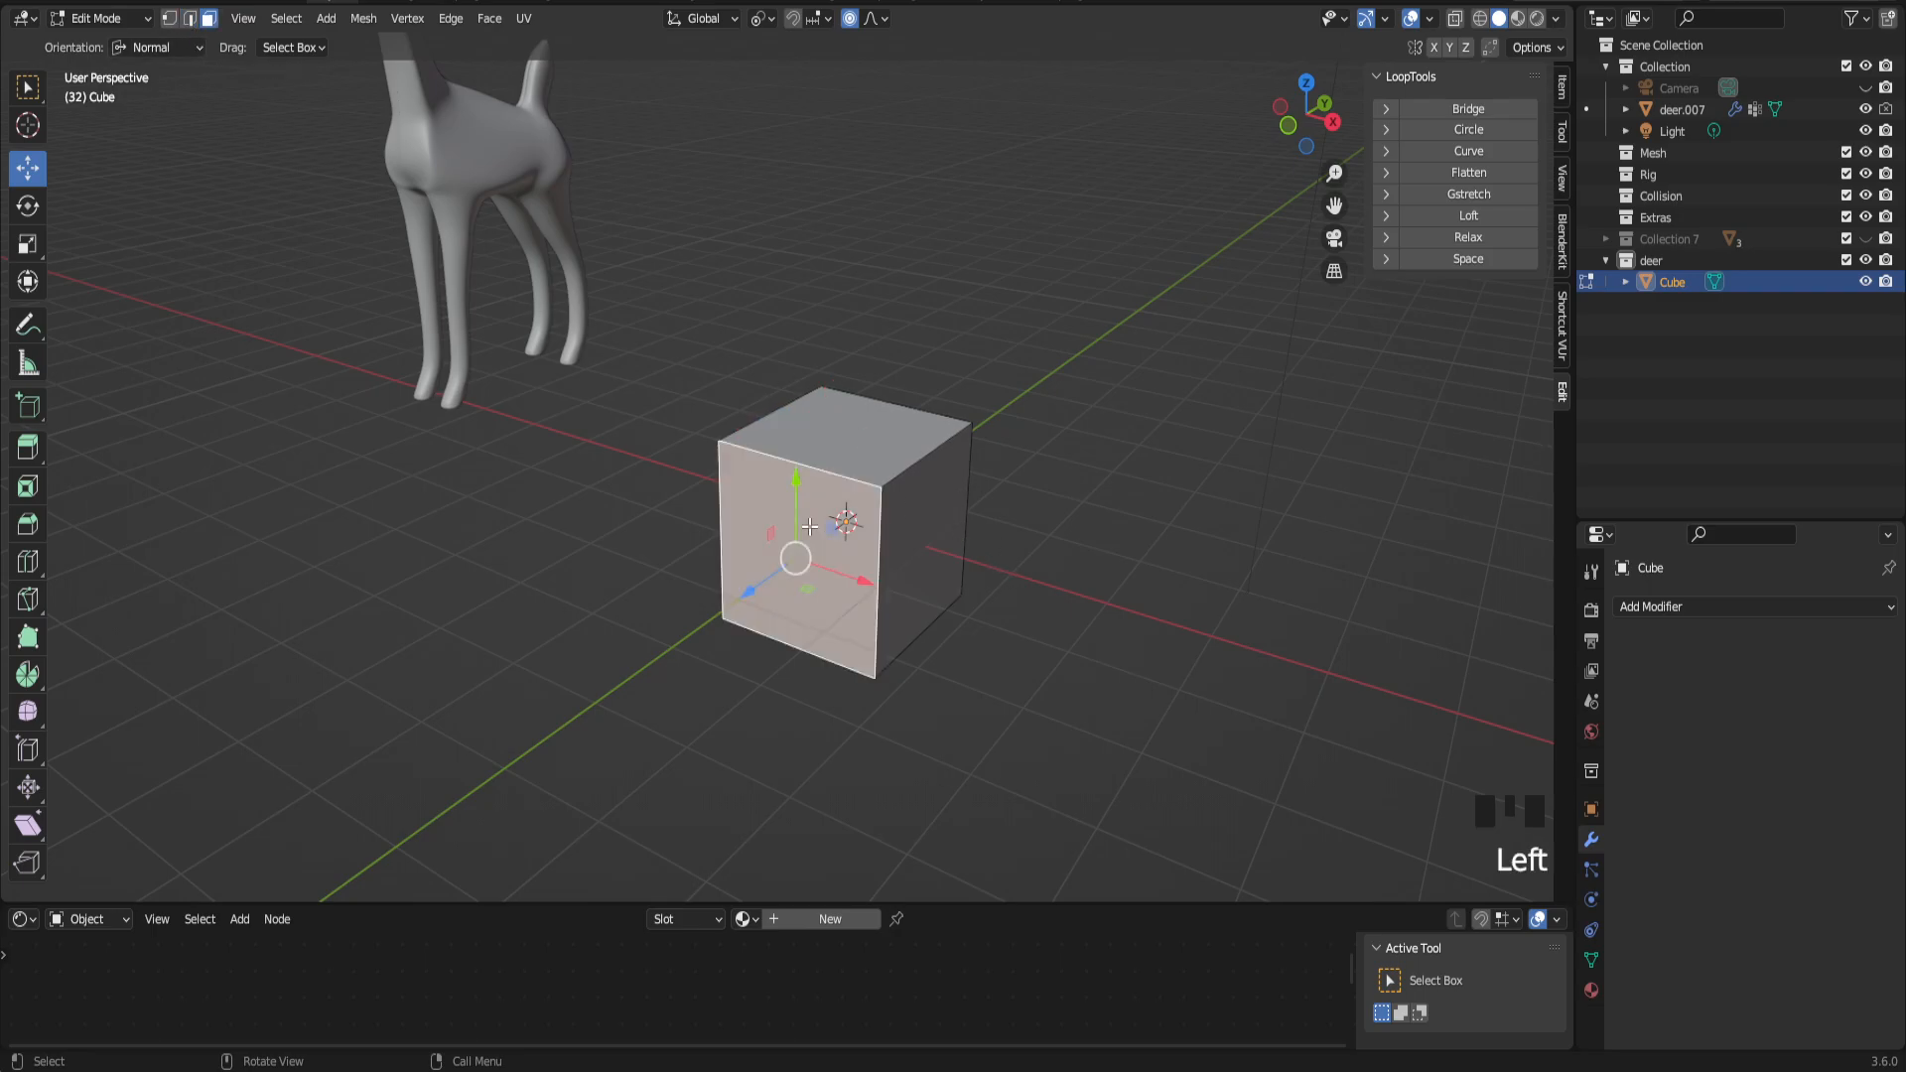
click(208, 19)
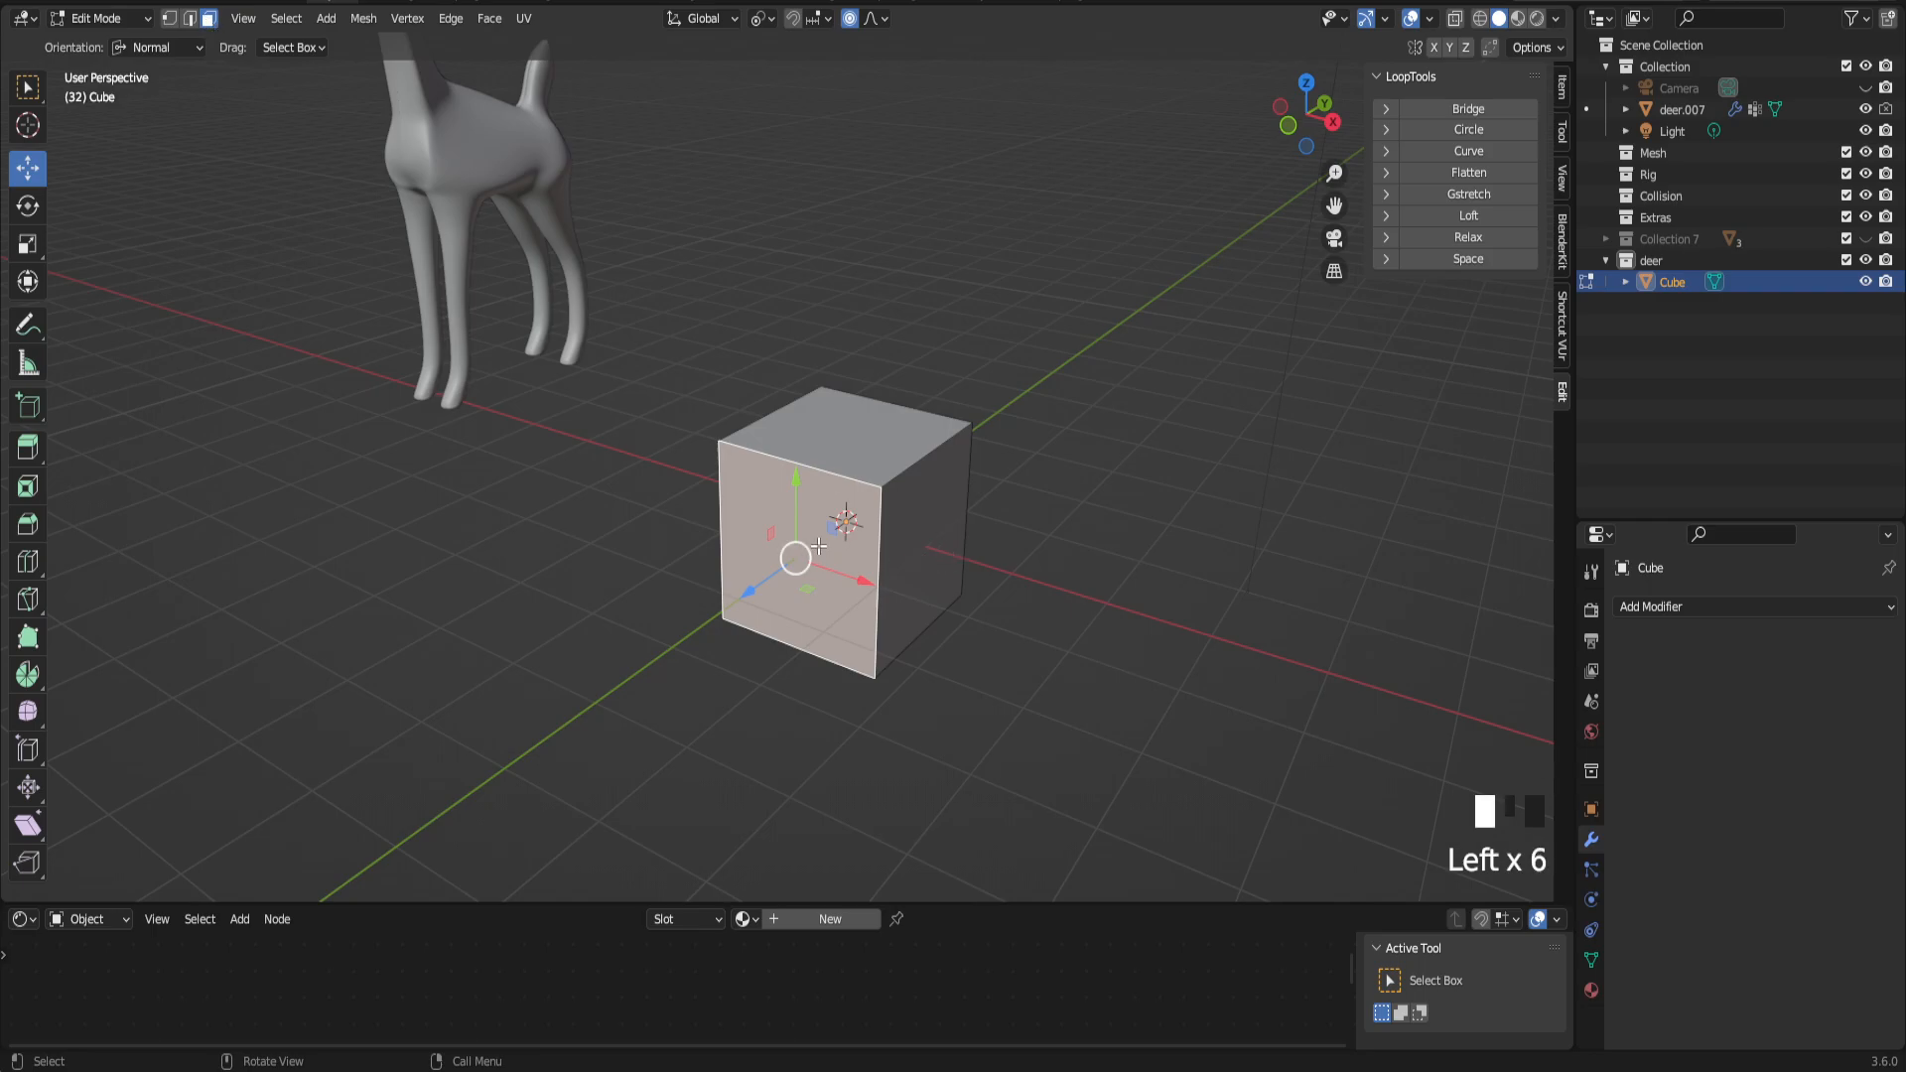
click(1026, 652)
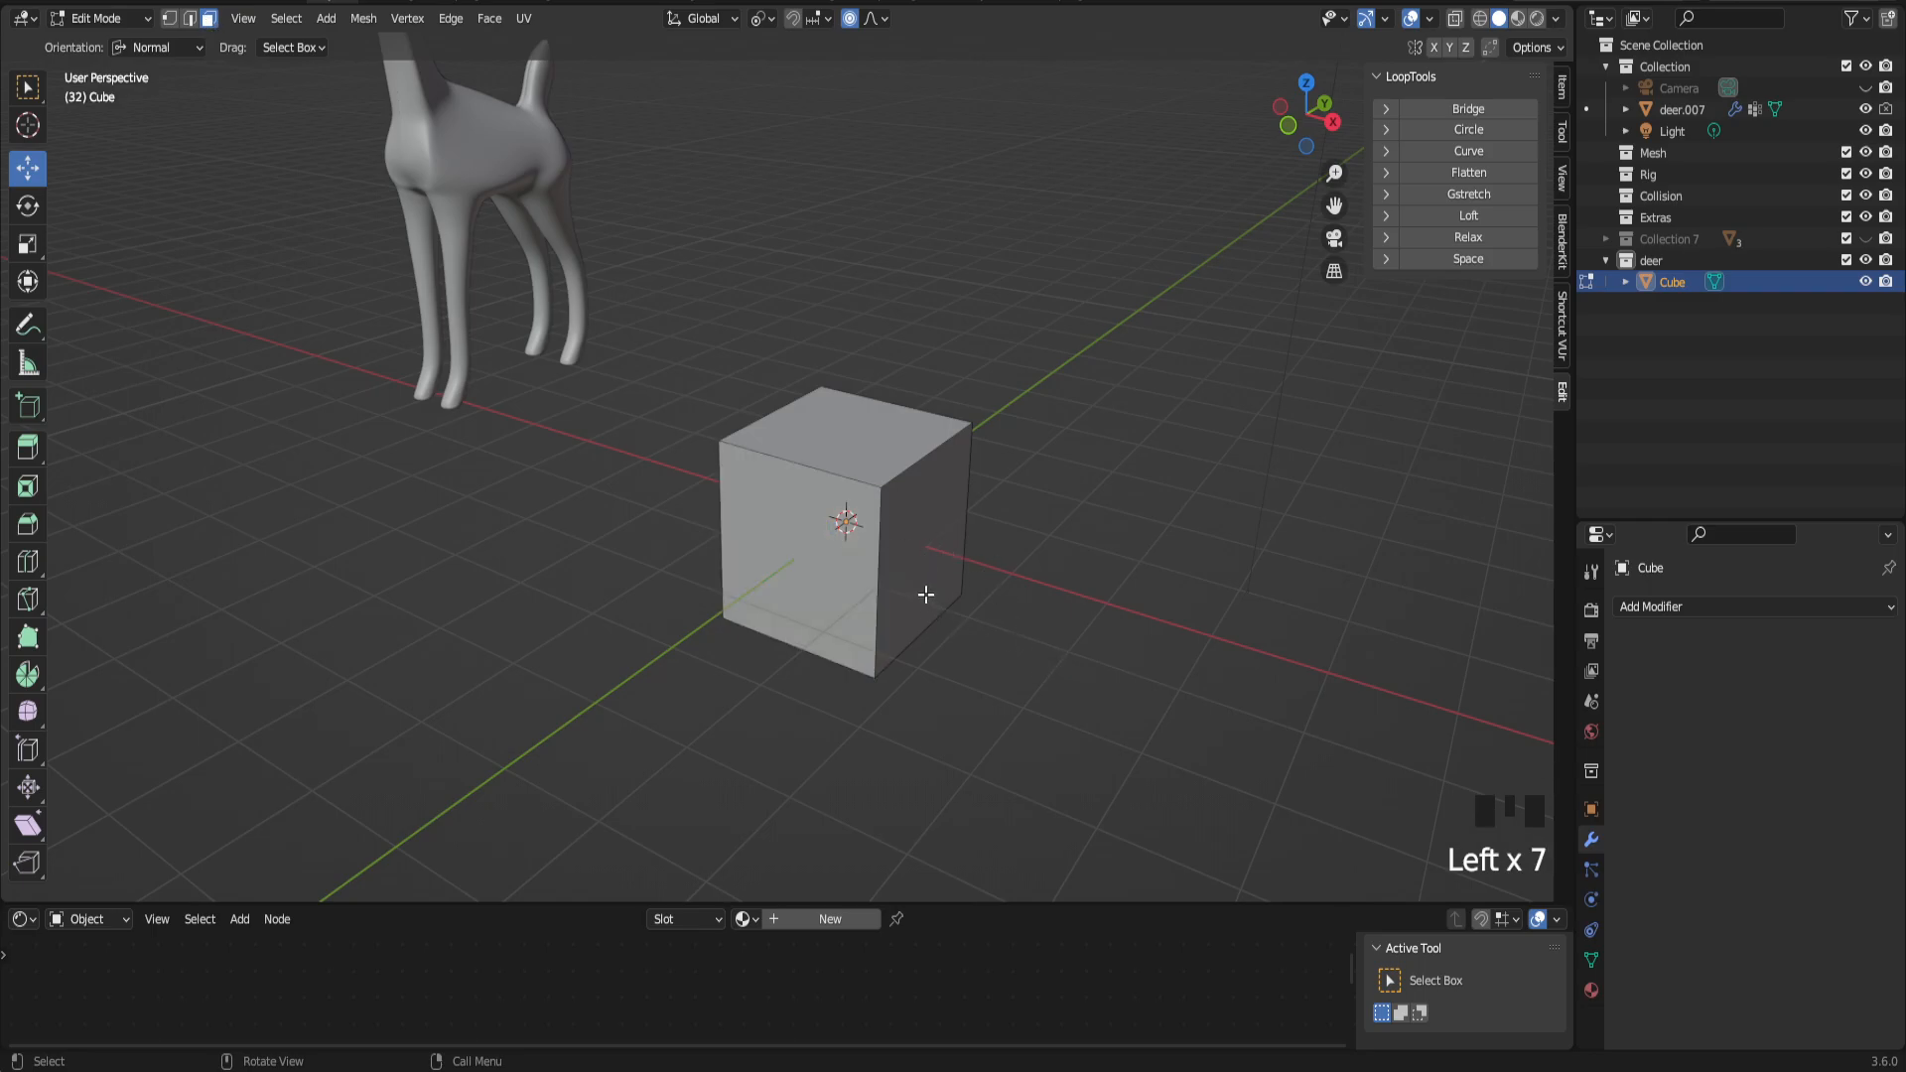
Step: Add one centered vertical loop cut that splits the cube into two halves along the X axis
key(ctrl+r)
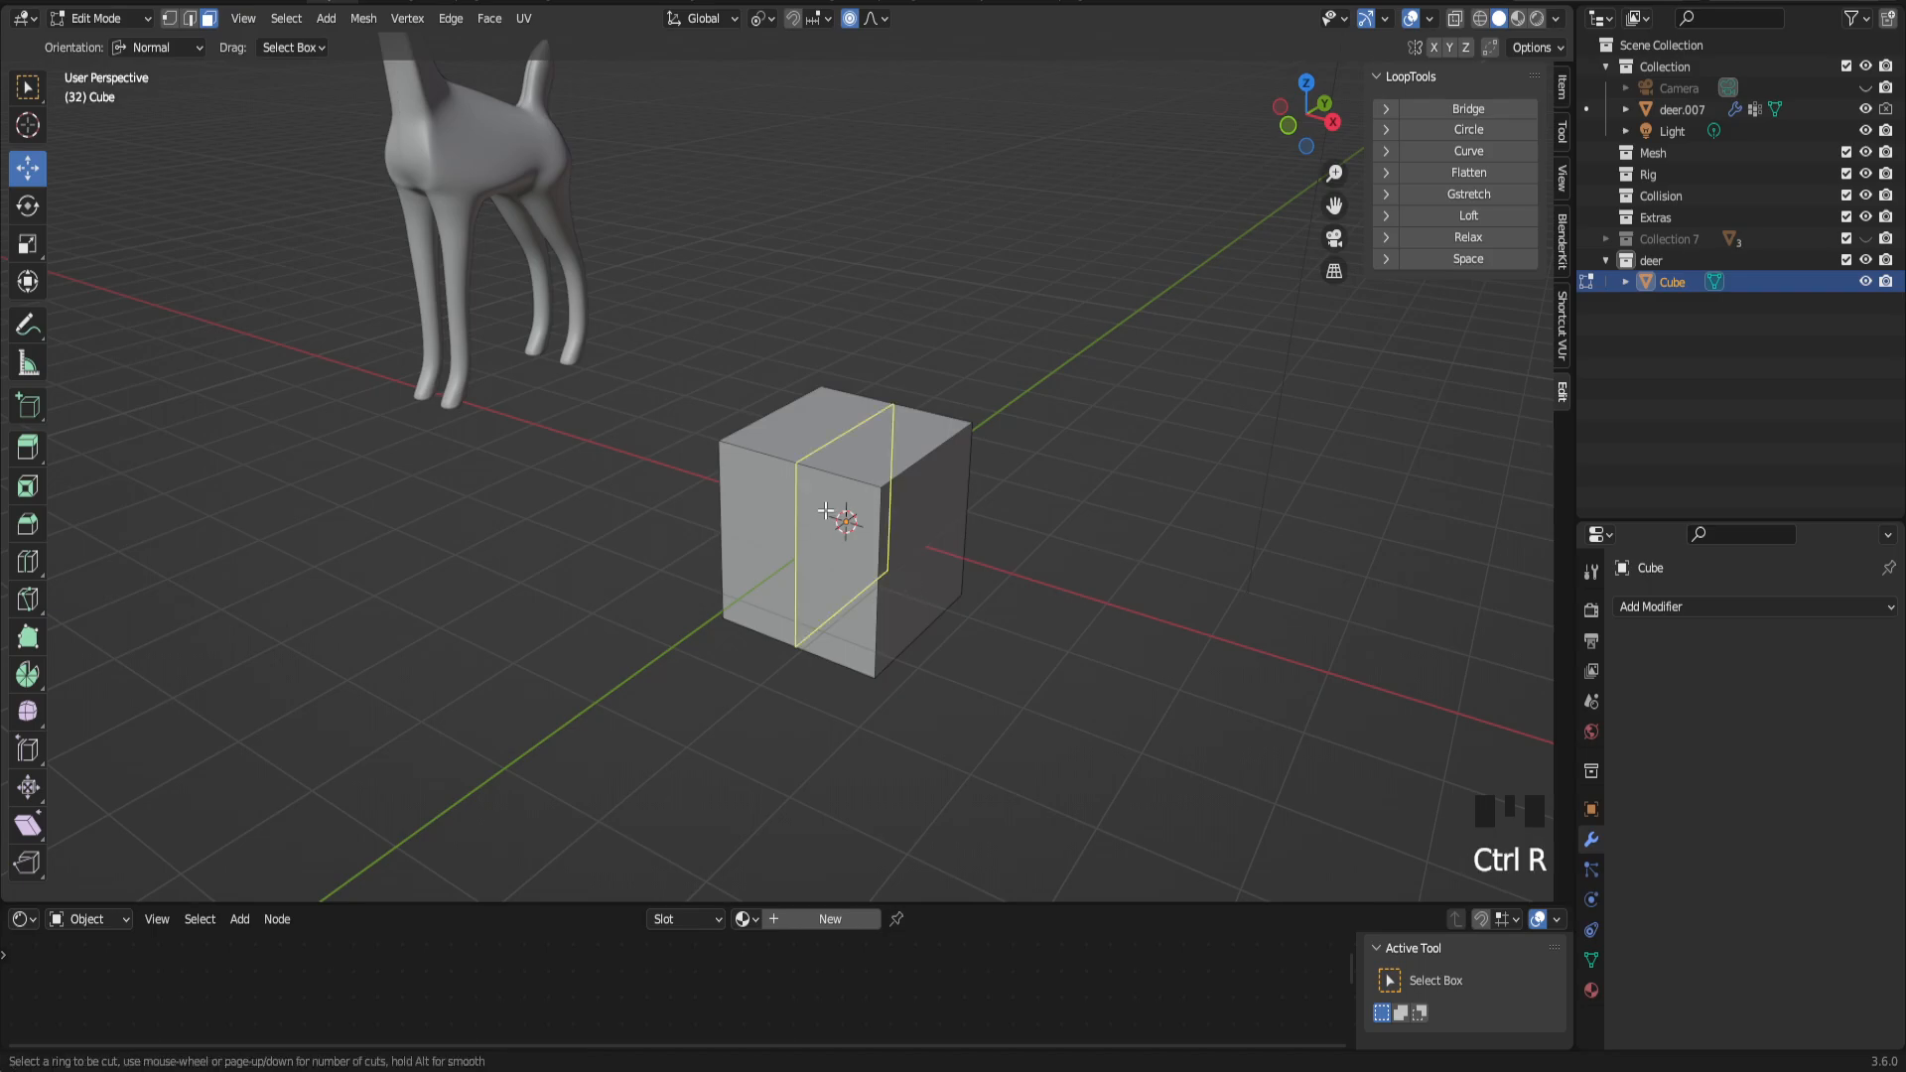
click(826, 511)
right_click(826, 510)
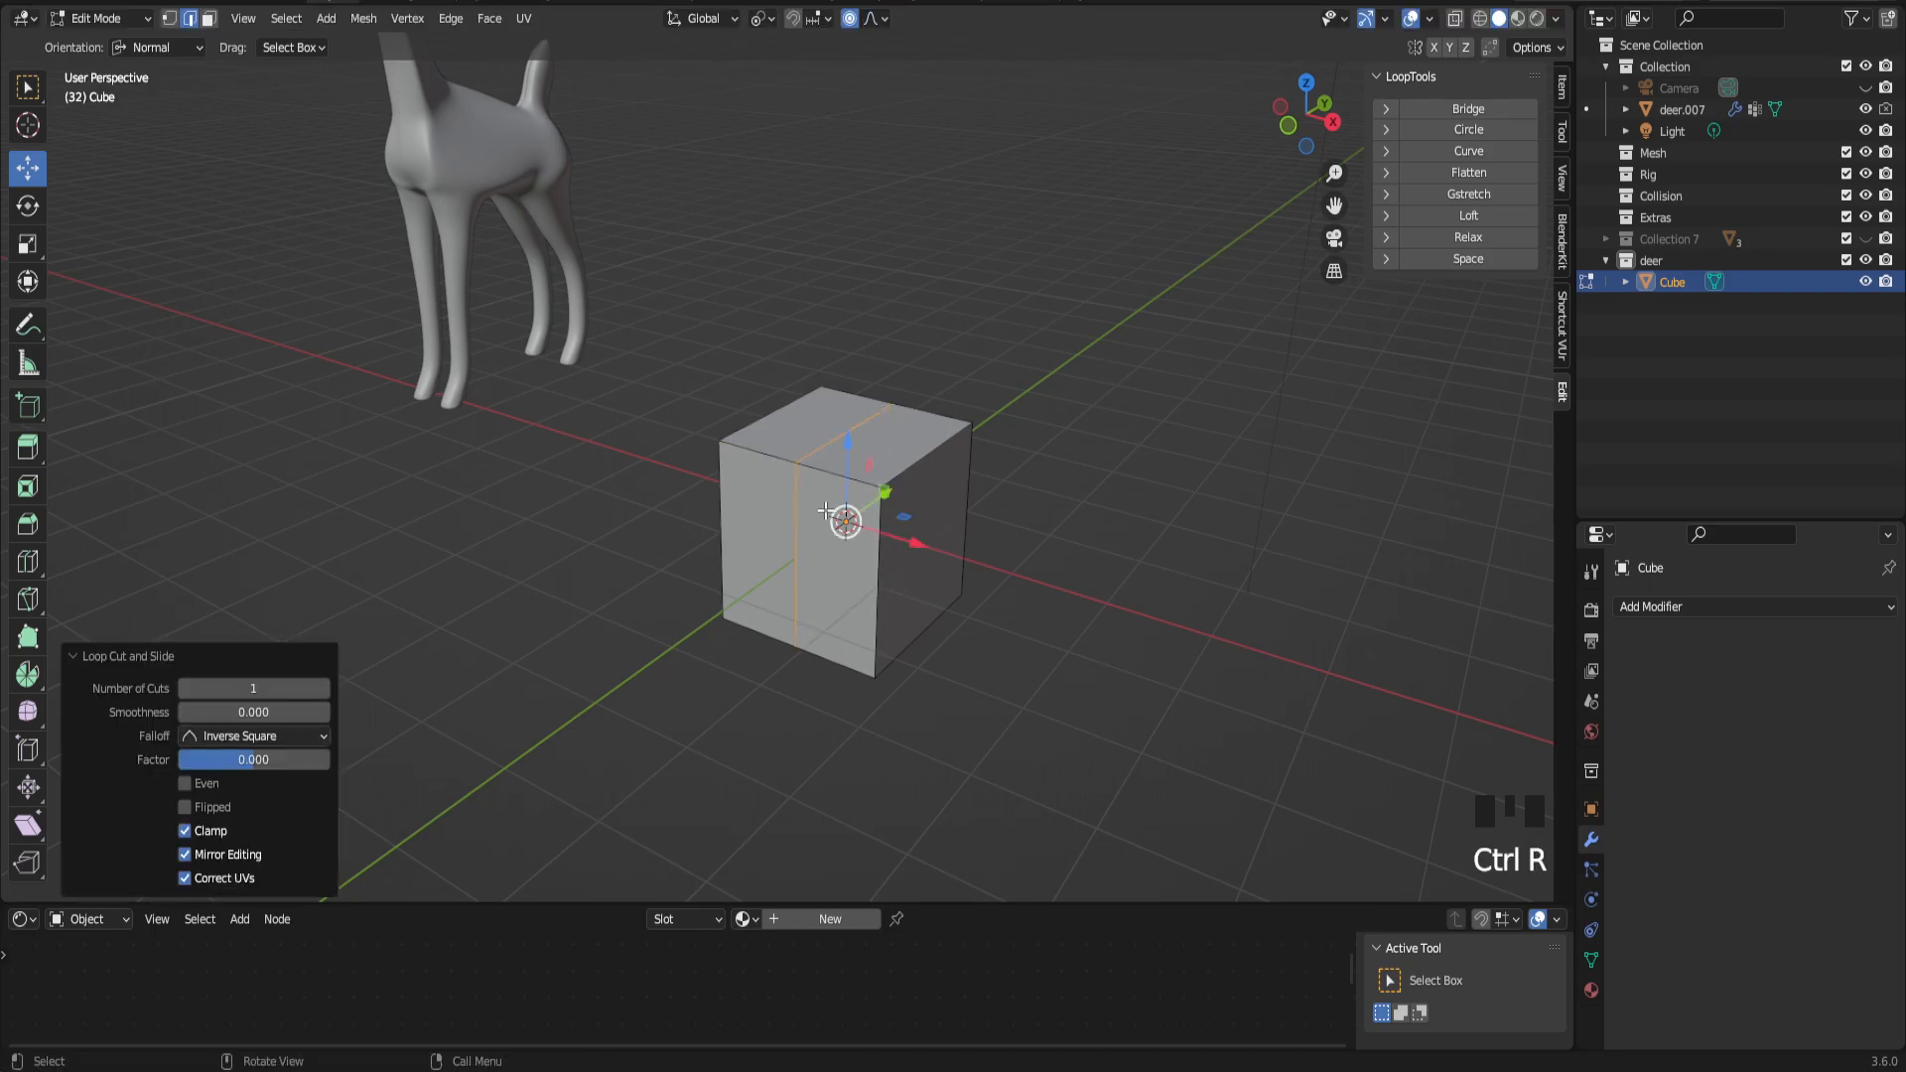
Step: Delete the outer vertices on the cube's negative-X side, keeping only the half beyond the center loop
middle_drag(844, 514, 905, 521)
middle_click(898, 528)
drag(681, 333, 800, 712)
middle_drag(771, 563, 717, 536)
shift+click(728, 550)
middle_drag(783, 595, 668, 579)
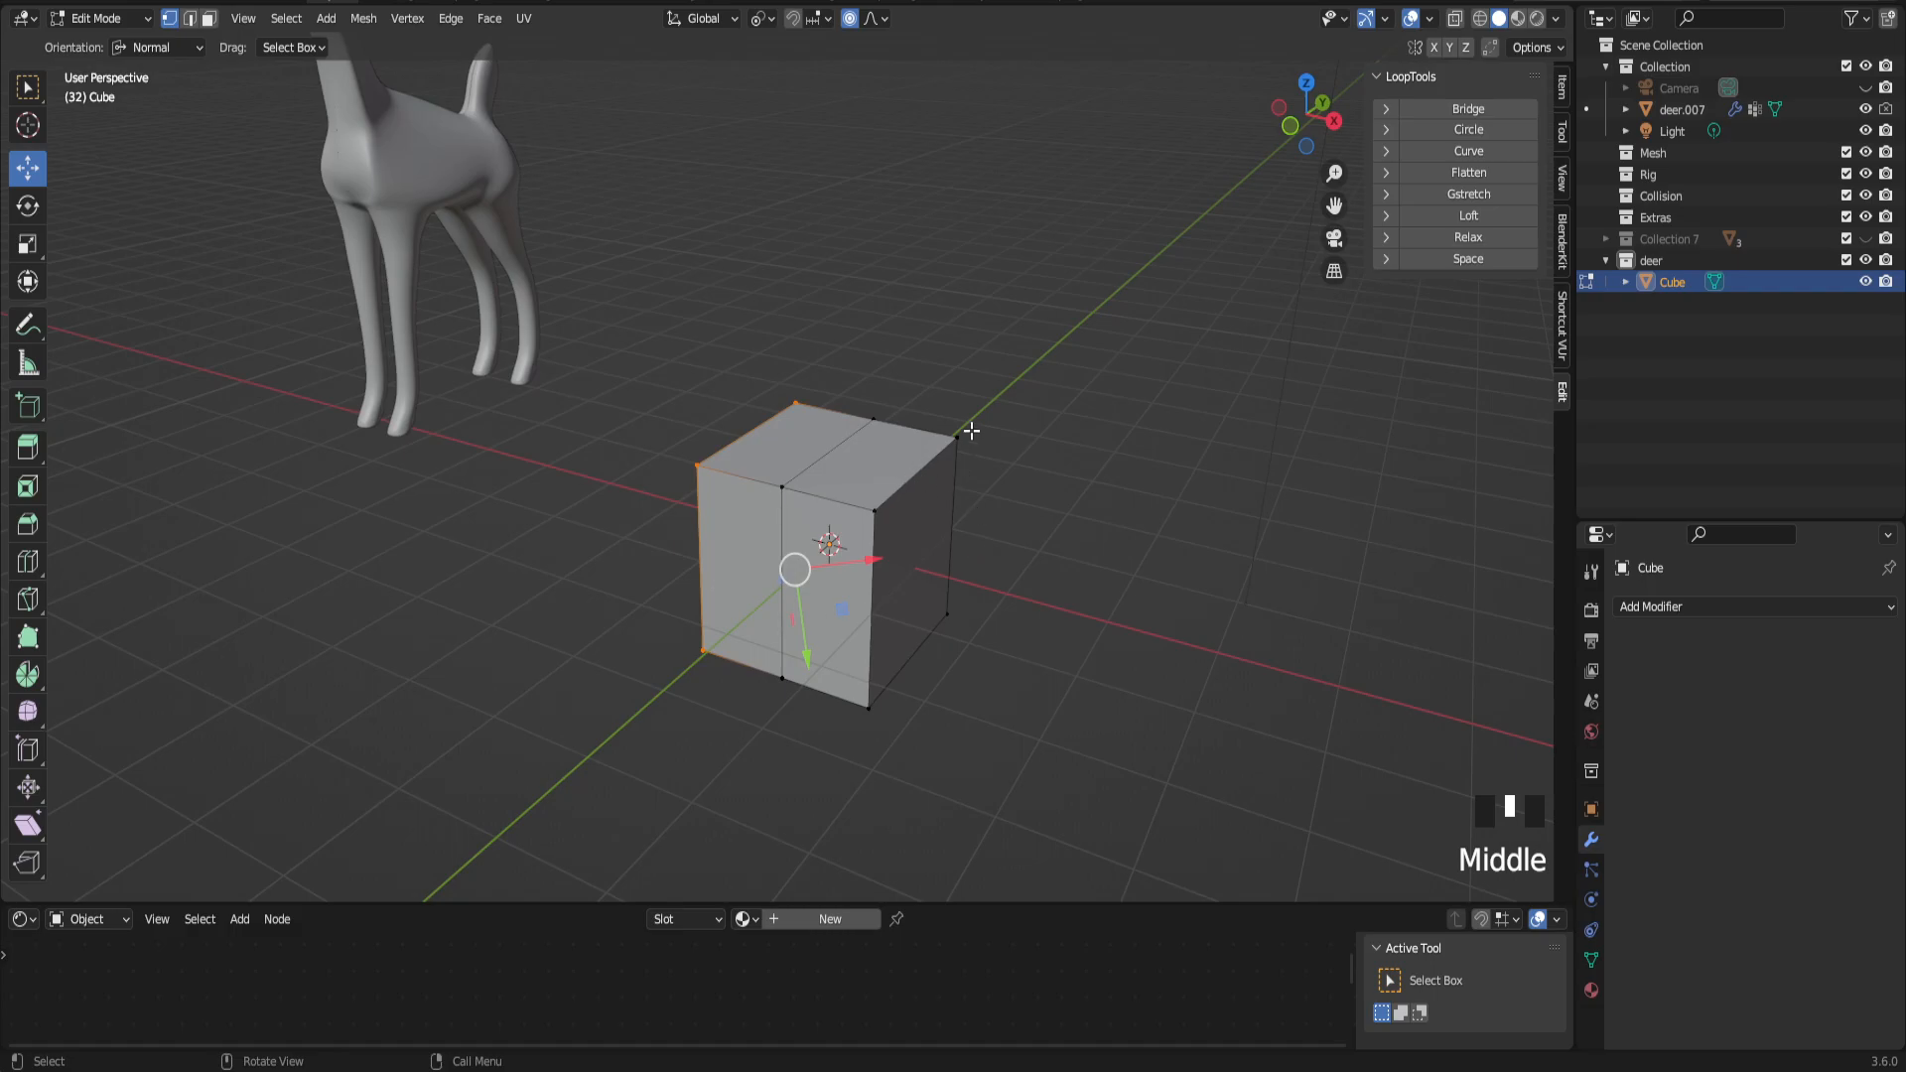
mouse_move(863, 557)
middle_down()
mouse_move(953, 551)
mouse_move(845, 546)
middle_up()
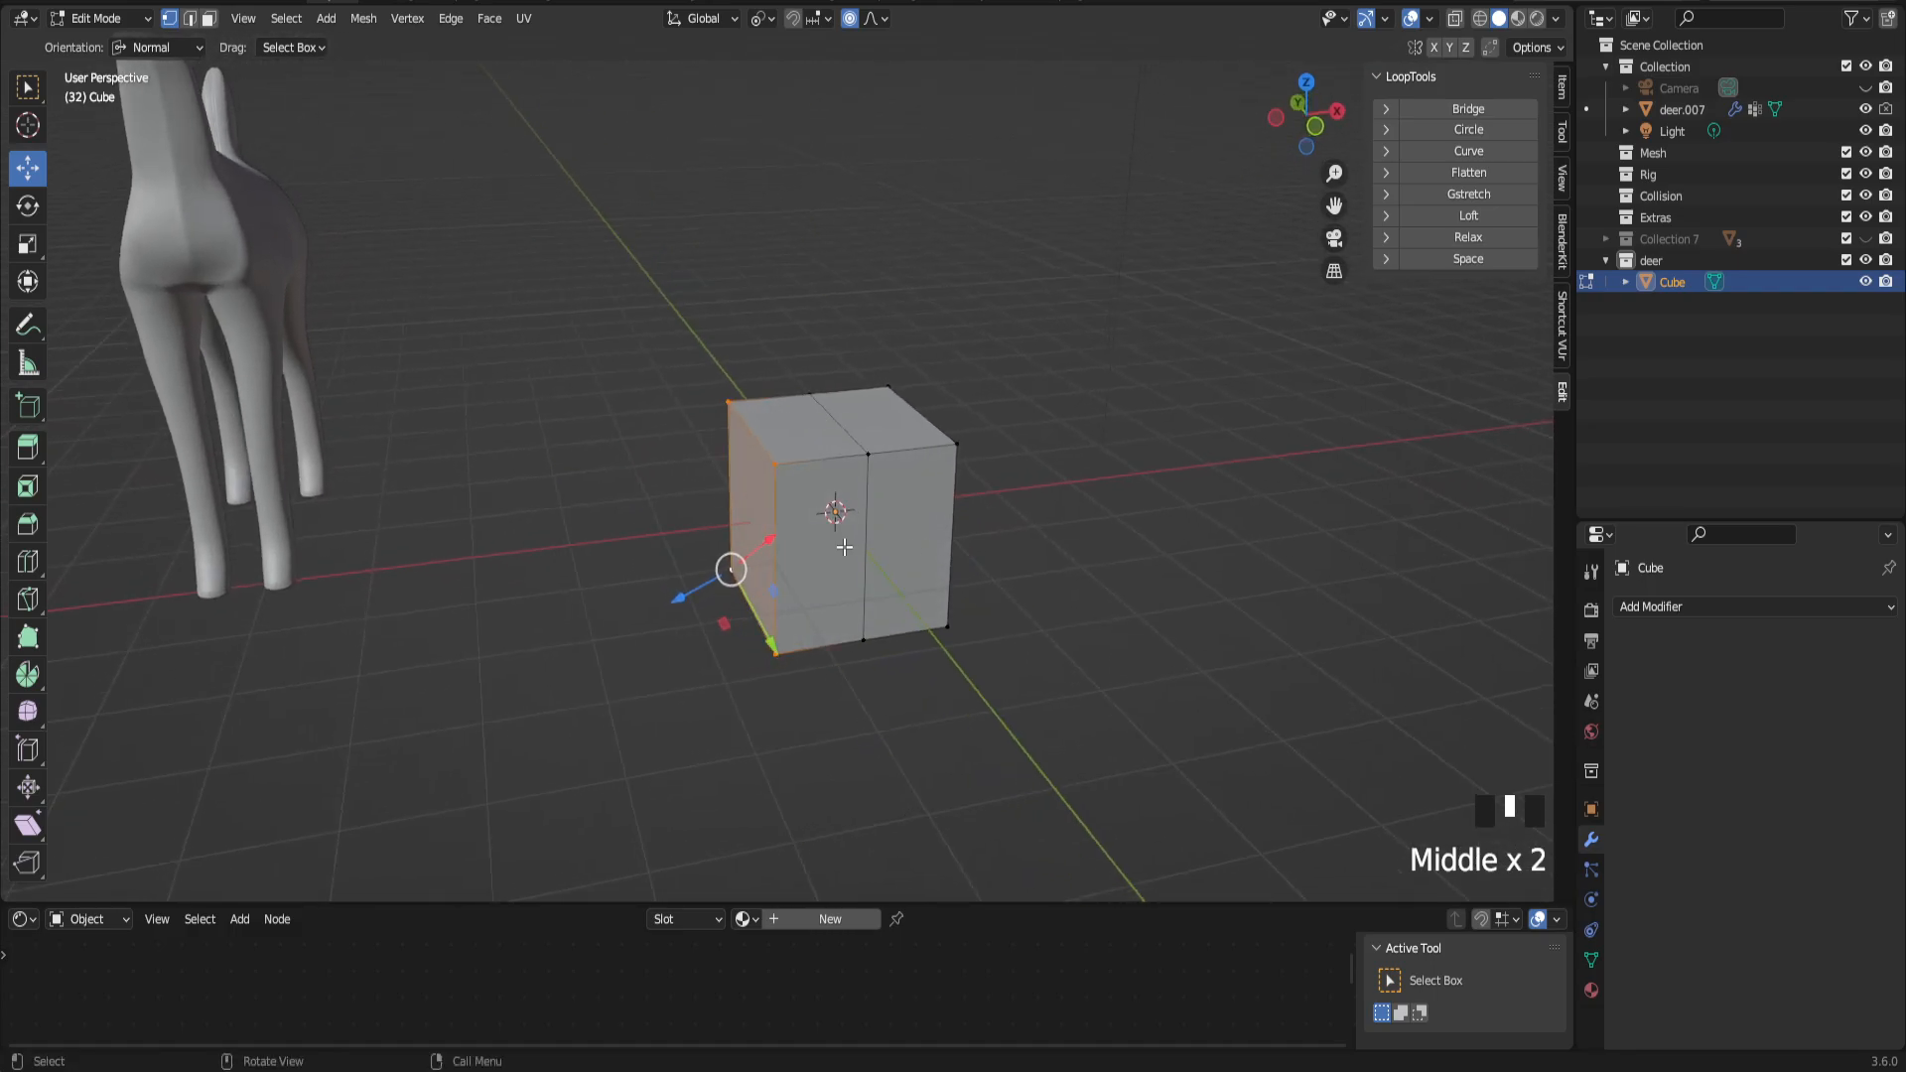
key(Delete)
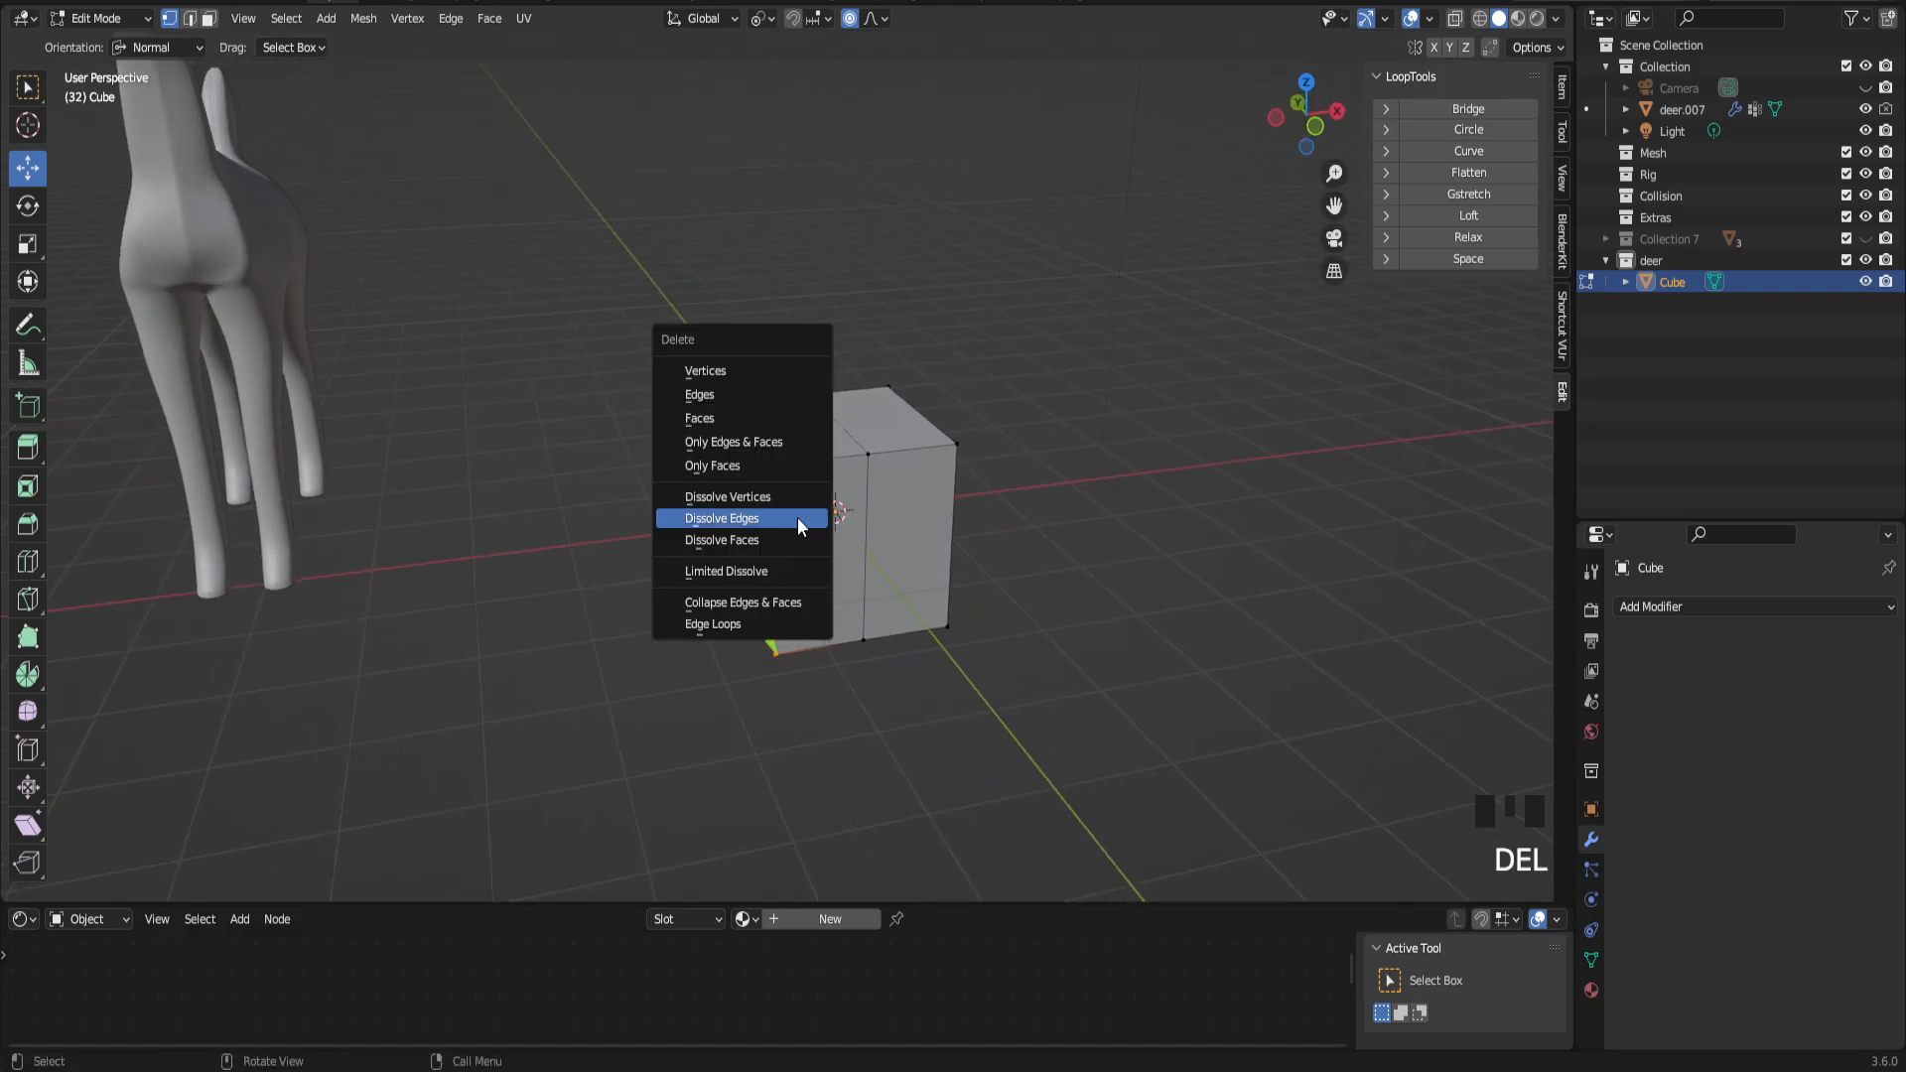
click(732, 365)
Step: Return to Object Mode and add a Mirror modifier to the half cube
middle_drag(858, 626, 838, 556)
key(Tab)
click(1671, 609)
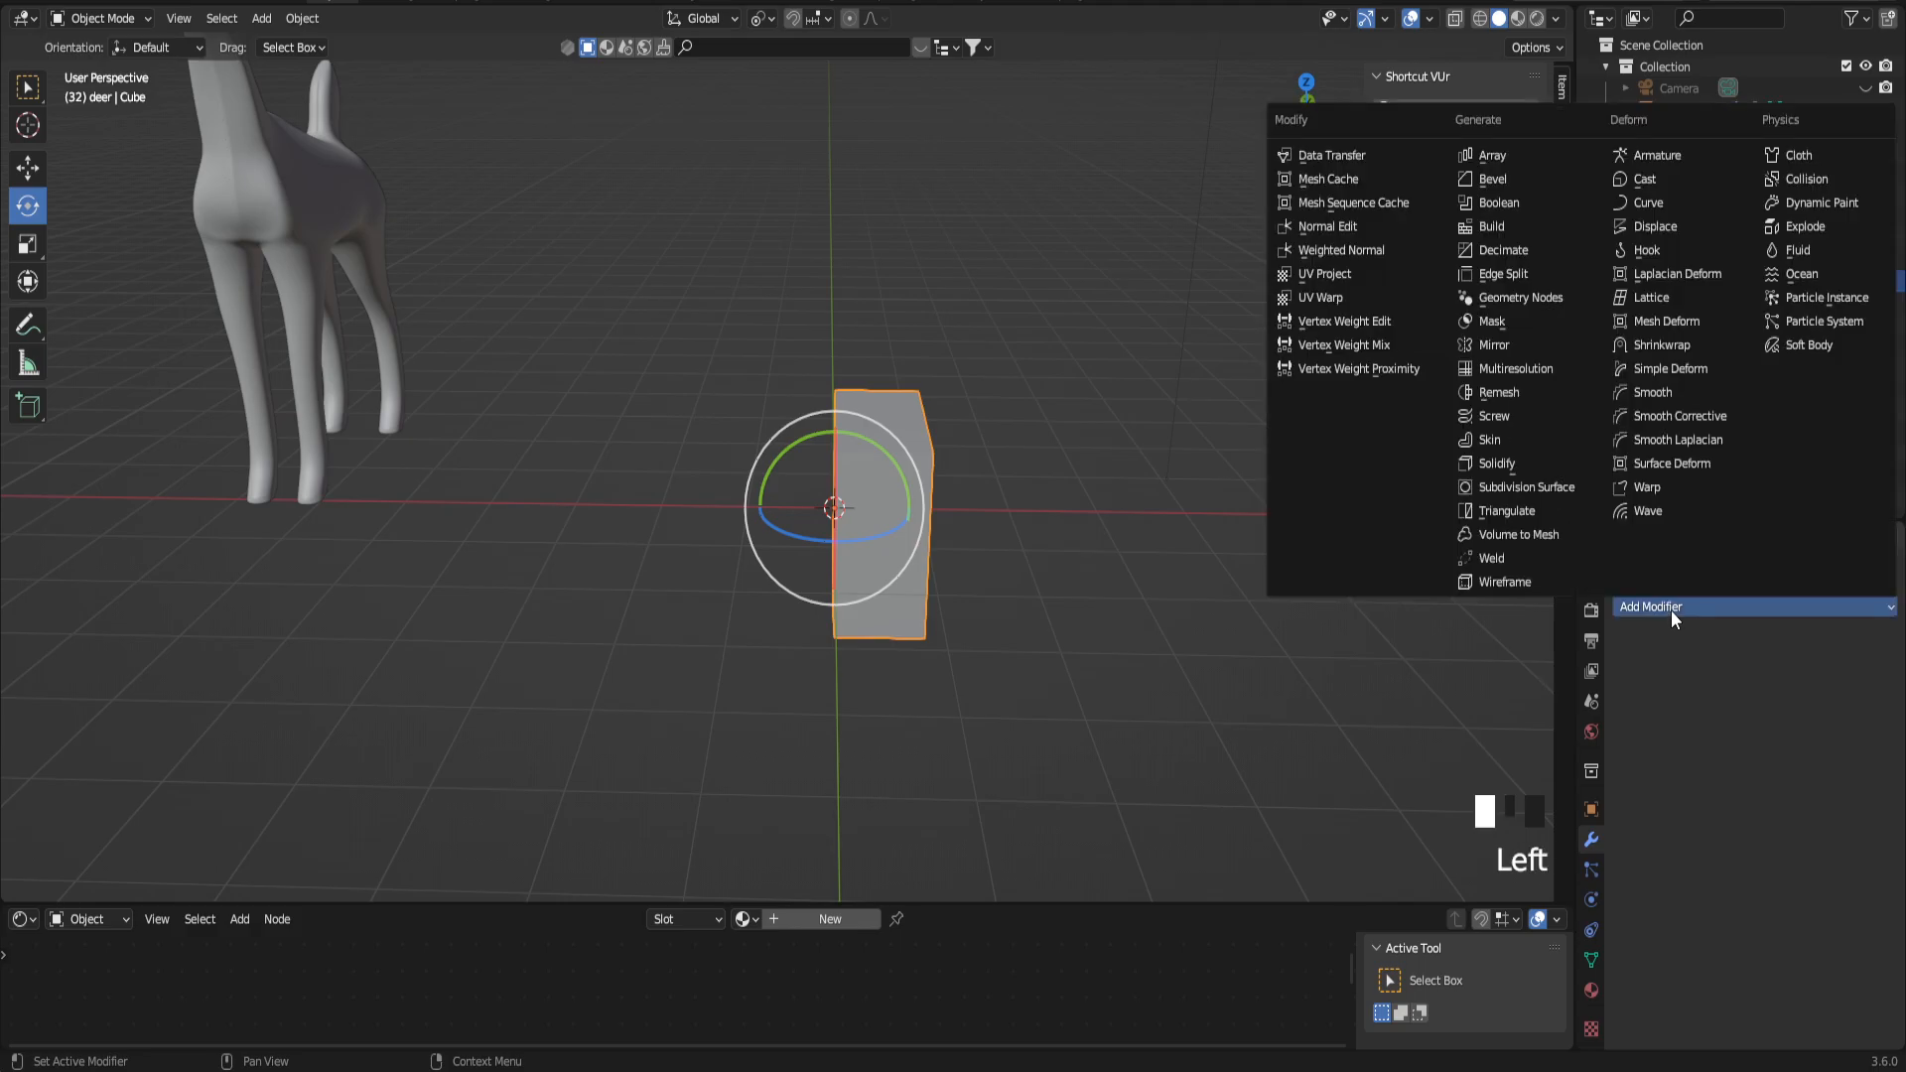
click(1485, 339)
scroll(879, 466, up, 2)
middle_drag(833, 444, 830, 449)
Step: Set the Move tool's orientation to Default in Edit Mode and try moving the whole selected half along X
key(Tab)
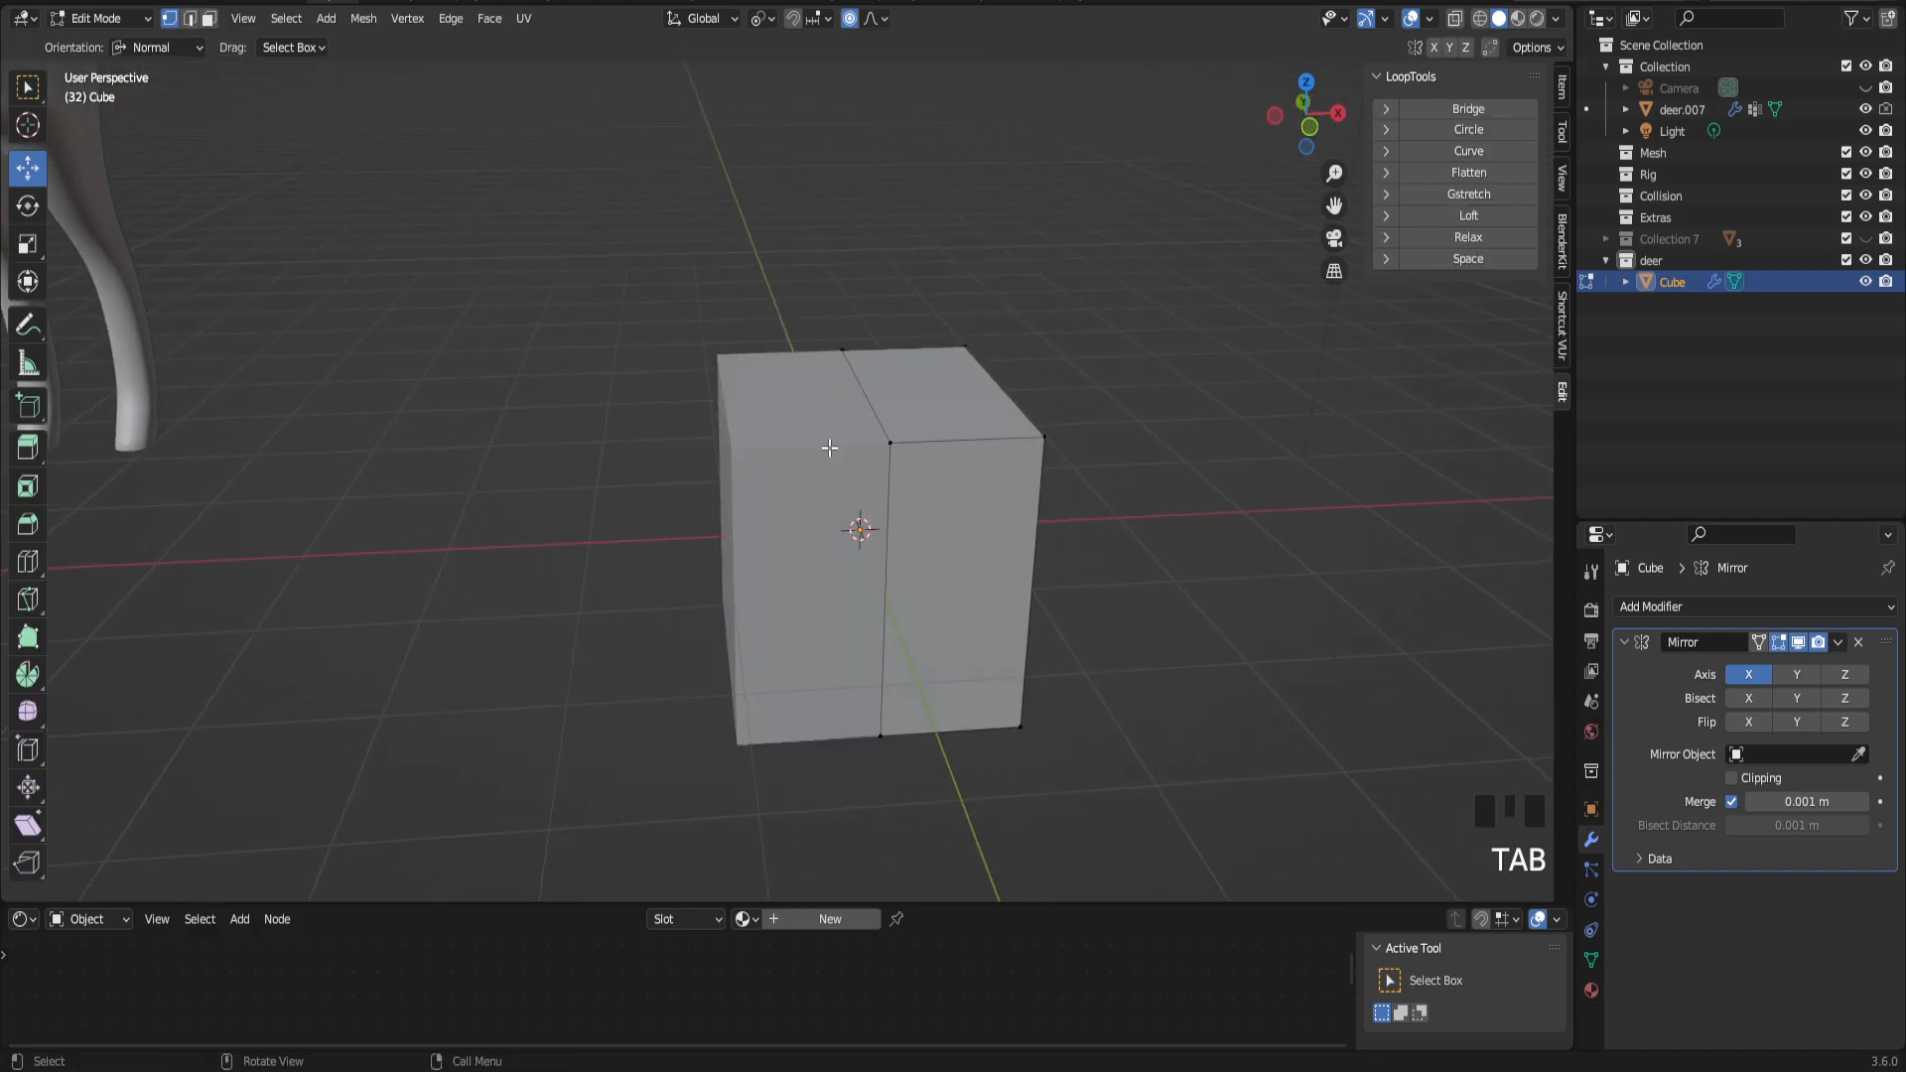
key(a)
middle_drag(925, 536, 934, 550)
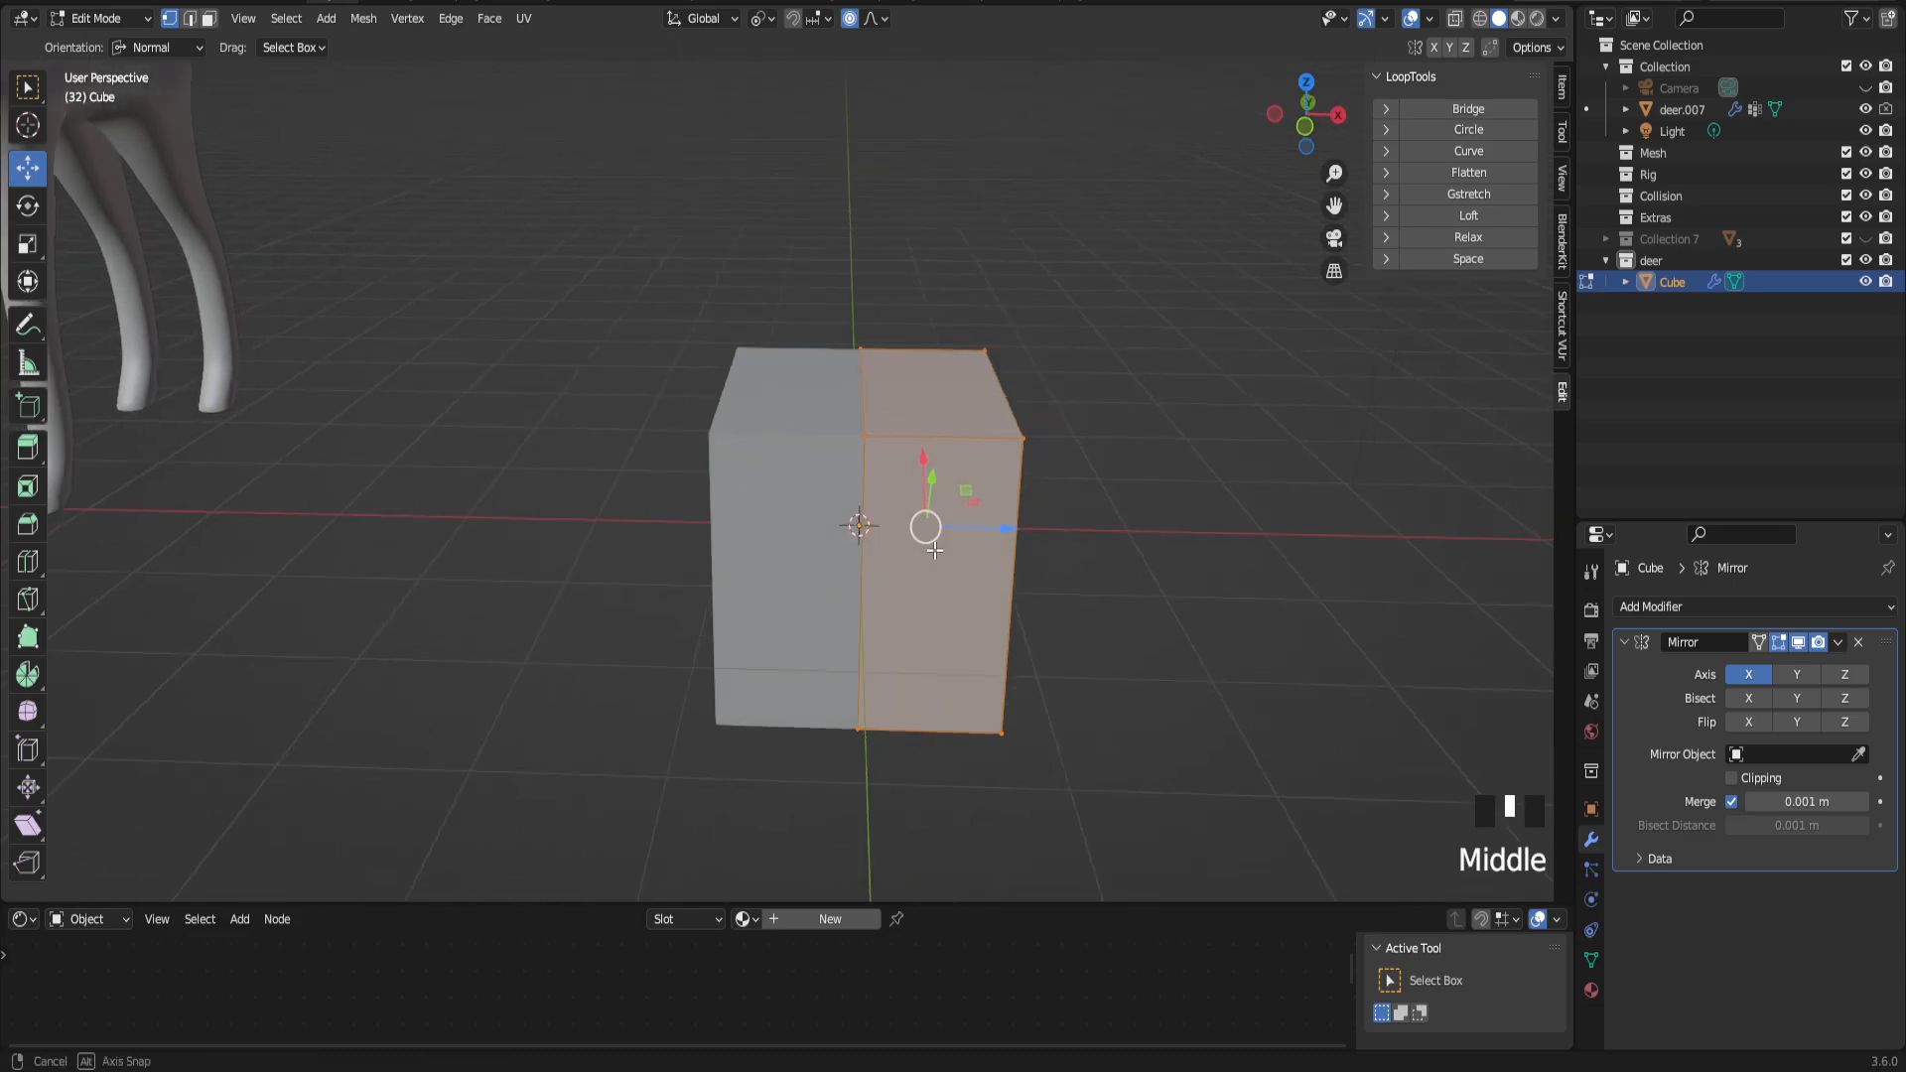
click(158, 47)
click(159, 66)
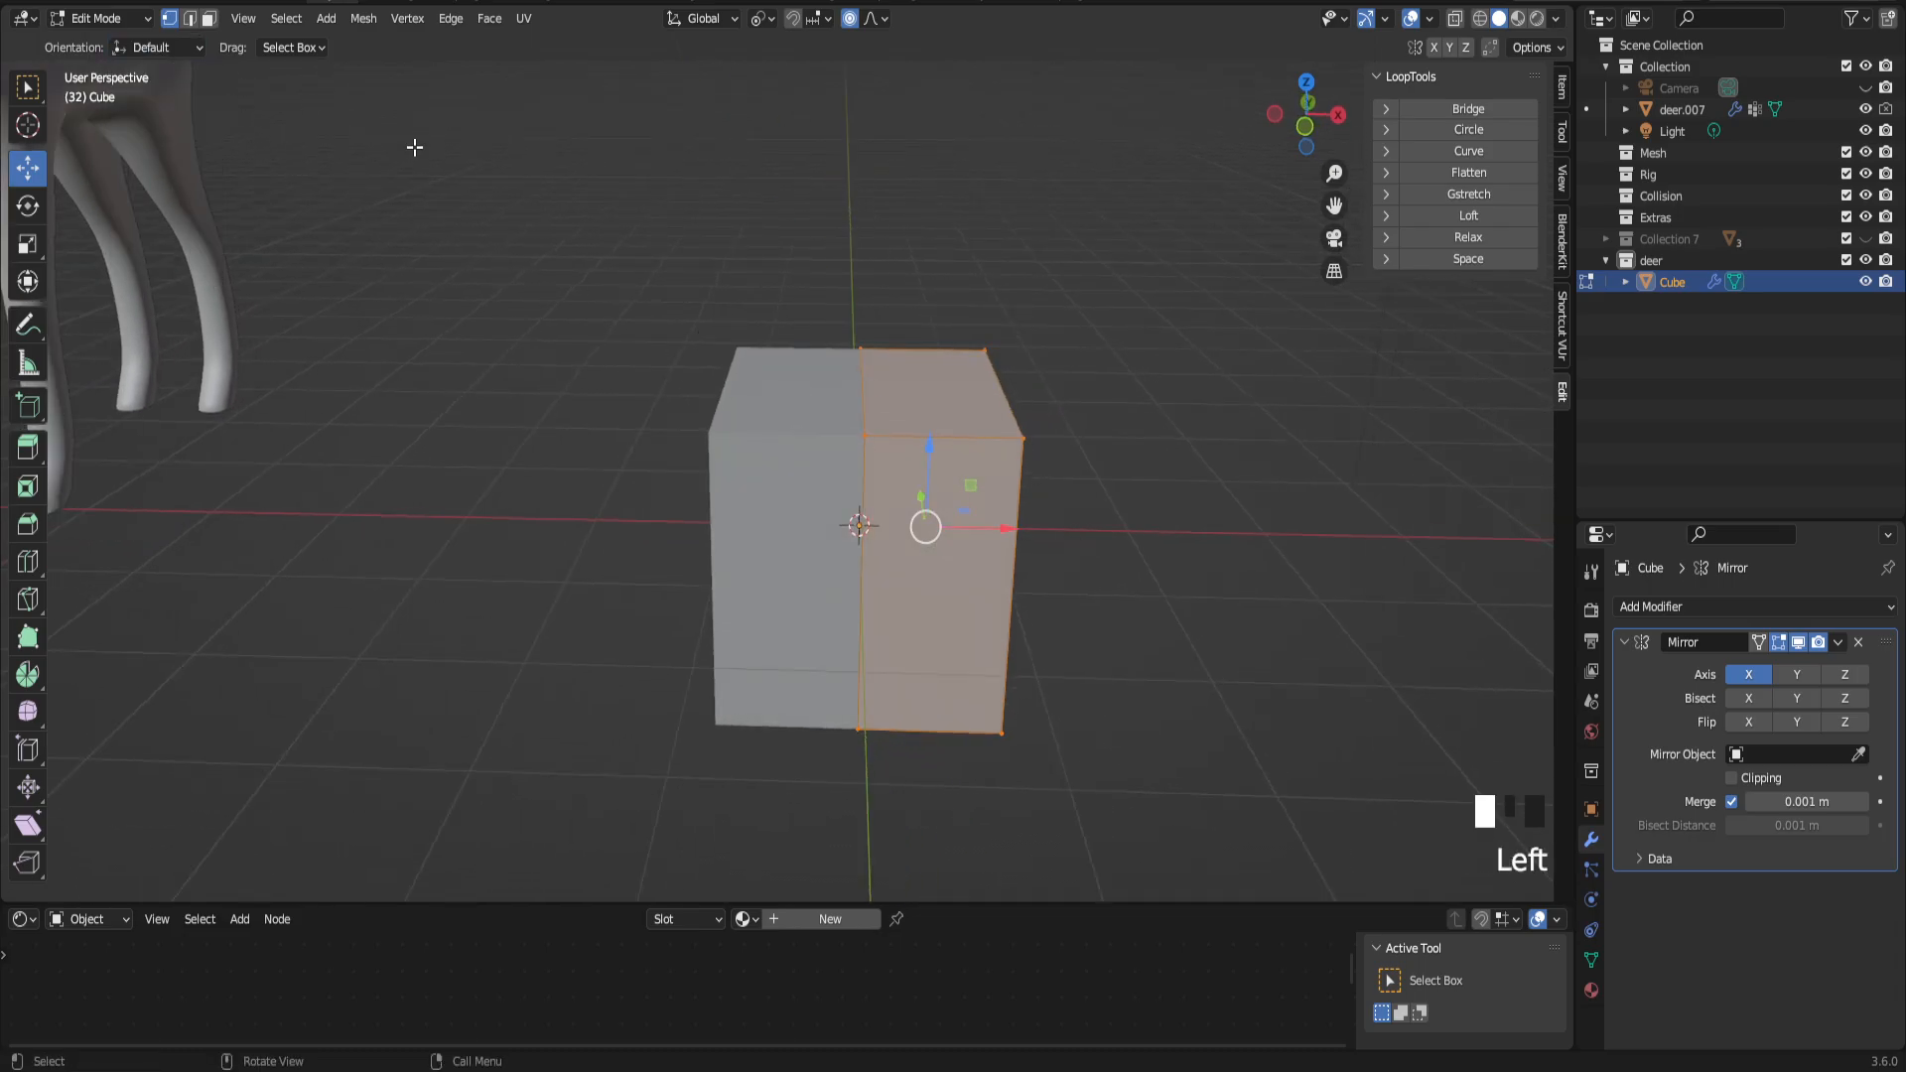
drag(1002, 527, 1084, 510)
right_click(1083, 509)
Step: Enable Clipping on the Mirror modifier and try pulling the center edge loop away along X
alt+click(861, 453)
middle_drag(861, 453, 879, 480)
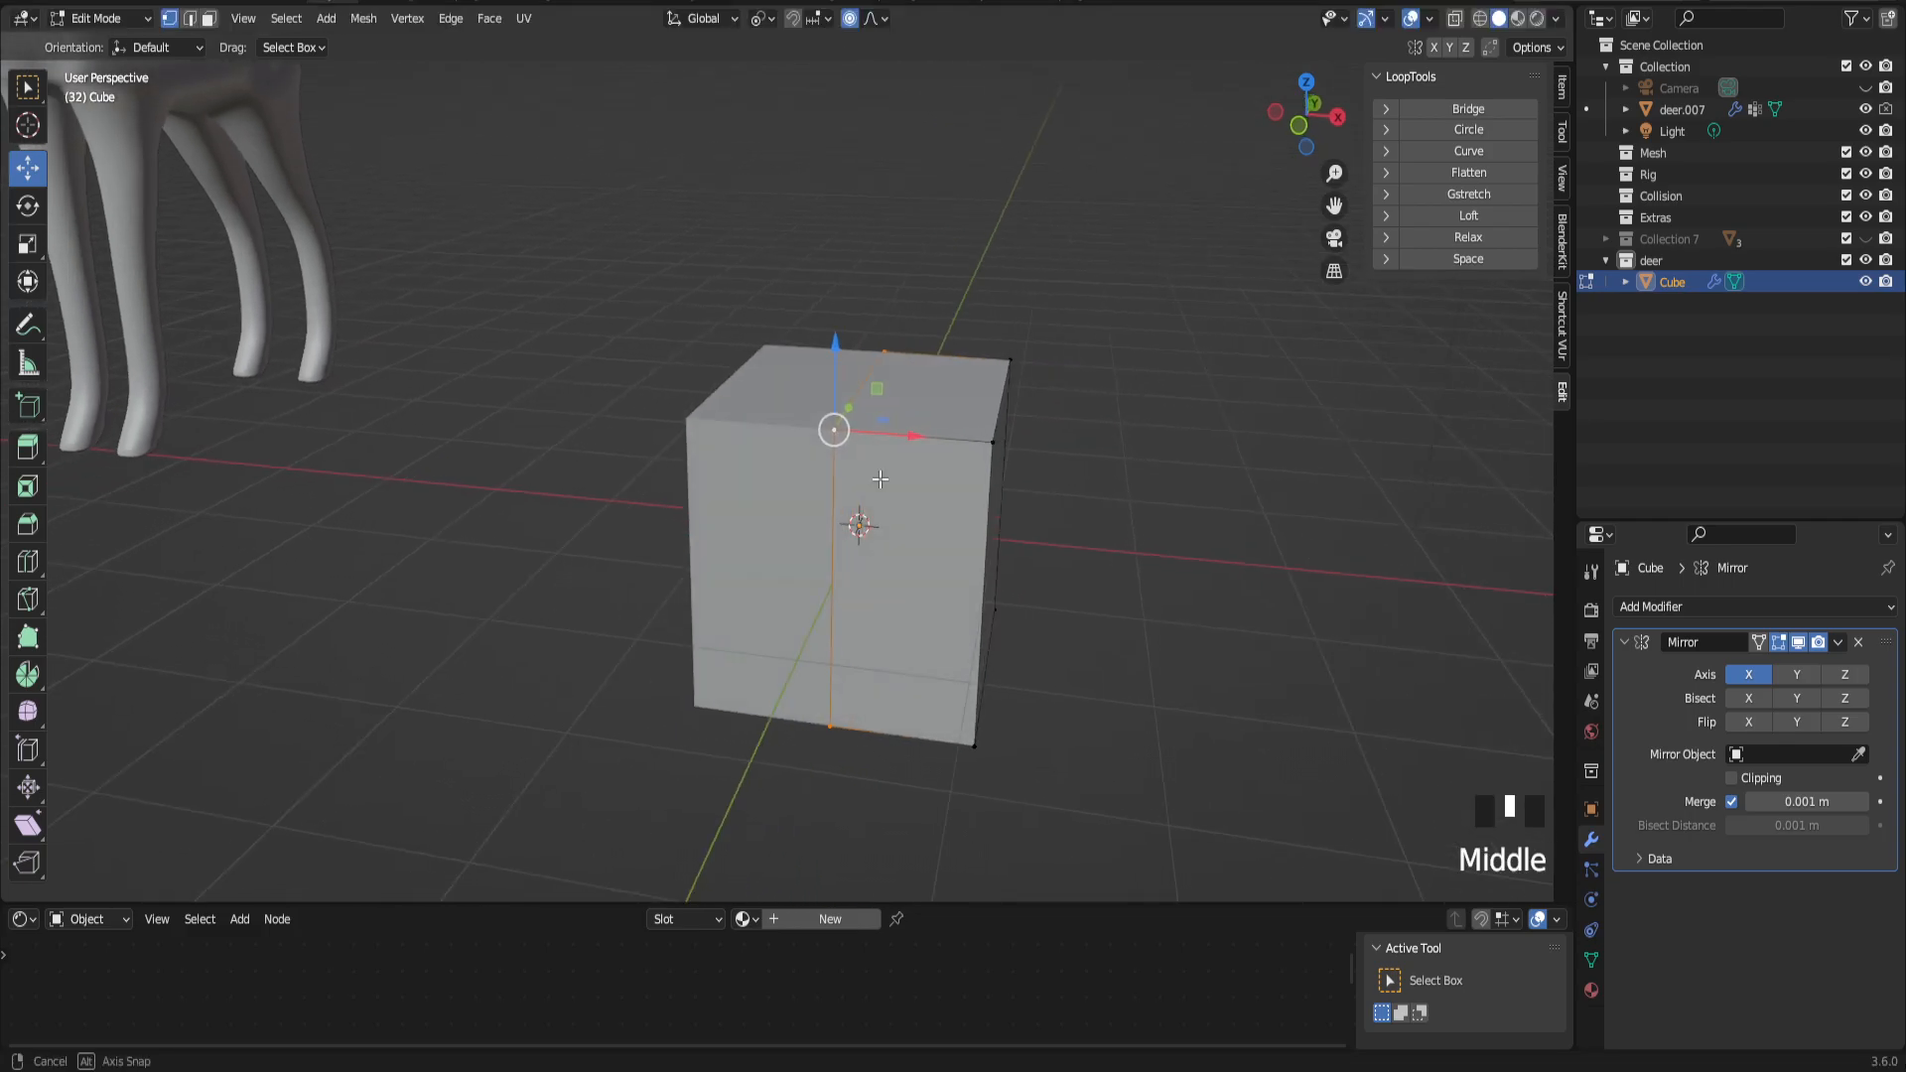
alt+click(834, 453)
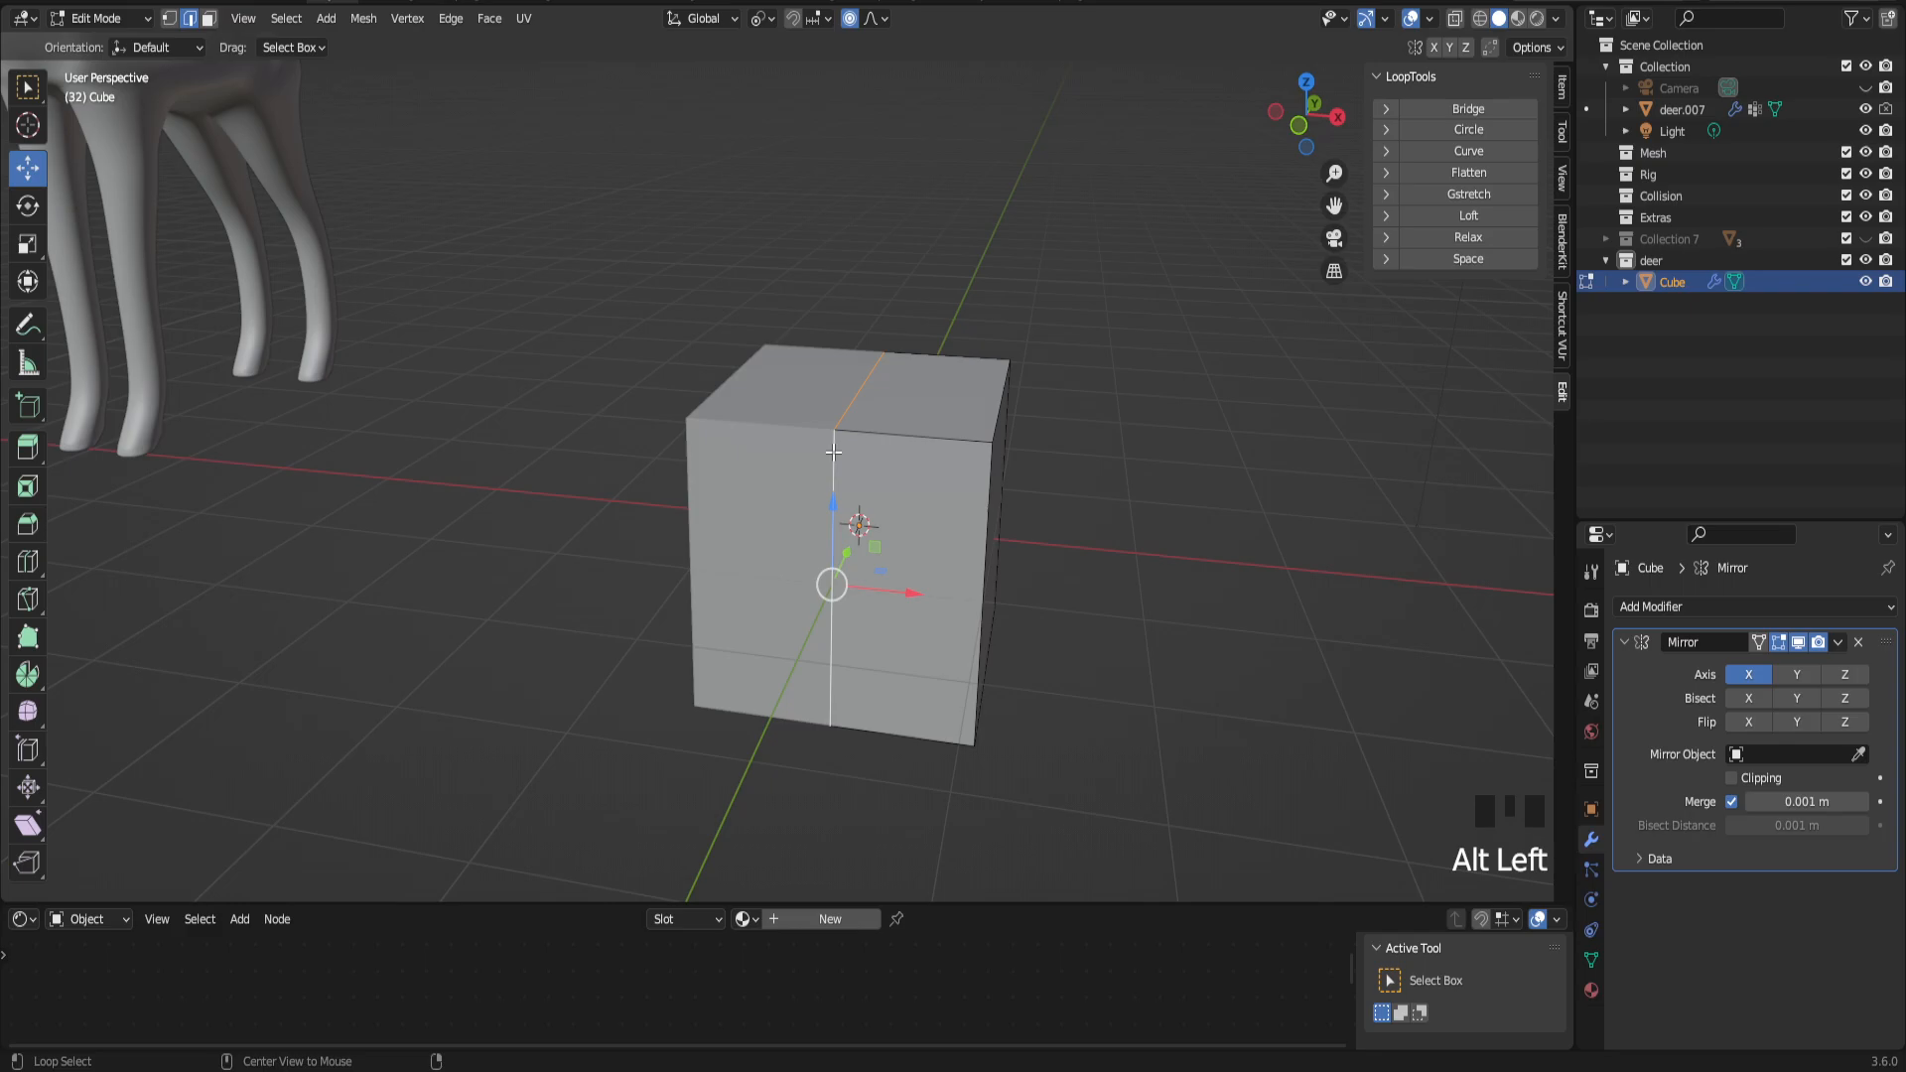
mouse_move(908, 473)
middle_down()
mouse_move(862, 484)
mouse_move(927, 477)
middle_up()
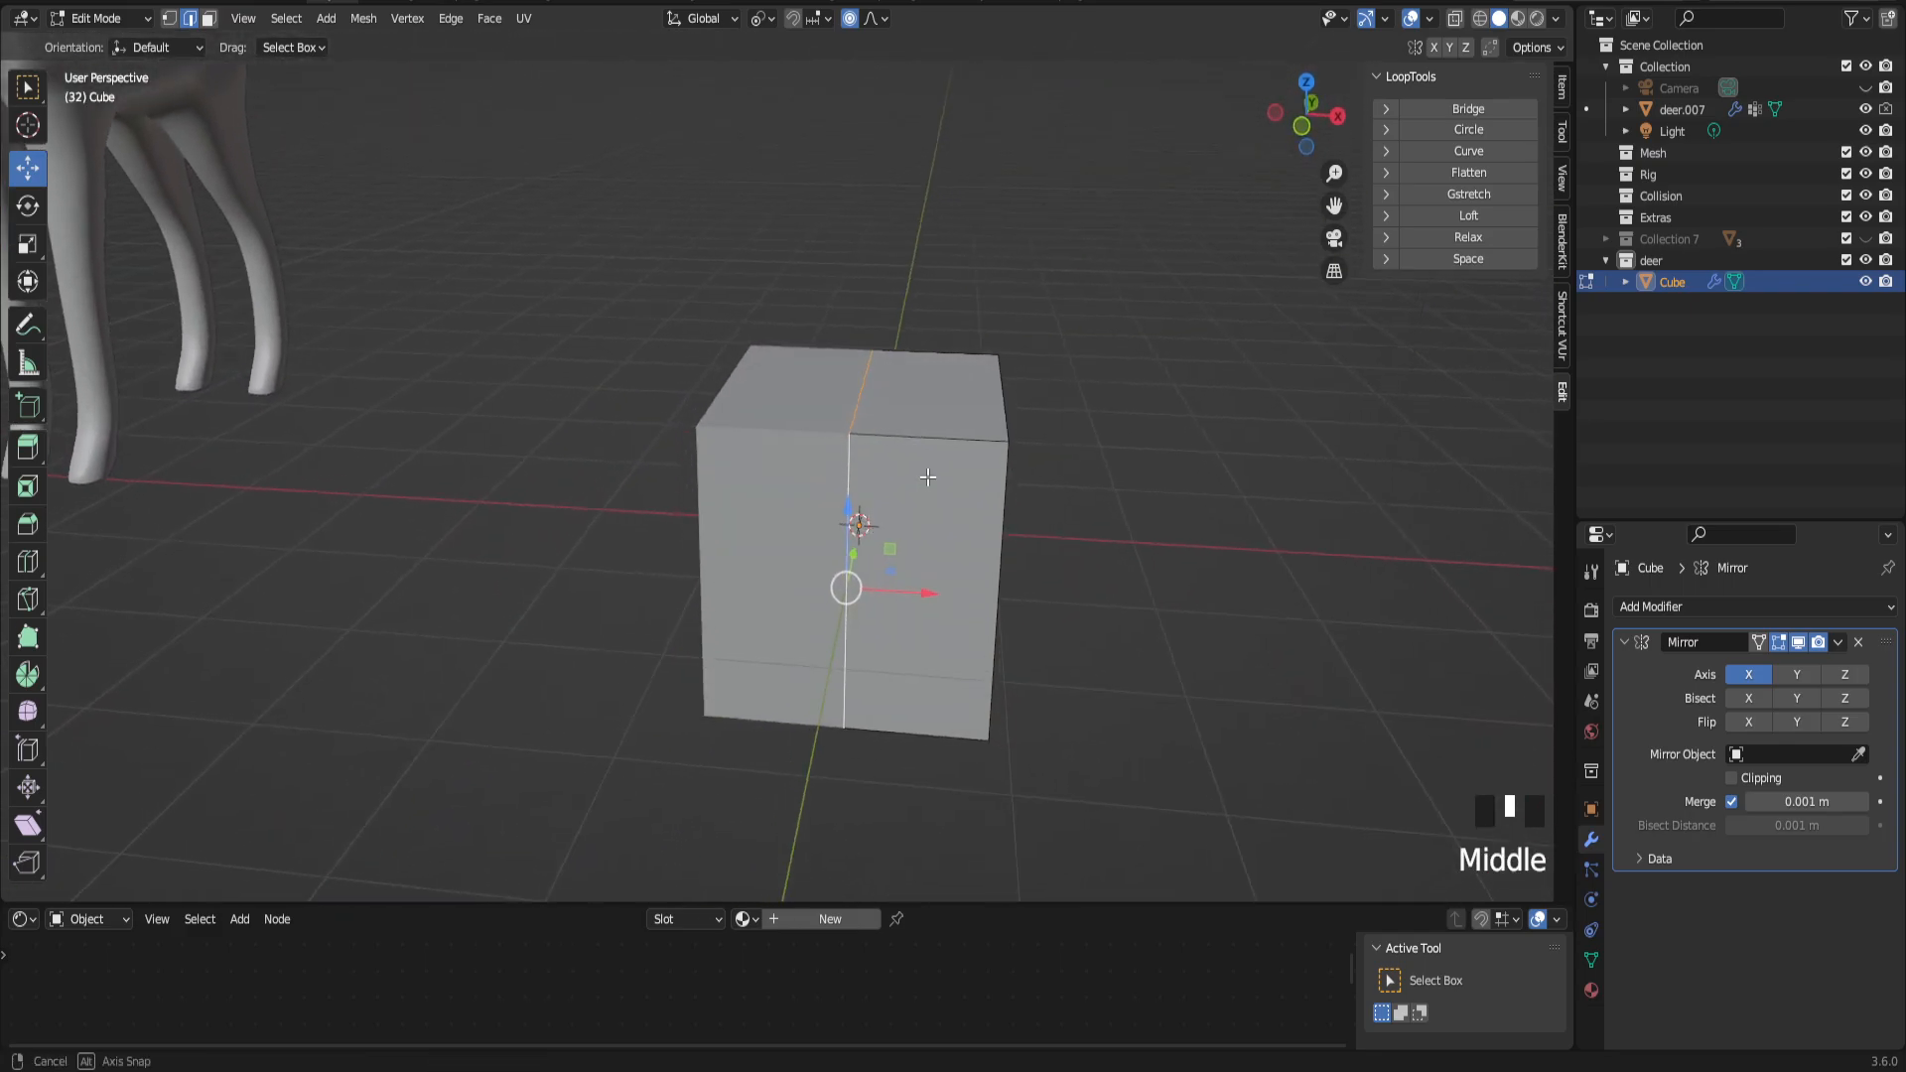
click(1732, 778)
drag(927, 596, 756, 585)
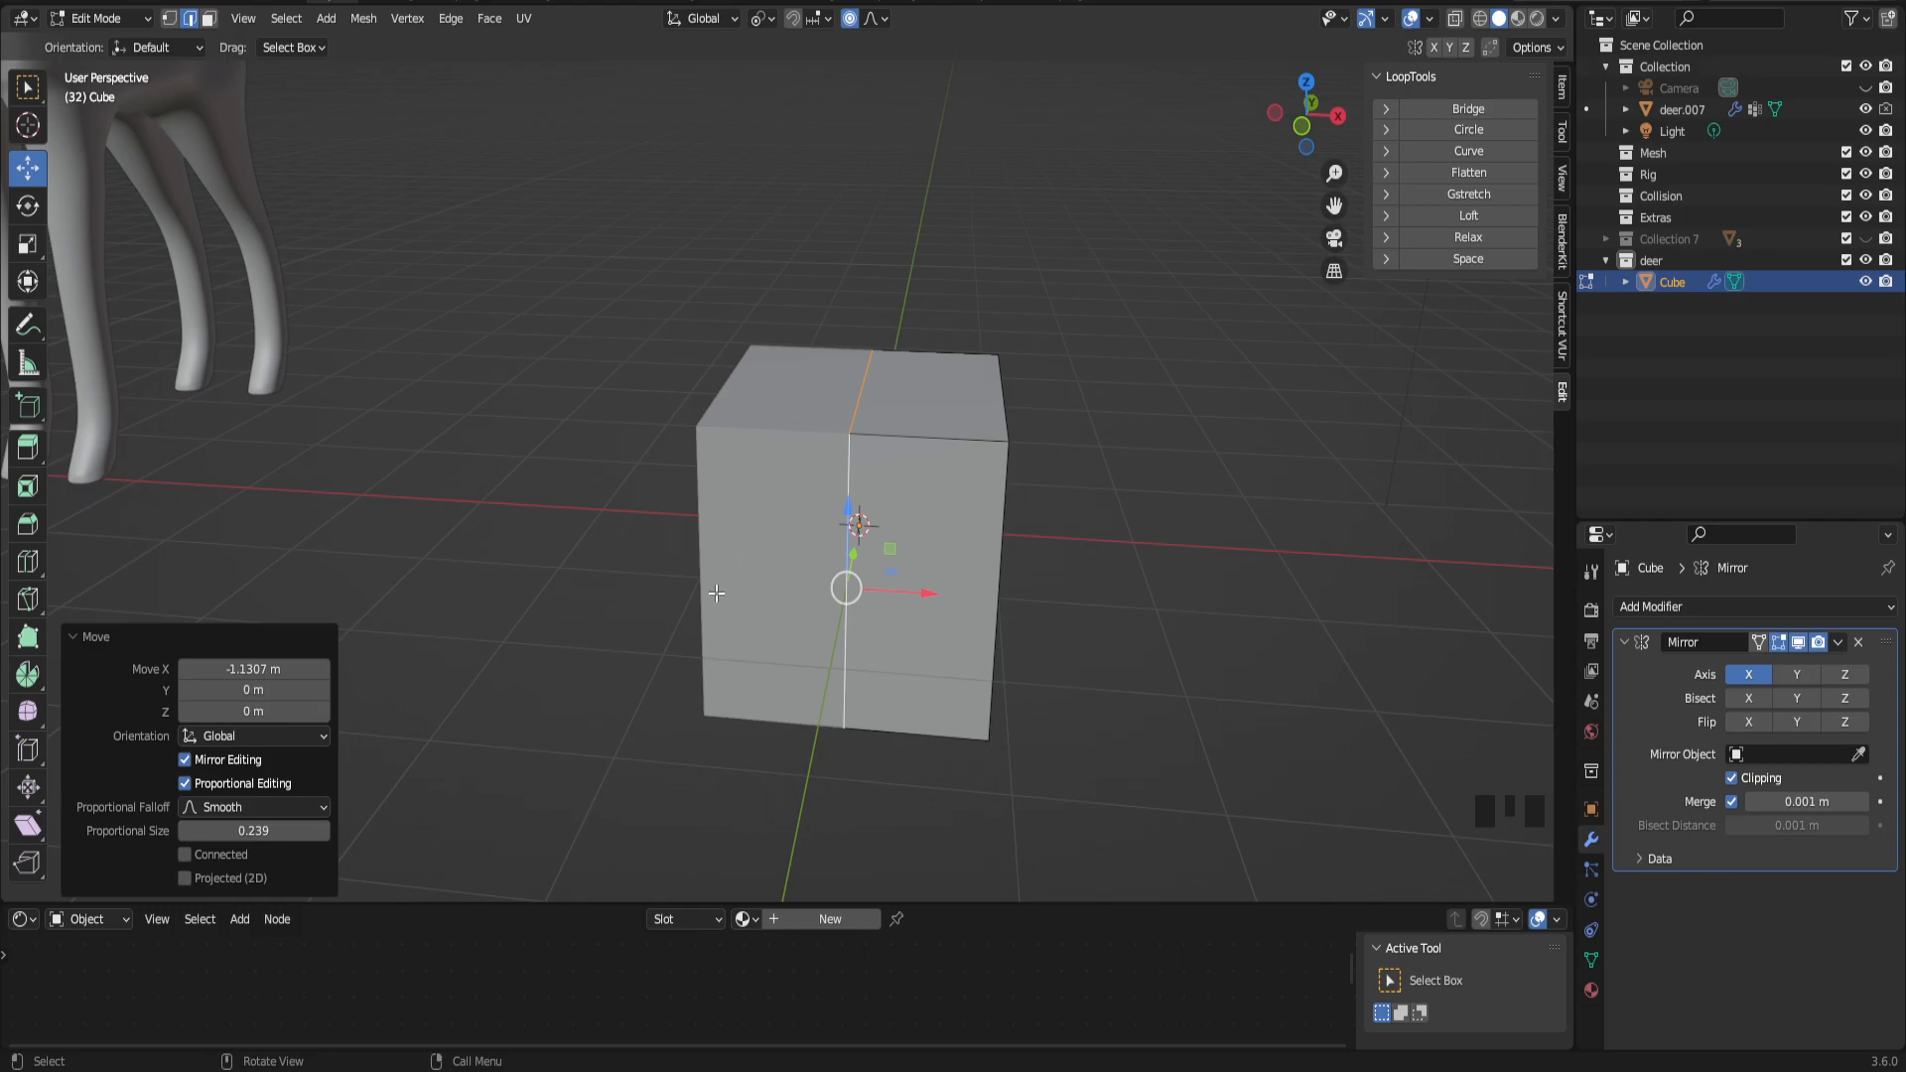
drag(928, 593, 776, 591)
middle_drag(850, 537, 852, 532)
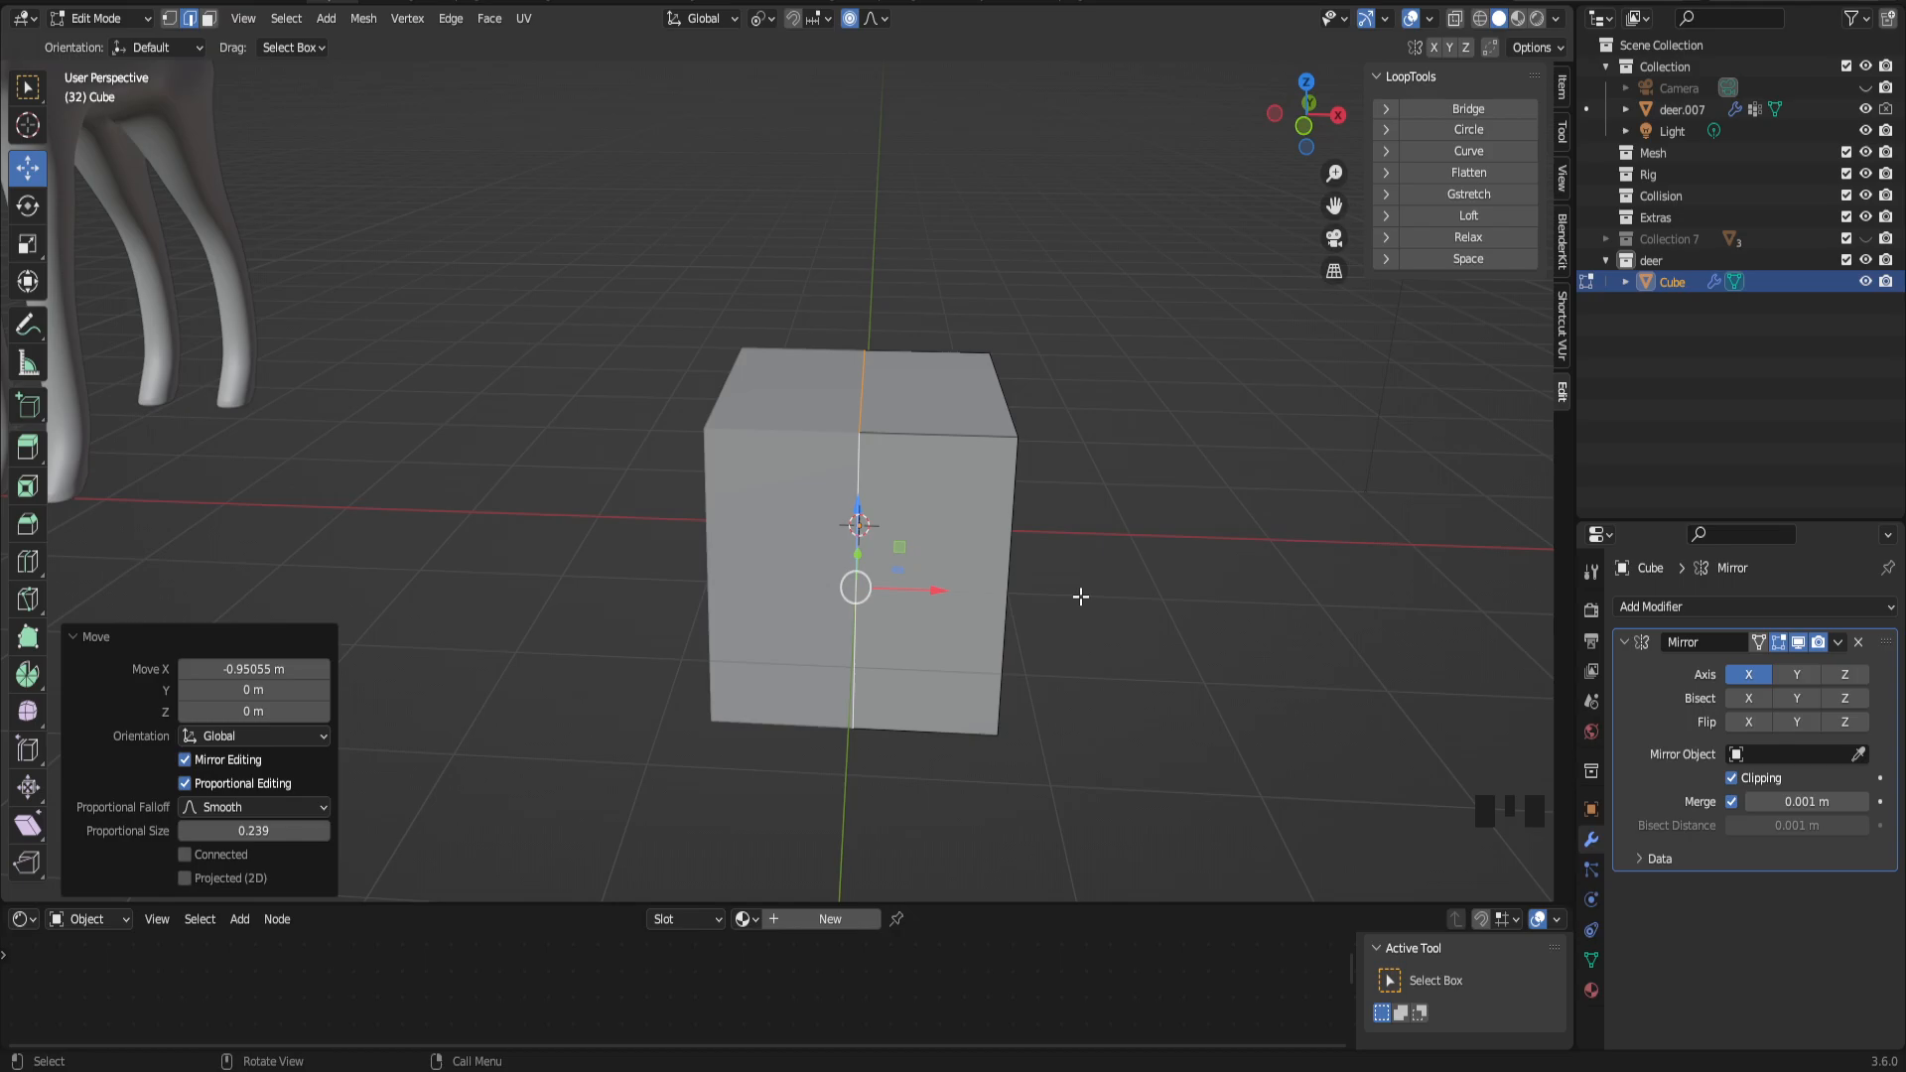
Step: Add a Subdivision modifier to the cube in Object Mode, comparing viewport levels 1 and 3 and keeping 3
key(Tab)
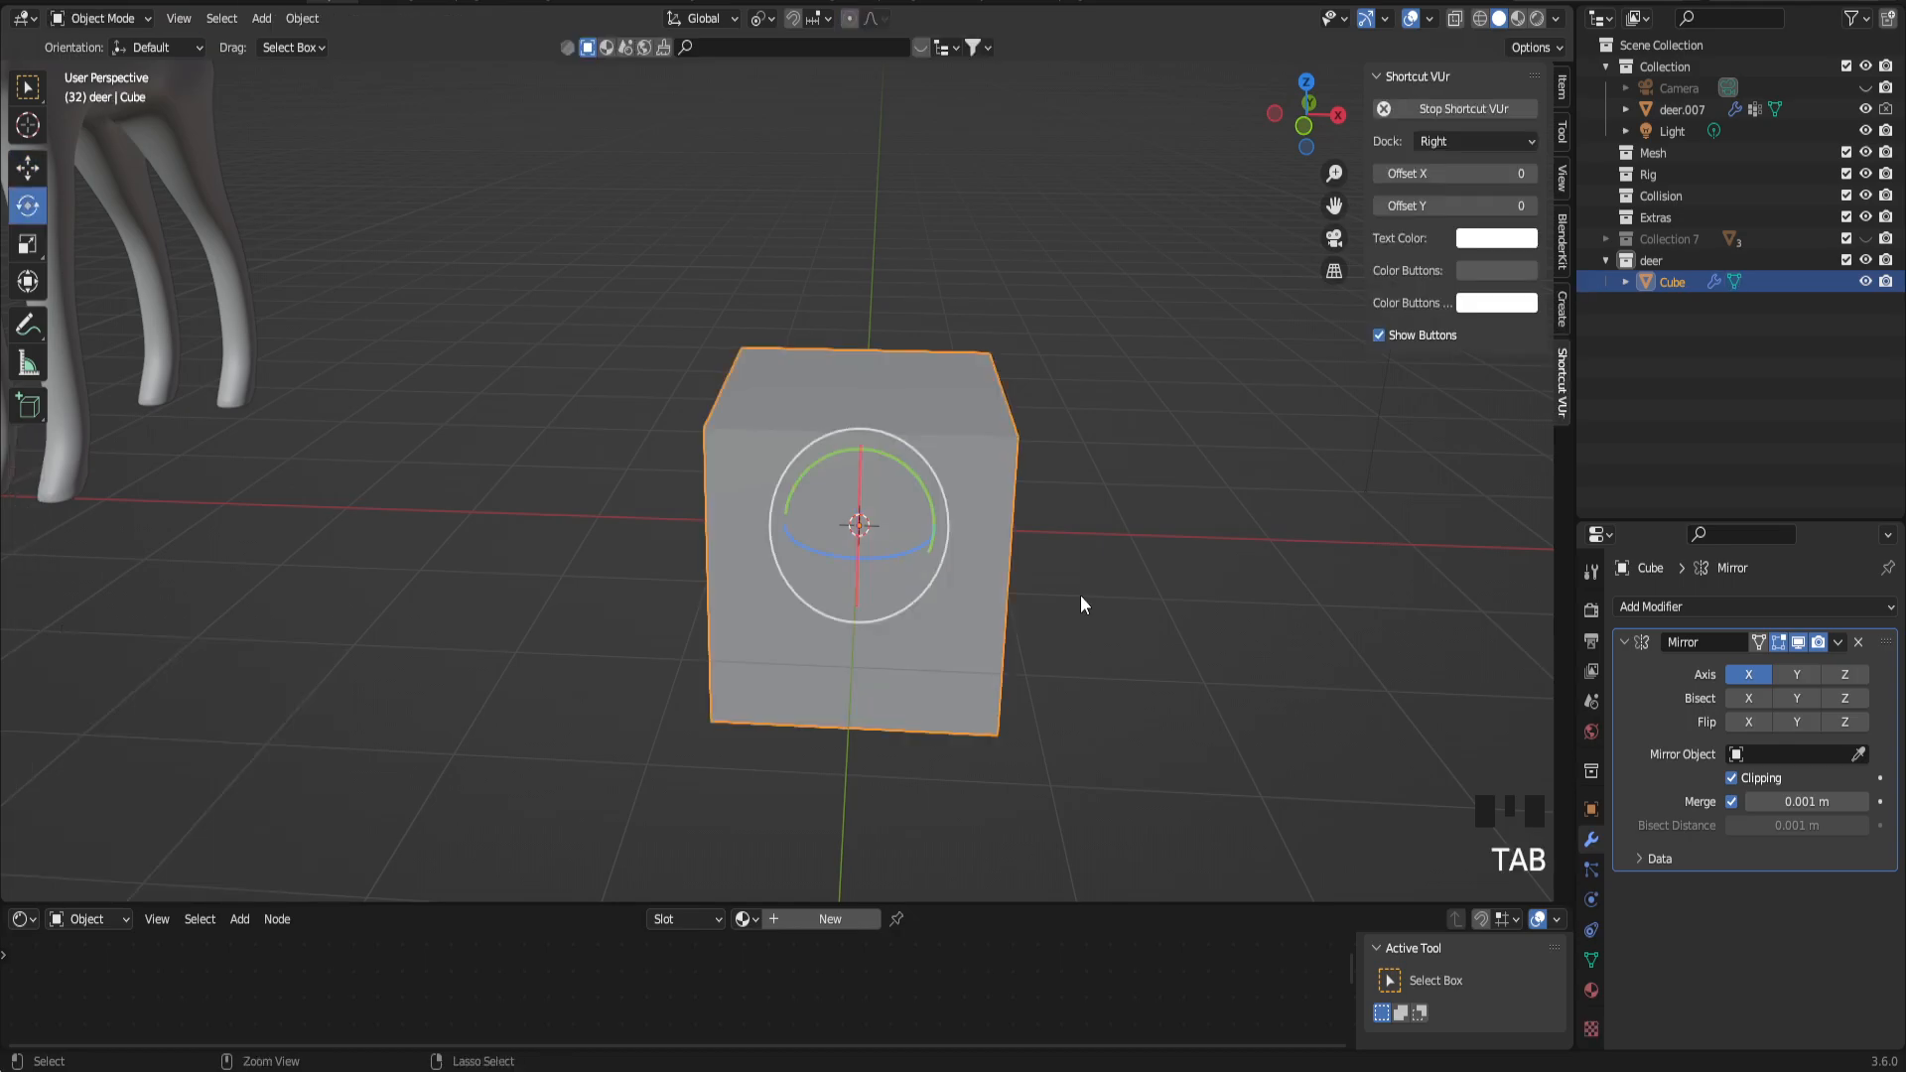
key(ctrl+3)
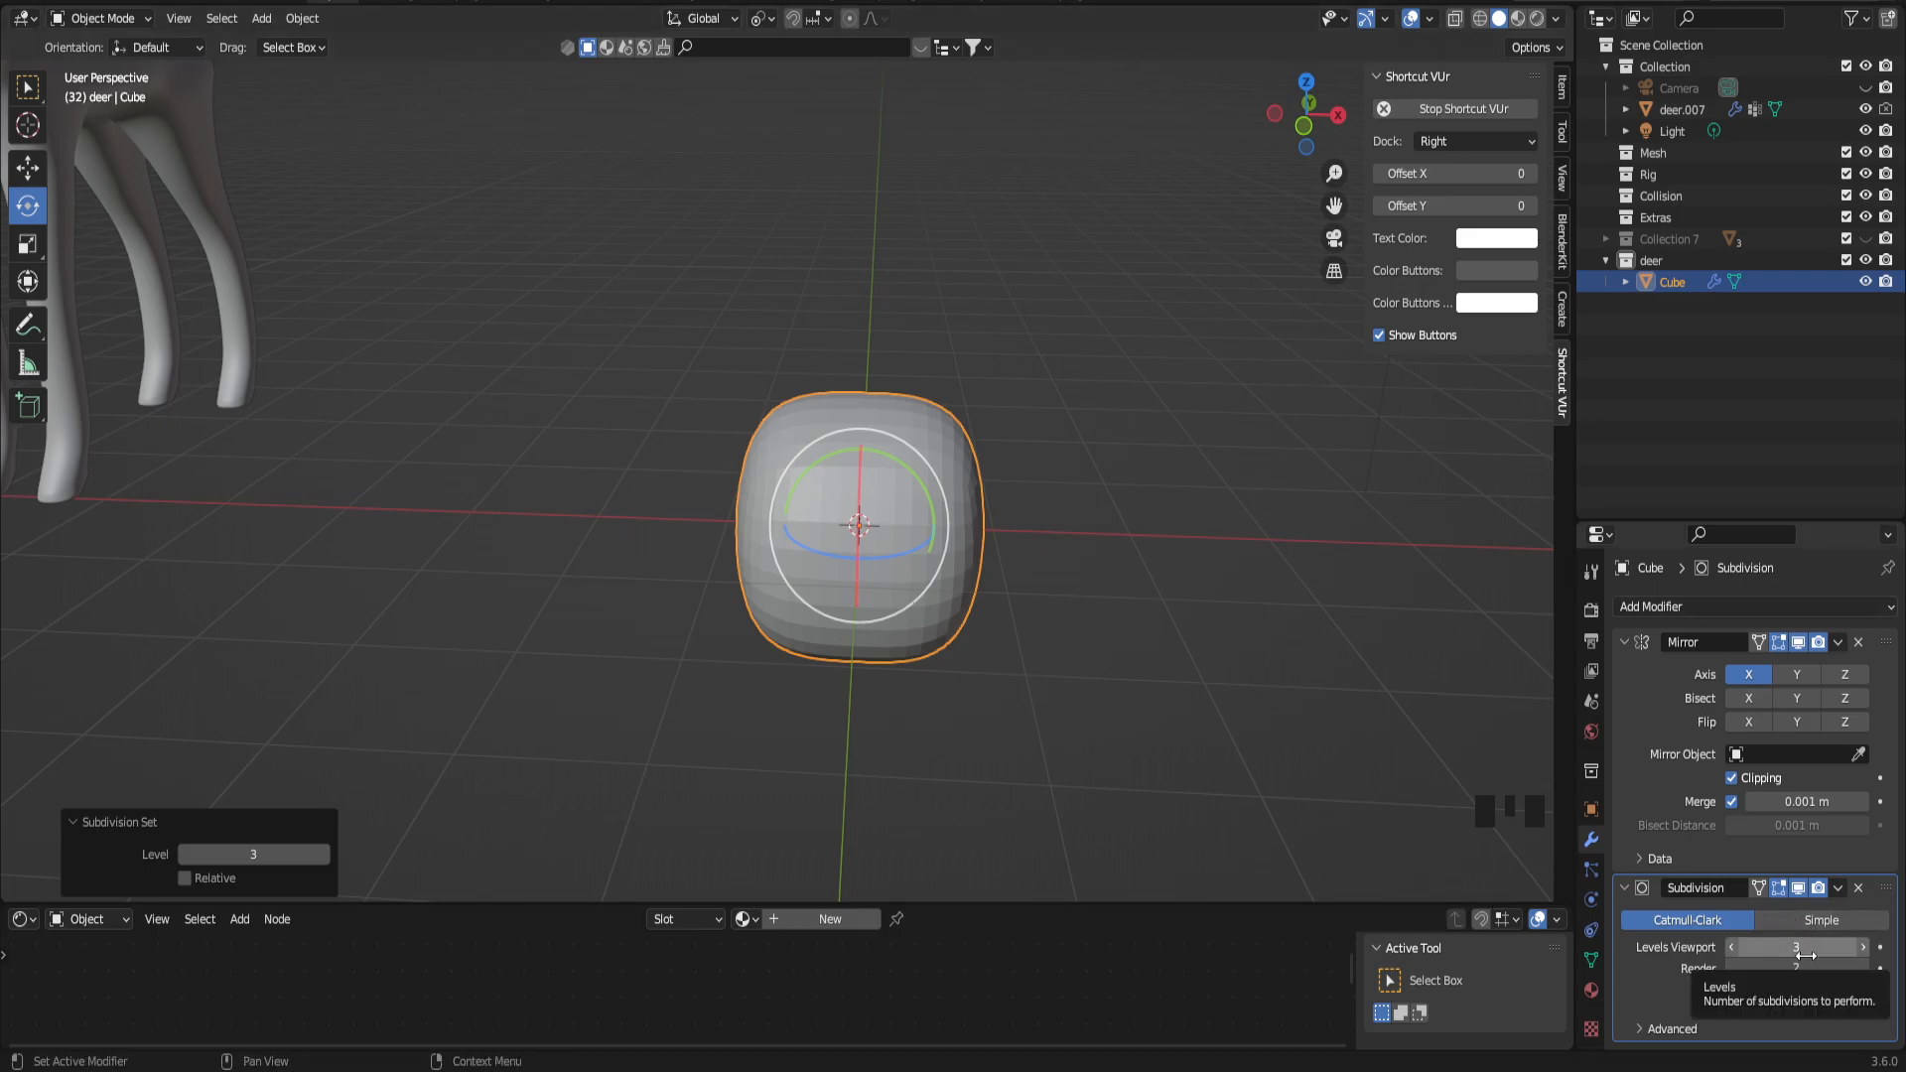
click(1731, 948)
click(1733, 948)
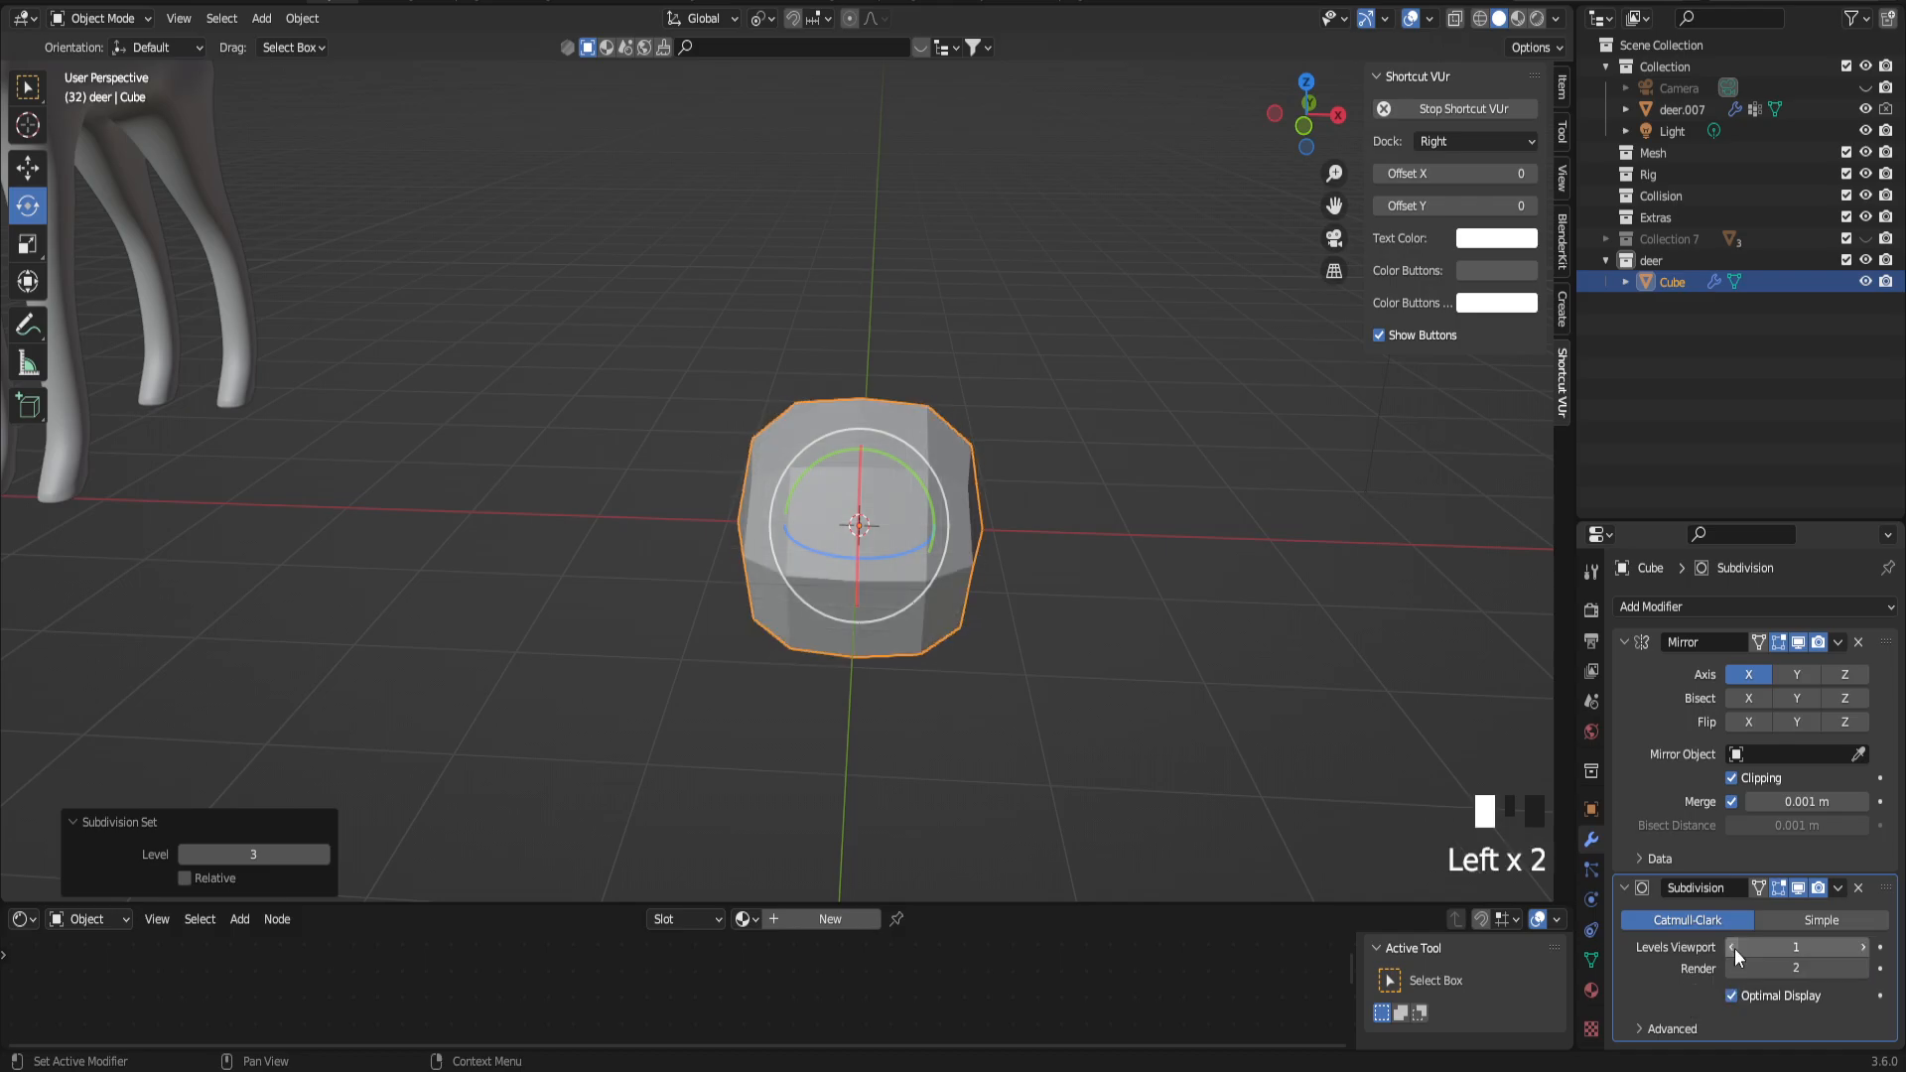
click(1864, 949)
click(1865, 949)
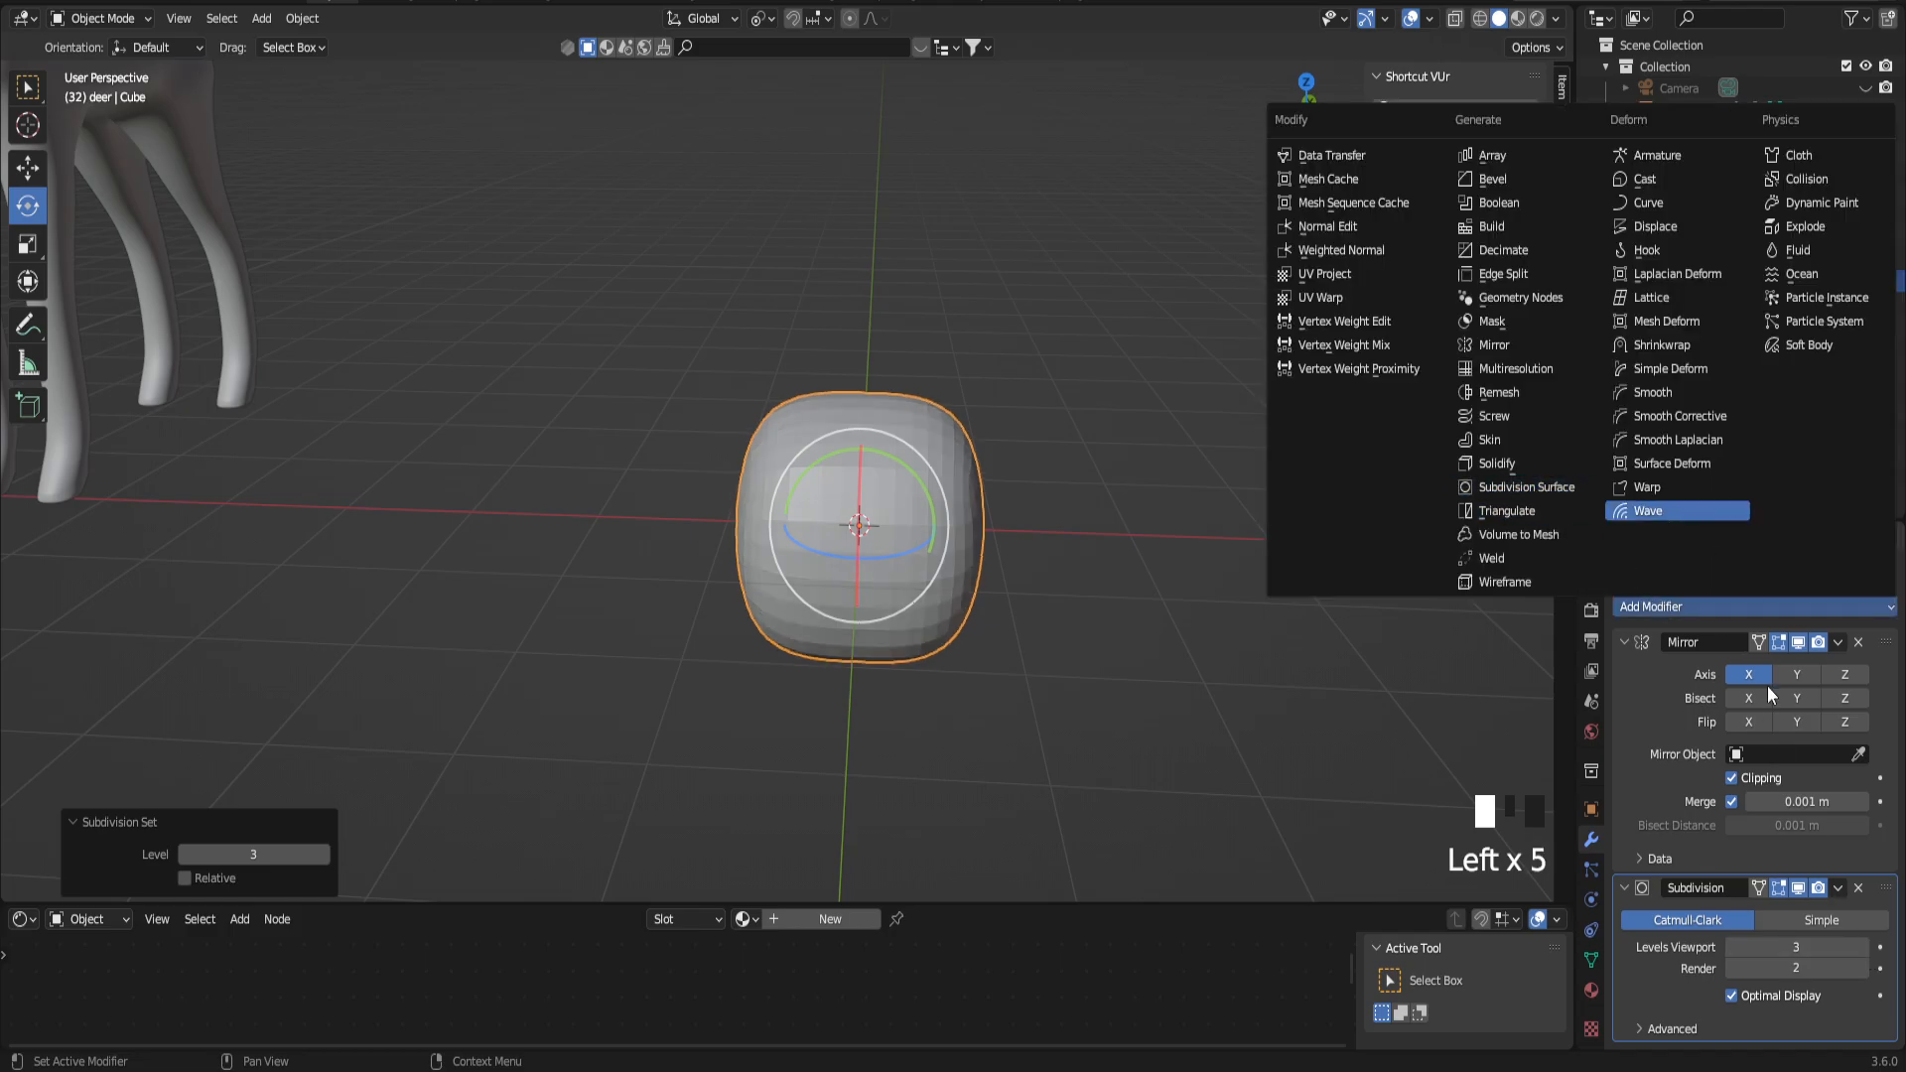
Step: Try smooth shading on the subdivided cube and switch it back to flat shading
mouse_move(925, 533)
middle_down()
mouse_move(865, 555)
mouse_move(923, 527)
middle_up()
scroll(943, 532, up, 4)
scroll(942, 532, down, 4)
scroll(917, 525, up, 3)
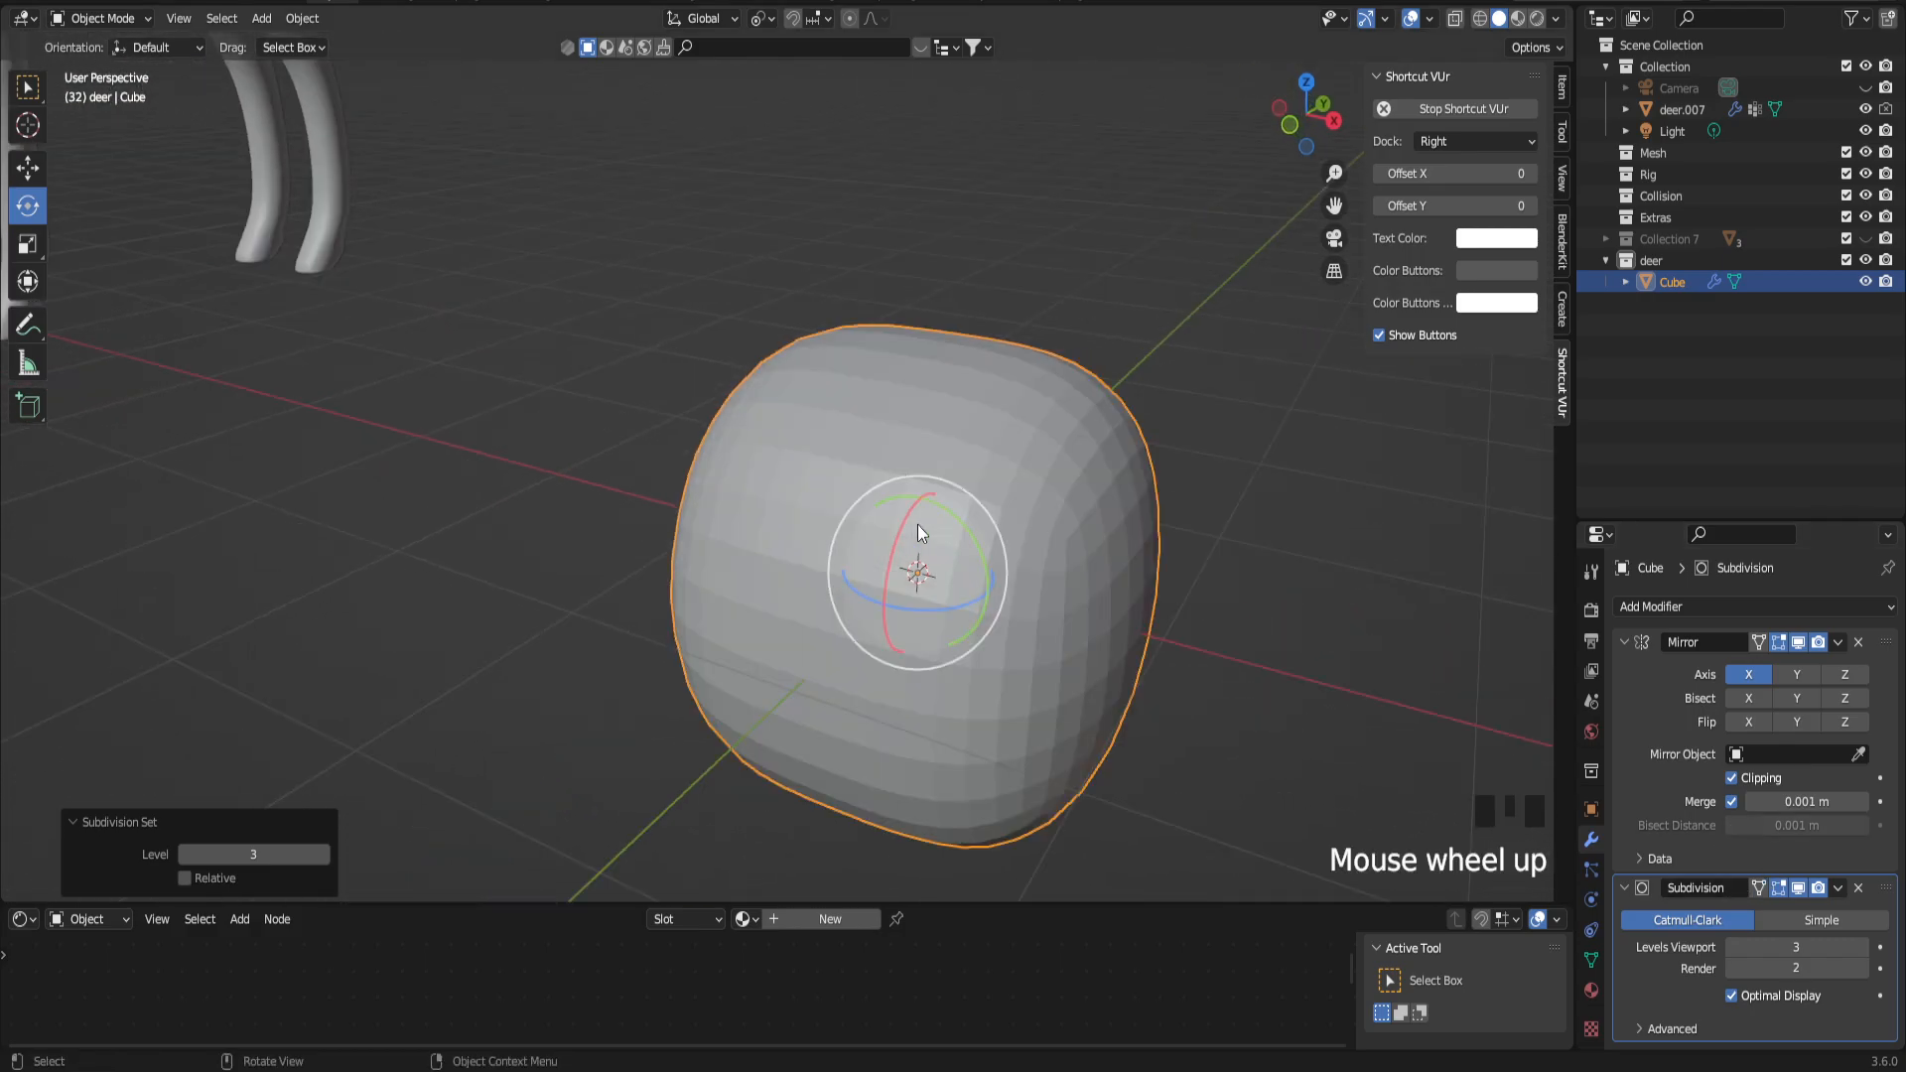
right_click(1033, 509)
click(1033, 508)
right_click(1033, 508)
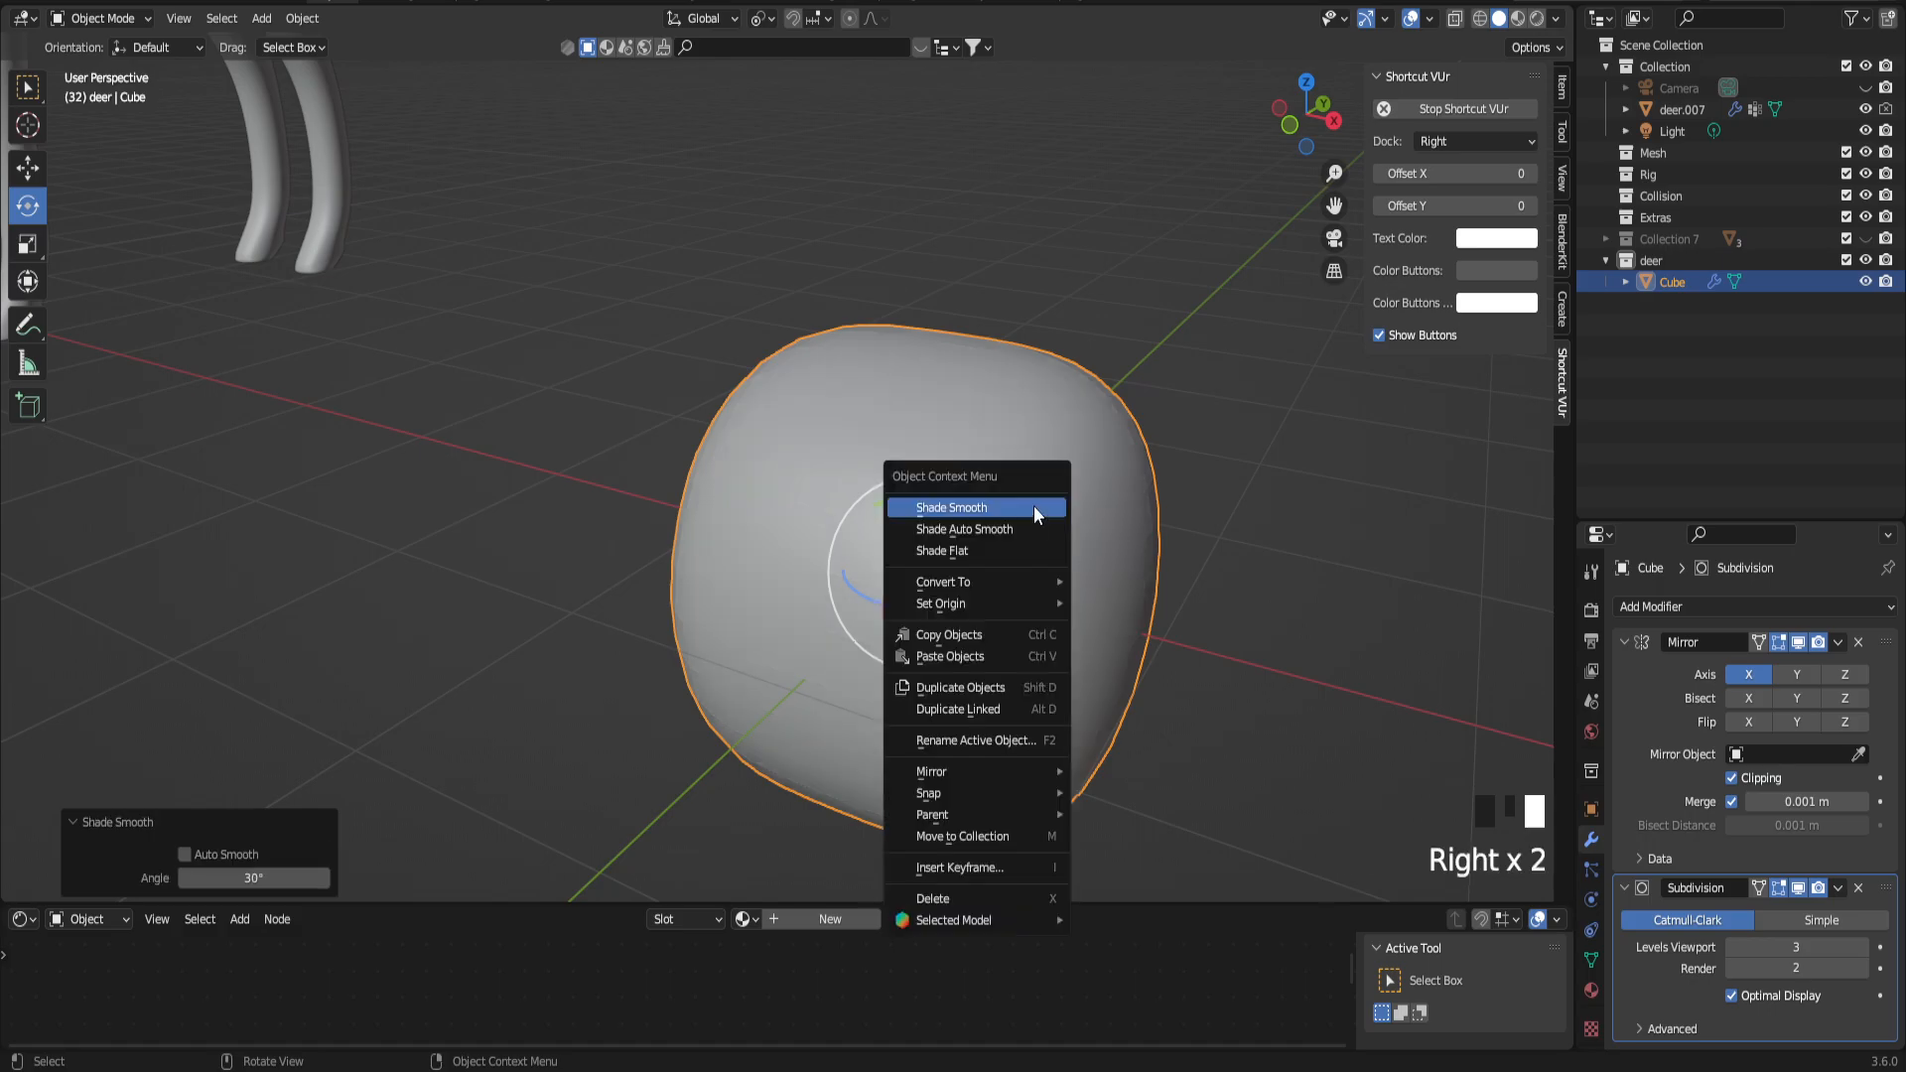
click(997, 548)
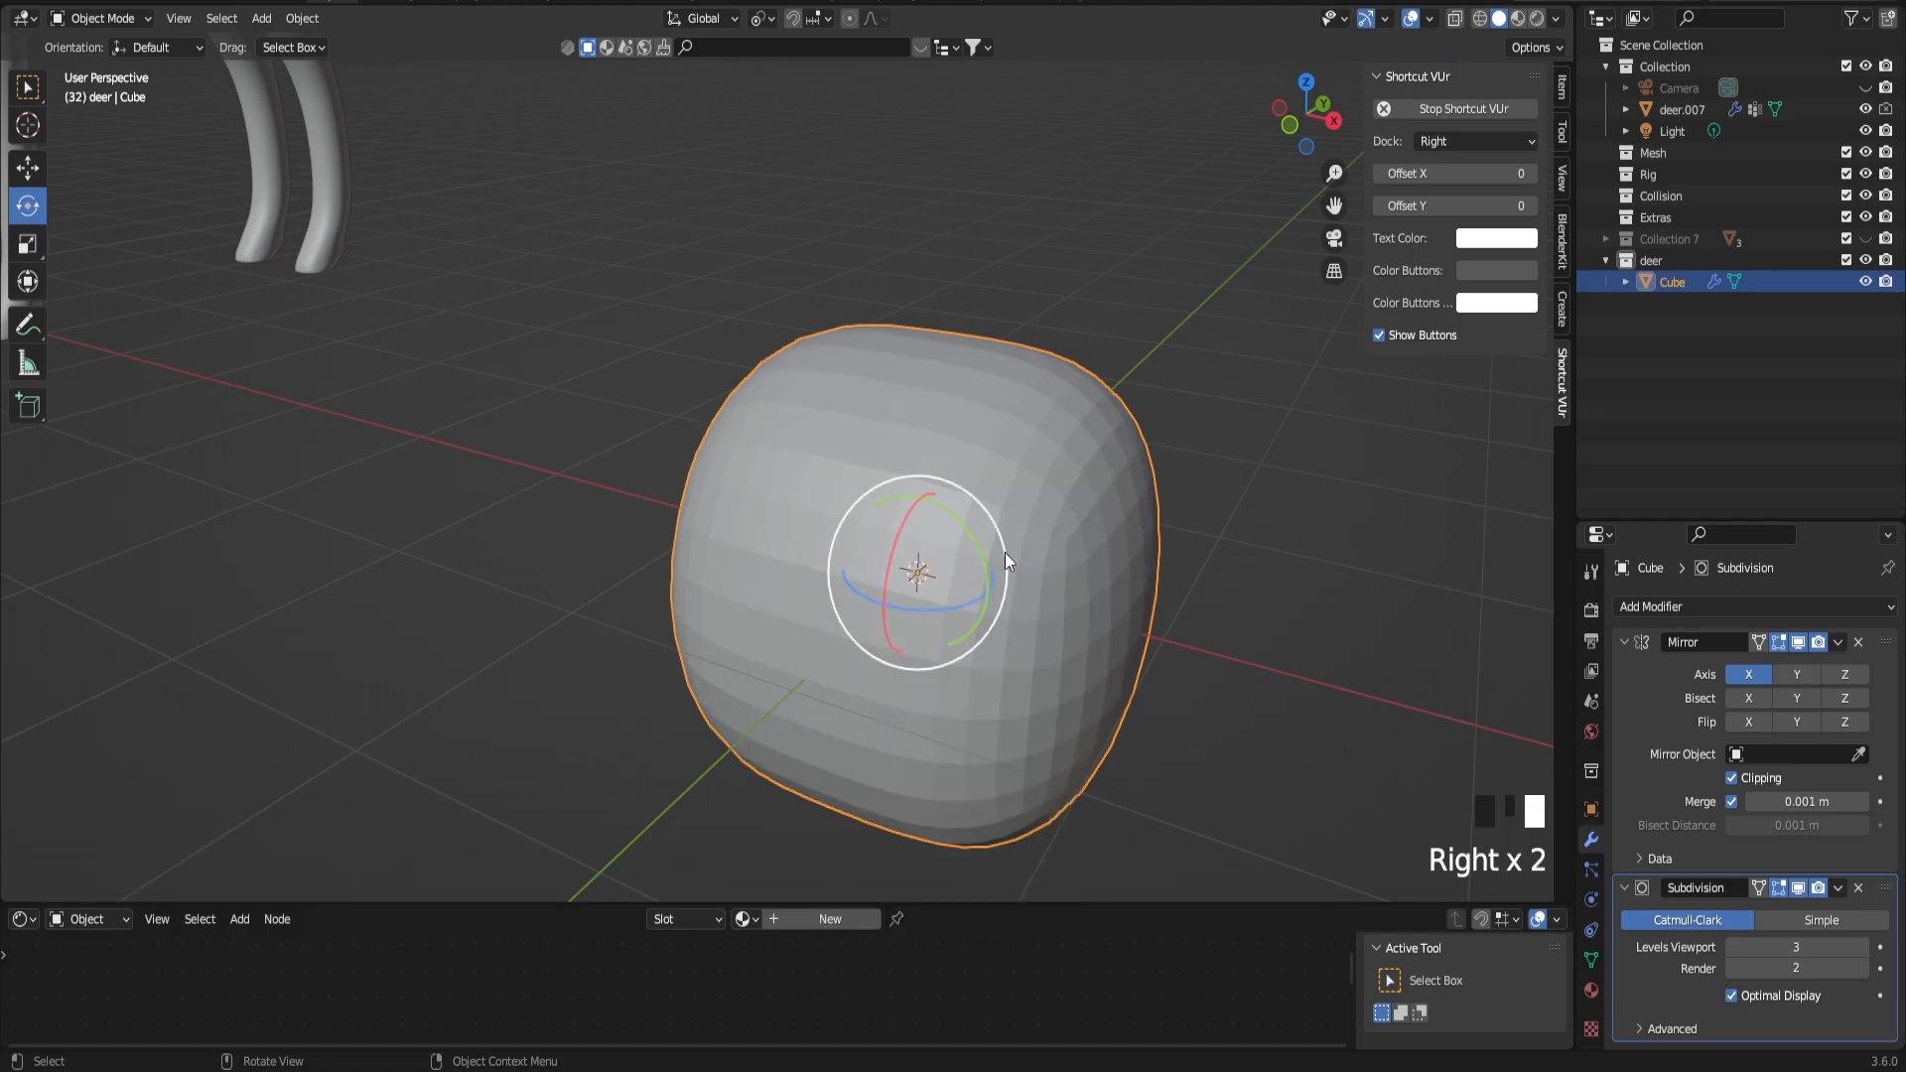
Step: Select the bottom face of the cage in Edit Mode and move it up about 0.62 m along Z
key(Tab)
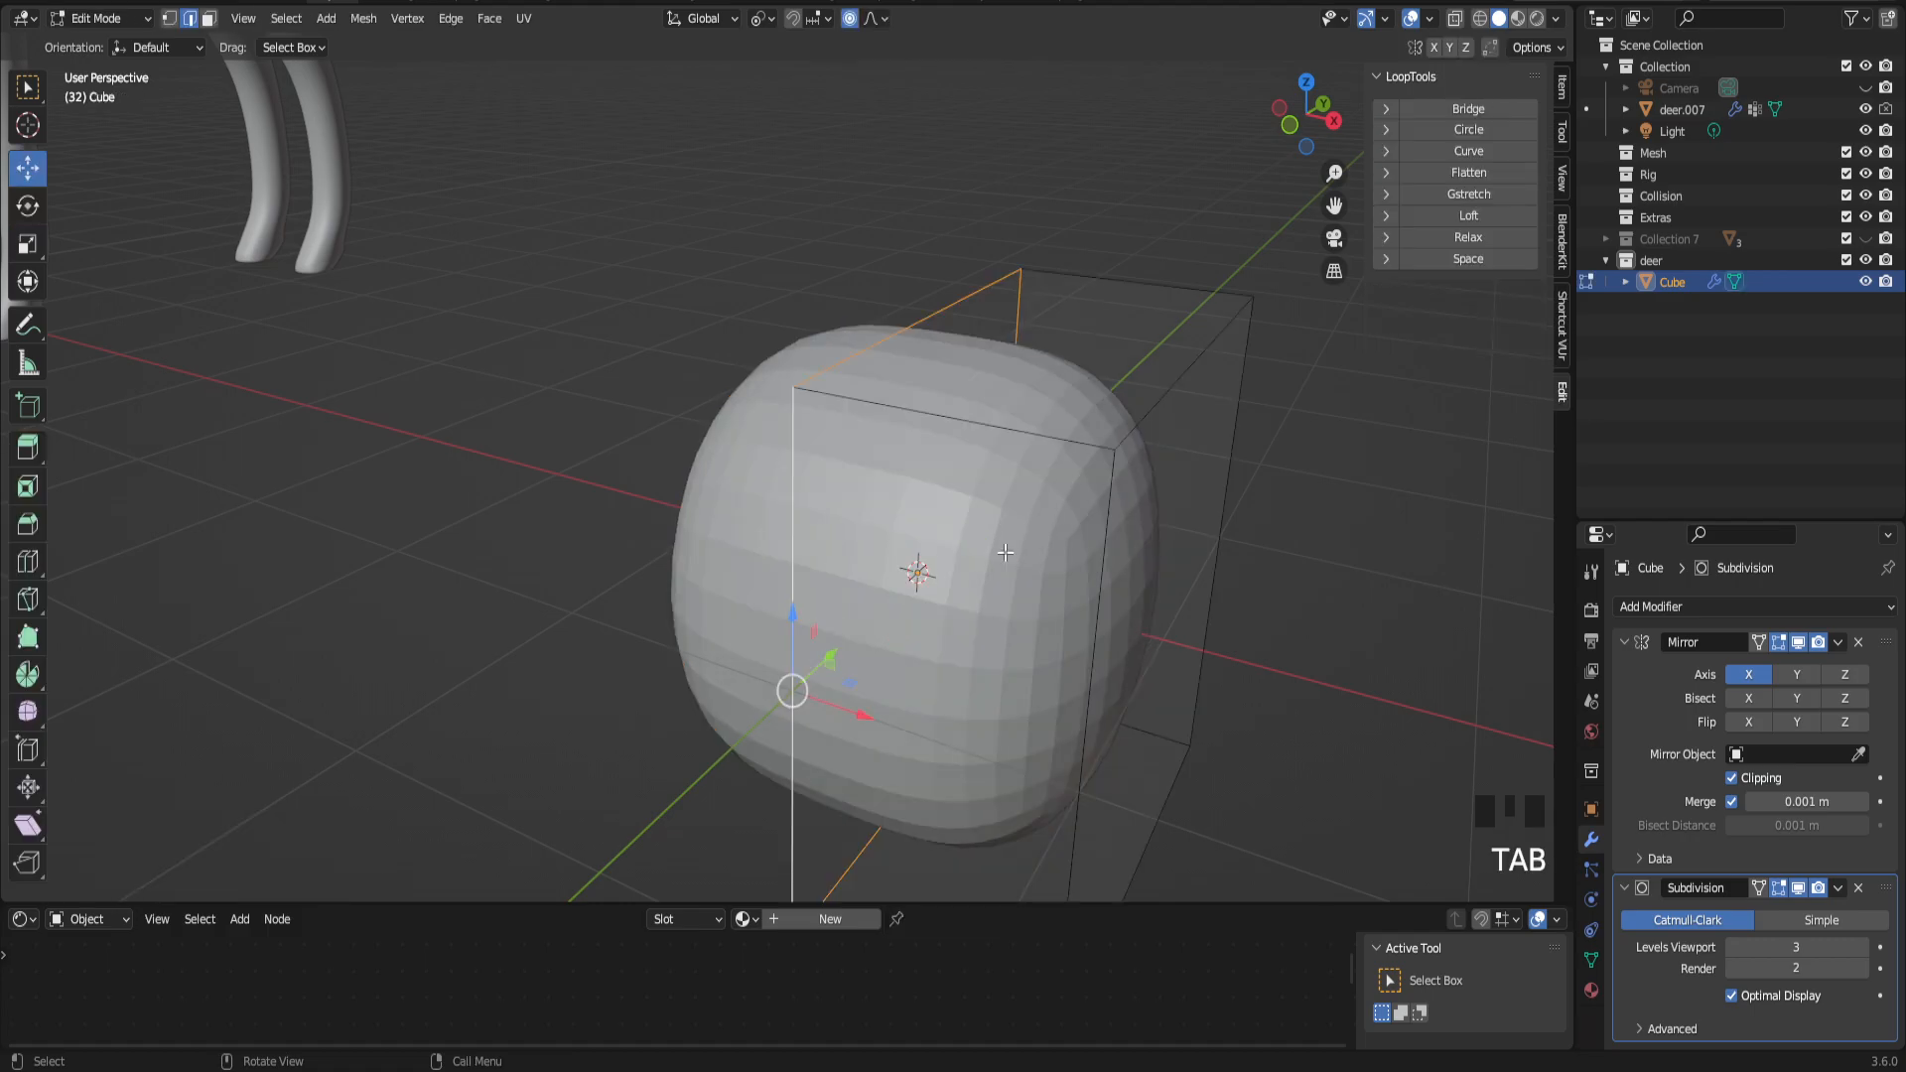
middle_drag(1006, 553, 897, 331)
click(881, 596)
key(3)
click(883, 576)
mouse_move(883, 576)
middle_down()
mouse_move(894, 646)
mouse_move(873, 586)
middle_up()
drag(879, 526, 873, 418)
Step: Add two crosswise loop cuts dividing the cage's length along Y into three sections, with slide factors of about -0.291 and 0.009
drag(1337, 205, 1321, 303)
middle_drag(791, 387, 719, 475)
key(ctrl+r)
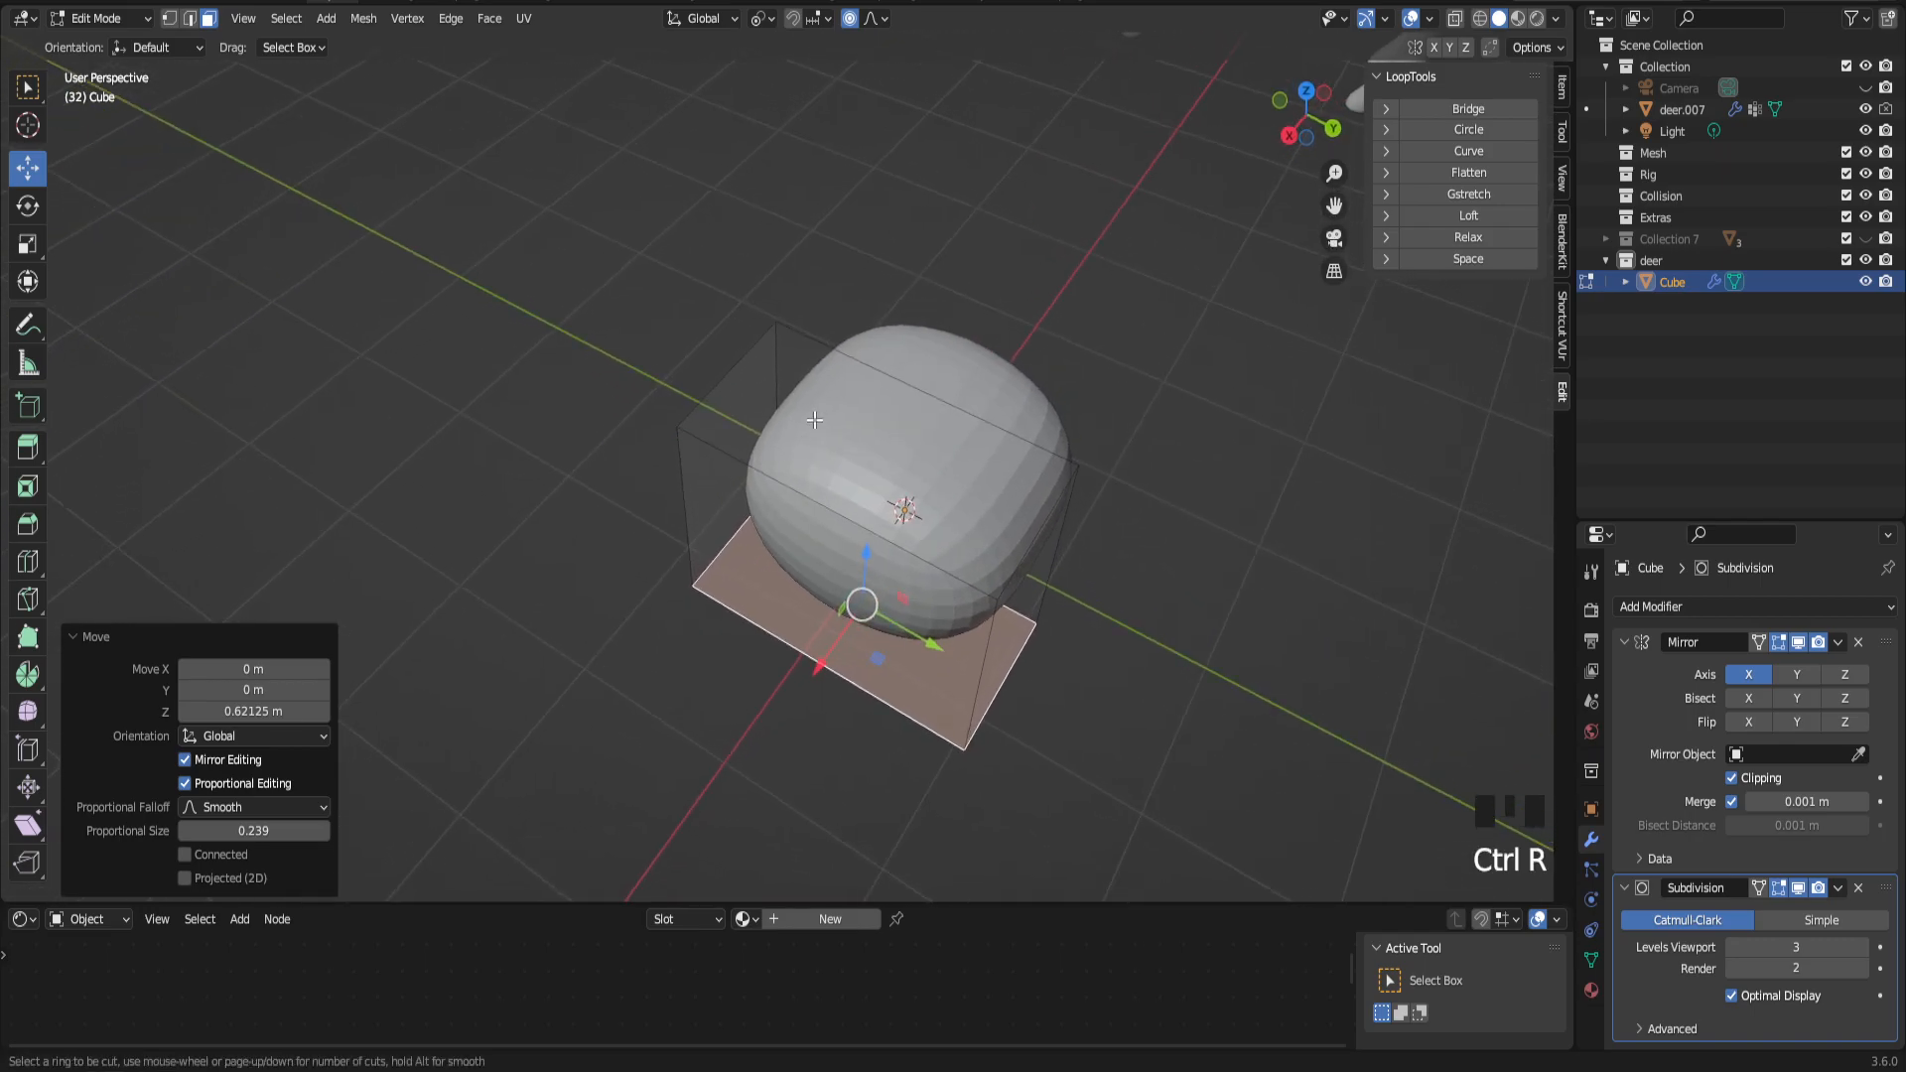
click(871, 397)
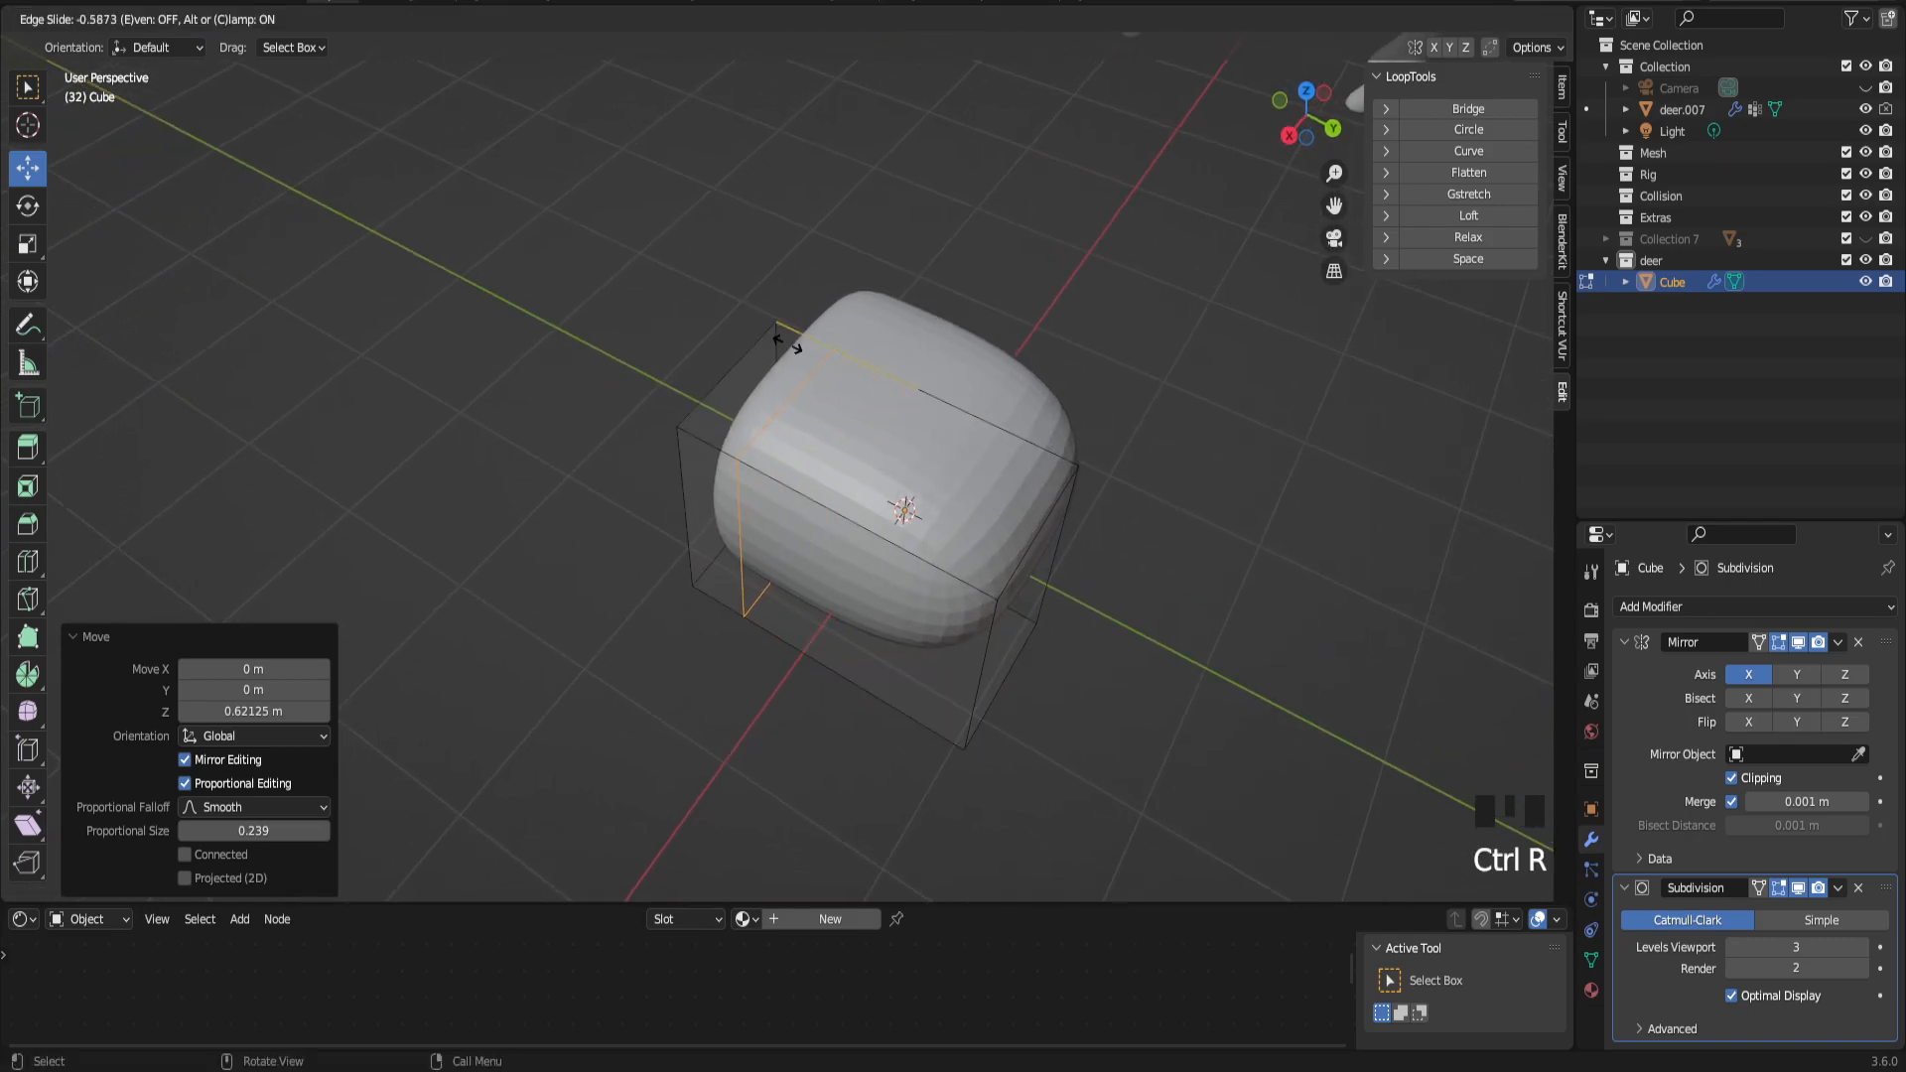
click(827, 379)
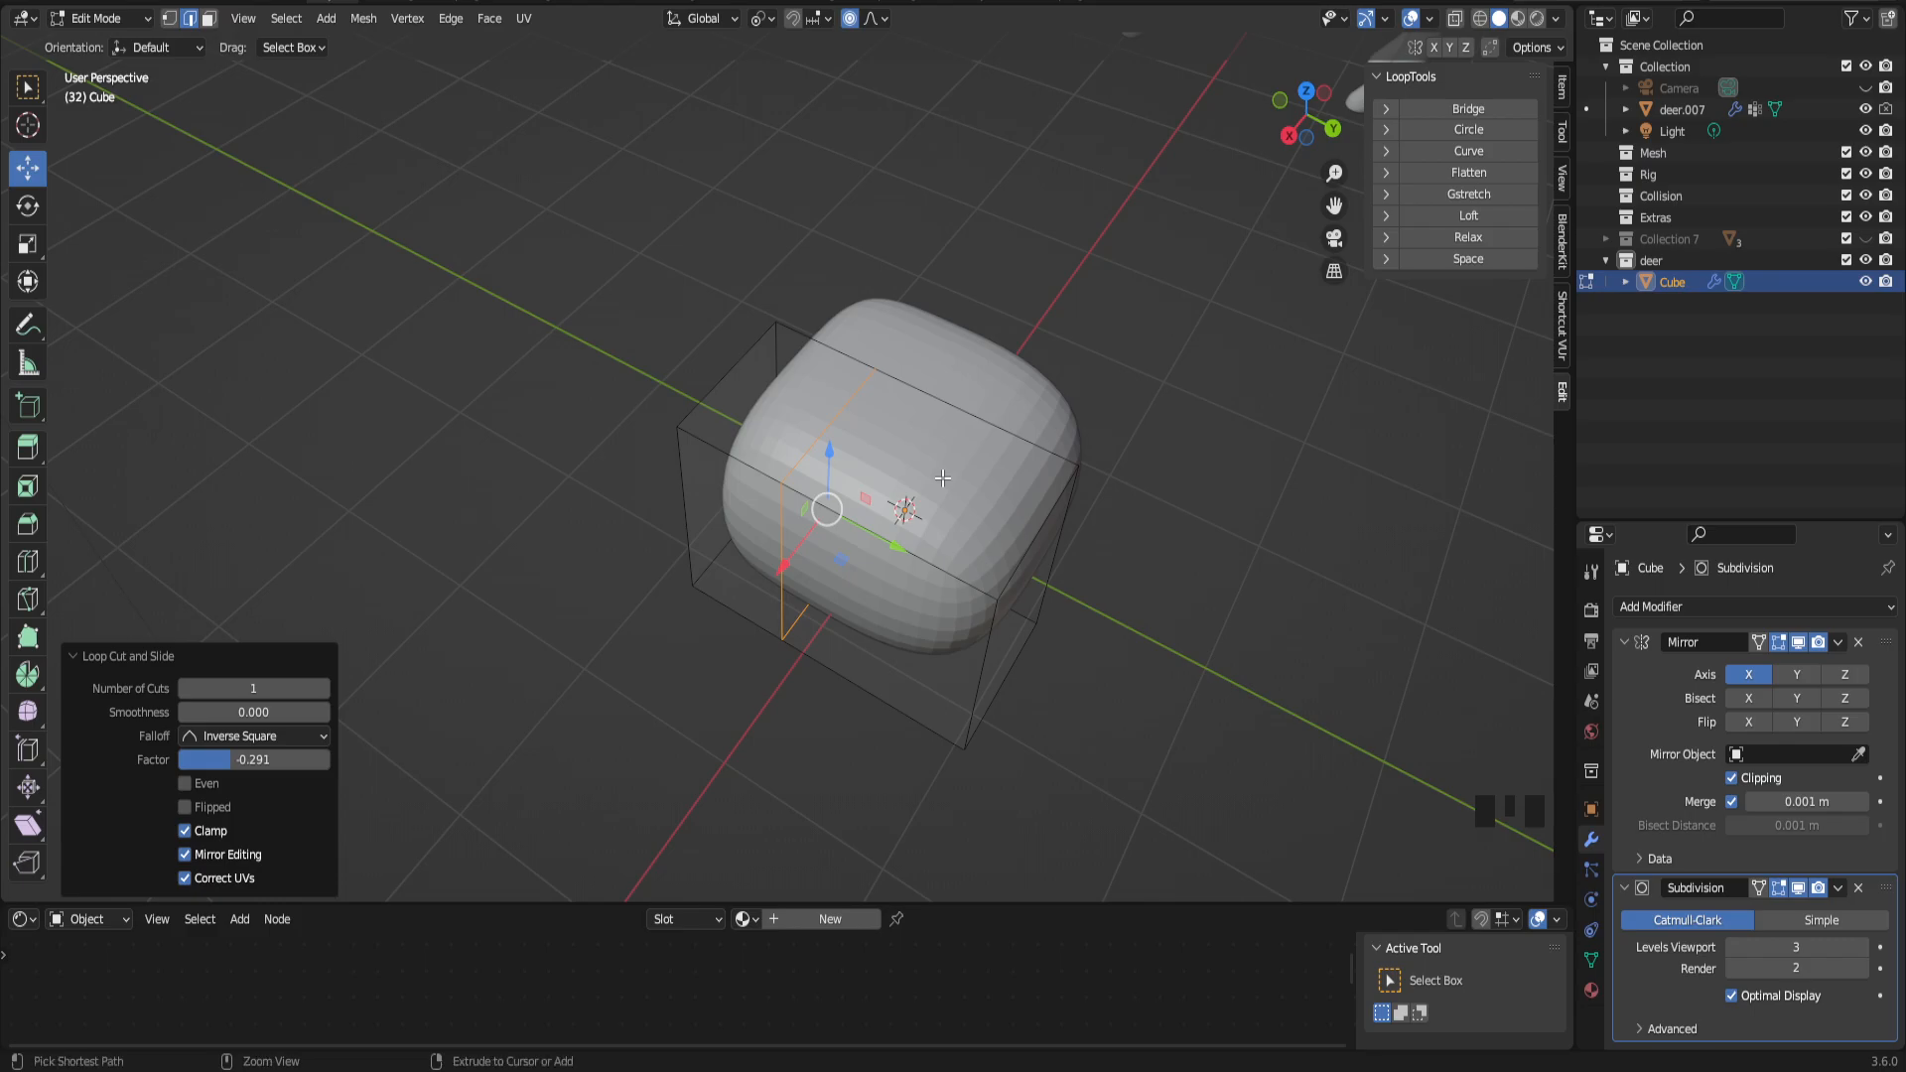
key(ctrl+r)
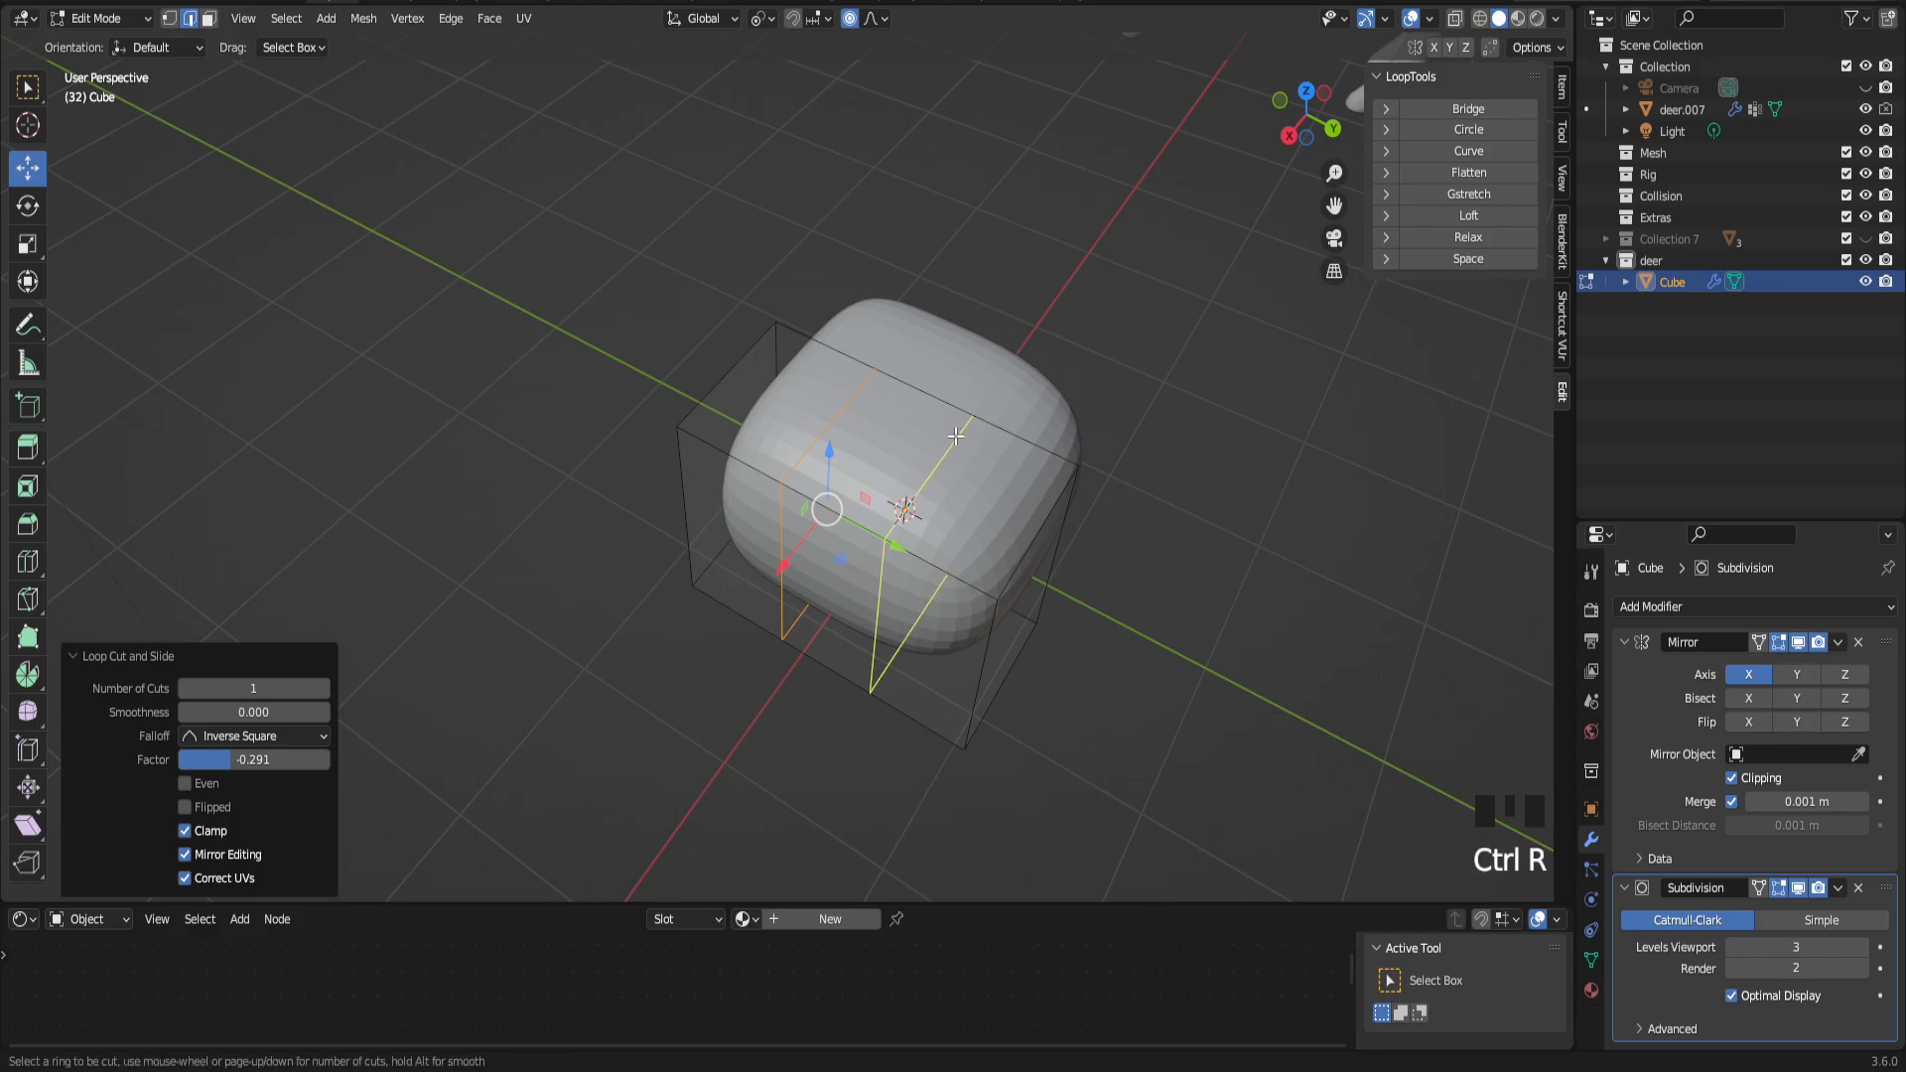
click(955, 436)
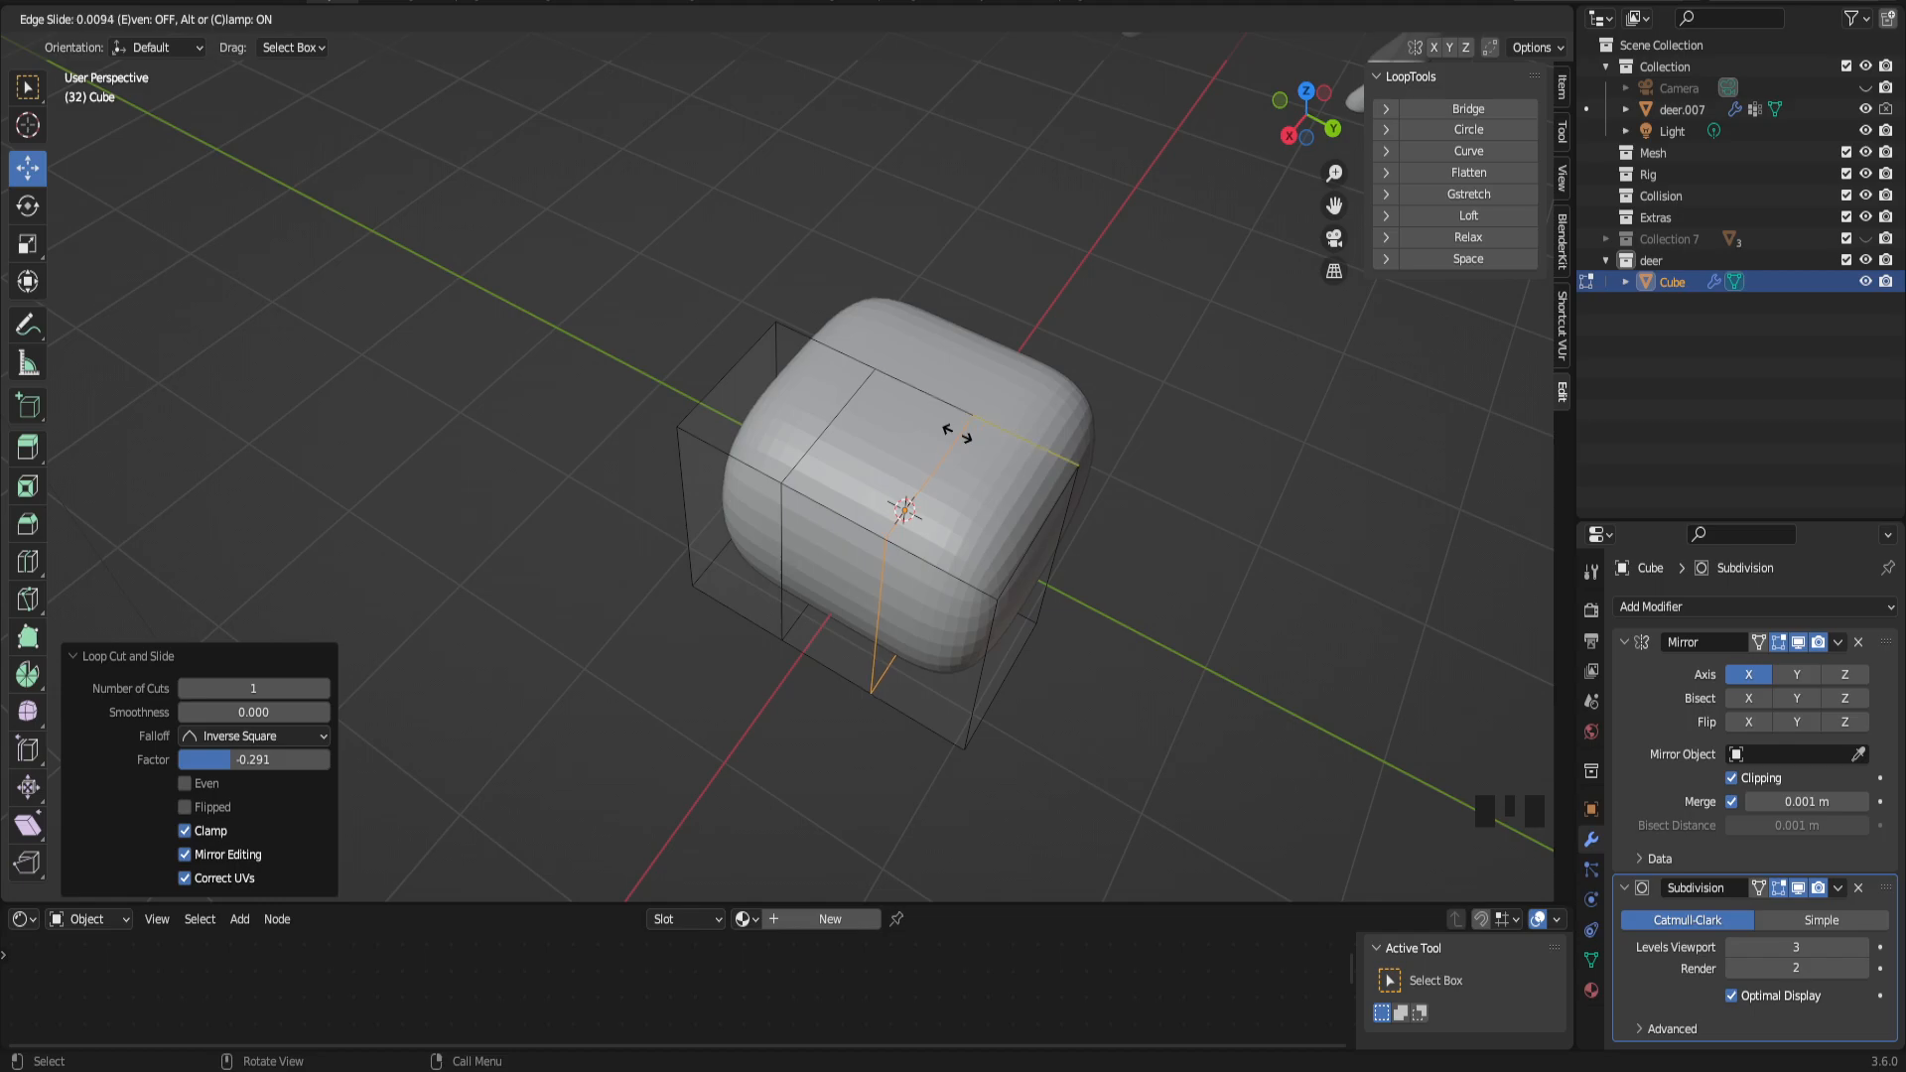
click(957, 434)
Step: Subdivide the four crosswise edges on the cage's underside with one cut to form a lengthwise edge line
middle_drag(1042, 473, 839, 489)
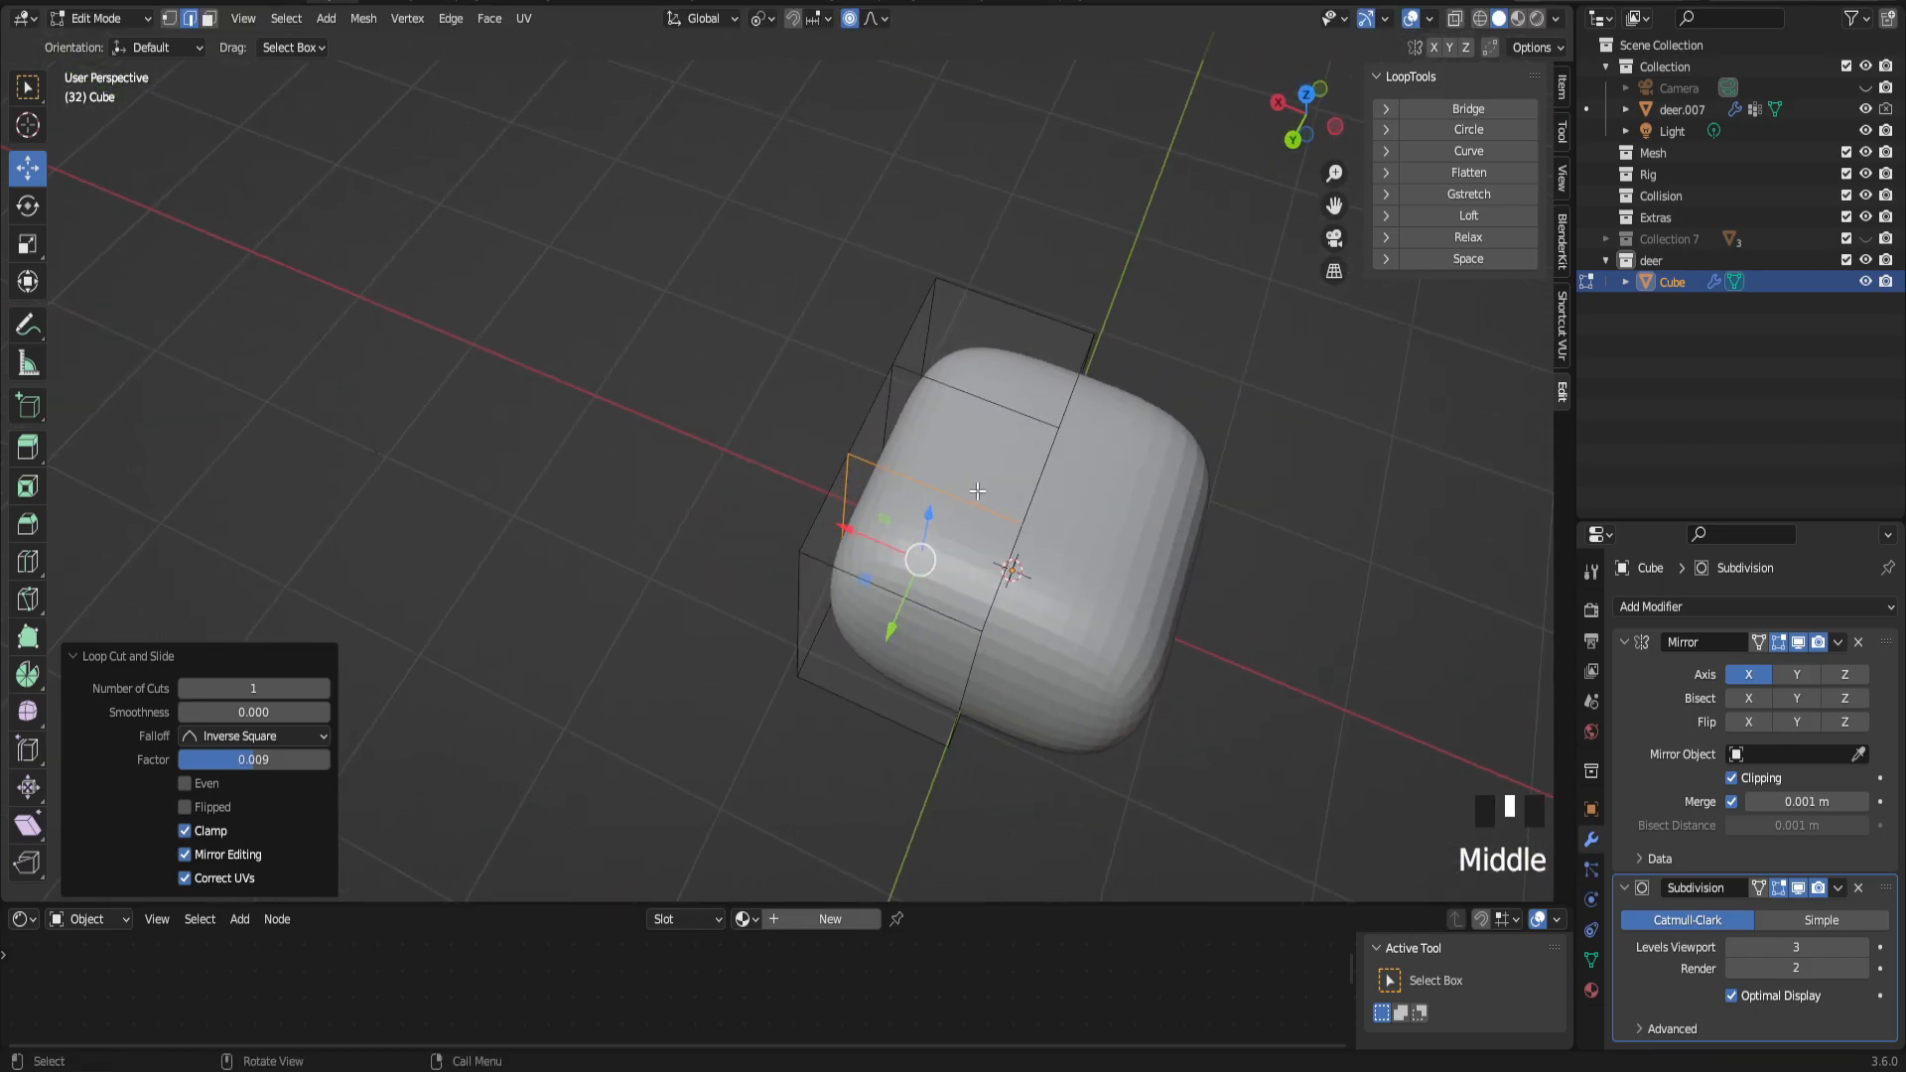
middle_drag(906, 694, 949, 357)
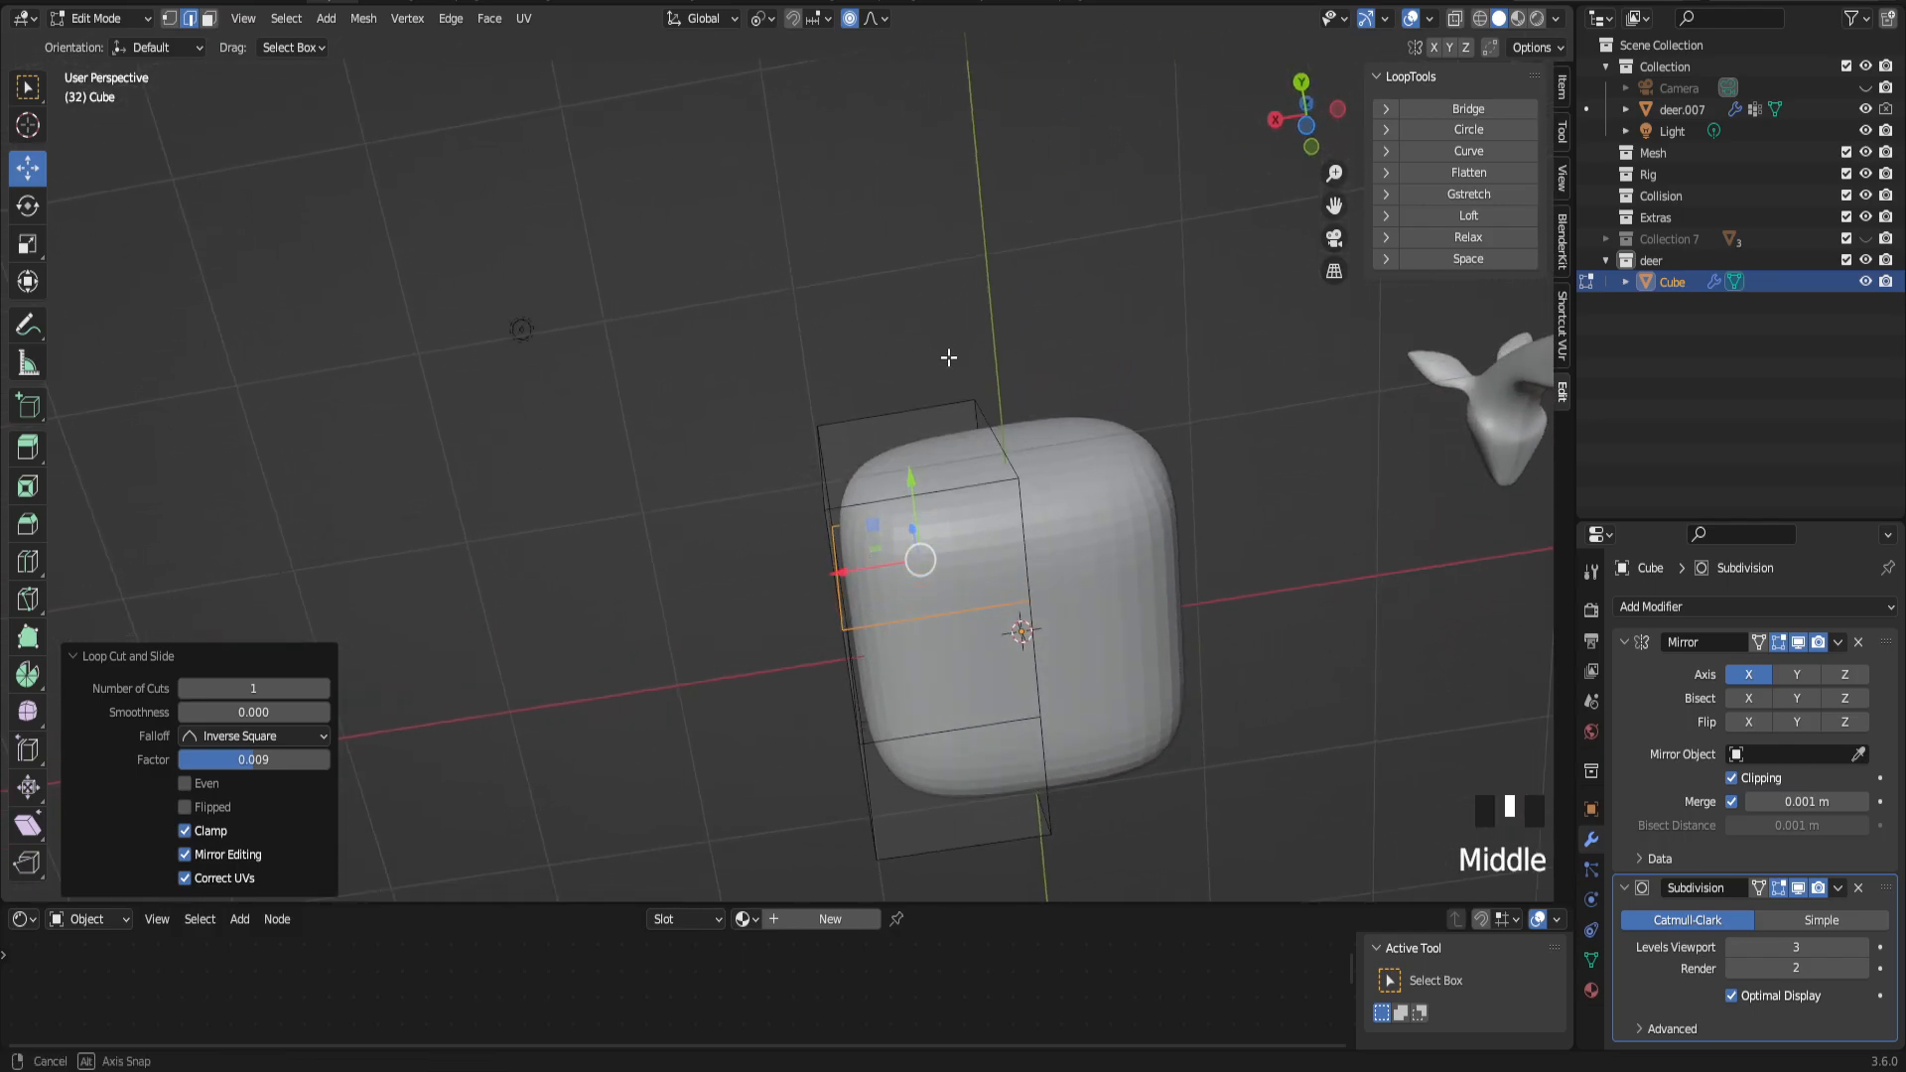
click(966, 486)
shift+click(989, 646)
shift+click(1009, 729)
right_click(1021, 840)
click(983, 388)
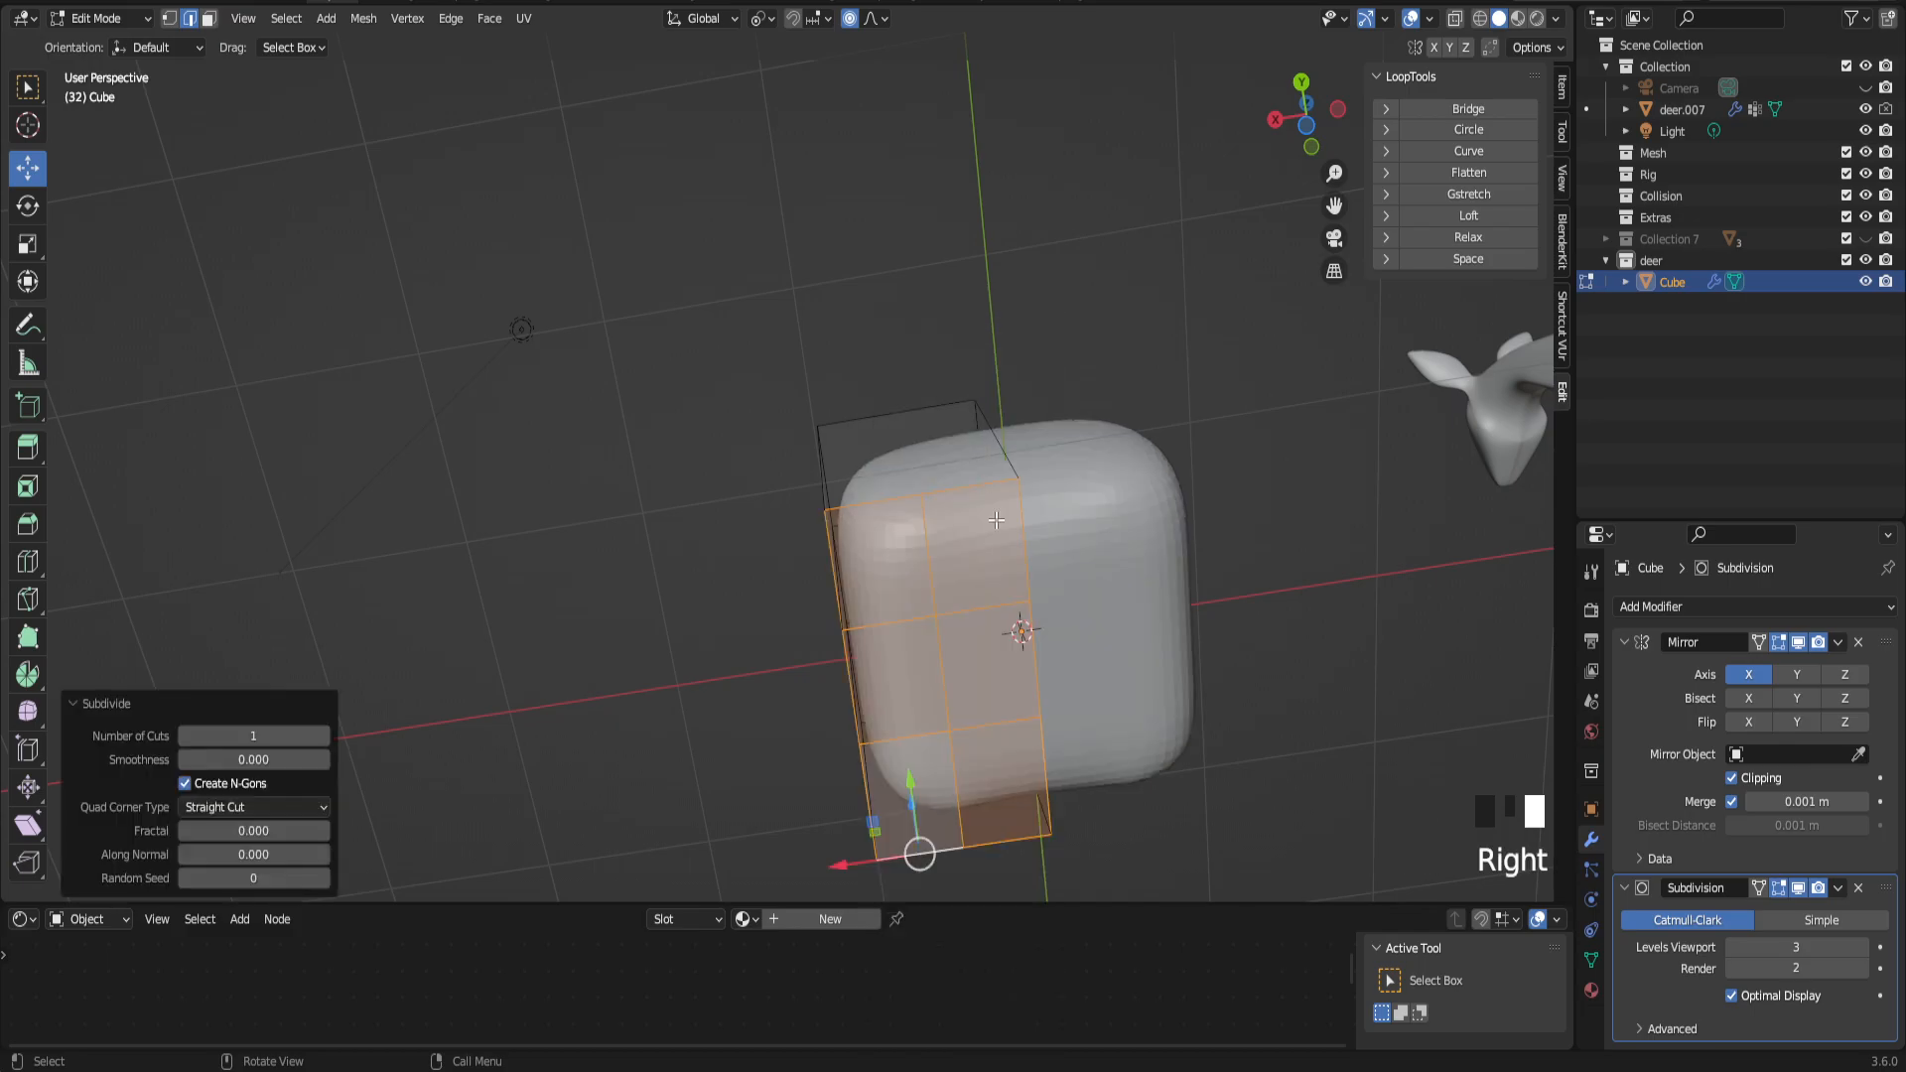
Step: Select the underside's lengthwise edge line and move it about -0.228 m along X toward the center
click(932, 574)
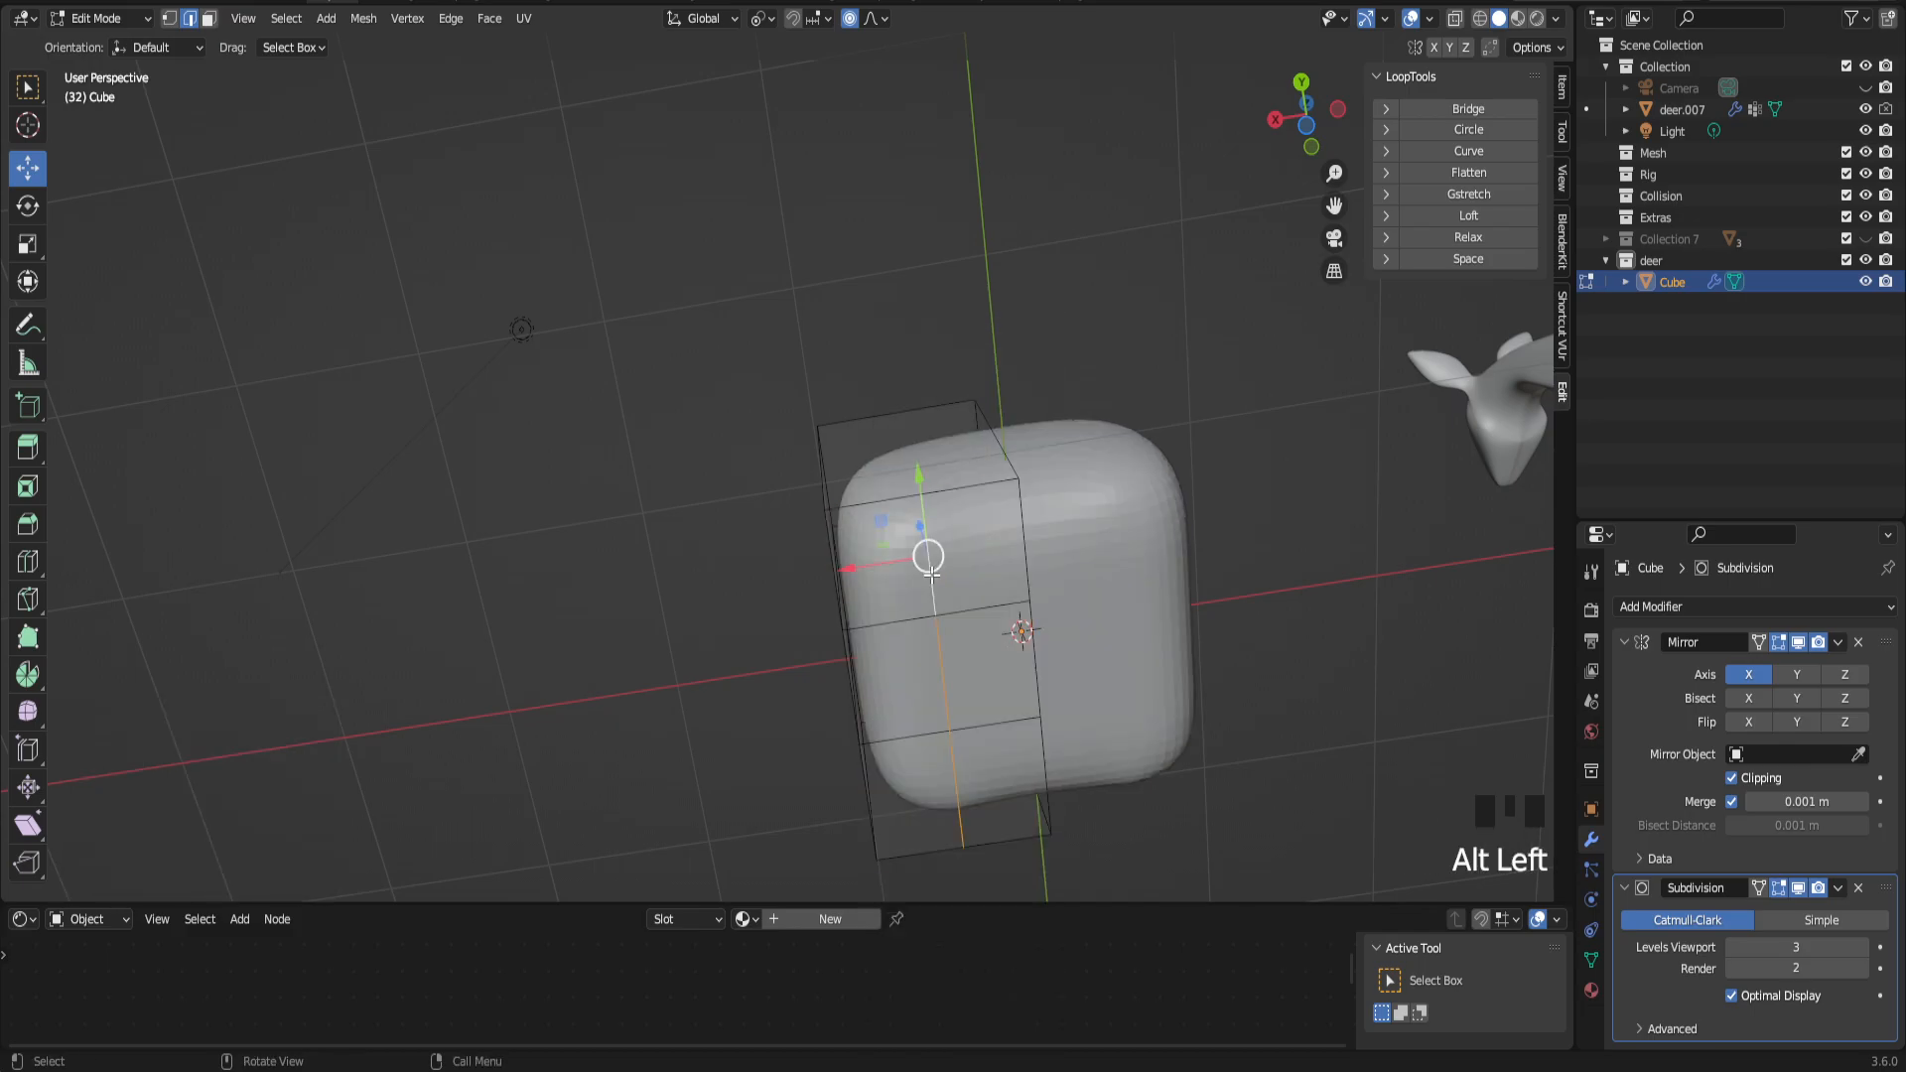
drag(876, 568, 917, 562)
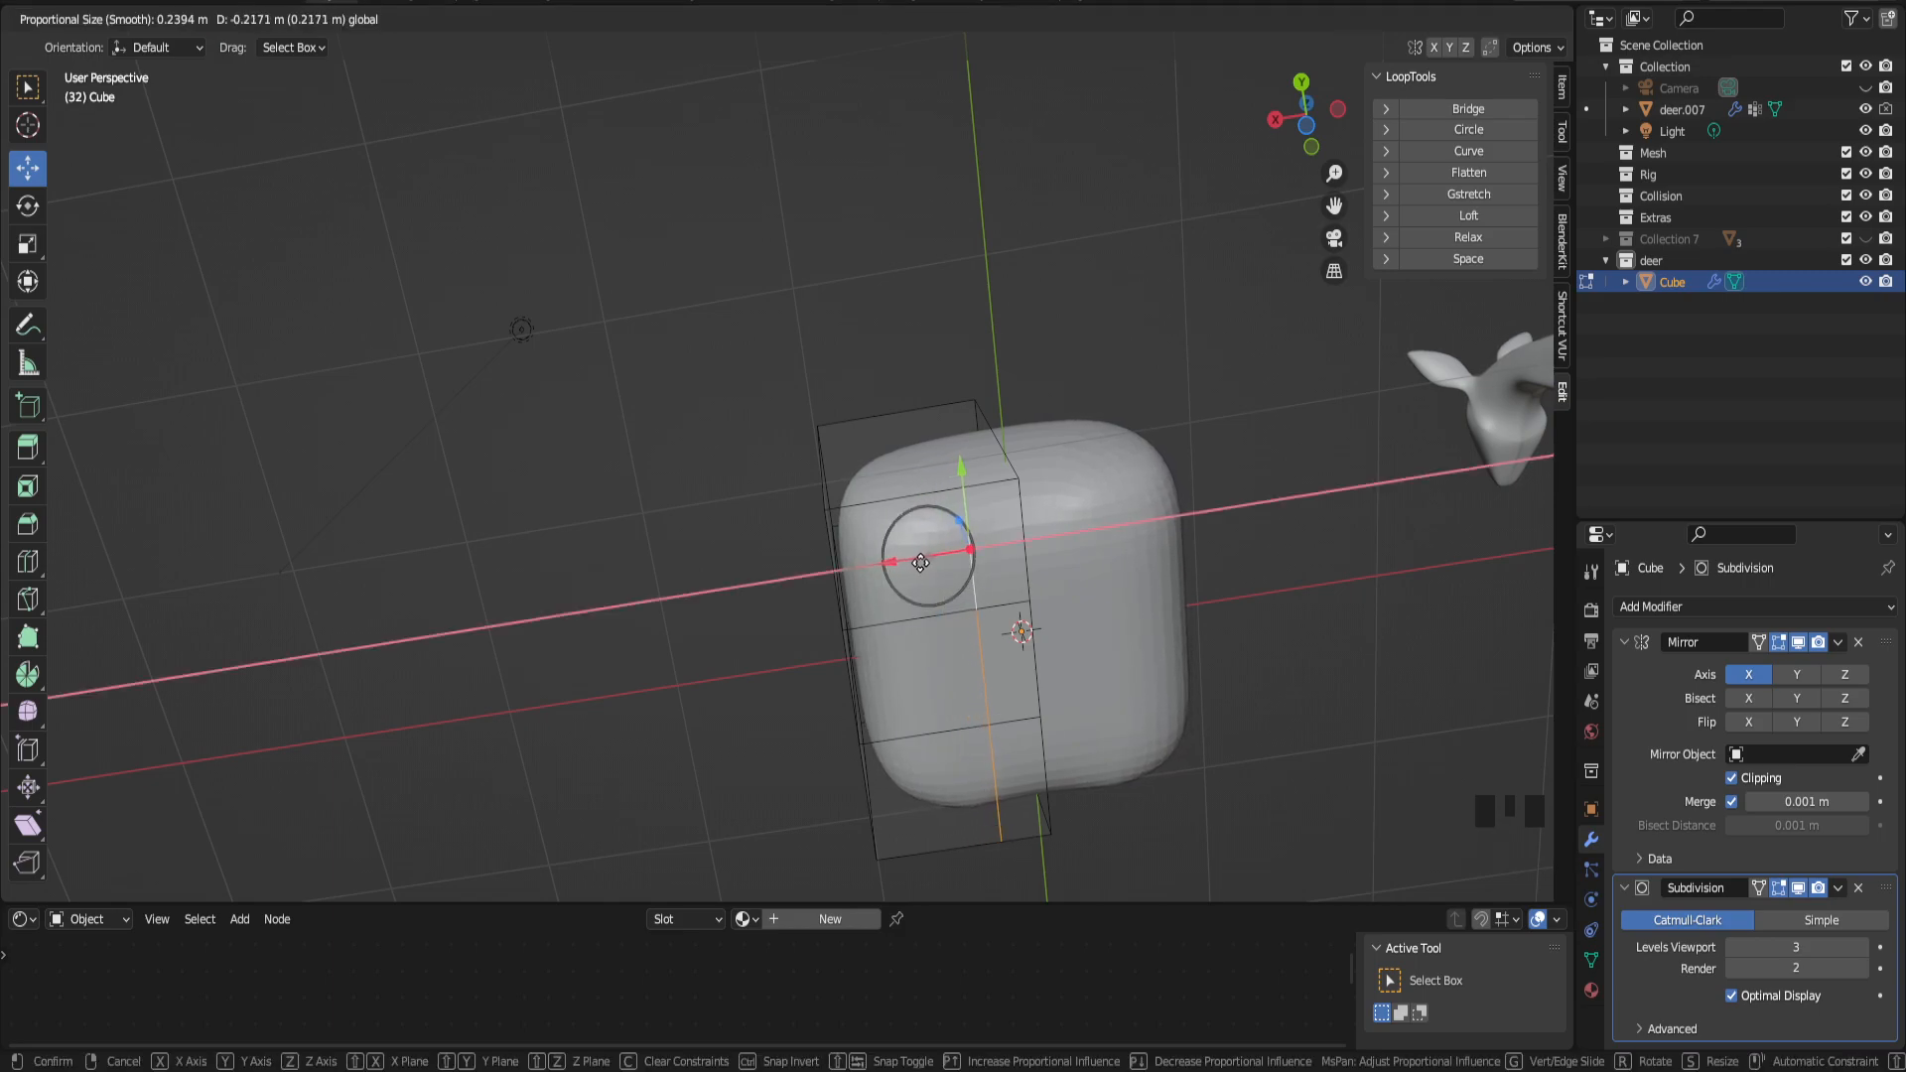
drag(920, 562, 923, 562)
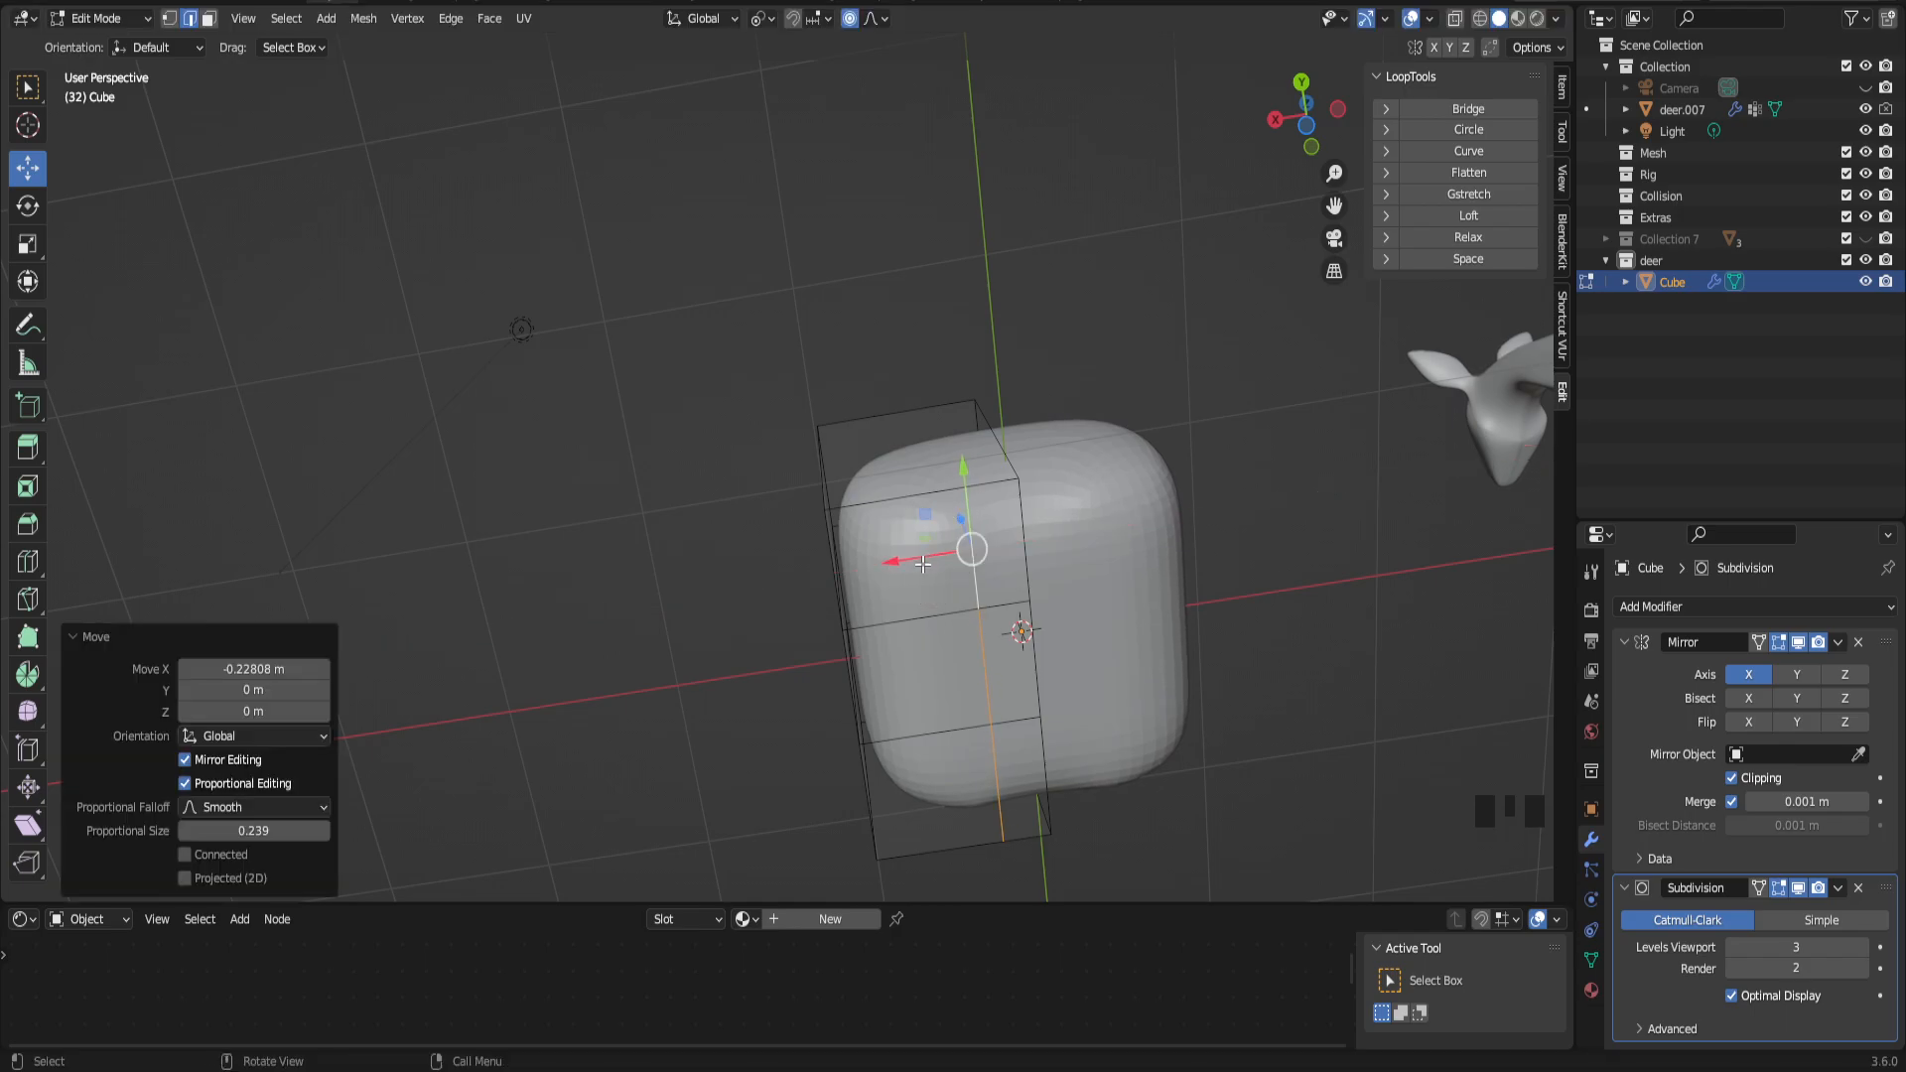
Step: Subdivide the four outer crosswise edge segments on the underside with one cut
mouse_move(993, 568)
middle_down()
mouse_move(1003, 605)
mouse_move(960, 560)
middle_up()
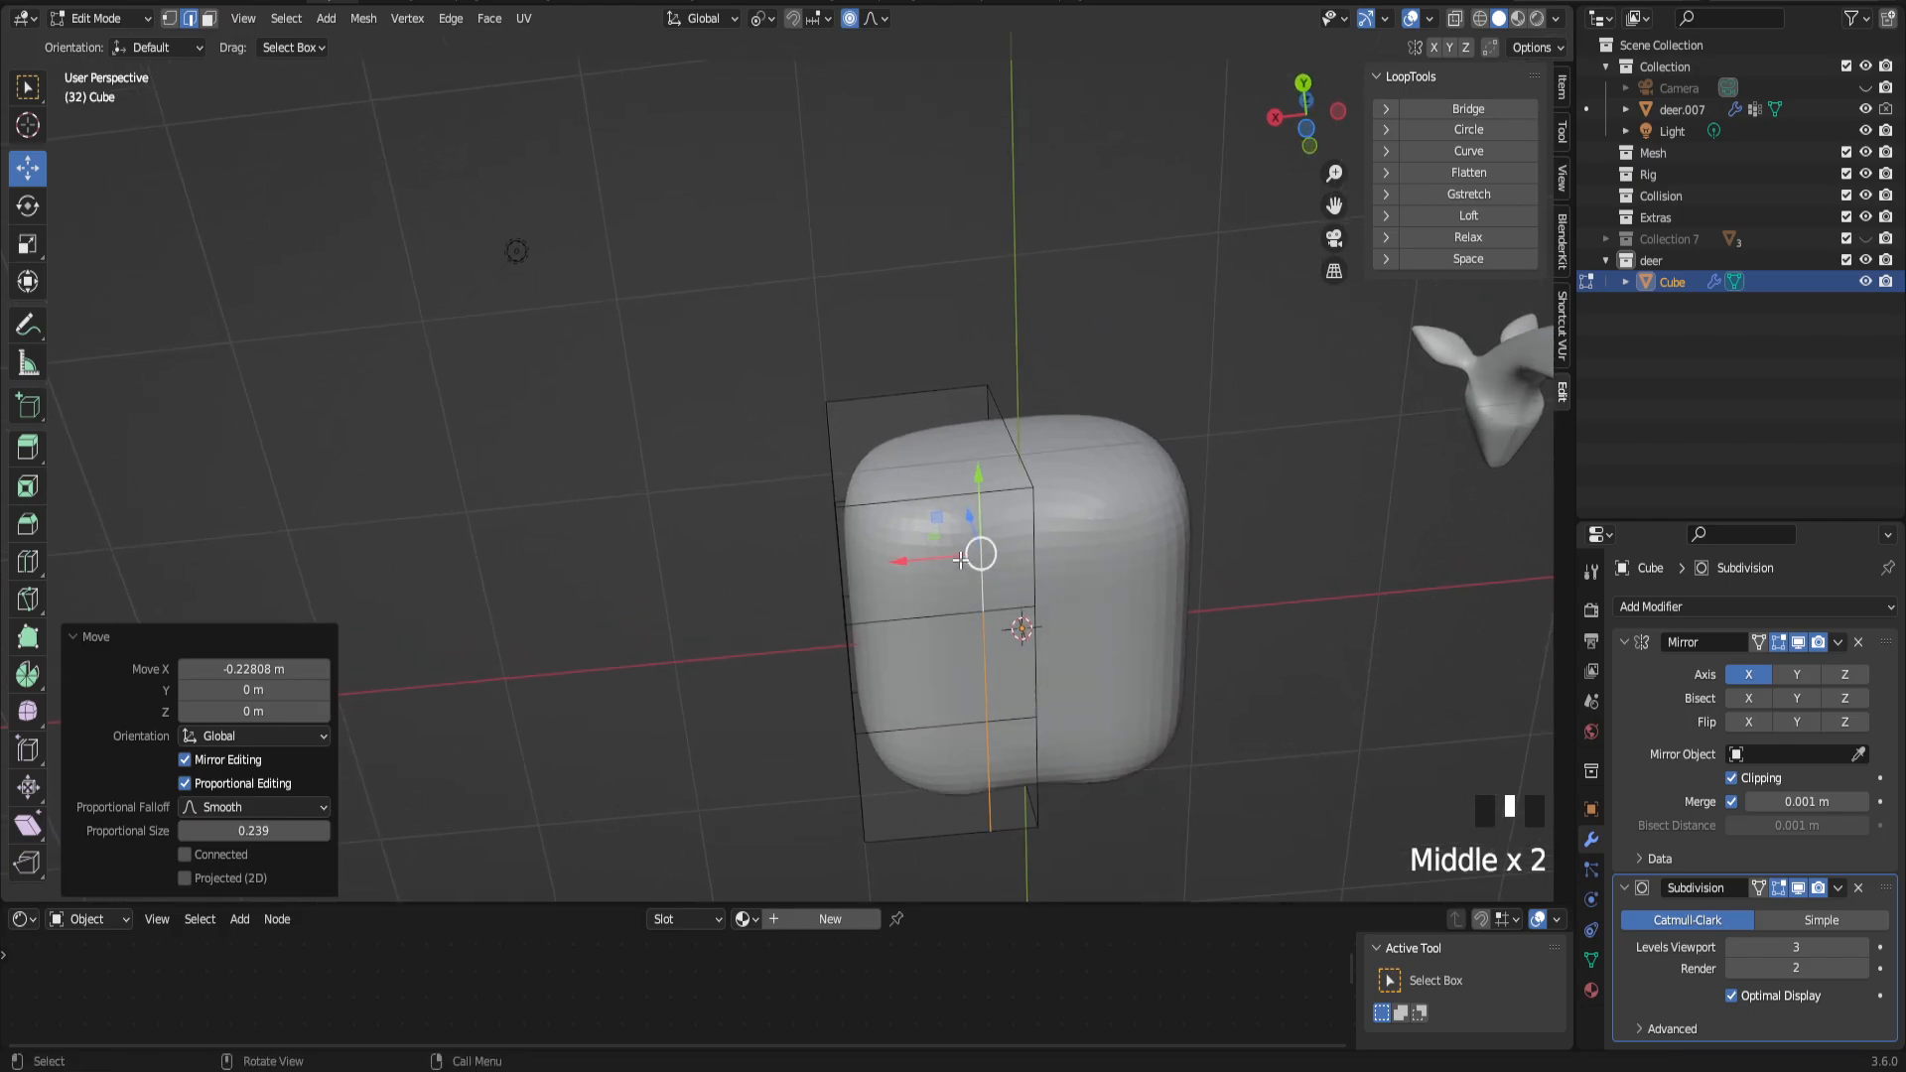
click(883, 504)
shift+click(908, 619)
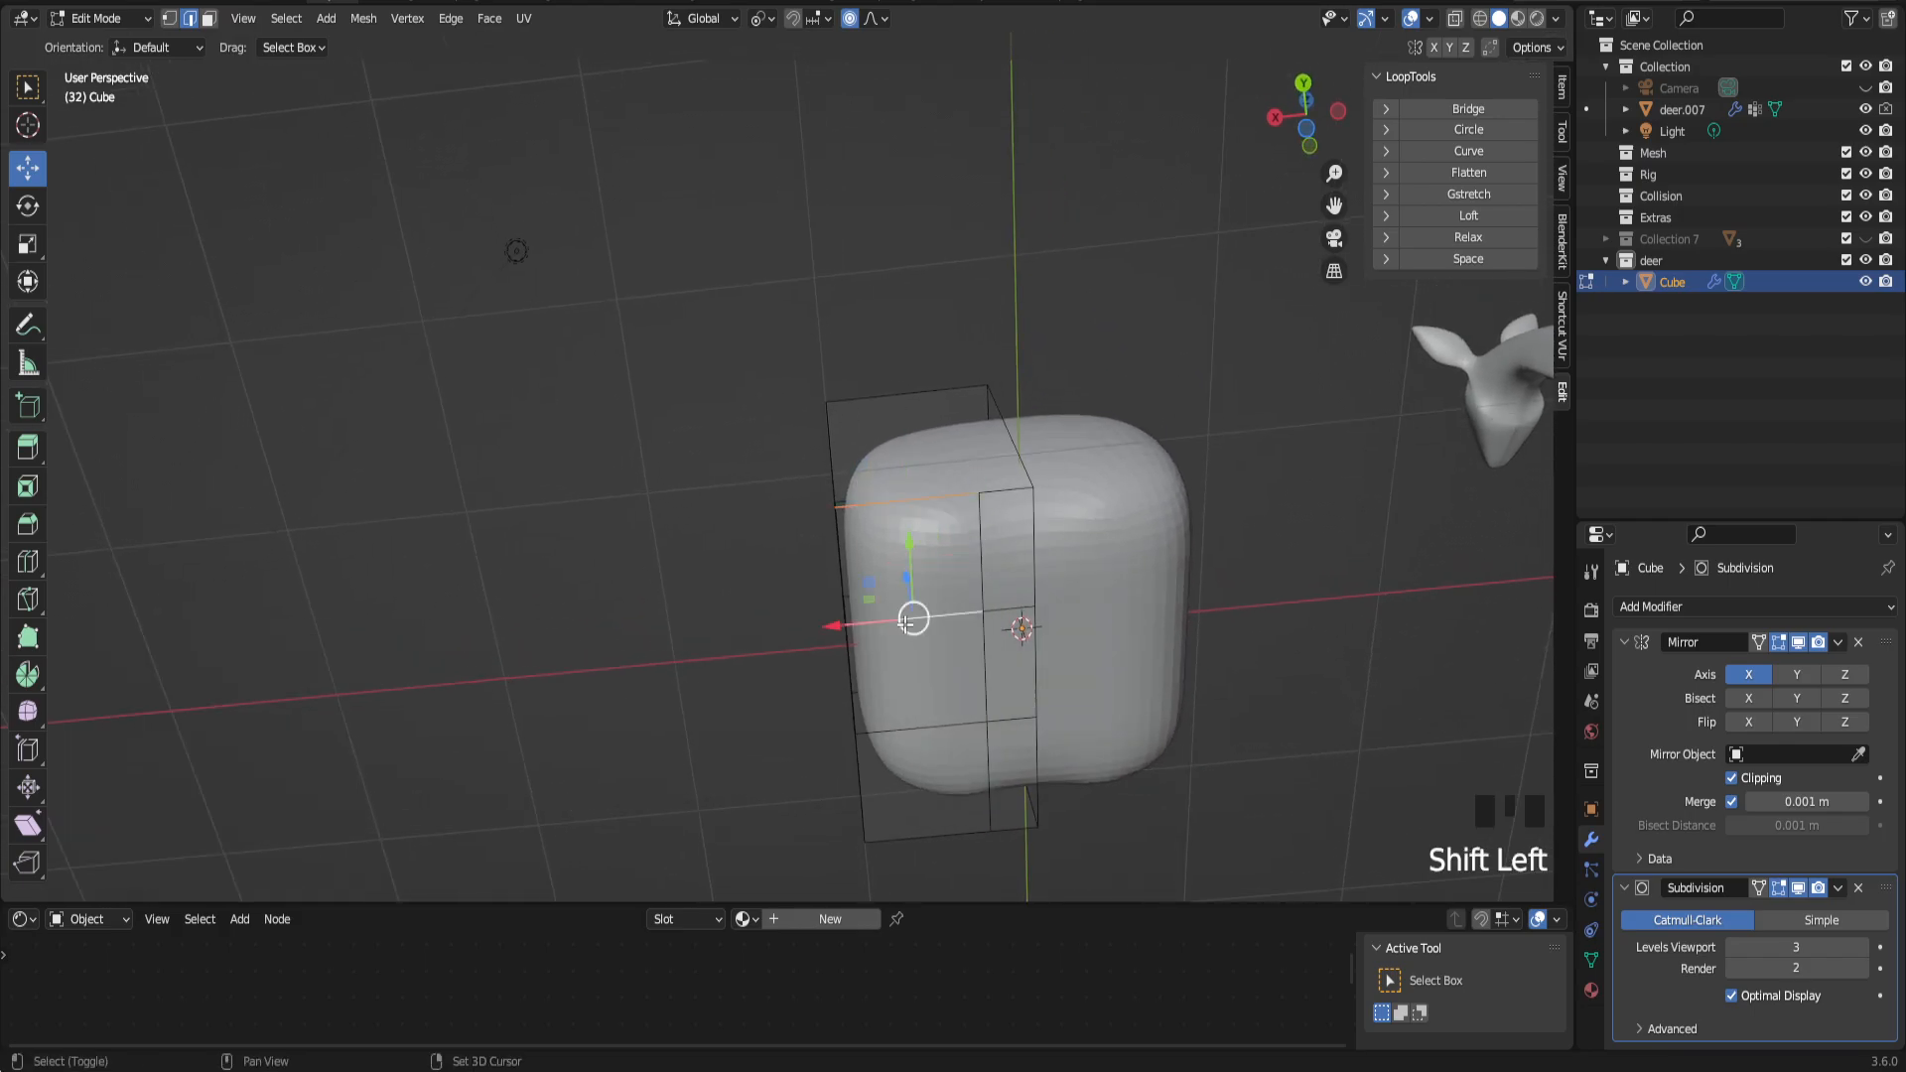
shift+click(913, 621)
shift+click(918, 728)
right_click(938, 840)
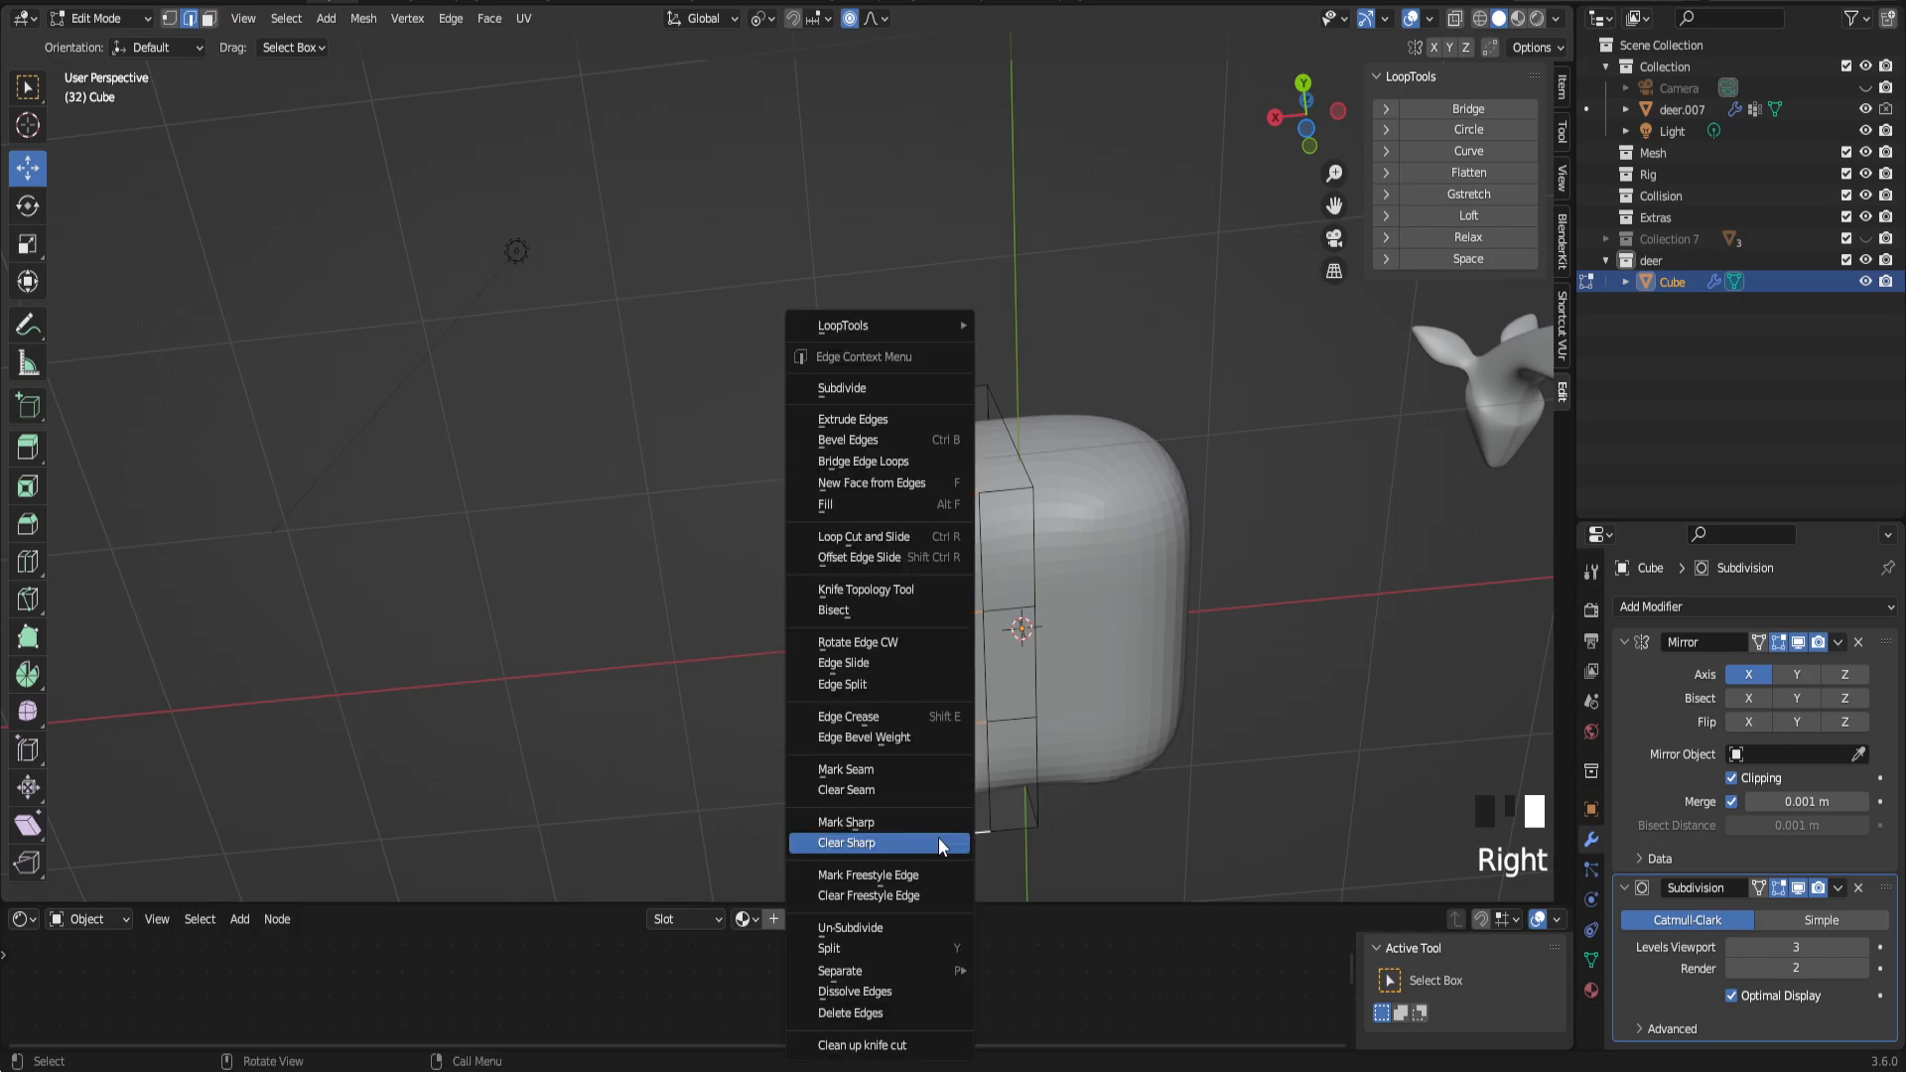
click(862, 391)
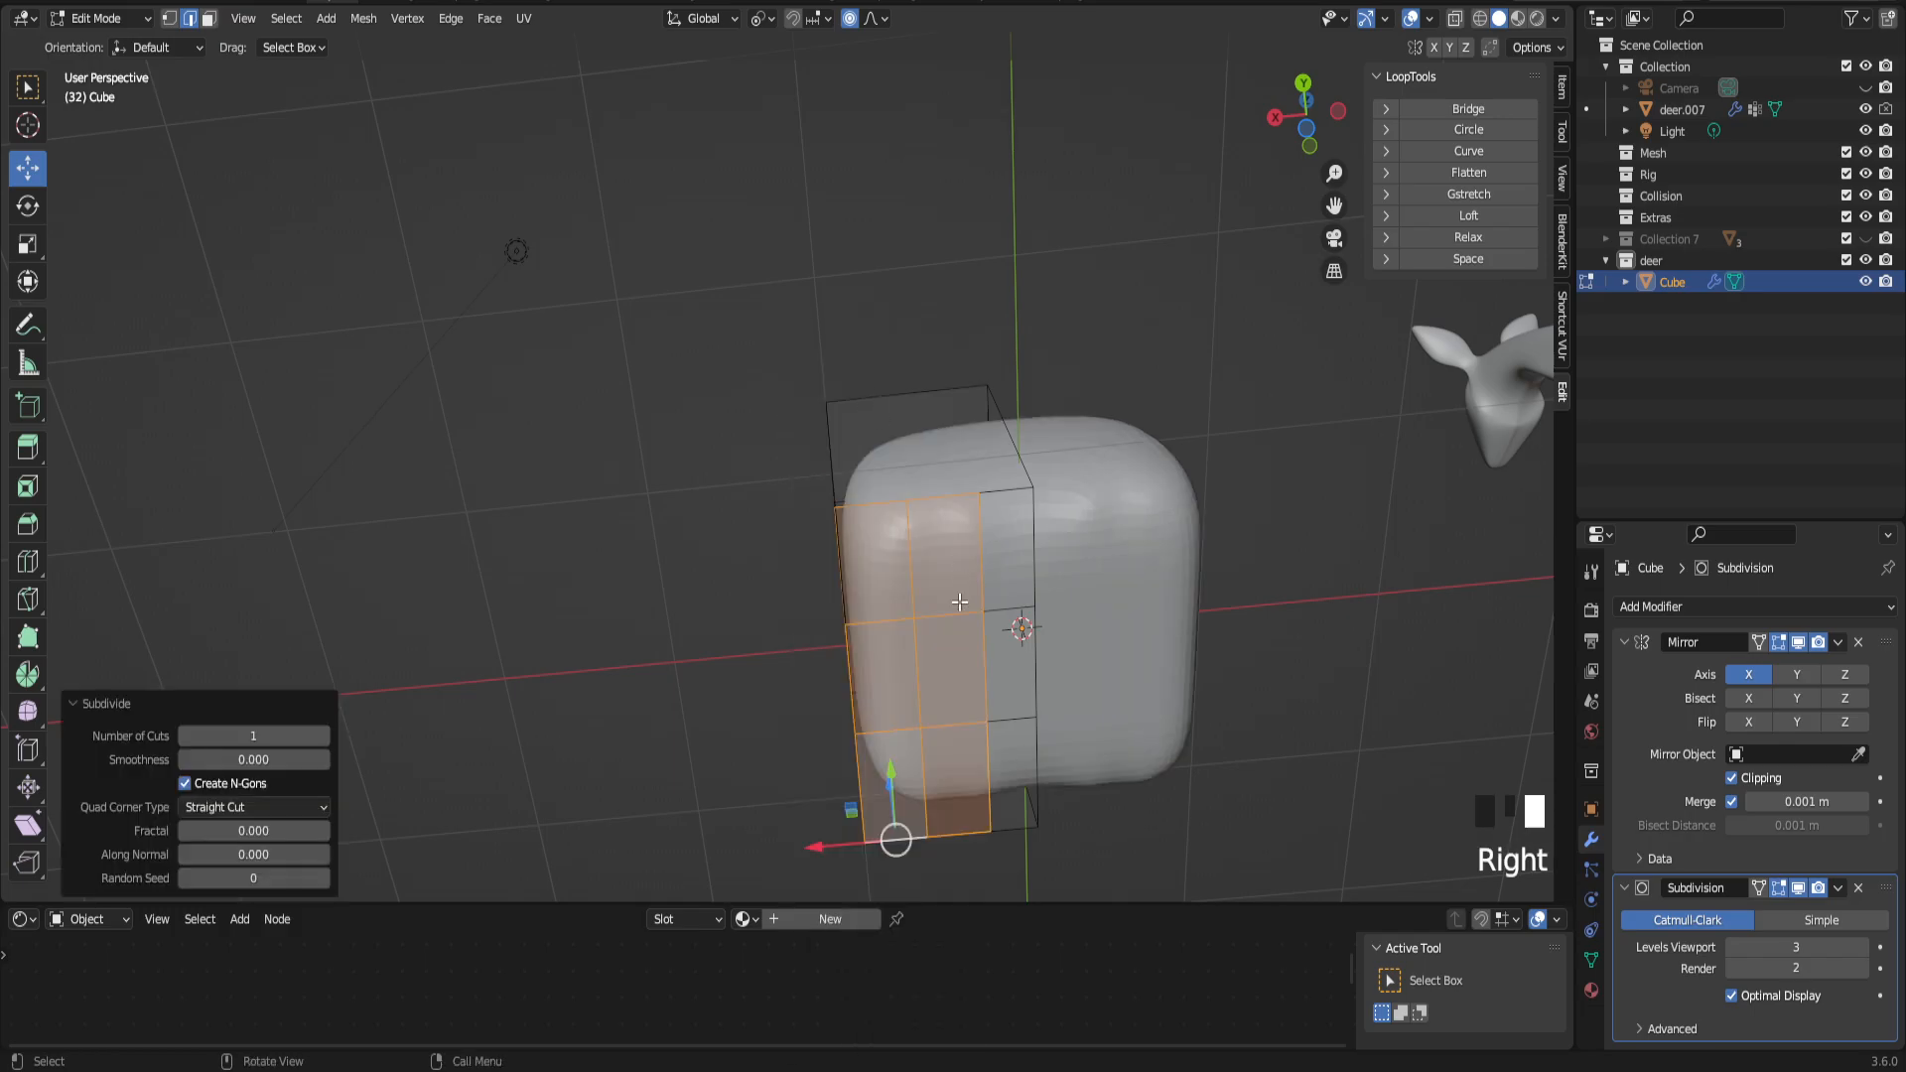
Step: Select the outer lengthwise edge line on the cage's underside and move it slightly outward along X
click(909, 559)
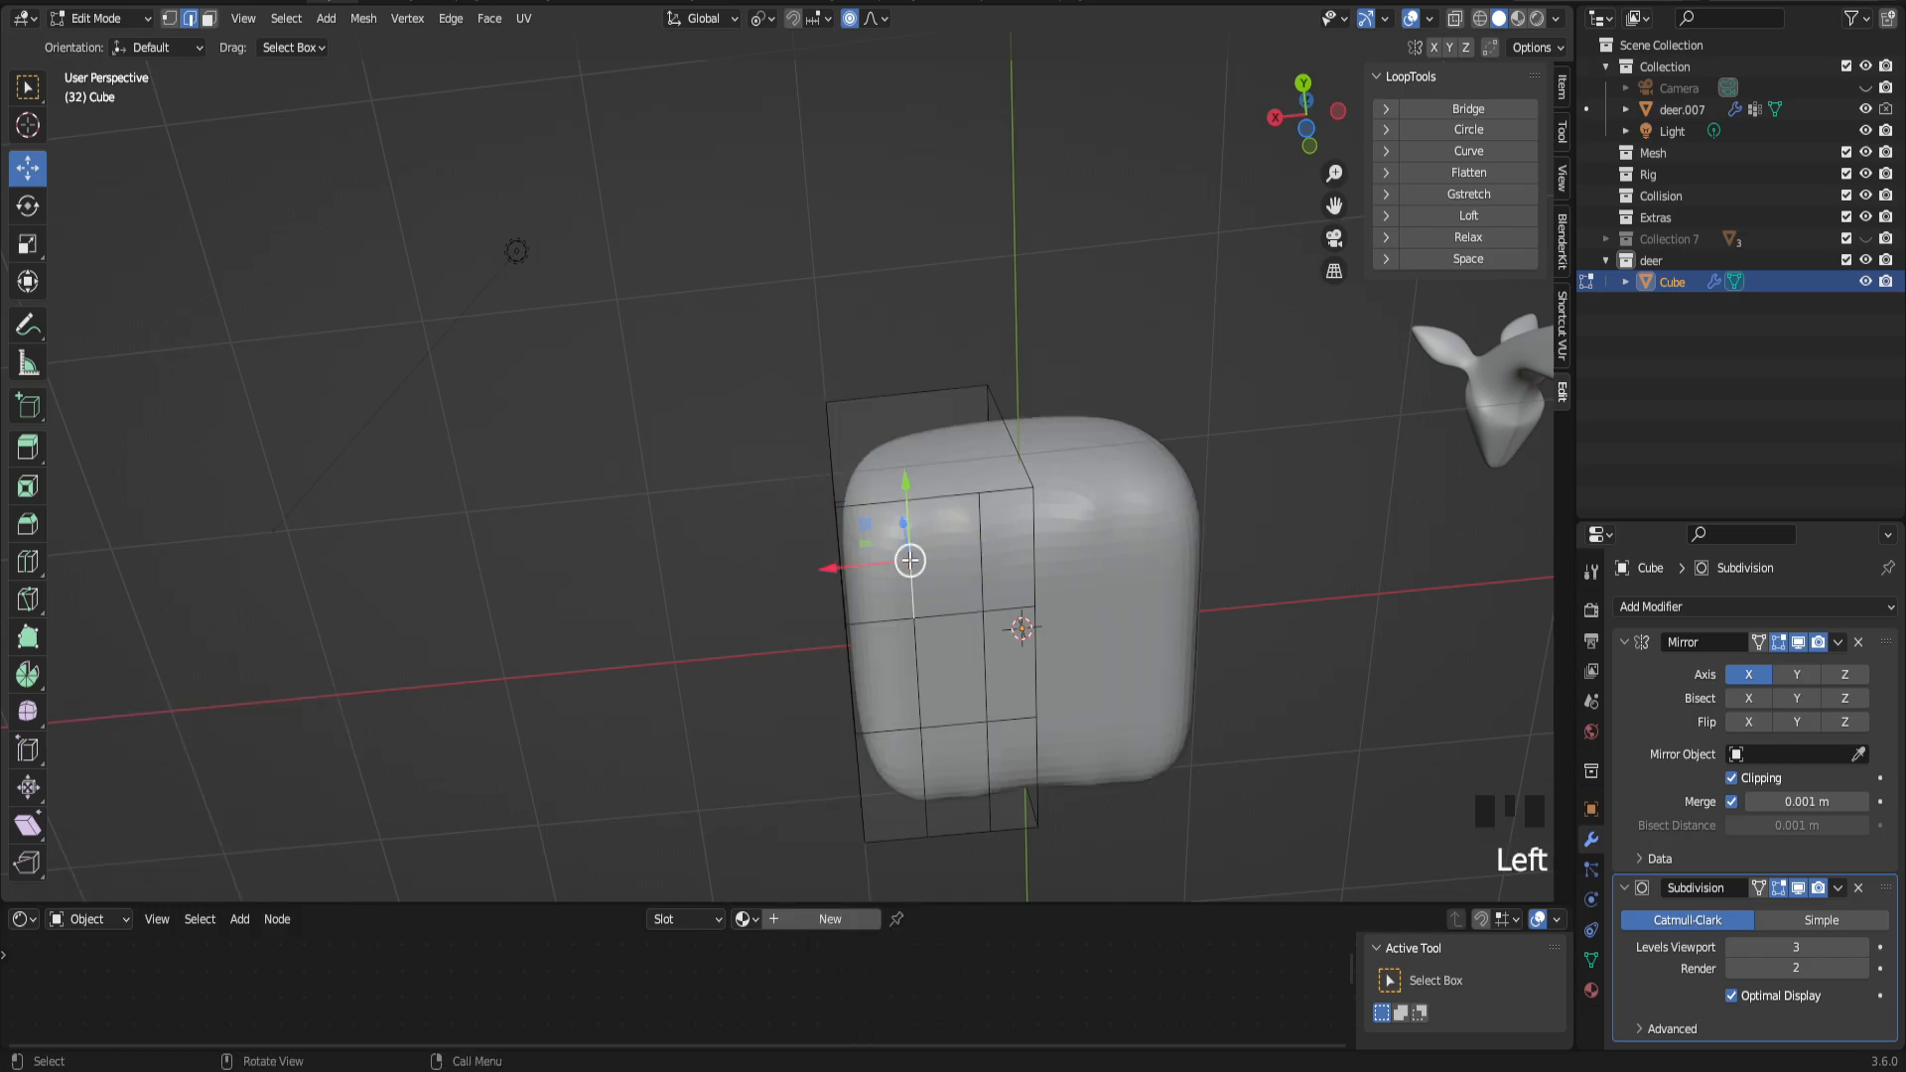
shift+click(919, 671)
shift+click(927, 775)
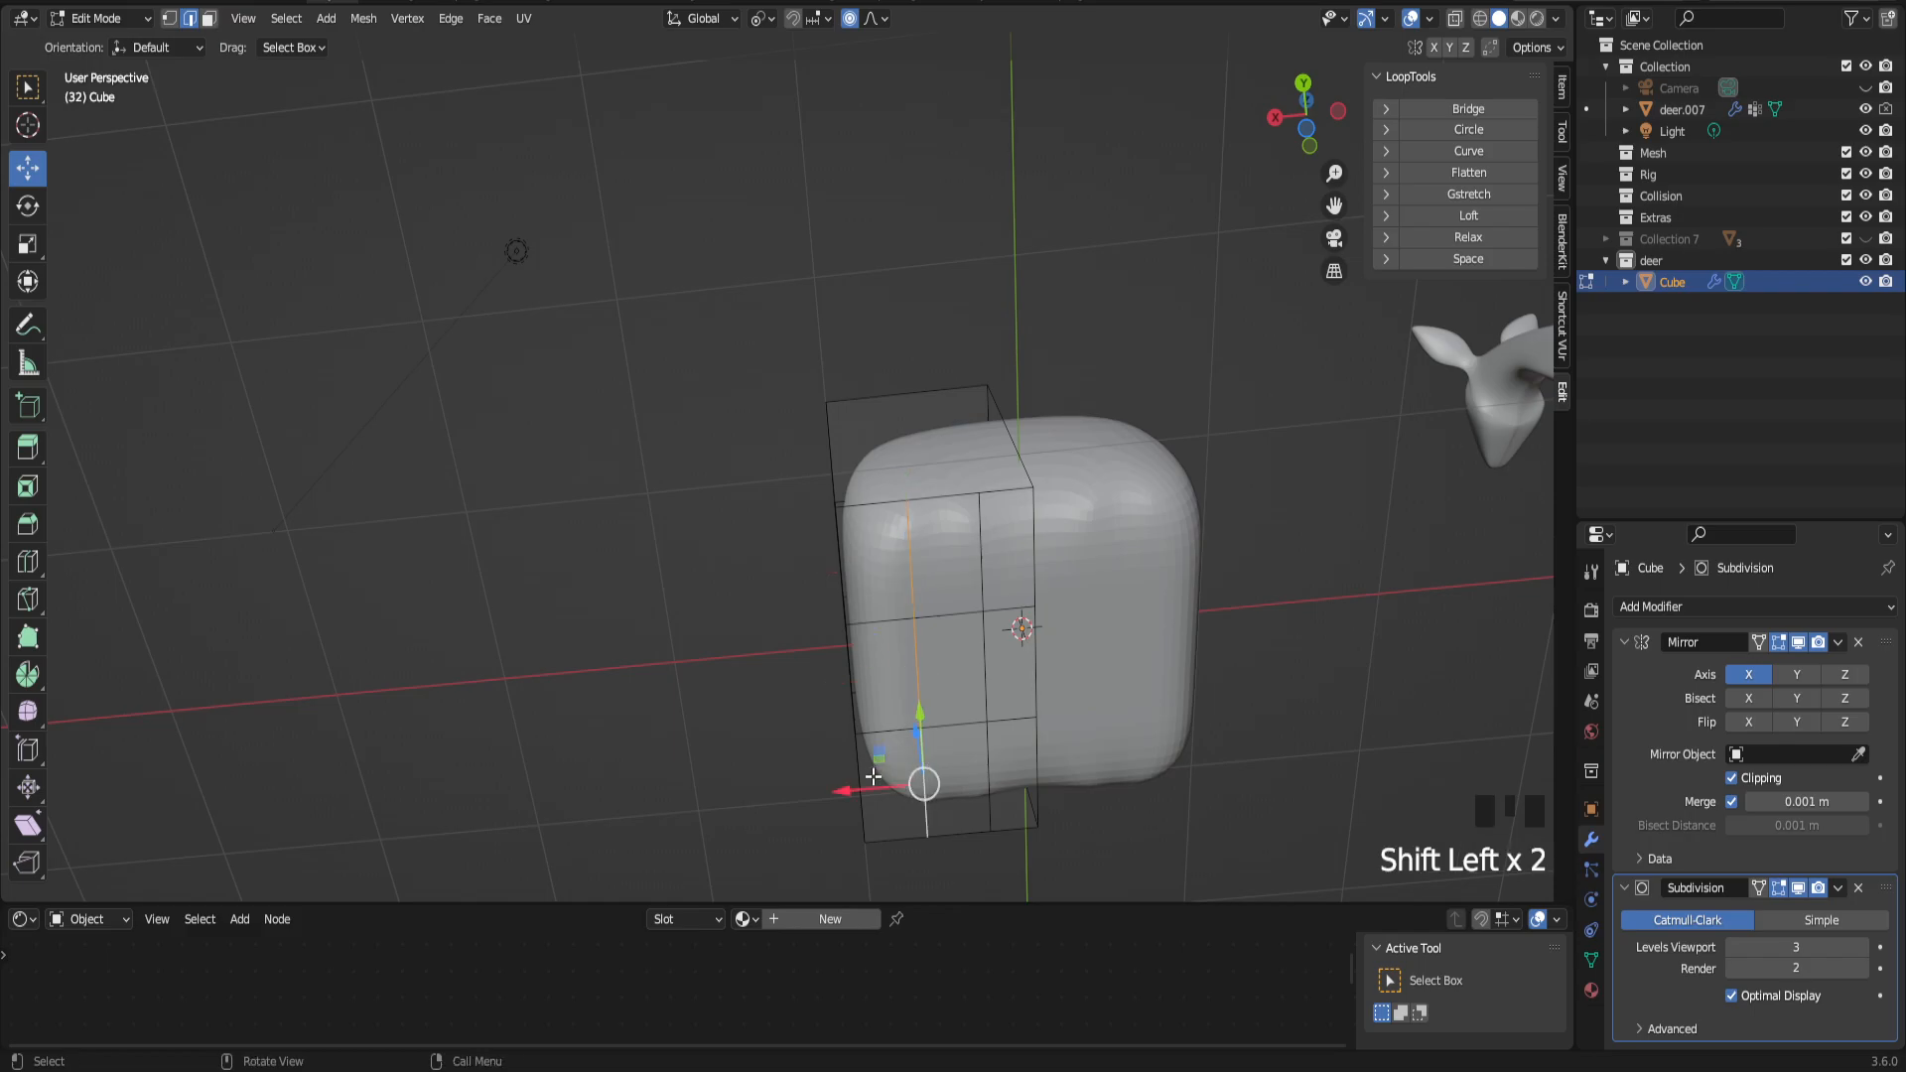
drag(847, 791, 840, 774)
middle_drag(839, 774, 1008, 605)
Step: Extrude the front and rear leg faces on the body's underside downward by about 0.369 m
click(992, 625)
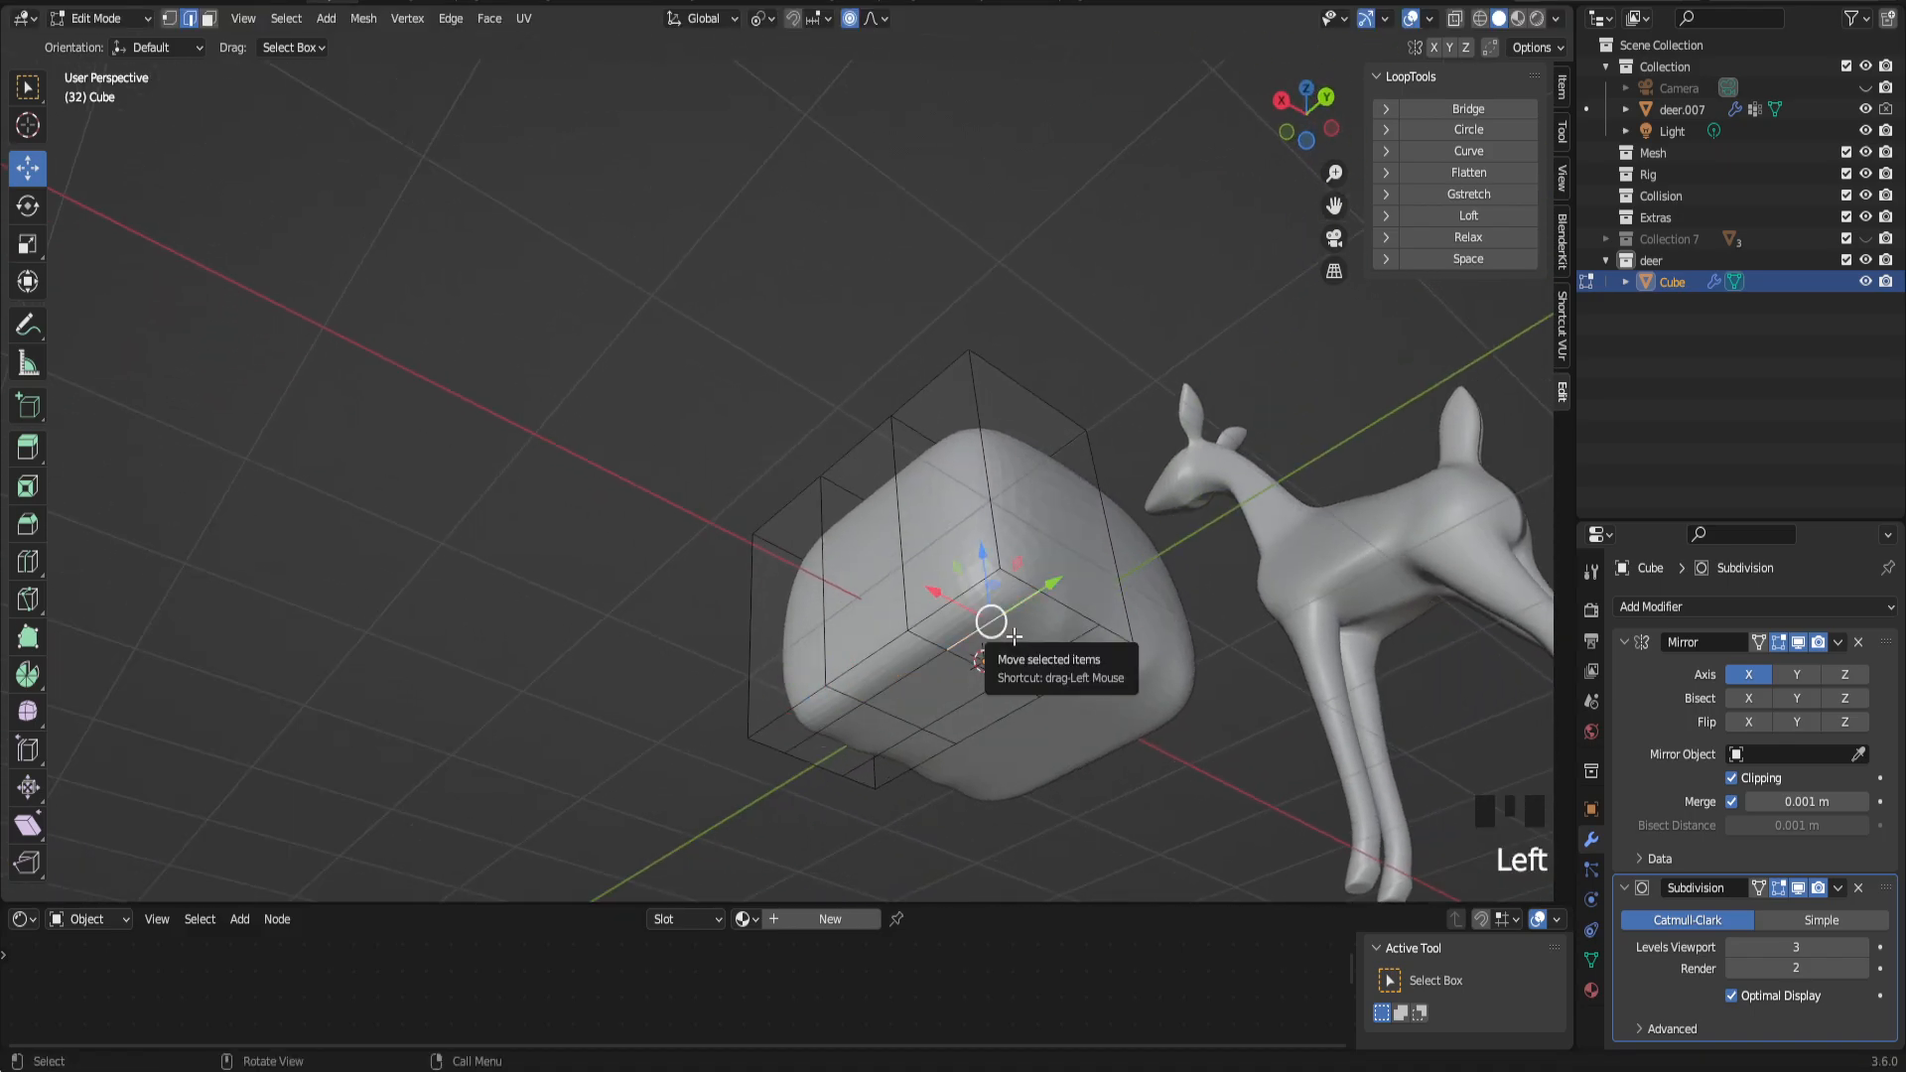
key(3)
click(1021, 637)
shift+click(861, 744)
middle_drag(861, 744, 983, 625)
scroll(996, 615, down, 2)
key(e)
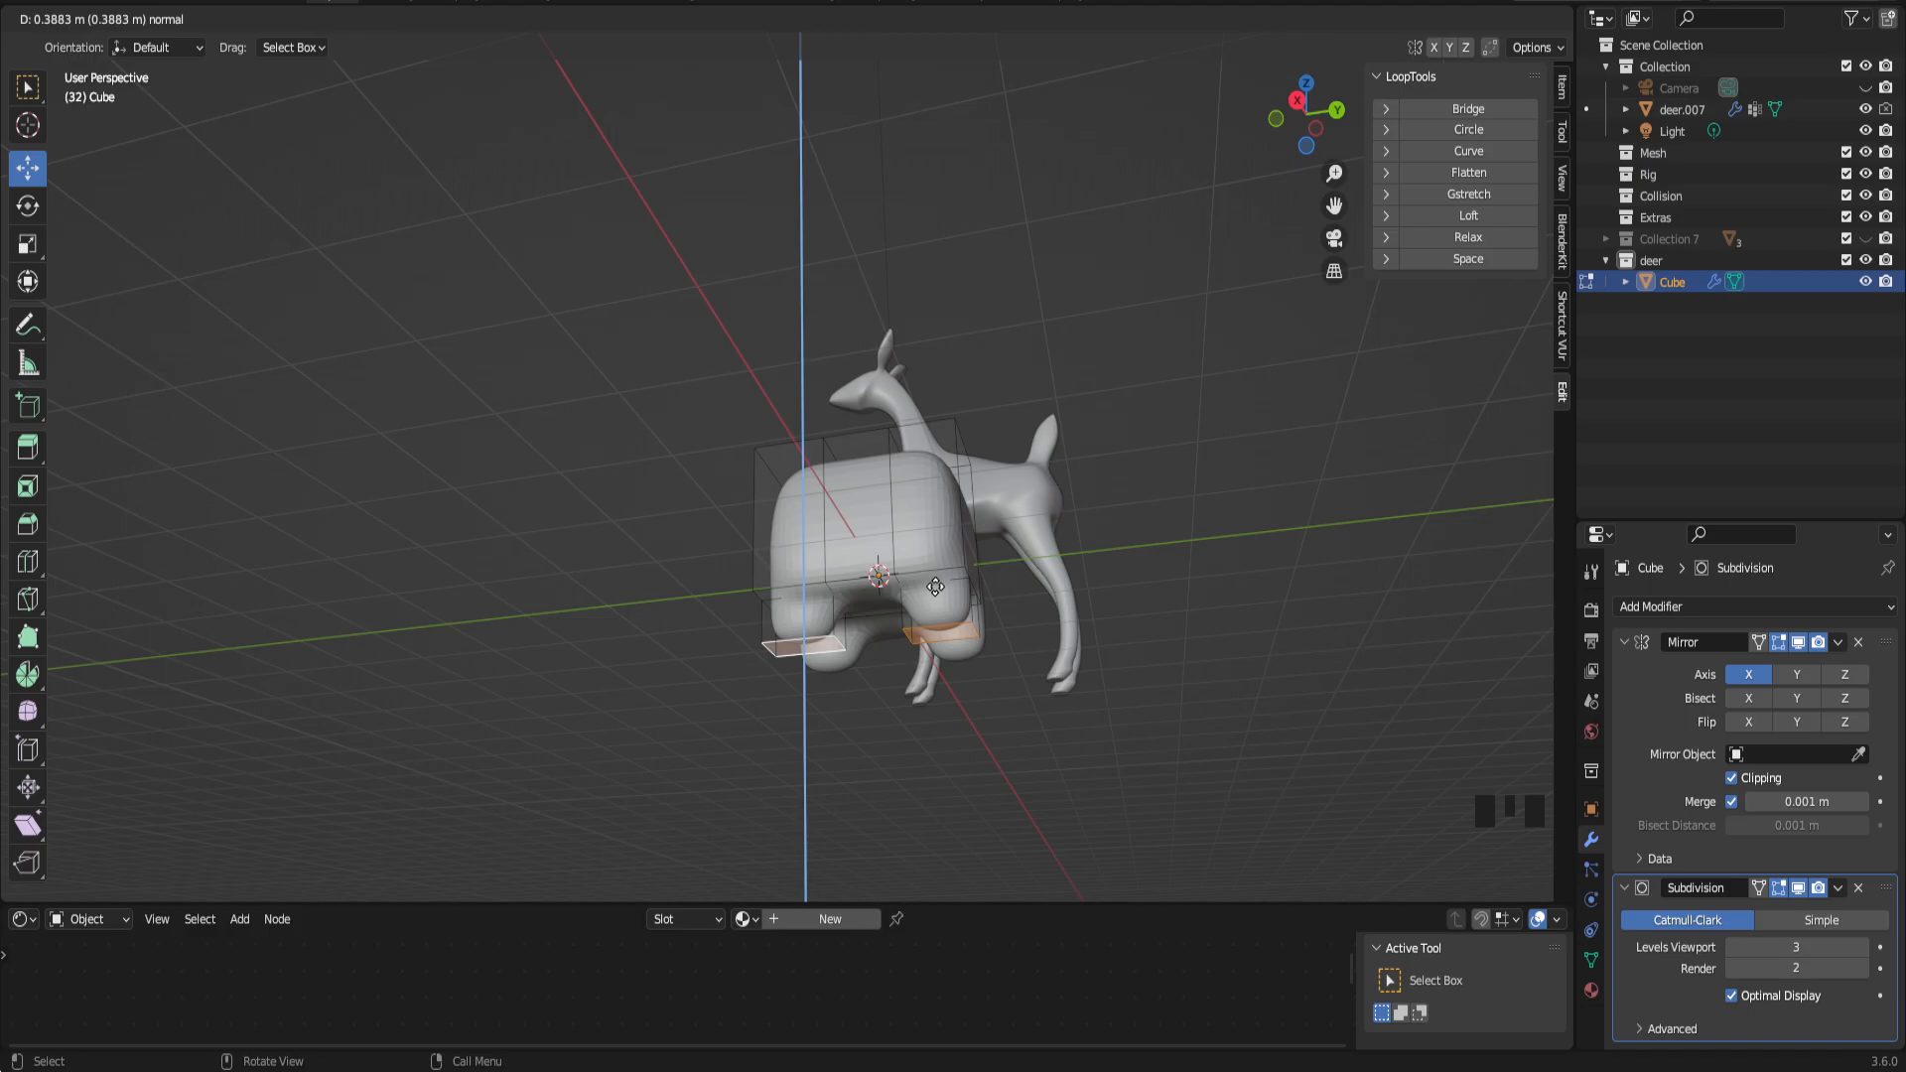
click(935, 585)
Step: Extrude both leg-end faces downward again by about 0.925 m to form the upper legs
mouse_move(935, 586)
middle_down()
mouse_move(943, 538)
mouse_move(934, 623)
middle_up()
key(e)
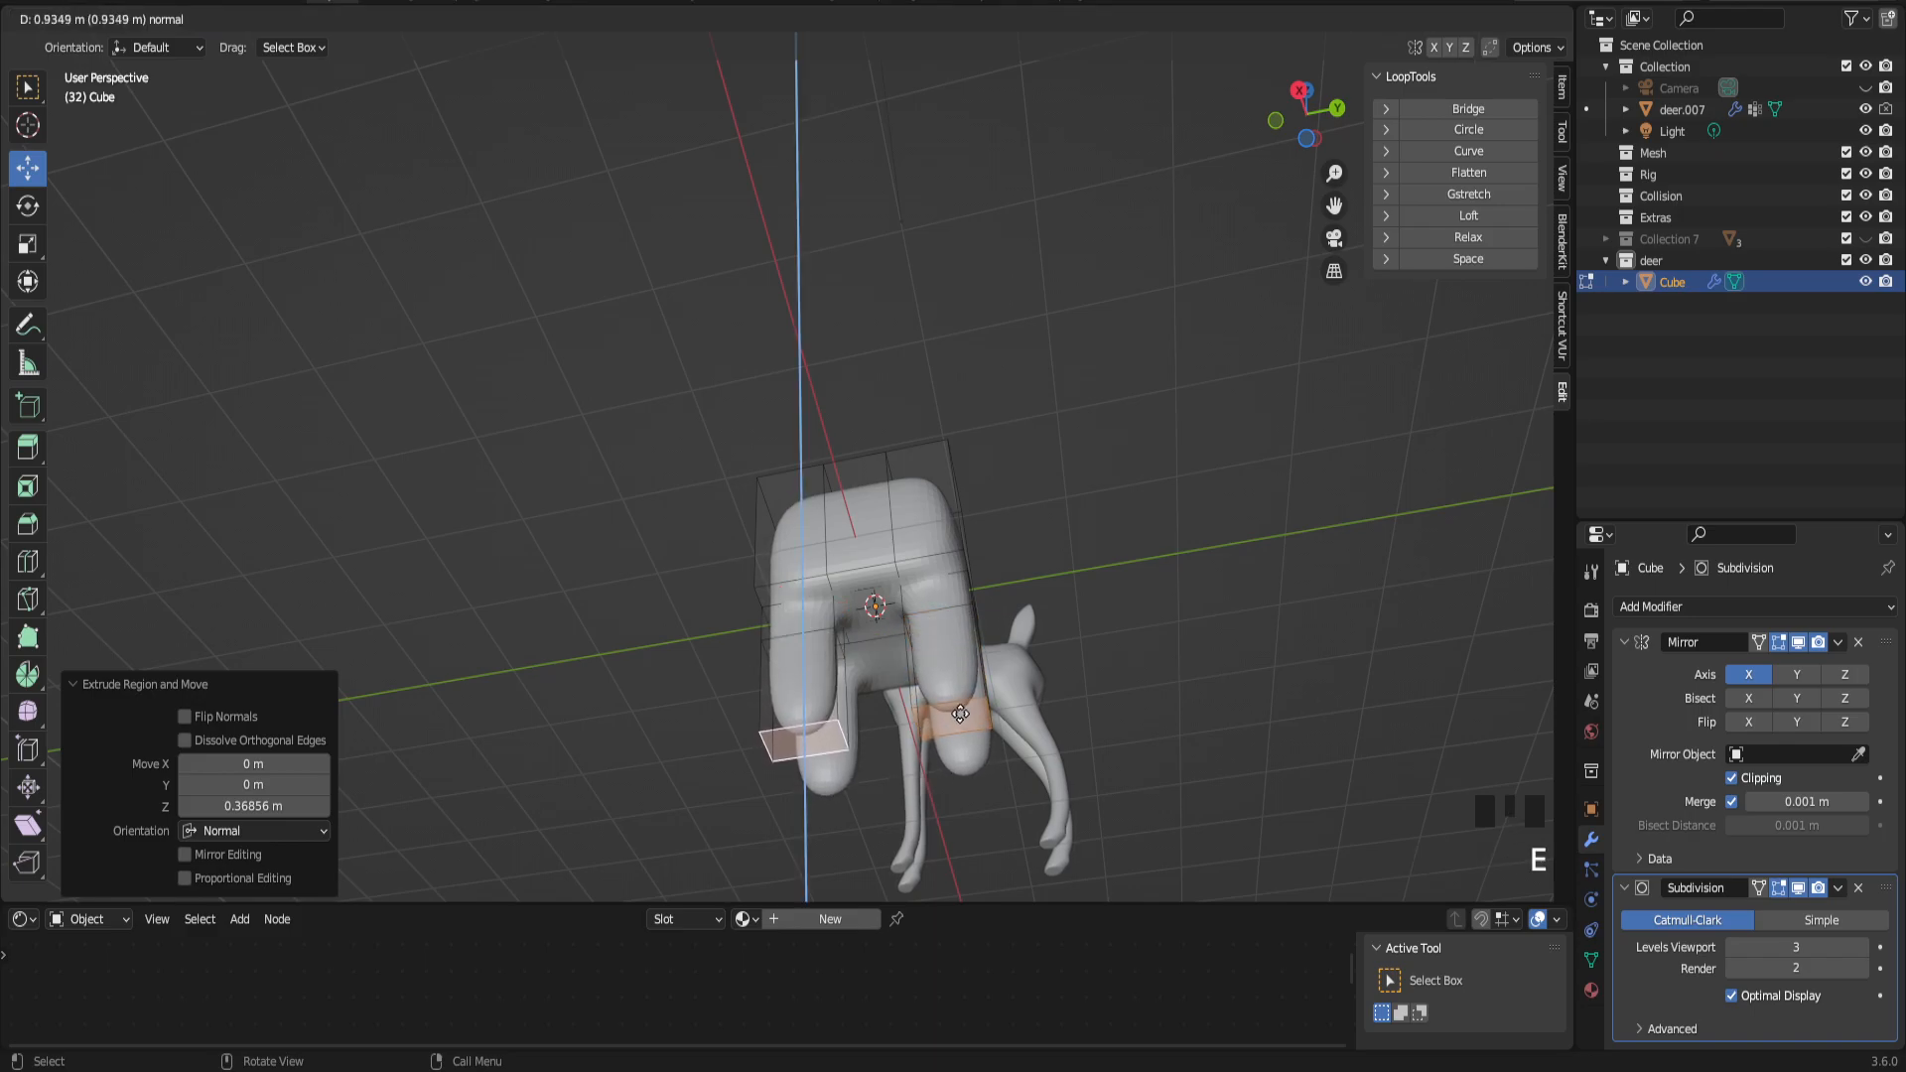
click(962, 709)
middle_drag(962, 709, 635, 685)
drag(1334, 205, 1332, 29)
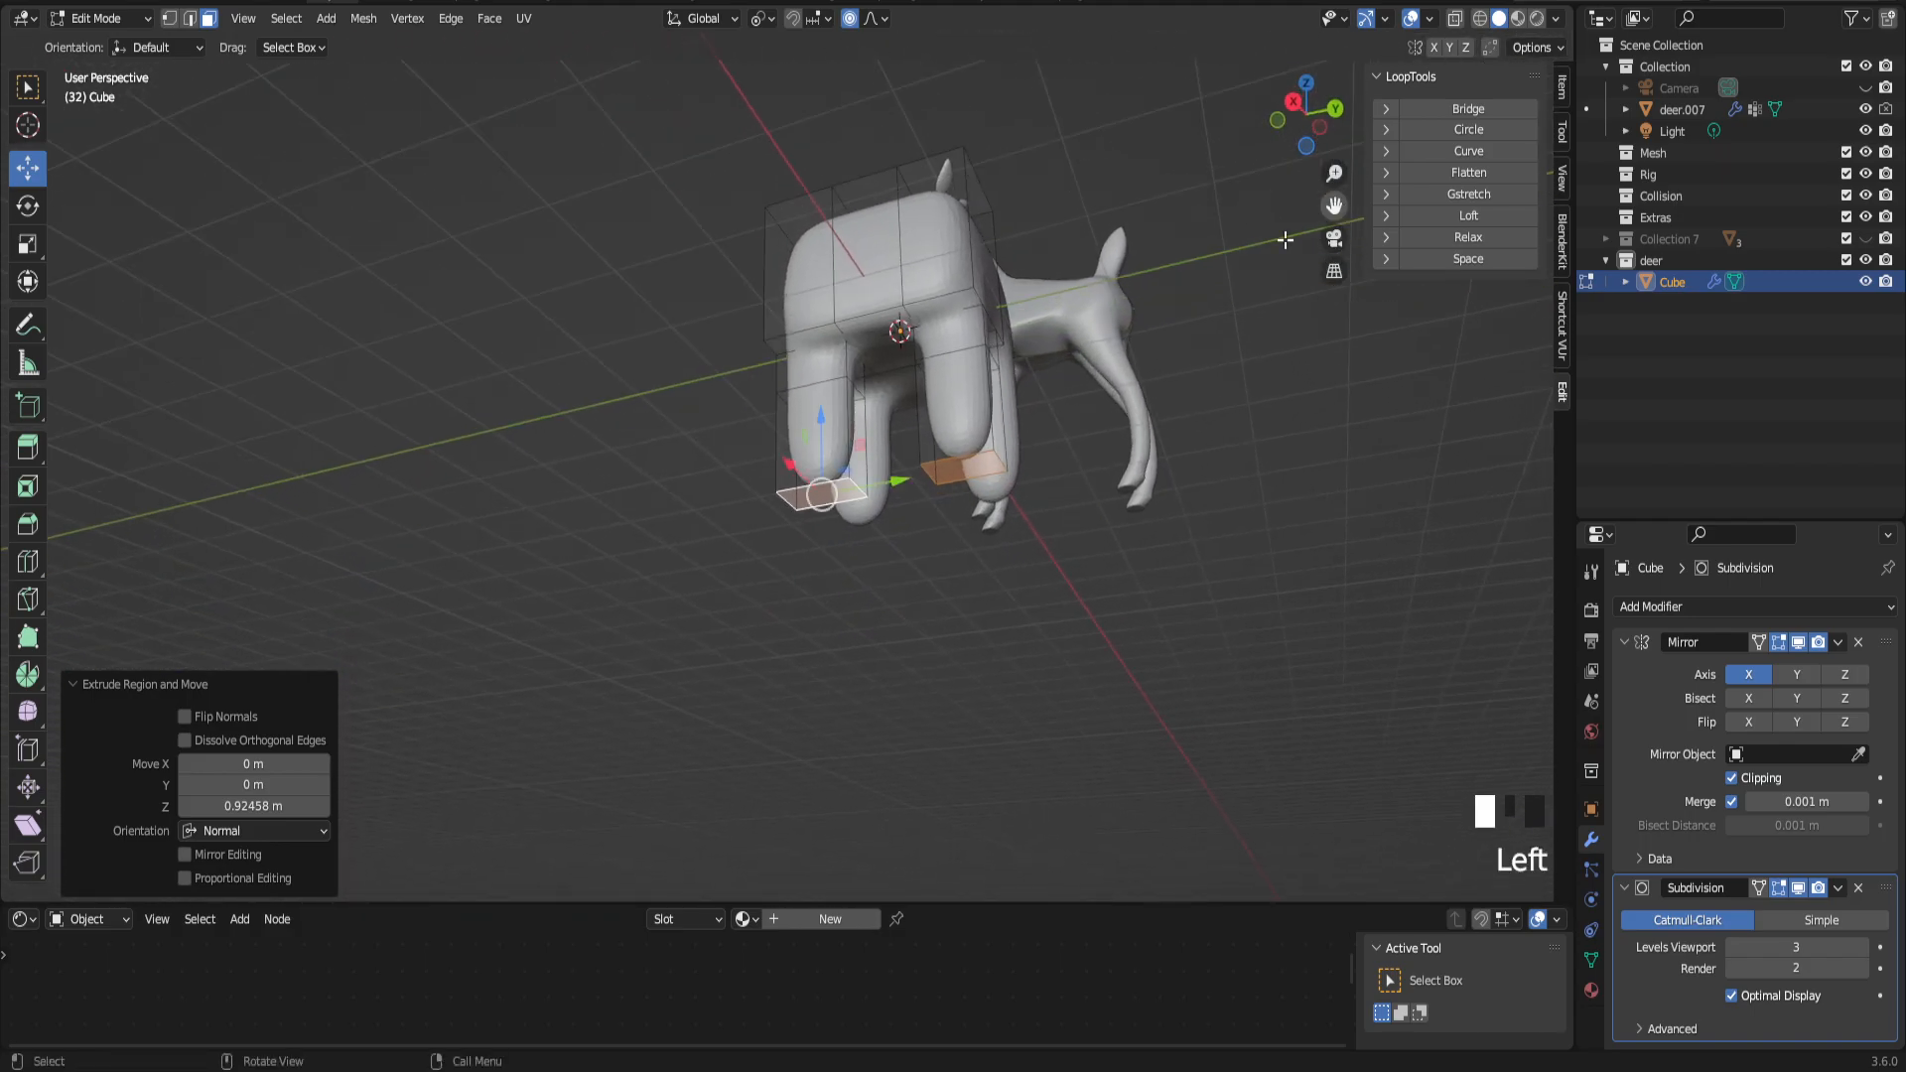
scroll(971, 344, up, 3)
Step: Disable proportional editing and set the transform pivot point to Individual Origins
click(851, 20)
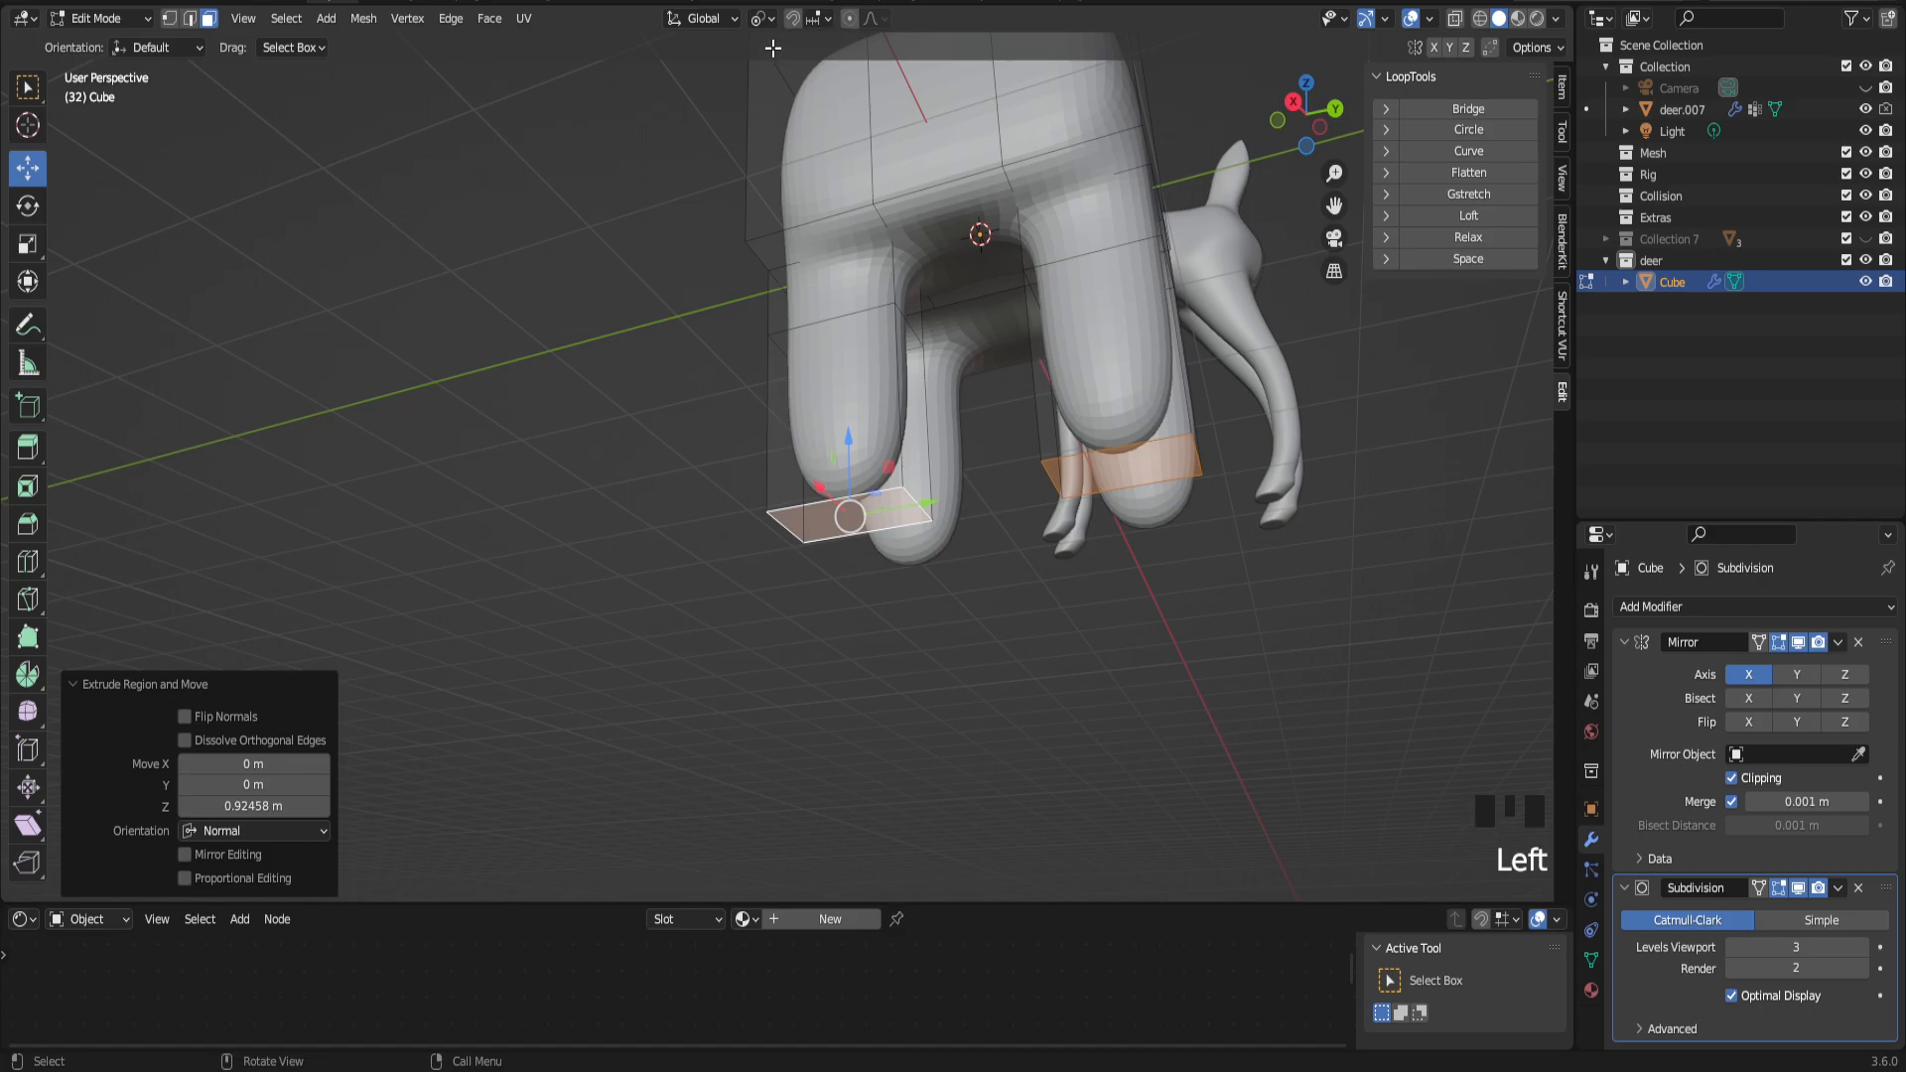
click(772, 21)
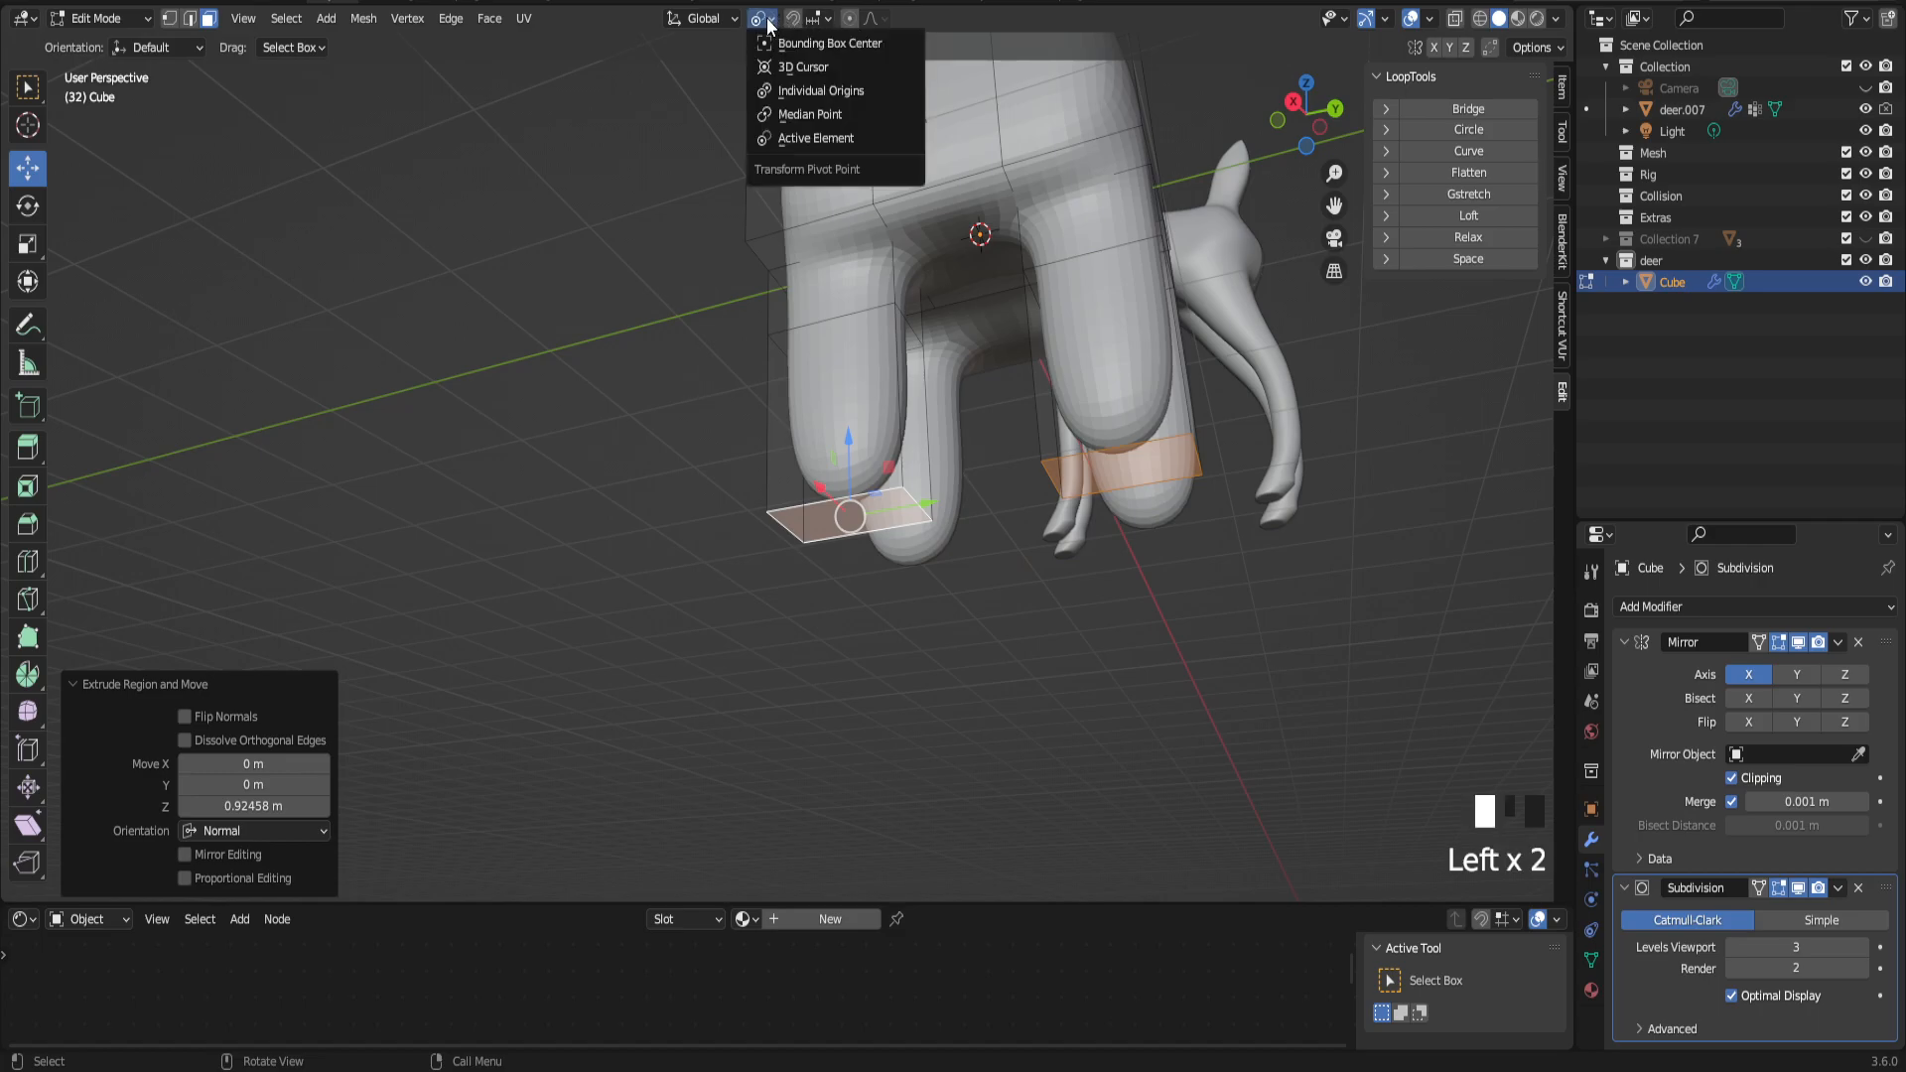
middle_drag(874, 298, 898, 415)
middle_drag(35, 246, 40, 337)
Step: Taper the two leg-end faces by scaling them to 0.717 along Y, then uniformly by 0.771 and 0.975
click(18, 248)
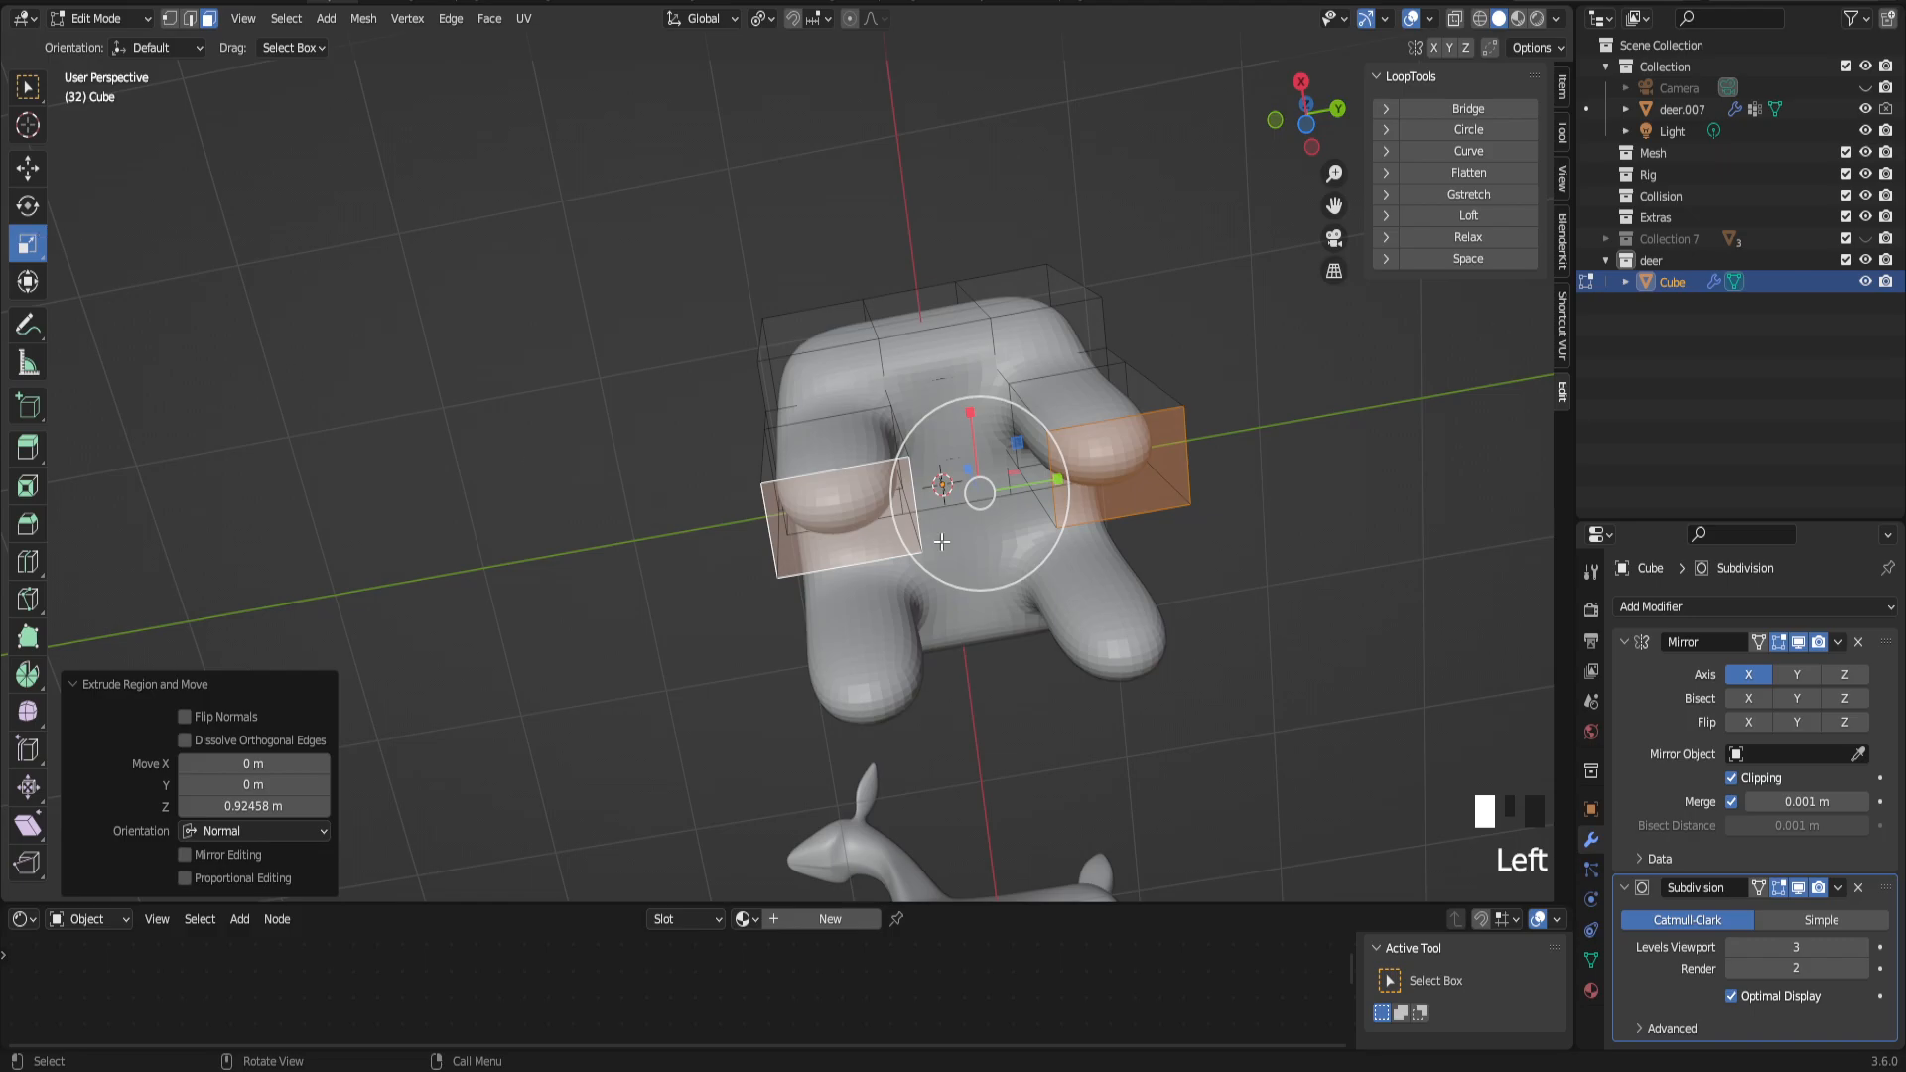
drag(1057, 480, 1021, 489)
key(s)
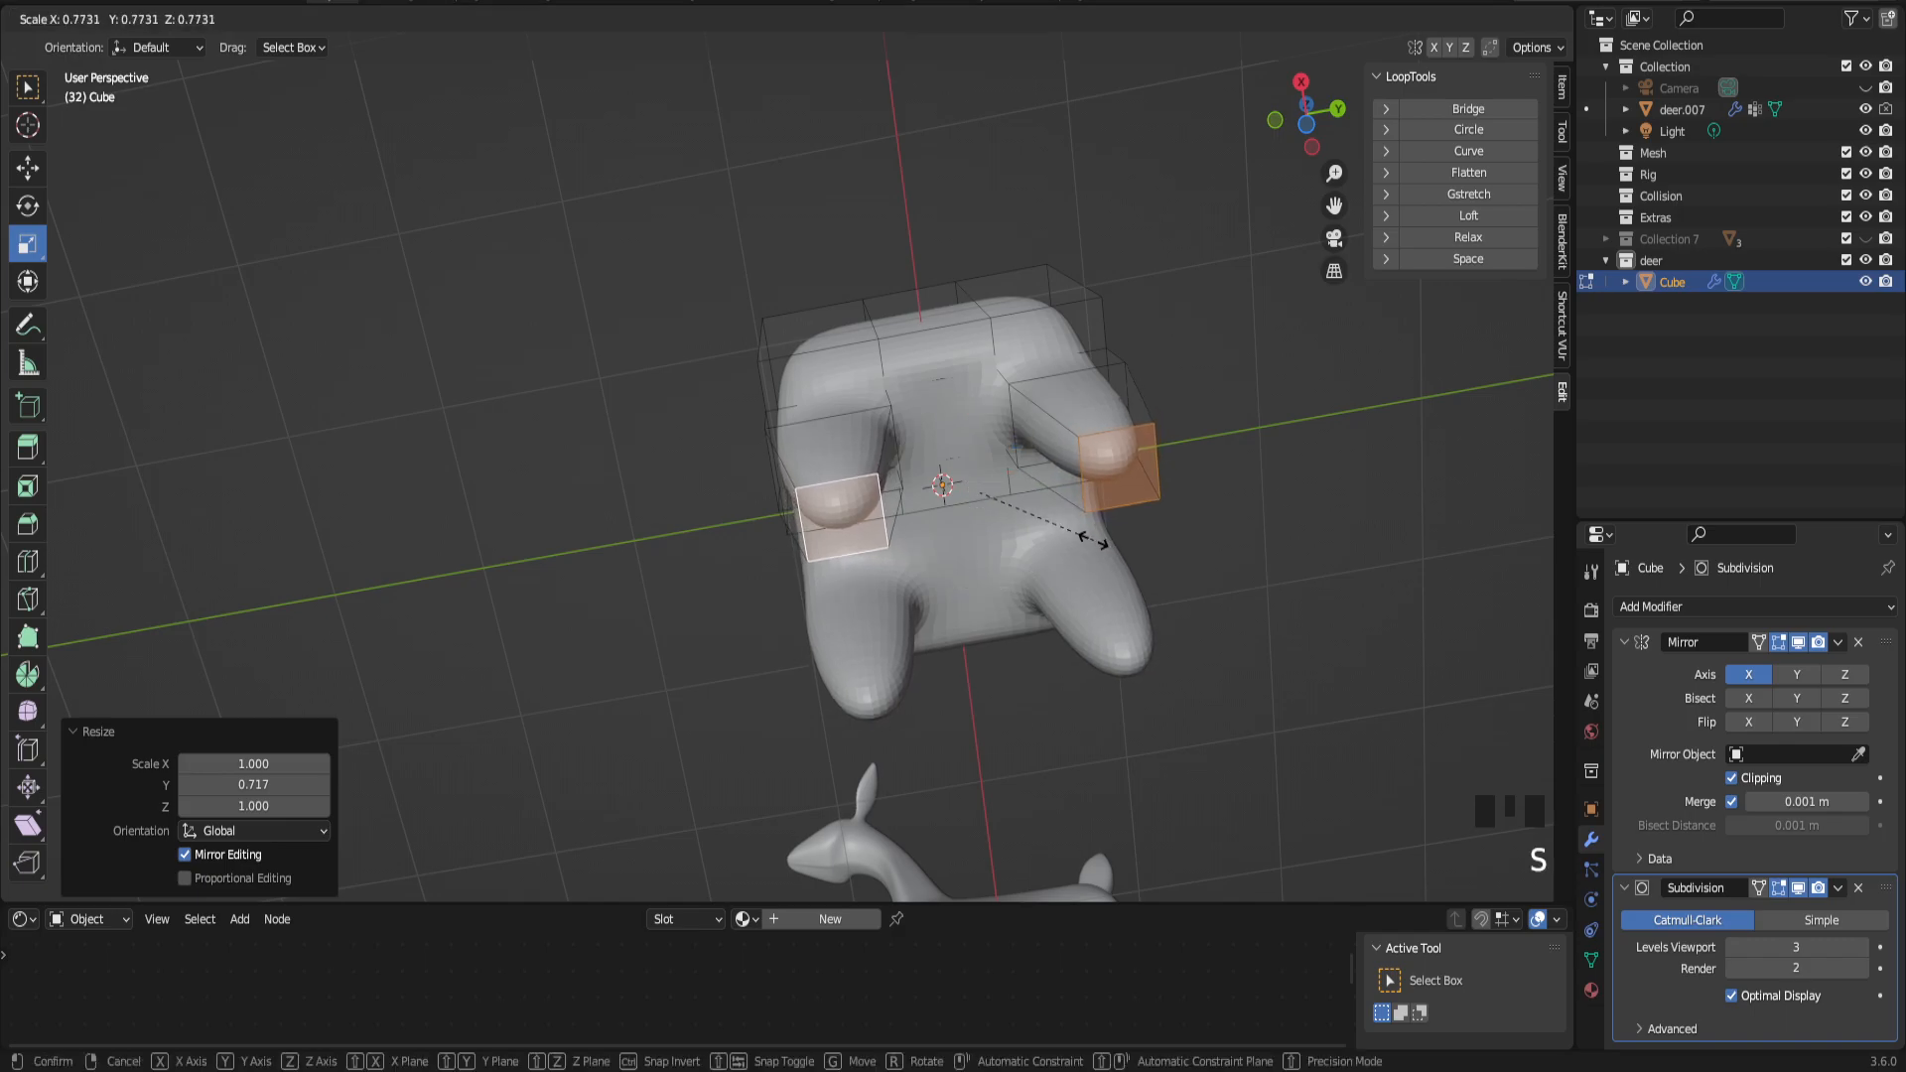
click(1101, 544)
middle_drag(983, 556, 983, 600)
key(s)
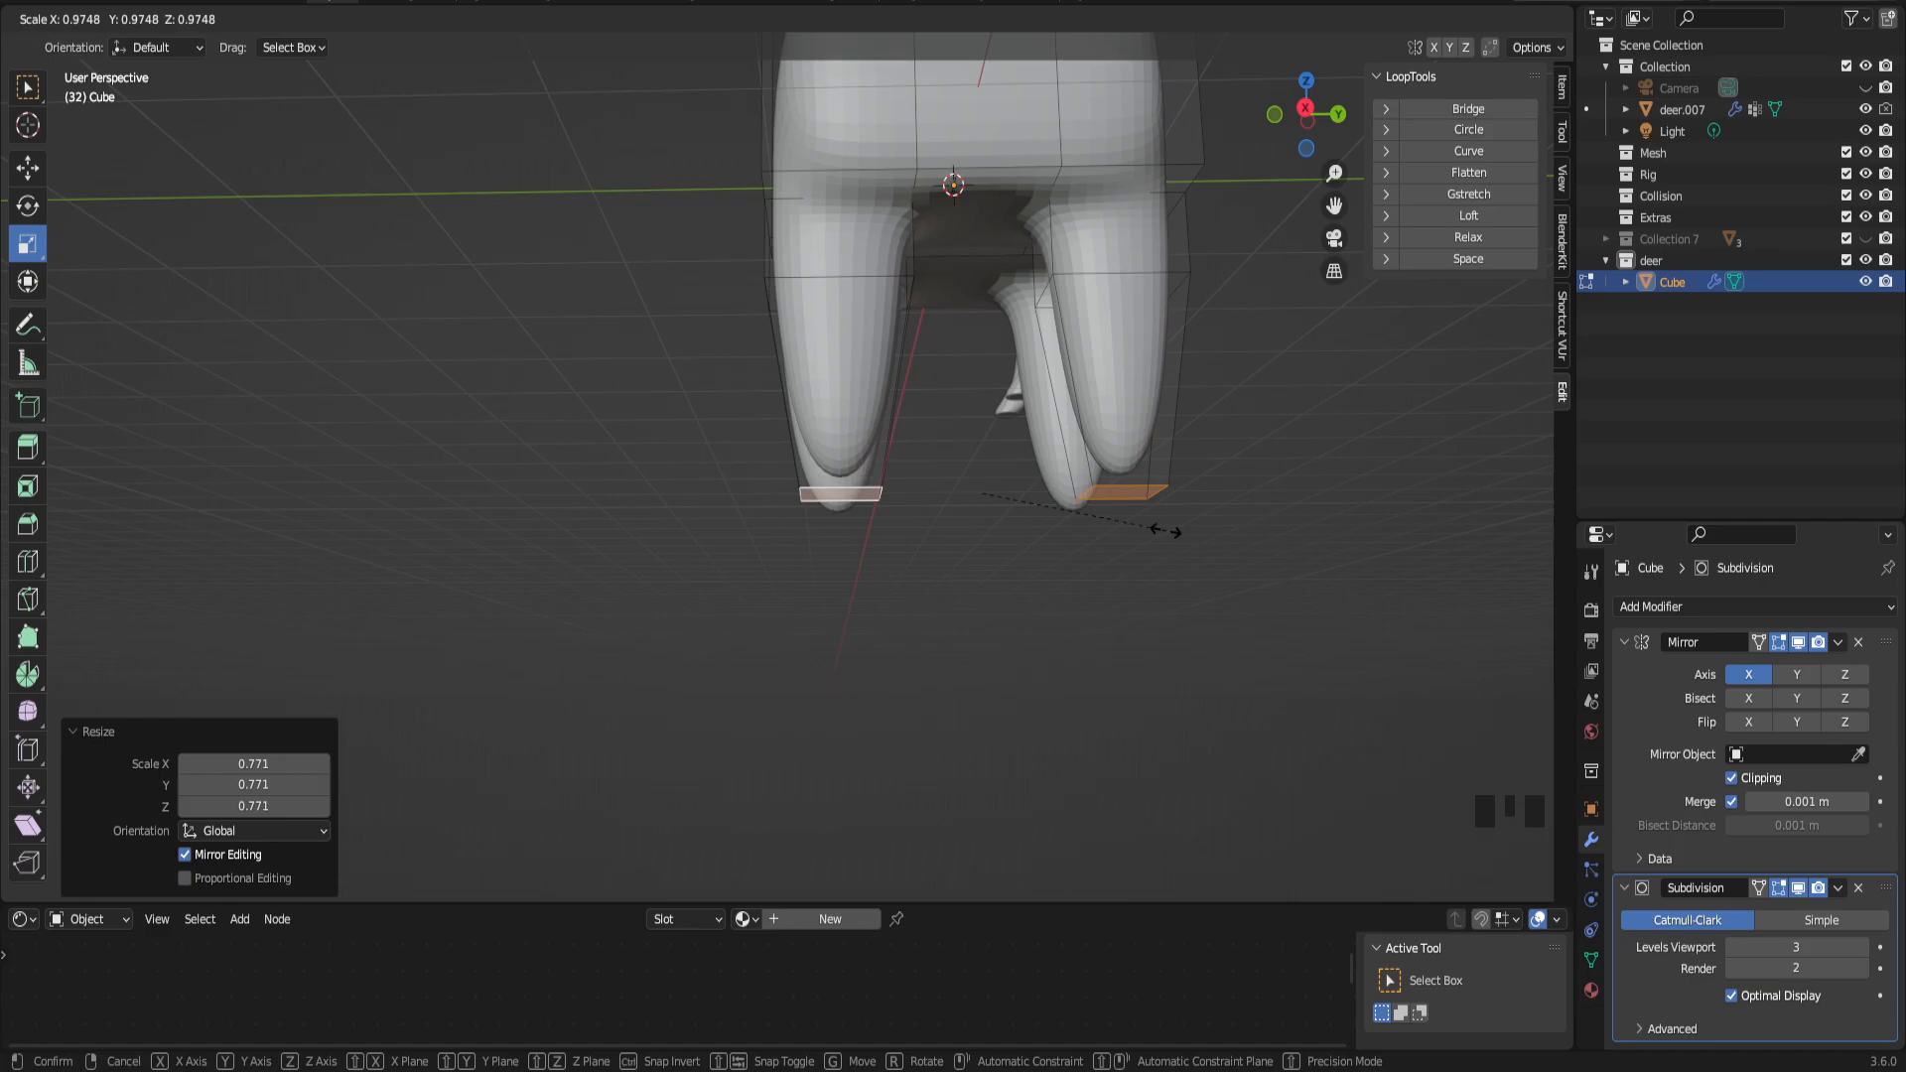
click(1165, 531)
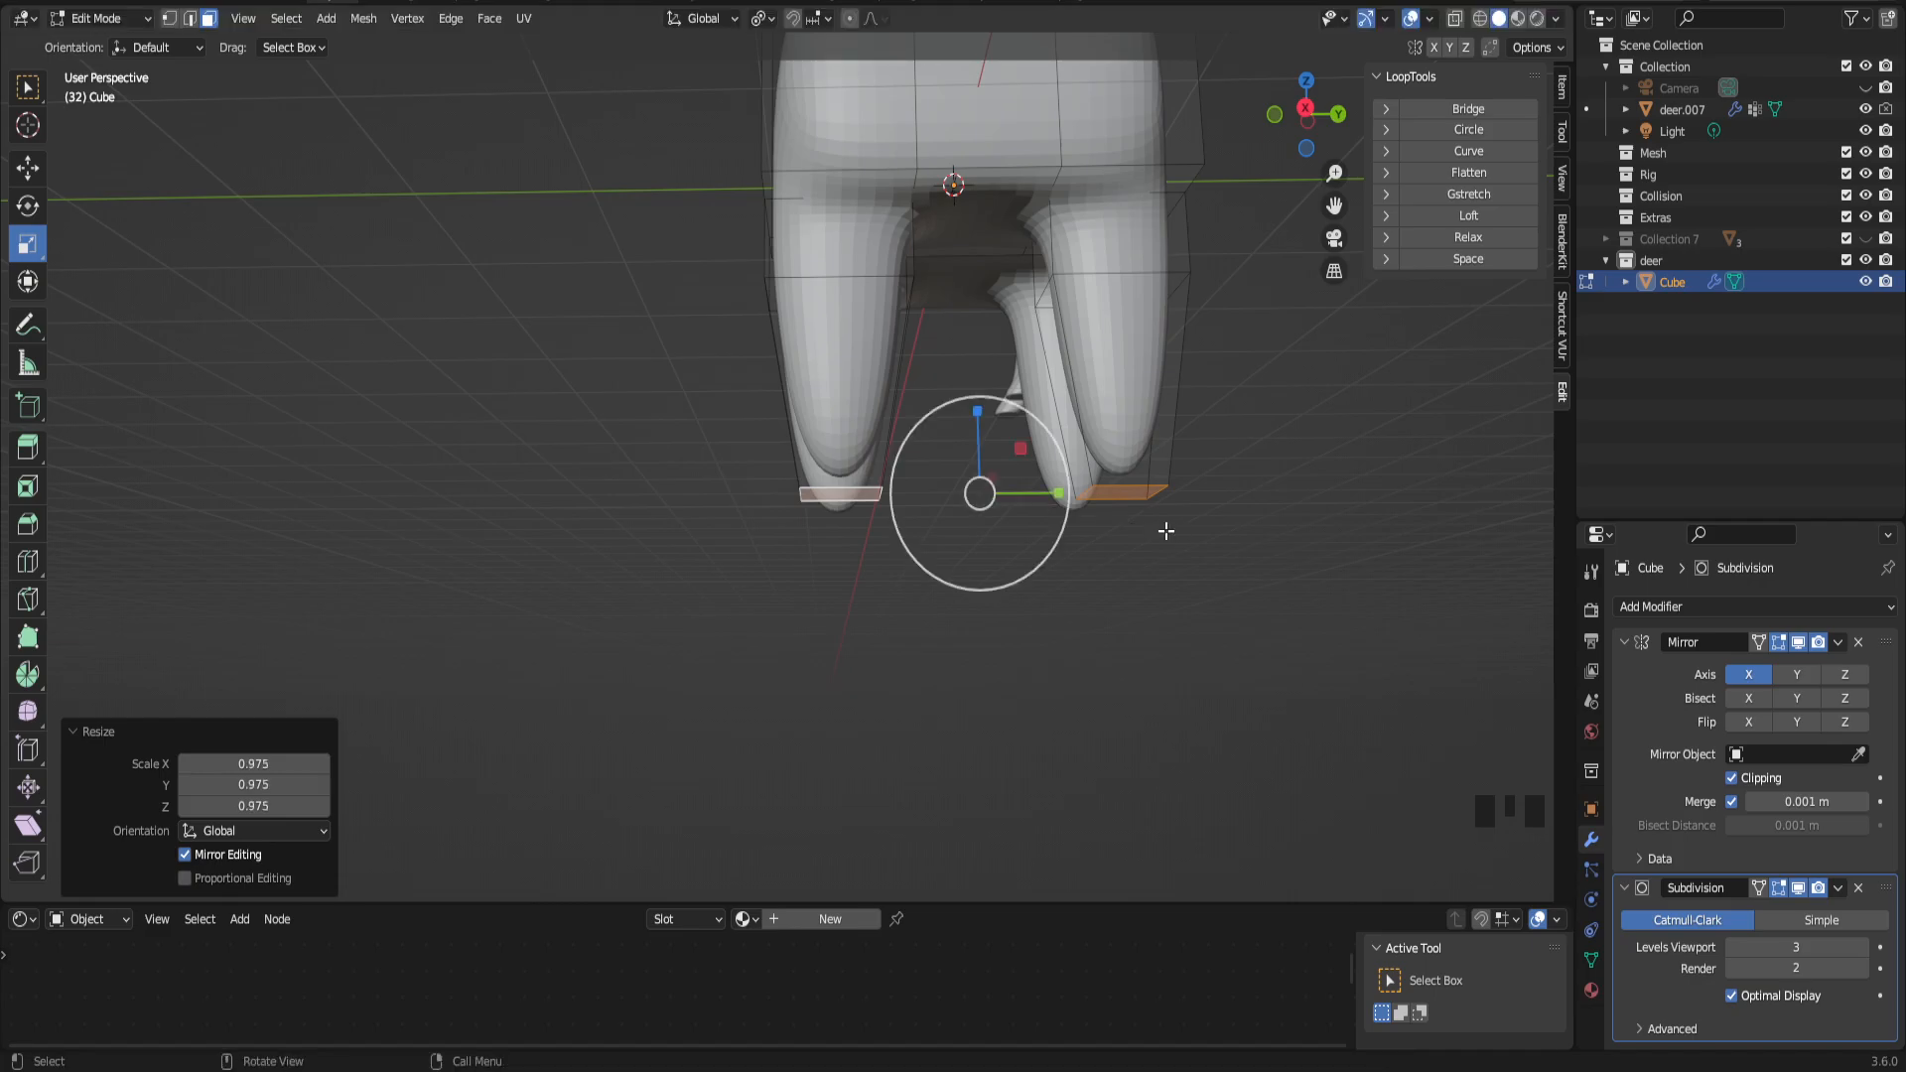
Step: Extrude the two leg-end faces downward by about 1.18 m to form the lower legs
key(e)
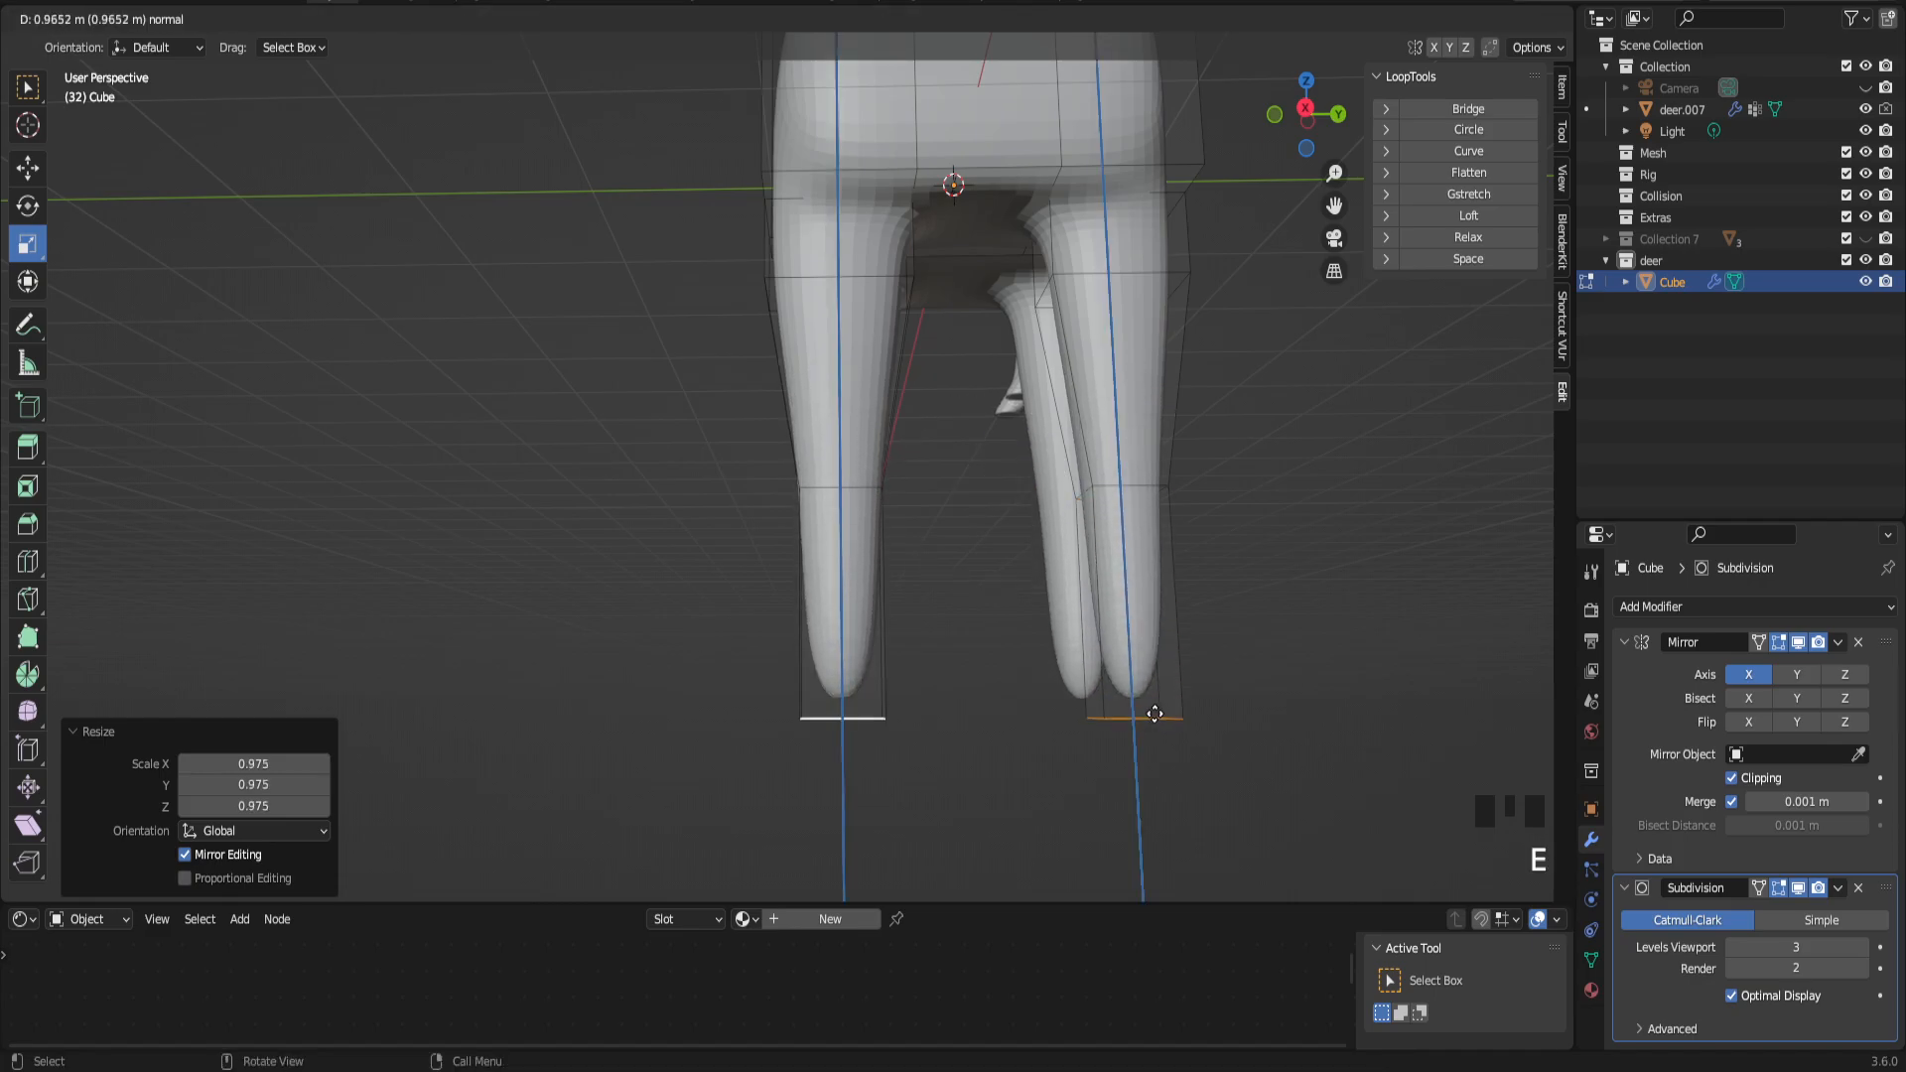
click(1151, 765)
scroll(1098, 575, down, 2)
middle_drag(1097, 575, 1036, 586)
drag(1339, 205, 1366, 433)
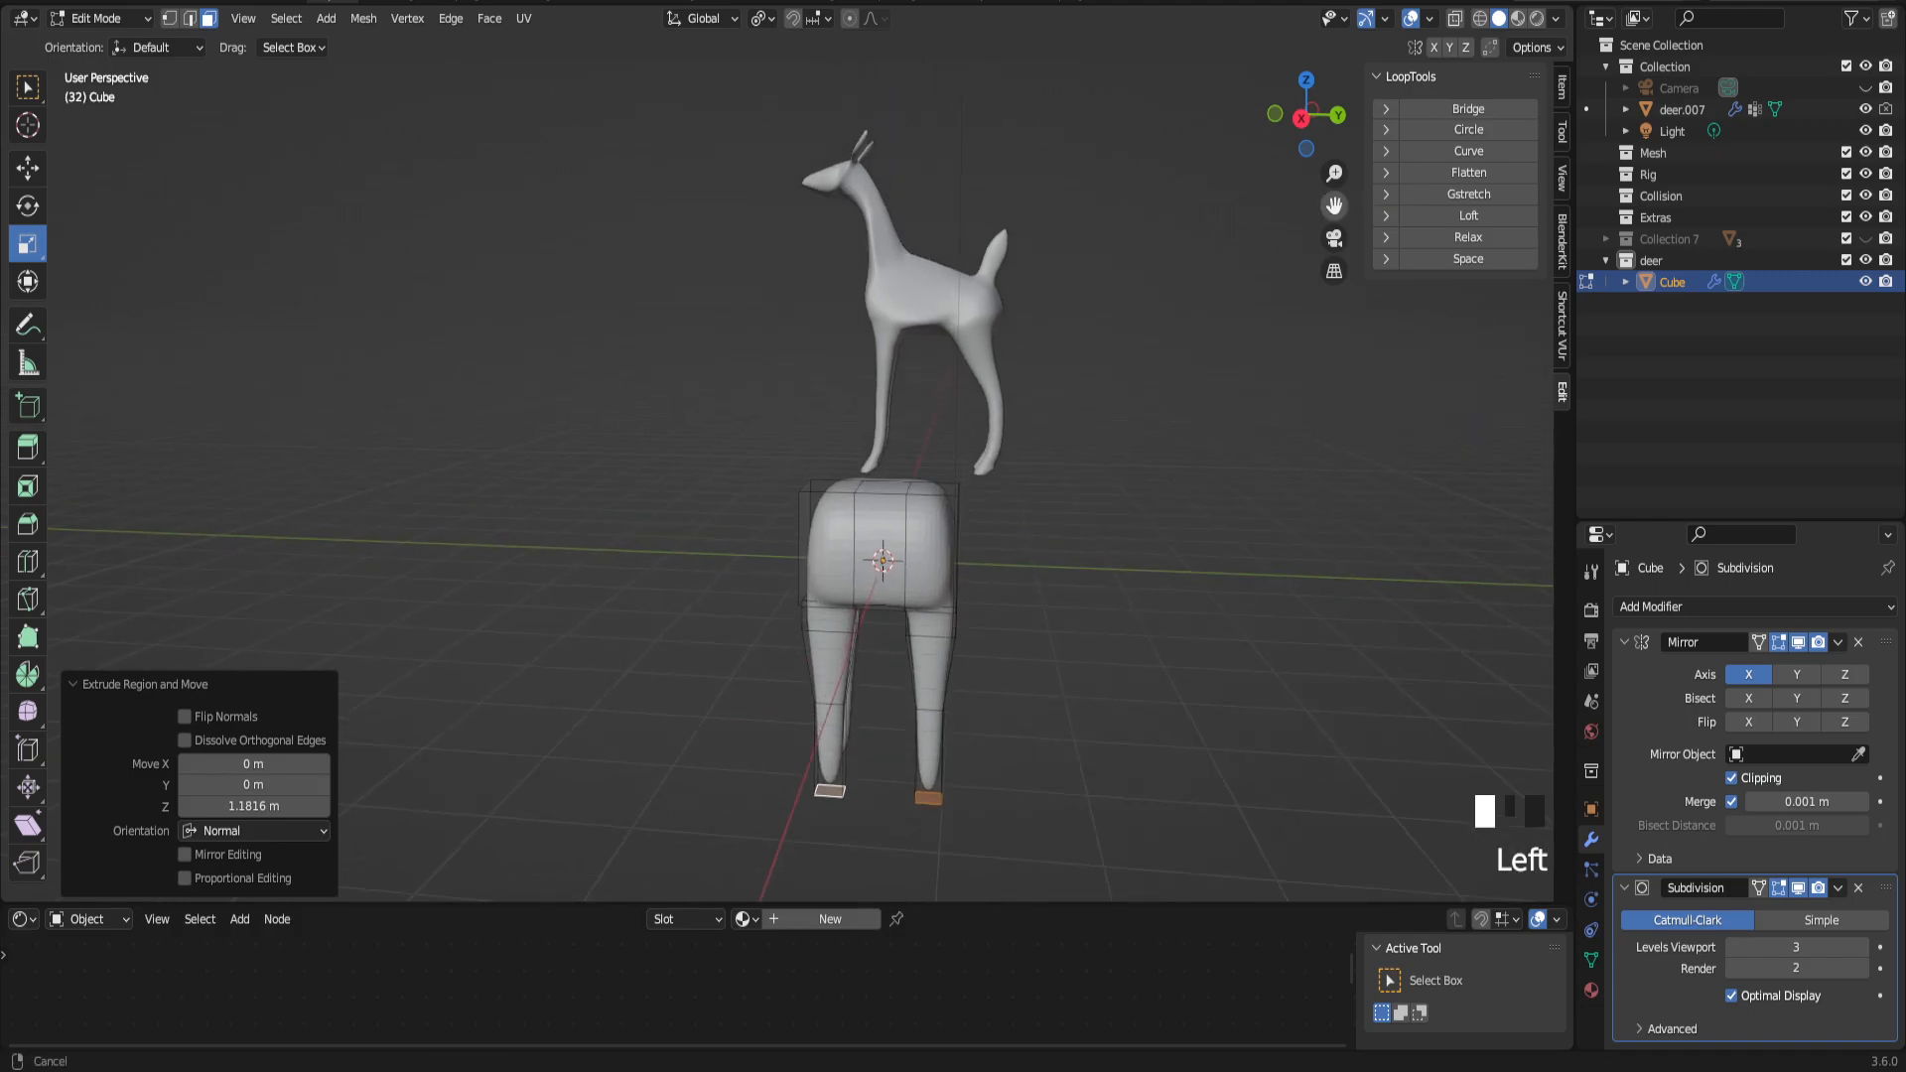
scroll(1043, 456, up, 2)
middle_drag(1043, 455, 1204, 320)
Step: Subdivide the four crosswise edges on the top of the body cage with one cut
click(983, 553)
drag(1330, 203, 1191, 298)
middle_drag(1191, 298, 1142, 288)
drag(1333, 206, 1390, 298)
key(2)
middle_drag(809, 357, 1311, 189)
scroll(963, 207, down, 3)
scroll(926, 241, up, 2)
drag(1340, 177, 1340, 141)
click(697, 295)
middle_drag(698, 294, 730, 307)
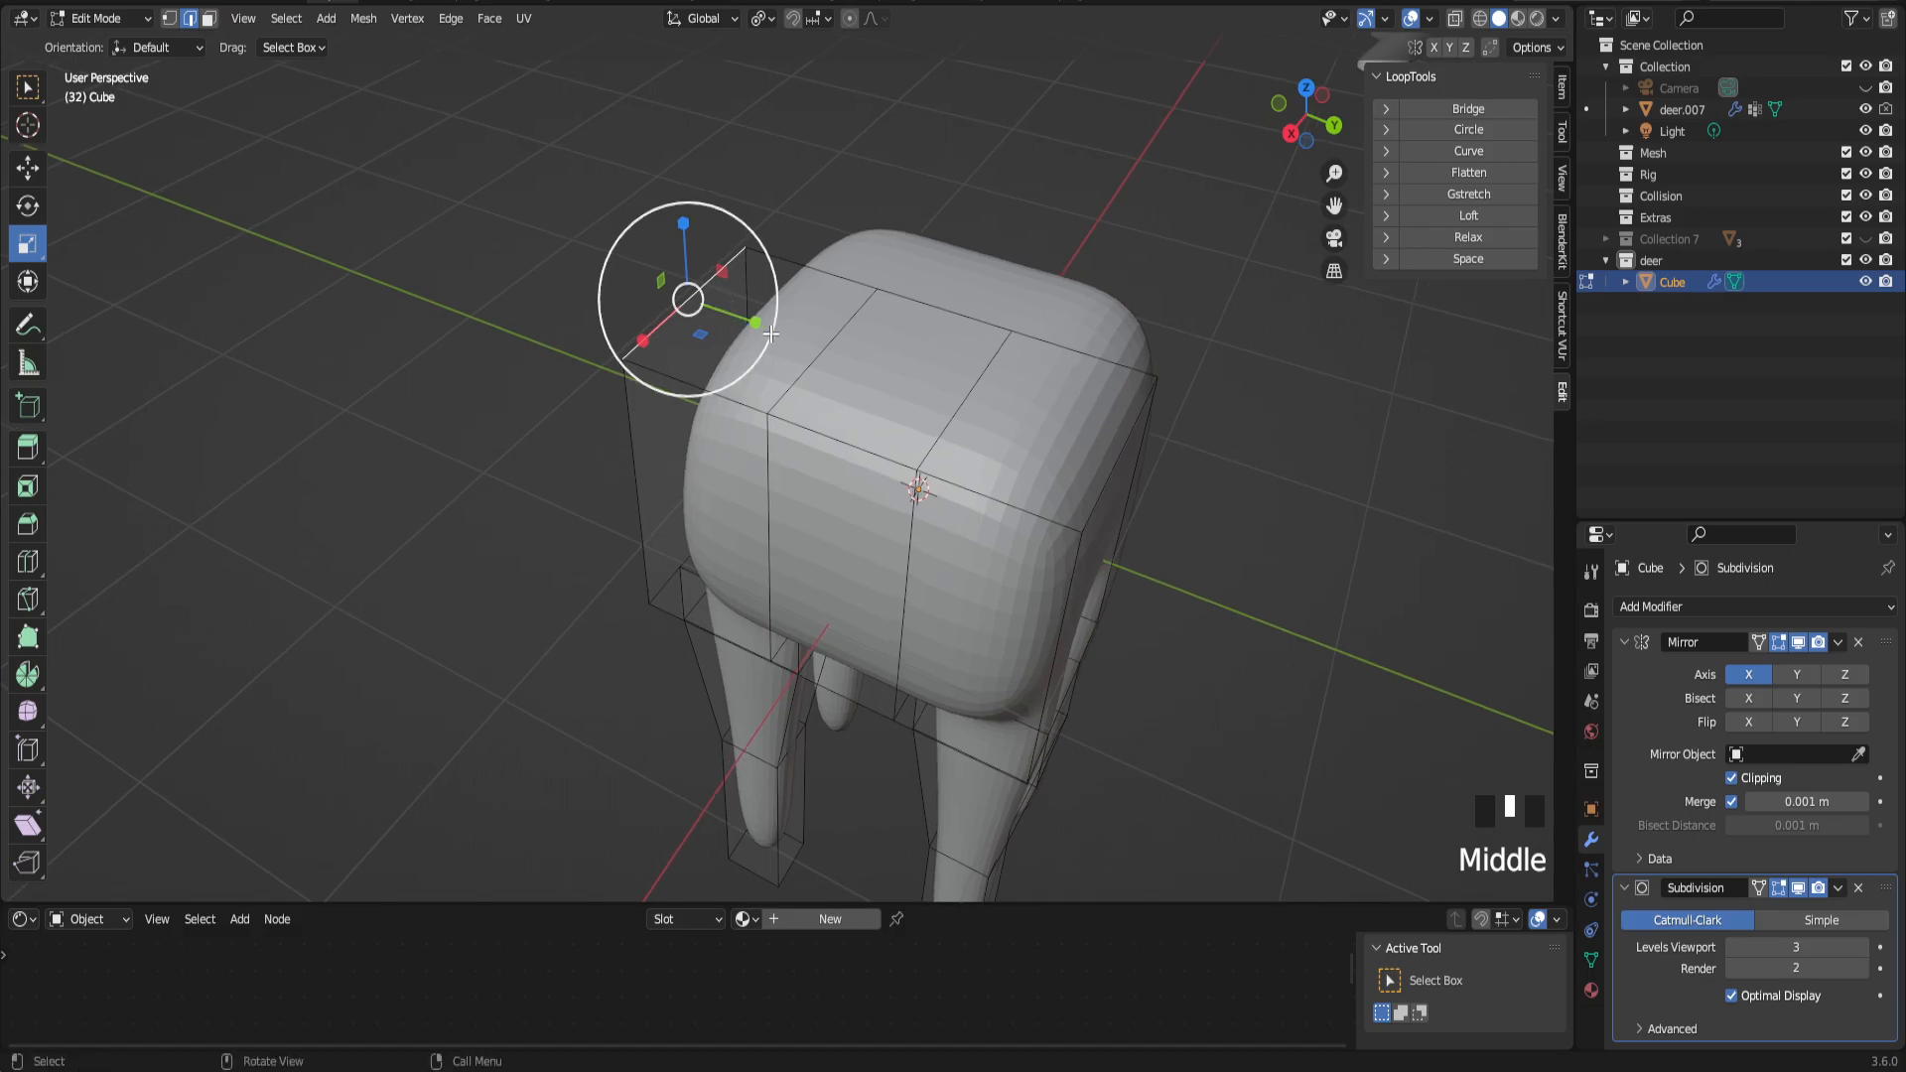
shift+click(822, 357)
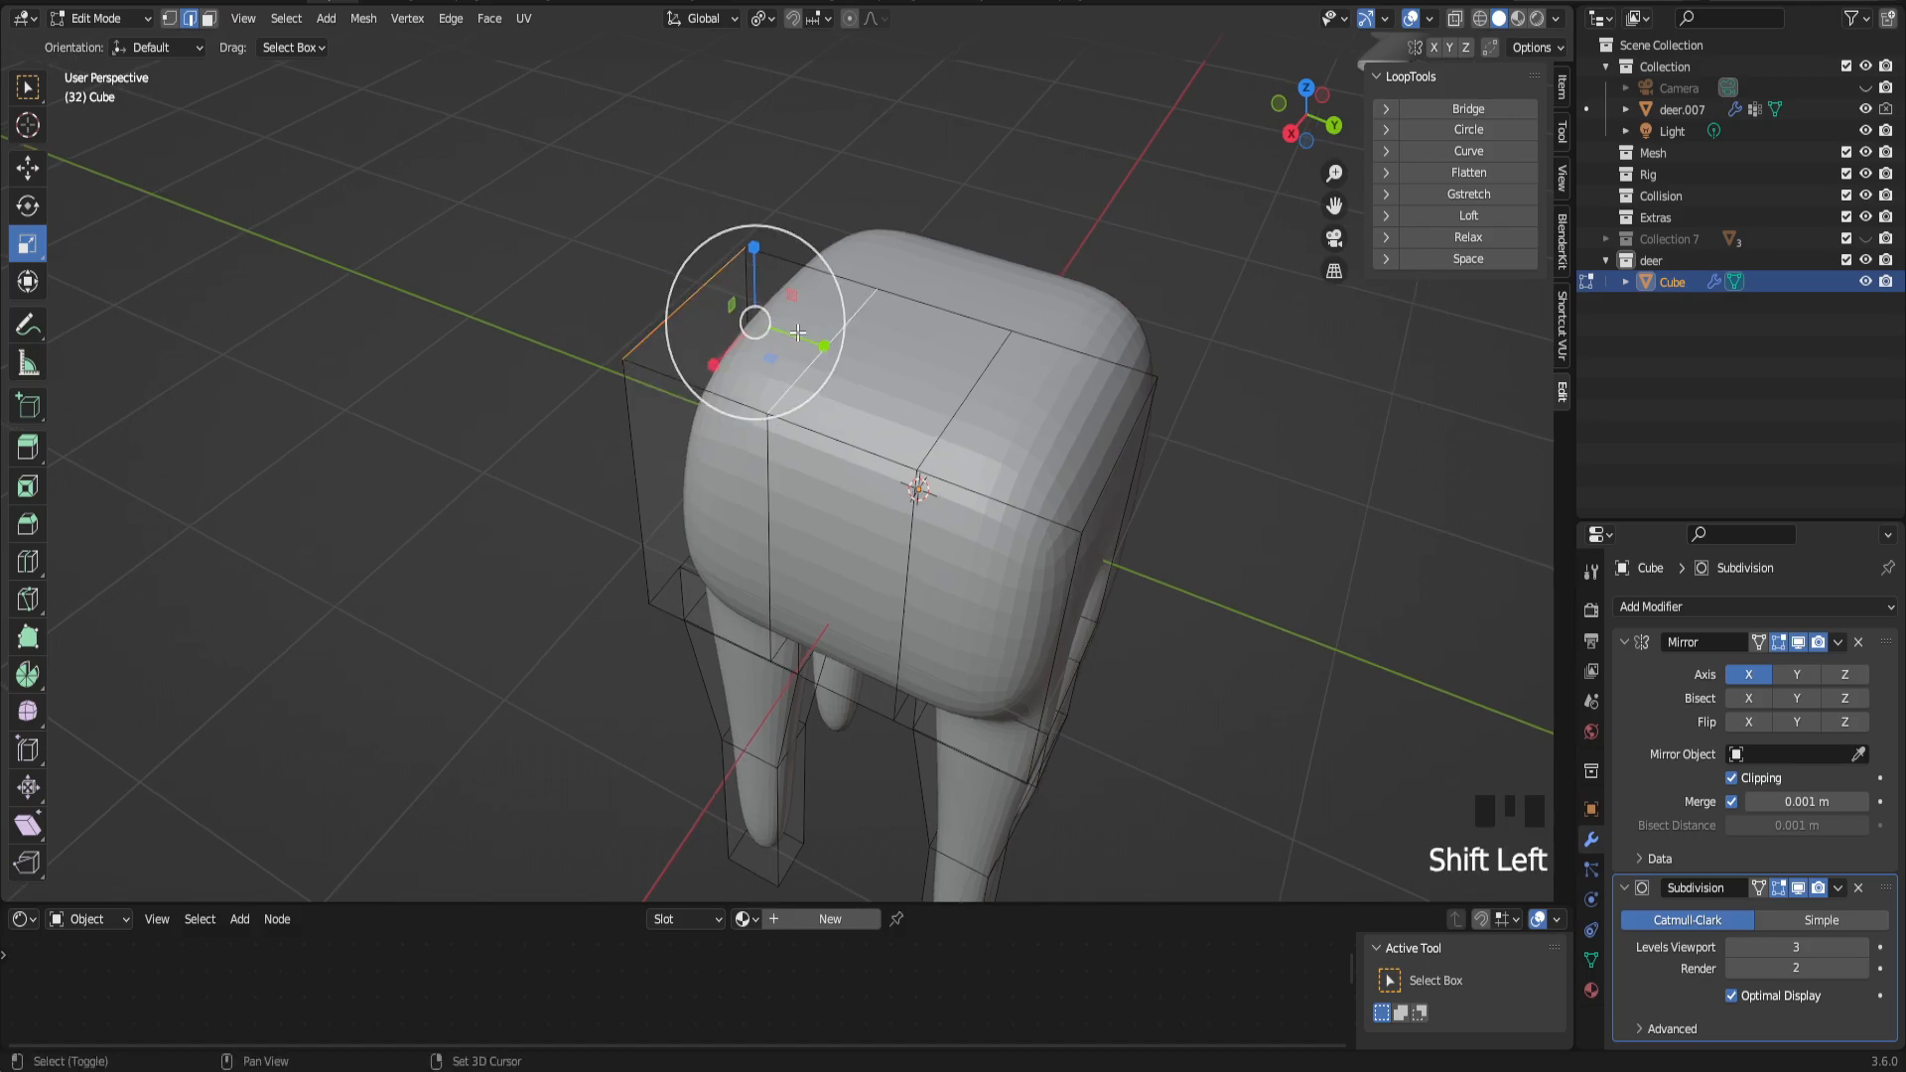
shift+click(971, 406)
shift+click(1112, 467)
middle_drag(1112, 491, 934, 554)
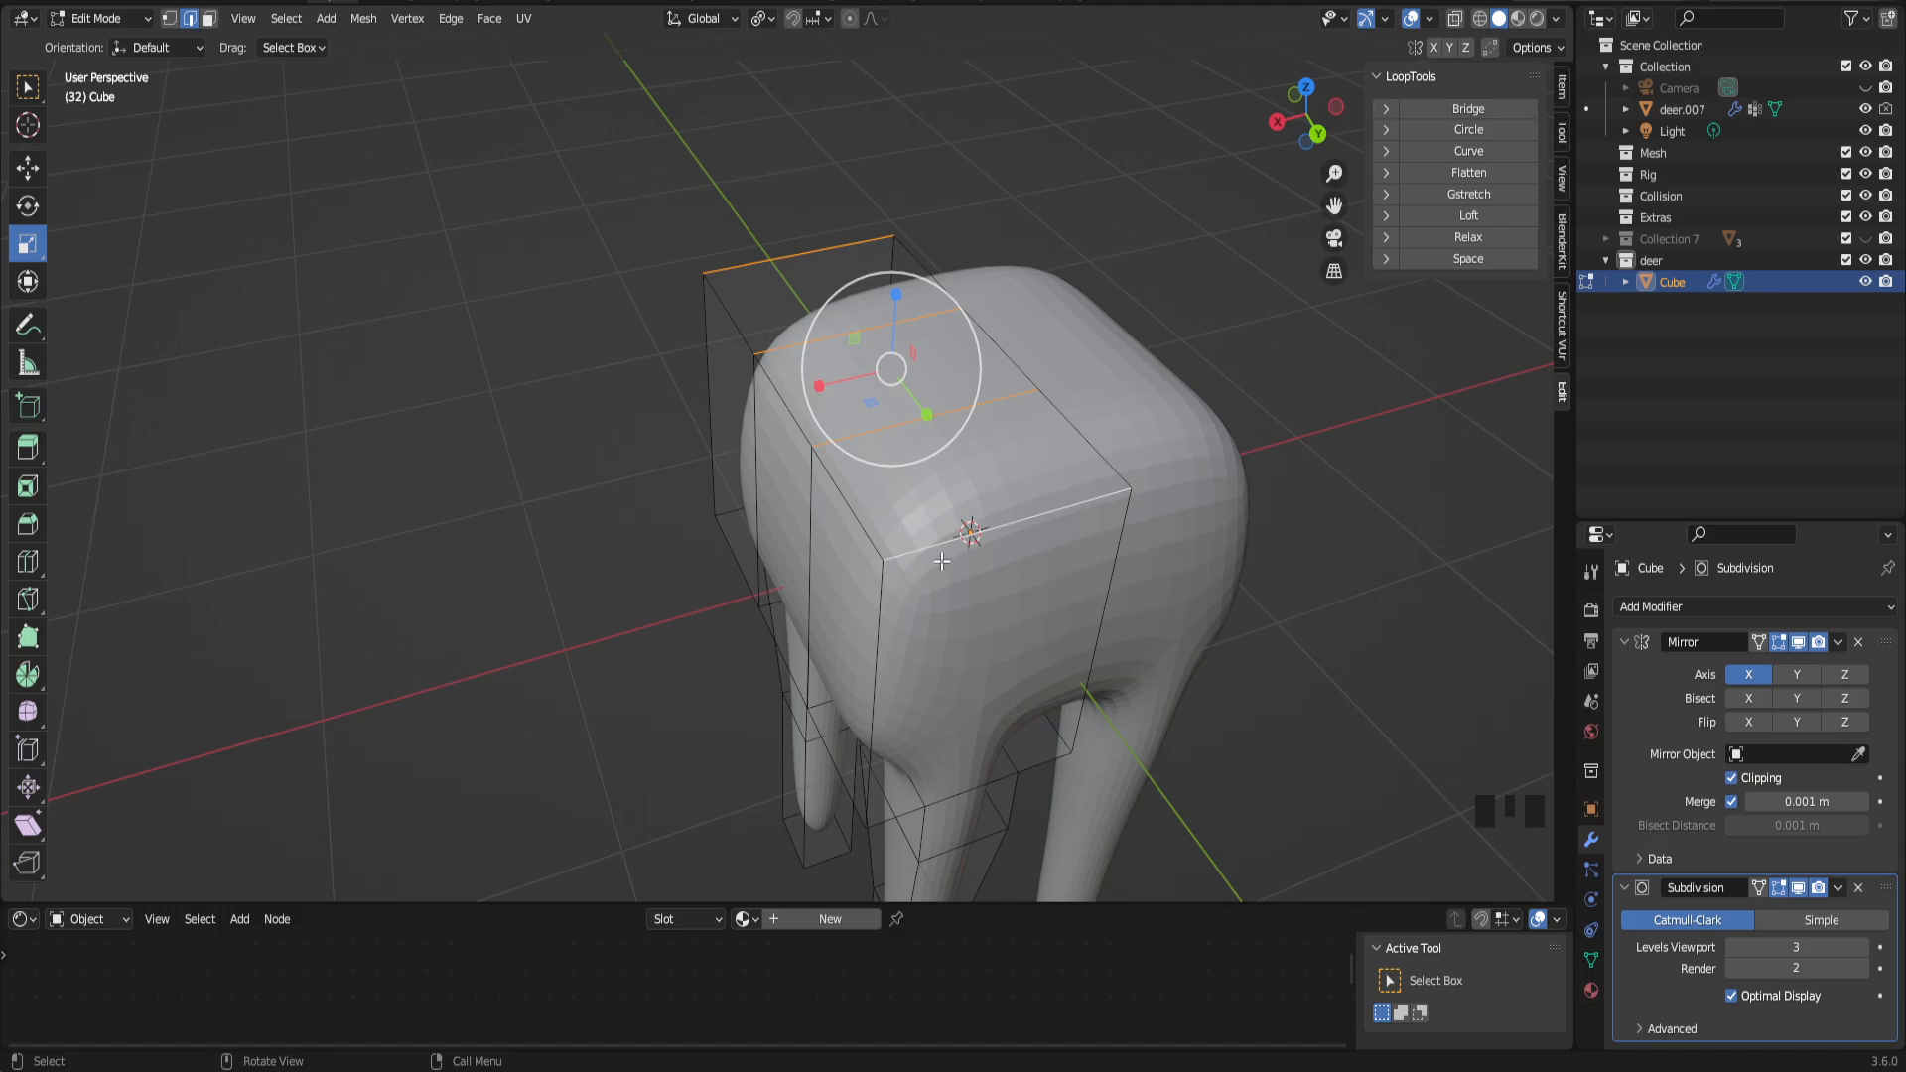
right_drag(871, 394, 885, 390)
middle_drag(911, 440, 882, 449)
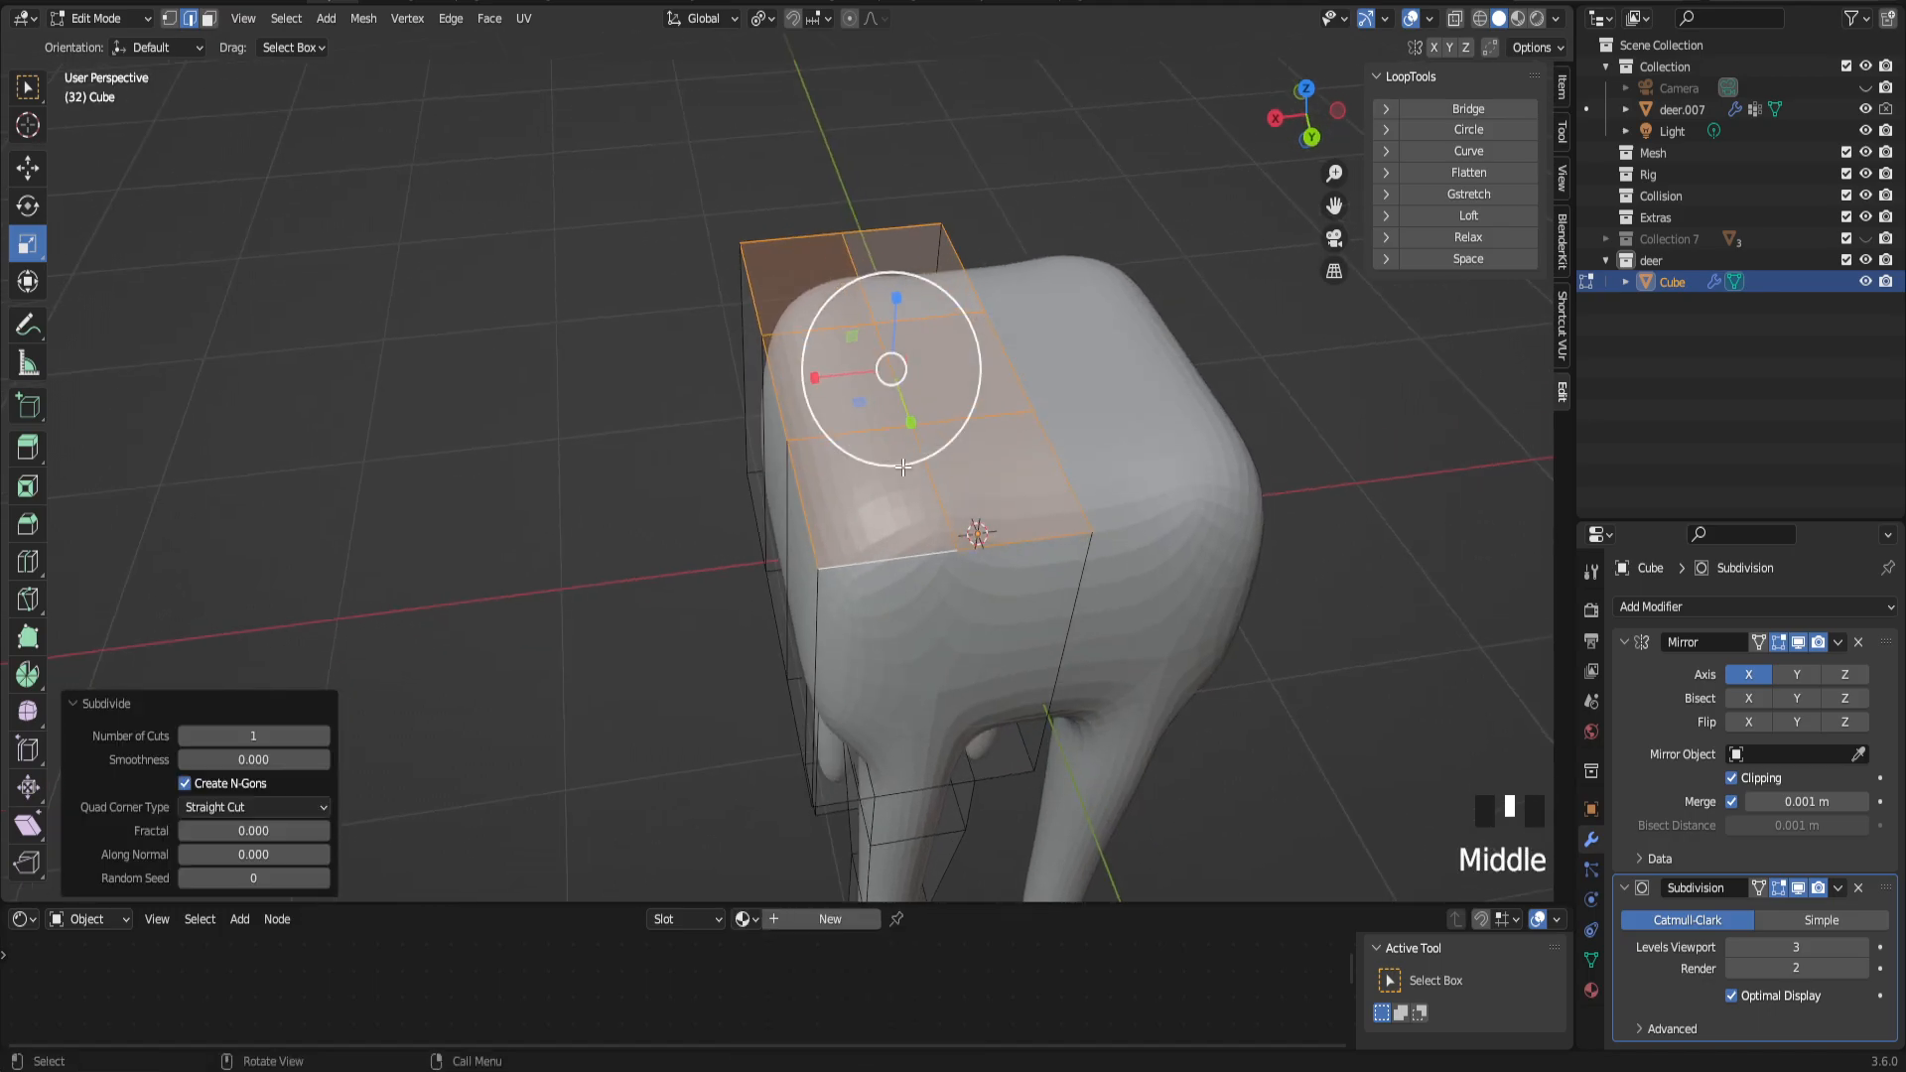
Step: Move the rear segment of the top's lengthwise edge inward along X and the front segment by about -0.011 m
click(928, 492)
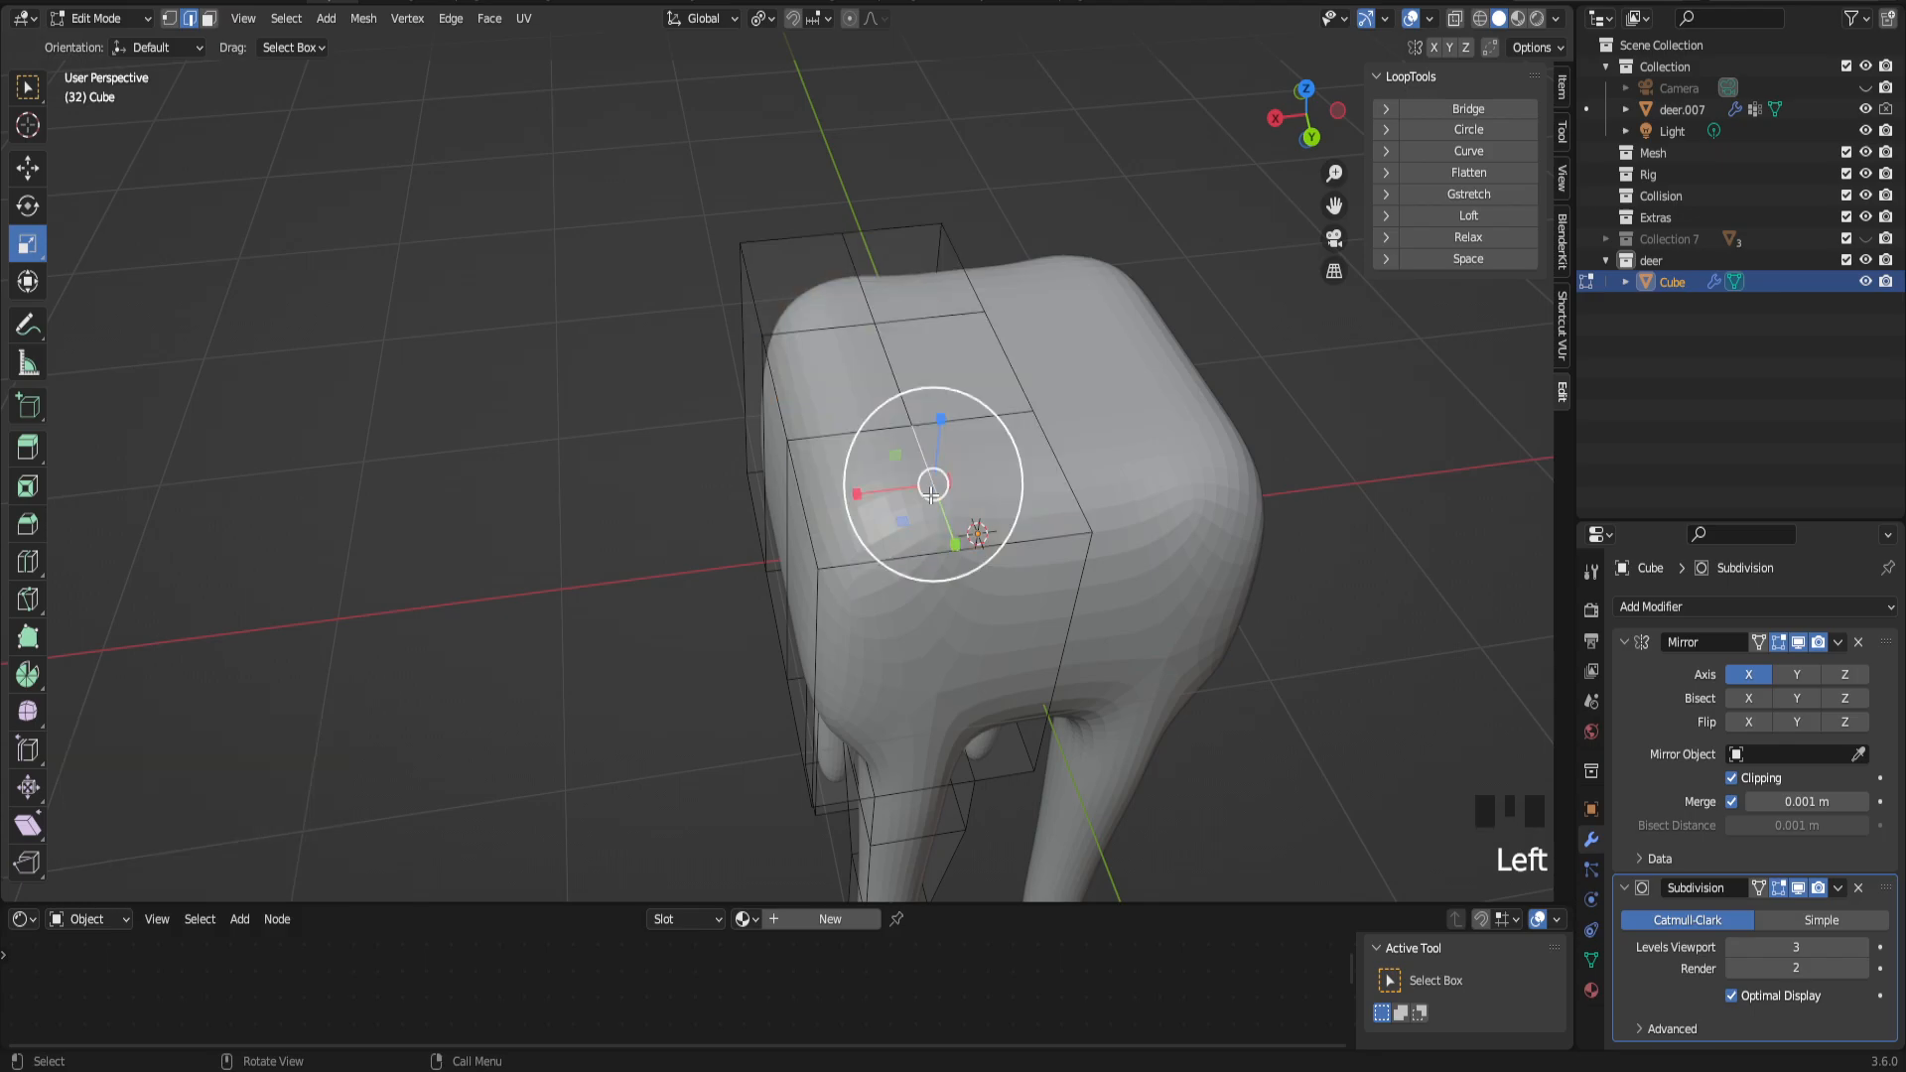
click(33, 171)
drag(871, 498, 936, 491)
middle_drag(936, 490, 1140, 307)
click(885, 696)
drag(913, 736, 919, 746)
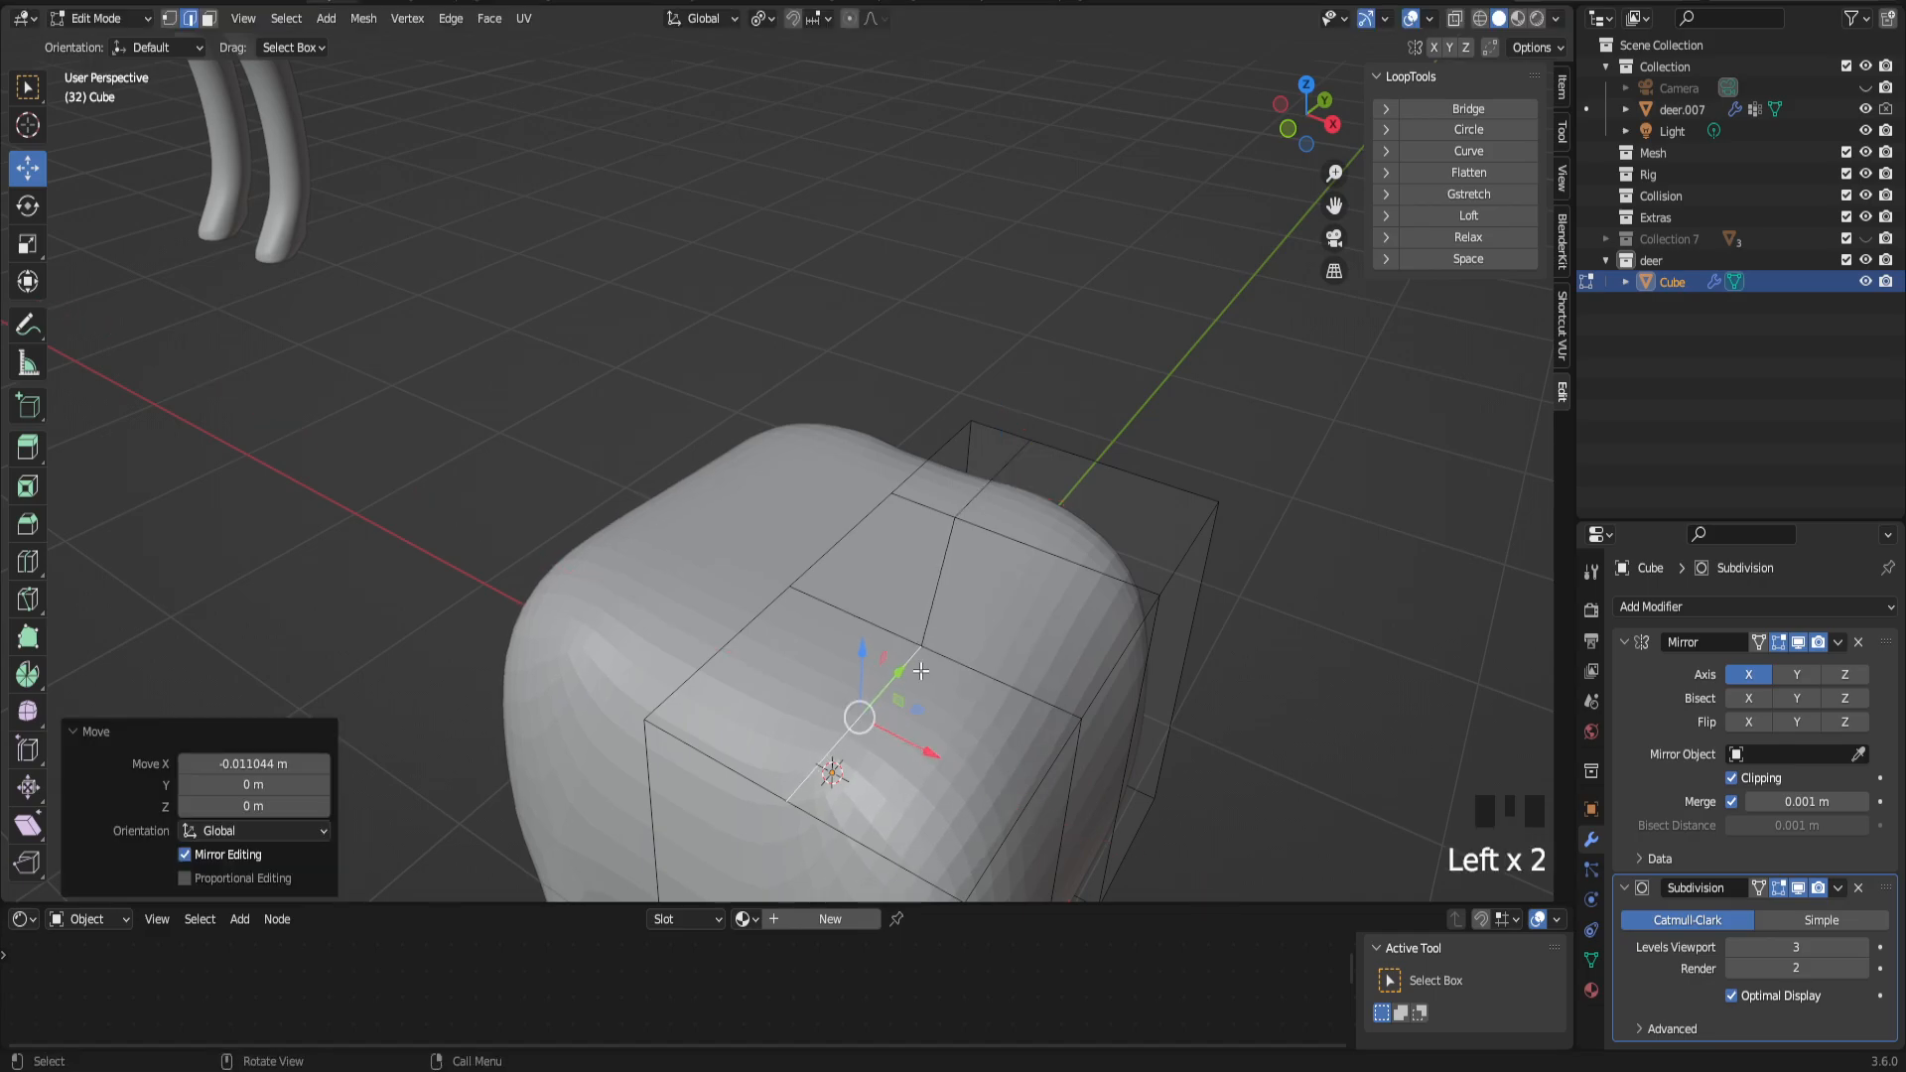
Step: Move the inner crosswise edge segment behind the front top face about -0.049 m along Y
middle_drag(922, 671, 860, 665)
scroll(858, 663, down, 2)
middle_drag(807, 646, 818, 666)
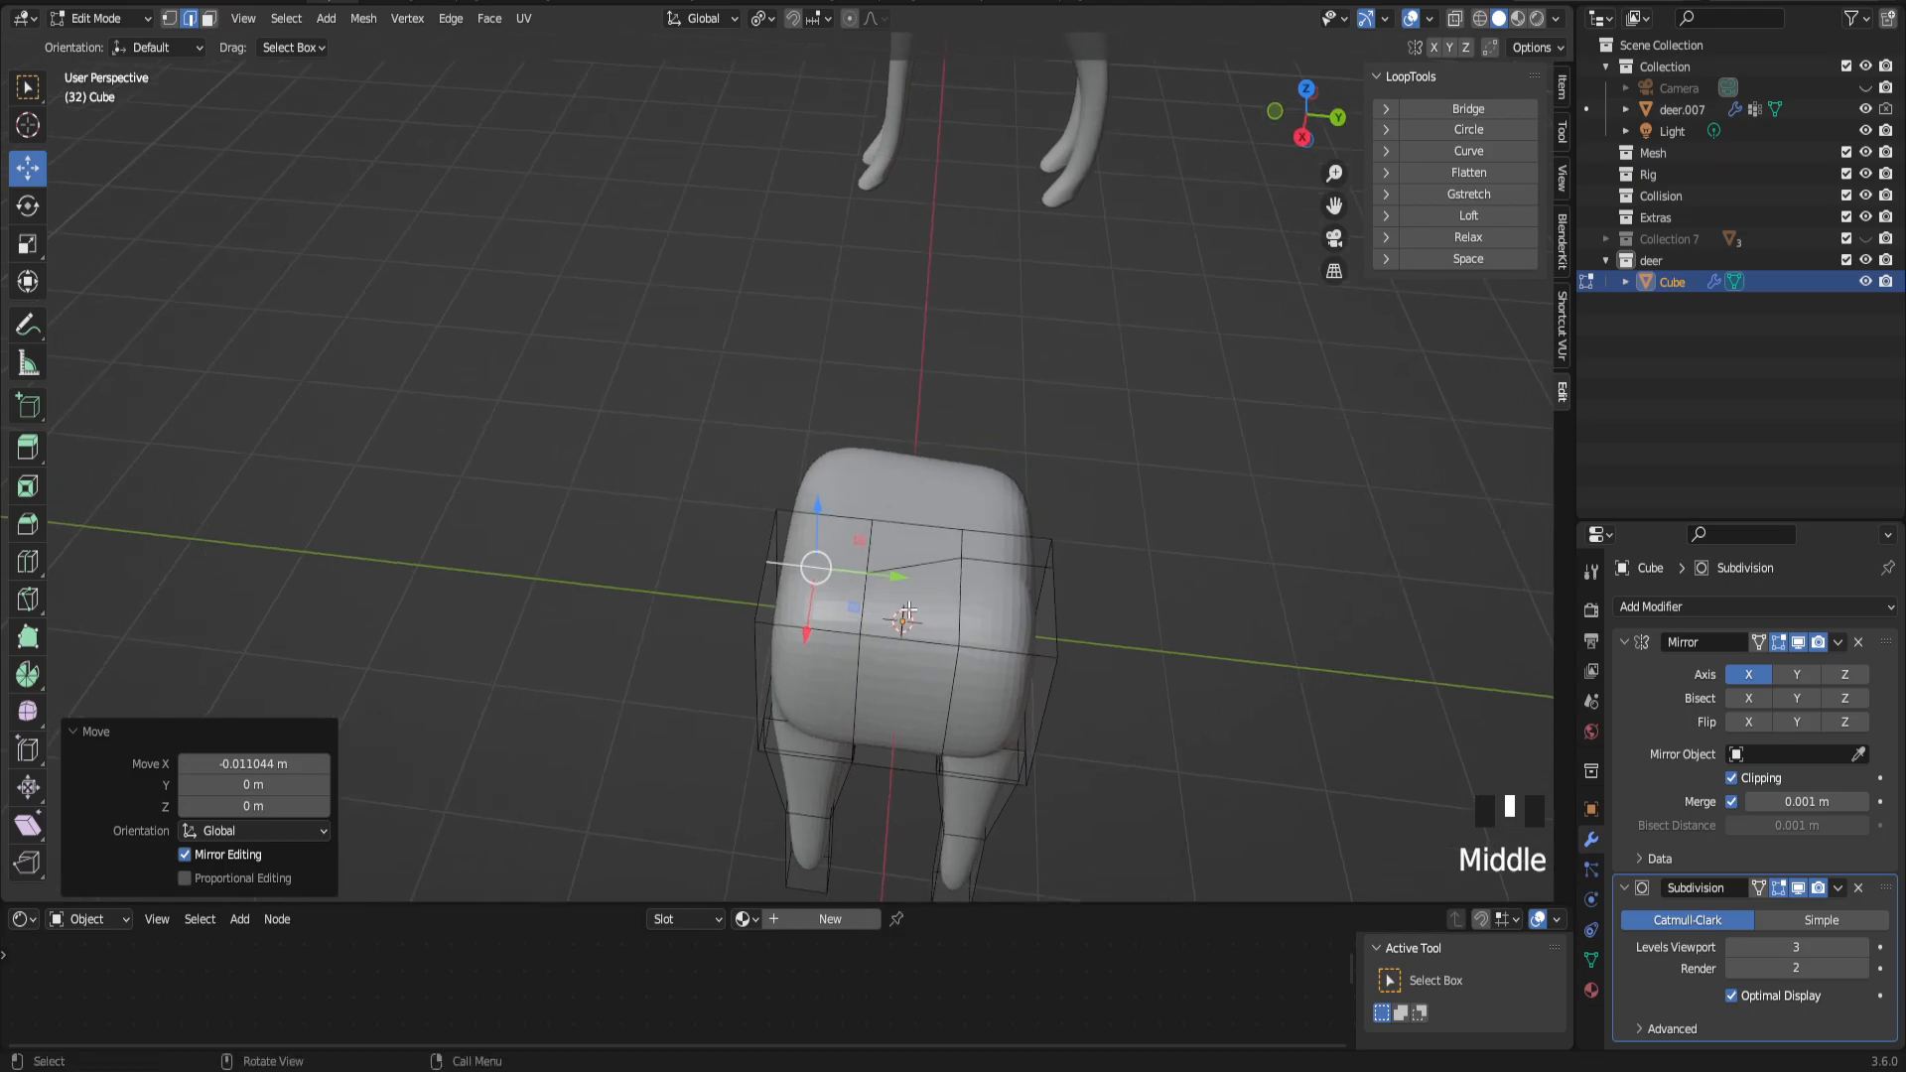
click(878, 563)
drag(915, 558, 910, 558)
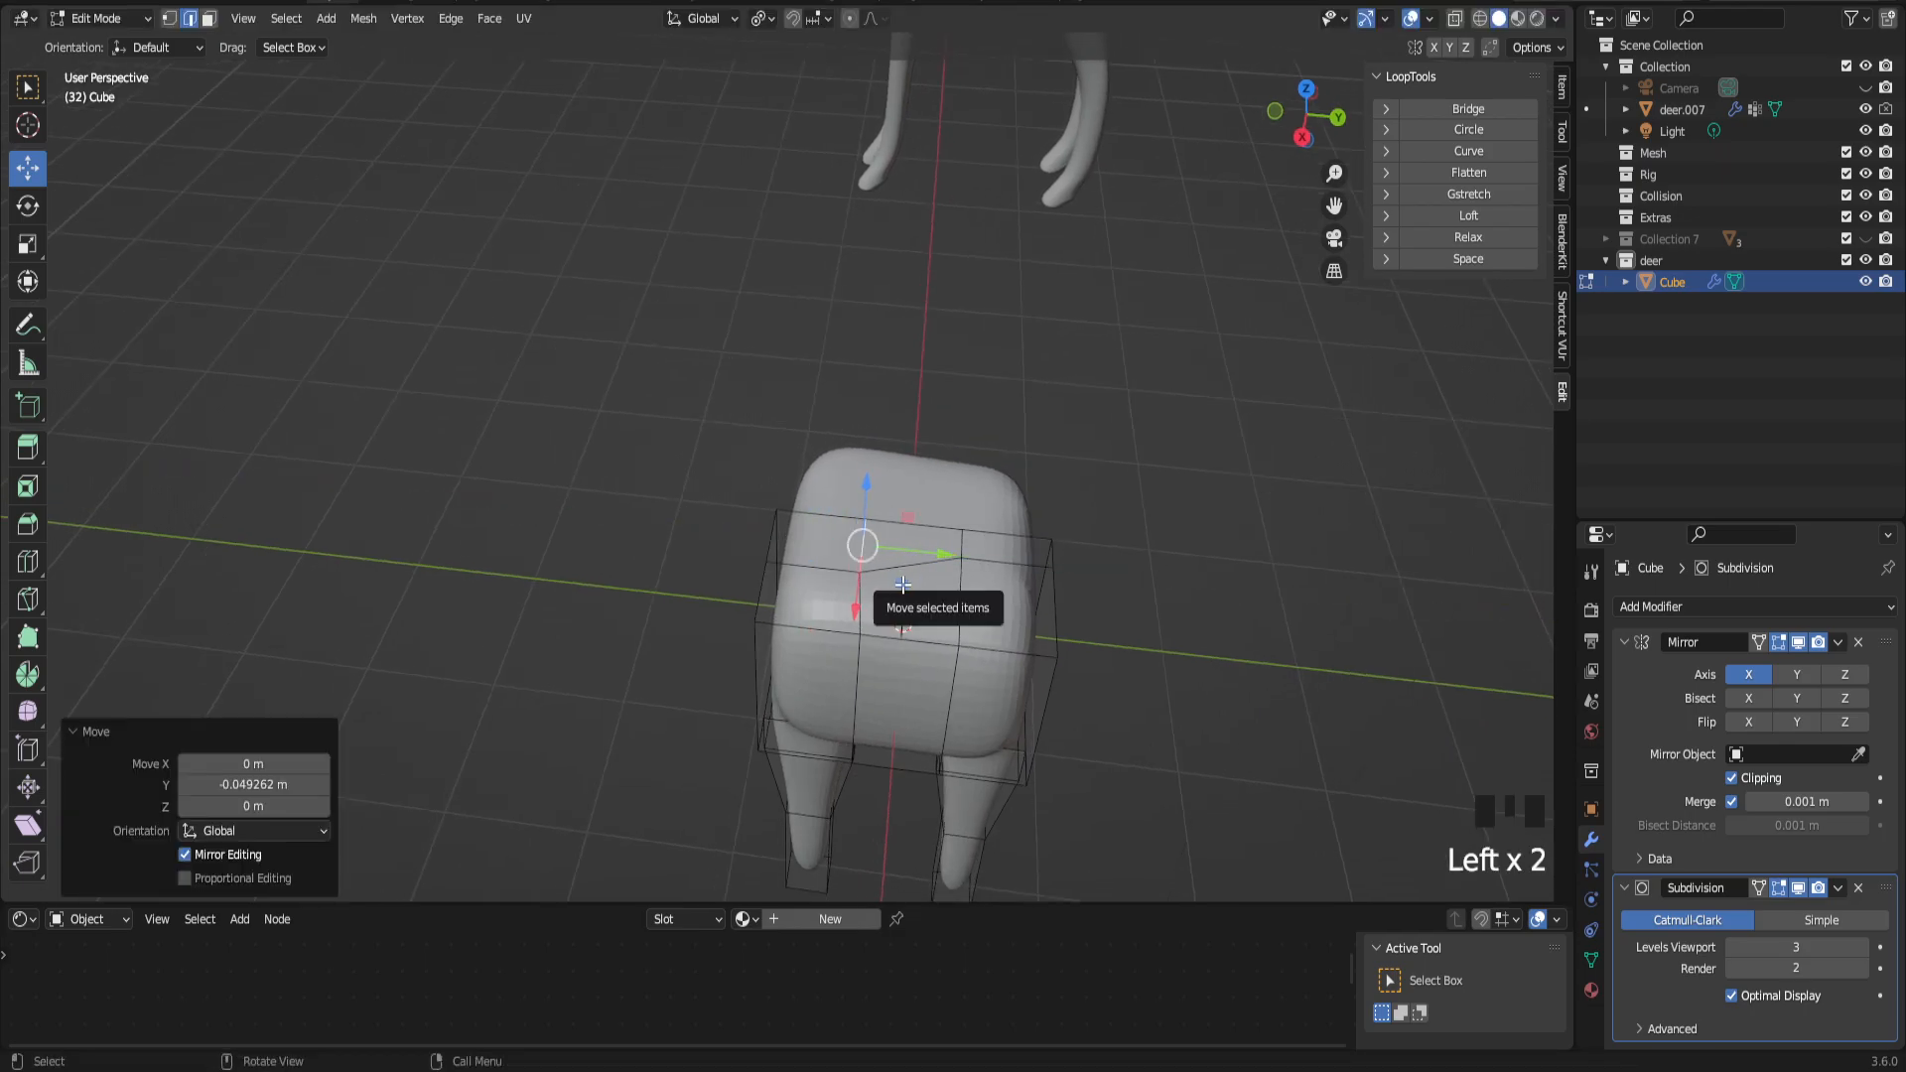
Step: Extrude the inner front and rear faces on the body's top upward by about 0.335 m
key(3)
click(1005, 553)
shift+click(1006, 553)
middle_drag(1005, 553, 948, 510)
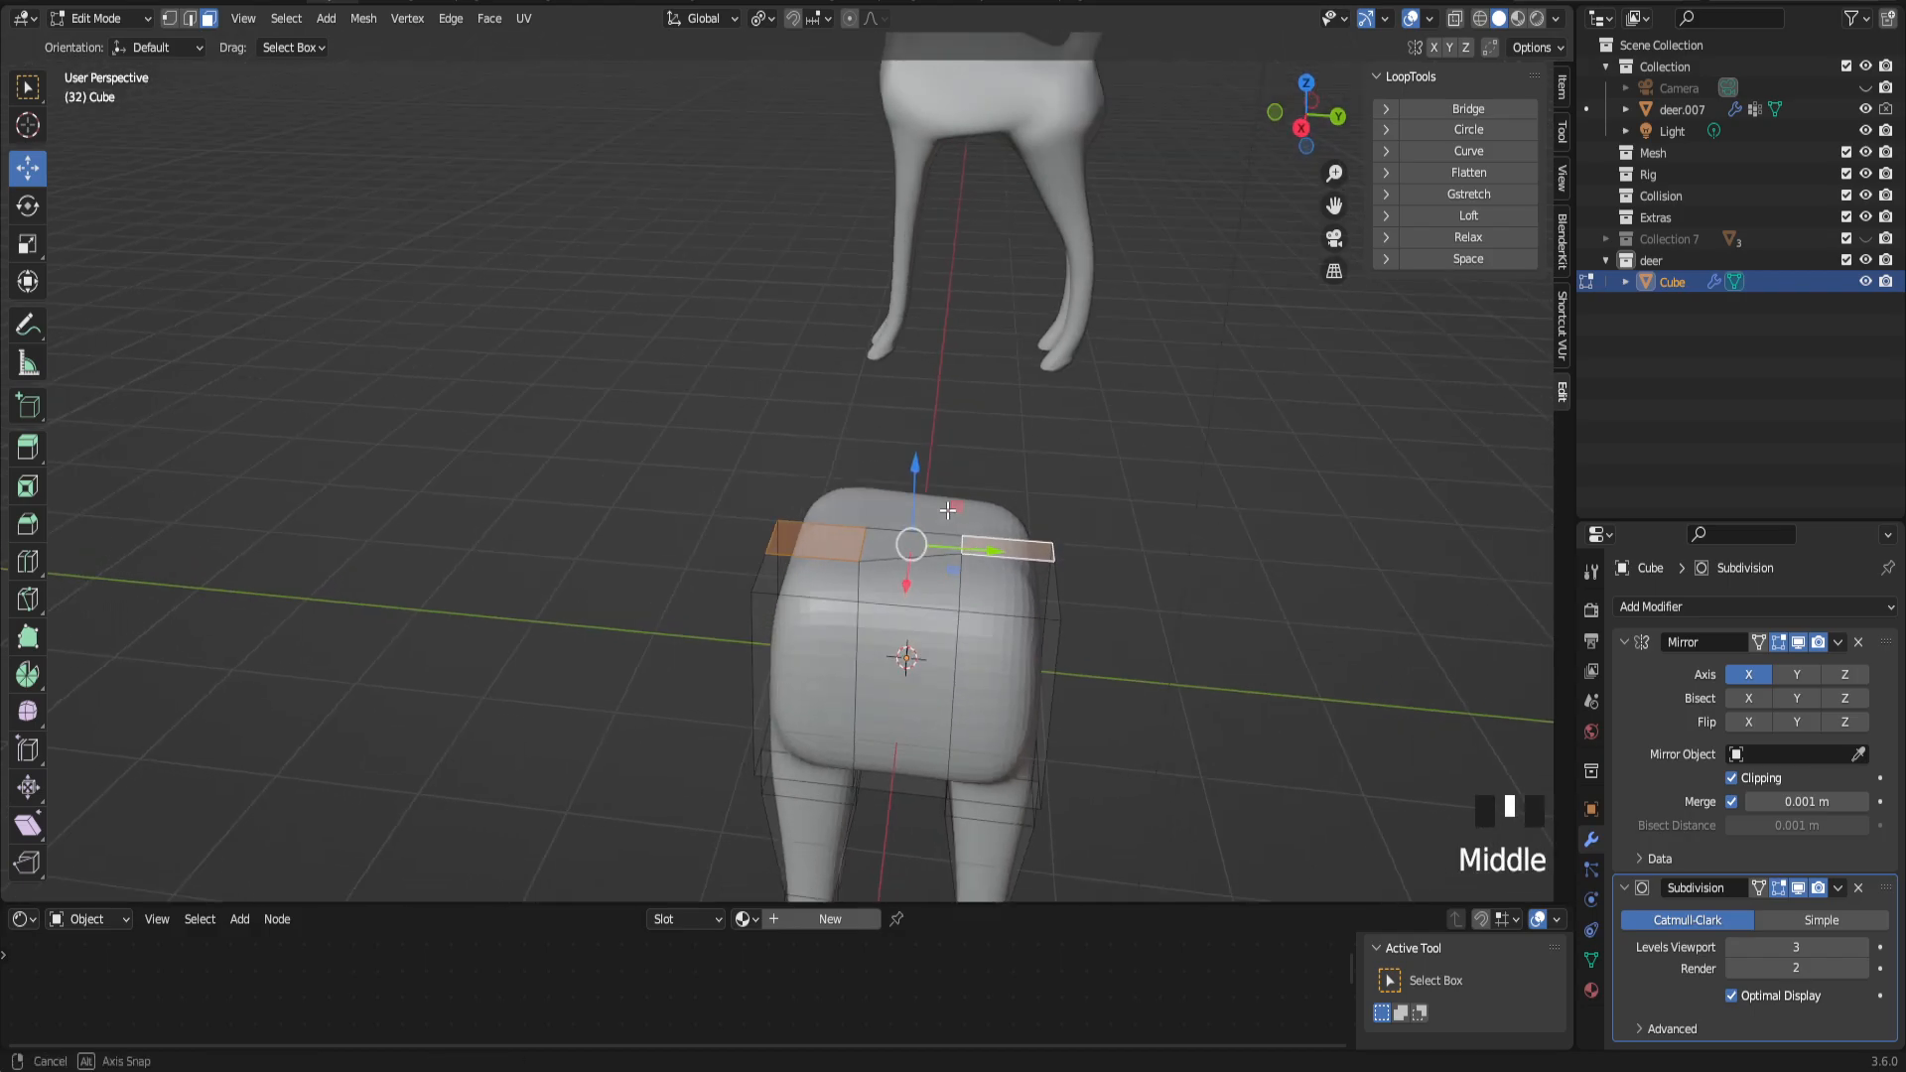
key(e)
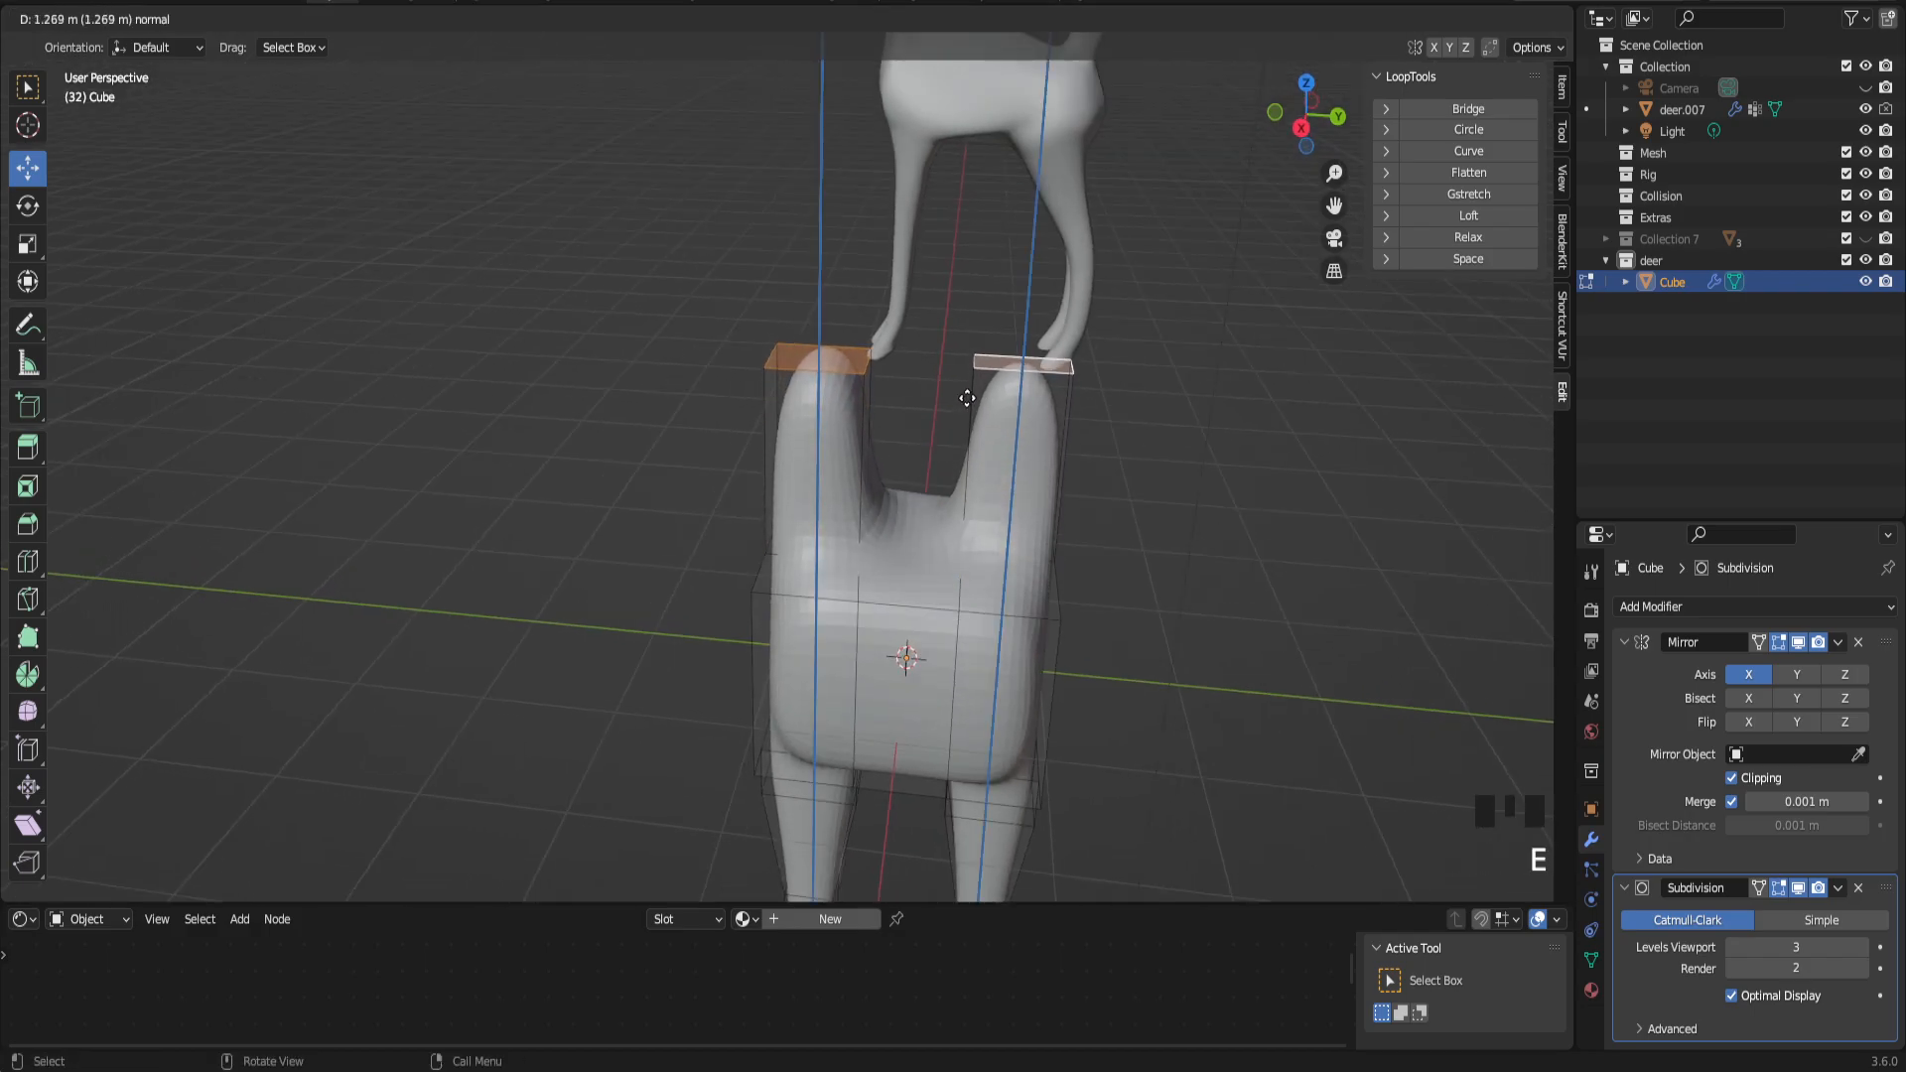
click(948, 528)
middle_drag(903, 531, 1032, 521)
Step: Scale the rear extruded face to about 0.57 and lower it about 0.179 m along Z for the tail base
click(1037, 524)
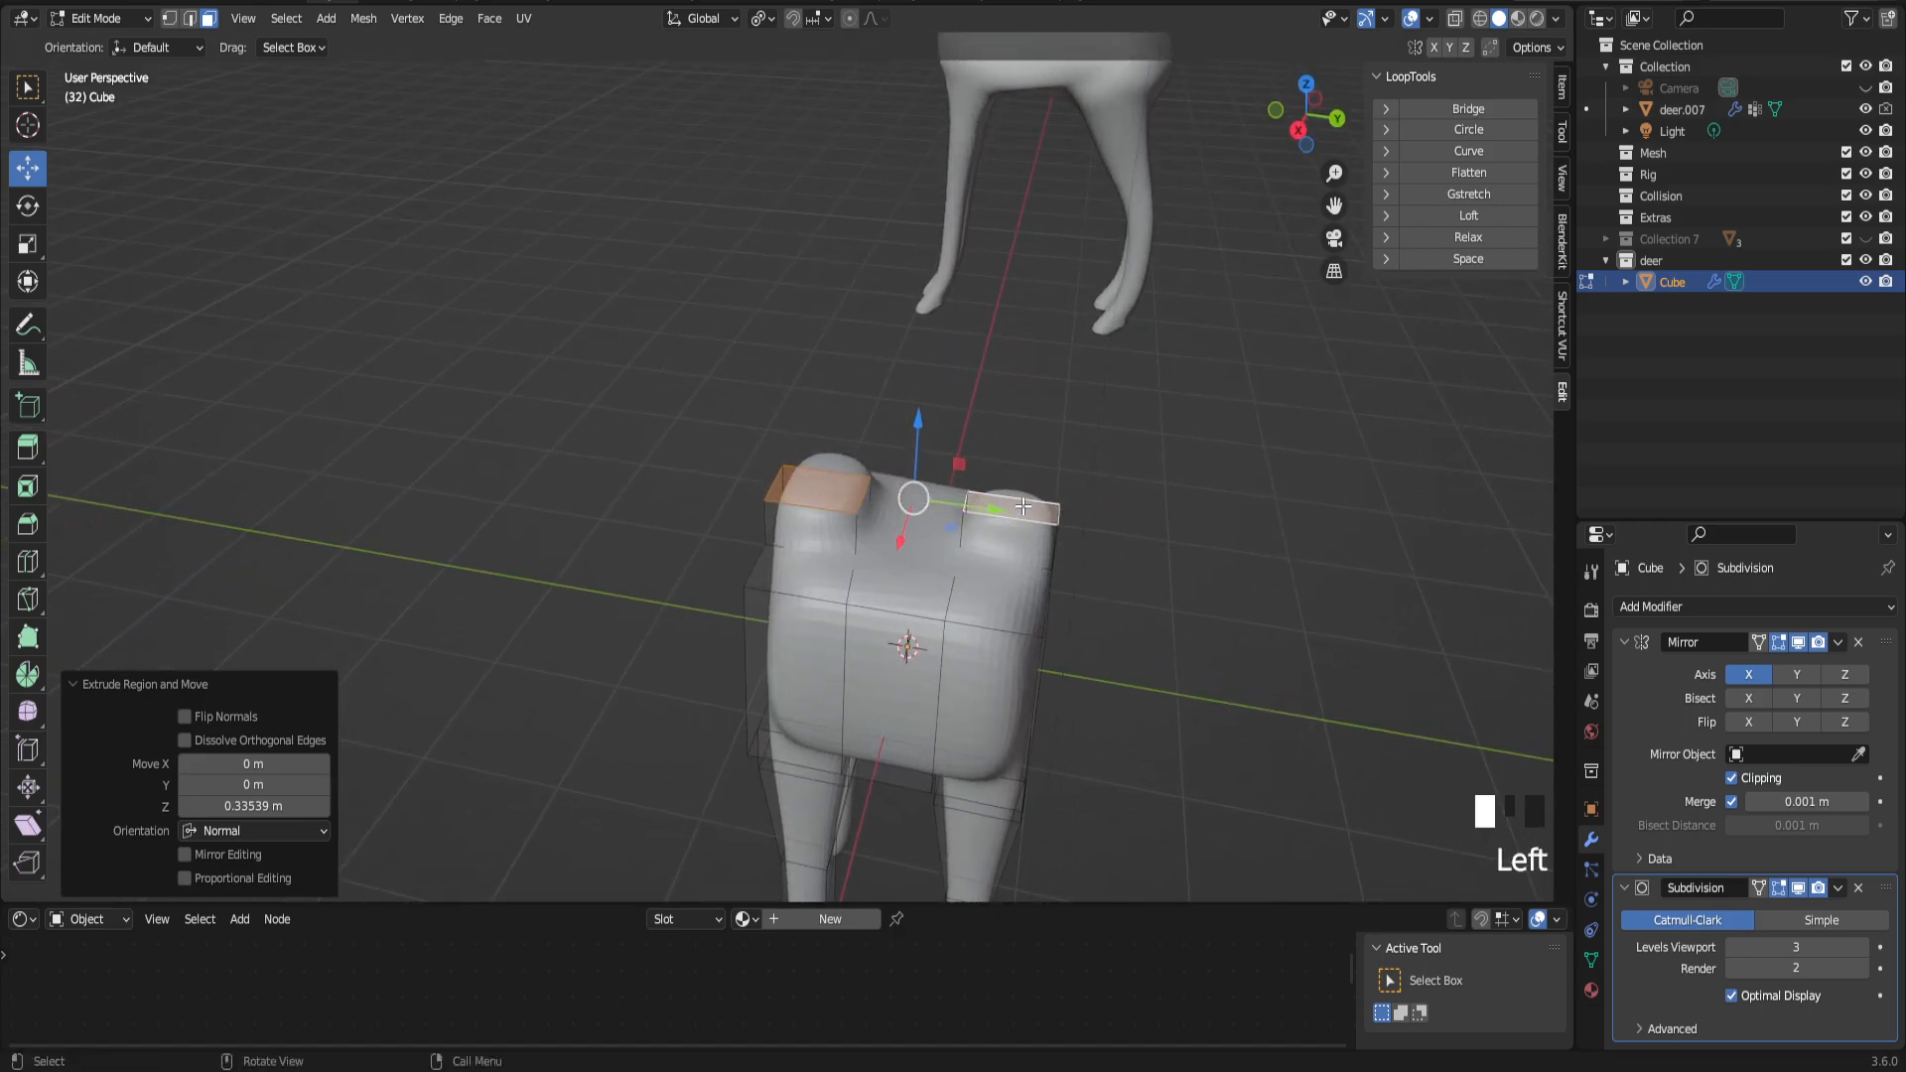
key(s)
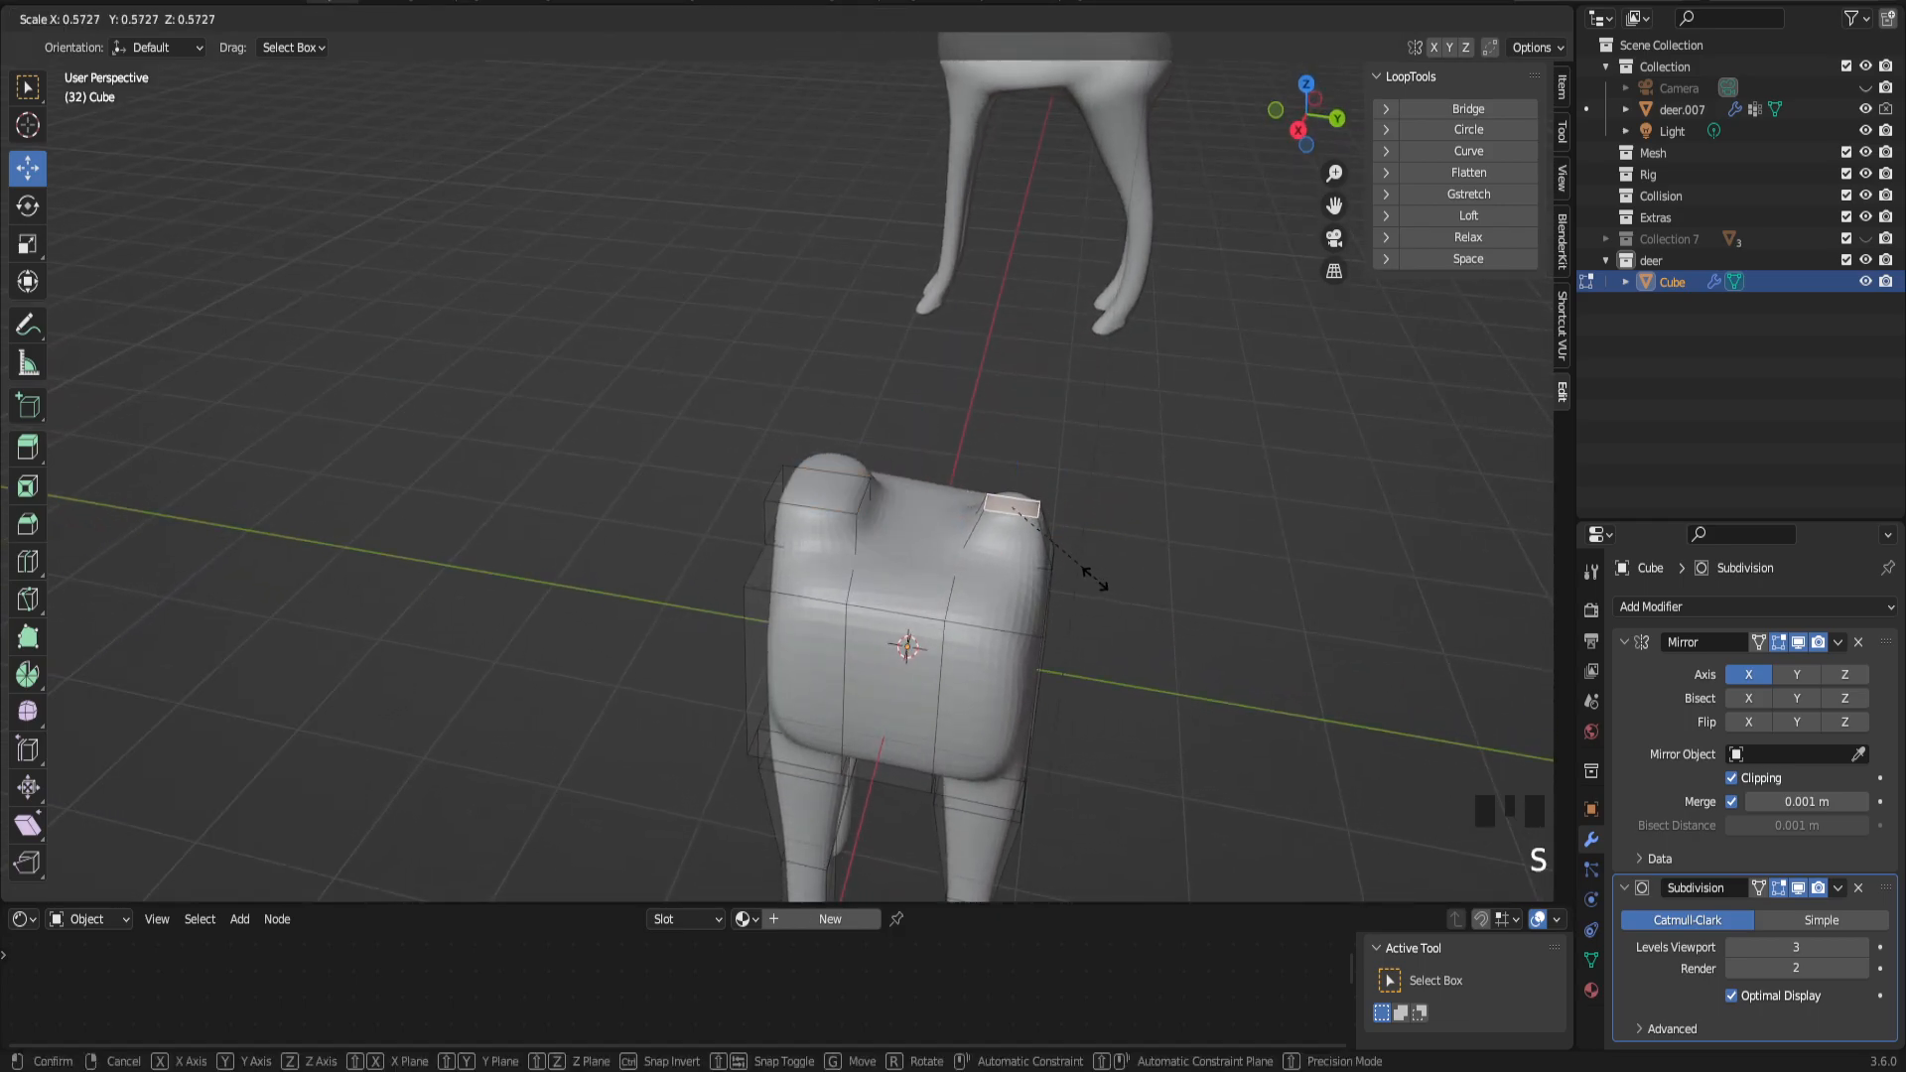
click(1092, 573)
middle_drag(1089, 566, 1082, 495)
drag(1019, 446, 1018, 475)
drag(1334, 171, 1334, 137)
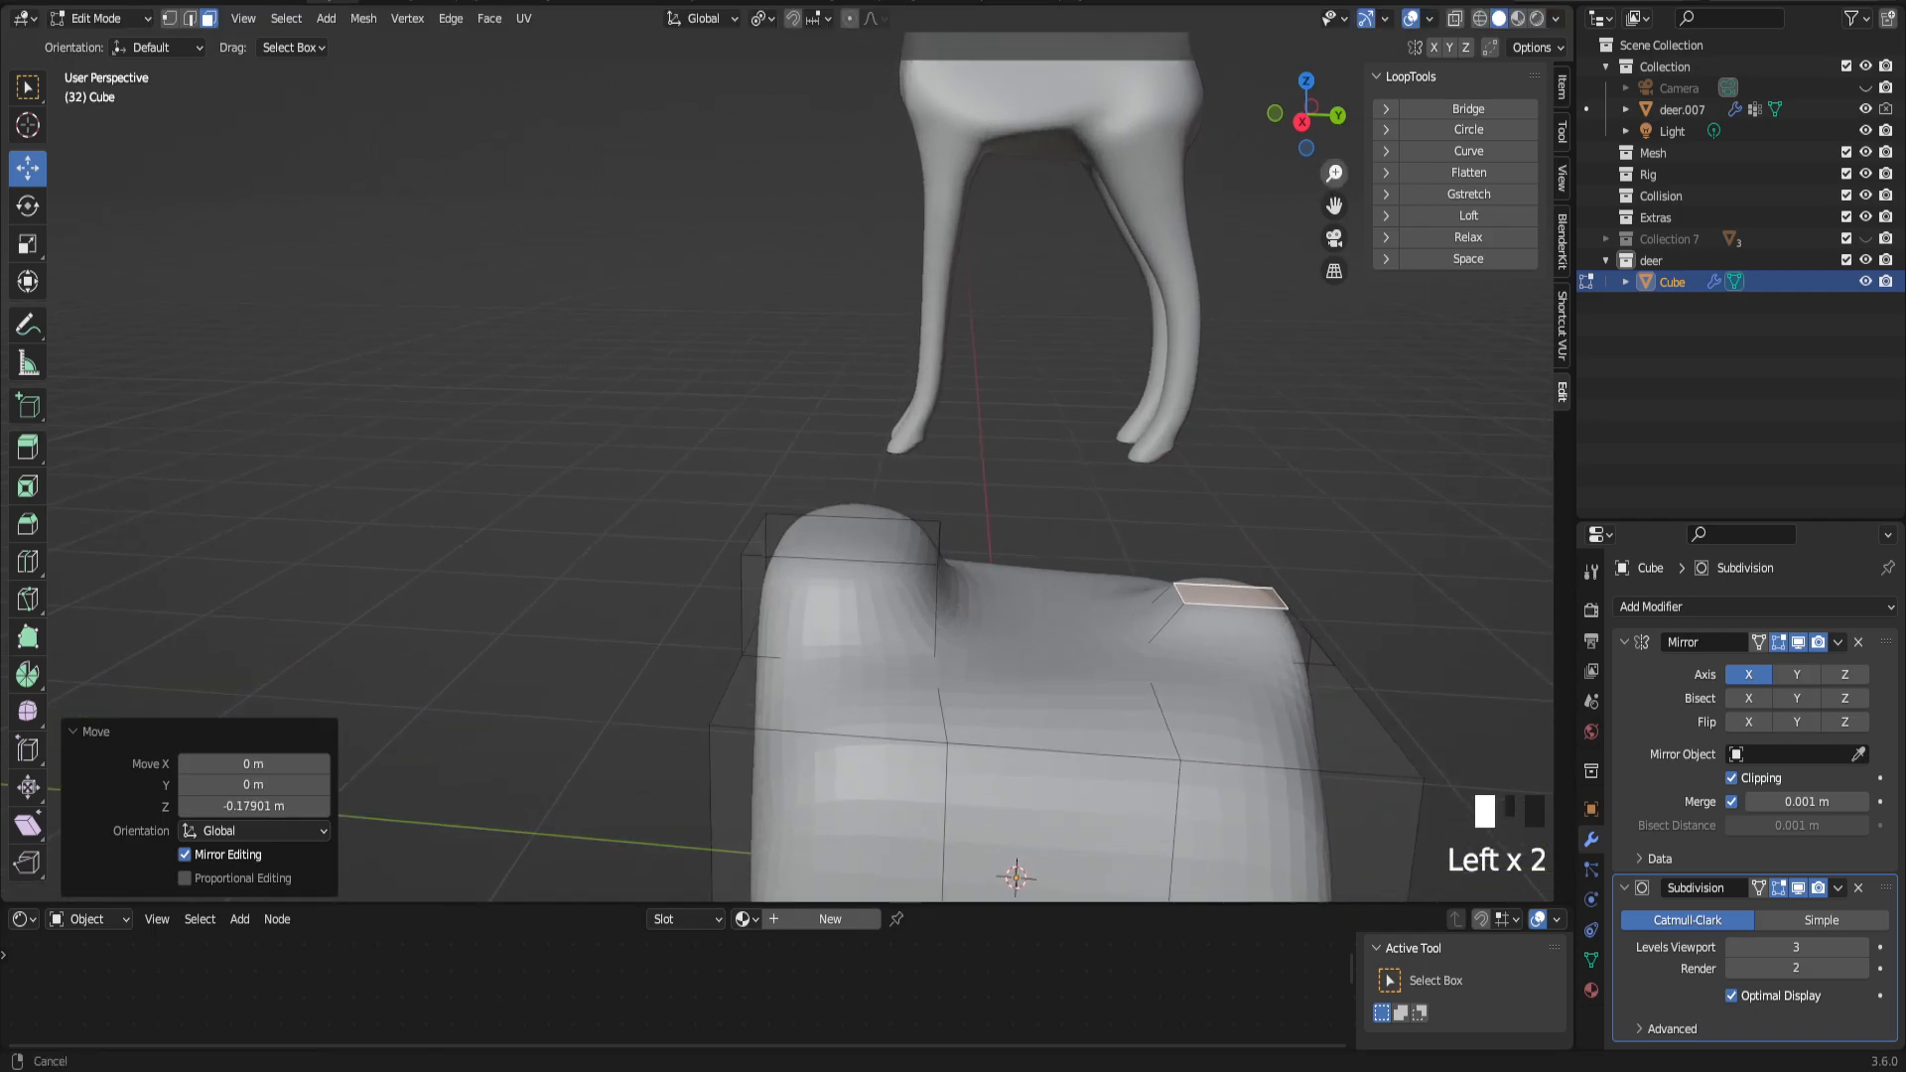
drag(1335, 205, 1012, 143)
middle_drag(893, 467, 923, 475)
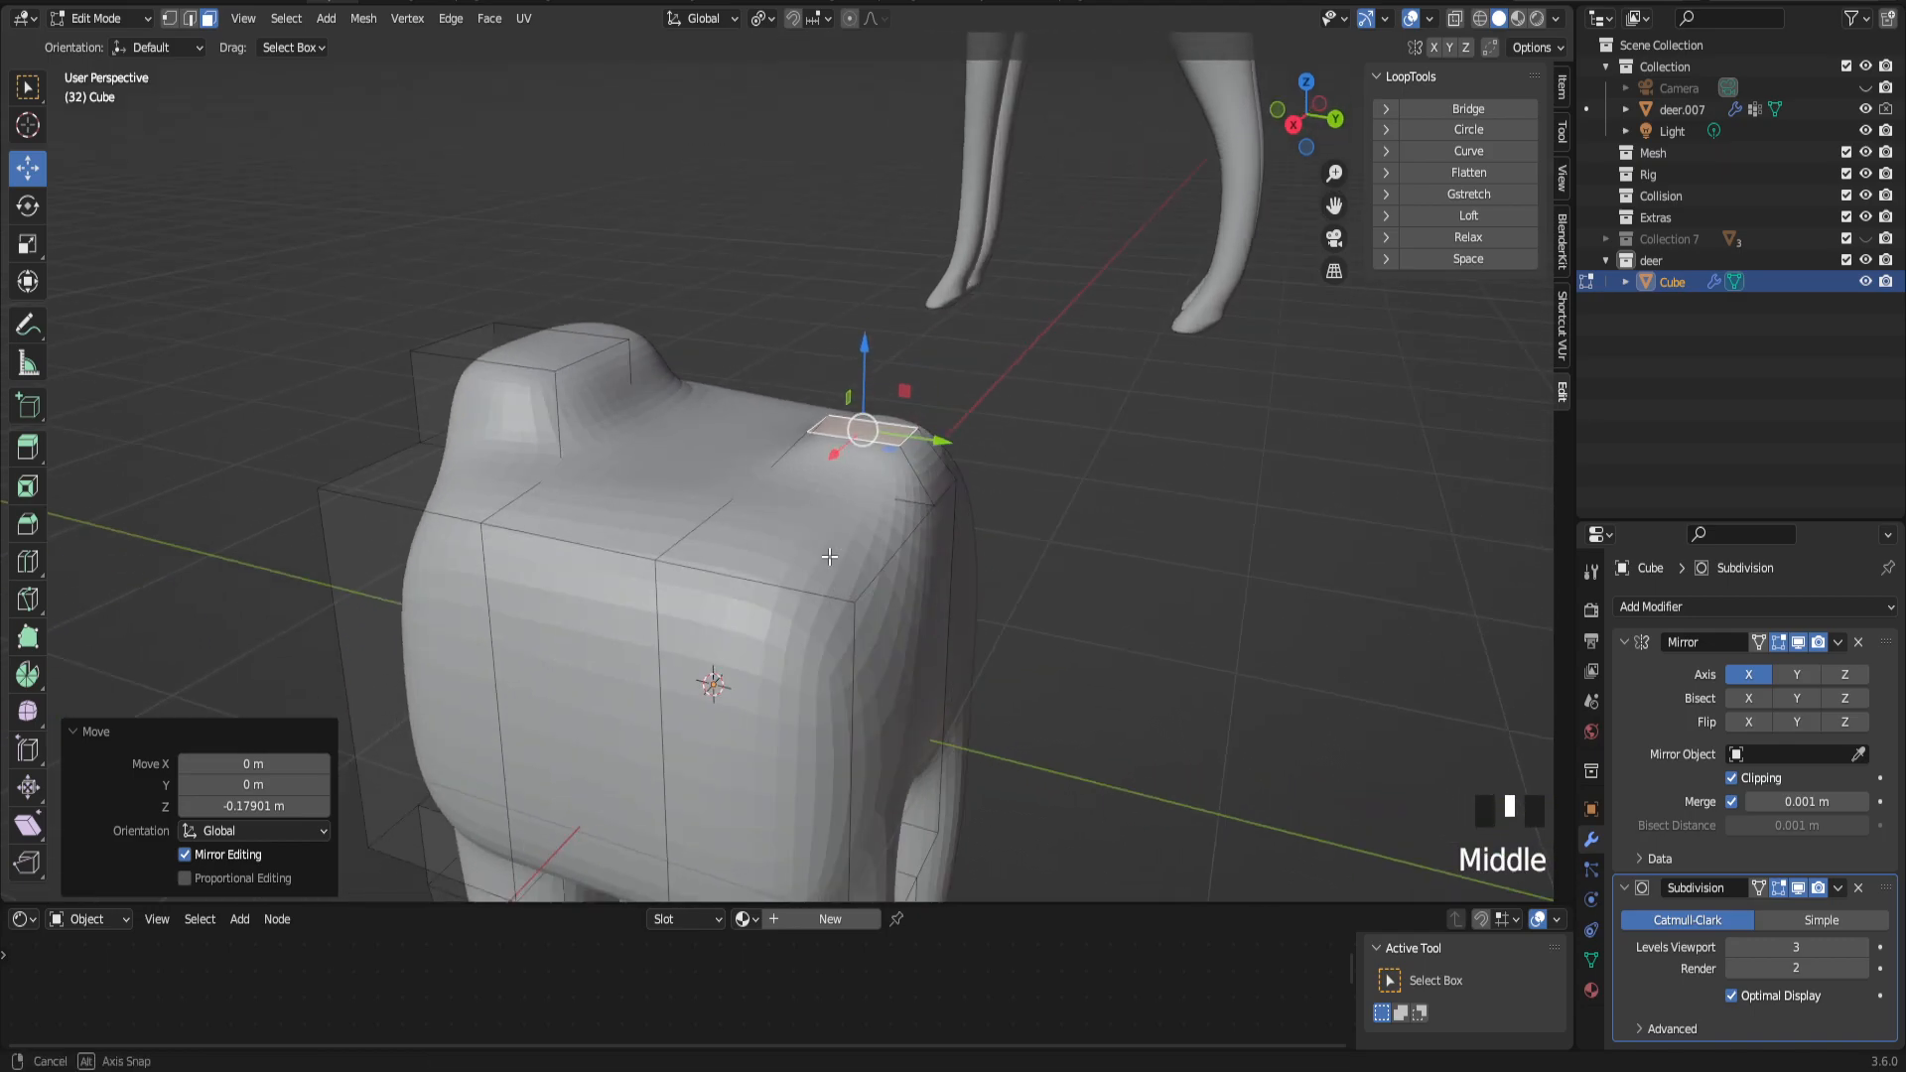
Step: Scale the tail base face to 0.911 and extrude it upward by about 0.344 m
key(s)
key(Escape)
key(e)
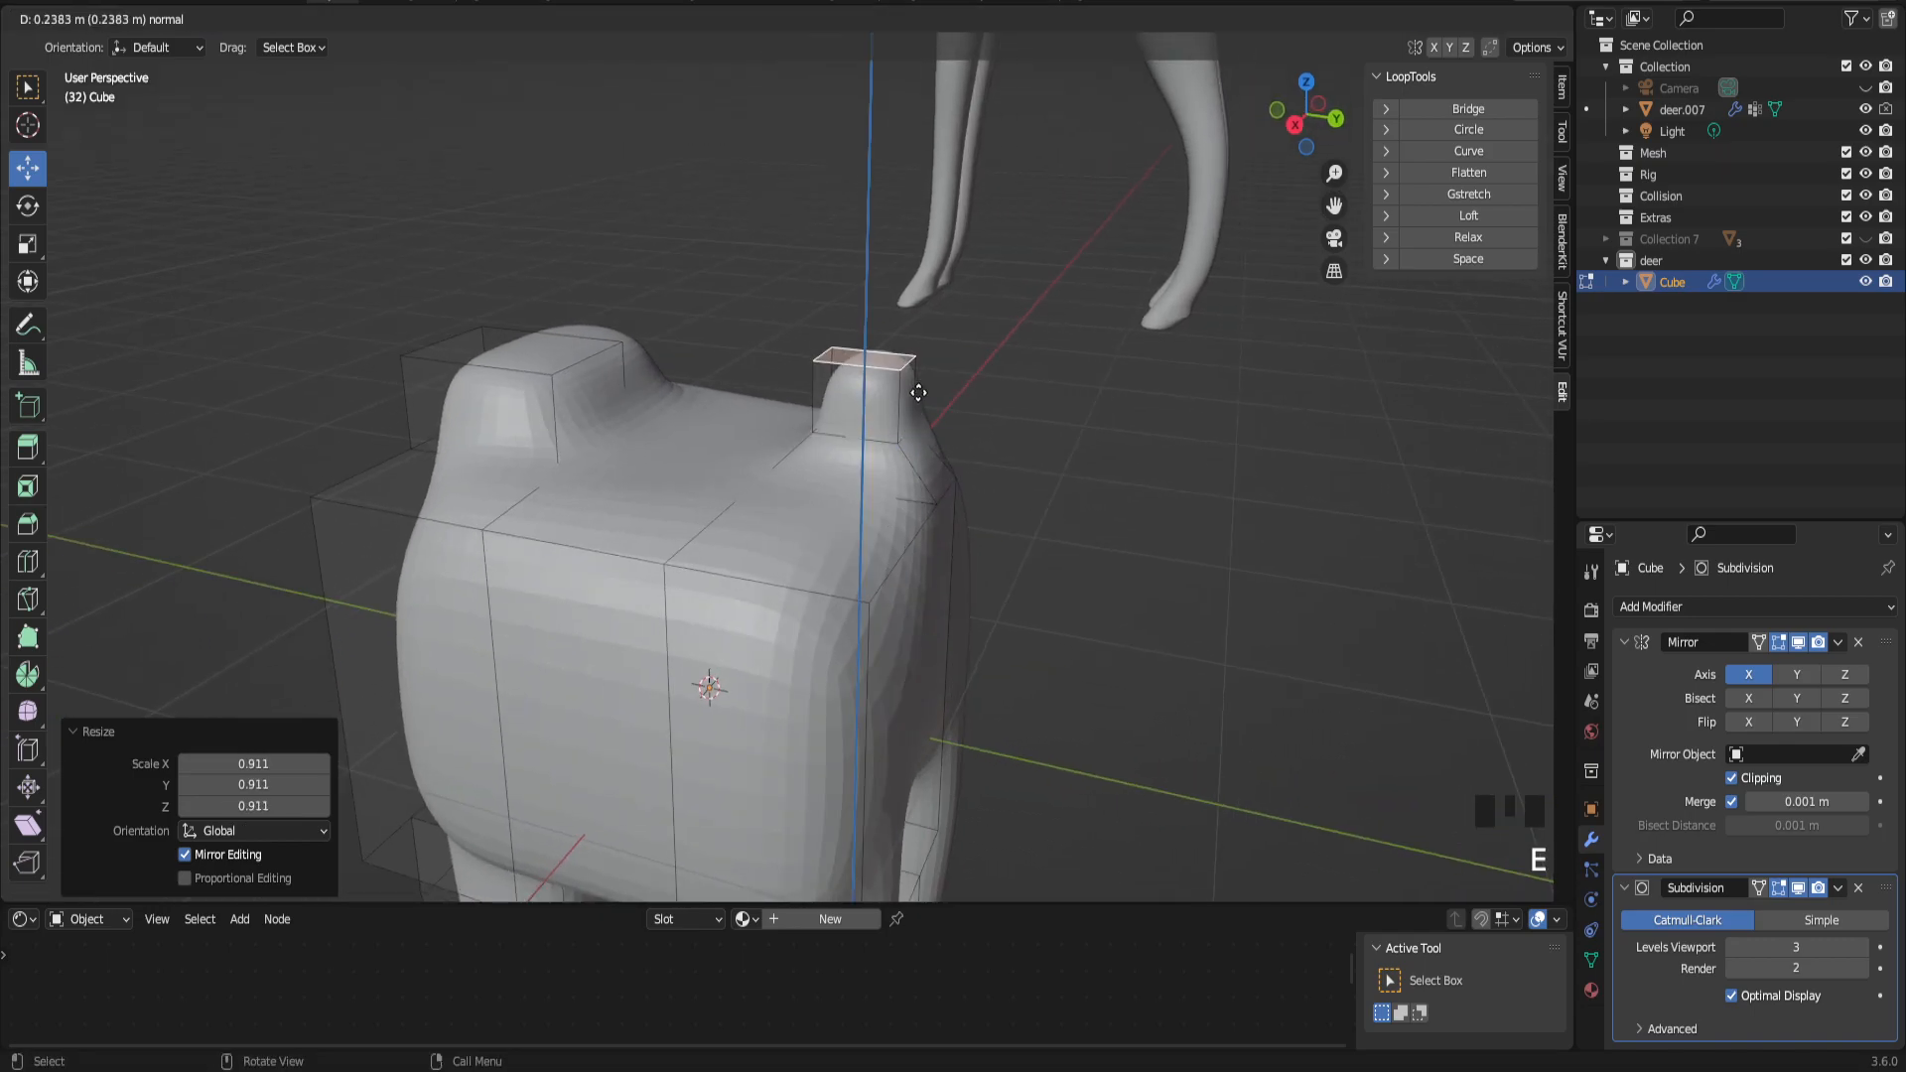
click(923, 369)
Step: Enlarge the tail's end face by 1.306 and extrude it upward by about 0.410 m
key(s)
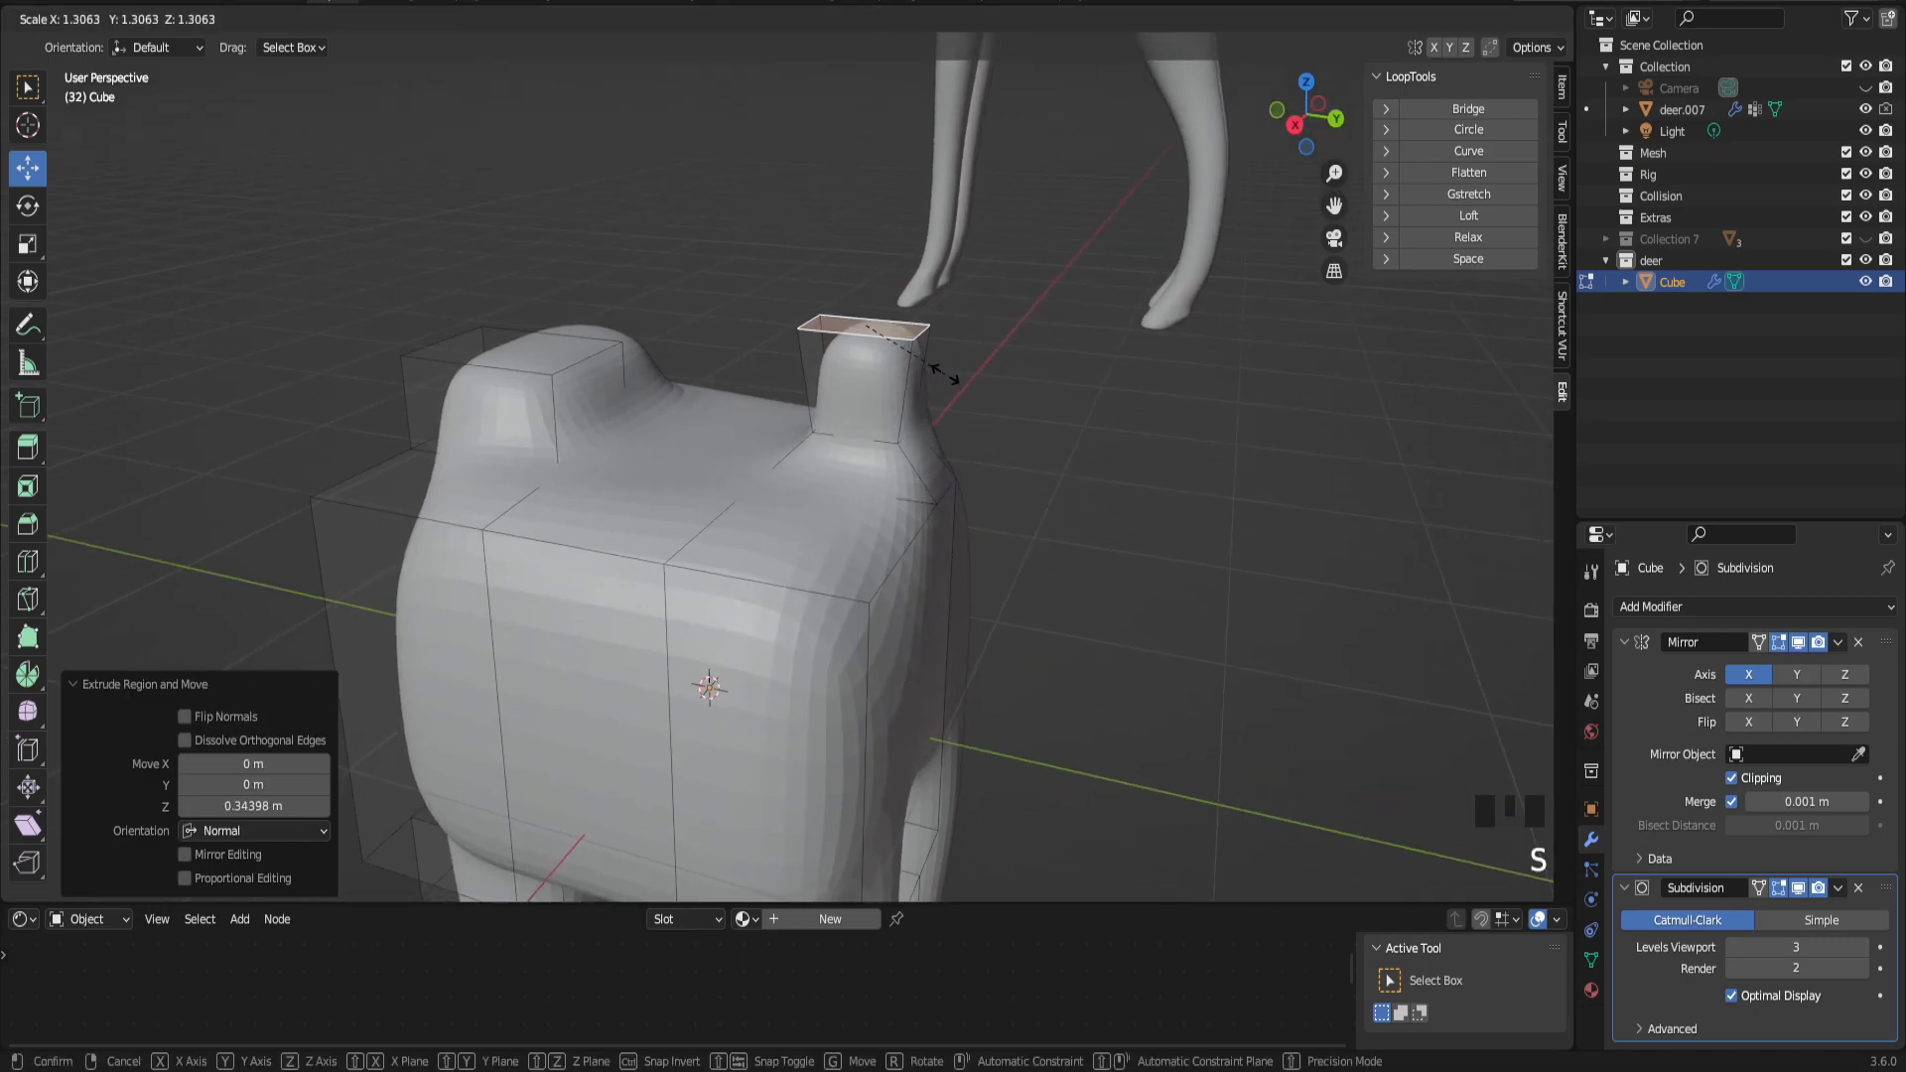
click(944, 374)
key(e)
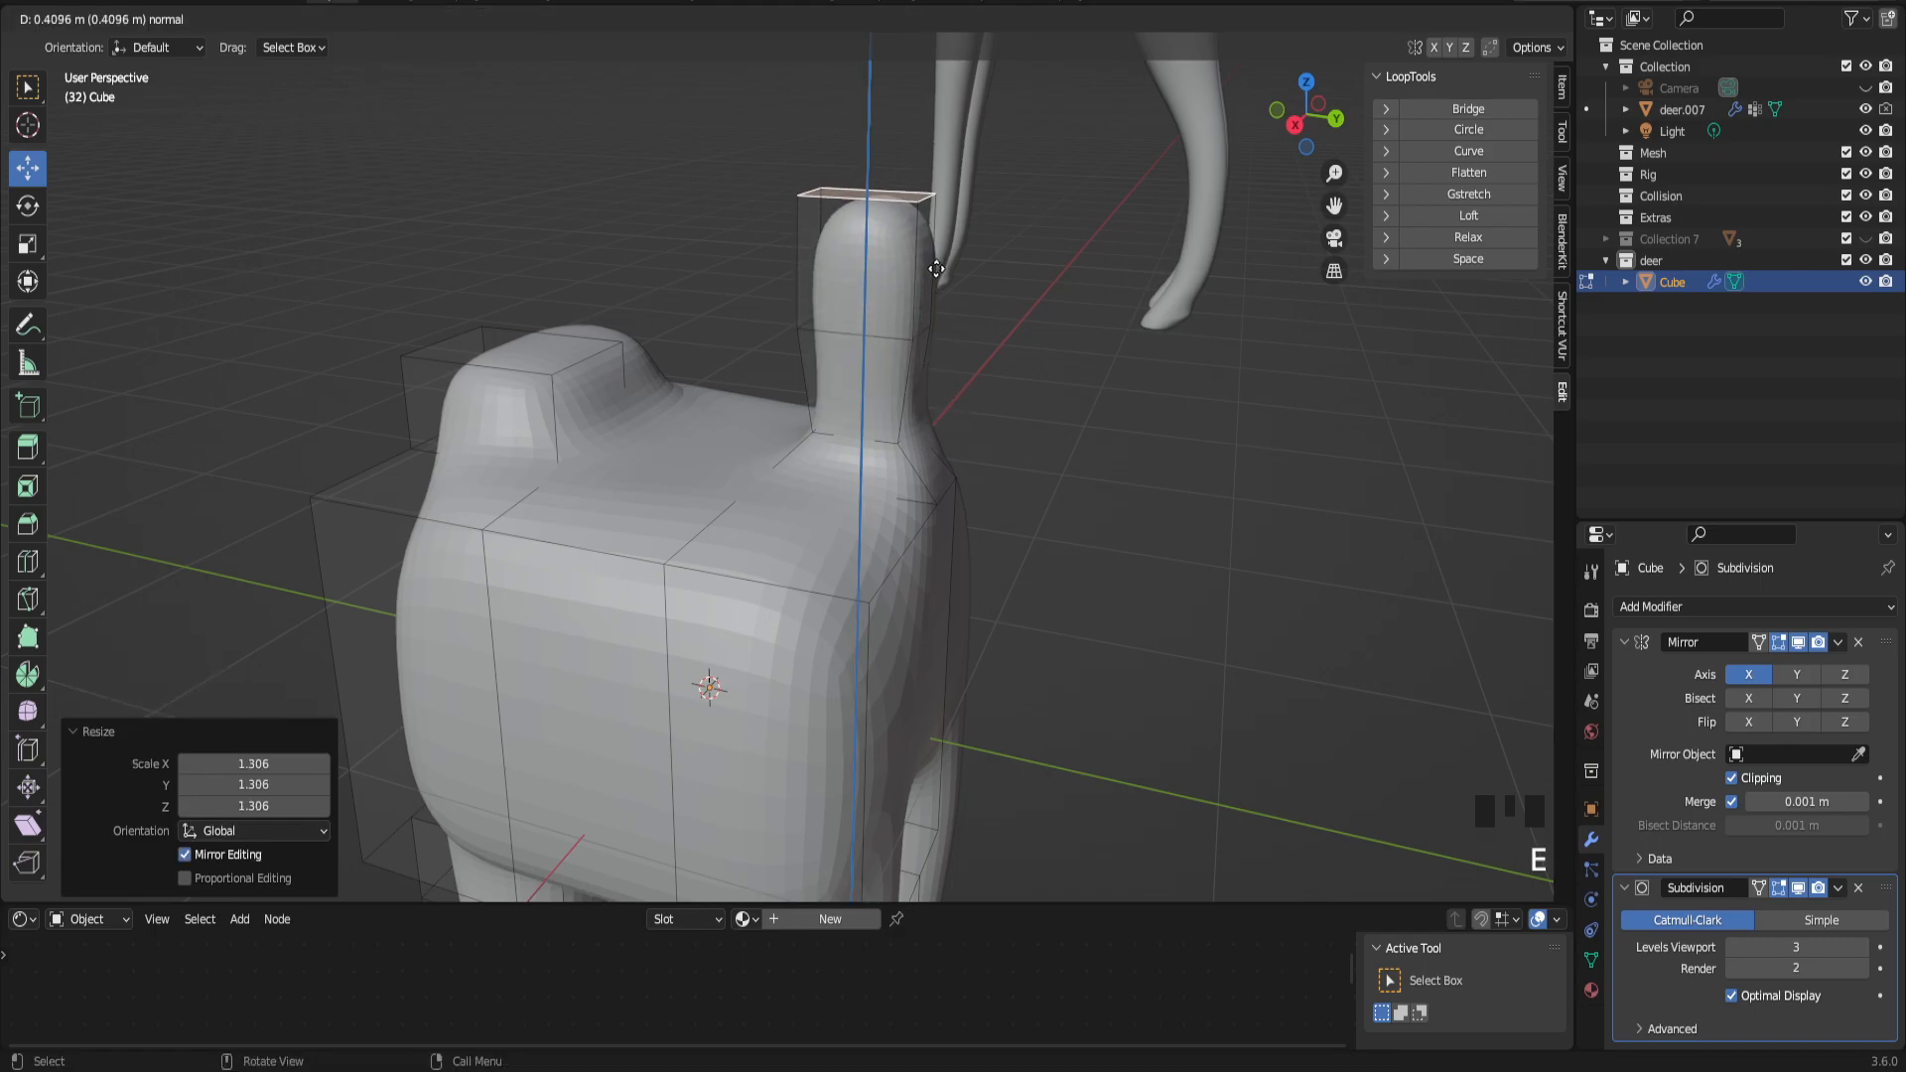
click(936, 269)
Step: Taper the tail tip face by scaling it to 0.334, then about 0.85, and to 0.235 along X
key(s)
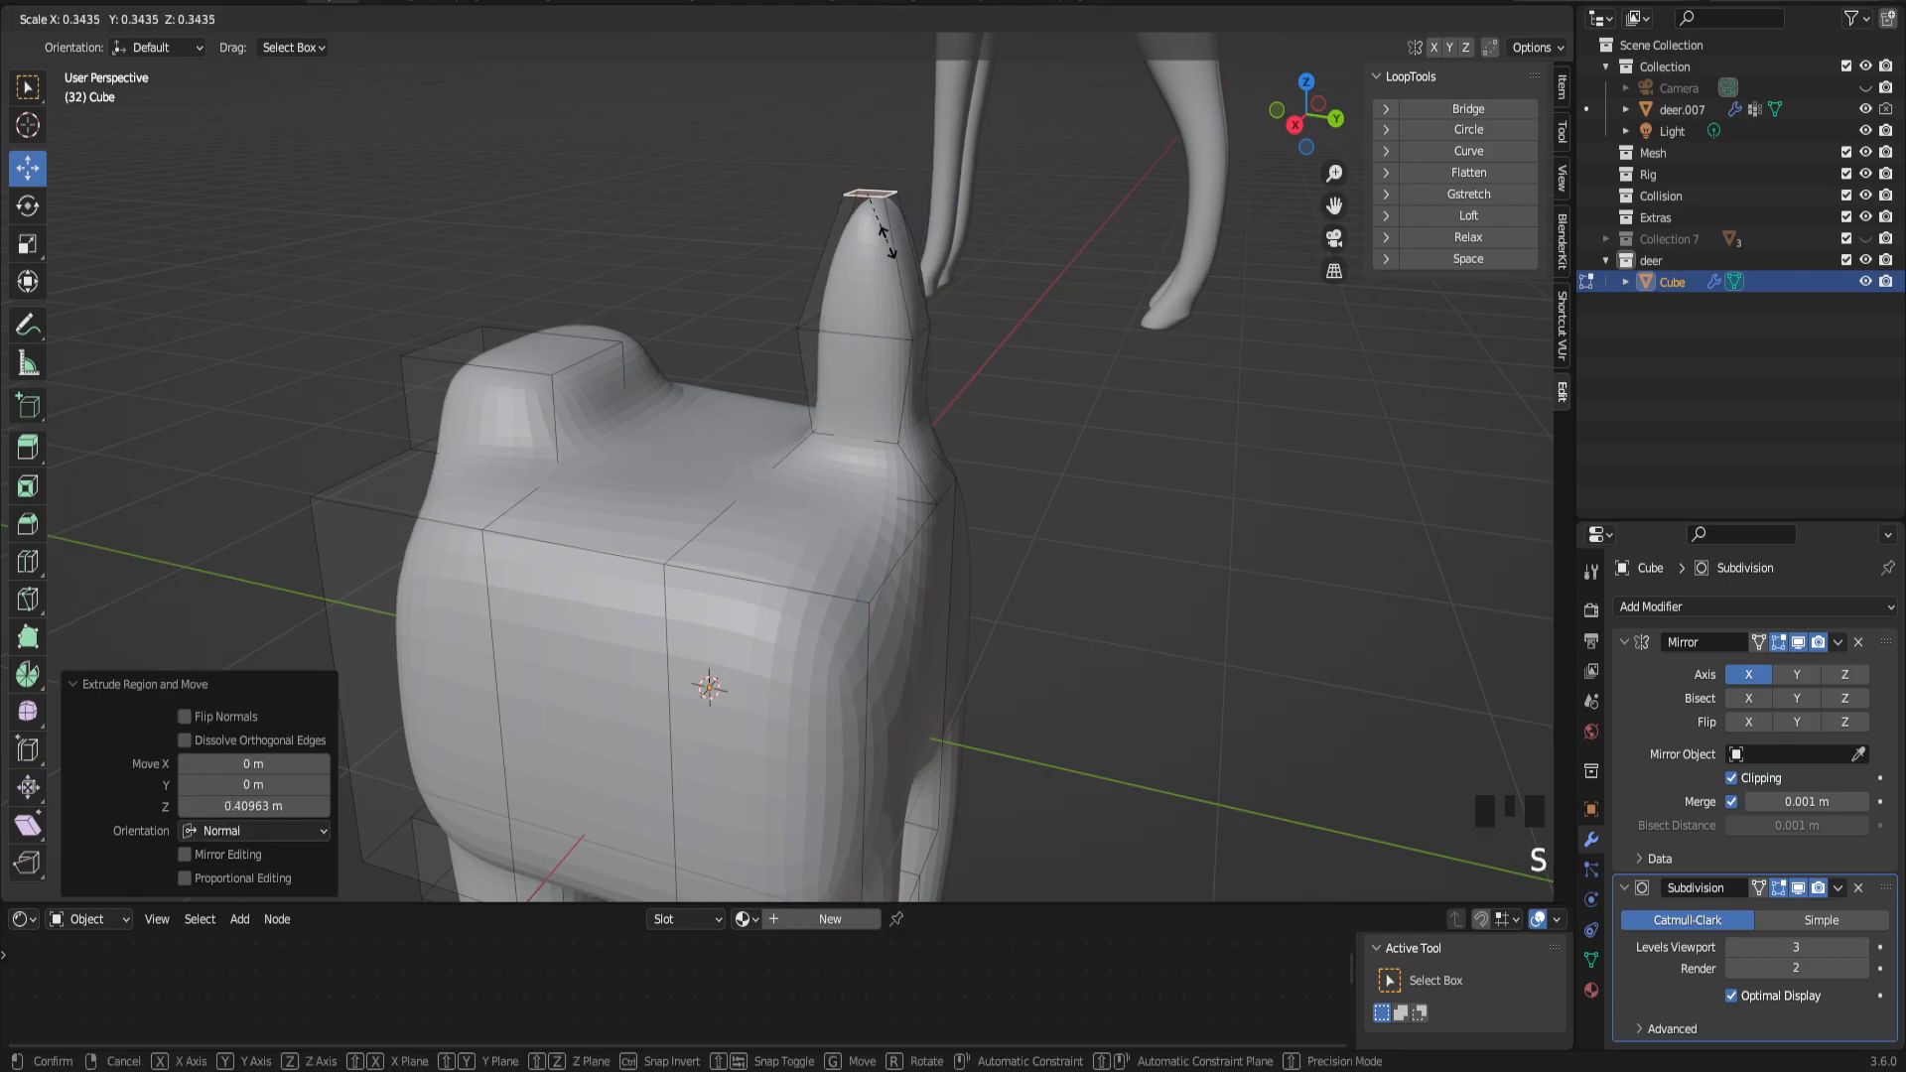
click(887, 244)
middle_drag(887, 244, 797, 329)
key(s)
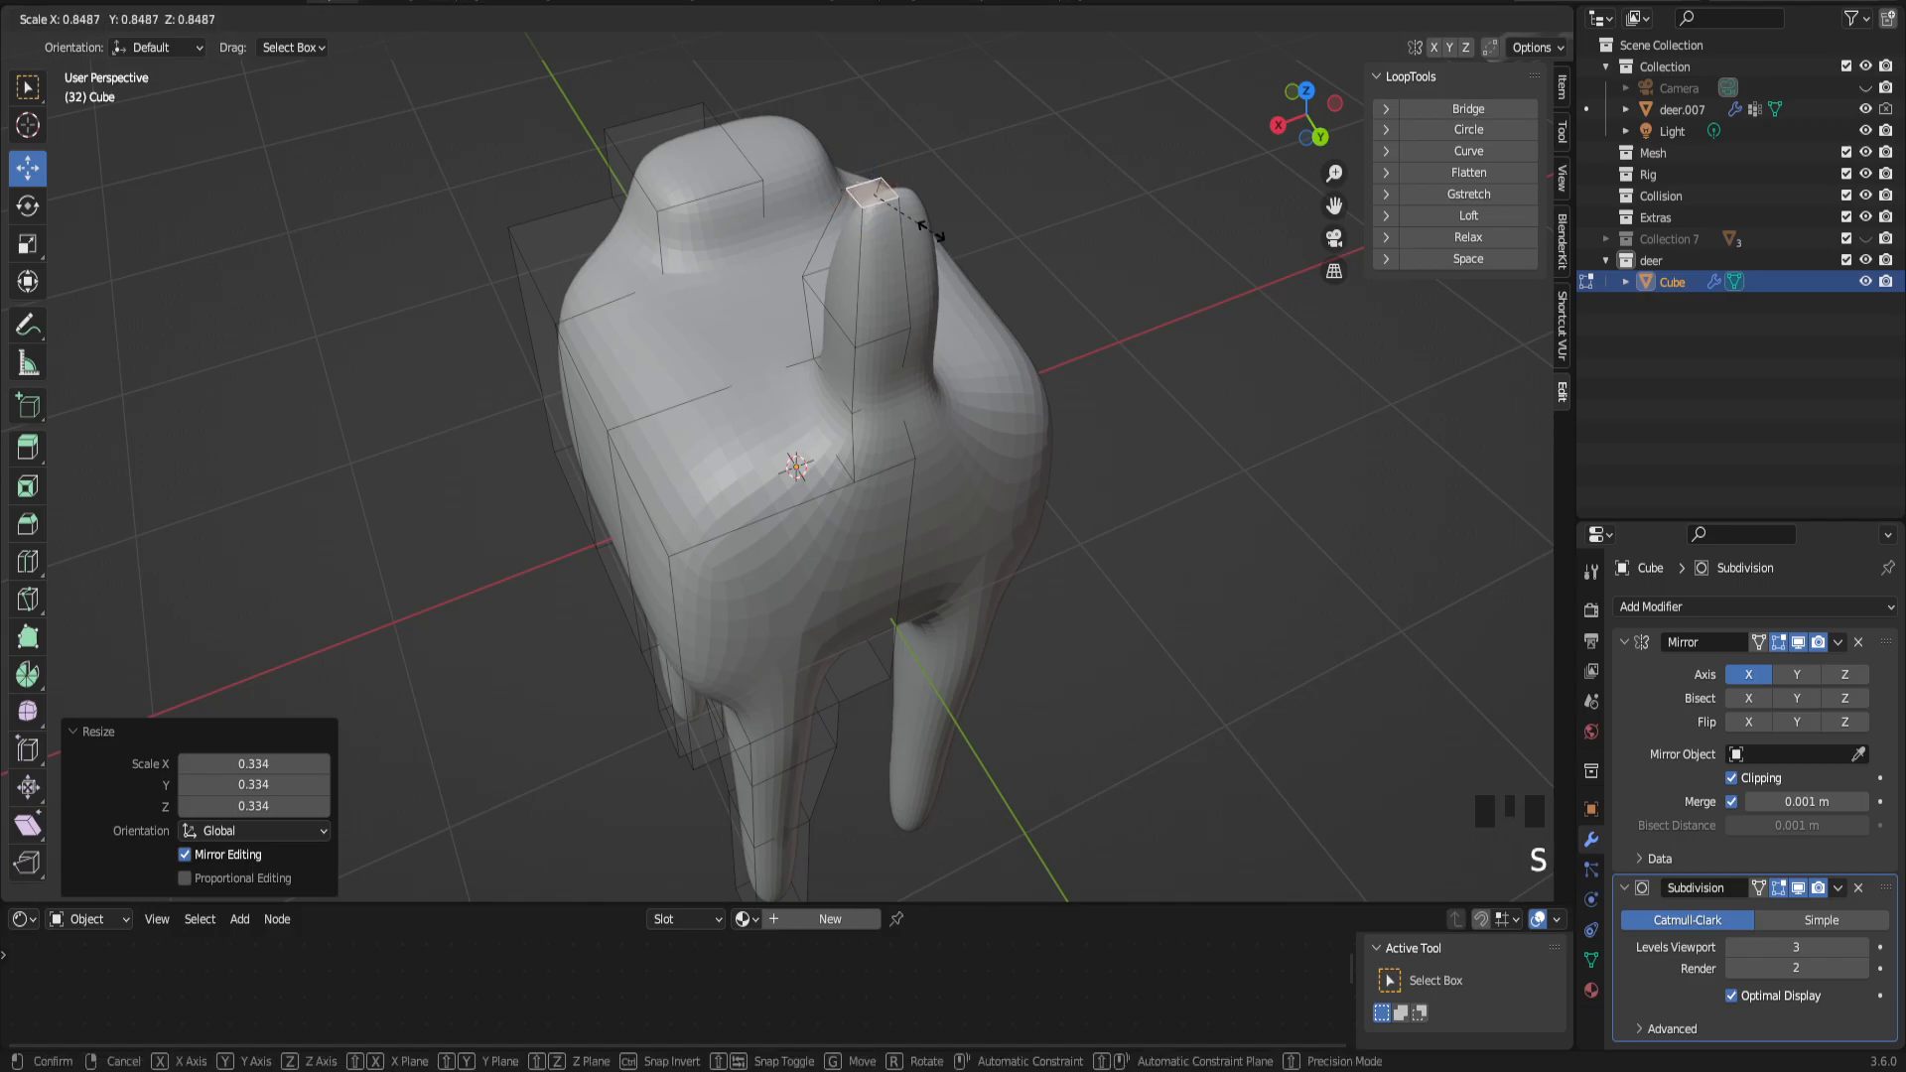
click(930, 233)
click(28, 243)
drag(806, 217, 871, 196)
middle_drag(871, 196, 780, 647)
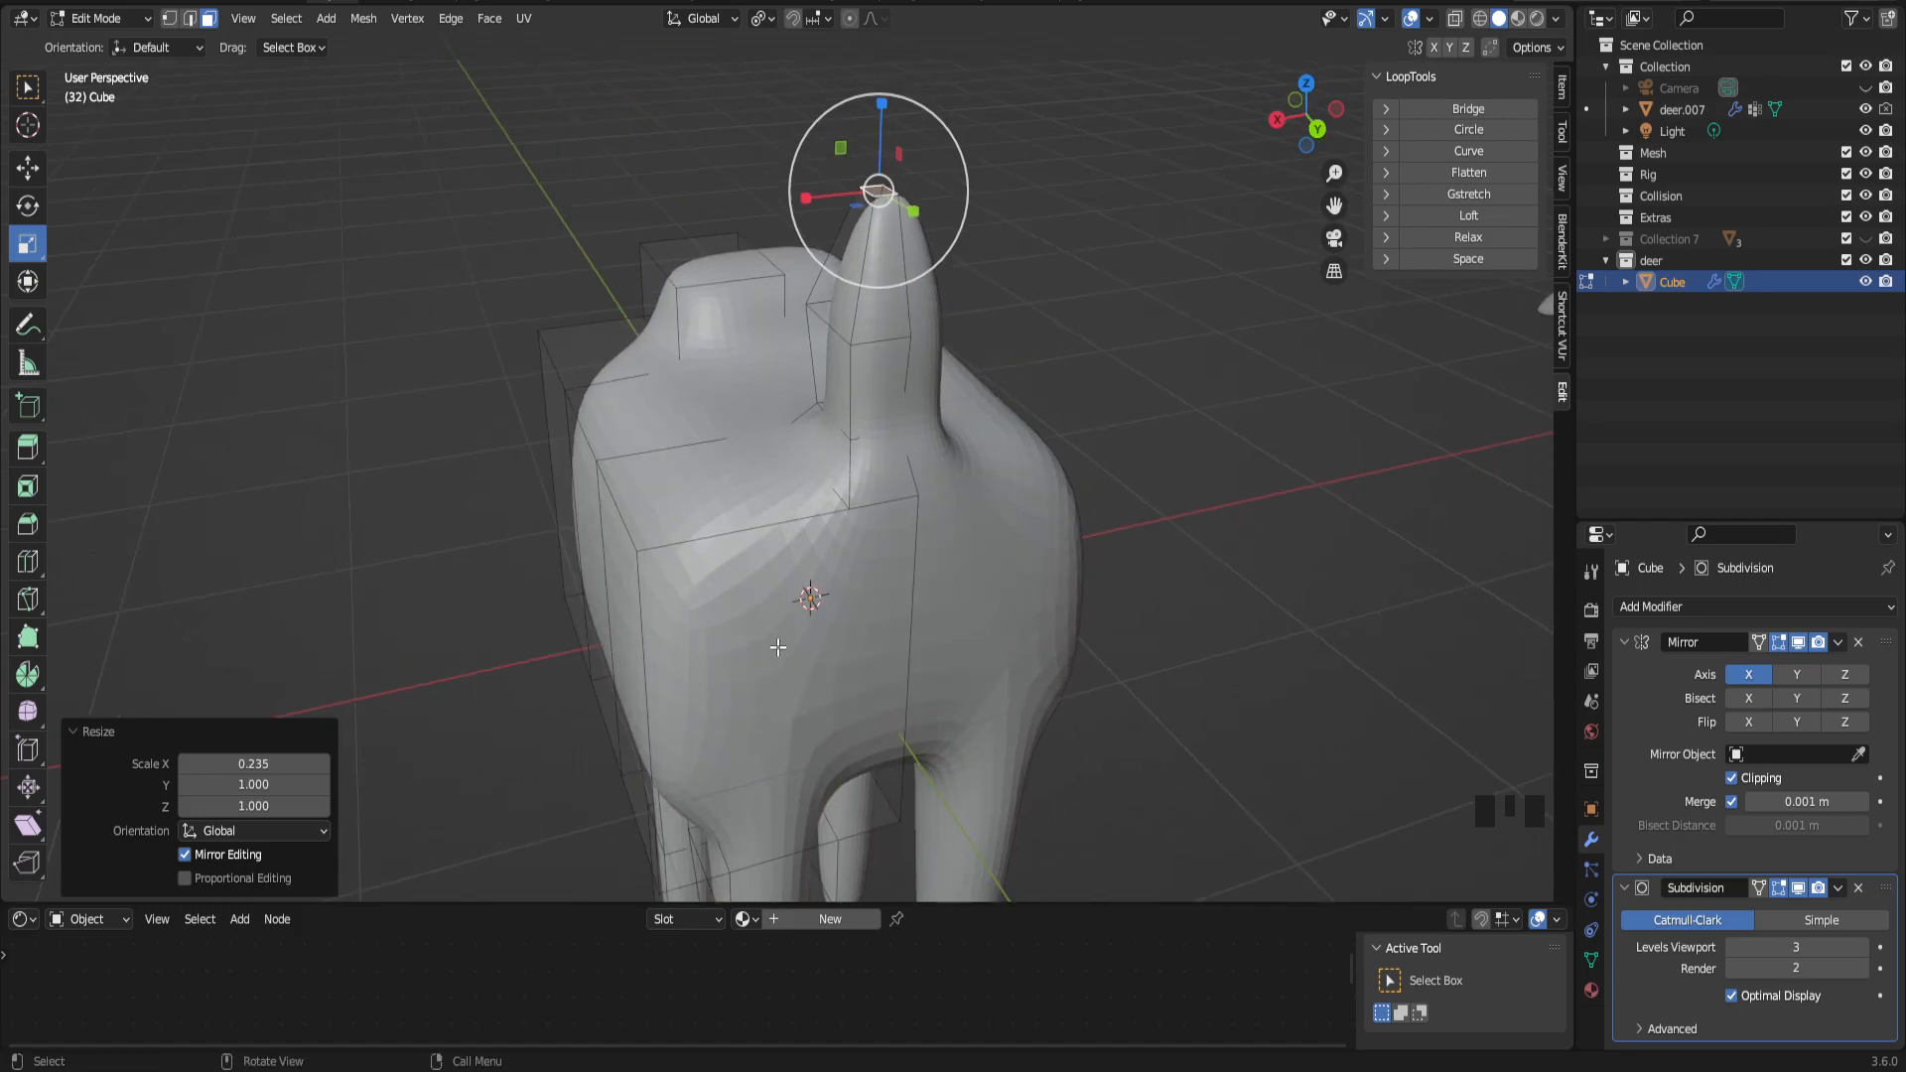
Step: Subdivide the two vertical edges at the rear of the deer's body once
key(2)
click(645, 695)
shift+click(911, 641)
middle_drag(912, 641, 640, 650)
right_click(913, 640)
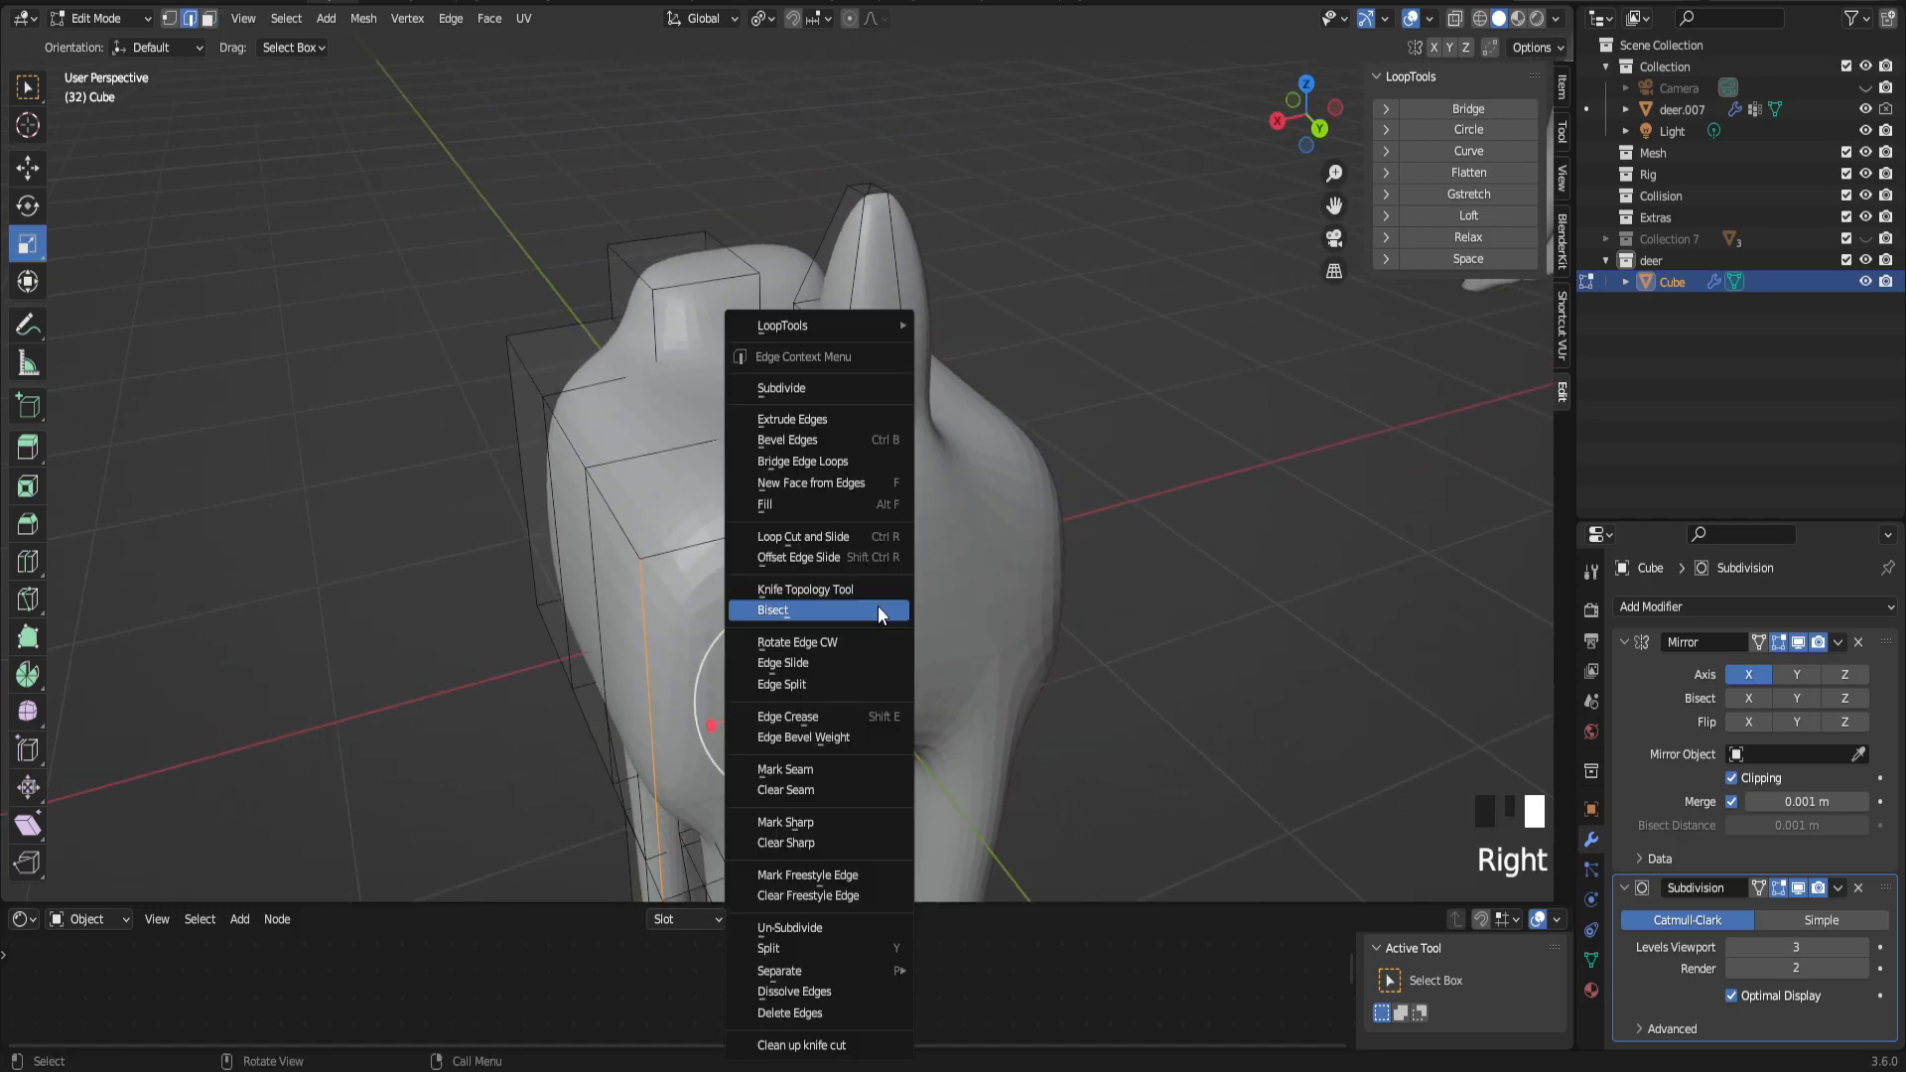
click(831, 395)
middle_drag(844, 606, 100, 278)
Step: Move the new horizontal edge across the middle of the rump outward along Y
click(861, 685)
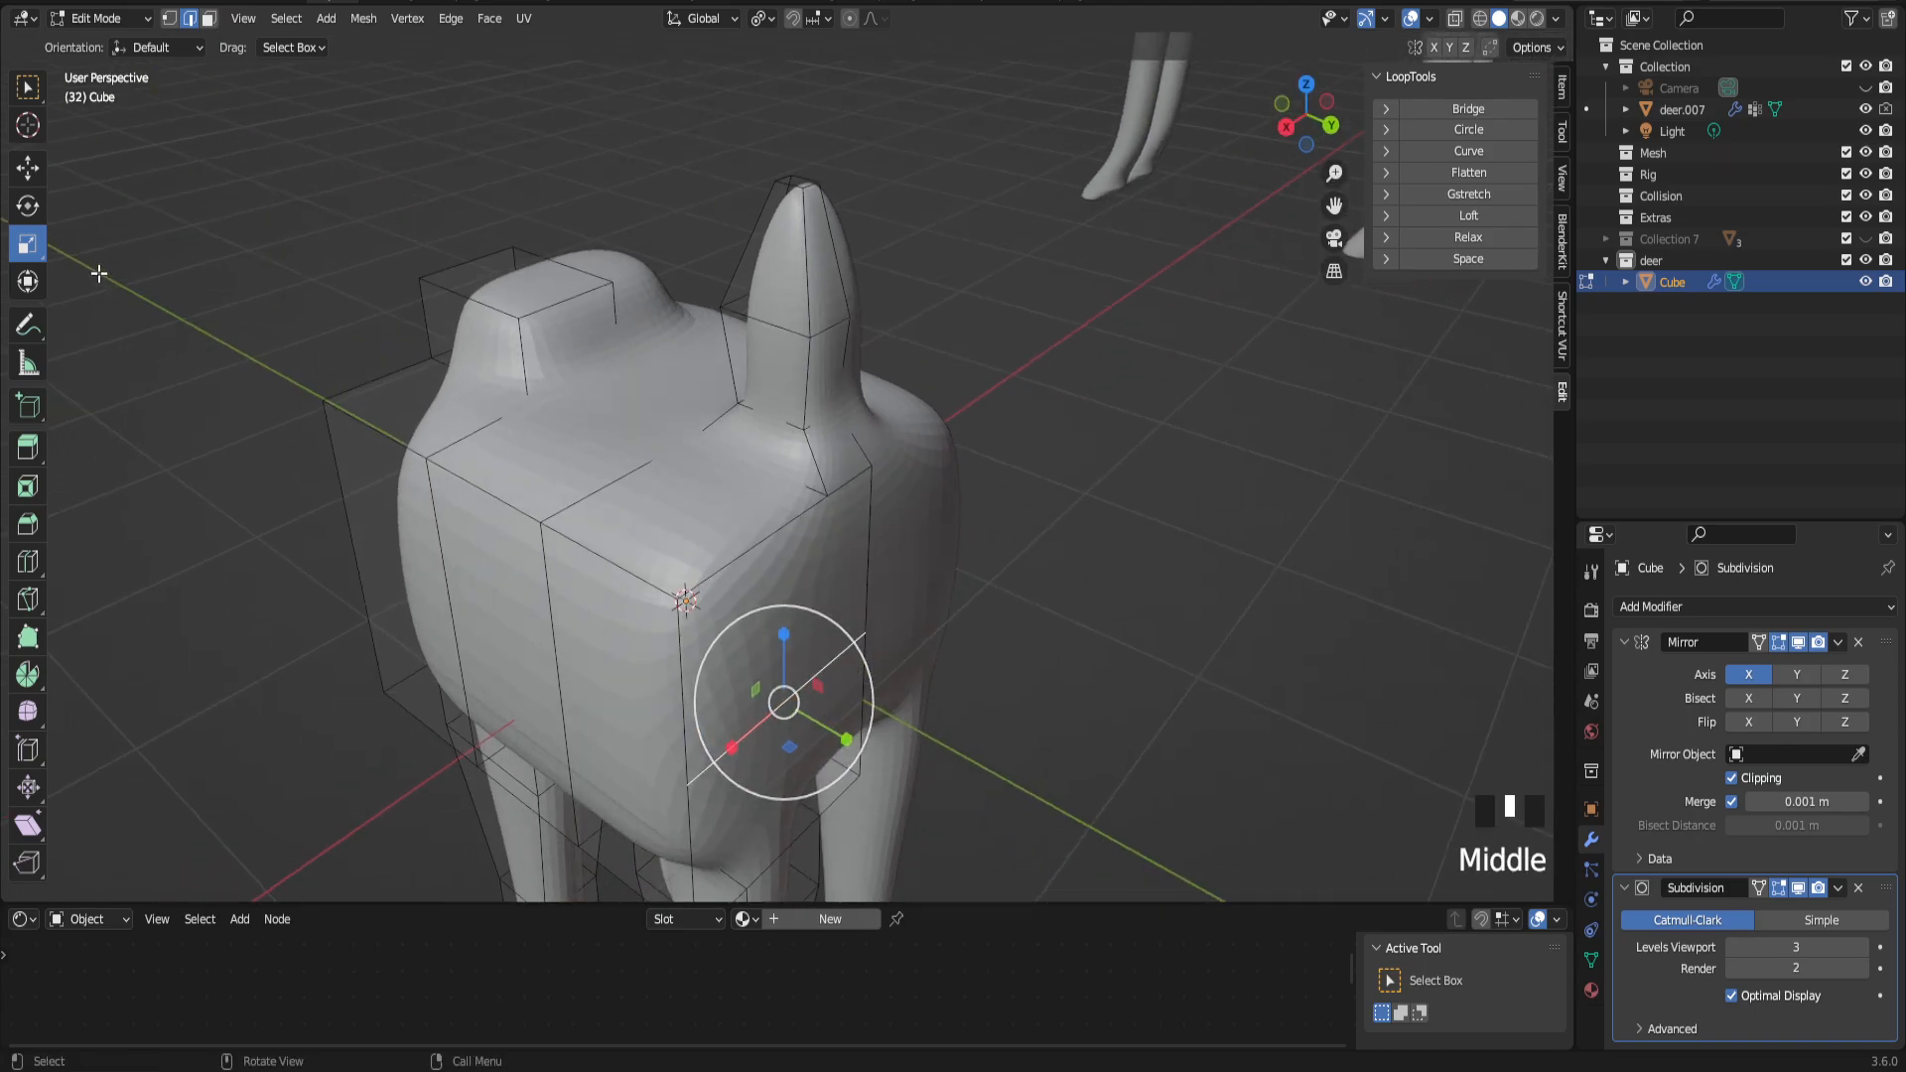
click(28, 177)
drag(842, 740, 917, 786)
middle_drag(917, 786, 851, 661)
Step: Tilt the top face of the neck base by about 17.1° around the X axis
scroll(905, 706, down, 2)
scroll(865, 685, up, 4)
scroll(866, 685, down, 4)
drag(1334, 205, 1492, 207)
drag(1334, 173, 1335, 120)
middle_drag(574, 422, 629, 355)
click(640, 409)
key(3)
click(28, 206)
drag(636, 327, 604, 319)
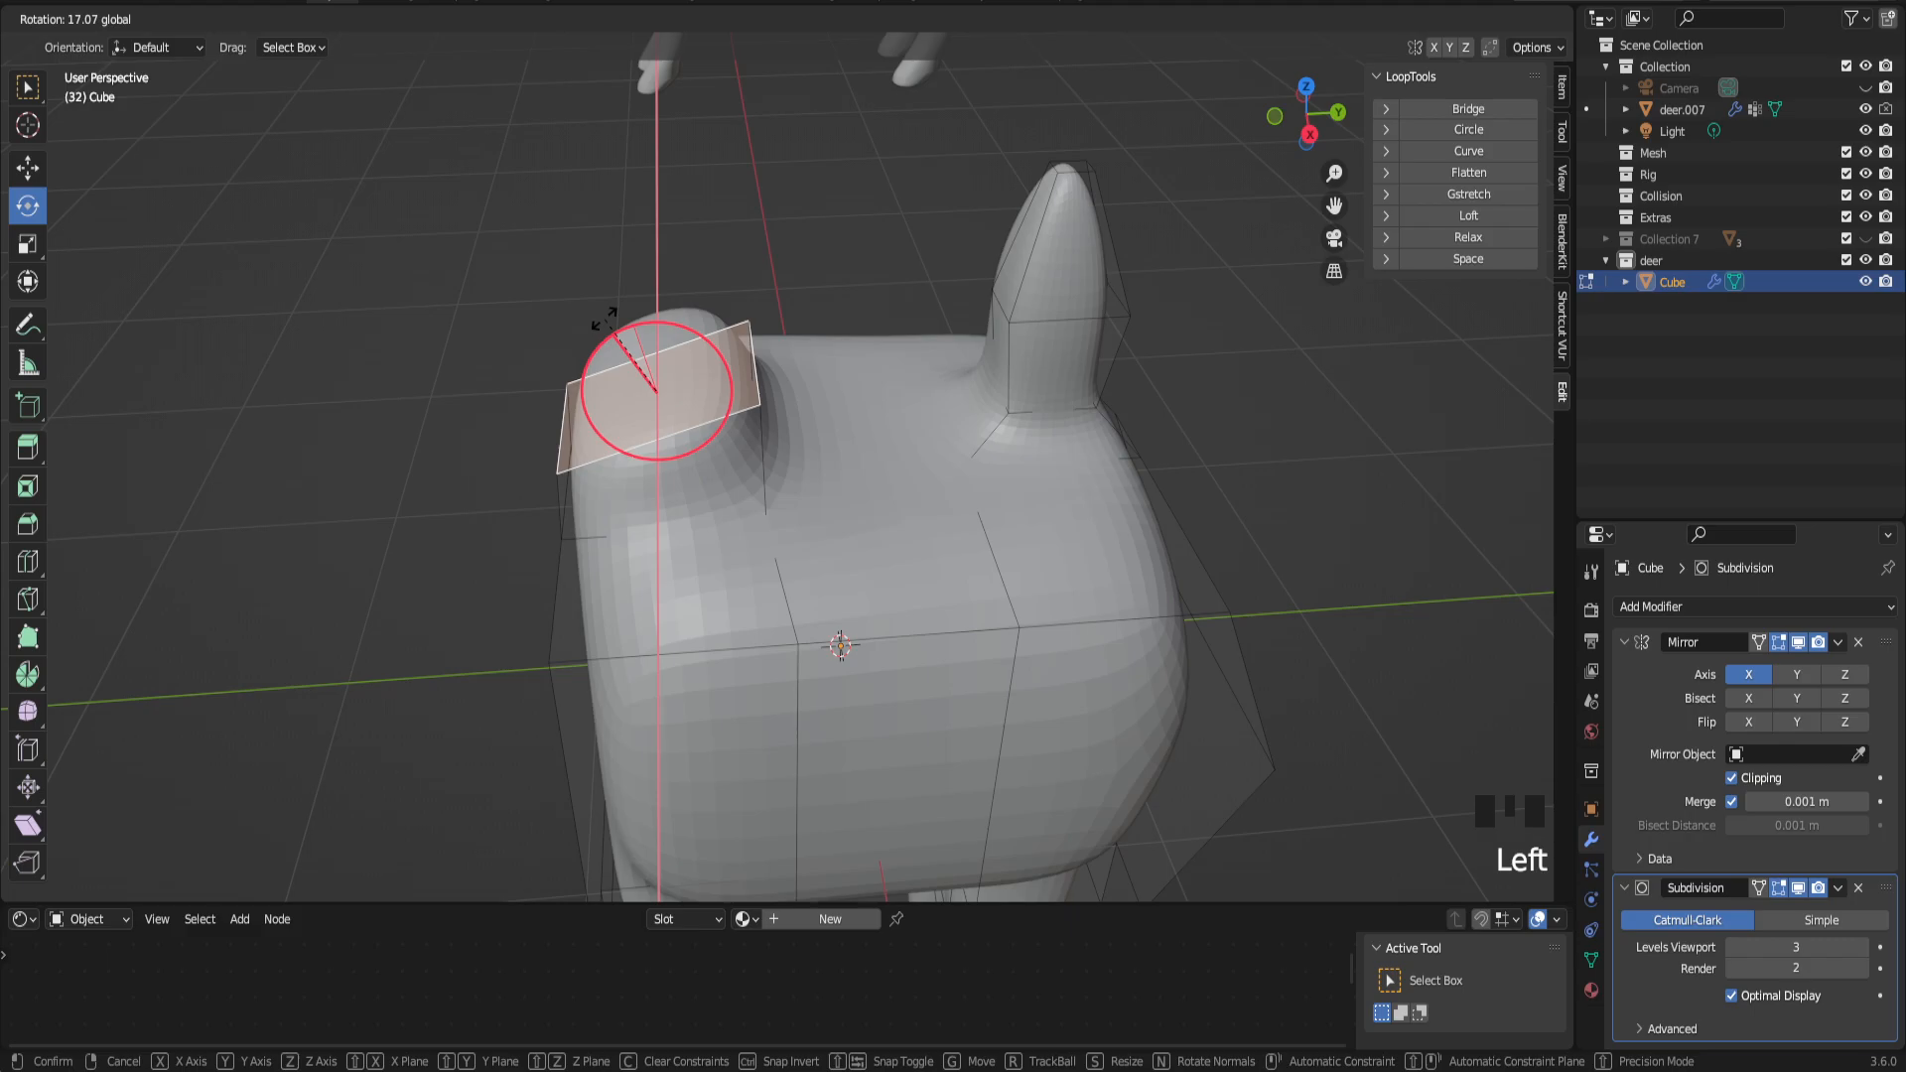
Step: Display the model as wireframe with X-ray on and select the vertices of the upper body, neck base and tail
scroll(615, 323, down, 3)
mouse_move(645, 333)
middle_down()
mouse_move(659, 300)
mouse_move(650, 337)
mouse_move(668, 315)
mouse_move(400, 323)
mouse_move(629, 323)
mouse_move(658, 300)
middle_up()
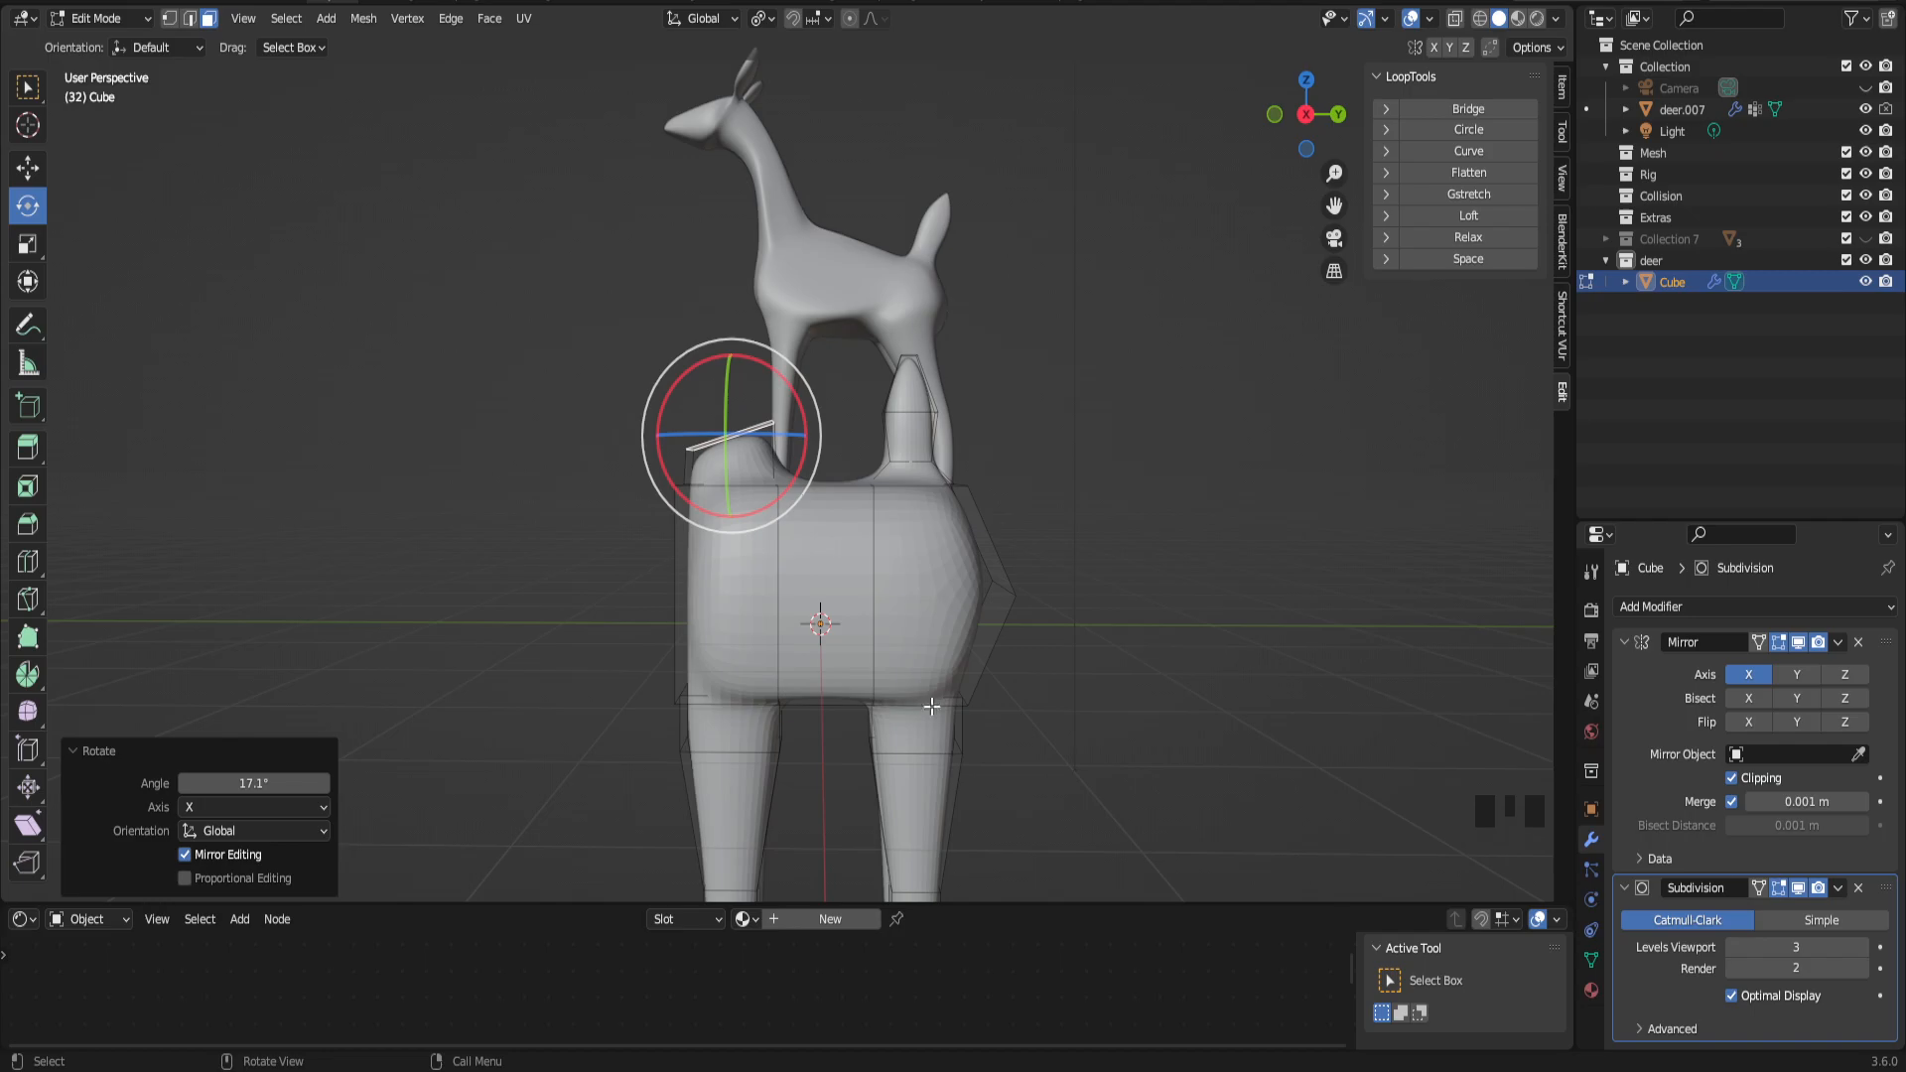
middle_drag(721, 570, 799, 582)
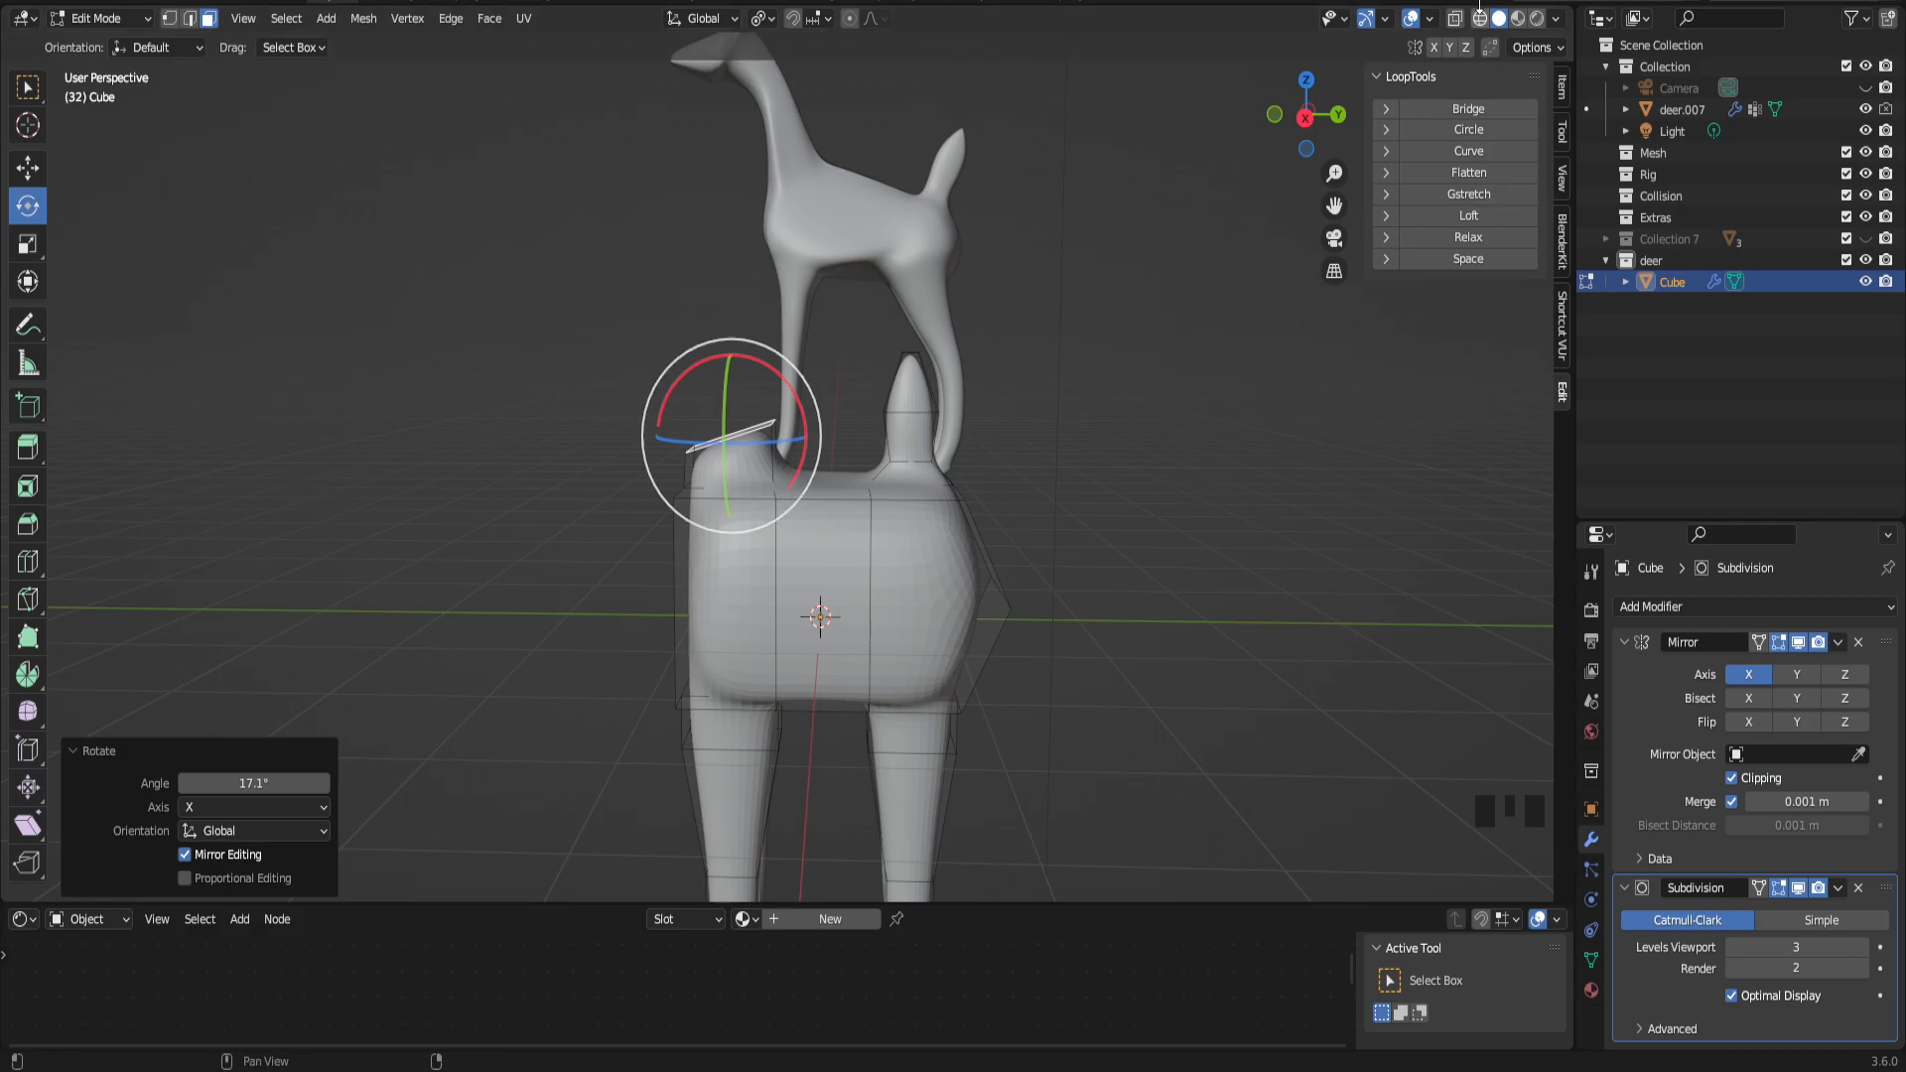
click(1455, 20)
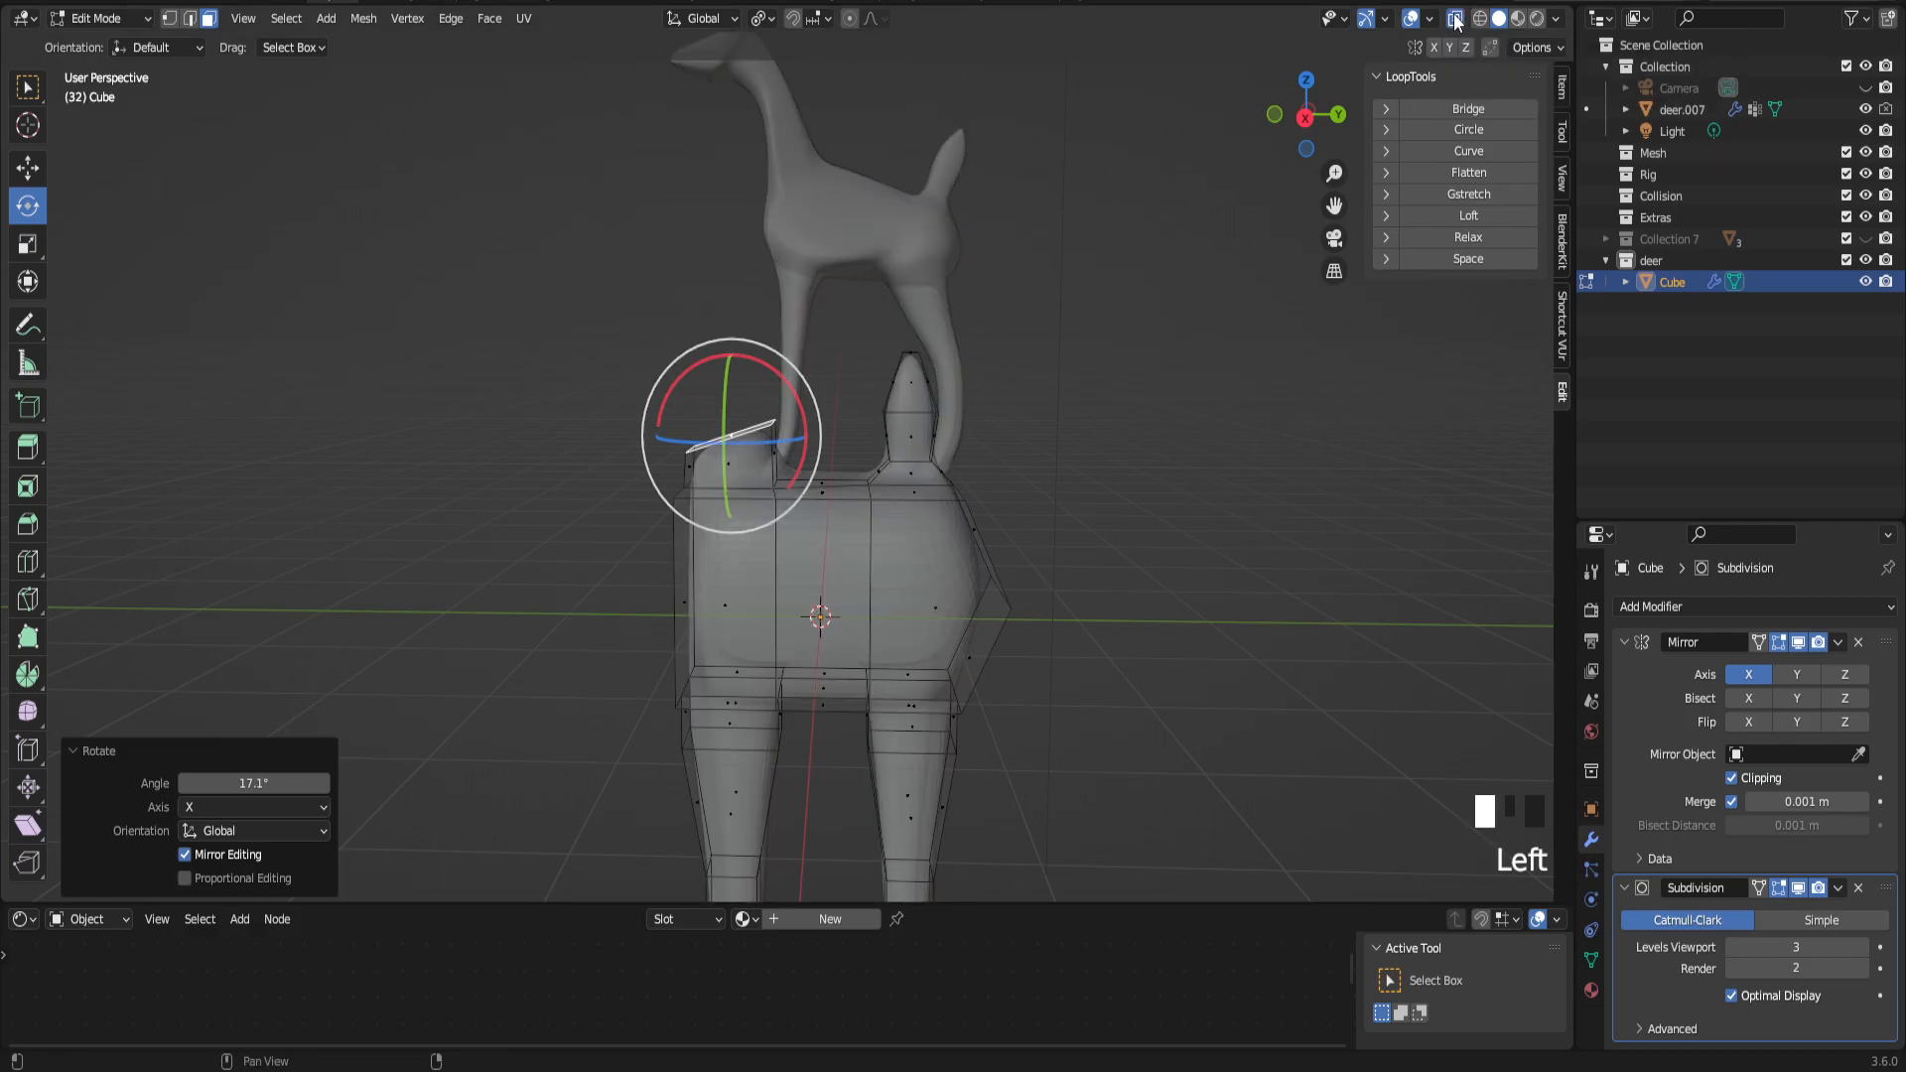
click(1481, 19)
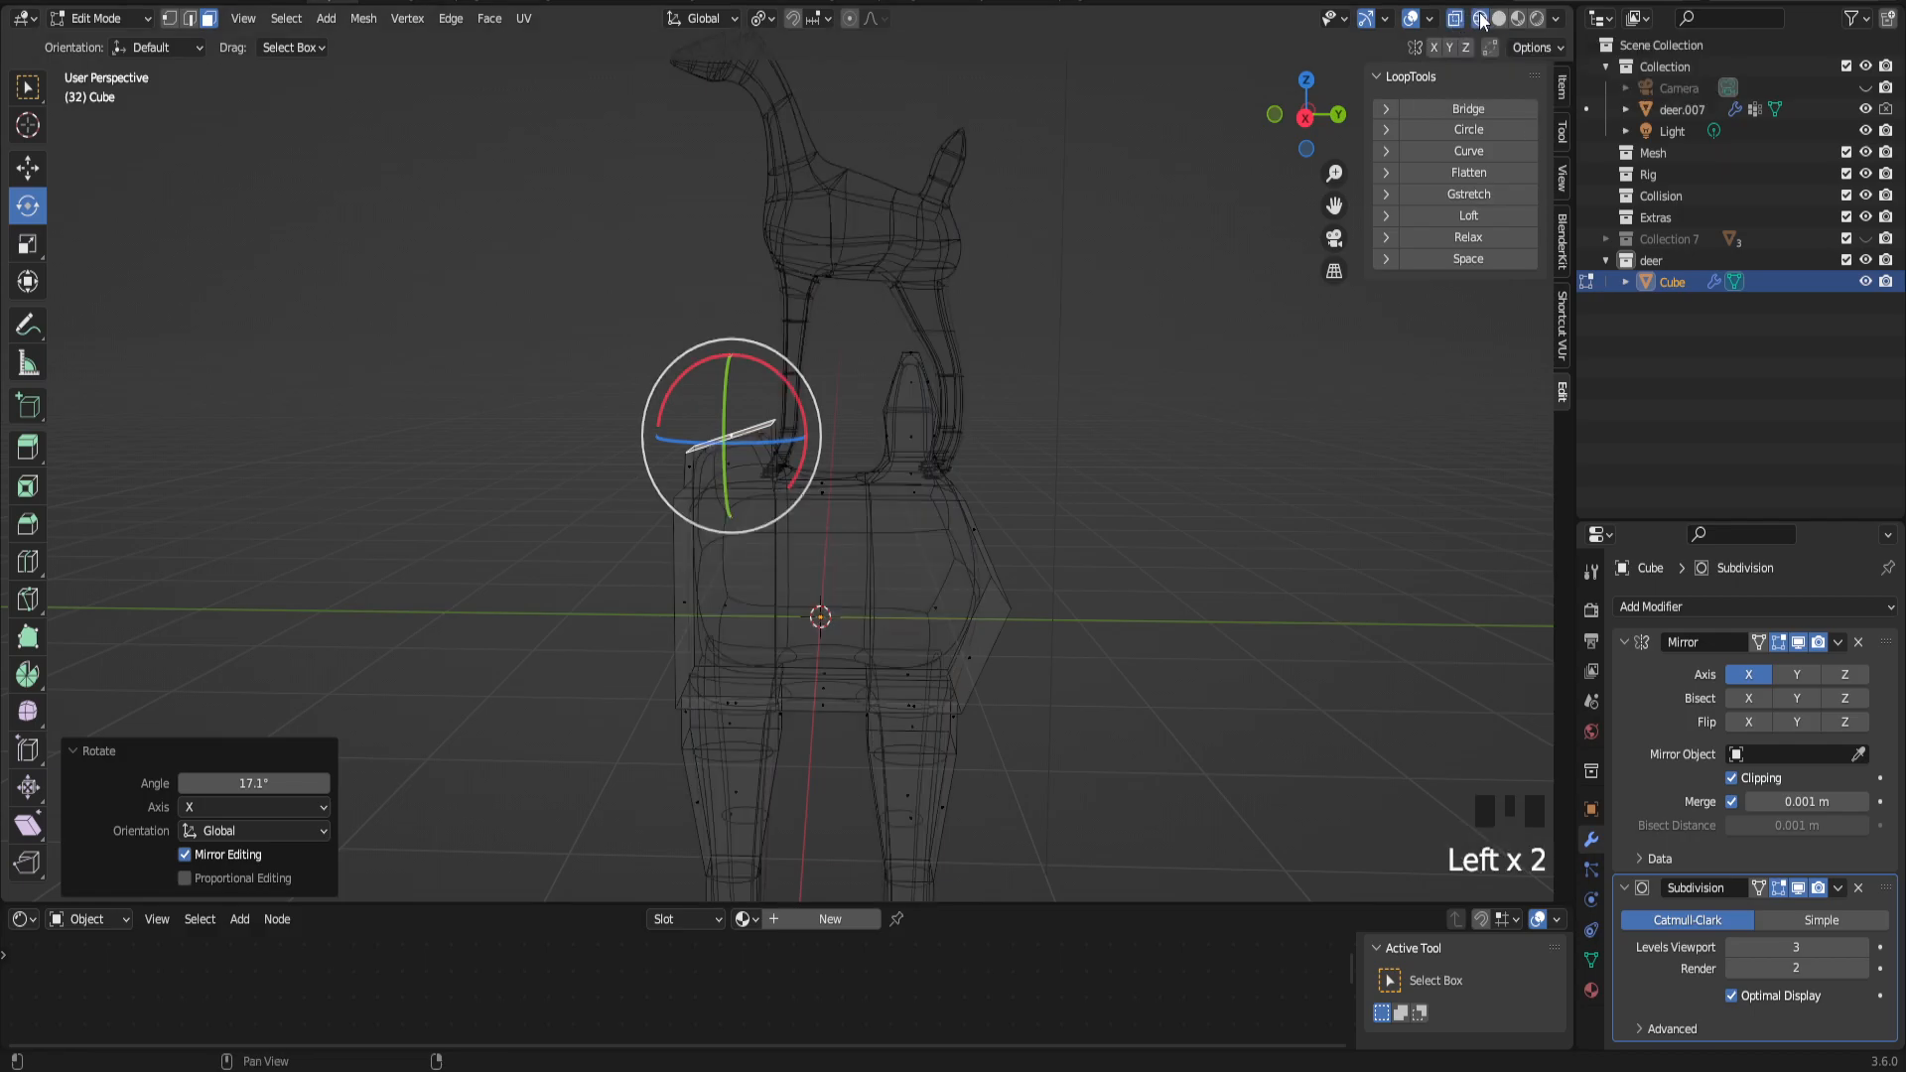
drag(481, 210, 1062, 566)
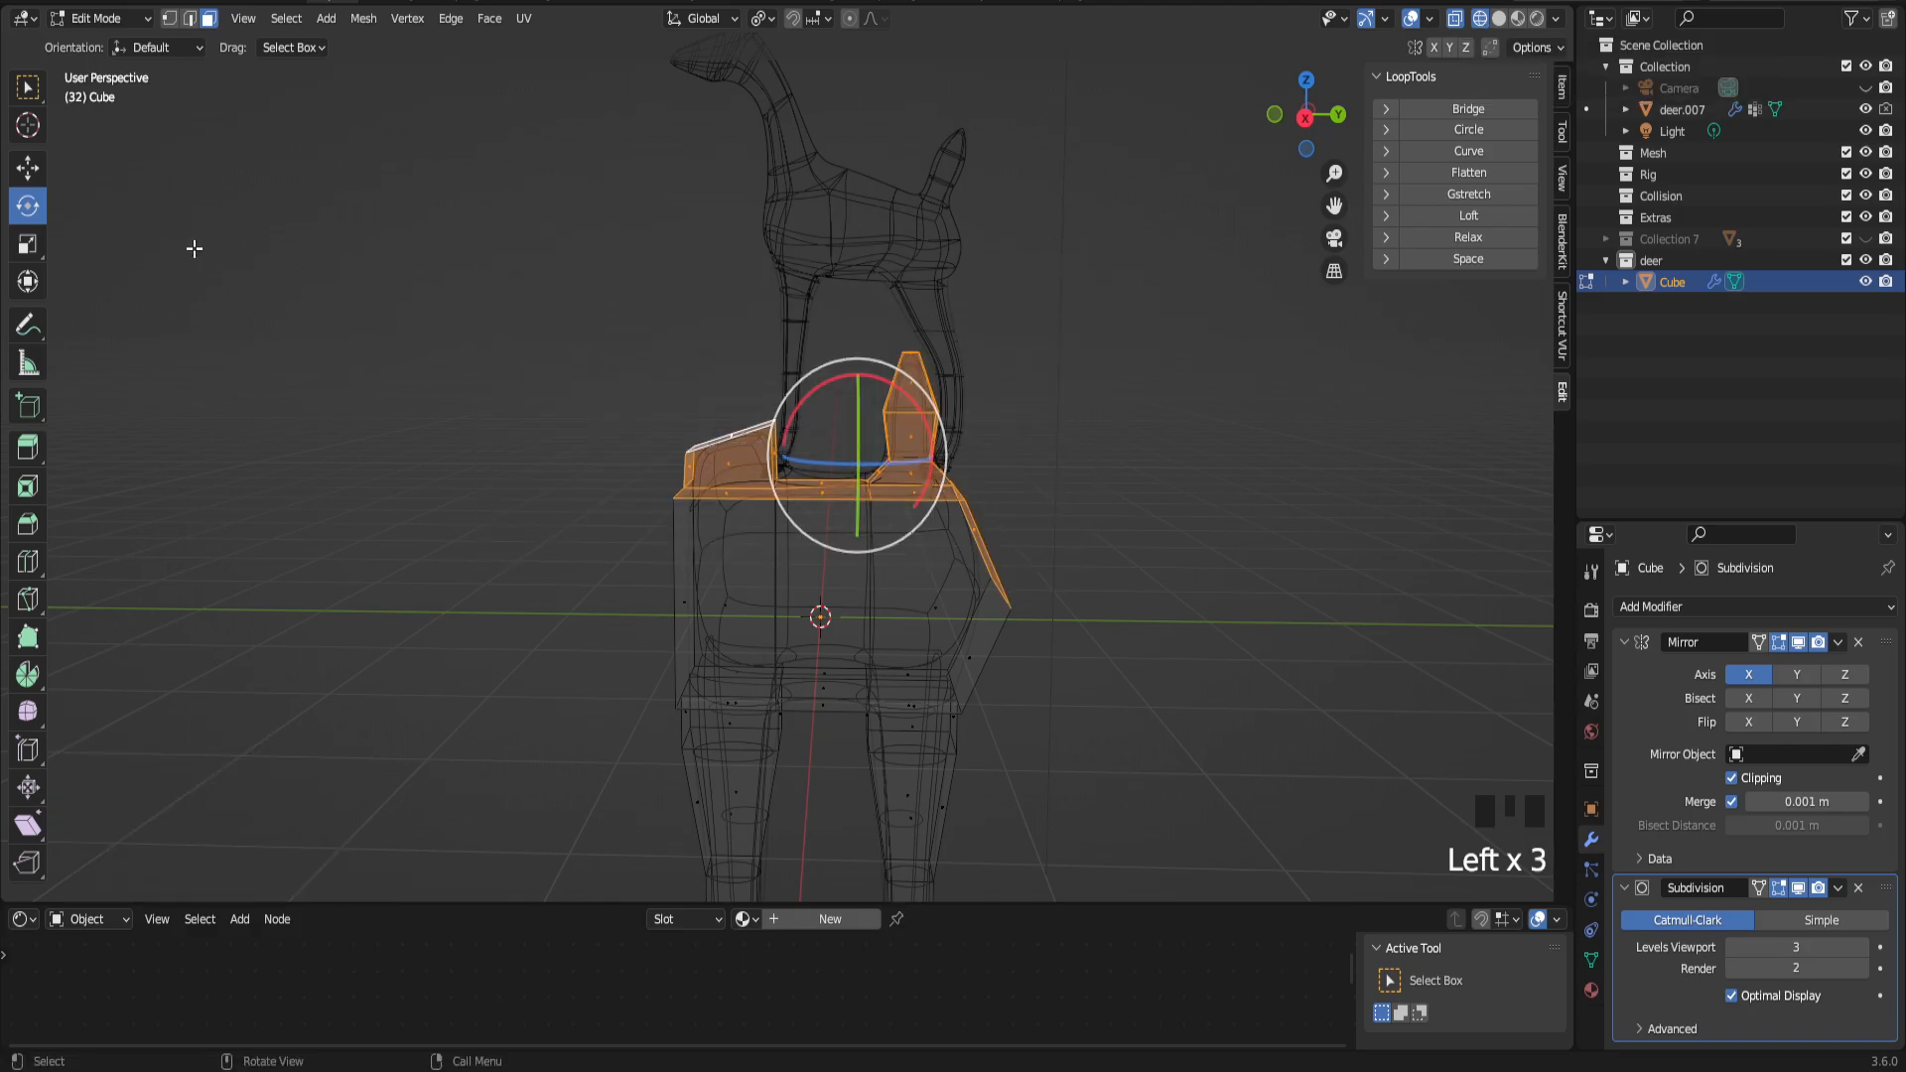
key(1)
drag(480, 229, 995, 520)
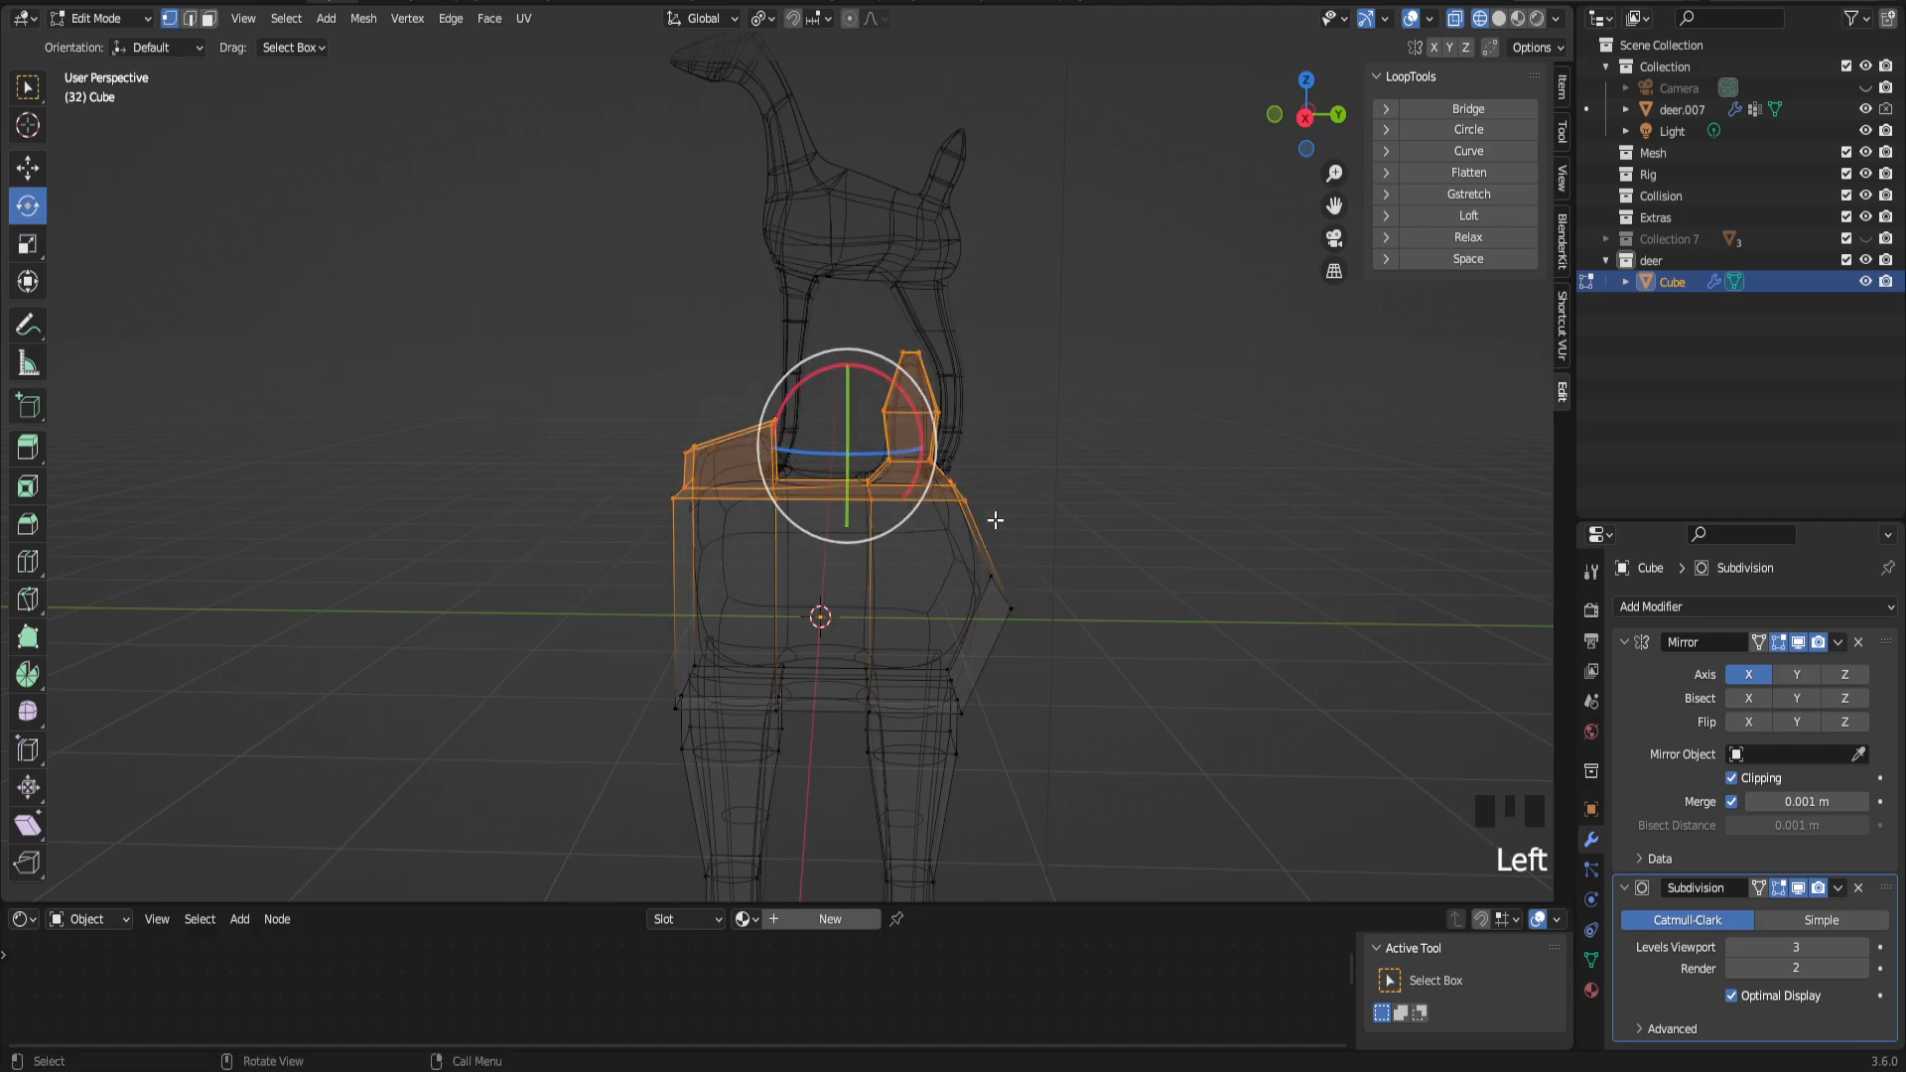
Step: Add the rearmost rump vertices to the selection and lower it slightly along Z
middle_drag(969, 526, 1008, 555)
shift+drag(930, 545, 1060, 621)
click(26, 169)
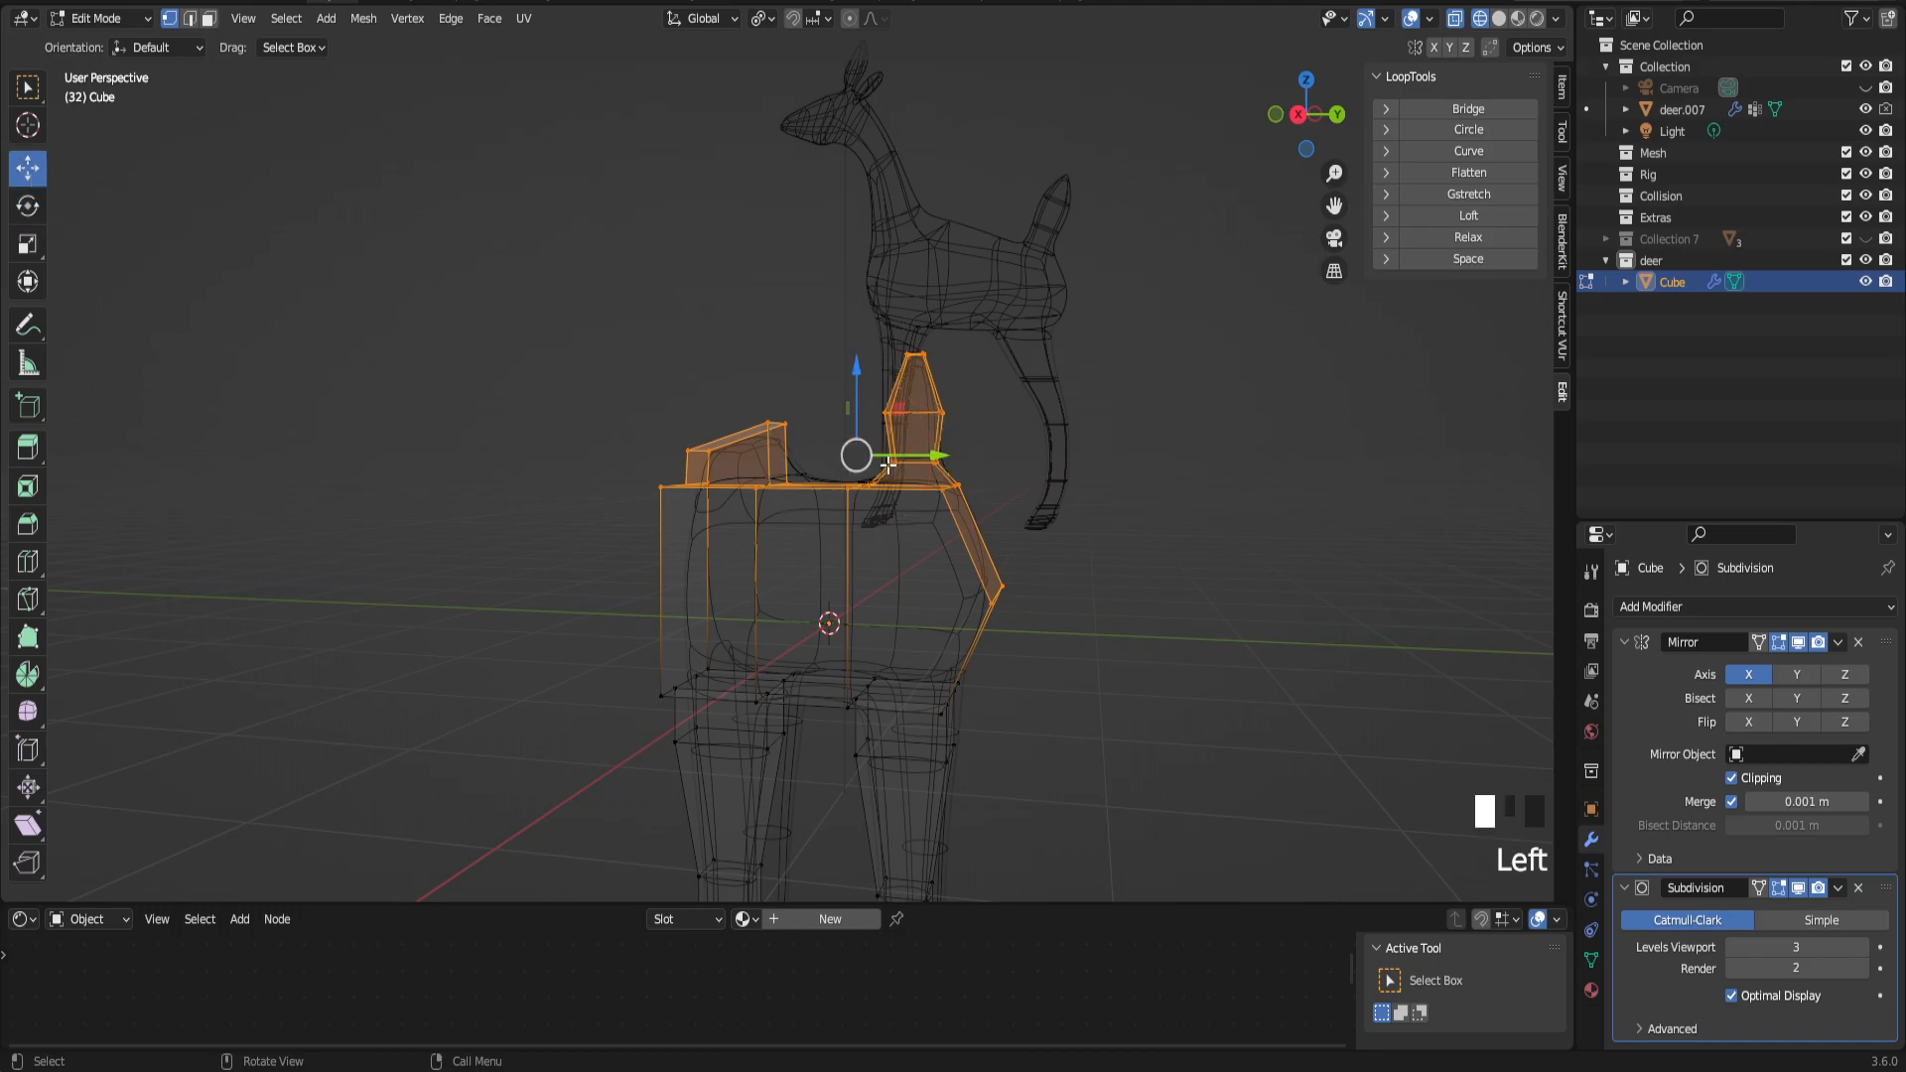
drag(862, 393, 869, 417)
Step: Reselect the upper body, neck base and tail vertices without the rearmost ones and lower them about 0.067 m along Z
drag(1333, 206, 1333, 109)
mouse_move(1002, 417)
middle_down()
mouse_move(843, 498)
mouse_move(758, 459)
mouse_move(970, 434)
middle_up()
drag(471, 177, 947, 459)
drag(789, 270, 790, 280)
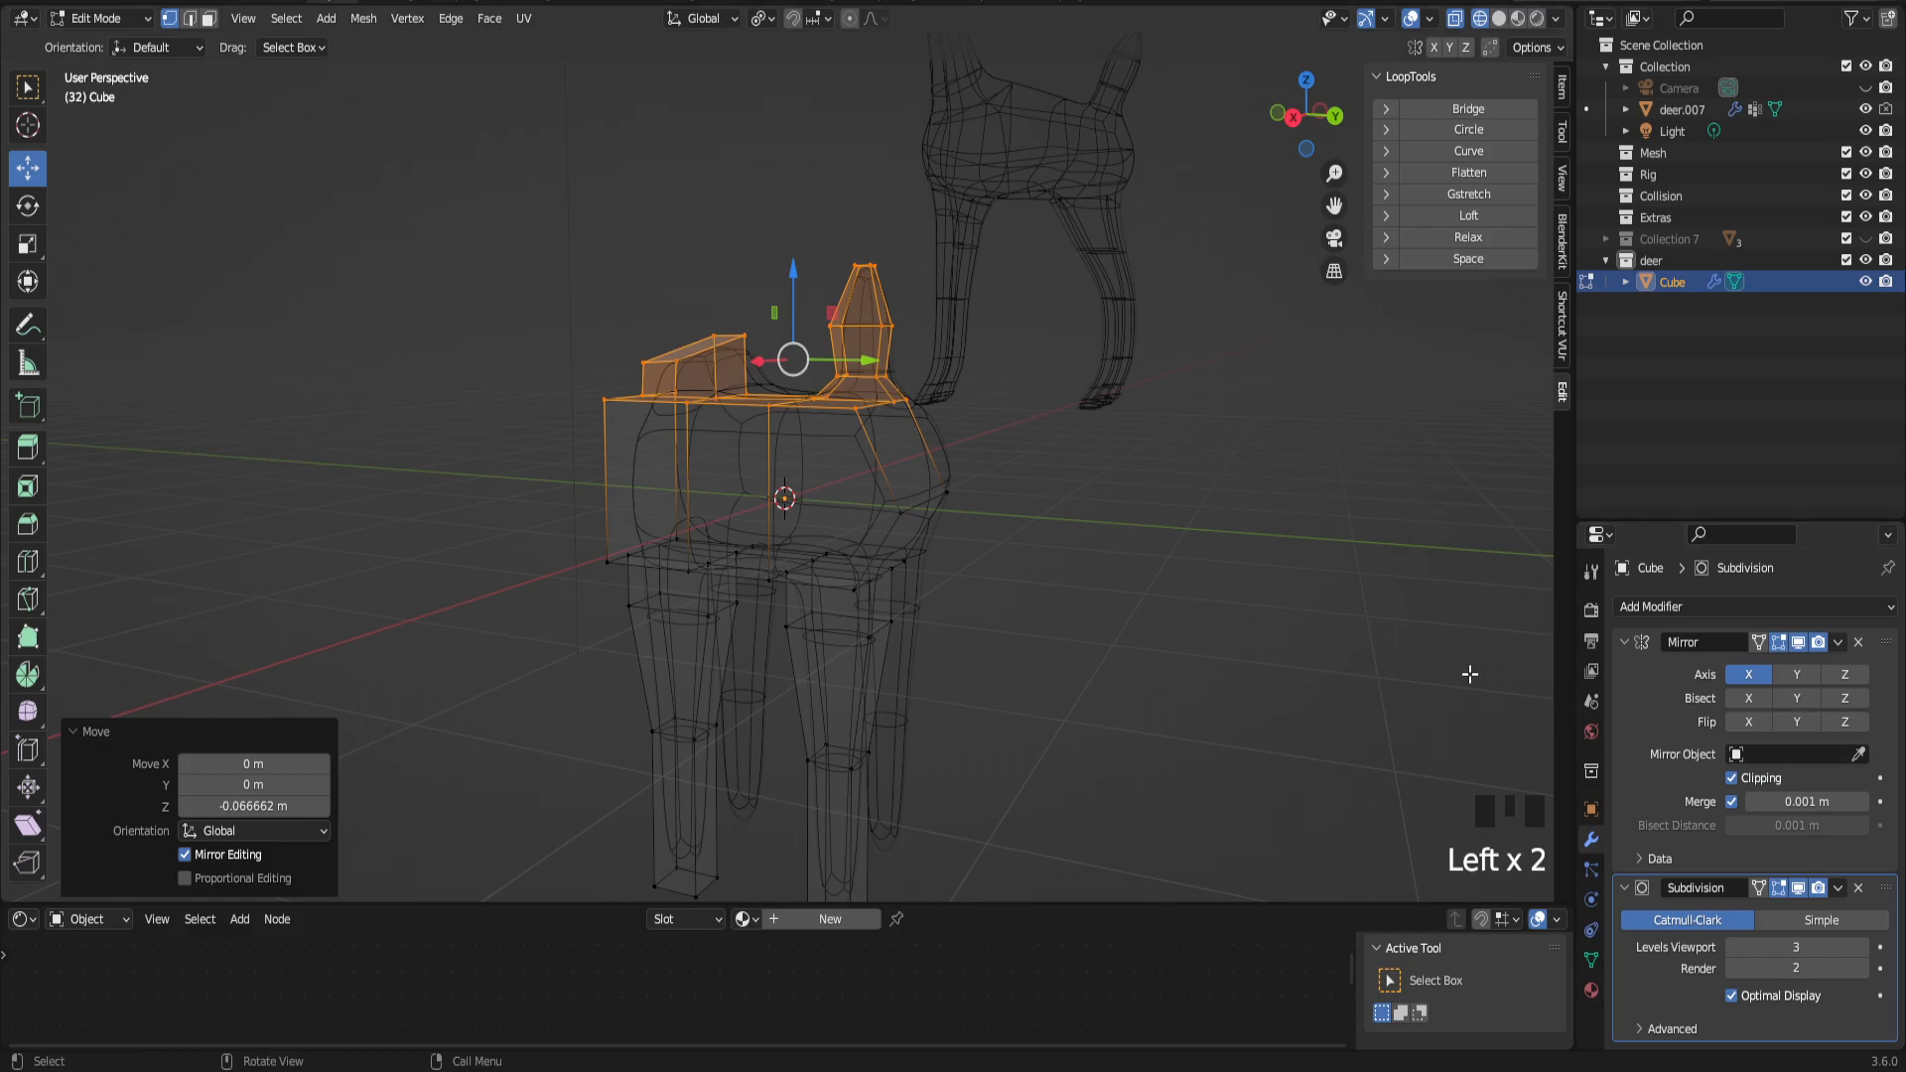
Step: Return the viewport to solid shading with X-ray off
click(1459, 20)
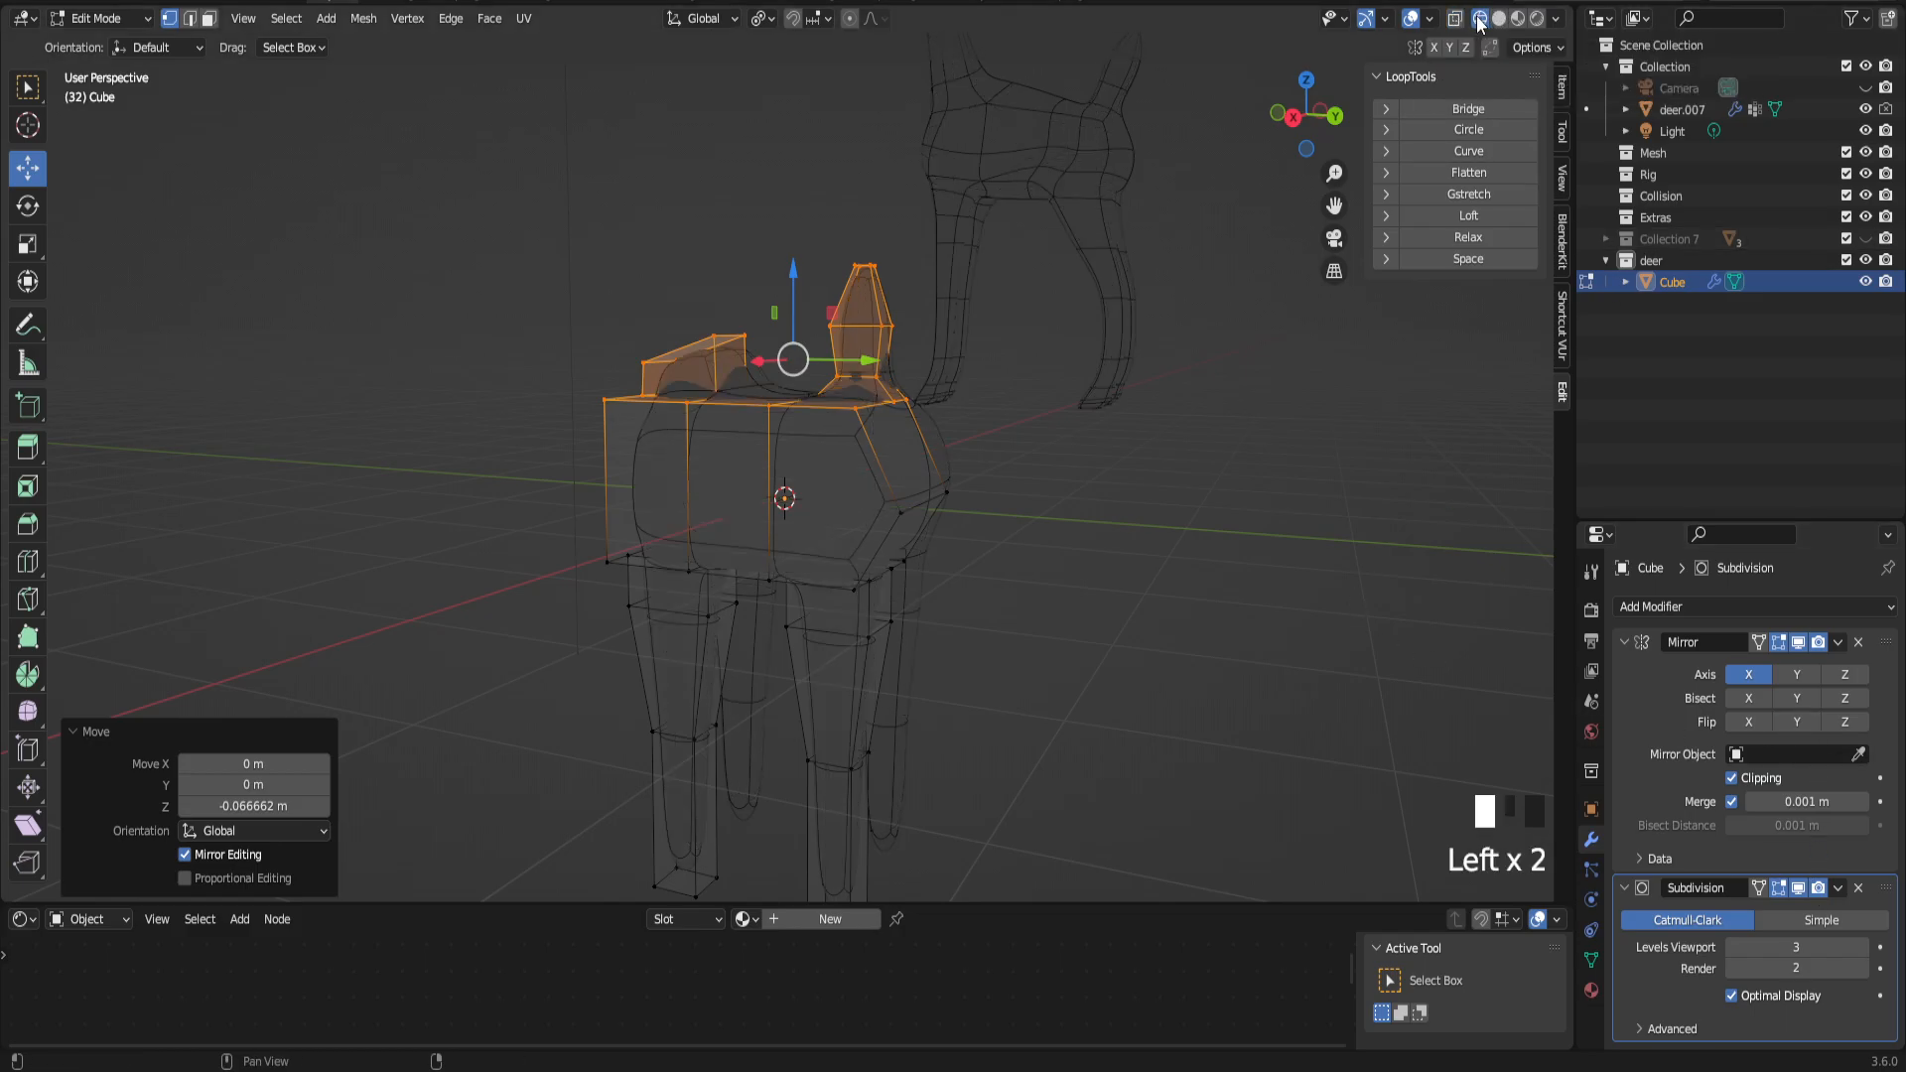
click(1498, 20)
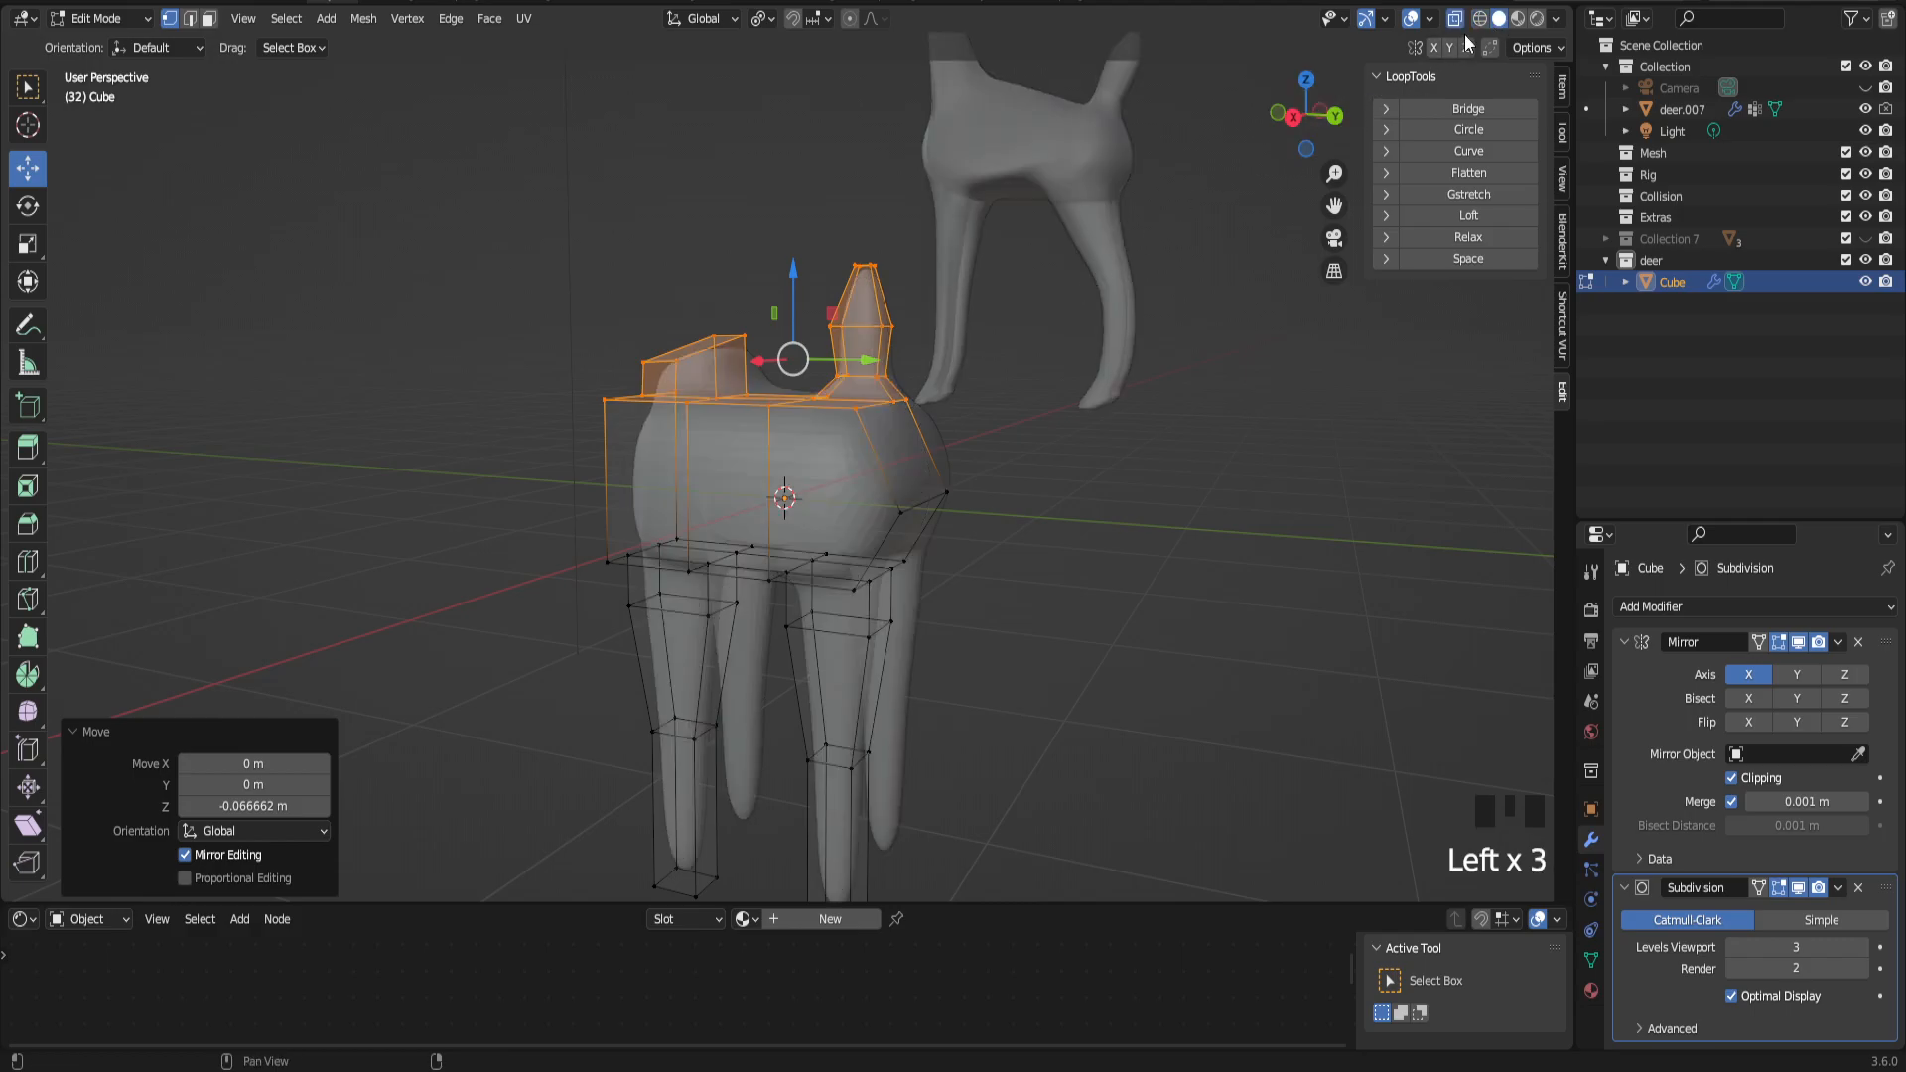
click(1456, 20)
middle_drag(832, 492, 918, 541)
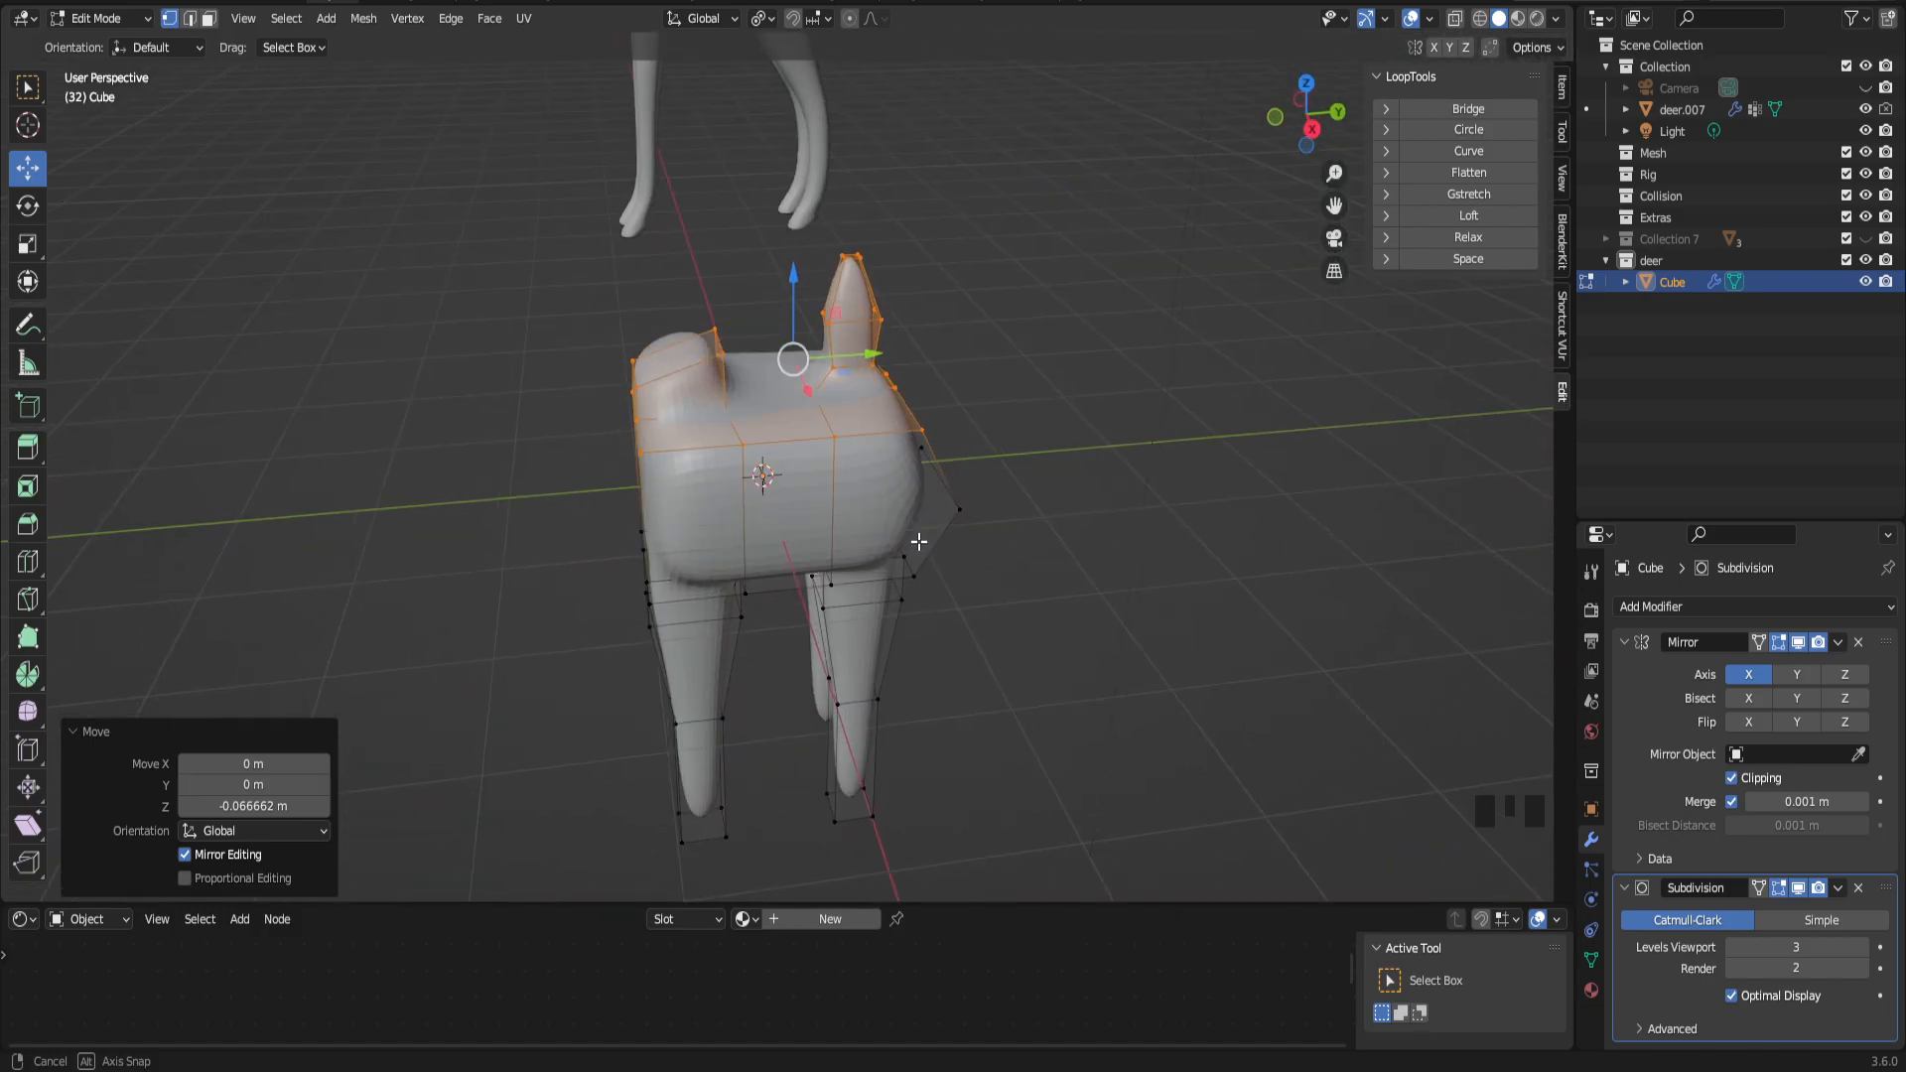
Step: Select the slanted top face of the neck base
drag(1334, 206, 1422, 276)
drag(1335, 173, 1335, 117)
click(789, 393)
key(3)
click(789, 395)
middle_drag(789, 395, 796, 456)
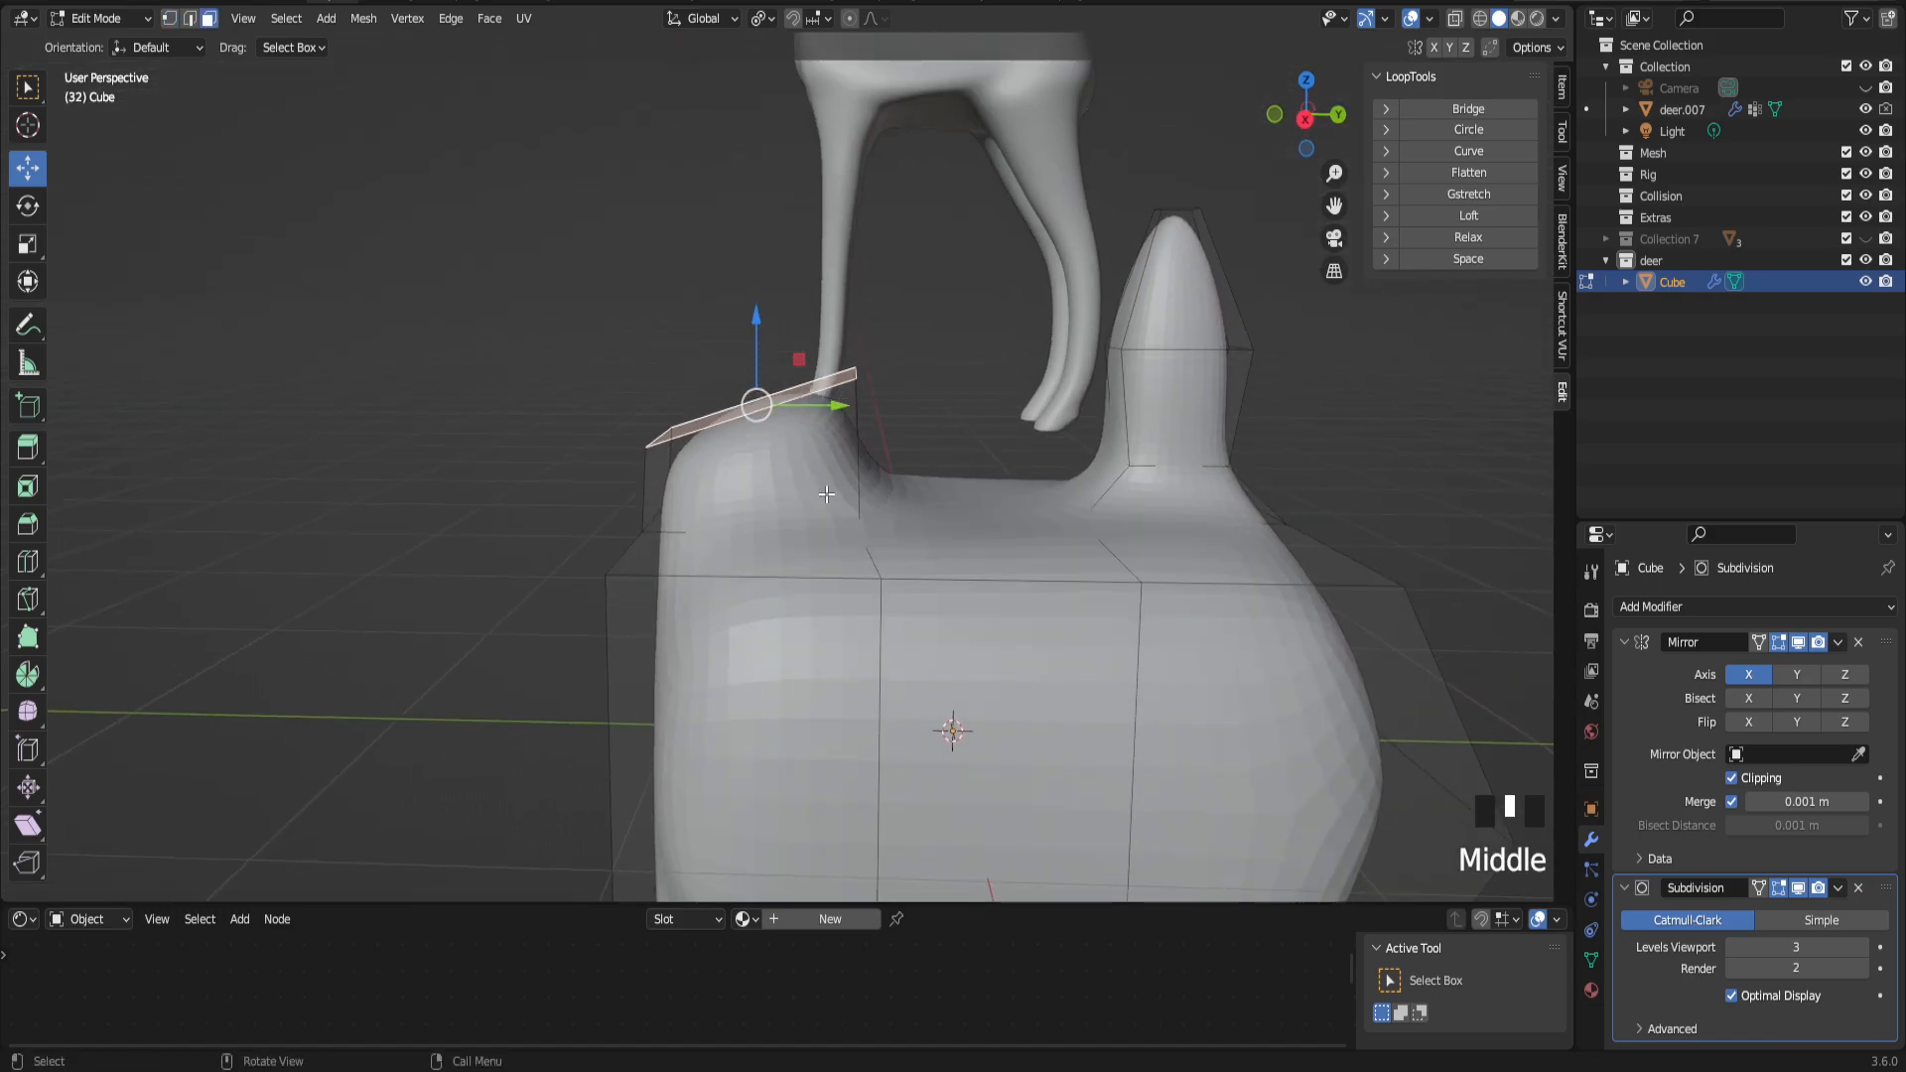
key(e)
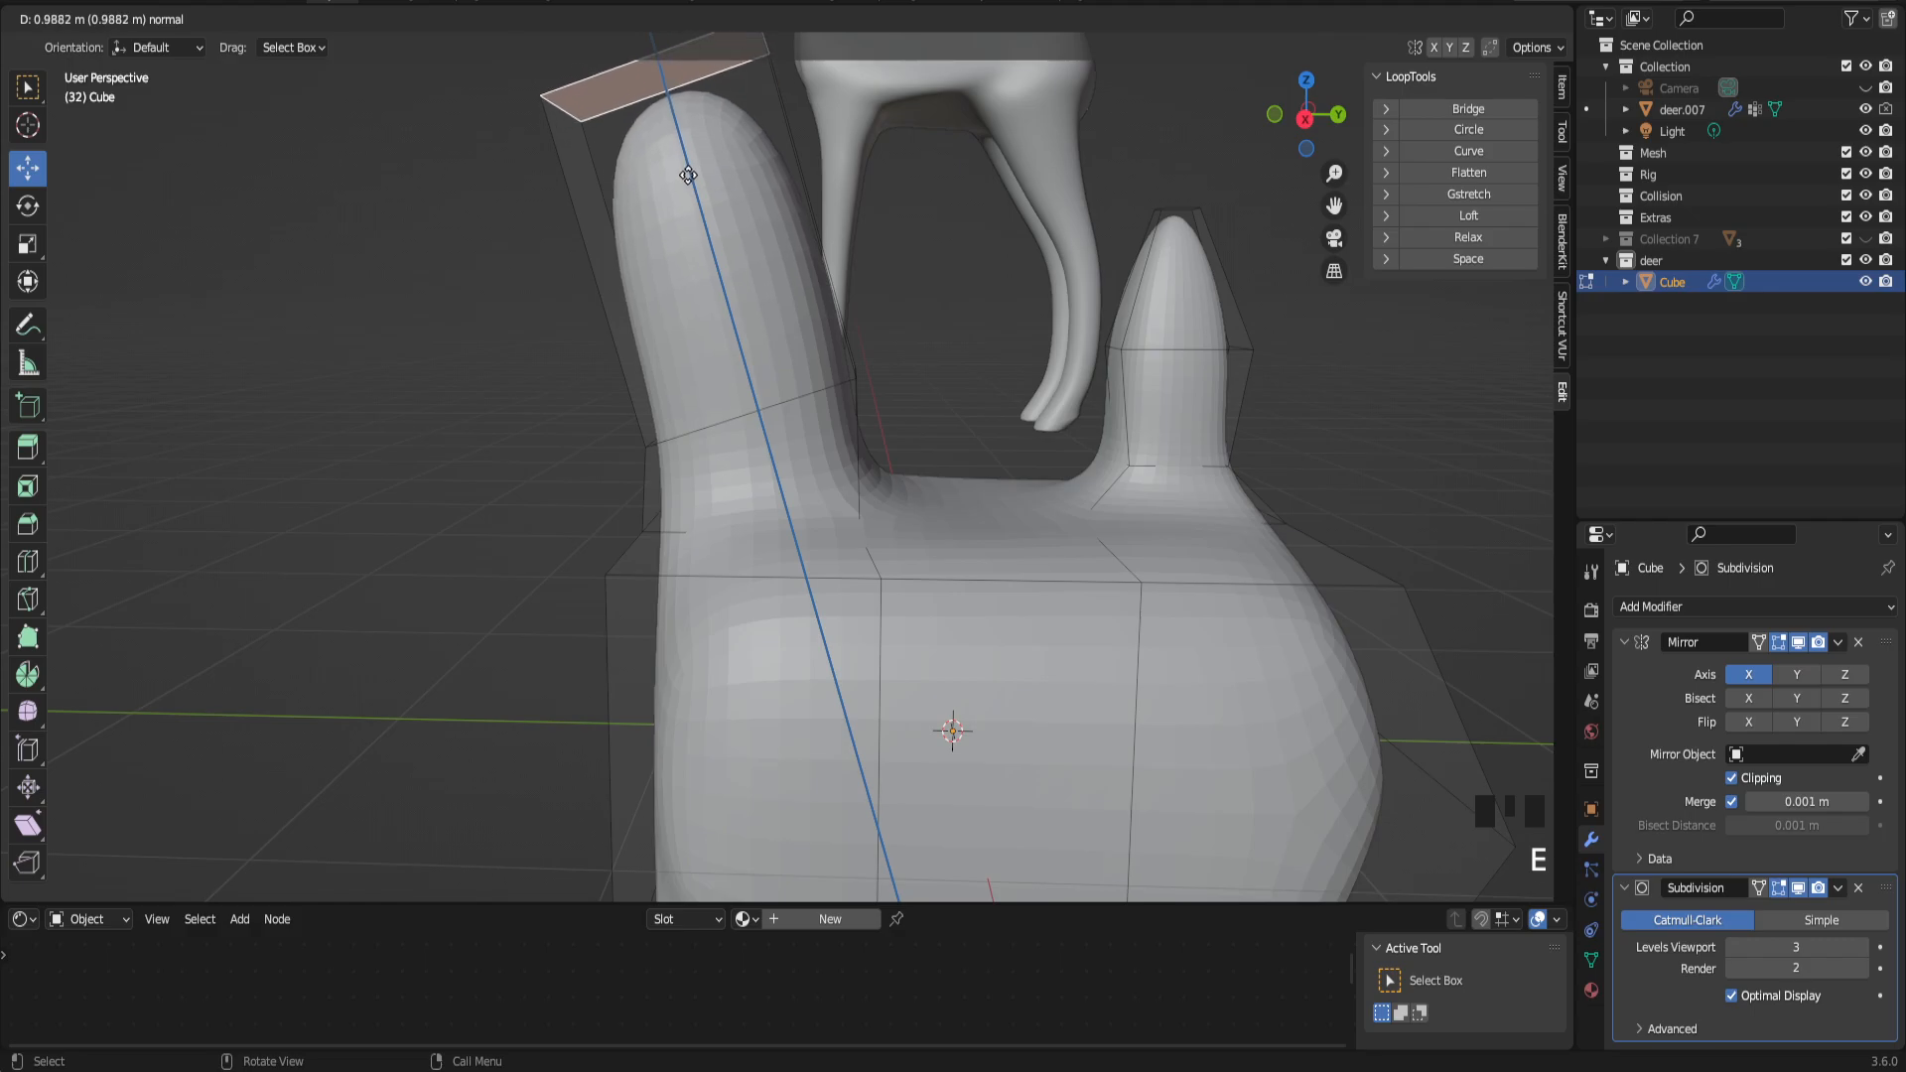
click(687, 188)
scroll(791, 397, down, 3)
middle_drag(786, 421, 820, 483)
drag(1335, 179, 1334, 258)
key(ctrl+z)
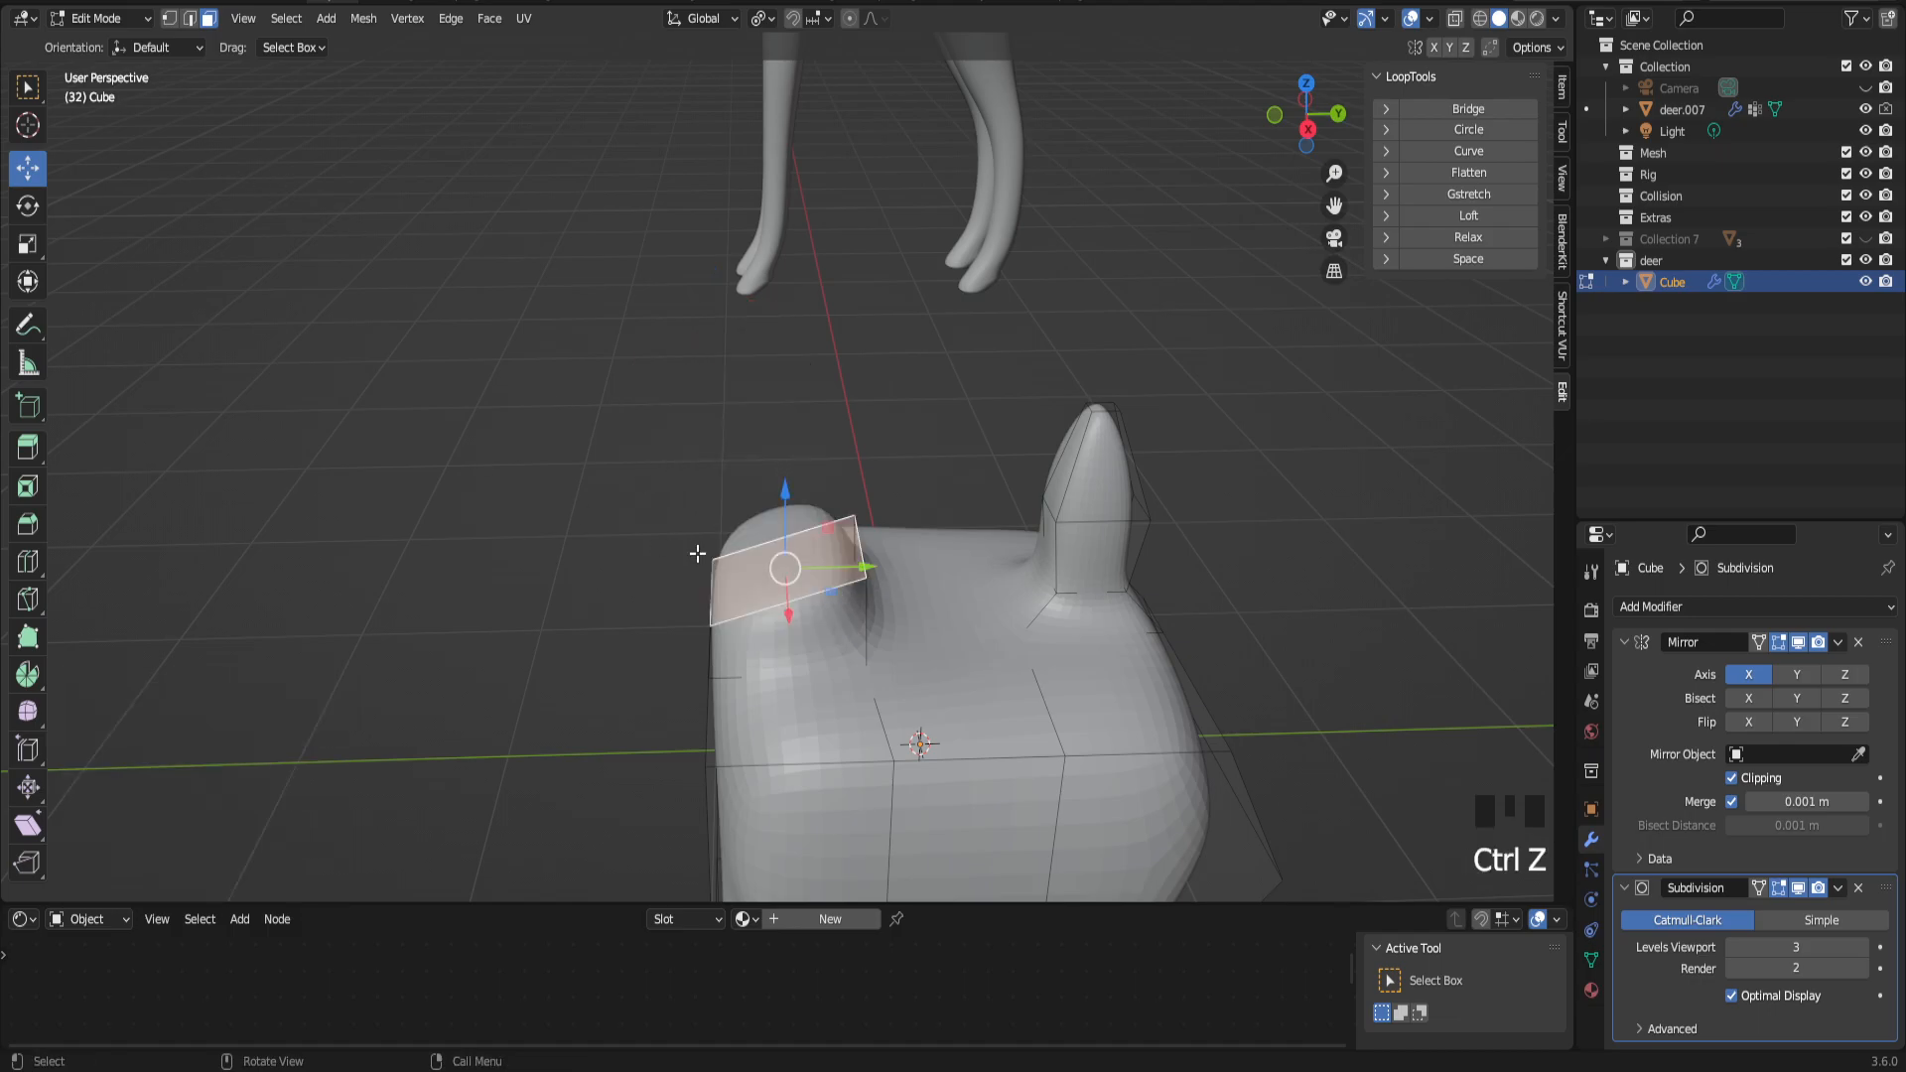
Step: Set the Move tool's orientation to Normal
click(120, 18)
click(127, 47)
click(159, 154)
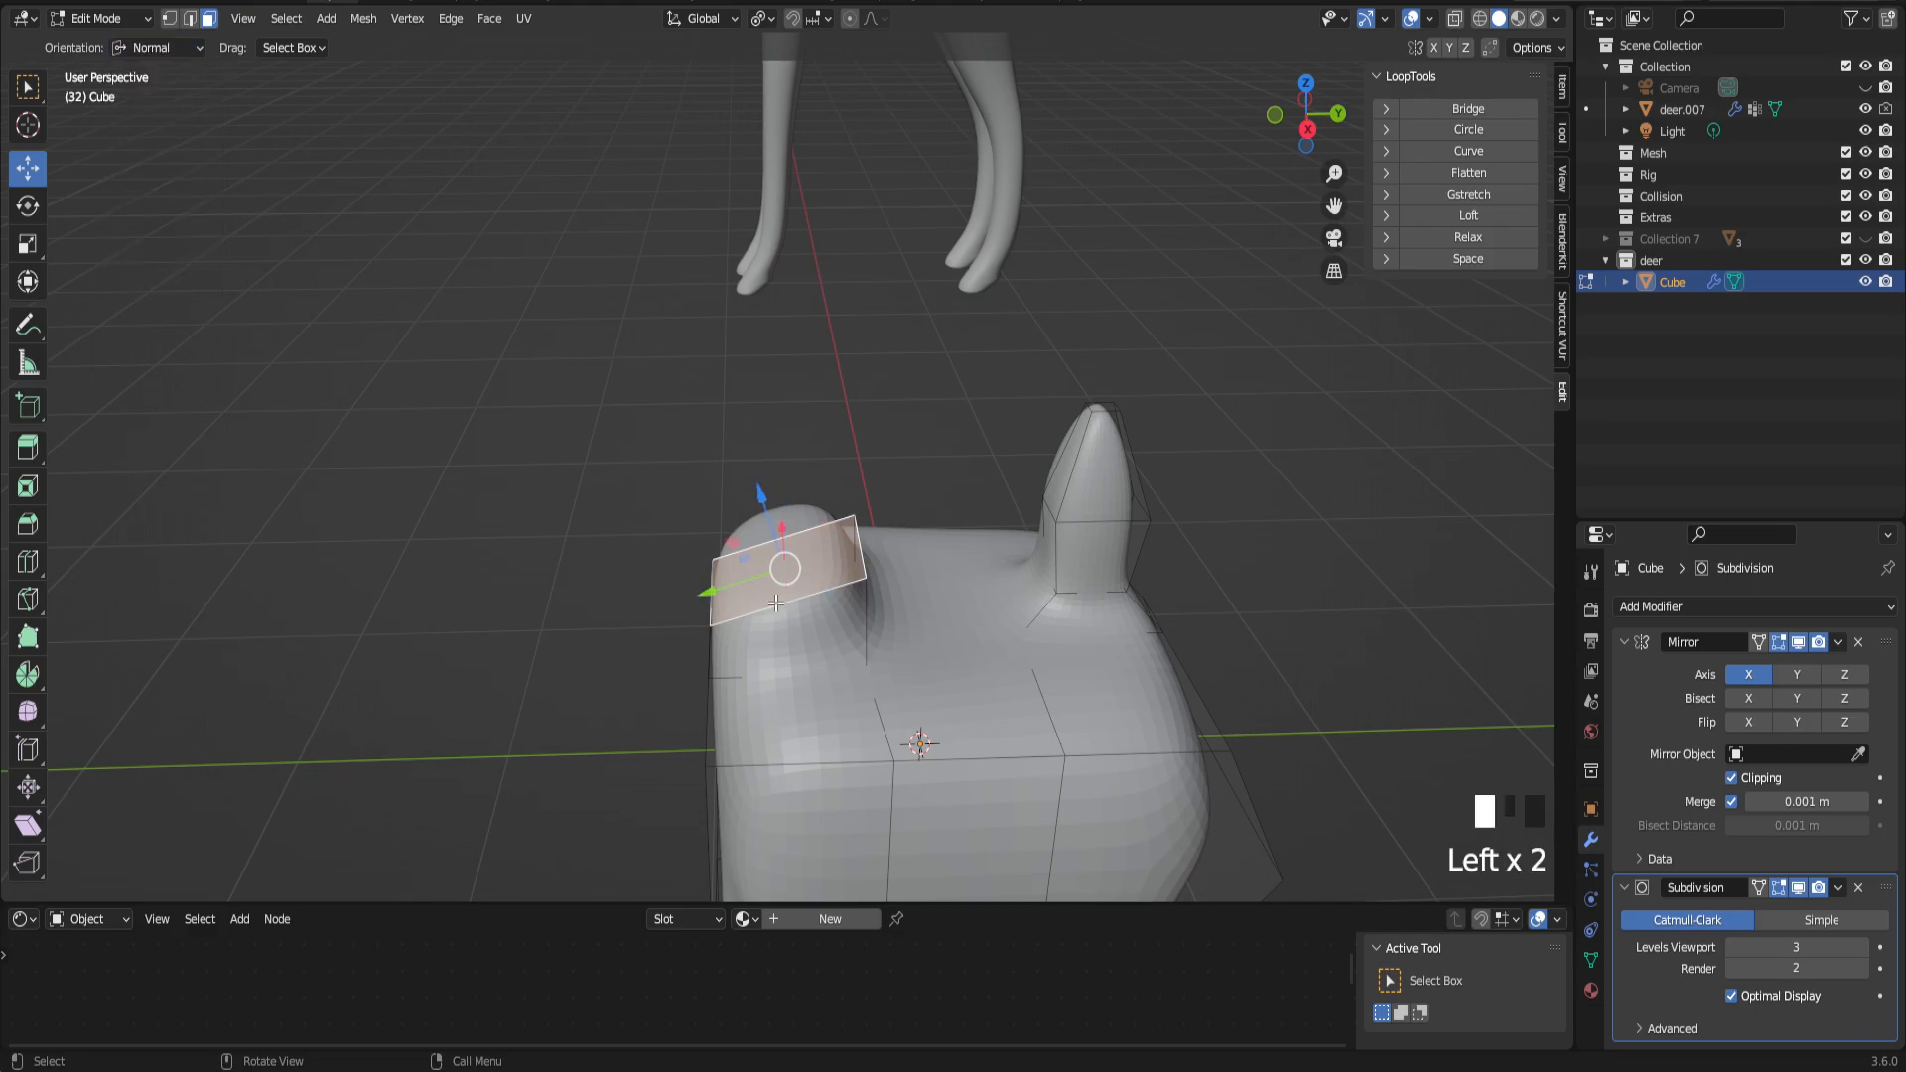
middle_drag(658, 519, 778, 540)
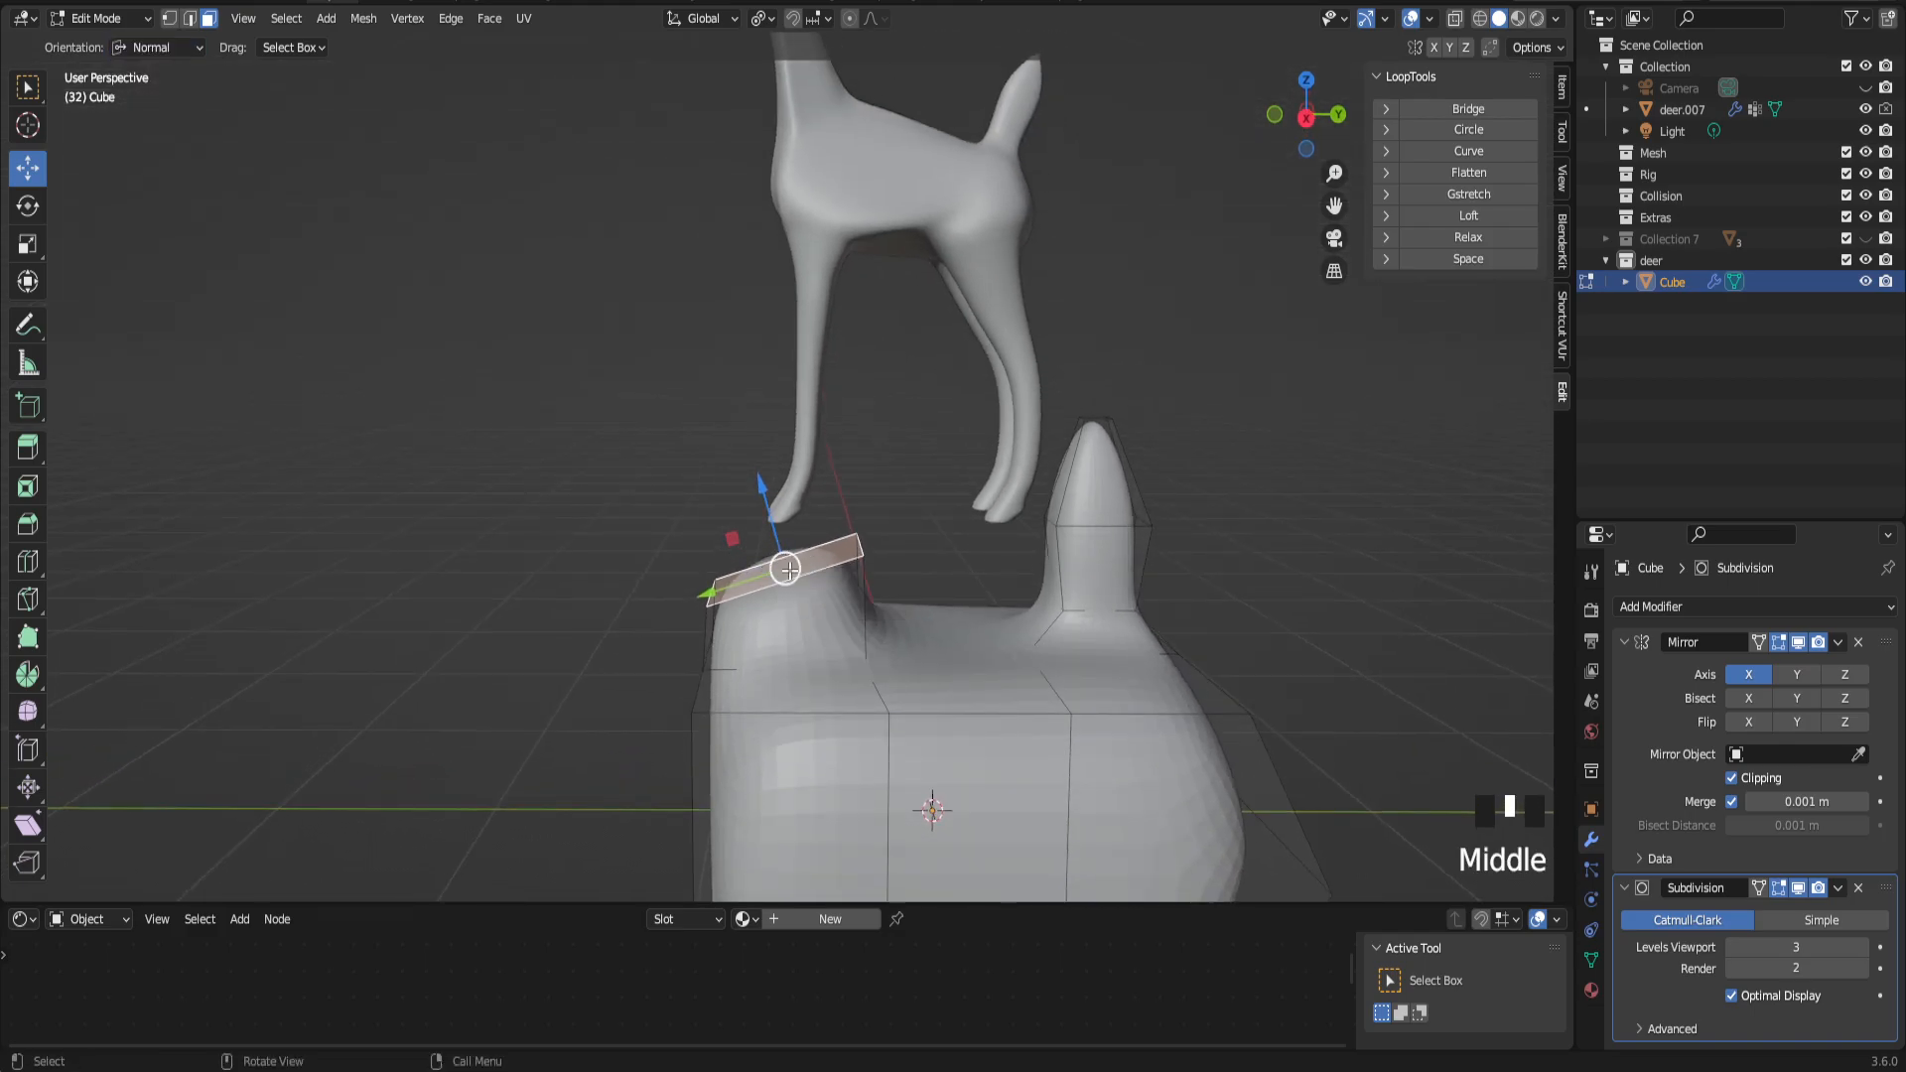
Step: Extrude the neck base face along its normal by about 0.966 m, and again by about 0.490 m
key(e)
click(726, 330)
scroll(819, 408, down, 3)
middle_drag(819, 408, 808, 389)
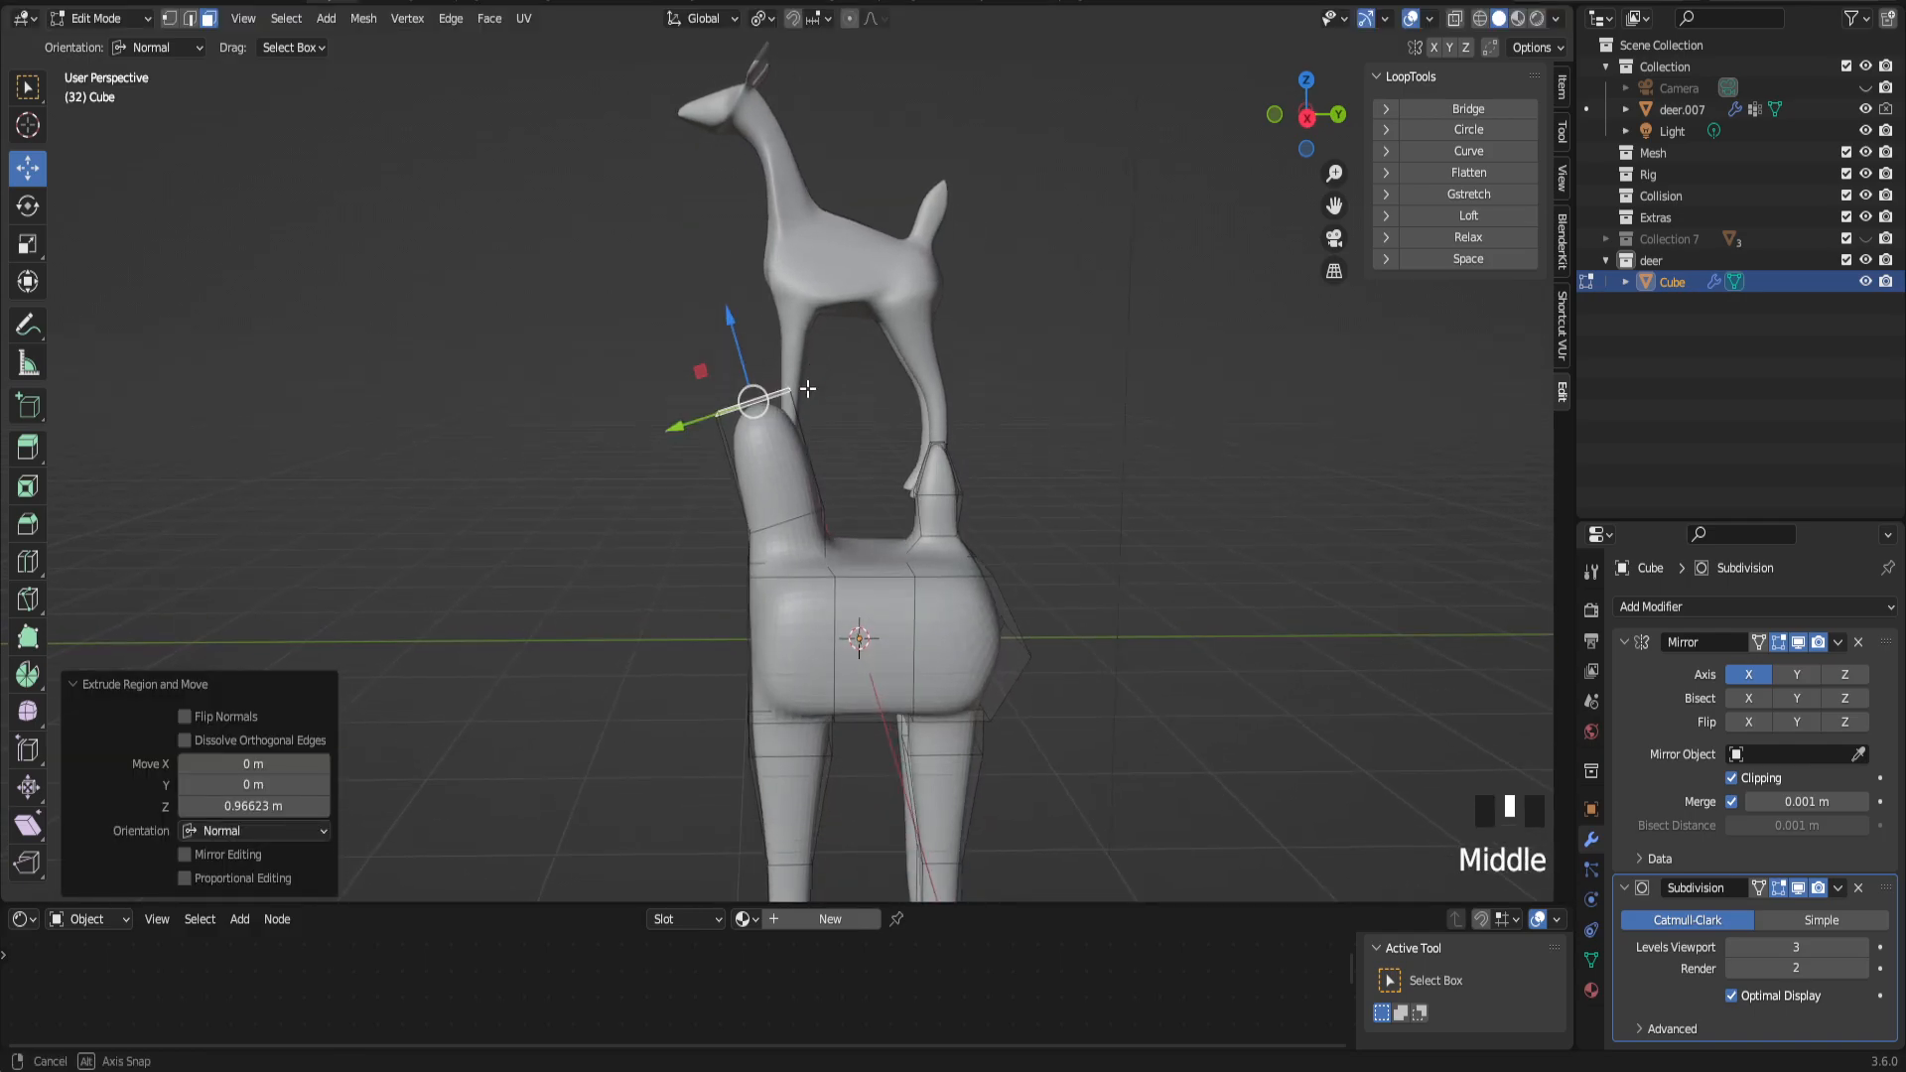
key(e)
click(734, 373)
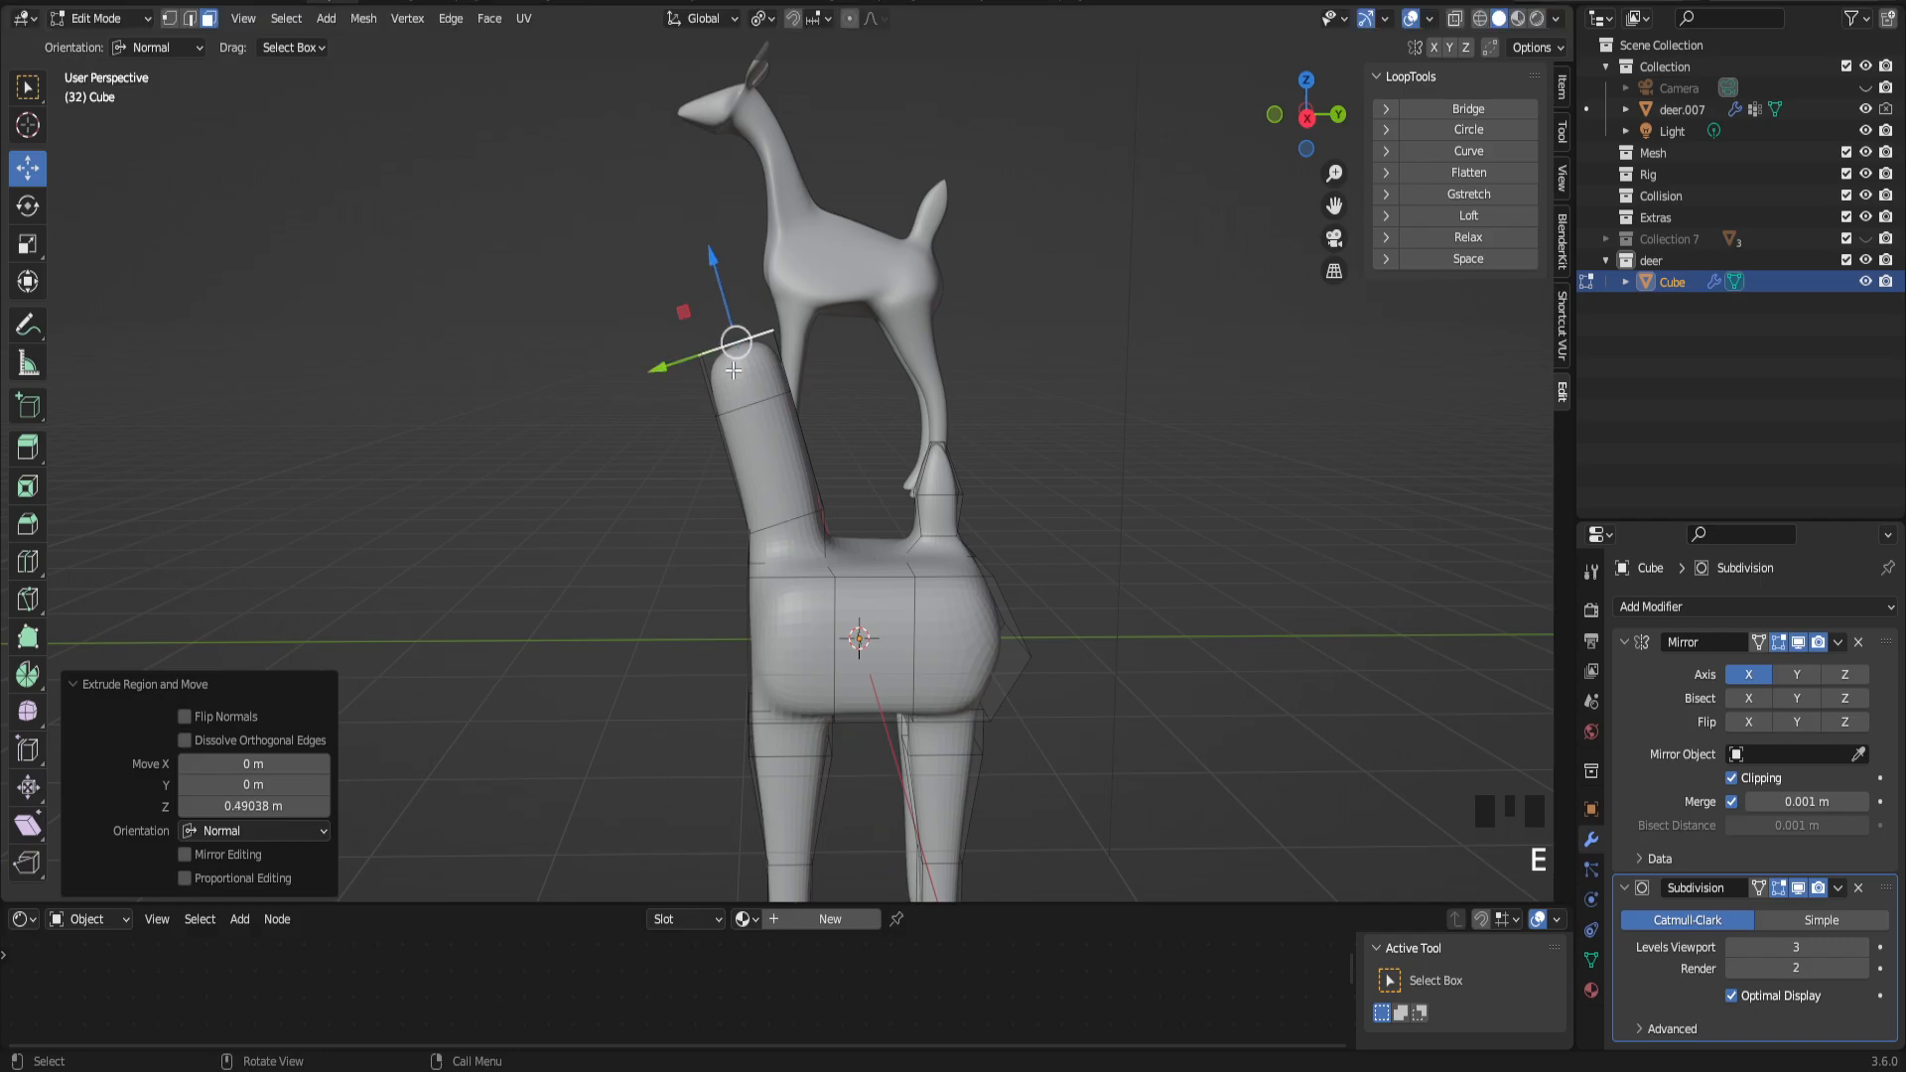
Step: Slide the edge loop between the two neck segments toward the body by a factor of about -0.478
alt+click(762, 403)
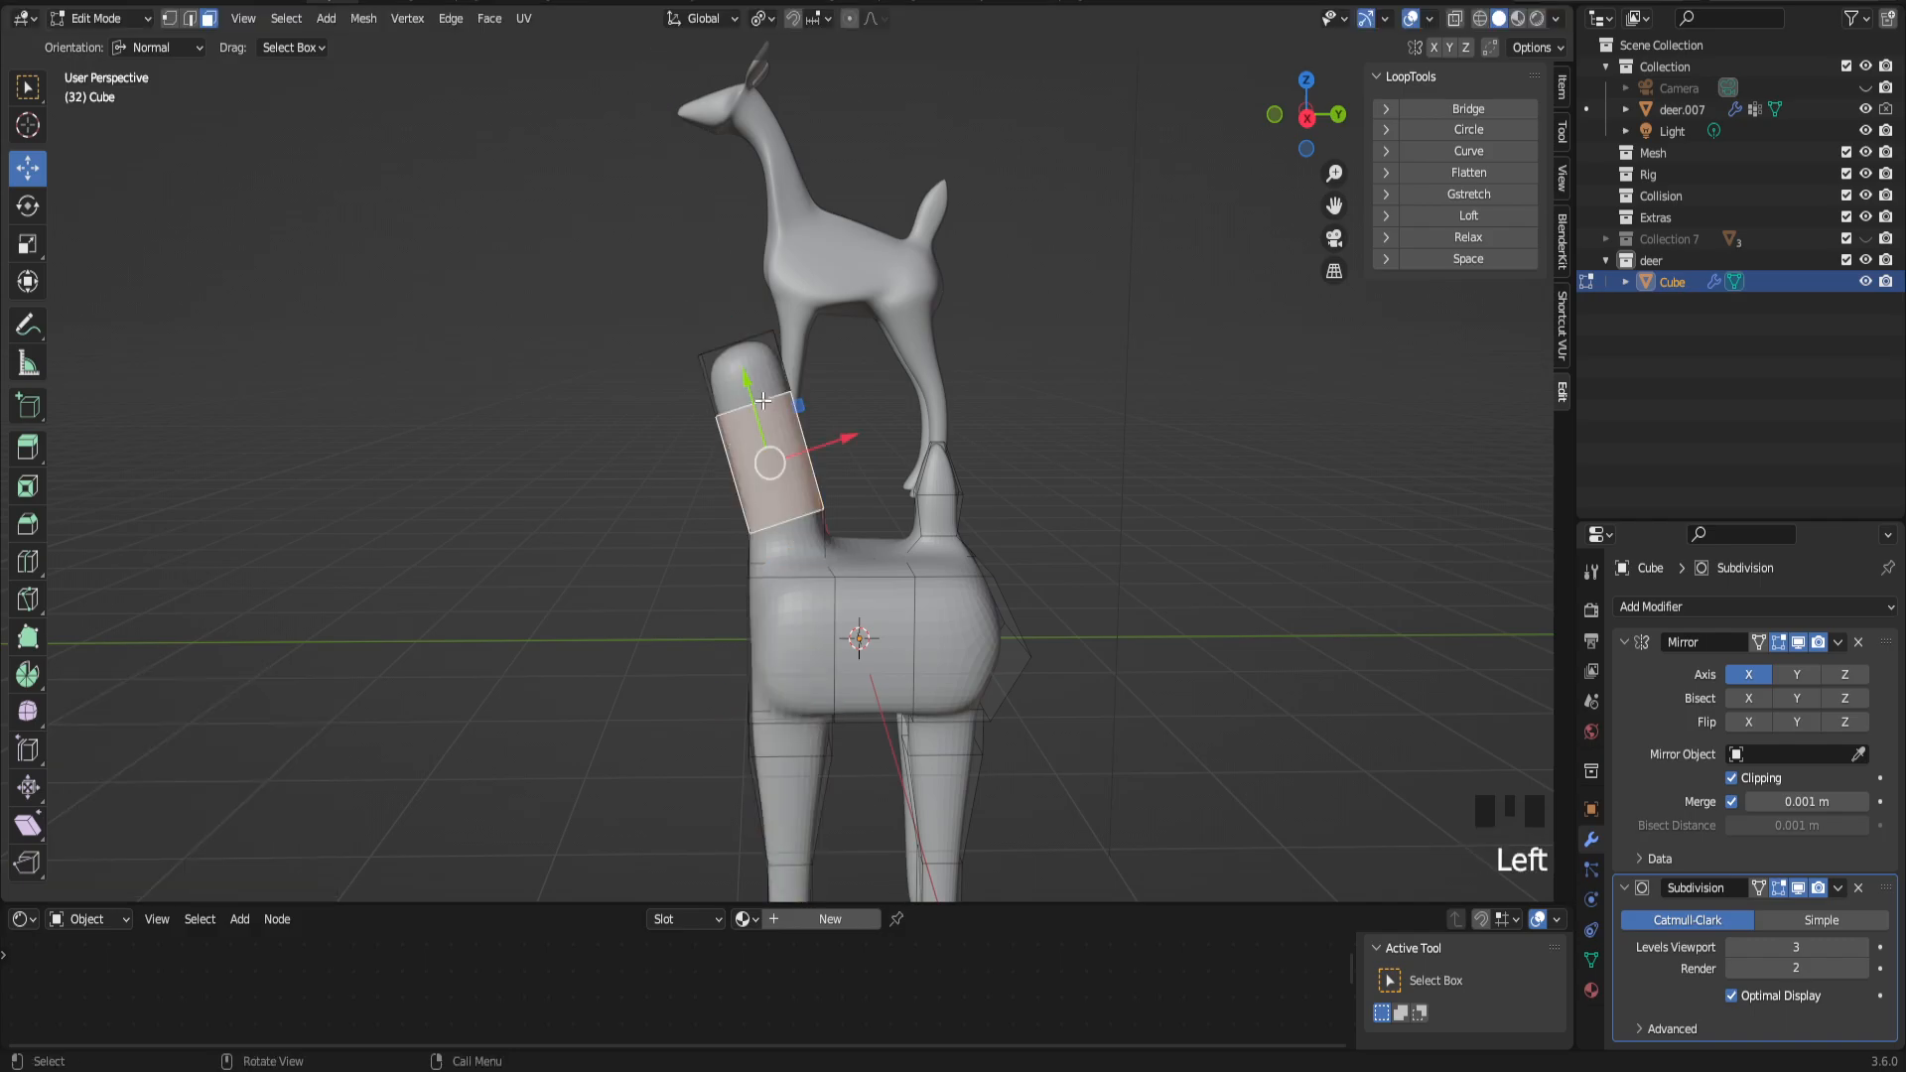
key(2)
alt+click(762, 403)
key(g)
key(g)
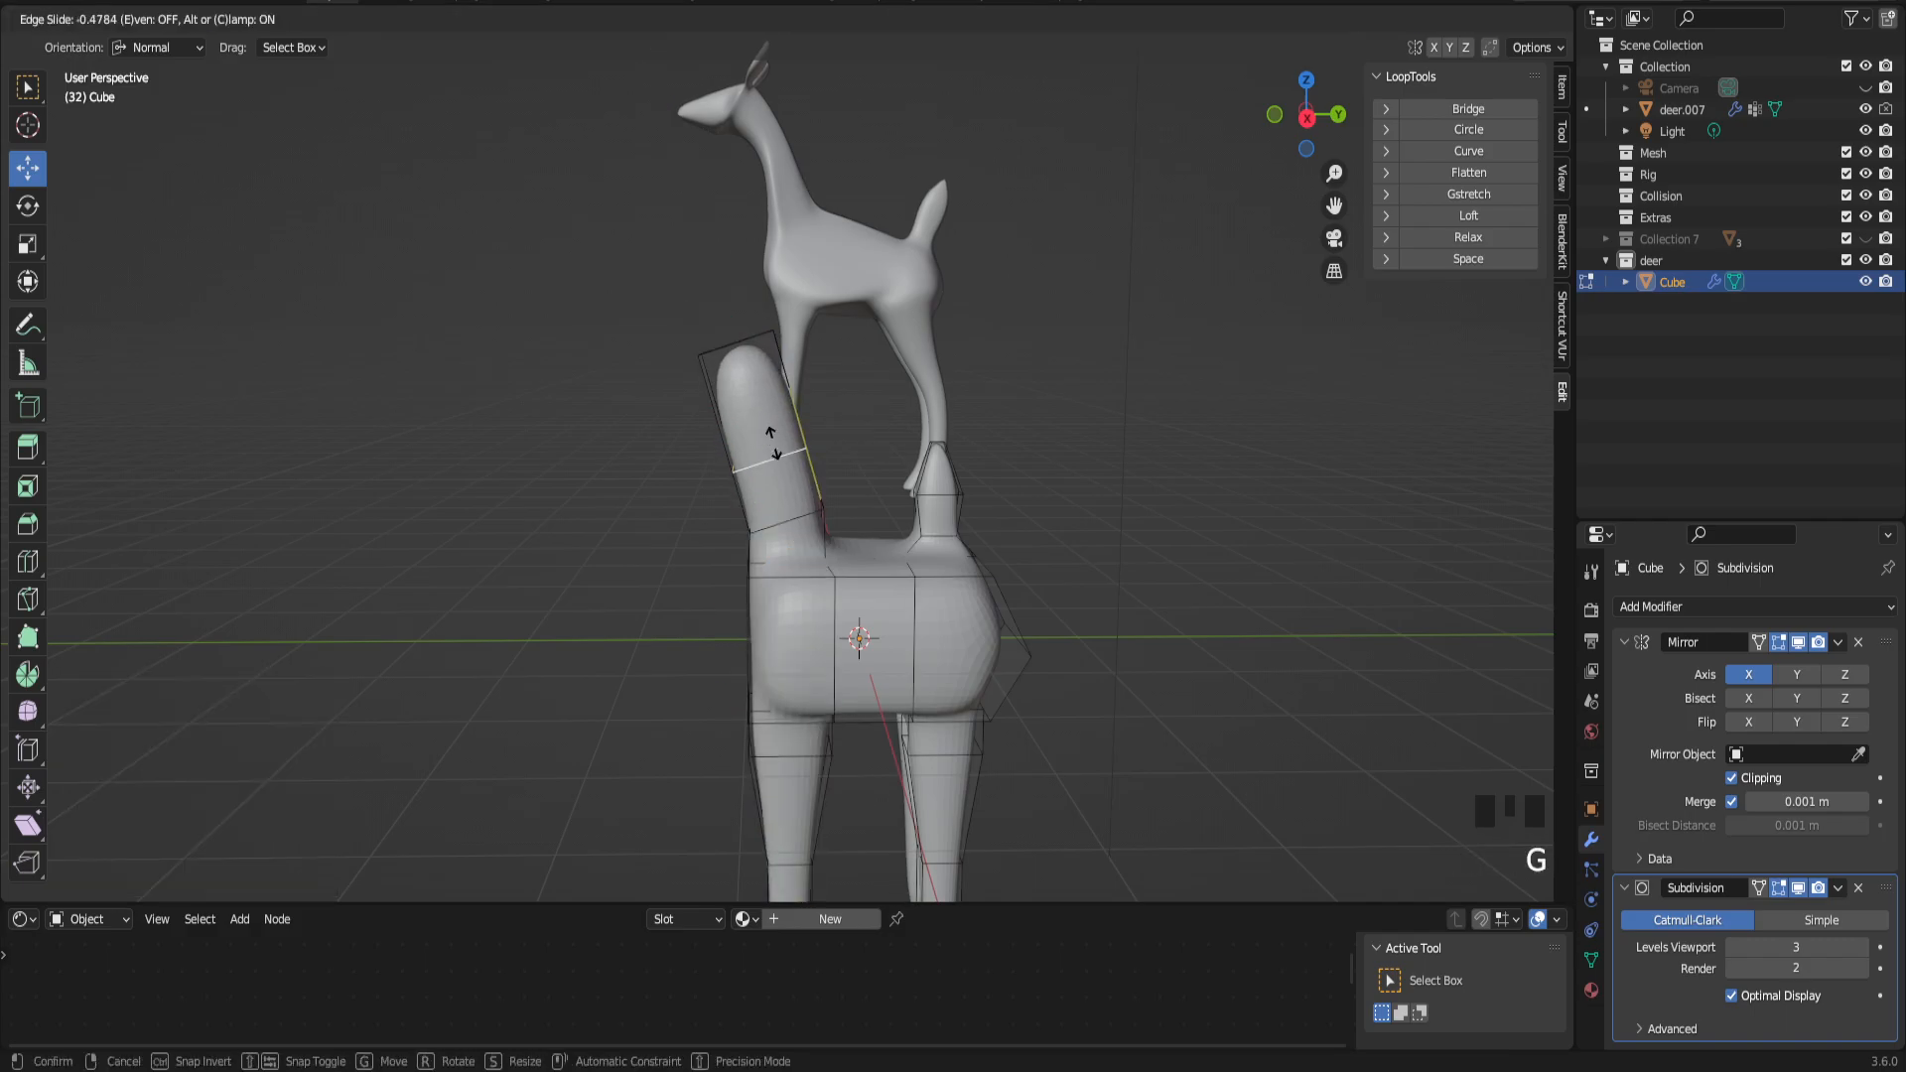
click(772, 443)
Step: Rotate the end face of the neck by 39° around the X axis
drag(1334, 204, 1334, 114)
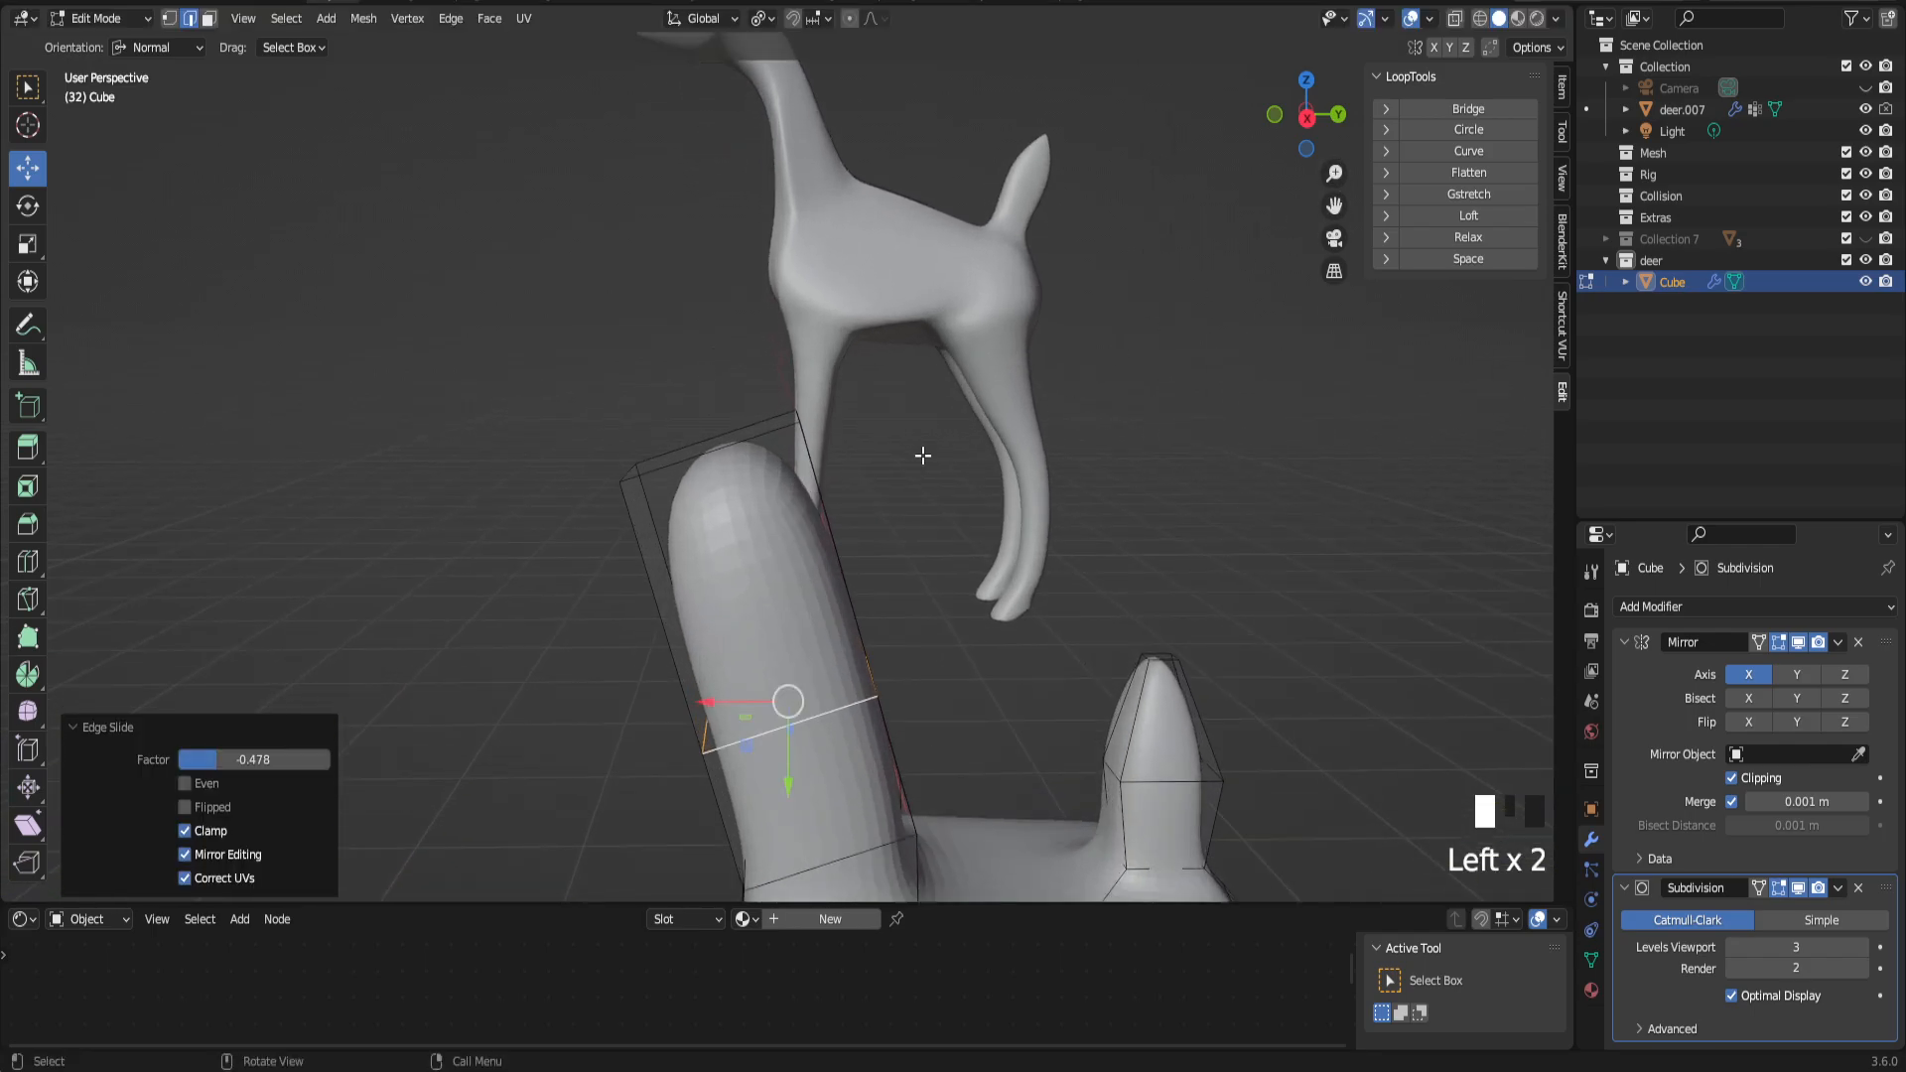
middle_drag(929, 453, 931, 537)
key(3)
click(705, 476)
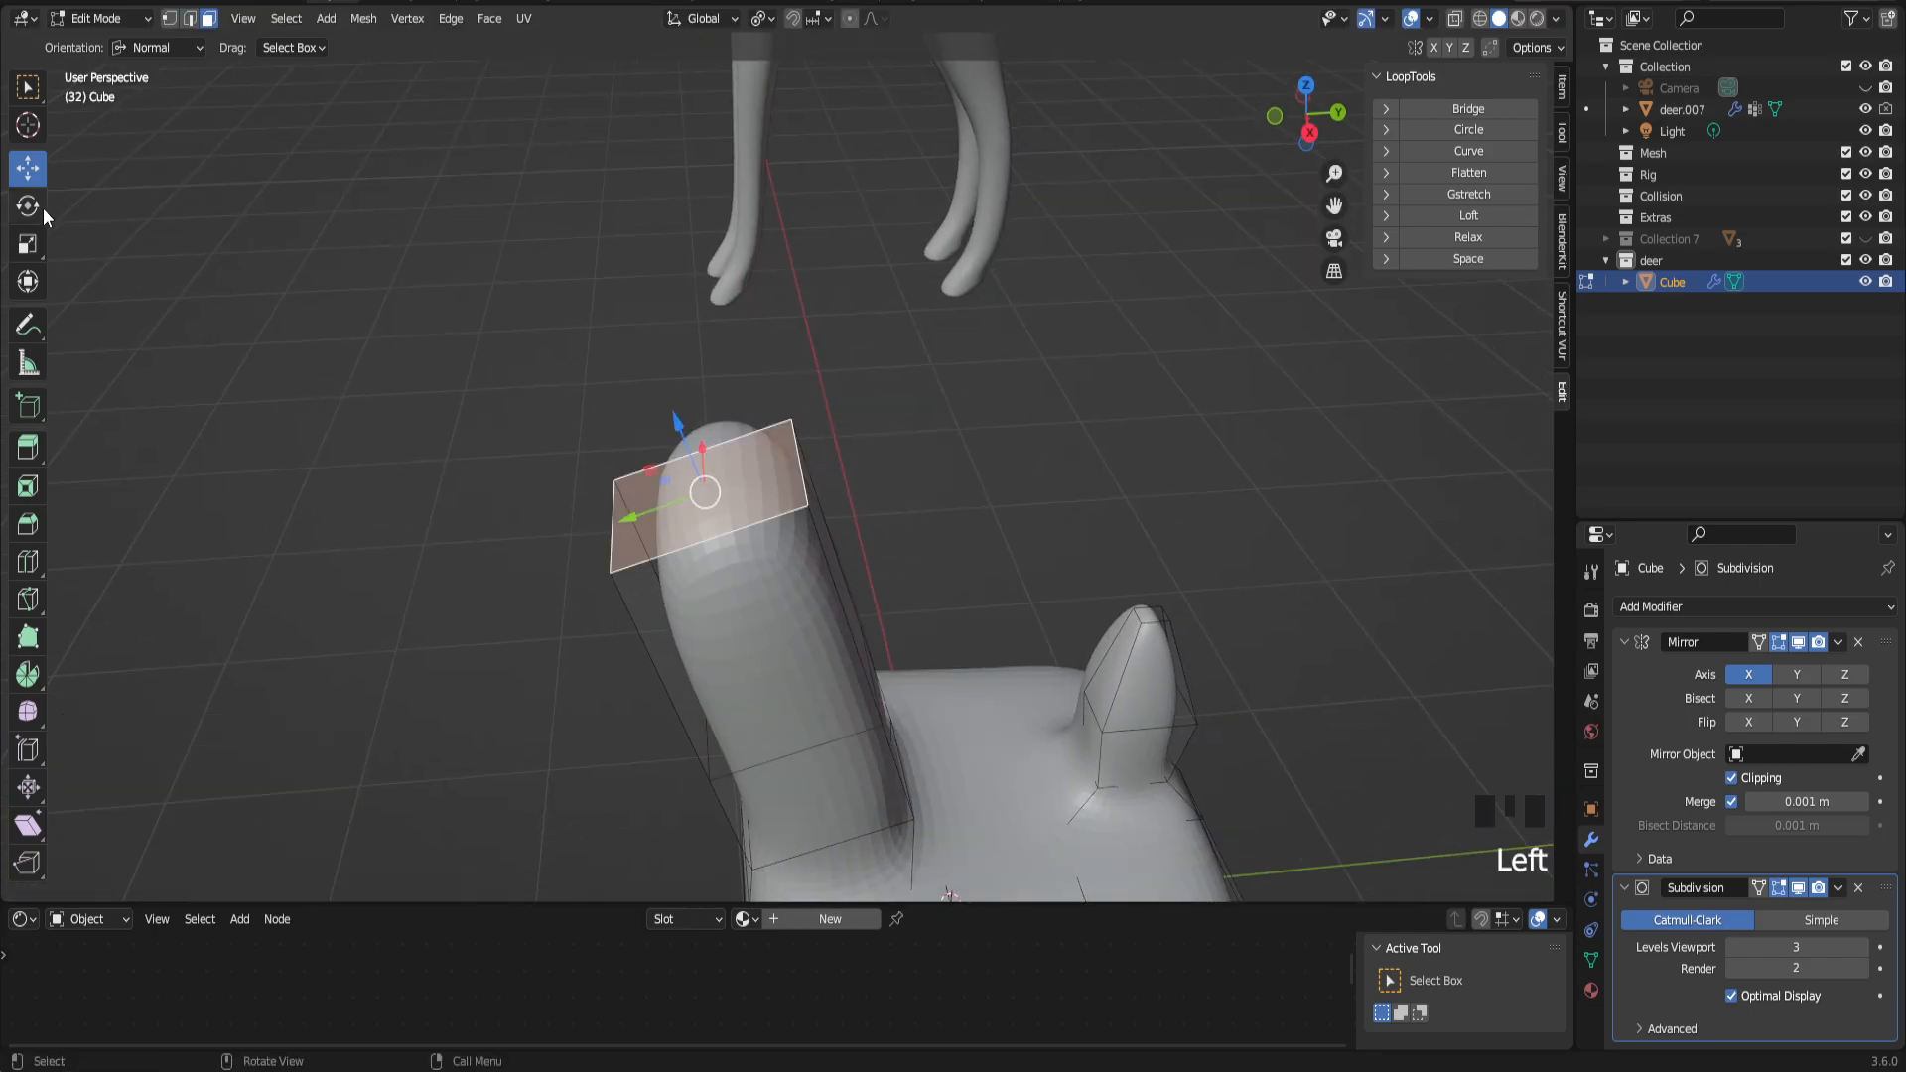
click(39, 207)
drag(733, 438, 722, 451)
middle_drag(723, 452, 719, 471)
Step: Edge-slide the rotated neck end face down the neck by a factor of about 0.181
click(27, 169)
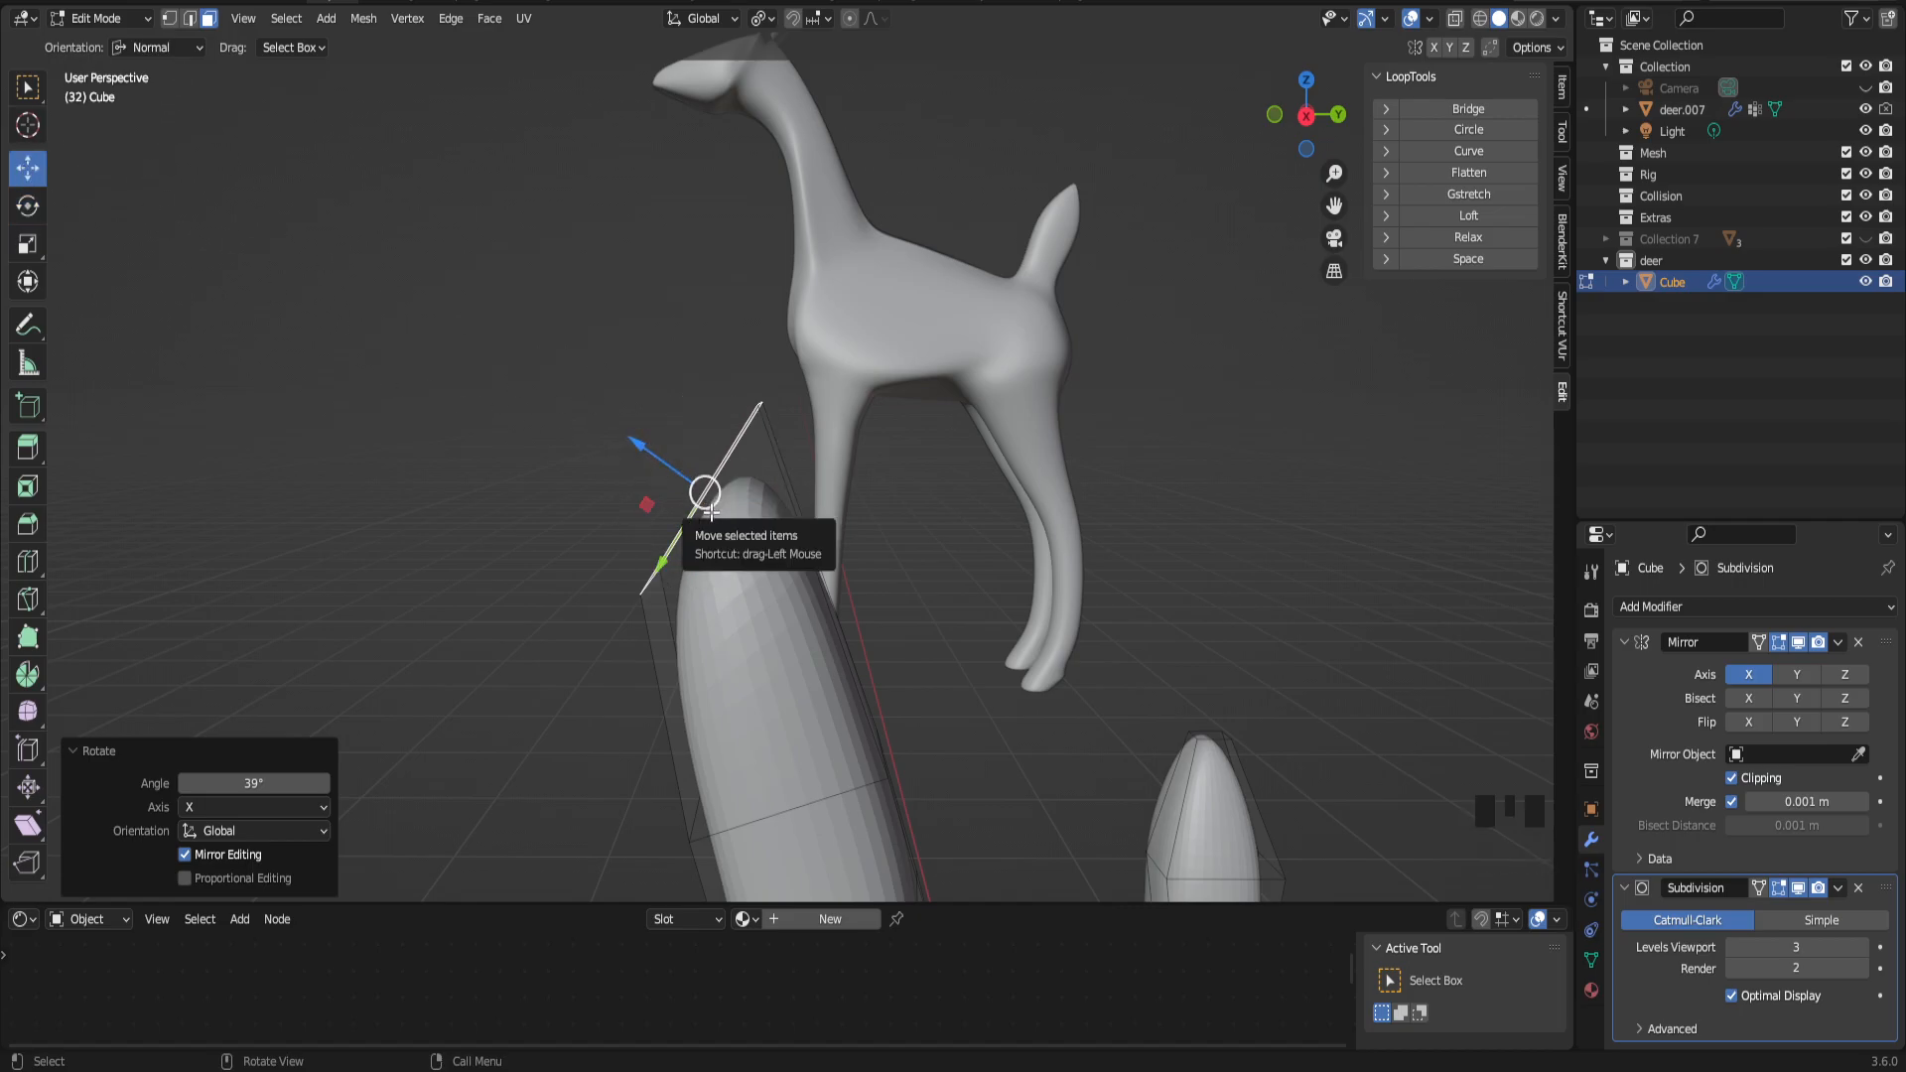
key(g)
key(g)
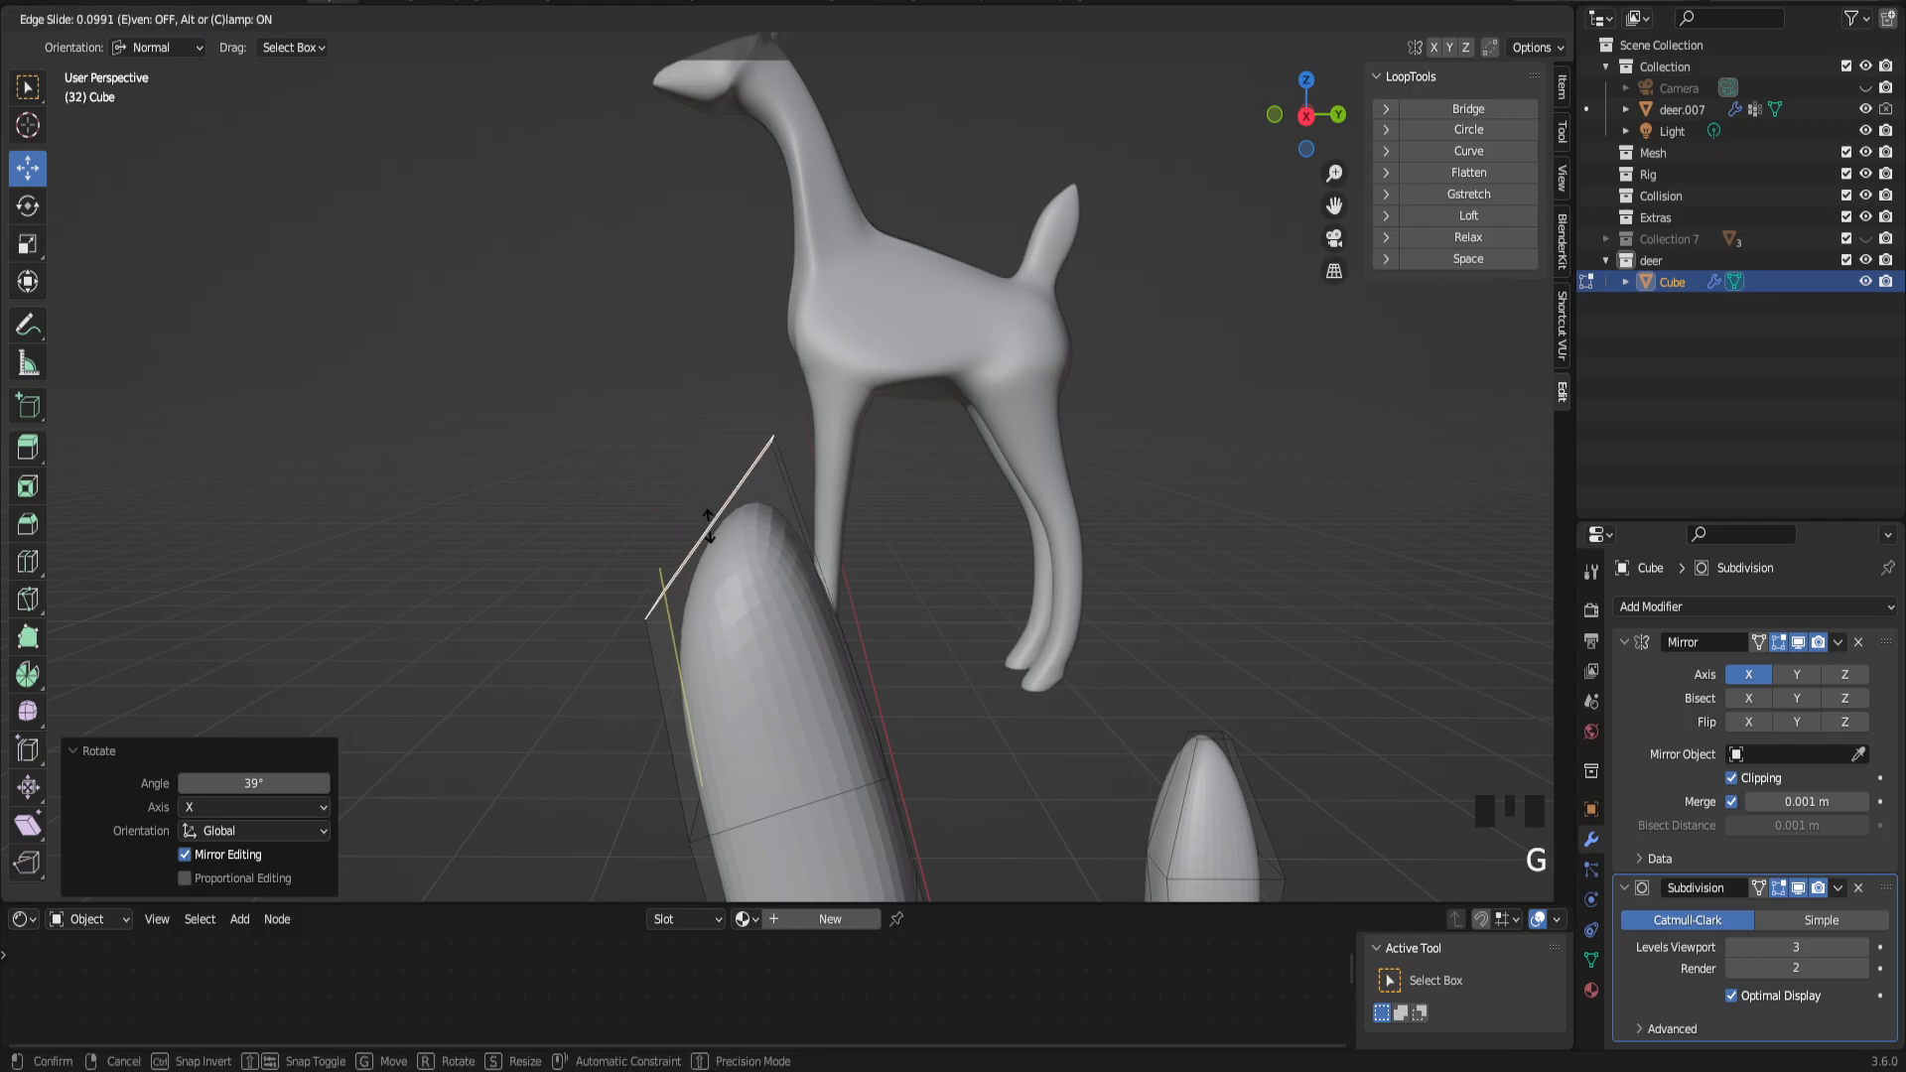
click(740, 591)
Step: Narrow the neck by scaling its middle edge loop to 0.673 and its lower edge loop to about 0.666
scroll(745, 601, down, 3)
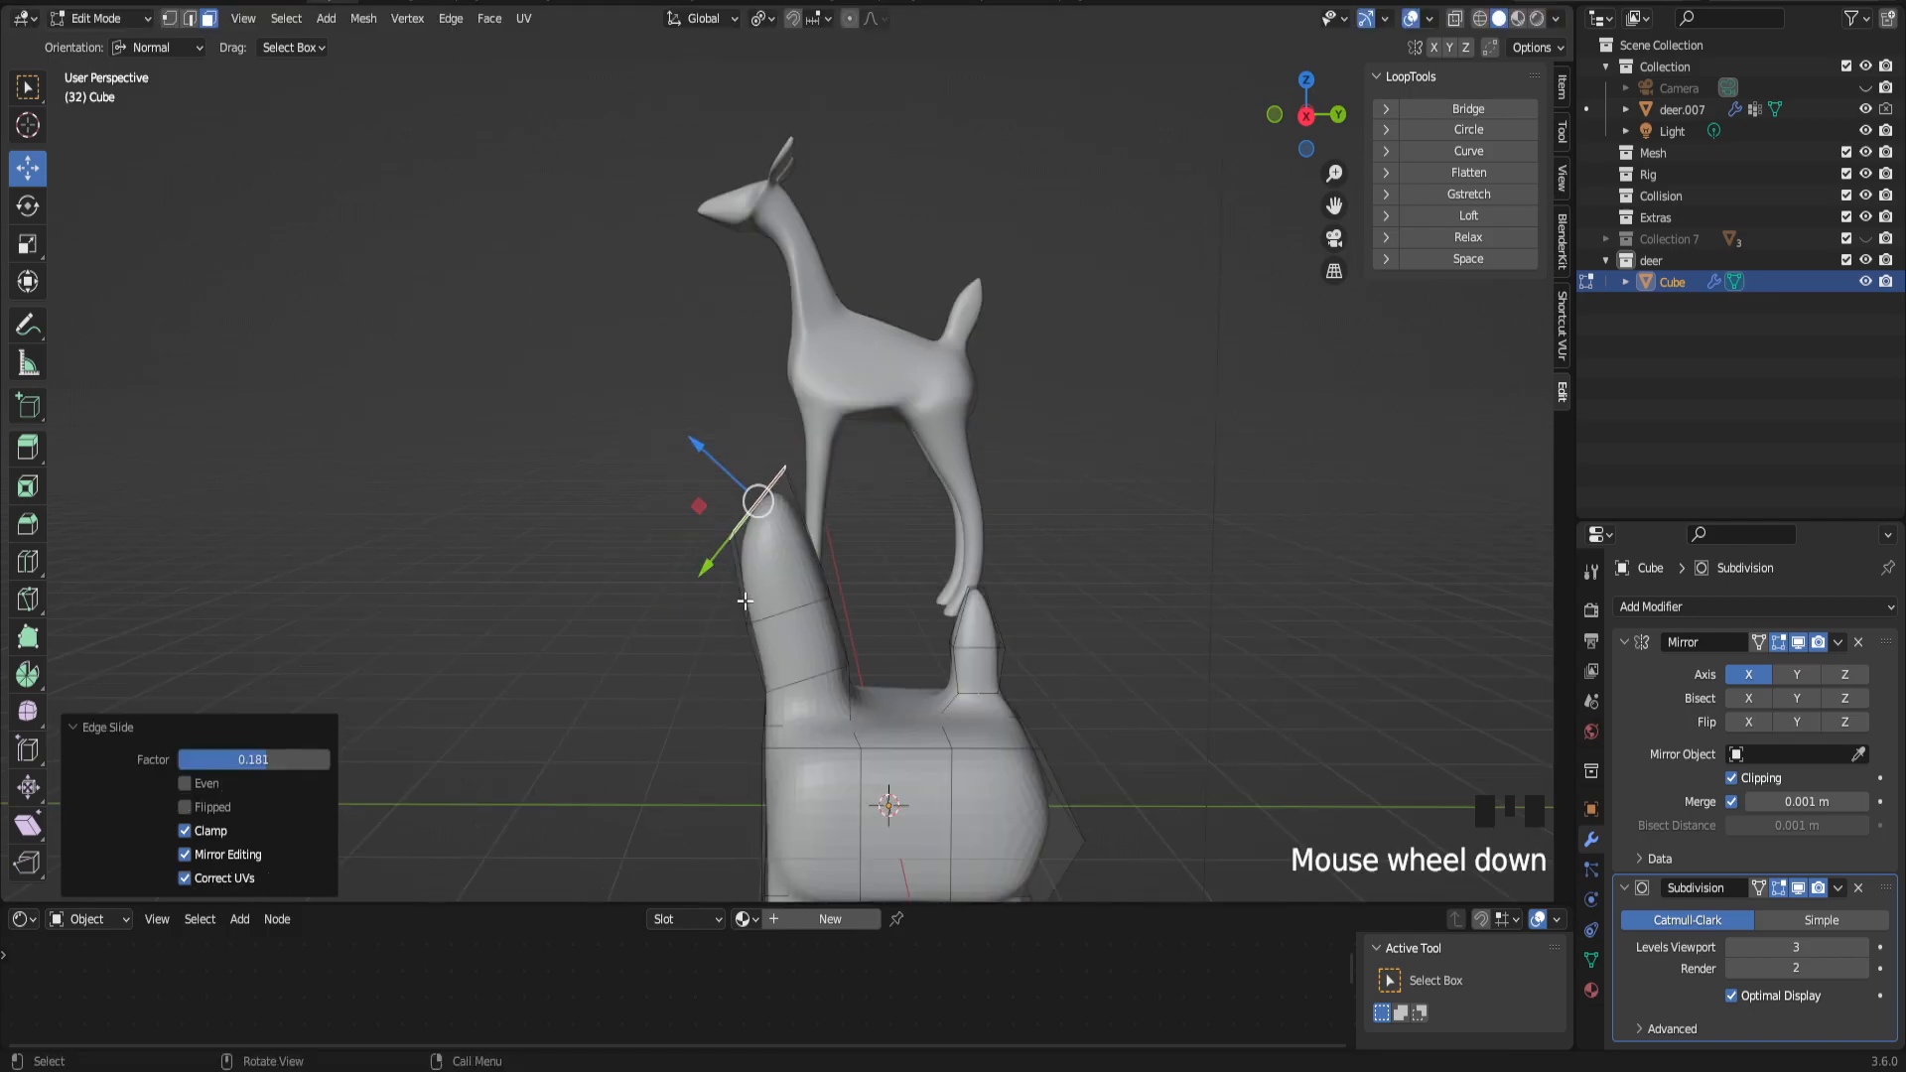
alt+click(794, 610)
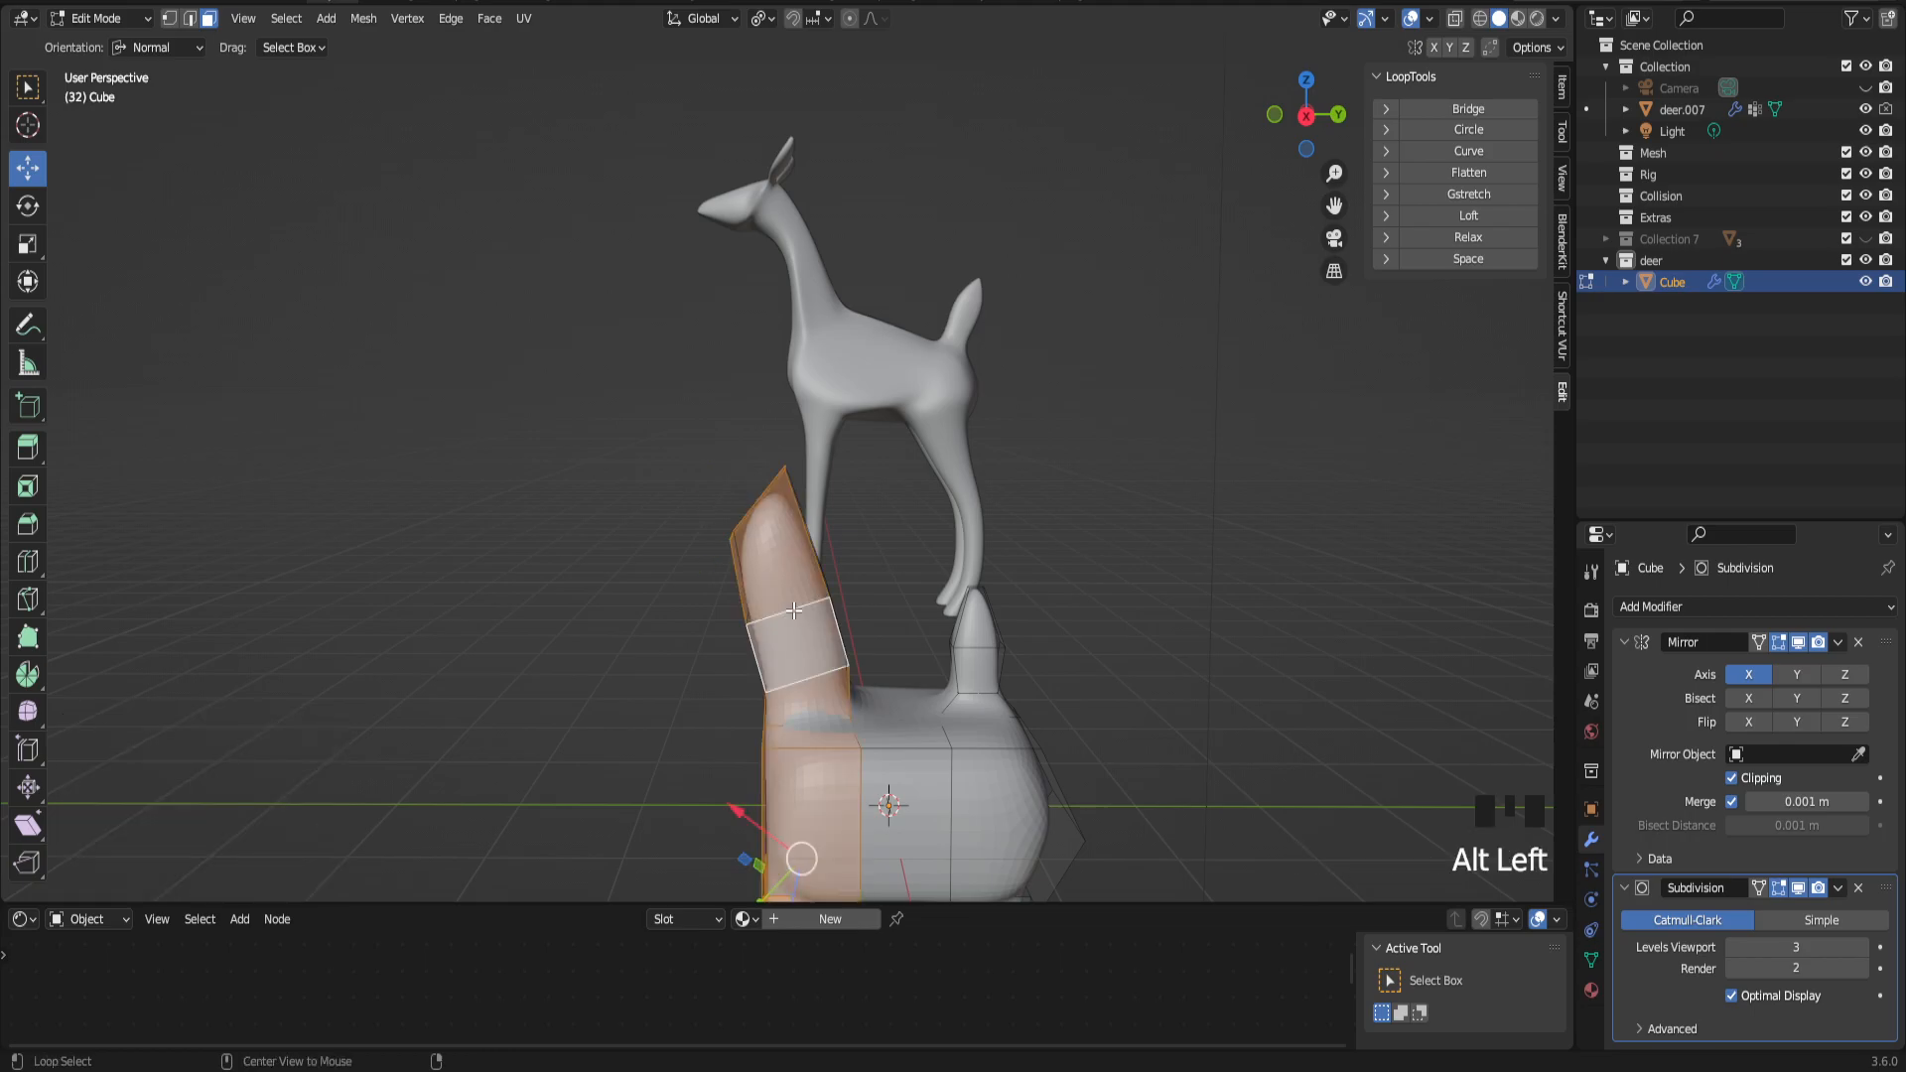
key(2)
alt+click(794, 609)
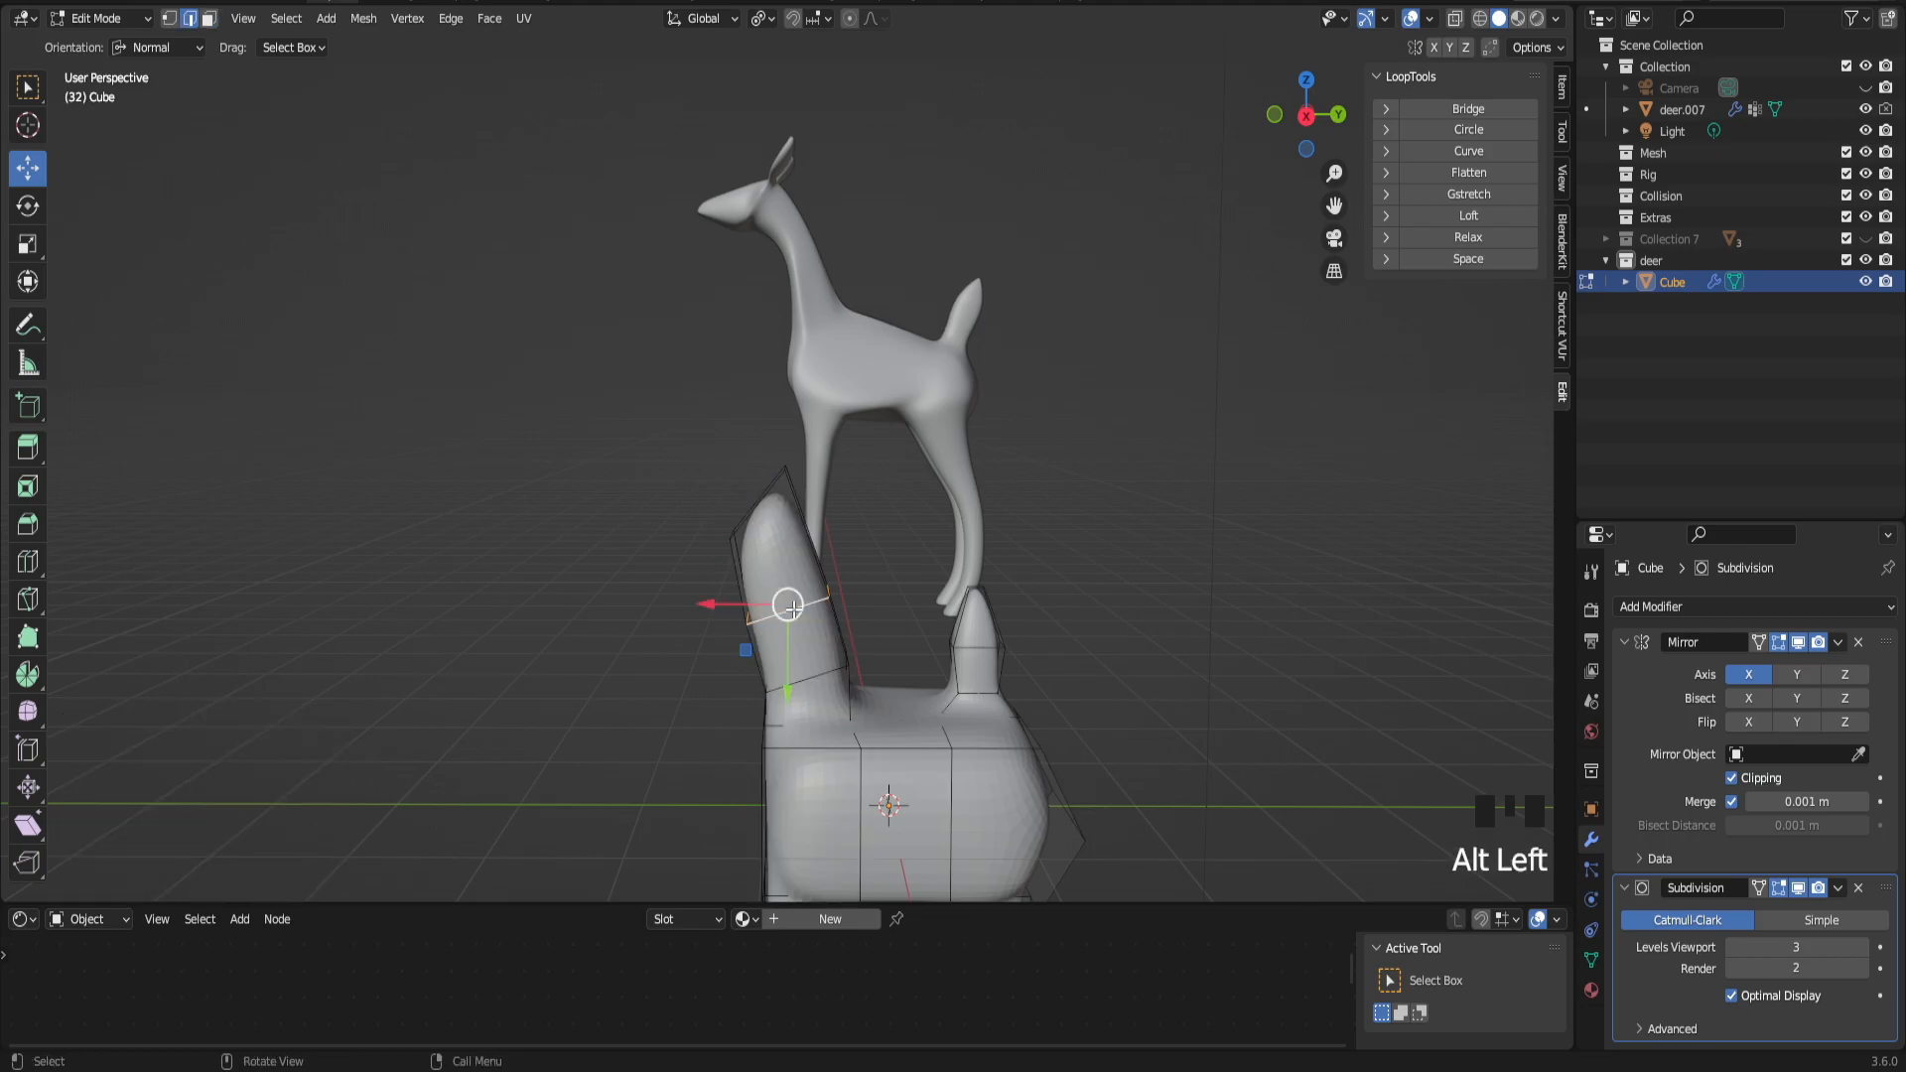
key(s)
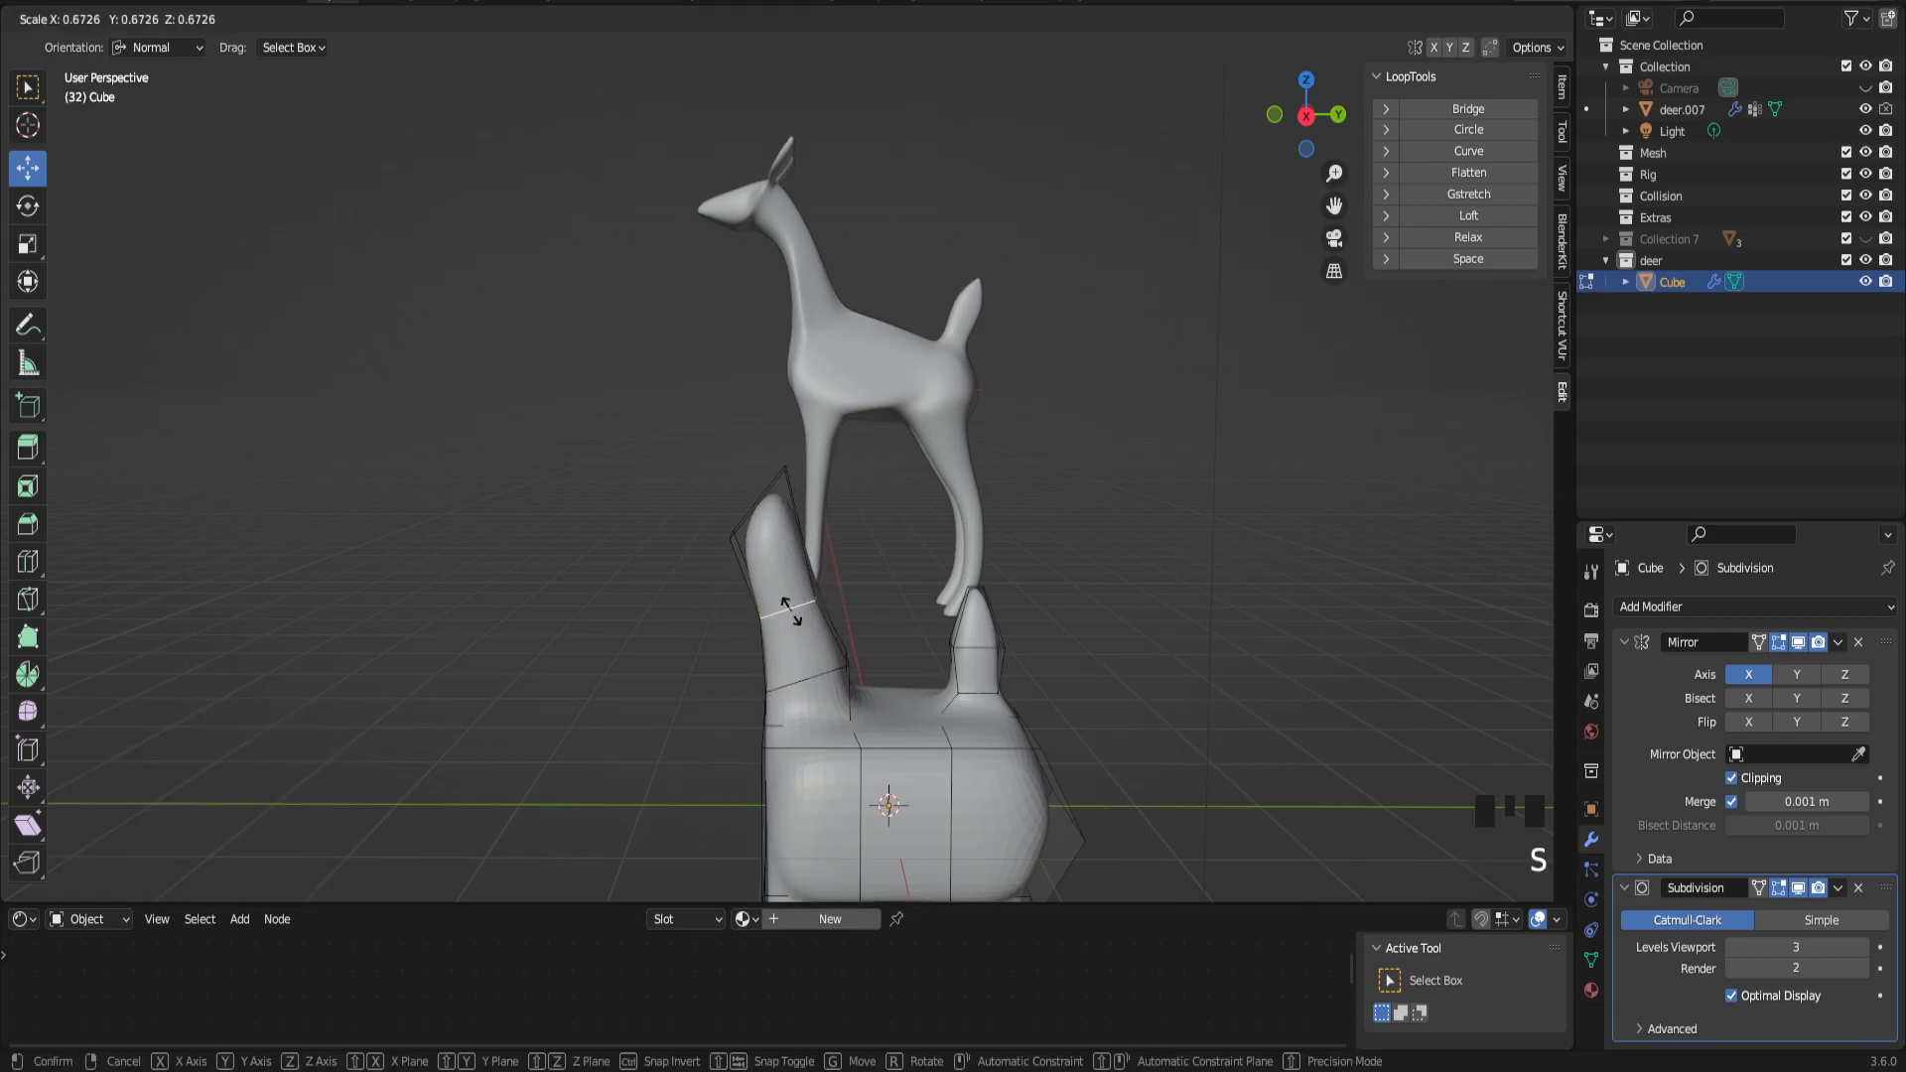
click(791, 610)
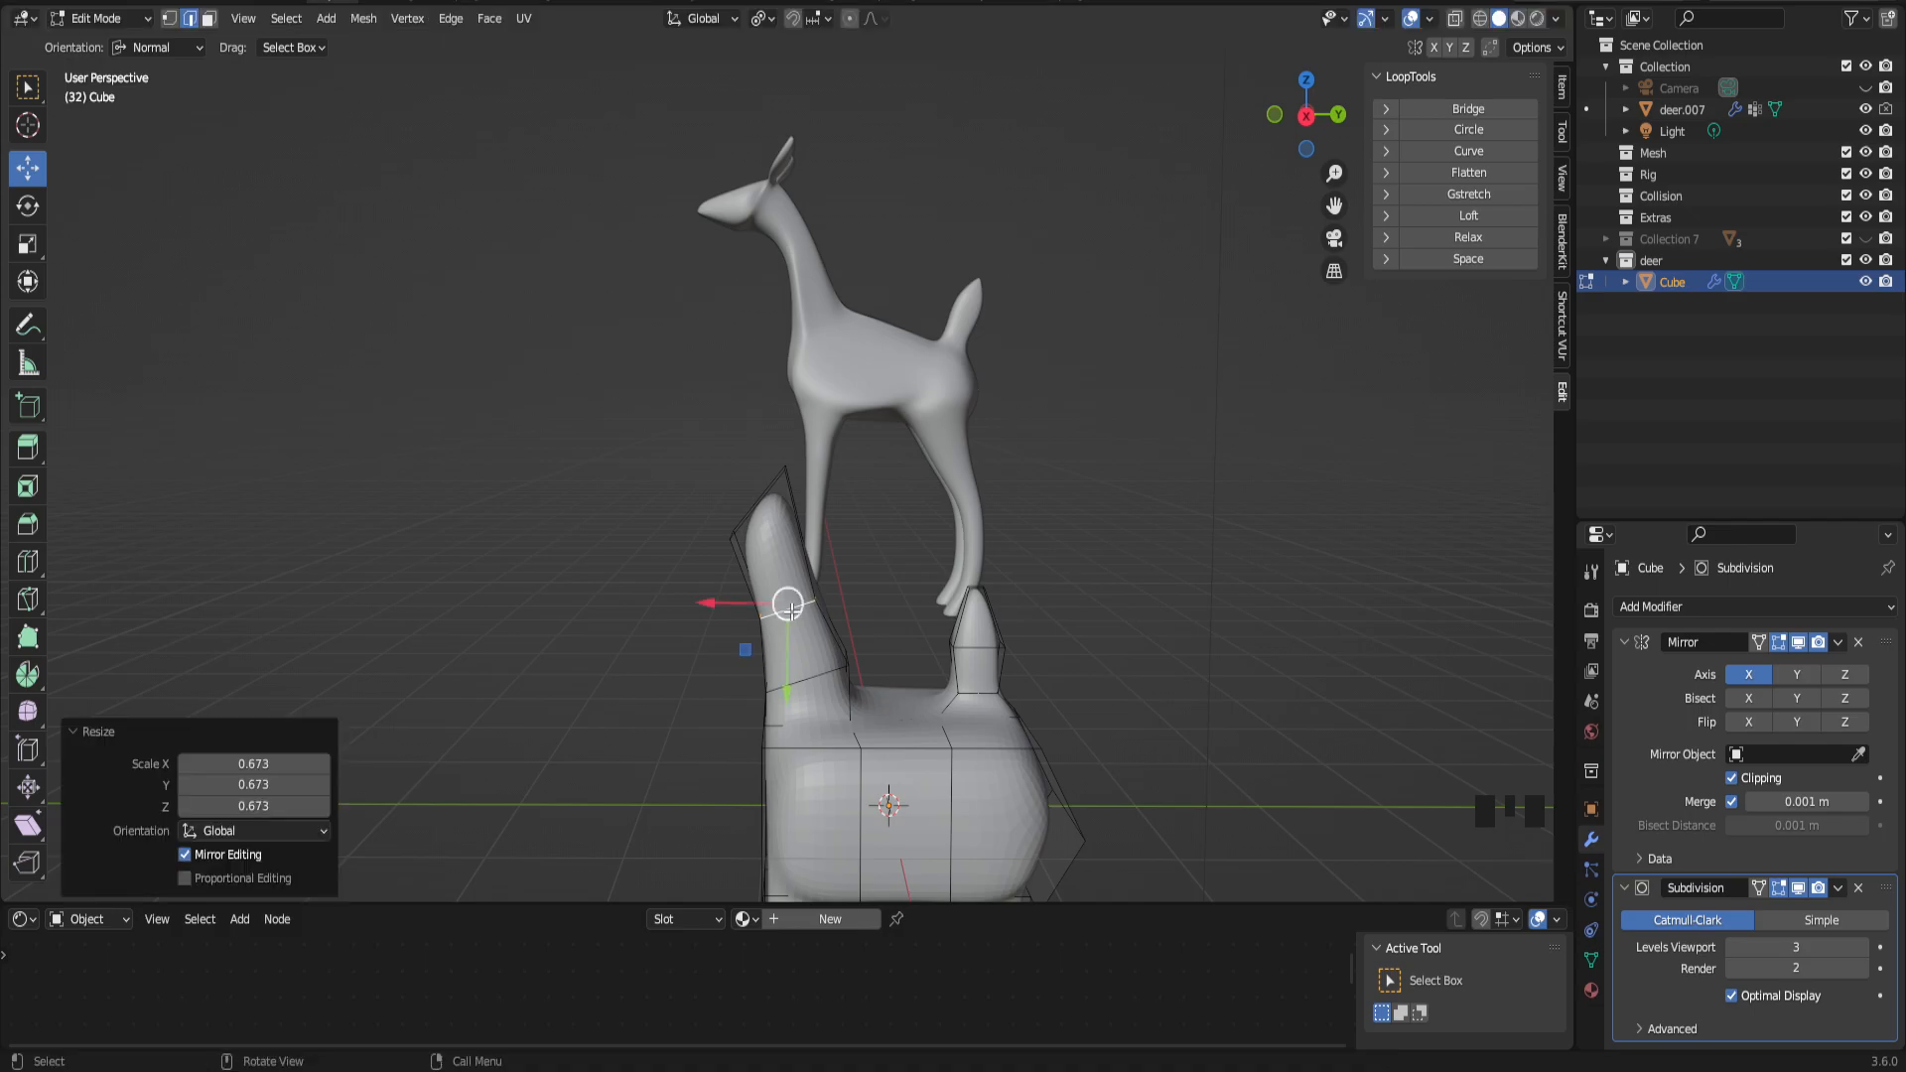
alt+click(810, 676)
key(s)
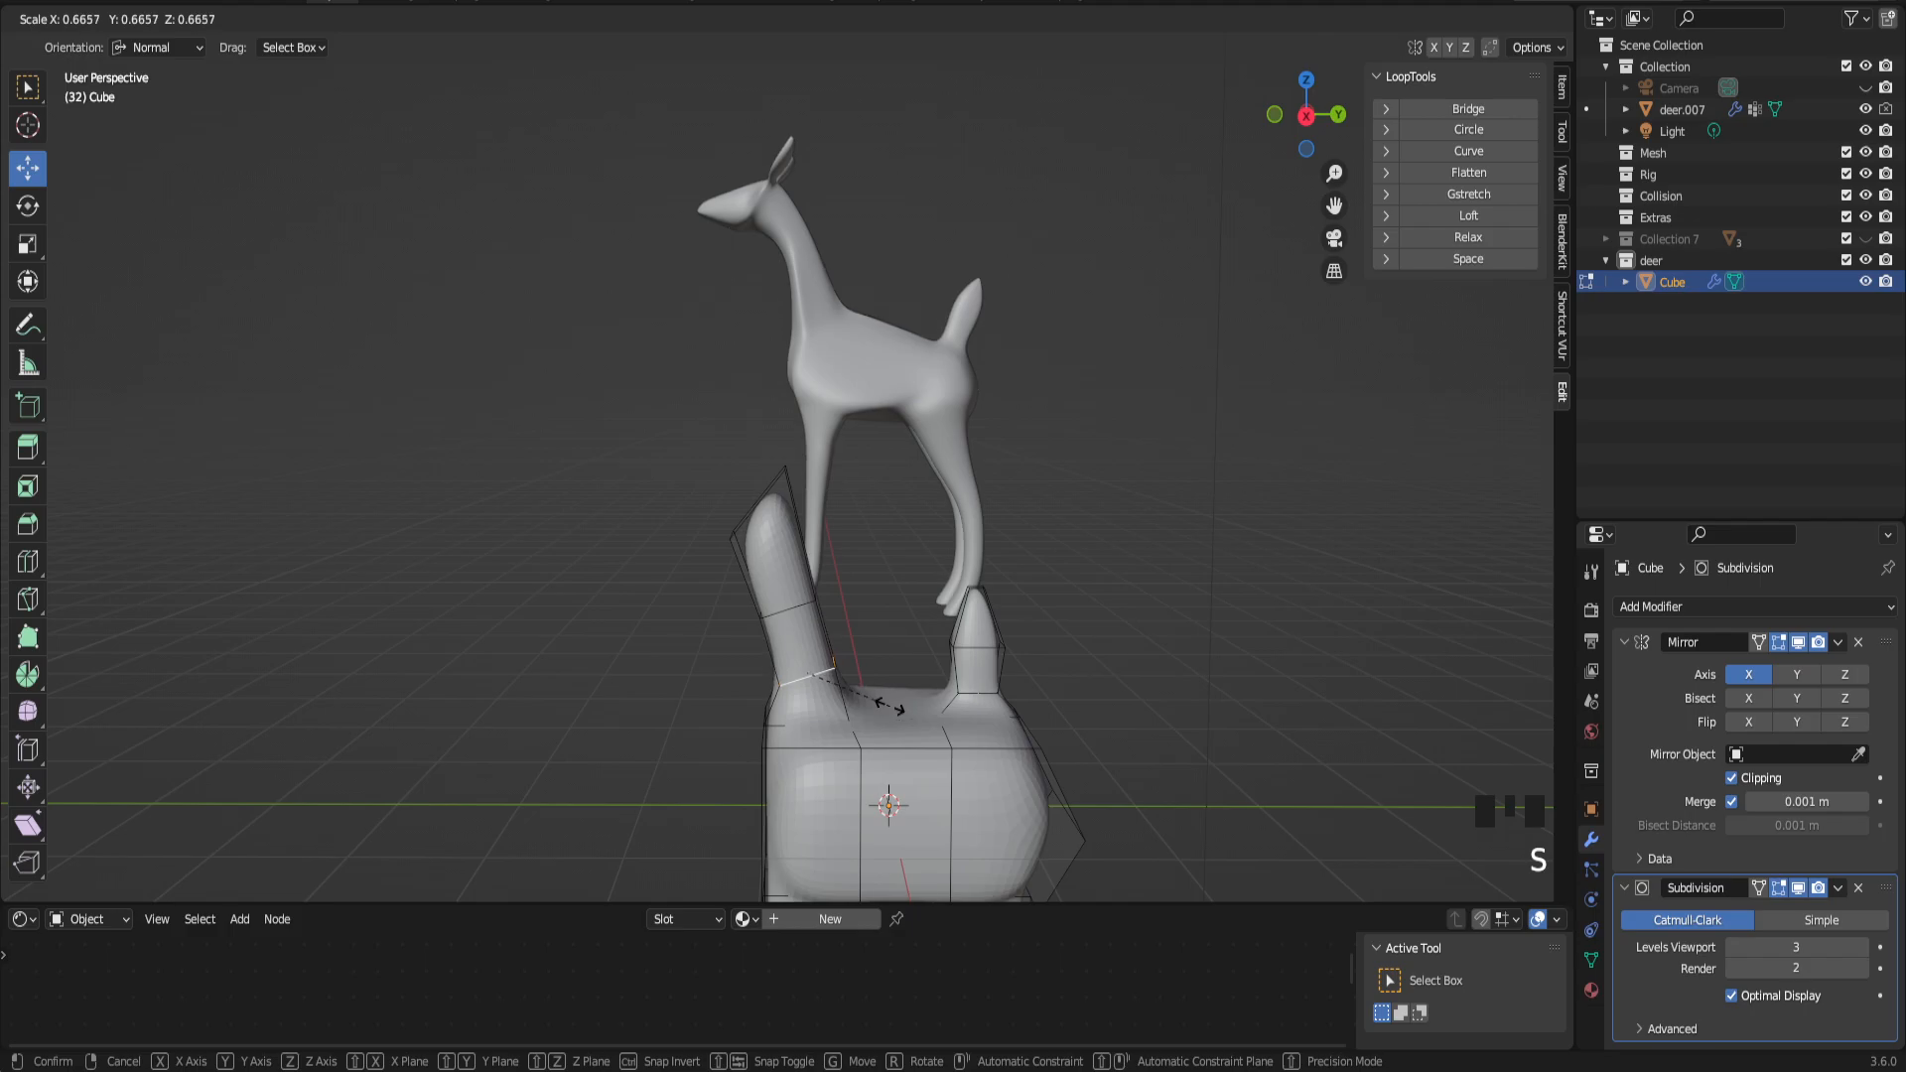
click(889, 707)
Step: Shrink the neck's end face to a scale of about 0.699
alt+click(747, 513)
middle_drag(806, 560, 800, 558)
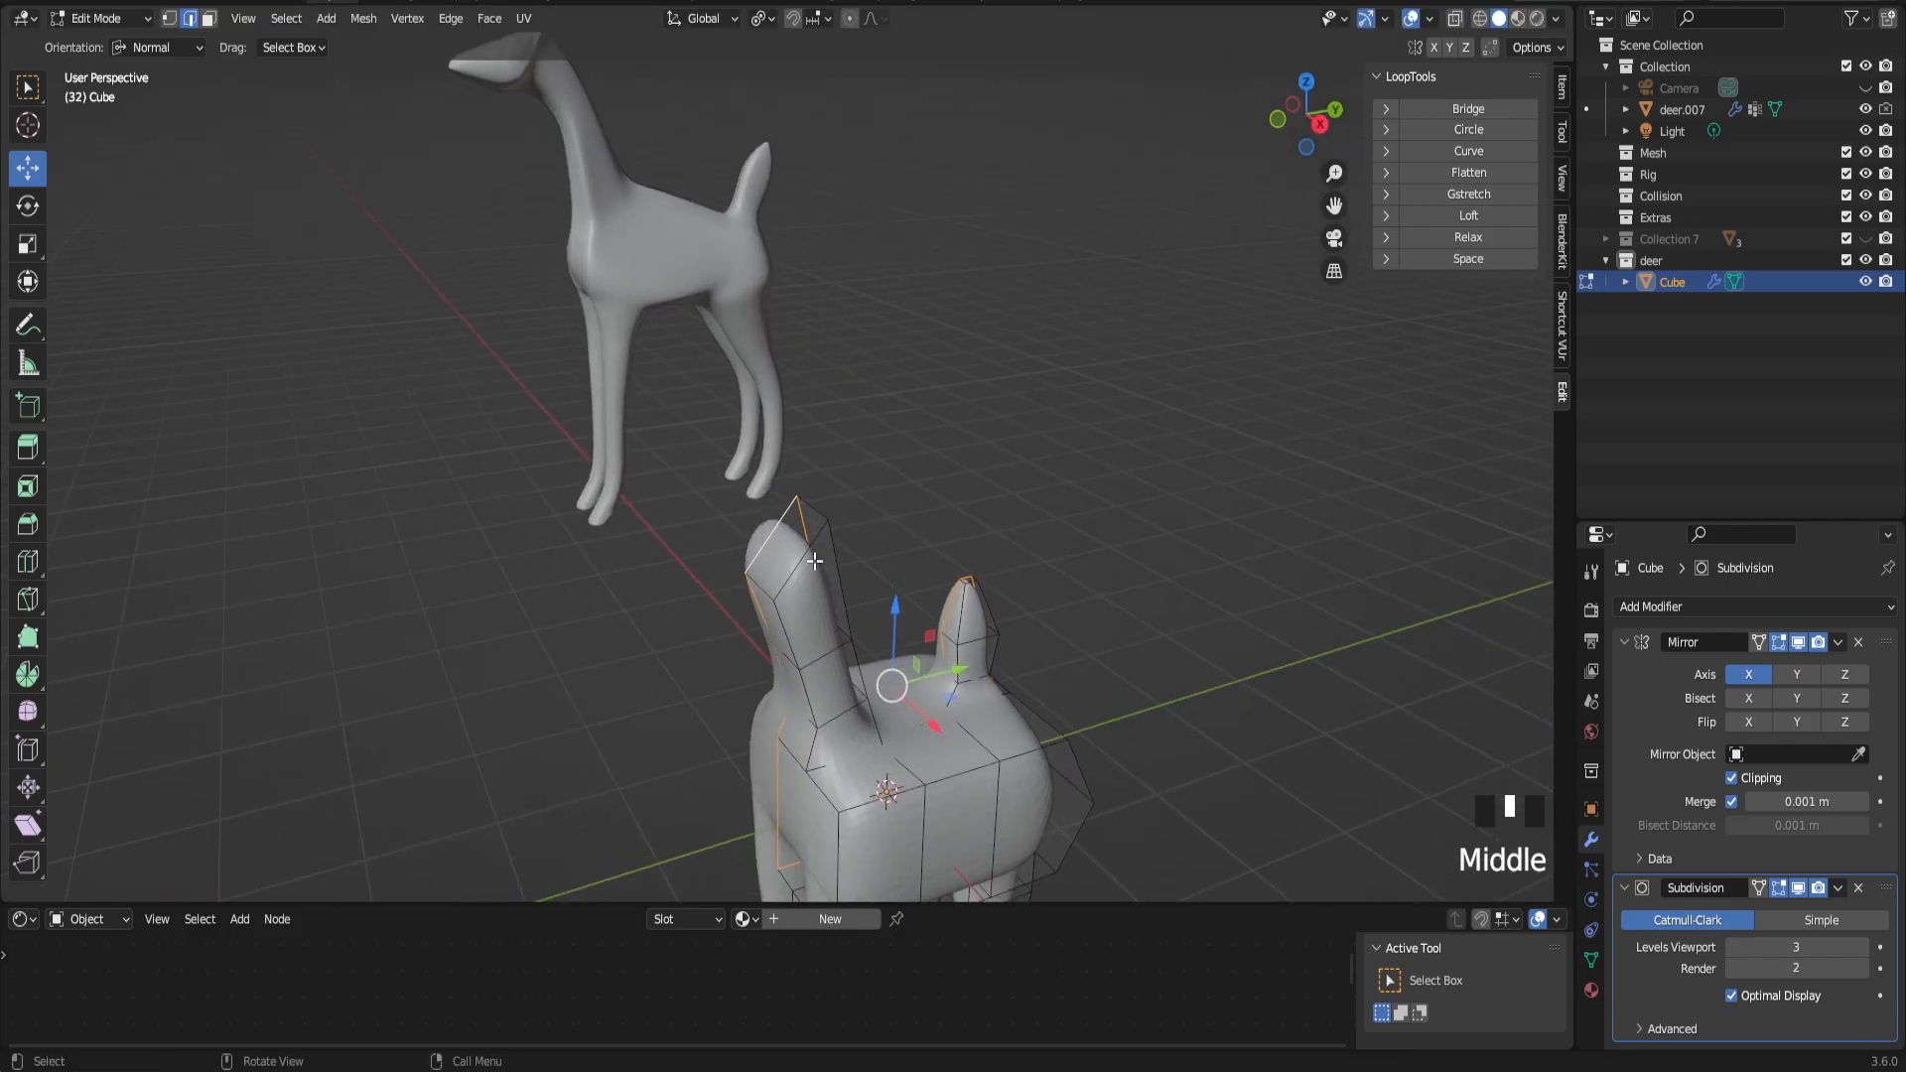
alt+click(800, 558)
key(3)
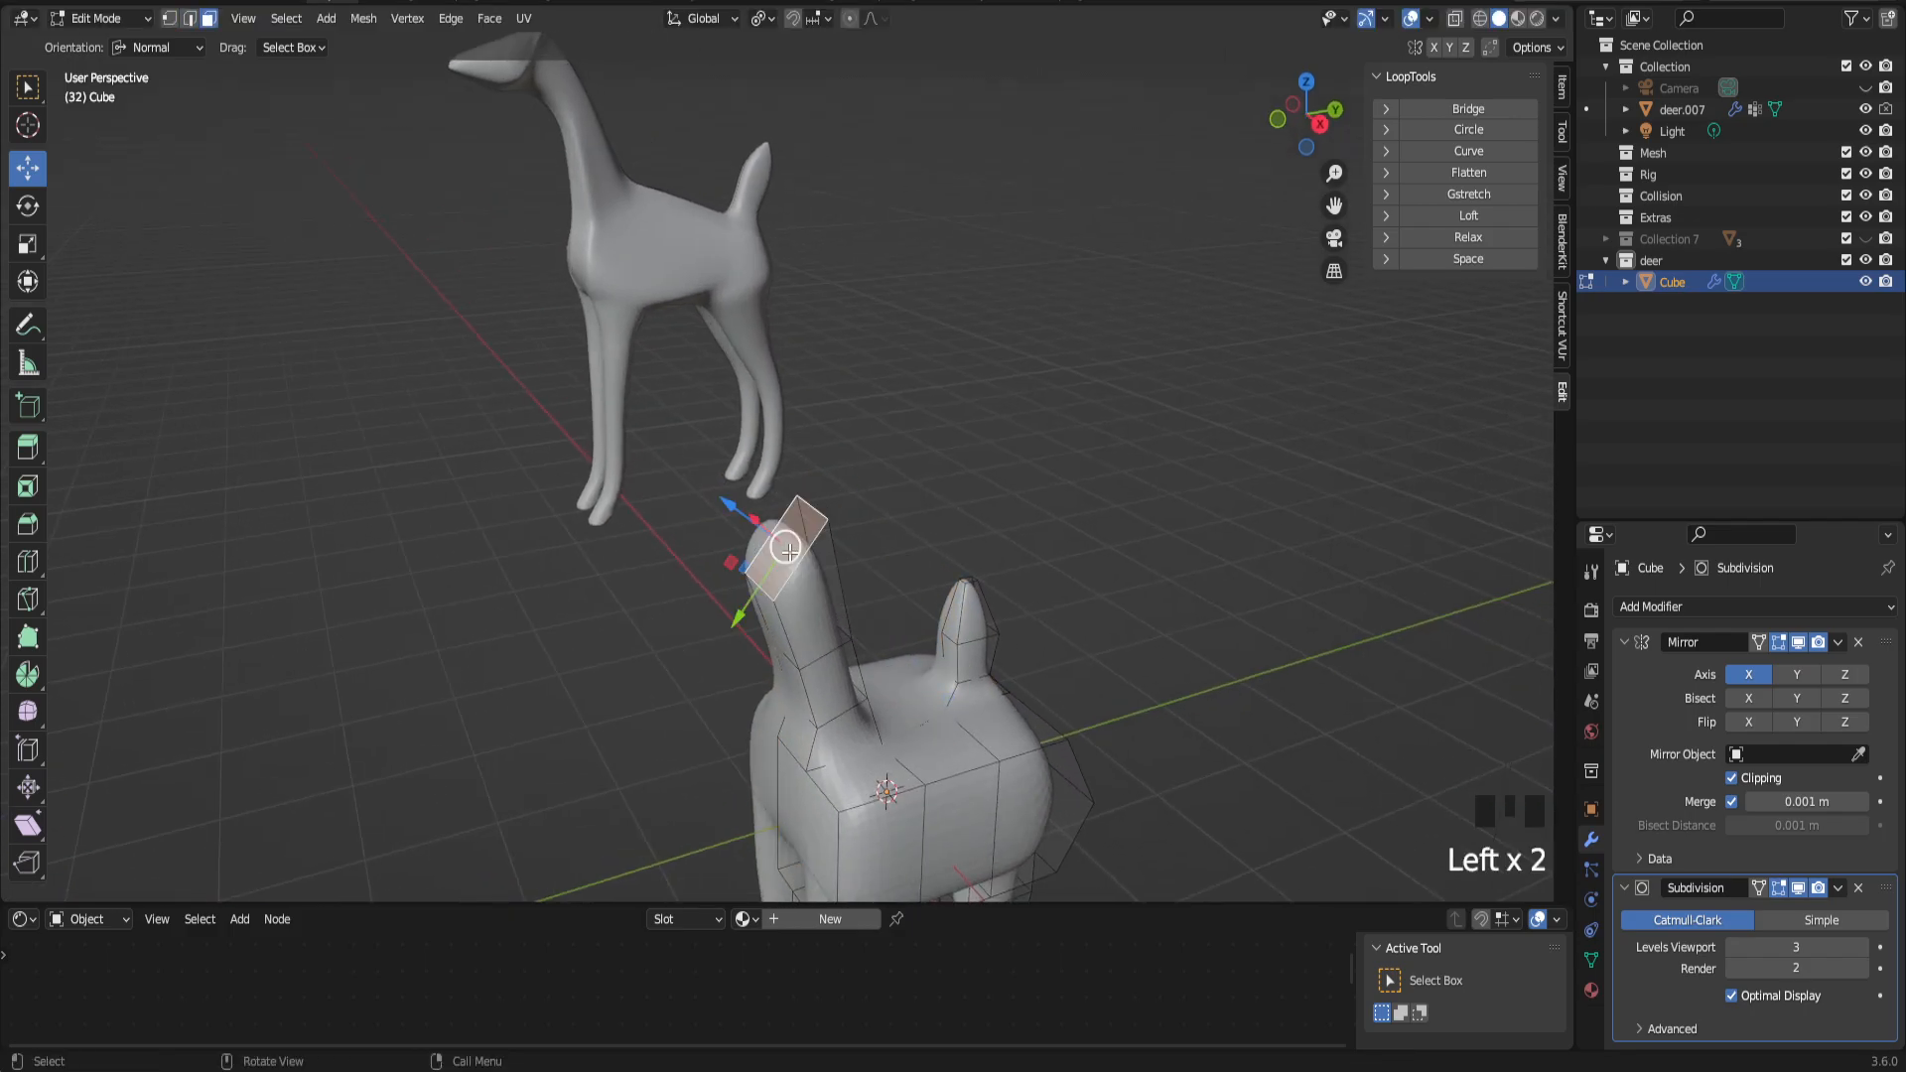
key(s)
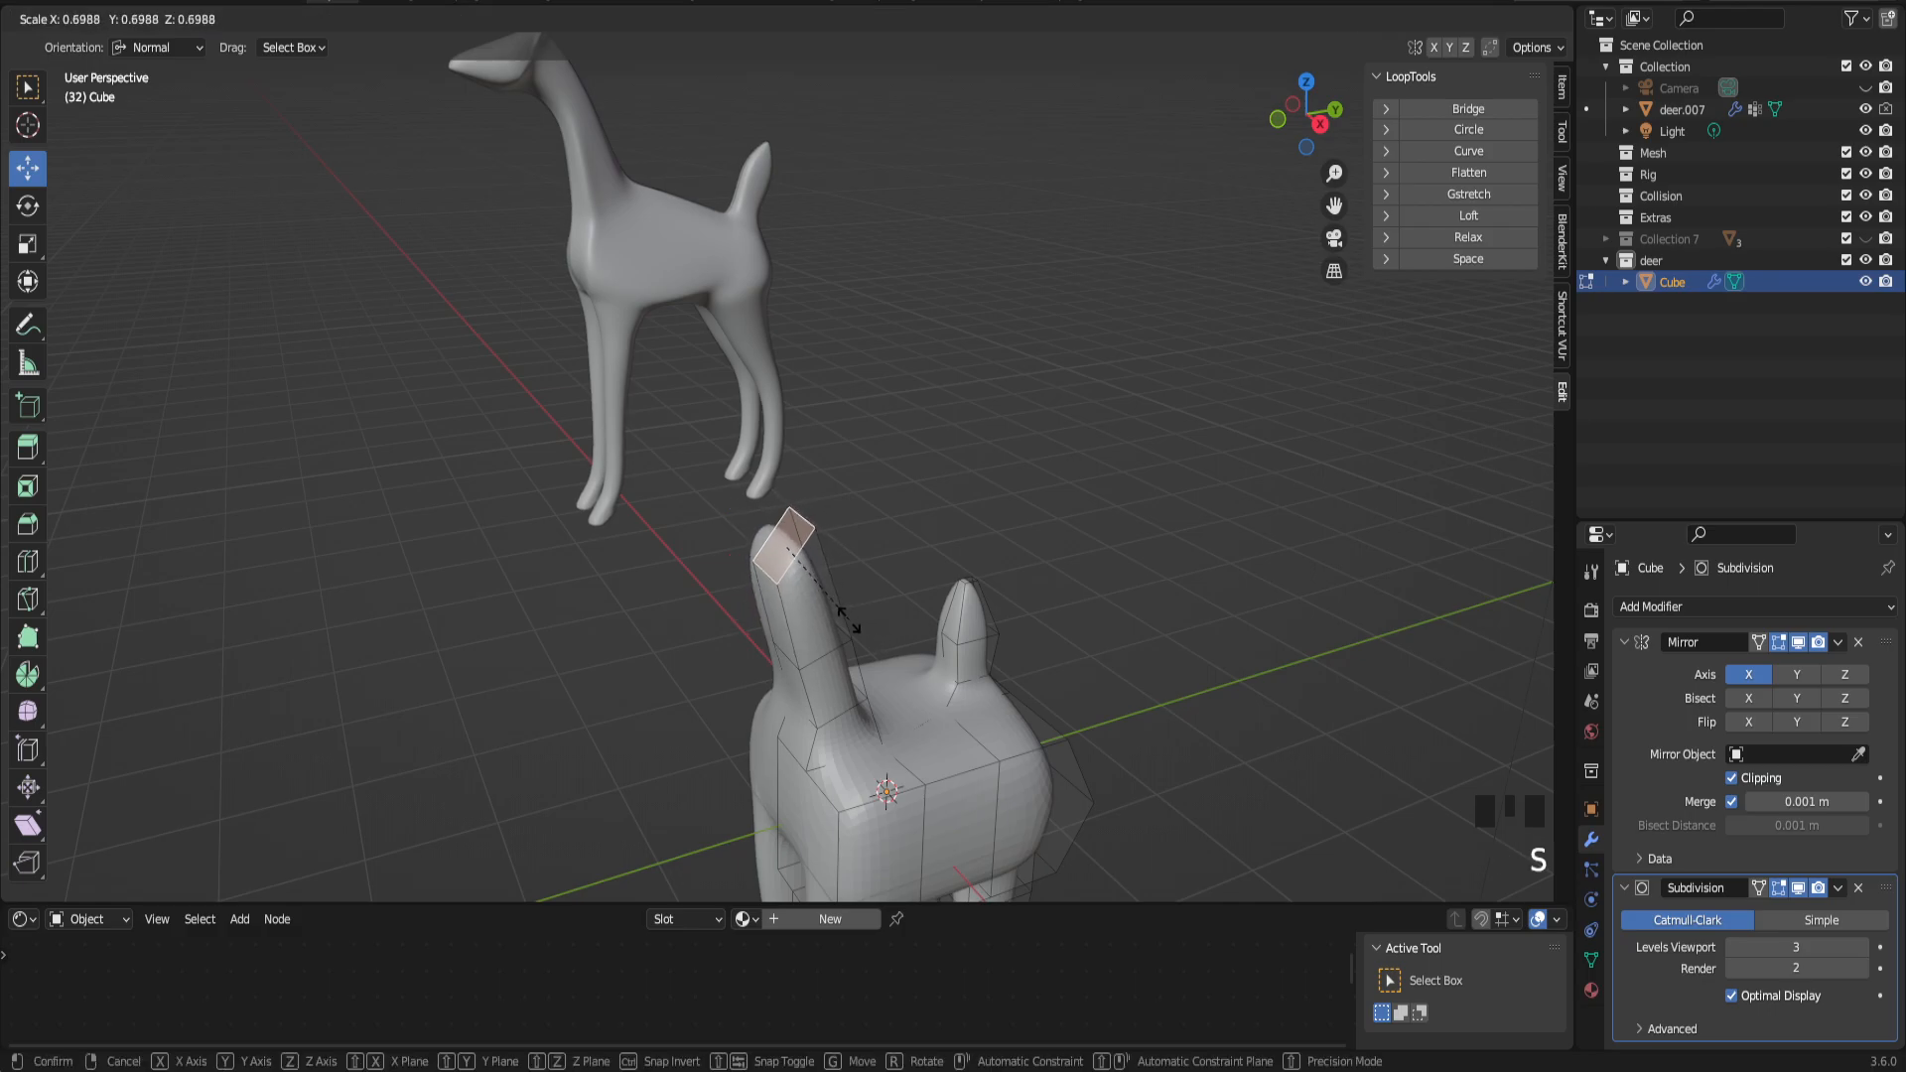
click(849, 621)
Step: Move the outer edge of the neck's end face about -0.124 m along its normal X direction
mouse_move(848, 620)
middle_down()
mouse_move(986, 633)
mouse_move(956, 659)
mouse_move(705, 629)
mouse_move(903, 642)
mouse_move(883, 635)
middle_up()
click(808, 545)
drag(823, 501, 853, 577)
mouse_move(854, 578)
middle_down()
mouse_move(824, 585)
mouse_move(842, 581)
middle_up()
scroll(842, 581, up, 3)
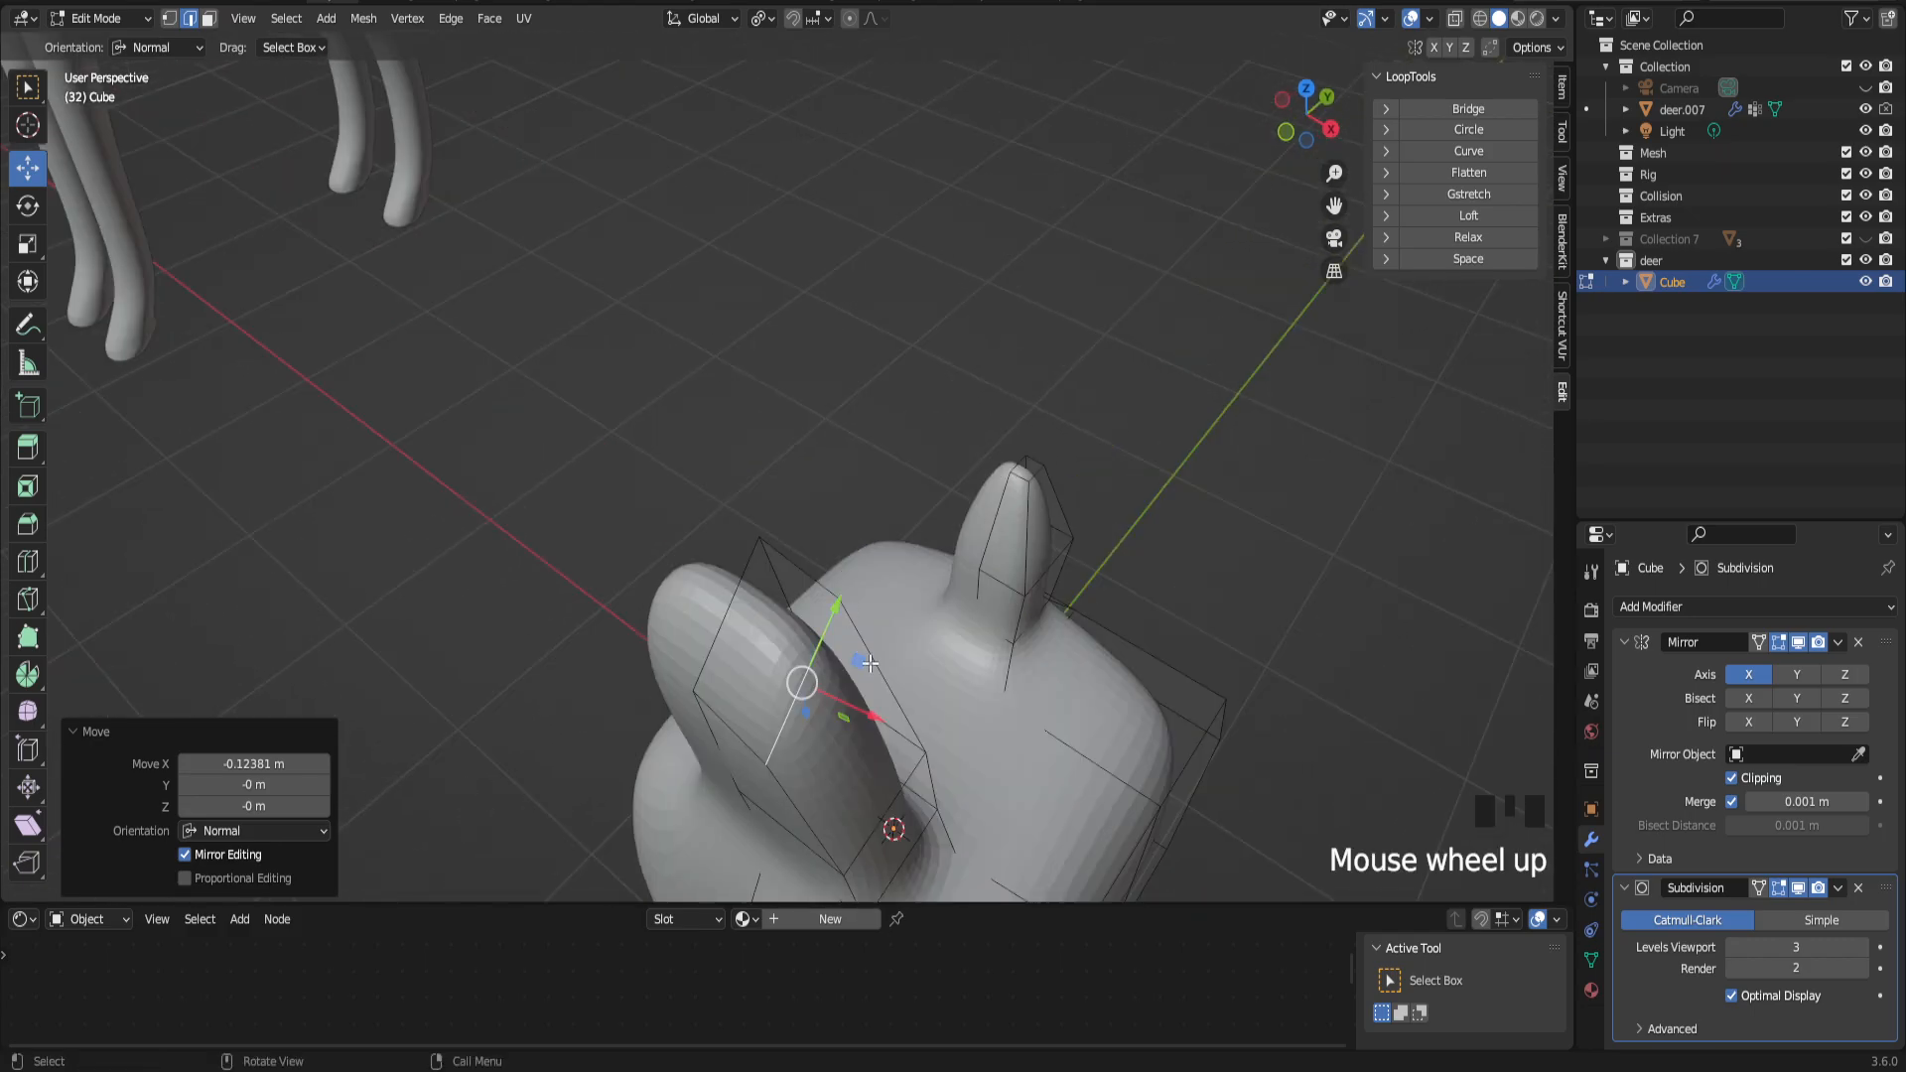
Step: Try scaling the outer edge of the neck's end face to 0.835, and undo the scaling
key(s)
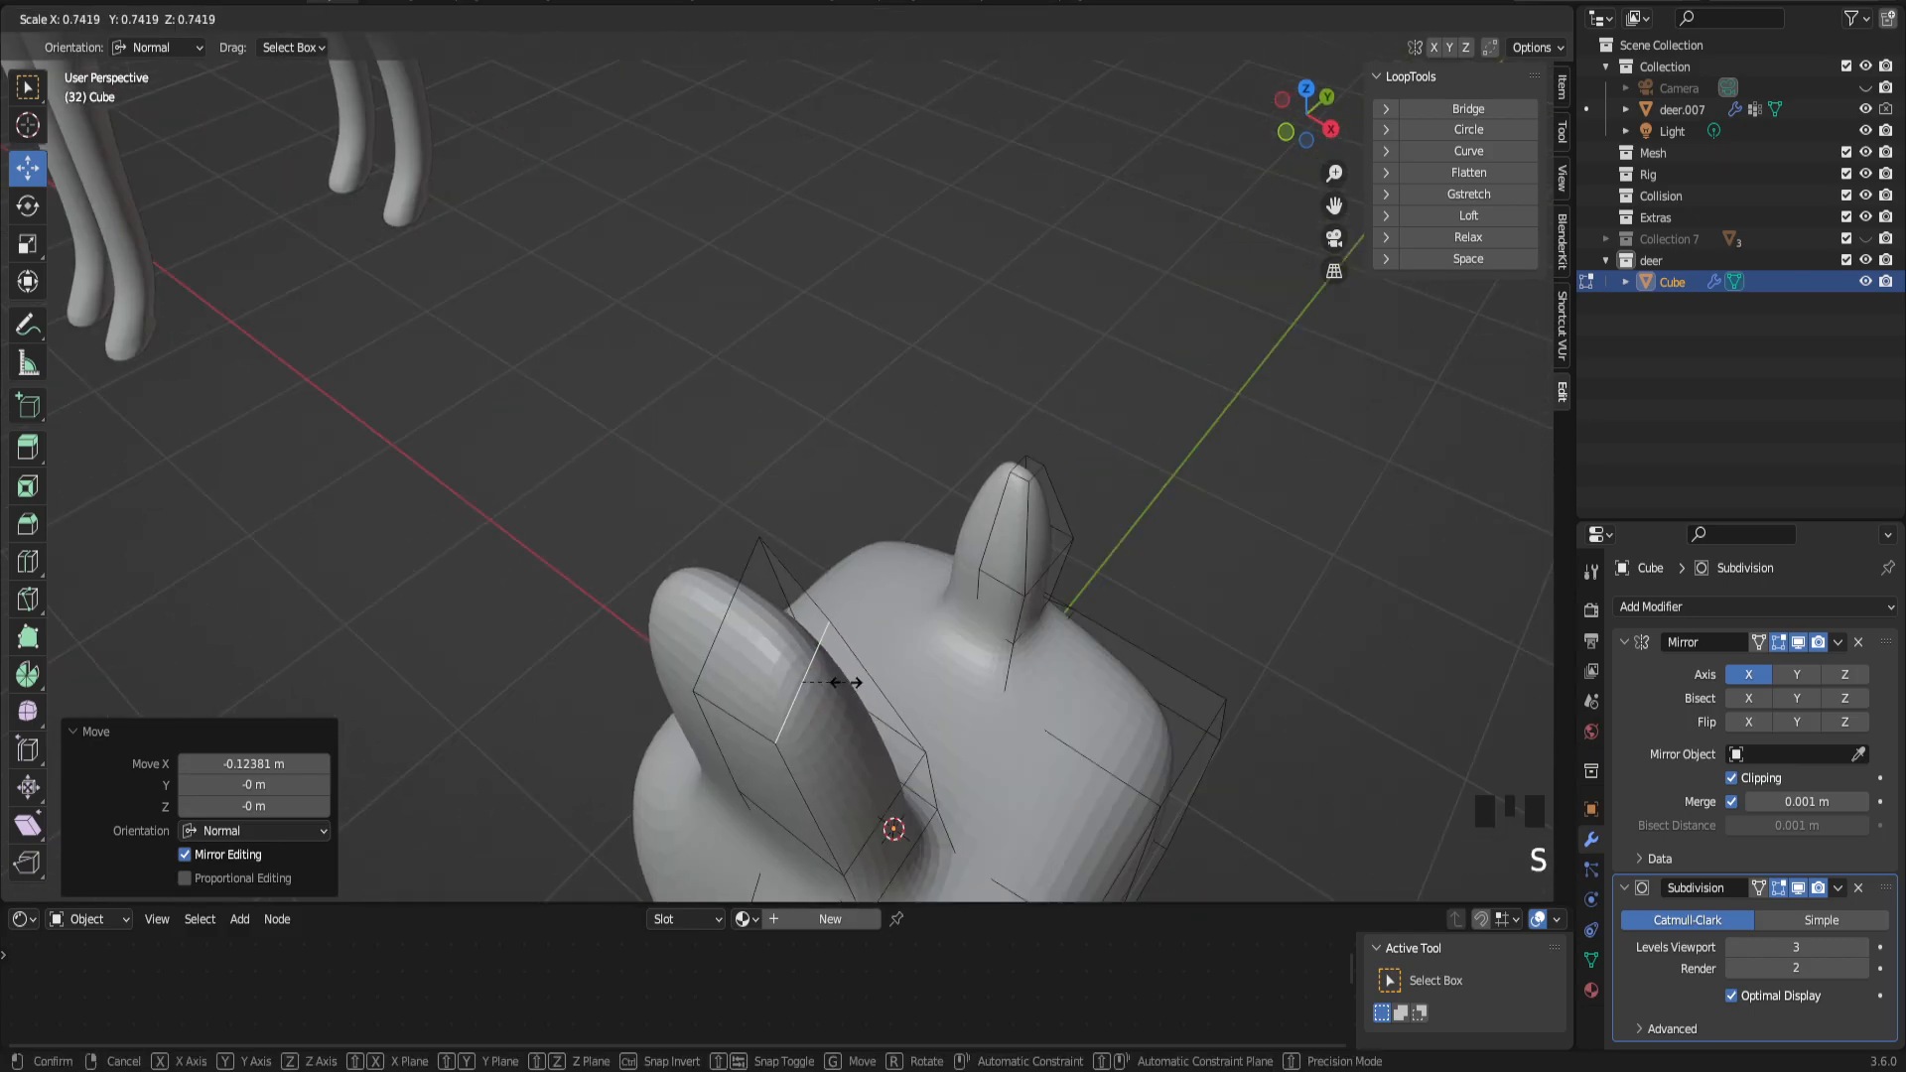
right_click(839, 679)
middle_drag(839, 679, 157, 212)
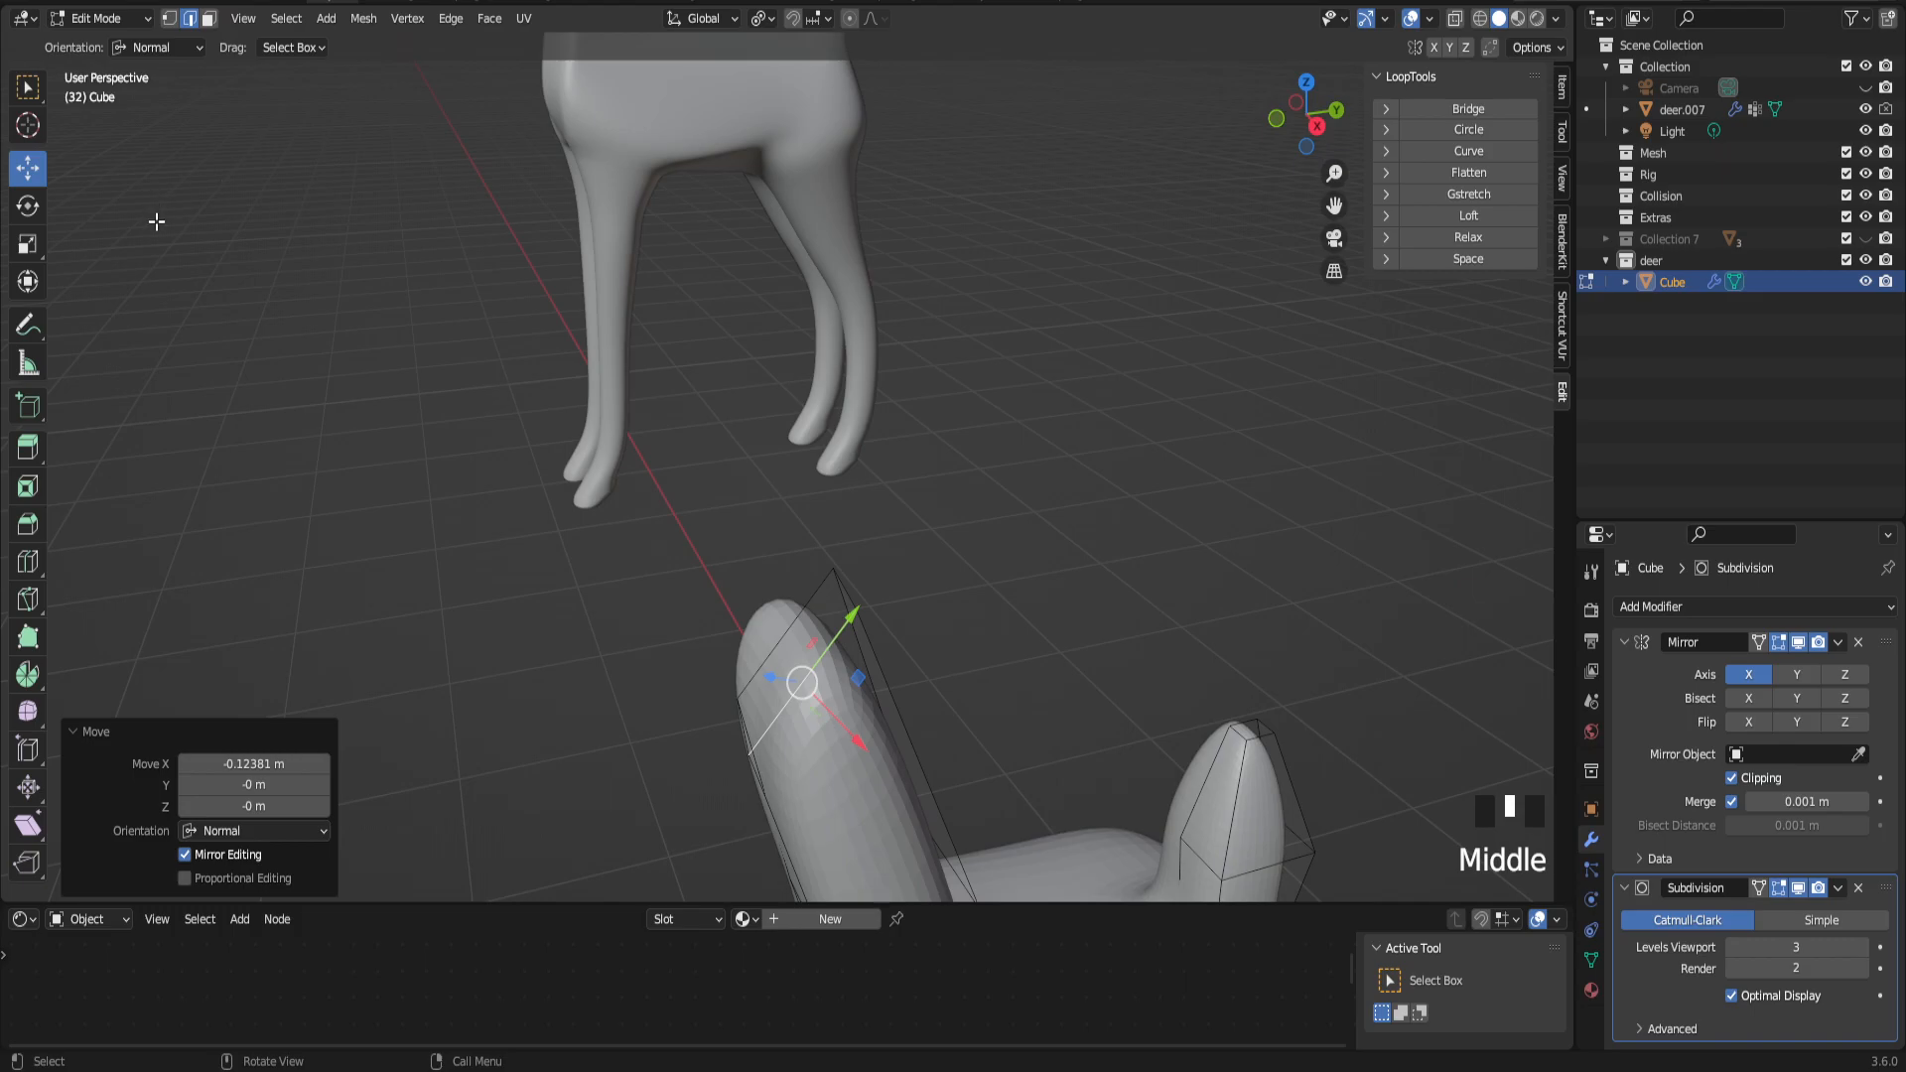
scroll(838, 666, down, 3)
middle_drag(839, 667, 923, 619)
key(s)
click(816, 570)
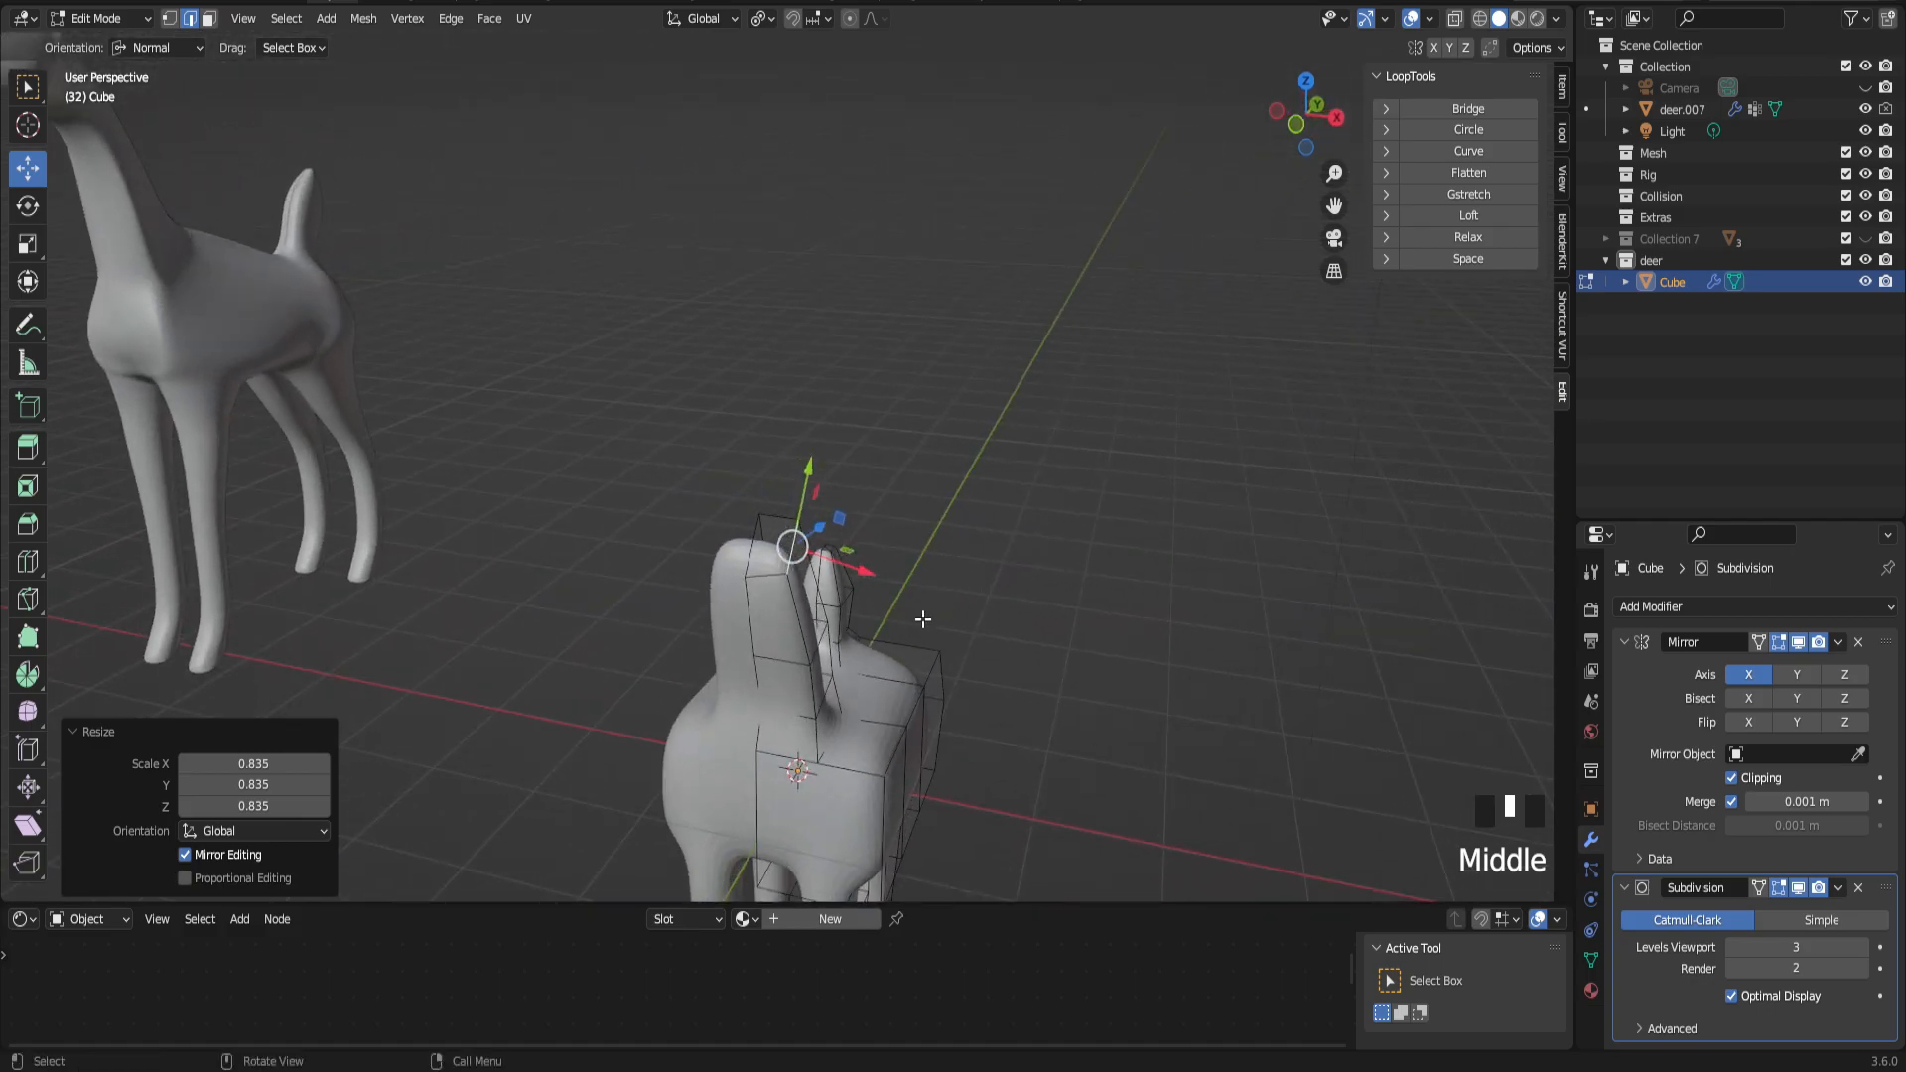
key(ctrl+z)
Step: Try scaling the two side edges of the neck's end face together, and undo back past the outer edge's move
shift+click(786, 546)
key(s)
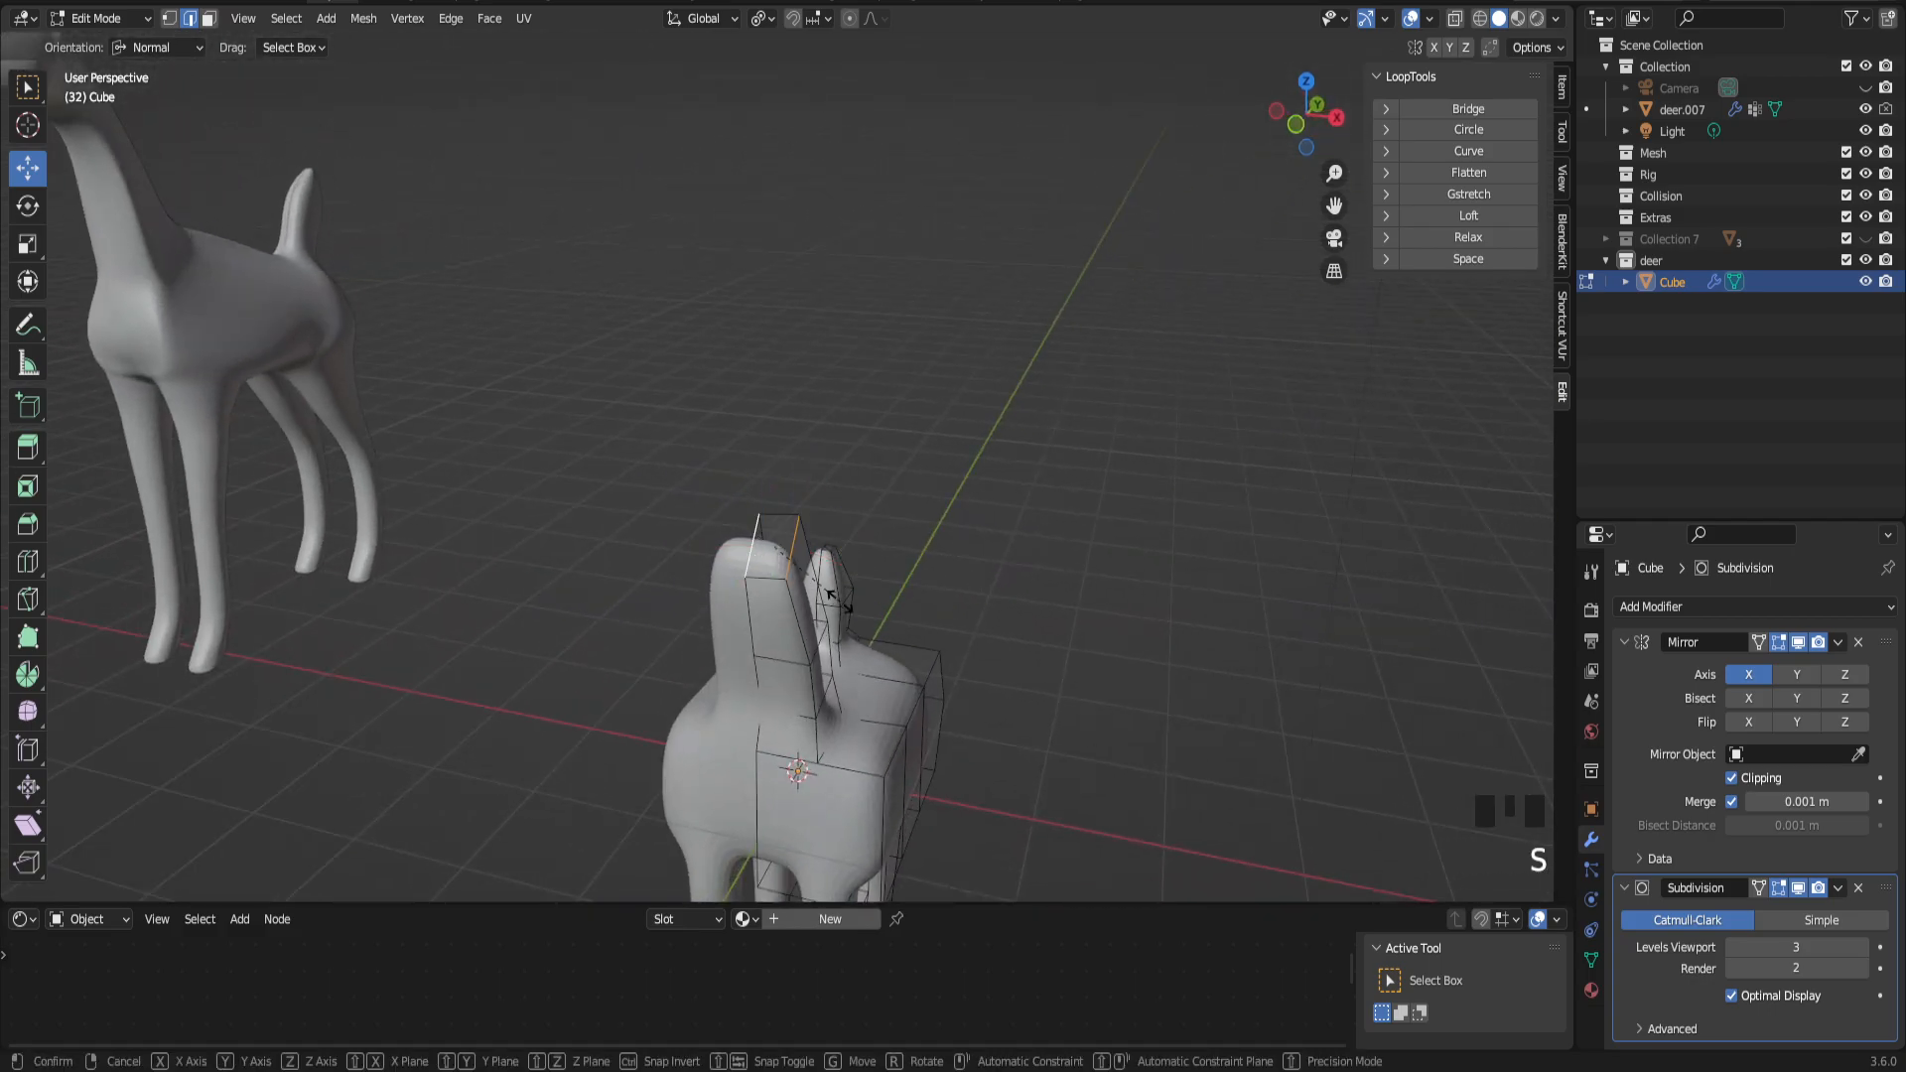
click(825, 592)
middle_drag(855, 582, 729, 608)
scroll(740, 637, up, 3)
key(ctrl+z)
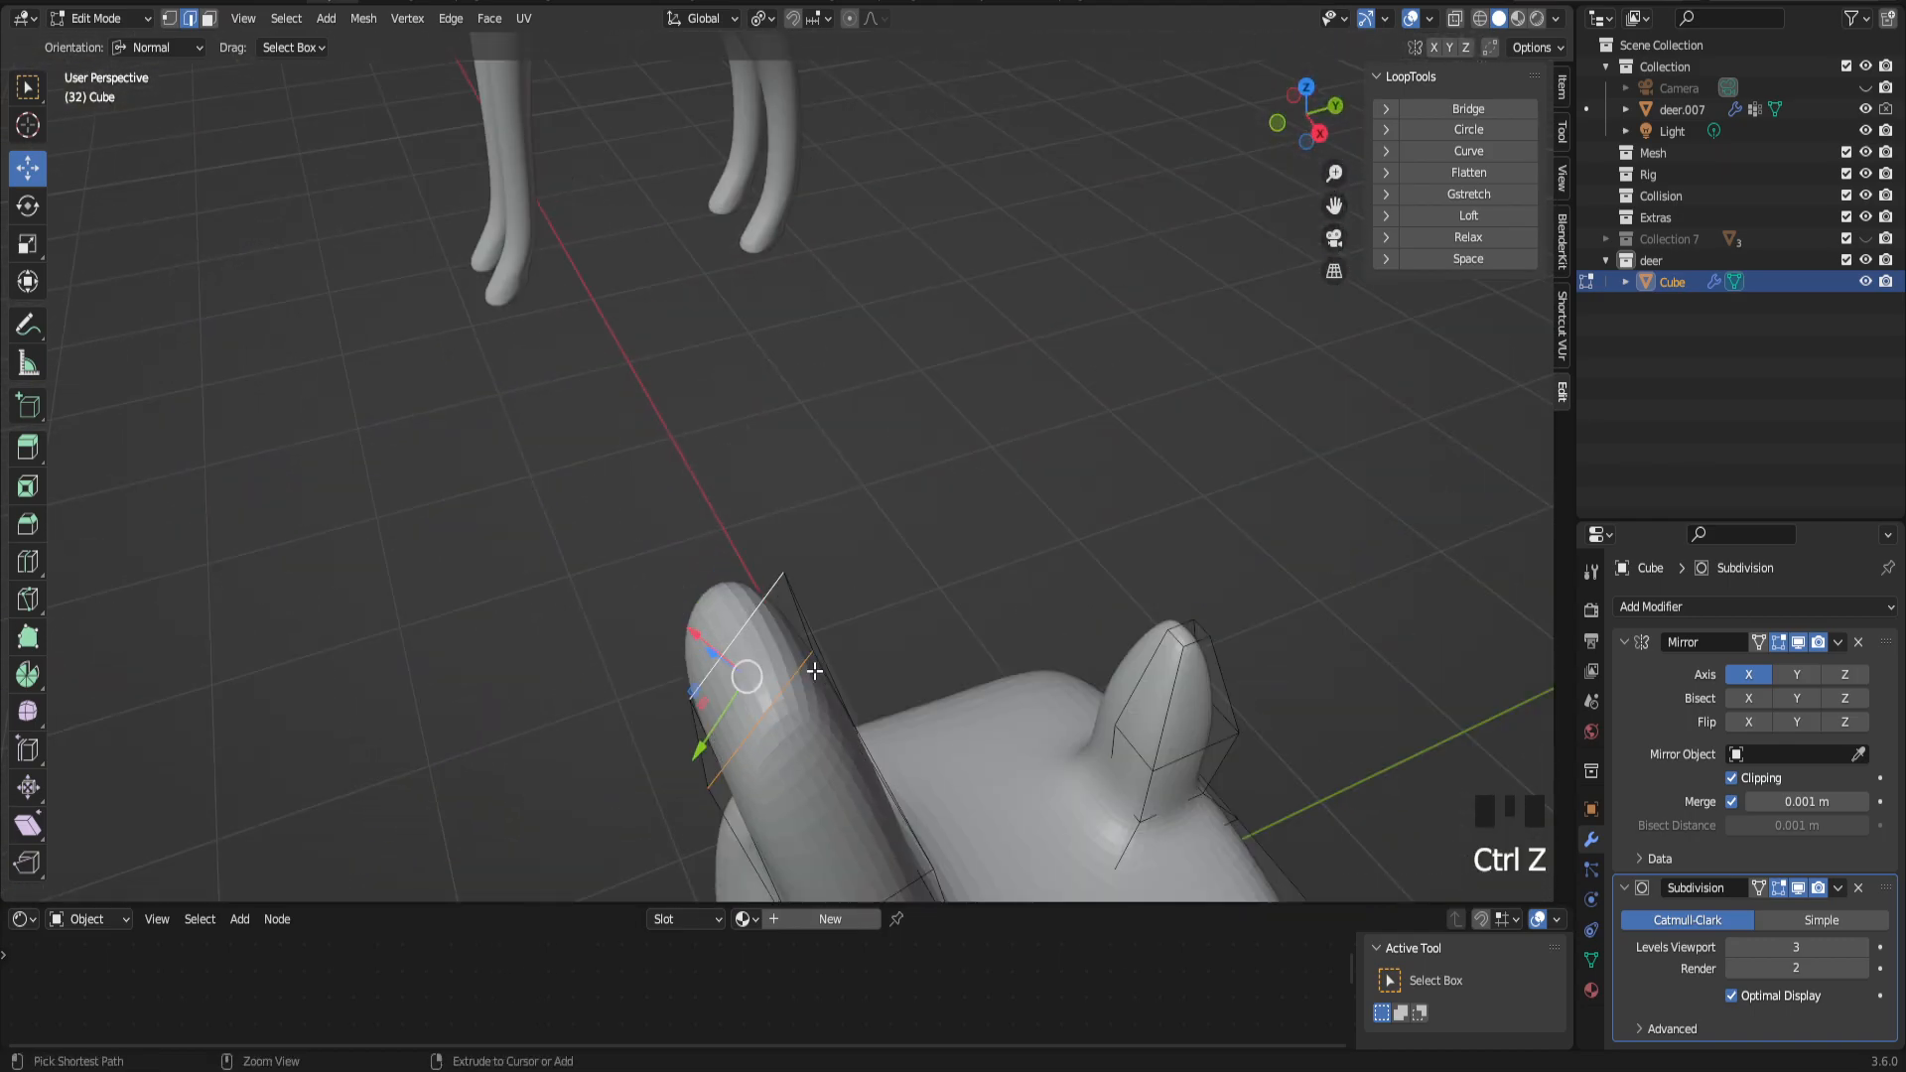
key(ctrl+z)
key(ctrl+z)
key(ctrl+z)
key(ctrl+z)
Step: Set the gizmo orientation to Default and move the outer edge of the neck's end face inward toward the mirror plane
middle_drag(794, 675, 689, 758)
click(696, 748)
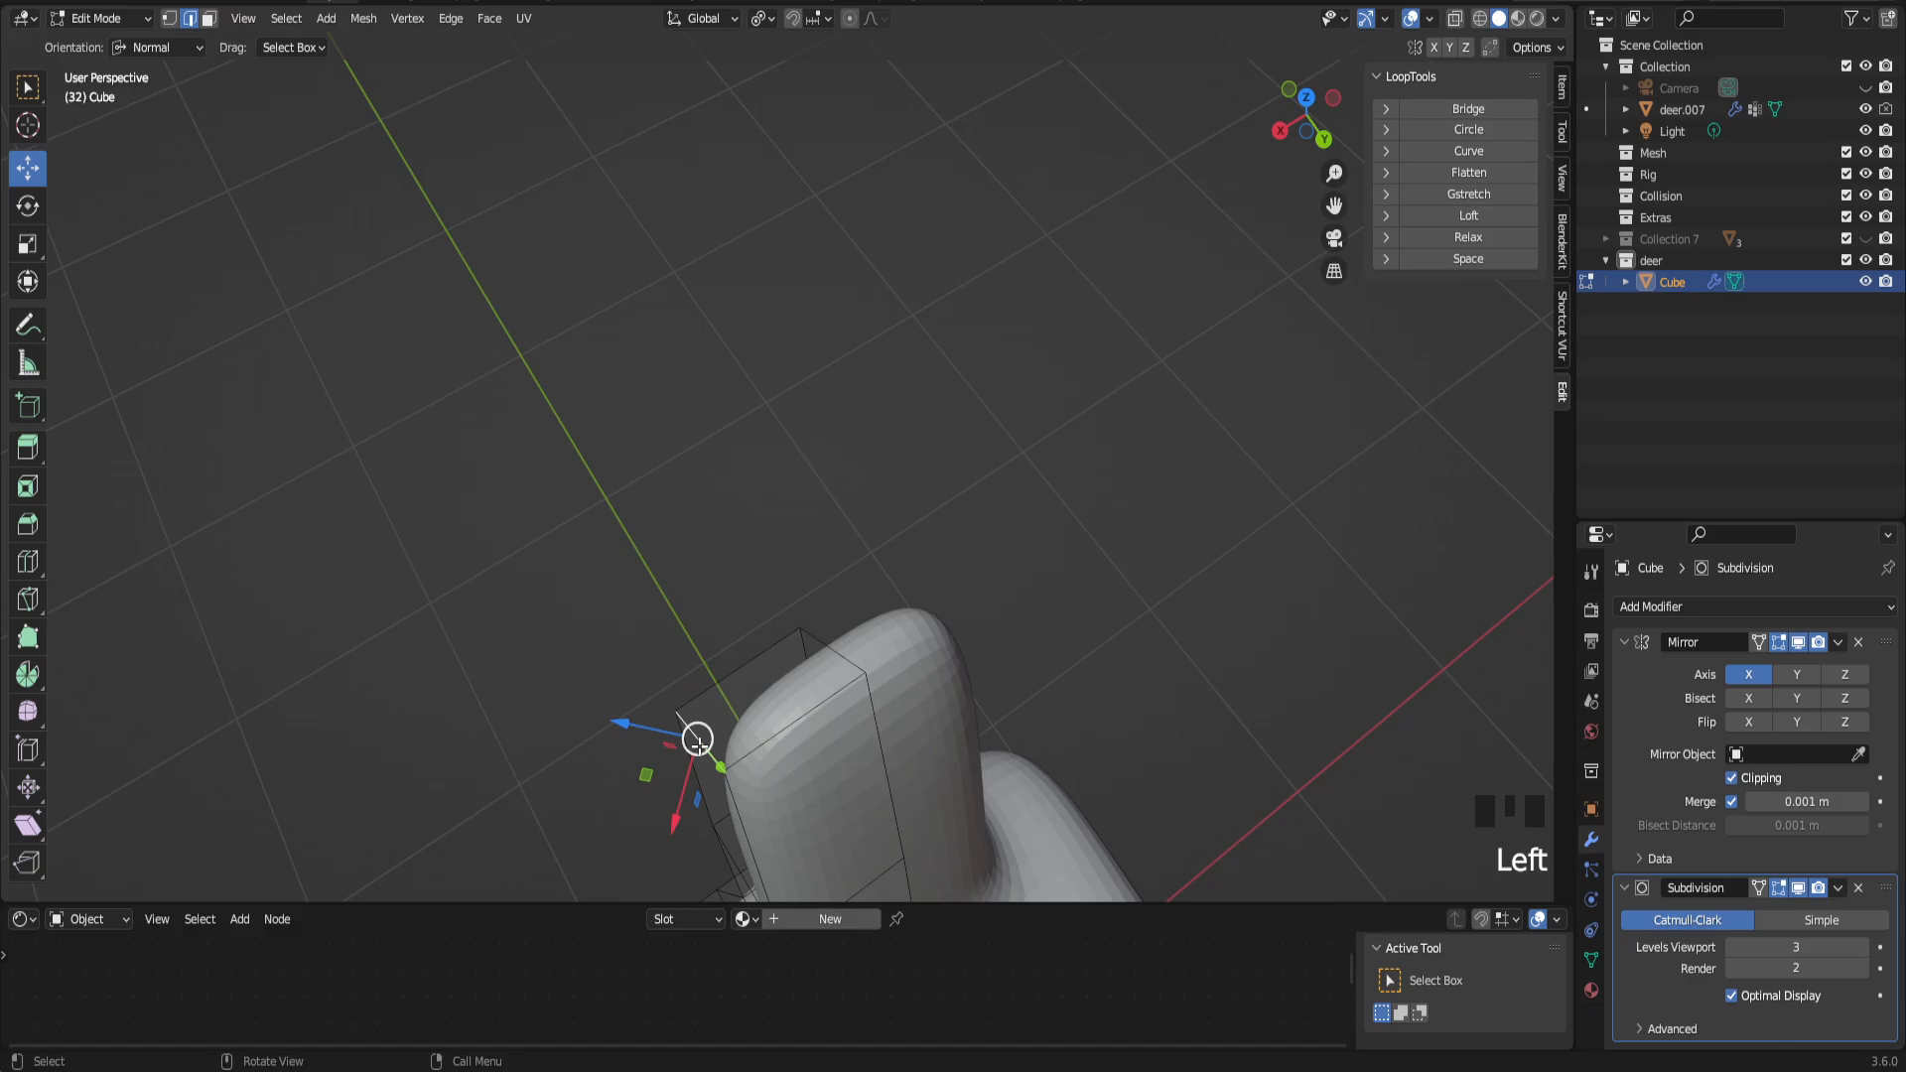
middle_drag(676, 772, 655, 754)
click(149, 47)
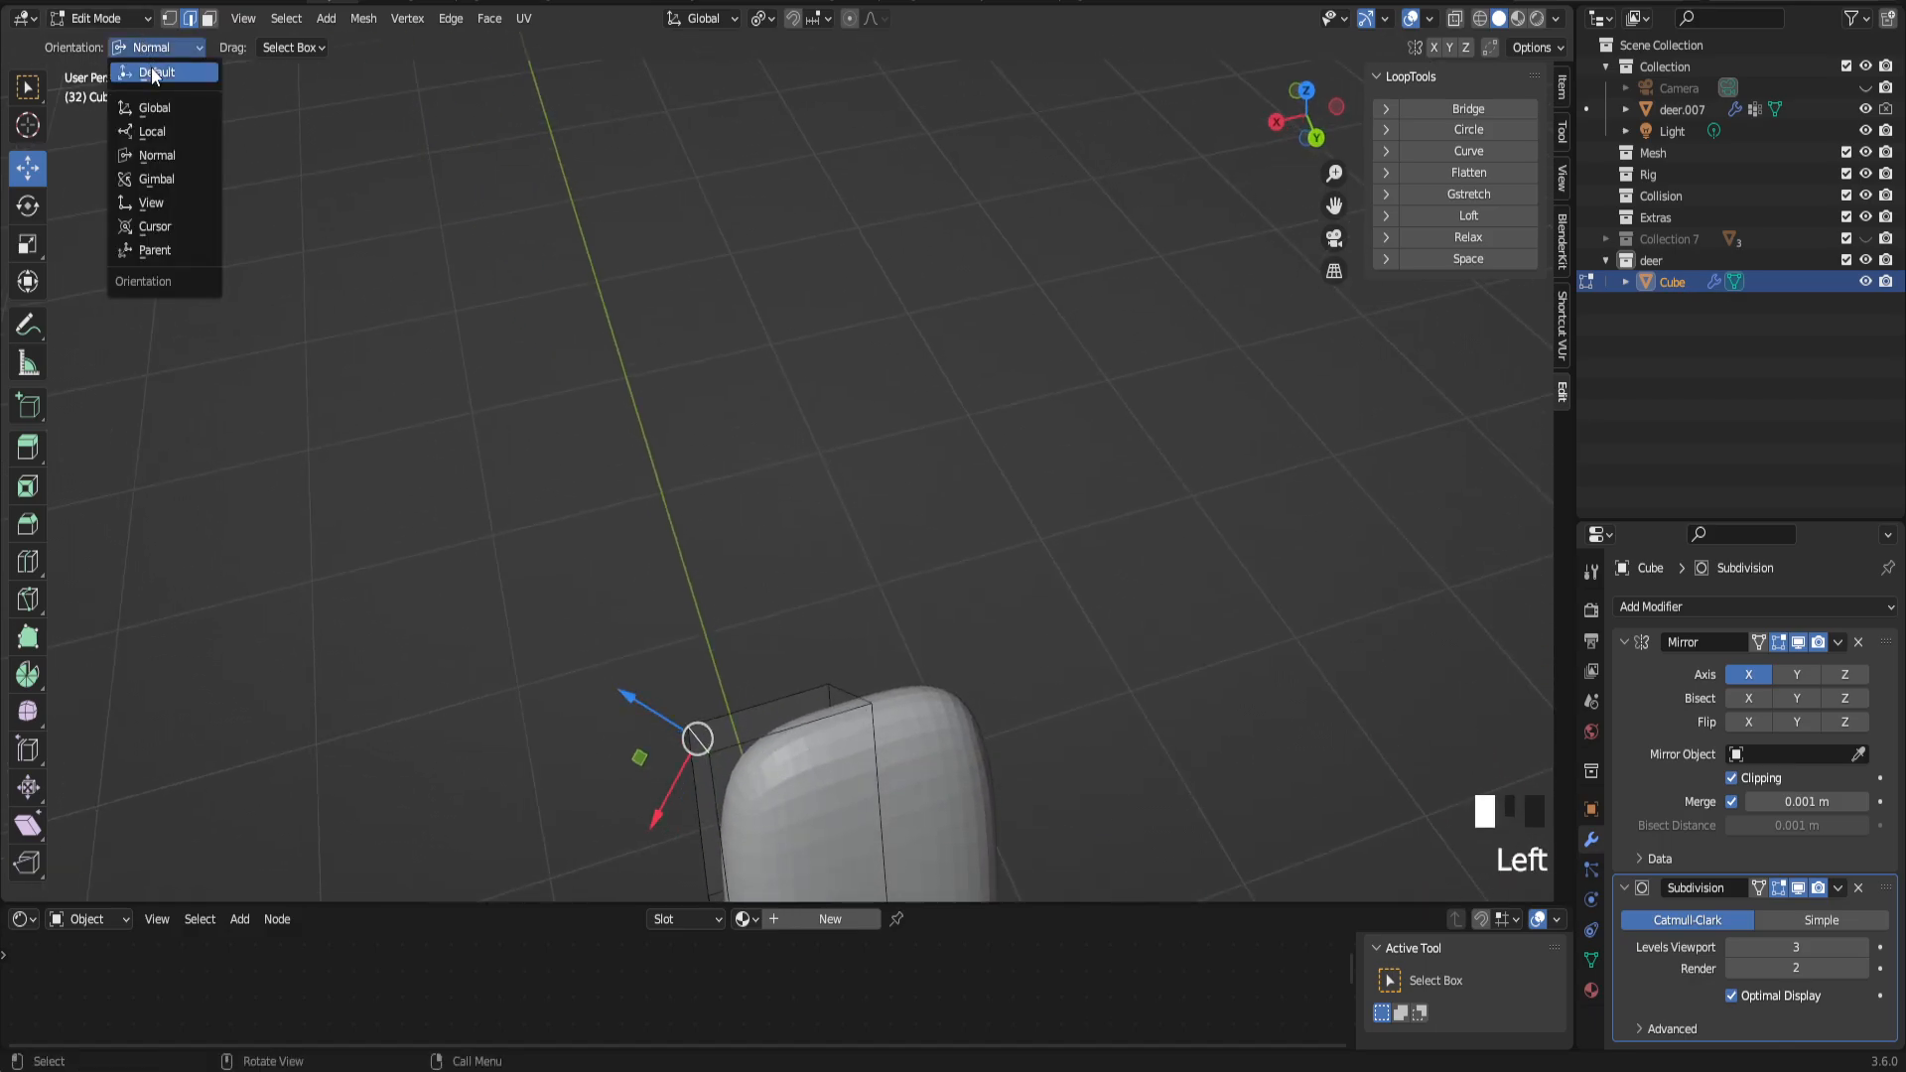
click(161, 79)
drag(644, 760, 688, 751)
Step: Extrude the neck's end face about 0.124 m along its normal
click(770, 710)
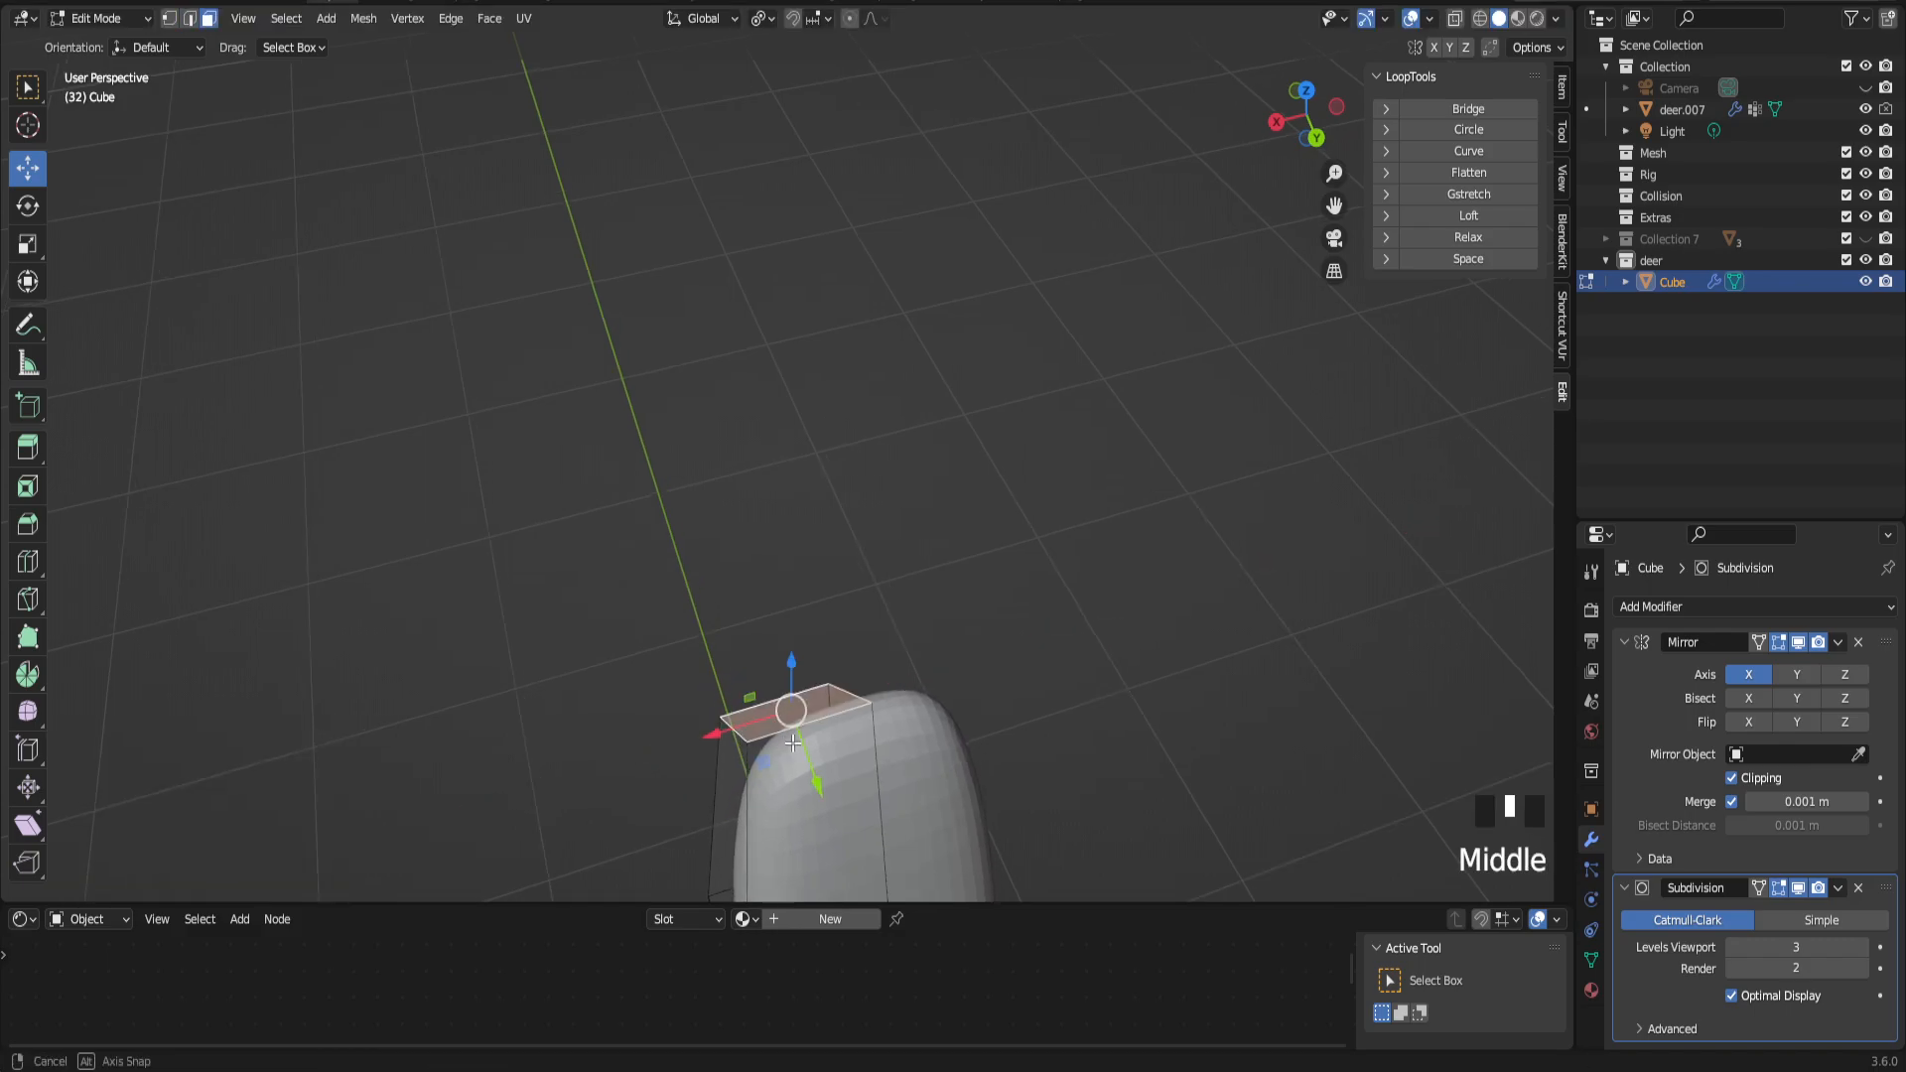
middle_drag(770, 710, 927, 689)
key(e)
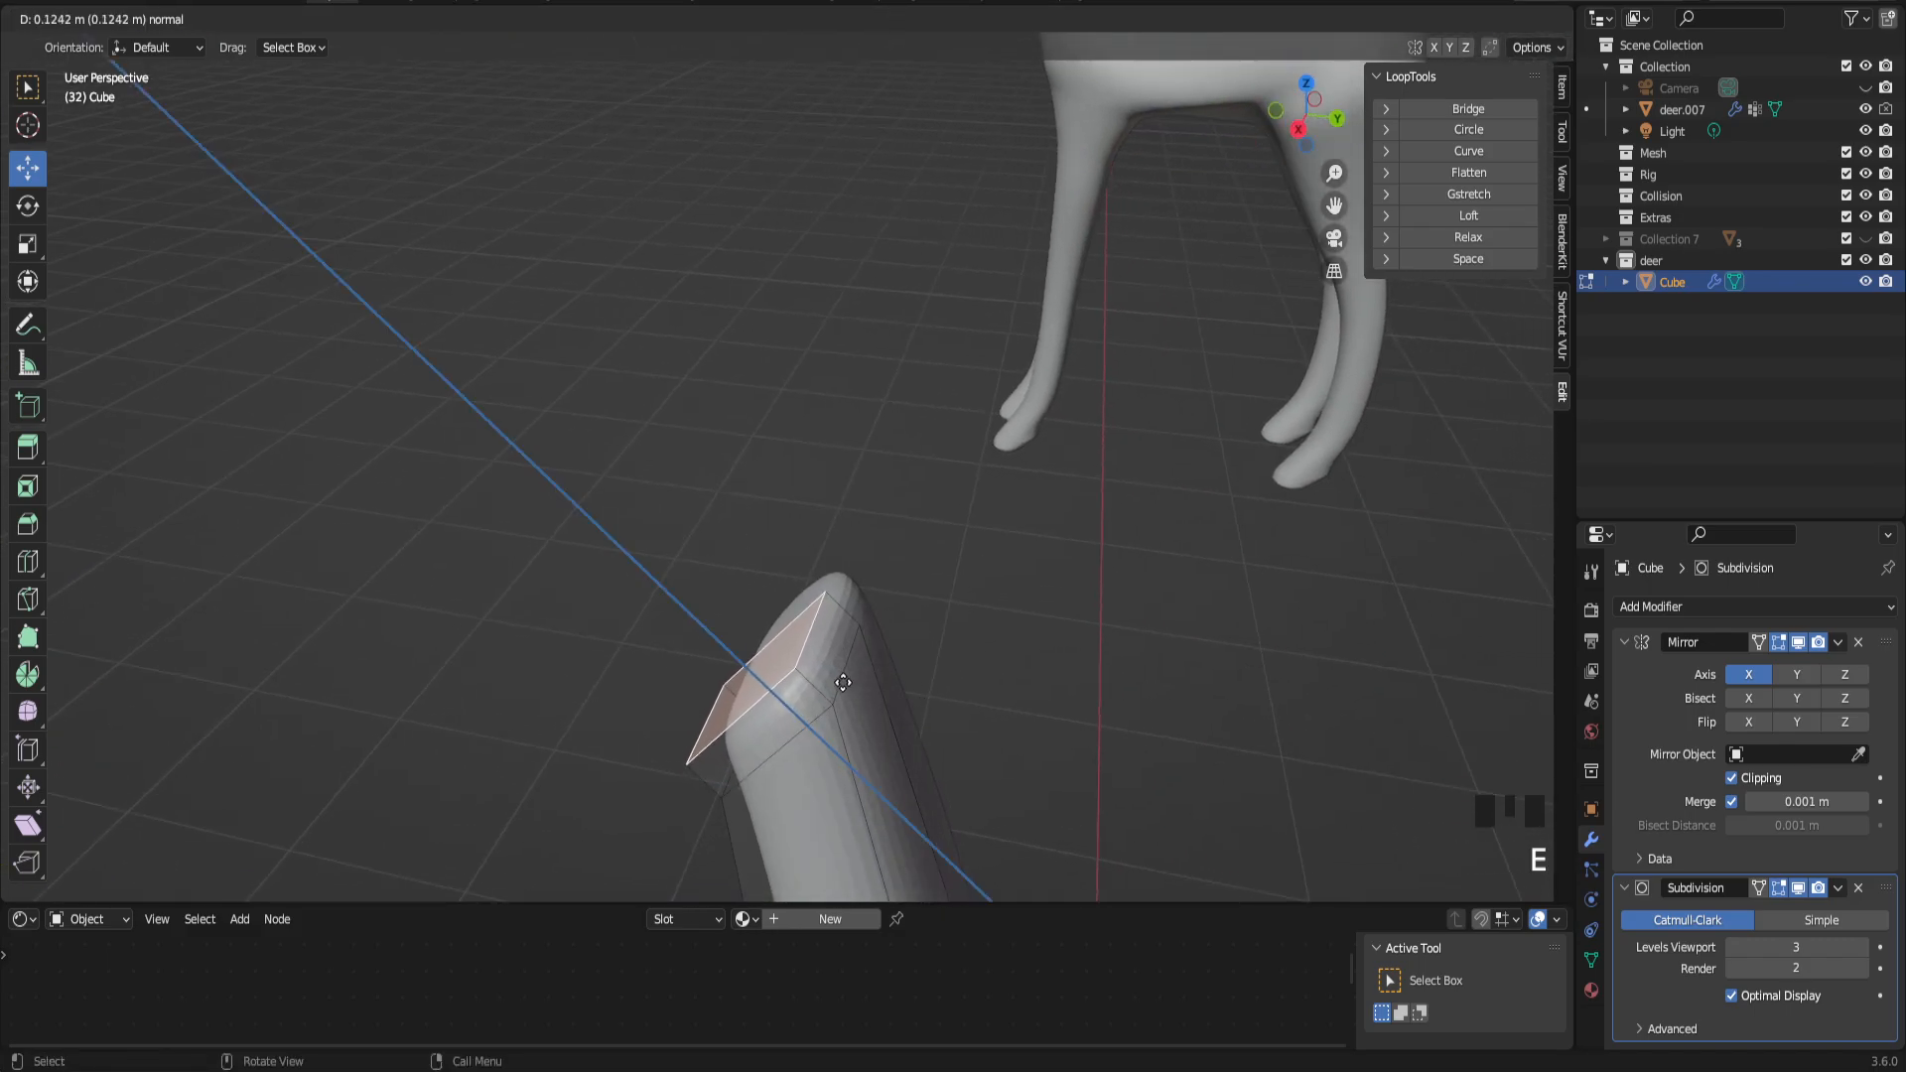
click(843, 683)
Step: Extrude the neck's end face another 0.184 m or so and rotate it about 23.4° around the X axis
middle_drag(912, 679, 804, 636)
drag(1334, 174, 1334, 144)
key(e)
click(620, 450)
click(16, 208)
drag(698, 507, 664, 501)
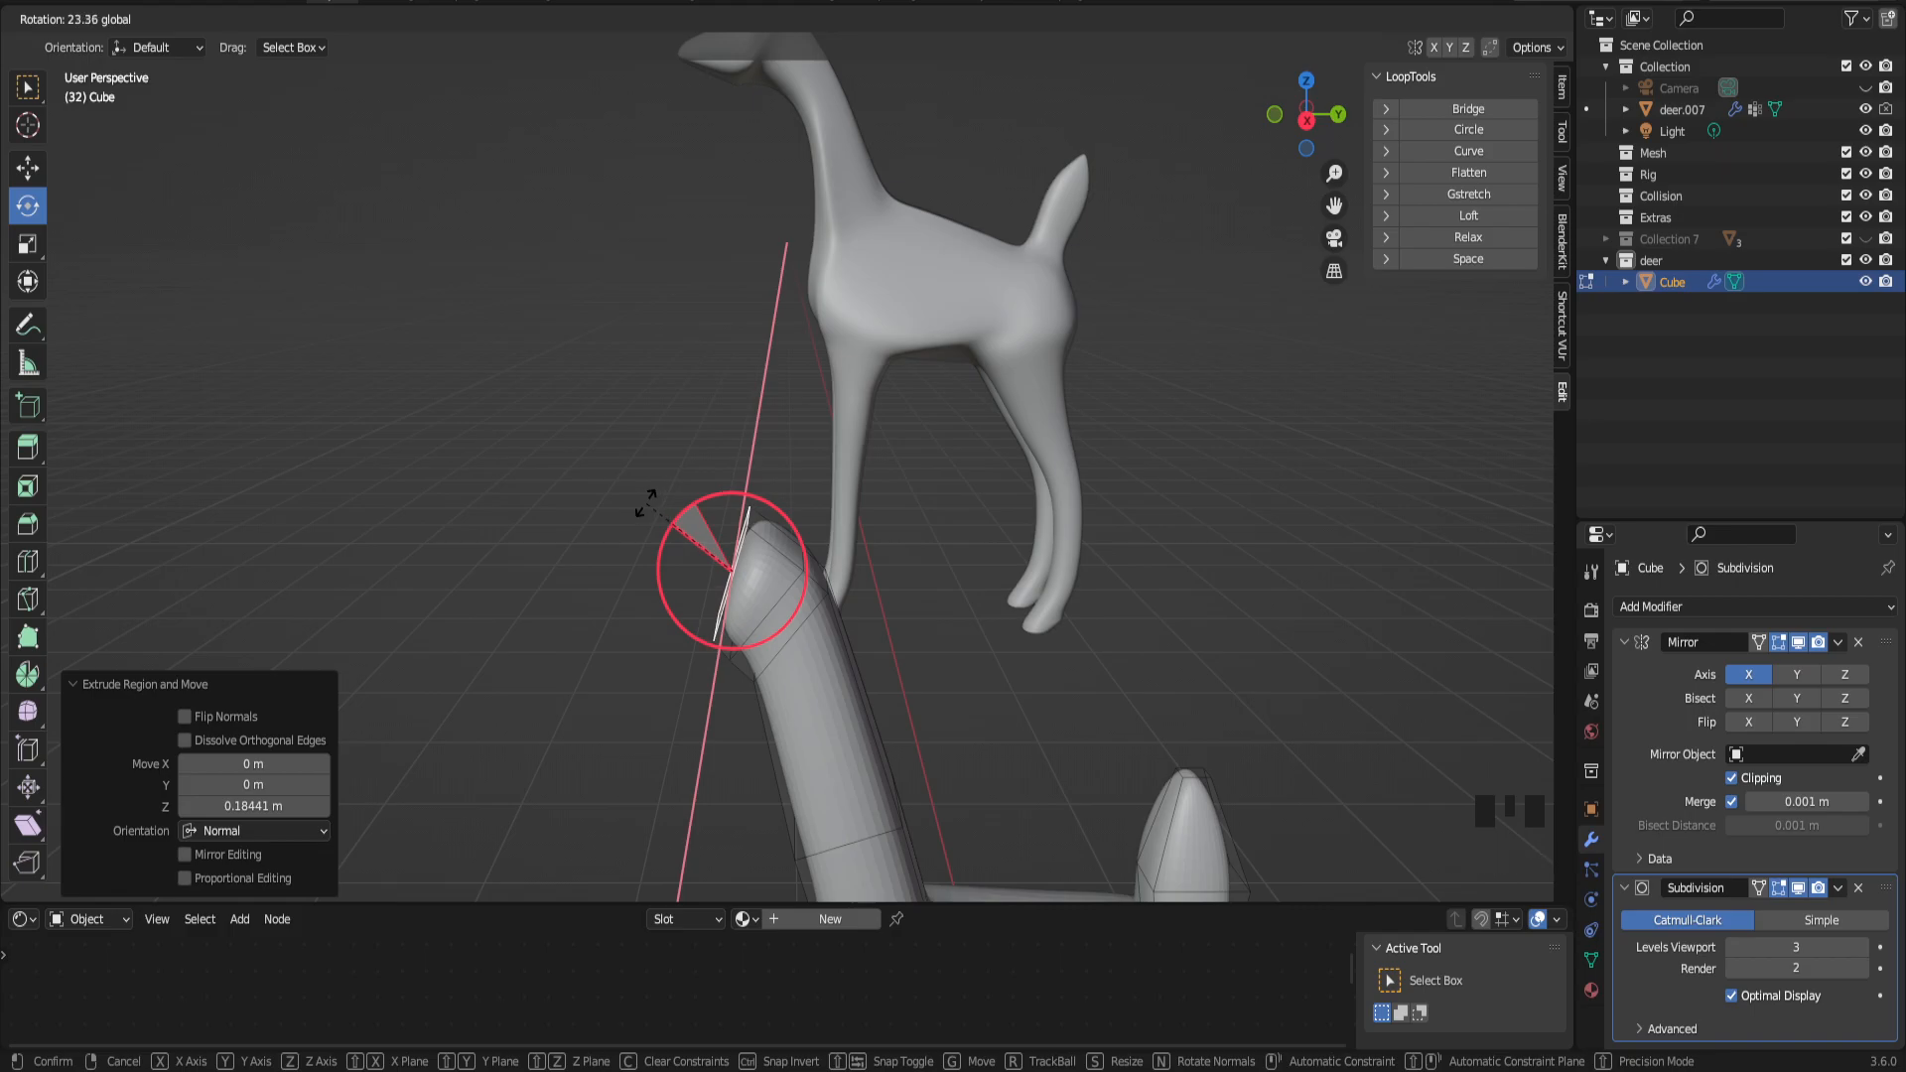
drag(645, 505, 644, 504)
Step: Extrude the rotated face about 0.316 m to begin the head and enlarge it to a scale of 1.155
key(e)
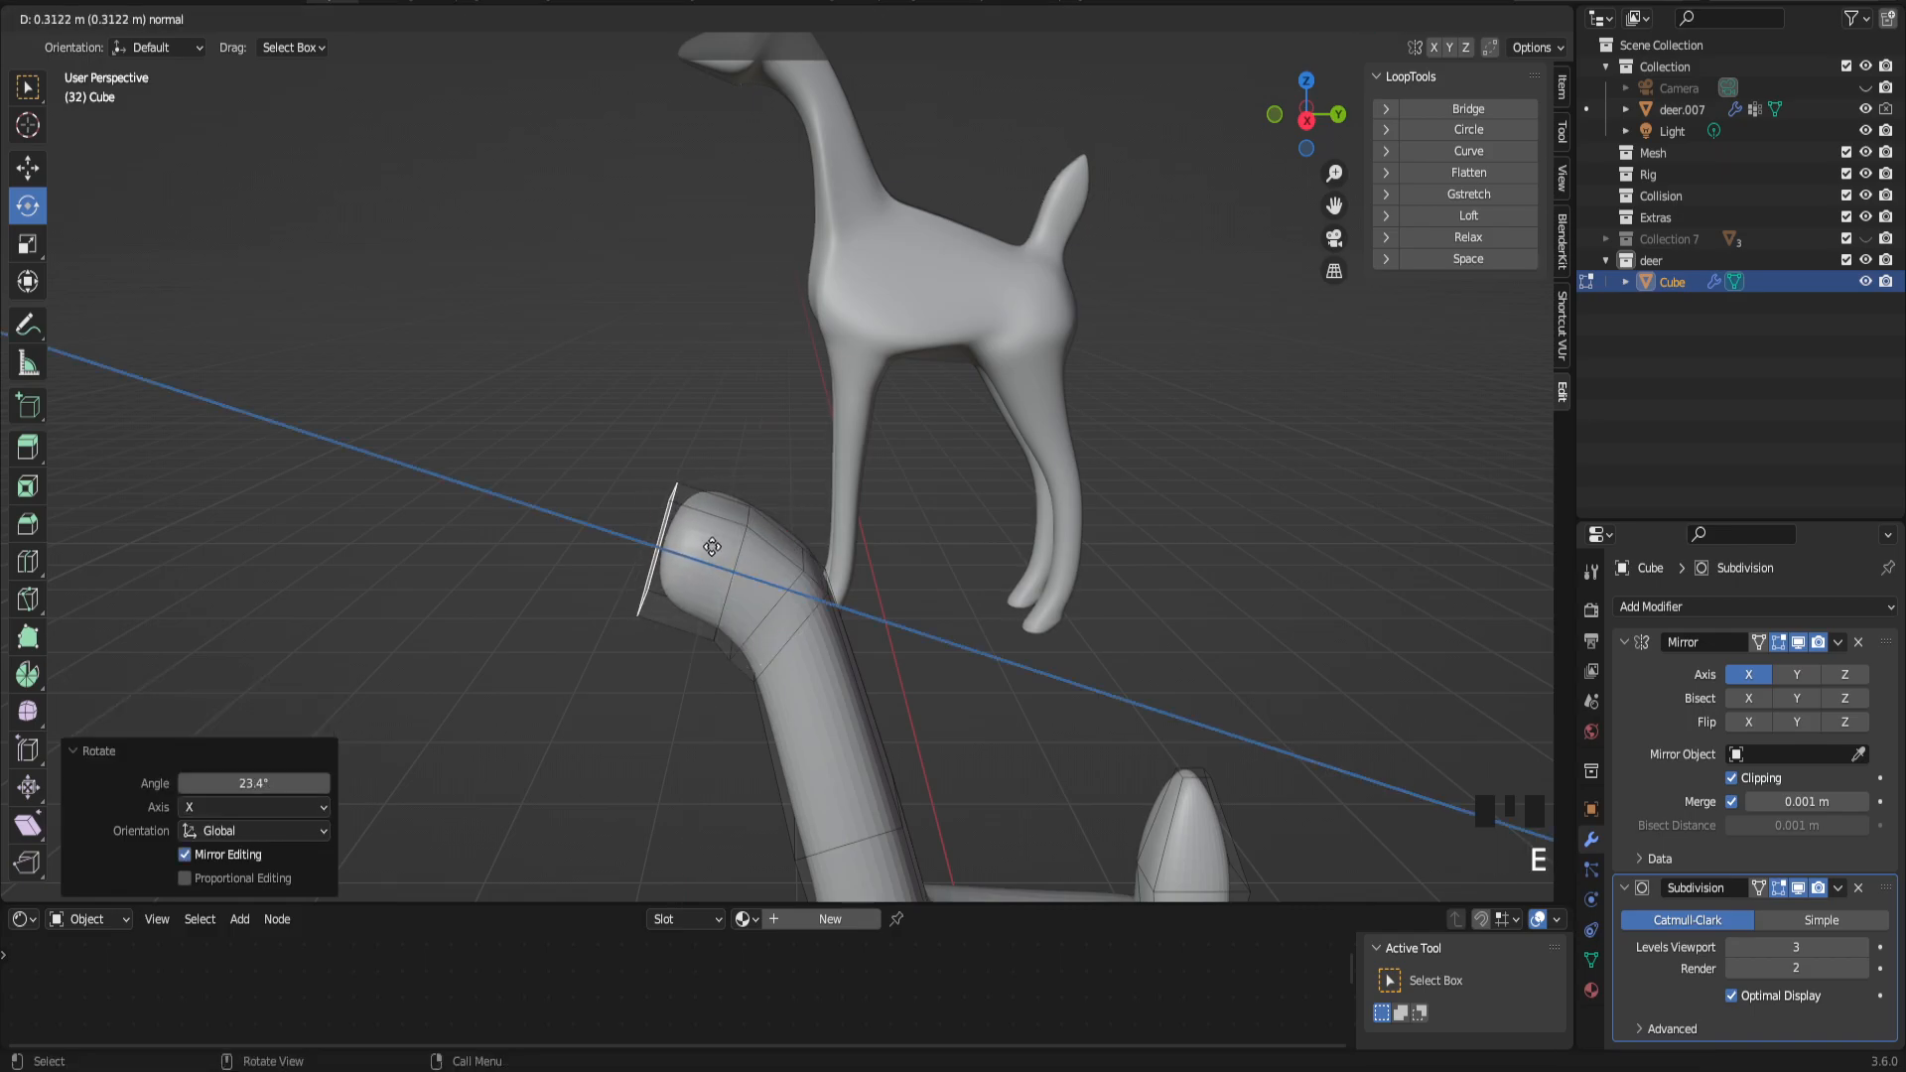
click(710, 547)
key(s)
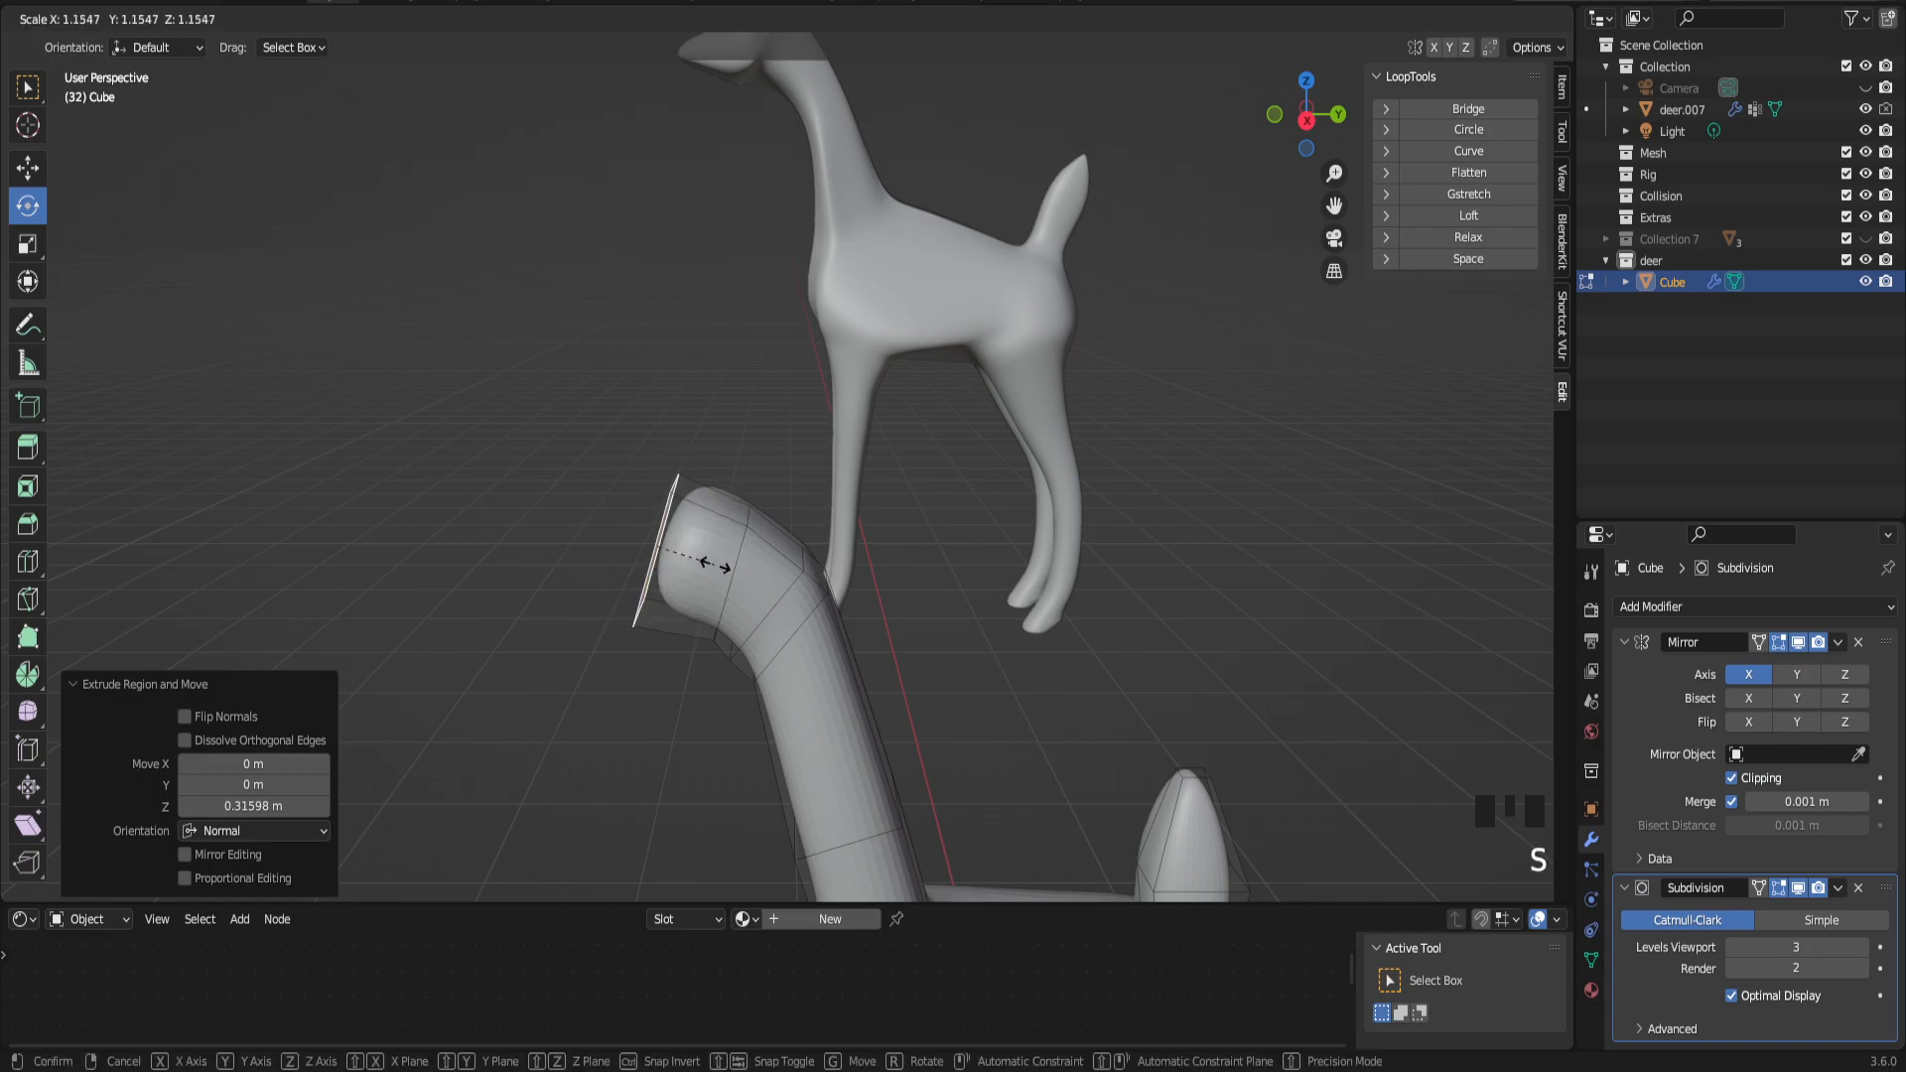
click(733, 572)
Step: Extrude the head's end face about 0.34 m and rotate it around the X axis until it is nearly upright
key(e)
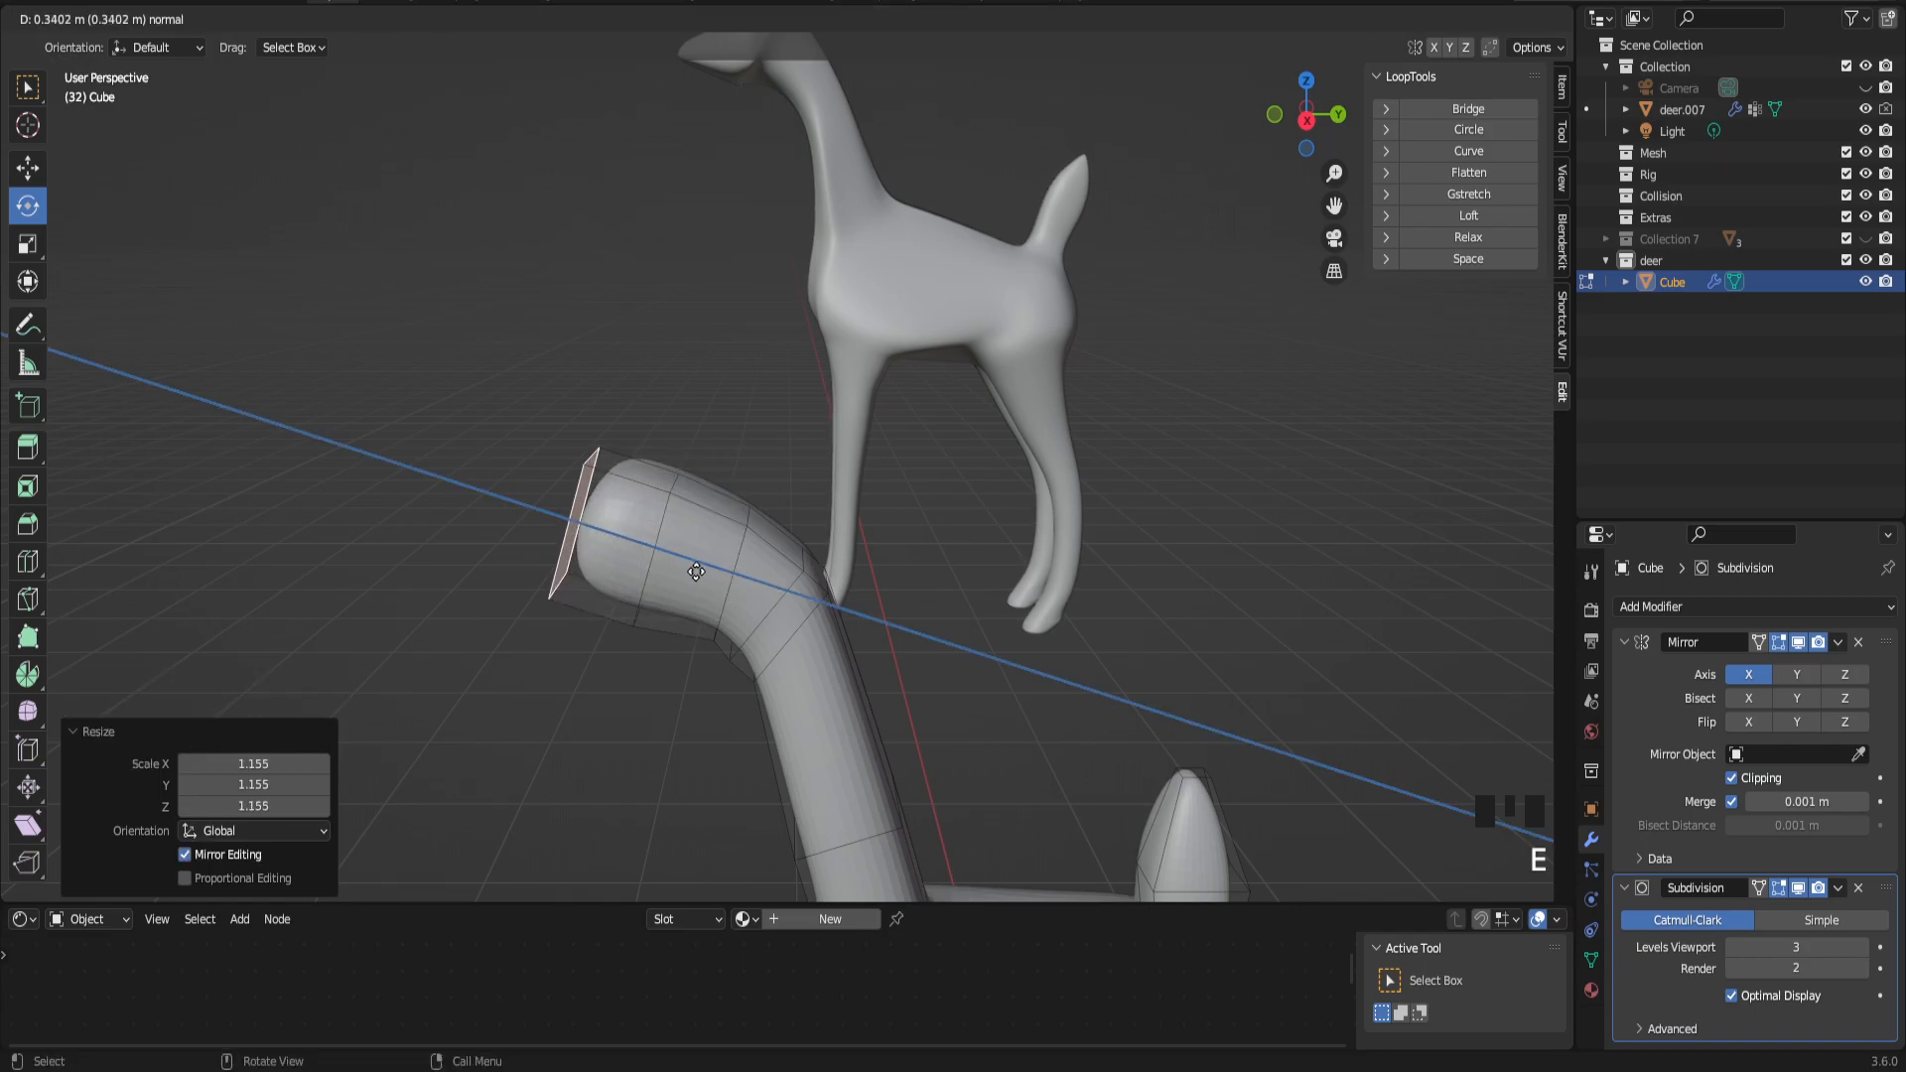
click(633, 475)
drag(633, 476, 573, 471)
Step: Lower the head's end face, move it about -0.195 m along Y, and taper it to a scale of 0.451
click(28, 167)
click(651, 560)
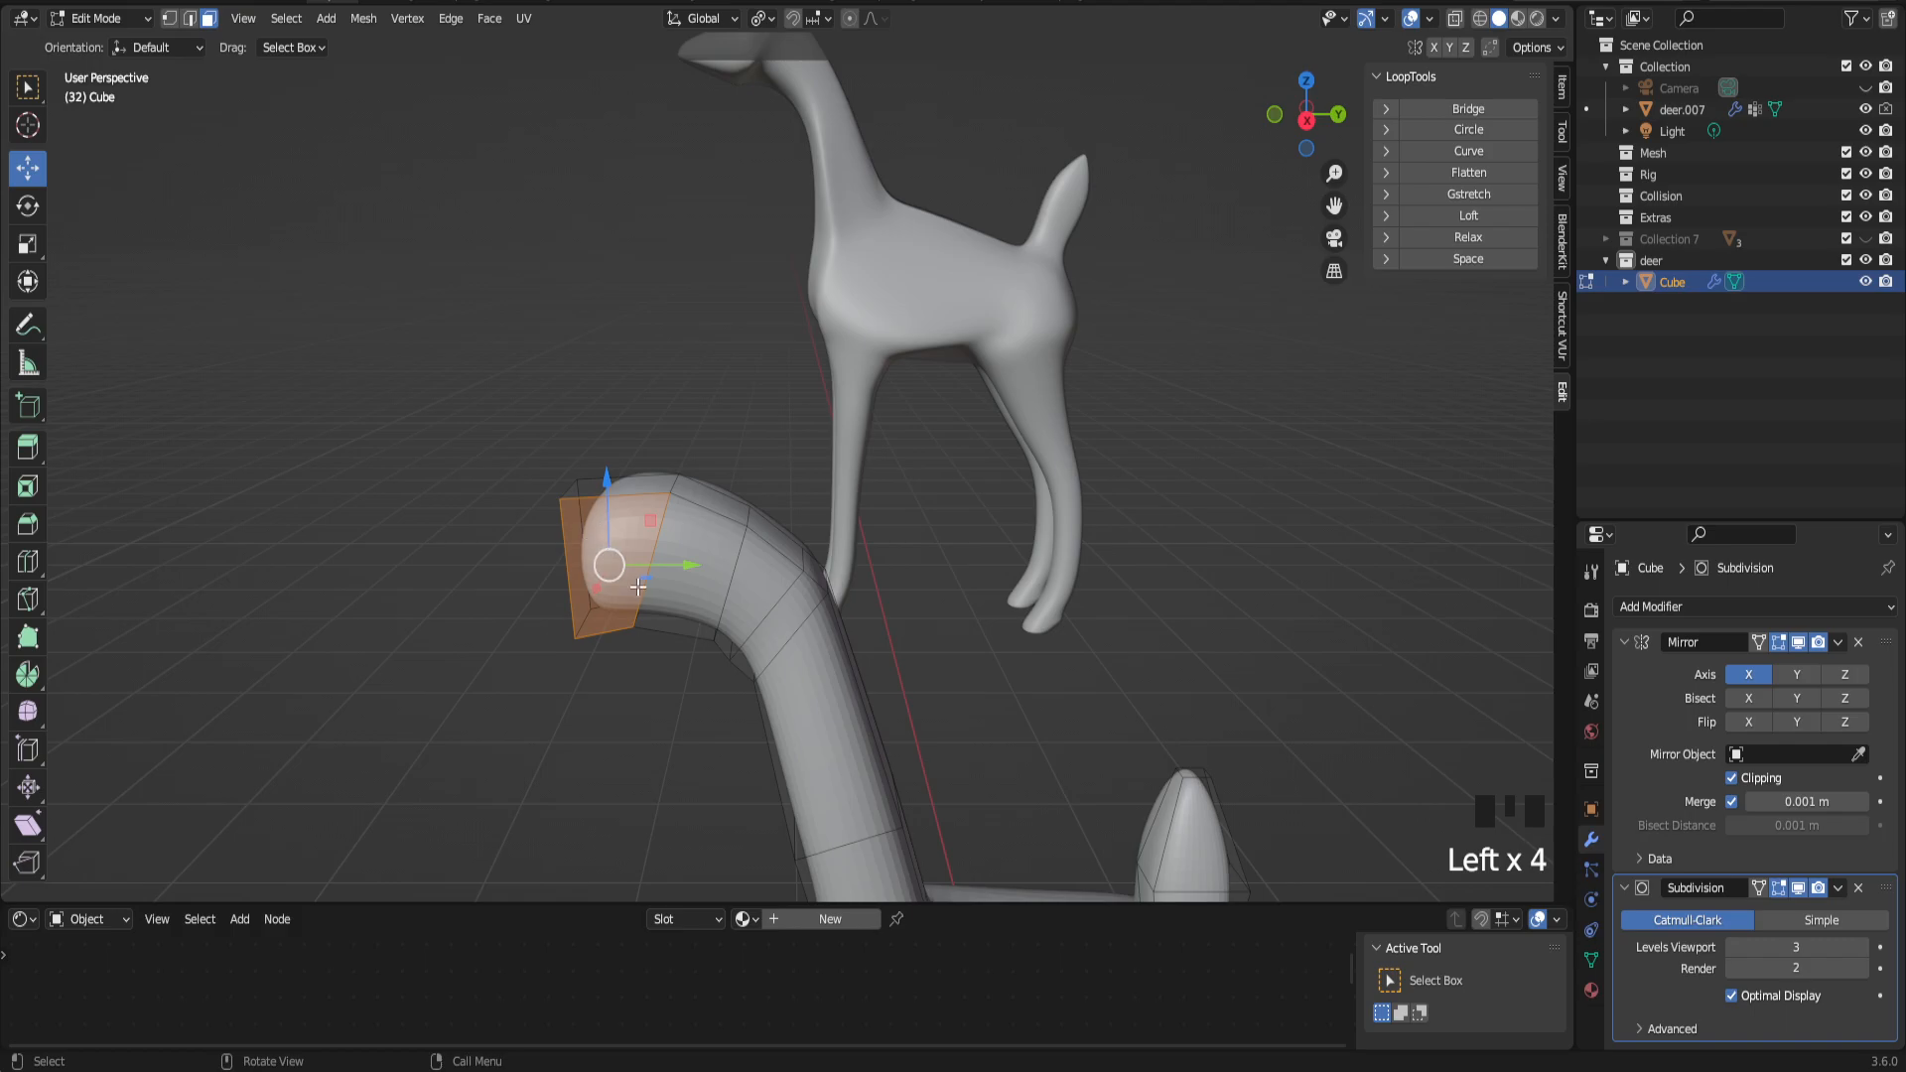
key(ctrl+z)
drag(655, 563, 607, 561)
key(s)
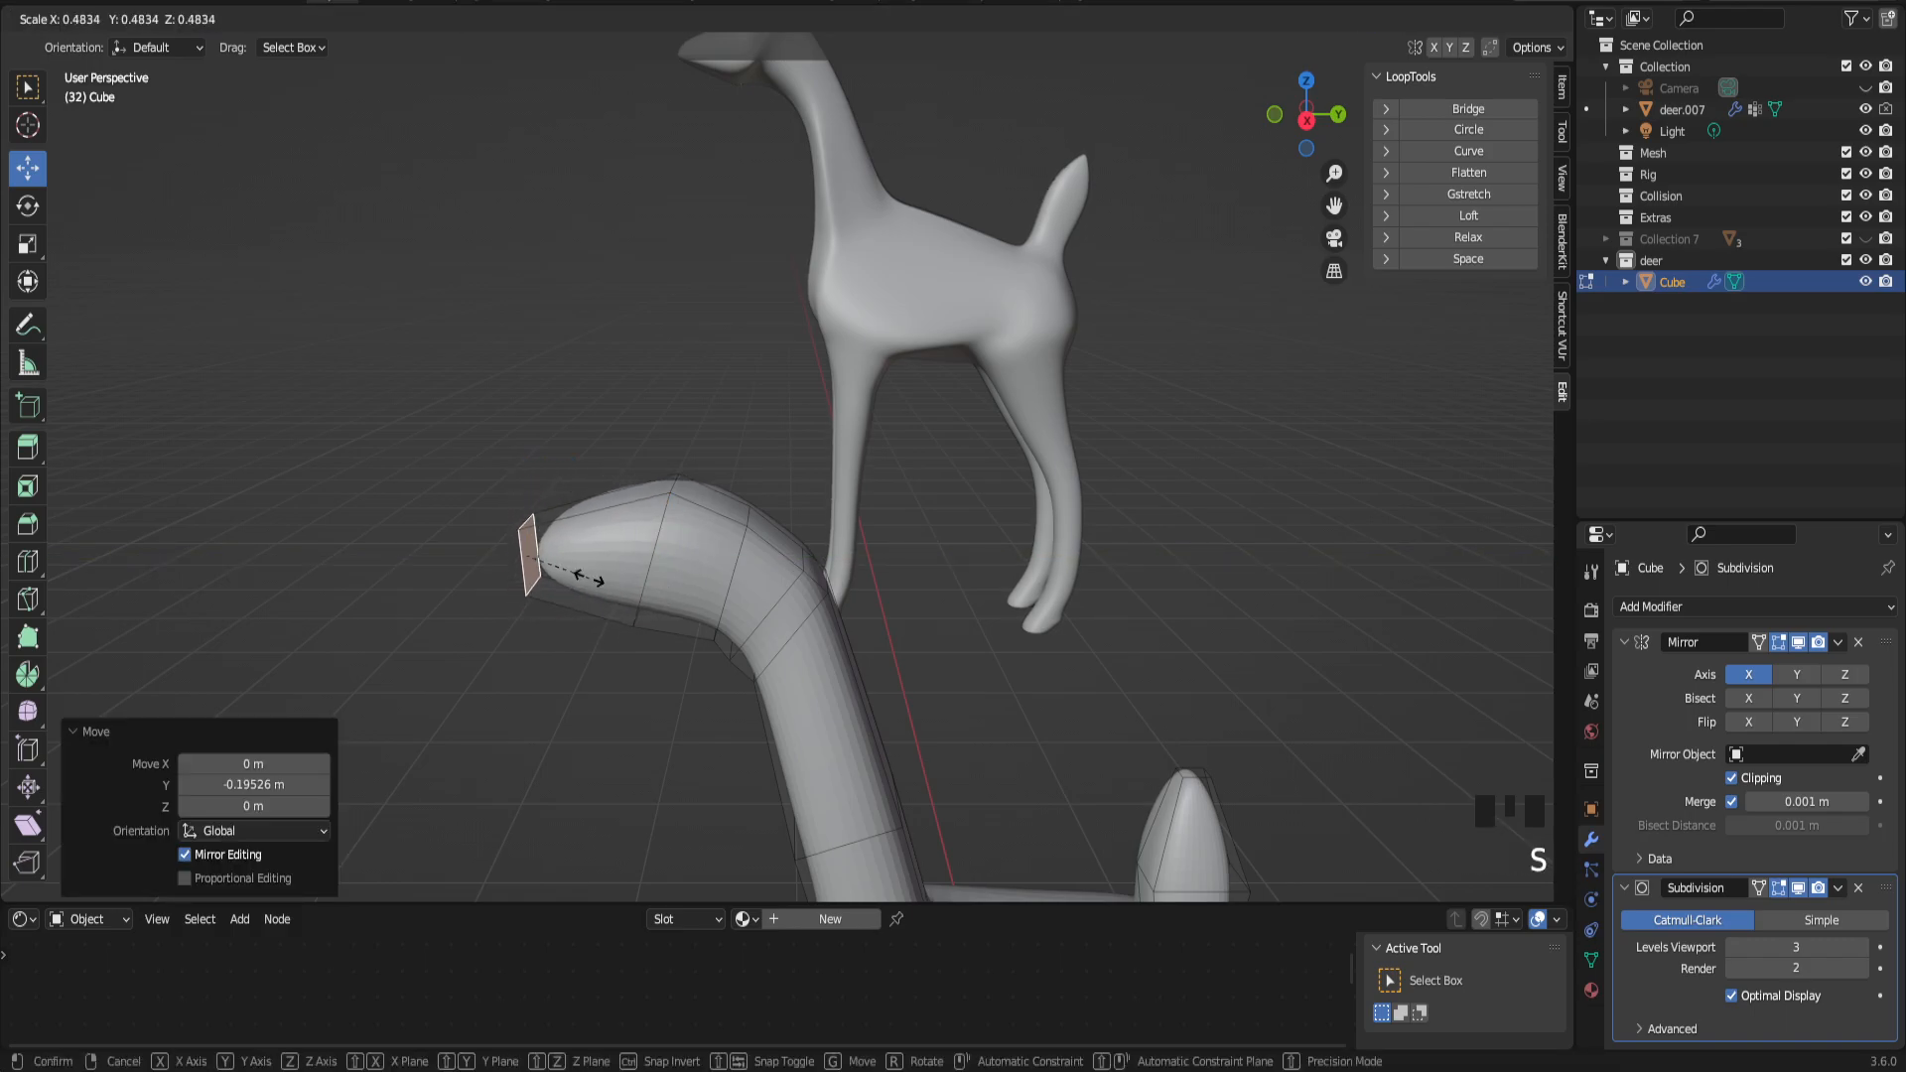
click(584, 576)
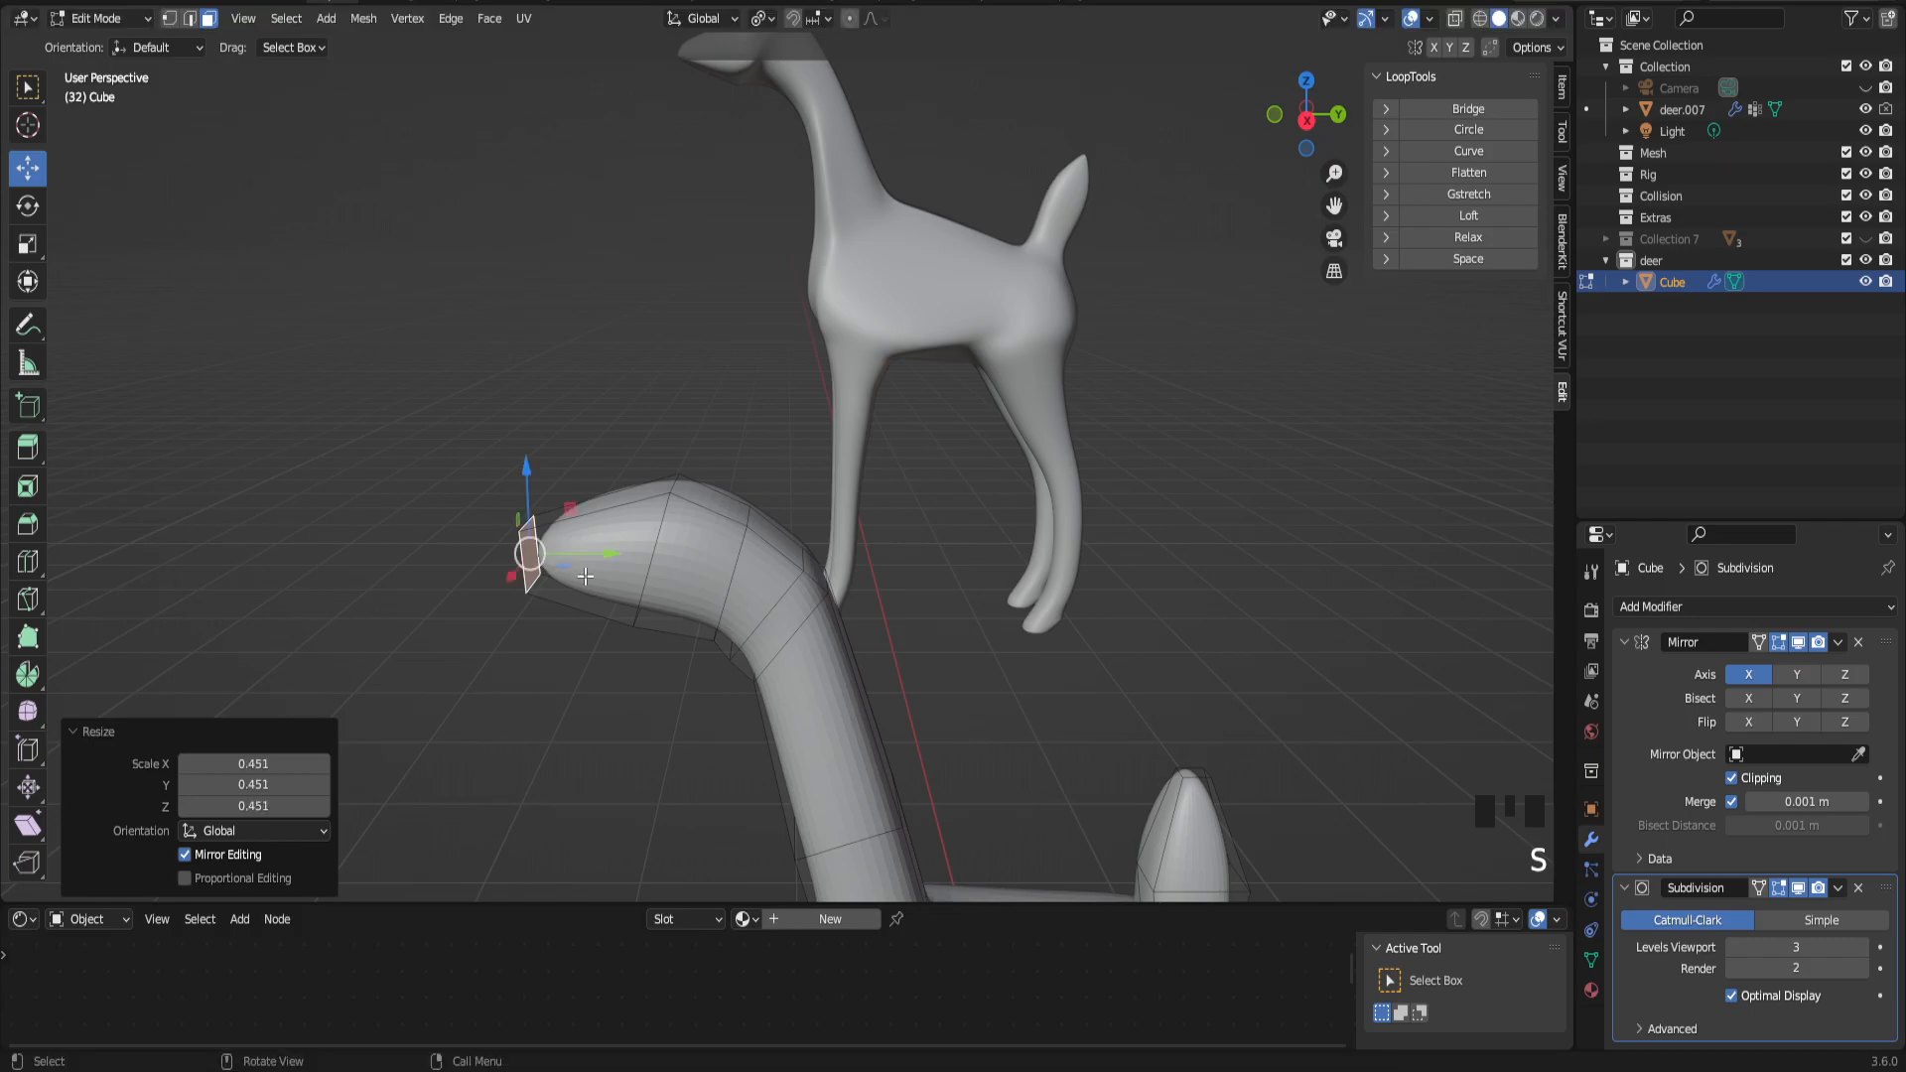
Step: Extrude the muzzle's end face about 0.131 m along its normal
scroll(582, 577, up, 3)
scroll(982, 568, down, 2)
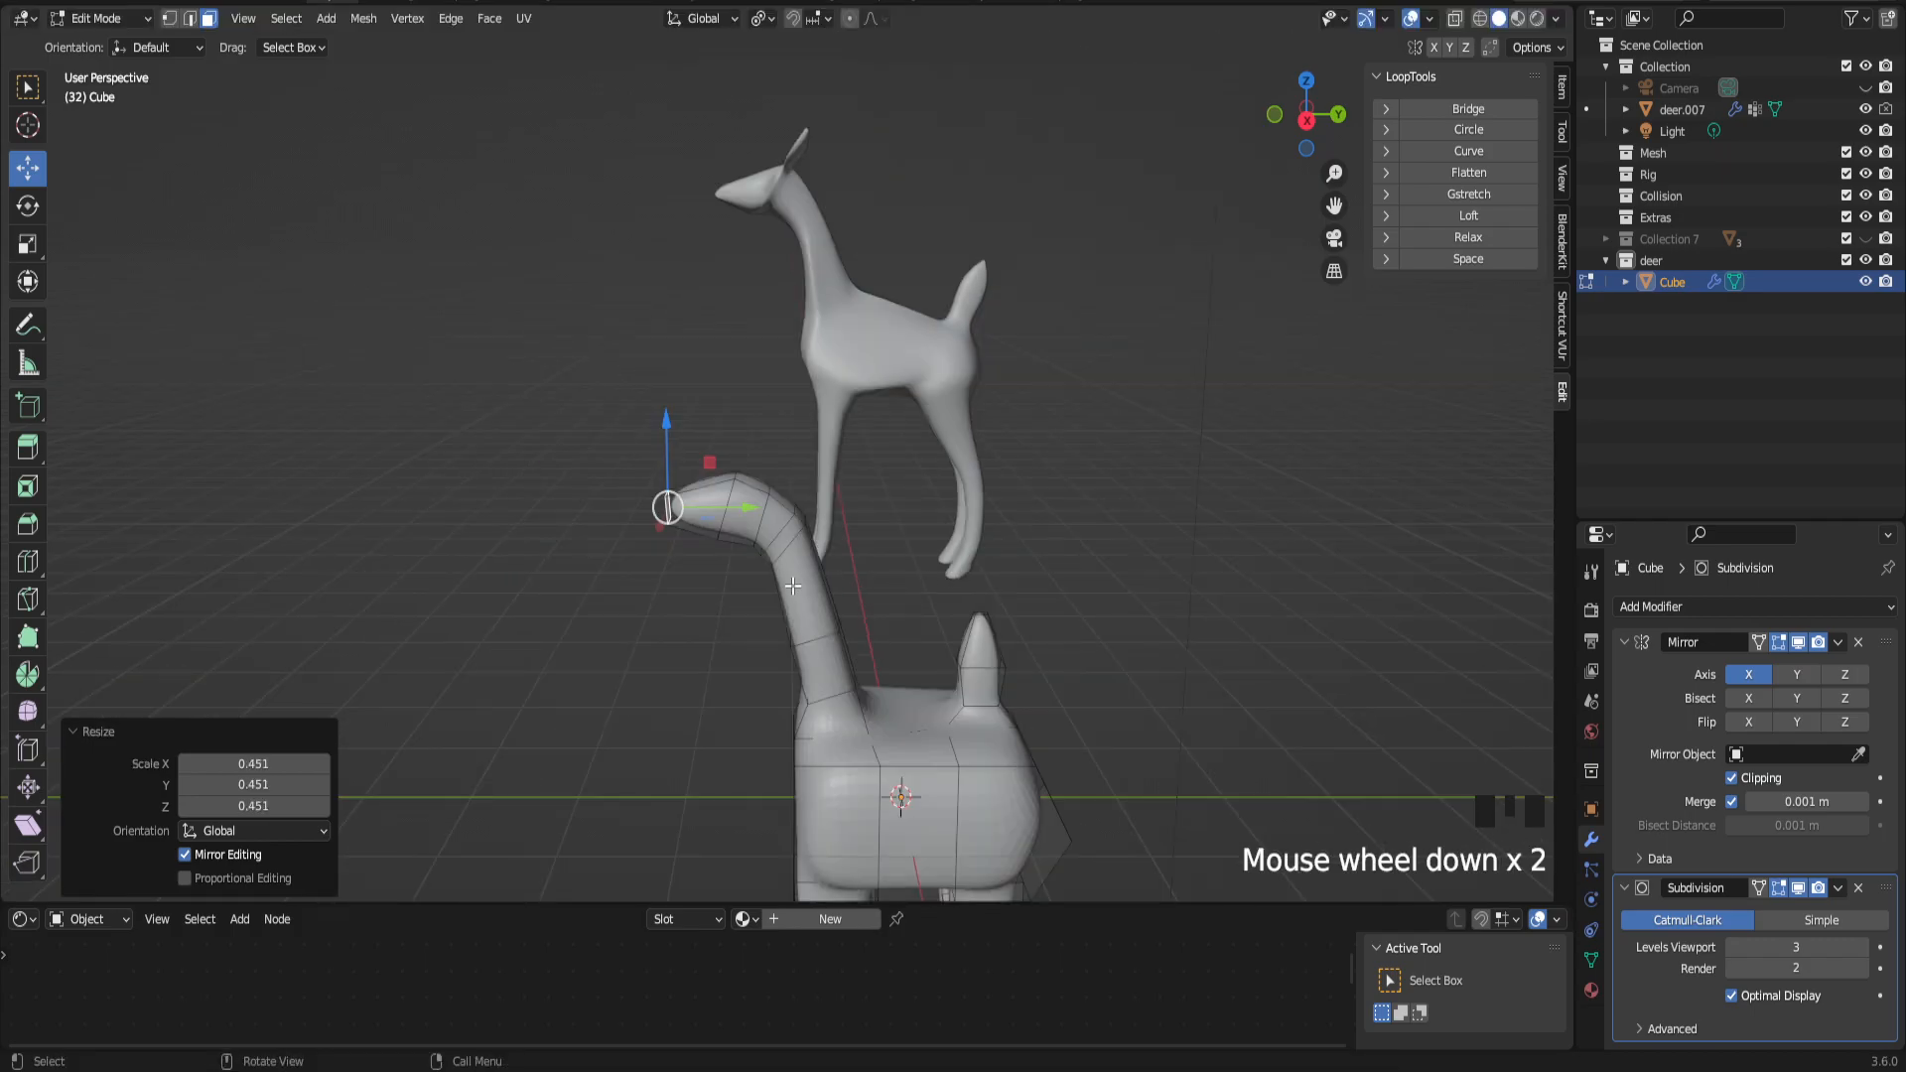
scroll(792, 585, up, 2)
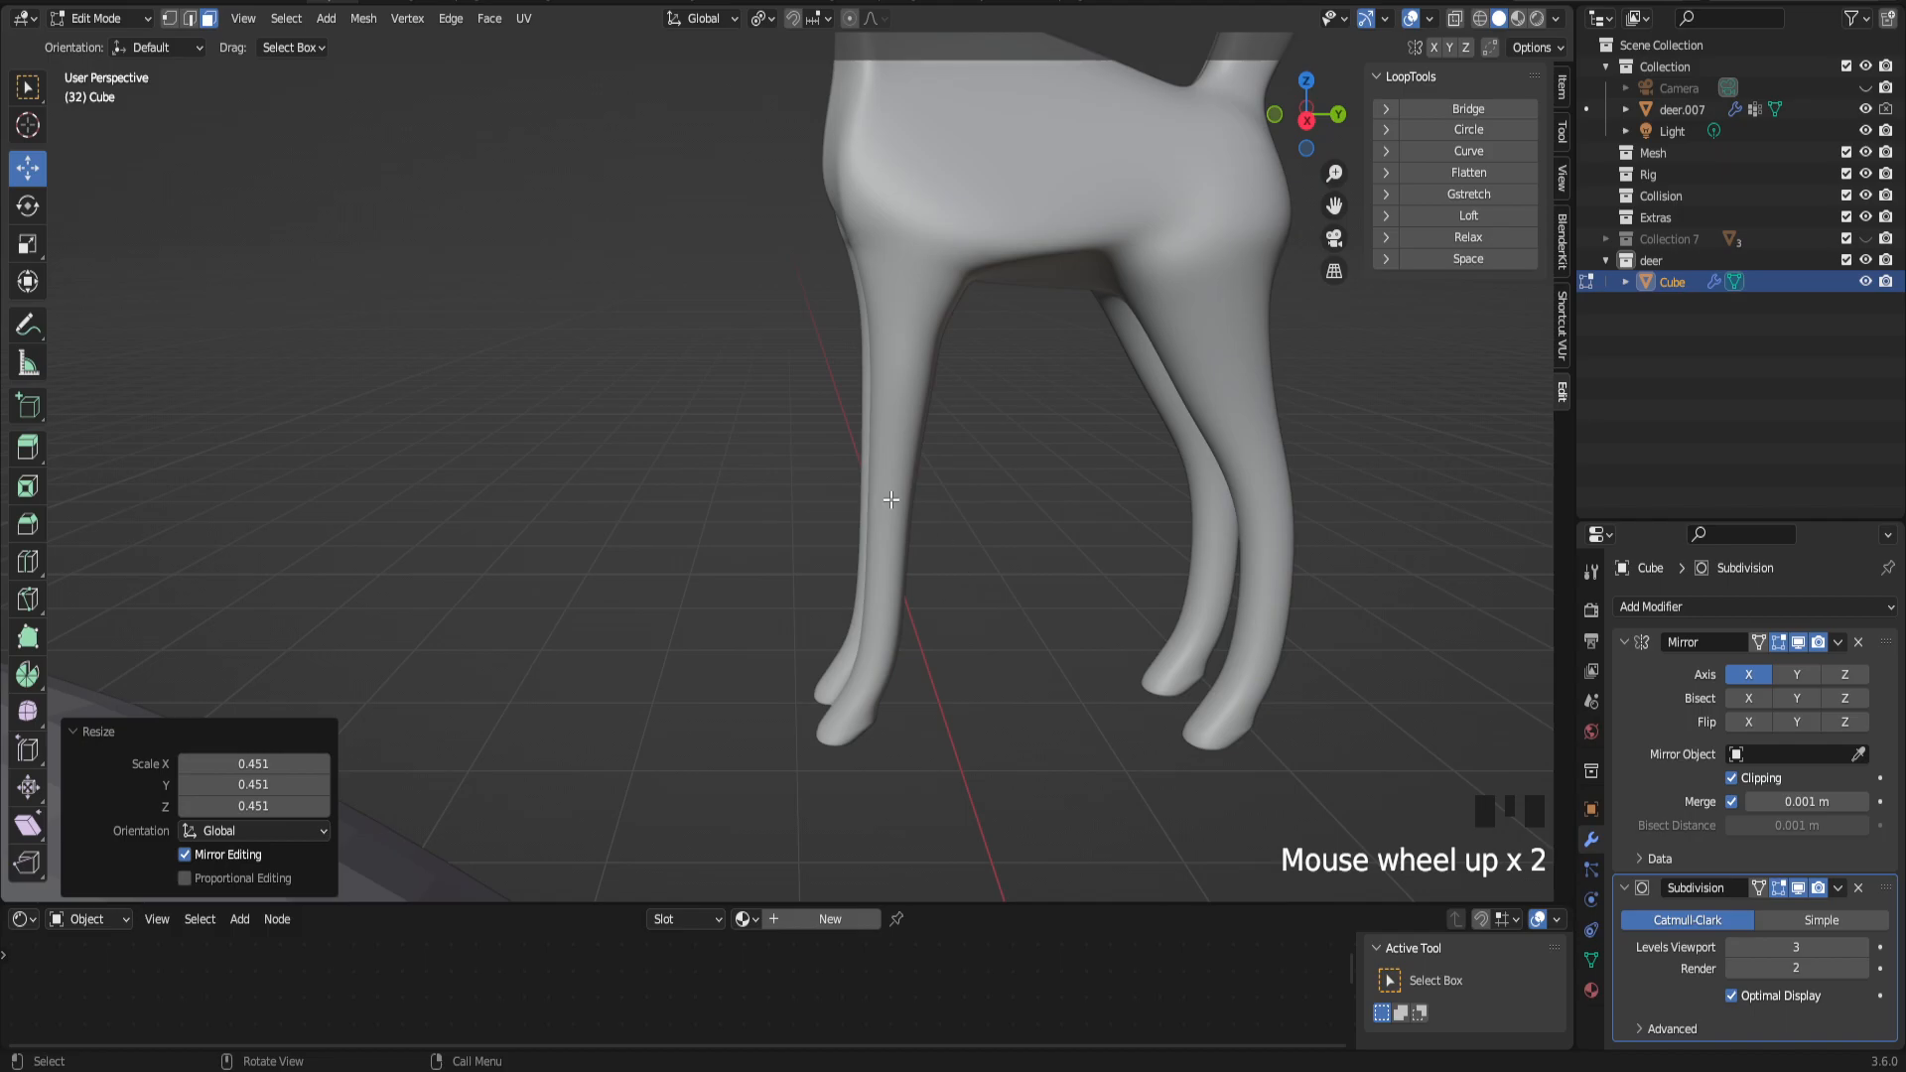
key(KP_Decimal)
scroll(986, 499, down, 4)
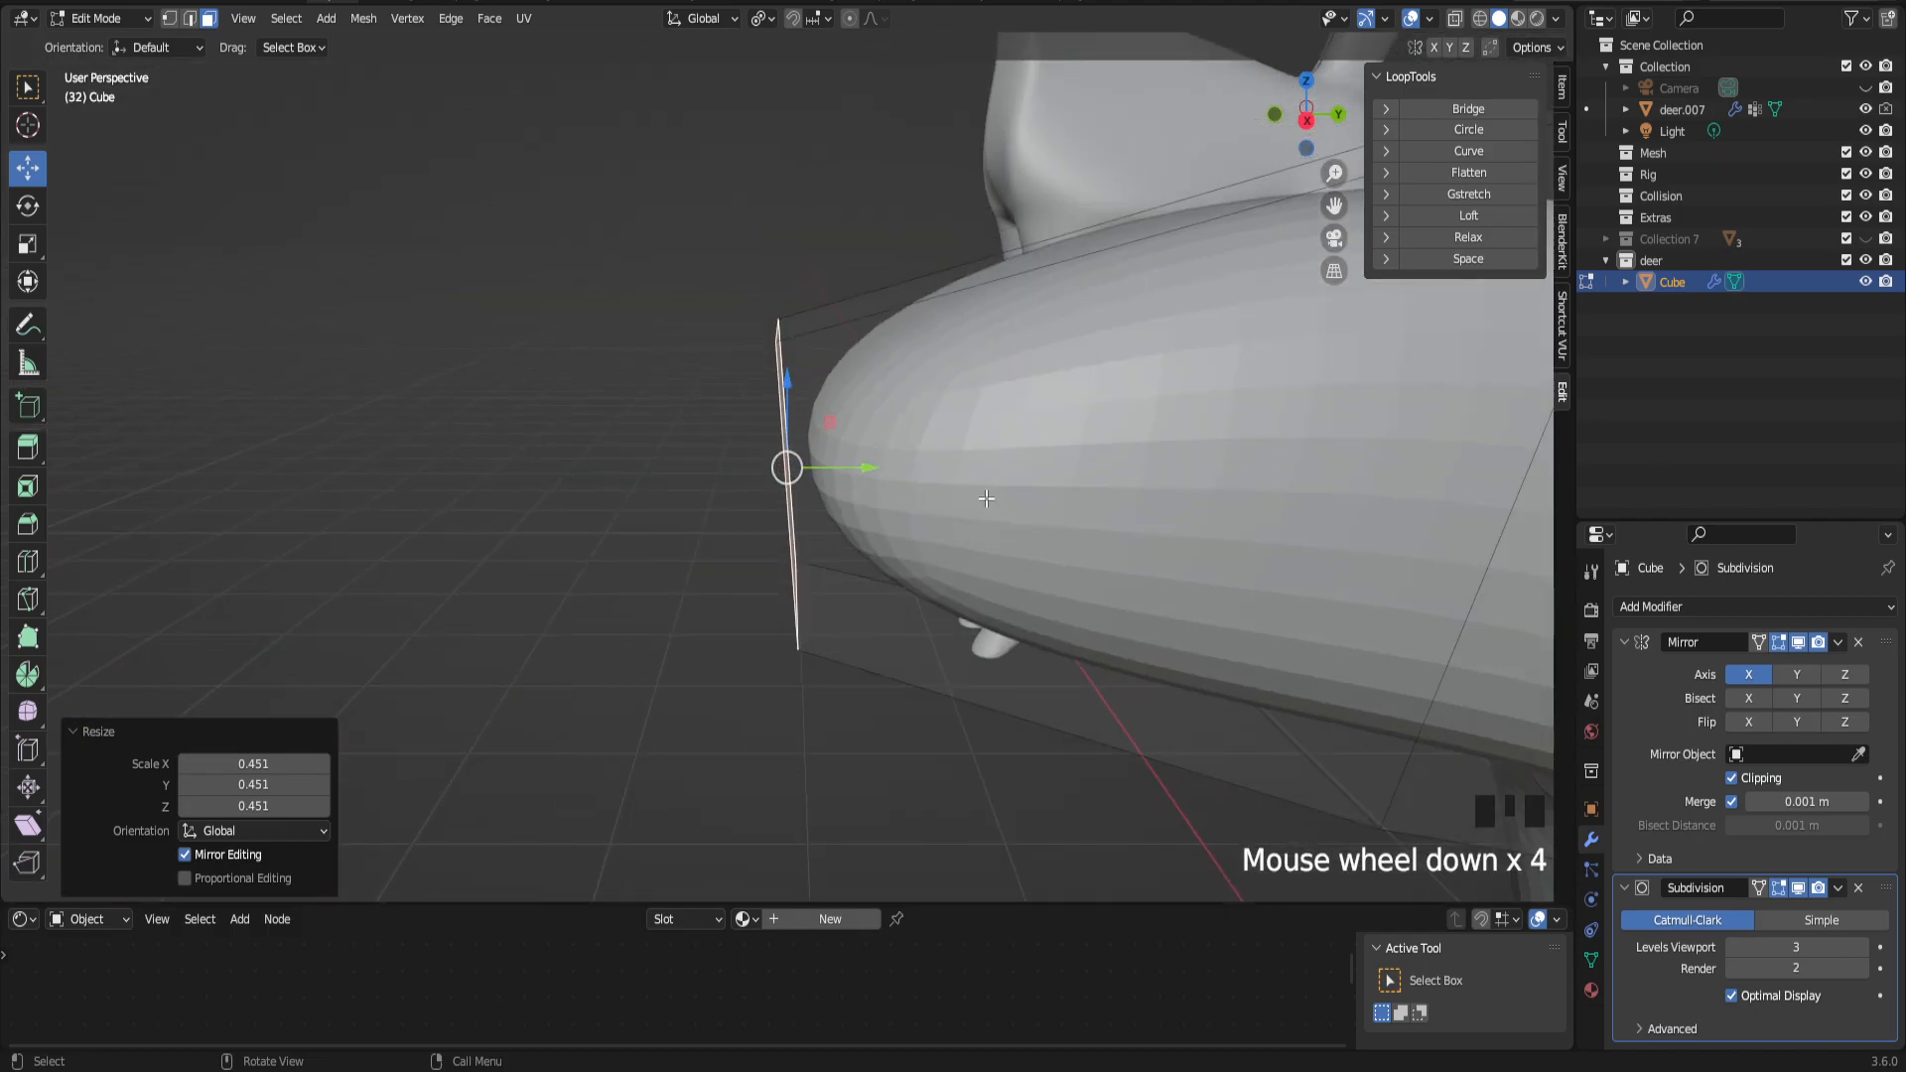
scroll(986, 499, down, 3)
middle_drag(986, 499, 923, 501)
key(e)
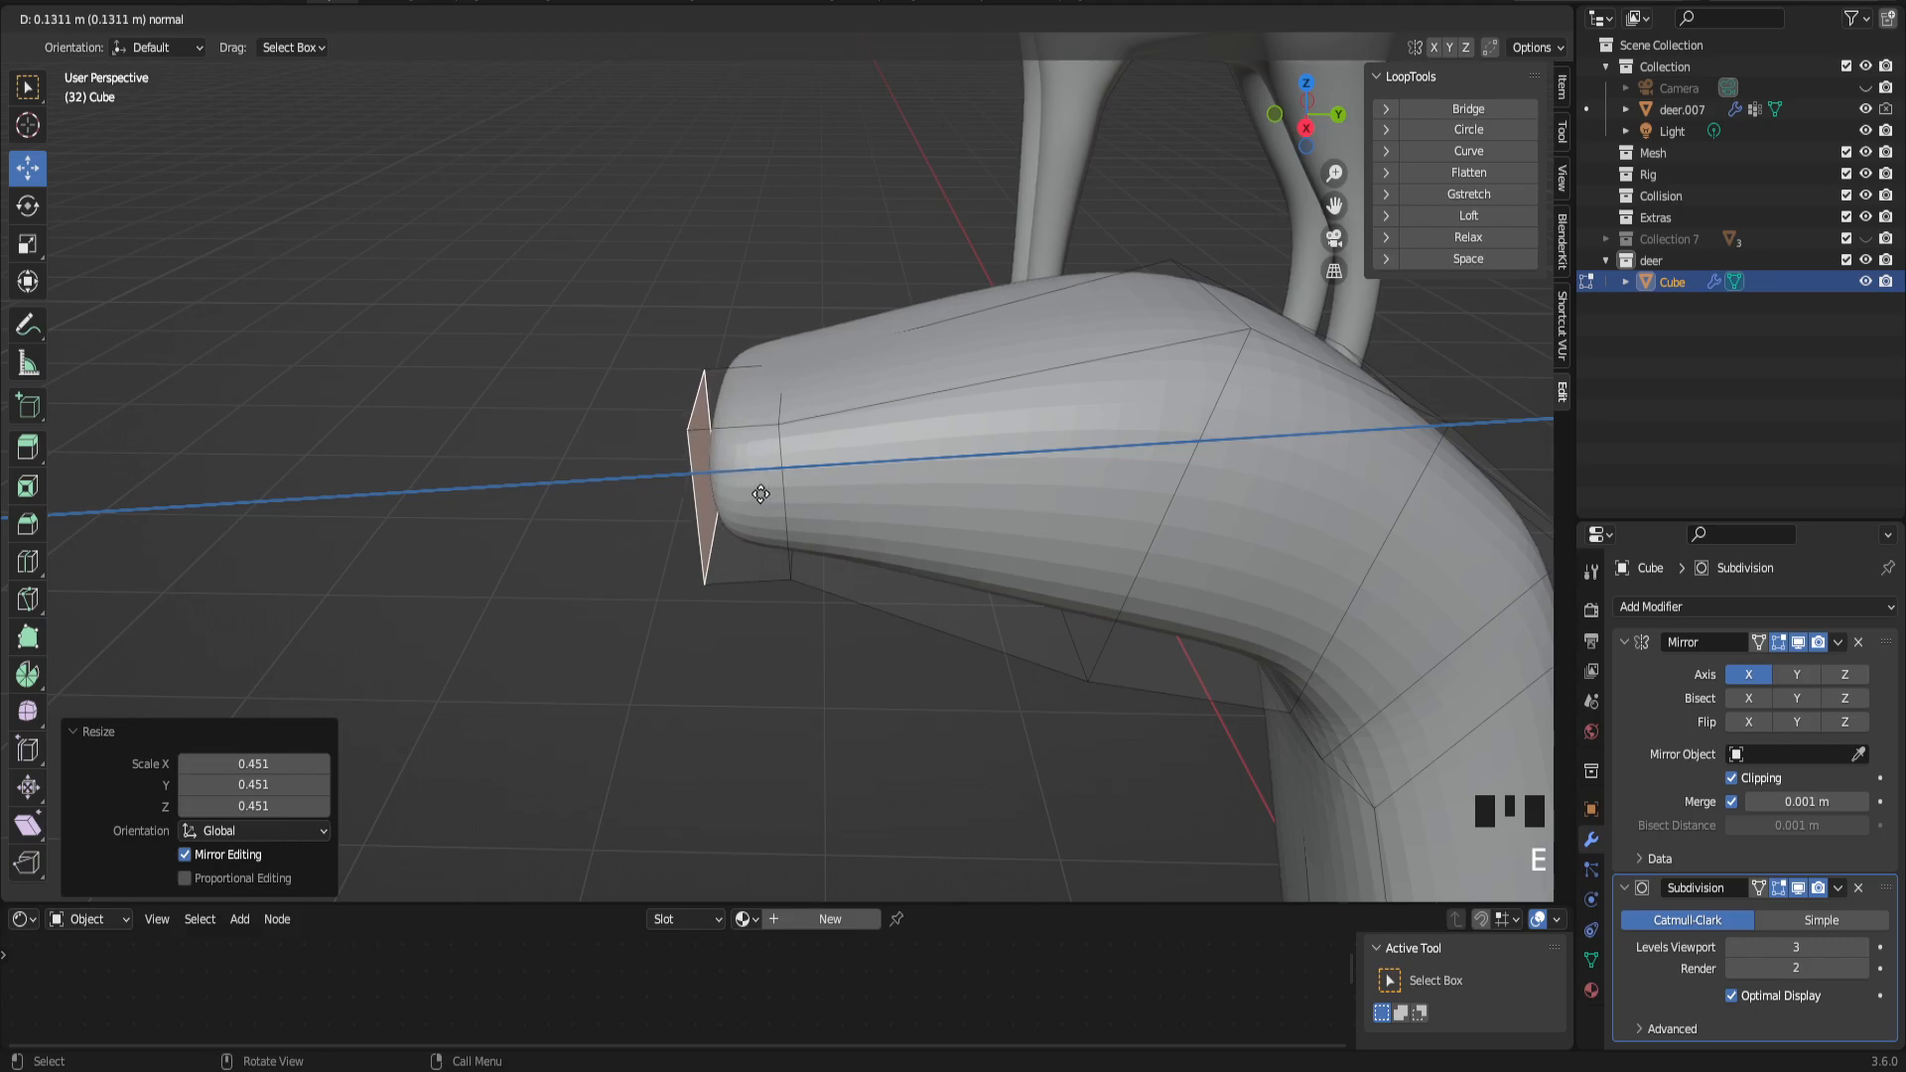
click(760, 493)
Step: Try shrinking the nose face to about 0.386 and bevelling the edge loop behind it with a width of about 0.015 m
key(s)
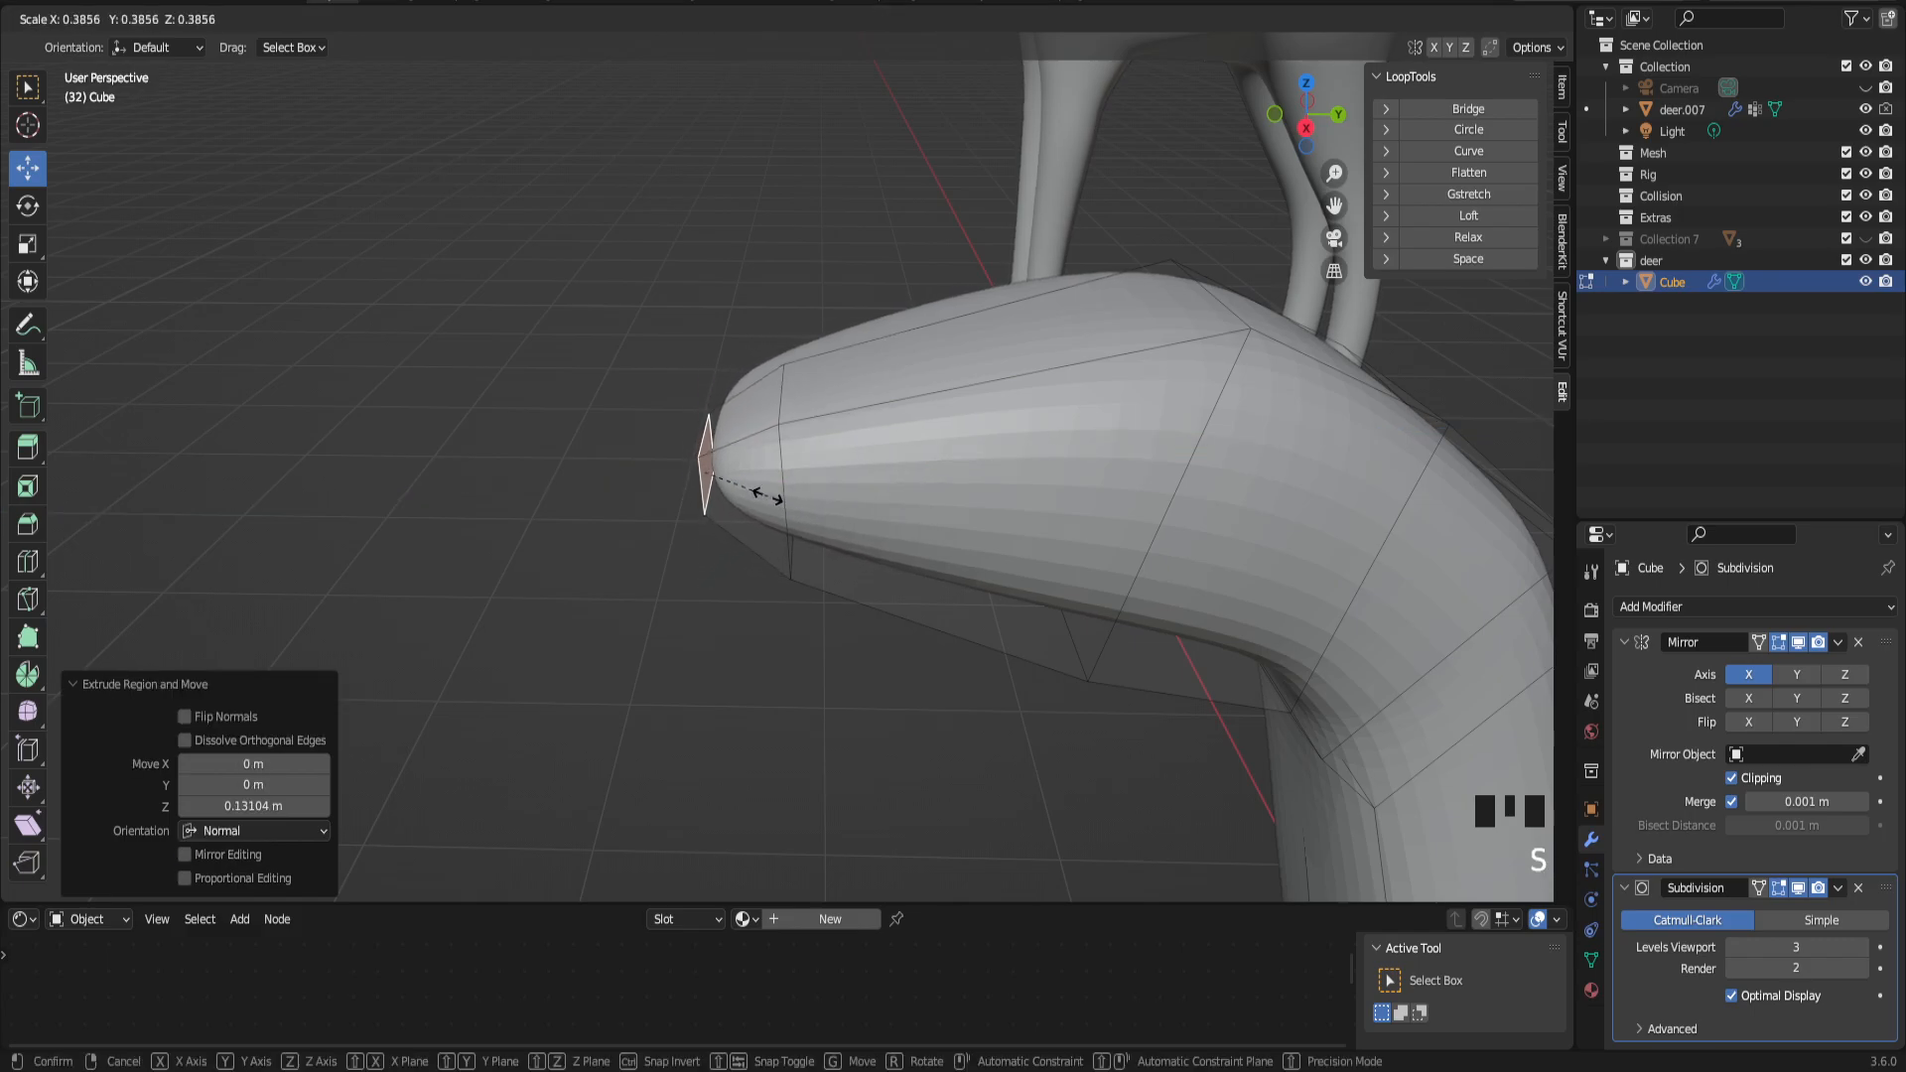
click(764, 497)
alt+click(784, 478)
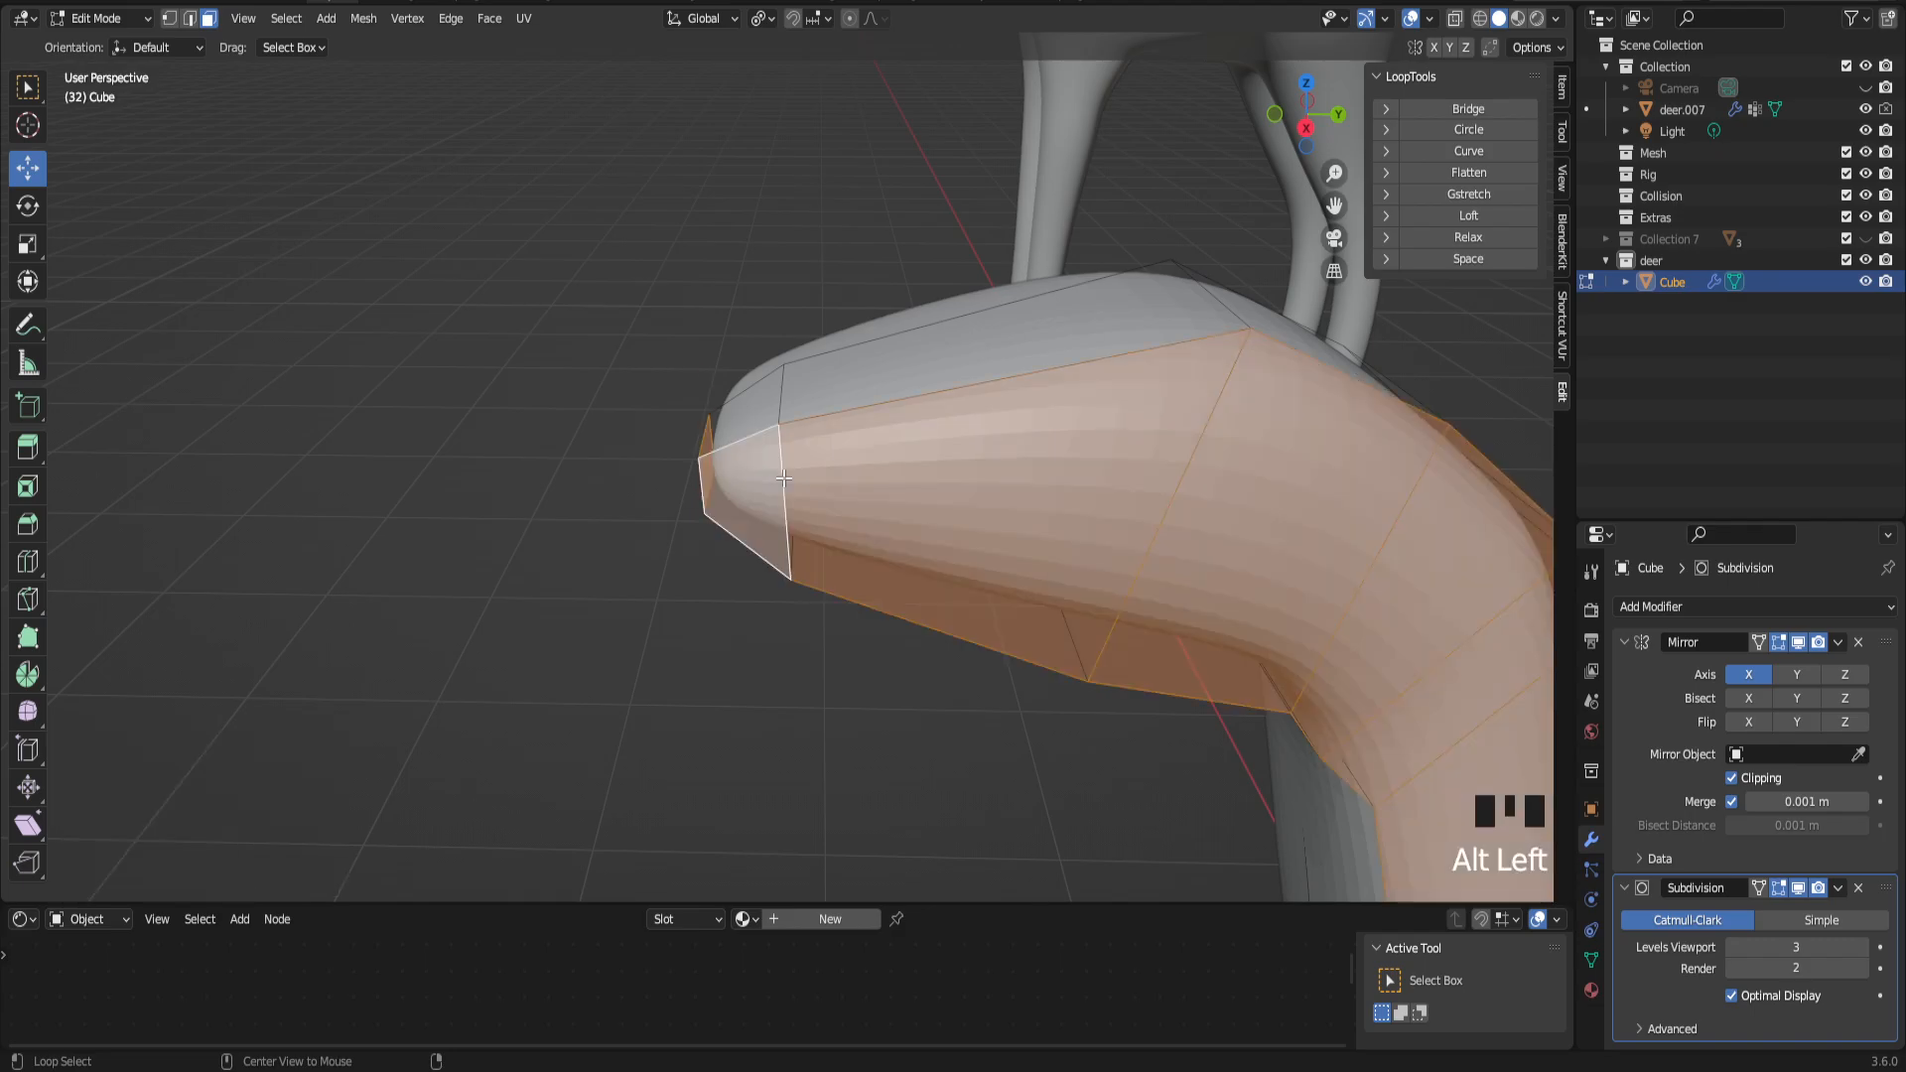
key(2)
alt+click(776, 434)
key(ctrl+b)
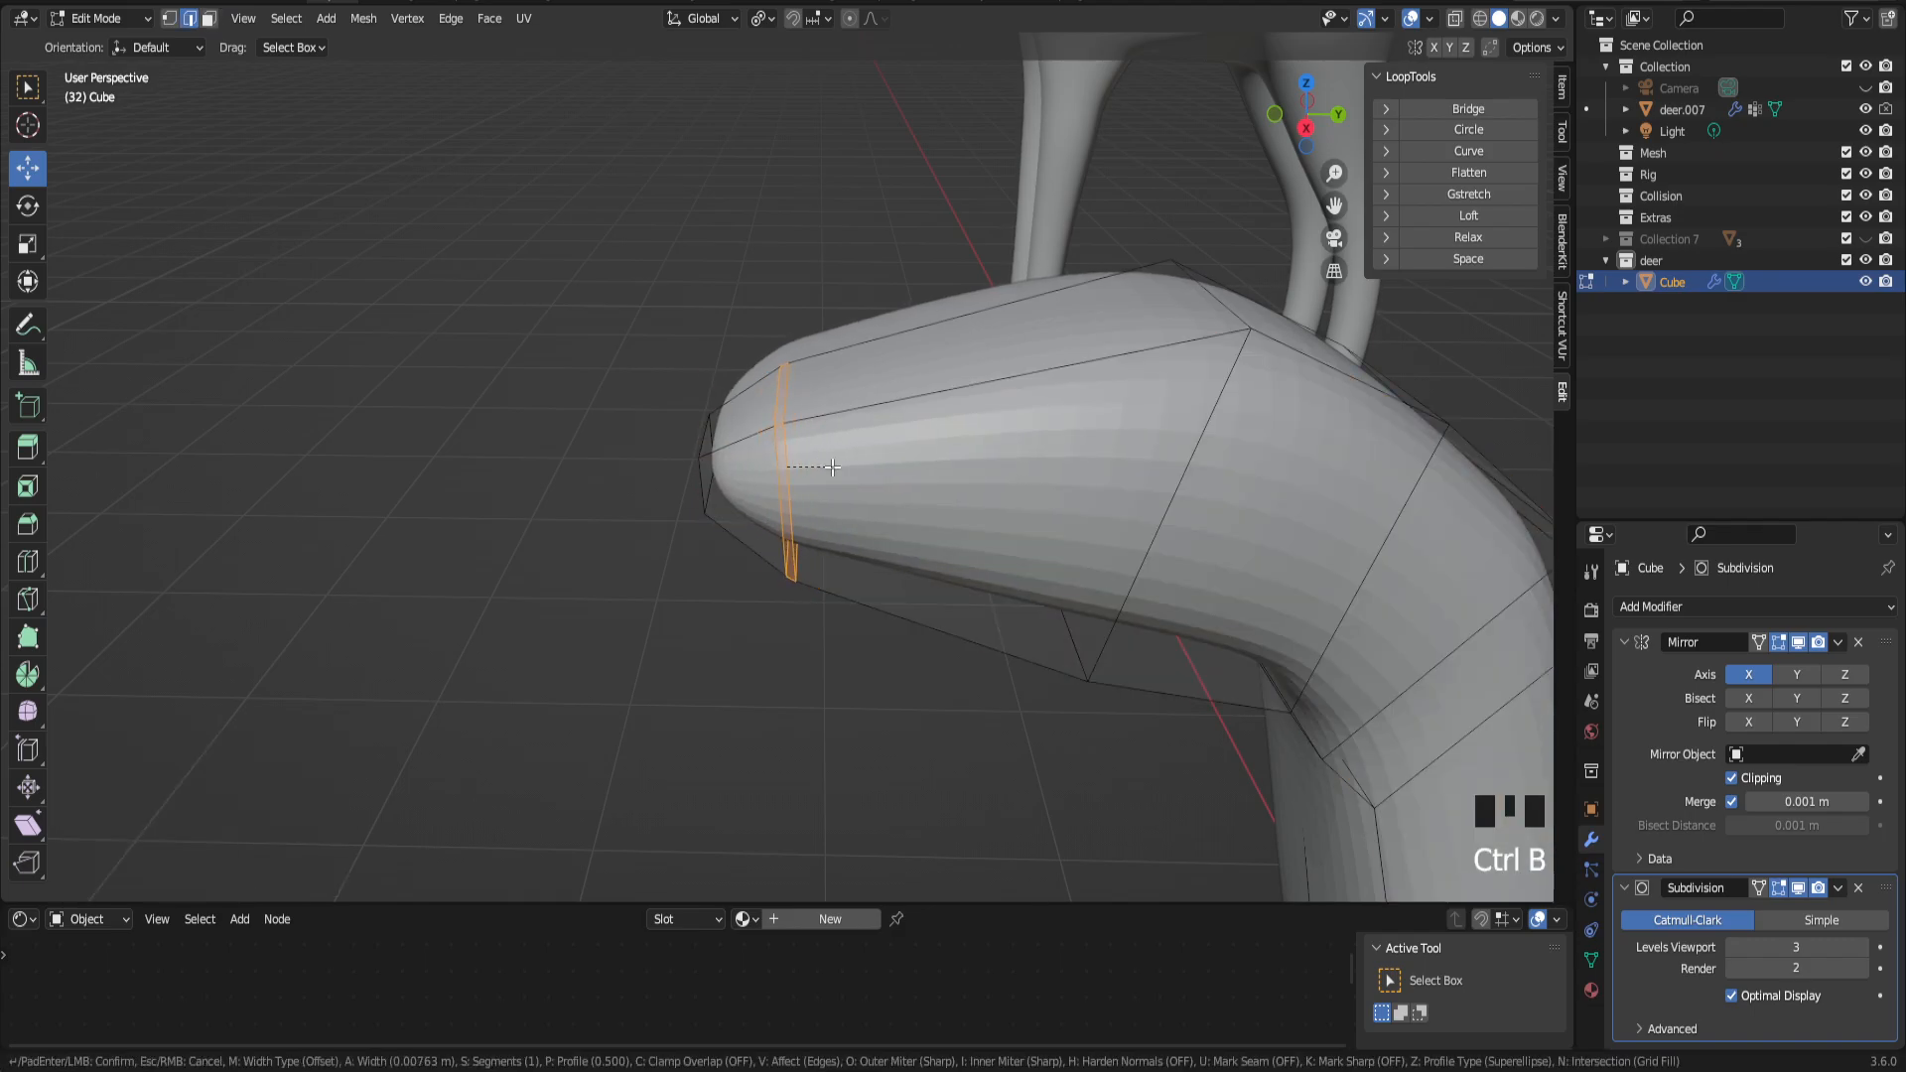
click(837, 467)
Step: Try to sink the bevelled band behind the nose by extruding it and scaling it to about 0.746
key(s)
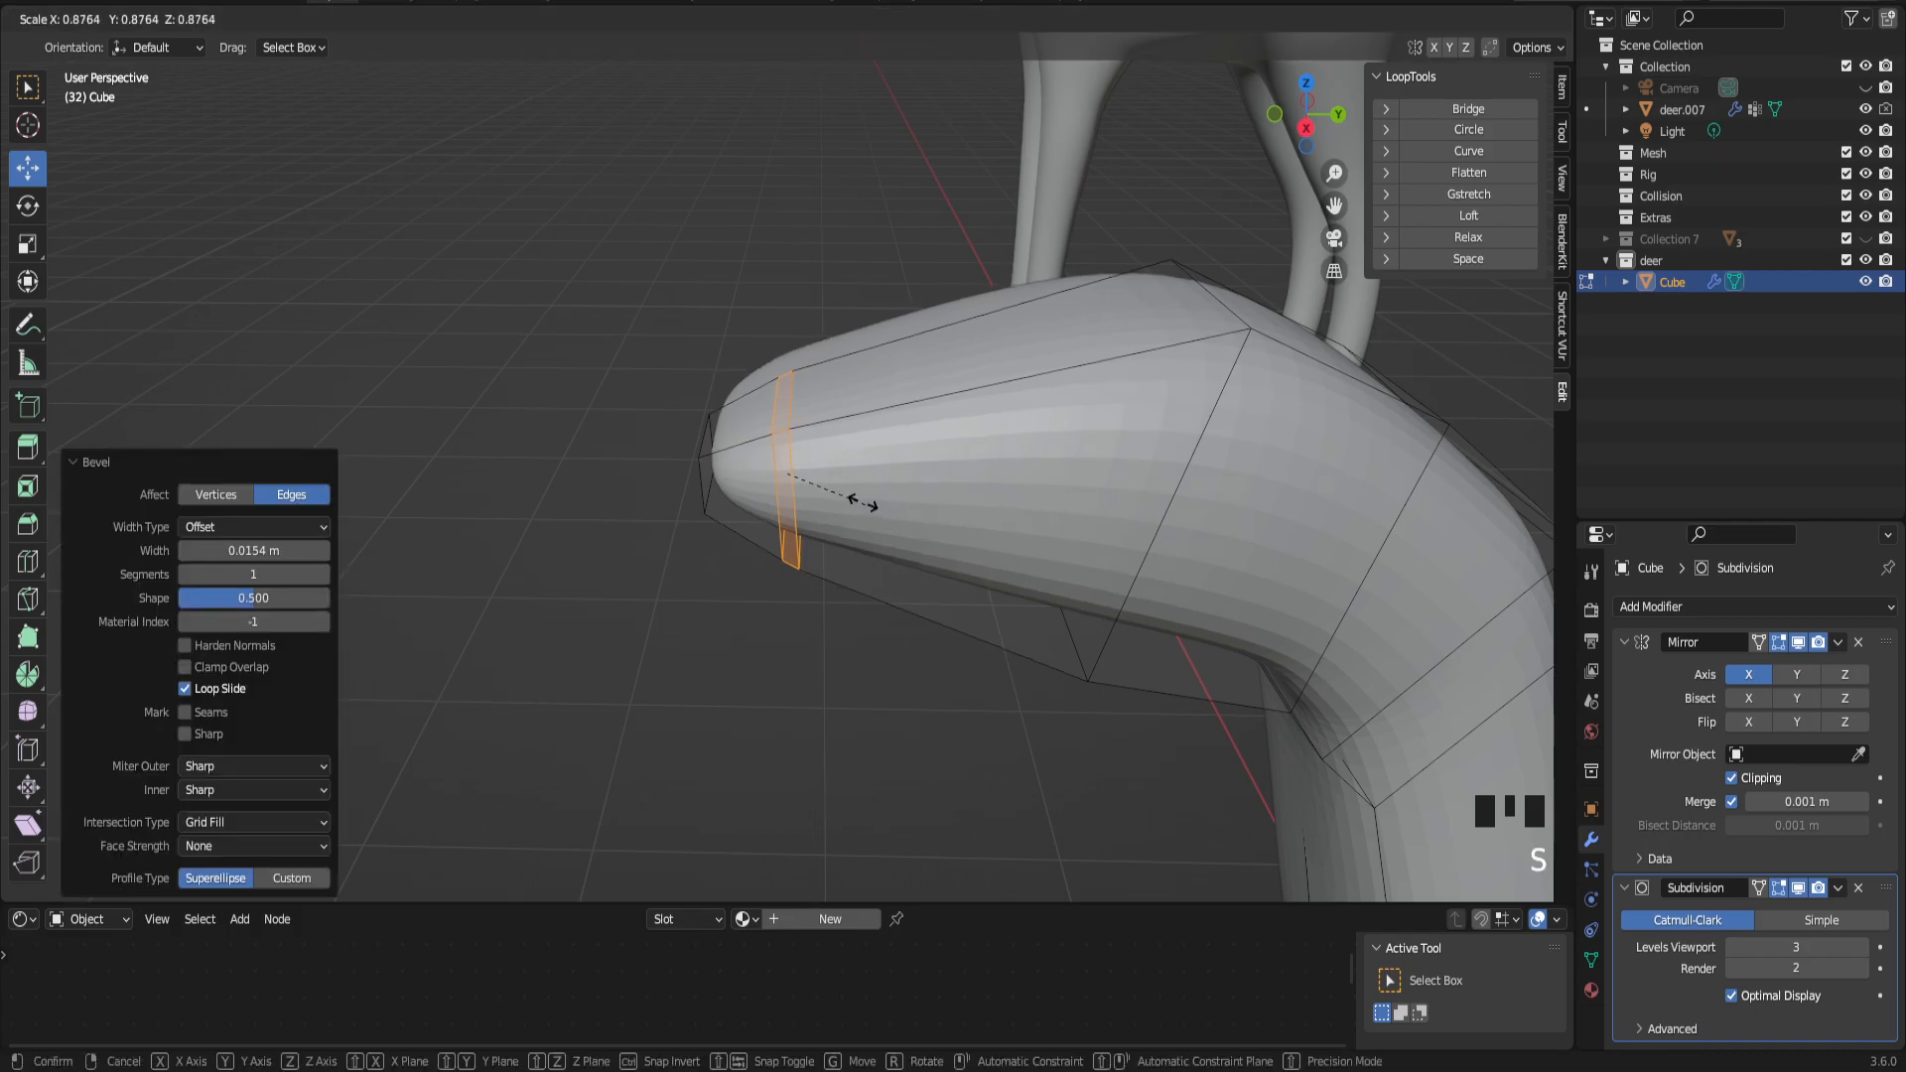
right_click(857, 501)
key(e)
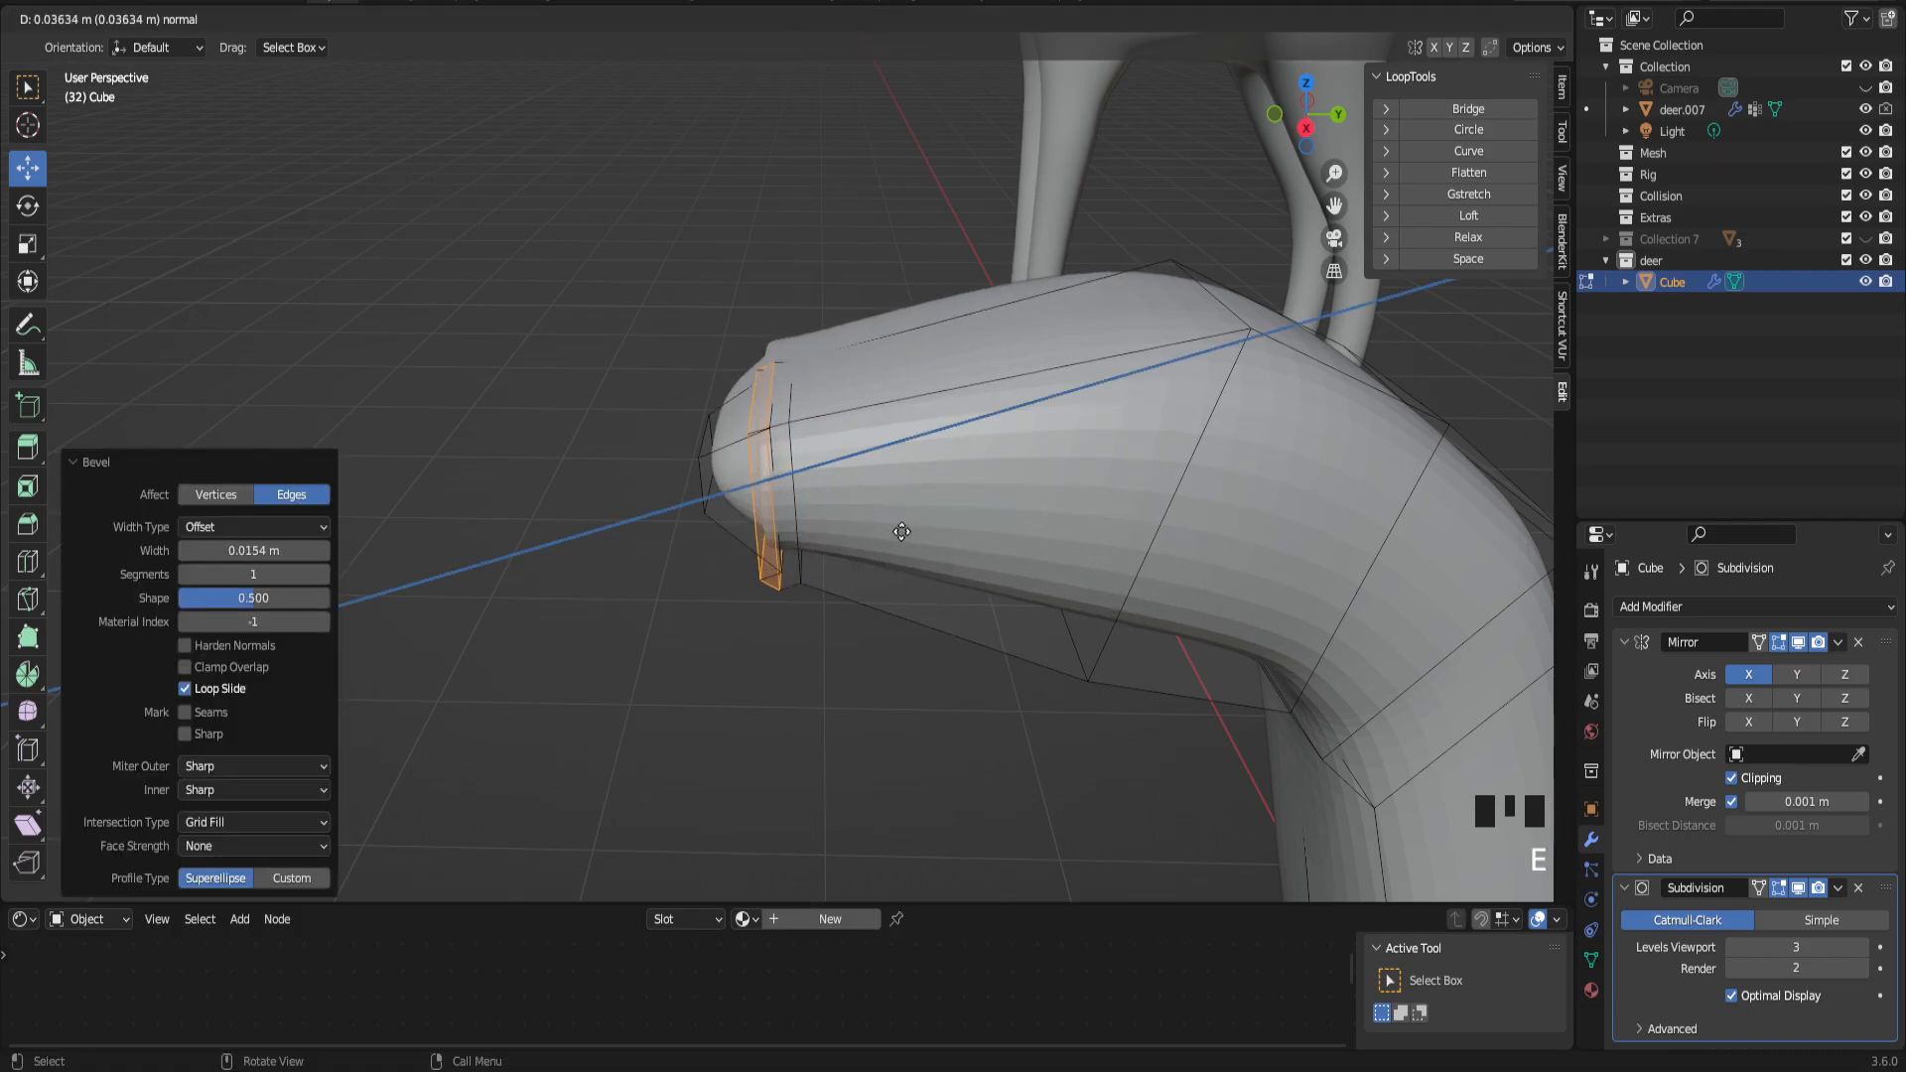
right_click(902, 532)
key(ctrl+z)
key(ctrl+z)
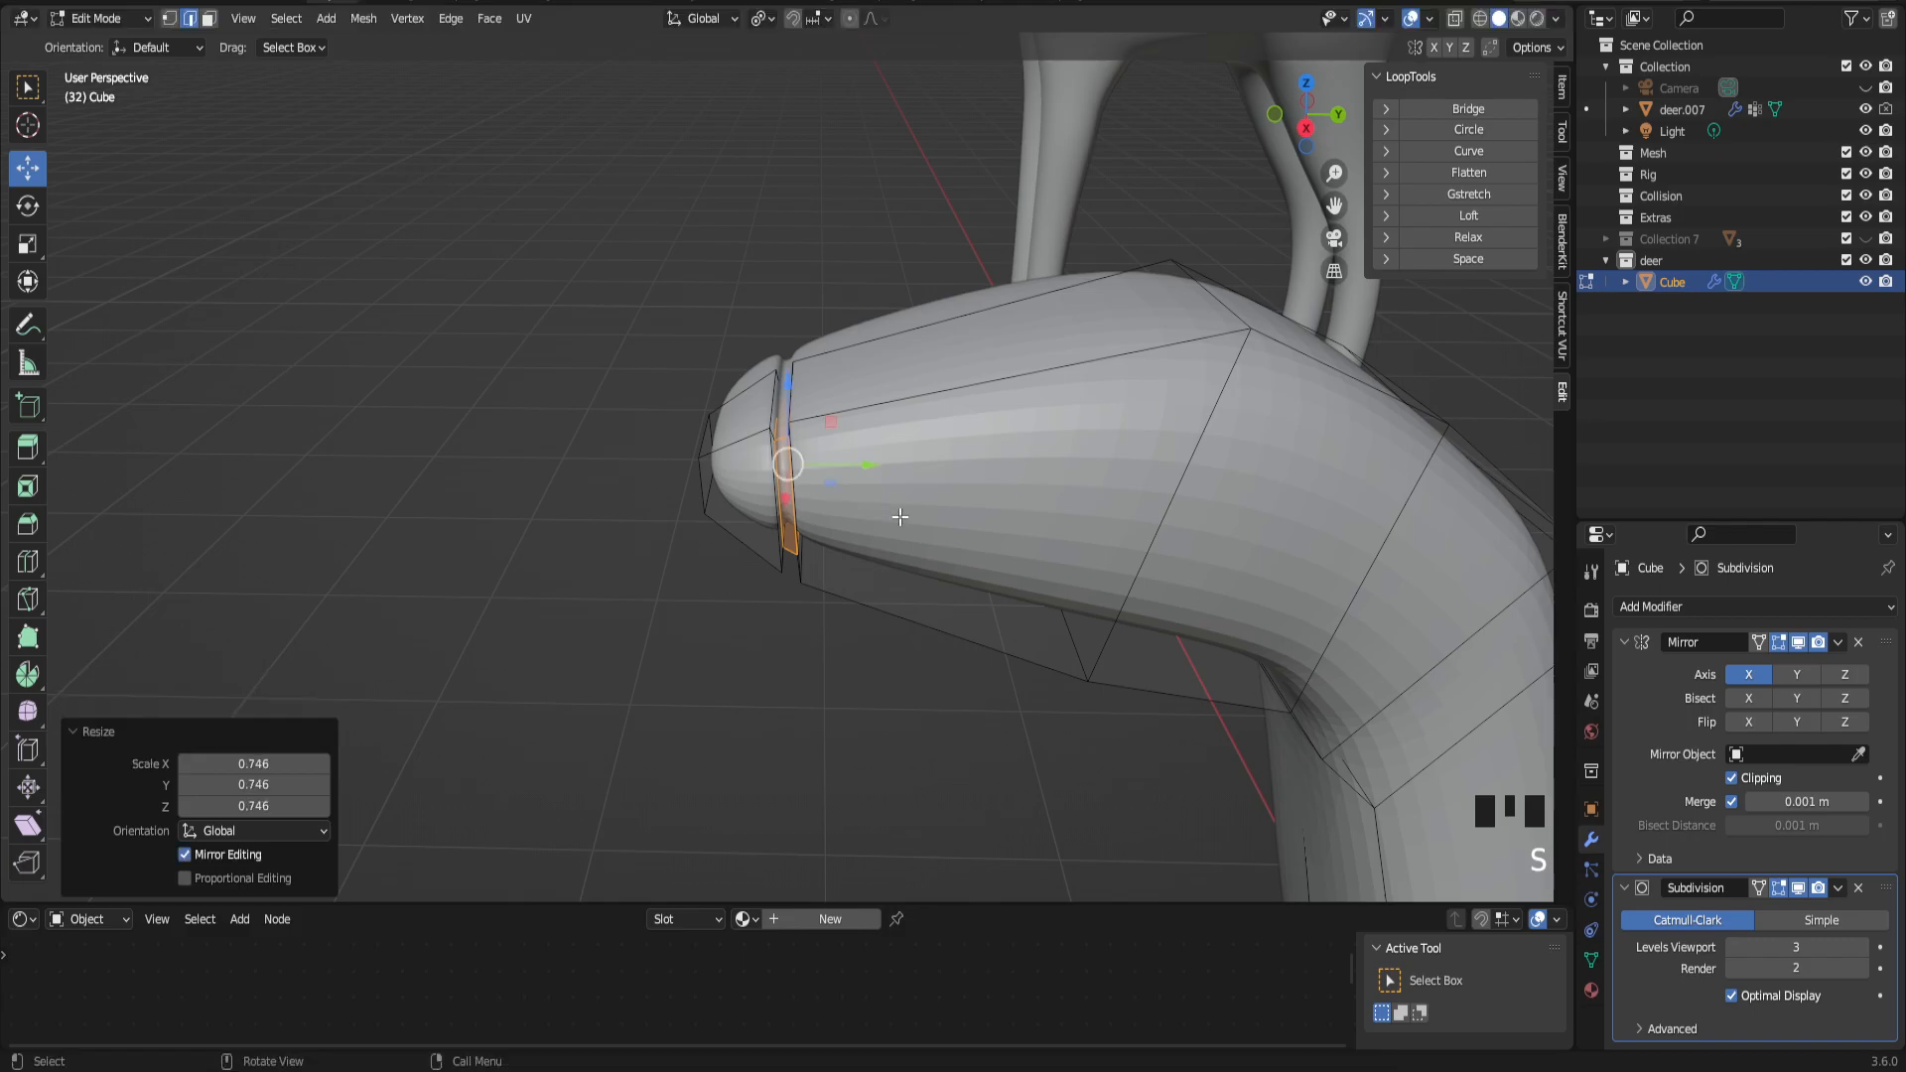
Step: Undo the band's changes, the bevel and the shrinking of the nose face
key(ctrl+z)
key(ctrl+z)
key(ctrl+z)
key(ctrl+z)
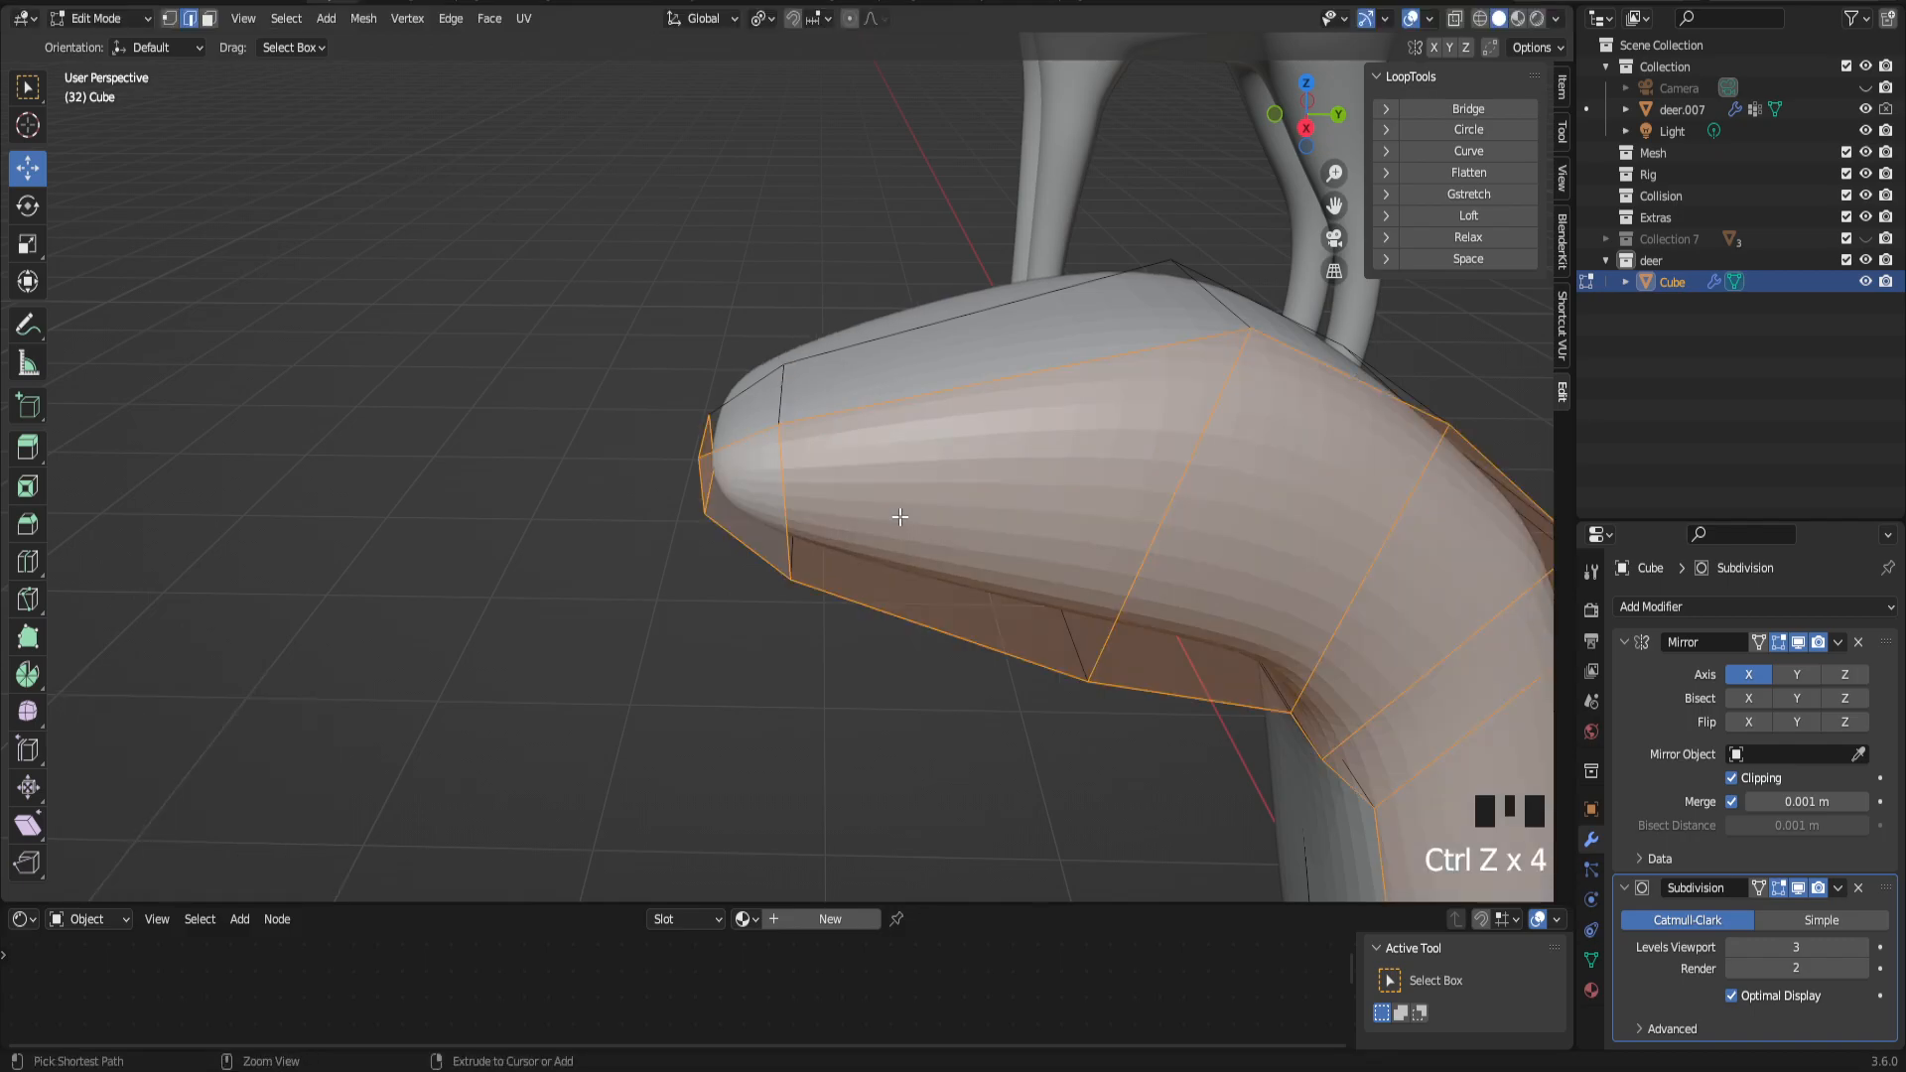
key(ctrl+z)
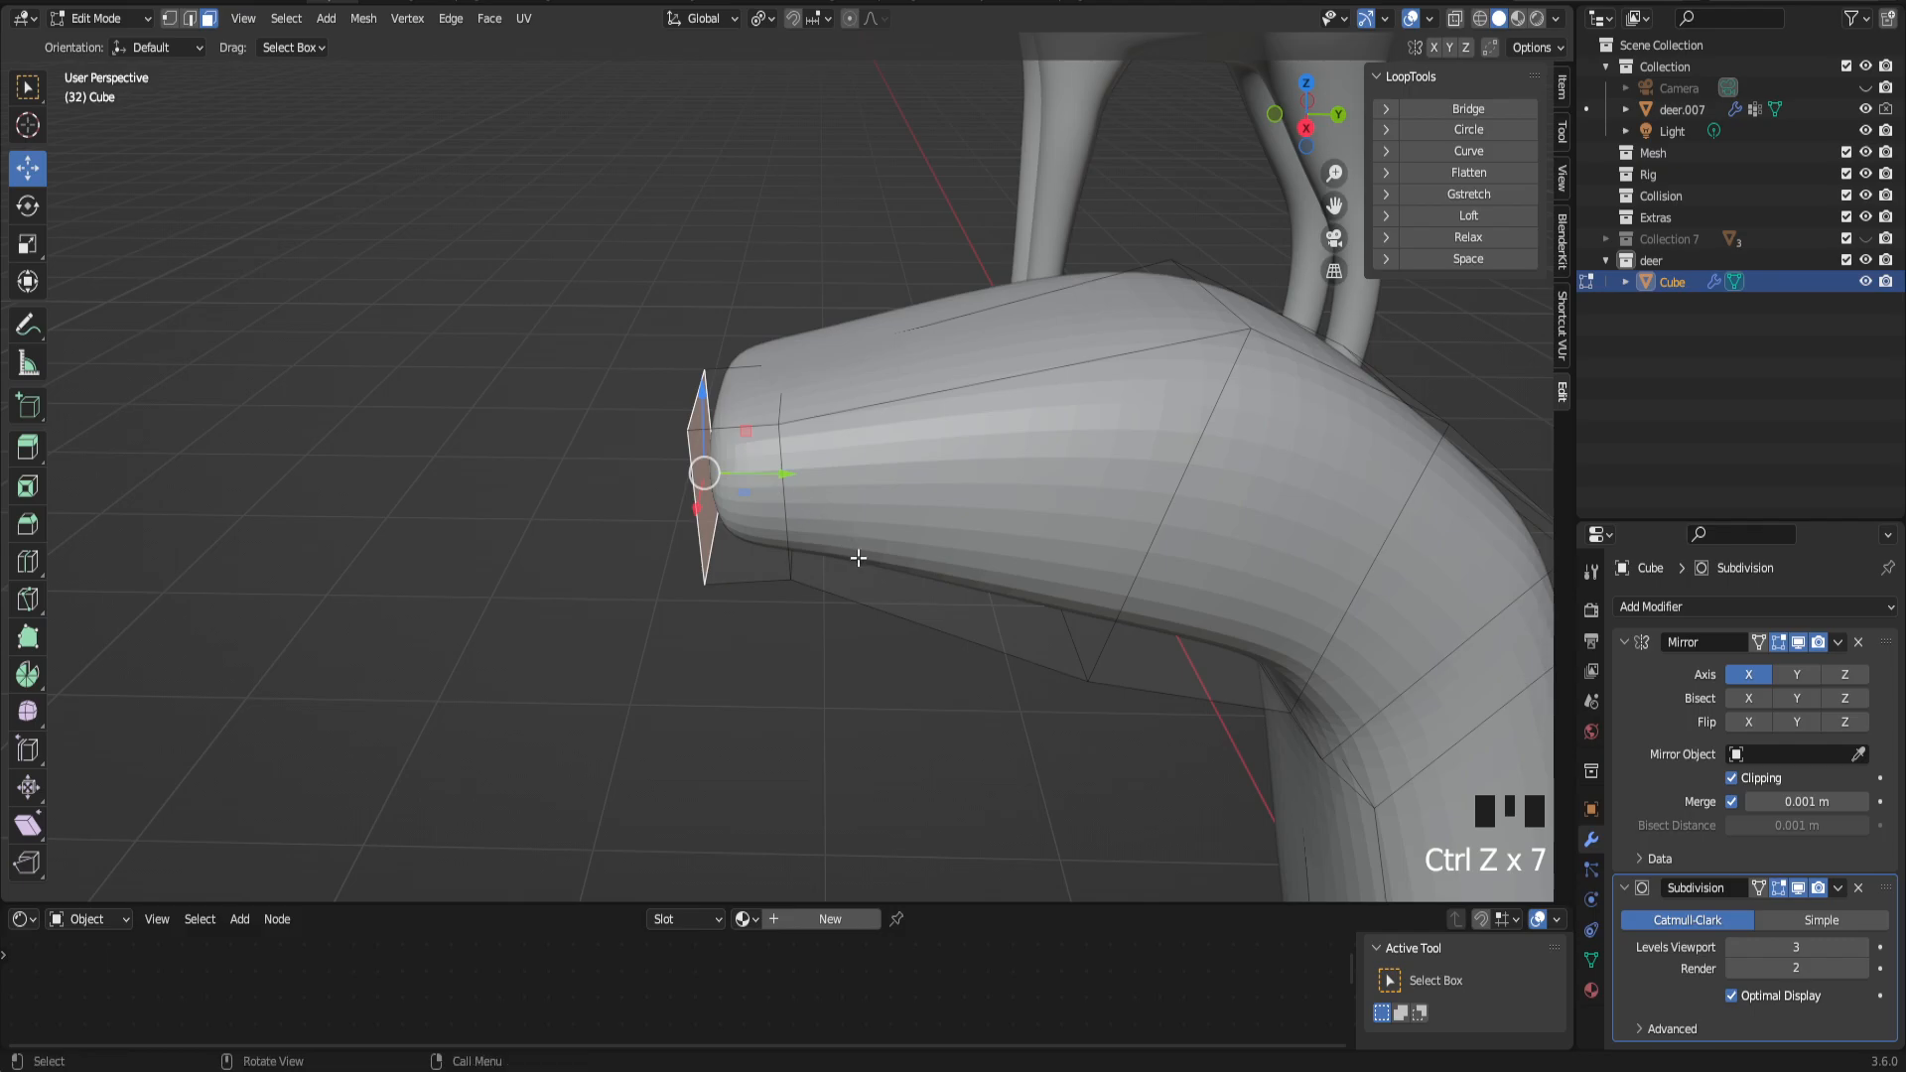
Step: Scale the nose face to 0.526 and move its outer edge about -0.112 m along X toward the mirror plane
key(s)
click(804, 501)
middle_drag(804, 501, 933, 497)
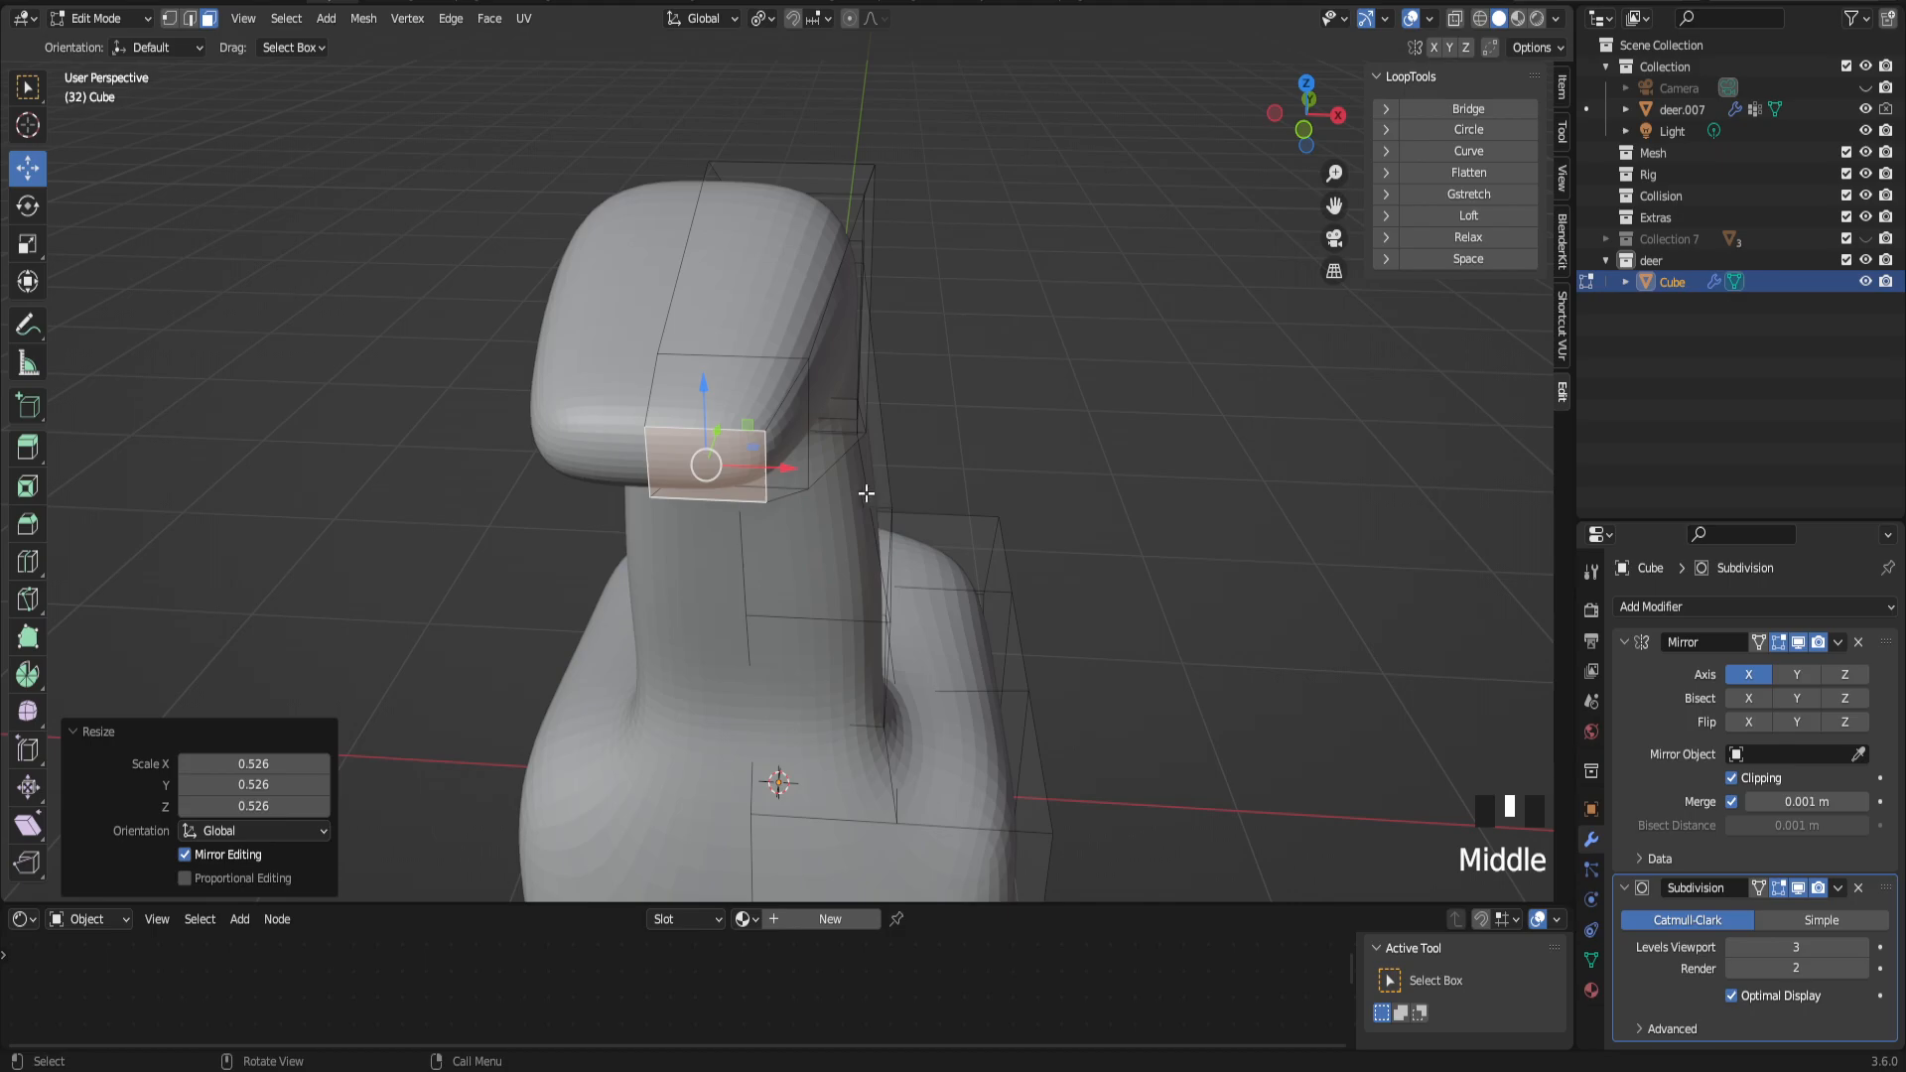
key(2)
click(774, 459)
drag(837, 471, 766, 475)
middle_drag(961, 373, 859, 377)
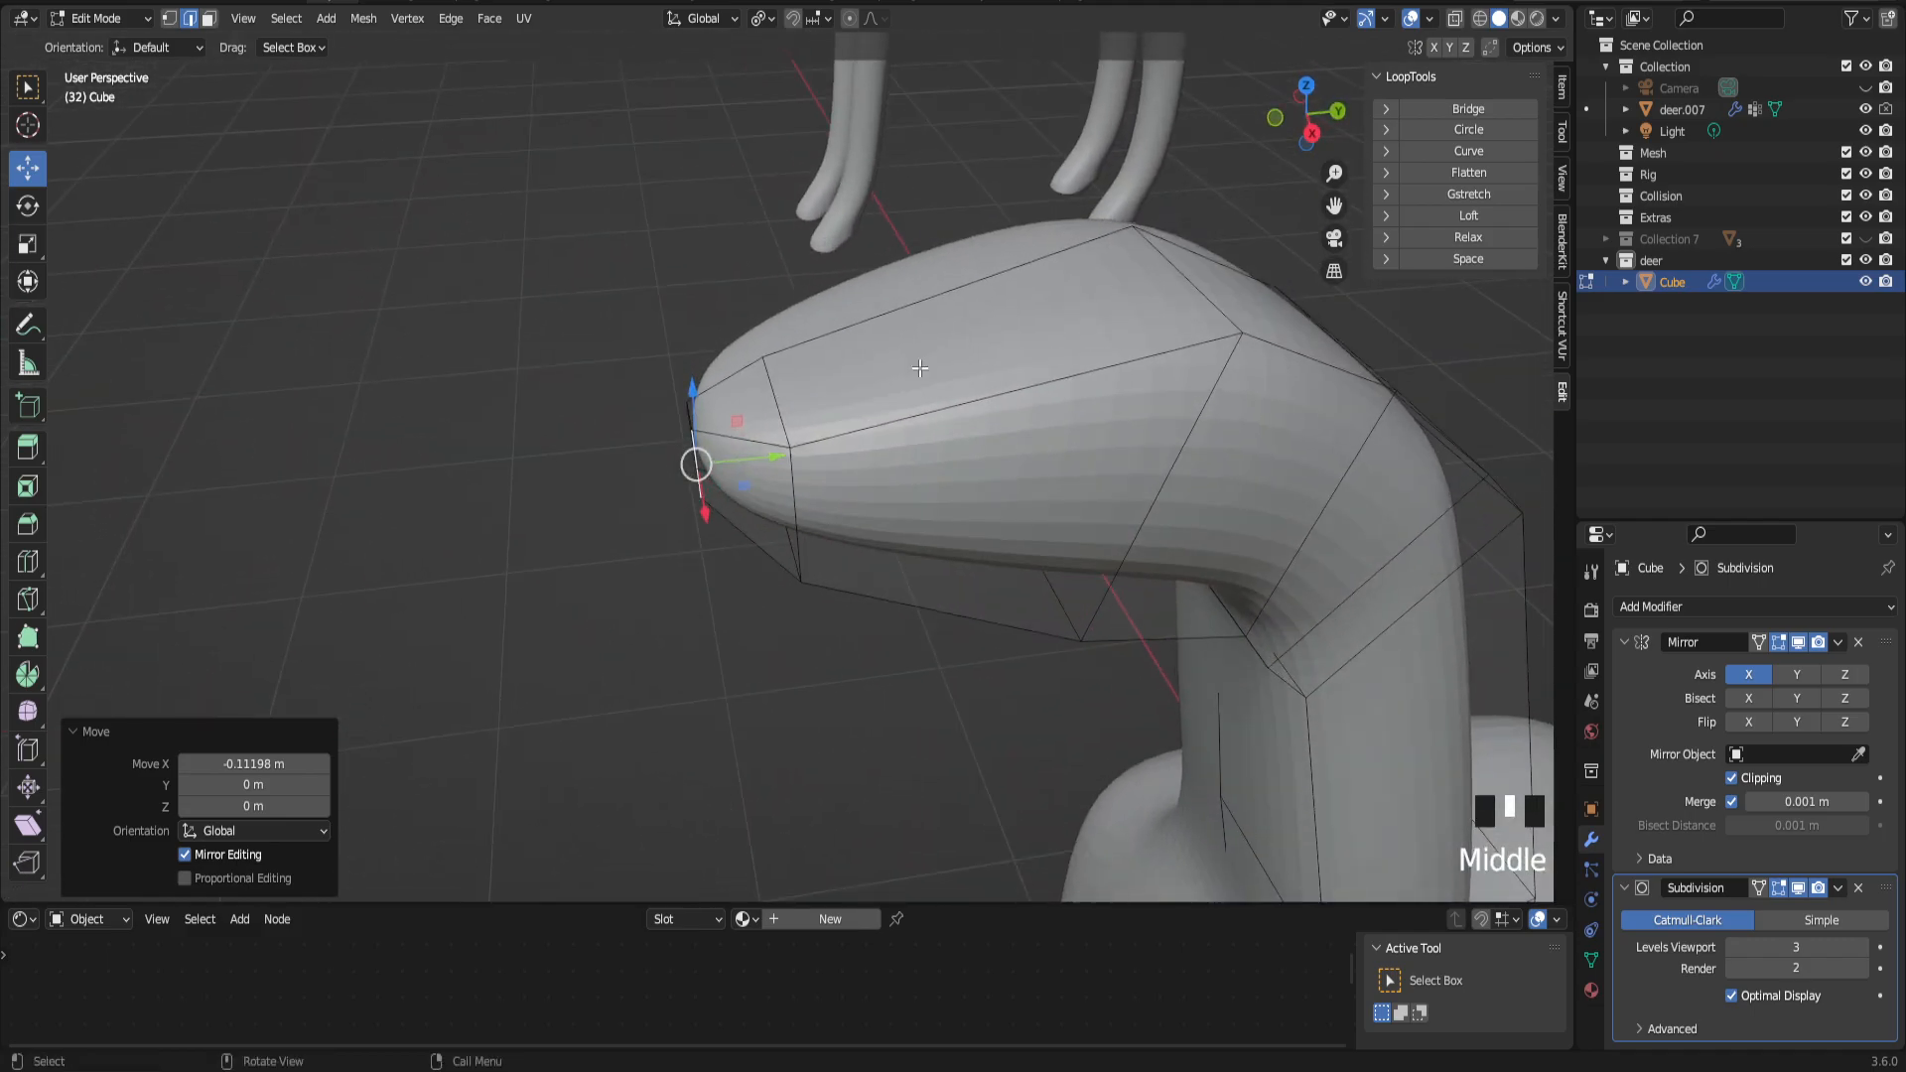
drag(1334, 206, 1241, 205)
middle_drag(1092, 268, 986, 283)
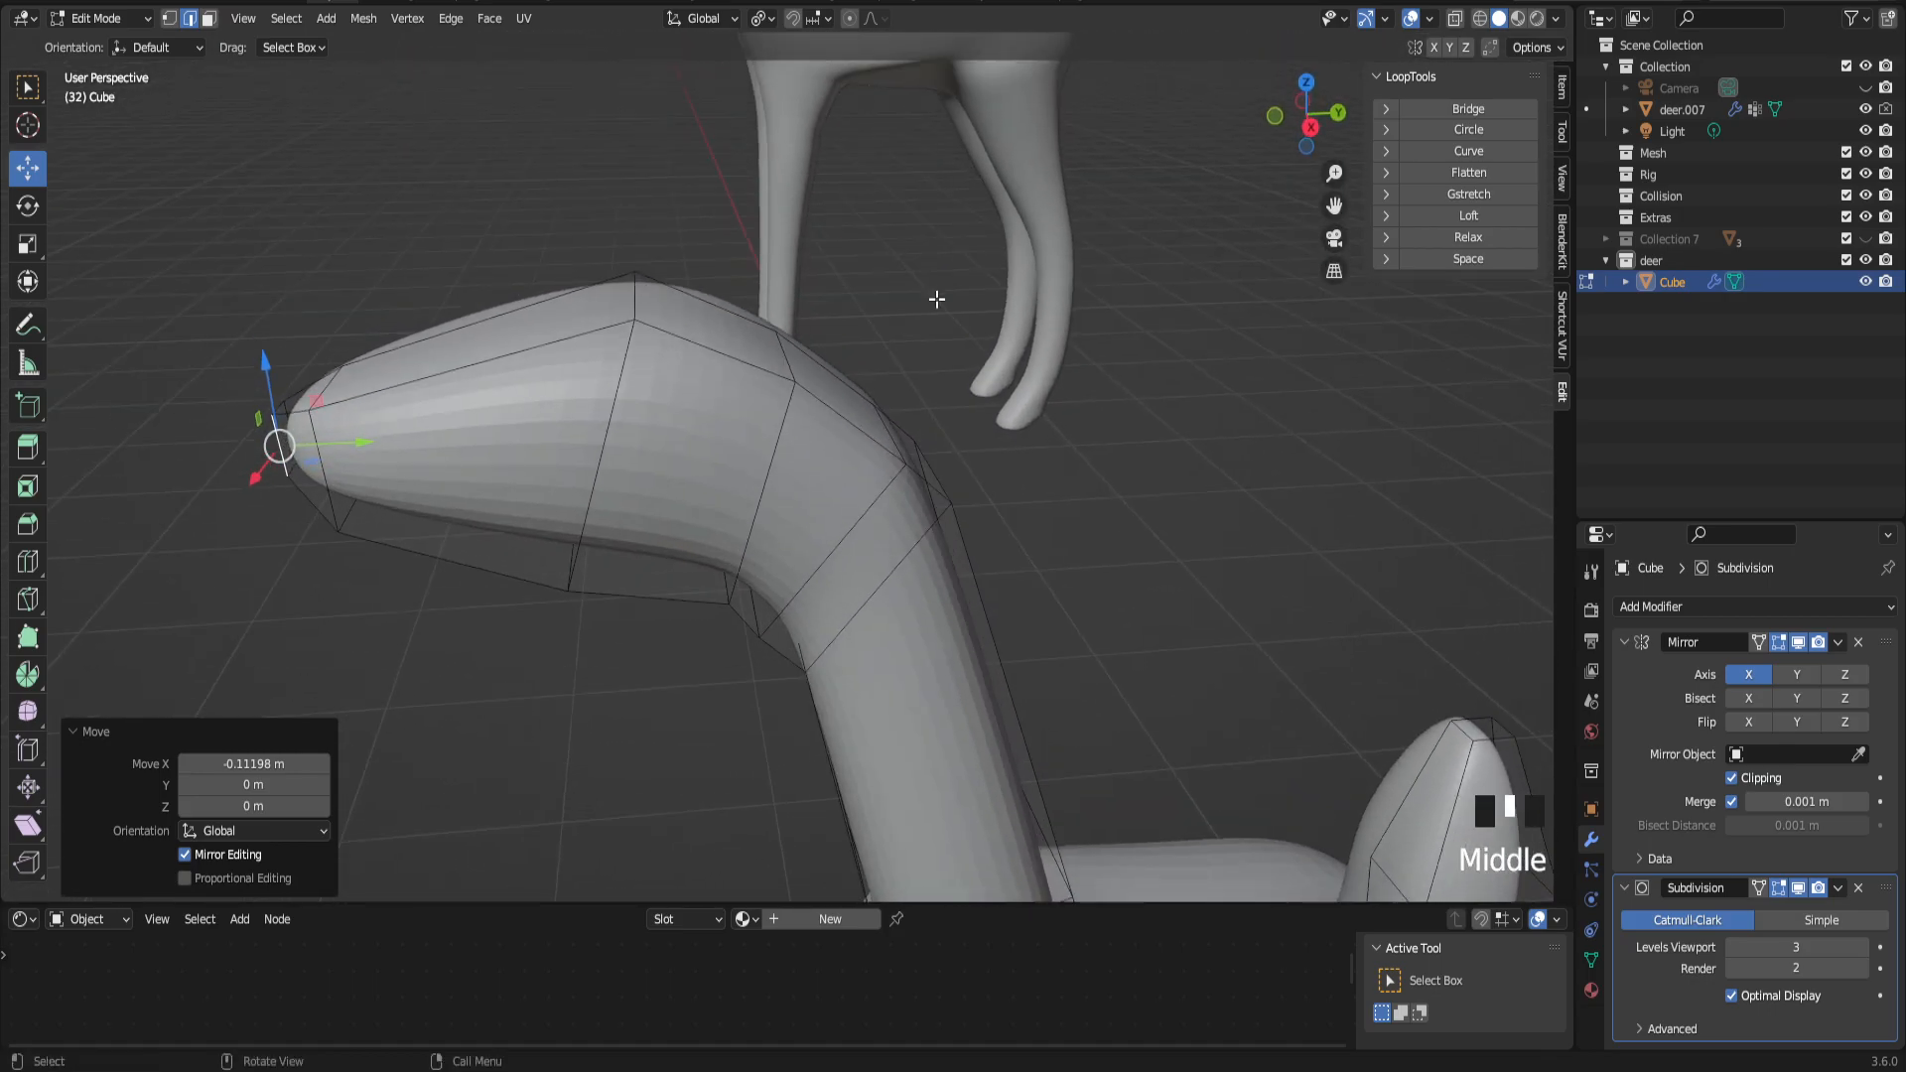
Step: Raise the edge at the back of the head's crown about 0.134 m along Z
click(780, 346)
drag(786, 300, 775, 226)
middle_drag(784, 287, 771, 364)
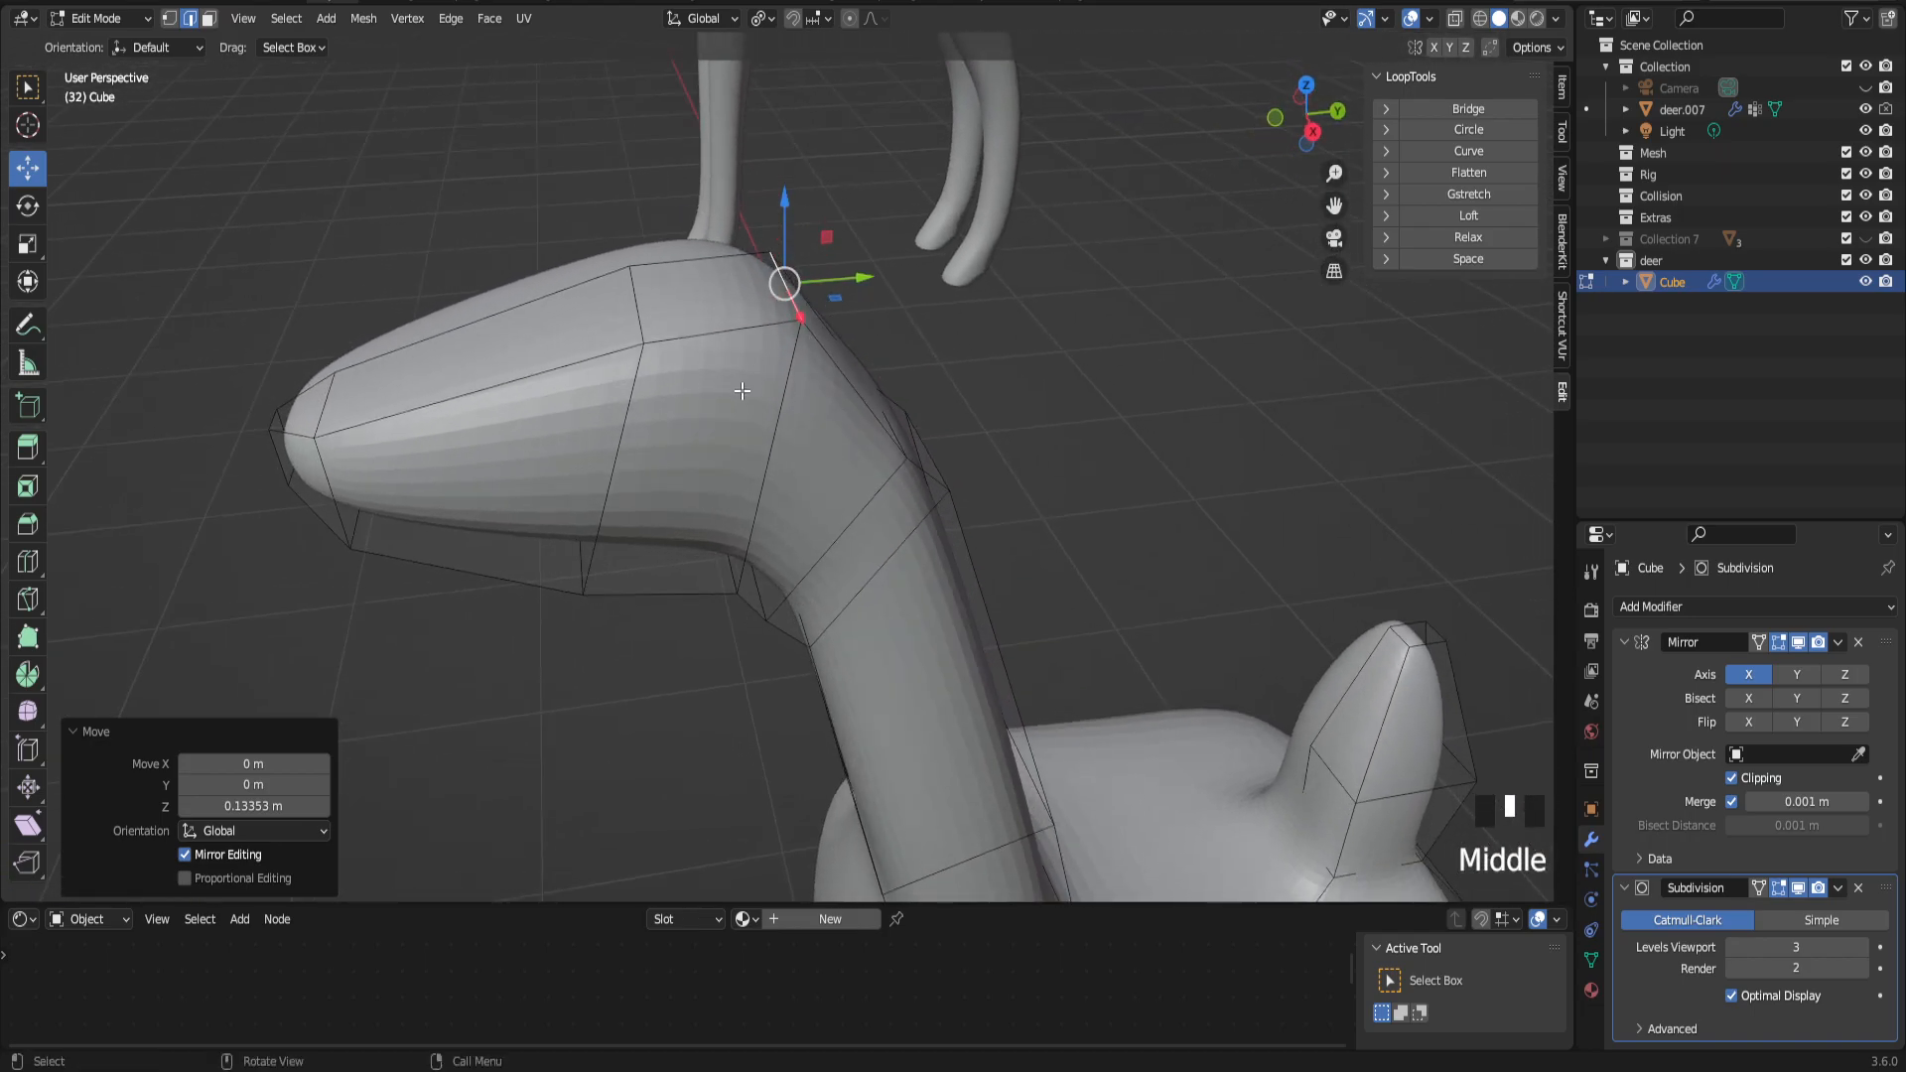
Step: Add an edge loop around the back of the head and slide it toward the neck
key(ctrl+r)
click(719, 334)
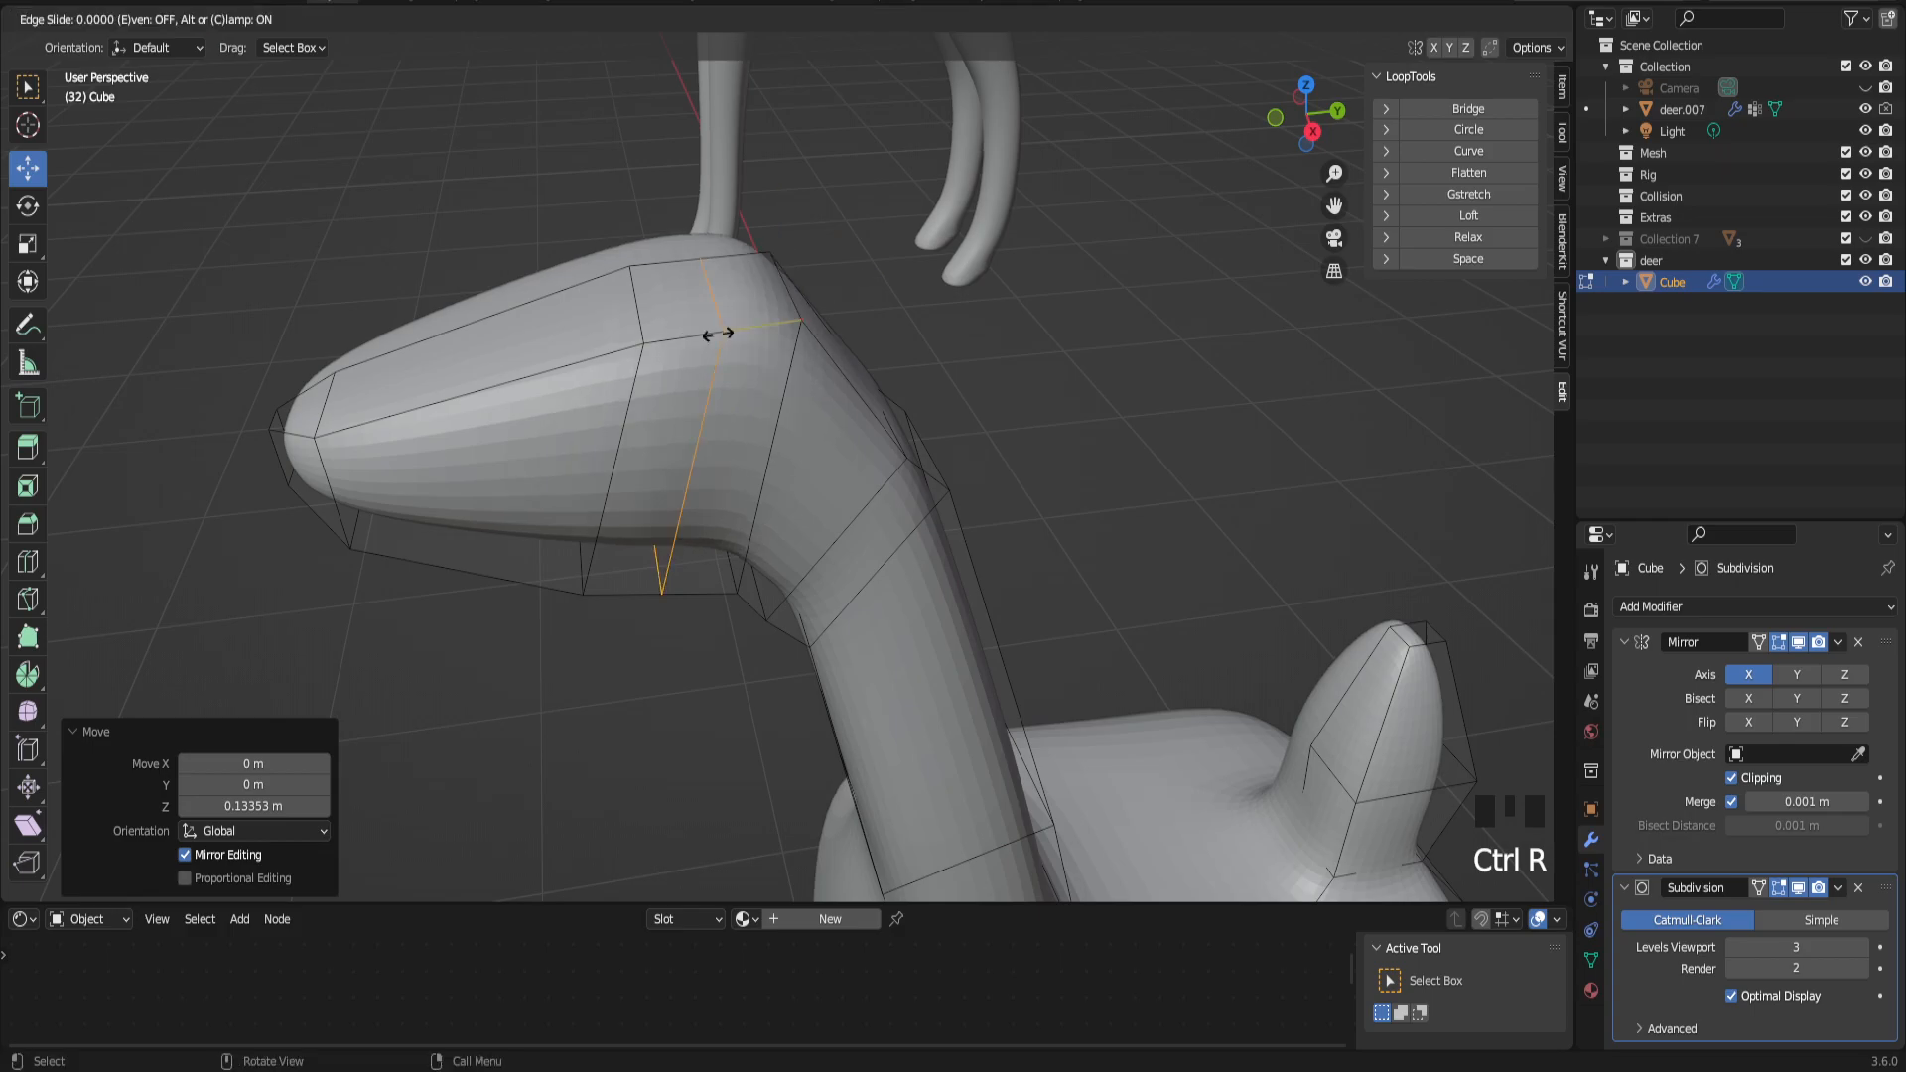
click(769, 342)
middle_drag(751, 273, 825, 392)
drag(1334, 173, 1334, 159)
Step: Subdivide the two crosswise edges at the back of the crown and move the dividing edge about -0.054 m along X
click(767, 282)
shift+click(755, 293)
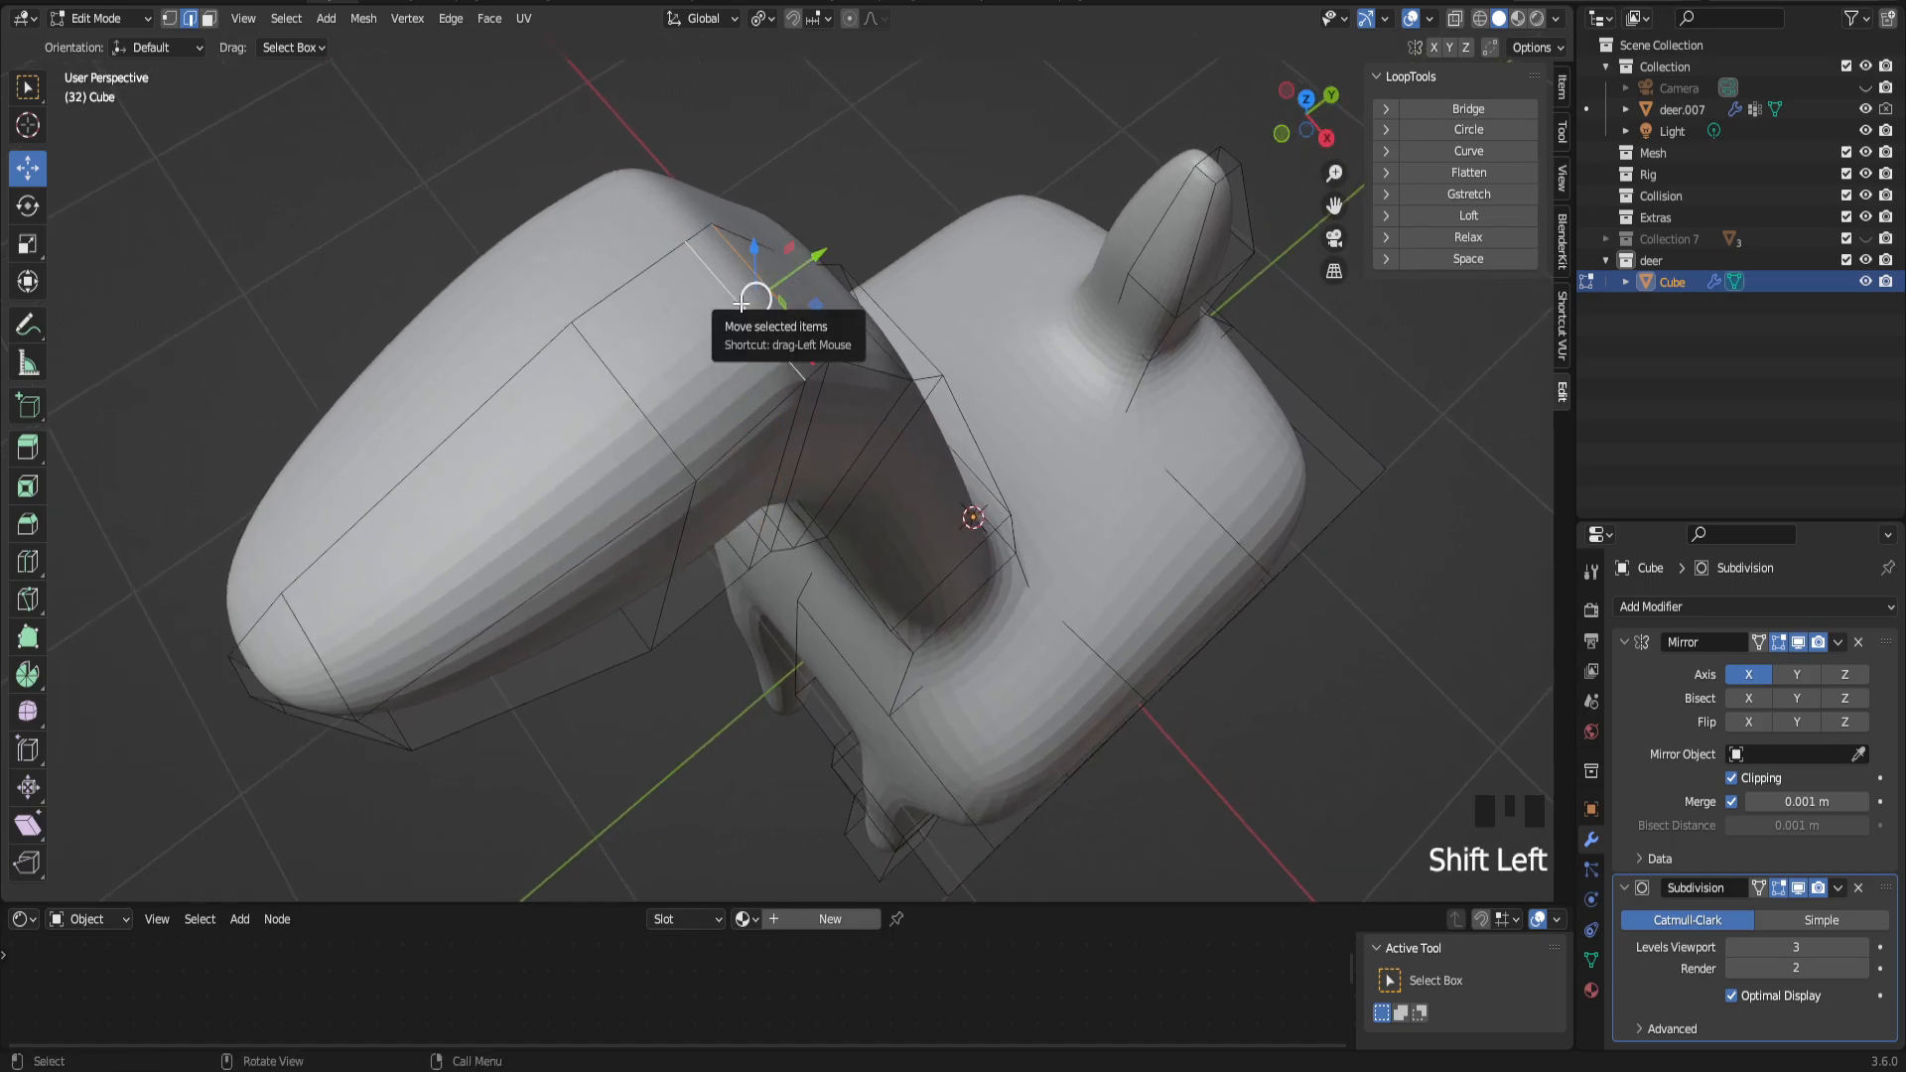
right_click(744, 298)
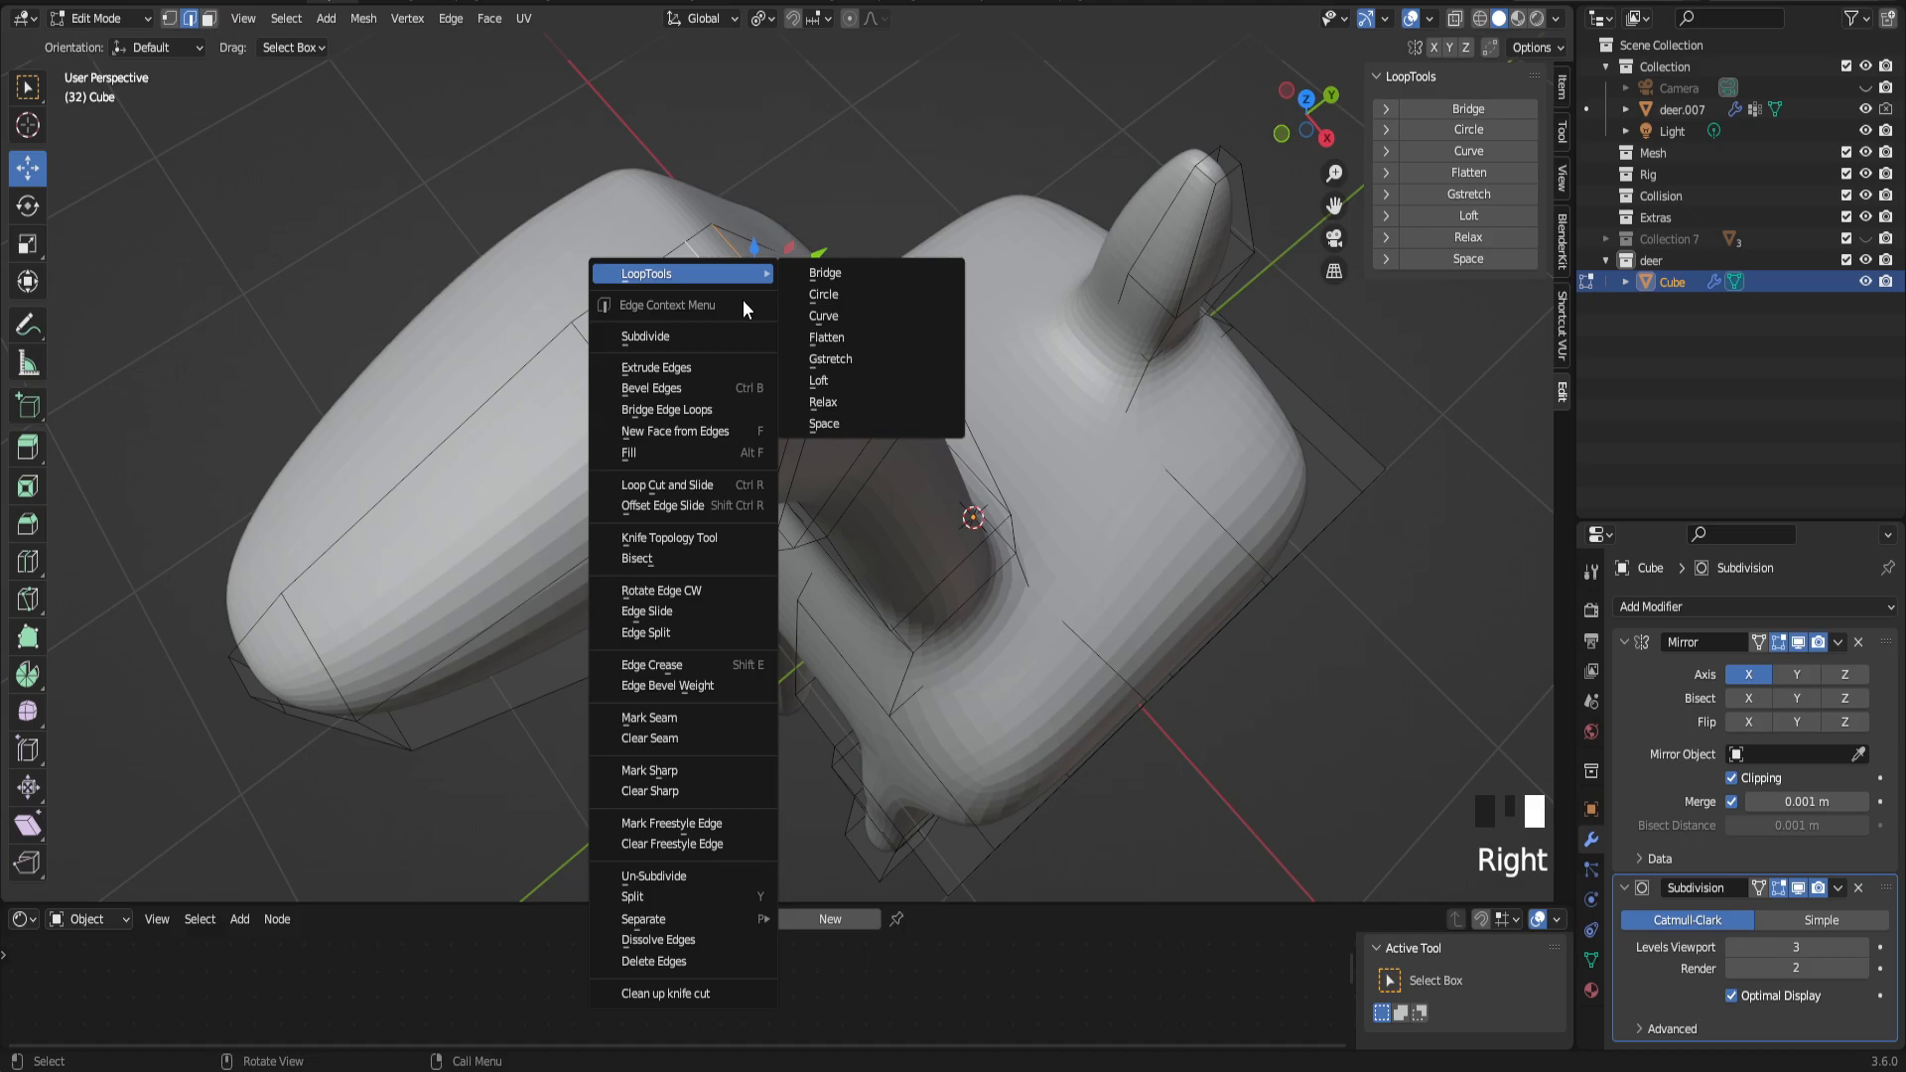
click(731, 336)
click(746, 287)
middle_drag(745, 288, 786, 273)
click(764, 280)
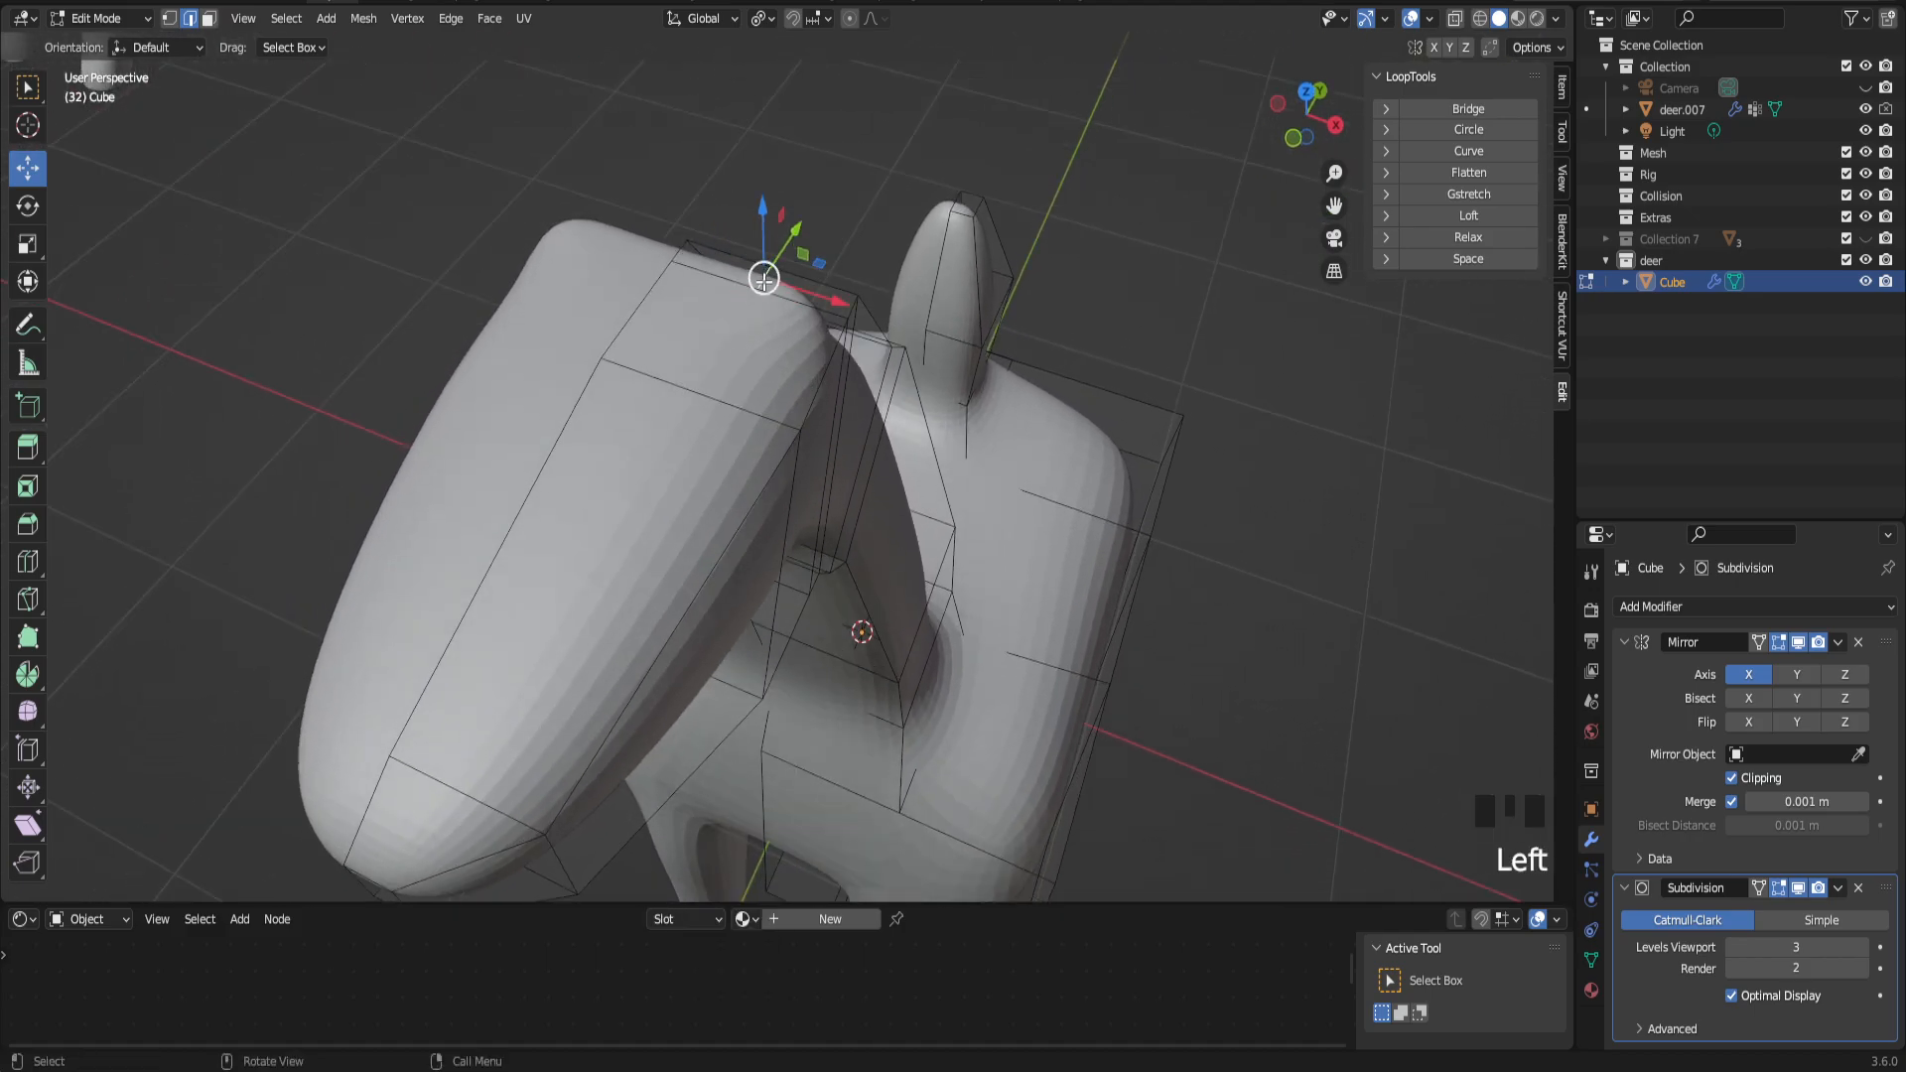
drag(788, 294, 789, 293)
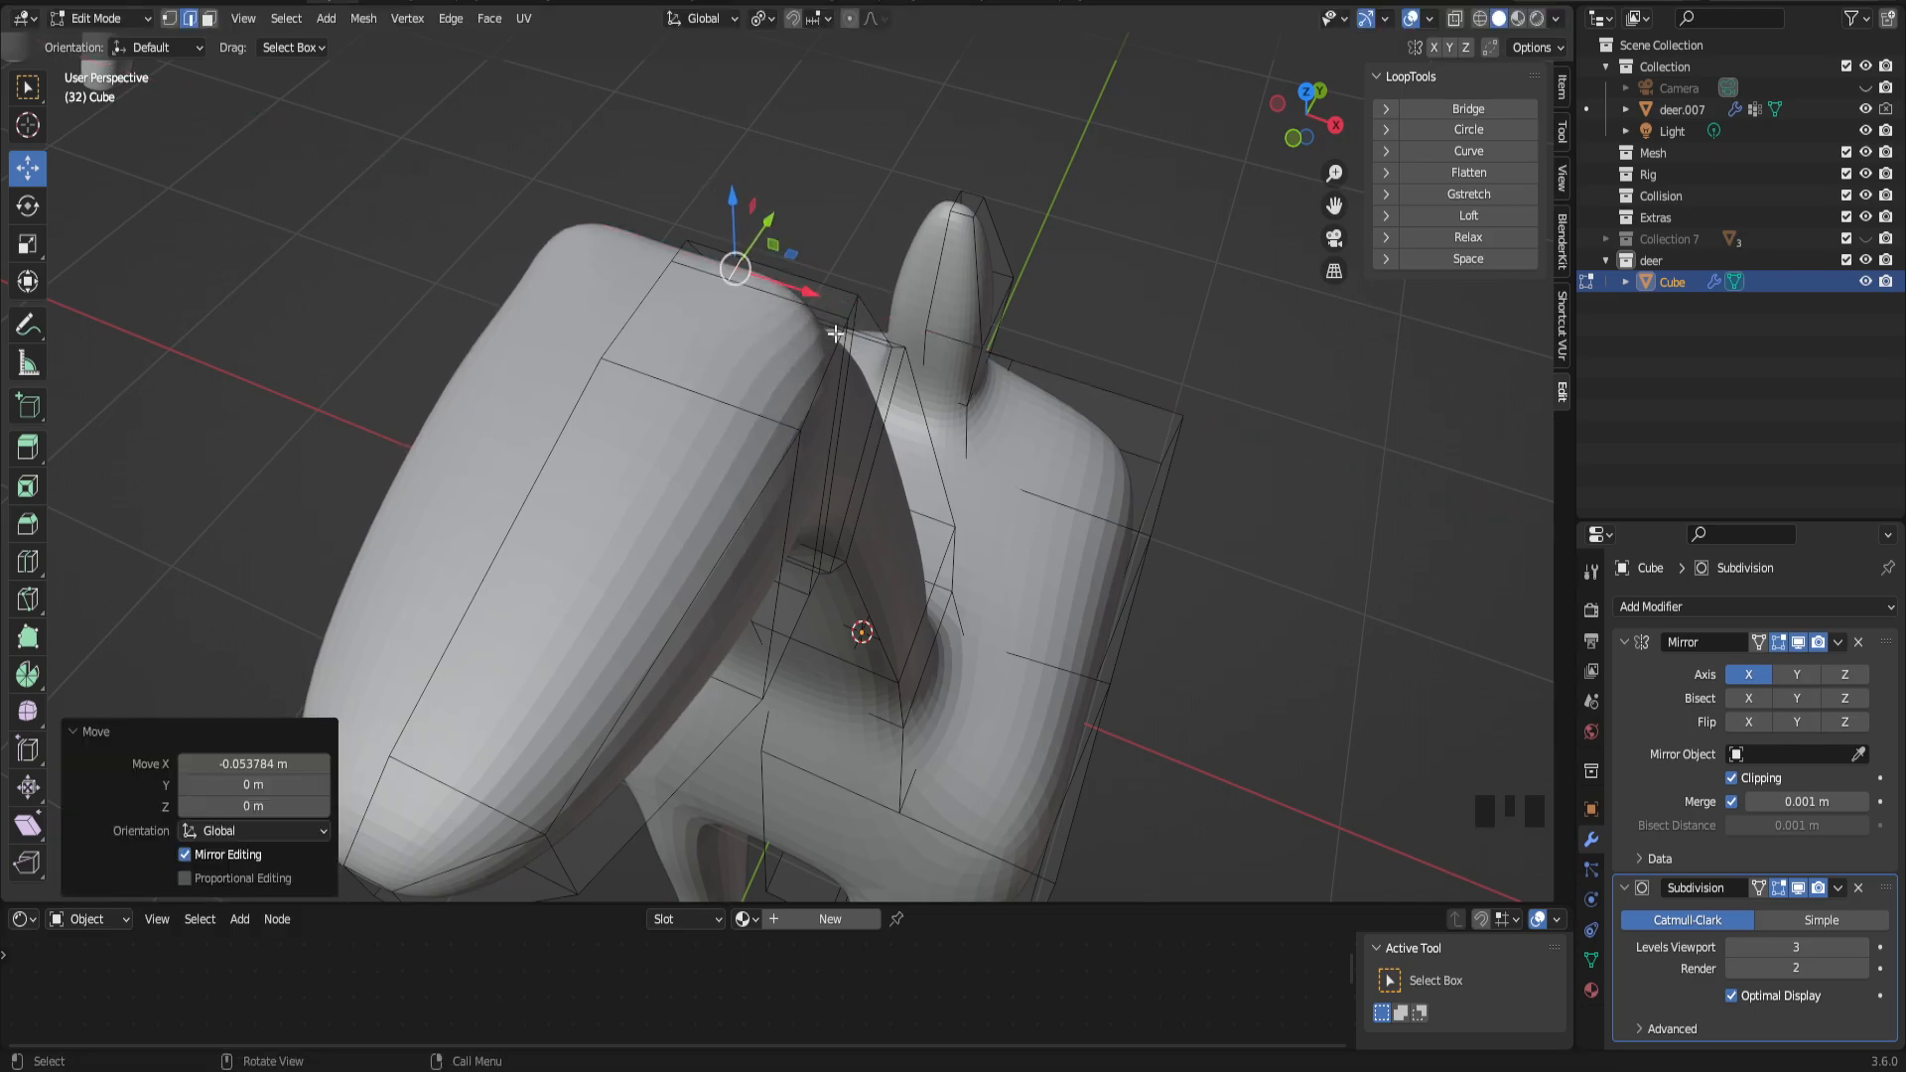
Step: Extrude the small outer face at the back of the crown about 0.069 m upward as an ear stub
drag(1330, 203, 1332, 248)
key(3)
click(779, 356)
middle_drag(780, 358, 820, 360)
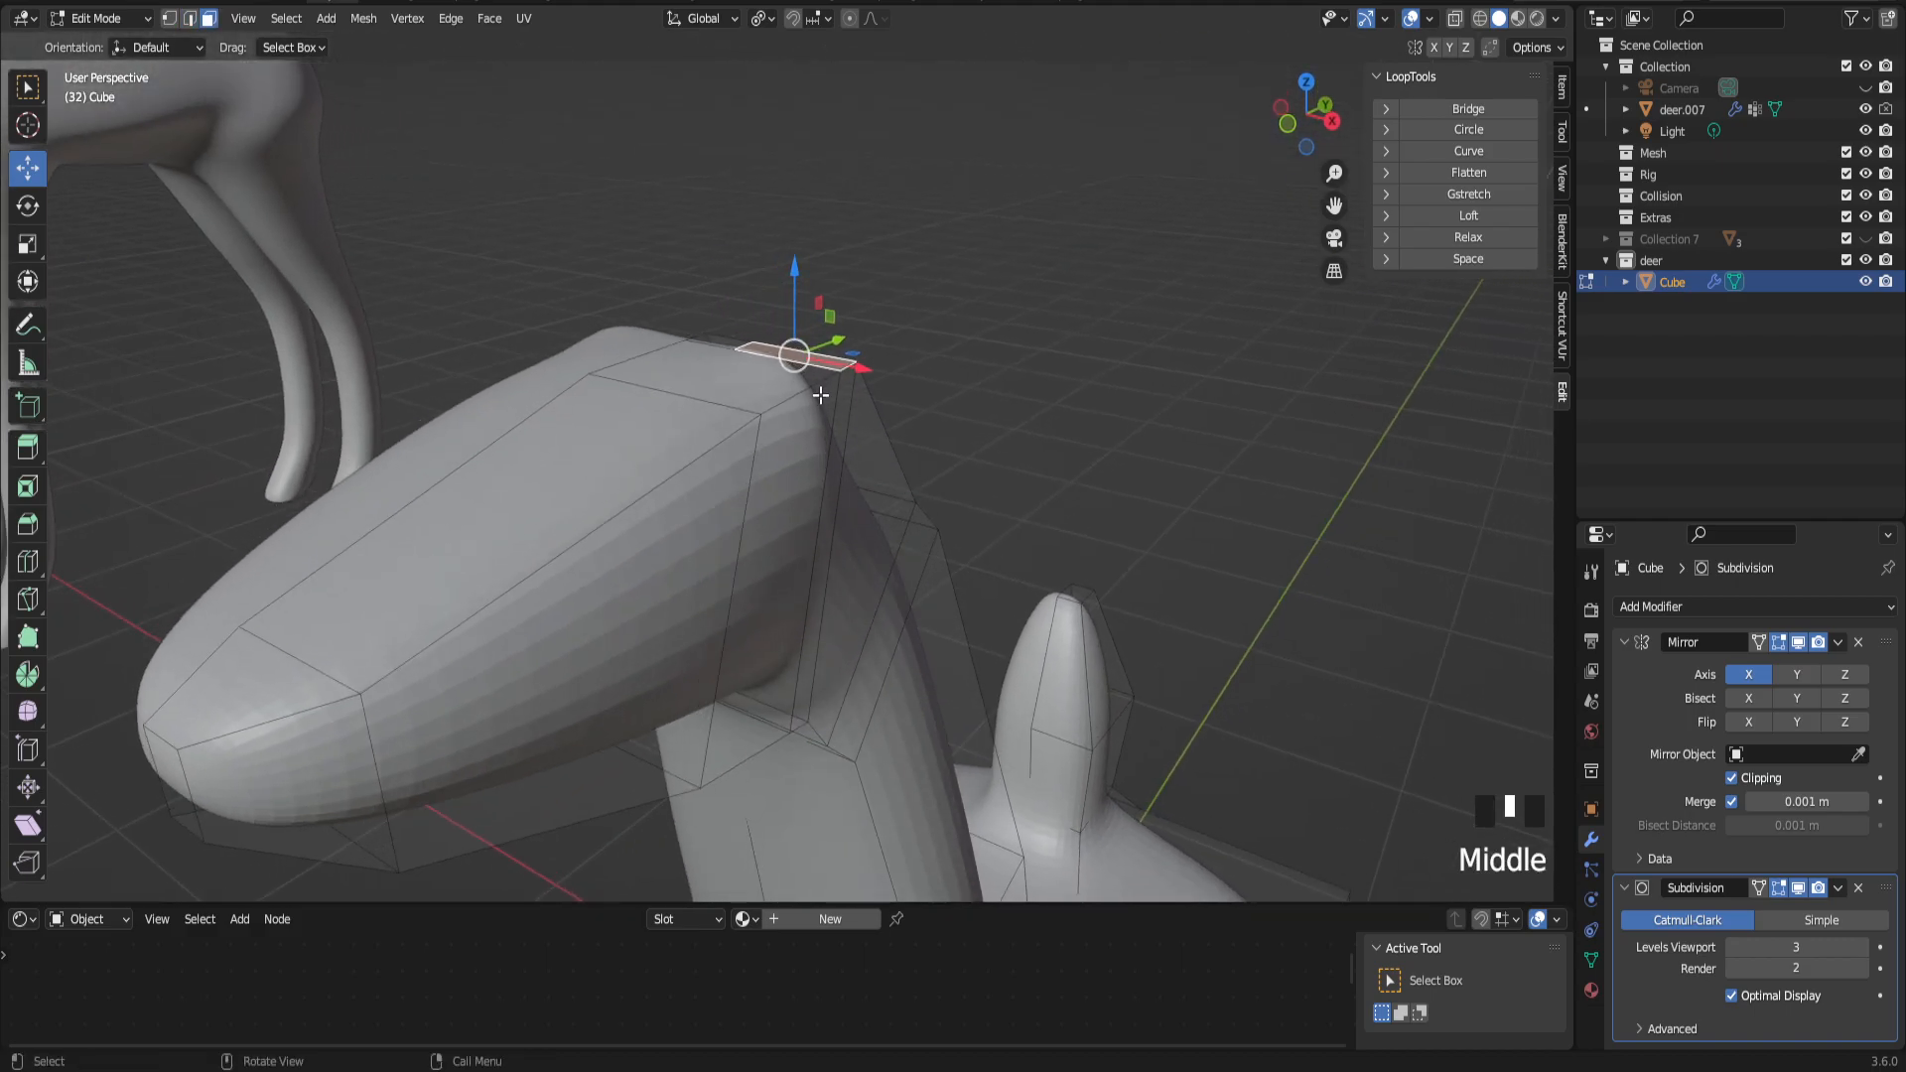
key(e)
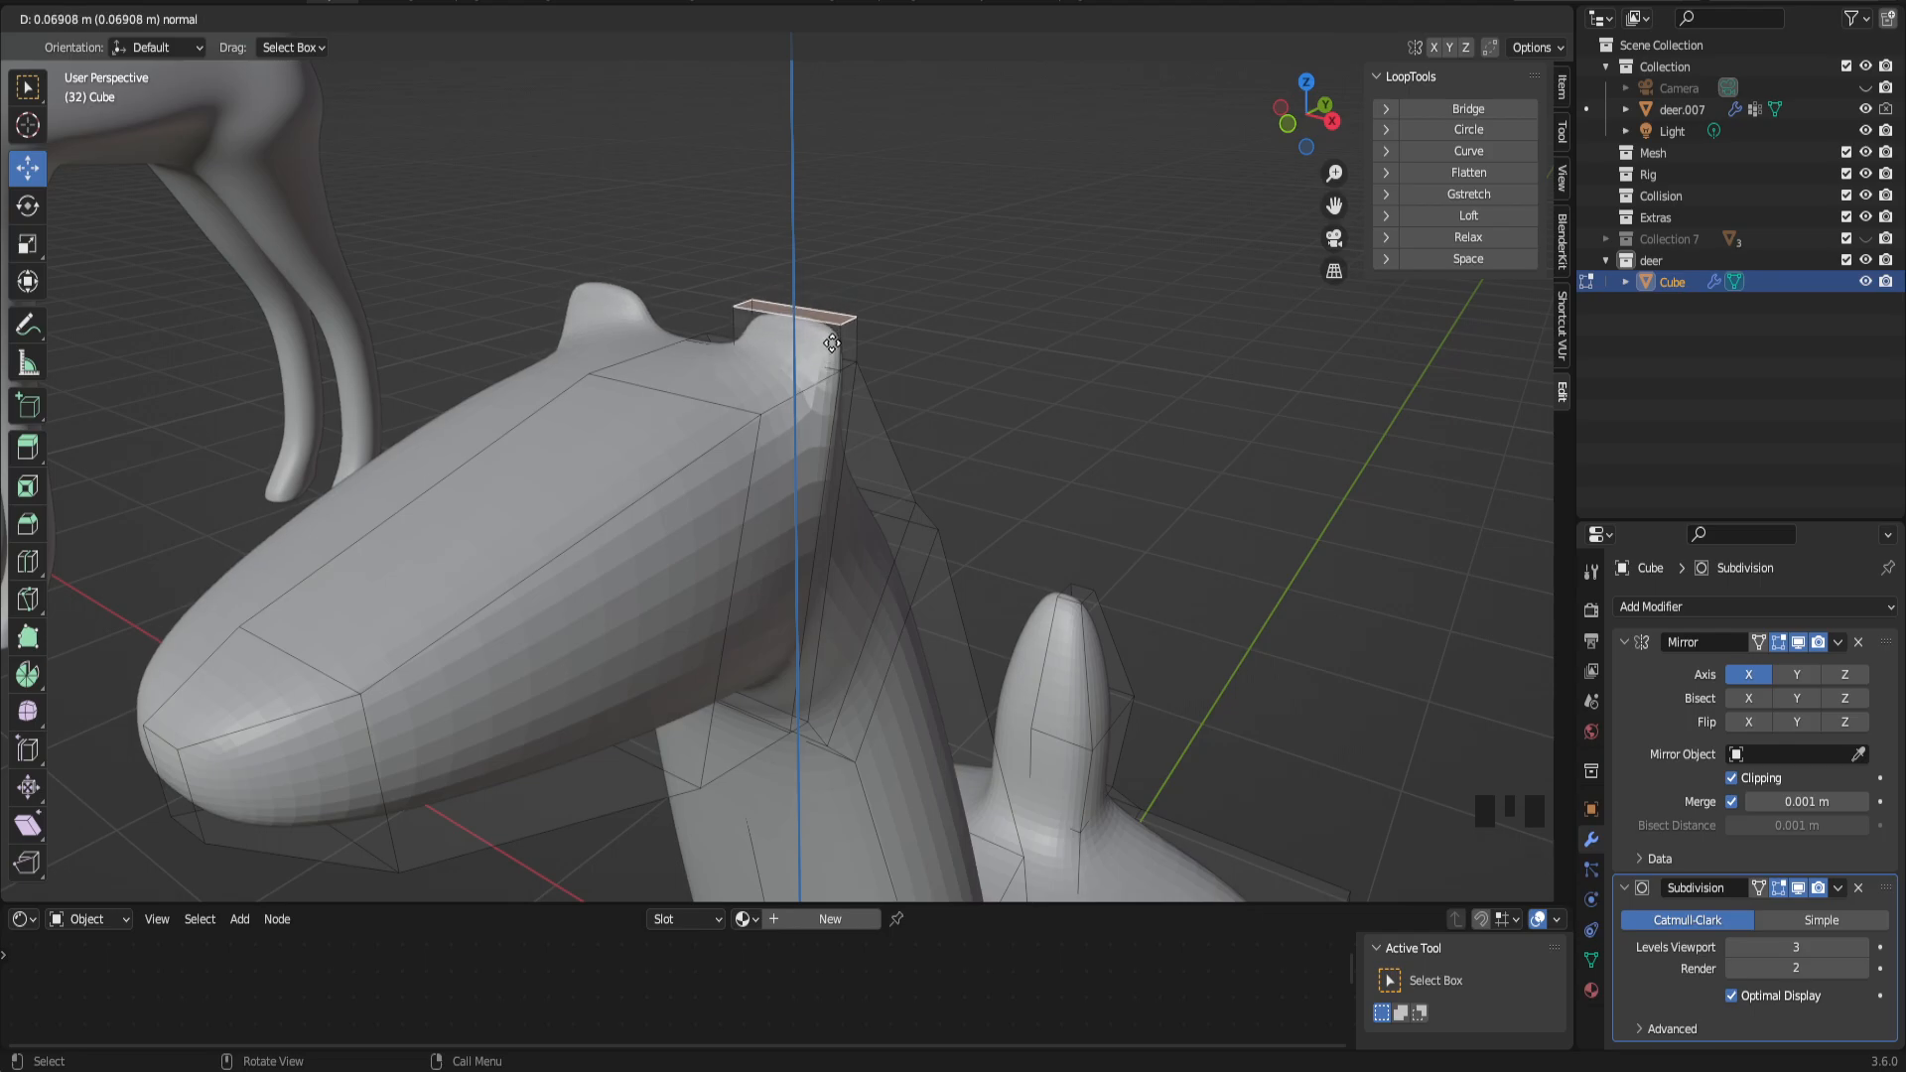
click(832, 343)
Step: Select the edges around the base of the ear stub and scale them to 0.650
middle_drag(832, 342, 799, 376)
alt+click(824, 390)
scroll(794, 370, up, 2)
alt+click(798, 372)
middle_drag(821, 354, 940, 375)
shift+click(818, 381)
key(s)
click(893, 404)
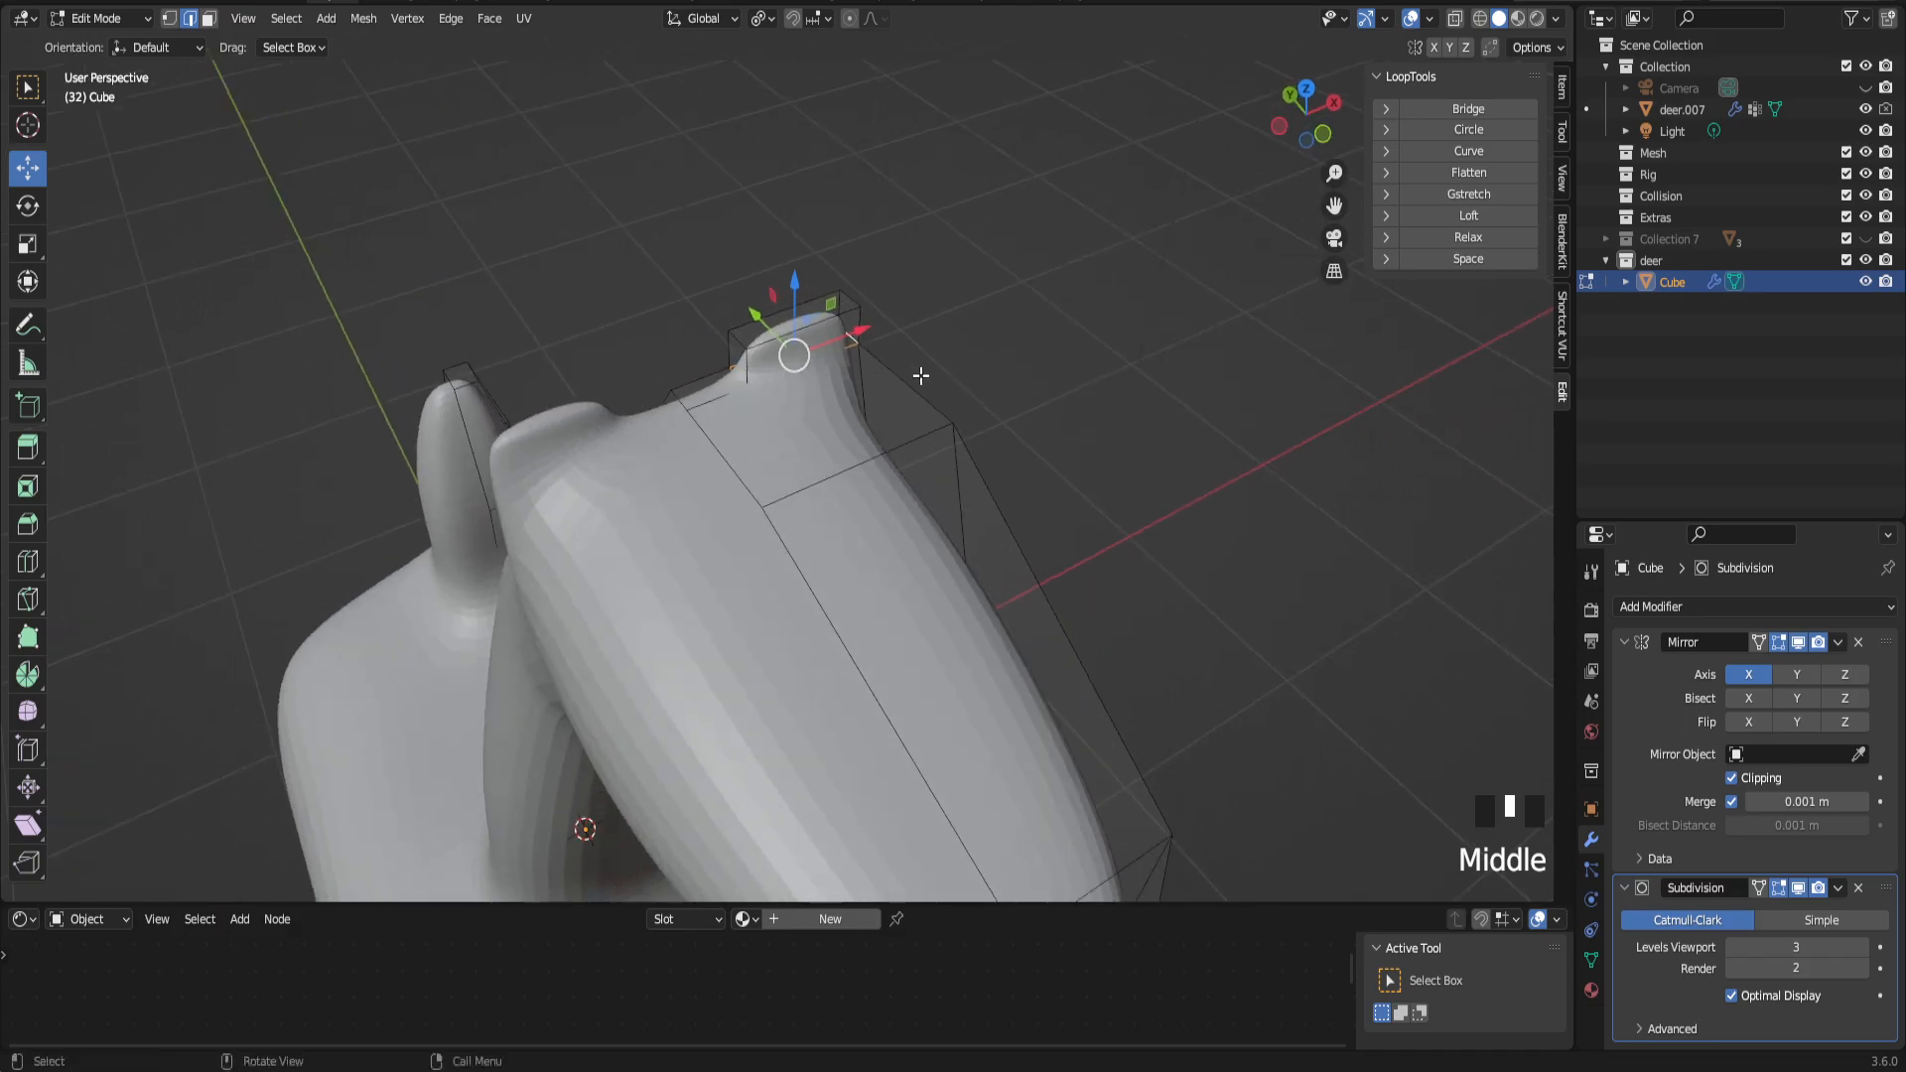
shift+click(730, 372)
shift+click(740, 374)
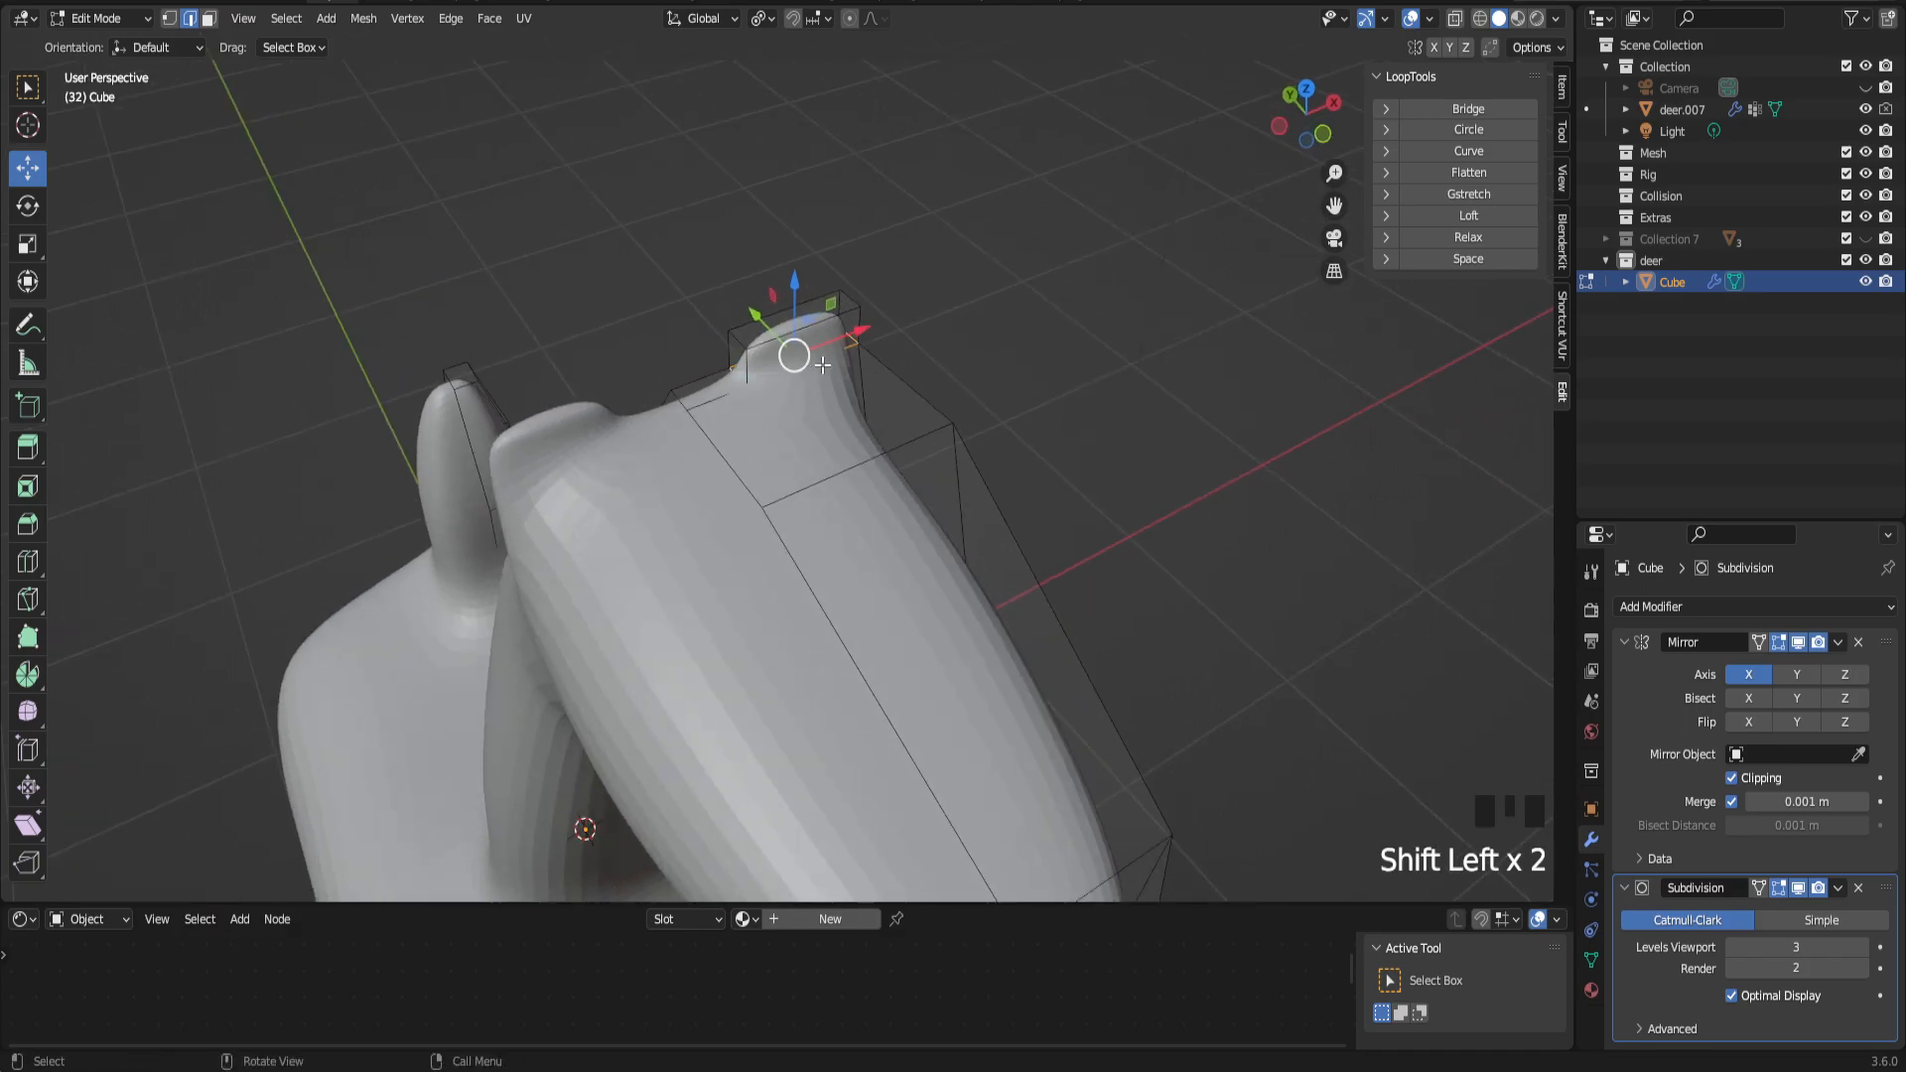
key(s)
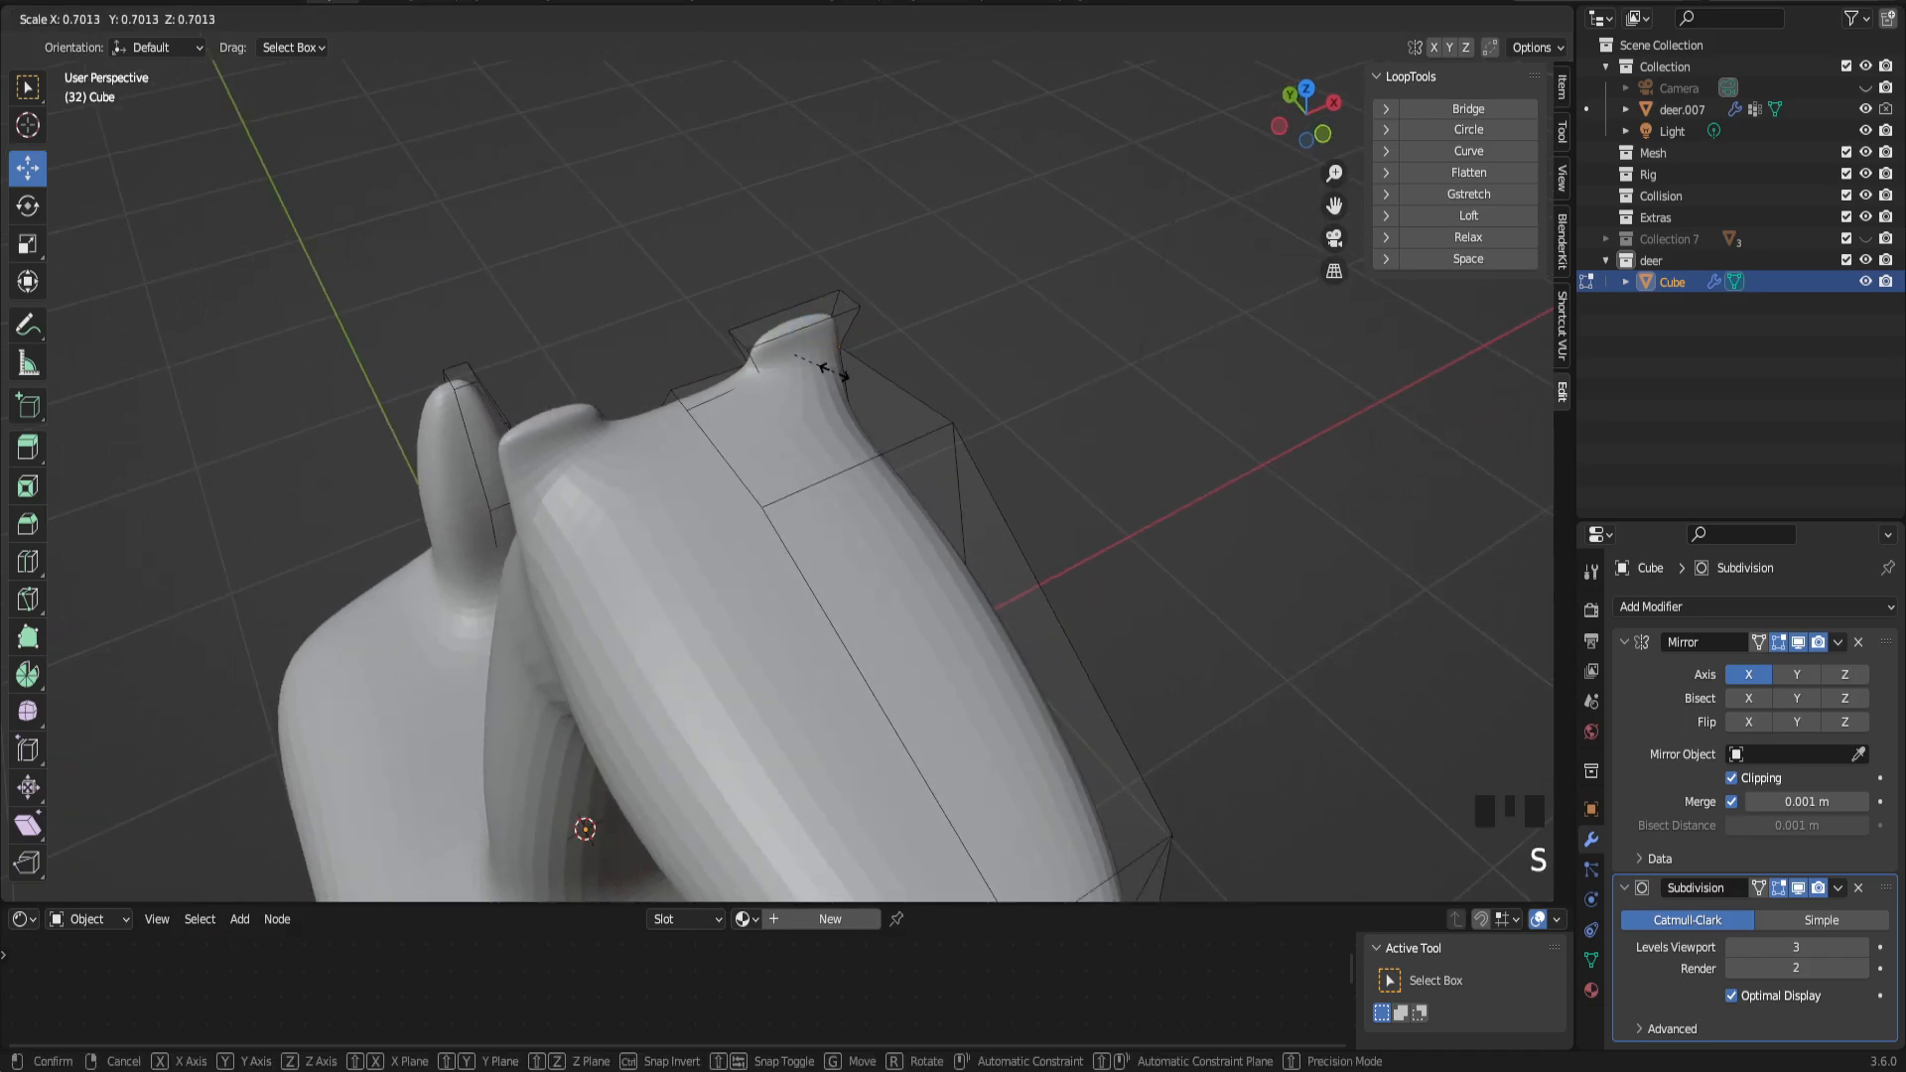
click(832, 371)
middle_drag(897, 357, 646, 314)
middle_drag(803, 324, 893, 341)
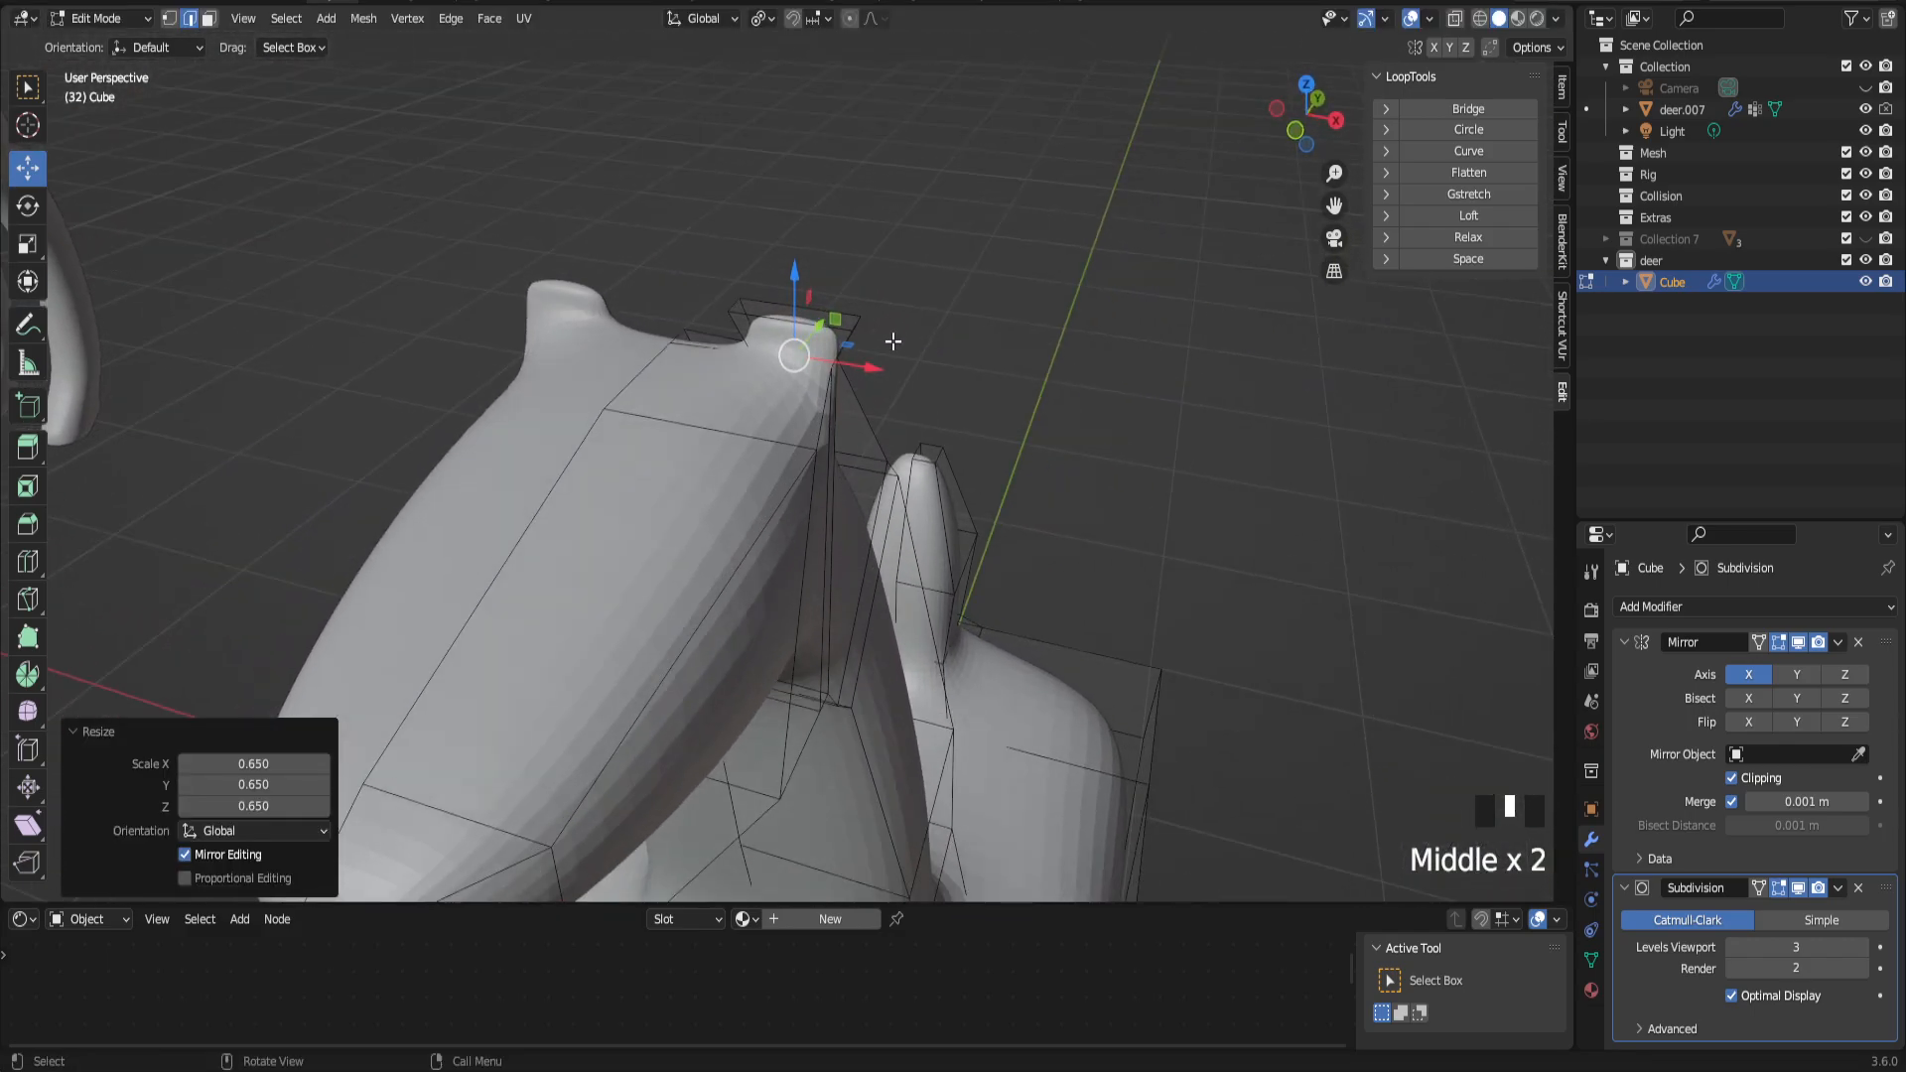
Step: Enlarge the ear stub's top face to about 1.5 times and raise it about 0.029 m along Z
key(3)
click(812, 319)
key(s)
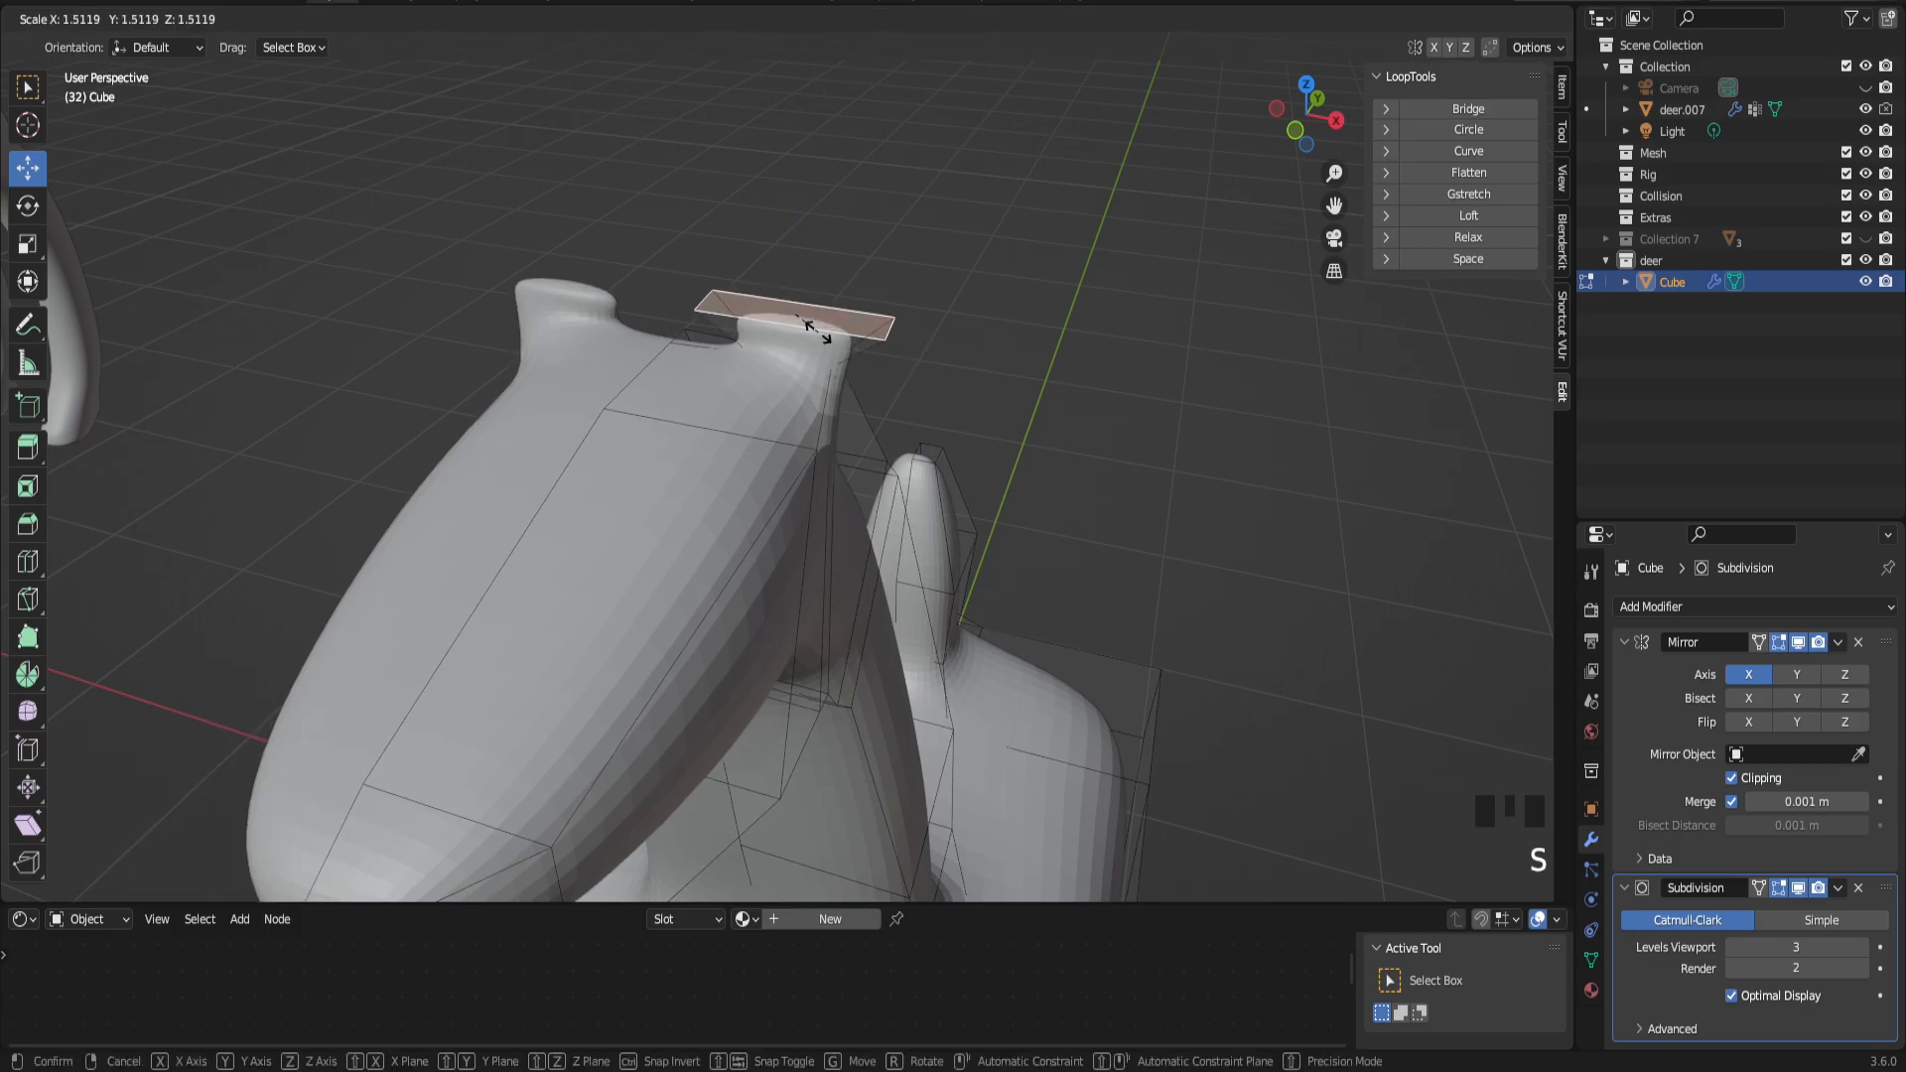
click(806, 324)
middle_drag(806, 324, 791, 236)
drag(790, 235, 791, 217)
Step: Scale the ear's top face to 1.426 and extrude it about 0.198 m upward
key(s)
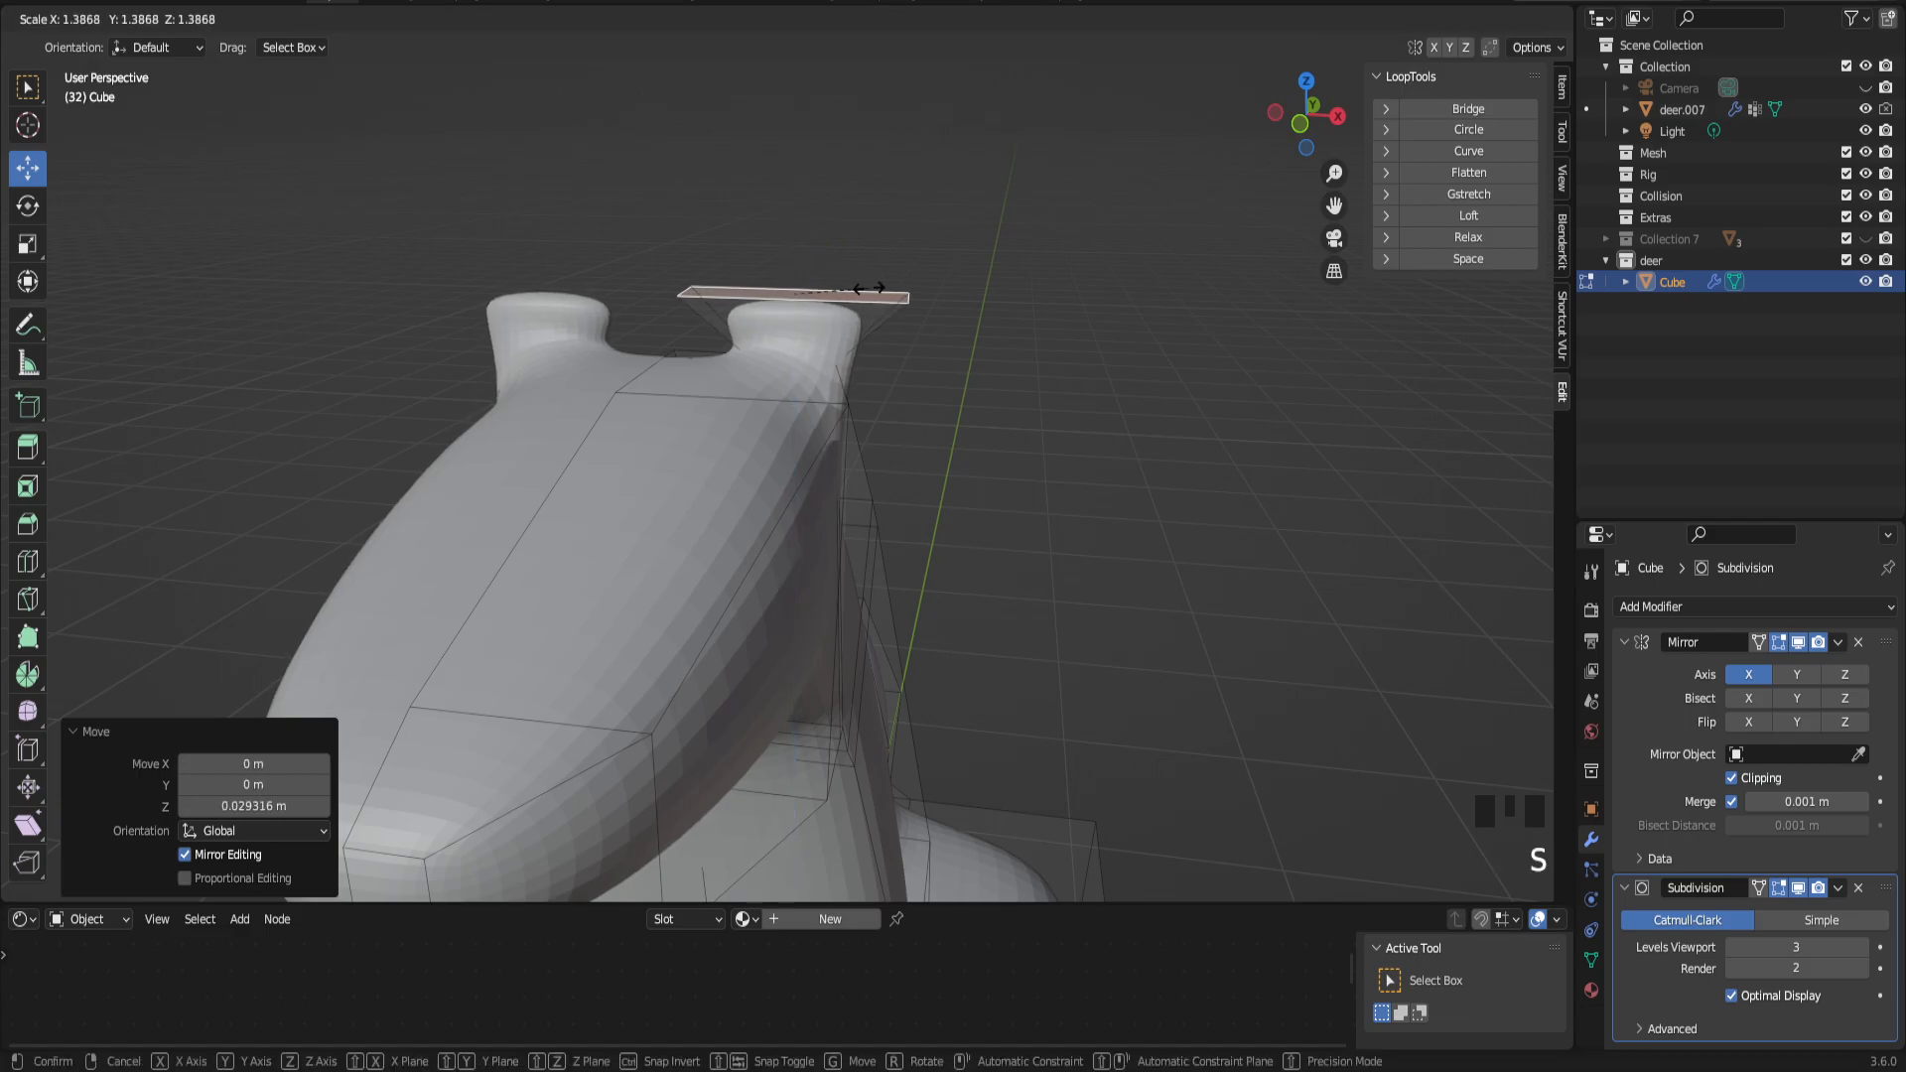
key(s)
right_click(859, 264)
key(e)
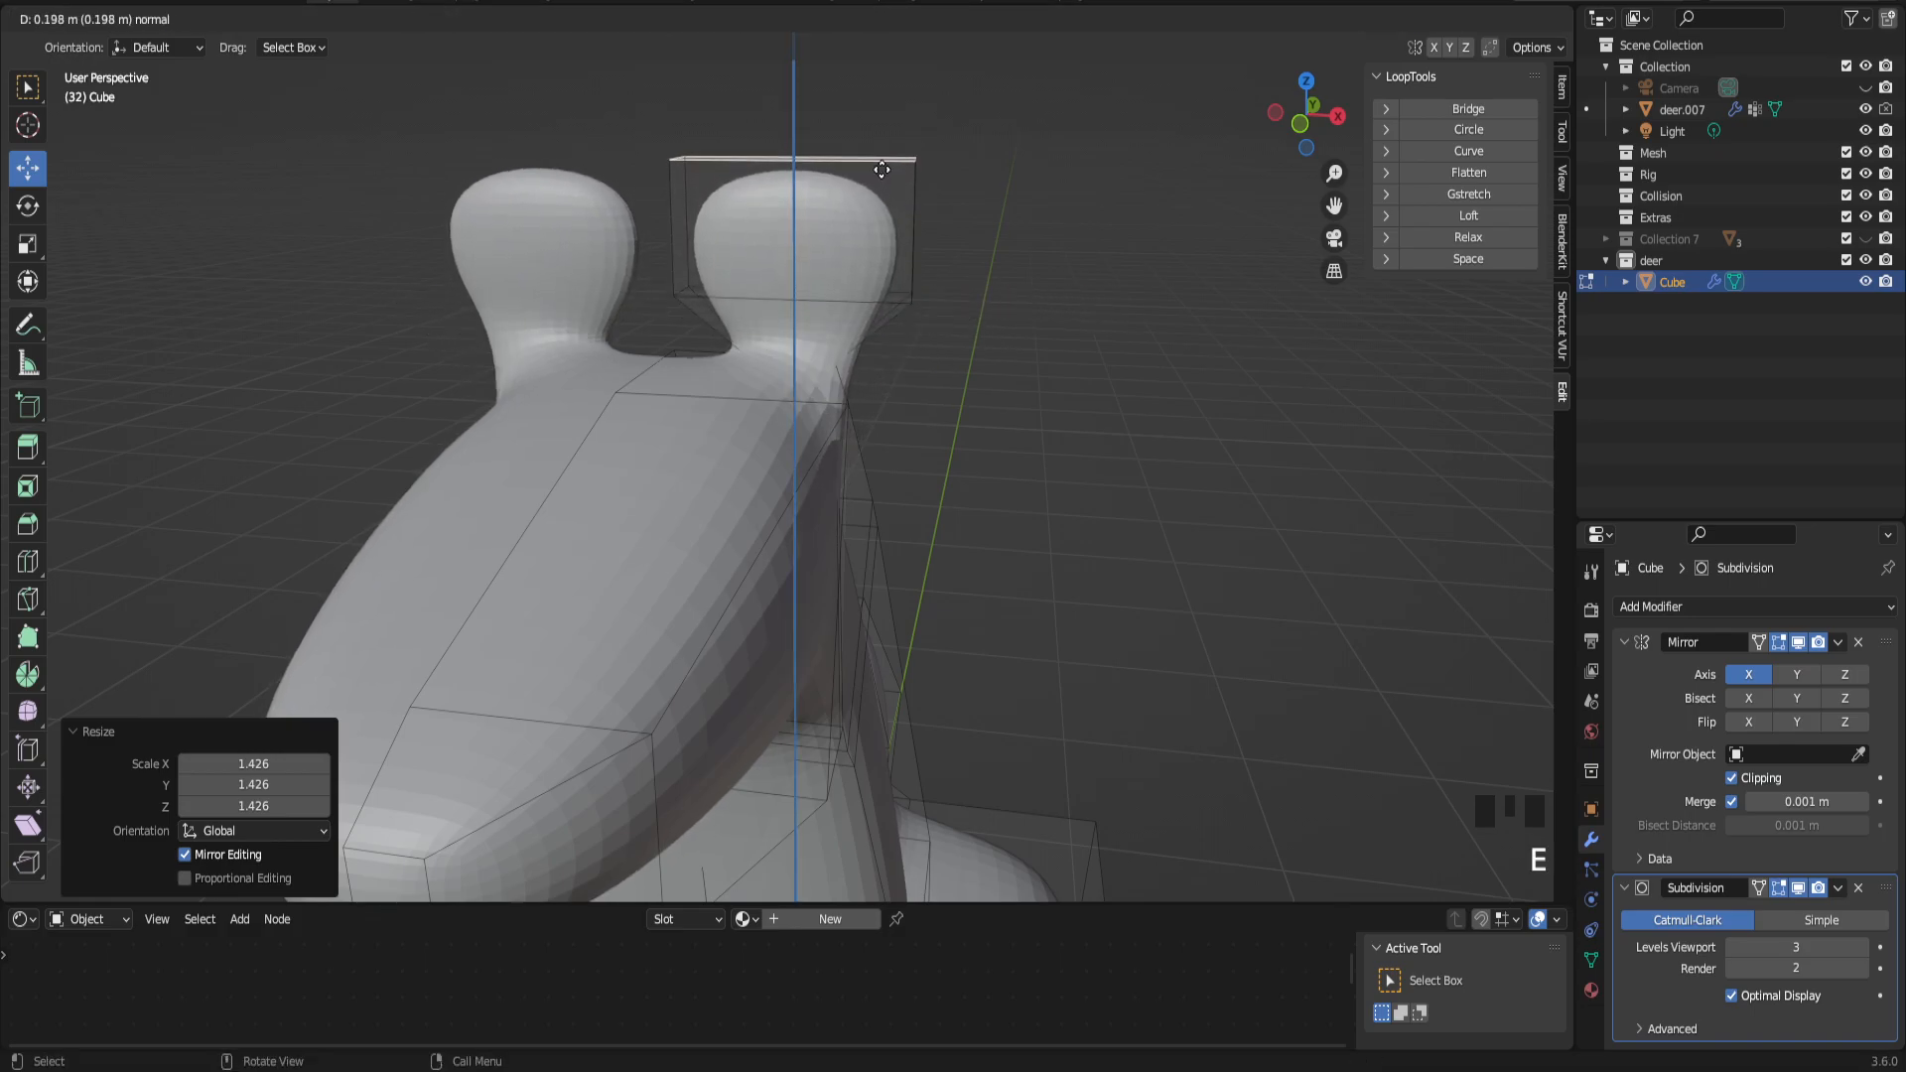
click(879, 171)
scroll(957, 318, down, 2)
middle_drag(956, 319, 1009, 324)
drag(1327, 211, 1326, 265)
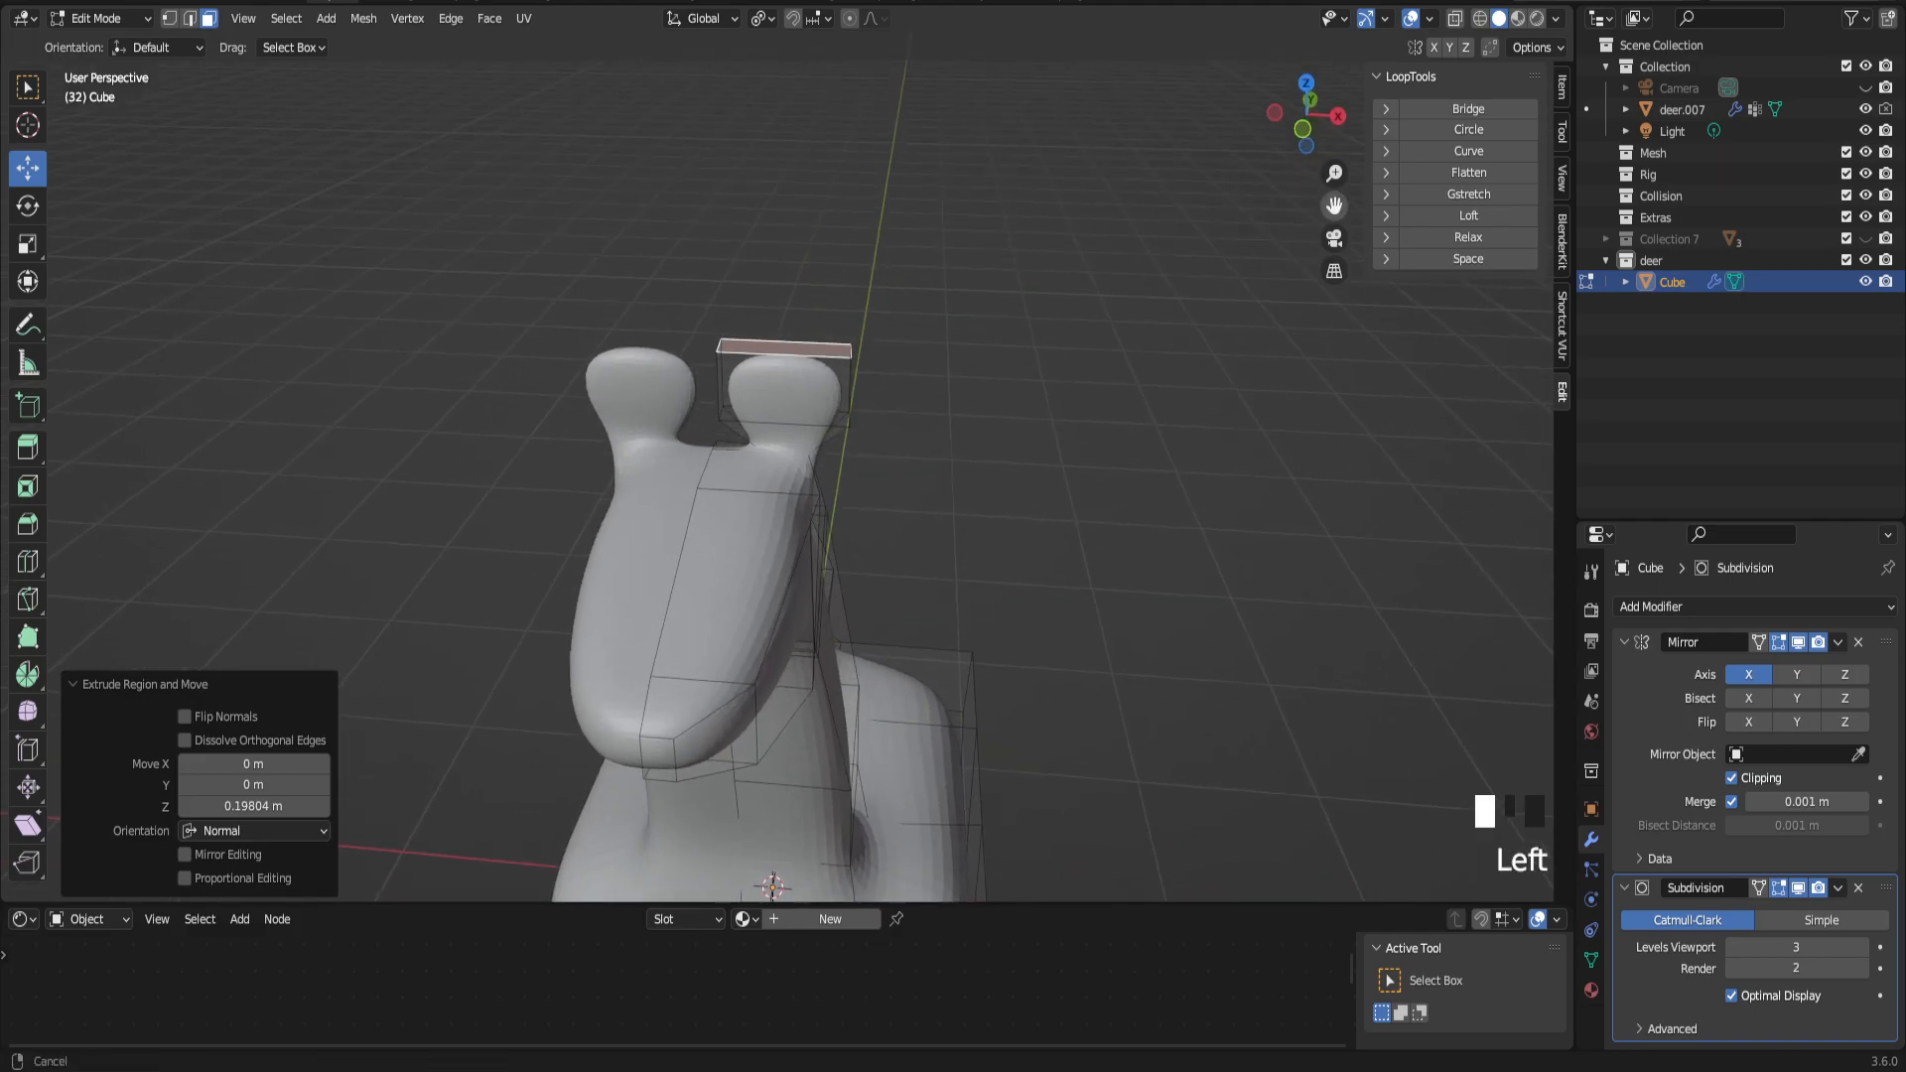
Step: Extrude the ear's top face another 0.213 m and scale it to 0.190 to form a tip
key(e)
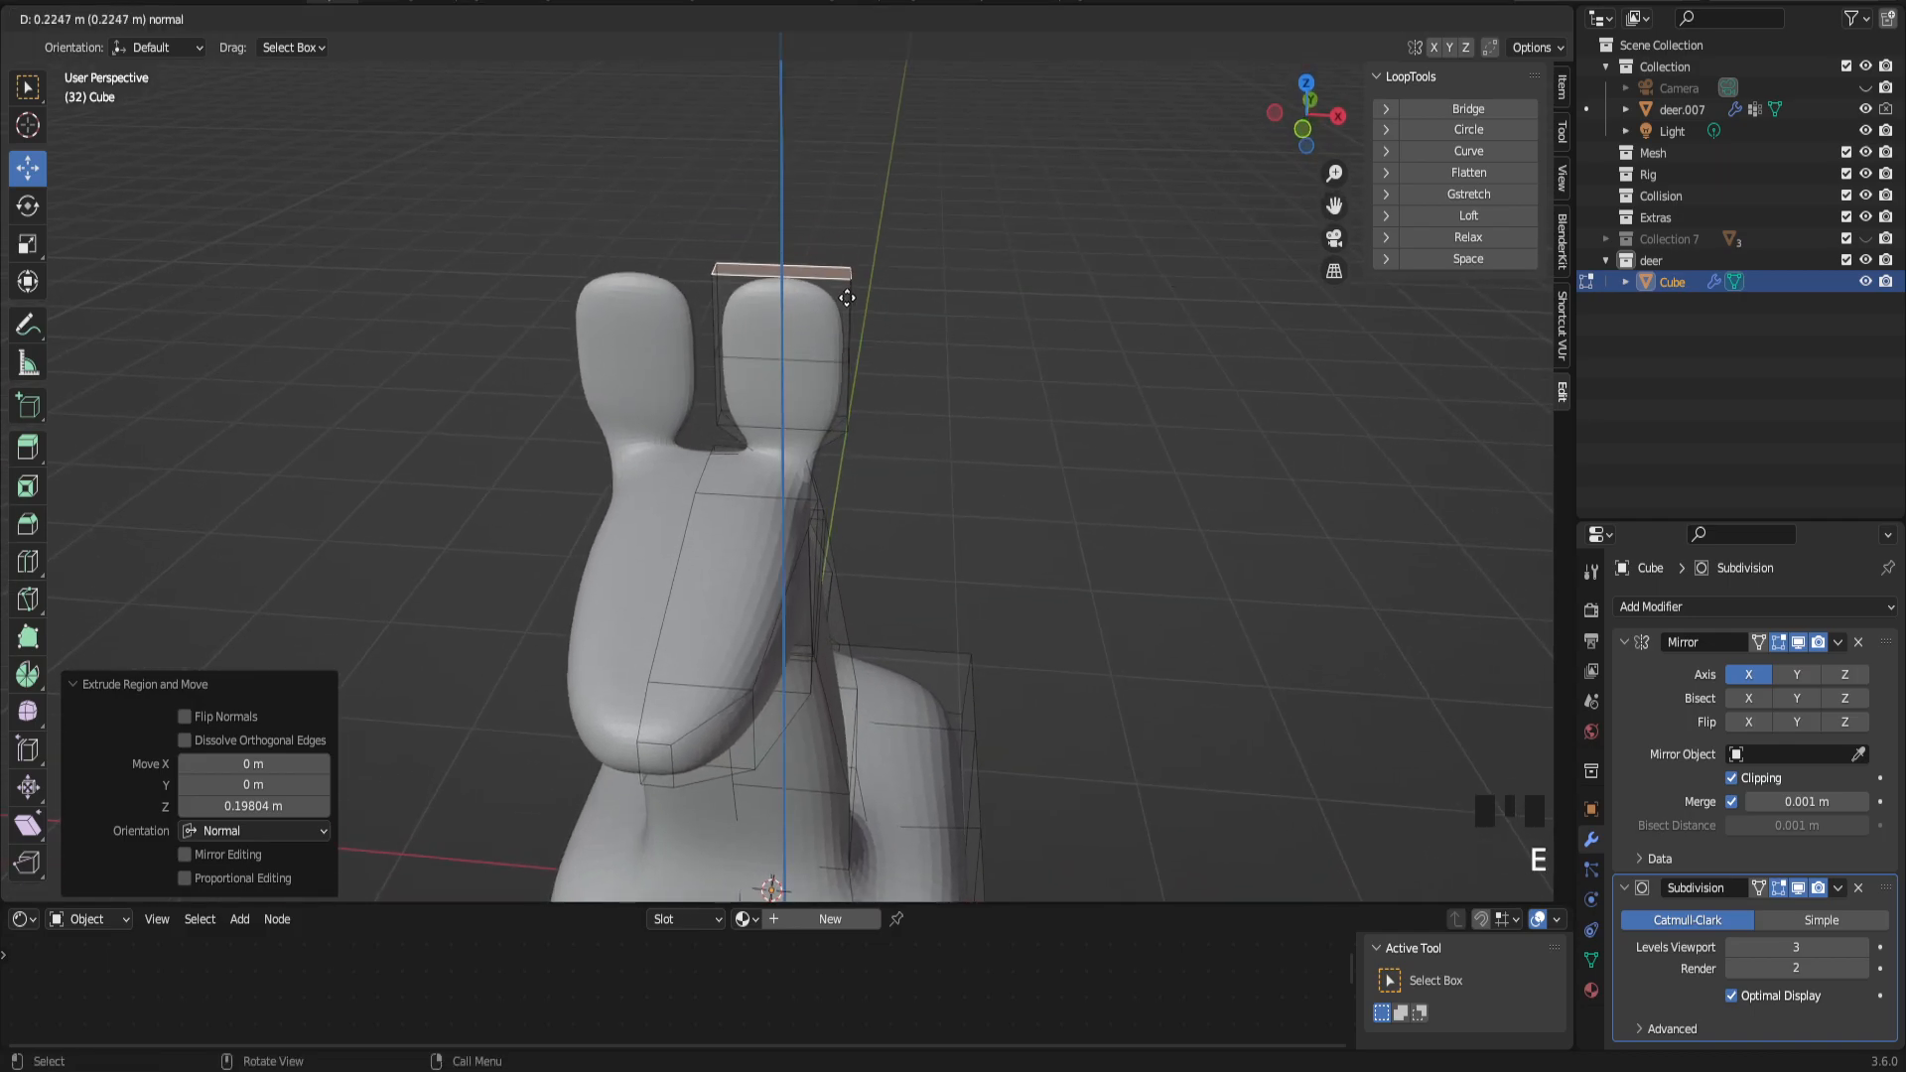
click(853, 297)
key(s)
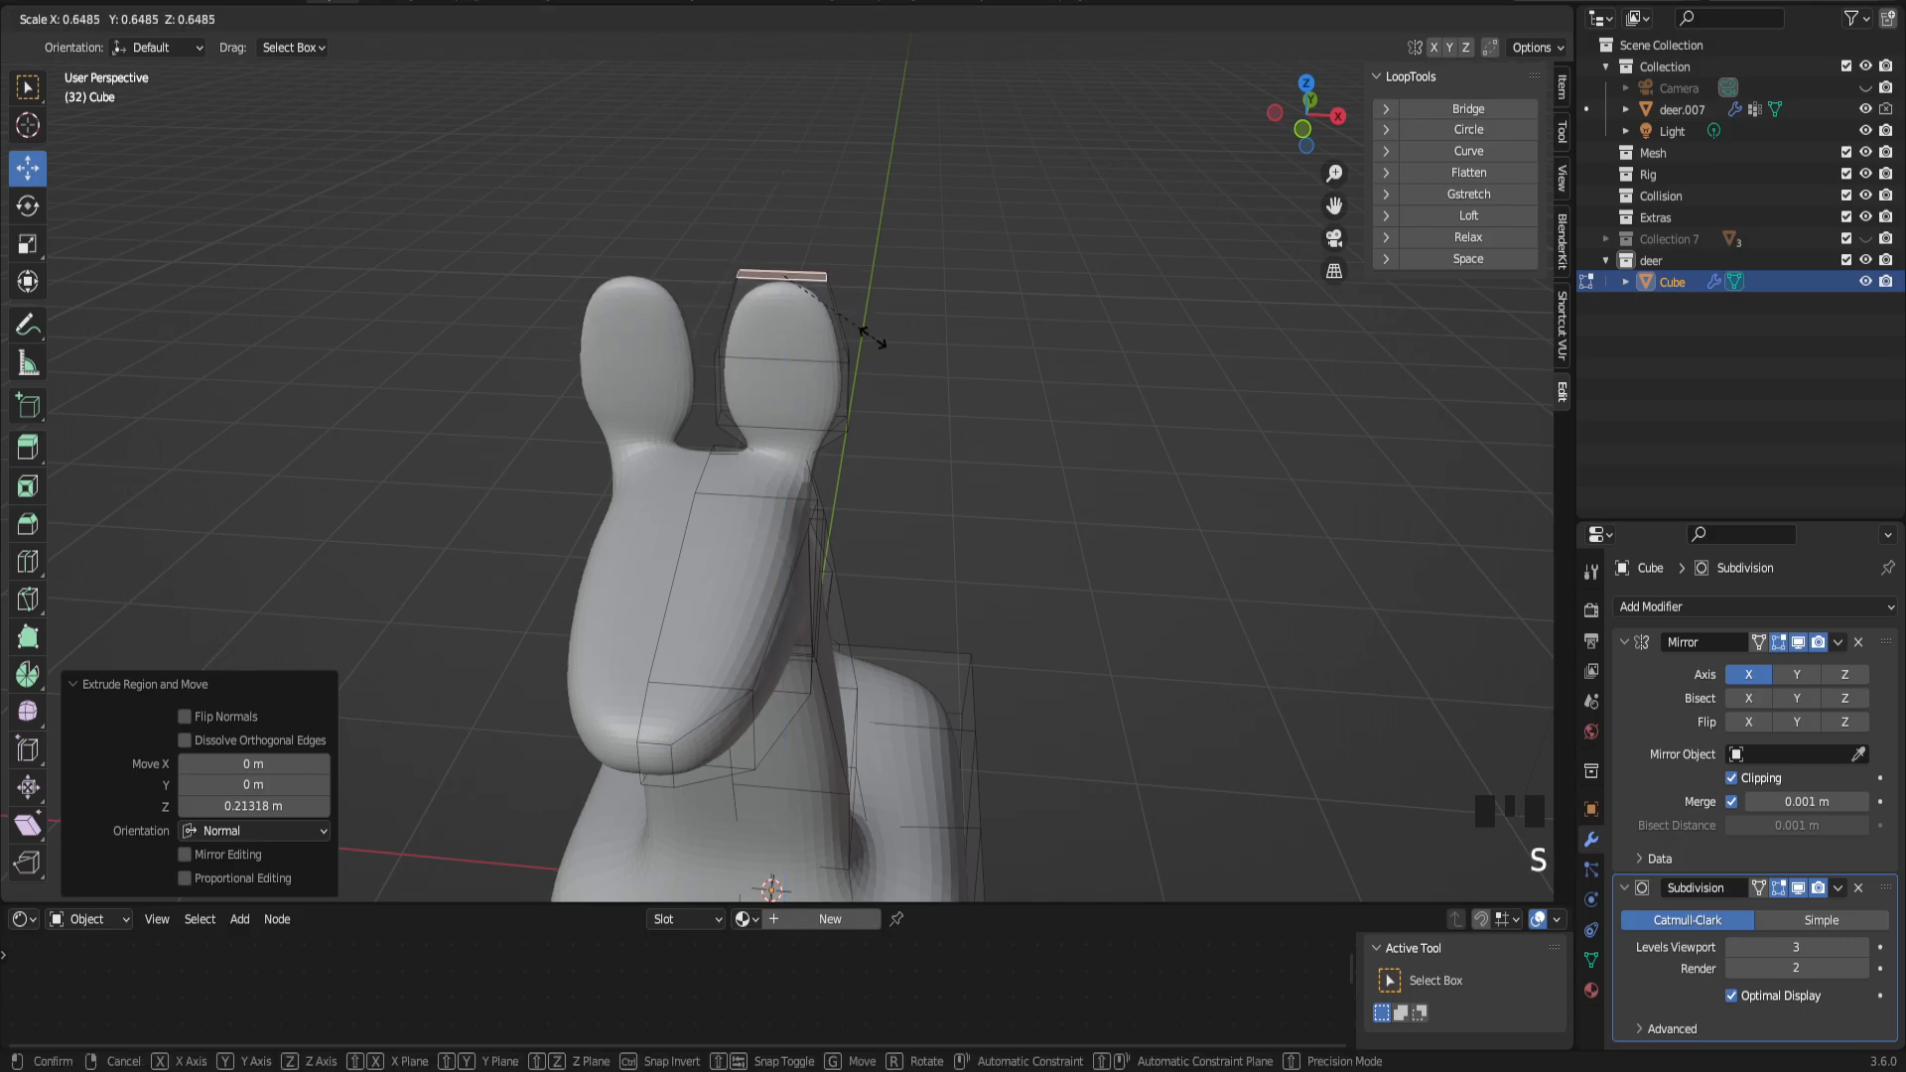
click(812, 285)
middle_drag(812, 285, 764, 422)
scroll(759, 427, down, 7)
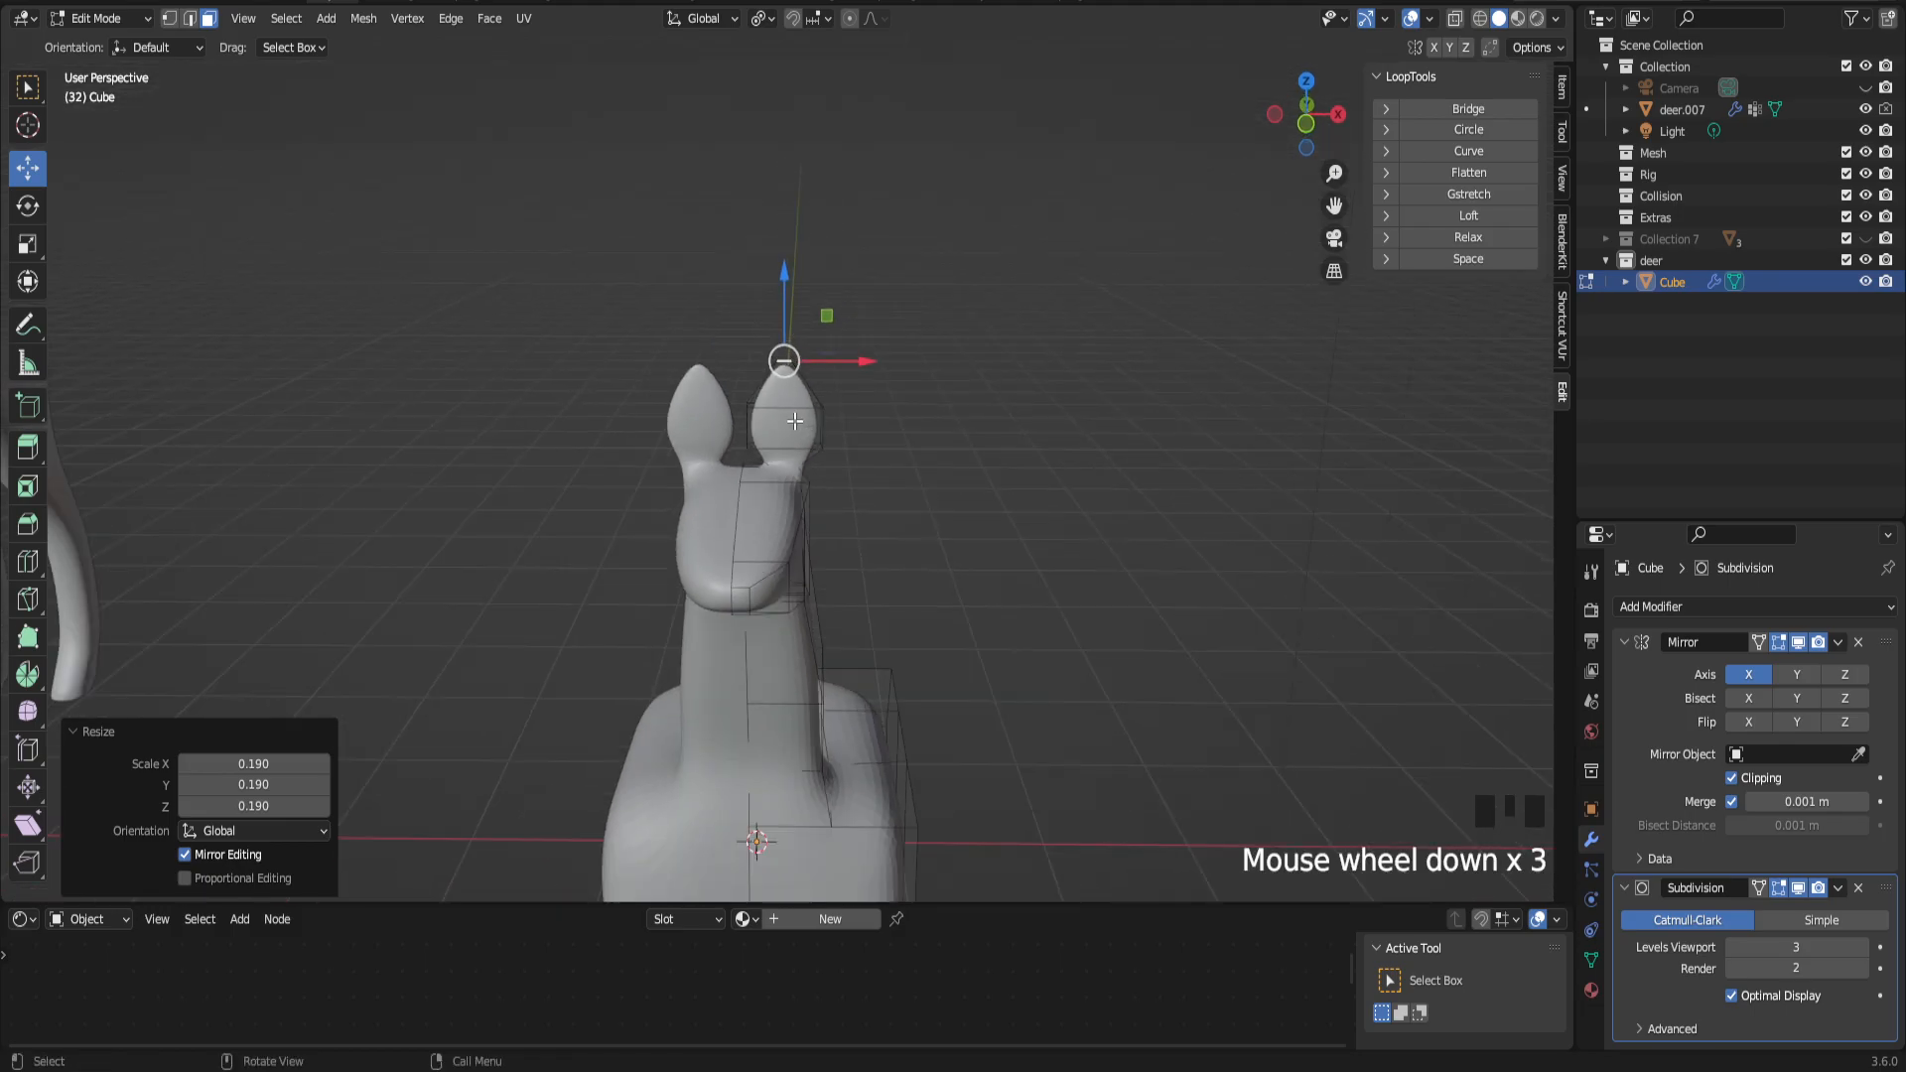
Step: Select the faces around the ear and rotate them so the ear leans outward from the head
scroll(759, 428, up, 6)
middle_drag(760, 428, 797, 391)
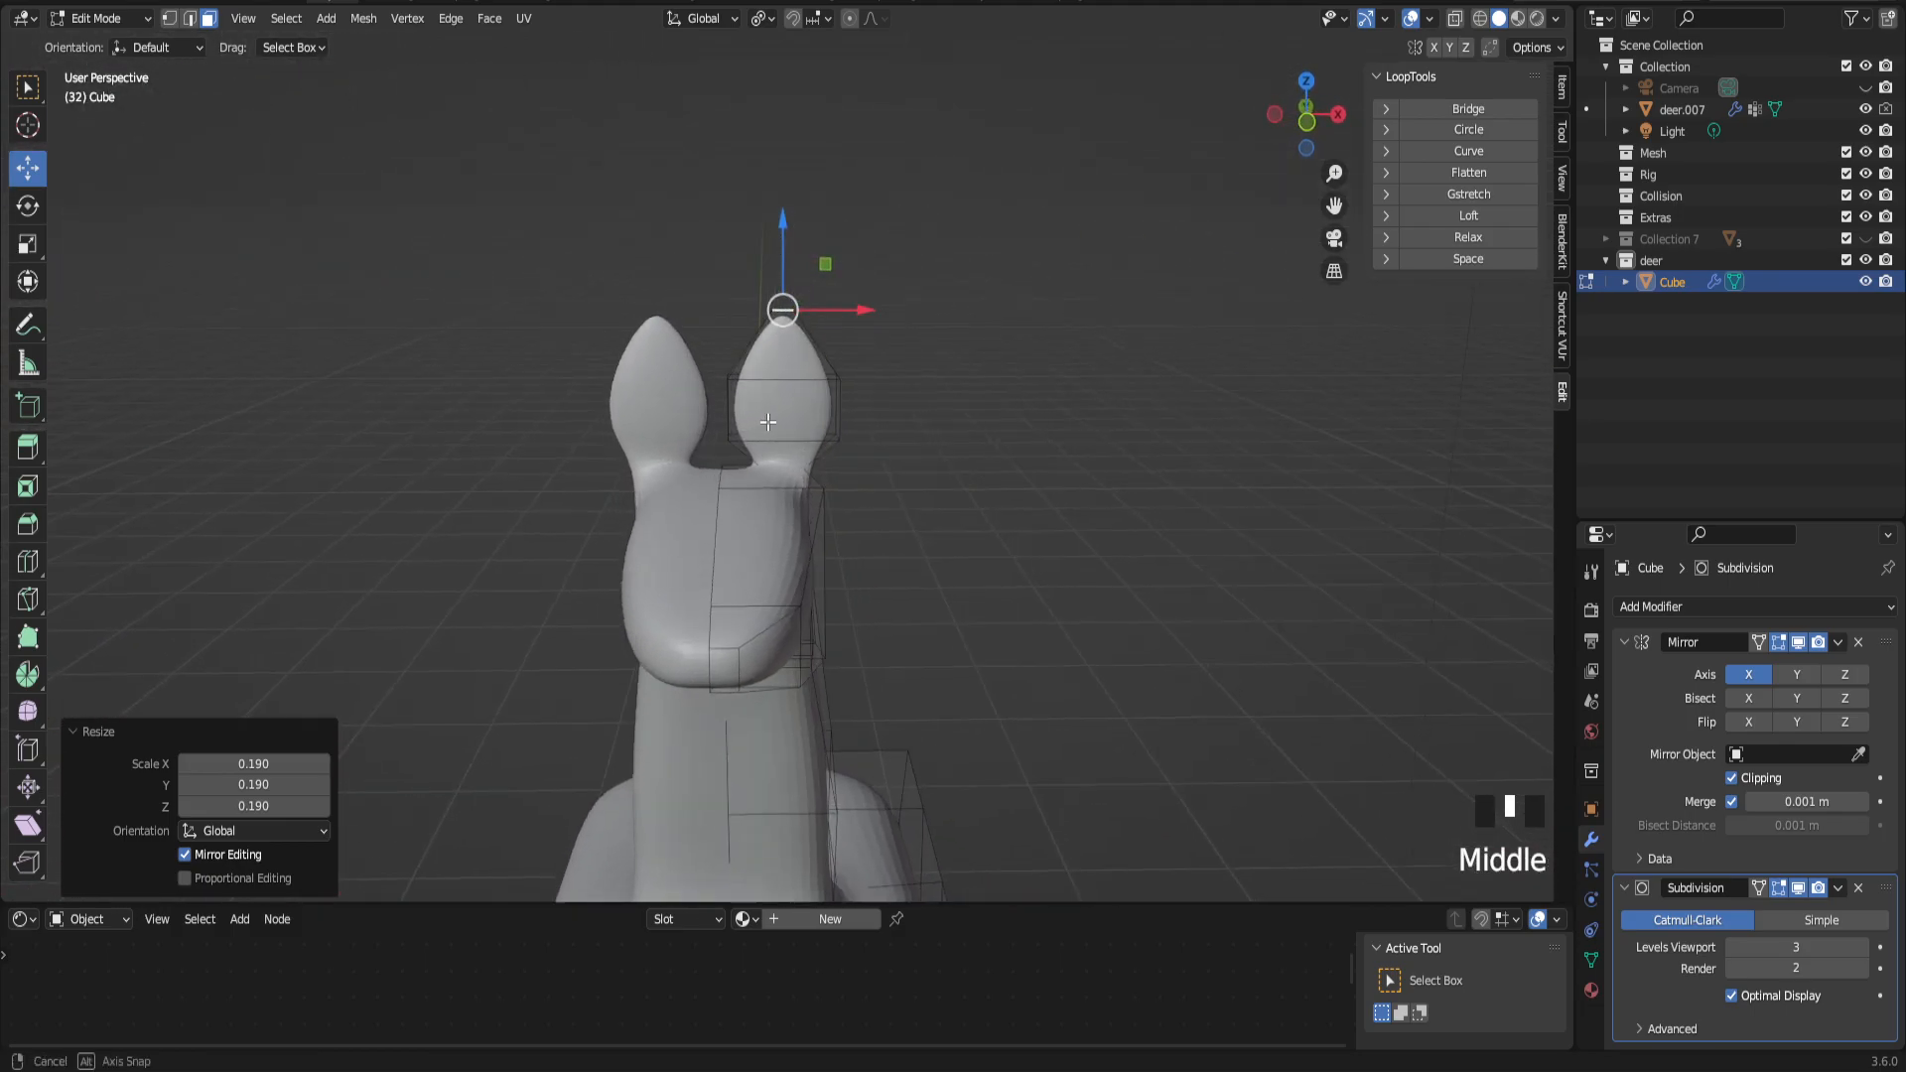
alt+click(784, 380)
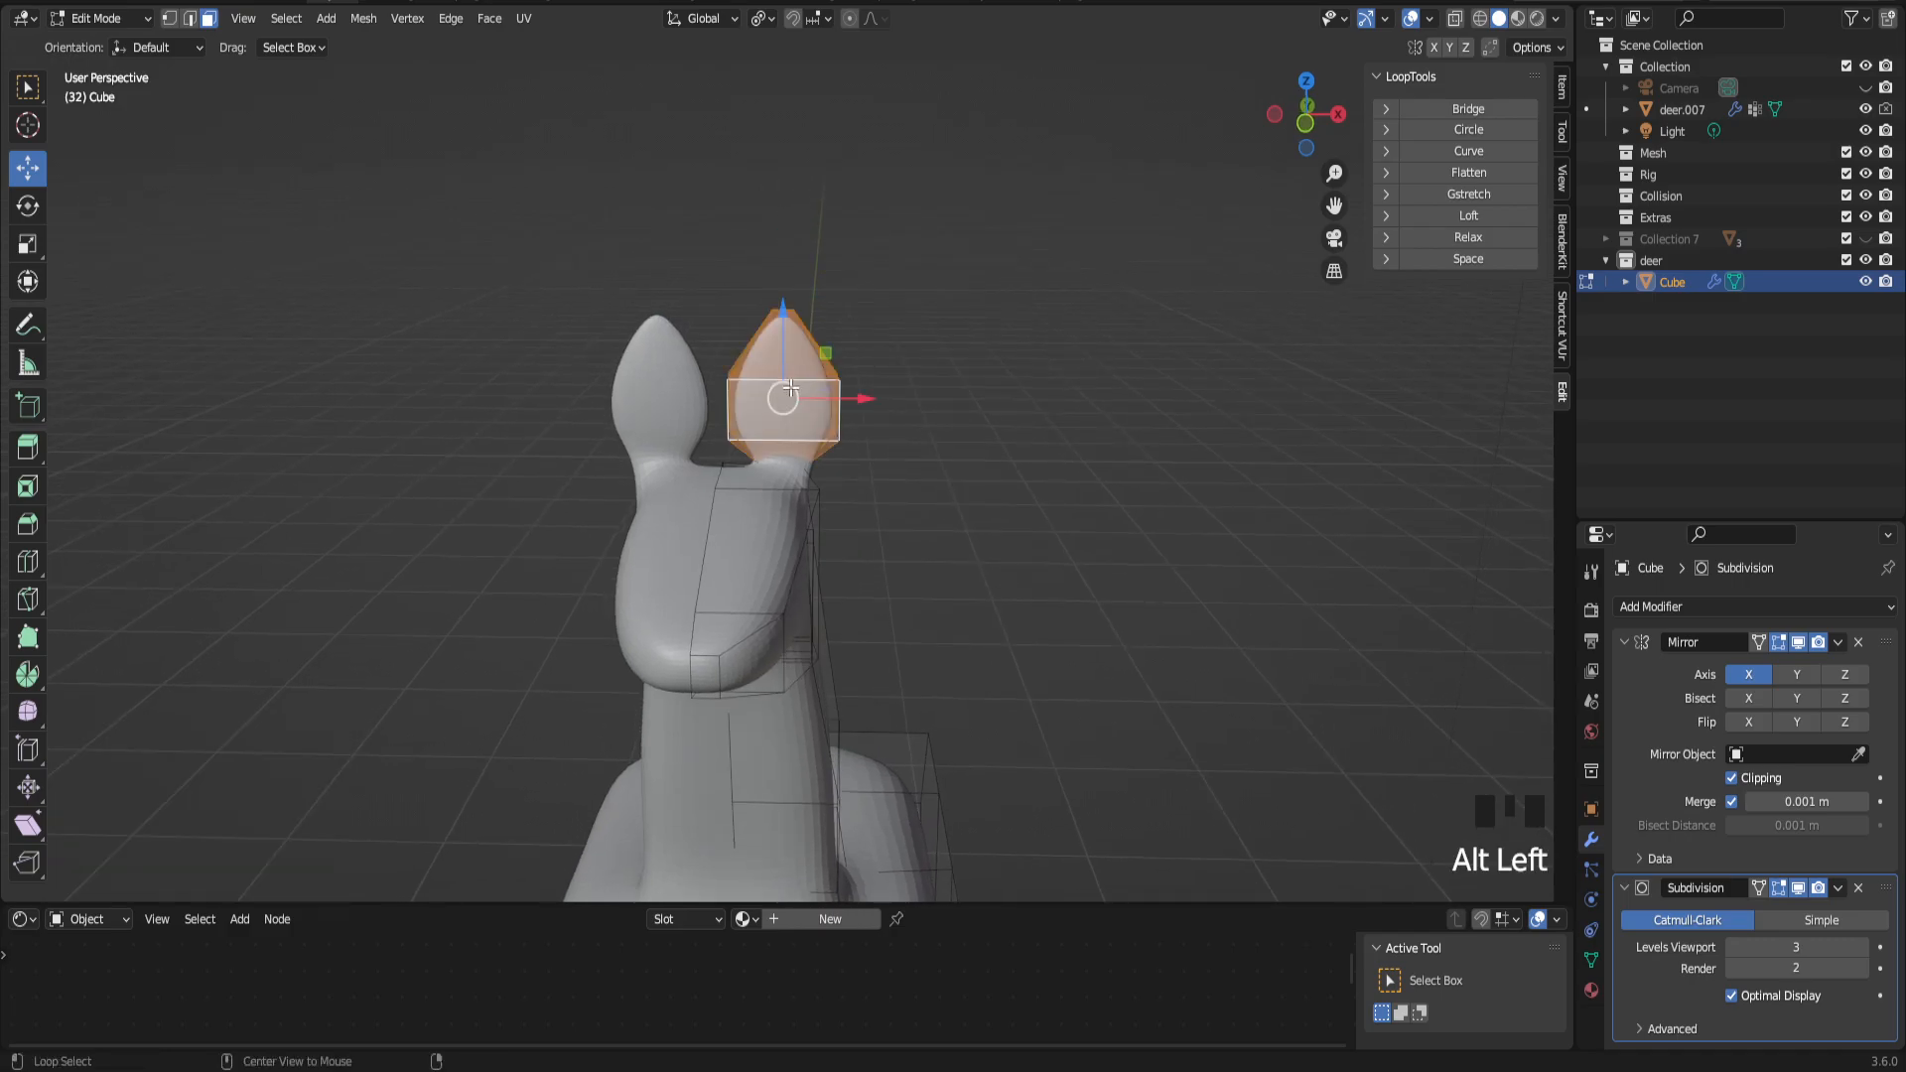
mouse_move(894, 402)
middle_down()
mouse_move(629, 374)
mouse_move(710, 407)
mouse_move(878, 406)
middle_up()
drag(877, 406, 883, 407)
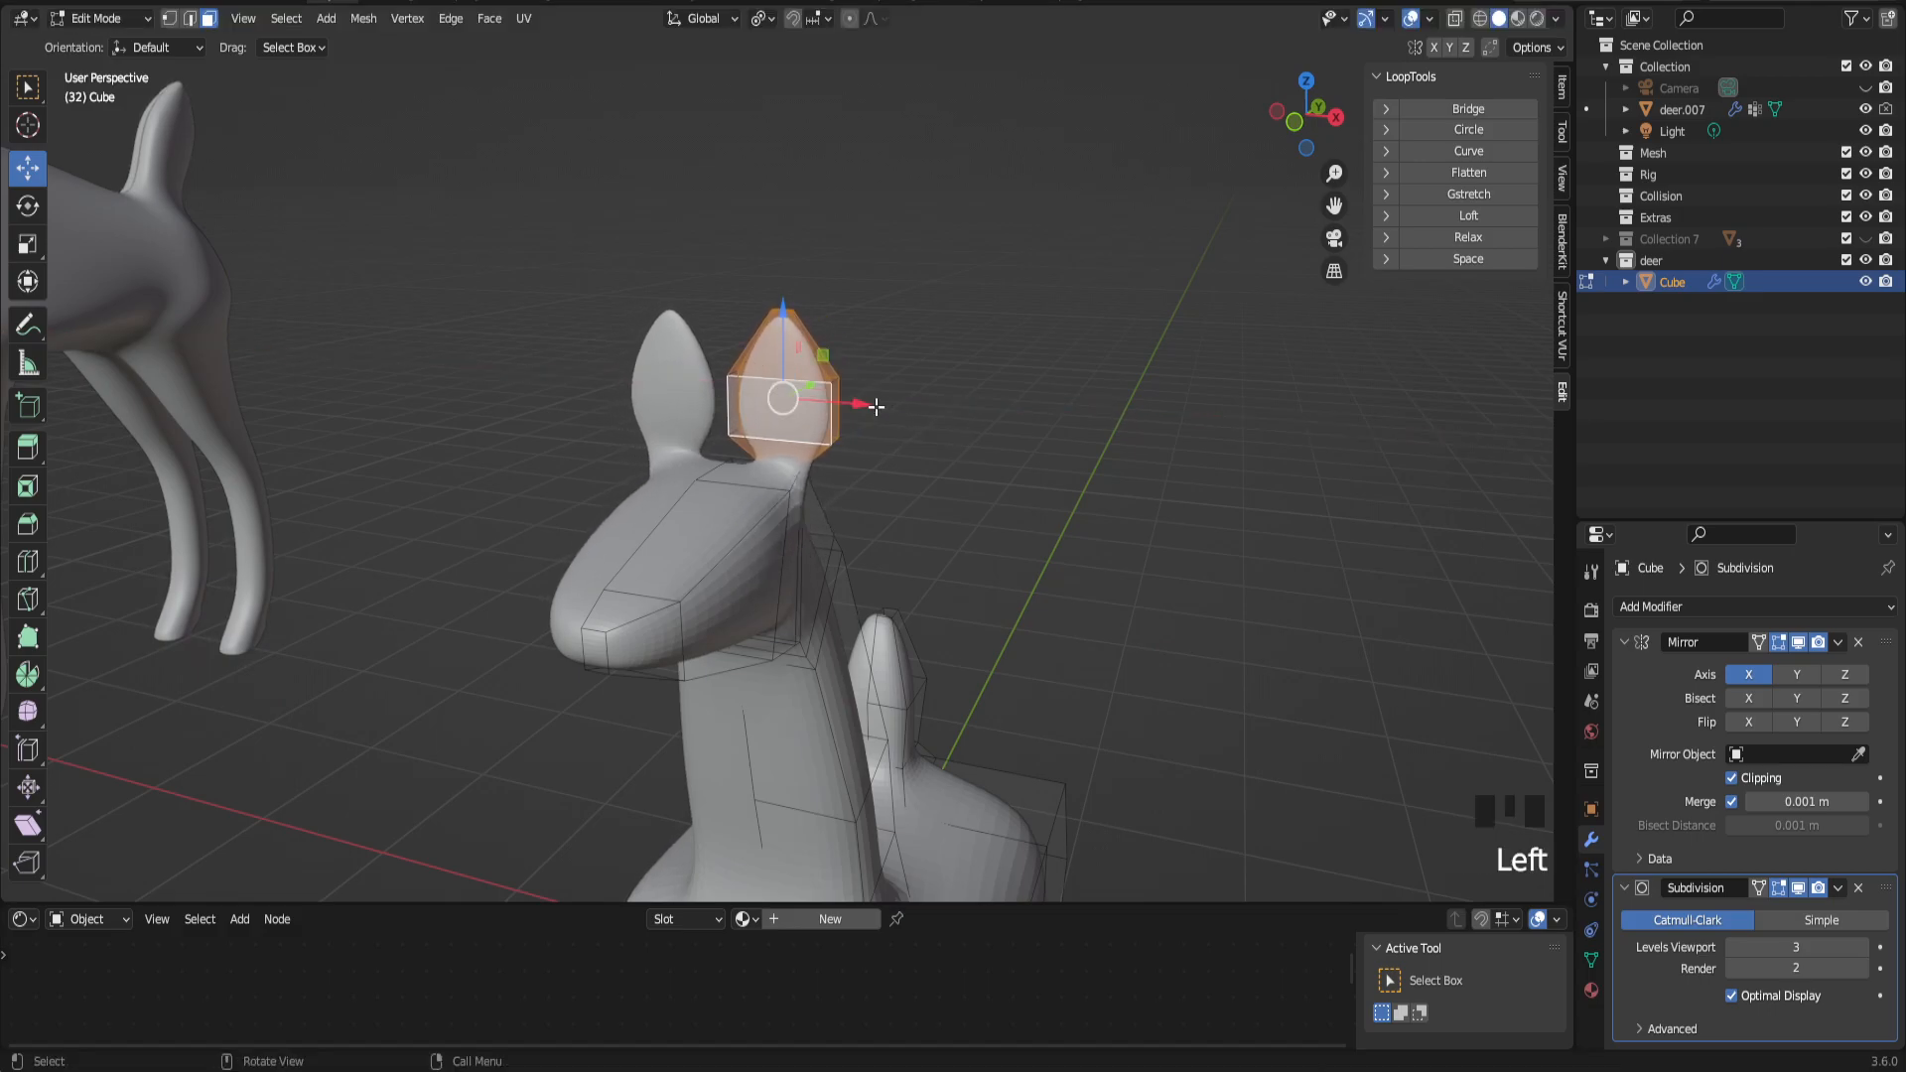
click(26, 207)
drag(832, 336, 864, 359)
middle_drag(865, 359, 844, 346)
drag(844, 346, 898, 401)
Step: Move the ear about 0.038 m outward along X and toggle the Mirror modifier's clipping off and back on
click(19, 173)
click(1733, 779)
scroll(889, 490, down, 6)
scroll(828, 468, up, 5)
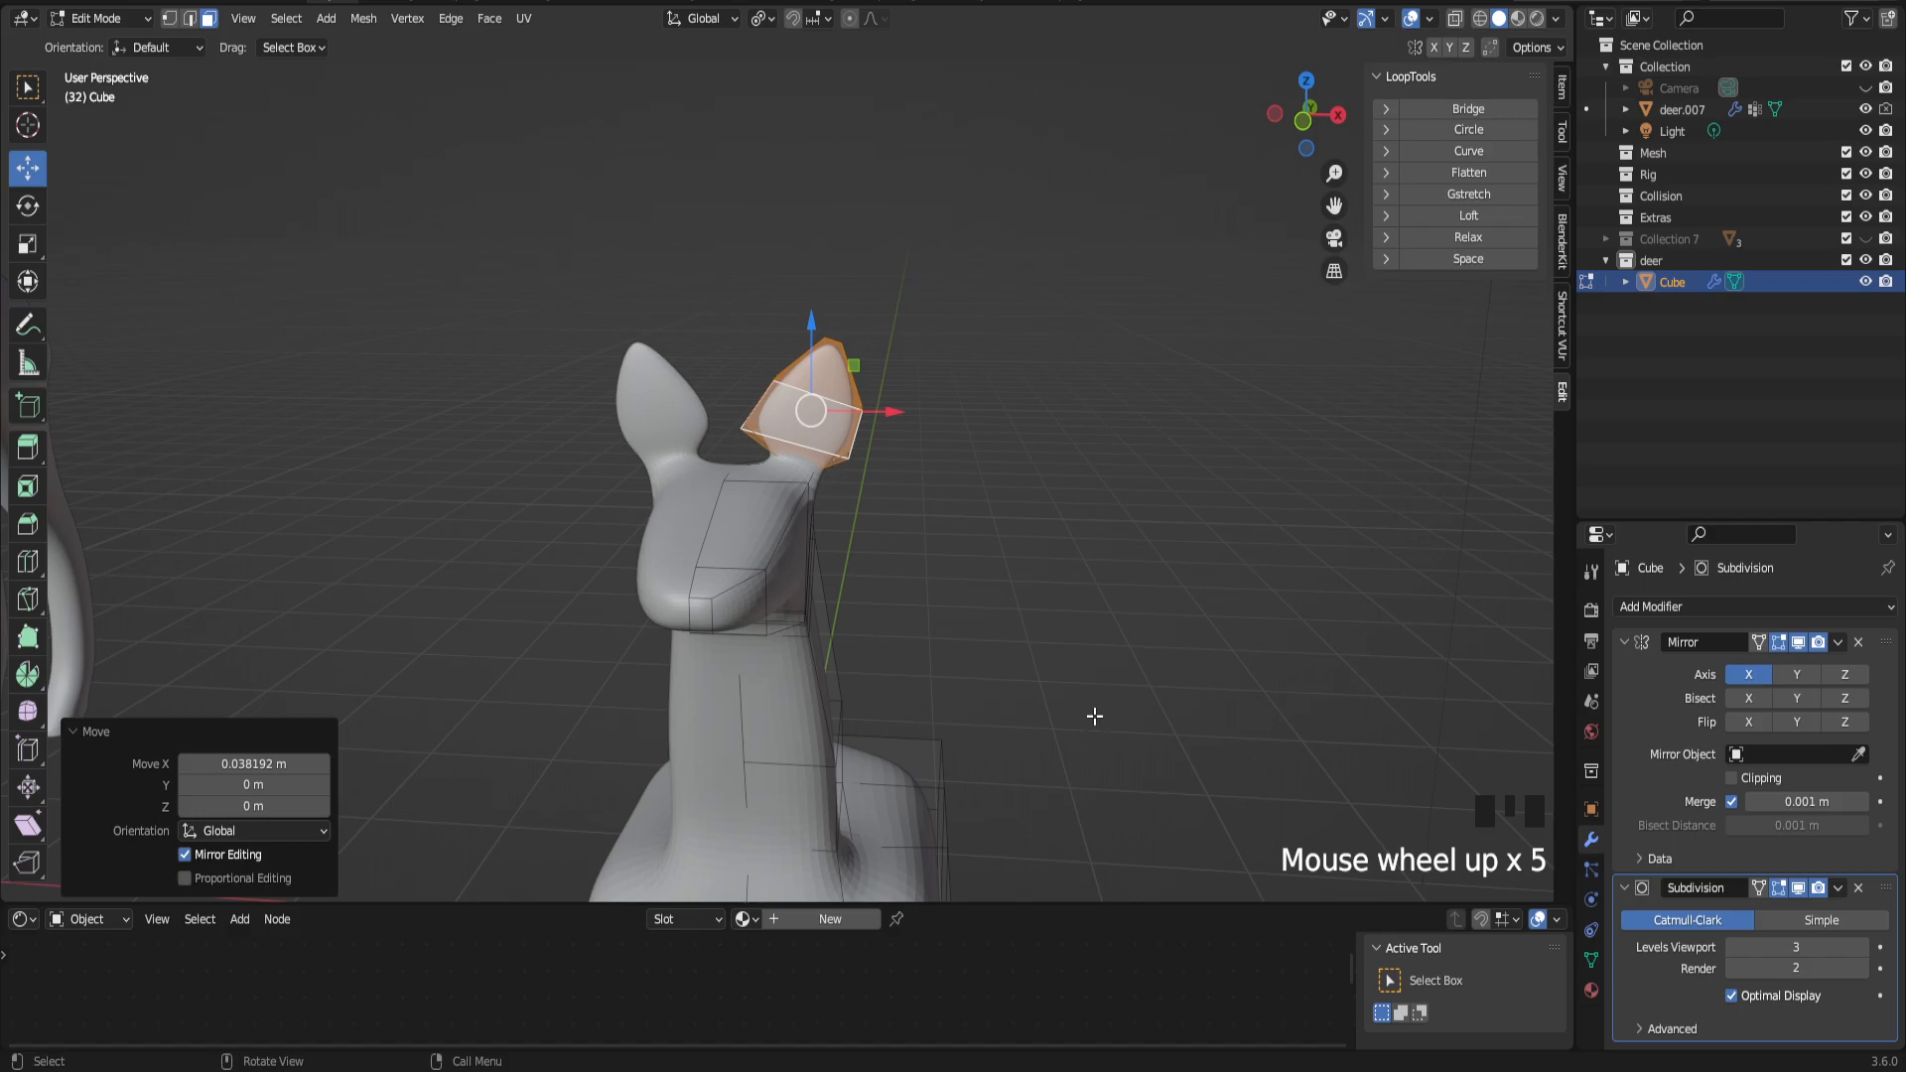
click(1733, 778)
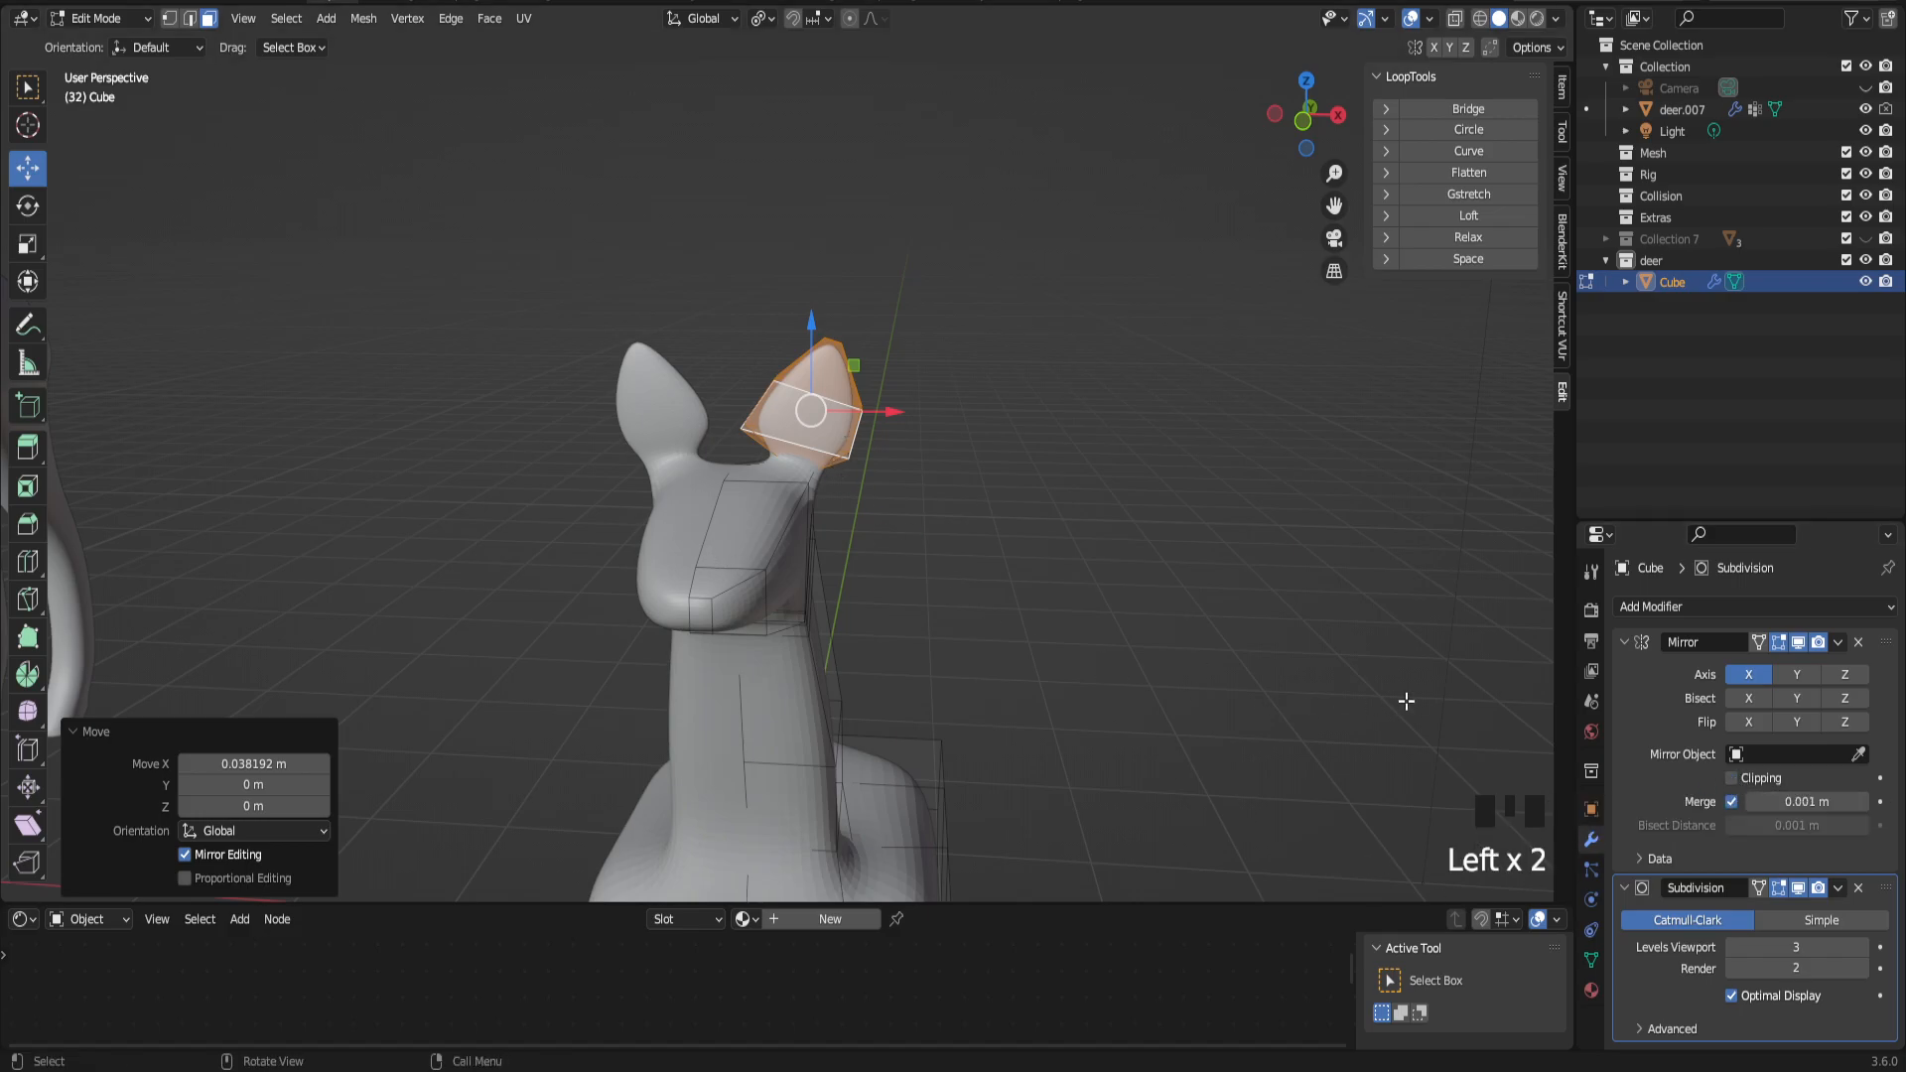
click(1733, 778)
Step: Tilt the ear backward in side view and rotate it further outward
middle_drag(993, 595, 934, 376)
scroll(816, 448, up, 2)
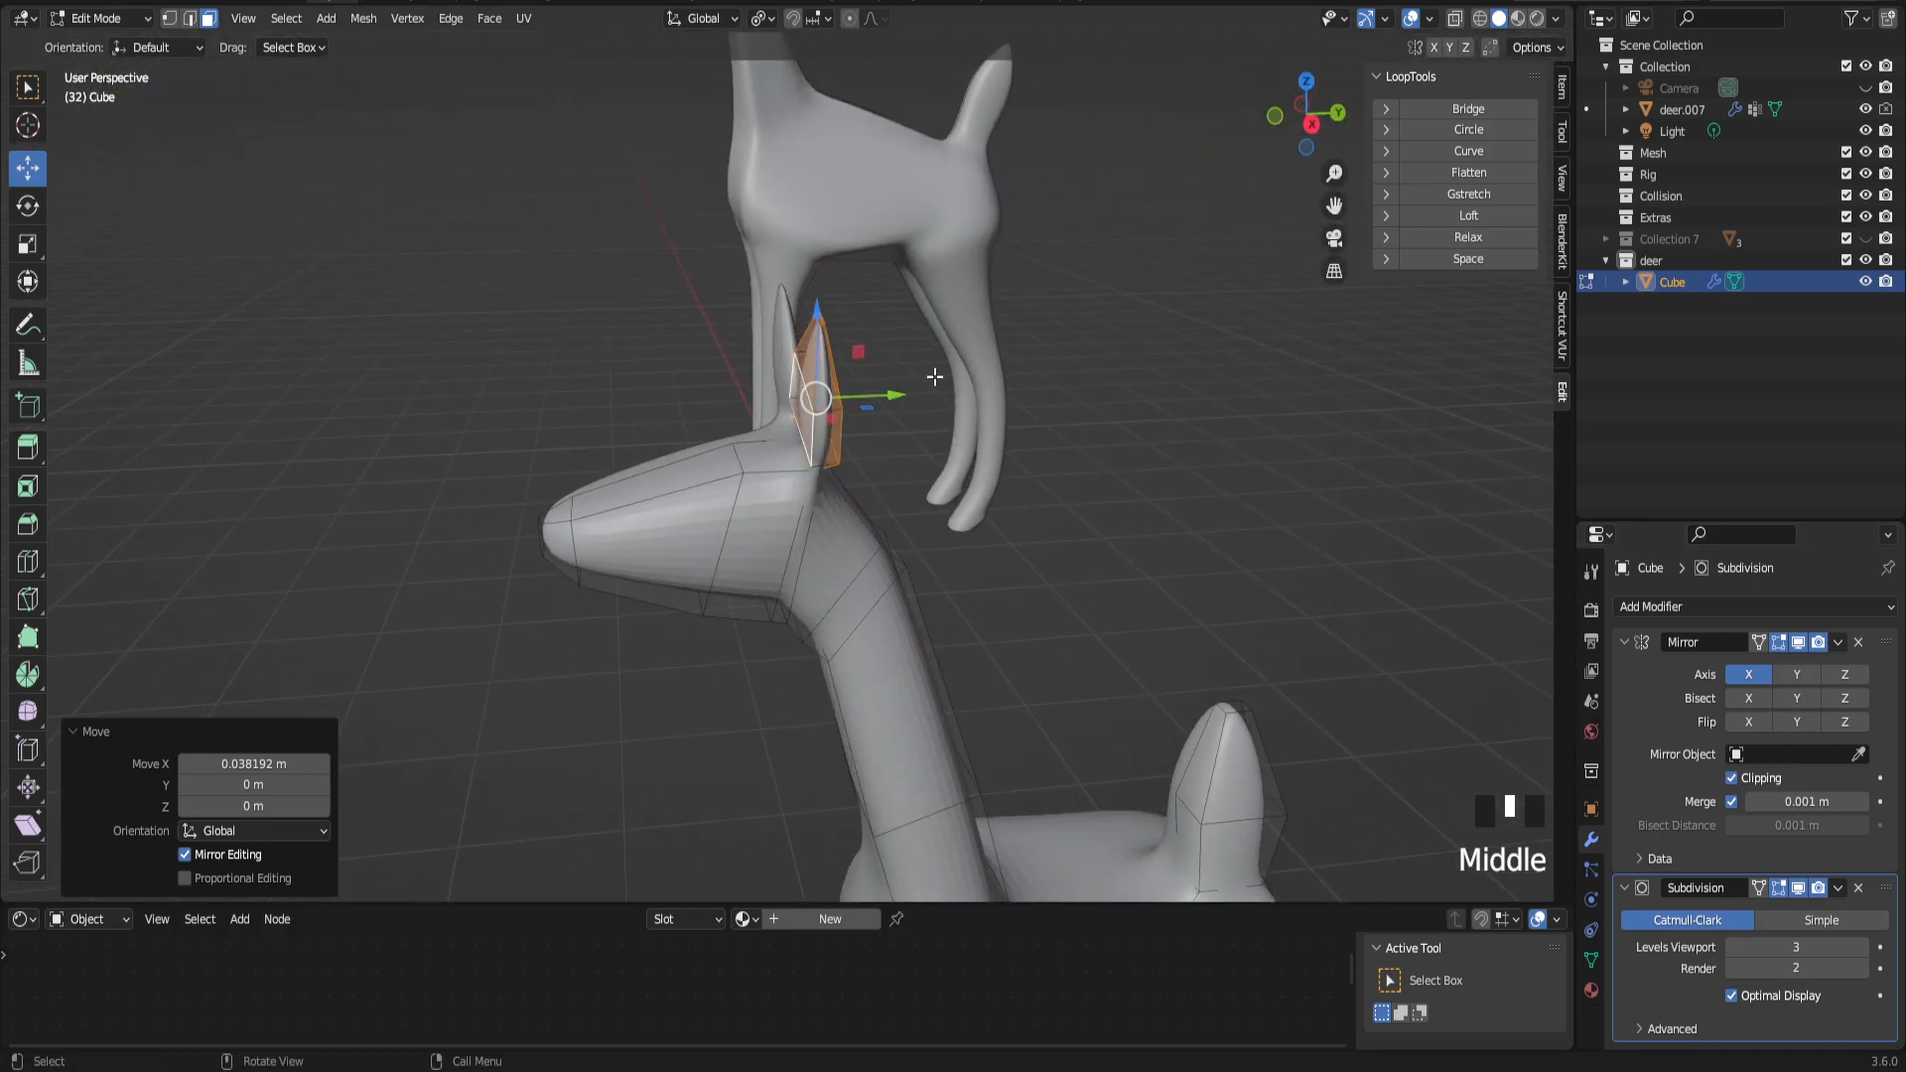
click(30, 209)
drag(797, 421, 784, 426)
middle_drag(784, 427, 936, 407)
drag(892, 343, 910, 364)
middle_drag(910, 363, 884, 465)
Step: Turn off the Subdivision modifier's viewport display to expose the low-poly cage around the ear base
drag(1333, 173, 1333, 218)
middle_drag(814, 516, 675, 586)
click(826, 436)
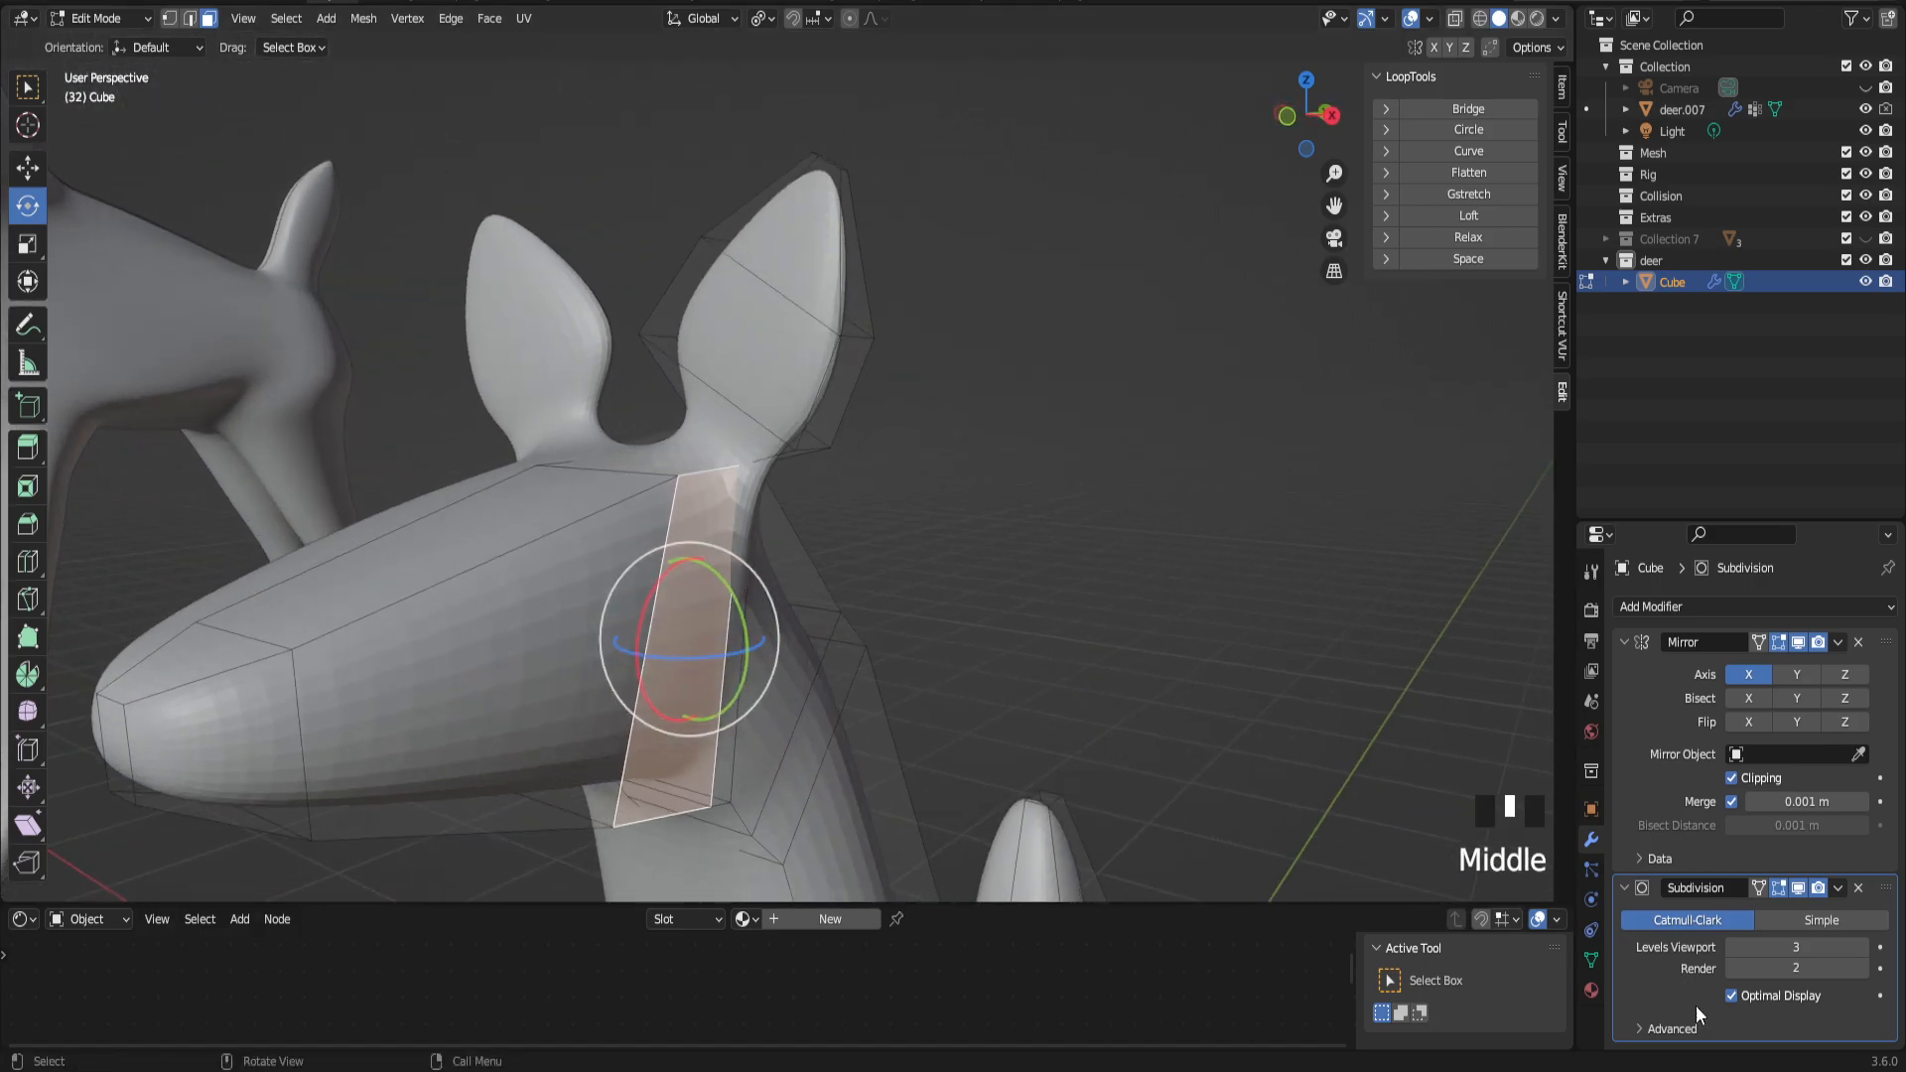
click(1798, 889)
middle_drag(1033, 673, 549, 370)
Step: Move the short edge beneath the ear base about -0.053 m along Z in Normal orientation, and turn the Subdivision display back on
click(764, 509)
key(2)
click(762, 507)
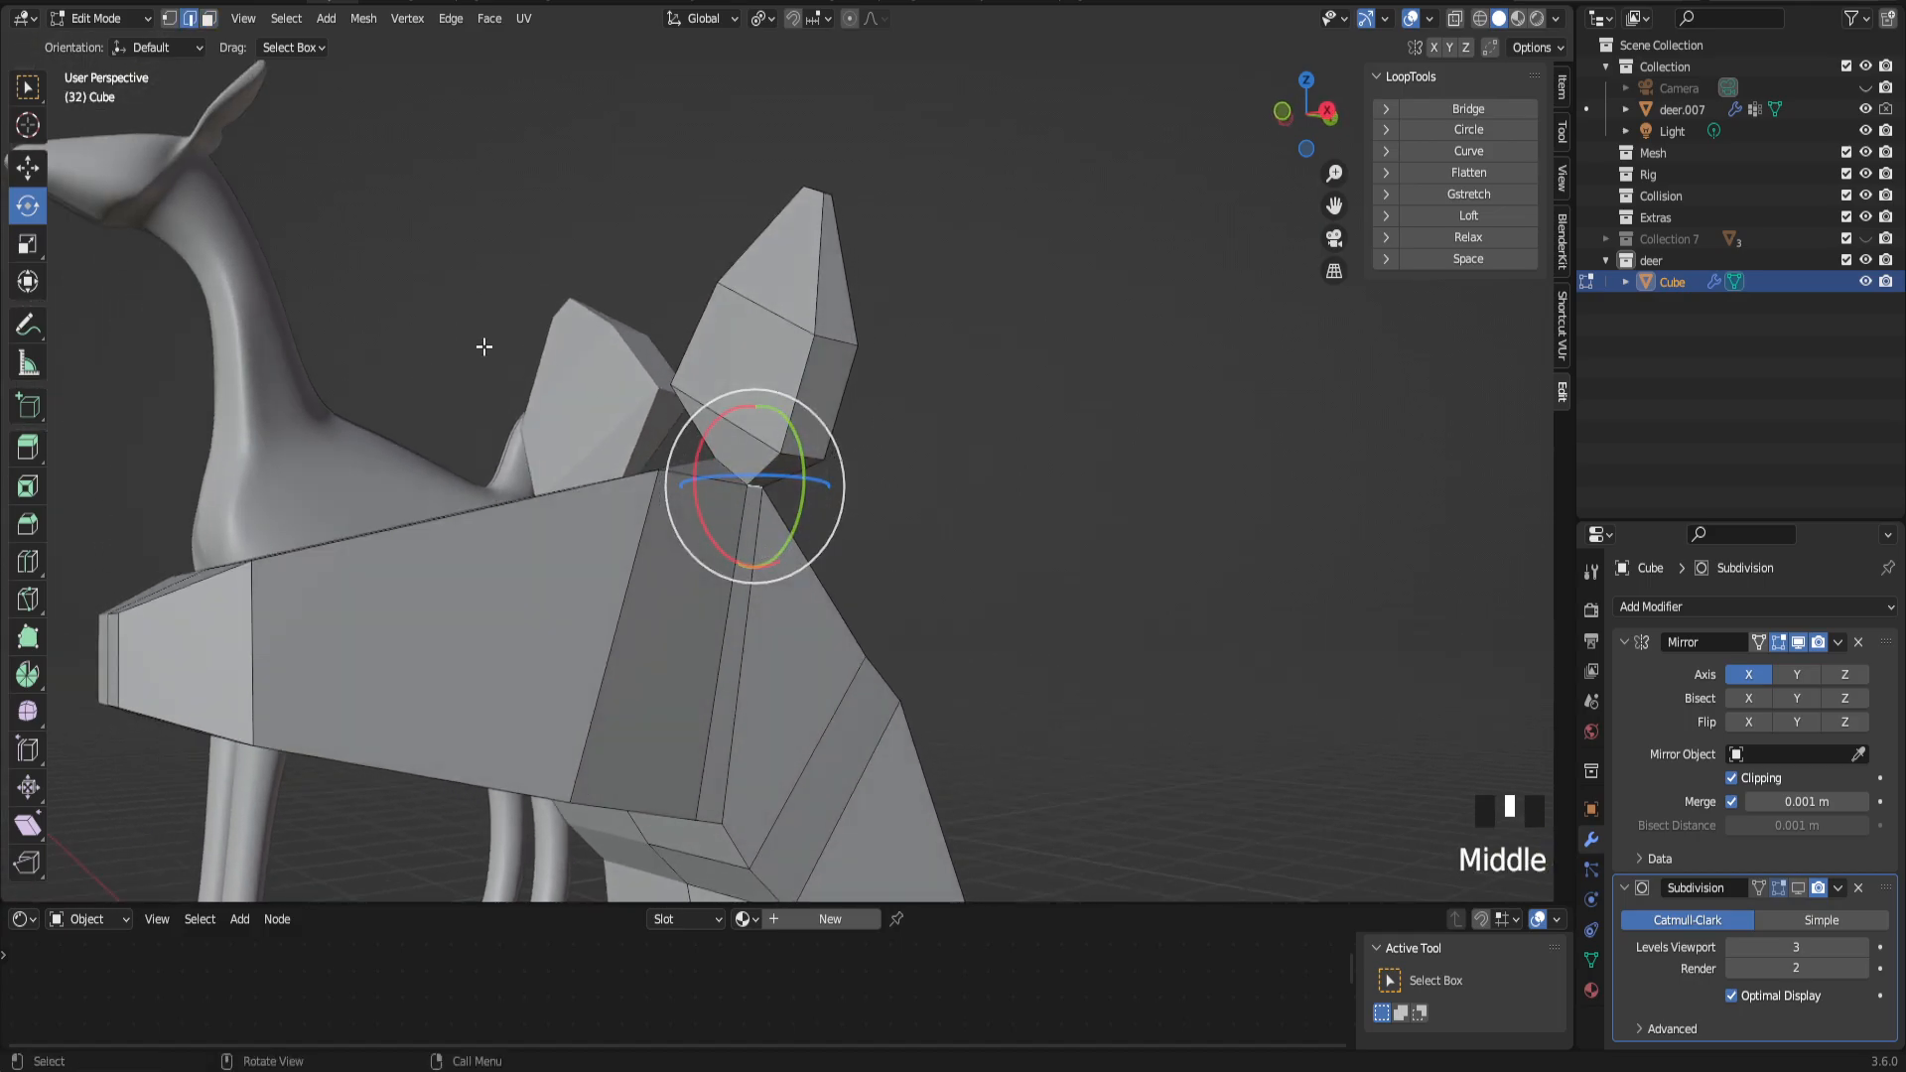
click(28, 167)
middle_drag(39, 169, 56, 24)
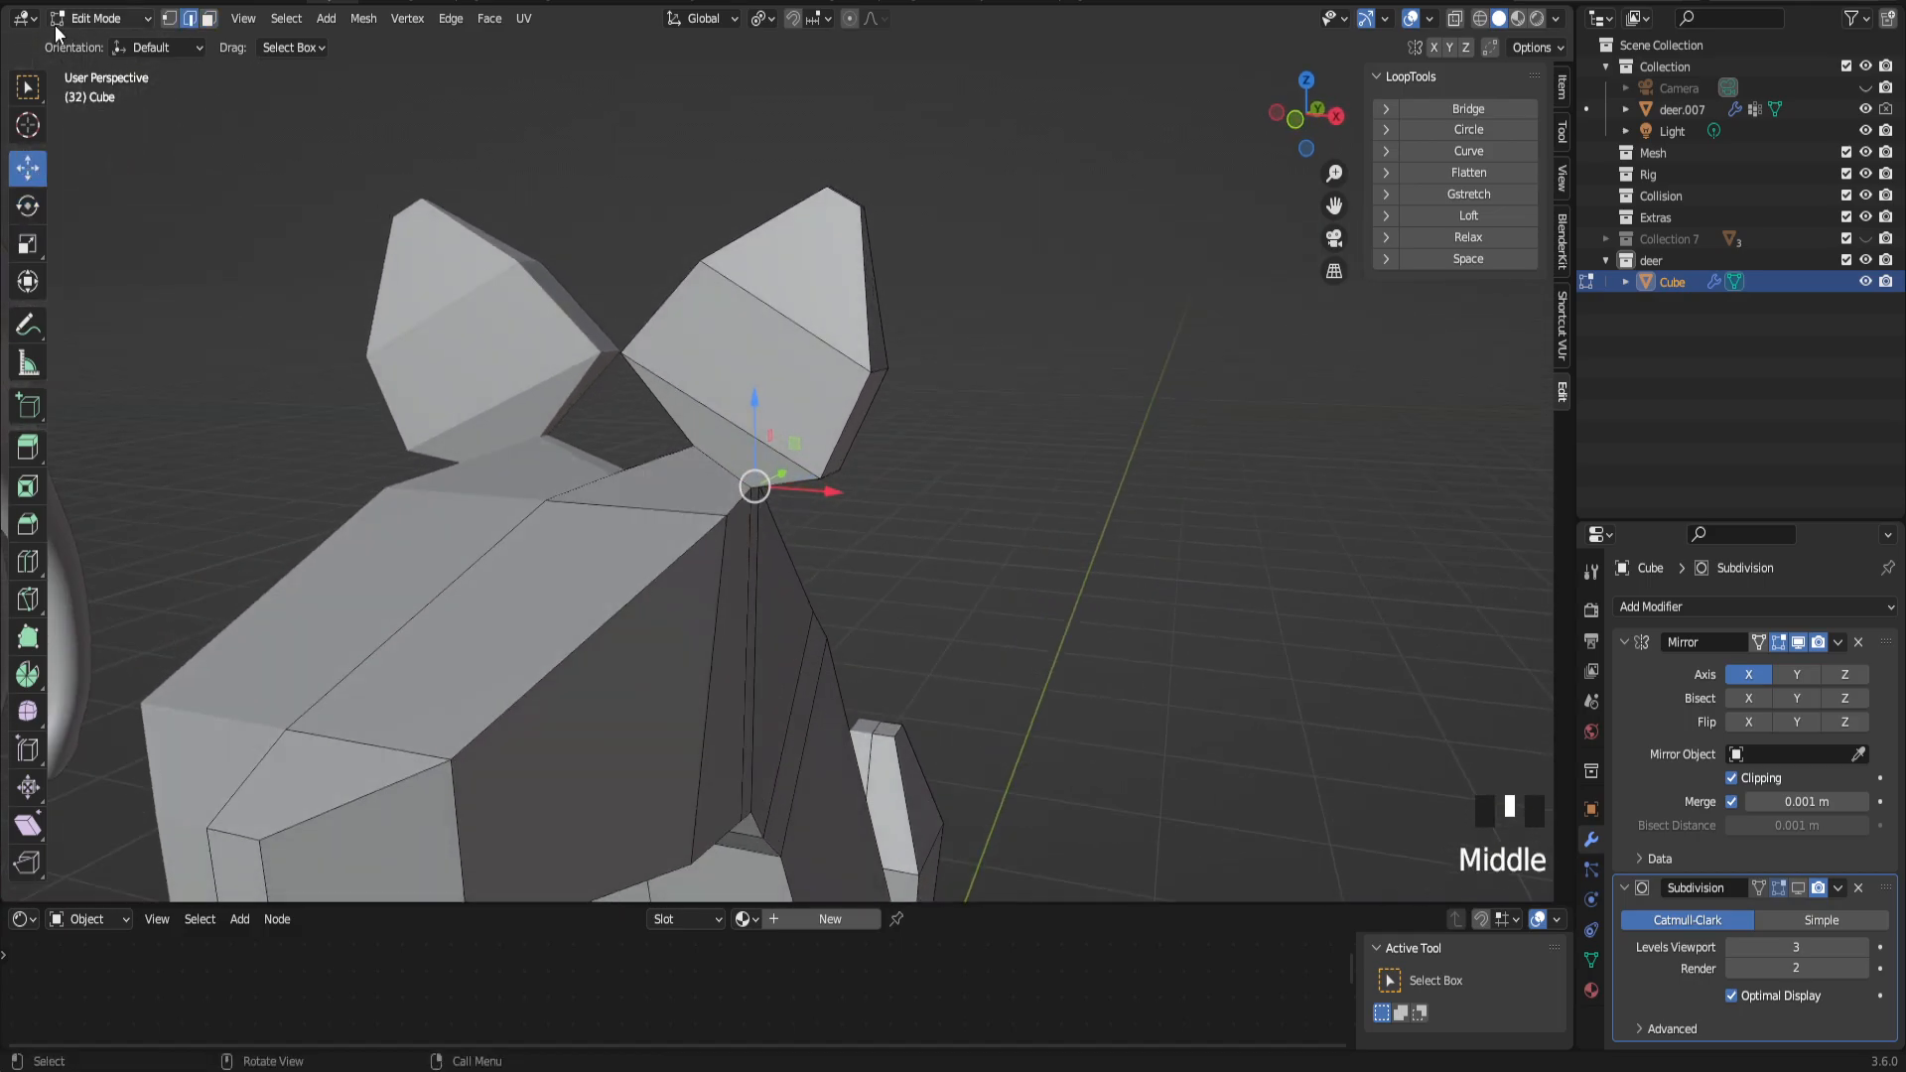
click(150, 48)
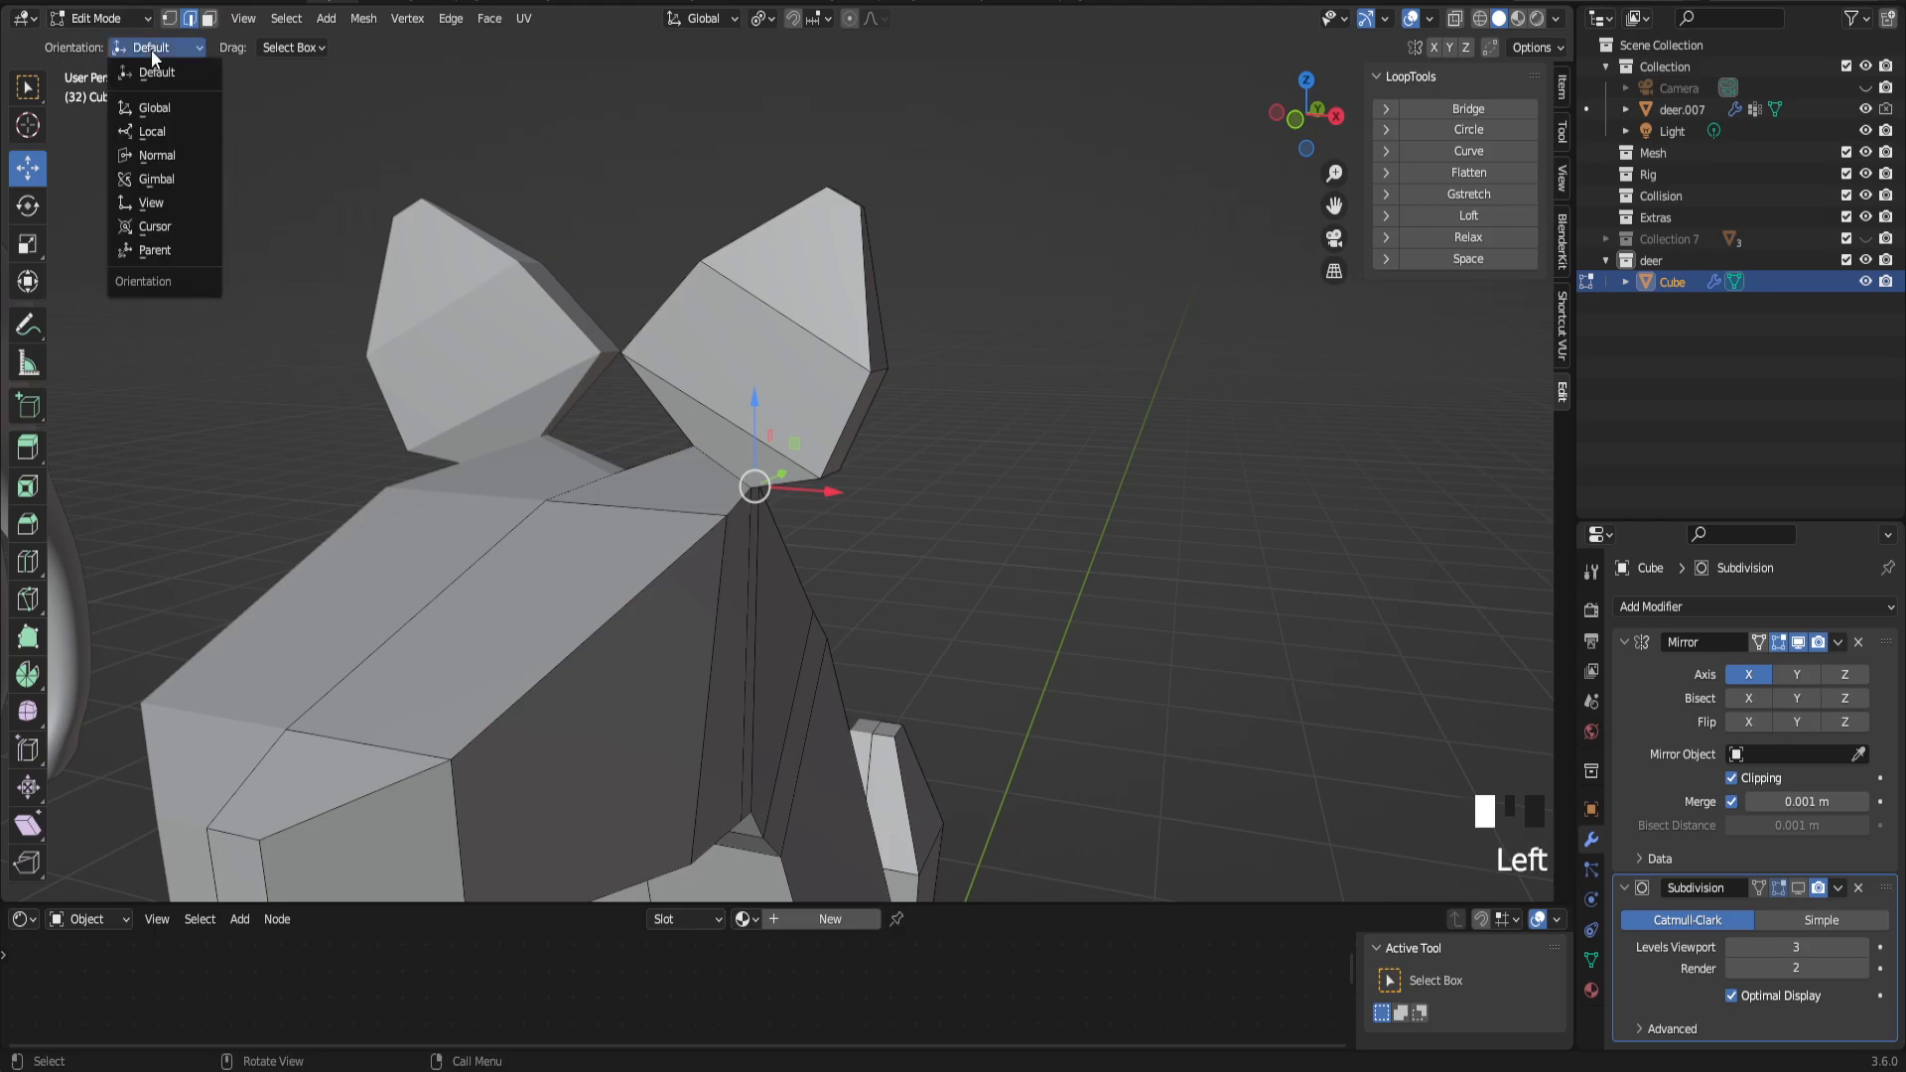
click(152, 155)
drag(829, 516, 789, 486)
middle_drag(789, 486, 764, 437)
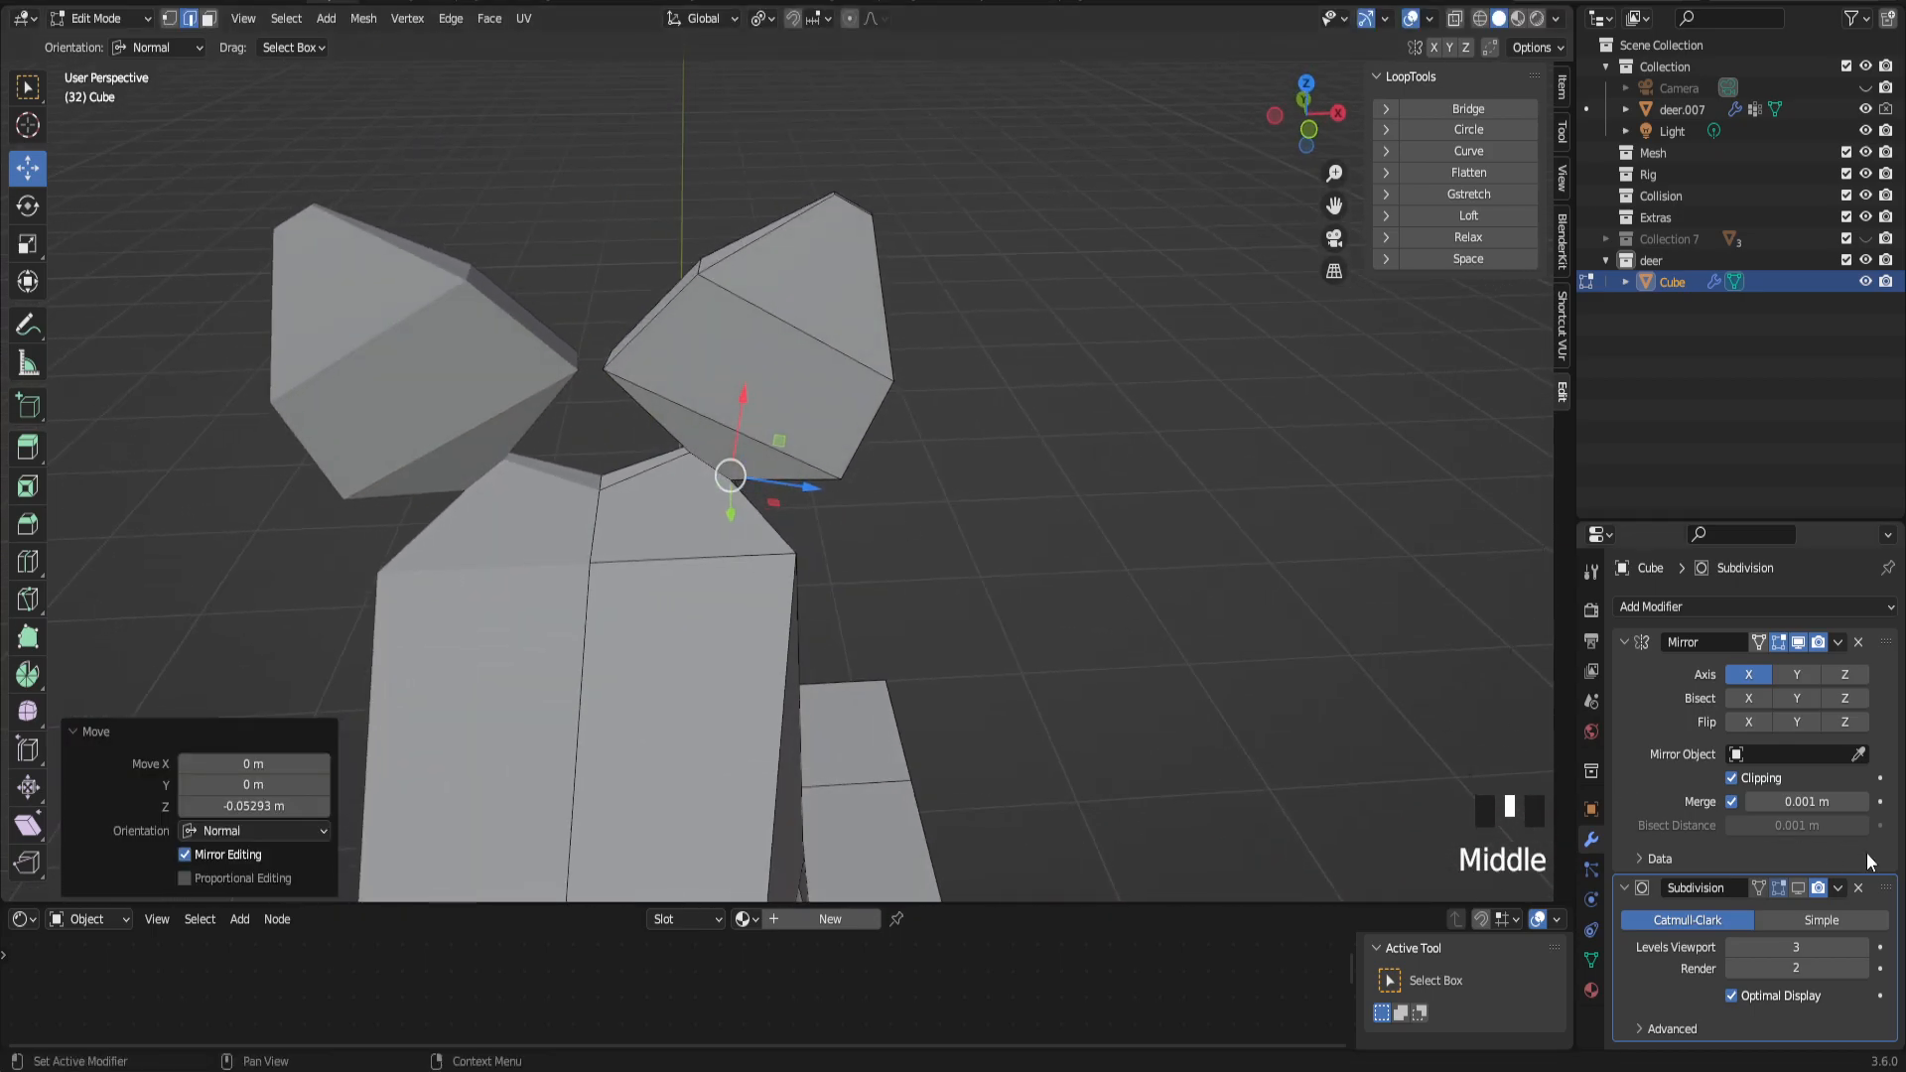
click(1798, 887)
Step: Scale the ear's tip face to 0.283 and move it about 0.160 m outward along its normal
middle_drag(828, 290, 722, 340)
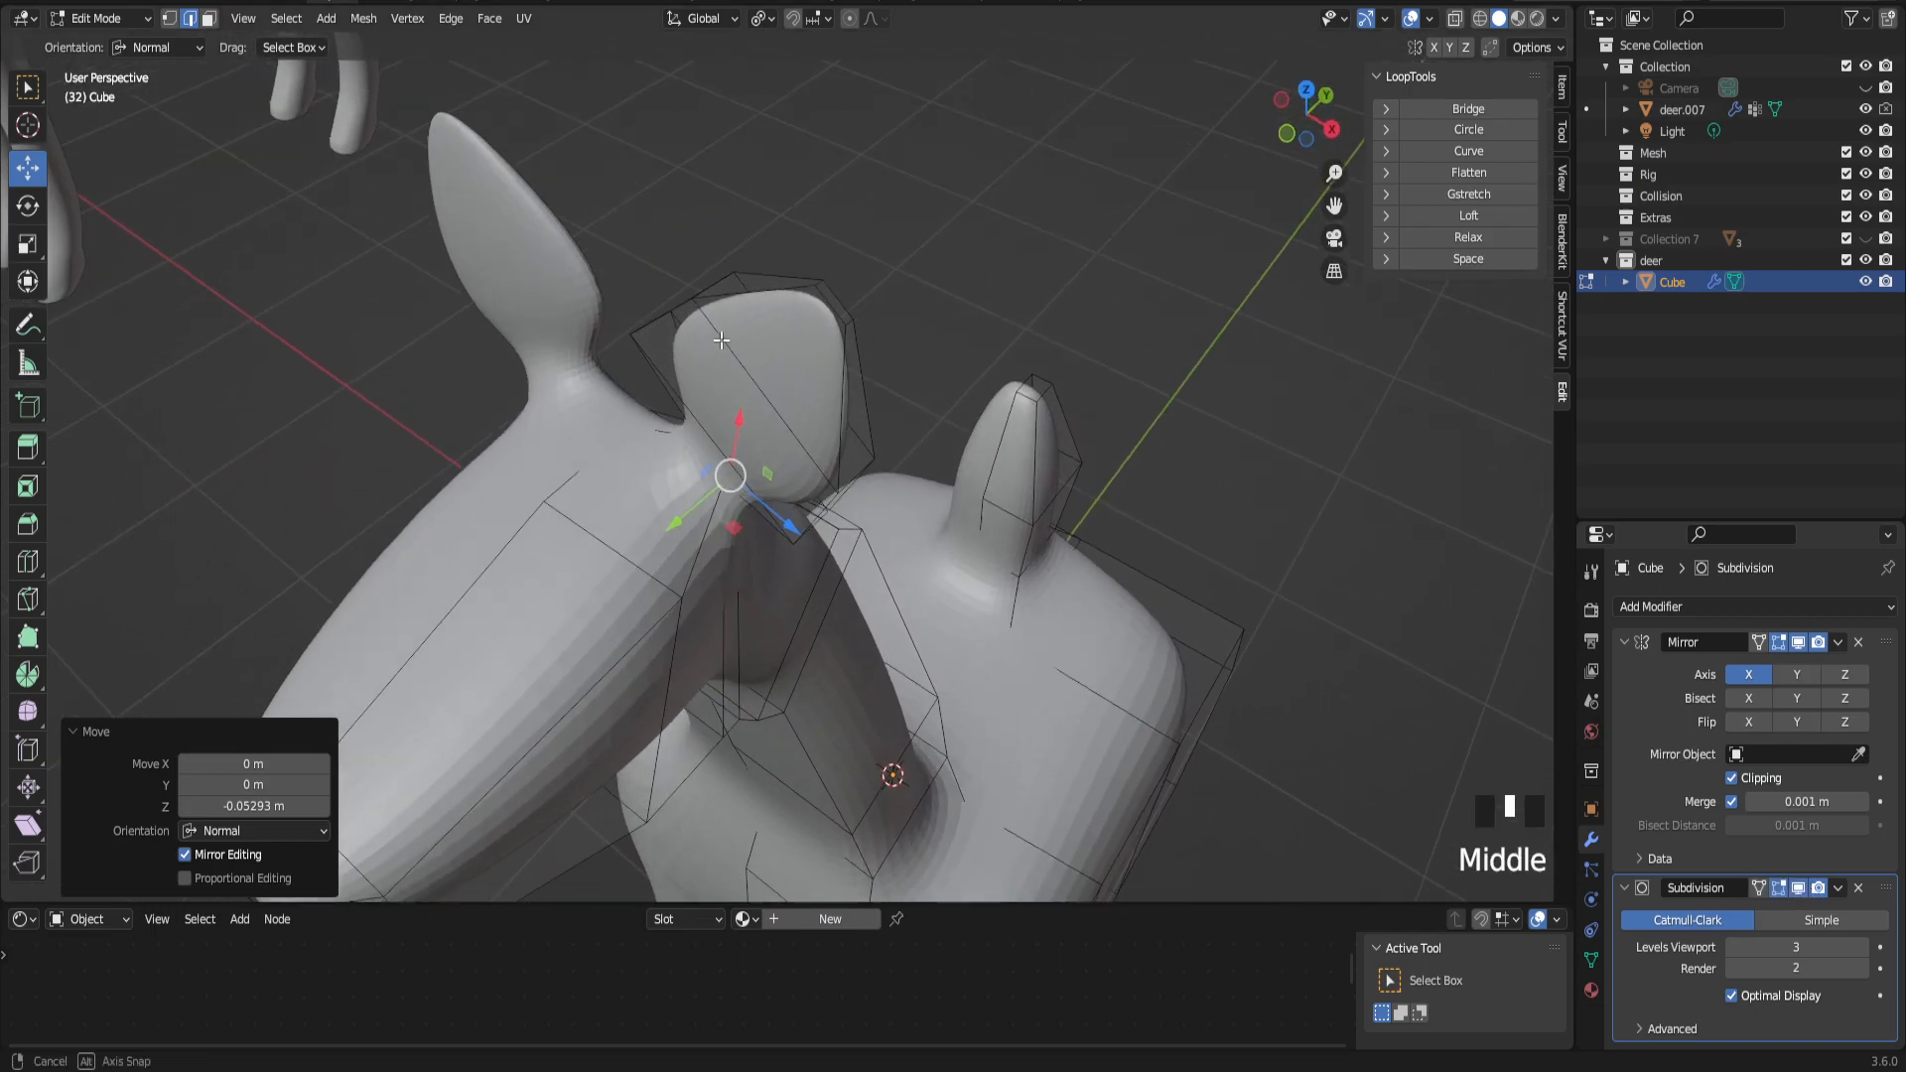
click(834, 300)
key(s)
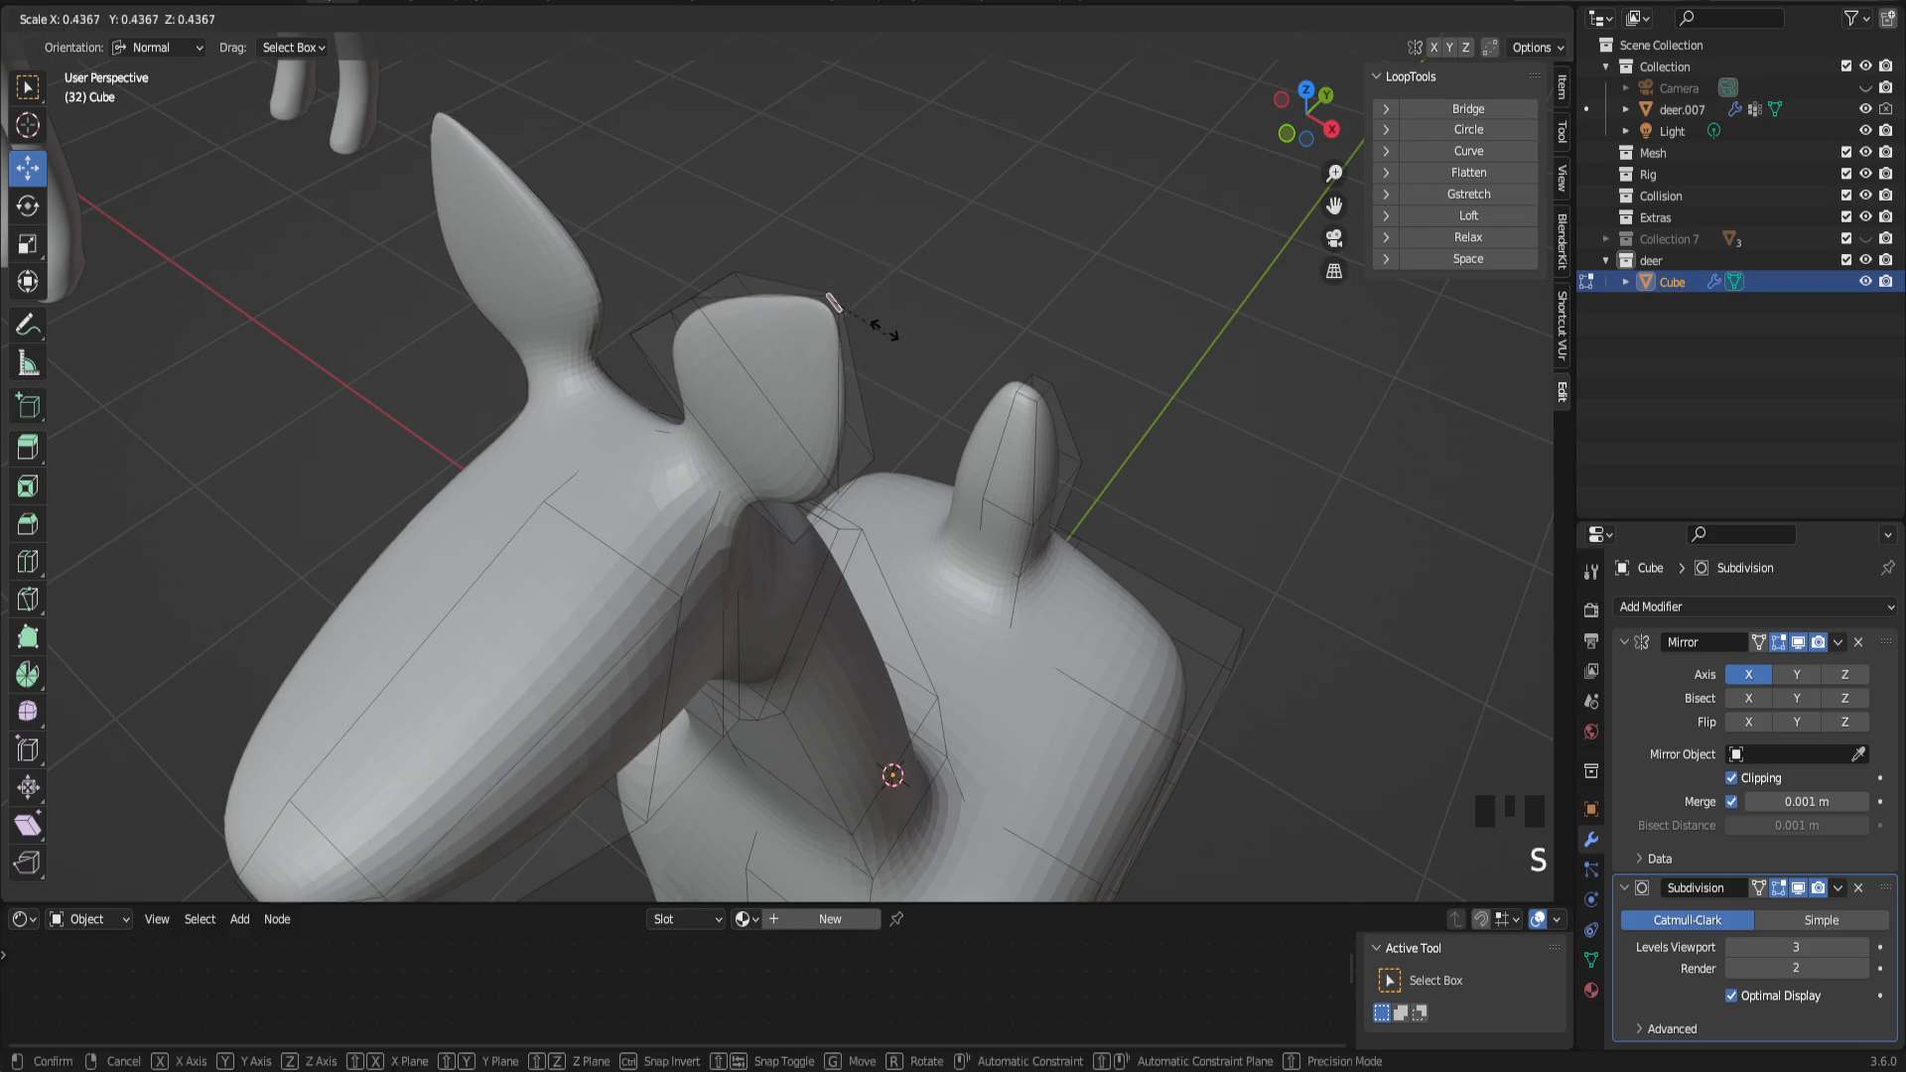
click(872, 310)
middle_drag(872, 311, 939, 231)
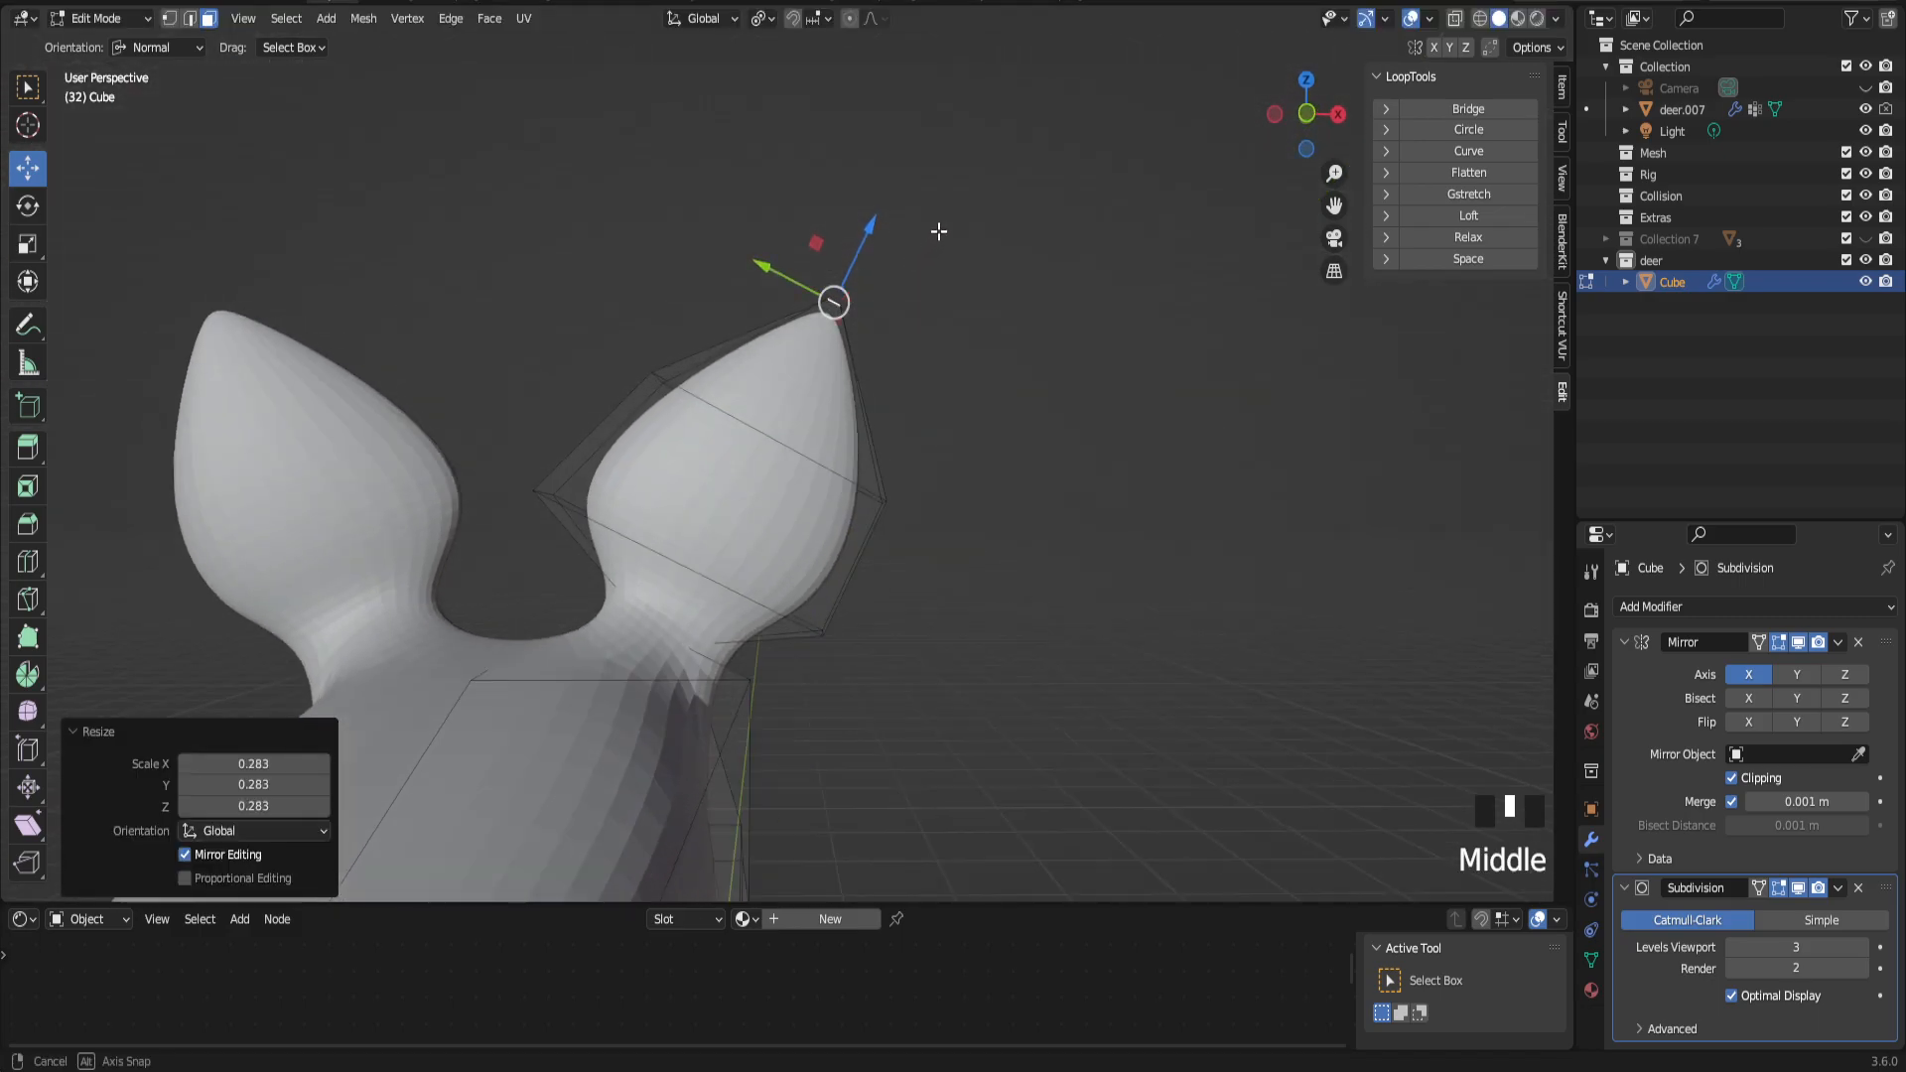
drag(870, 244, 943, 159)
Step: Set the Move tool's orientation back to Default
click(184, 52)
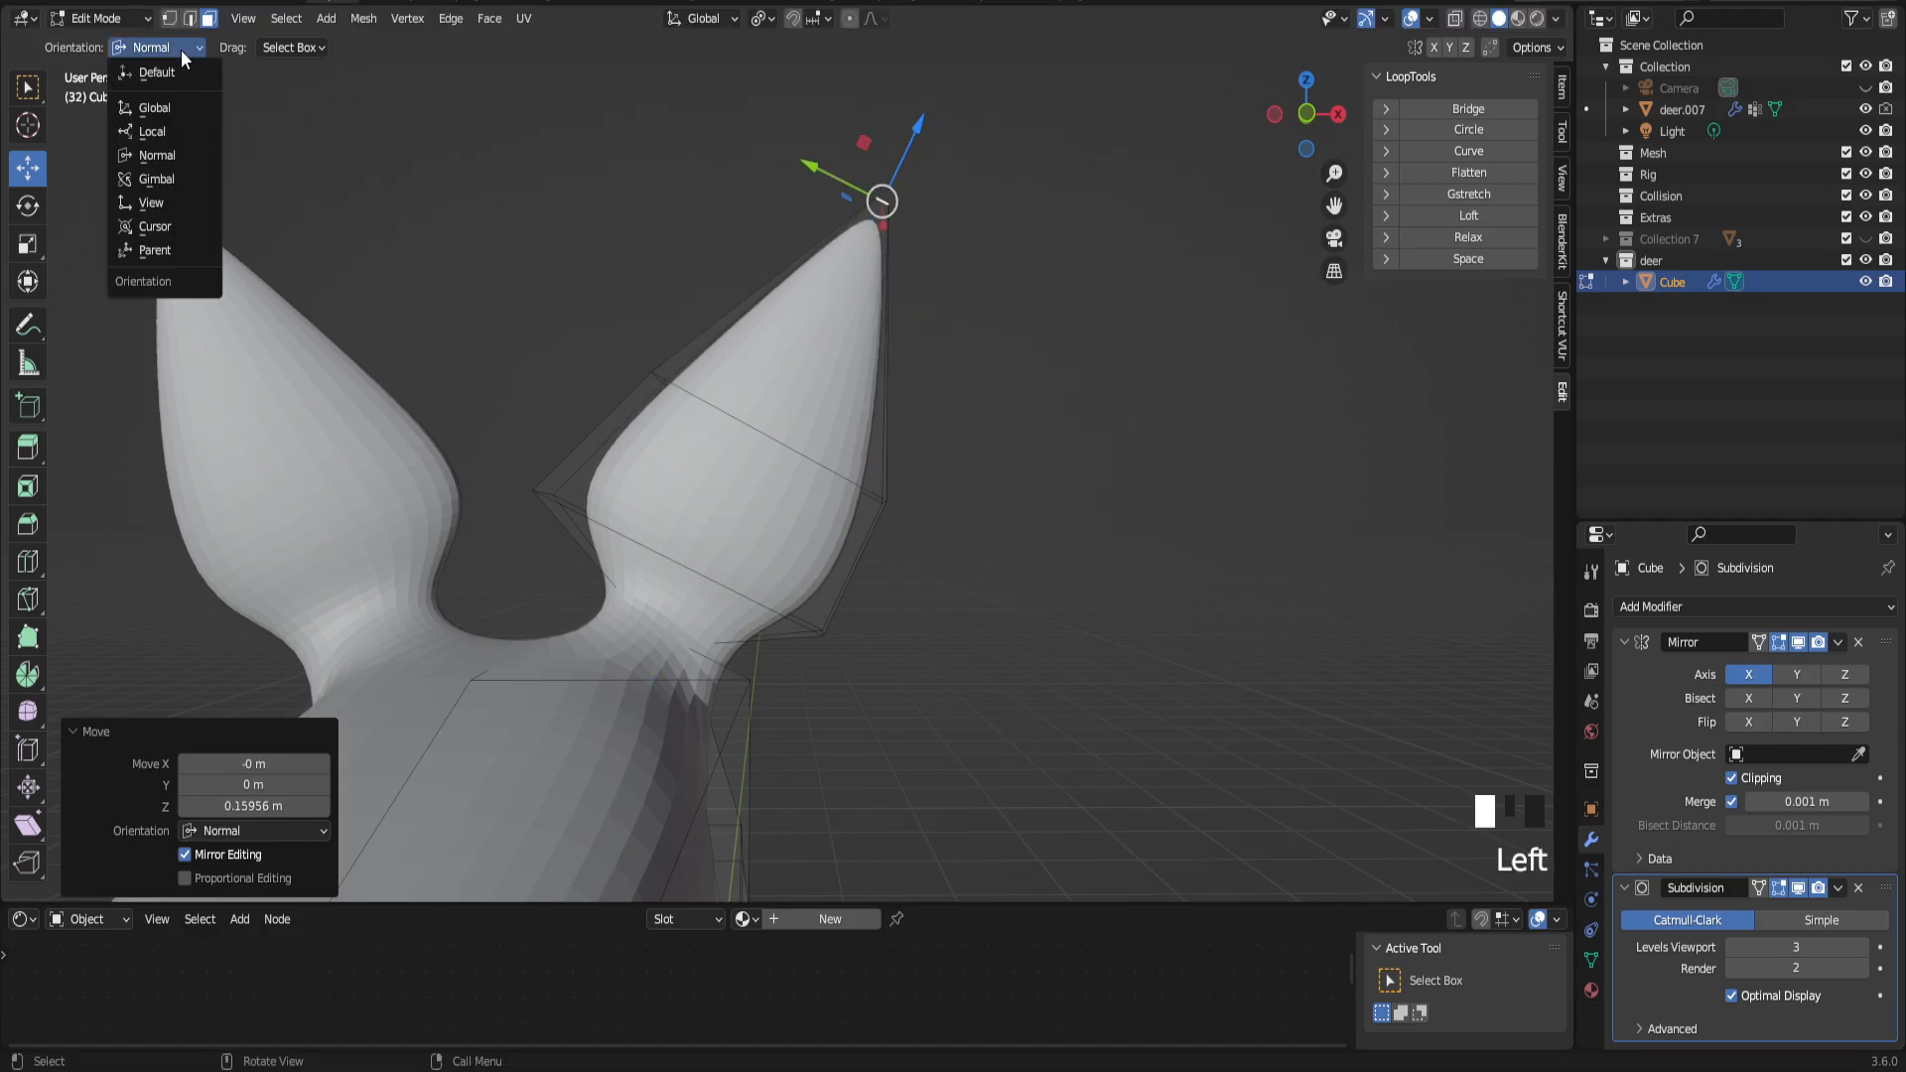
click(152, 45)
click(148, 44)
click(144, 73)
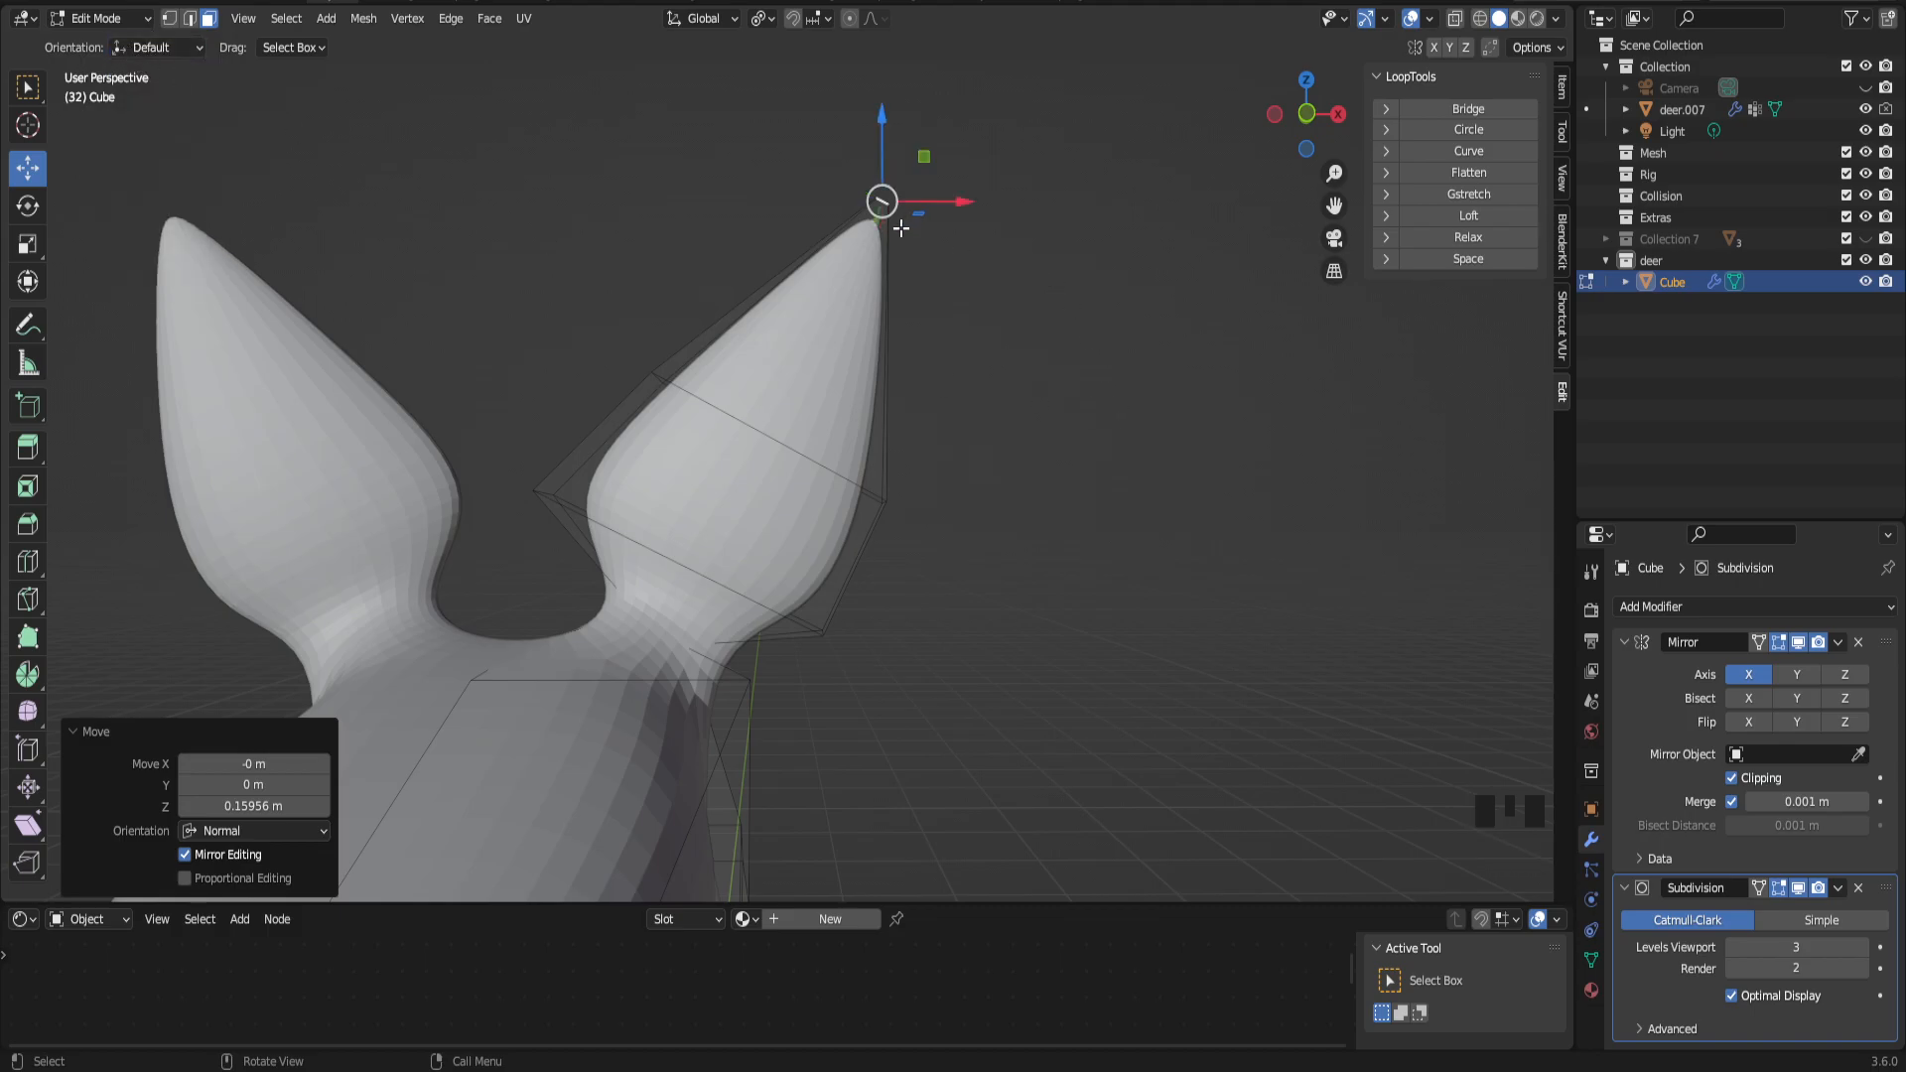
Step: Try repositioning the ear's tip face with several free and axis-aligned moves, and undo them
key(g)
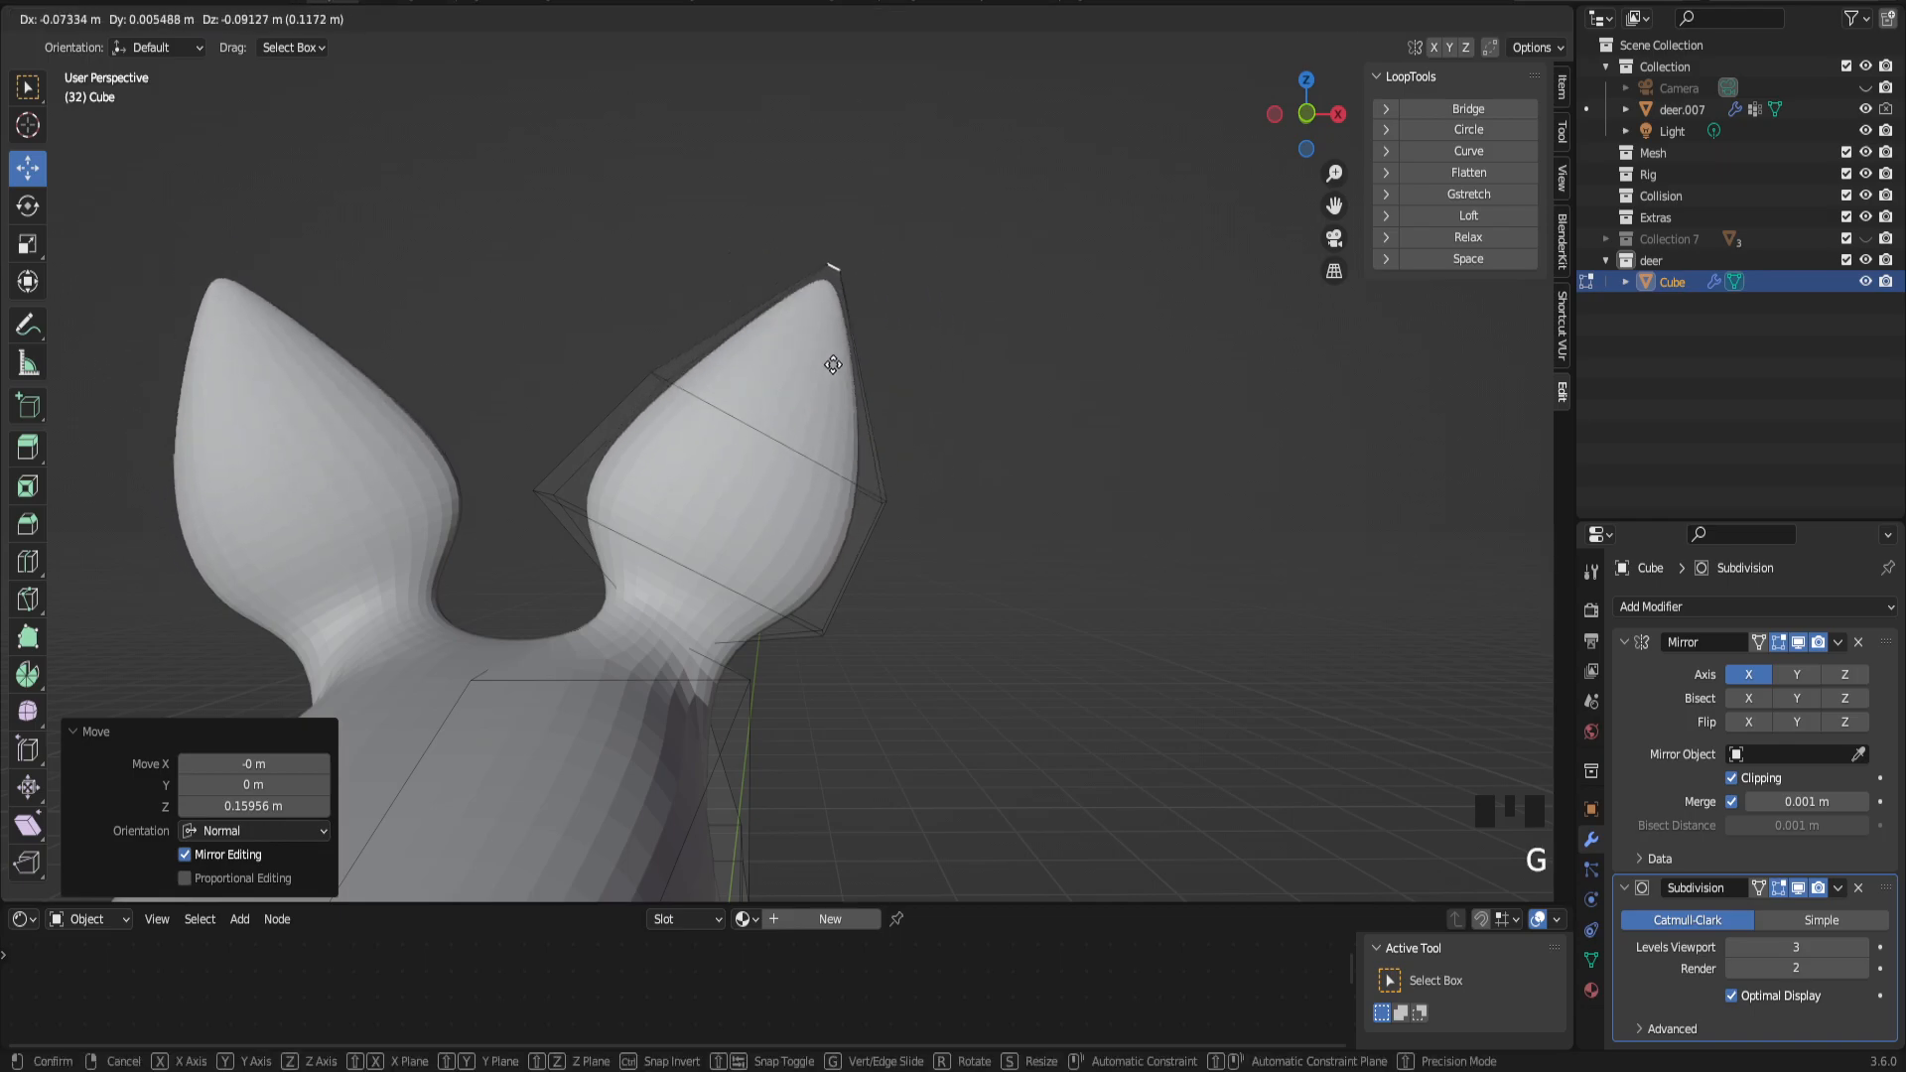
right_click(874, 359)
middle_drag(886, 311, 875, 310)
drag(886, 138, 882, 214)
drag(941, 280, 971, 281)
middle_drag(999, 324, 957, 298)
drag(951, 292, 878, 298)
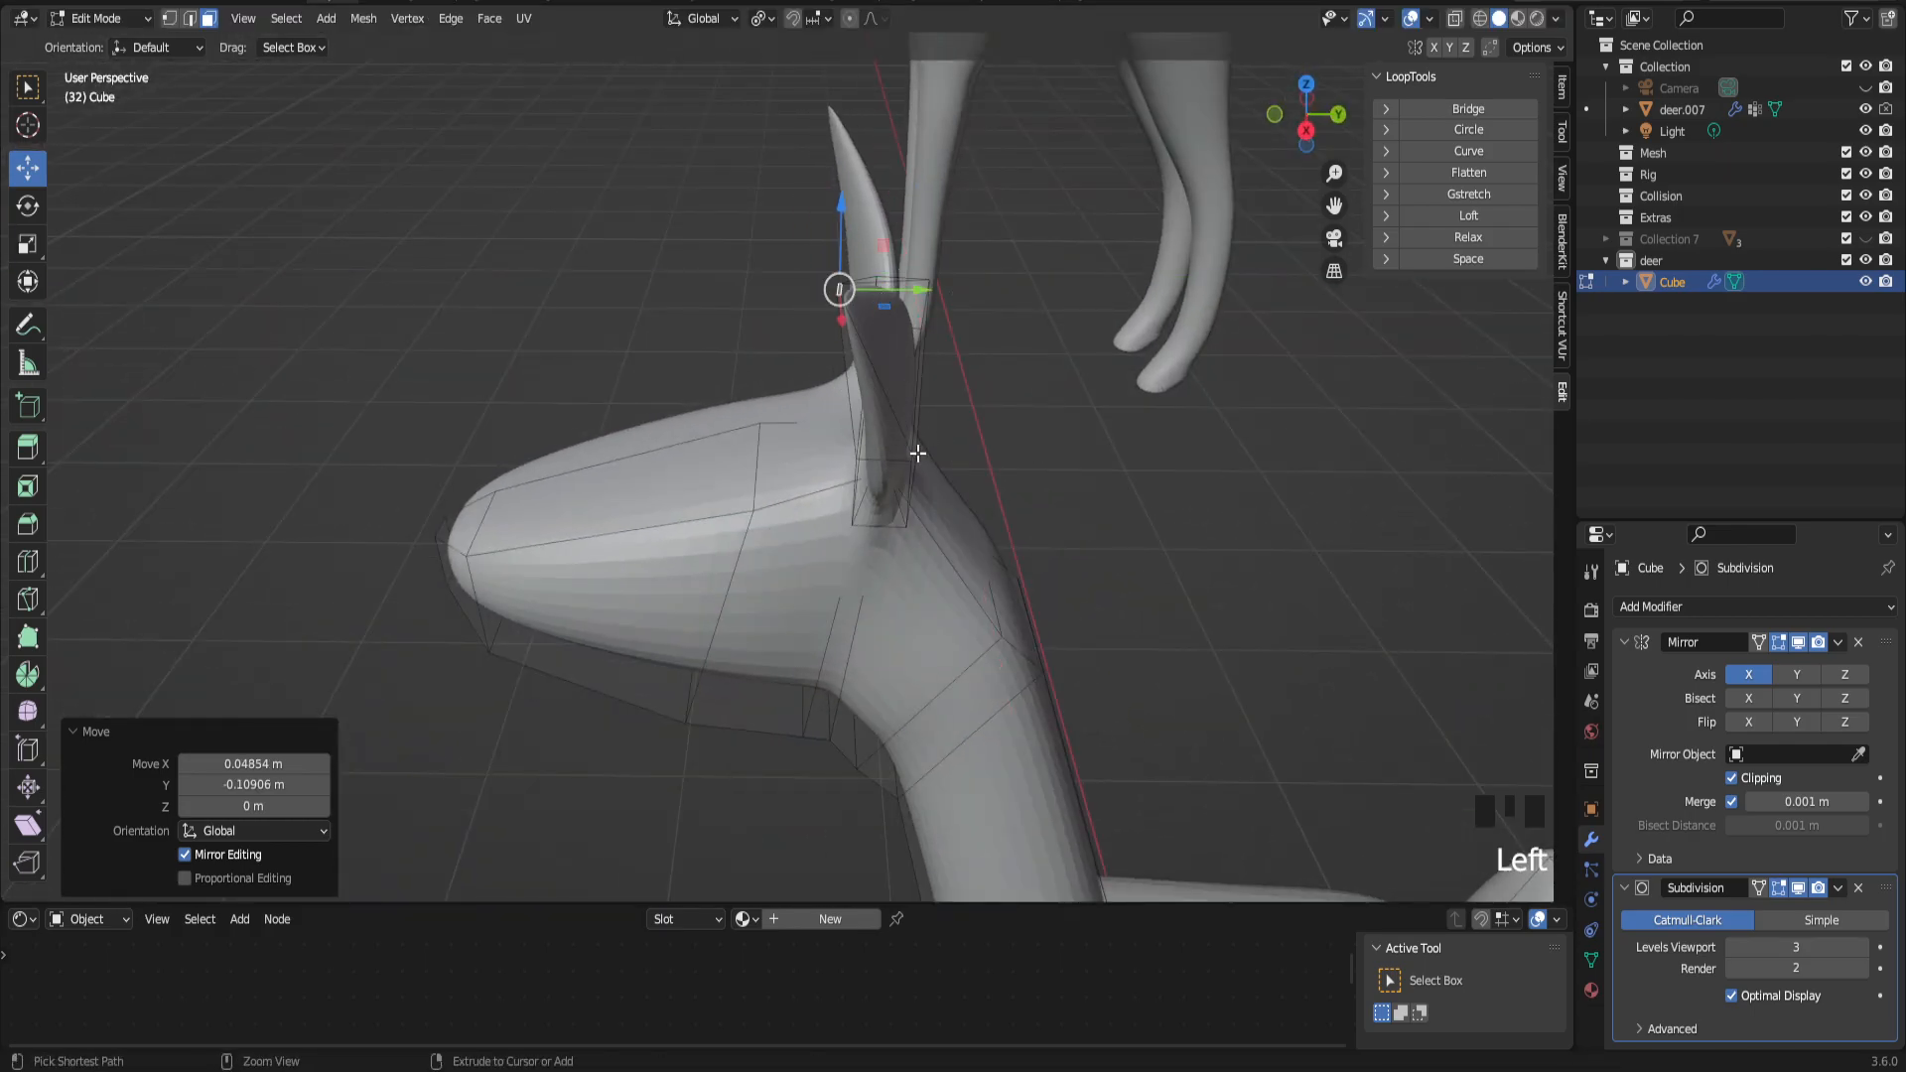
key(ctrl+z)
key(ctrl+z)
key(ctrl+z)
Step: Switch the Move tool's orientation to Normal for the ear's tip face and back to Default
middle_drag(907, 451, 1002, 415)
click(164, 48)
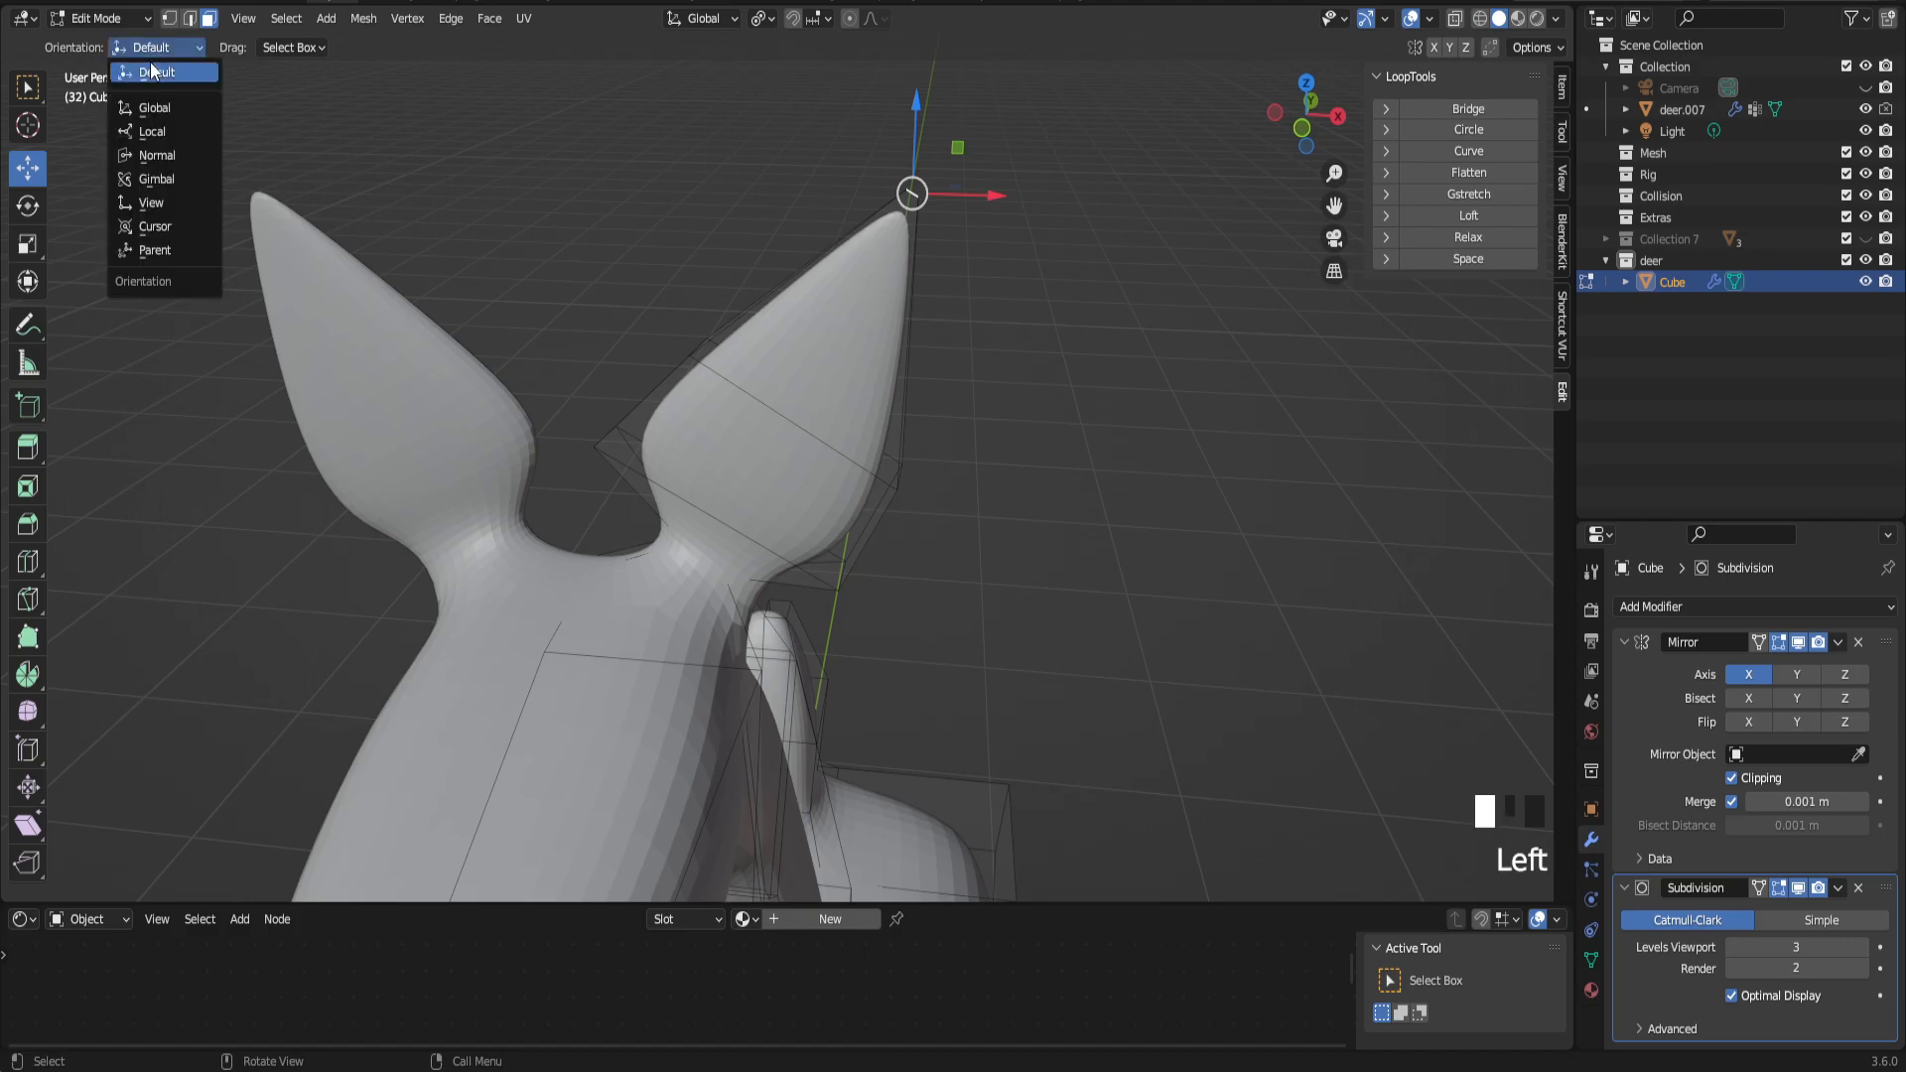
click(165, 156)
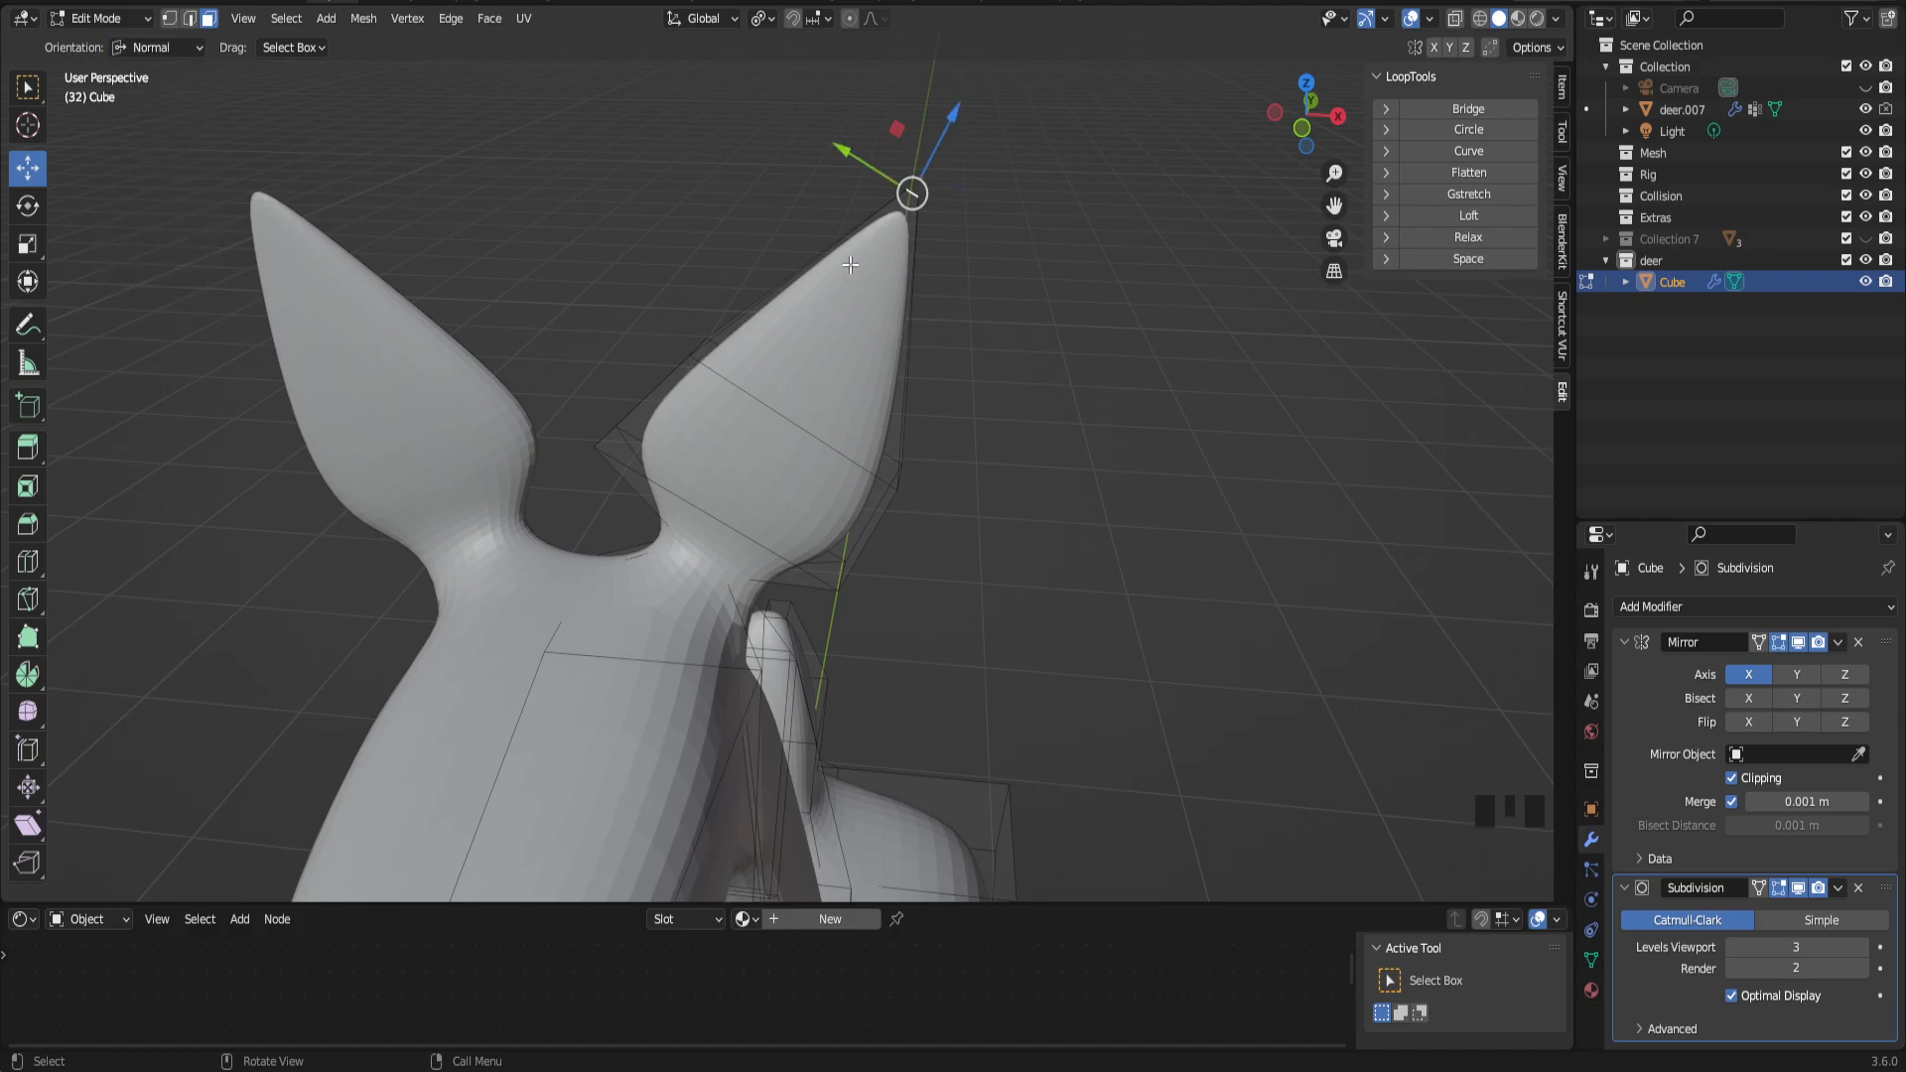
drag(1337, 204, 1337, 238)
middle_drag(824, 377, 815, 364)
click(167, 50)
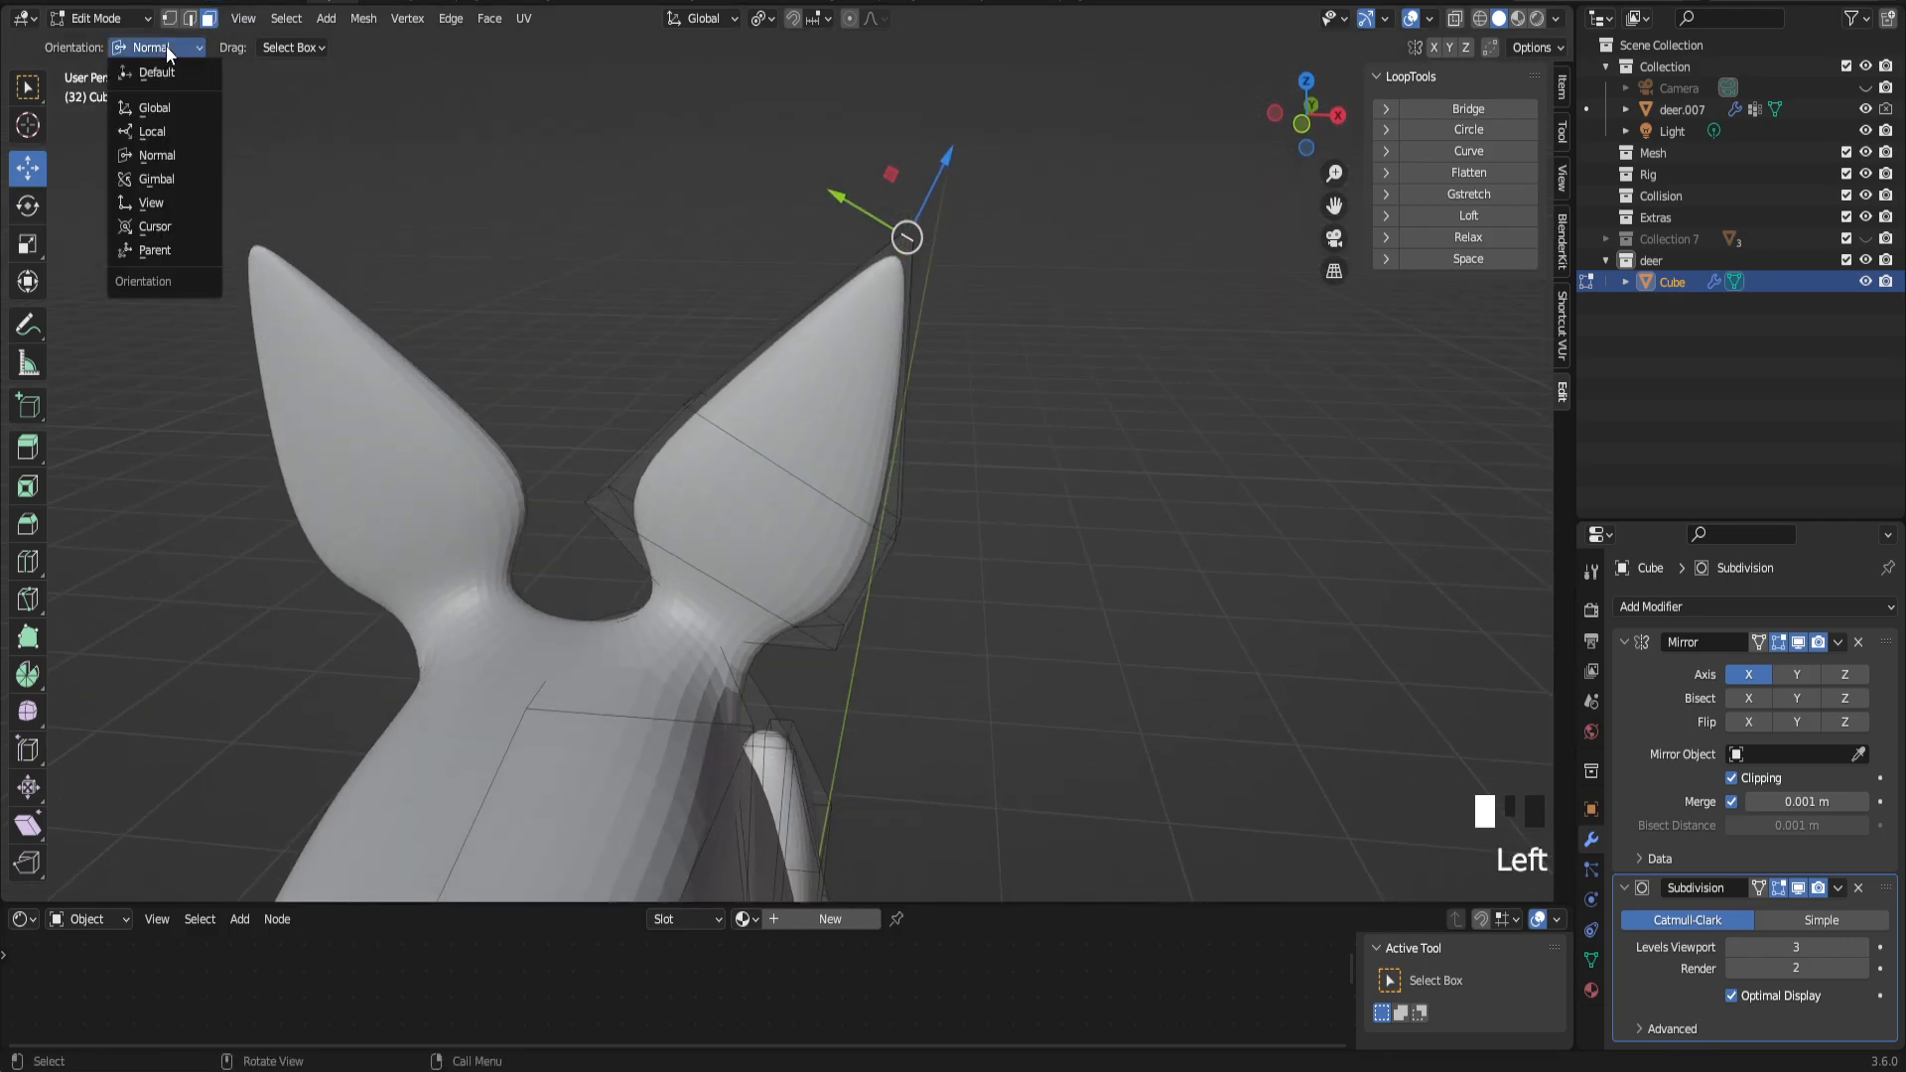
click(162, 70)
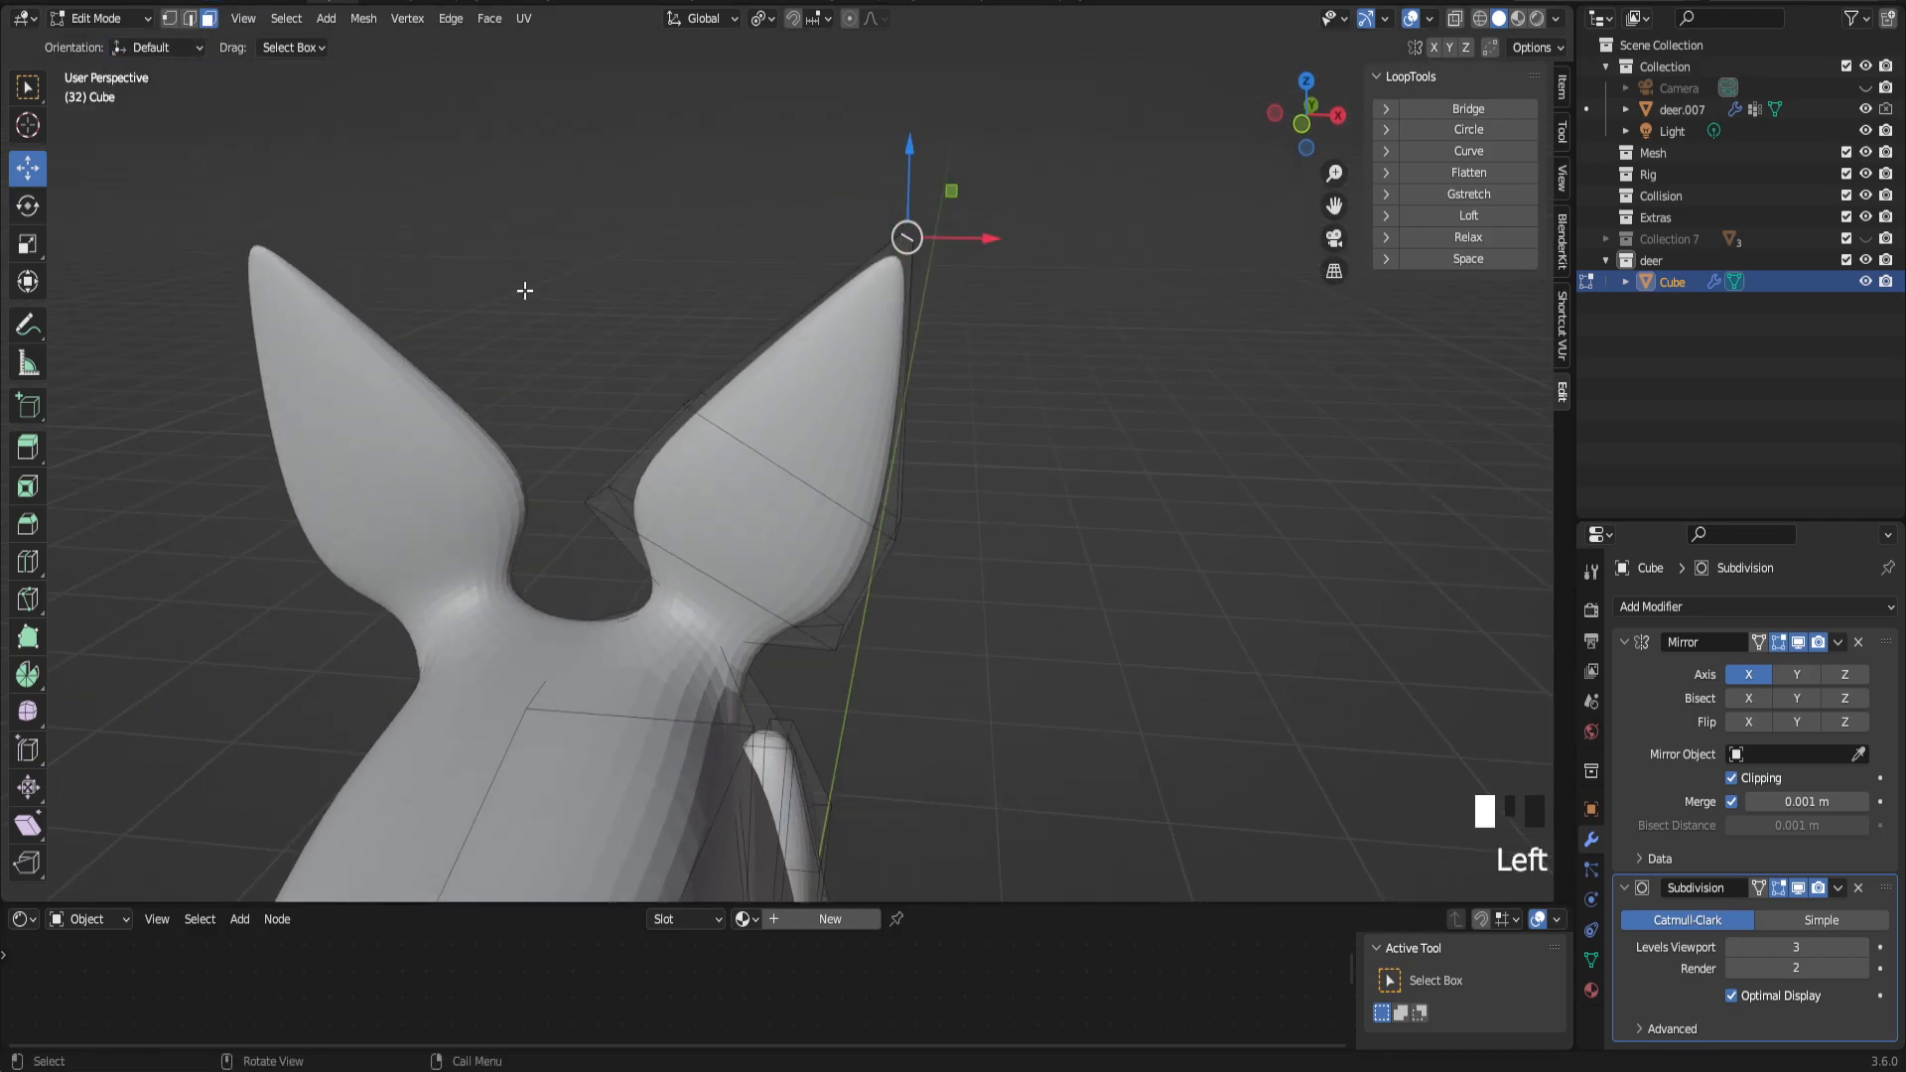
Step: Add one centred loop cut running lengthwise along the ear from its base to its tip
scroll(789, 387, down, 4)
scroll(846, 423, up, 2)
scroll(846, 423, down, 10)
mouse_move(845, 423)
middle_down()
mouse_move(689, 459)
mouse_move(837, 459)
middle_up()
scroll(838, 459, up, 5)
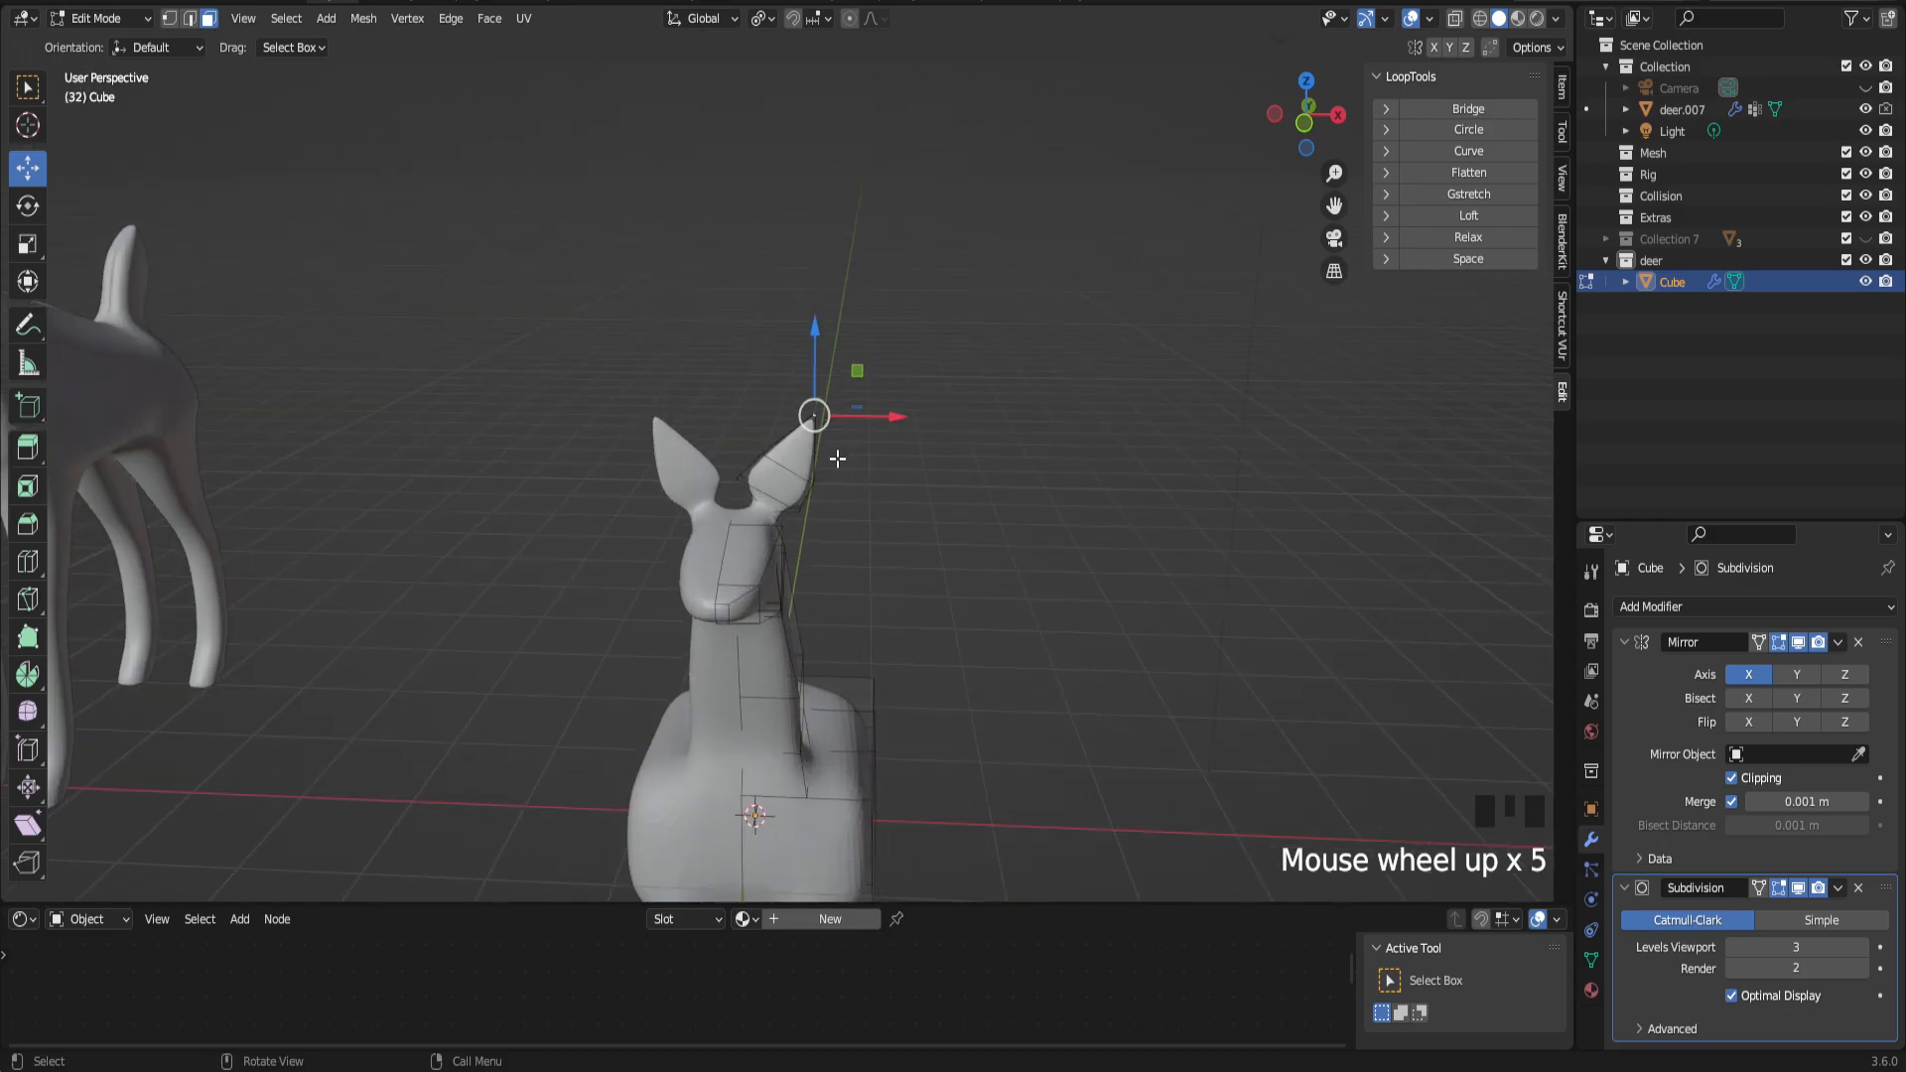
scroll(838, 459, up, 6)
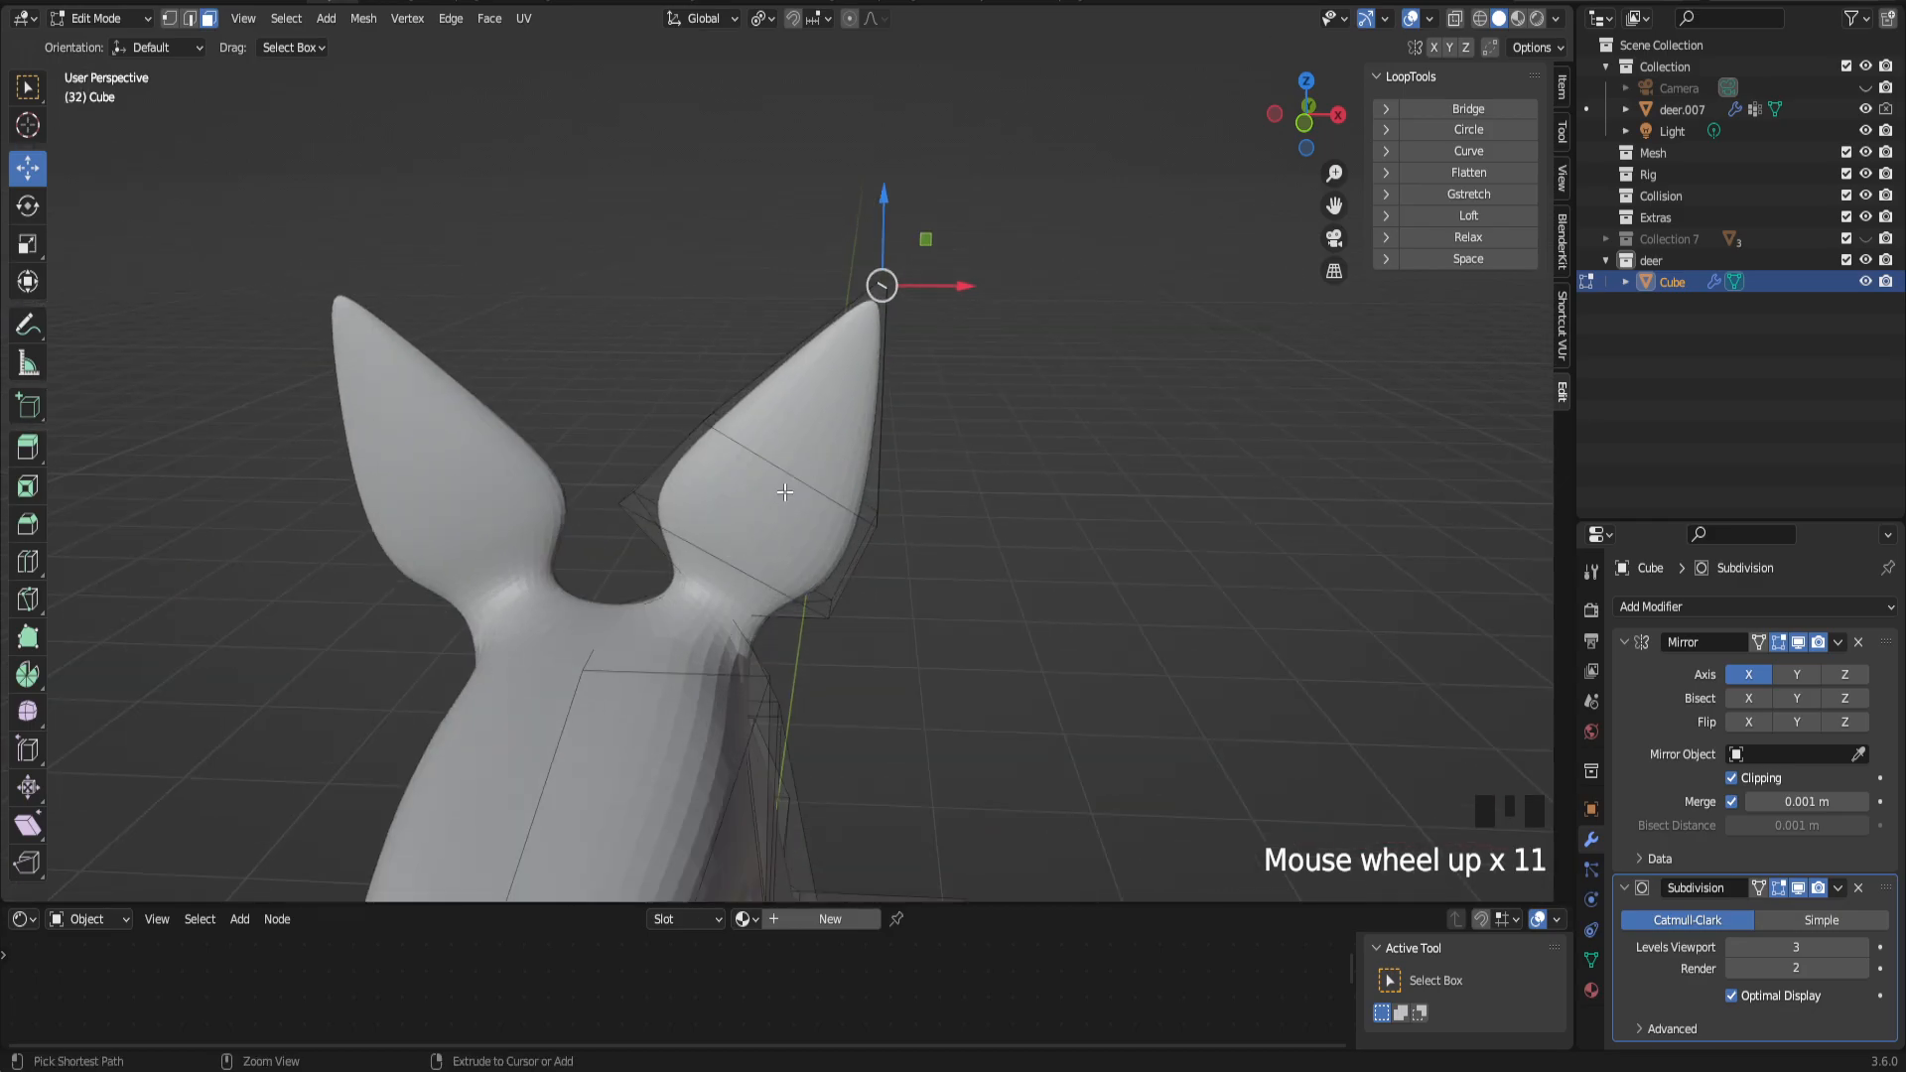
key(ctrl+r)
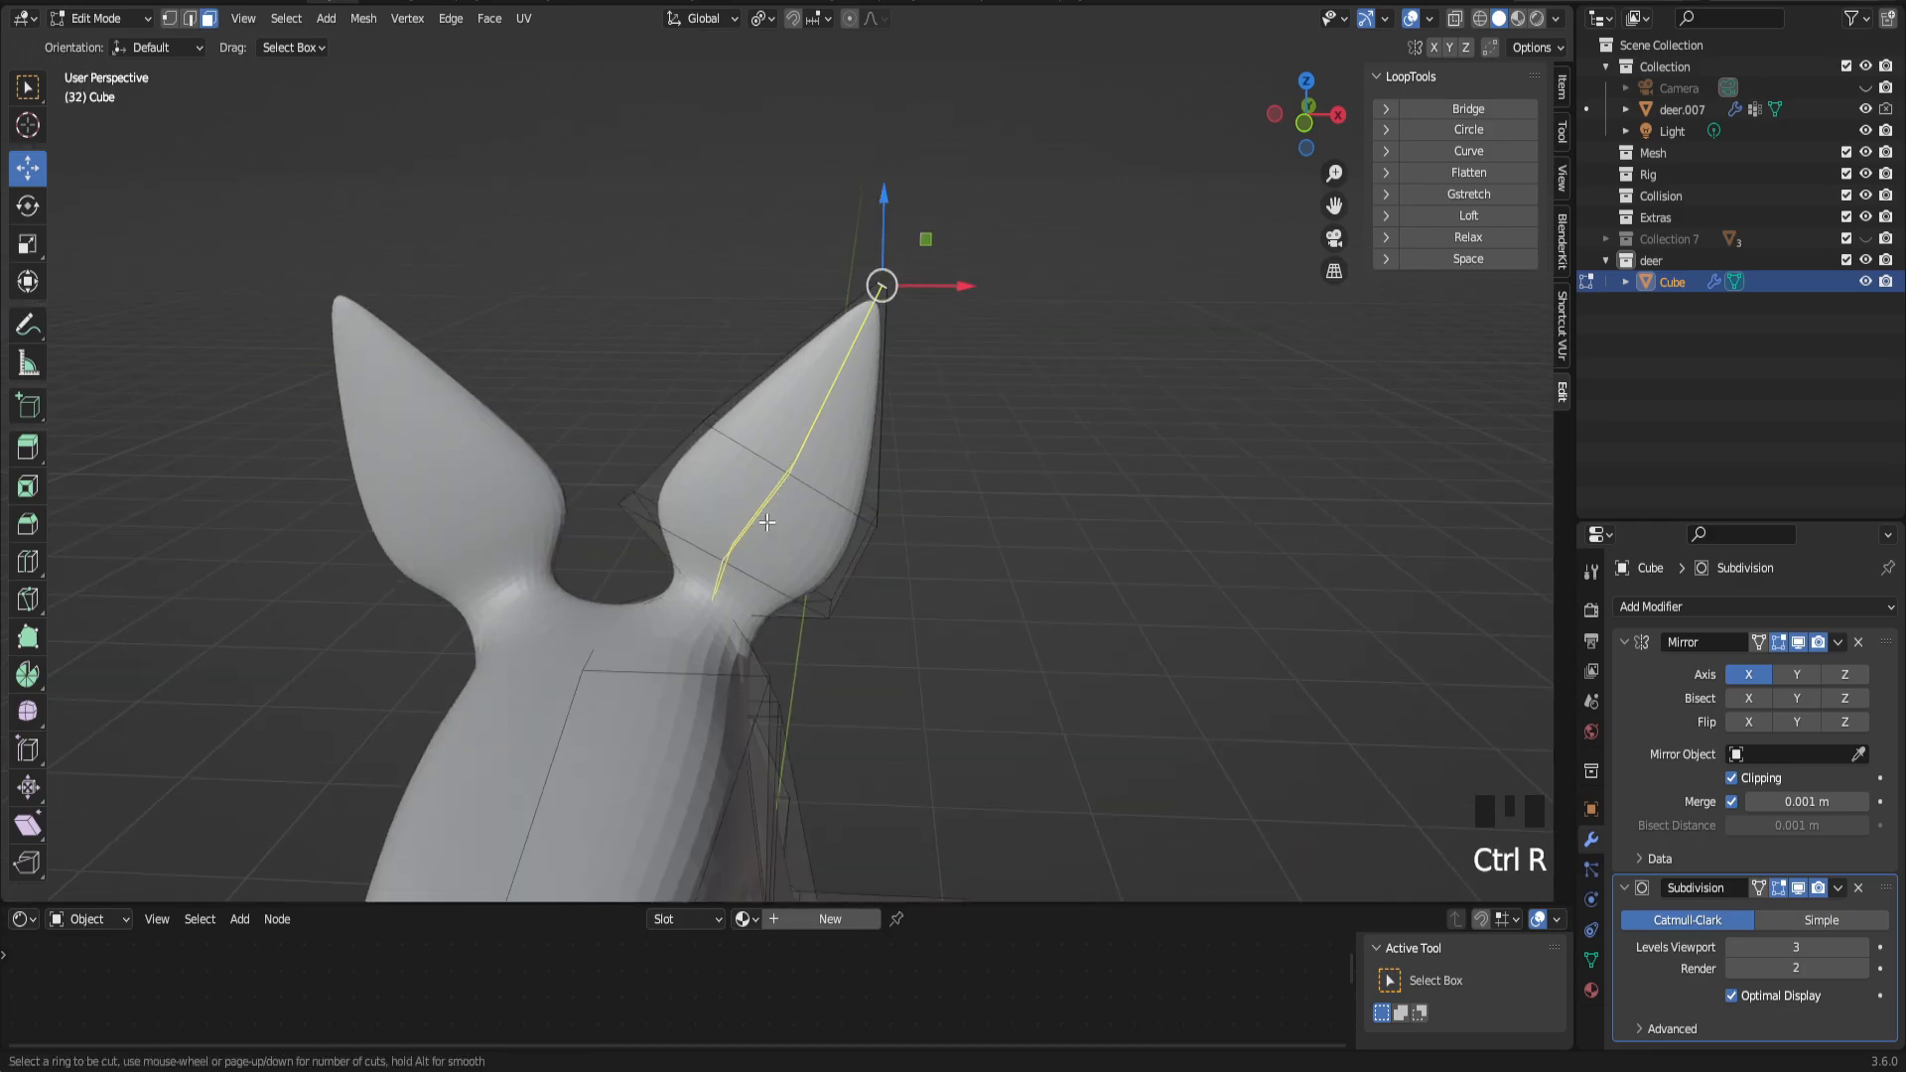
click(767, 522)
right_click(768, 522)
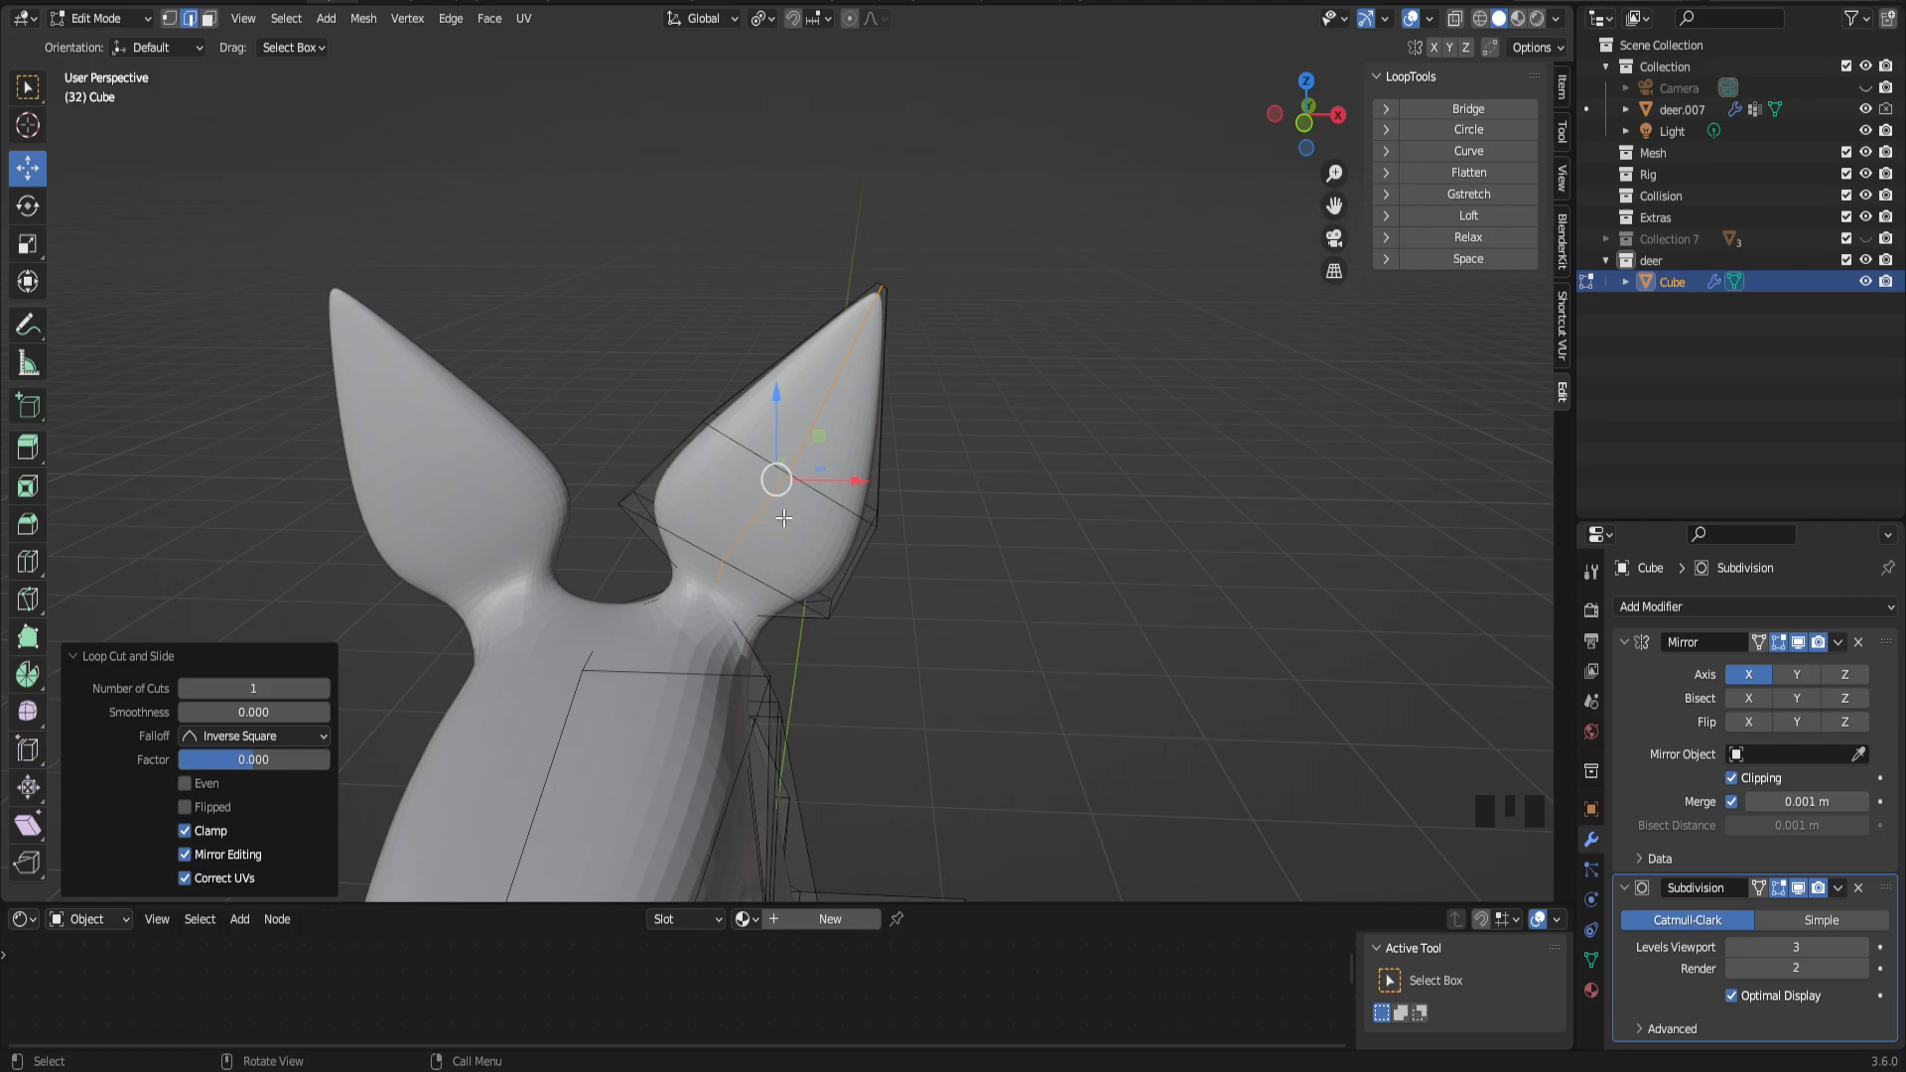
Step: Try pushing the vertex in the middle of the ear about 0.158 m along Y, and undo the move
key(1)
middle_drag(941, 470, 701, 468)
shift+click(854, 474)
drag(855, 475, 970, 486)
middle_drag(971, 487, 1037, 485)
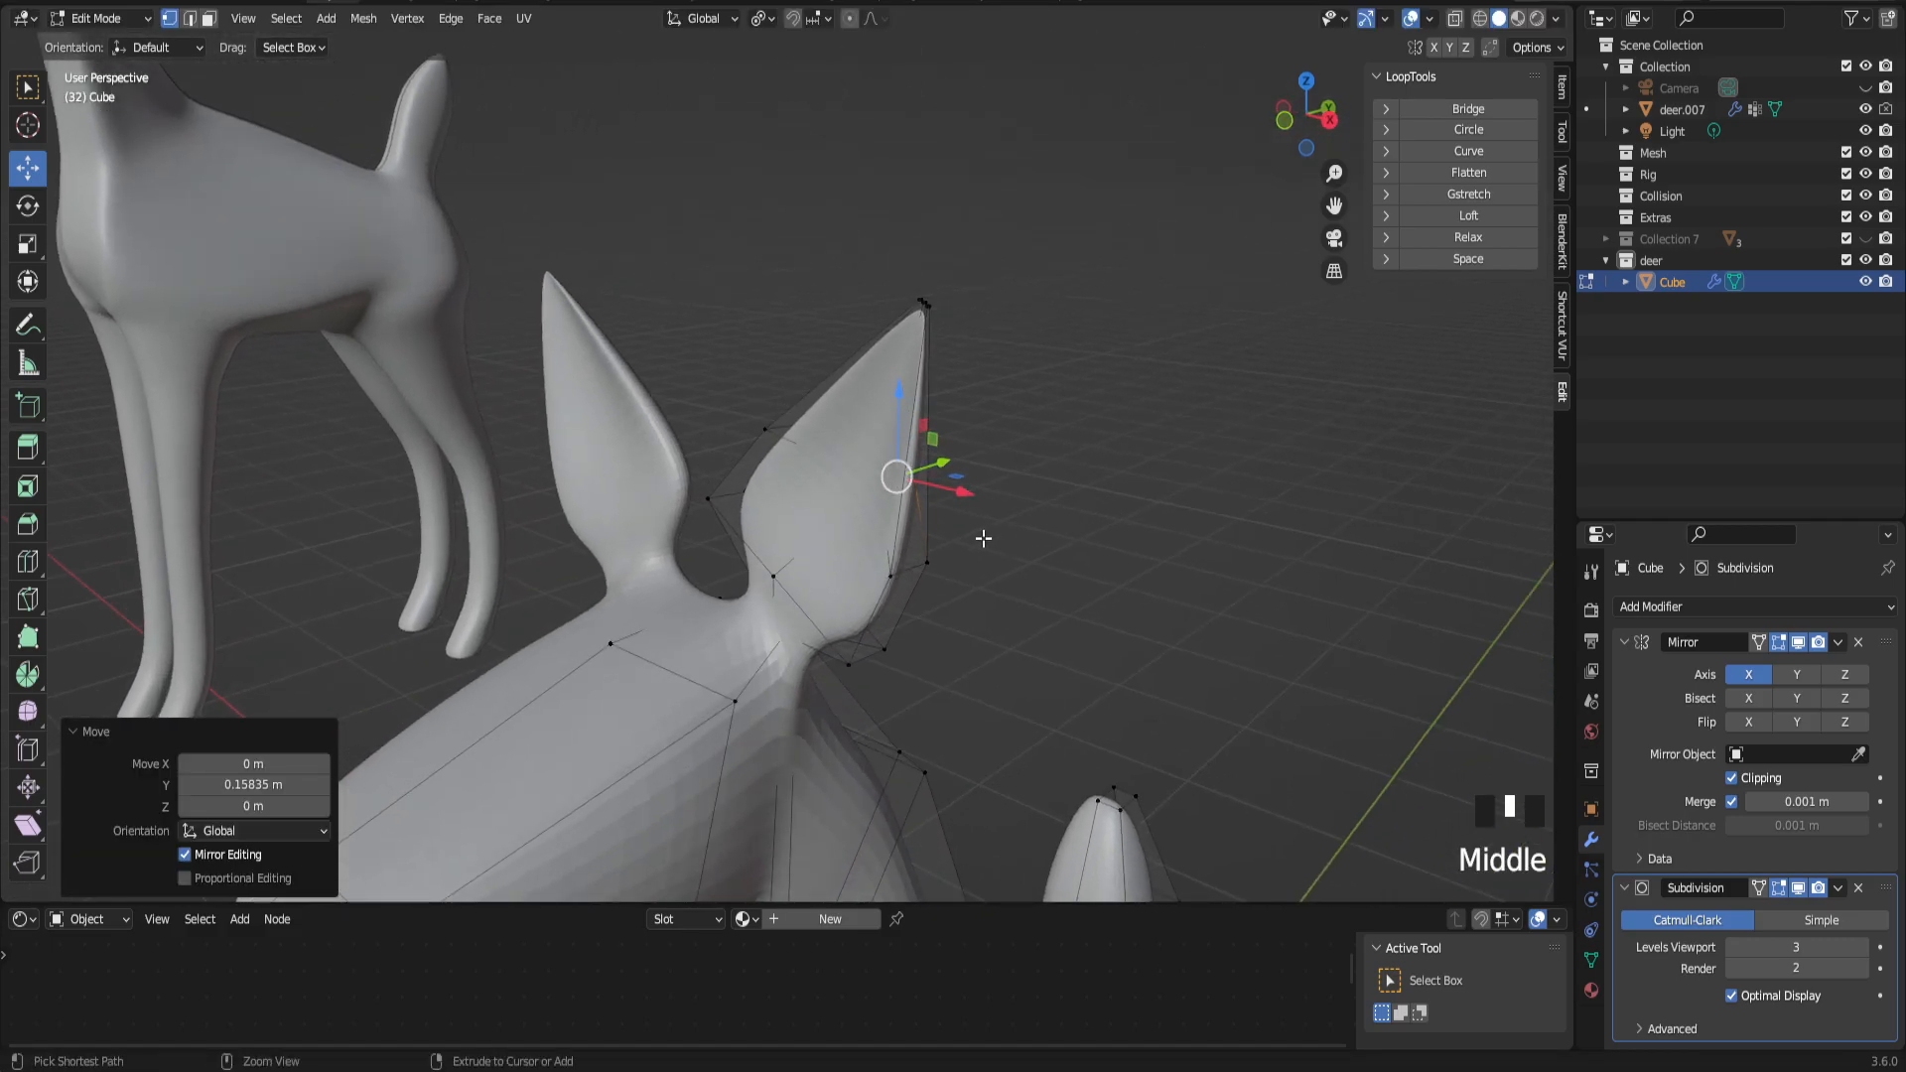
key(ctrl+z)
scroll(847, 527, down, 8)
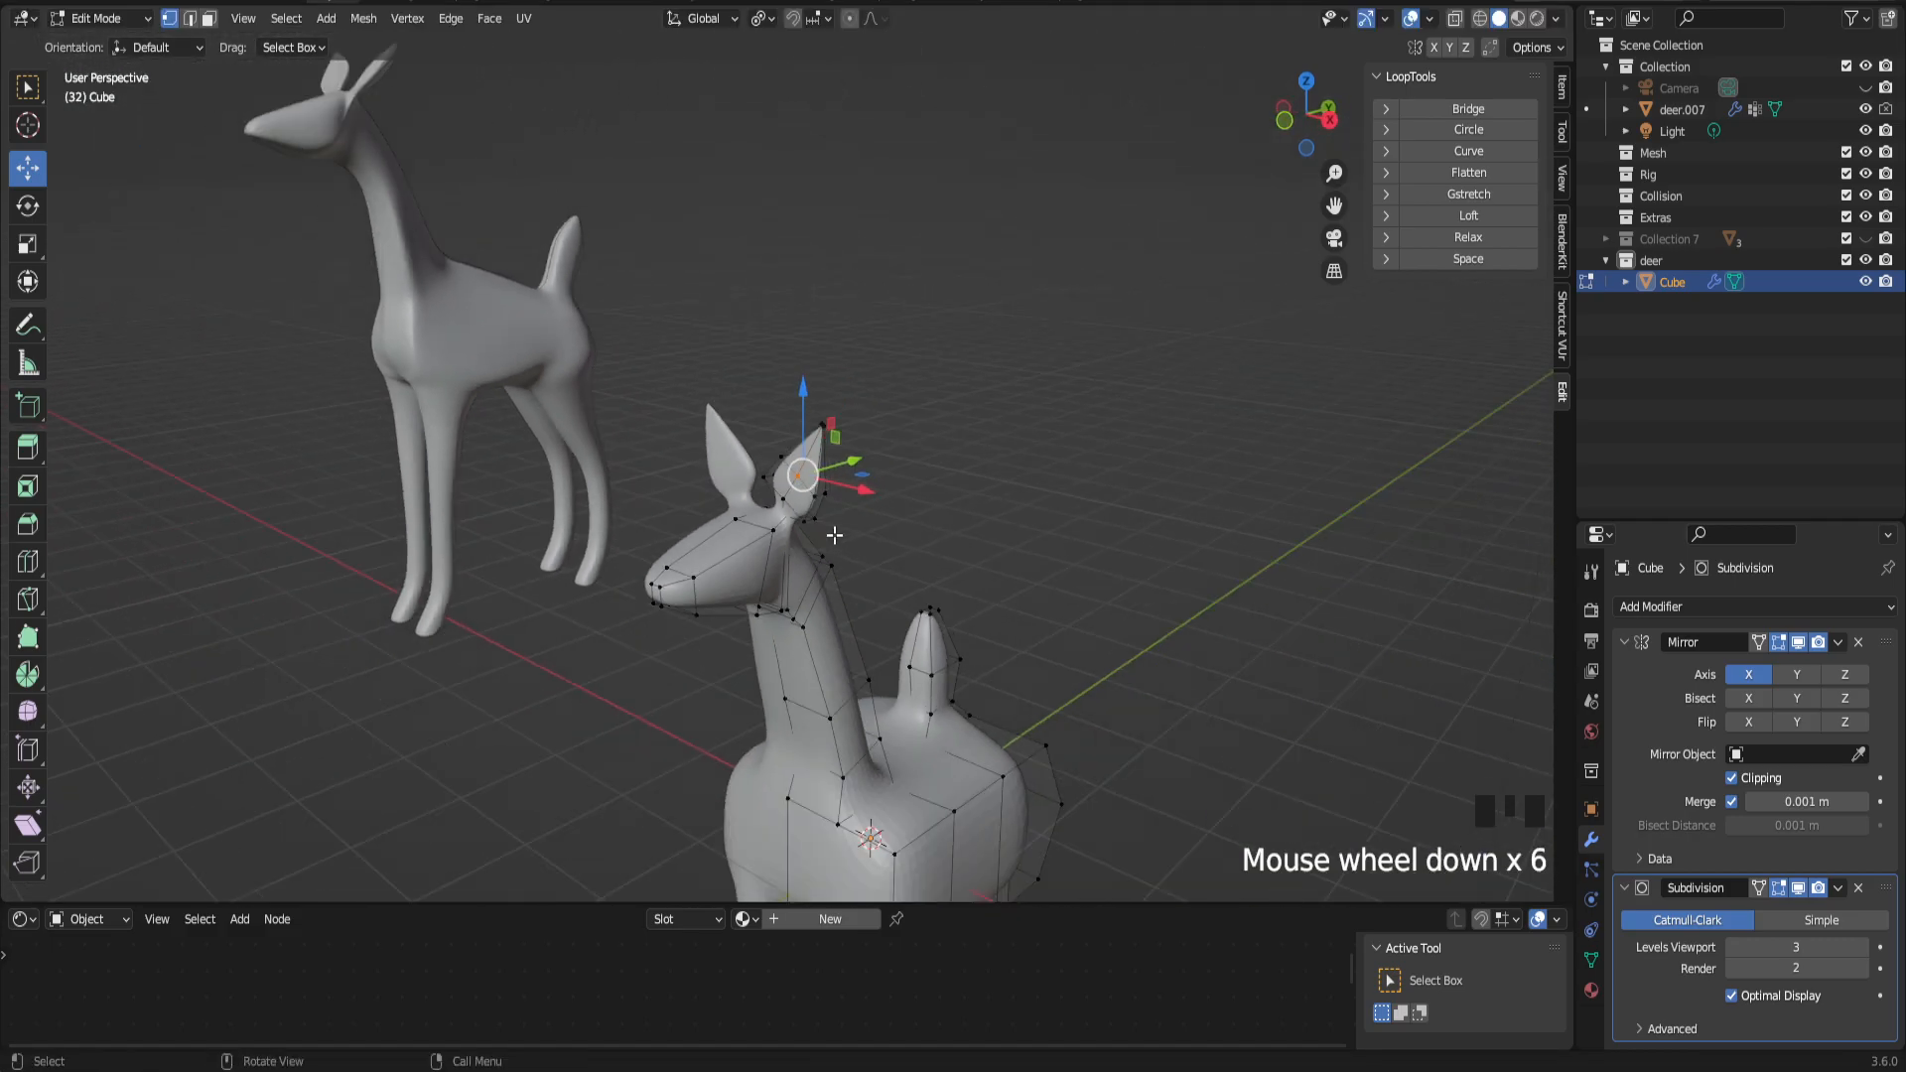
Step: Select a bottom corner vertex of the front leg and focus the view on the lower legs
drag(1335, 207, 1286, 38)
middle_drag(959, 478, 732, 520)
drag(1335, 207, 953, 470)
scroll(953, 470, up, 3)
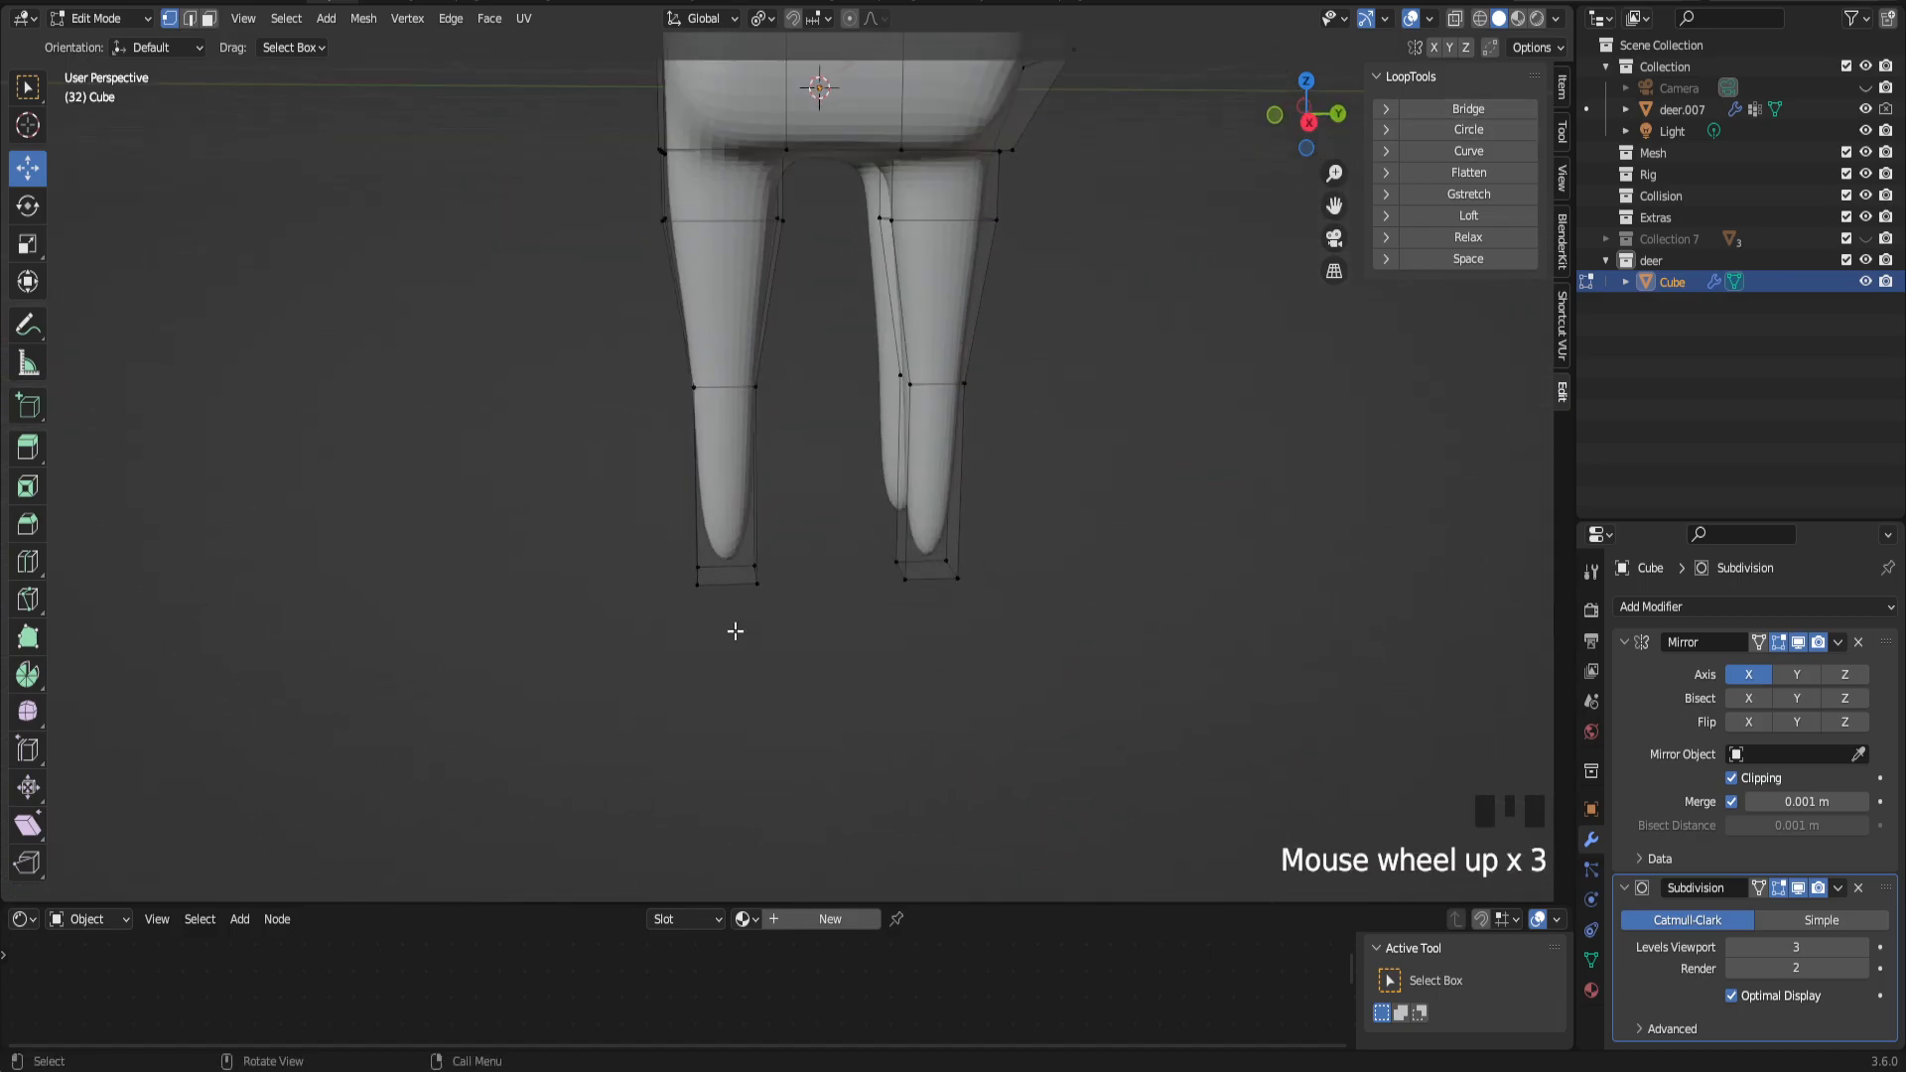
click(758, 590)
key(KP_Decimal)
scroll(769, 586, down, 15)
scroll(825, 527, down, 16)
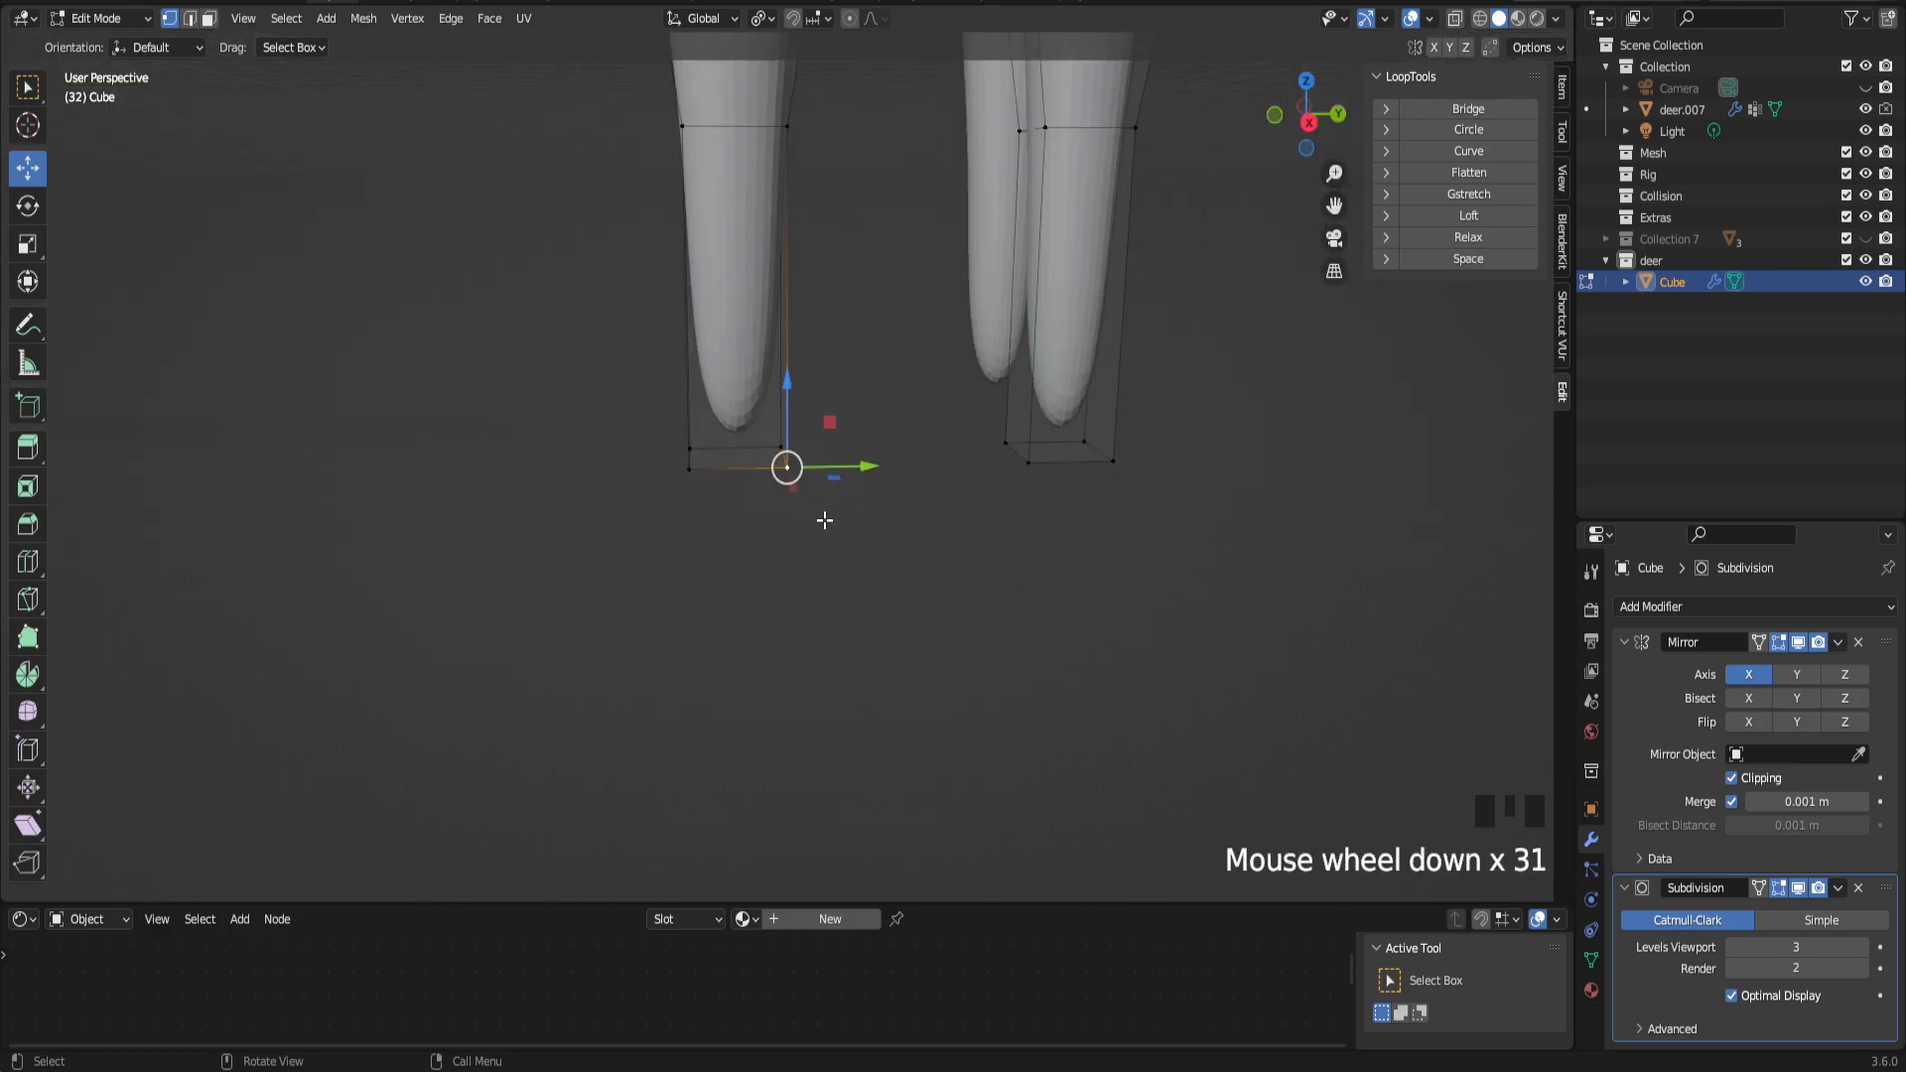
scroll(817, 527, up, 1)
middle_drag(817, 527, 699, 482)
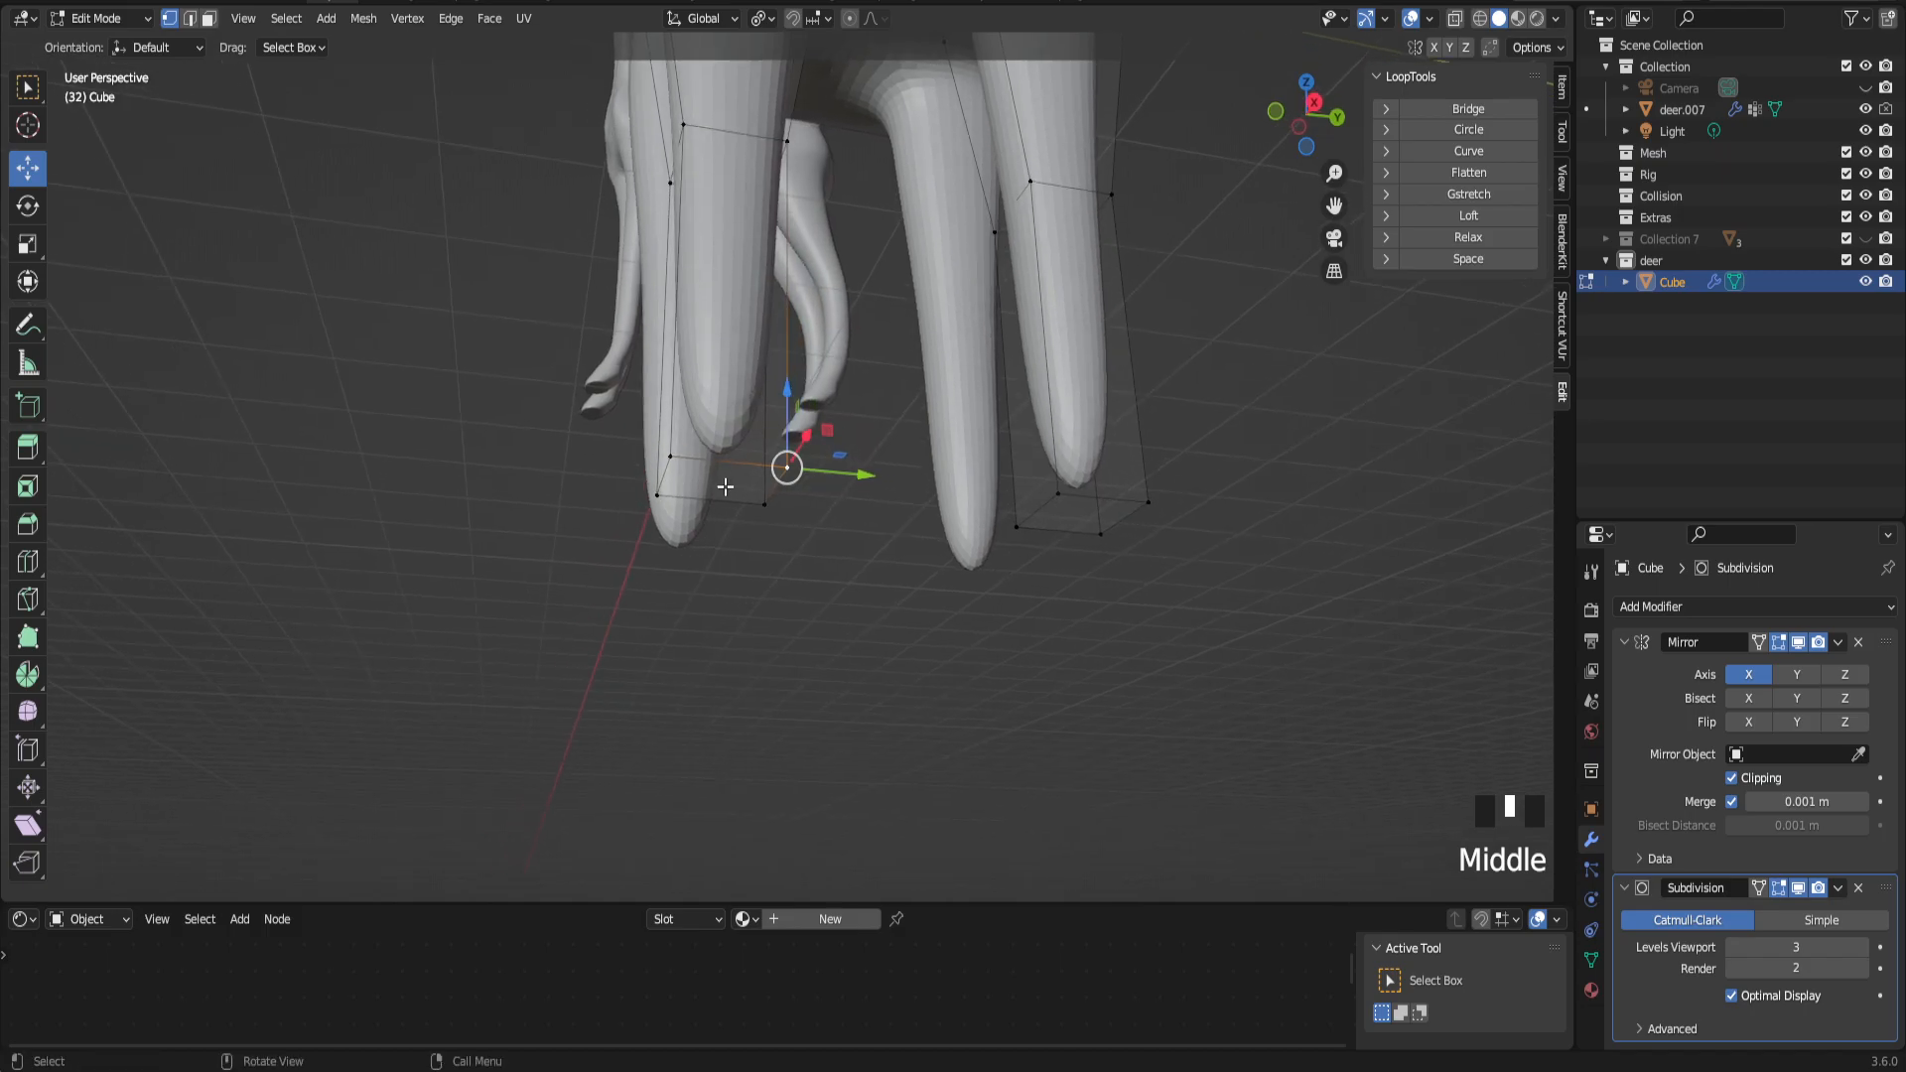
Step: Extrude the bottom faces of the front and hind legs about 0.029 m along their normals
key(3)
click(724, 487)
shift+click(1077, 512)
middle_drag(1077, 513, 1077, 518)
key(e)
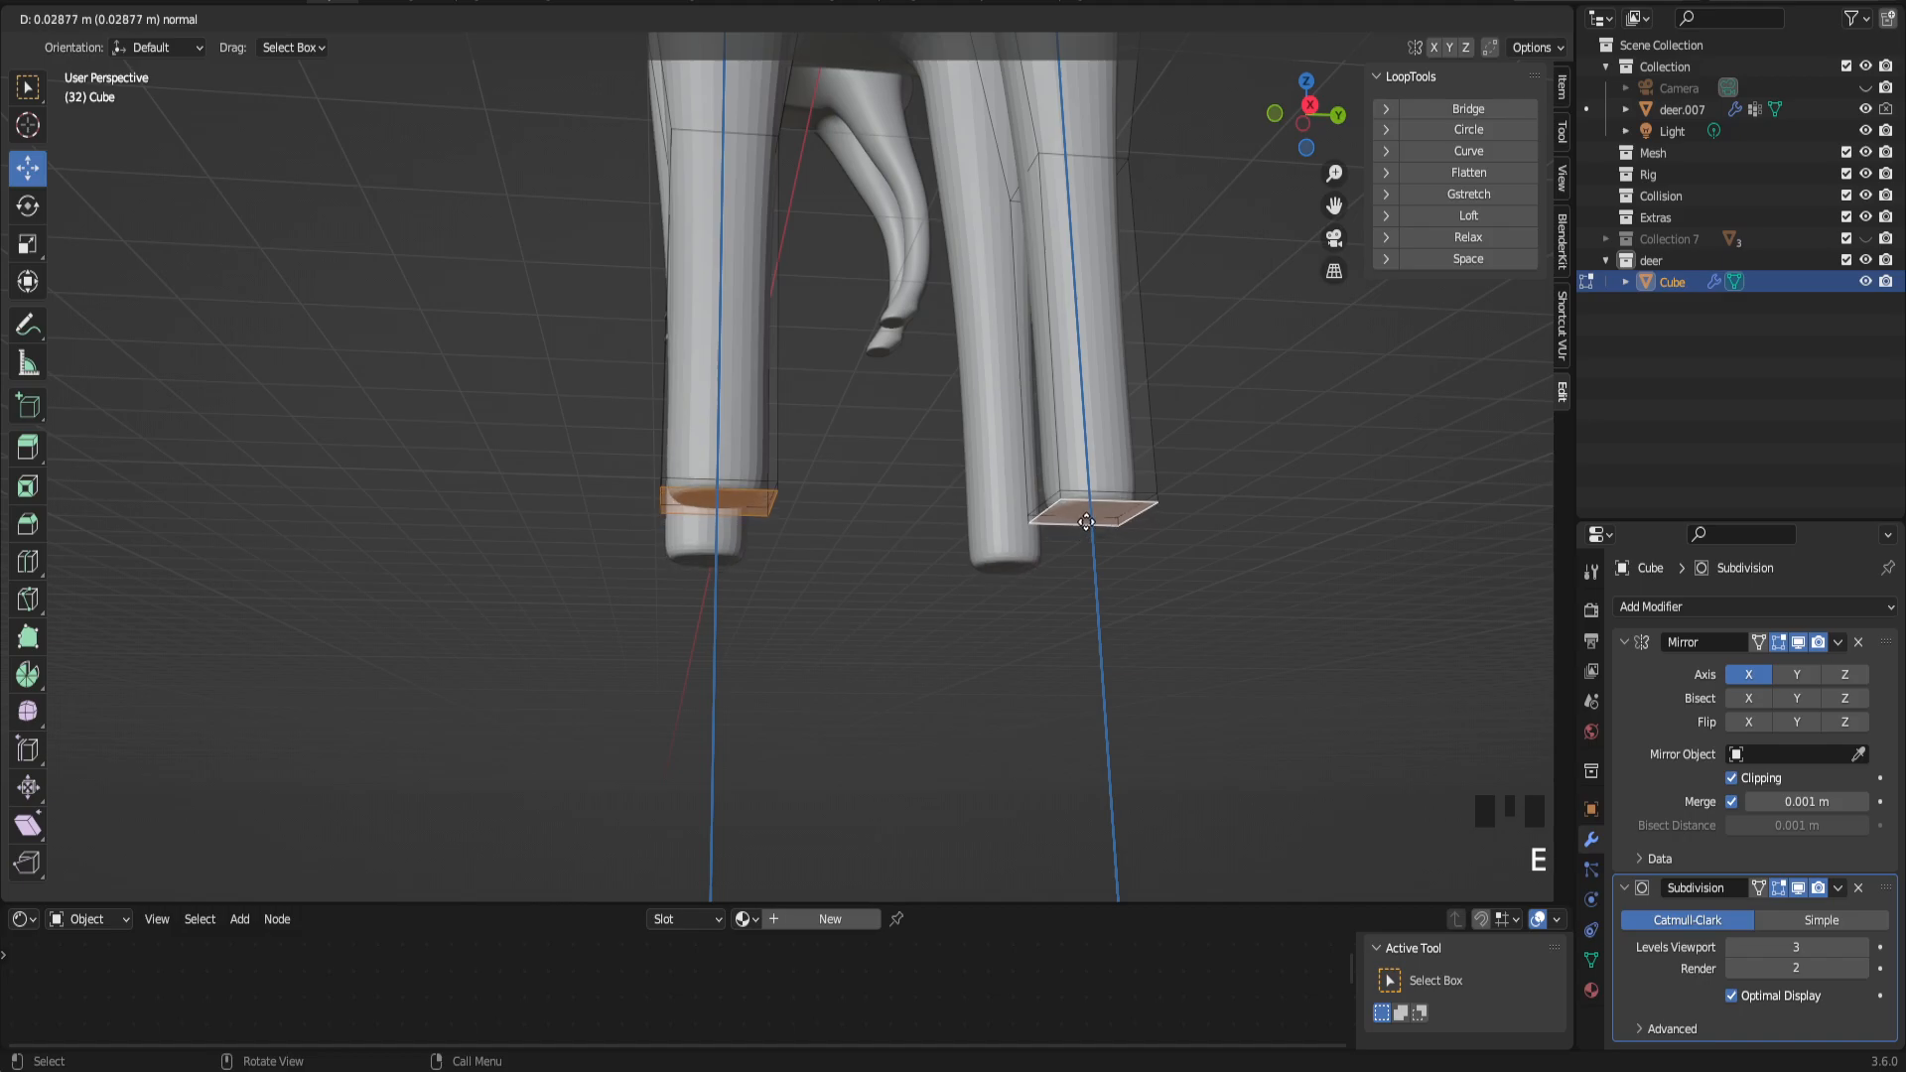
click(1086, 522)
Step: Examine the deer's overall proportions and the length of its legs from the side
middle_drag(1086, 522, 1055, 536)
scroll(1008, 473, down, 11)
middle_drag(885, 426, 856, 521)
scroll(855, 521, up, 7)
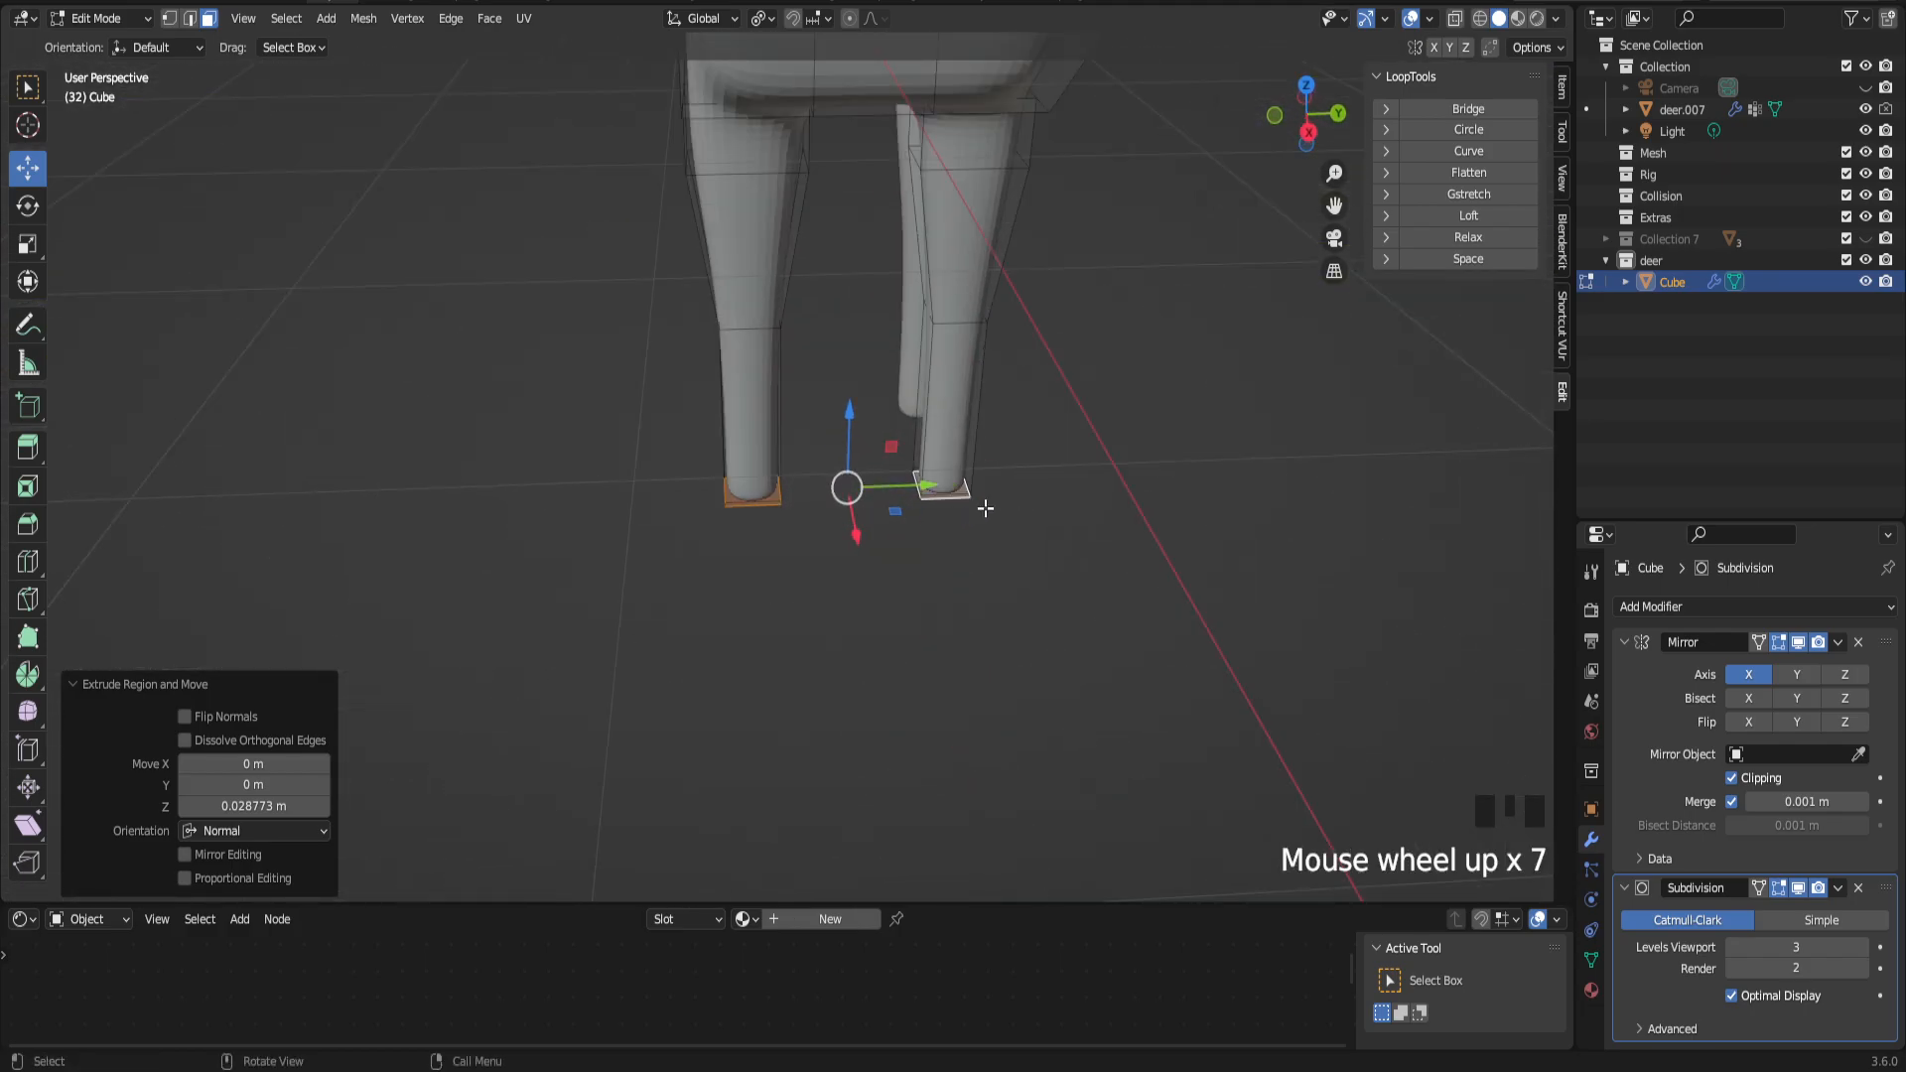
drag(1334, 207, 1110, 383)
middle_drag(1110, 383, 1045, 331)
scroll(1159, 286, down, 3)
drag(1330, 204, 1092, 361)
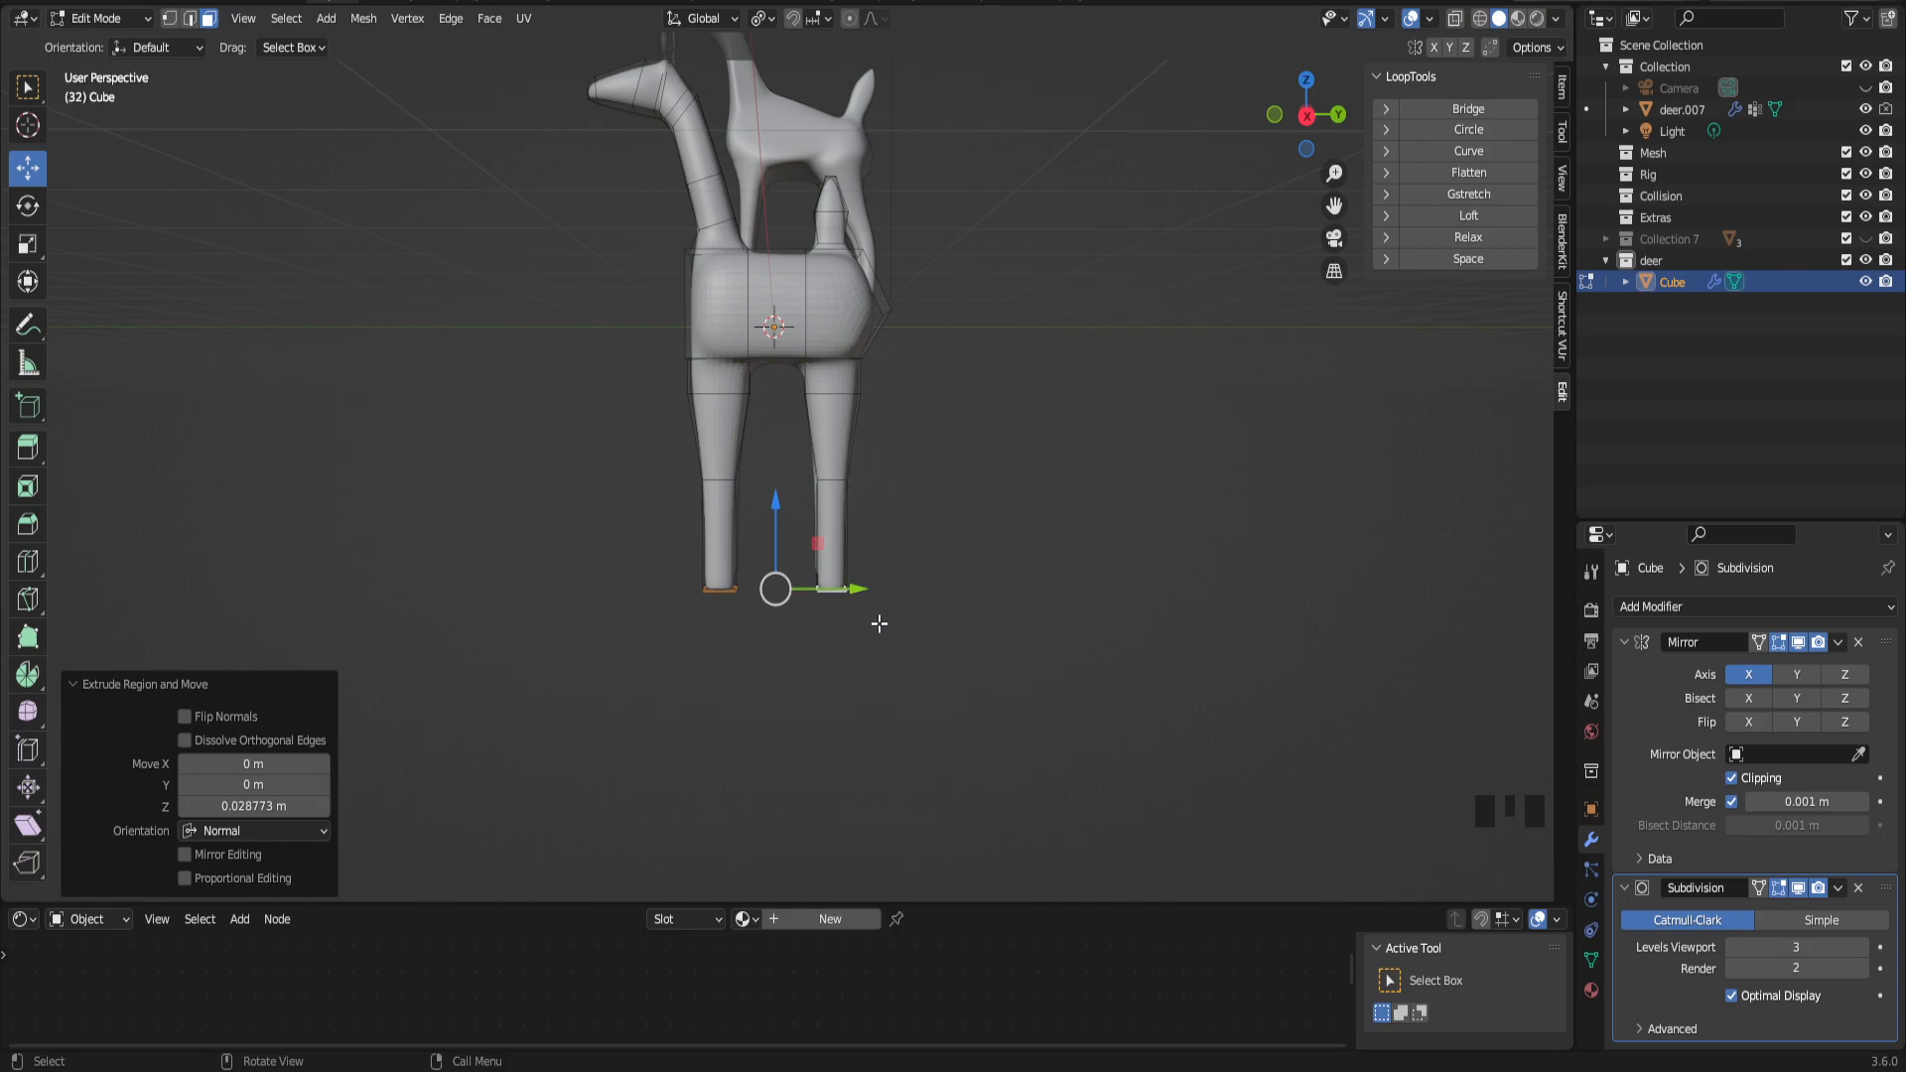
middle_drag(866, 650, 880, 642)
scroll(881, 642, up, 4)
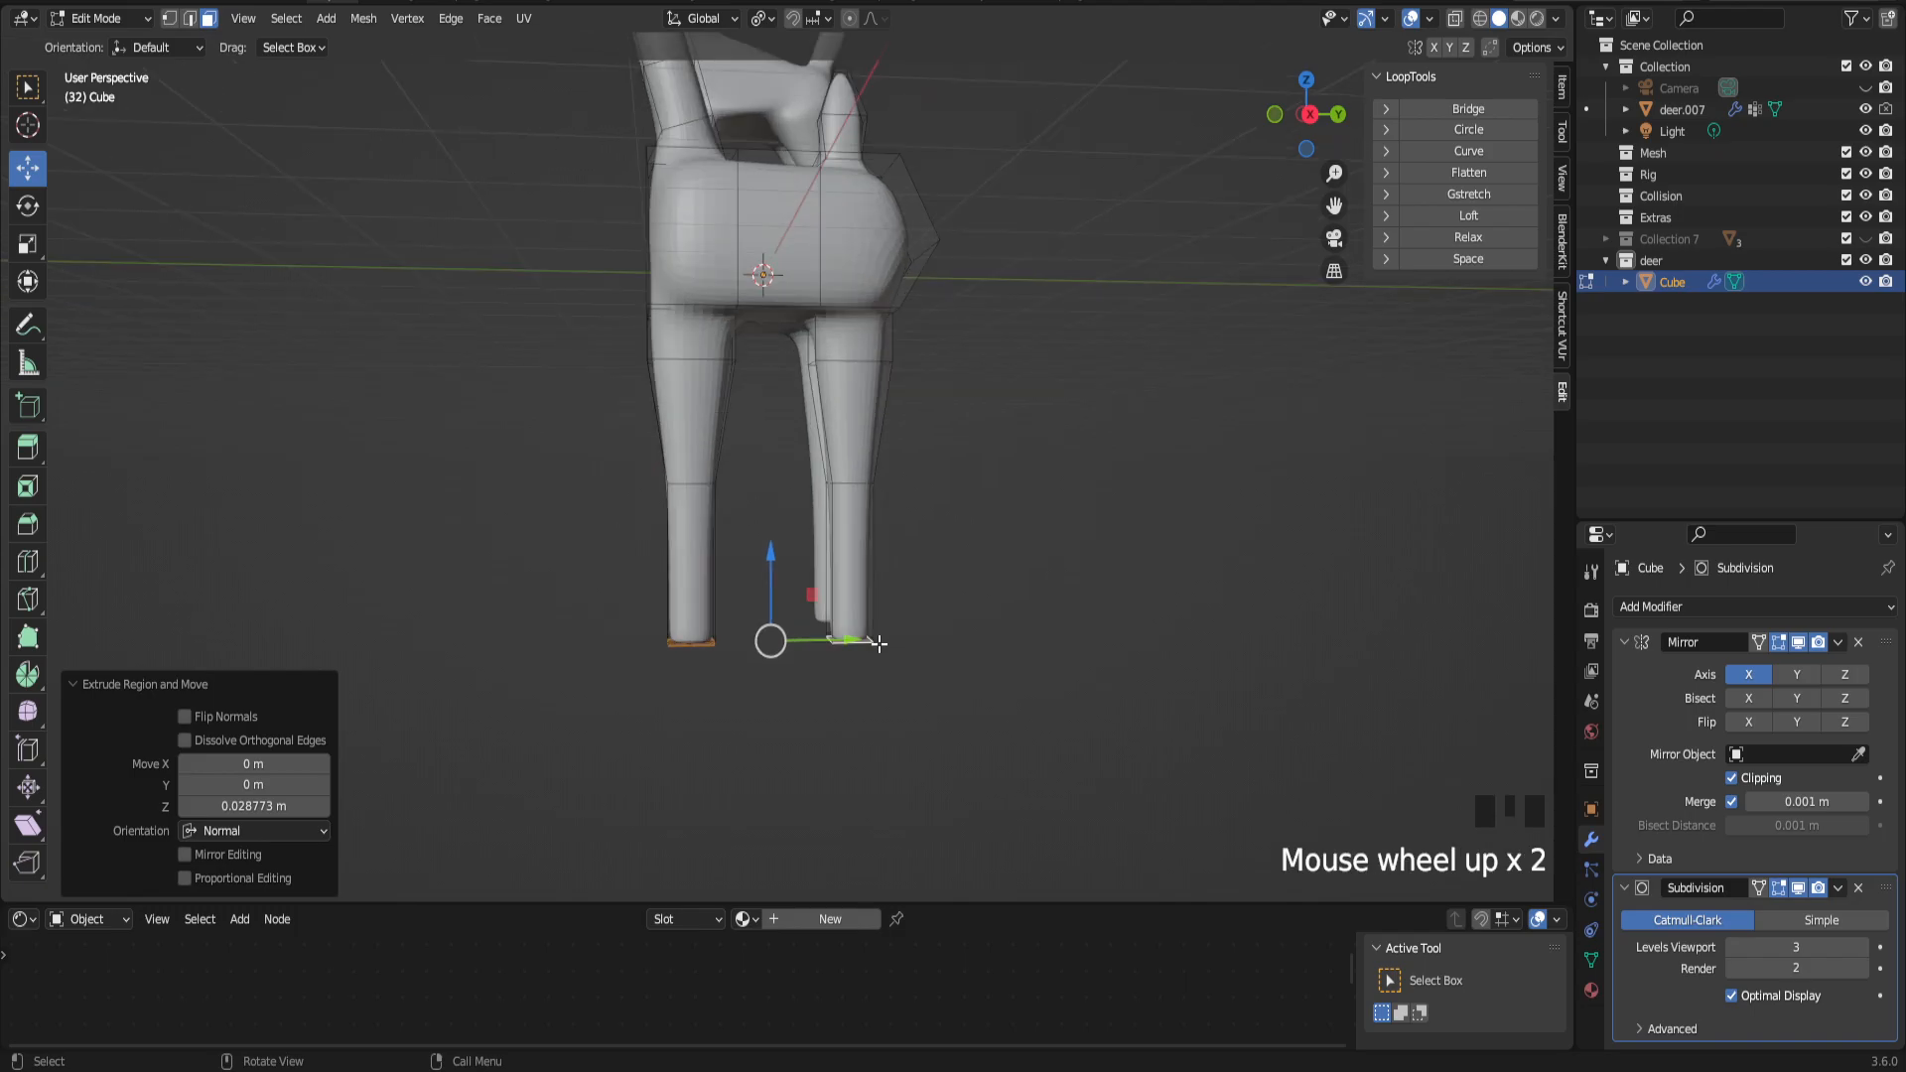
drag(1330, 204, 1328, 120)
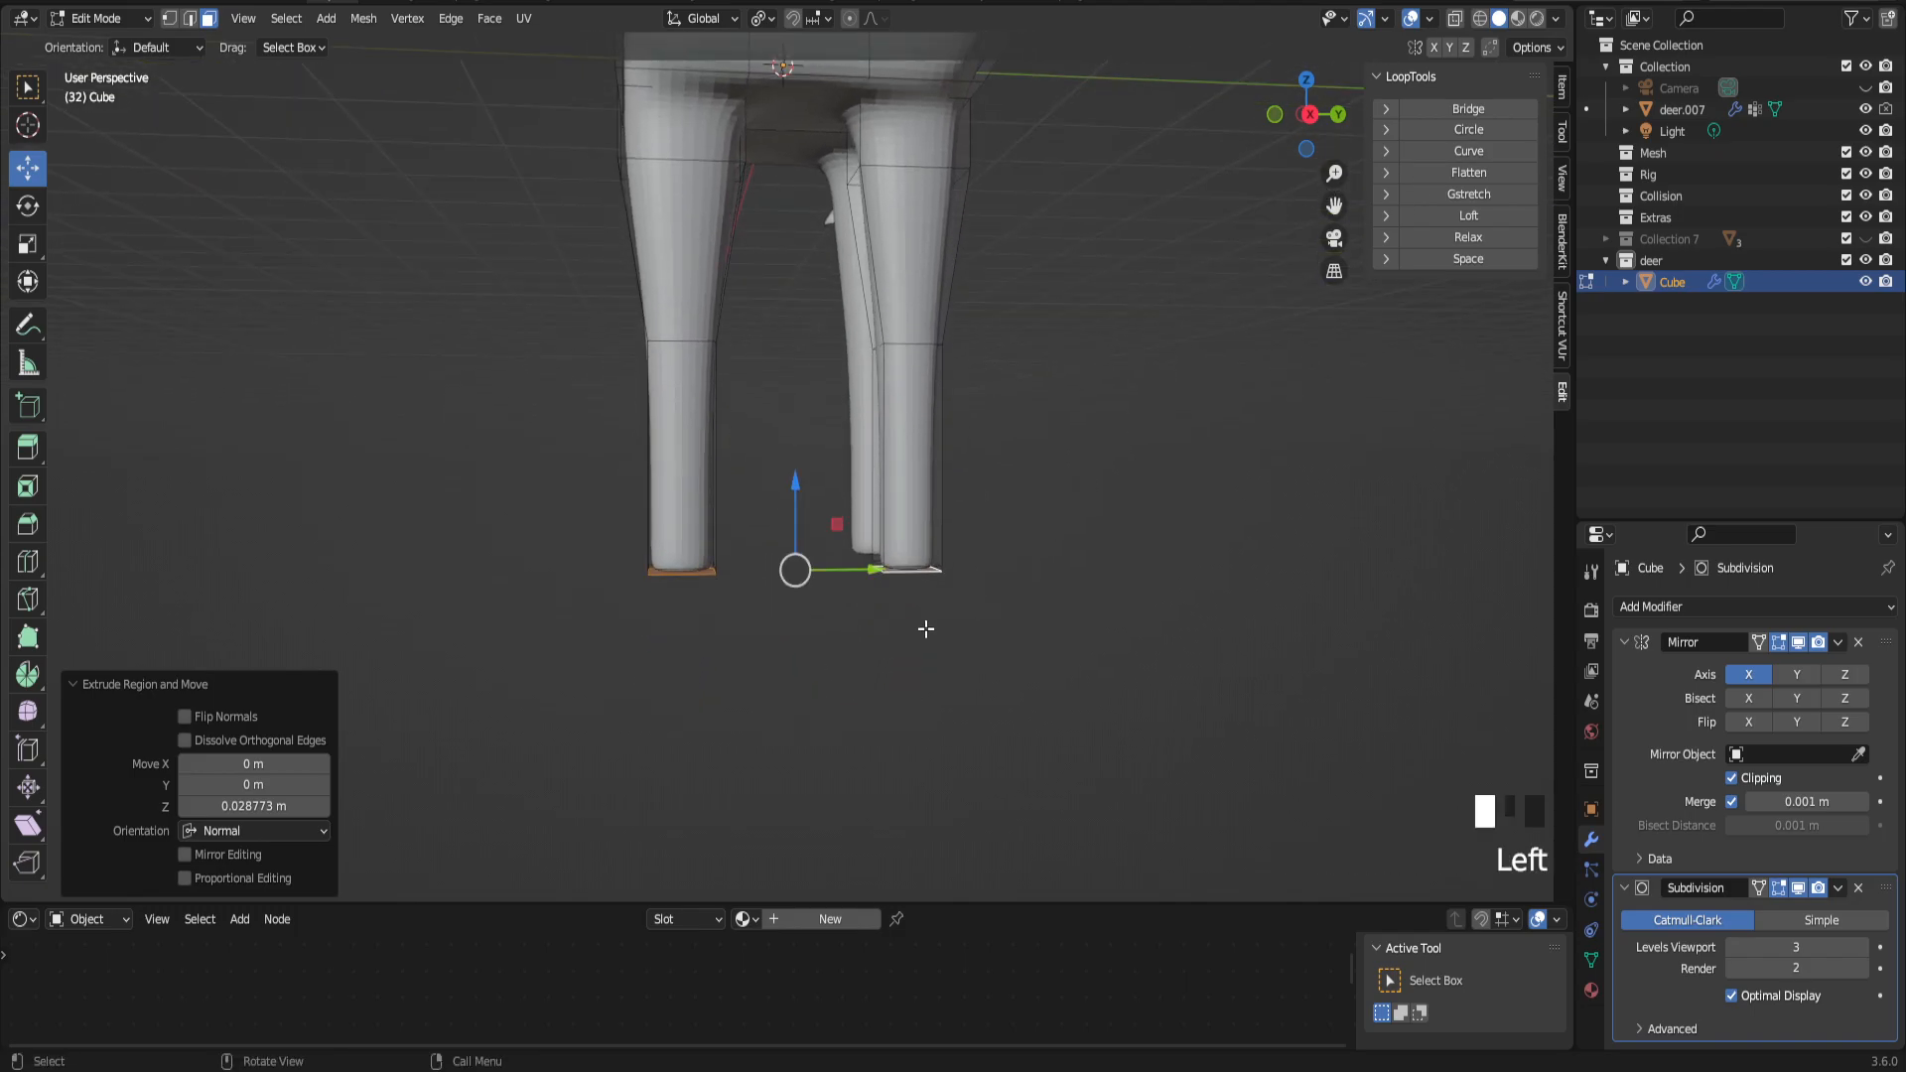
Step: Extrude the bottom faces of both legs about 0.318 m downward, and extrude a further short section below
scroll(902, 629, up, 2)
mouse_move(902, 629)
middle_down()
mouse_move(850, 626)
mouse_move(842, 655)
mouse_move(923, 655)
middle_up()
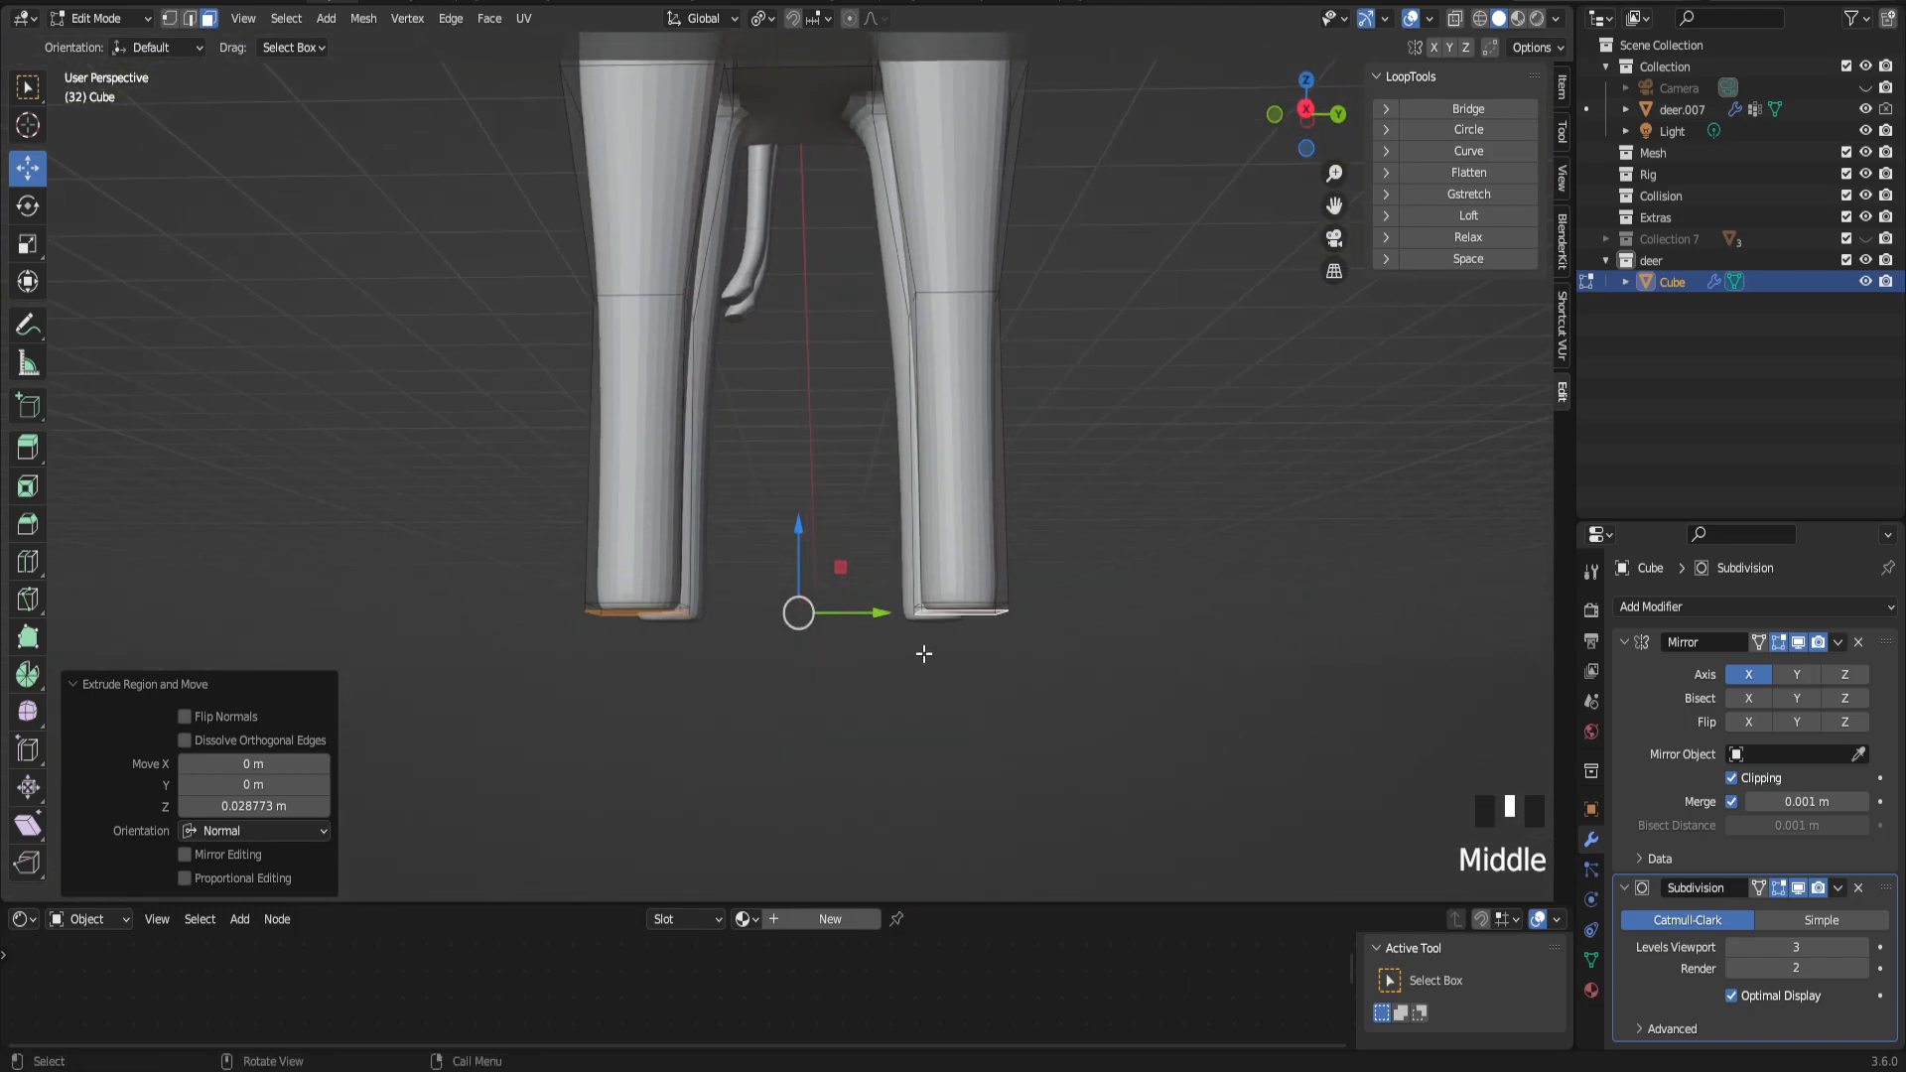
key(e)
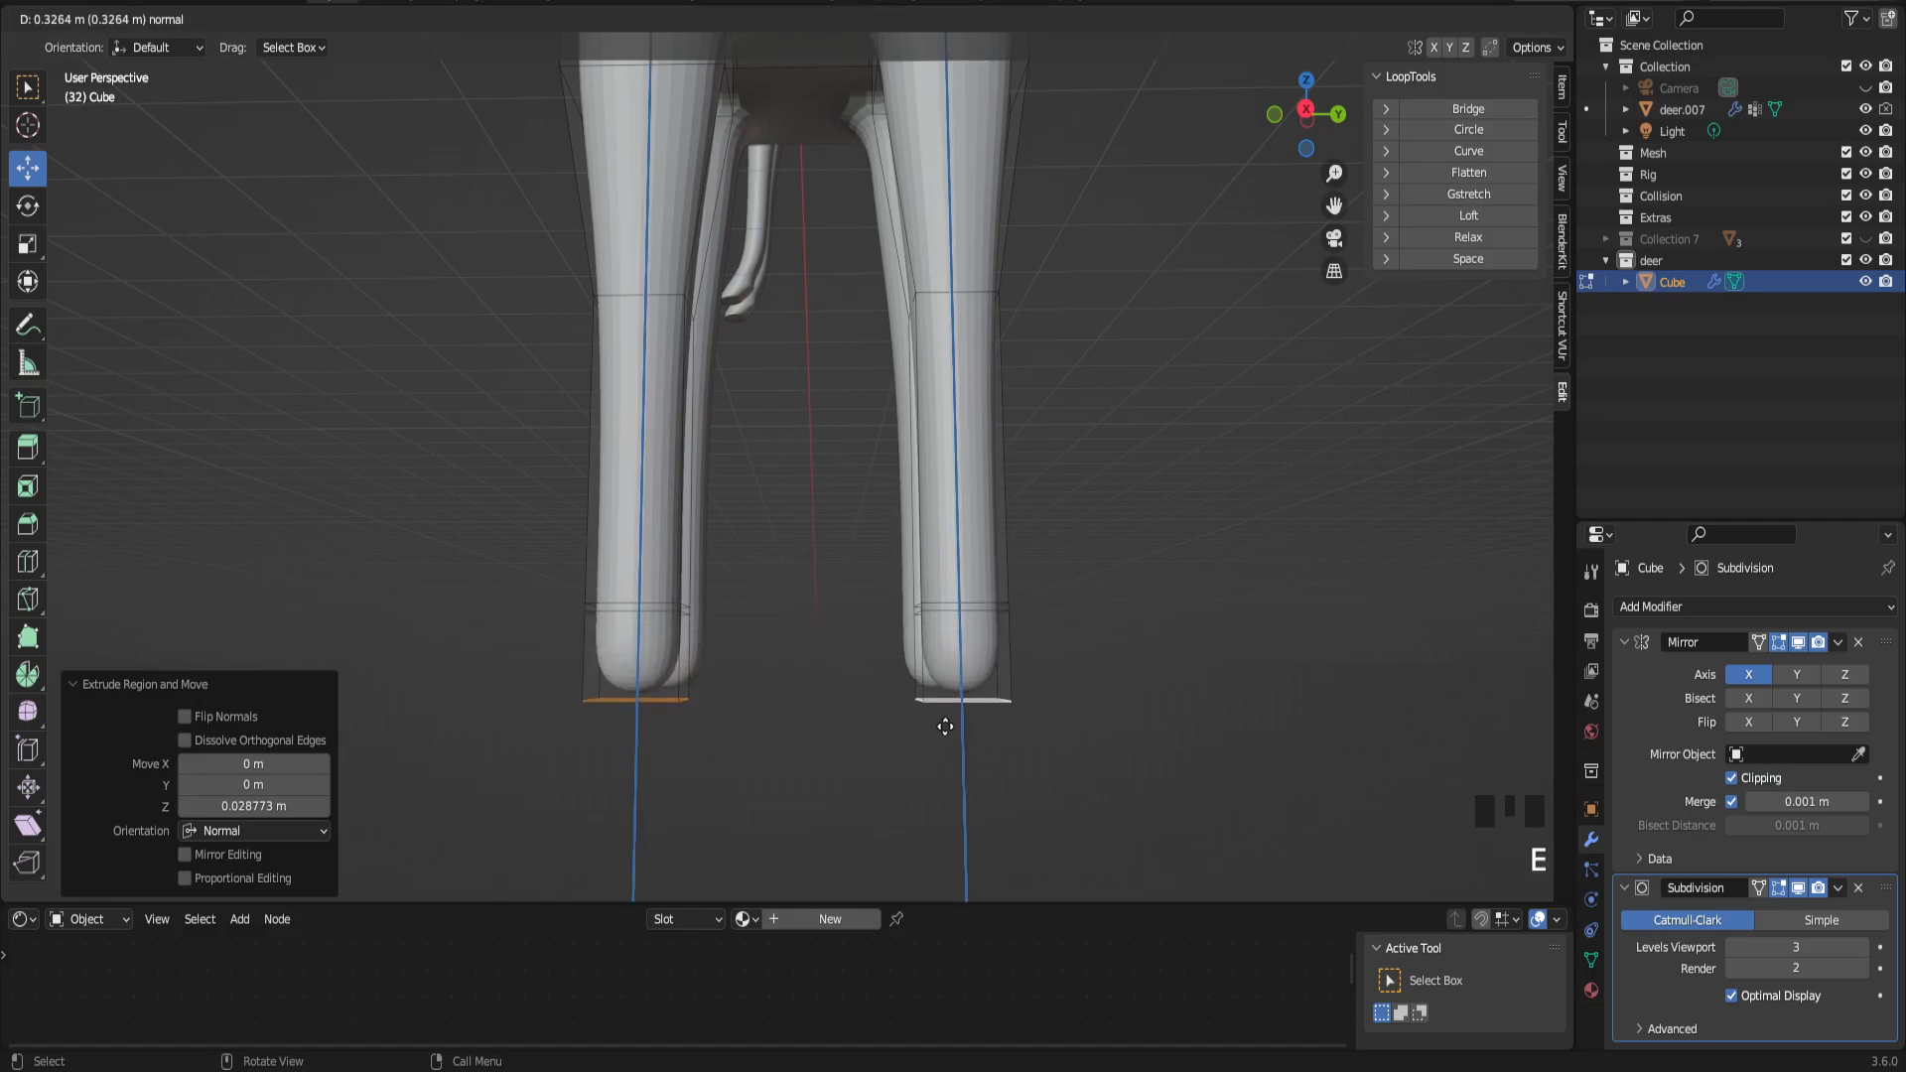
click(958, 719)
key(e)
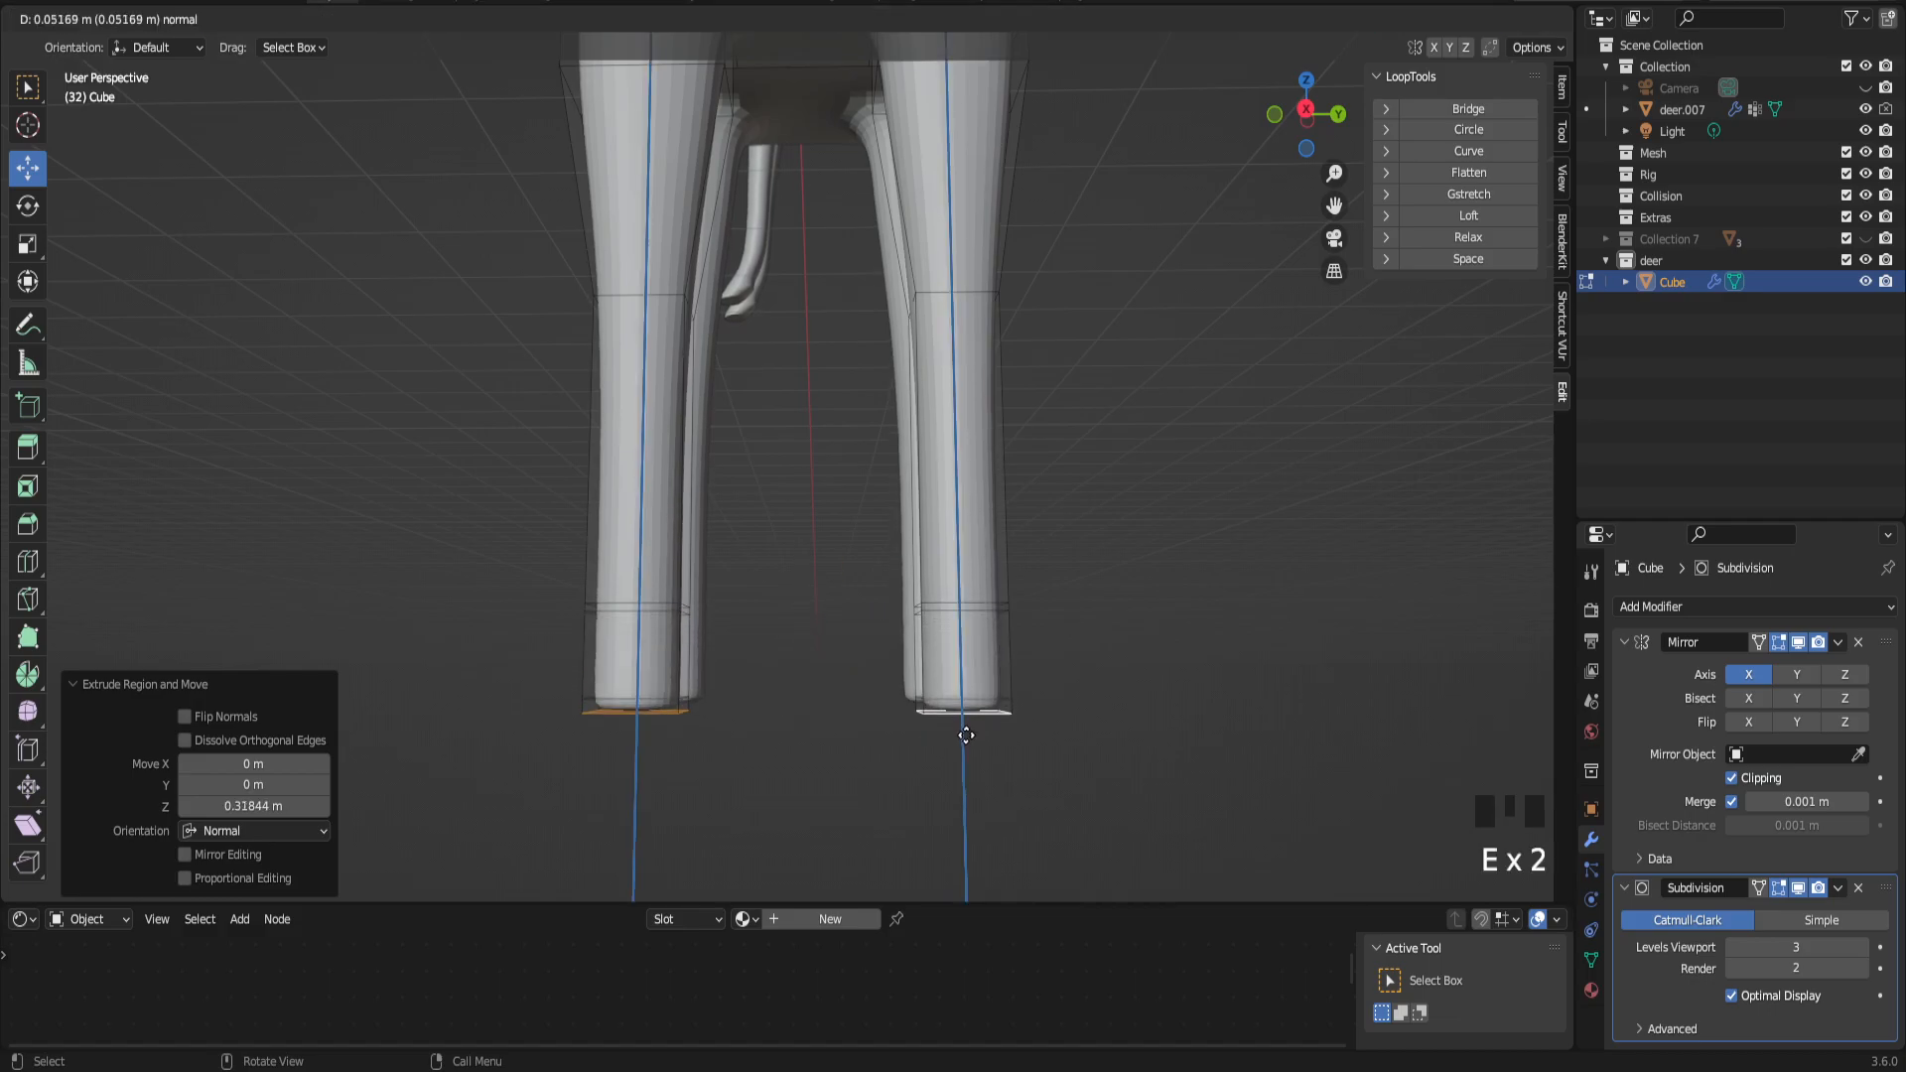
click(963, 744)
Step: Subdivide the inner and outer edges of both legs' bottom faces with one cut, splitting each face crosswise
middle_drag(964, 744, 964, 620)
click(960, 667)
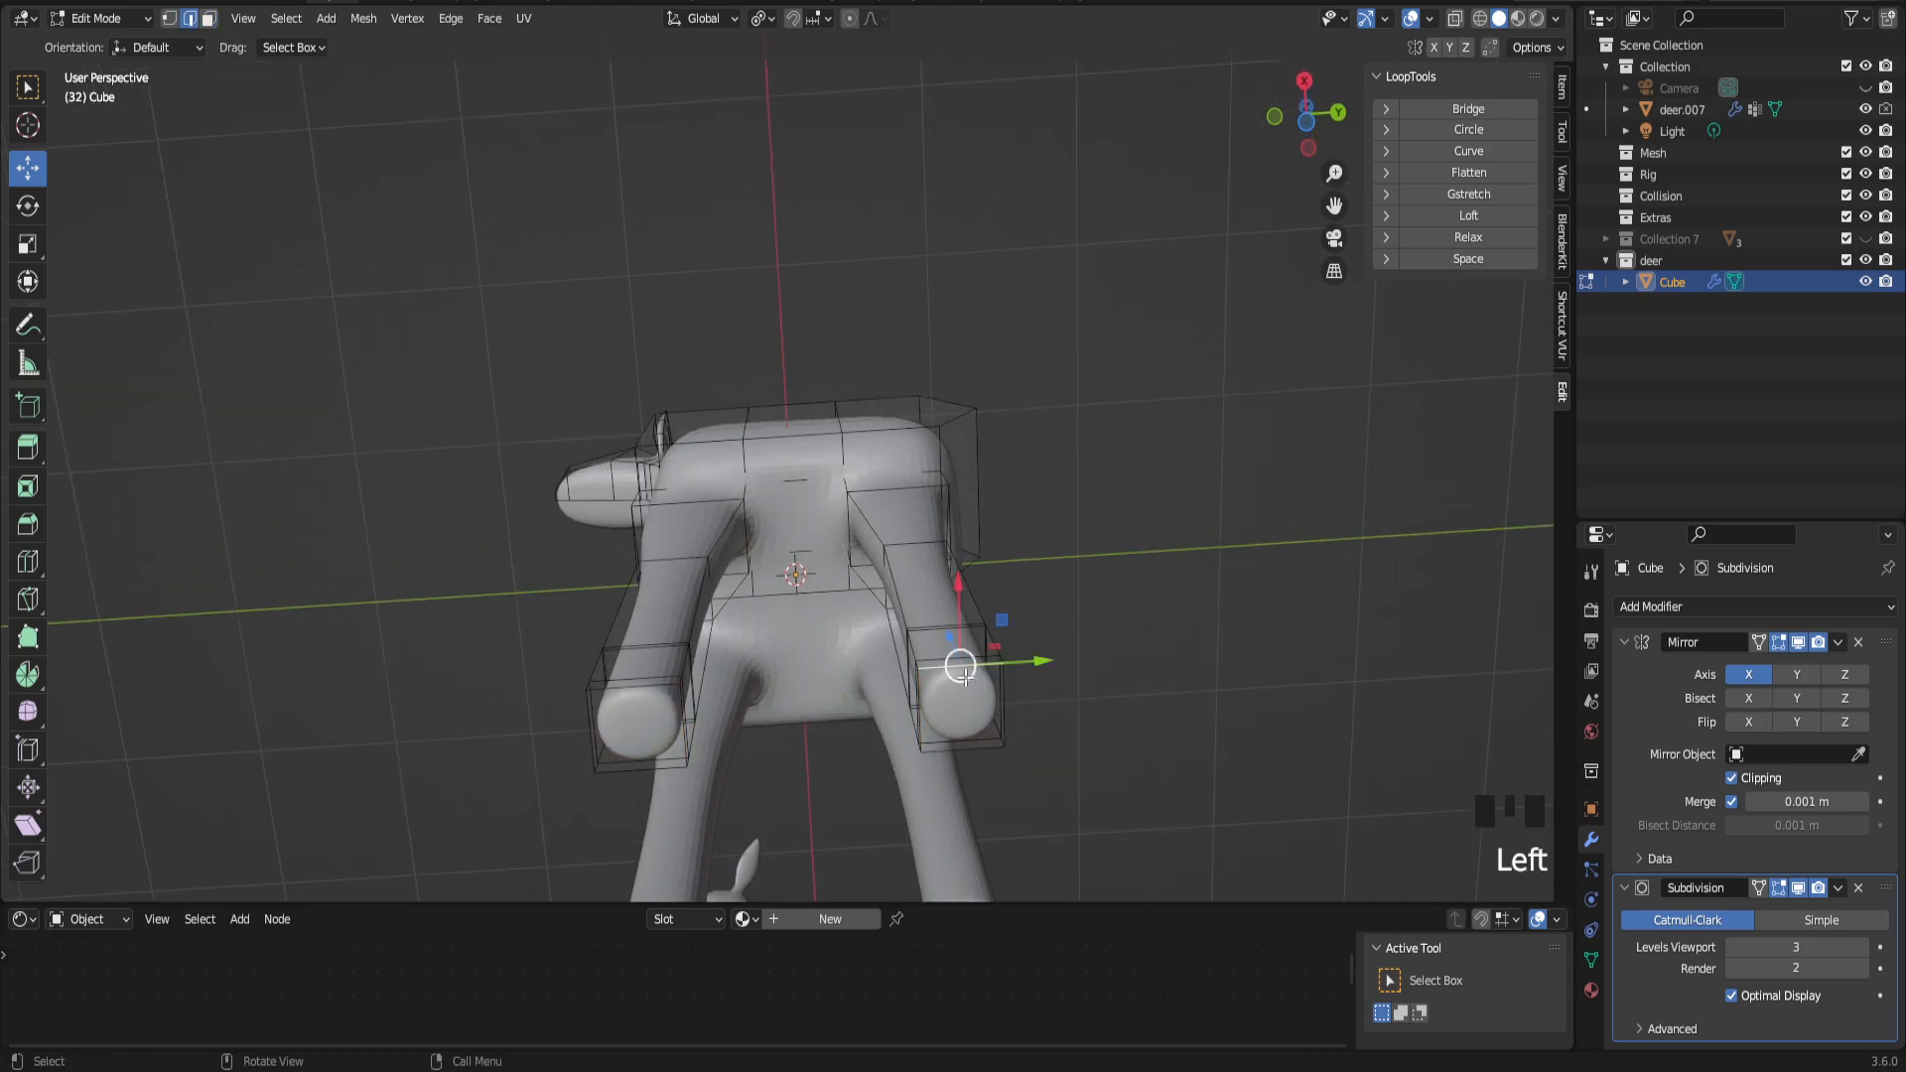
shift+click(968, 741)
shift+click(632, 697)
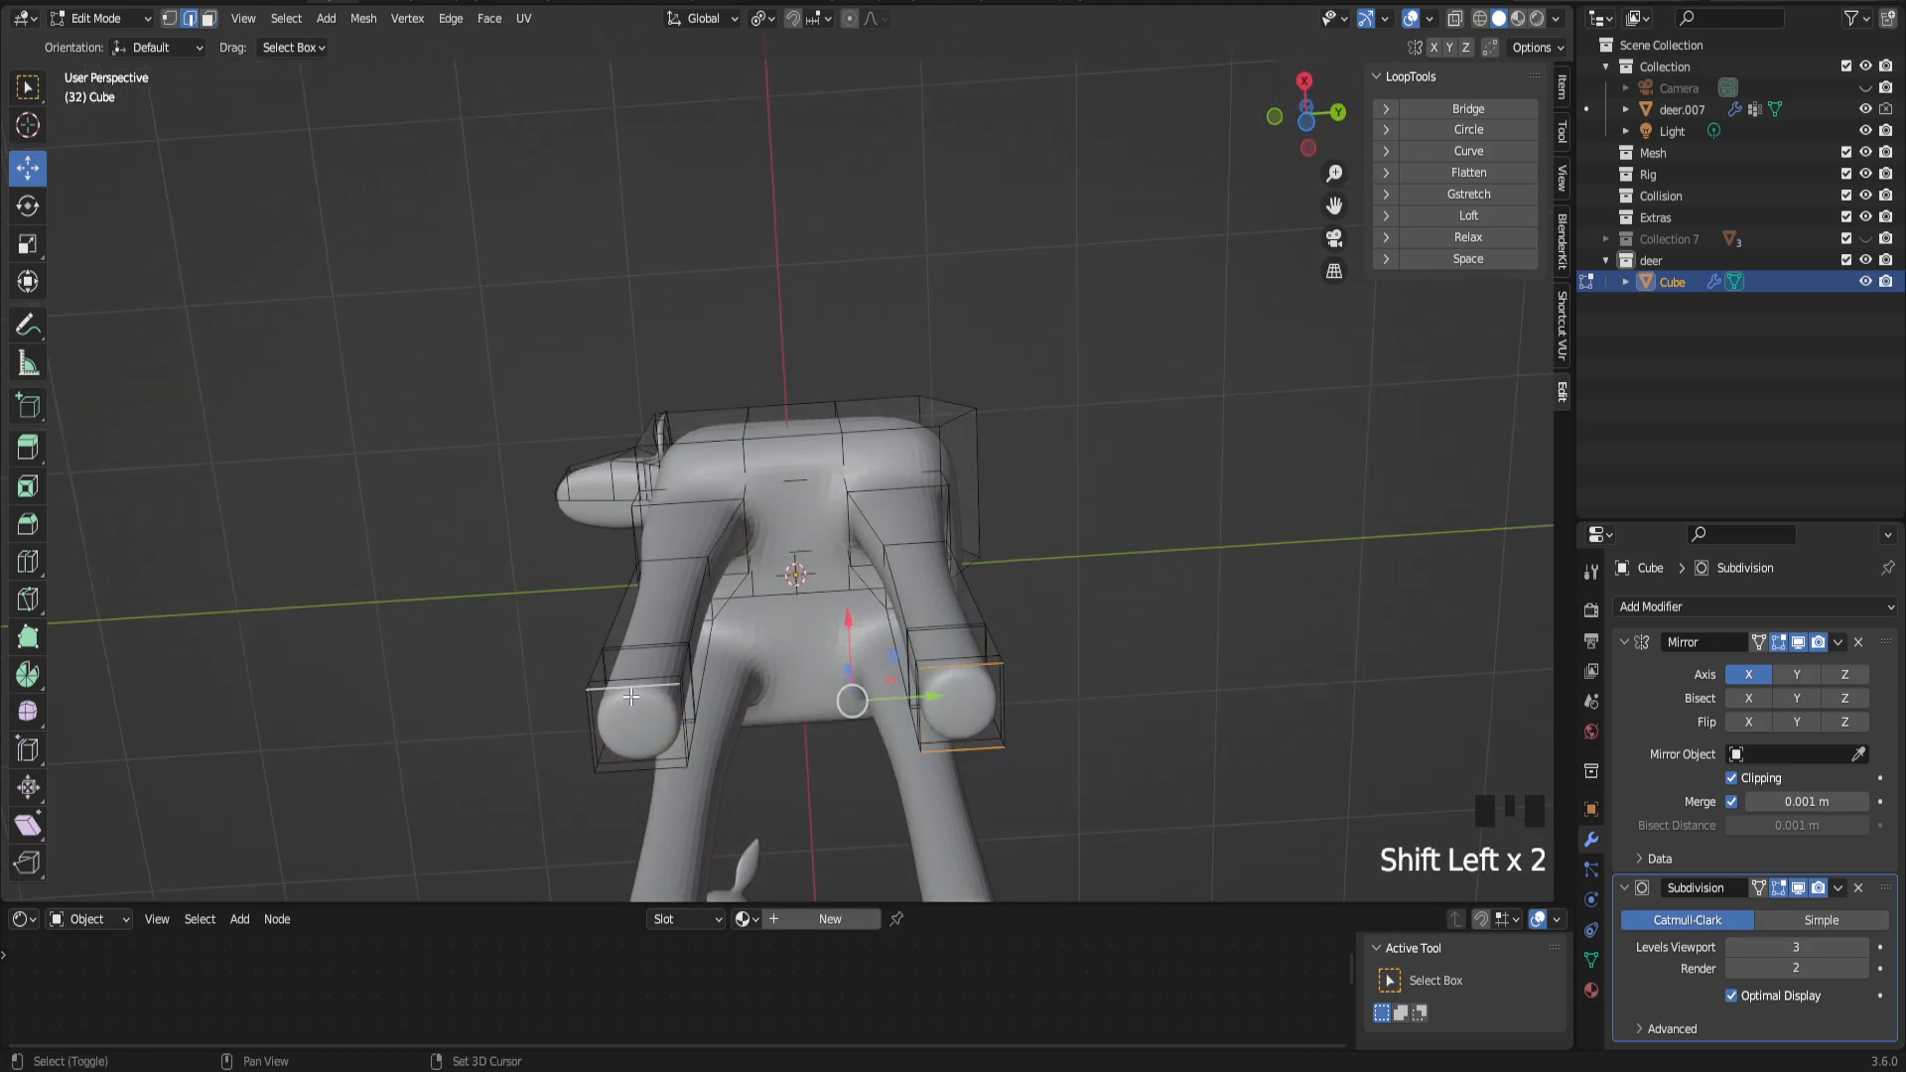
right_click(636, 771)
click(610, 383)
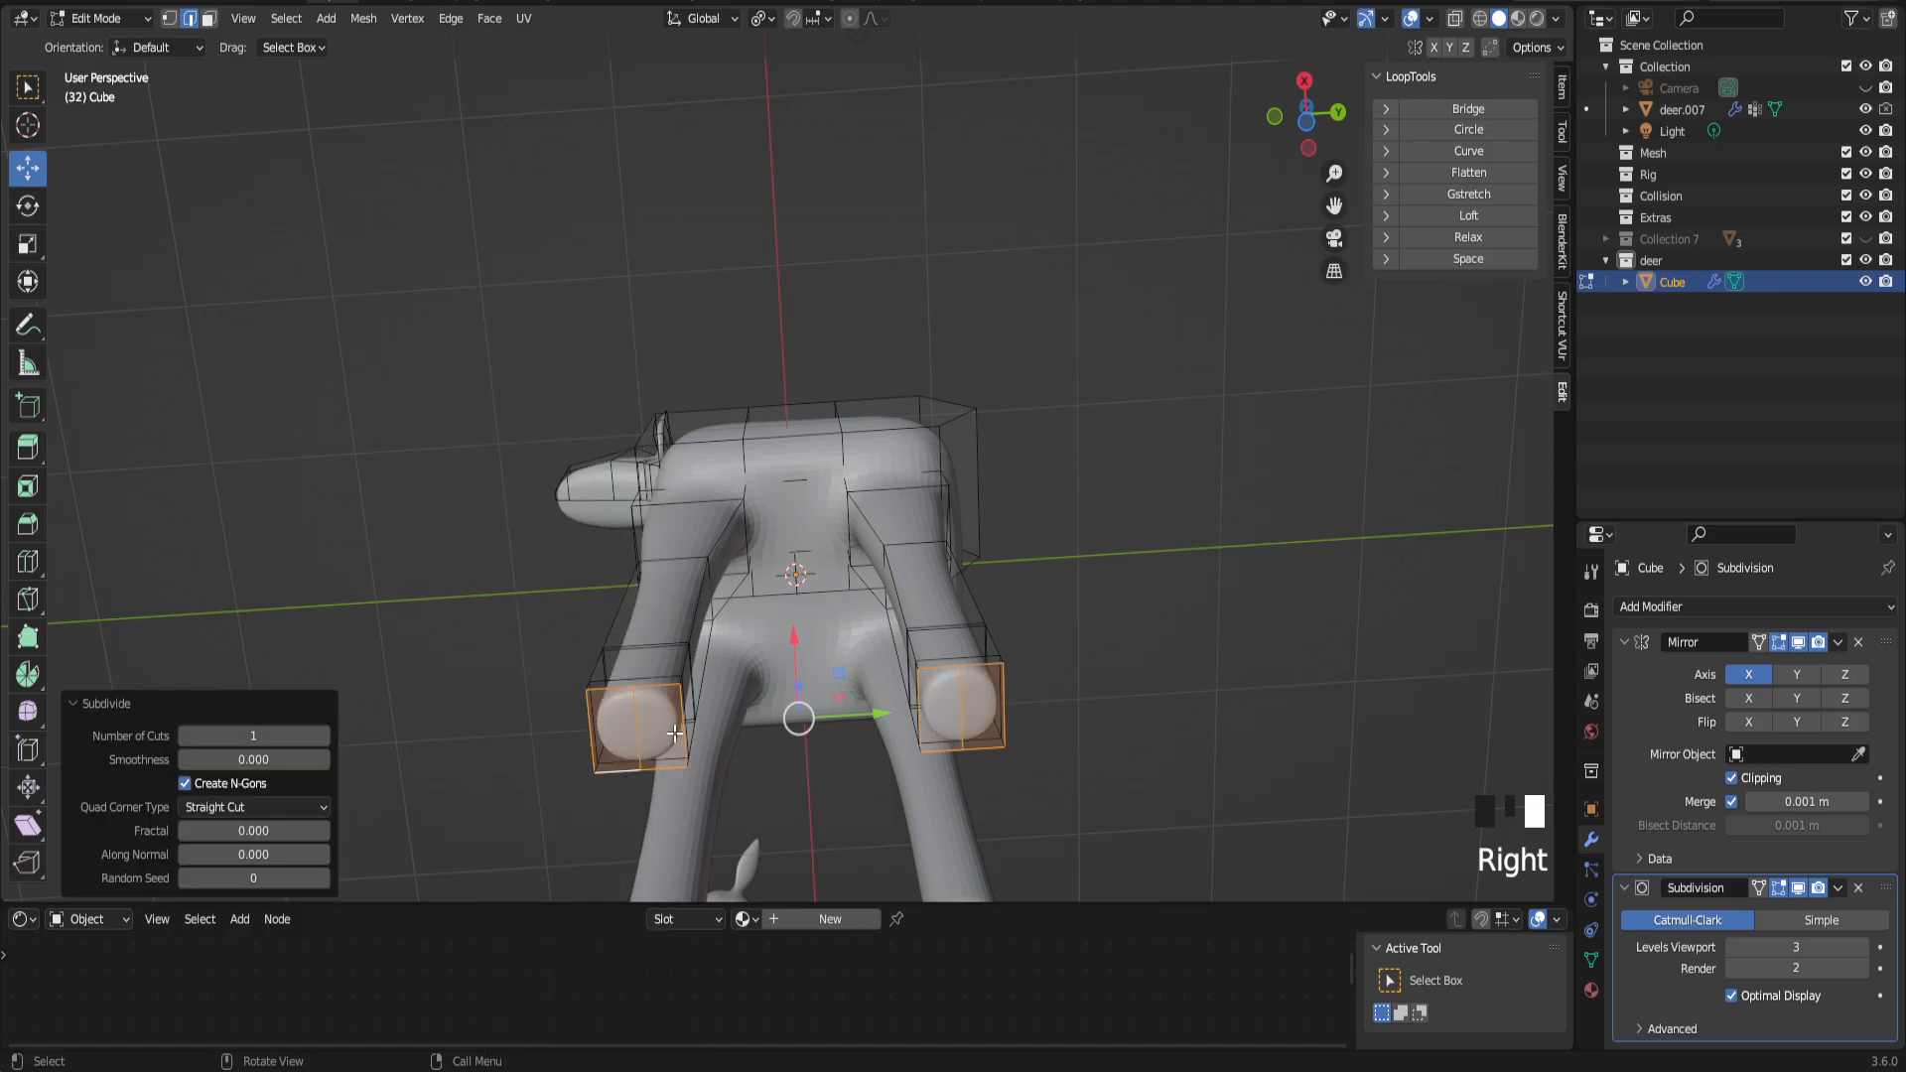
Step: Slide the new middle edges under both legs toward the rear by a factor of 0.324
click(637, 727)
shift+click(967, 708)
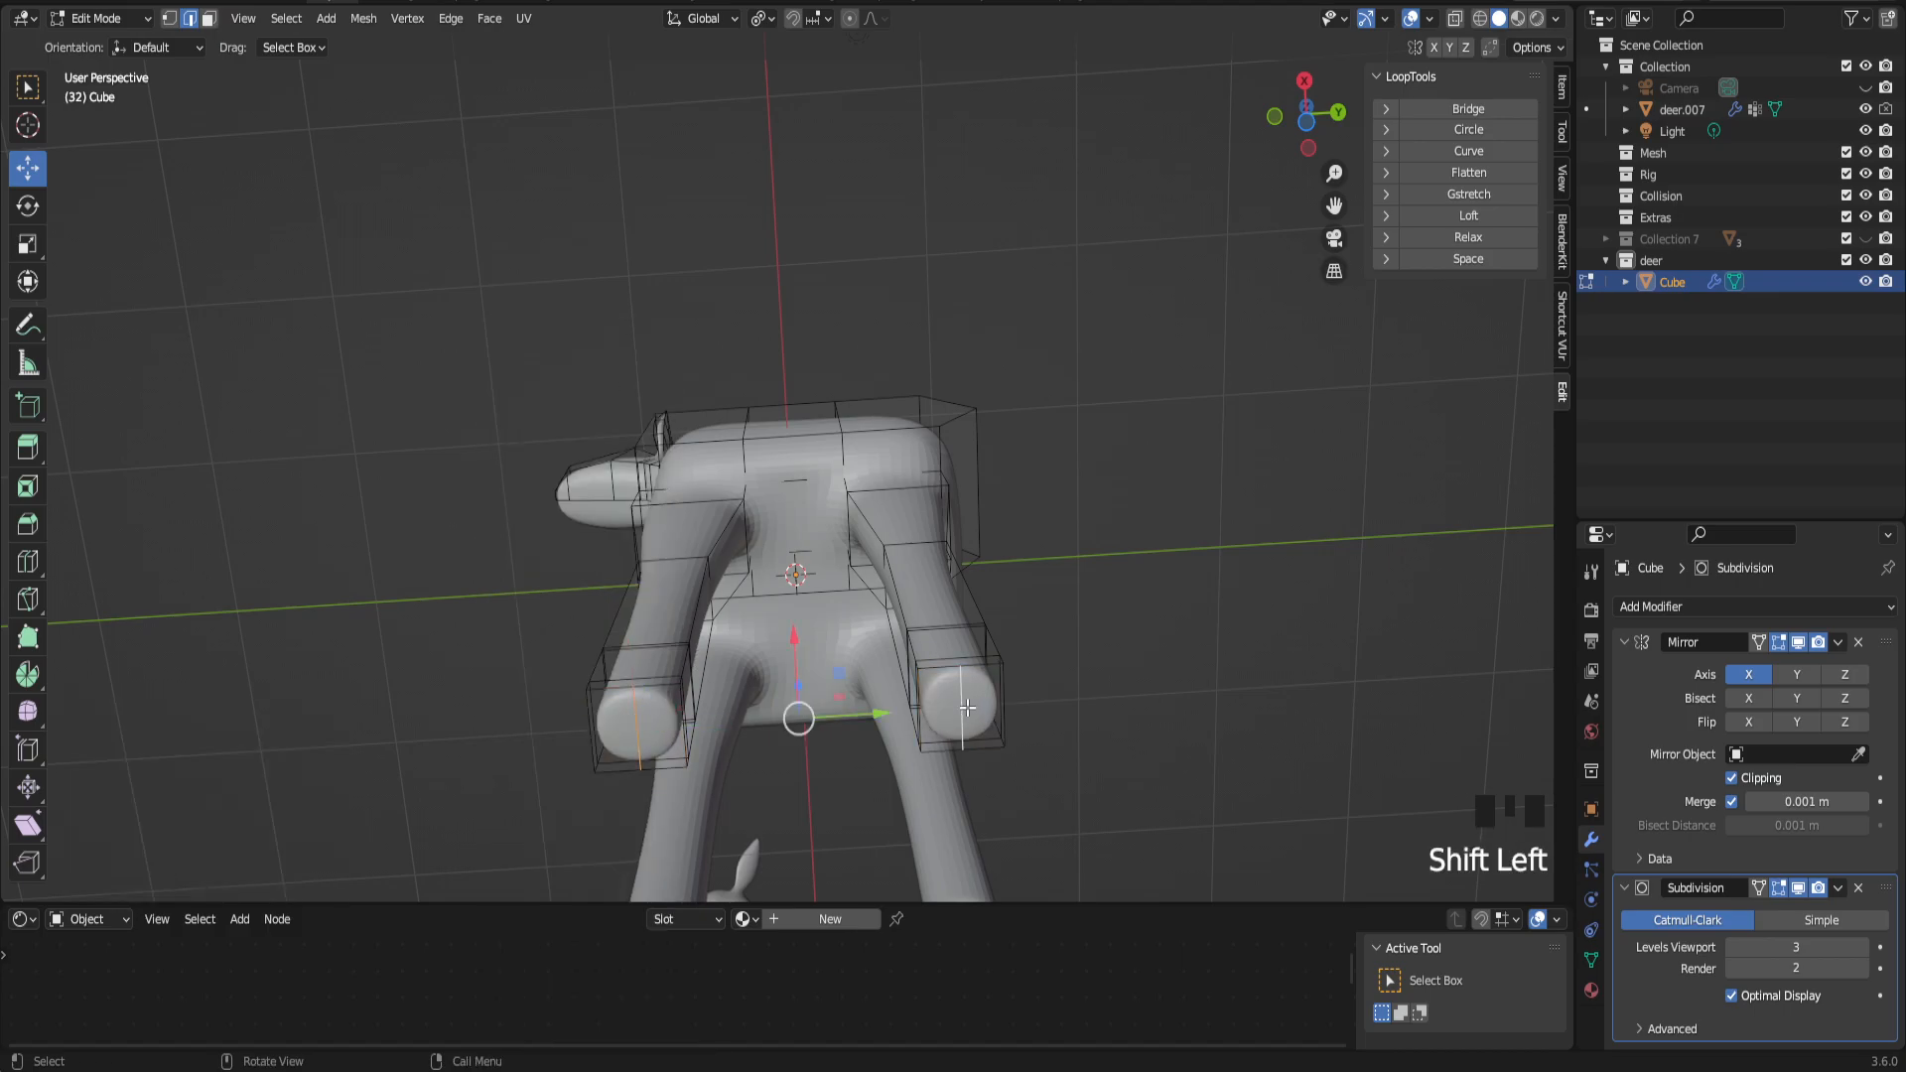
key(g)
key(g)
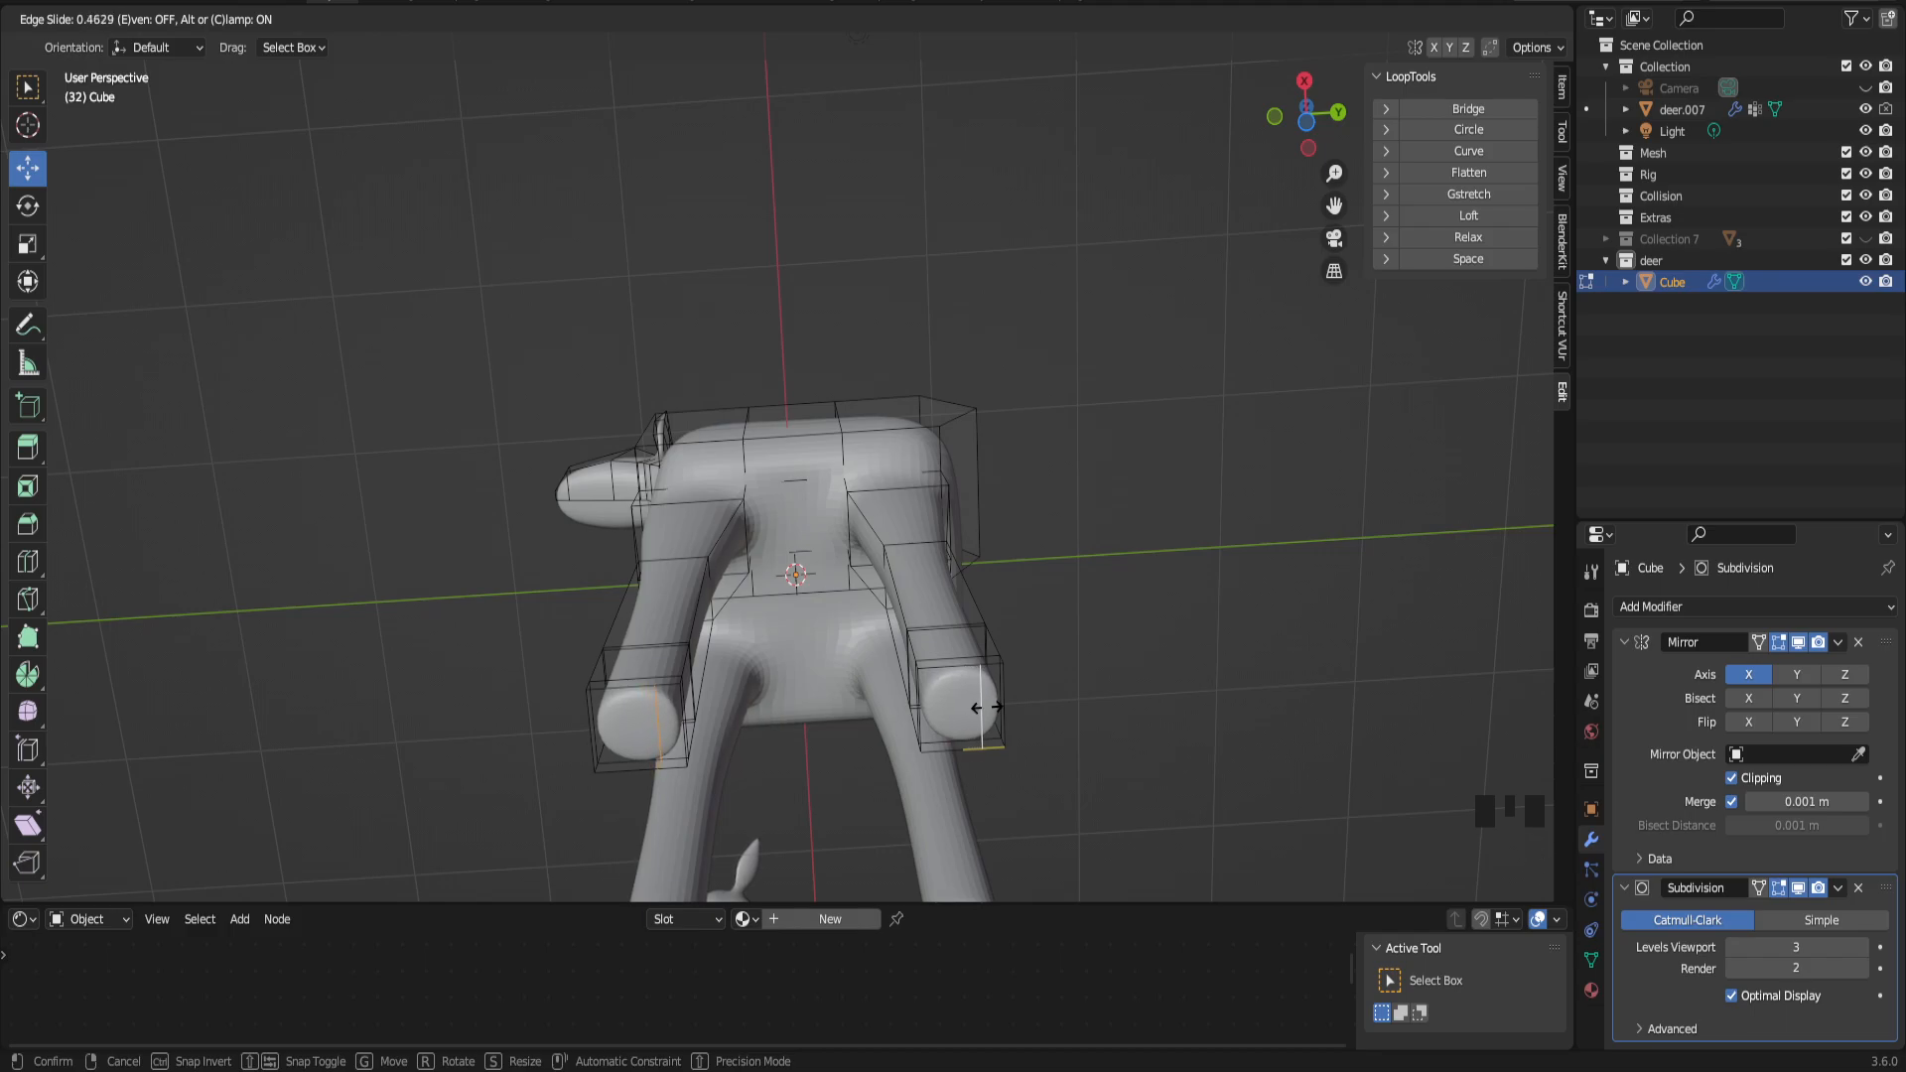
click(979, 707)
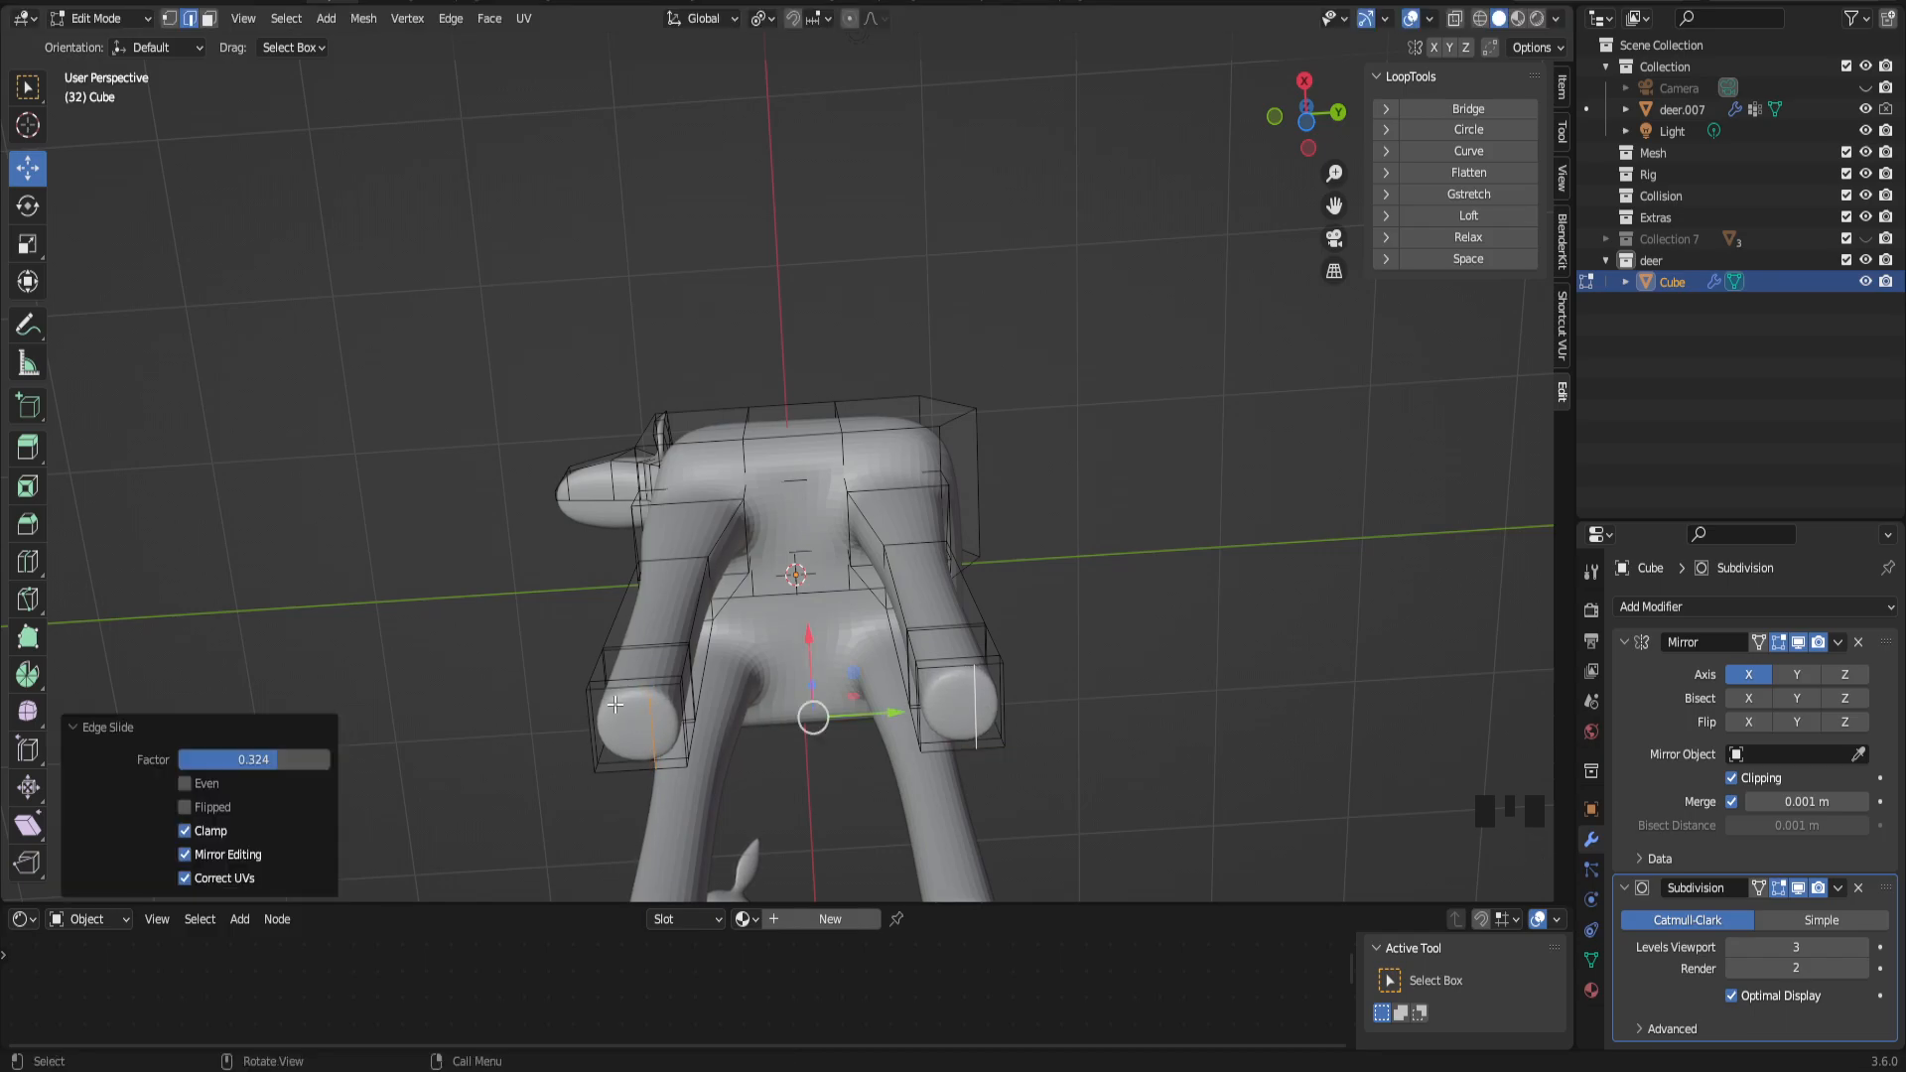
Step: Extrude the front portions of both legs' bottom faces about 0.074 m downward to form hooves
key(3)
click(649, 708)
shift+click(930, 711)
middle_drag(929, 710, 906, 791)
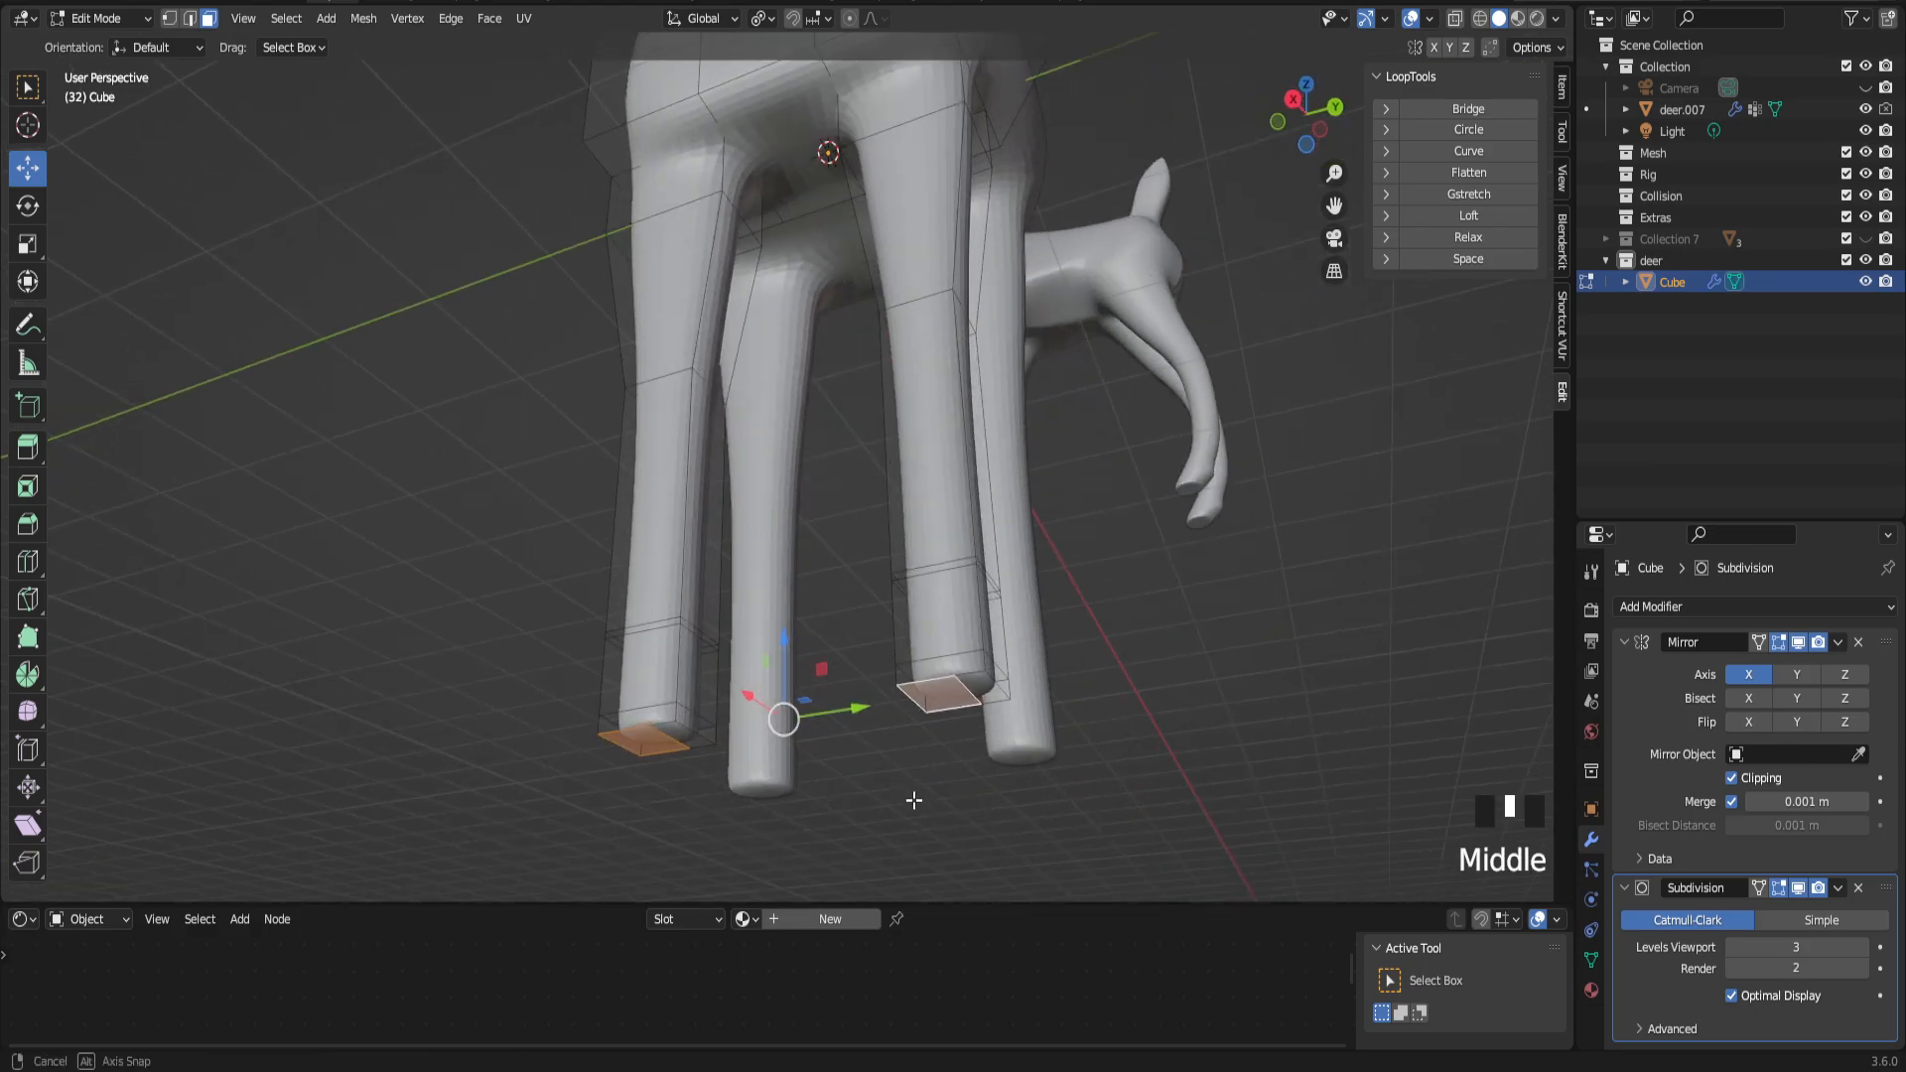
key(e)
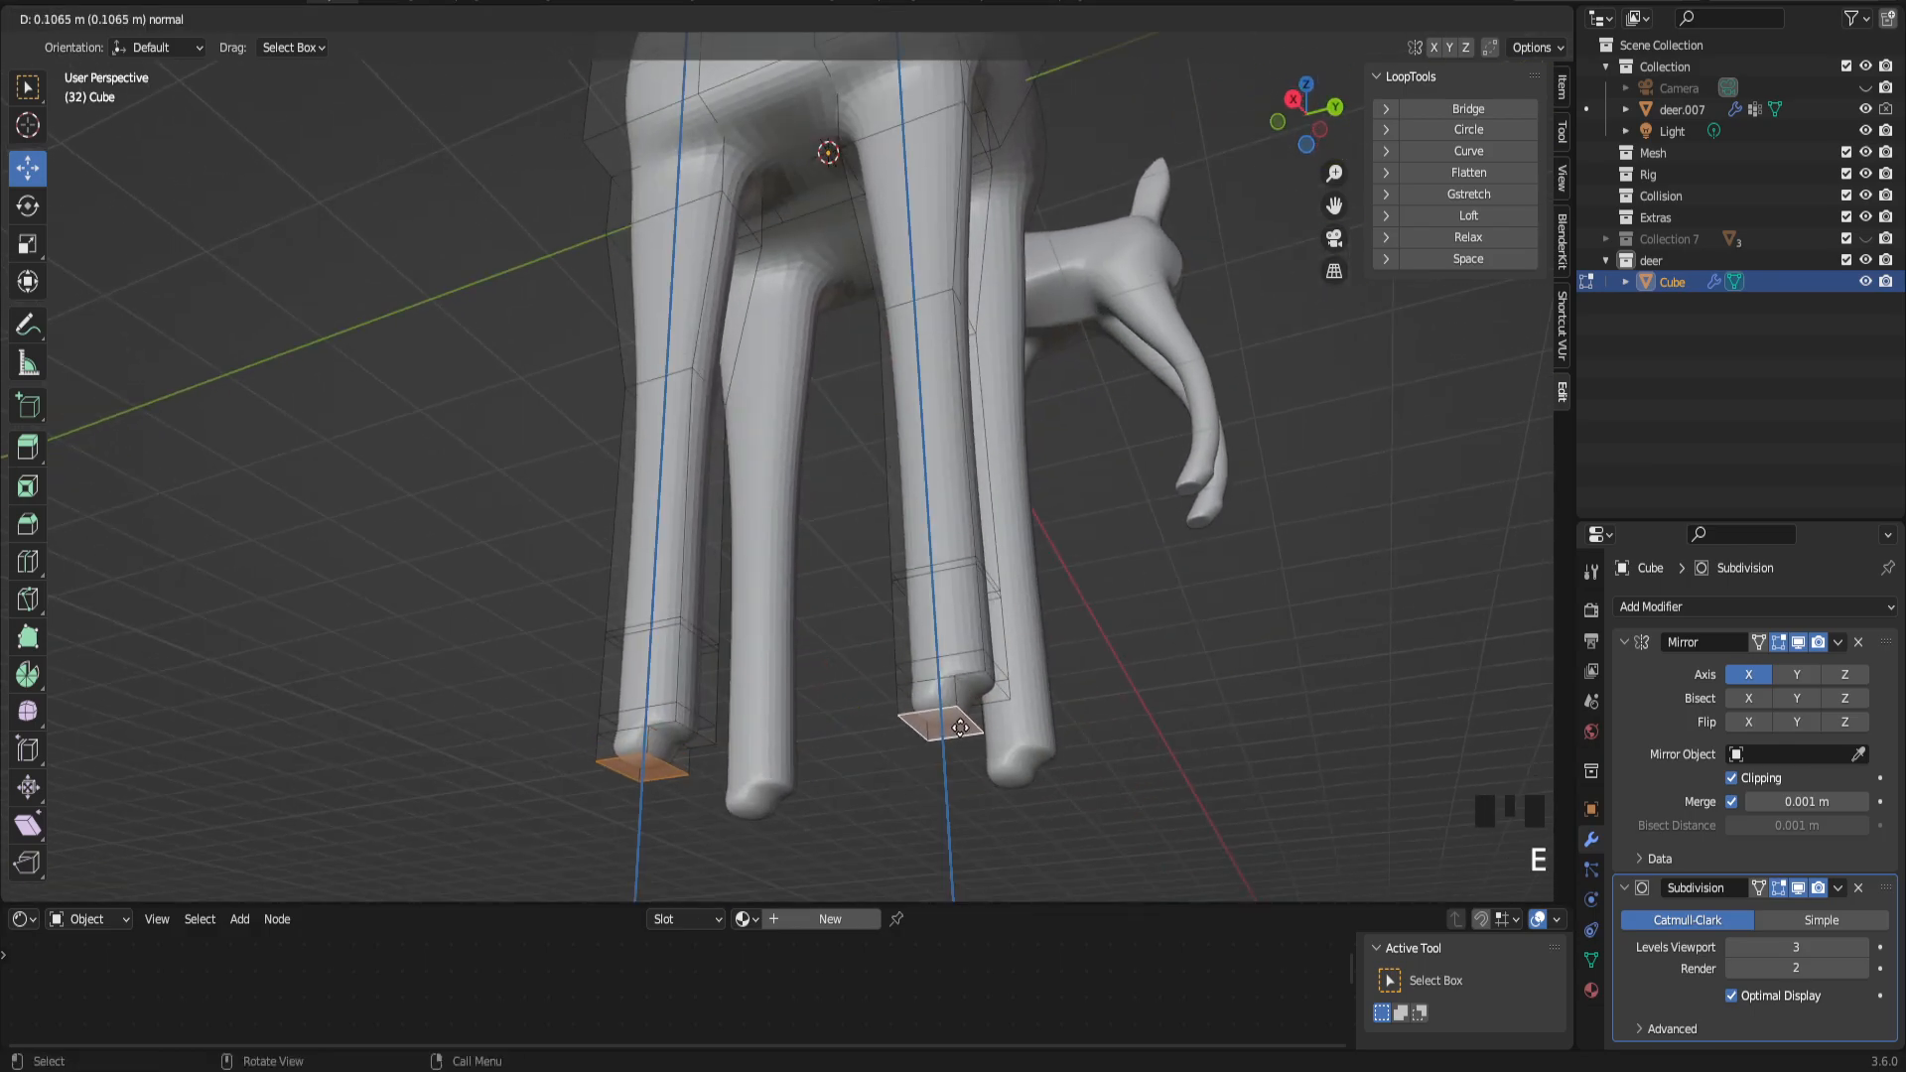
click(961, 719)
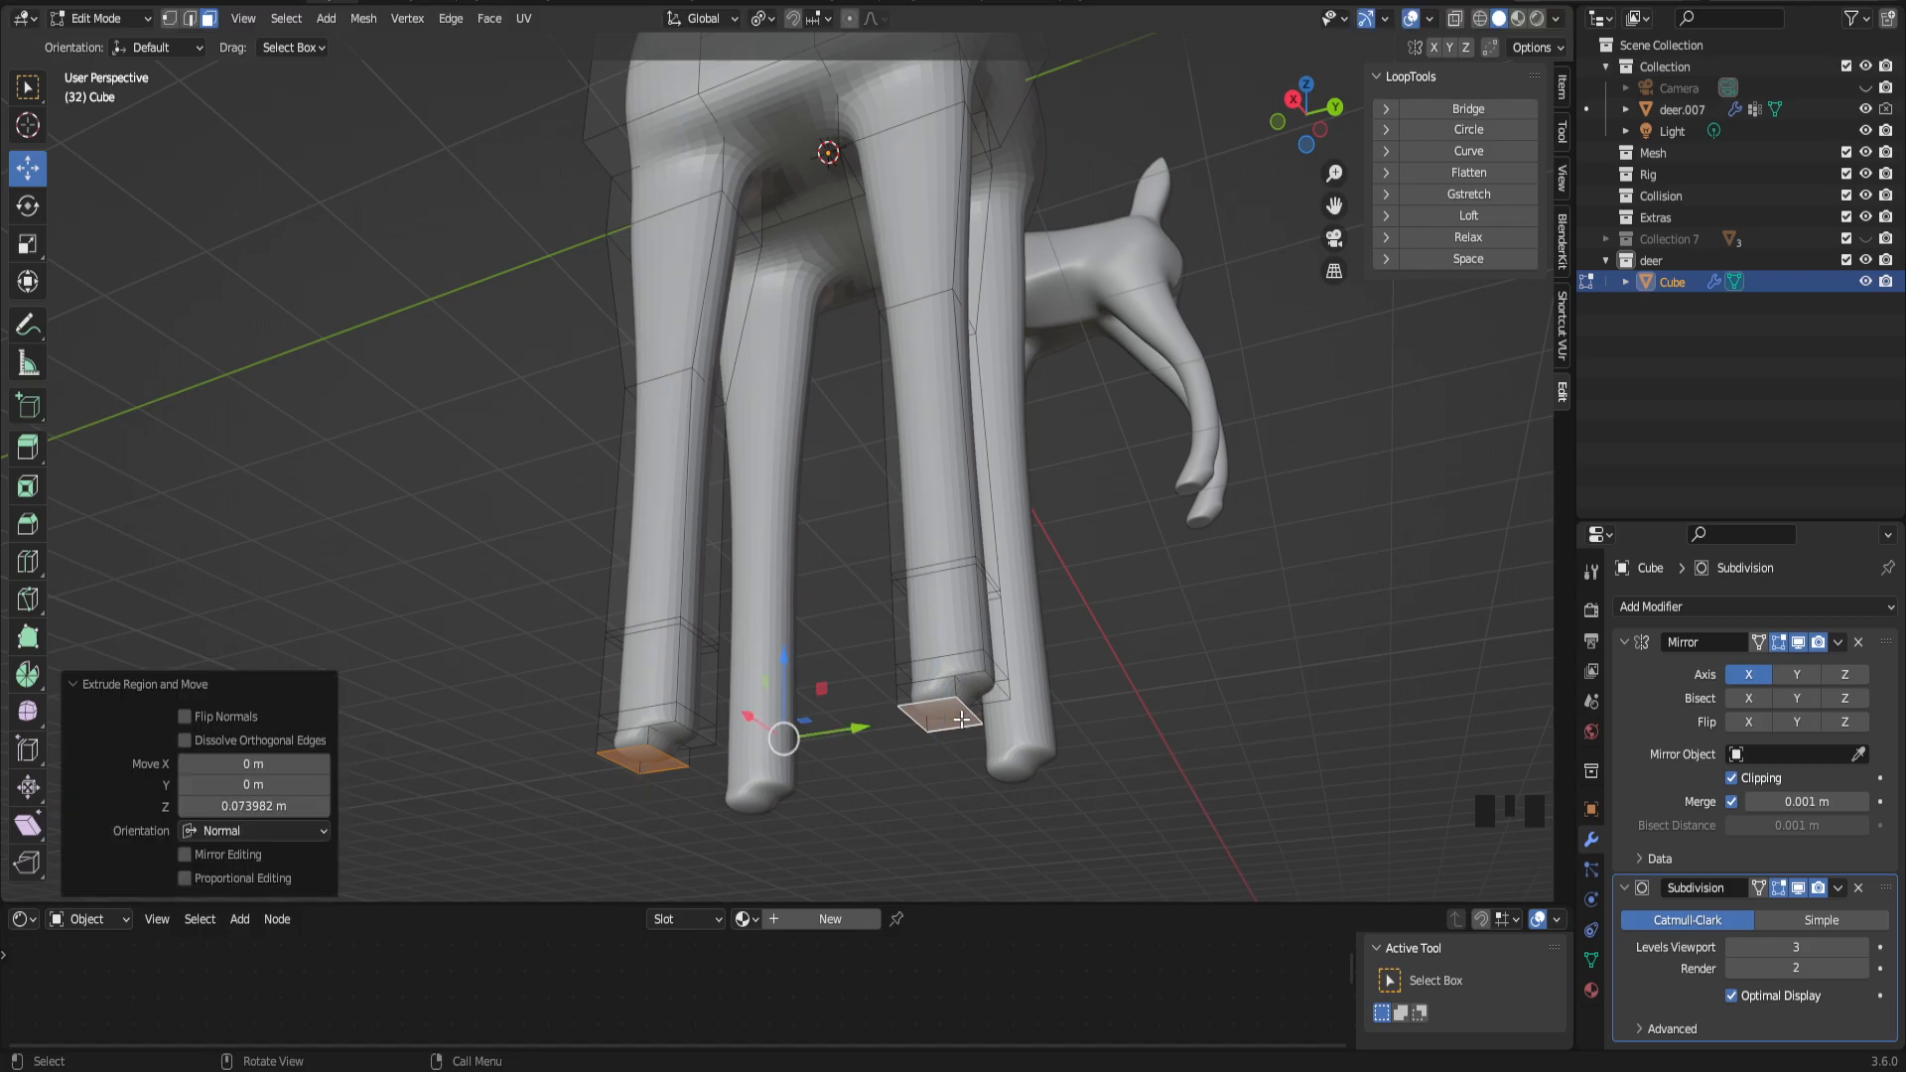
Step: Try moving the two edge loops at the hind leg's ankle about 0.074 m along Y
middle_drag(963, 660, 882, 839)
scroll(984, 693, up, 2)
click(1024, 749)
shift+click(1027, 756)
drag(892, 841, 901, 841)
scroll(1093, 642, down, 2)
middle_drag(1093, 643, 1043, 683)
alt+click(1003, 628)
key(2)
alt+click(1003, 626)
alt+shift+click(1002, 623)
drag(1060, 625, 1102, 618)
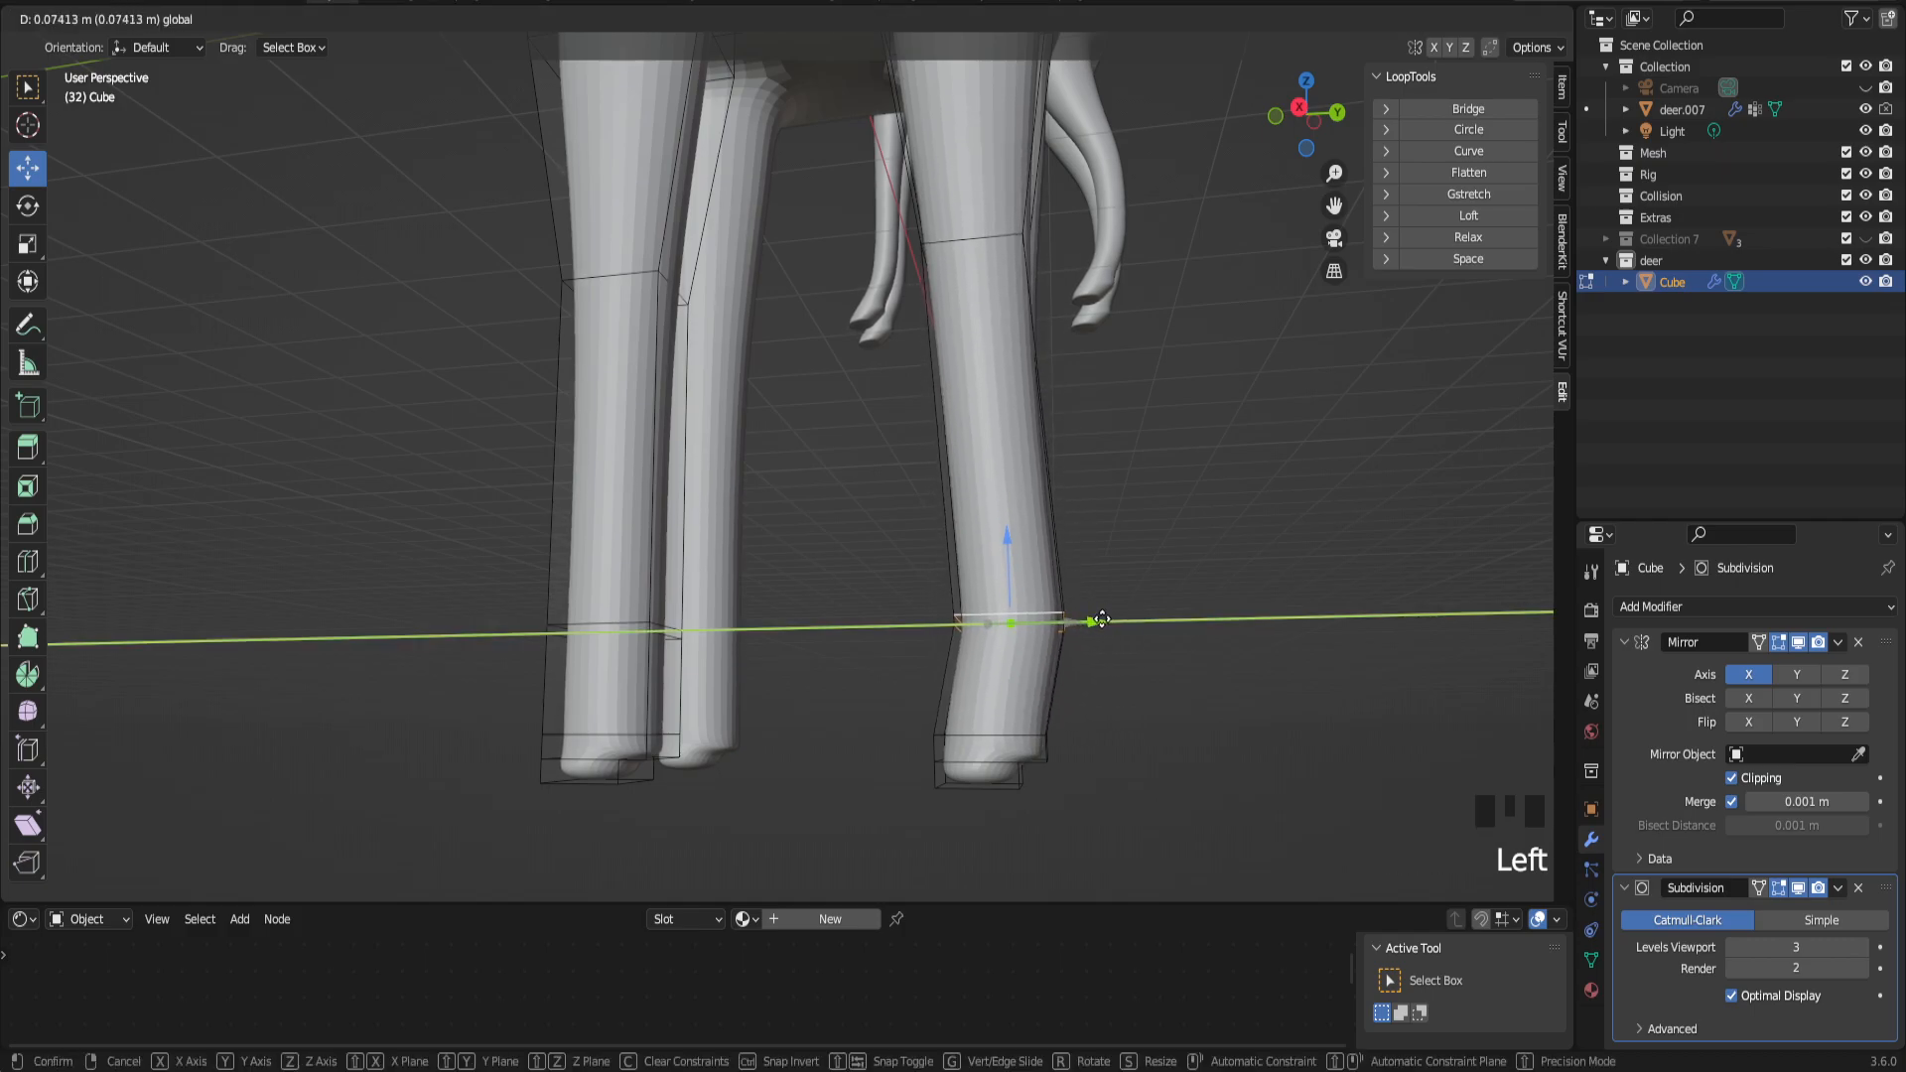
right_click(1102, 618)
Step: Dissolve the lower of the two closely spaced ankle edge loops on both the front and hind legs
middle_drag(1010, 682, 1152, 413)
mouse_move(965, 581)
middle_down()
mouse_move(932, 579)
mouse_move(947, 586)
middle_up()
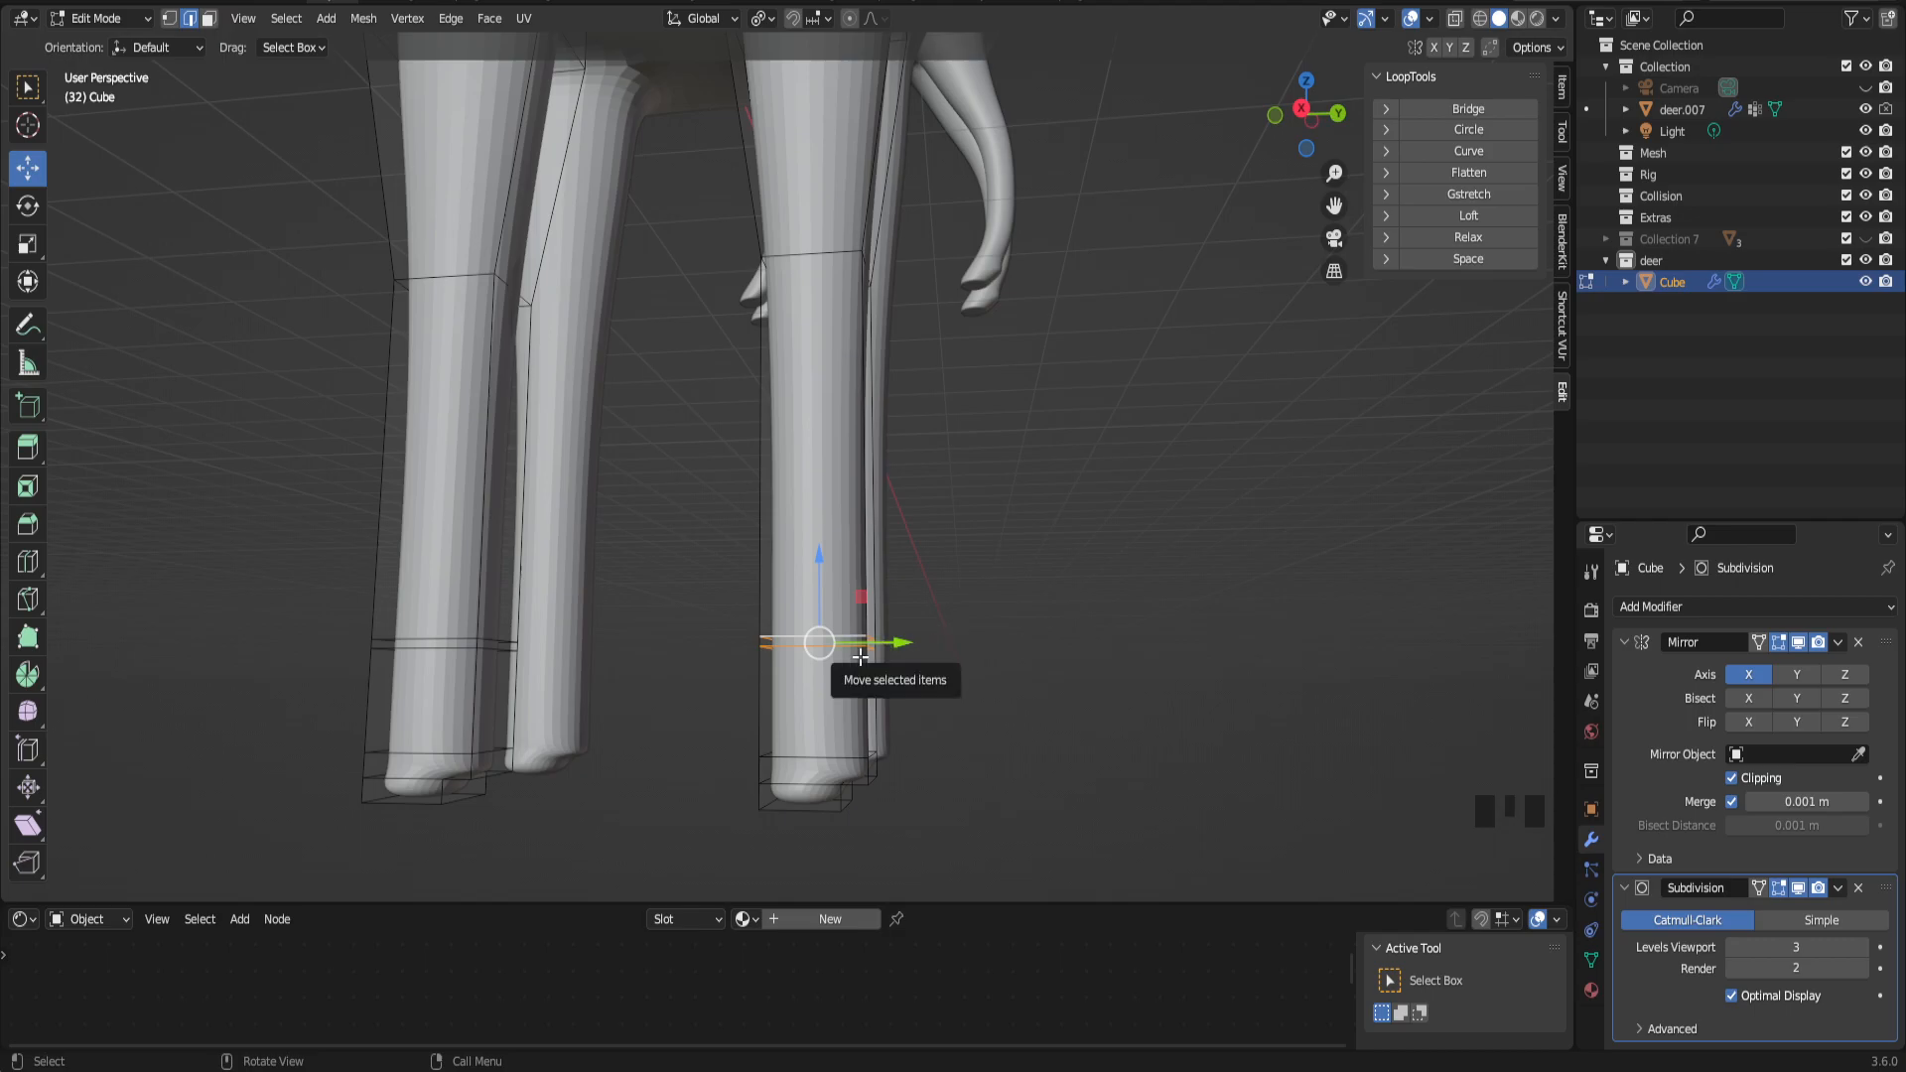
alt+click(859, 654)
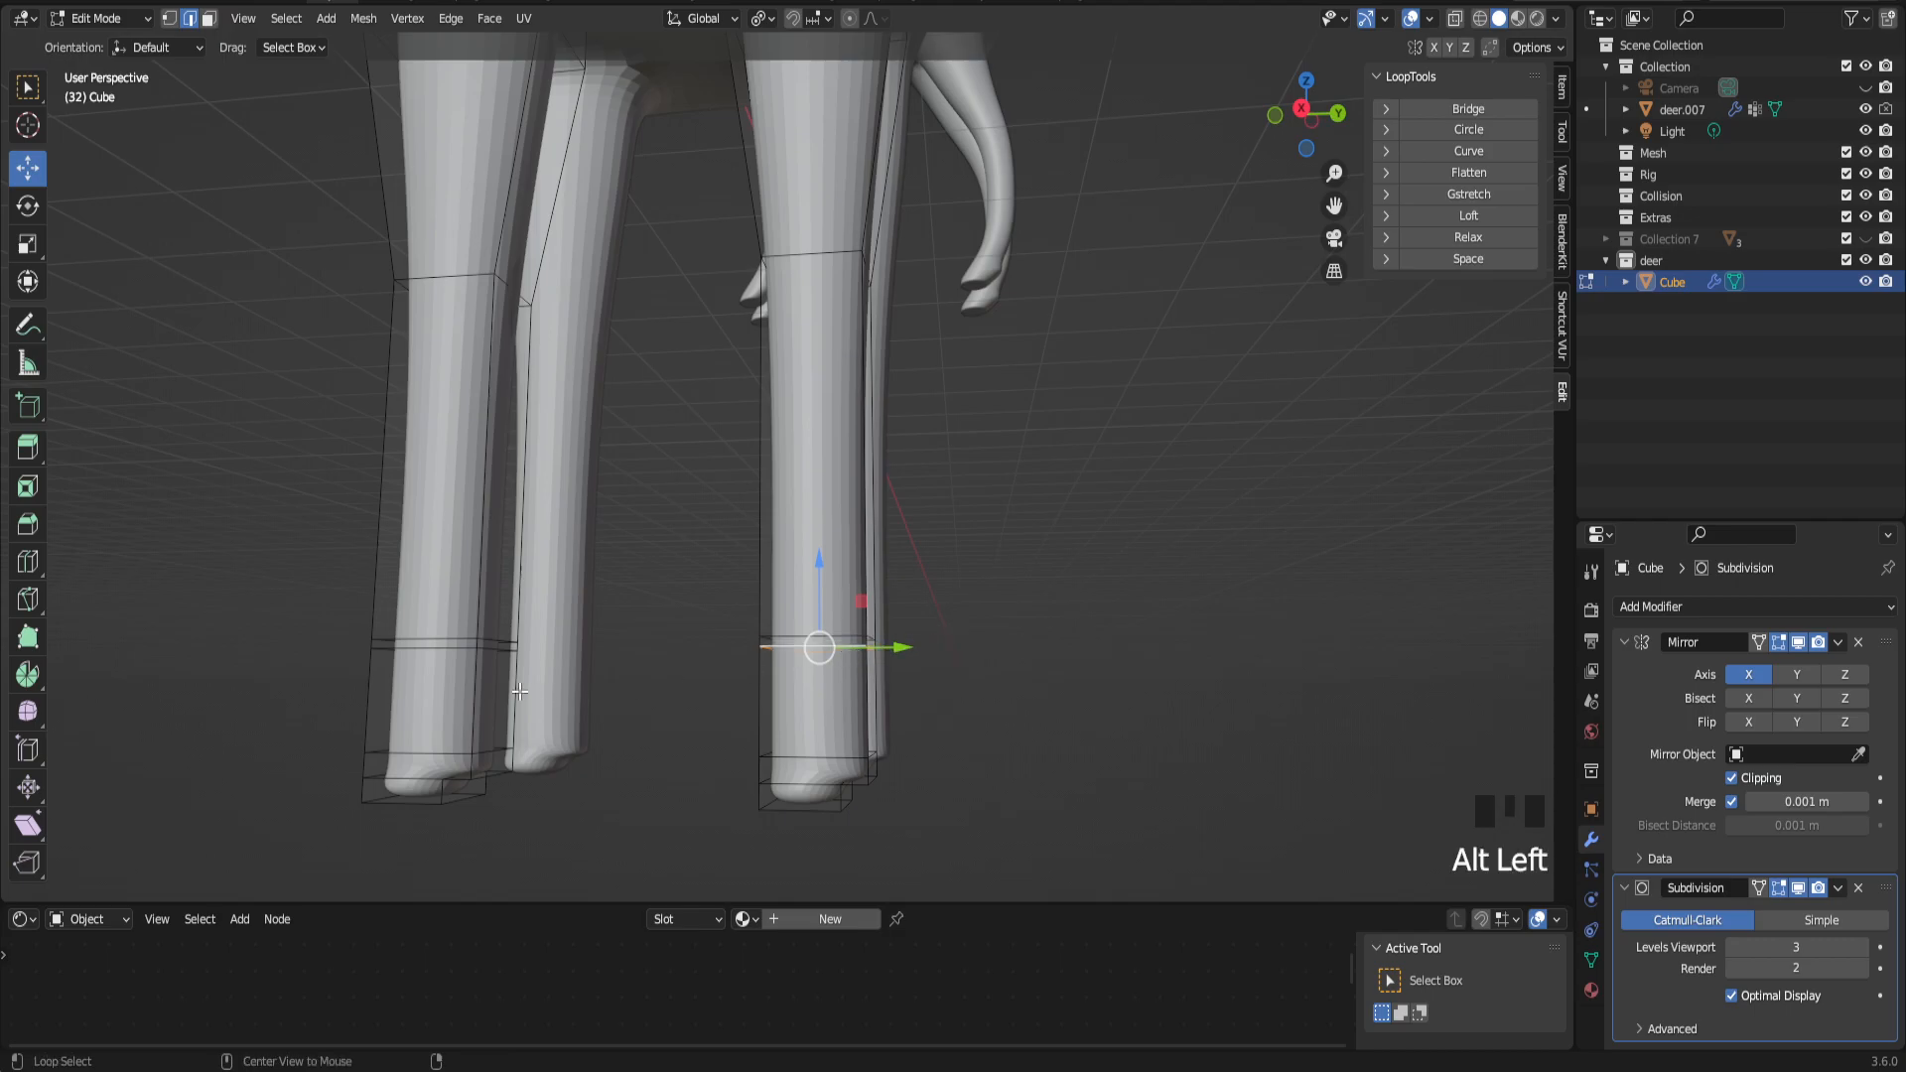
alt+shift+click(459, 647)
key(Delete)
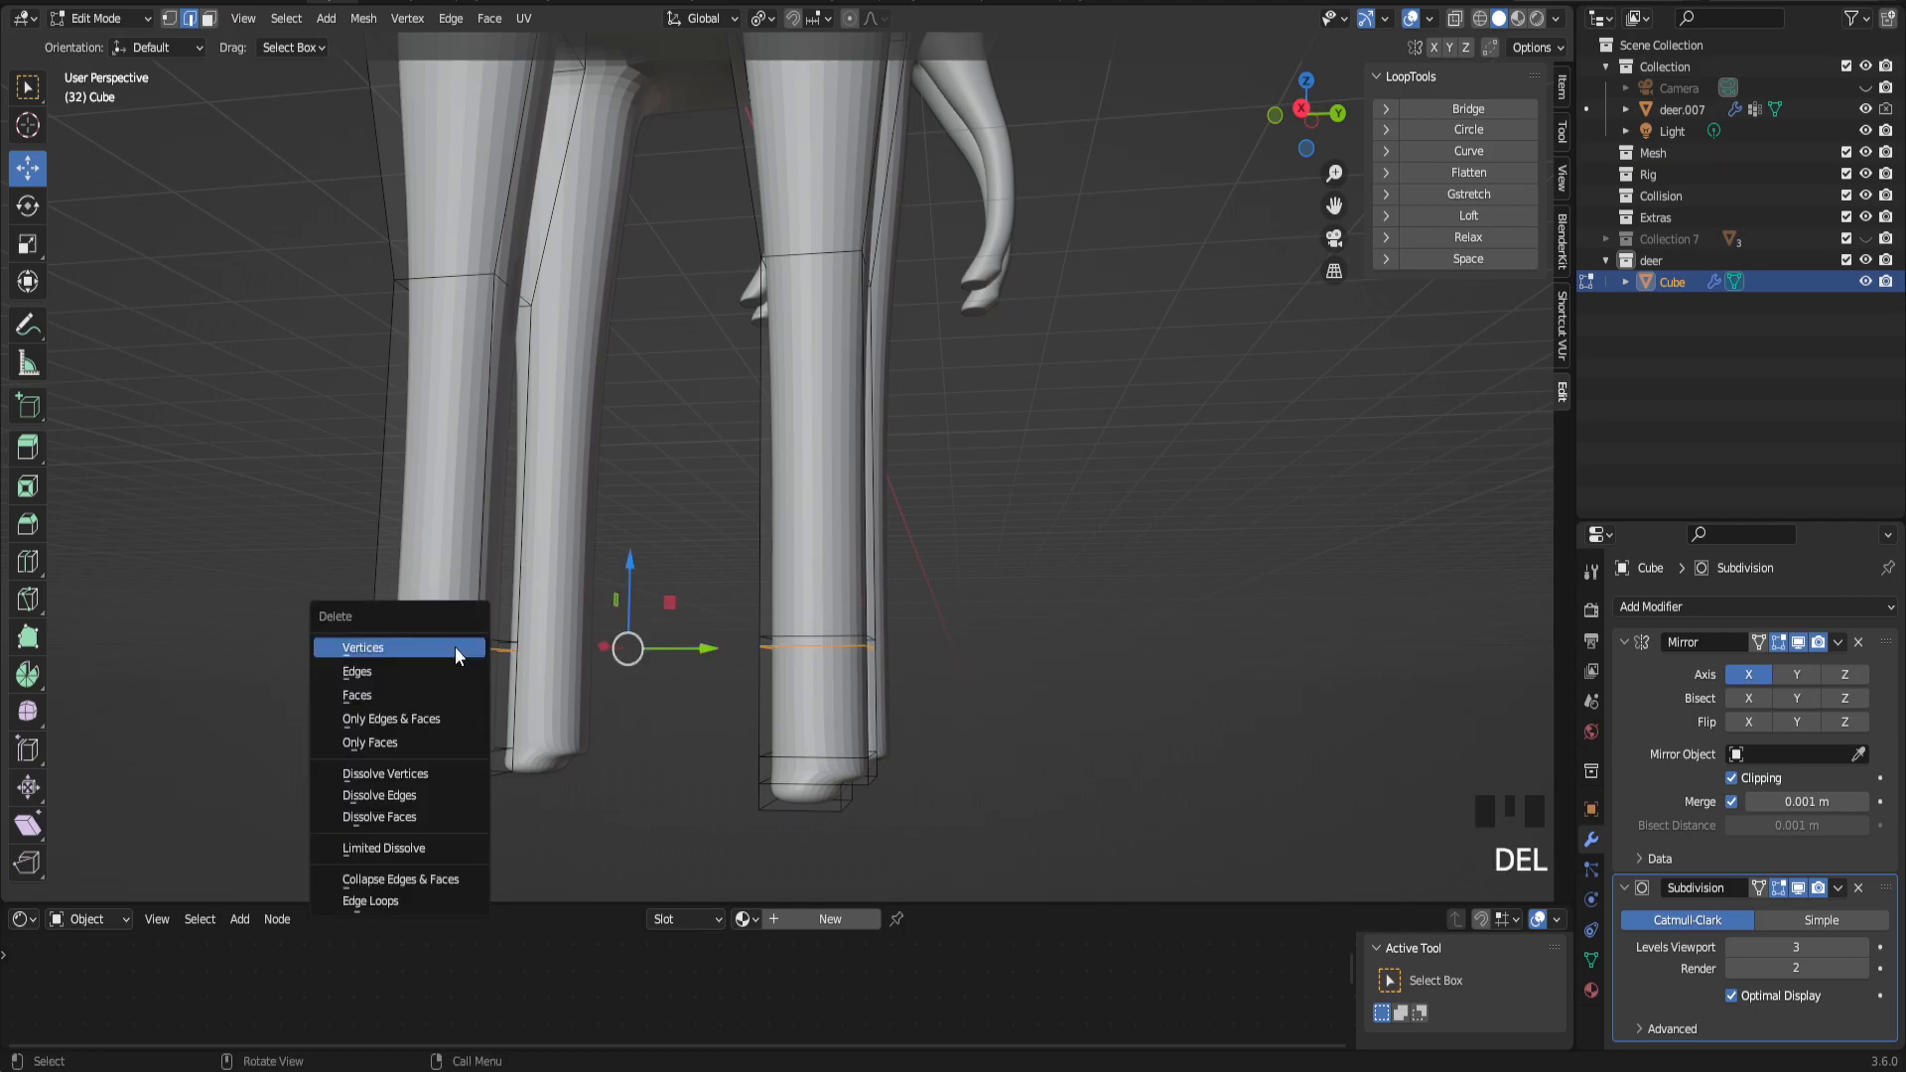
click(399, 793)
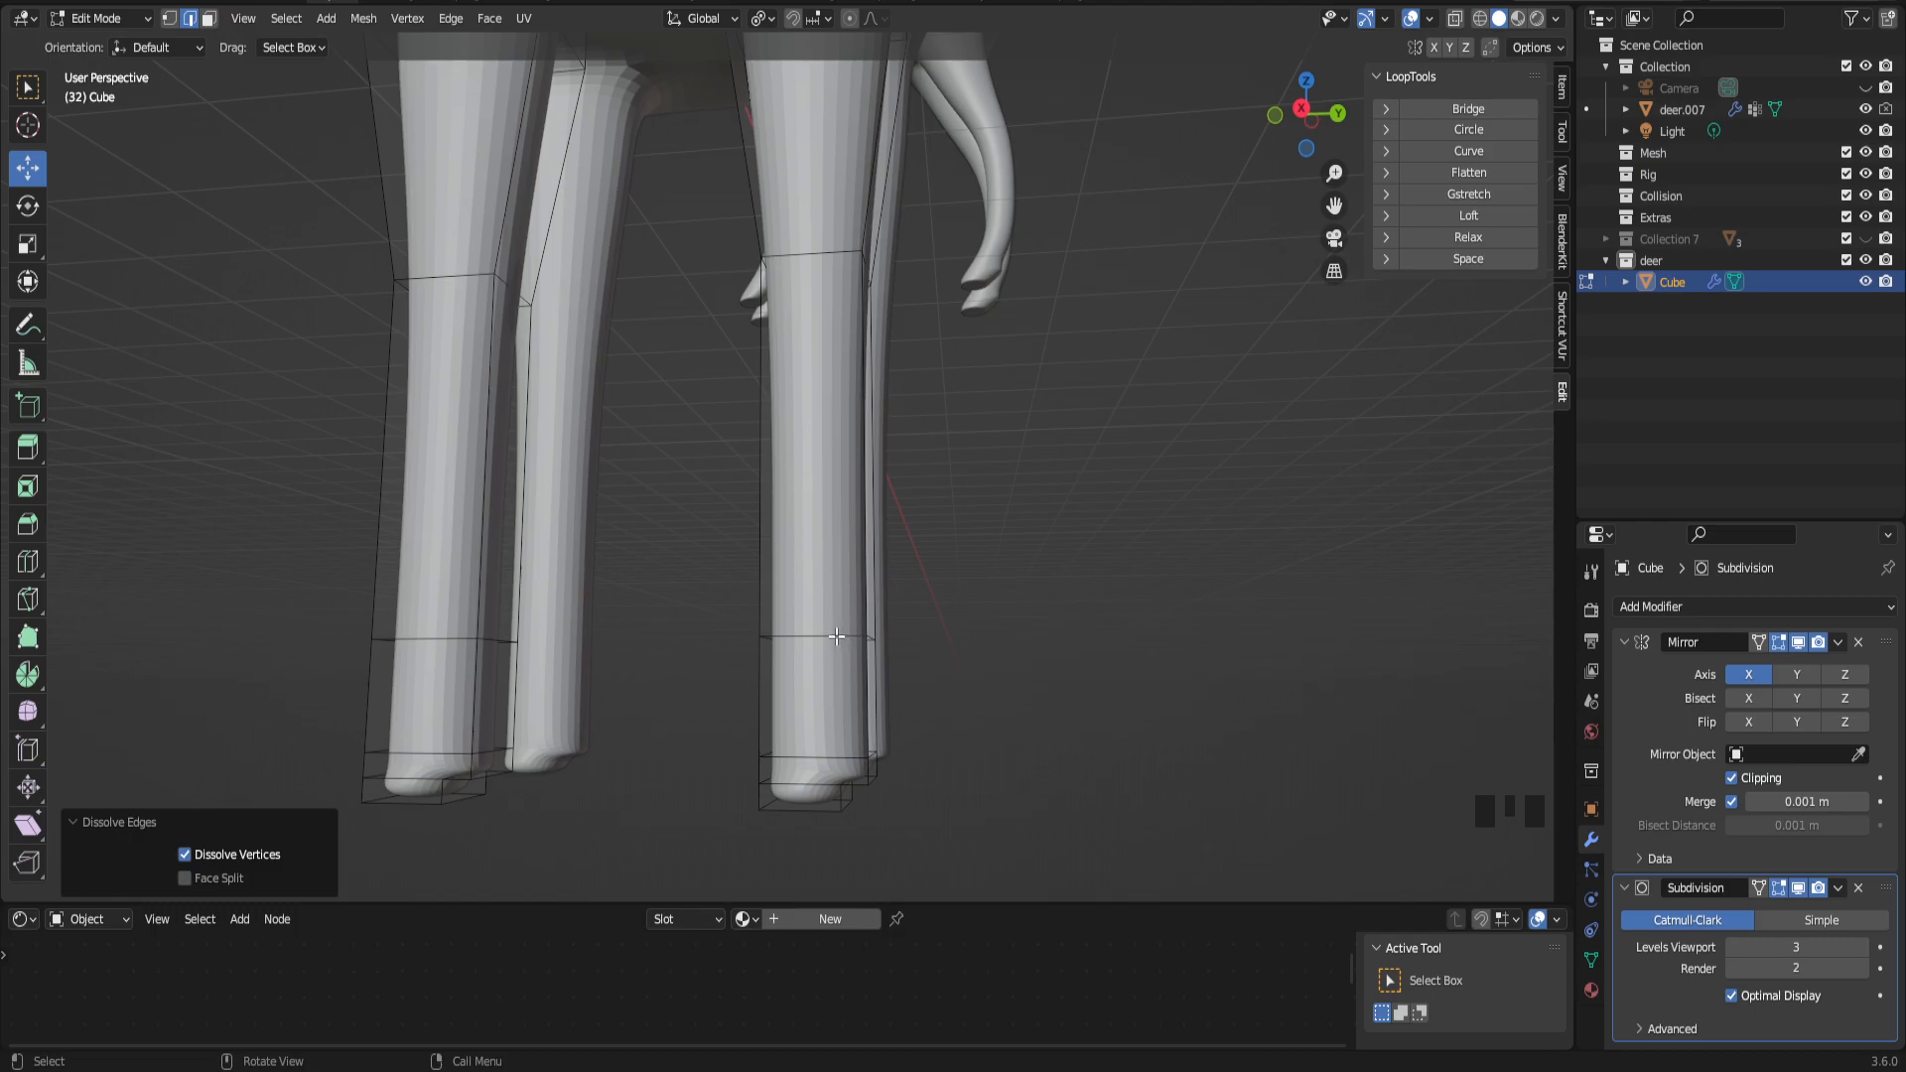
Step: Examine the whole deer from the side and compare its body and leg proportions with the reference deer
scroll(837, 636, down, 9)
middle_drag(843, 551, 863, 576)
drag(1334, 205, 1003, 408)
scroll(964, 426, up, 2)
scroll(948, 421, down, 1)
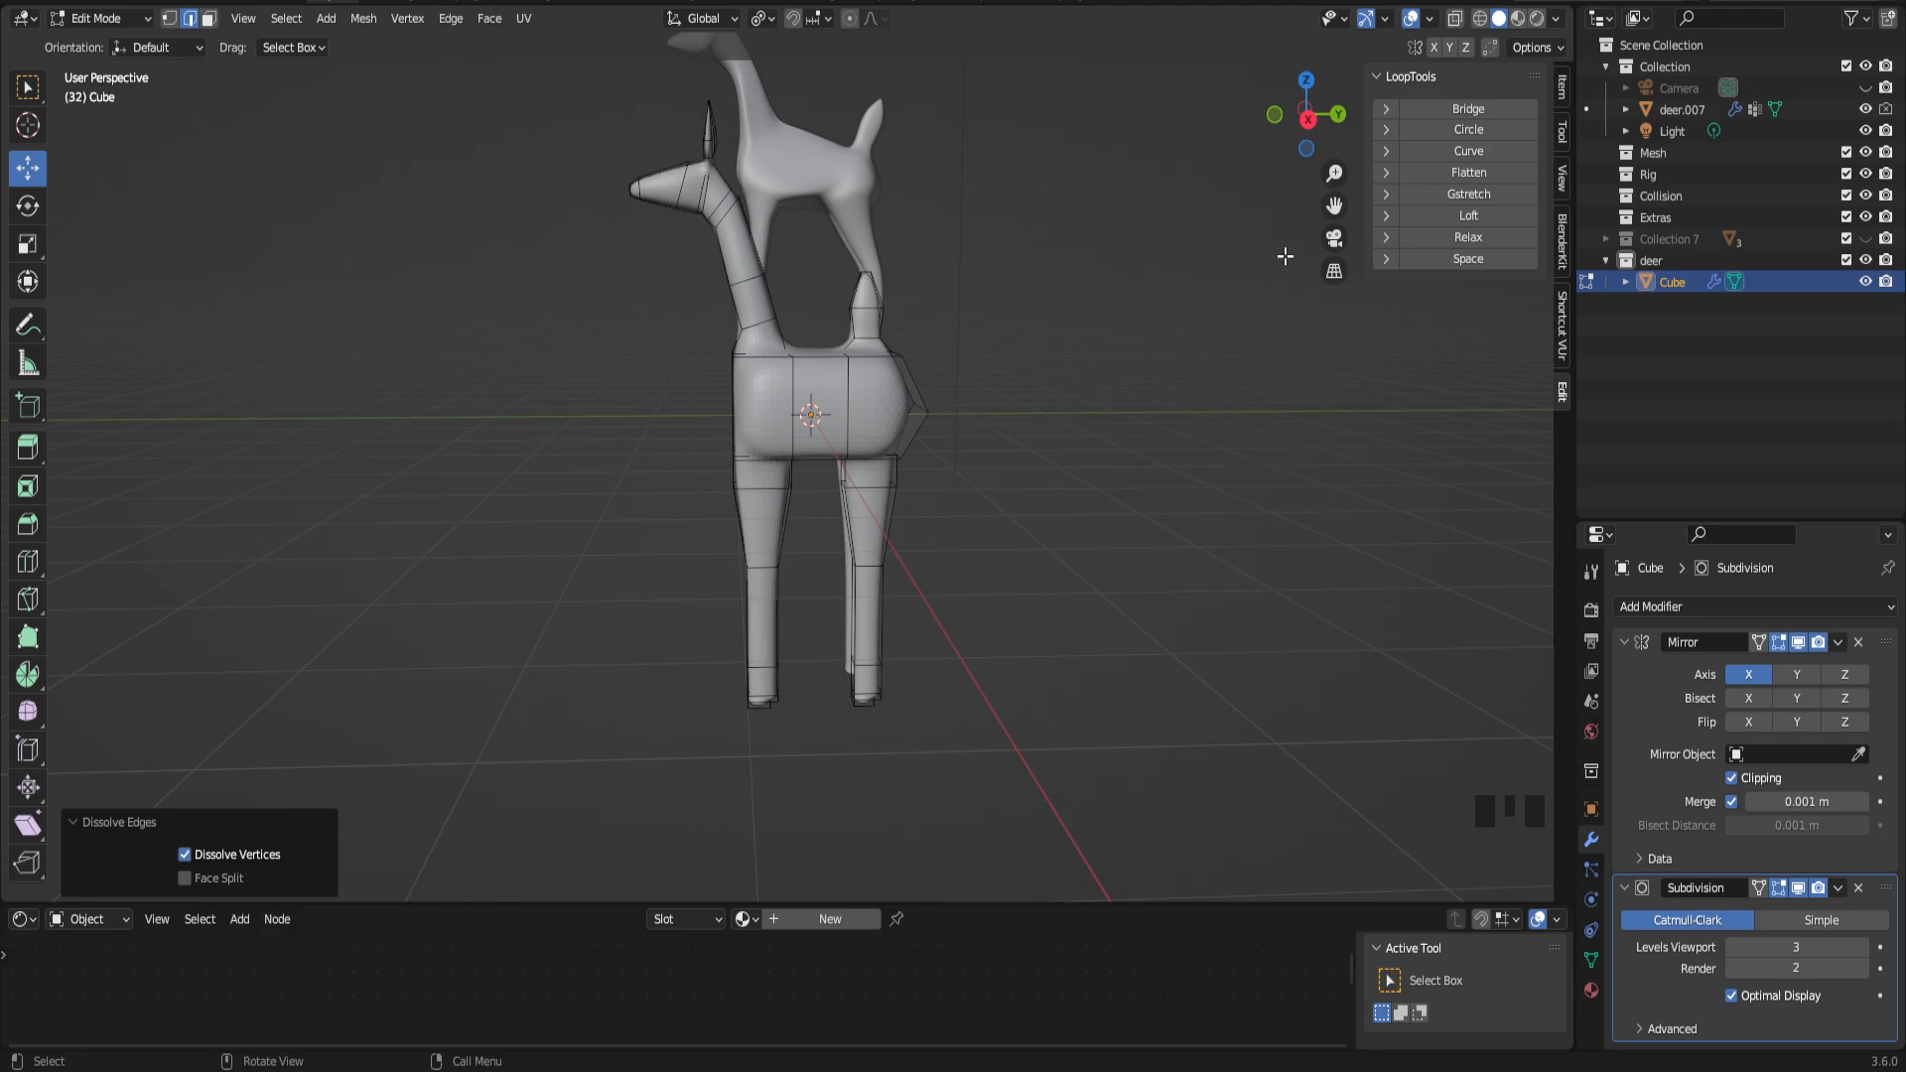
drag(1334, 204, 1173, 450)
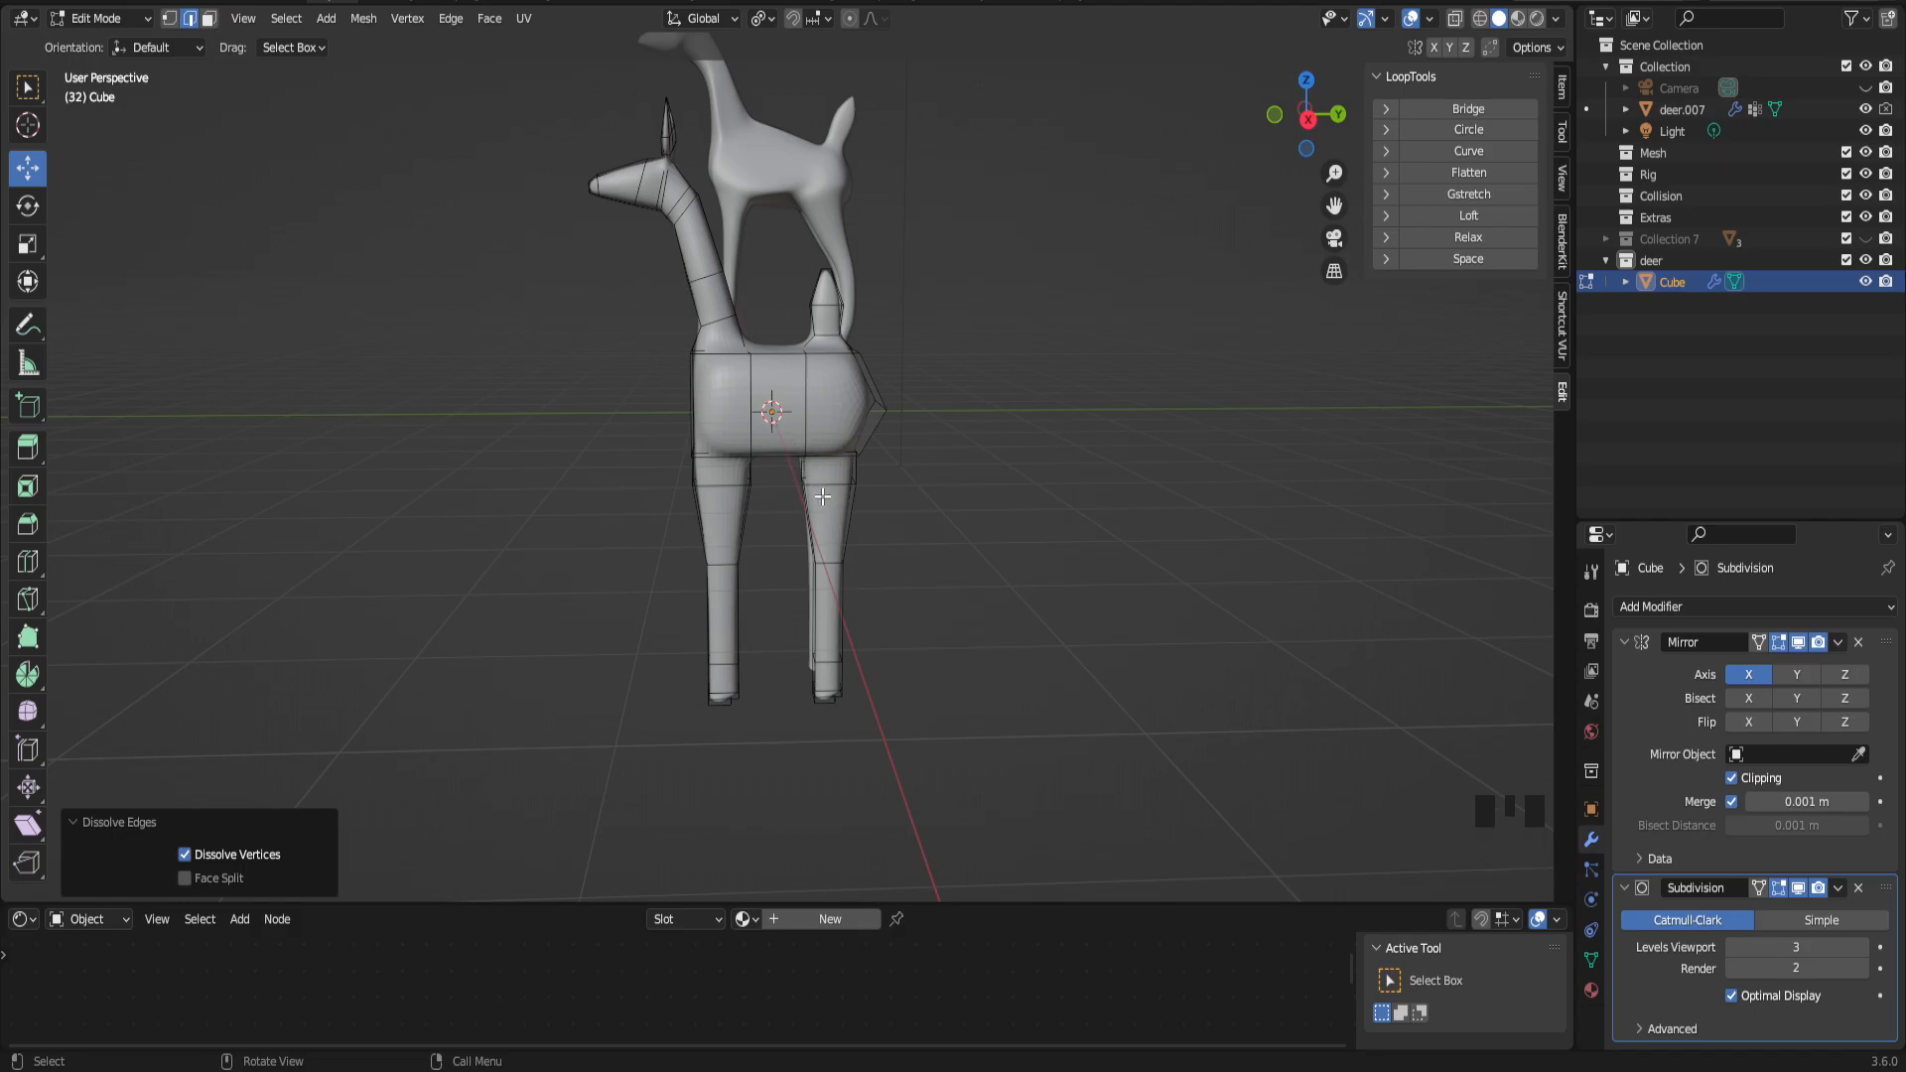
mouse_move(871, 626)
middle_down()
mouse_move(754, 594)
mouse_move(885, 579)
mouse_move(812, 684)
mouse_move(851, 617)
mouse_move(904, 610)
middle_up()
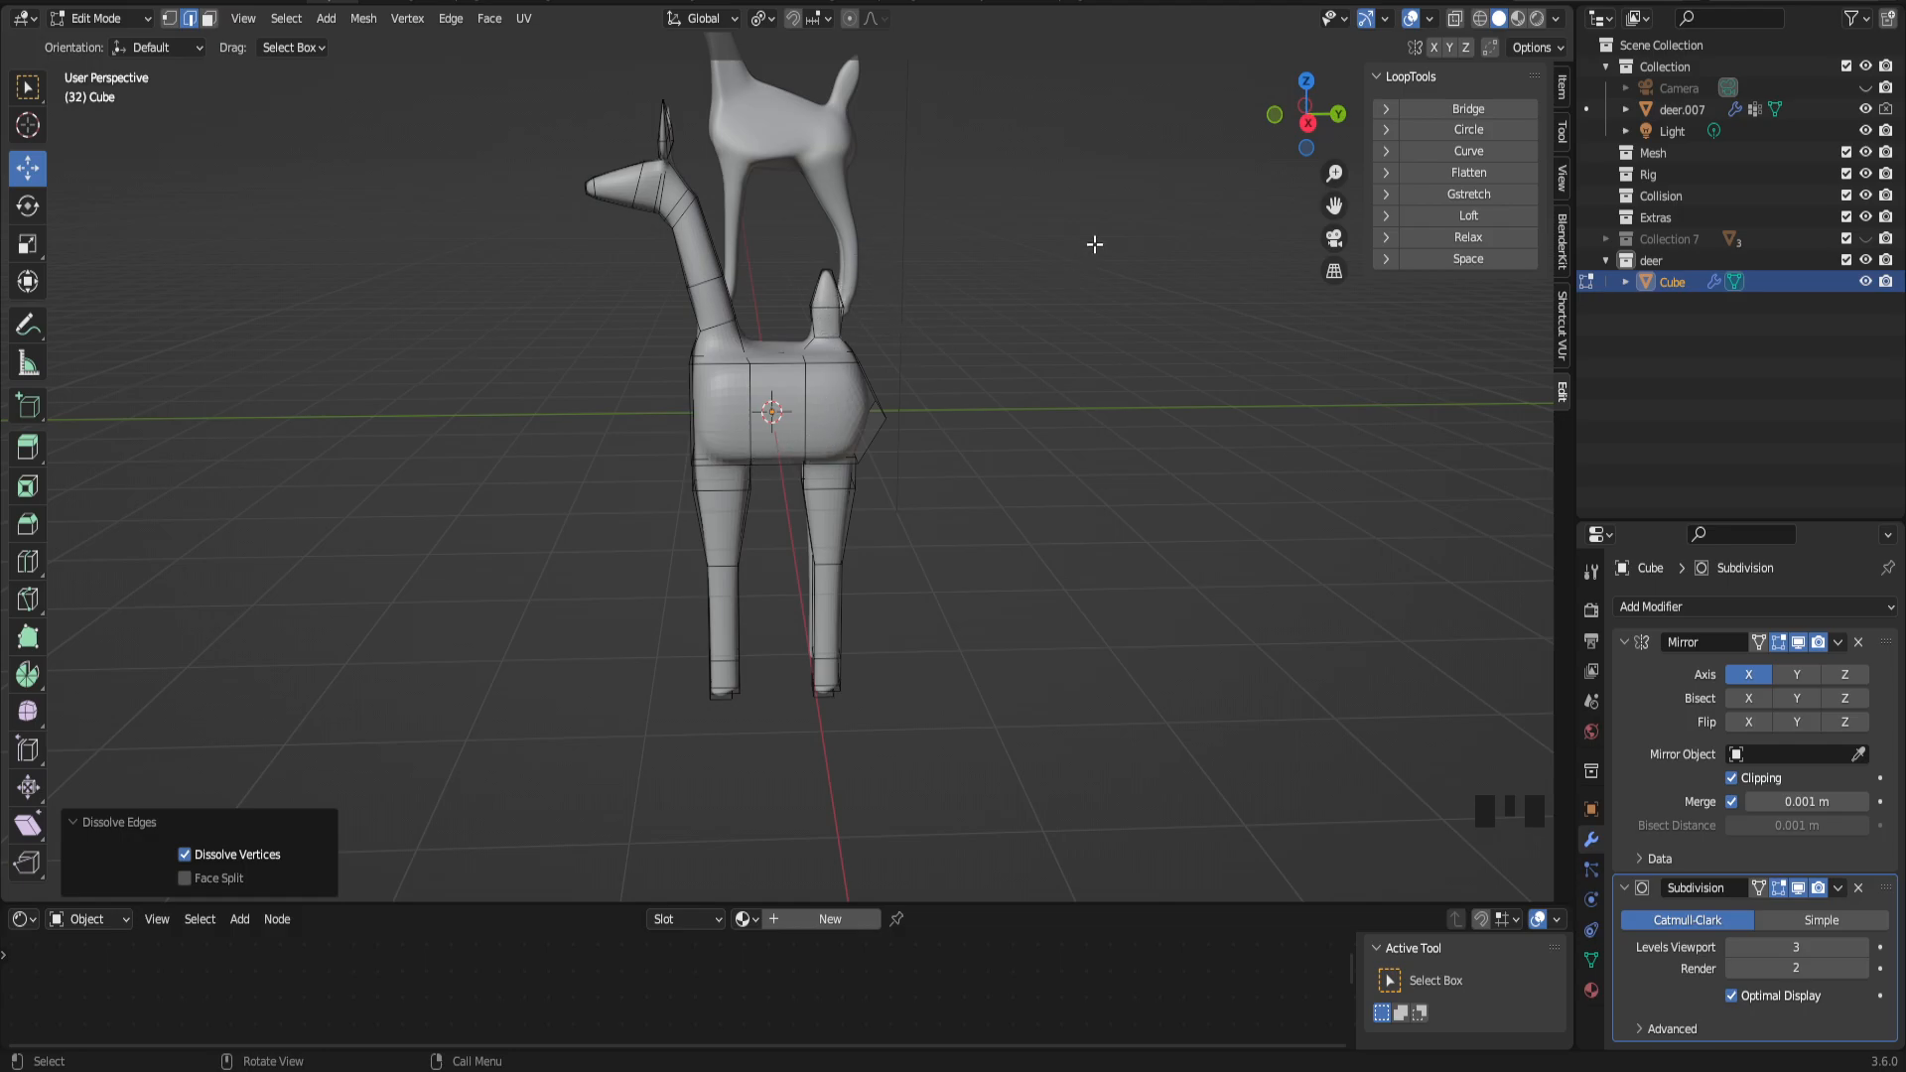
Step: Dissolve the outer edge where the top of the hind leg meets the body, hiding the subdivision preview temporarily to select it
scroll(1208, 313, up, 6)
middle_drag(1132, 450, 878, 392)
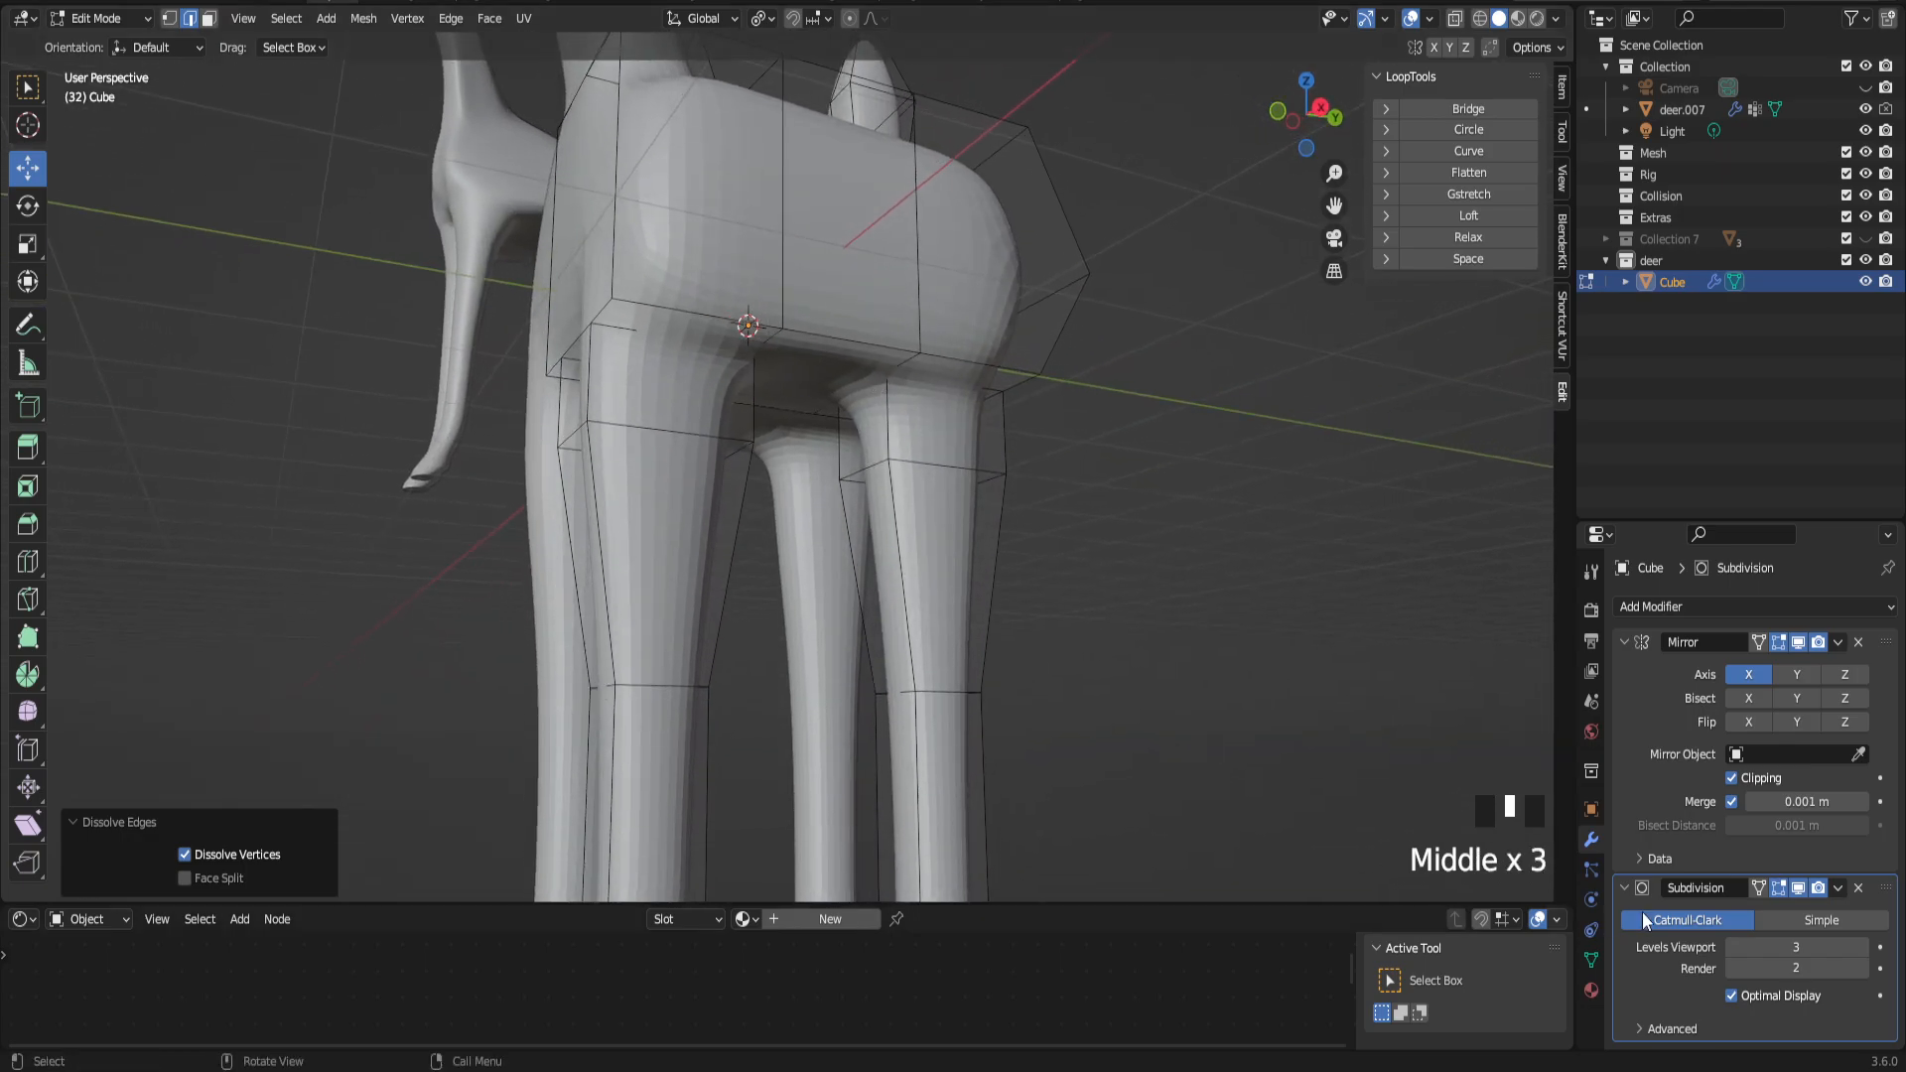
click(1798, 887)
middle_drag(1096, 540, 1009, 464)
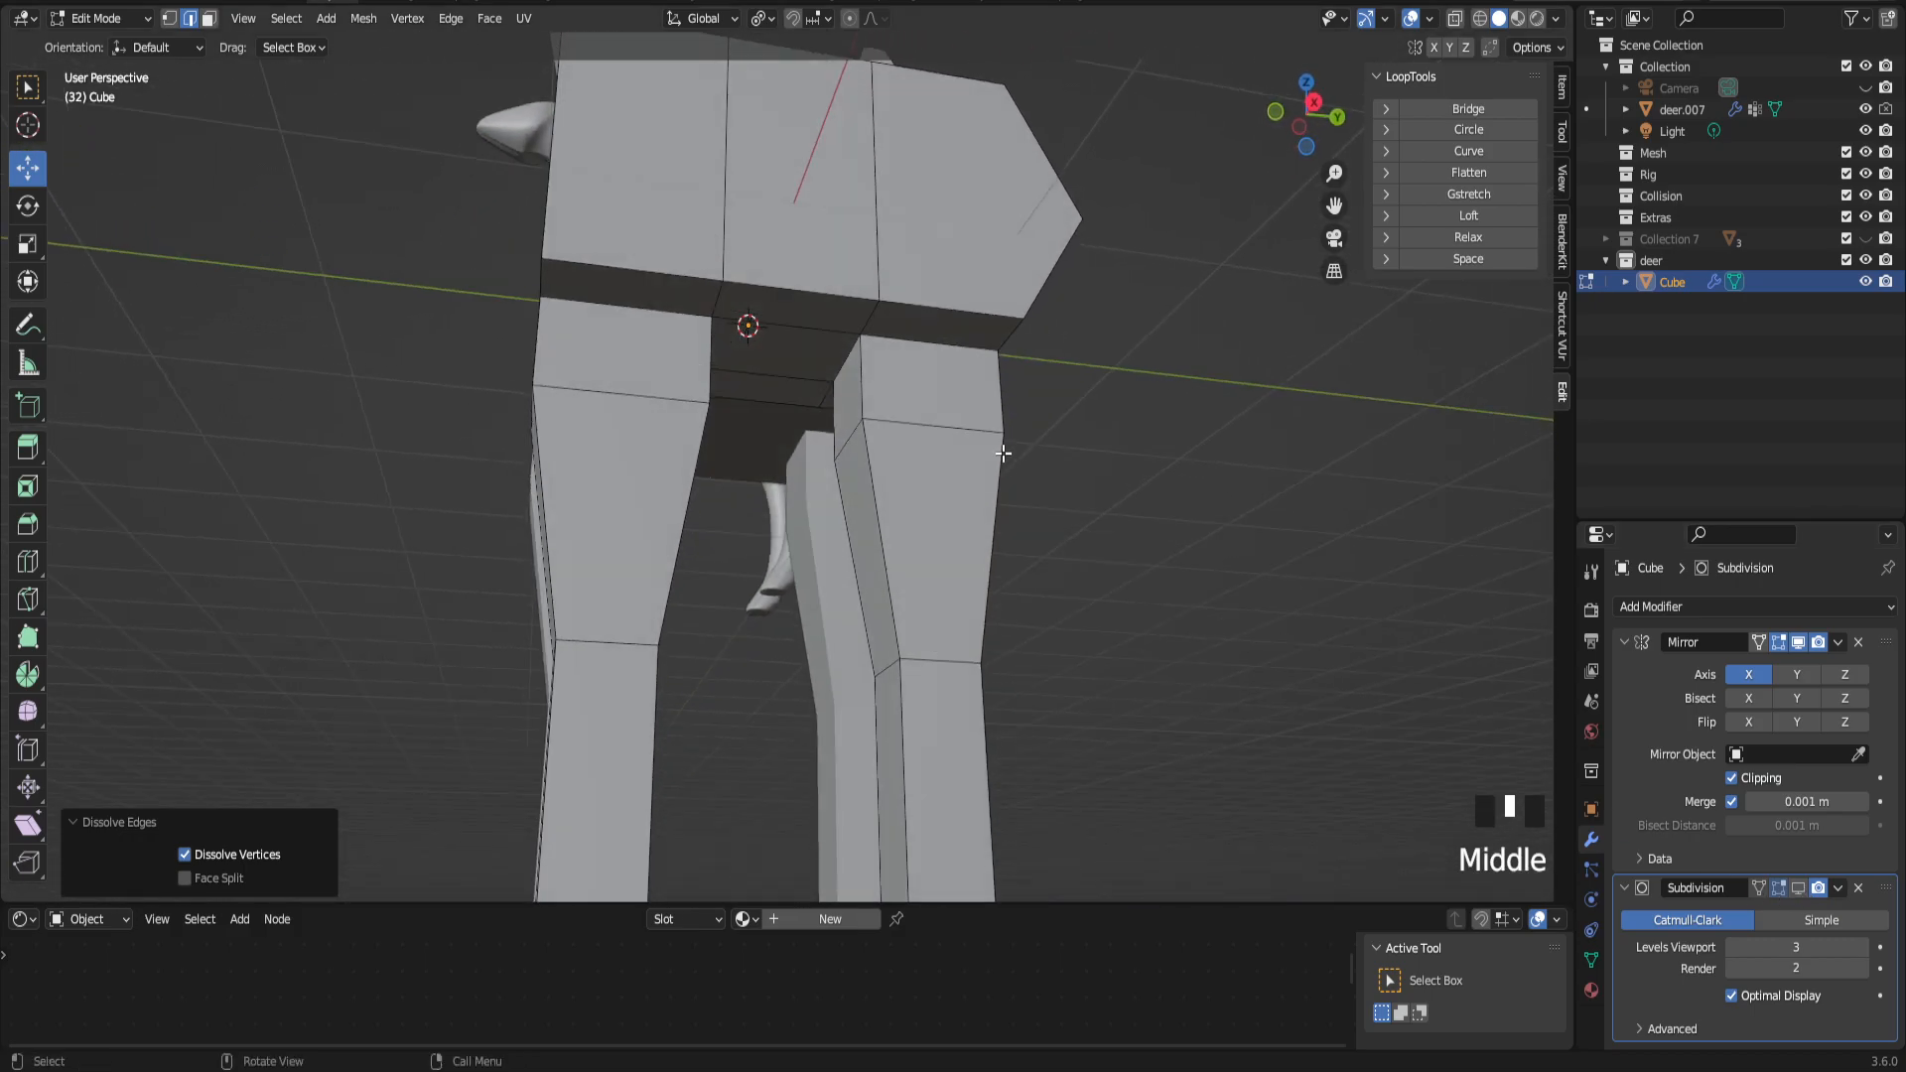
alt+click(886, 339)
middle_drag(885, 339, 948, 459)
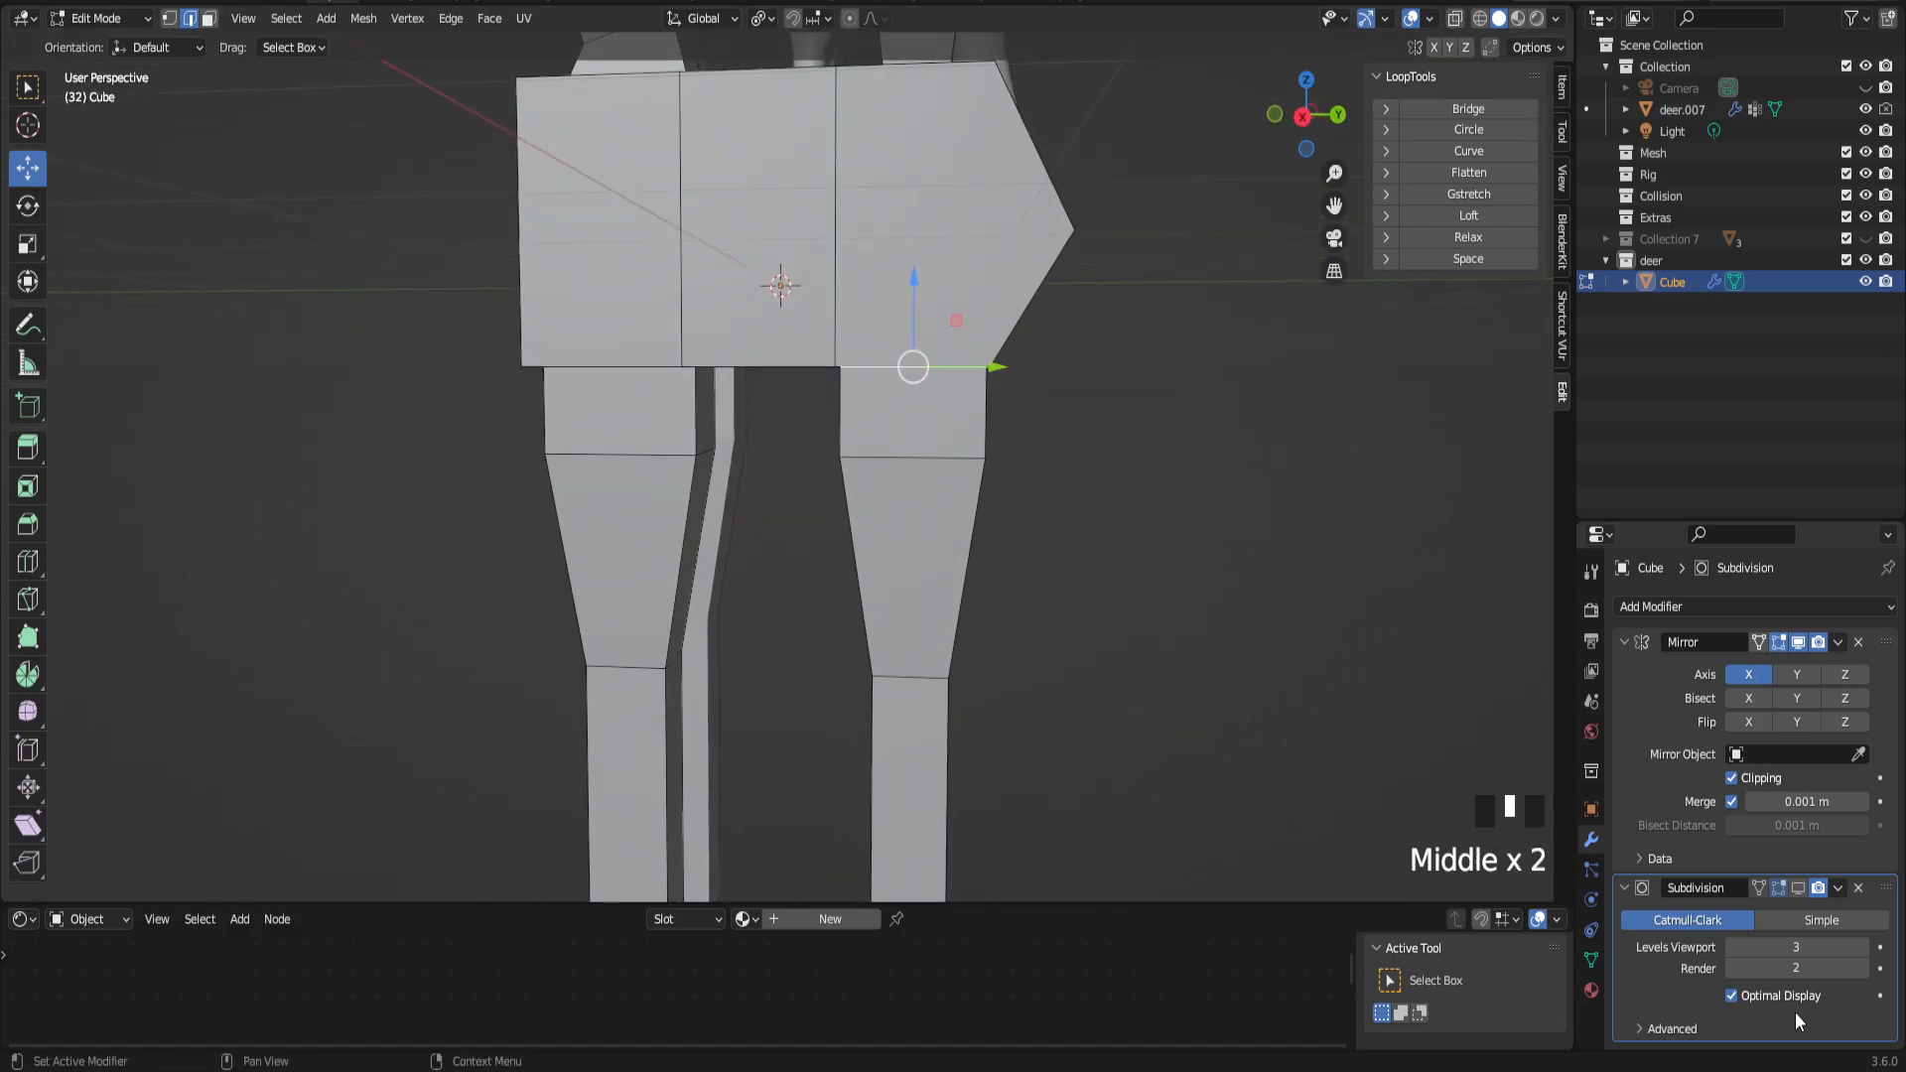
click(1800, 887)
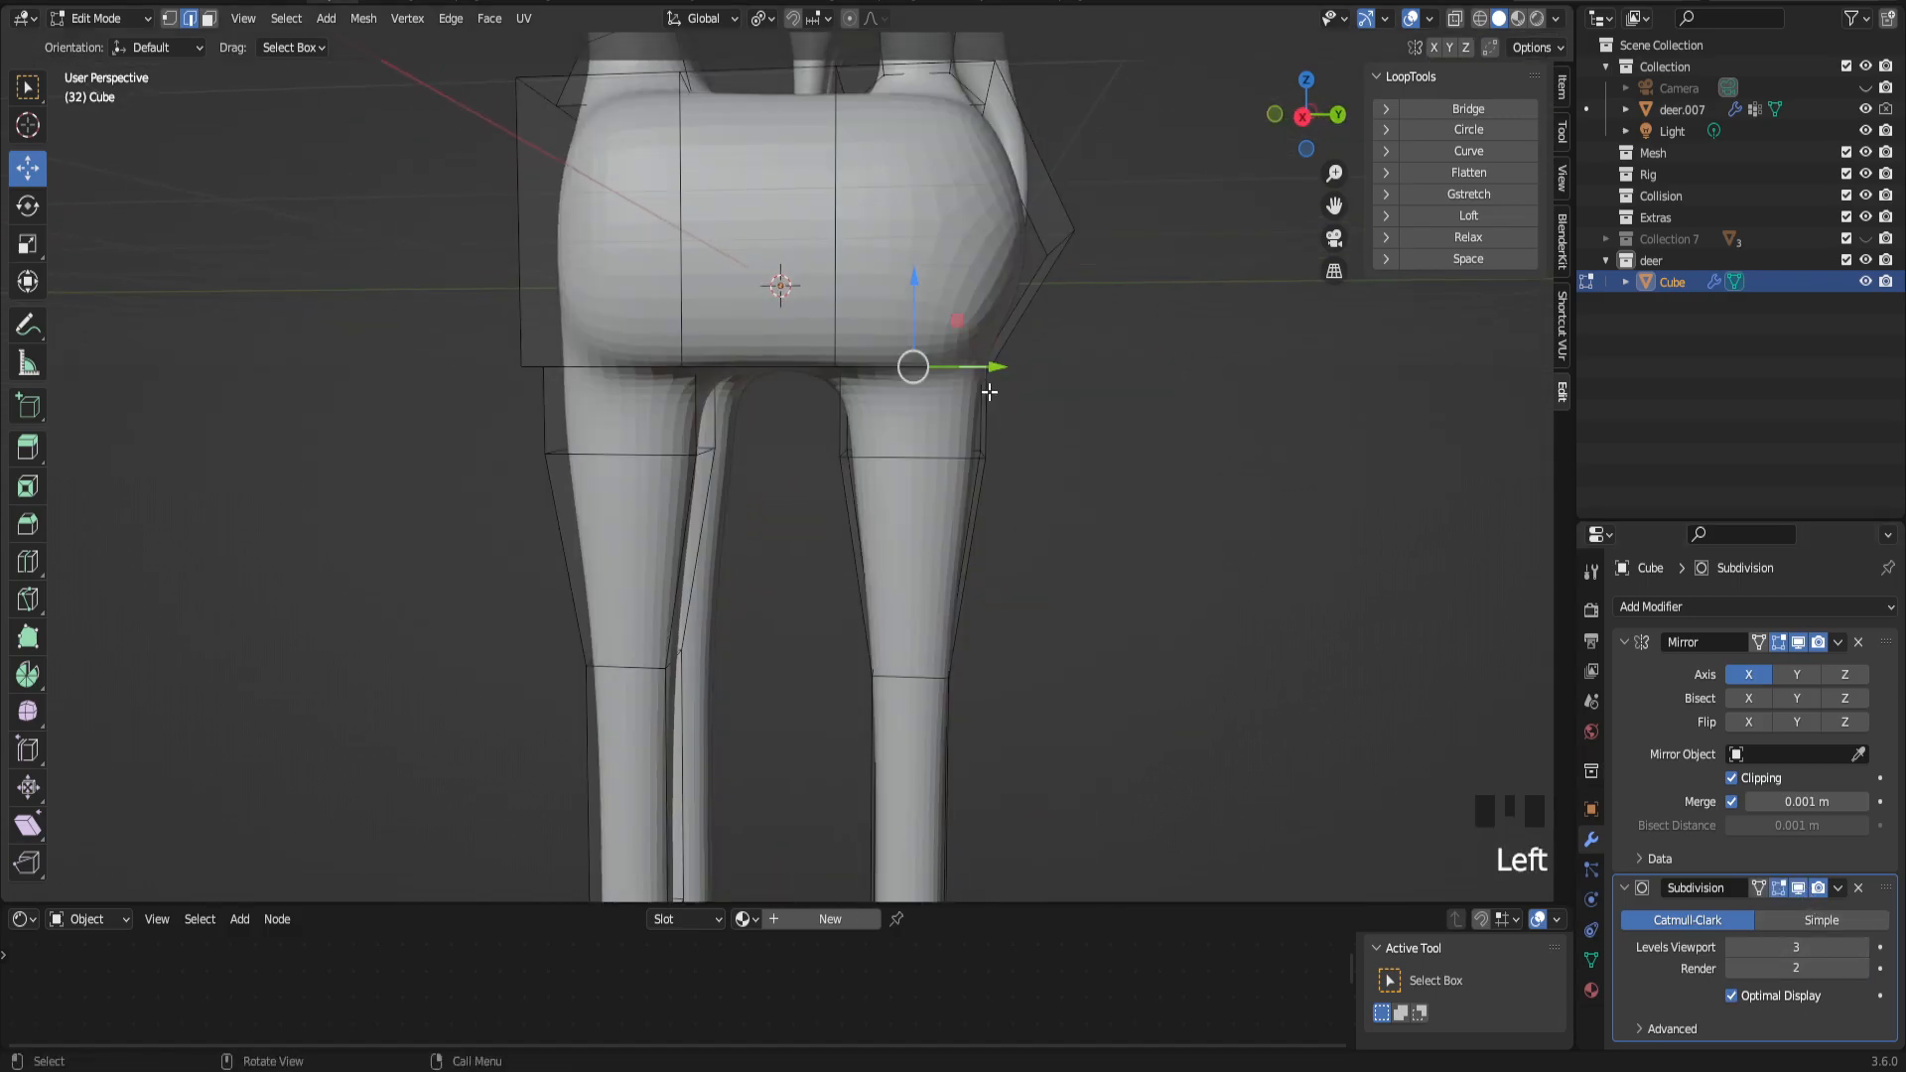
key(Delete)
click(986, 390)
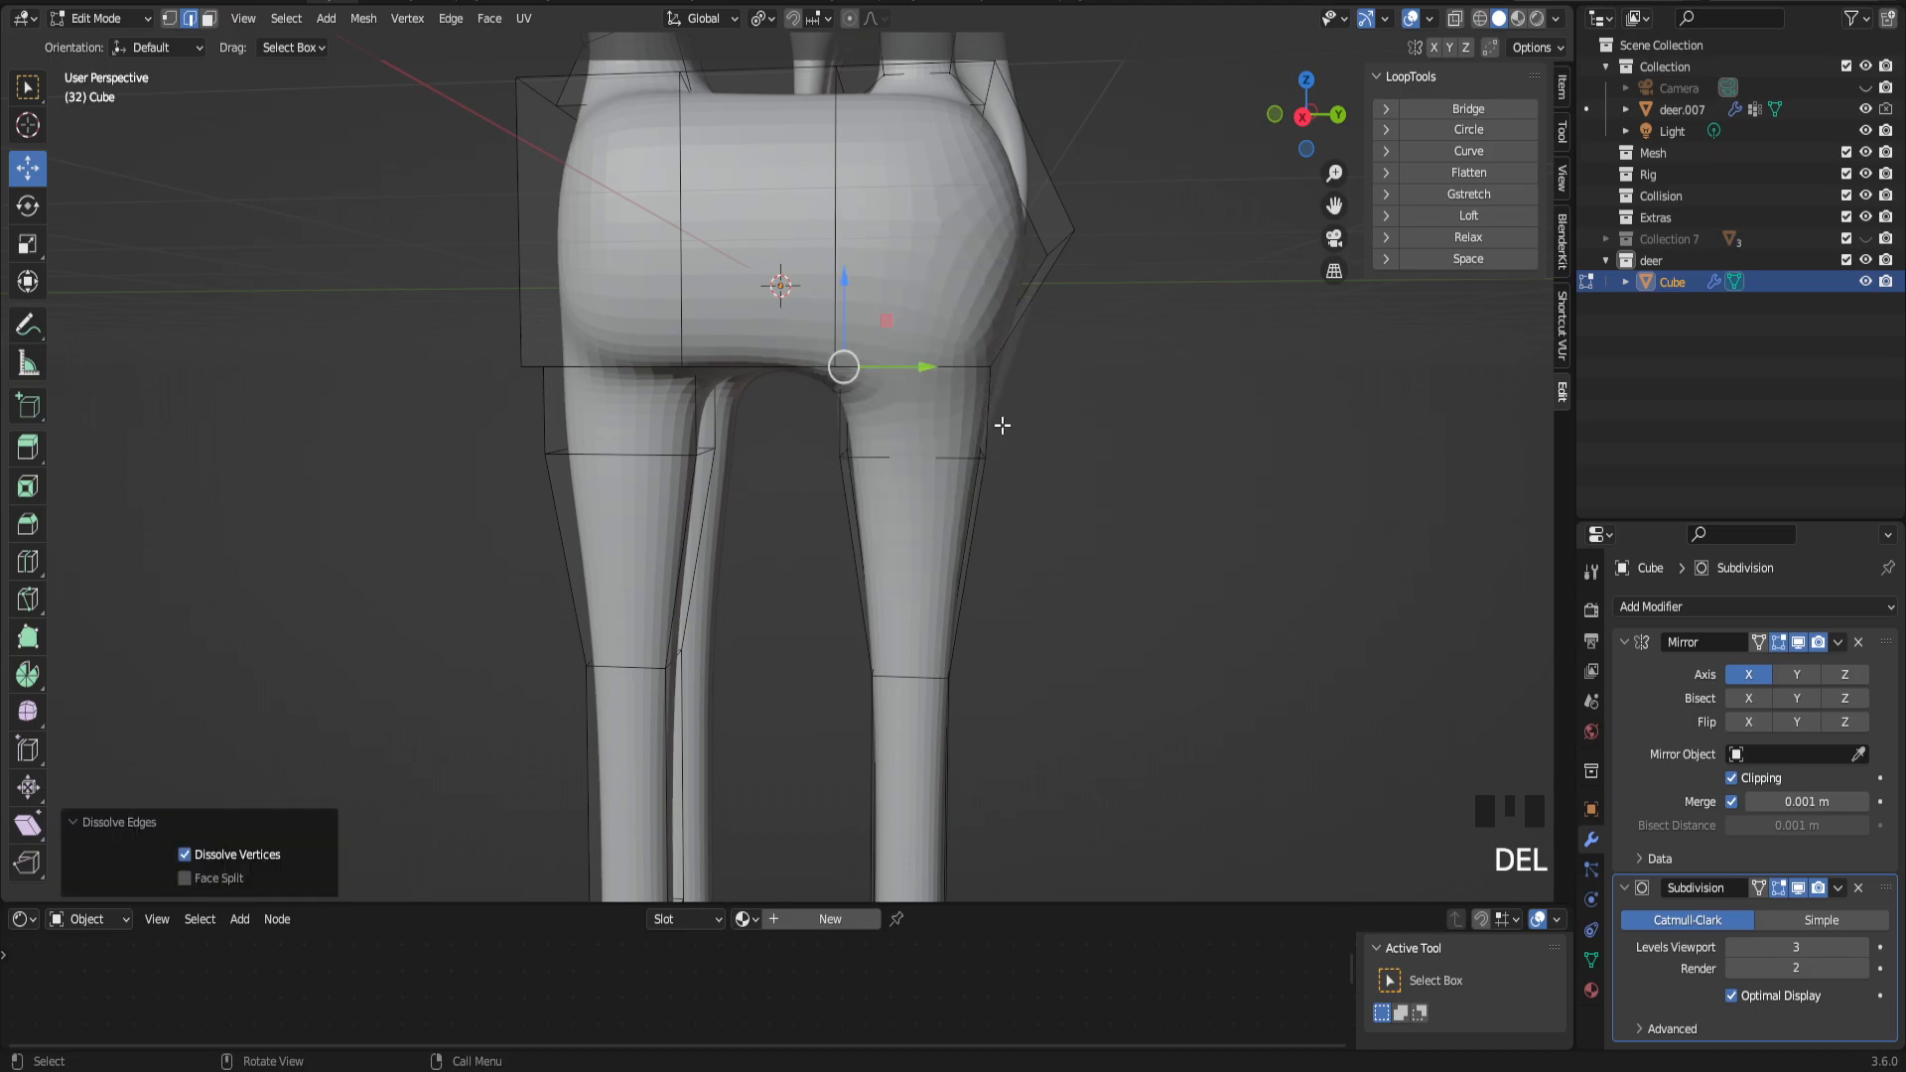
Step: Hide the subdivision preview and try a Knife cut between the body's lower side vertex and the hind leg's upper outer corner
middle_drag(917, 447, 1023, 418)
scroll(911, 434, down, 4)
scroll(911, 434, up, 5)
click(1797, 888)
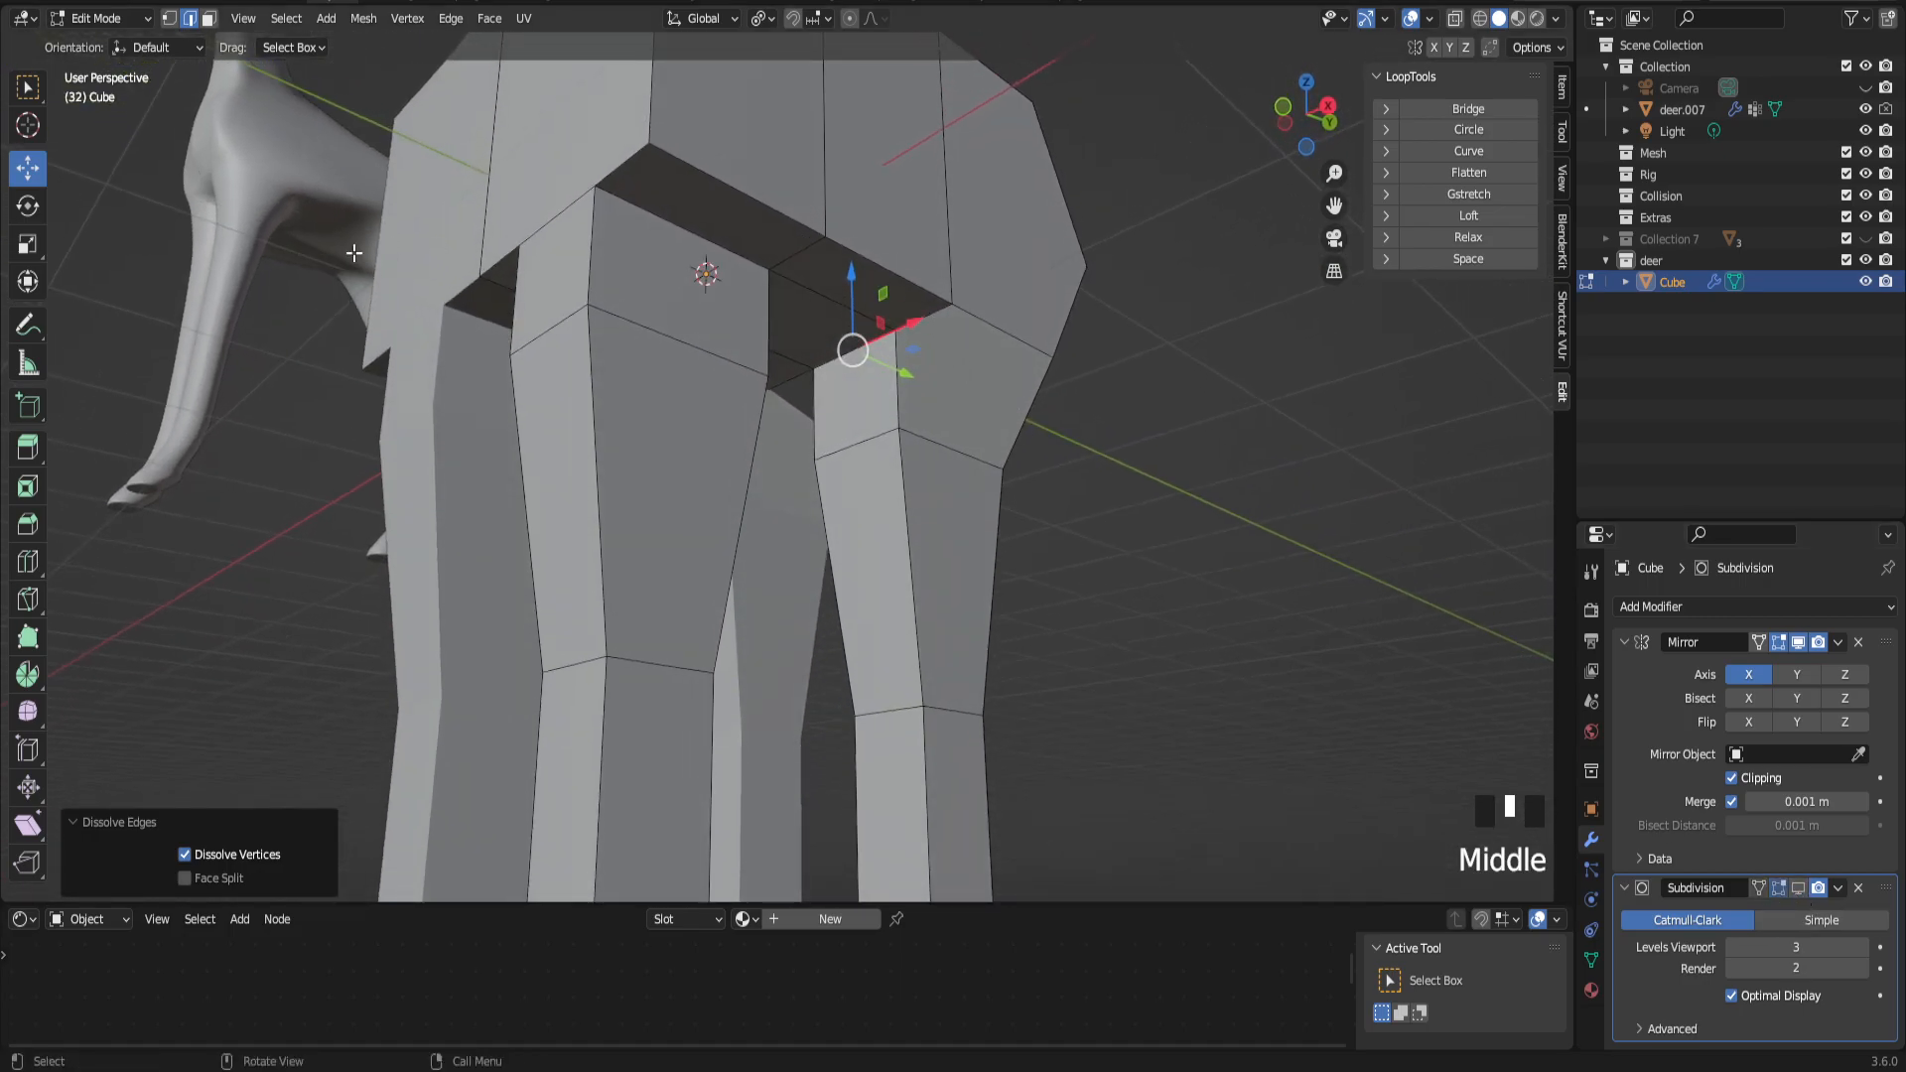
click(36, 605)
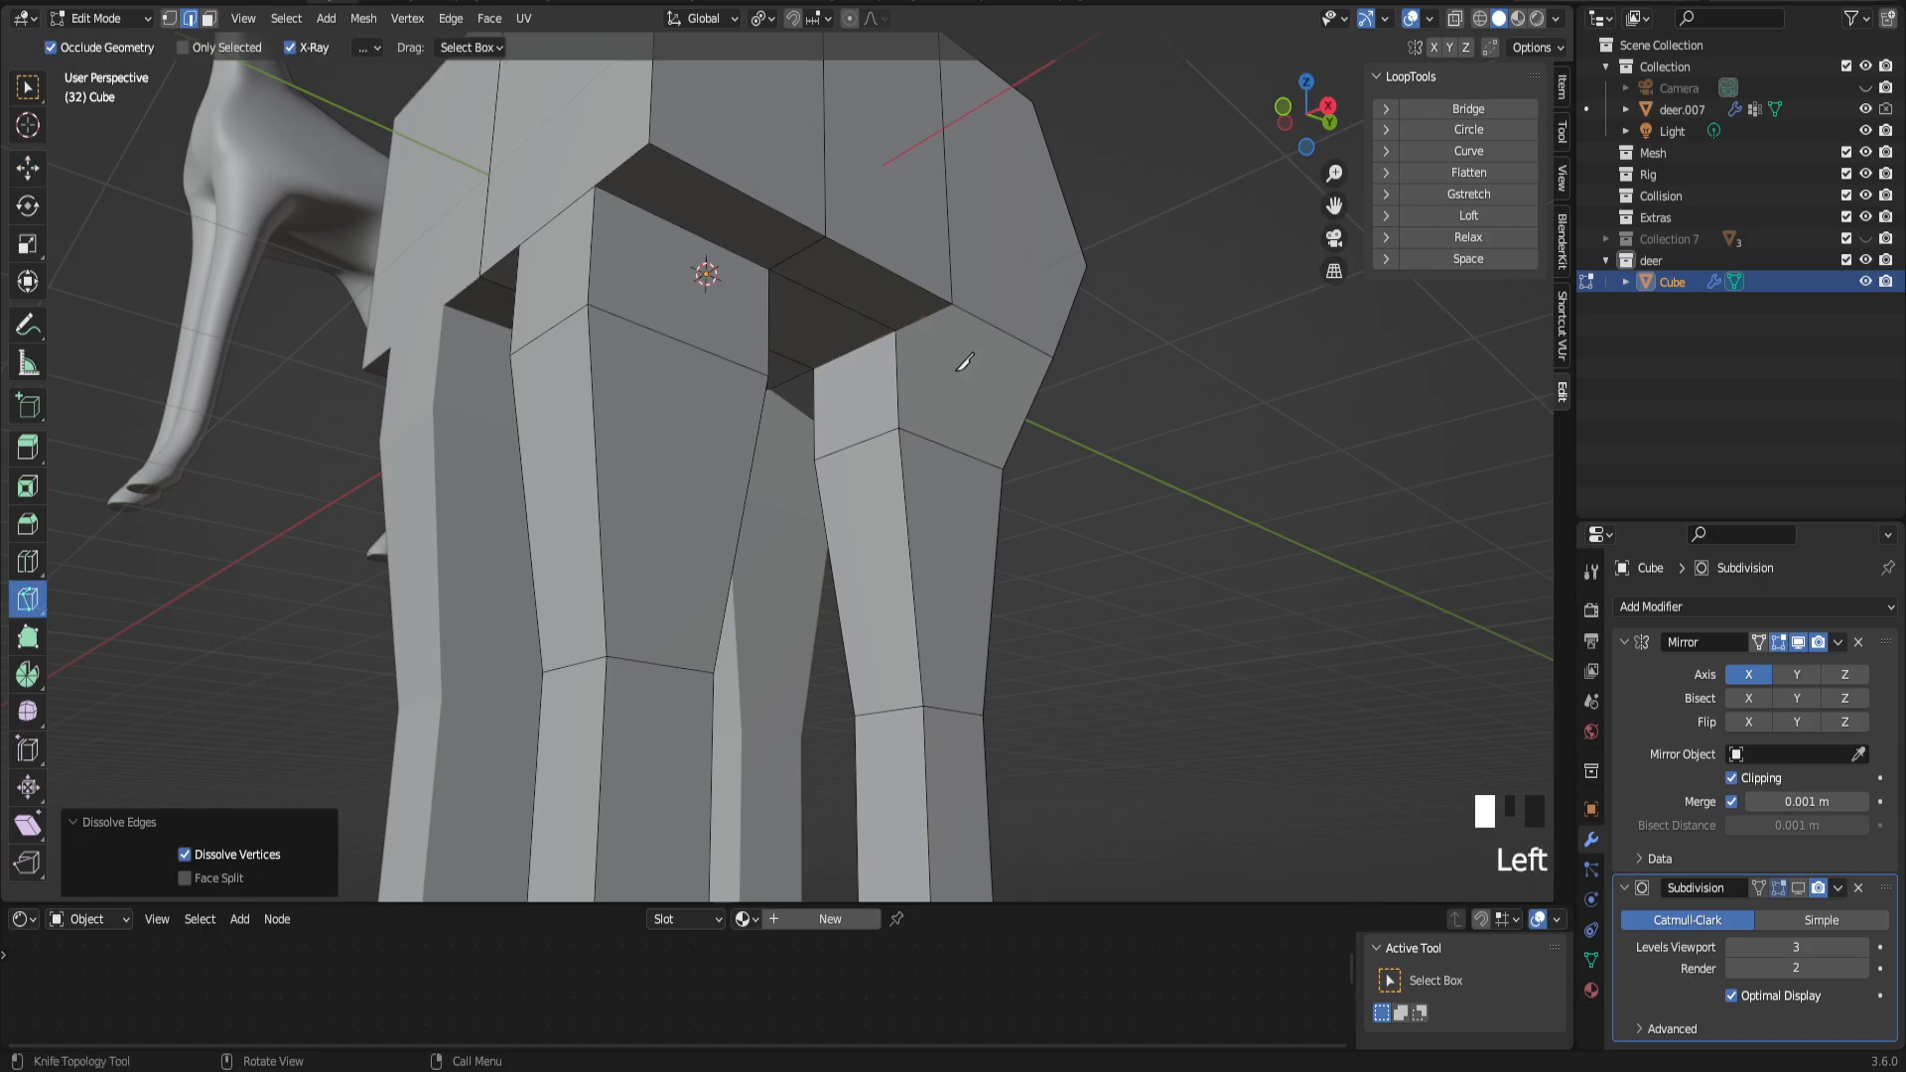
click(953, 303)
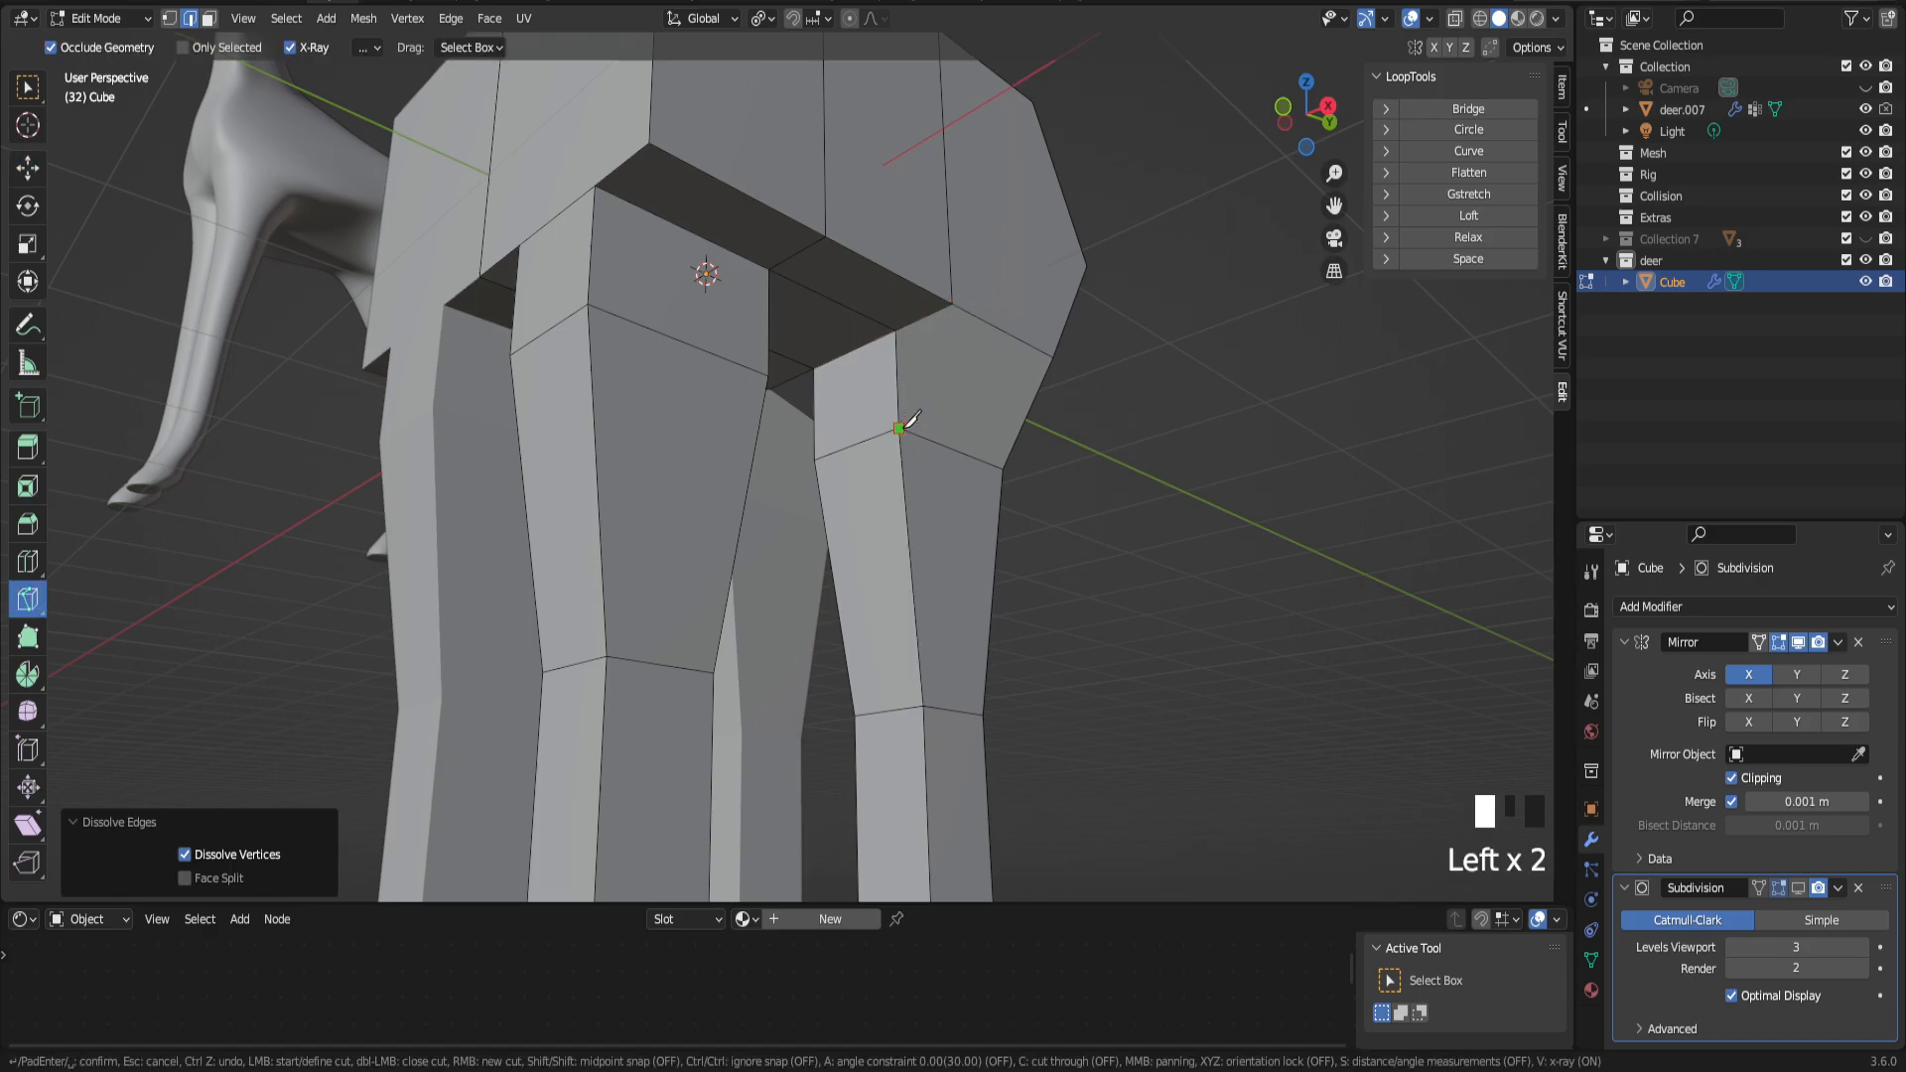
key(Return)
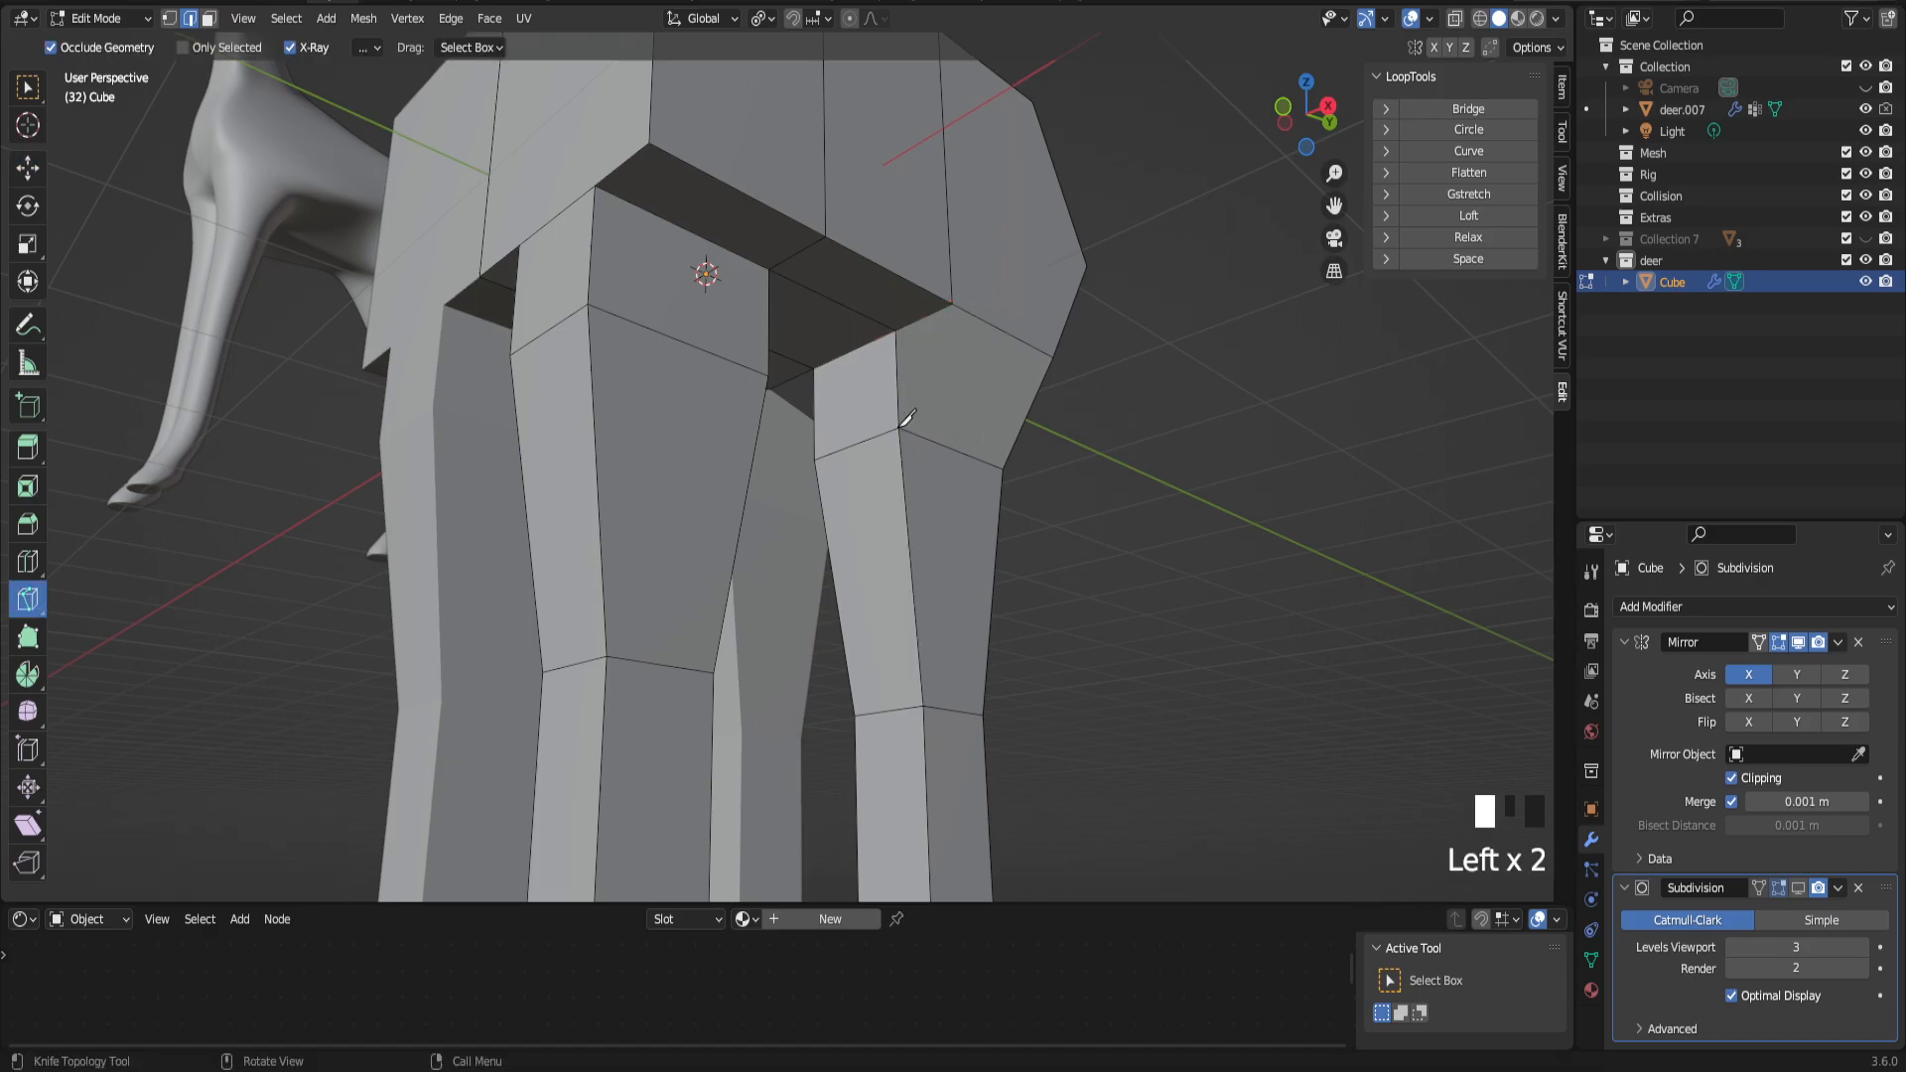
click(899, 428)
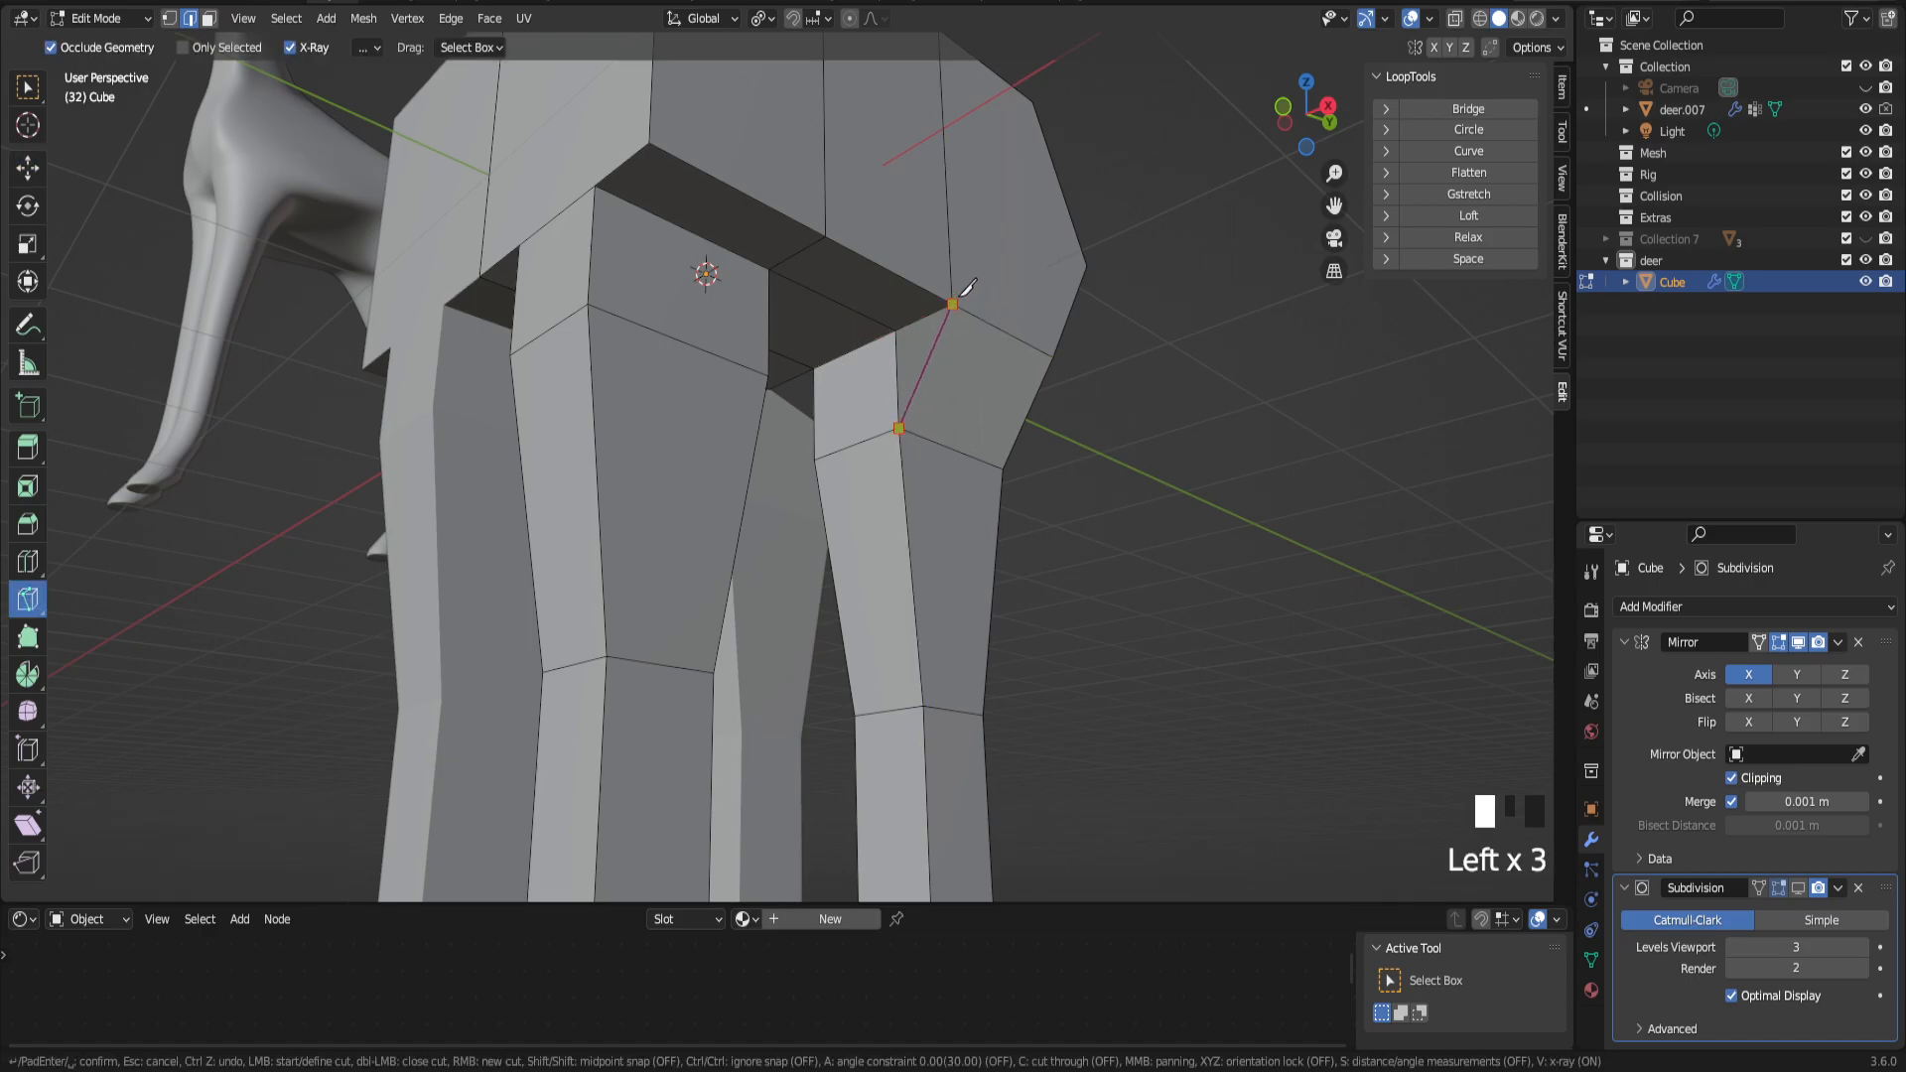
Step: Move the hind leg's top front outer vertex about 0.183 m outward along X, and fine-tune its position along the other axes
middle_drag(971, 299, 983, 344)
scroll(965, 392, up, 2)
click(28, 168)
click(901, 312)
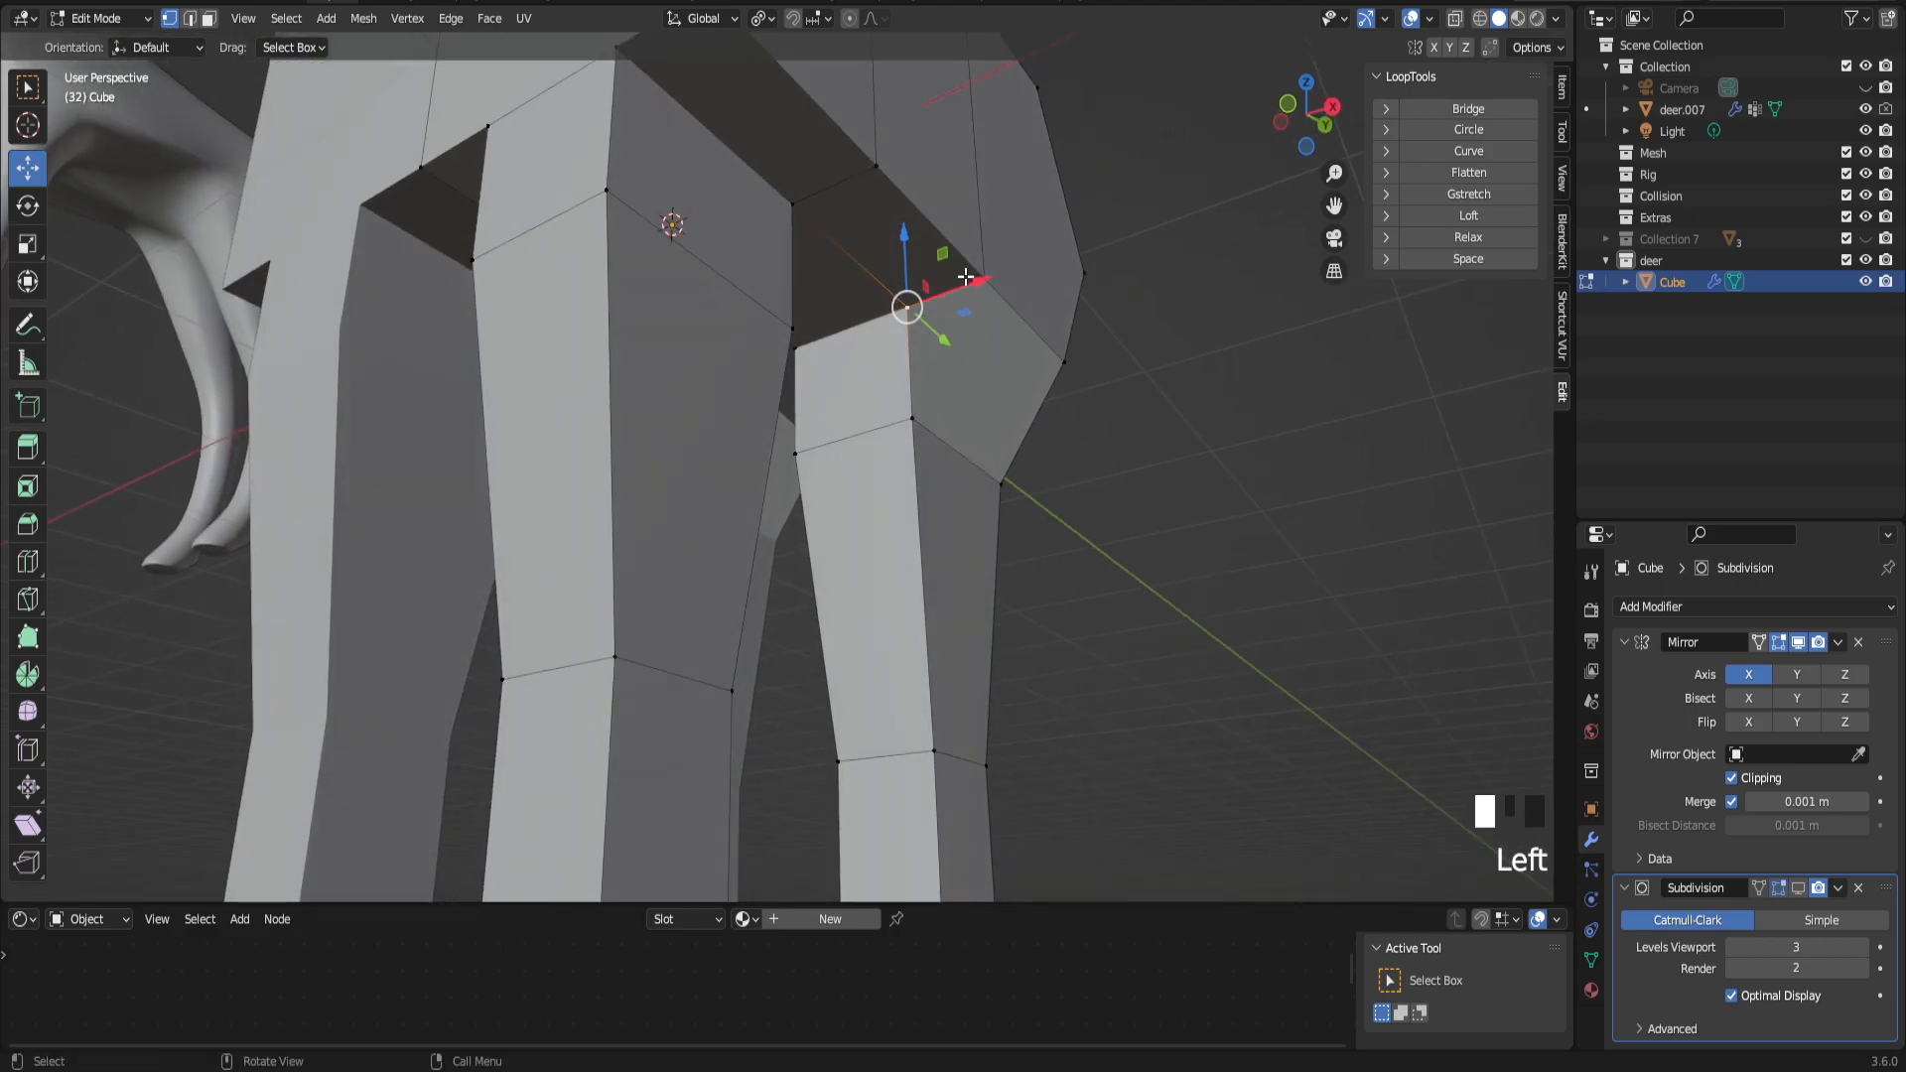
drag(974, 284, 1019, 269)
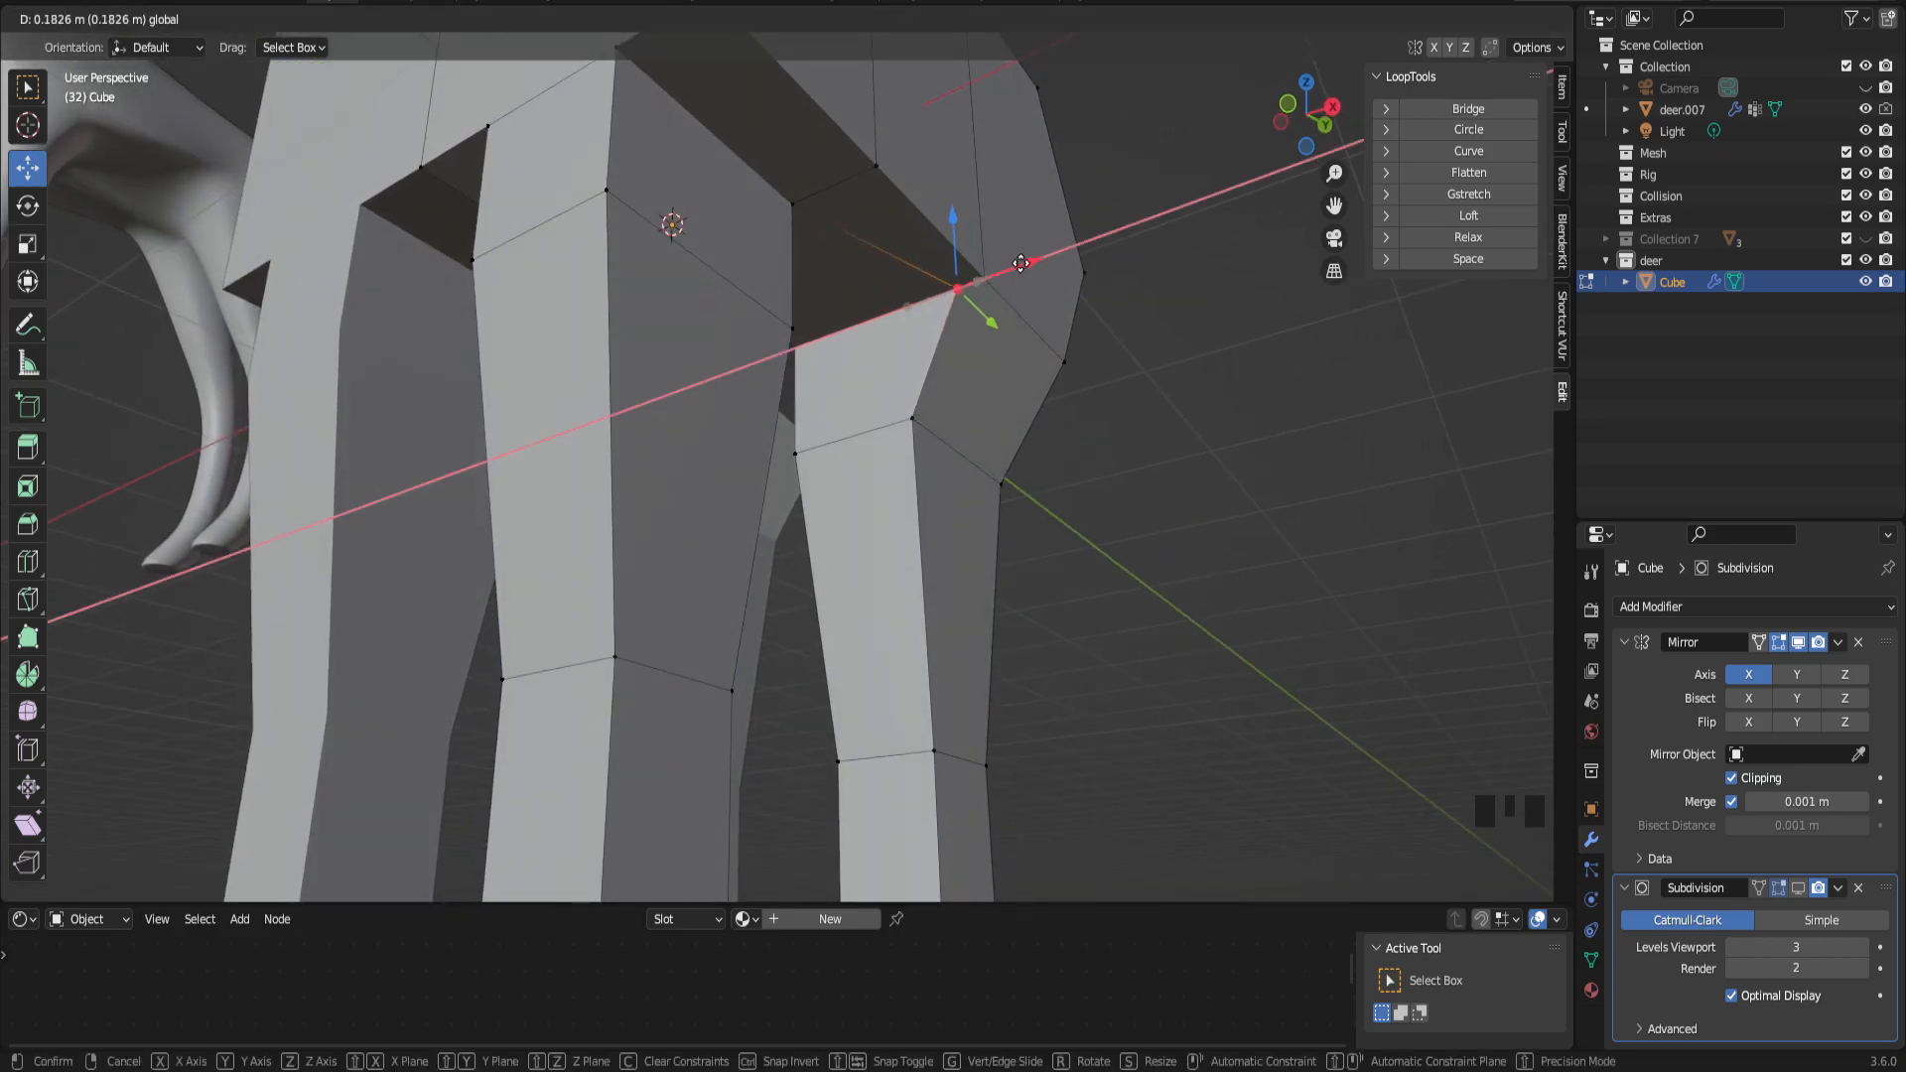
drag(1020, 263, 1021, 263)
middle_drag(1020, 263, 826, 349)
drag(932, 318, 898, 397)
right_click(899, 397)
drag(944, 239, 926, 295)
drag(1008, 373, 977, 374)
Step: Set the transform orientation to Normal and pull the body's top rear outer corner vertex inward
middle_drag(943, 380, 586, 448)
scroll(955, 361, down, 2)
scroll(955, 360, down, 2)
click(804, 264)
middle_drag(839, 409, 871, 389)
middle_drag(724, 347, 898, 315)
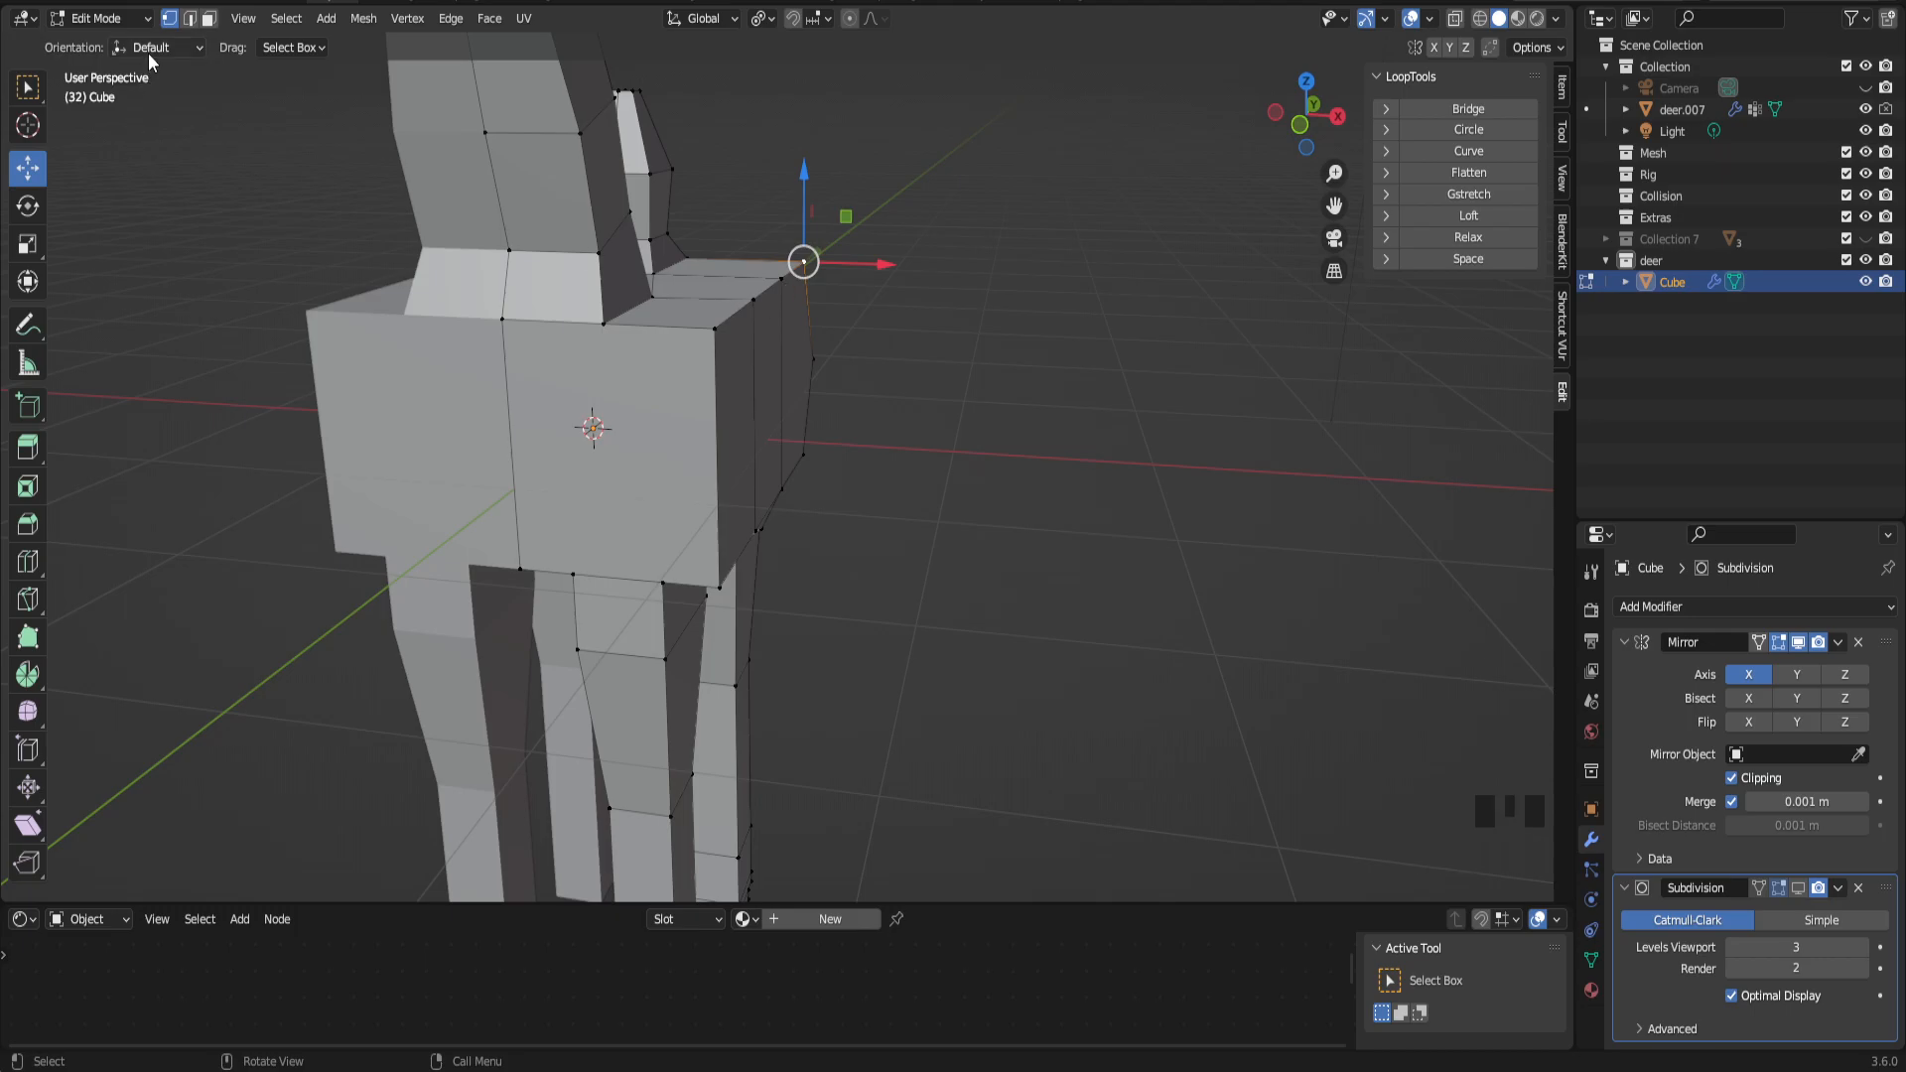
click(149, 48)
click(167, 164)
middle_drag(601, 331, 98, 135)
middle_drag(787, 253, 806, 243)
drag(837, 220, 812, 248)
middle_drag(812, 248, 968, 343)
Step: Pull the chest's top and bottom outer corner vertices inward, the bottom one by about 0.113 m along its normal, and restore the subdivision preview
click(986, 330)
drag(1059, 288, 1026, 307)
click(974, 570)
mouse_move(1028, 615)
mouse_down()
mouse_move(1008, 608)
mouse_move(1040, 629)
mouse_up()
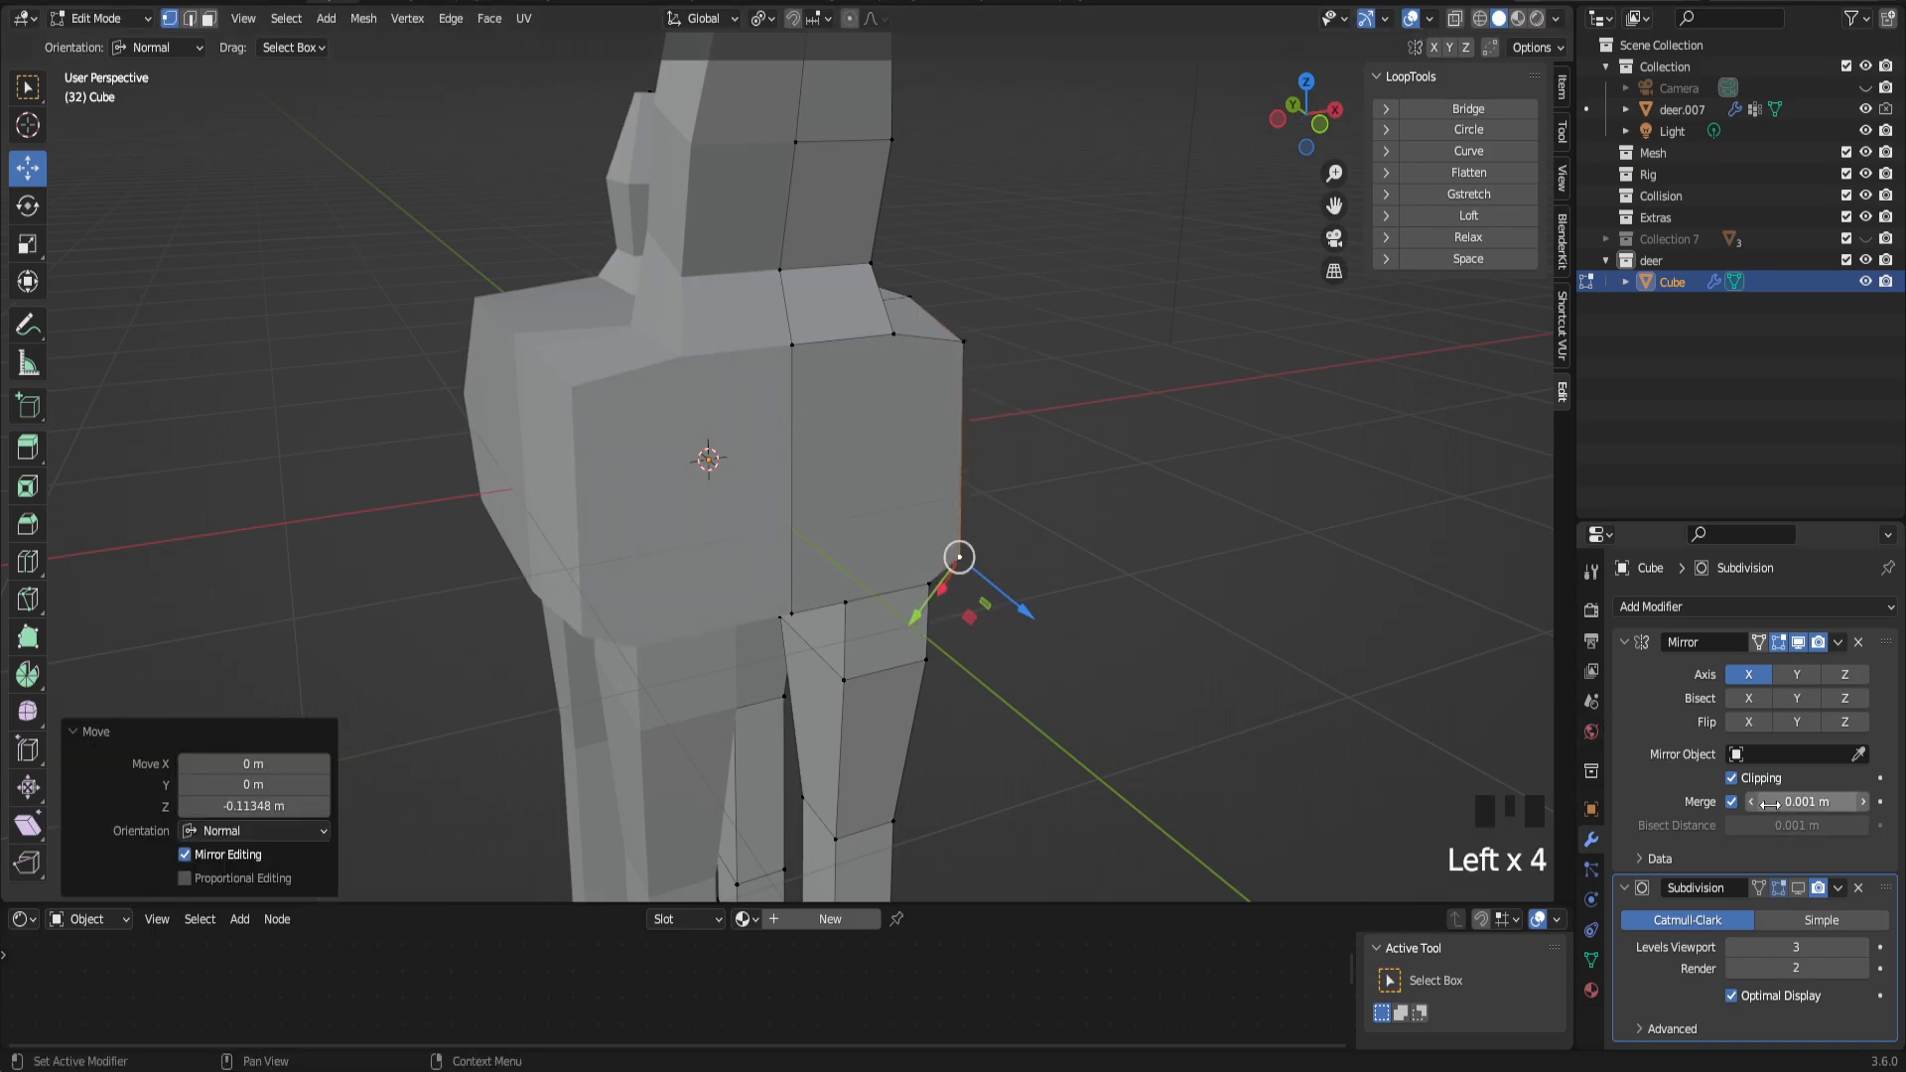
click(1798, 888)
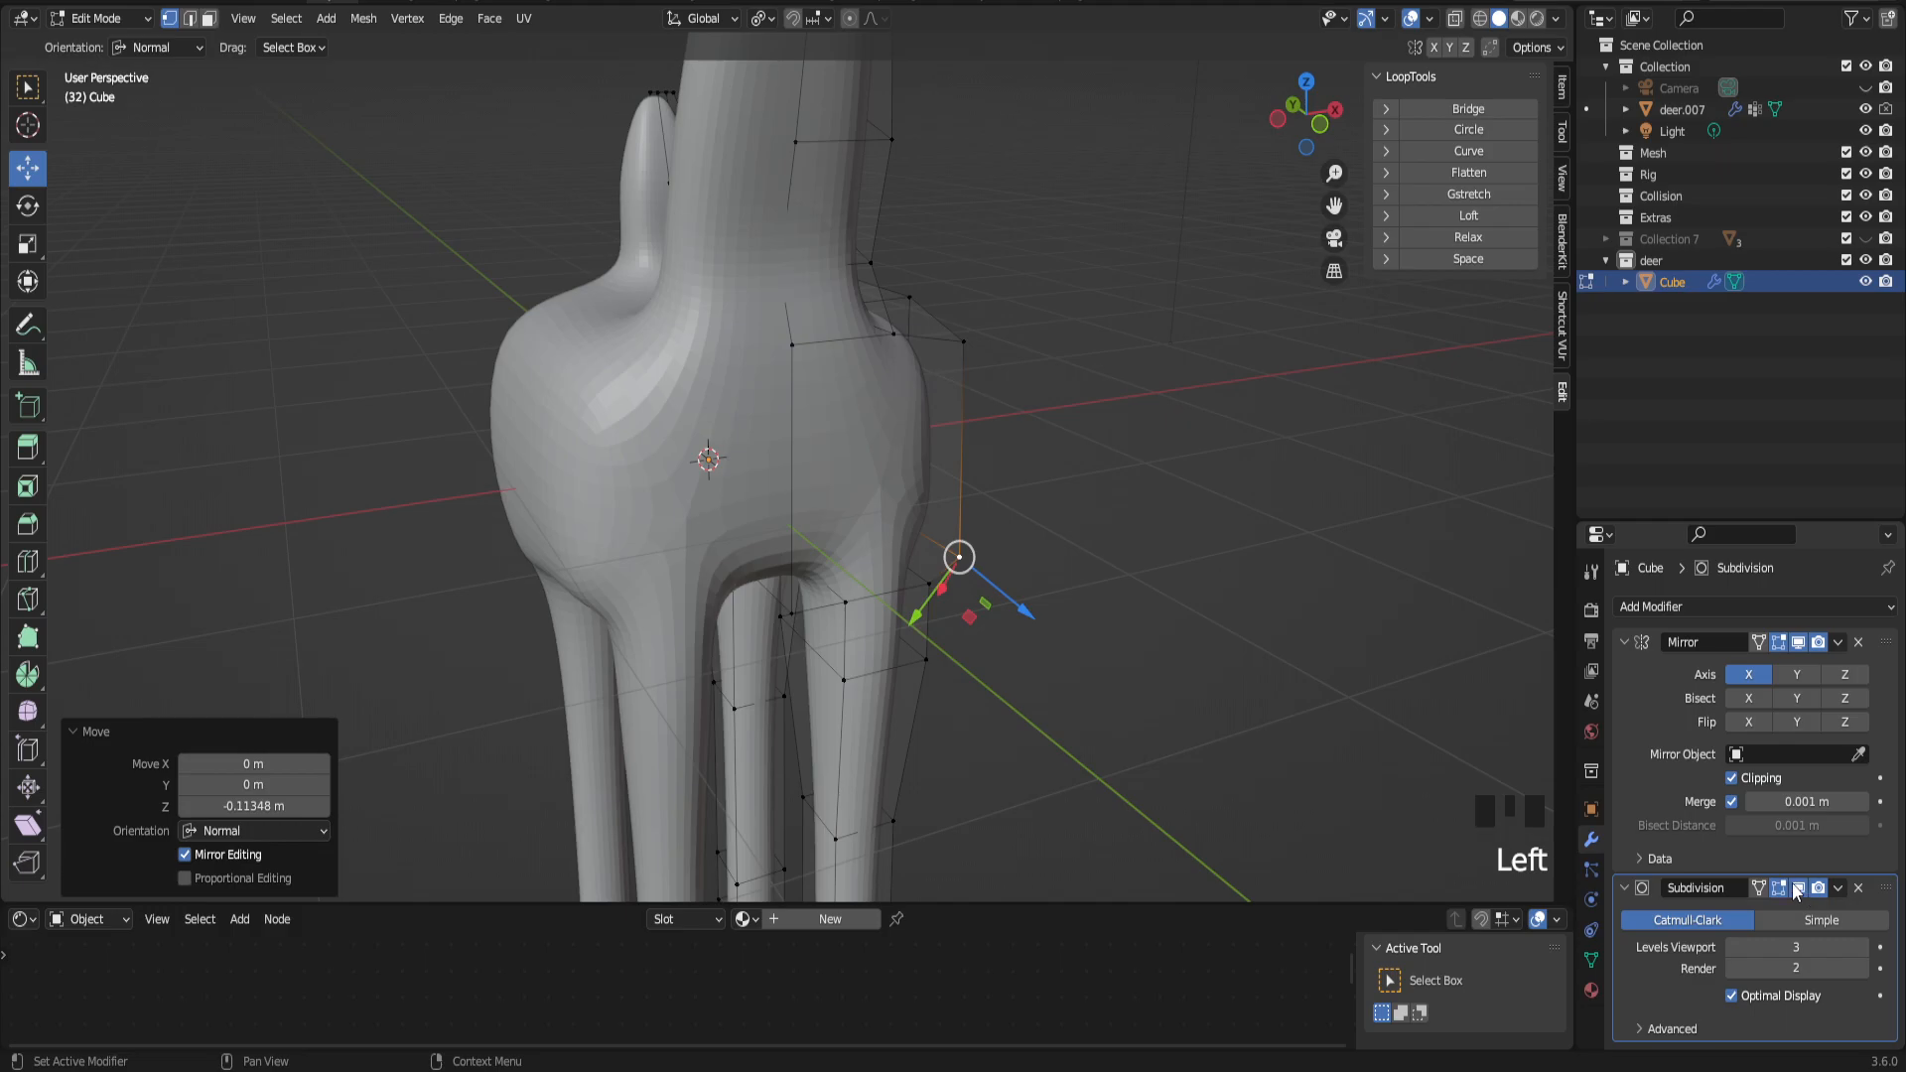
Step: Select the front and rear side faces of the body and shift them slightly along their normal
middle_drag(1037, 386, 832, 407)
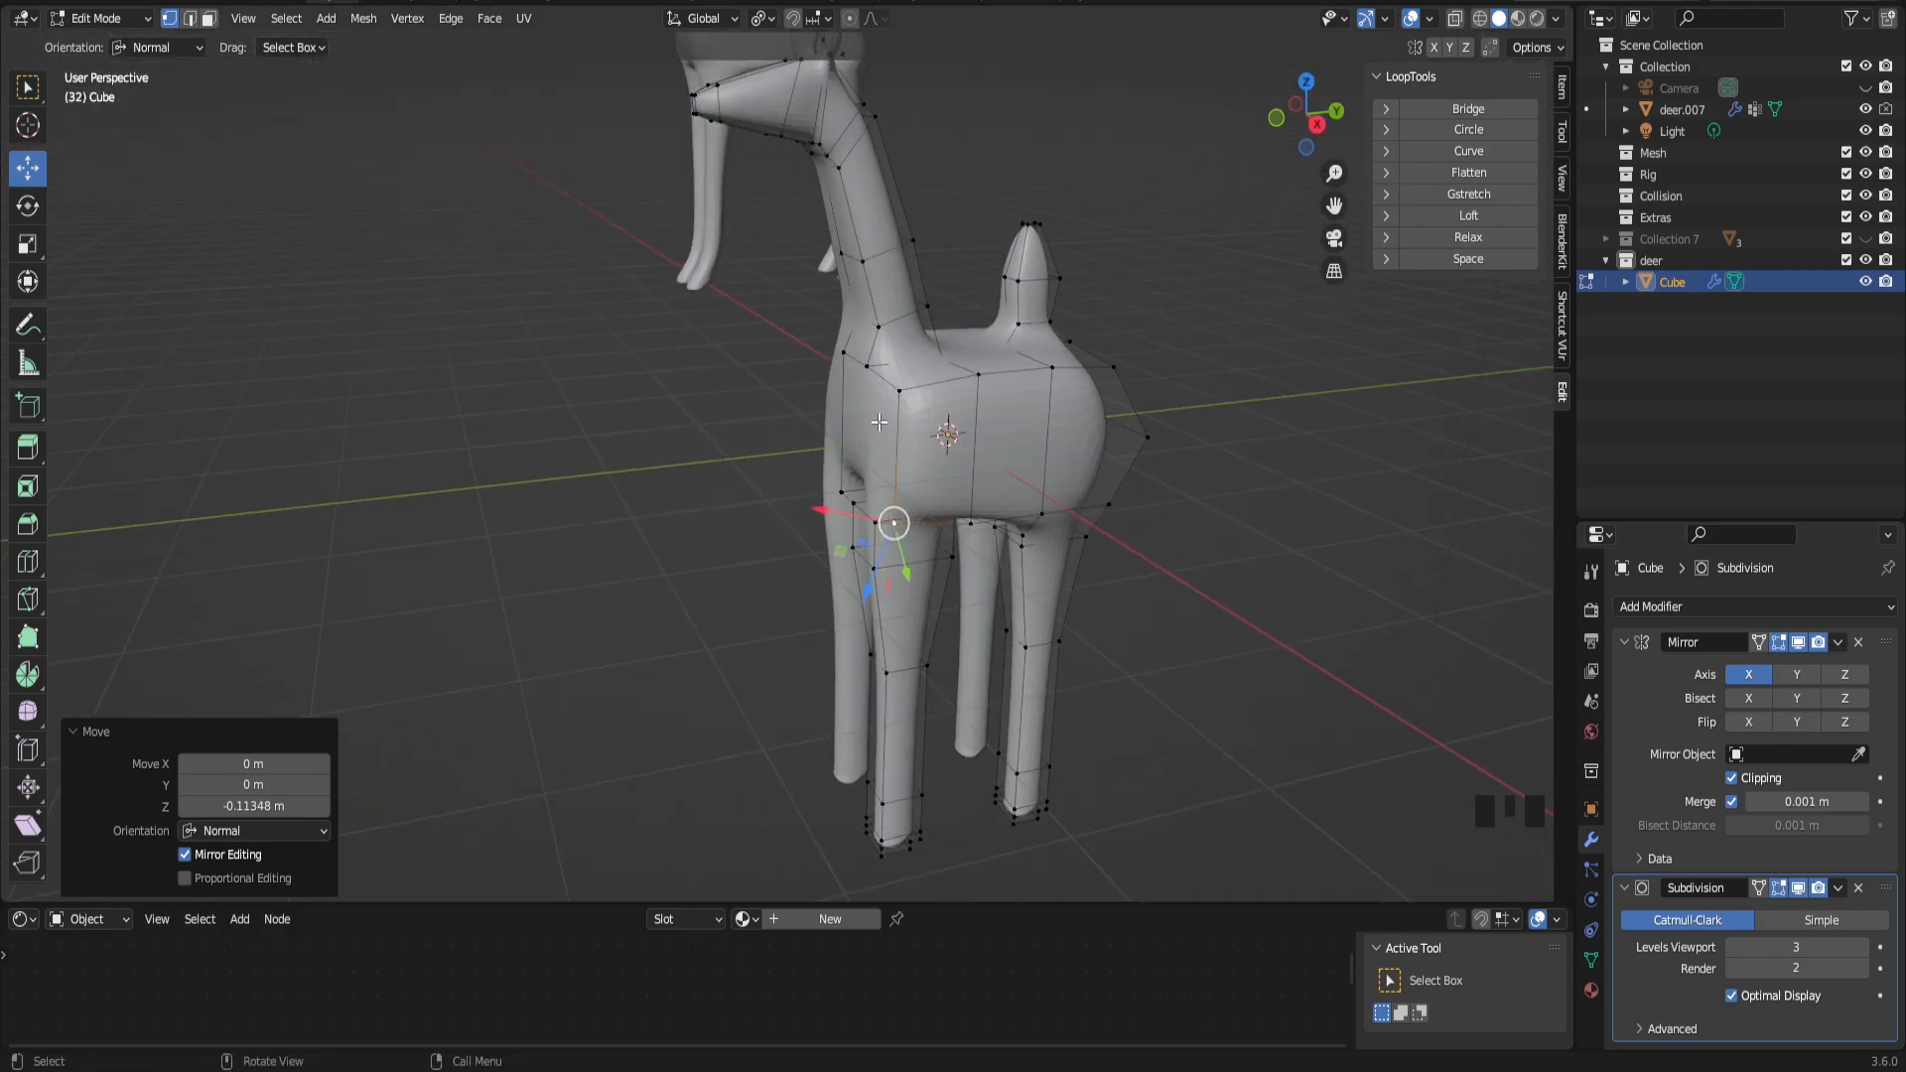
click(208, 18)
shift+click(938, 446)
shift+click(1092, 437)
middle_drag(1092, 437, 1096, 447)
drag(1100, 469, 1084, 464)
Step: Subdivide the chest's centre and outer vertical edges with one cut, adding a horizontal edge across the chest
mouse_move(947, 399)
middle_down()
mouse_move(977, 392)
mouse_move(955, 379)
mouse_move(959, 402)
middle_up()
key(2)
click(951, 467)
shift+click(855, 437)
right_click(854, 436)
click(825, 381)
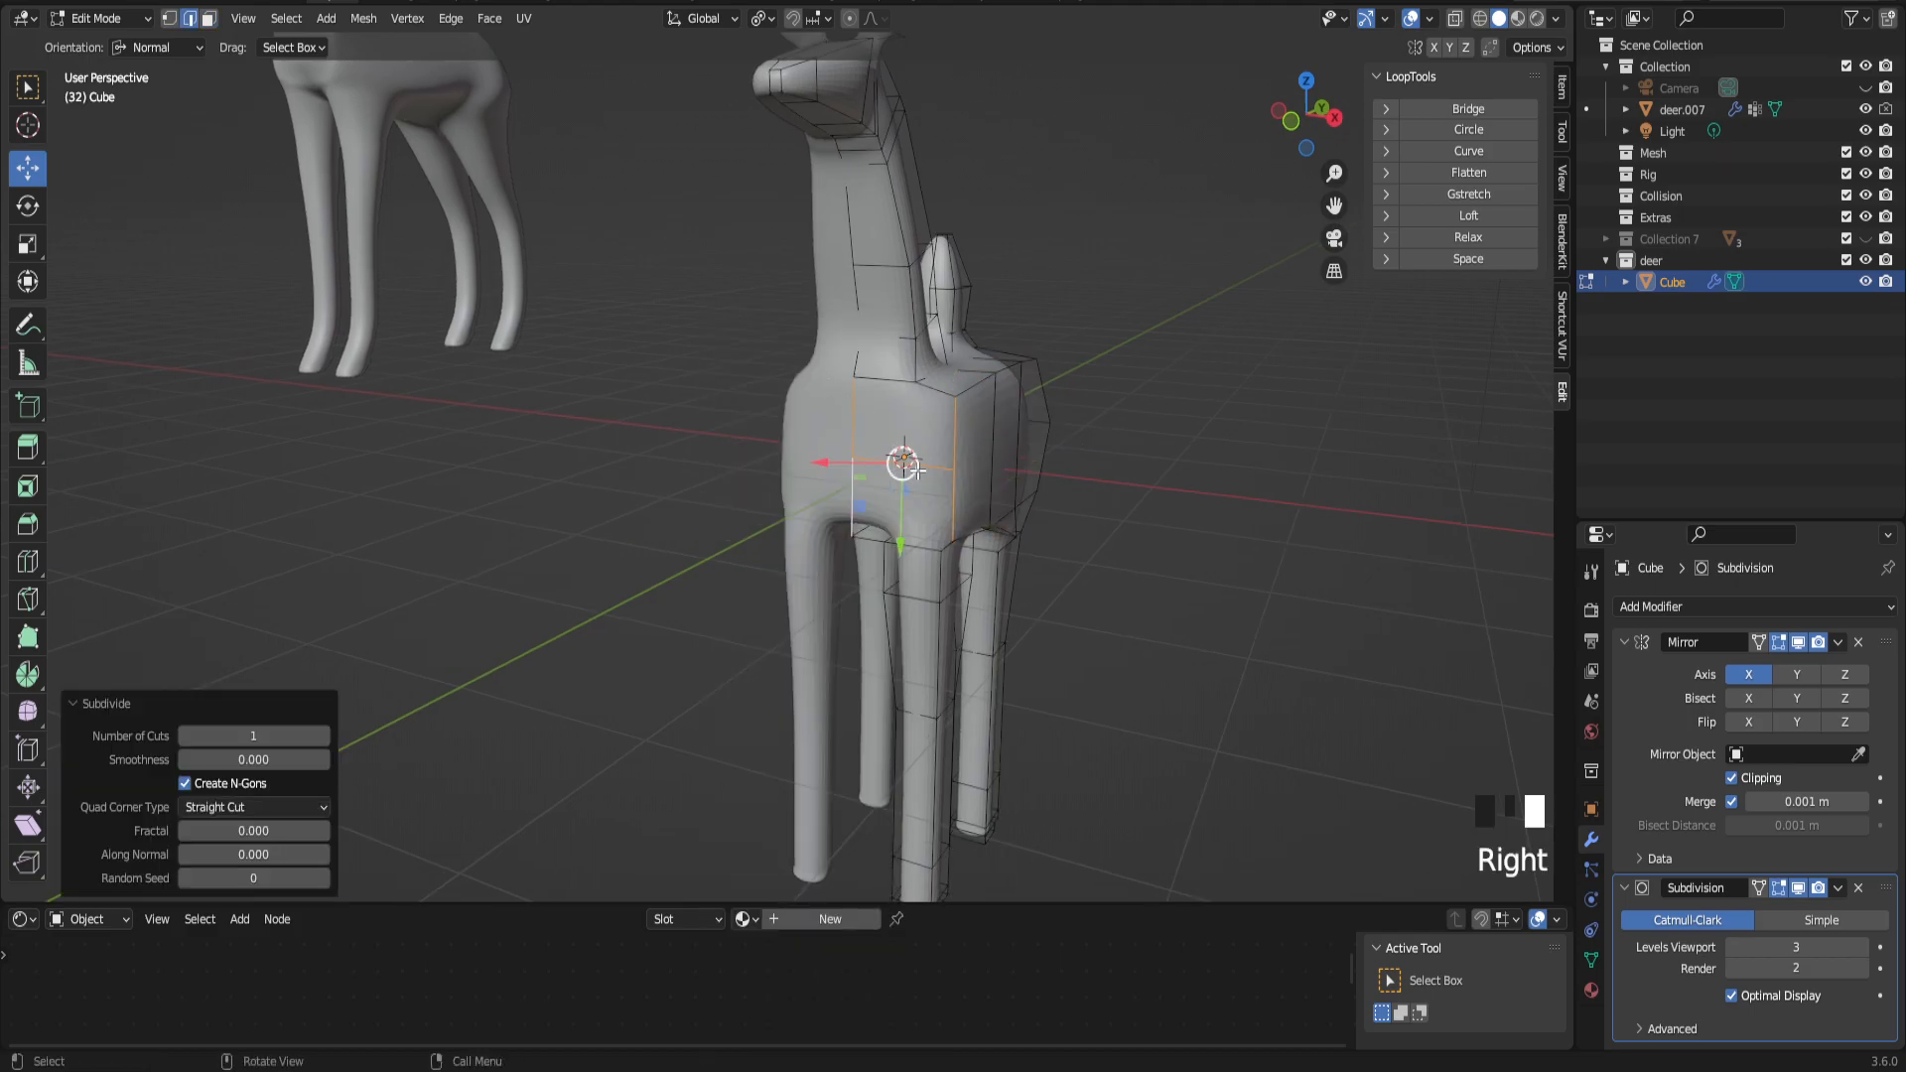
Step: Push the new horizontal edge across the chest forward to round out the chest
click(898, 458)
middle_drag(898, 459, 840, 486)
mouse_move(839, 462)
mouse_down()
mouse_move(799, 463)
mouse_move(866, 462)
mouse_up()
Step: Pull the outer vertex at the rump's mid-height inward, including about 0.057 m along its normal
middle_drag(865, 461, 640, 550)
key(1)
click(796, 513)
drag(728, 482, 751, 496)
drag(708, 656, 739, 647)
middle_drag(740, 647, 798, 515)
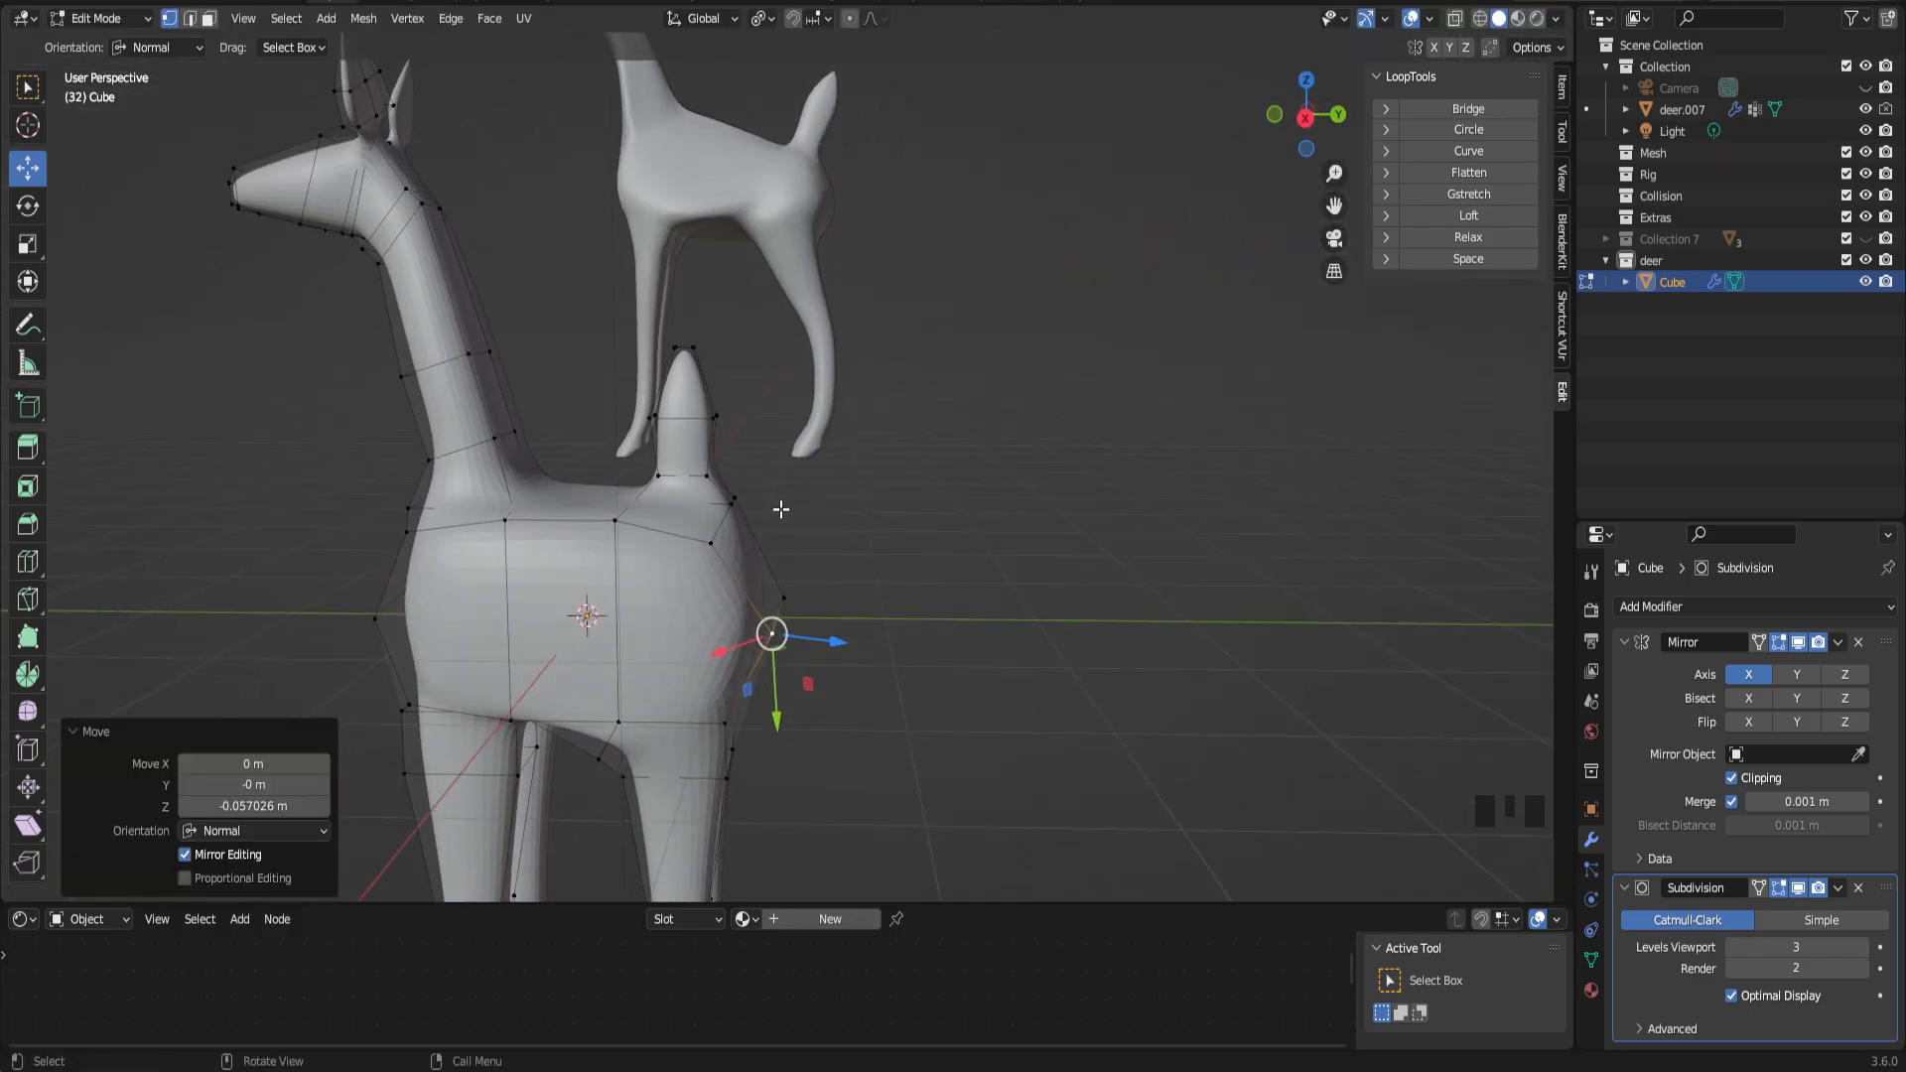
Step: Set the transform orientation to Default and move the tail with its adjoining rear vertices slightly rearward along Y
drag(609, 307, 758, 444)
alt+shift+click(721, 508)
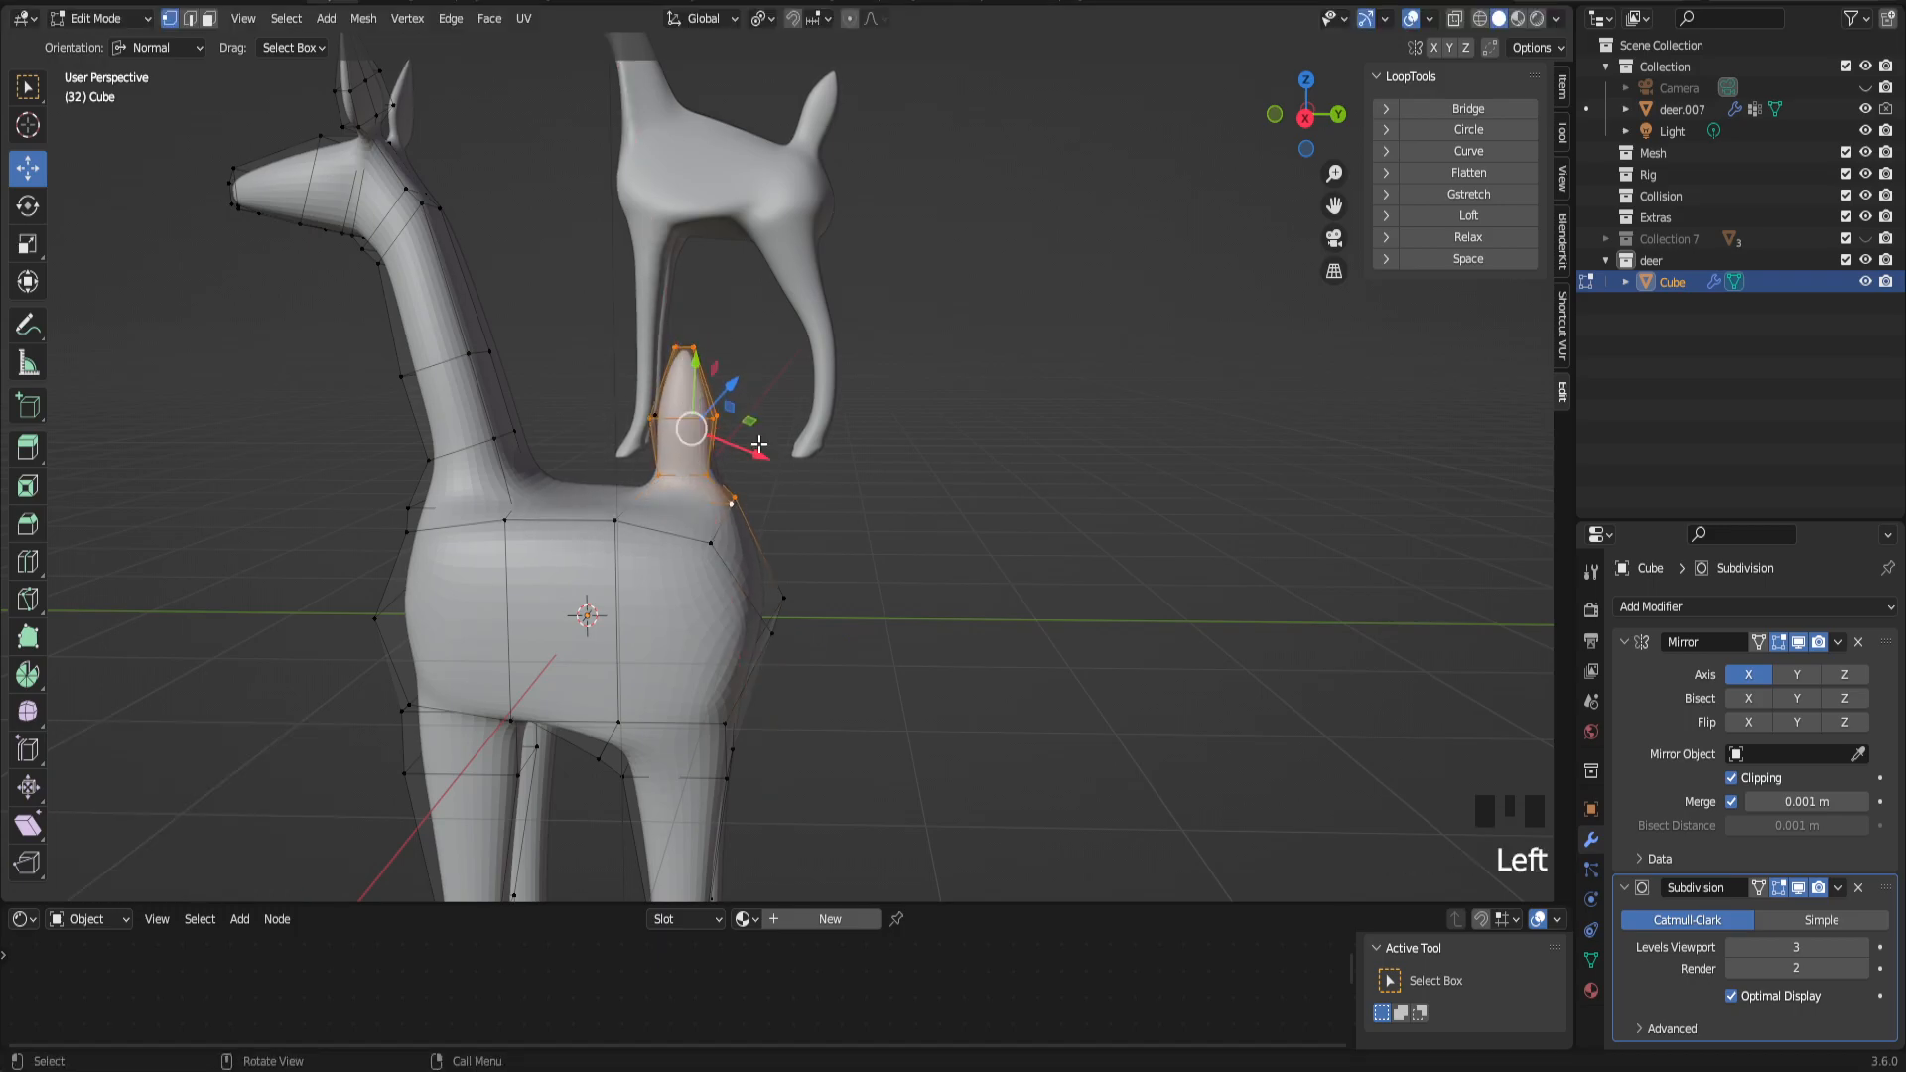
click(159, 47)
click(159, 70)
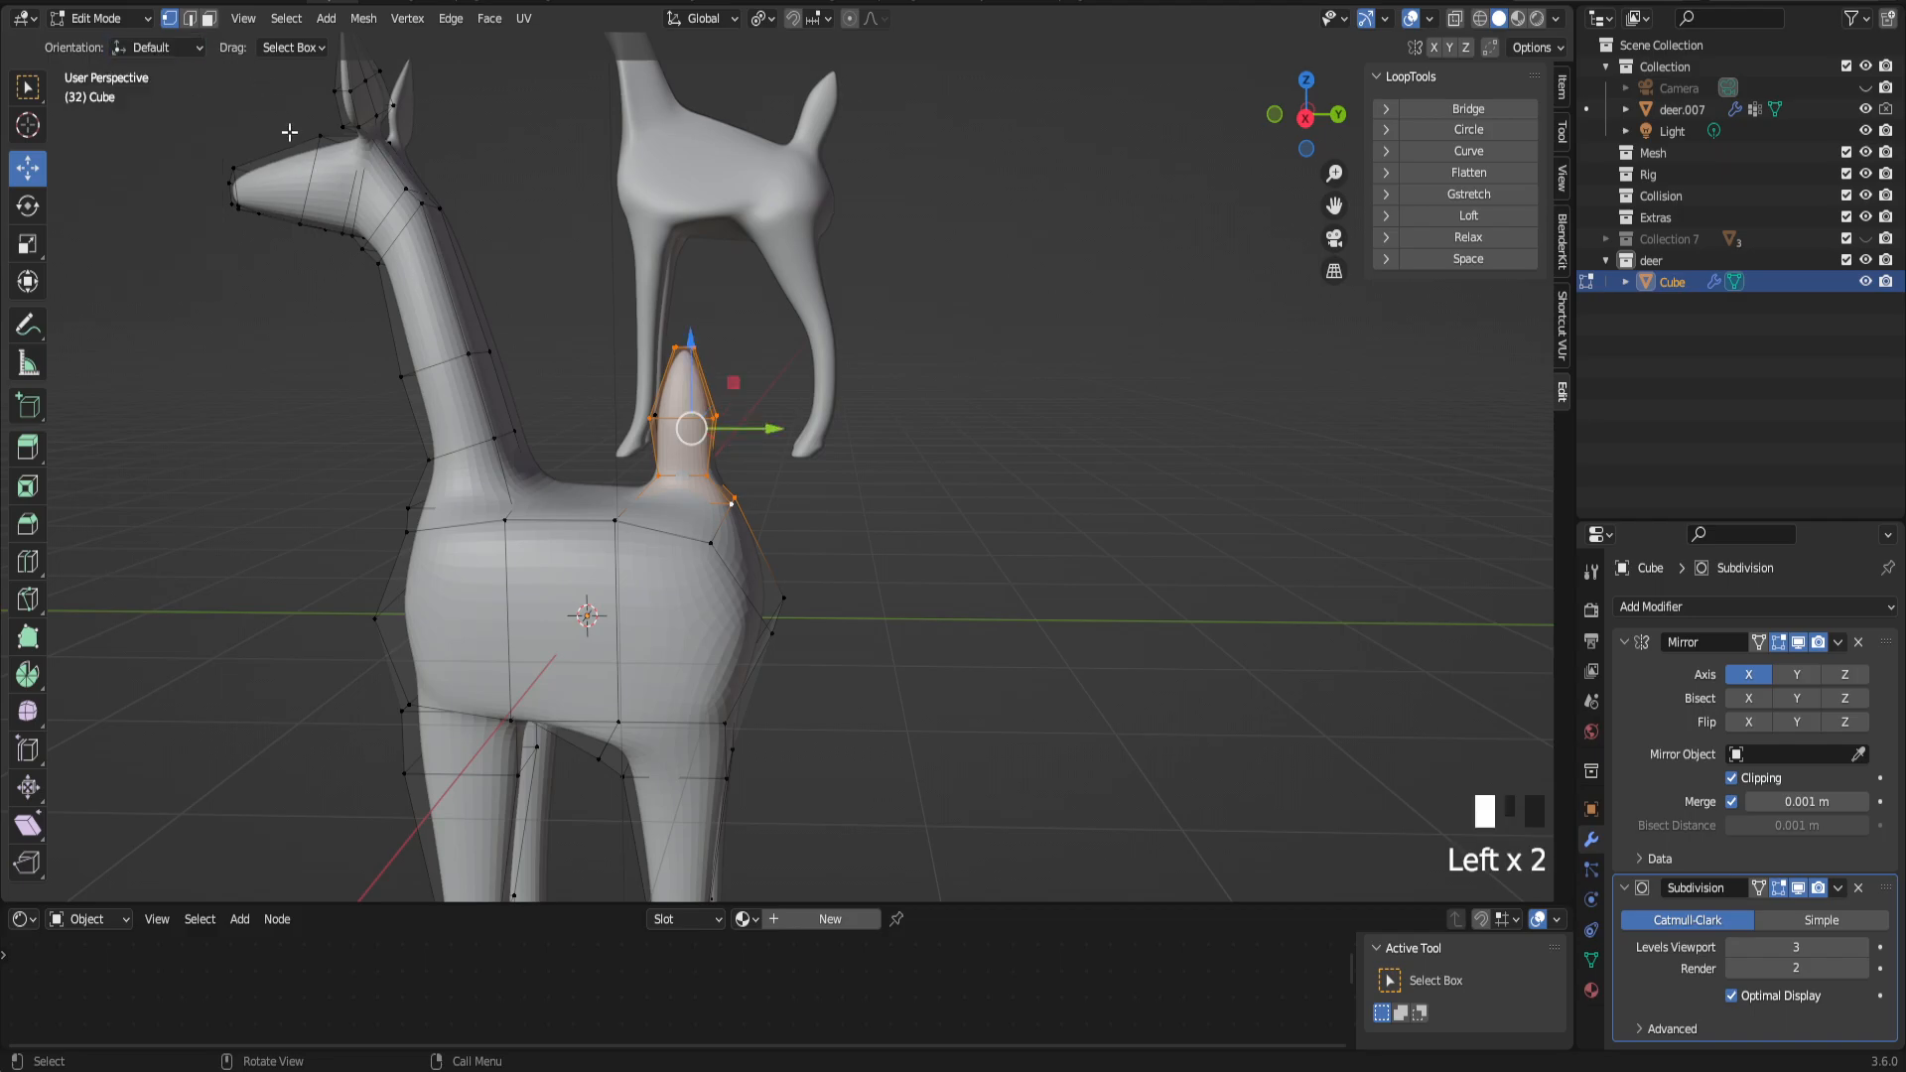
drag(777, 419, 786, 430)
drag(1335, 205, 1306, 215)
alt+click(678, 561)
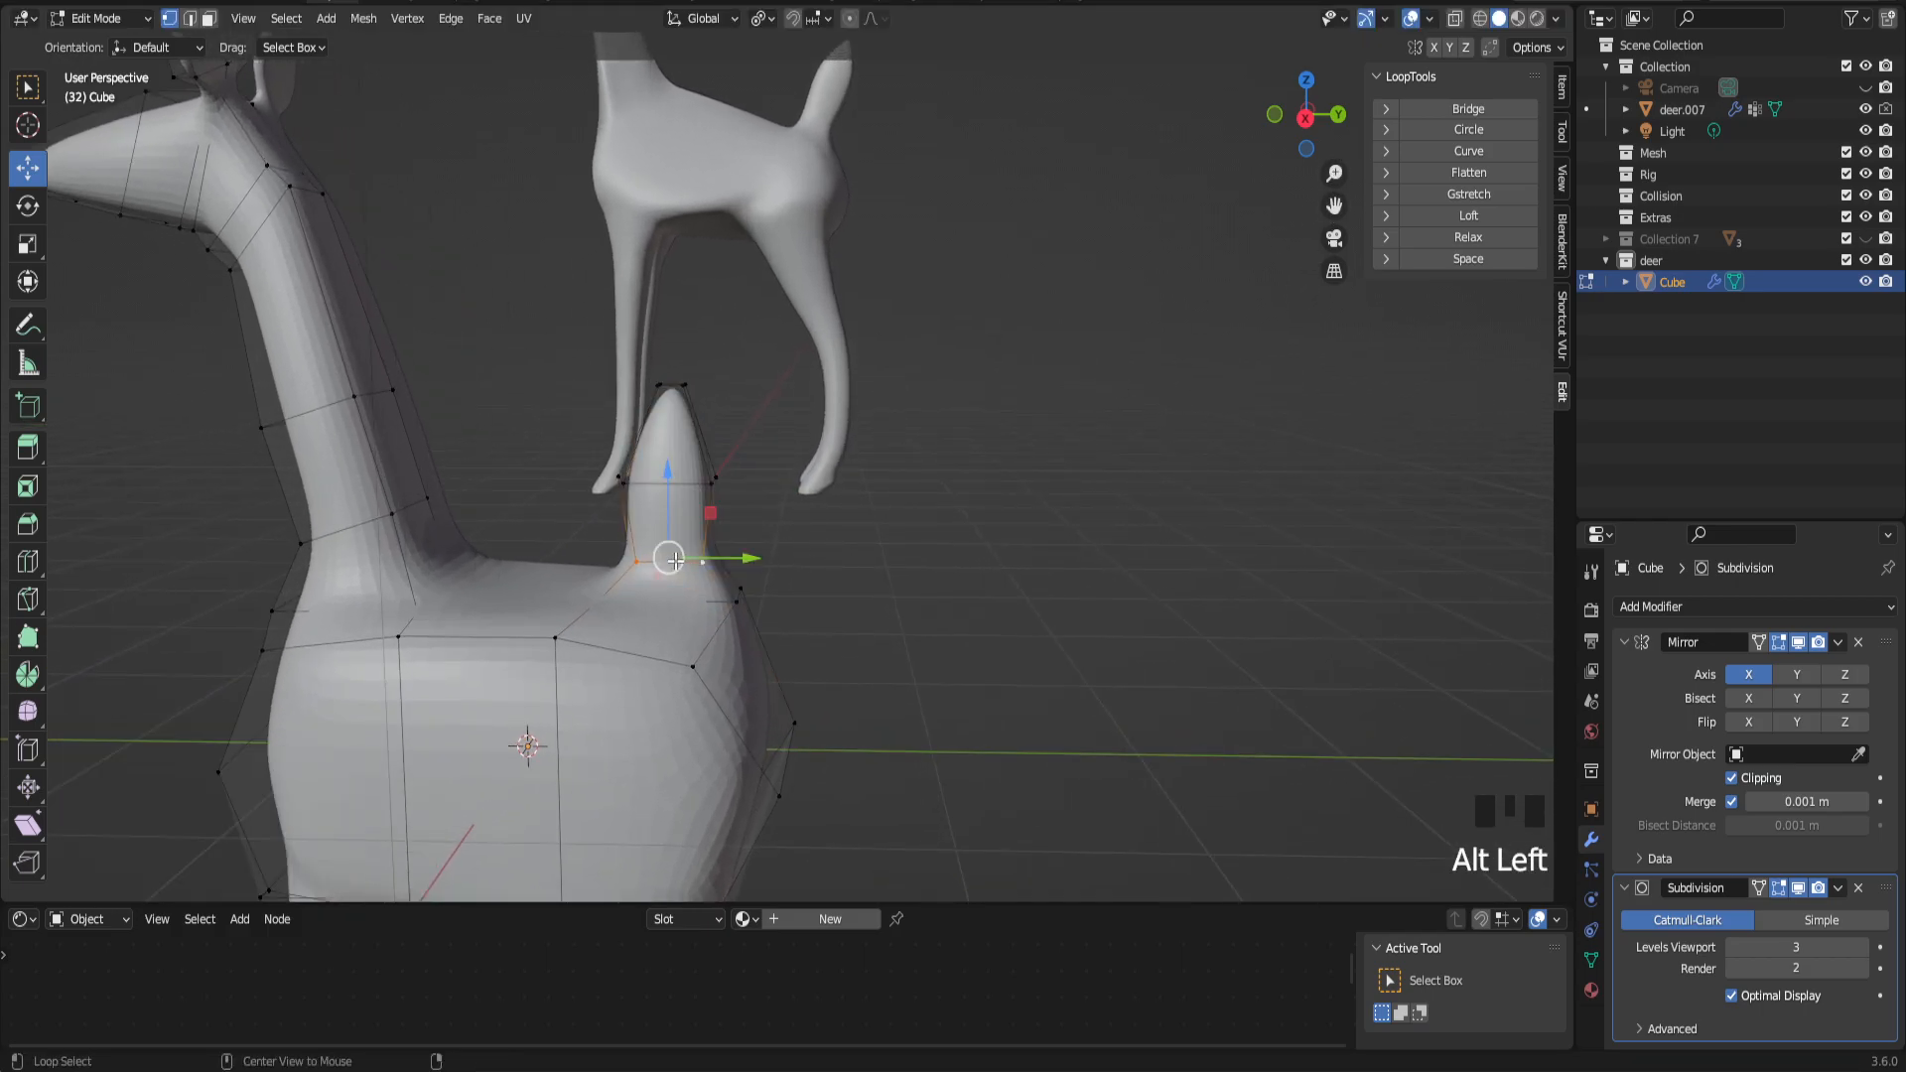
alt+shift+click(645, 485)
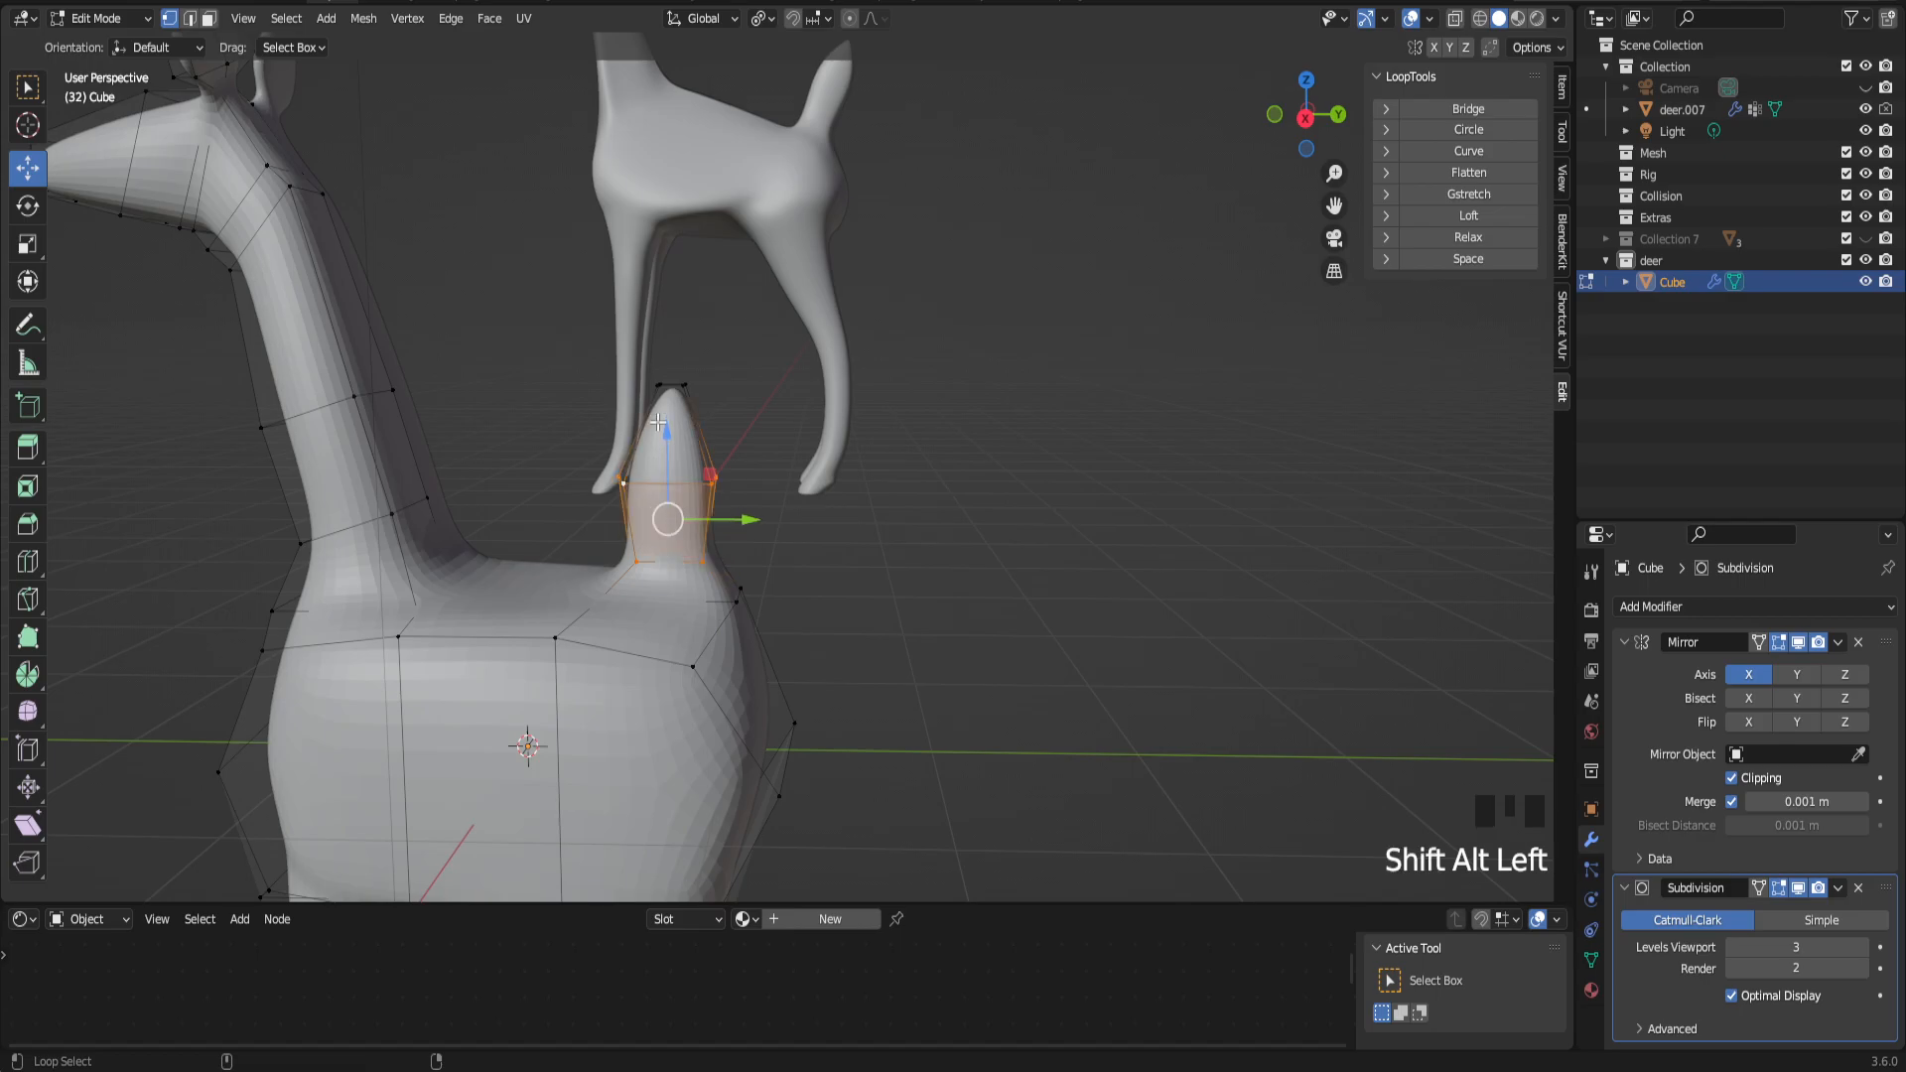
alt+shift+click(698, 382)
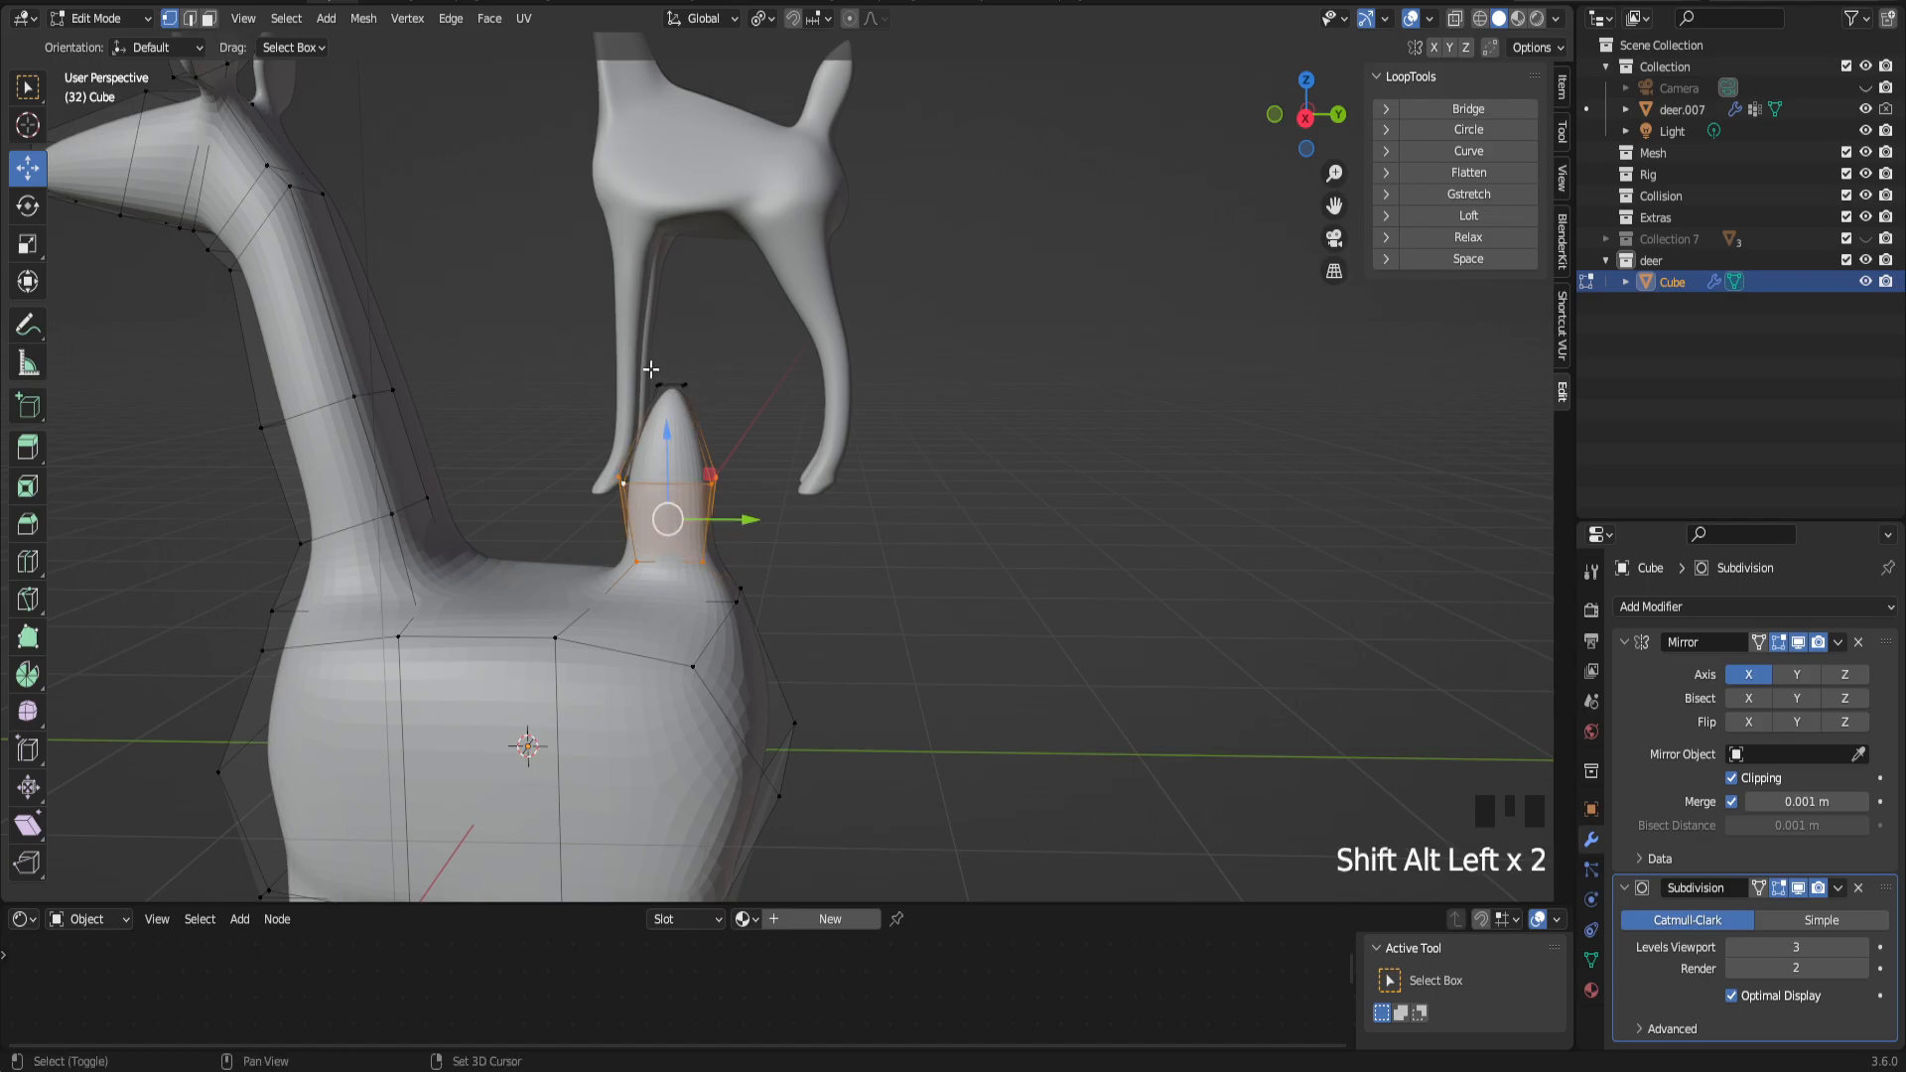
middle_drag(701, 449, 685, 456)
Step: Select the tail's tip, middle and base loops and set the transform pivot point to Active Element
click(711, 421)
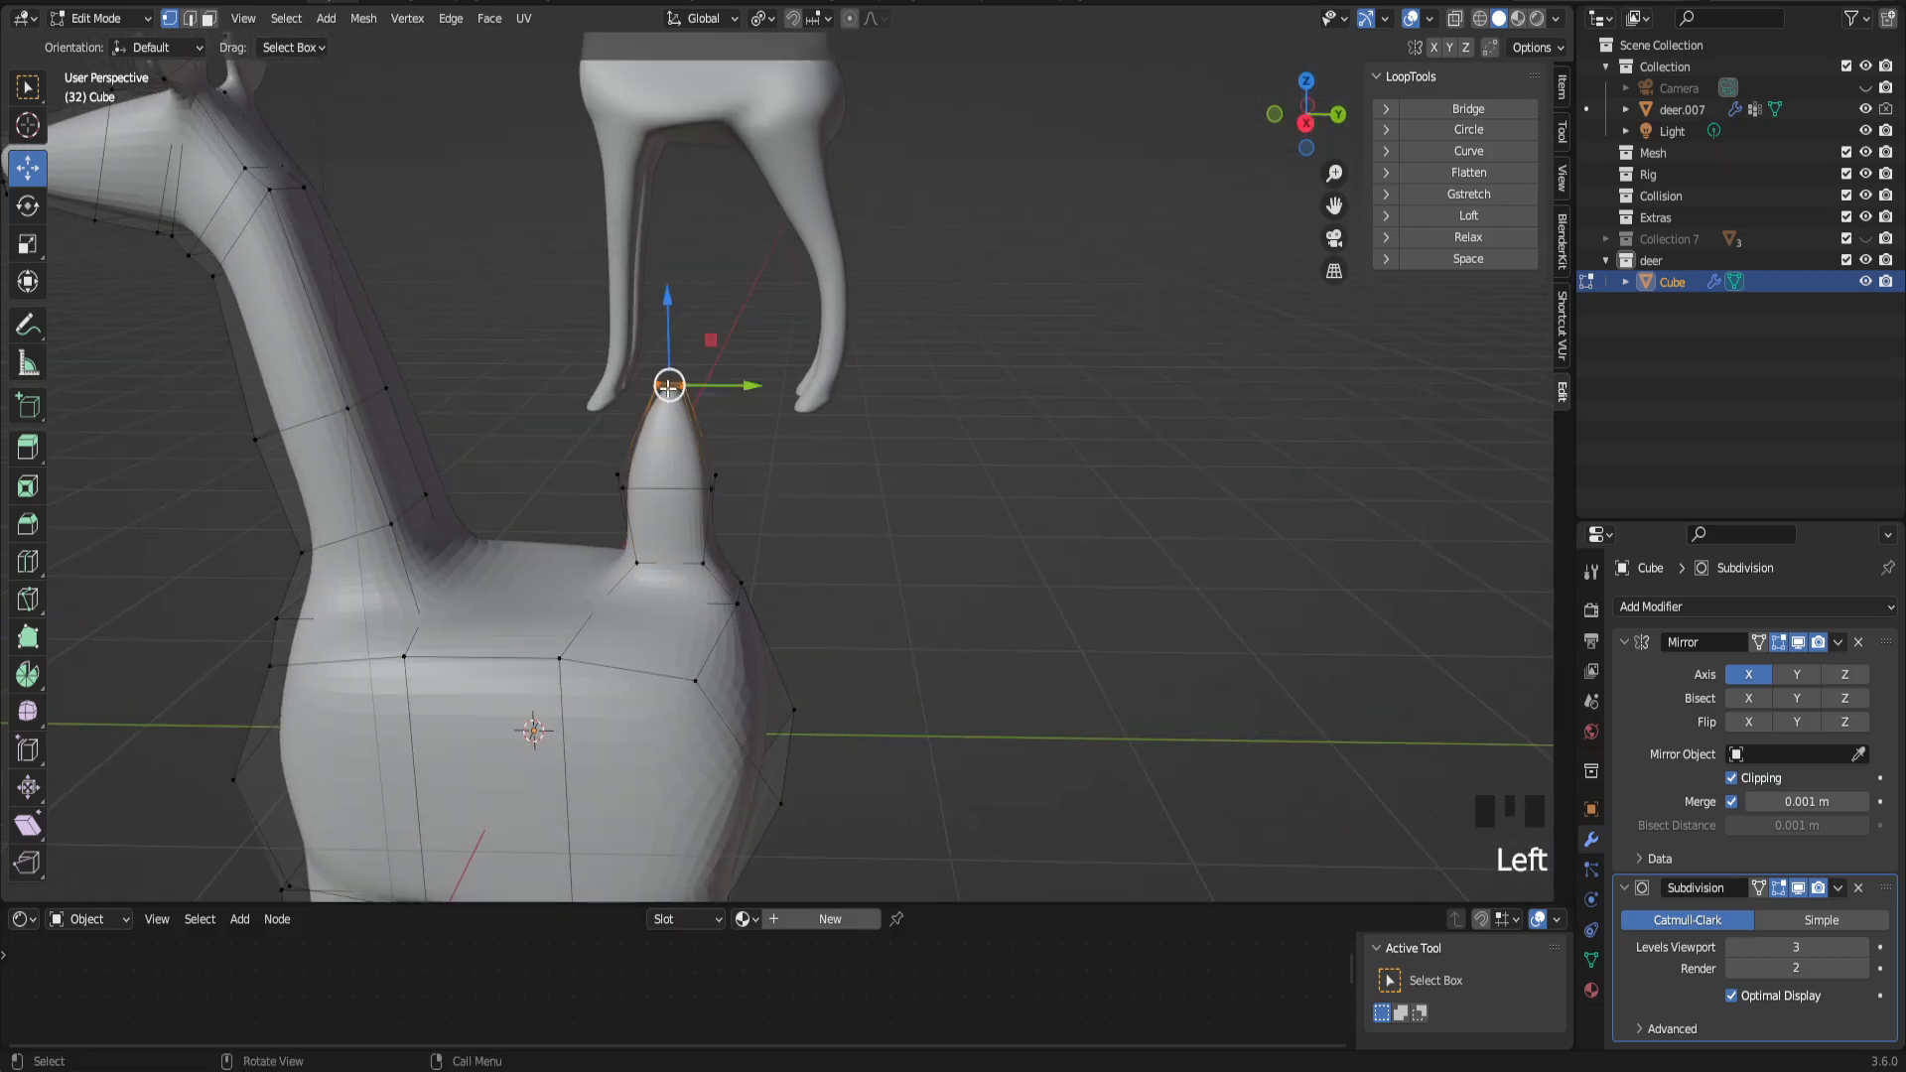
scroll(669, 388, up, 2)
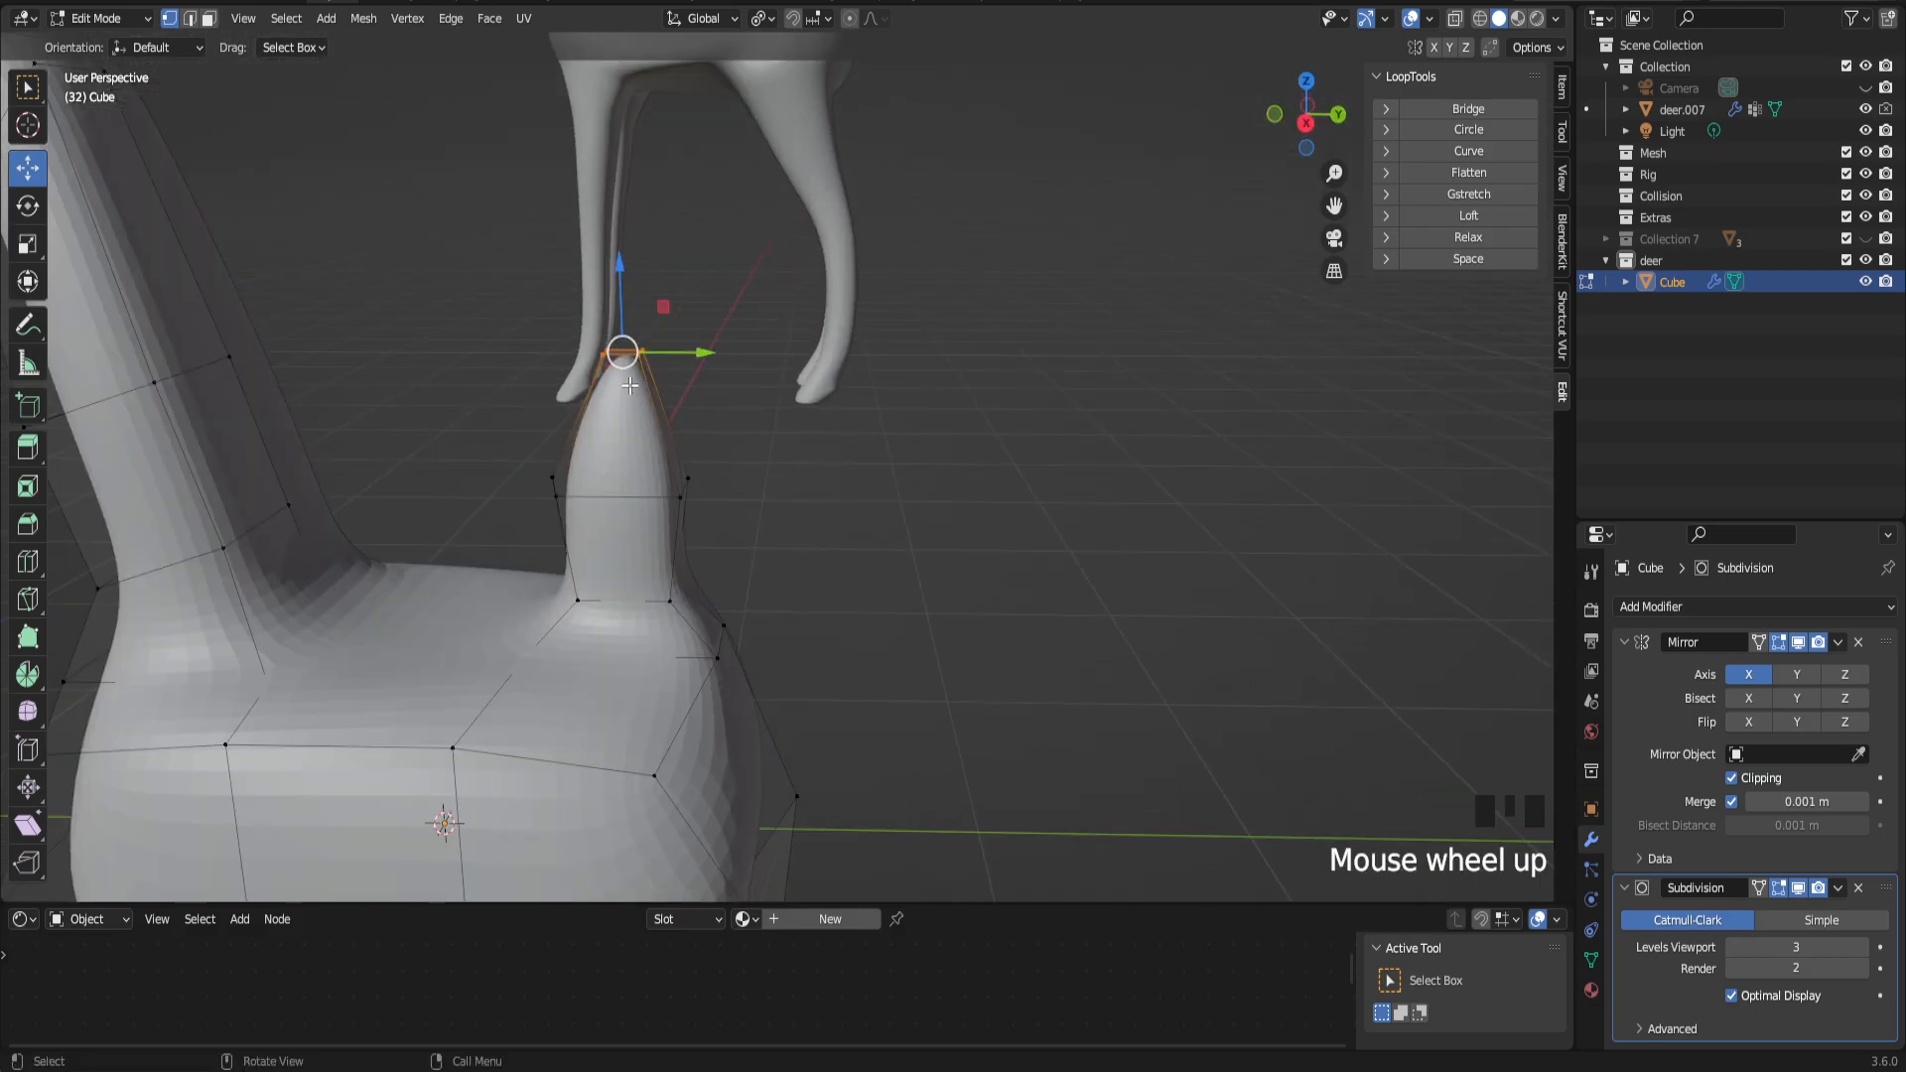
alt+shift+click(618, 496)
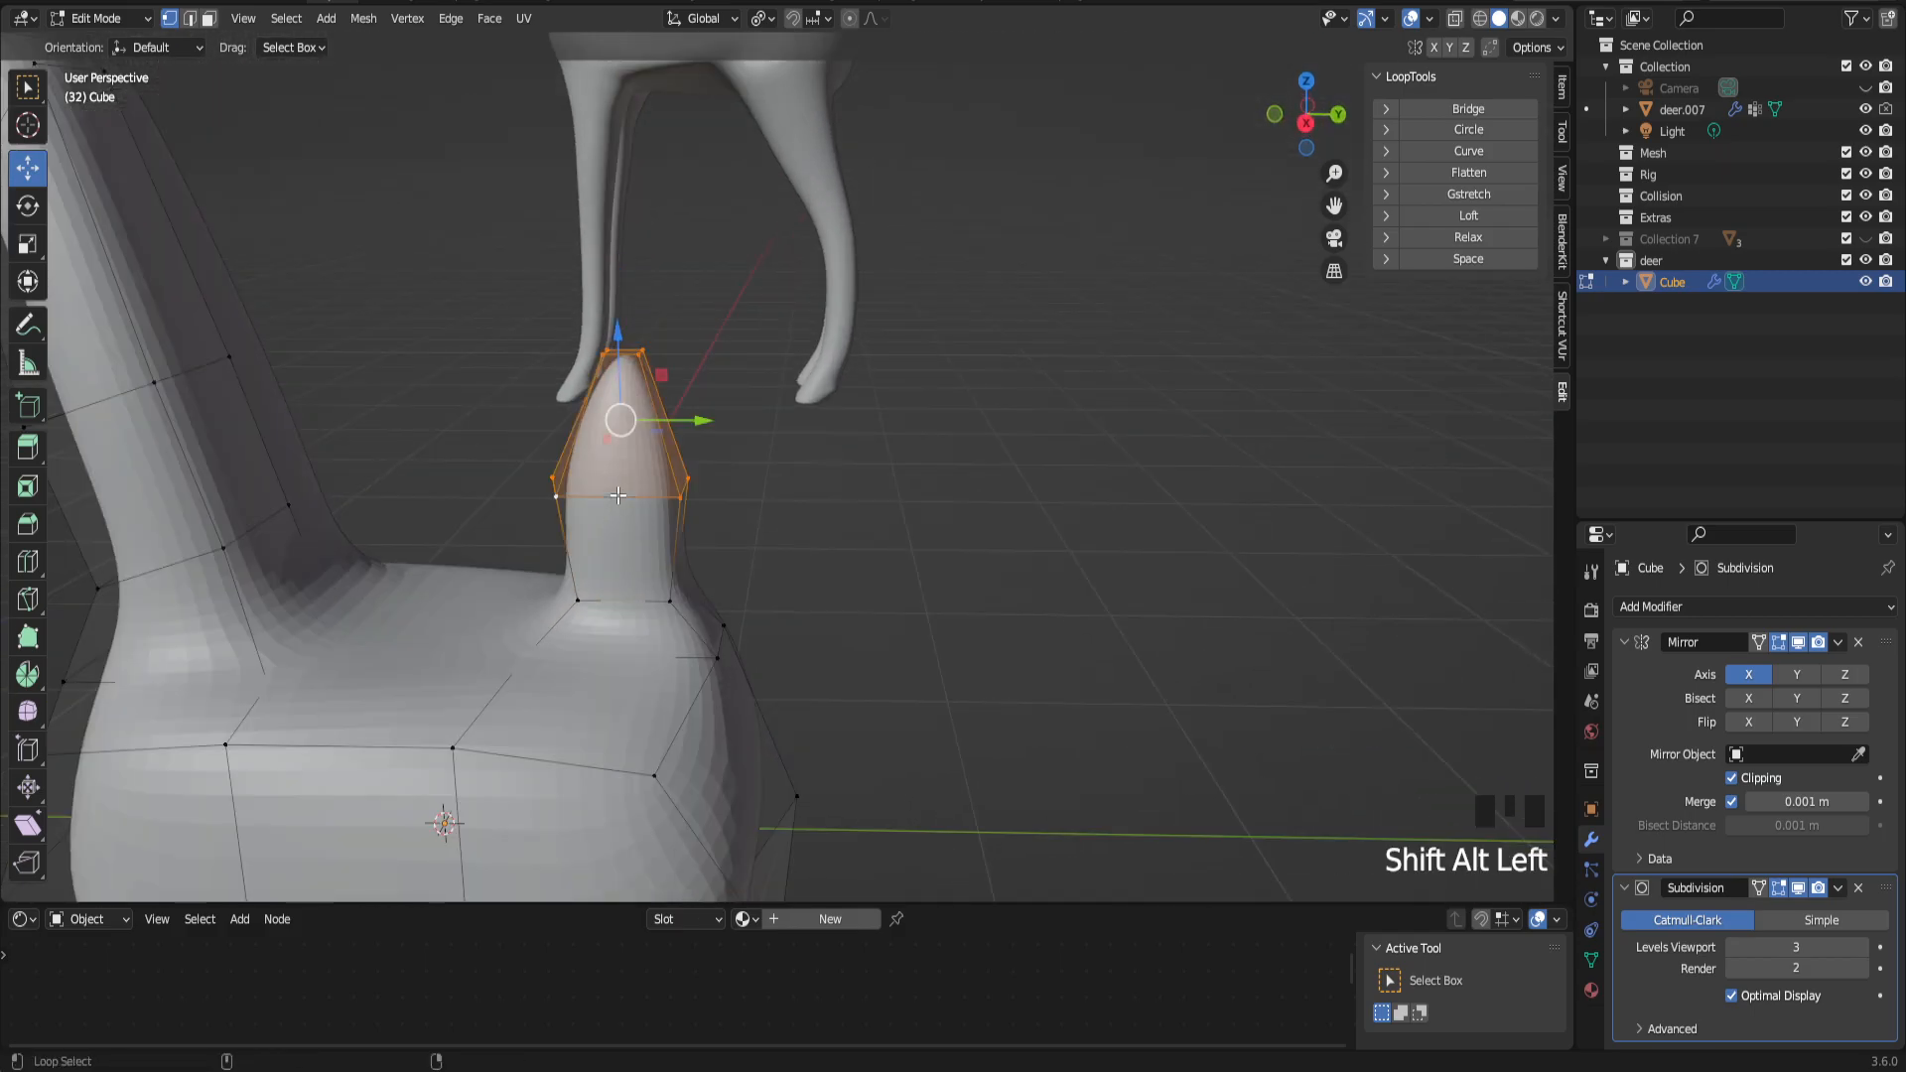
alt+shift+click(648, 603)
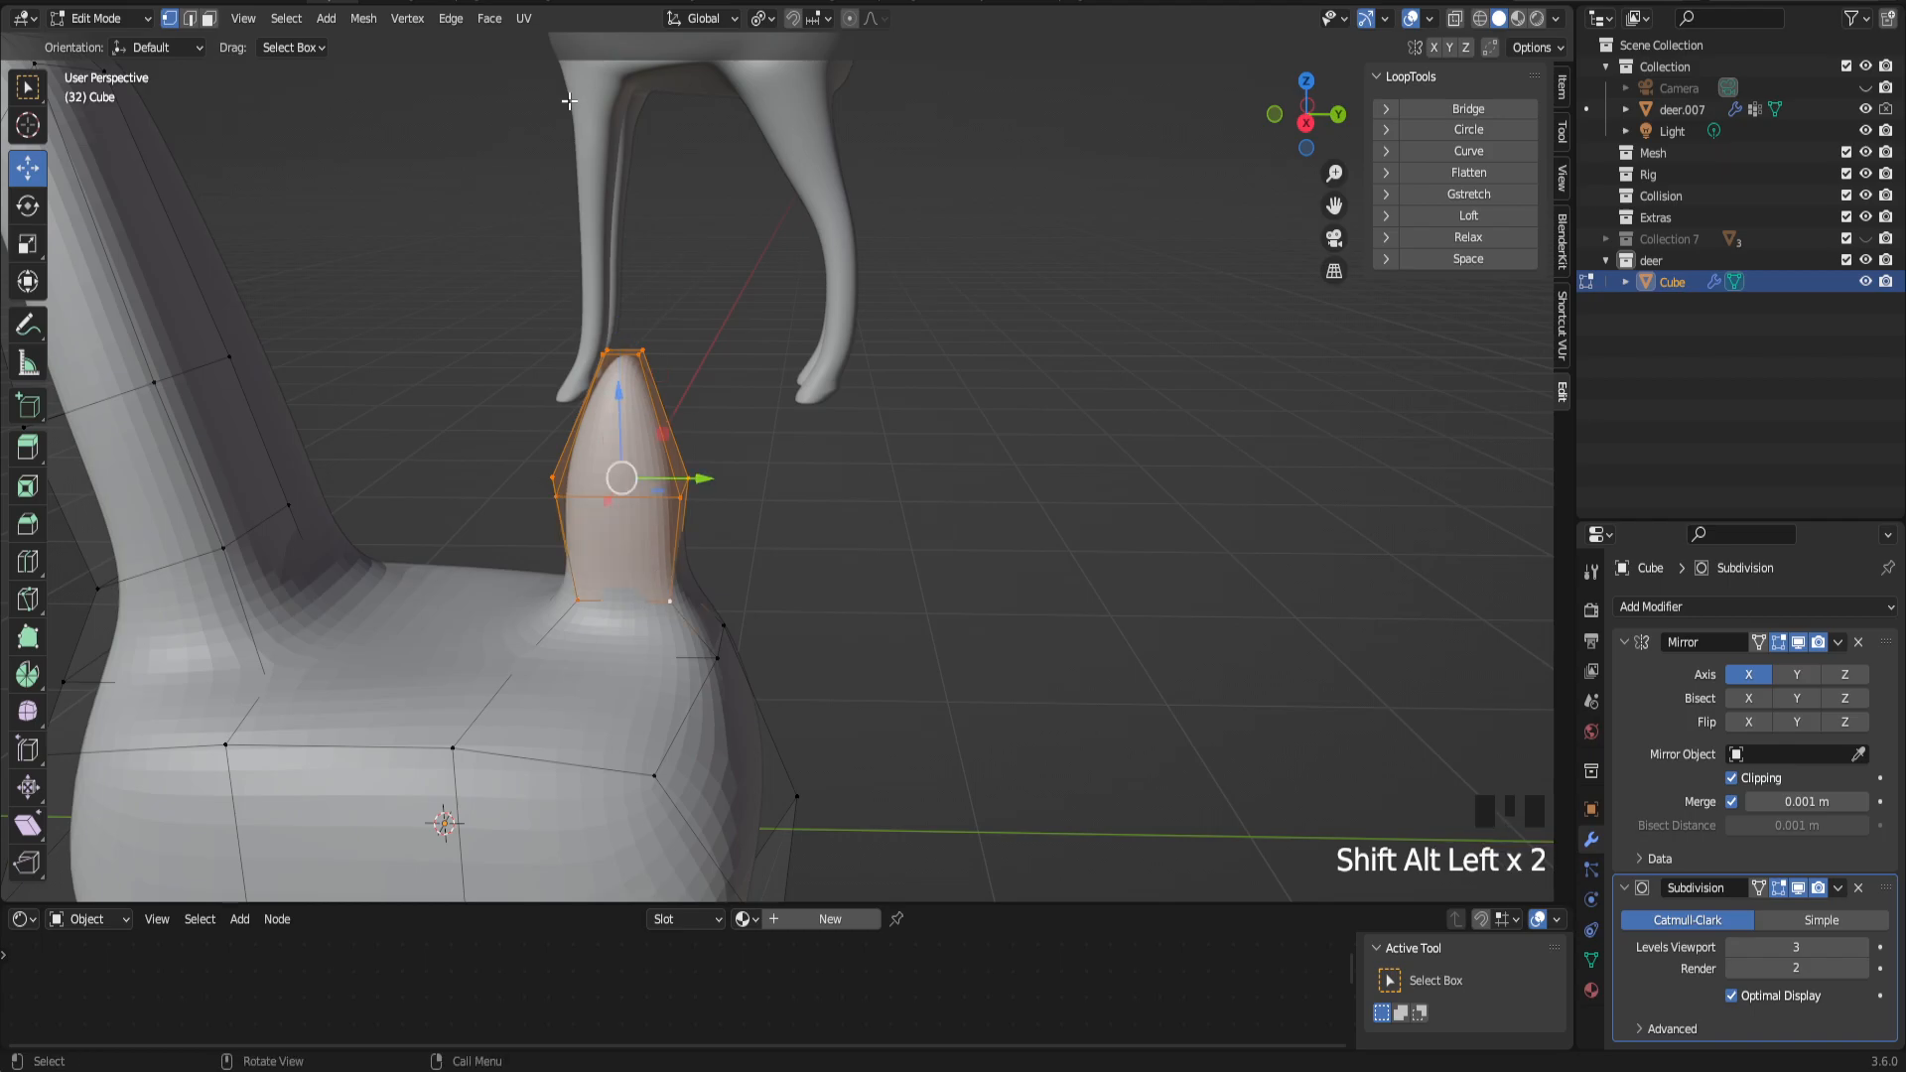
click(773, 18)
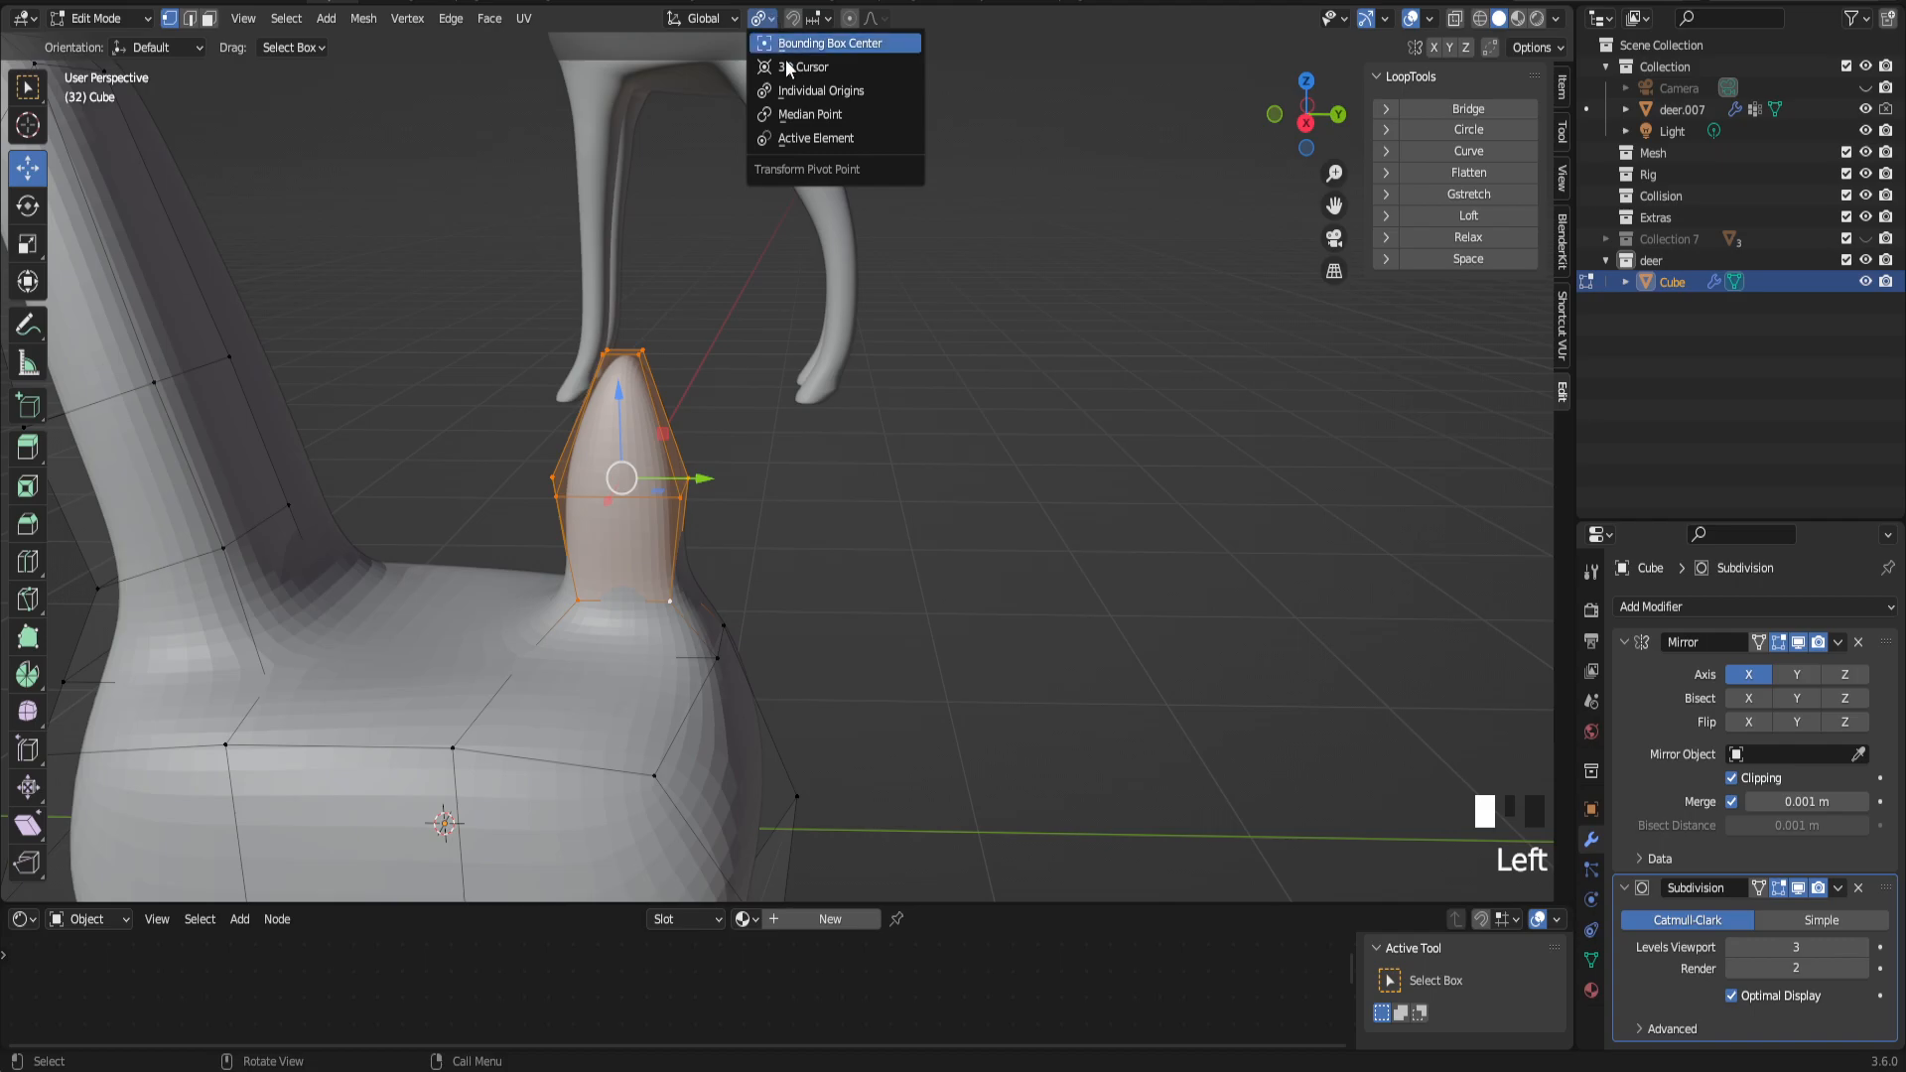
click(806, 134)
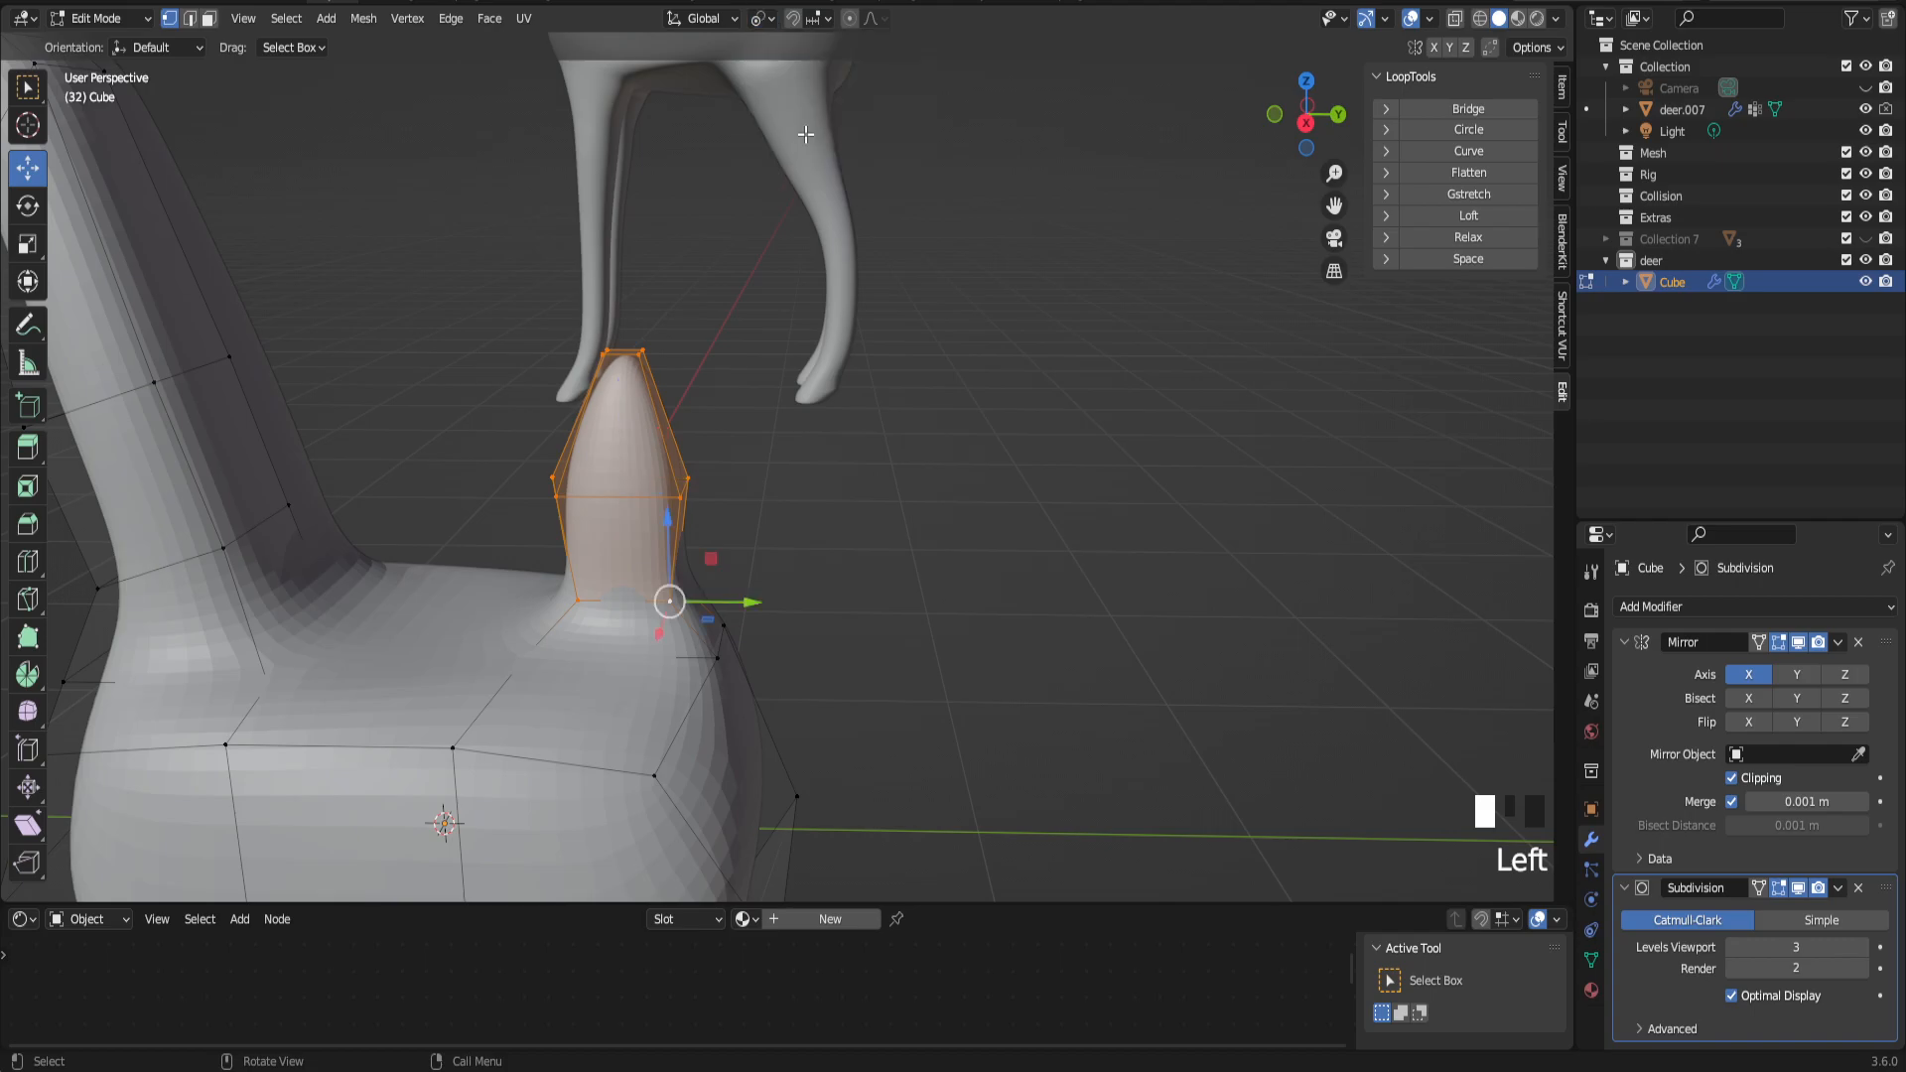
Step: Rotate the tail about its base by -25.4° around the global X axis so it leans rearward
click(28, 205)
middle_drag(552, 490, 691, 616)
shift+click(676, 600)
shift+click(677, 602)
mouse_move(687, 590)
middle_down()
mouse_move(795, 583)
mouse_move(698, 586)
middle_up()
drag(718, 525, 746, 547)
scroll(745, 547, down, 1)
scroll(746, 547, down, 2)
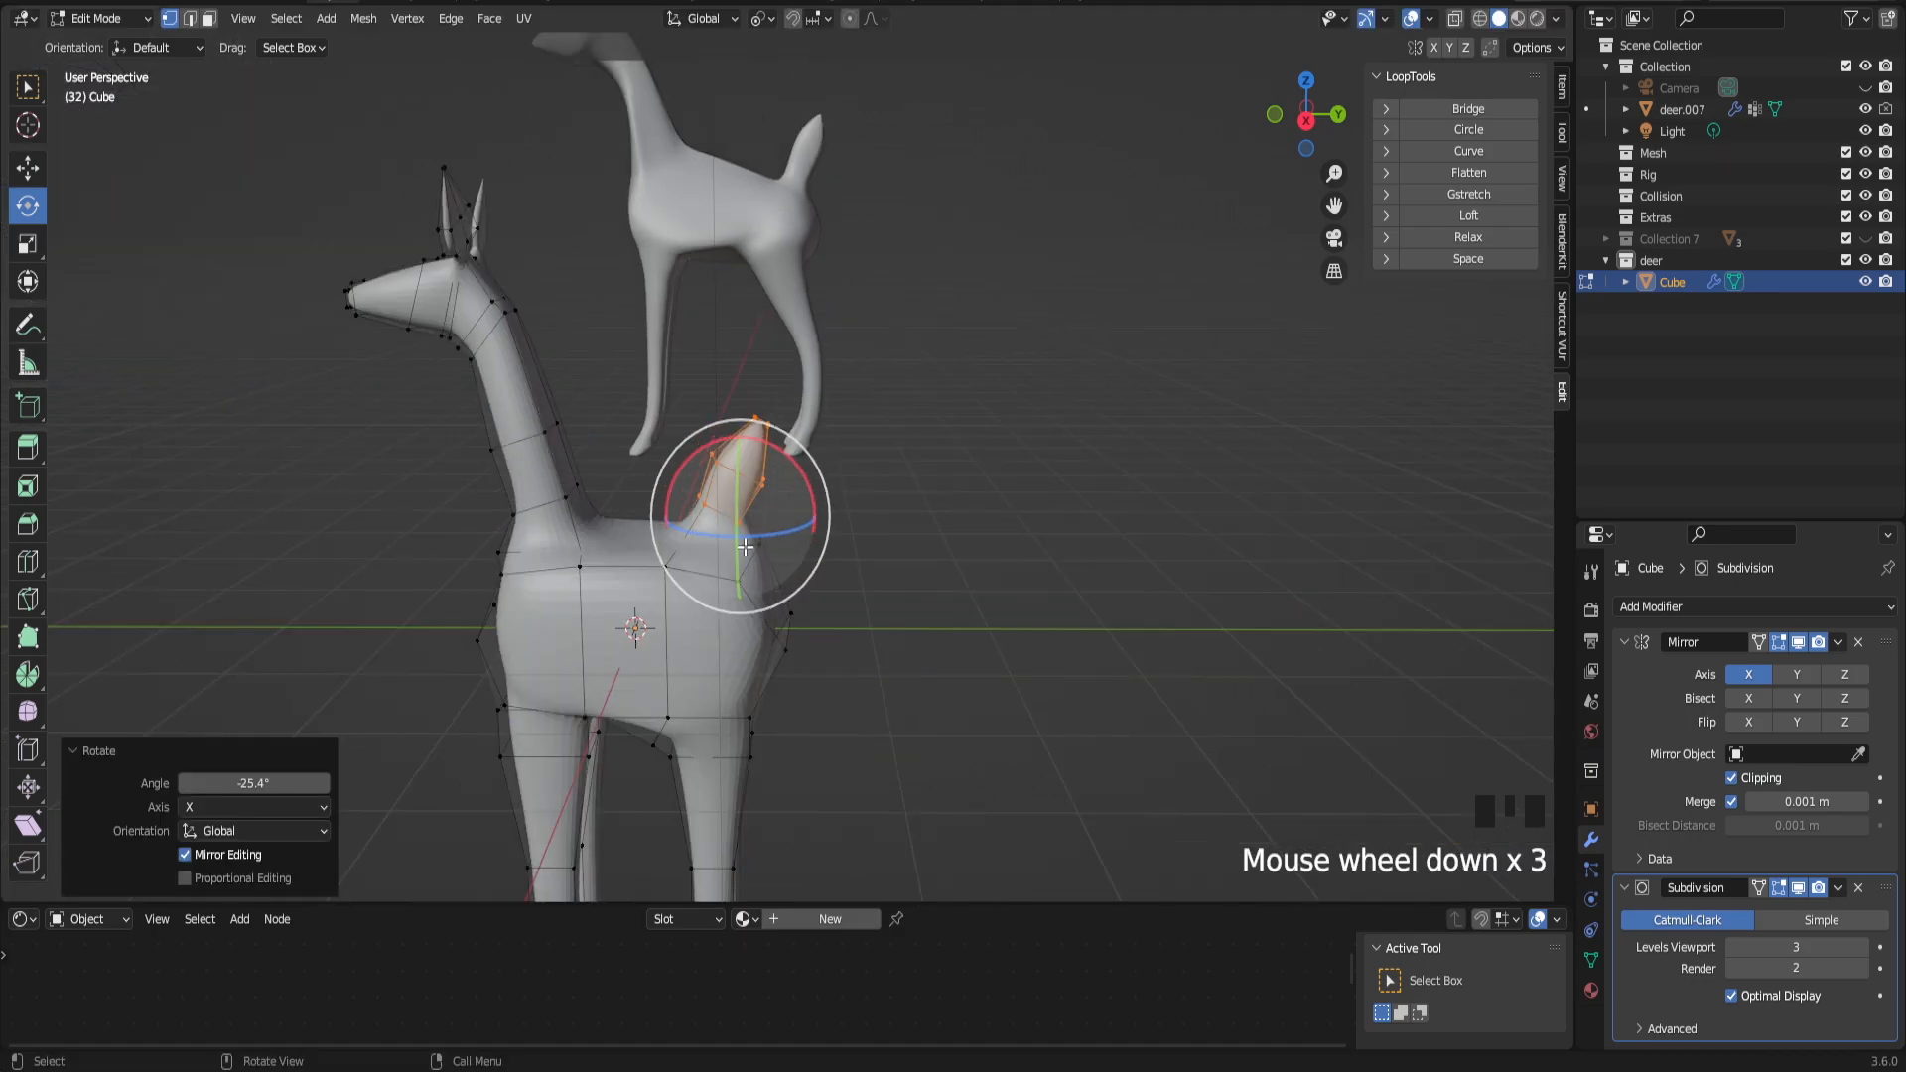
scroll(745, 547, up, 1)
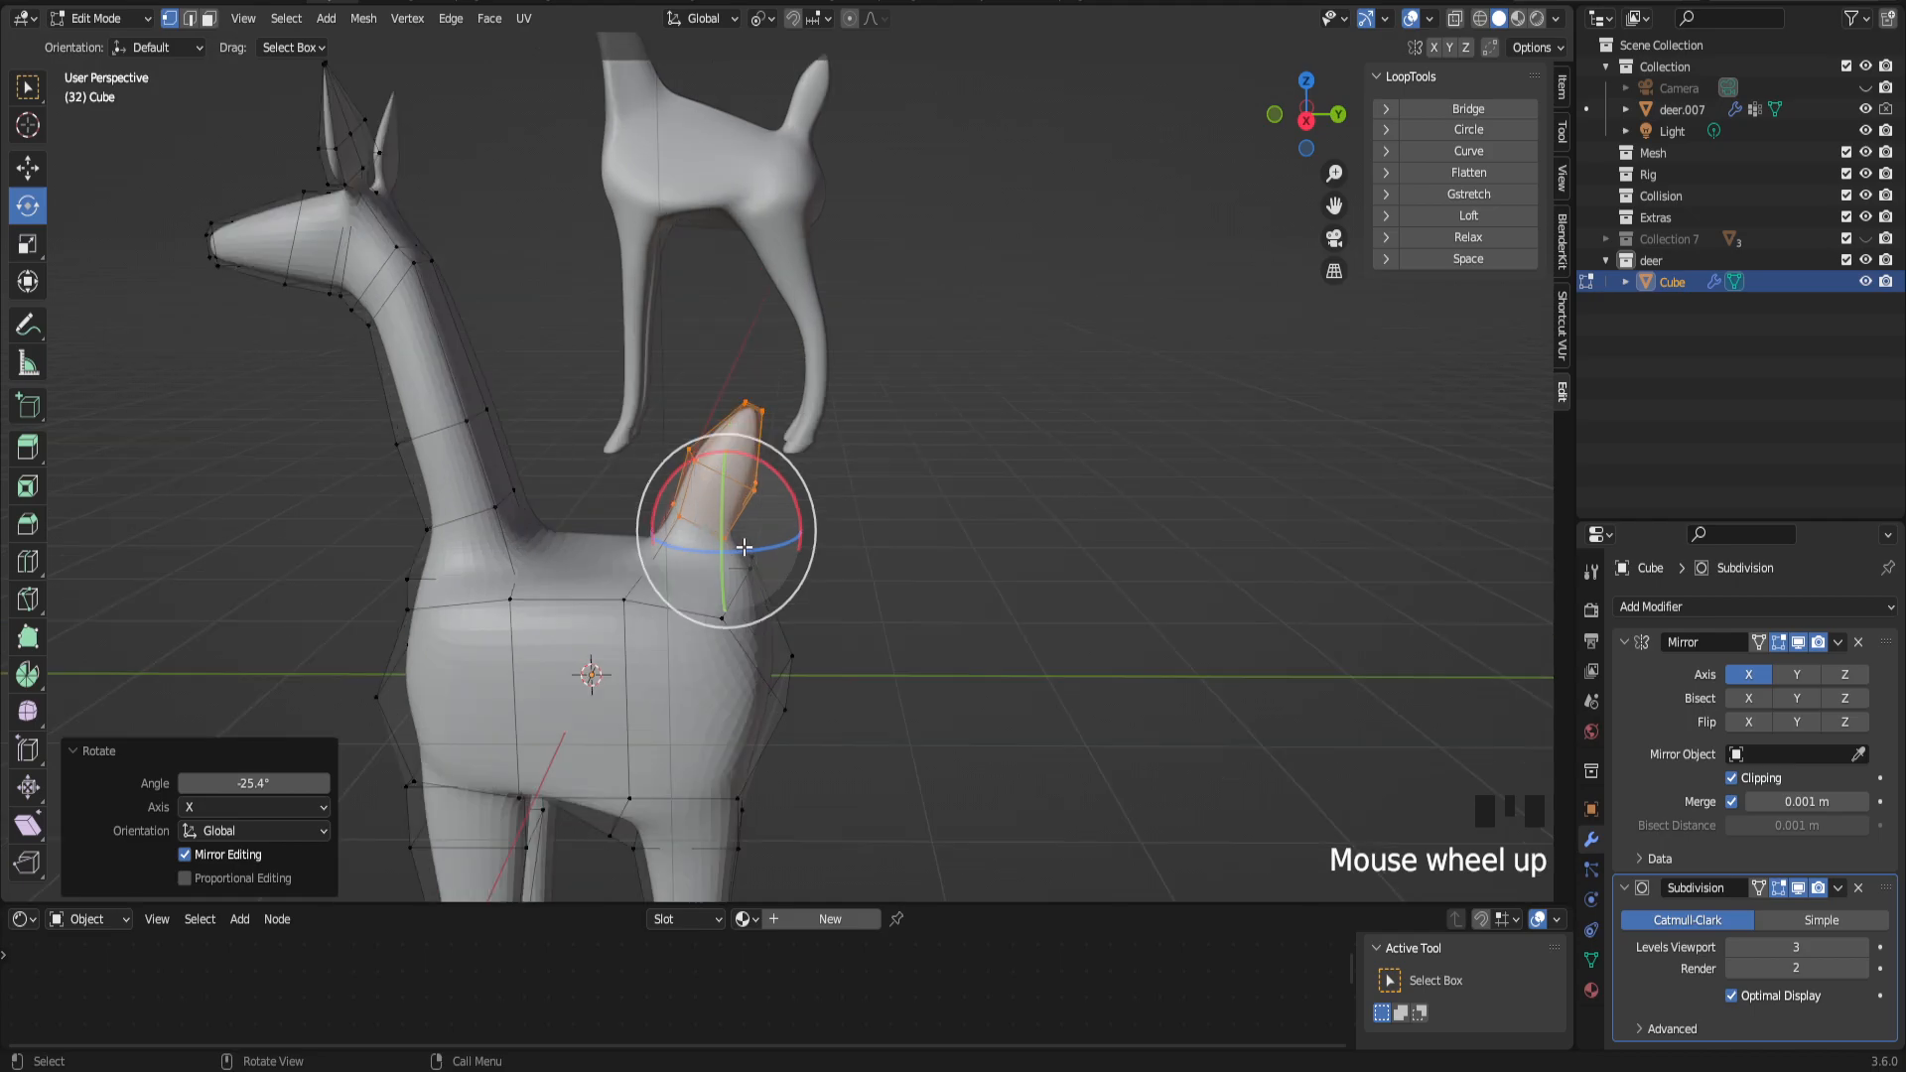
Step: Lower the tilted tail about 0.073 m along Z toward the rump
click(29, 171)
drag(733, 459, 734, 473)
middle_drag(616, 512, 646, 515)
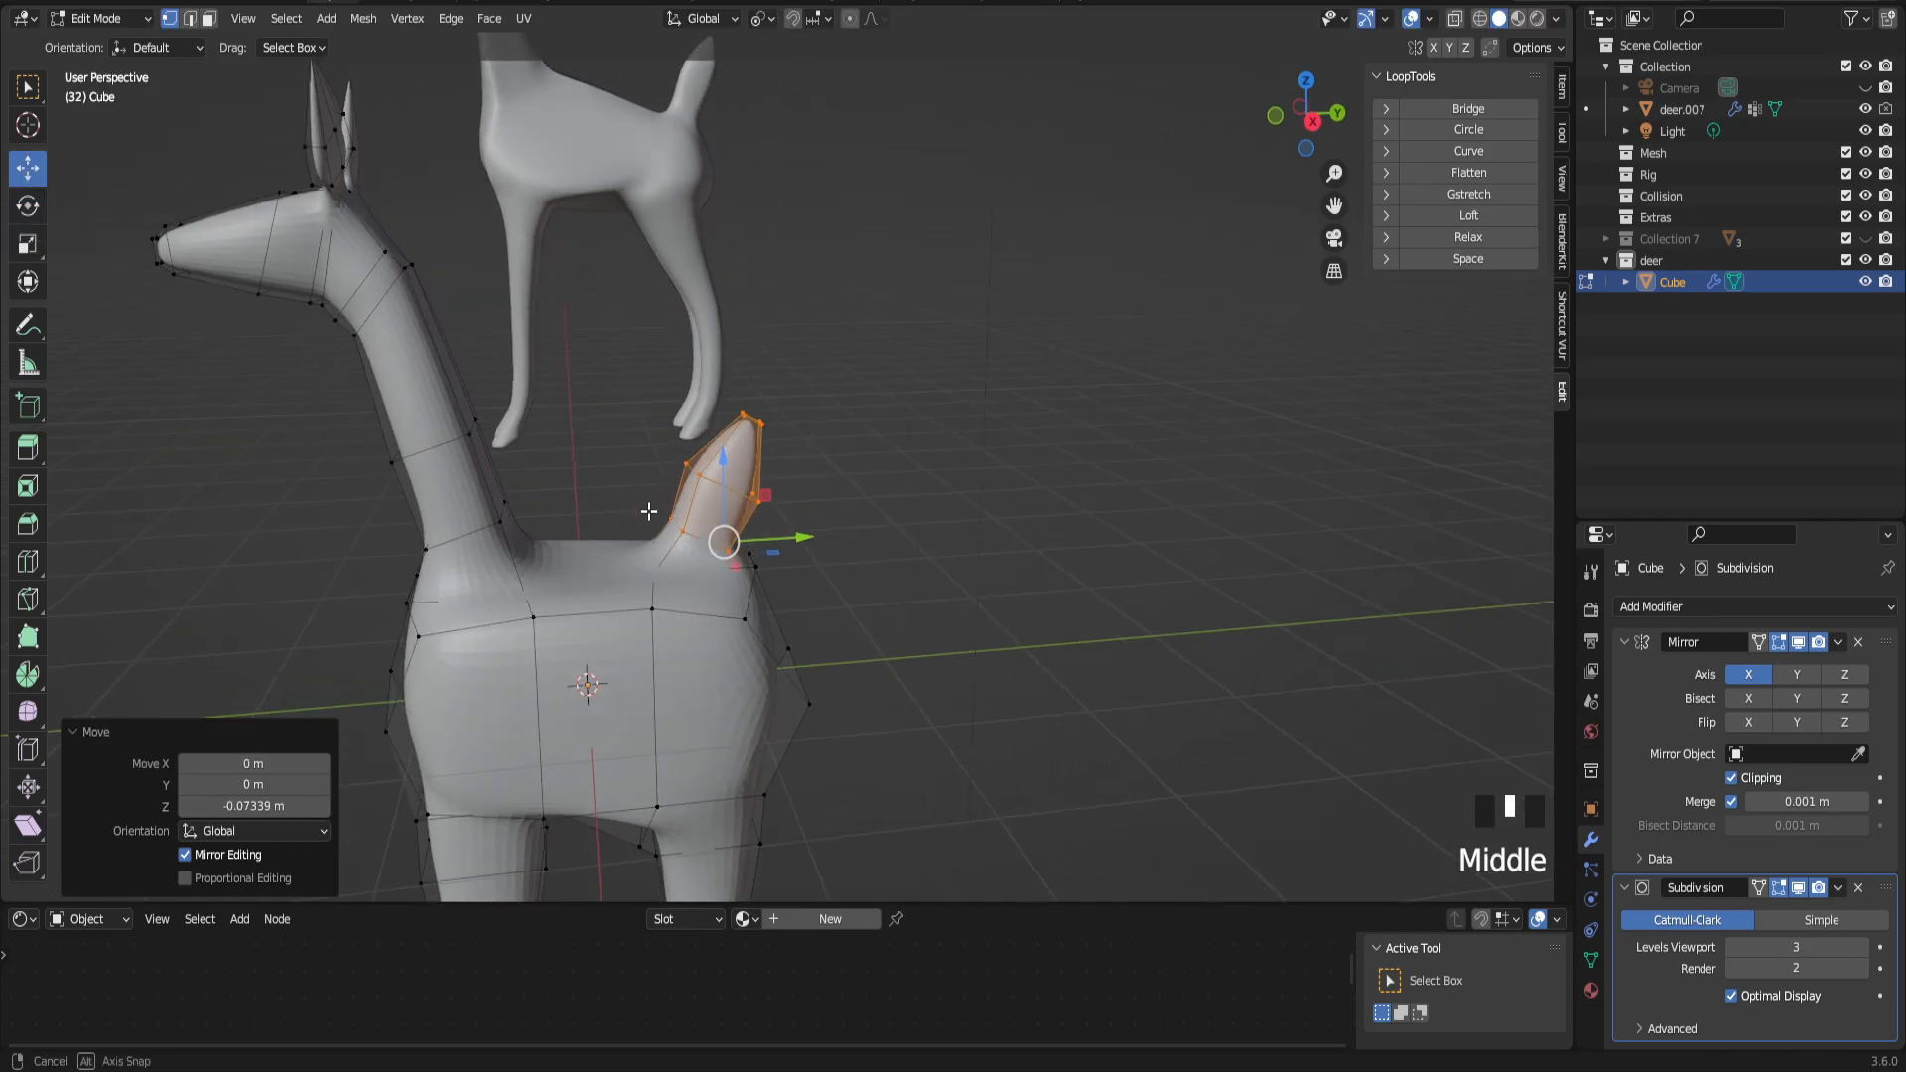
drag(1330, 210, 1418, 190)
scroll(962, 516, down, 2)
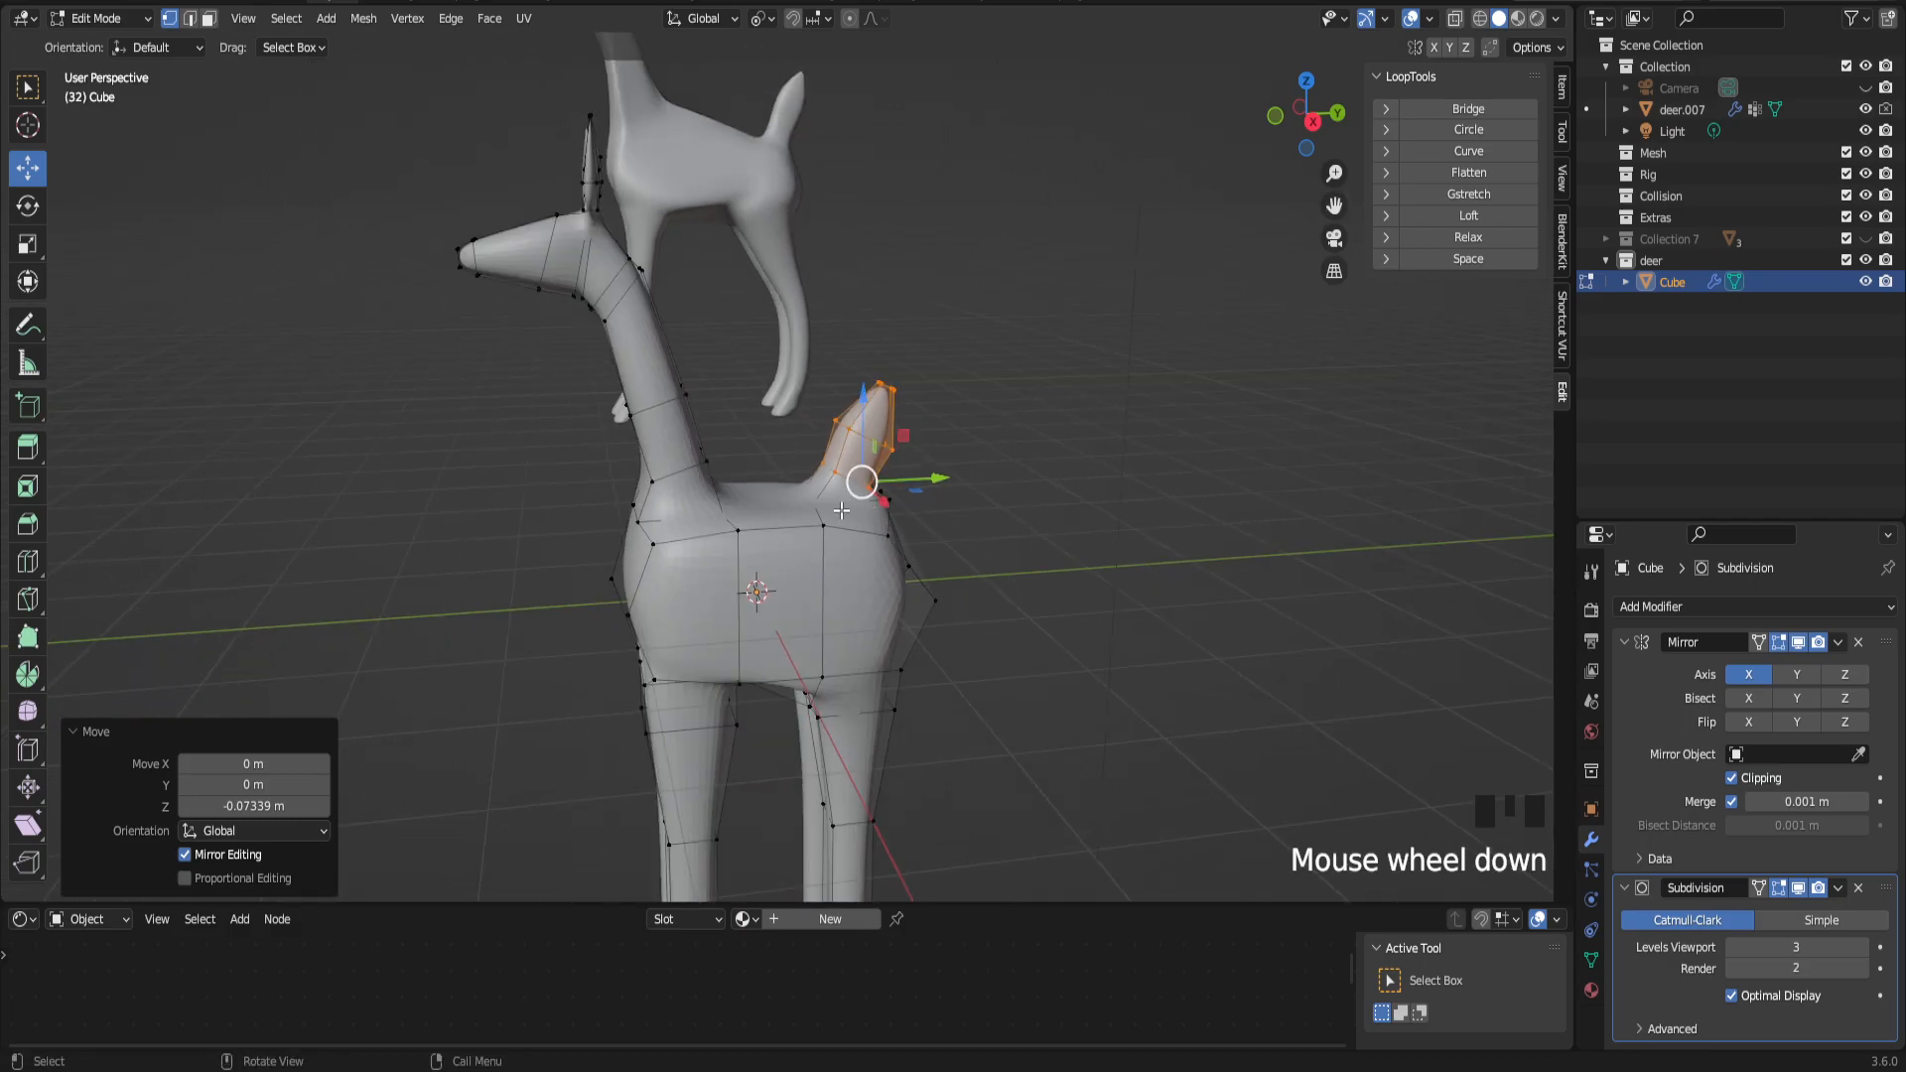
scroll(850, 509, down, 1)
Step: Hide the Subdivision preview and raise the crosswise belly edge just behind the front legs about 0.222 m along Z
middle_drag(850, 508, 711, 614)
scroll(756, 597, up, 2)
scroll(762, 596, up, 1)
click(1799, 887)
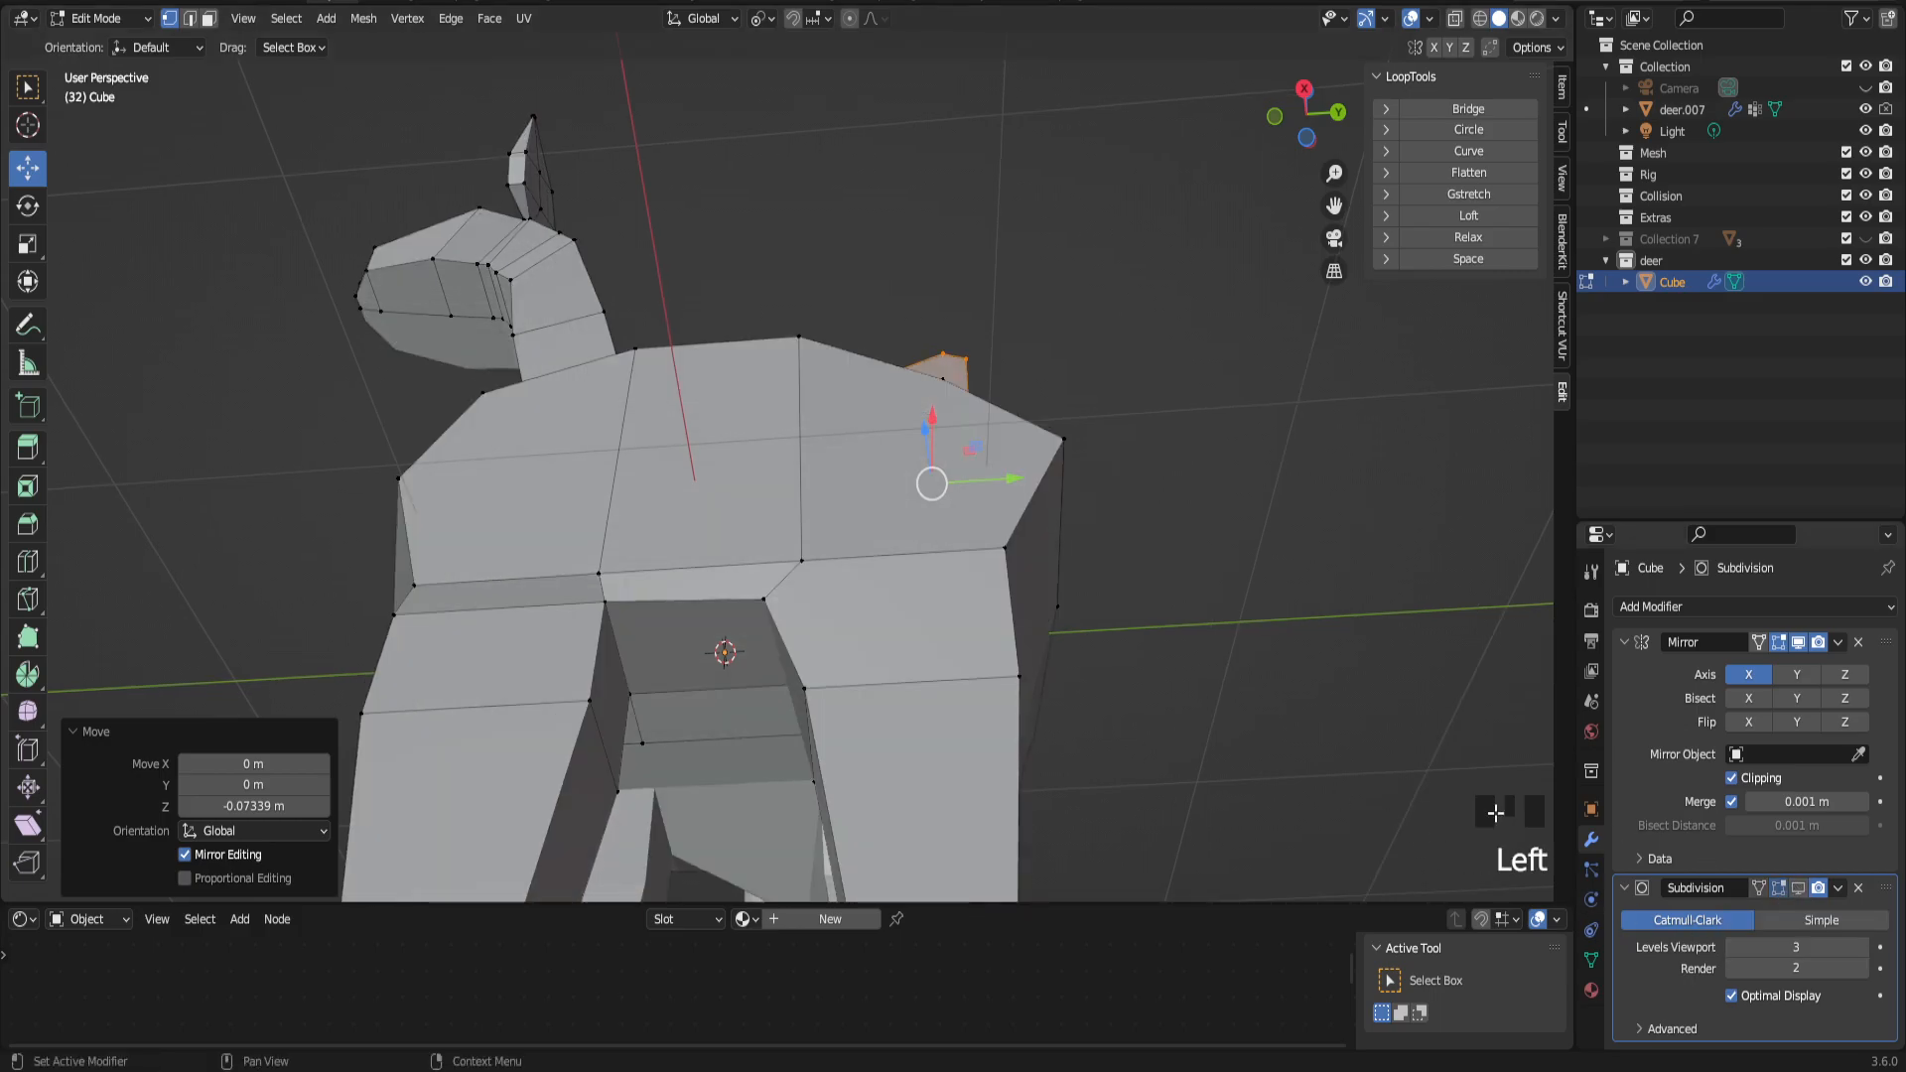
key(2)
click(631, 655)
middle_drag(631, 655, 672, 746)
shift+click(550, 561)
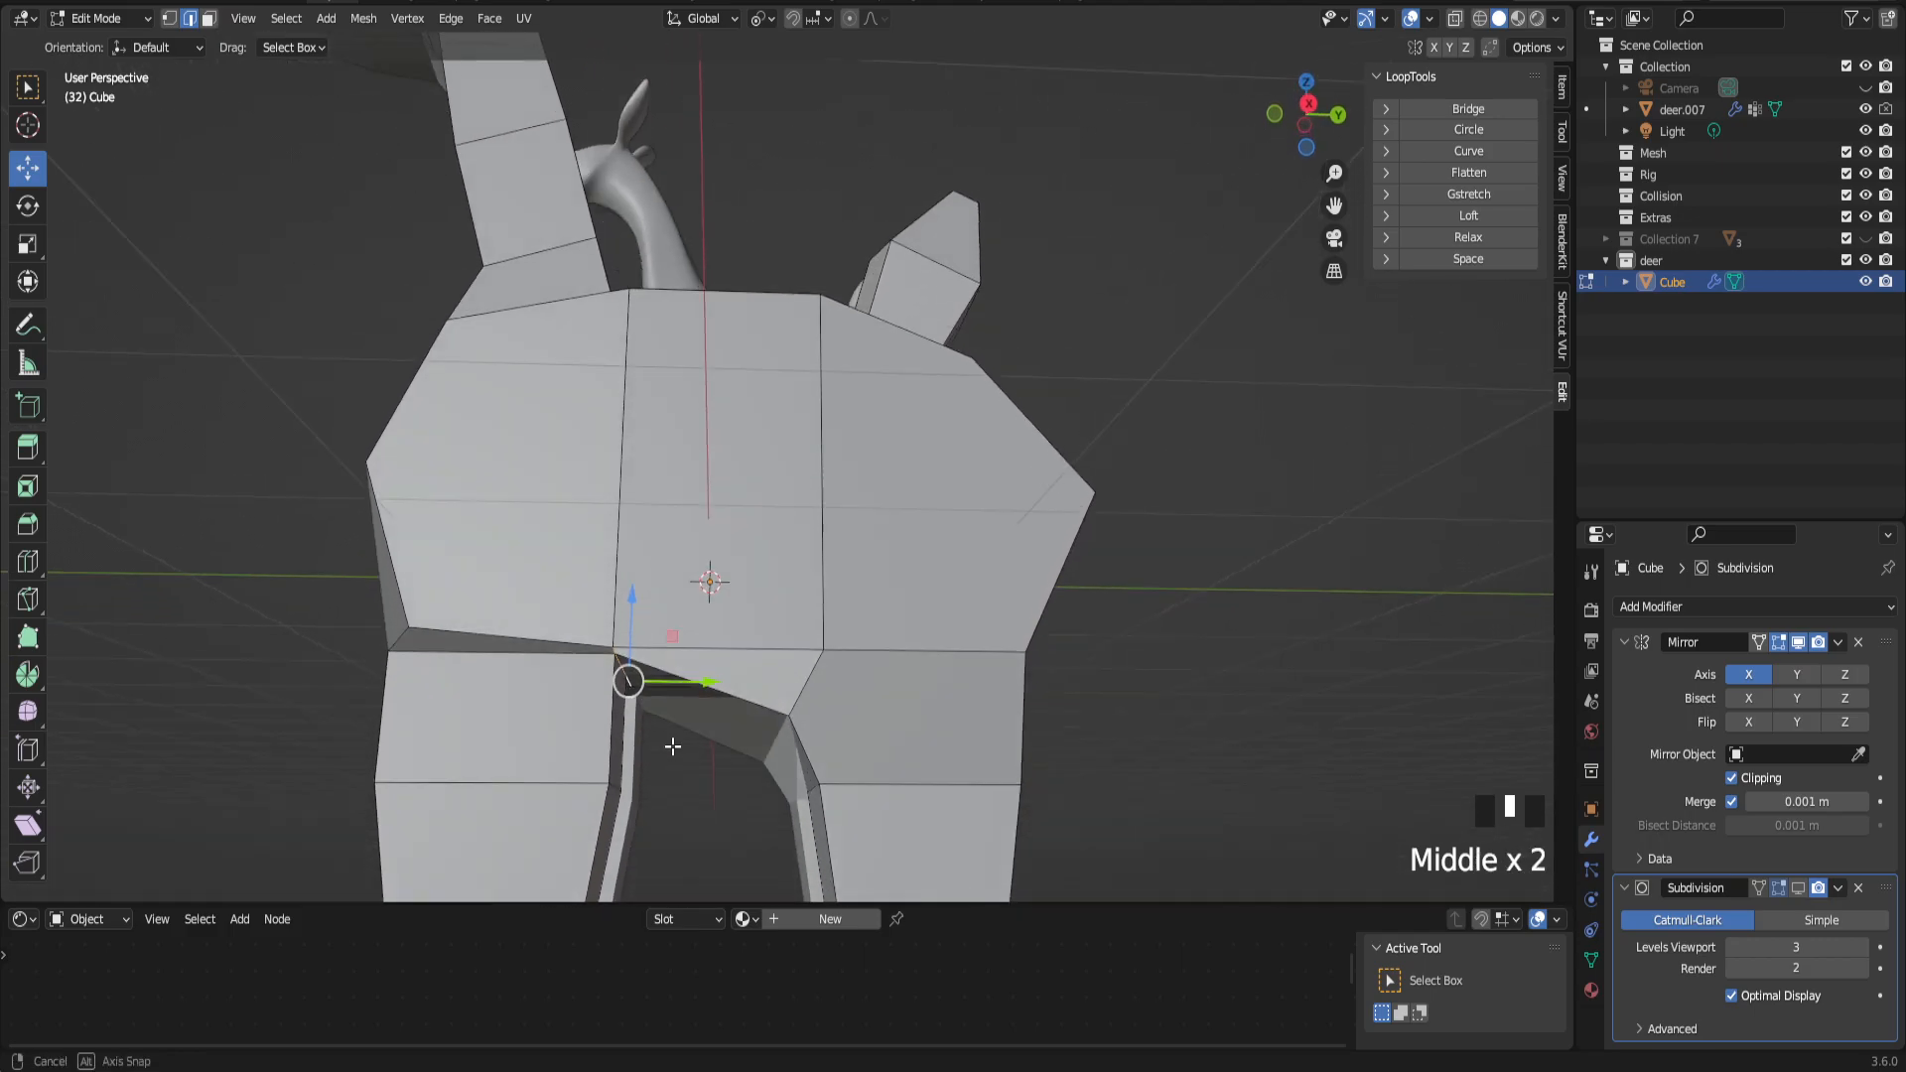
drag(636, 607, 628, 529)
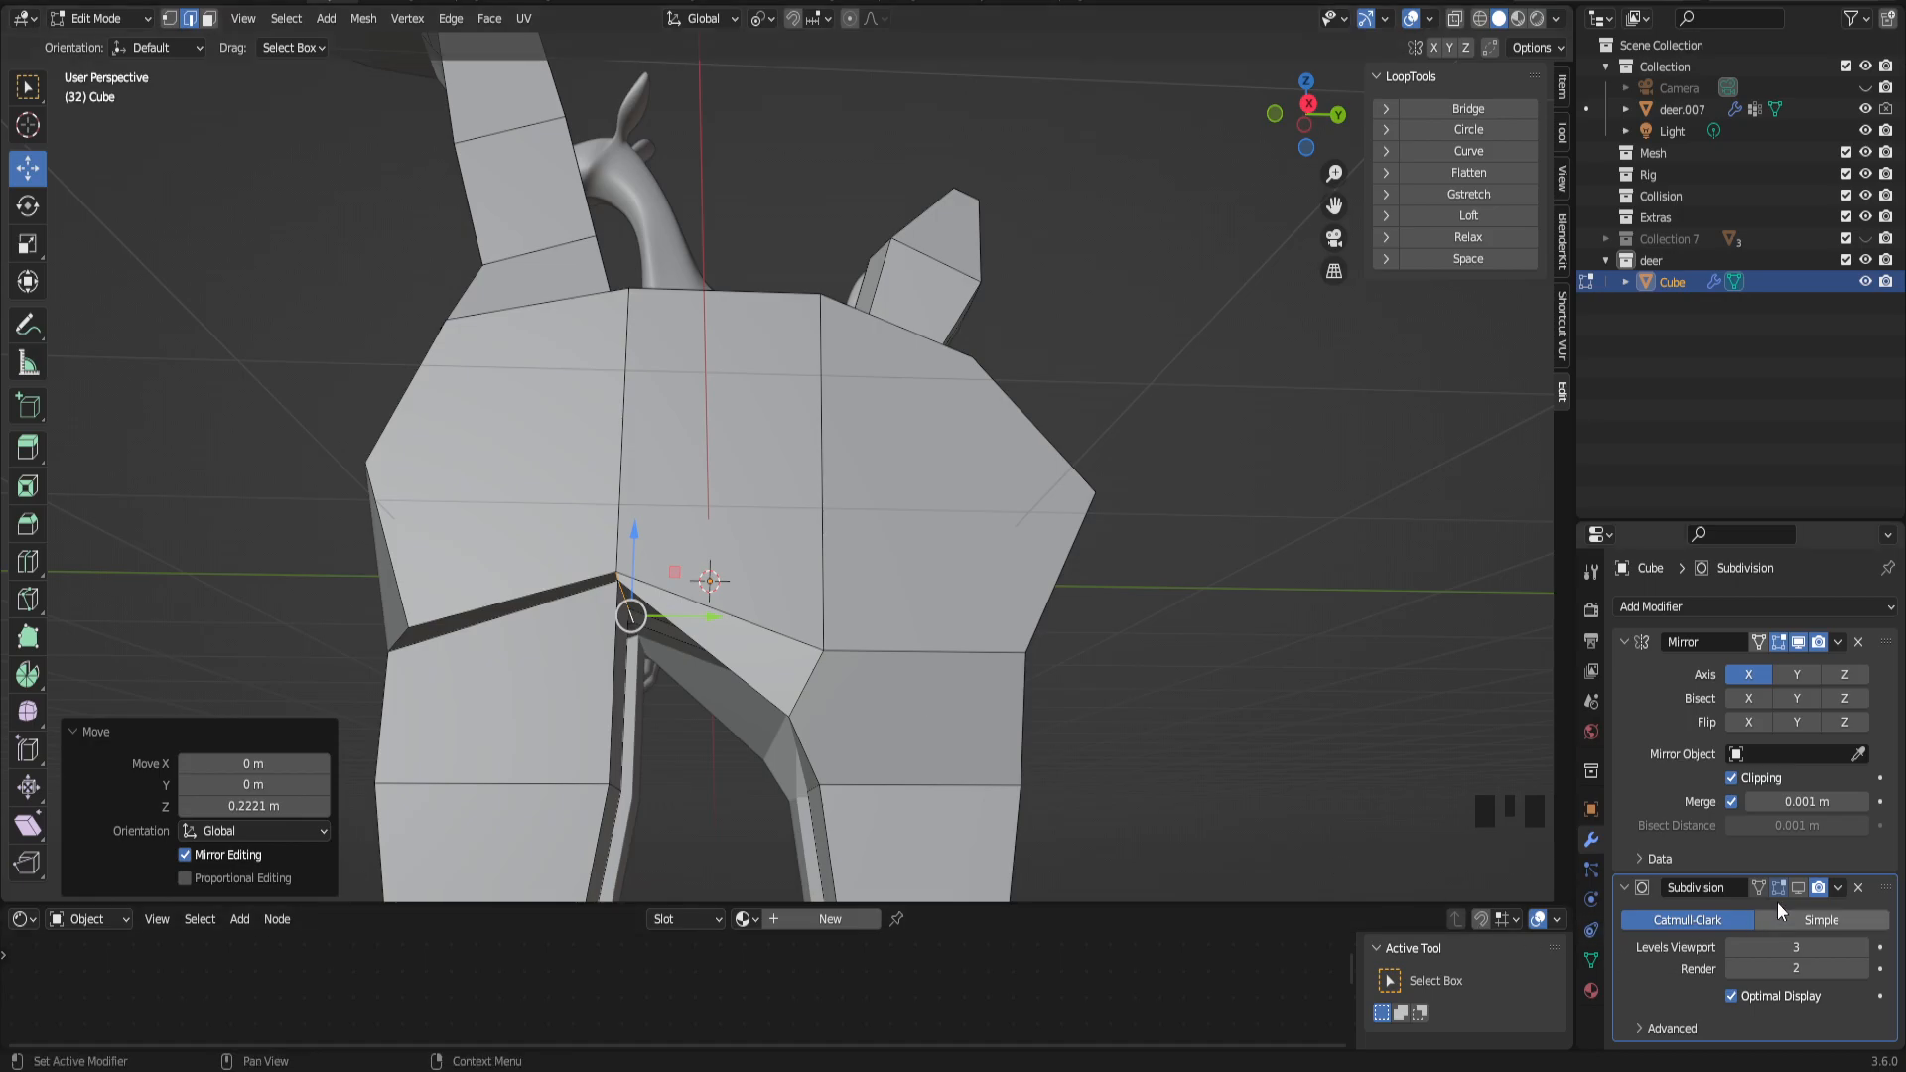
Step: Restore the Subdivision preview and lower the same belly edge about 0.107 m along Z, checking it against the unsmoothed mesh
click(1798, 887)
scroll(769, 620, down, 2)
middle_drag(754, 616, 762, 626)
drag(733, 455, 772, 582)
scroll(749, 674, up, 3)
middle_drag(748, 674, 1727, 990)
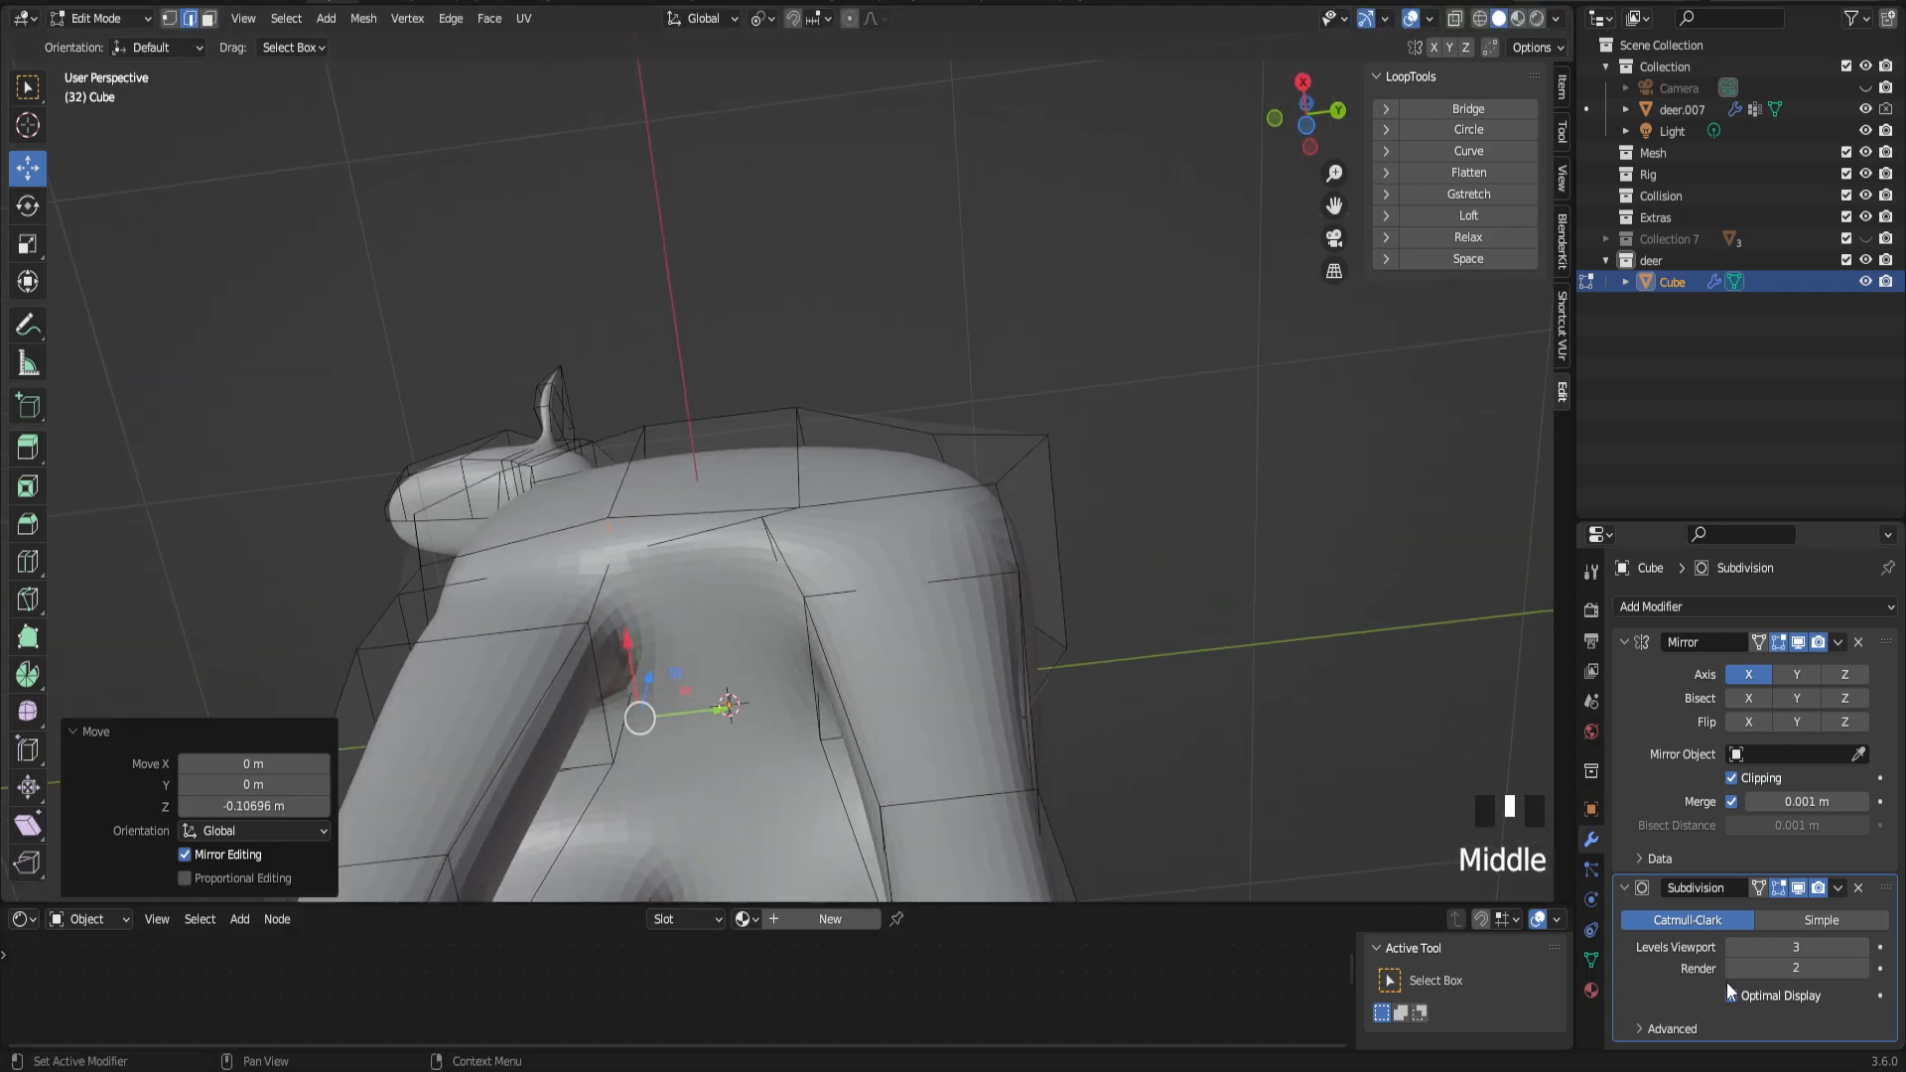
click(1798, 887)
middle_drag(686, 710, 624, 725)
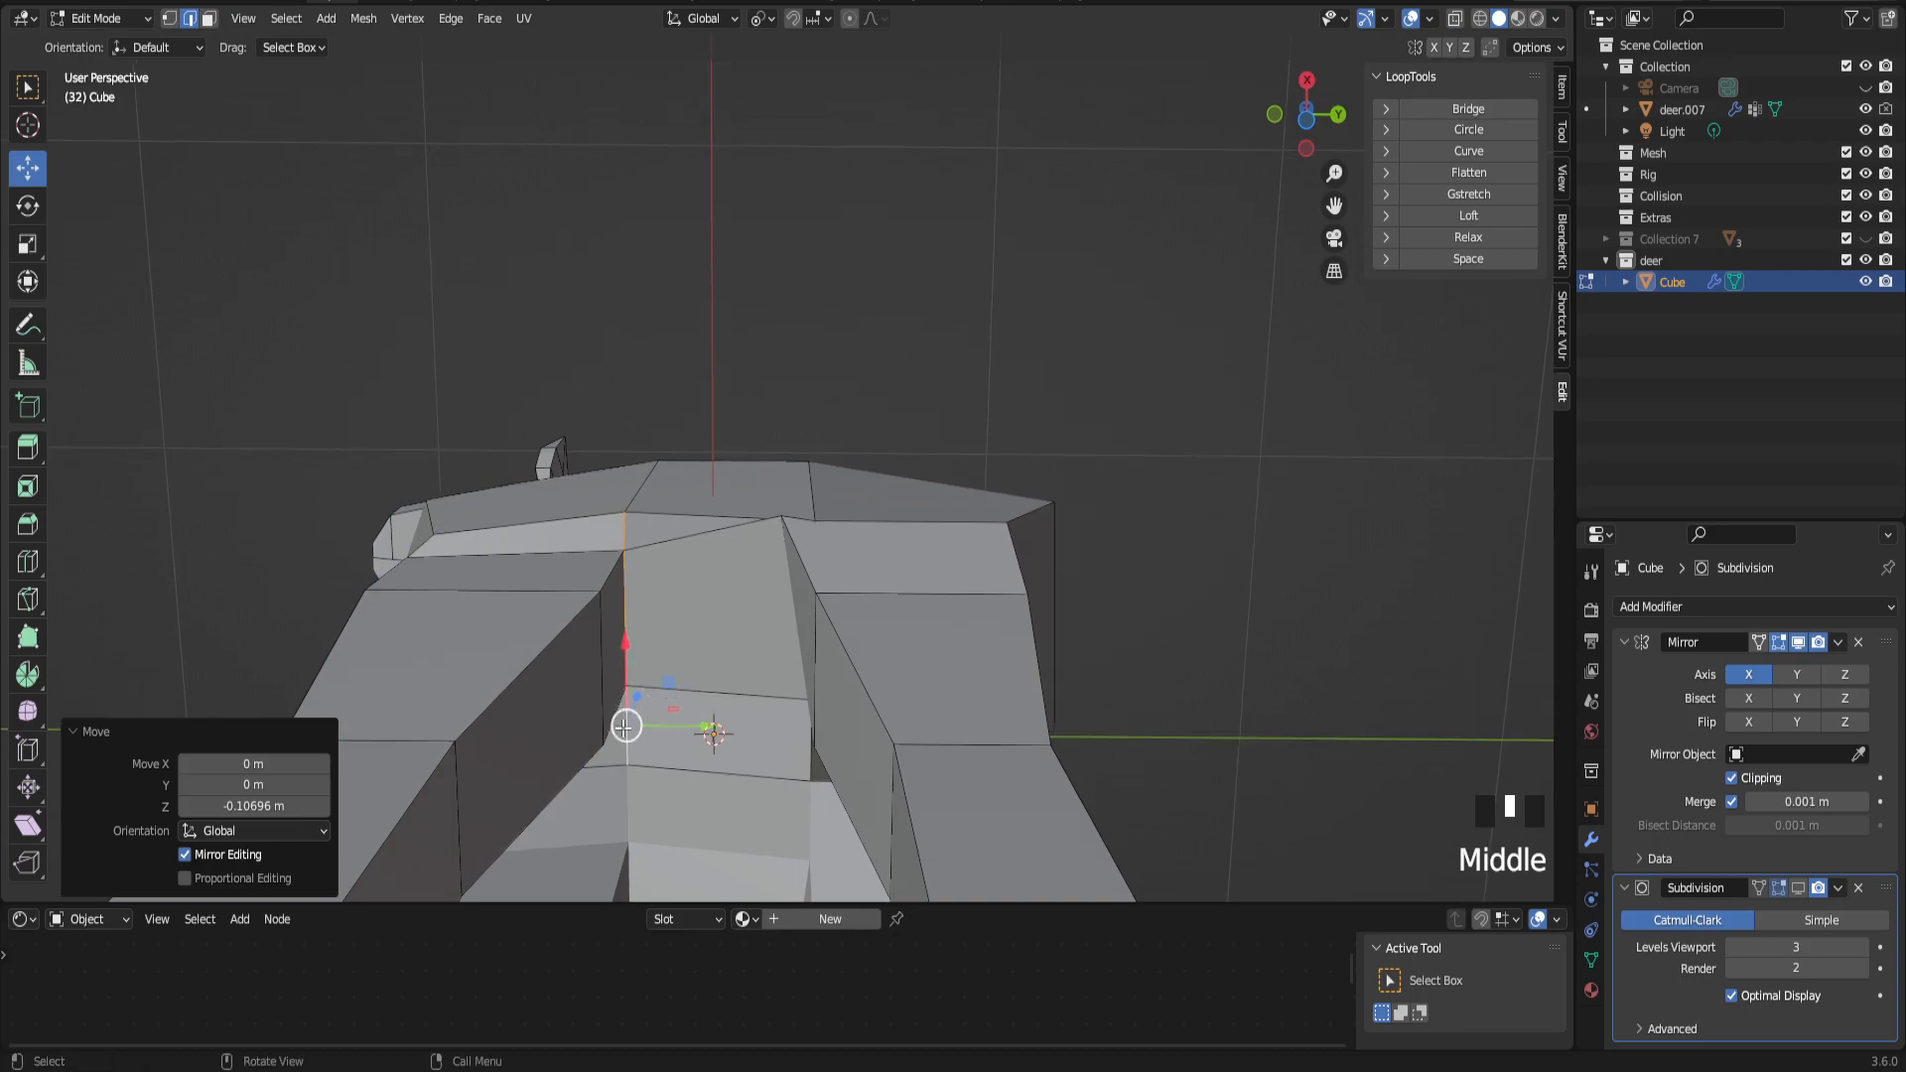
middle_drag(628, 591, 645, 695)
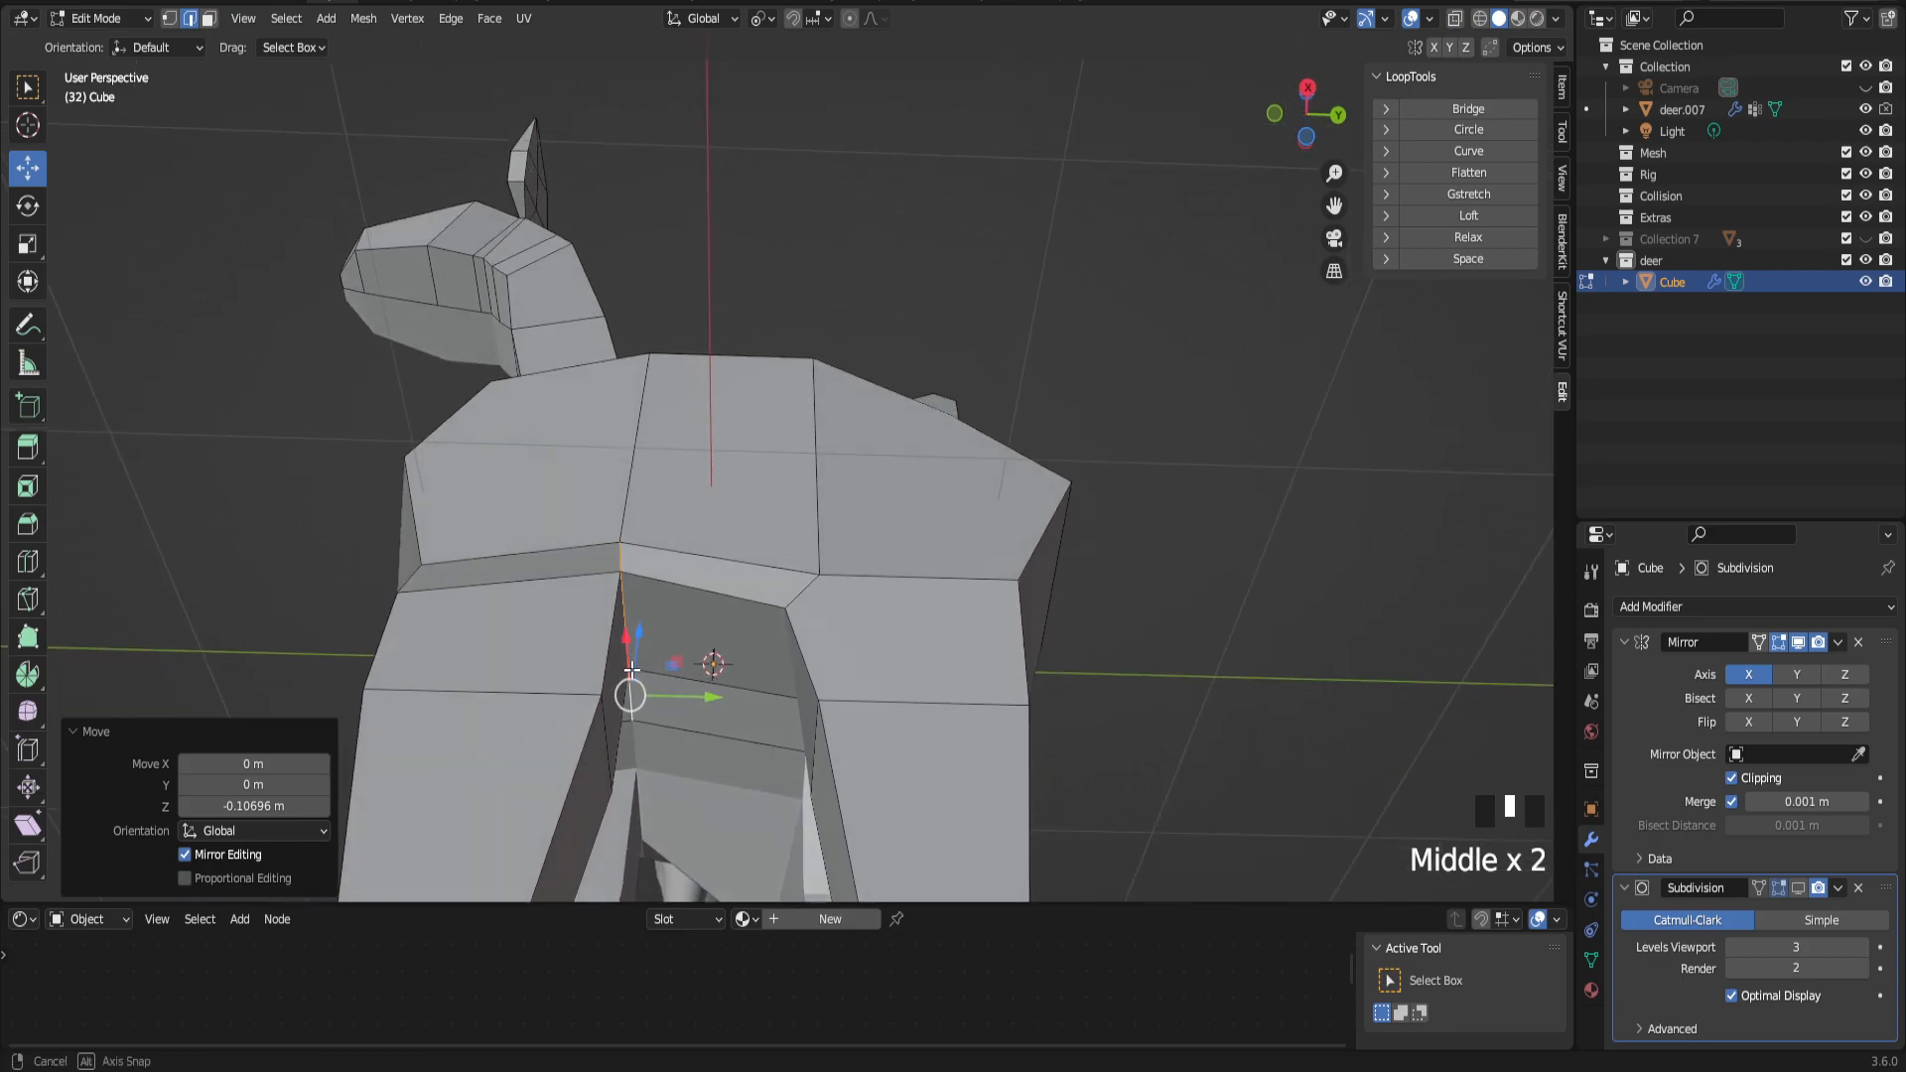
click(1798, 887)
Step: Examine the deer's chest, body and leg proportions from several angles against the reference deer
scroll(1127, 716, down, 2)
middle_drag(755, 477, 993, 504)
middle_drag(705, 564, 672, 621)
scroll(672, 620, down, 2)
scroll(704, 534, down, 2)
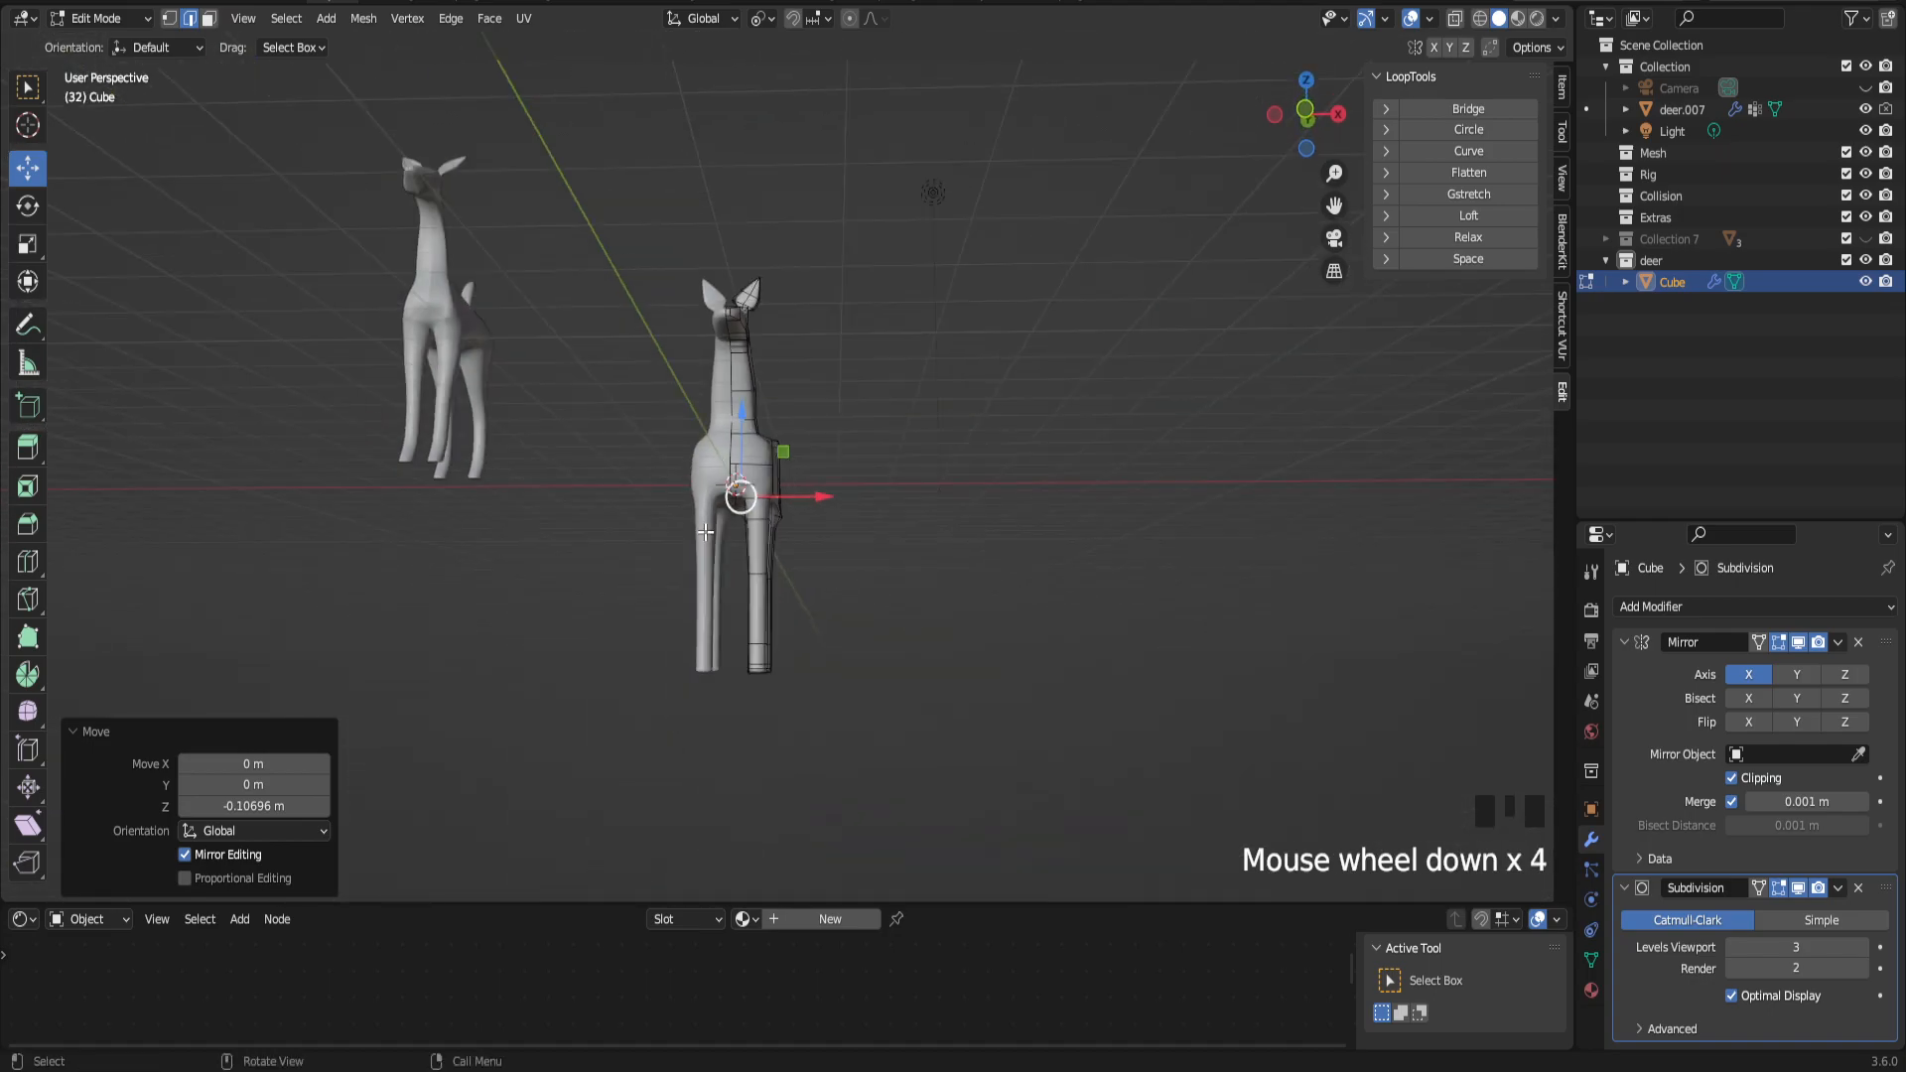
scroll(775, 528, up, 4)
middle_drag(659, 585, 727, 514)
scroll(783, 598, down, 1)
scroll(720, 545, down, 1)
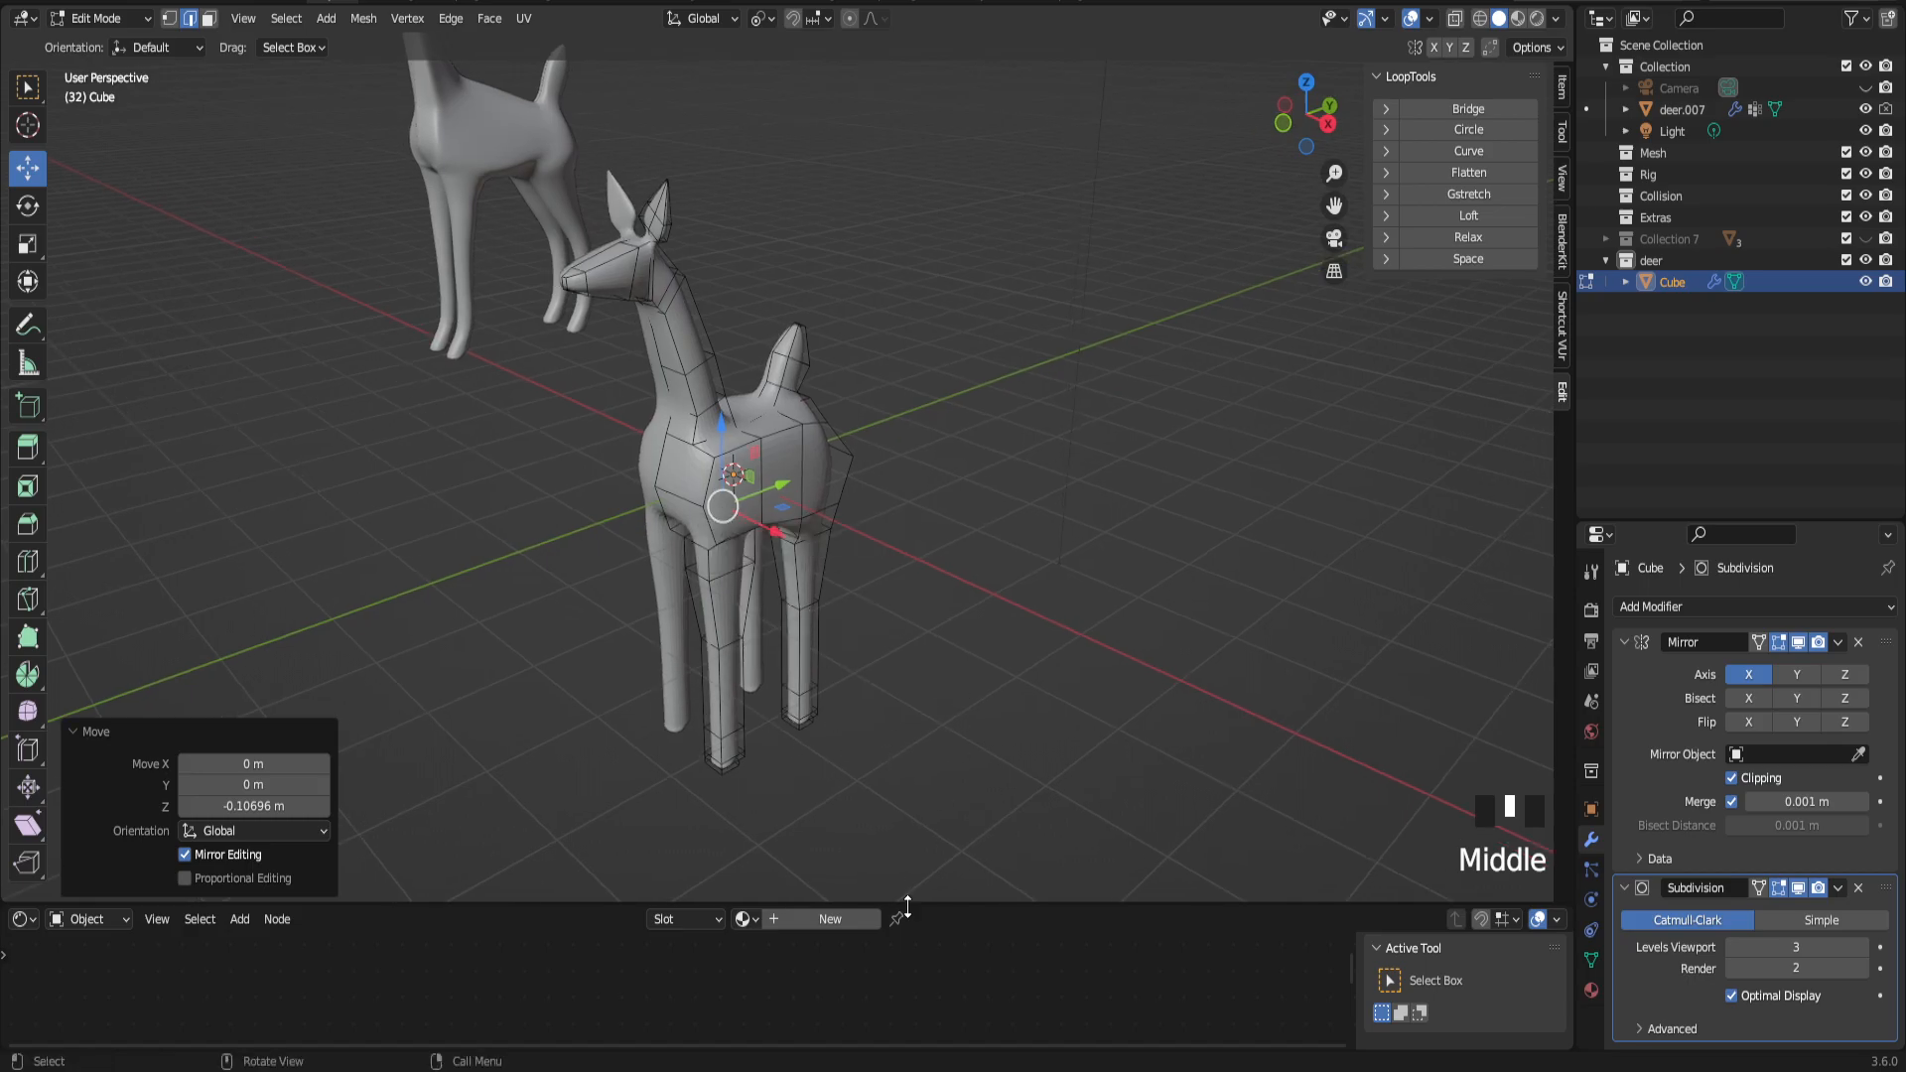
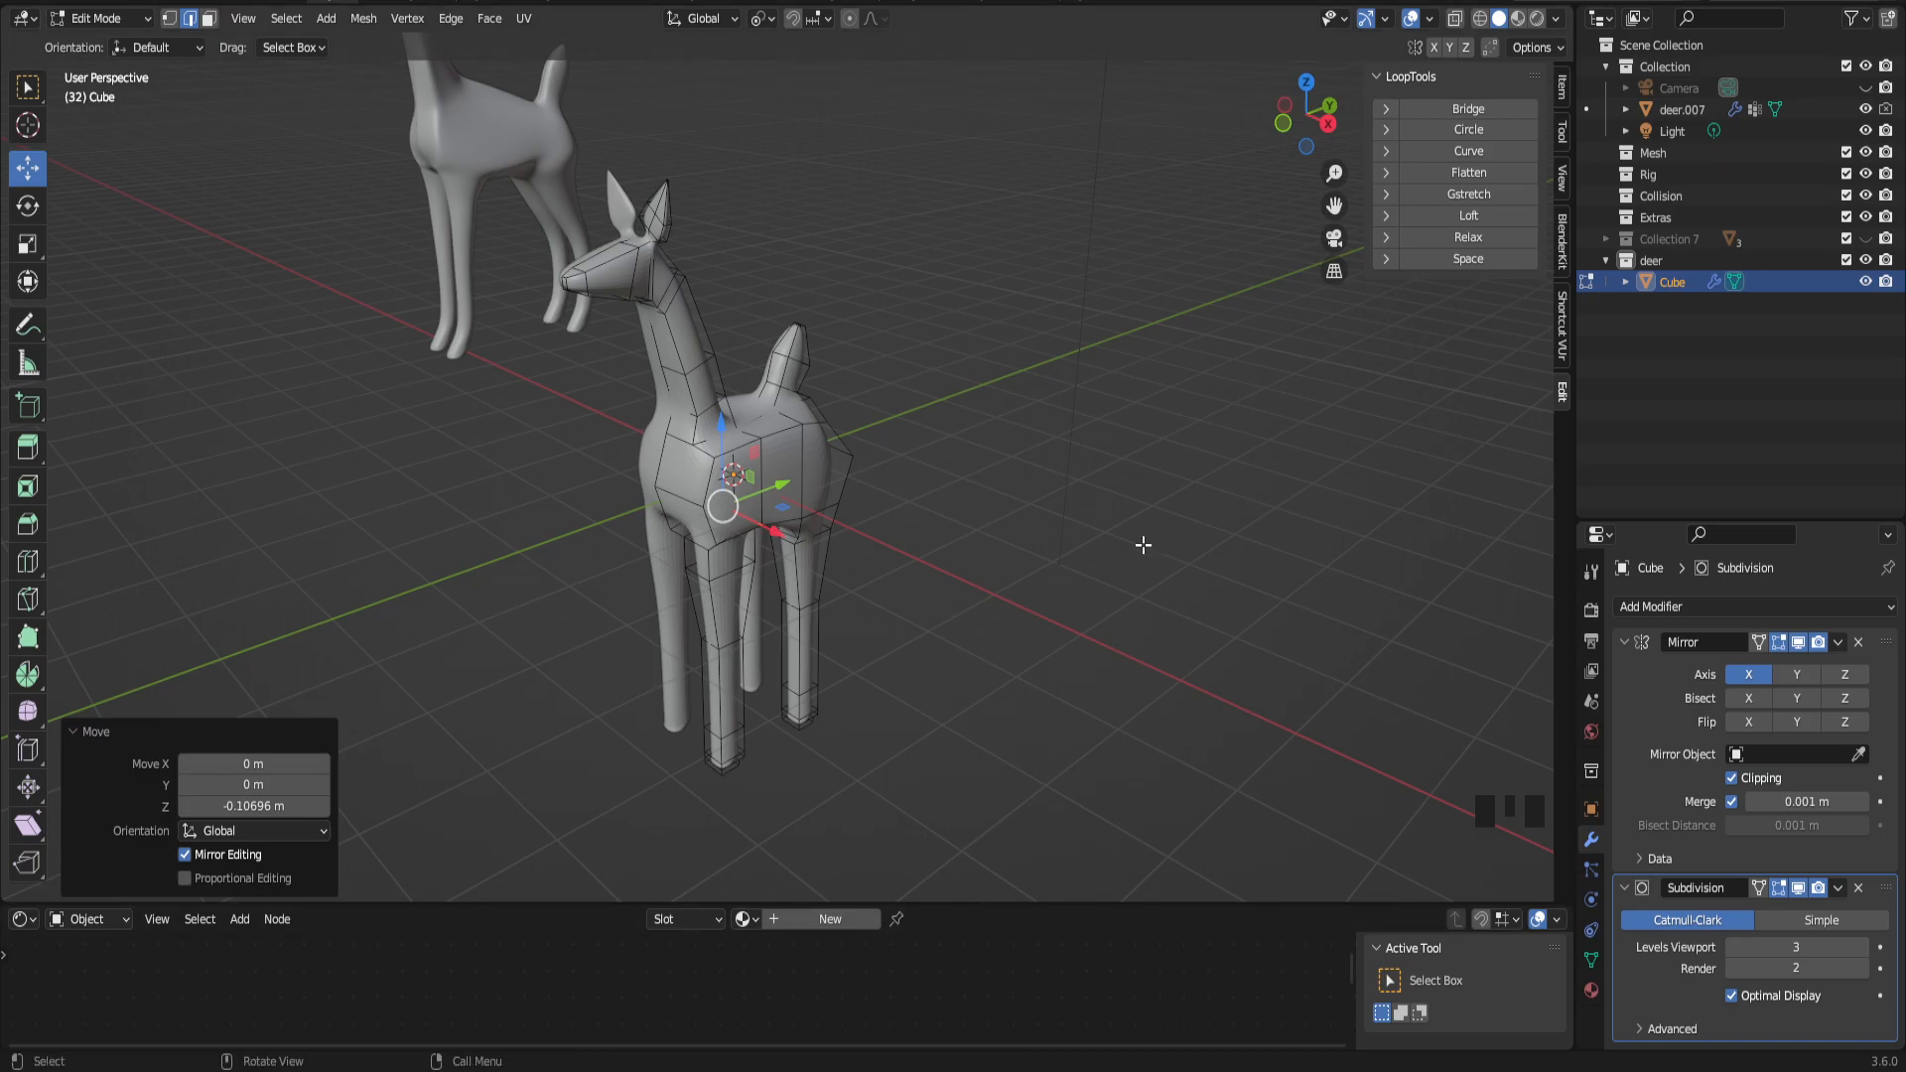
middle_drag(804, 513, 923, 437)
mouse_move(1334, 205)
mouse_down()
mouse_move(1344, 218)
mouse_move(1341, 188)
mouse_up()
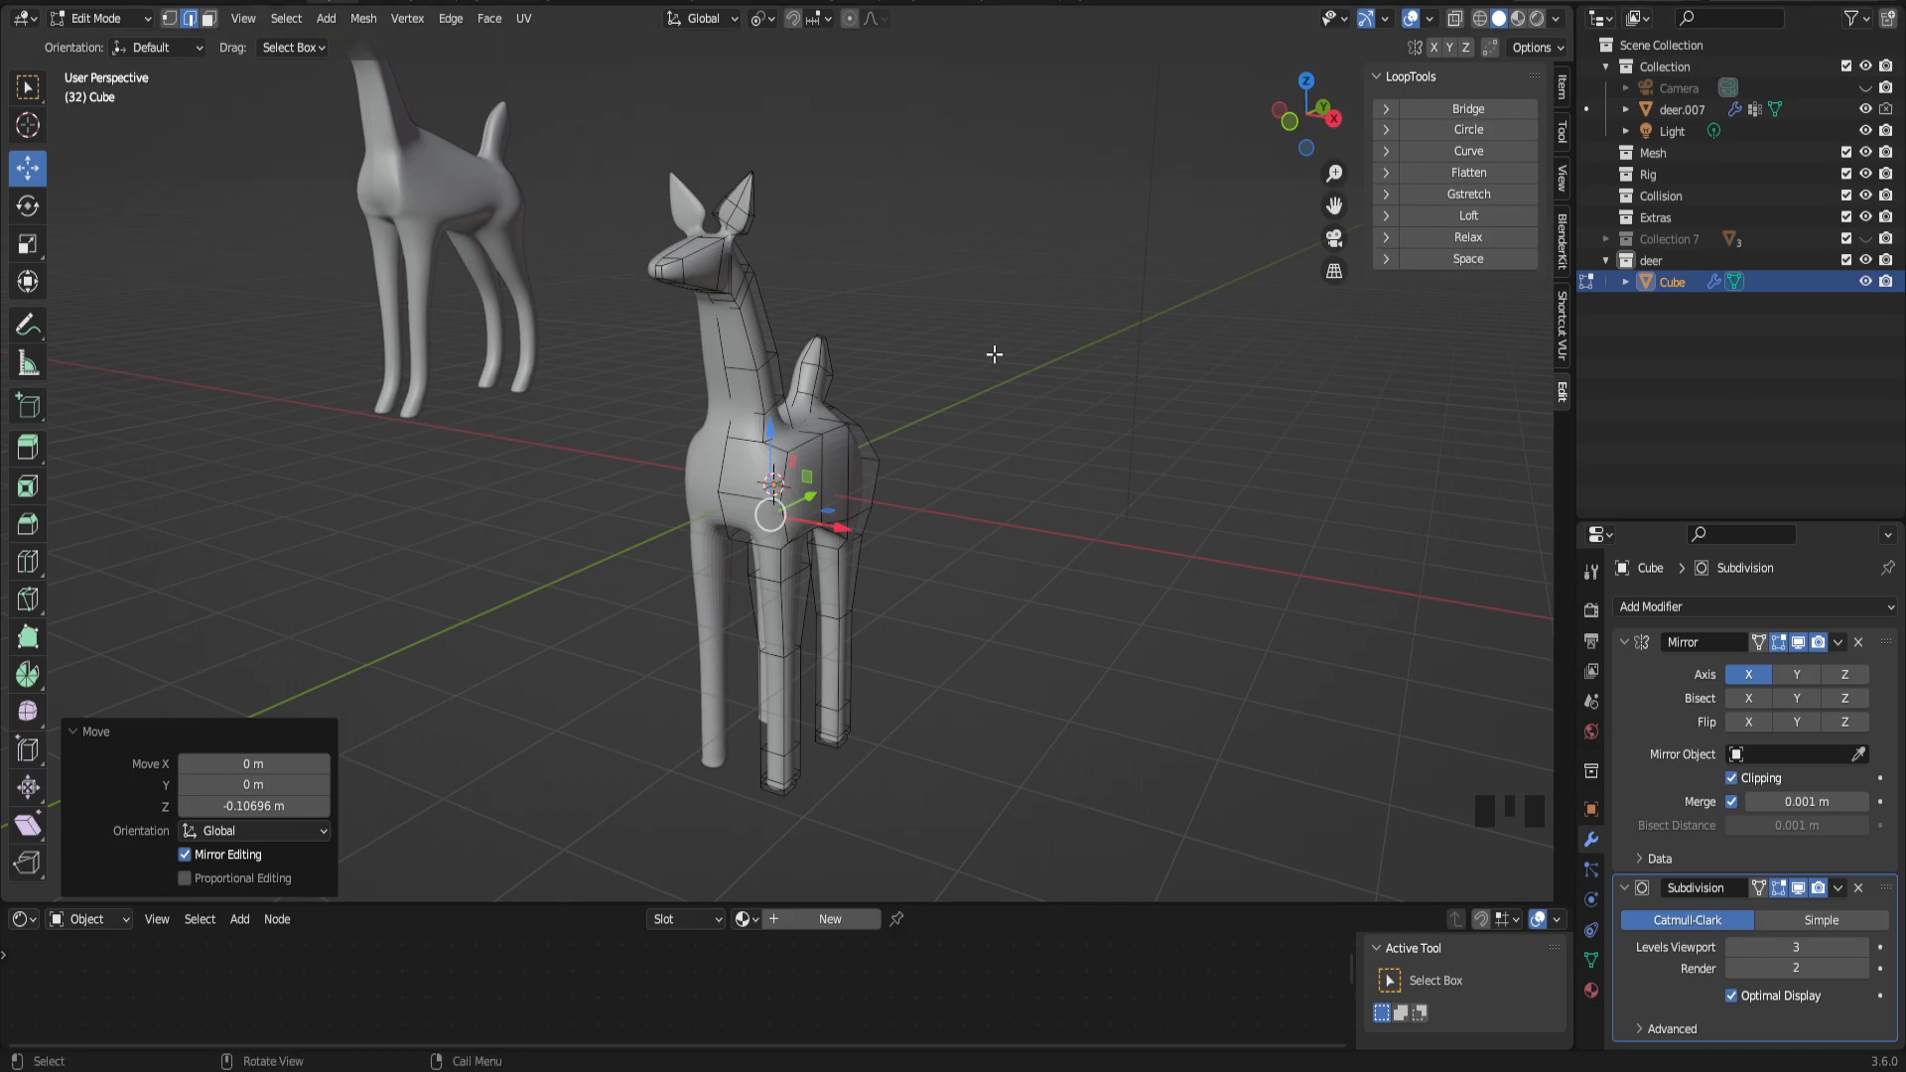
mouse_move(797, 429)
middle_down()
mouse_move(668, 387)
mouse_move(480, 426)
mouse_move(557, 443)
mouse_move(770, 410)
middle_up()
scroll(950, 545, up, 2)
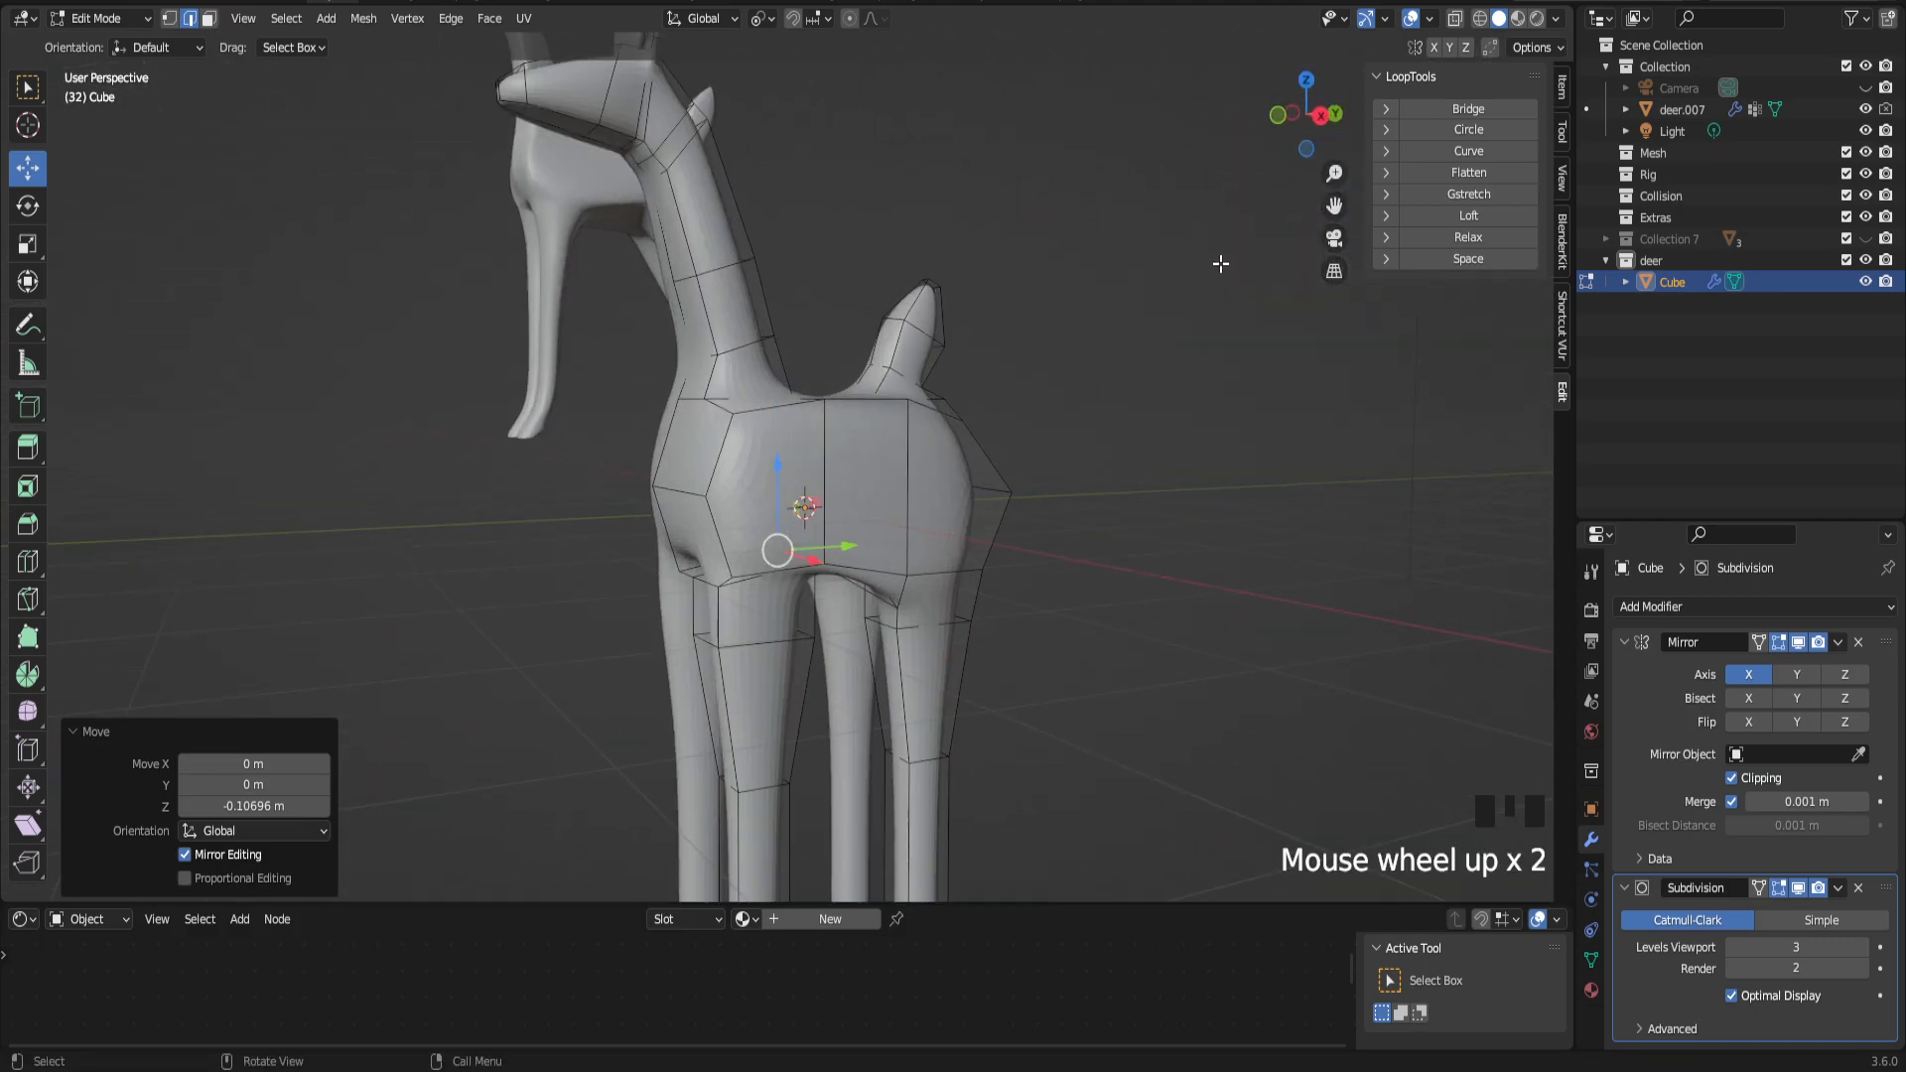
drag(1339, 210, 1335, 8)
middle_drag(827, 421, 889, 422)
scroll(864, 425, down, 3)
scroll(882, 435, up, 4)
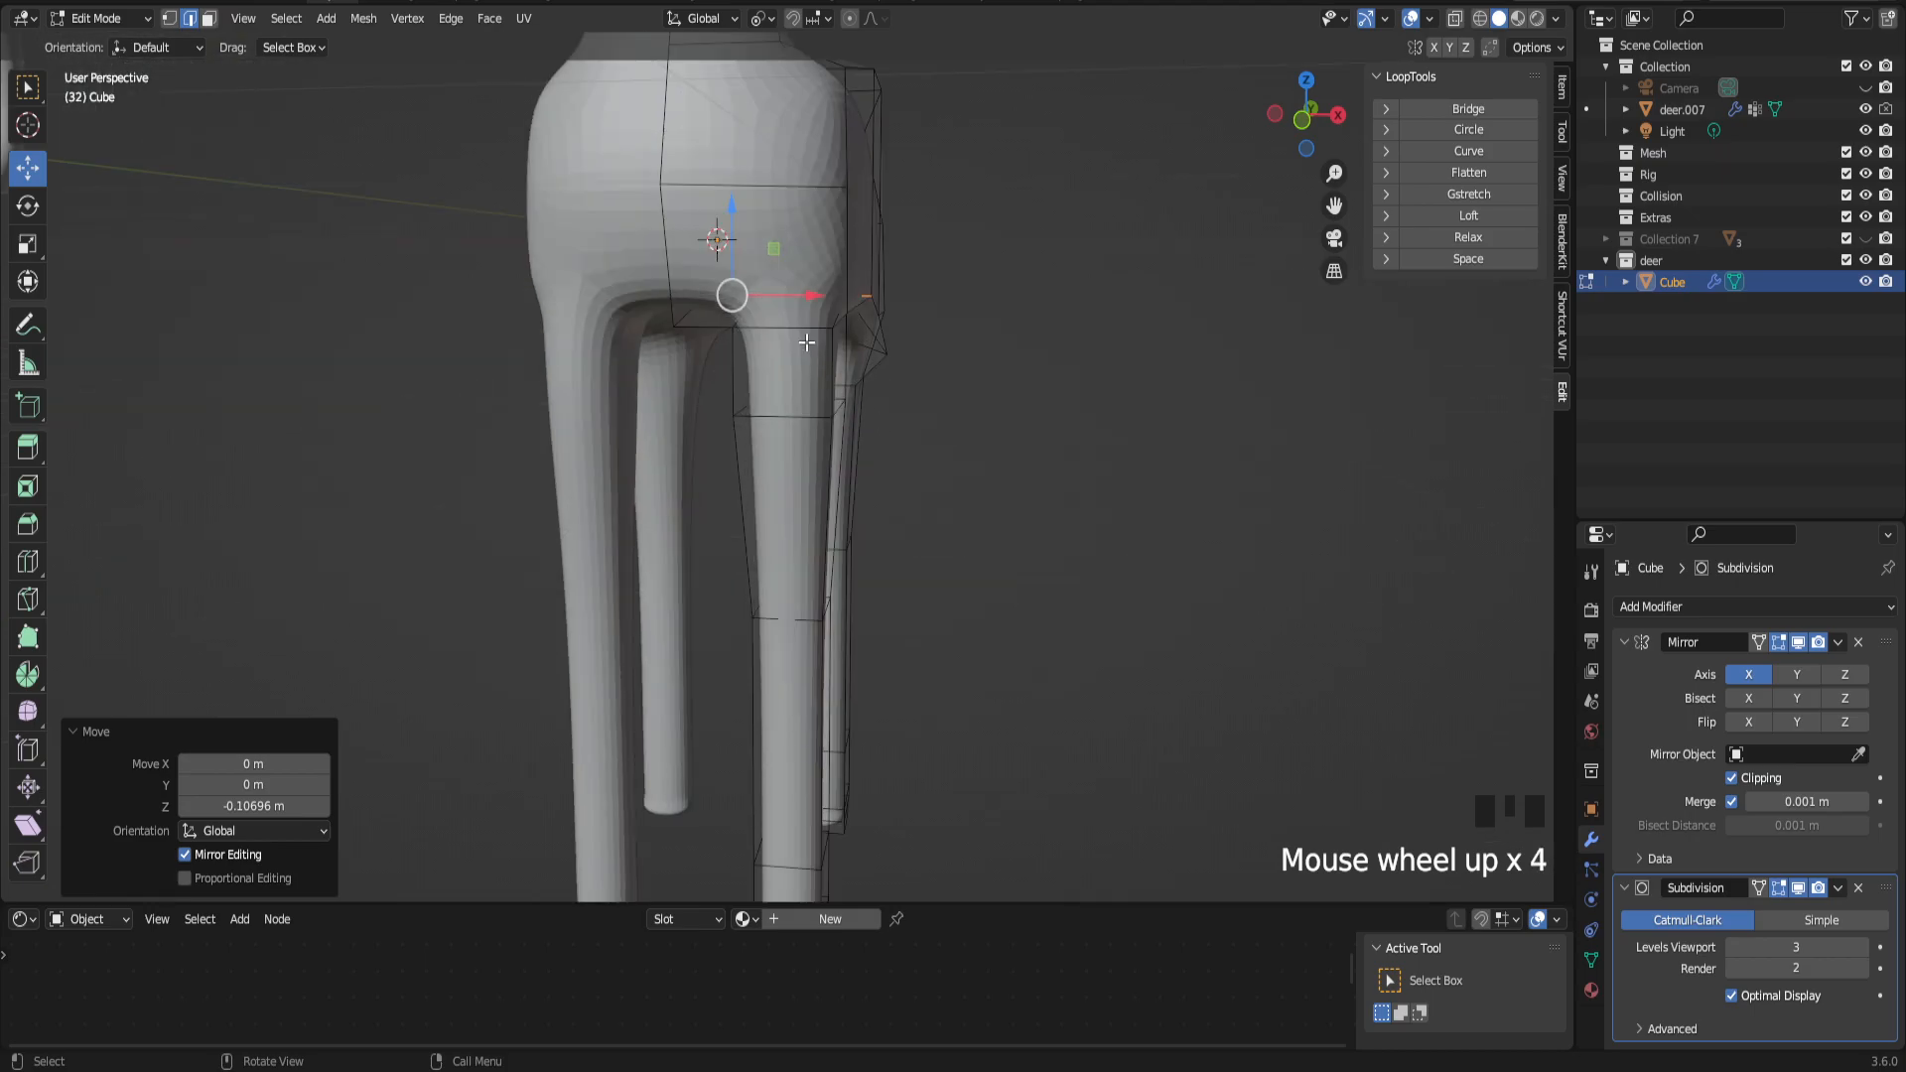
Step: Select the front leg from its upper loop down to the hoof and shift it slightly inward along X
middle_drag(894, 383, 722, 366)
alt+shift+click(819, 403)
alt+shift+click(799, 623)
scroll(791, 483, down, 4)
middle_drag(791, 483, 831, 474)
middle_drag(845, 619, 786, 678)
shift+click(833, 659)
shift+drag(852, 687, 764, 554)
middle_drag(838, 596, 865, 518)
drag(864, 518, 850, 516)
scroll(850, 515, up, 3)
middle_drag(850, 515, 840, 501)
drag(863, 579, 853, 580)
Step: Set the orientation to Normal and pull the body's lower front outer vertex inward about 0.122 m along its normal
middle_drag(844, 575, 665, 367)
click(664, 367)
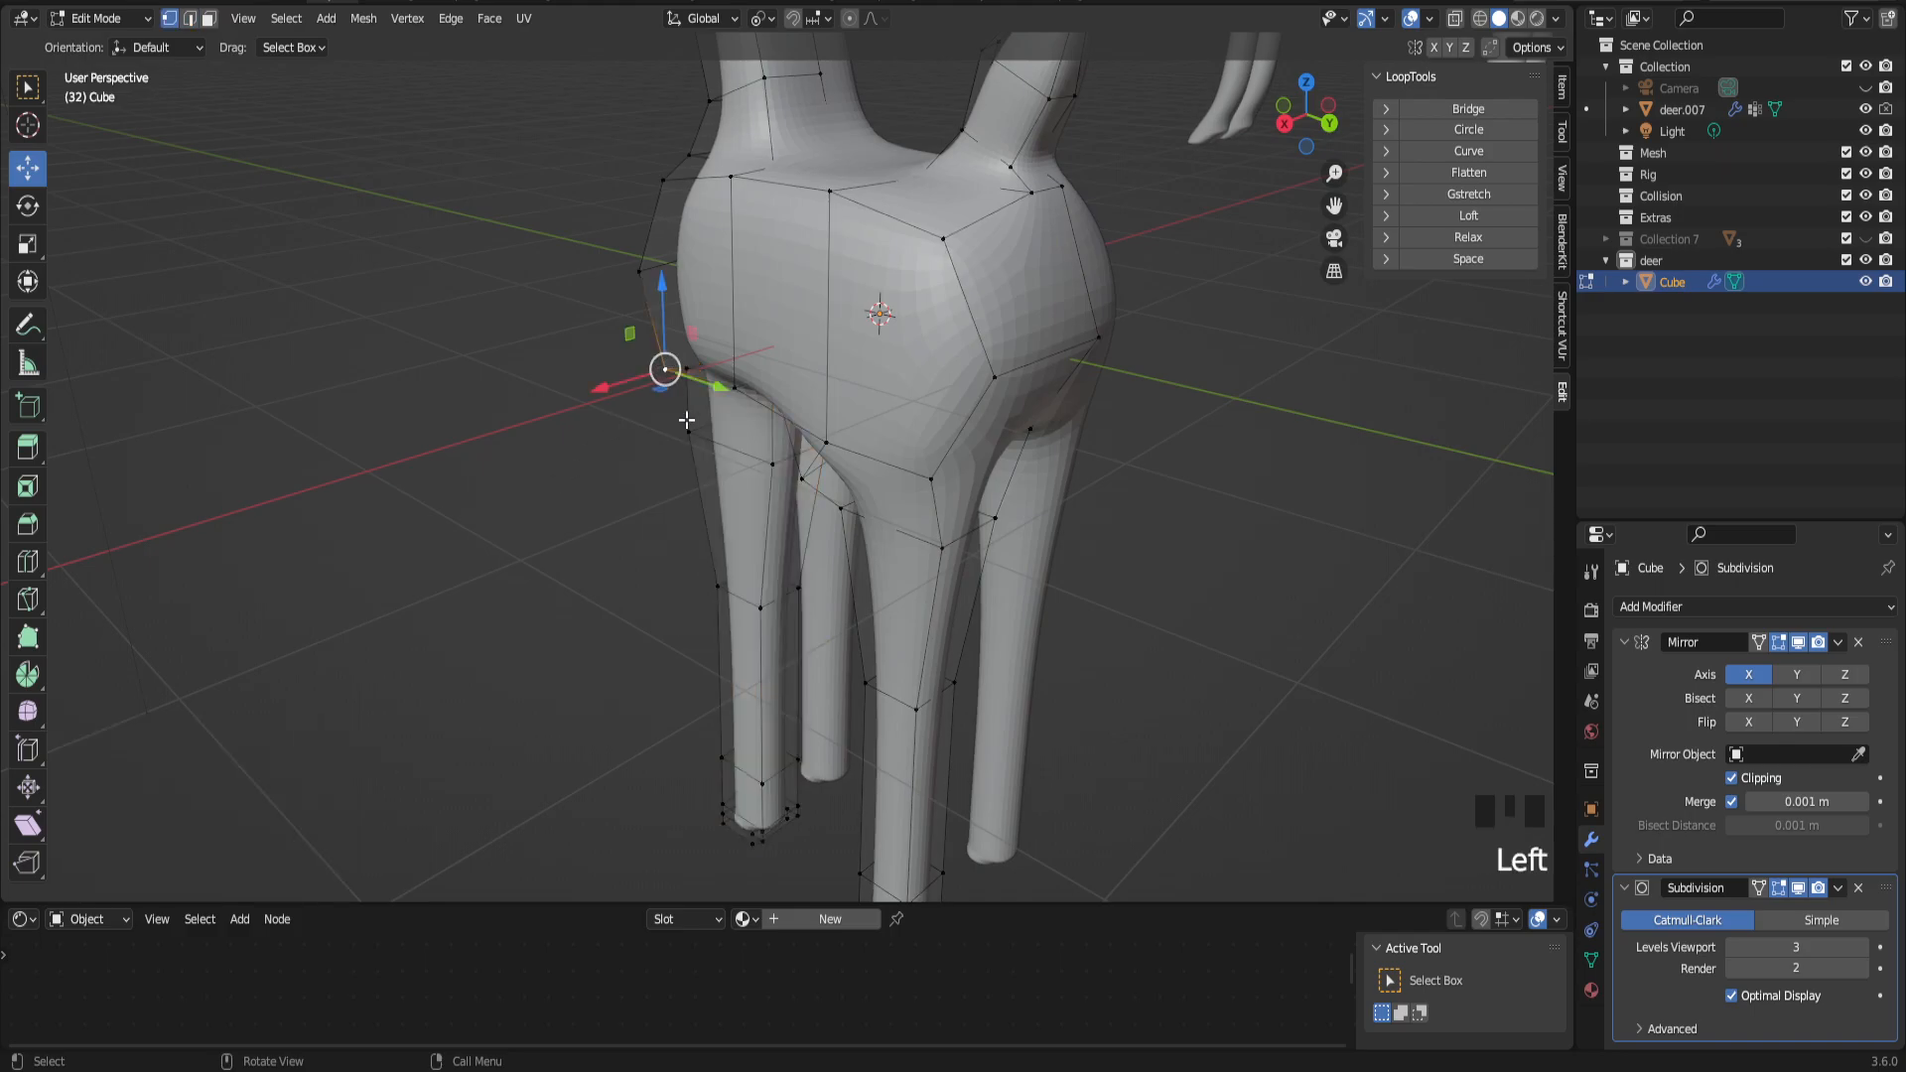
key(1)
click(164, 50)
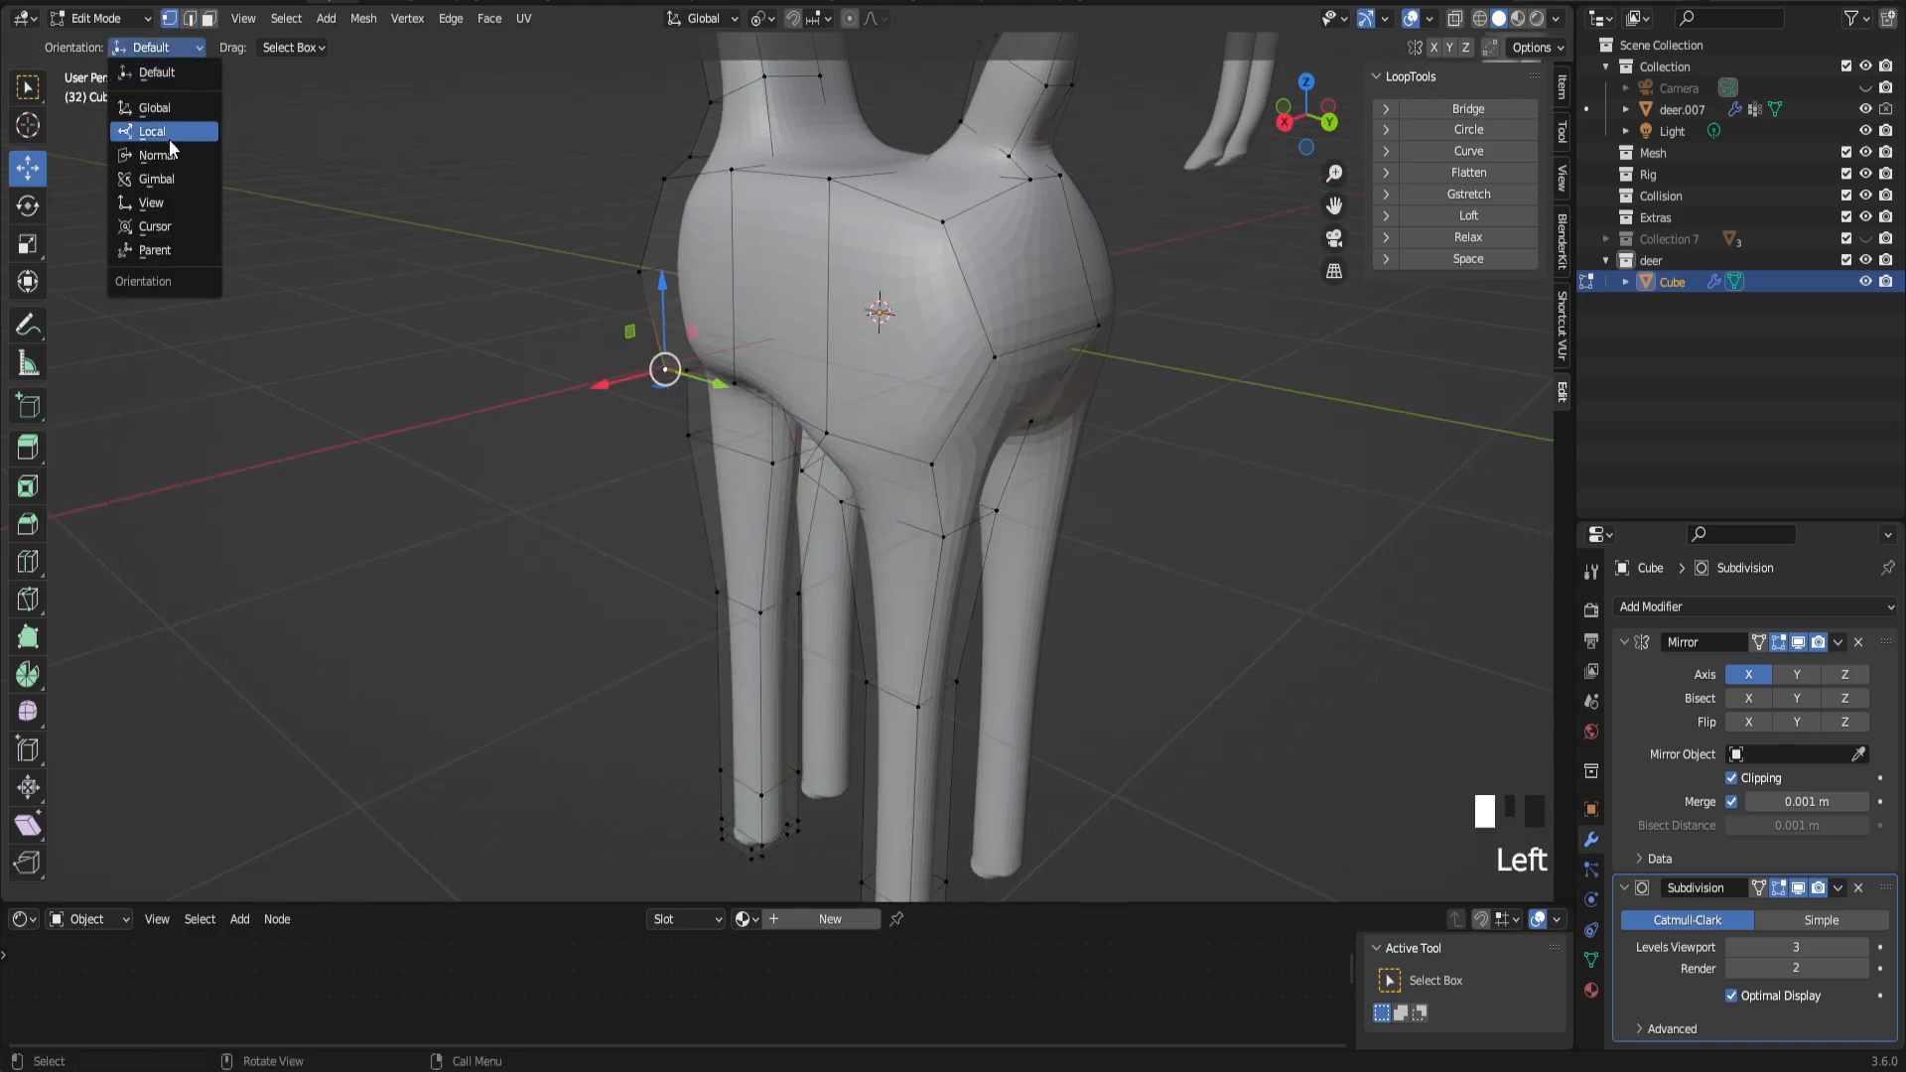
click(157, 155)
middle_drag(234, 213, 753, 396)
drag(707, 428, 695, 418)
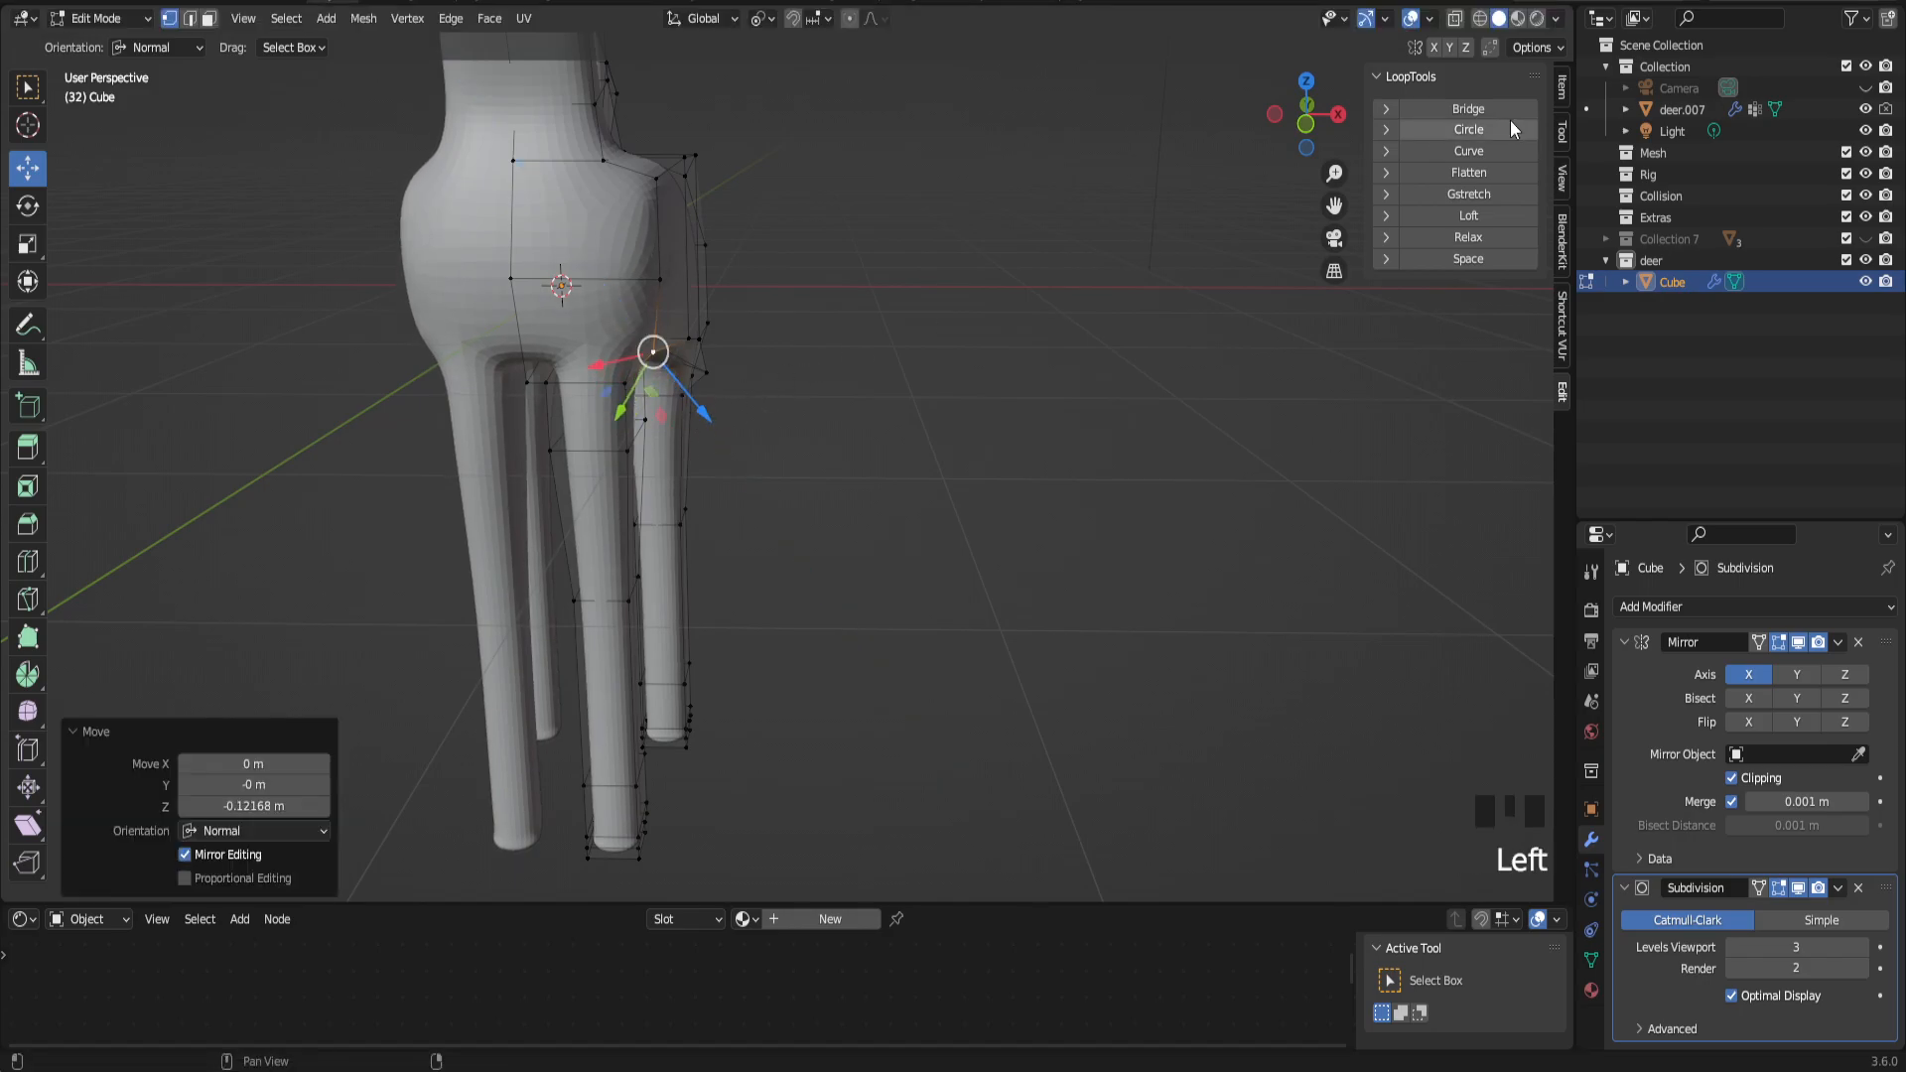
Step: Pull two neighbouring vertices around the top of the front leg slightly along their normals to smooth the shoulder
middle_drag(695, 418, 822, 446)
click(708, 450)
drag(718, 392, 693, 396)
middle_drag(883, 374, 586, 424)
click(596, 525)
drag(532, 529, 526, 530)
Step: Select the vertices at the rear of the body and adjust them slightly outward in the Normal orientation
middle_drag(536, 526, 1009, 516)
click(1017, 498)
shift+click(1063, 565)
shift+click(1037, 517)
shift+click(1040, 518)
drag(1090, 515, 1112, 513)
drag(1108, 512, 1116, 515)
click(1119, 515)
Step: Cut a new edge with the Knife from the outer upper-thigh vertex to the centre vertex below the rump
middle_drag(1119, 516, 985, 627)
click(986, 627)
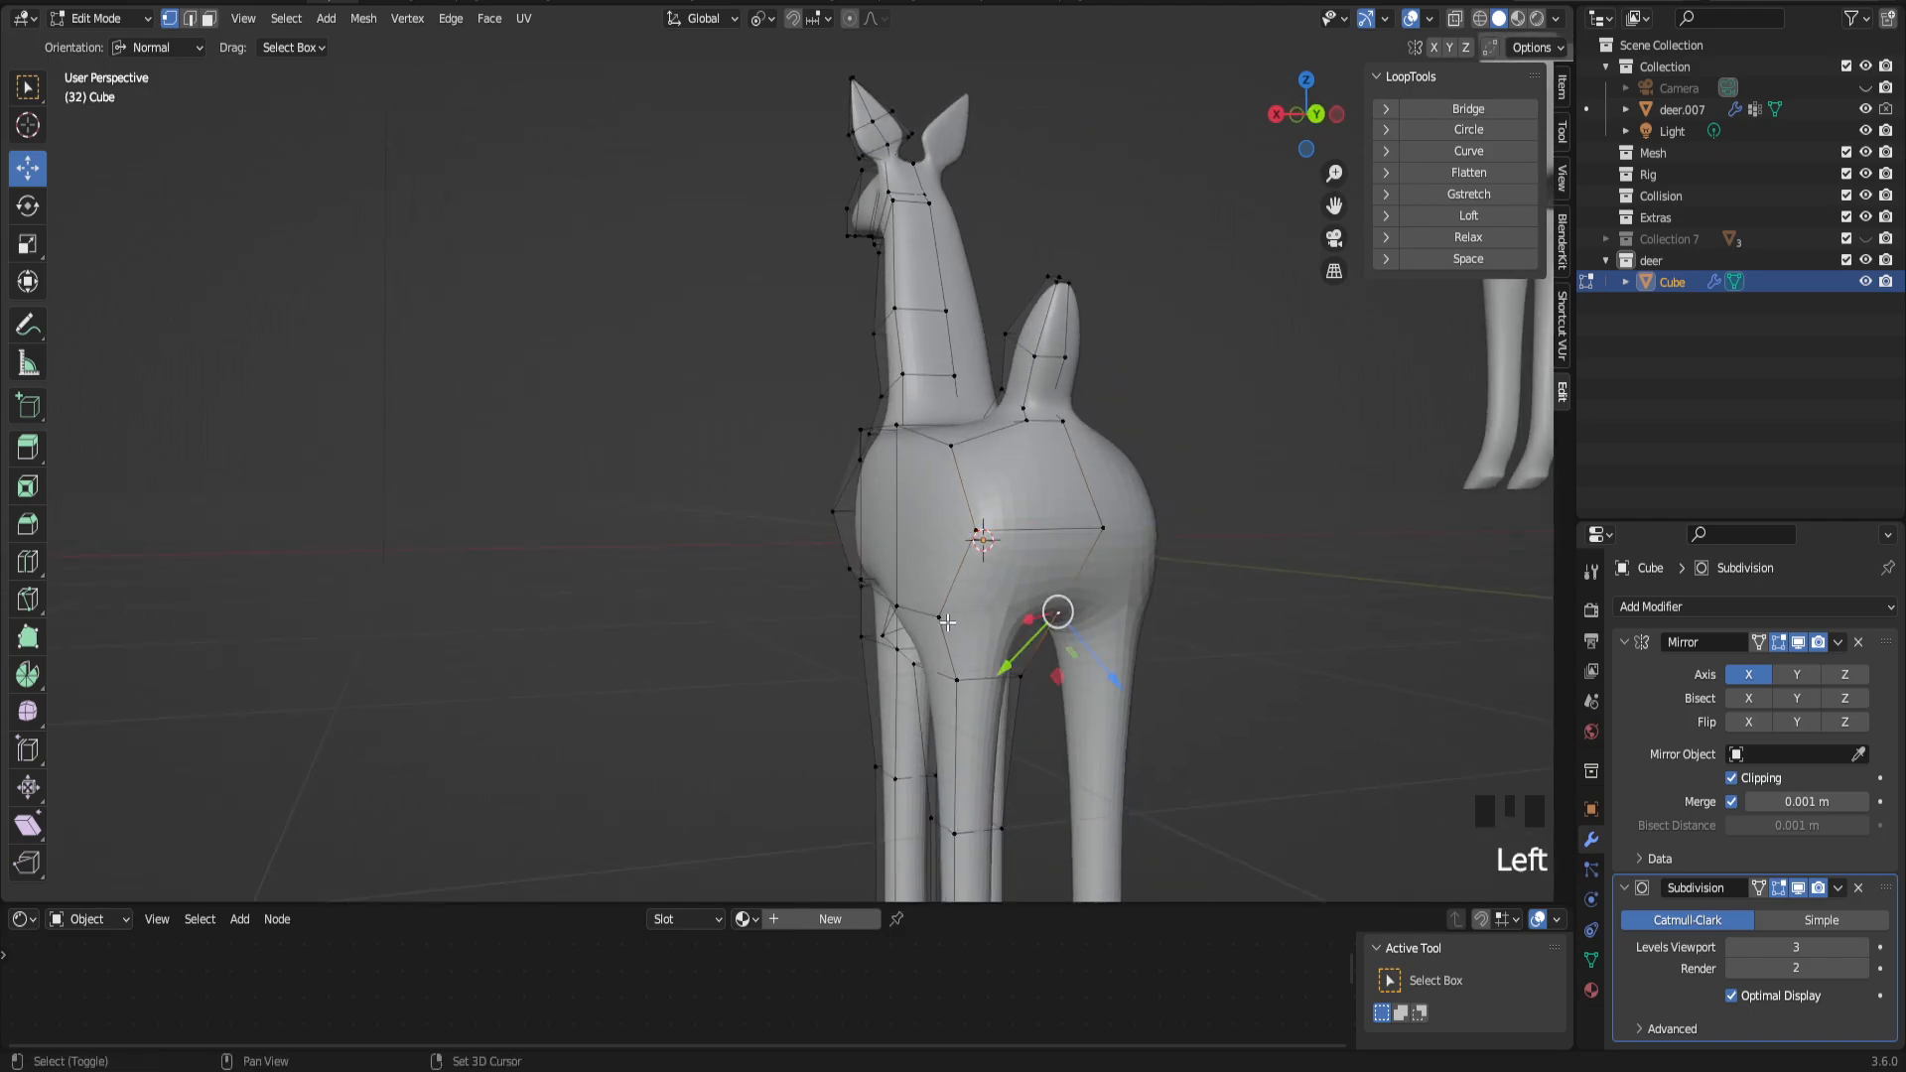
shift+click(940, 618)
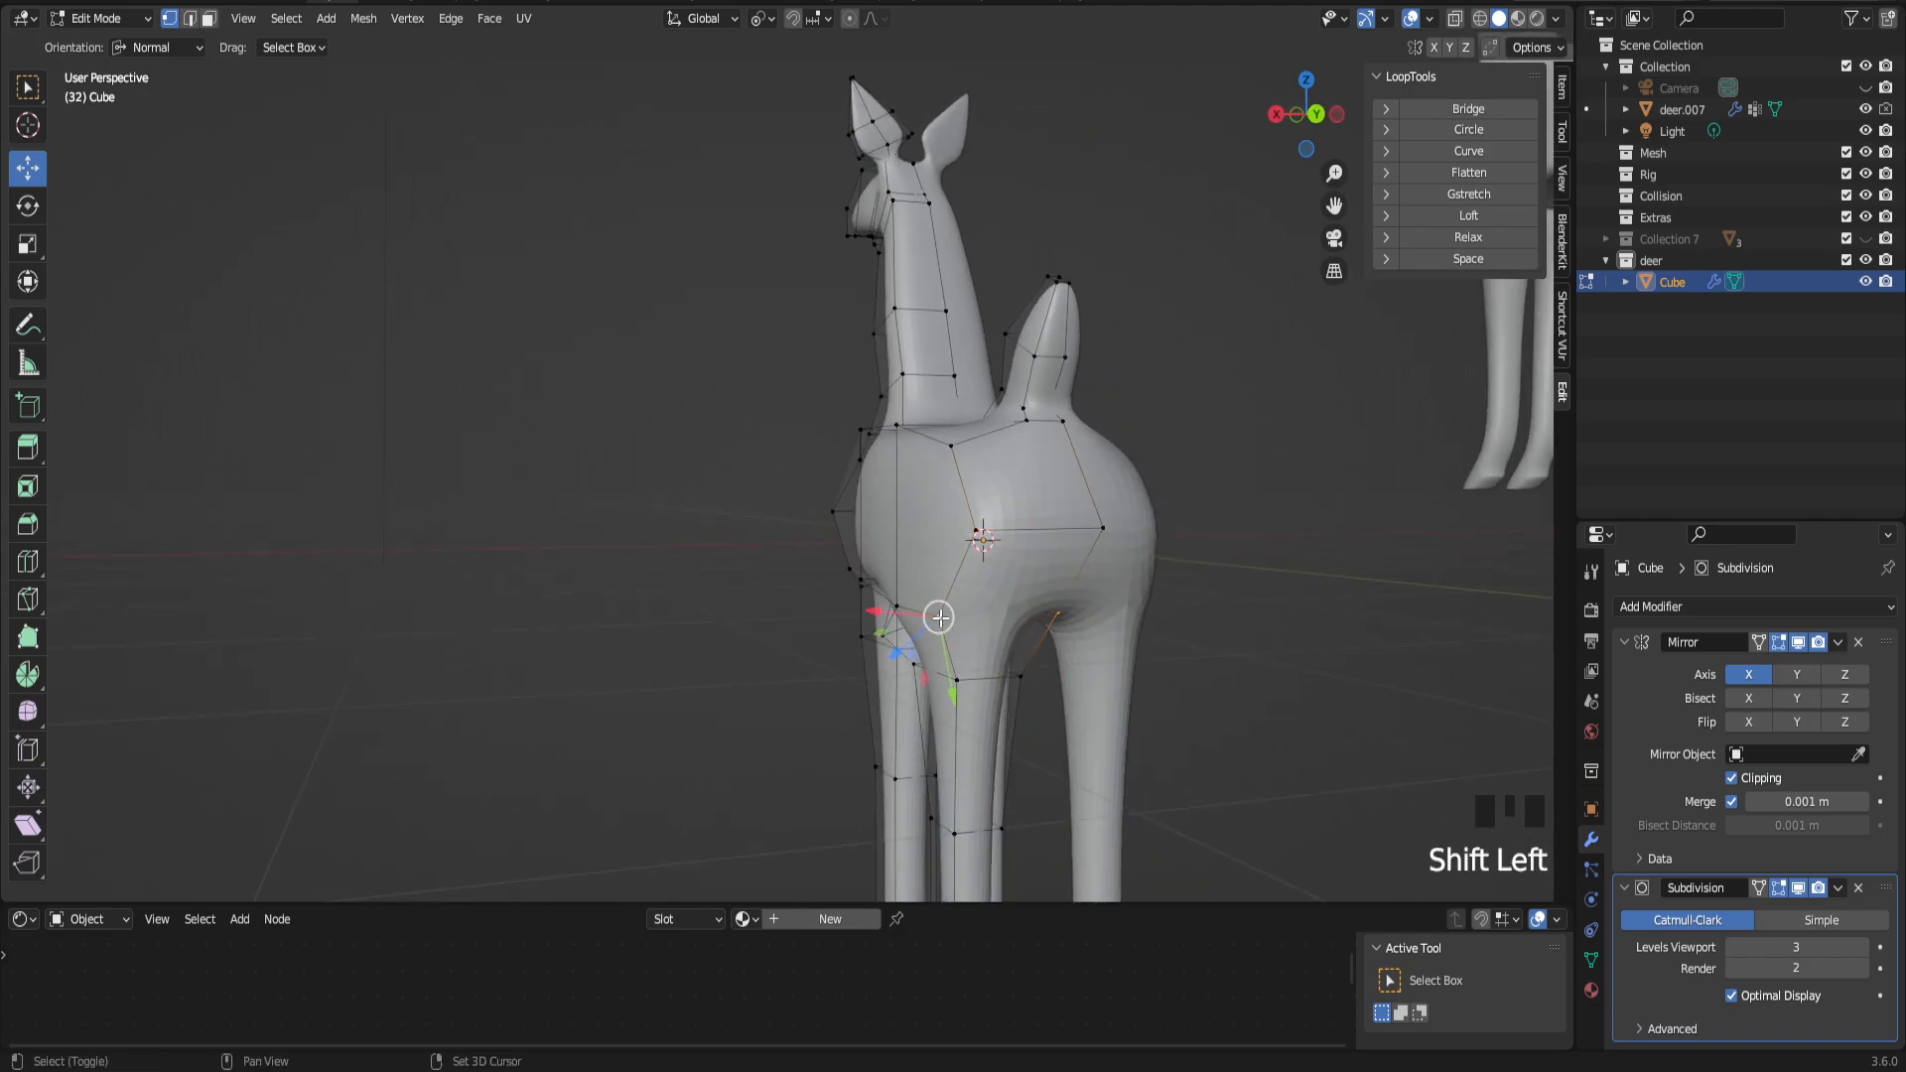
click(28, 598)
click(939, 616)
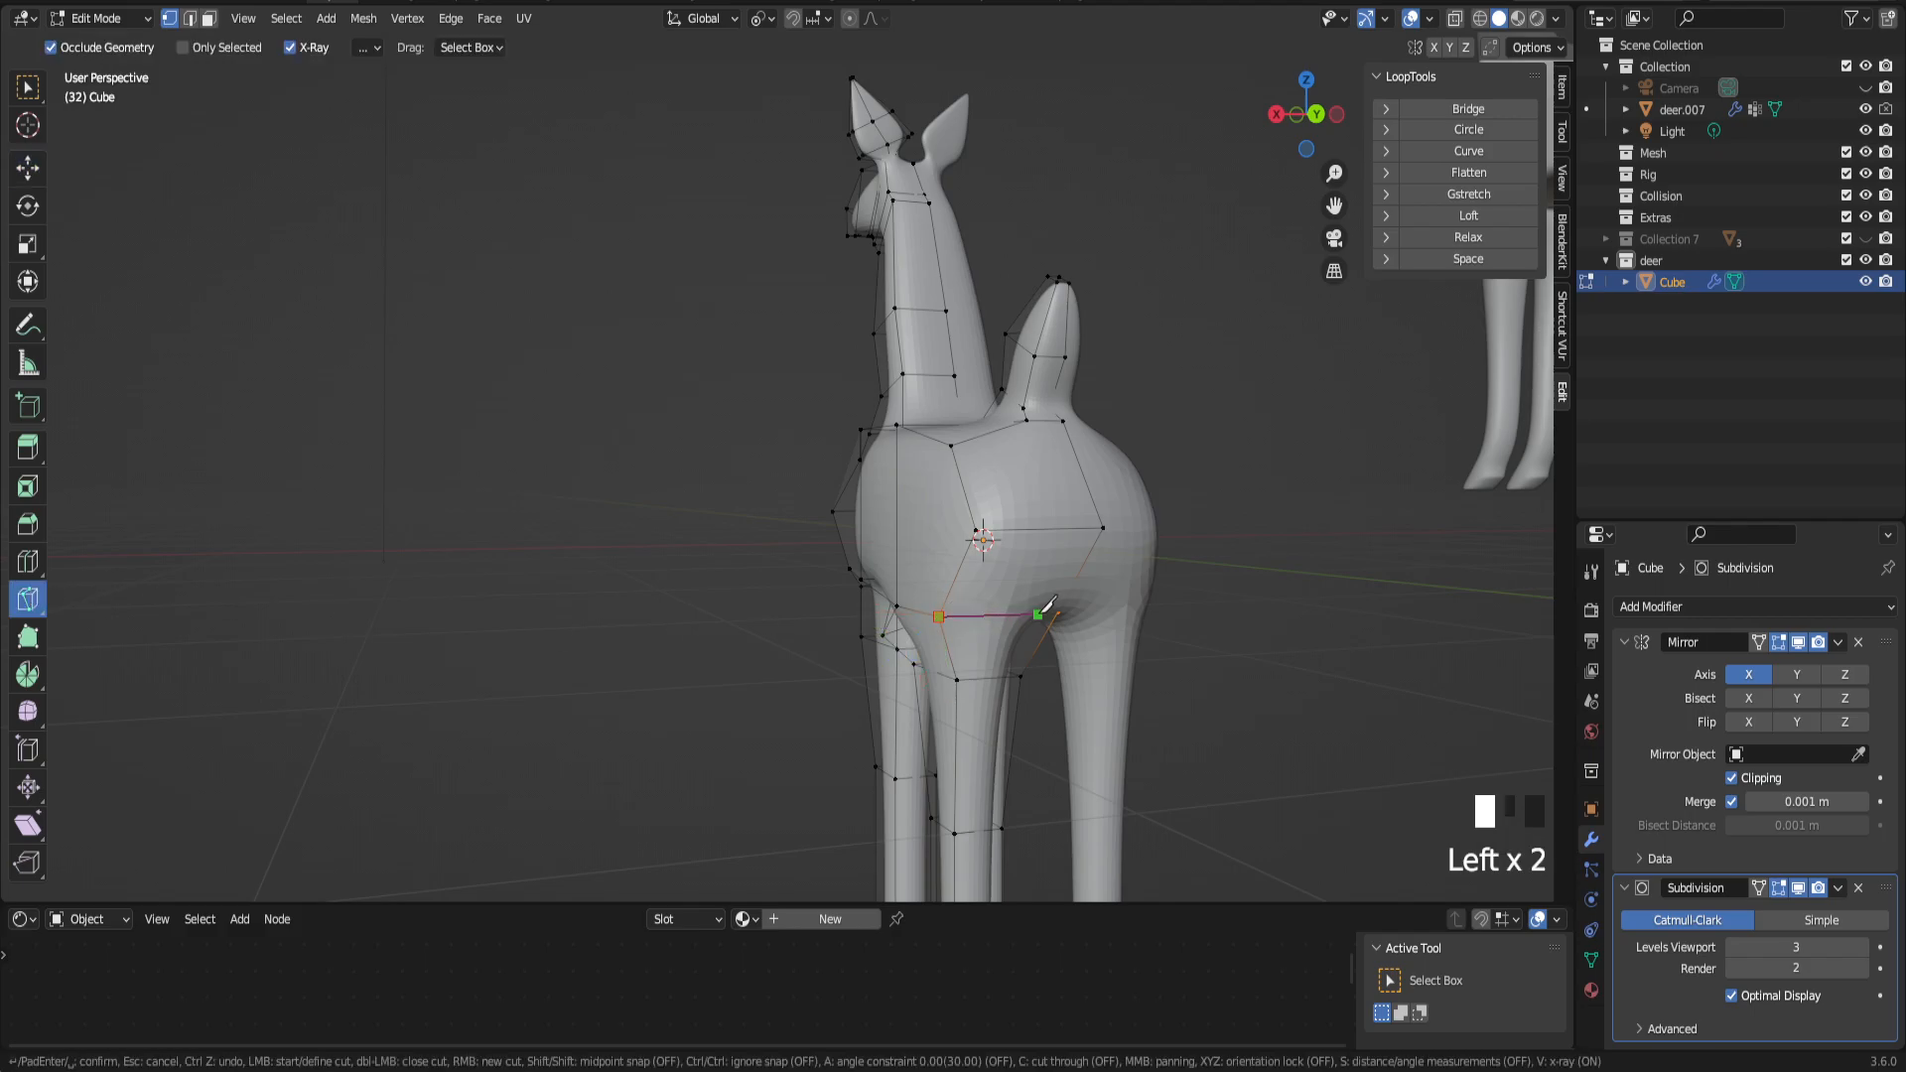
key(Return)
Step: Move the new edge below the rump outward about 0.092 m along its normal
middle_drag(1131, 593, 1010, 545)
key(2)
click(40, 173)
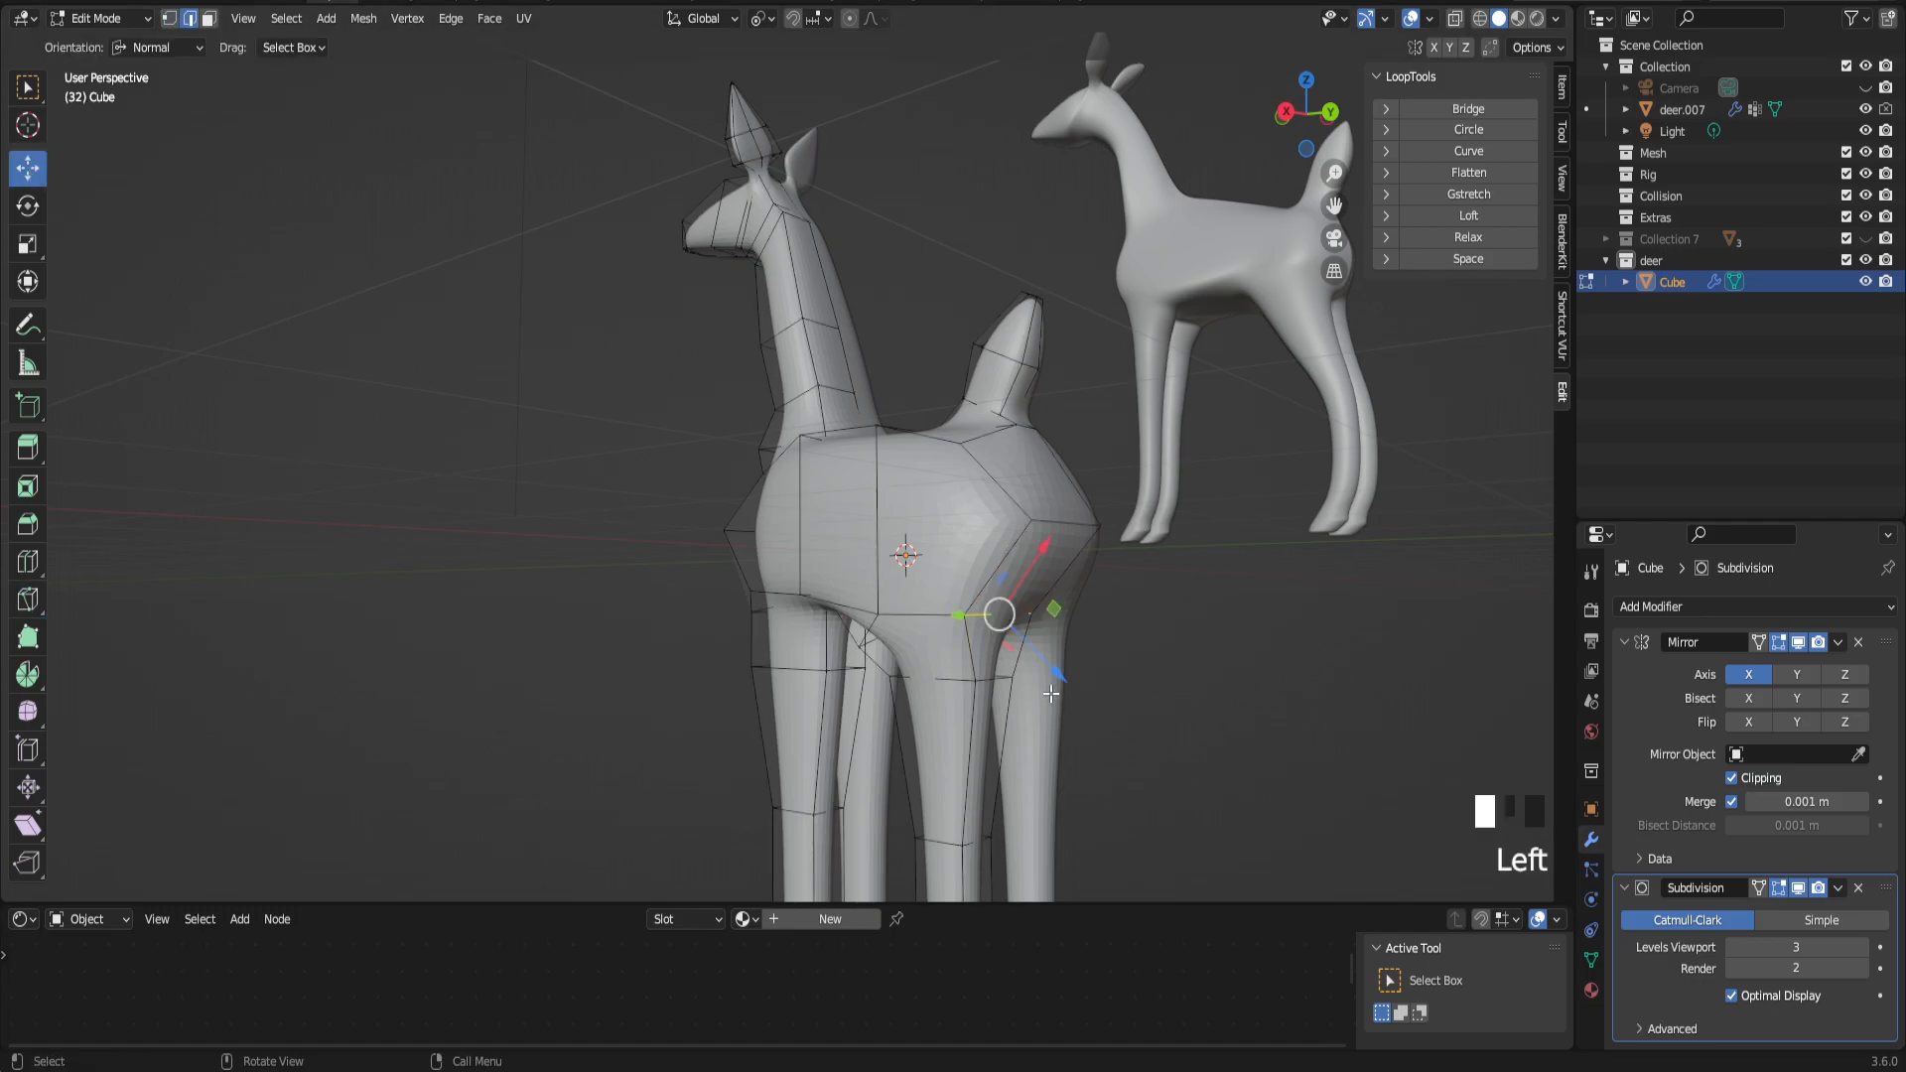
click(1302, 214)
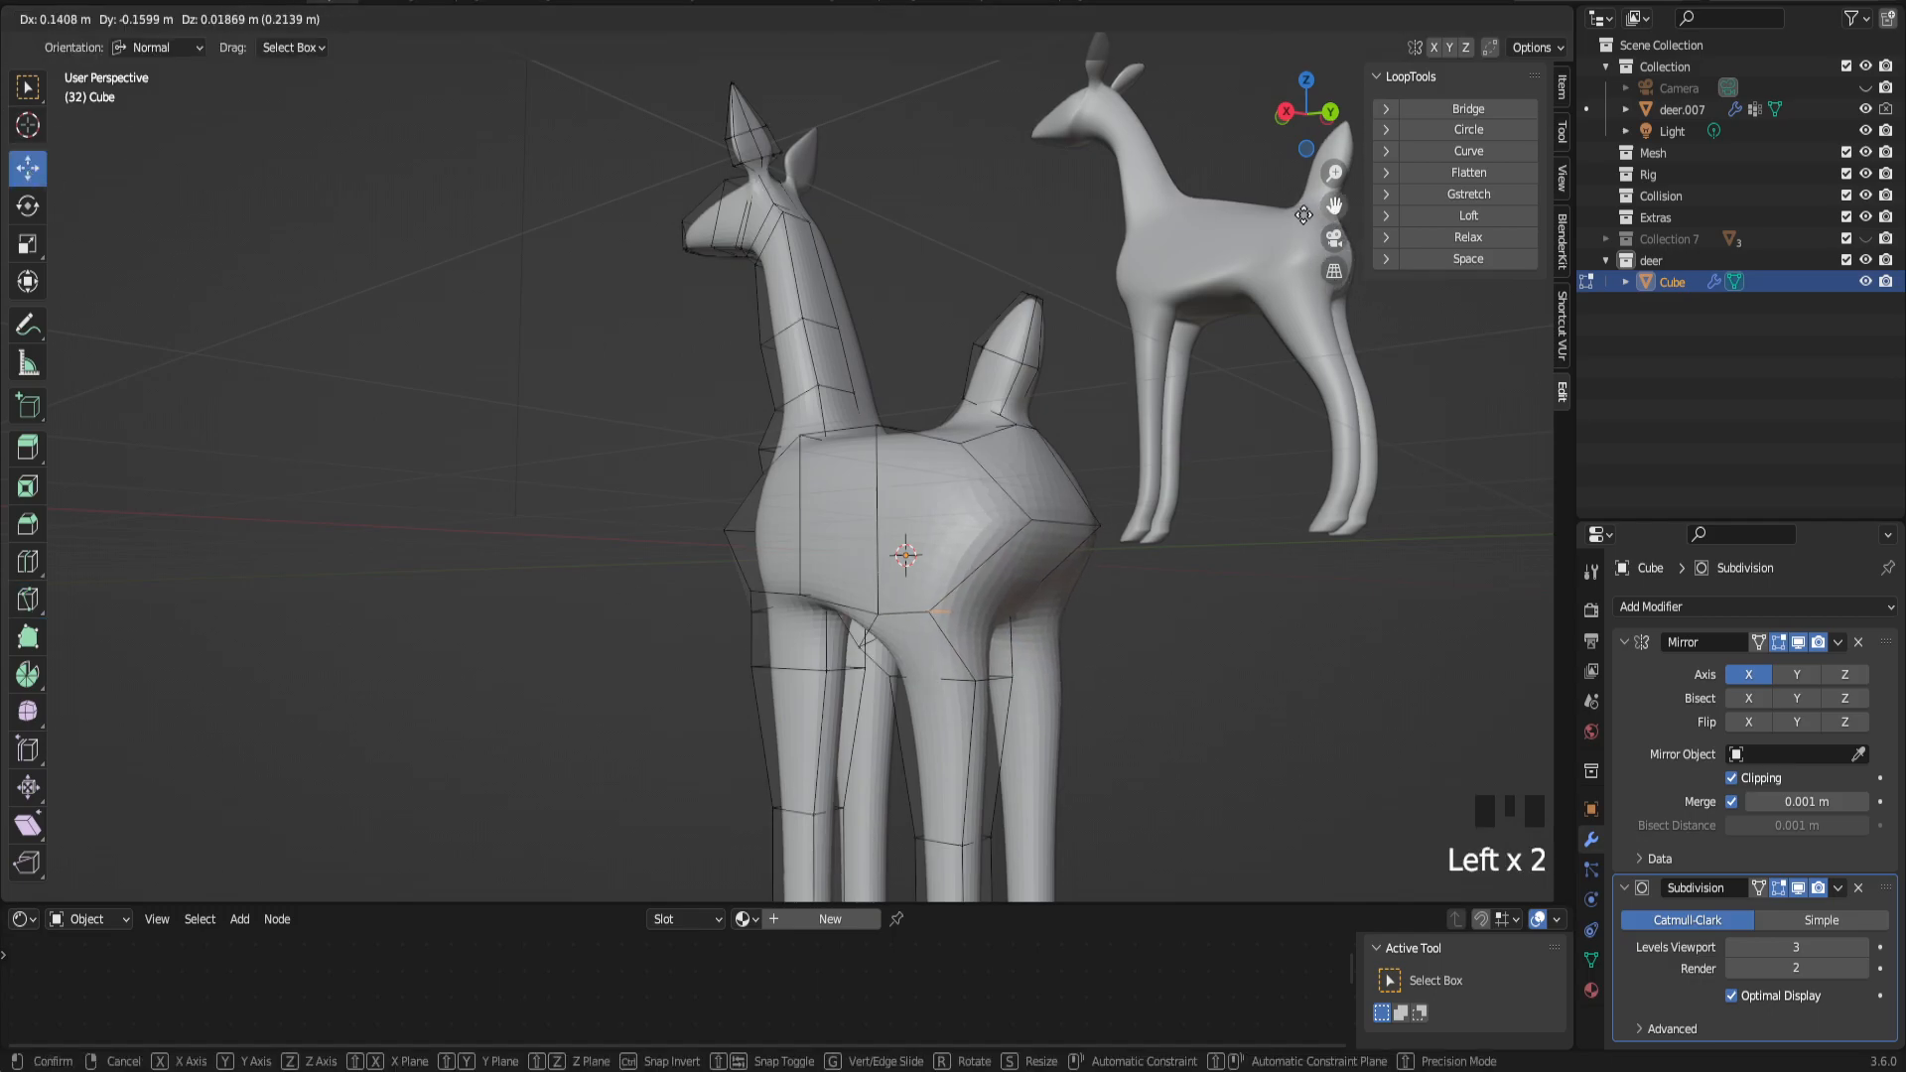
drag(1330, 205, 949, 451)
middle_drag(949, 451, 858, 633)
drag(831, 625, 852, 630)
middle_drag(795, 622, 827, 642)
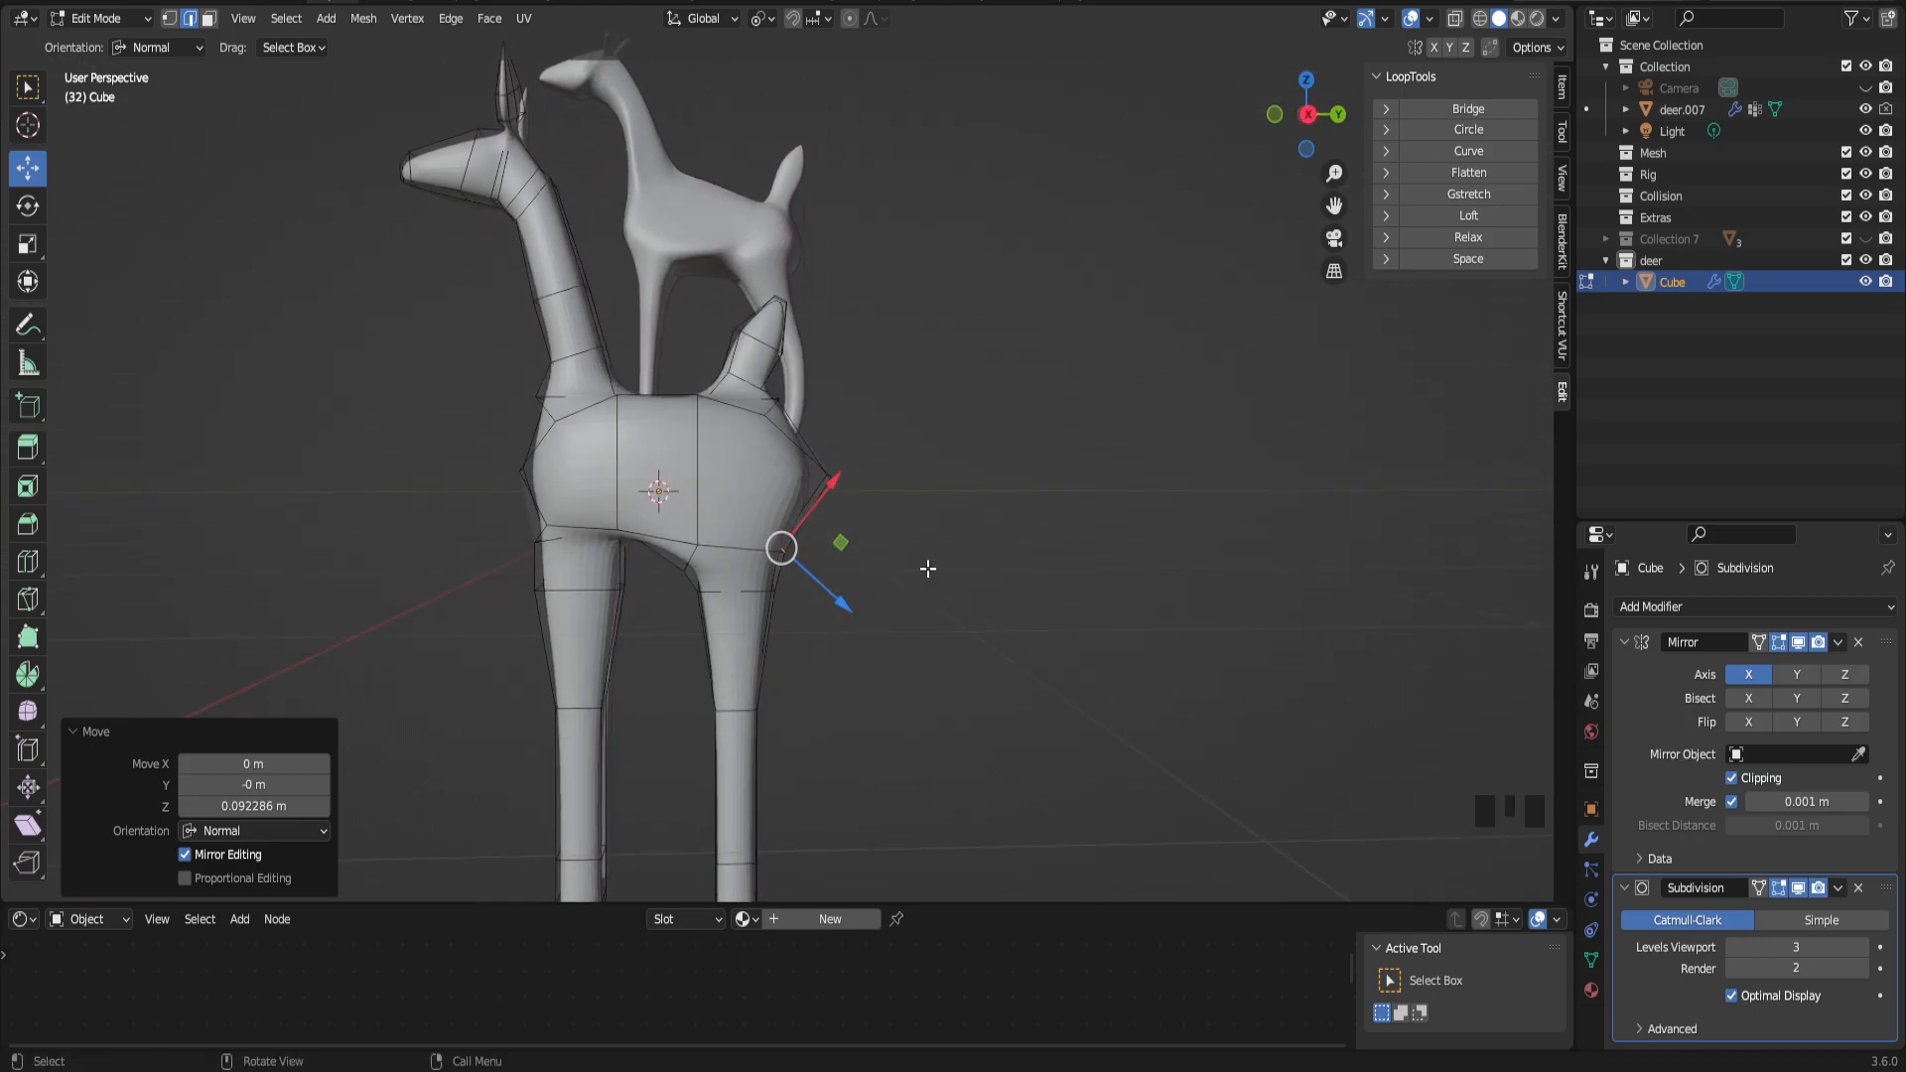
Step: Select the lower part of the rear leg from the knee down and move it backward about 0.59 m
scroll(975, 550, down, 2)
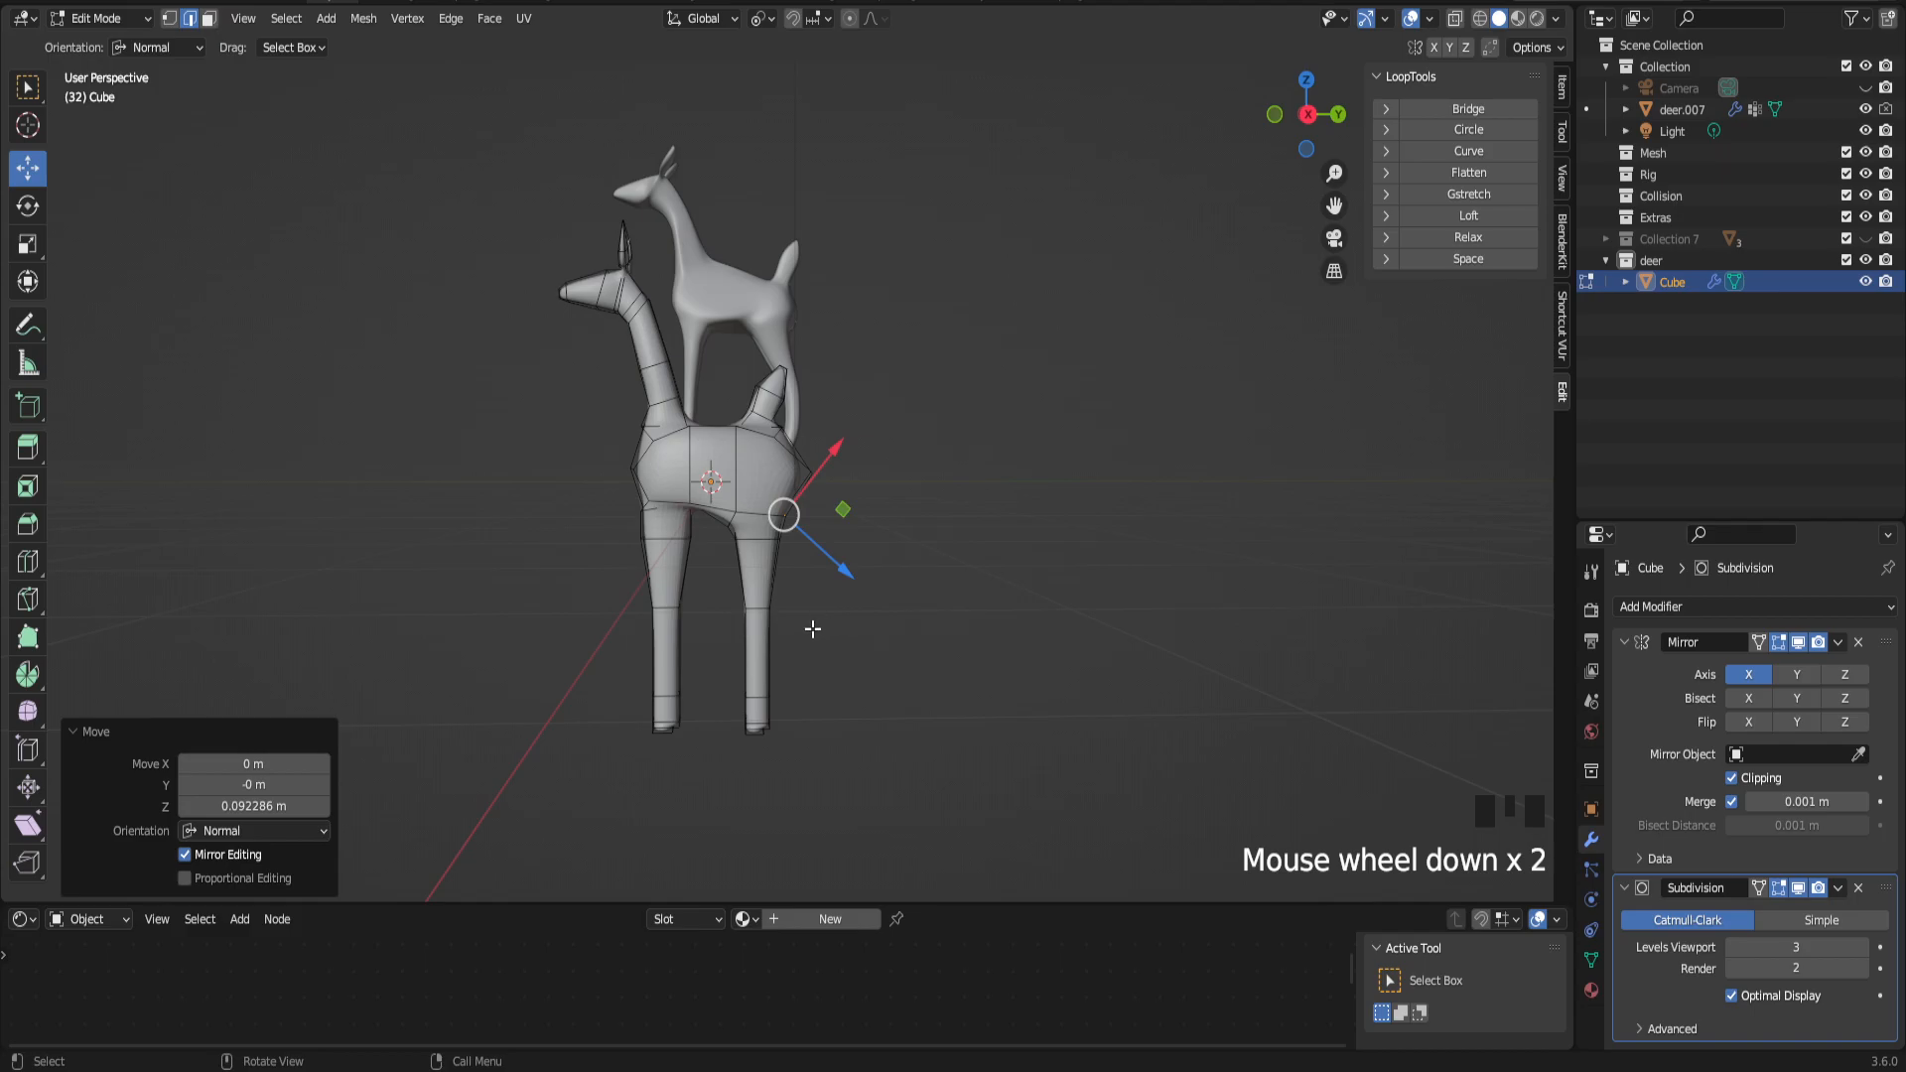
middle_drag(812, 629, 815, 643)
drag(731, 639, 838, 778)
middle_drag(838, 778, 778, 664)
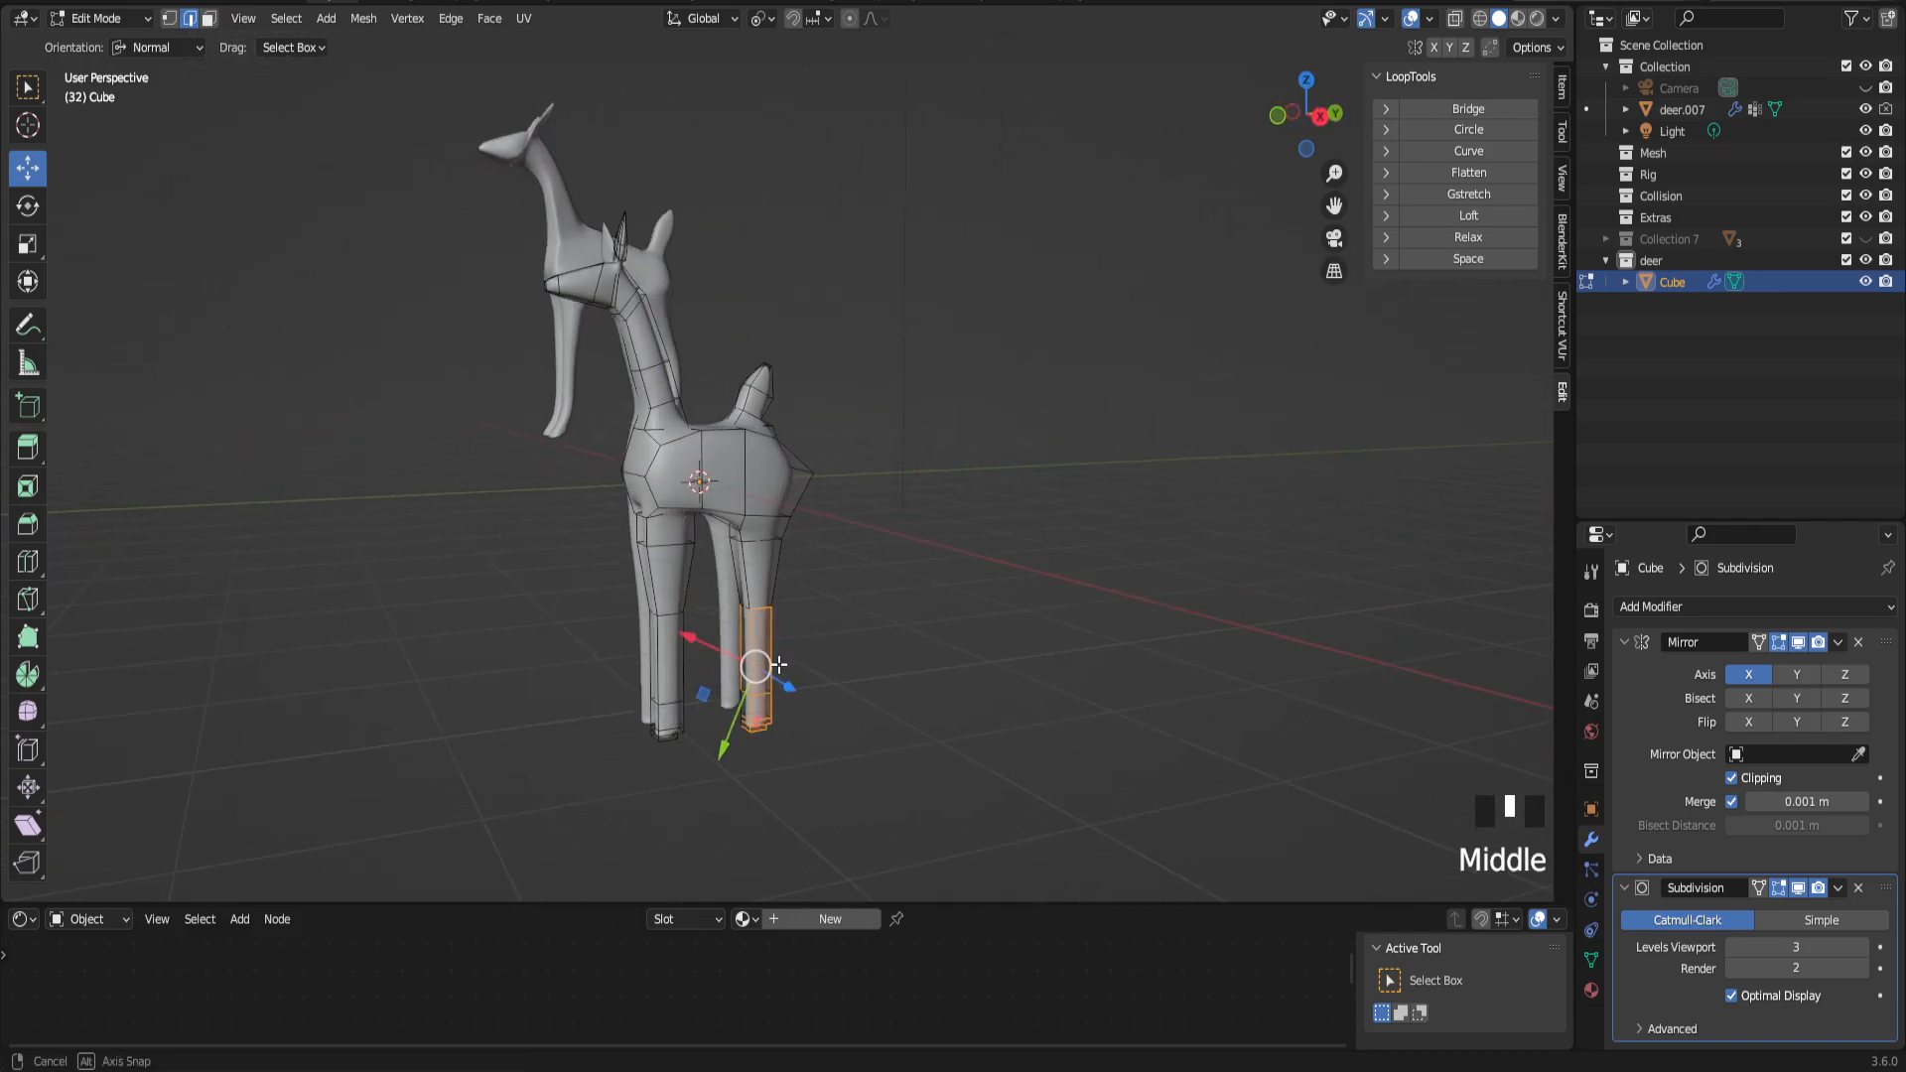
alt+shift+click(759, 610)
alt+shift+click(760, 608)
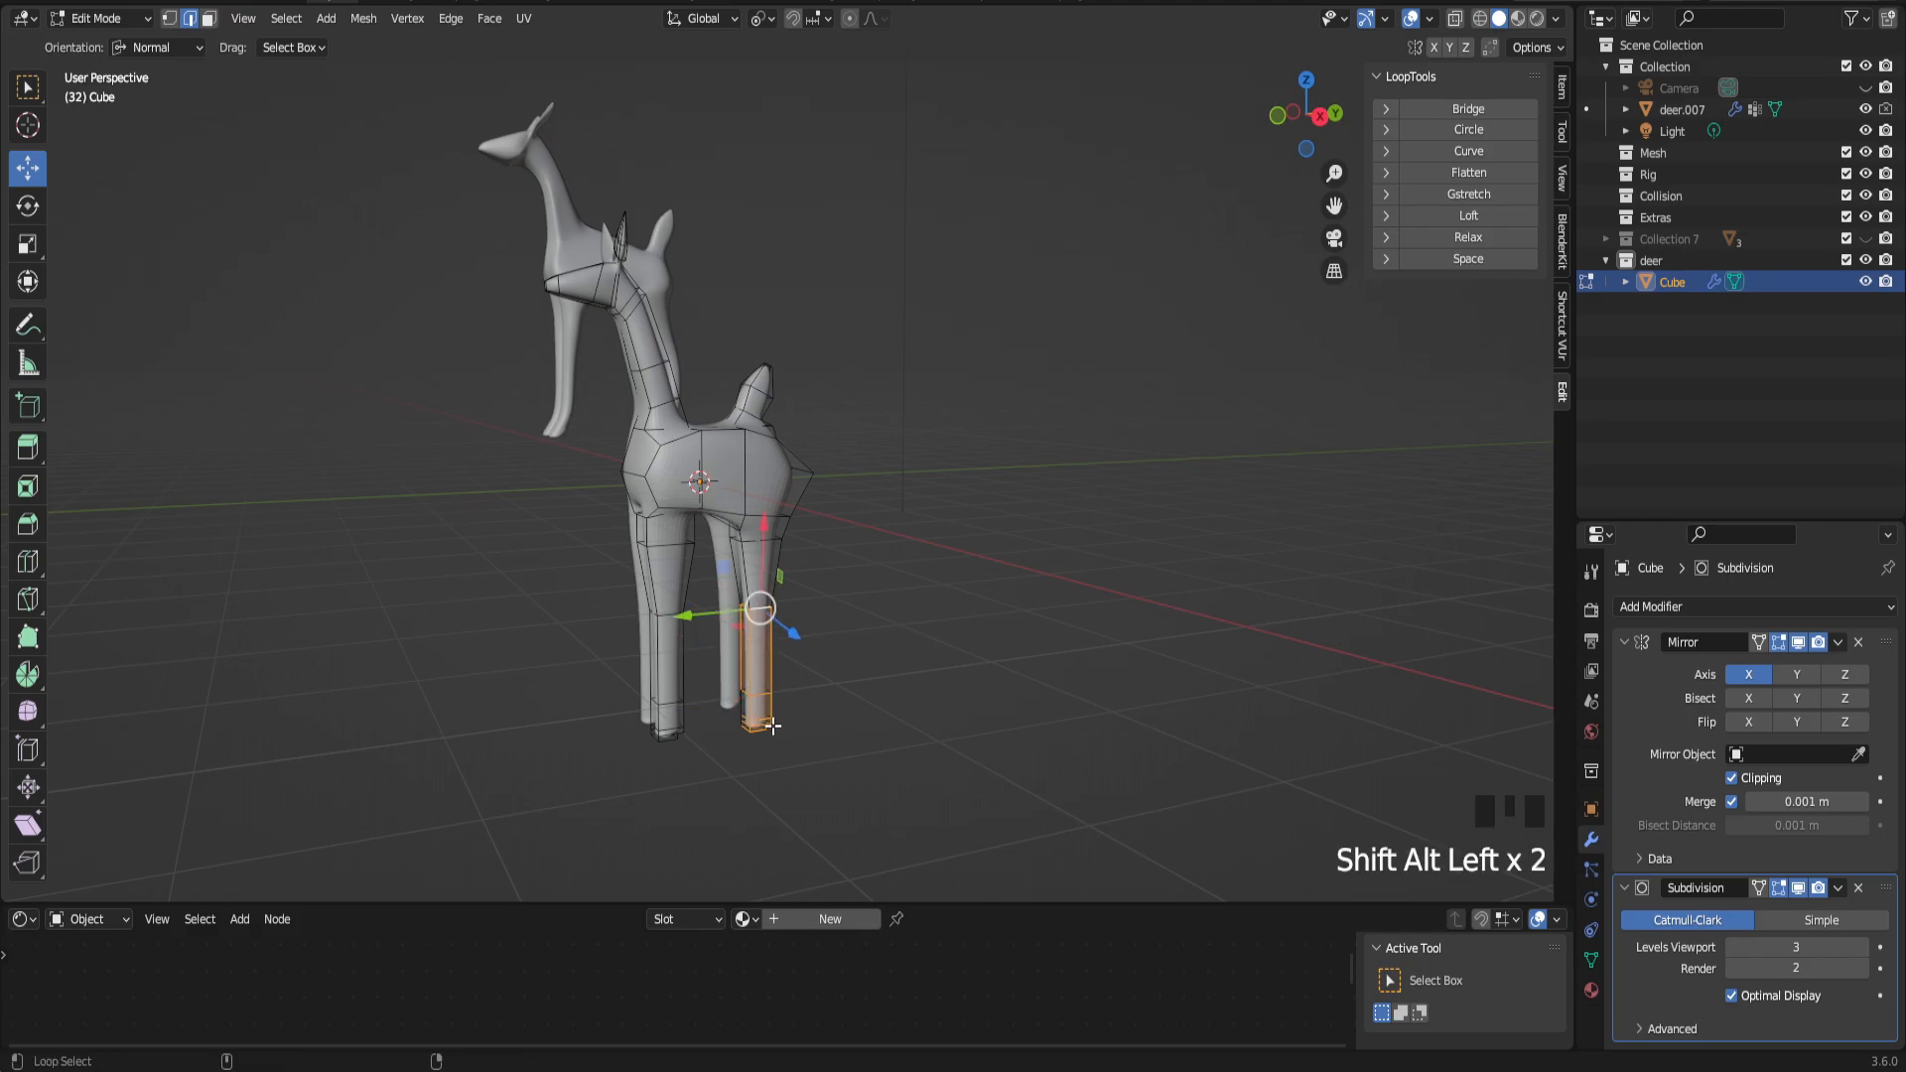
shift+click(732, 704)
middle_drag(956, 647, 776, 727)
shift+click(744, 611)
shift+drag(702, 589, 798, 708)
middle_drag(731, 653, 1107, 677)
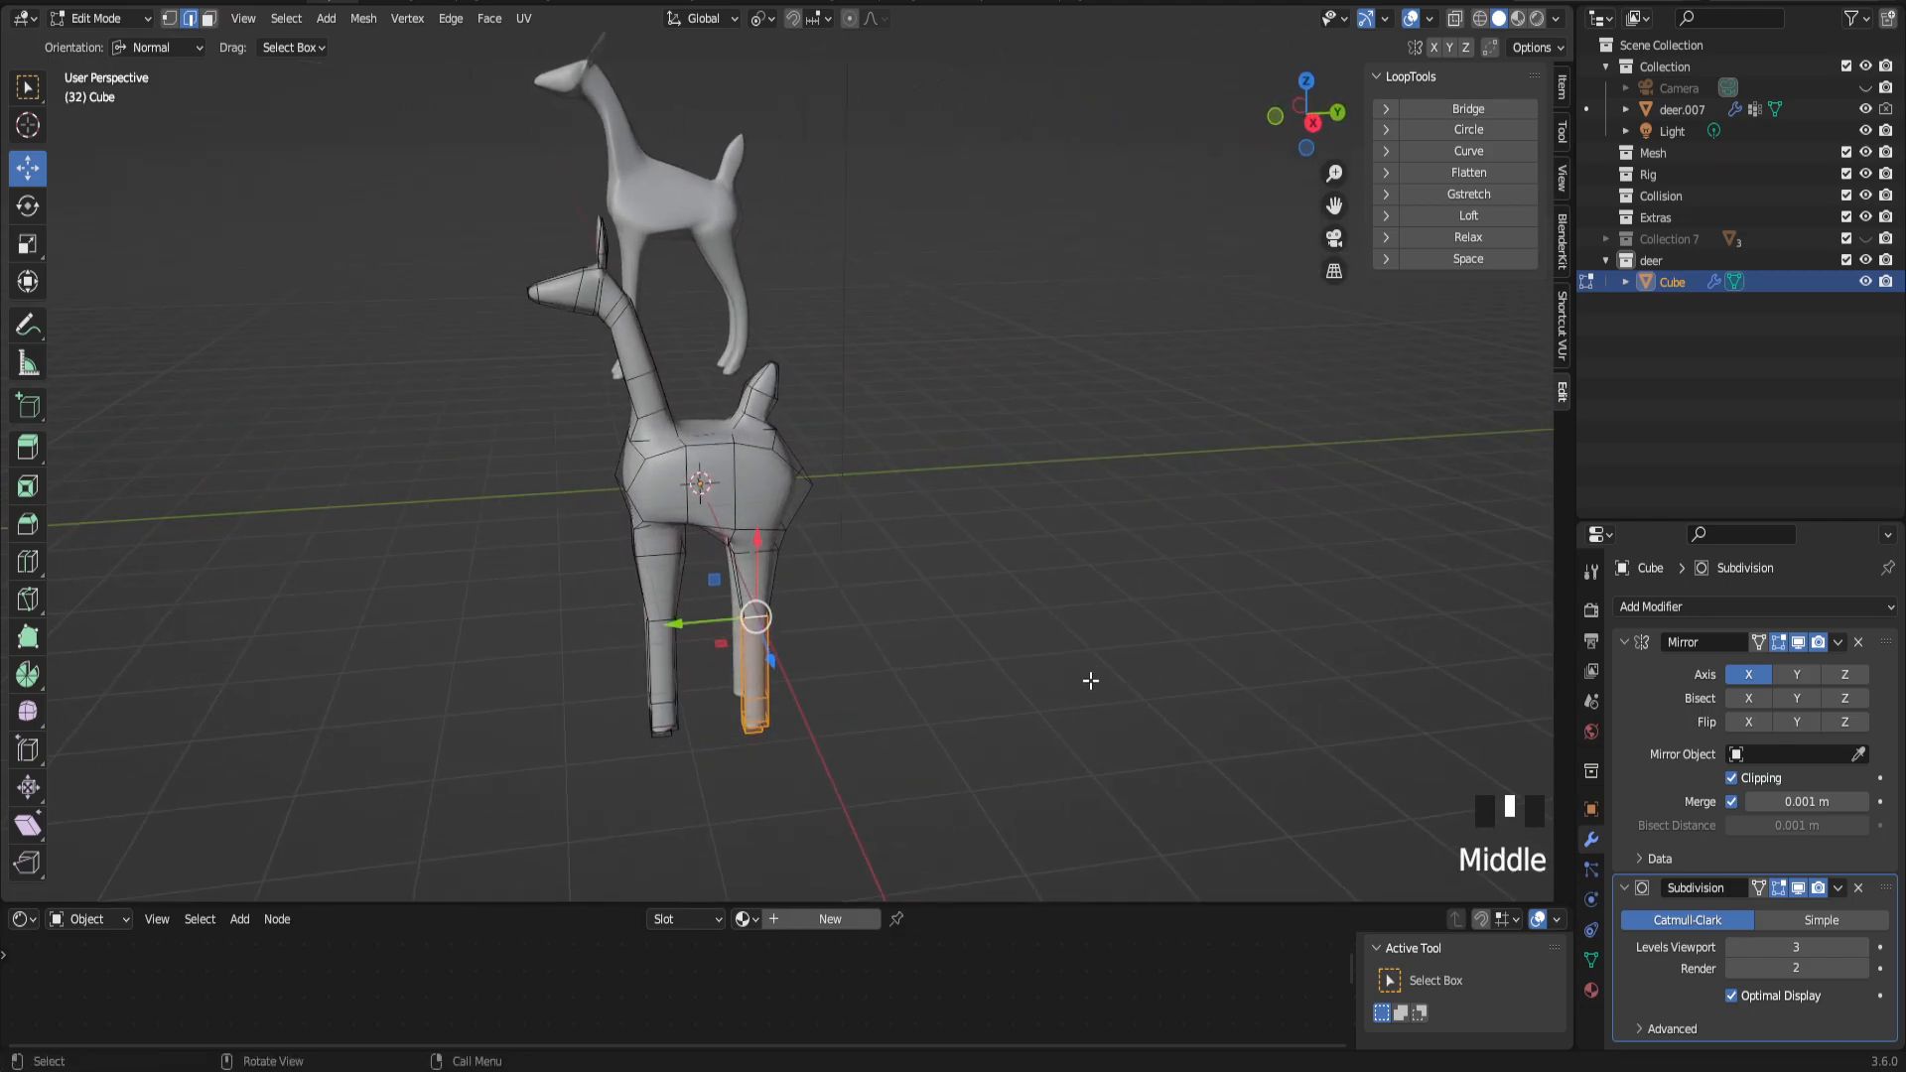
drag(673, 626, 716, 626)
middle_drag(716, 625, 736, 612)
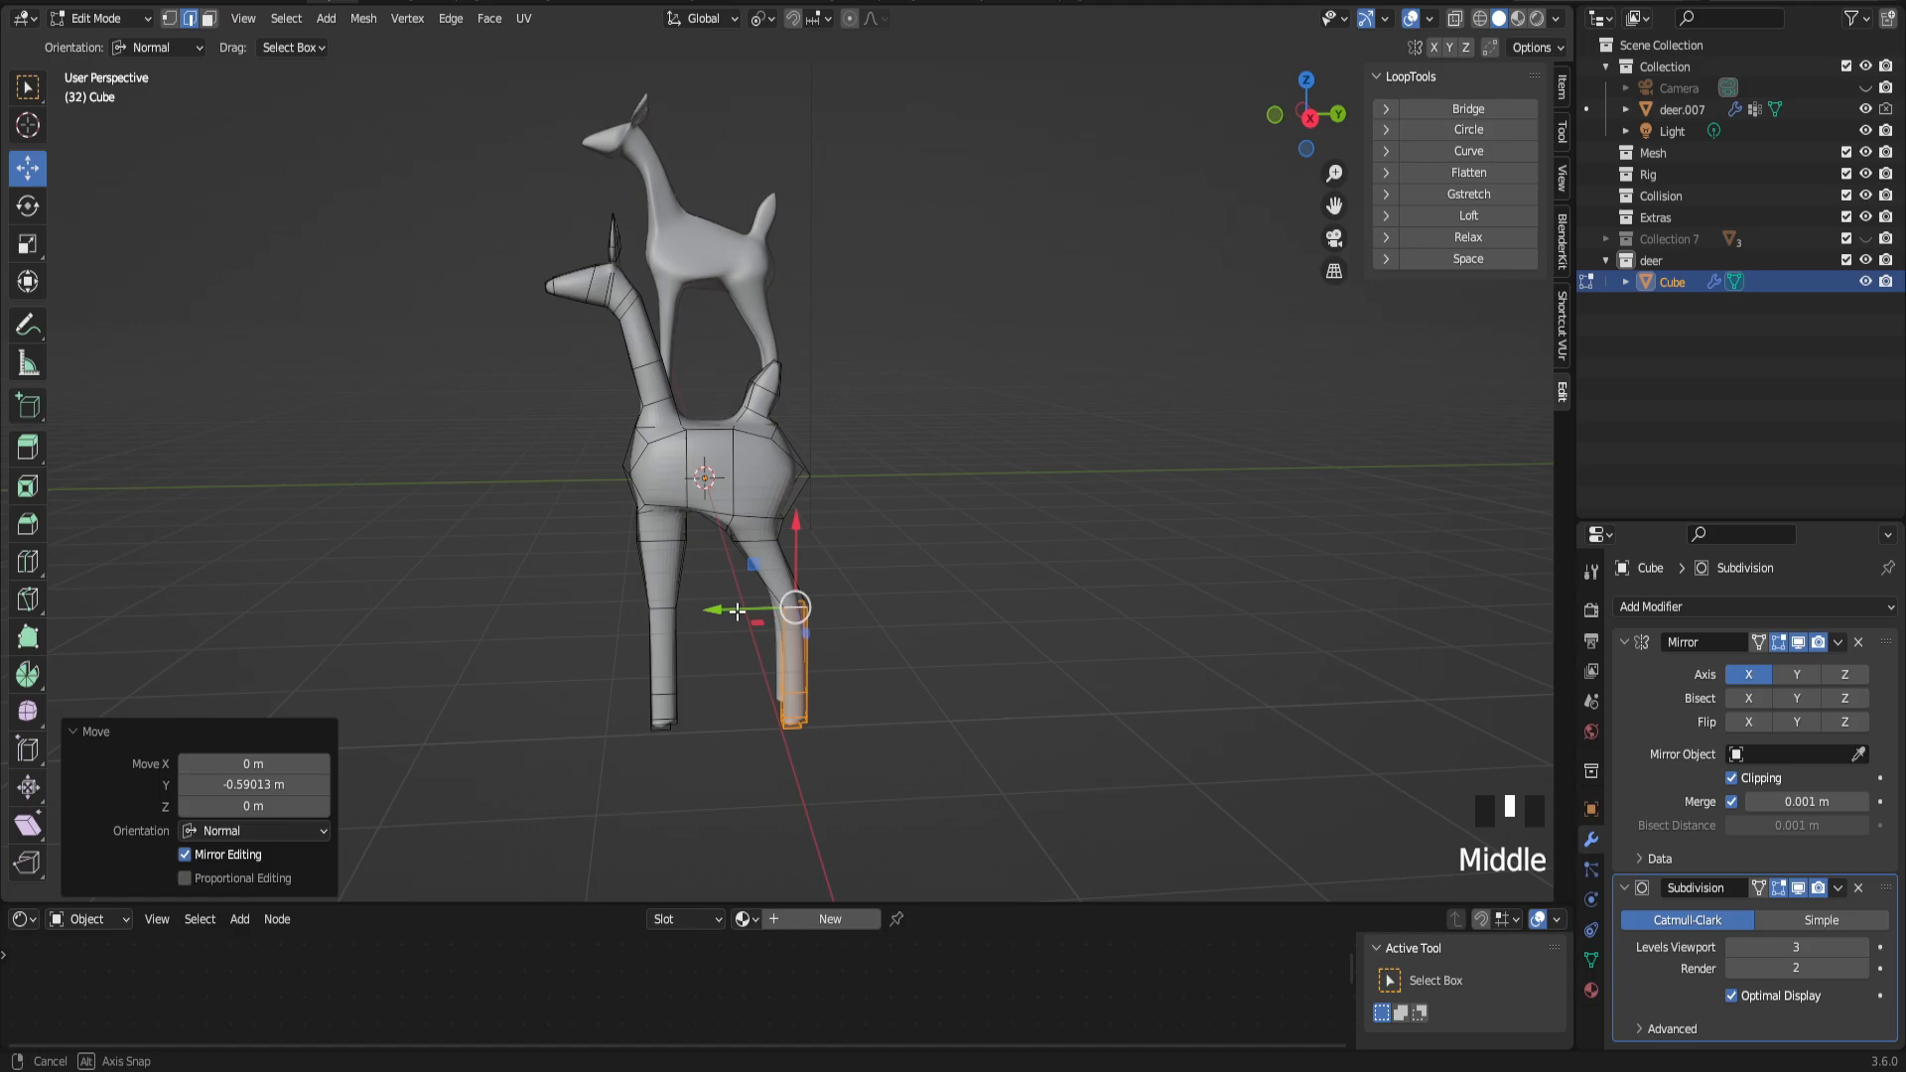
Step: Select the outer edge where the front leg meets the body and move it outward about 0.15 m along X in Default orientation
scroll(695, 624, up, 2)
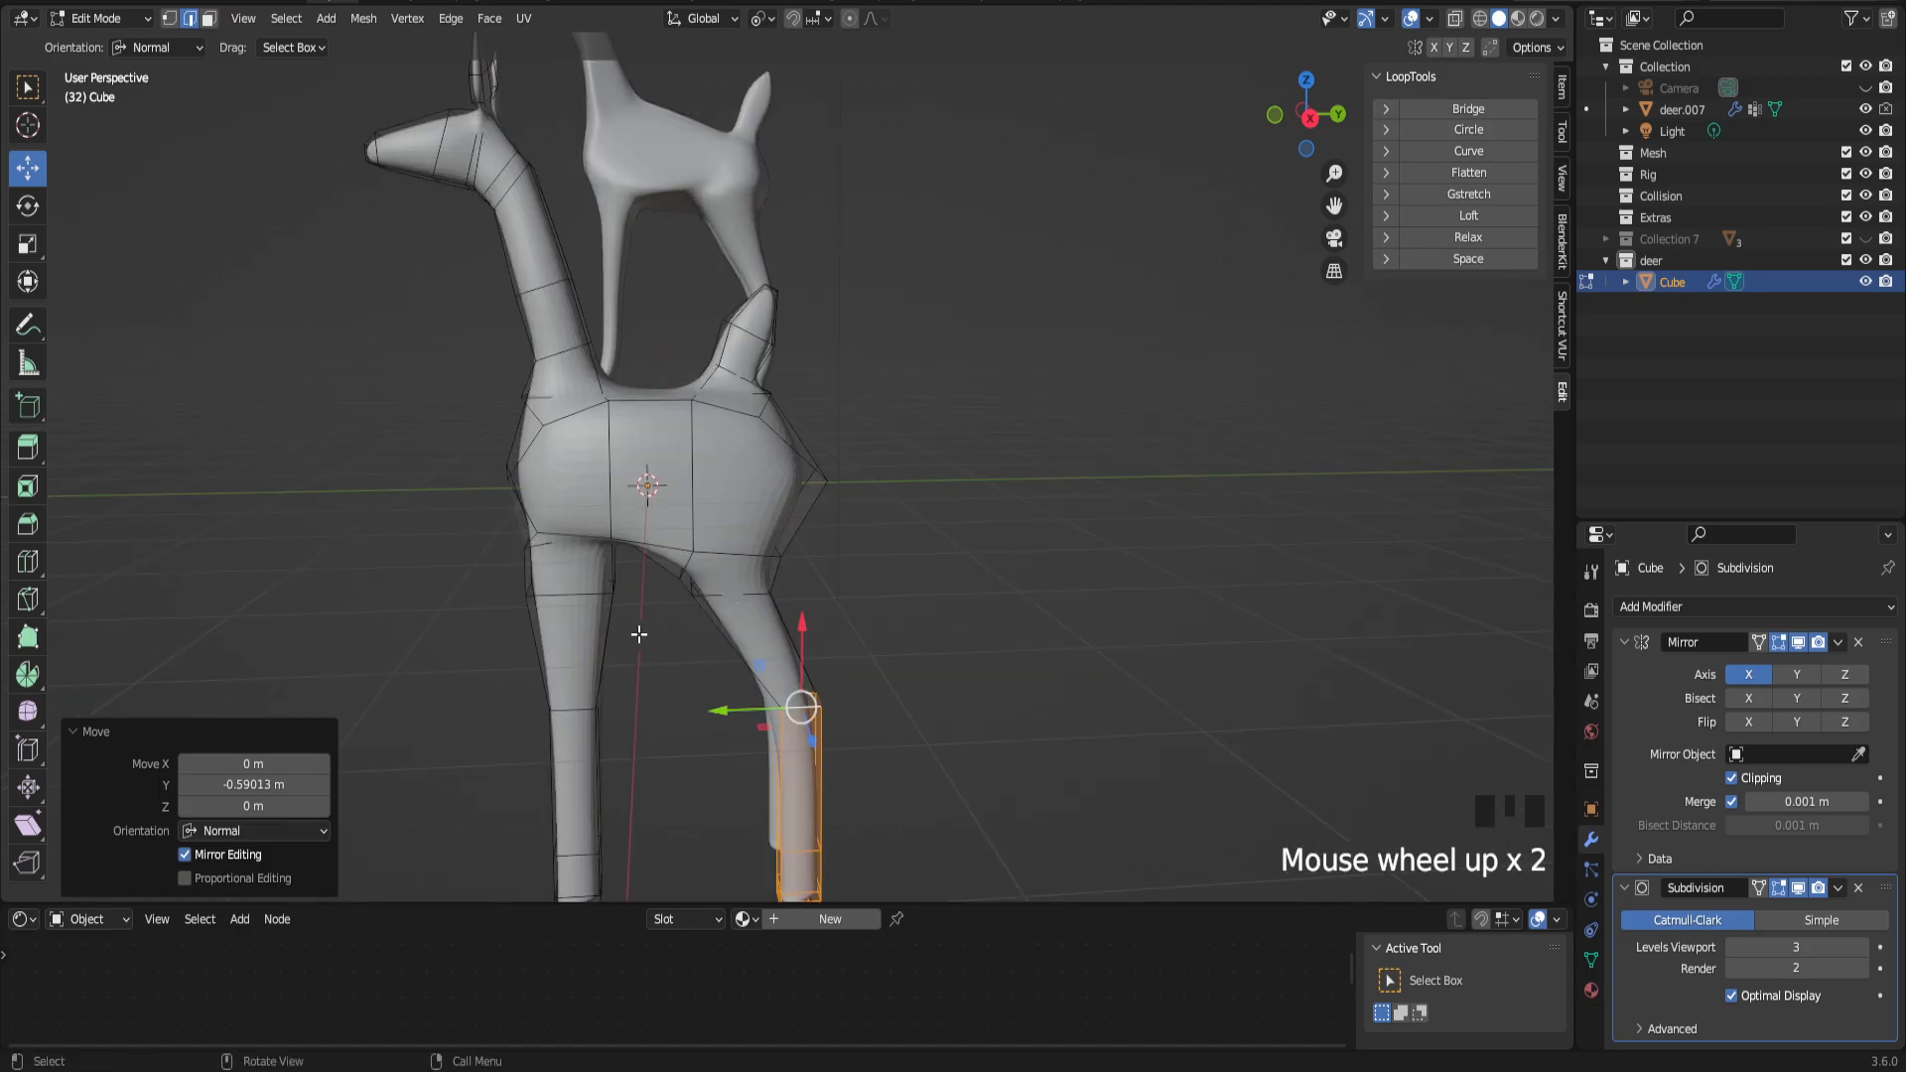
alt+click(583, 585)
middle_drag(582, 585, 615, 562)
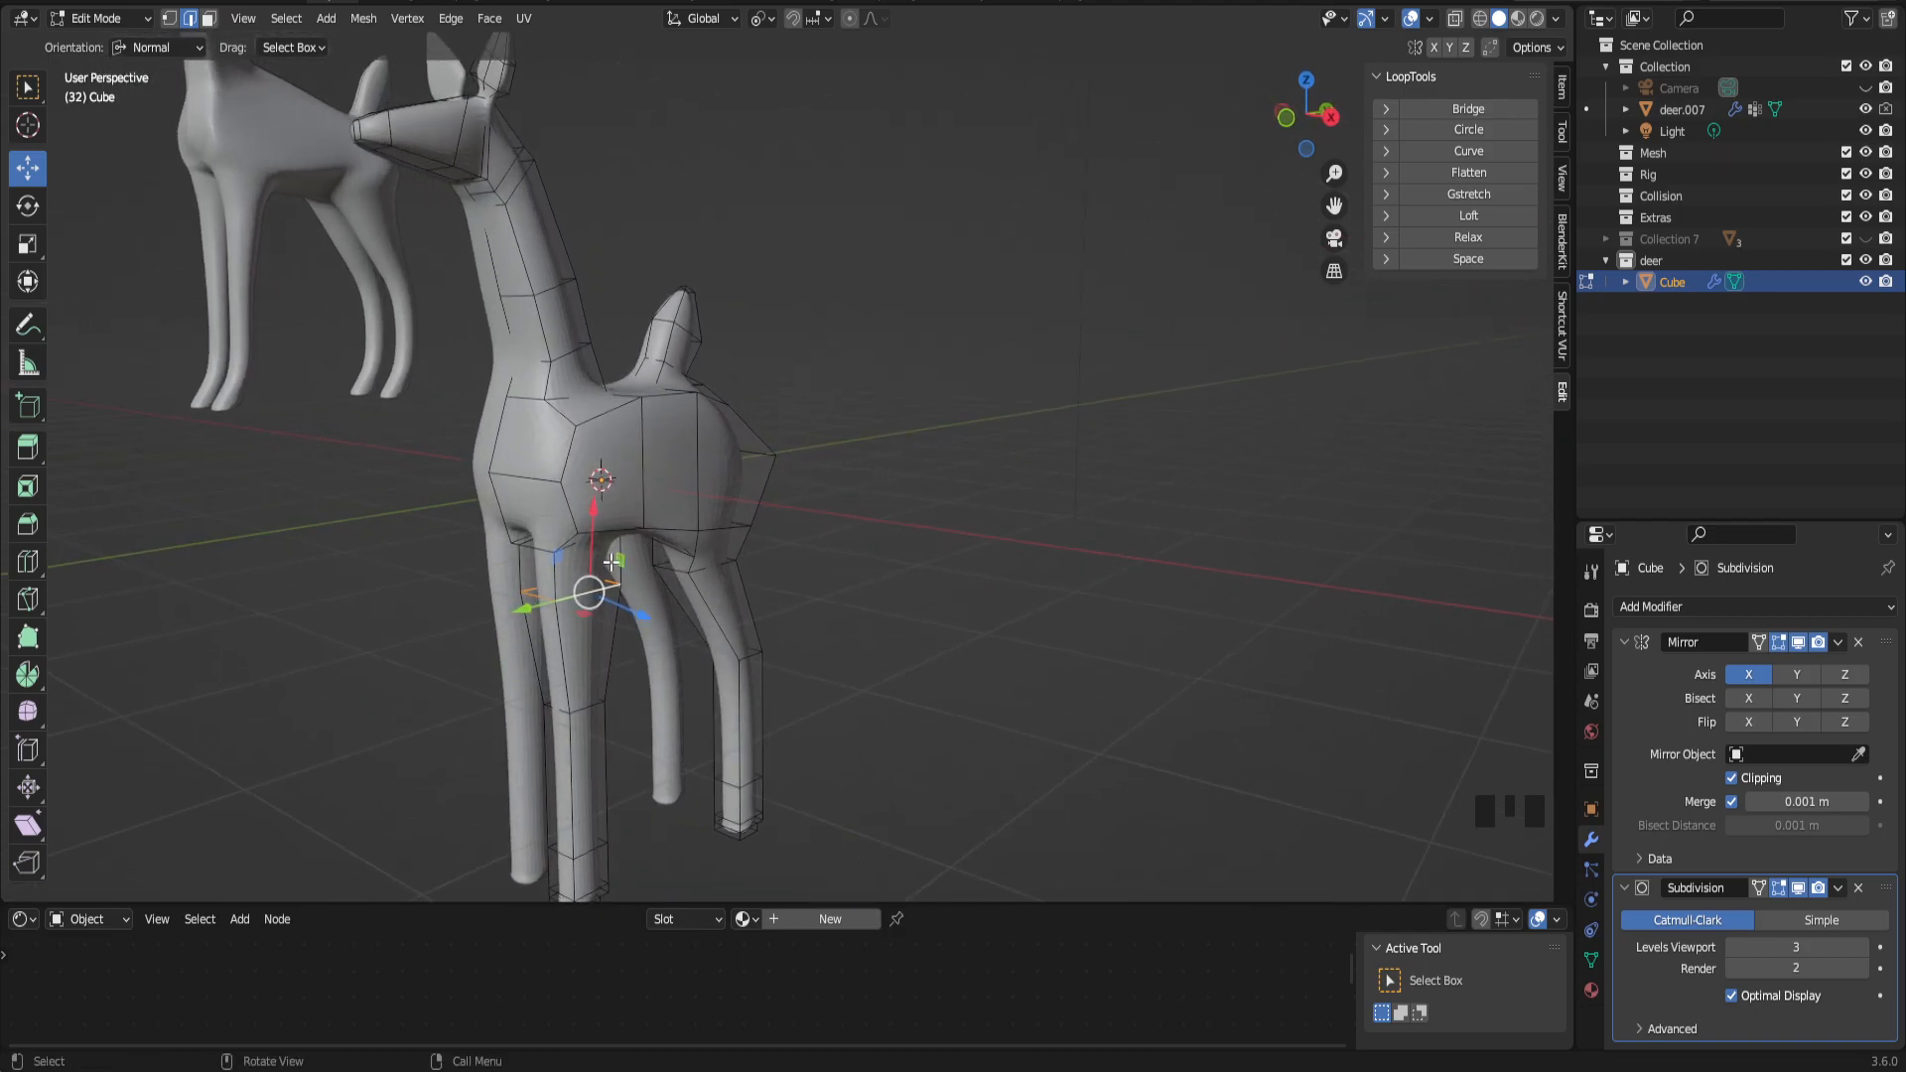
click(587, 552)
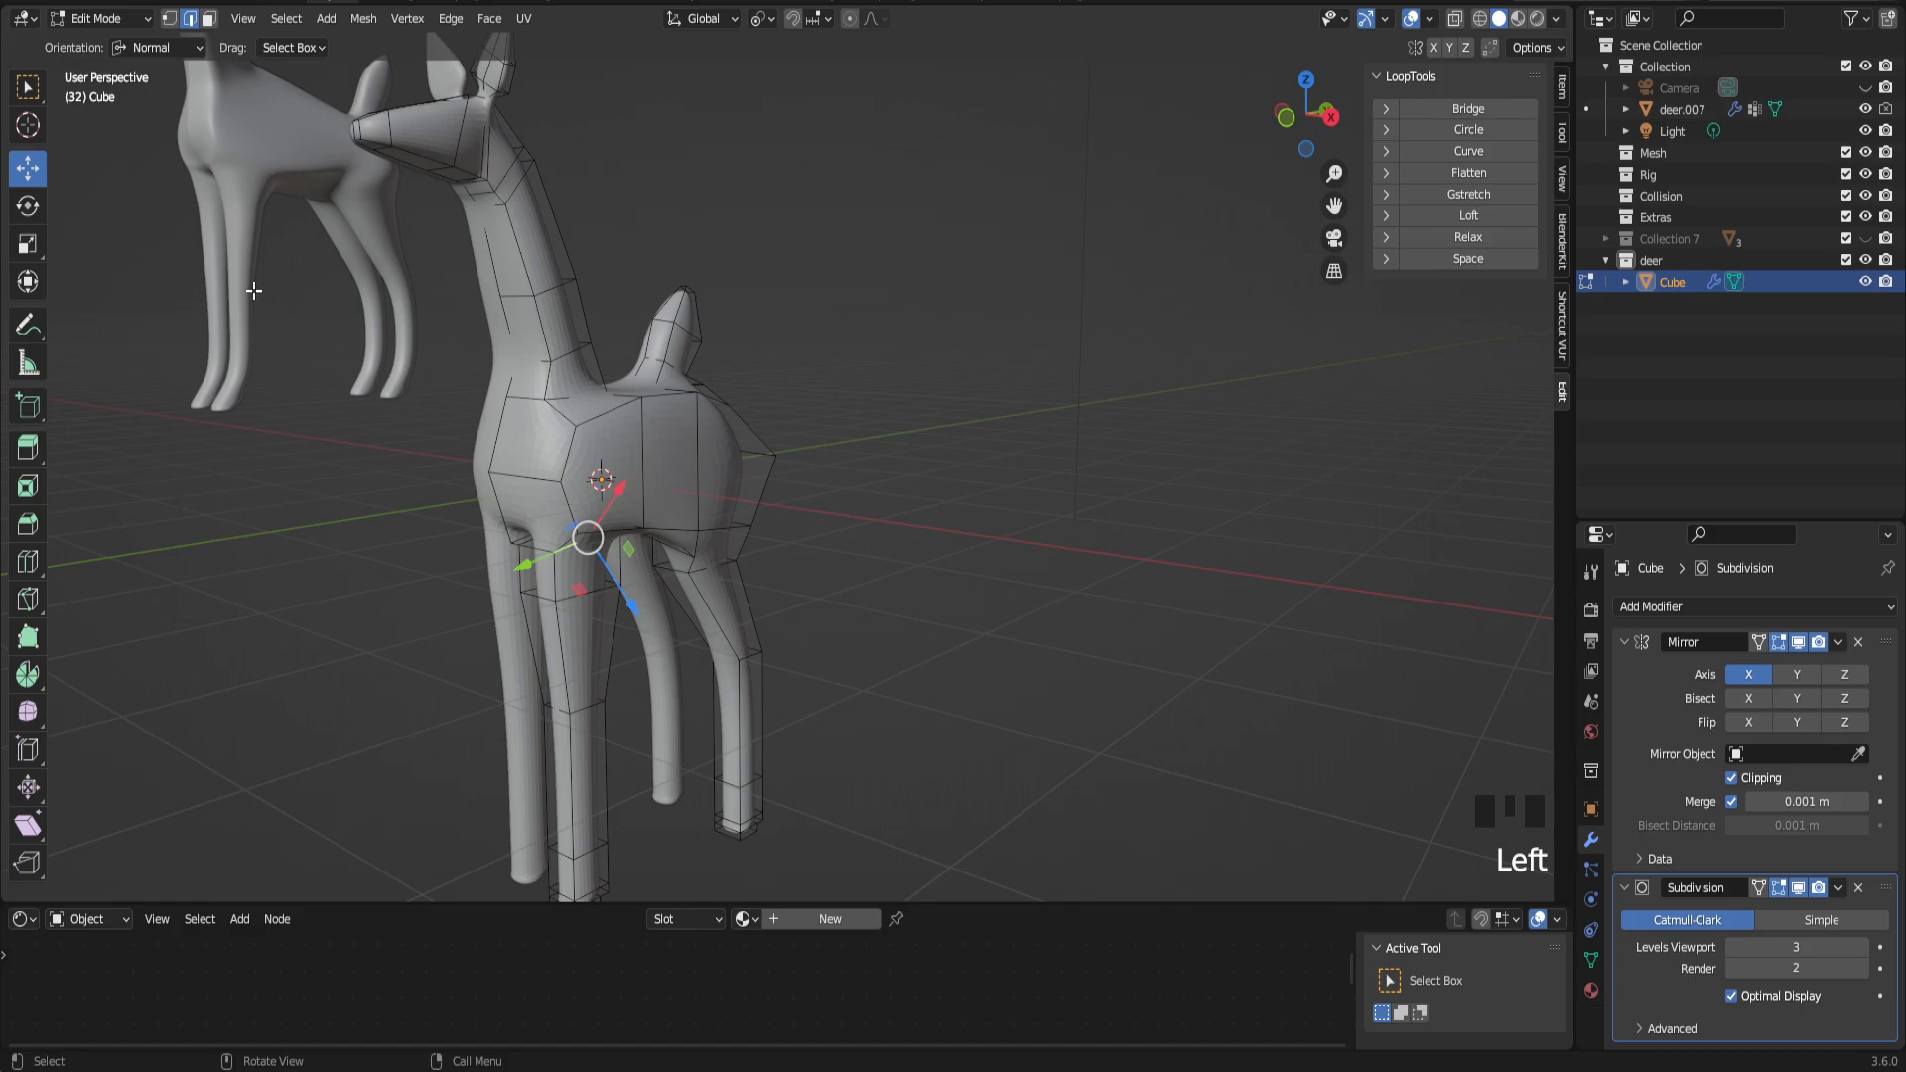
click(140, 47)
click(151, 74)
middle_drag(635, 541, 699, 548)
drag(700, 547, 675, 546)
middle_drag(675, 546, 527, 519)
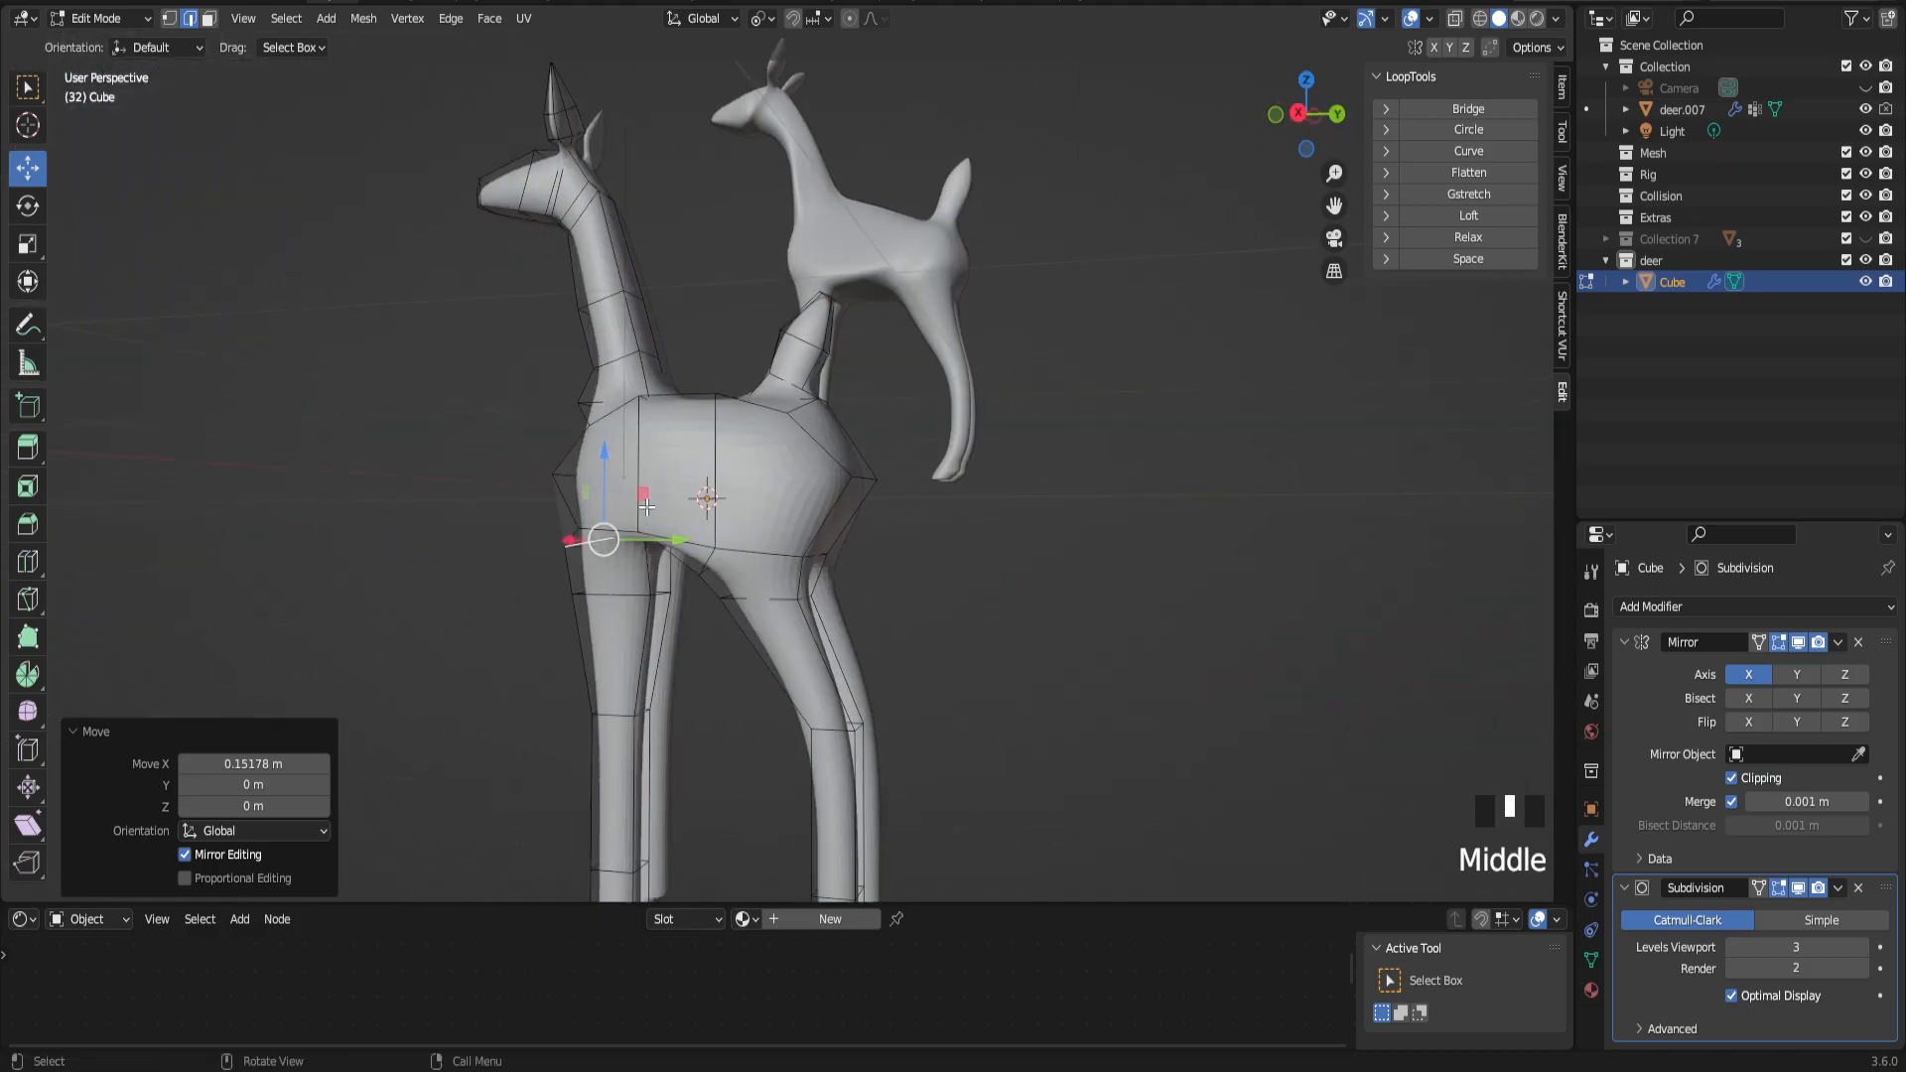
Step: Hide the subdivision in the viewport and shift the edge atop the front leg outward about 0.054 m more along X
scroll(673, 557, up, 2)
middle_drag(673, 557, 449, 643)
click(462, 615)
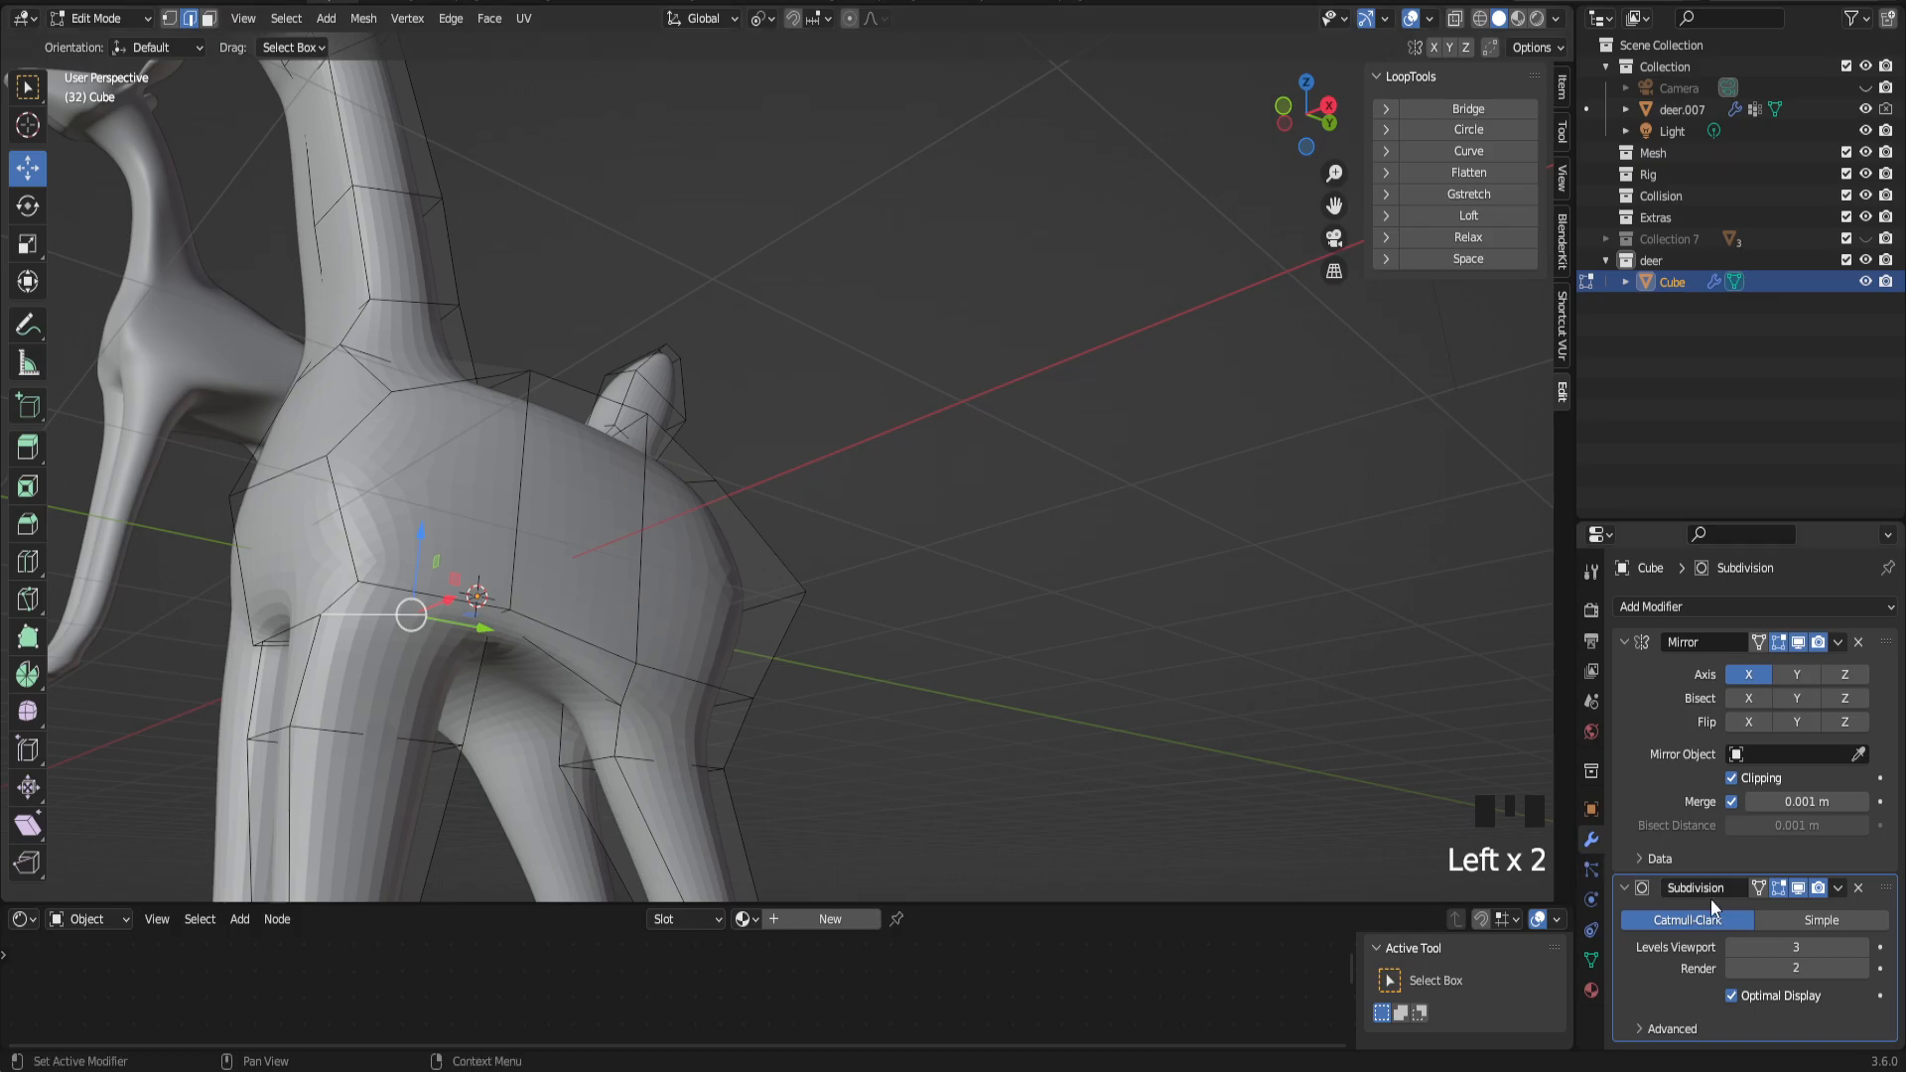
click(1798, 890)
middle_drag(709, 498, 772, 495)
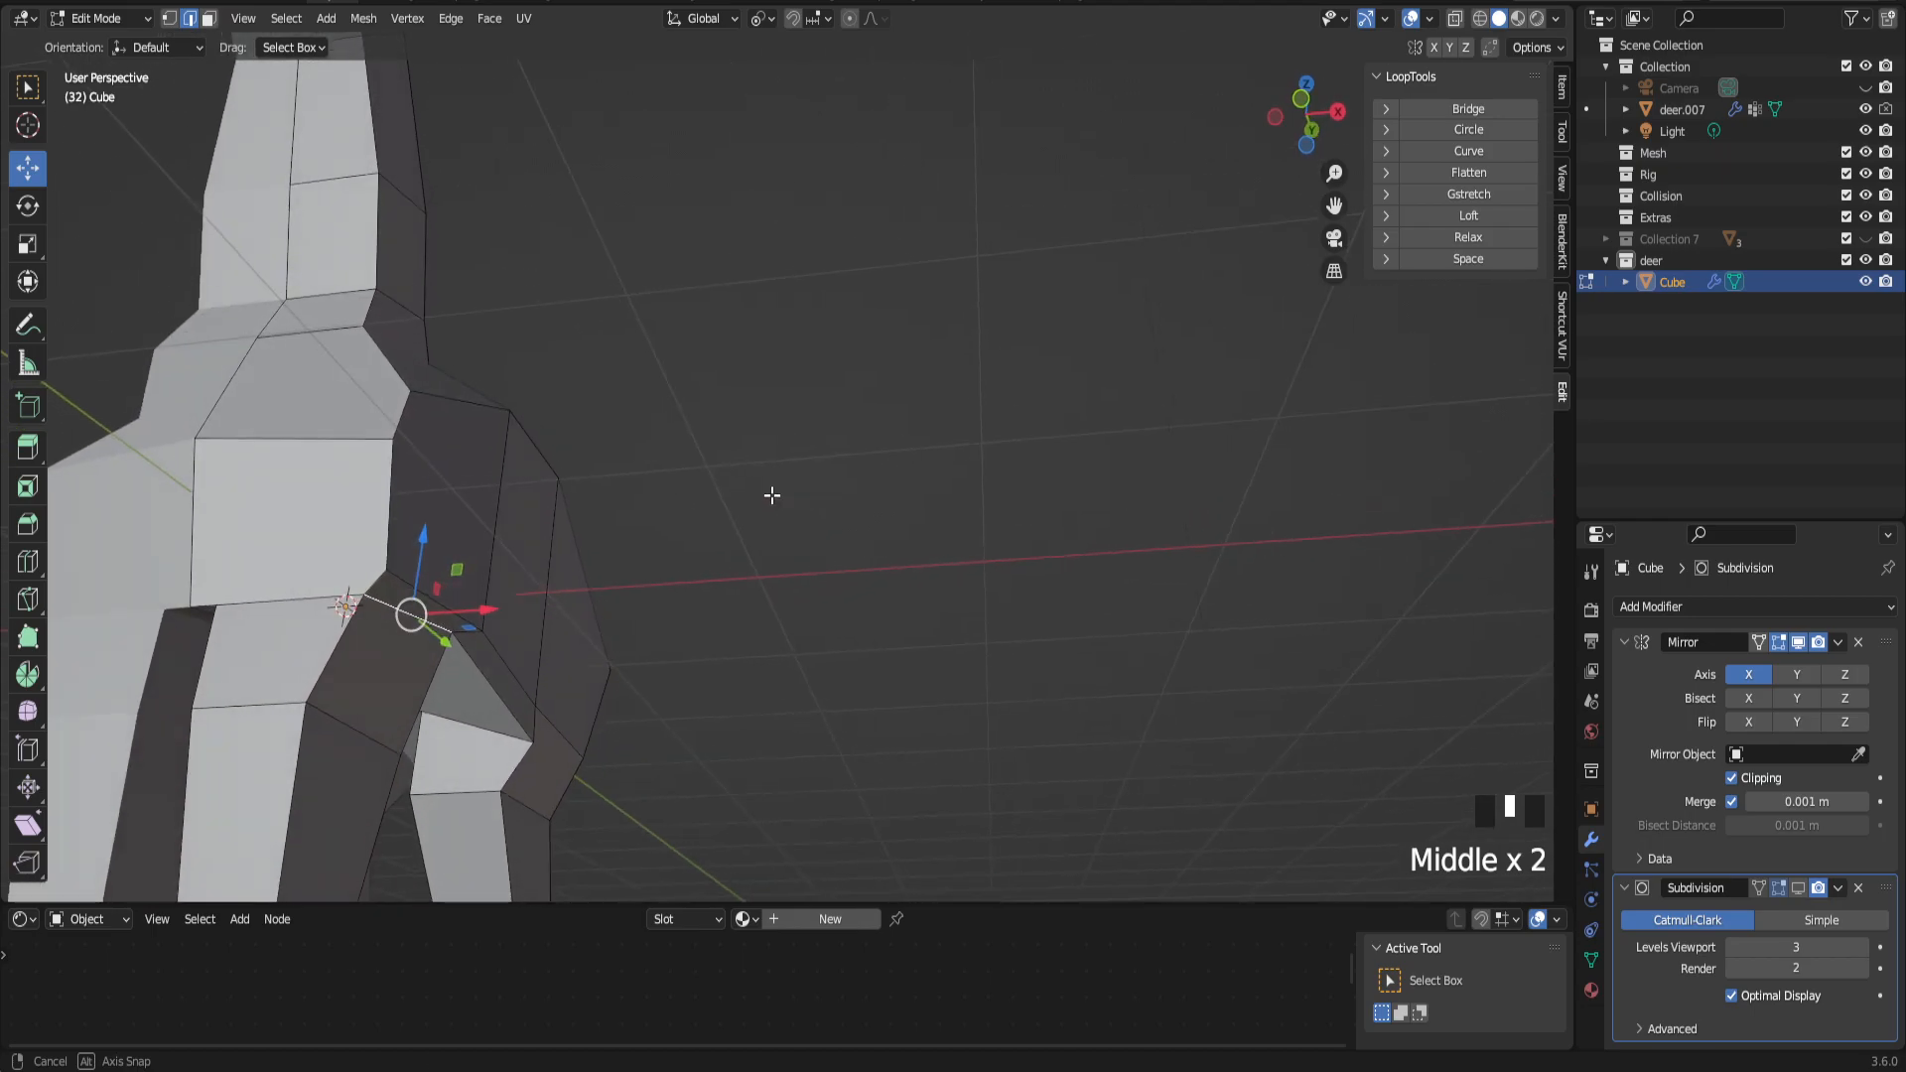
mouse_move(490, 607)
mouse_down()
mouse_move(525, 609)
mouse_move(486, 611)
mouse_move(508, 614)
mouse_up()
scroll(508, 615, down, 4)
middle_drag(508, 614, 727, 622)
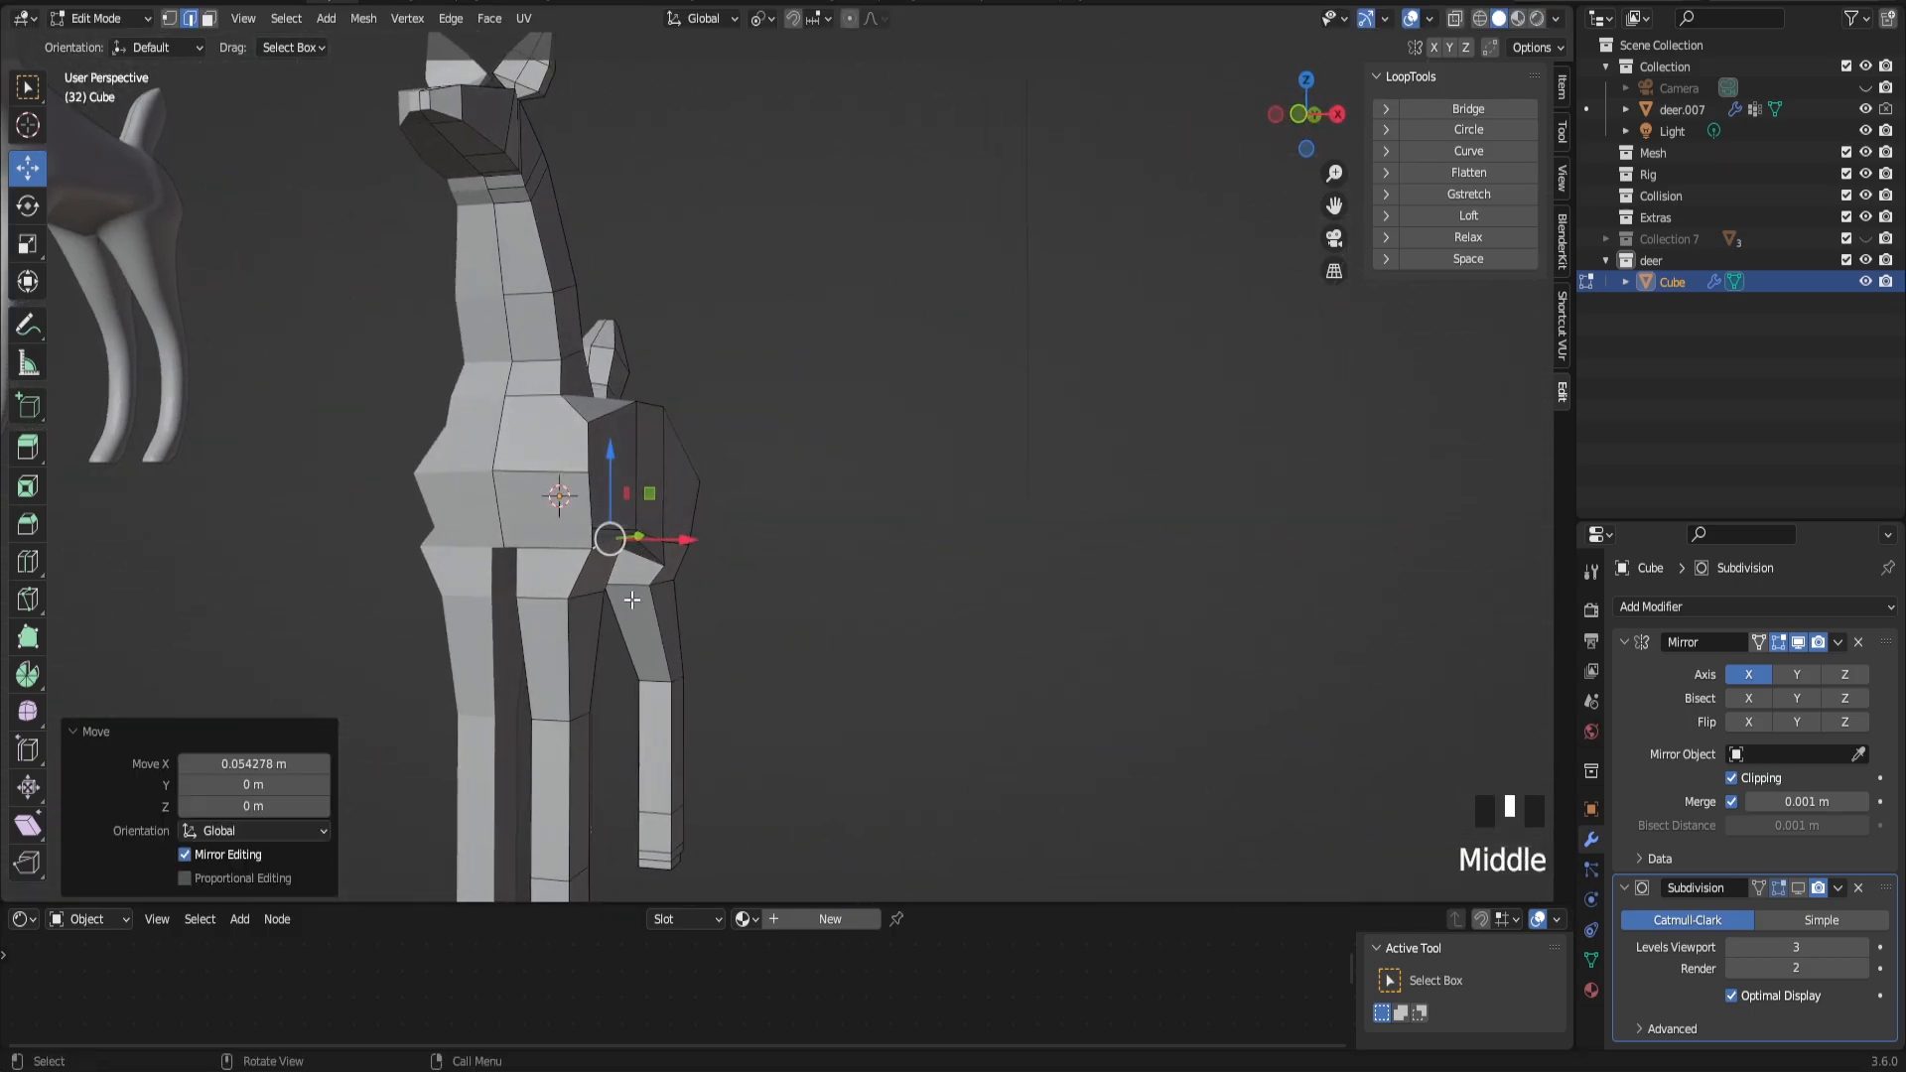
drag(685, 539, 680, 603)
middle_drag(735, 596, 863, 566)
Step: Select the upper flank vertices, pull them inward about 0.108 m along Z in Normal orientation, and show the subdivision again
scroll(808, 566, up, 2)
scroll(729, 543, down, 2)
middle_drag(728, 544, 636, 437)
click(717, 407)
shift+click(788, 420)
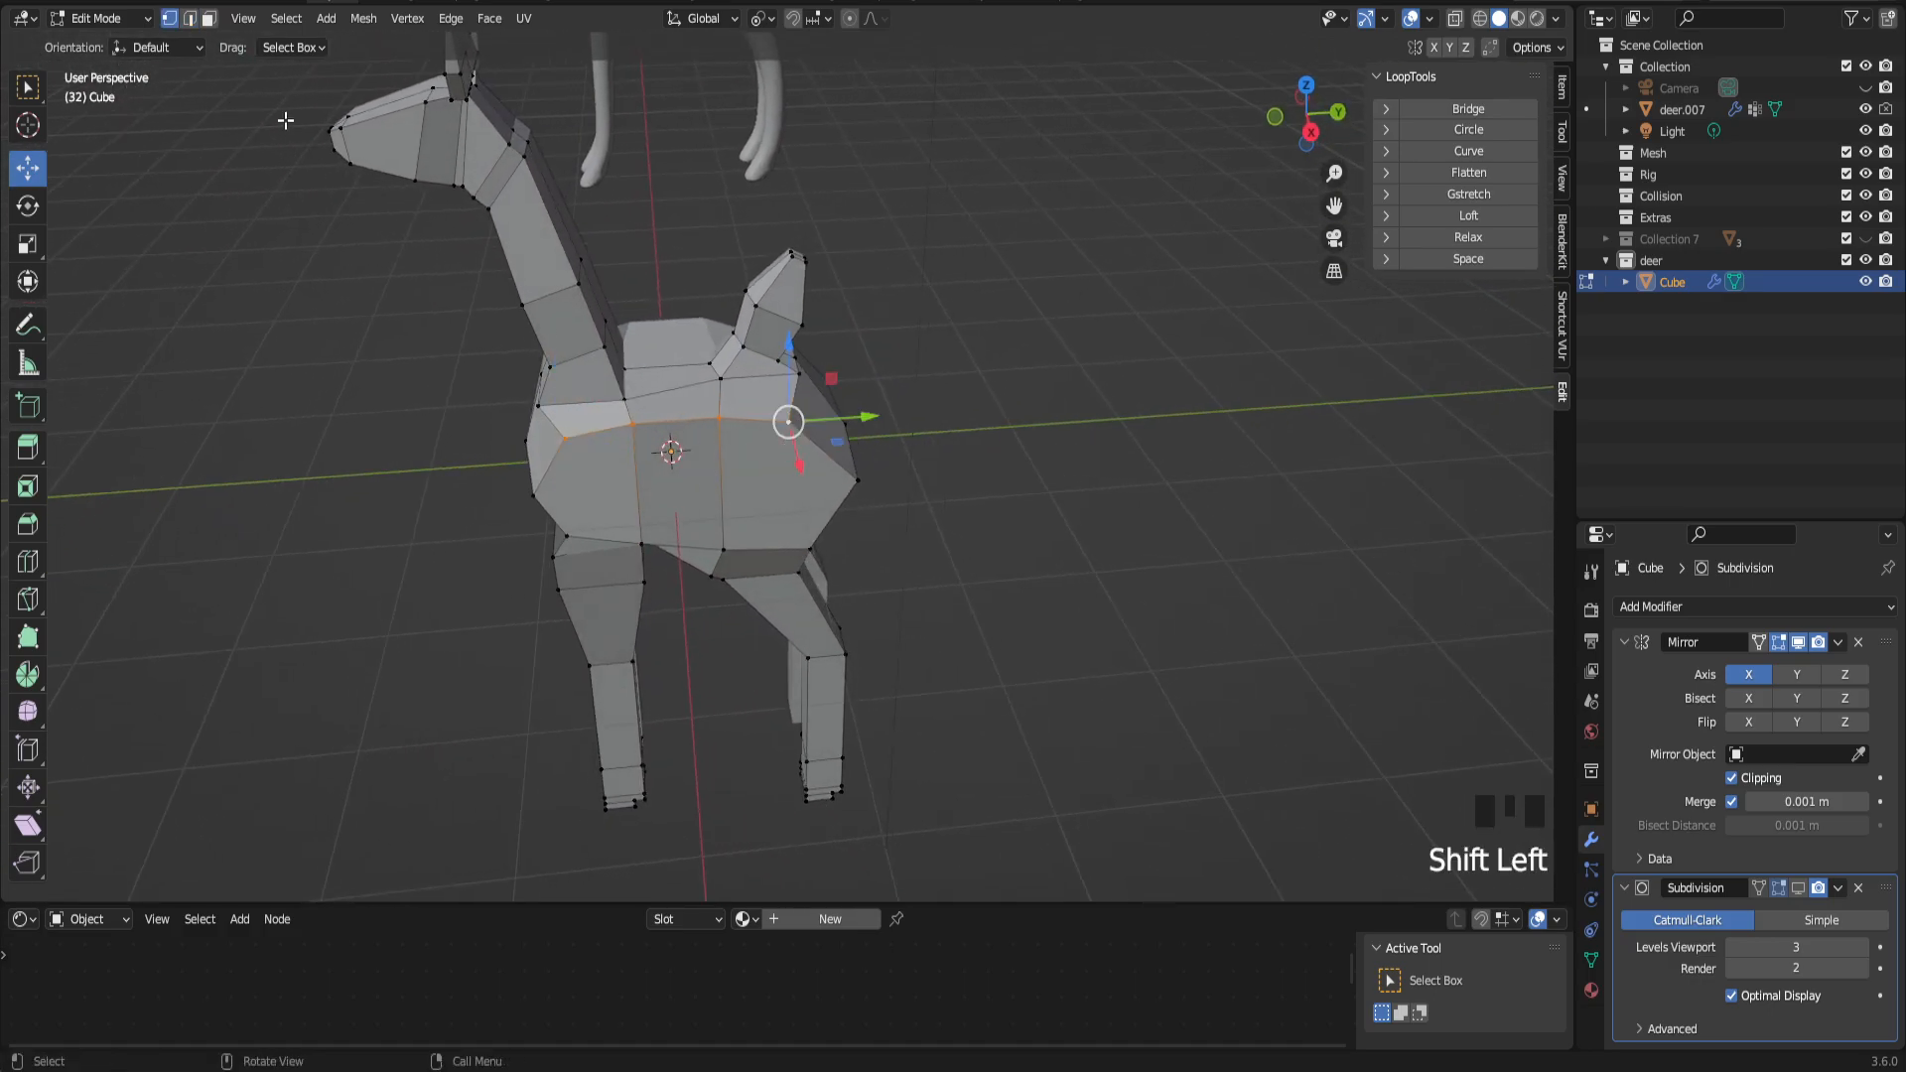
click(158, 48)
click(173, 153)
middle_drag(784, 497, 838, 506)
shift+click(710, 398)
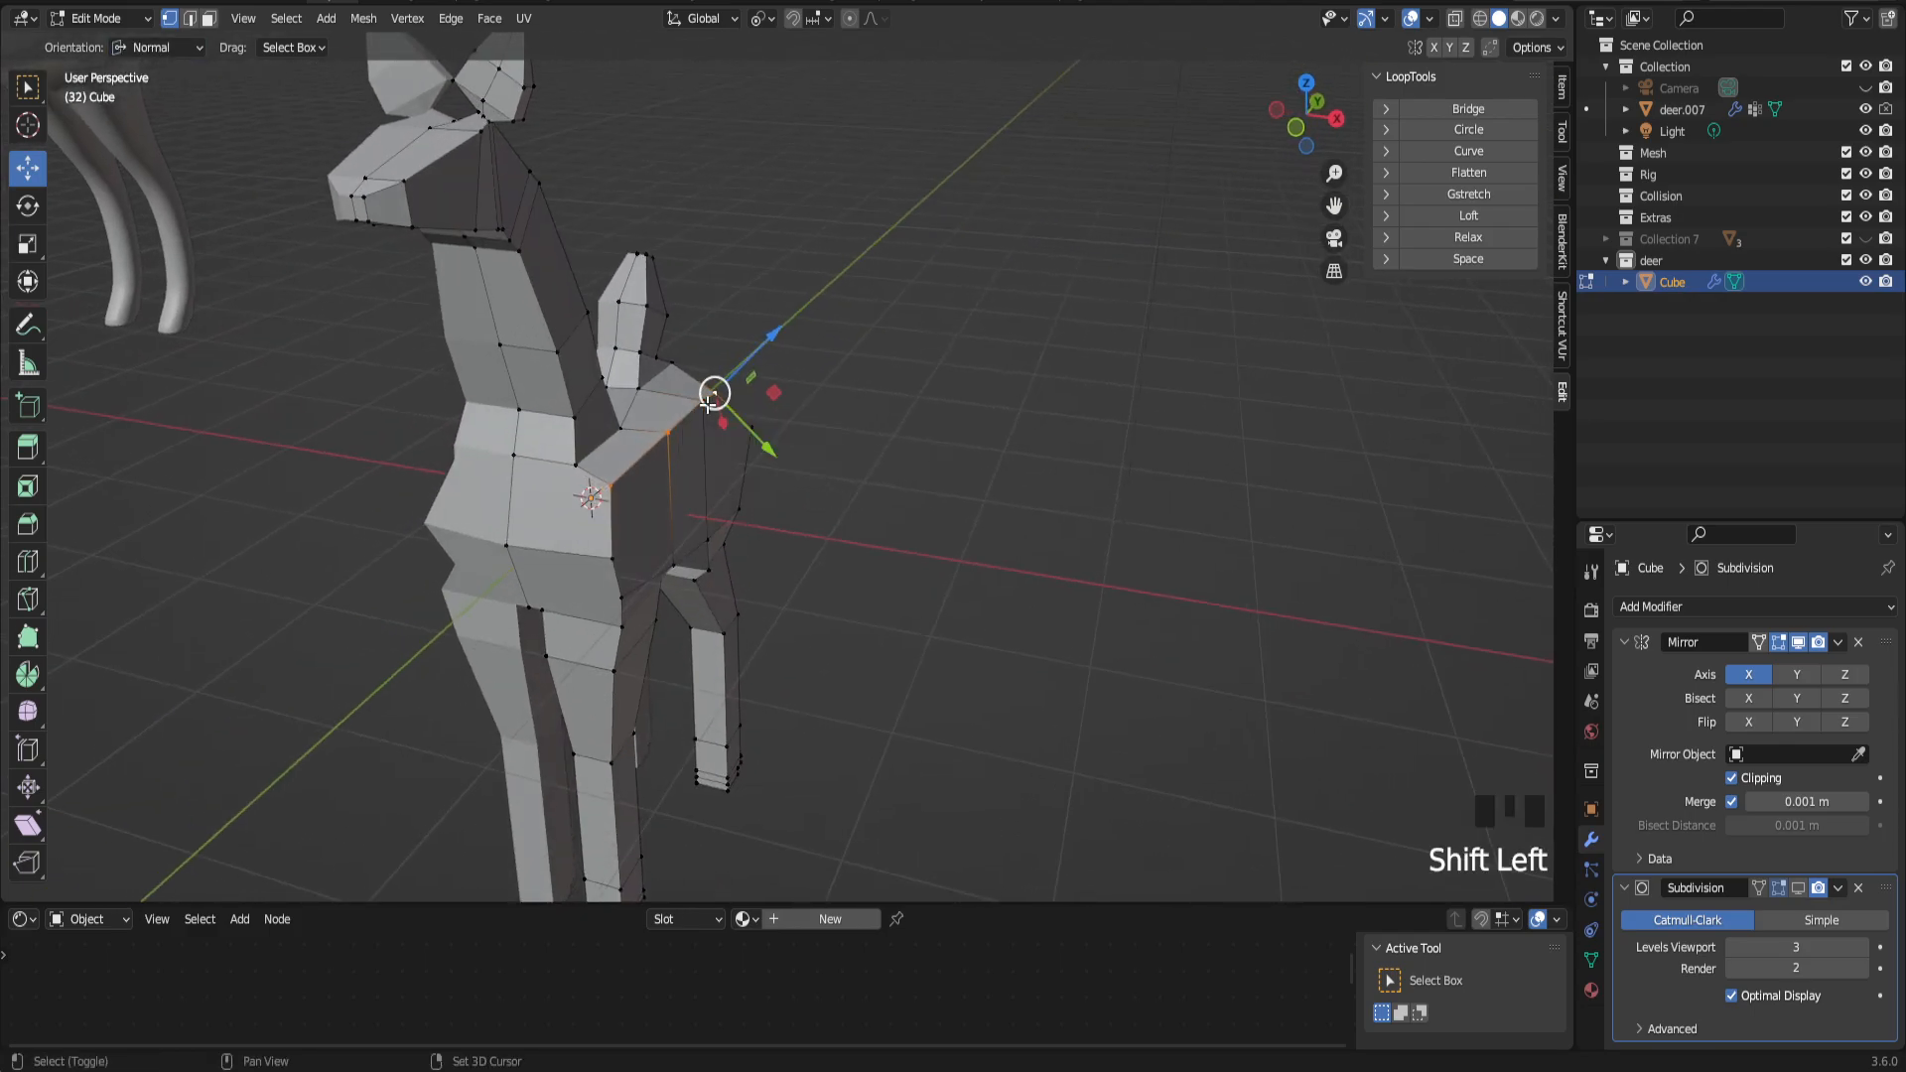
shift+click(702, 404)
drag(754, 350, 735, 373)
click(1796, 890)
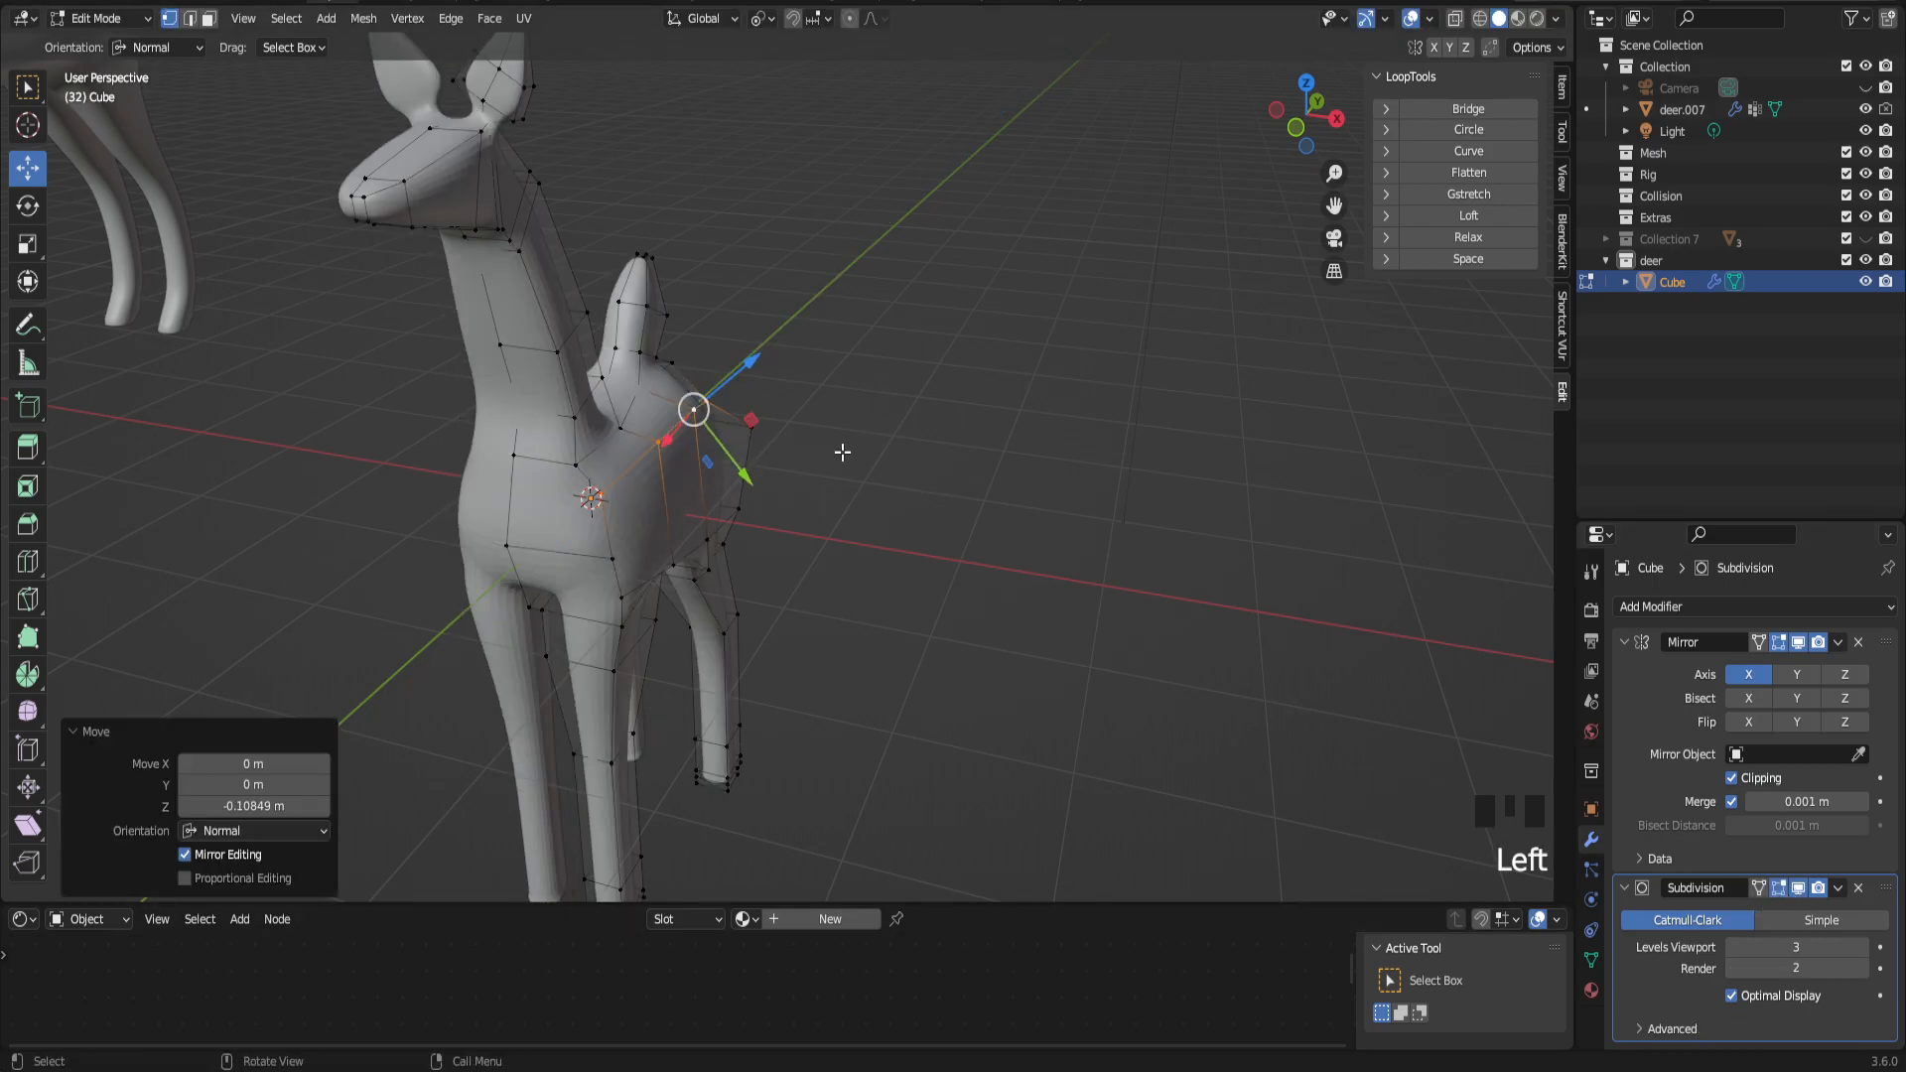
Step: Select the edge loop around the middle of the neck and try scaling it with the Scale tool
scroll(842, 453, up, 2)
middle_drag(846, 451, 818, 478)
middle_drag(655, 377, 901, 354)
alt+click(587, 383)
drag(1334, 206, 1578, 469)
middle_drag(668, 481, 652, 425)
click(22, 243)
drag(712, 476, 755, 477)
middle_drag(739, 487, 685, 513)
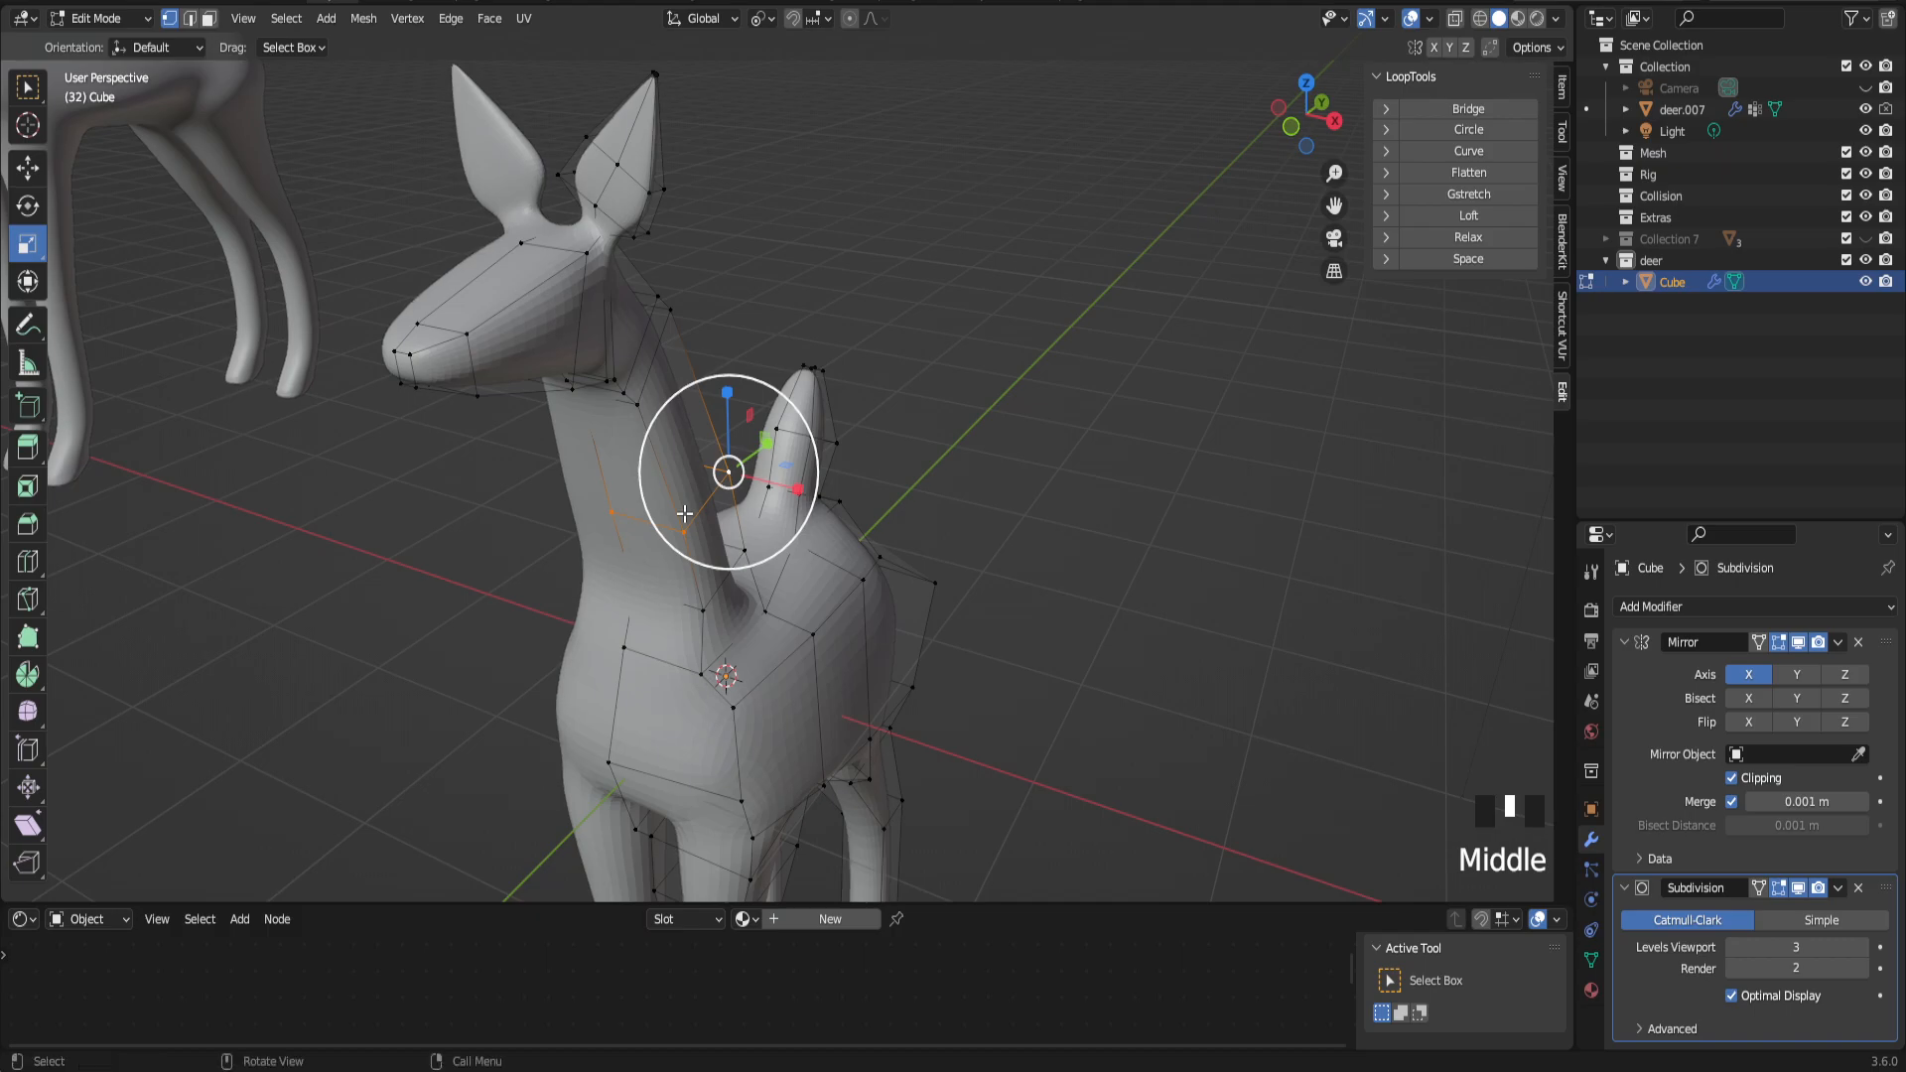
Step: Narrow the mid-neck edge loop along X about the selection's centre, and scale the loop at the neck's upper end to about 0.235 along X
key(2)
alt+click(690, 520)
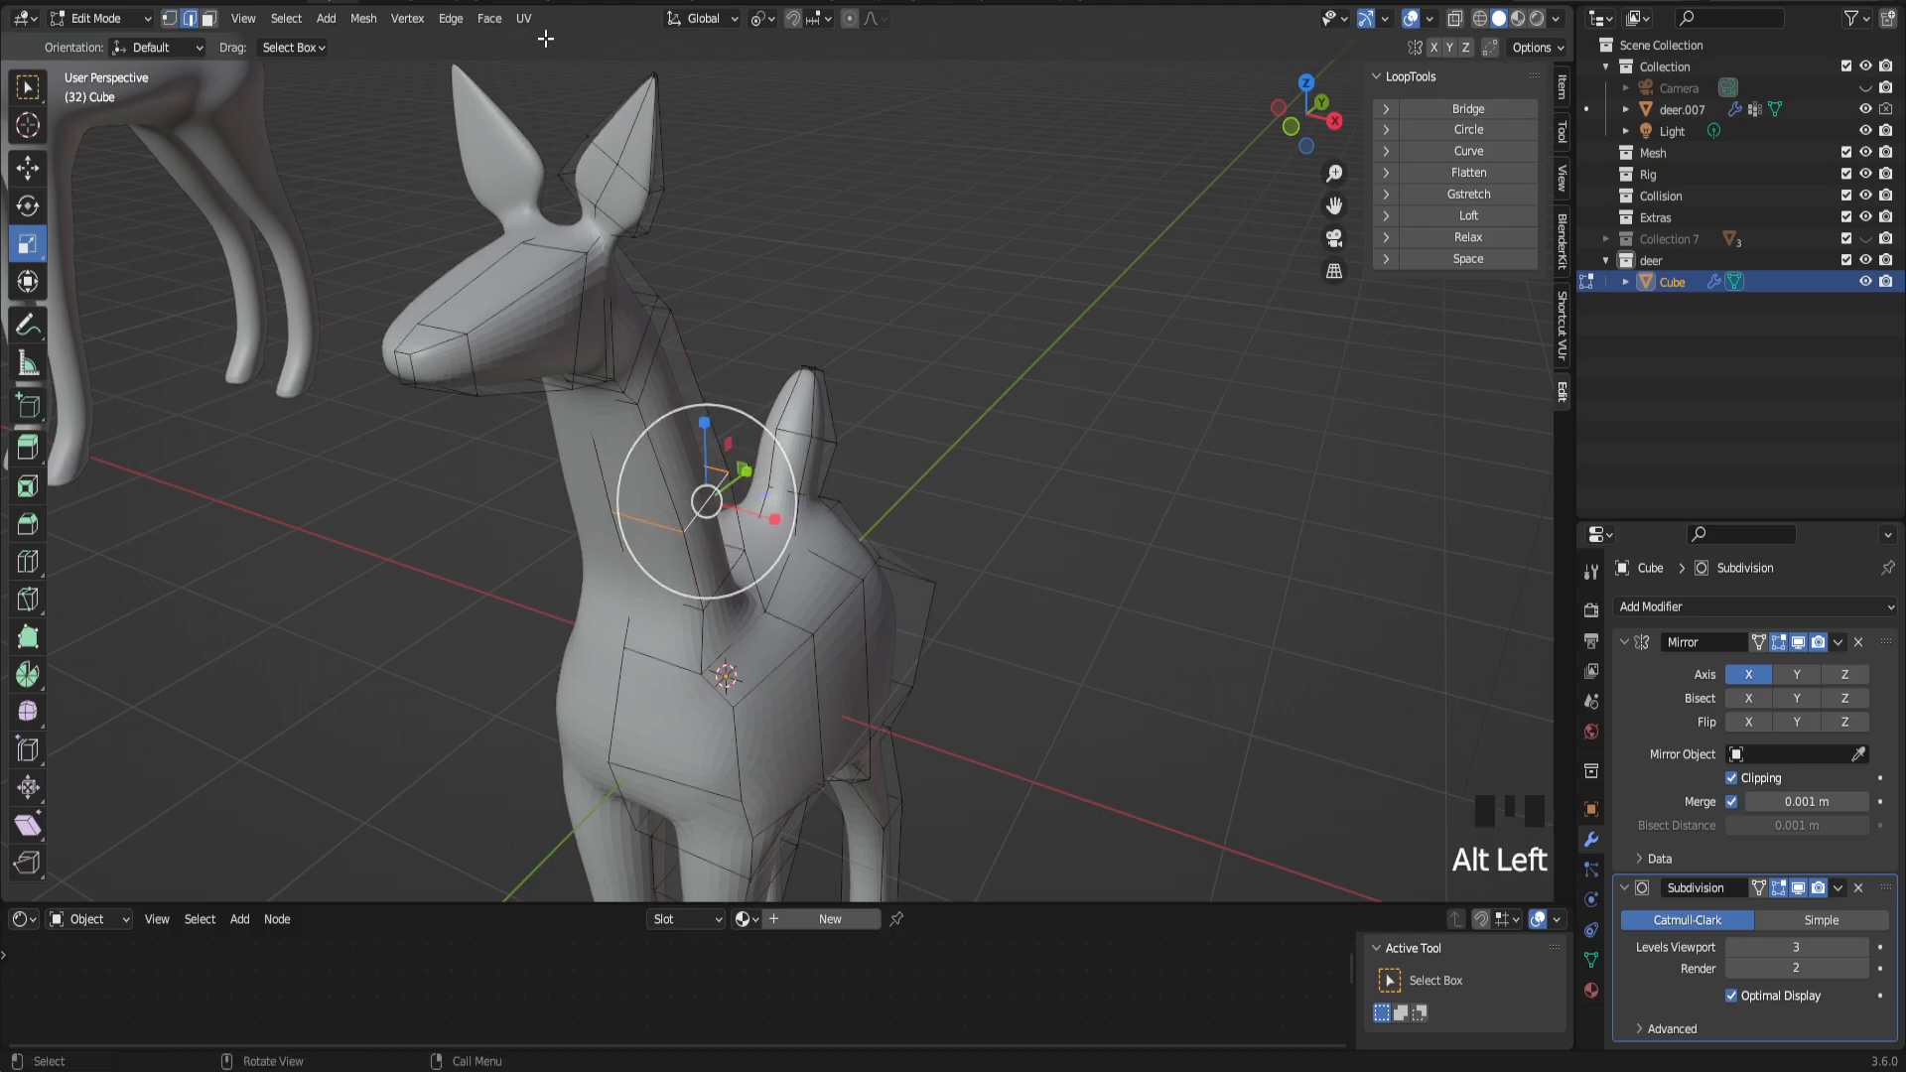
click(764, 20)
click(798, 136)
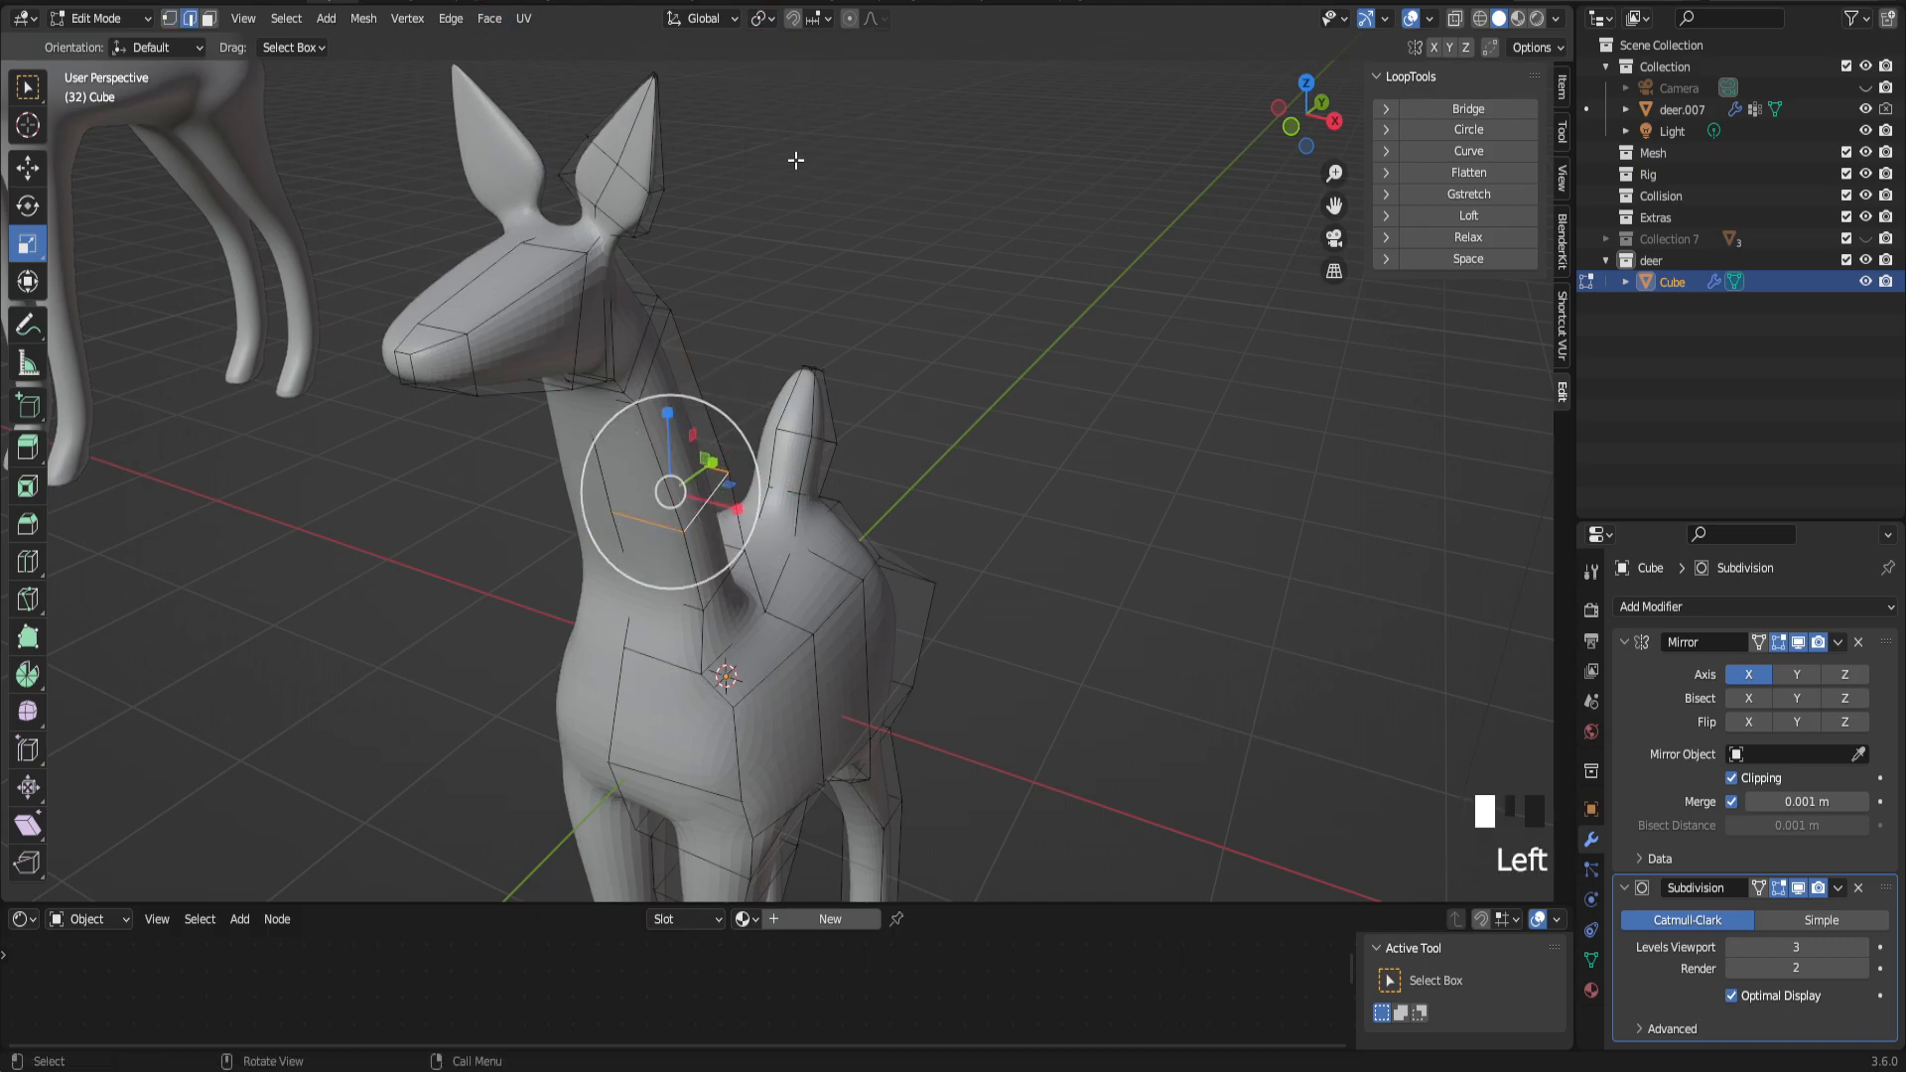
drag(734, 510, 685, 502)
middle_drag(684, 502, 471, 505)
alt+click(648, 302)
drag(580, 323, 641, 324)
Step: Scale the edge loop around the upper front leg uniformly to about 0.677
middle_drag(680, 294, 928, 321)
drag(1333, 206, 1322, 122)
middle_drag(883, 382, 789, 353)
drag(1334, 206, 983, 426)
scroll(883, 503, up, 2)
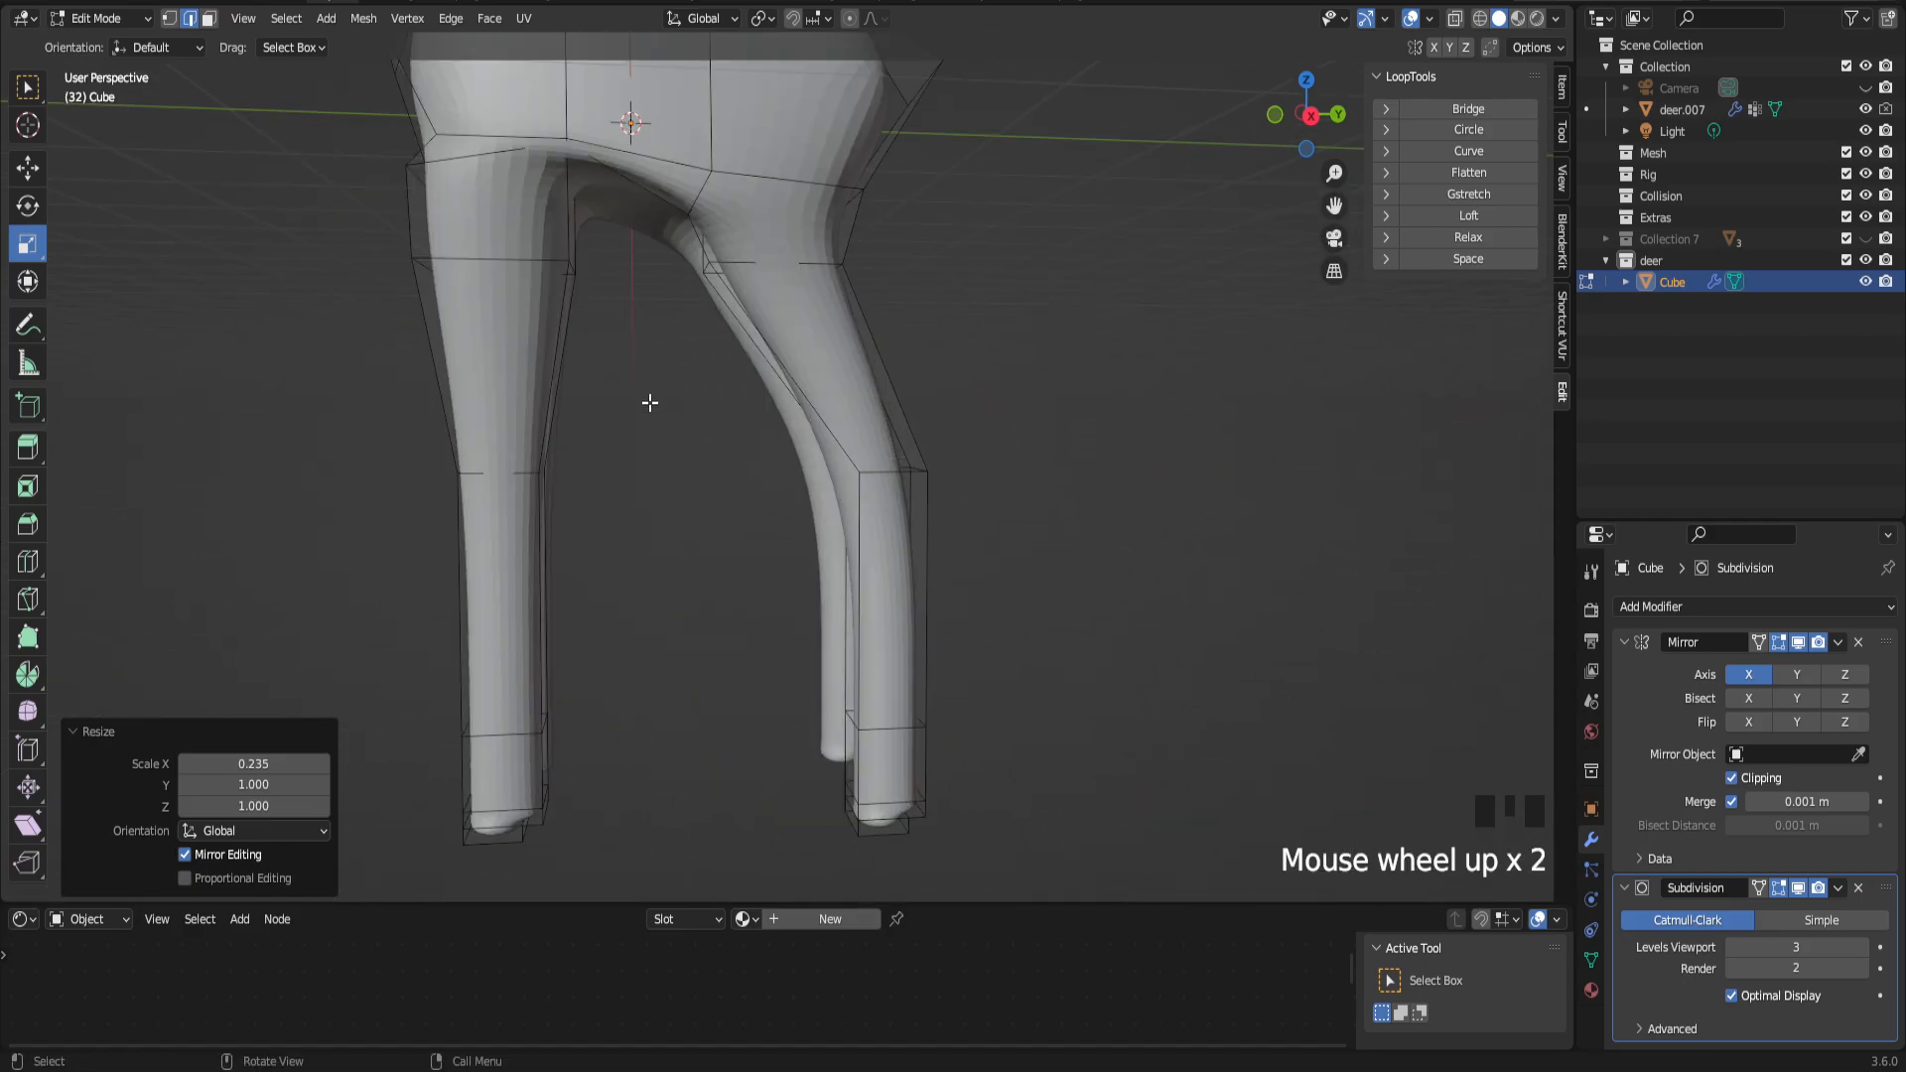
alt+click(467, 255)
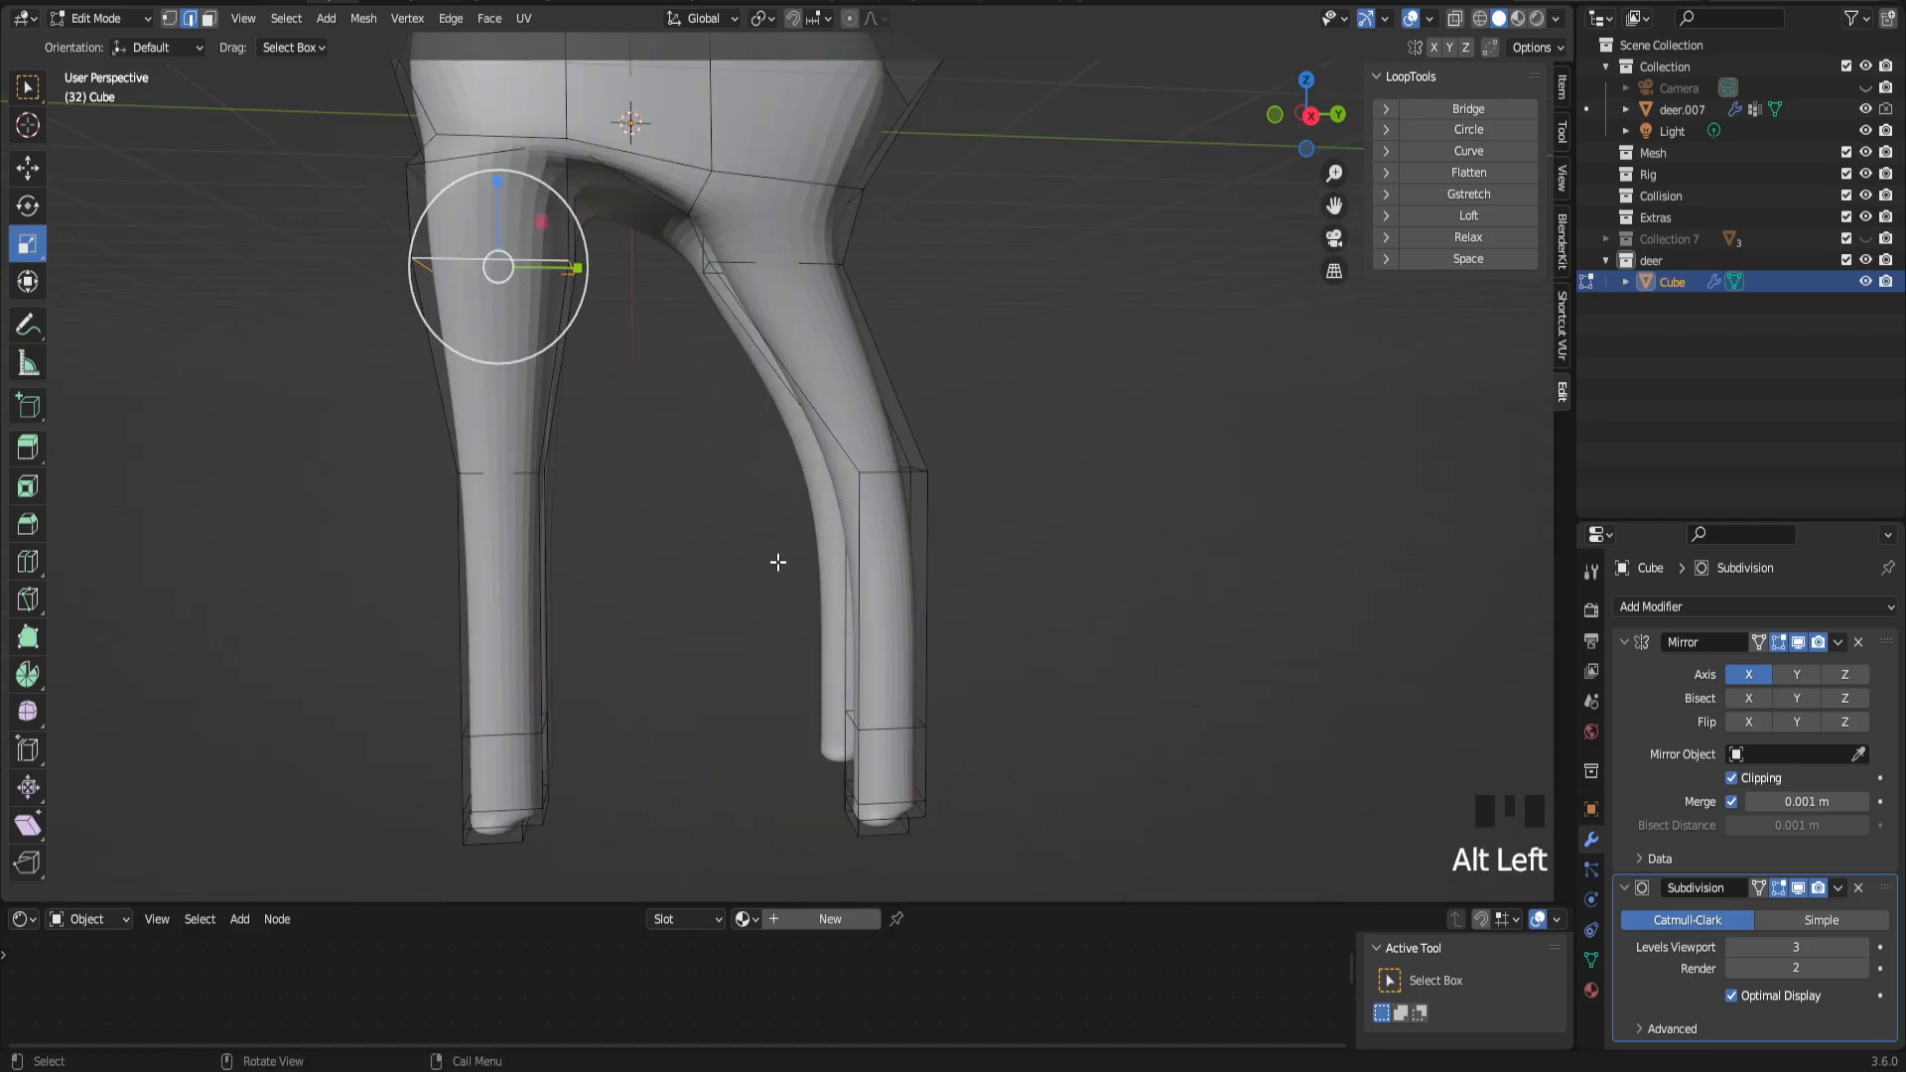
key(s)
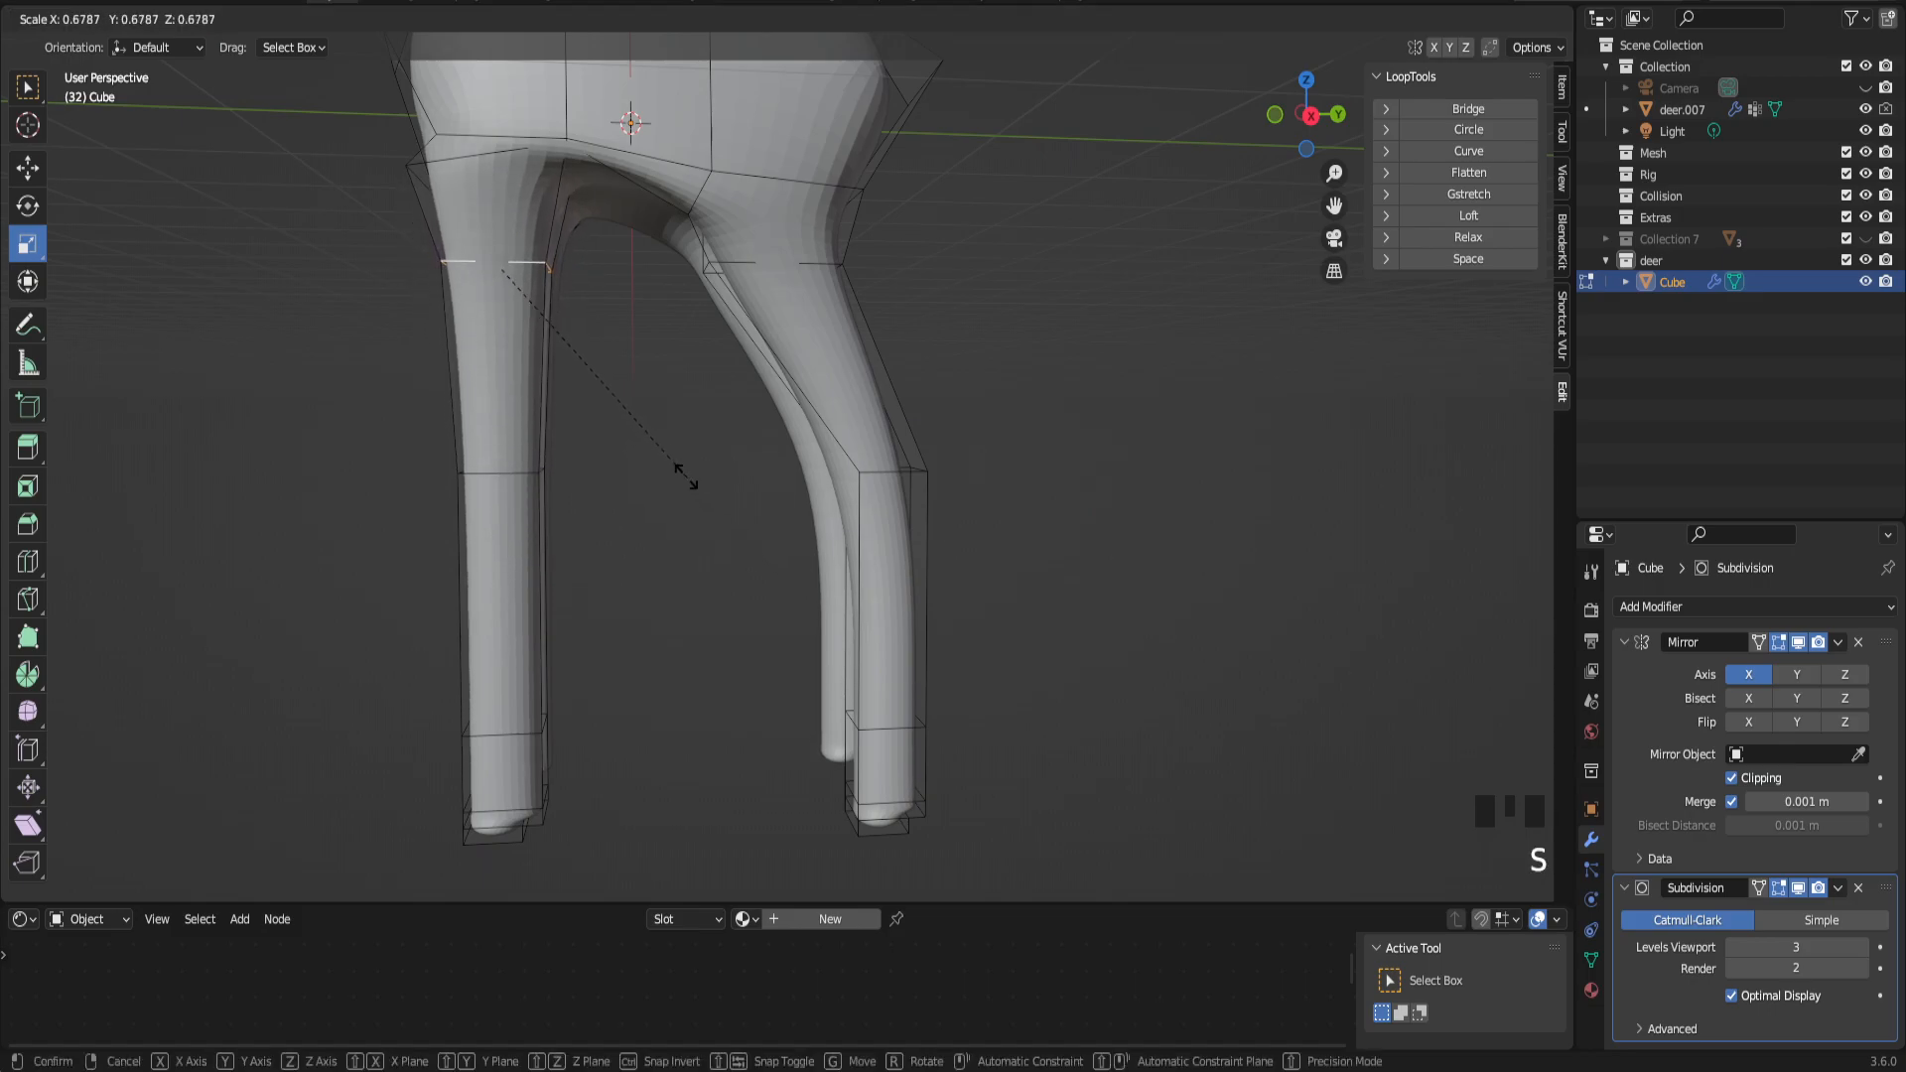
click(687, 474)
Step: Select the belly vertex just behind the front leg and move it downward about 0.086 m along Y in Normal orientation
scroll(695, 468, down, 1)
drag(1334, 205, 1434, 339)
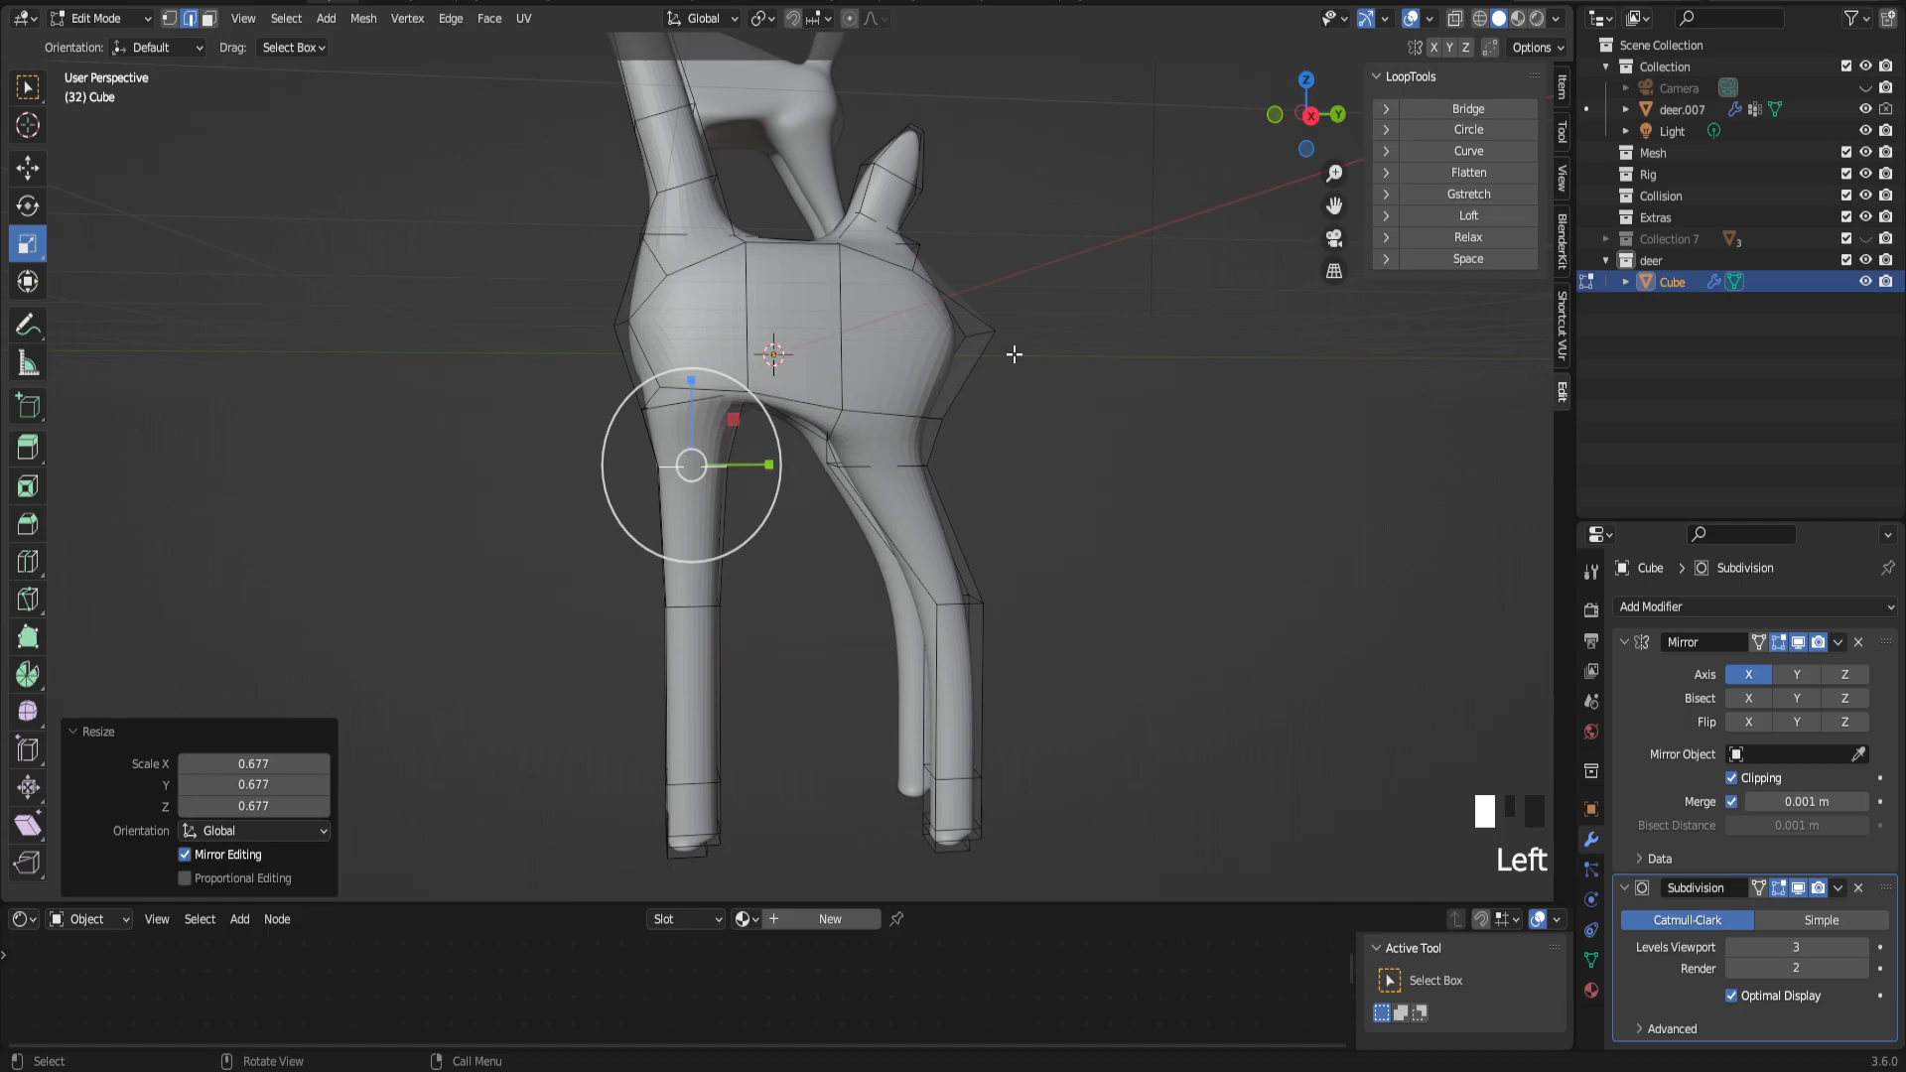
middle_drag(793, 499, 729, 422)
middle_drag(730, 422, 708, 355)
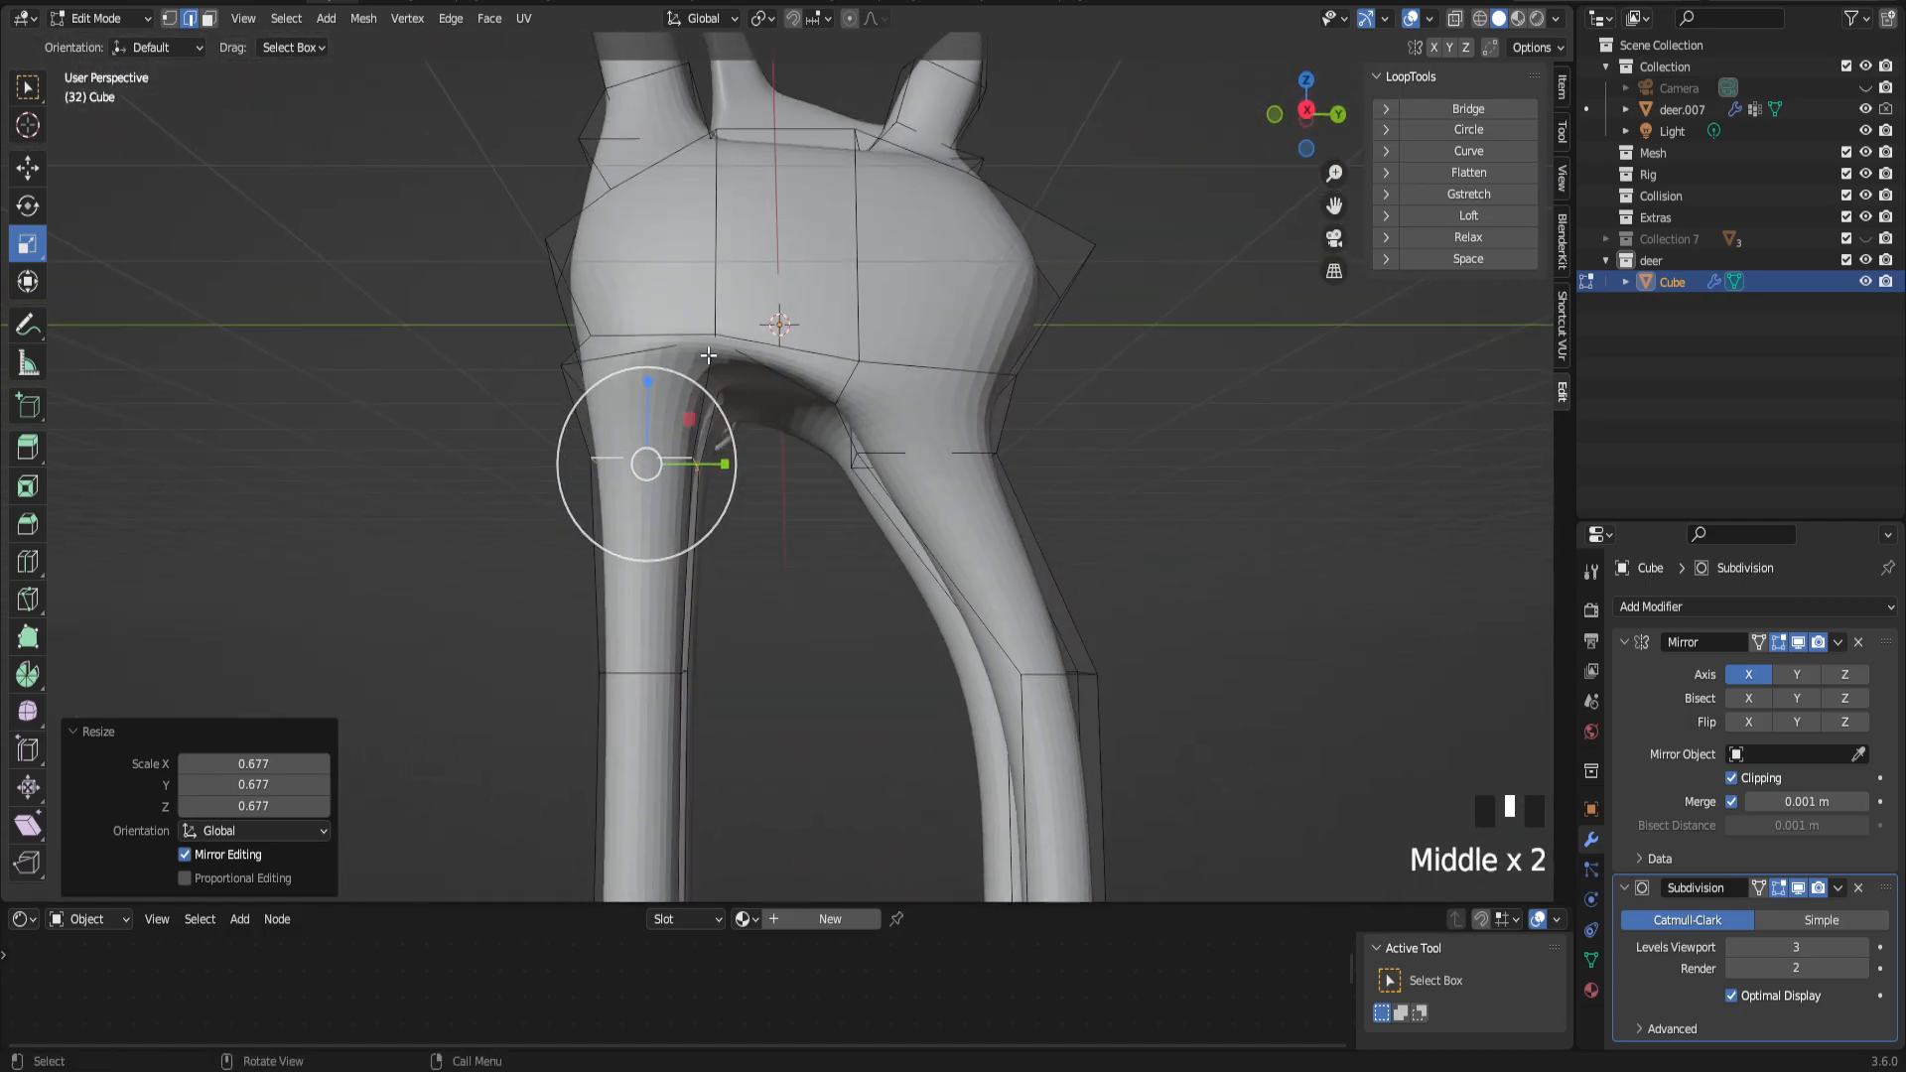
key(1)
click(708, 355)
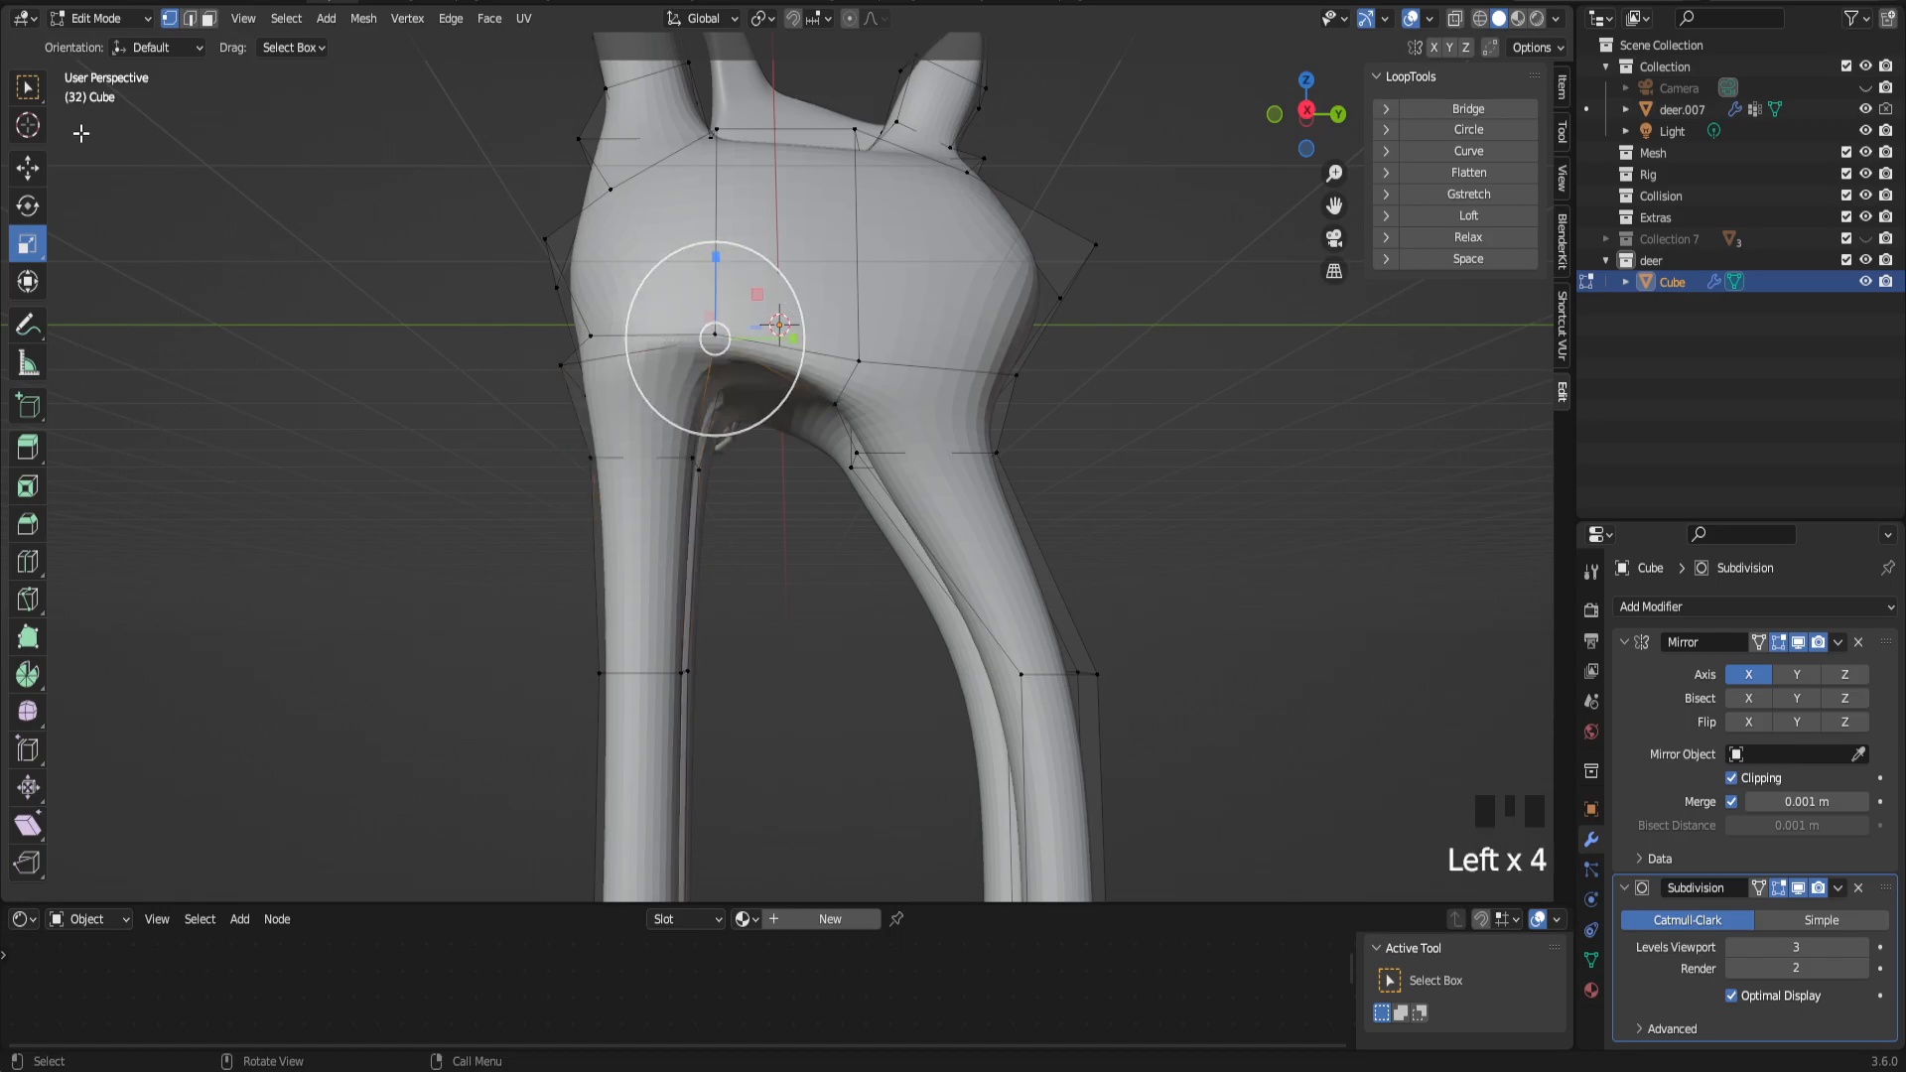
click(28, 168)
drag(716, 418, 719, 436)
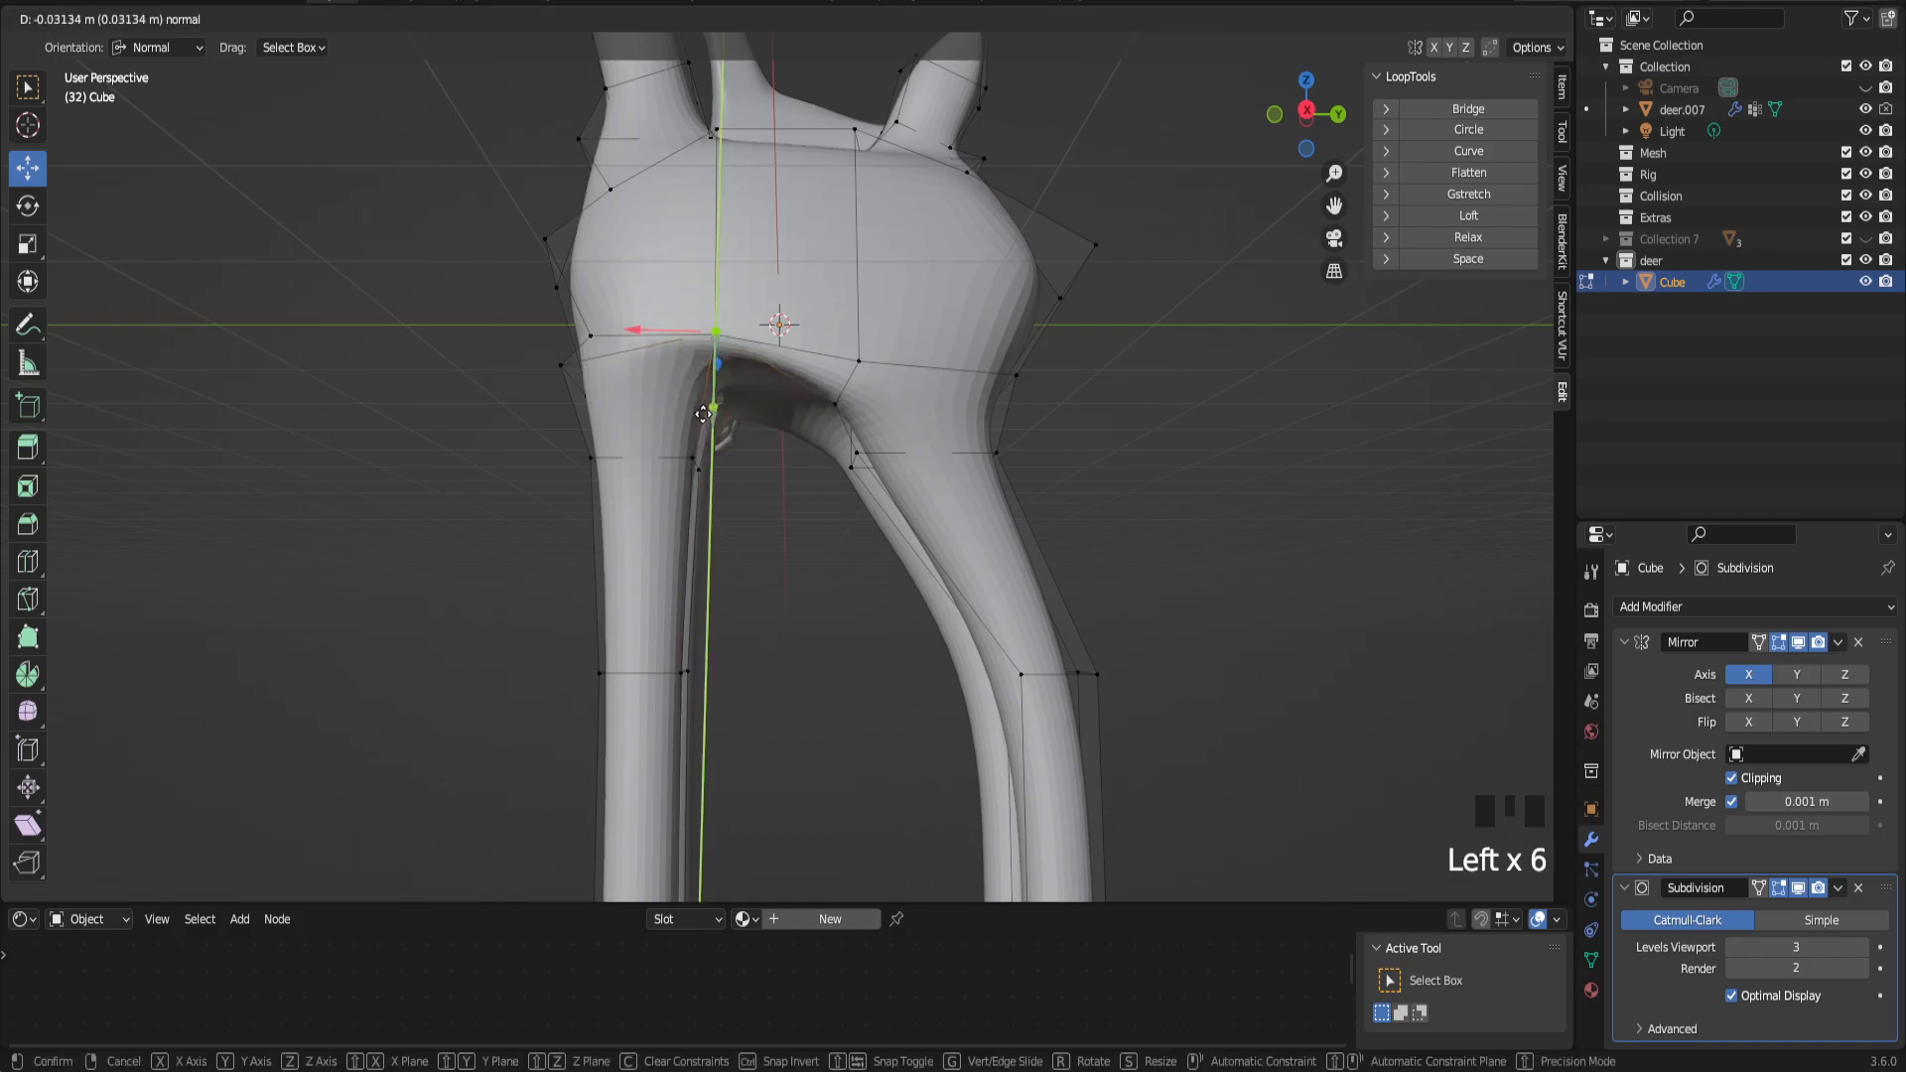
drag(703, 414, 708, 440)
middle_drag(709, 440, 772, 525)
scroll(841, 507, down, 3)
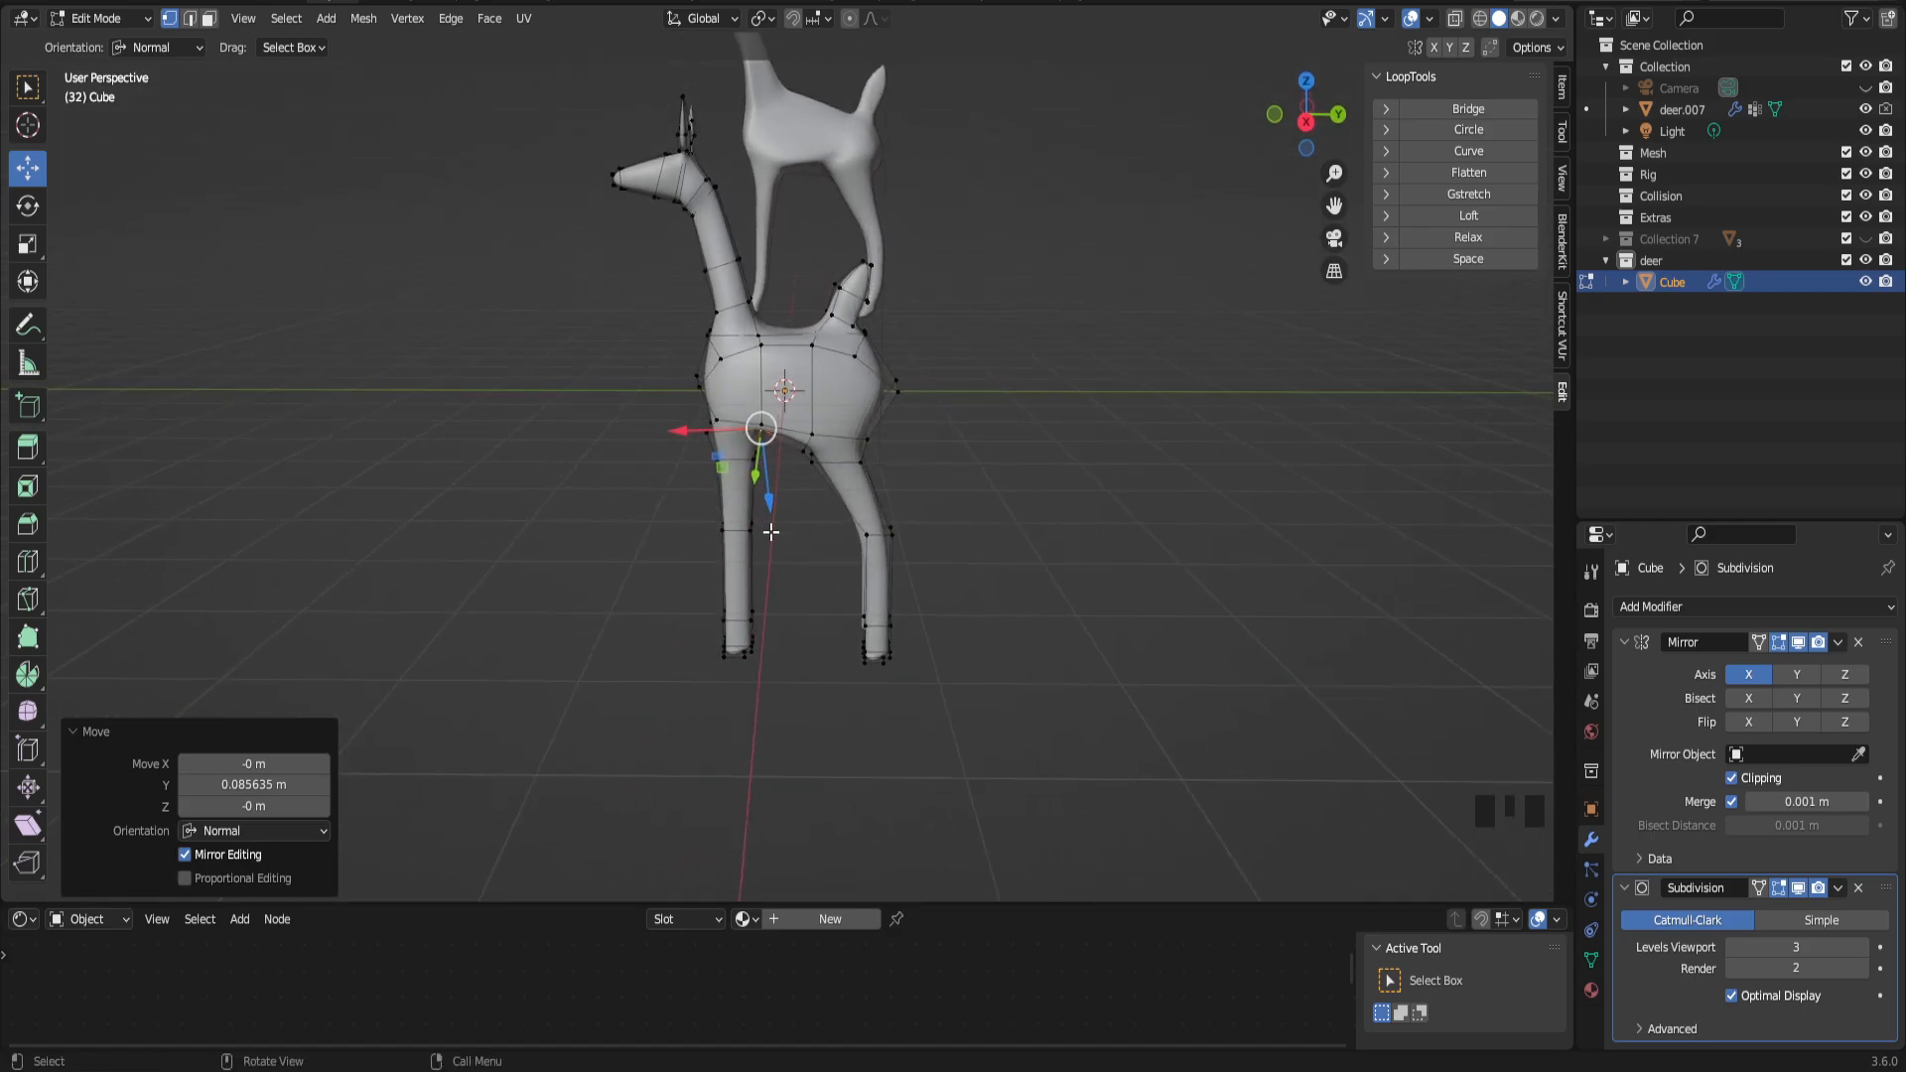
Step: Examine the deer mesh's legs and overall proportions against the reference deer
scroll(1053, 534, up, 2)
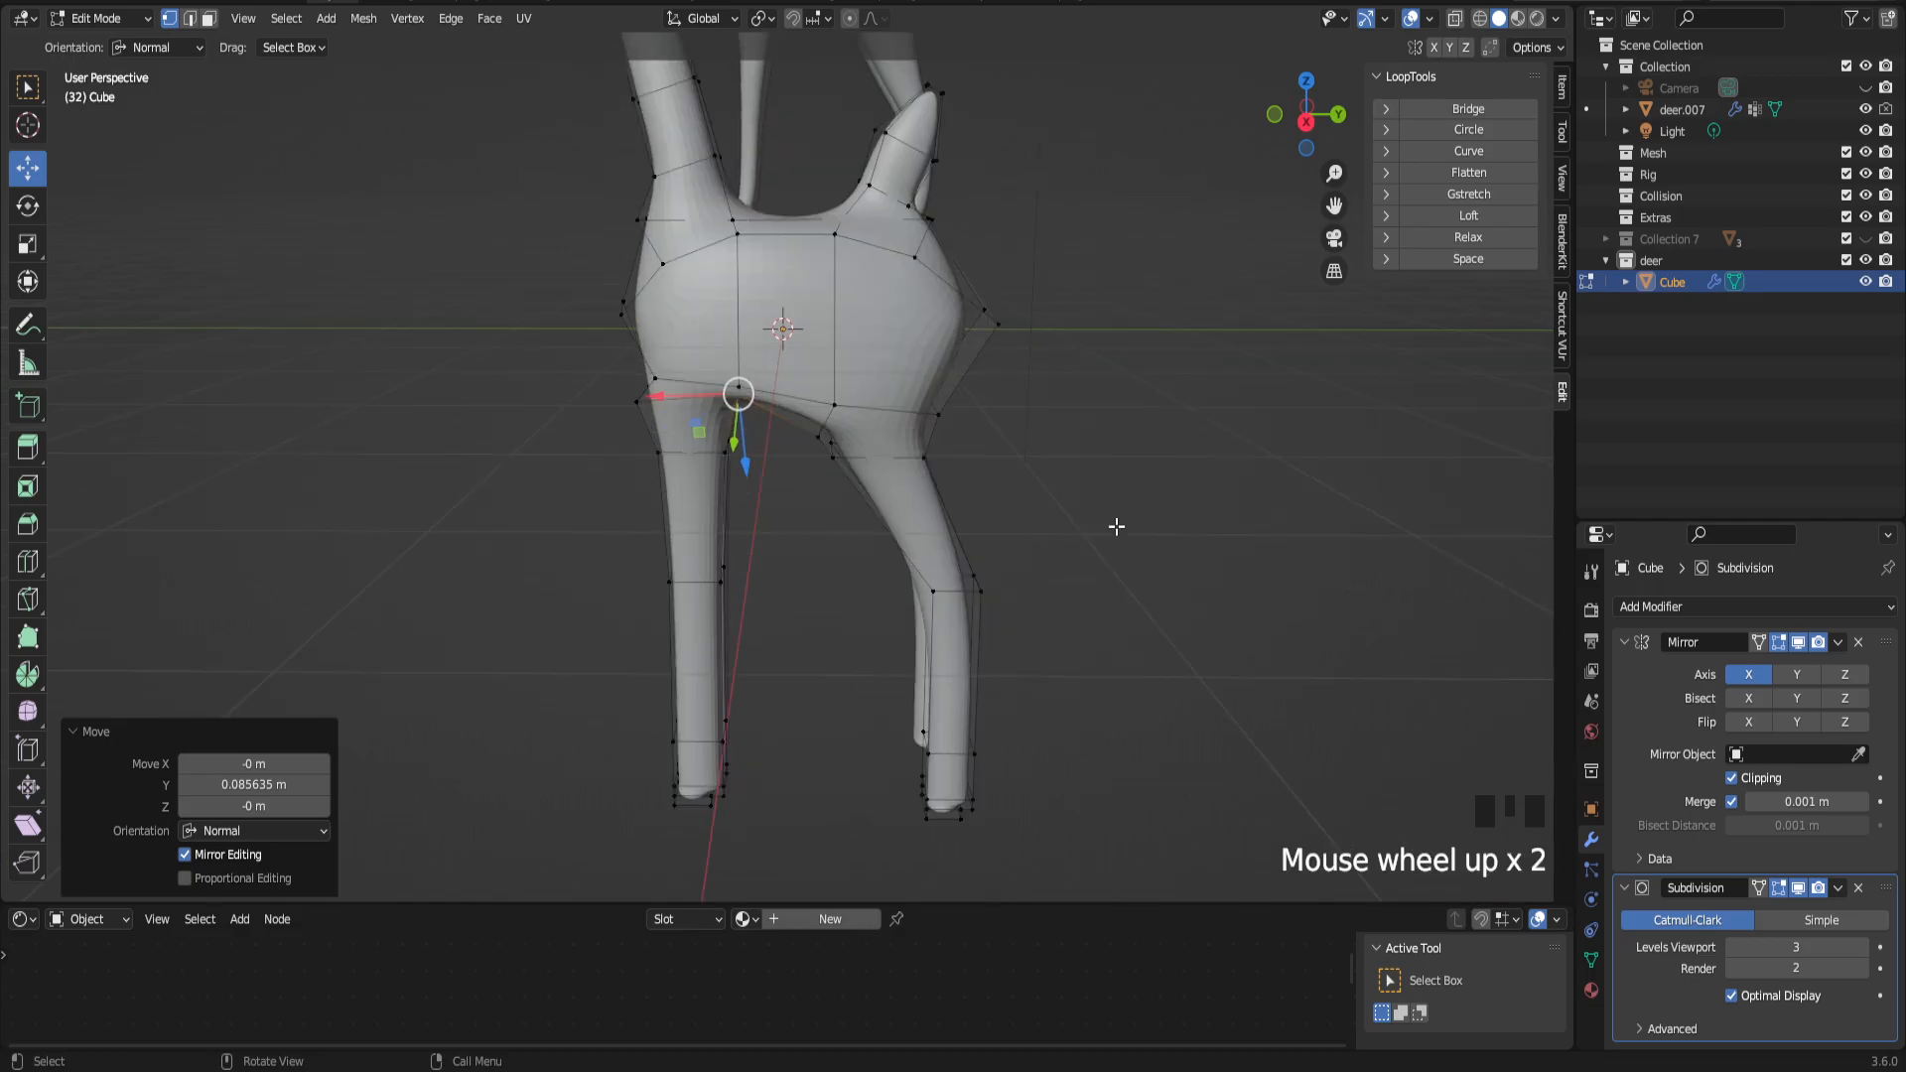
drag(1337, 201, 1271, 247)
scroll(957, 476, up, 1)
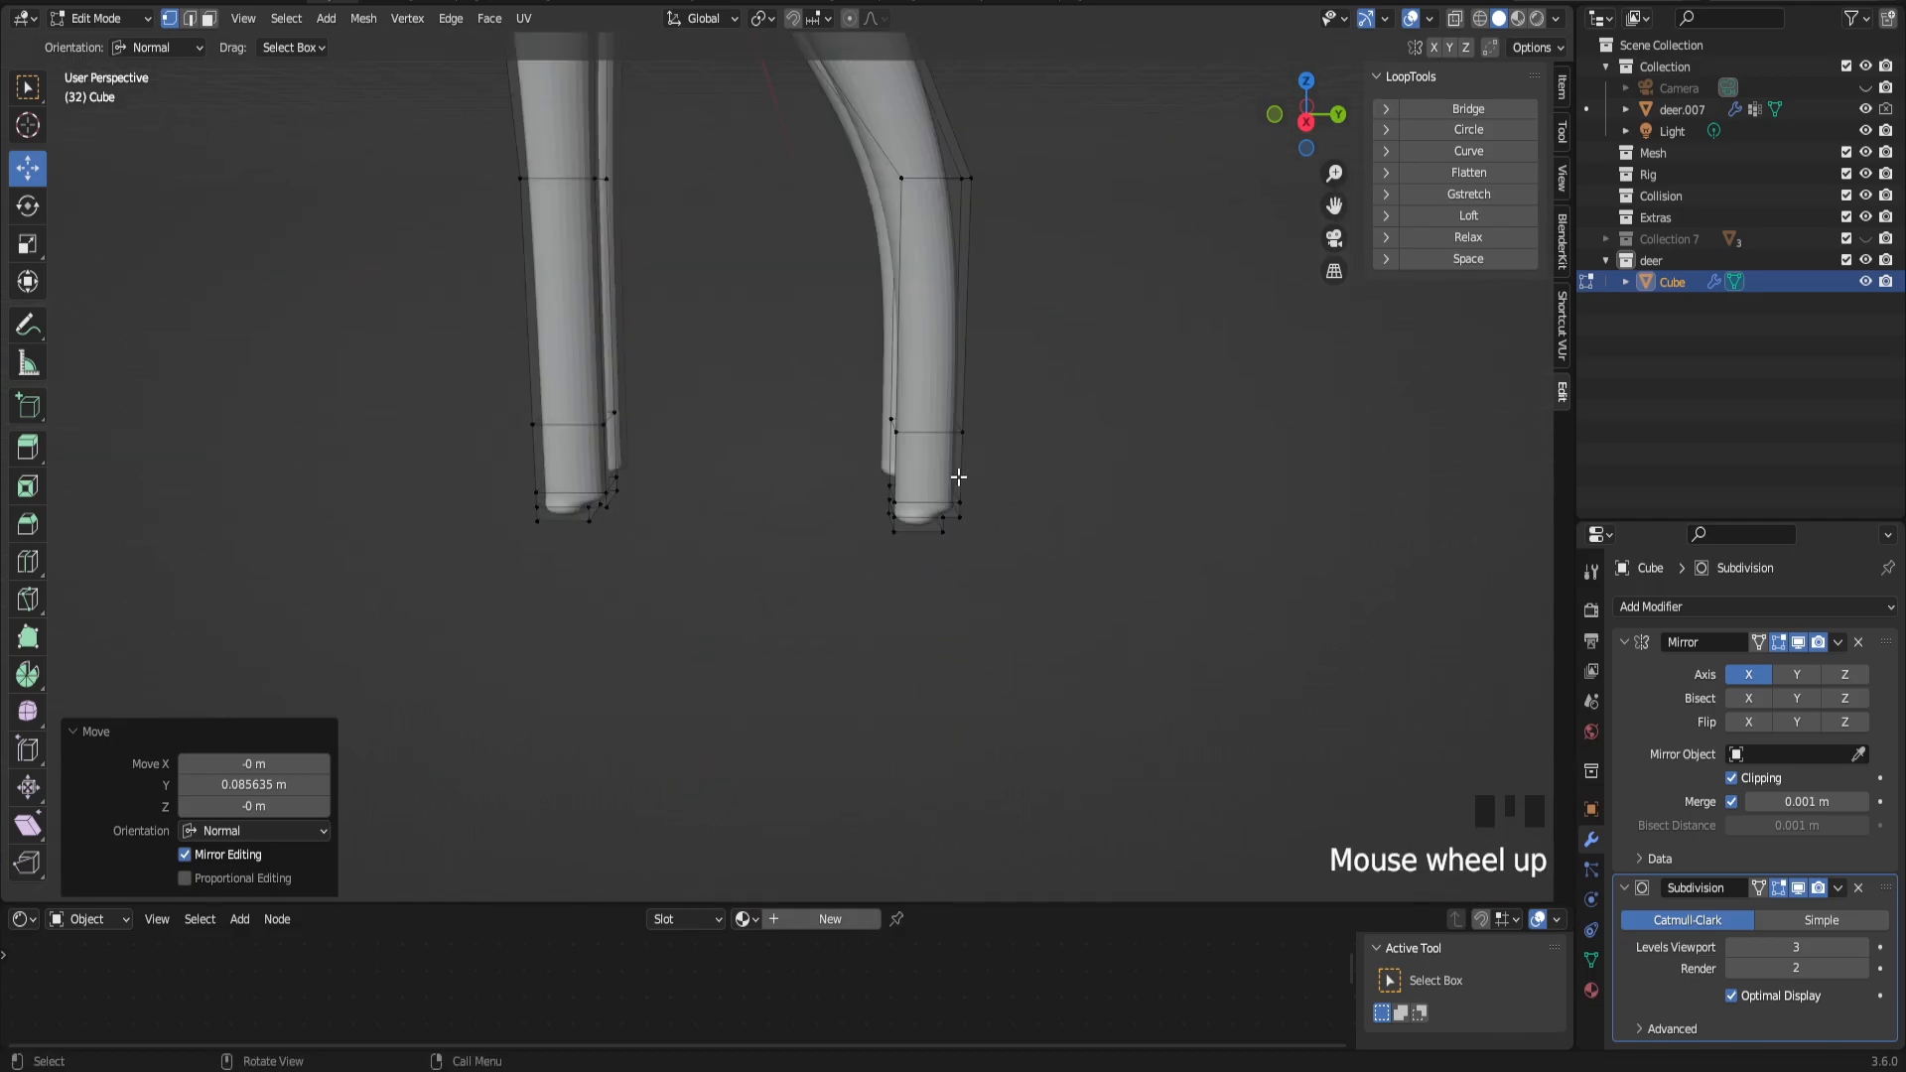
scroll(958, 476, down, 3)
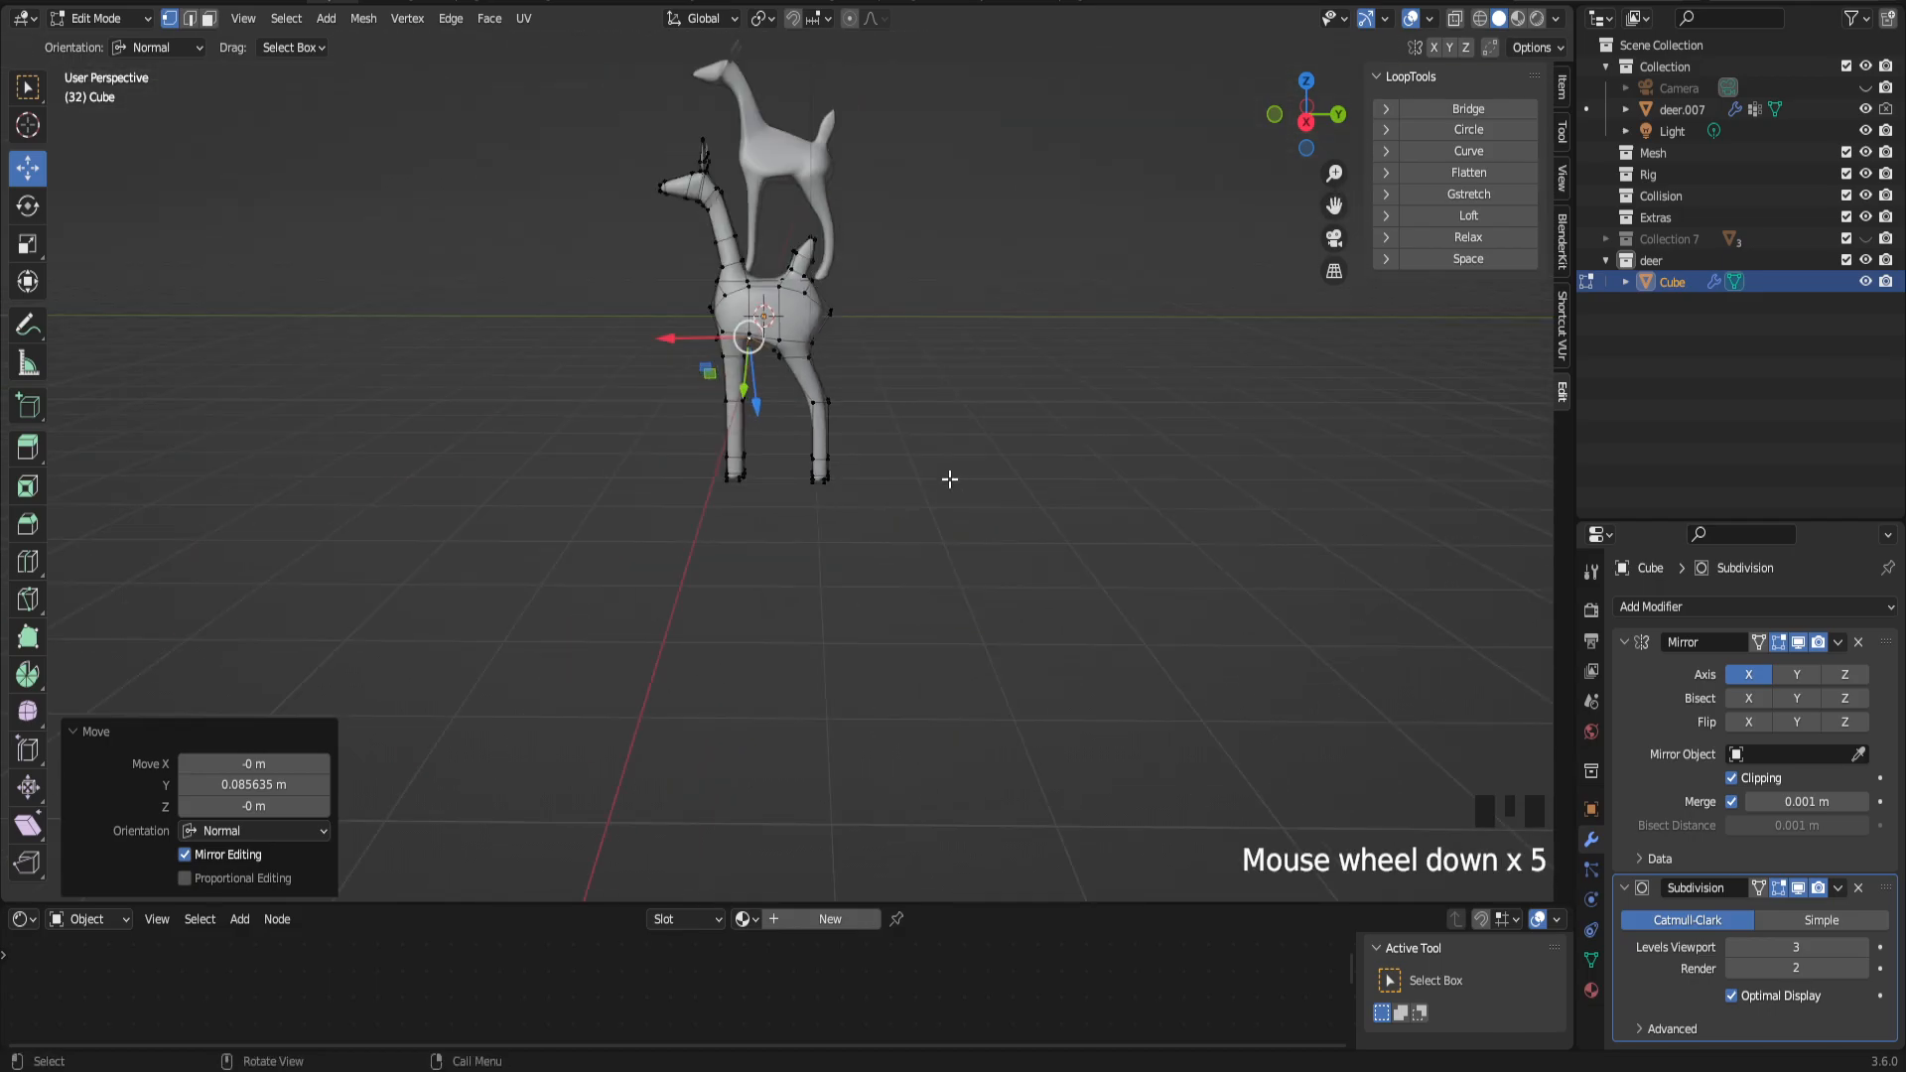
scroll(950, 479, down, 1)
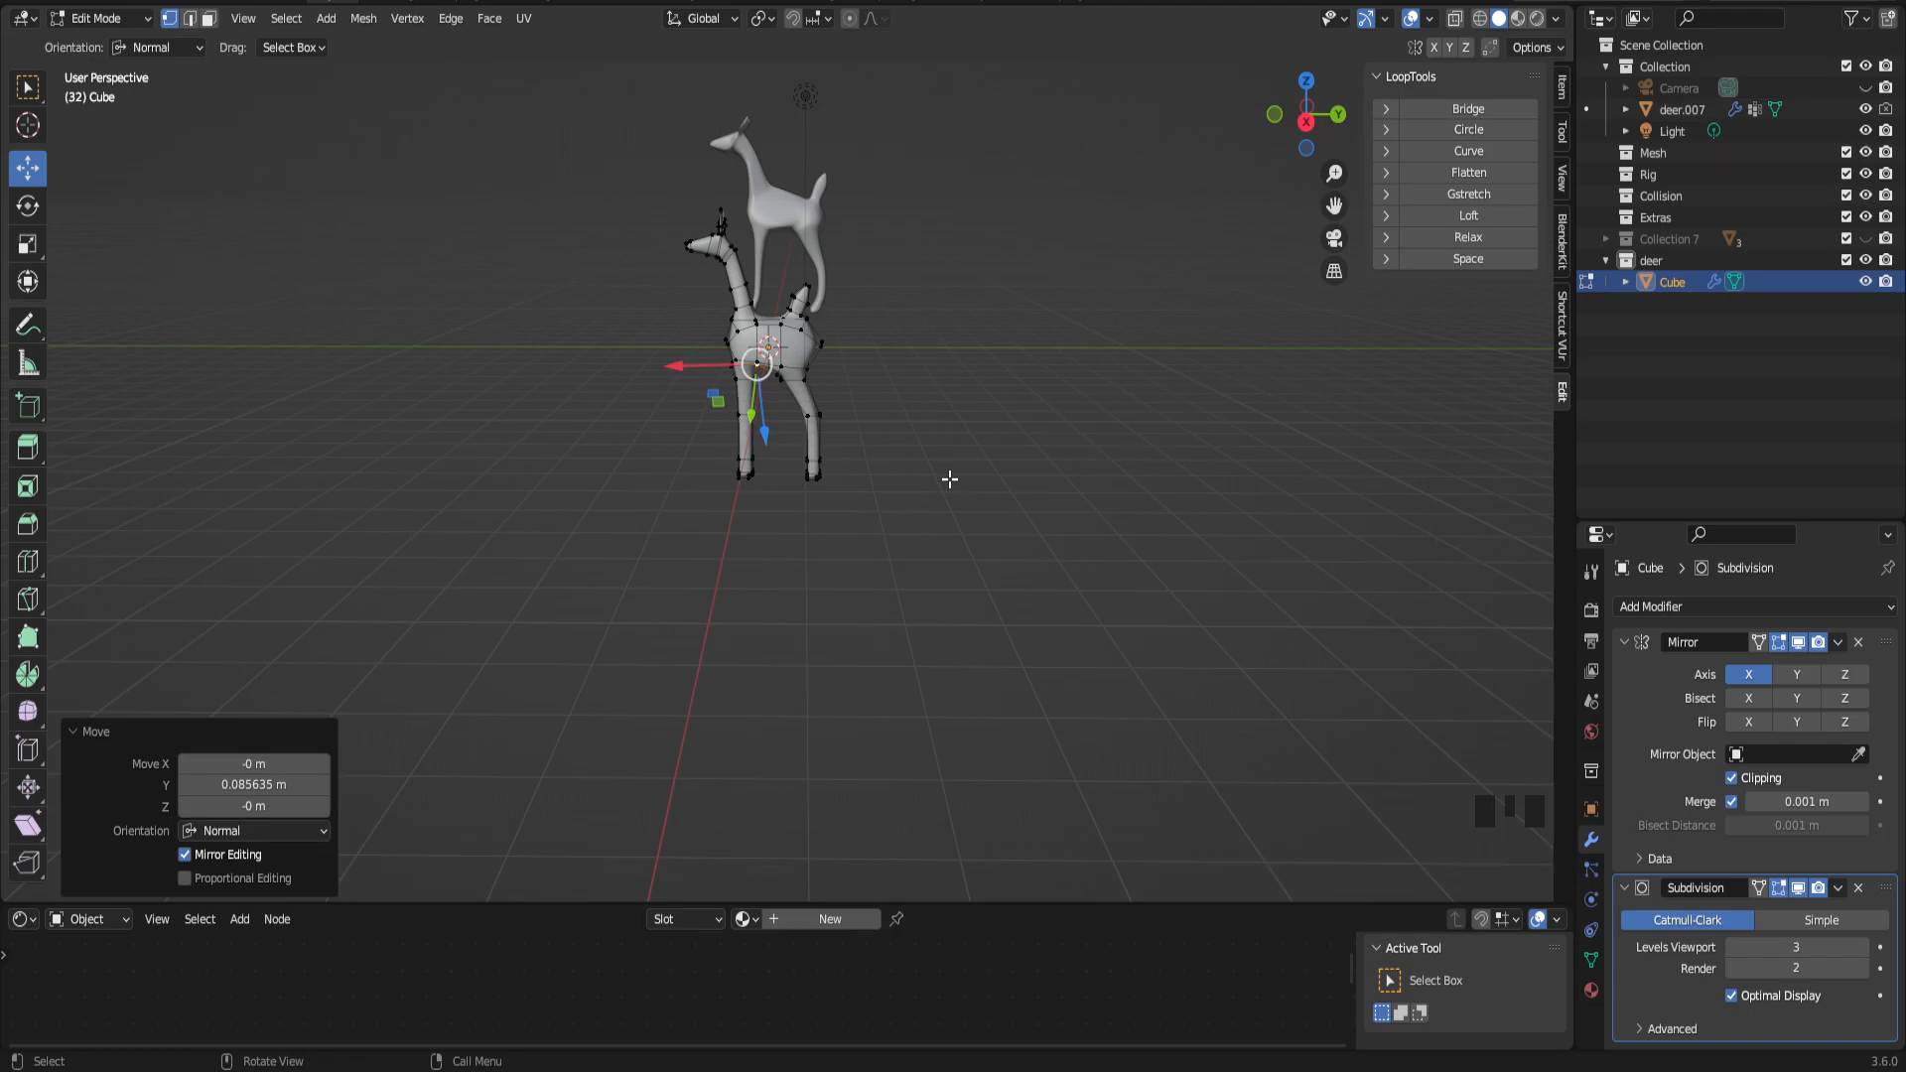
scroll(950, 479, up, 1)
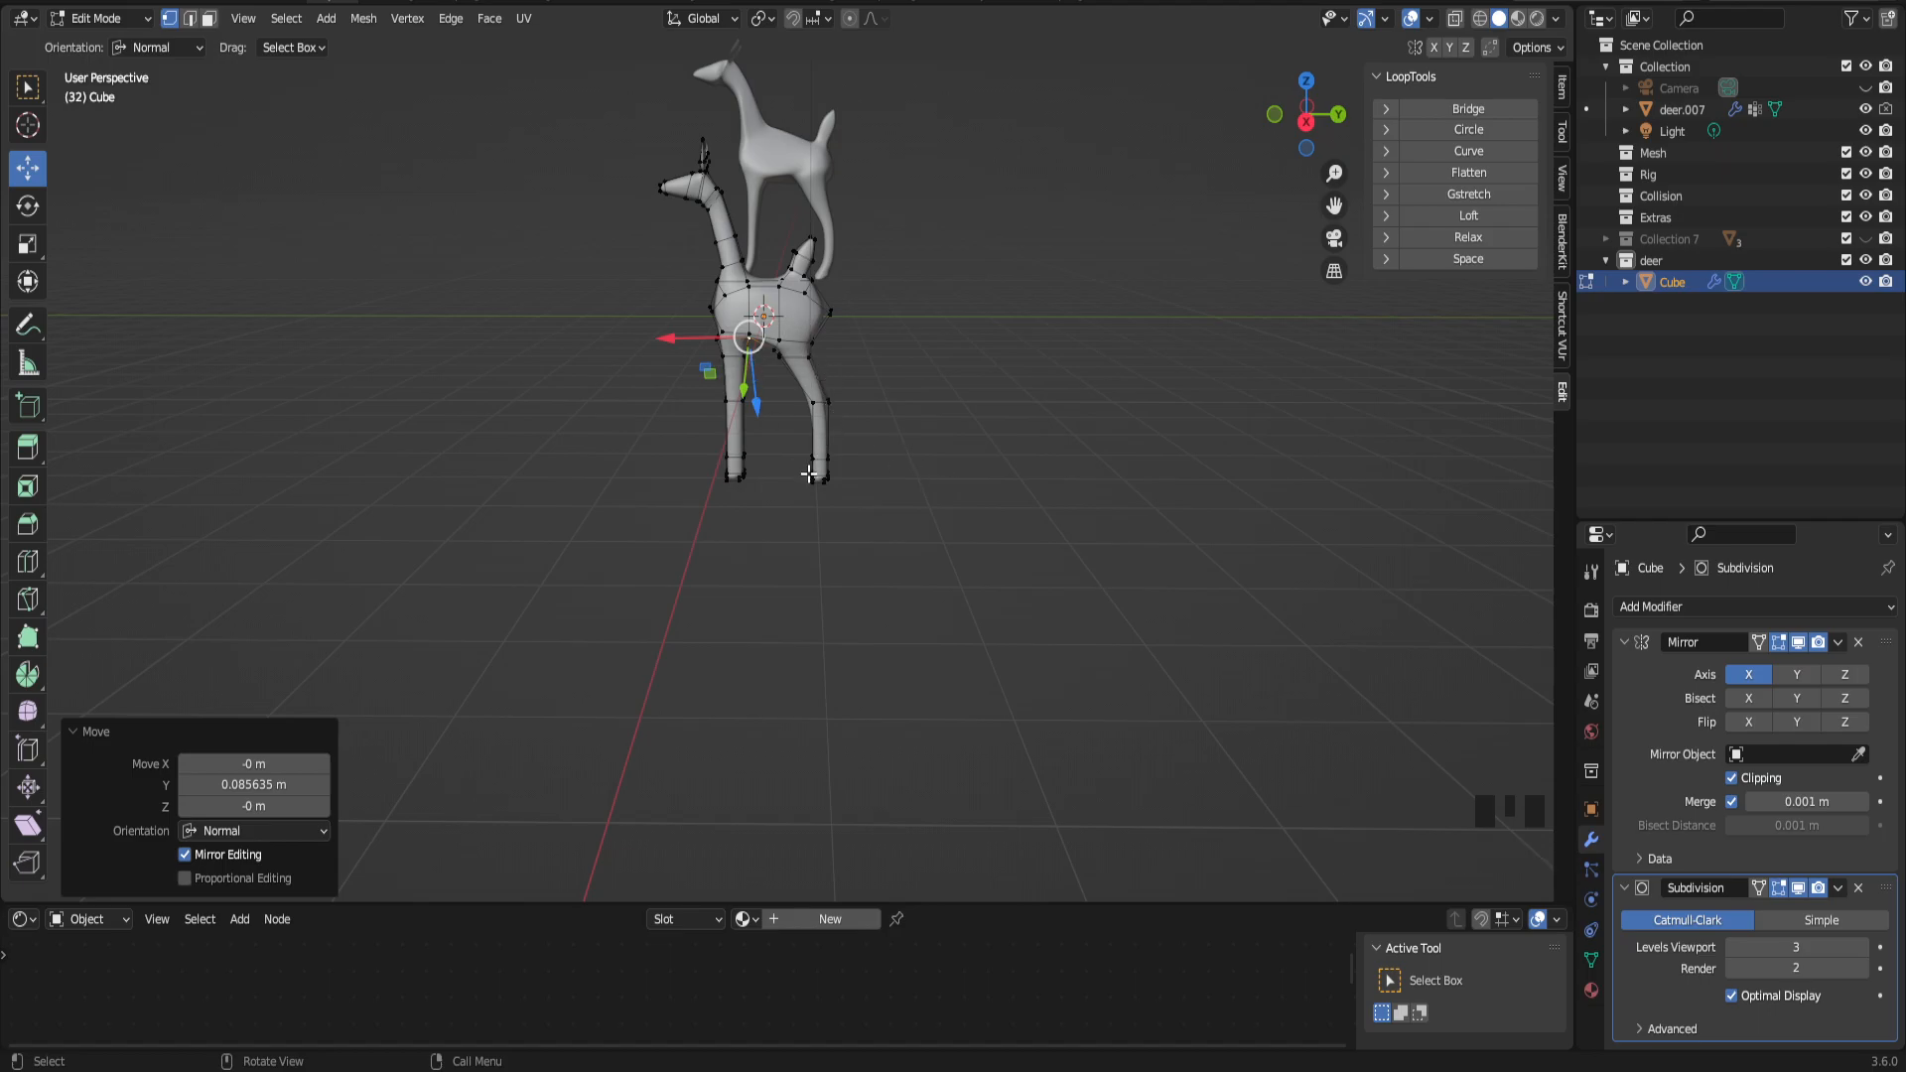
scroll(871, 449, up, 3)
drag(1327, 184, 1327, 213)
Step: Select the edge loop at the top of the hind leg, set the transform orientation to Default and try to move the loop along Y
alt+click(841, 338)
mouse_move(867, 329)
mouse_down()
mouse_move(894, 331)
mouse_move(869, 329)
mouse_up()
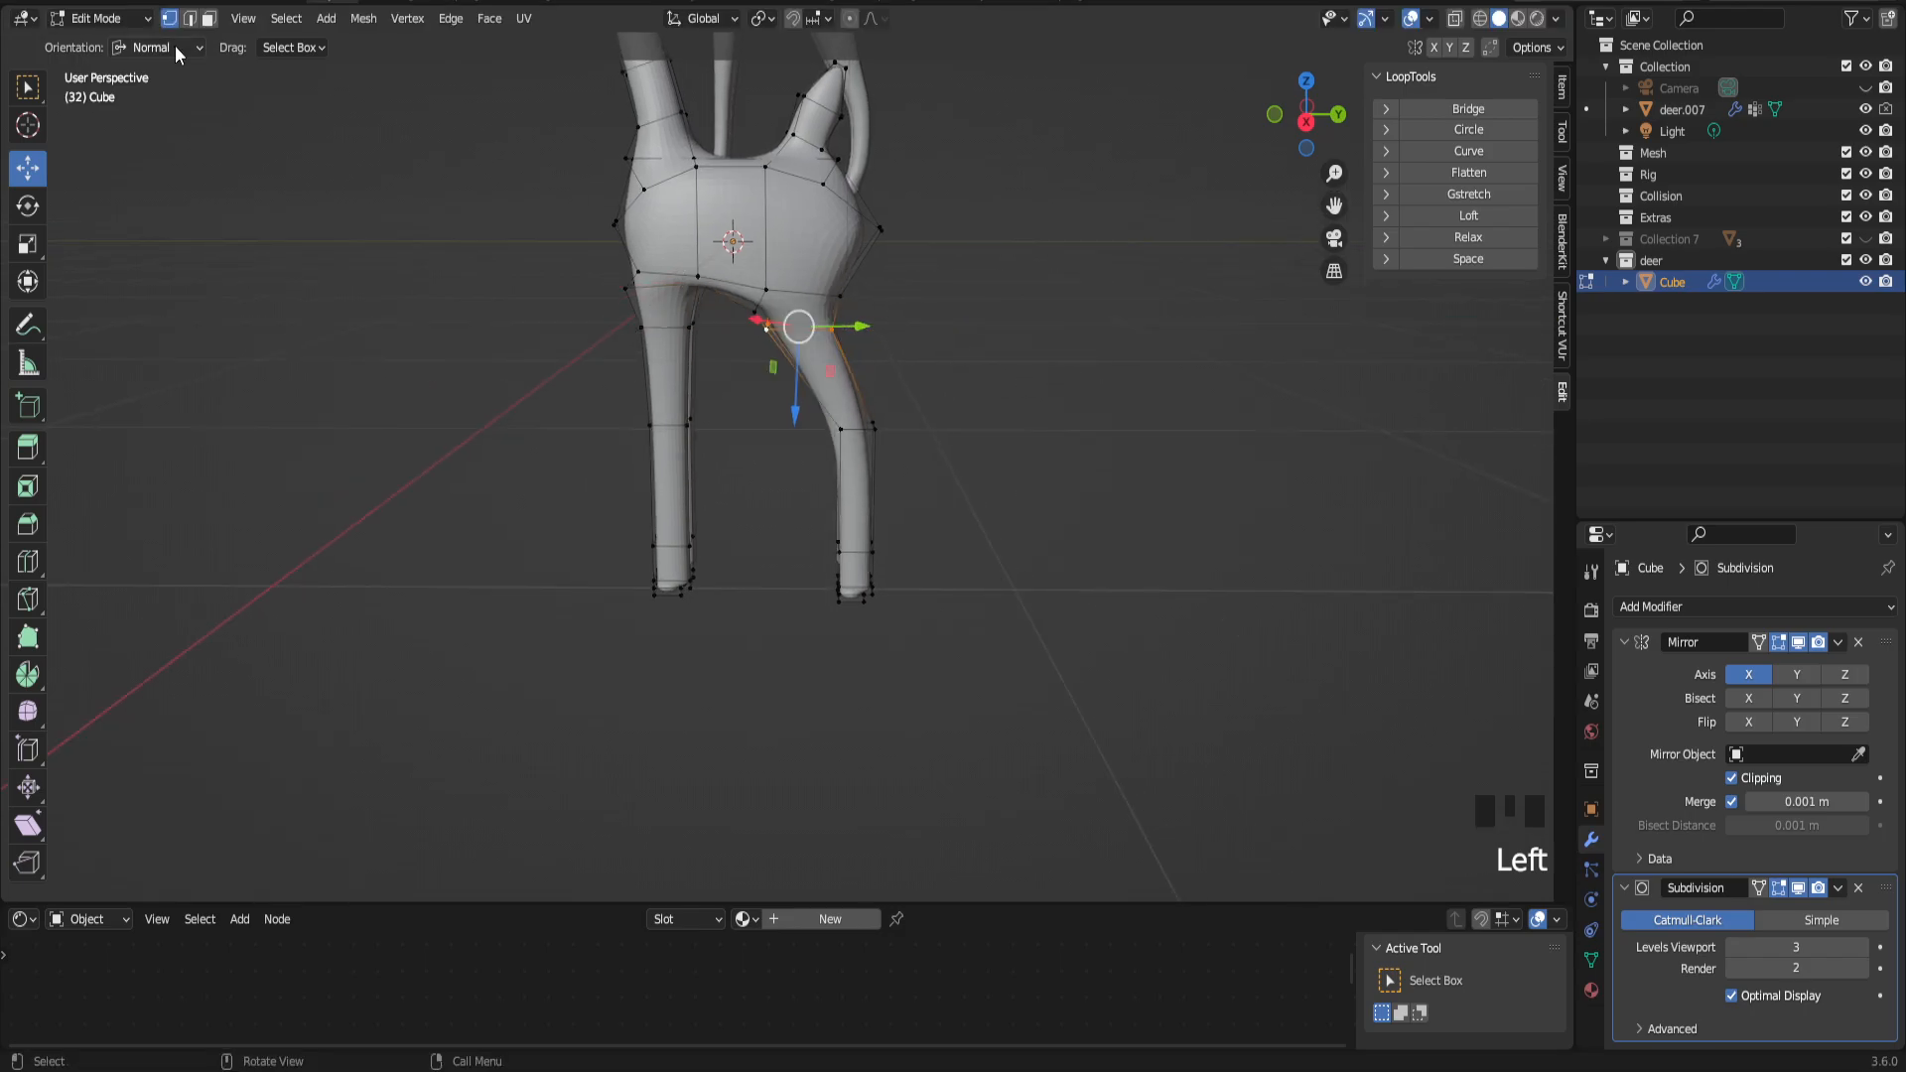
click(139, 47)
click(149, 67)
scroll(963, 334, up, 2)
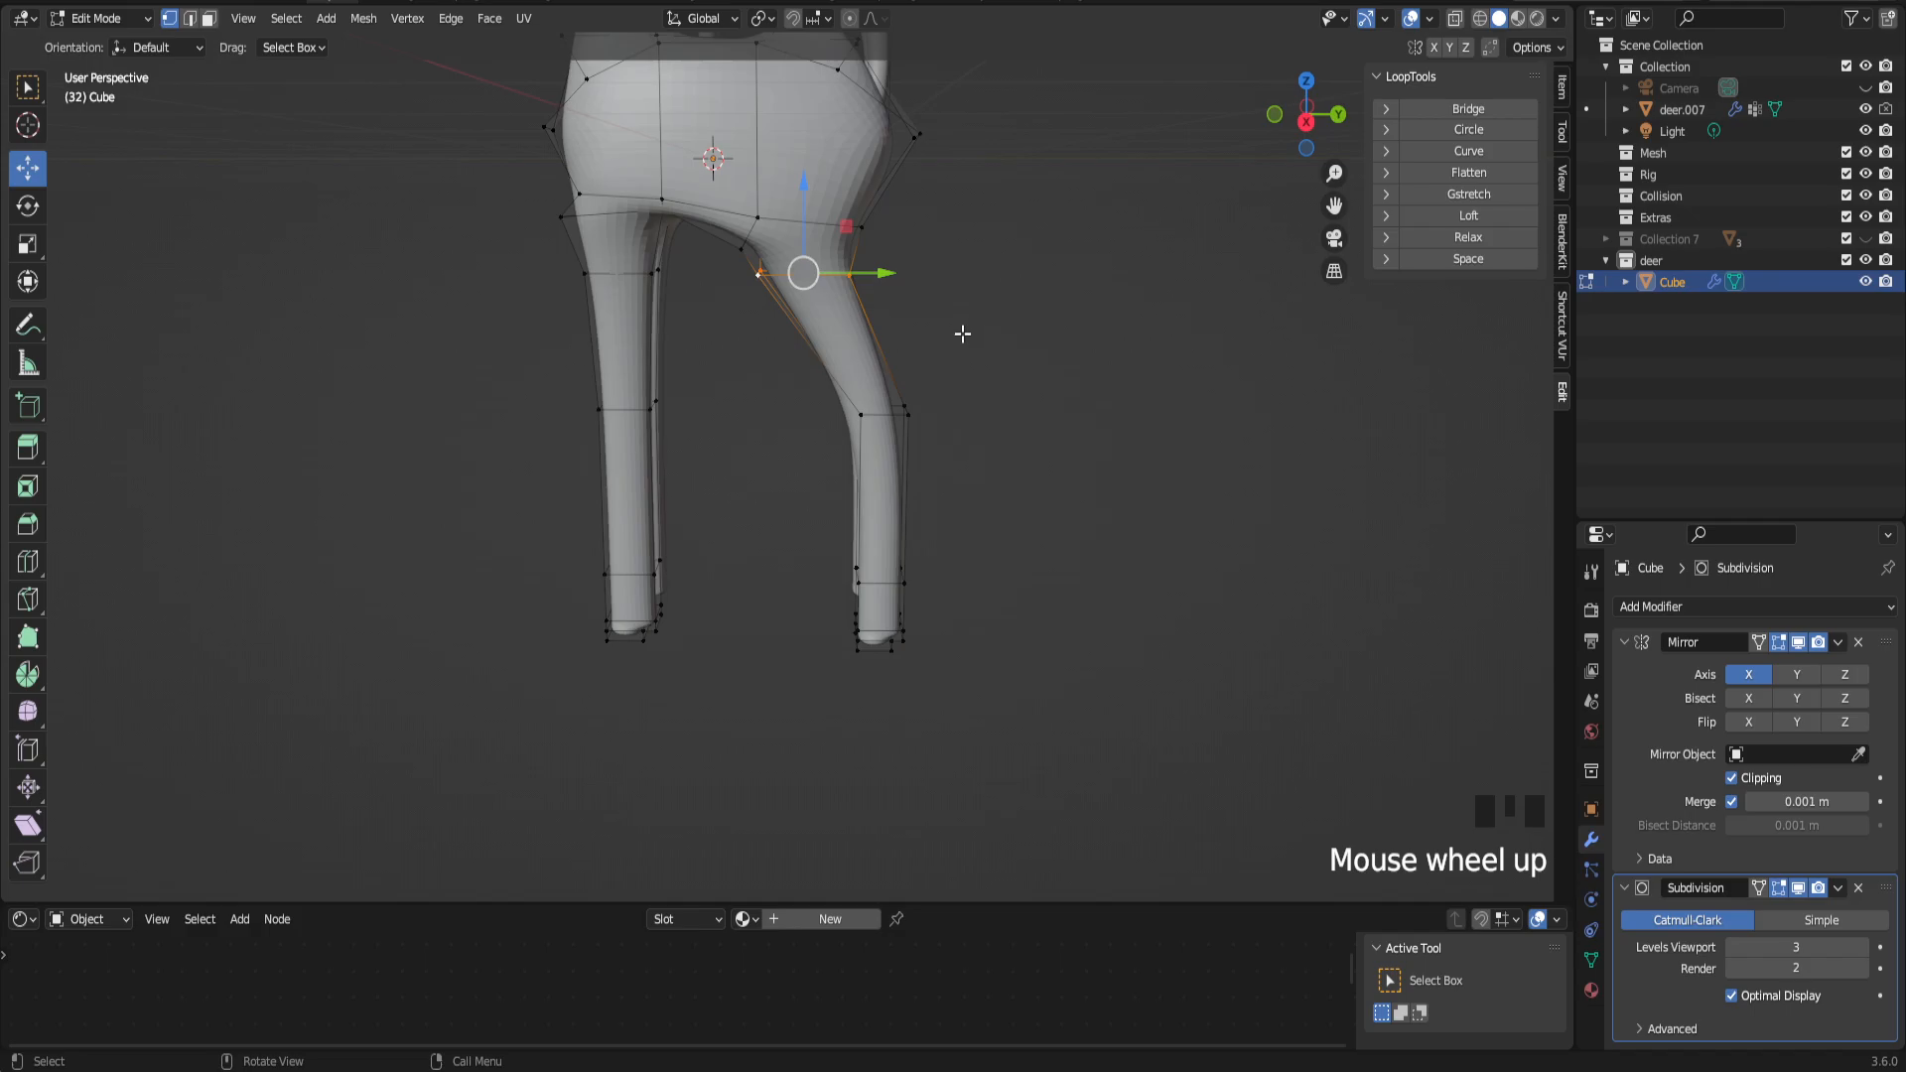
drag(895, 266, 913, 268)
Step: Add the adjoining rear thigh vertices to the hind-leg loop selection and move it all 0.1642 m along Y
middle_drag(913, 268, 821, 221)
mouse_move(822, 222)
shift+mouse_down()
mouse_move(872, 213)
mouse_move(853, 220)
shift+mouse_up()
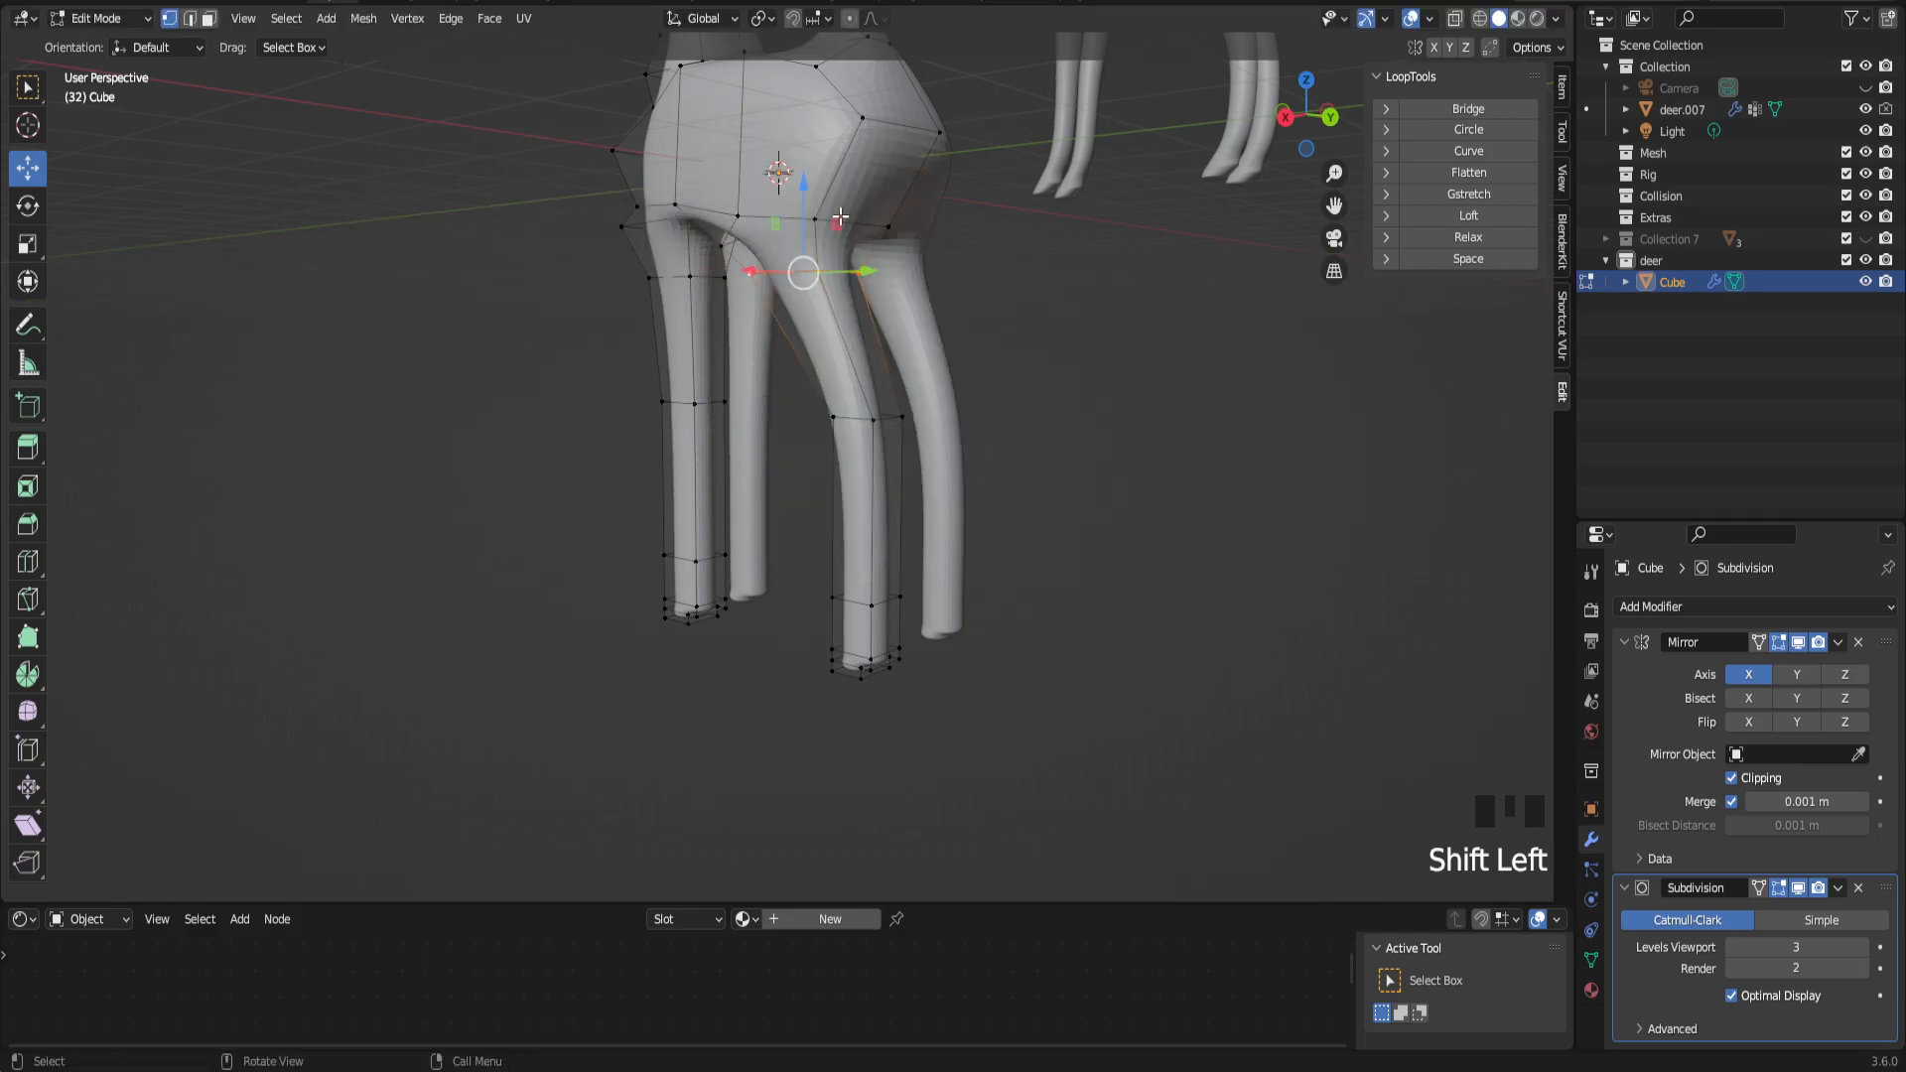
shift+click(884, 222)
shift+click(812, 225)
middle_drag(812, 224, 908, 268)
drag(903, 260, 923, 256)
Step: Select the protruding rump vertex, set the transform orientation to Normal and move the vertex -0.12917 m along its Z axis
middle_drag(843, 255, 899, 288)
scroll(948, 274, down, 2)
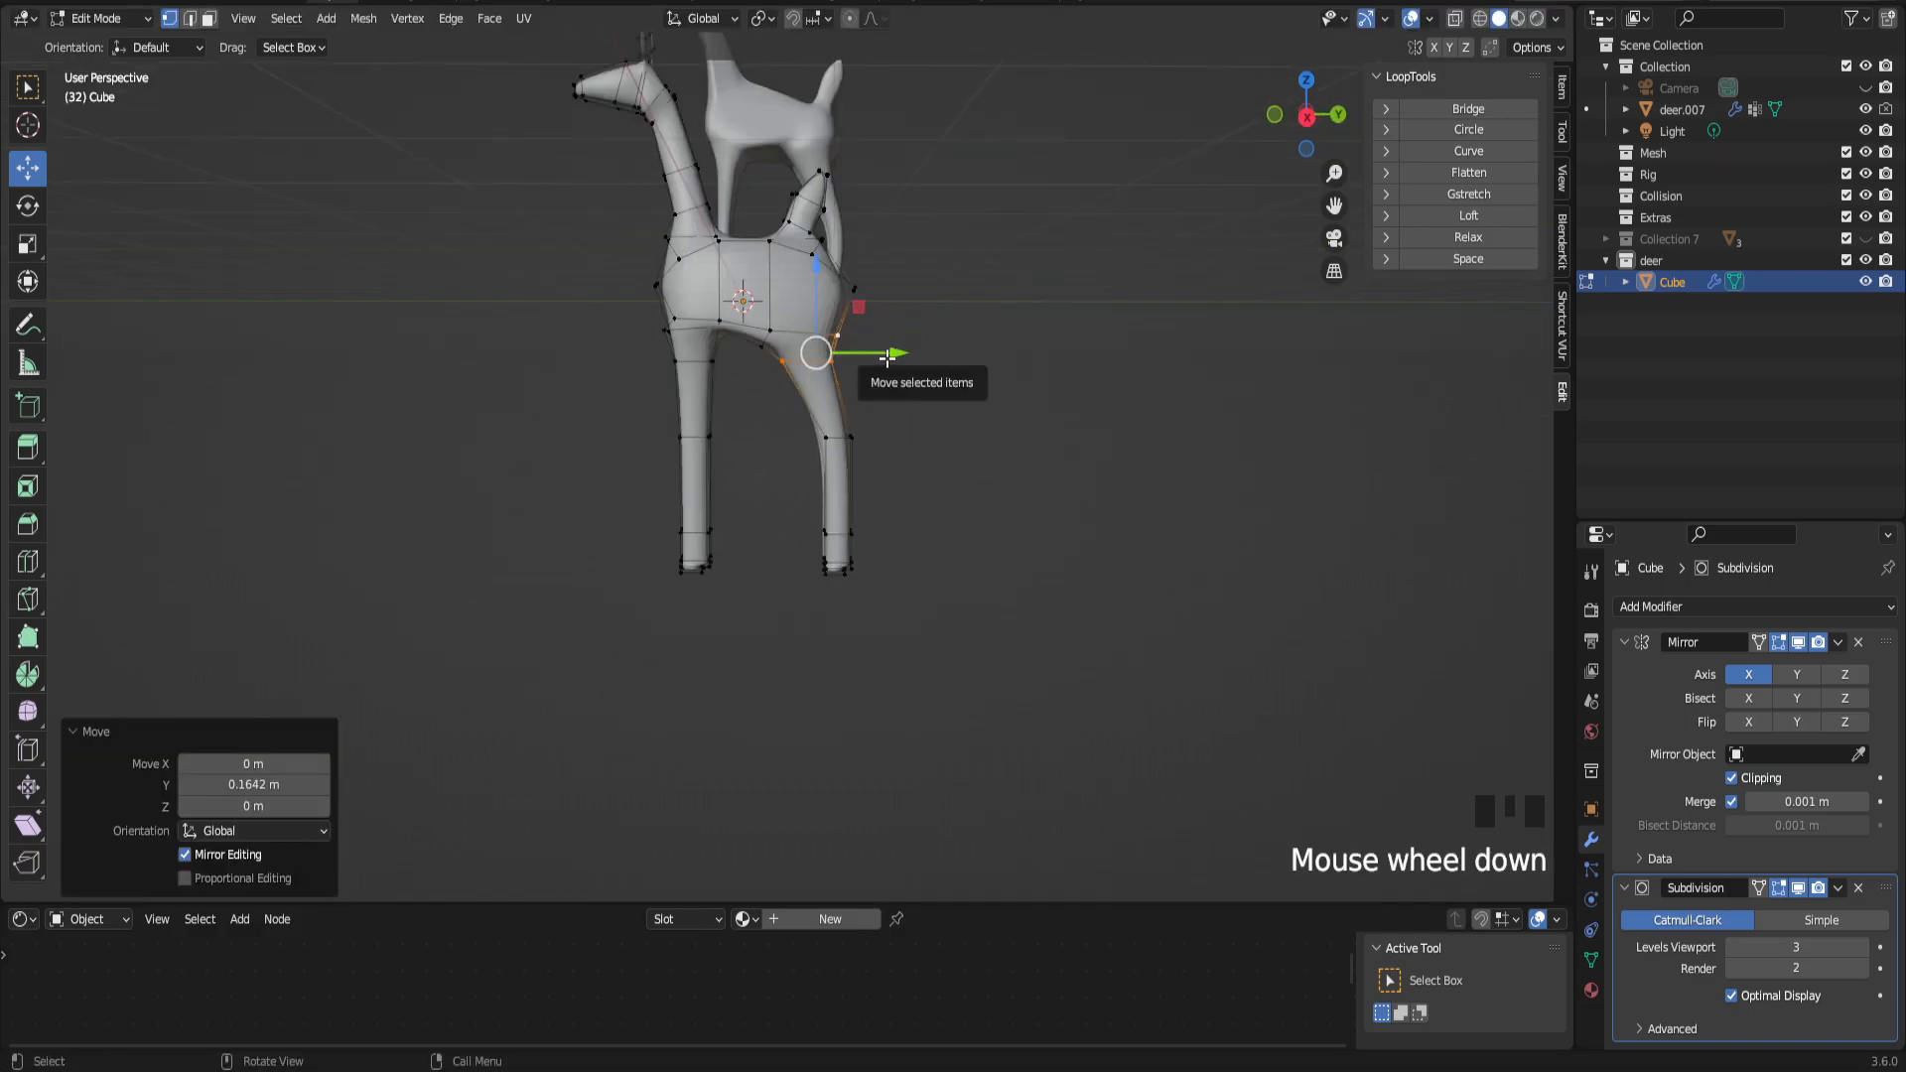
drag(1334, 206, 997, 487)
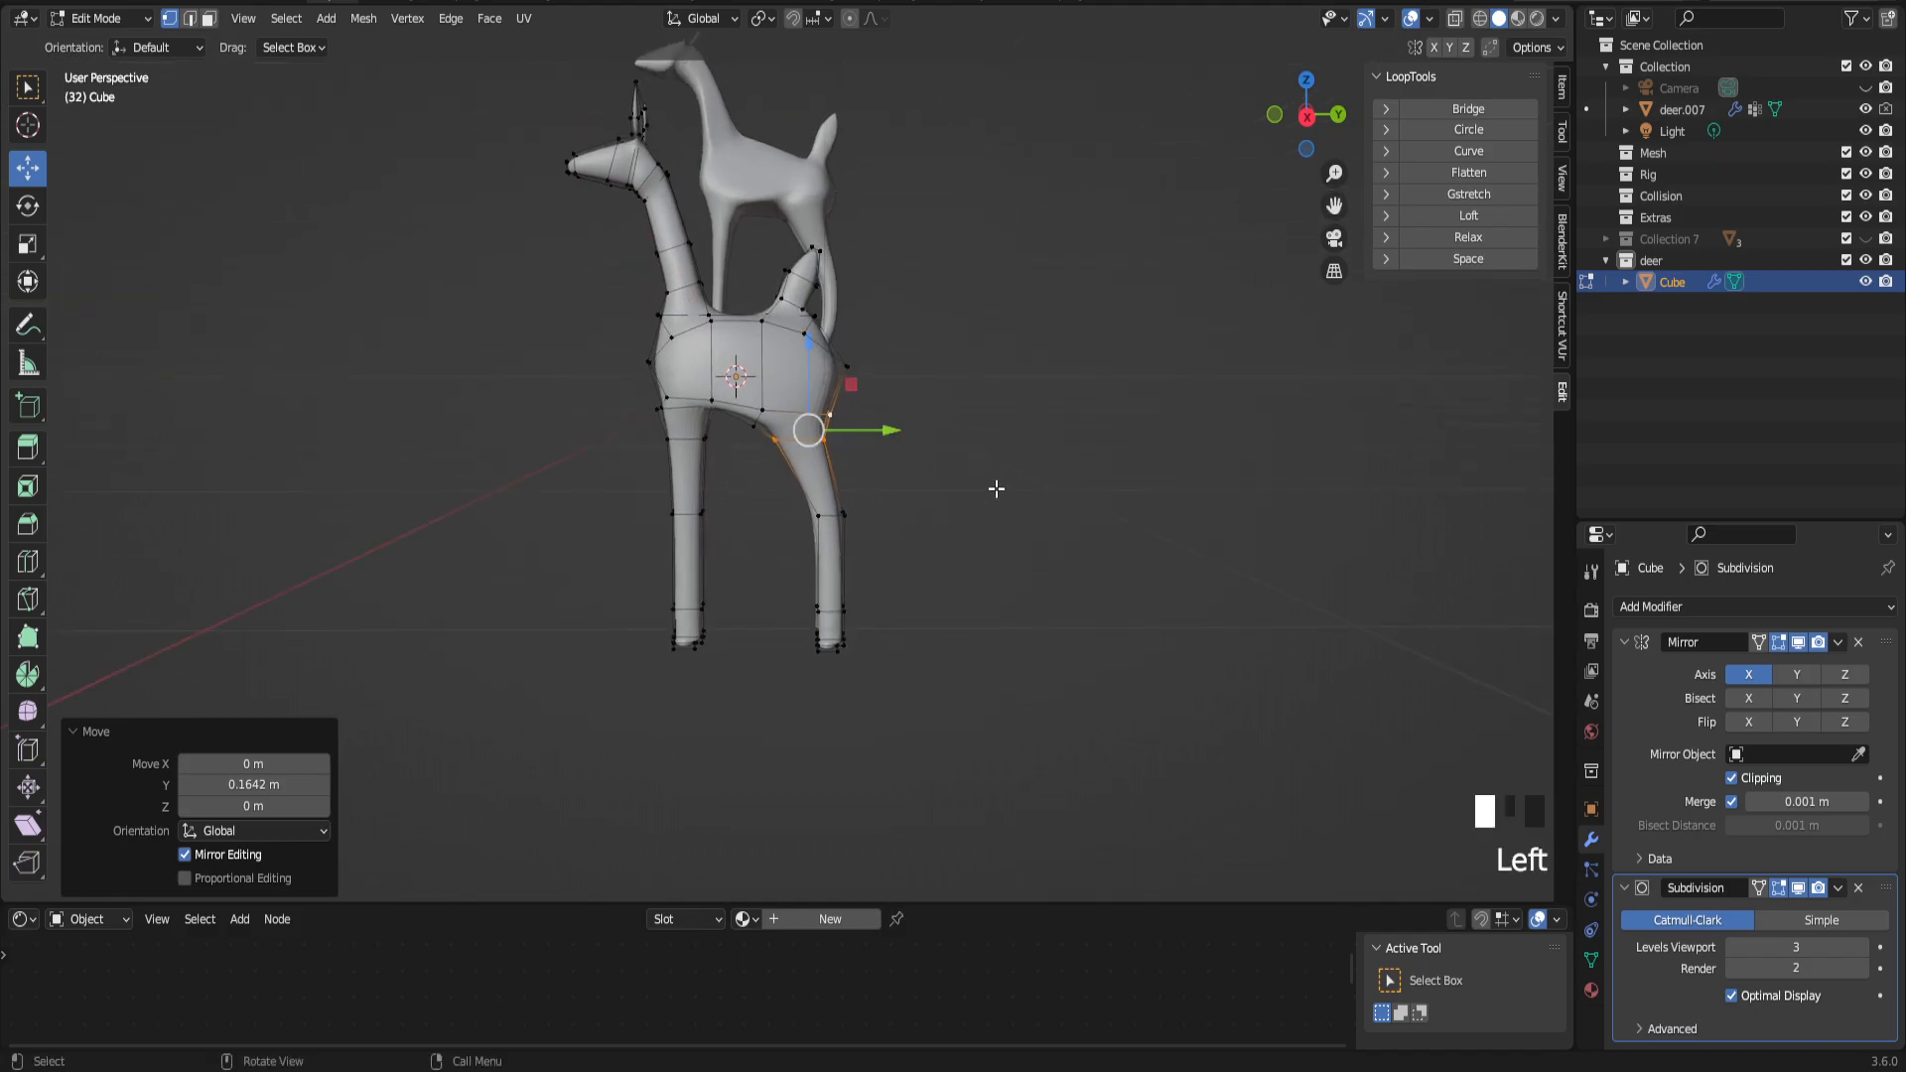
scroll(939, 434, up, 1)
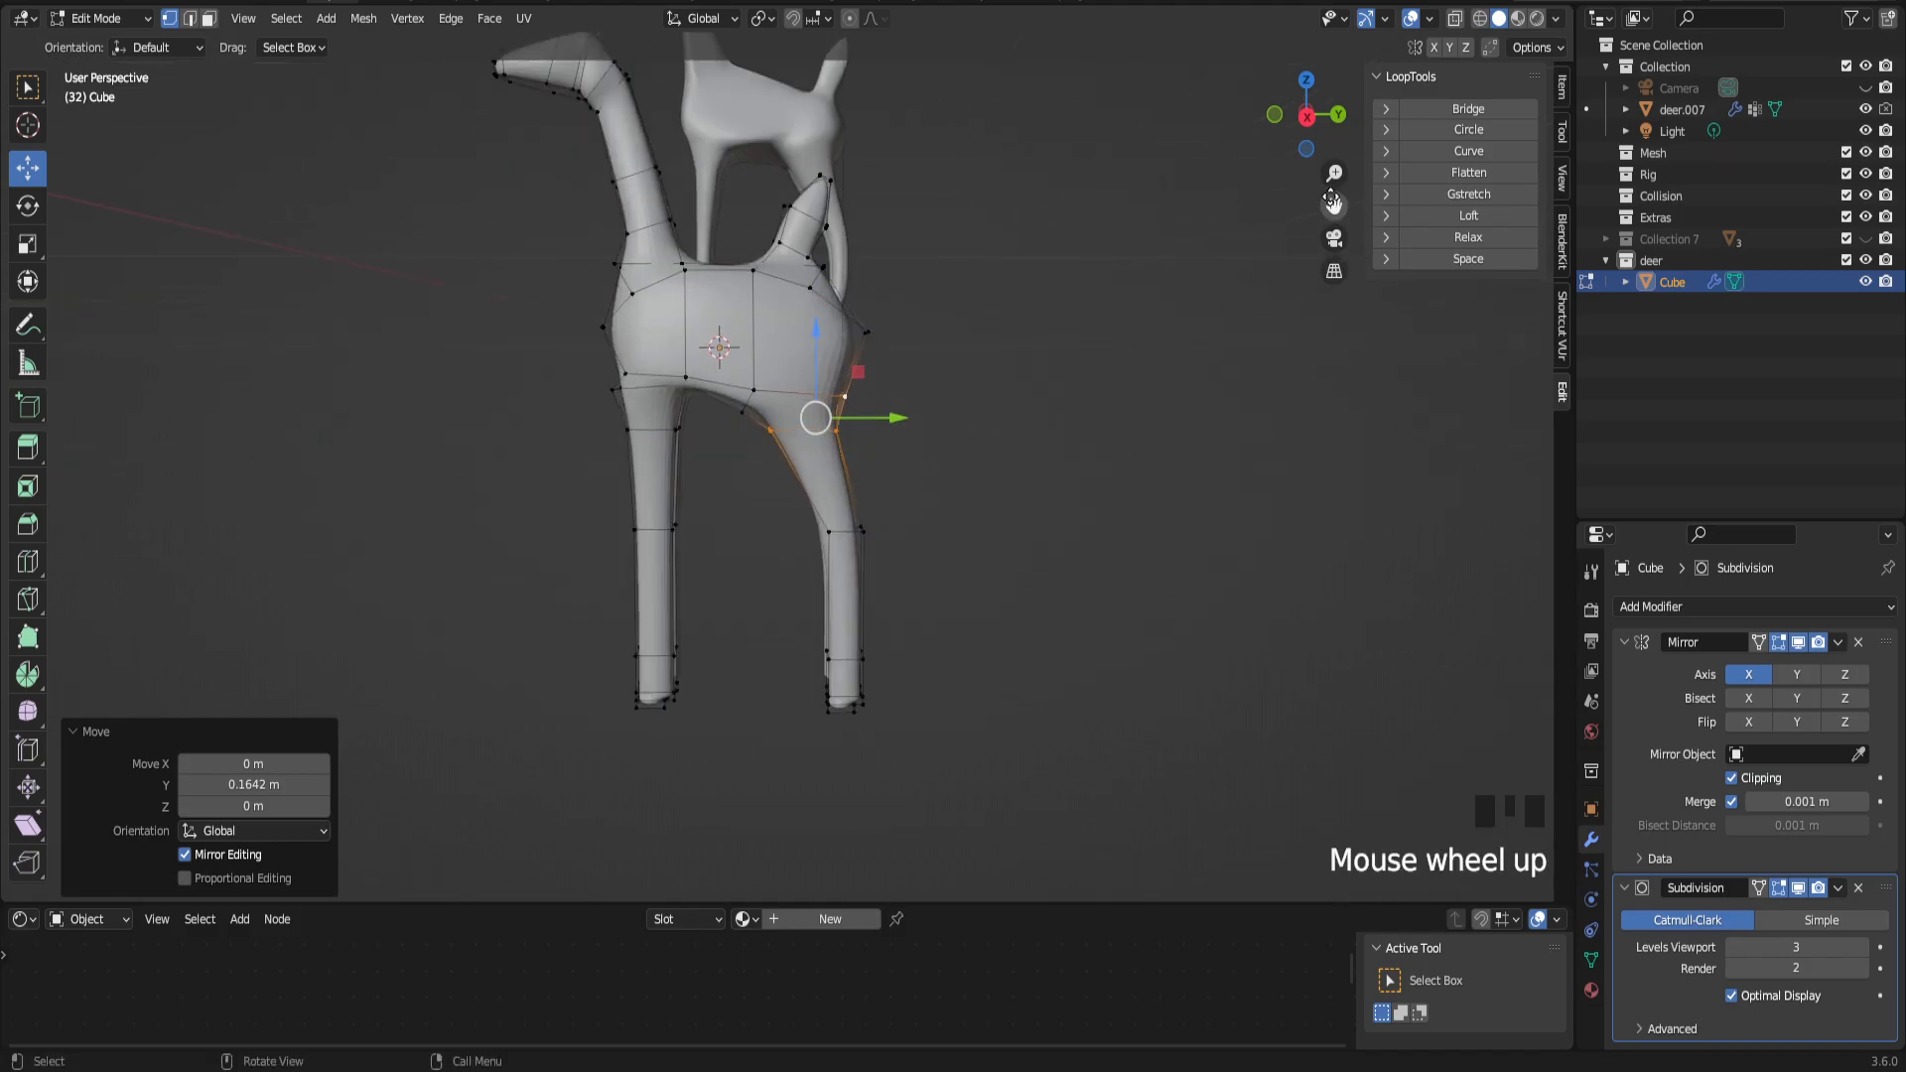
drag(1334, 206, 1338, 249)
middle_drag(993, 471, 1003, 460)
scroll(998, 475, up, 1)
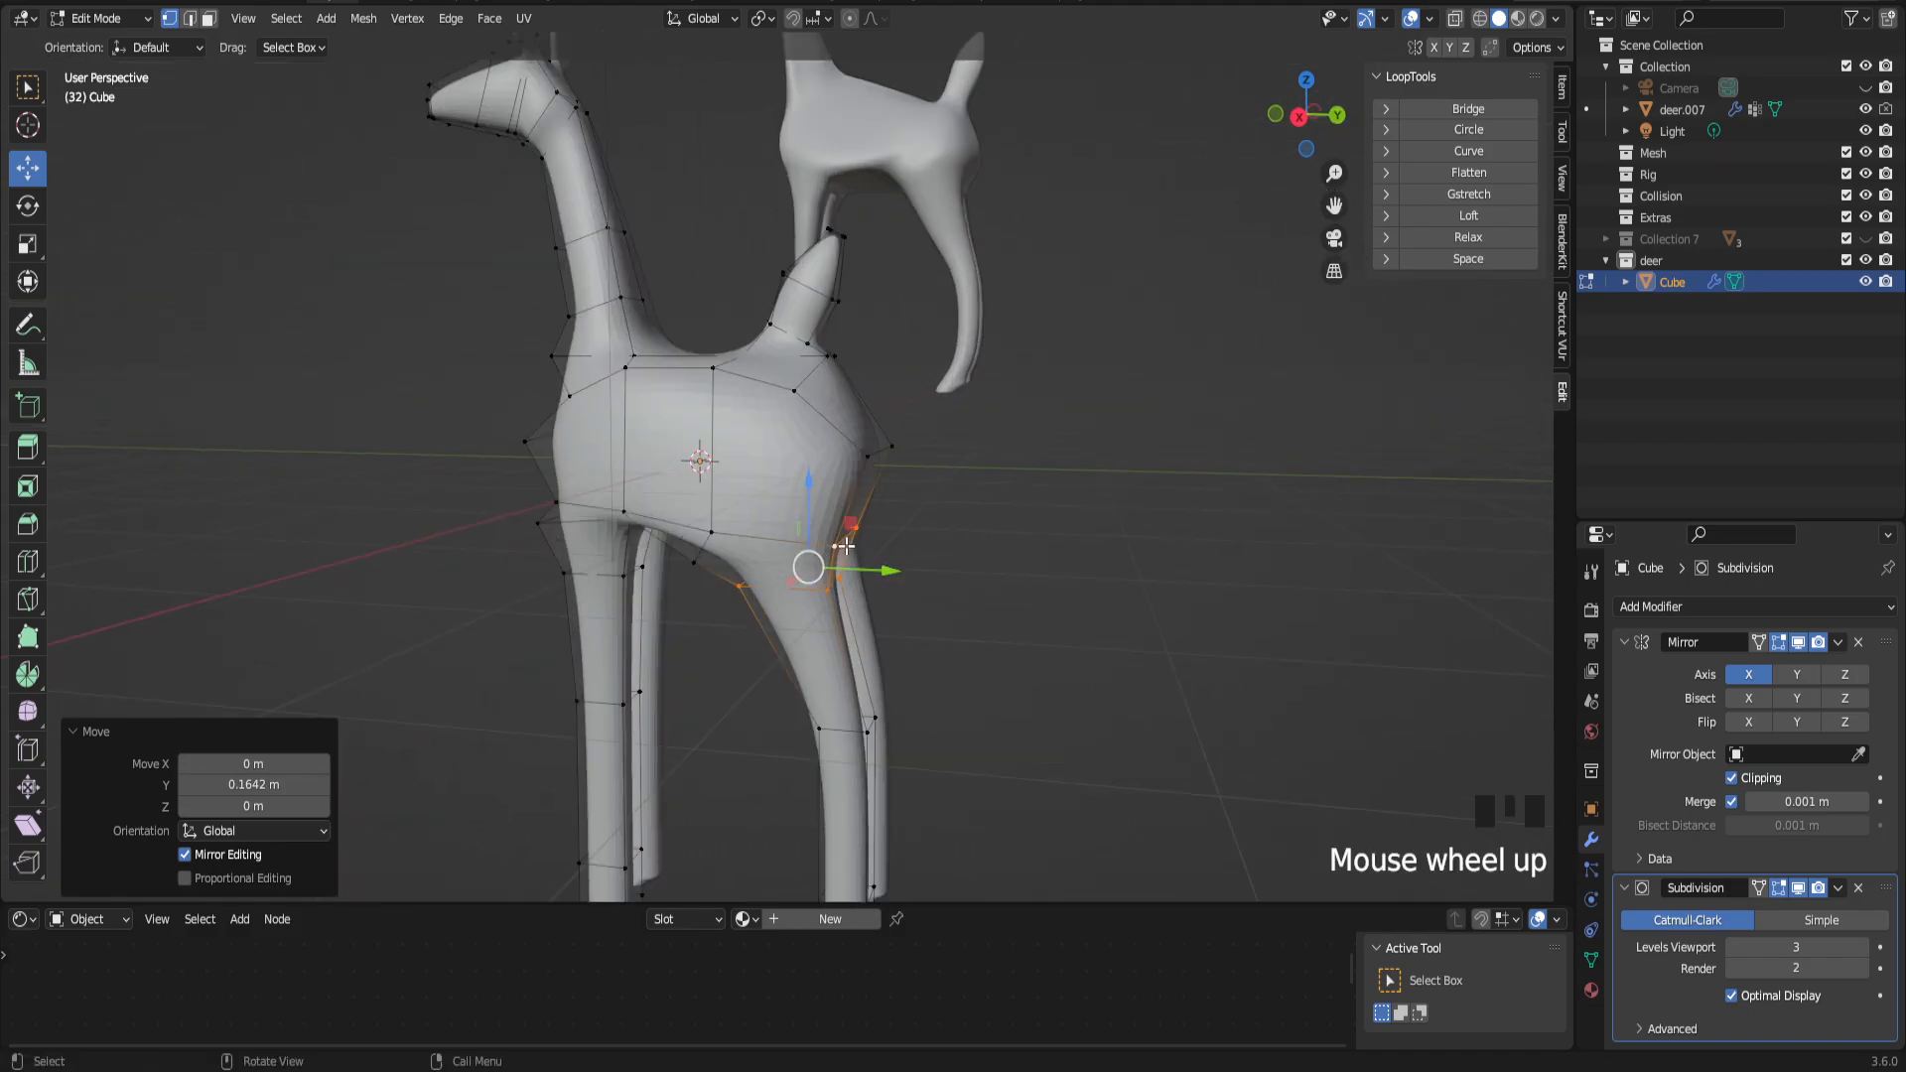
click(835, 545)
shift+click(858, 503)
drag(849, 463, 850, 438)
middle_drag(846, 509, 894, 540)
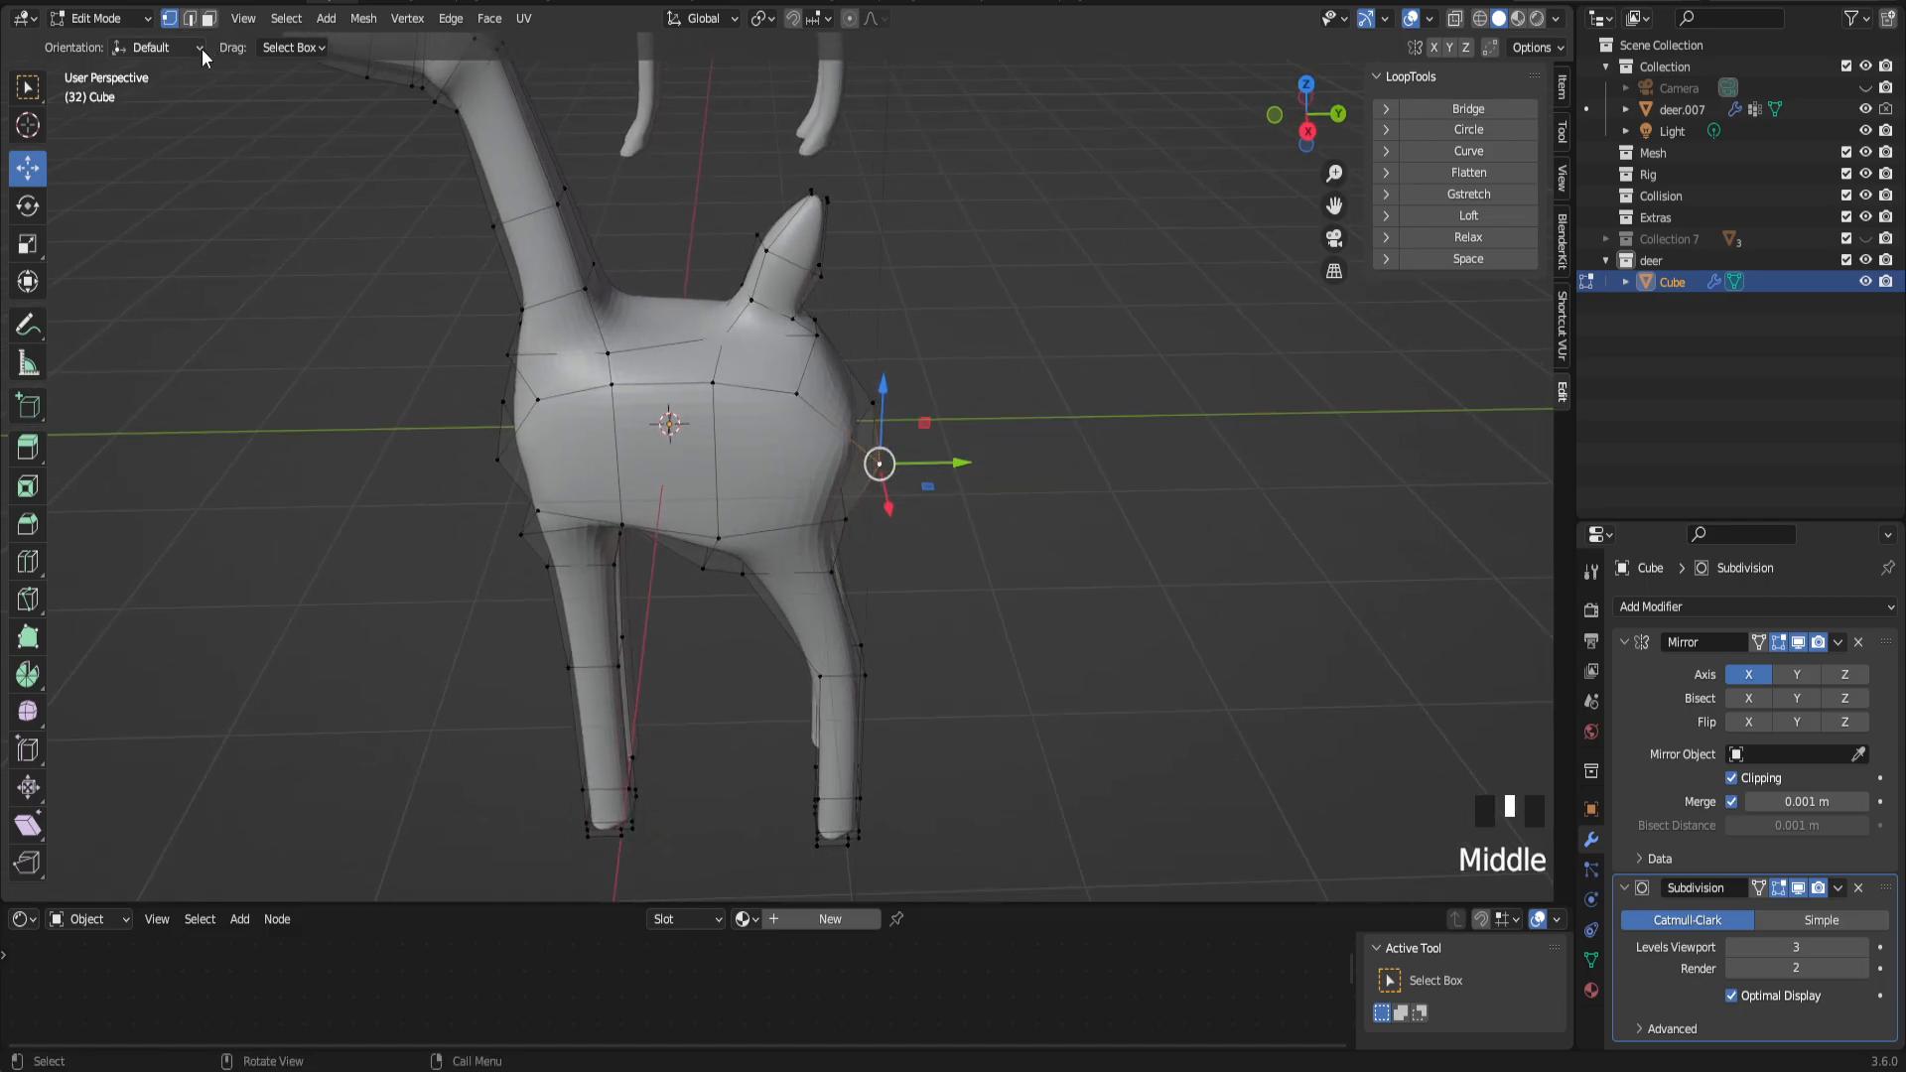
click(158, 46)
click(157, 155)
drag(935, 481, 915, 473)
middle_drag(915, 472, 870, 393)
Step: Select the tail's vertices from its base and middle loops up to the tip
scroll(870, 380, down, 2)
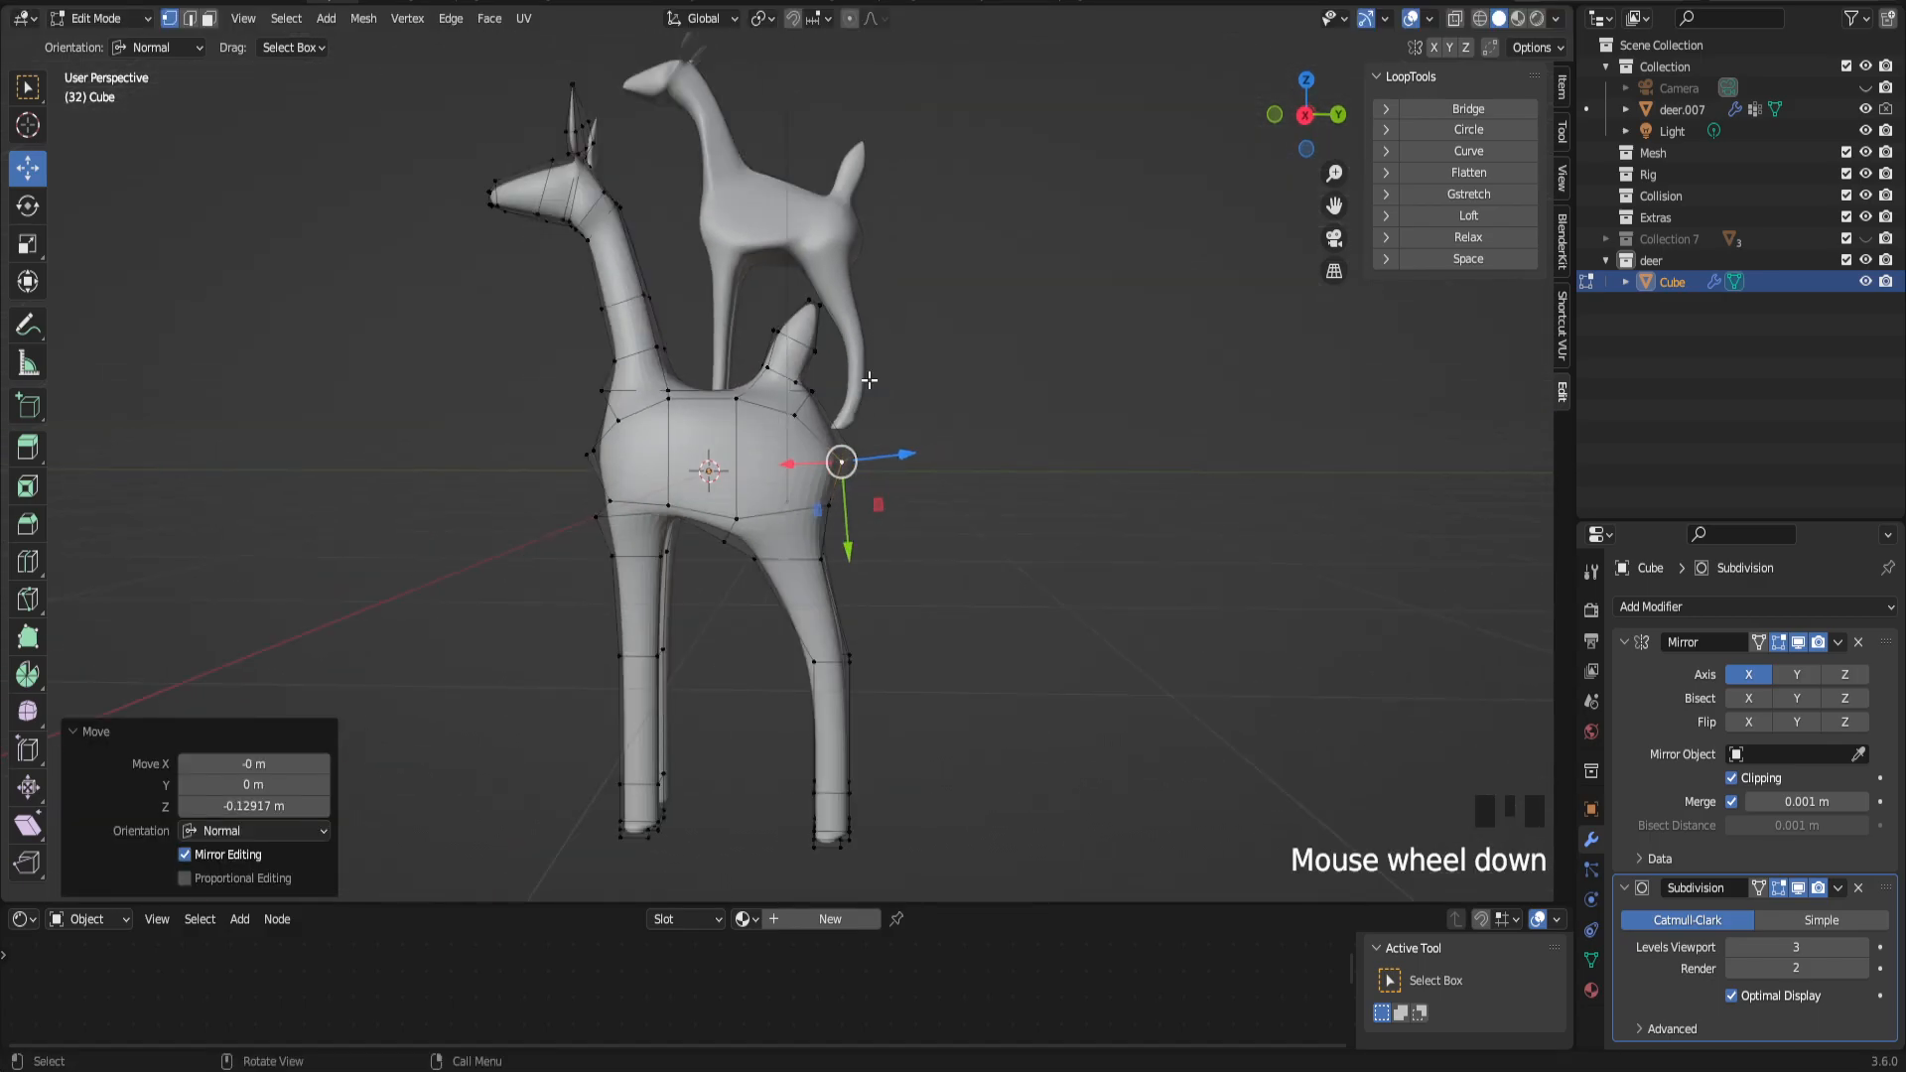
scroll(870, 380, up, 2)
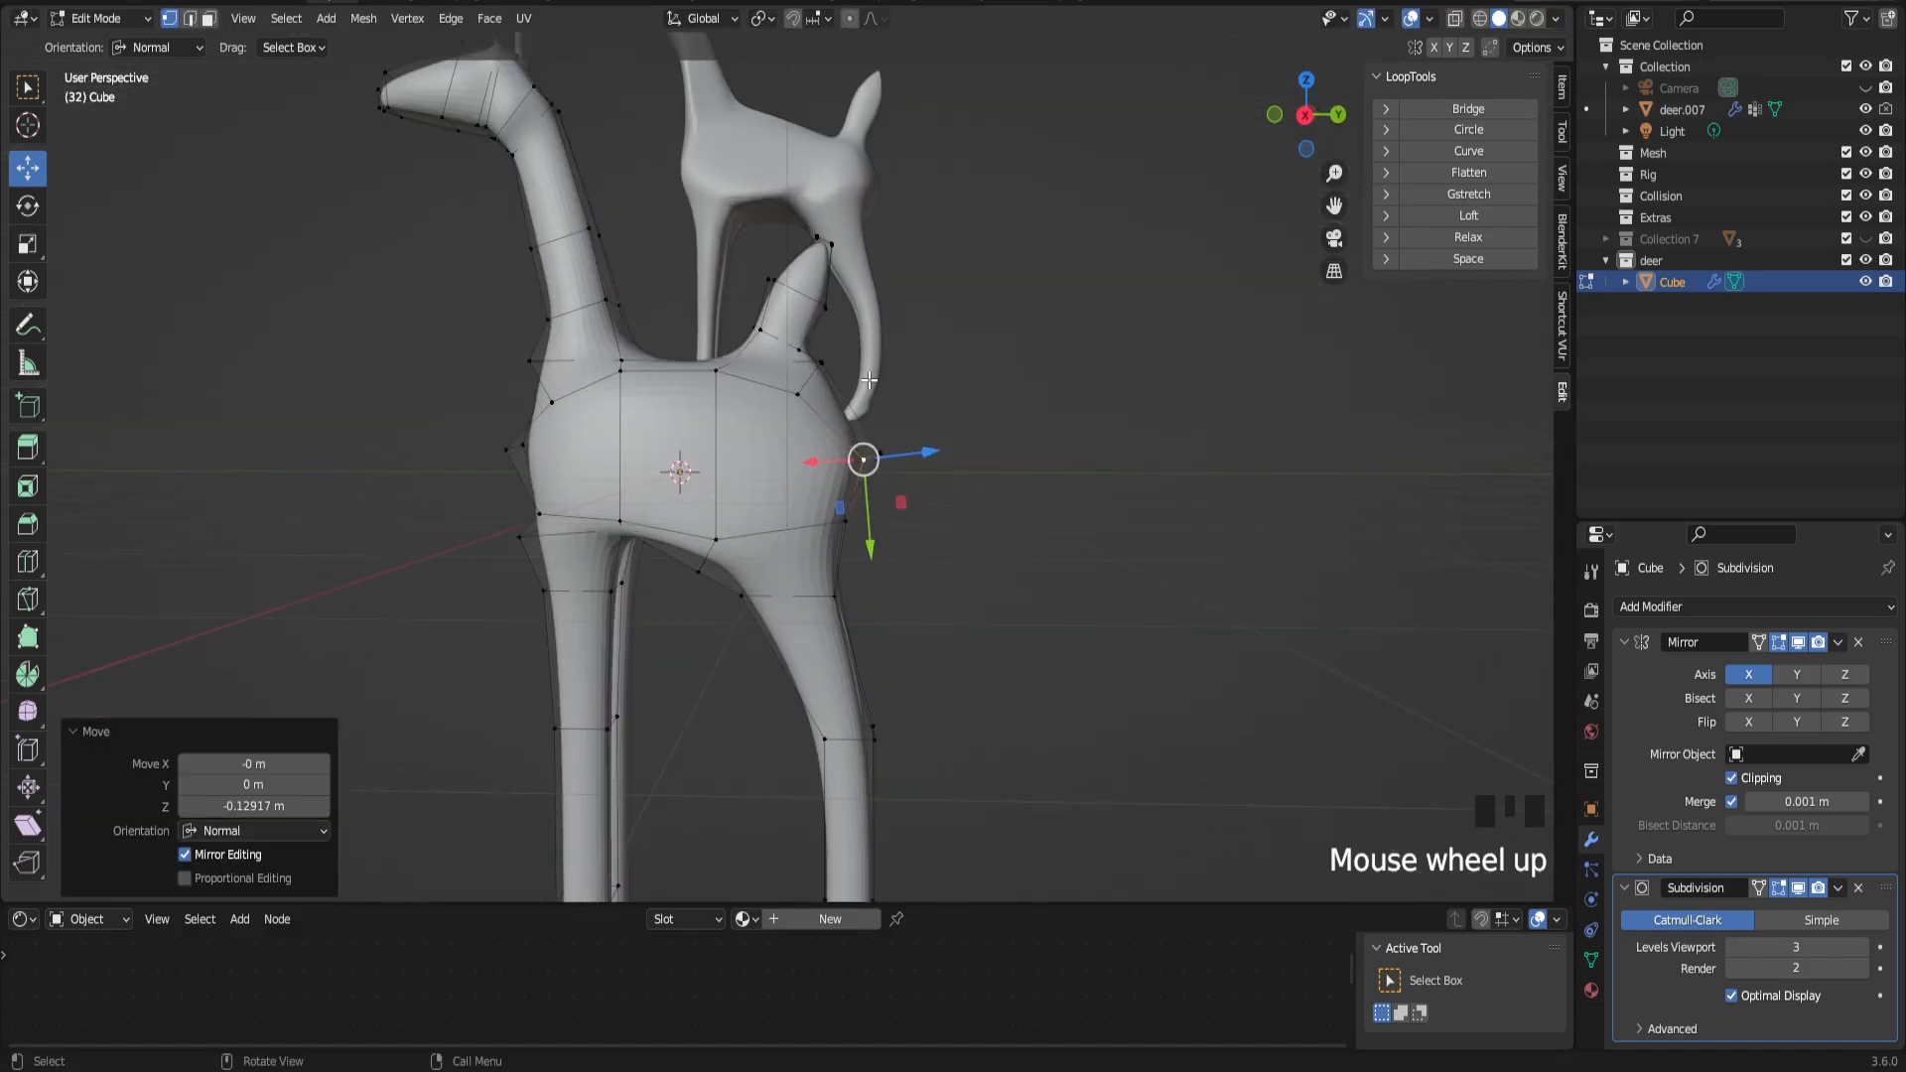
alt+click(781, 335)
alt+shift+click(789, 288)
shift+click(829, 246)
middle_drag(829, 247, 772, 219)
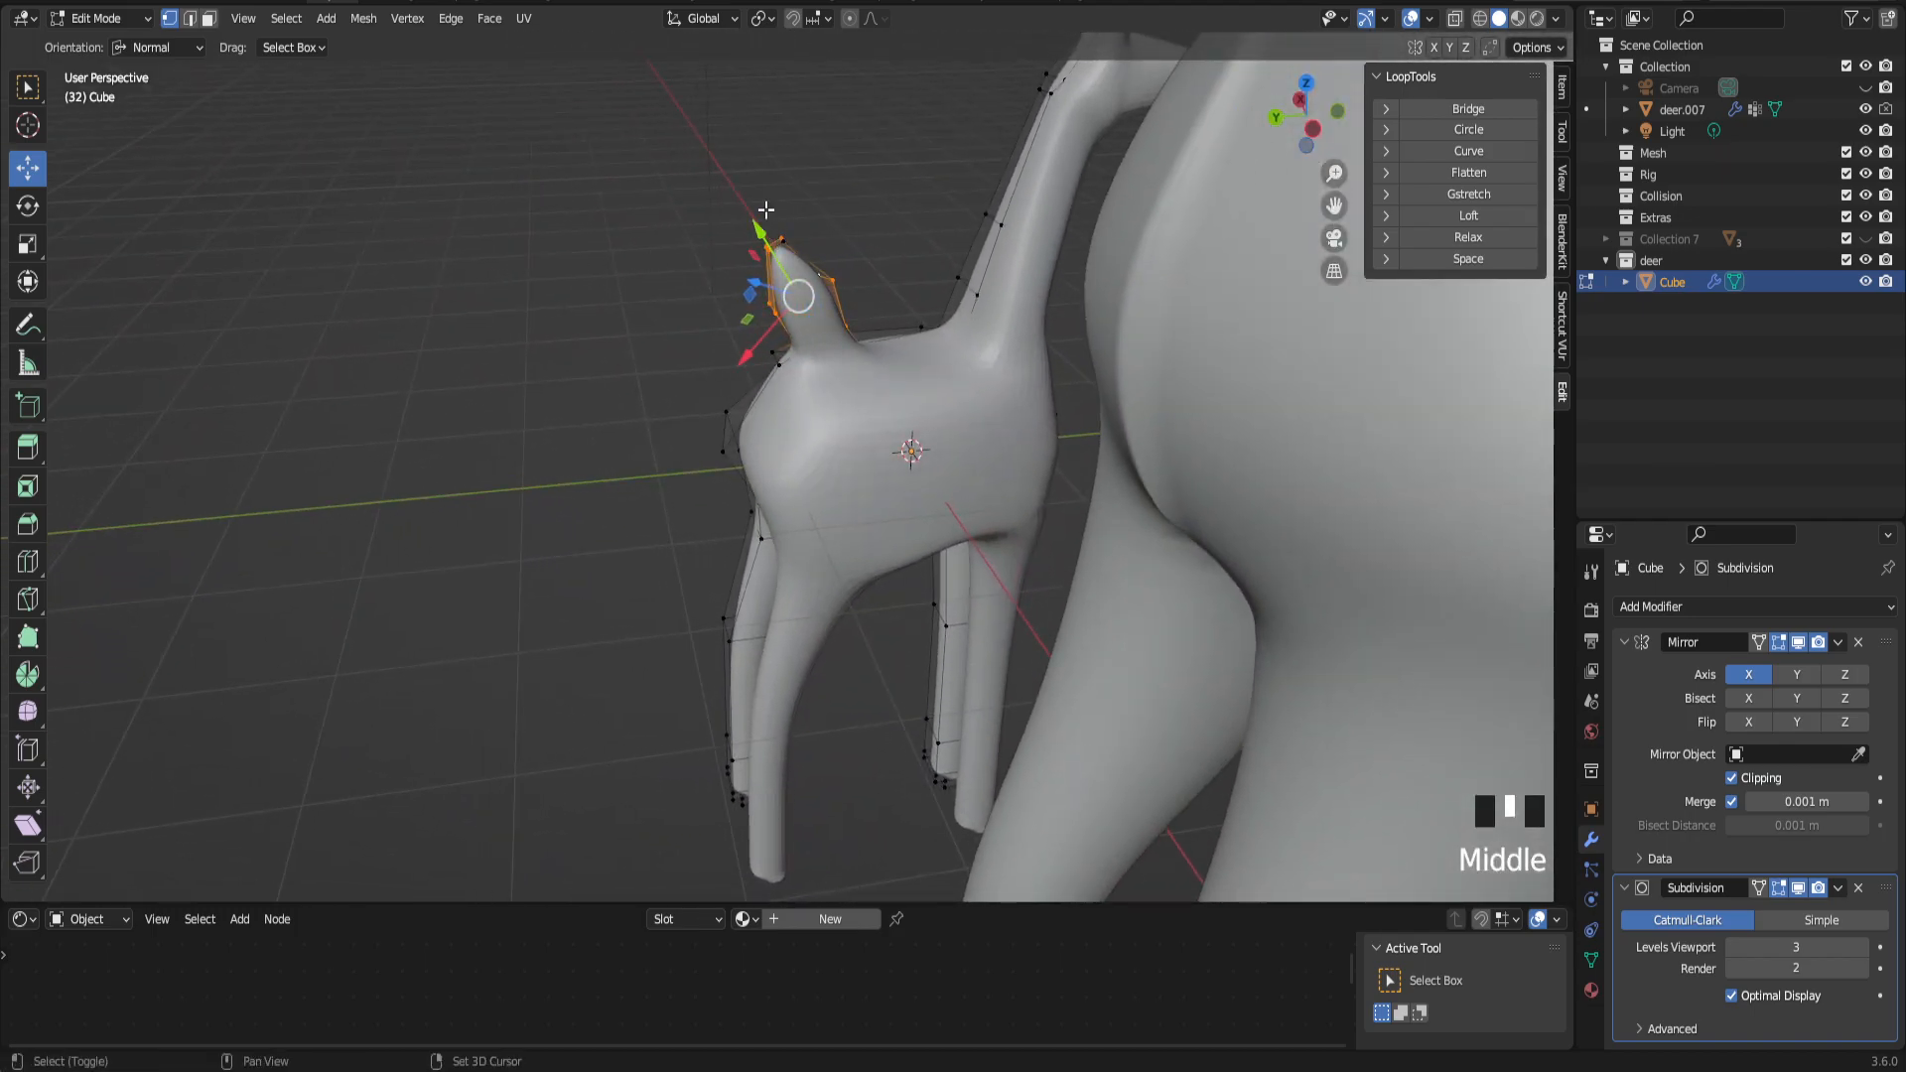
shift+drag(725, 152, 828, 276)
middle_drag(681, 277, 1045, 272)
drag(1339, 203, 1263, 245)
scroll(1025, 481, up, 1)
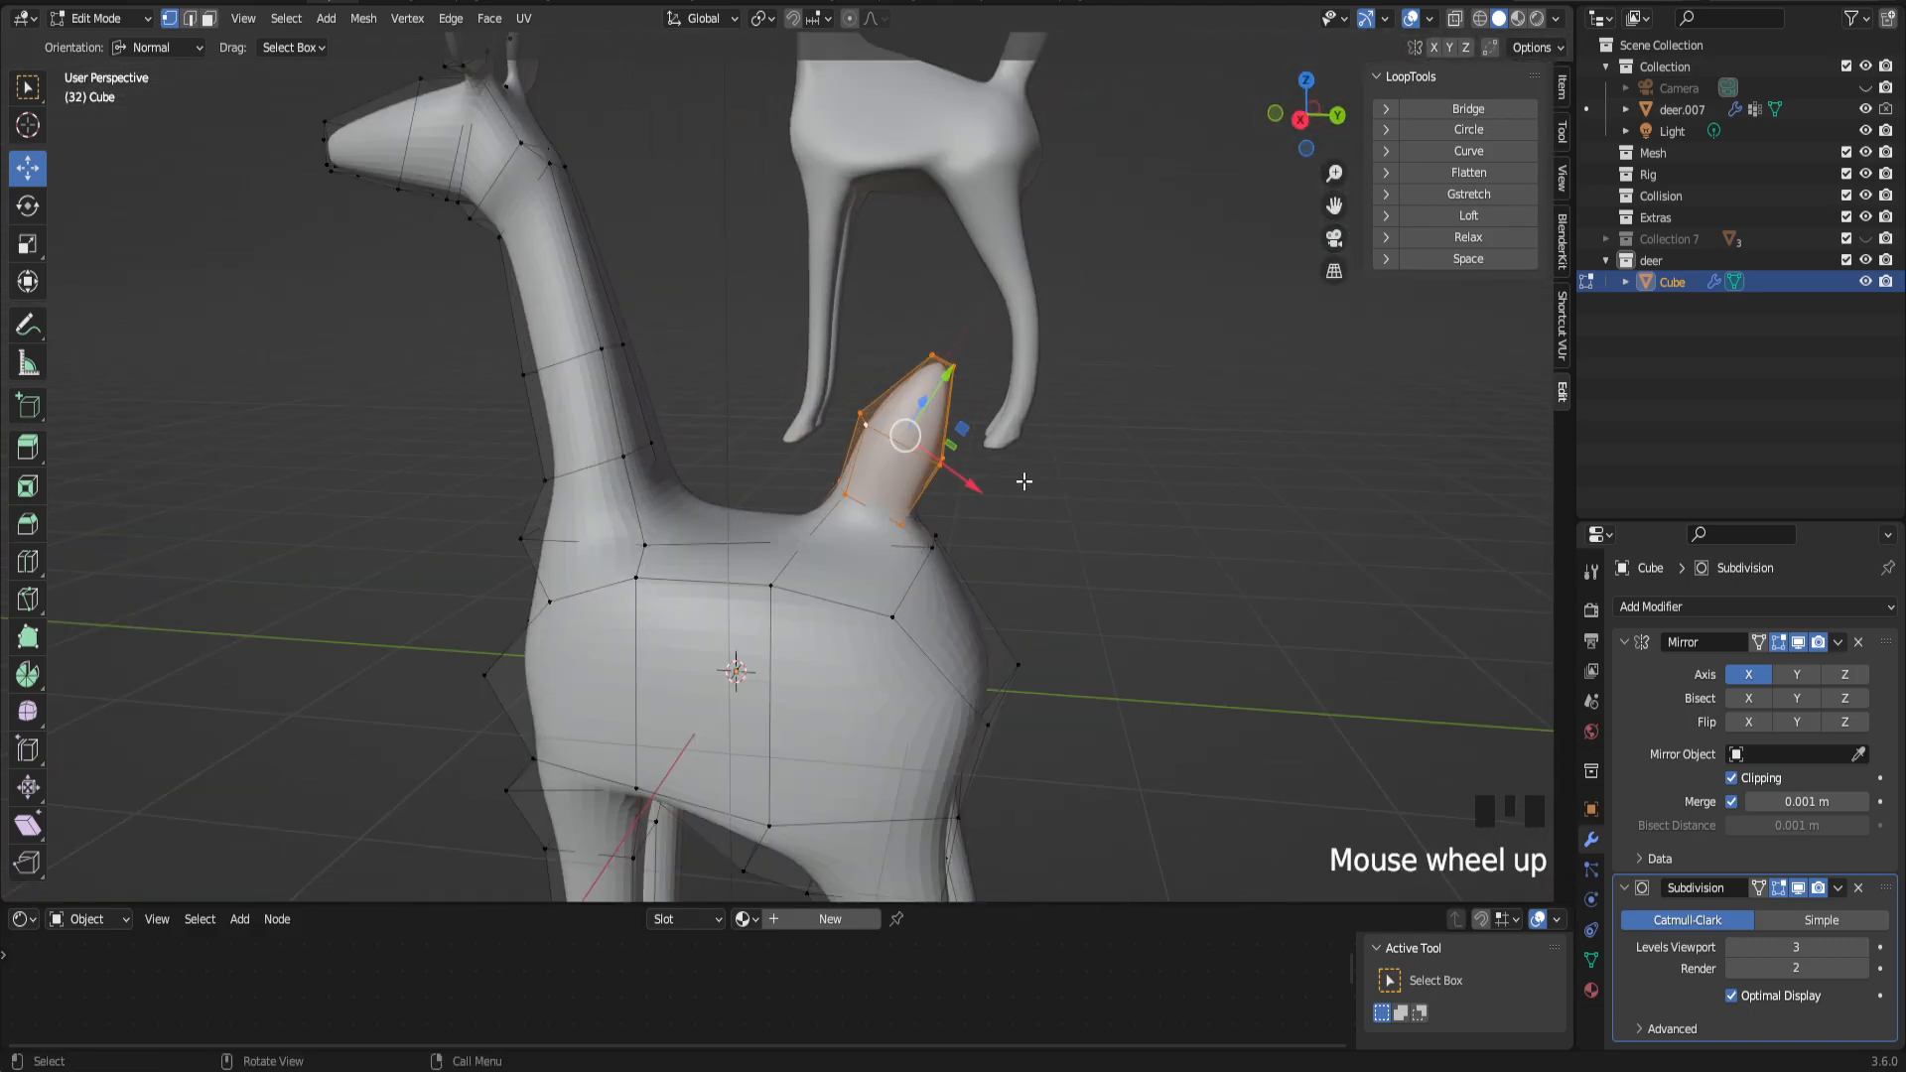
Step: Try to shift the tail, and extend the selection with the body vertices just behind the tail's base
drag(967, 391, 951, 389)
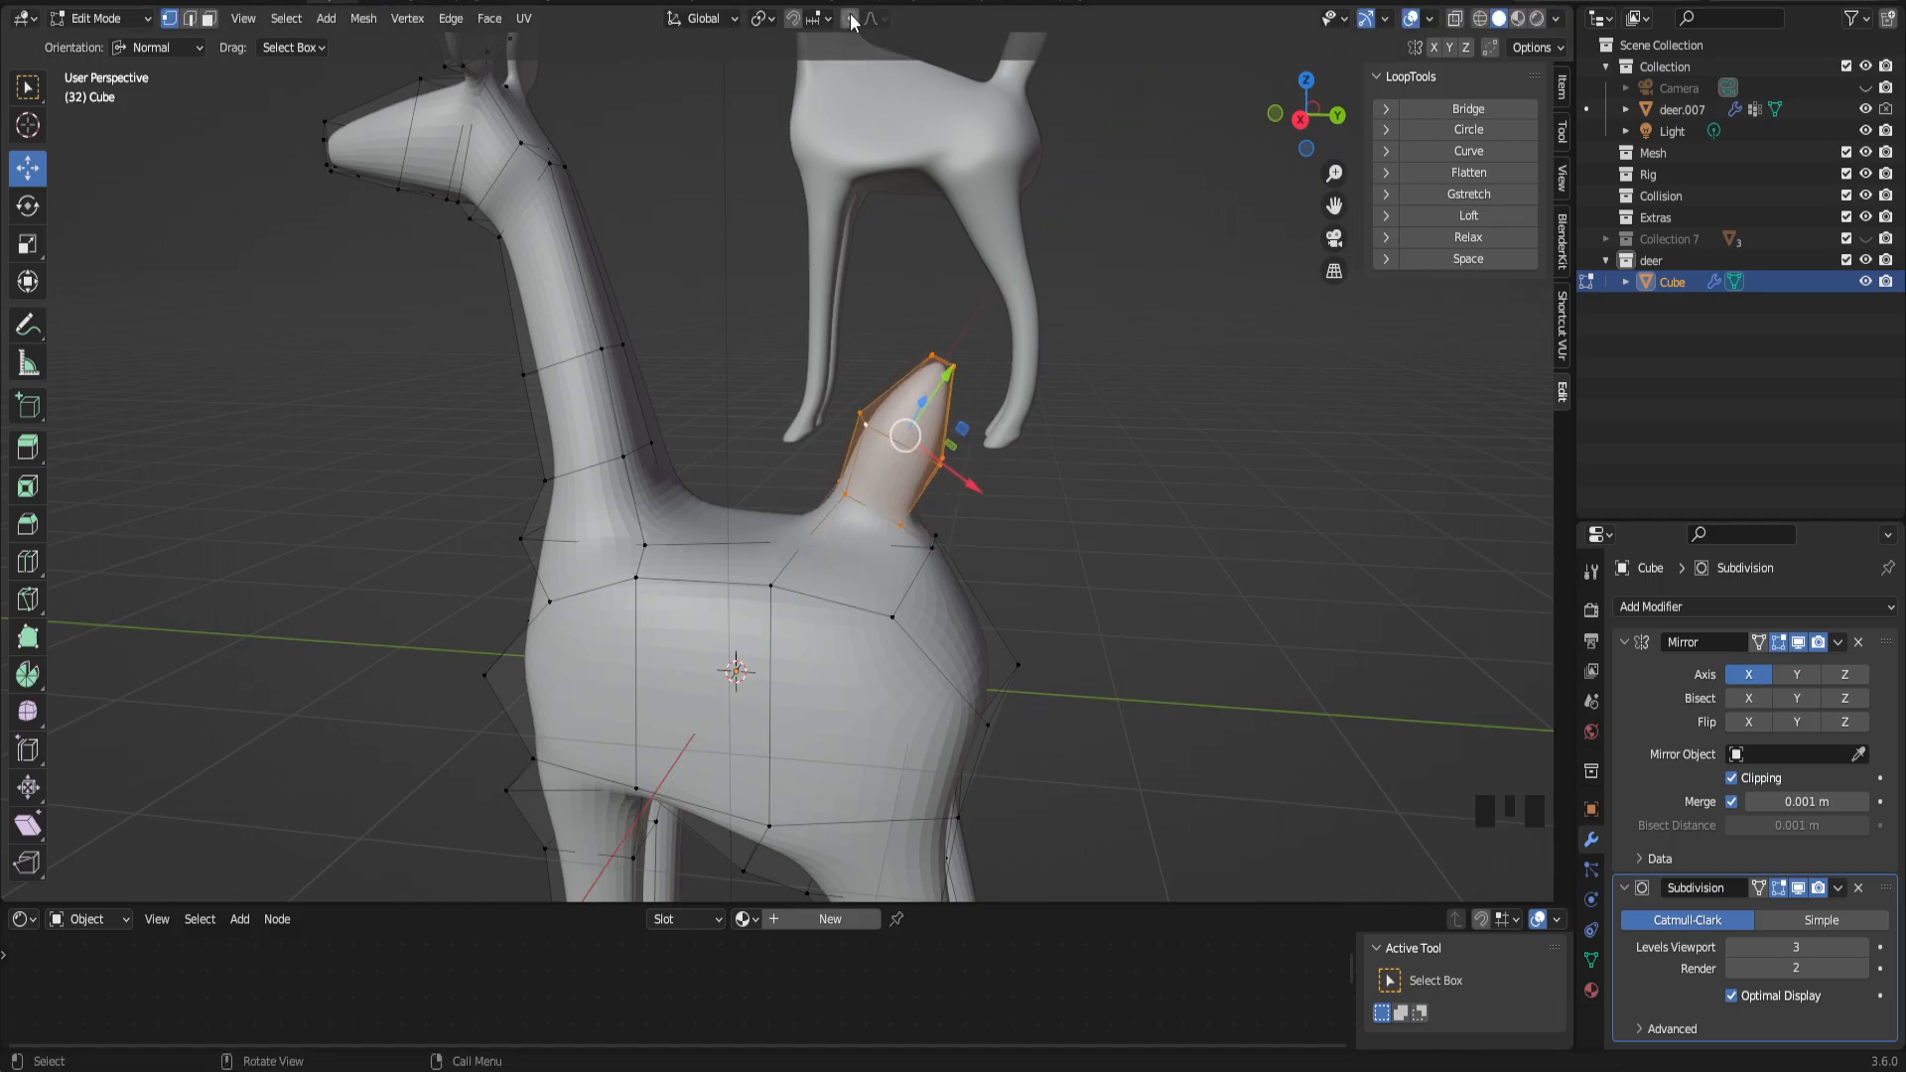
scroll(1092, 451, down, 2)
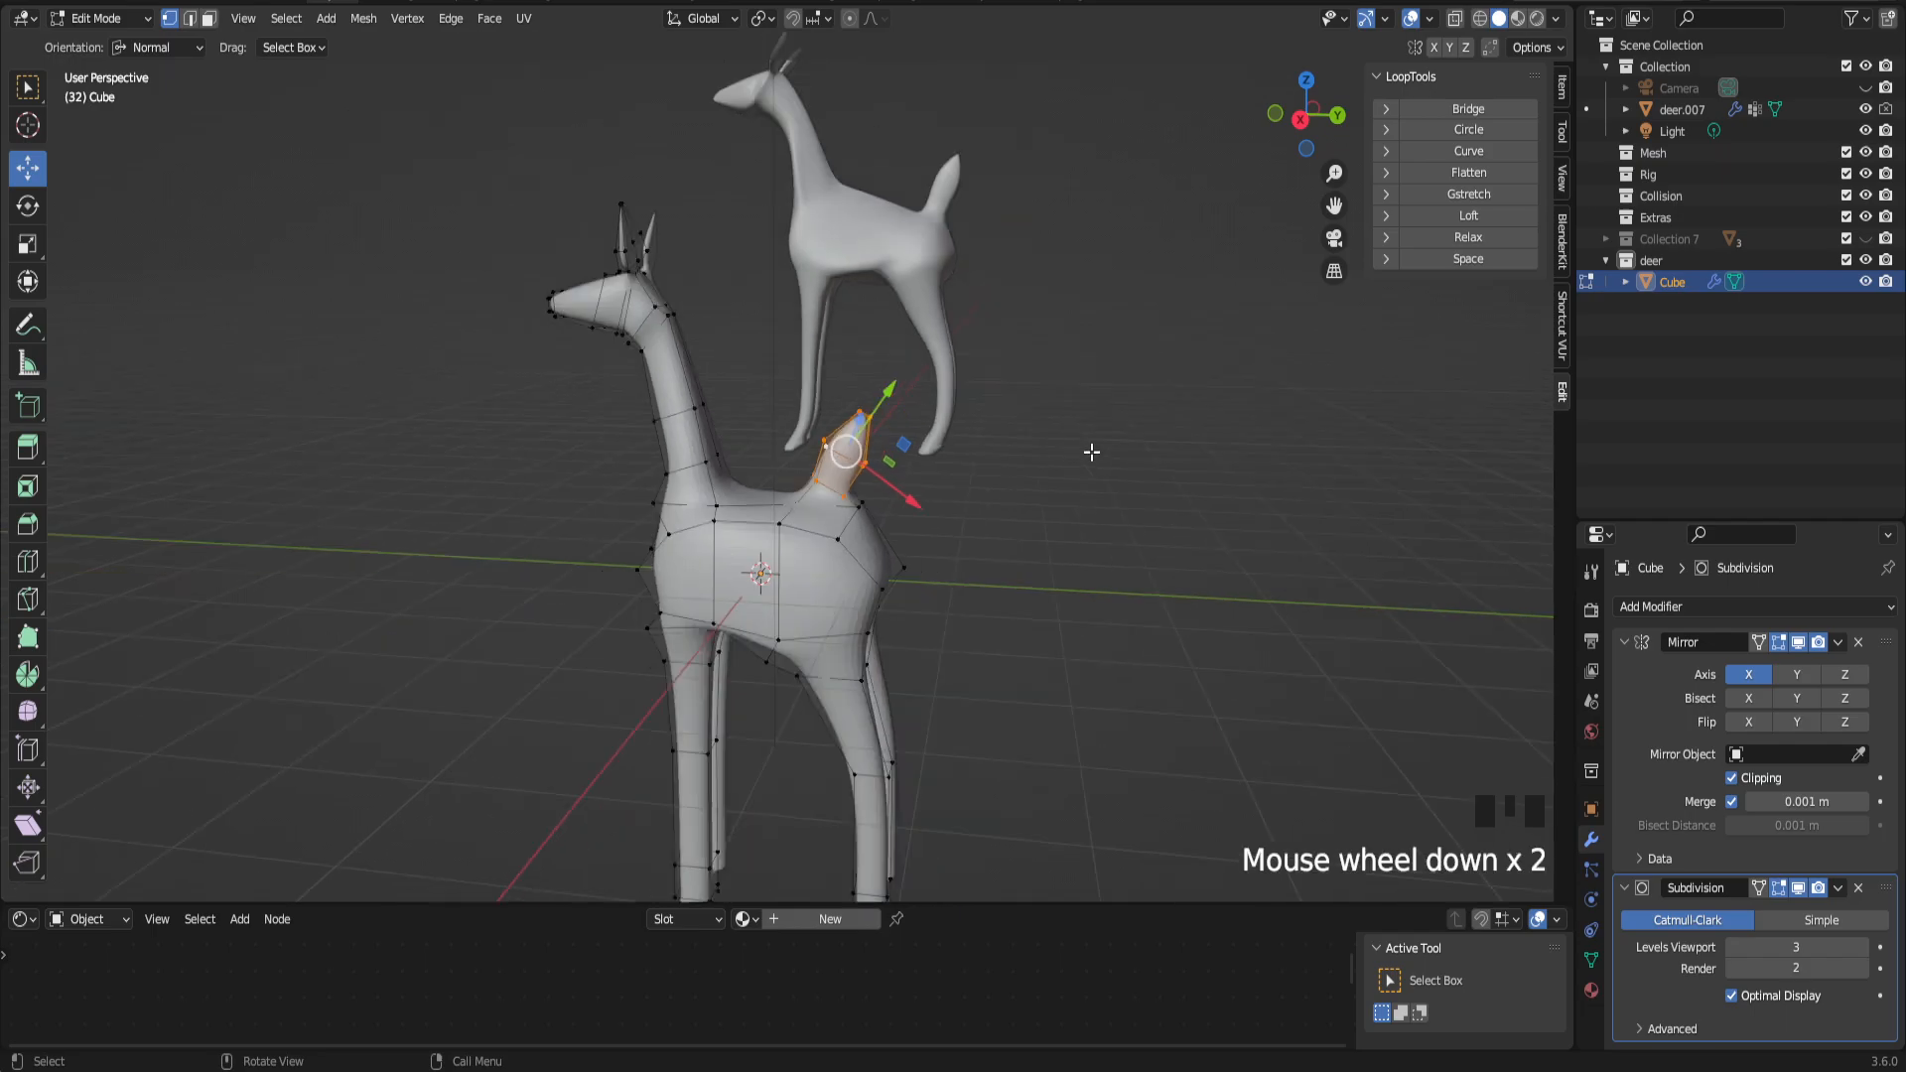
scroll(1092, 452, up, 1)
drag(1334, 205, 961, 387)
scroll(962, 387, up, 1)
middle_drag(962, 388, 886, 559)
shift+drag(887, 559, 766, 467)
middle_drag(765, 467, 910, 489)
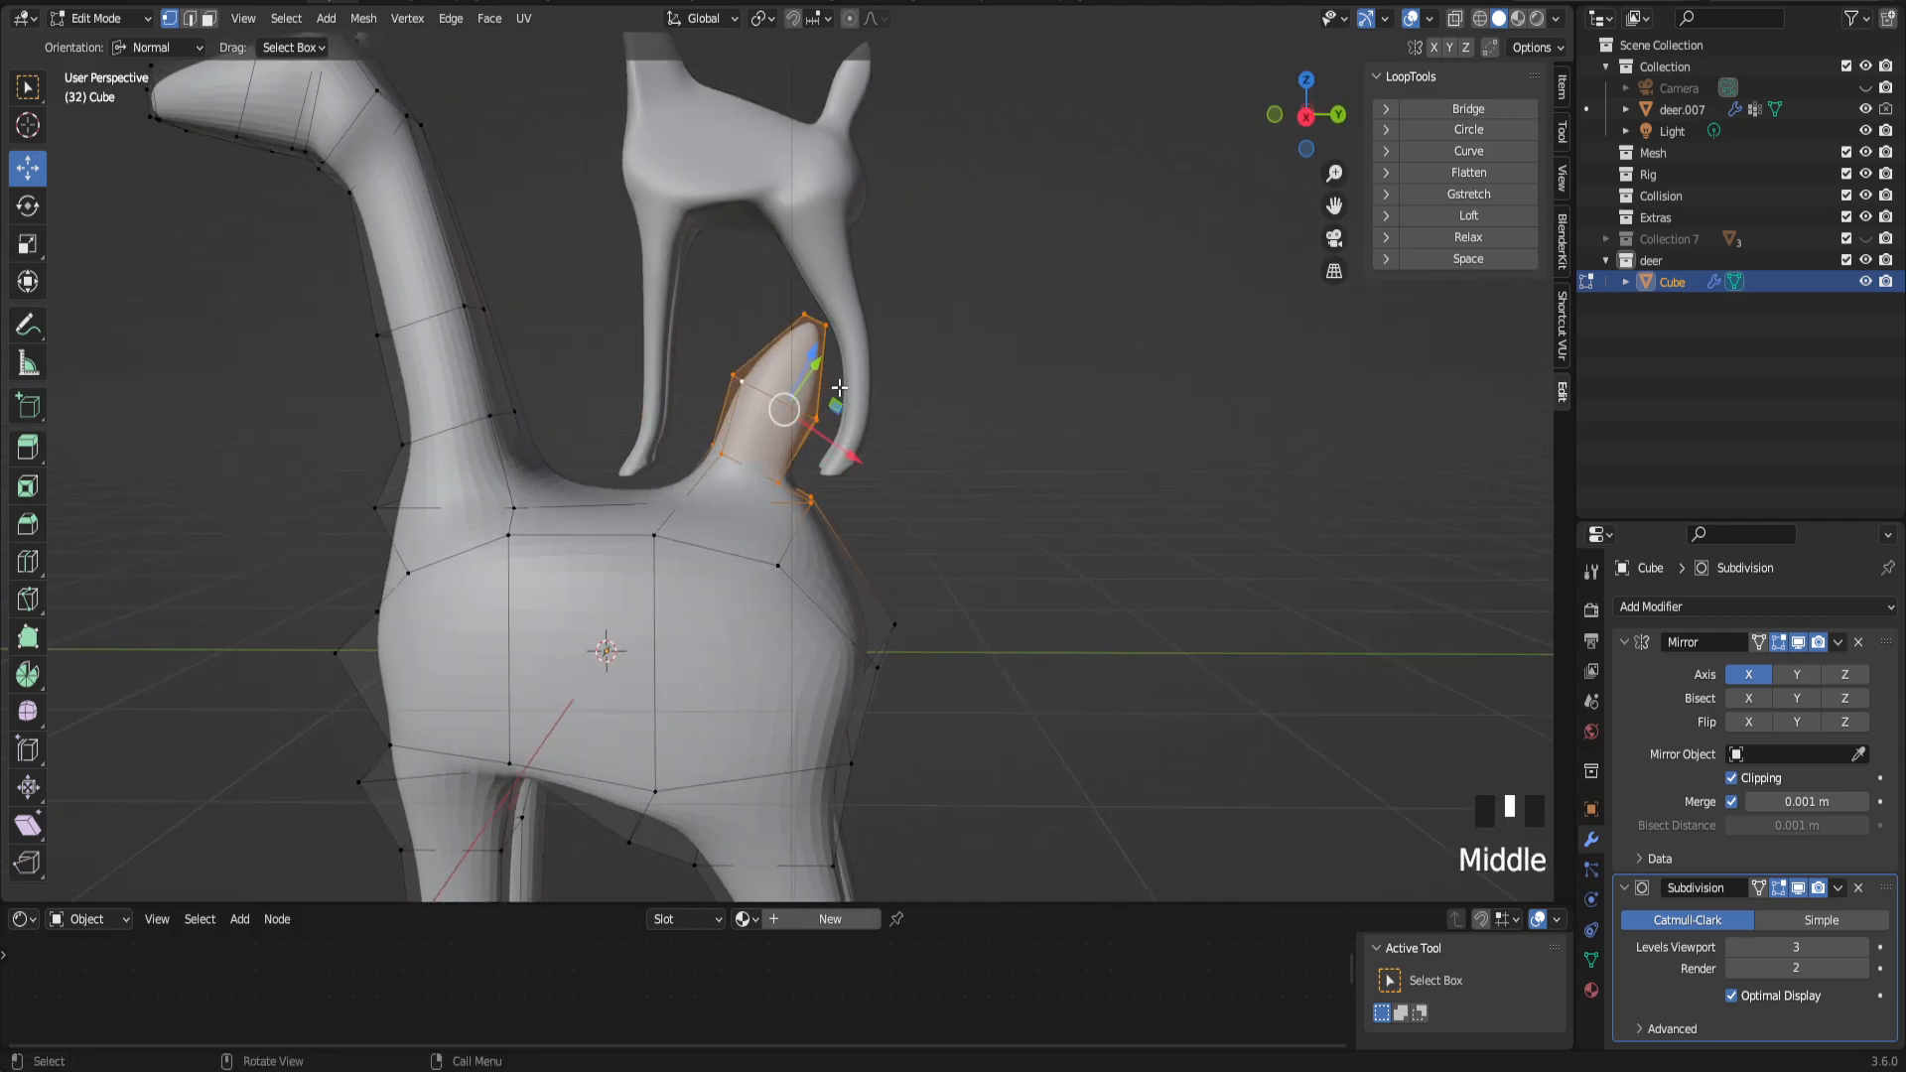
Step: Try to lower the tail section along its Normal axis, and undo the change
drag(816, 354, 802, 389)
middle_drag(802, 389, 67, 36)
click(113, 22)
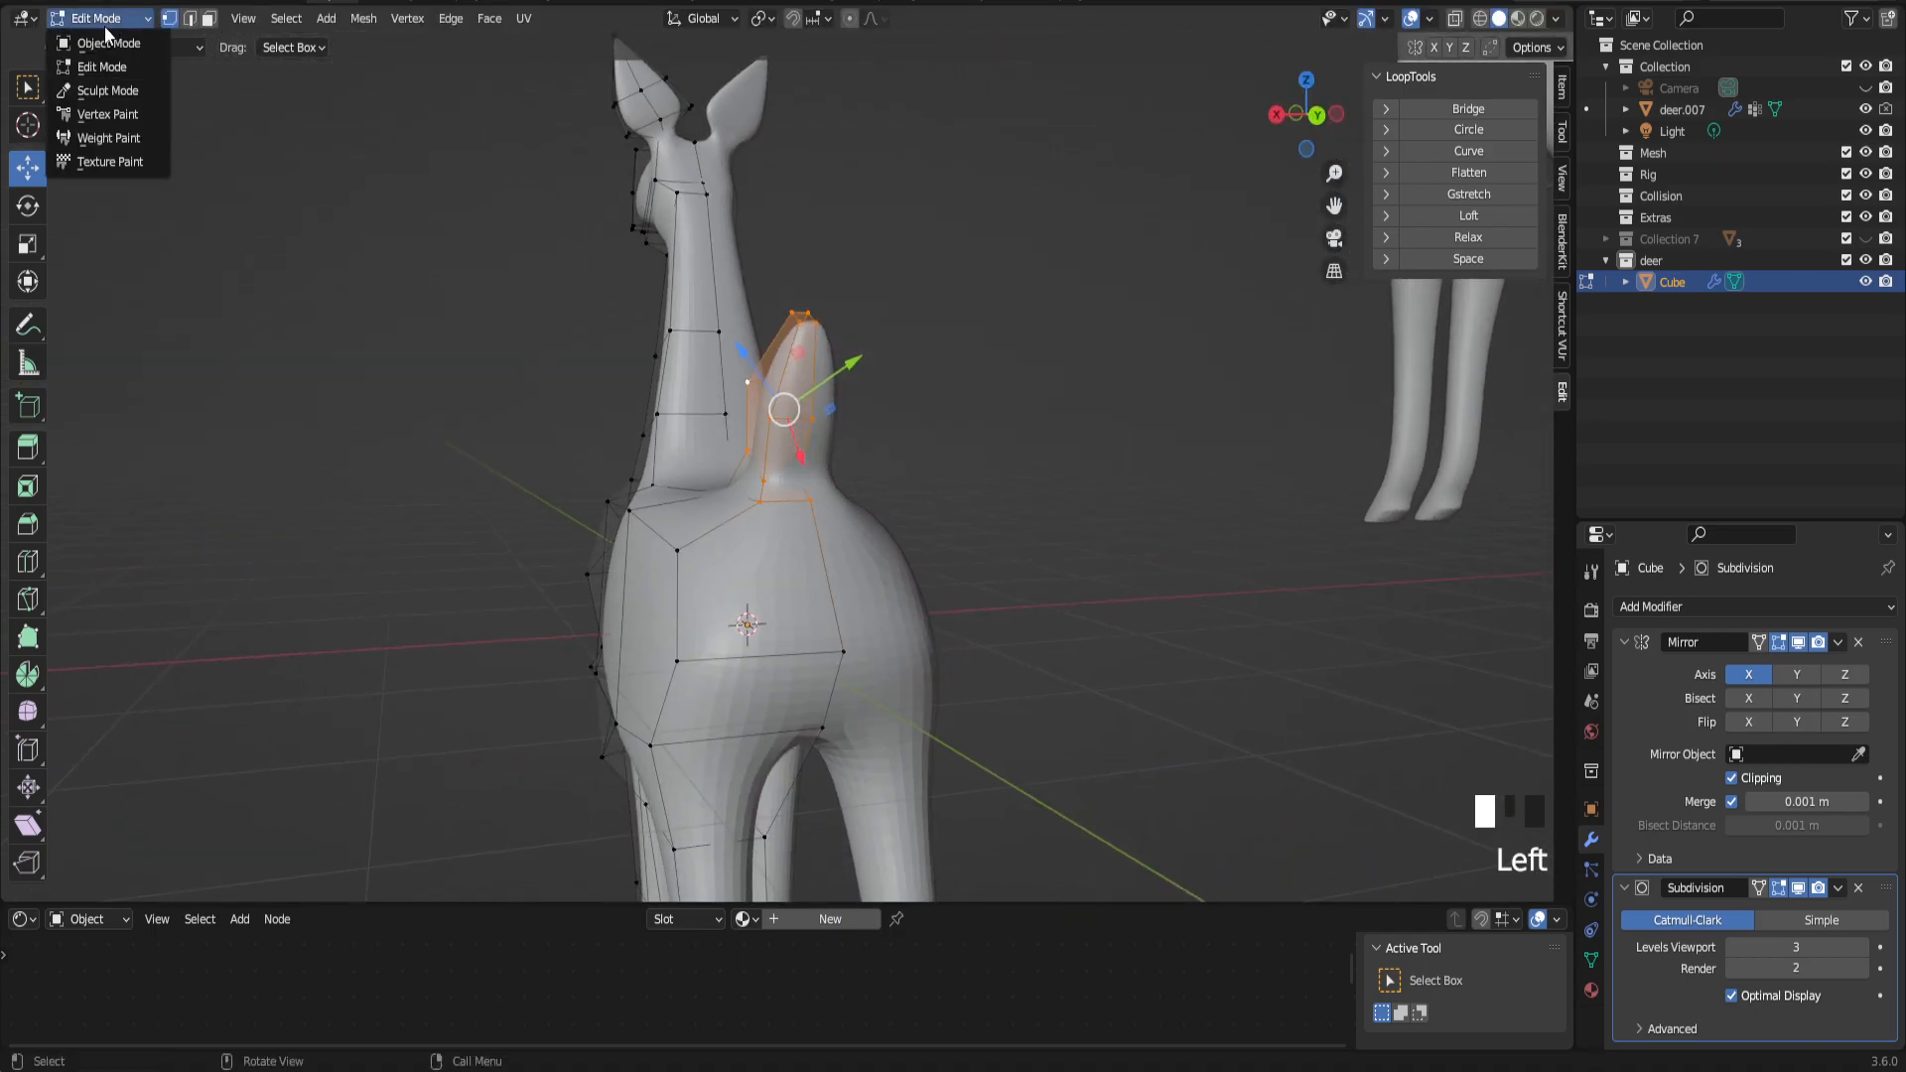
click(129, 62)
key(ctrl+z)
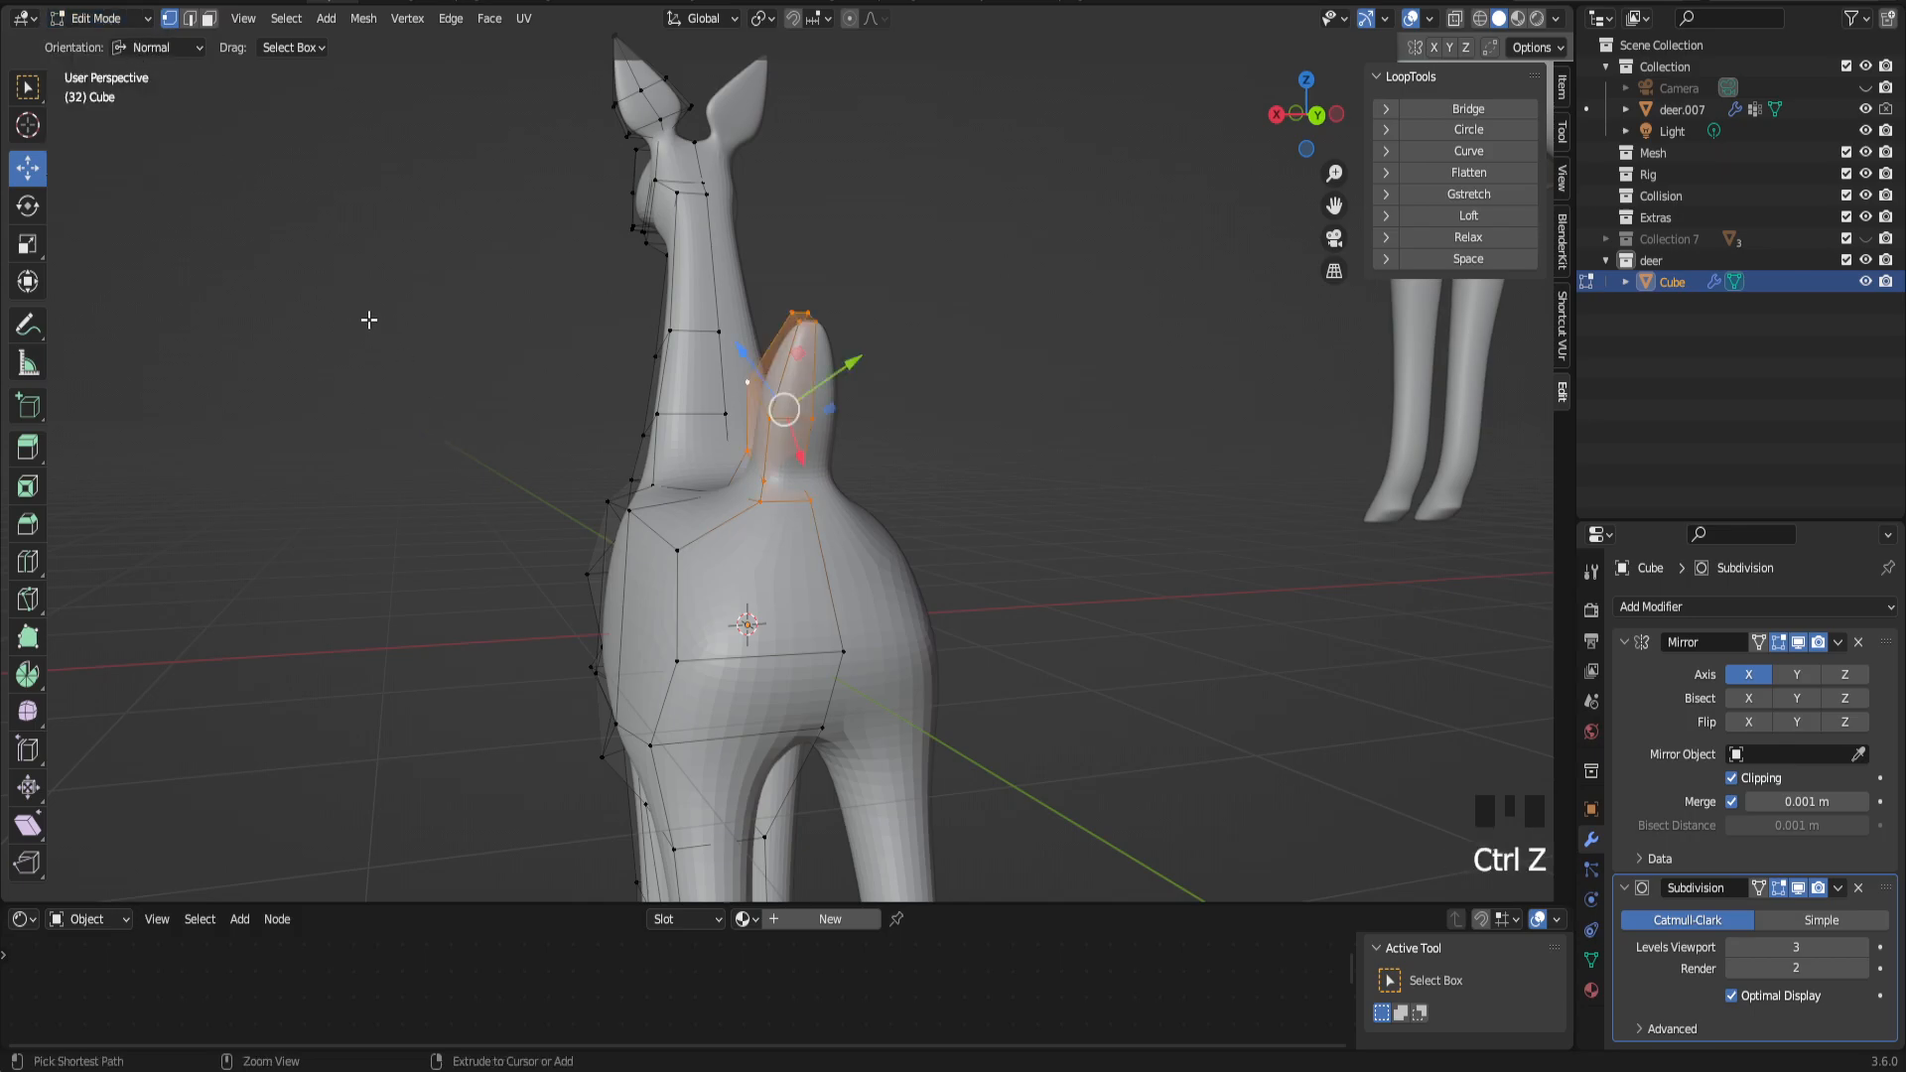
Step: Set the transform orientation to Default and lower the selected tail section 0.36325 m along Z
drag(153, 47, 172, 71)
middle_drag(594, 420, 787, 411)
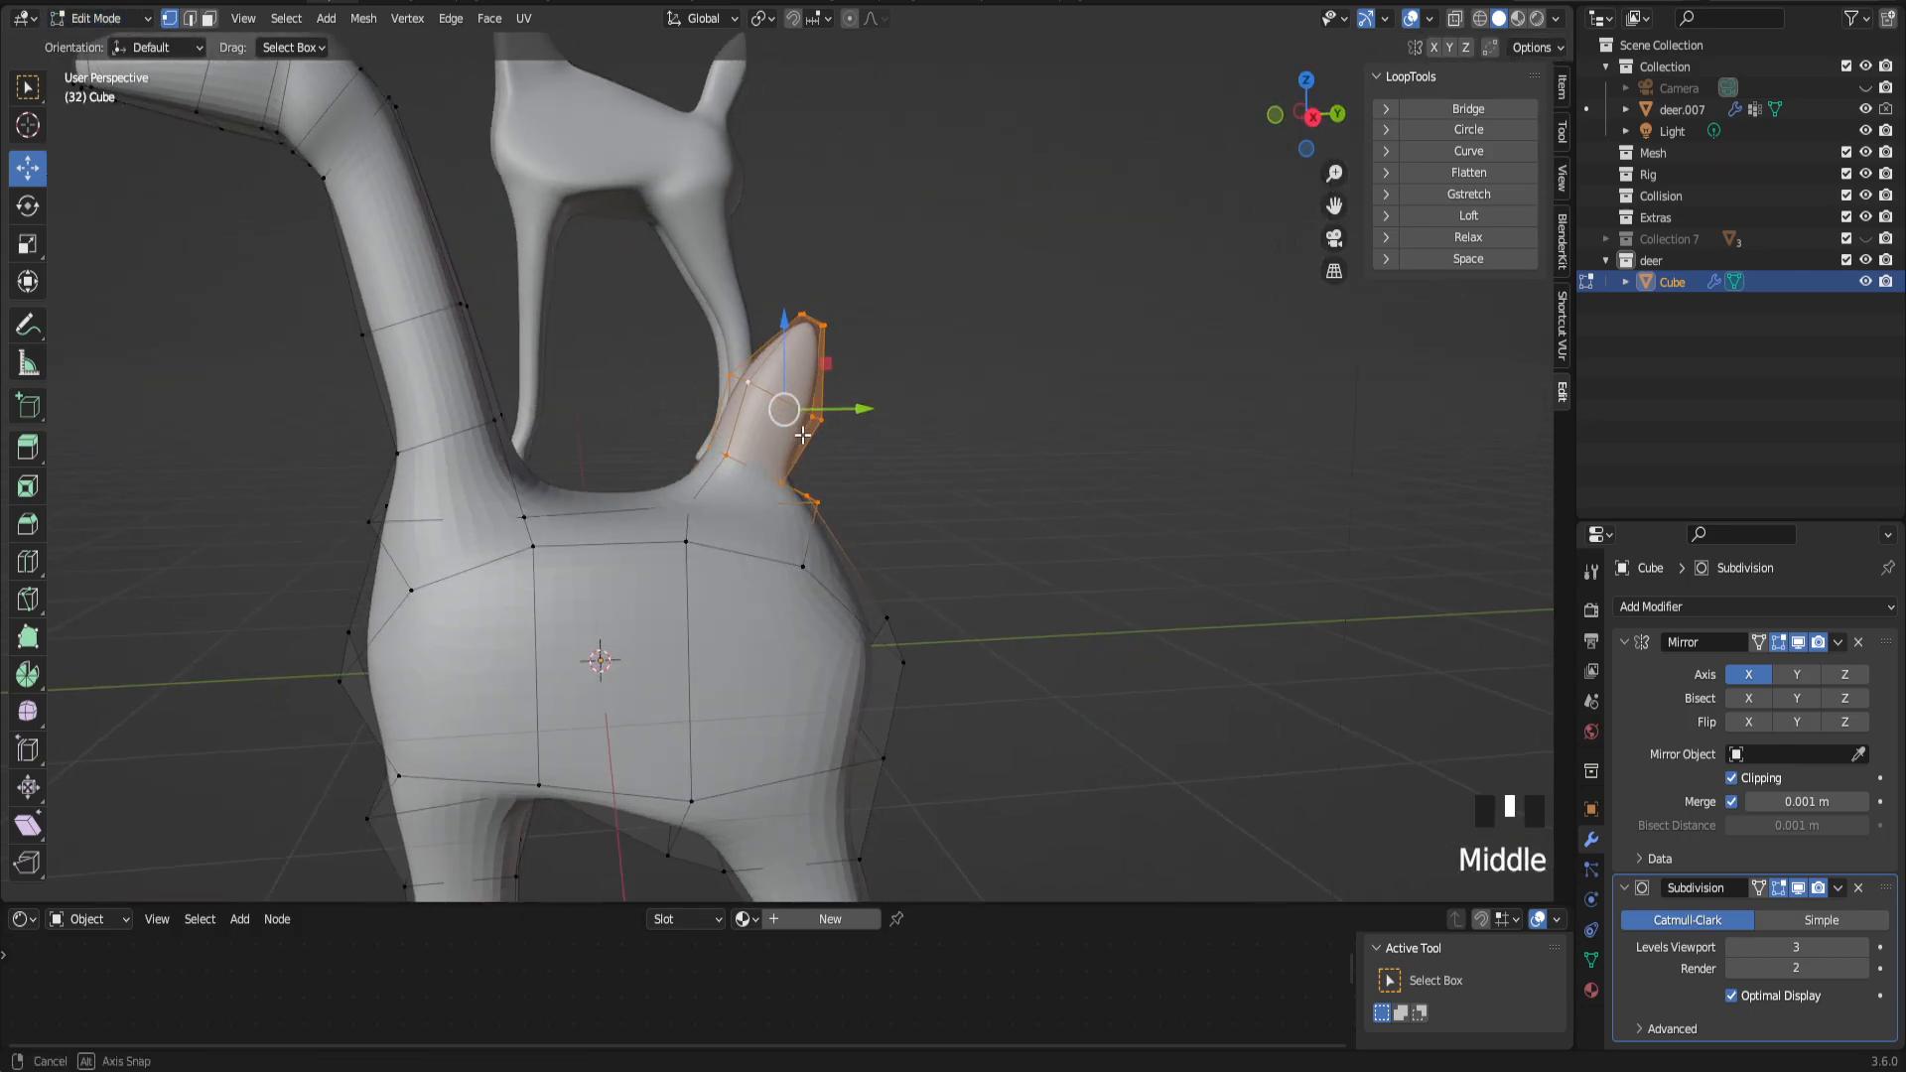
drag(784, 333, 779, 392)
middle_drag(779, 392, 747, 449)
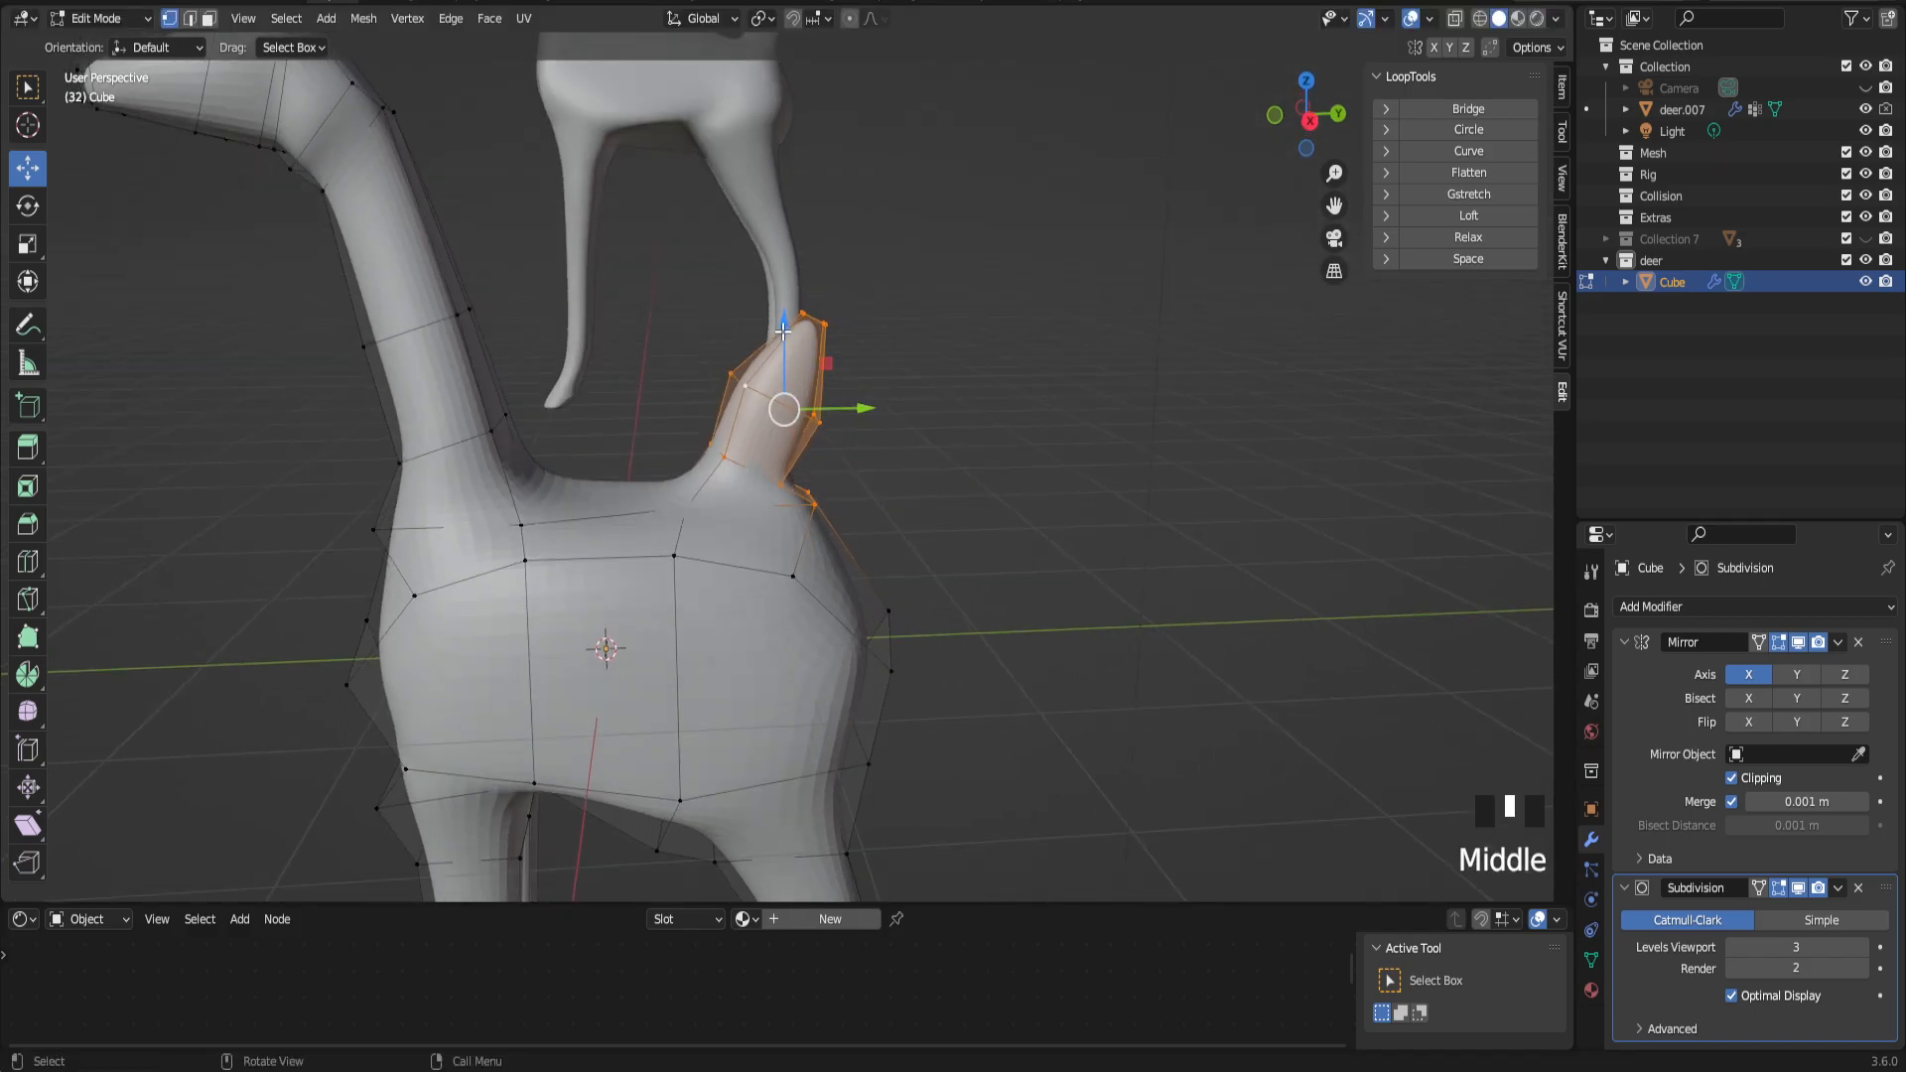
drag(785, 333, 784, 407)
Step: Set the transform orientation to Normal and shift the tail section rearward and along its own length
middle_drag(784, 407, 693, 481)
middle_drag(847, 503, 784, 502)
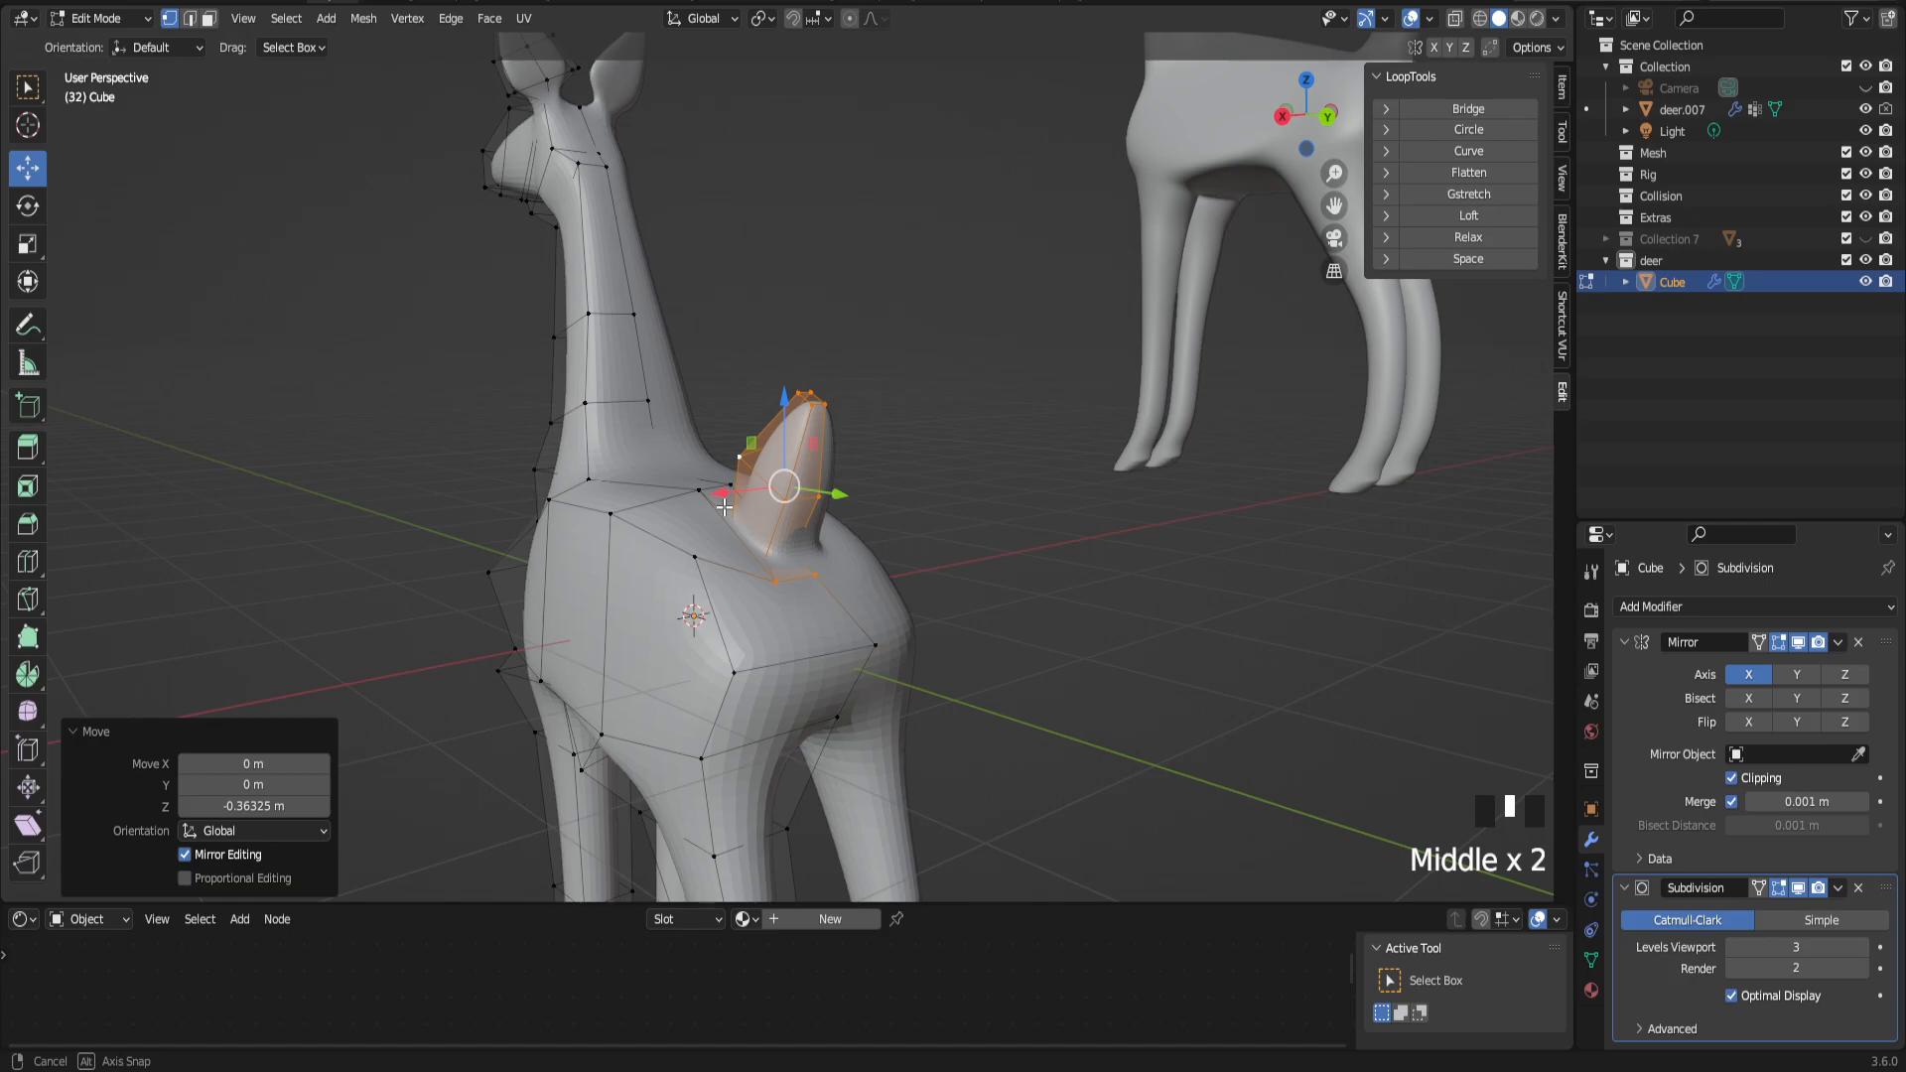
click(170, 48)
click(163, 155)
middle_drag(576, 407, 814, 511)
drag(814, 511, 855, 532)
scroll(729, 562, down, 2)
middle_drag(729, 563, 780, 516)
drag(840, 441, 846, 412)
Step: Select the back vertices just ahead of the tail and lower them 0.11284 m along Z in Default orientation
middle_drag(789, 452, 679, 452)
scroll(770, 492, up, 2)
click(686, 507)
shift+click(672, 485)
click(697, 429)
key(ctrl+z)
shift+click(704, 484)
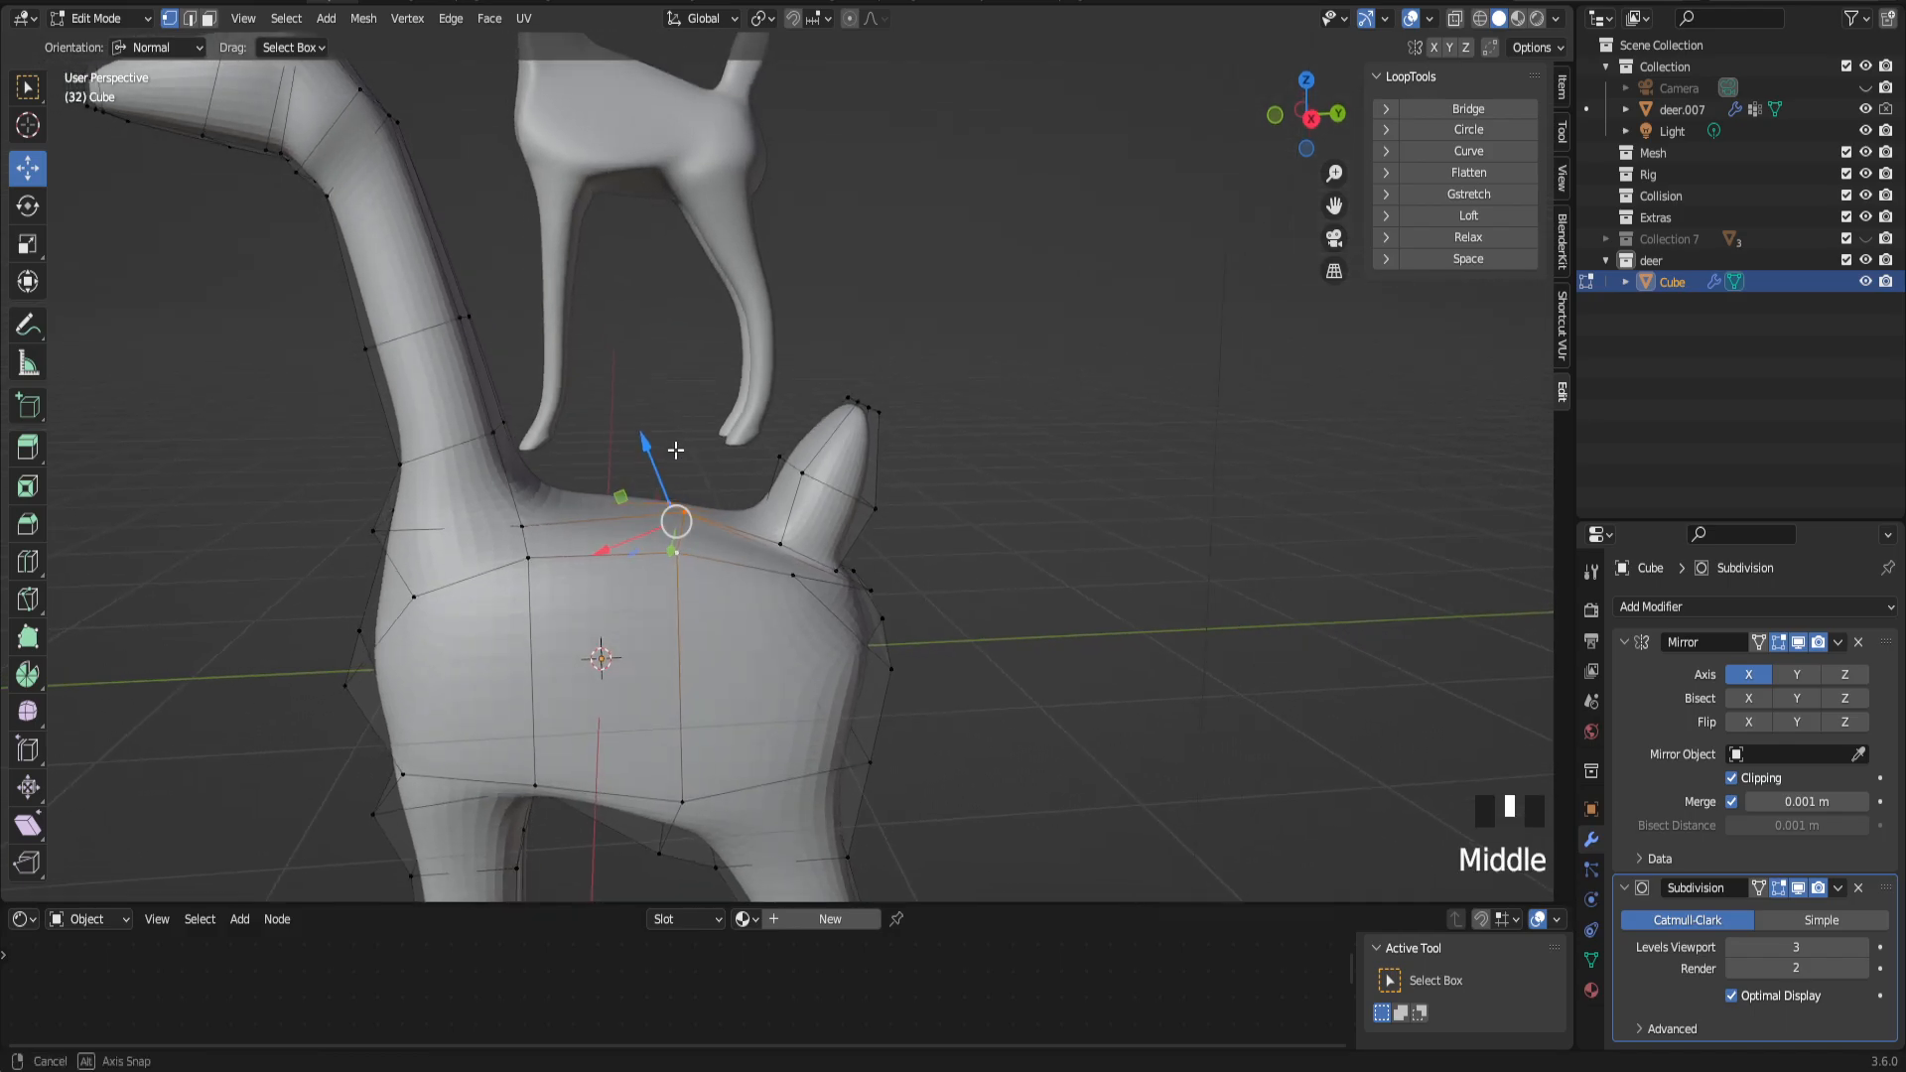
click(159, 47)
click(163, 67)
drag(675, 441, 672, 476)
Step: View the deer mesh's body profile from the side in Right Orthographic view
middle_drag(672, 544, 787, 499)
scroll(662, 541, down, 3)
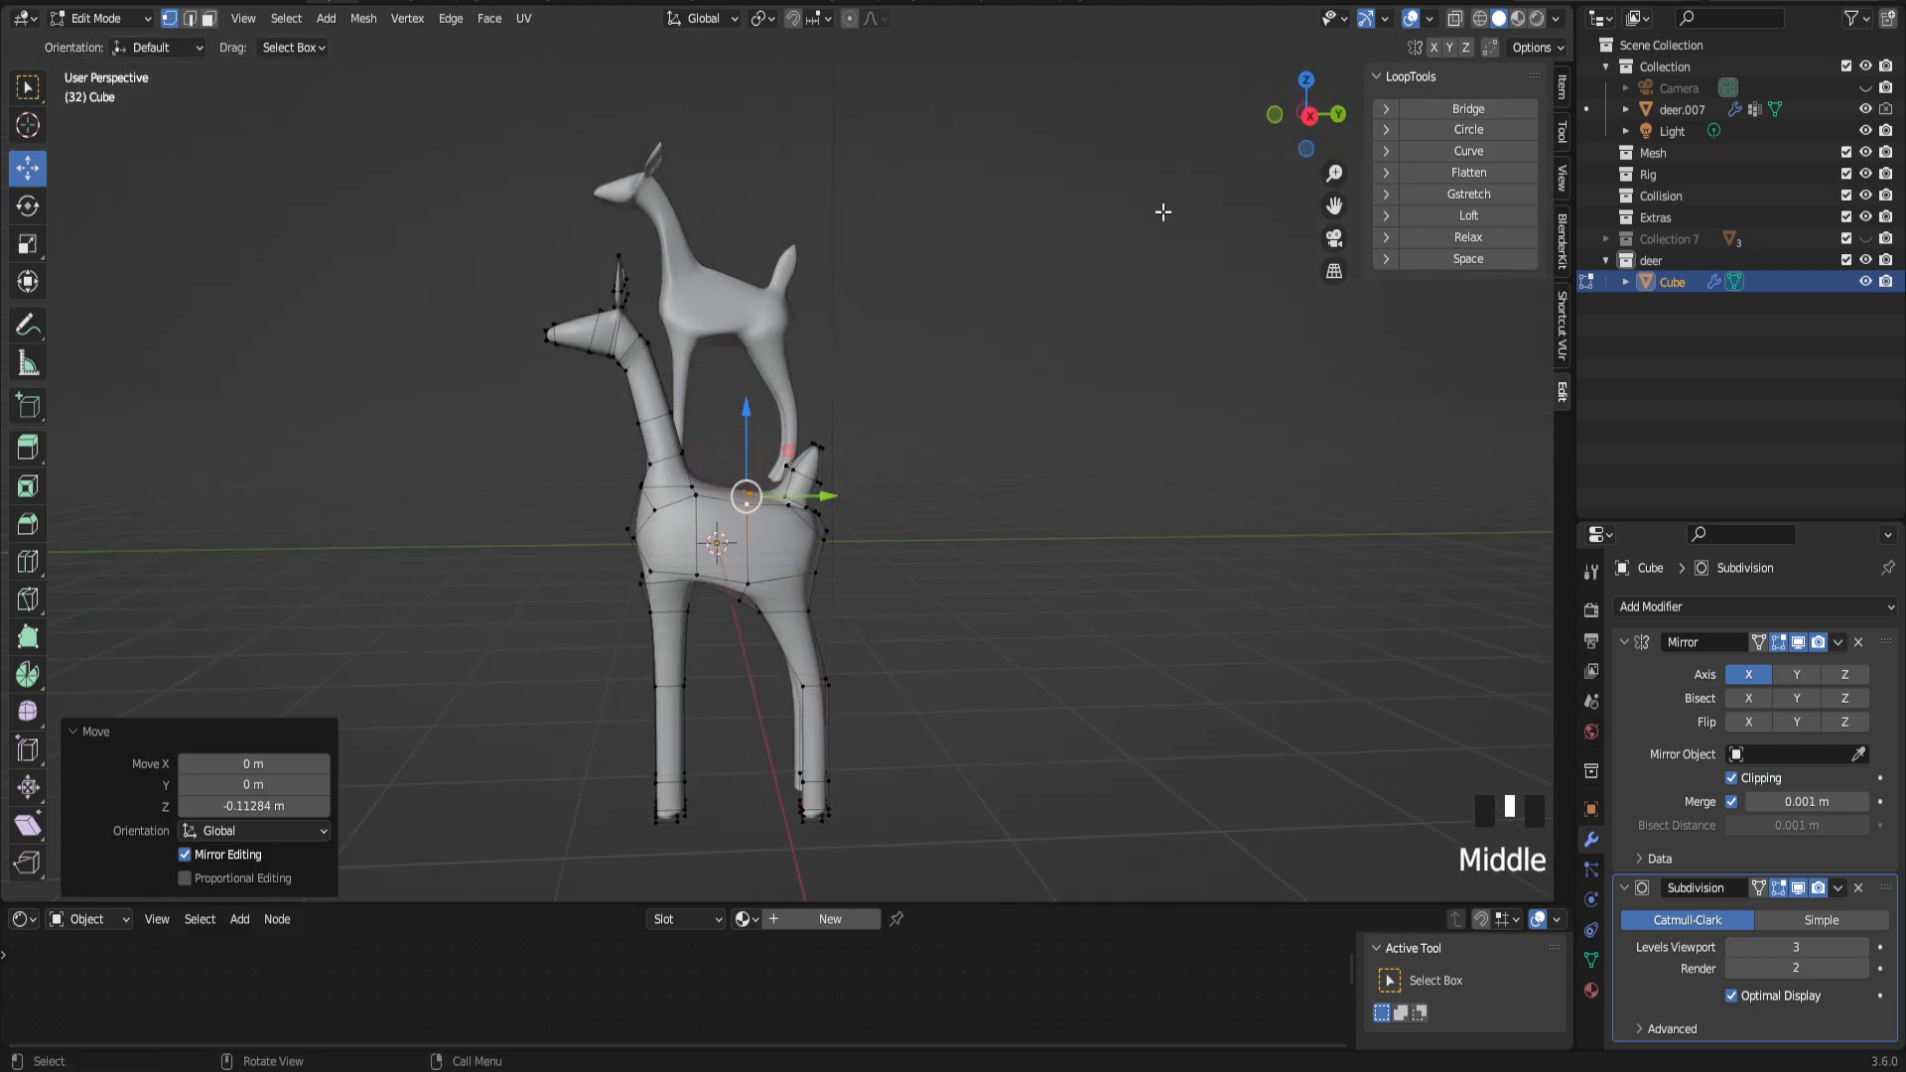
click(1344, 121)
click(1343, 122)
click(1343, 122)
click(1343, 122)
click(1343, 122)
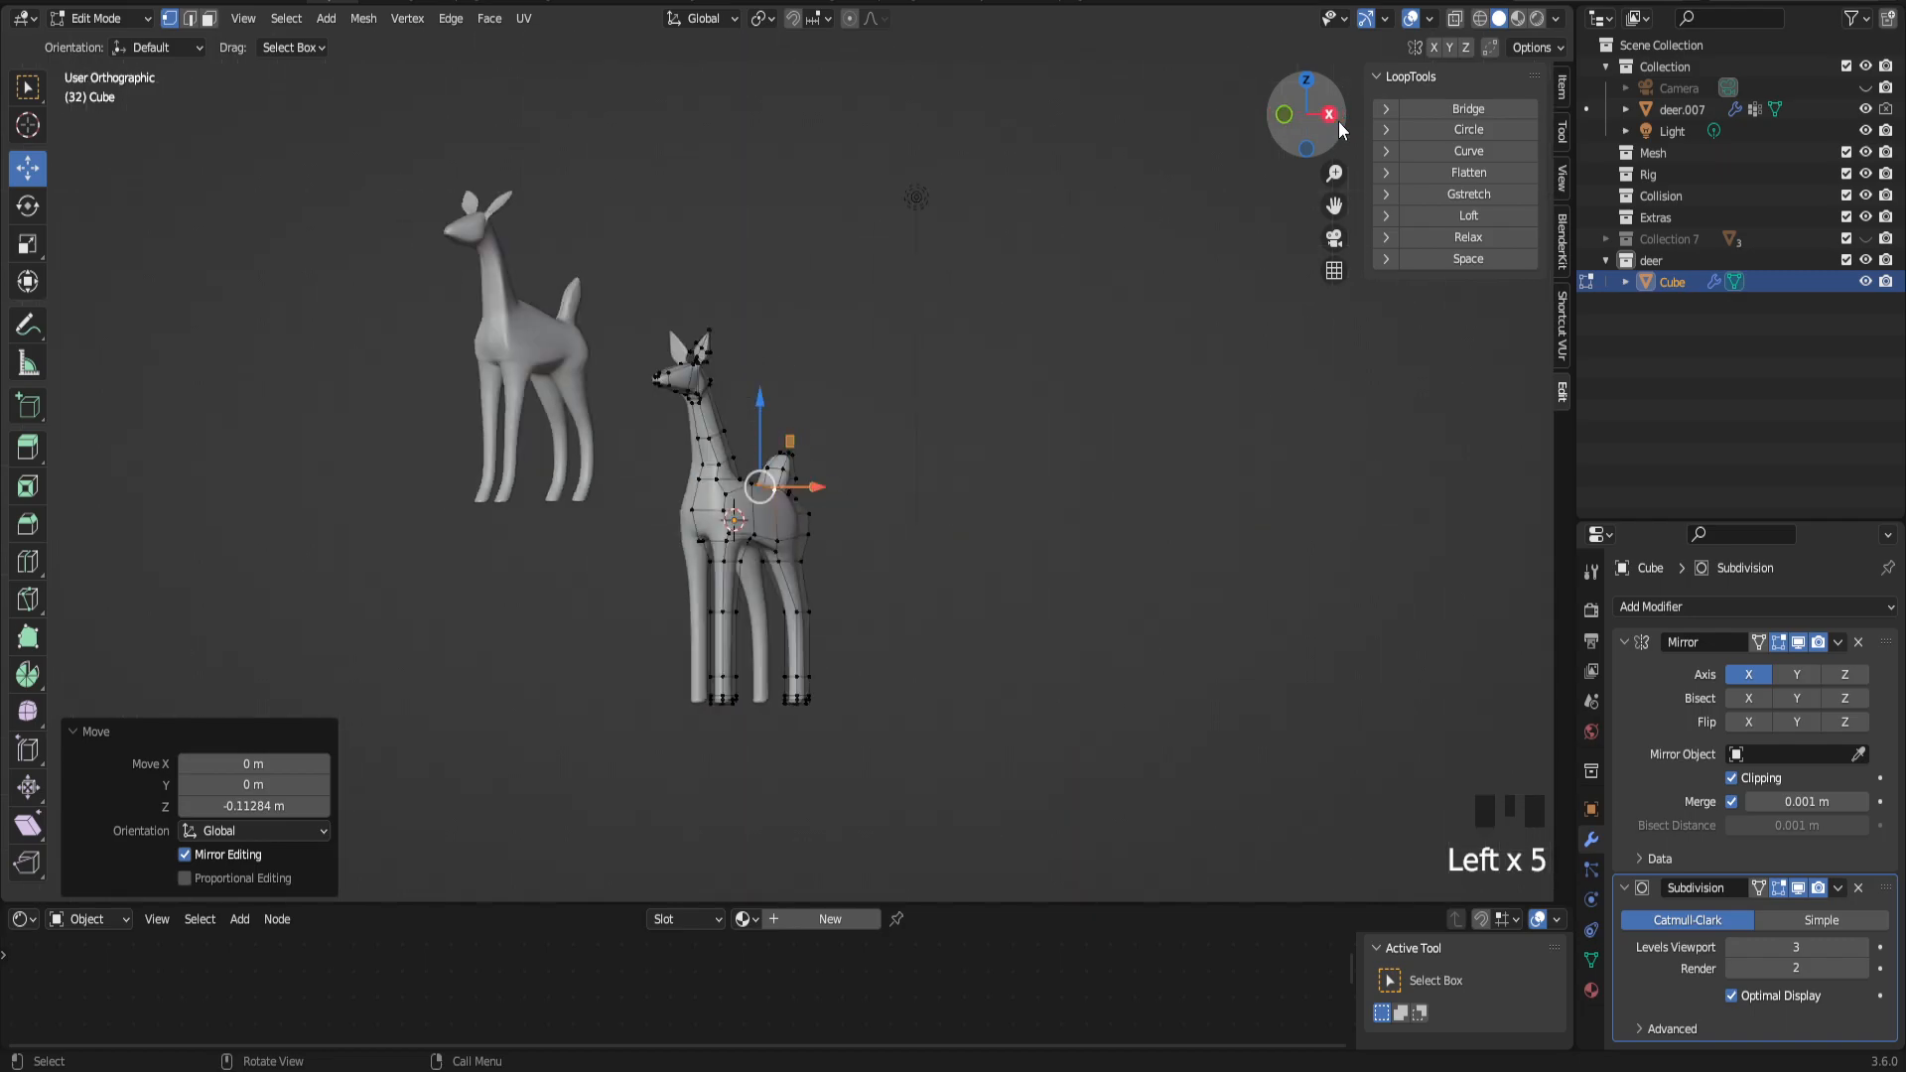
scroll(846, 537, up, 3)
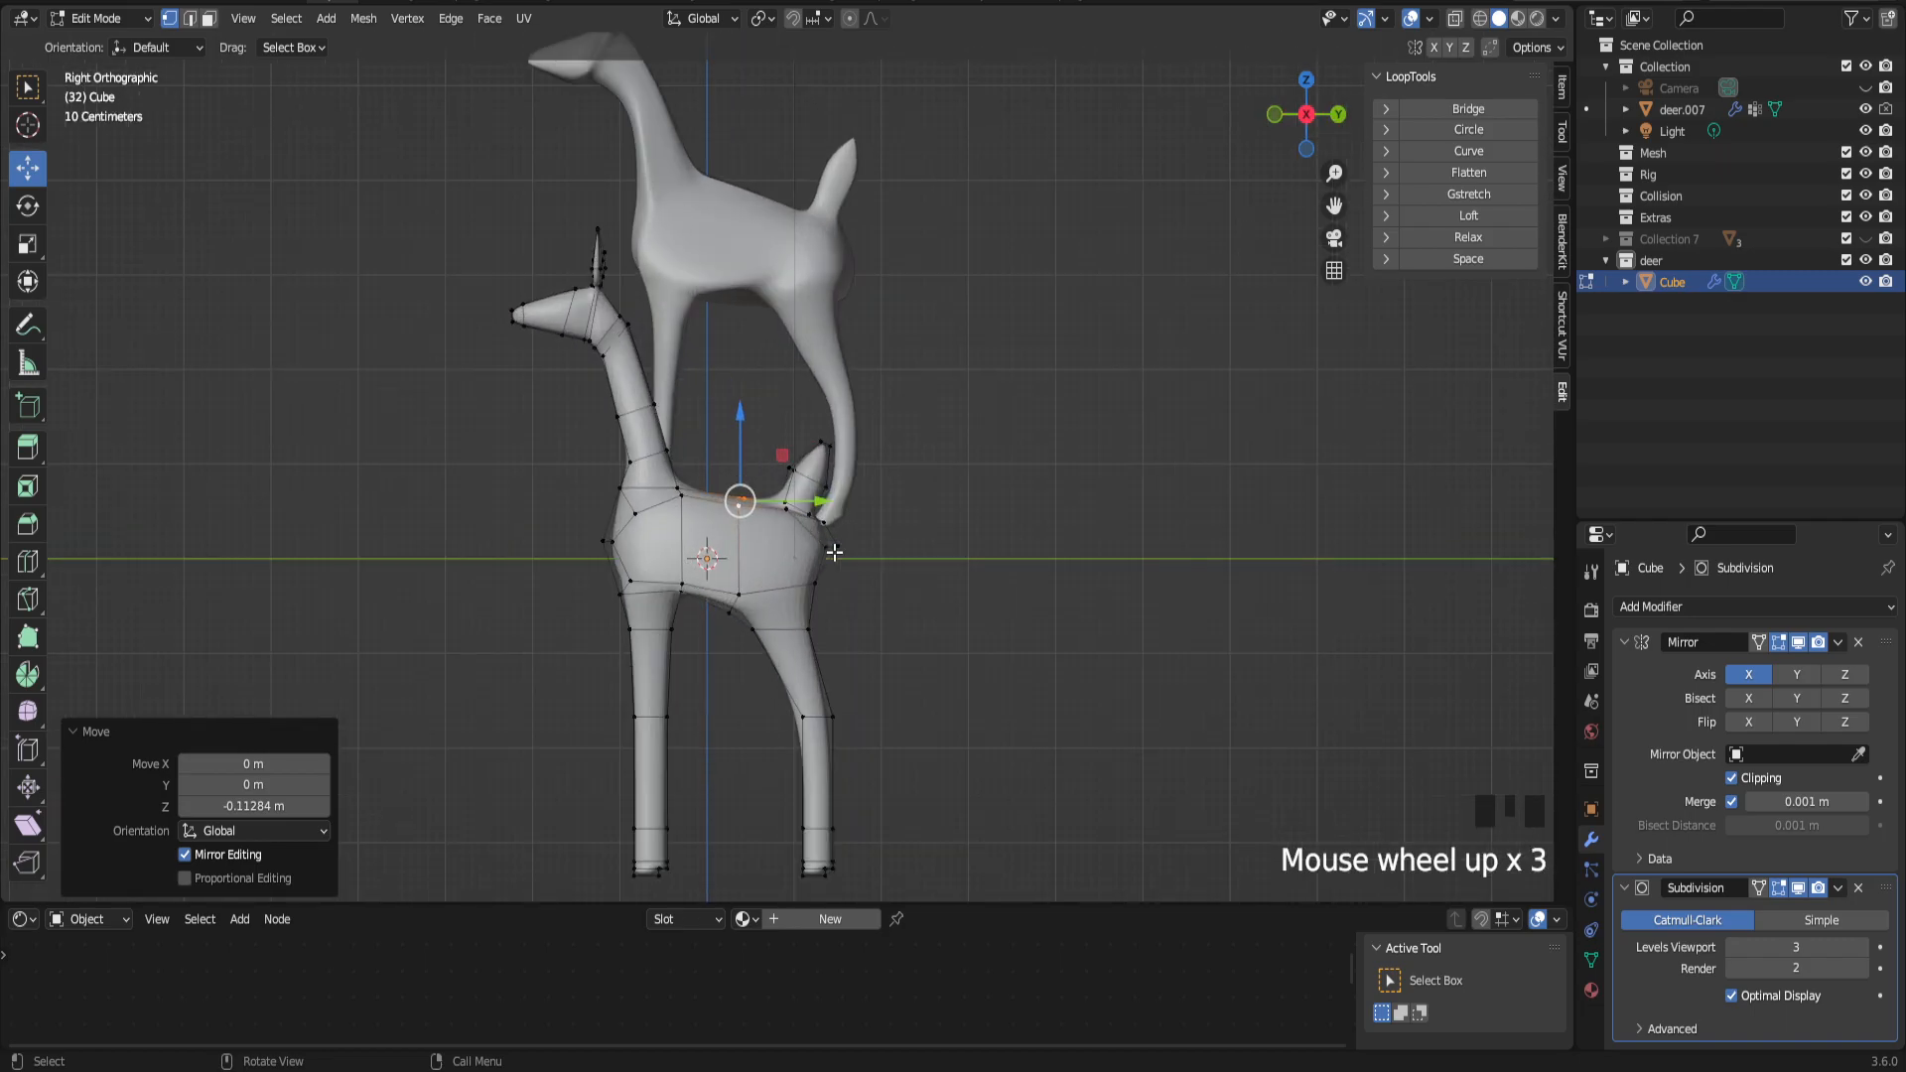
scroll(834, 551, up, 1)
scroll(834, 552, up, 1)
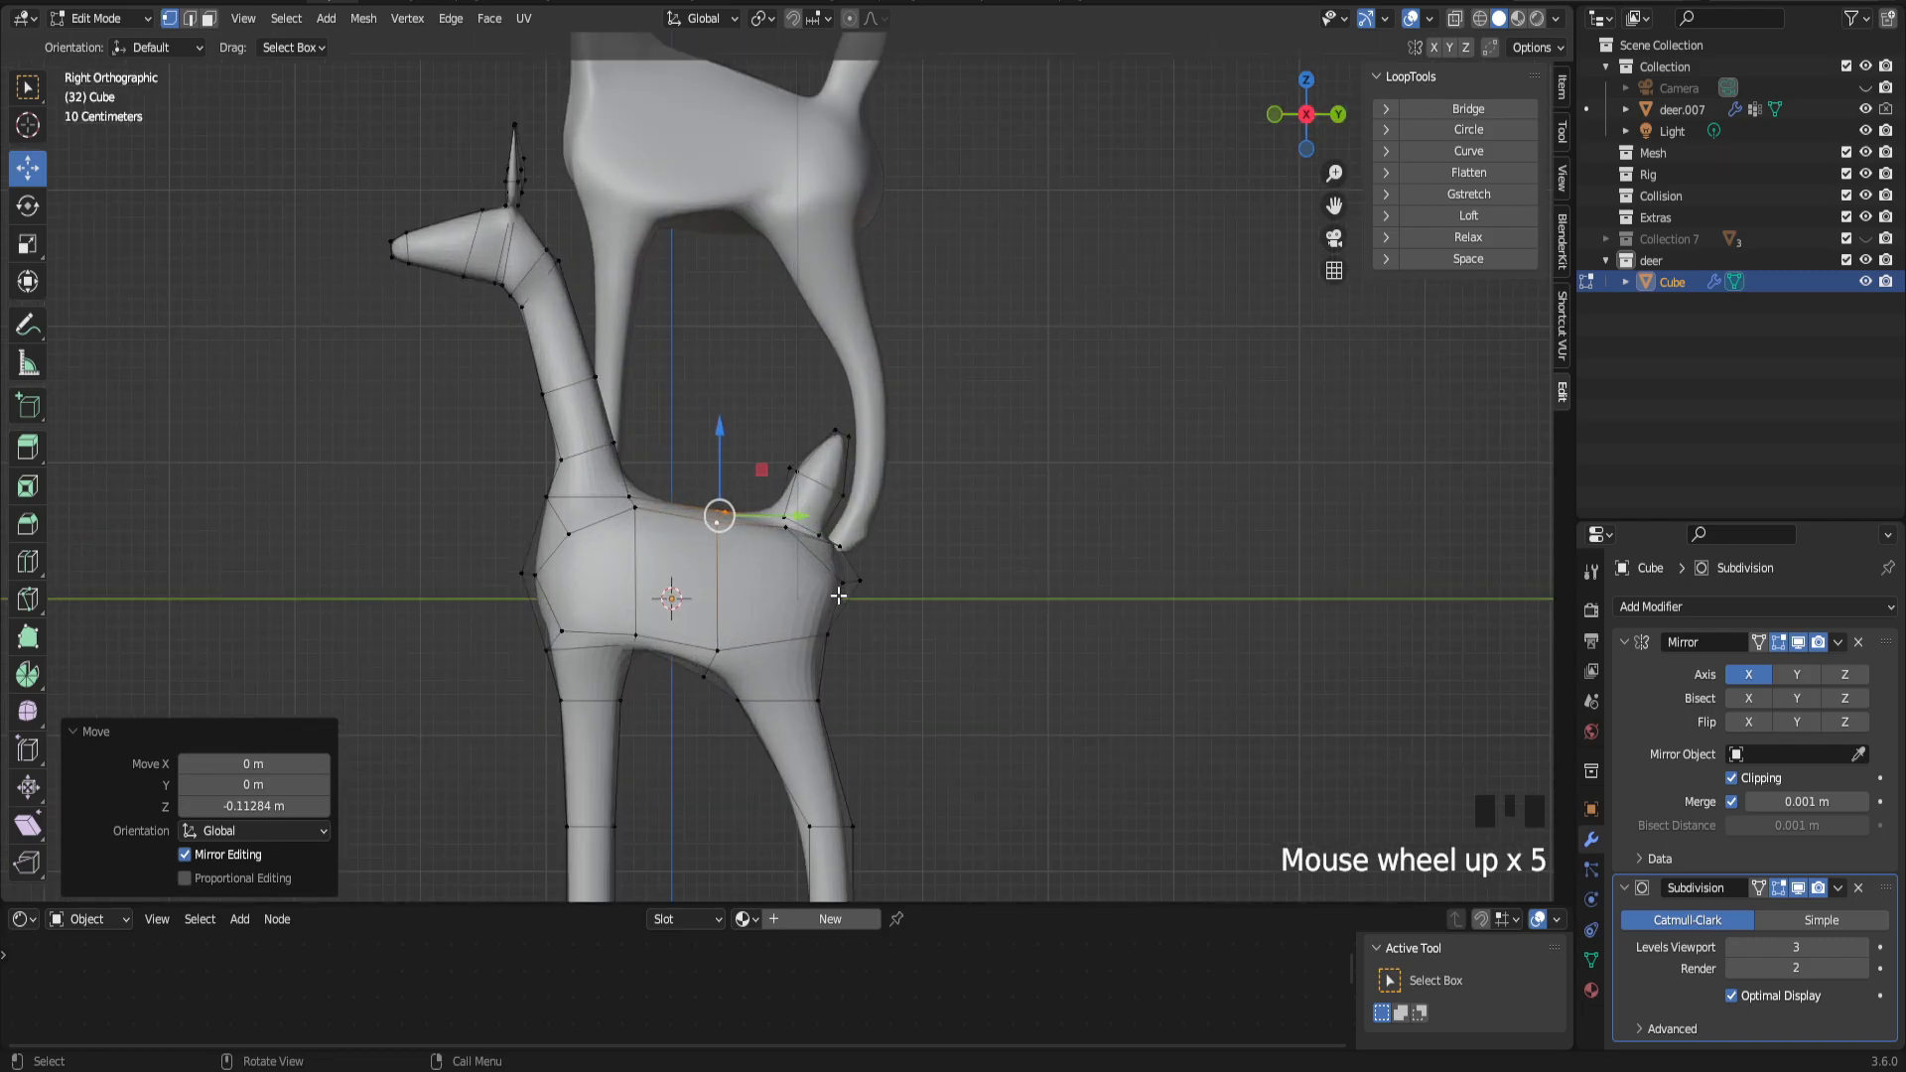
Step: Switch to edge selection, select the edge at the back of the rump and lower it 0.25302 m along Z
click(859, 582)
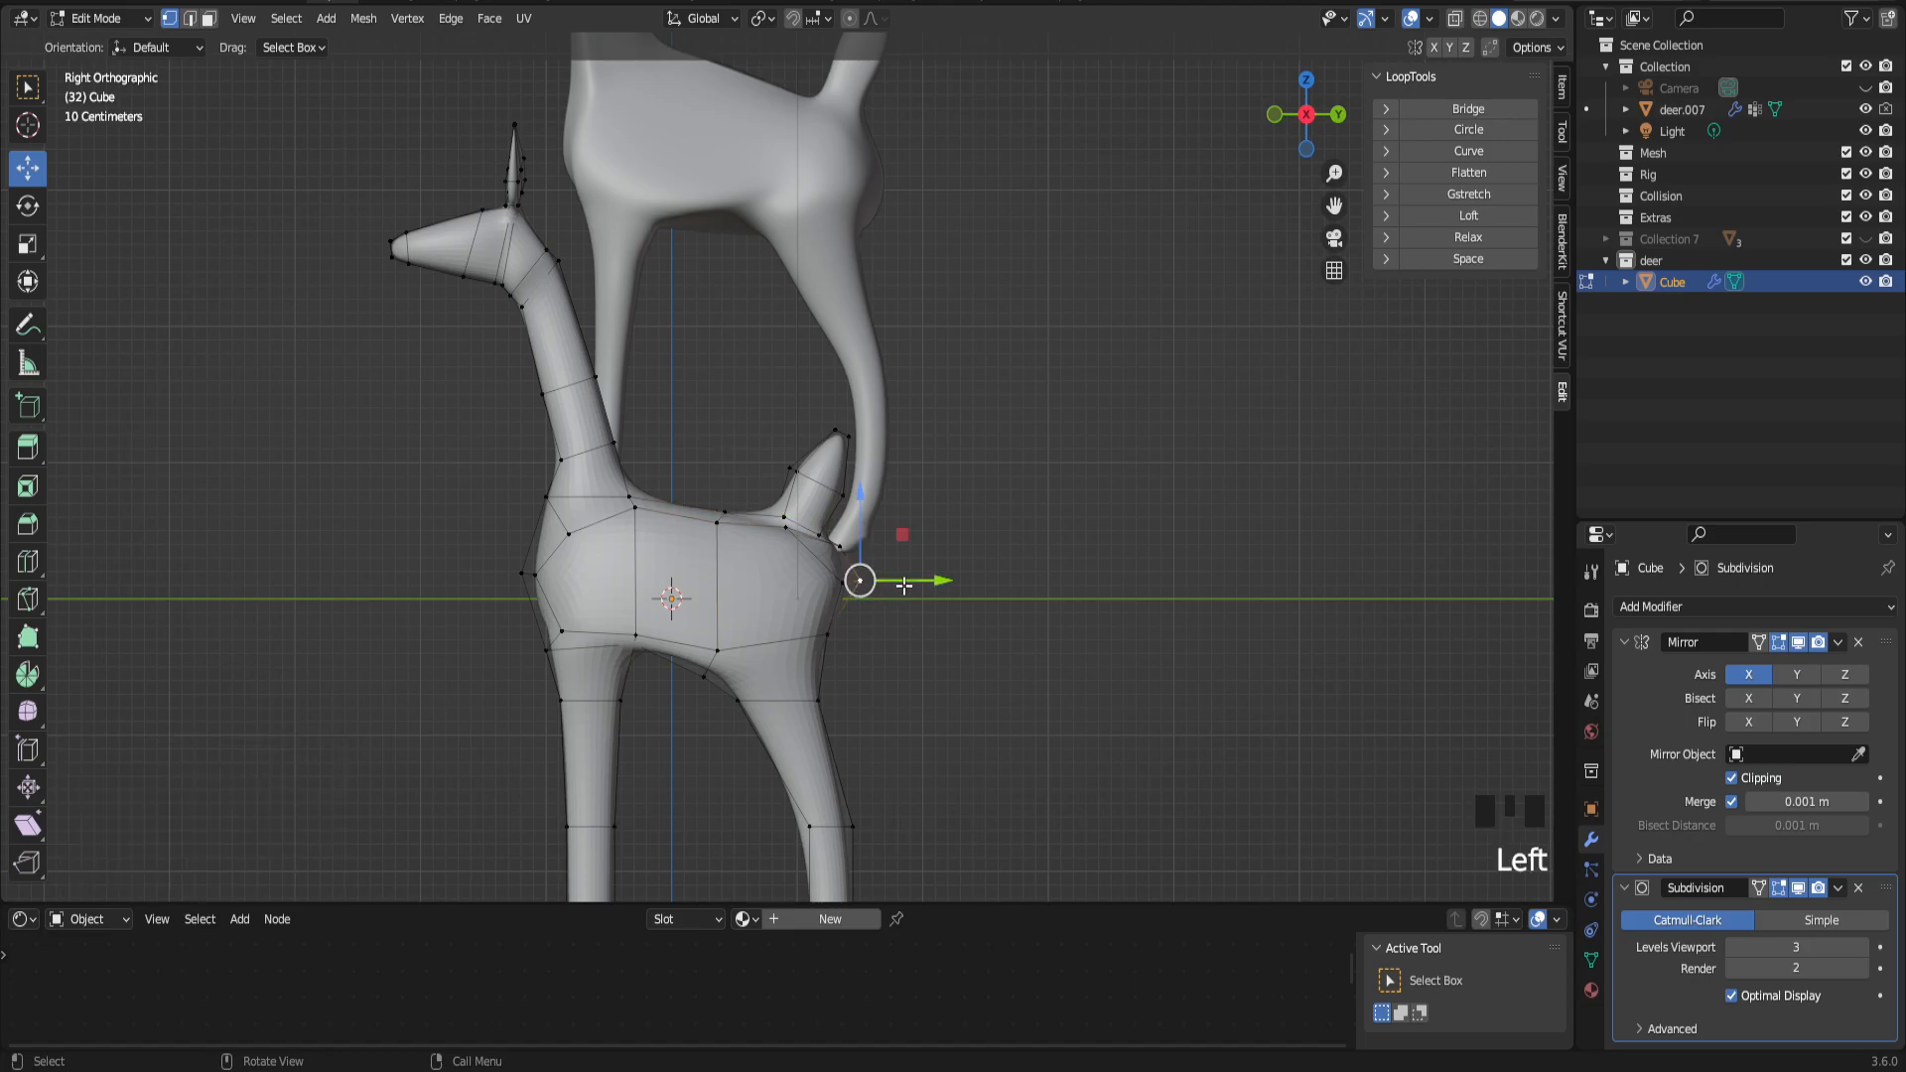
key(2)
click(852, 586)
drag(856, 528, 841, 543)
Step: Move the hind leg's knee and ankle loops 0.15029 m along Y, and its upper thigh loop 0.081977 m along Y
scroll(837, 545, down, 3)
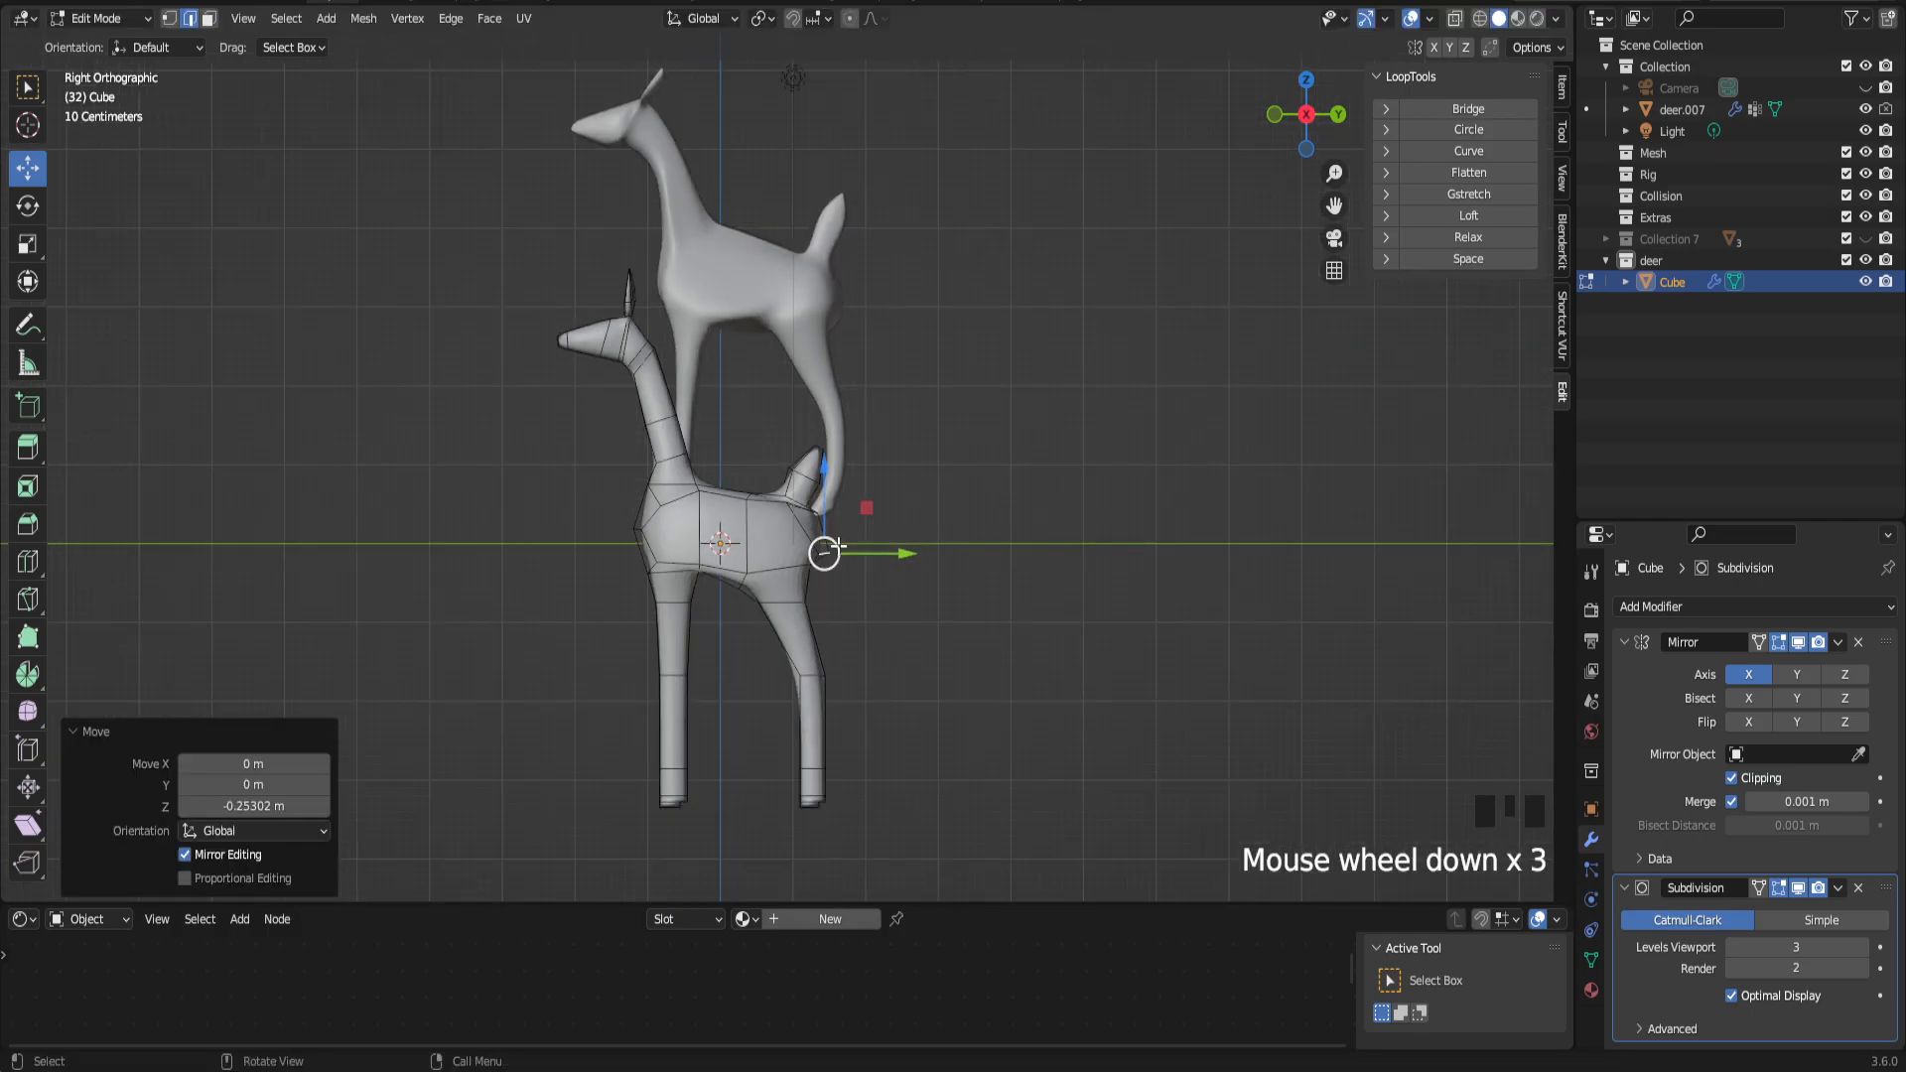
alt+click(822, 672)
drag(894, 673, 893, 715)
key(Escape)
alt+shift+click(810, 771)
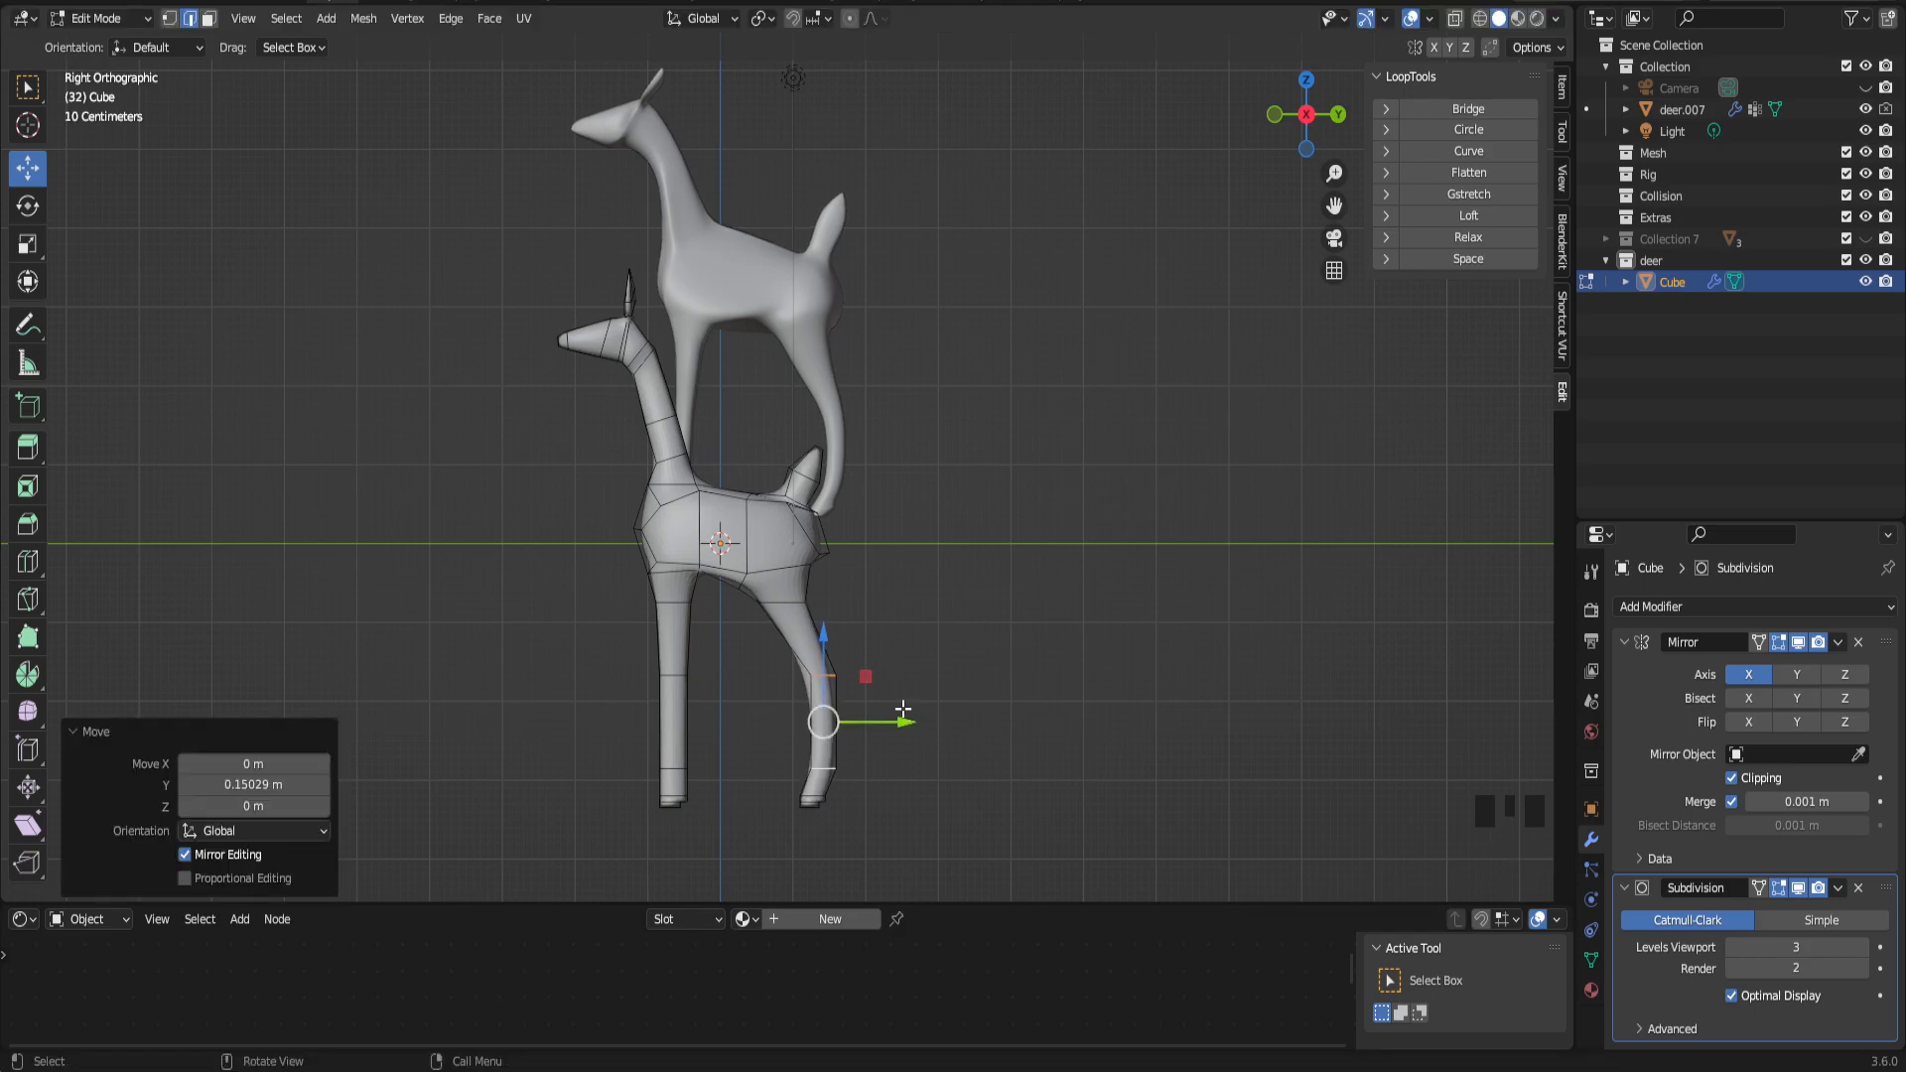
alt+click(829, 596)
drag(865, 602, 860, 606)
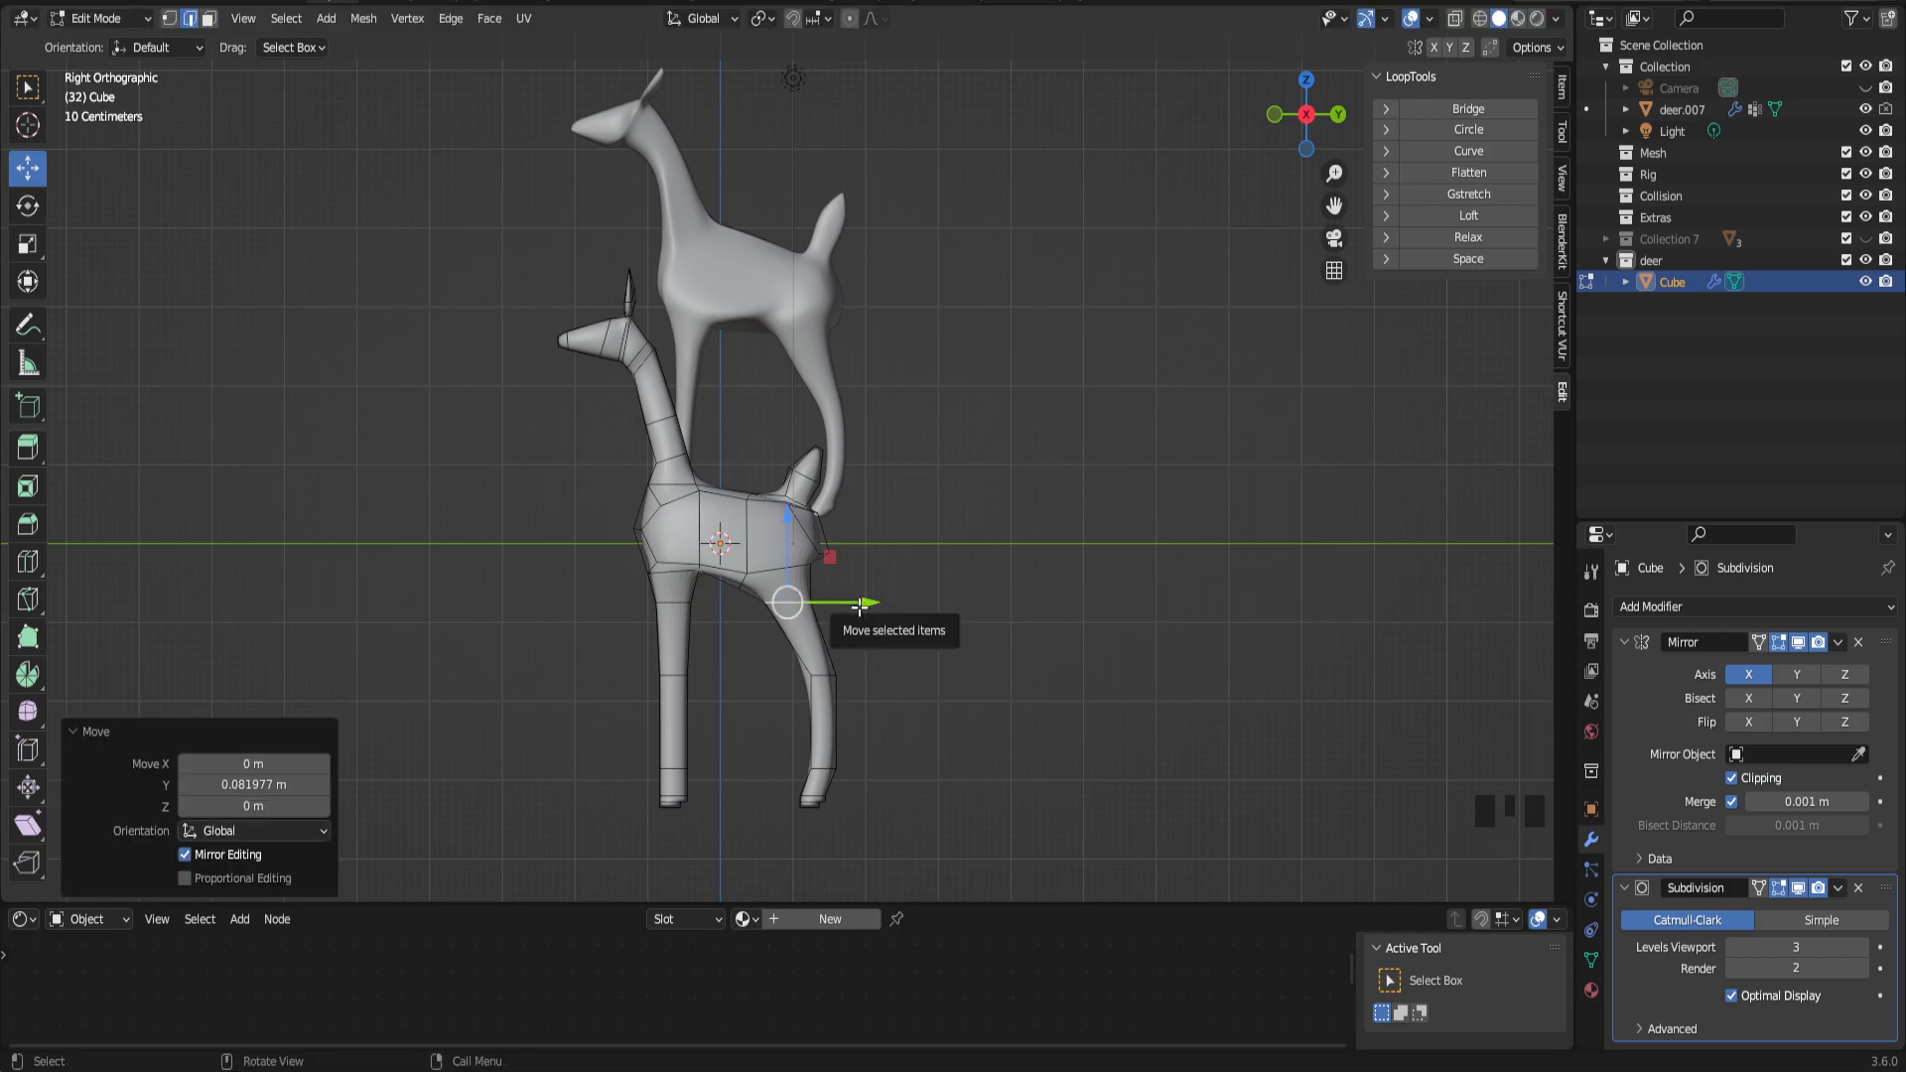
Step: Return to Object Mode, select the reference deer and activate the Move tool
key(Tab)
click(799, 298)
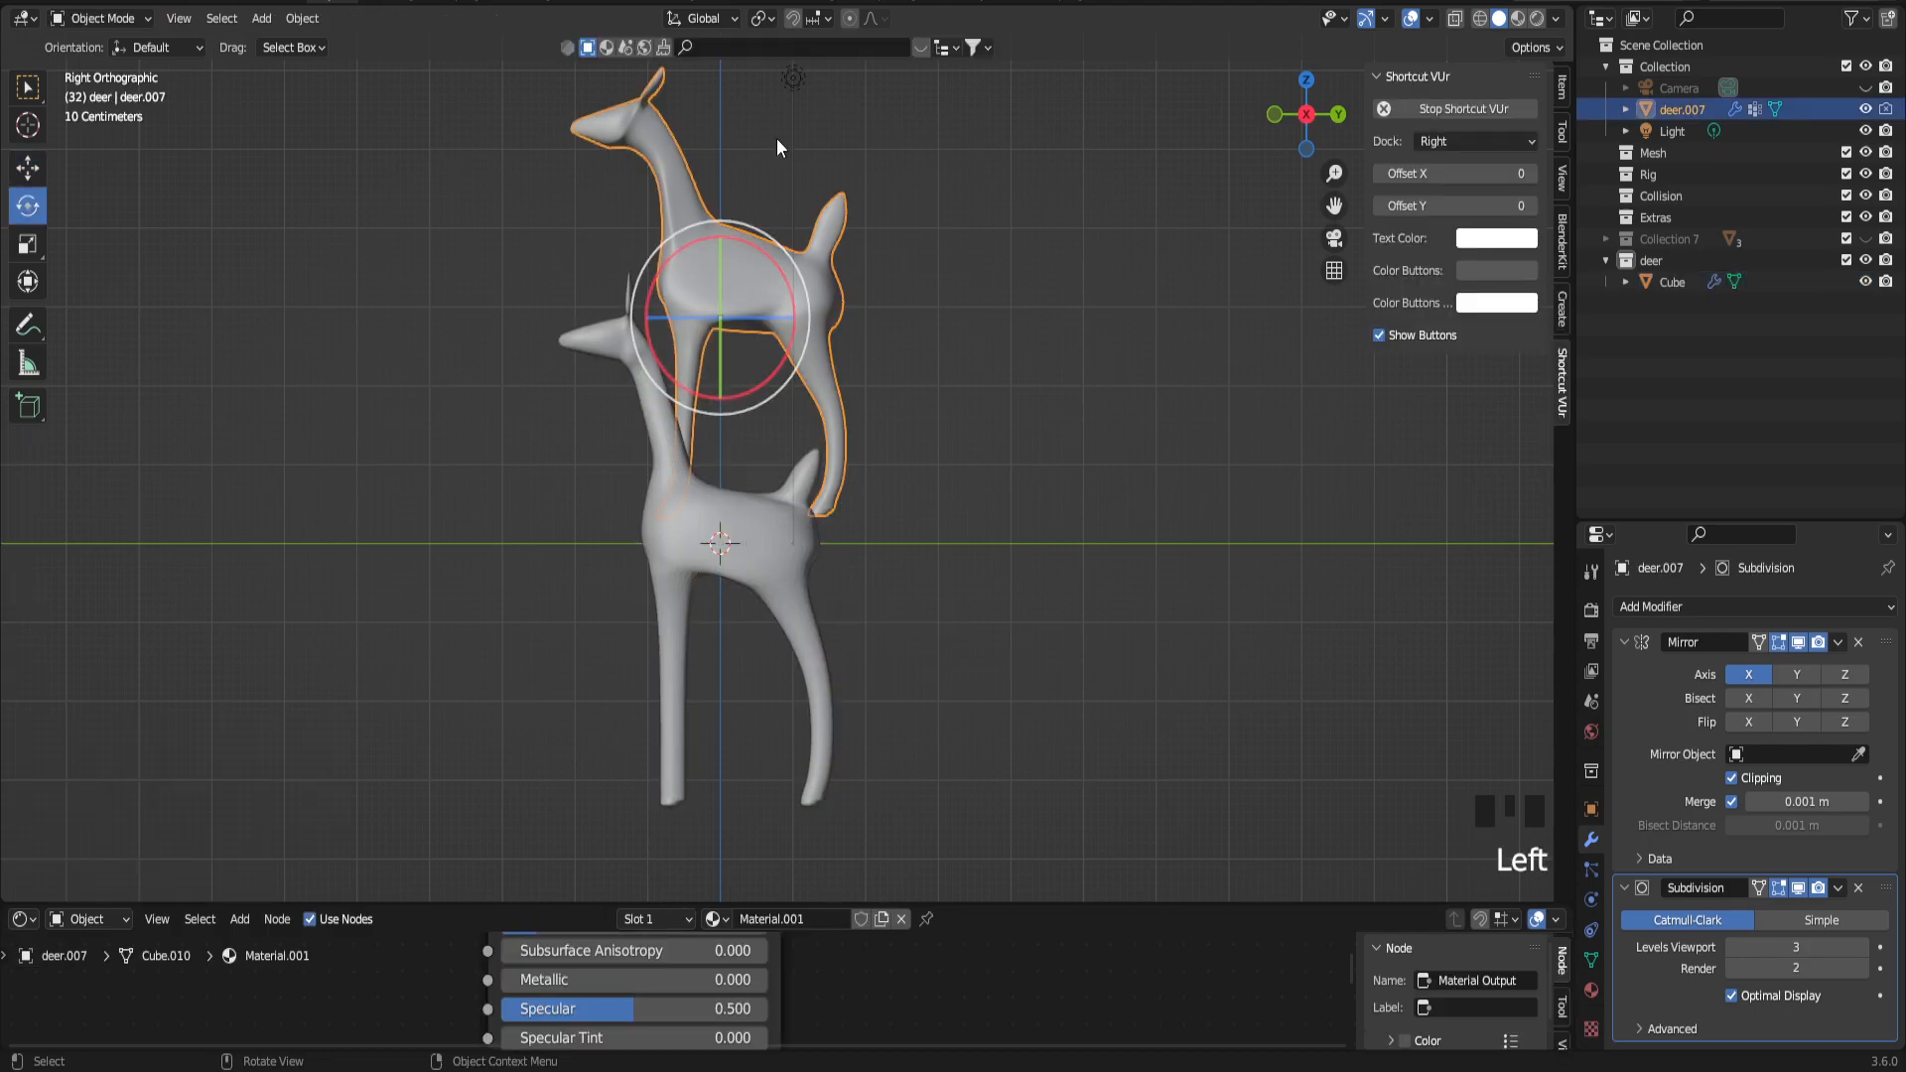
double_click(848, 20)
click(37, 167)
drag(804, 312, 455, 283)
right_click(454, 284)
drag(832, 303, 1018, 293)
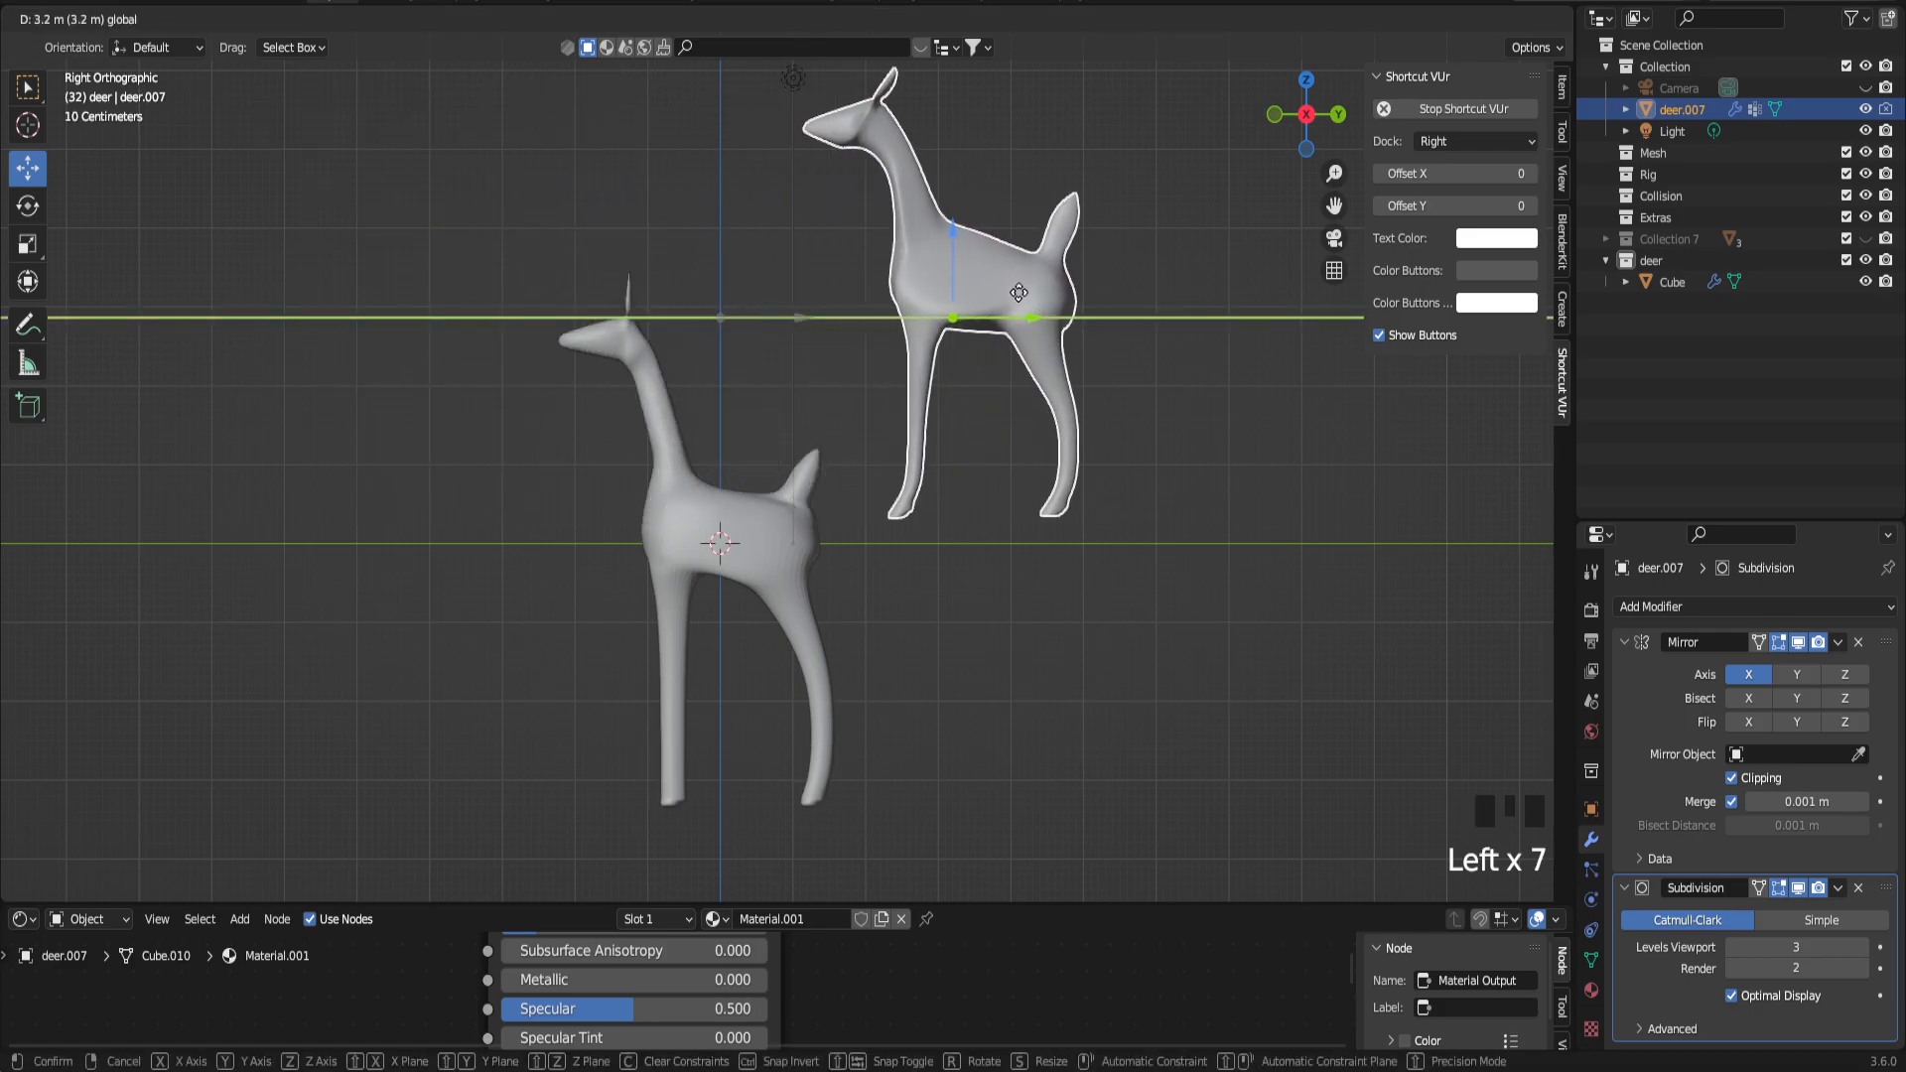
right_click(909, 205)
click(829, 18)
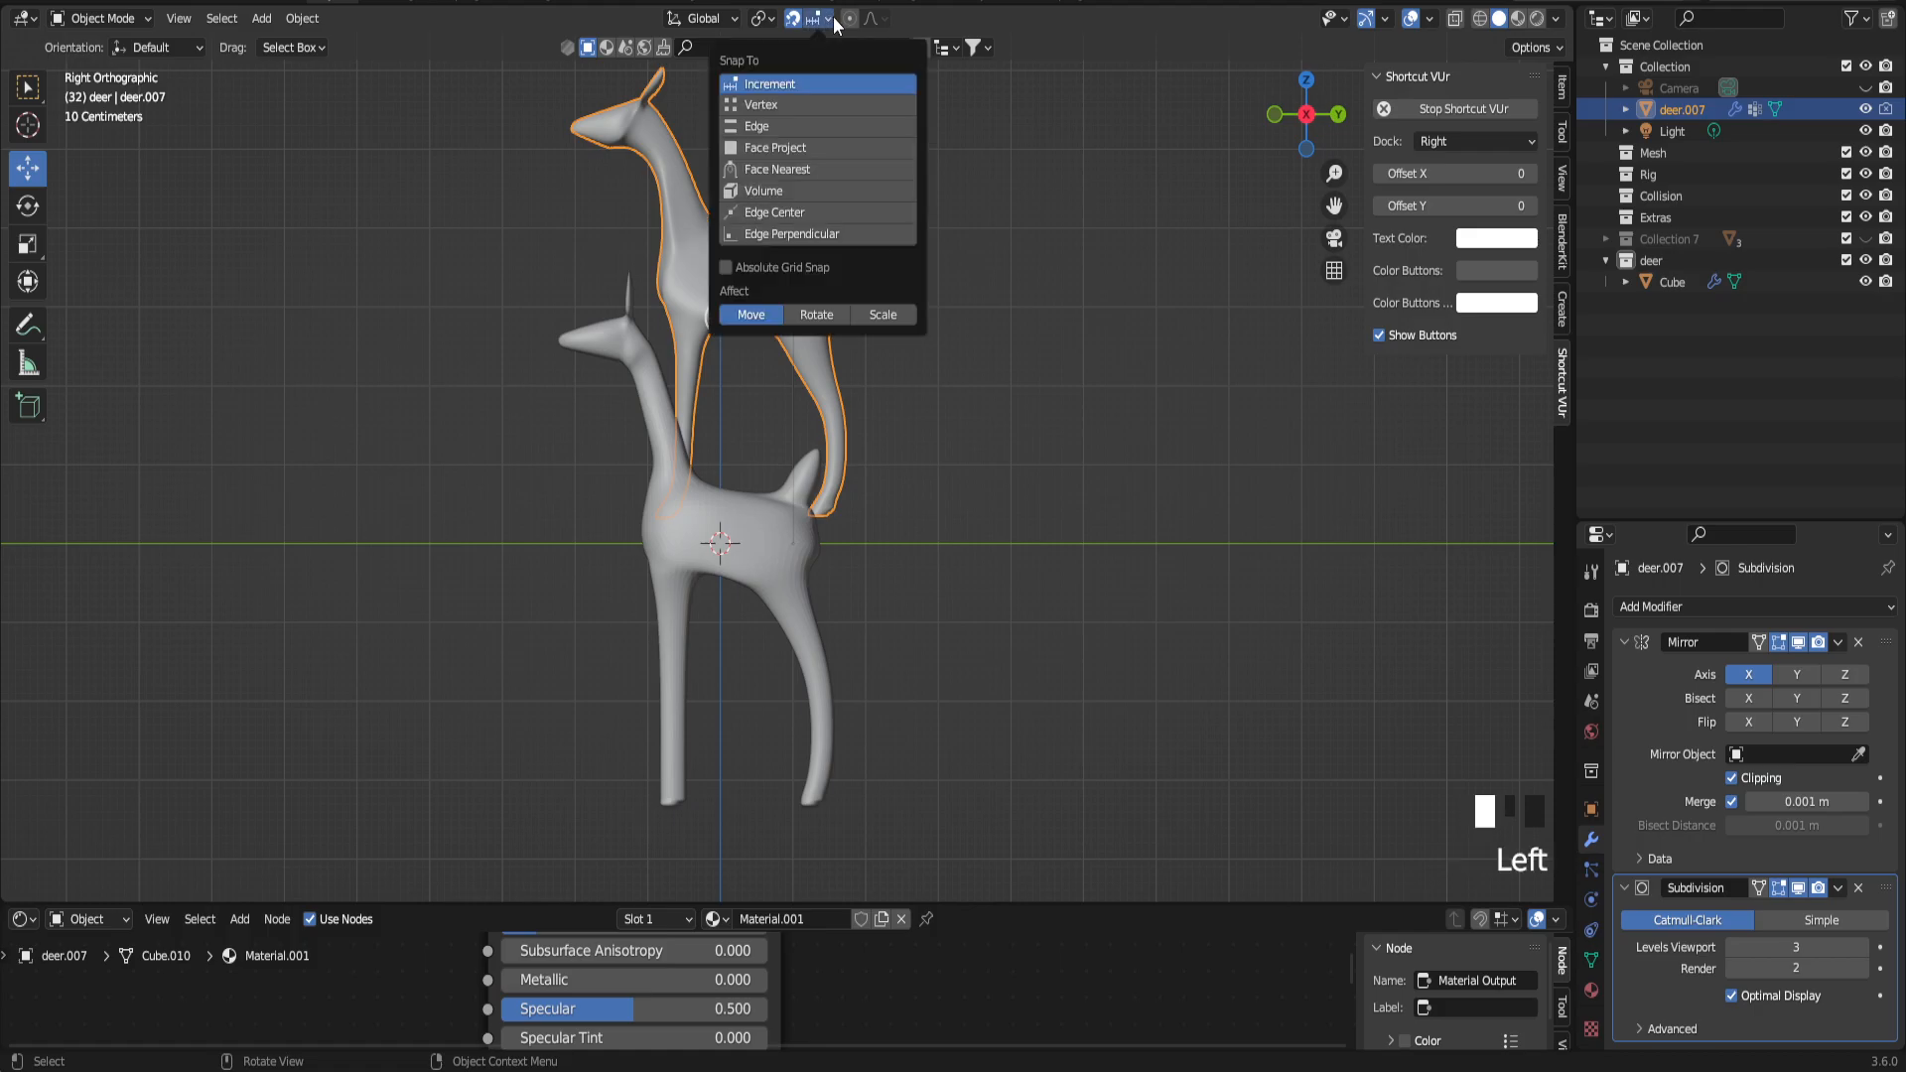
click(795, 103)
drag(773, 315, 410, 322)
key(Escape)
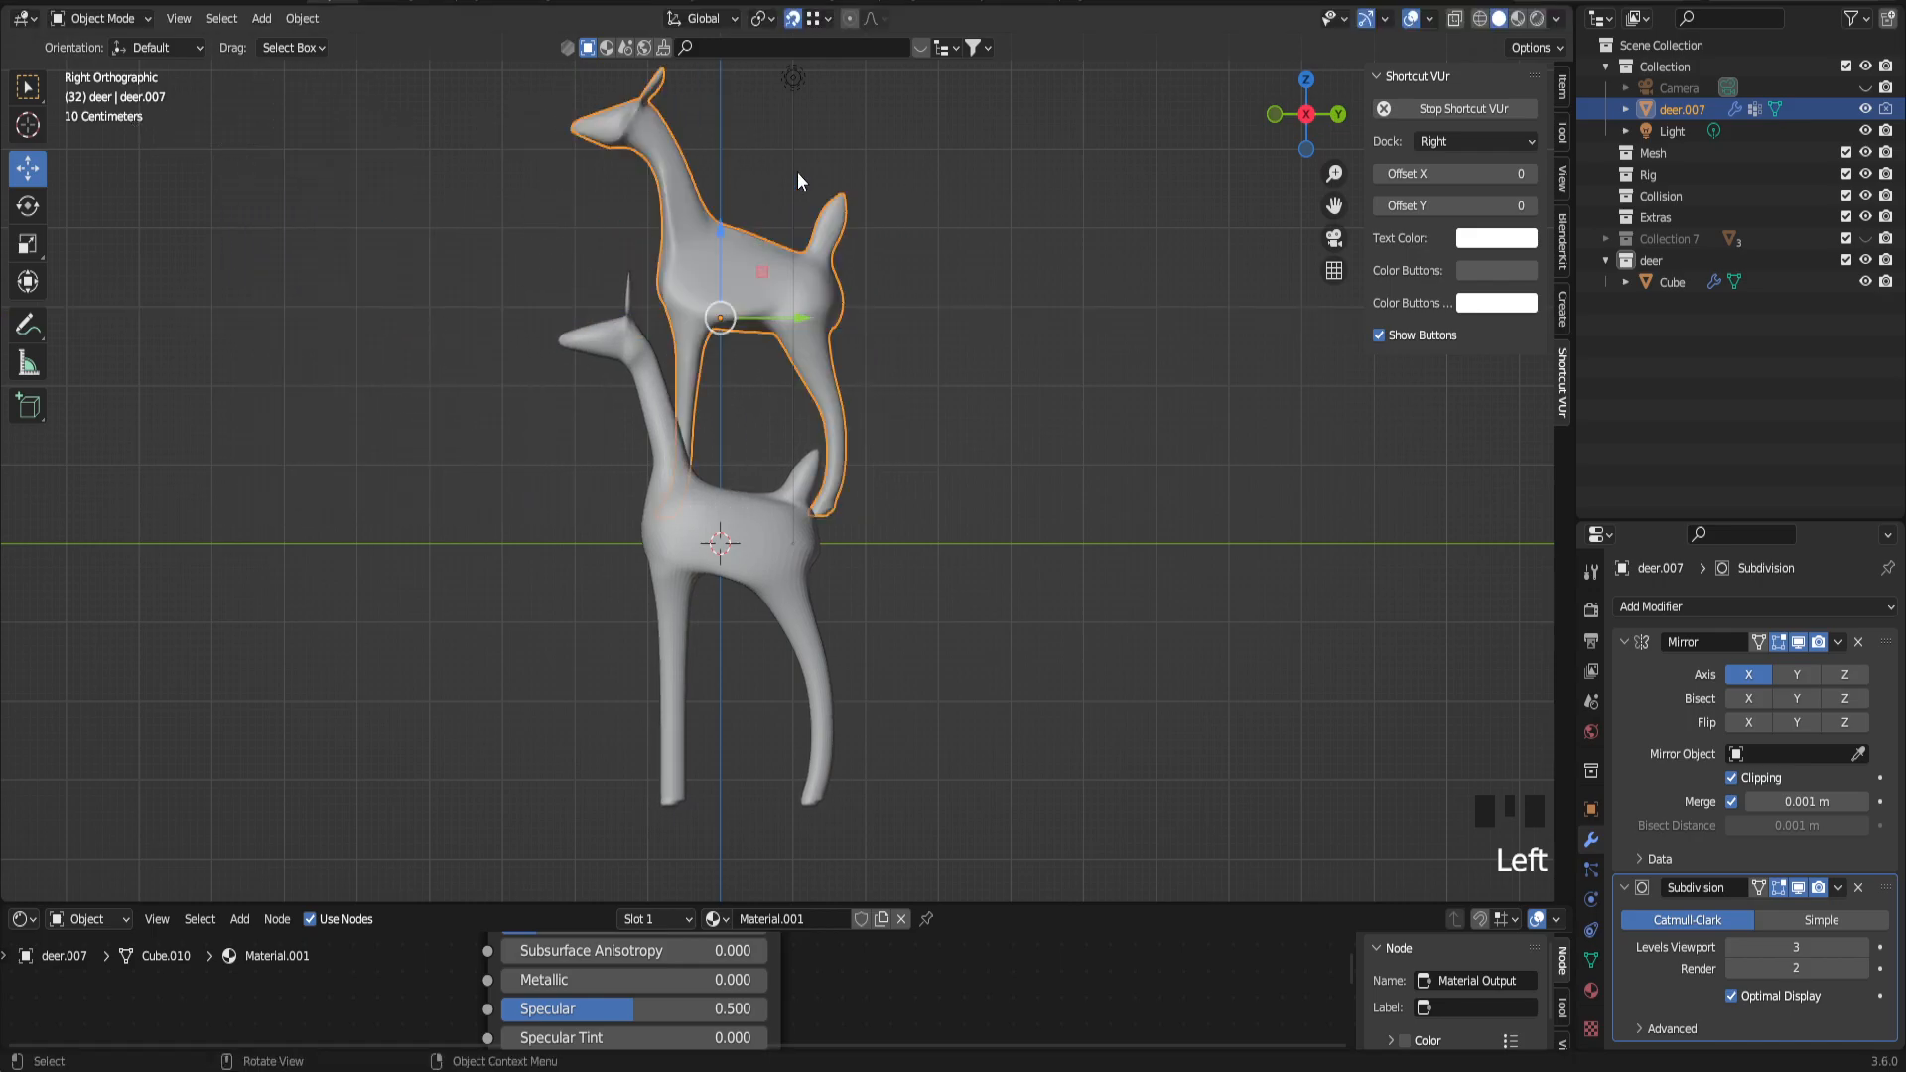
Step: Set snapping to Increment and move the reference deer -4.3 m along Y and -2.5 m along Z, beside the low-poly deer
click(828, 17)
click(802, 83)
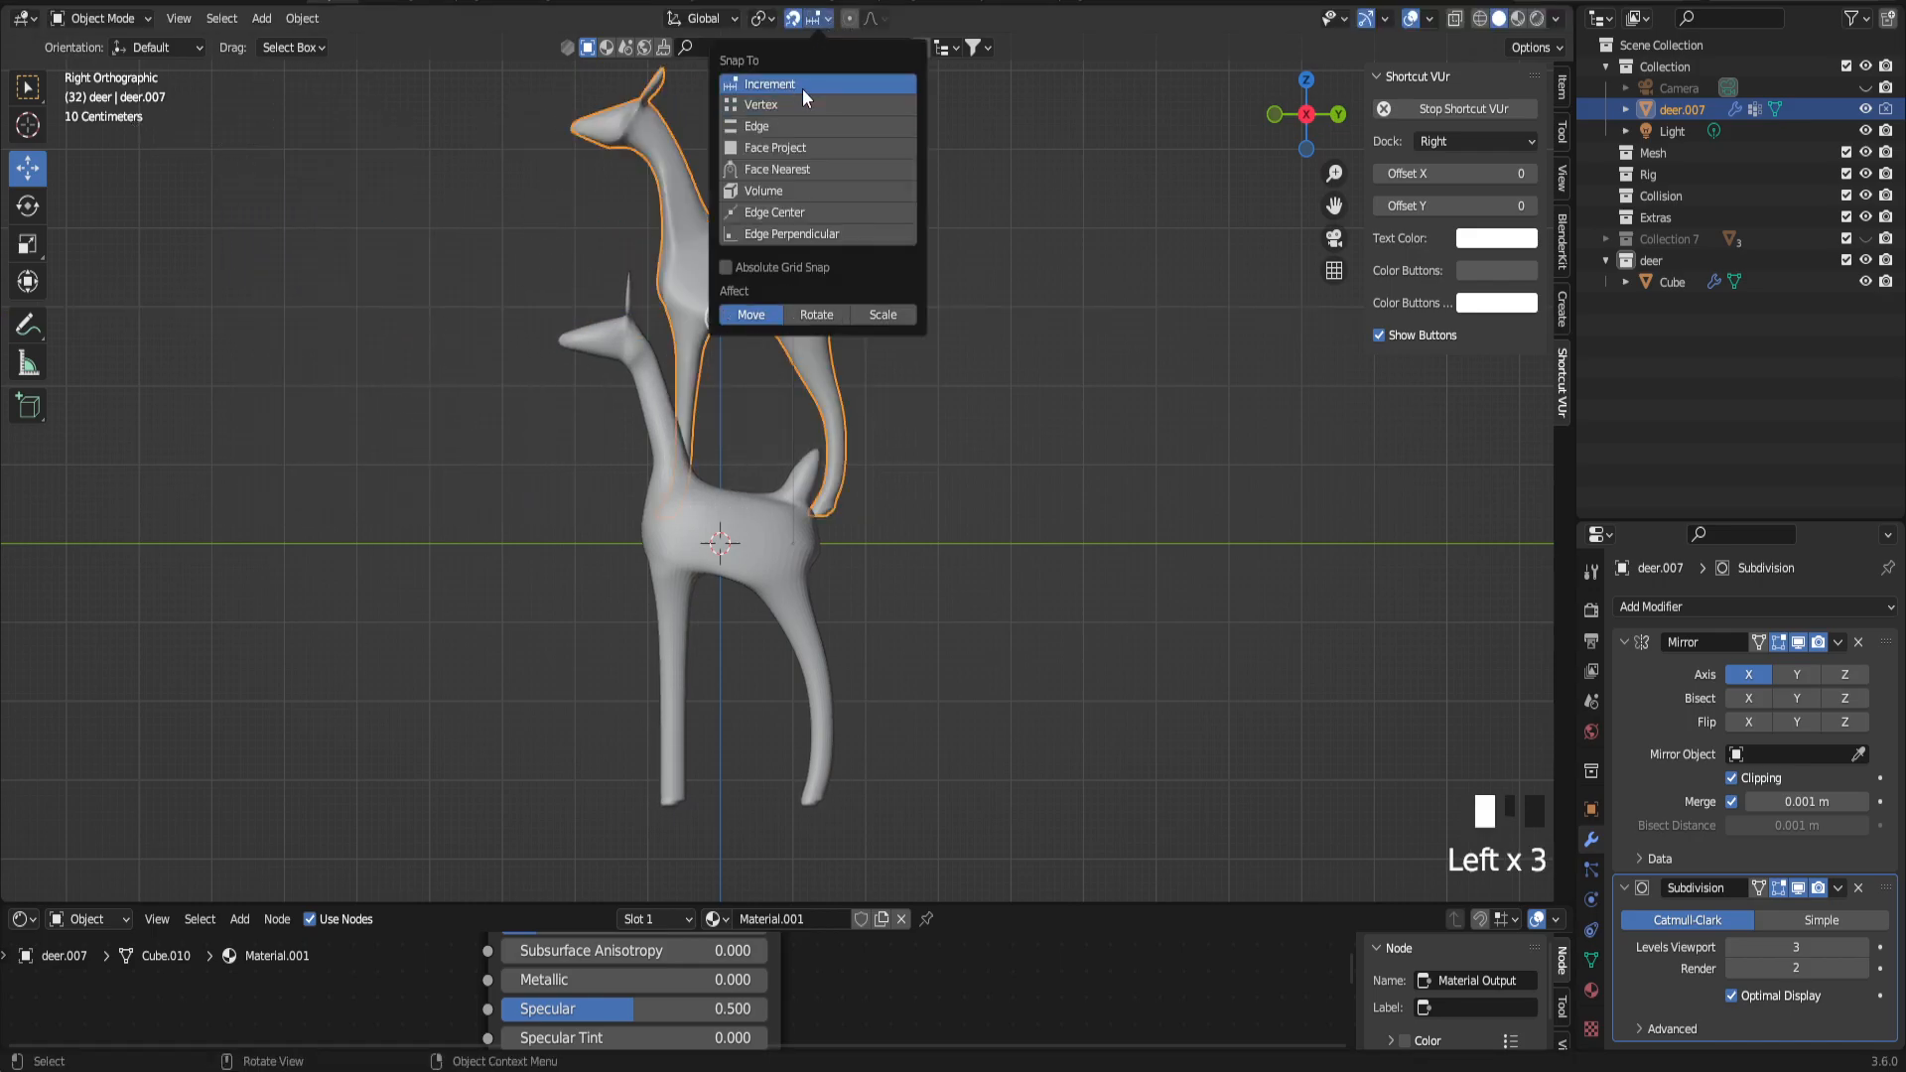
drag(794, 318, 502, 314)
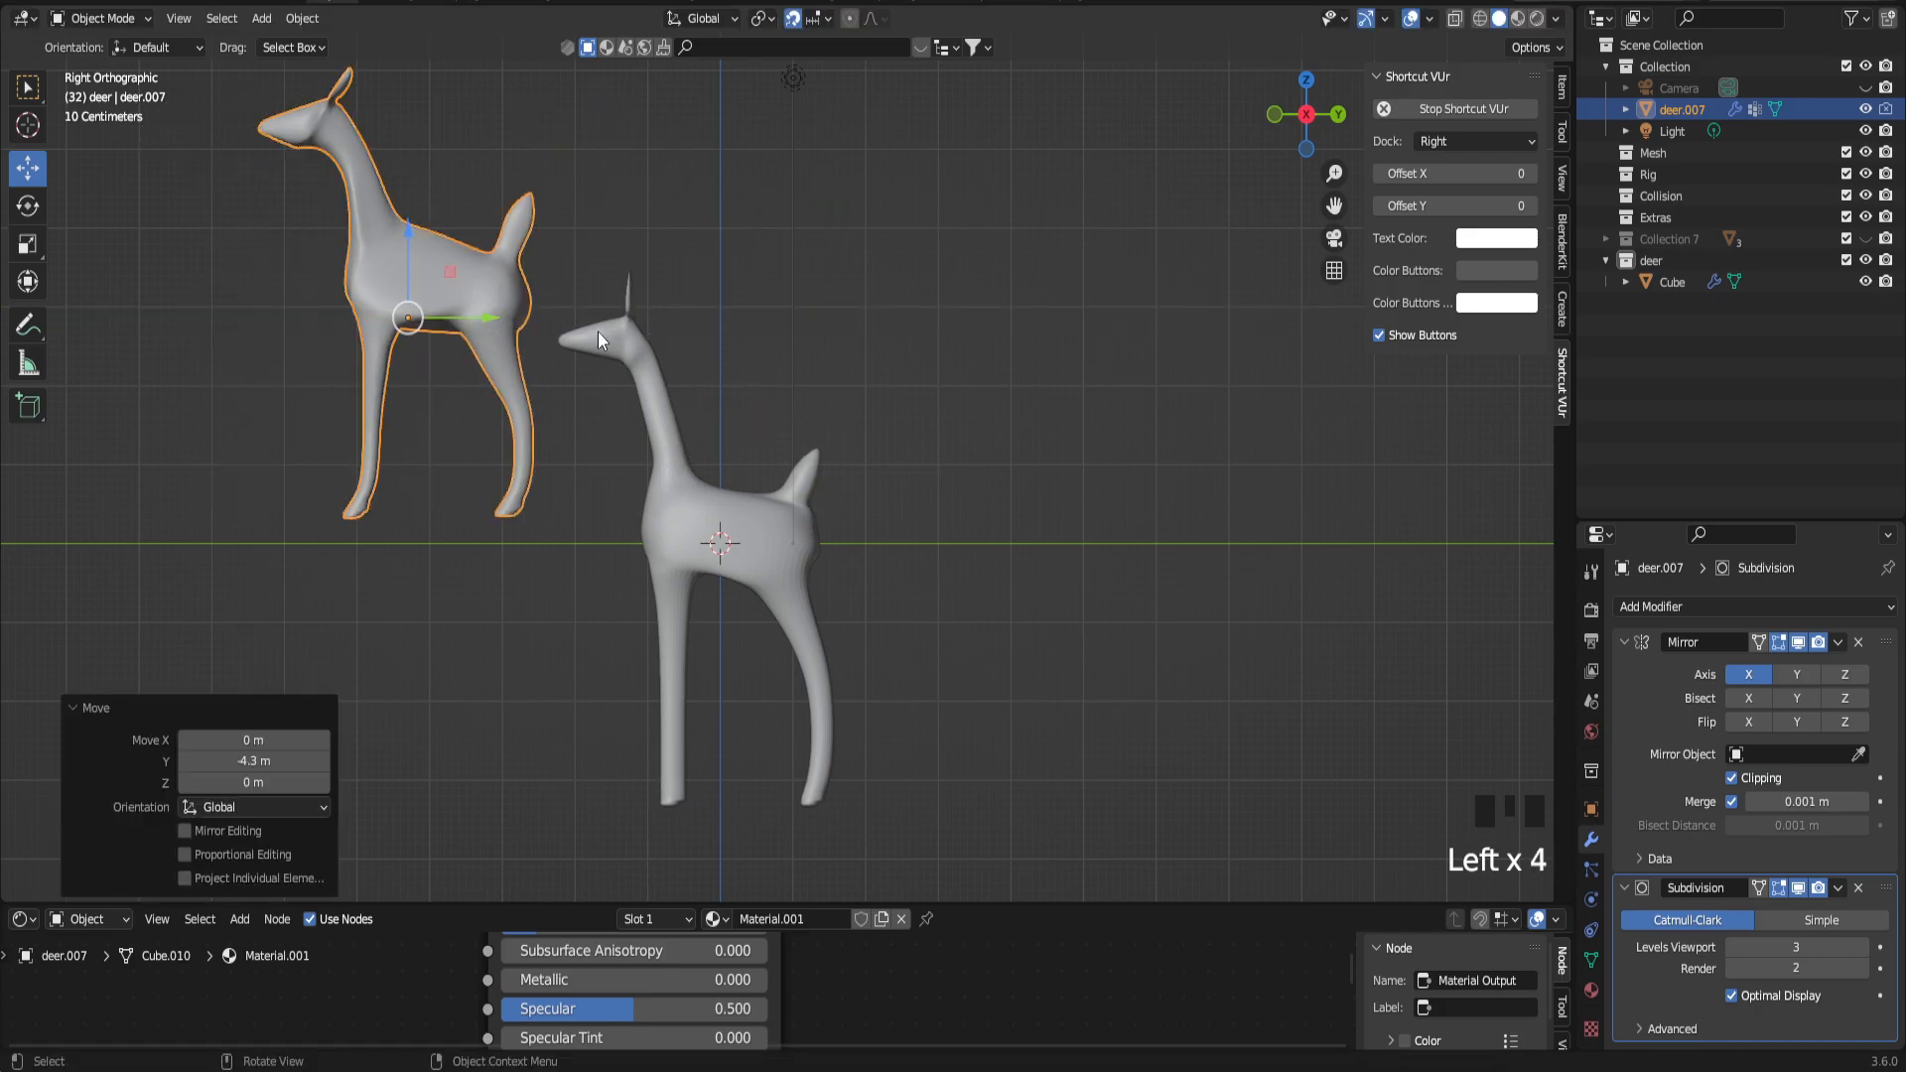
drag(1334, 206, 1303, 215)
drag(438, 216, 375, 409)
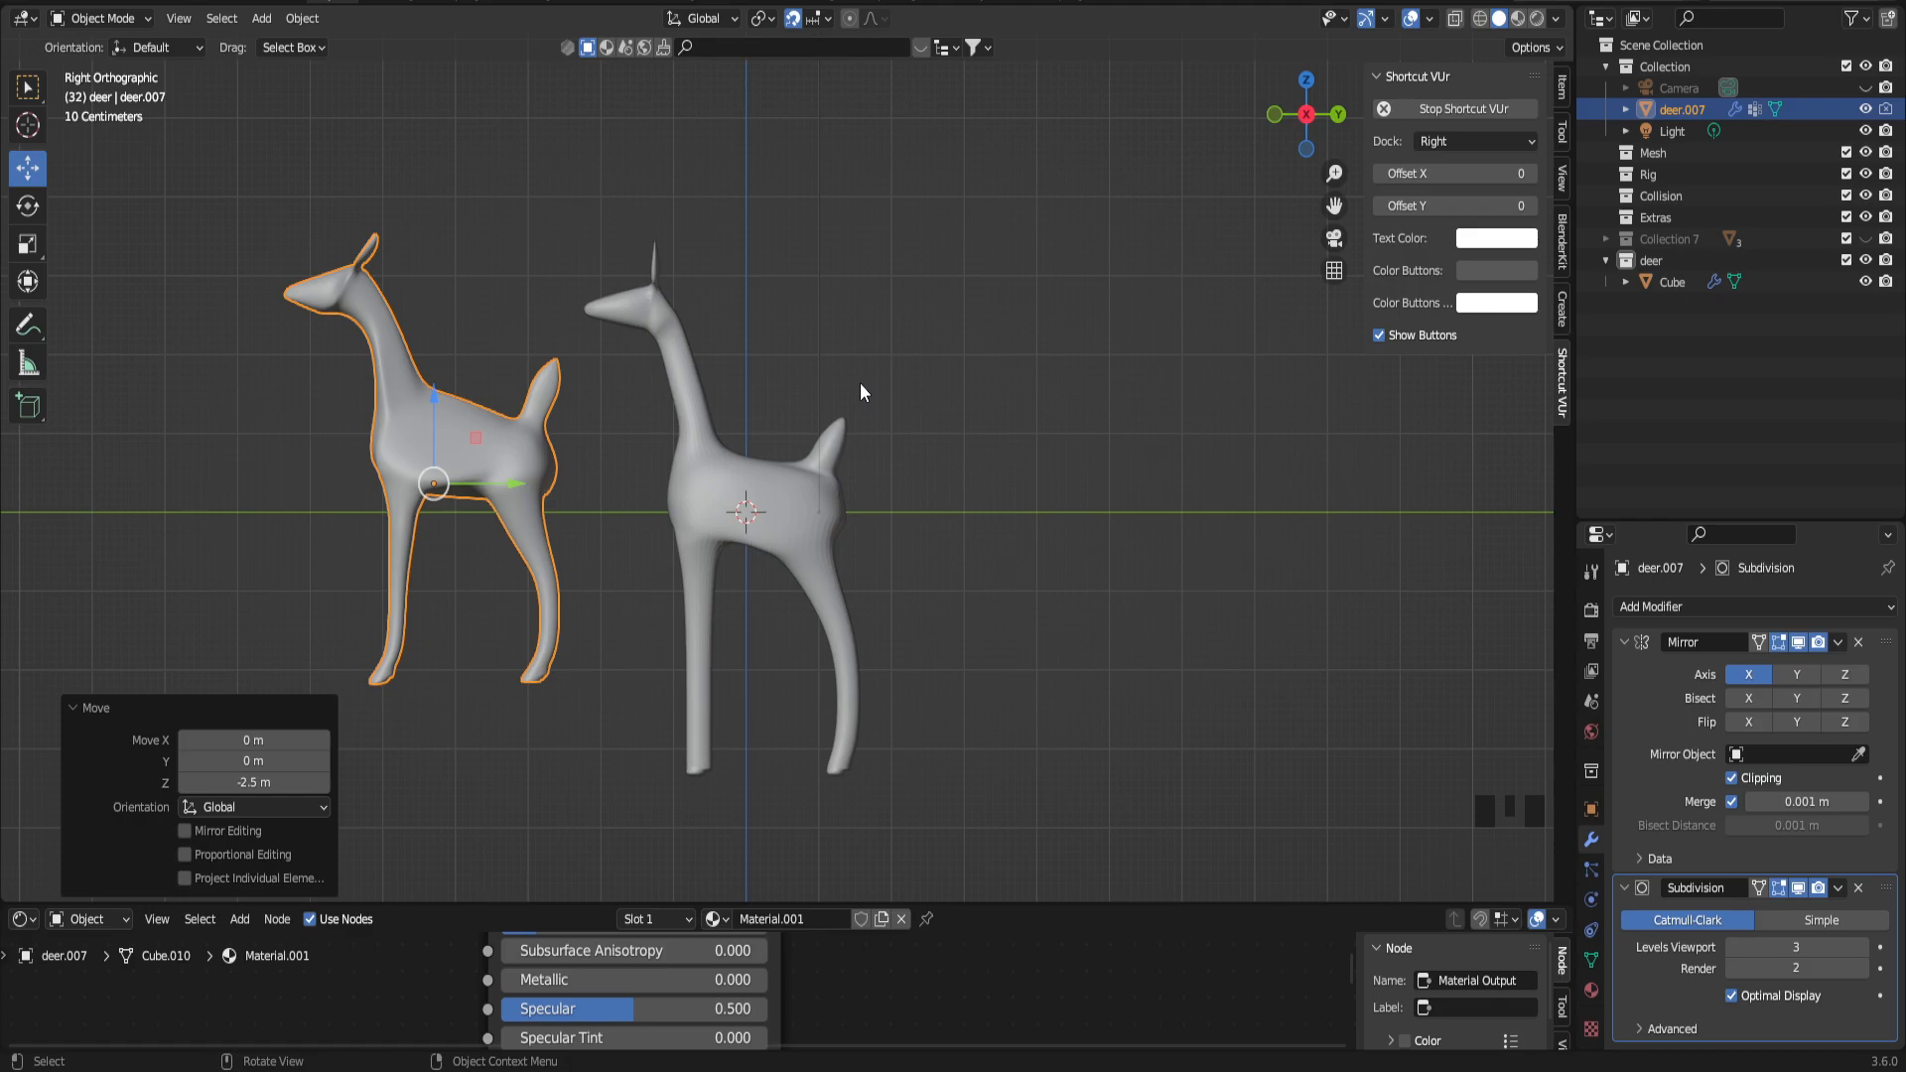
Step: Open the low-poly deer's mesh for editing and select the edges of its front foot
mouse_move(1329, 205)
mouse_down()
mouse_move(1334, 188)
mouse_move(1332, 205)
mouse_up()
scroll(867, 413, up, 2)
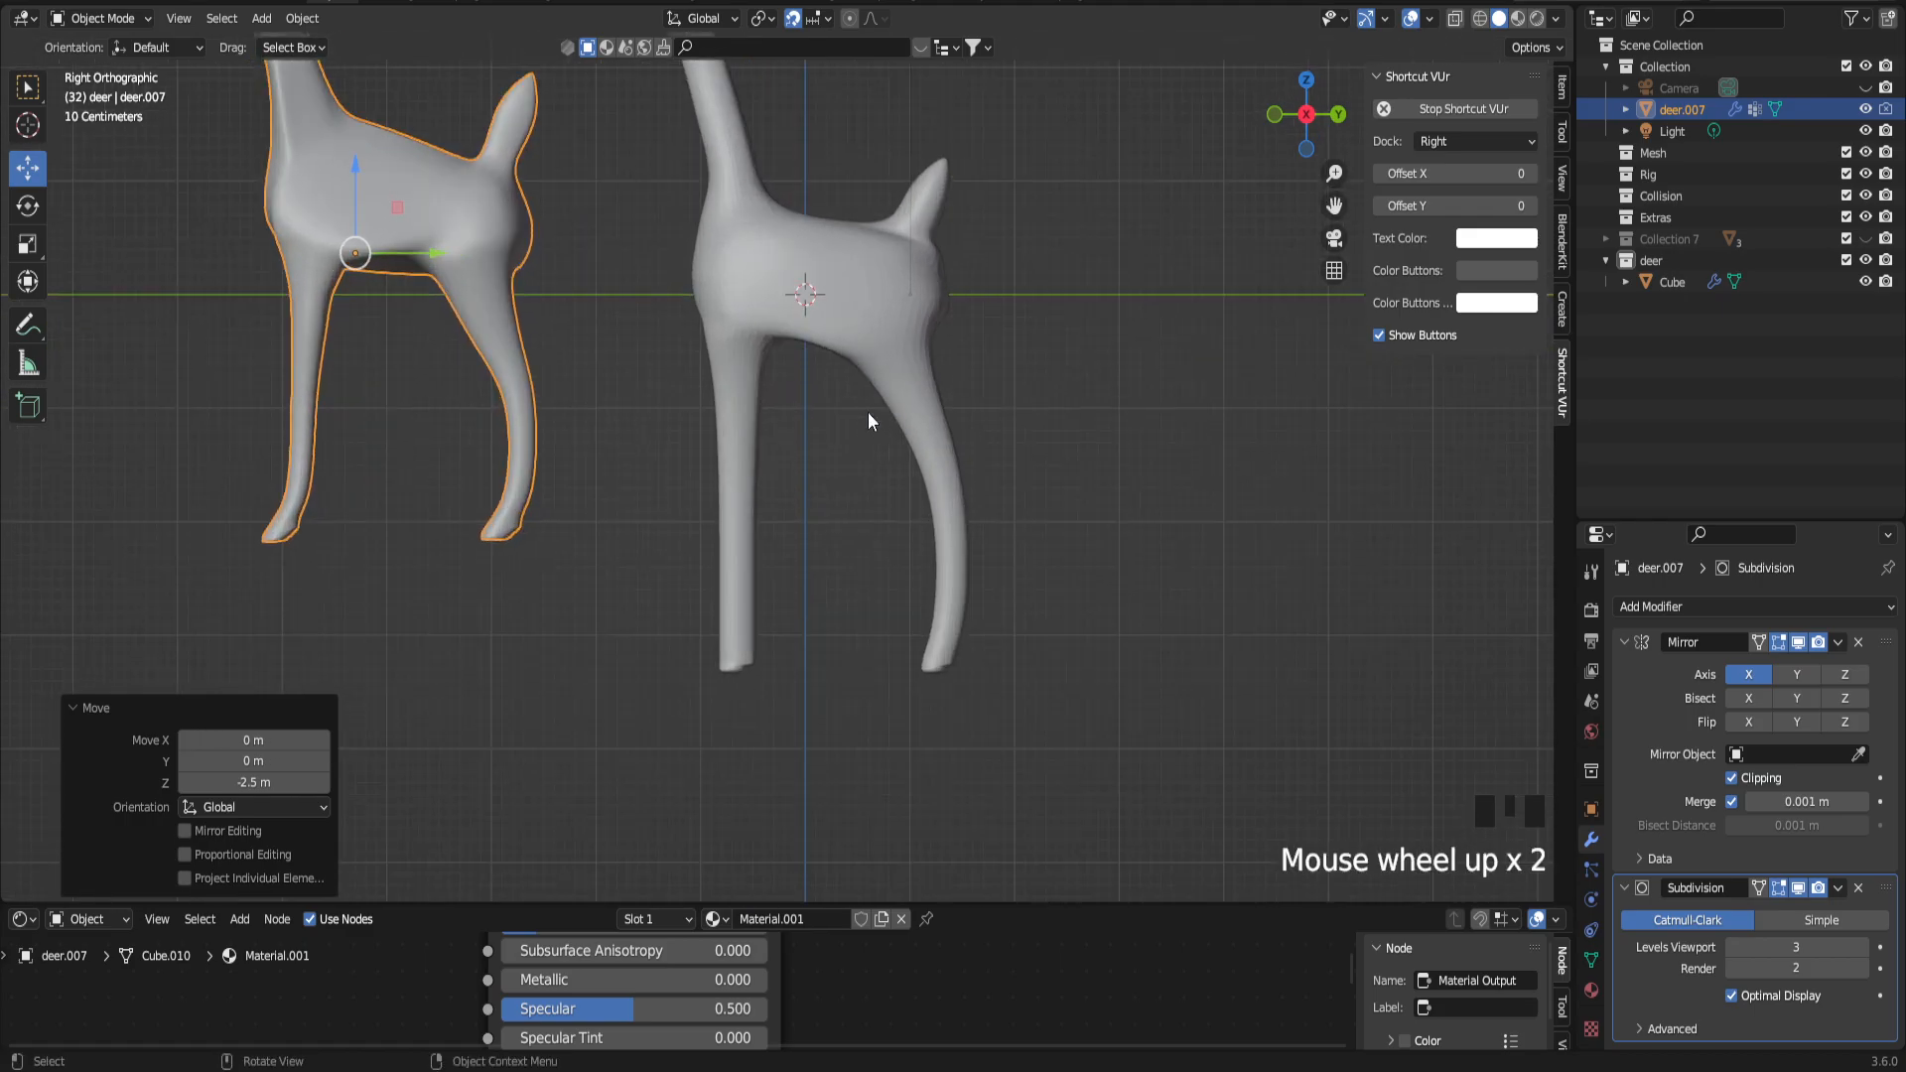
click(746, 552)
key(Tab)
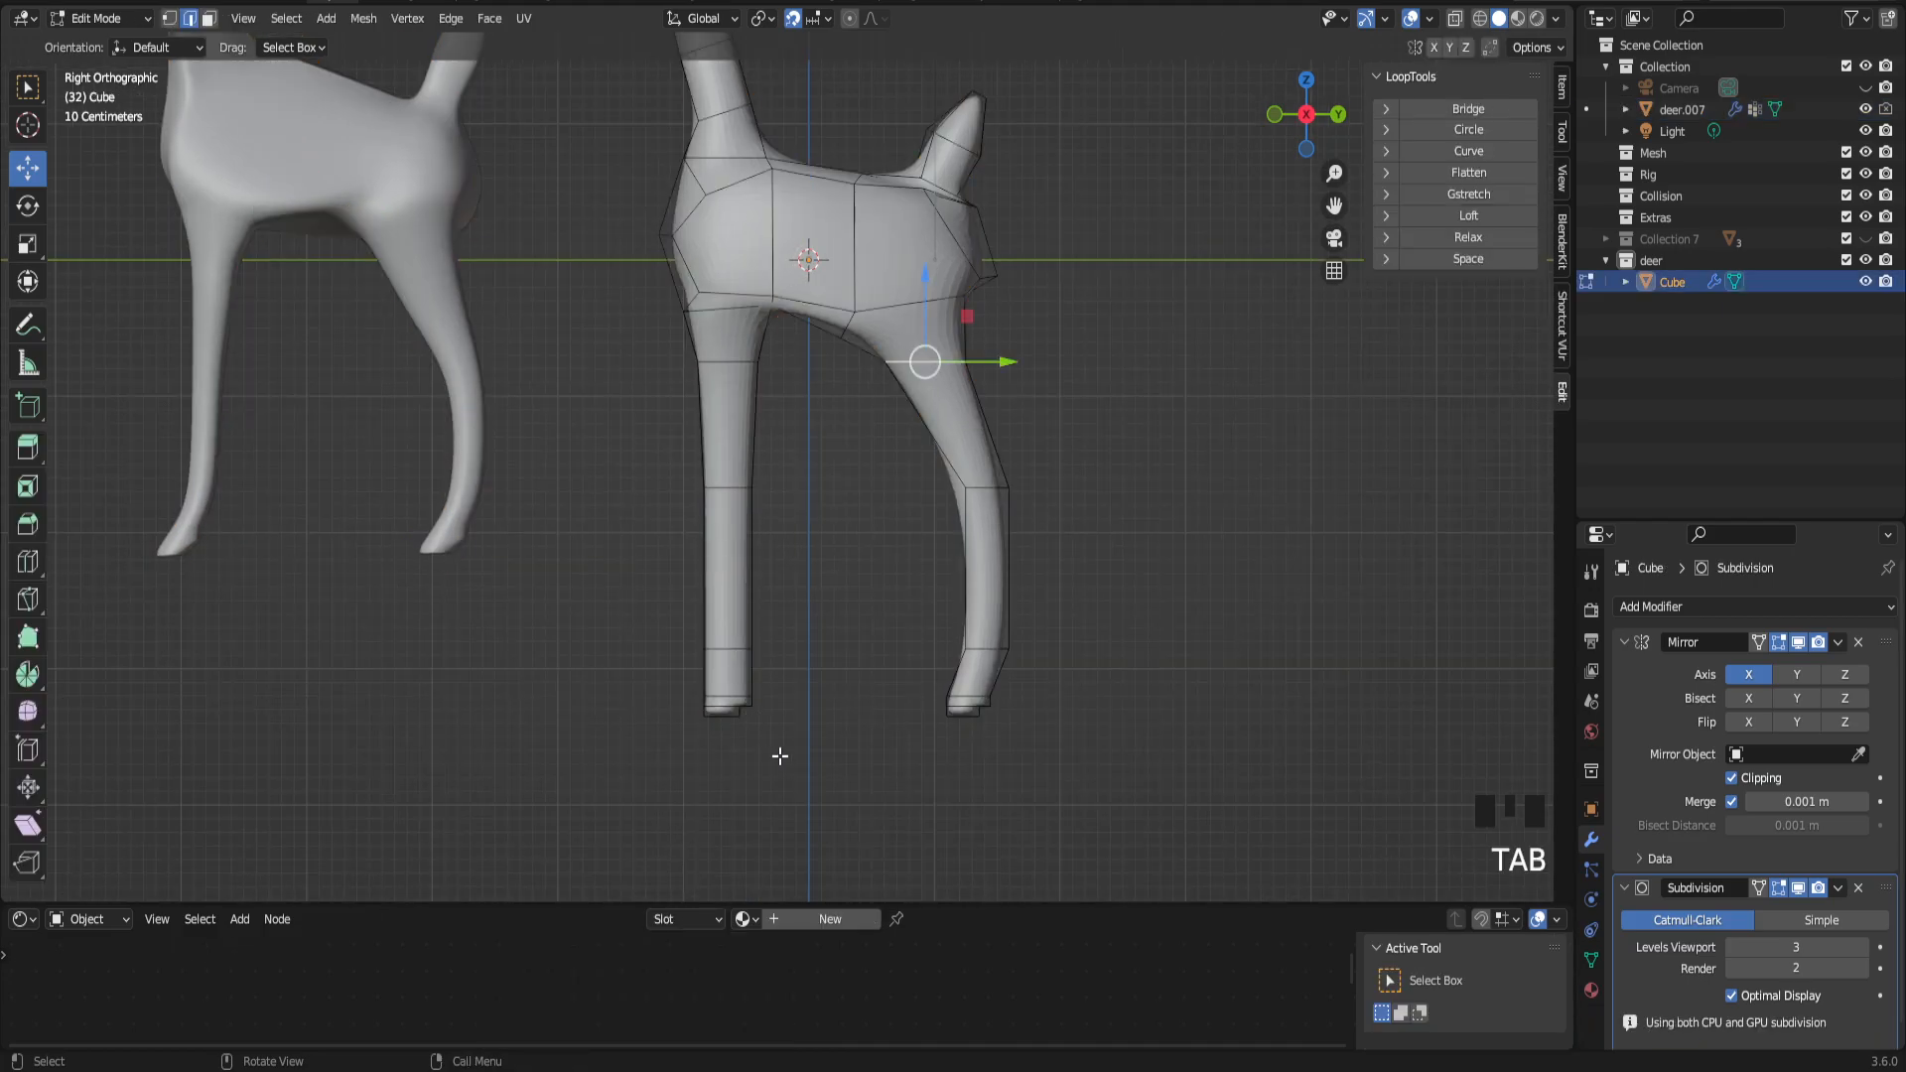
shift+drag(793, 764, 655, 672)
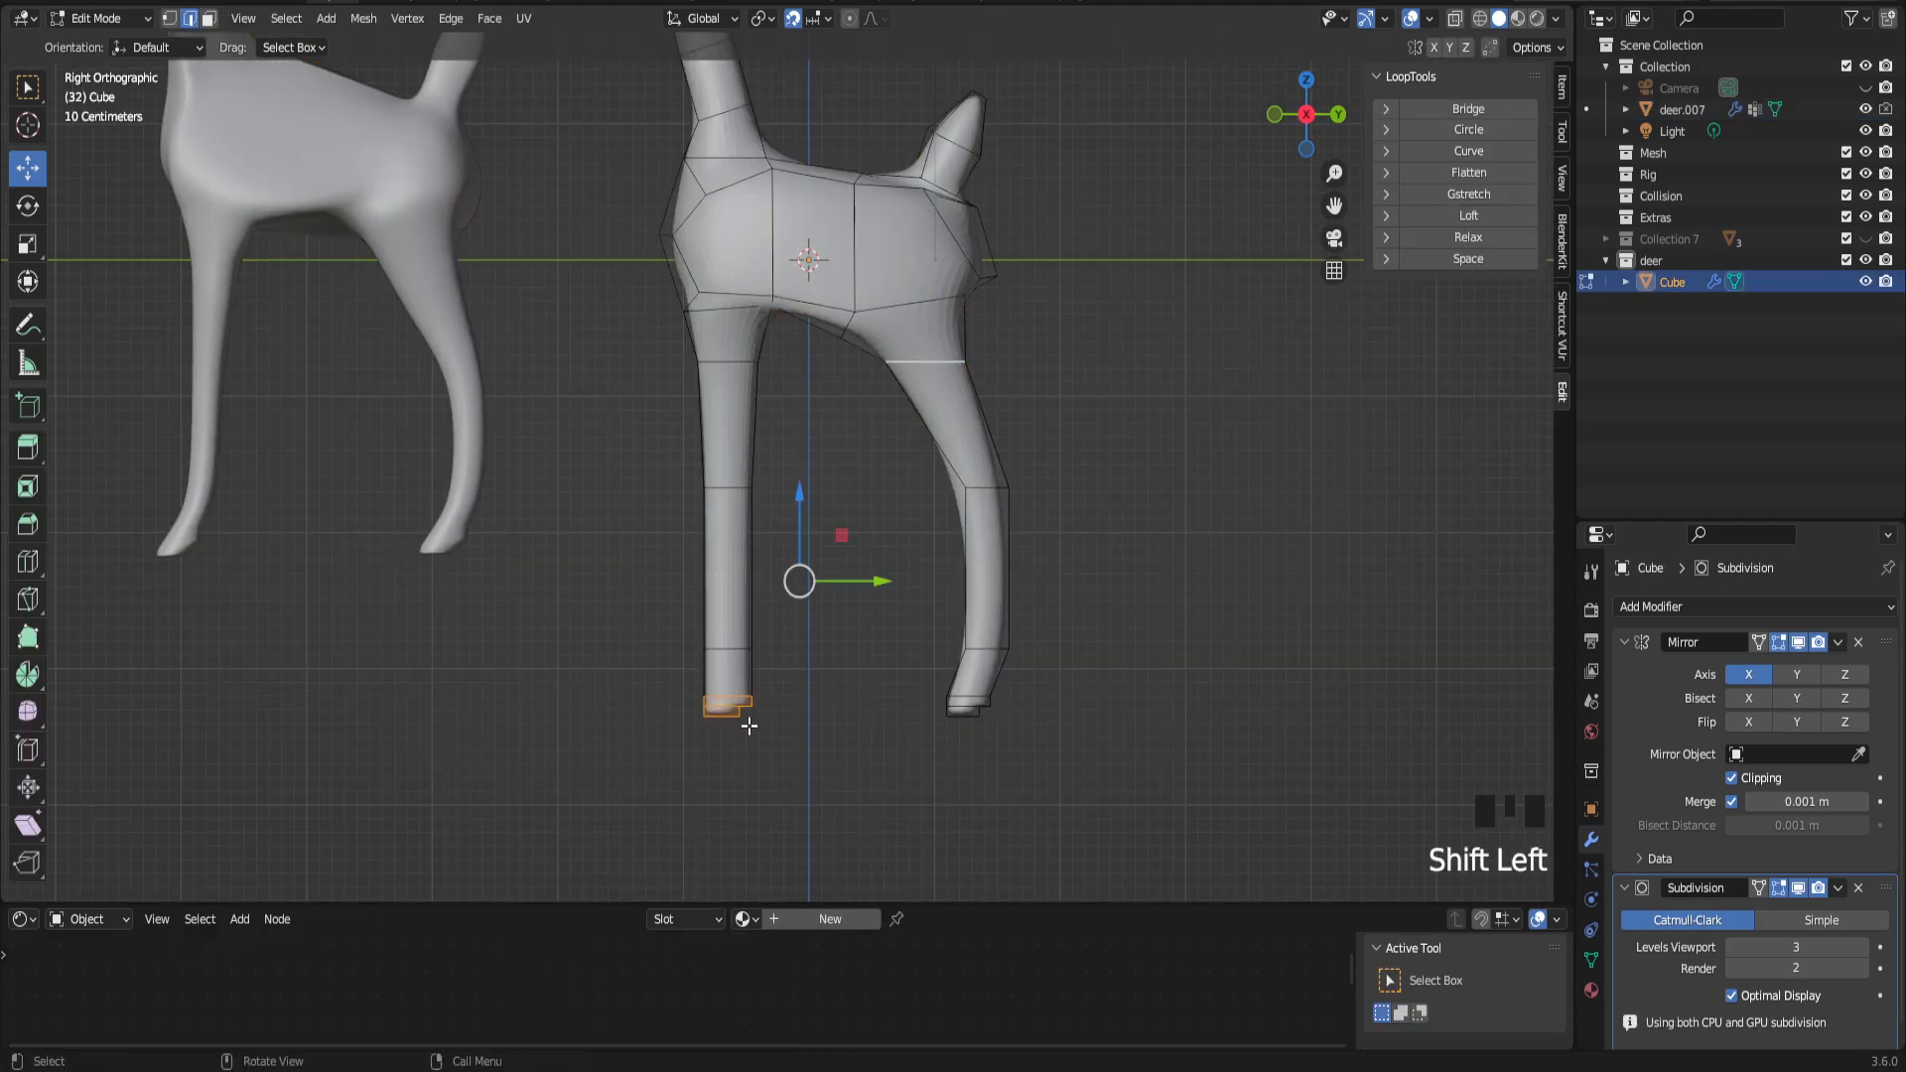
middle_drag(738, 690, 826, 746)
scroll(814, 702, down, 2)
shift+drag(676, 740, 833, 843)
middle_drag(851, 812, 437, 766)
shift+drag(753, 707, 966, 795)
middle_drag(694, 732, 1059, 728)
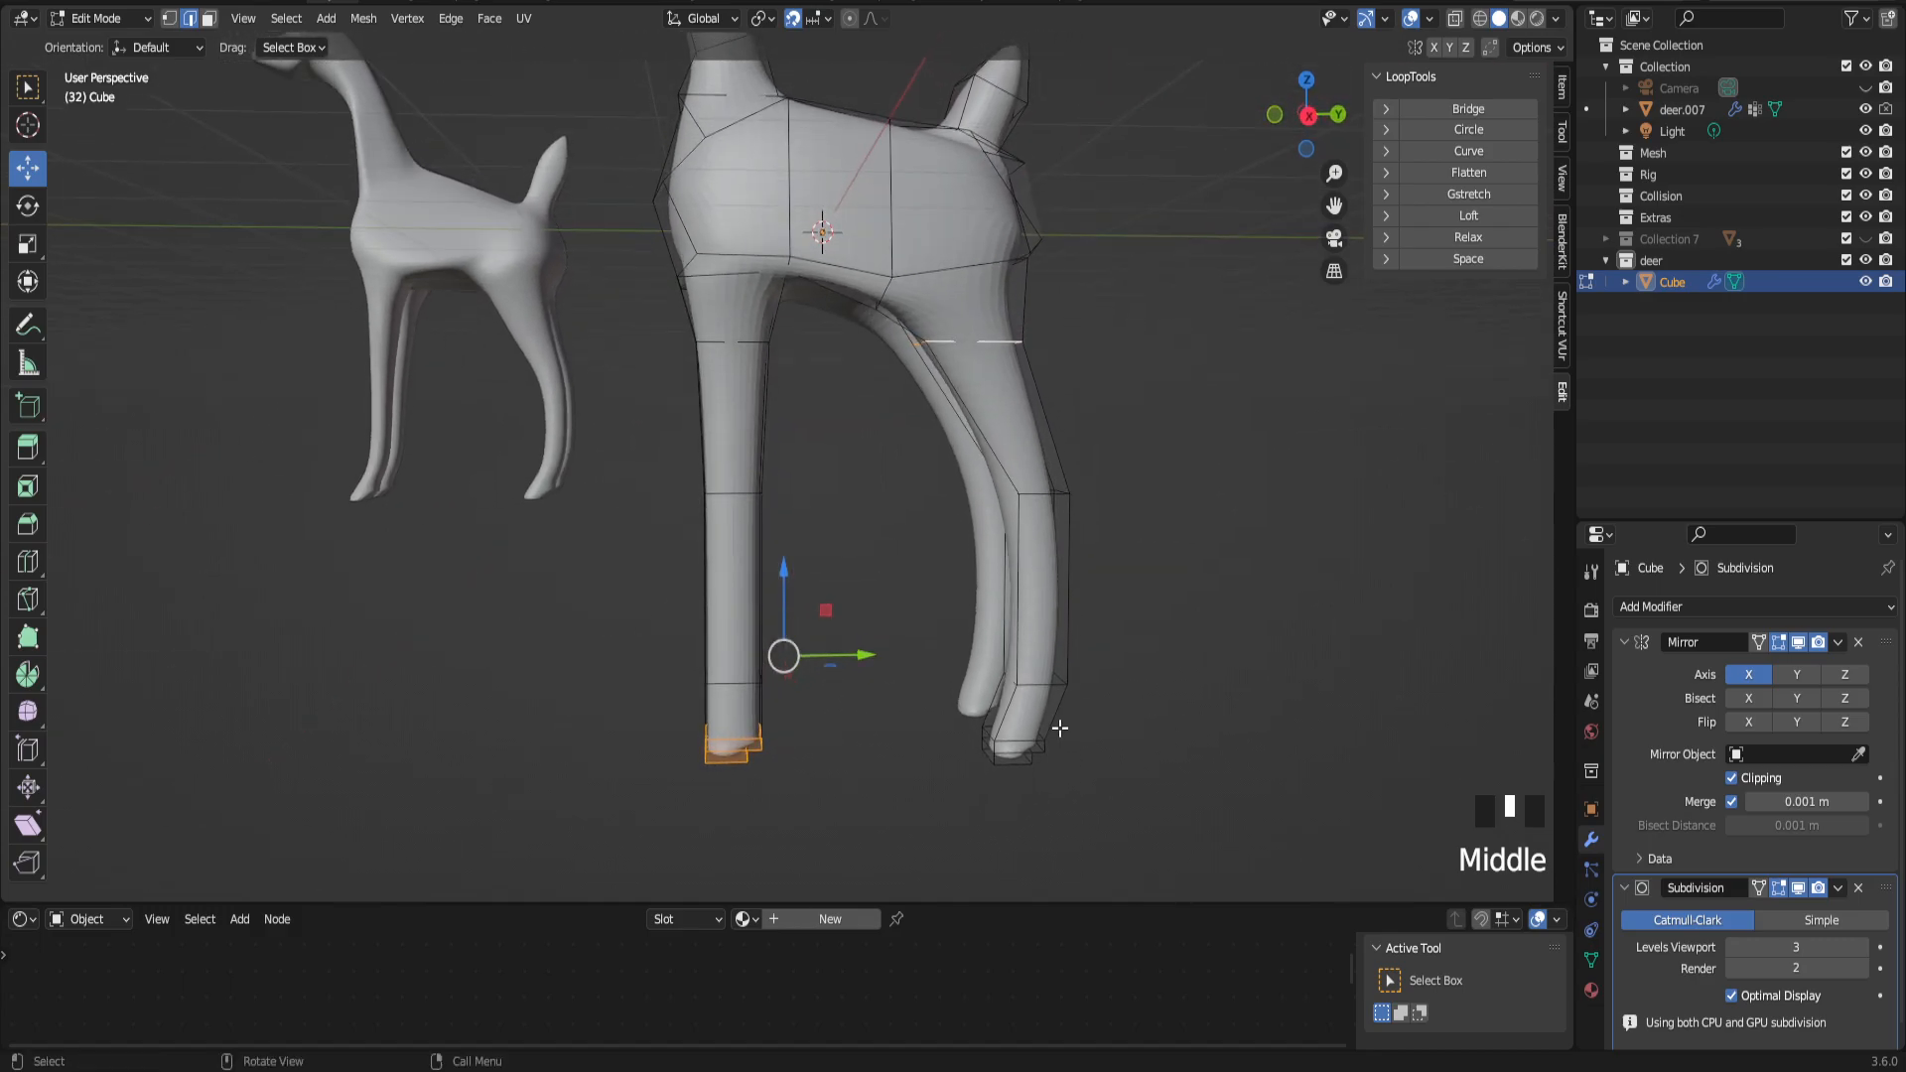
Step: Deselect the hind leg's upper thigh loop and shift the front foot slightly forward along Y
mouse_move(856, 656)
mouse_down()
mouse_move(827, 654)
mouse_move(858, 668)
mouse_up()
click(814, 654)
alt+shift+click(982, 337)
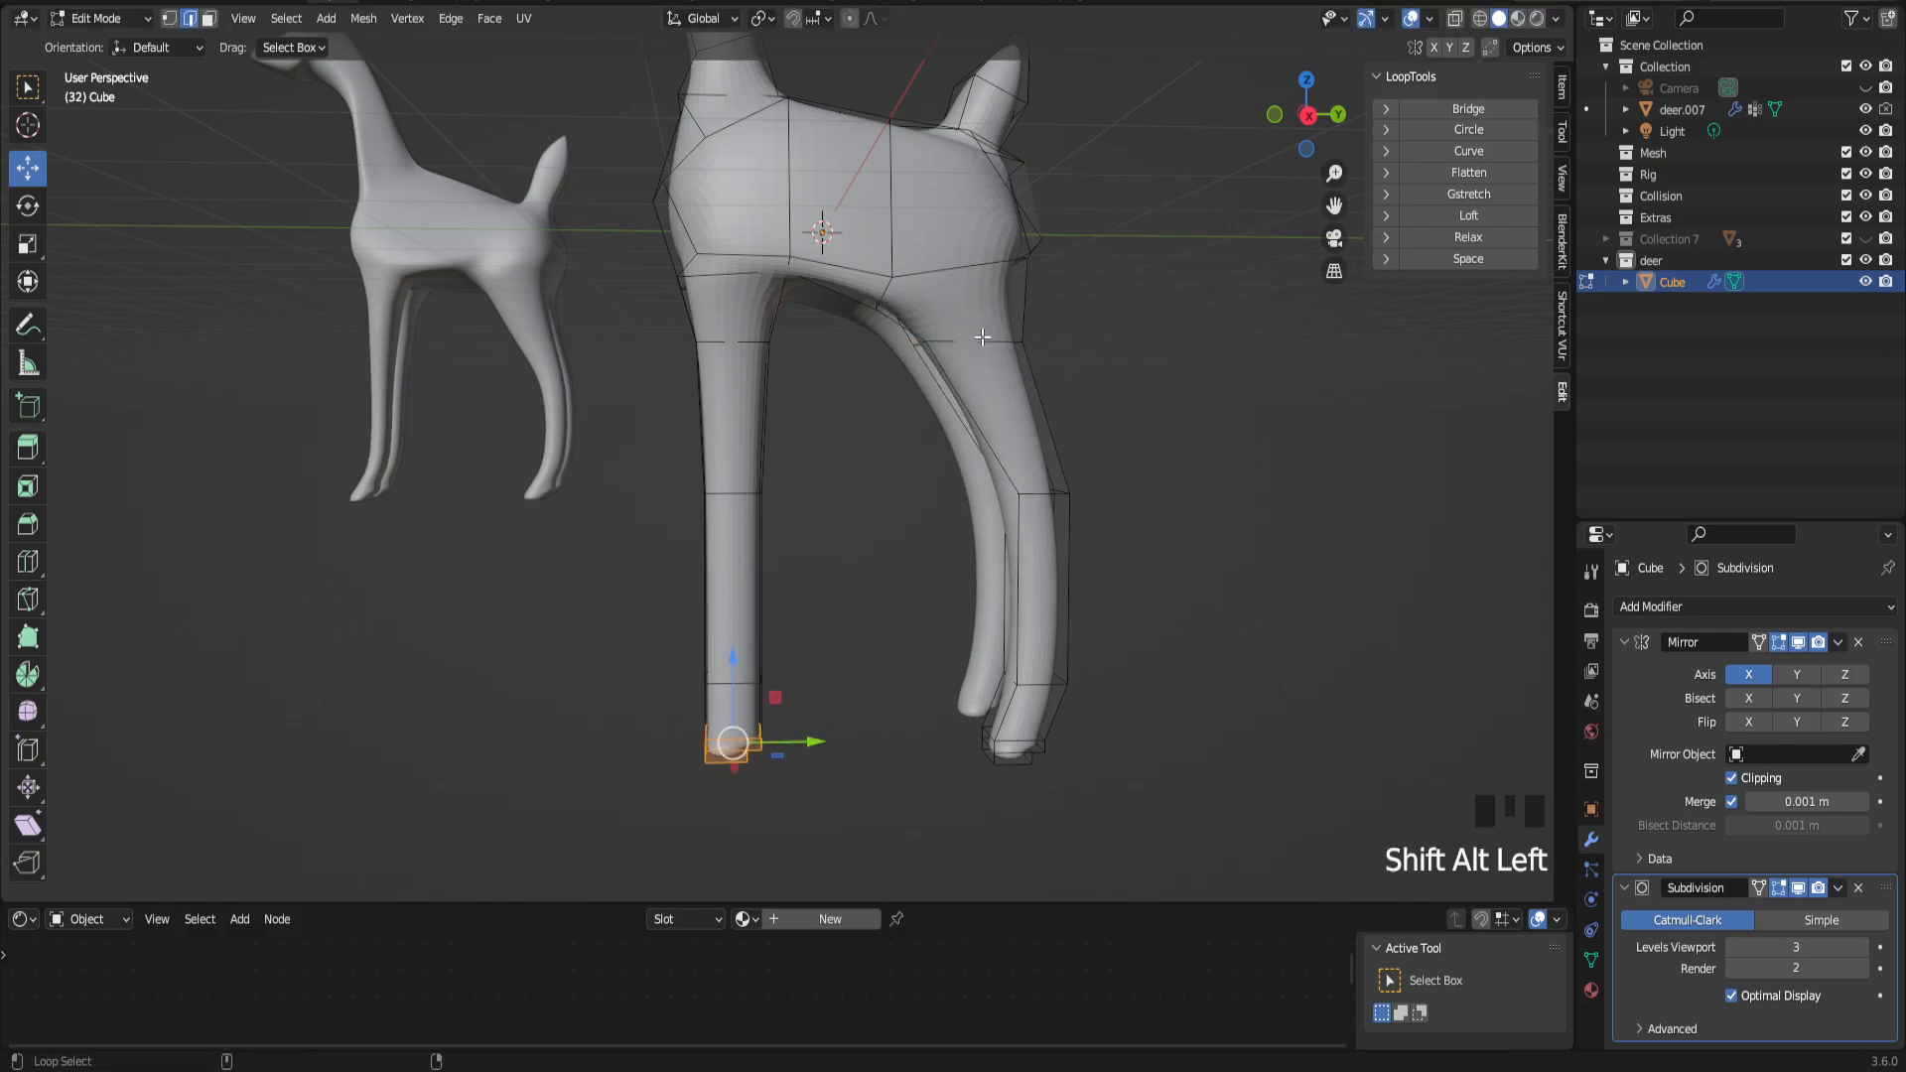
drag(814, 741, 799, 717)
alt+shift+click(809, 732)
Step: Reselect only the front foot's edges below the ankle, move them forward along Y and clear the selection
ctrl+click(735, 685)
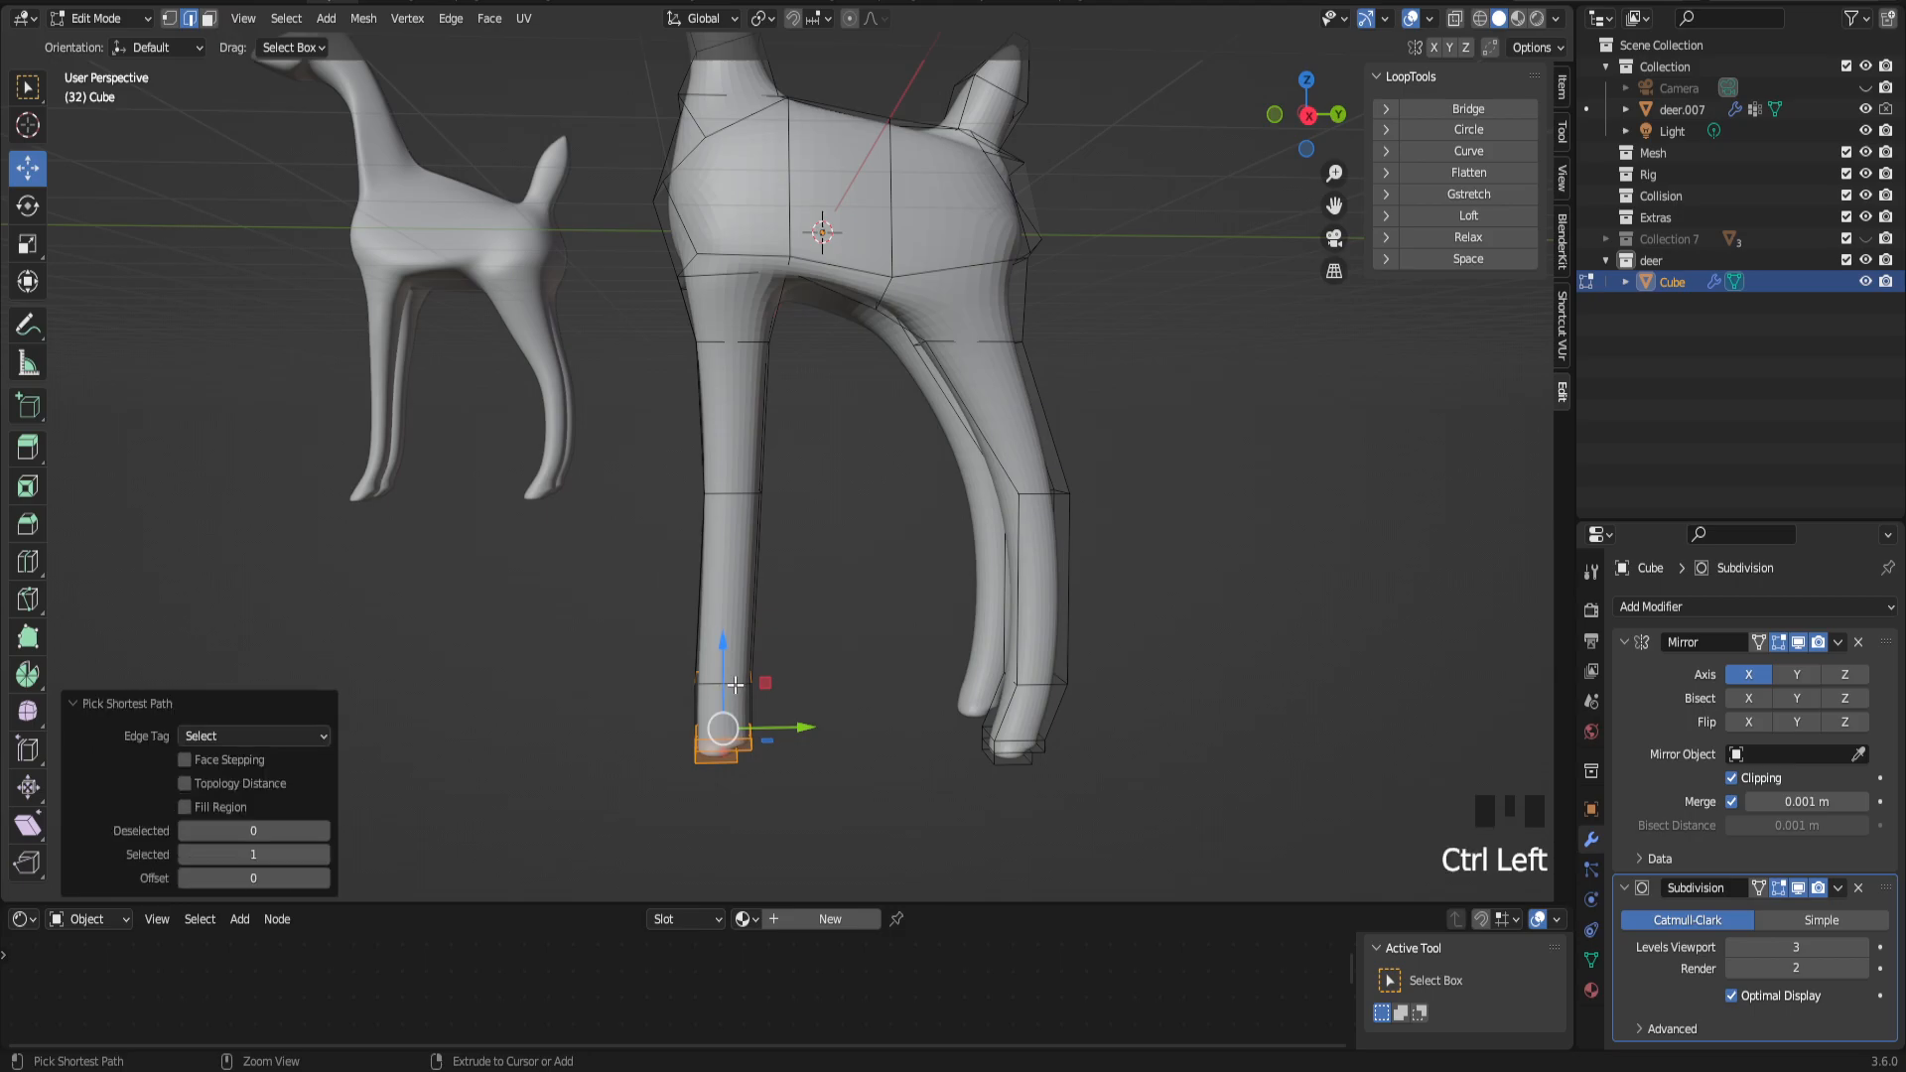
ctrl+shift+click(725, 685)
ctrl+shift+click(726, 685)
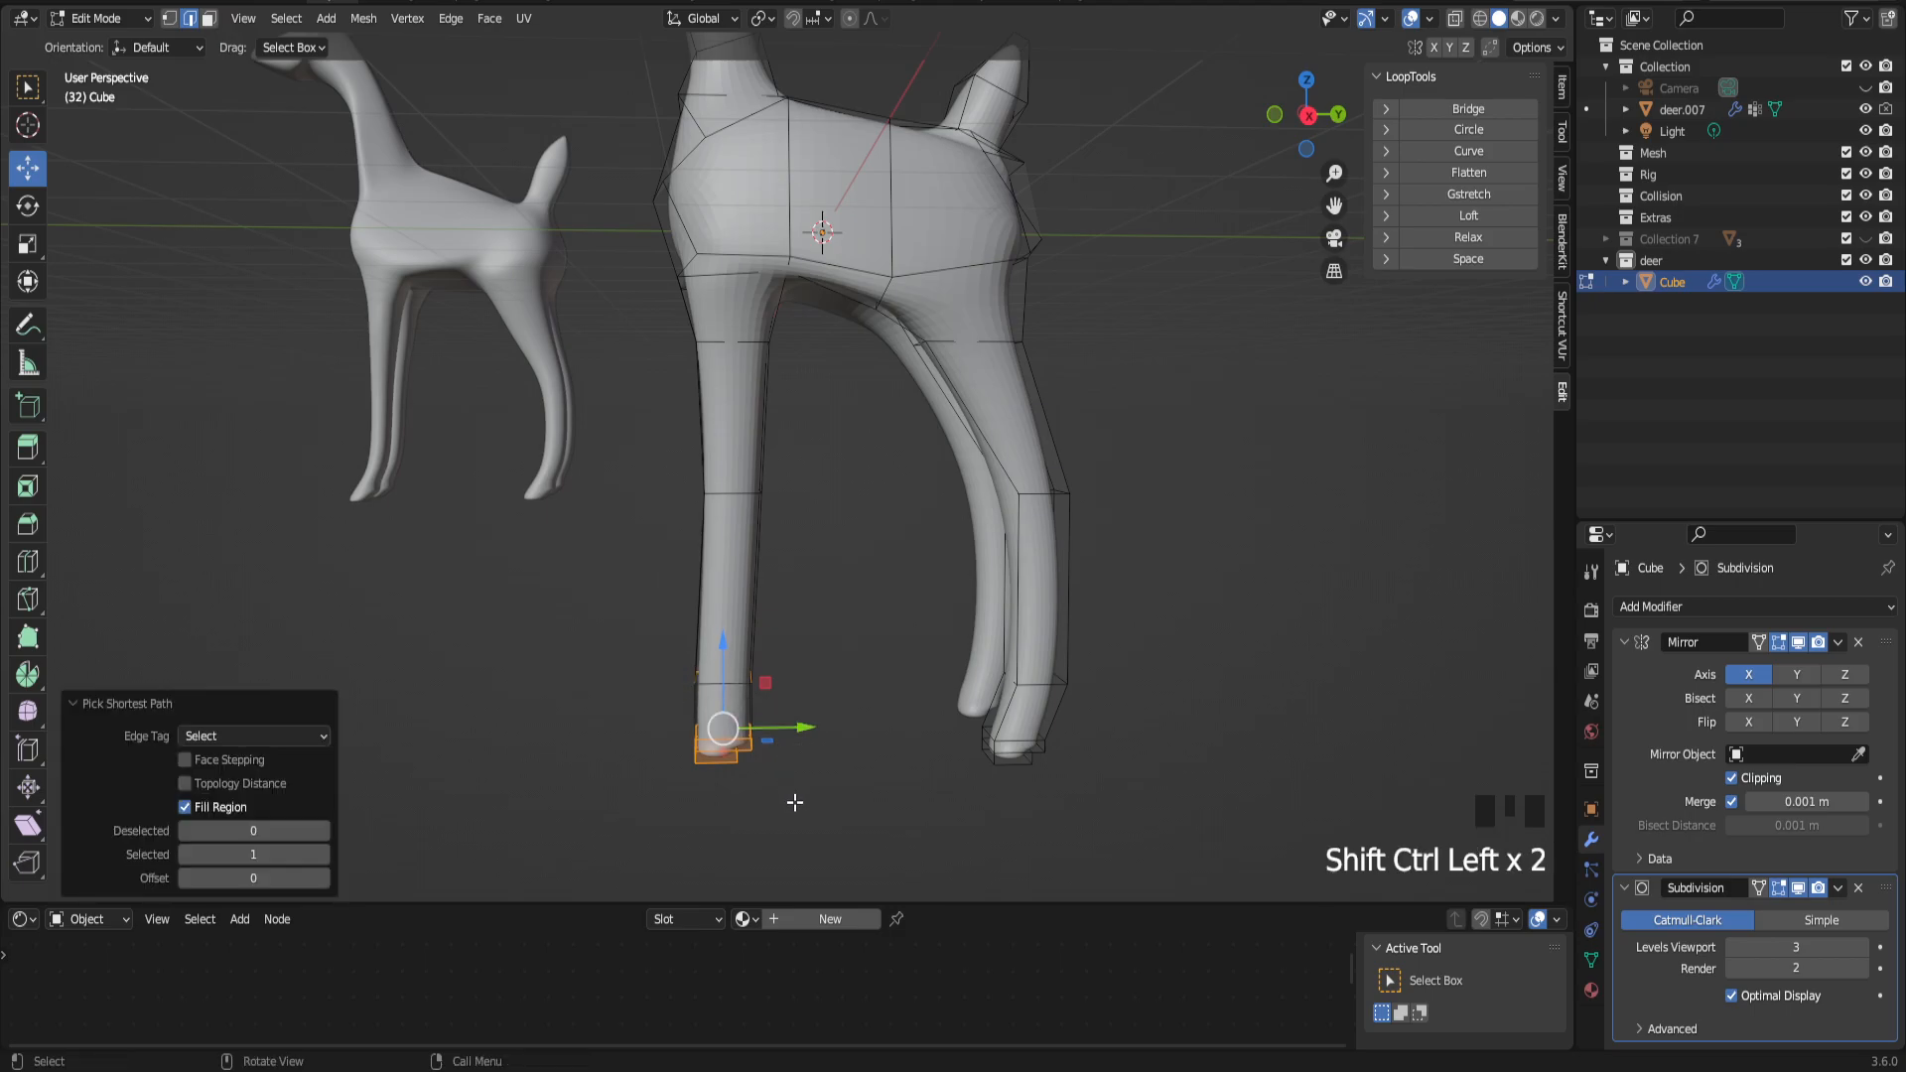
click(699, 755)
middle_drag(699, 755, 879, 713)
alt+click(716, 742)
alt+shift+click(705, 758)
shift+click(706, 757)
shift+click(723, 757)
middle_drag(723, 757, 827, 744)
shift+click(739, 753)
ctrl+click(605, 732)
middle_drag(923, 714, 588, 737)
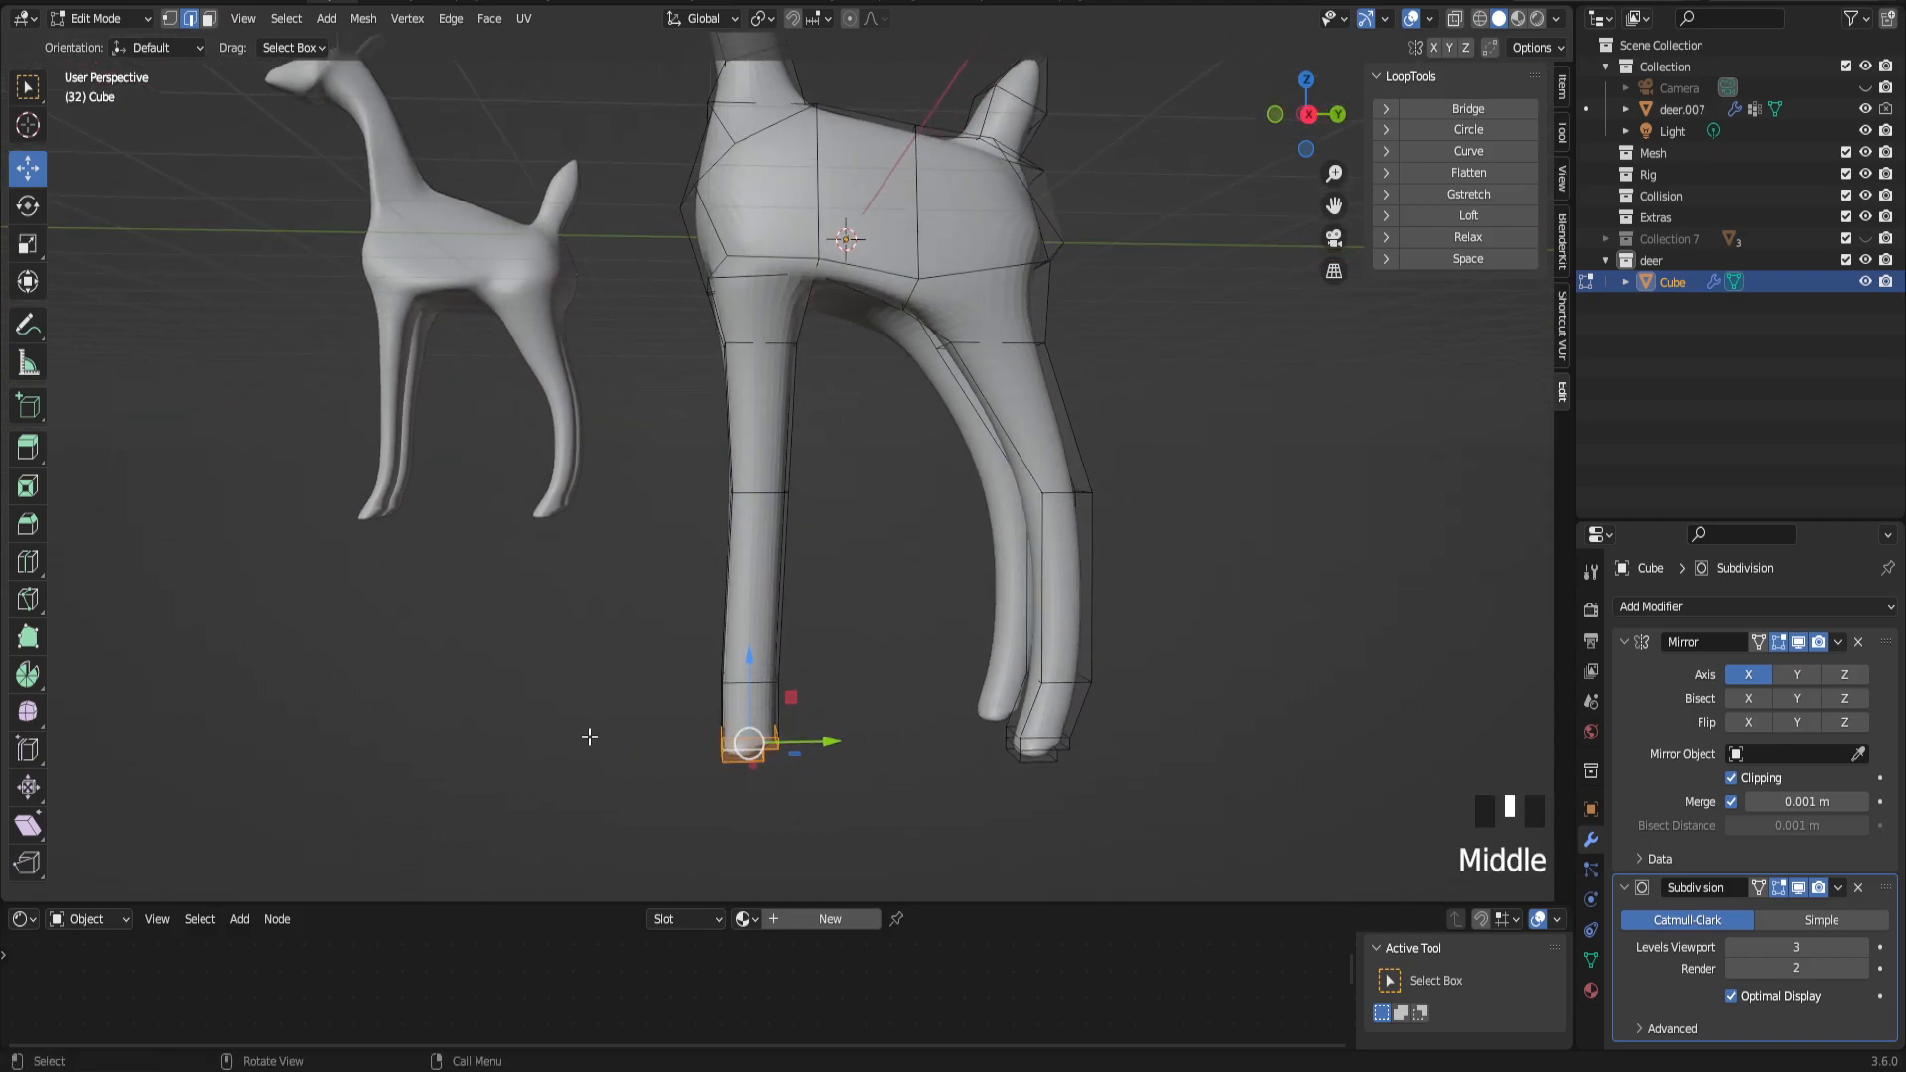
mouse_move(832, 748)
mouse_down()
mouse_move(788, 744)
mouse_move(804, 745)
mouse_up()
click(872, 784)
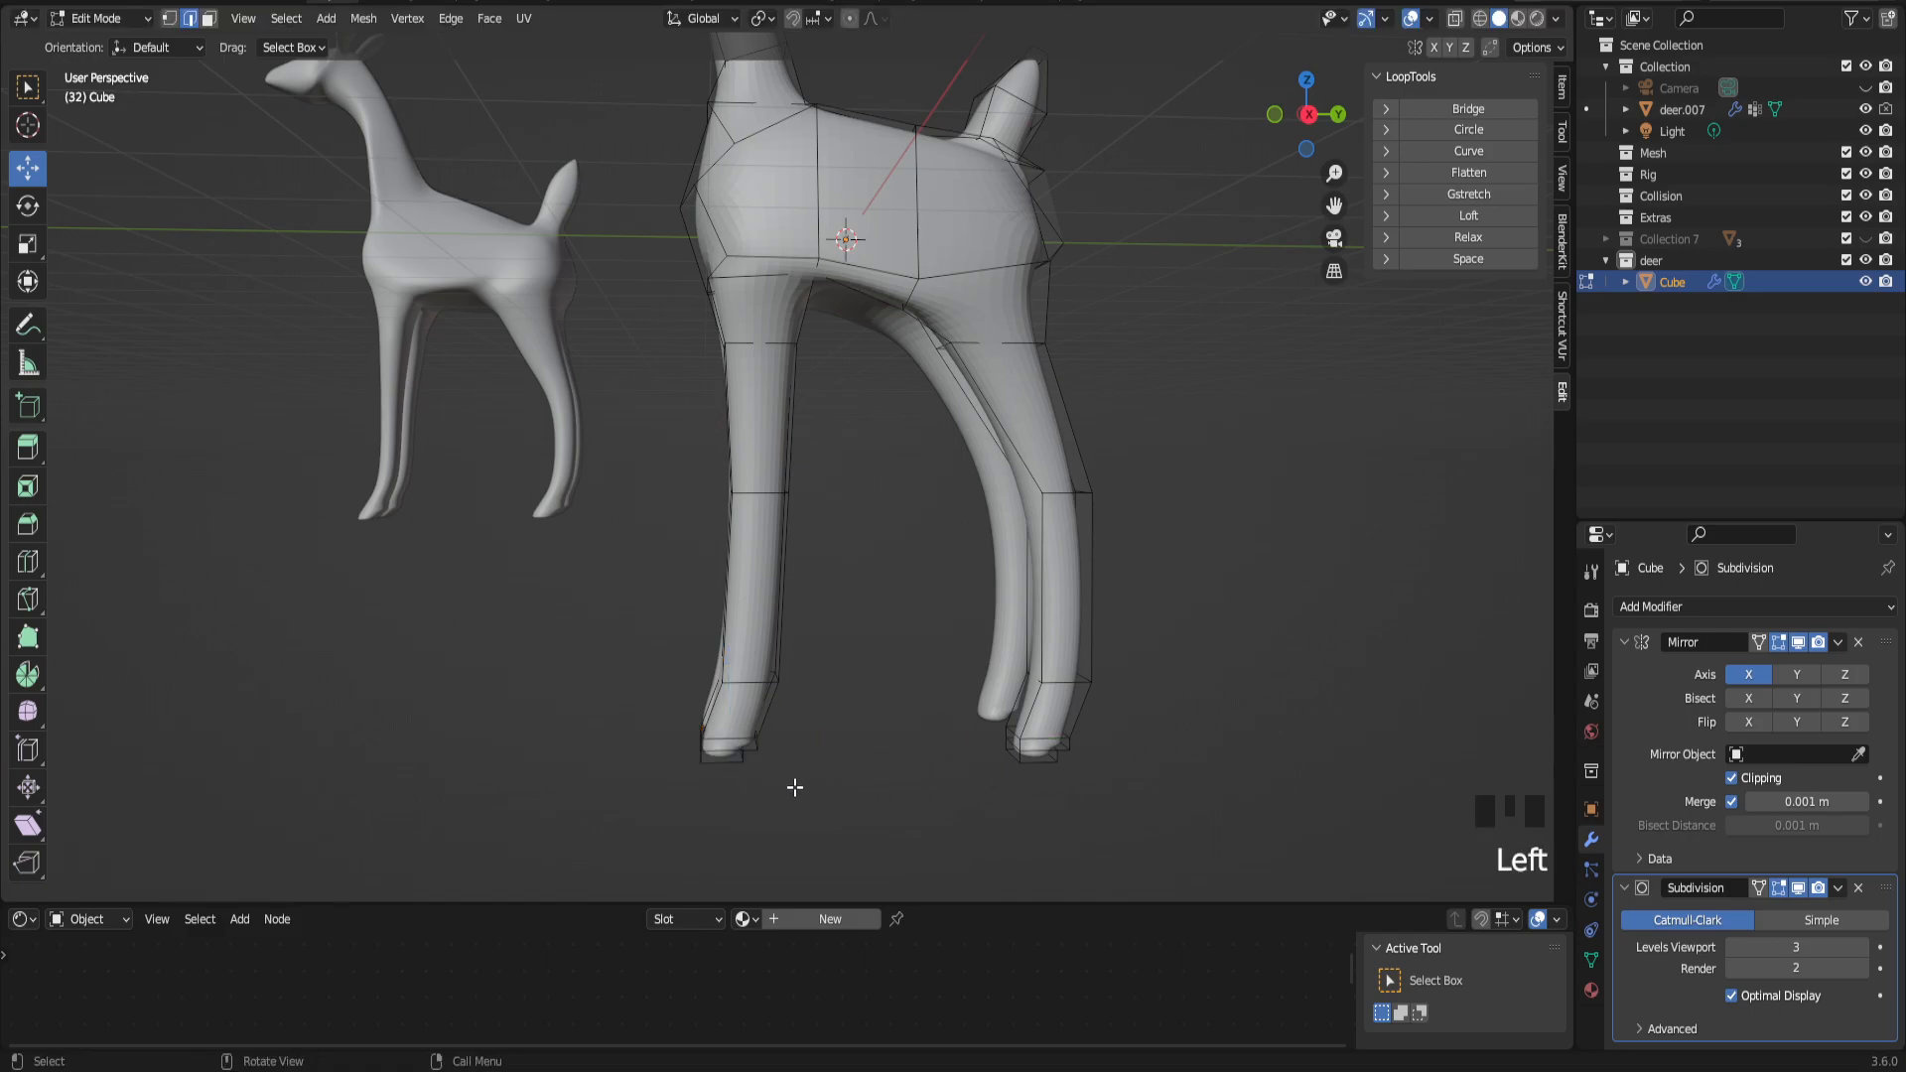
Step: Select the two edge loops just above the sole on both the front foot and the hind foot
scroll(795, 784, up, 2)
drag(1334, 206, 962, 533)
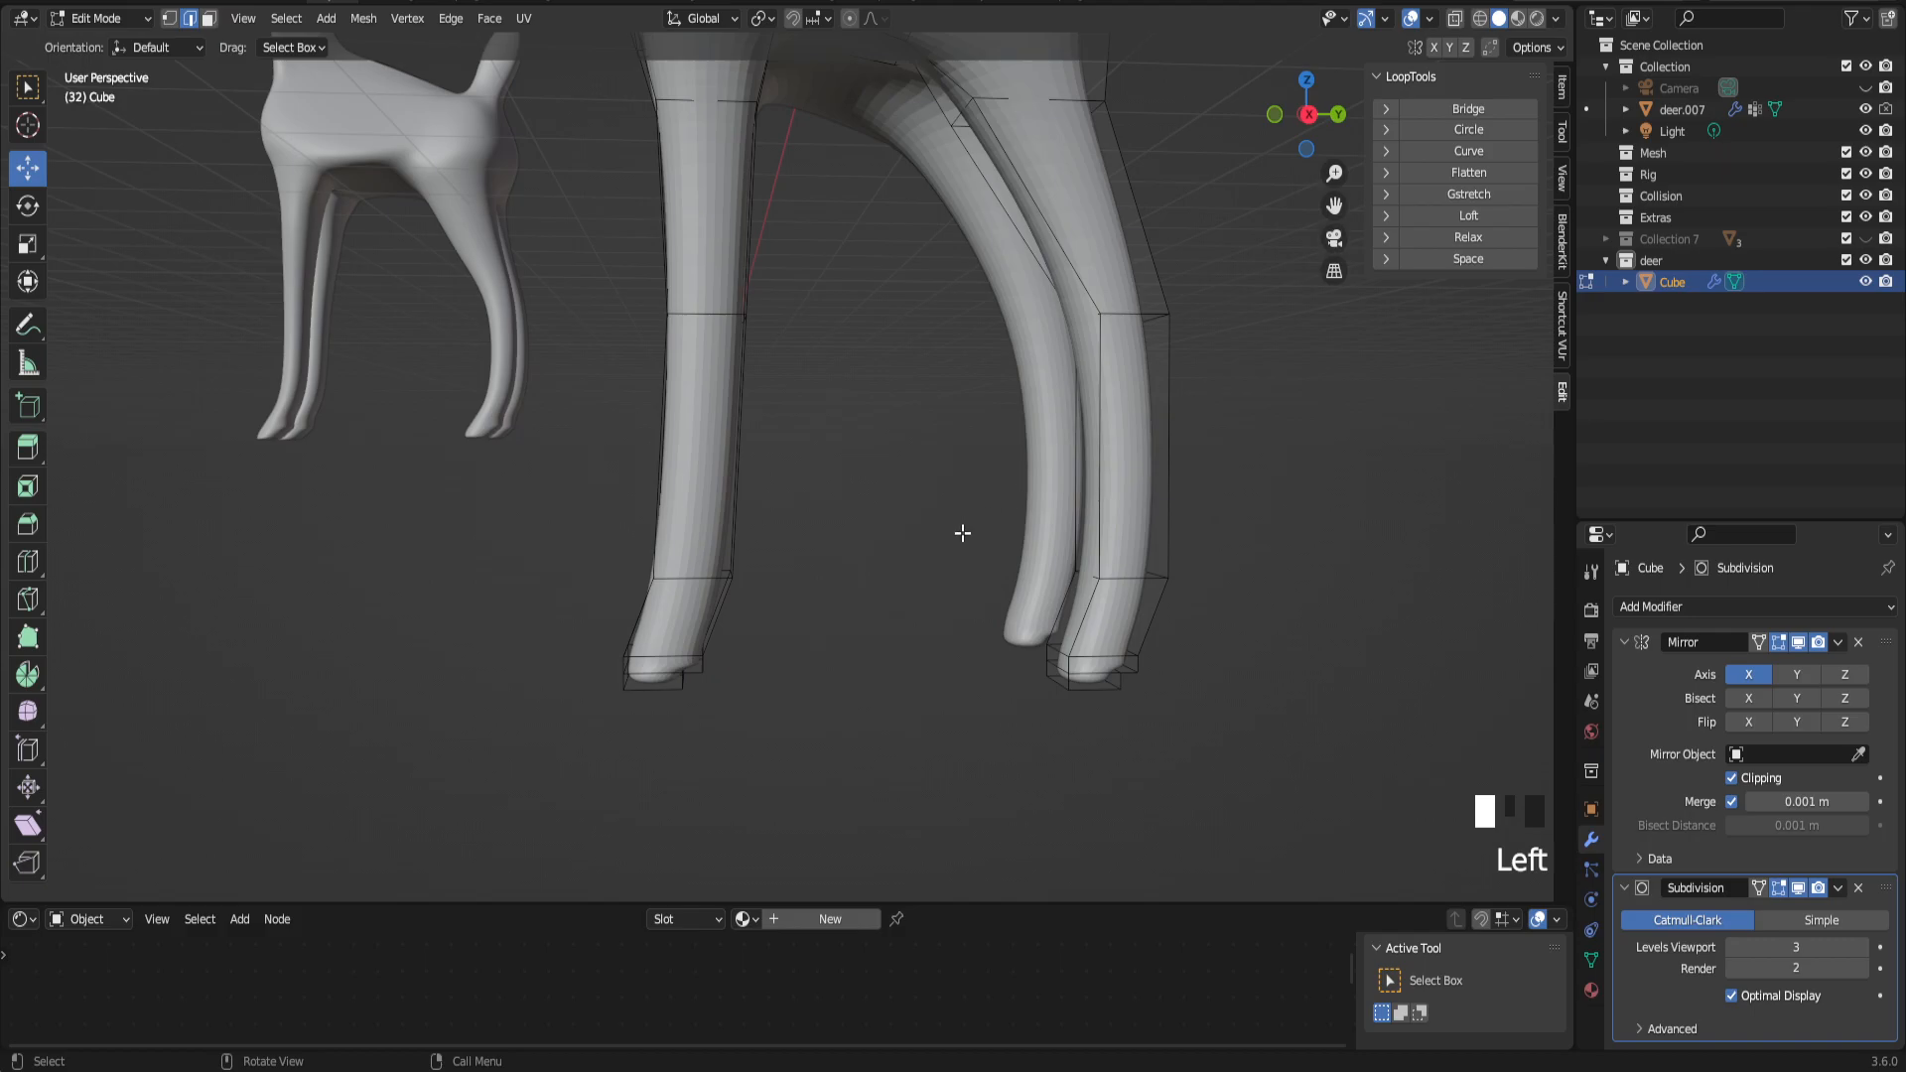
alt+click(676, 656)
alt+shift+click(679, 657)
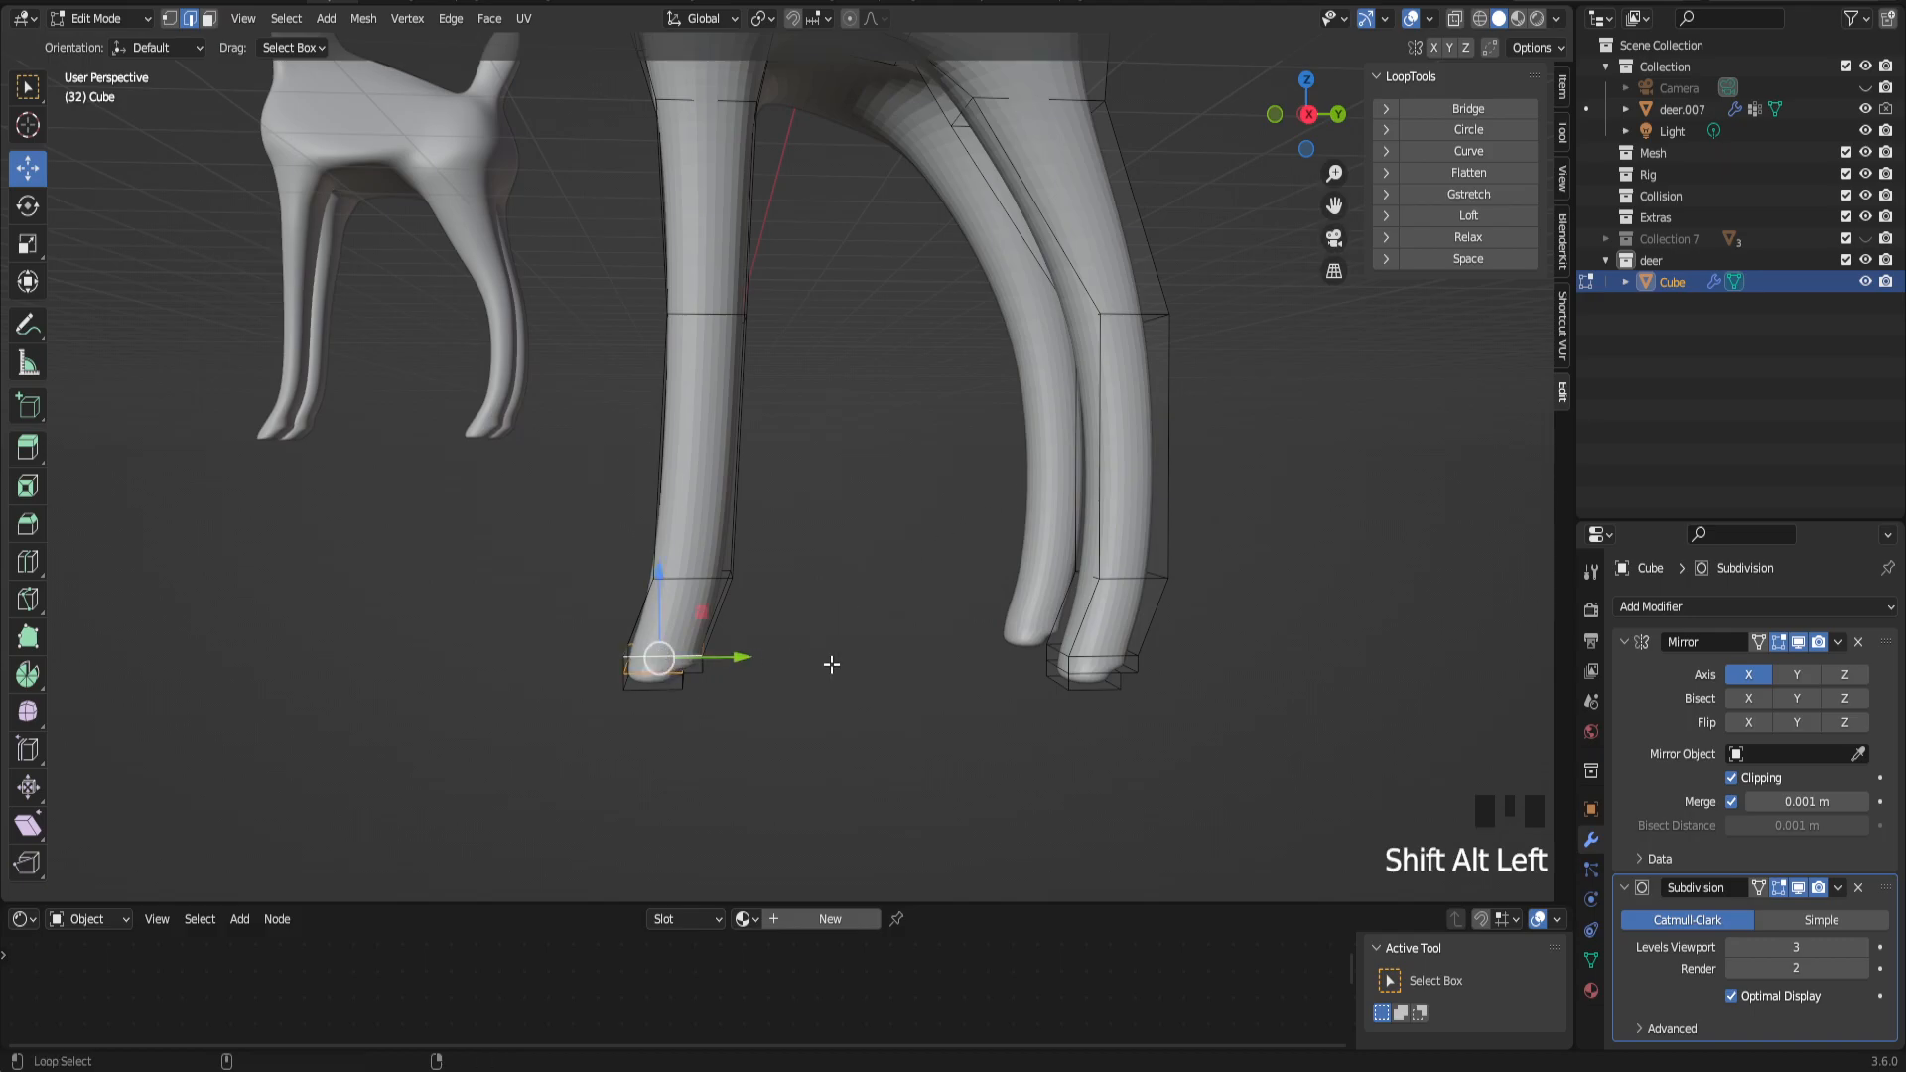
alt+shift+click(1123, 655)
alt+shift+click(1104, 672)
mouse_move(878, 583)
mouse_down()
mouse_move(878, 560)
mouse_move(877, 586)
mouse_up()
Step: Add the missing heel edges of the front and hind feet to the loop selection
middle_drag(821, 651, 804, 694)
scroll(758, 659, up, 3)
shift+click(659, 744)
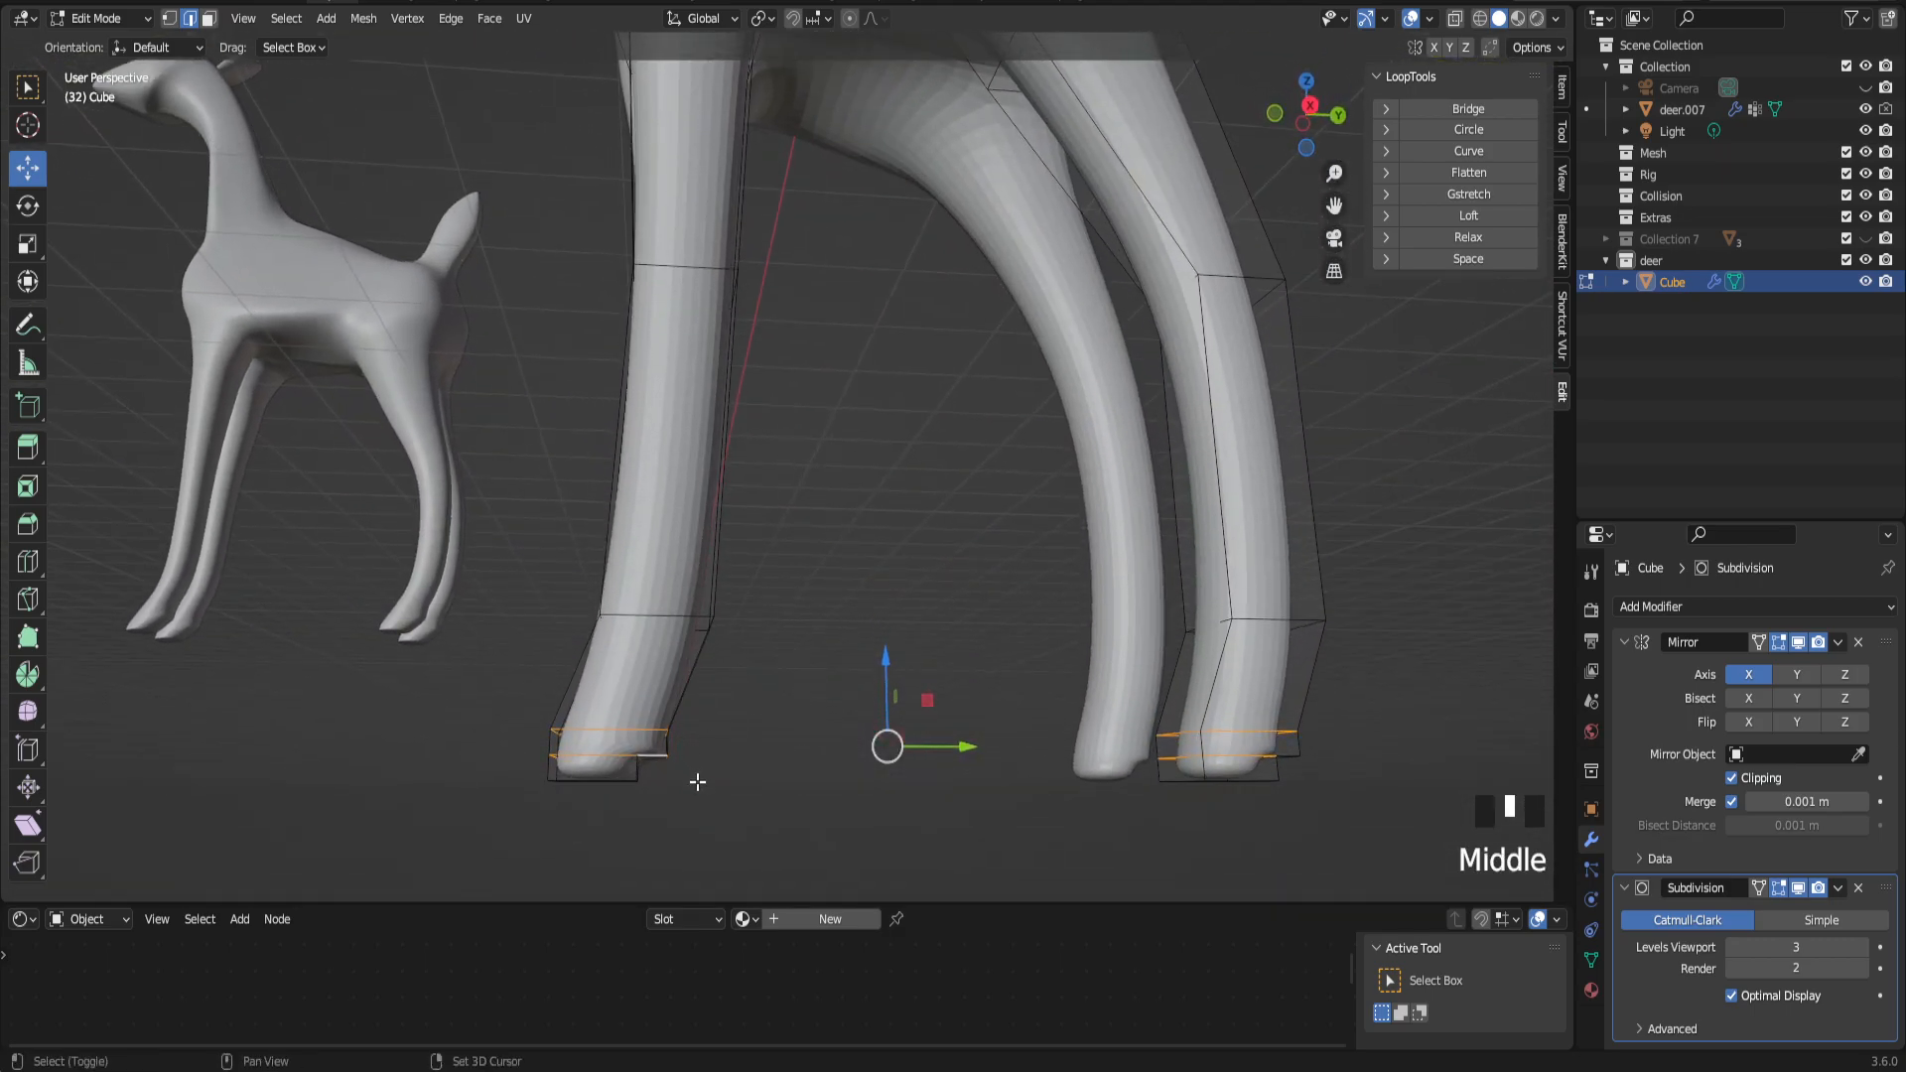
shift+click(671, 746)
middle_drag(1302, 781, 1211, 695)
shift+click(1319, 758)
shift+click(1310, 740)
shift+click(1072, 560)
shift+click(1049, 556)
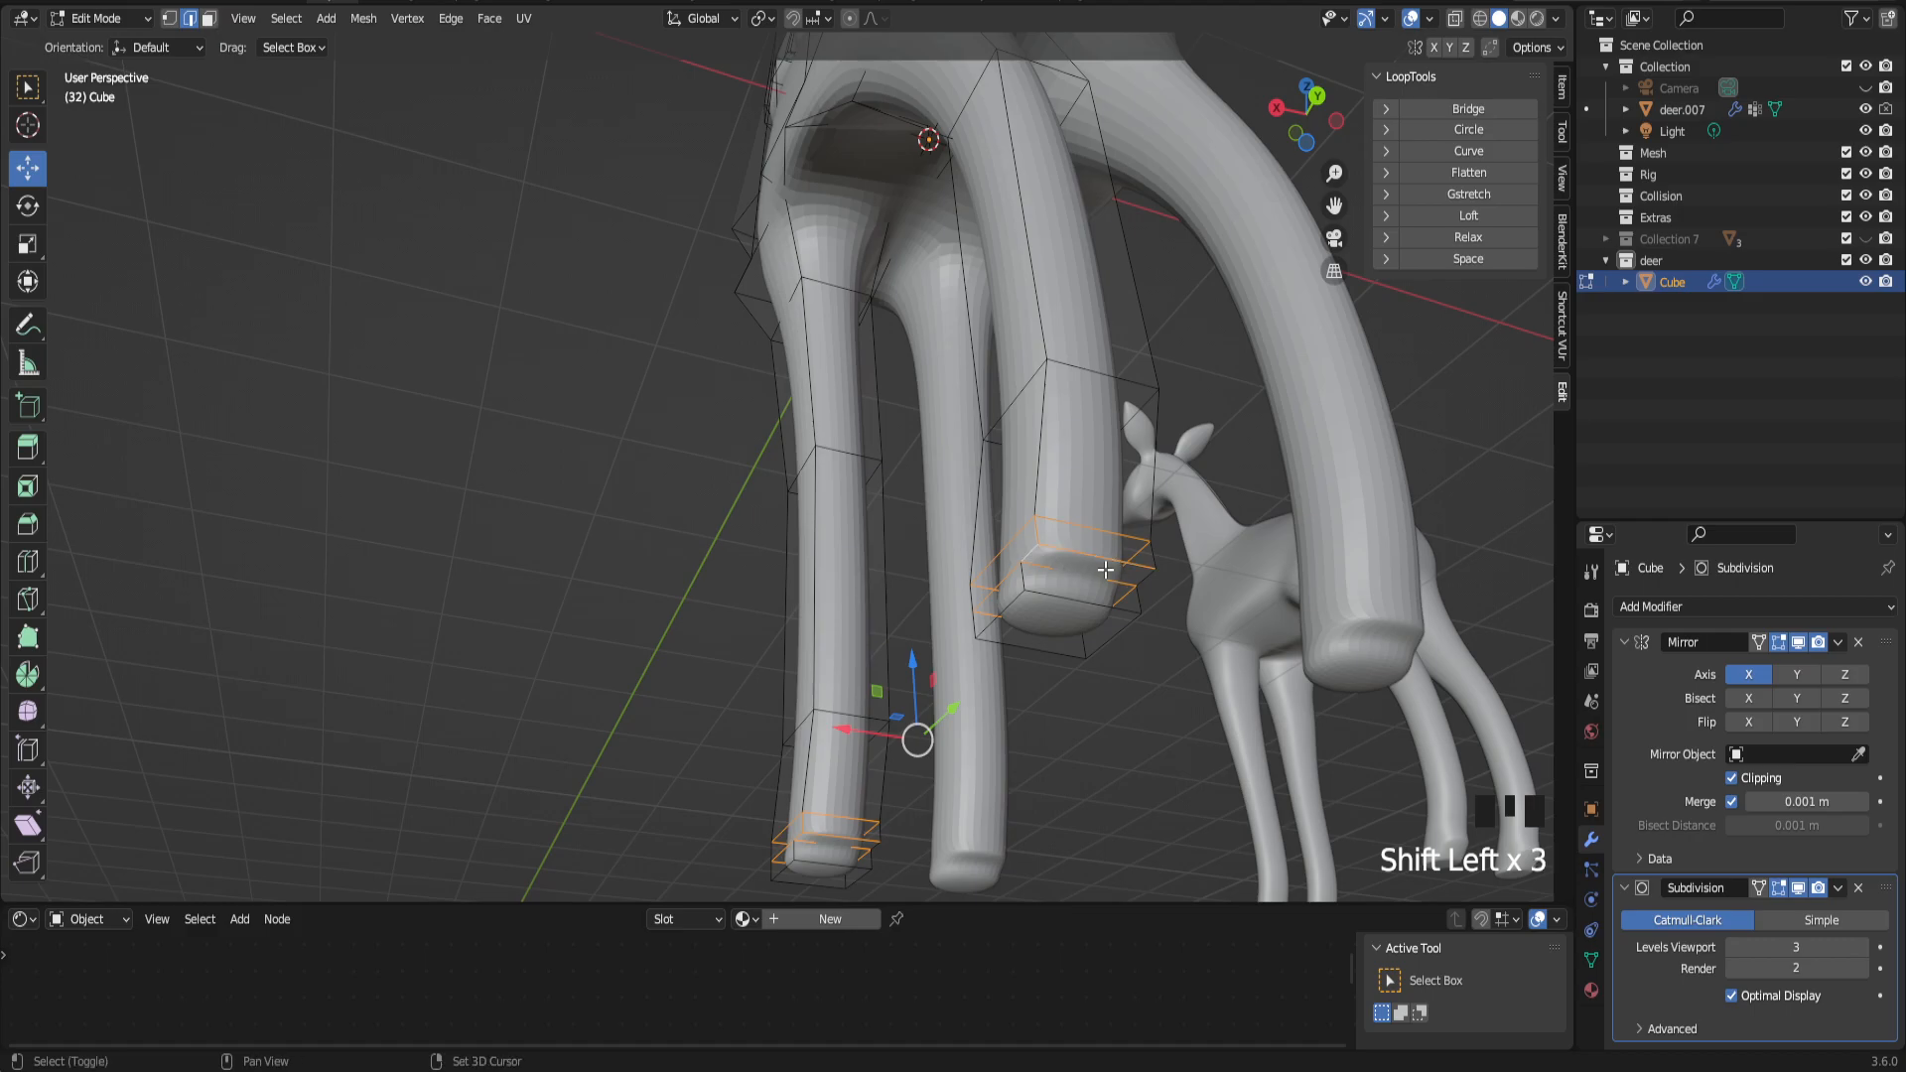
Step: Complete the foot selection with the remaining edge on the back of the heel
middle_drag(891, 838, 860, 791)
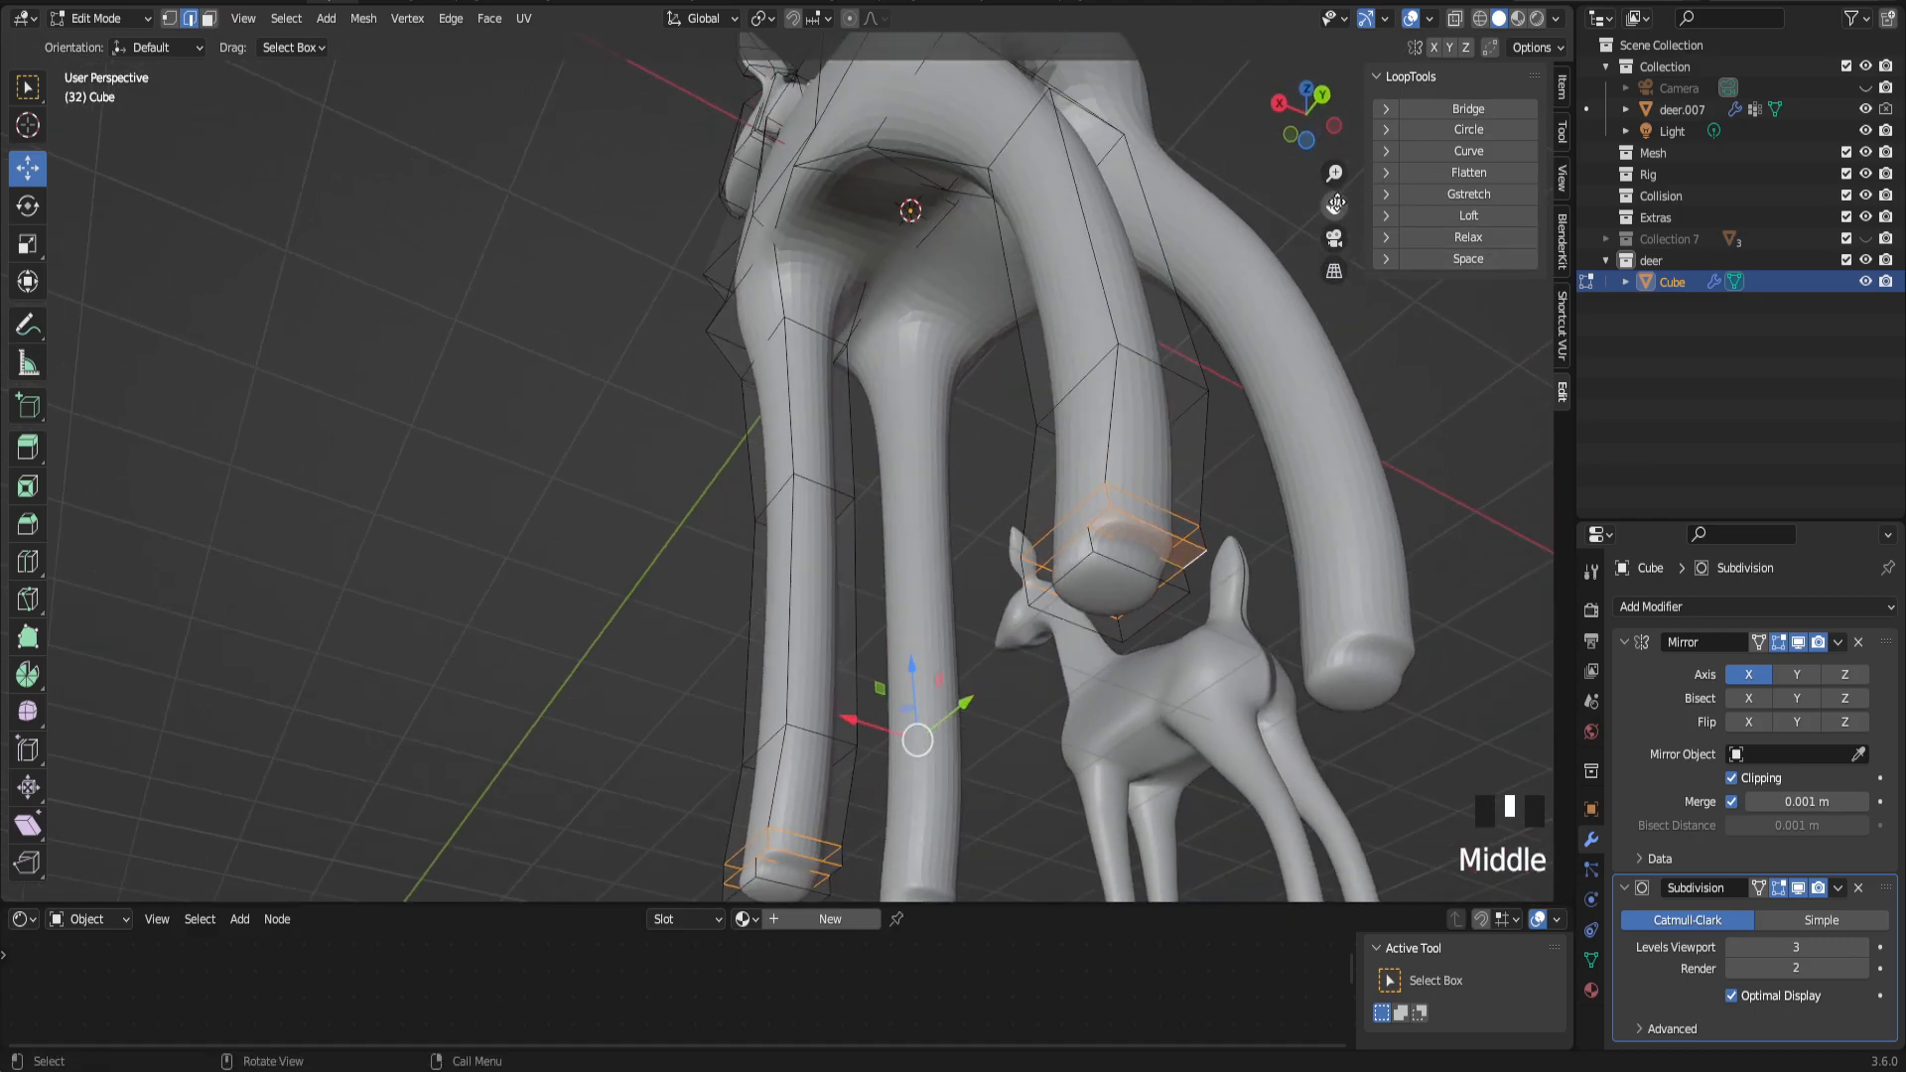
drag(1336, 204, 1340, 99)
scroll(986, 778, up, 2)
shift+click(982, 754)
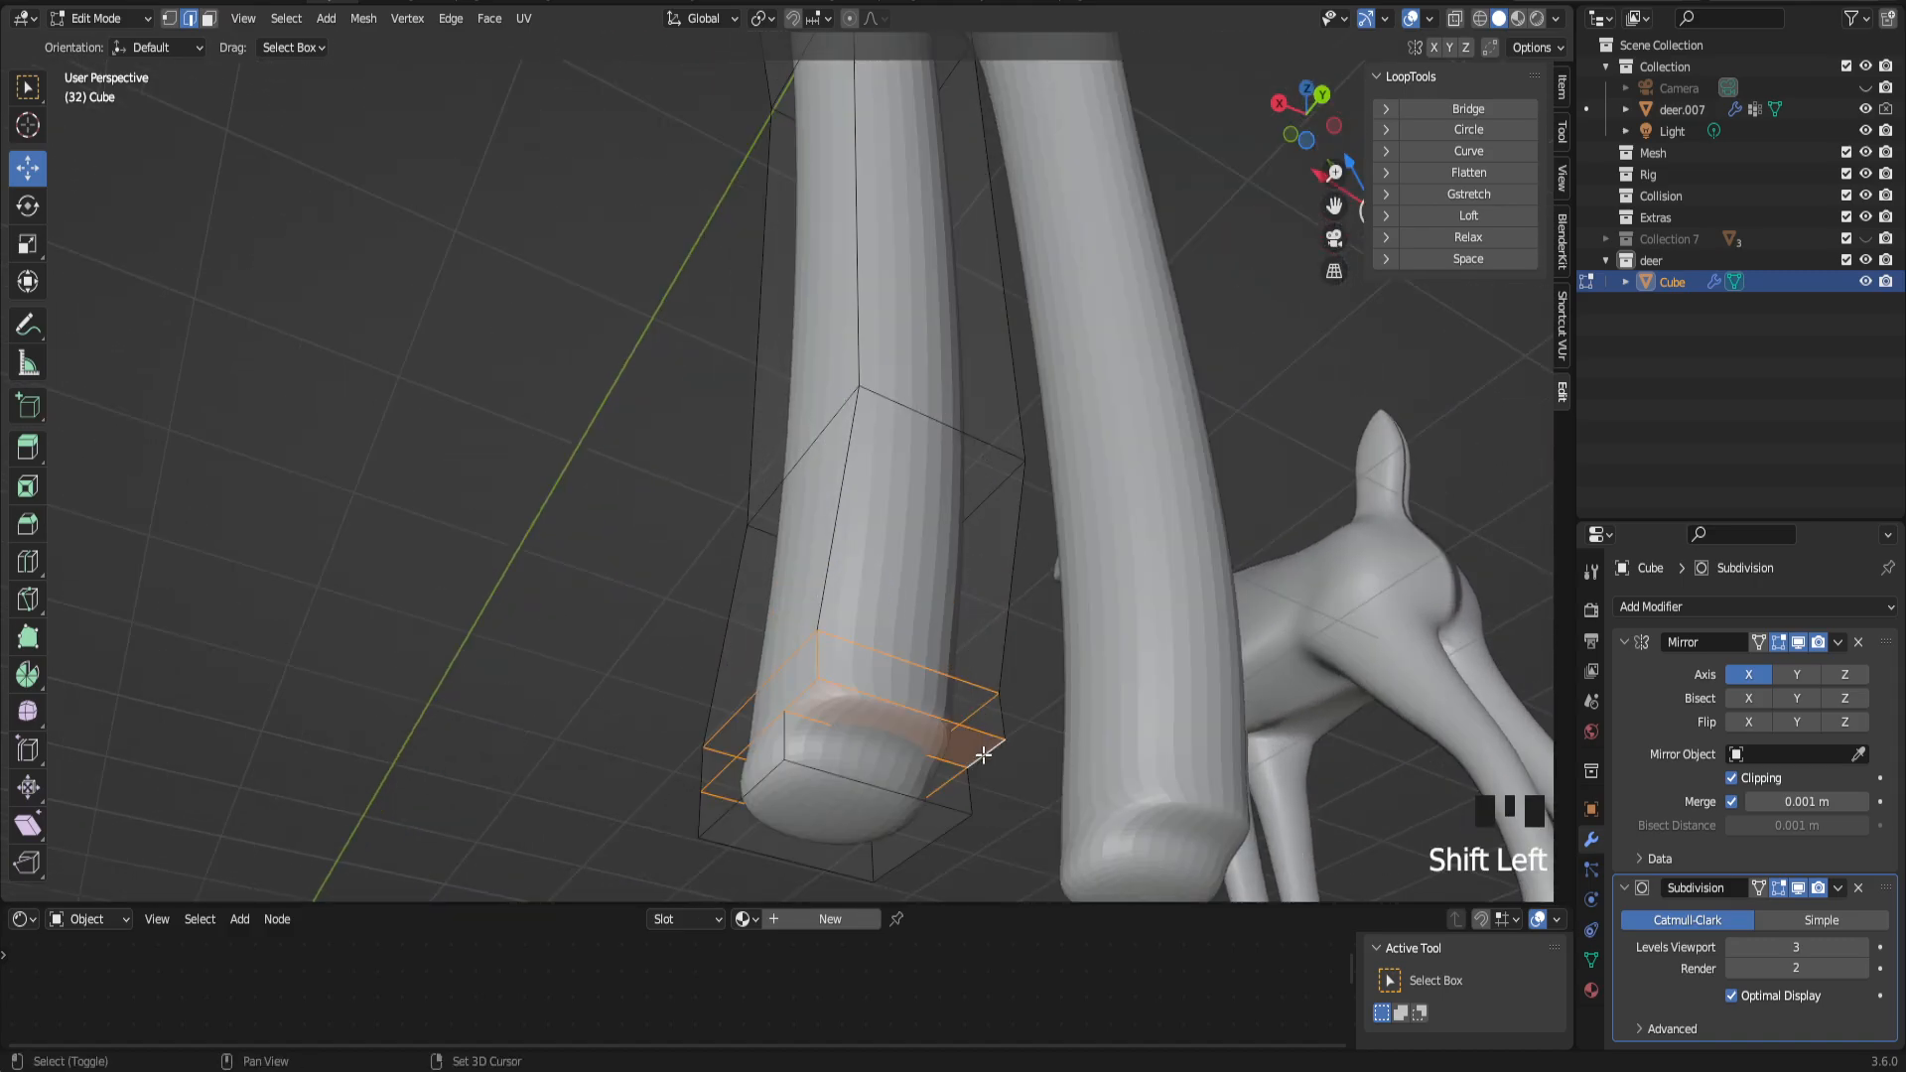
scroll(983, 754, down, 3)
middle_drag(961, 655, 1003, 556)
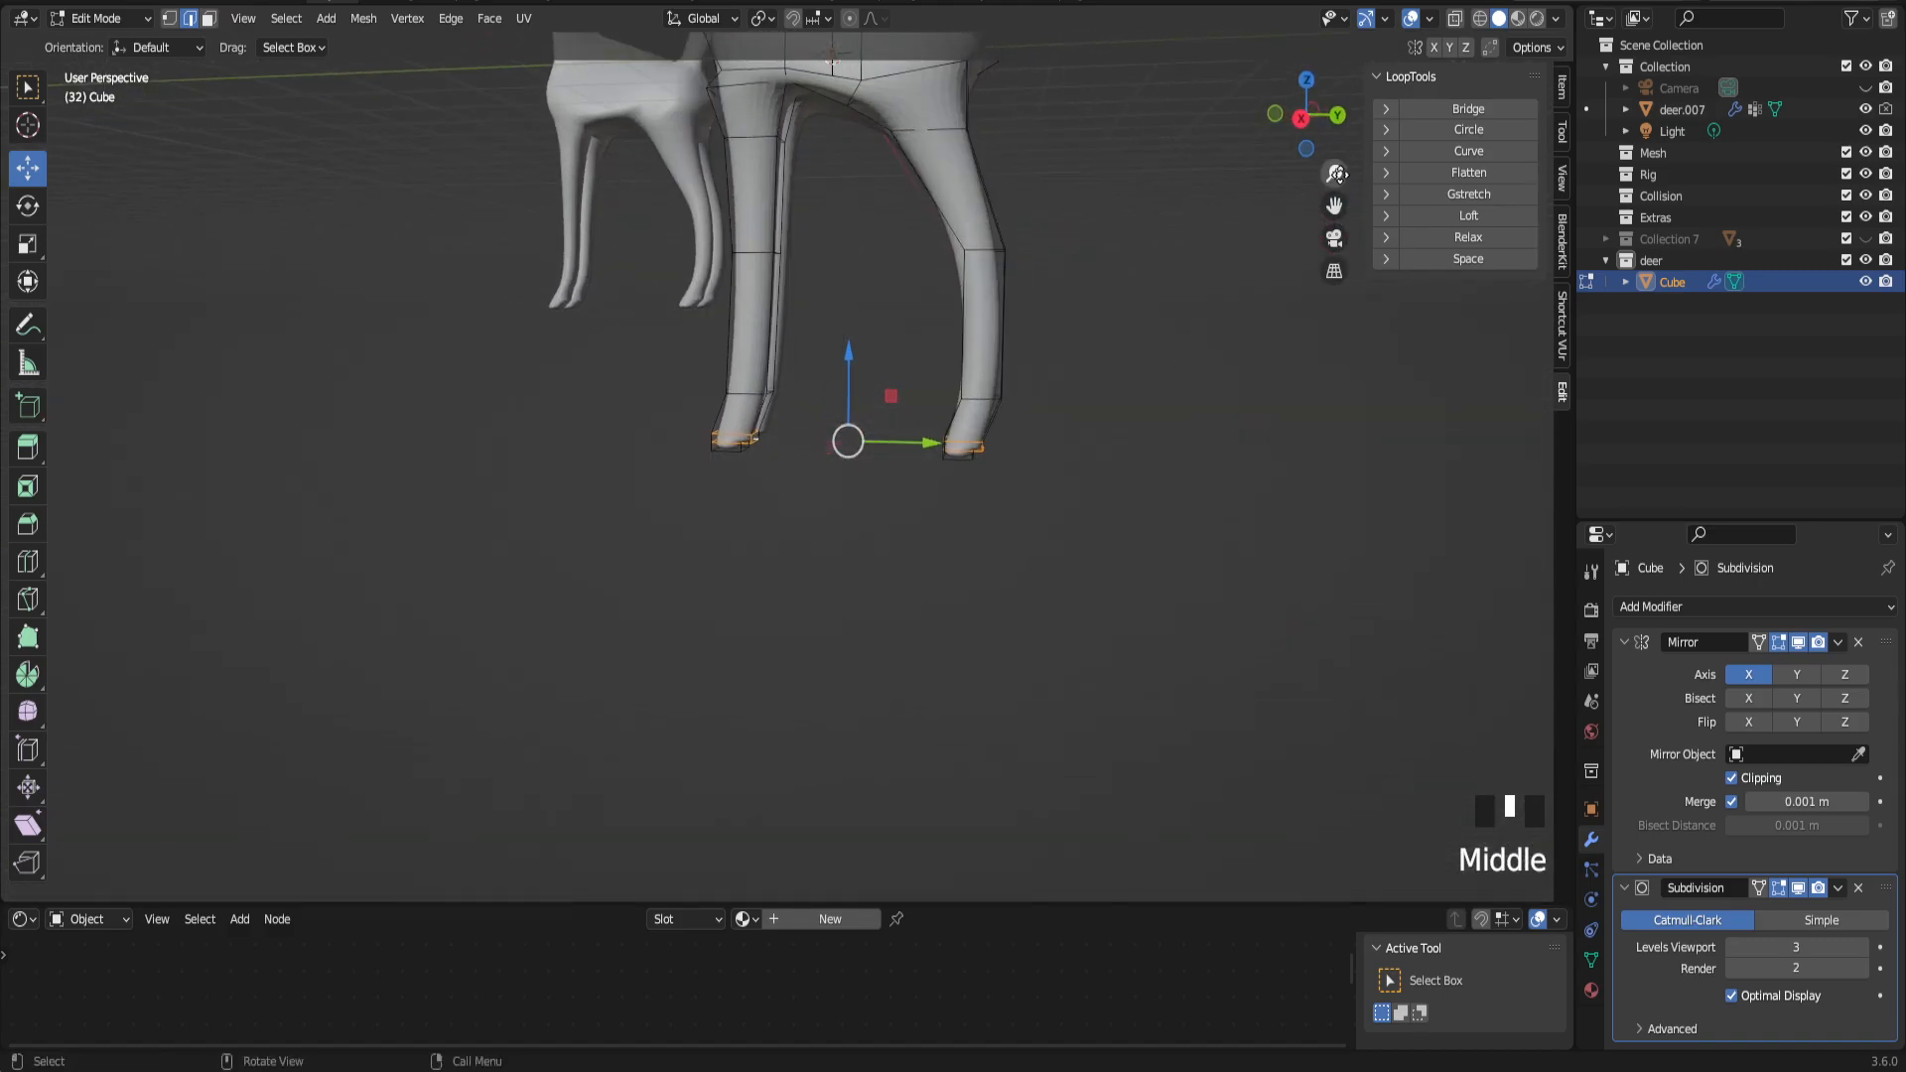
click(1147, 467)
key(ctrl+z)
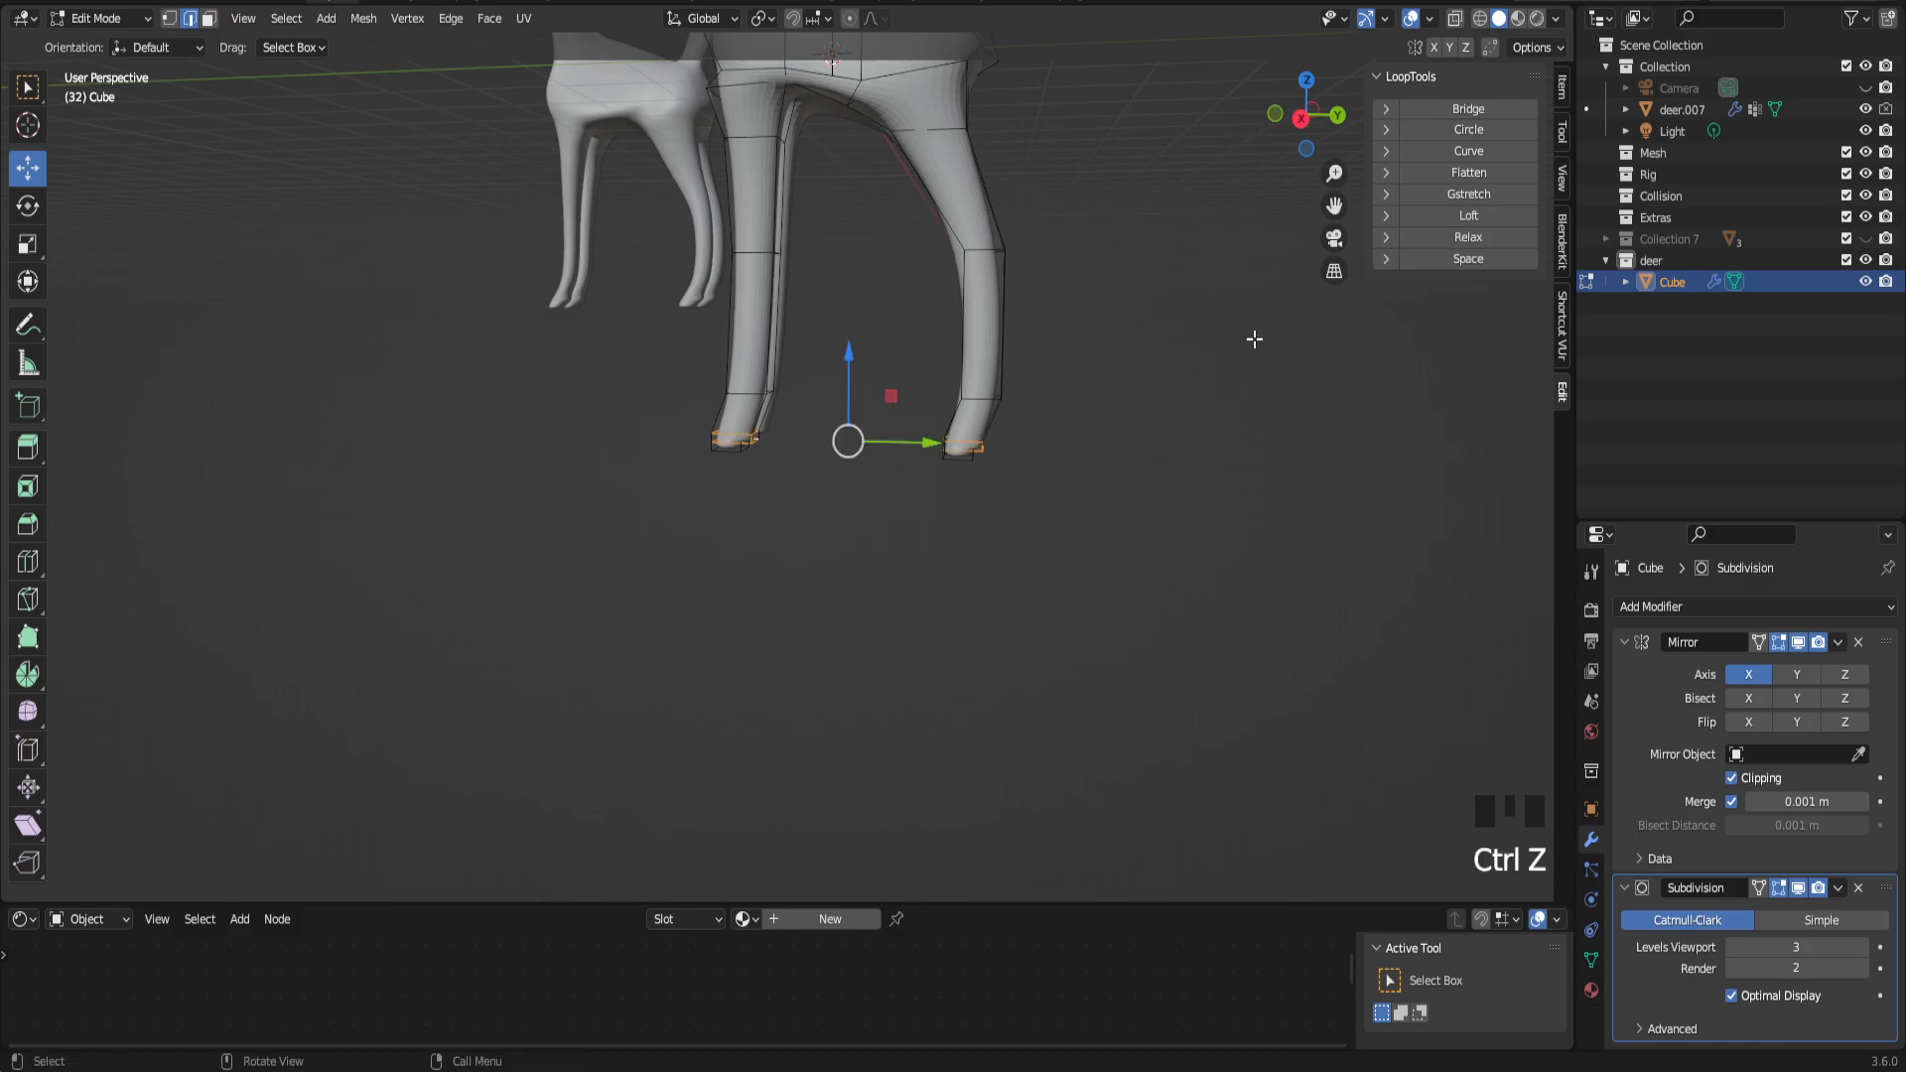
Step: Raise the selected loops of both feet 0.16424 m along Z
scroll(1085, 503, up, 3)
middle_drag(1076, 511, 1012, 487)
drag(912, 536, 920, 483)
scroll(682, 526, down, 2)
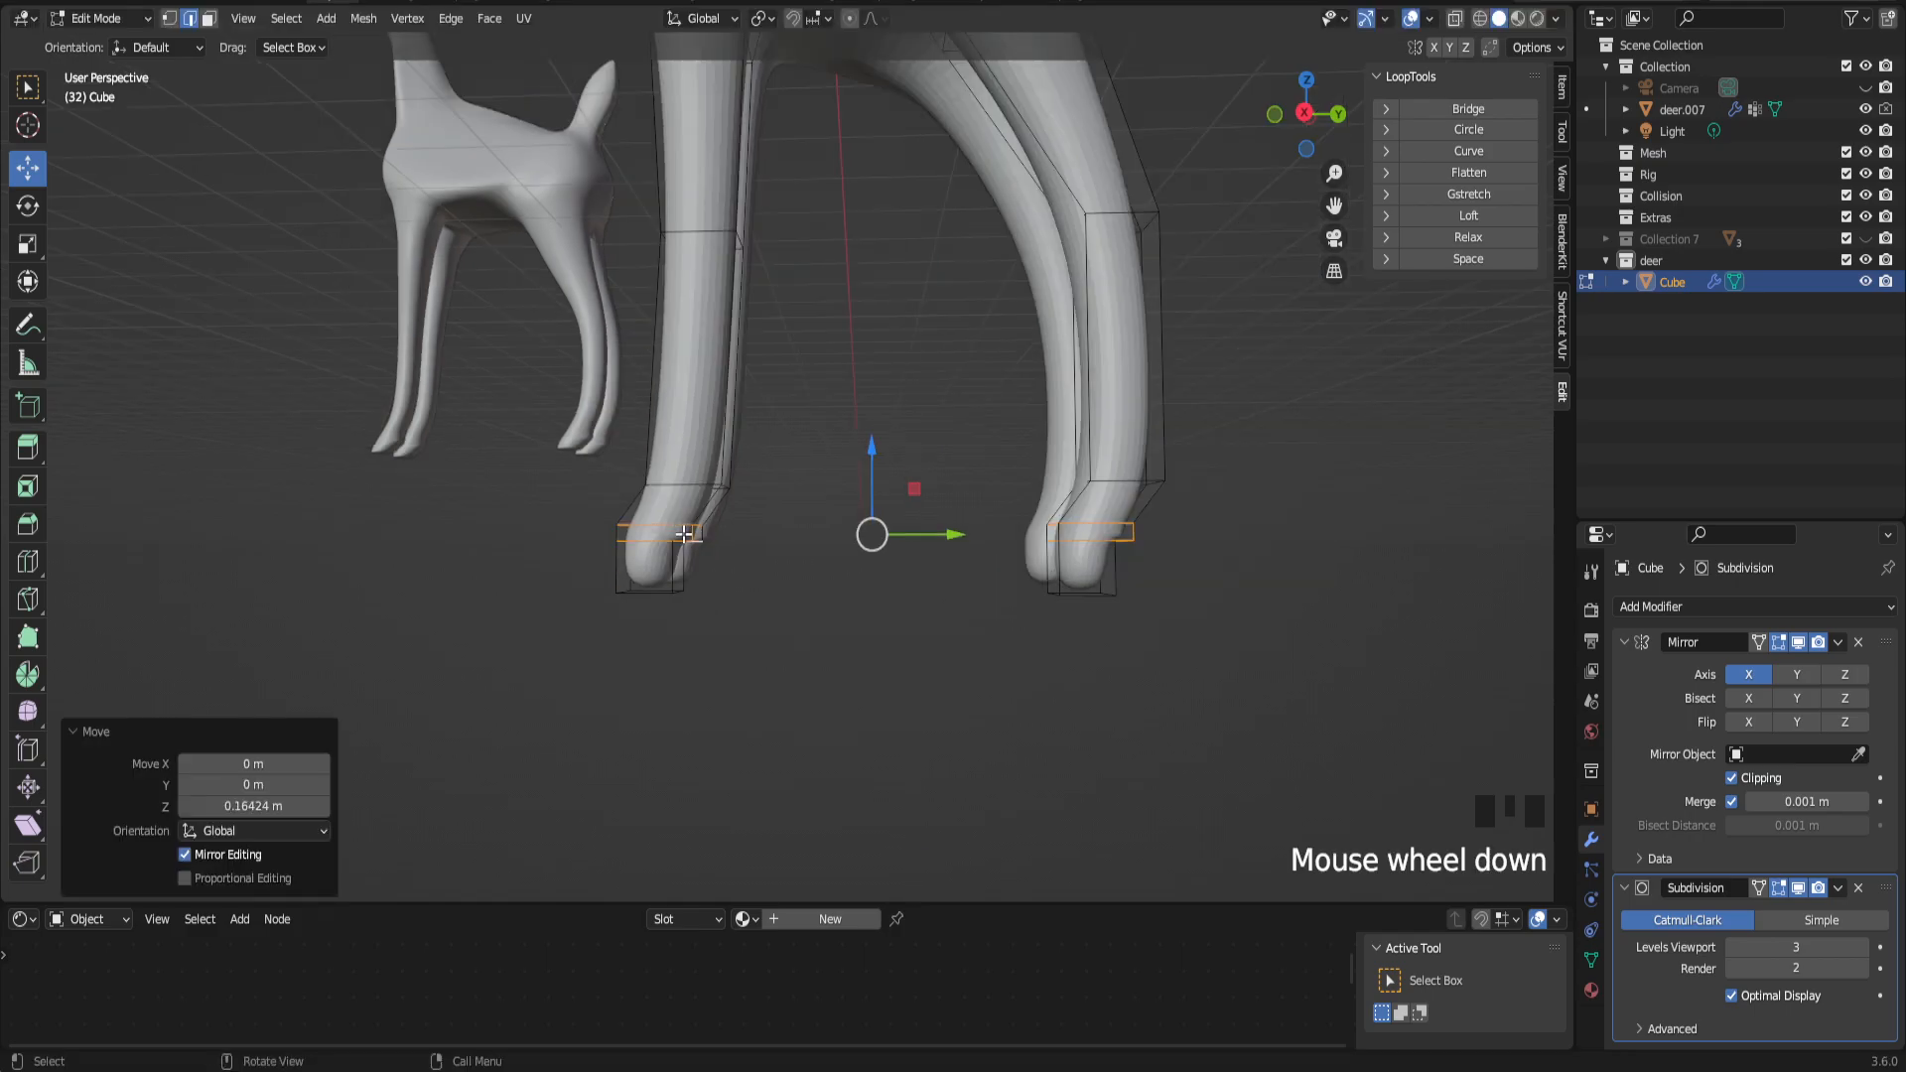
drag(1334, 206, 1285, 263)
middle_drag(843, 426, 871, 434)
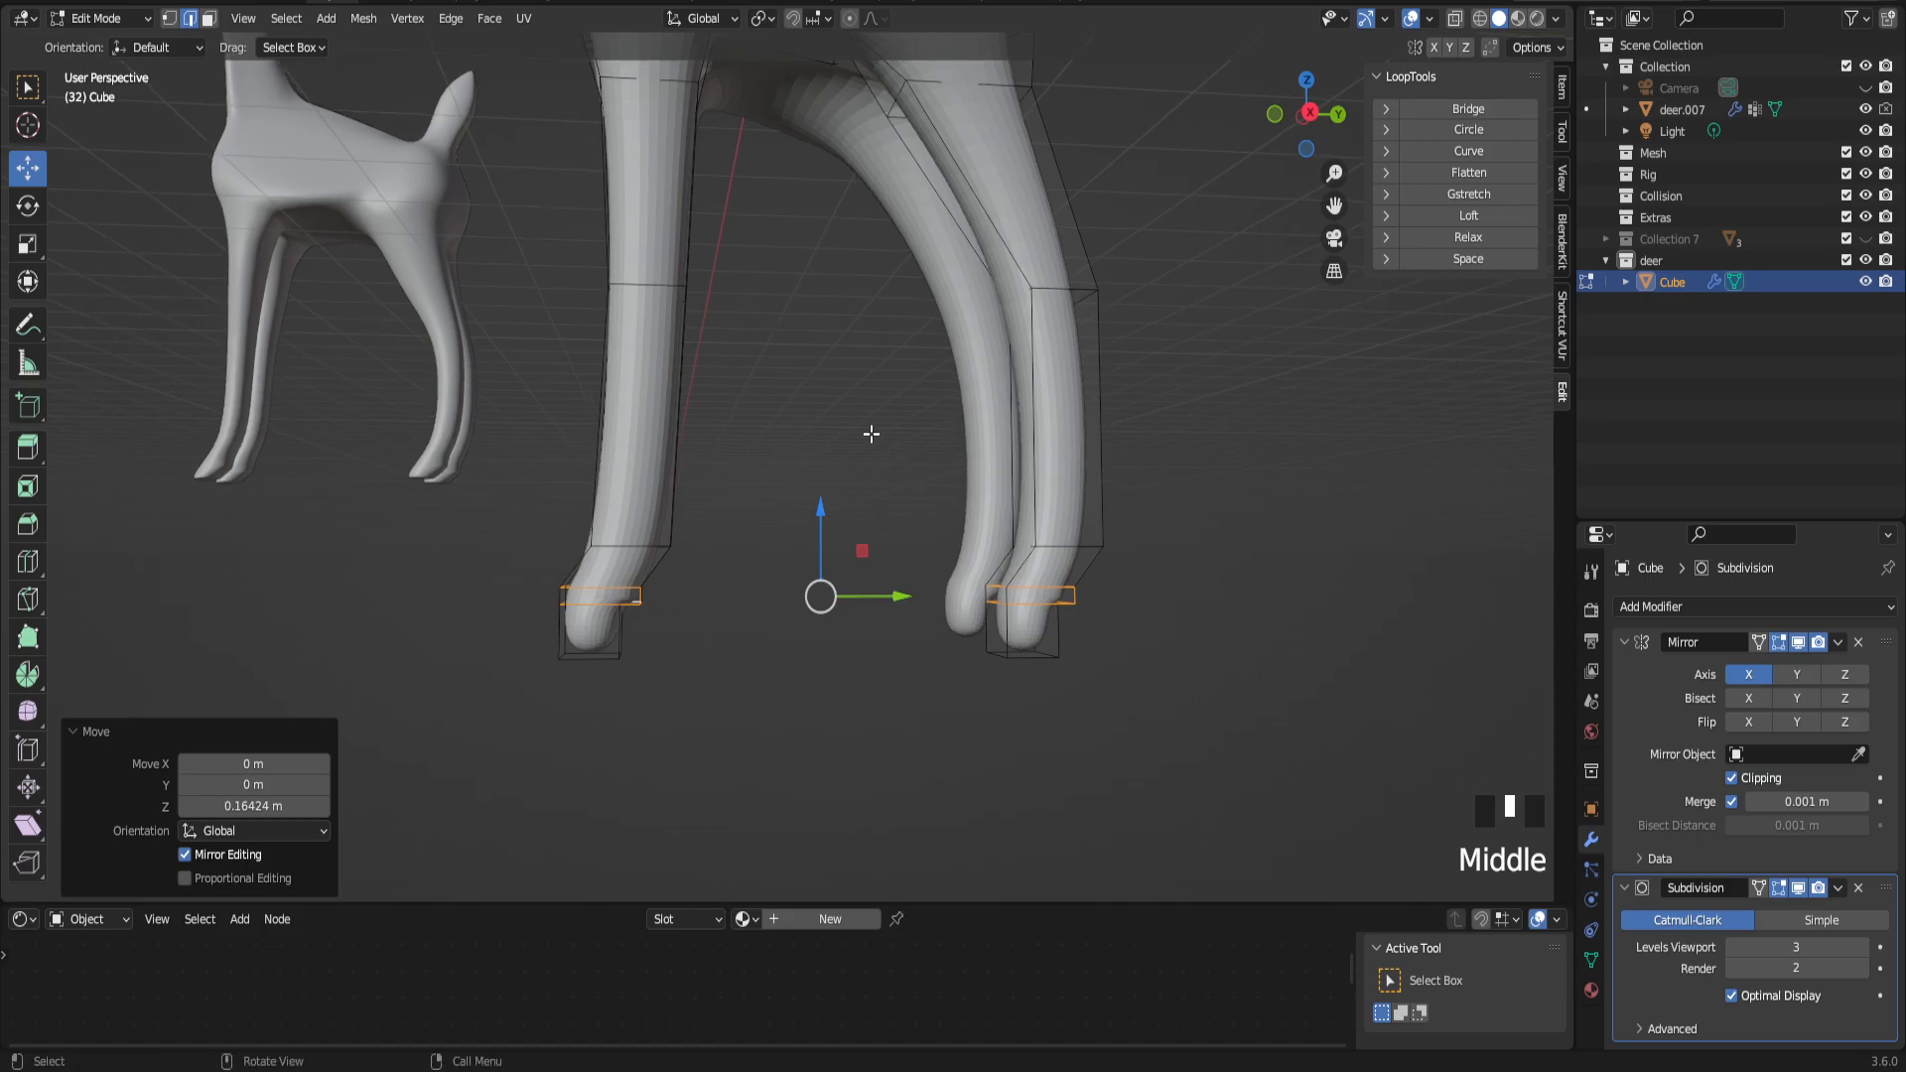
scroll(871, 432, up, 2)
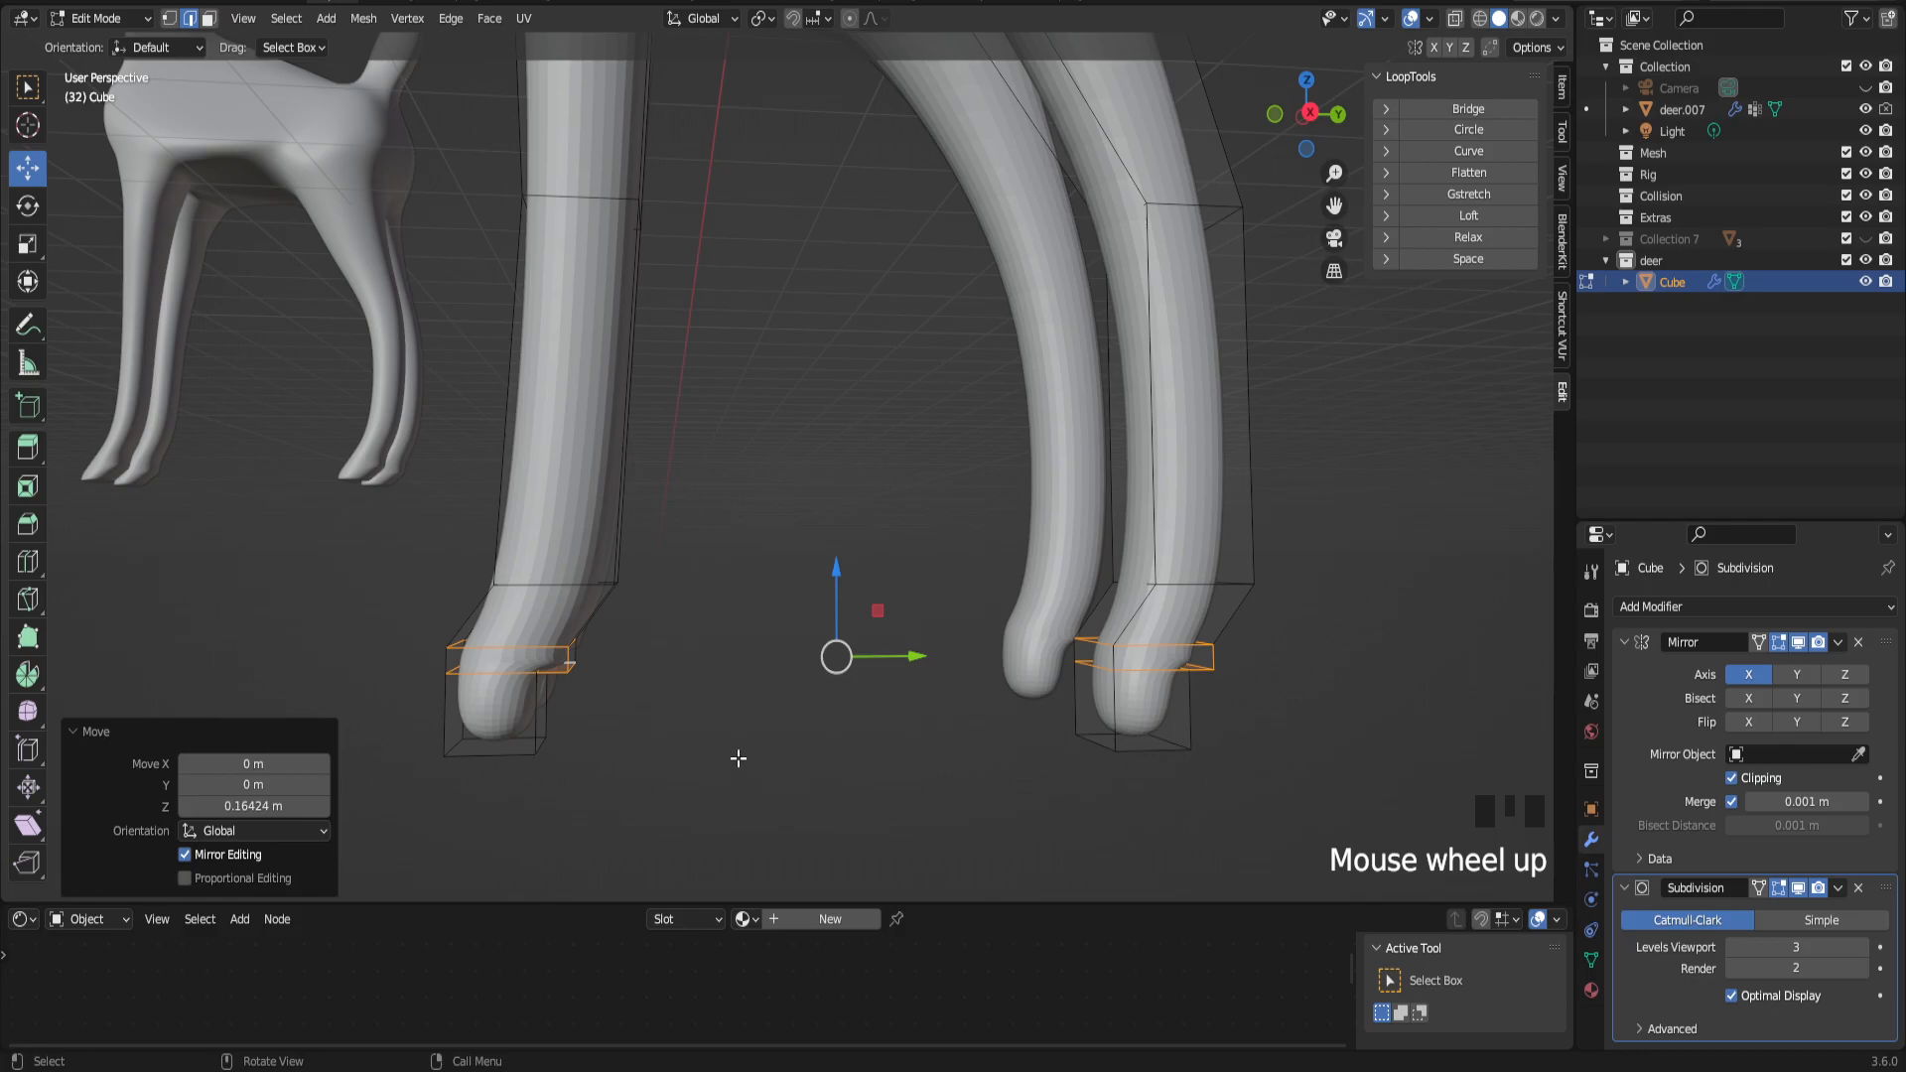
Step: Add a loop cut around the lower part of the front foot and slide it toward the sole
click(663, 706)
key(ctrl+r)
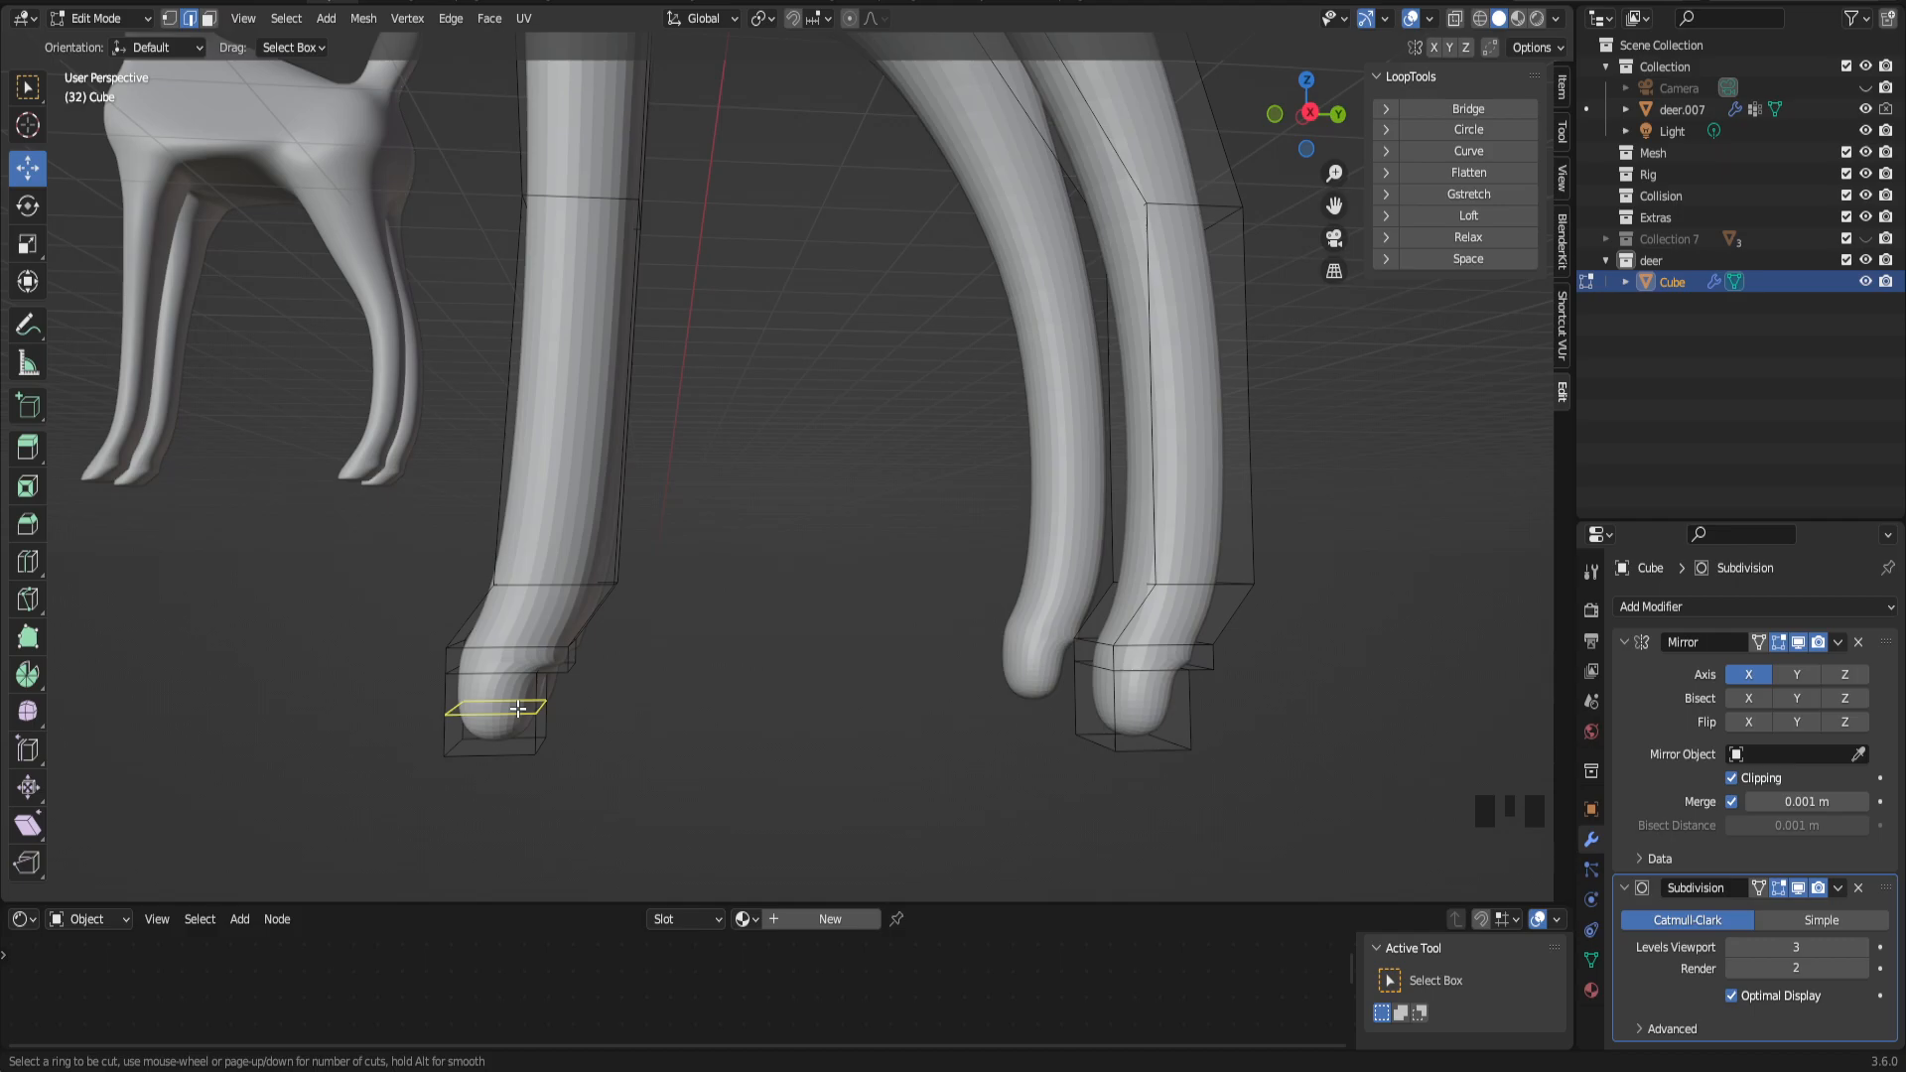
click(519, 708)
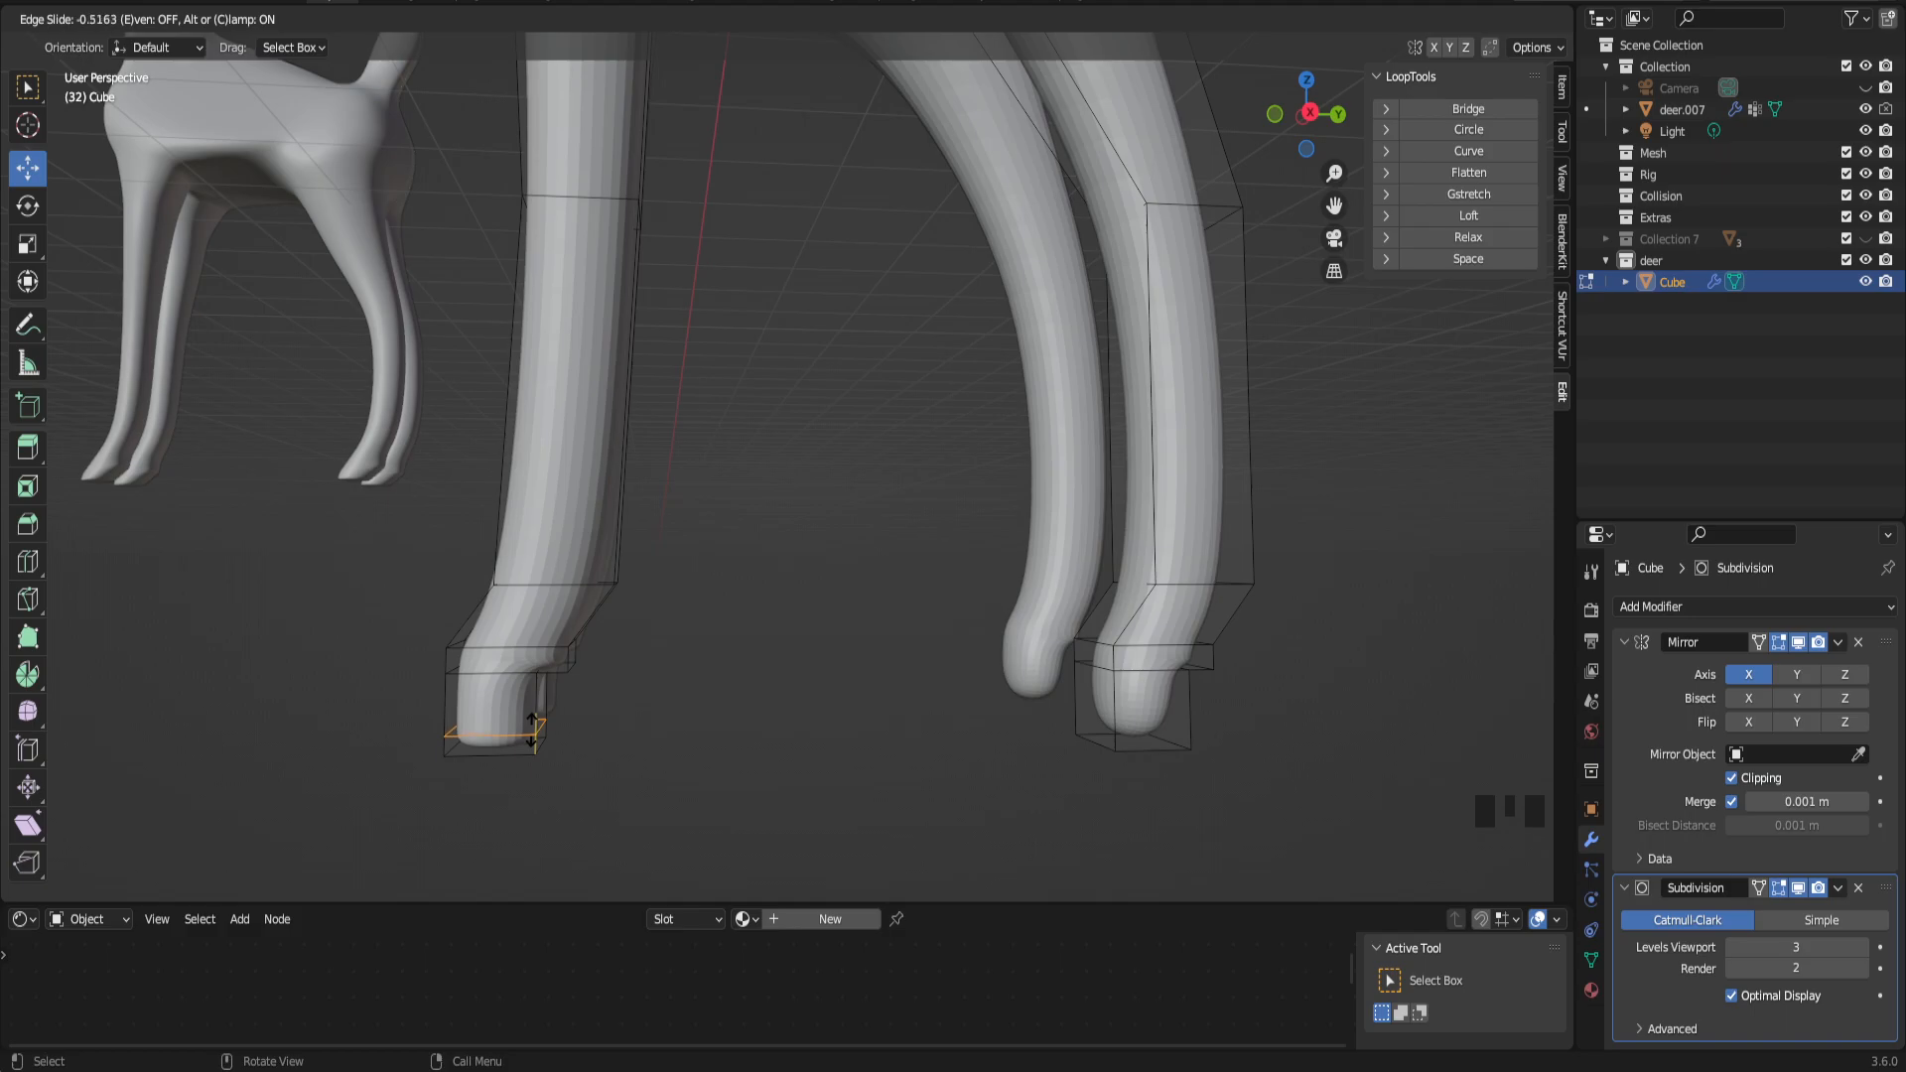
click(532, 730)
Step: Raise the front foot's new loop slightly along Z and move its heel edge 0.09205 m along Y
mouse_move(589, 698)
middle_down()
mouse_move(610, 671)
mouse_move(576, 690)
middle_up()
drag(498, 654, 499, 634)
middle_drag(601, 703, 596, 707)
click(591, 725)
drag(592, 725, 626, 723)
middle_drag(626, 723, 644, 718)
scroll(644, 718, down, 3)
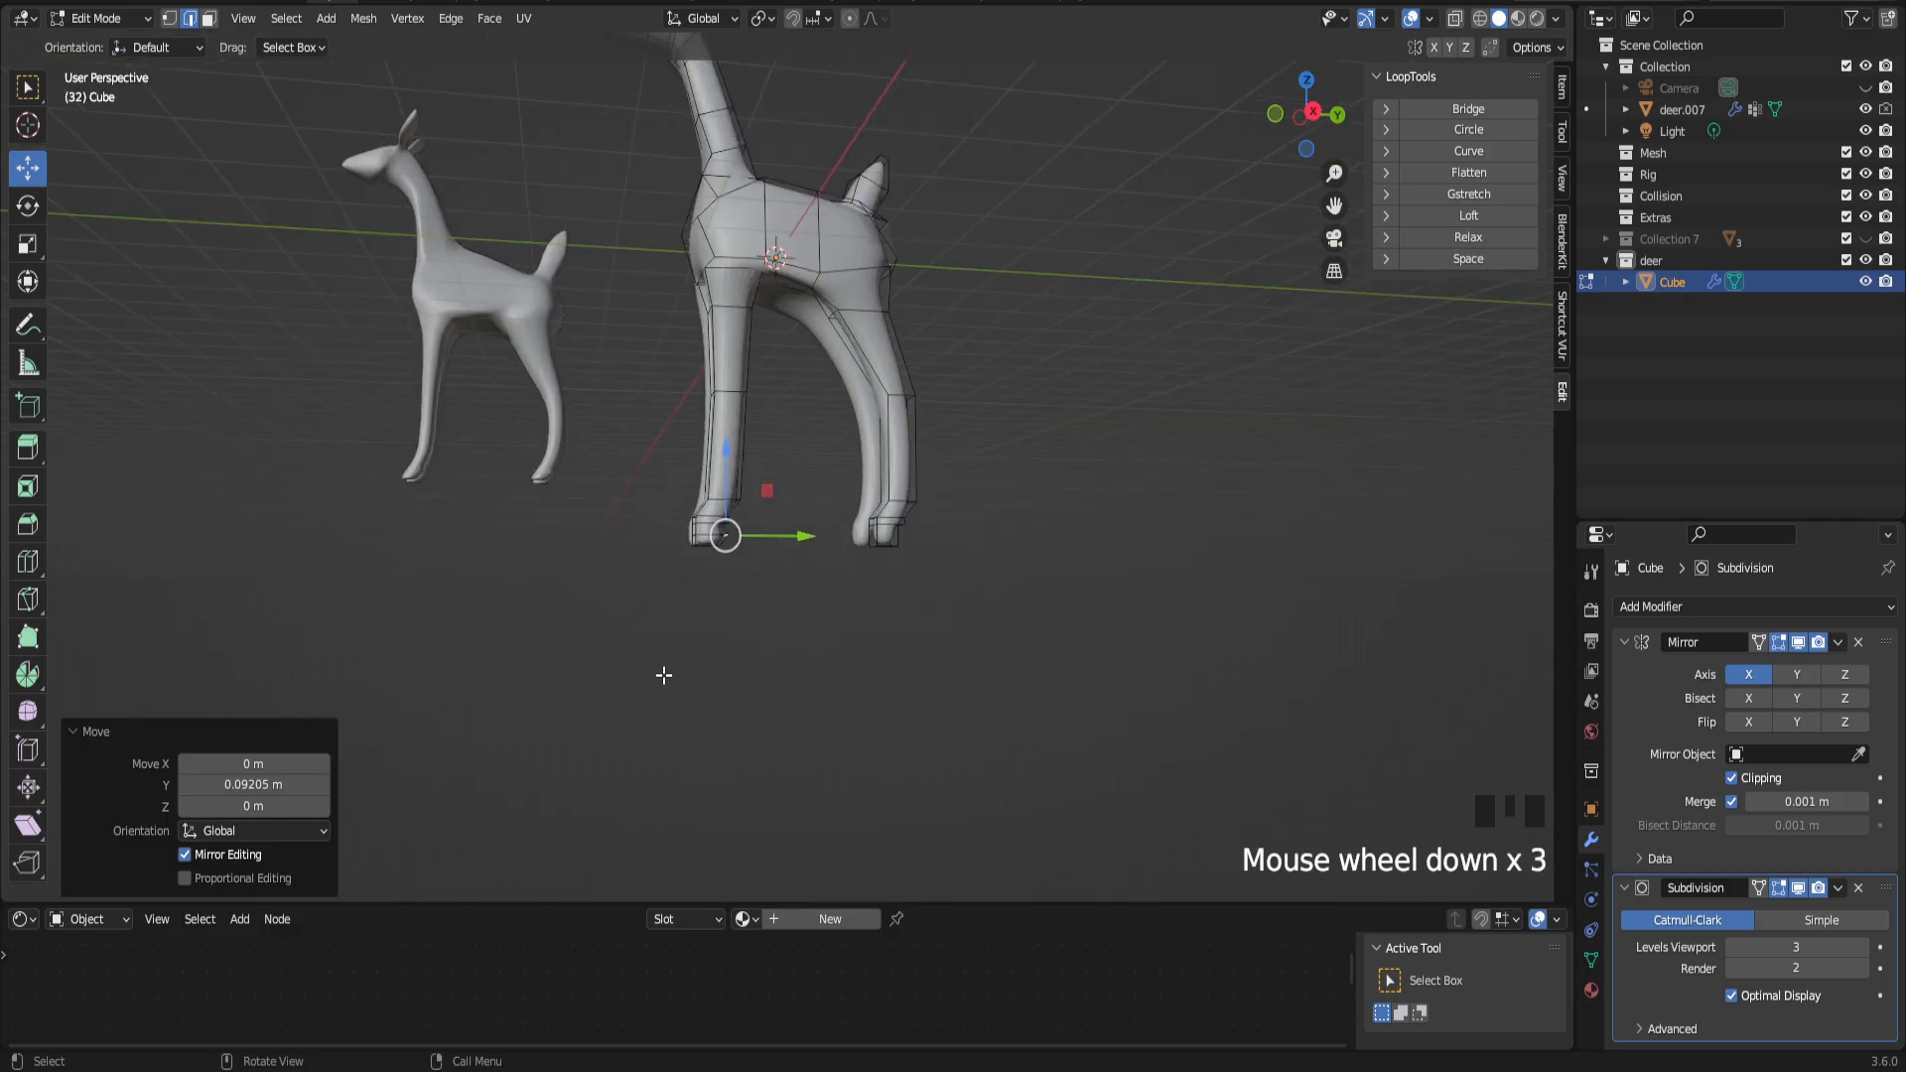
scroll(797, 640, up, 3)
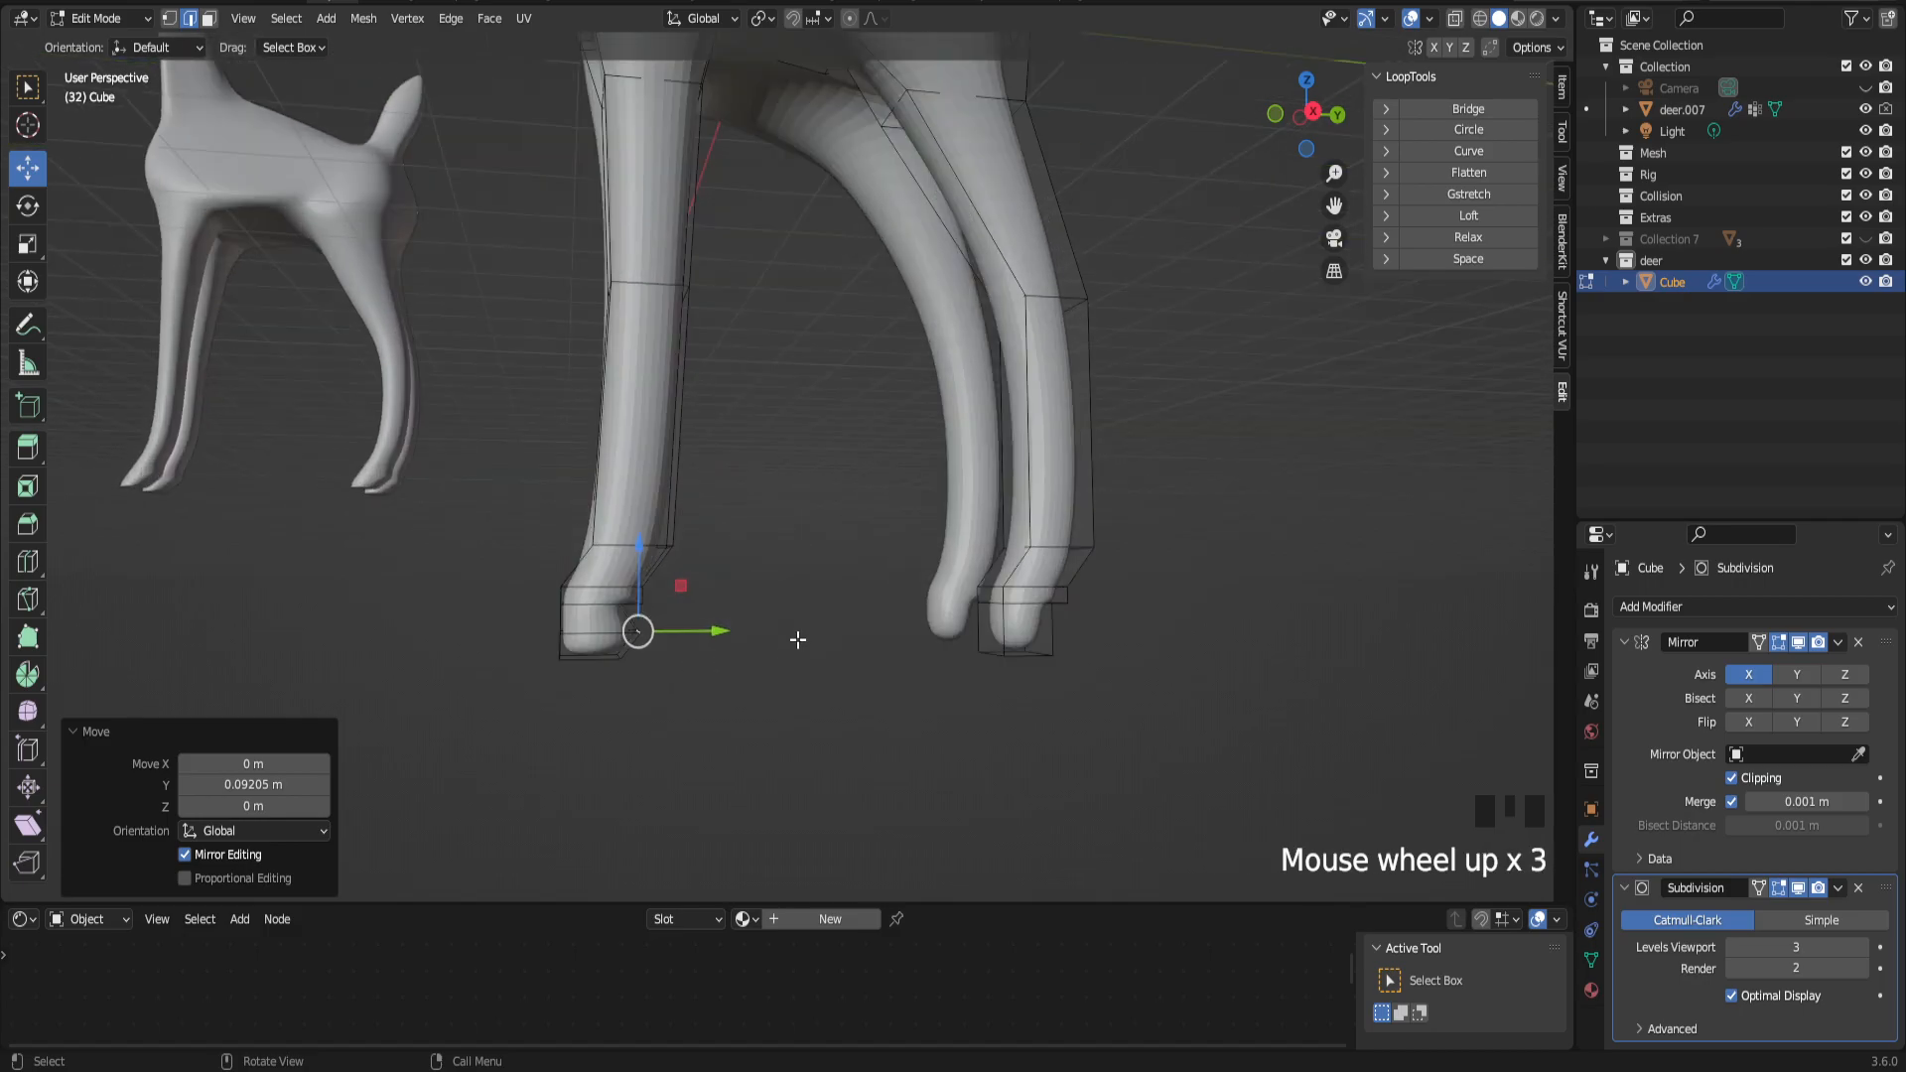
Step: Undo the heel edge move, lower the front foot's new loop along Z and try shifting it forward along Y
key(ctrl+z)
key(ctrl+z)
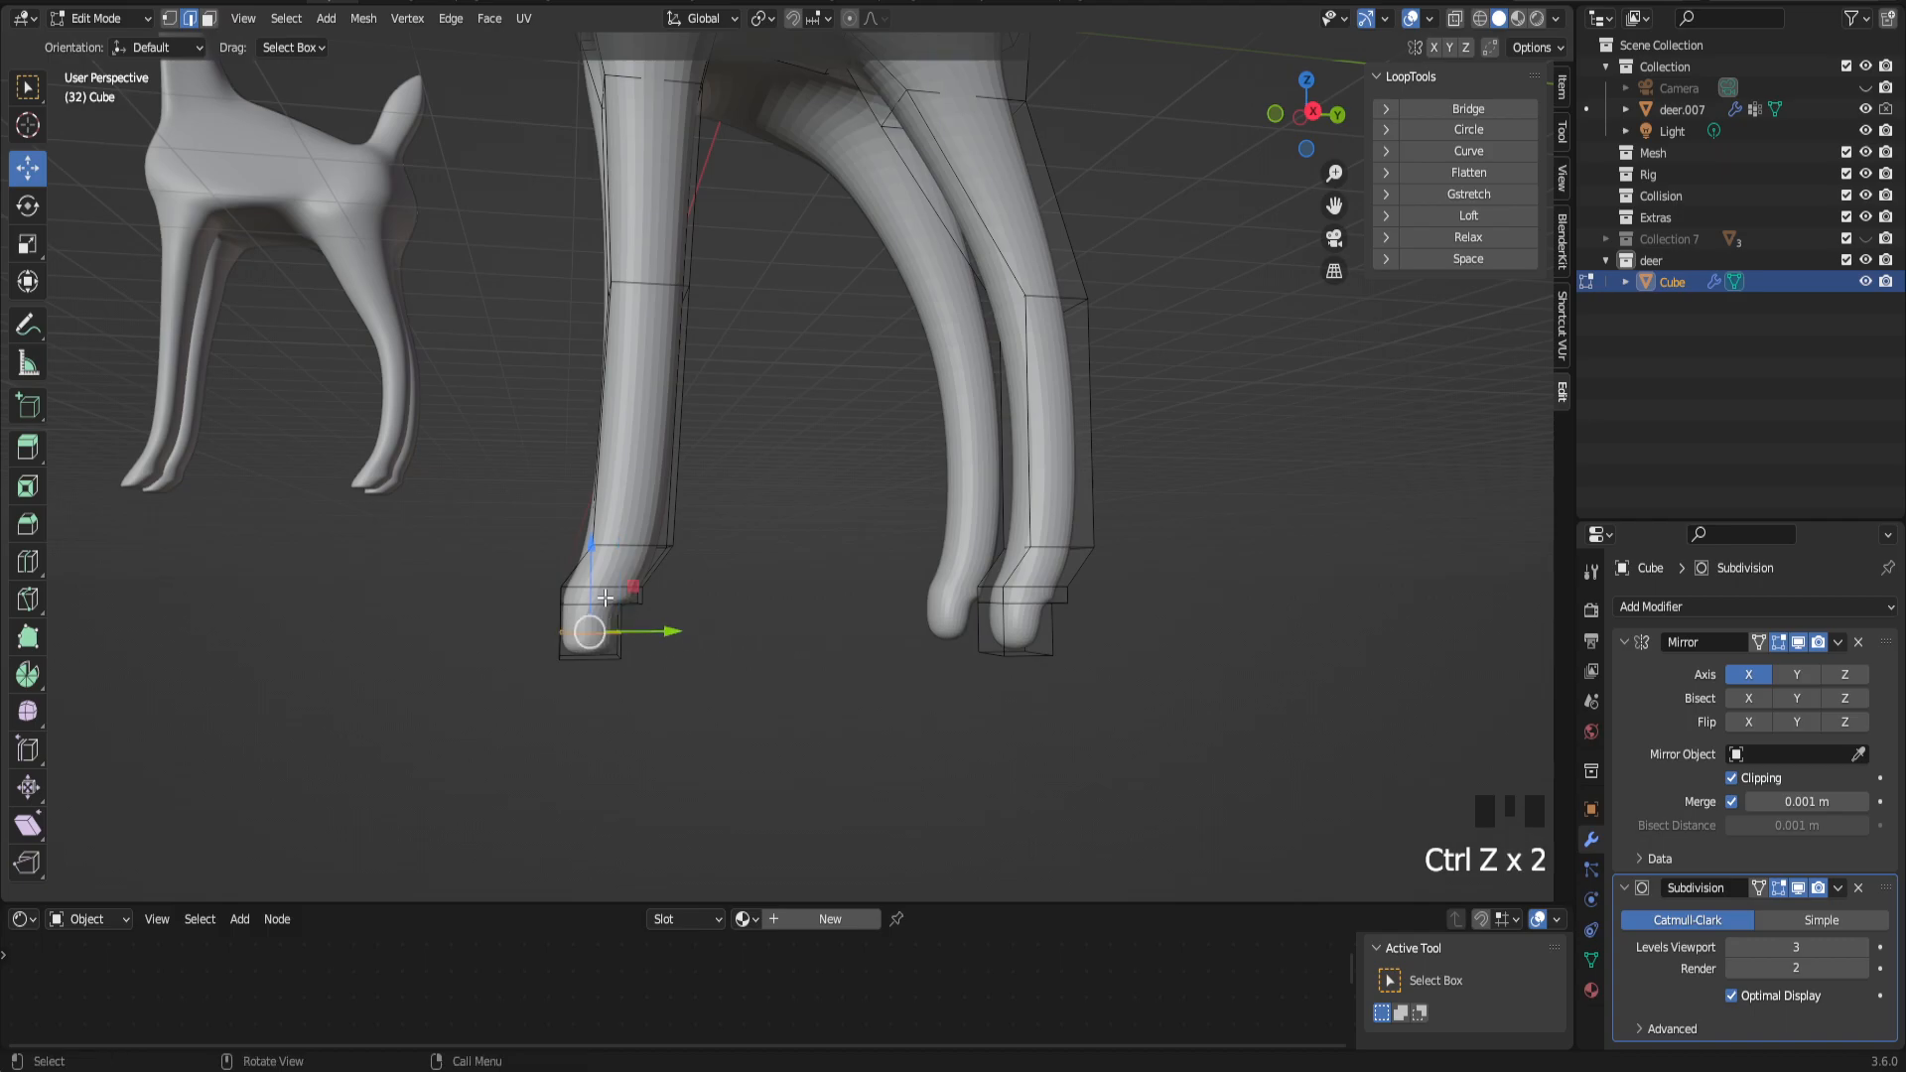
drag(584, 553, 591, 562)
alt+shift+click(604, 662)
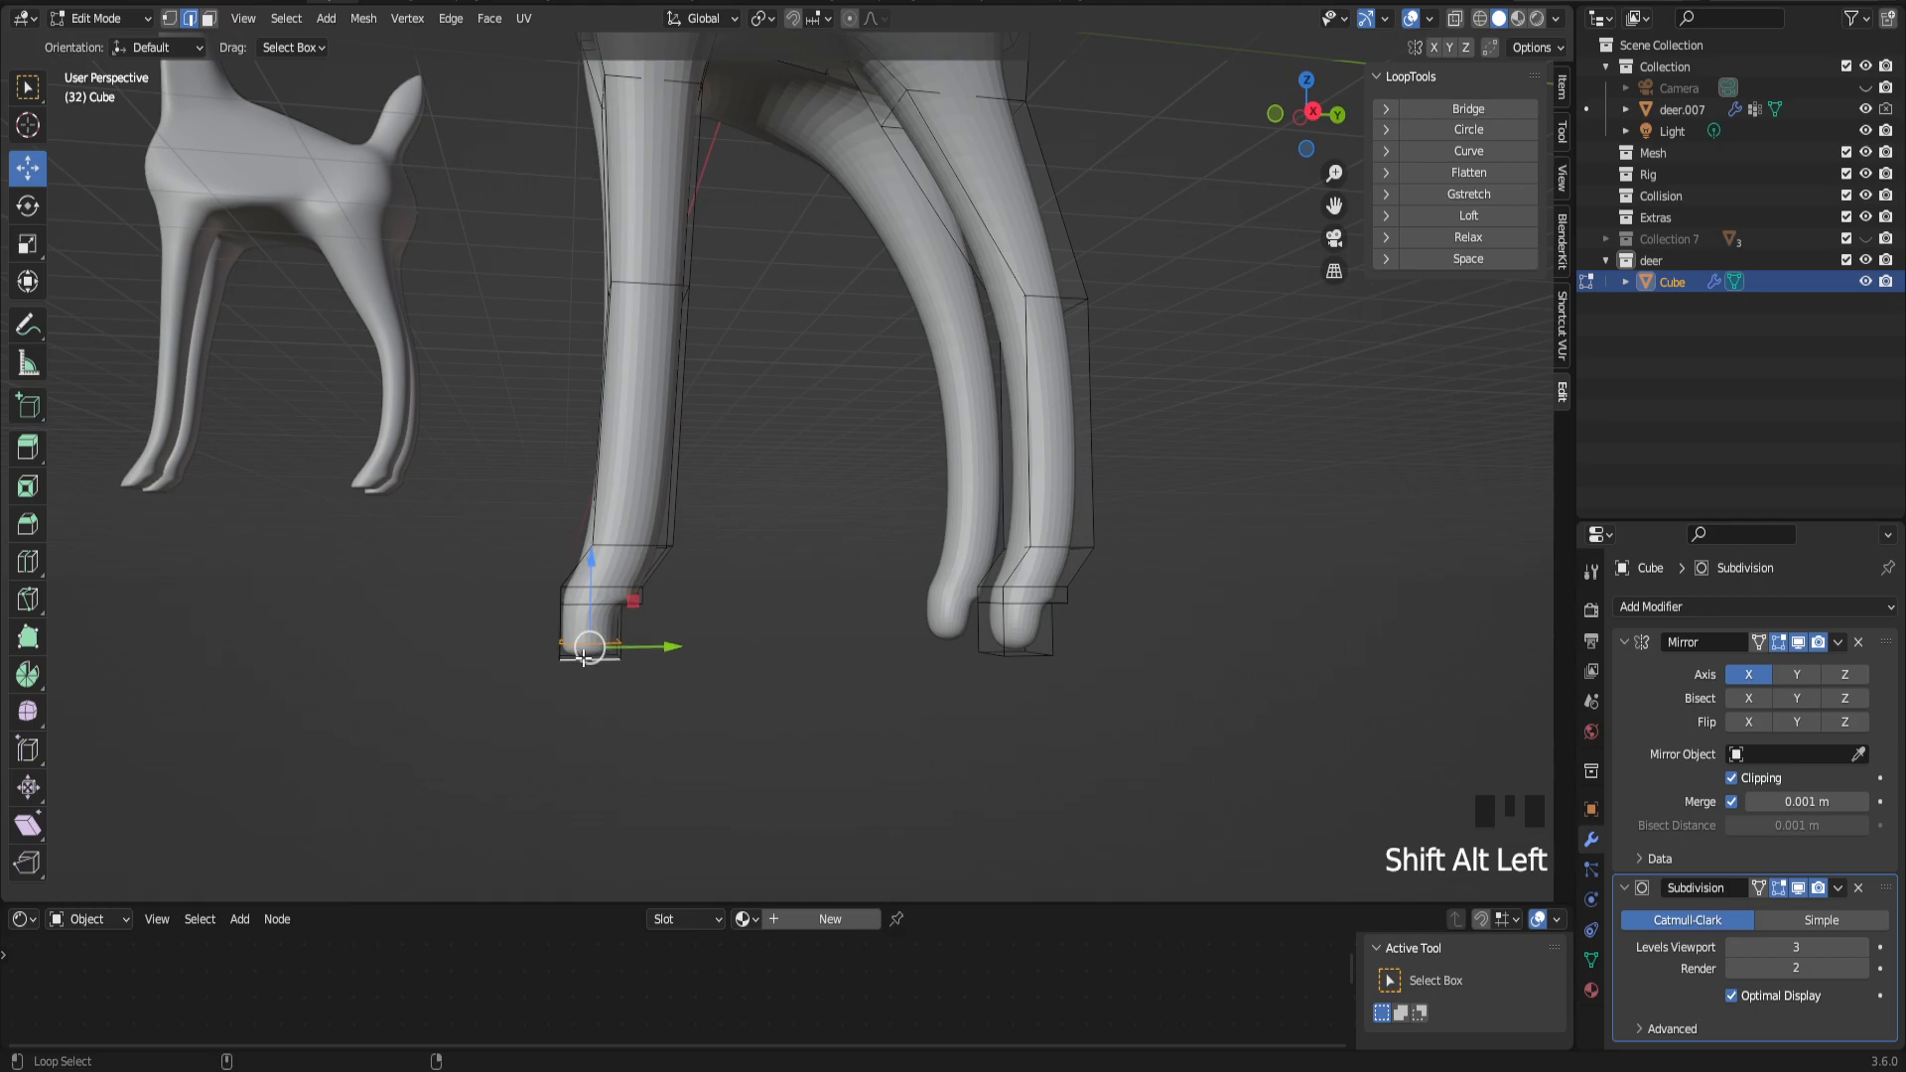
key(ctrl+z)
drag(665, 646, 655, 650)
Step: Undo the front foot's loop cut and the raising of both feet's loops
key(ctrl+z)
key(ctrl+z)
key(ctrl+z)
key(ctrl+z)
key(ctrl+z)
key(ctrl+z)
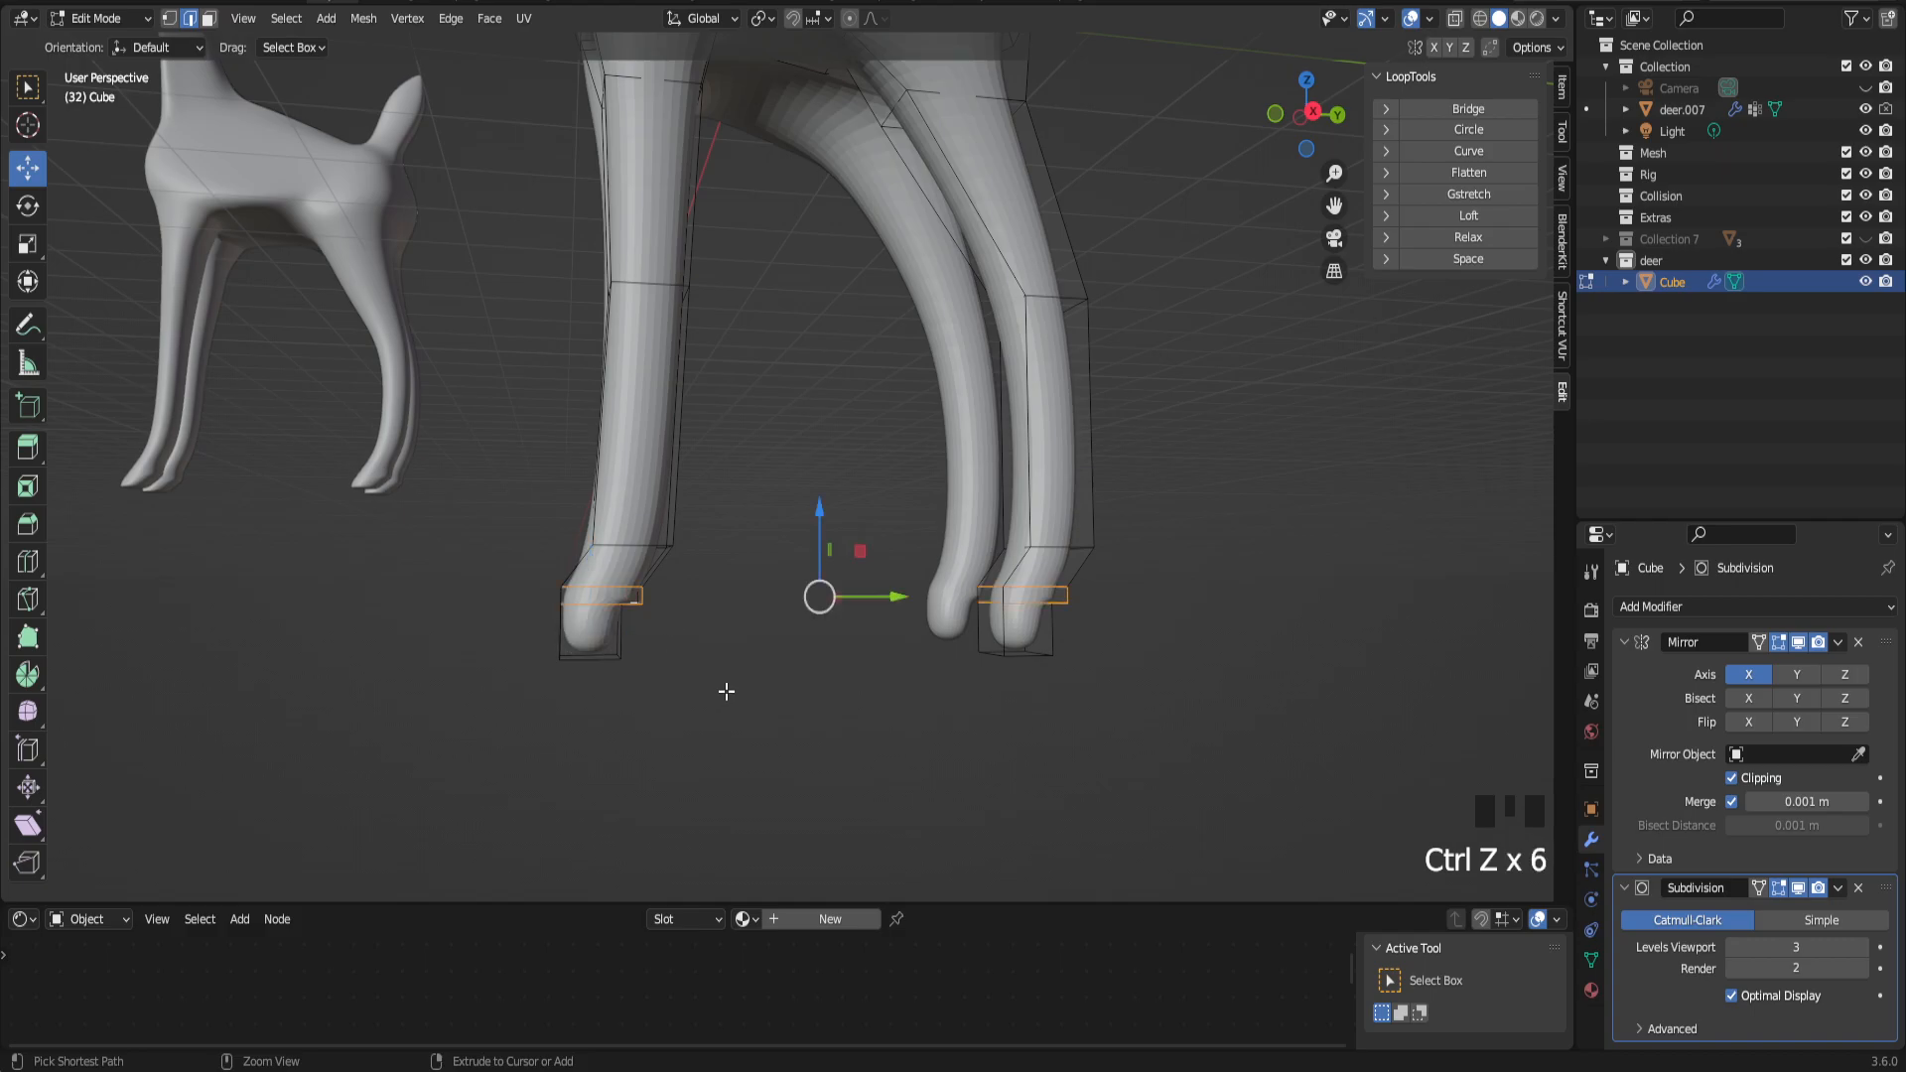
key(ctrl+z)
key(ctrl+z)
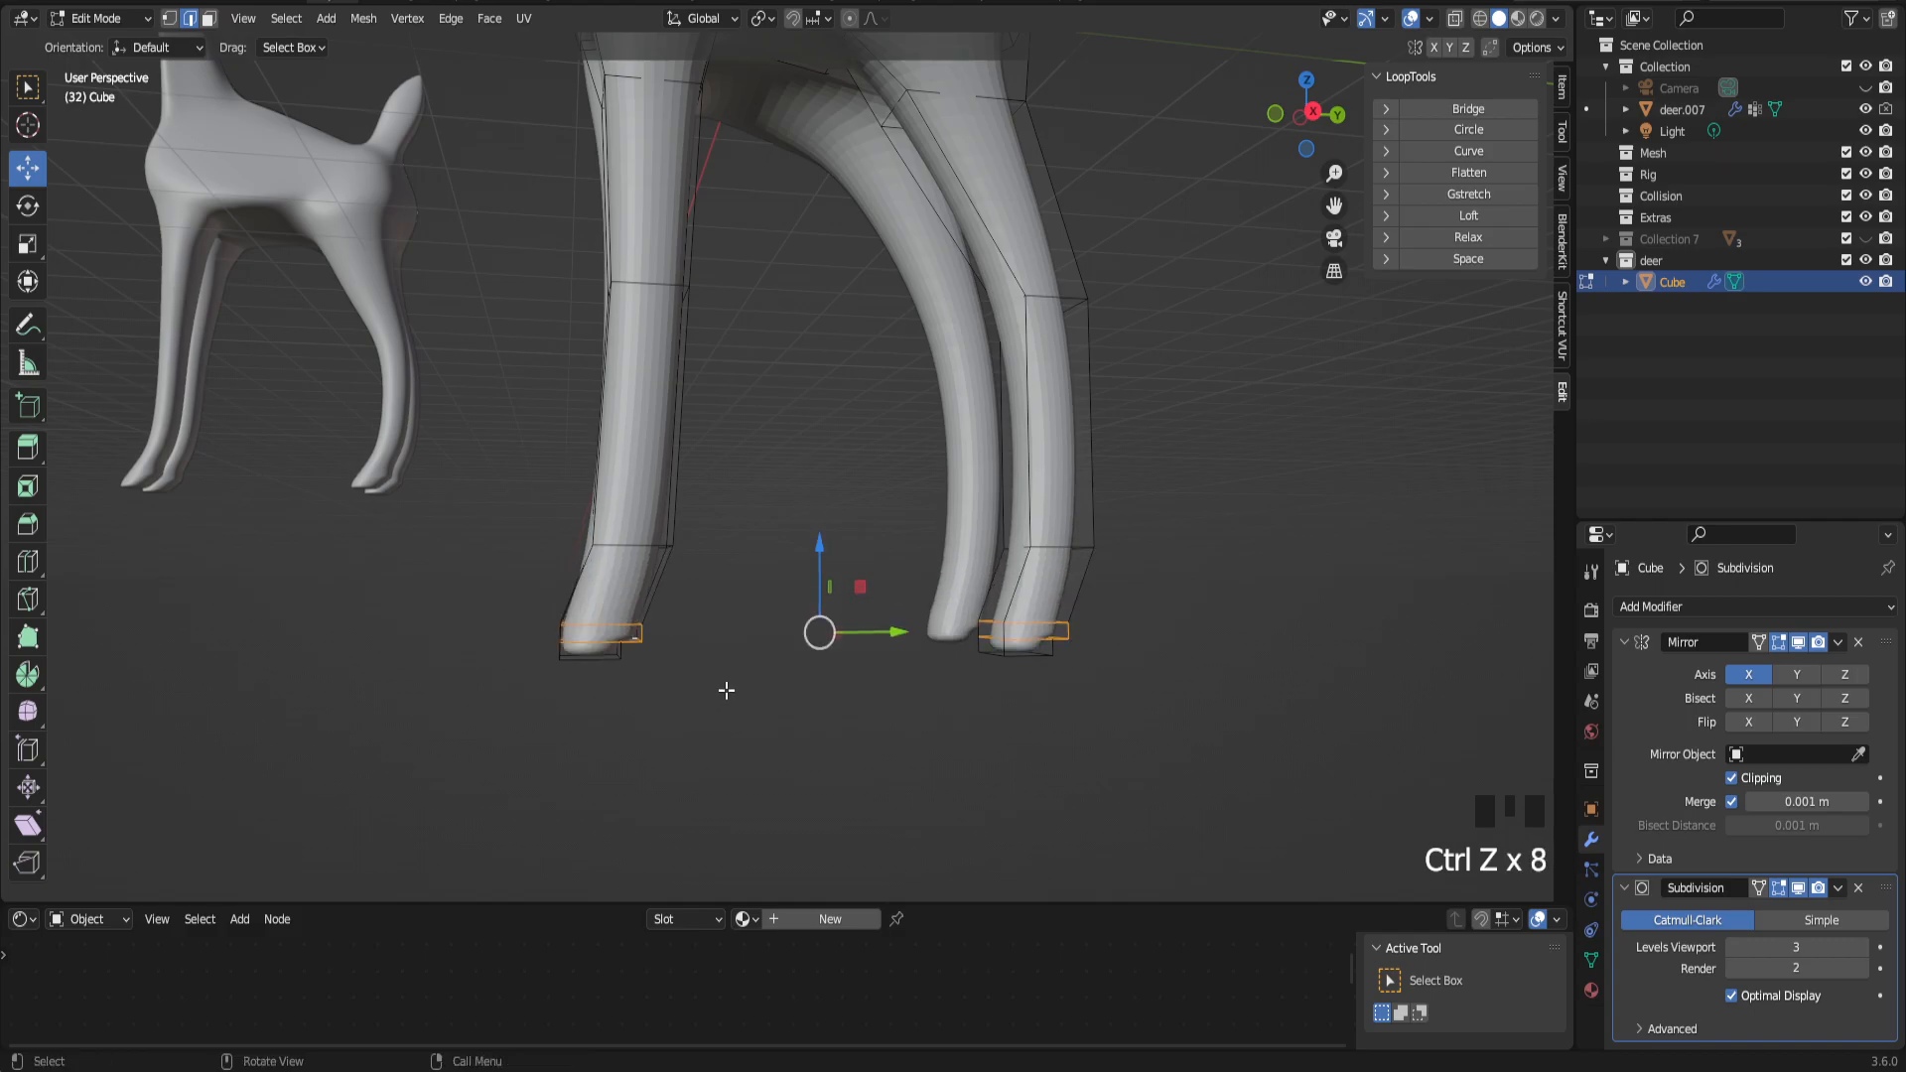
Step: Raise the selected loops around the front and rear feet 0.067034 m along Z
scroll(726, 688, up, 1)
drag(834, 622, 843, 598)
middle_drag(497, 596, 492, 555)
Step: Subdivide the opposite sole edges of the front foot and the rear foot with one cut each
click(500, 616)
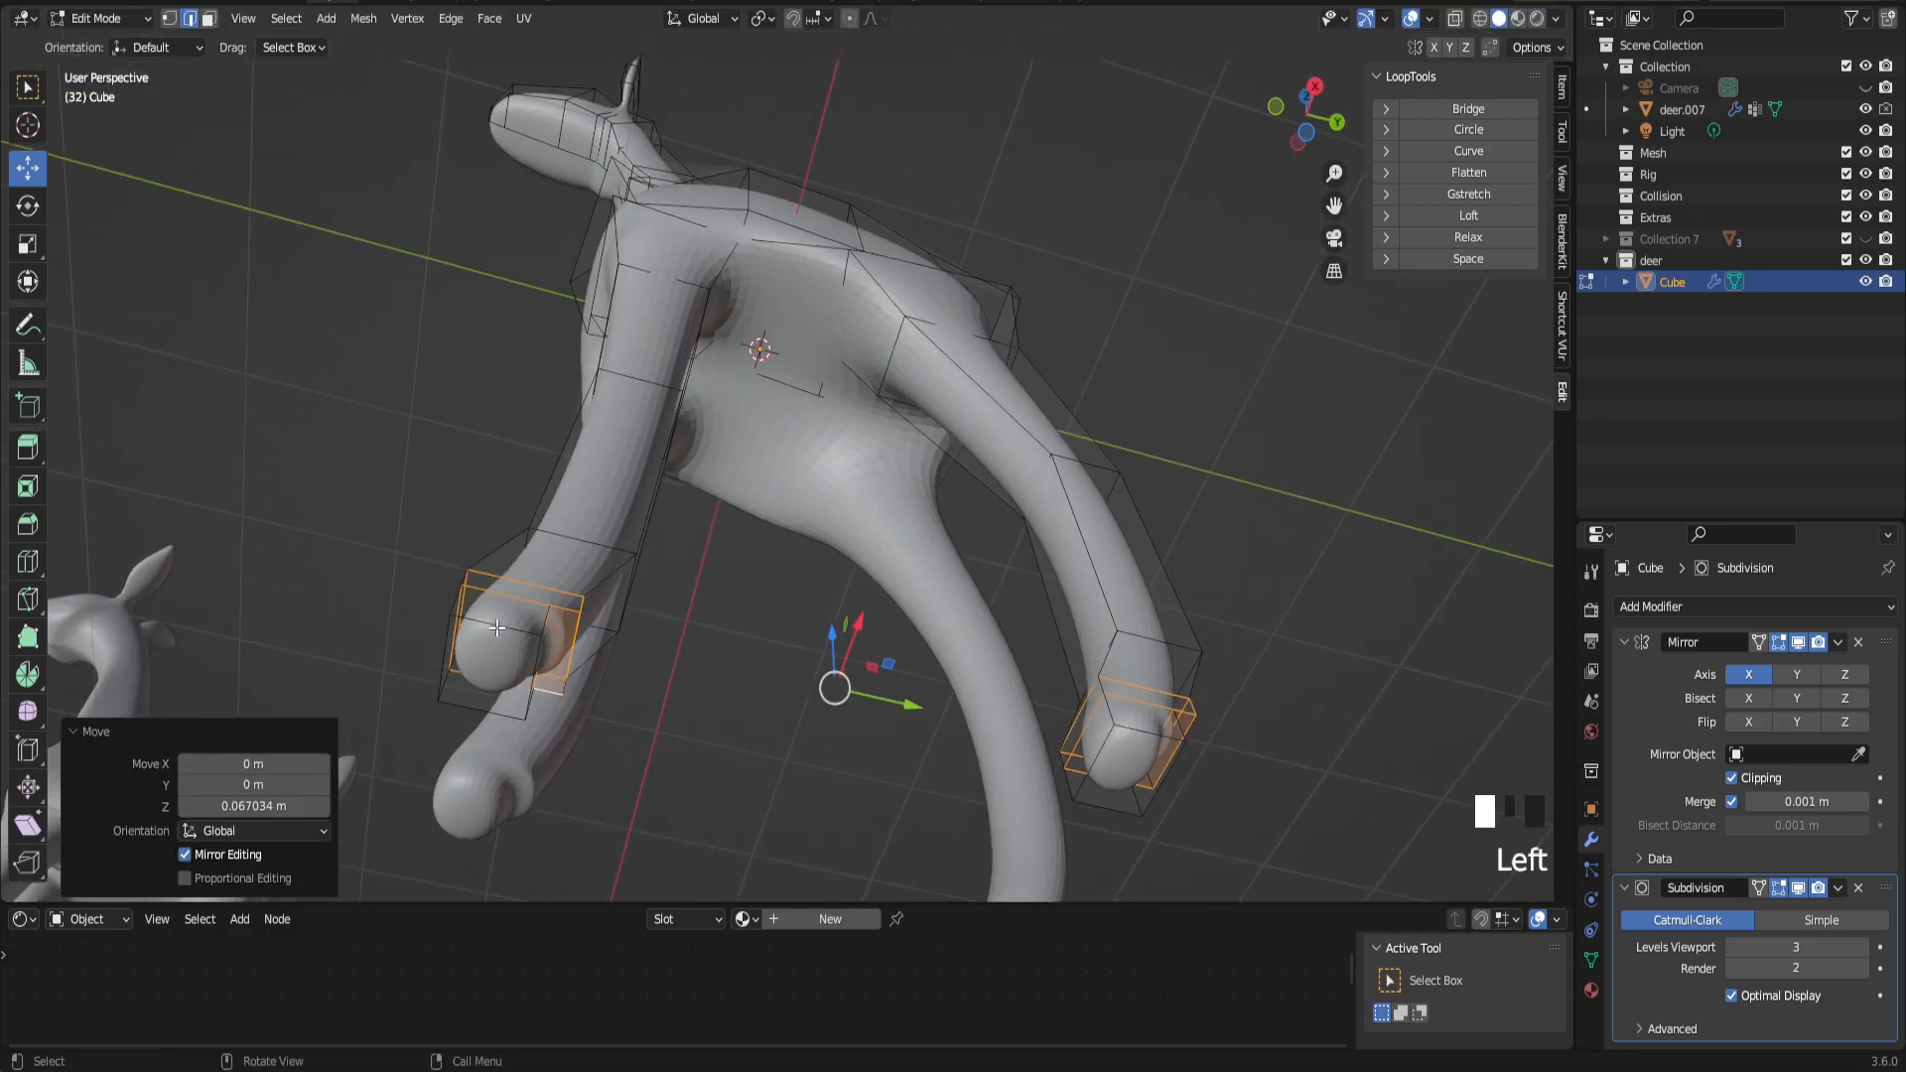
shift+click(482, 711)
right_click(491, 671)
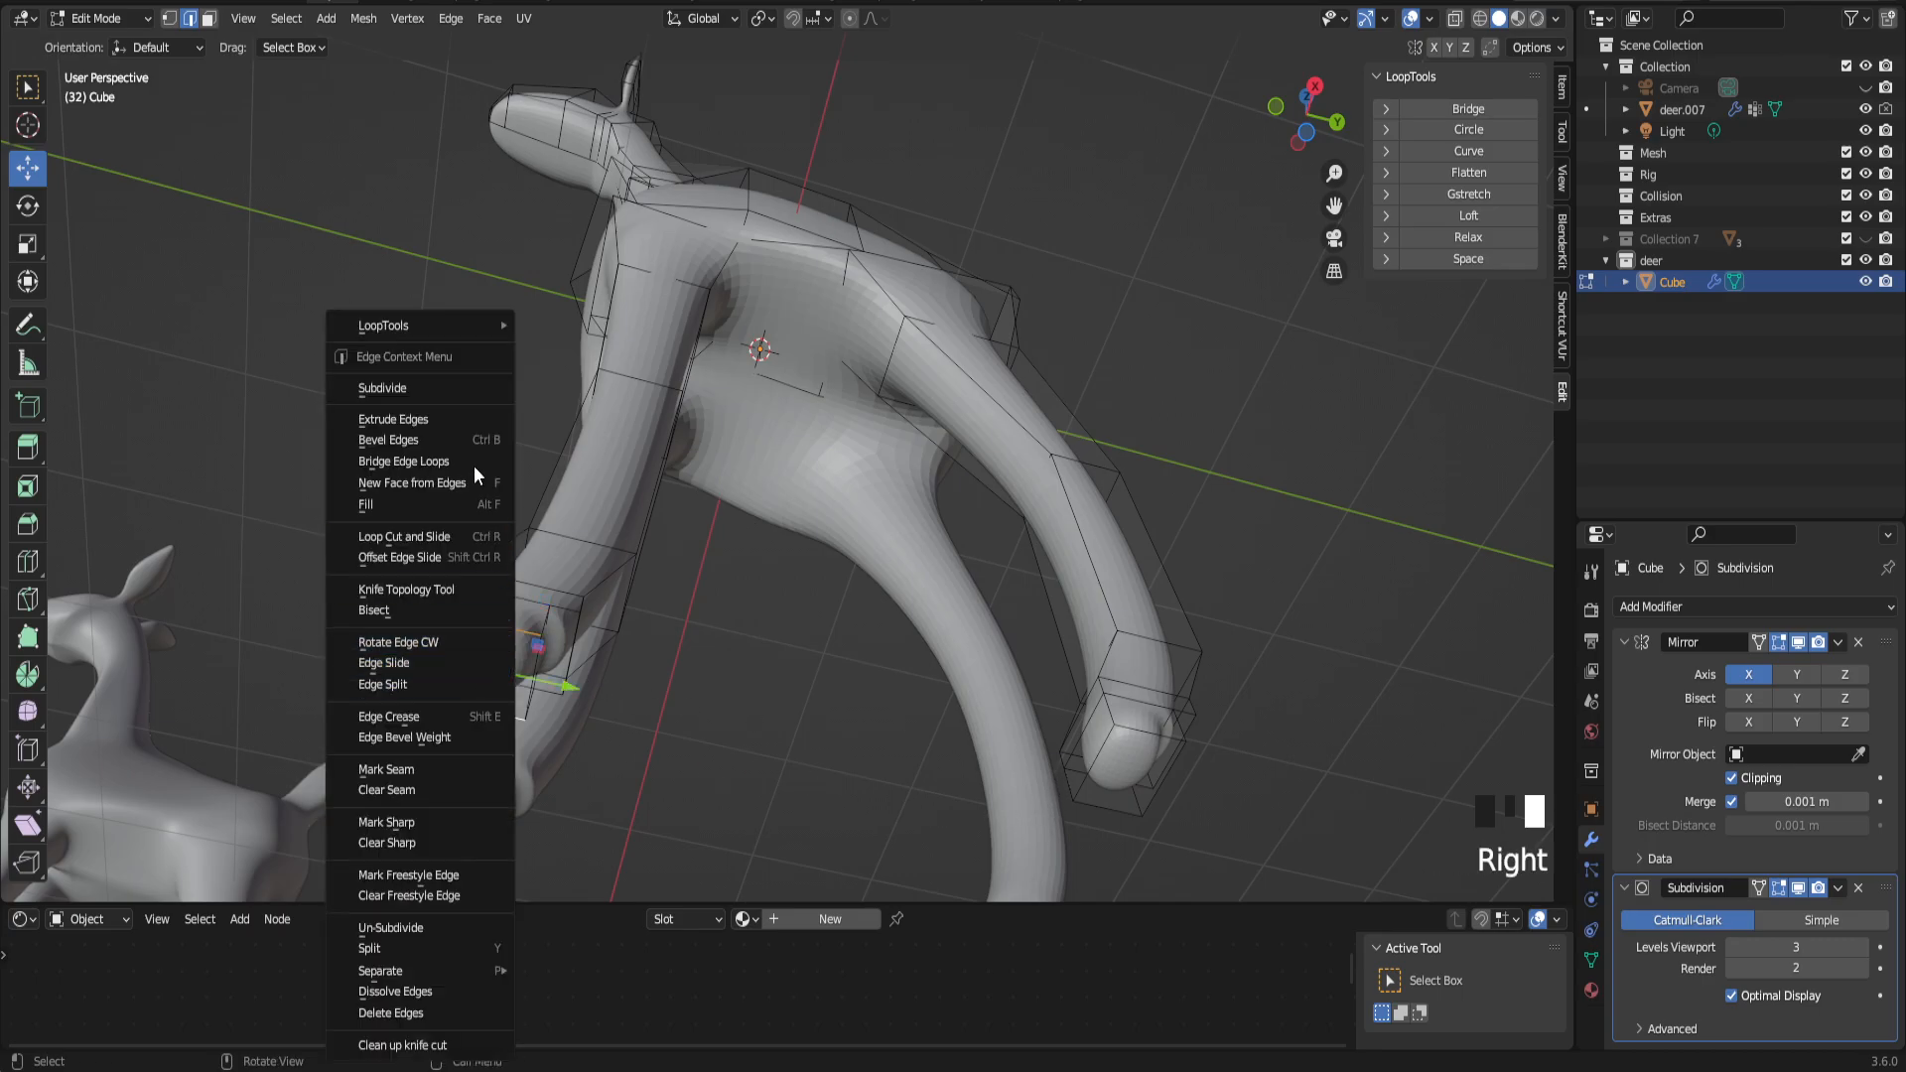
click(438, 377)
middle_drag(556, 477, 1167, 681)
click(1170, 650)
right_click(1145, 697)
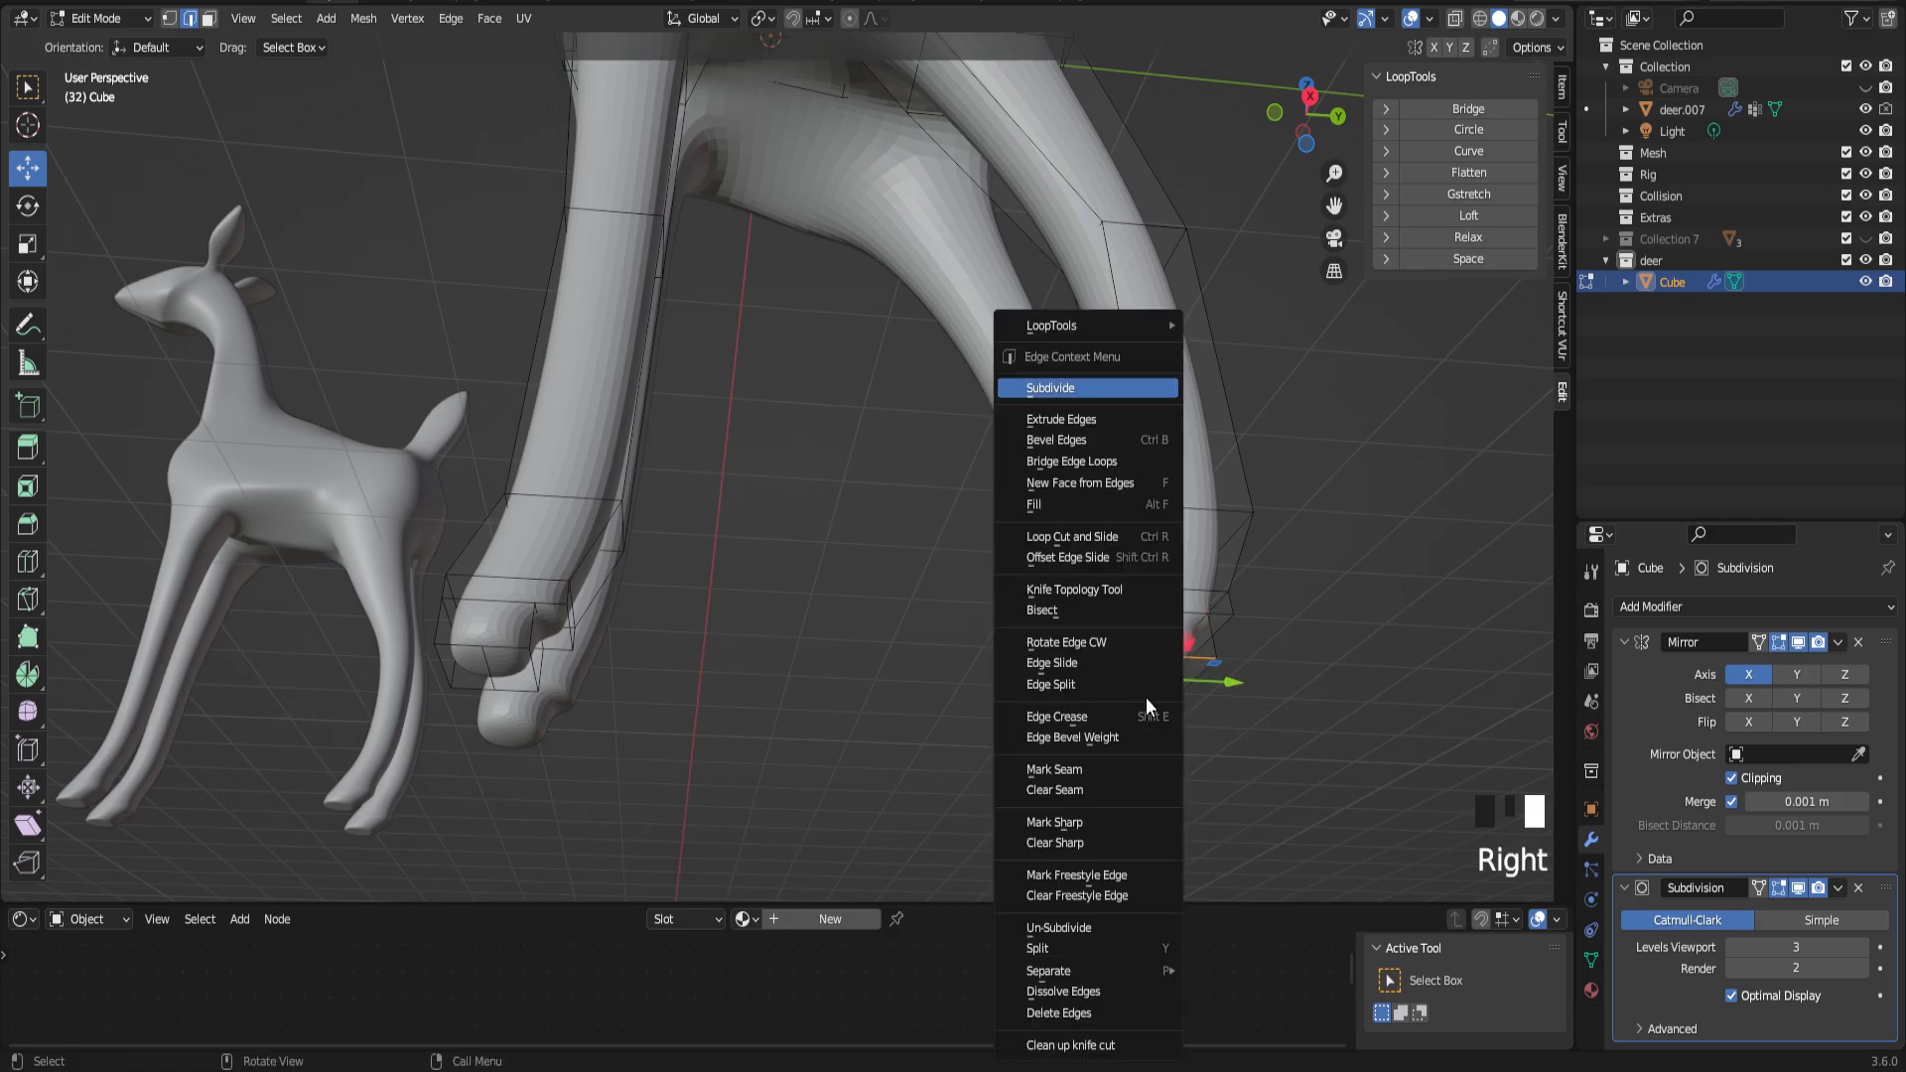
click(1078, 391)
middle_drag(715, 667, 596, 664)
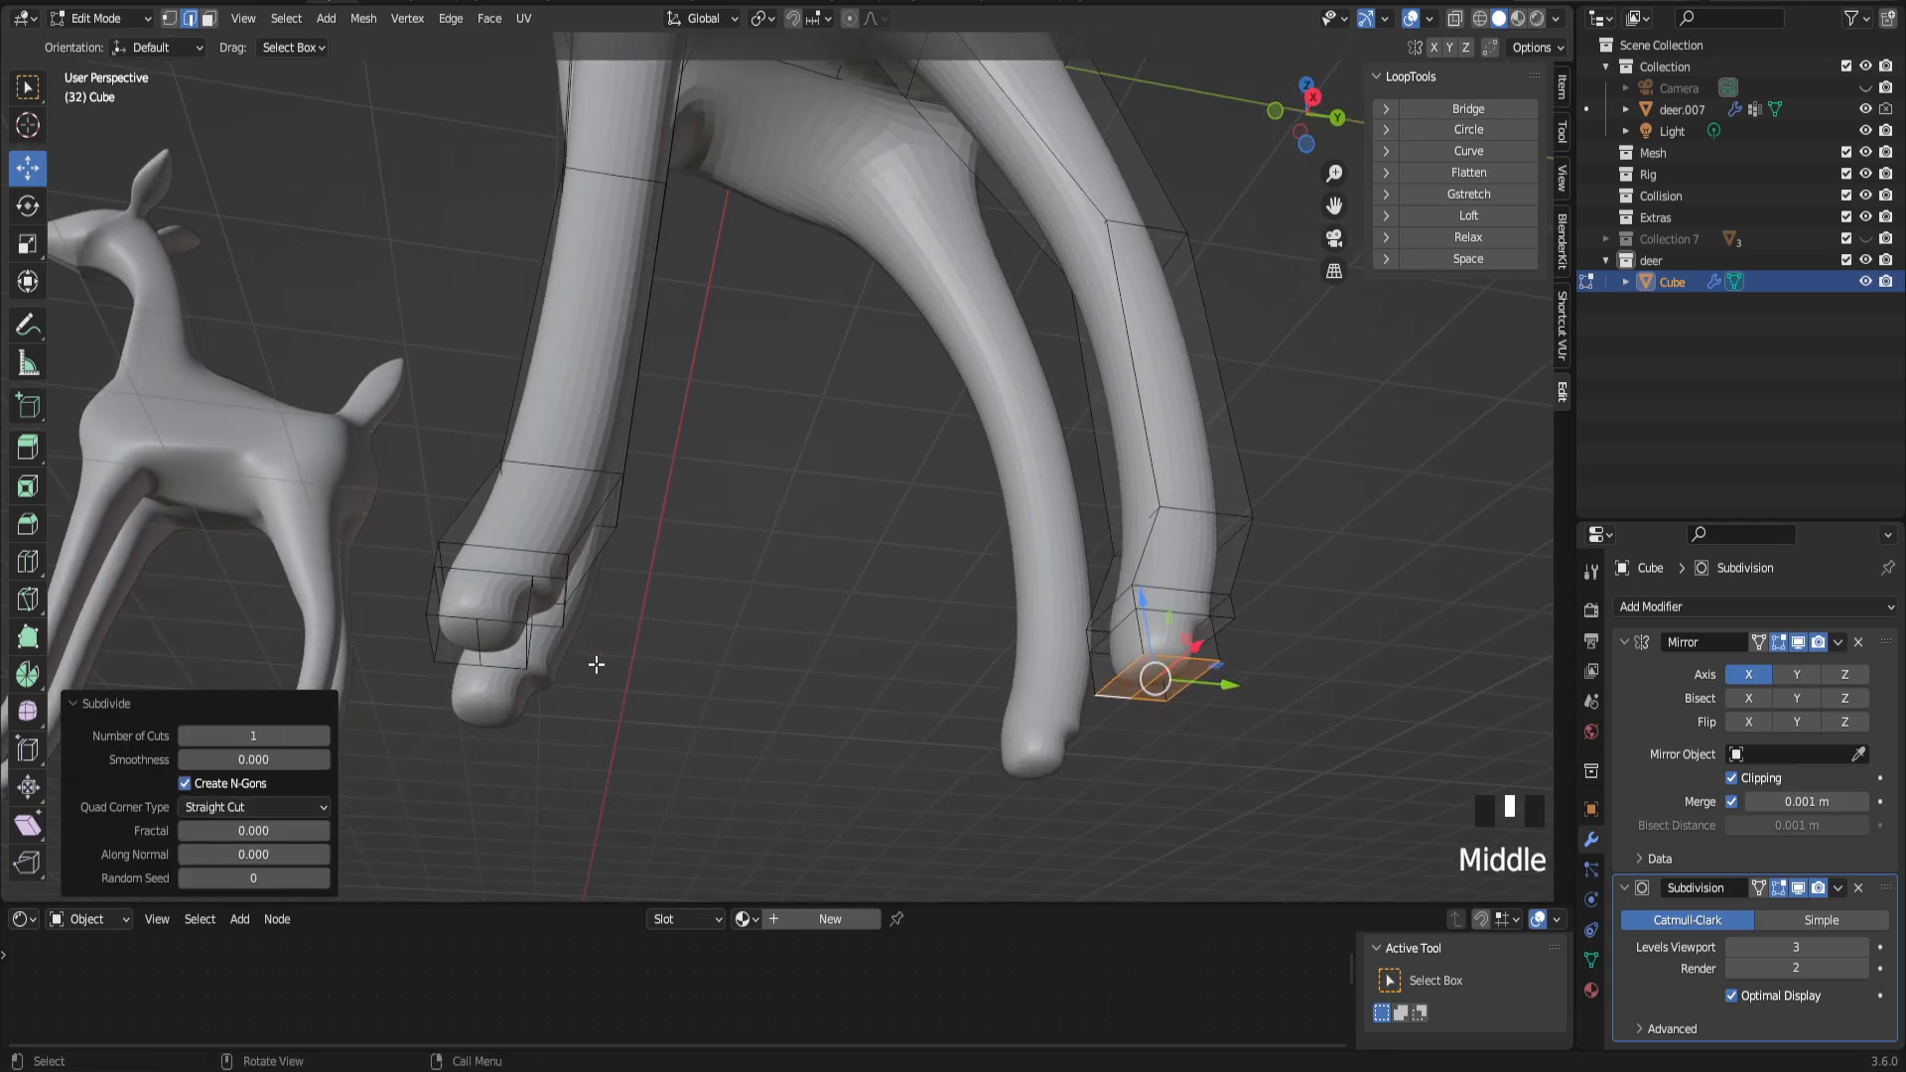
Step: Shift the new middle edges across both feet's soles slightly toward the heels along Y
click(485, 647)
shift+click(1161, 671)
middle_drag(1161, 671, 1156, 673)
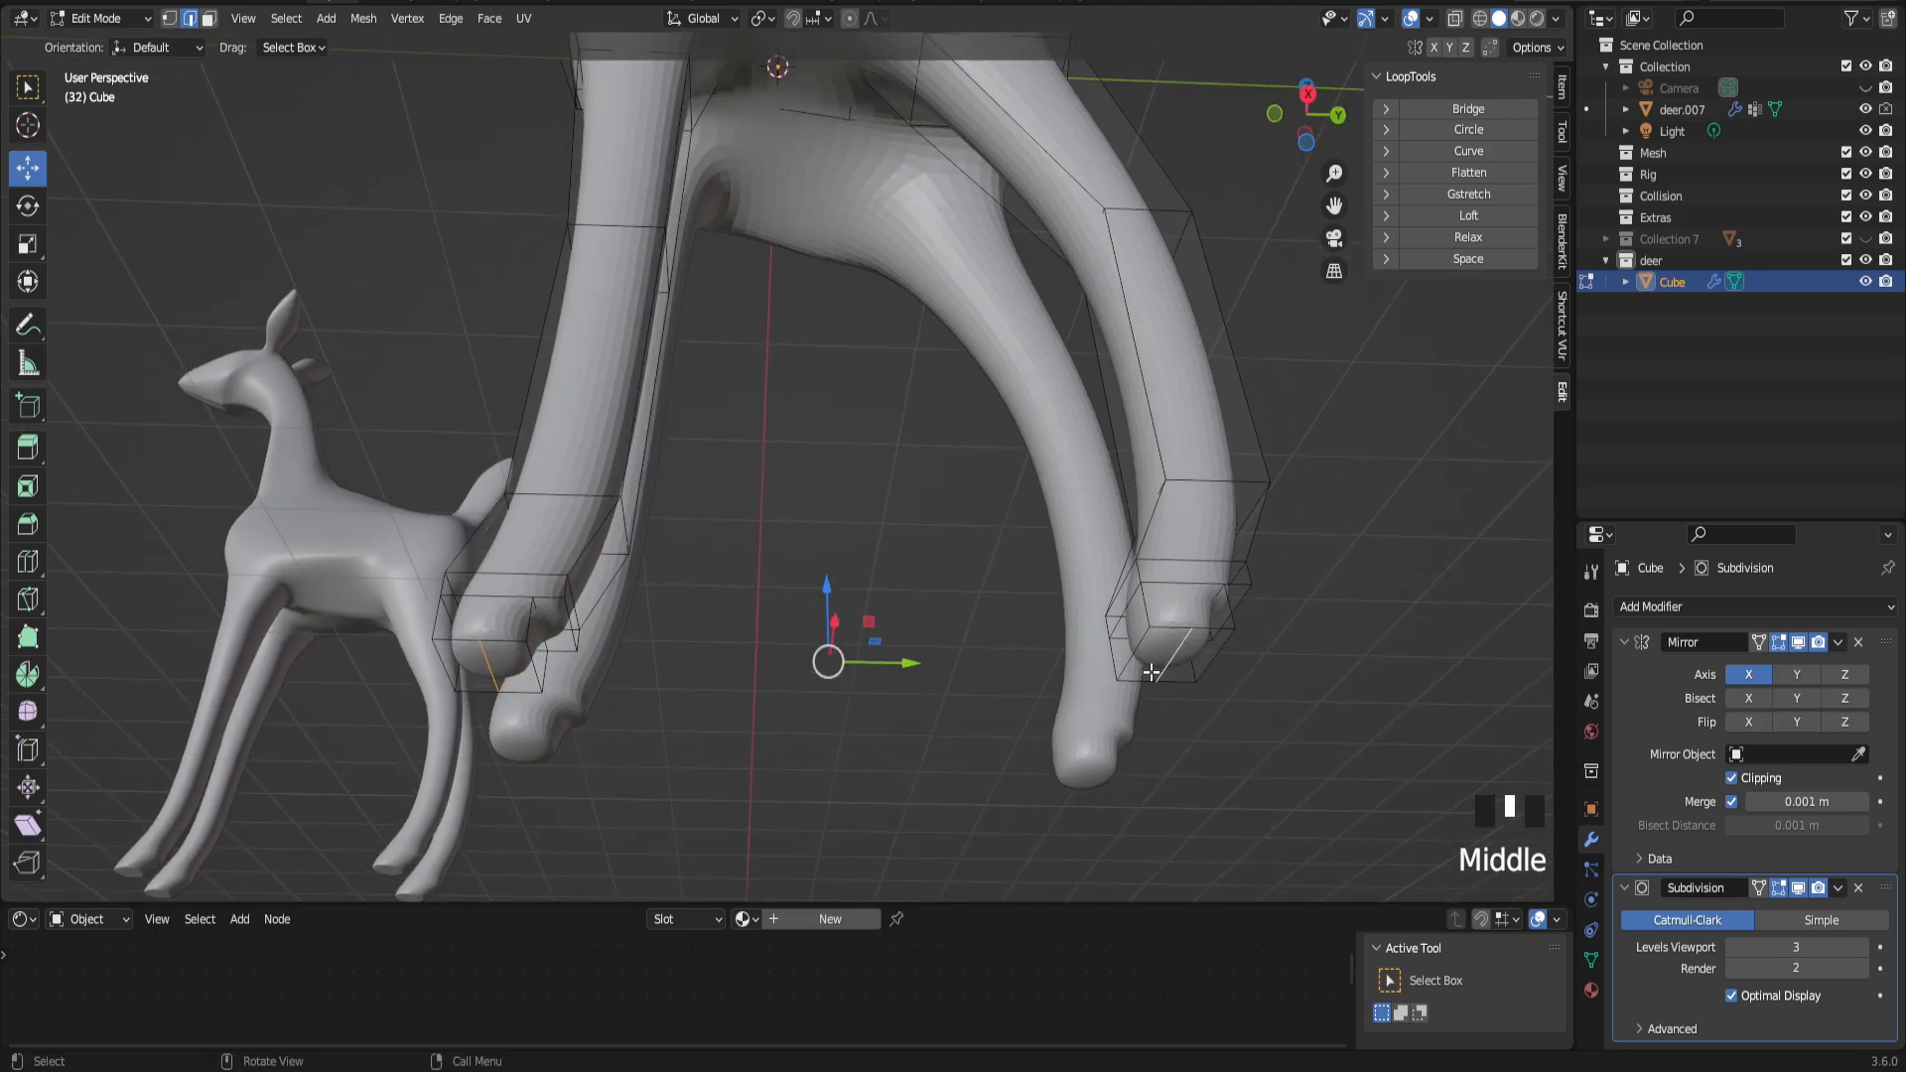
drag(904, 664, 934, 664)
Step: Extrude the toe-side sole faces of the front and rear feet by 0.003418 m
click(536, 675)
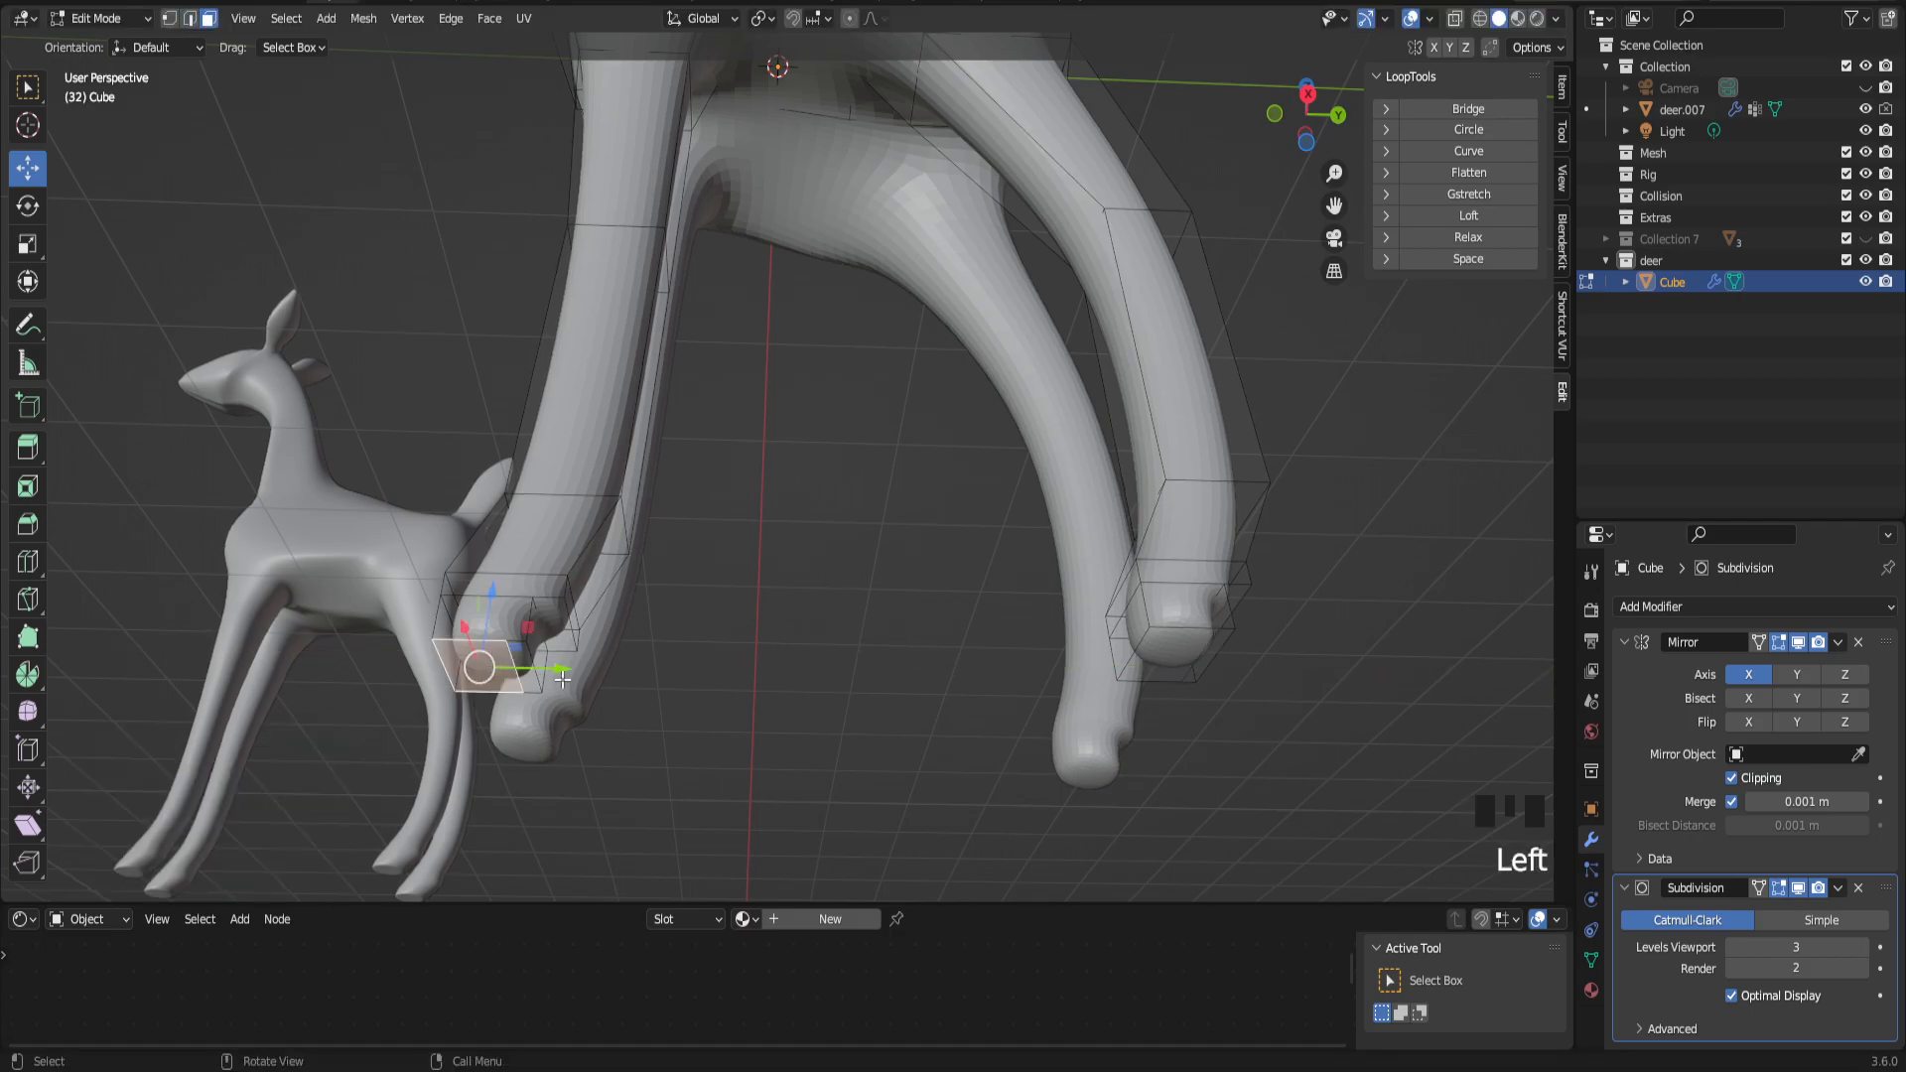
shift+click(1165, 650)
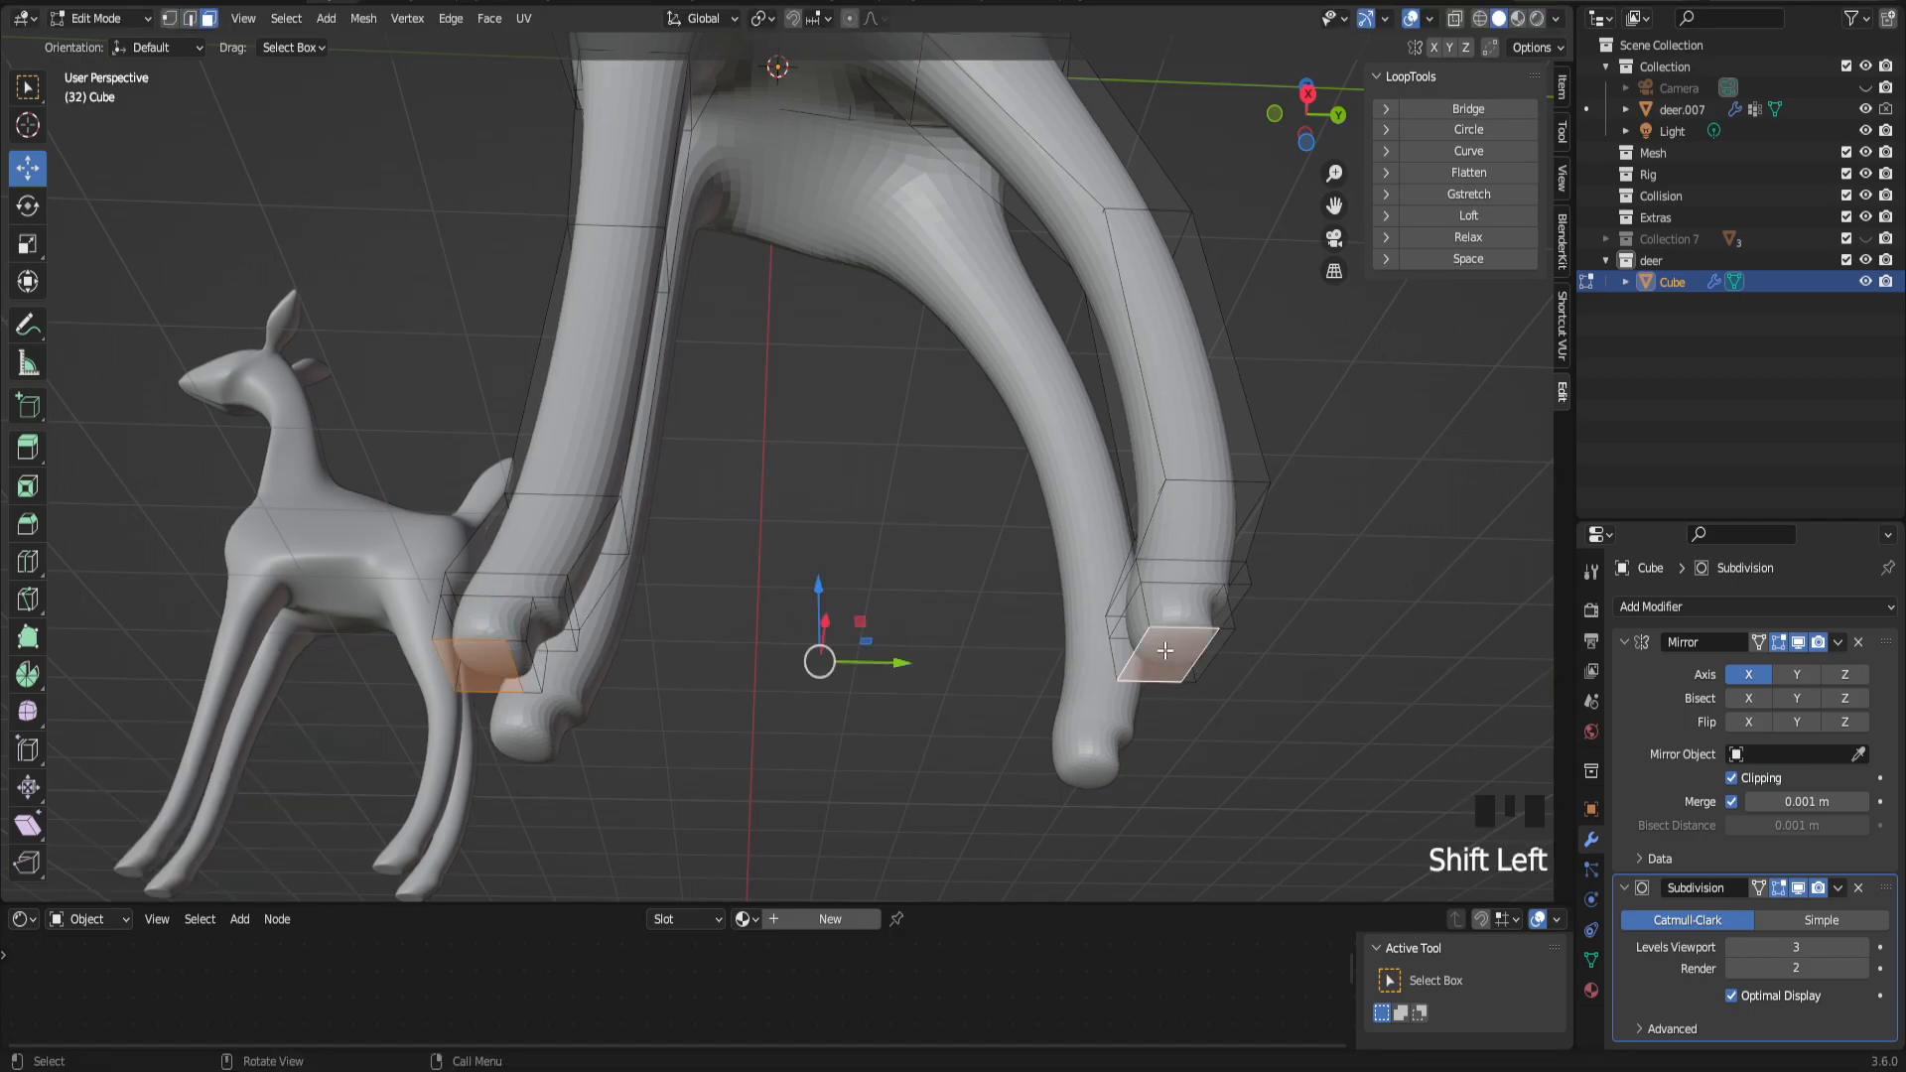
key(e)
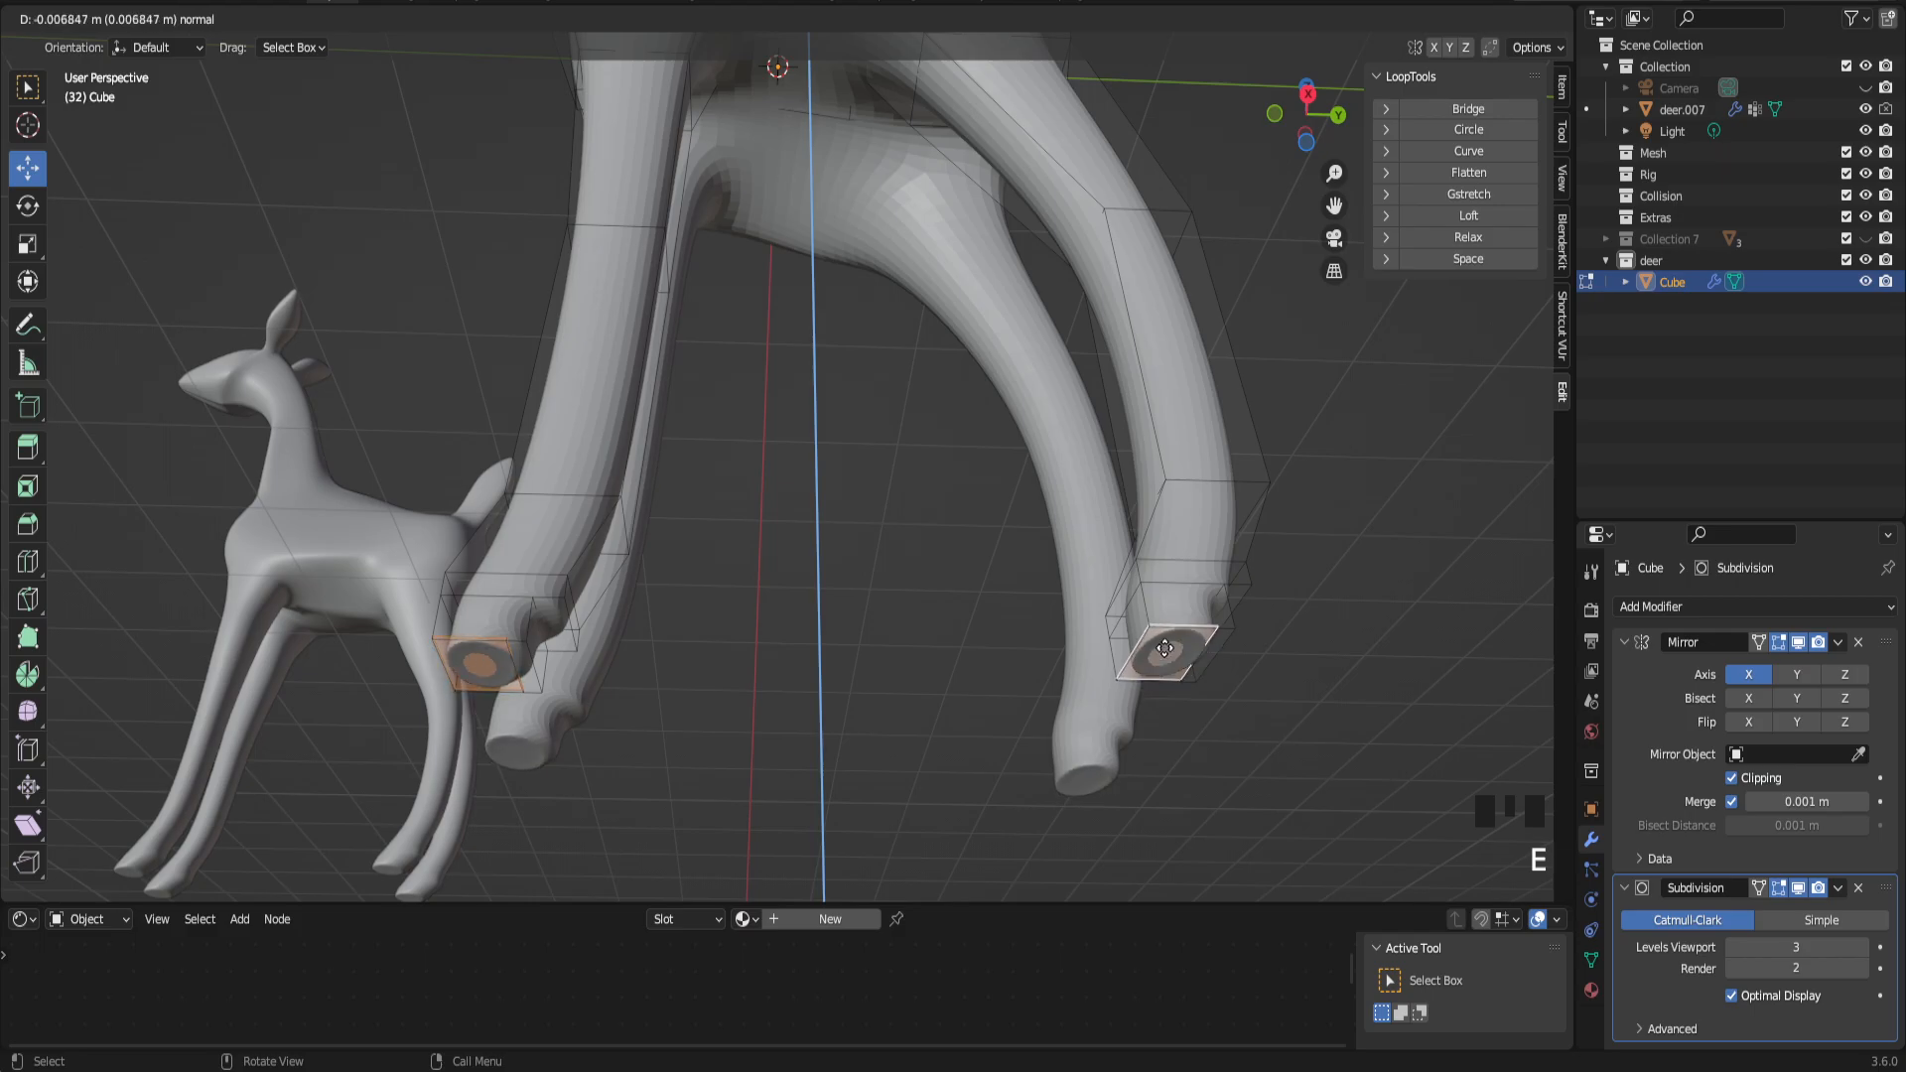
click(1164, 650)
Step: Move the lower toe edges of both feet forward along Y in two small shifts to lengthen the hooves
middle_drag(873, 685, 919, 694)
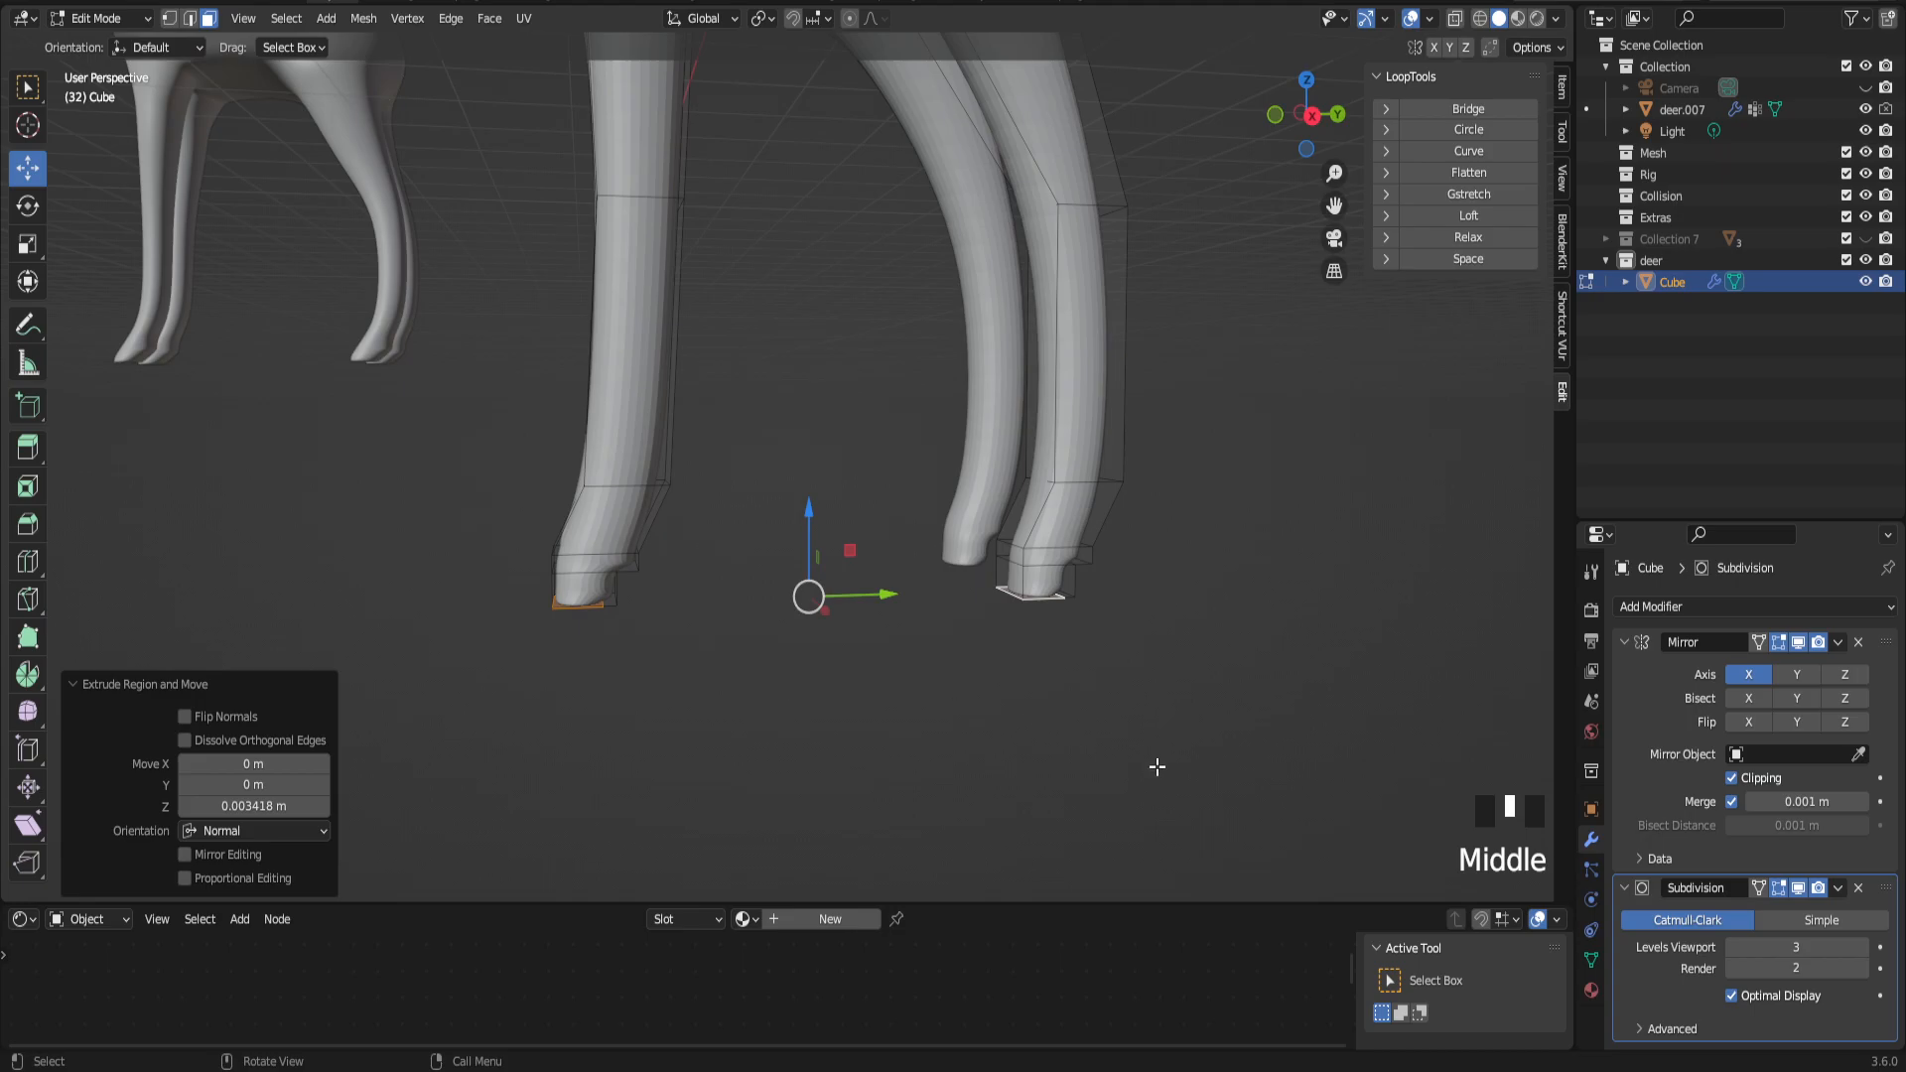
scroll(1158, 766, up, 1)
click(1129, 656)
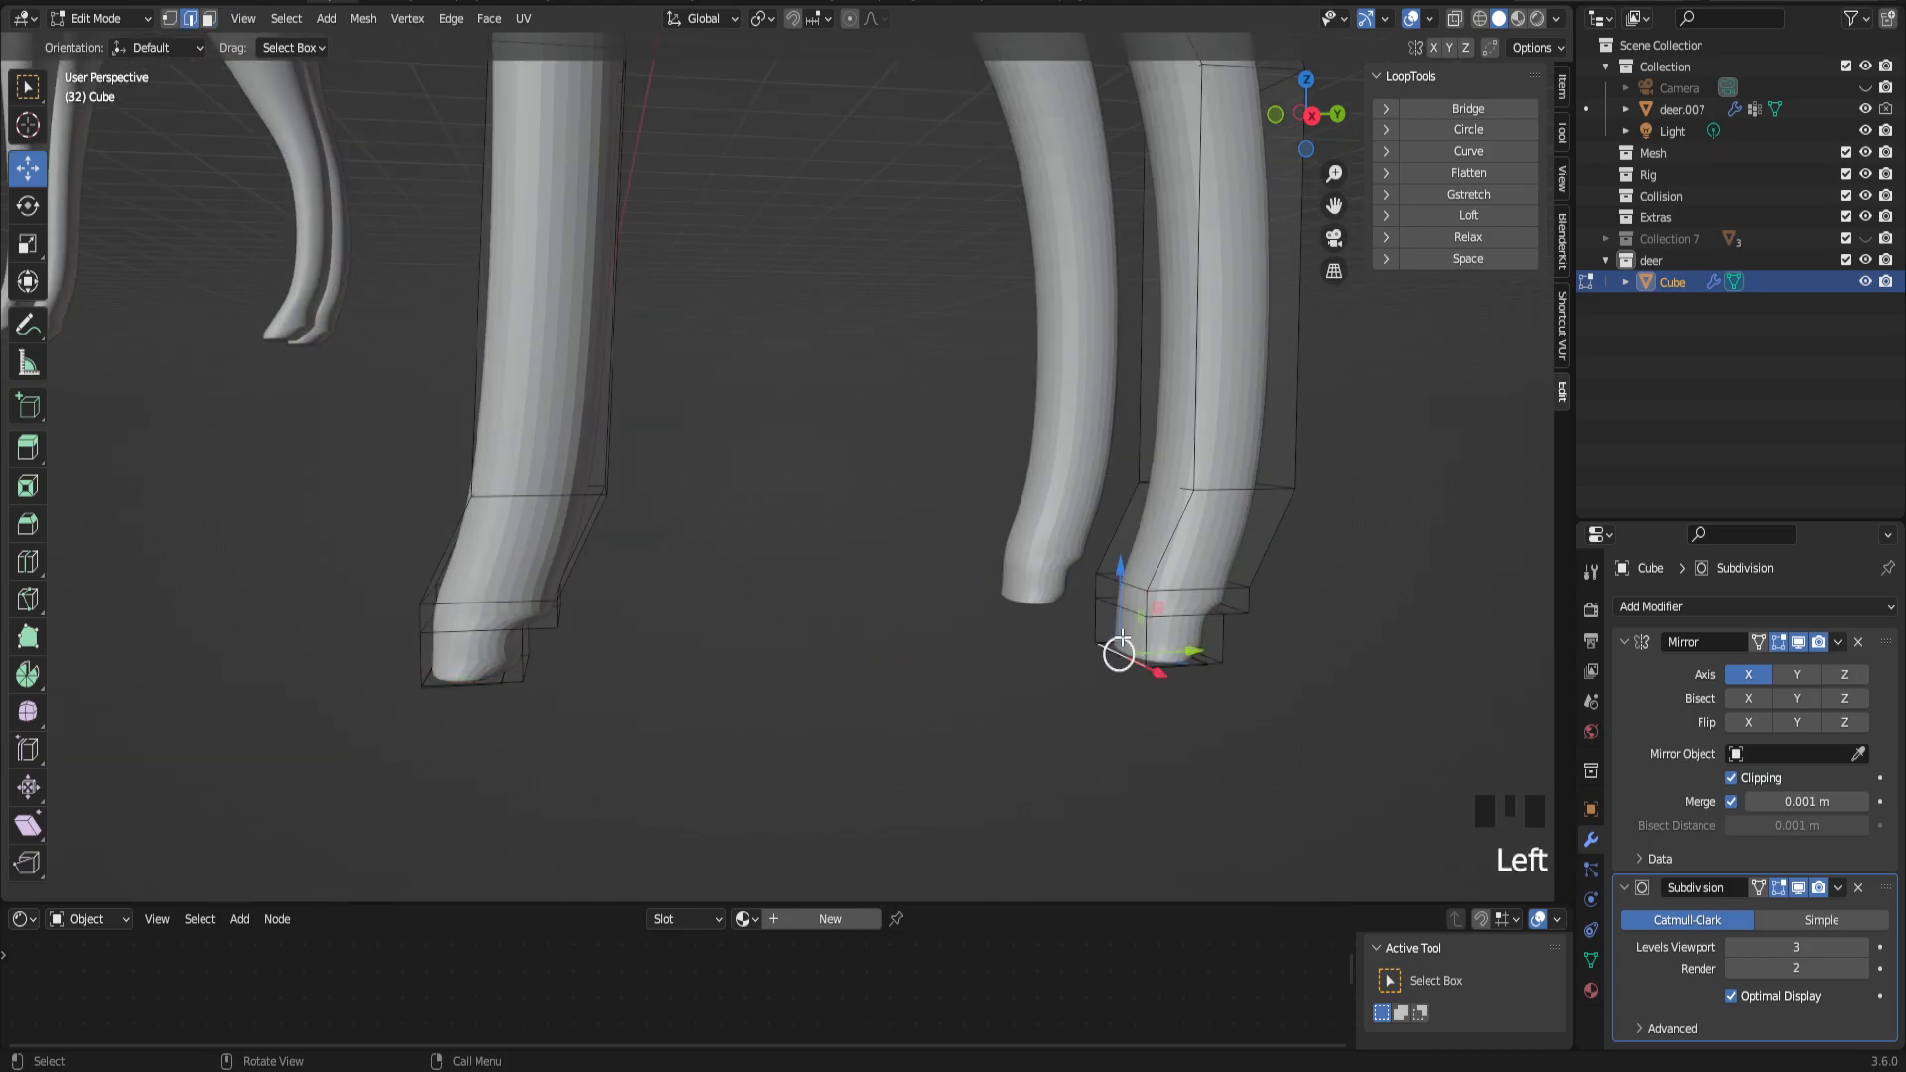
middle_drag(498, 664, 527, 665)
shift+click(410, 754)
shift+click(415, 758)
middle_drag(518, 748, 504, 723)
drag(901, 698, 854, 697)
middle_drag(735, 689, 663, 676)
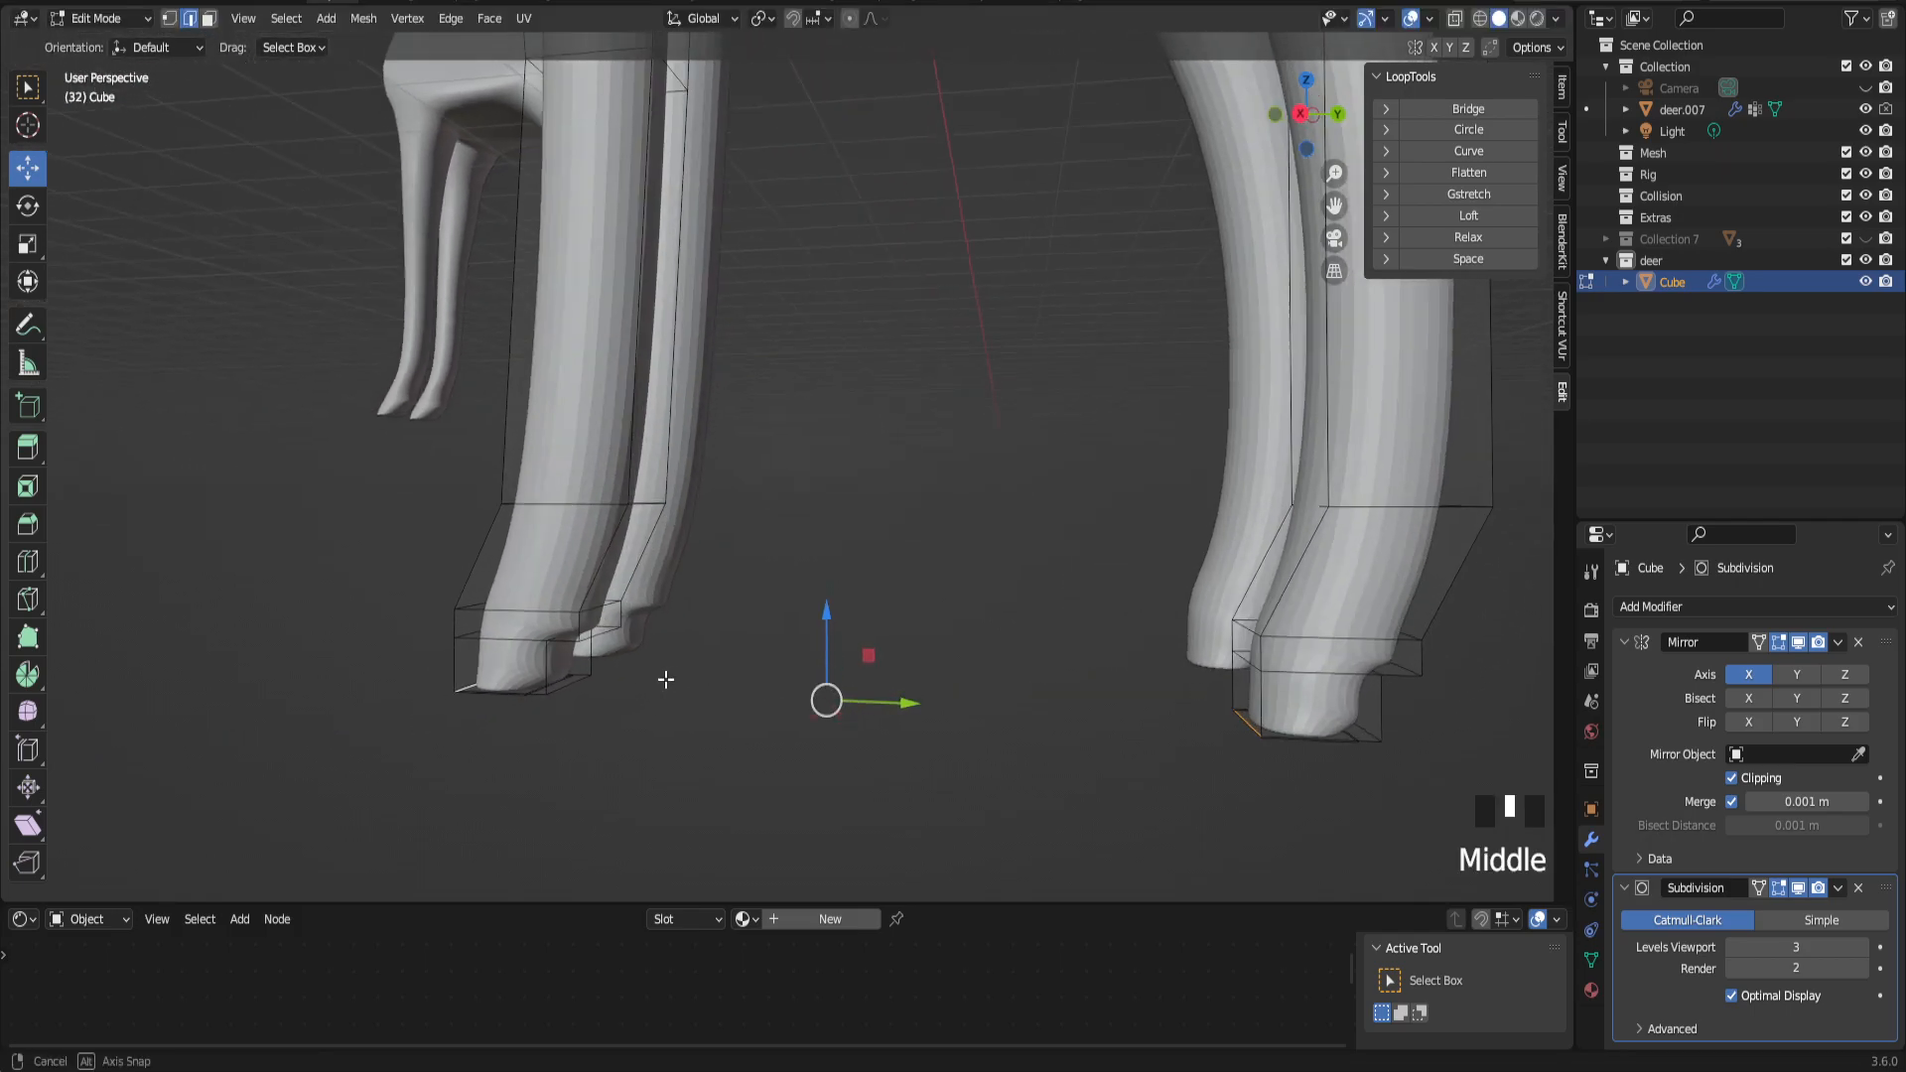
drag(902, 701, 872, 694)
Step: Select the whole mesh and merge its vertices by distance at 0.0001 m
middle_drag(595, 694, 744, 624)
key(1)
key(a)
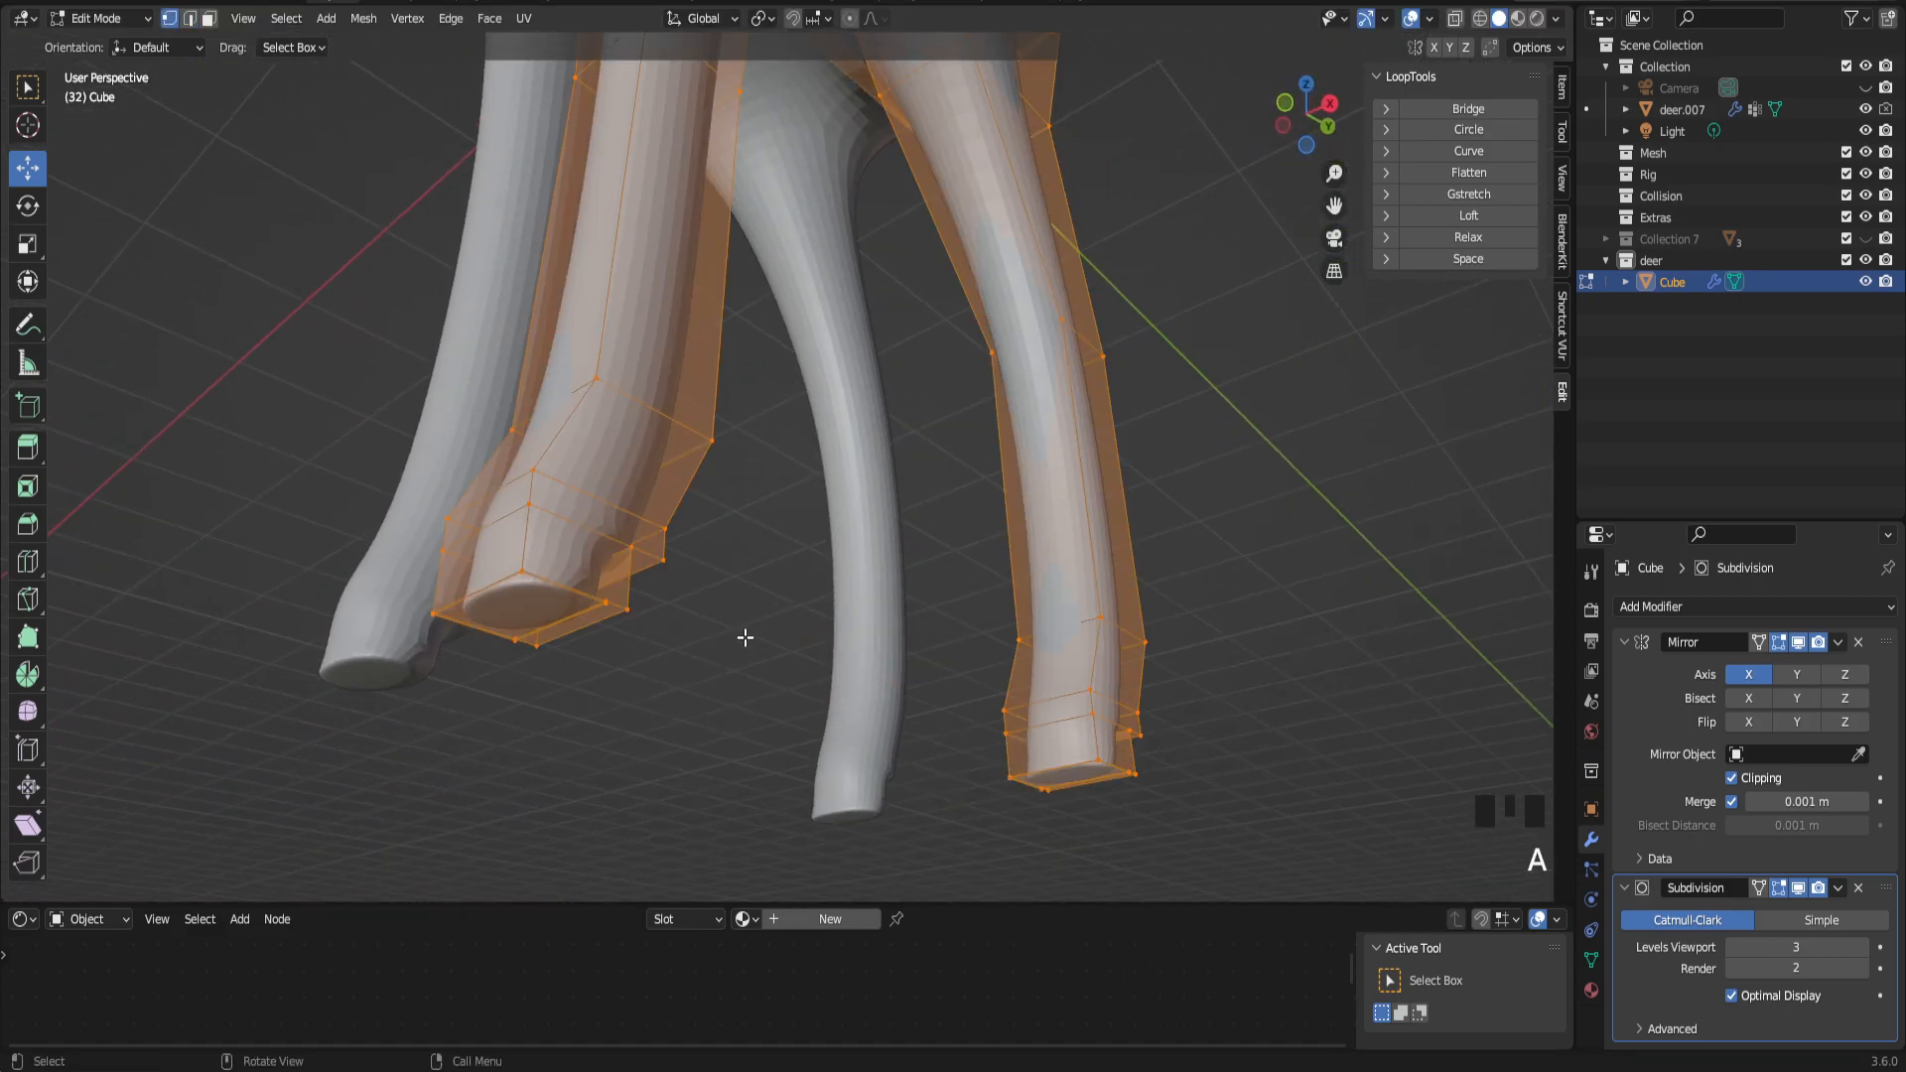
right_click(745, 638)
mouse_move(695, 927)
click(899, 1005)
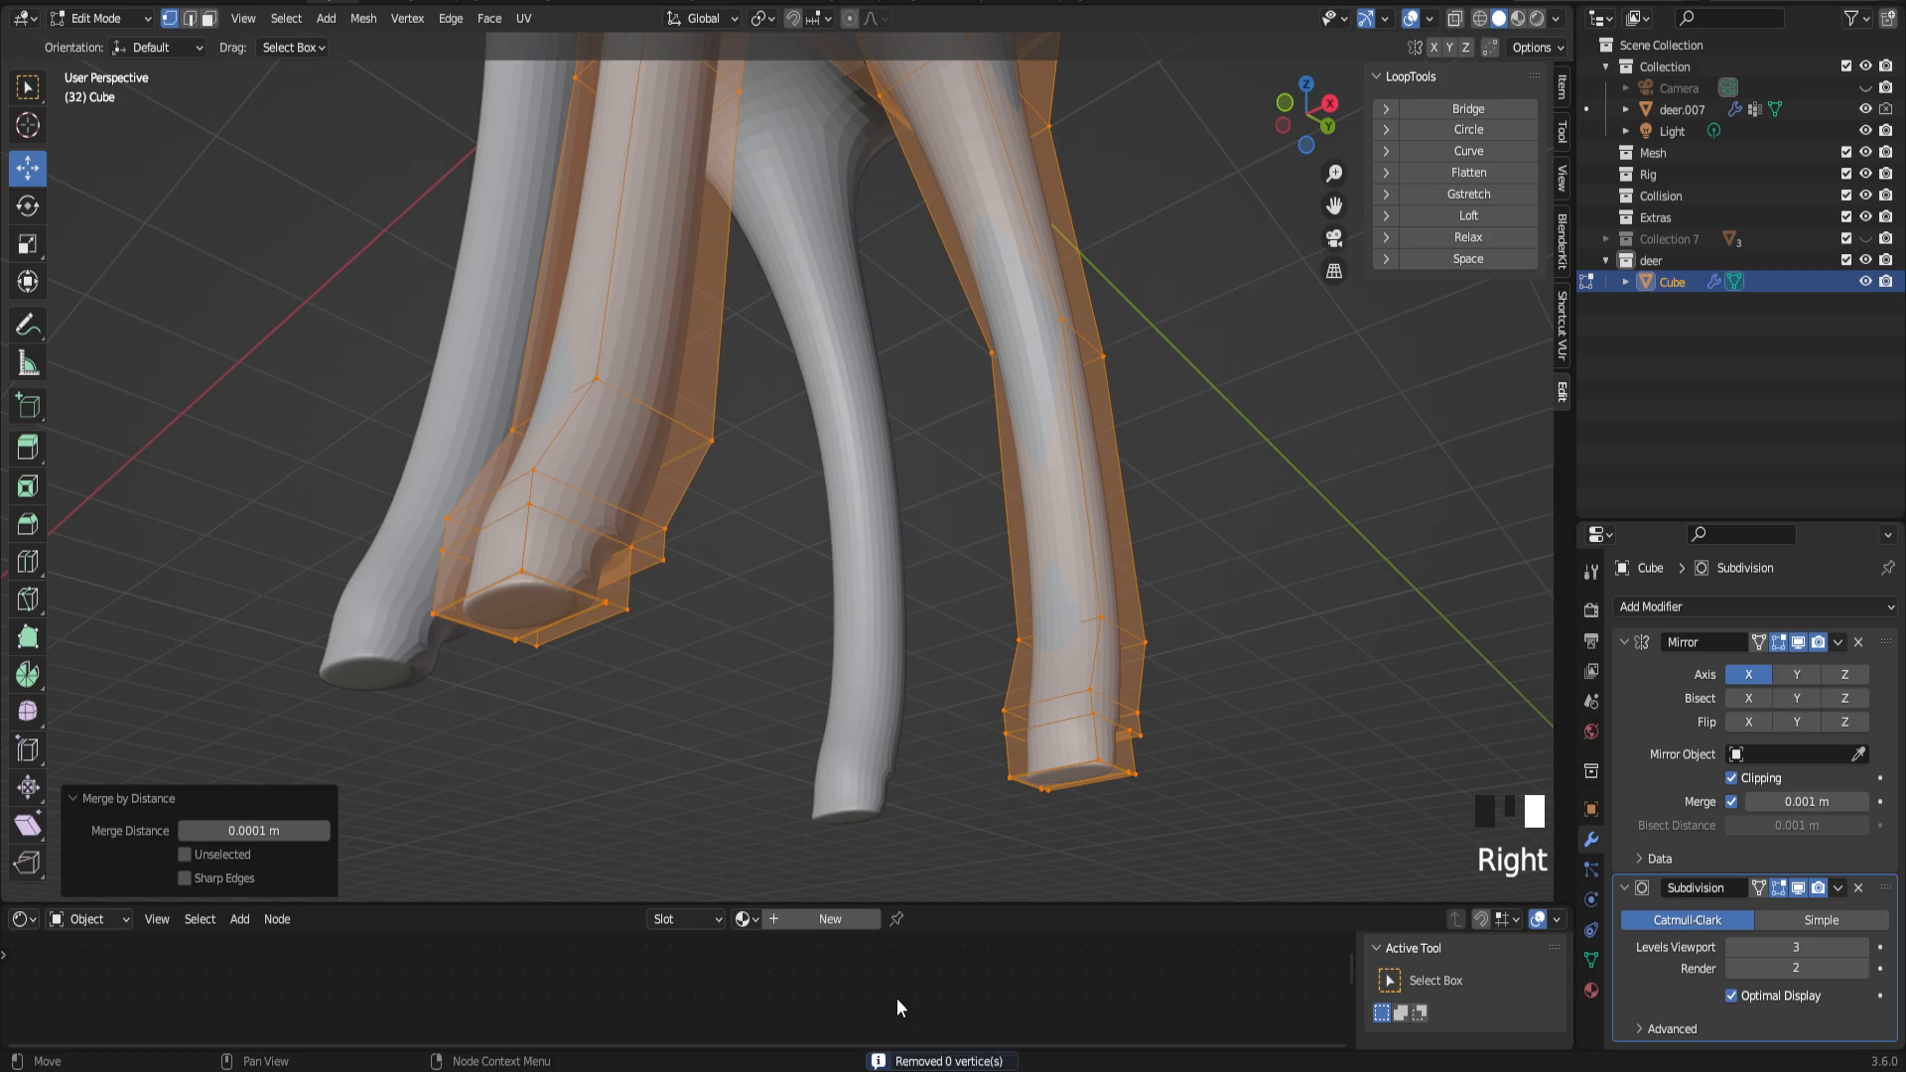
Step: Try moving the front foot's lower toe edge -0.023401 m along Y, and undo the move
click(522, 633)
middle_drag(521, 633, 452, 711)
click(451, 711)
middle_drag(461, 711, 523, 715)
drag(523, 714, 510, 716)
right_click(505, 732)
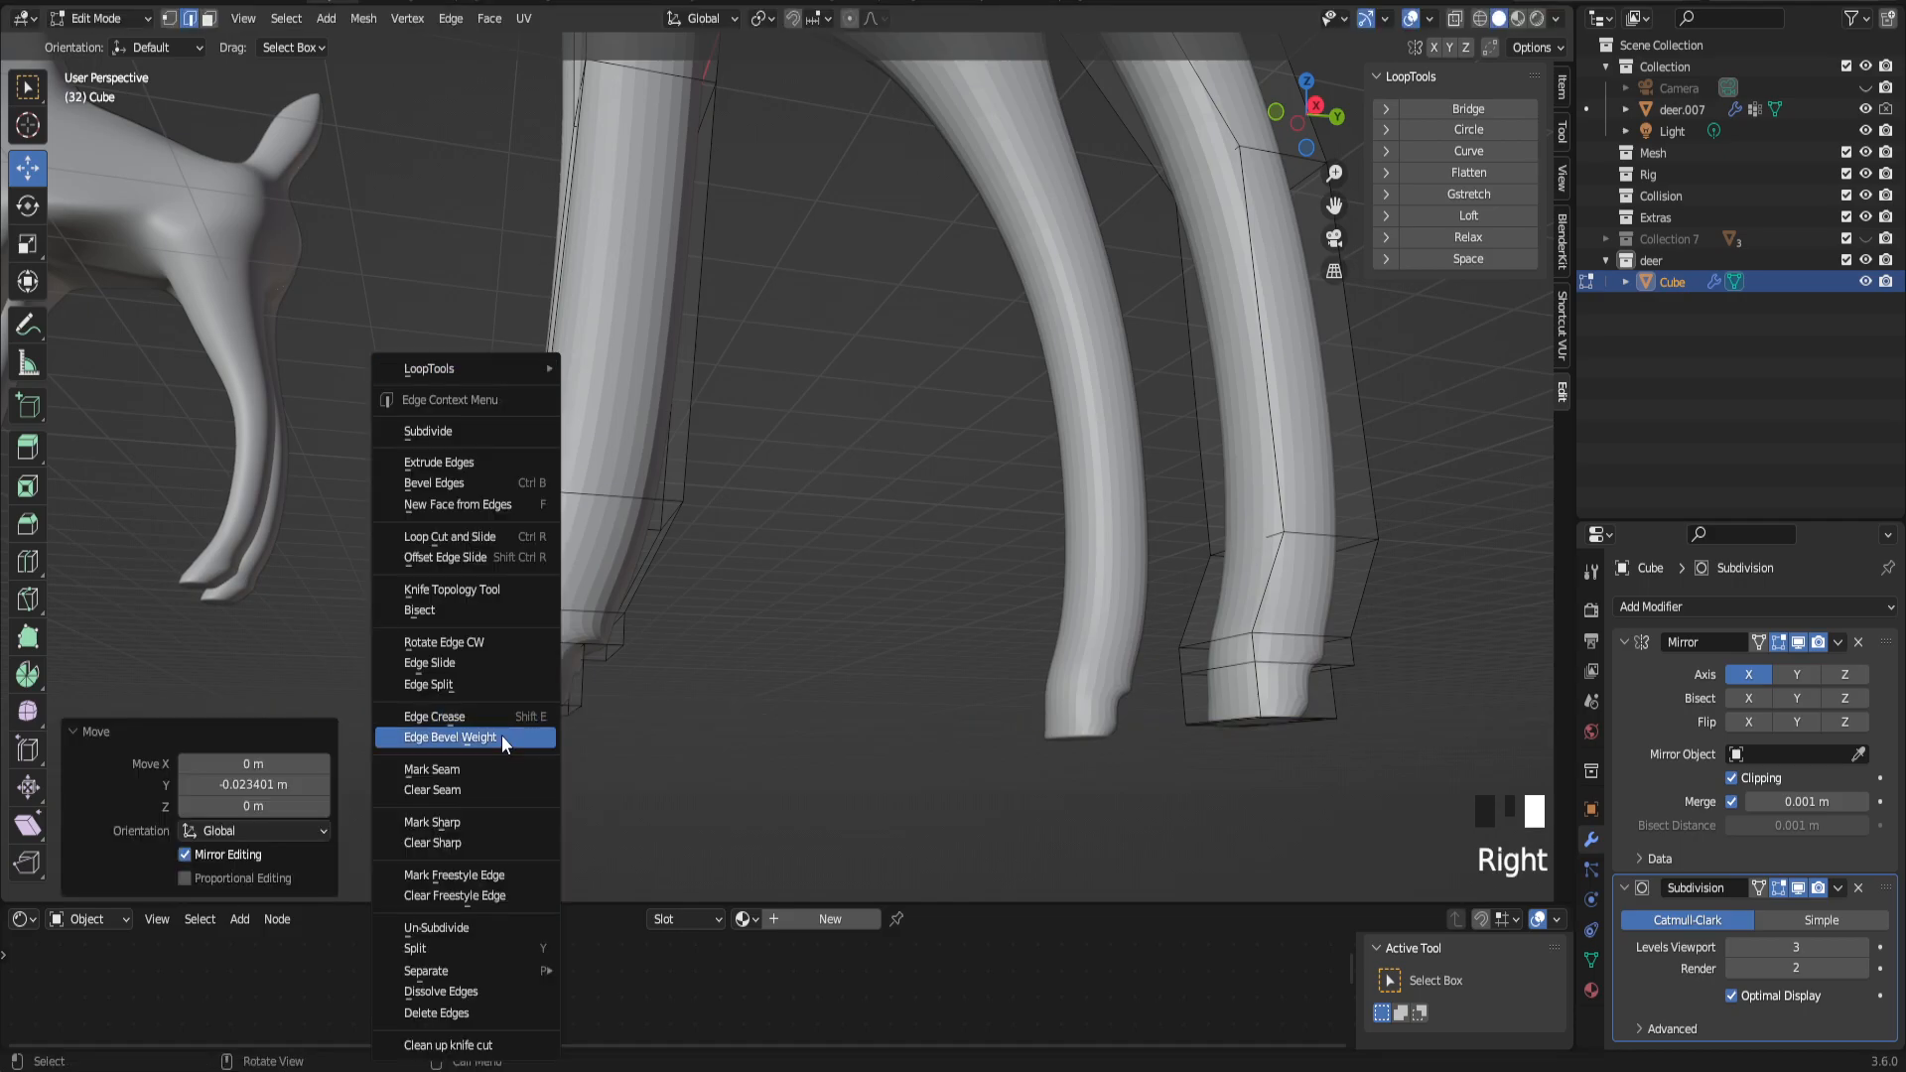
key(ctrl+z)
Step: Dissolve the toe-side face on the underside of the front foot
scroll(596, 788, up, 2)
scroll(595, 788, down, 3)
middle_drag(552, 768, 596, 698)
drag(1332, 208, 1332, 207)
middle_drag(740, 510, 659, 502)
scroll(683, 518, up, 2)
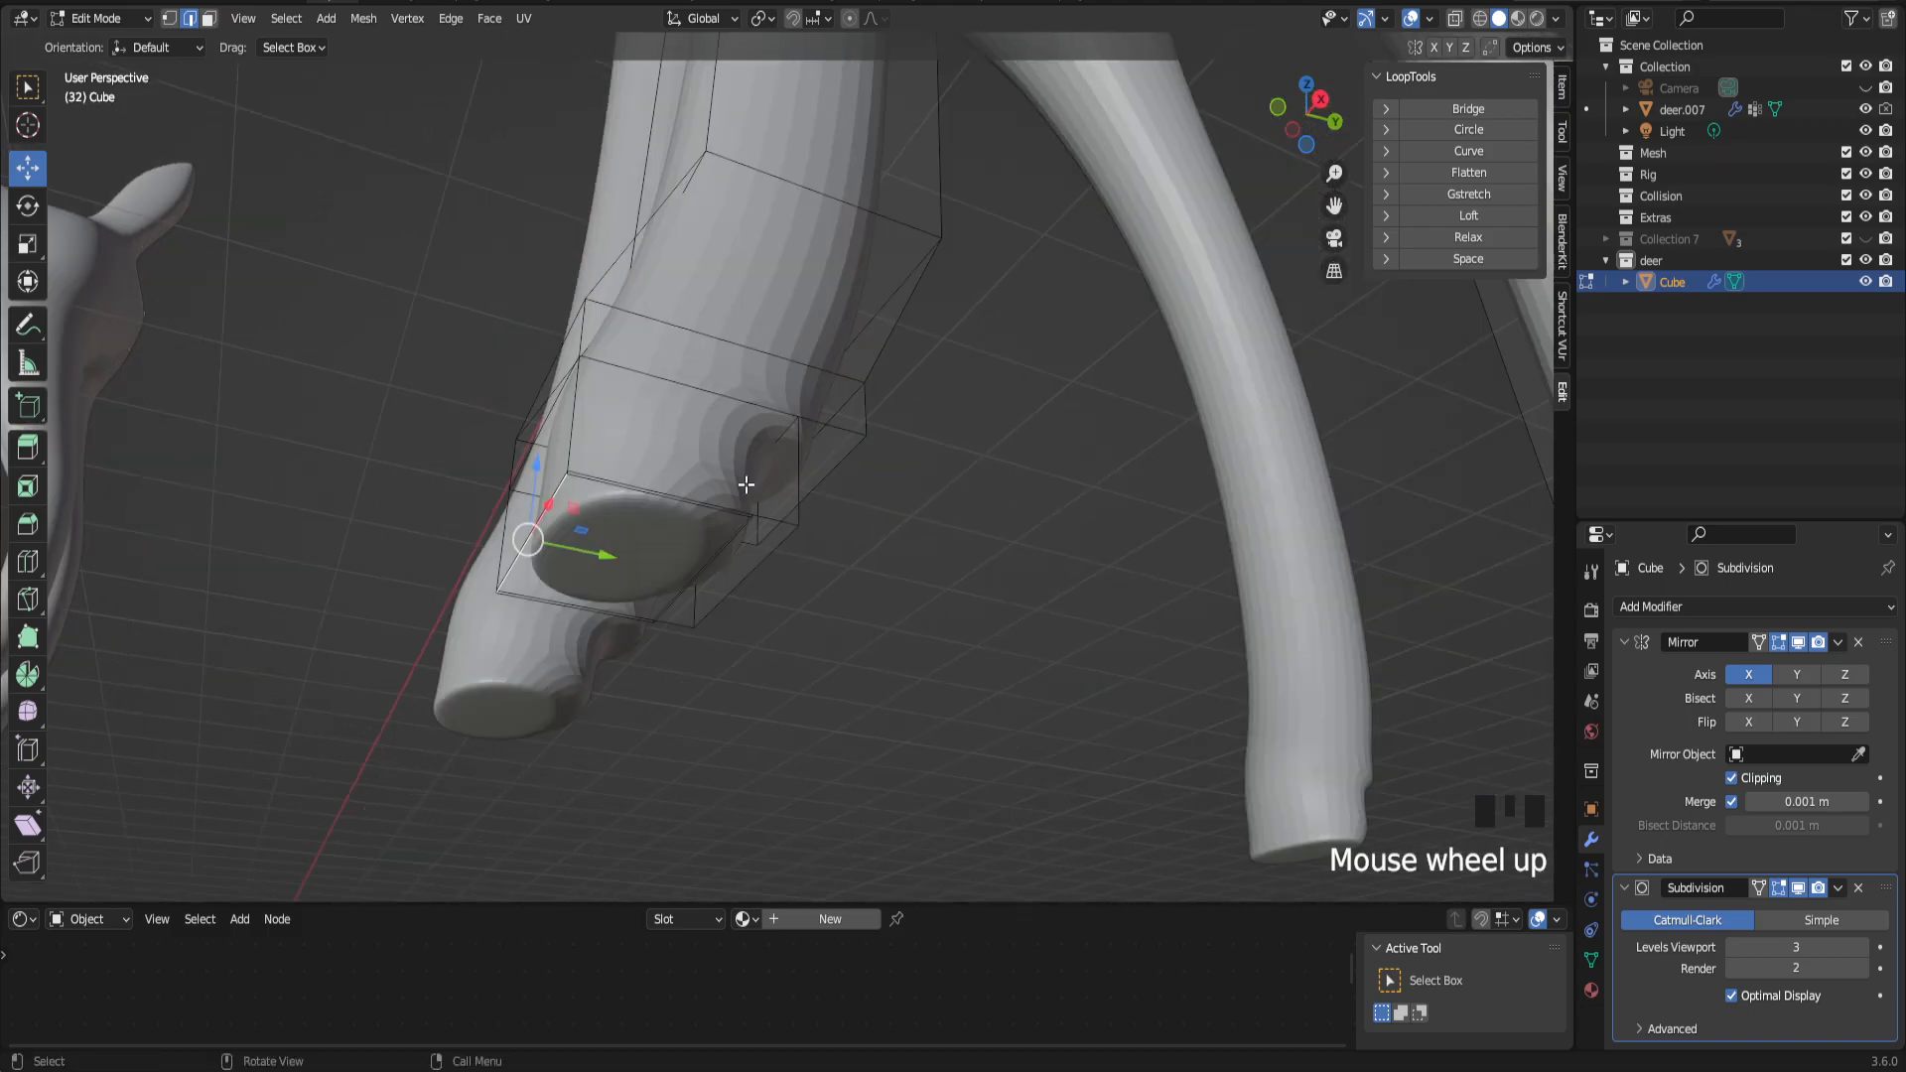
drag(1333, 174, 868, 485)
mouse_move(611, 582)
middle_down()
mouse_move(600, 519)
mouse_move(562, 527)
mouse_move(583, 608)
middle_up()
click(591, 600)
key(3)
click(564, 626)
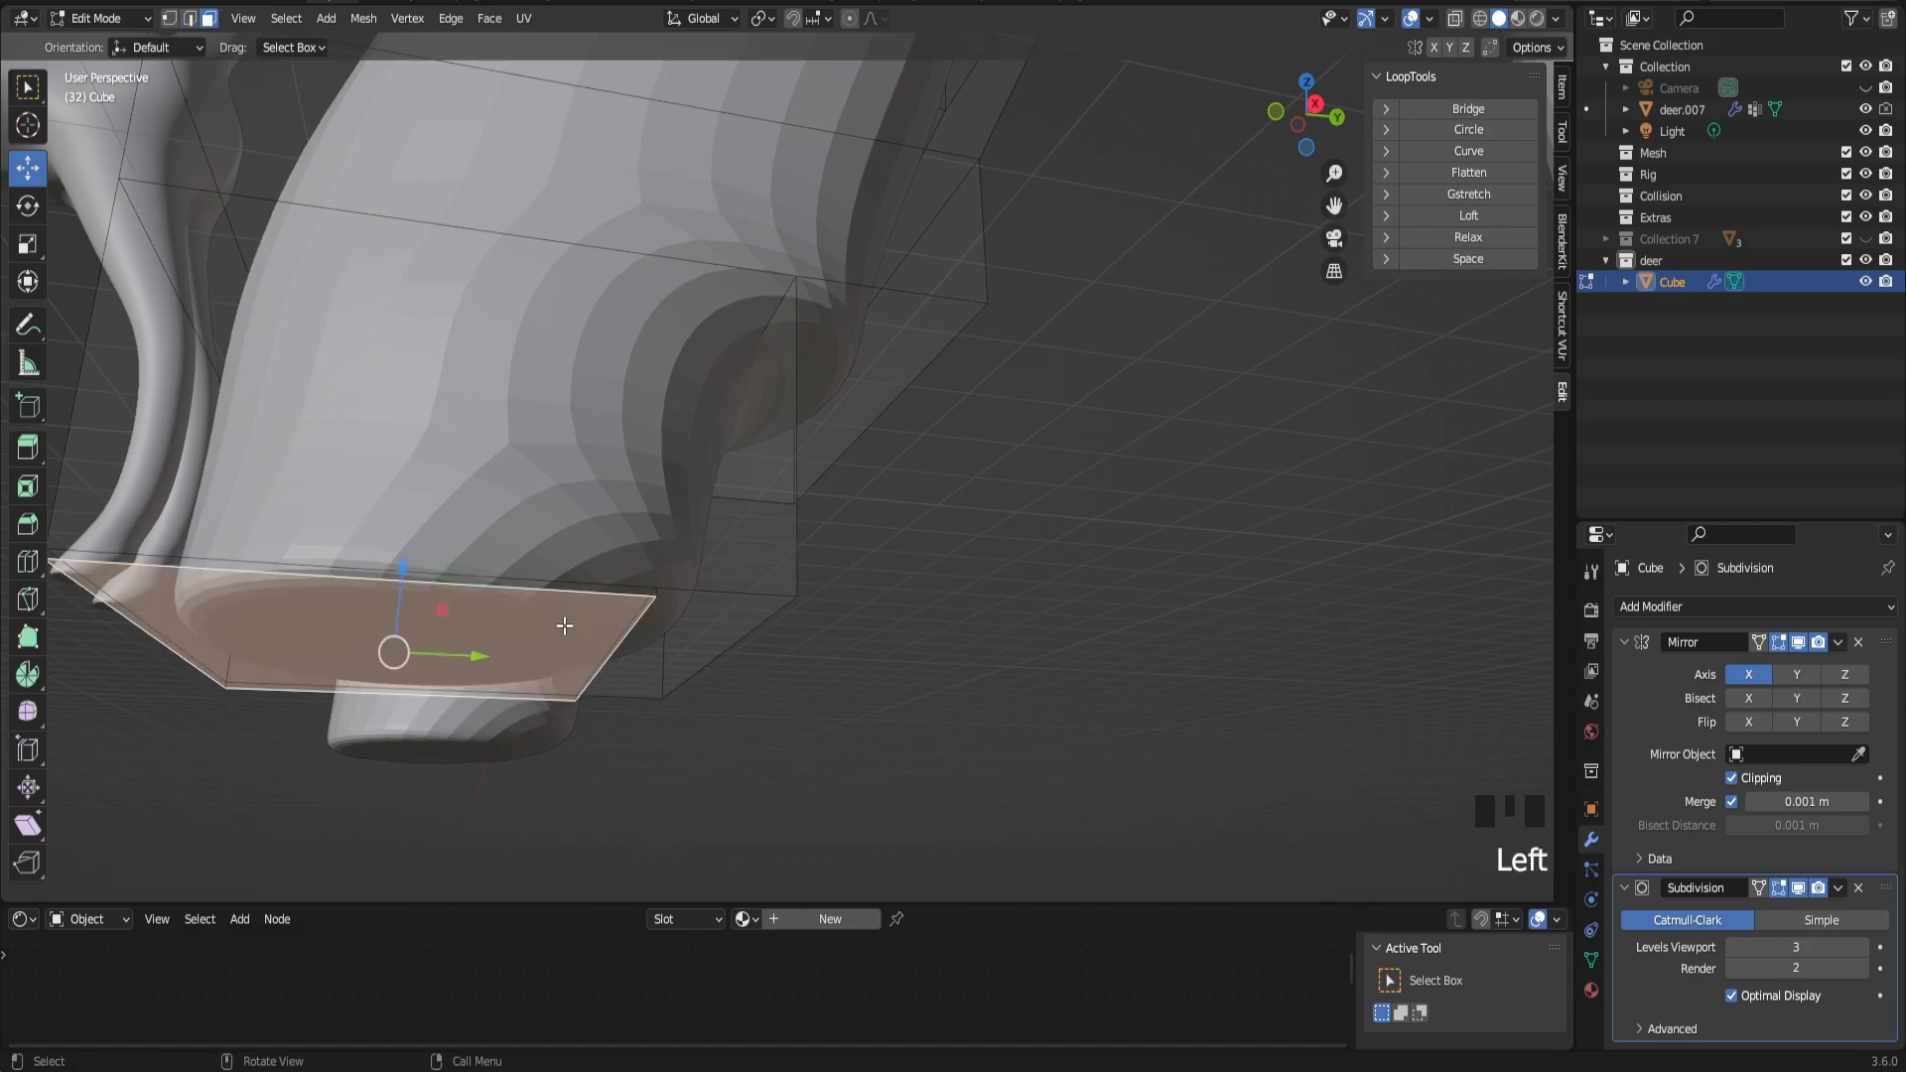
key(Delete)
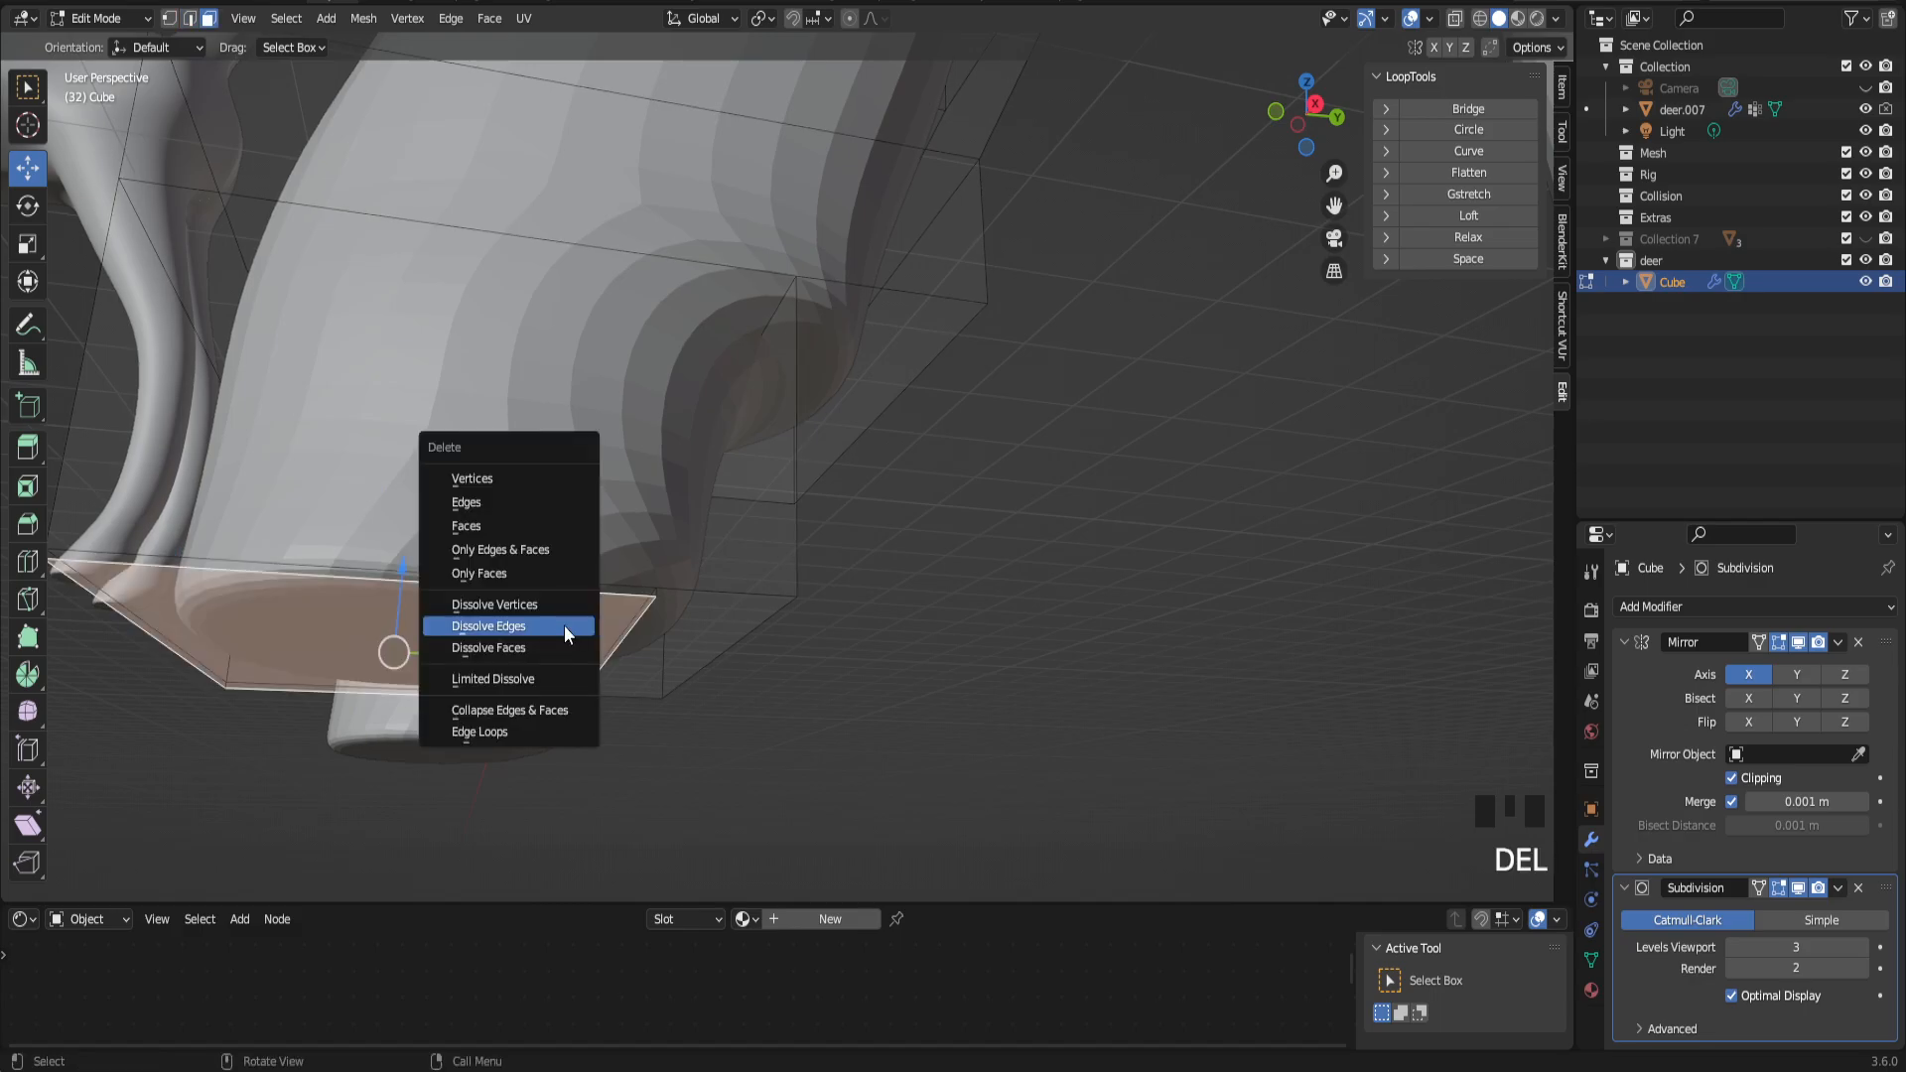
click(566, 647)
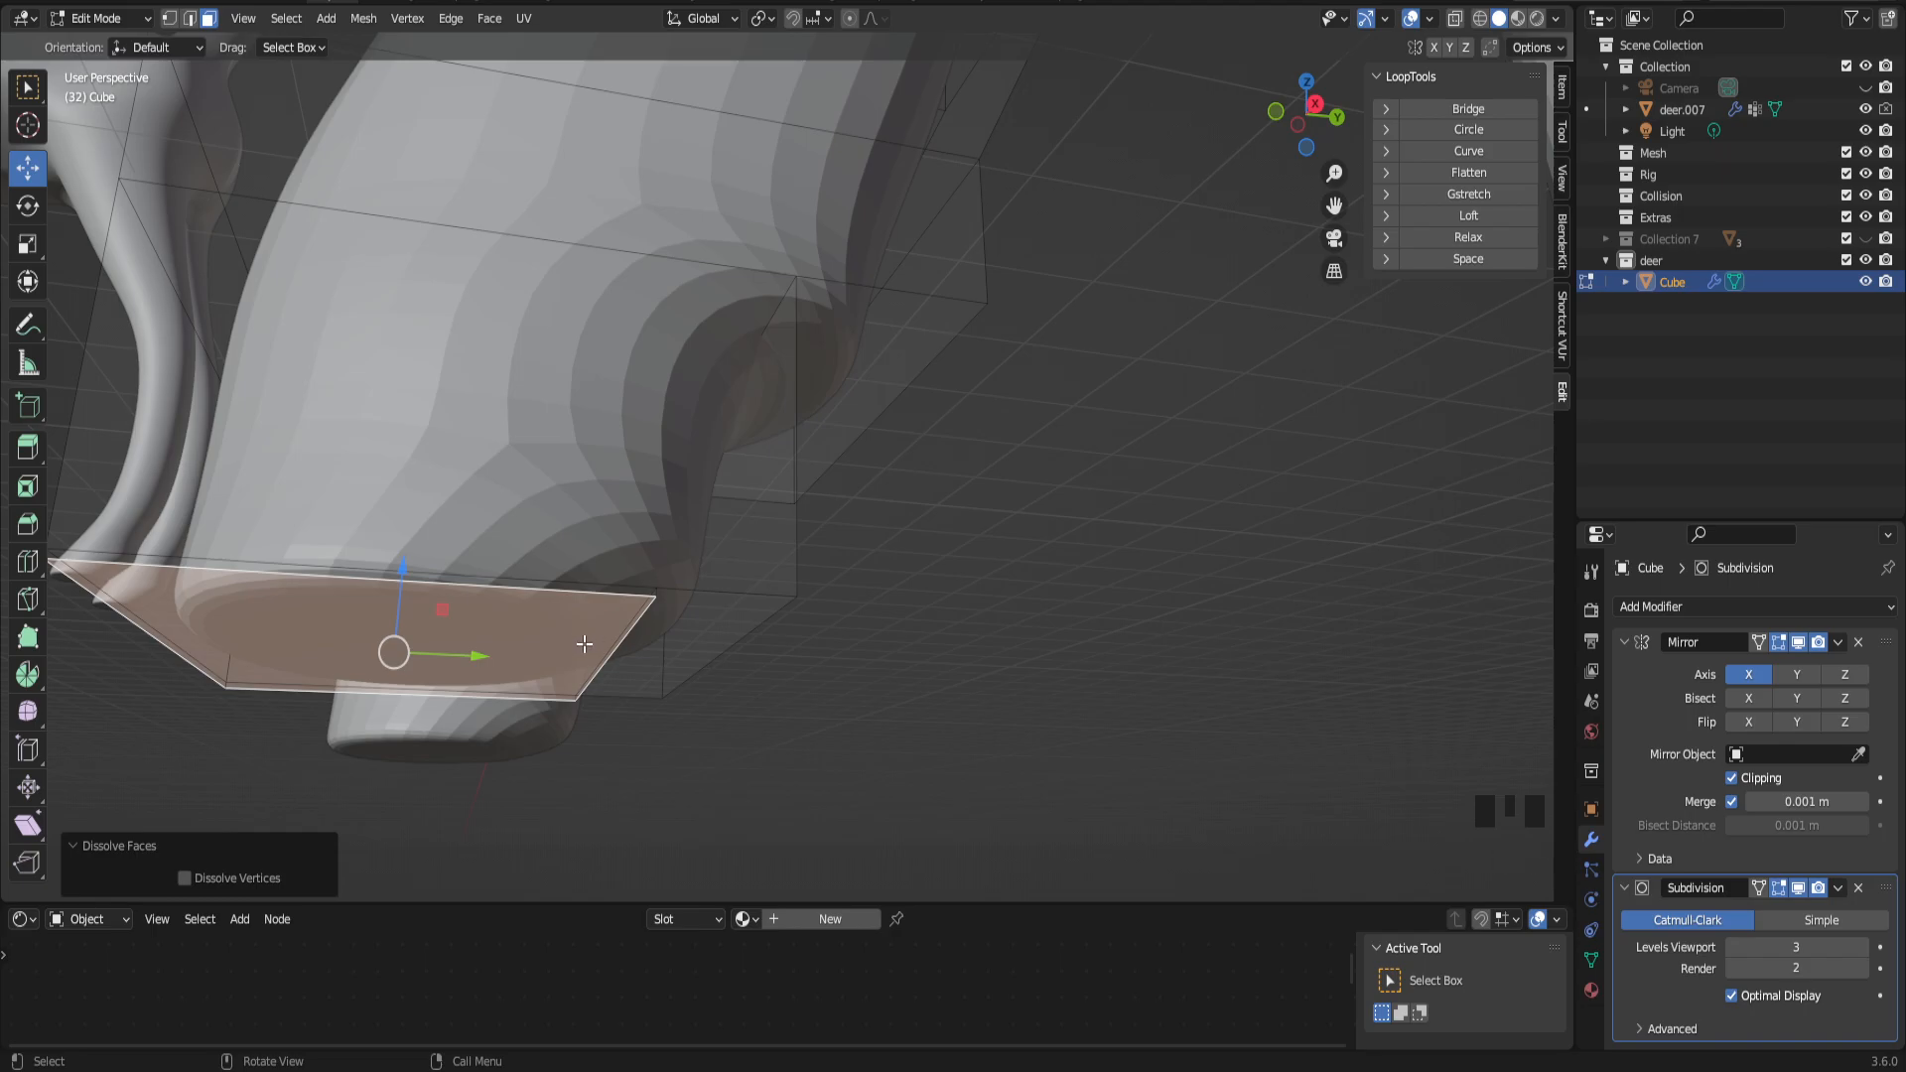
Step: Try dissolving the edge loop around the front foot's extruded sole
middle_drag(584, 644, 784, 655)
scroll(824, 653, down, 3)
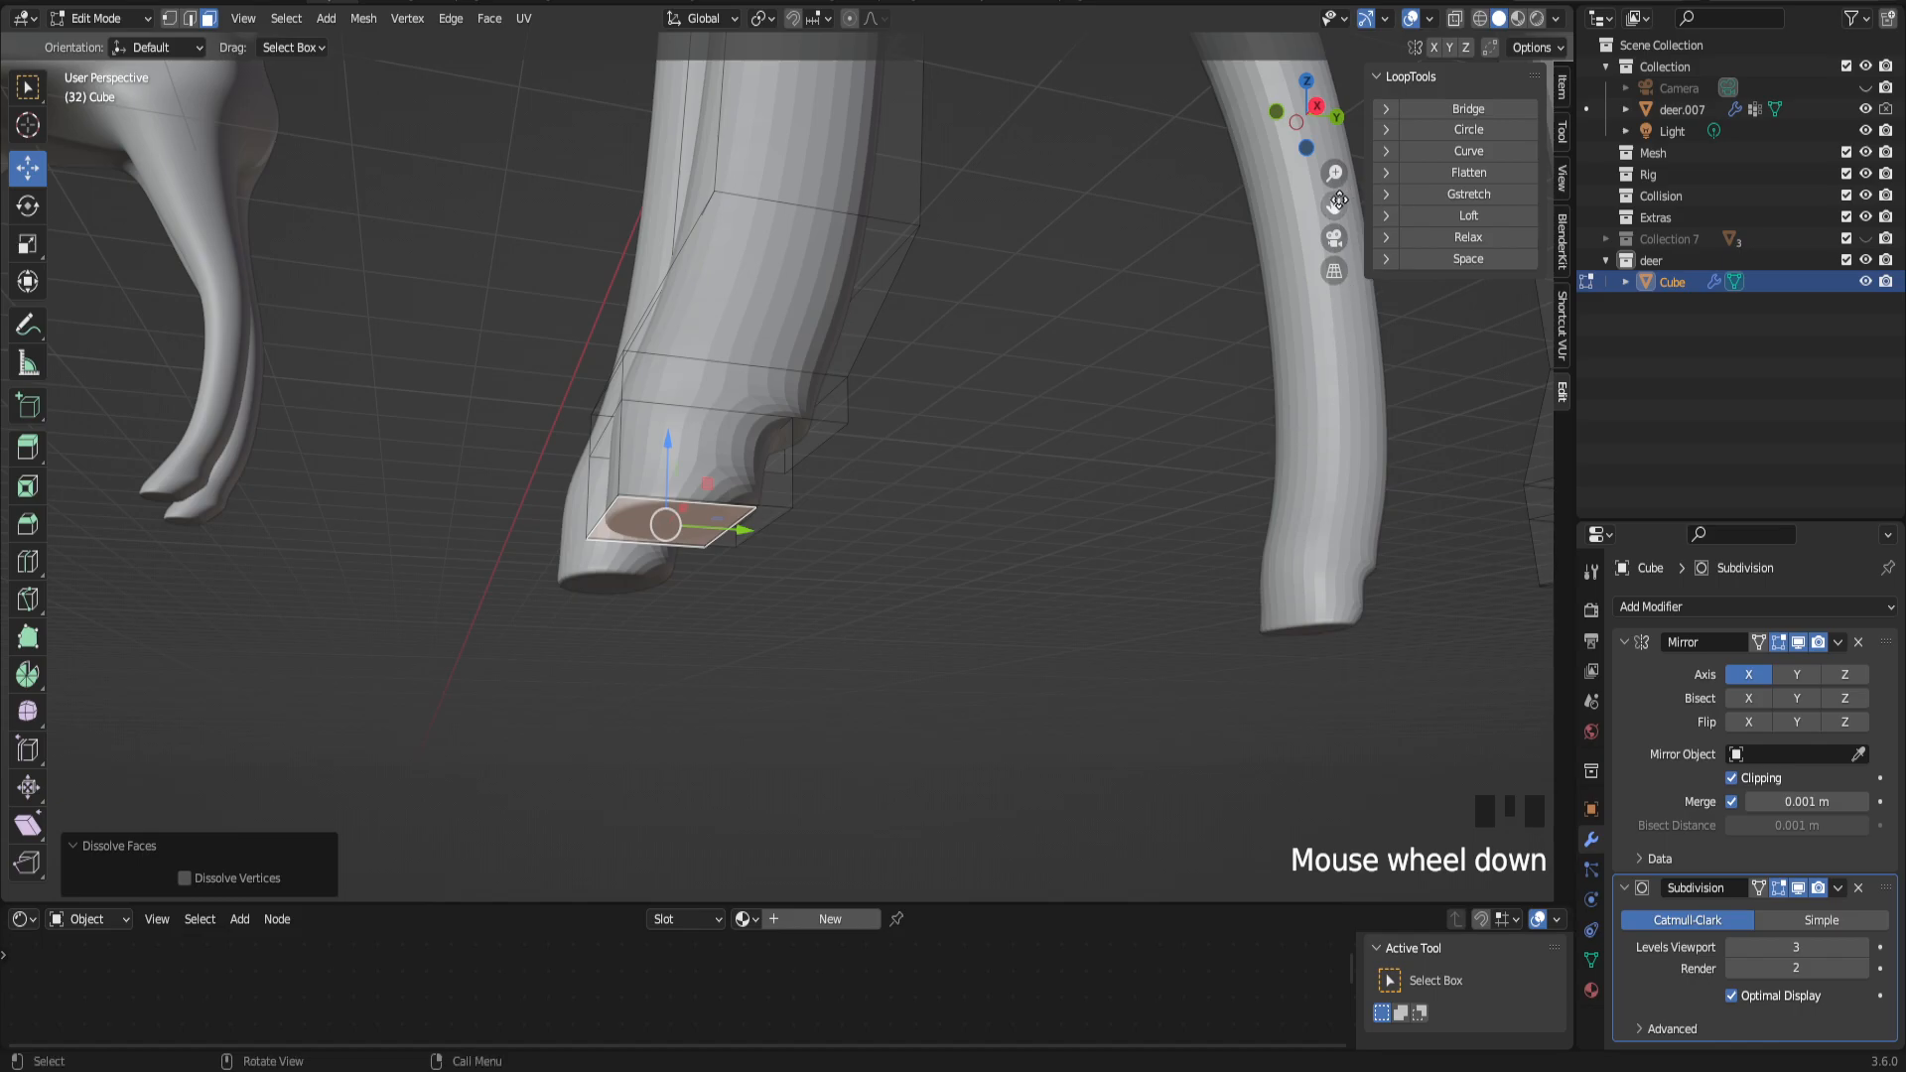
scroll(685, 551, up, 2)
middle_drag(651, 565, 444, 579)
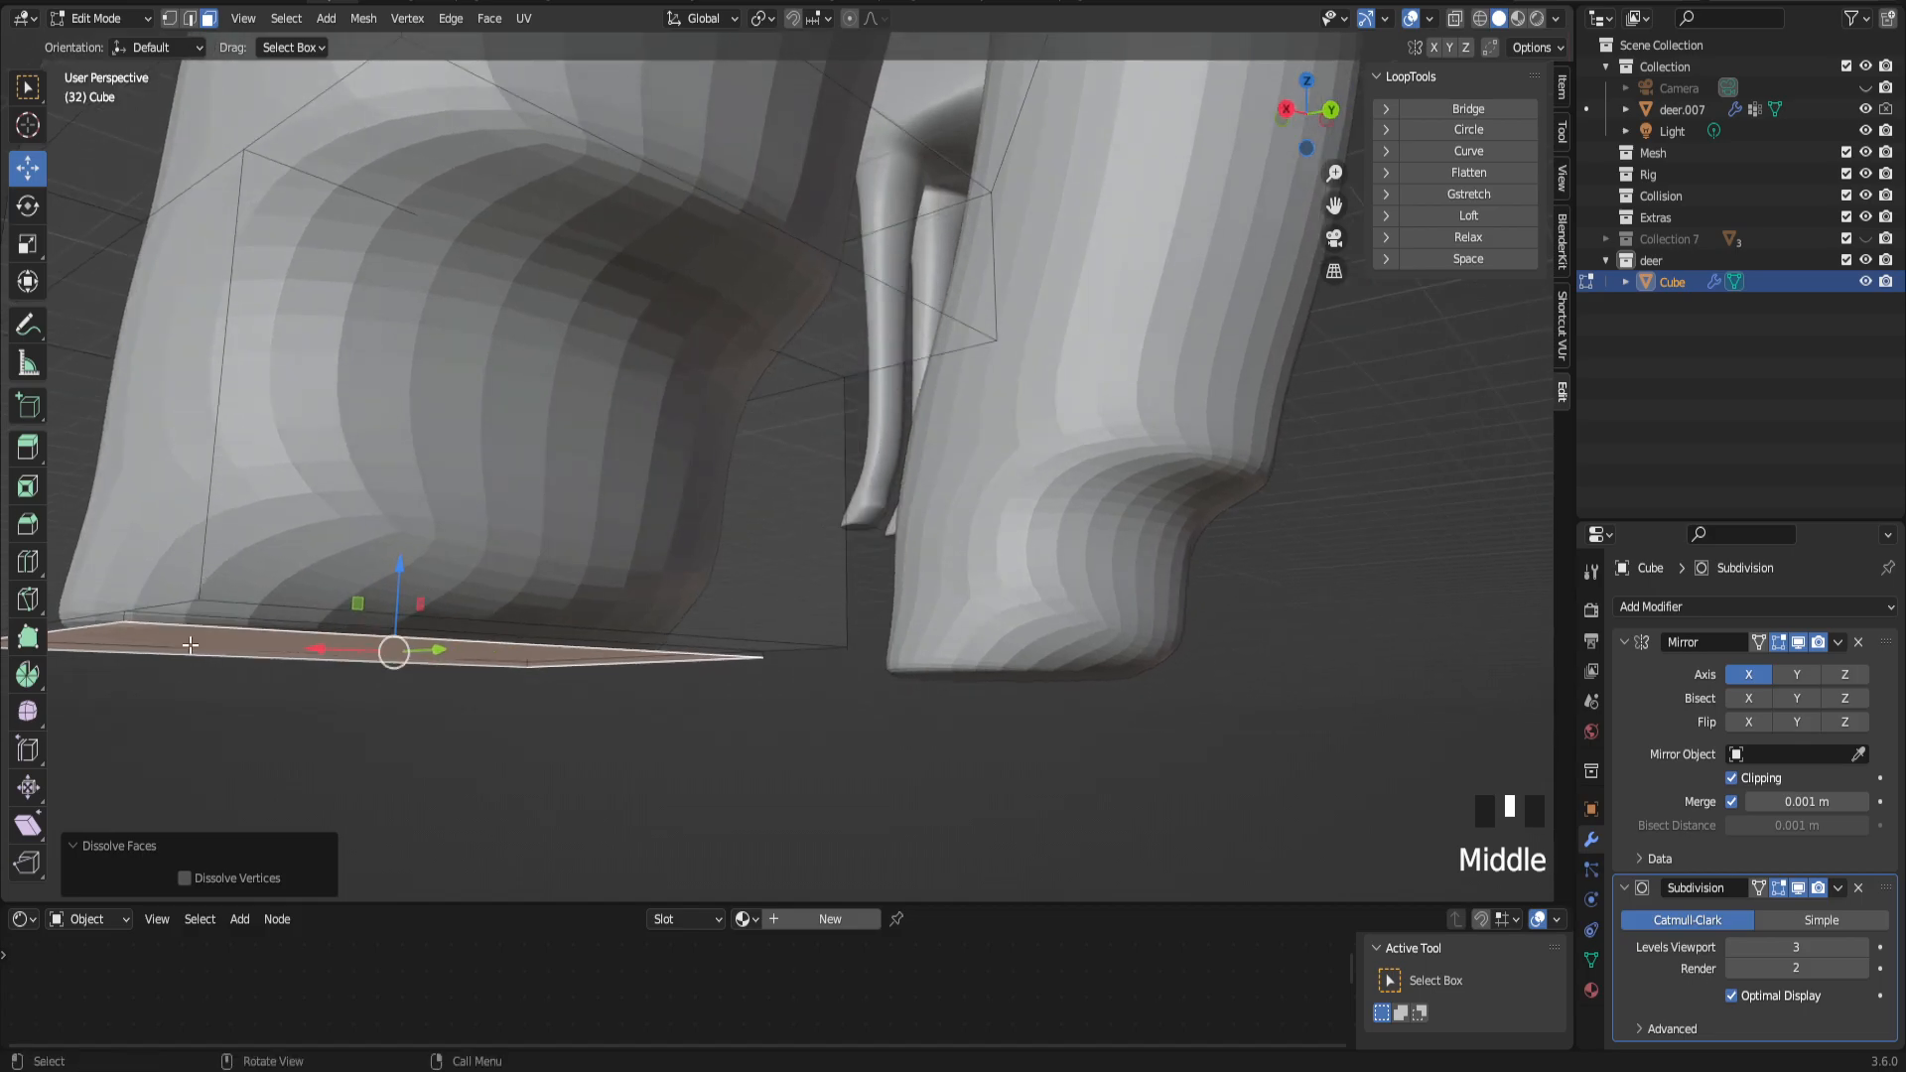
alt+click(151, 607)
key(2)
alt+click(154, 615)
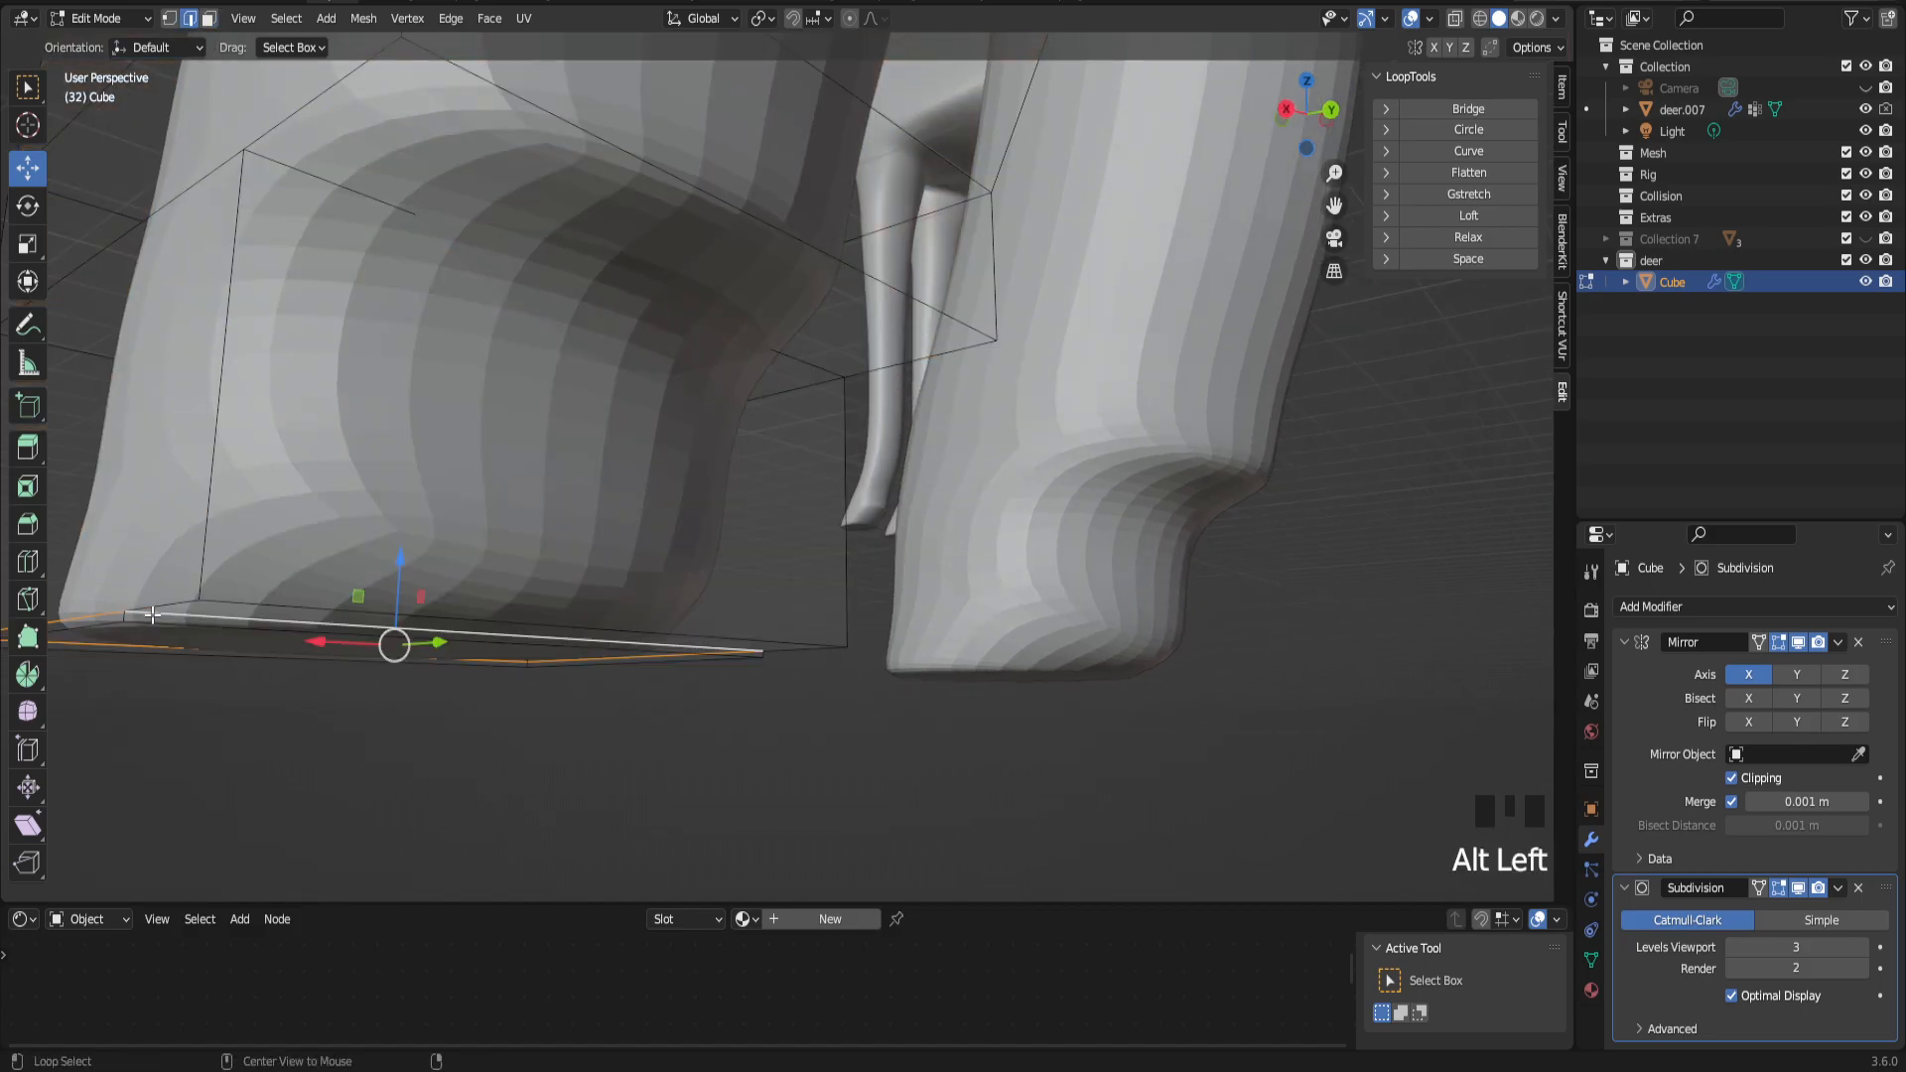
middle_drag(154, 615, 264, 626)
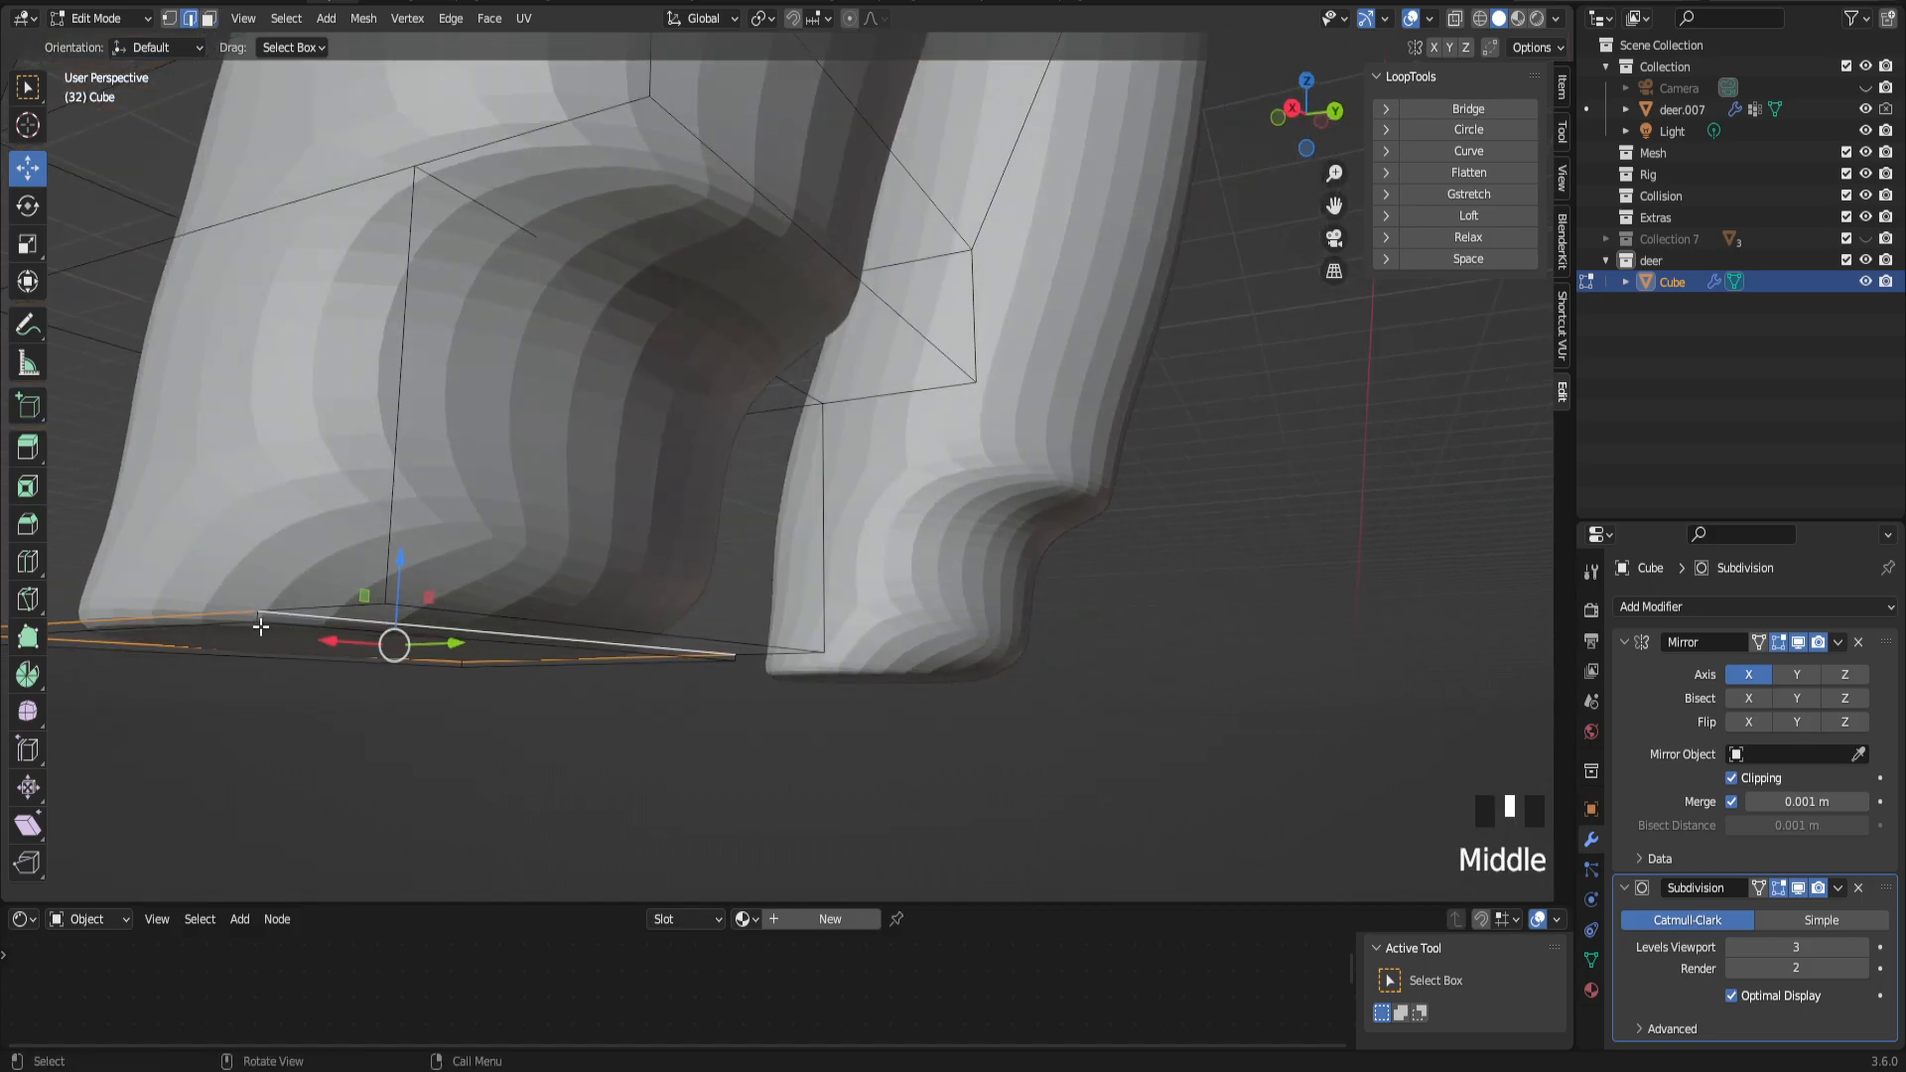
key(Delete)
click(254, 606)
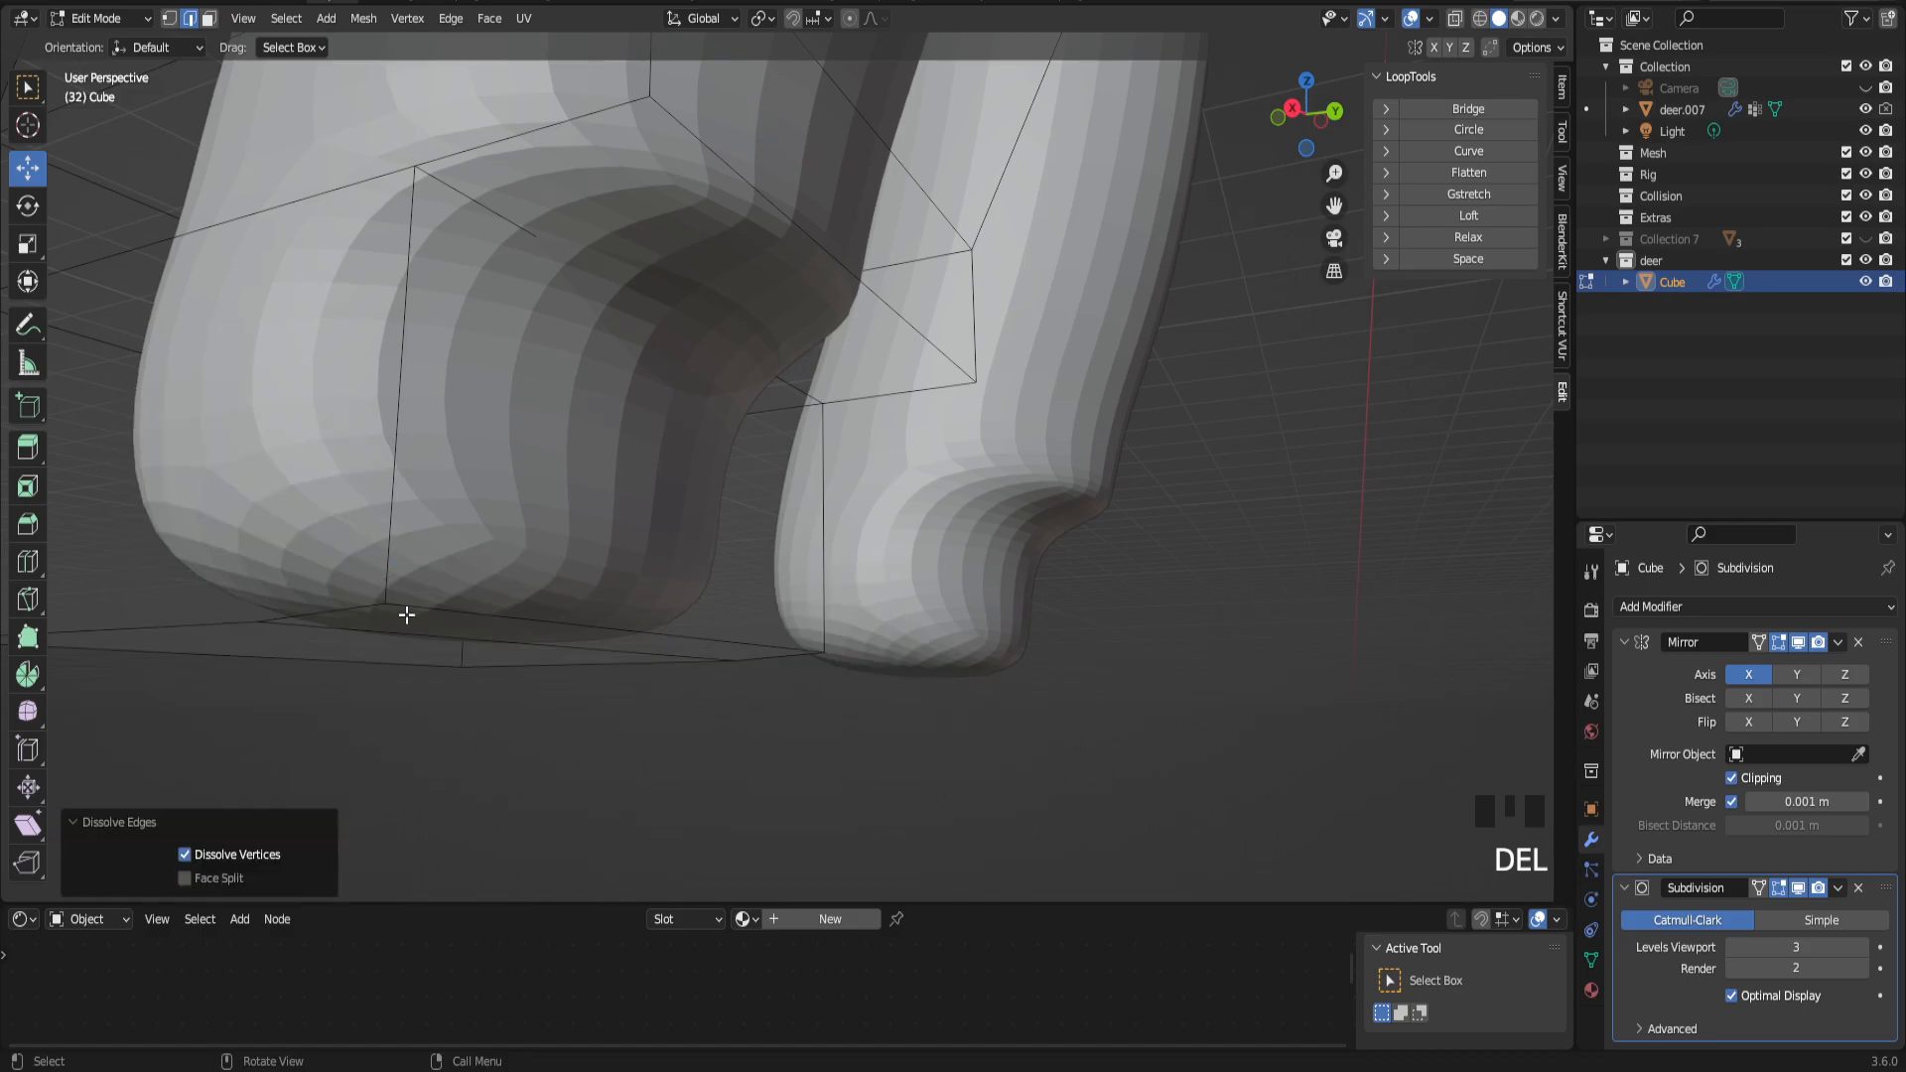
Step: Undo the edge dissolve on the front foot's sole
scroll(449, 629, down, 4)
middle_drag(443, 629, 771, 609)
scroll(877, 544, down, 2)
drag(1346, 226, 1301, 407)
scroll(1259, 536, up, 3)
mouse_move(1259, 536)
middle_down()
mouse_move(1179, 503)
mouse_move(1165, 515)
mouse_move(1279, 518)
middle_up()
click(76, 3)
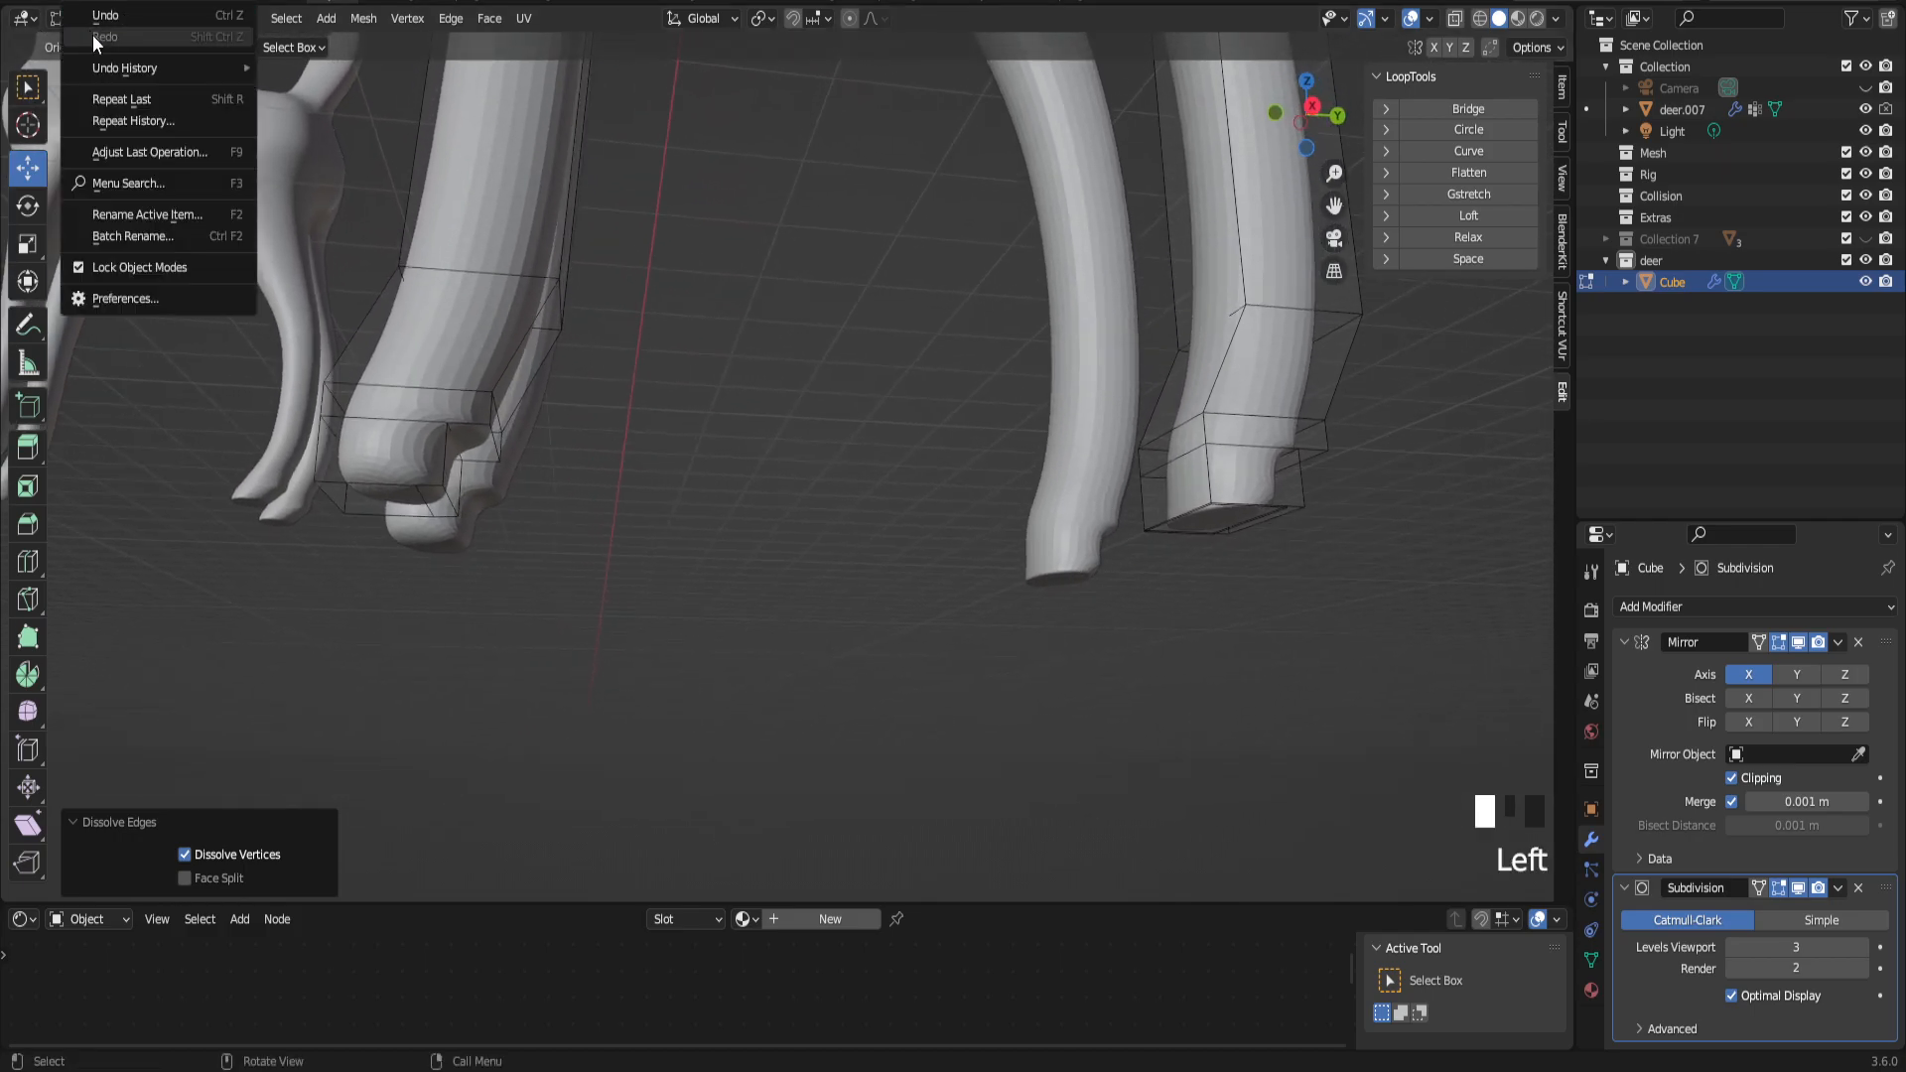
key(ctrl+z)
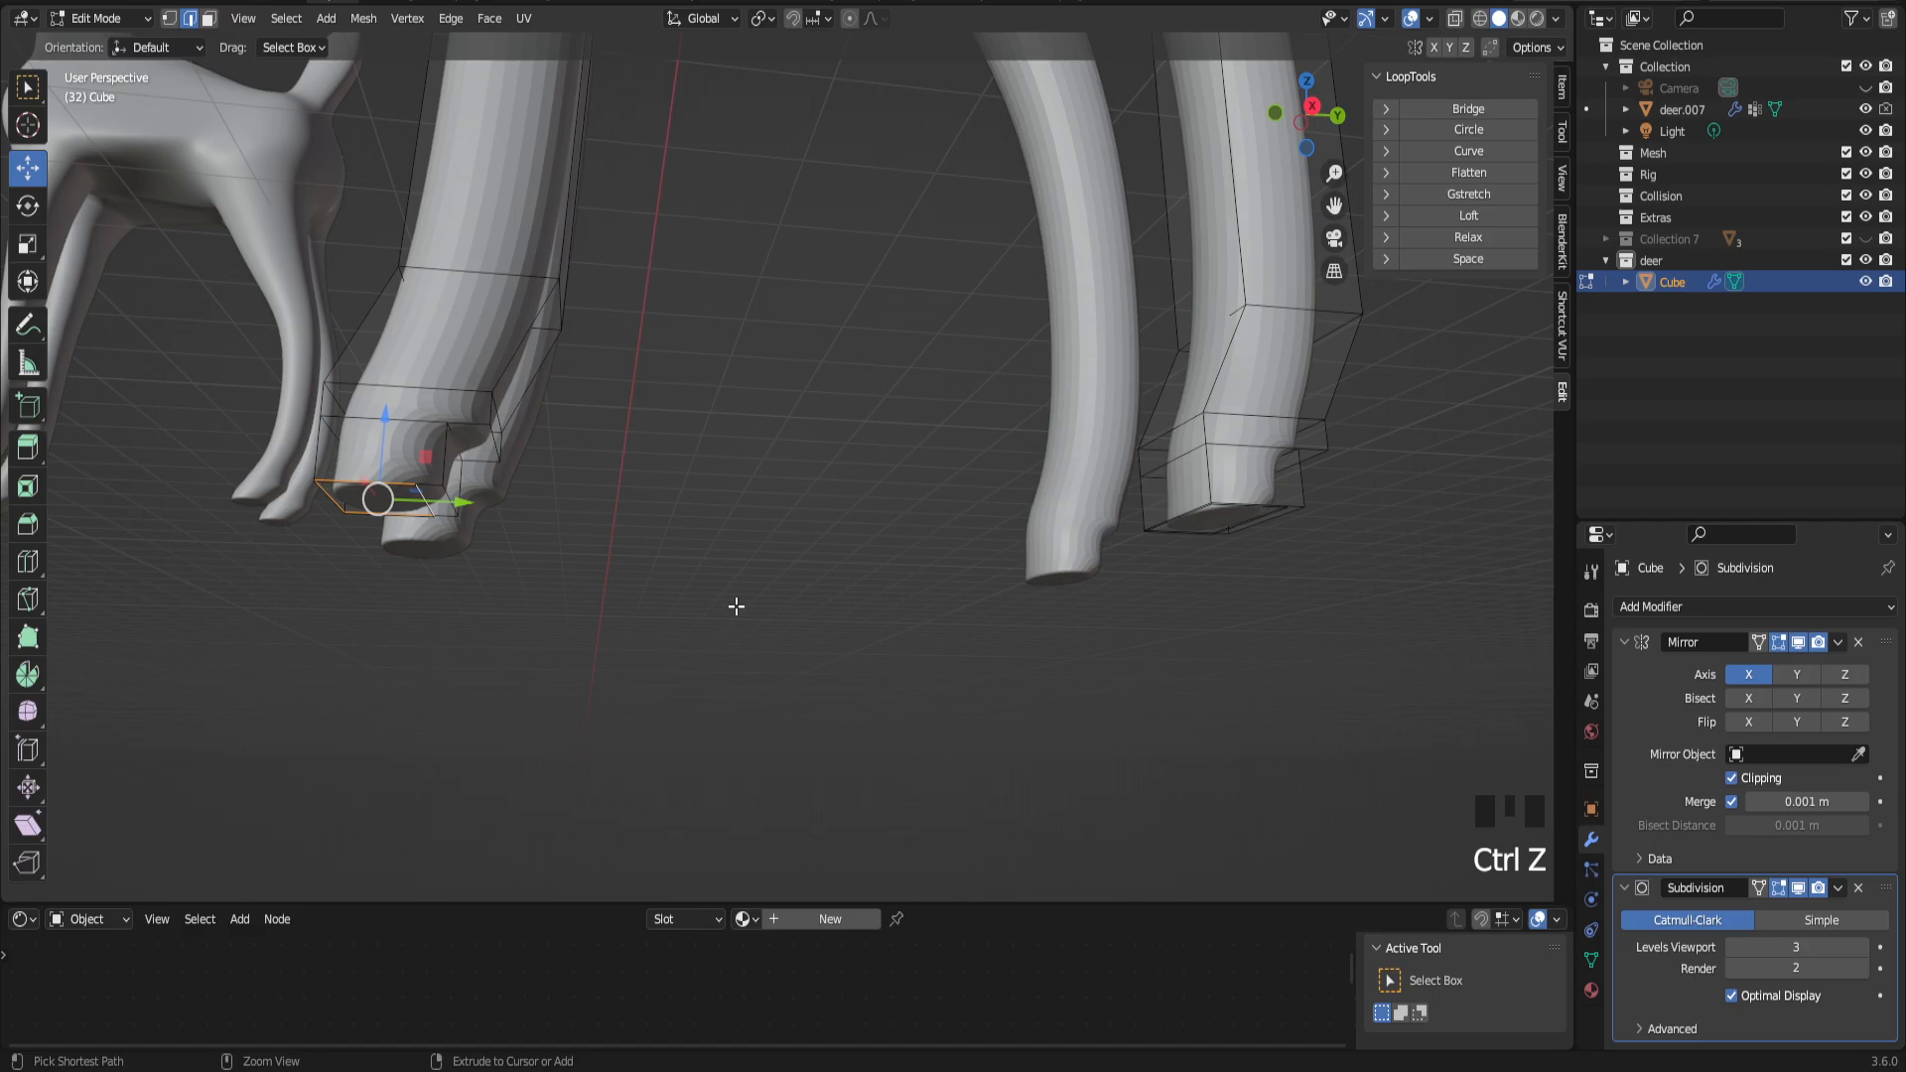
Step: Move the lower toe edges of both feet -0.064658 m along Y
click(1173, 512)
middle_drag(1140, 545, 725, 567)
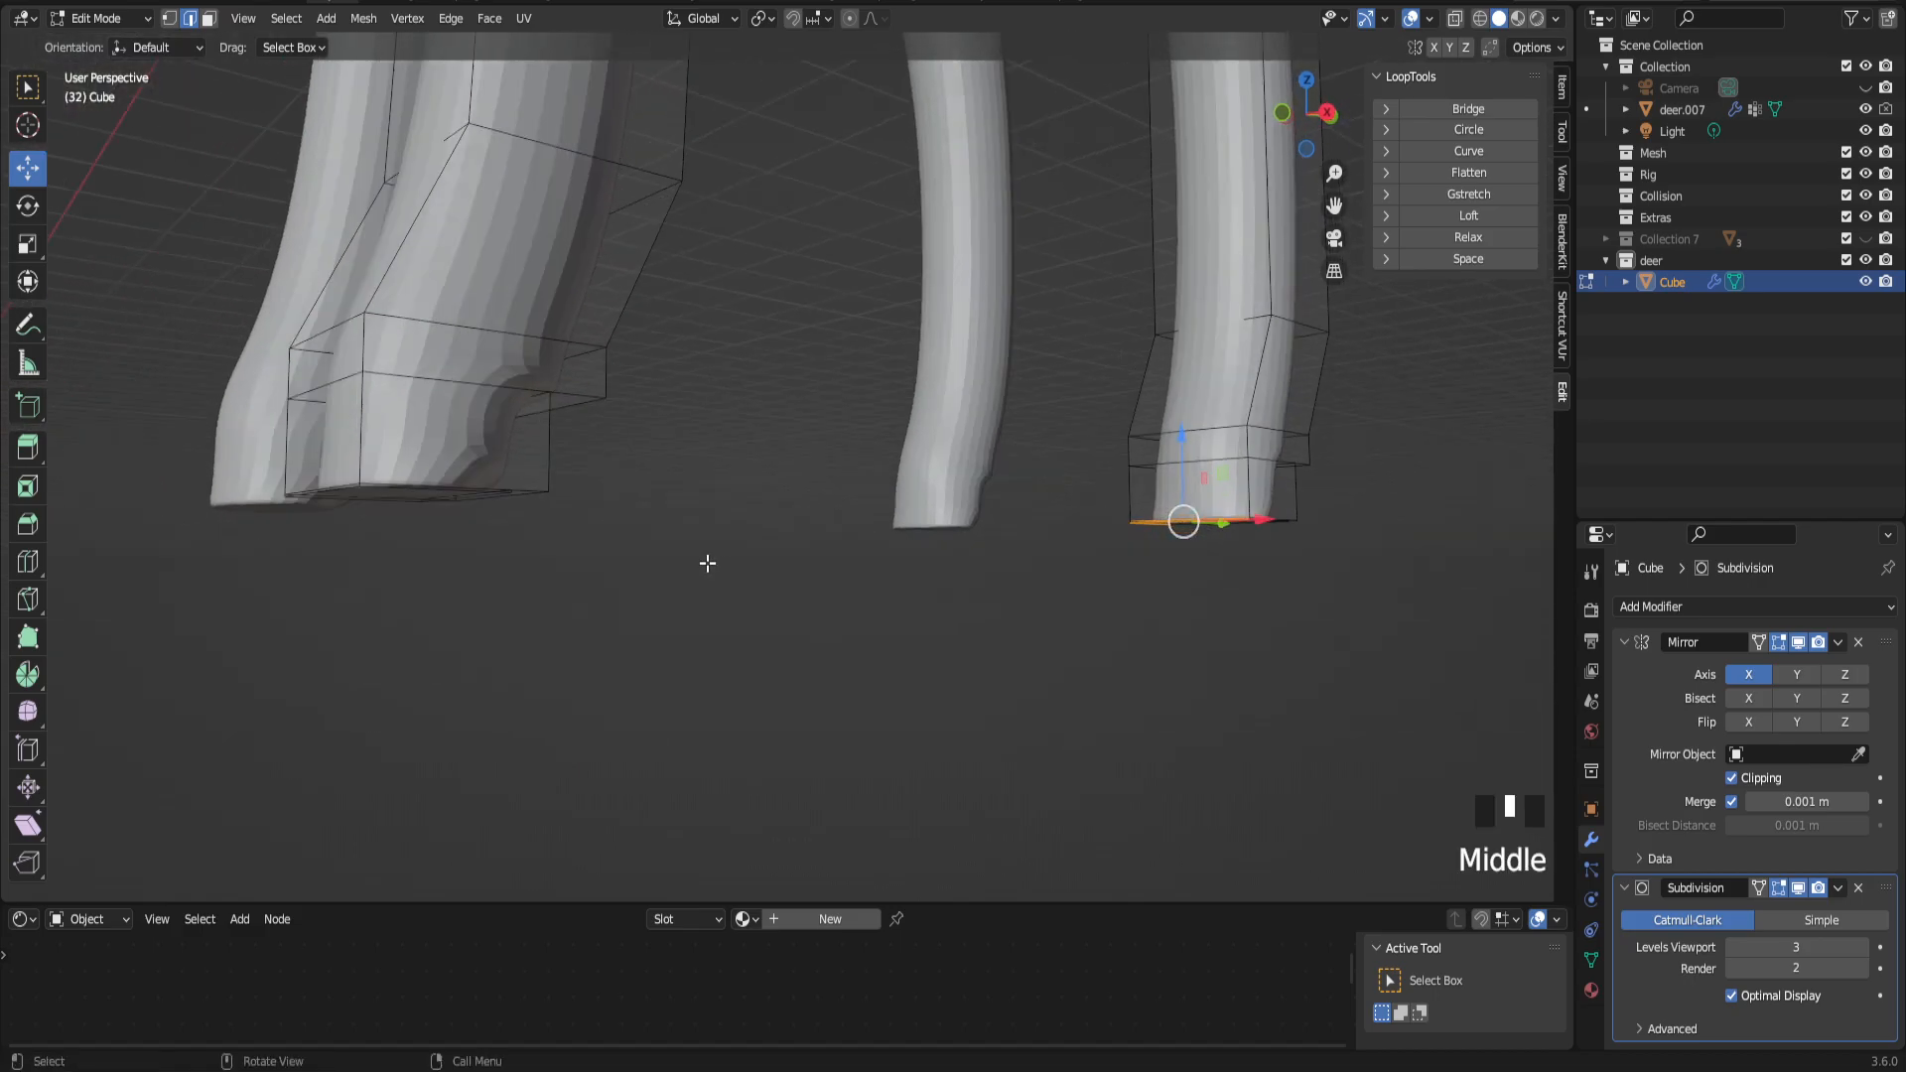
shift+click(327, 524)
middle_drag(327, 525, 925, 559)
drag(933, 508, 911, 501)
Step: Try scaling the mid-leg edge loops of the front and rear legs together
scroll(687, 514, down, 4)
middle_drag(1000, 550, 935, 586)
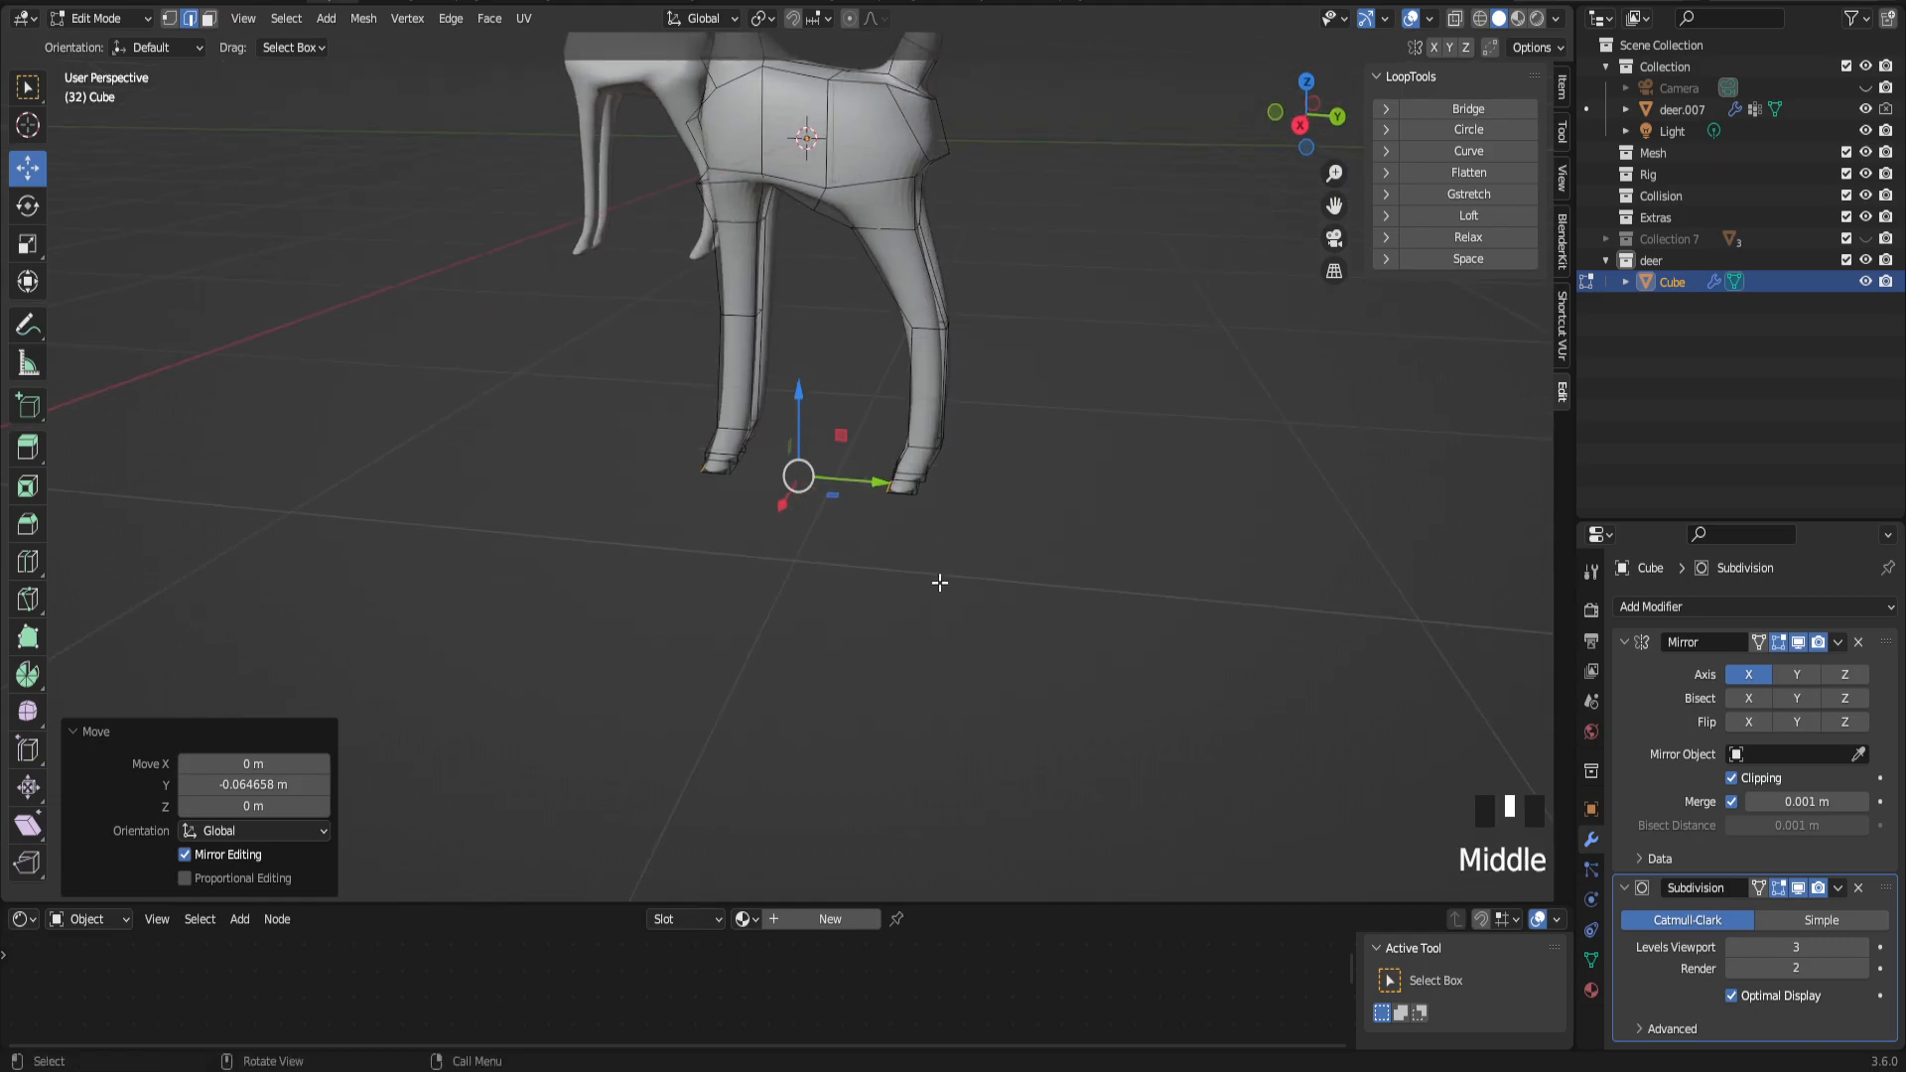
middle_drag(782, 354, 827, 352)
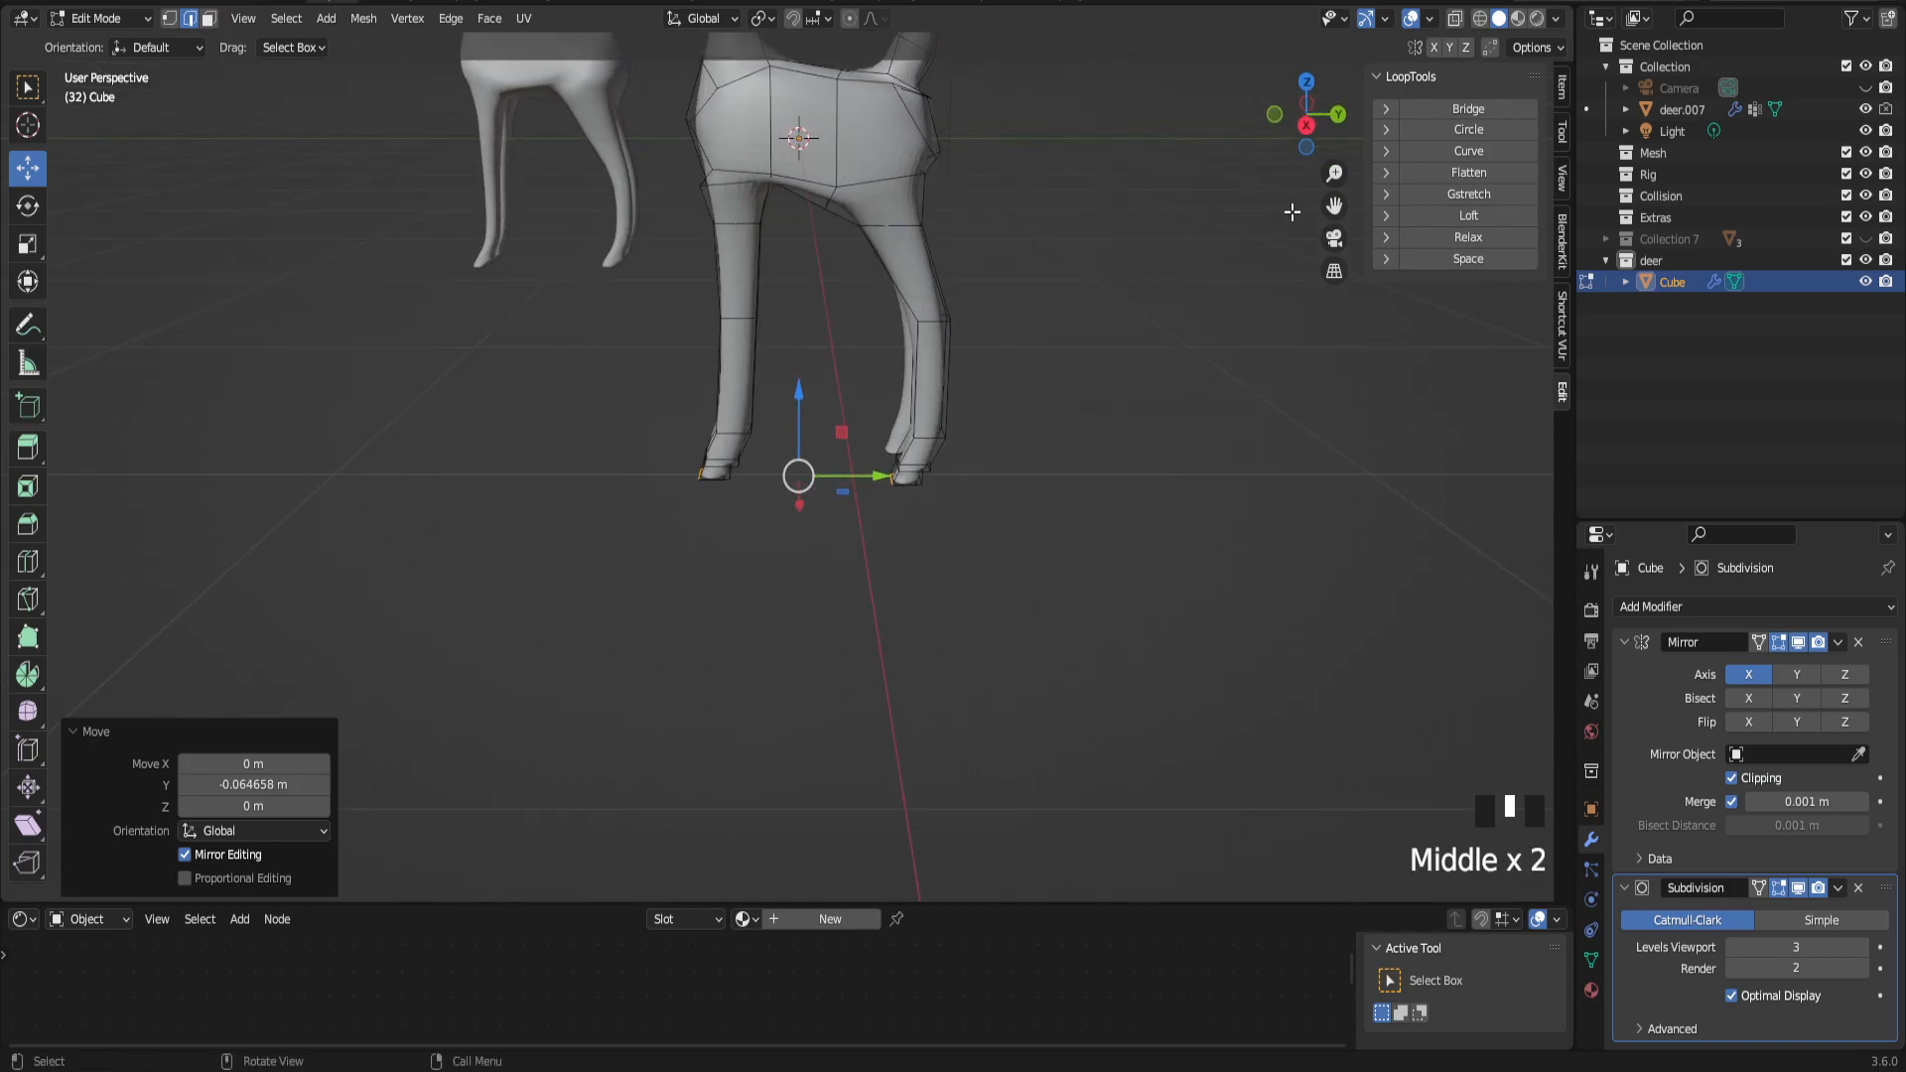
scroll(931, 463, up, 2)
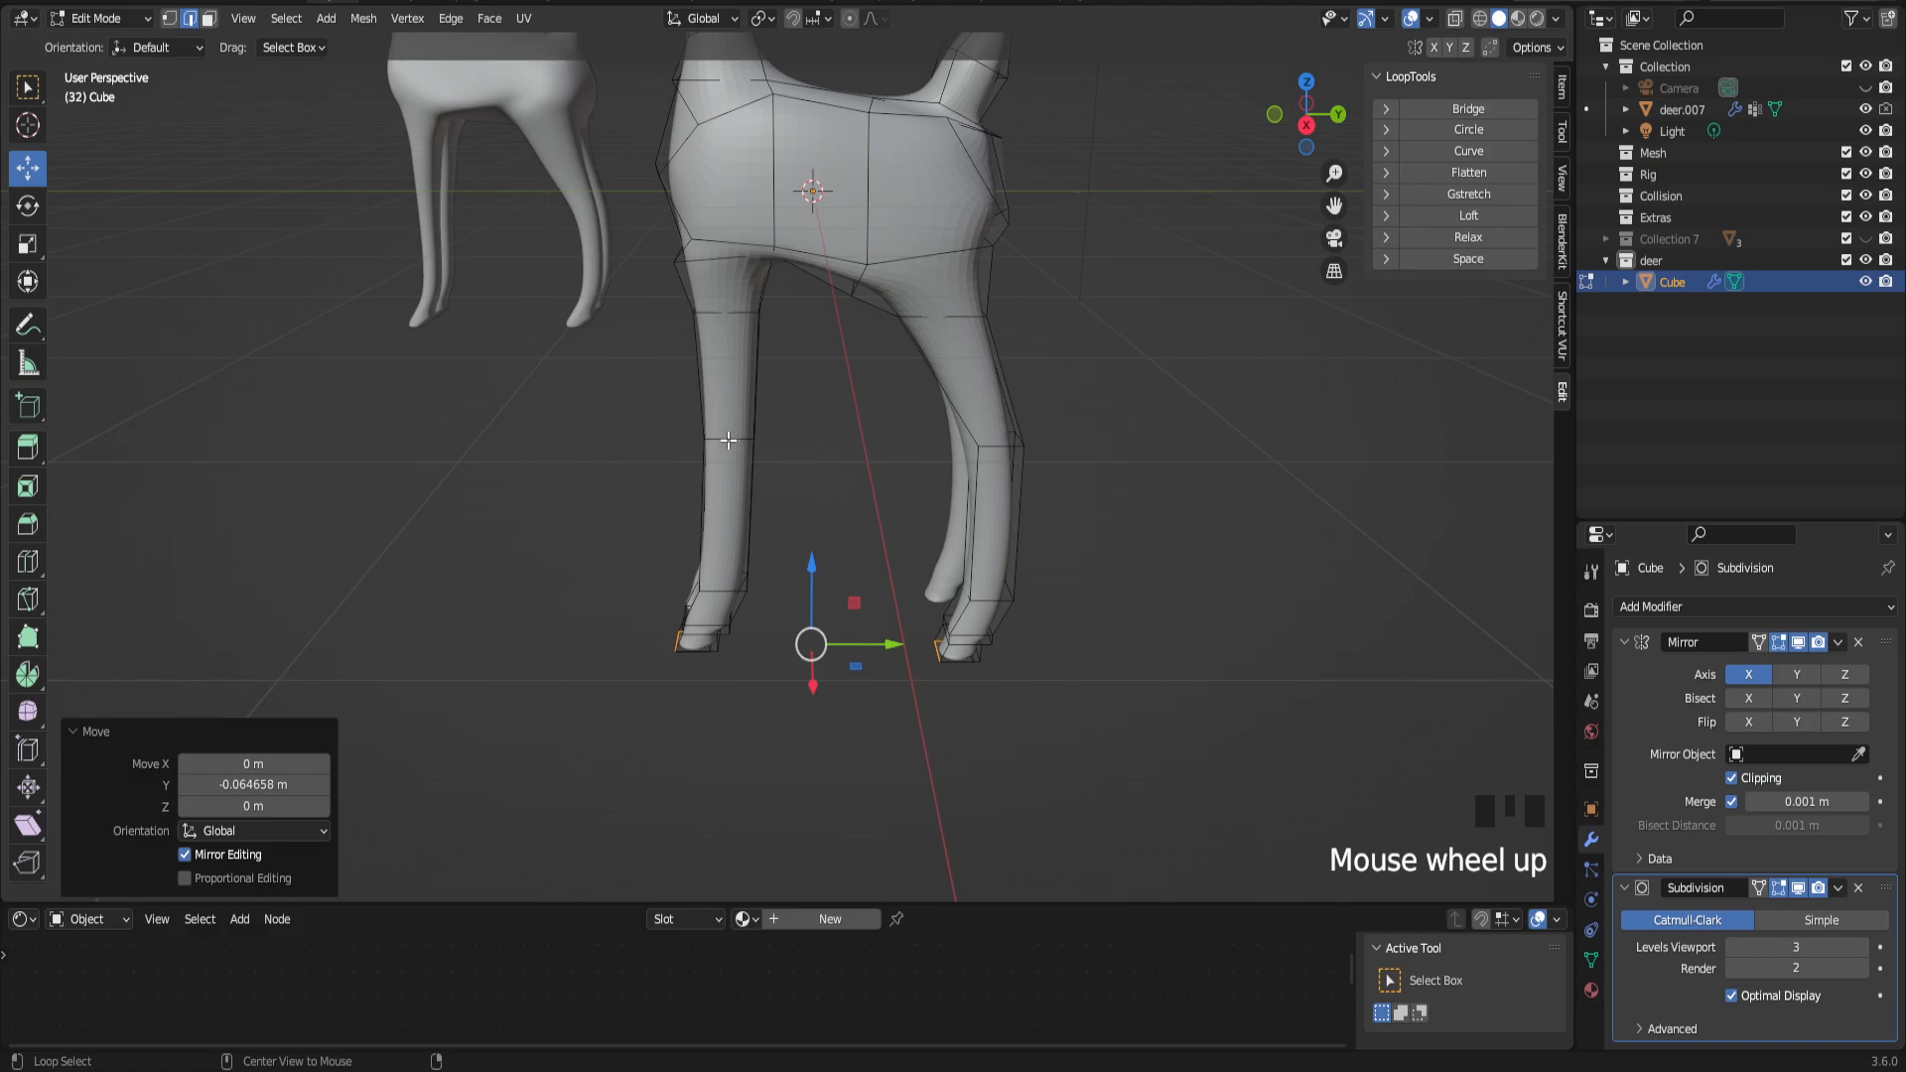
alt+click(931, 463)
alt+shift+click(1000, 439)
key(s)
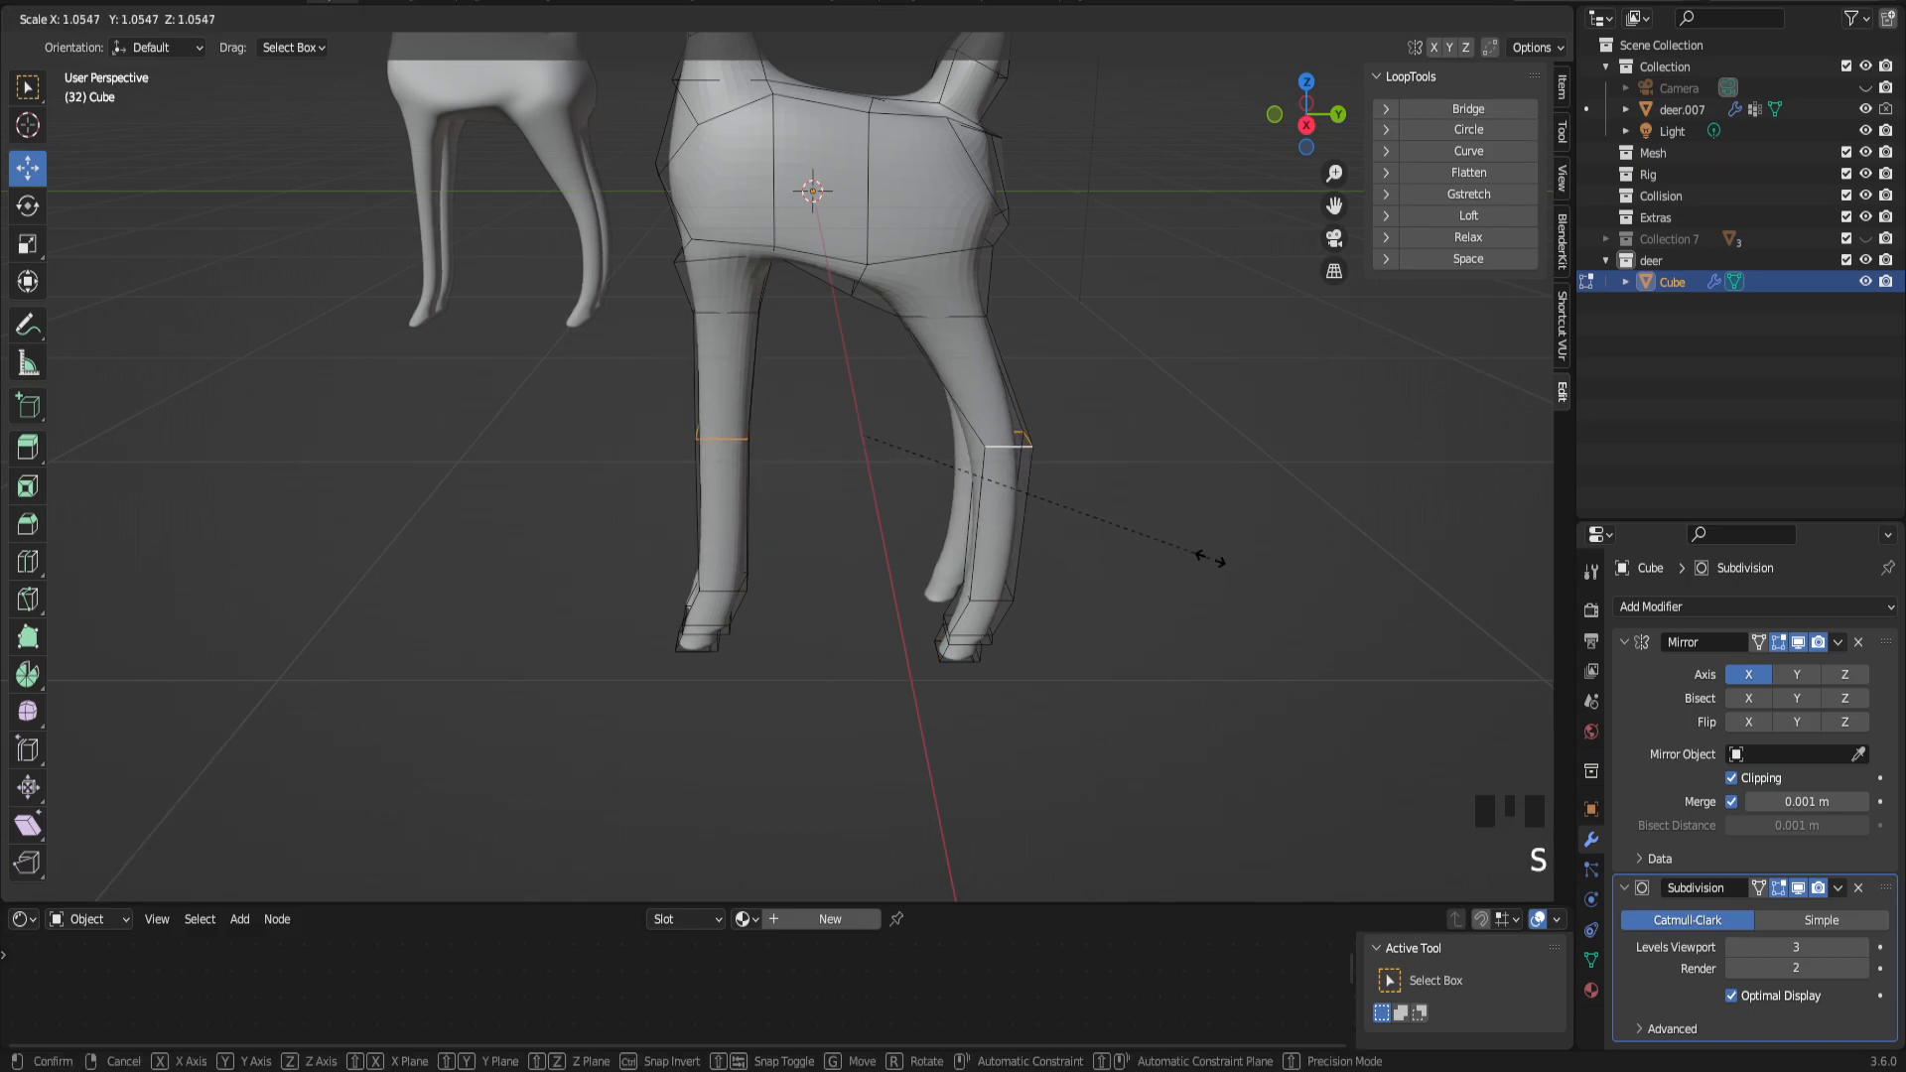
click(1092, 518)
Step: Scale the front leg's middle loop to about 0.82 and the rear leg's middle loop to 0.874
alt+click(740, 437)
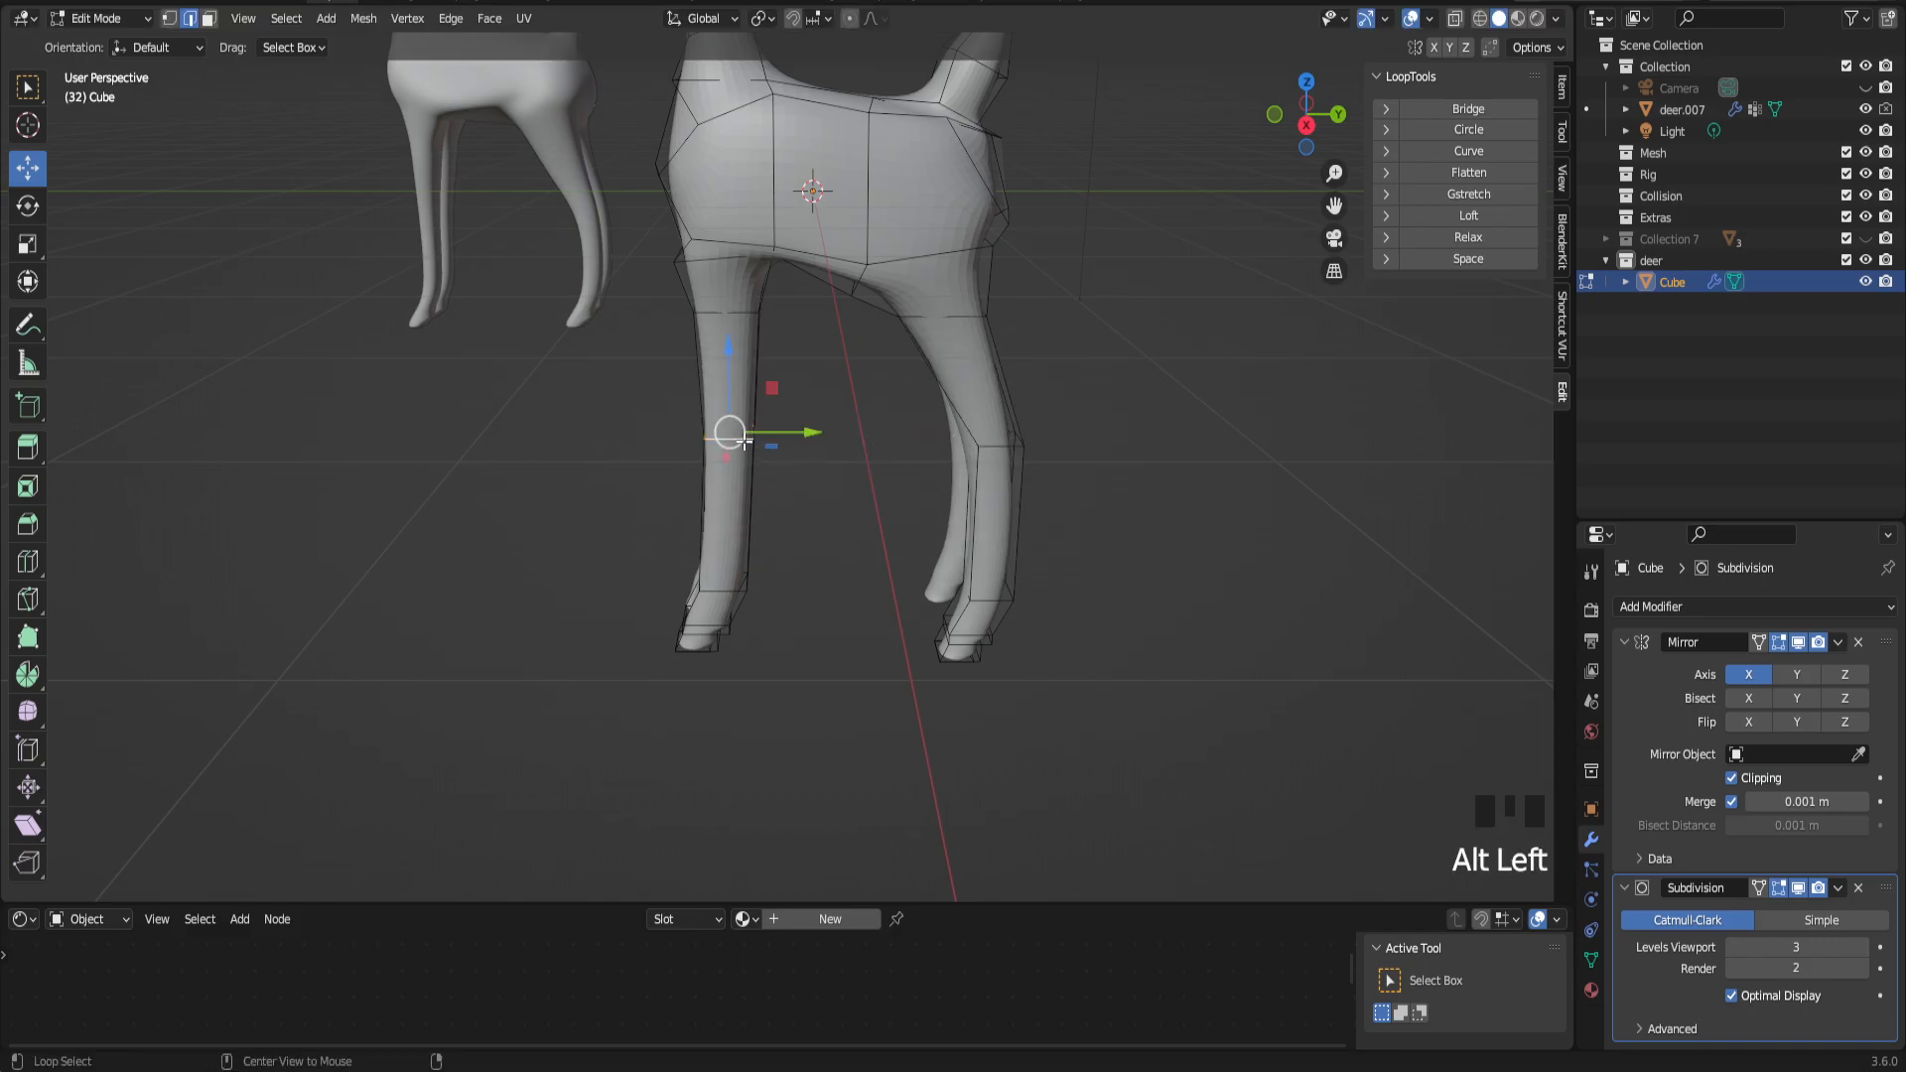
key(s)
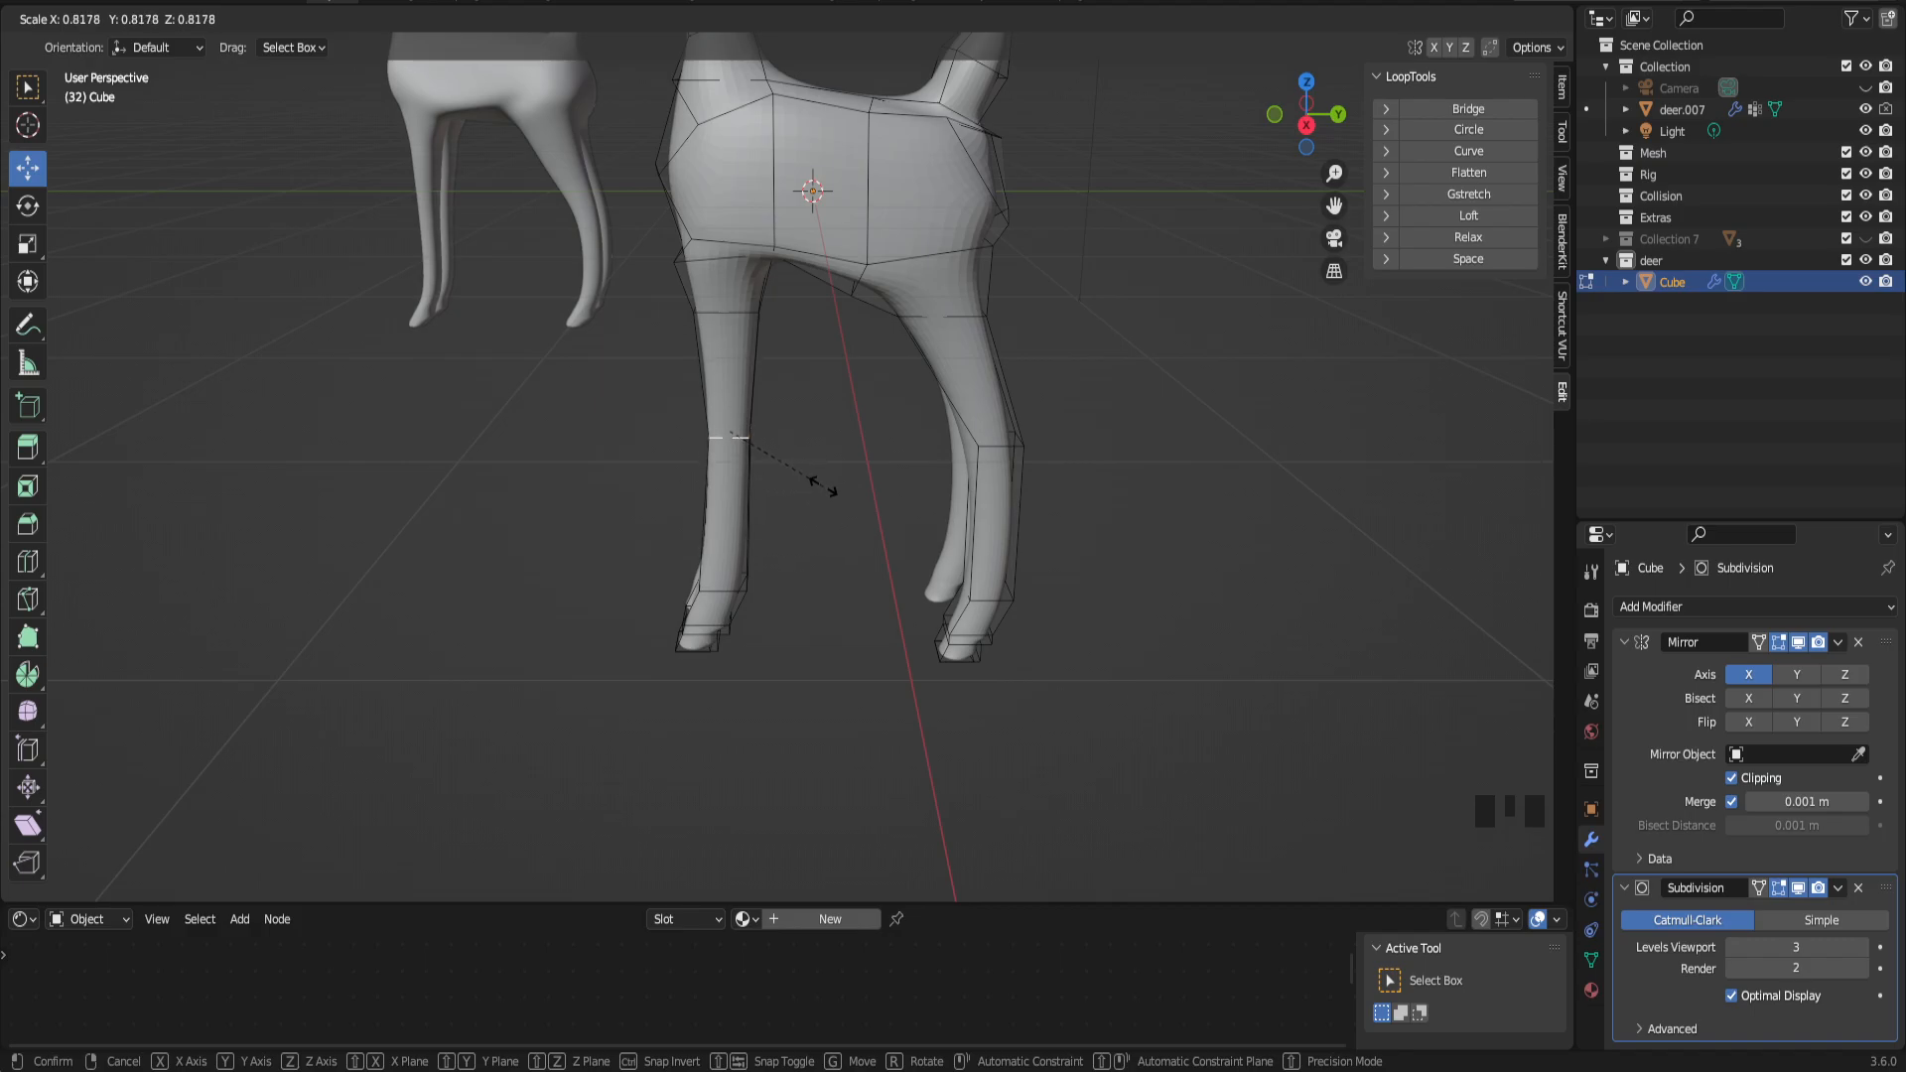
click(824, 487)
alt+click(998, 443)
key(s)
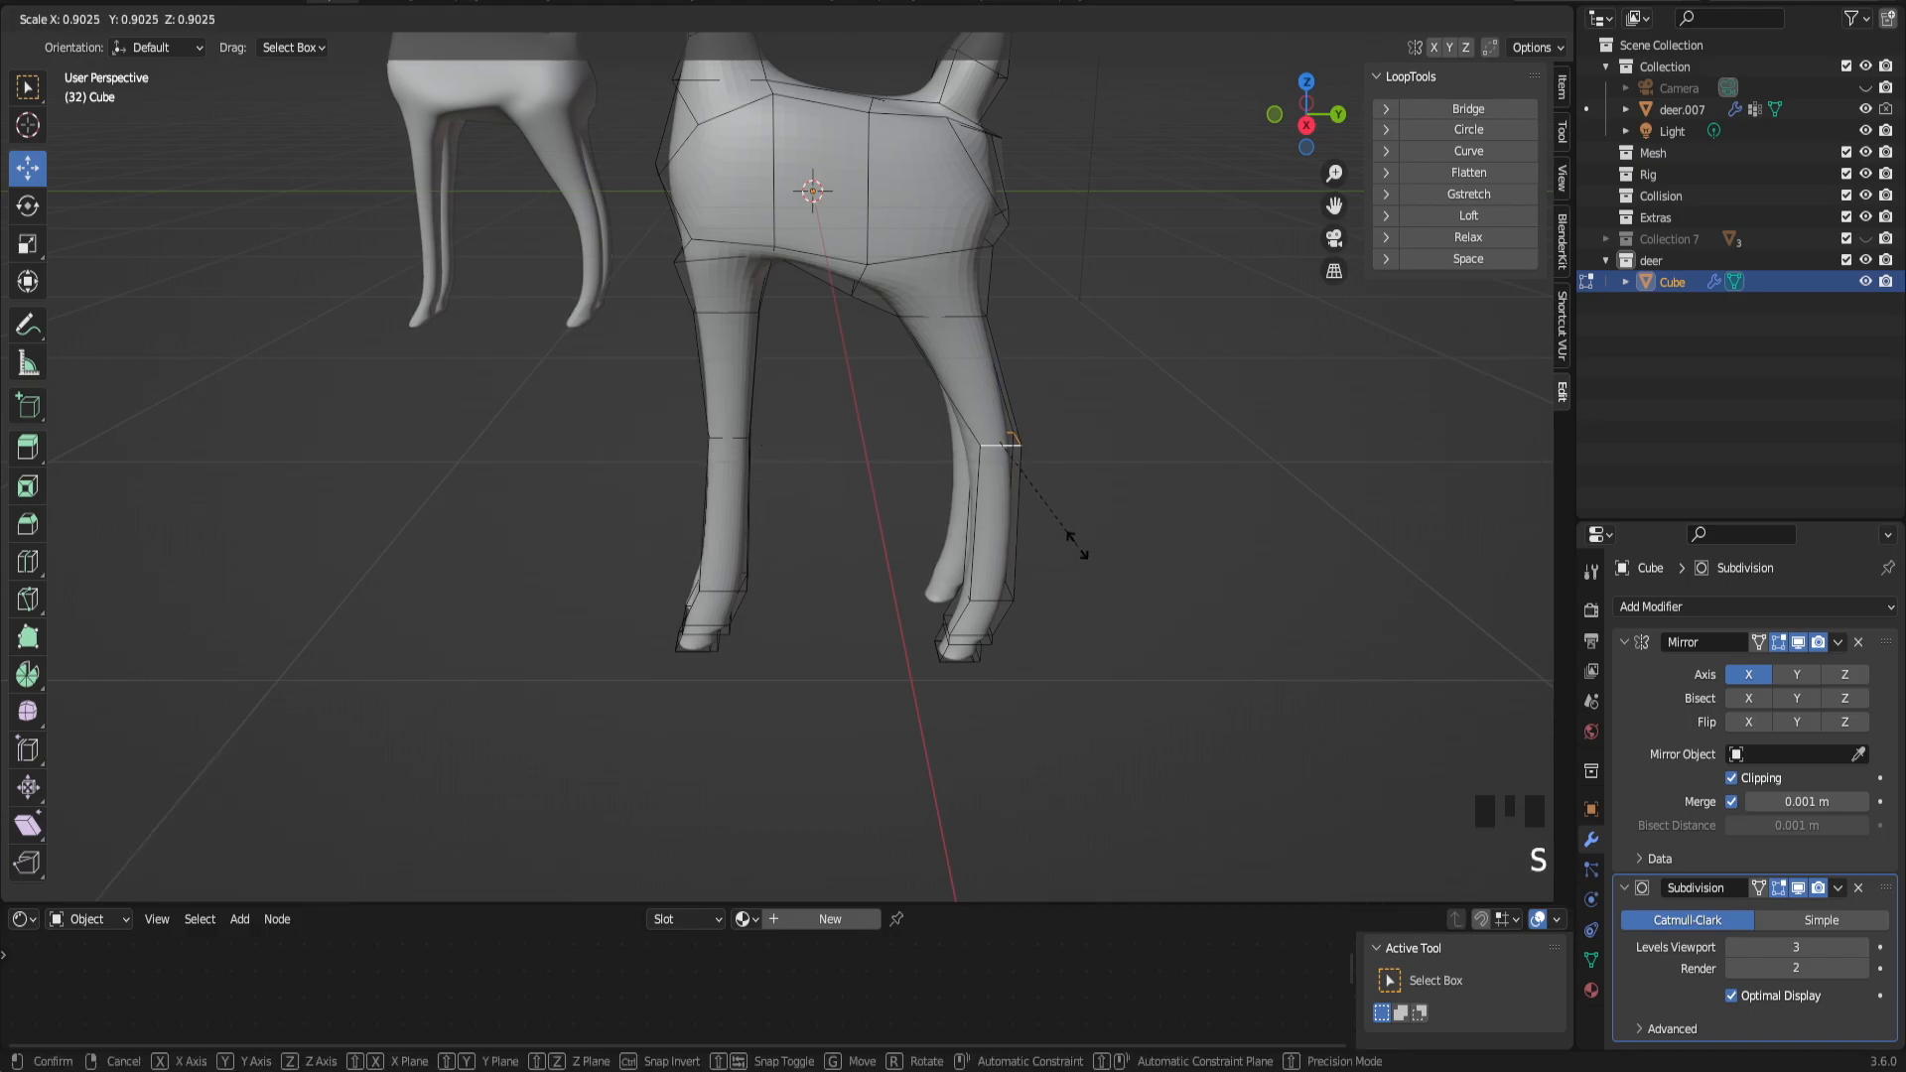
click(1072, 541)
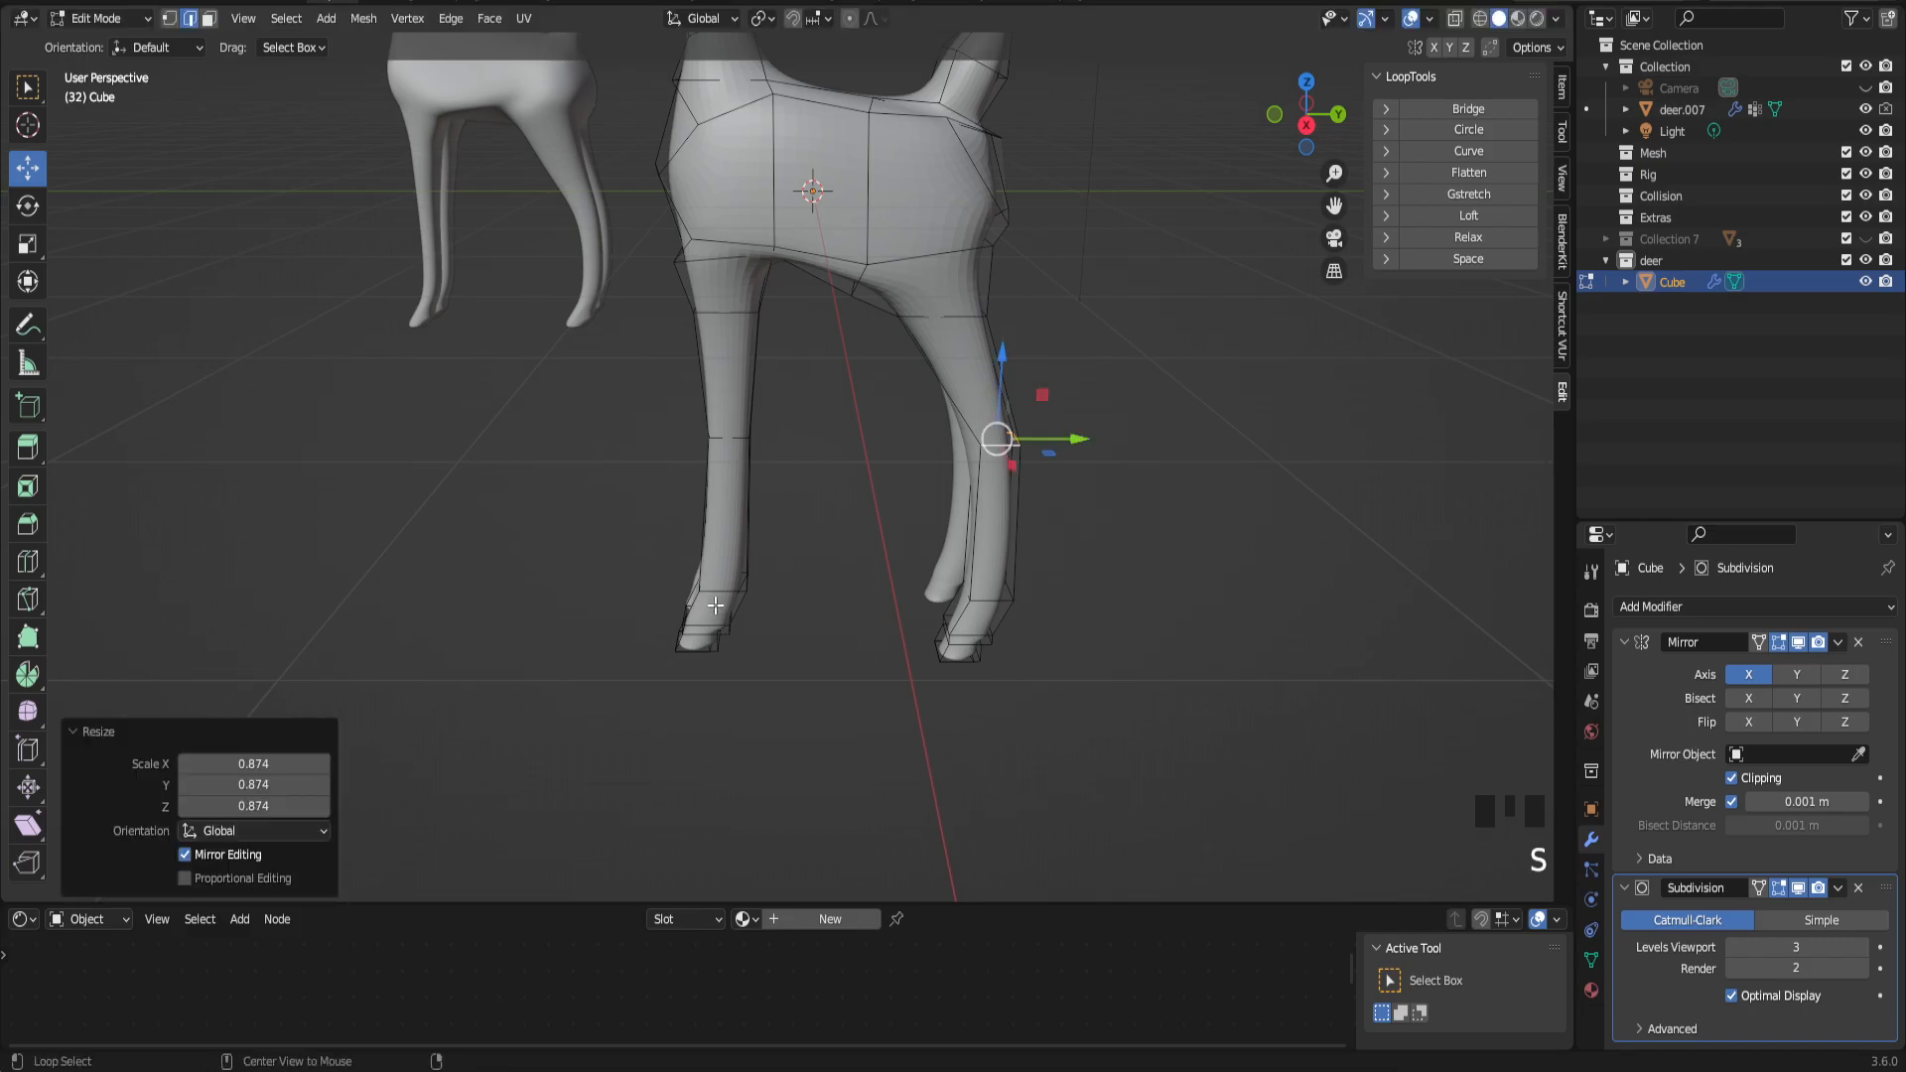
alt+click(817, 631)
alt+shift+click(986, 609)
key(s)
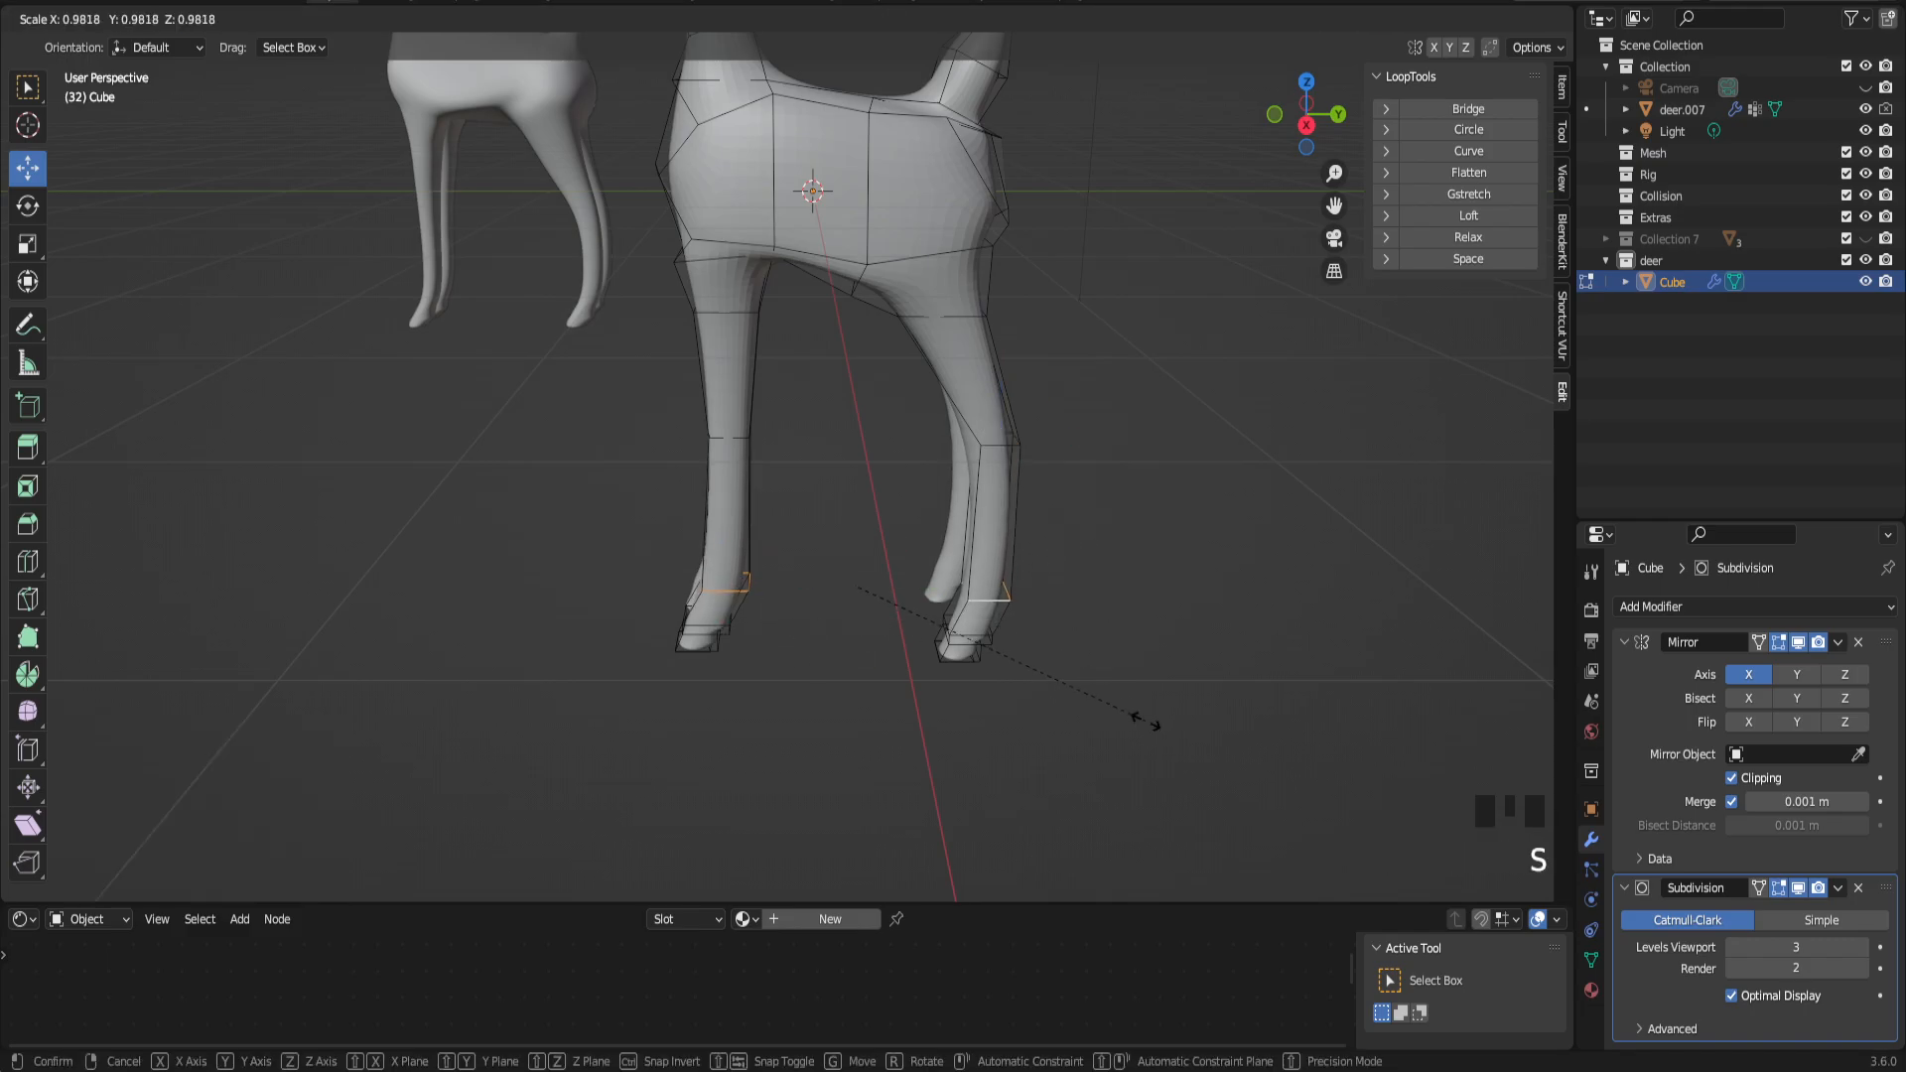
click(892, 642)
Step: Scale the front leg's ankle edge loop to 0.934 and the rear leg's ankle edge loop to 0.961
alt+click(734, 593)
key(s)
click(824, 643)
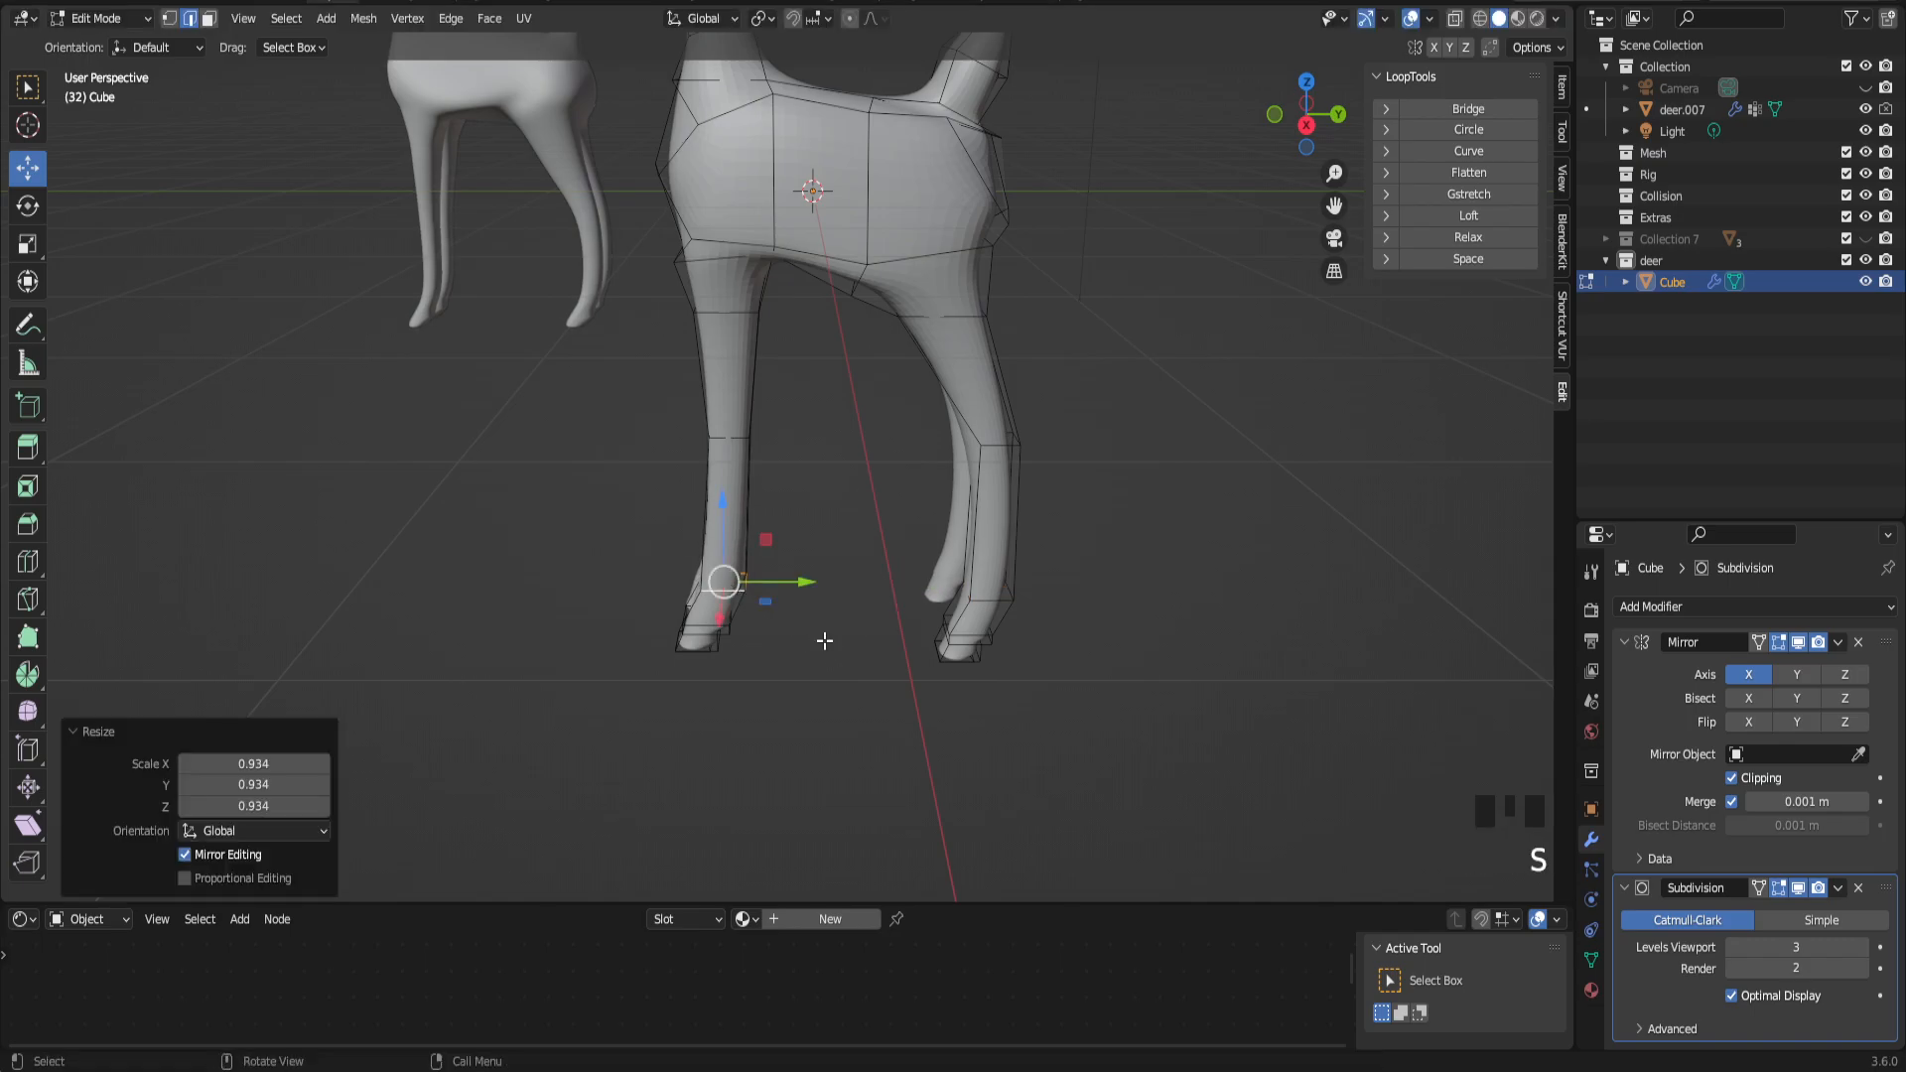
alt+click(984, 607)
key(s)
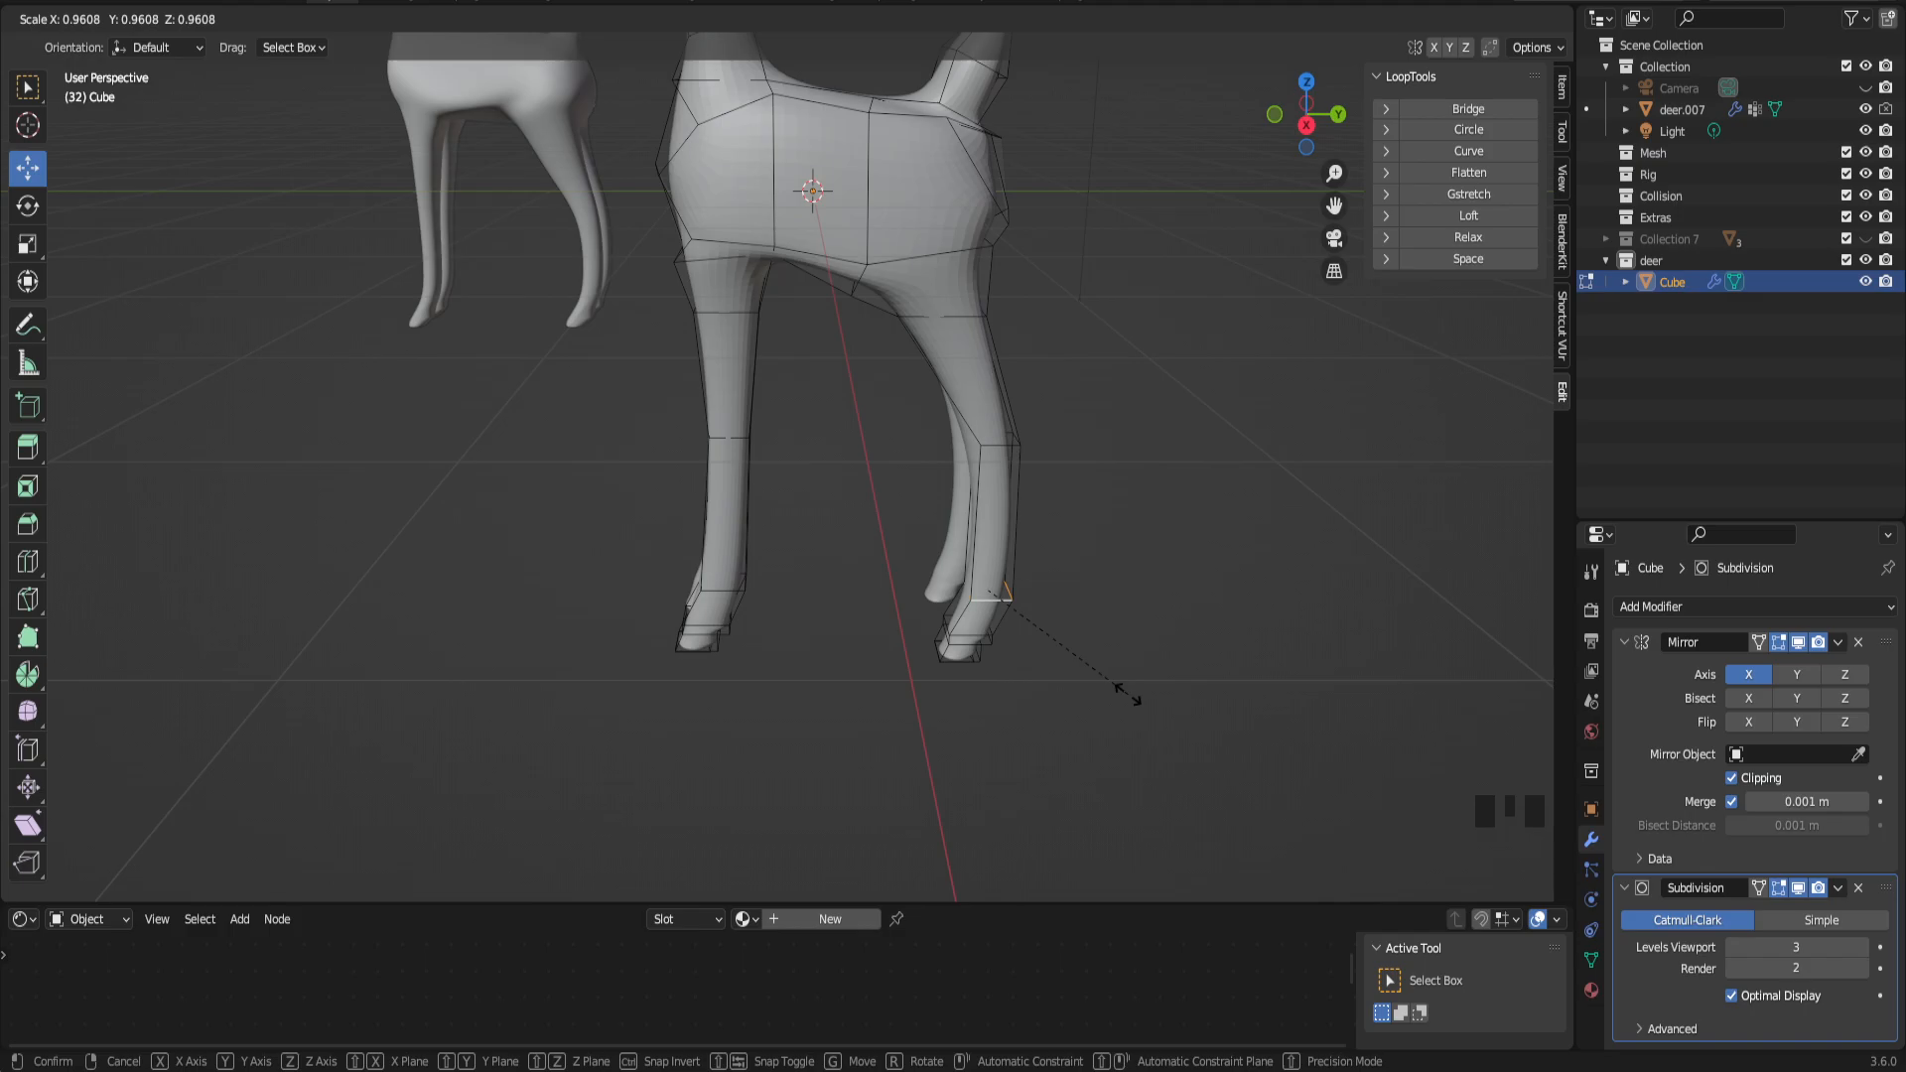
click(1127, 695)
Step: Try to select the ring of faces around the front foot just above the hoof
drag(1334, 204, 1334, 80)
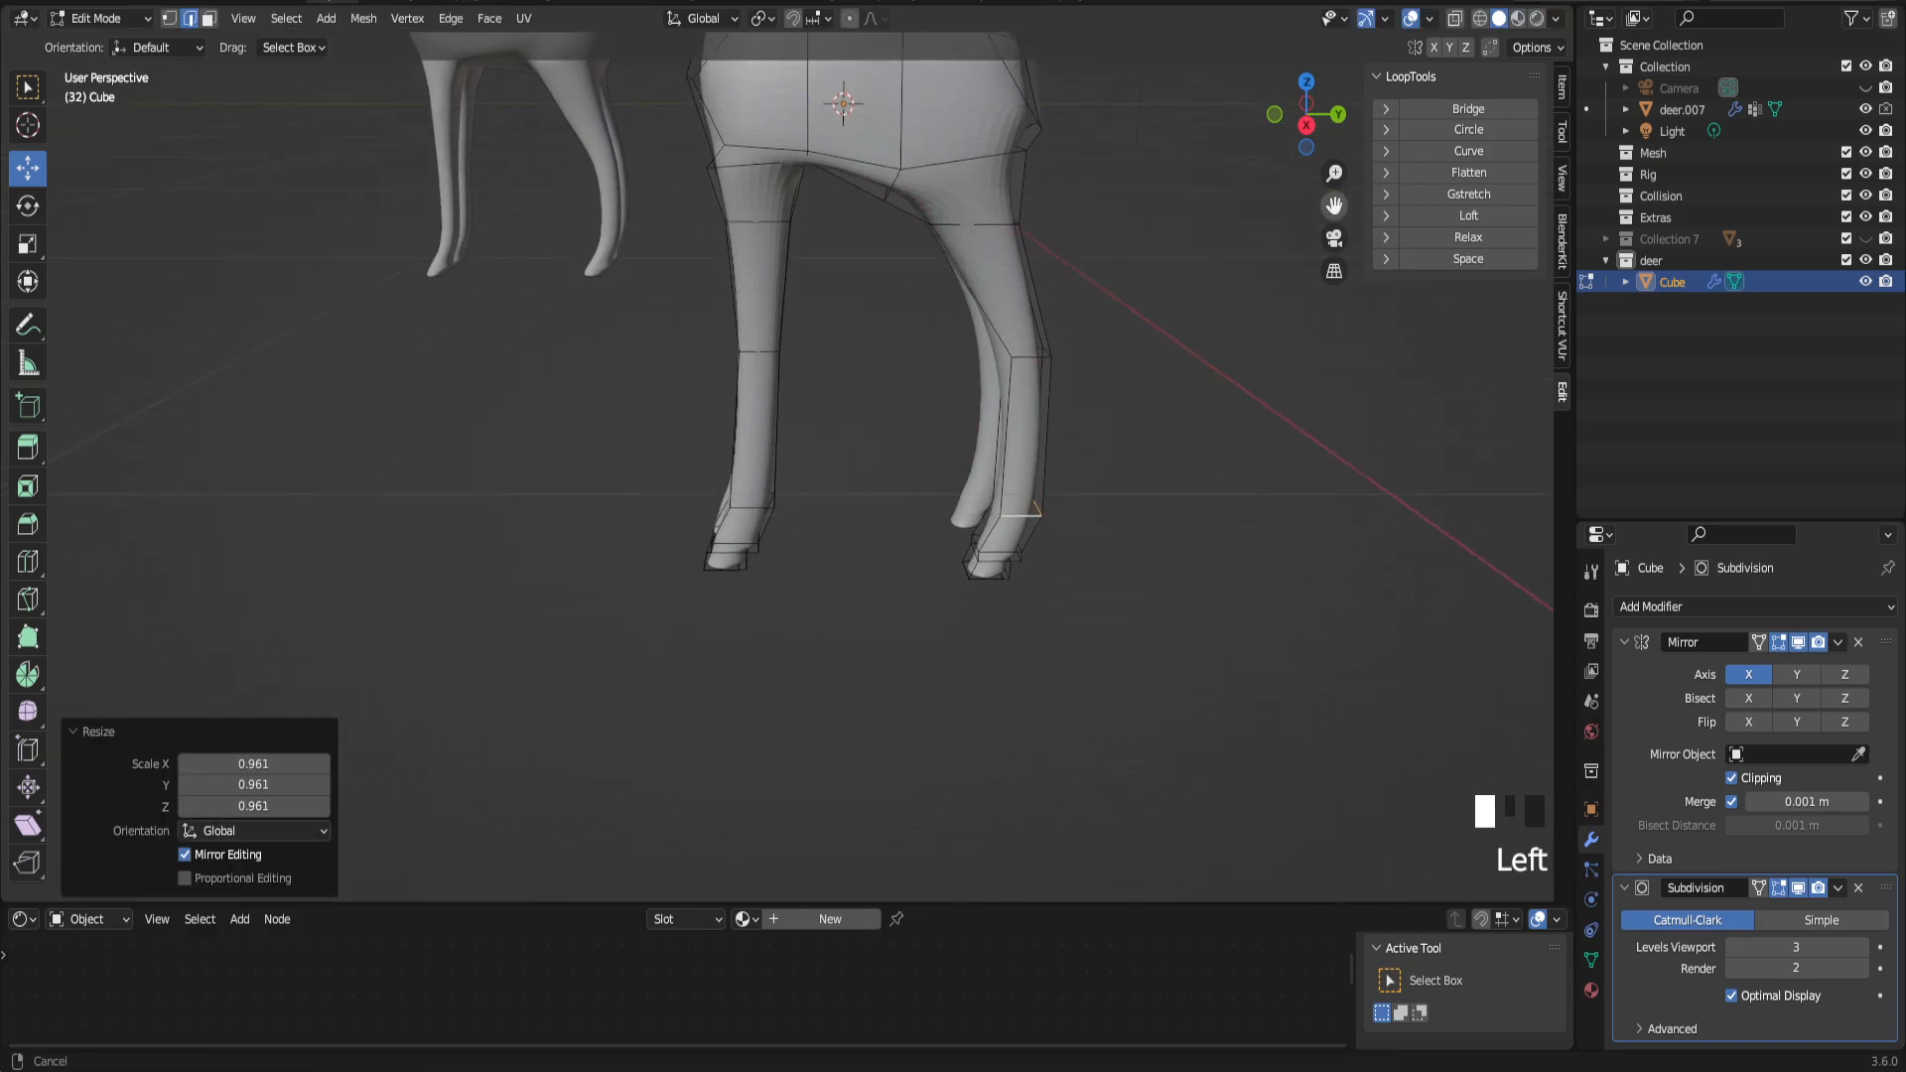
scroll(750, 514, up, 2)
mouse_move(705, 500)
middle_down()
mouse_move(717, 541)
mouse_move(721, 512)
middle_up()
key(3)
alt+click(707, 609)
alt+click(675, 607)
alt+click(675, 608)
click(699, 608)
mouse_move(701, 609)
middle_down()
mouse_move(596, 621)
mouse_move(745, 604)
mouse_move(695, 608)
middle_up()
alt+click(644, 616)
alt+click(638, 613)
alt+click(631, 617)
alt+click(631, 618)
alt+click(592, 621)
alt+click(593, 621)
click(594, 620)
click(694, 613)
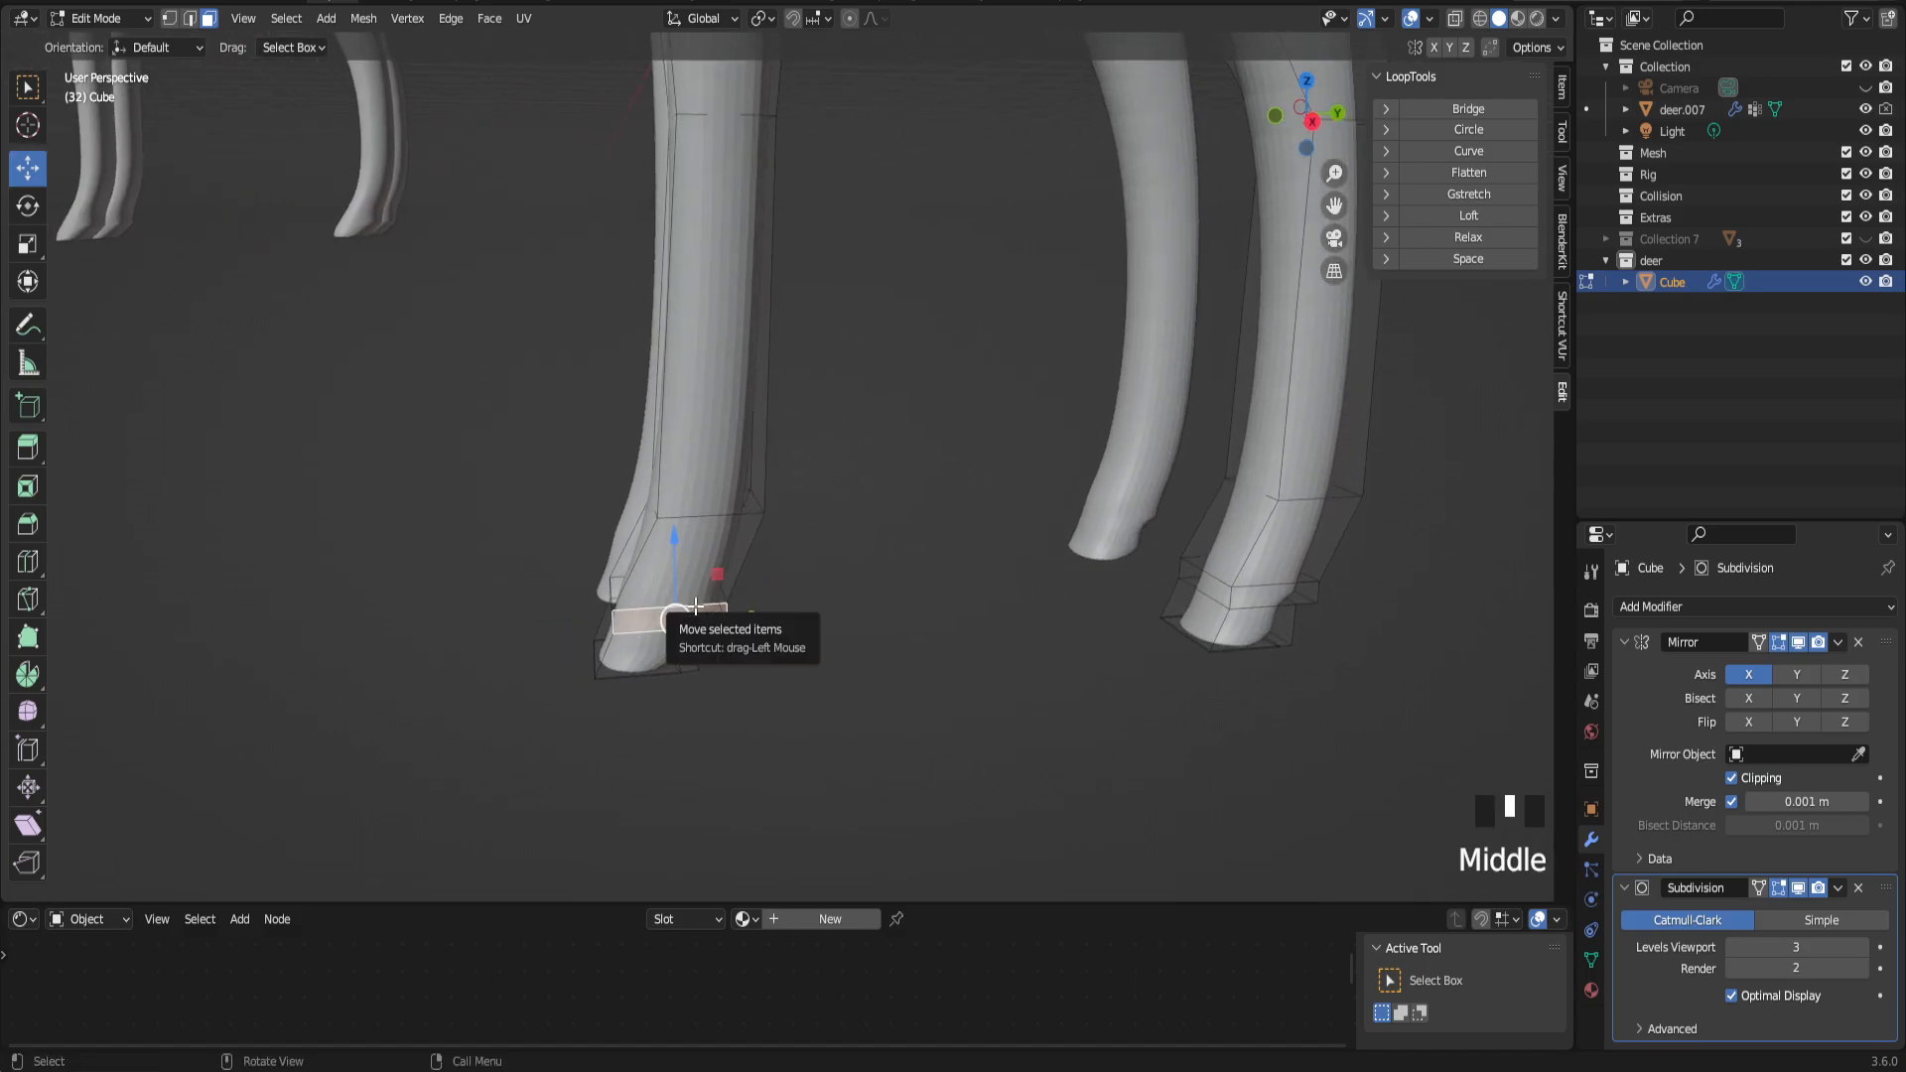
alt+click(696, 606)
alt+shift+click(687, 631)
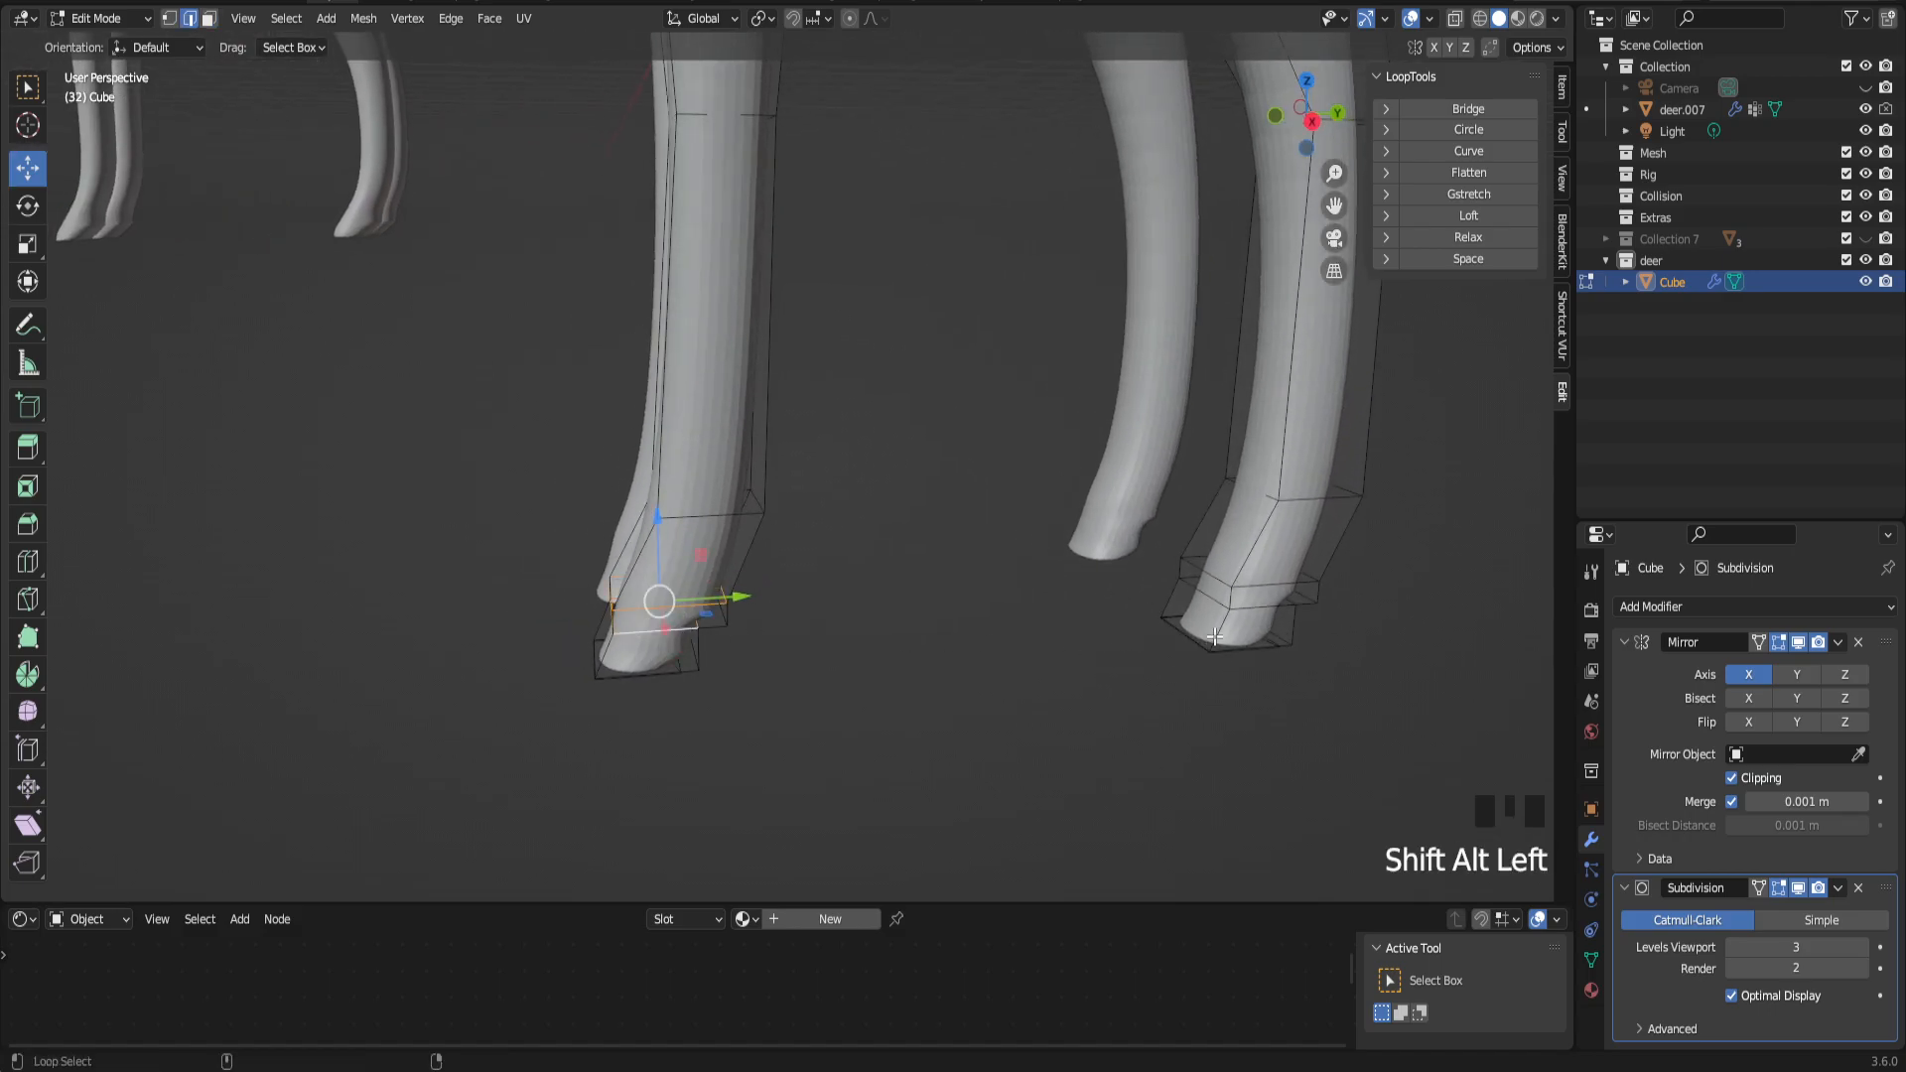
alt+shift+click(1277, 601)
alt+shift+click(1277, 586)
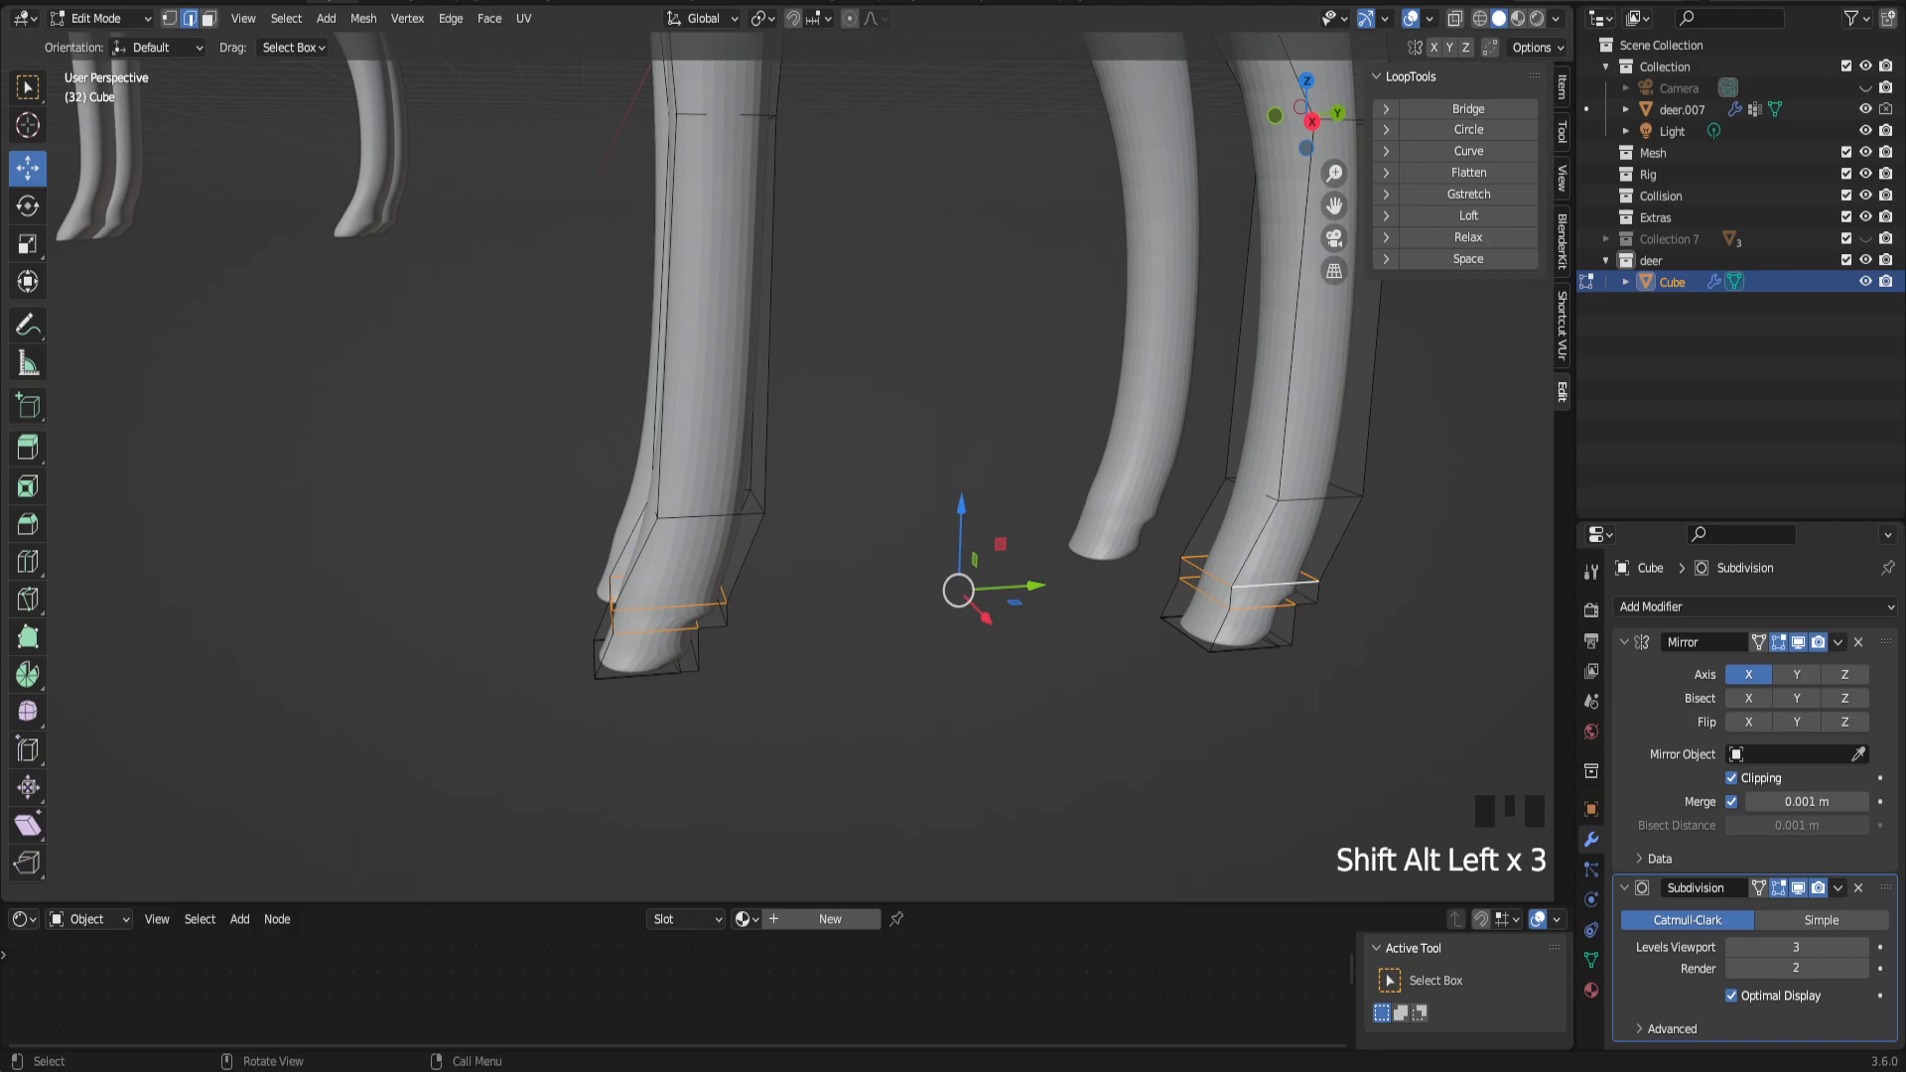
key(s)
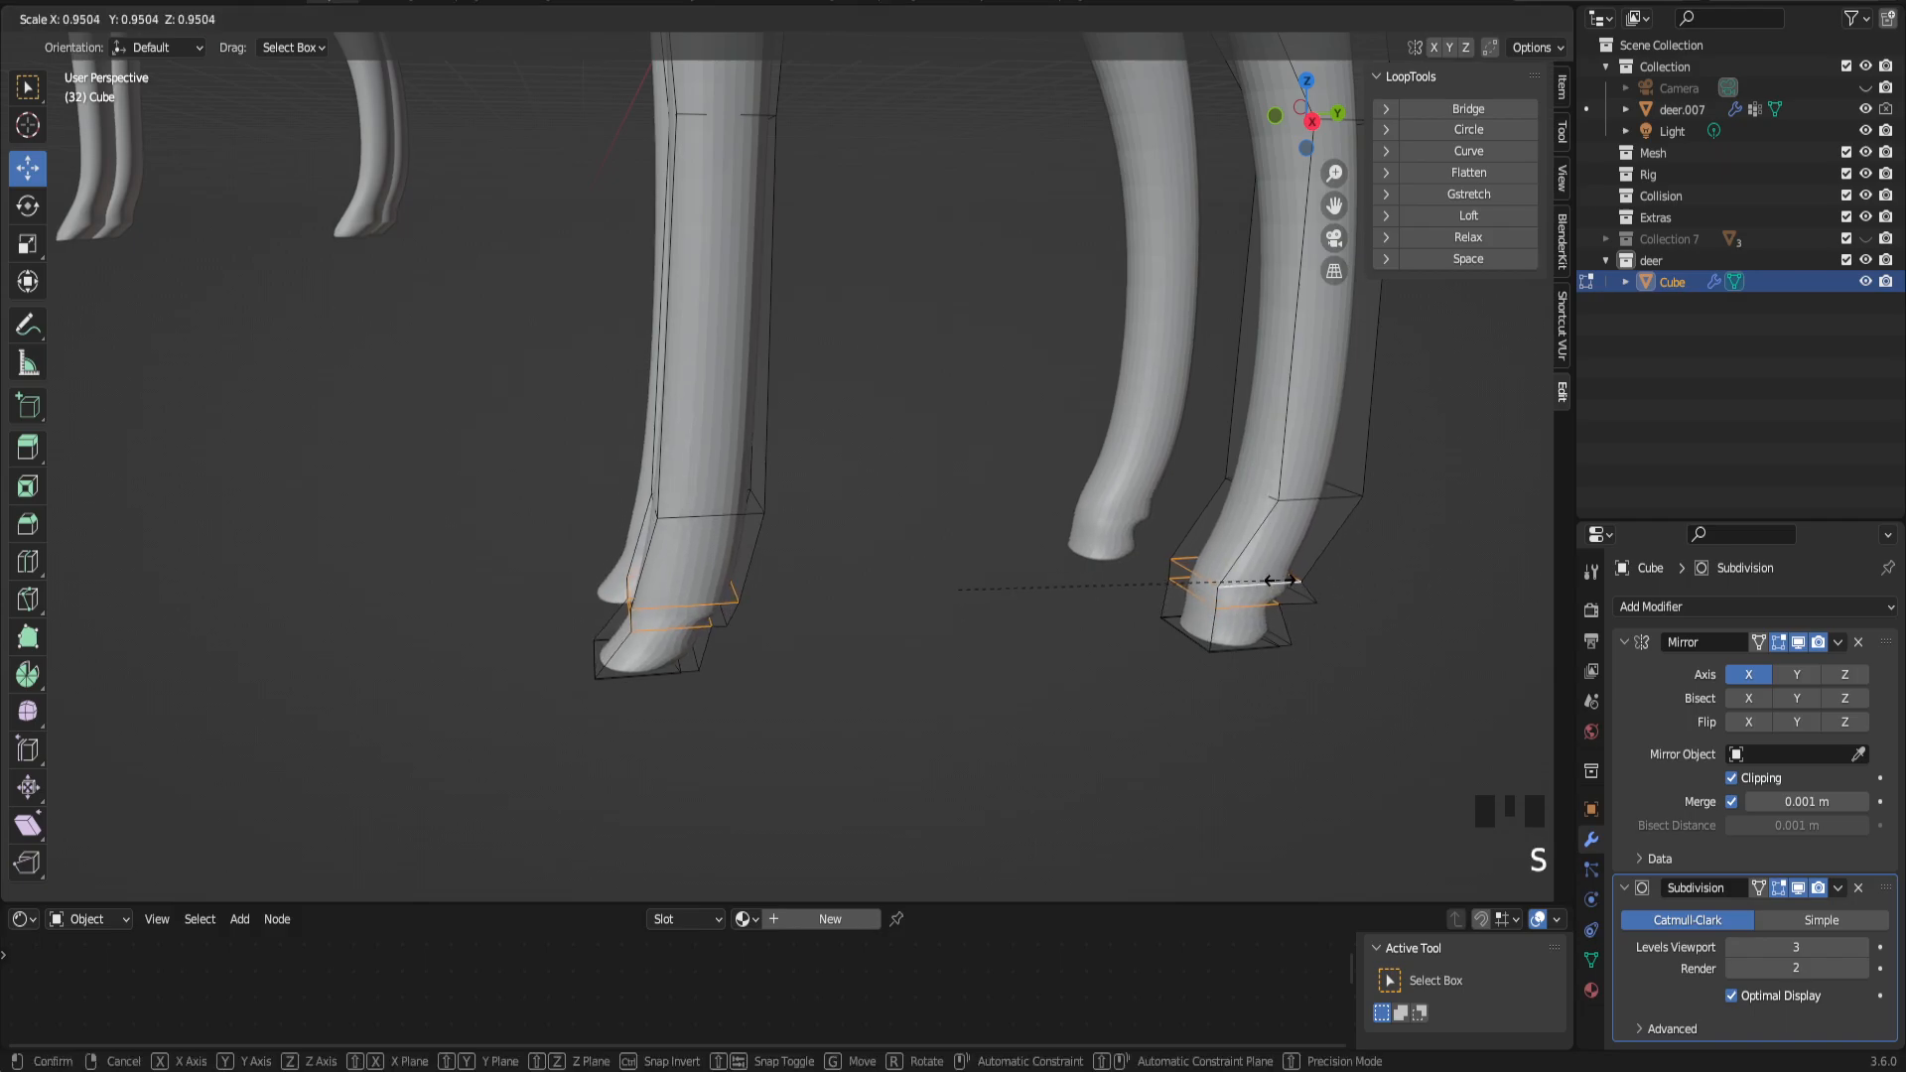
right_click(1281, 580)
Step: Scale the two edge loops above the front foot's hoof together to 0.936
alt+click(671, 613)
alt+shift+click(667, 625)
key(s)
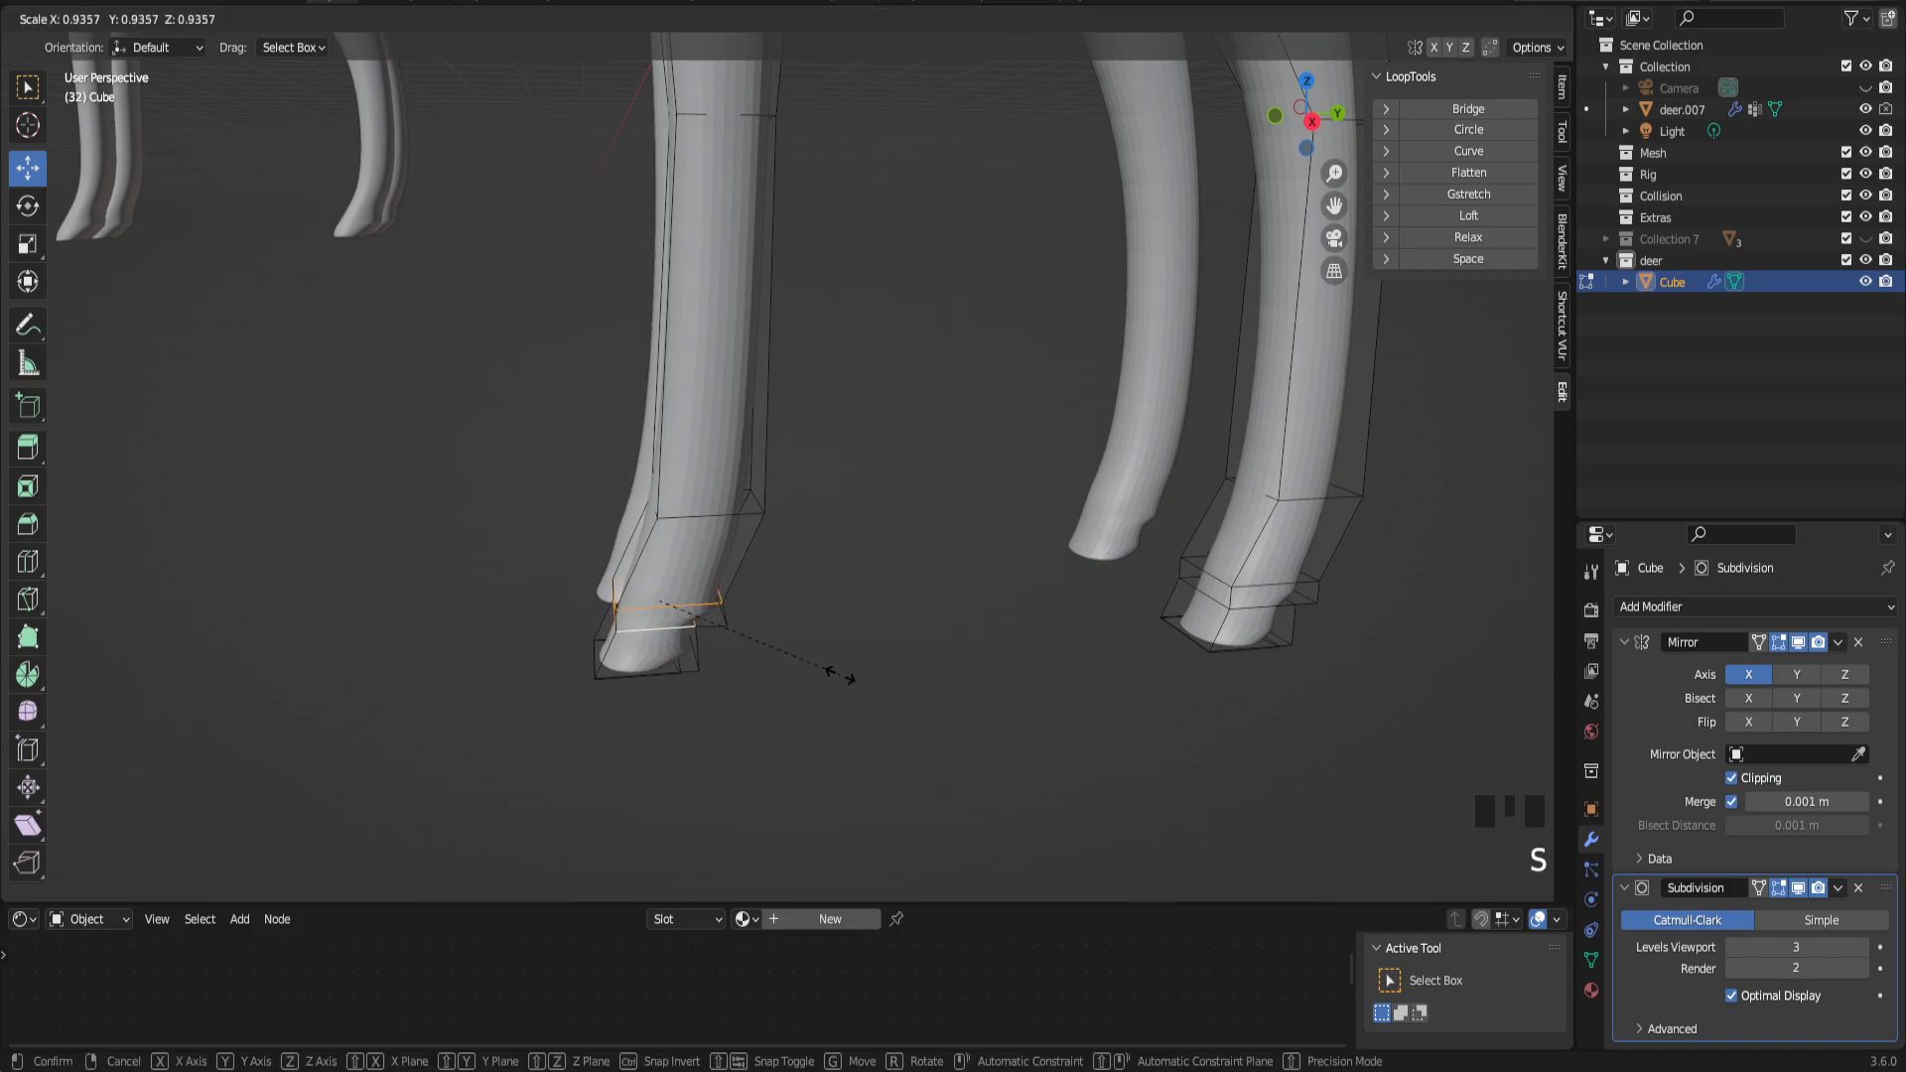
click(842, 675)
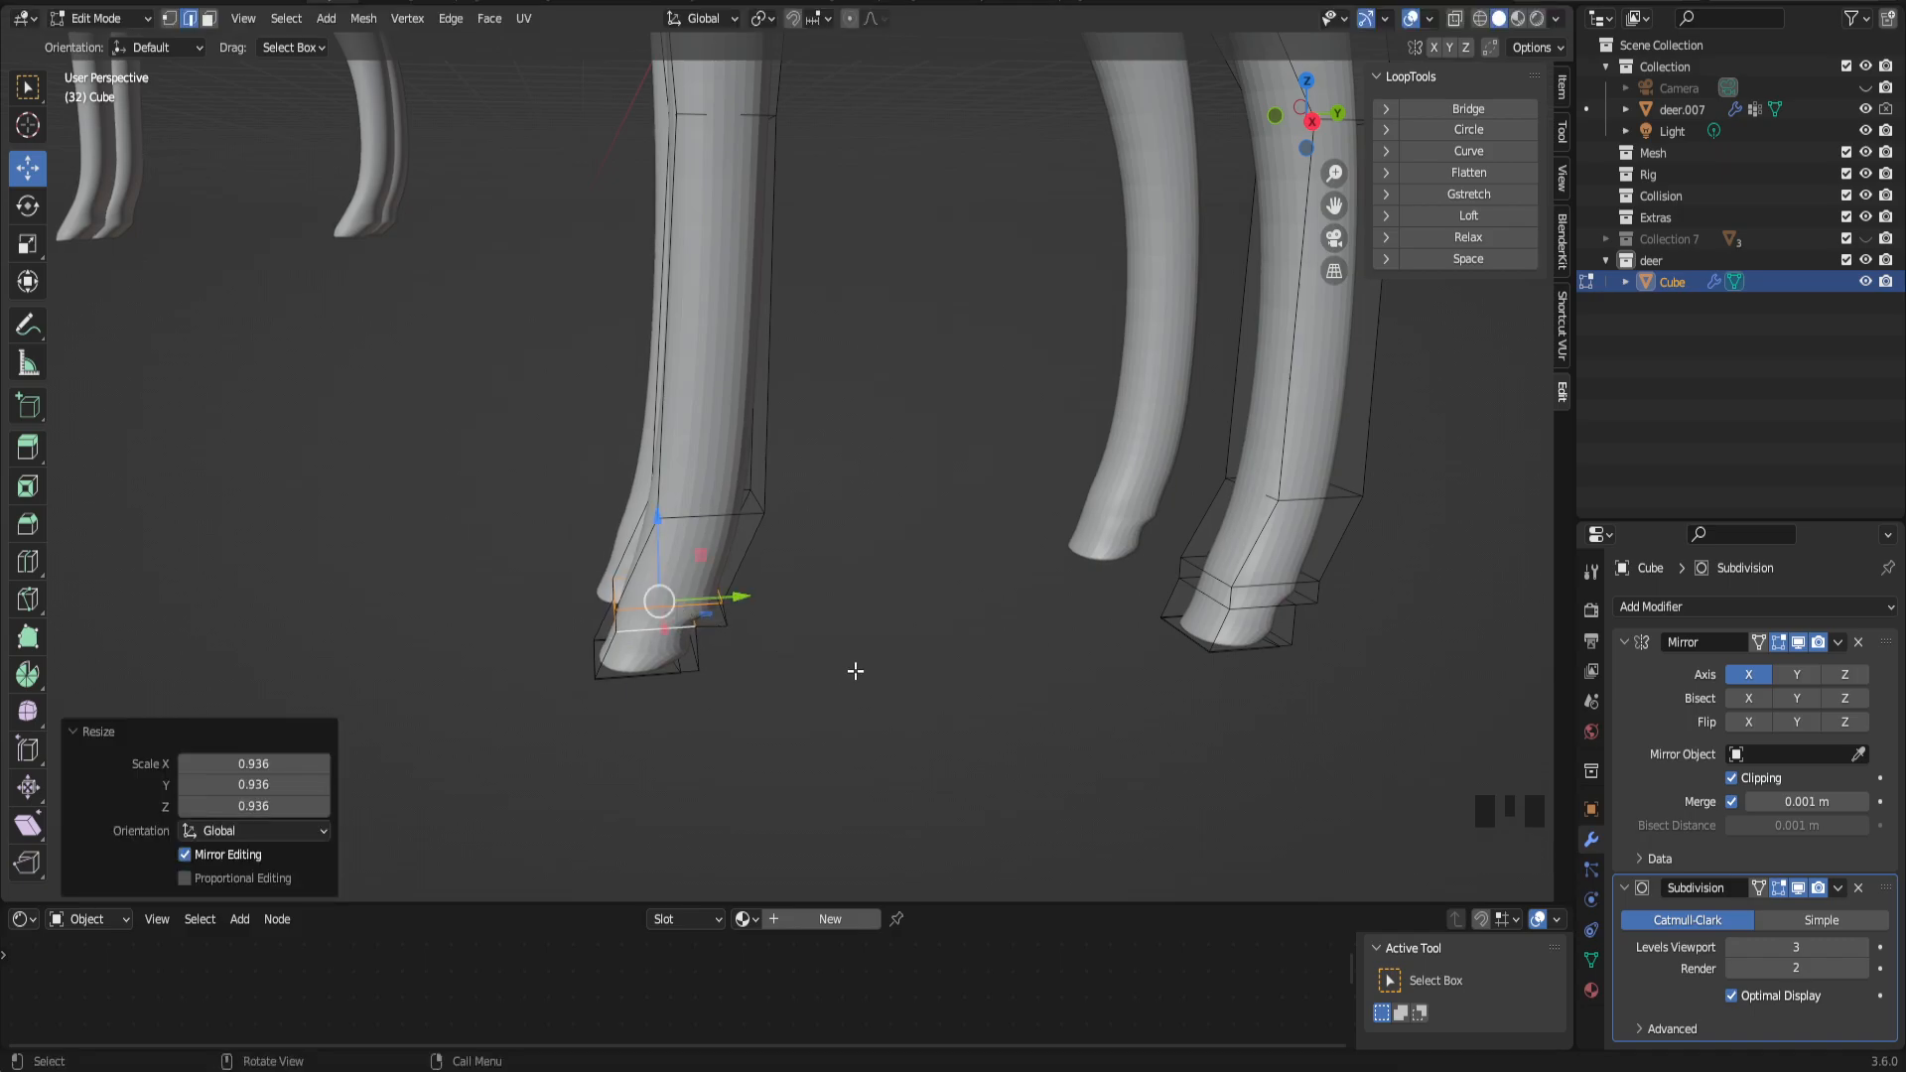
Step: Scale the two edge loops above the rear foot's hoof together to about 0.69
drag(1334, 205, 1032, 164)
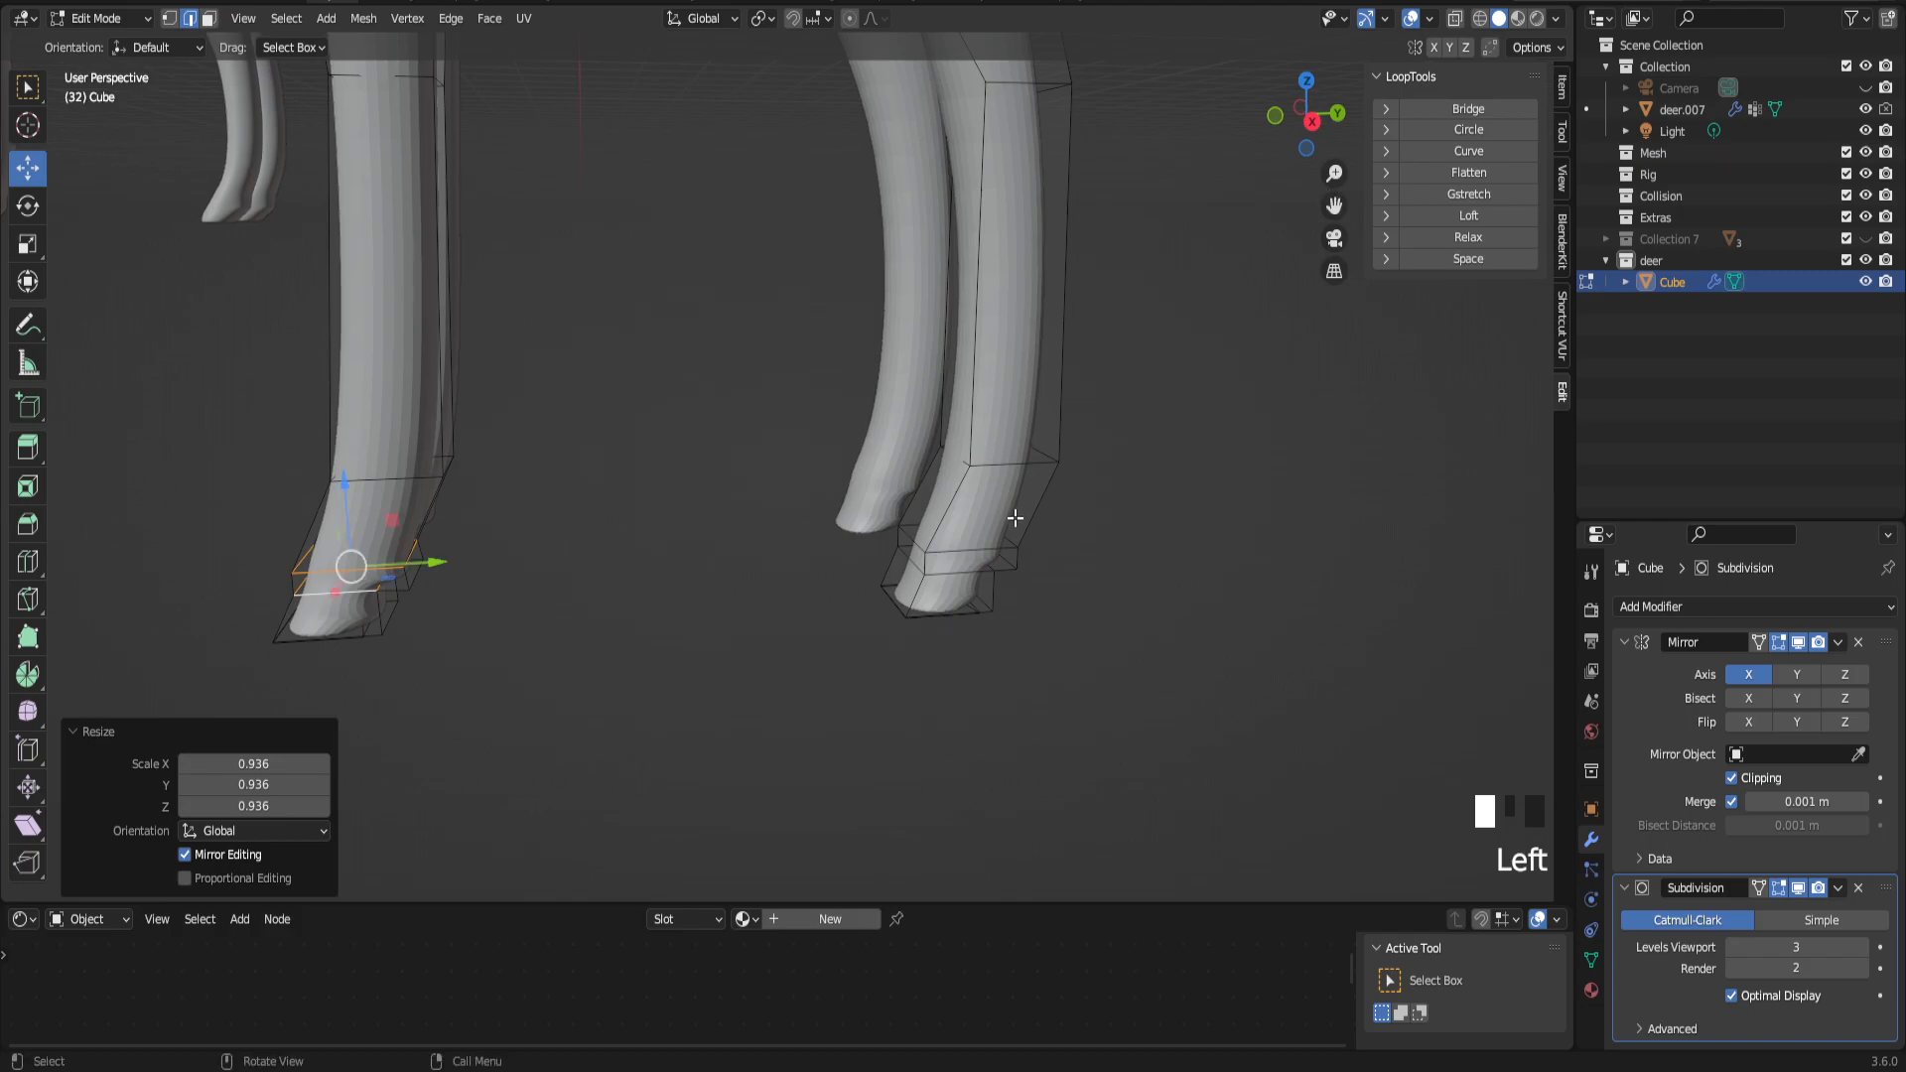
alt+click(971, 568)
alt+shift+click(965, 570)
key(s)
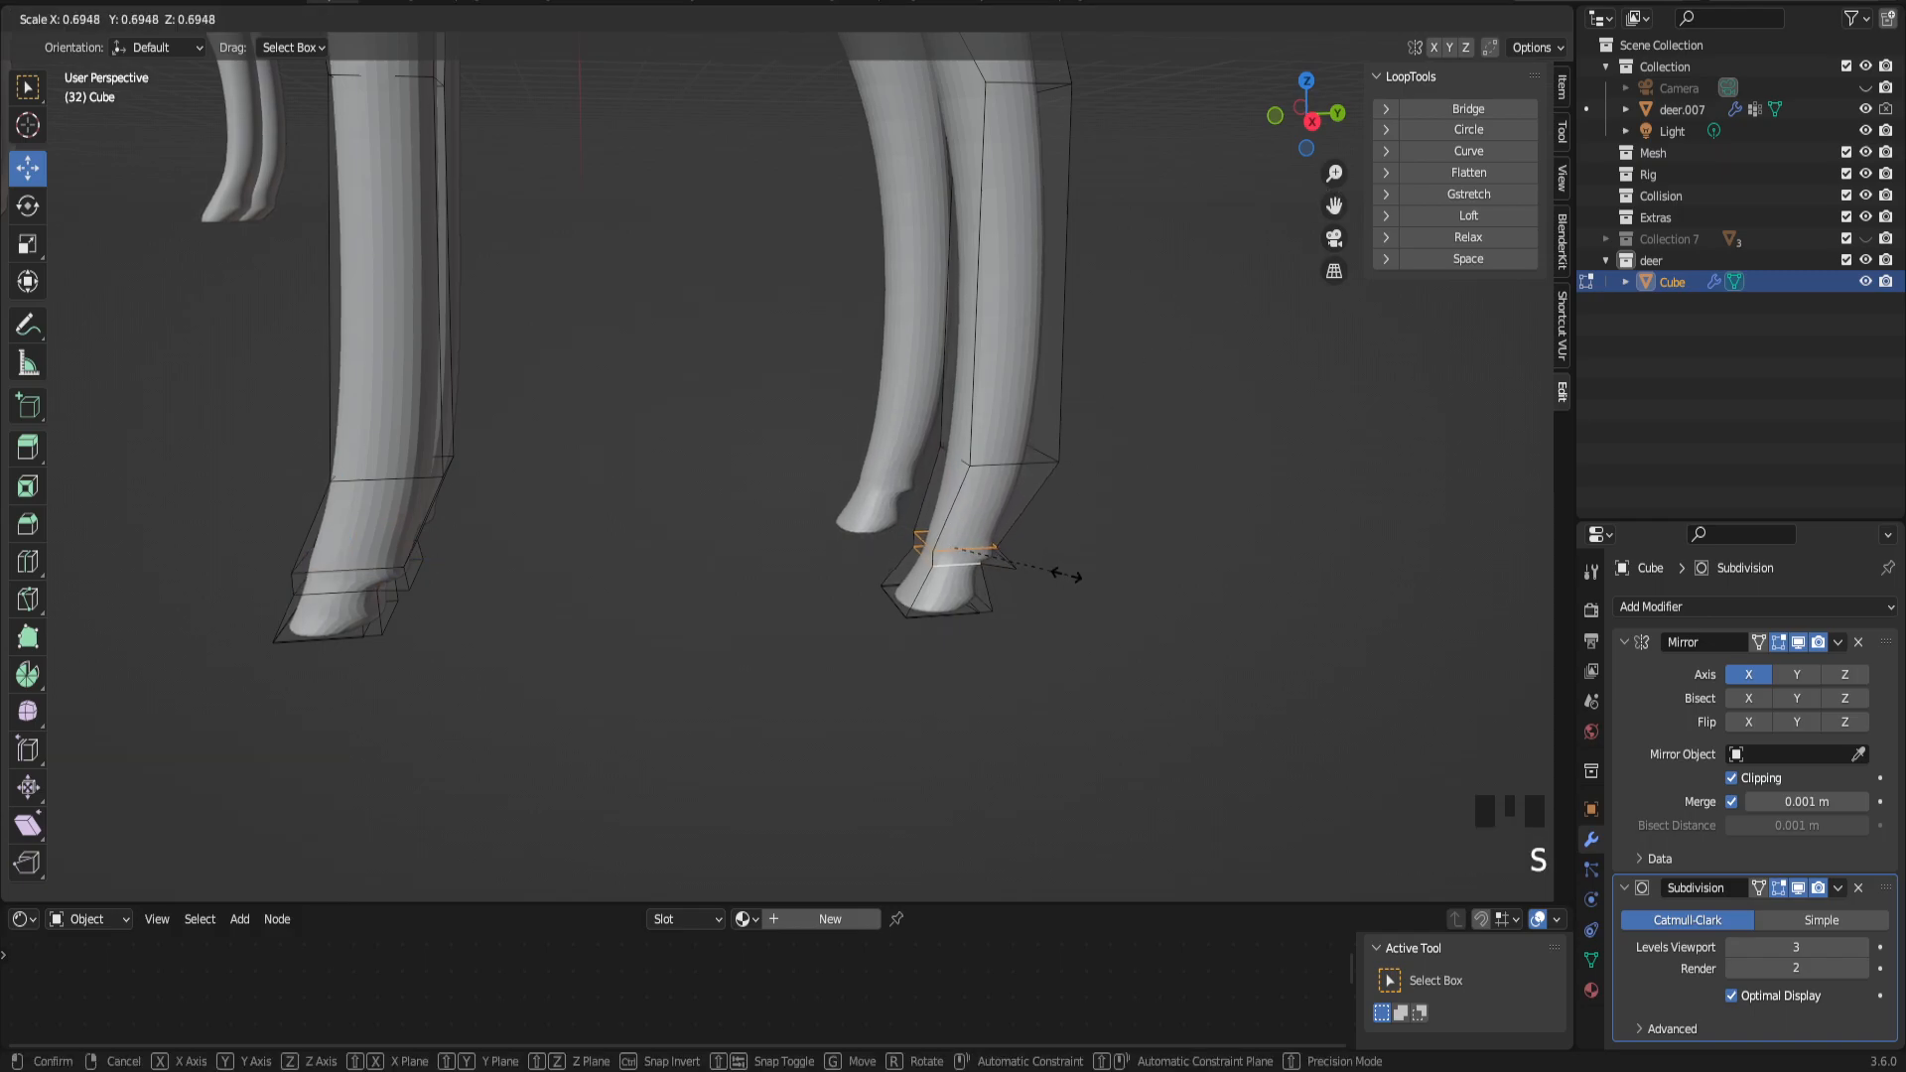
click(1072, 574)
Step: Move the toe-side edge above each hoof backward along Y, shifting the rear foot's edge 0.028925 m
middle_drag(872, 654, 848, 643)
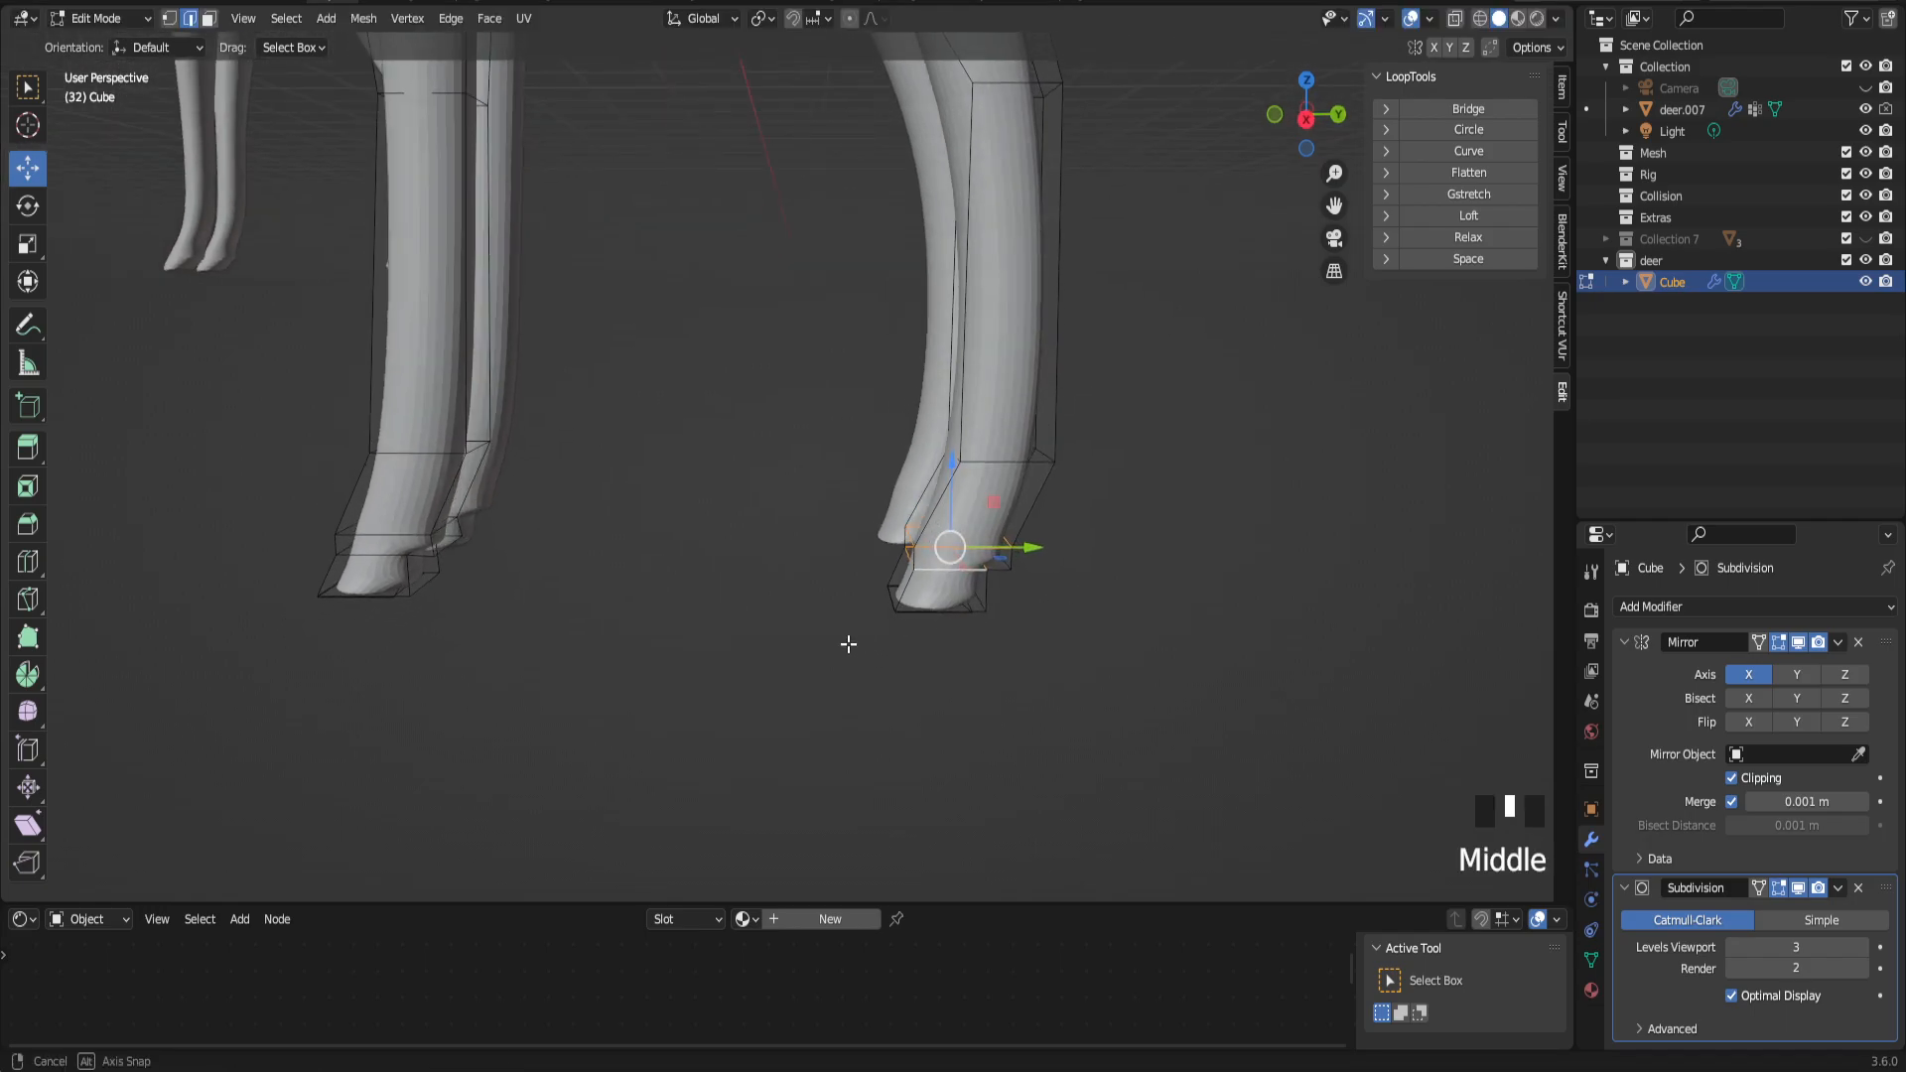
middle_drag(518, 561, 609, 557)
click(275, 666)
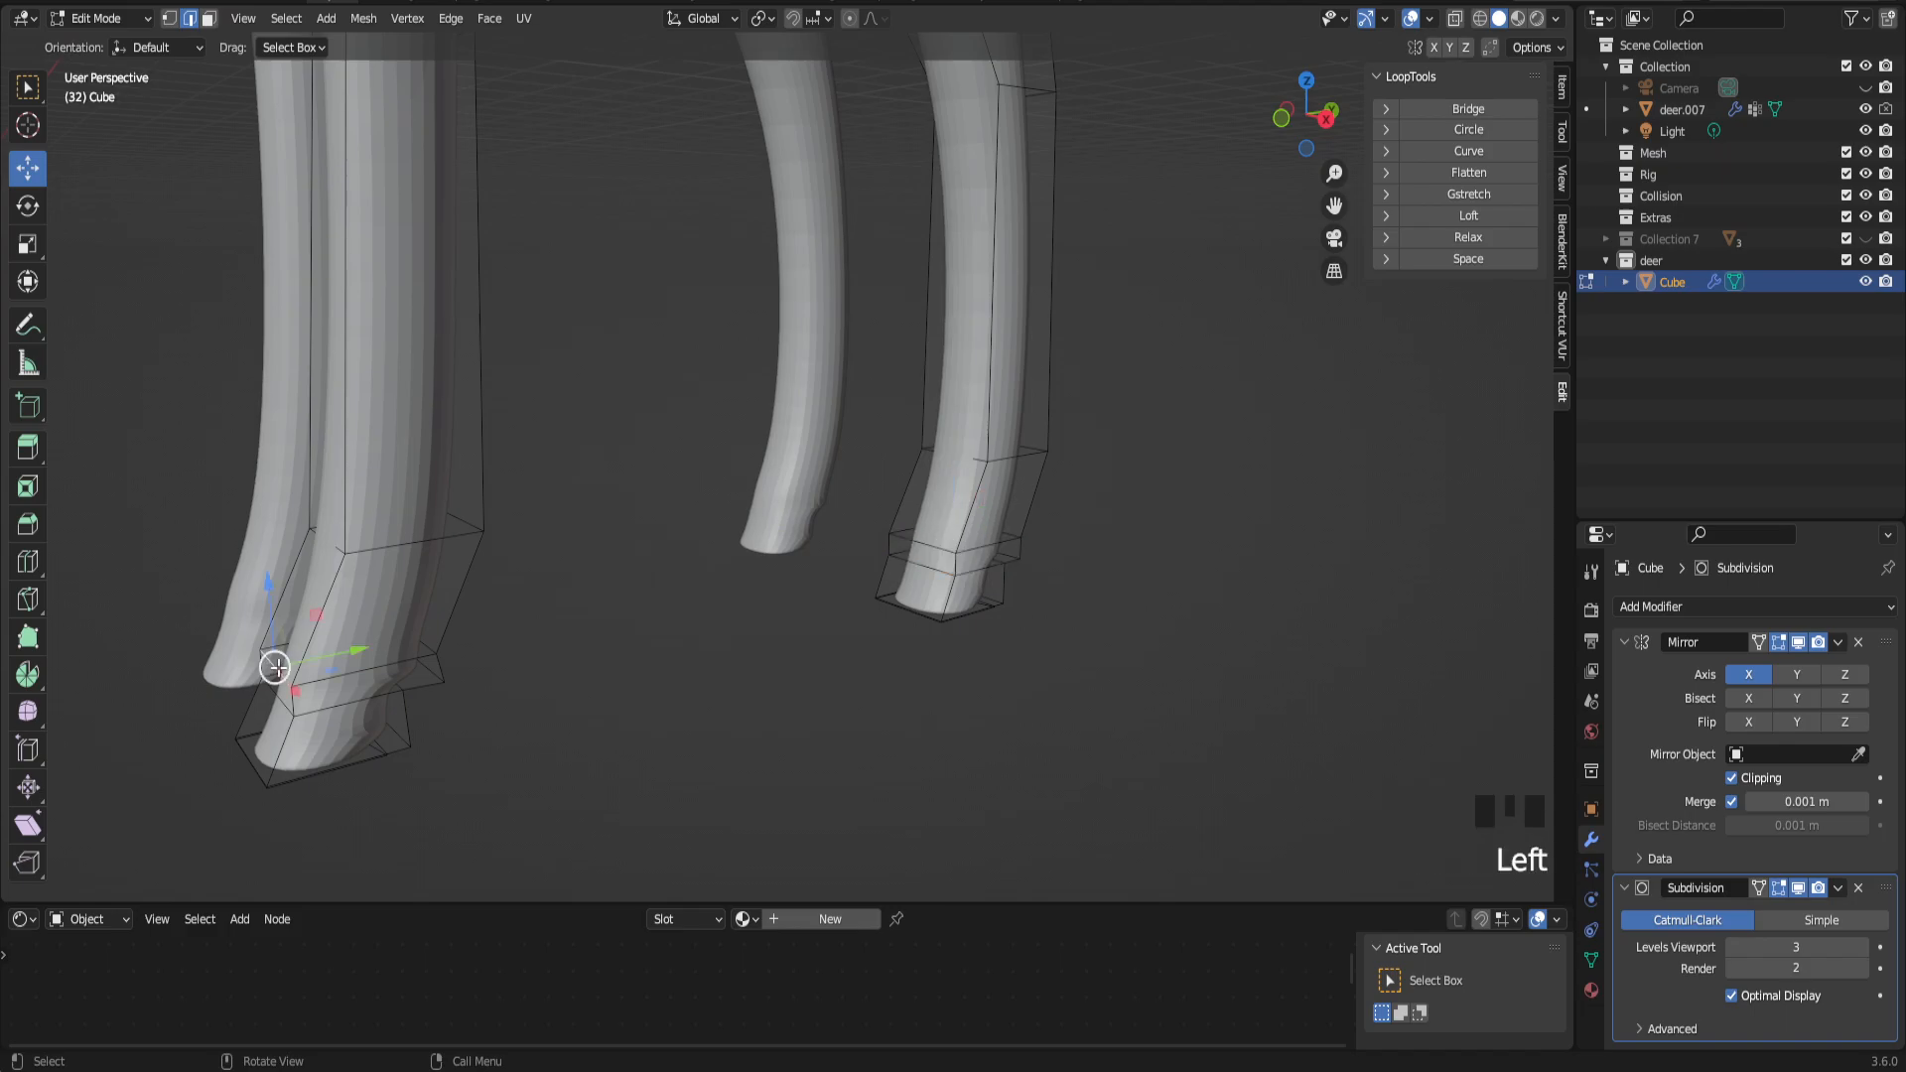
drag(322, 658, 351, 655)
click(907, 541)
middle_drag(907, 541, 855, 563)
drag(990, 541, 936, 541)
middle_drag(936, 541, 349, 545)
scroll(301, 559, down, 2)
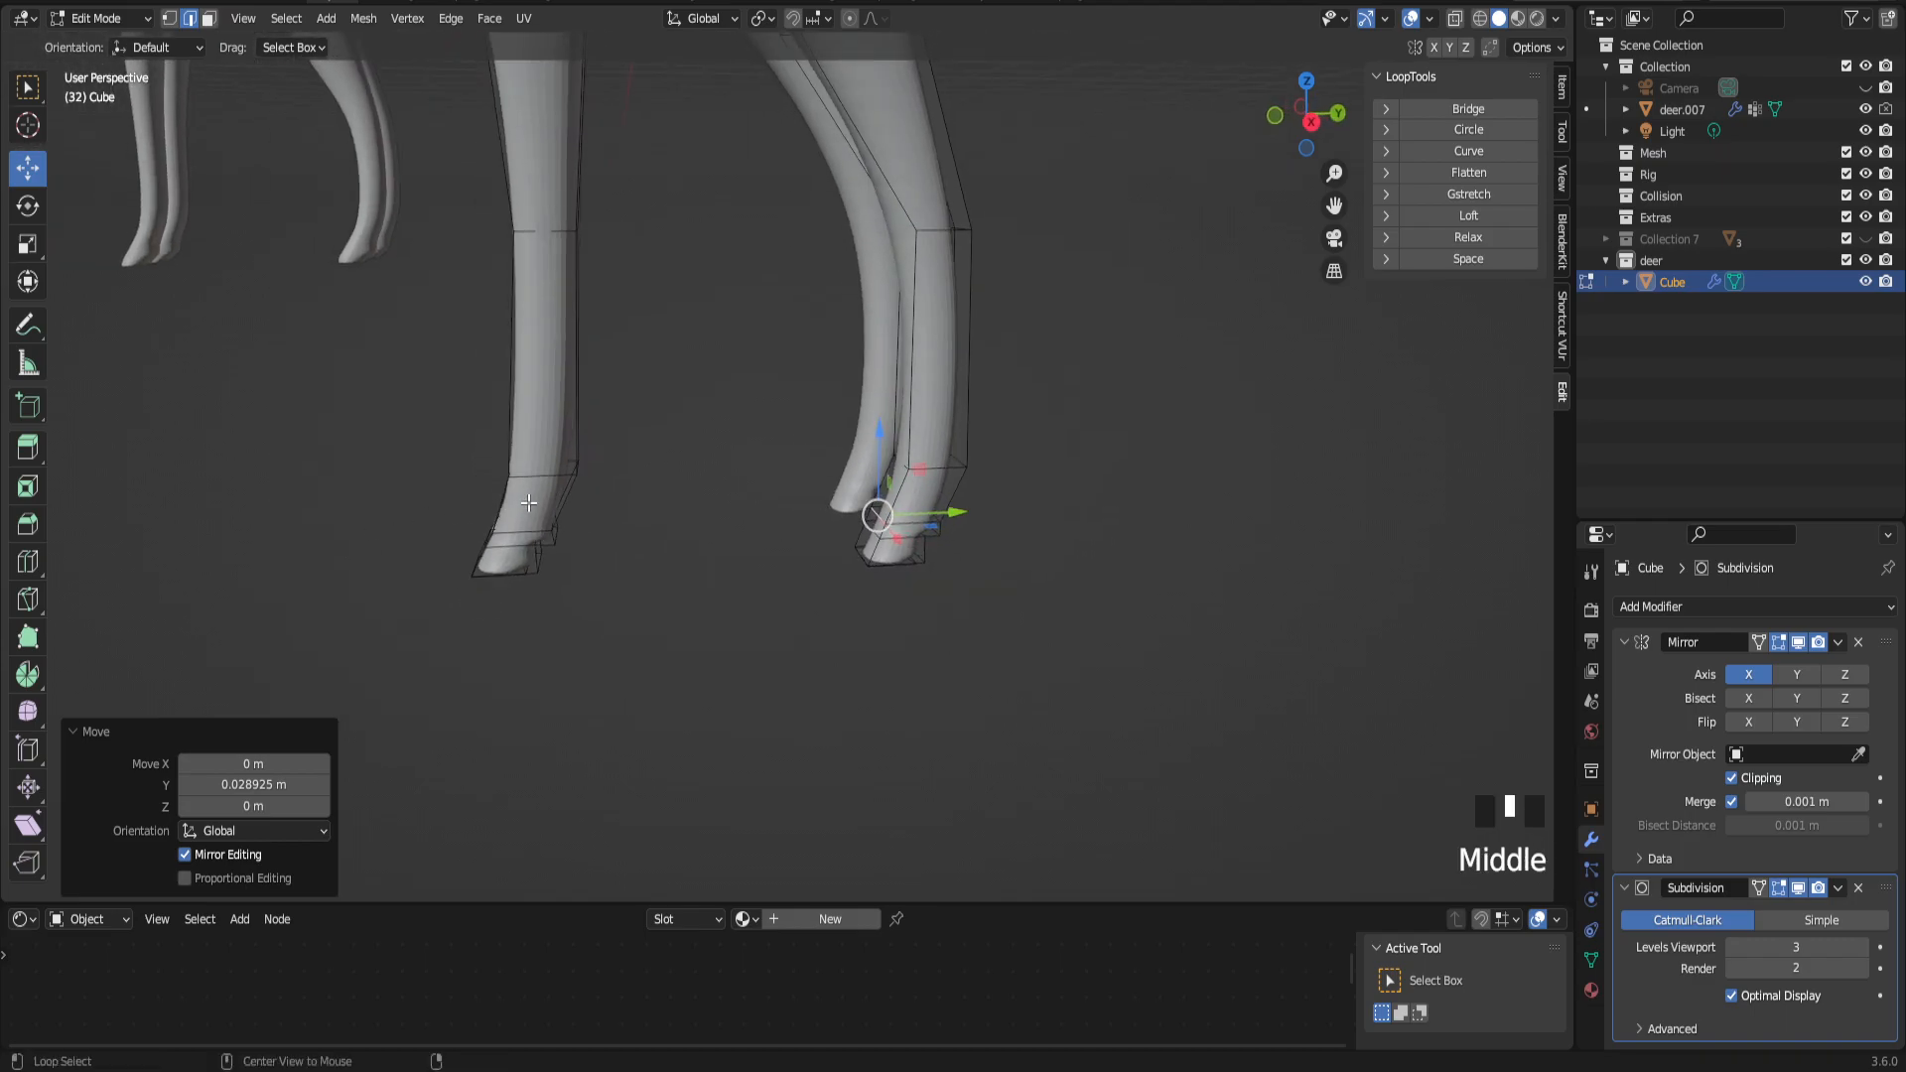
Step: Scale the front leg's ankle loop to about 0.97 and compare the smoothed legs with the reference deer in Object Mode
alt+click(559, 489)
key(s)
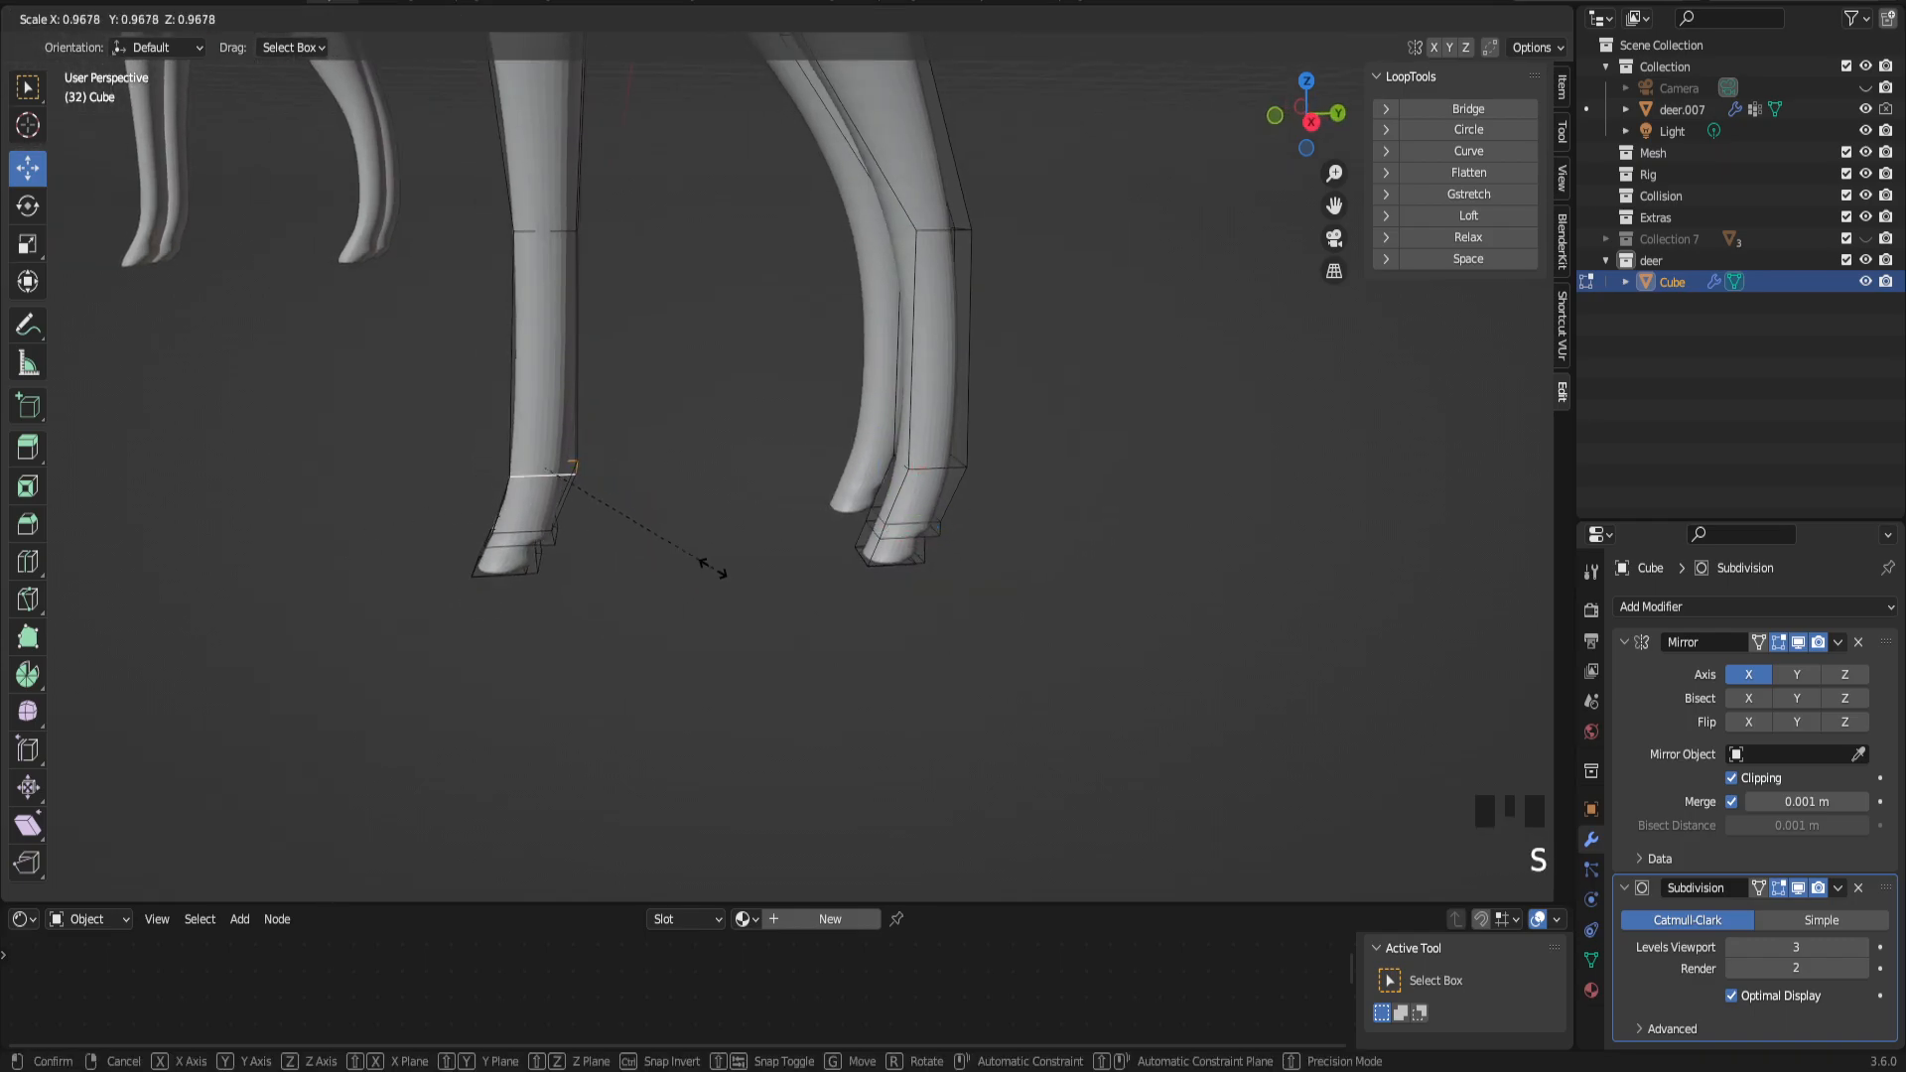
click(712, 568)
key(Tab)
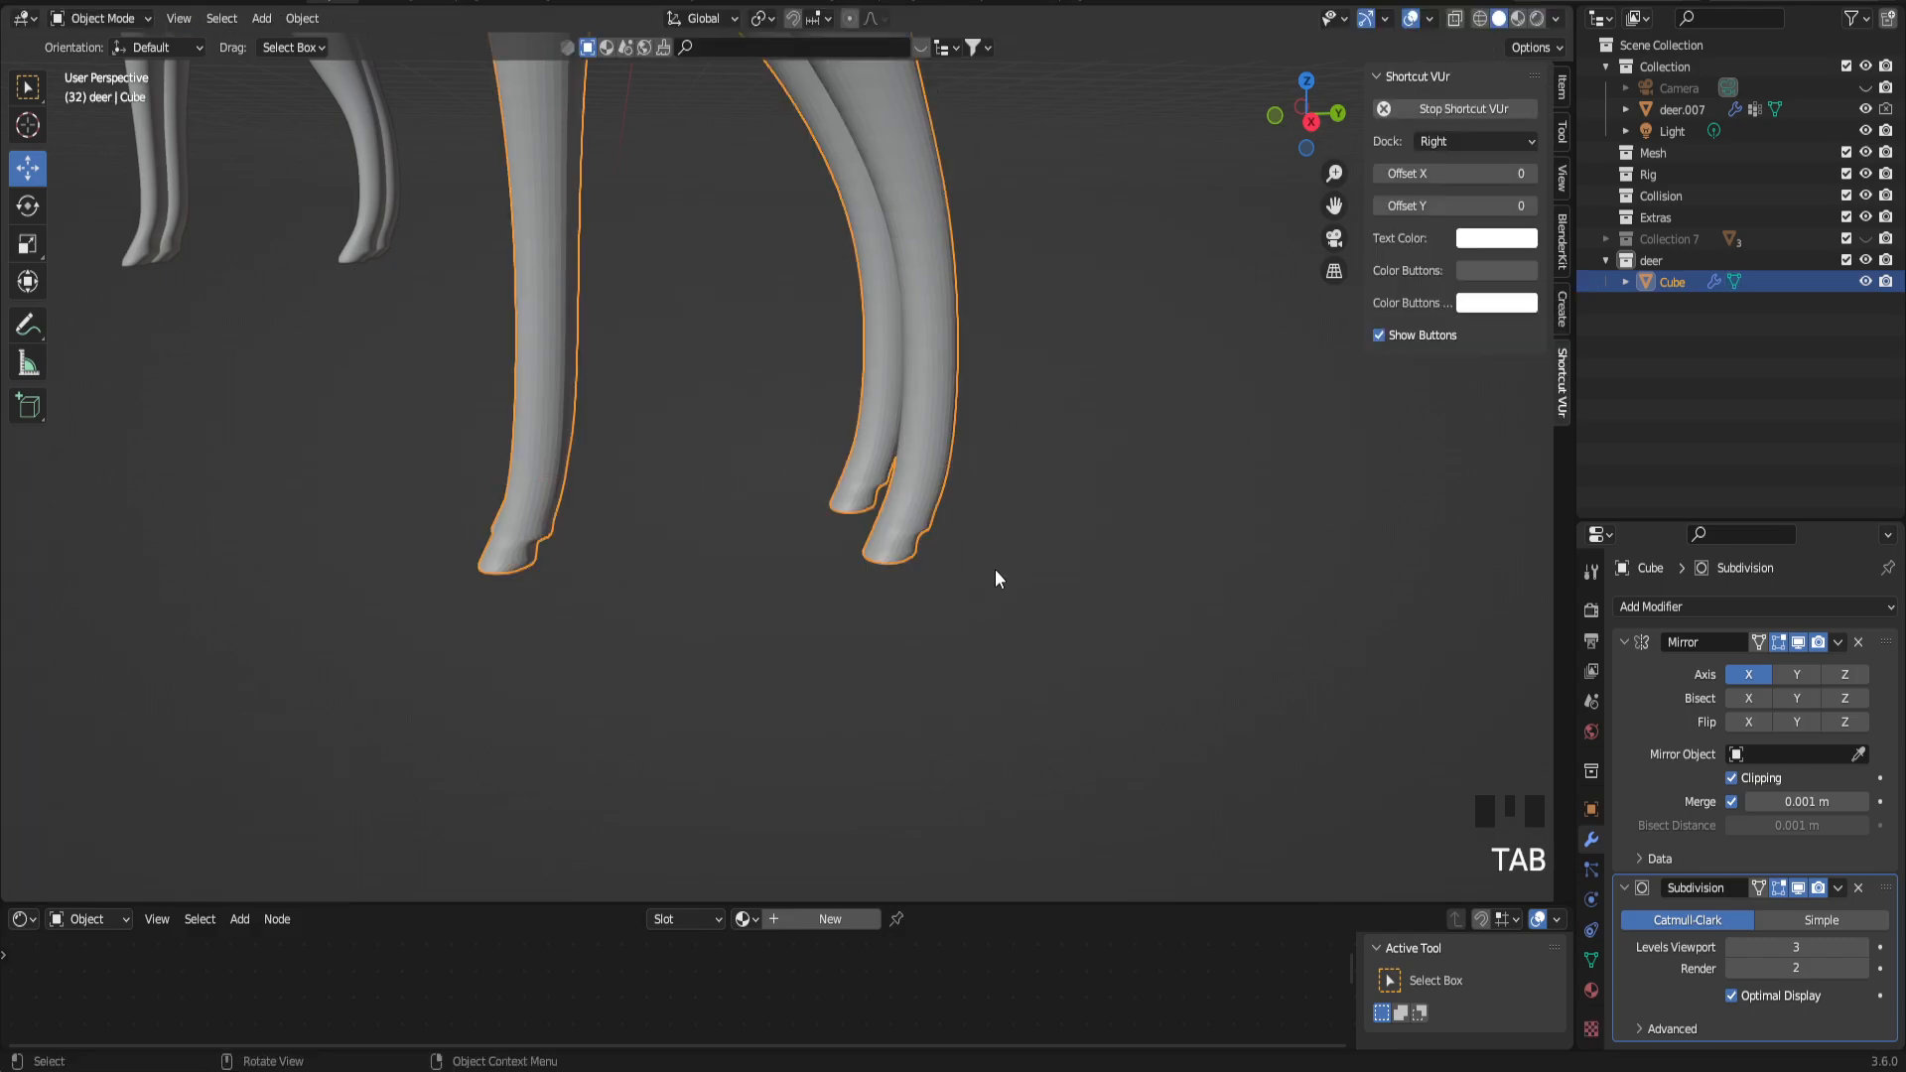
click(1092, 473)
scroll(998, 450, down, 3)
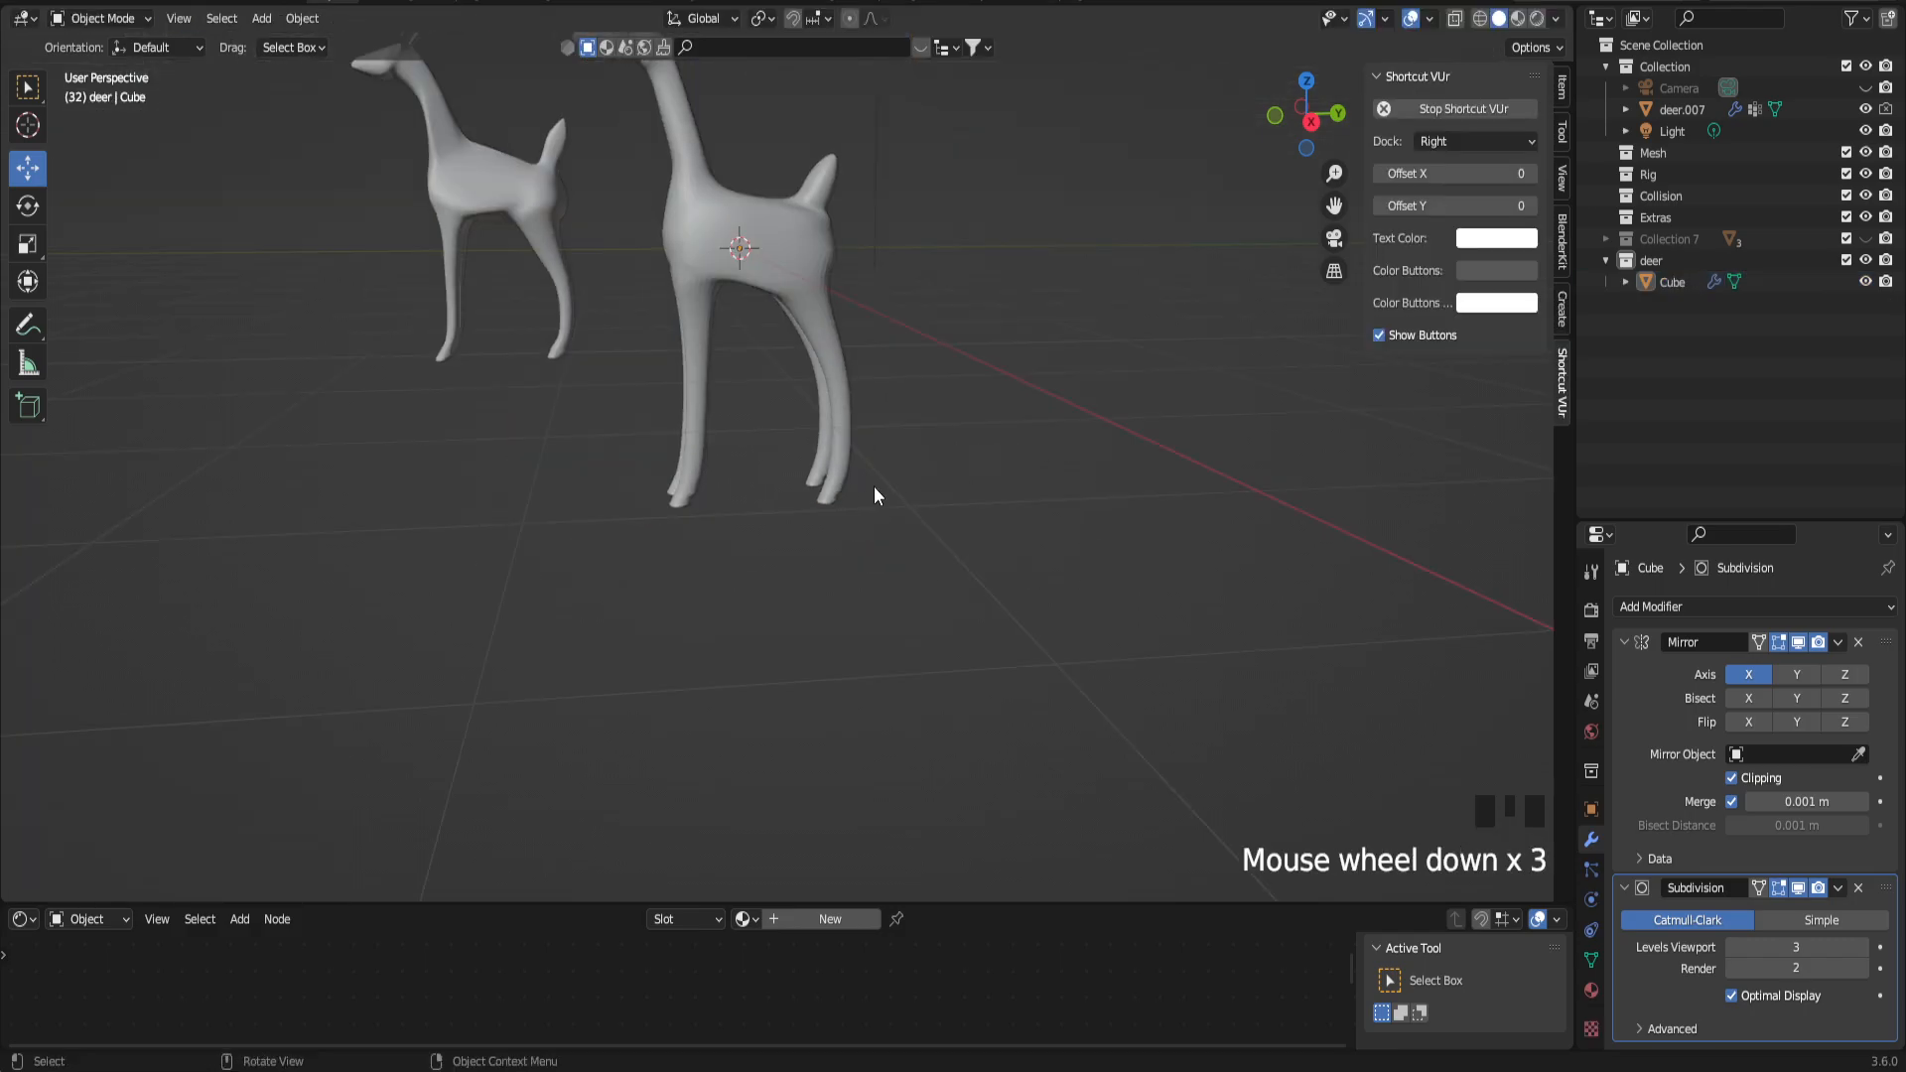
scroll(876, 492, down, 1)
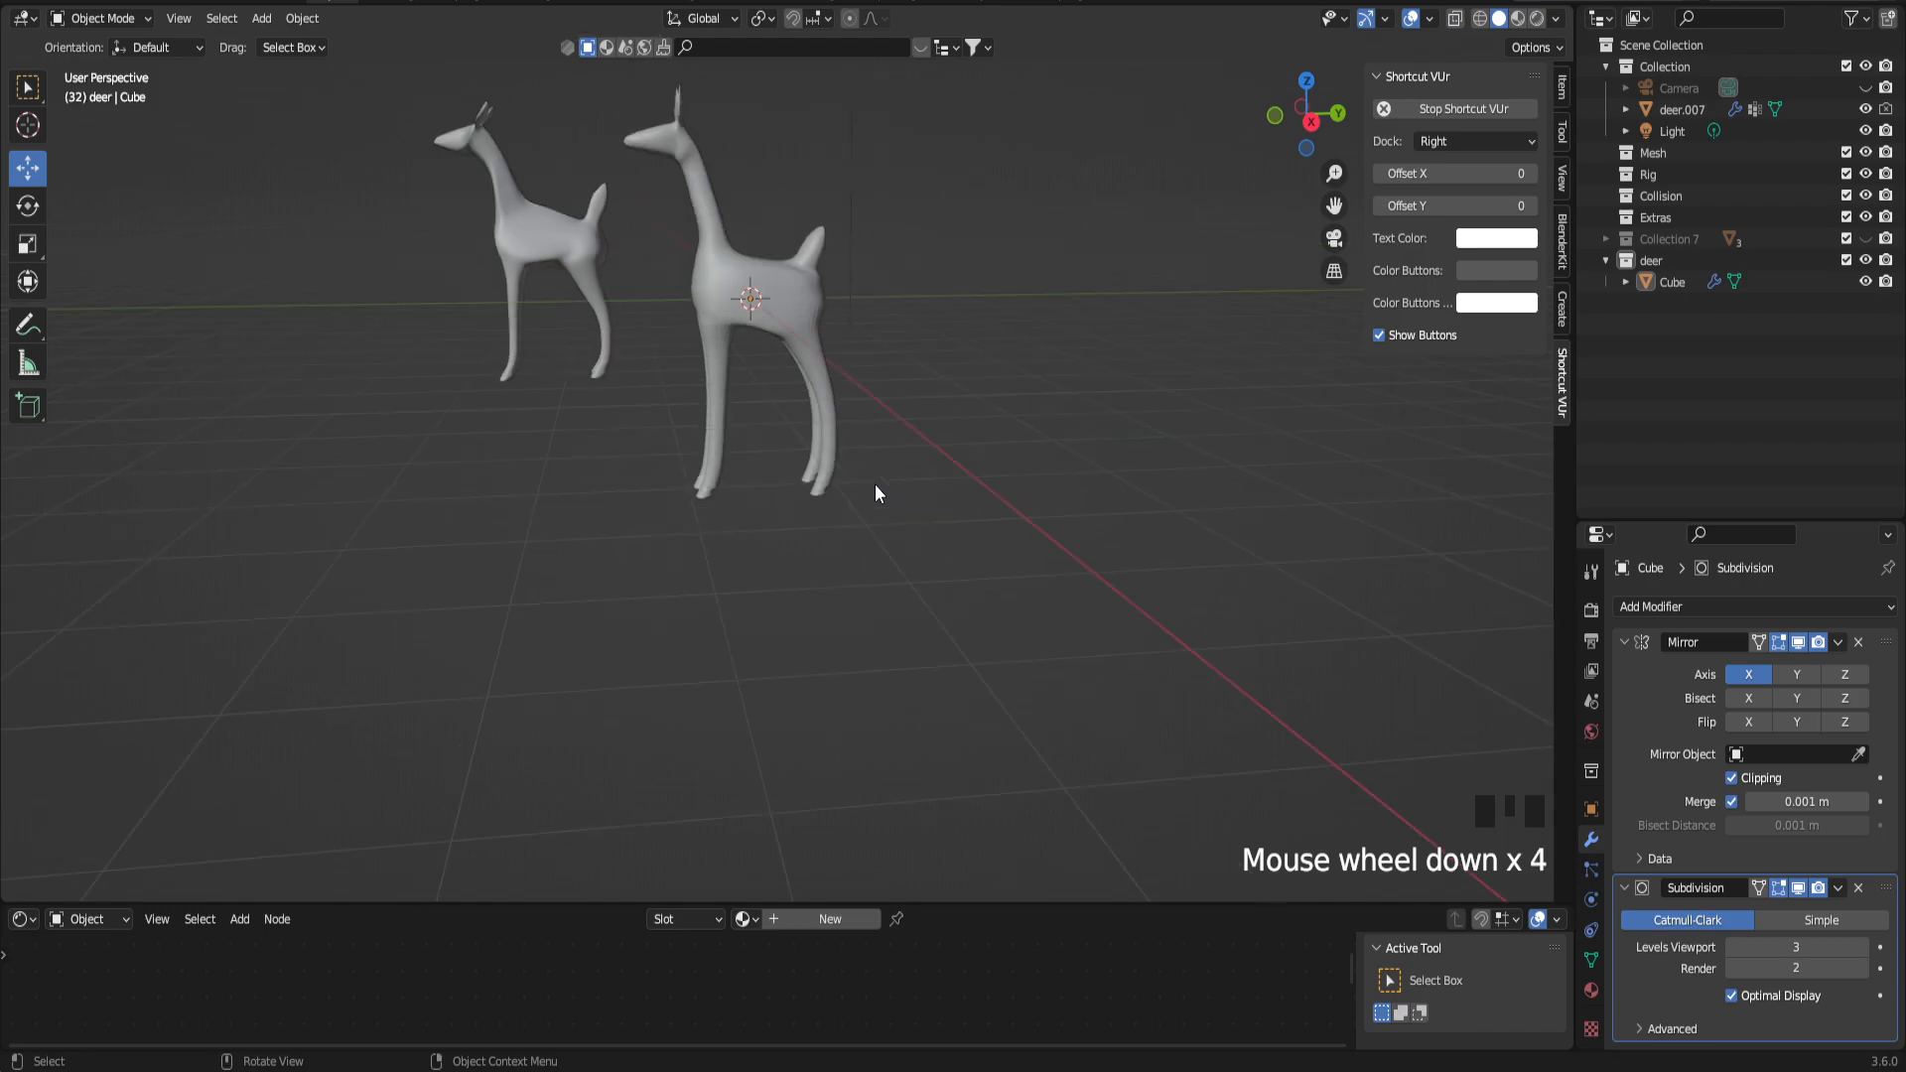
scroll(875, 488, up, 4)
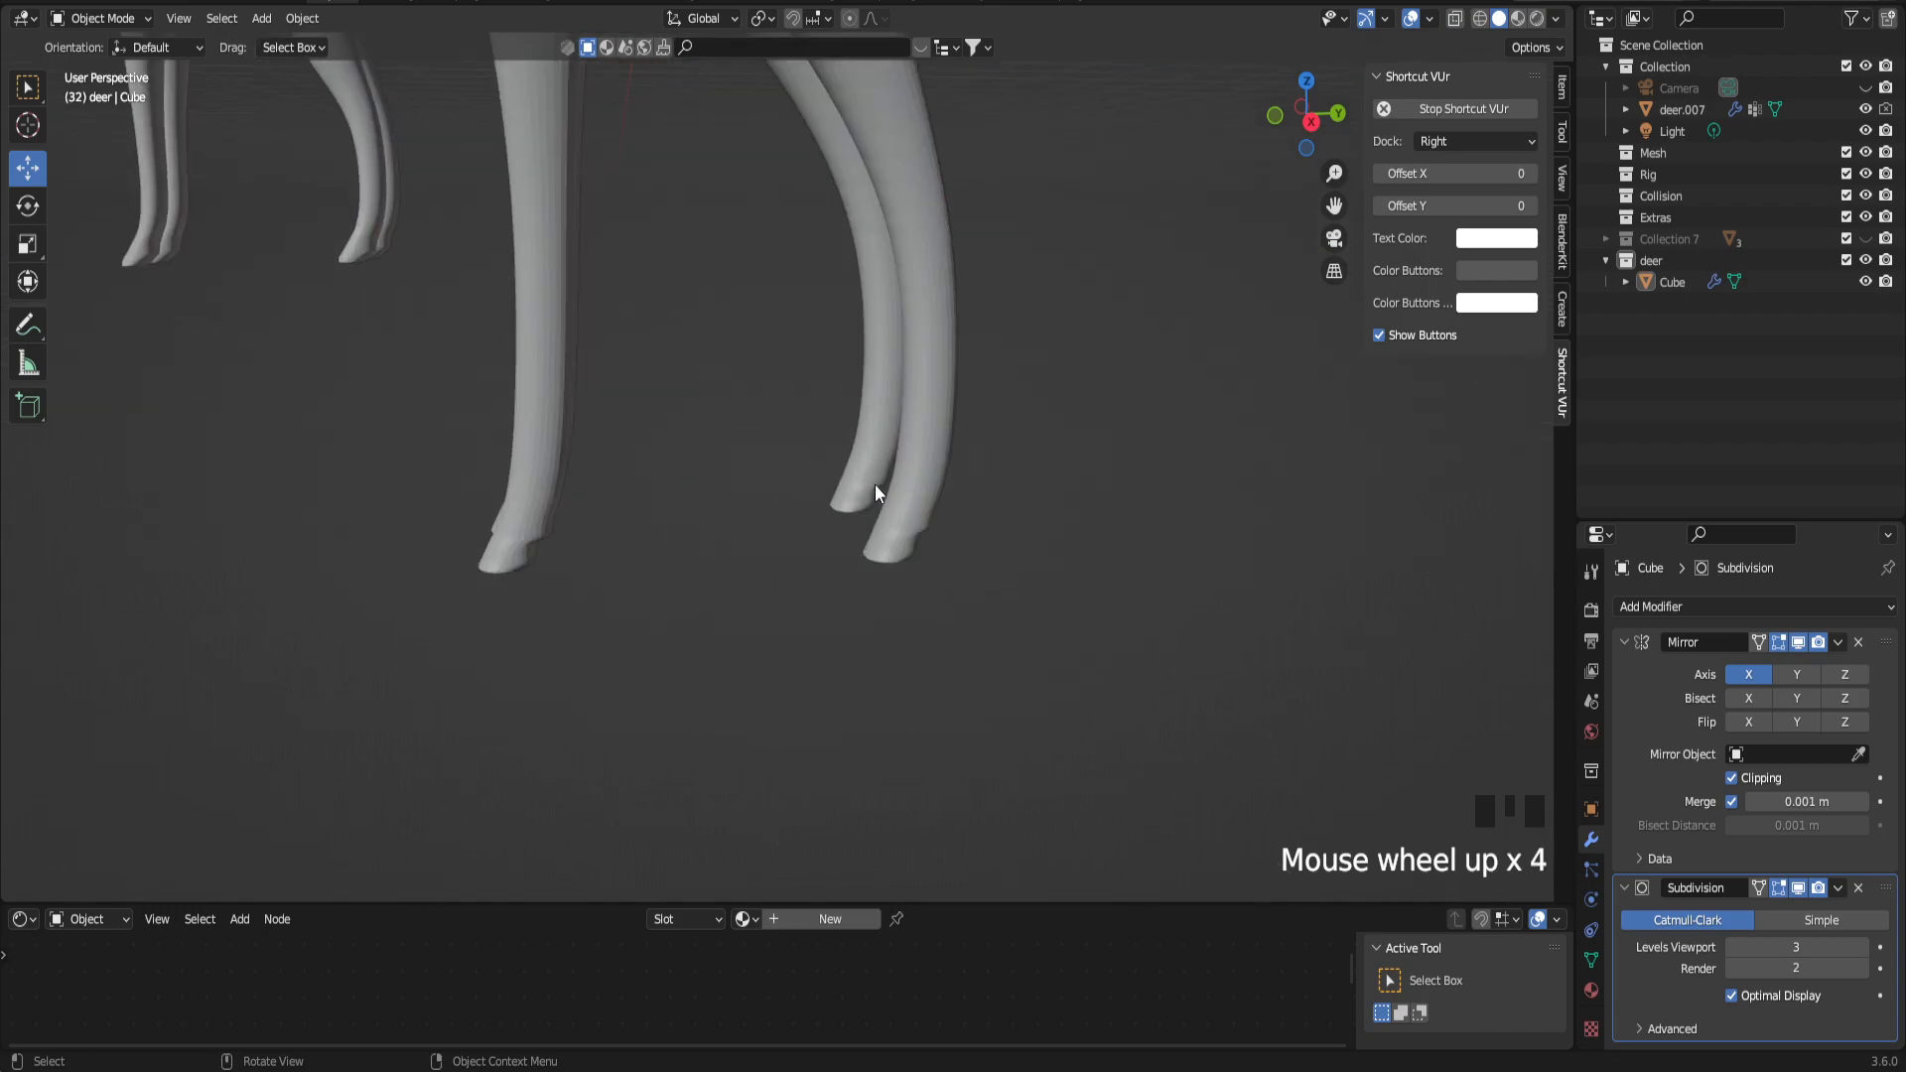
Step: Slim the front leg's ankle by scaling its edge loop to about 0.62
key(Tab)
scroll(651, 495, up, 1)
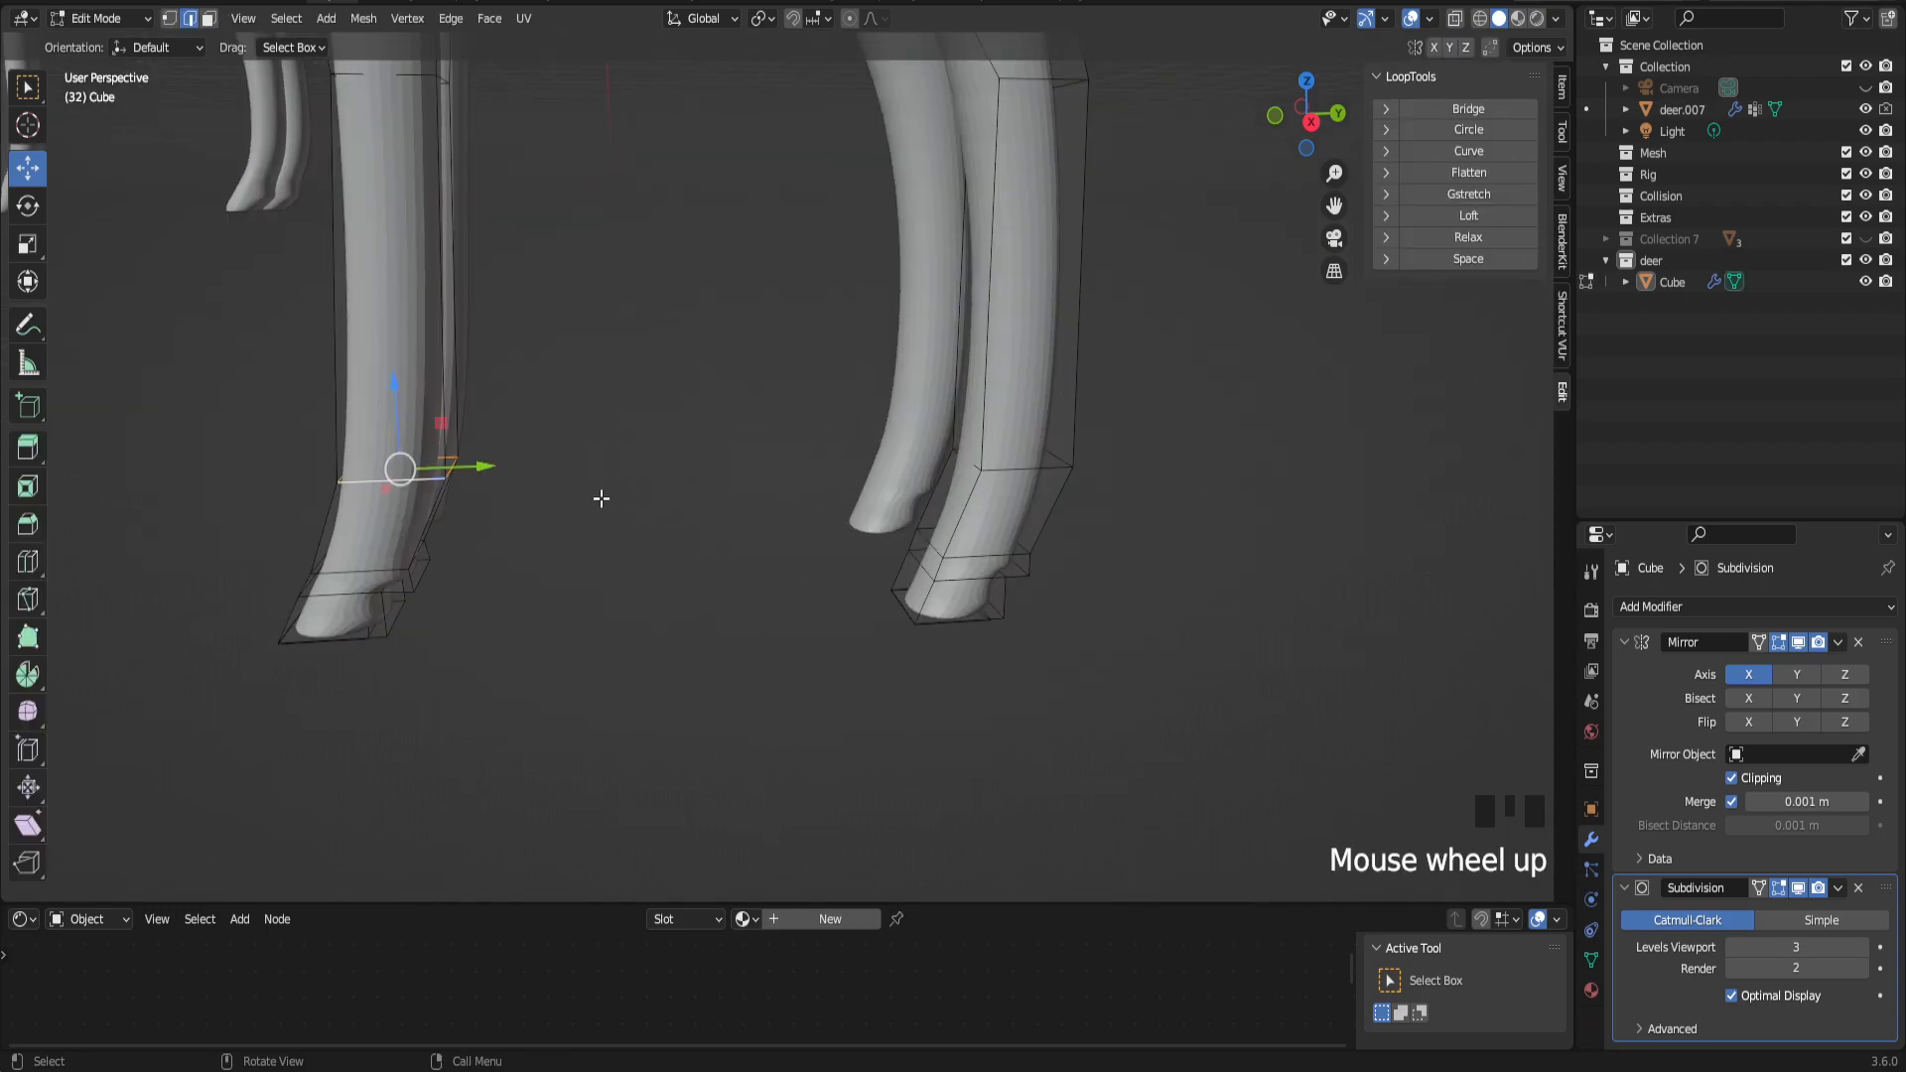
key(s)
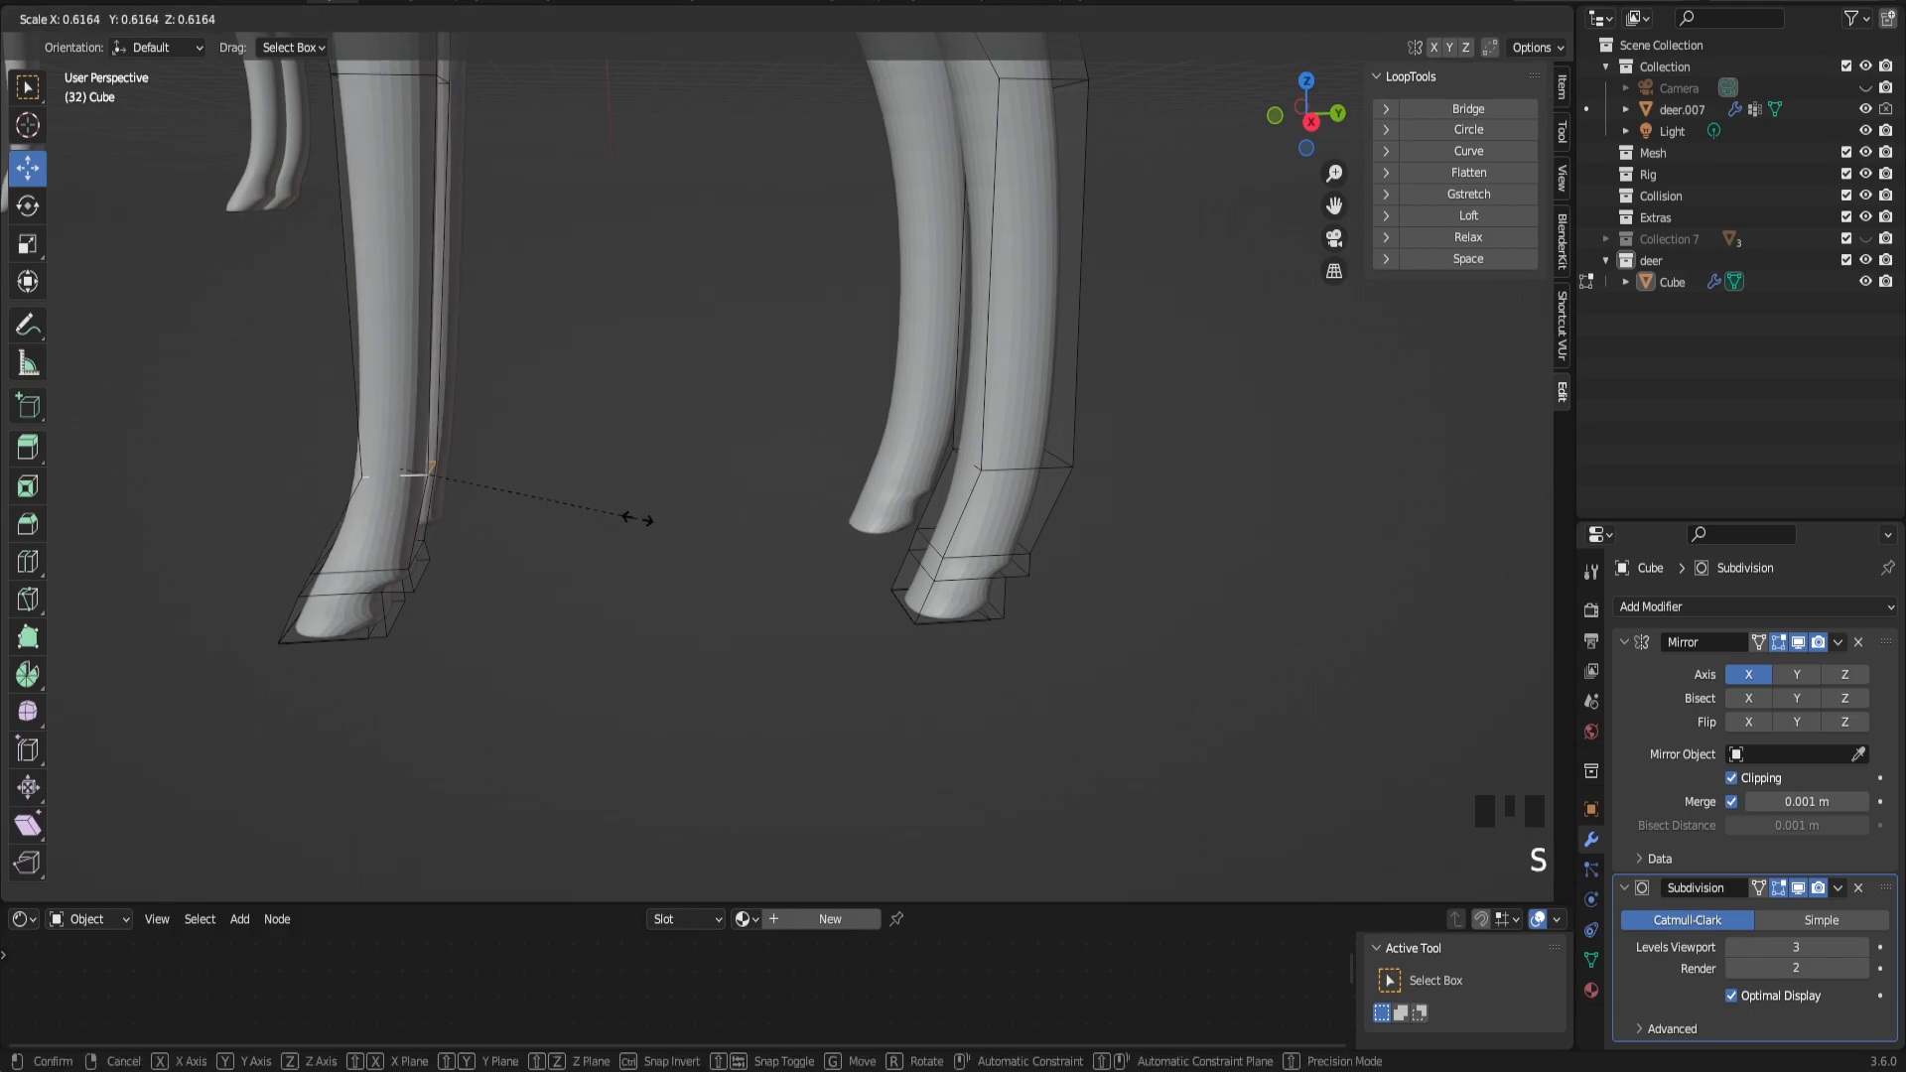
key(Tab)
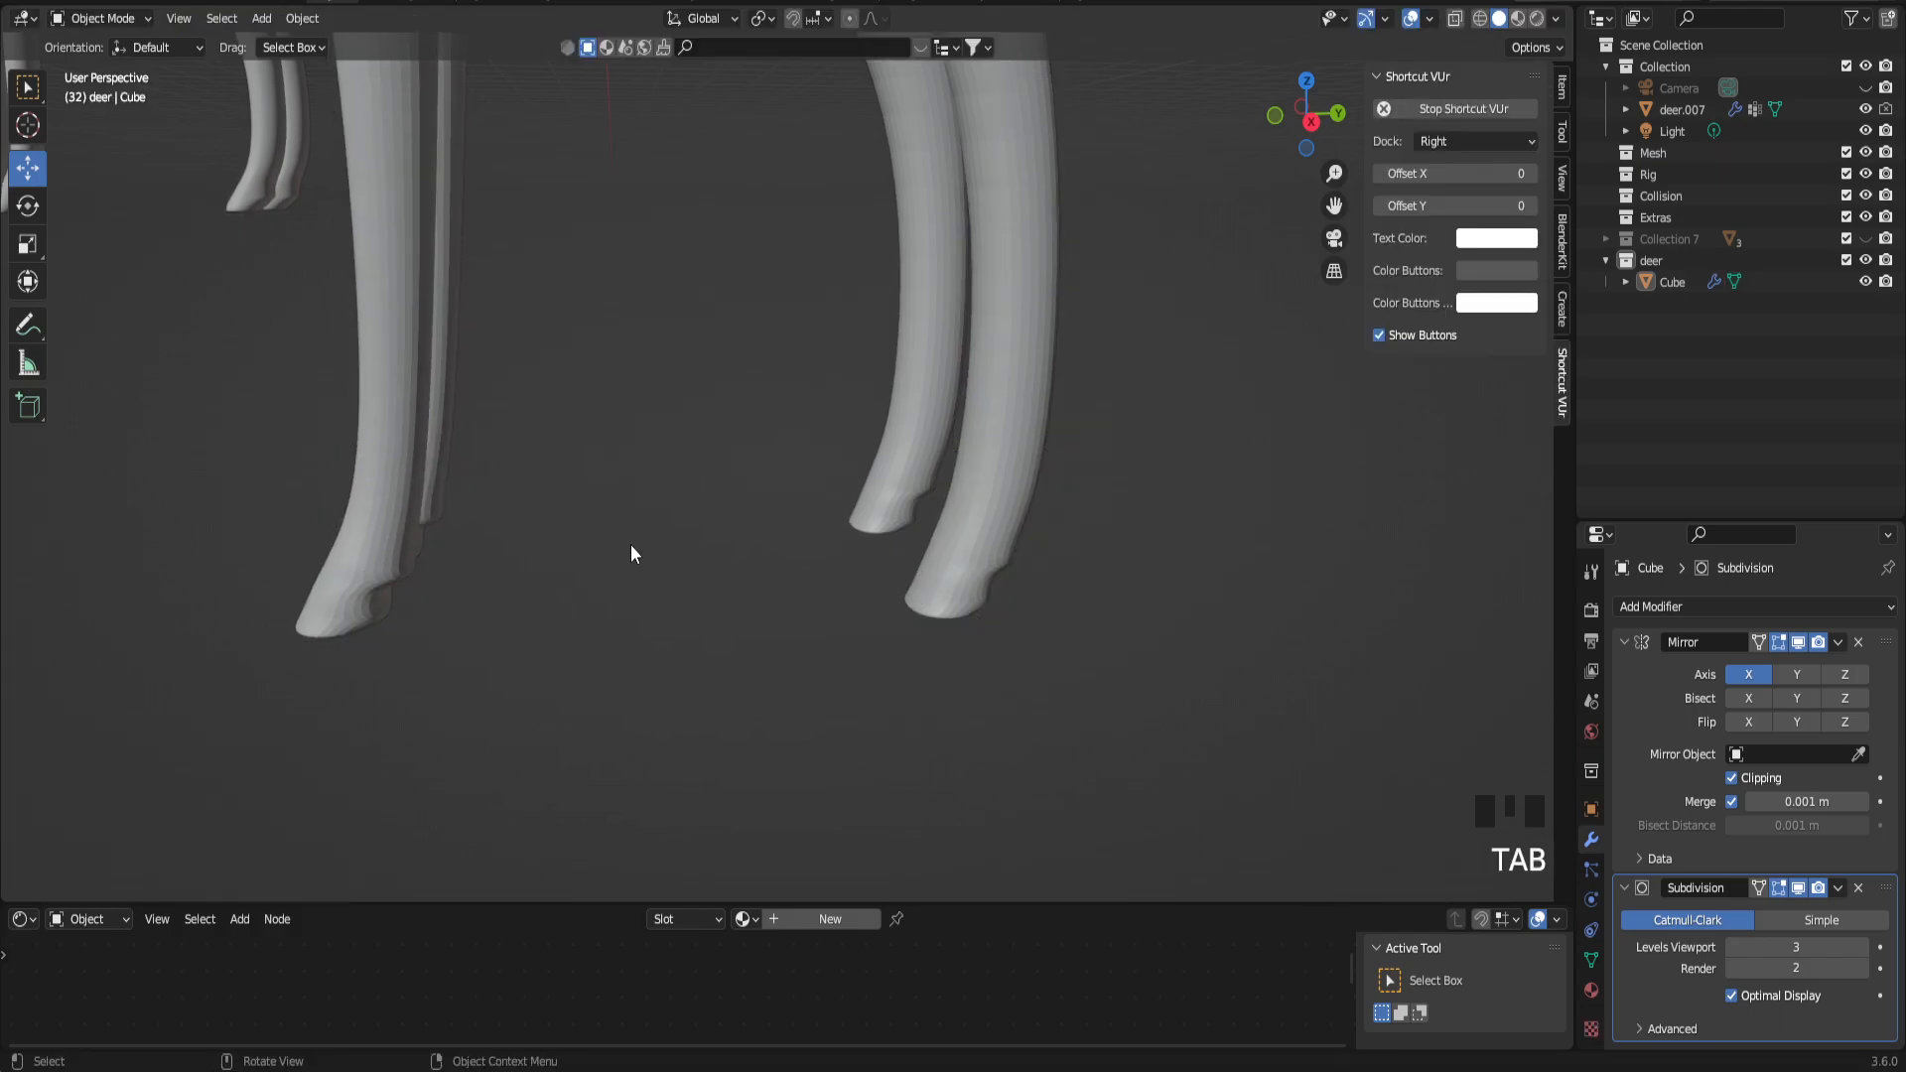
scroll(631, 554, down, 1)
scroll(632, 554, up, 2)
key(Tab)
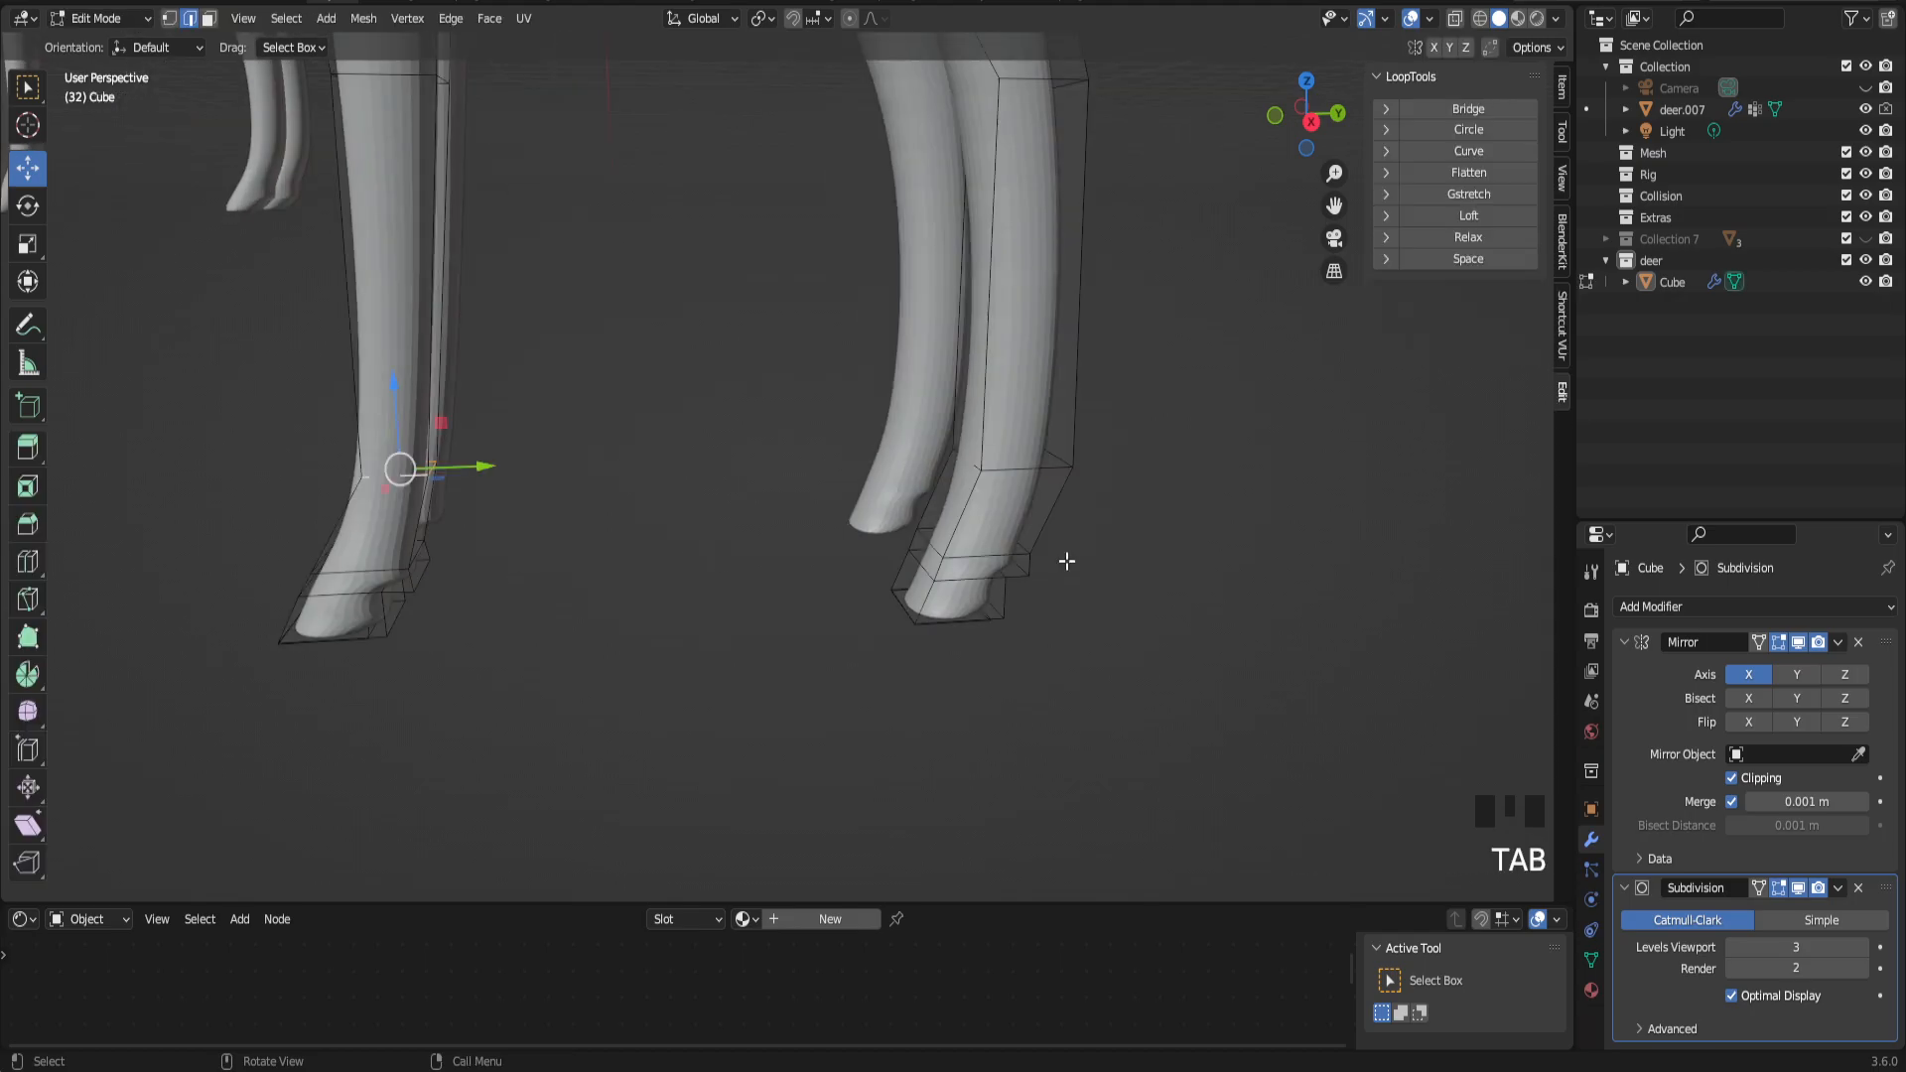
Step: Scale the rear leg's ankle loop to about 0.79, shrink it once more, and return to Object Mode
alt+click(1028, 468)
key(s)
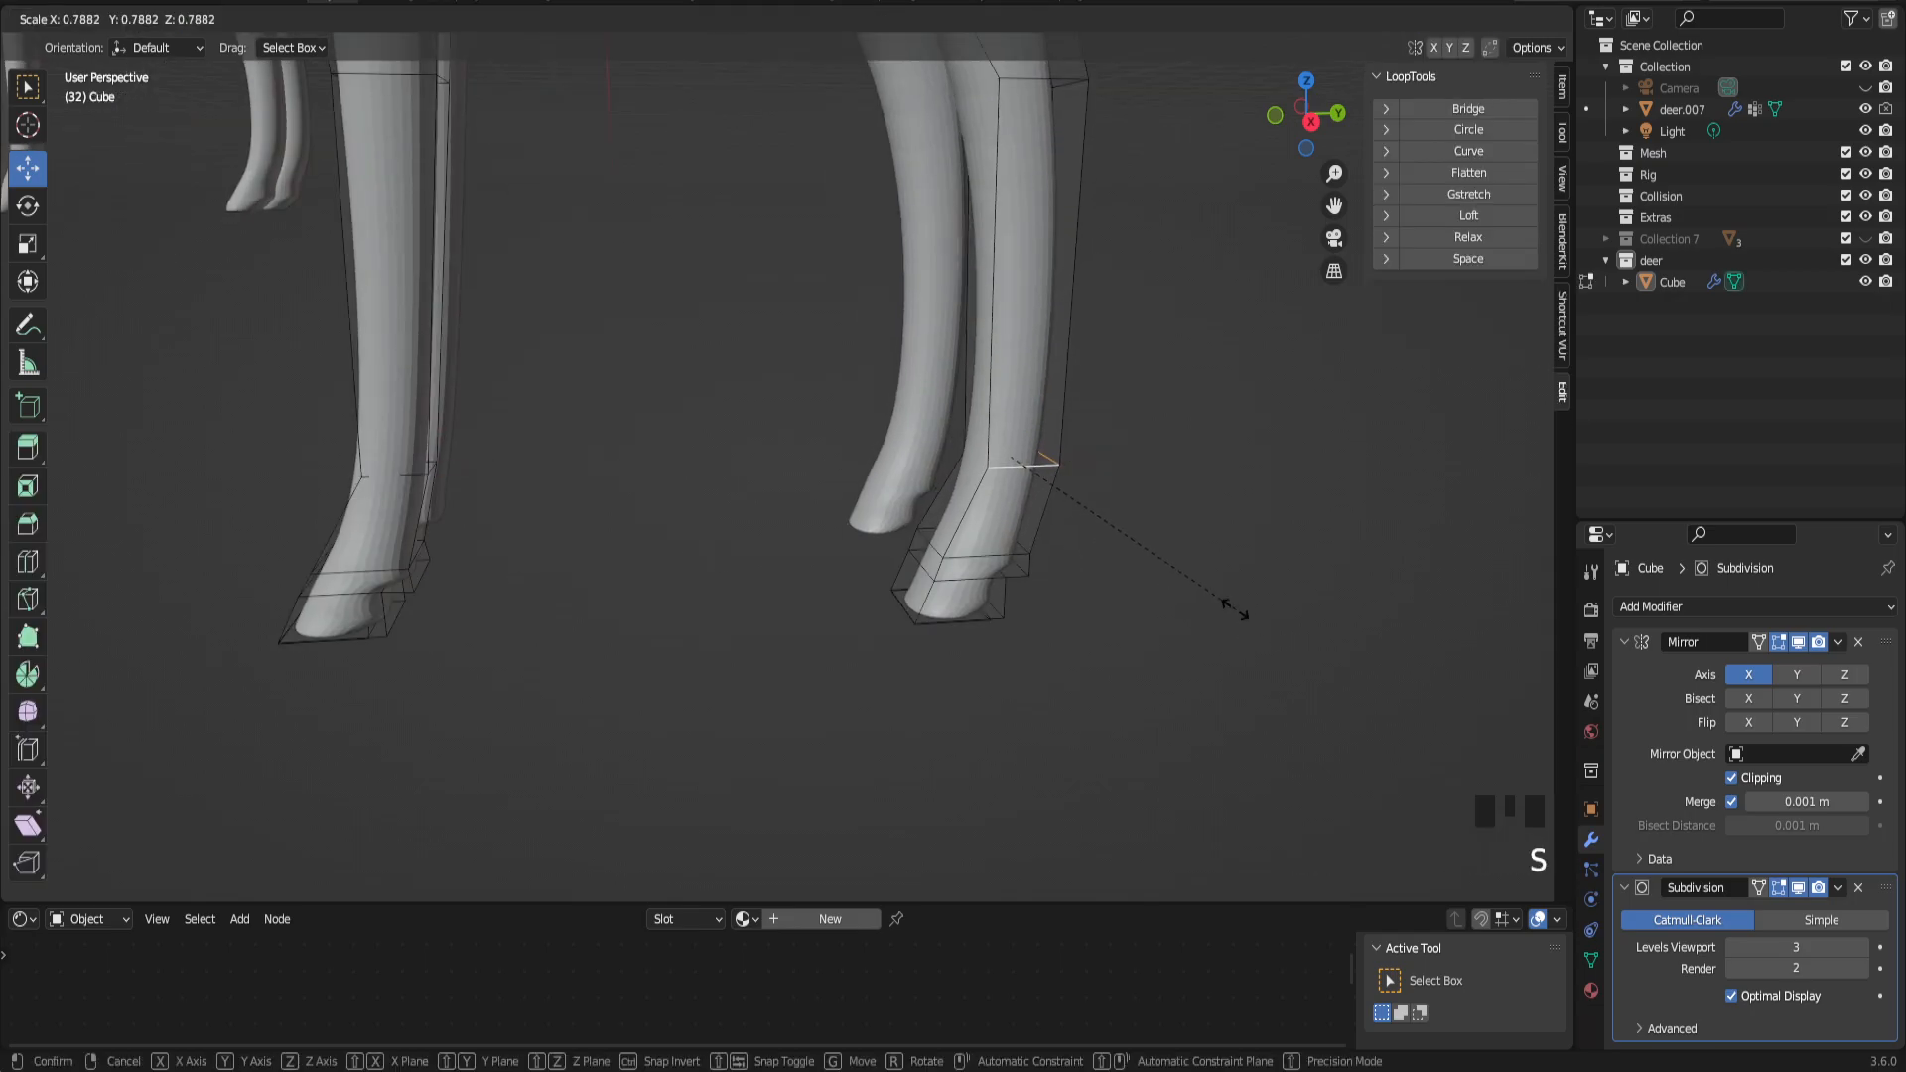
click(1234, 607)
key(Tab)
middle_drag(1105, 582, 921, 558)
key(Tab)
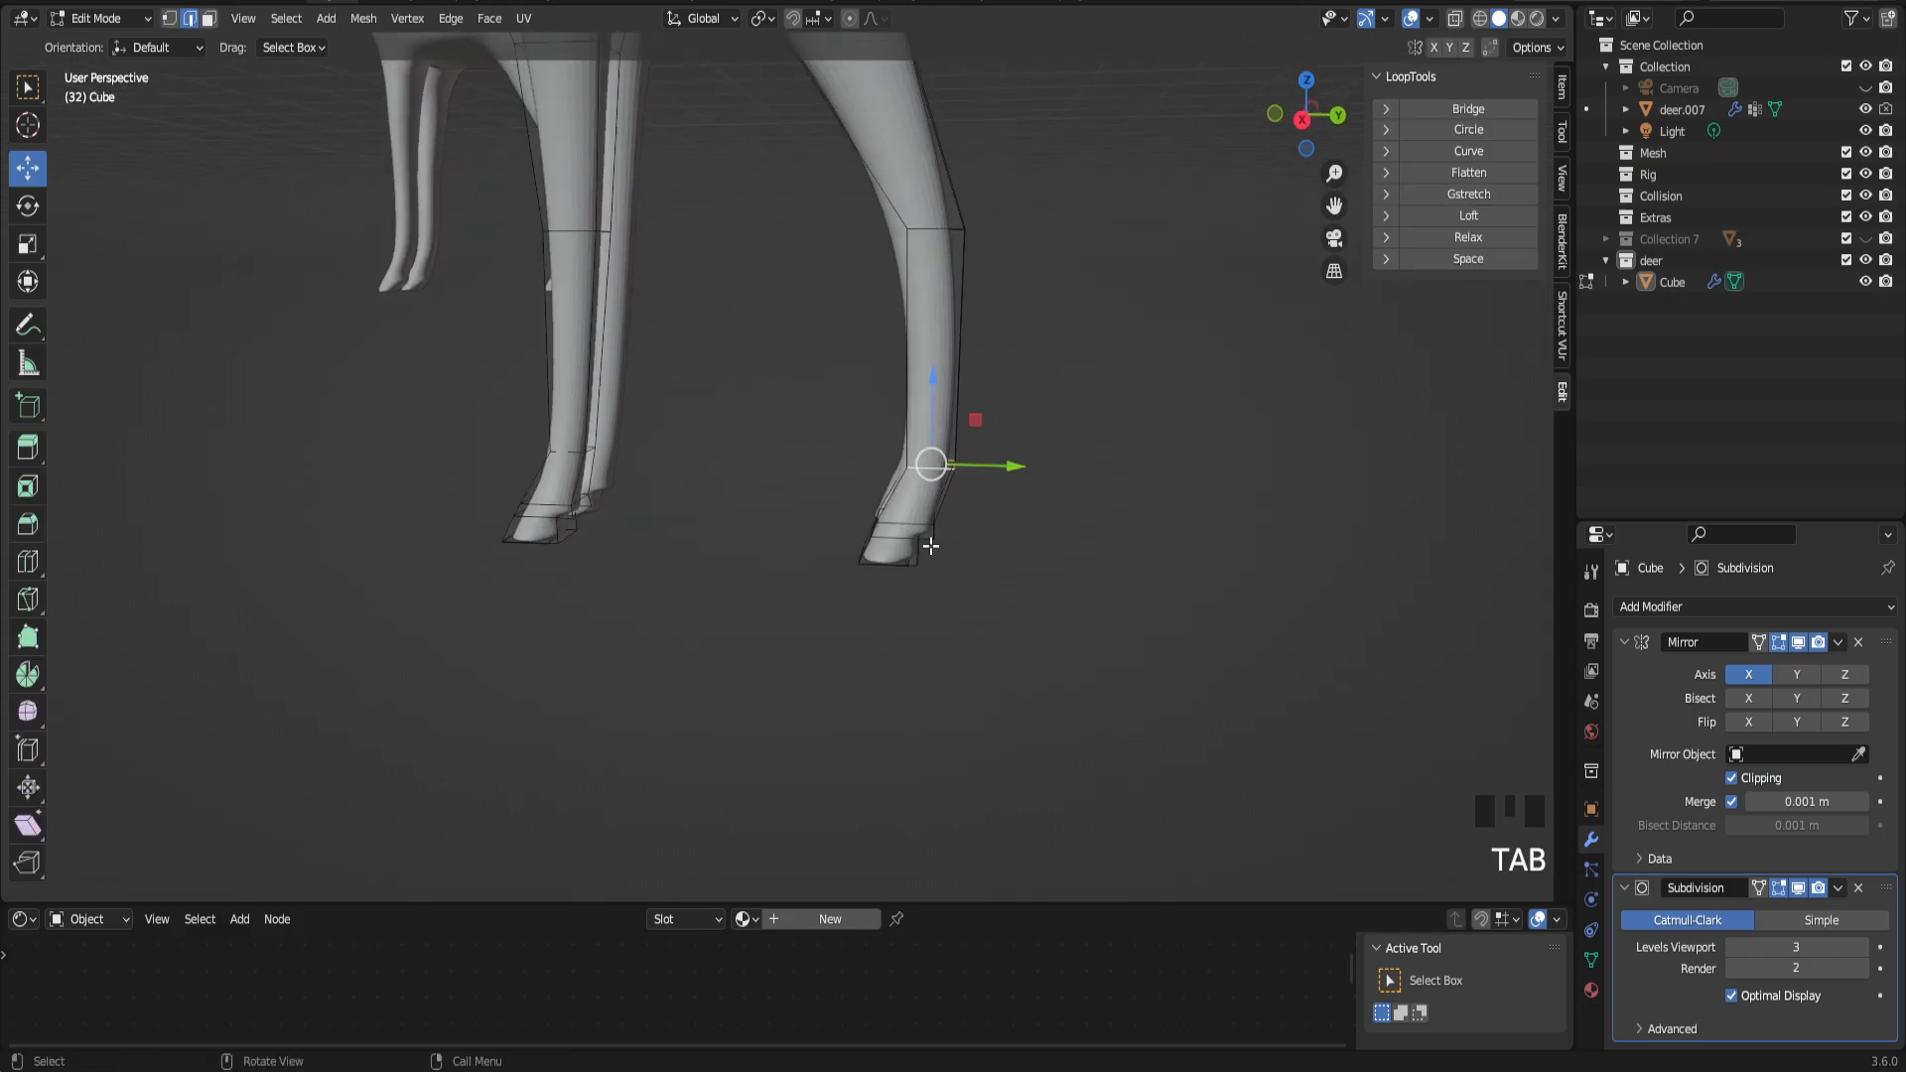
key(s)
click(1122, 598)
key(Tab)
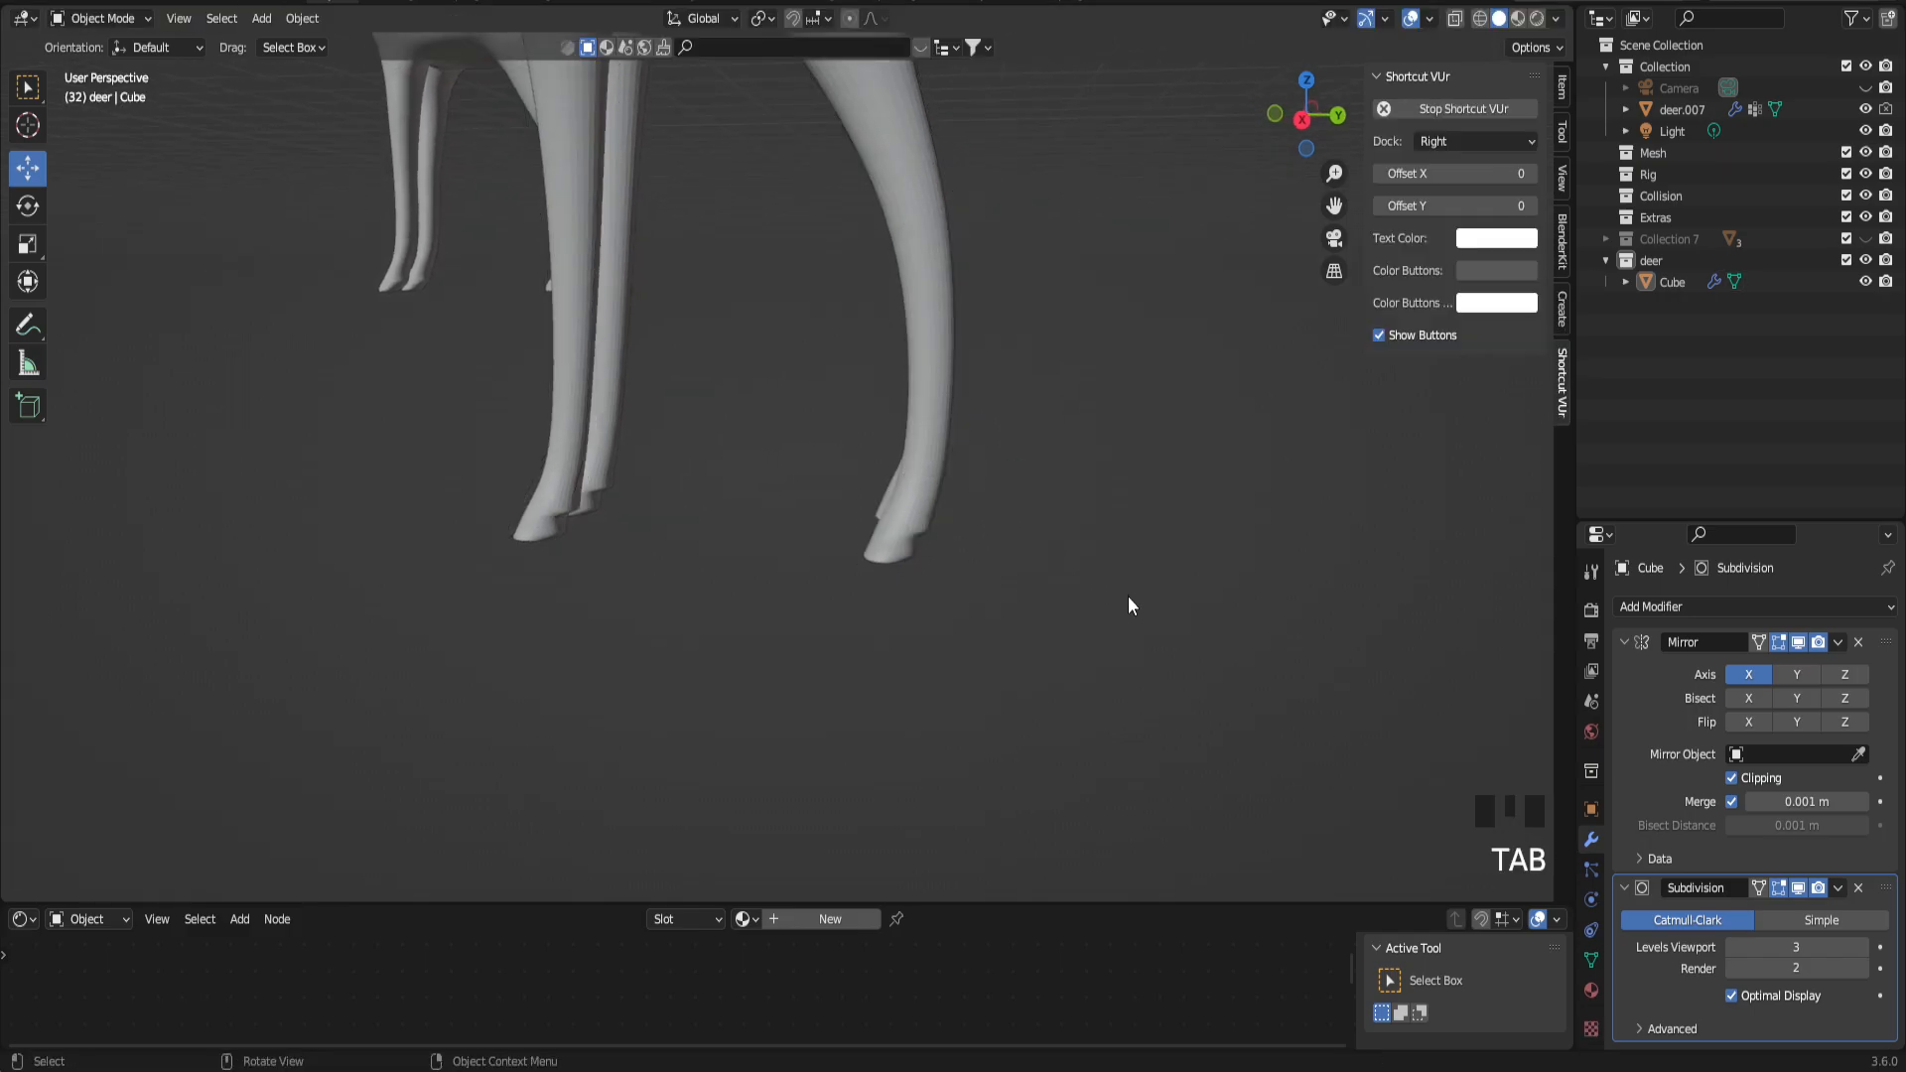
Step: Scale the edge loop at the tail's base to about 0.62 and the loop above it to 0.856
scroll(1092, 586, down, 2)
middle_drag(1069, 577, 886, 538)
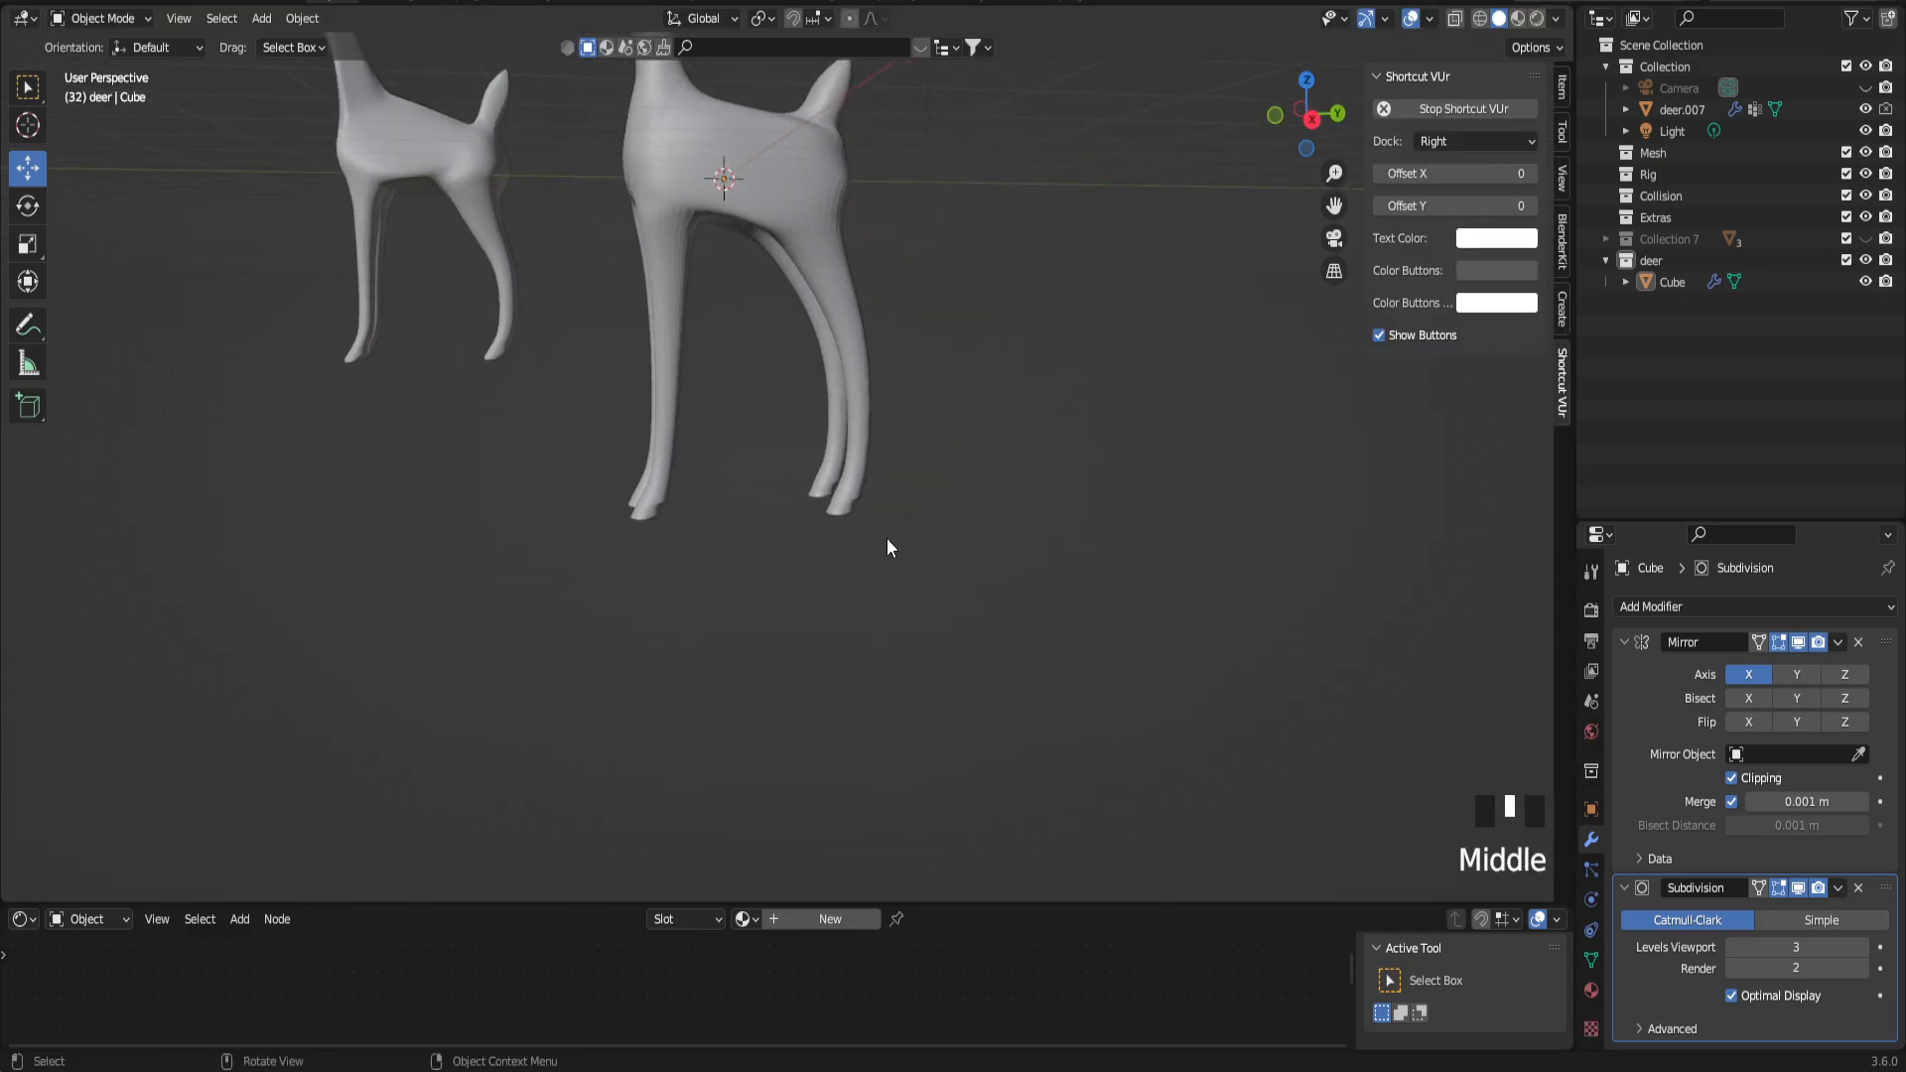
drag(1334, 206, 967, 437)
key(Tab)
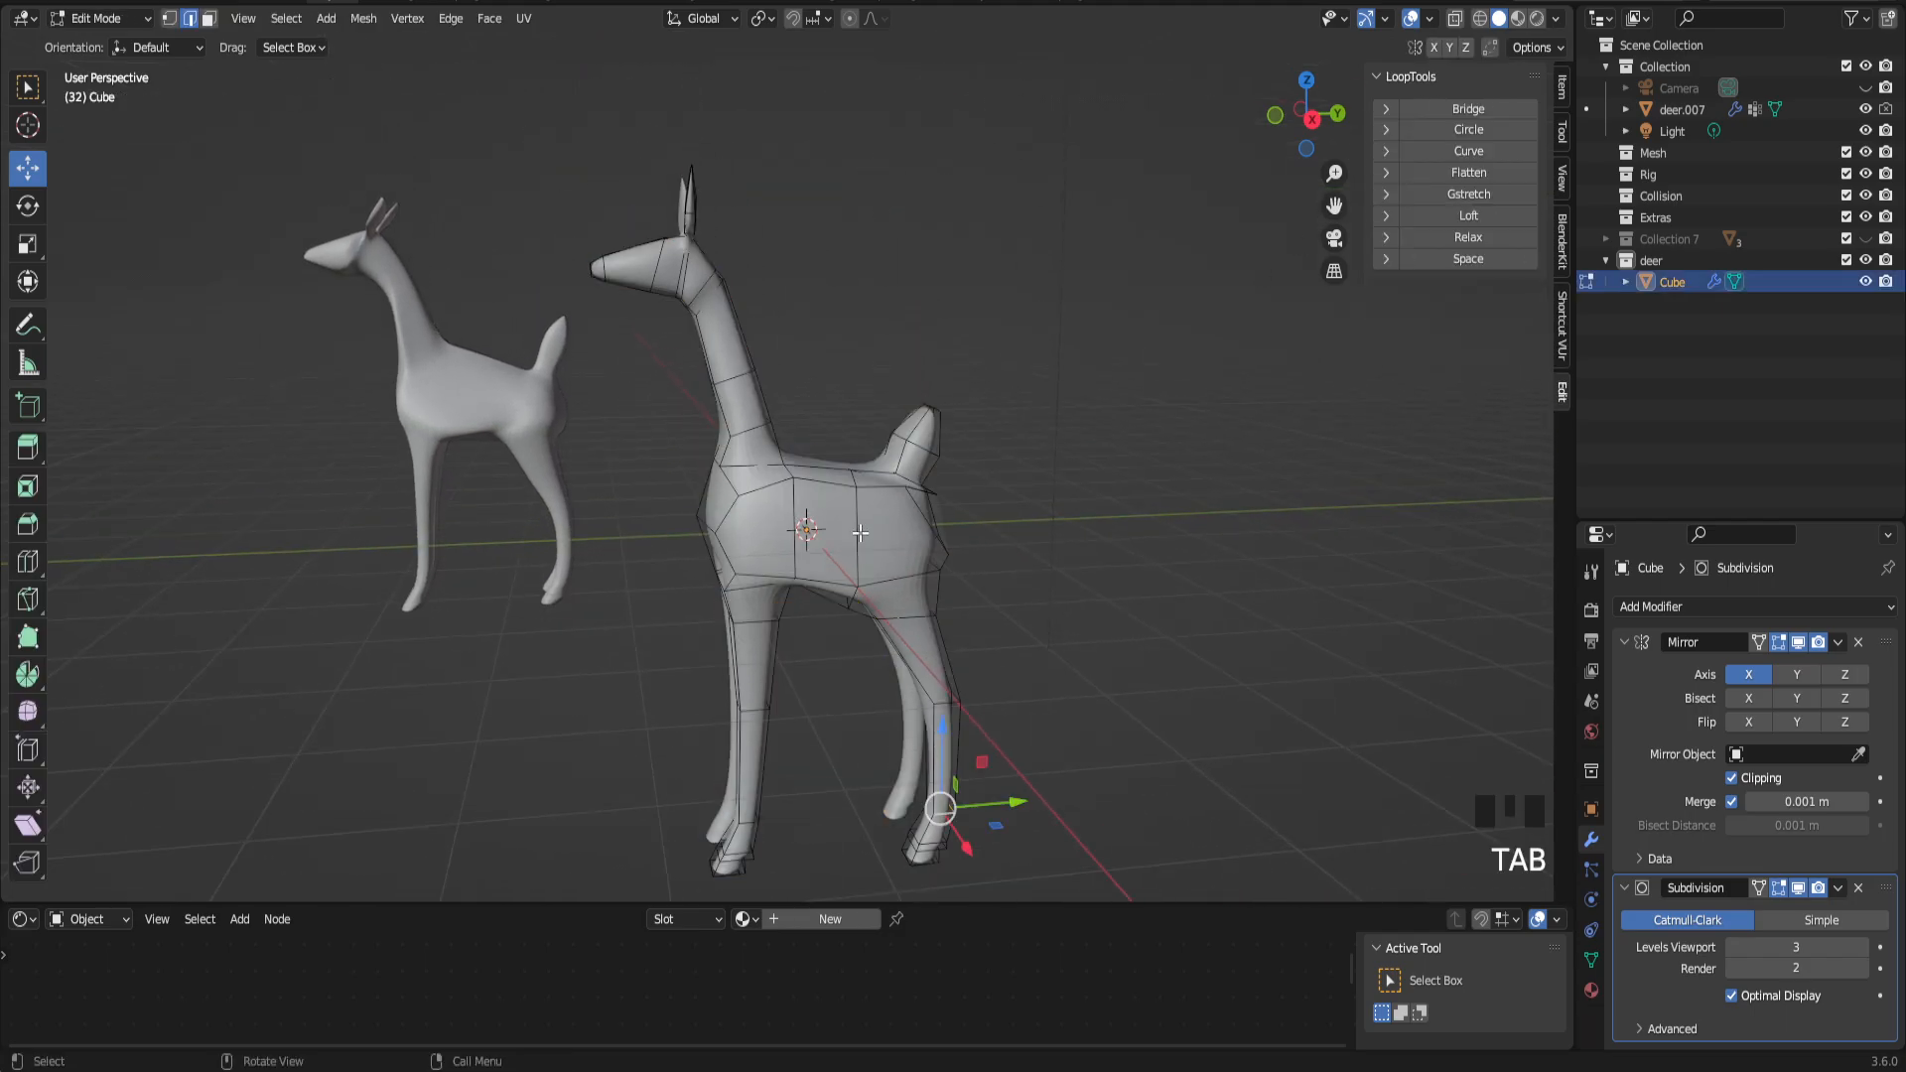
scroll(956, 493, up, 2)
alt+click(962, 482)
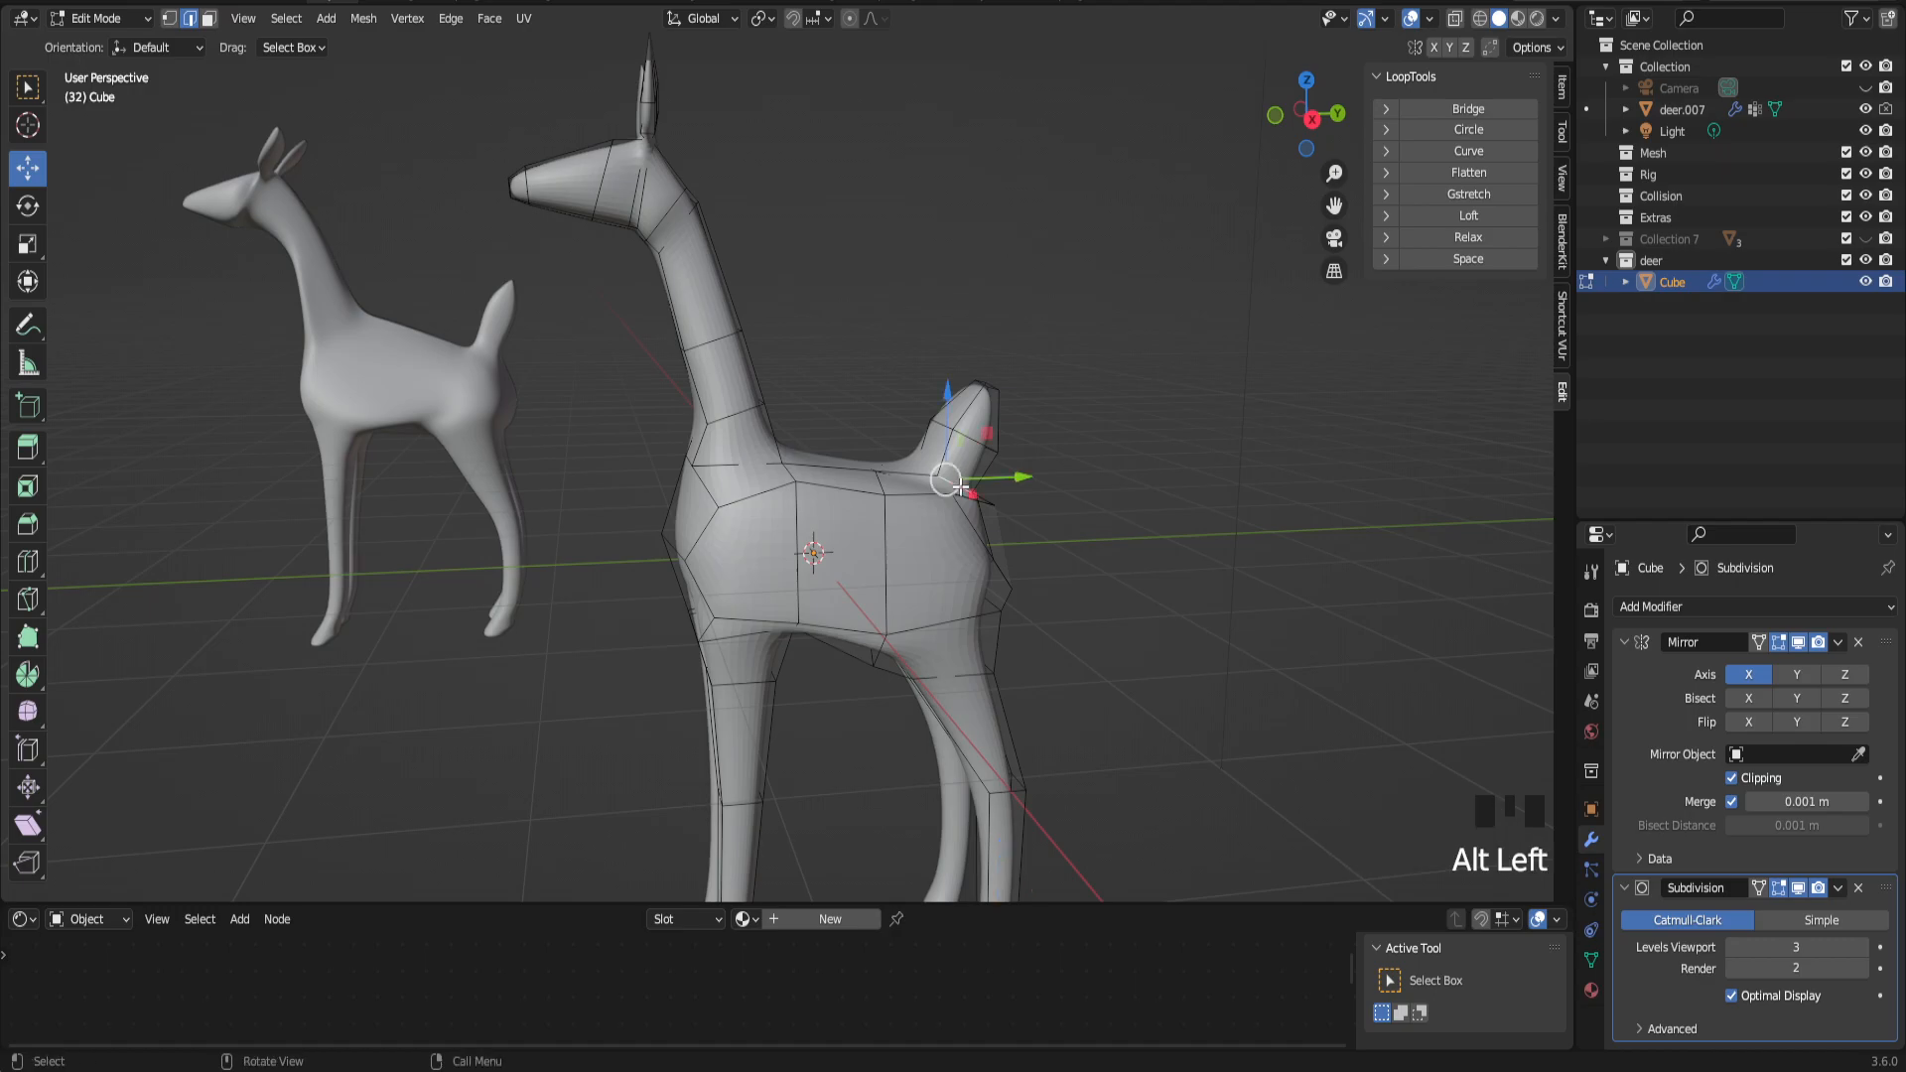
key(s)
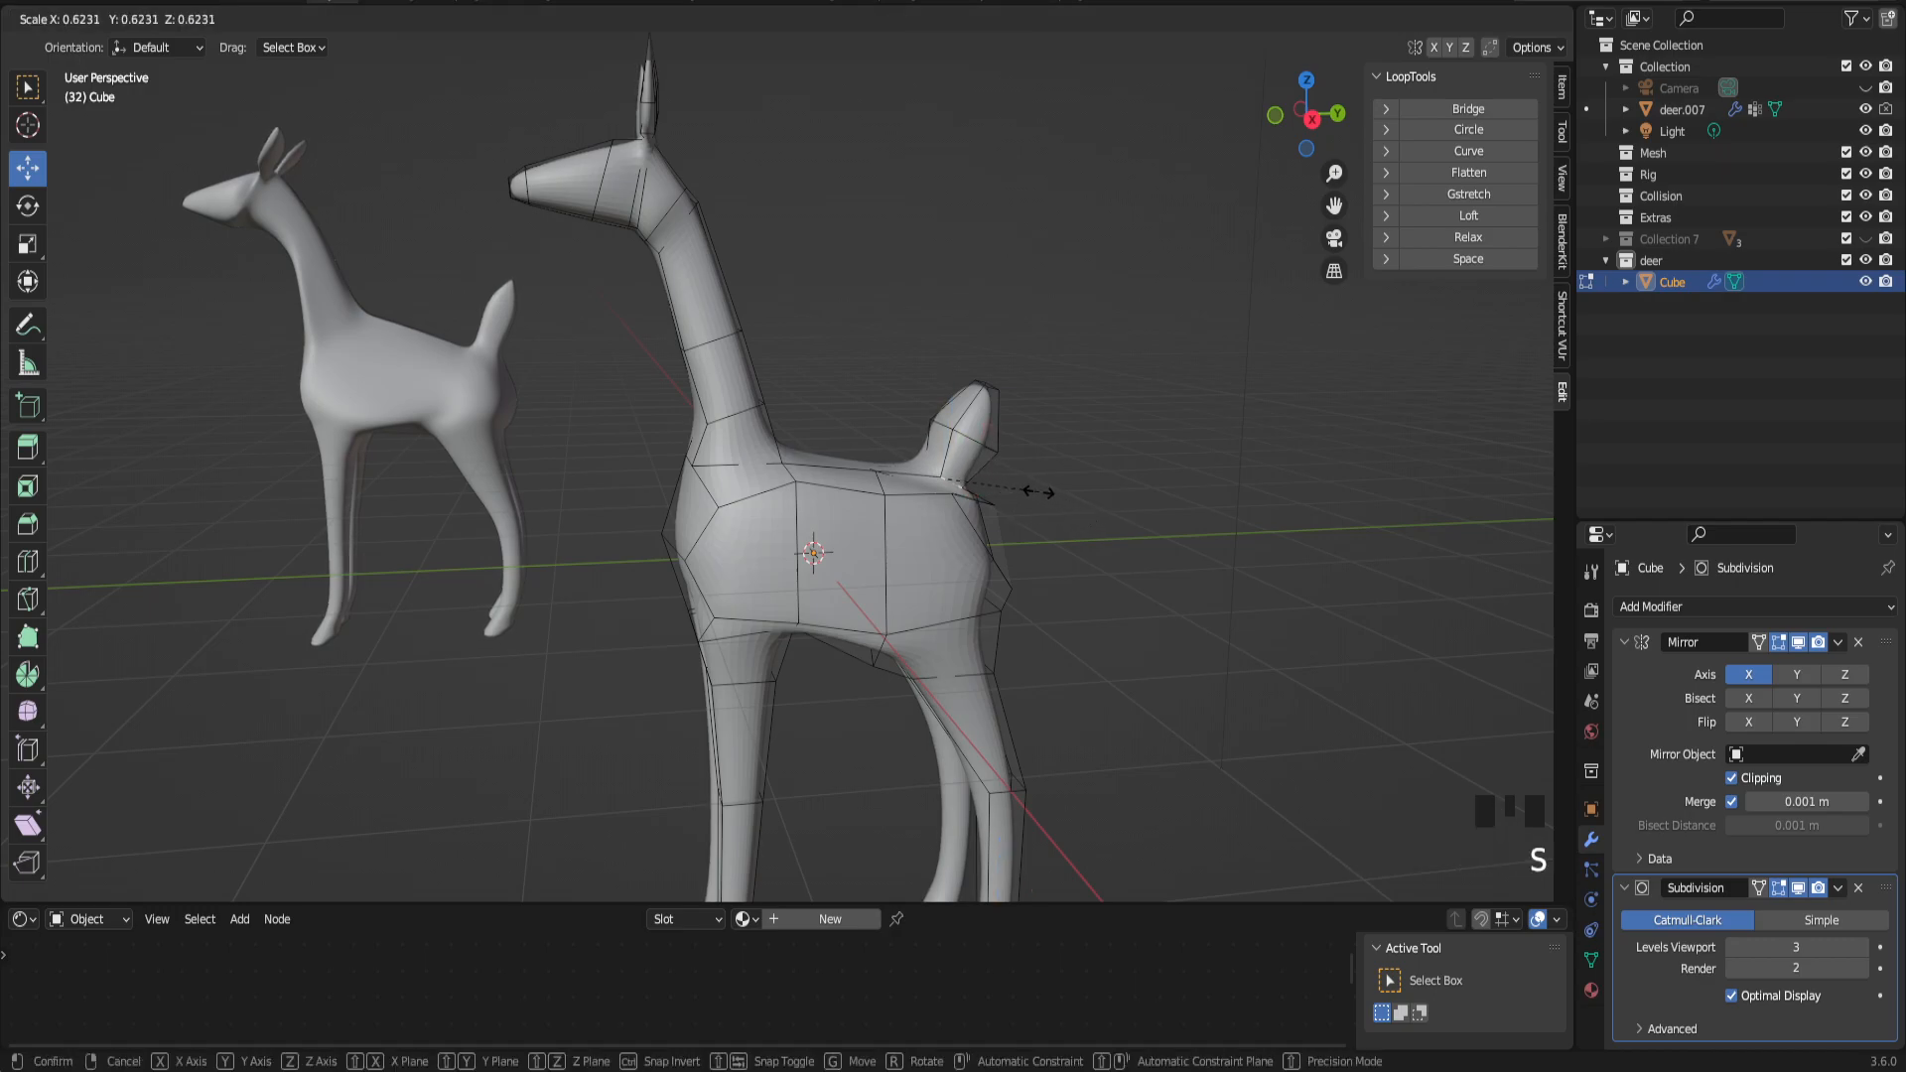
click(1038, 492)
alt+click(987, 464)
key(s)
click(1070, 490)
Step: Narrow the end face at the tip of the tail along the X axis with the Scale tool
middle_drag(1070, 490, 819, 409)
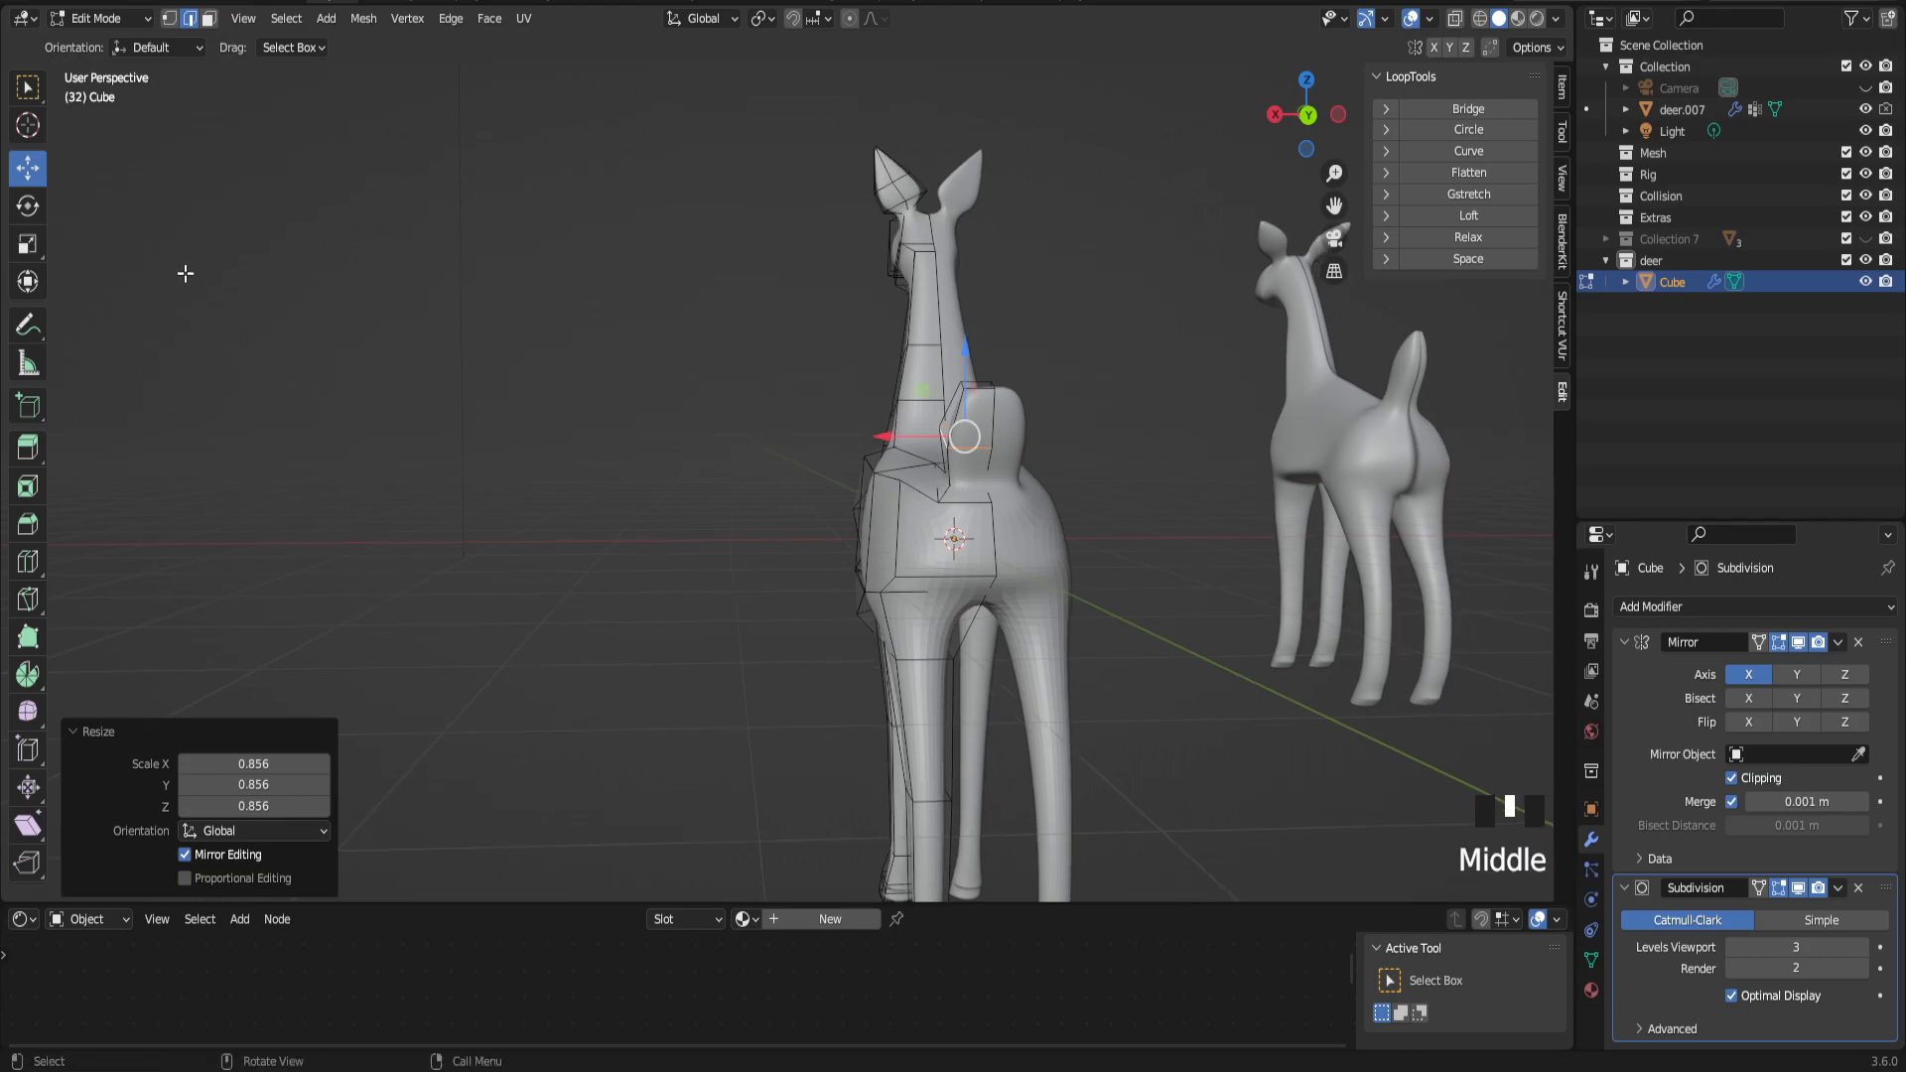
scroll(1031, 425, up, 2)
middle_drag(1030, 426, 1068, 433)
key(3)
click(1064, 355)
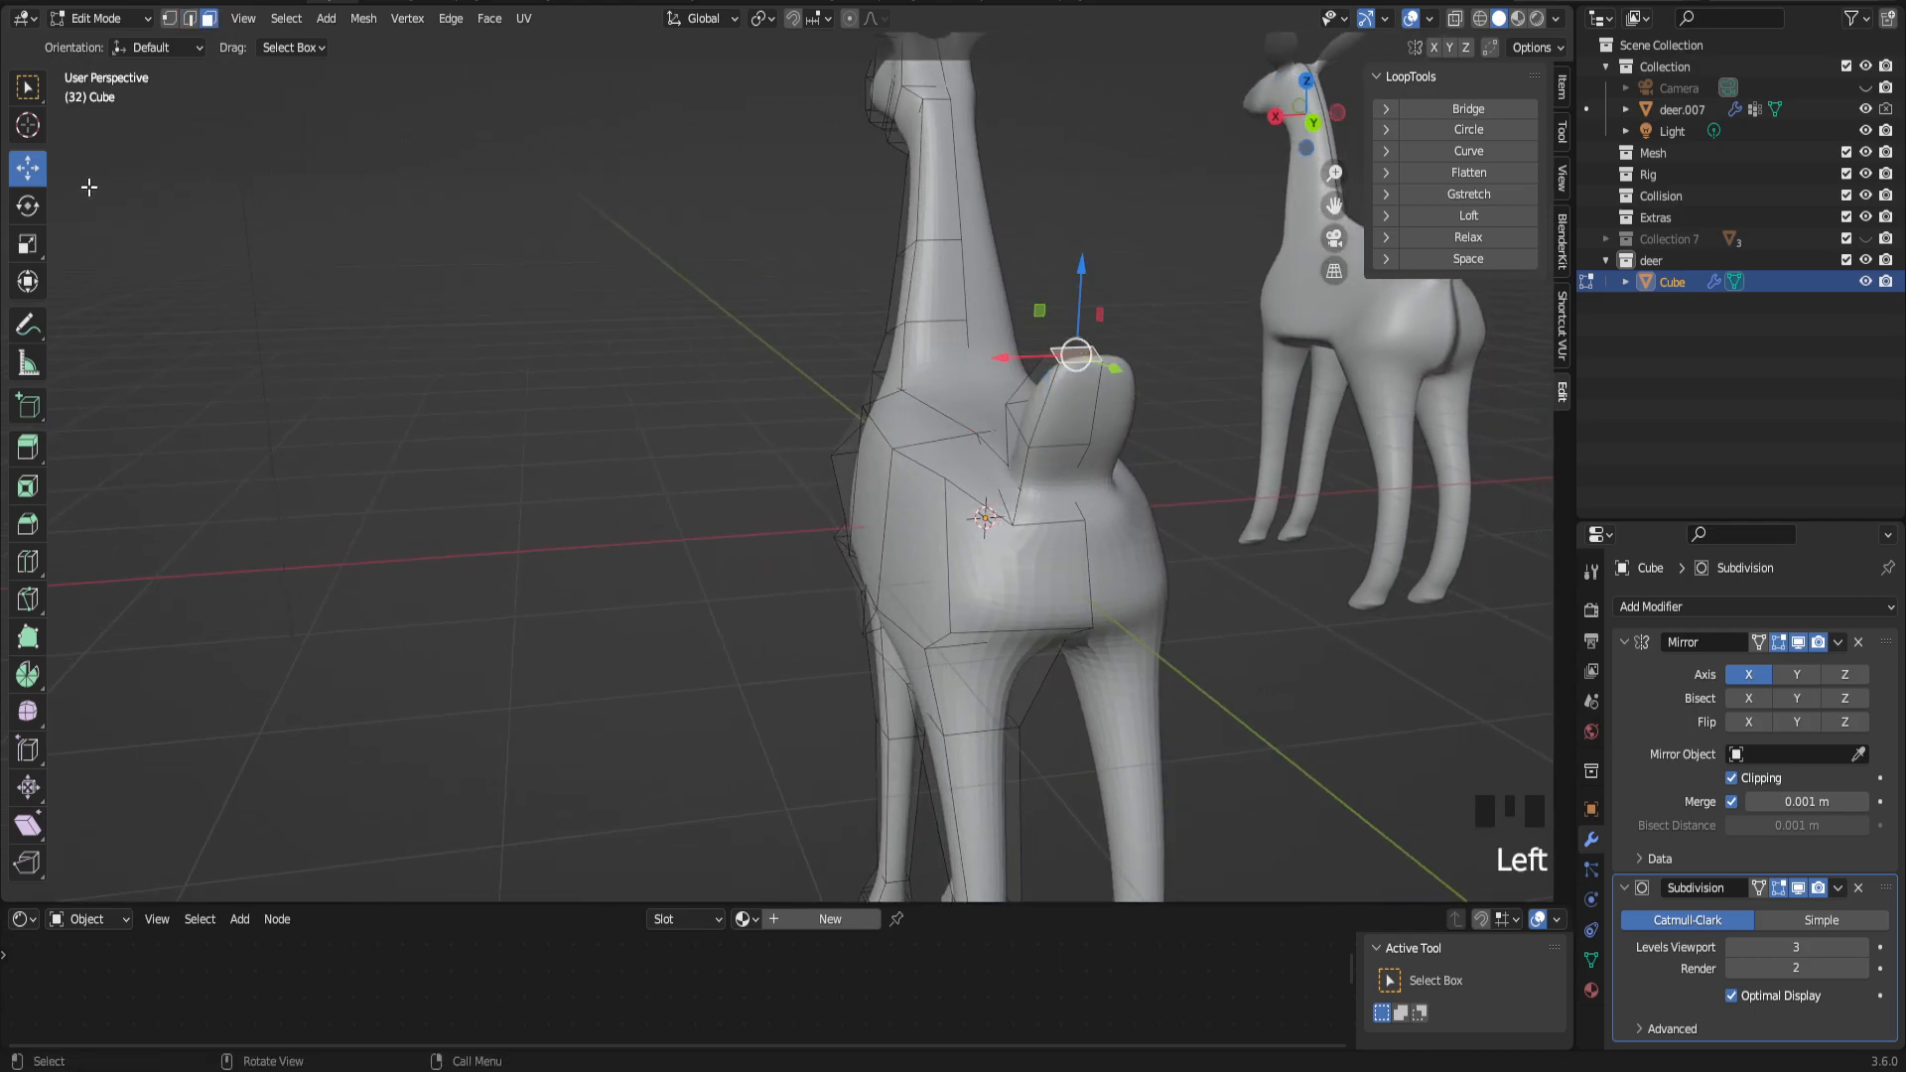
click(31, 246)
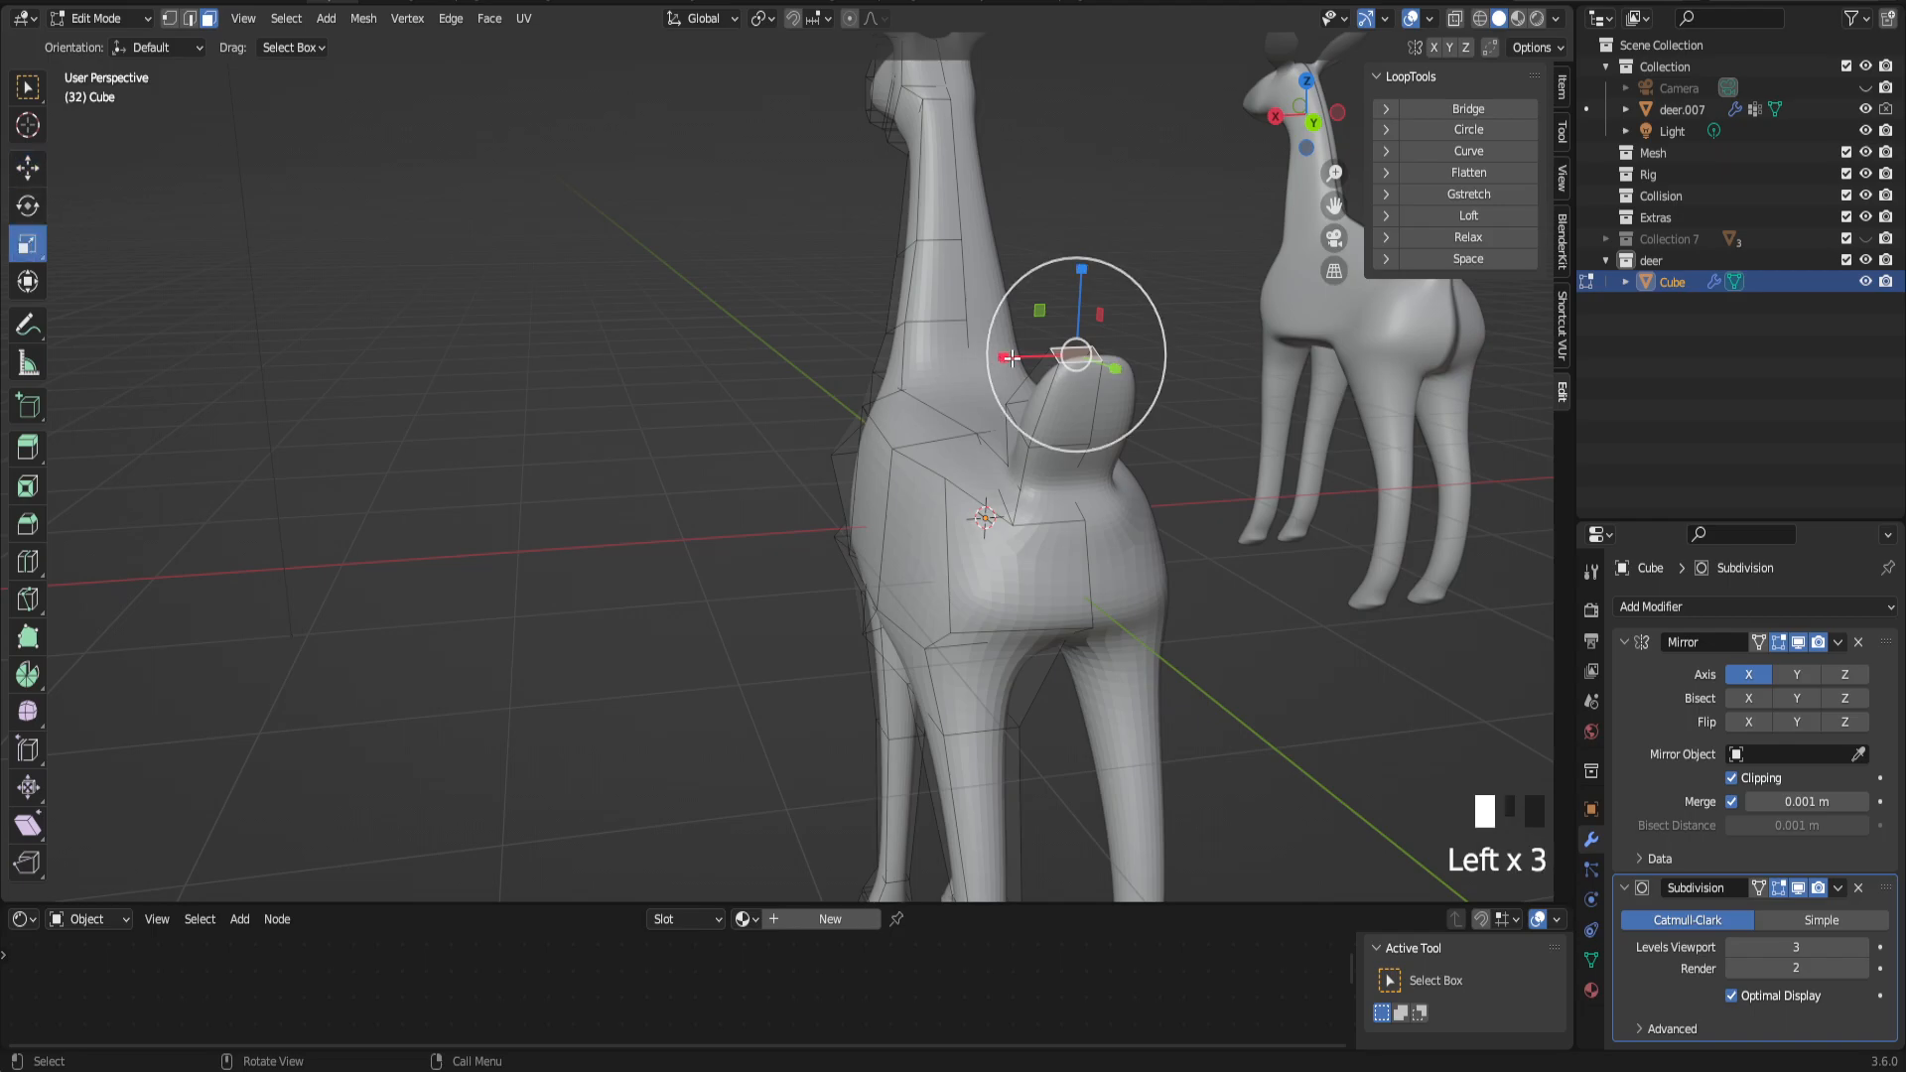
drag(1005, 357, 1062, 354)
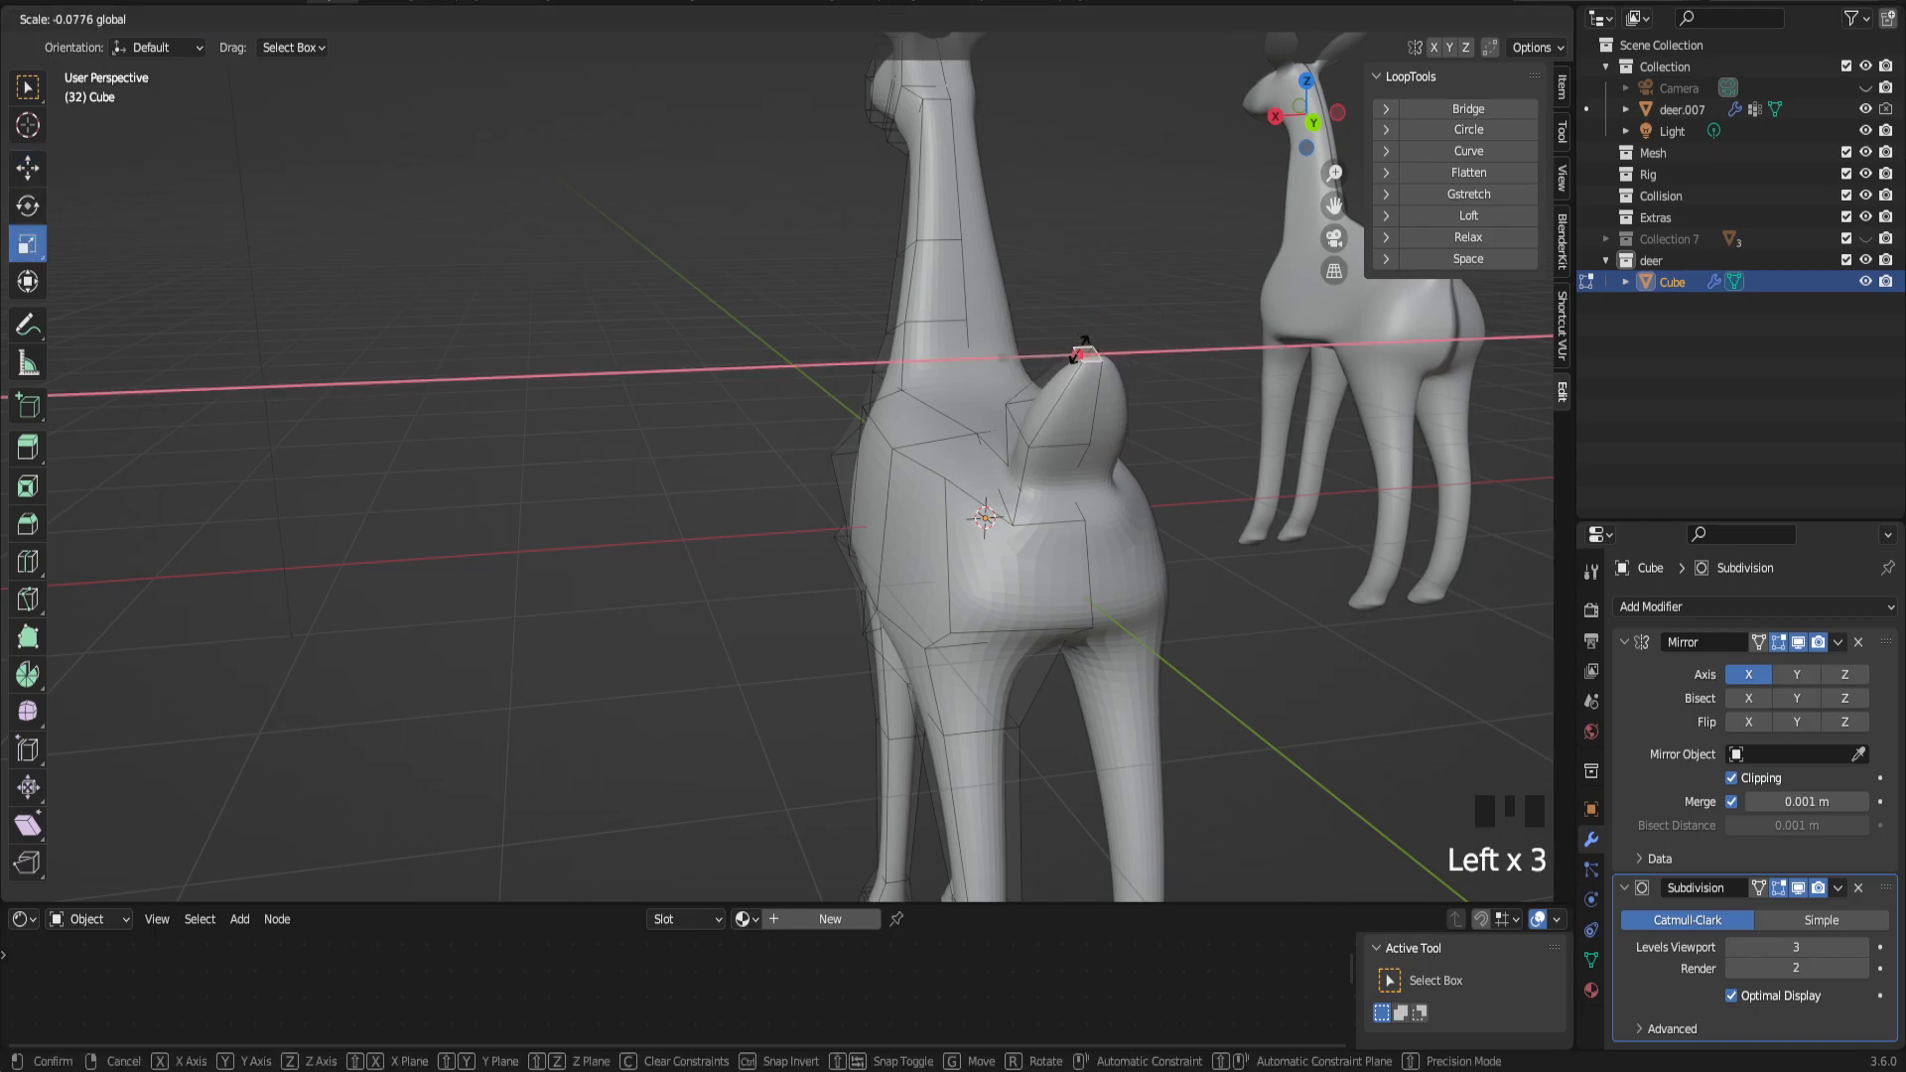
drag(1085, 349, 1085, 351)
Step: Move the rump vertex just below the tail inward along the Y axis
middle_drag(1085, 351, 1091, 488)
key(1)
click(1091, 529)
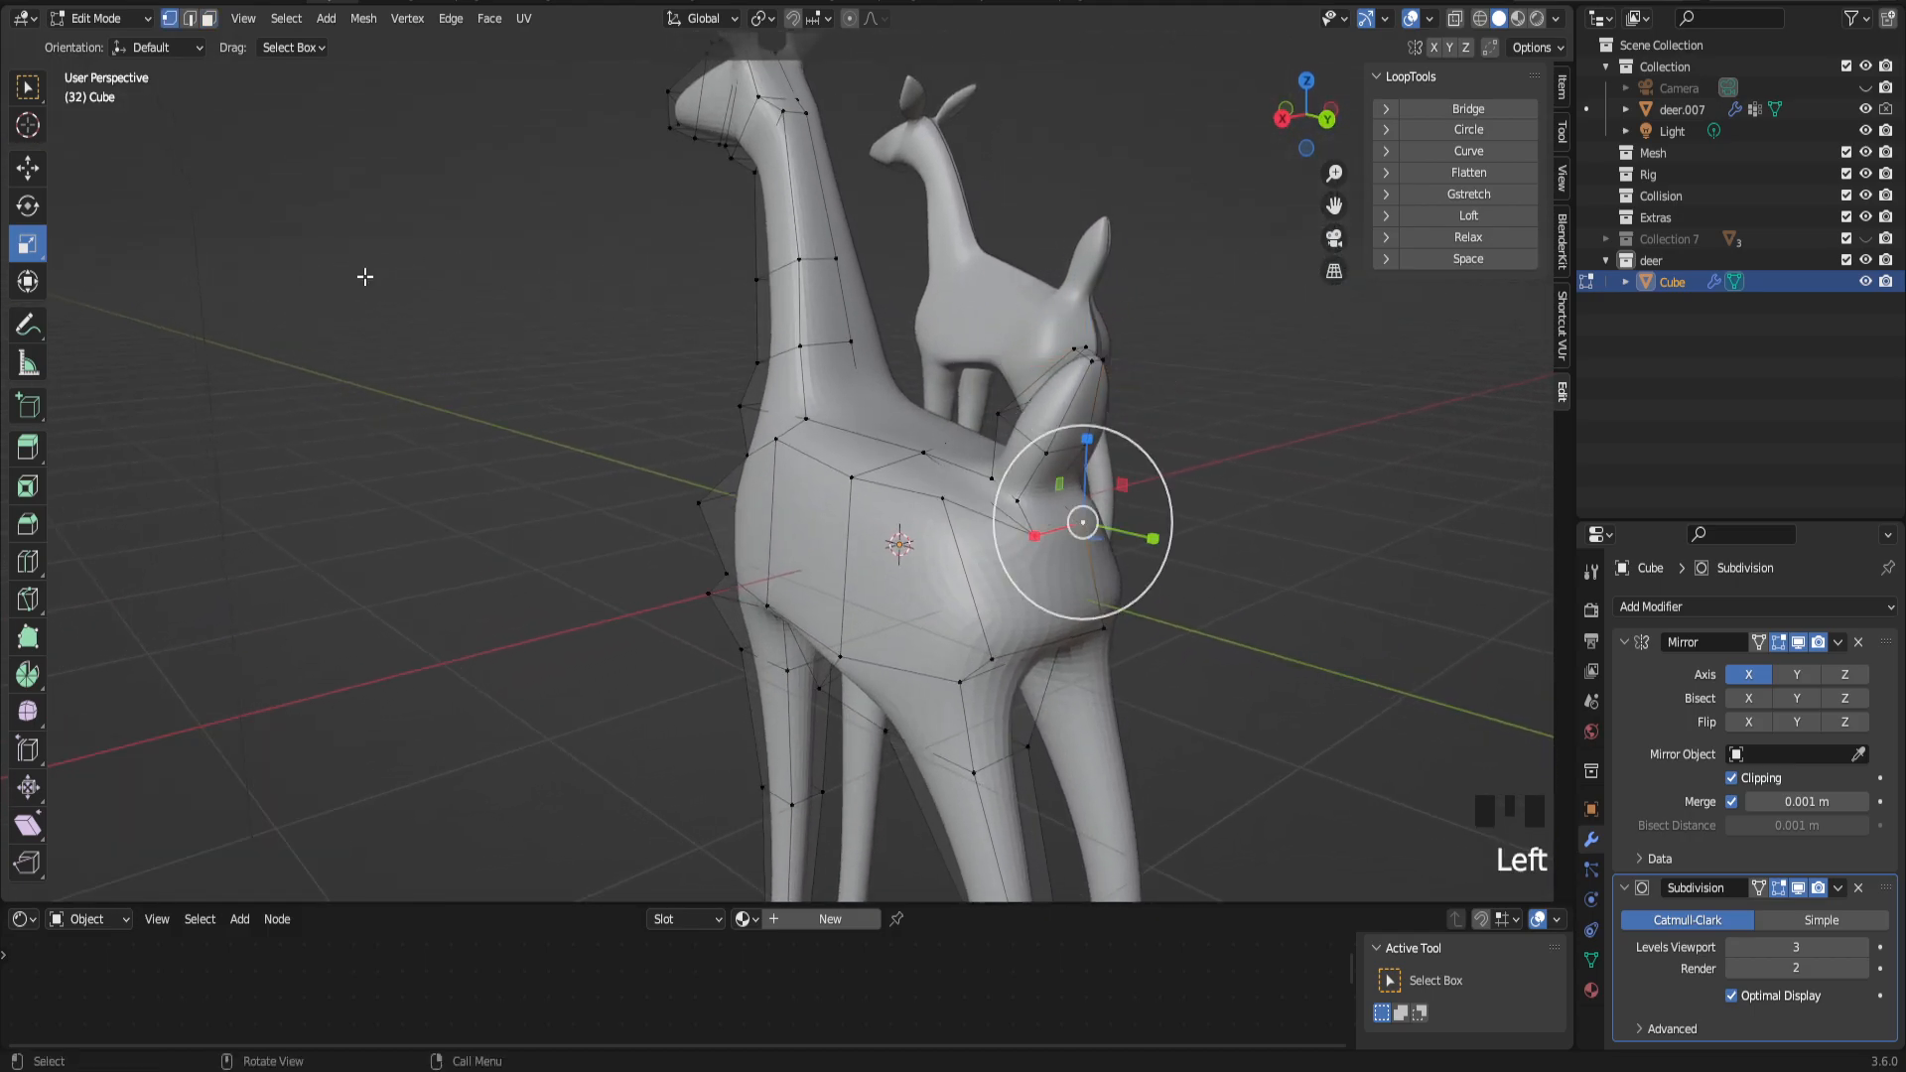
click(27, 168)
middle_drag(993, 441, 1083, 437)
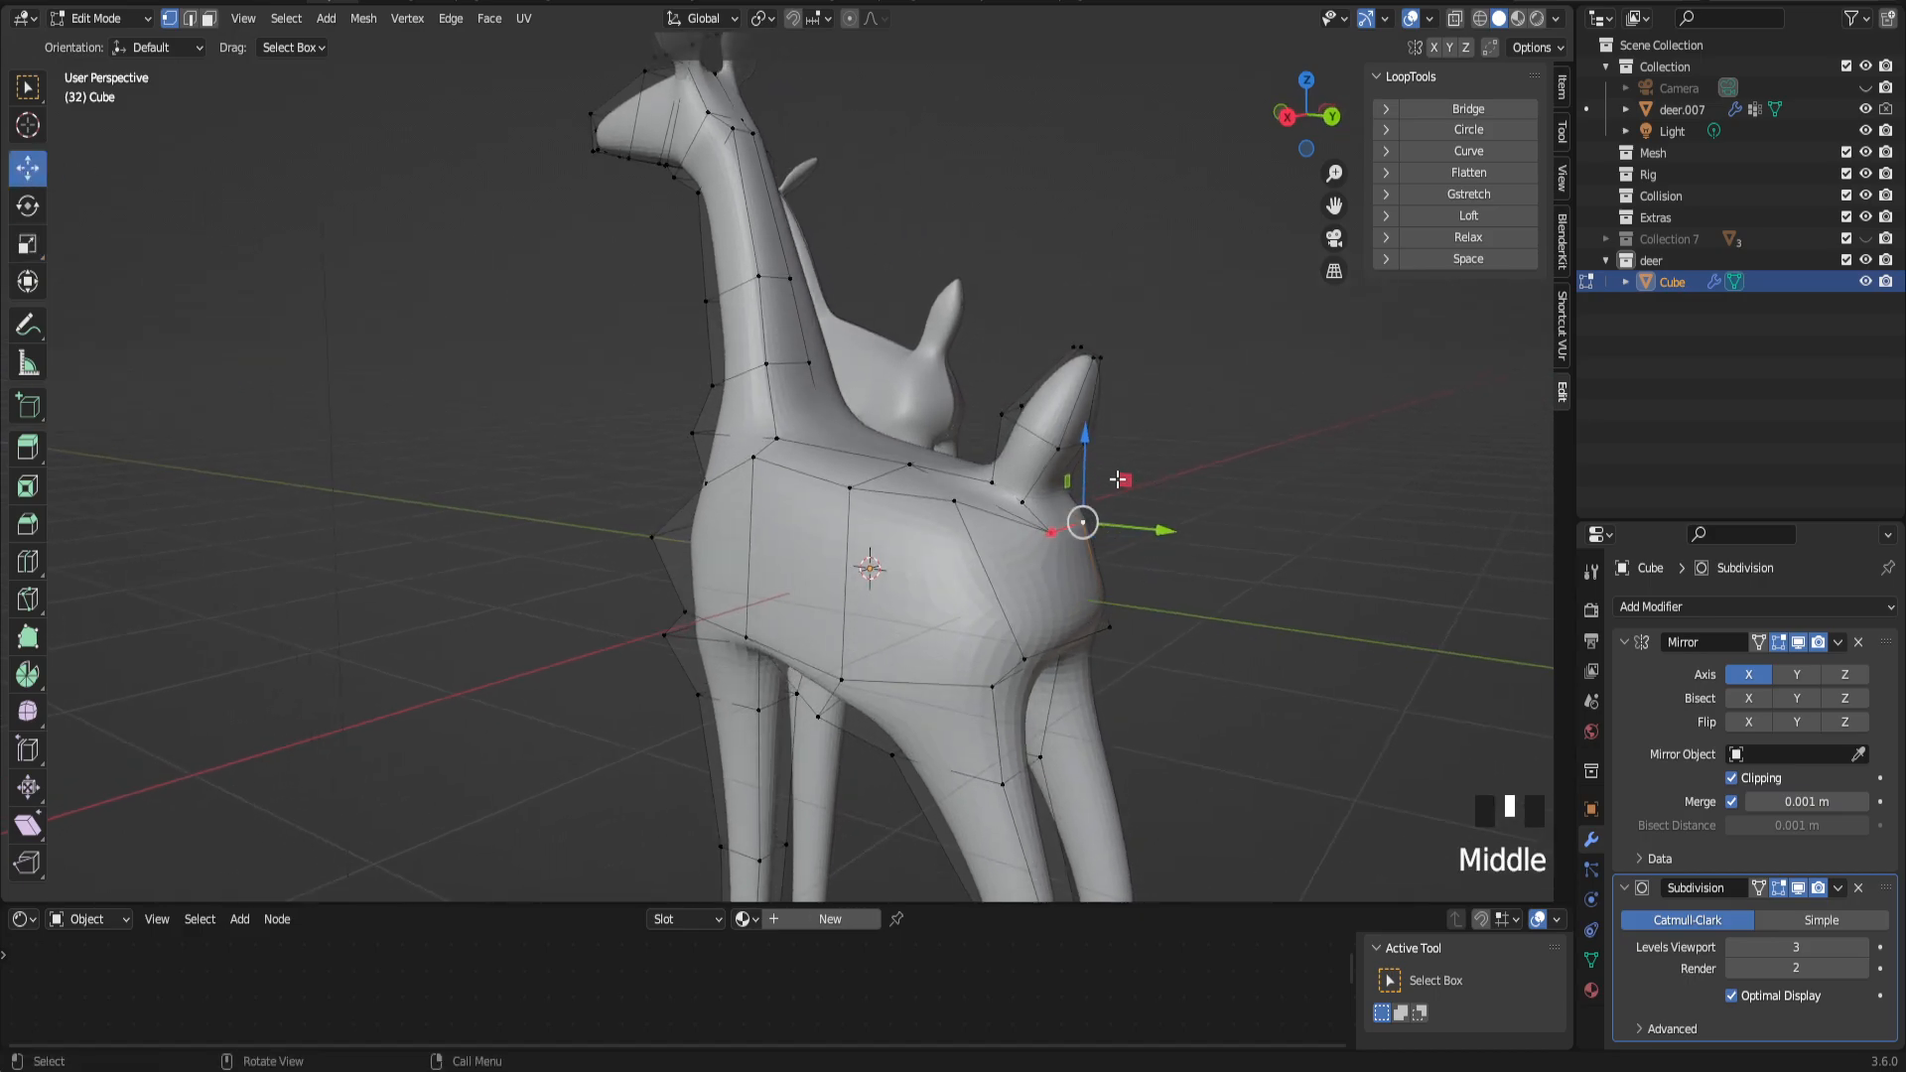
mouse_move(1083, 437)
mouse_down()
mouse_move(1081, 464)
mouse_move(1080, 440)
mouse_up()
middle_drag(1080, 440, 1151, 526)
drag(1152, 526, 1124, 545)
middle_drag(1064, 544, 1138, 604)
drag(1157, 547, 1064, 568)
Step: Set the transform orientation to Normal and nudge the vertex below the tail slightly along its normal axes
middle_drag(1064, 568, 1051, 505)
click(155, 55)
click(168, 155)
drag(1044, 493, 1058, 482)
middle_drag(1058, 483, 1118, 692)
Step: Move the two lower rump vertices about -0.052 m along normal X and slightly outward along normal Z
click(1033, 668)
shift+click(1141, 646)
drag(1079, 742, 1088, 707)
middle_drag(1087, 707, 1142, 716)
drag(1174, 638, 1084, 707)
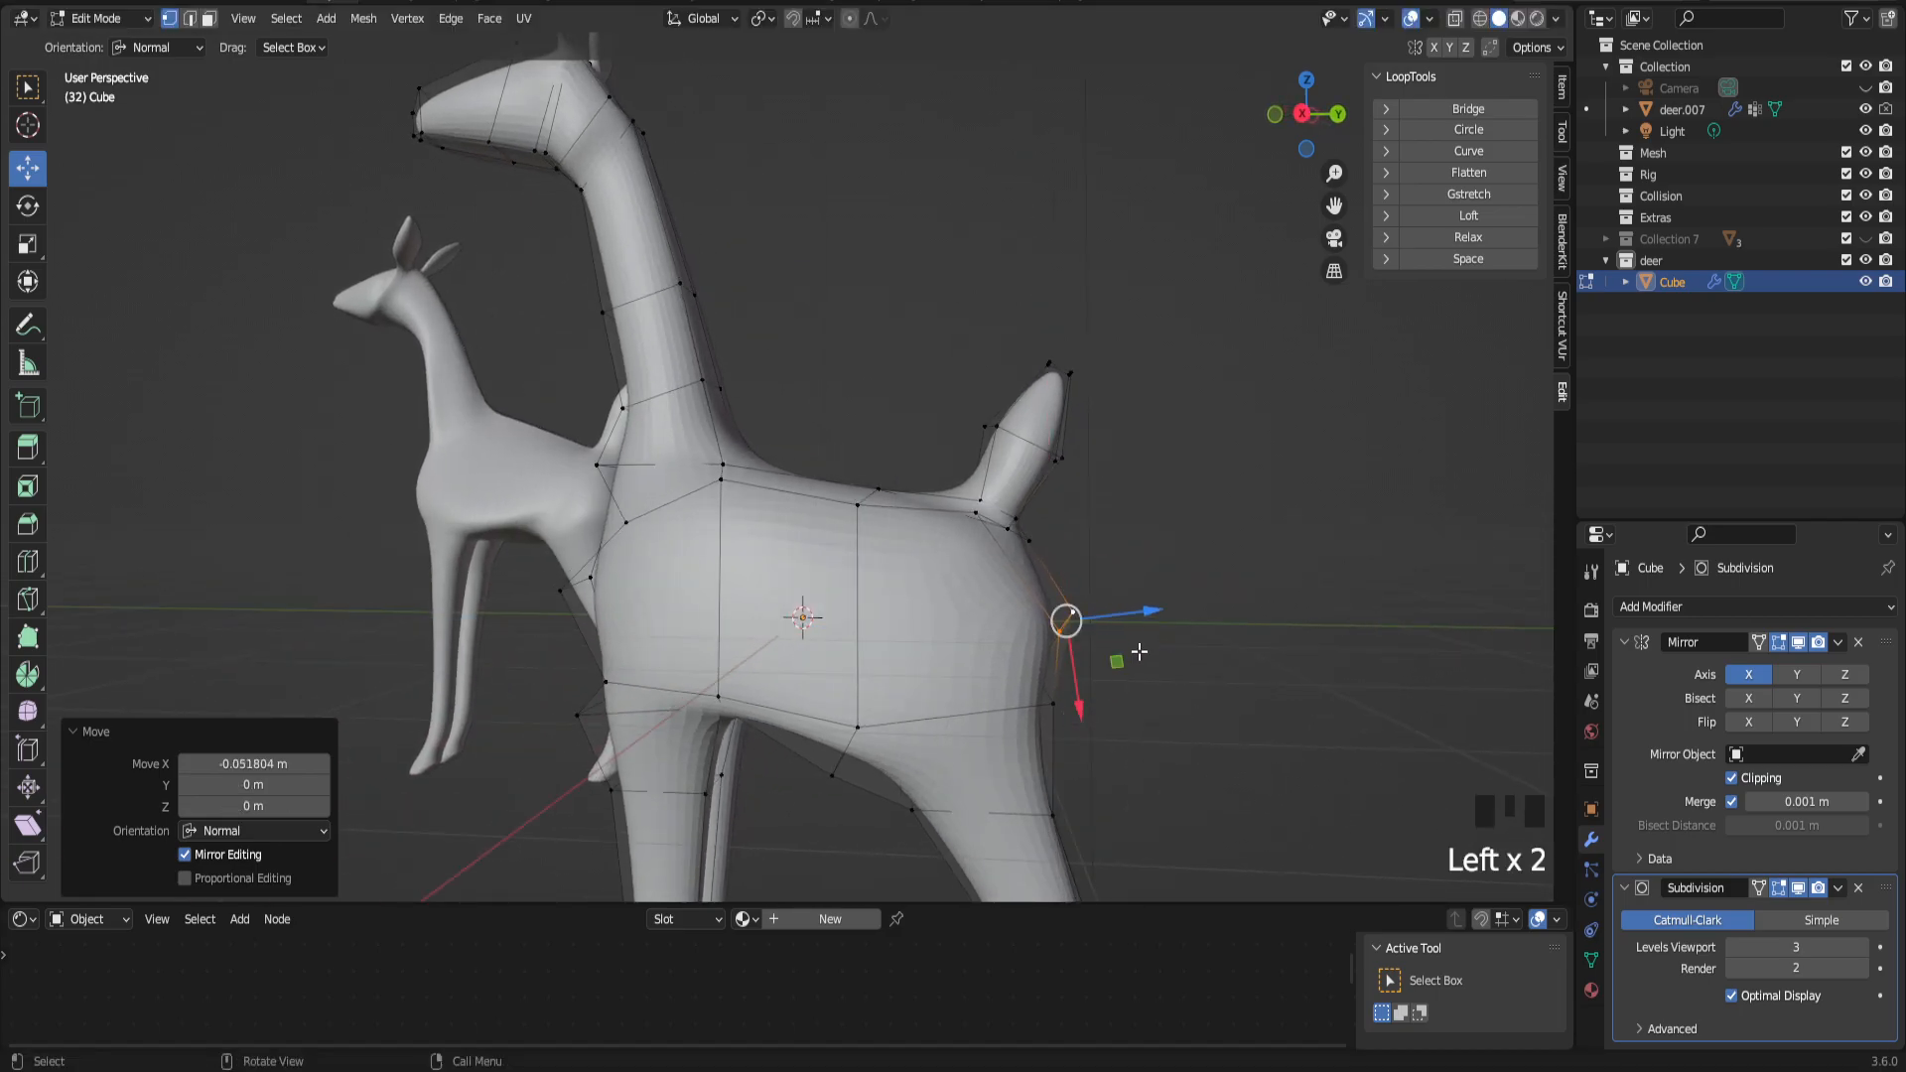
drag(1149, 614, 1165, 614)
Step: Subdivide the rump face strip below the tail with 1 cut and move the new edge about 0.071 m along normal Z
middle_drag(1166, 614, 980, 608)
key(2)
click(1022, 573)
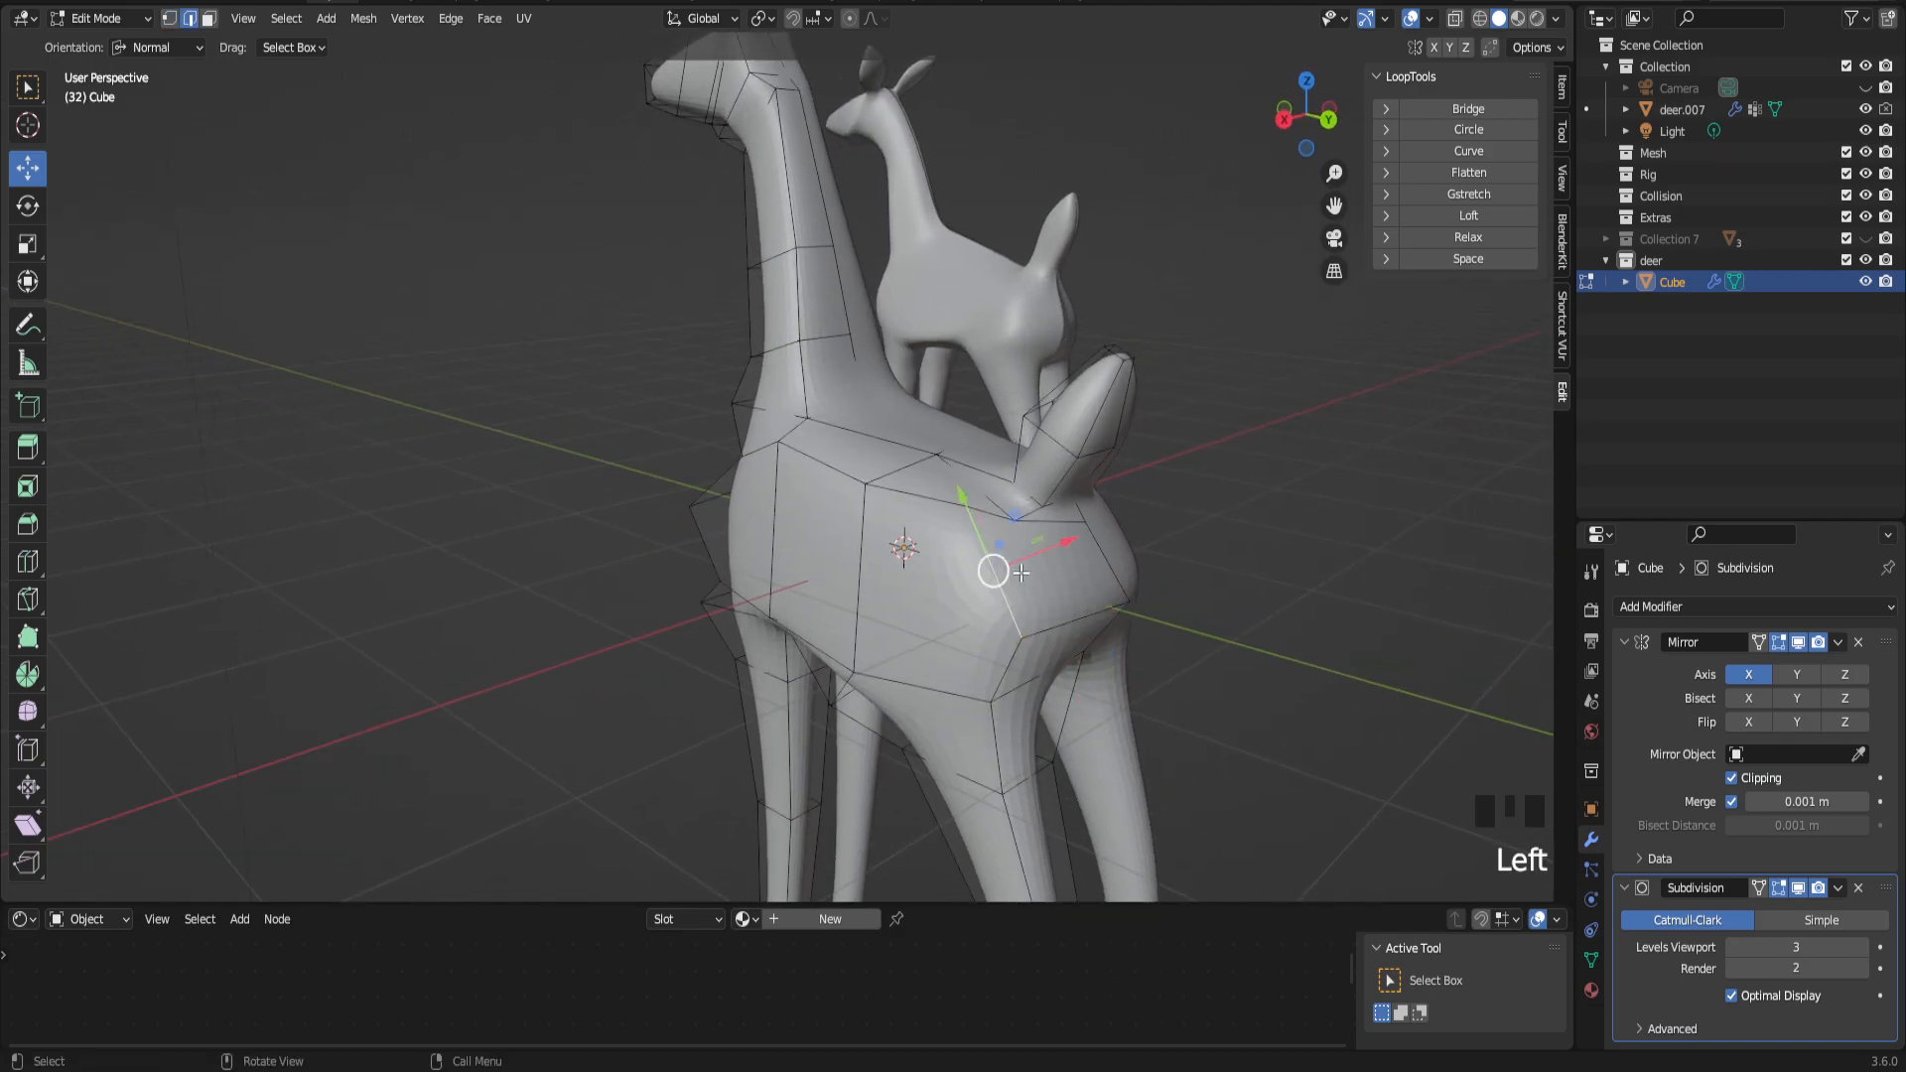
right_click(1100, 560)
click(1023, 385)
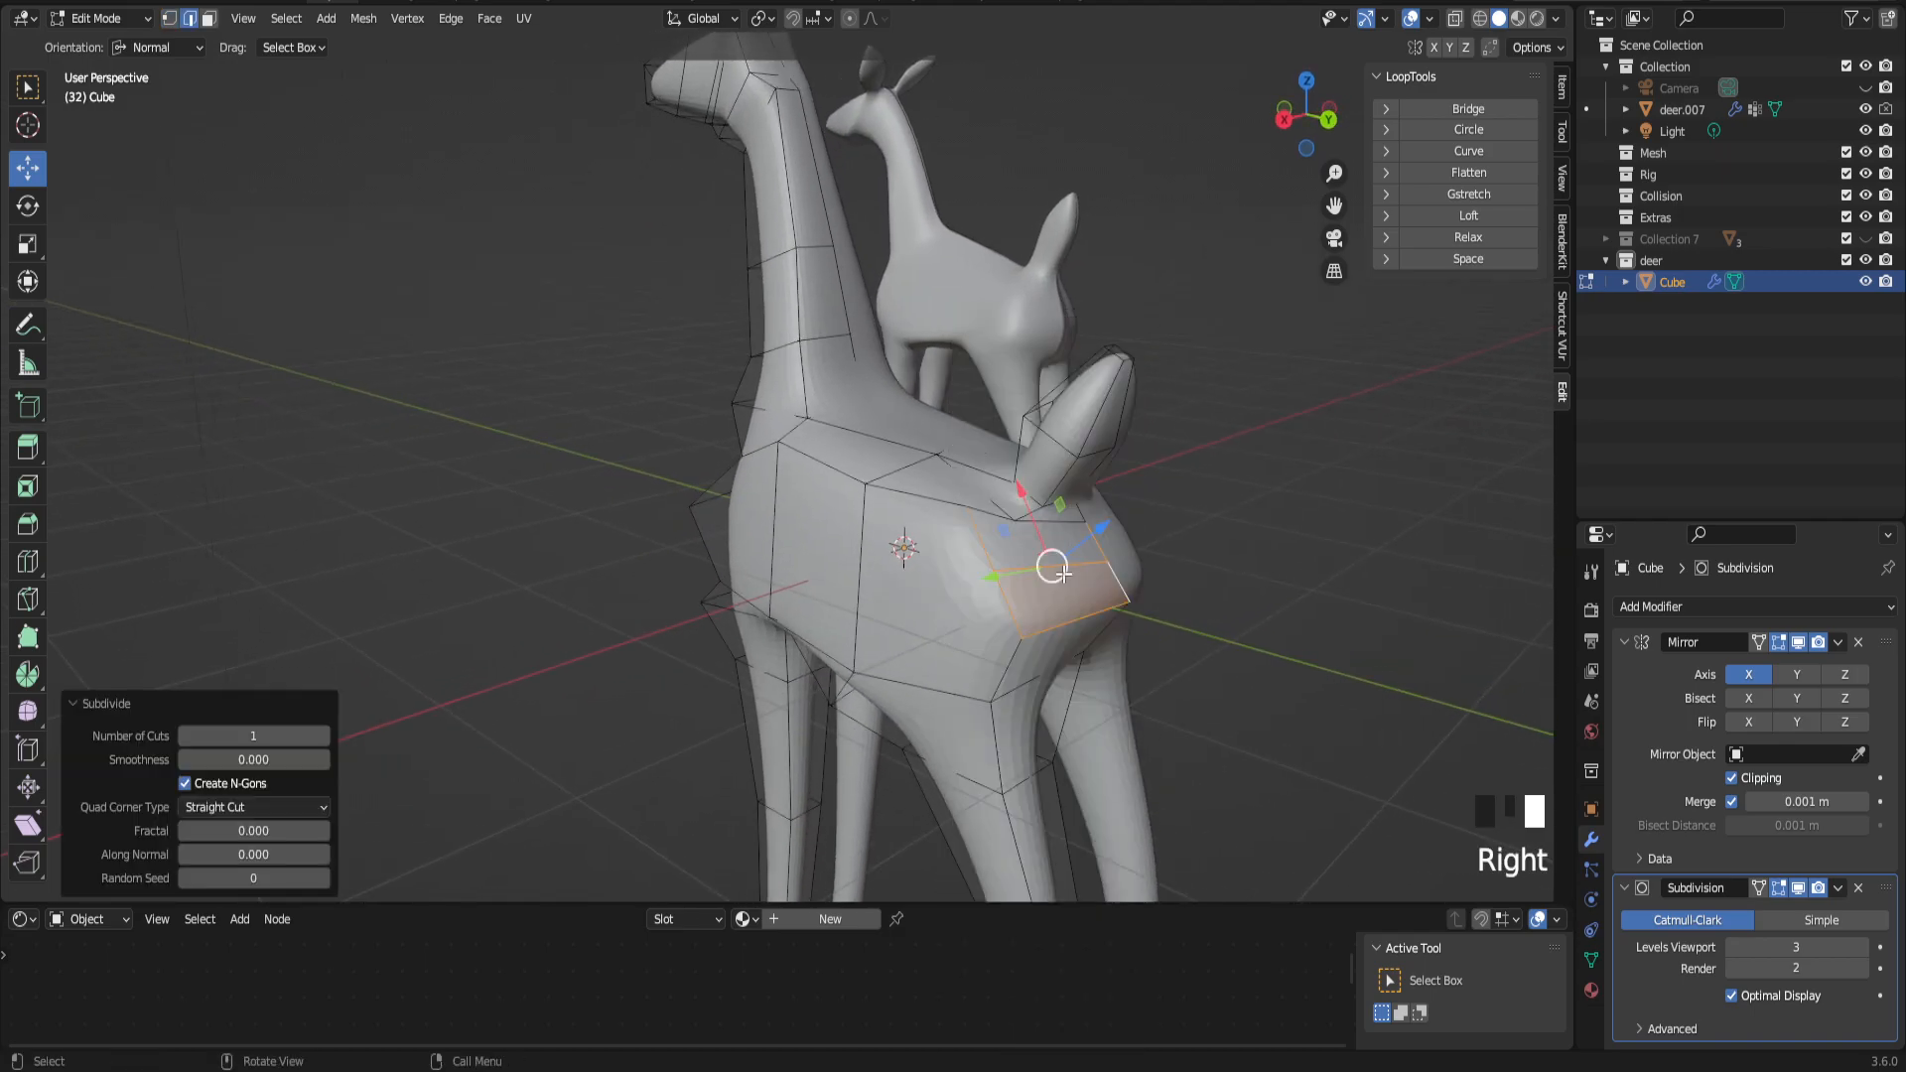
click(1060, 574)
middle_drag(1060, 574, 1112, 516)
drag(1112, 516, 1126, 503)
Step: Select the outer rump vertices beside the new edge and reshape the hip by nudging them along their normal axes
middle_drag(1126, 504, 940, 655)
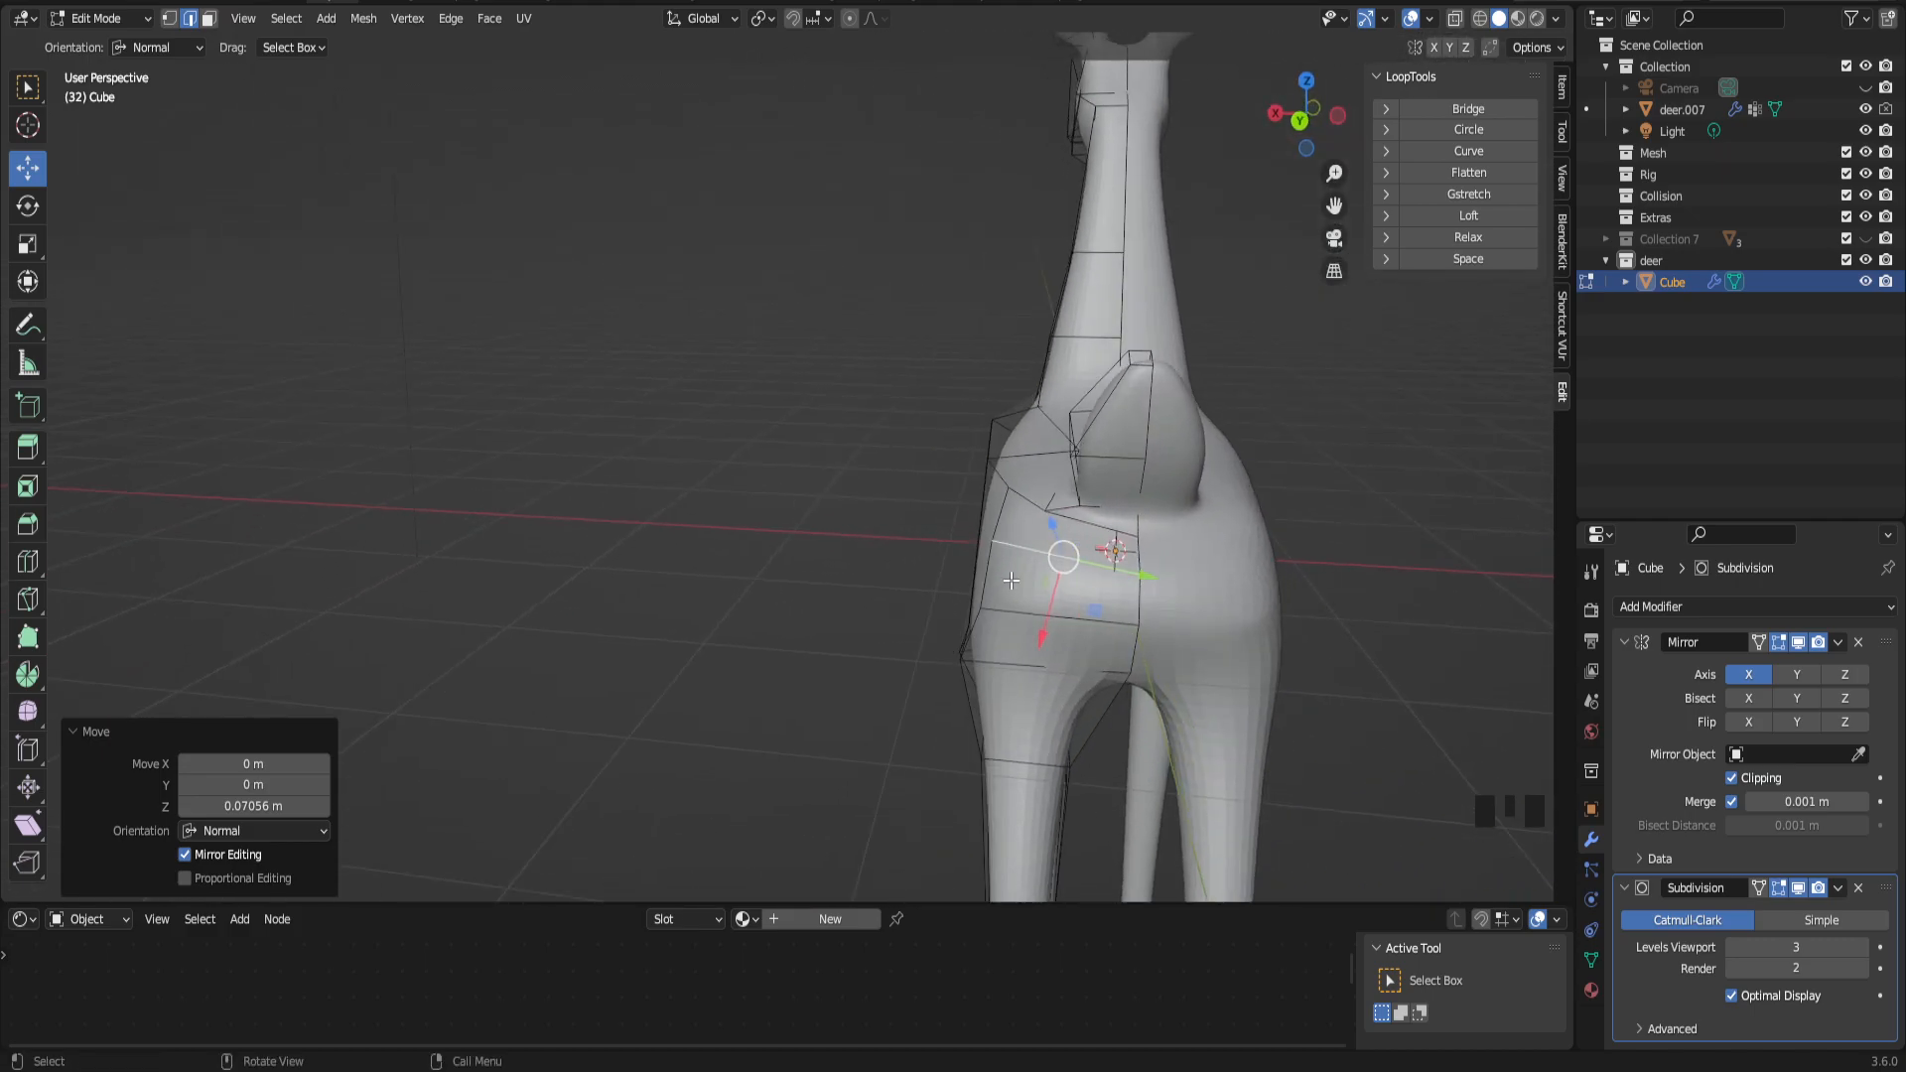
key(1)
click(993, 542)
shift+click(997, 617)
middle_drag(996, 618, 933, 549)
drag(933, 549, 927, 543)
middle_drag(927, 543, 1094, 643)
drag(947, 628, 955, 625)
middle_drag(955, 625, 993, 521)
Step: Nudge two tail-tip vertices along normal X, restore the Default orientation, and compare the smoothed deer with the reference in Object Mode
click(1149, 402)
shift+click(1139, 429)
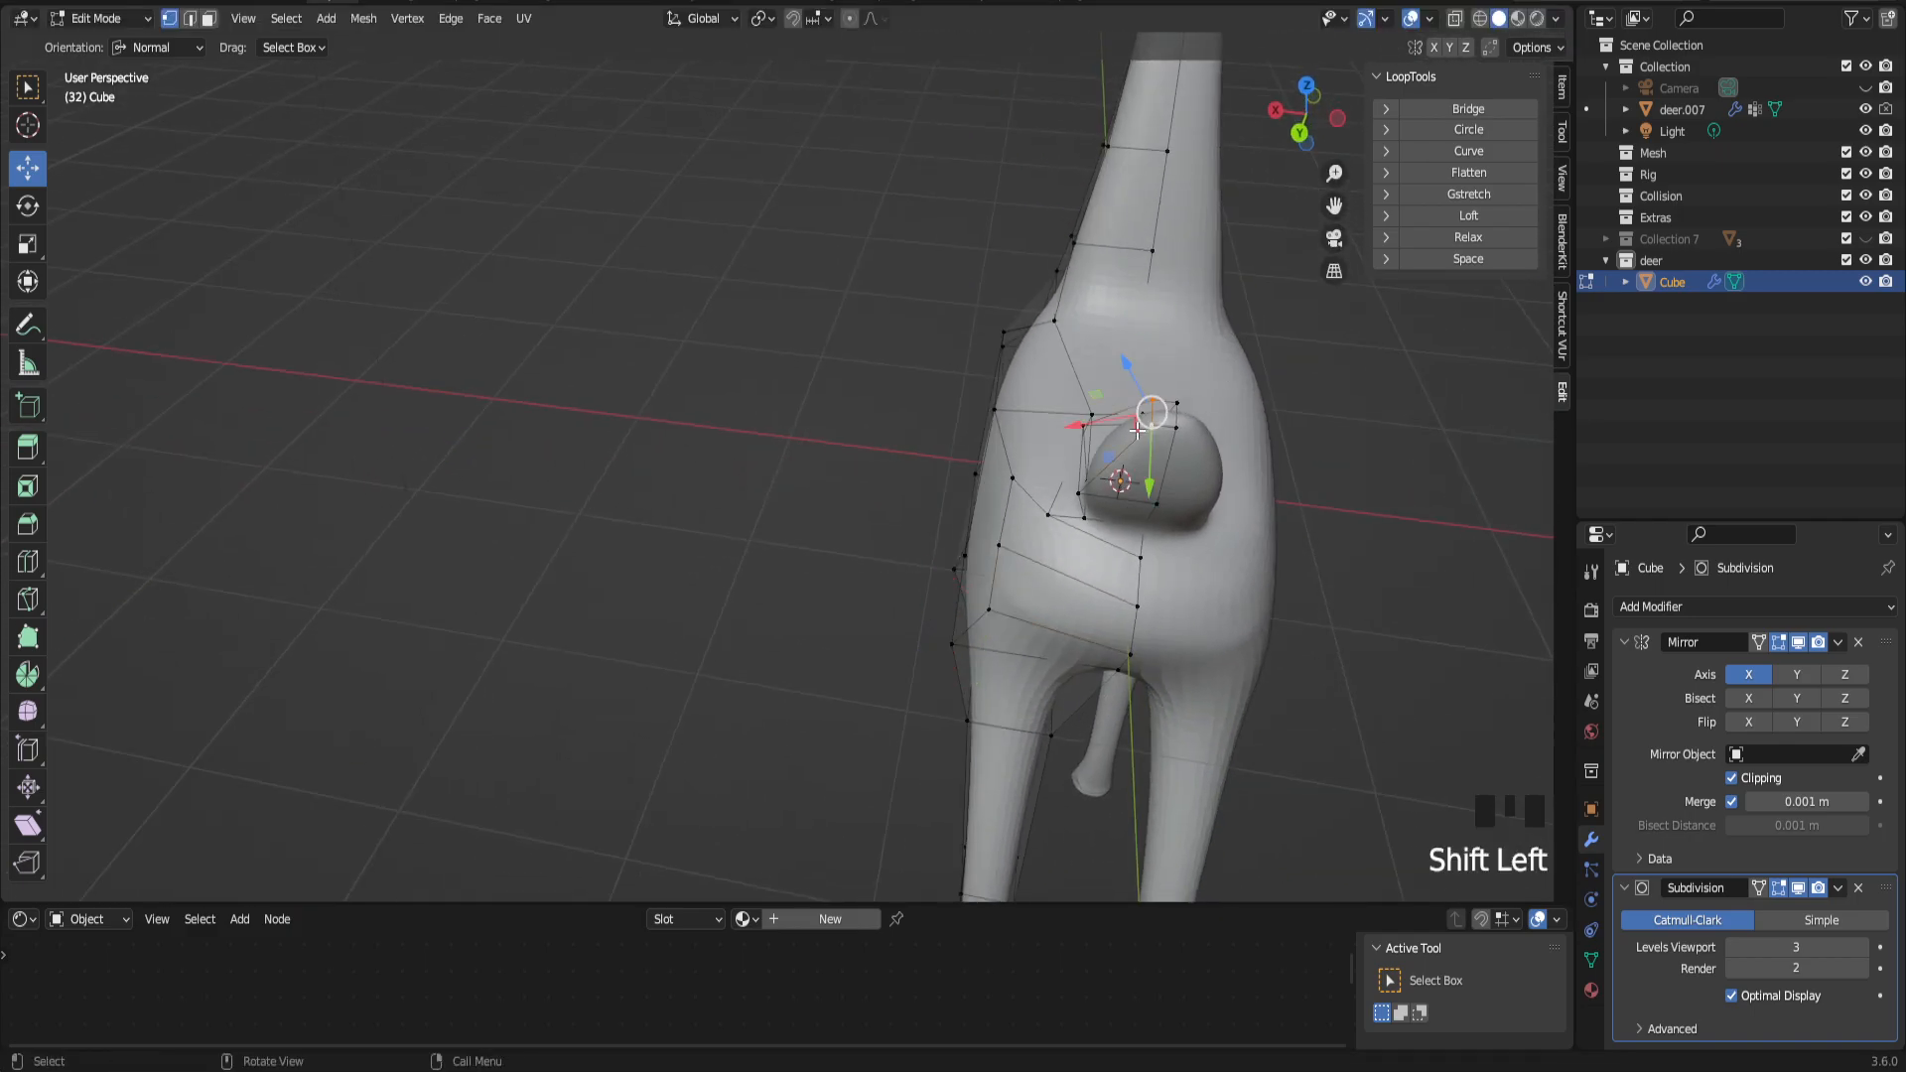
mouse_move(1075, 429)
mouse_down()
mouse_move(1099, 425)
mouse_move(1094, 407)
mouse_up()
click(159, 47)
click(149, 68)
middle_drag(932, 404, 1007, 439)
scroll(1111, 430, down, 2)
key(Tab)
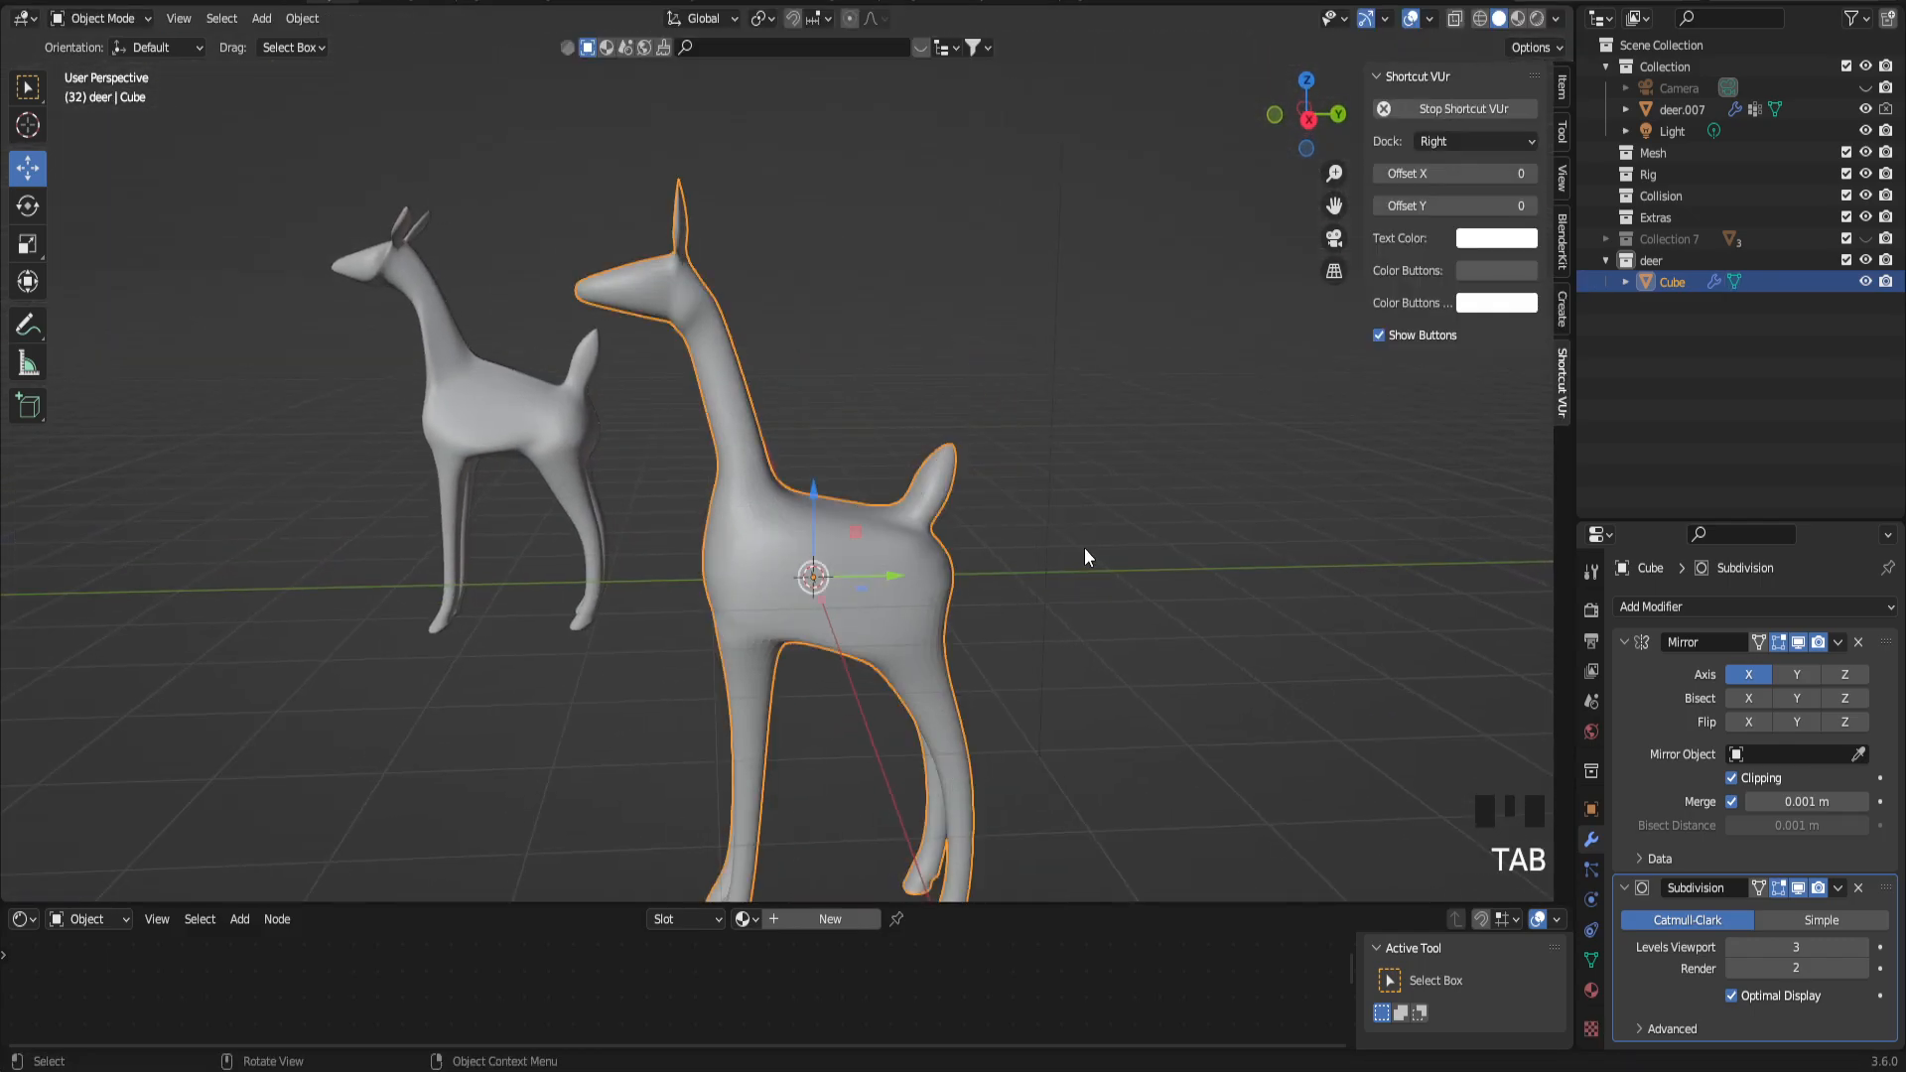
click(1352, 213)
drag(1334, 206, 1400, 60)
Step: Select the two belly vertices ahead of the rear leg in Edit Mode and try moving them in Normal orientation
scroll(1072, 415, up, 2)
key(Tab)
middle_drag(1072, 426, 941, 504)
click(938, 503)
shift+click(939, 512)
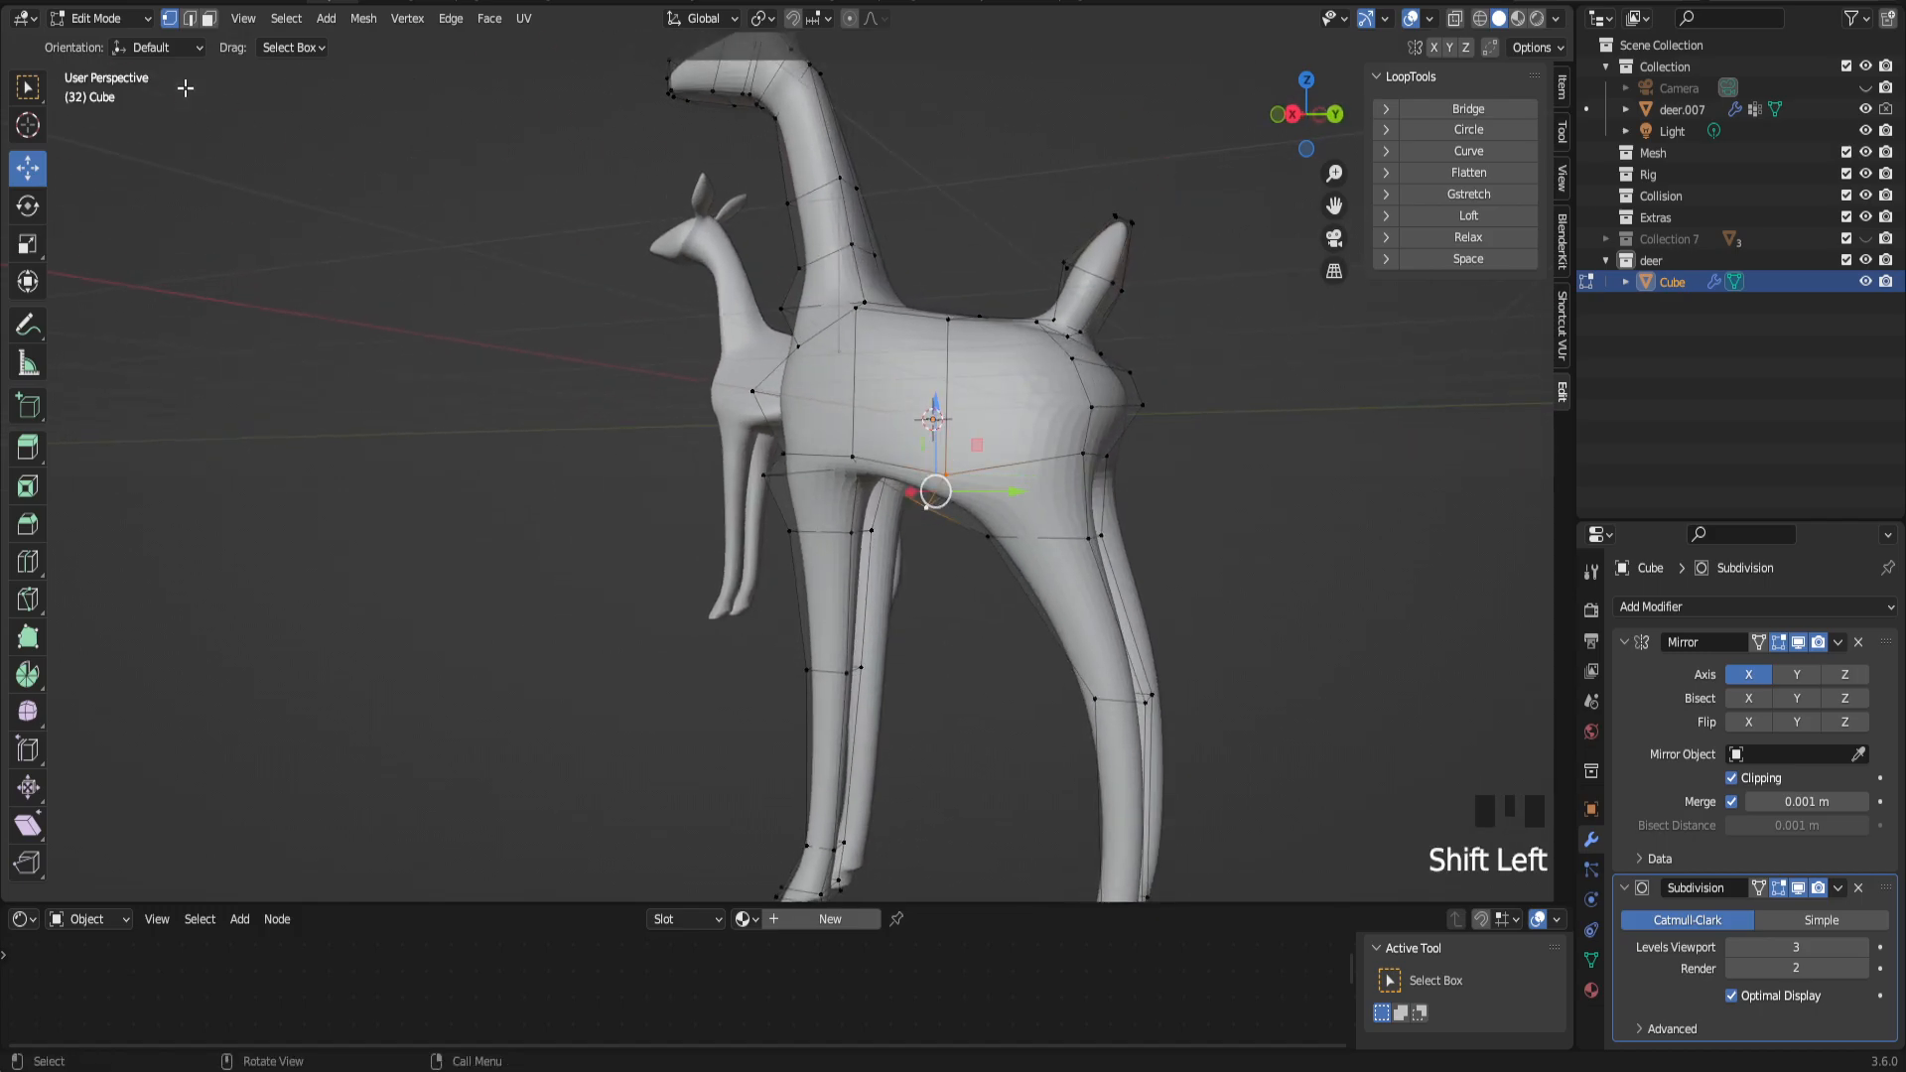
click(159, 47)
click(164, 159)
middle_drag(566, 306, 898, 496)
mouse_move(898, 496)
mouse_down()
mouse_move(877, 505)
mouse_move(968, 486)
mouse_move(931, 484)
mouse_up()
middle_drag(931, 484, 1055, 448)
key(ctrl+z)
Step: Reposition the belly vertices ahead of the rear leg, ending with a shift of about 0.065 m along normal Z
mouse_move(1056, 449)
mouse_down()
mouse_move(1060, 496)
mouse_move(1052, 476)
mouse_up()
middle_drag(1052, 477, 1069, 344)
drag(1034, 446, 1003, 451)
middle_drag(1002, 452, 1124, 476)
drag(1125, 476, 1127, 489)
Step: Add one loop cut around the torso between the front and rear legs, slid toward the rear at a factor of 0.642
middle_drag(1127, 488, 1025, 410)
scroll(1024, 410, down, 2)
scroll(1025, 410, up, 2)
key(ctrl+r)
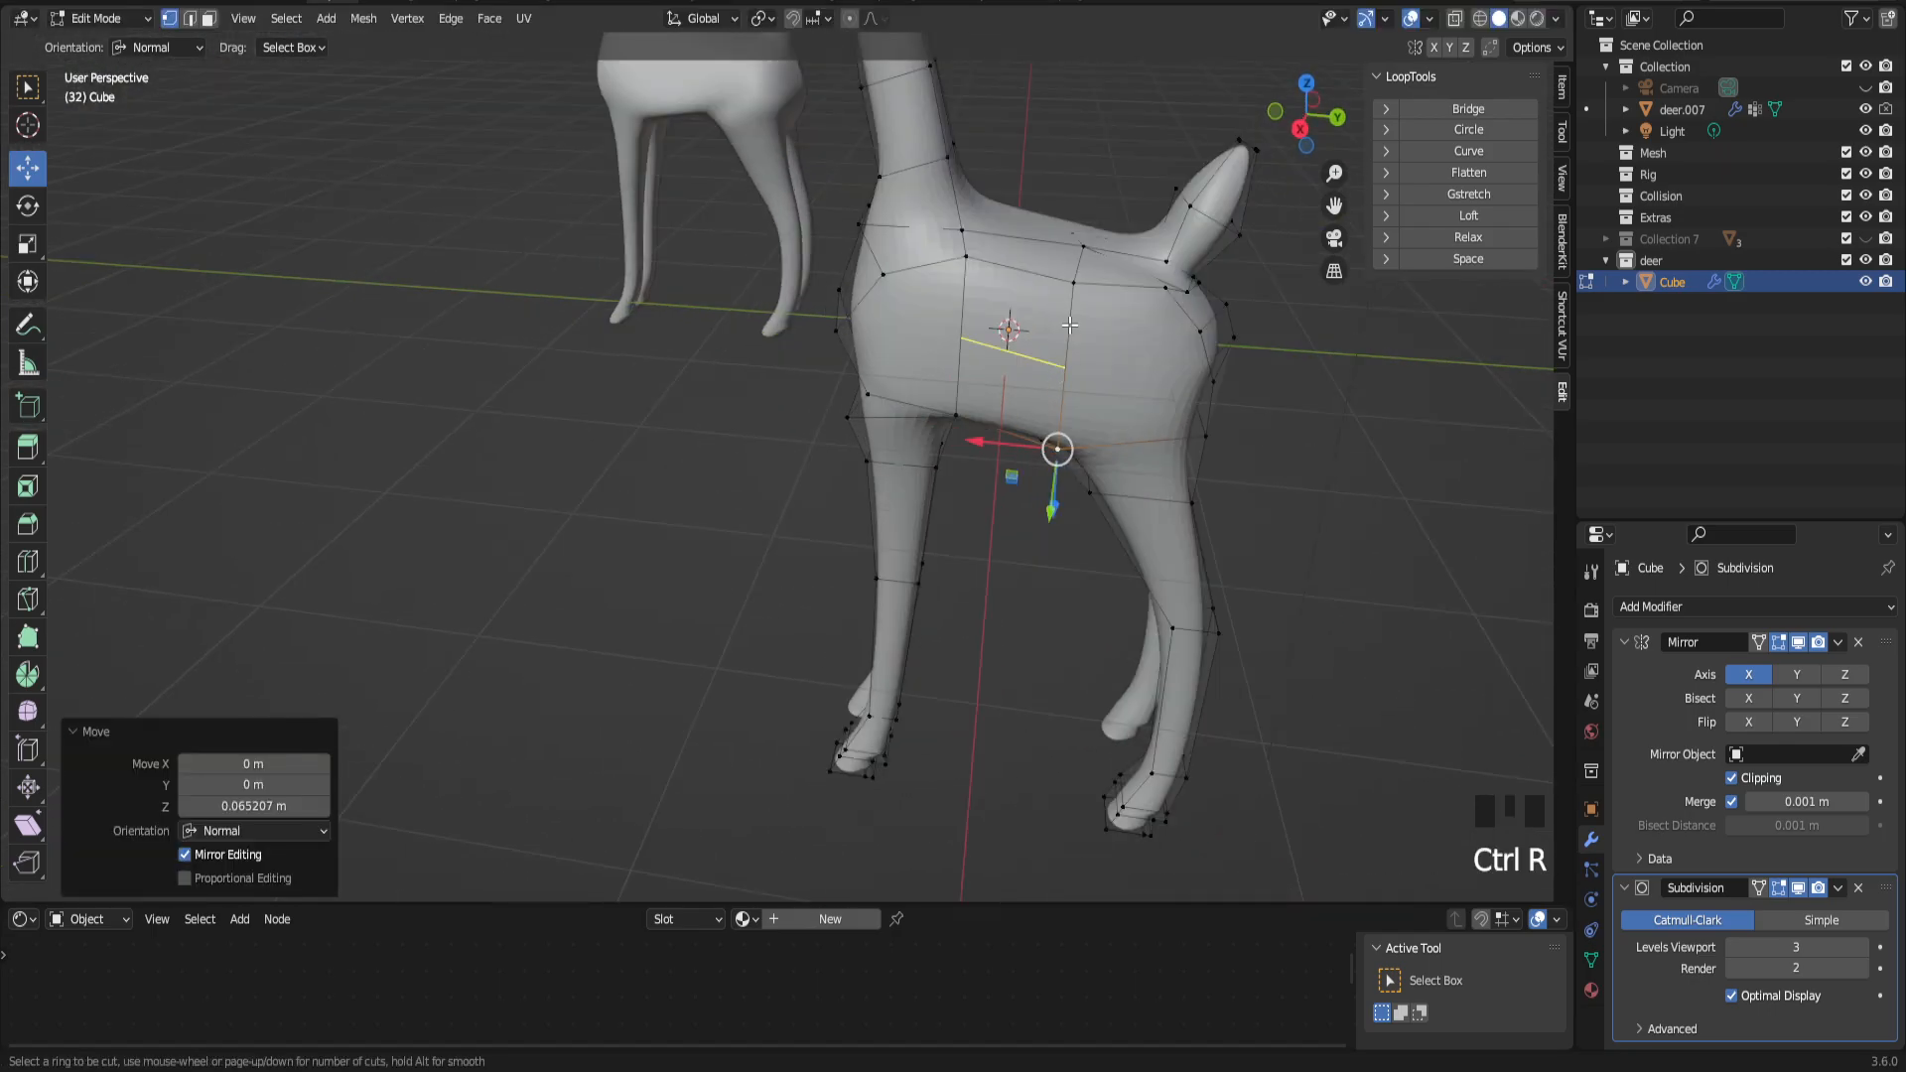
click(1030, 300)
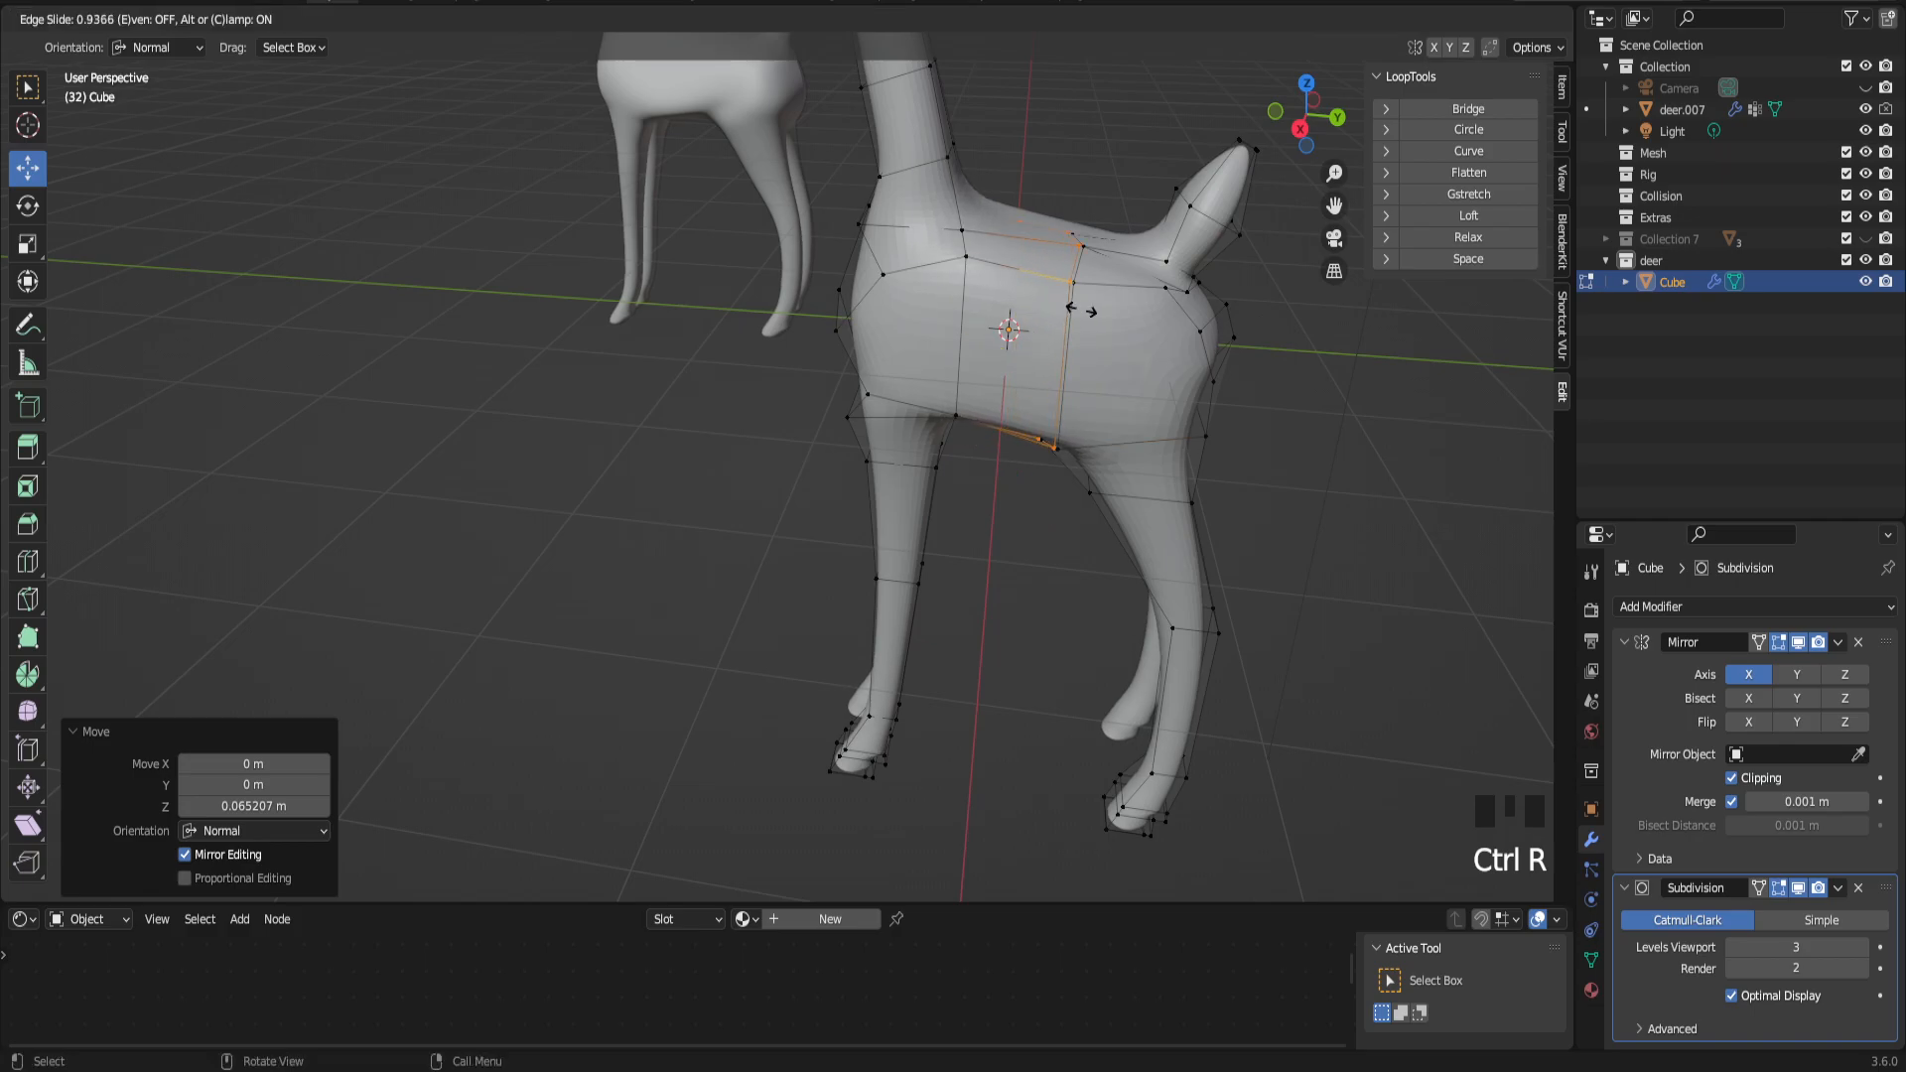
click(1064, 310)
Step: Try shrinking the new torso loop uniformly
key(s)
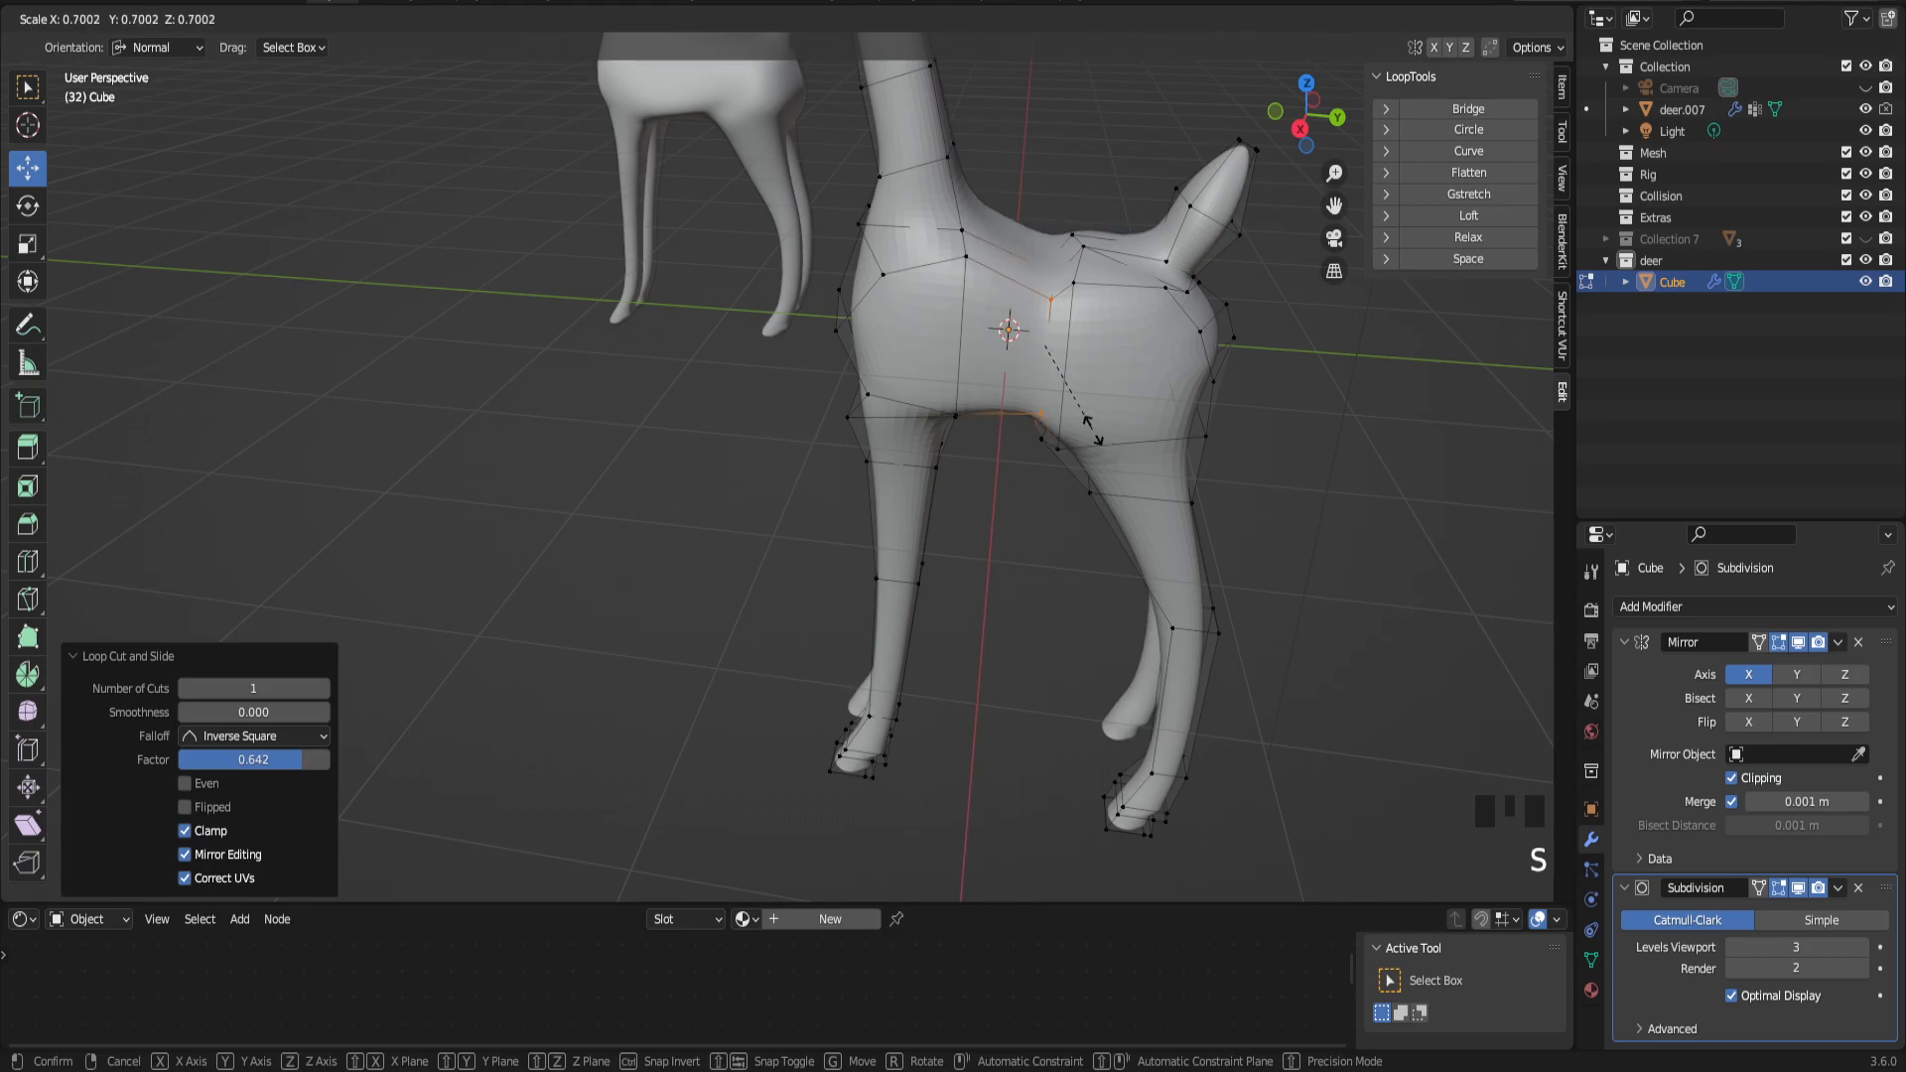
click(1055, 393)
scroll(1055, 392, down, 2)
middle_drag(1002, 388, 1048, 301)
key(ctrl+z)
Step: Scale the new loop's belly vertices to 0.648 and move them about -0.166 m along normal Z
click(969, 419)
ctrl+click(998, 466)
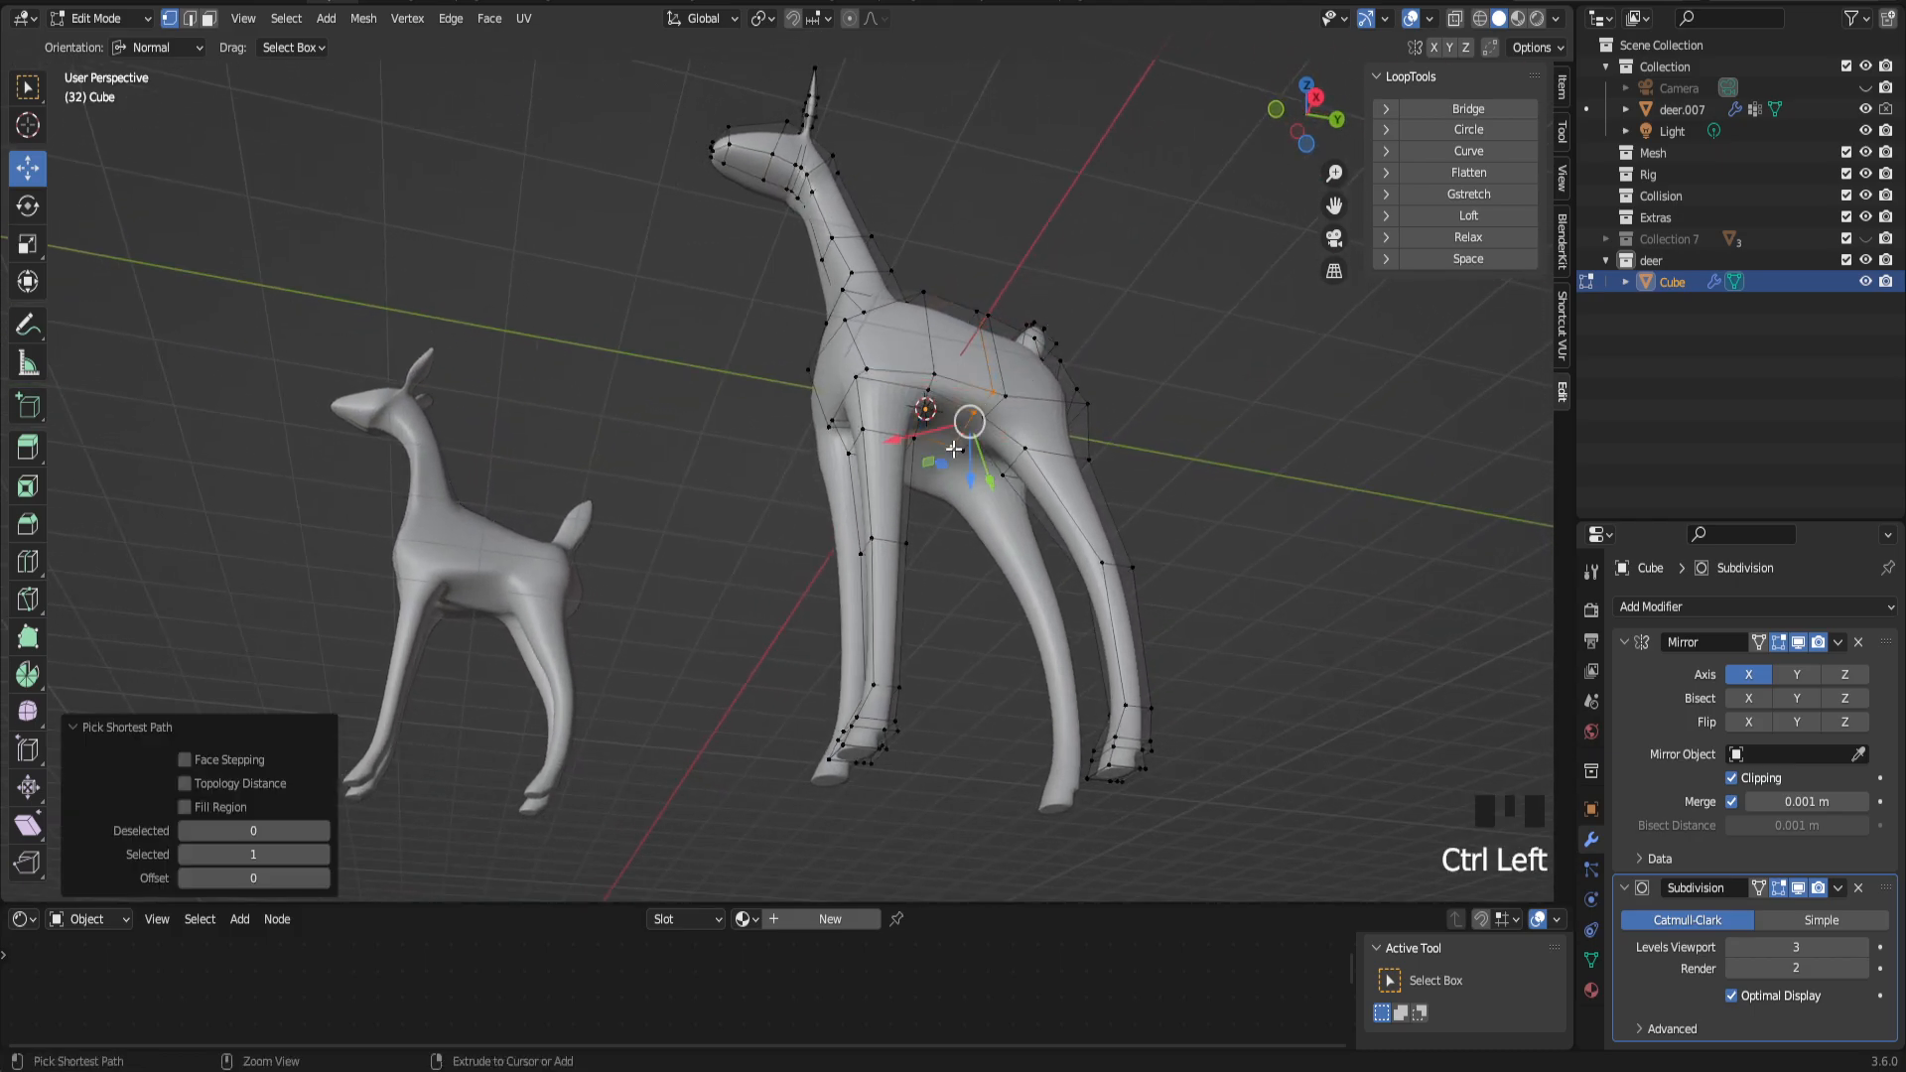
key(s)
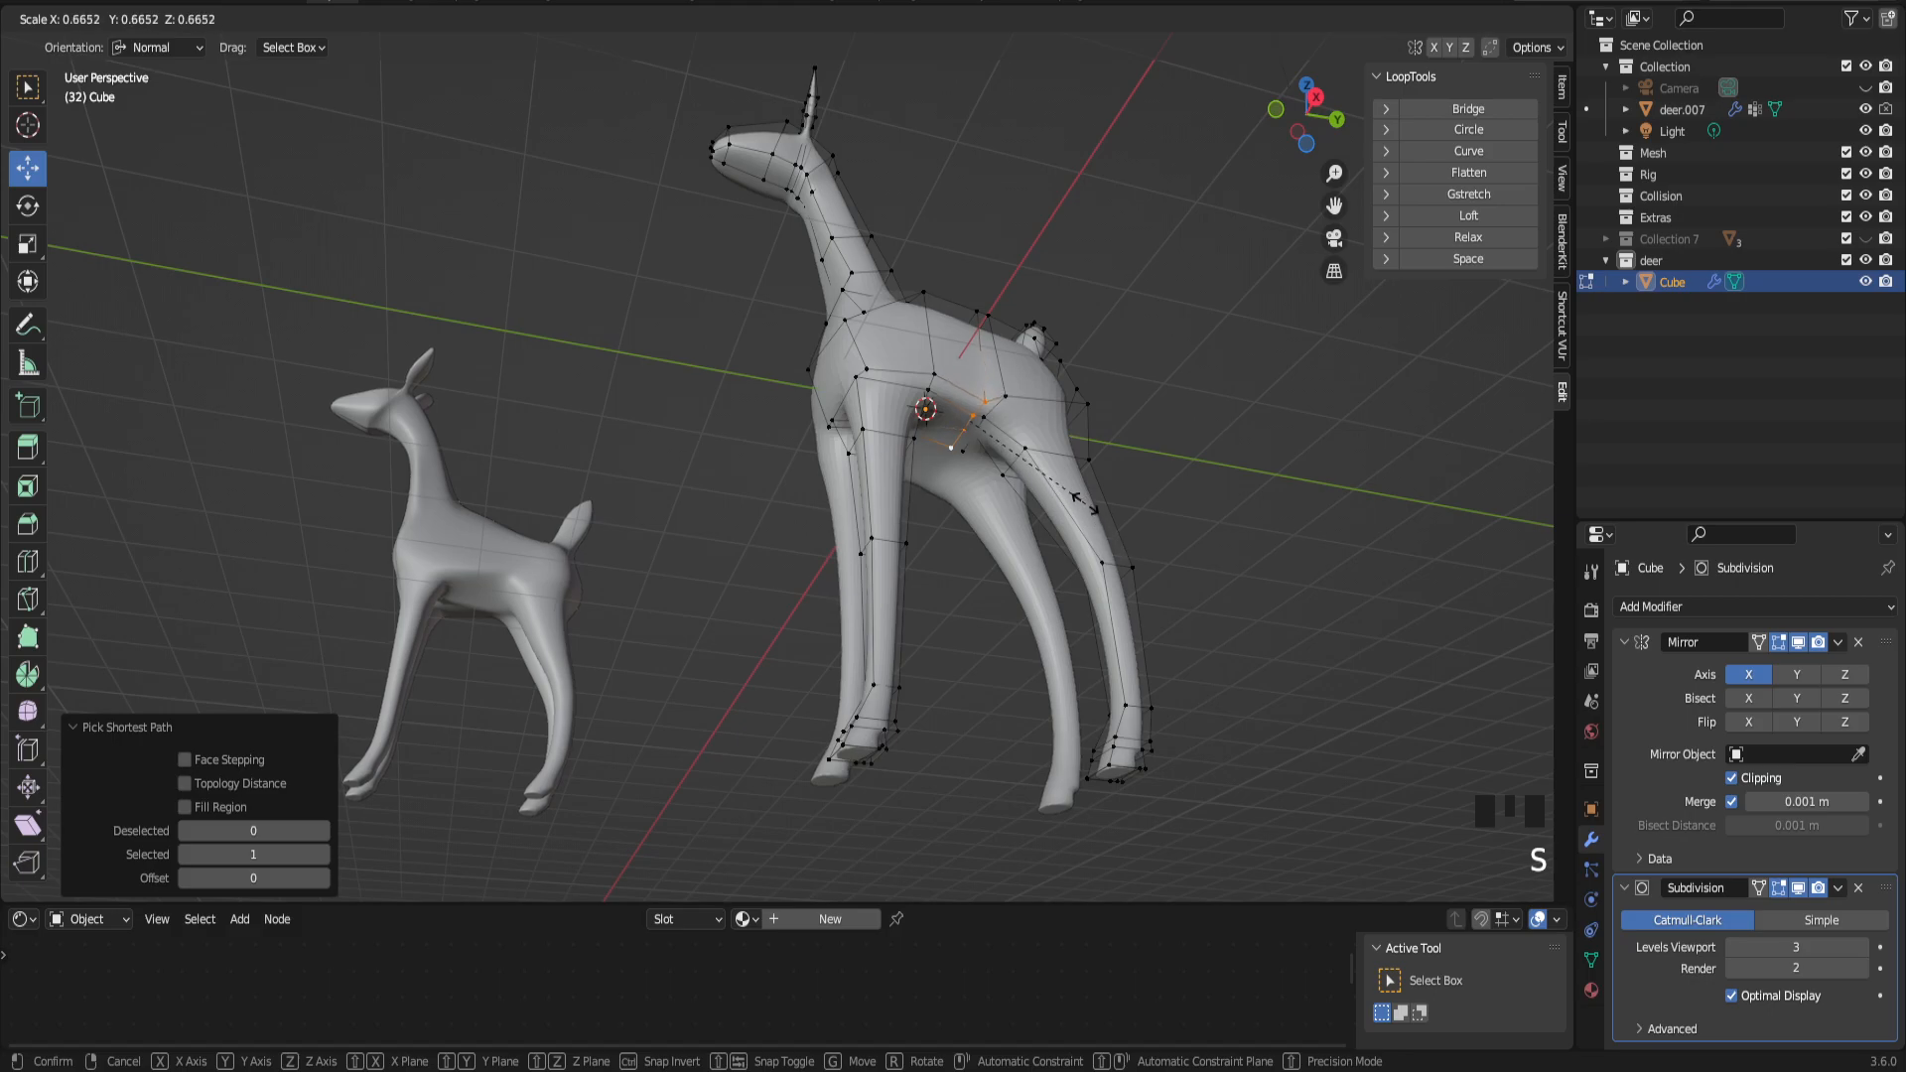
click(1084, 489)
middle_drag(1084, 489, 970, 519)
drag(940, 511, 945, 493)
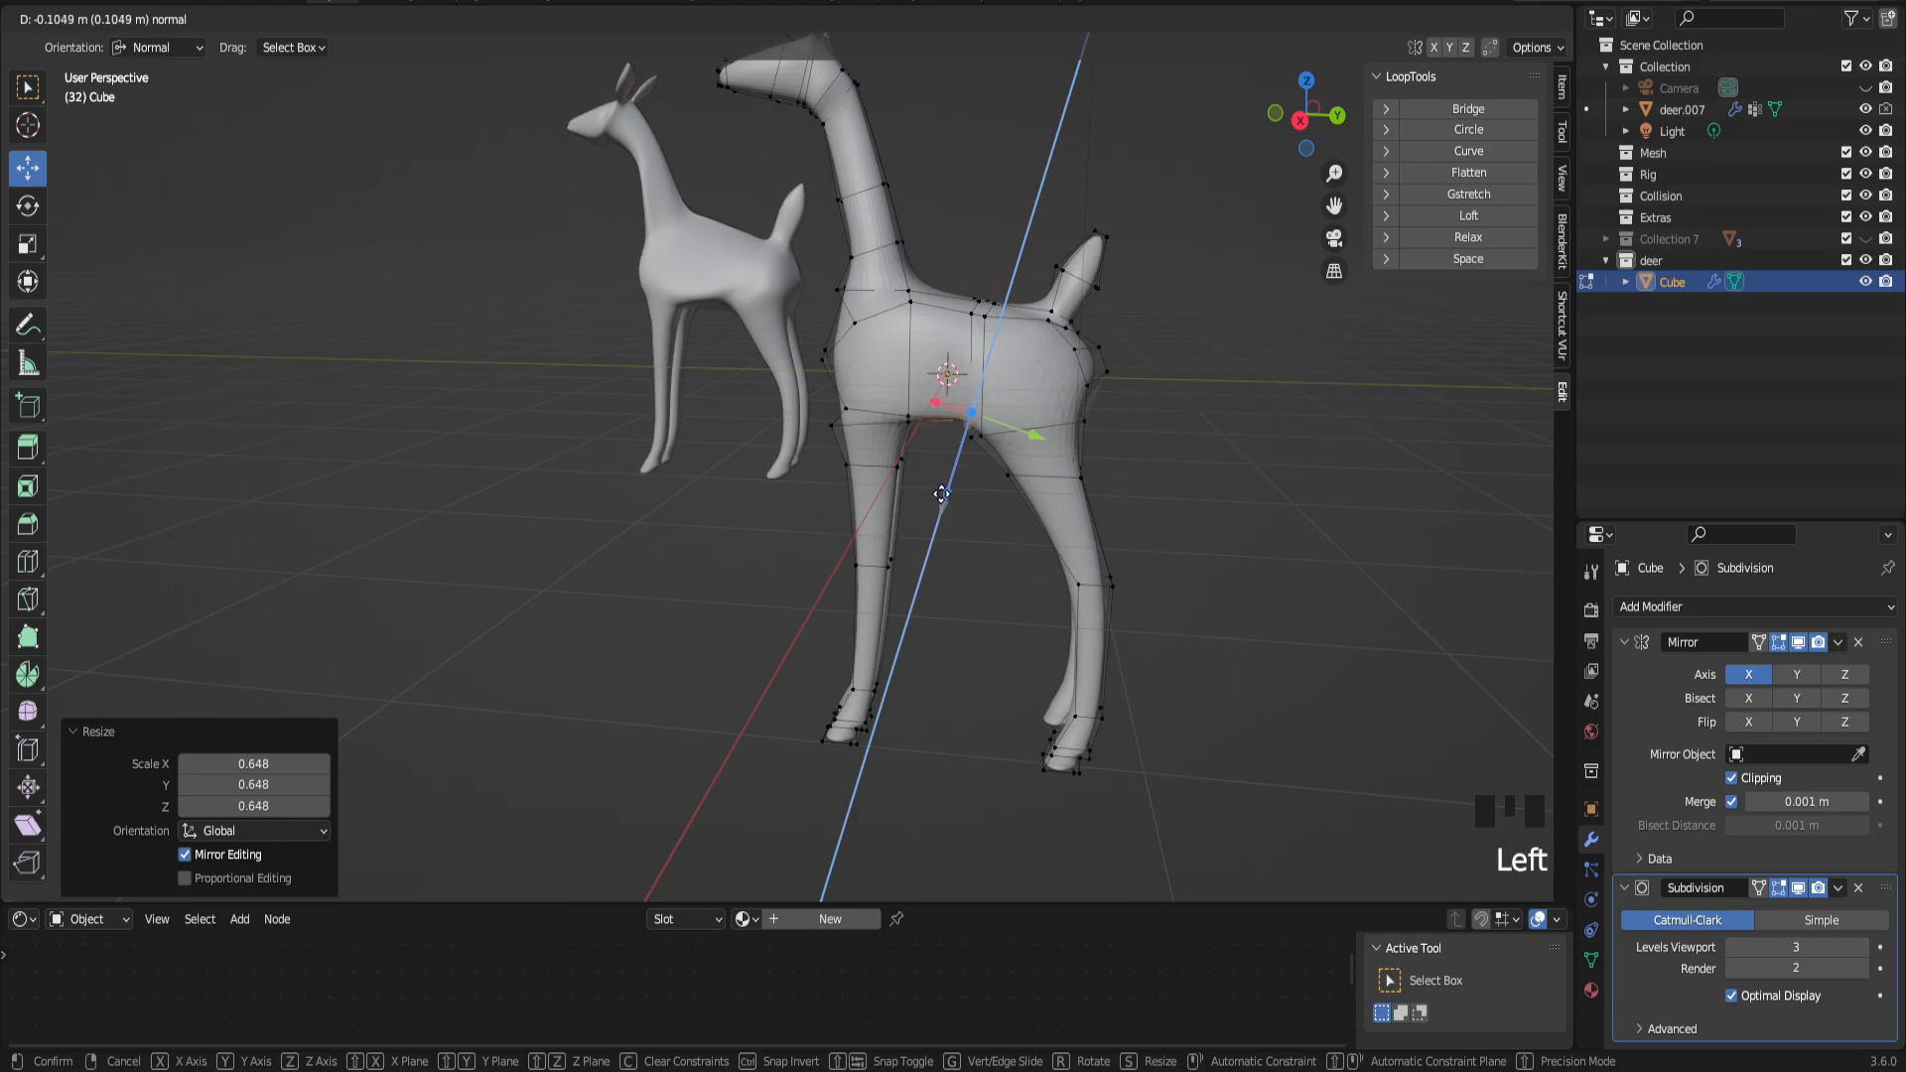
drag(942, 500, 944, 485)
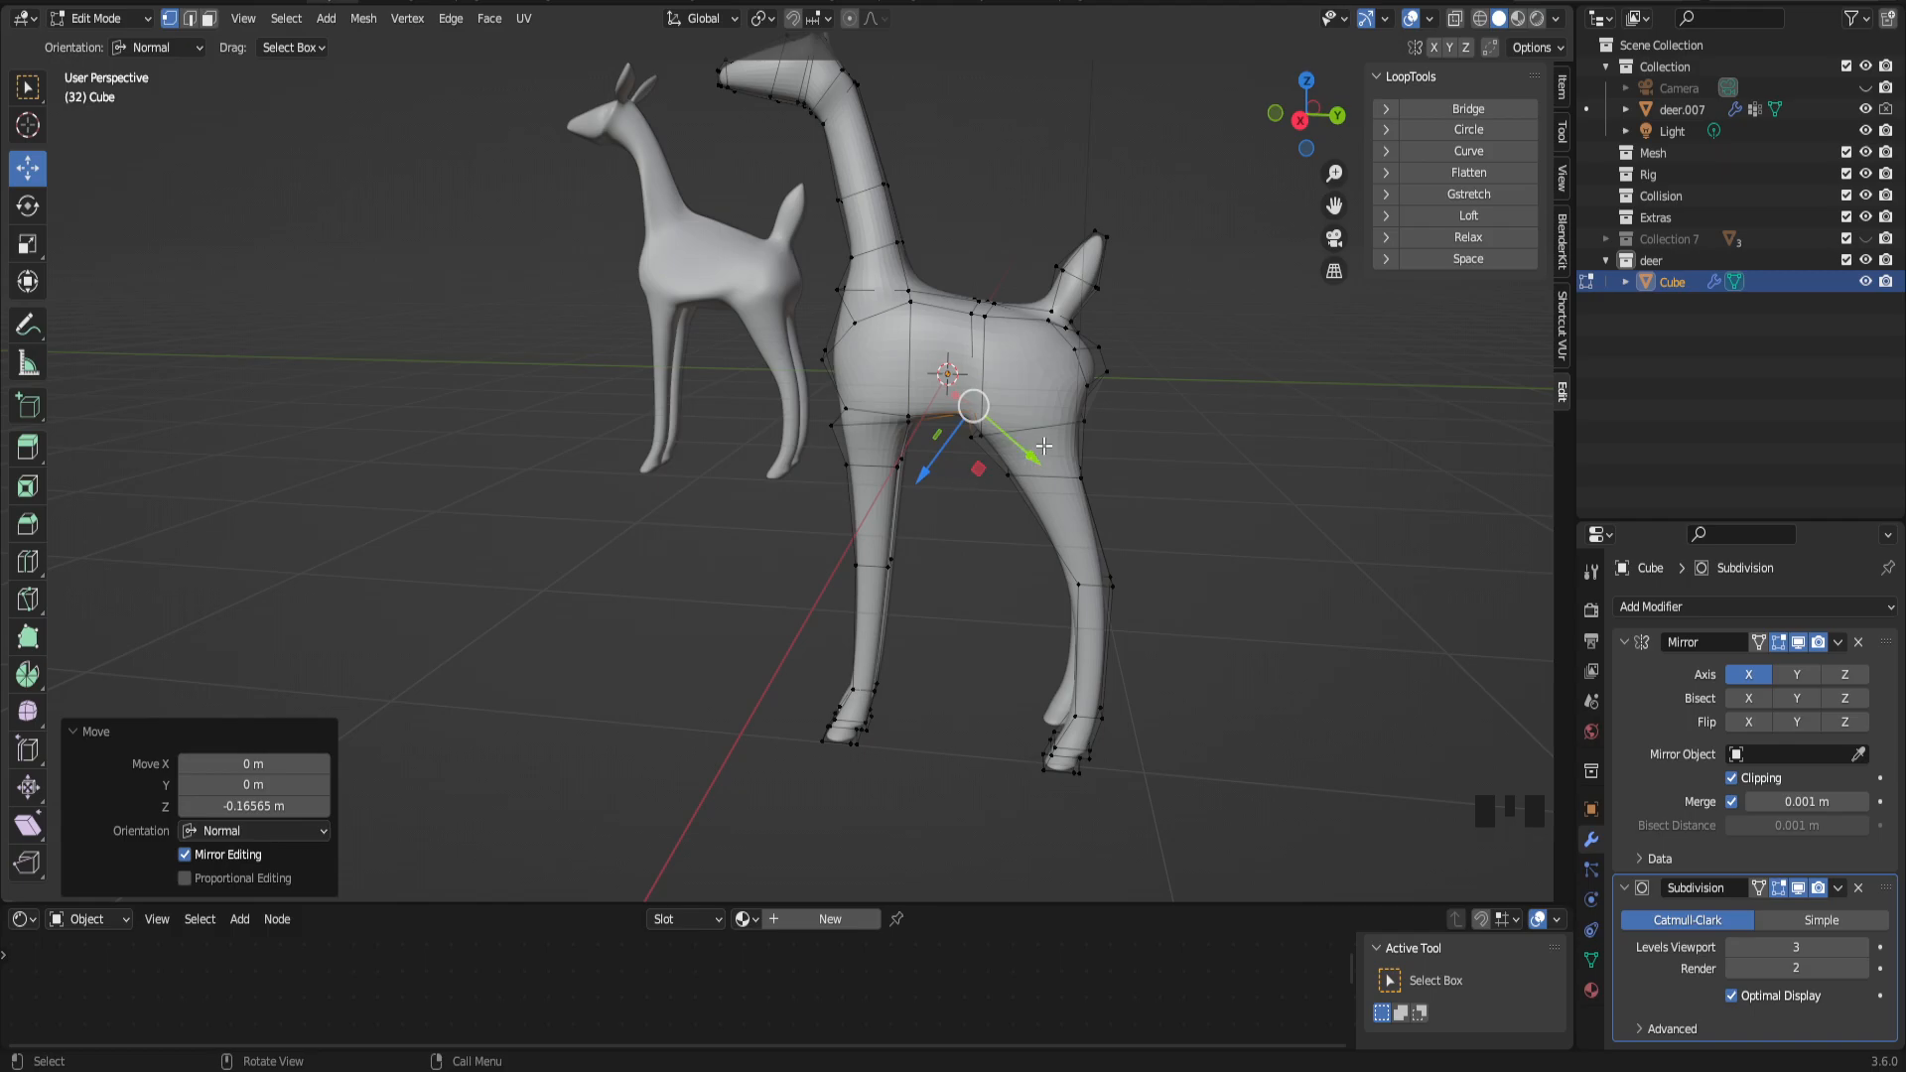
Step: Select the edge loop near the base of the neck and adjust its overall scale
scroll(1044, 447, down, 2)
middle_drag(1021, 447, 911, 418)
scroll(966, 434, up, 3)
drag(1334, 206, 1384, 381)
scroll(1008, 413, up, 2)
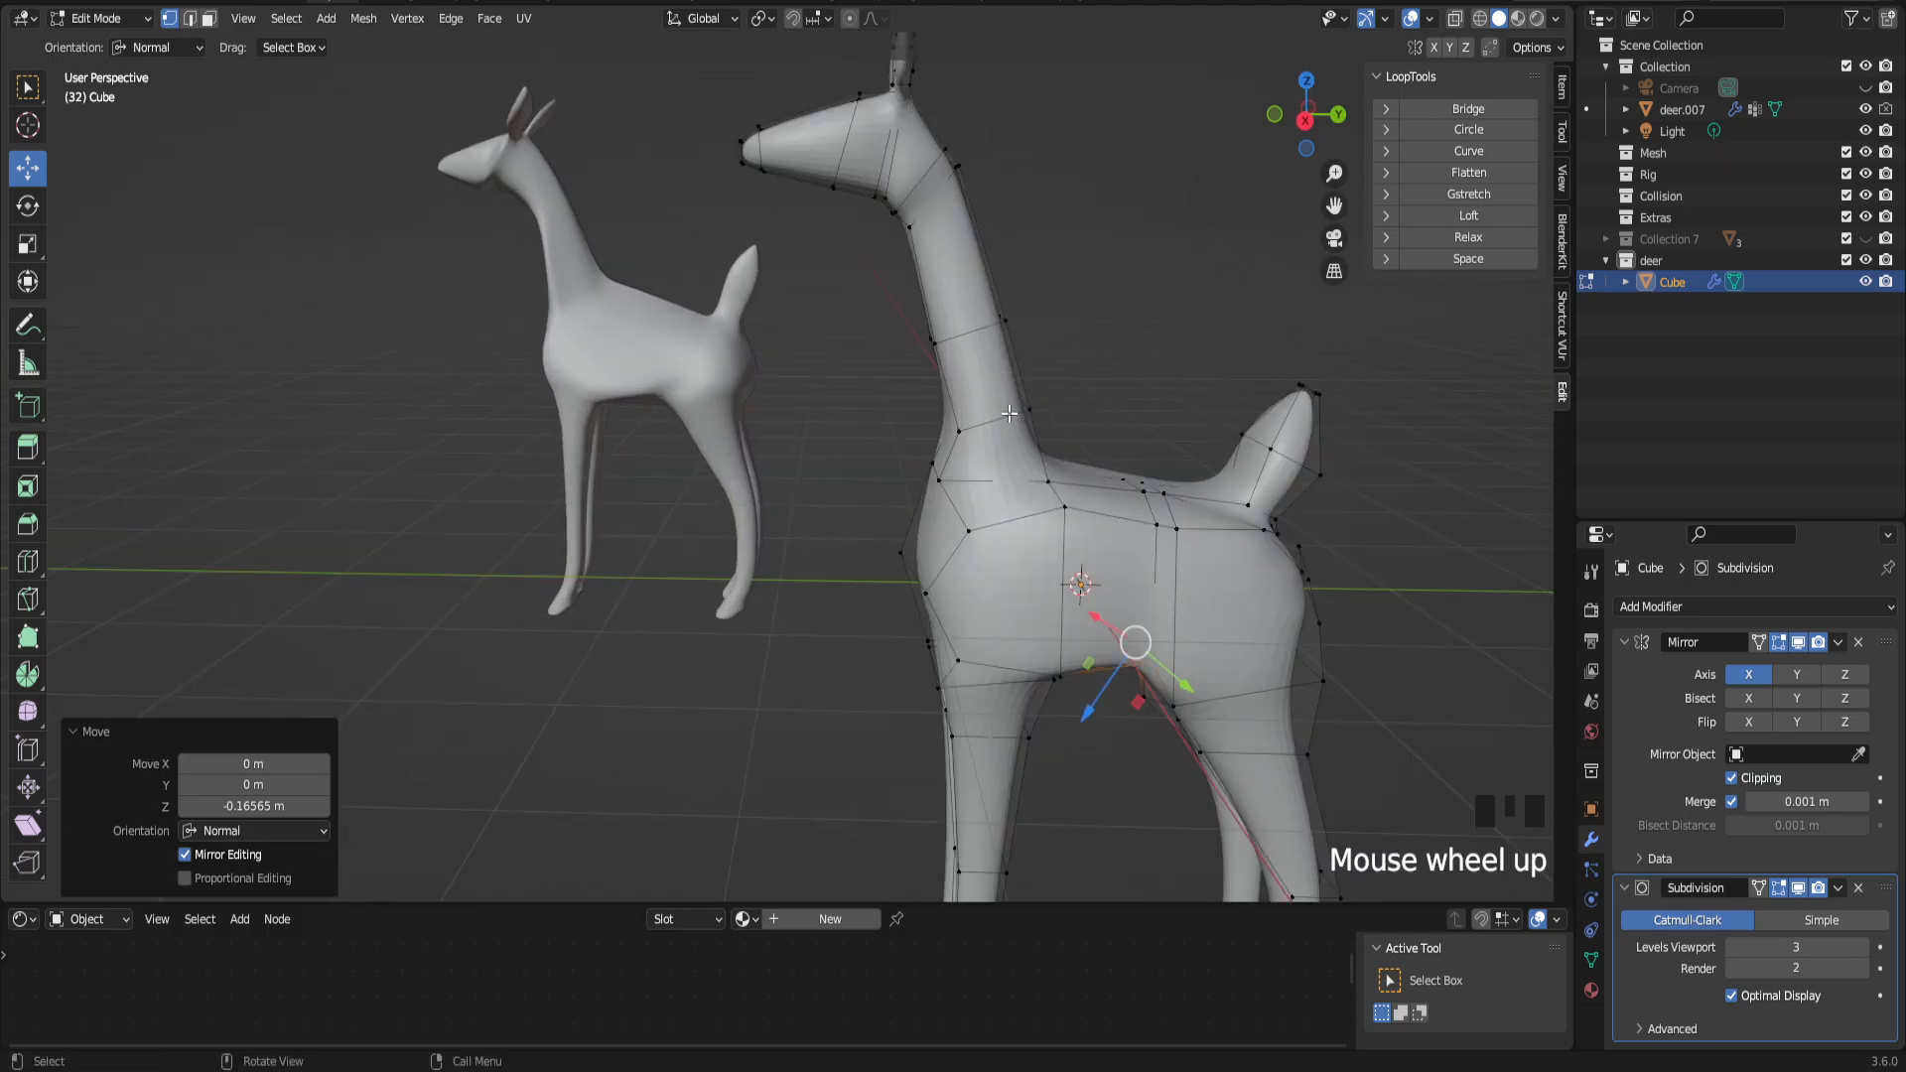
alt+click(979, 419)
middle_drag(979, 419, 1022, 437)
key(s)
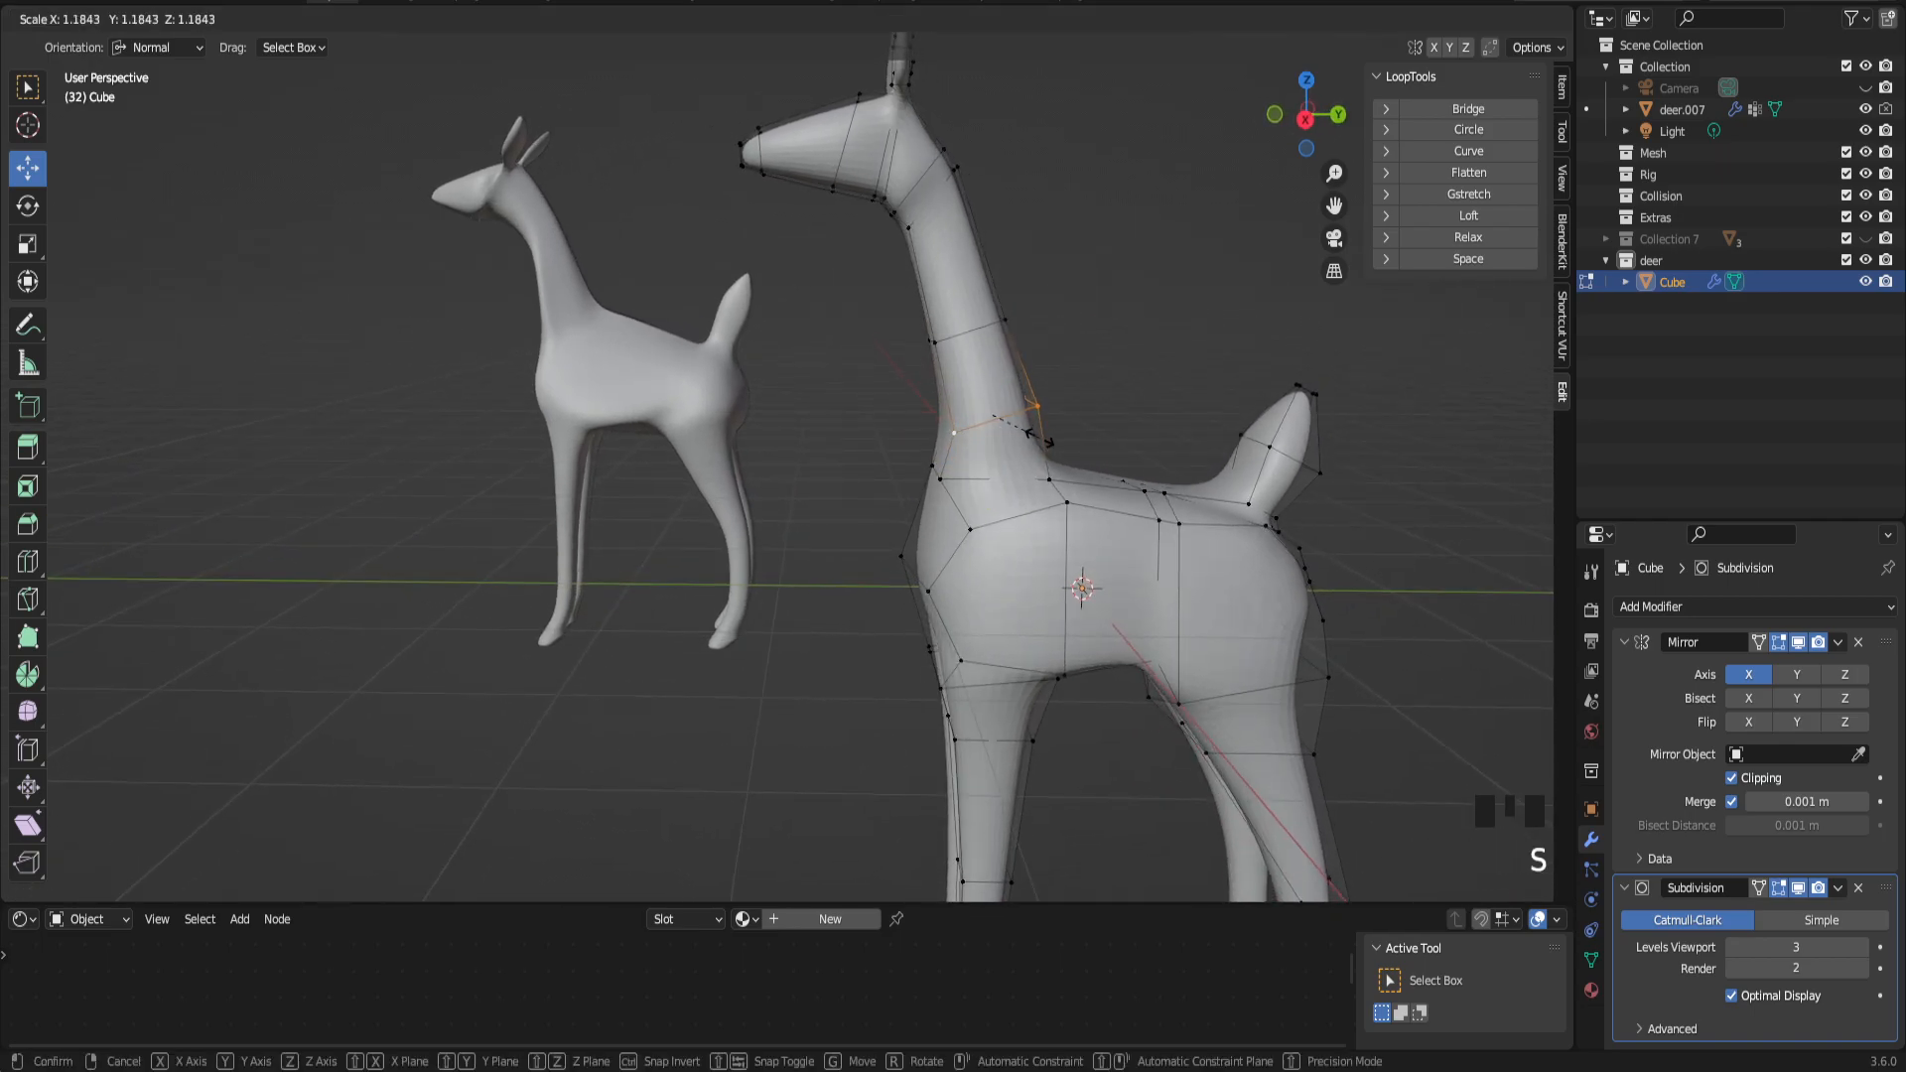
click(1038, 438)
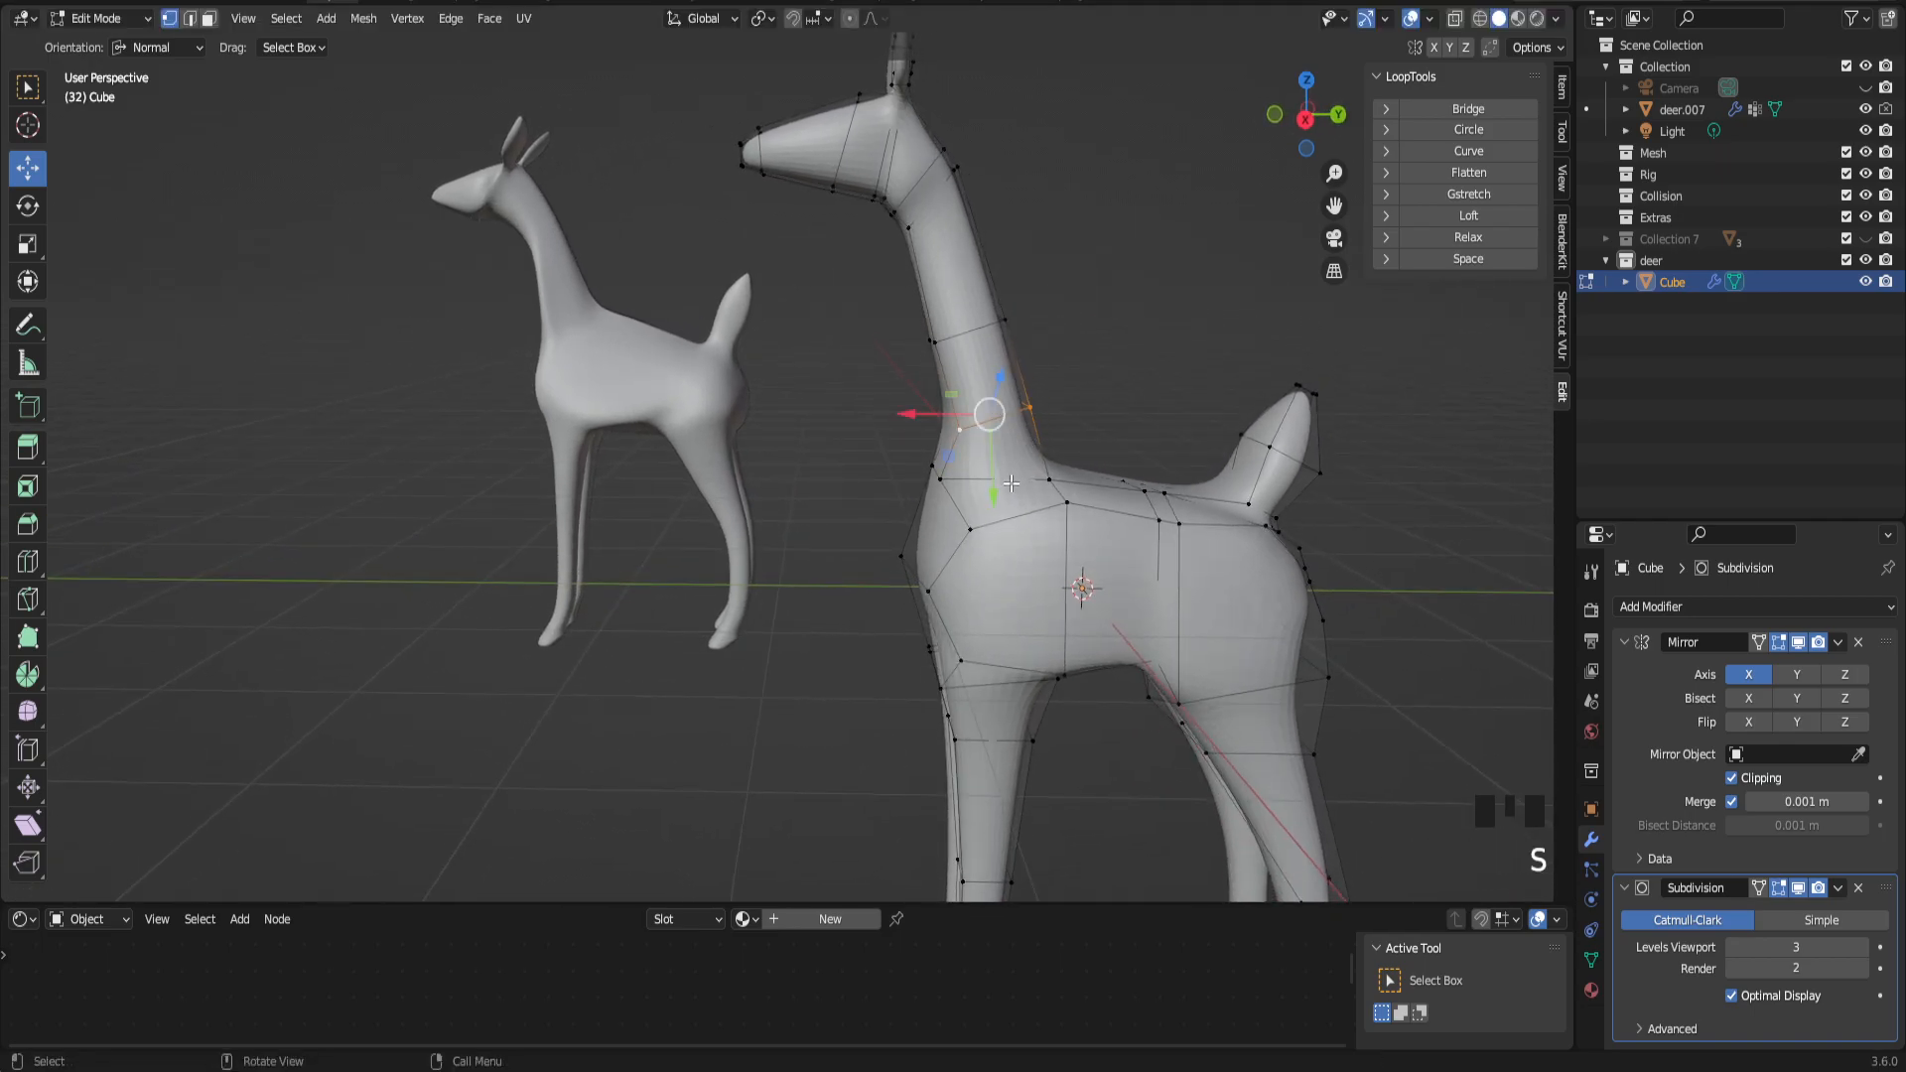
Step: Add the loop where the neck meets the body to the selection and rescale both loops together
alt+shift+click(1013, 480)
key(s)
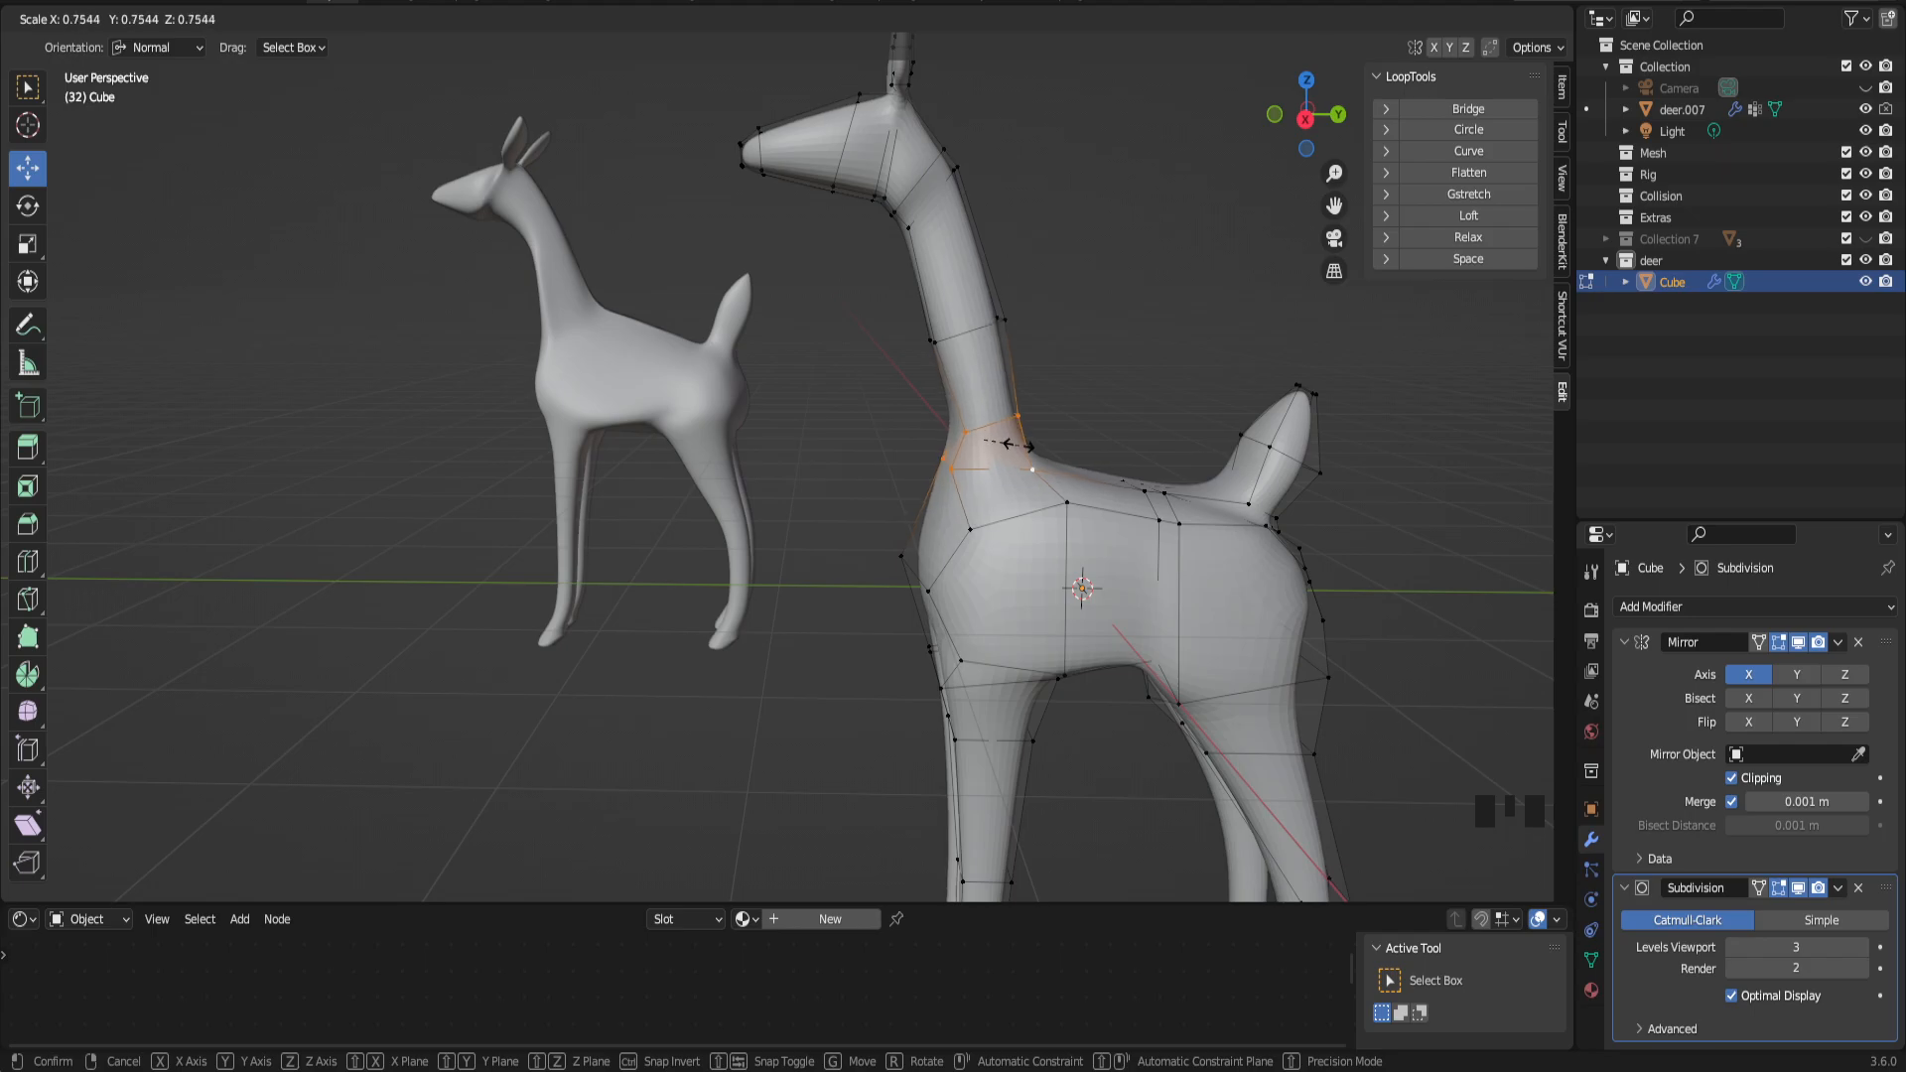
click(1031, 452)
middle_drag(1034, 460, 1029, 451)
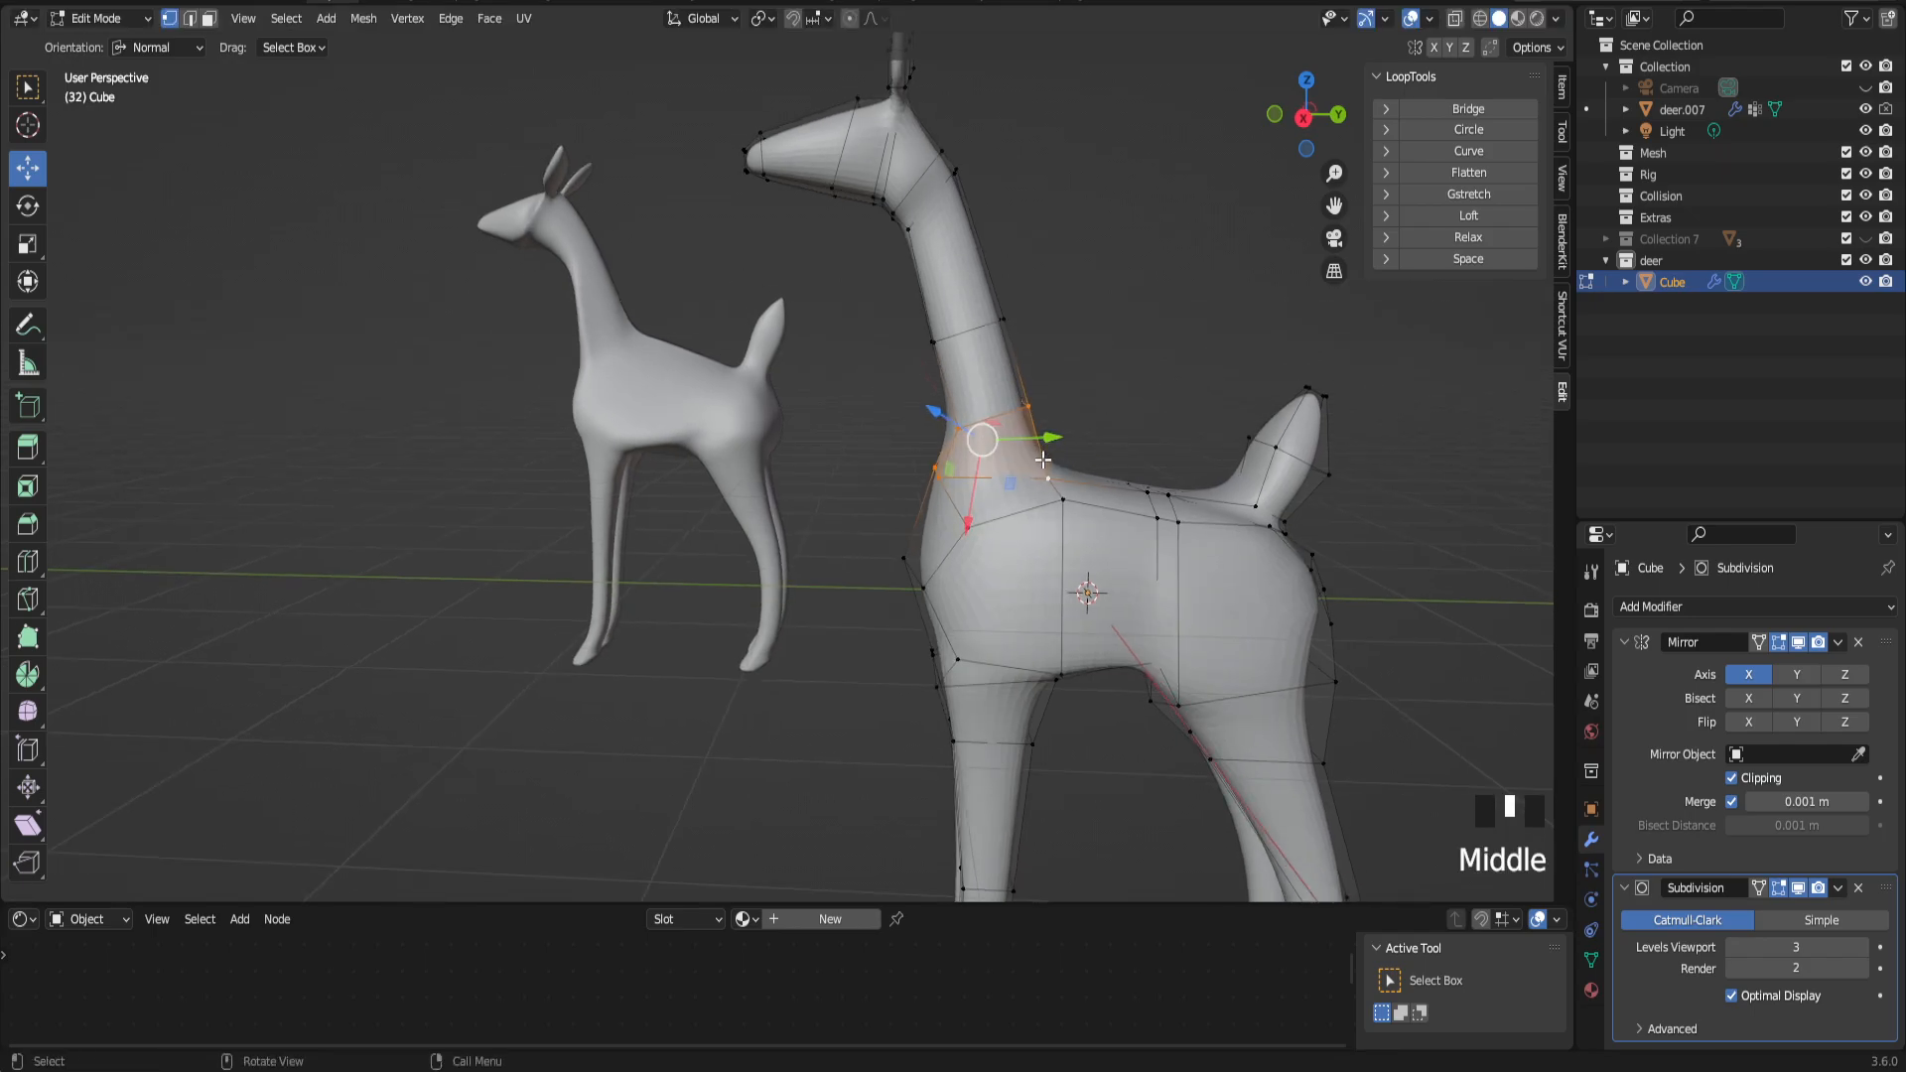
key(s)
click(1034, 457)
Step: Switch back to the Default orientation and move the vertex at the back of the neck's base rearward along Y
middle_drag(1002, 392, 1101, 452)
click(1046, 463)
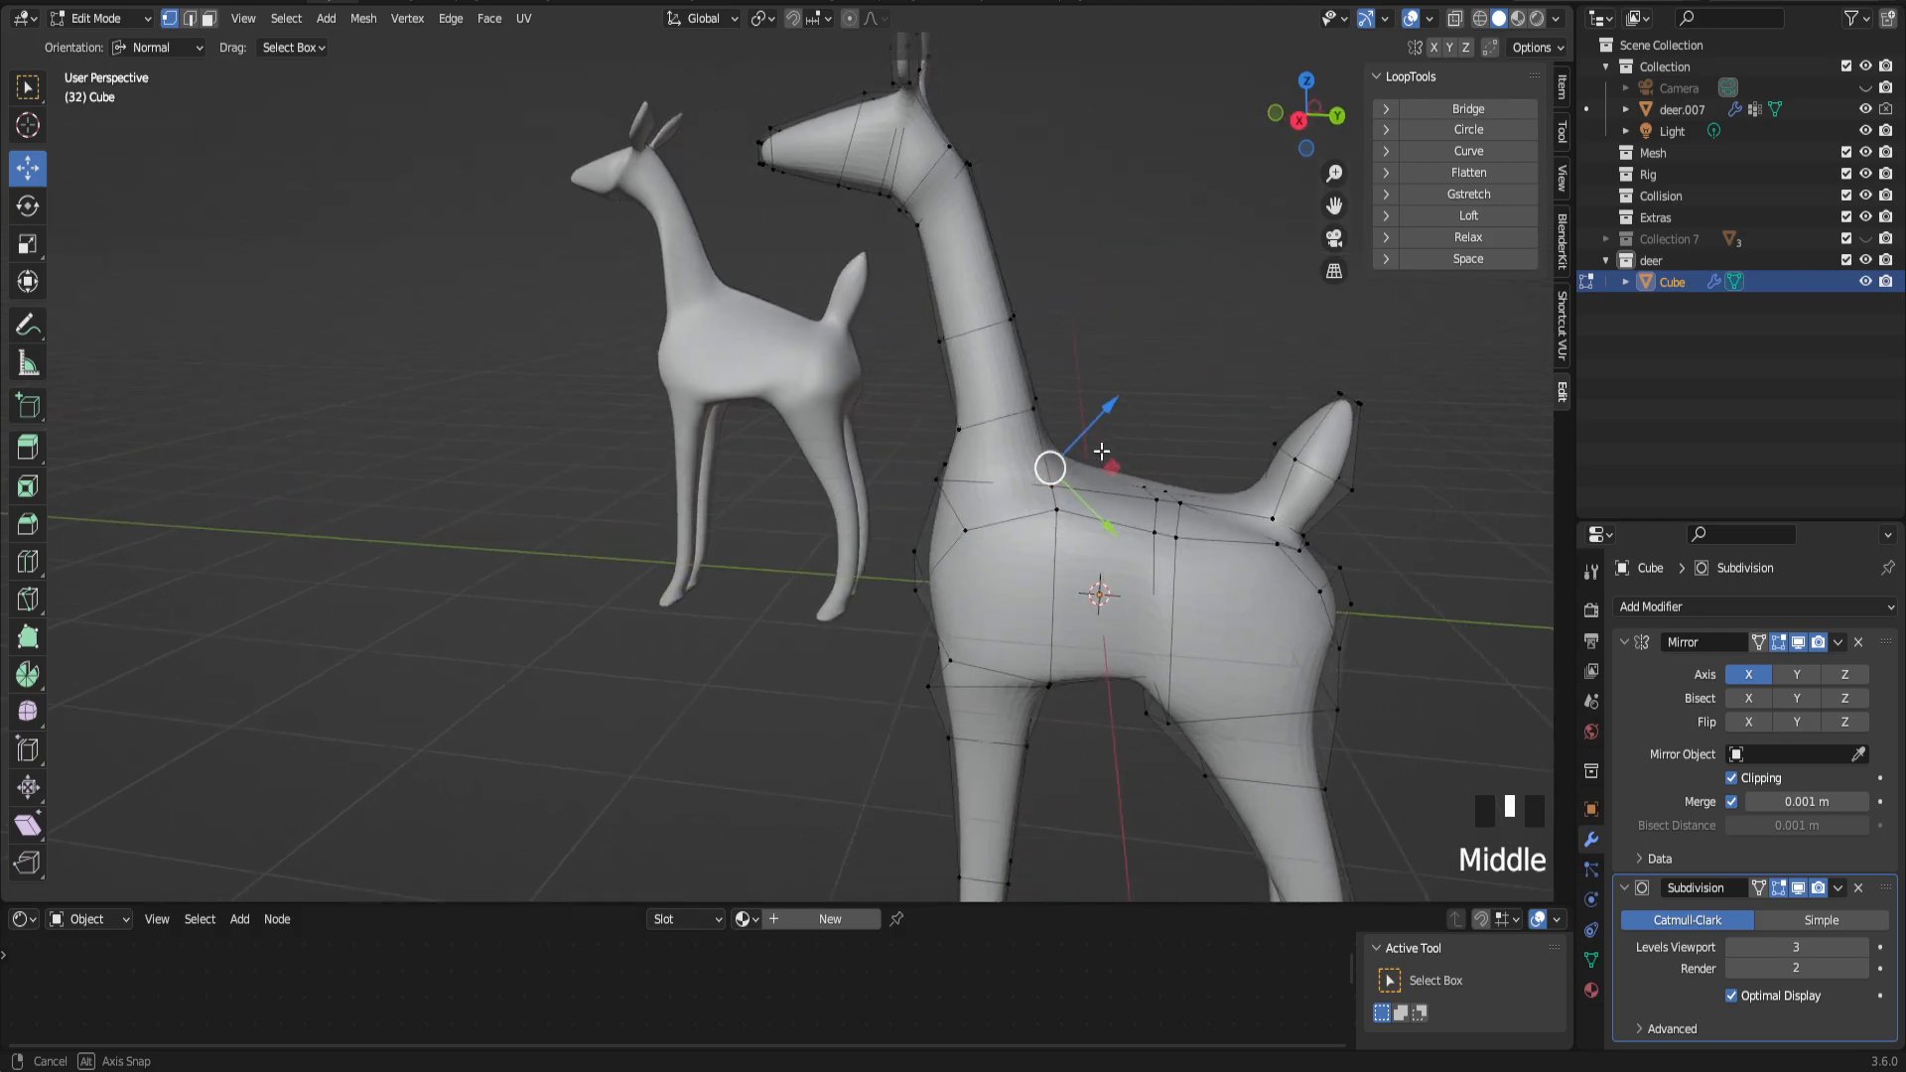
click(100, 18)
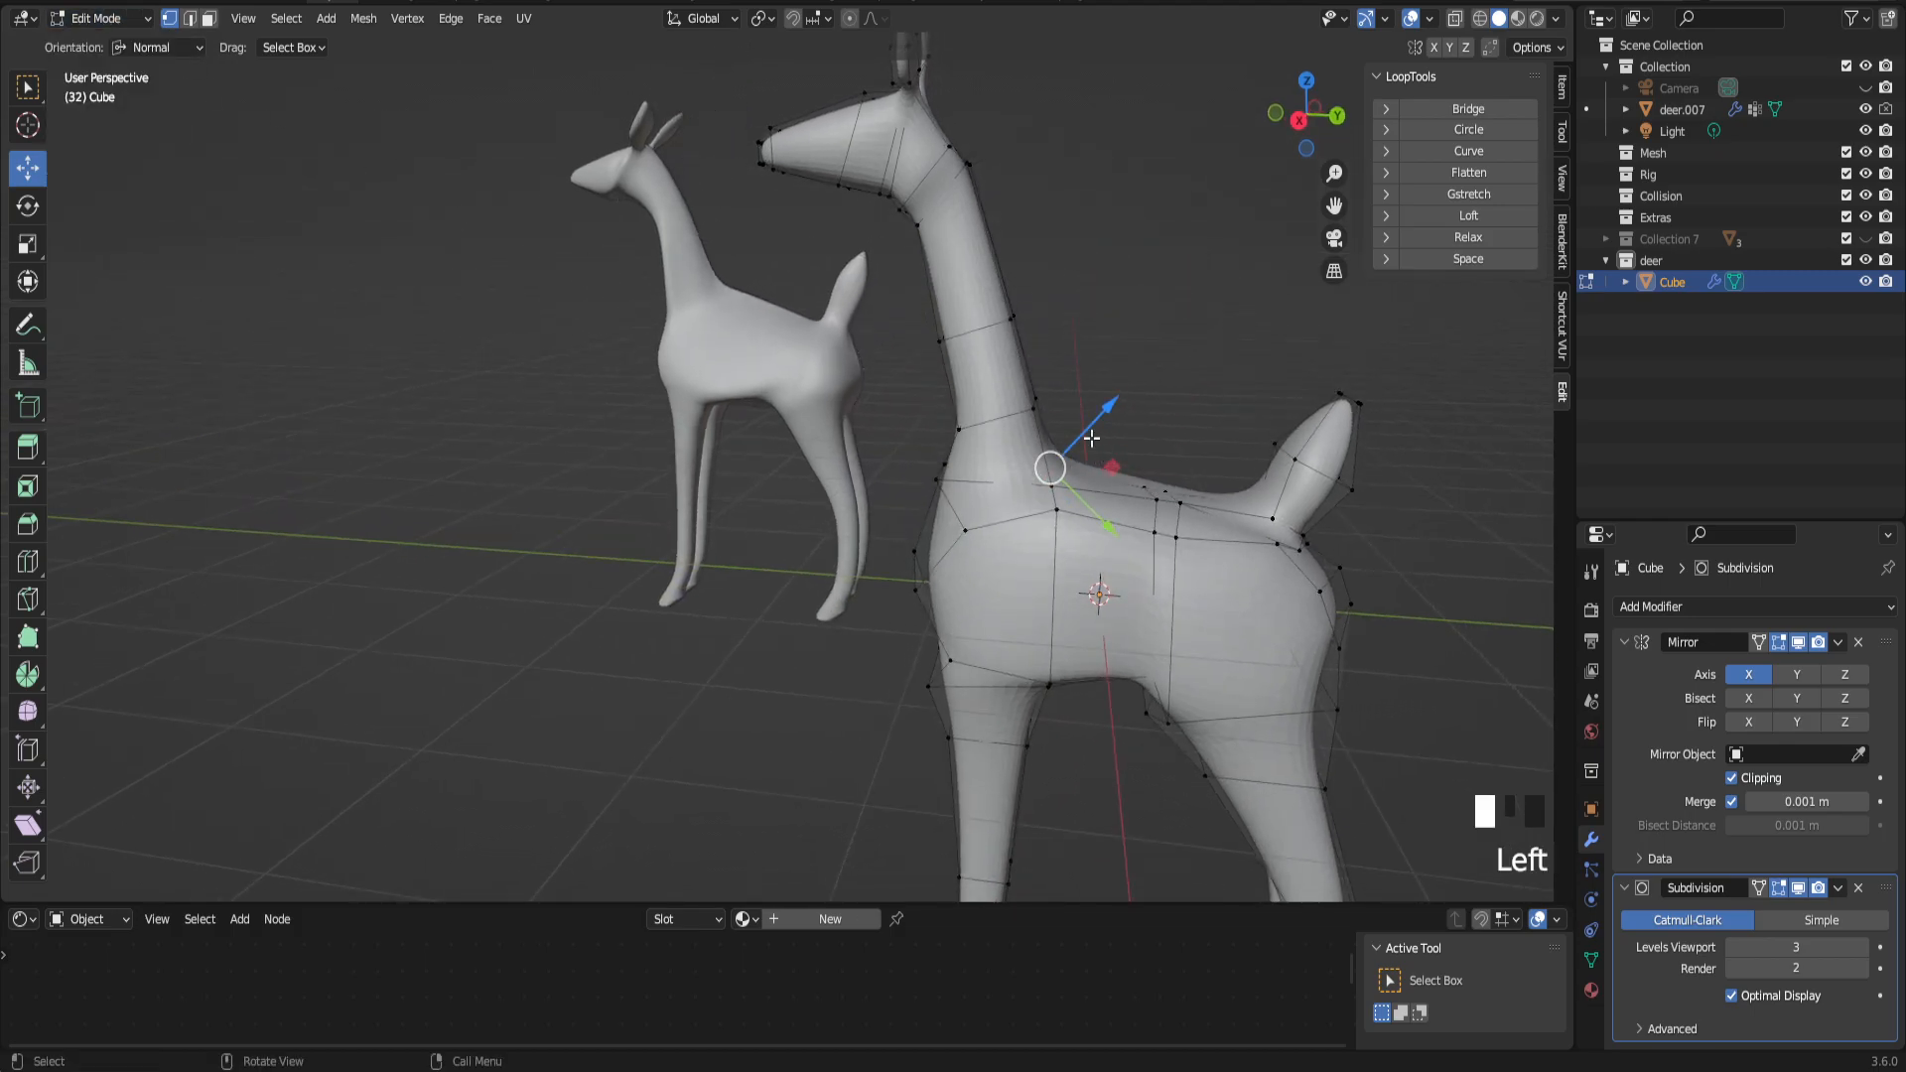
click(163, 47)
click(171, 88)
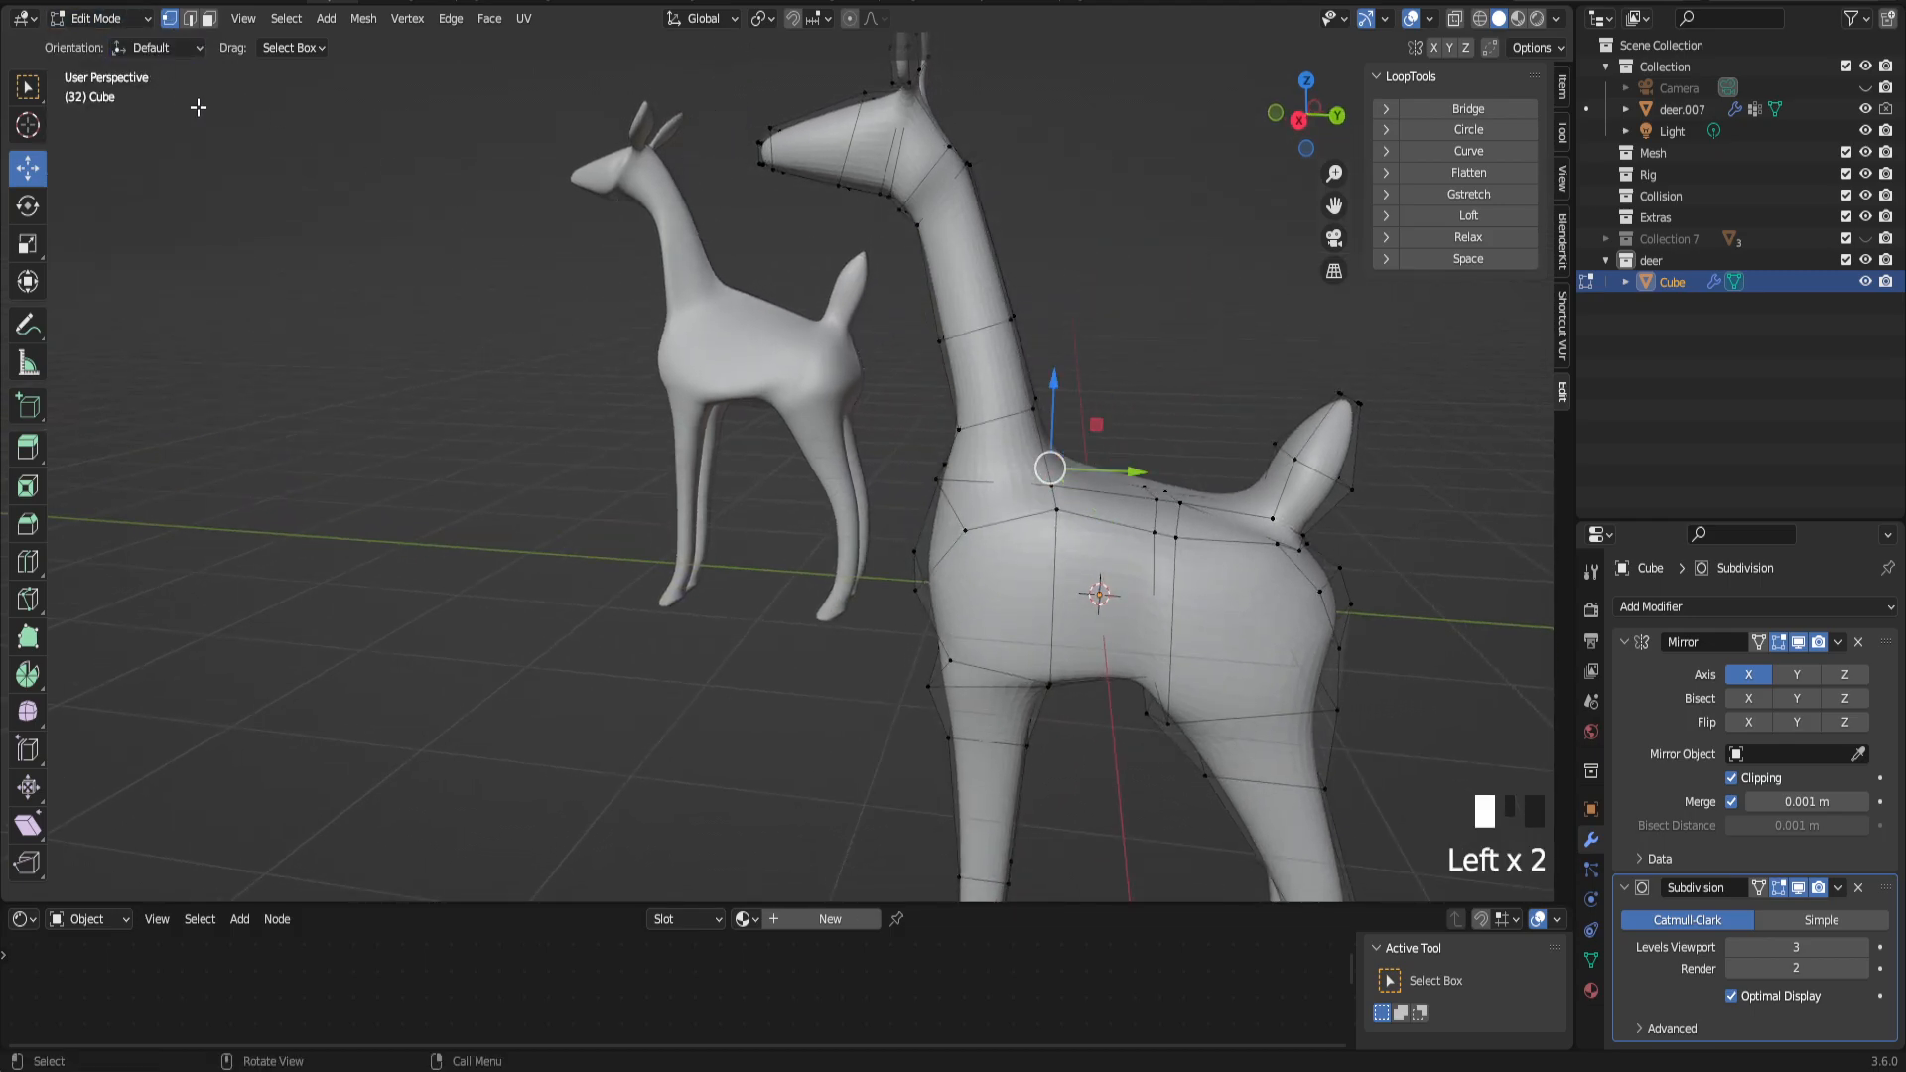
mouse_move(1129, 473)
mouse_down()
mouse_move(1177, 463)
mouse_move(1162, 456)
mouse_up()
Step: Adjust the lower neck loop's scale, add the loop above it, and enlarge both to about 1.16
key(s)
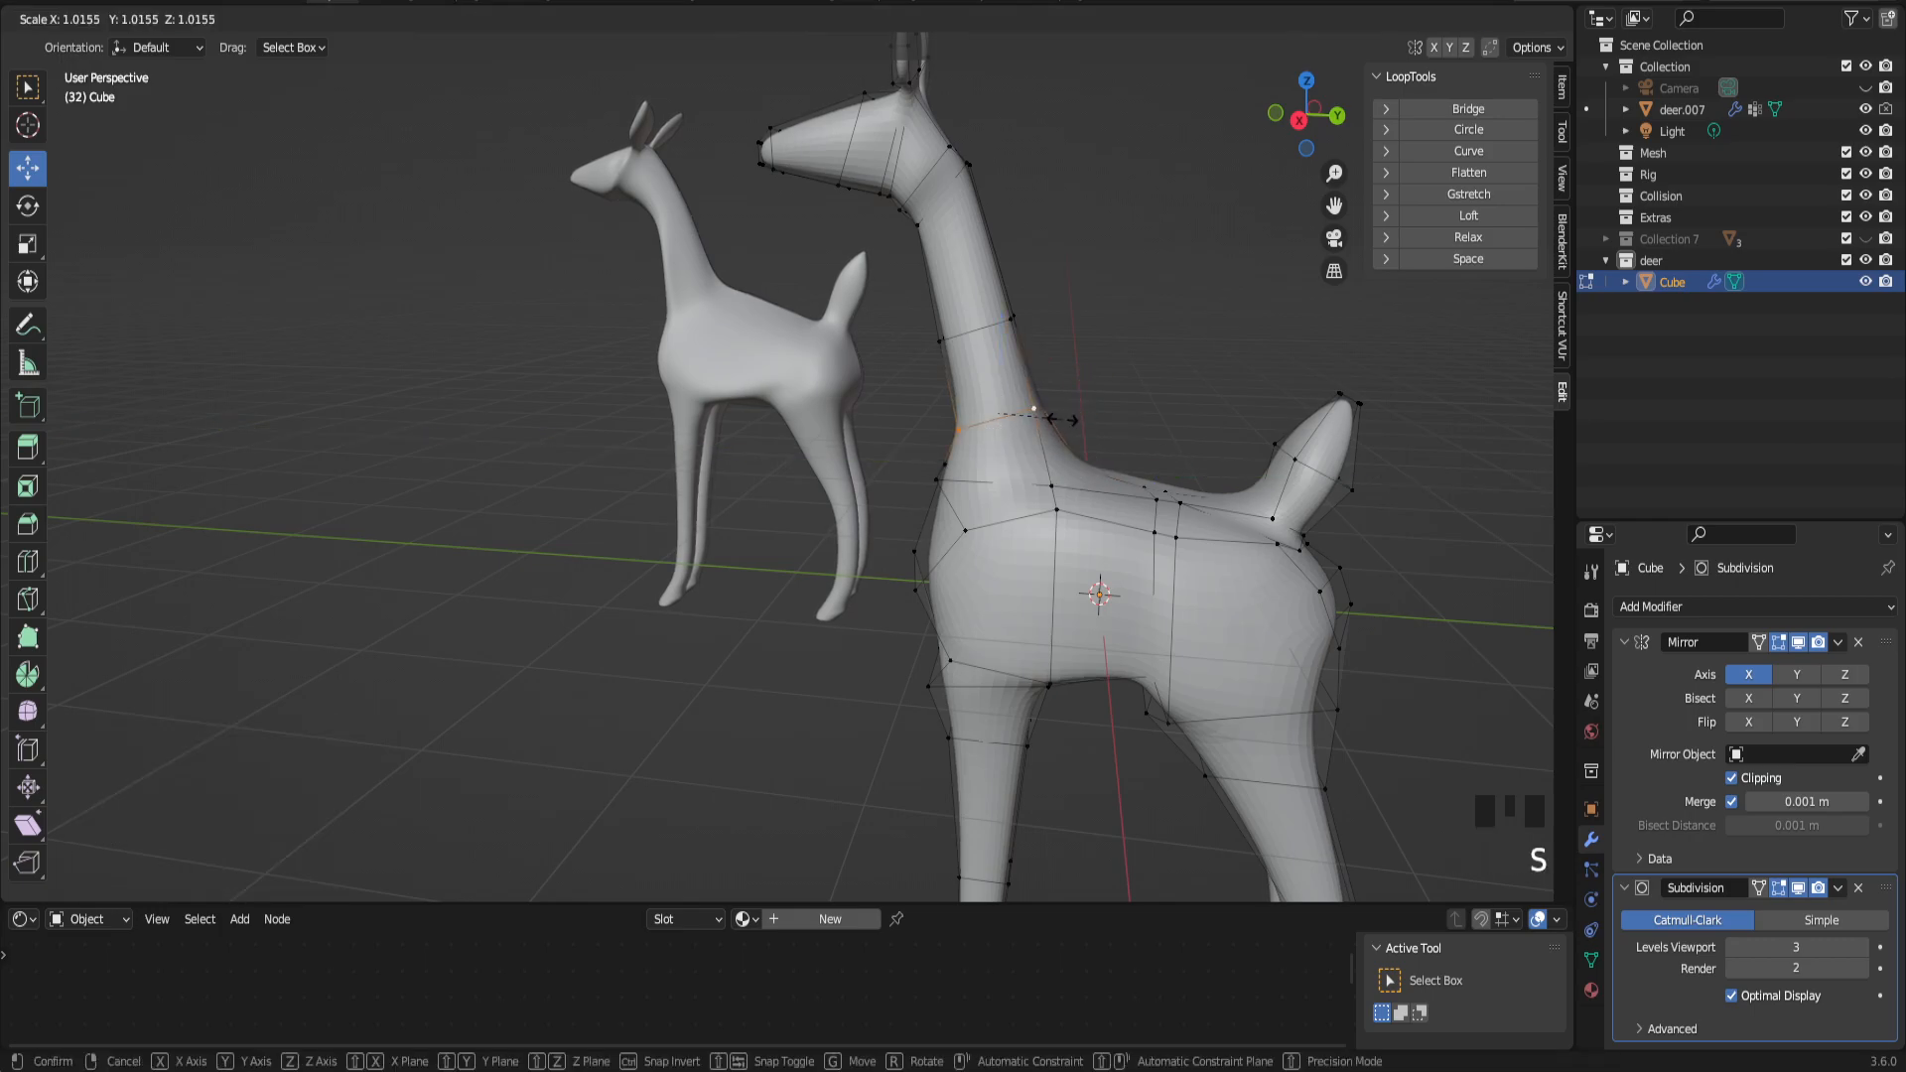
click(1080, 427)
alt+shift+click(1018, 327)
key(s)
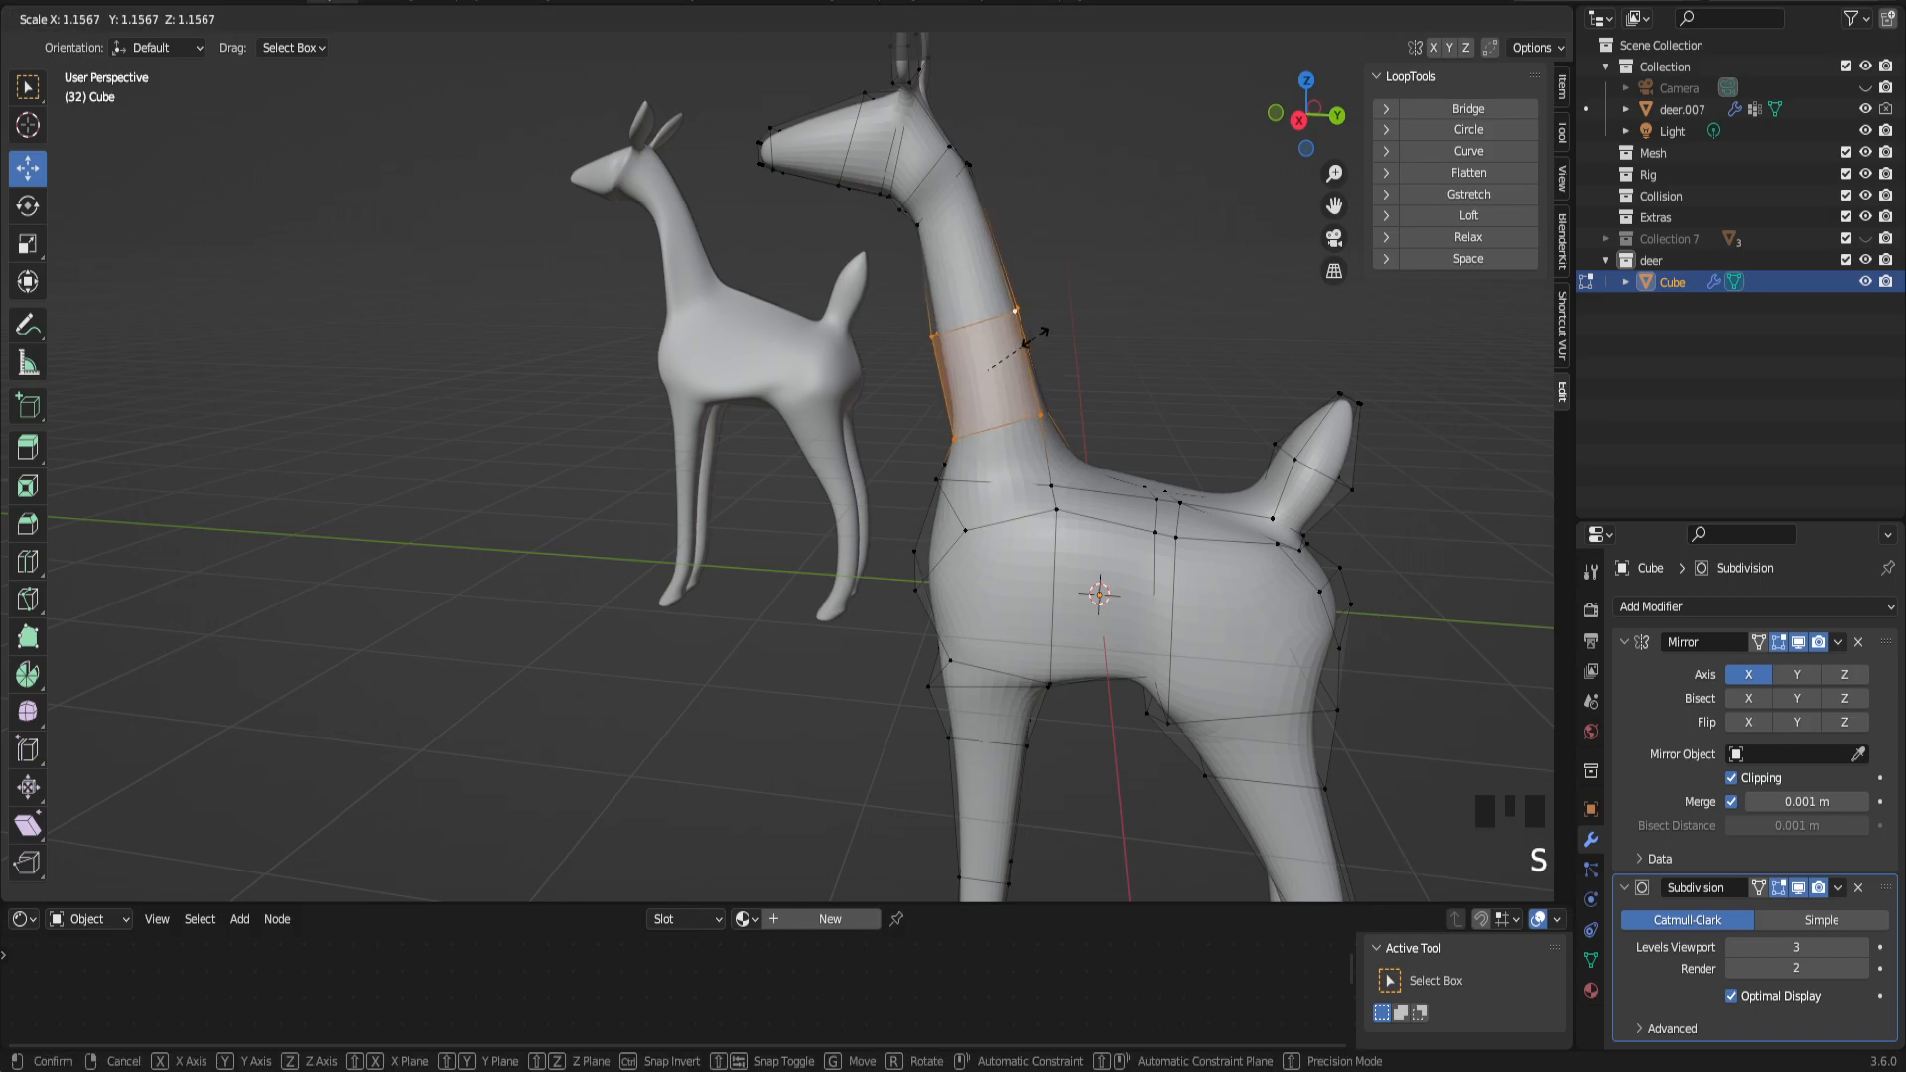
click(1017, 327)
Step: Rescale the lower neck loop on its own and scale the mid-neck loop above it to 0.860
alt+click(1021, 421)
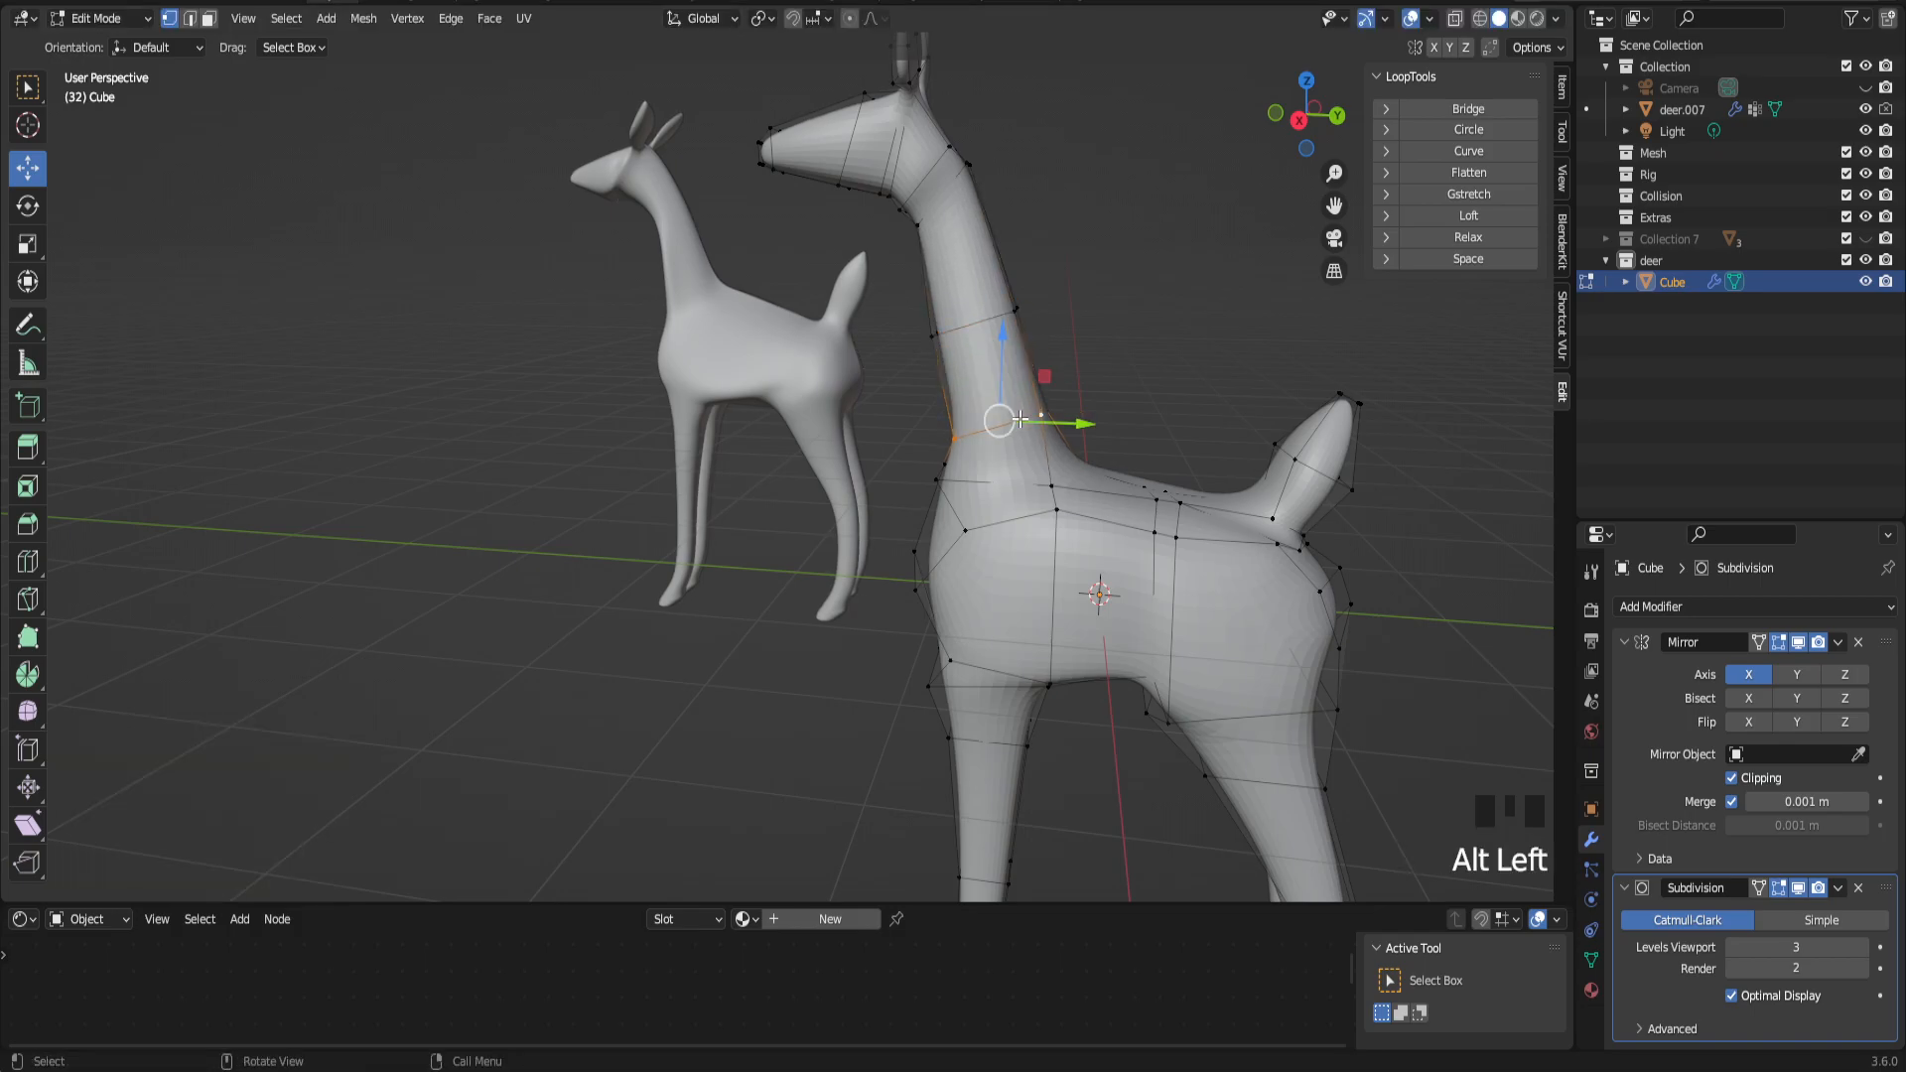
key(s)
click(1021, 419)
alt+click(978, 323)
key(s)
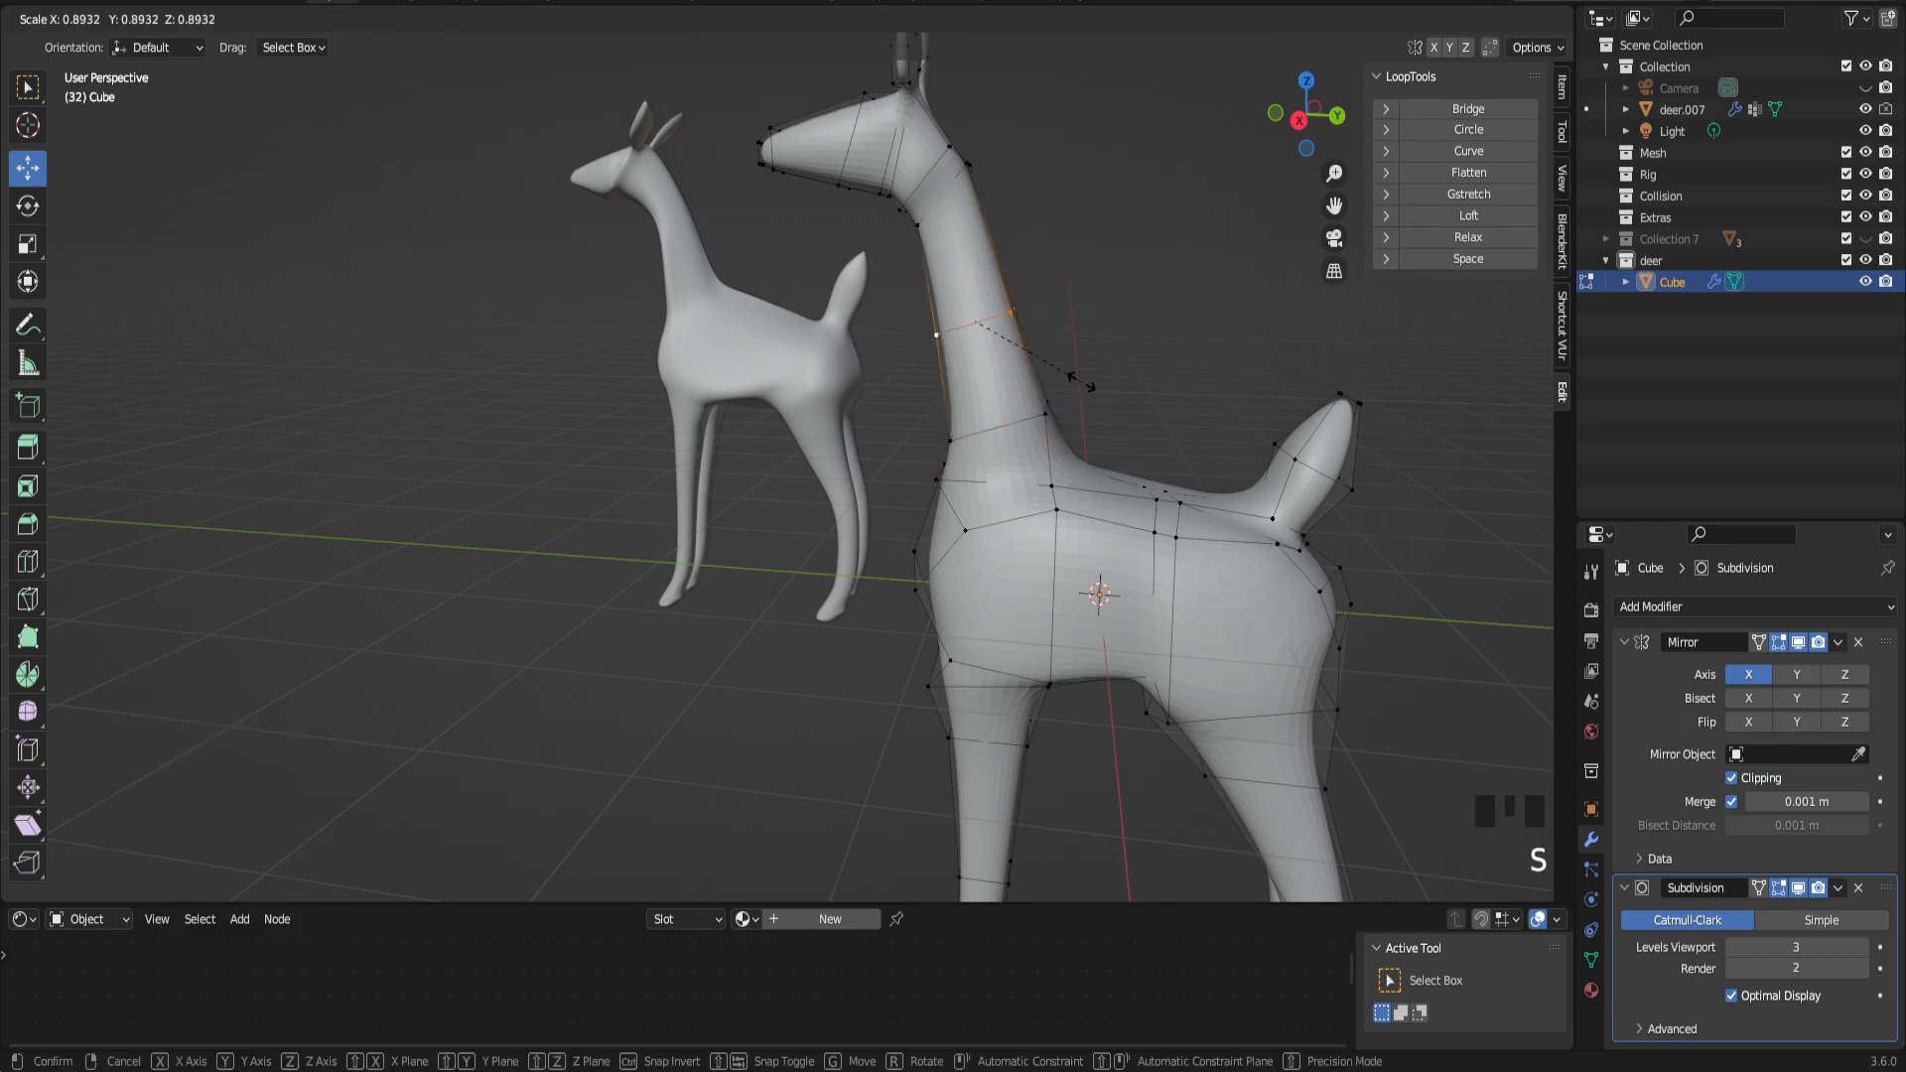
click(1077, 380)
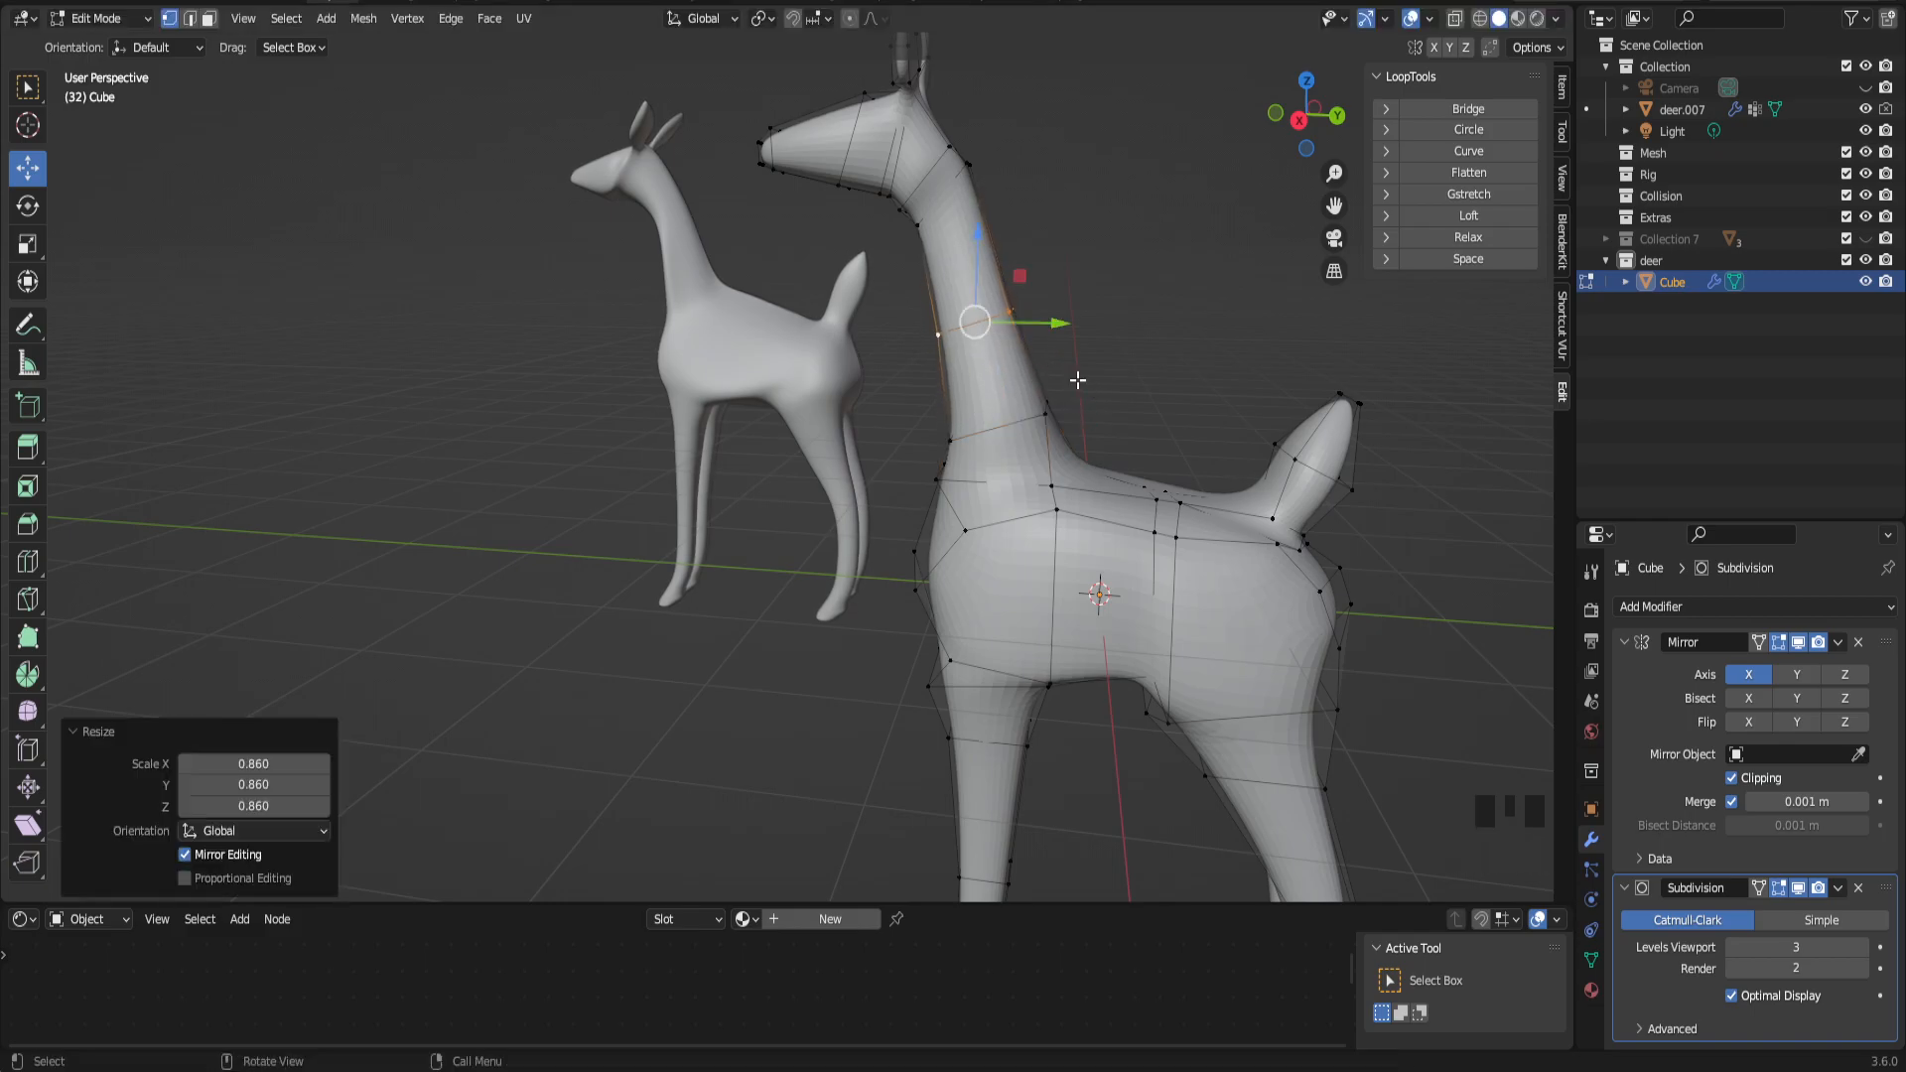
drag(1334, 204, 1334, 328)
scroll(1082, 387, up, 2)
middle_drag(1087, 385, 1032, 388)
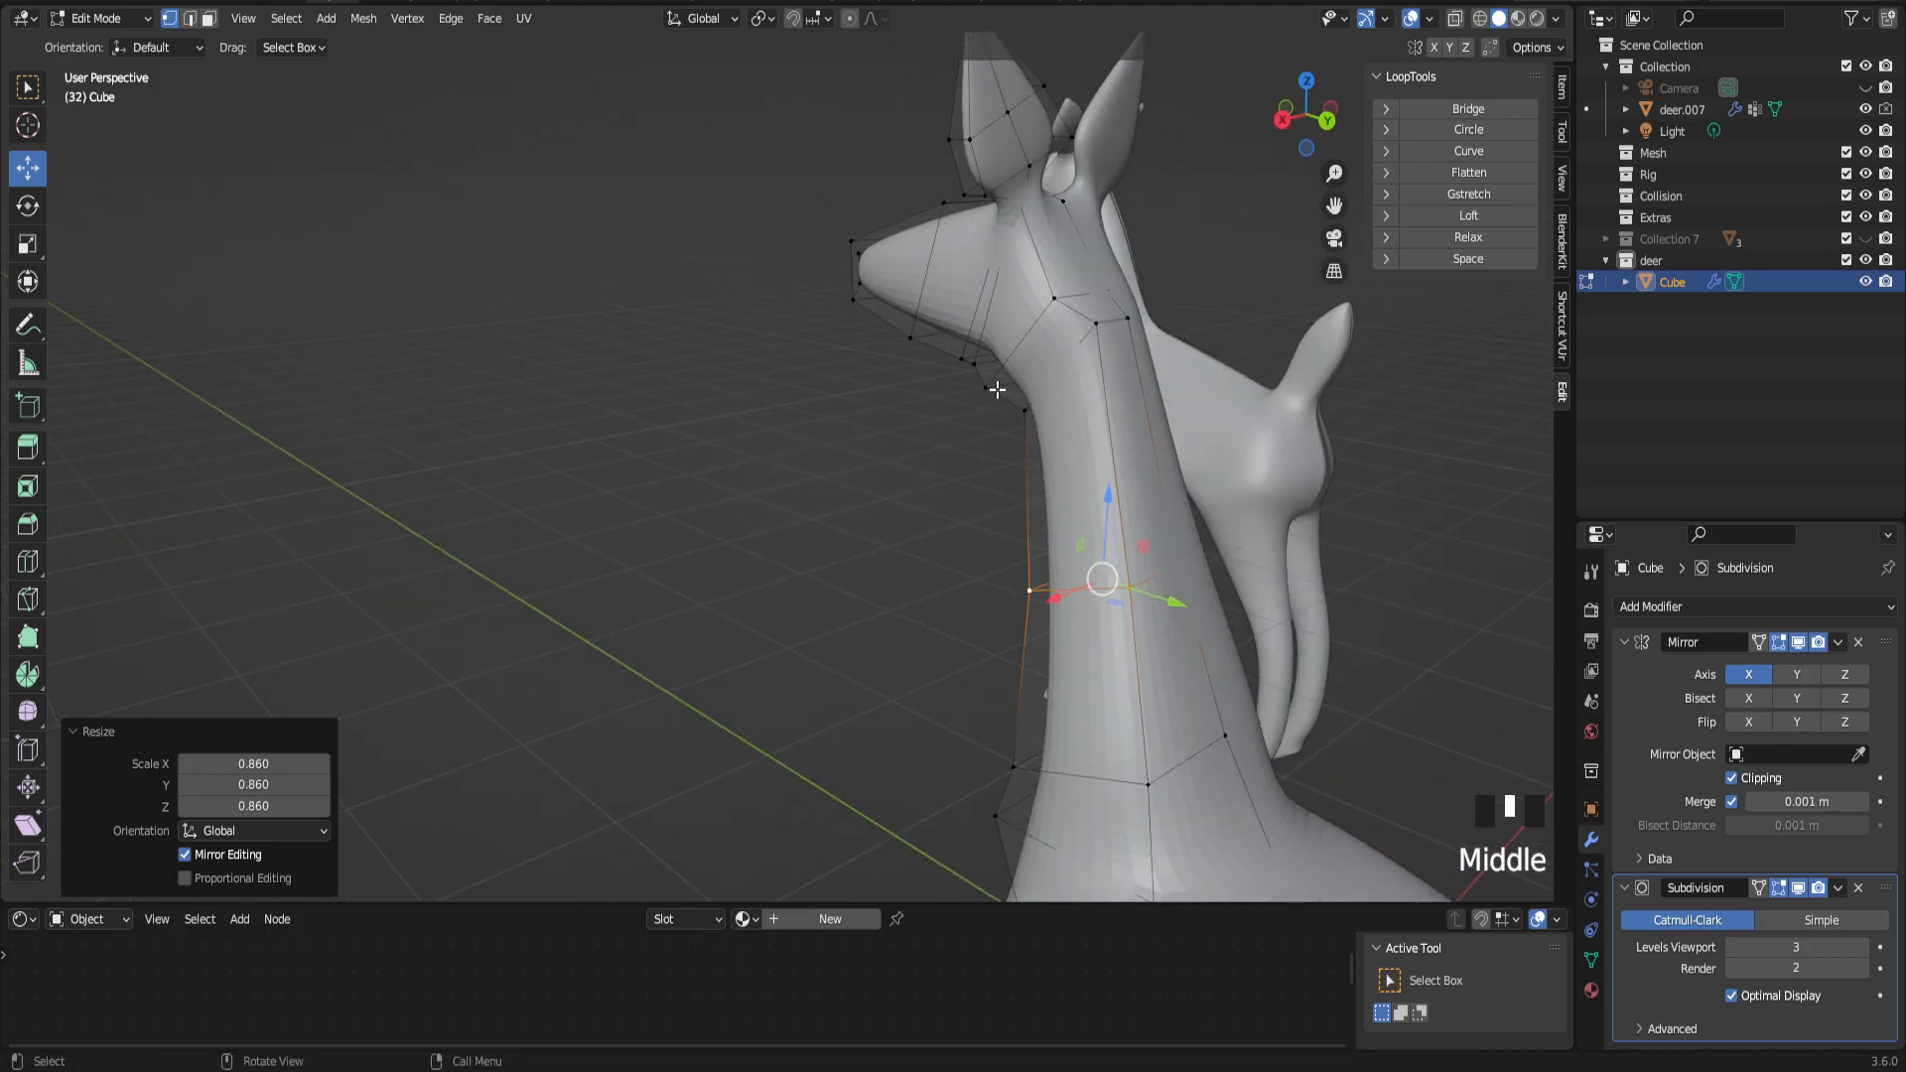
middle_drag(986, 387, 1075, 373)
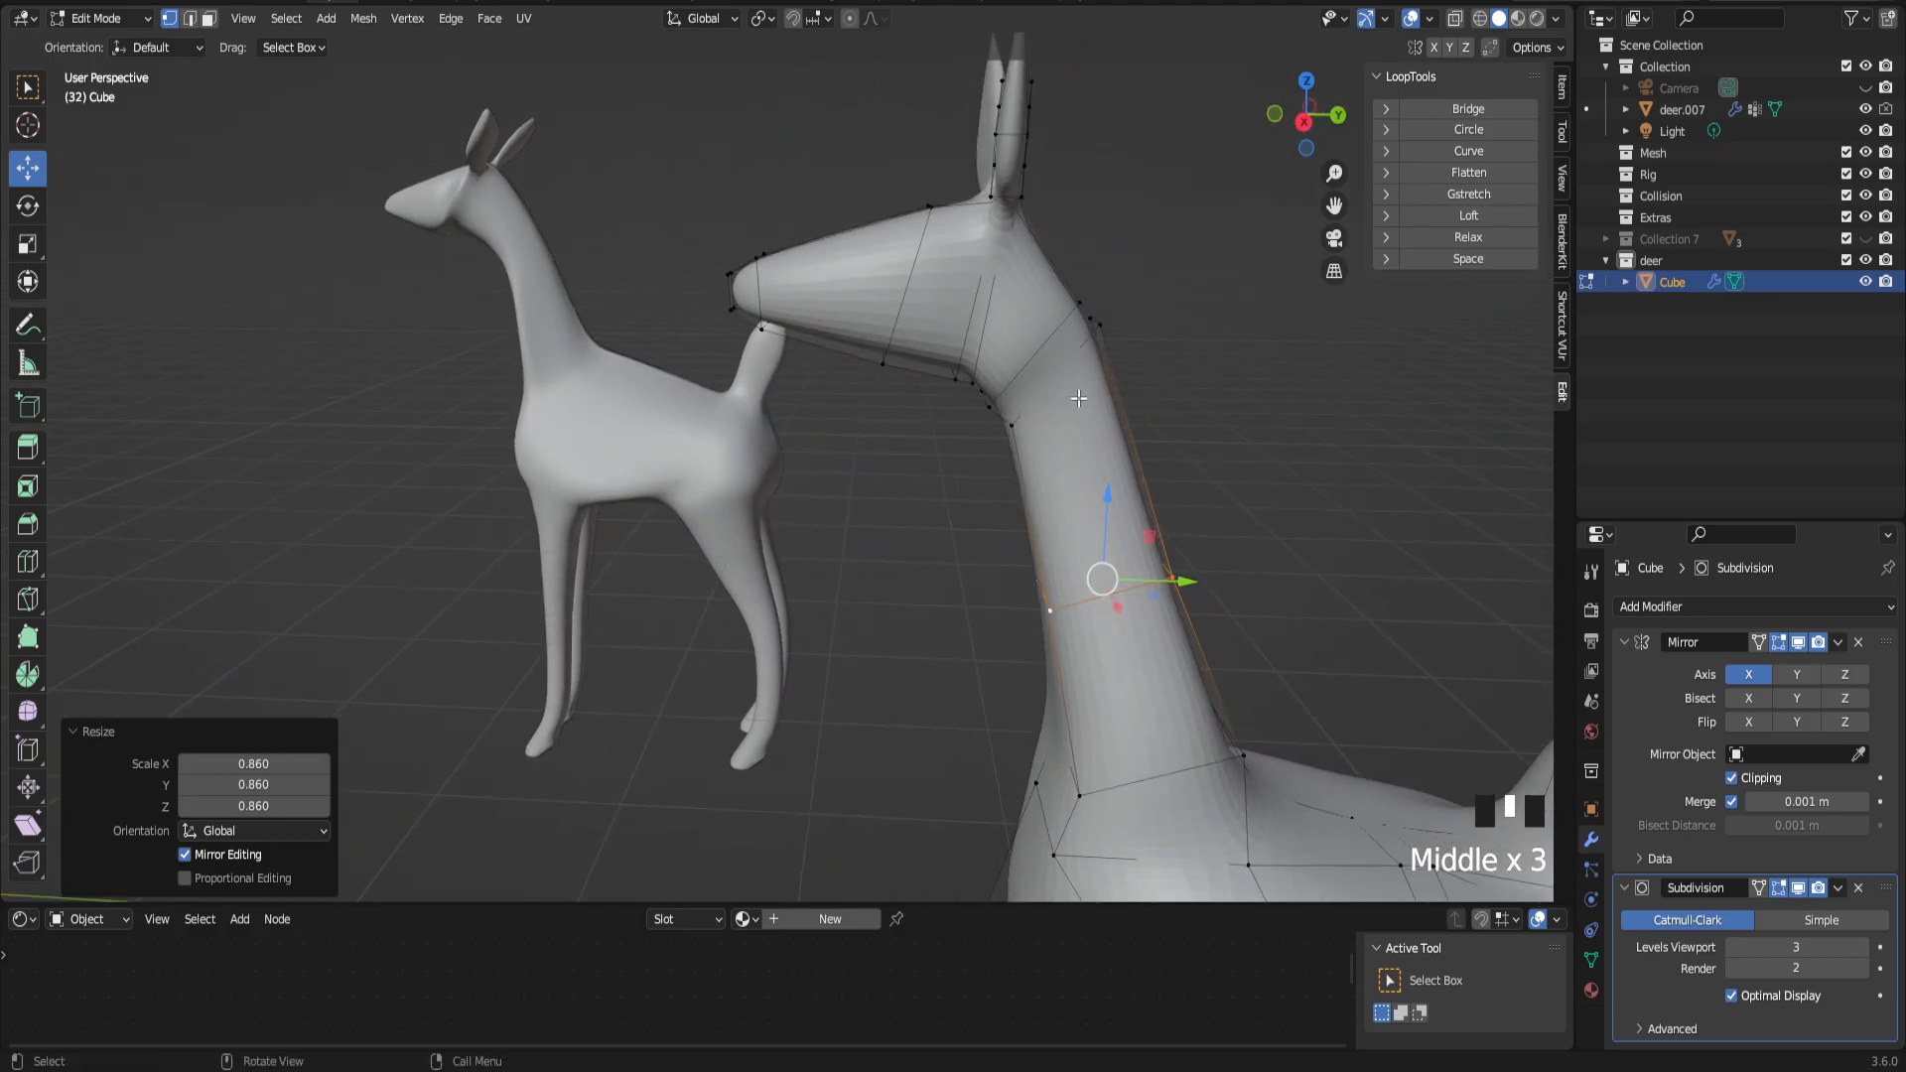
Step: Dissolve the edge loop across the upper neck just below the head
alt+click(1075, 373)
key(Delete)
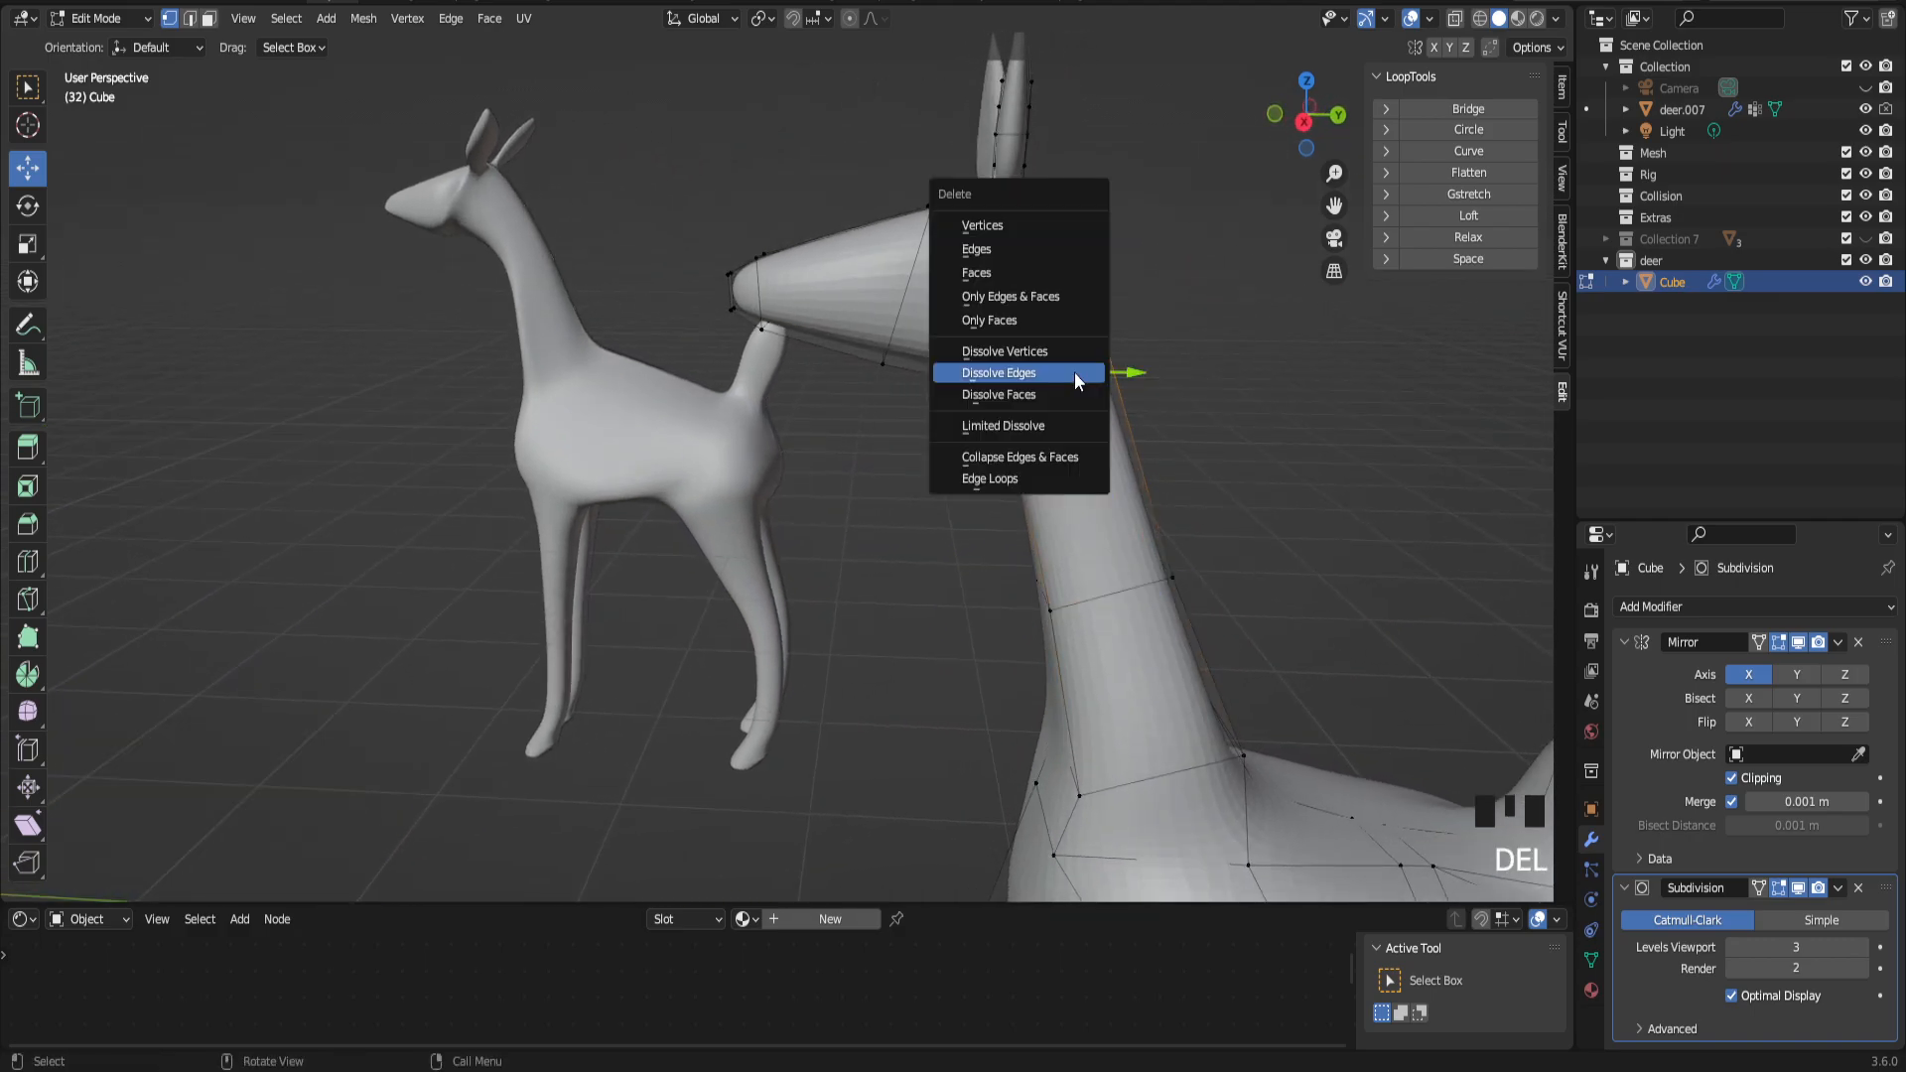
click(1074, 373)
Step: Scale the remaining loop where the neck meets the head to 0.997
alt+click(1038, 354)
key(s)
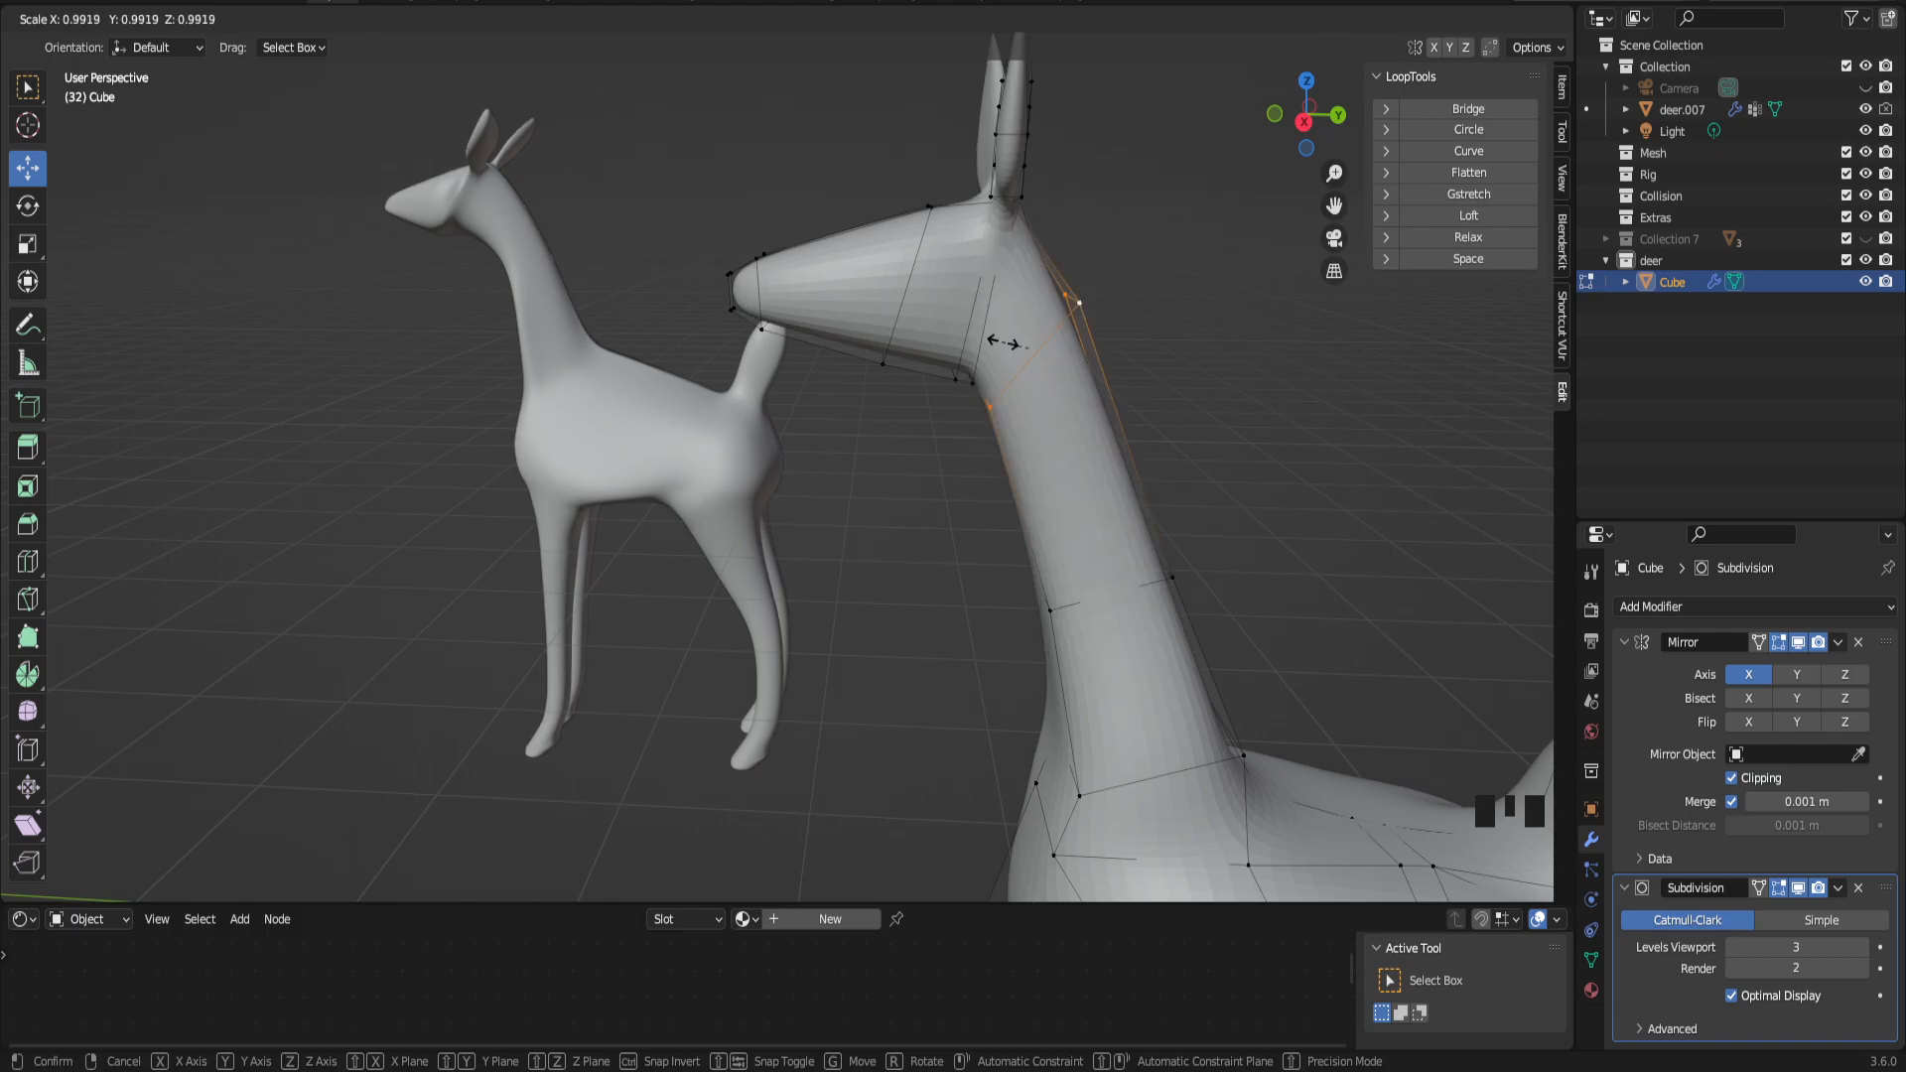
click(1023, 344)
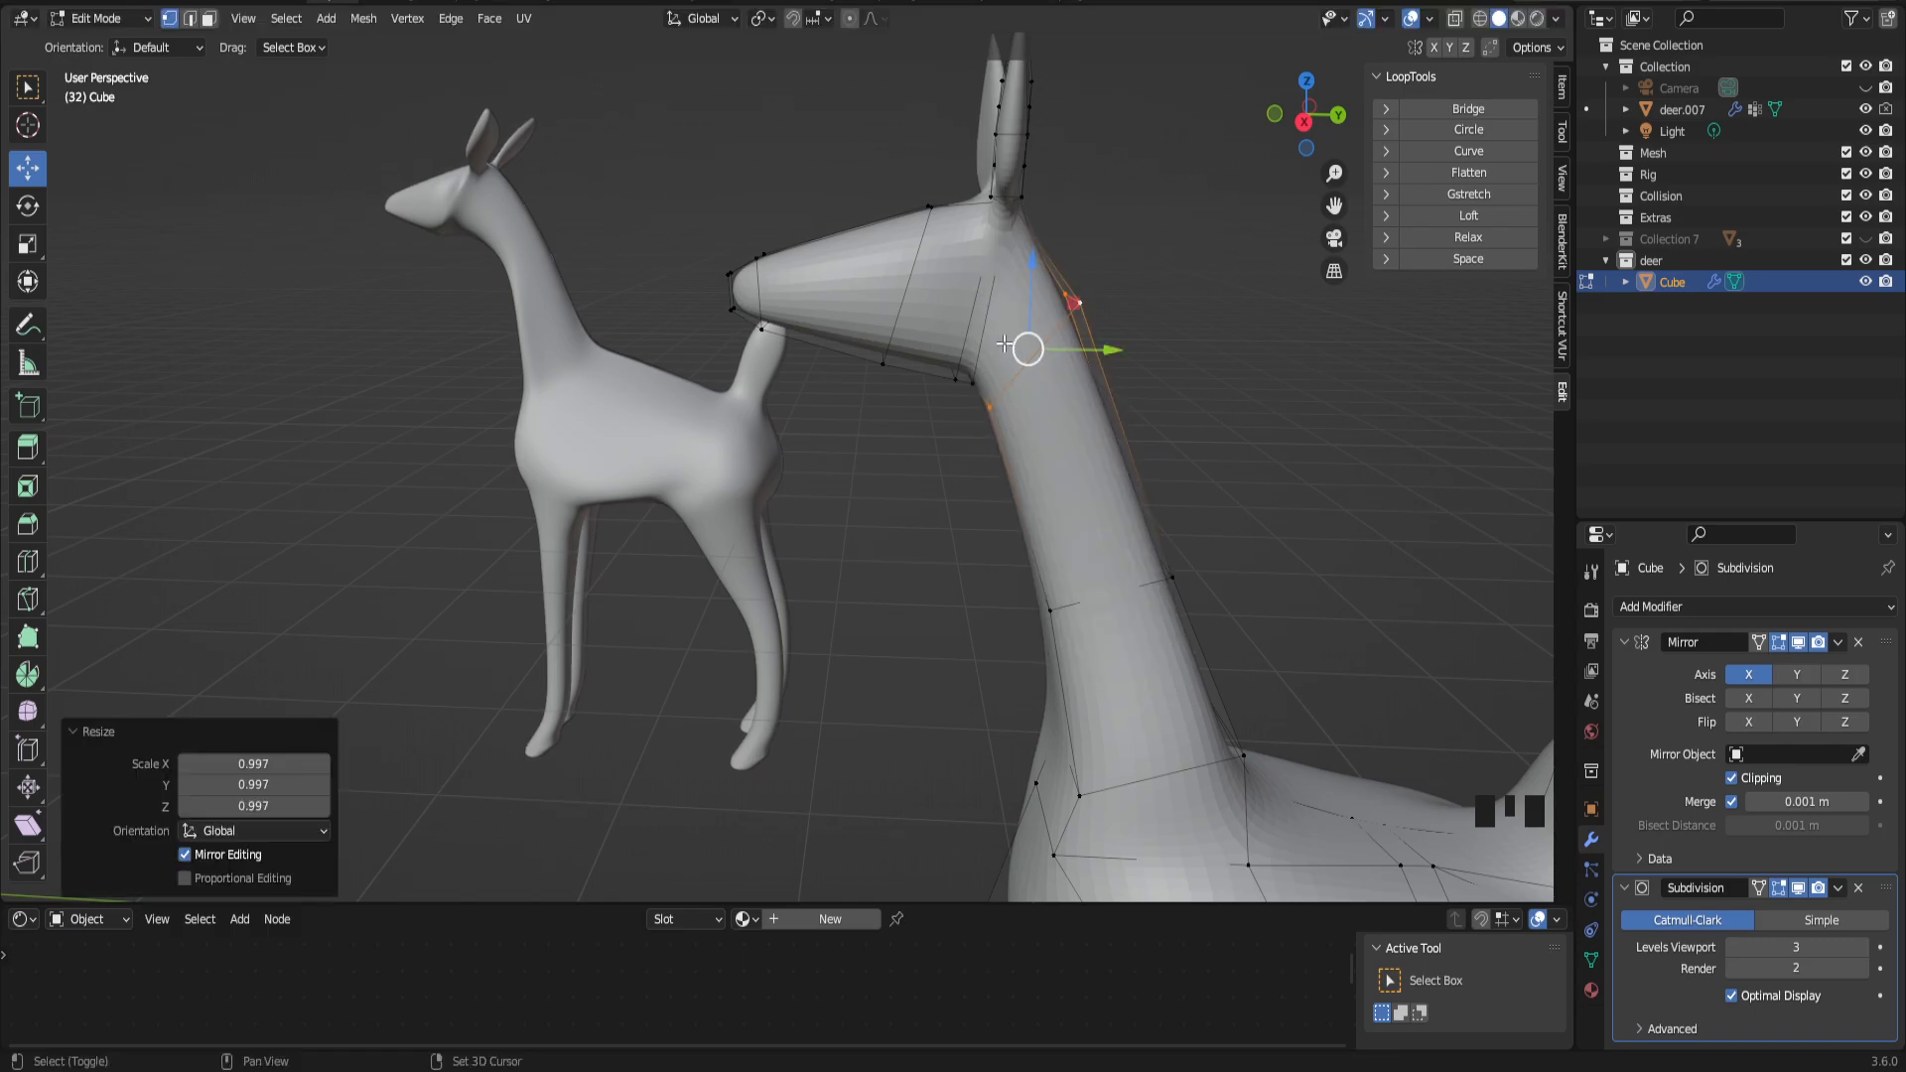
scroll(1042, 377, down, 2)
scroll(1028, 452, up, 1)
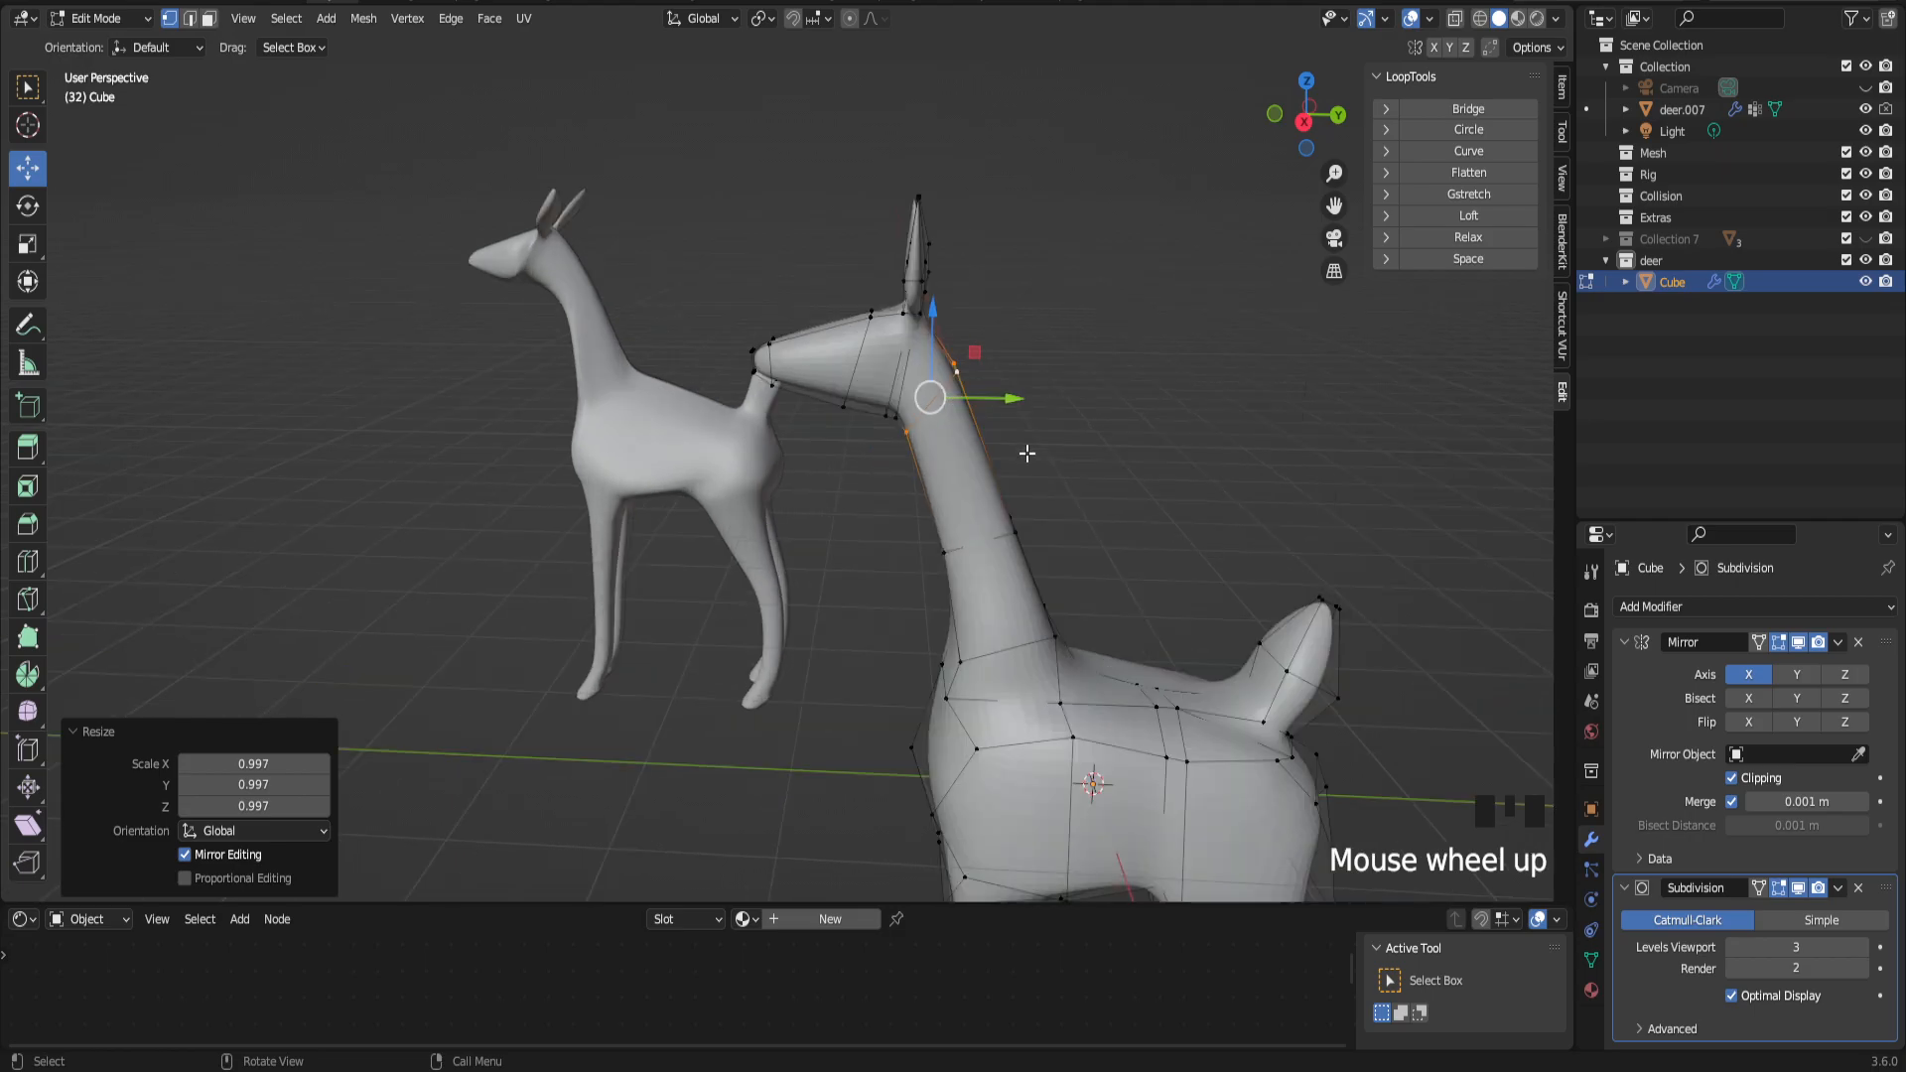
Step: Shift the mid-neck loop rearward 0.0607 m along Y, slide it up the neck, and move it another 0.054457 m along Y
alt+click(982, 541)
drag(1038, 536, 1075, 537)
key(g)
key(g)
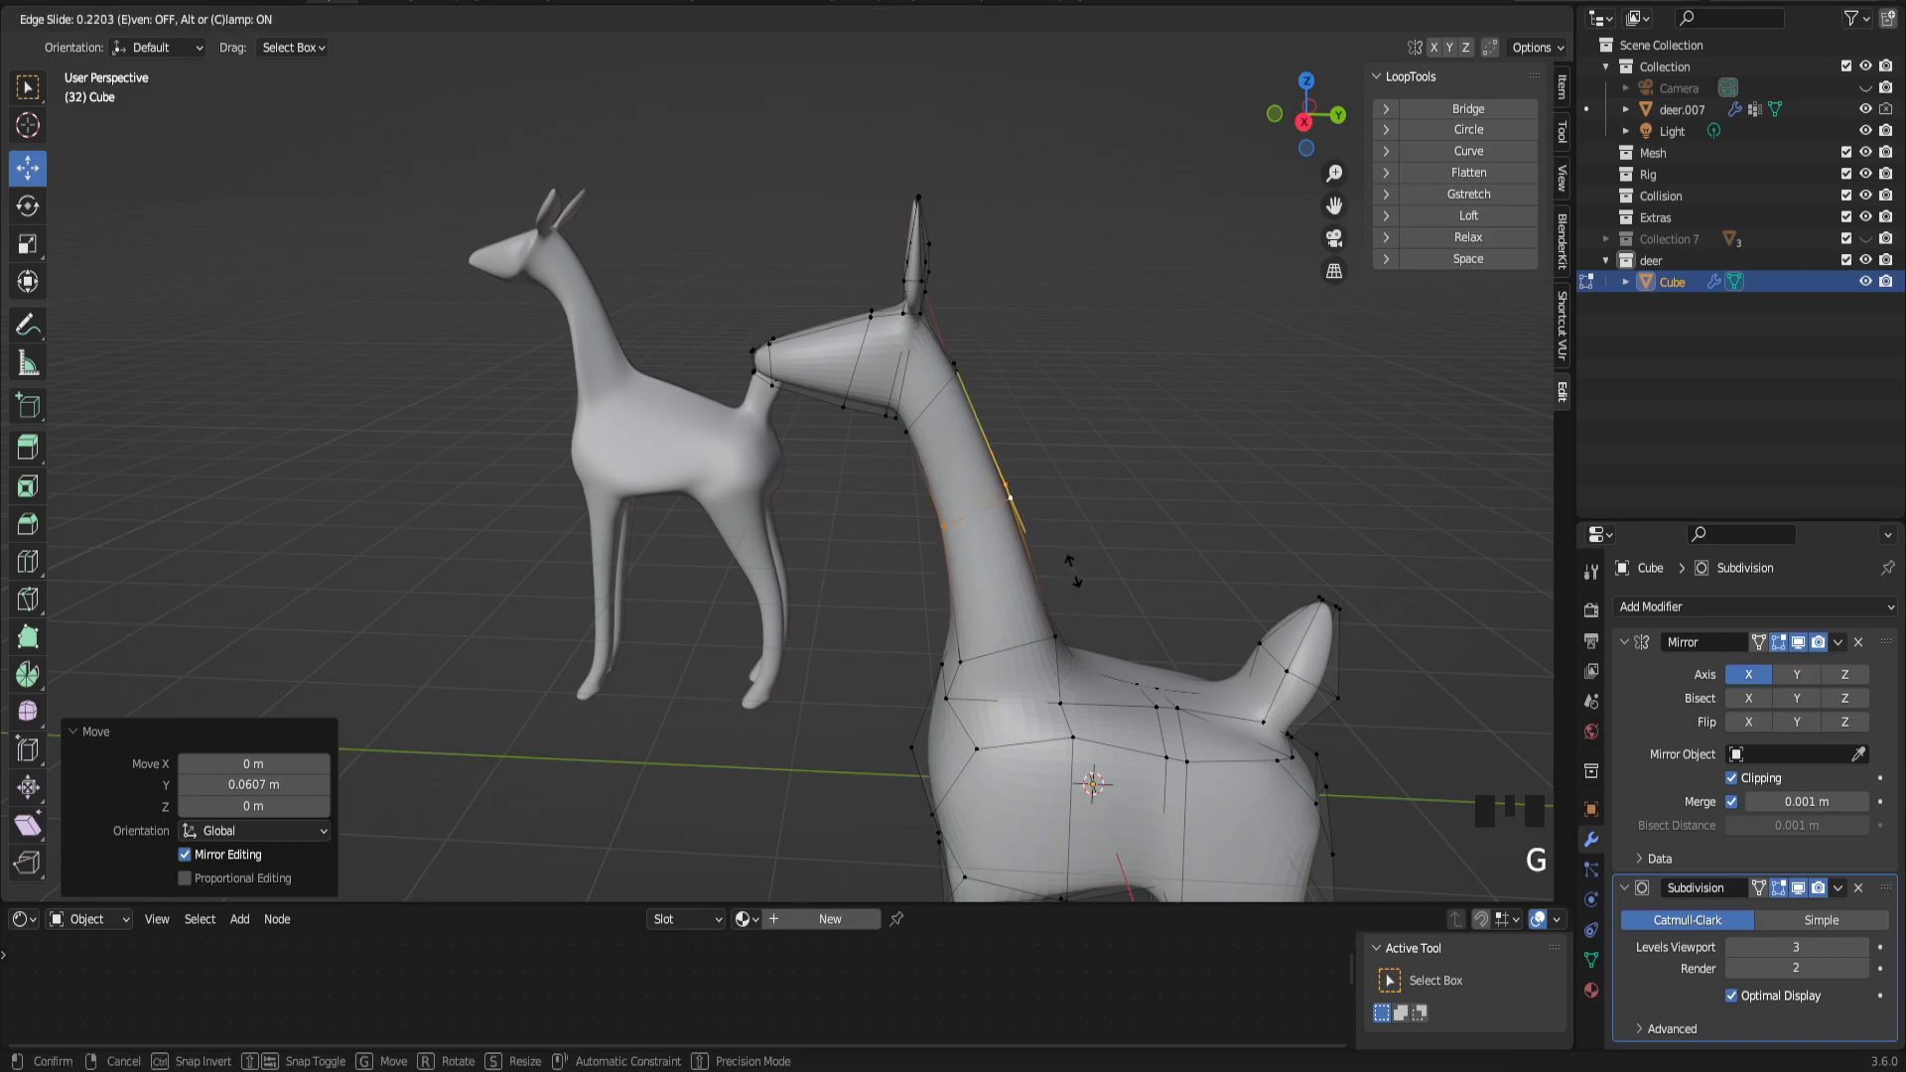
click(1071, 571)
drag(1054, 511, 1071, 511)
scroll(1061, 511, down, 2)
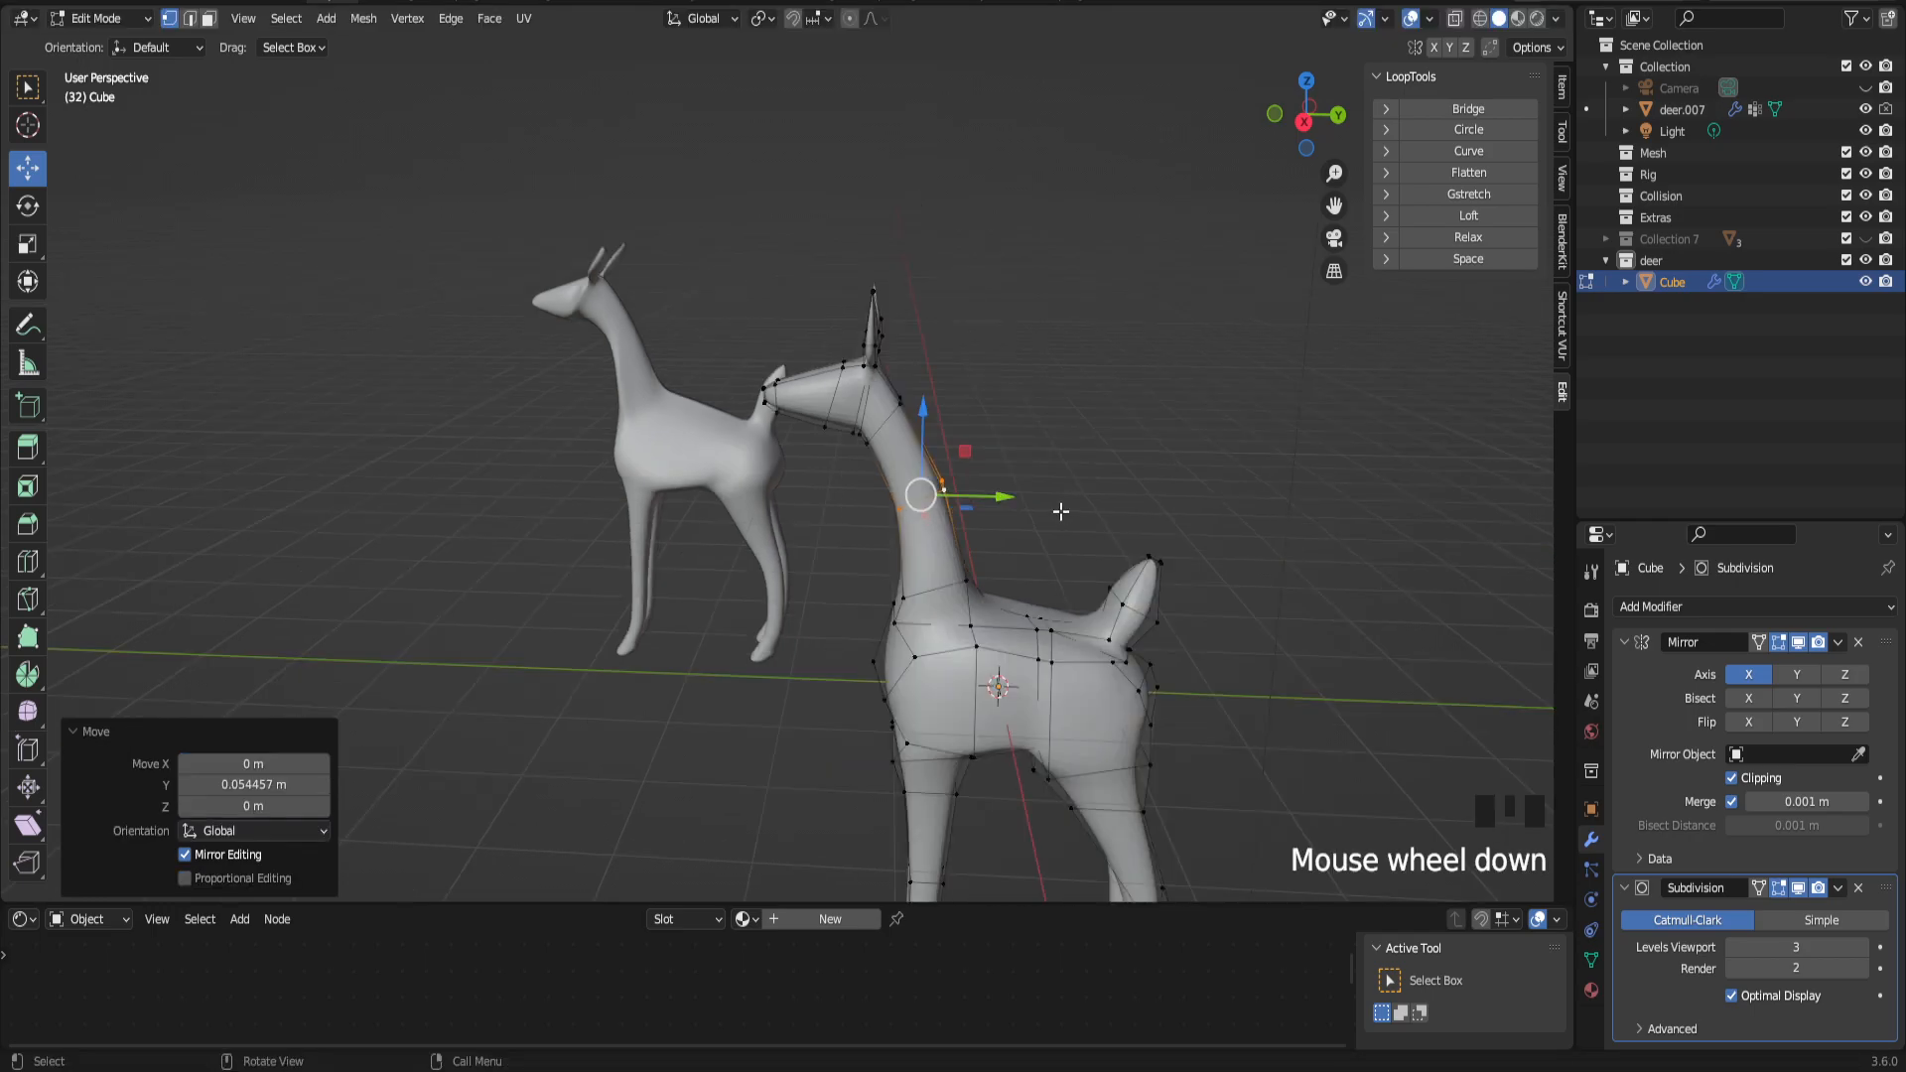
Step: Scale the edge loop around the back of the head and jaw to 1.280
scroll(1061, 512, up, 2)
drag(1334, 204, 1264, 256)
middle_drag(1063, 383, 1113, 400)
alt+click(948, 482)
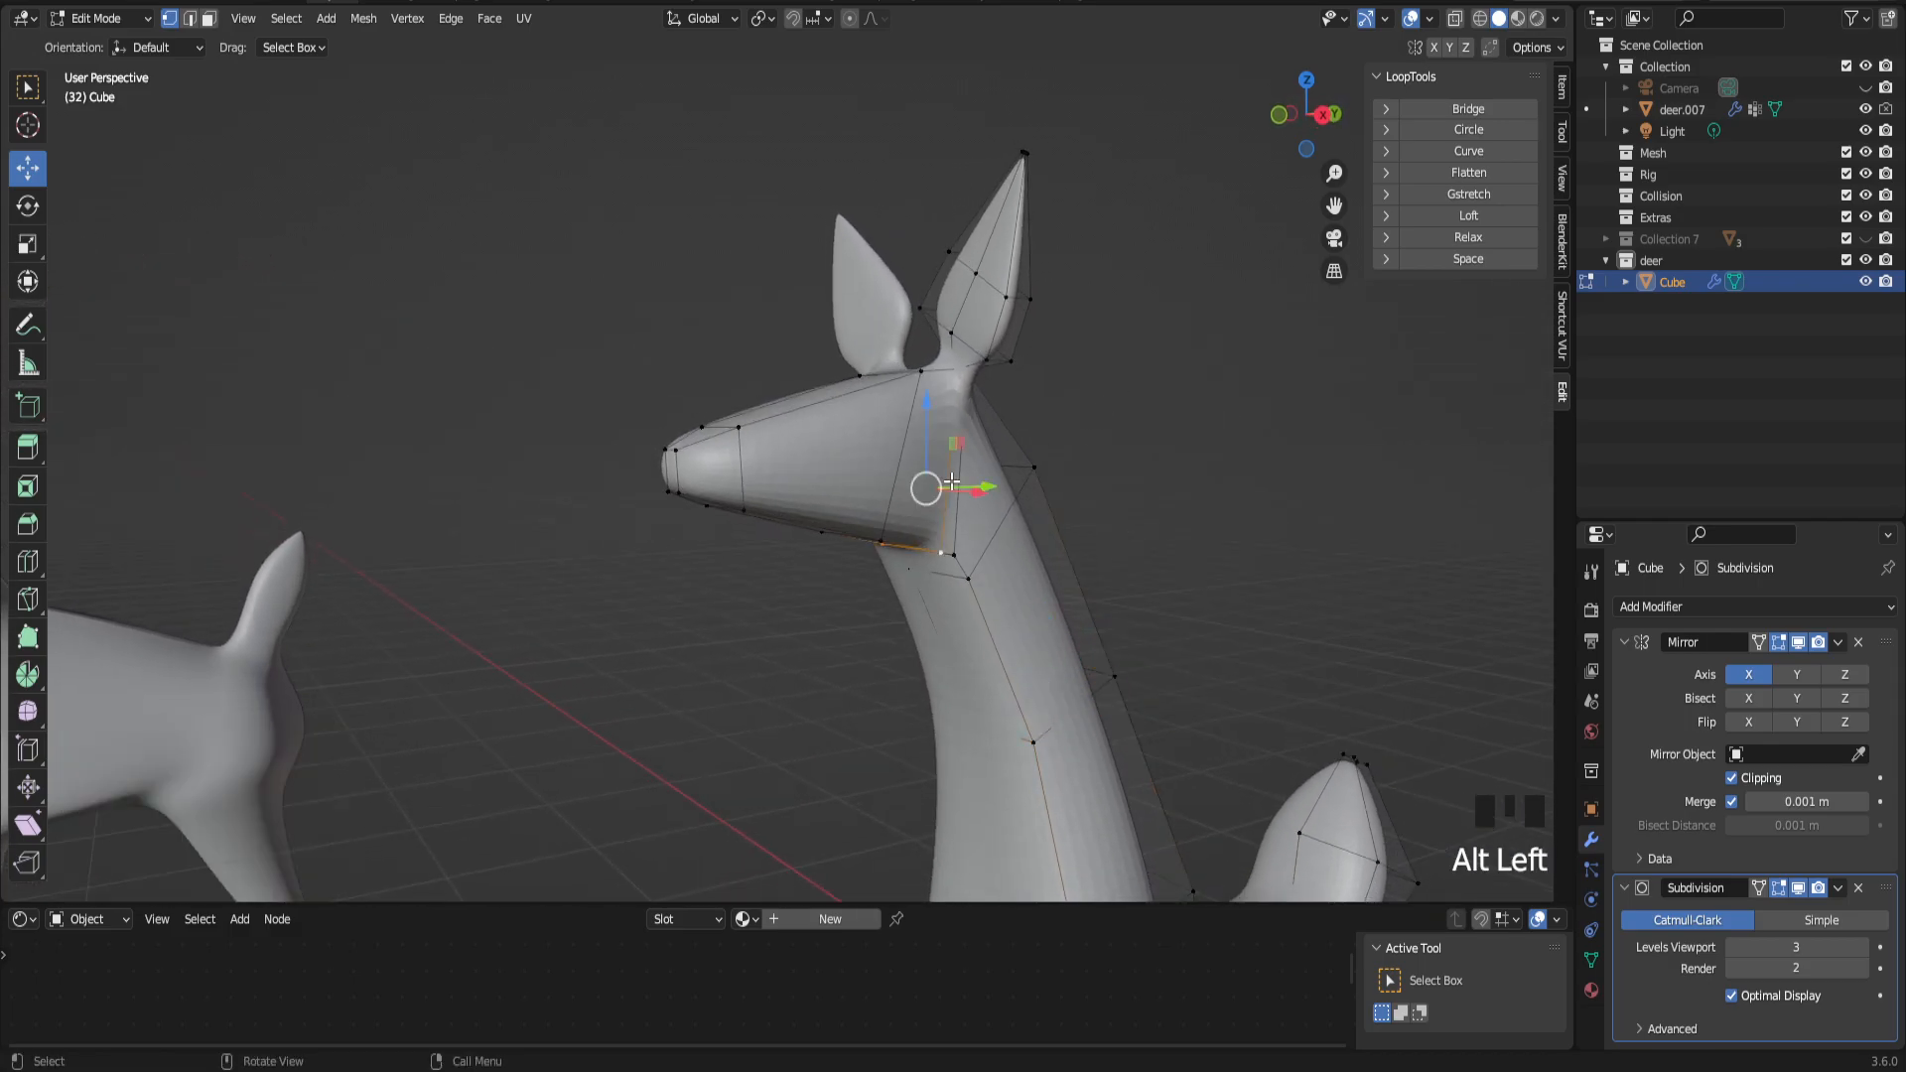
key(s)
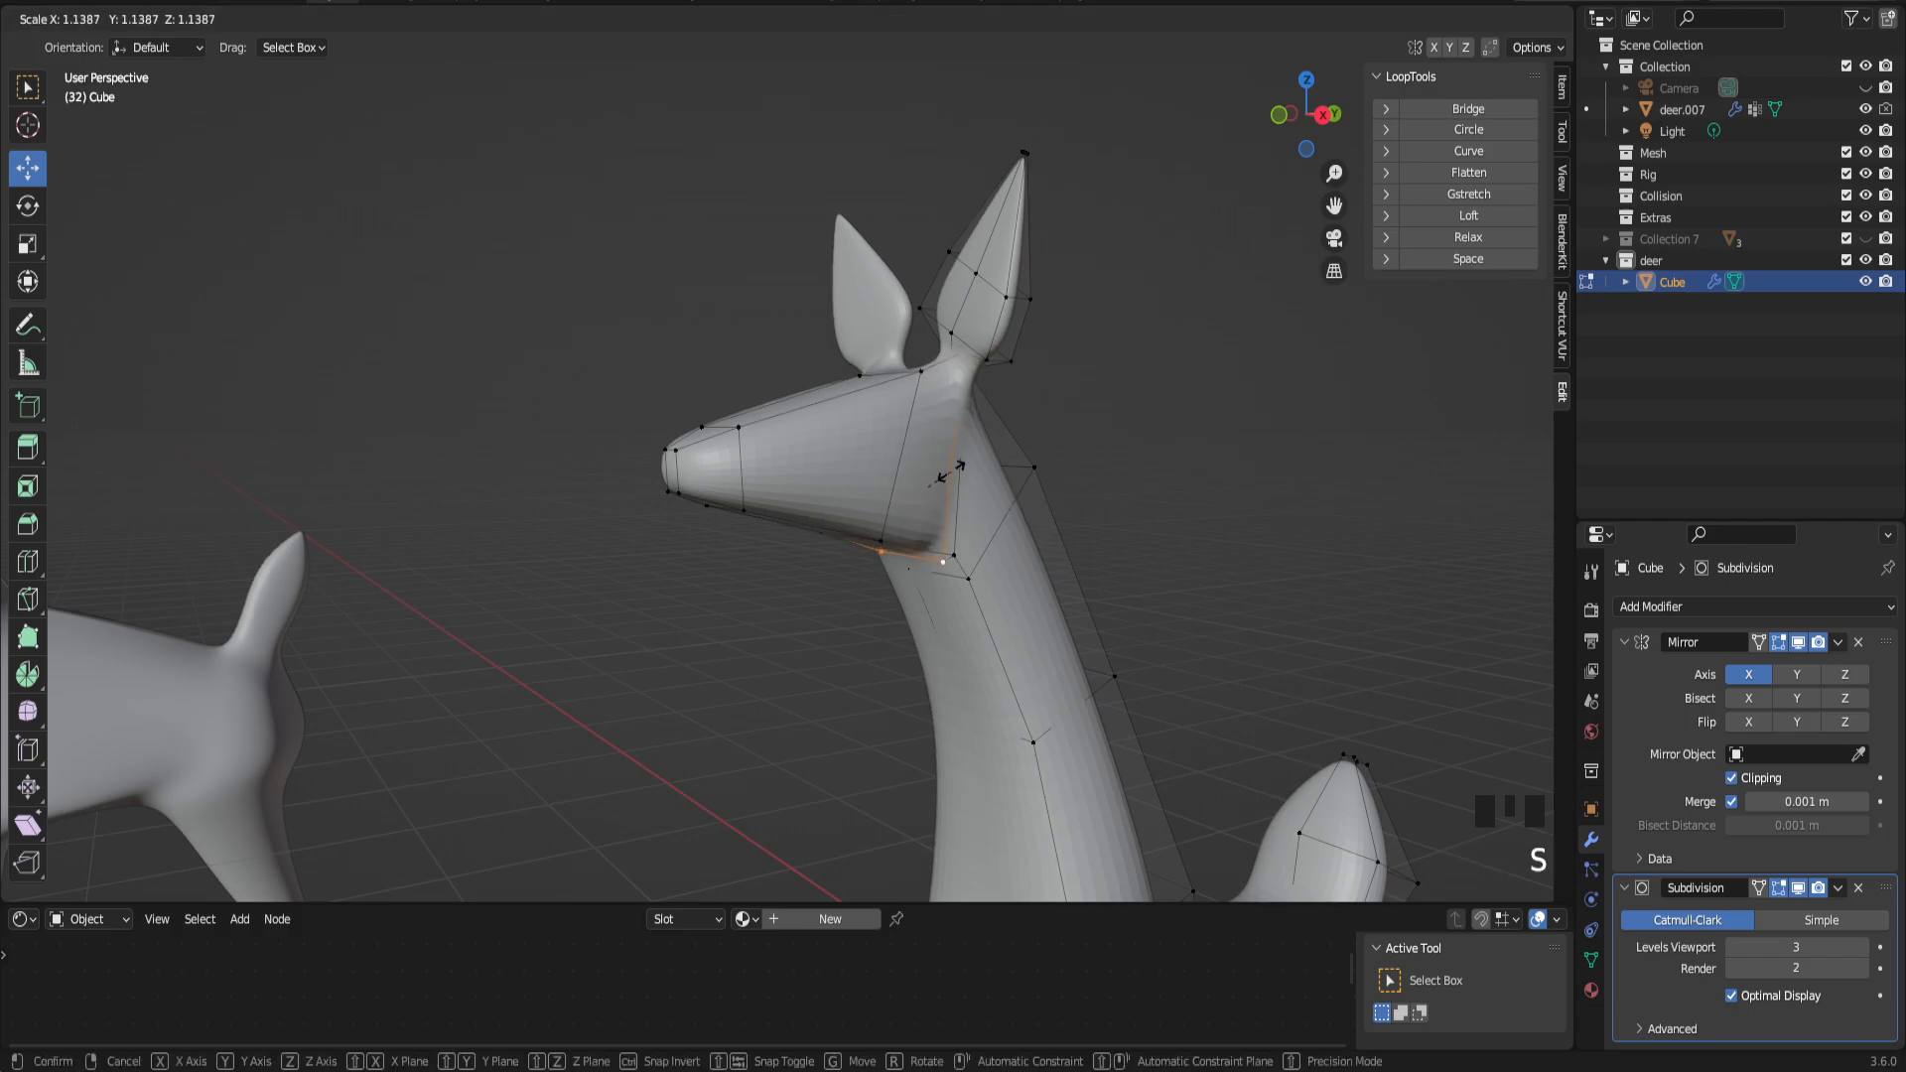
click(948, 480)
Step: Edge-slide the loop at the back of the head by a factor of -0.168 and scale it to 0.842
middle_drag(948, 480, 814, 518)
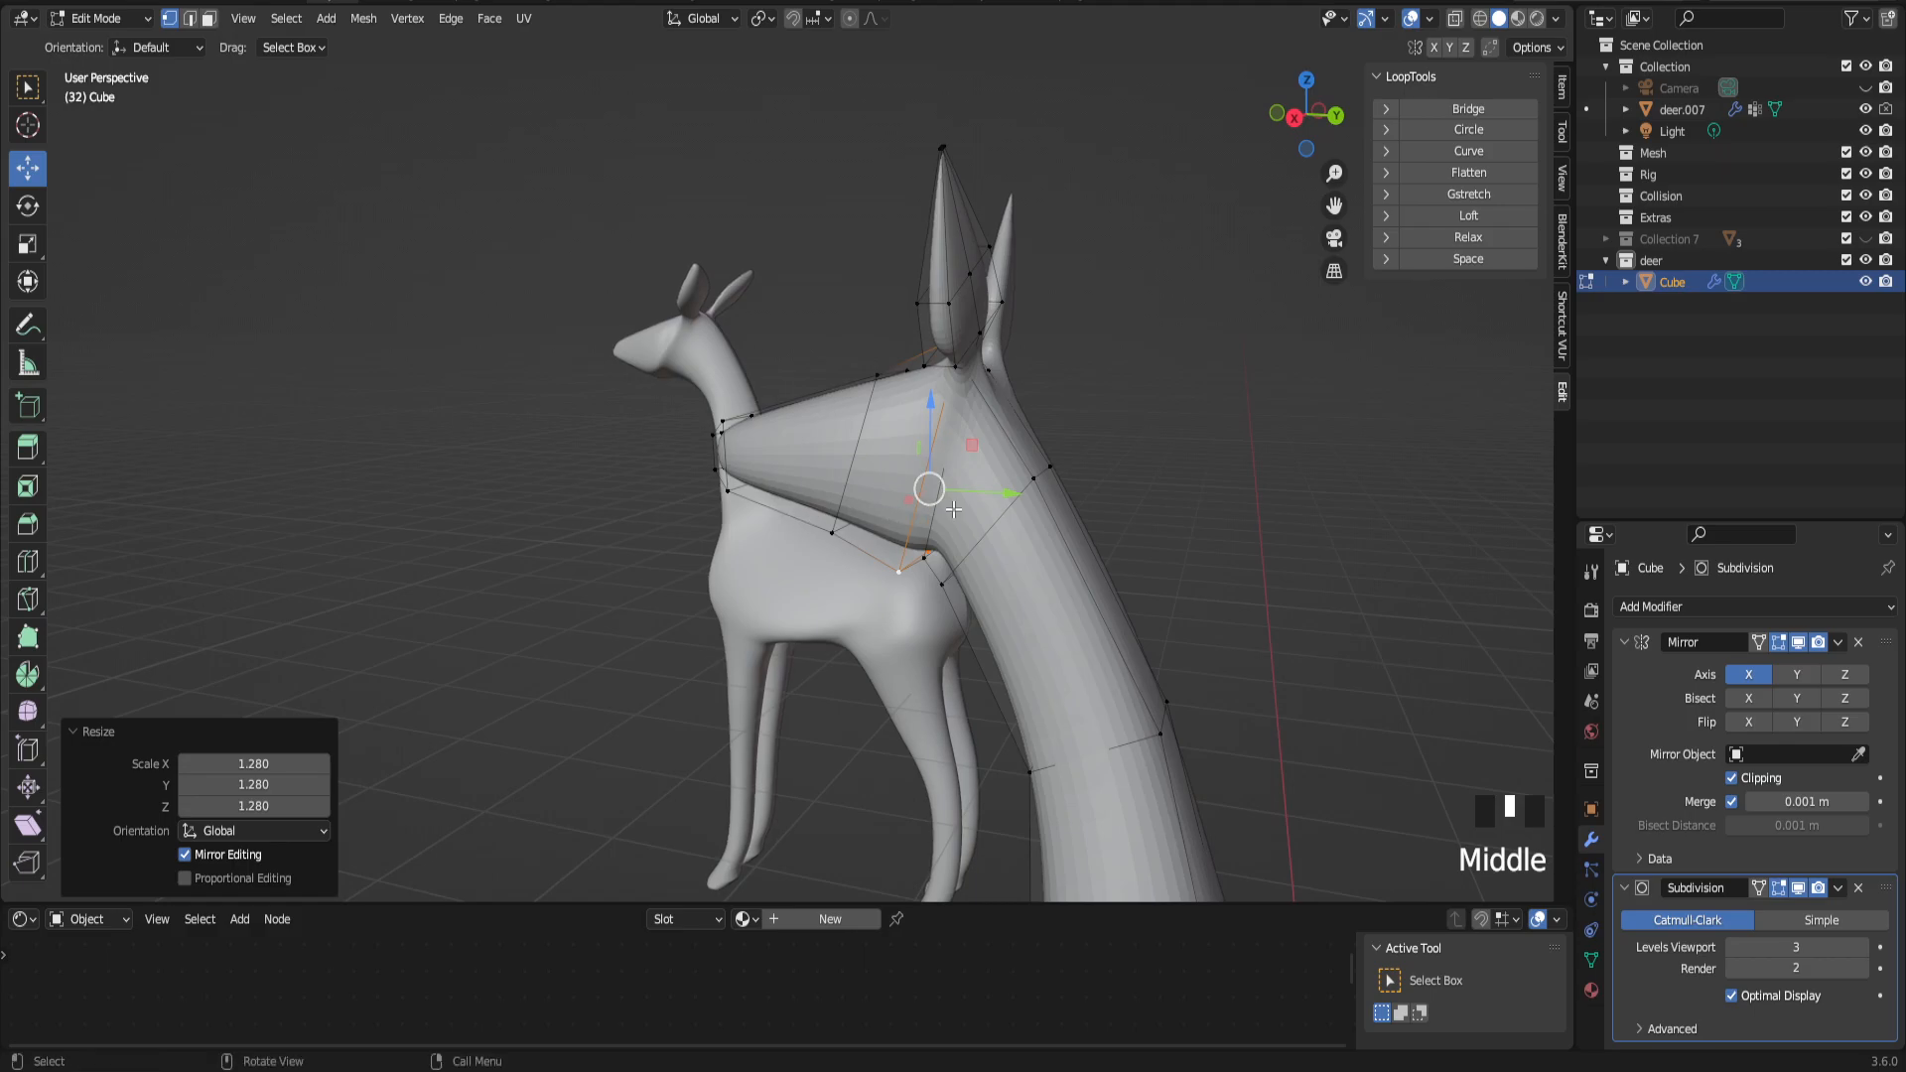
key(g)
key(g)
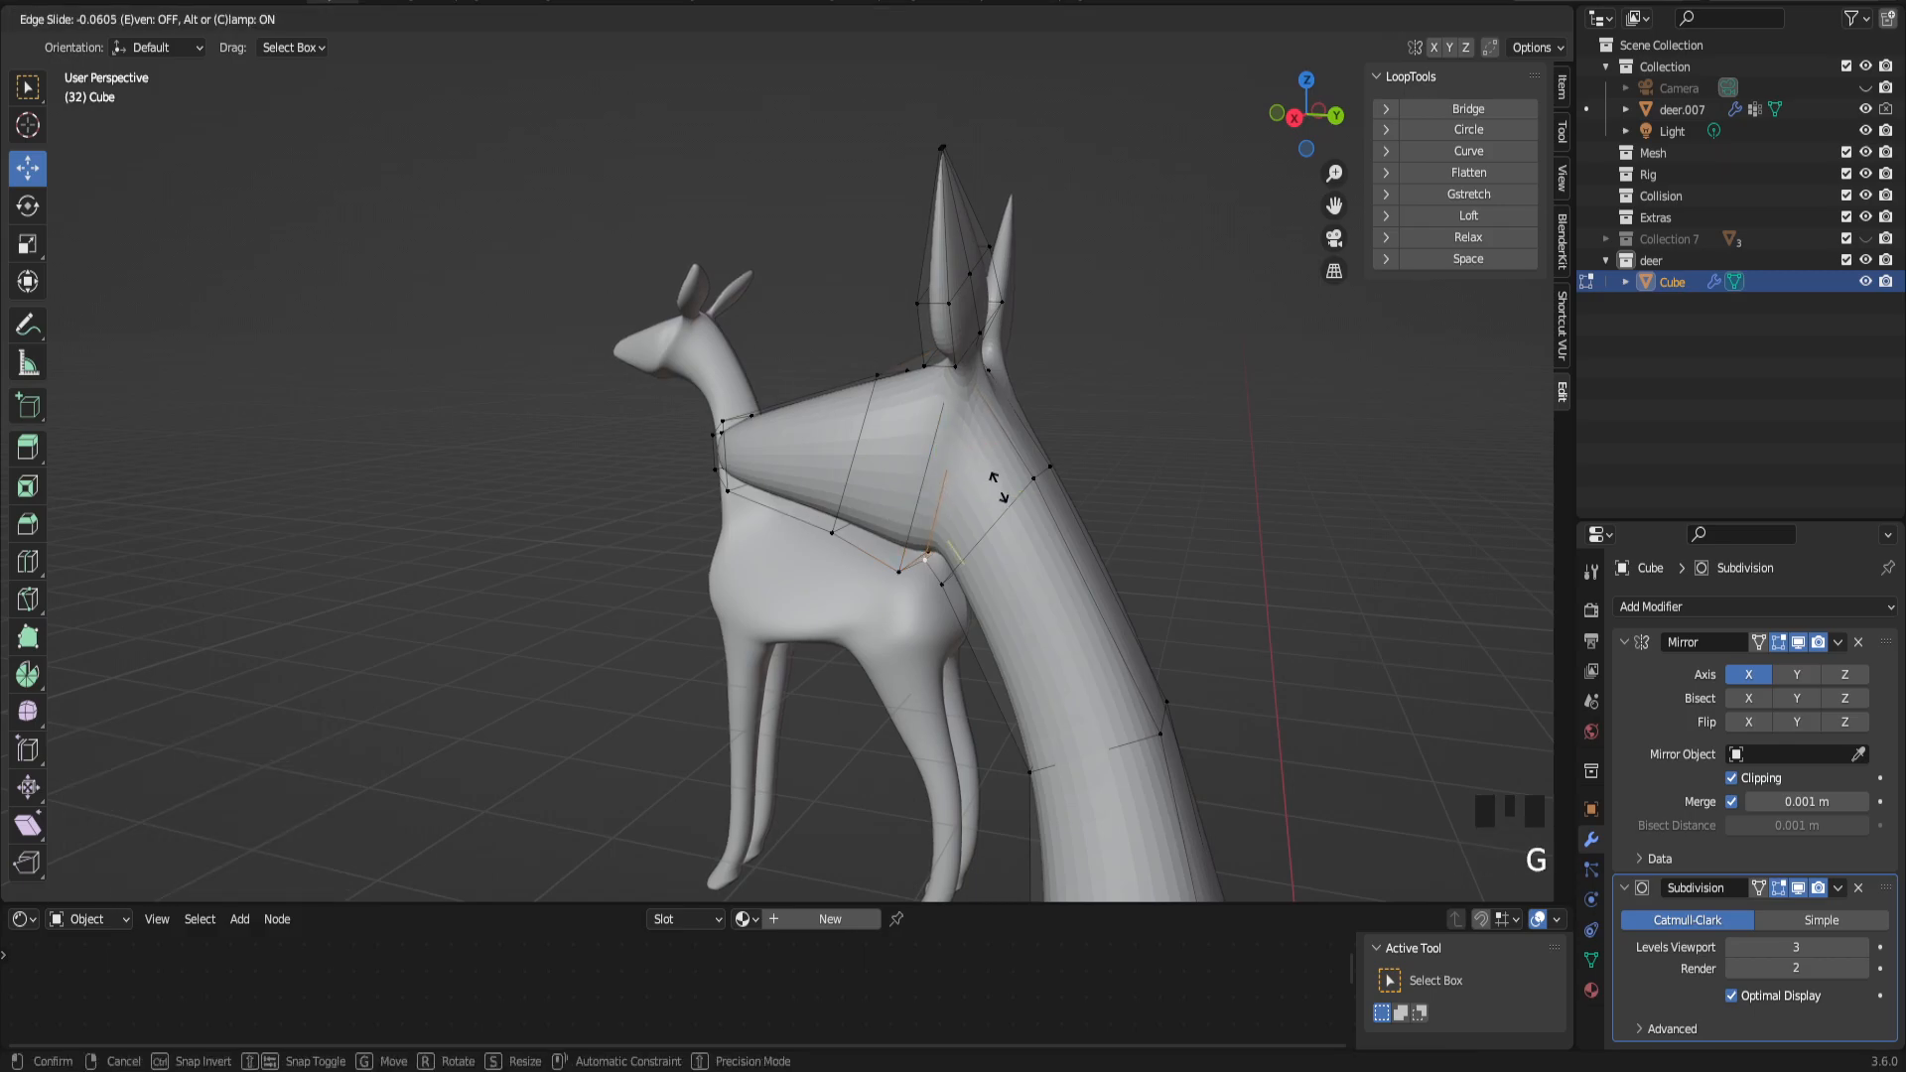
click(1005, 491)
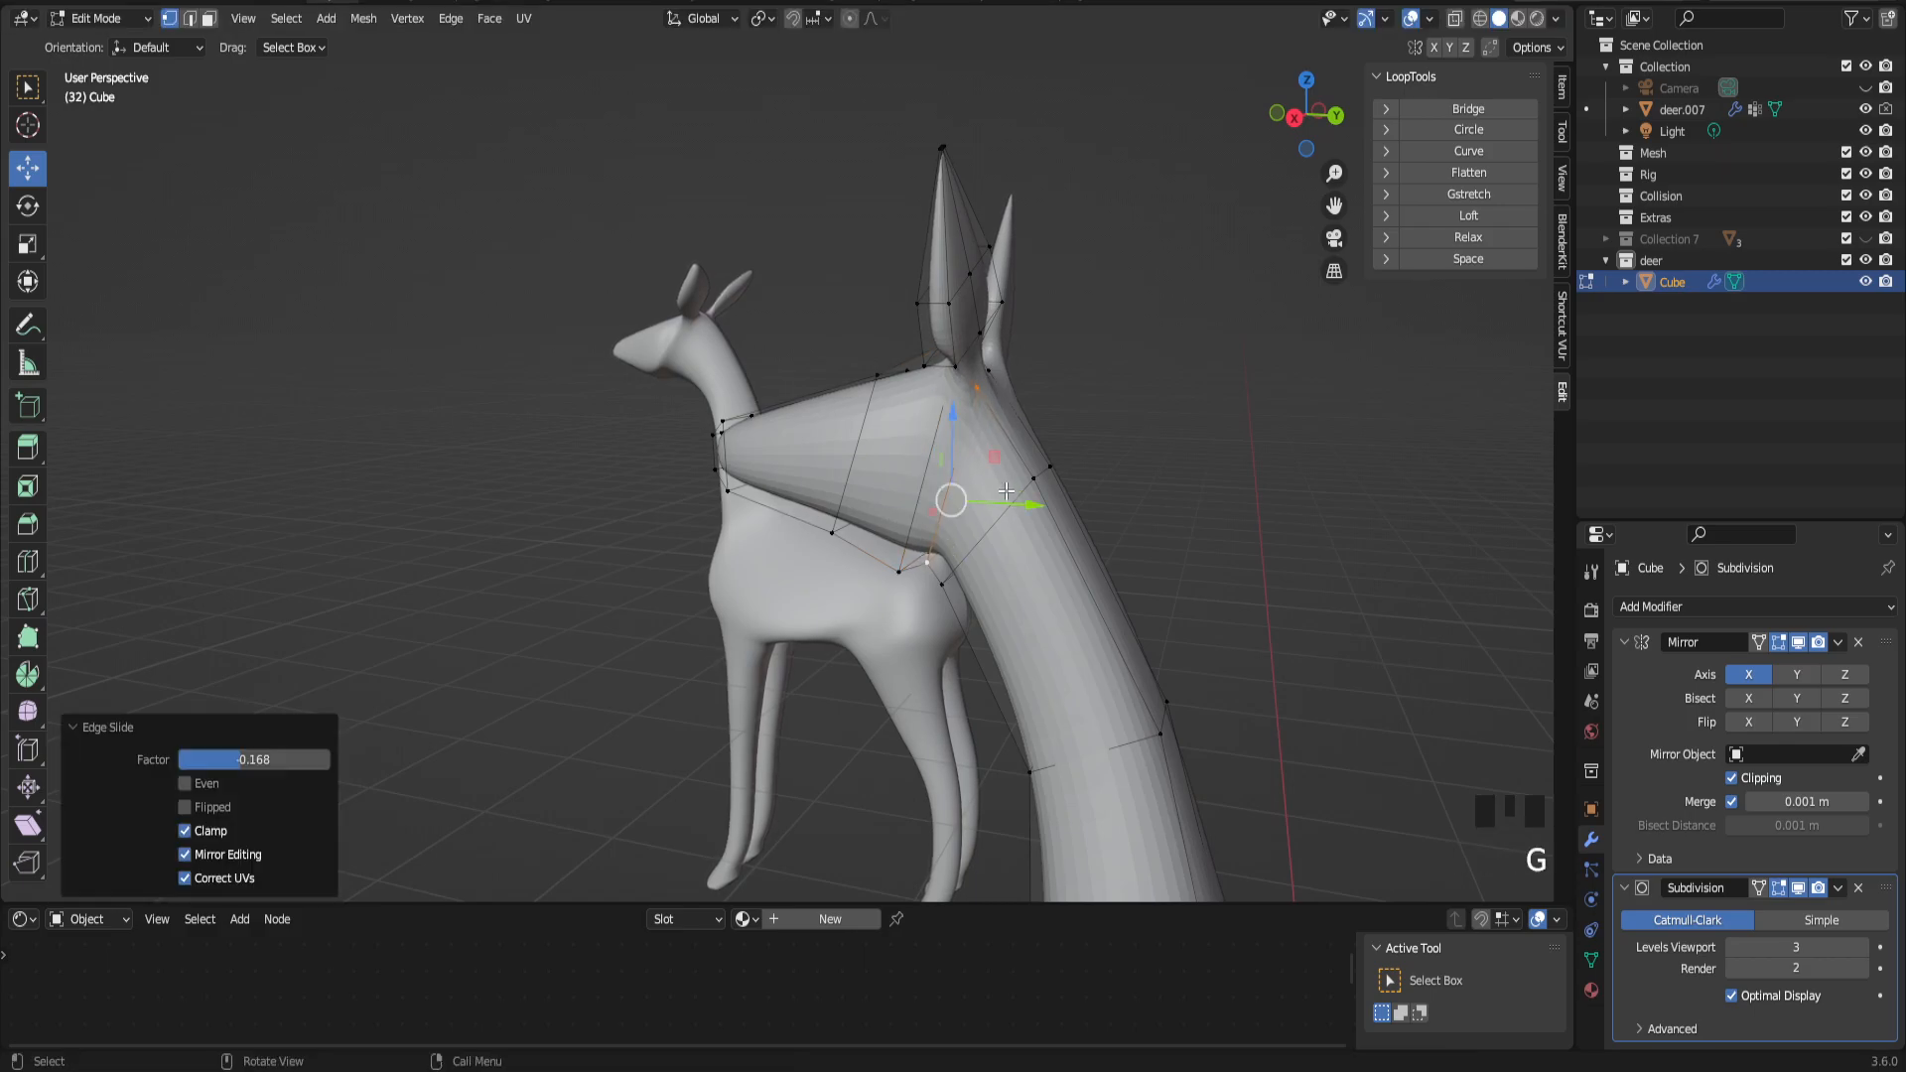
key(s)
click(1013, 514)
middle_drag(1013, 513, 1082, 475)
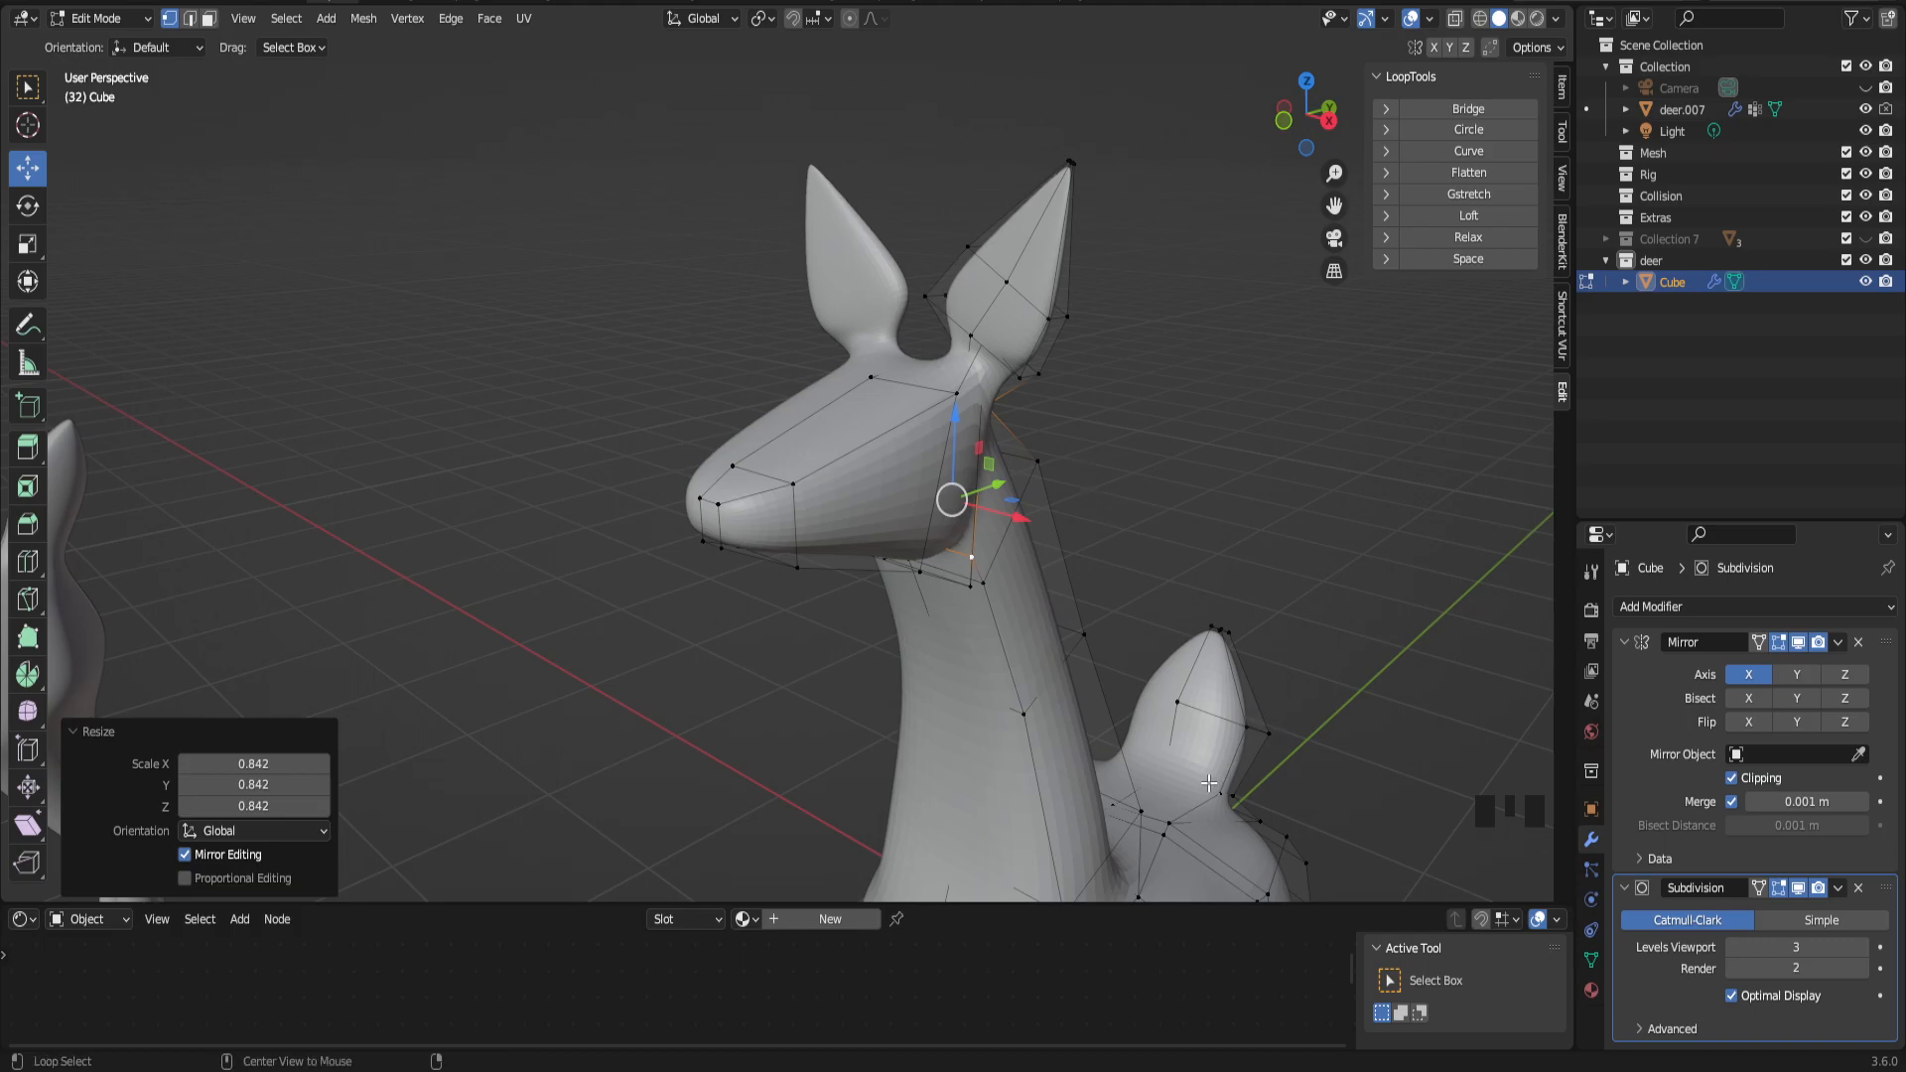
Step: Try to shrink the edge loop at the base of the tail
alt+click(1238, 805)
key(s)
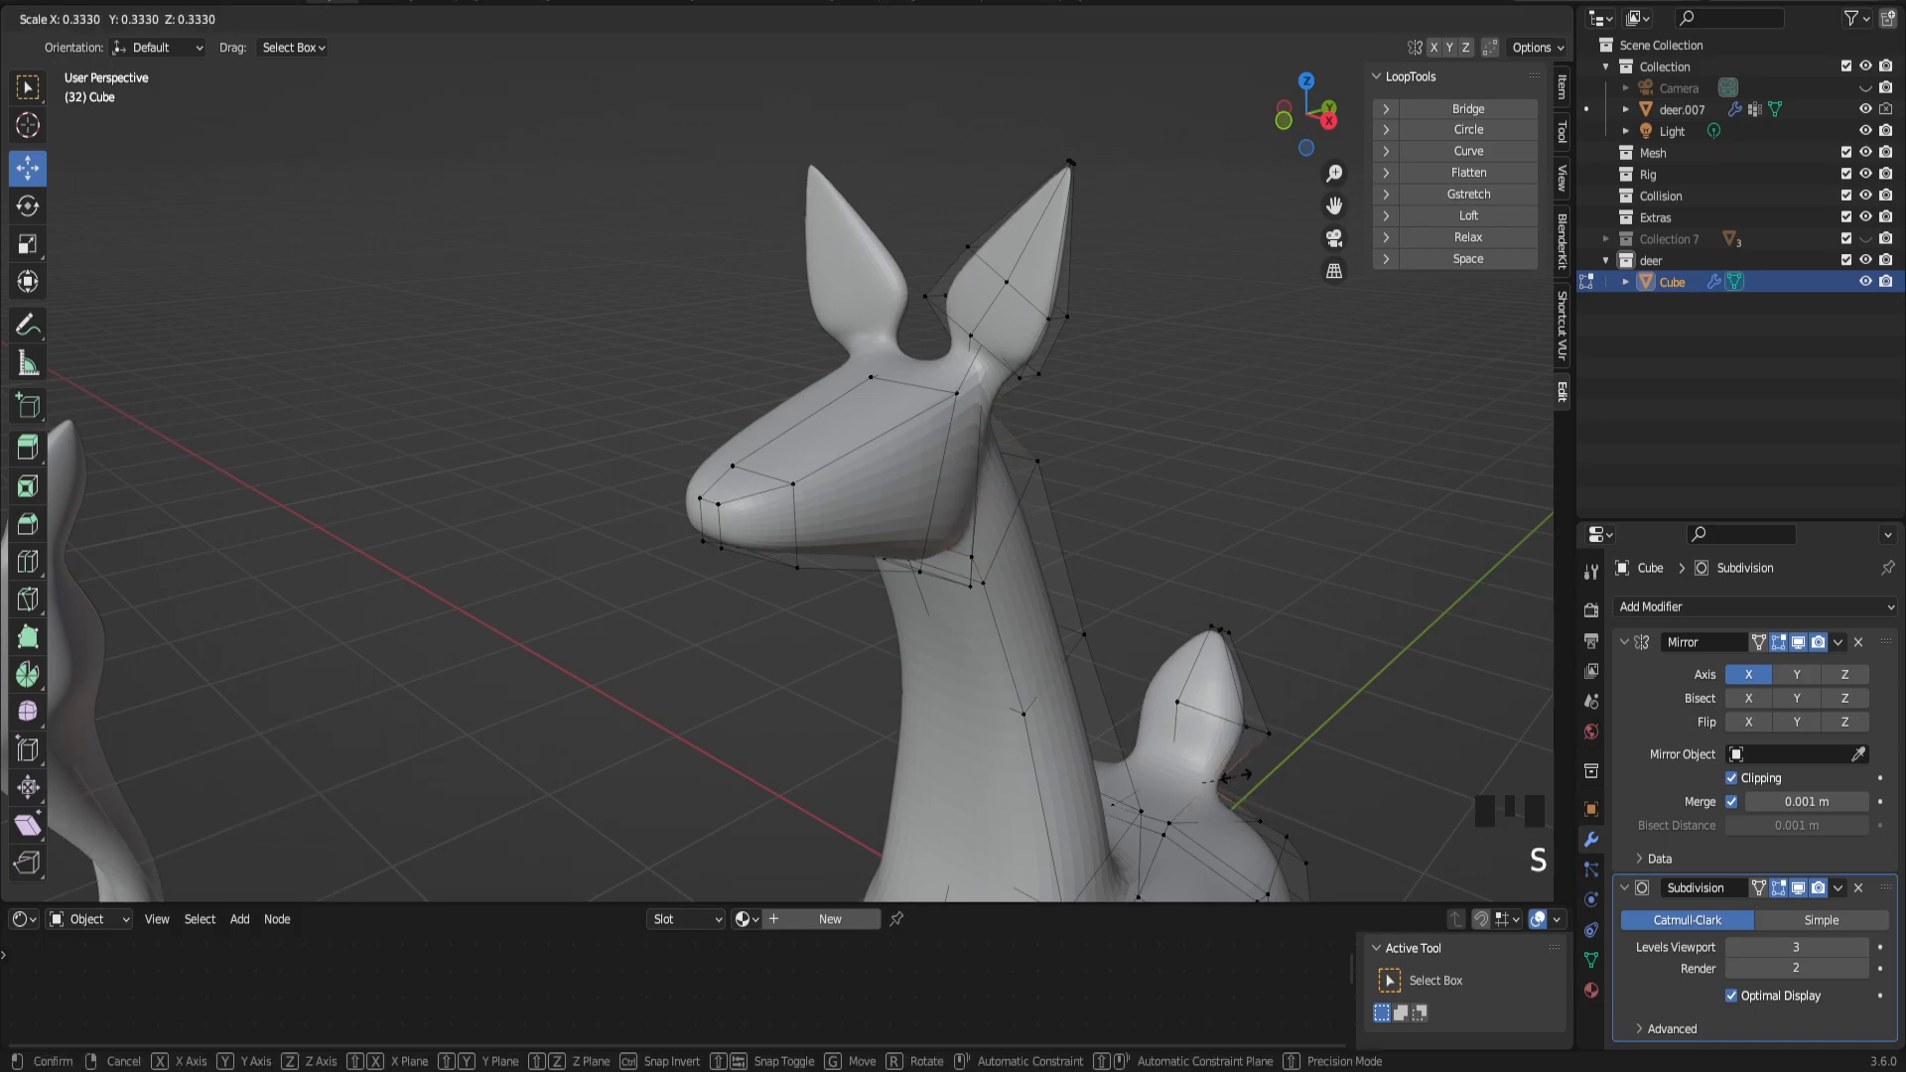
click(1184, 758)
scroll(603, 545, down, 3)
middle_drag(602, 545, 945, 633)
scroll(838, 585, up, 3)
drag(1335, 206, 1294, 120)
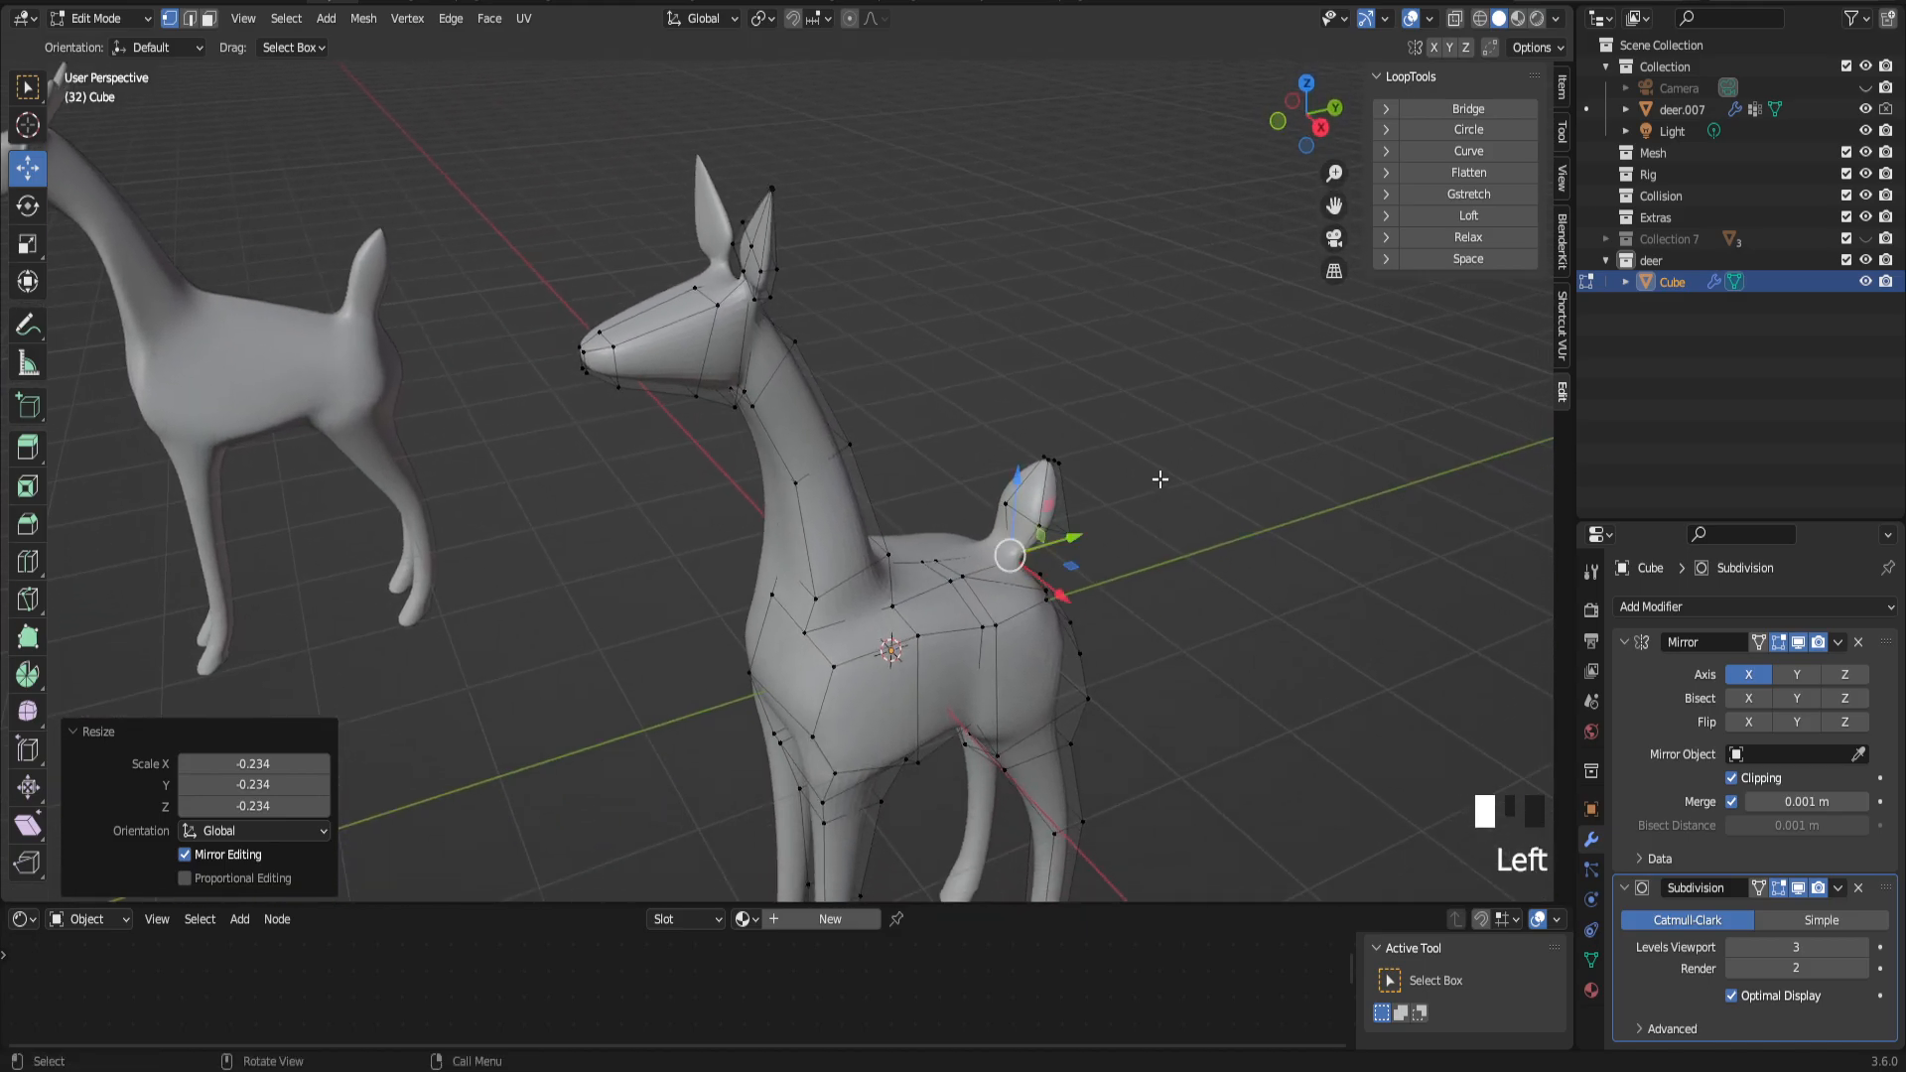
scroll(1159, 511, up, 2)
drag(1334, 206, 1092, 99)
middle_drag(1142, 477, 1171, 515)
Step: With the Subdivision modifier's viewport display off, replace the tail-base loop's last scaling with a scale of 0.747
click(1798, 887)
middle_drag(1191, 447, 1182, 557)
key(ctrl+z)
key(s)
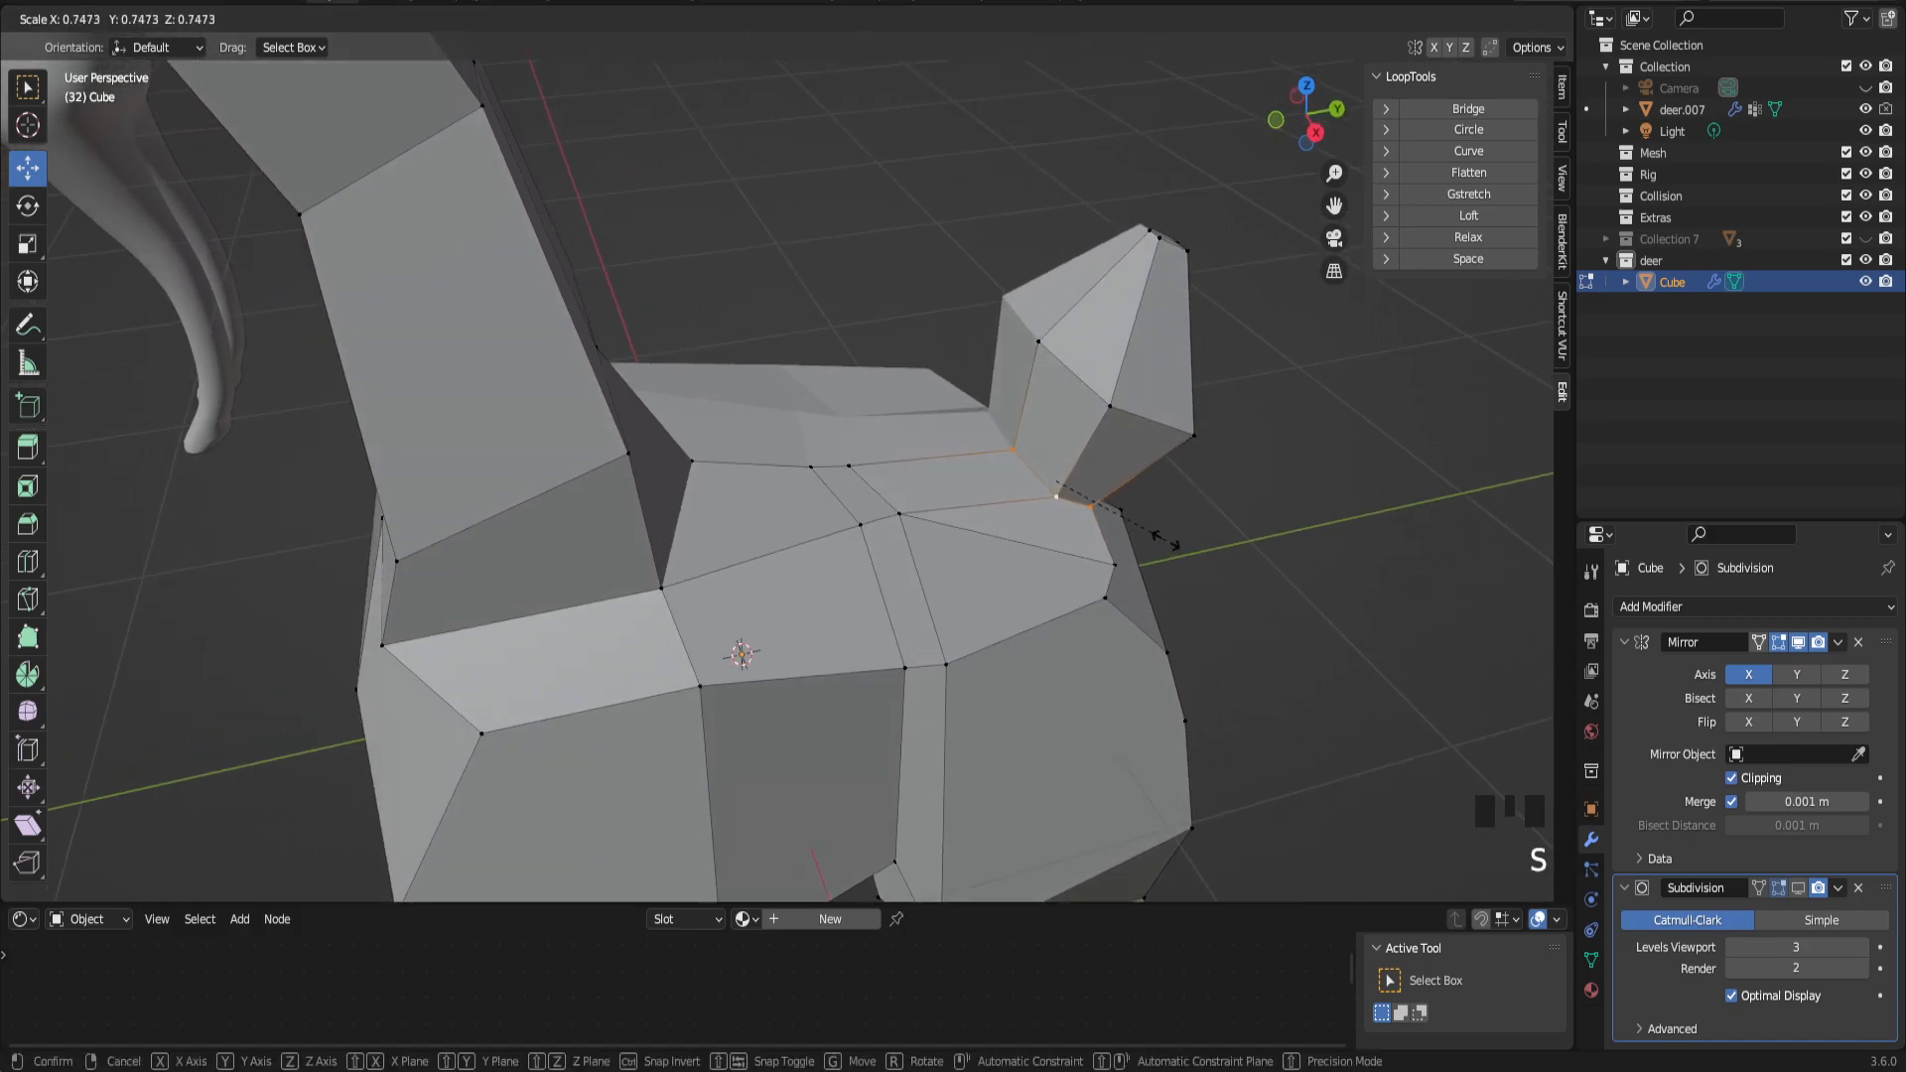
click(1163, 539)
Step: Add one loop cut just above the tail's base at a factor of 0.448 and scale it to 0.625
key(ctrl+r)
click(1097, 477)
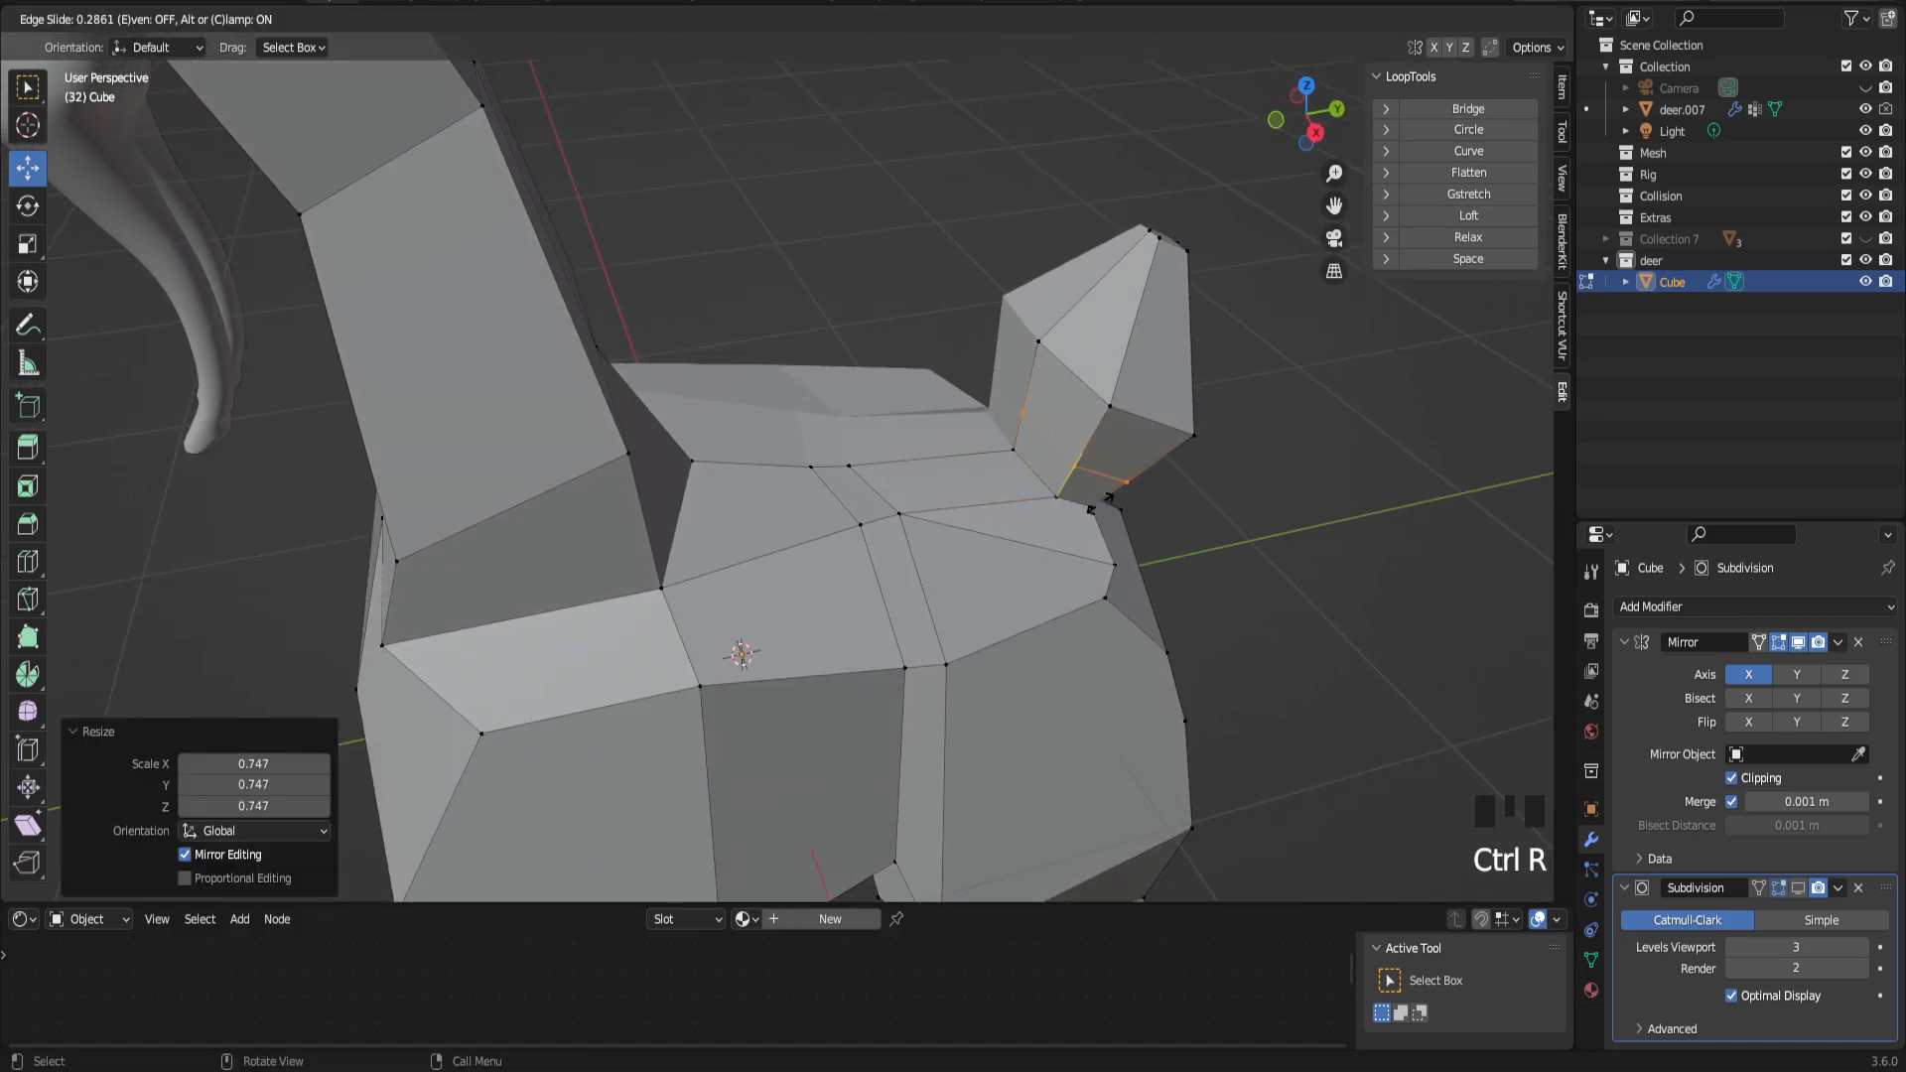
click(1099, 516)
key(s)
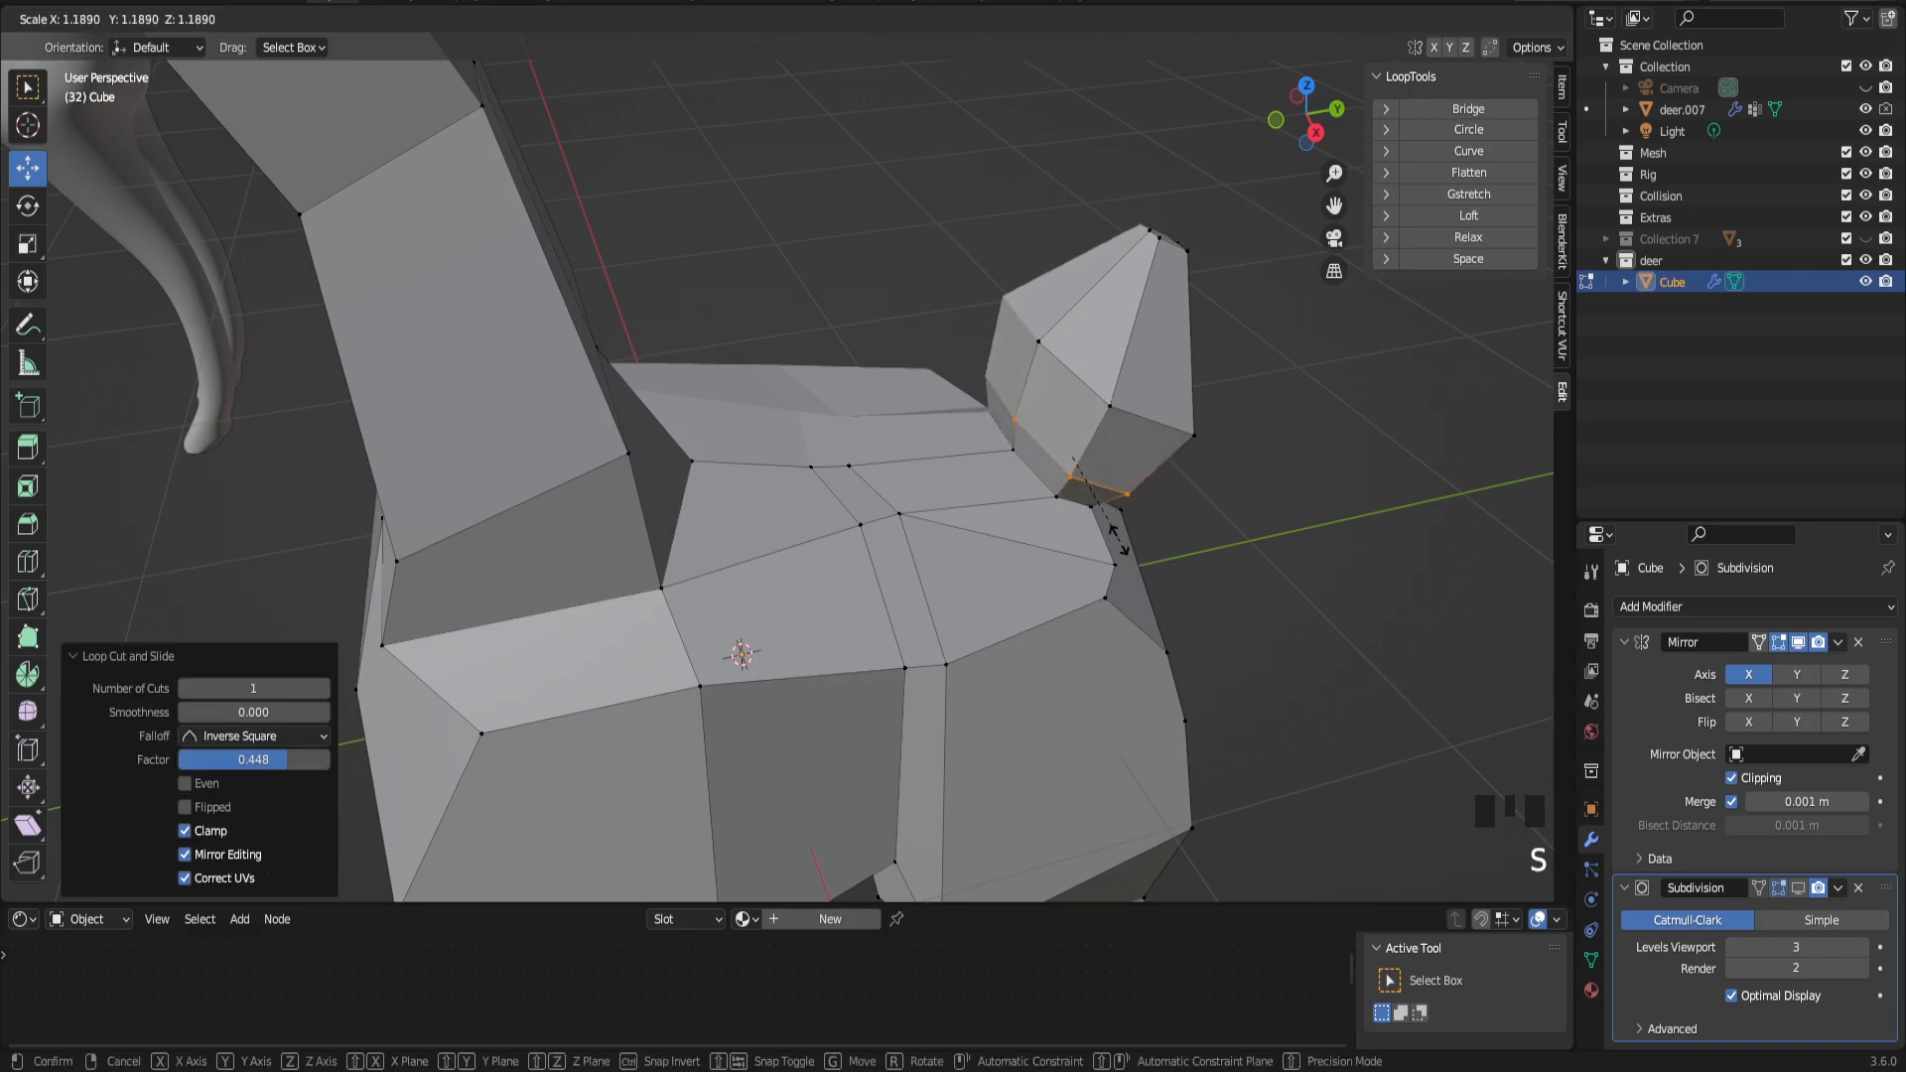
click(1085, 501)
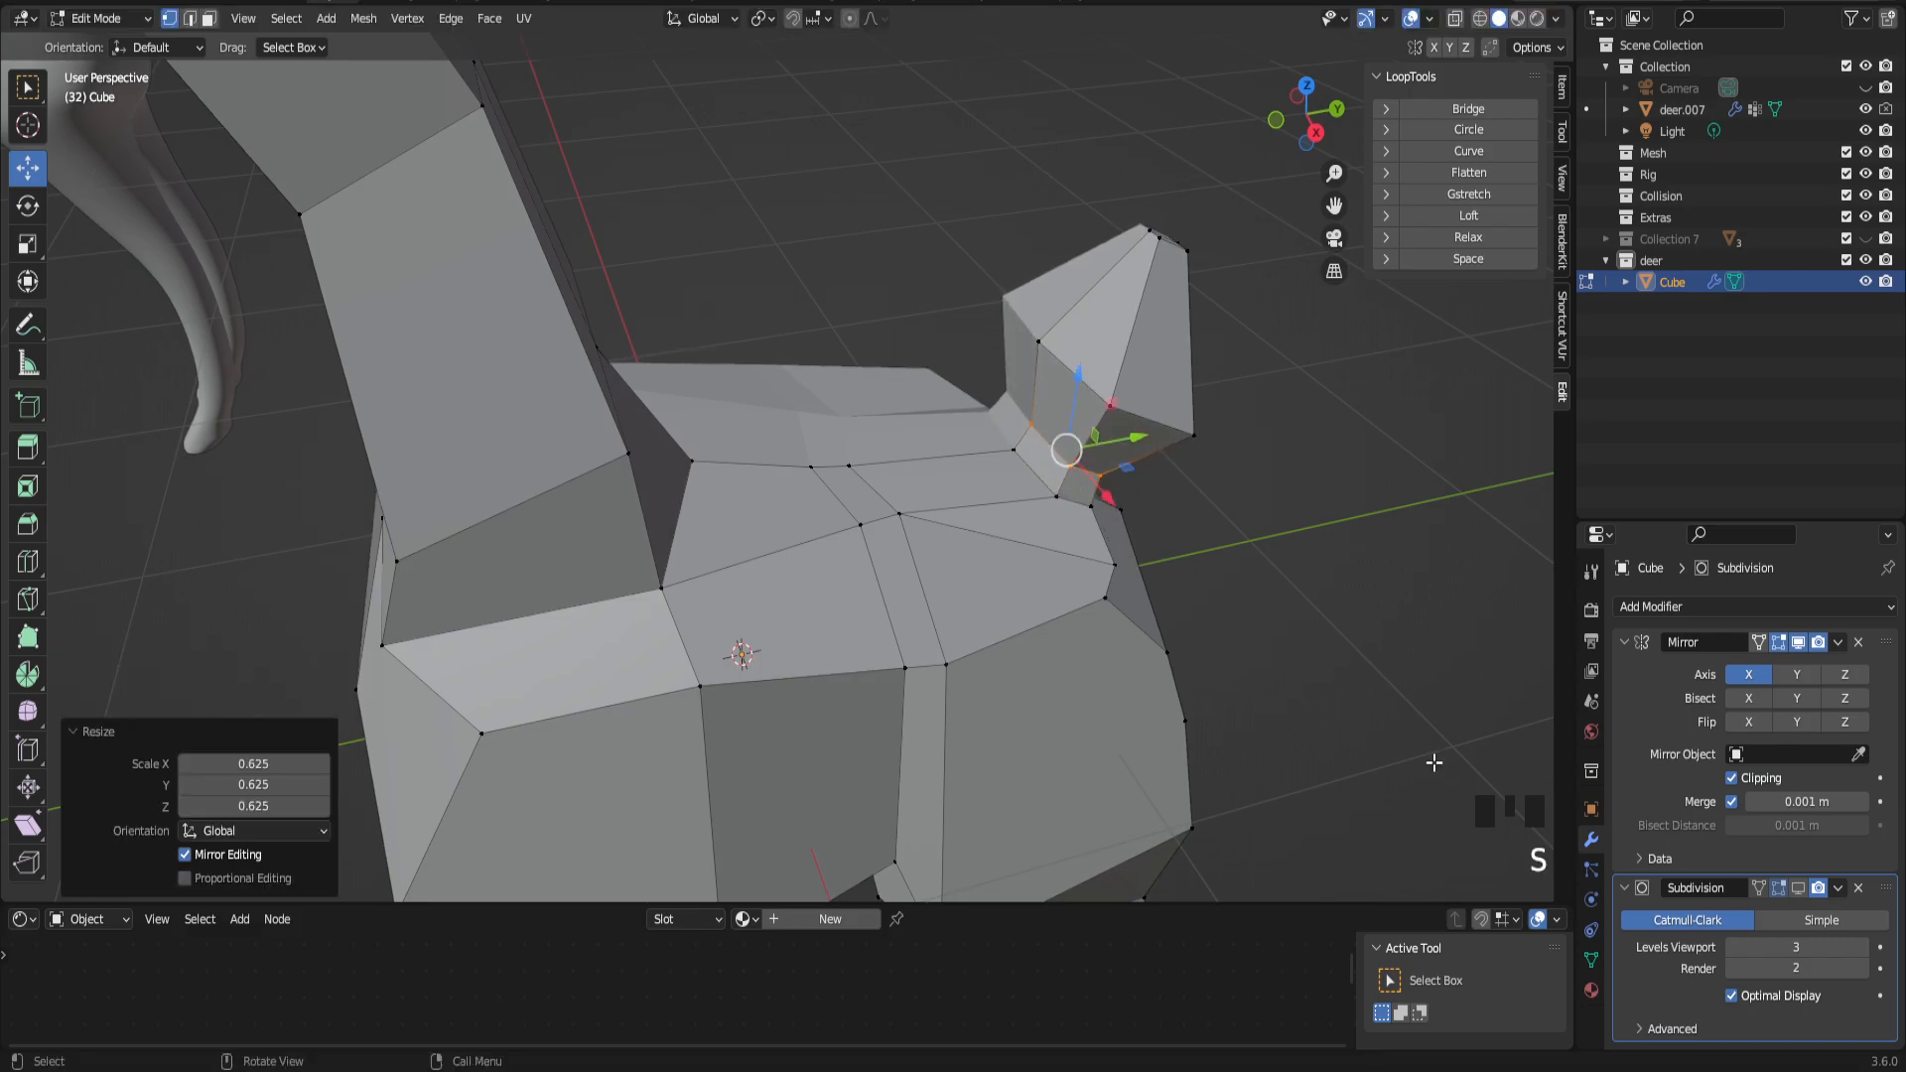
Step: Restore the Subdivision modifier's viewport display and shrink the loop at the tail's base further
click(1777, 887)
middle_drag(1139, 537, 1196, 547)
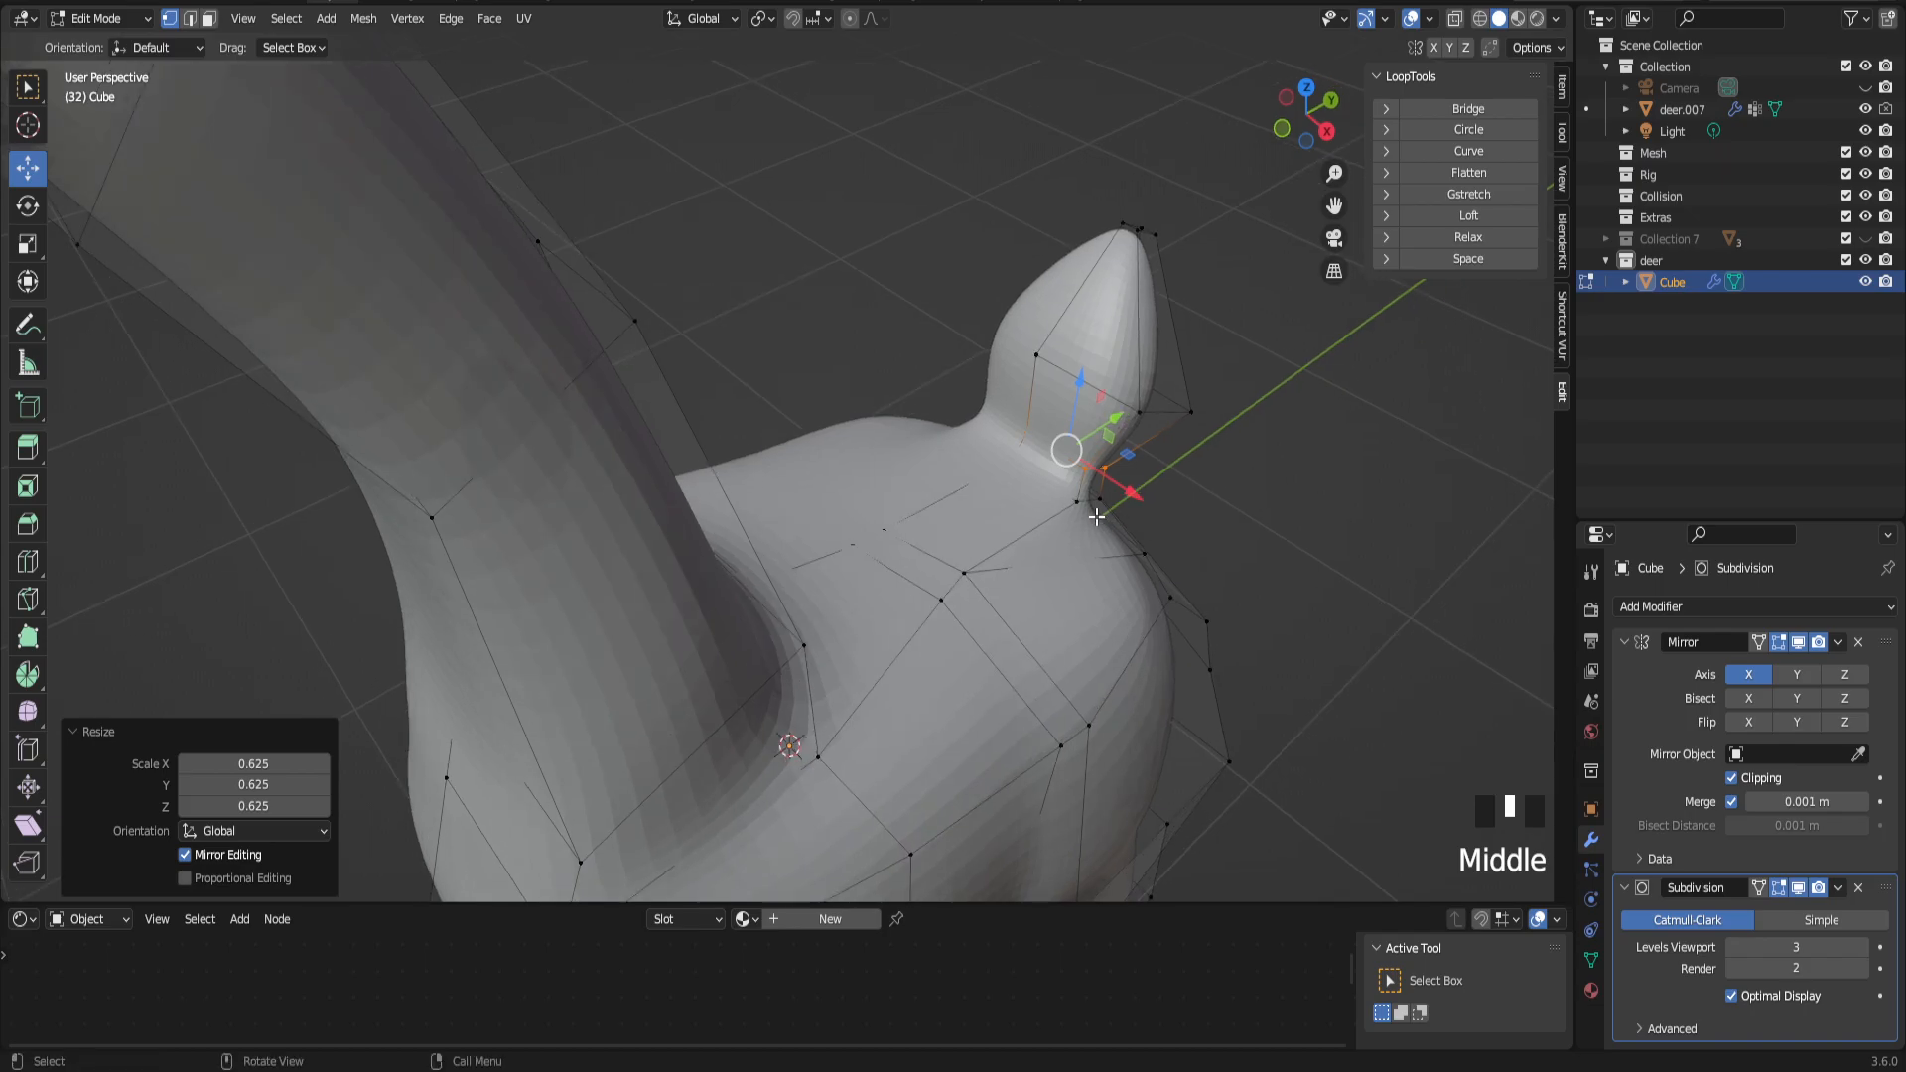
alt+click(1140, 544)
key(s)
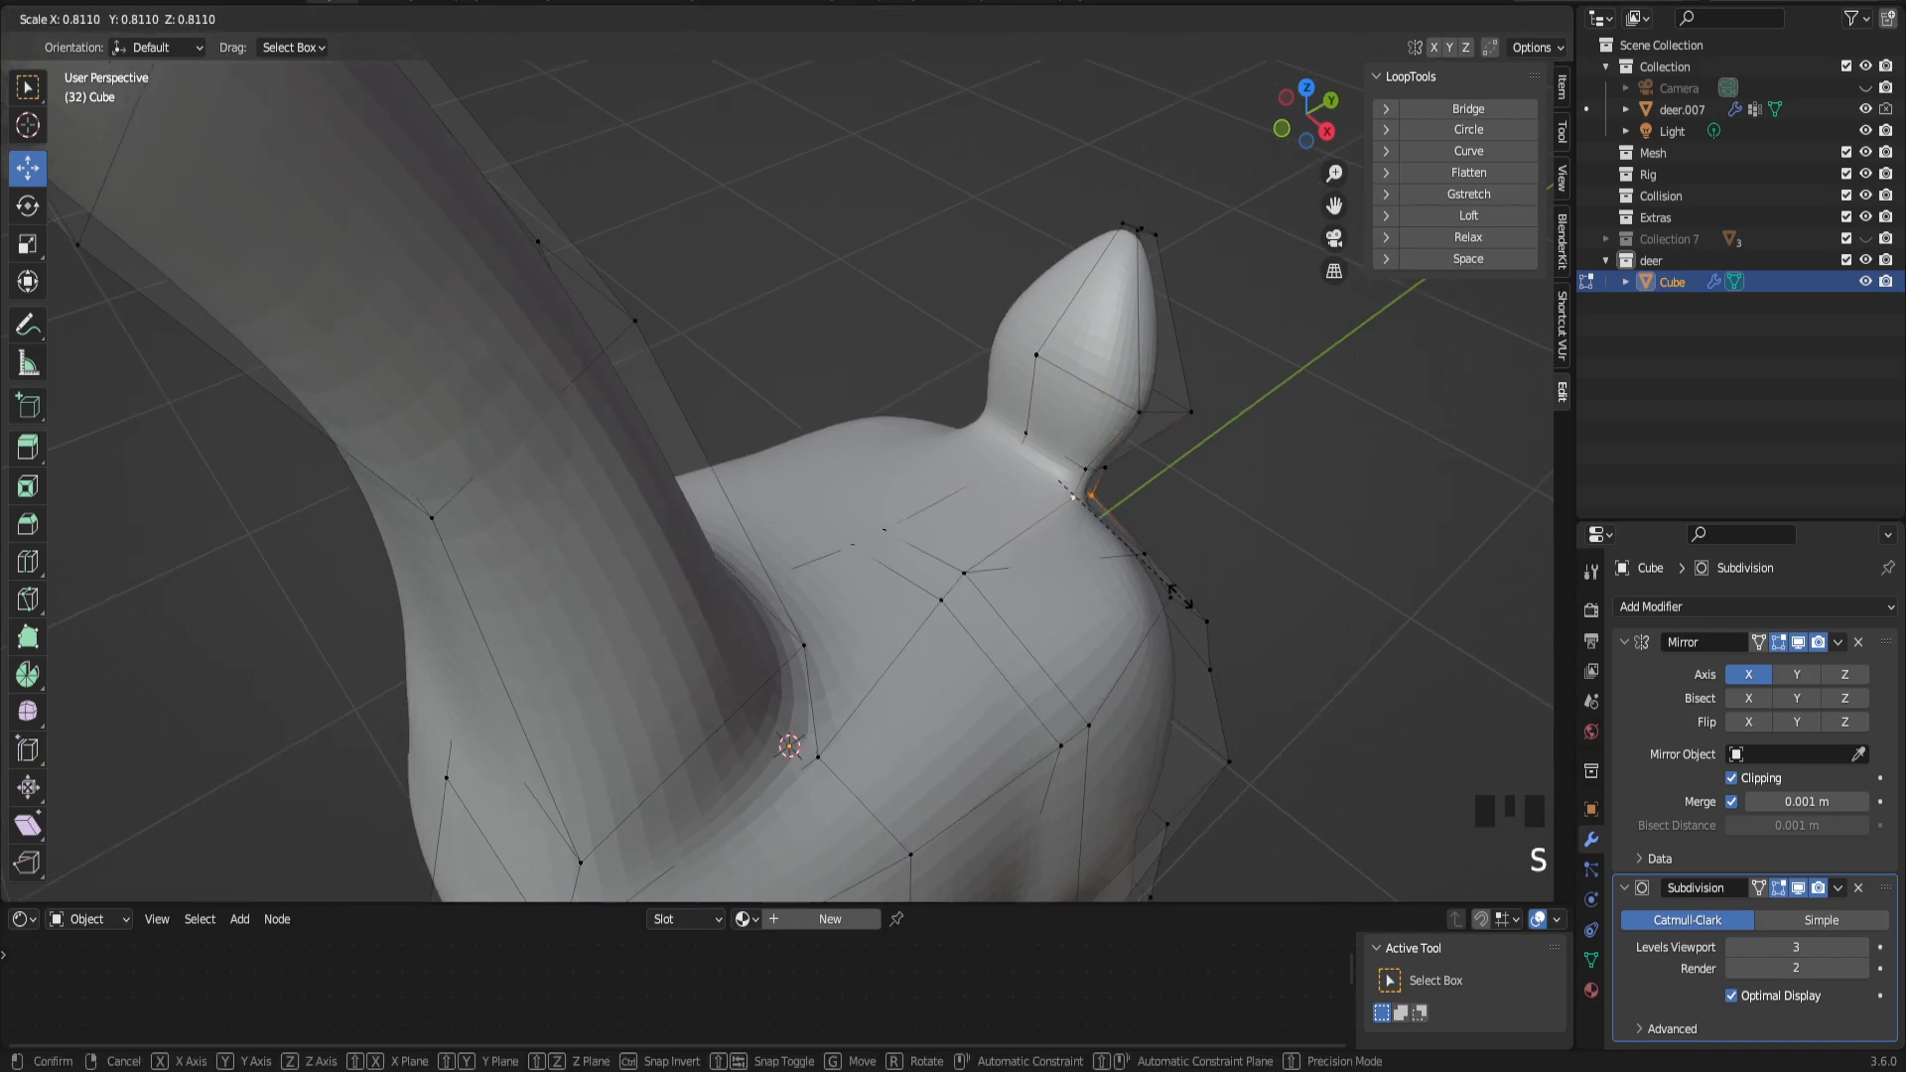
click(1067, 482)
Step: Shrink the loop just above the tail's base and scale the loop at the tail's widest part to 1.208
alt+click(1057, 448)
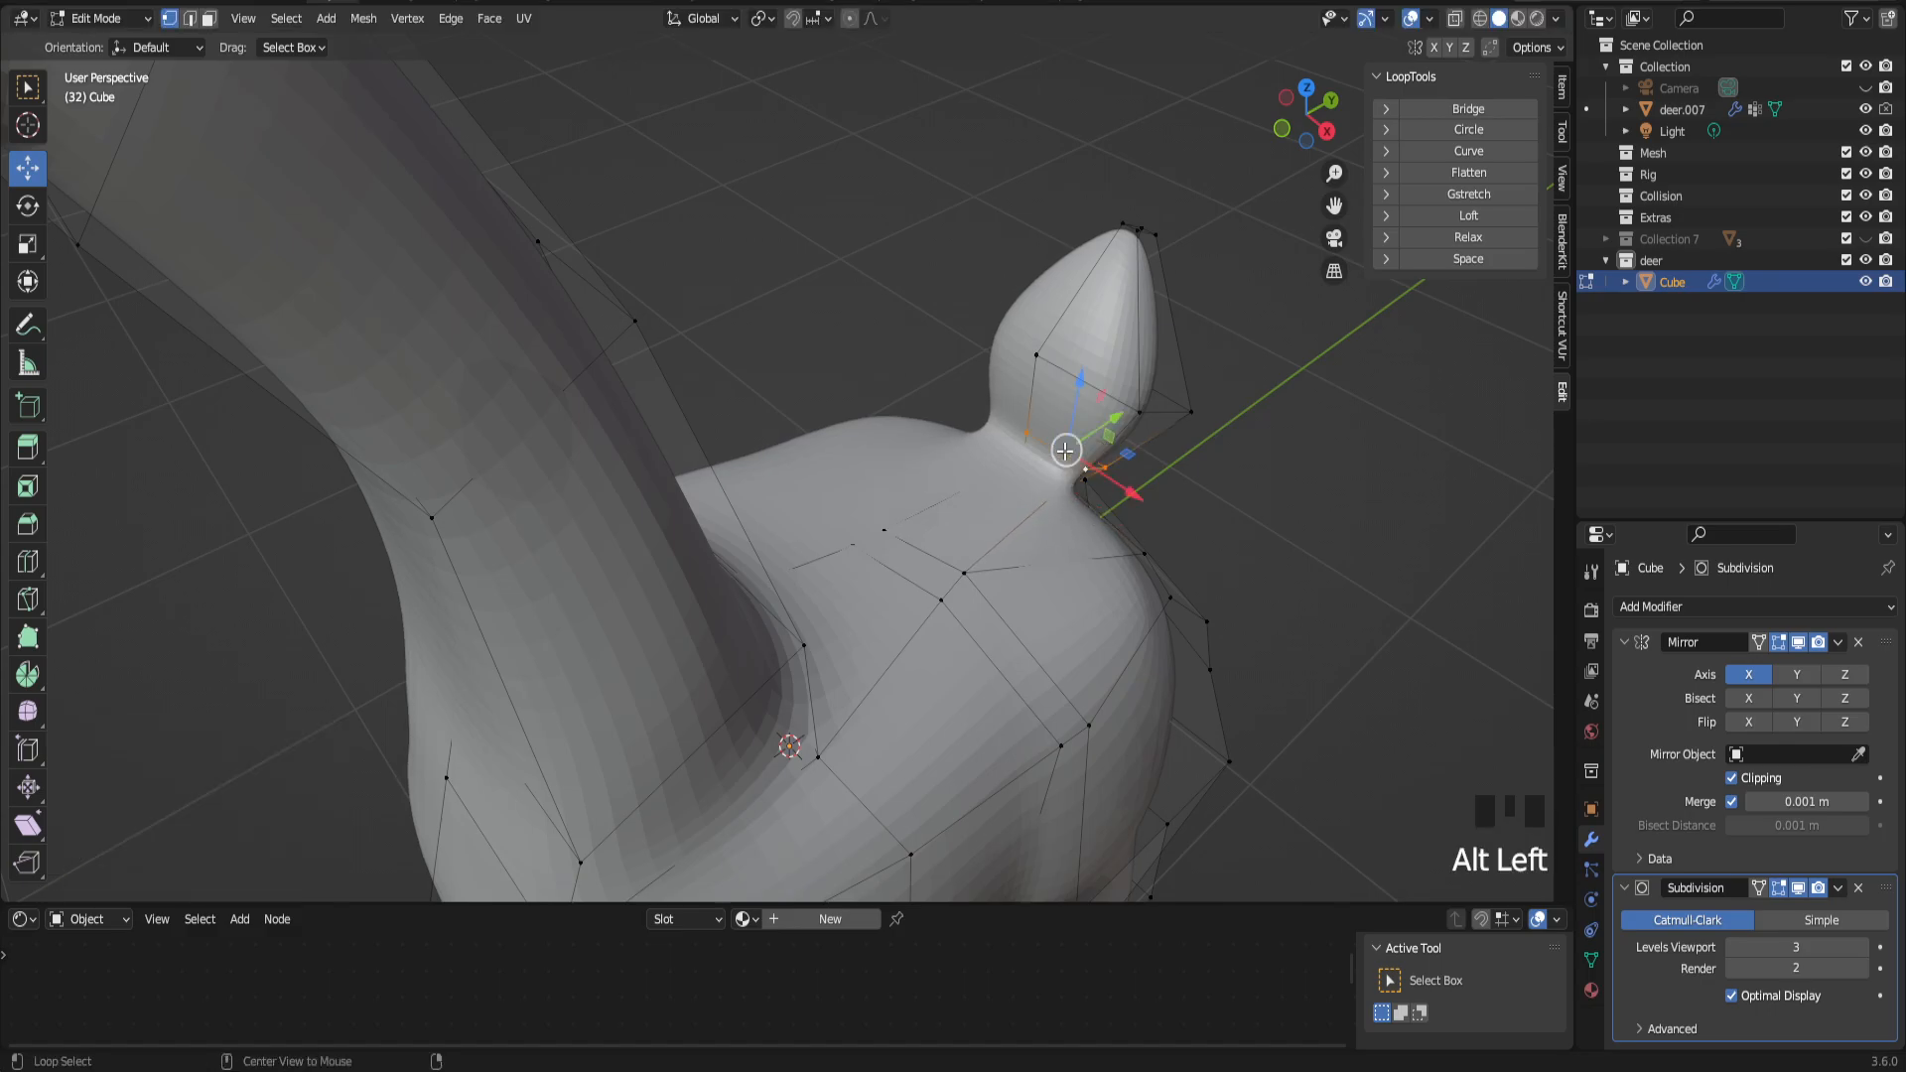
key(s)
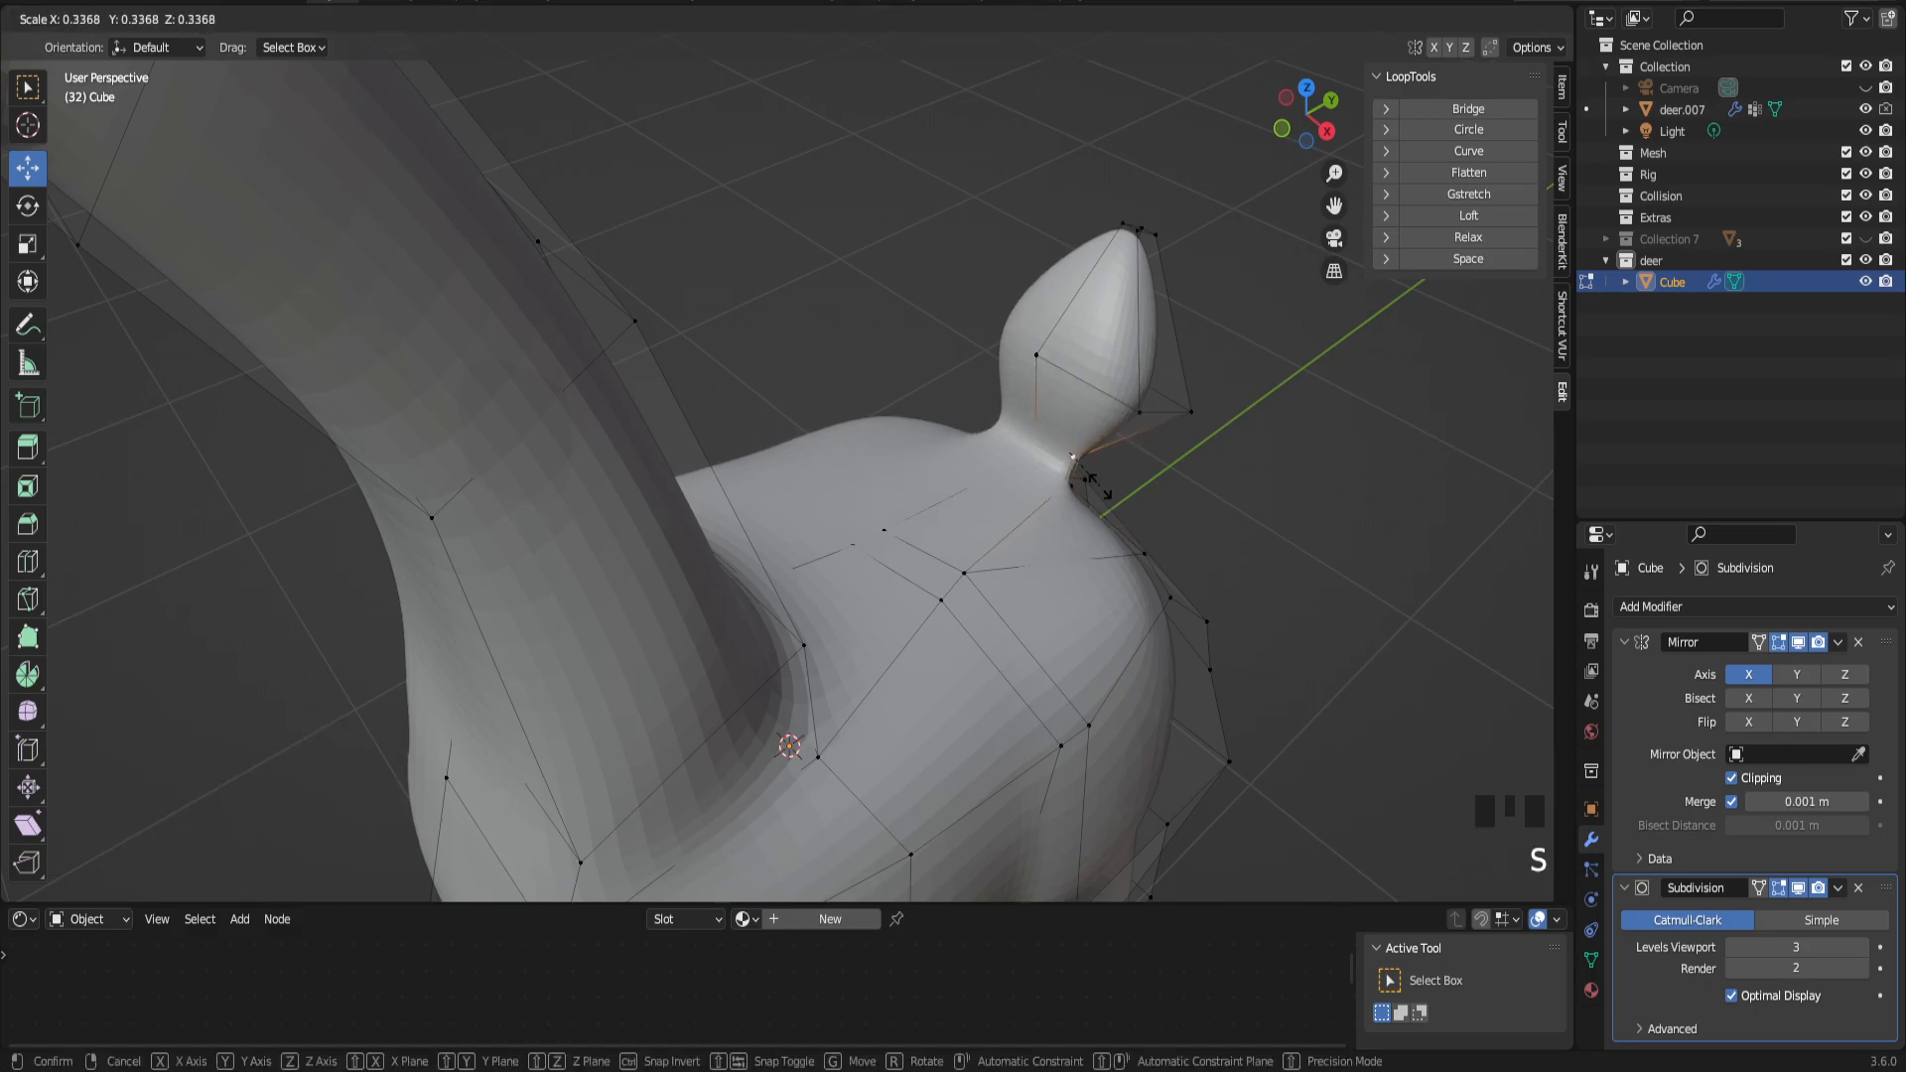
click(1104, 482)
alt+click(1118, 397)
key(s)
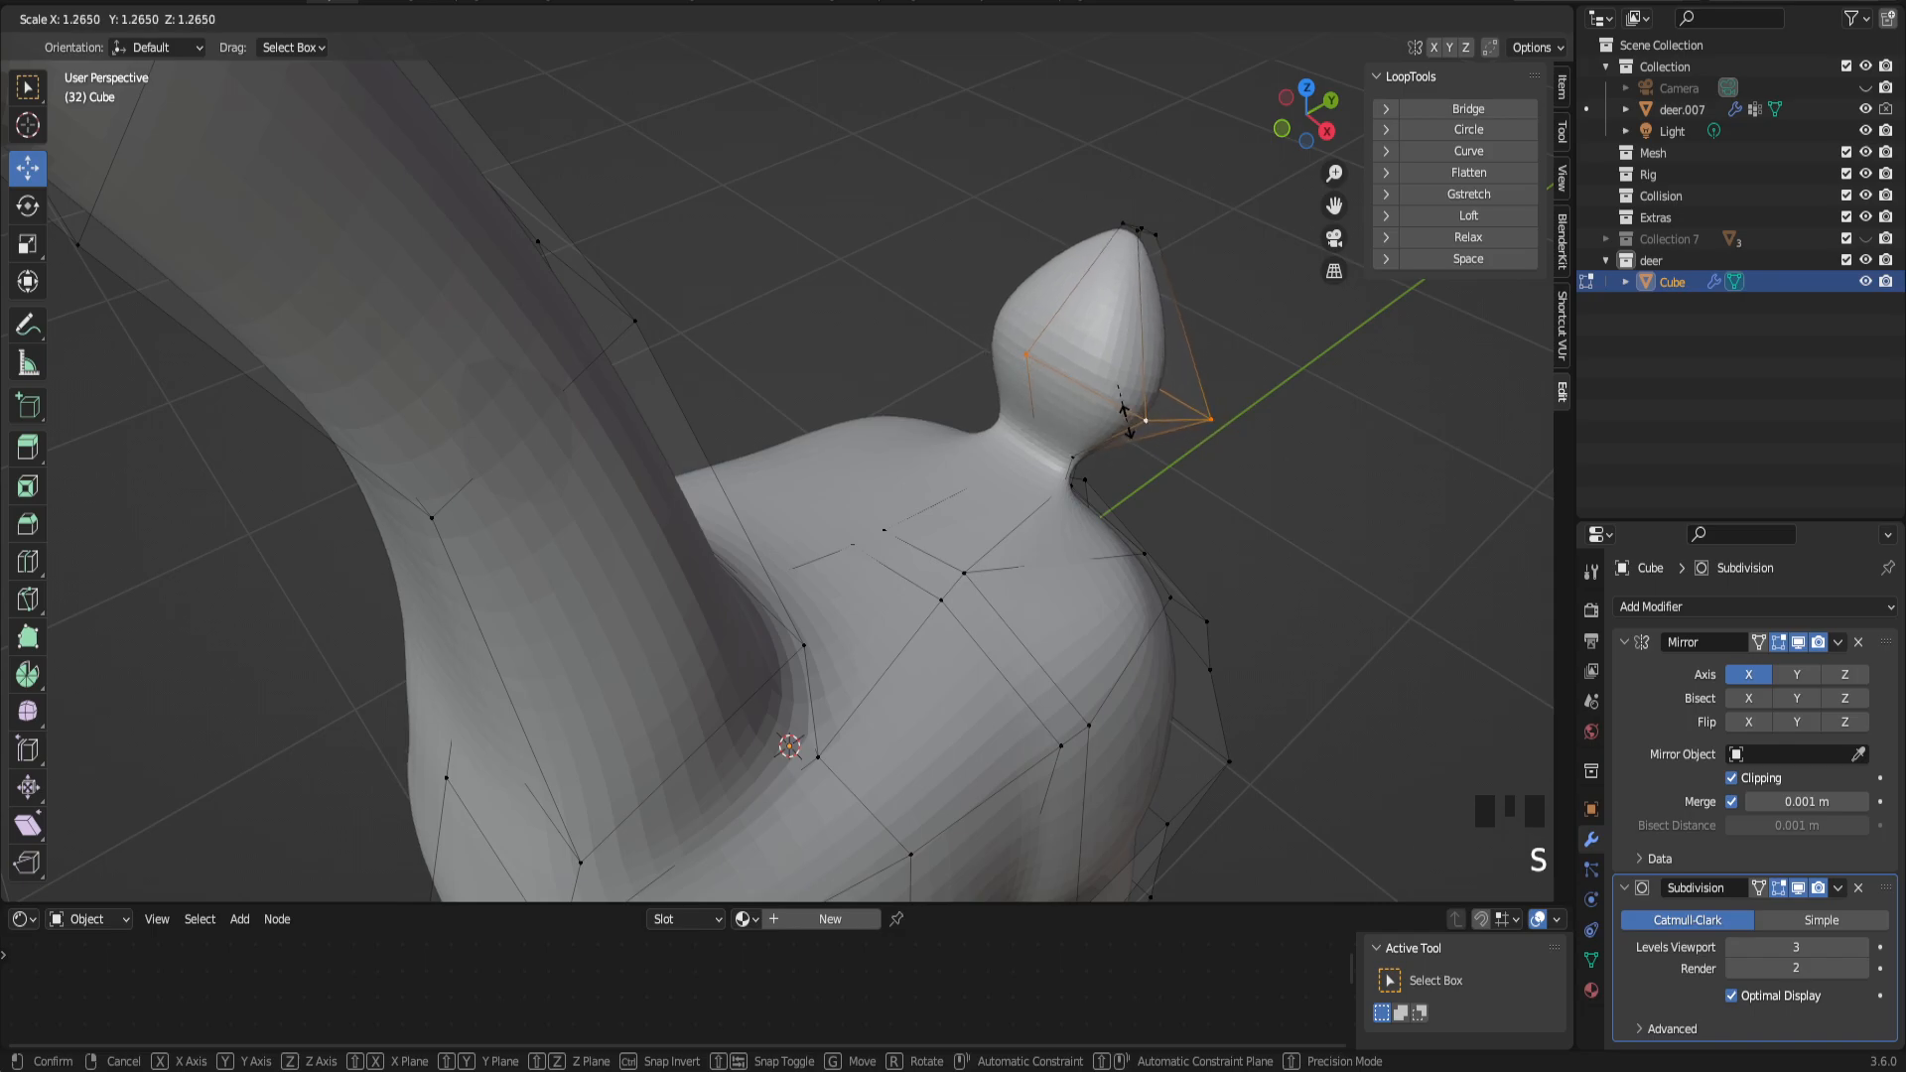
click(1125, 421)
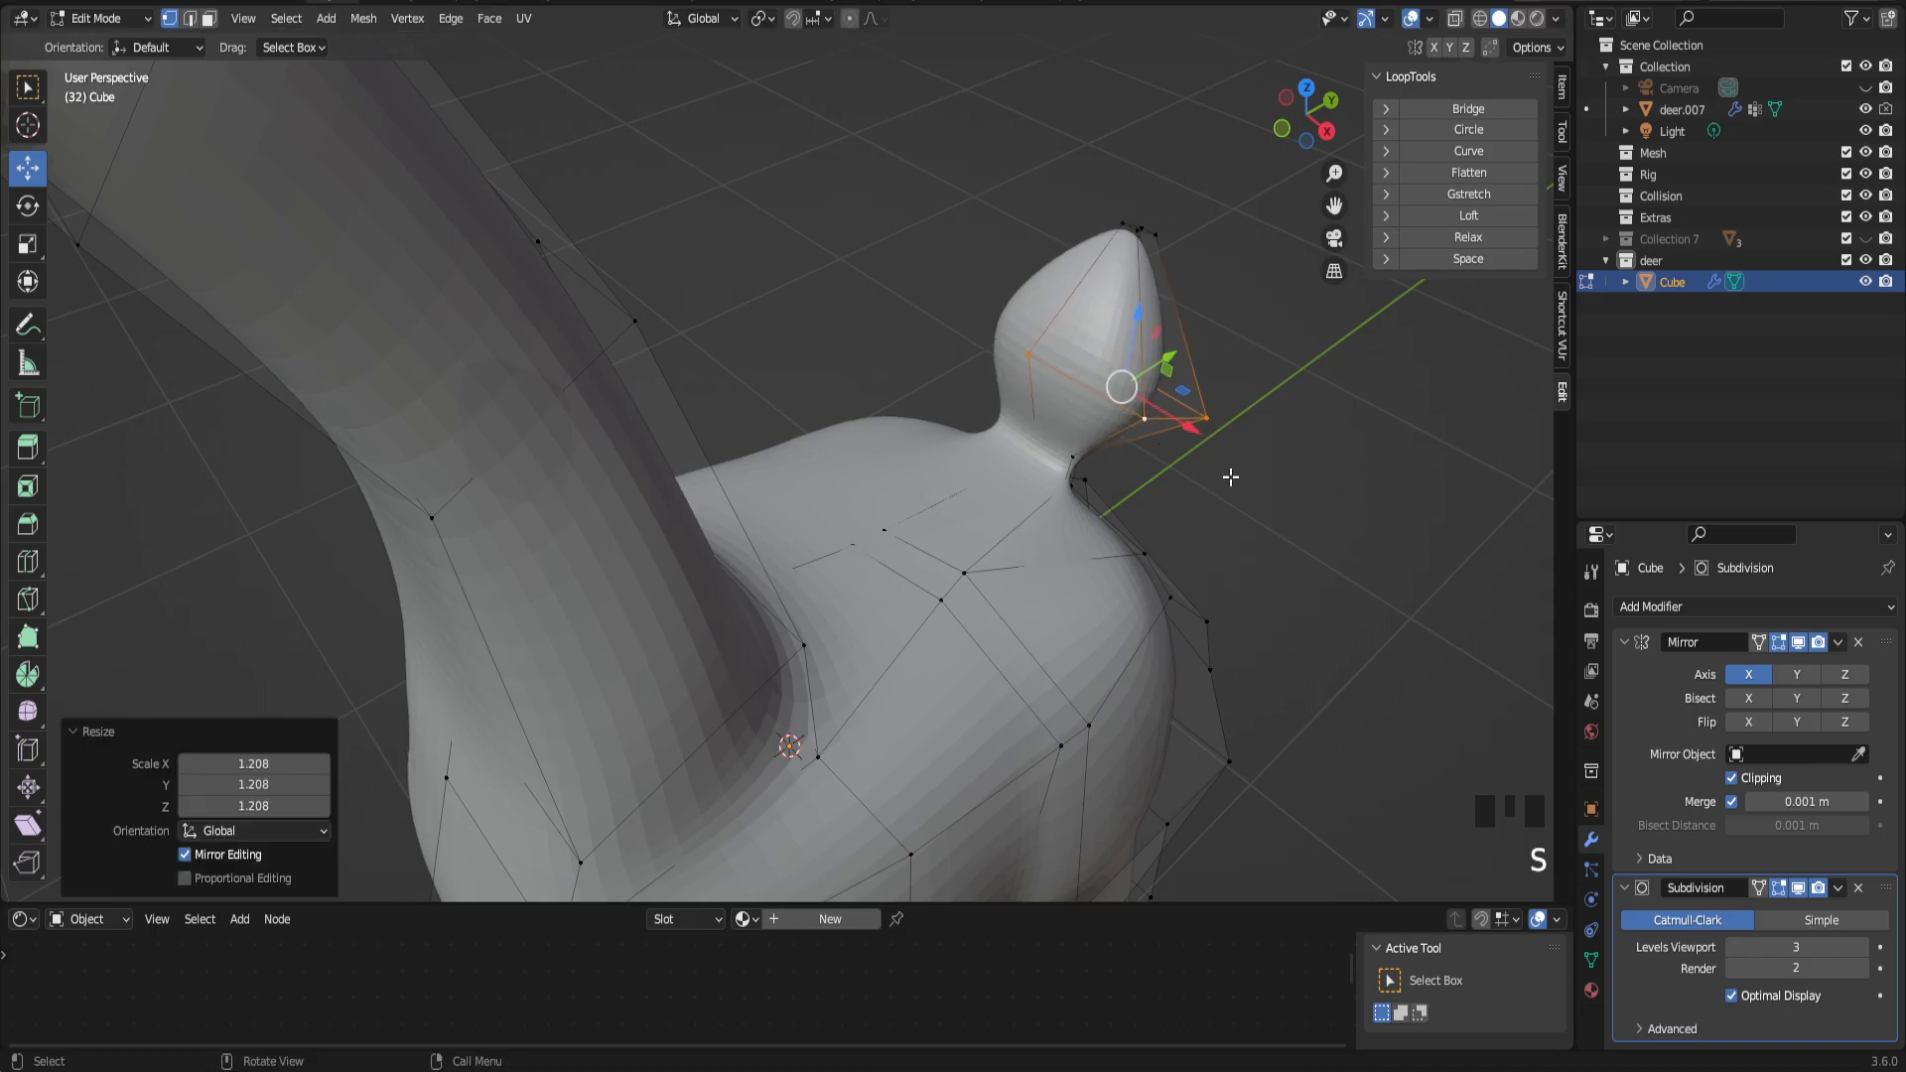
Step: Return to Object Mode, clear the selection, and compare the smoothed deer's overall shape with the reference deer from several angles
scroll(1227, 475, down, 2)
middle_drag(1127, 480, 892, 473)
scroll(945, 483, down, 2)
scroll(893, 473, up, 2)
drag(1334, 205, 1284, 245)
scroll(1114, 361, up, 2)
middle_drag(1114, 361, 1059, 368)
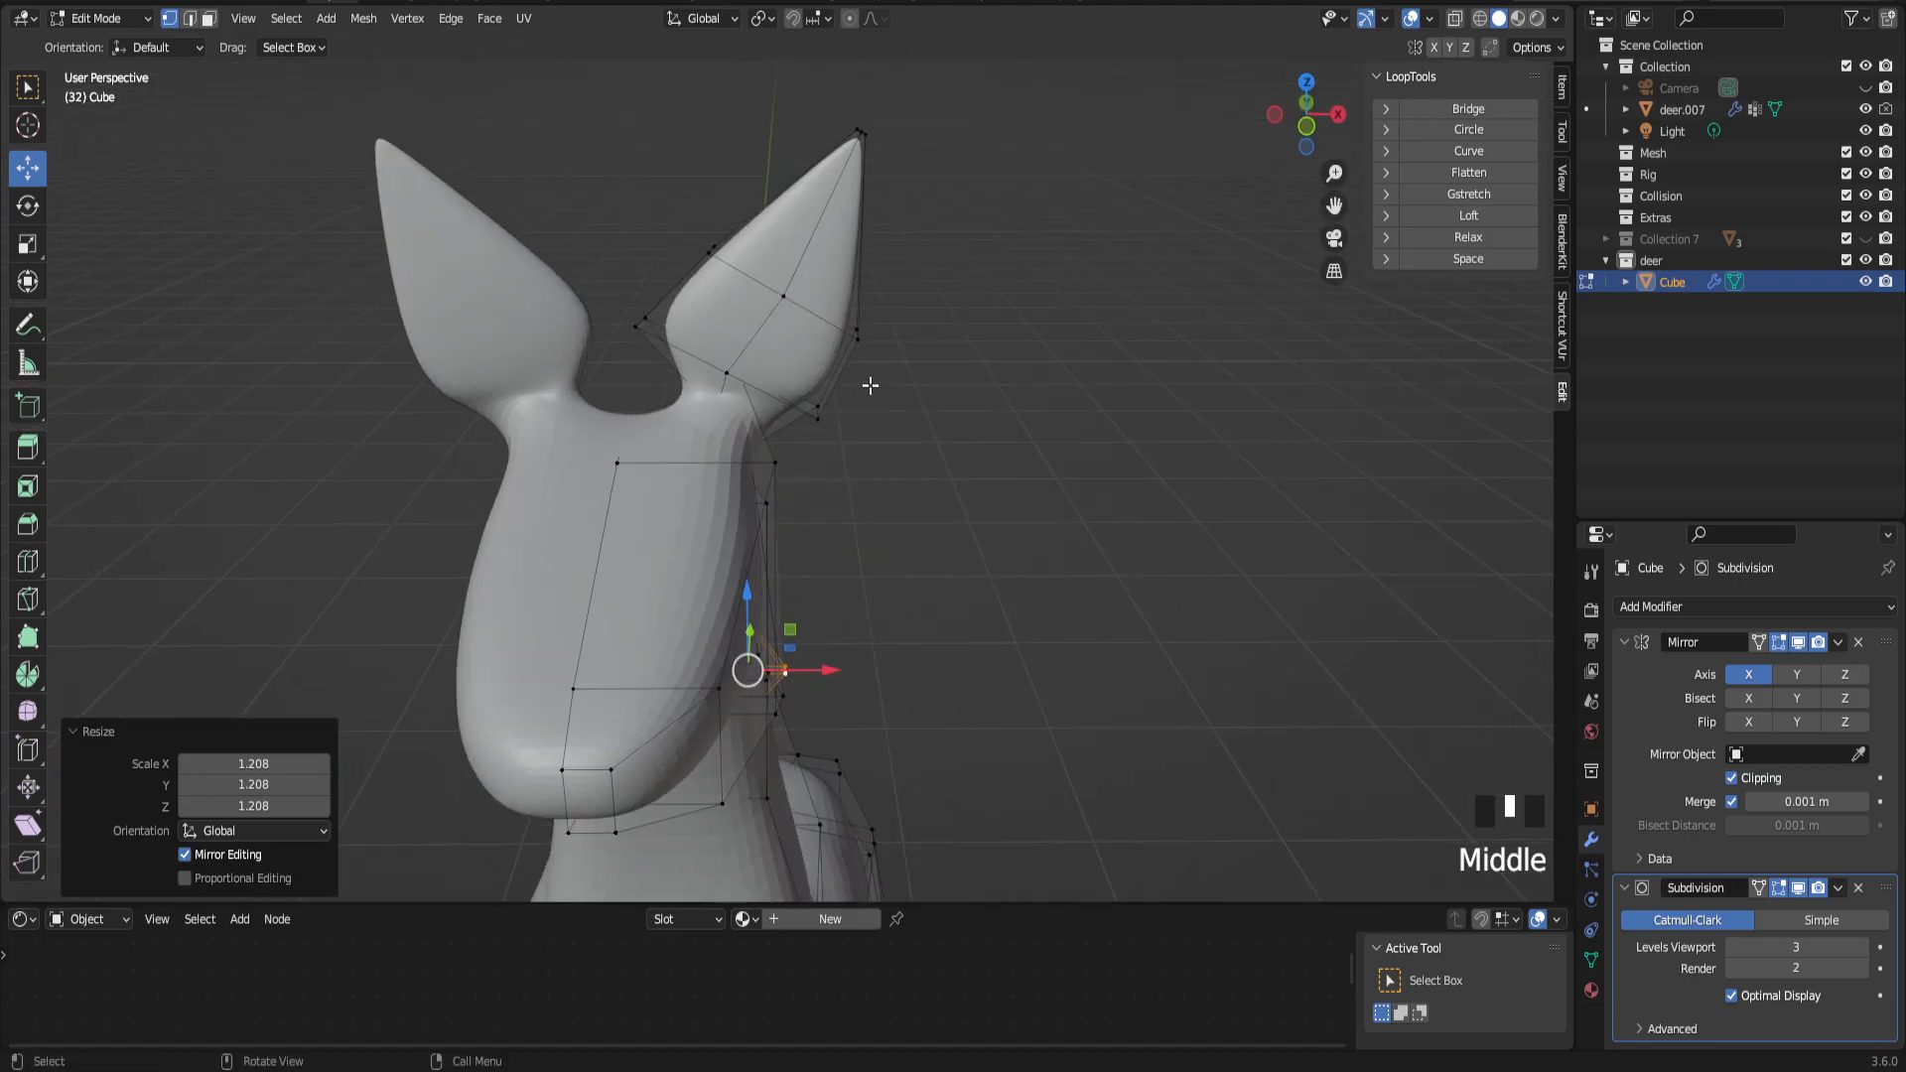
key(Tab)
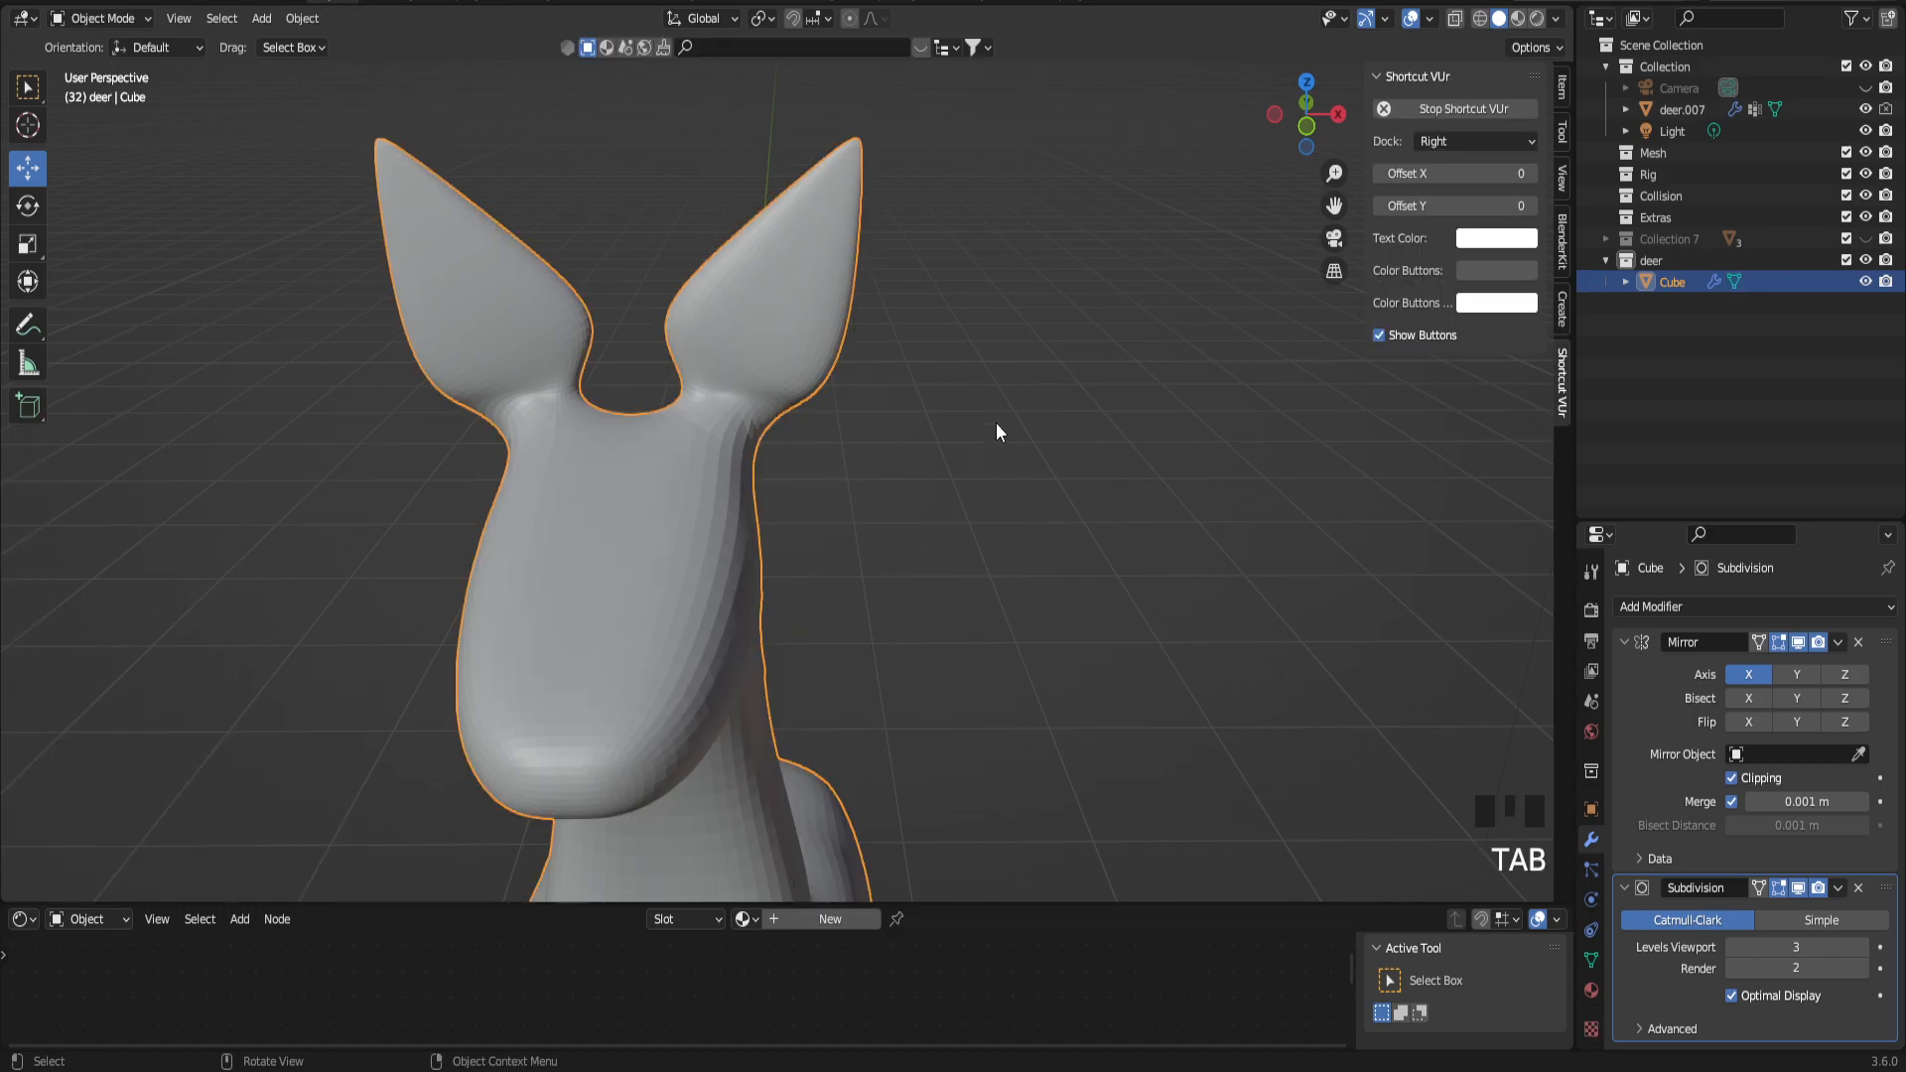
double_click(1697, 281)
scroll(1045, 432, down, 4)
middle_drag(1039, 437, 771, 434)
scroll(858, 435, down, 2)
scroll(1058, 417, down, 1)
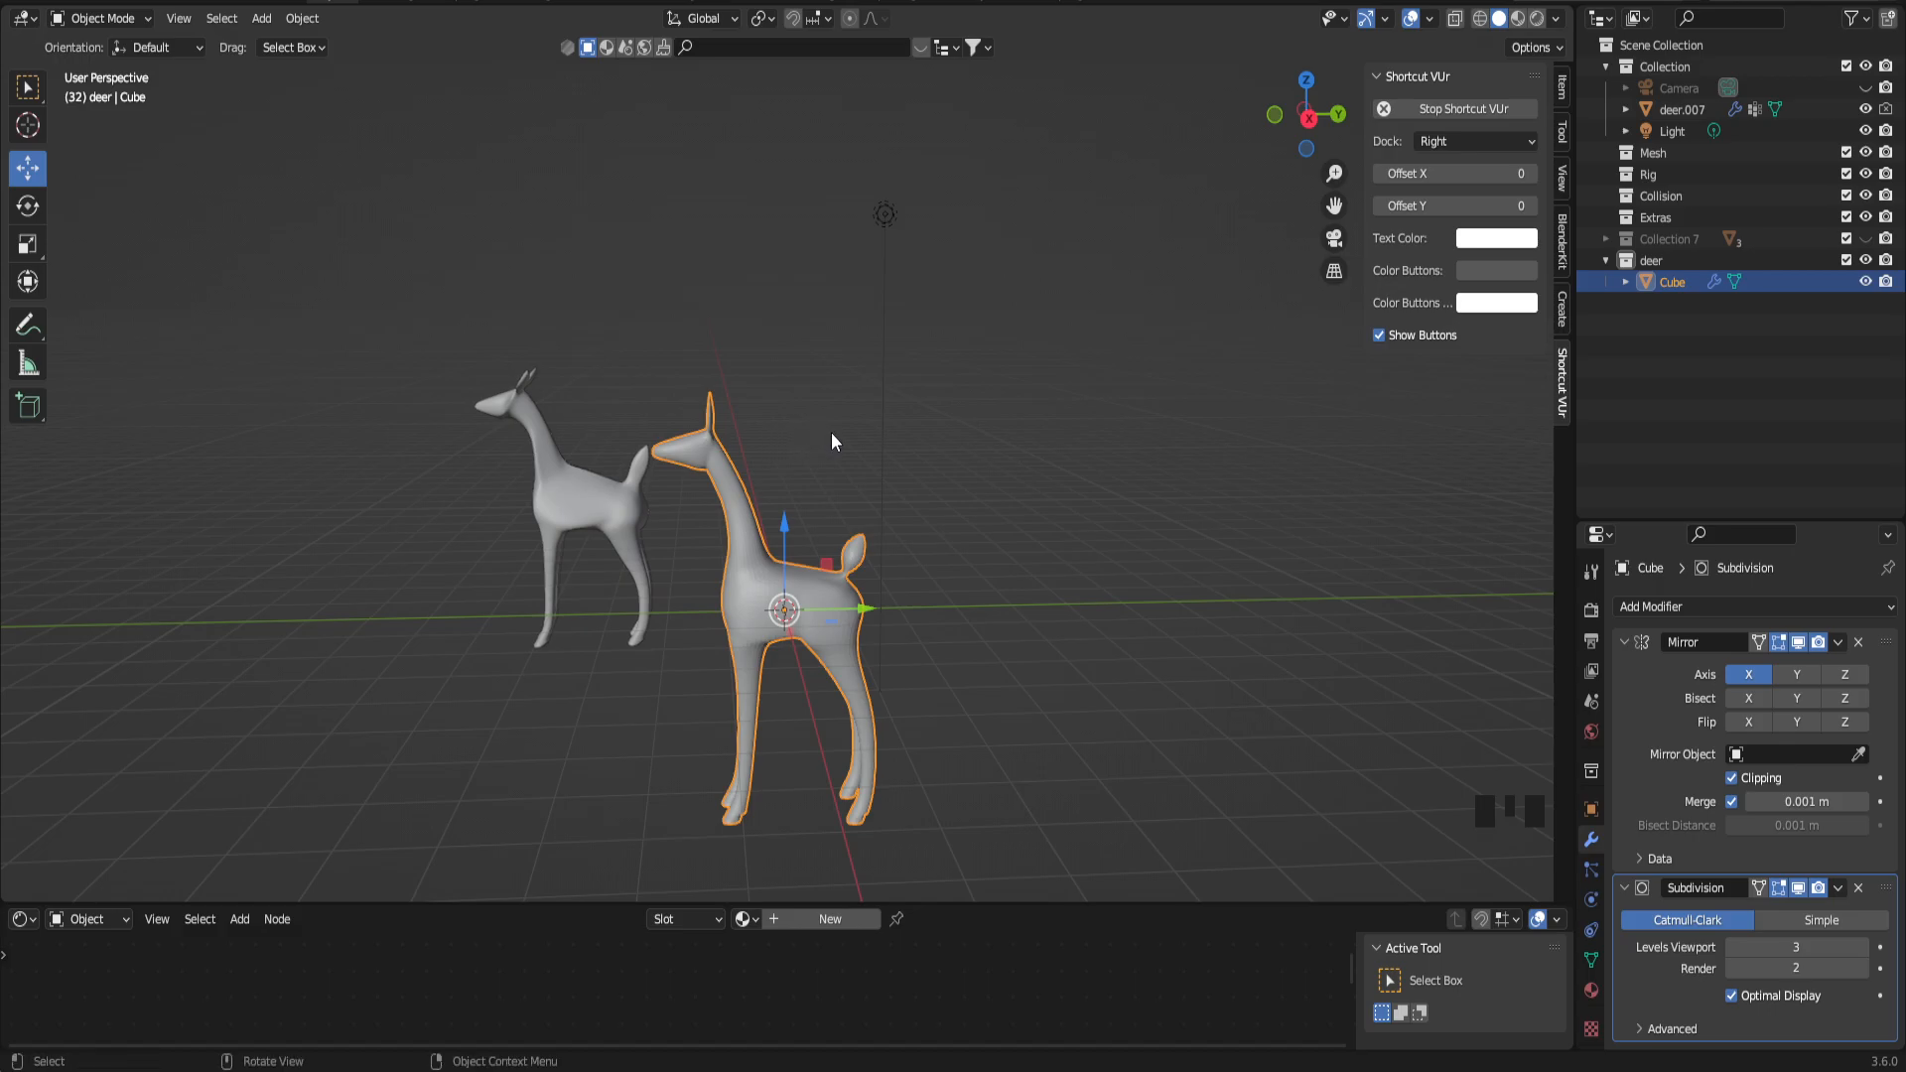
middle_drag(855, 588, 867, 563)
click(963, 539)
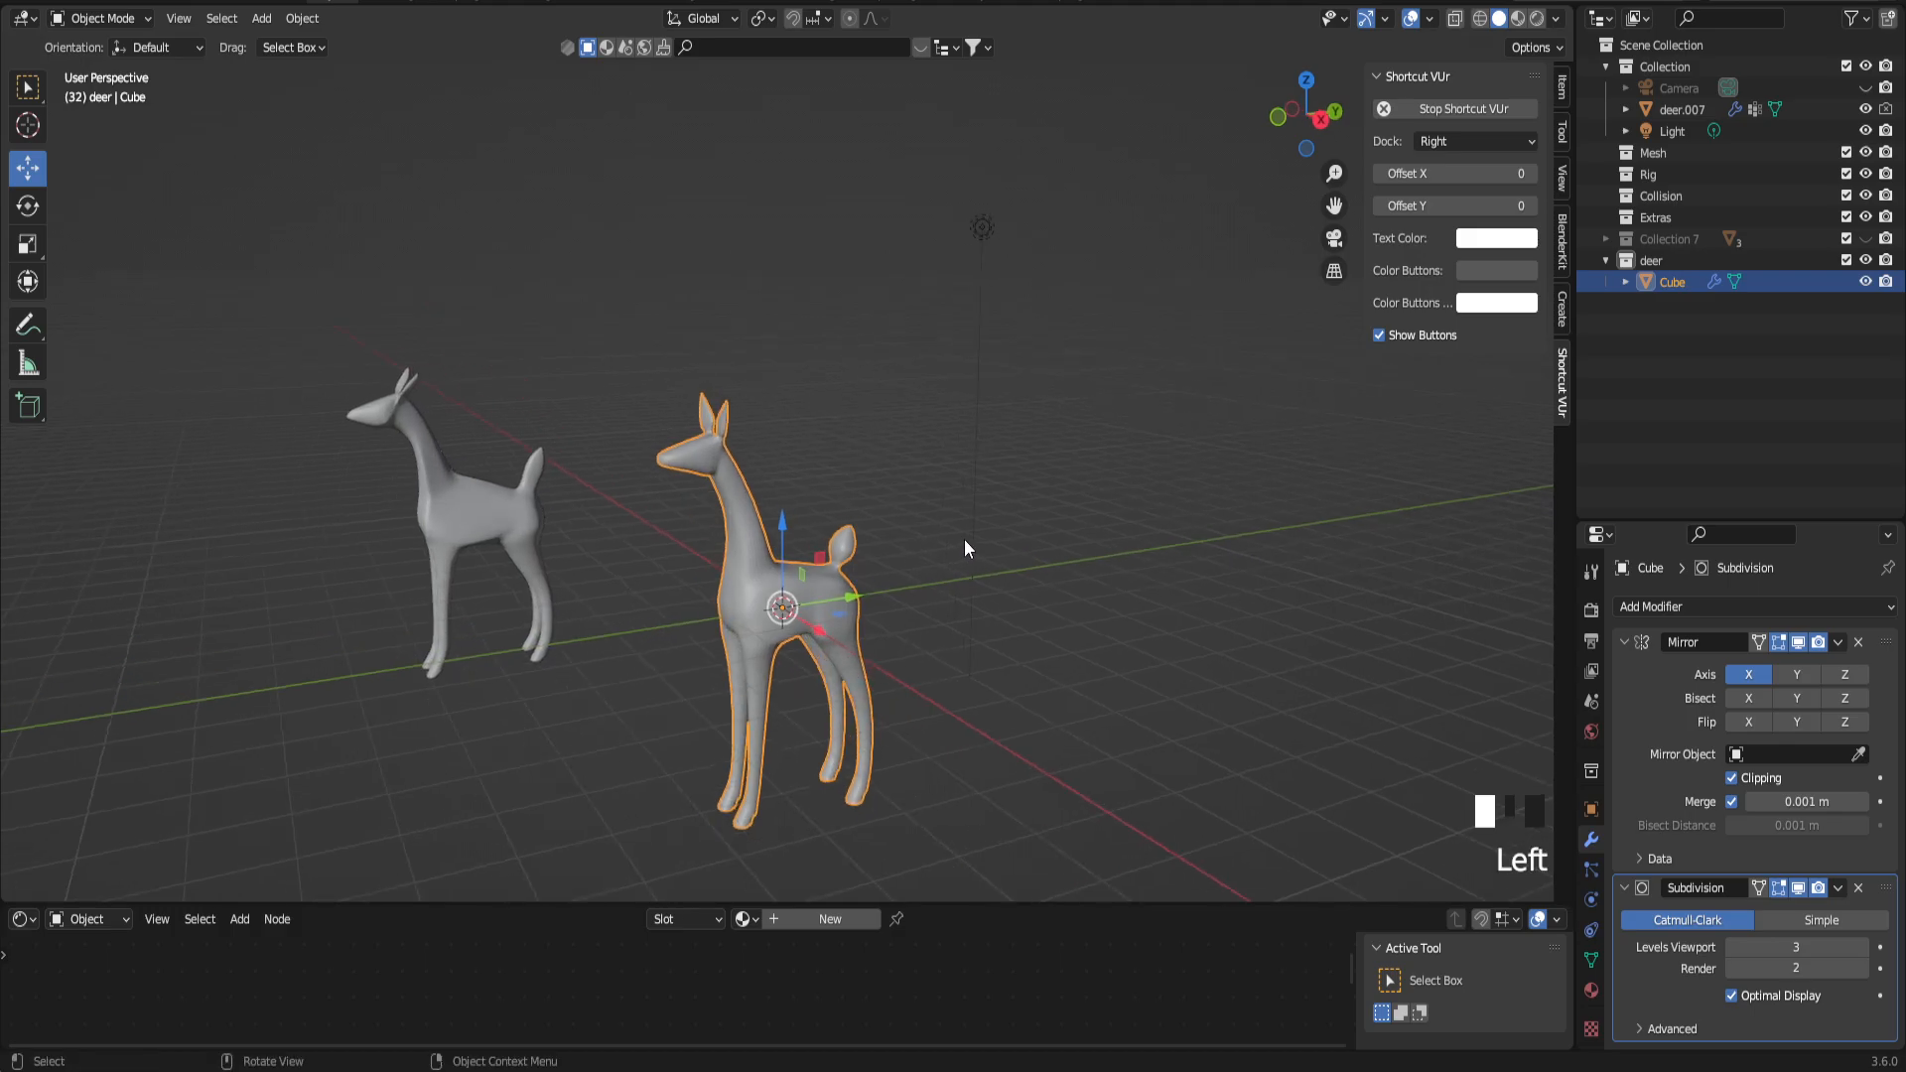
click(737, 562)
click(802, 470)
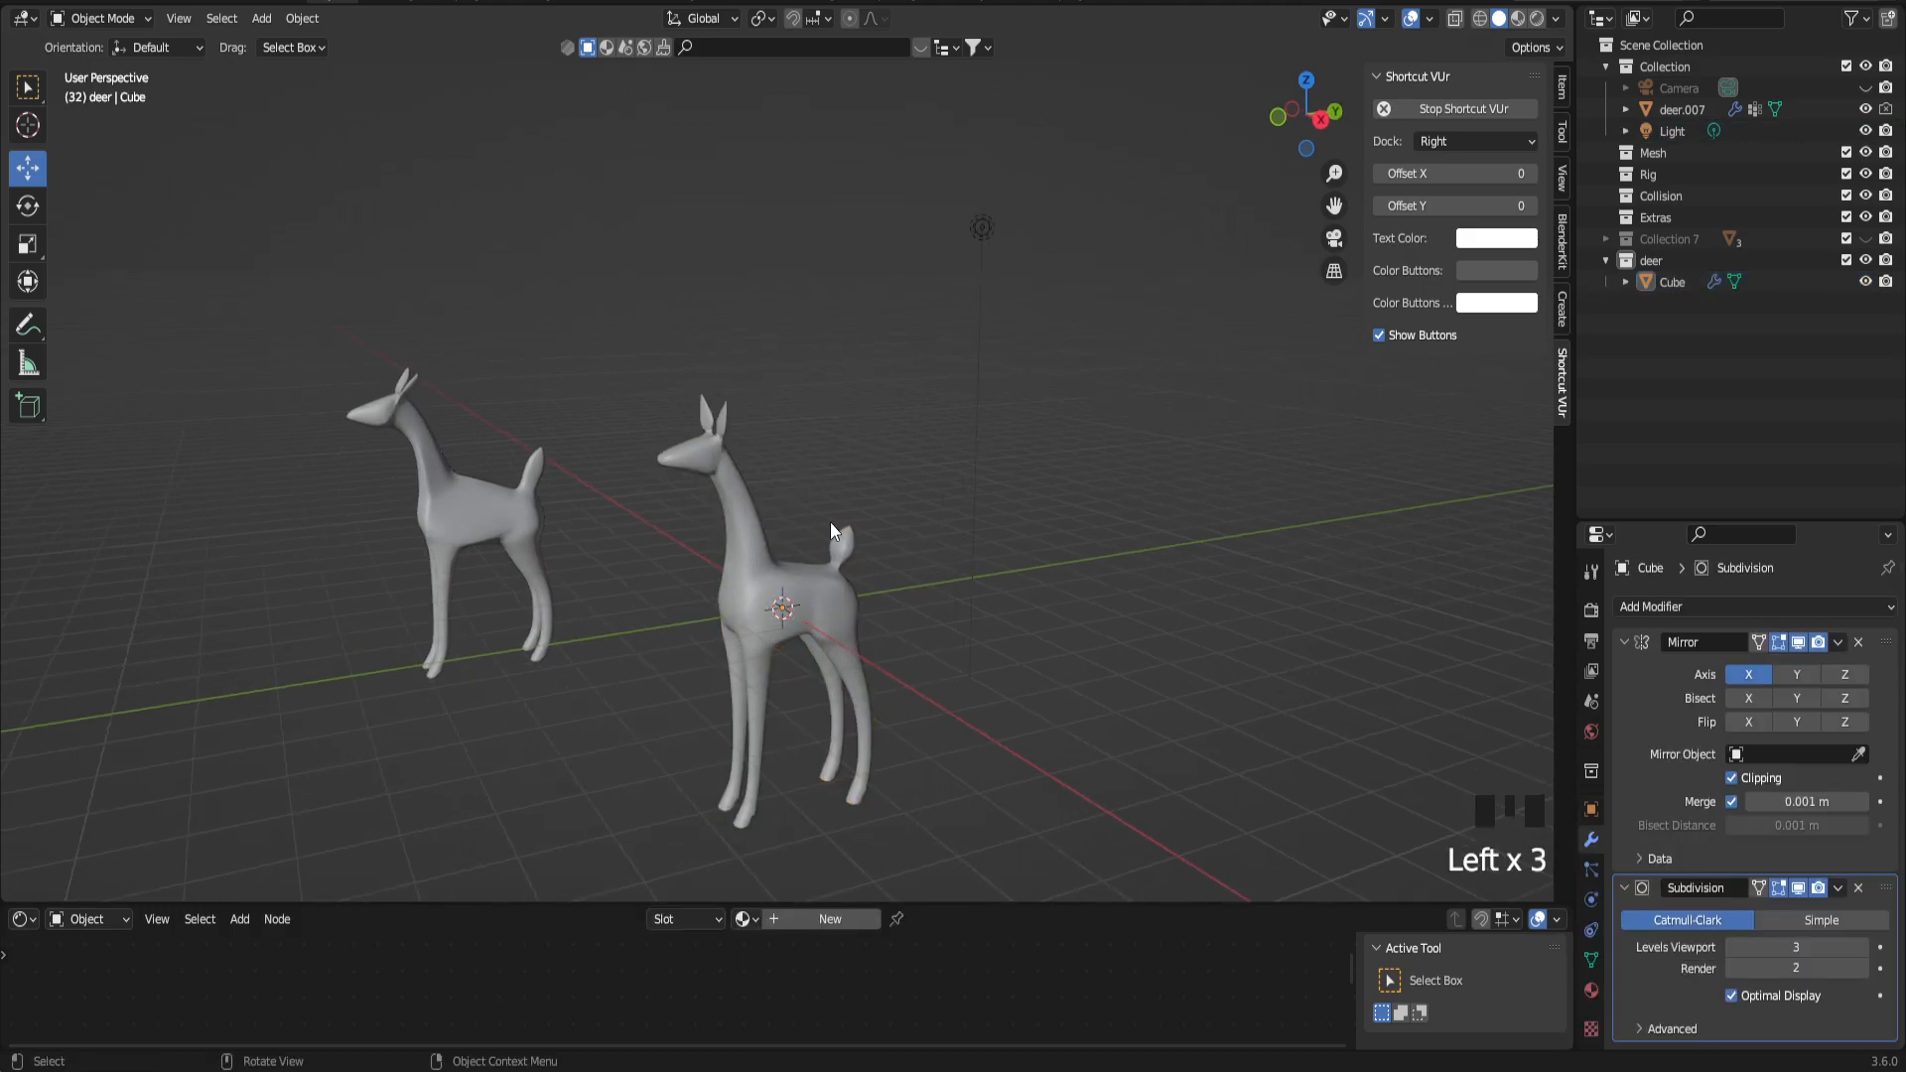
middle_drag(867, 516, 834, 551)
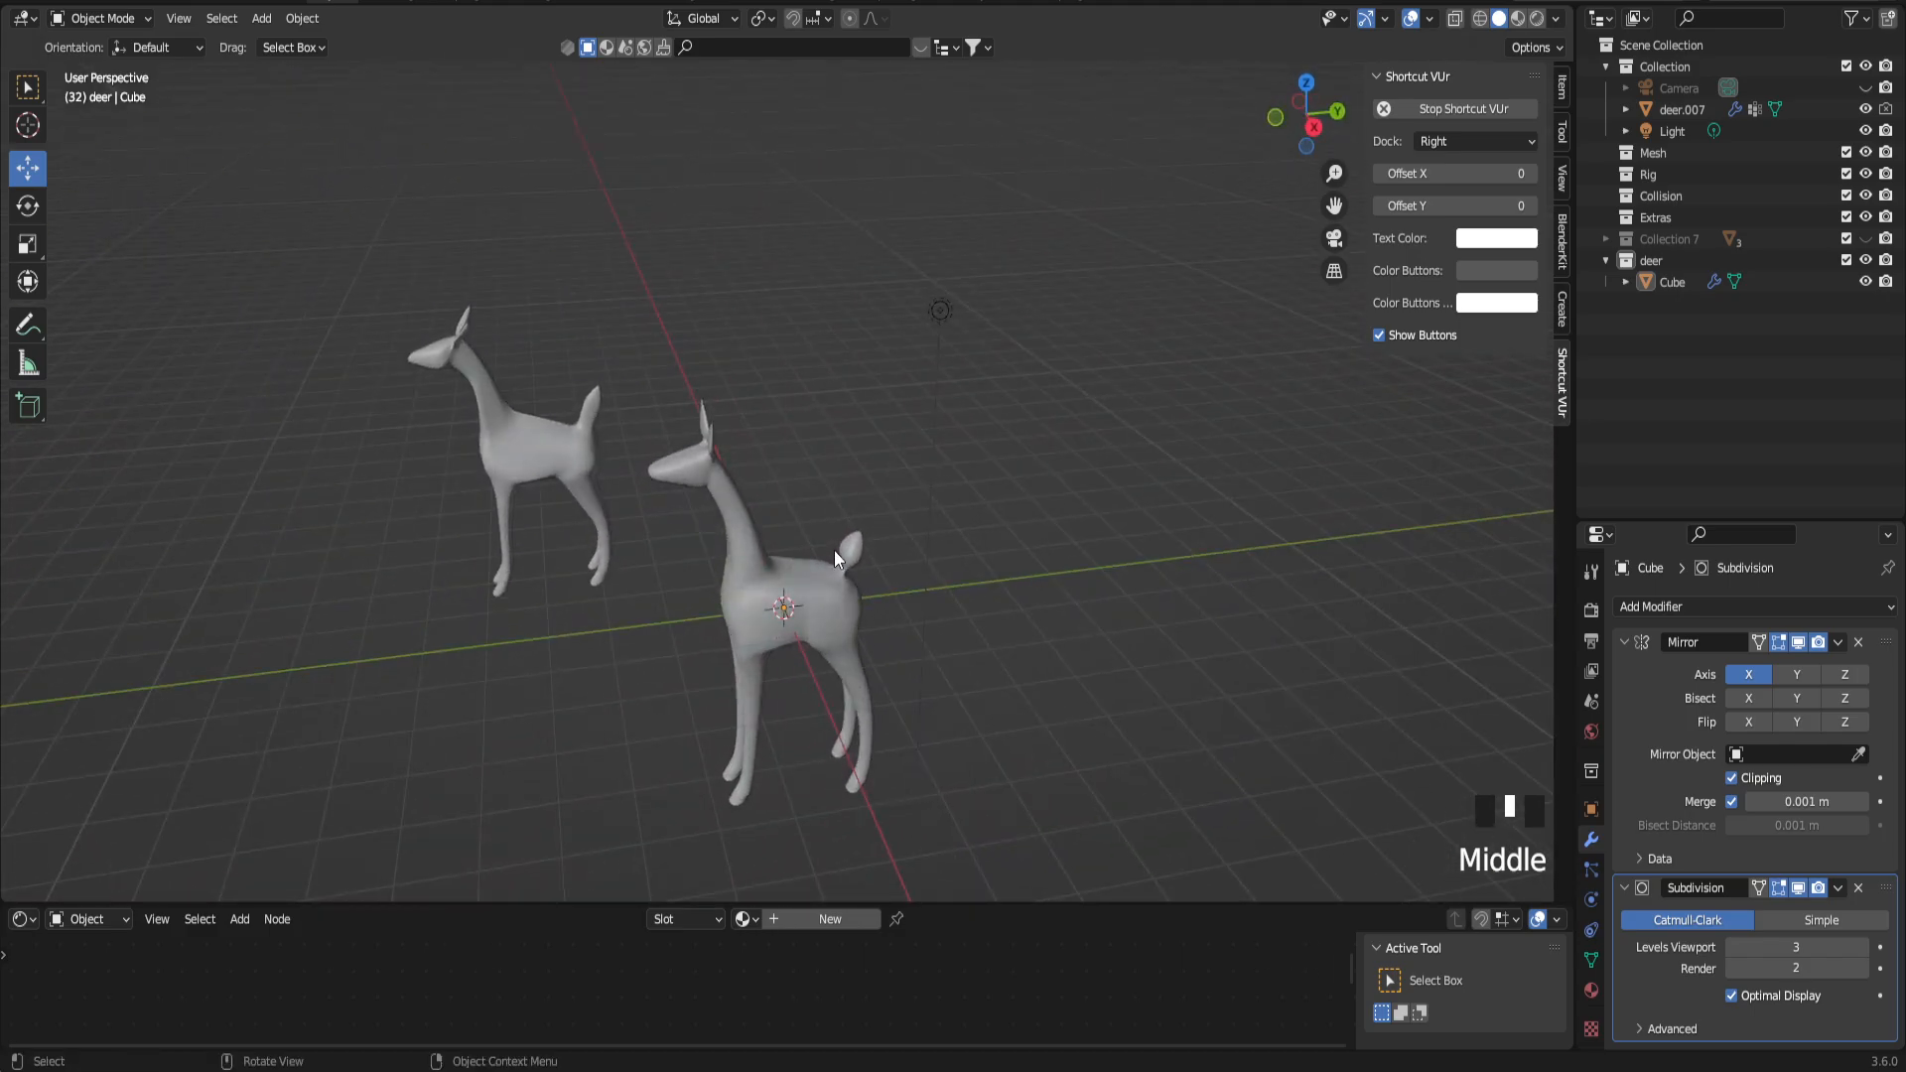
scroll(833, 551, up, 2)
scroll(834, 550, up, 1)
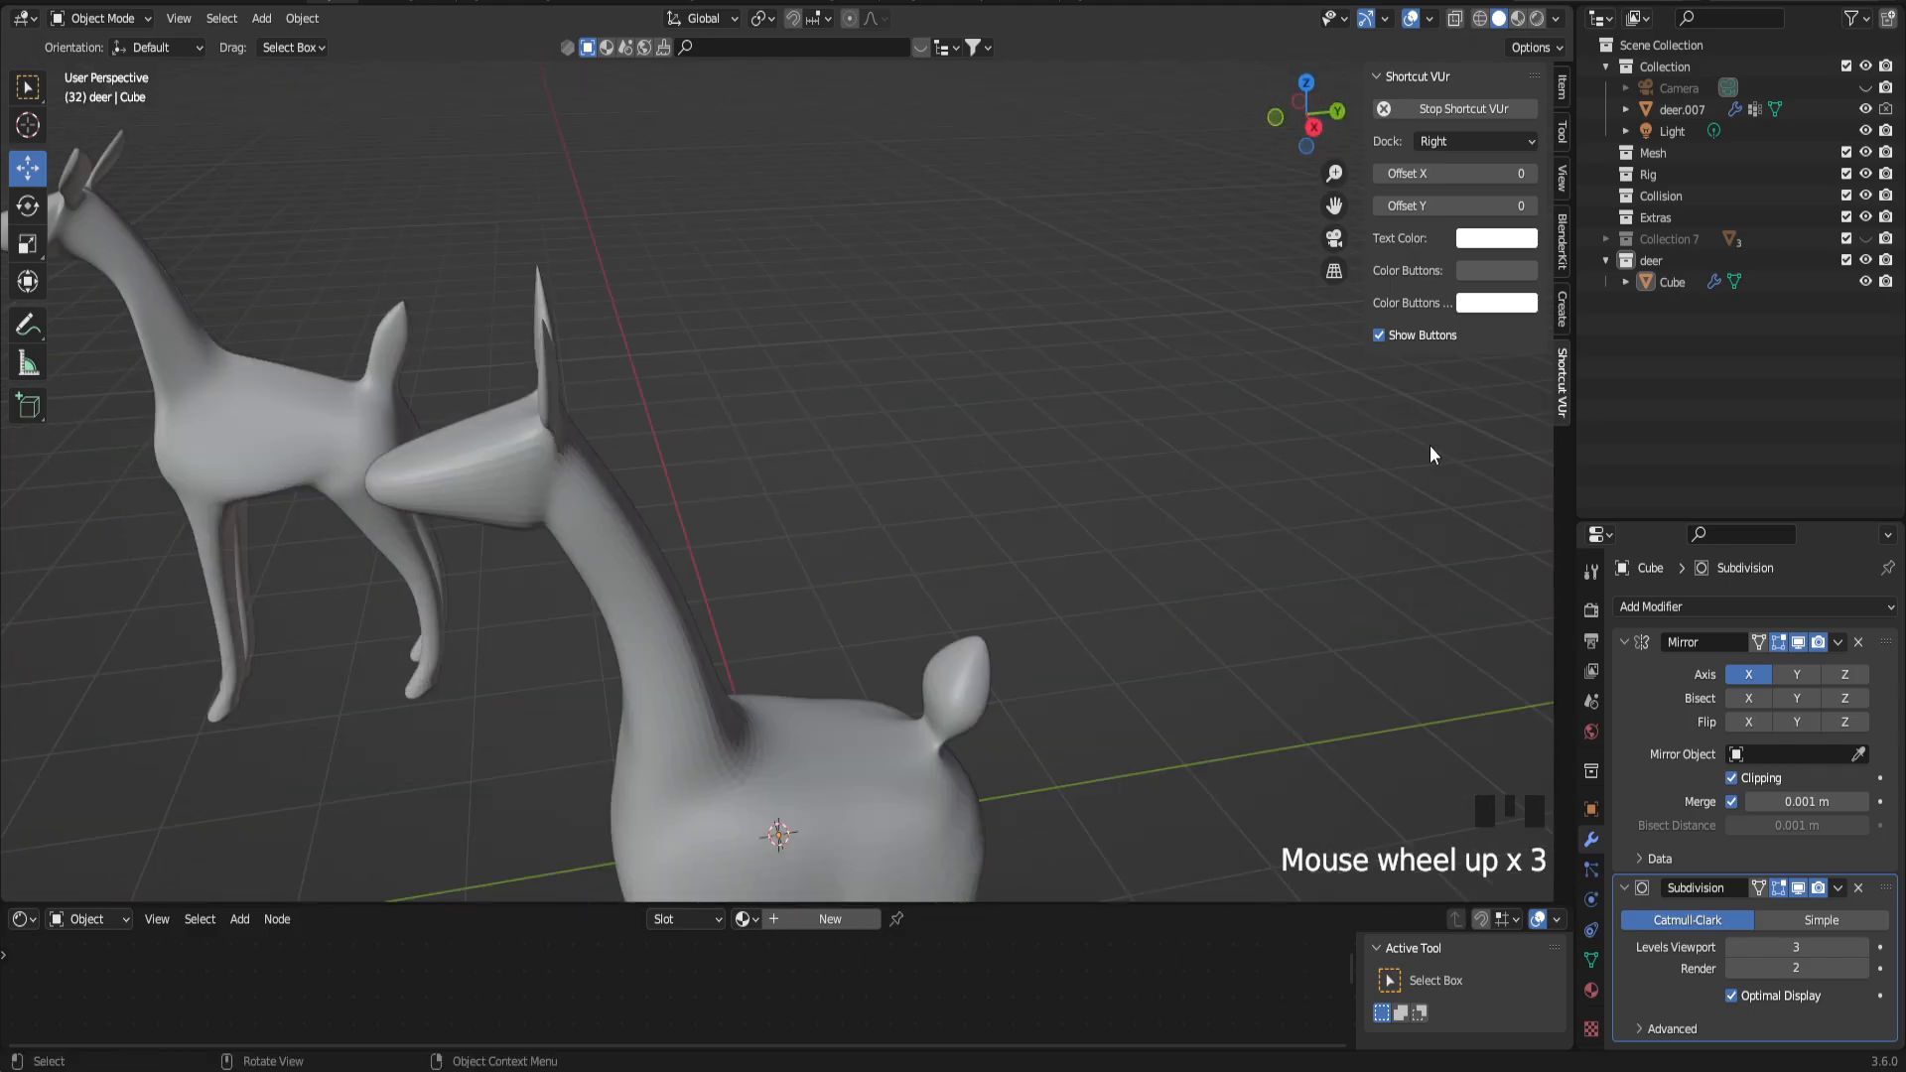
Step: Rename the Cube object in the deer collection as "deer"
click(1670, 282)
double_click(1669, 282)
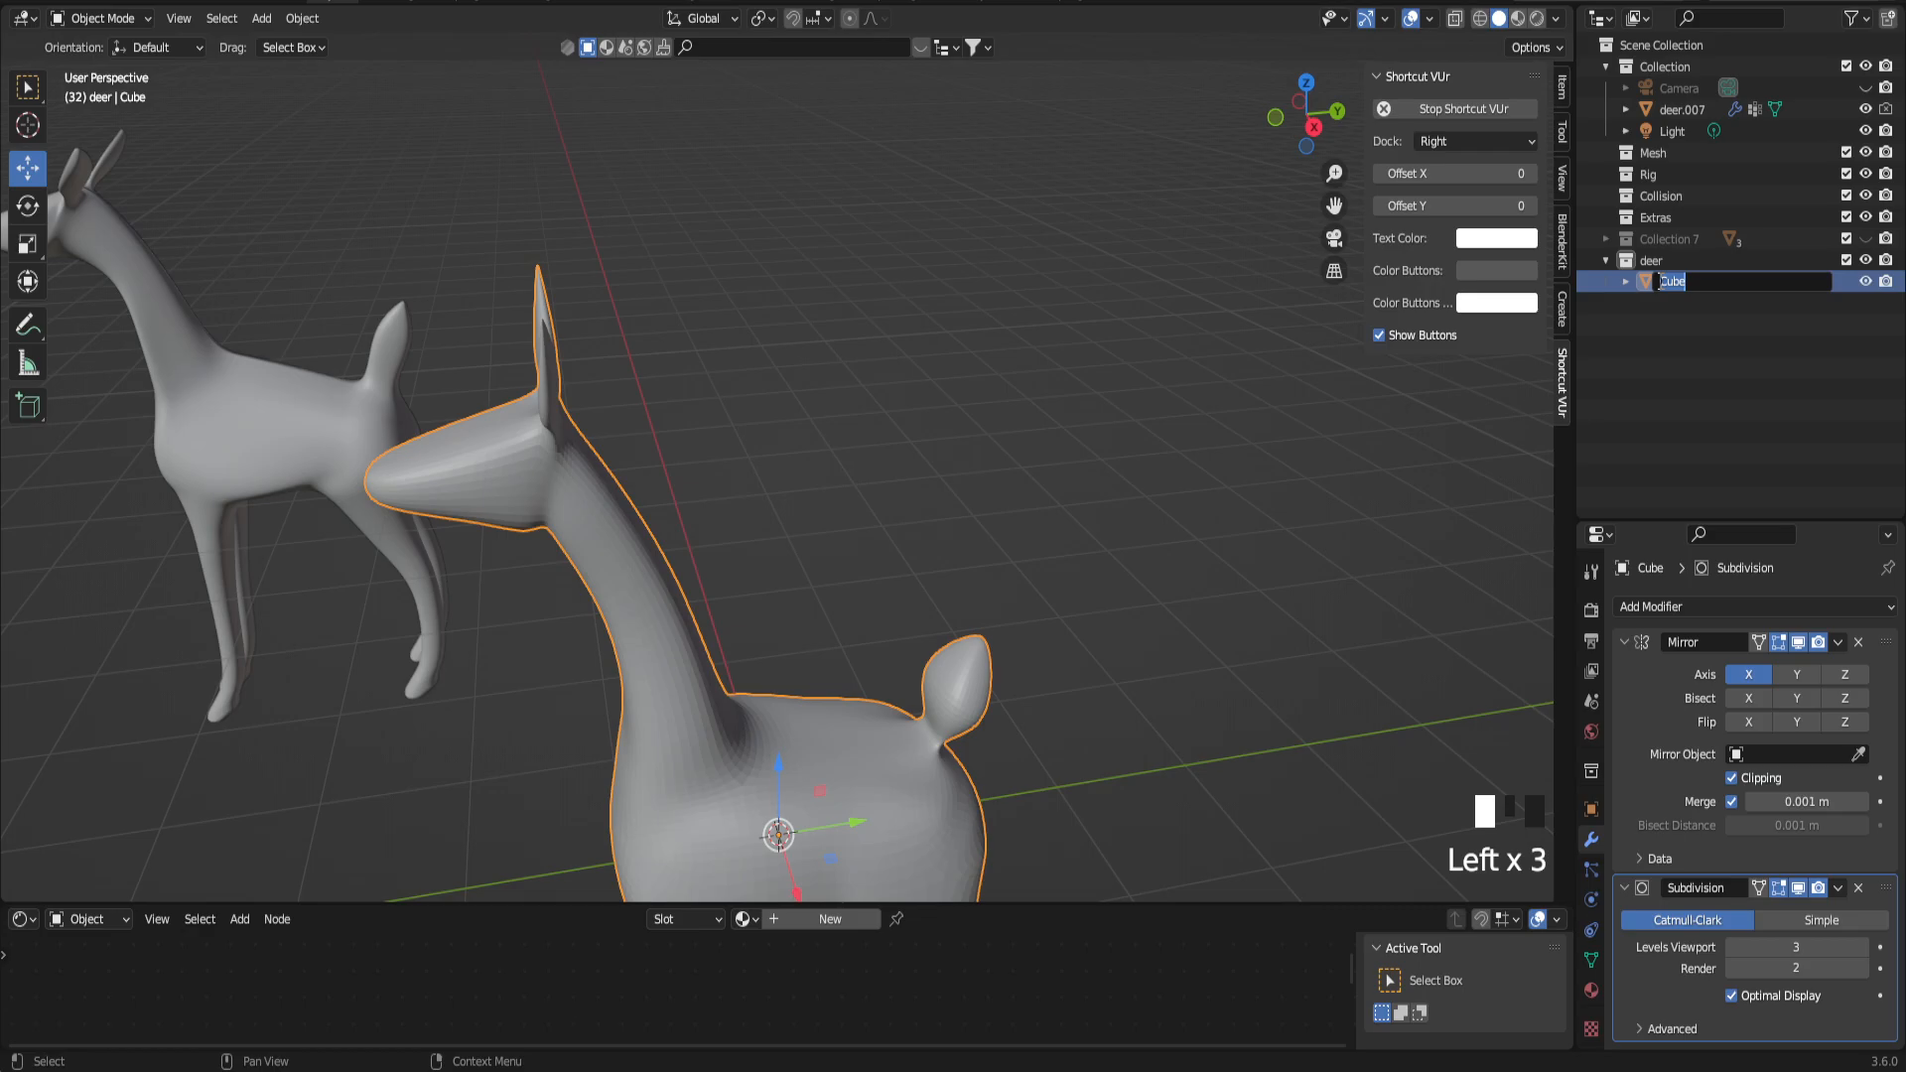
text(deer)
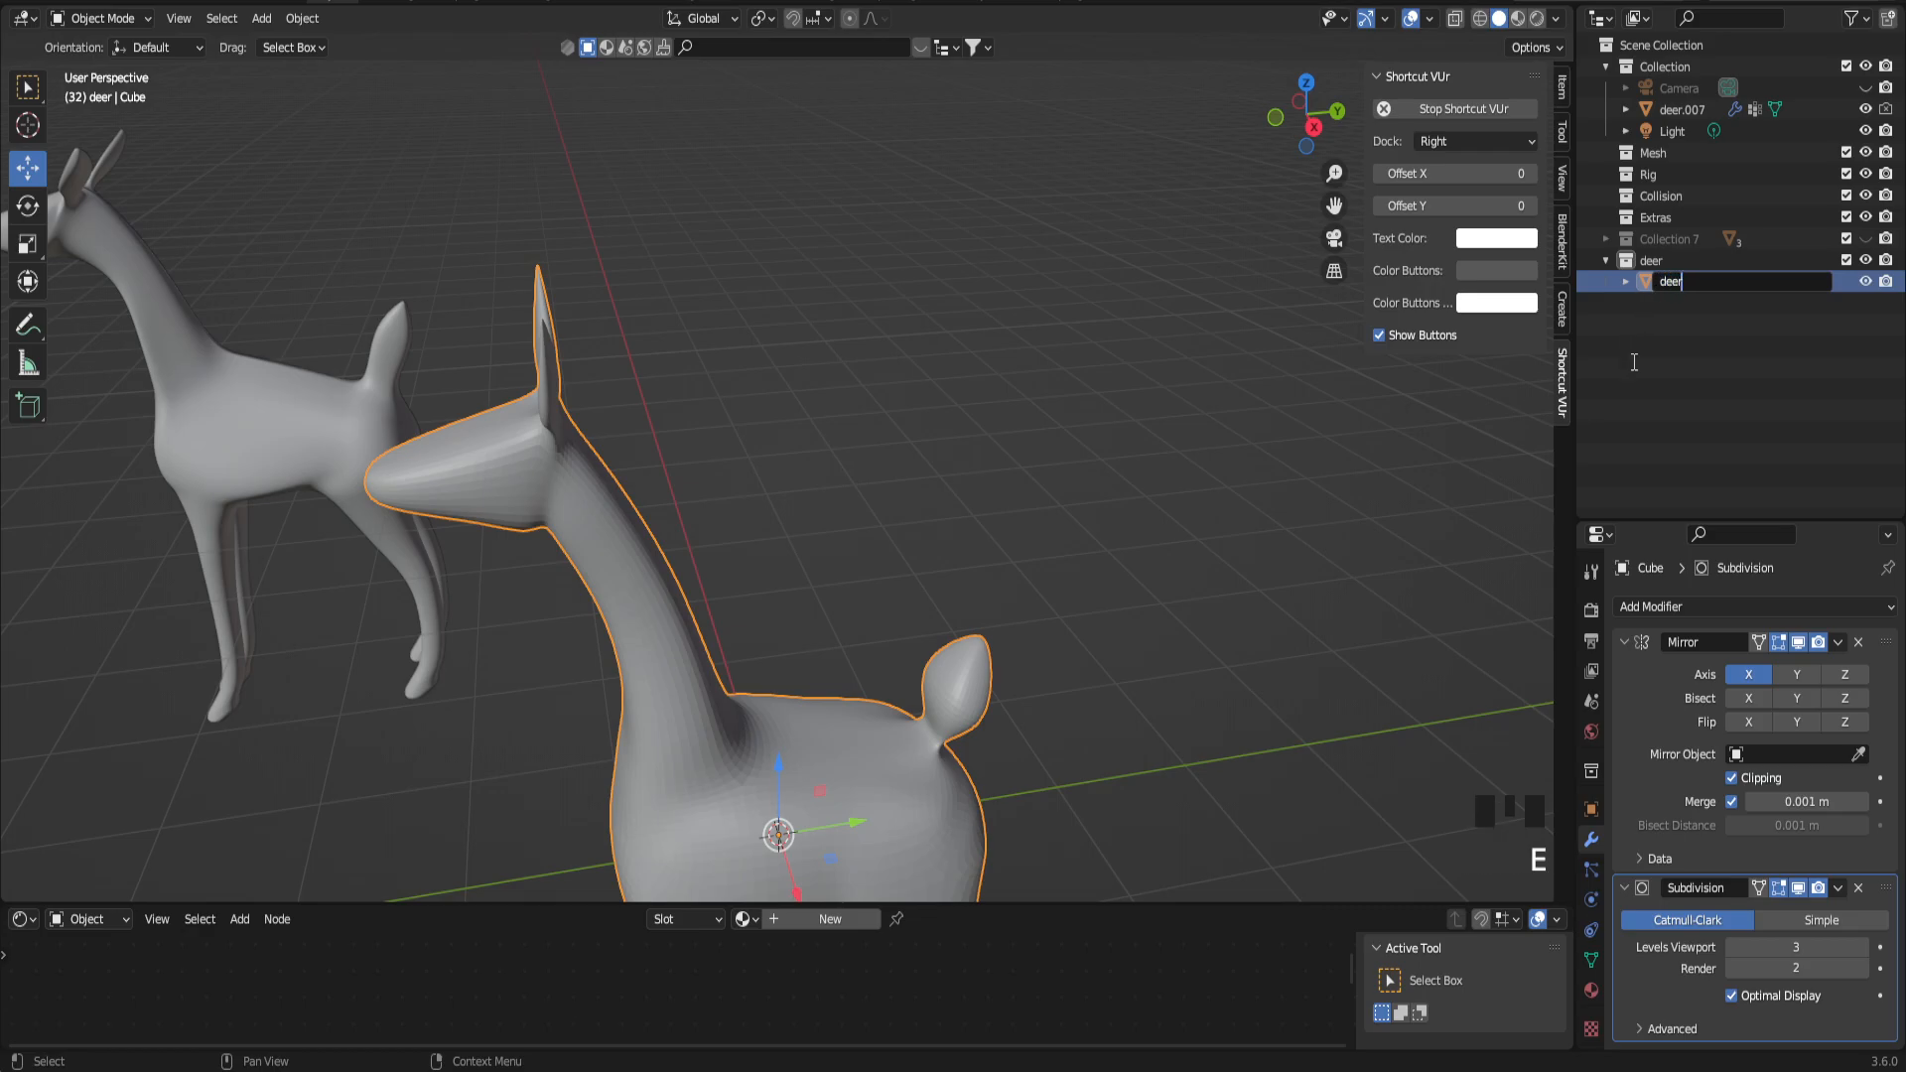
key(Return)
Step: Enter Edit Mode on the deer mesh and turn on proportional editing for reshaping the ears
scroll(693, 476, down, 2)
middle_drag(693, 476, 725, 459)
scroll(724, 459, up, 2)
middle_drag(884, 496, 837, 514)
key(Tab)
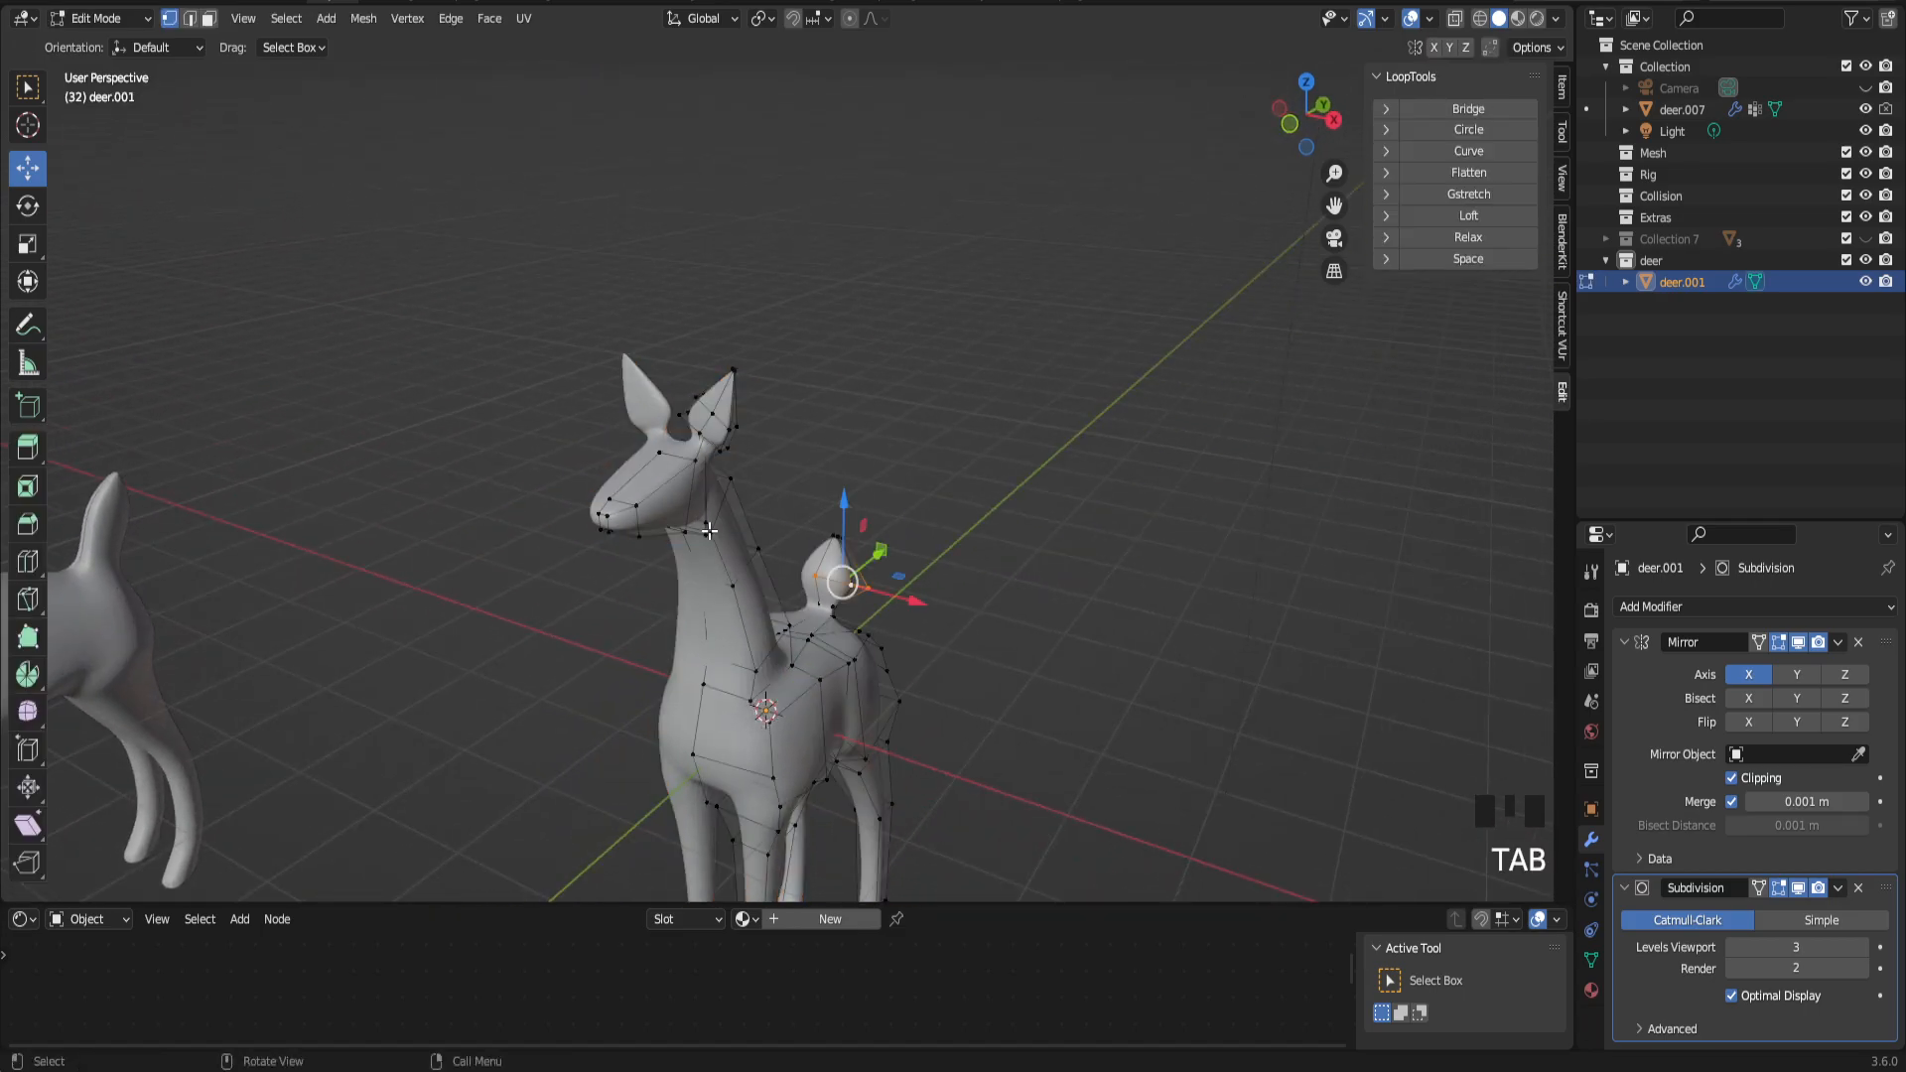
middle_drag(671, 516, 732, 473)
scroll(736, 485, up, 2)
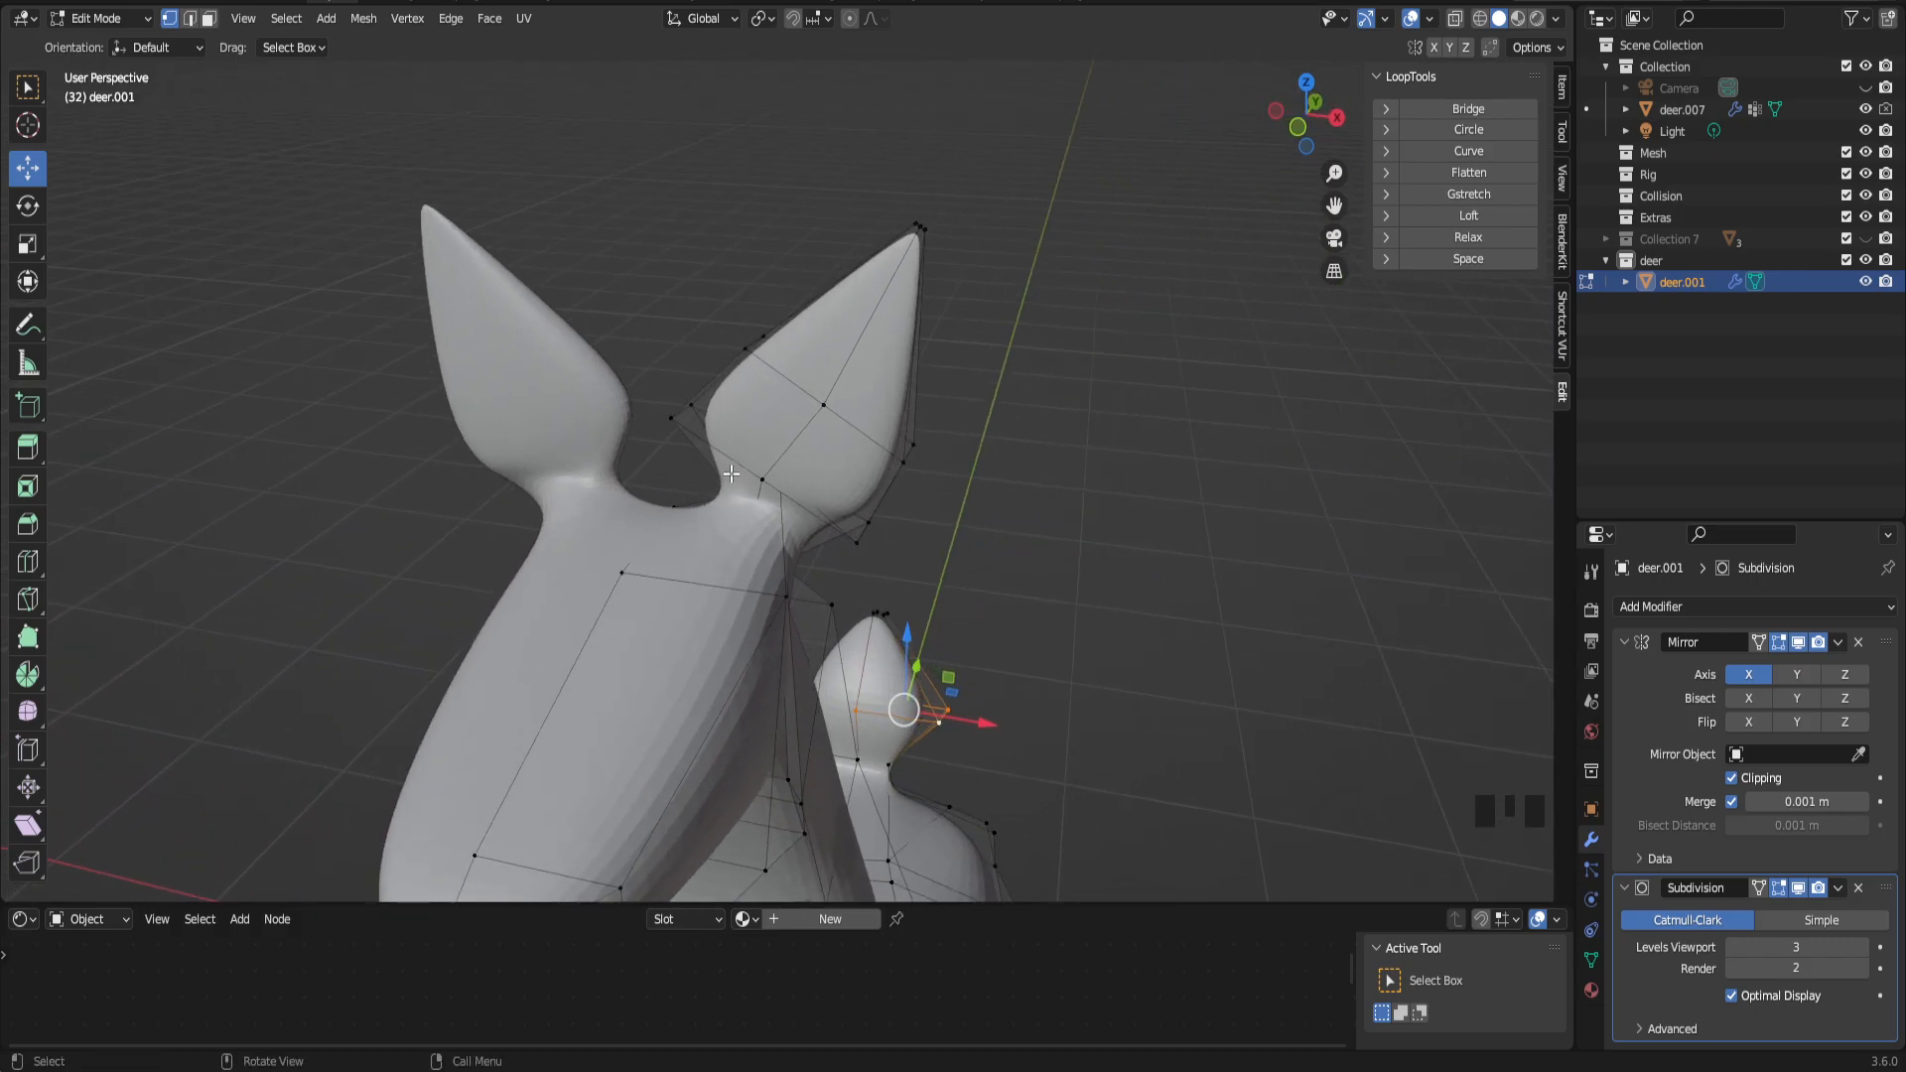
click(847, 24)
scroll(927, 370, down, 2)
scroll(879, 370, up, 2)
mouse_move(855, 381)
middle_down()
mouse_move(757, 361)
mouse_move(625, 397)
mouse_move(890, 375)
middle_up()
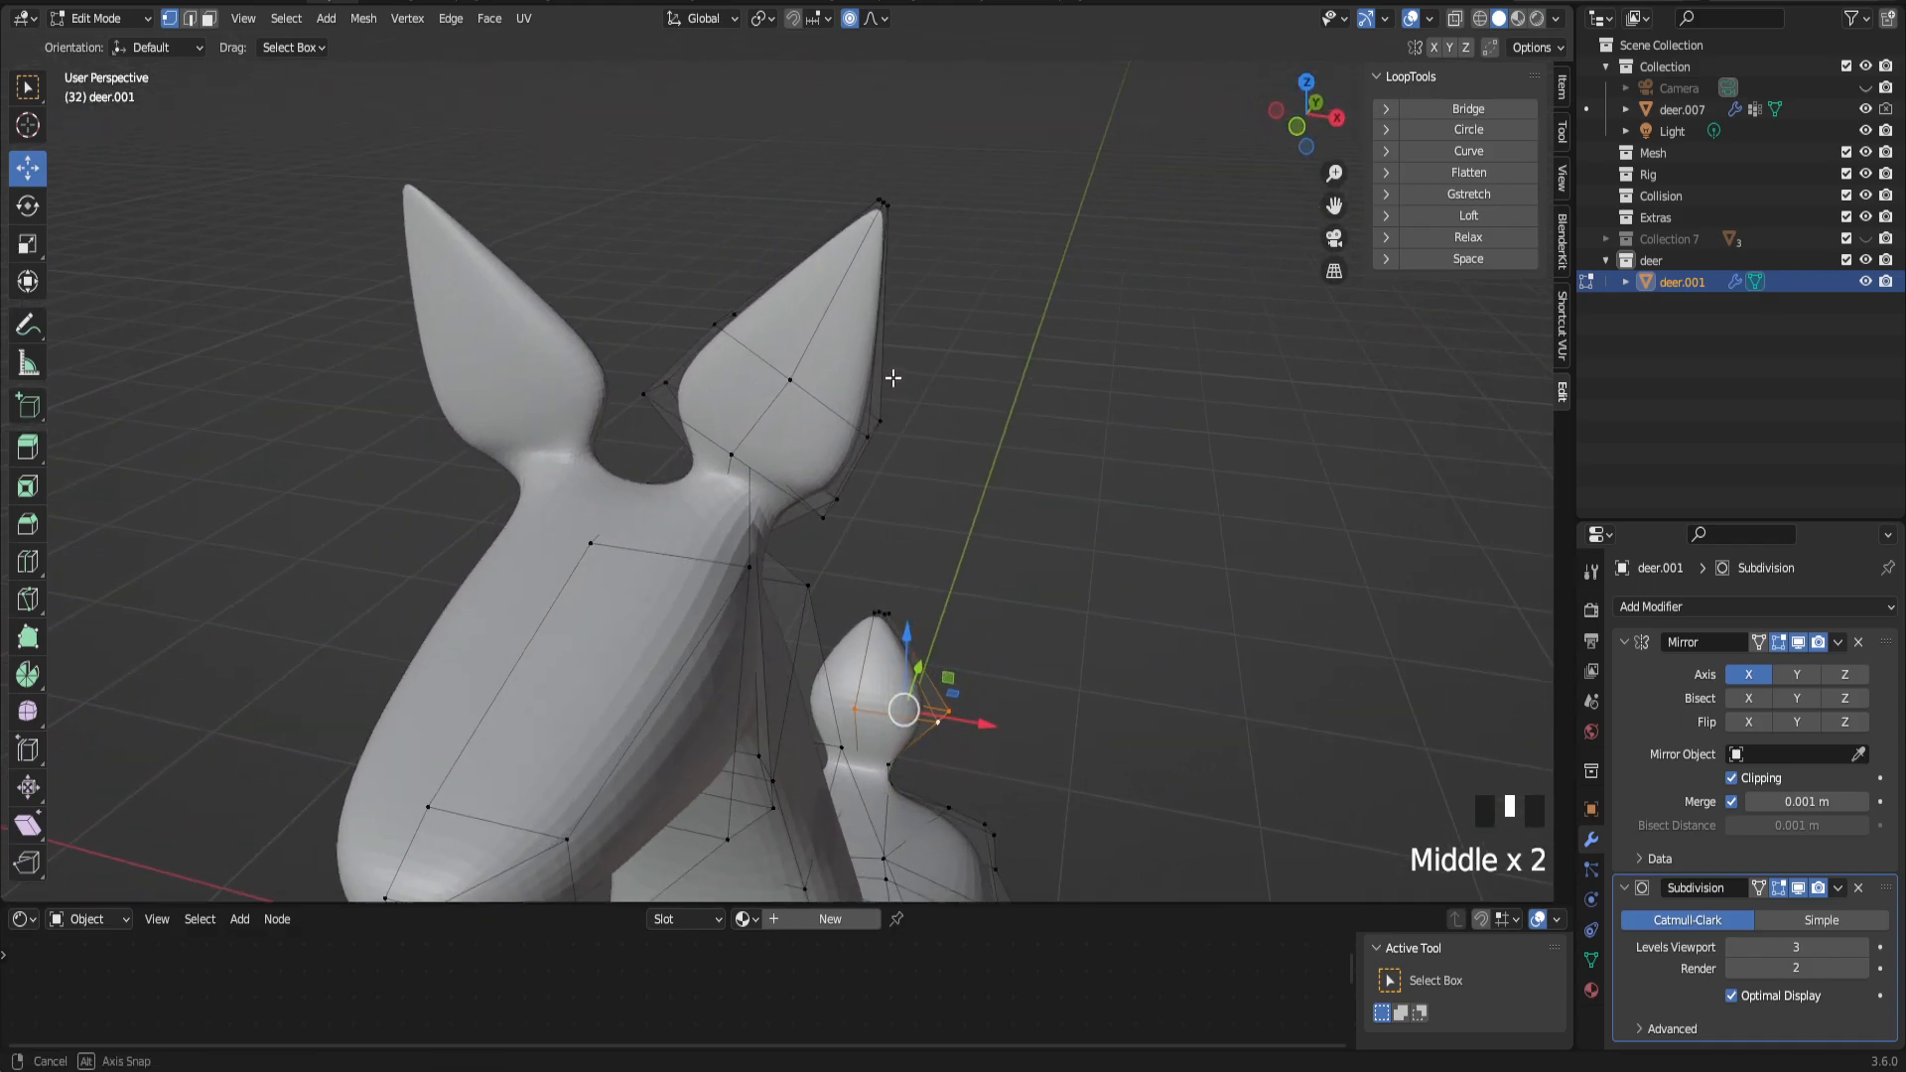
Step: Scale the edge loop around the middle of the ear to 1.243 with proportional editing
alt+click(831, 409)
key(s)
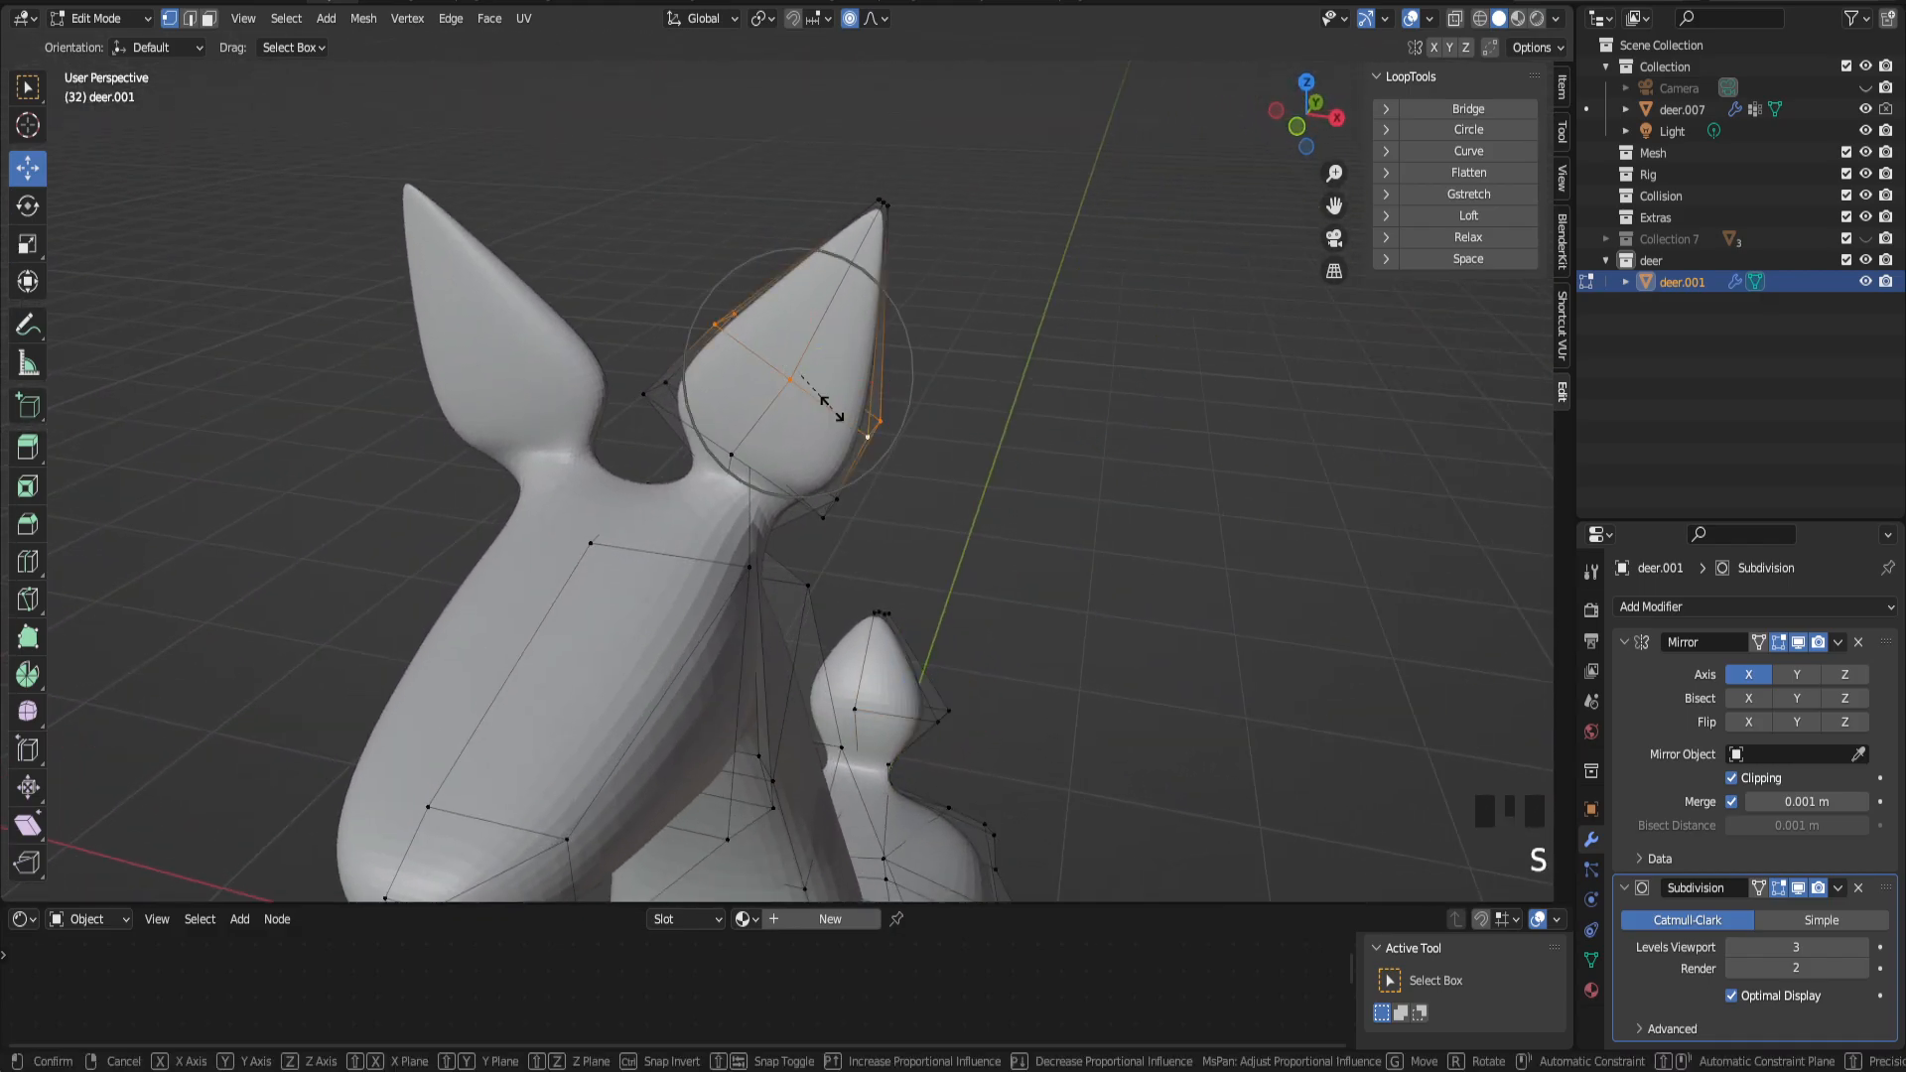
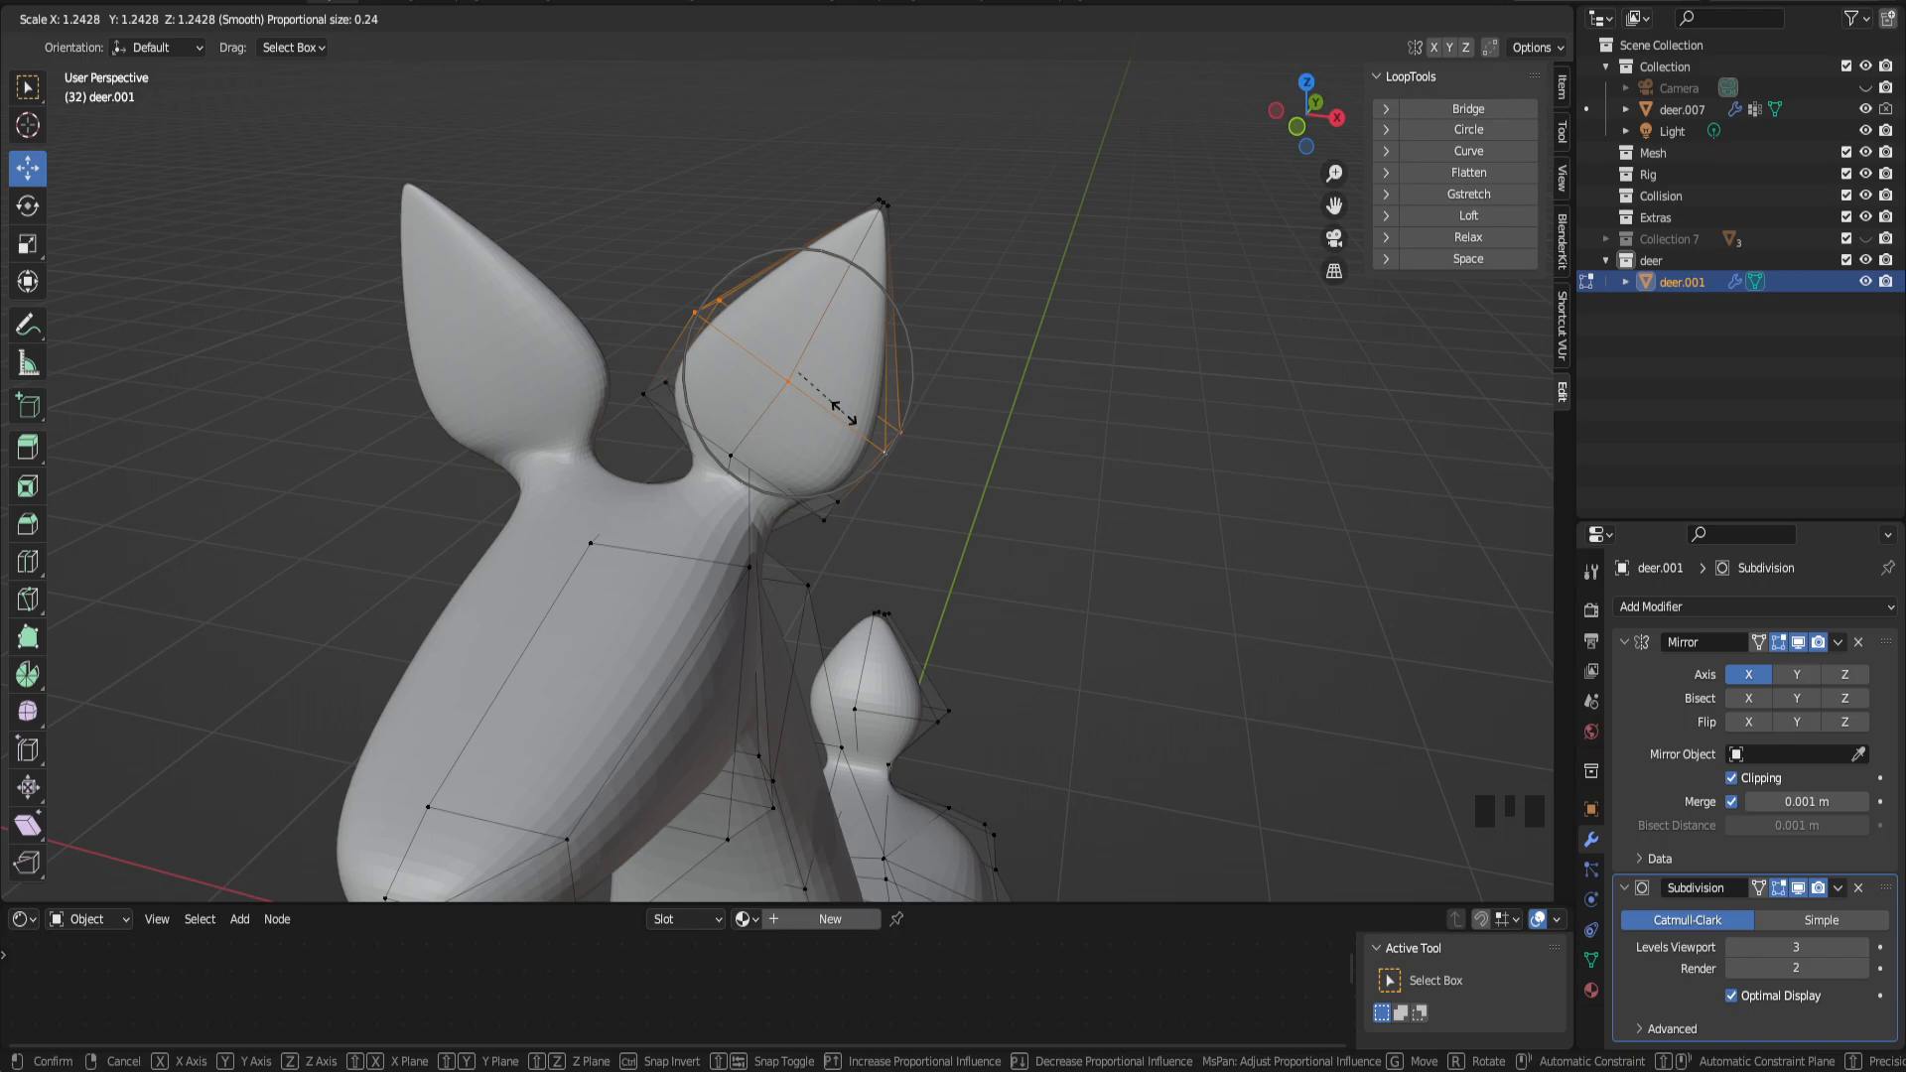
click(839, 412)
middle_drag(839, 412, 664, 387)
Step: Select the vertex at the centre of the ear's front side
scroll(778, 389, up, 2)
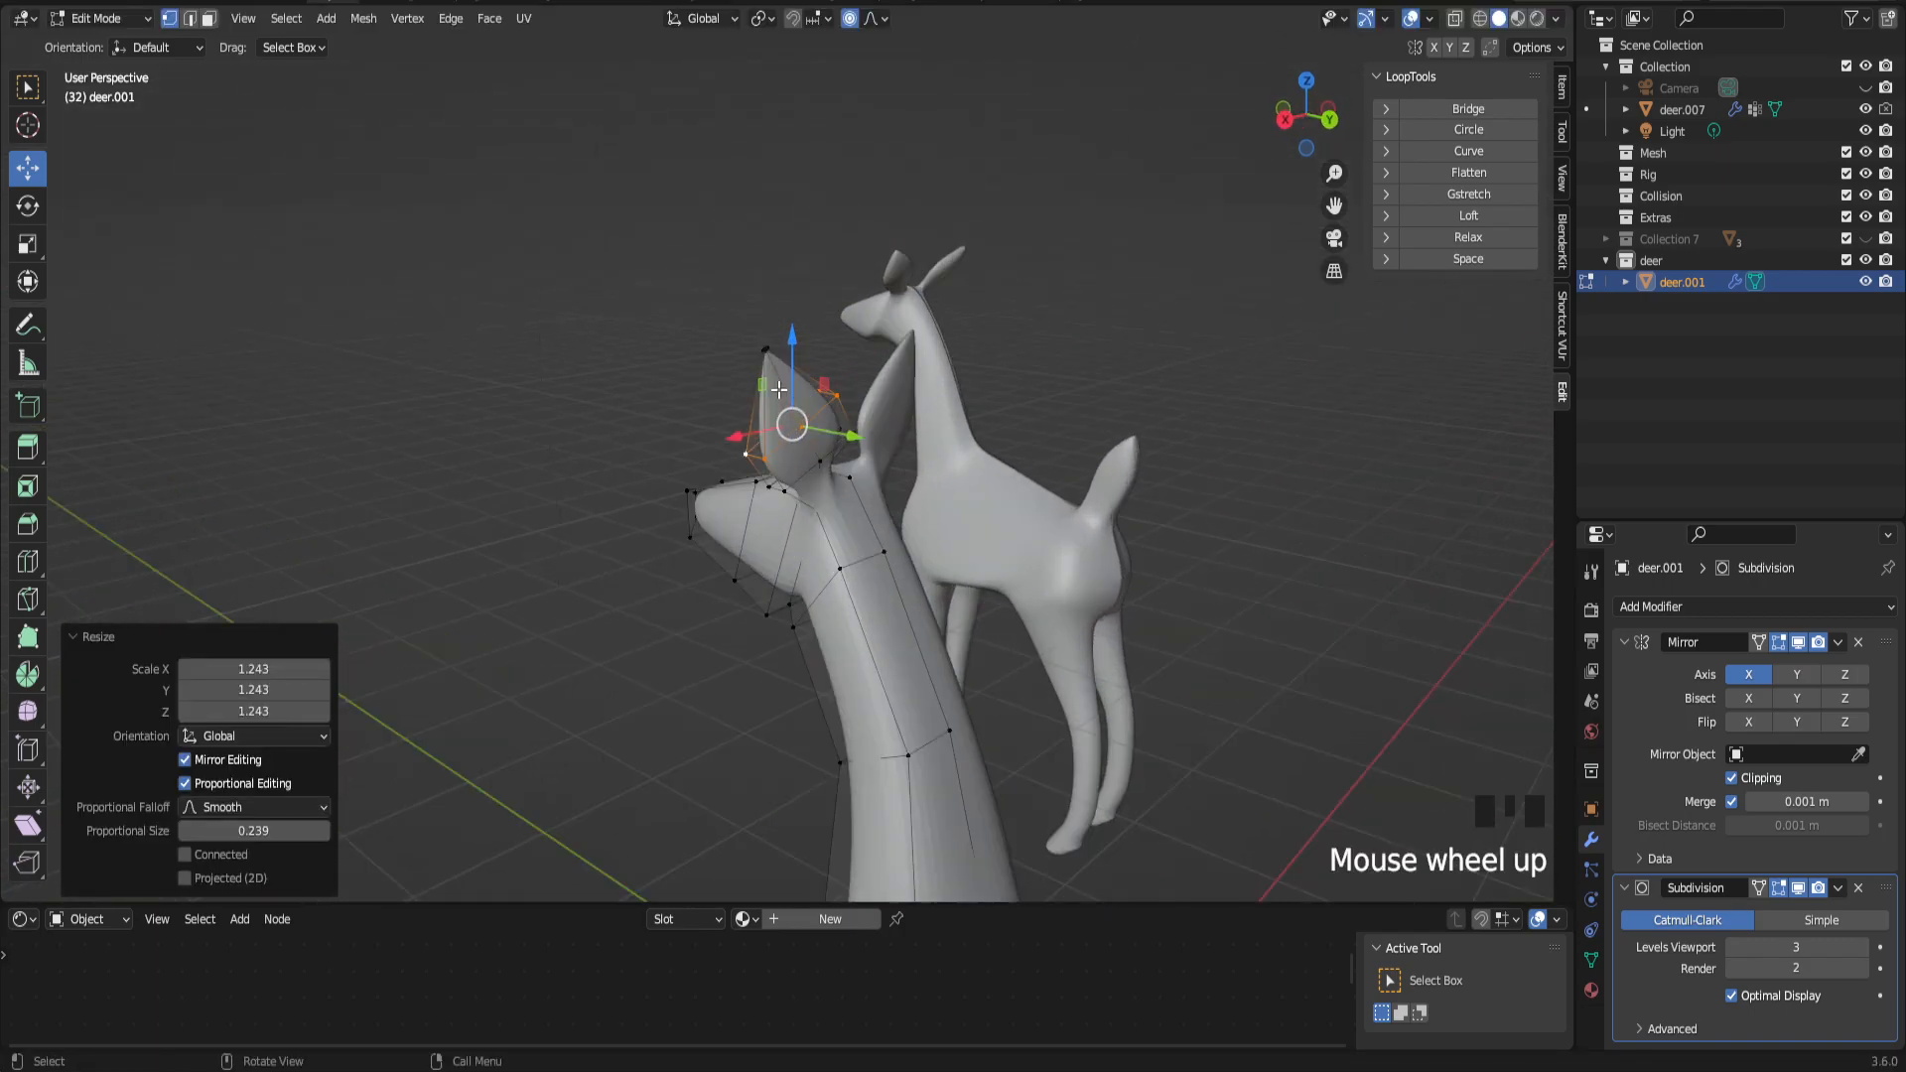
scroll(780, 390, up, 2)
click(819, 377)
middle_drag(777, 401, 949, 396)
shift+click(762, 381)
mouse_move(858, 375)
mouse_down()
mouse_move(923, 374)
mouse_move(860, 378)
mouse_up()
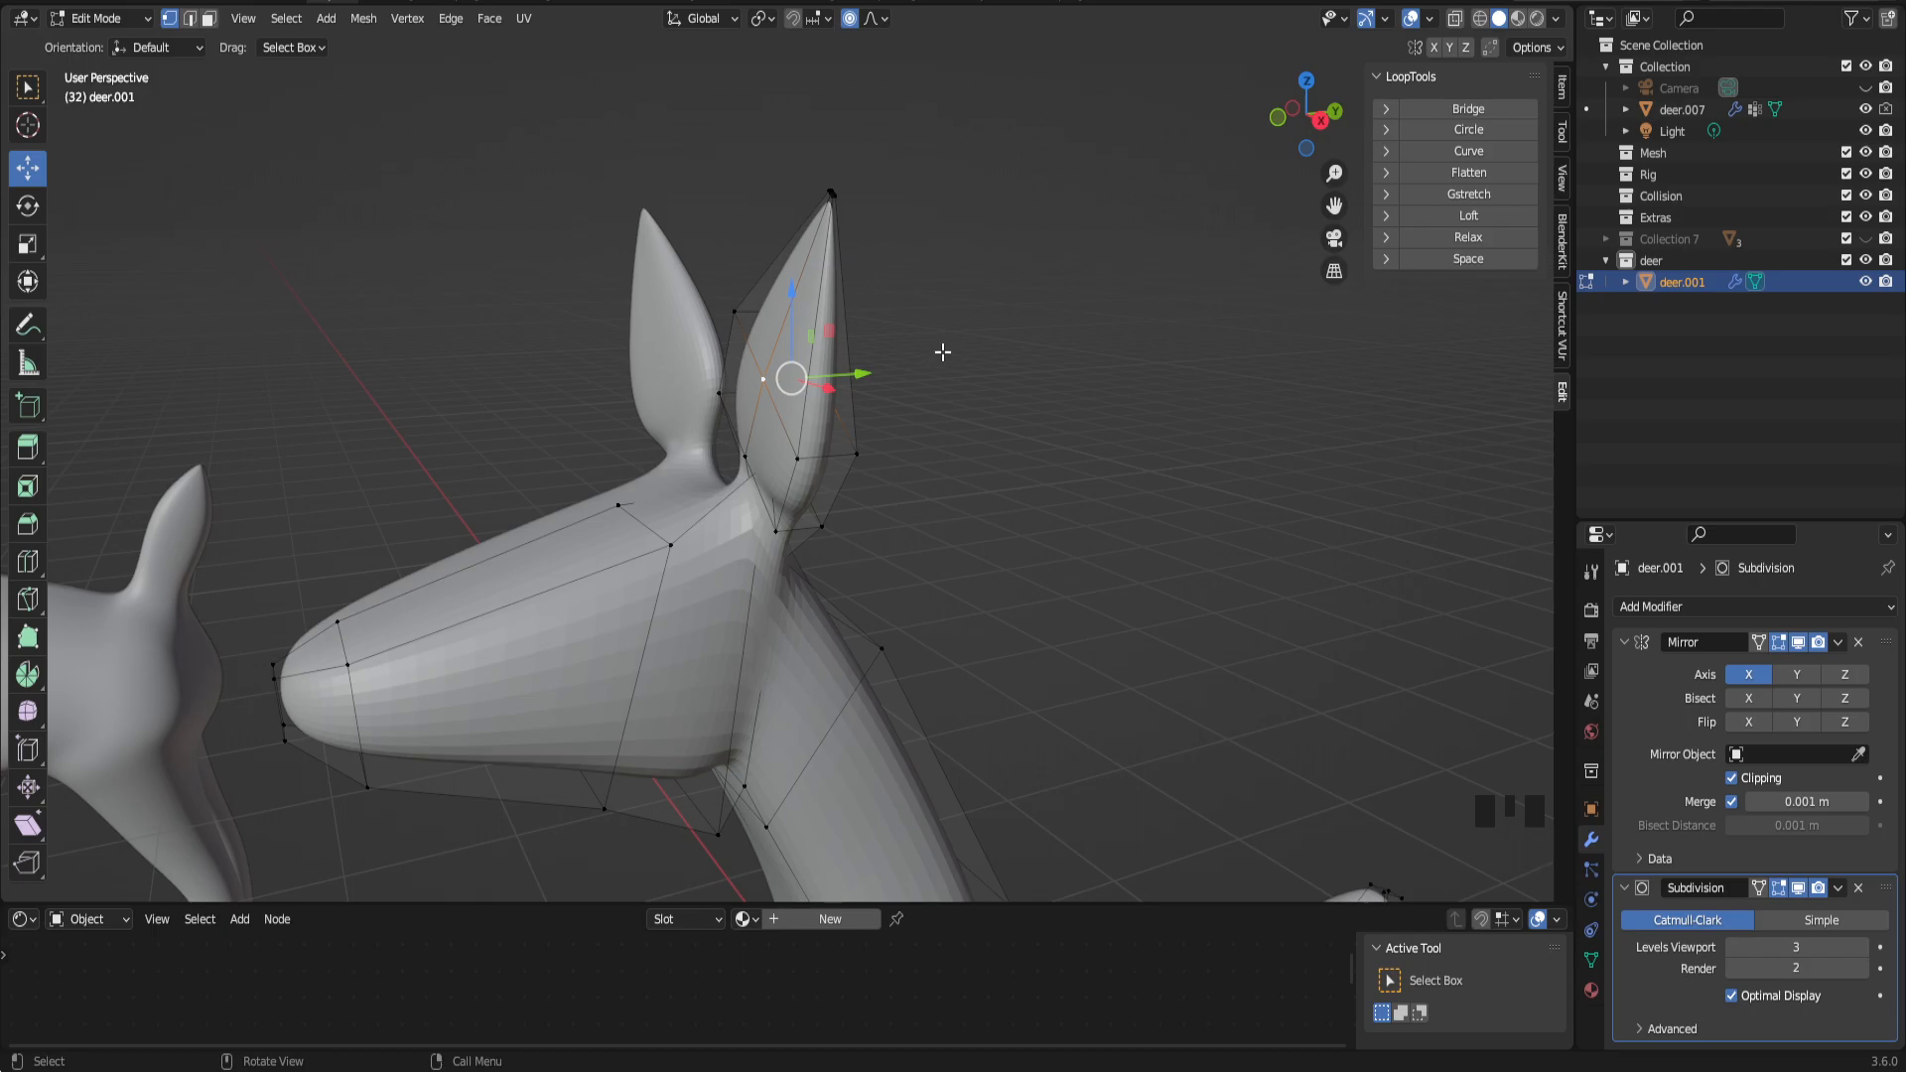
Step: Duplicate the deer object in place, hide the original deer.001, and enter Edit Mode on the copy
key(Tab)
key(shift+d)
right_click(998, 362)
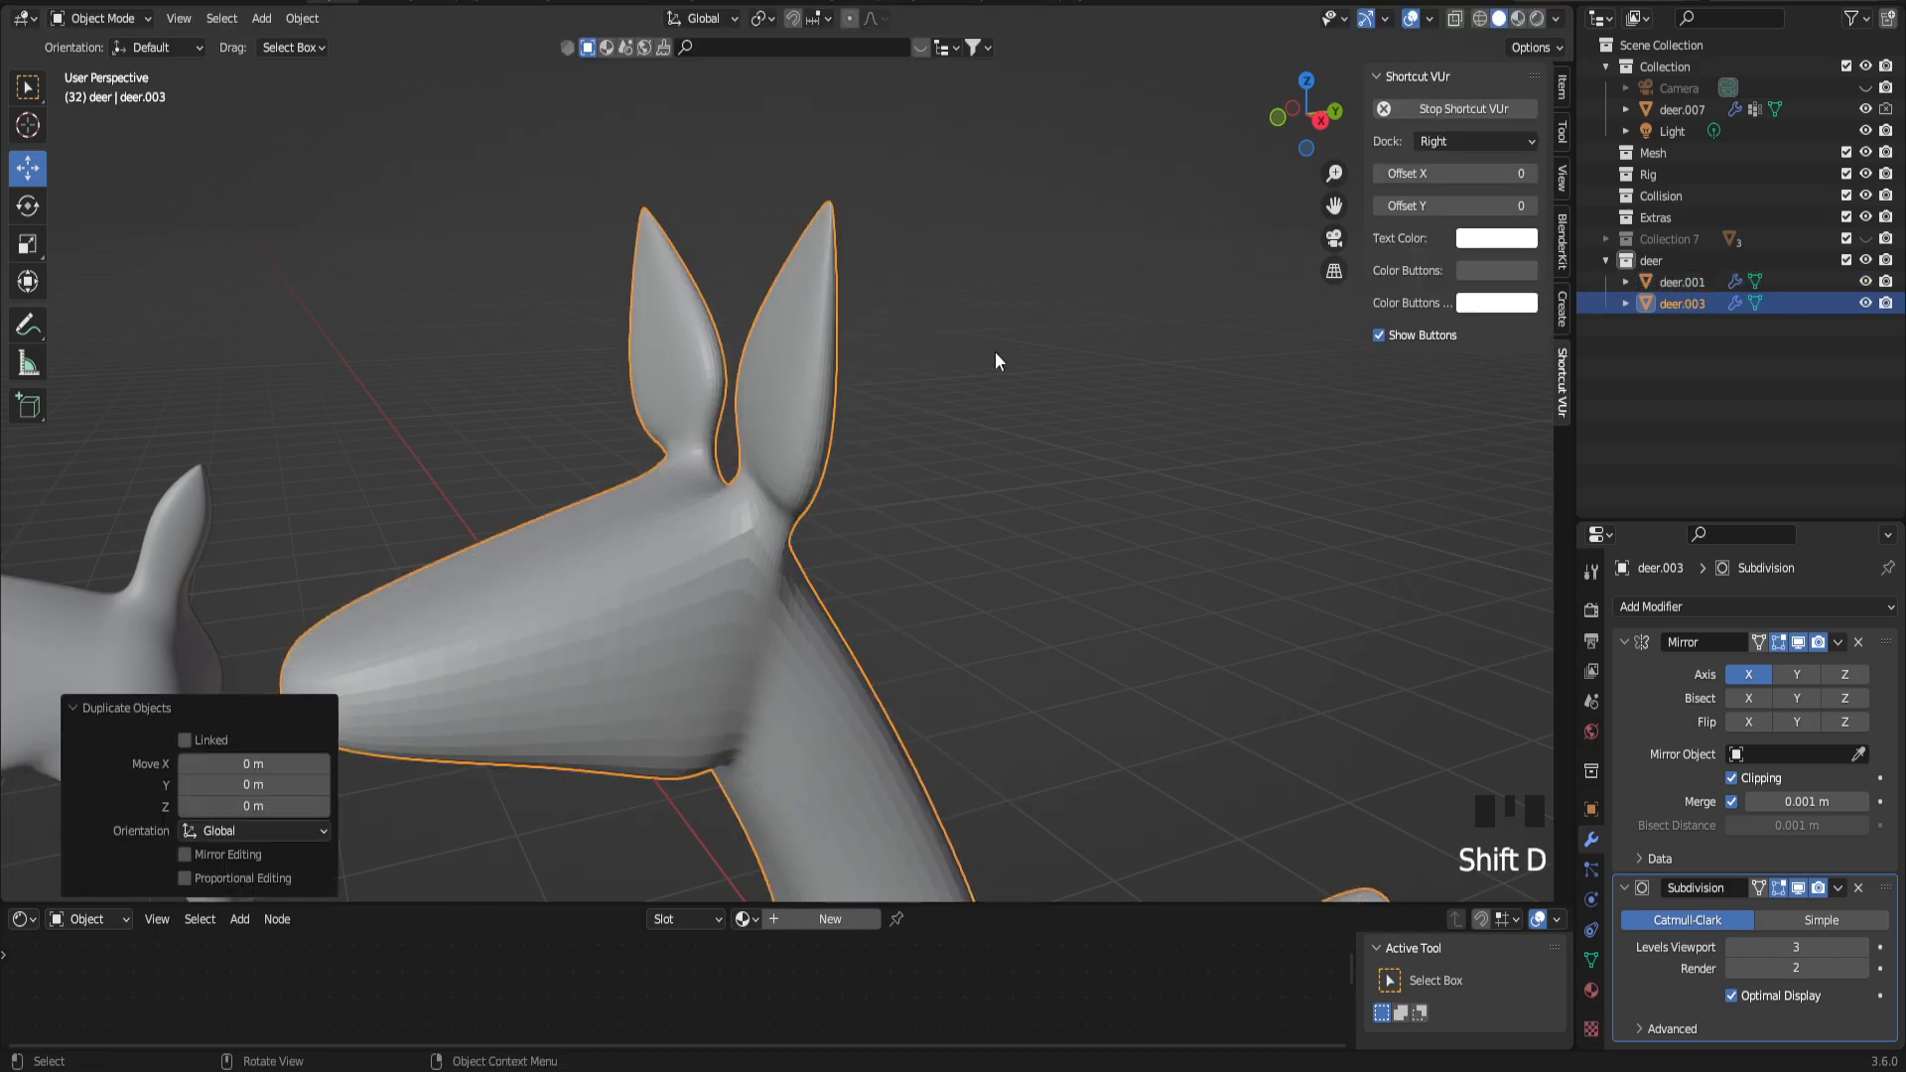
click(1866, 283)
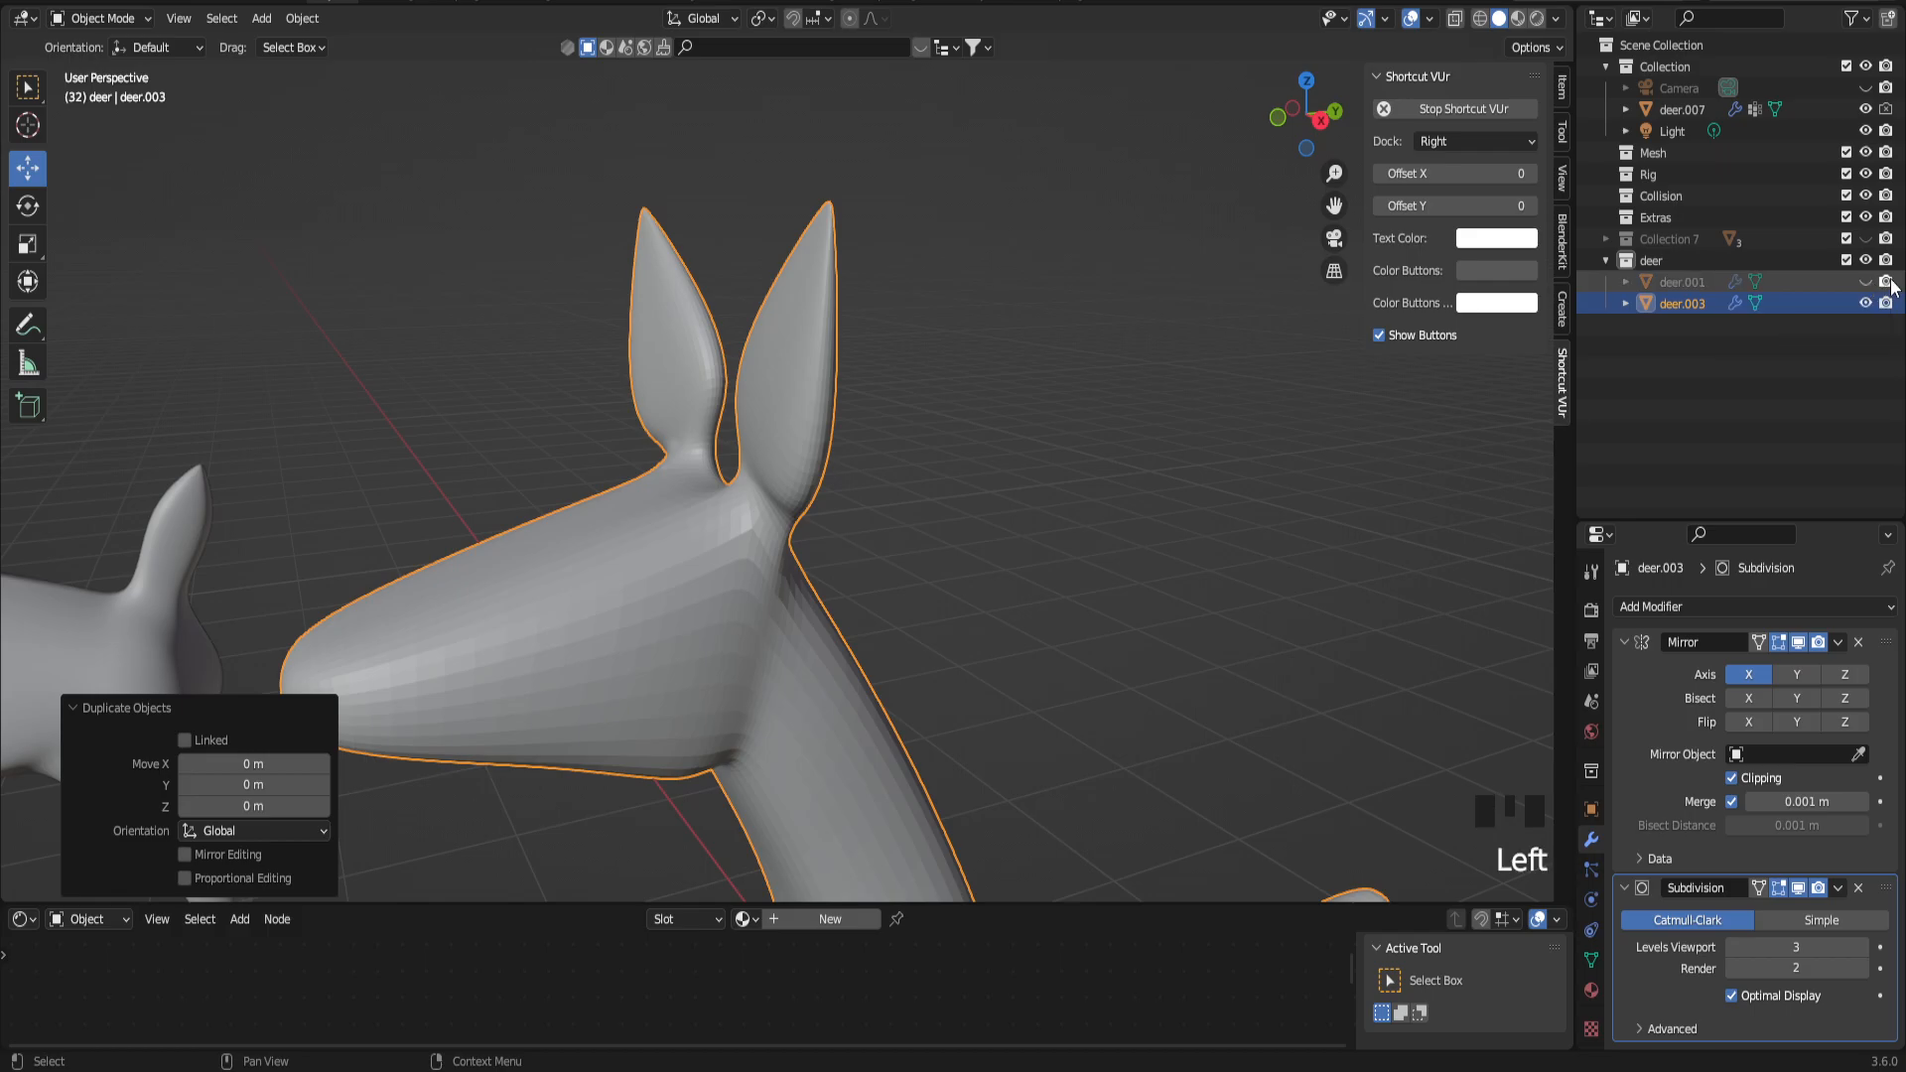
click(1559, 368)
key(Tab)
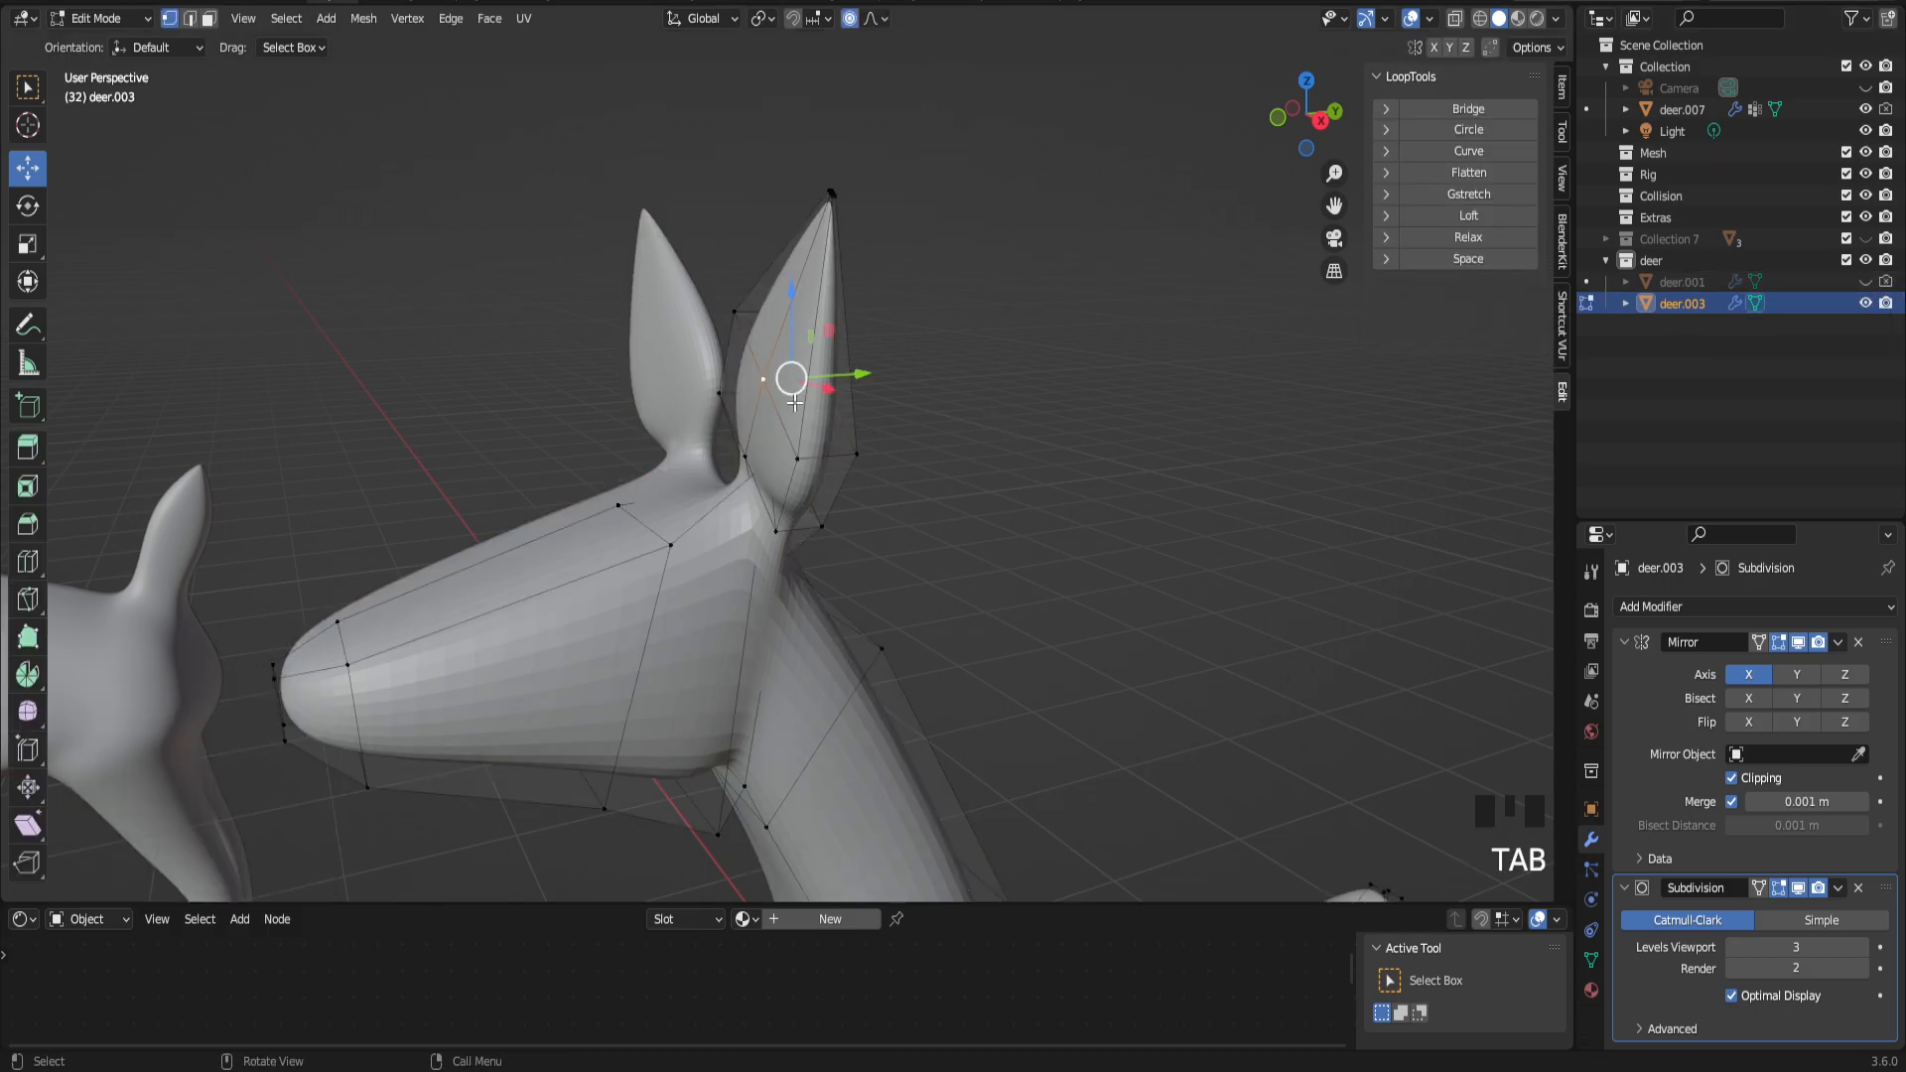
Step: Move the ear's front centre vertex and the one below it backward along Y to hollow the ear
middle_drag(839, 435, 850, 395)
drag(865, 378, 901, 393)
middle_drag(901, 393, 749, 459)
click(749, 460)
drag(839, 472, 856, 474)
middle_drag(754, 467, 845, 511)
Step: Nudge the vertex at the middle of the ear about 0.004 m further along Y
click(845, 400)
middle_drag(846, 400, 851, 405)
drag(898, 385, 905, 389)
scroll(905, 389, down, 3)
middle_drag(905, 389, 1089, 417)
scroll(1027, 455, up, 2)
scroll(992, 466, up, 2)
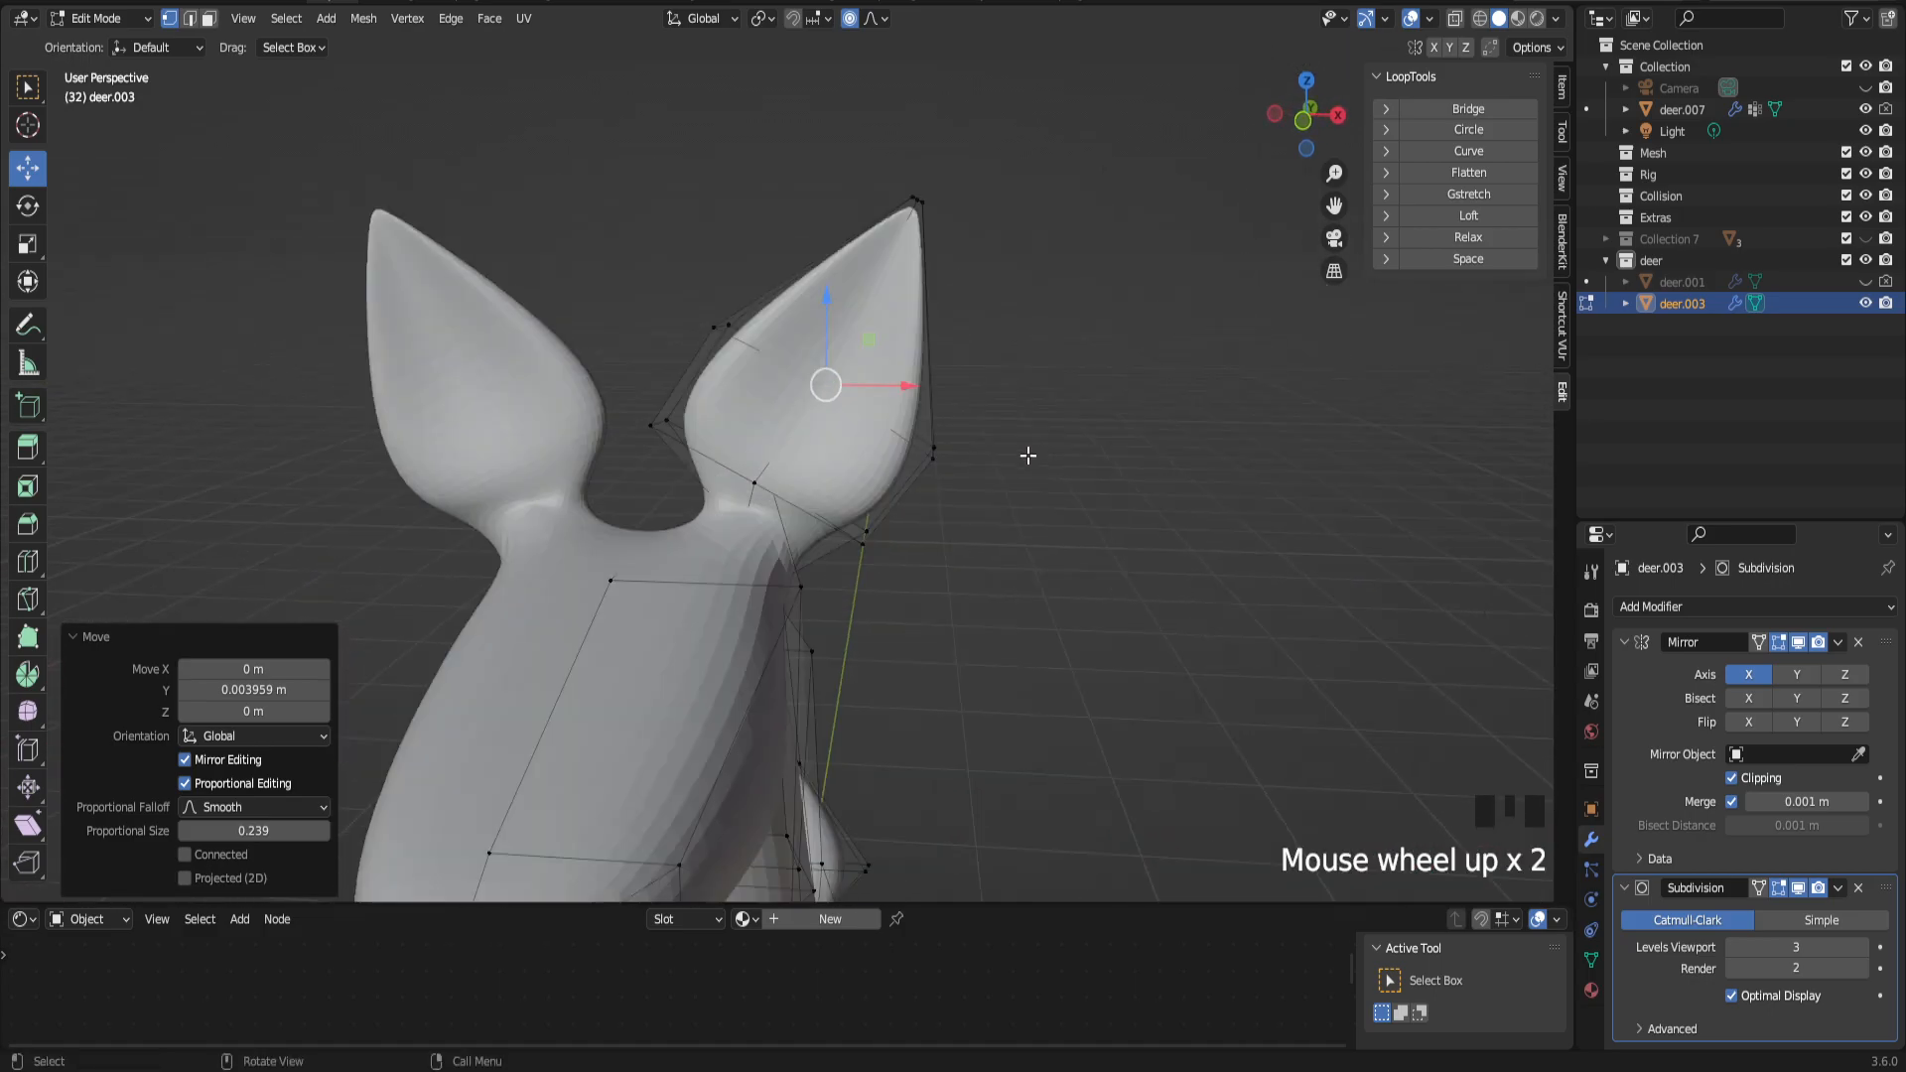
Step: Shrink the ear's lower edge loop to about 0.85 and scale its middle loop to 1.018
alt+click(899, 501)
key(s)
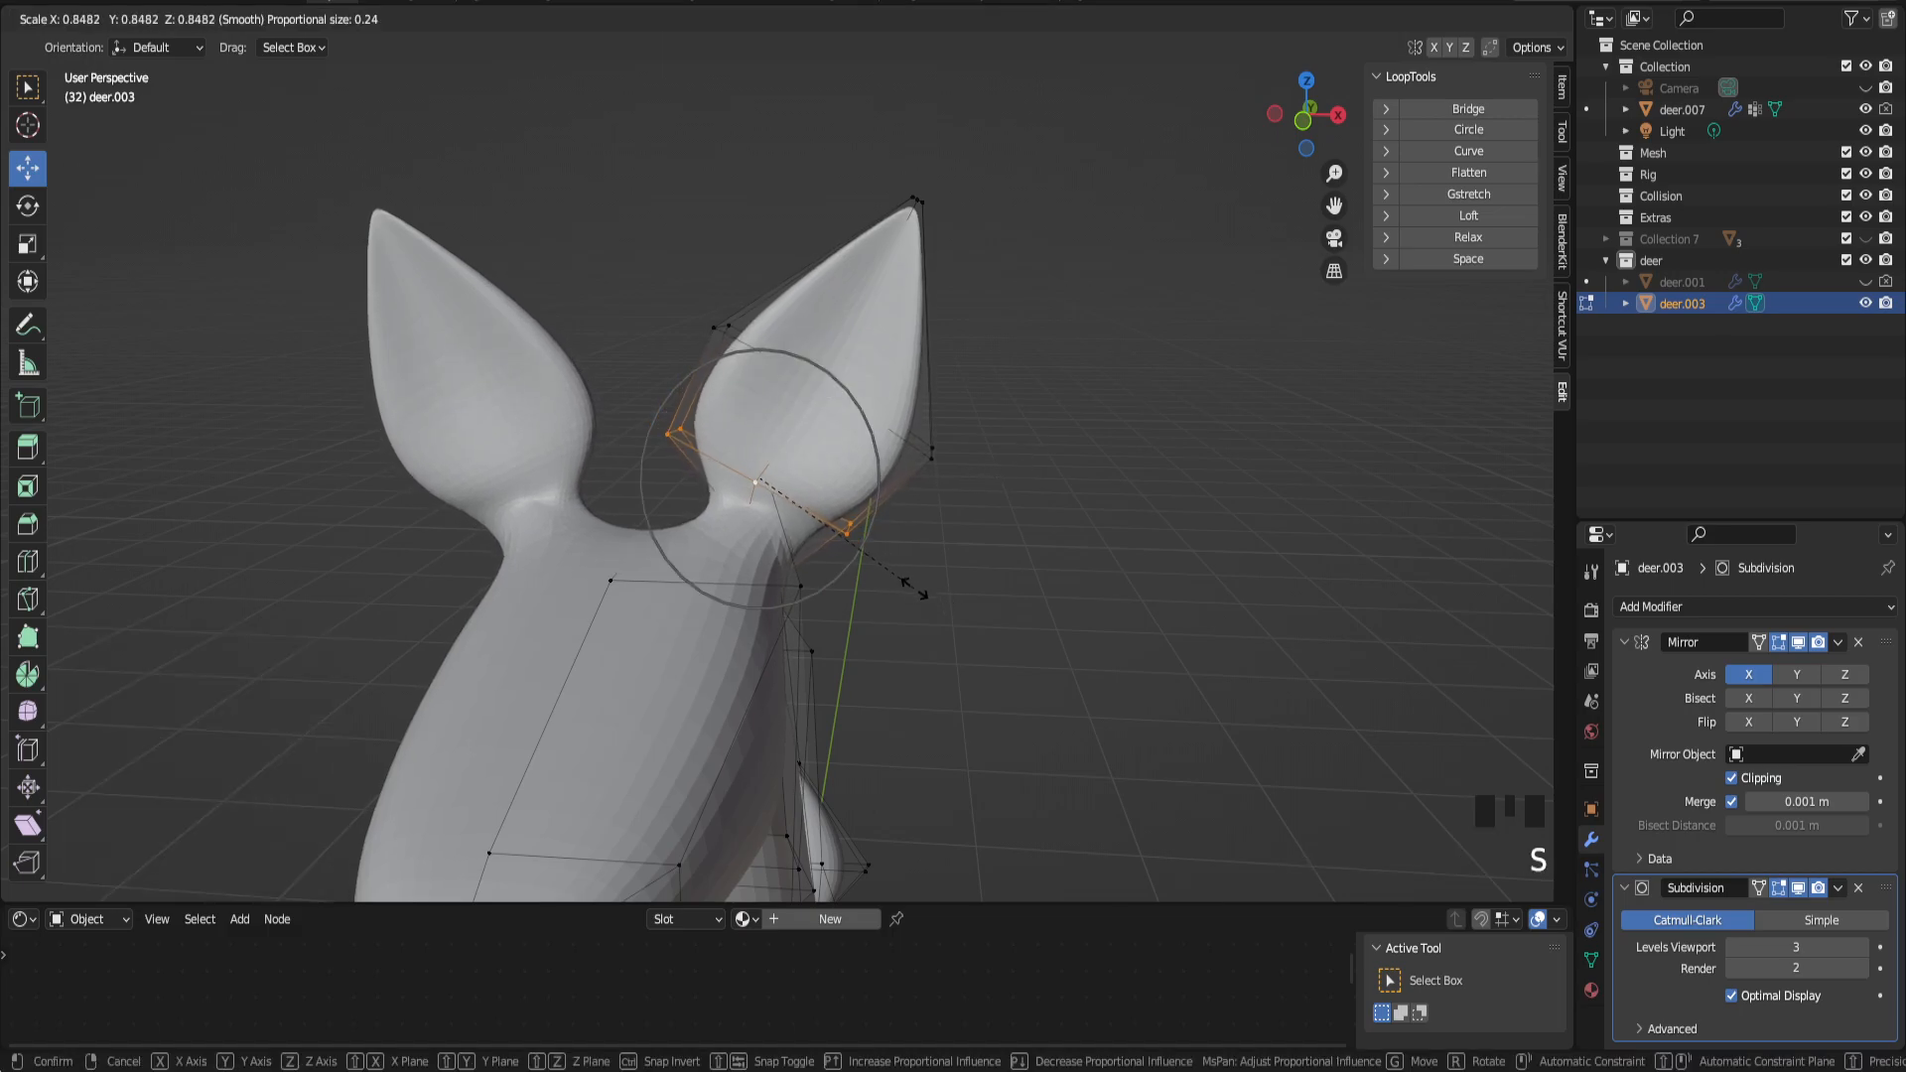
click(905, 586)
alt+click(898, 444)
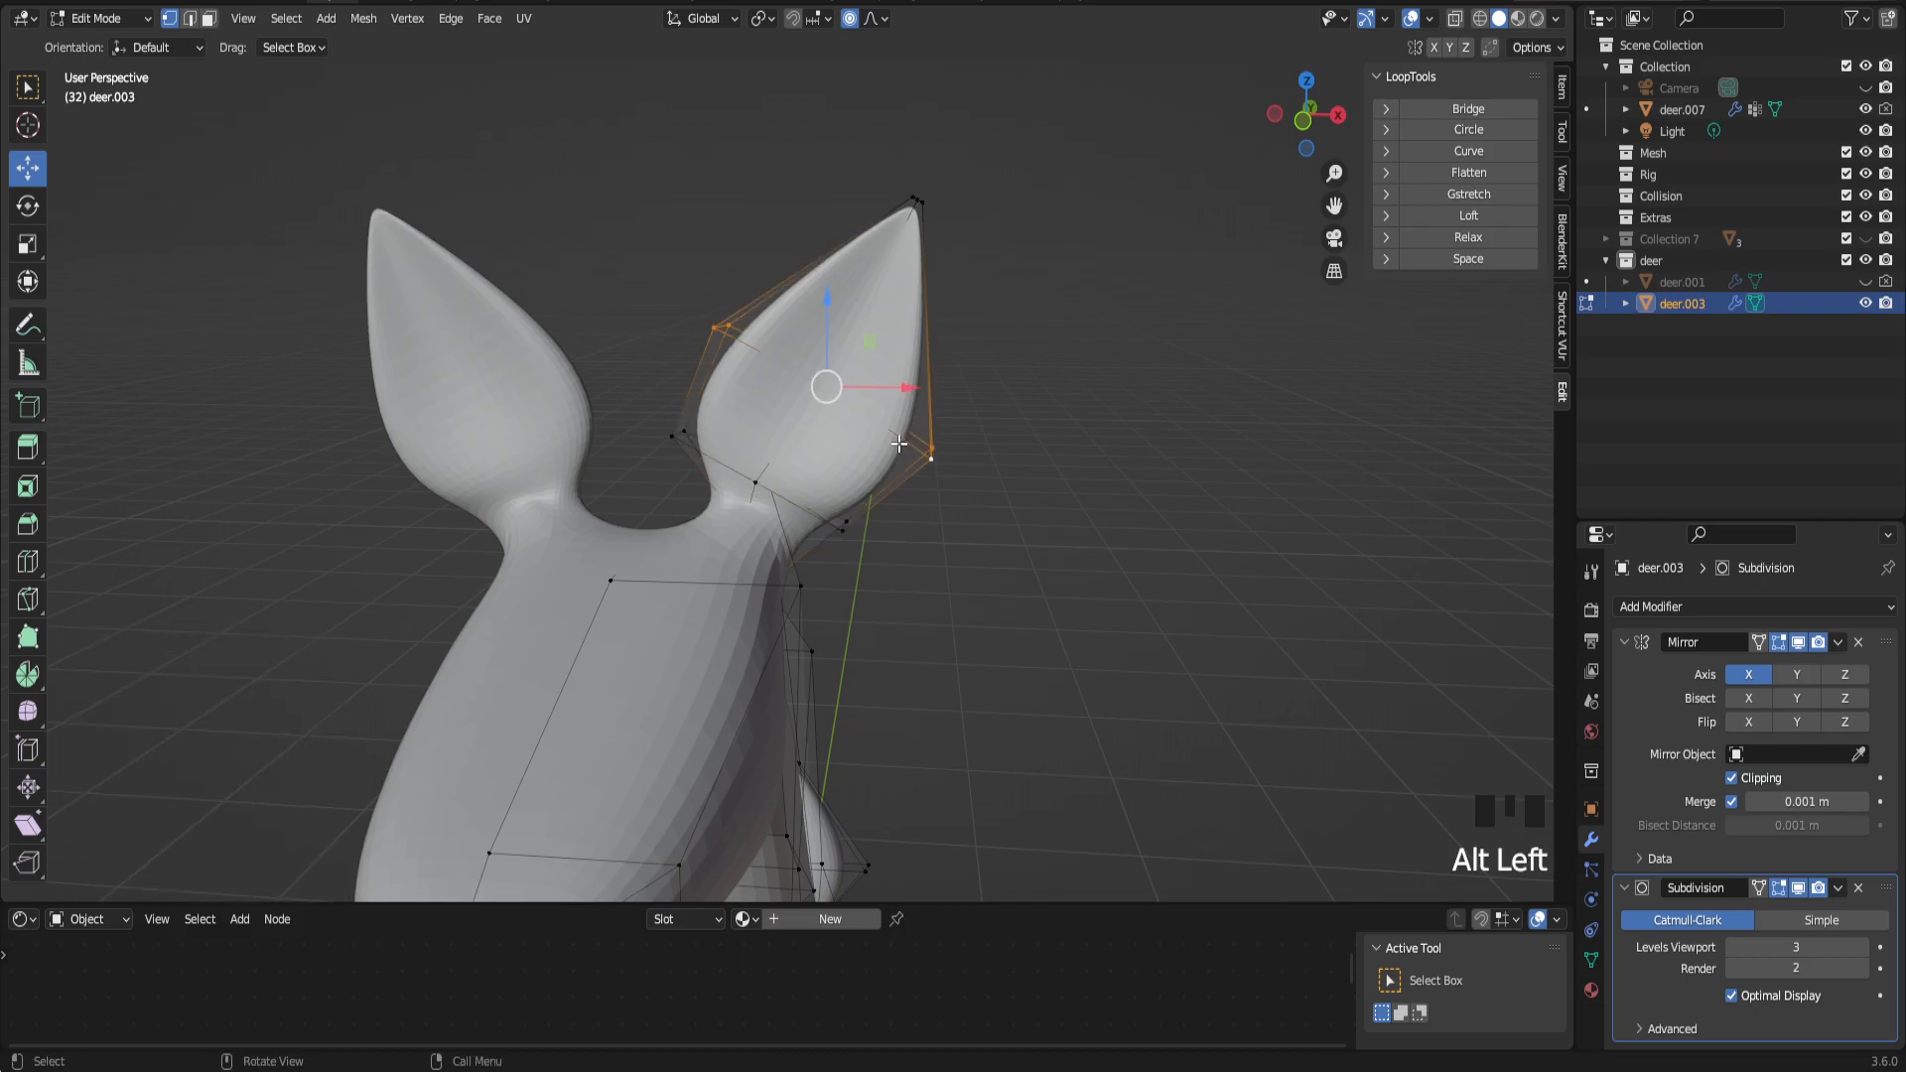
key(s)
click(901, 446)
Step: Add a loop cut across the upper ear at slide factor 0.268 and scale it to 0.716
key(ctrl+r)
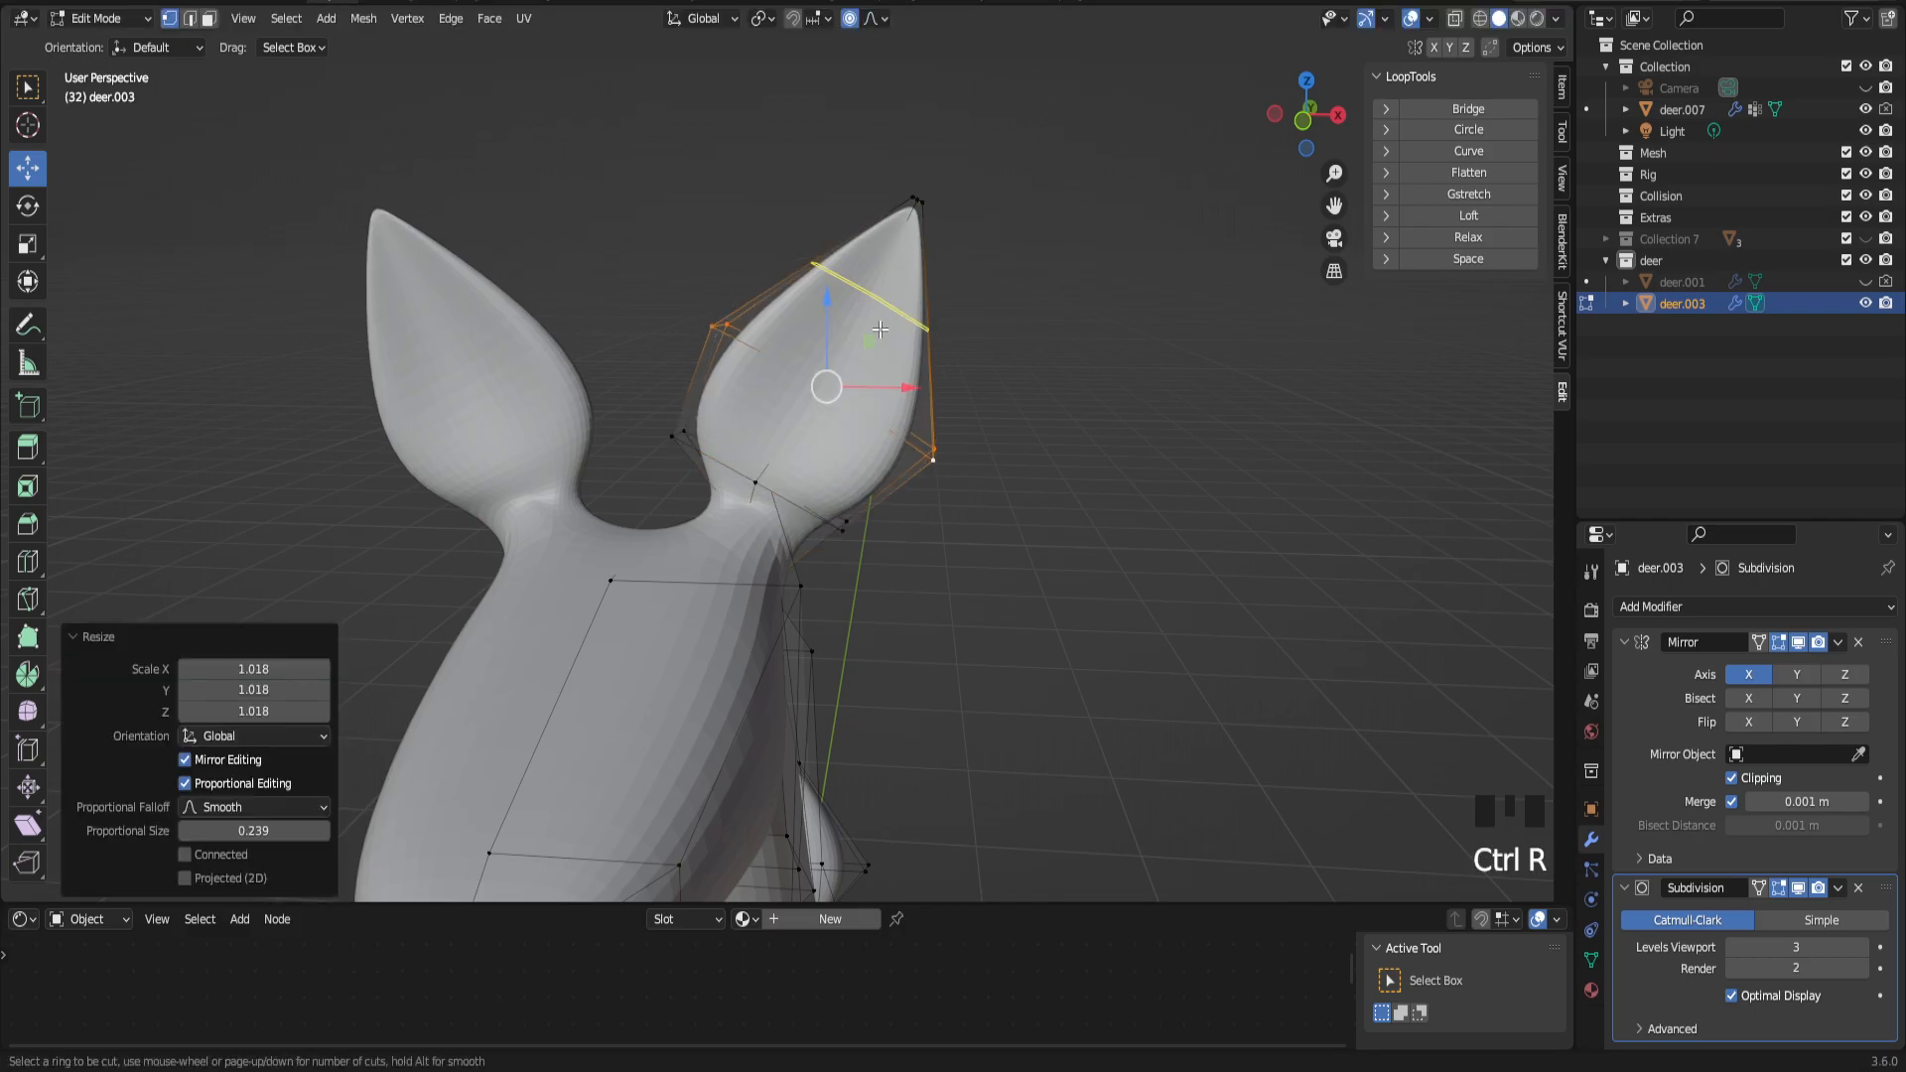
click(873, 345)
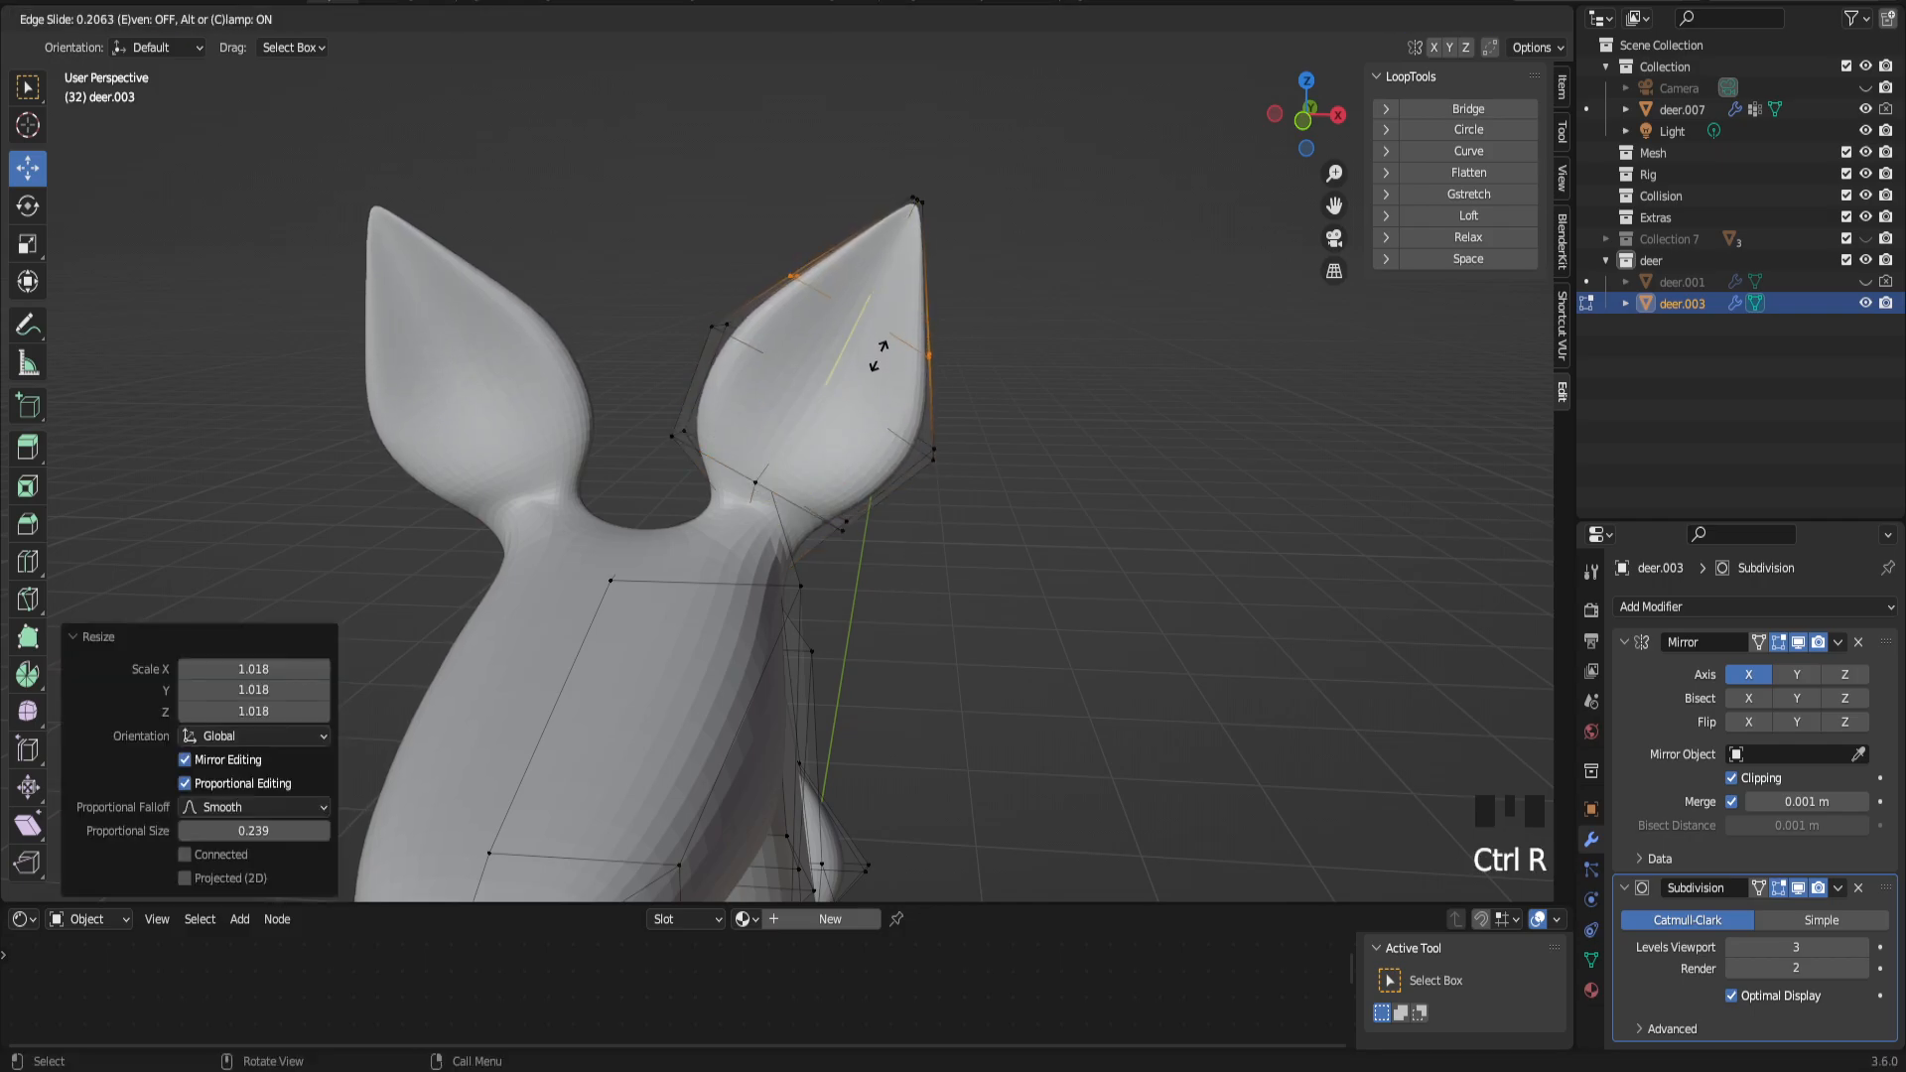
click(880, 364)
key(s)
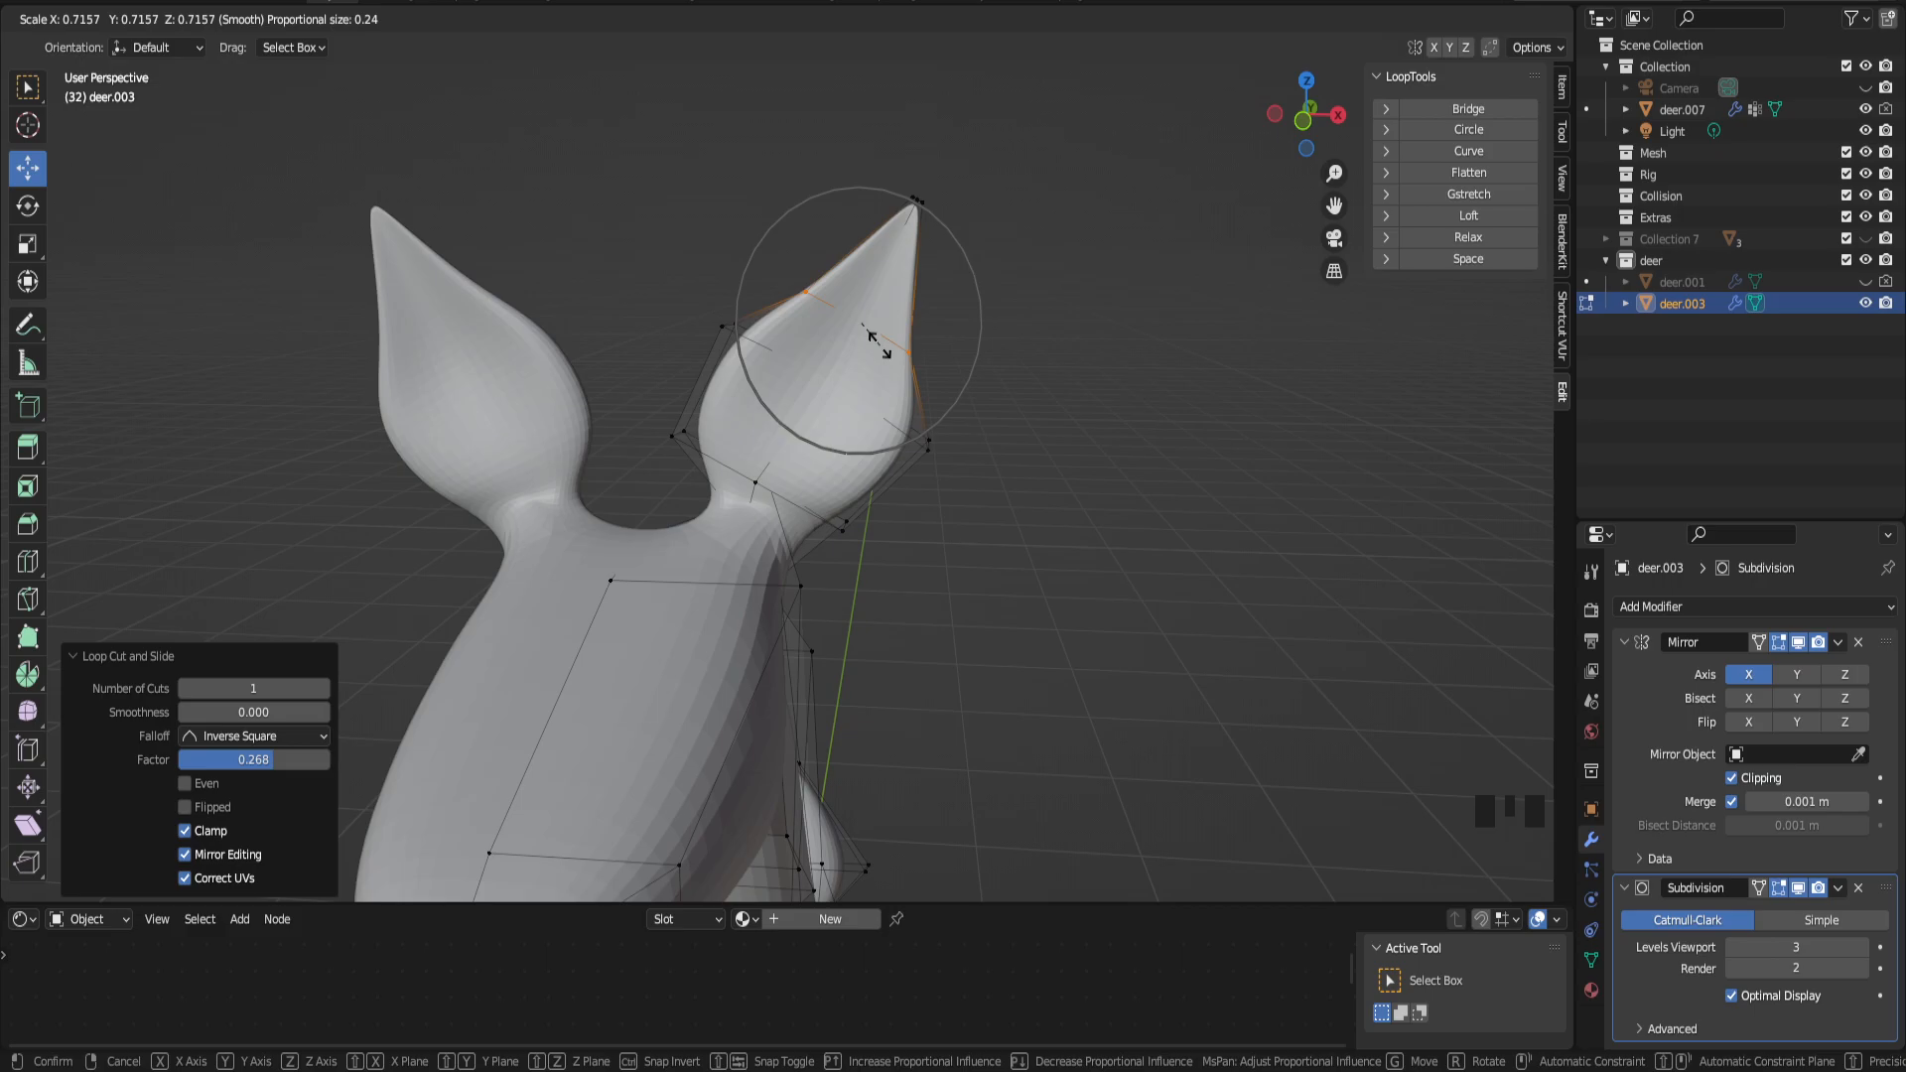
click(875, 343)
Step: Slide the upper ear loop toward the ear's tip with an edge slide factor of -0.393
key(g)
key(g)
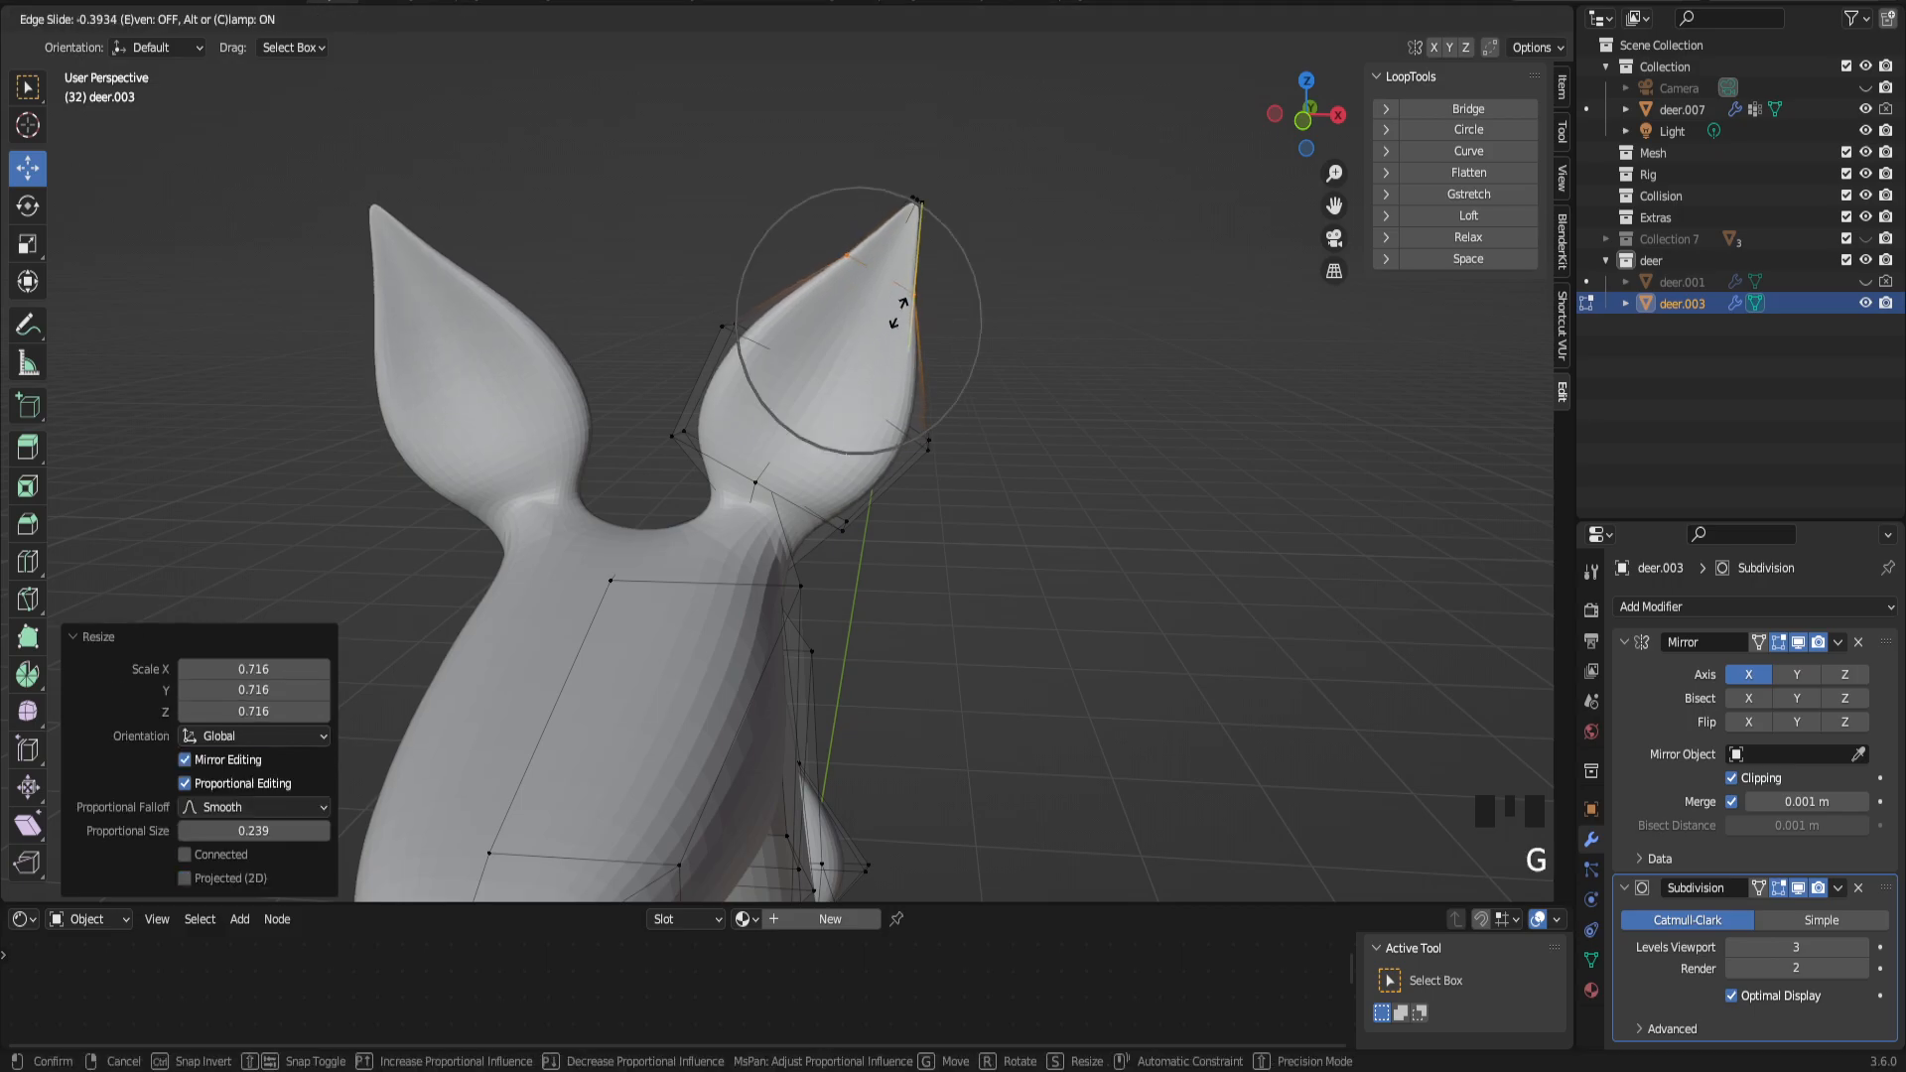
click(898, 310)
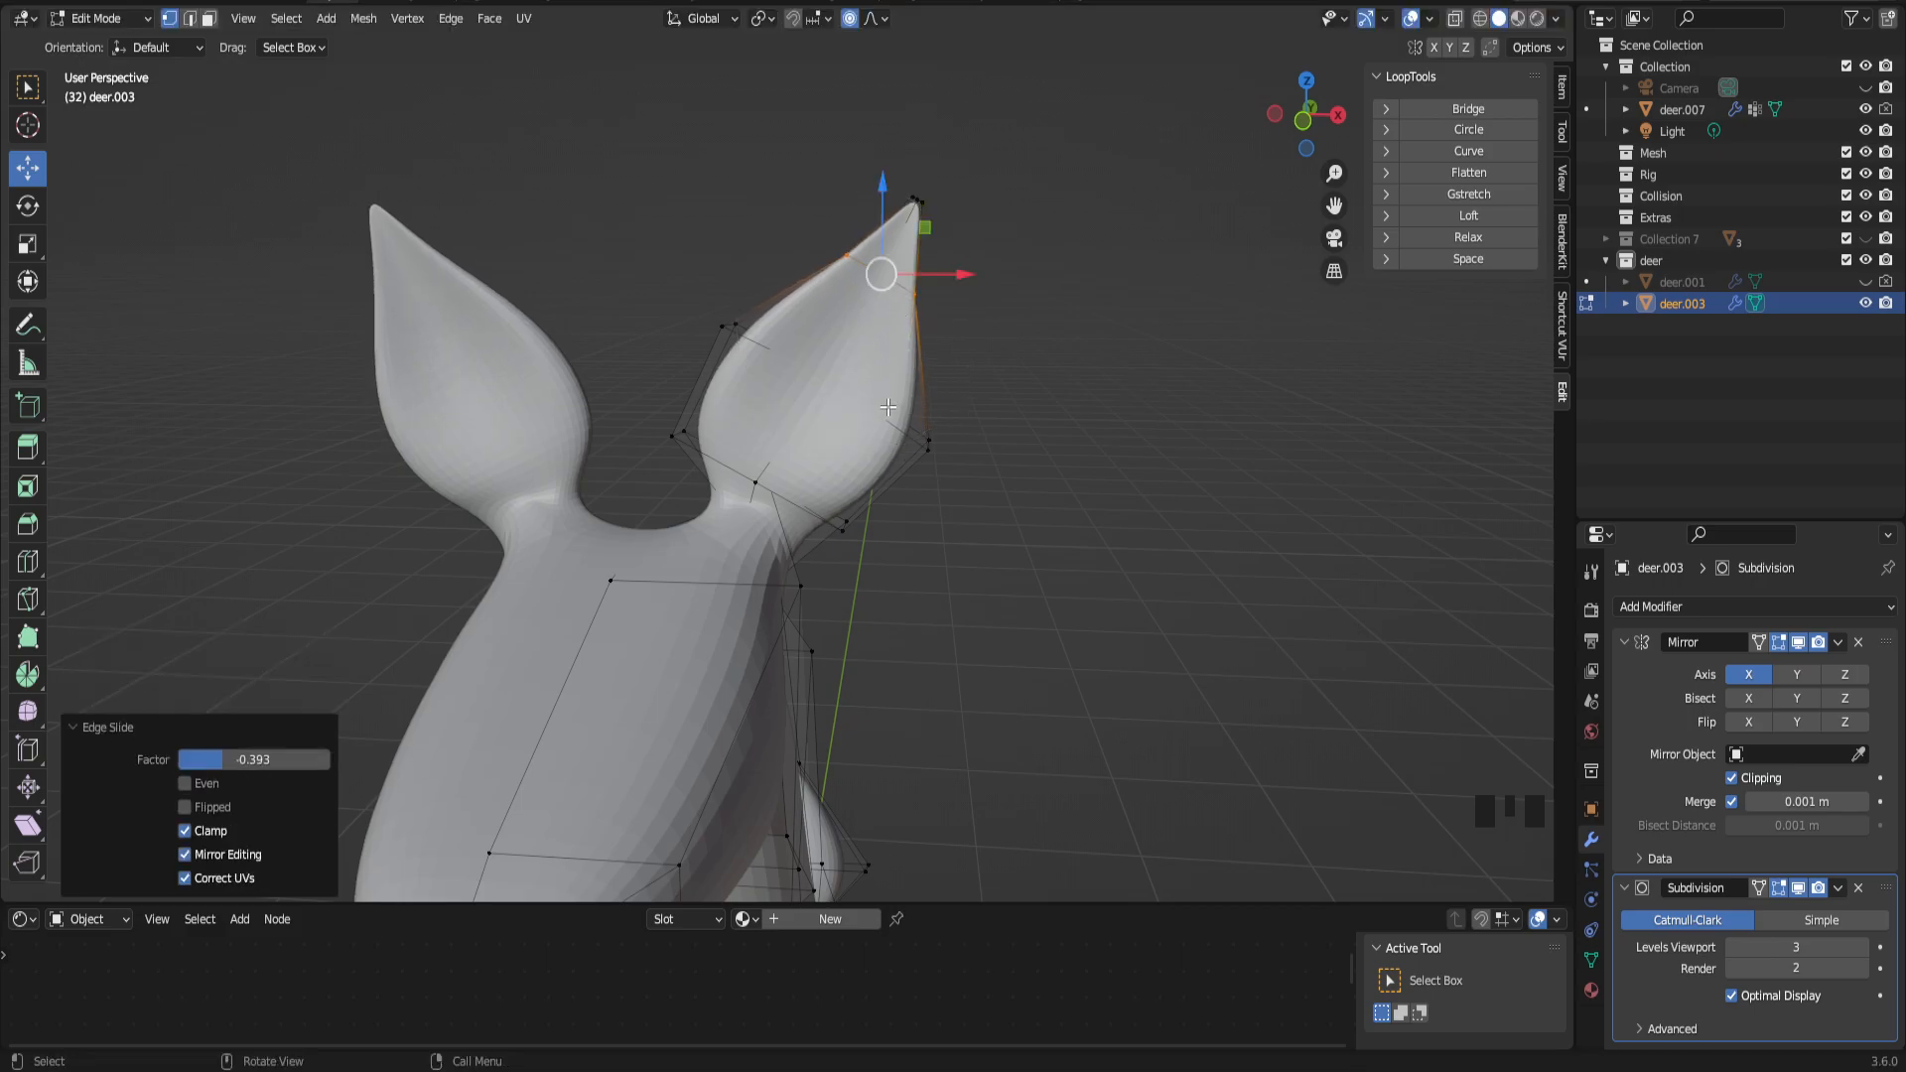
Step: Slide the ear's middle edge loop upward by a factor of 0.127 and scale it to 1.216
alt+click(883, 418)
key(f)
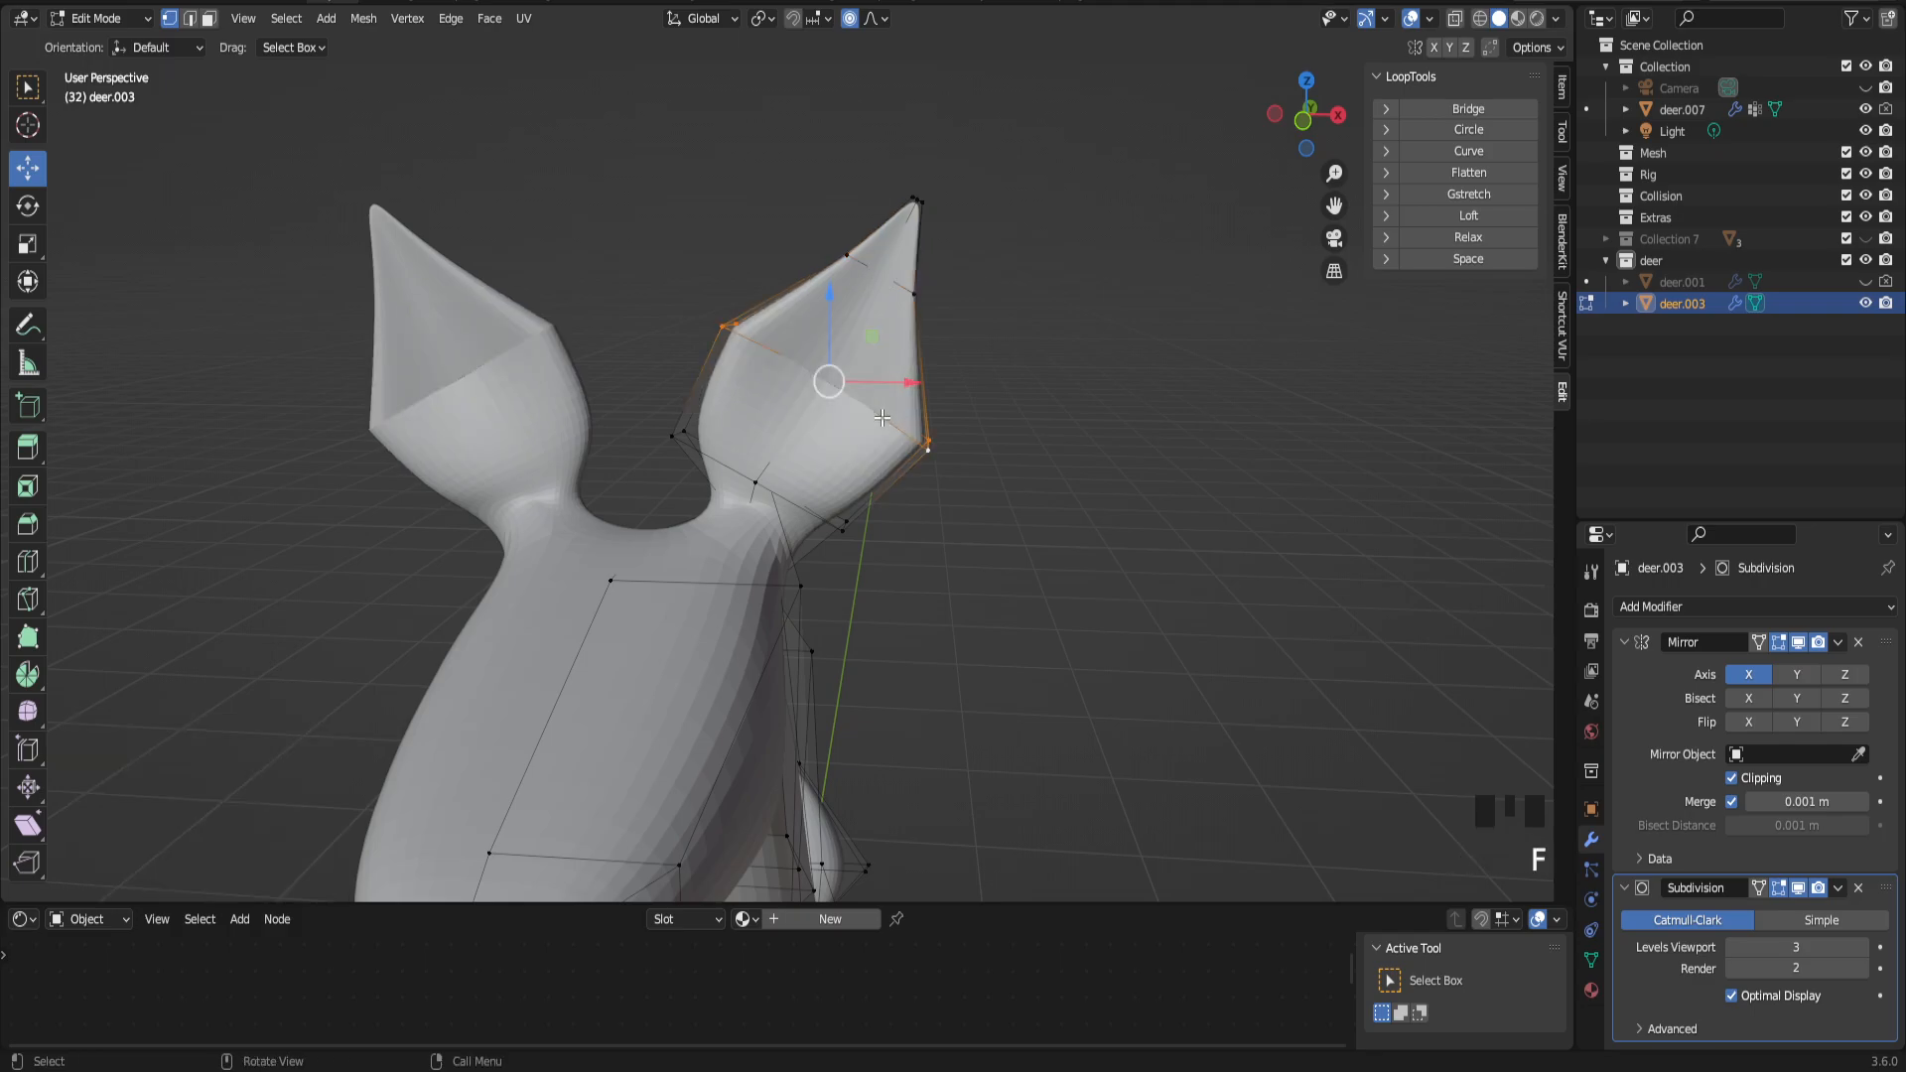
key(ctrl+z)
key(g)
key(g)
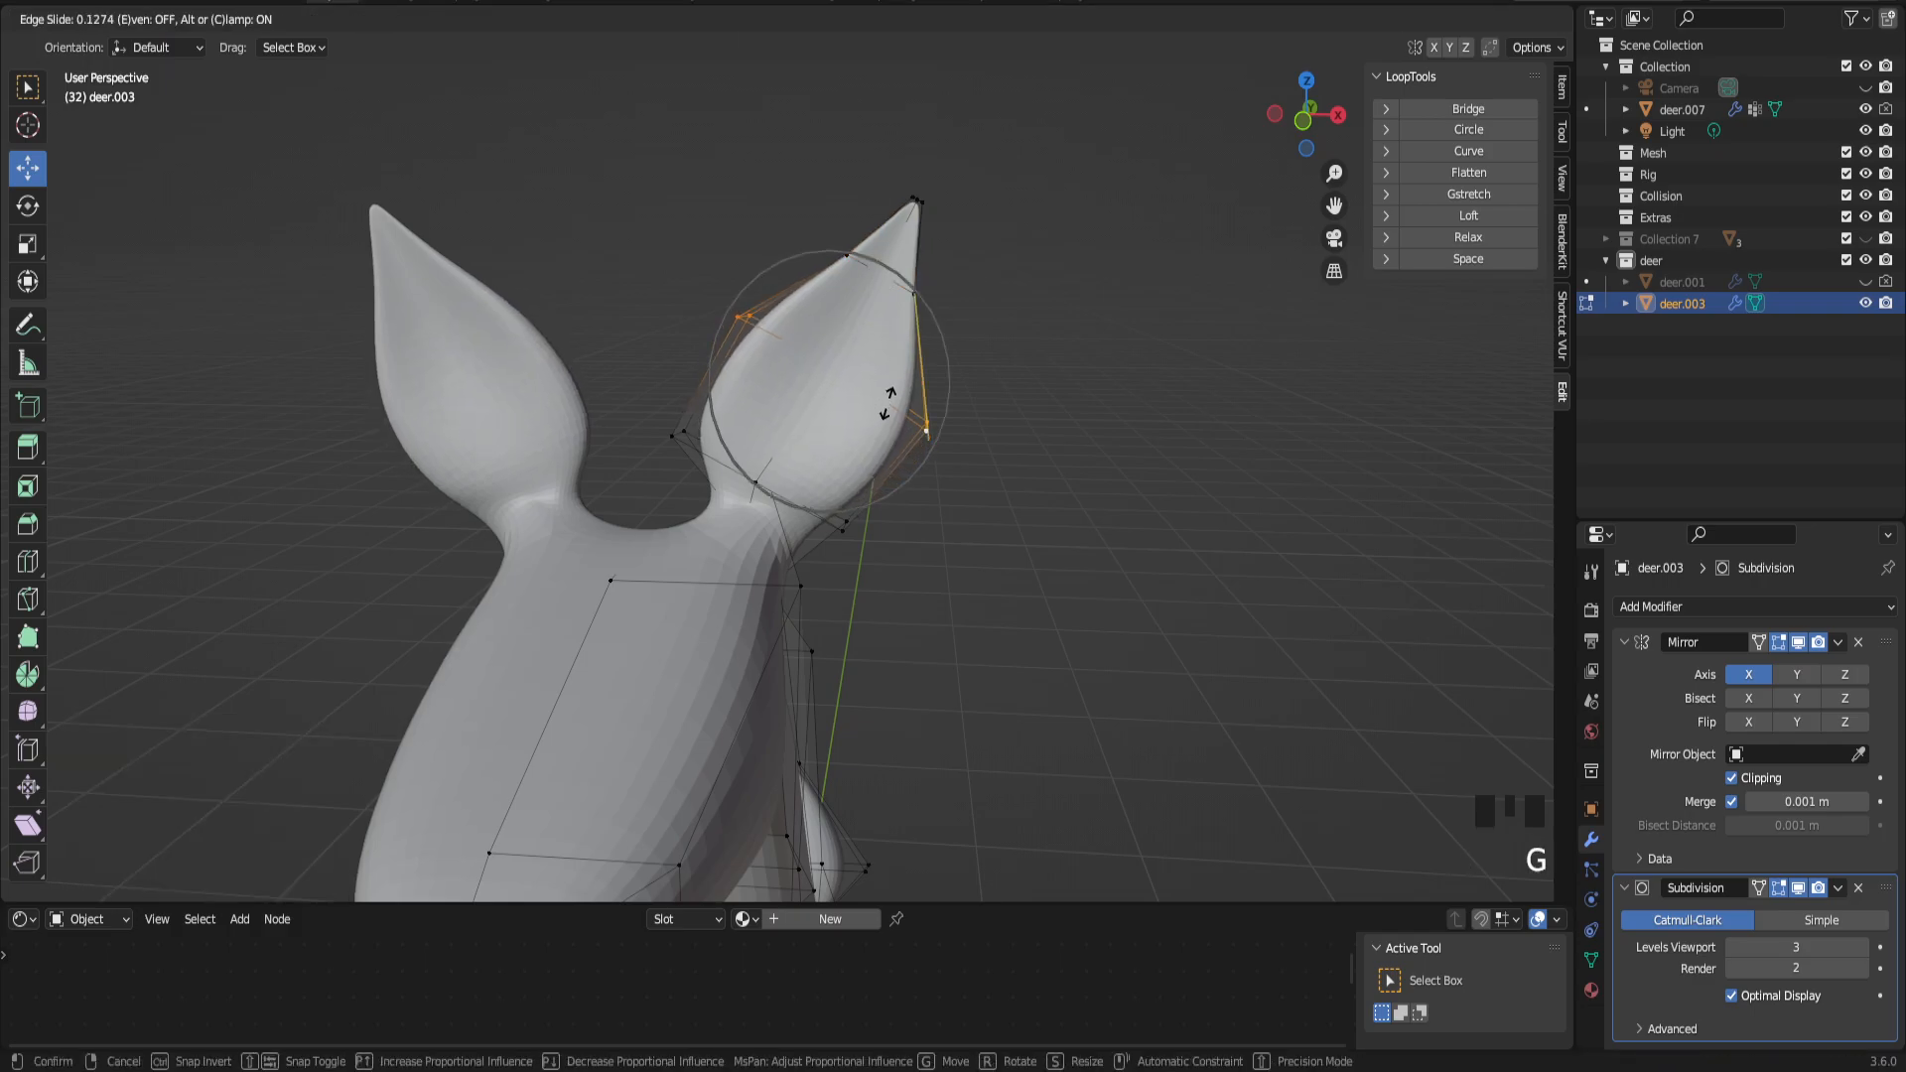
click(888, 402)
key(s)
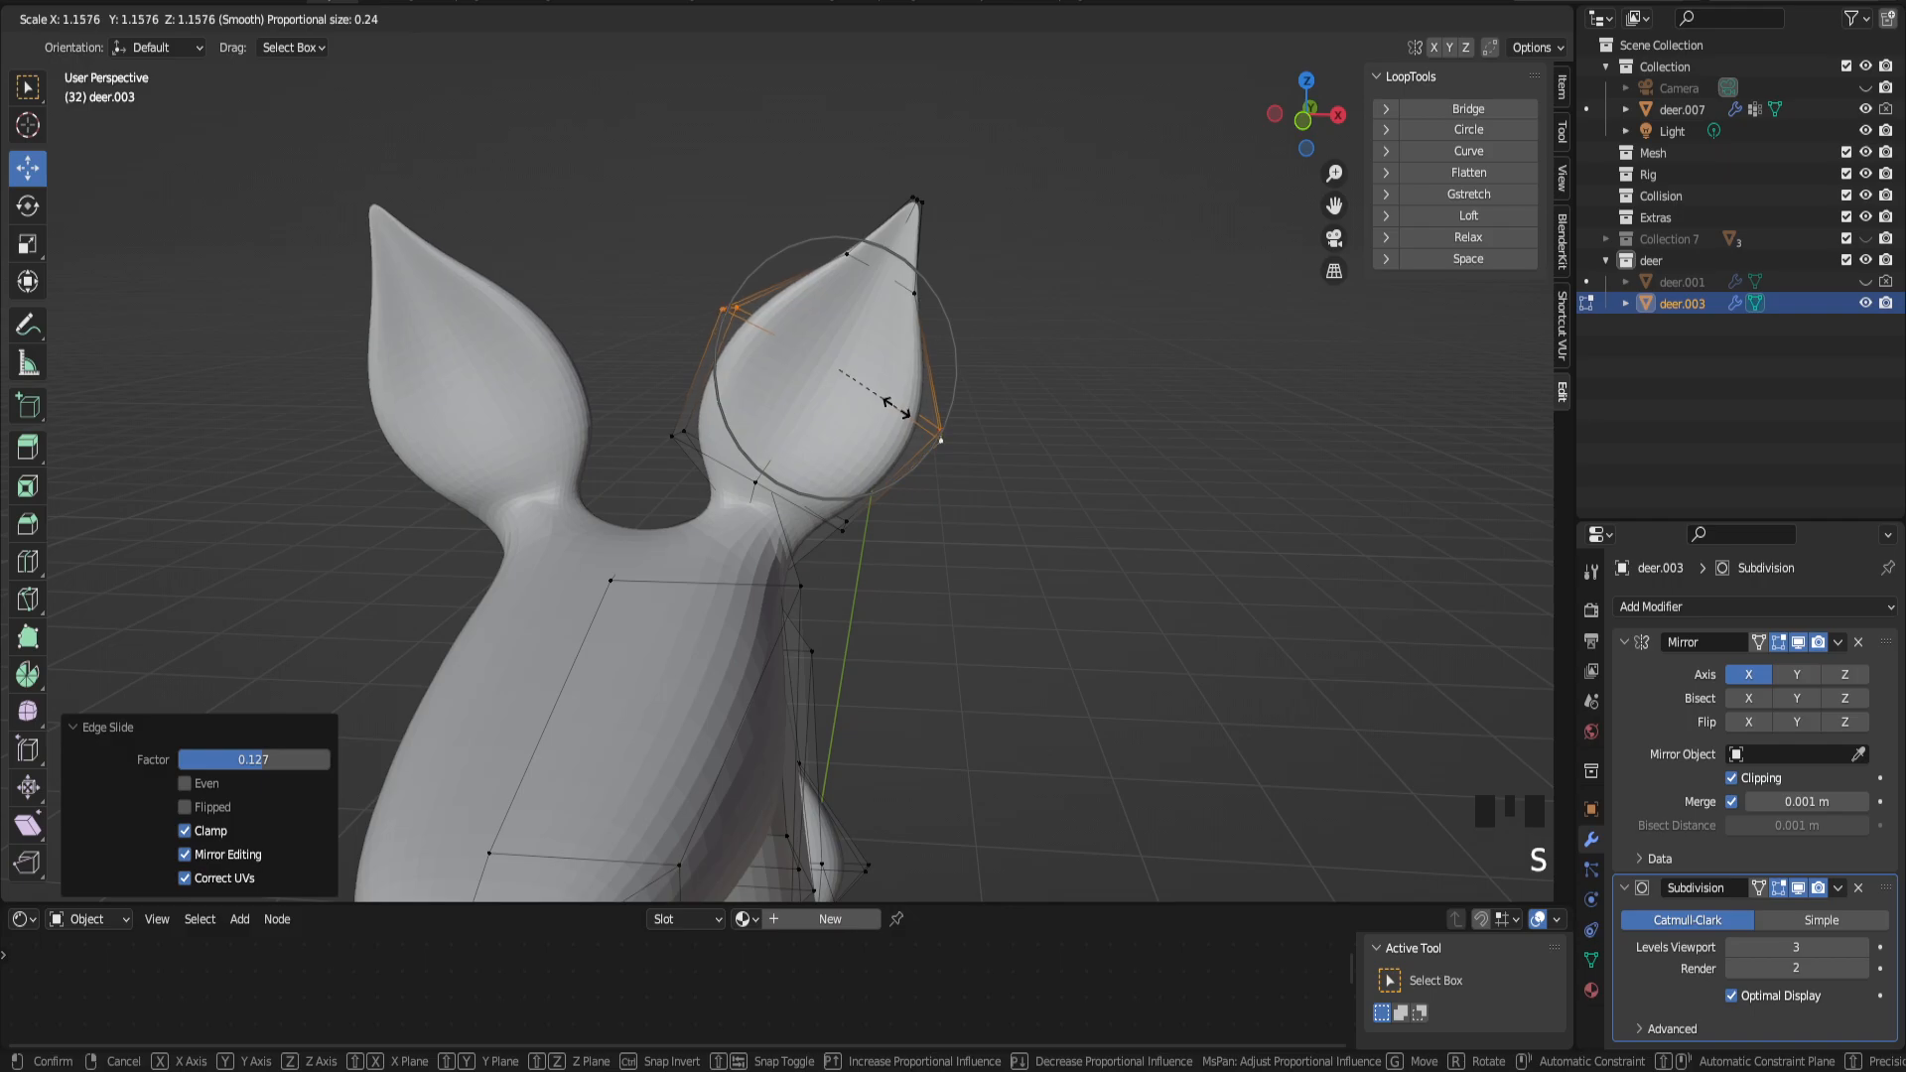
click(898, 409)
Step: Return to Object Mode, clear the selection, and examine the reshaped ears and head from several angles
scroll(899, 410, down, 3)
middle_drag(899, 410, 729, 470)
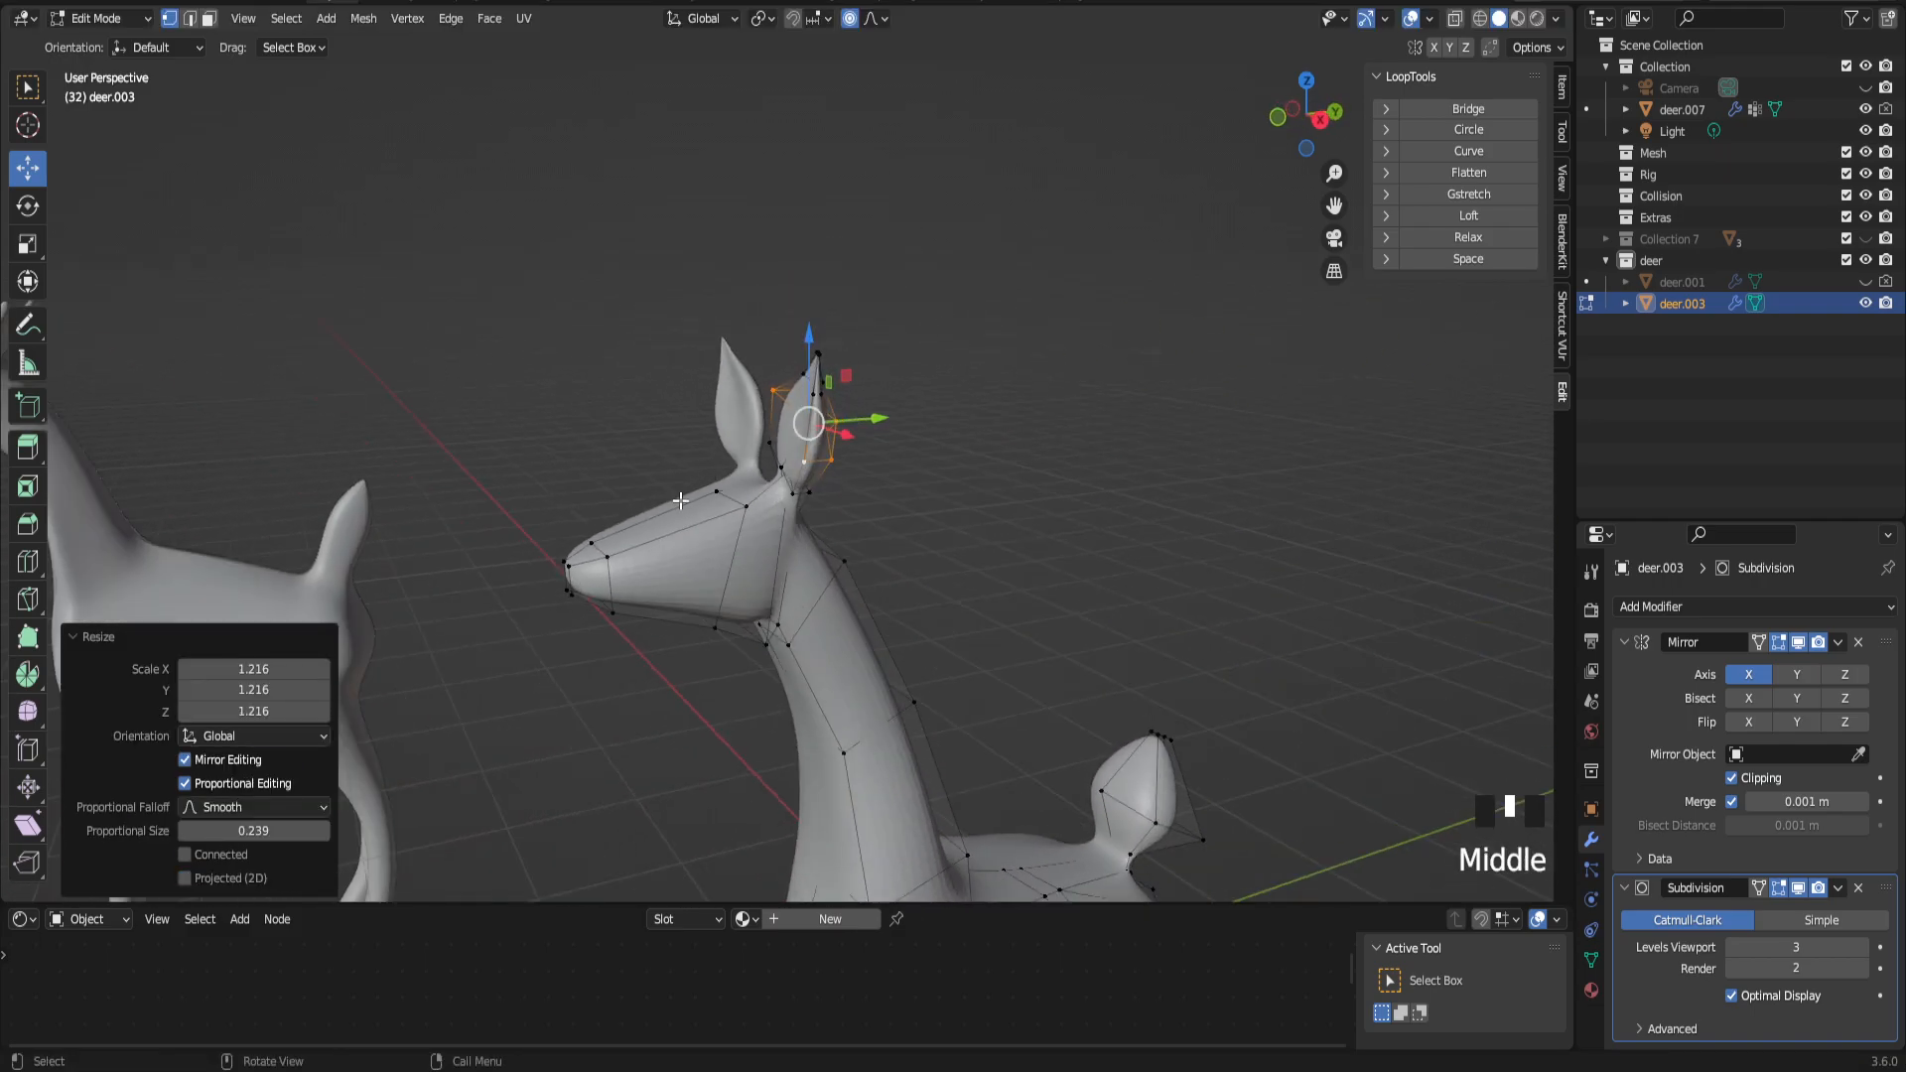
scroll(688, 501, down, 2)
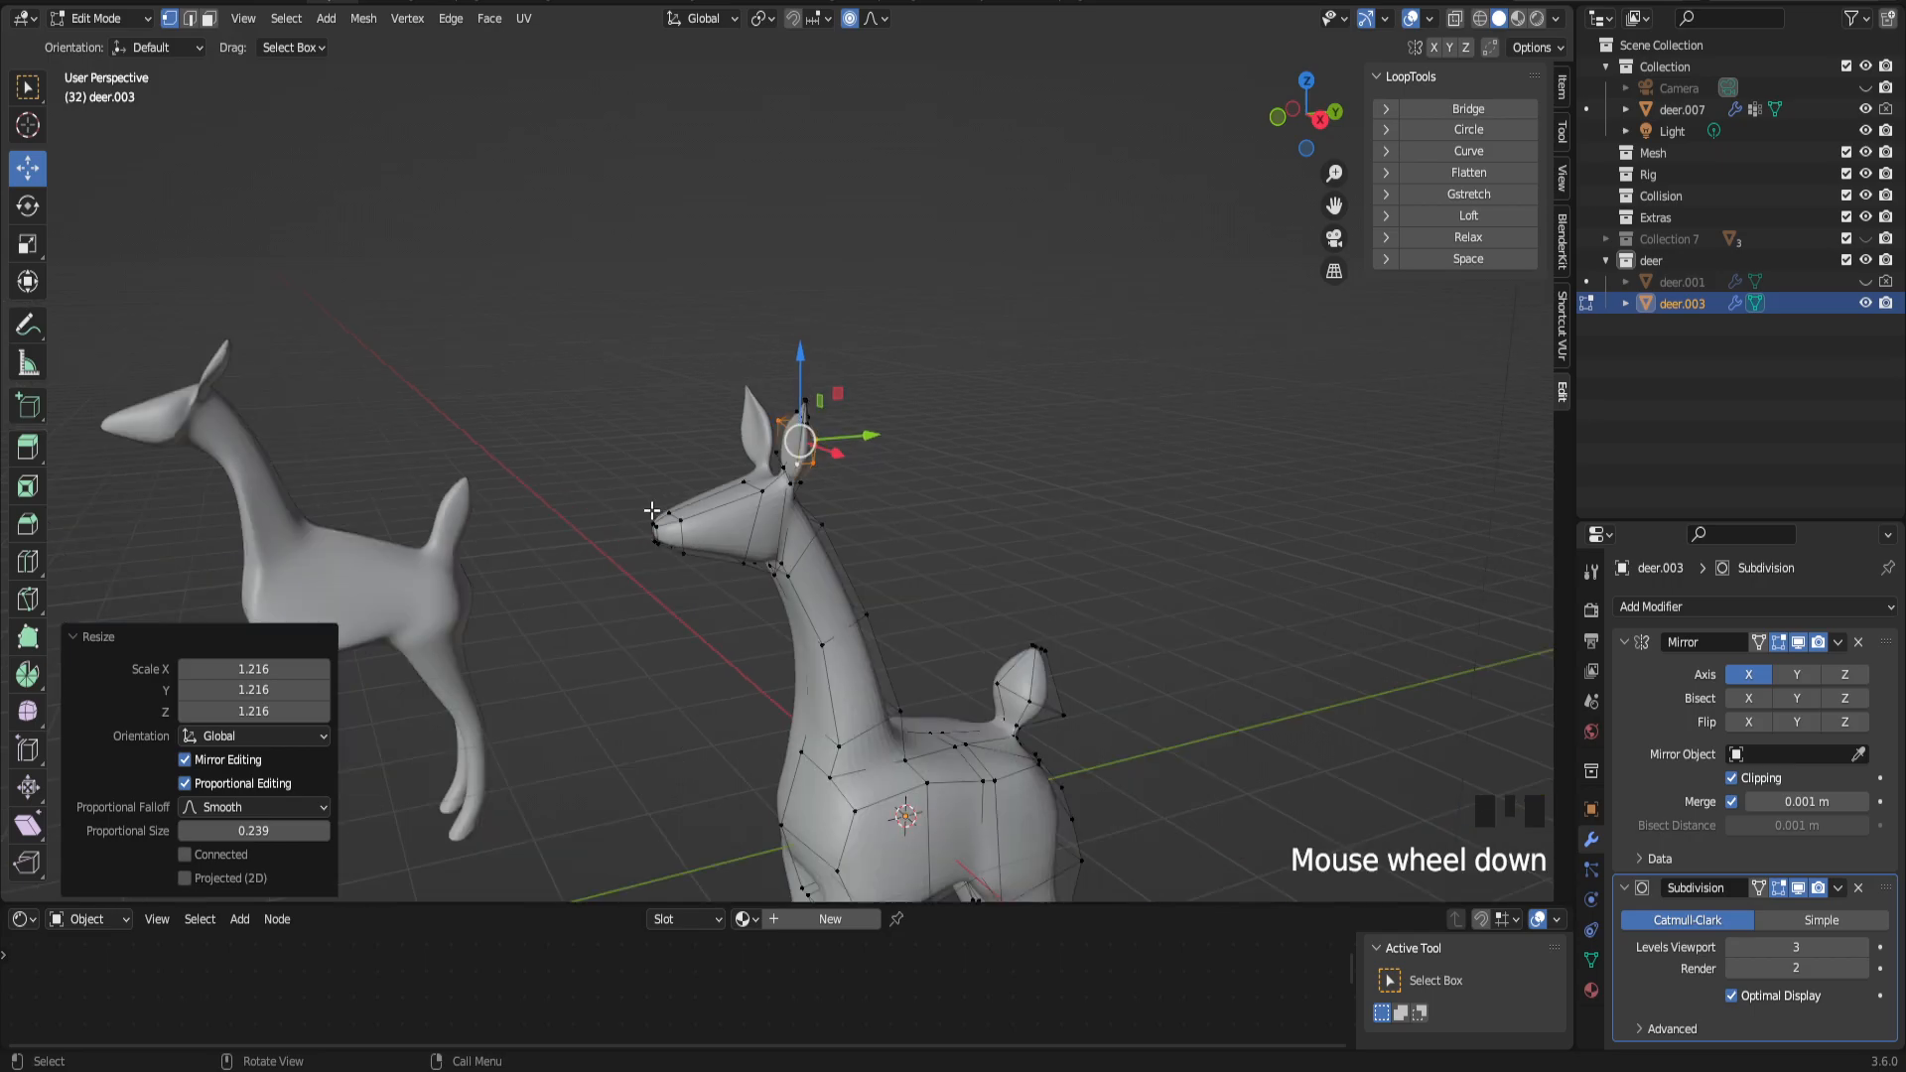
click(102, 20)
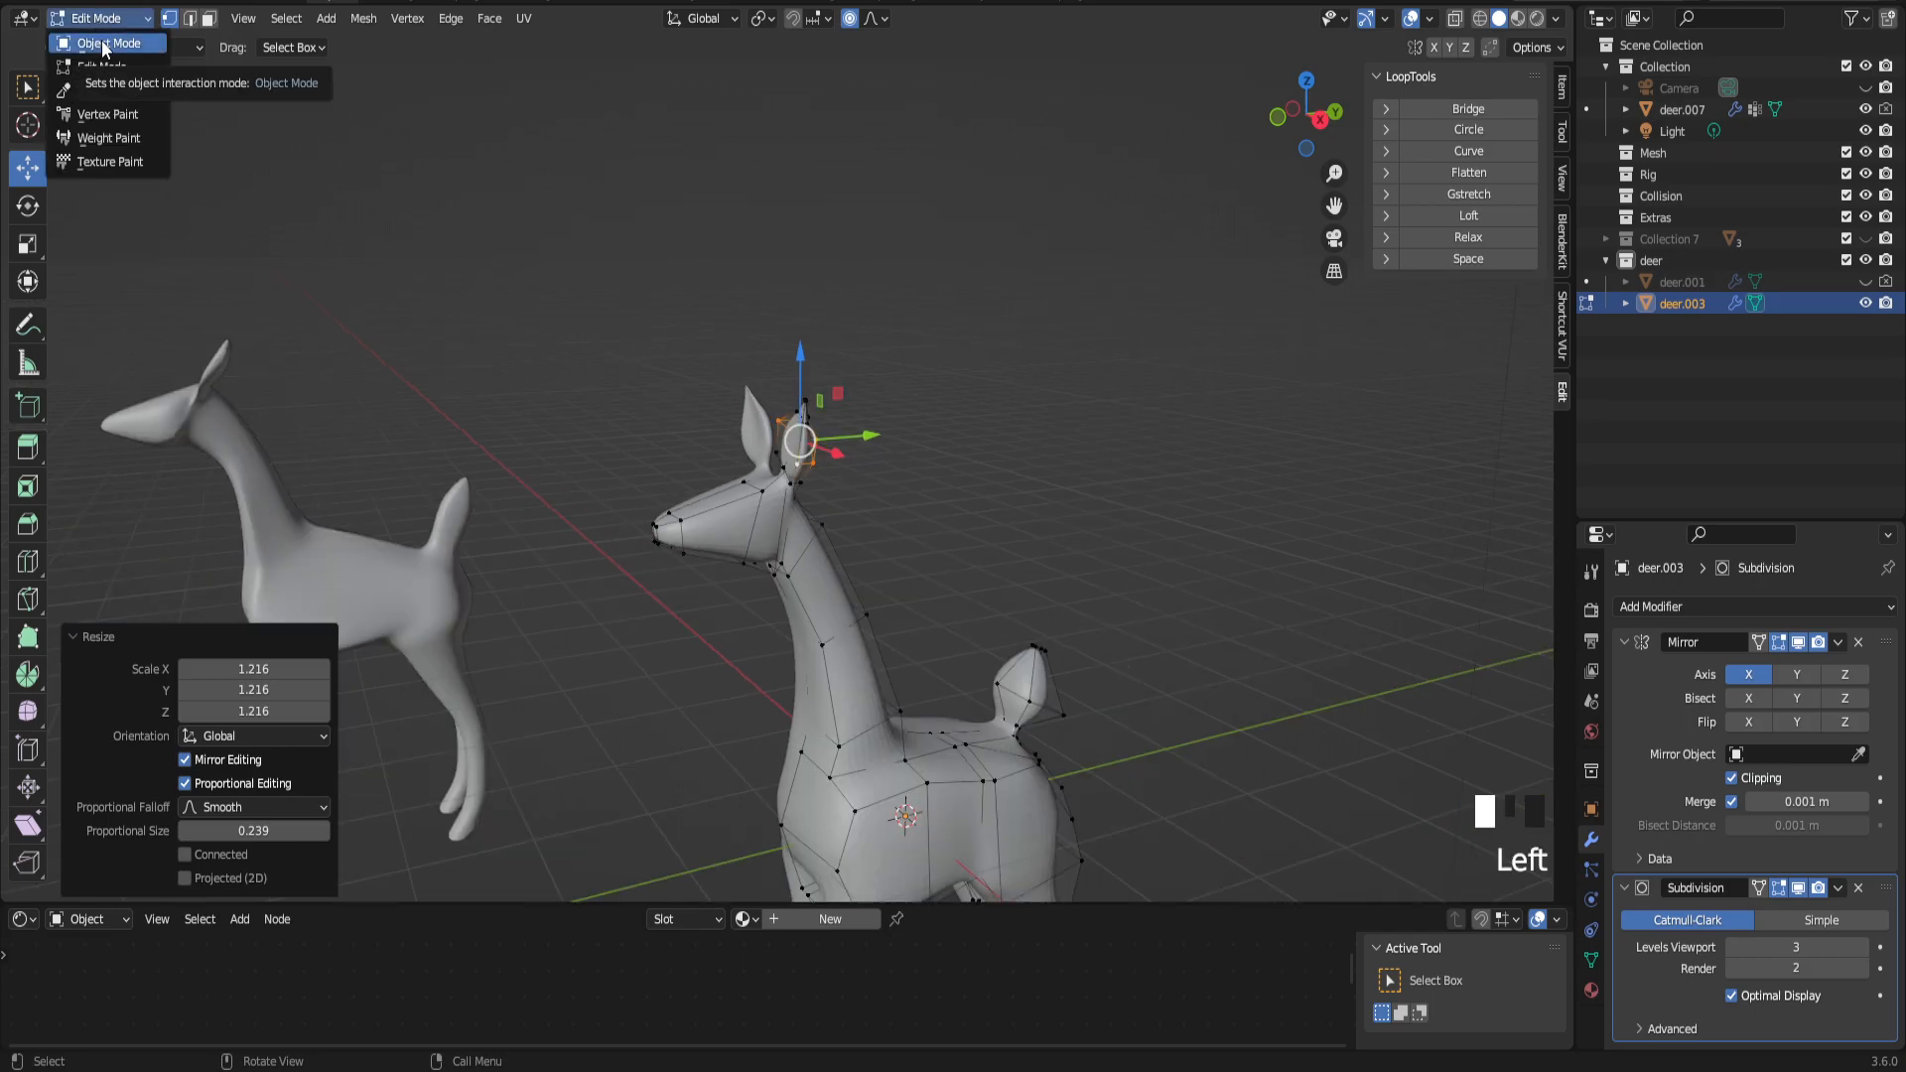
click(102, 45)
middle_drag(947, 482, 892, 499)
scroll(921, 489, up, 3)
drag(1334, 205, 1207, 254)
middle_drag(1207, 254, 885, 396)
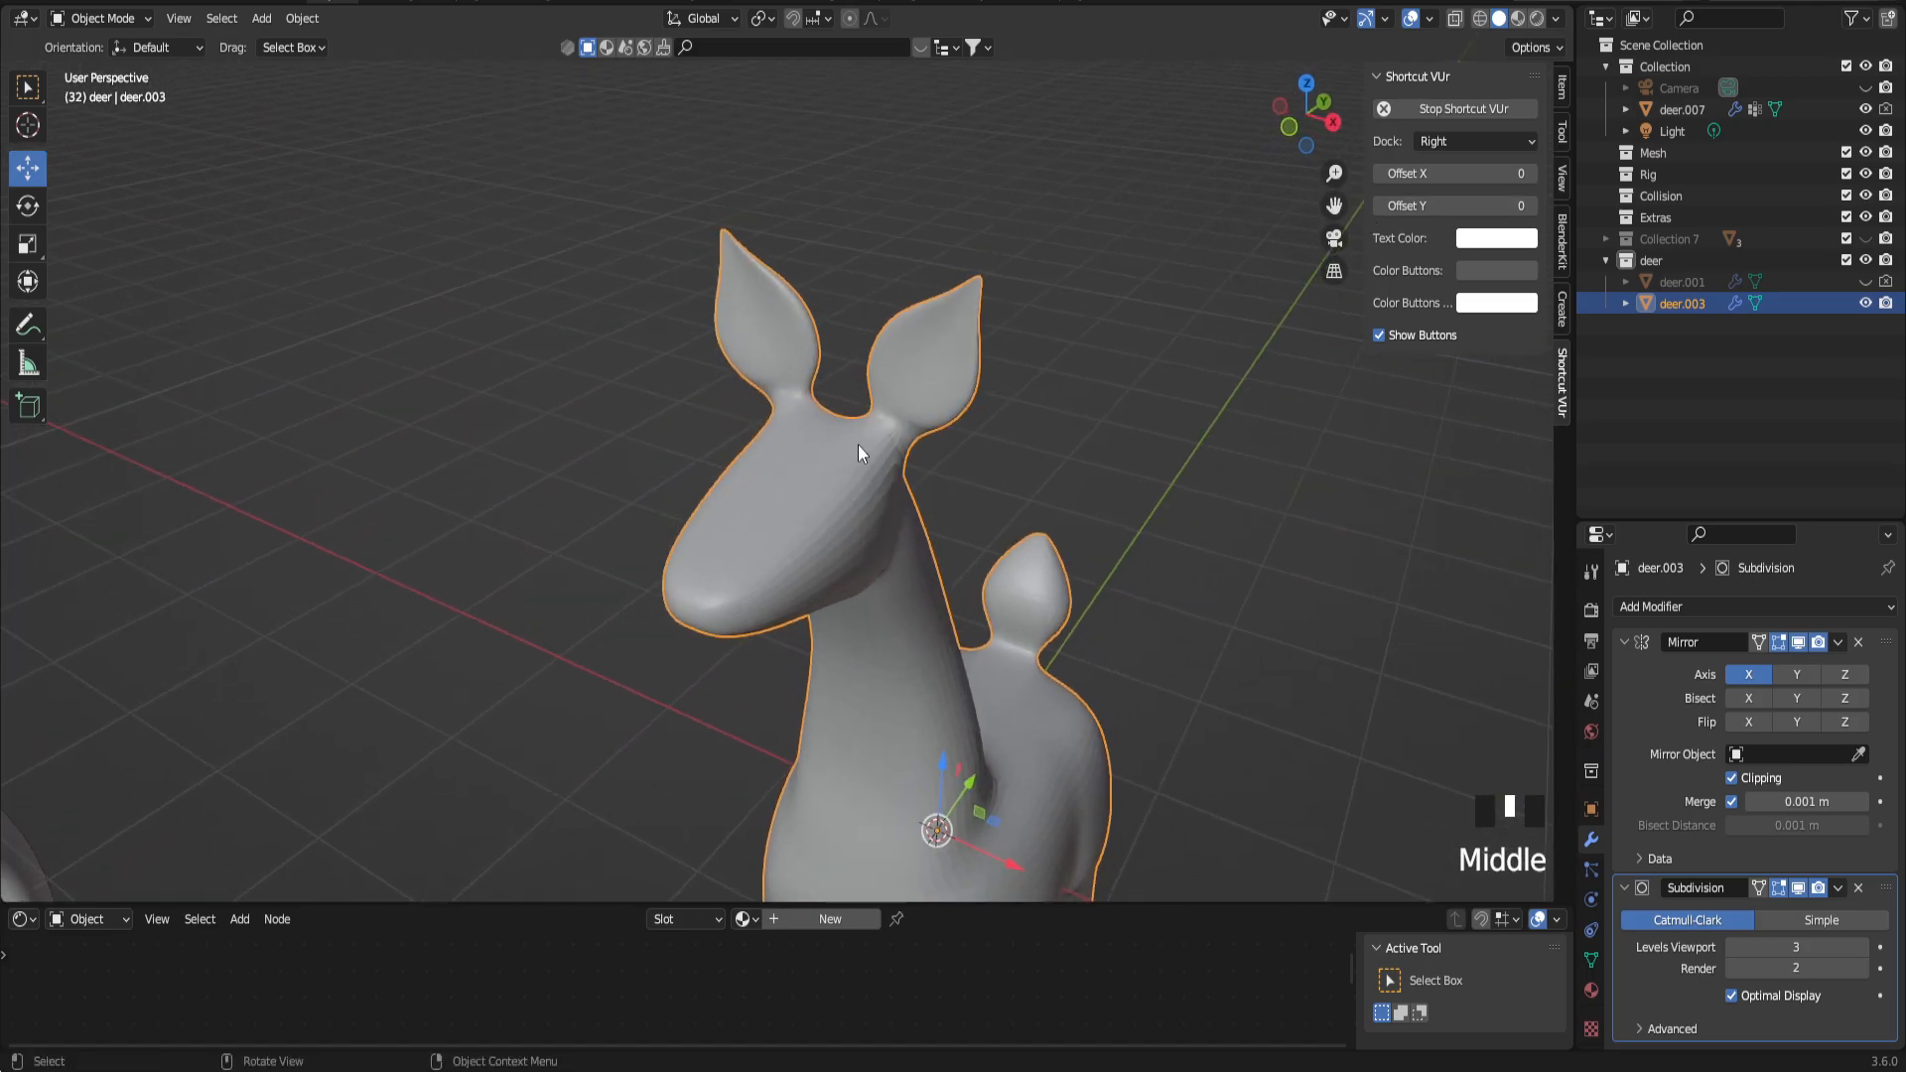
click(990, 436)
mouse_move(937, 467)
middle_down()
mouse_move(955, 456)
mouse_move(929, 463)
middle_up()
middle_drag(874, 560, 882, 570)
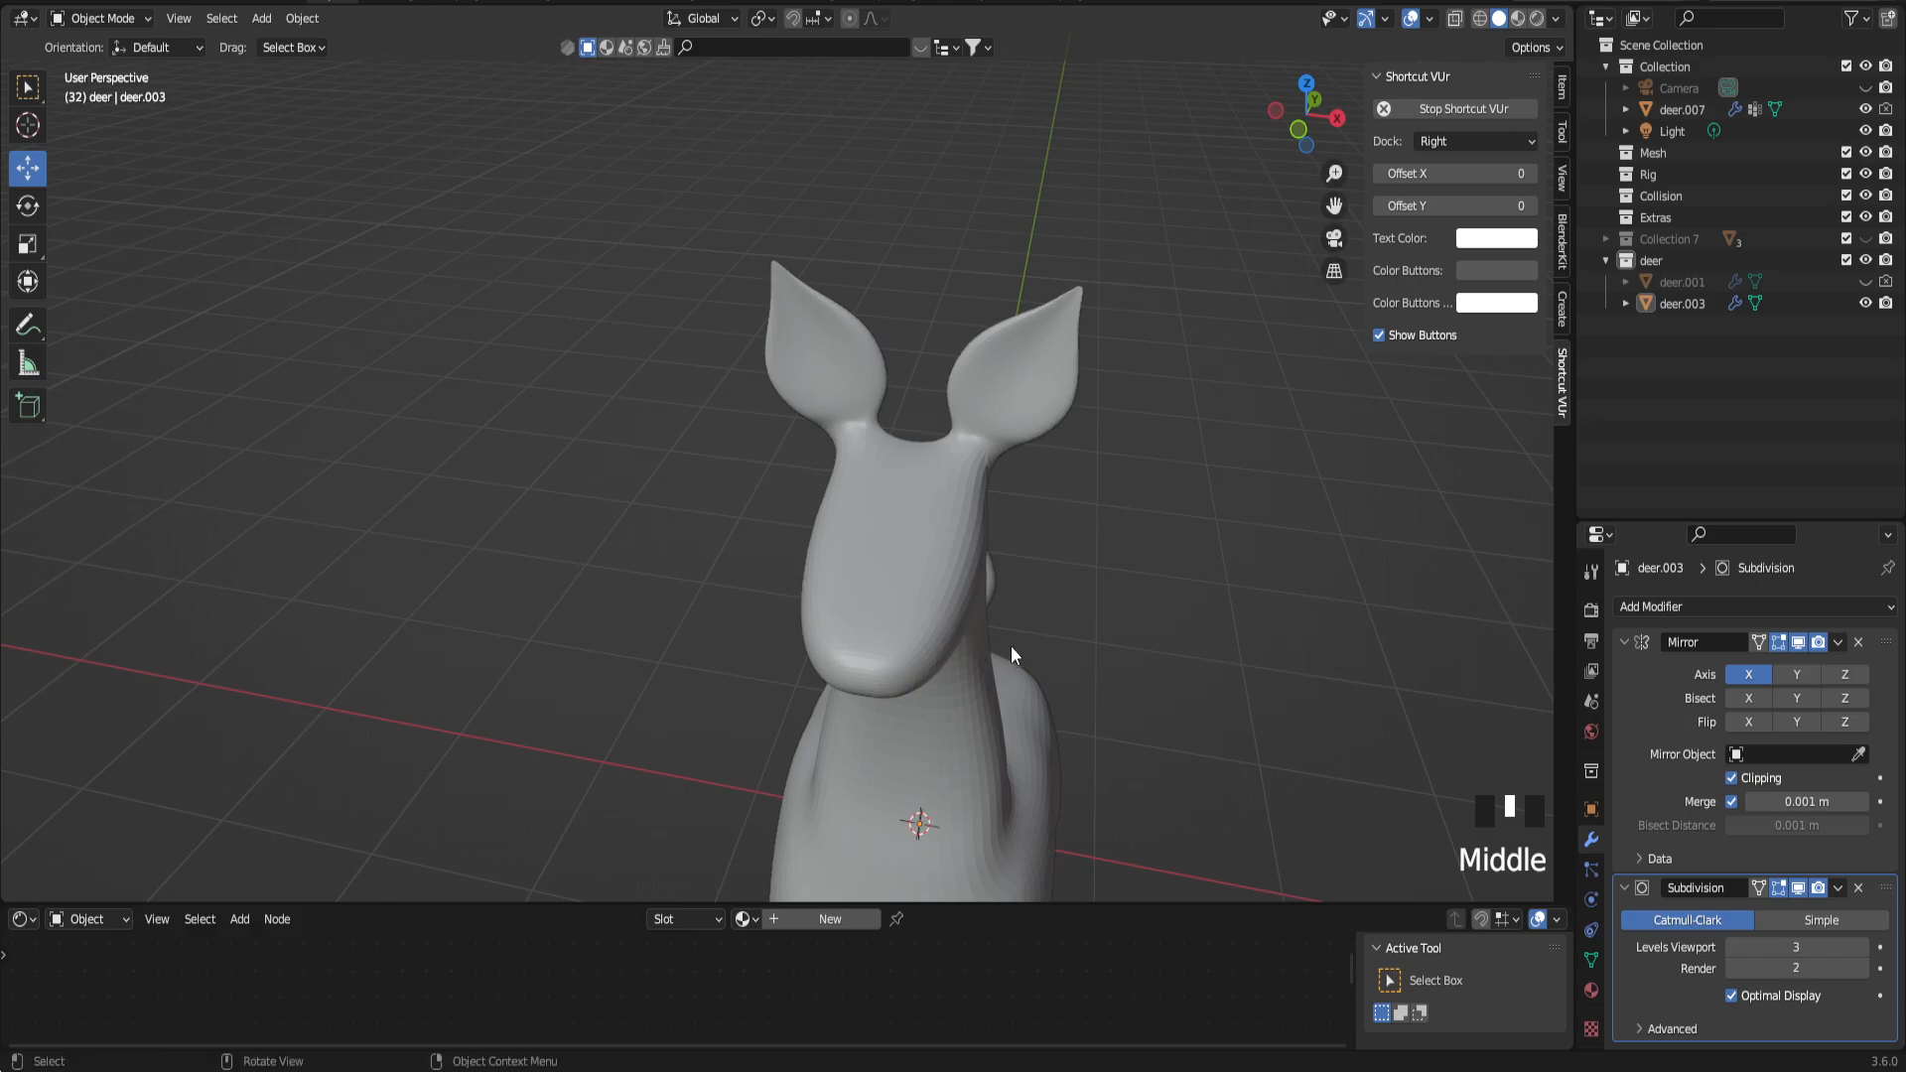
click(923, 437)
middle_drag(923, 436, 938, 433)
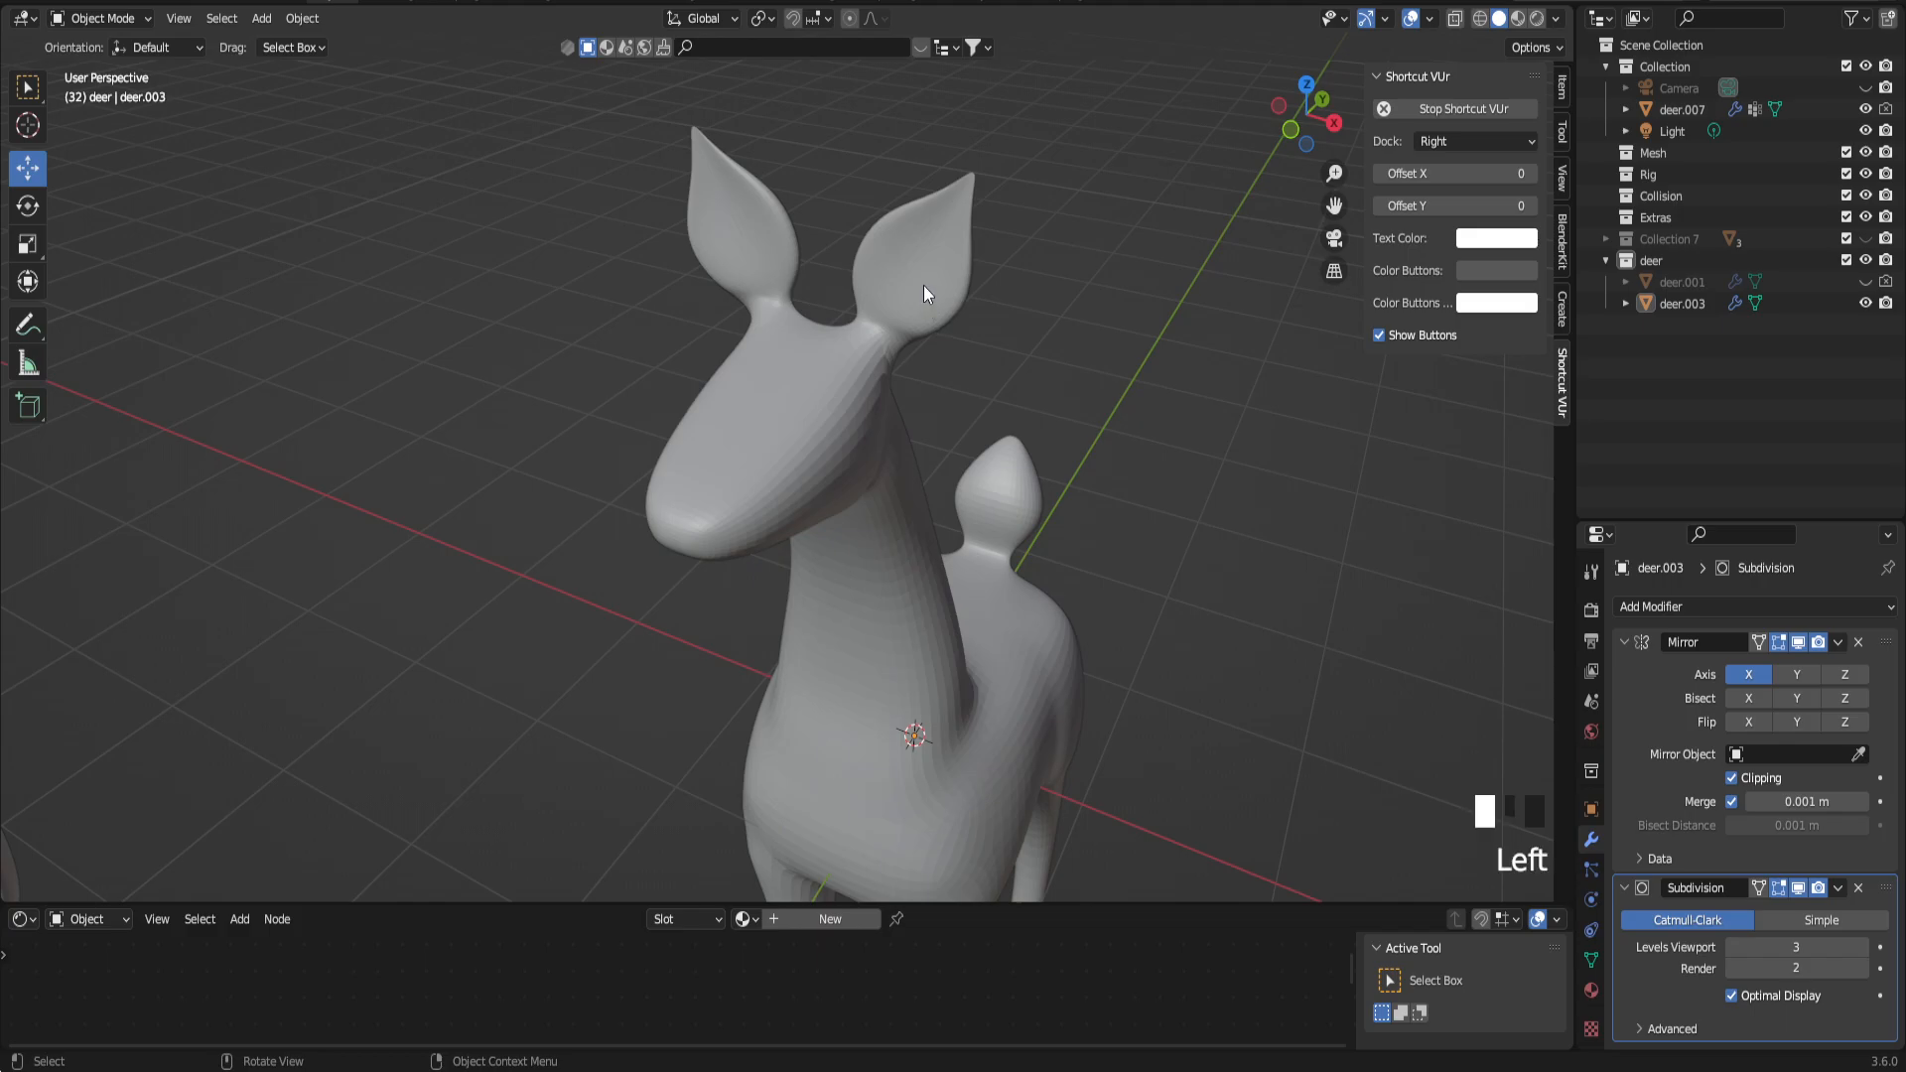
Step: Enter Edit Mode on the deer copy and switch to face selection
click(923, 284)
key(Tab)
key(3)
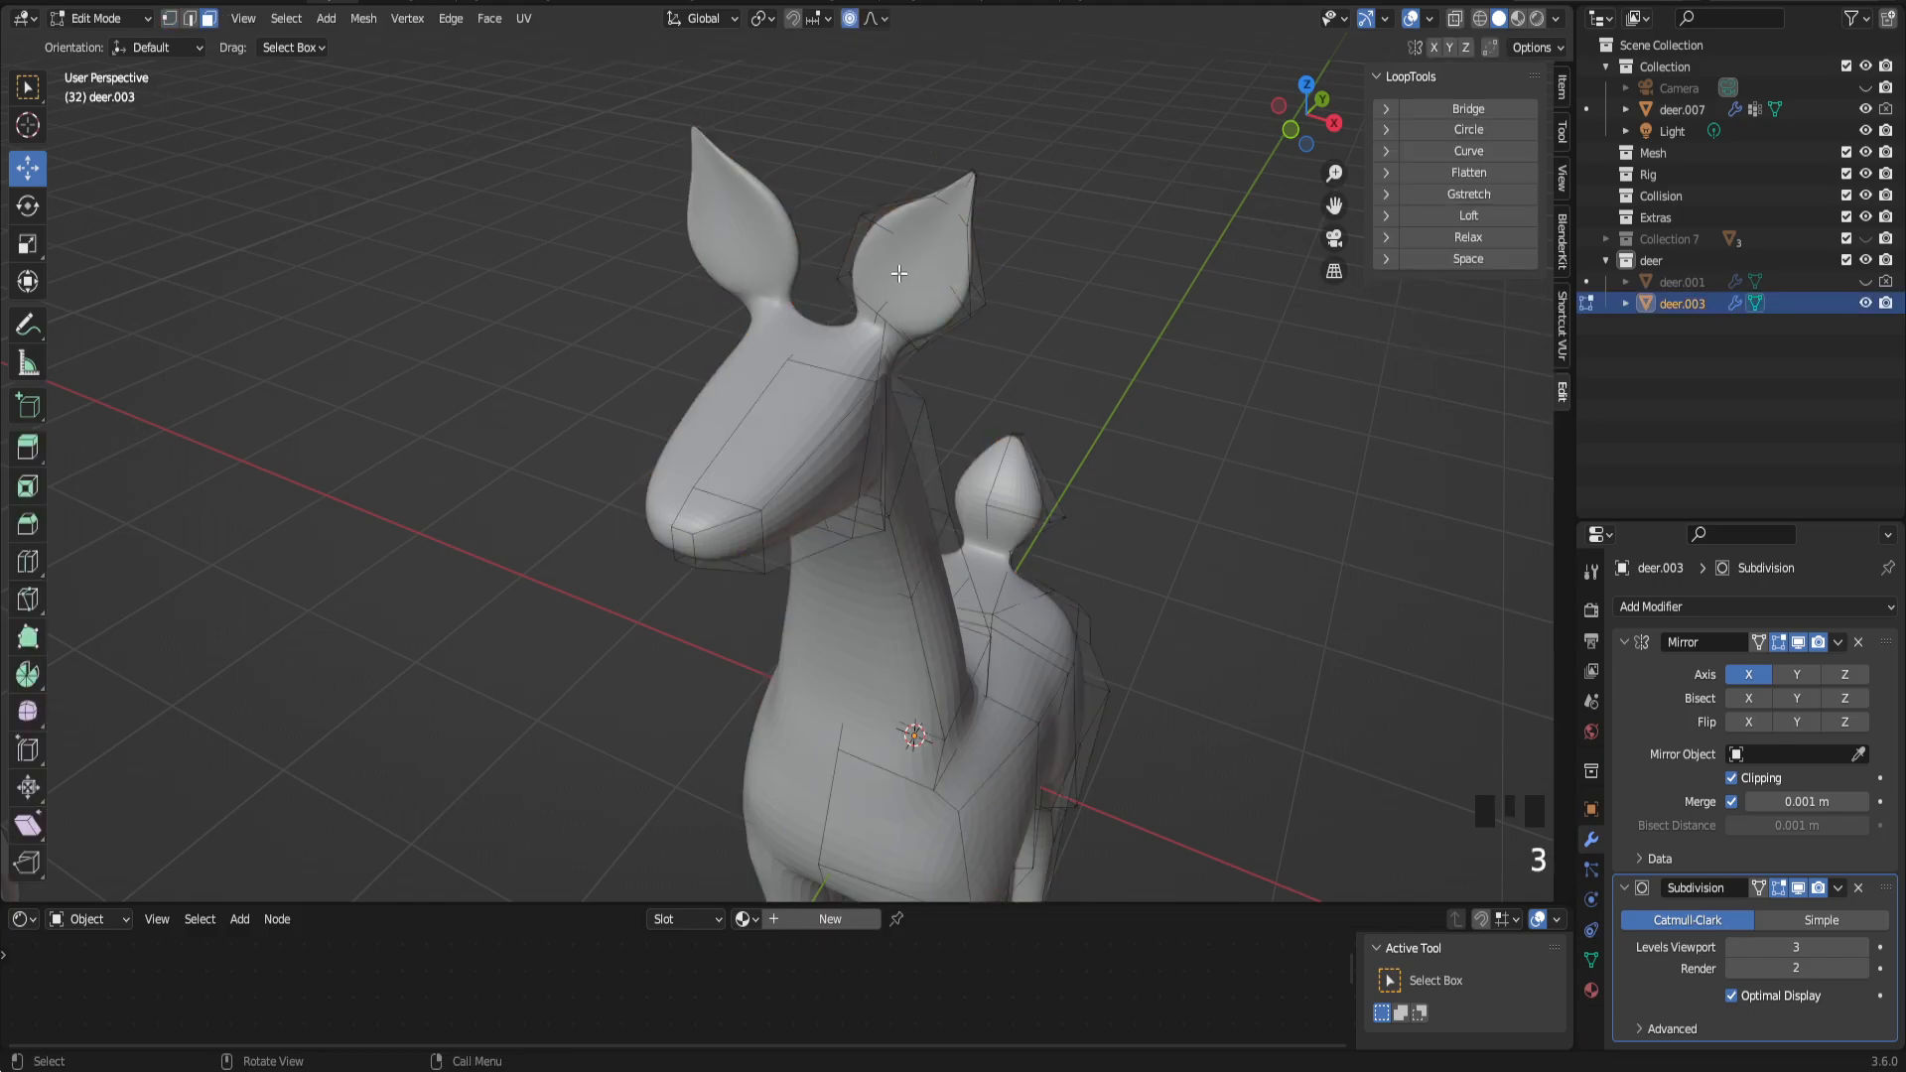
Step: Try to inset the faces around the ear's front side by about 0.069 m
click(906, 242)
shift+click(921, 224)
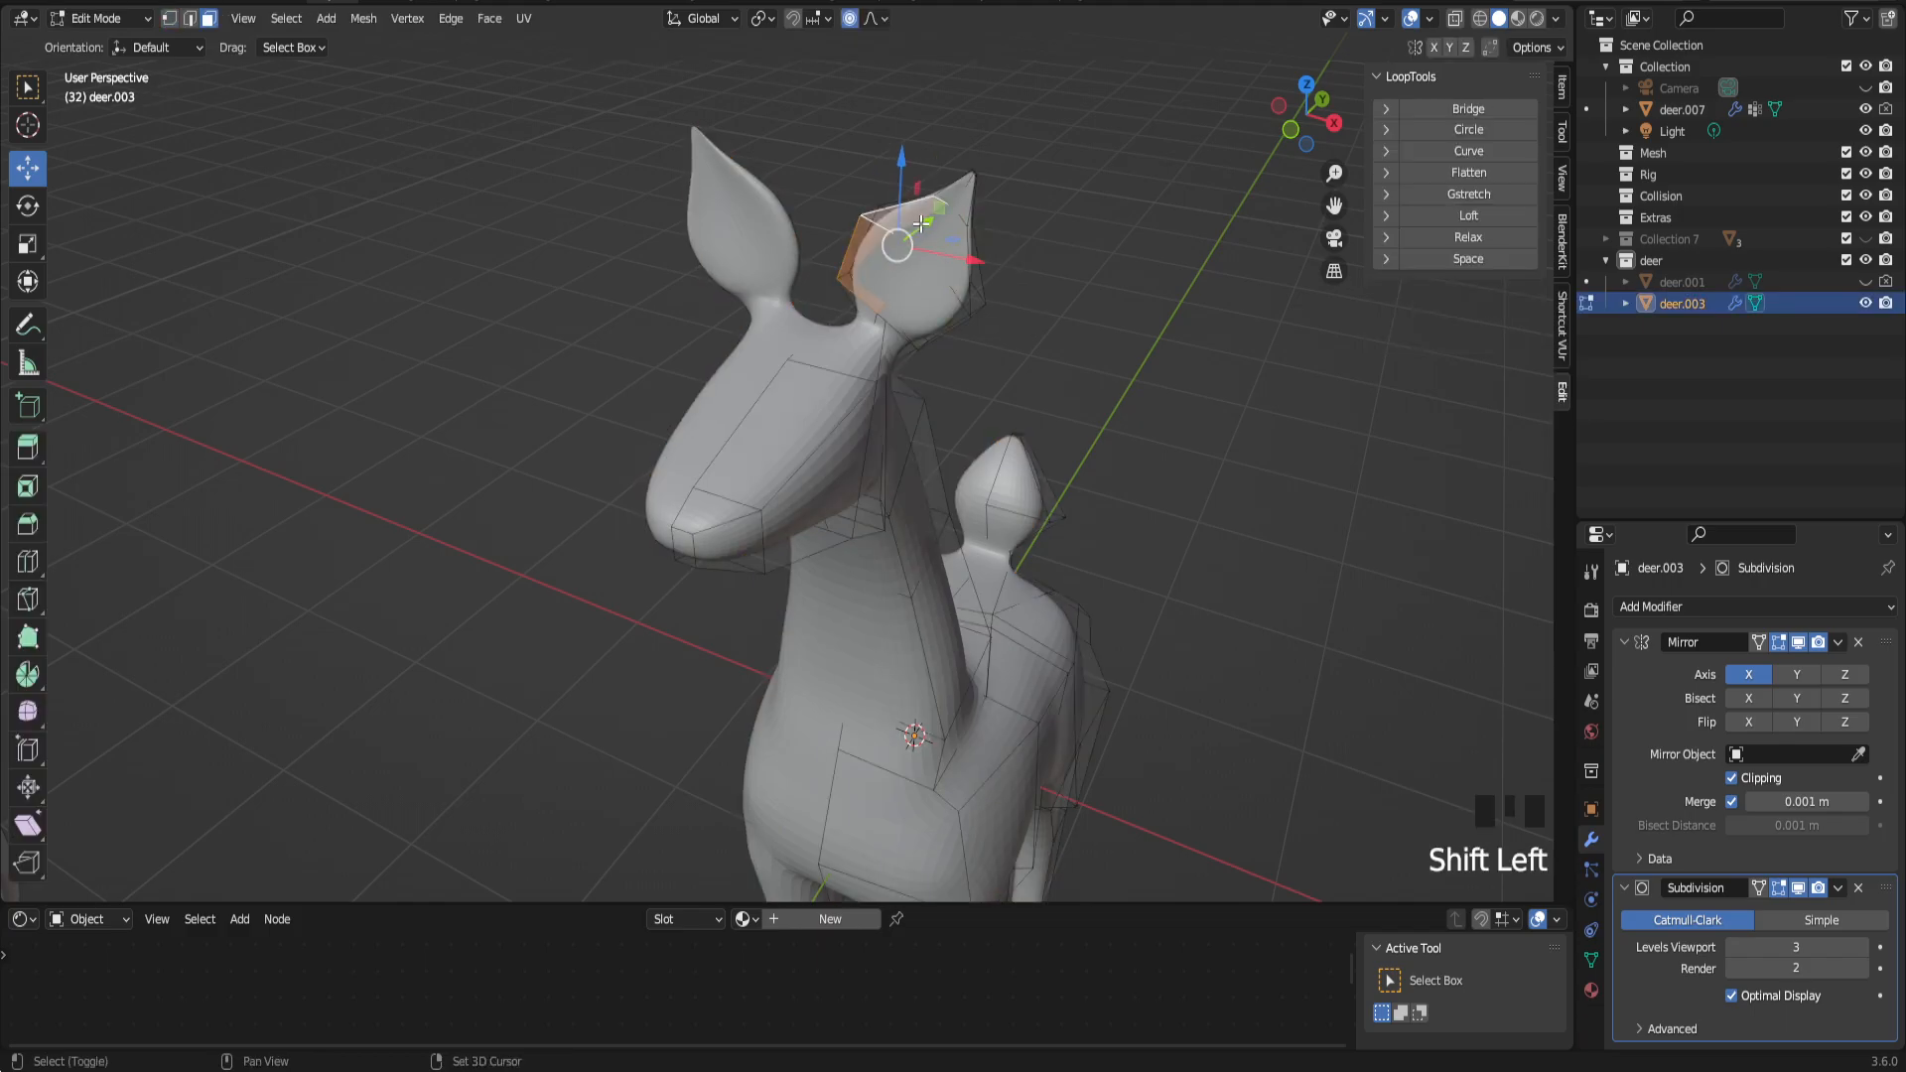
shift+click(955, 192)
shift+click(967, 207)
shift+click(961, 266)
shift+click(929, 303)
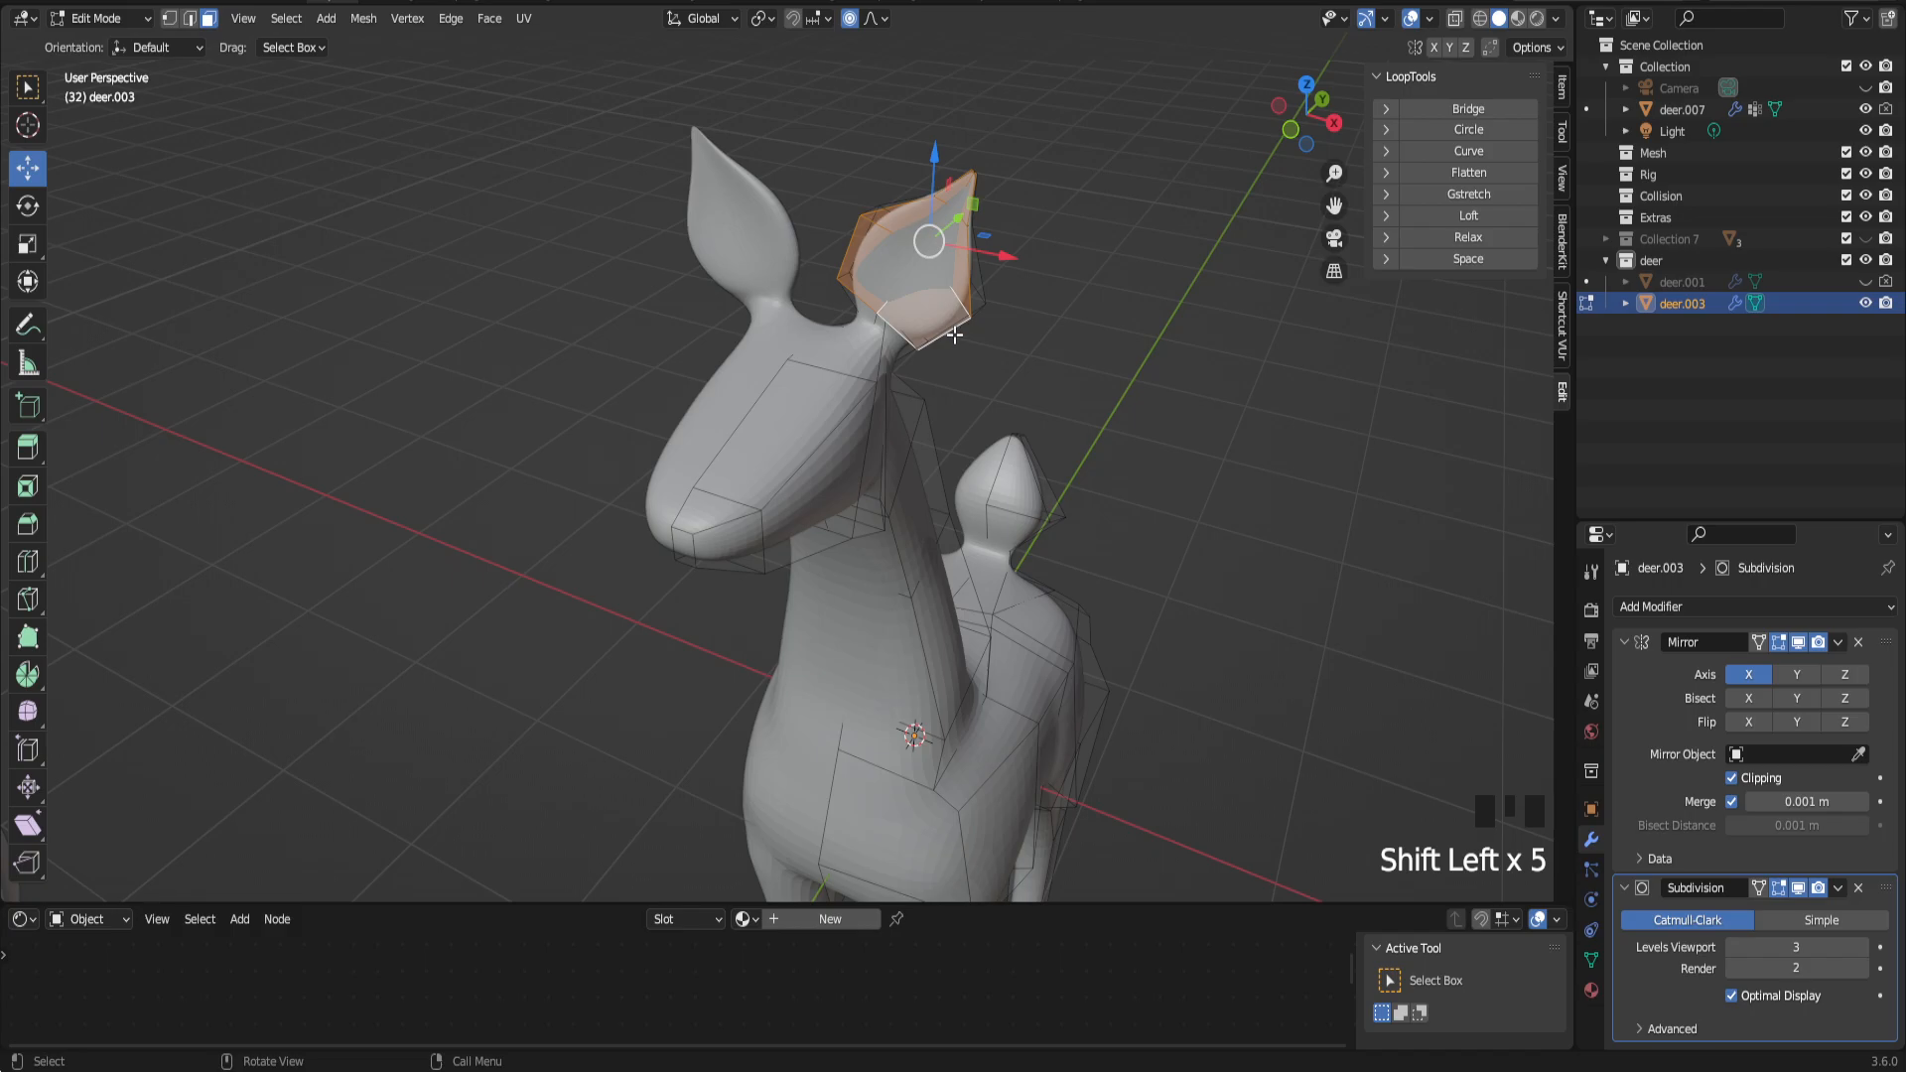
key(i)
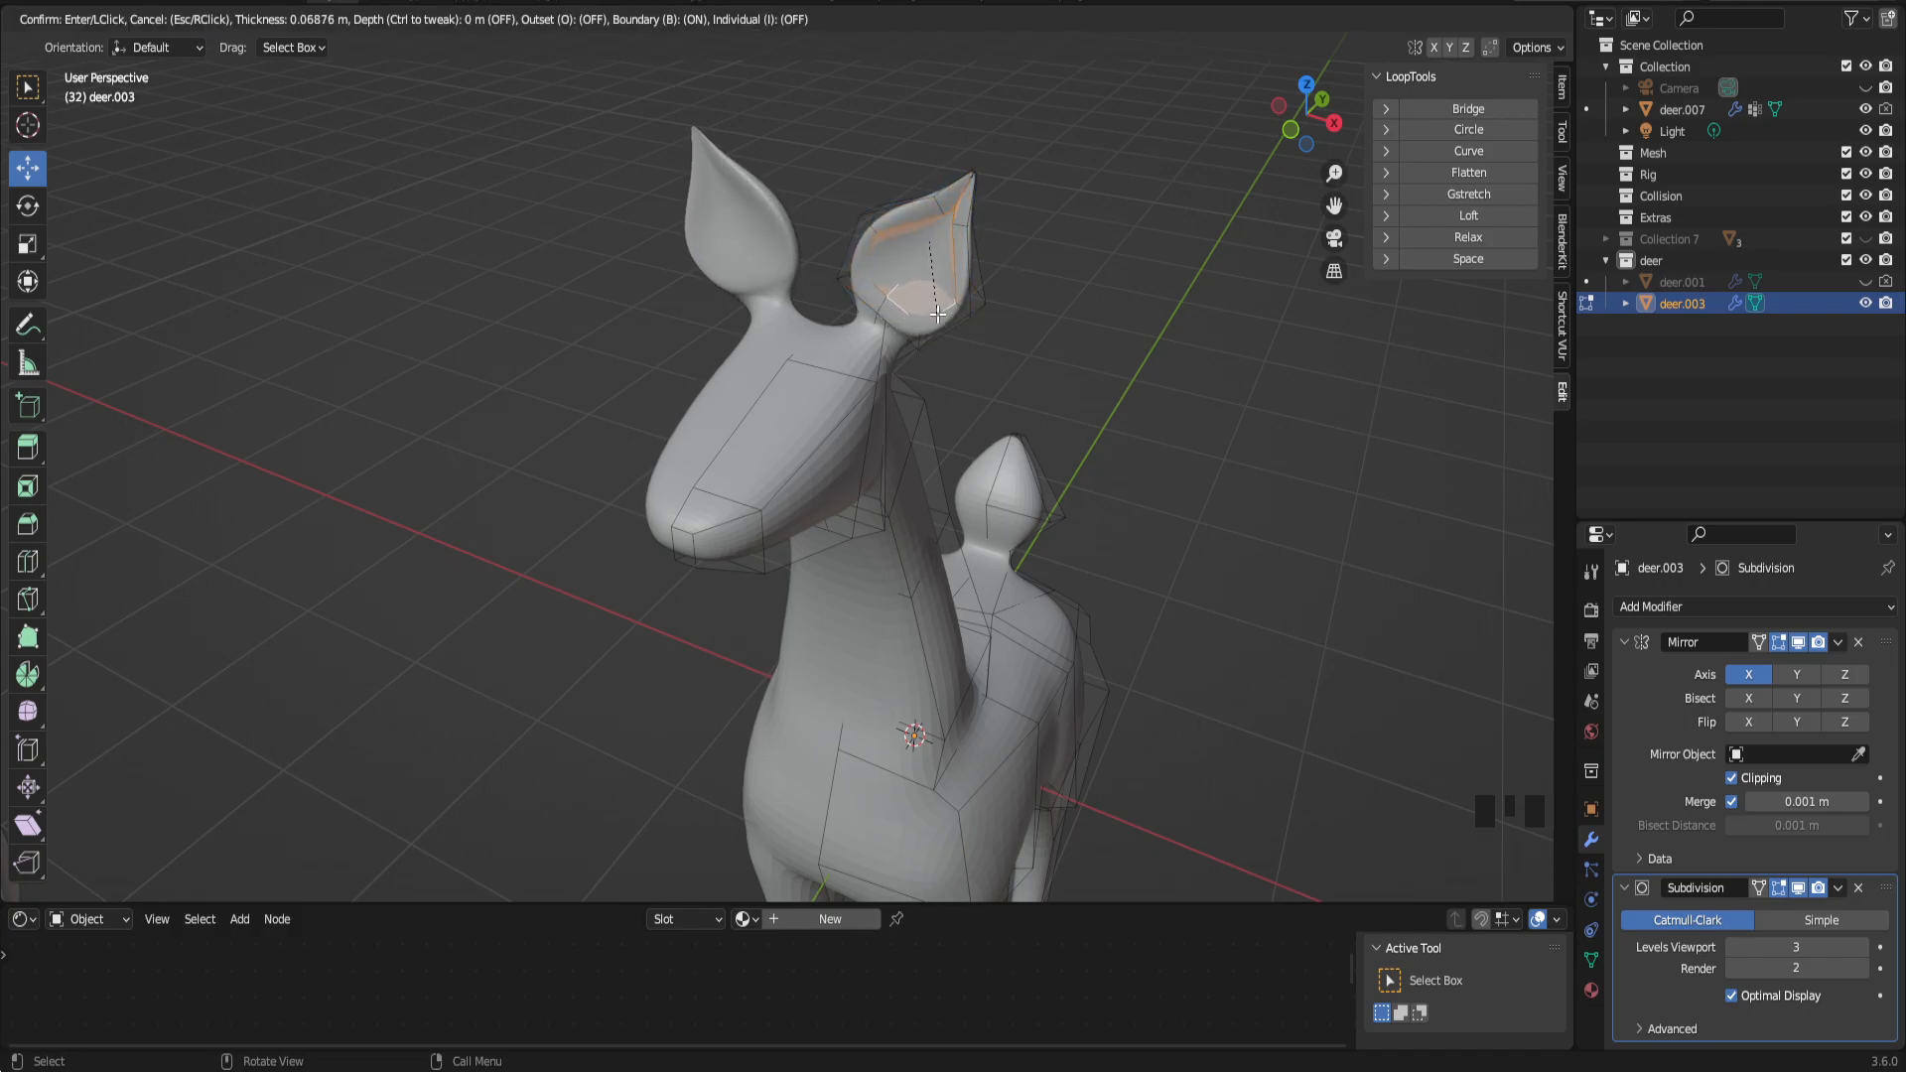
click(935, 313)
Step: Undo the ear inset and the face selections made for it
middle_drag(935, 312, 938, 233)
drag(1335, 204, 1336, 492)
scroll(1054, 438, down, 1)
drag(1334, 205, 1302, 246)
middle_drag(923, 426, 892, 390)
key(ctrl+z)
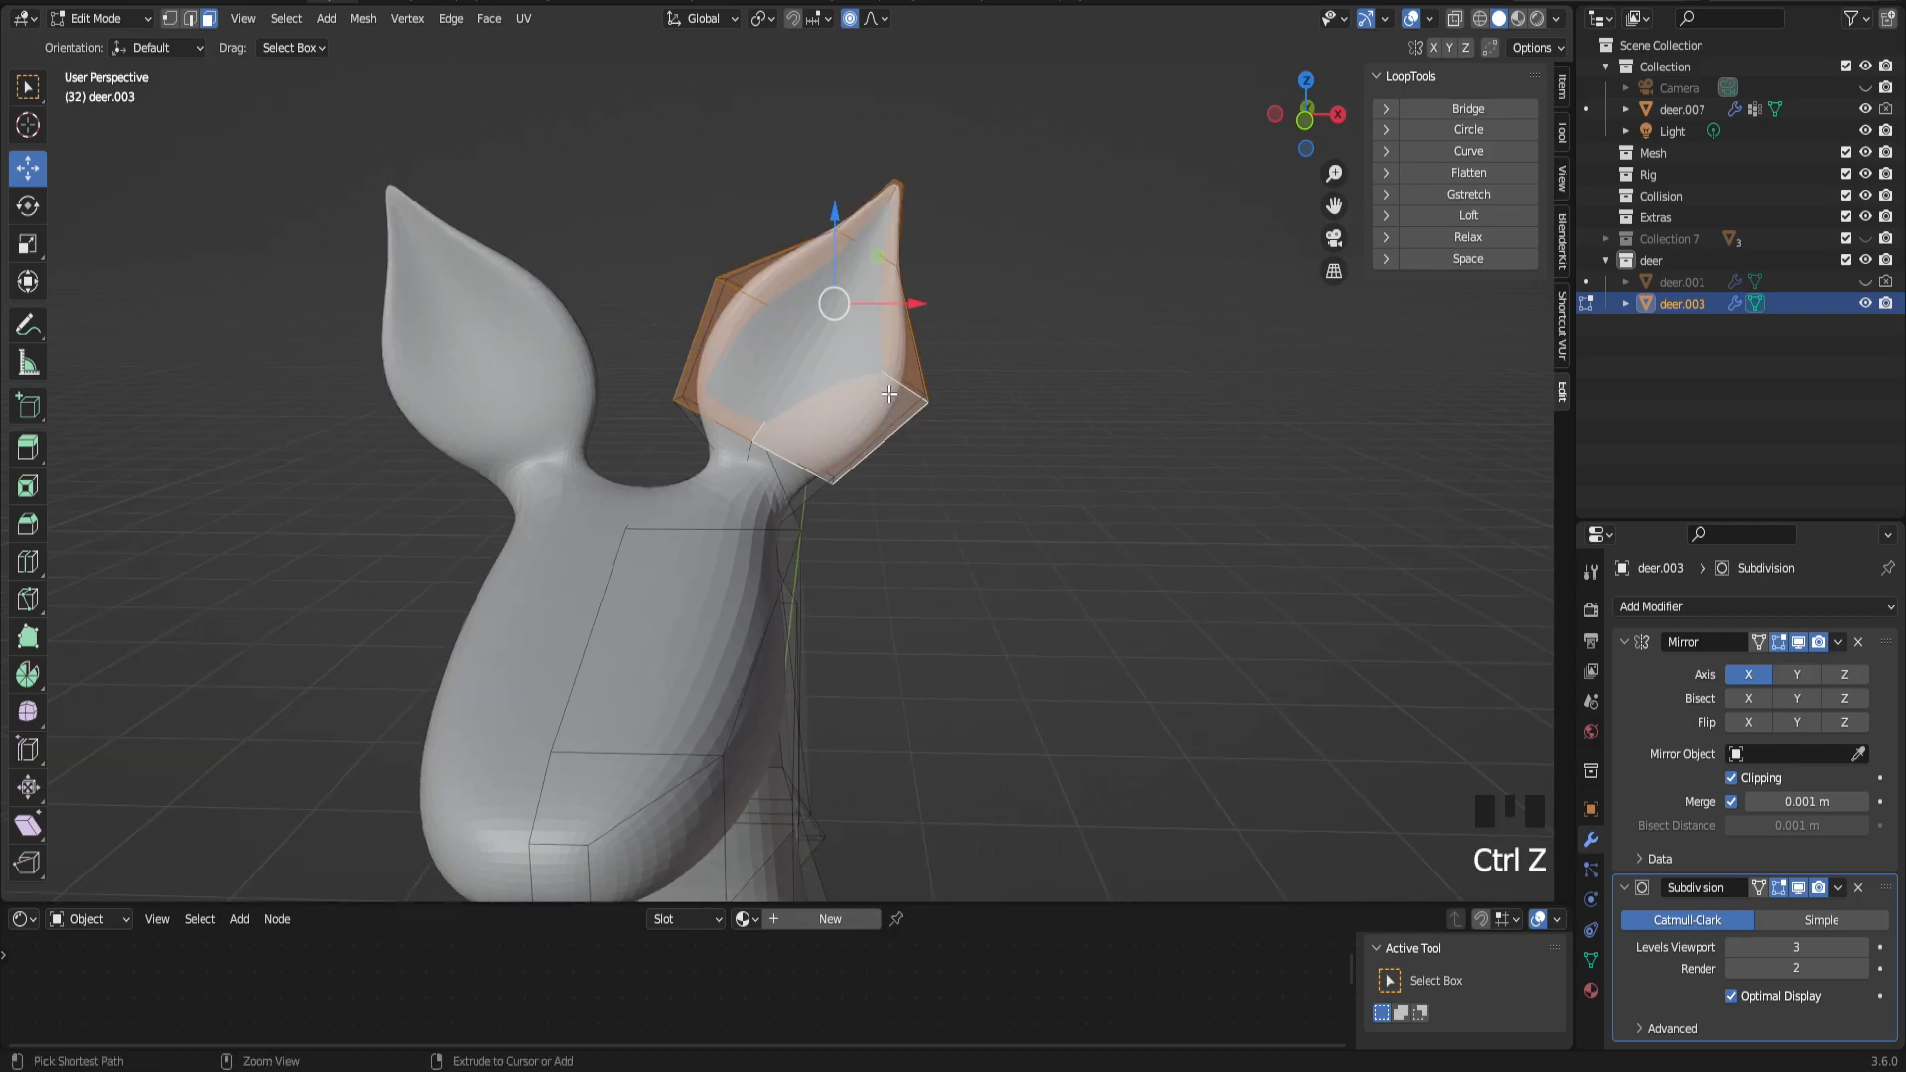
key(ctrl+z)
key(ctrl+z)
key(ctrl+z)
key(ctrl+z)
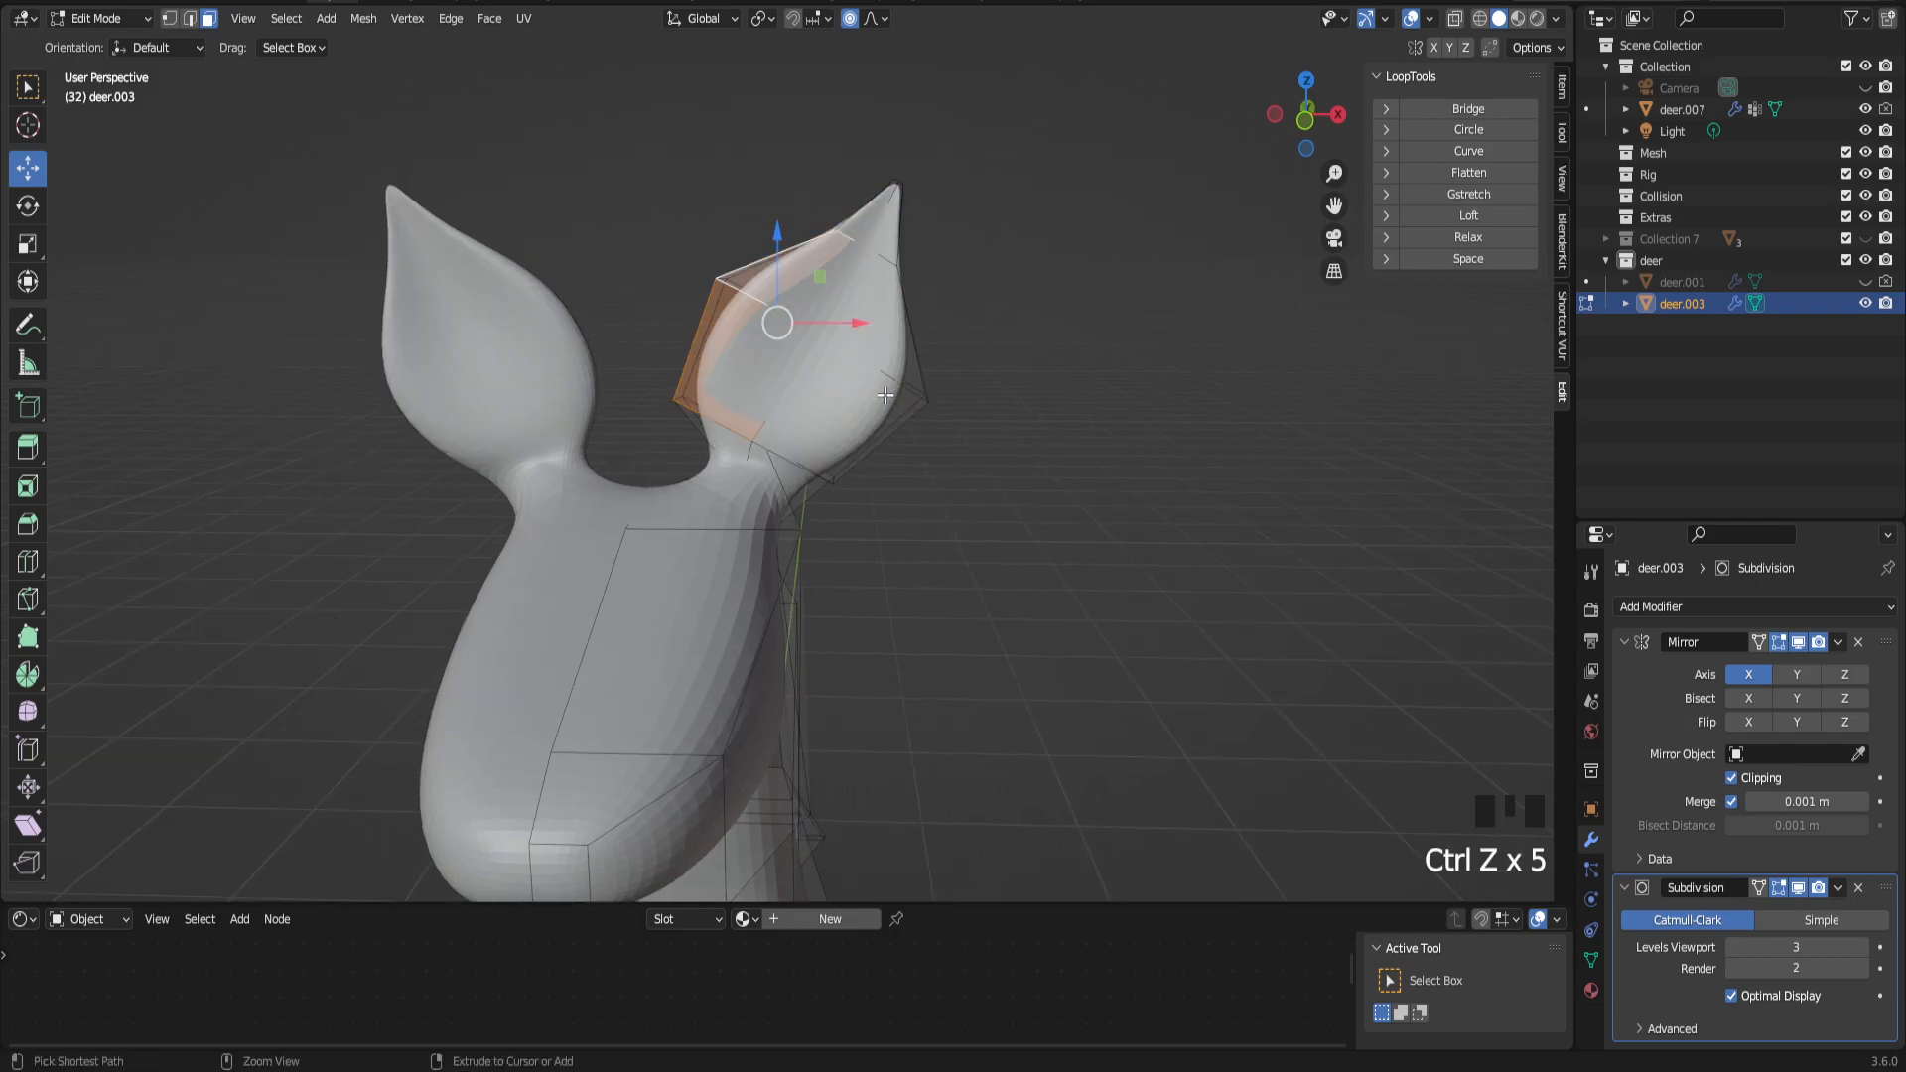
key(ctrl+z)
Step: Select the single face on the side of the muzzle just behind the nose
drag(1334, 207, 1467, 12)
middle_drag(957, 470, 899, 488)
alt+click(561, 556)
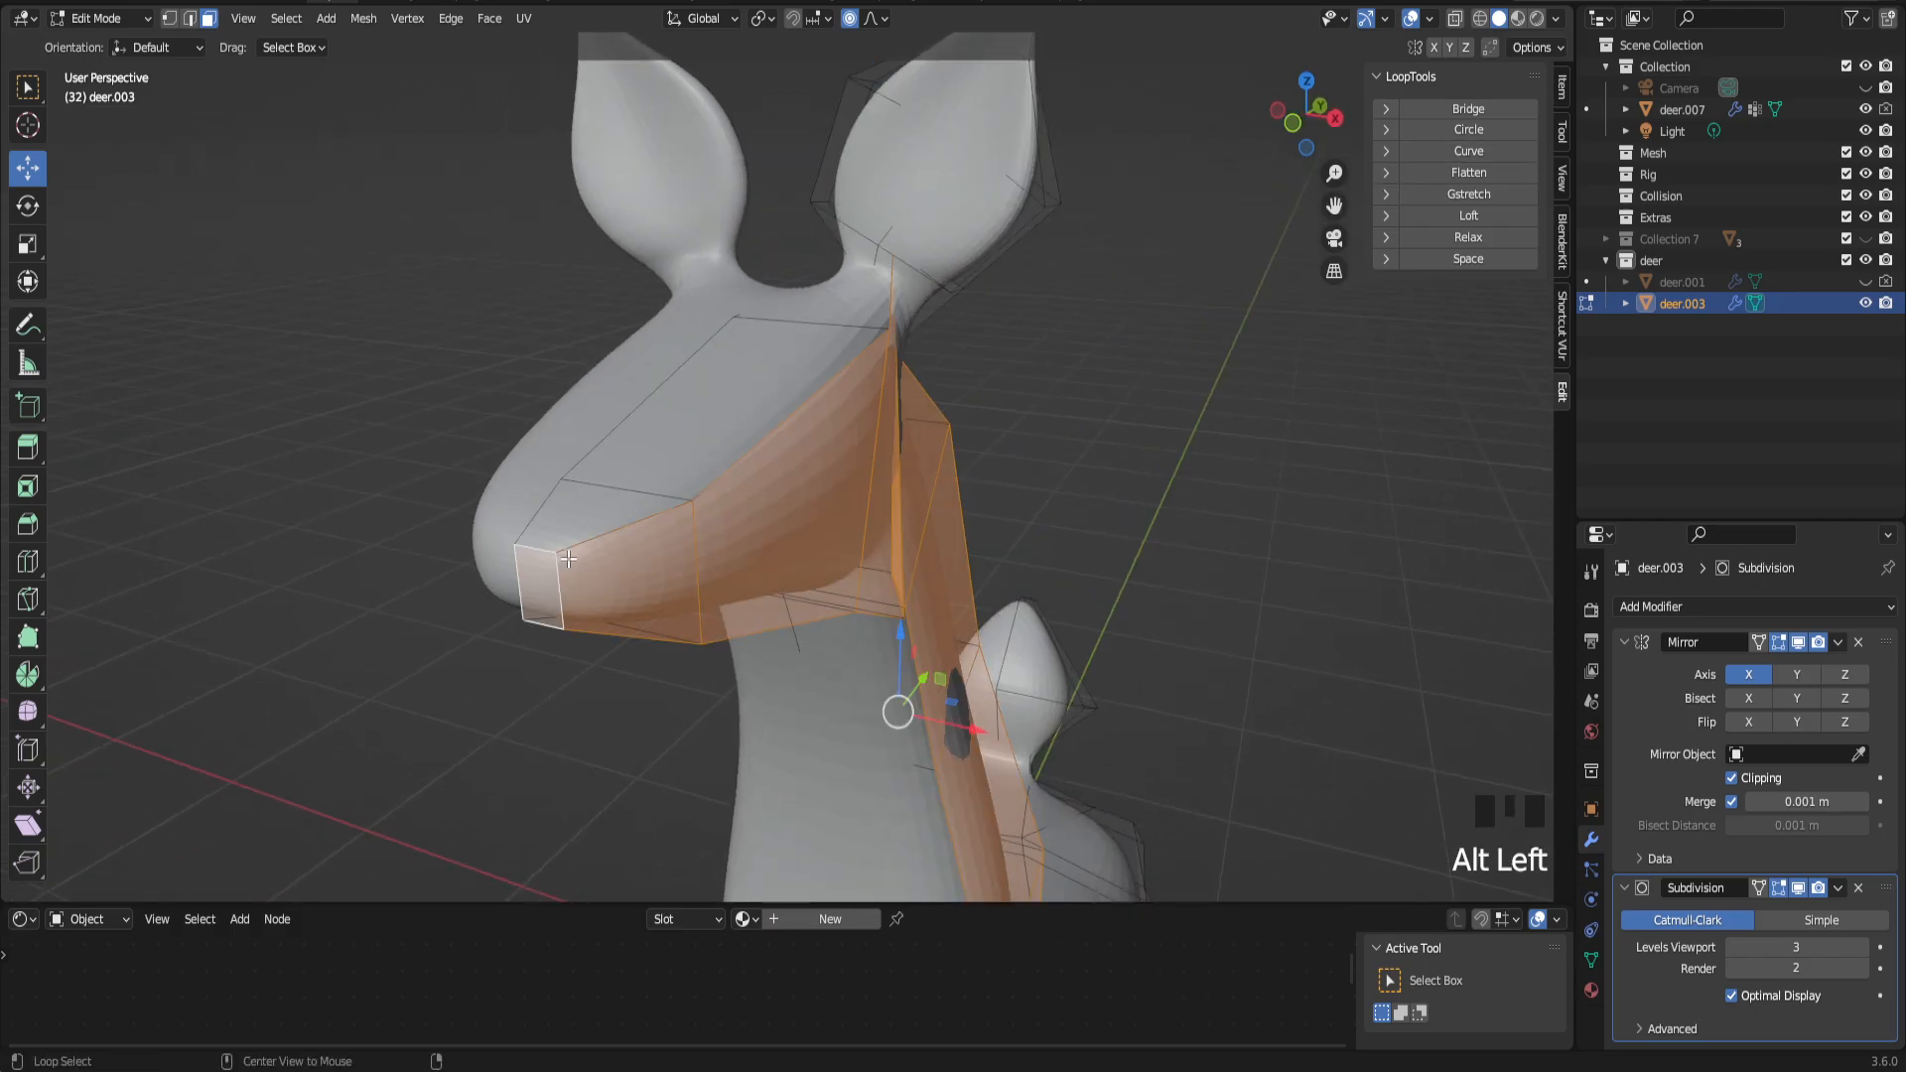
click(630, 566)
scroll(629, 566, down, 5)
middle_drag(630, 566, 651, 617)
Step: Try adding one loop cut around the muzzle tip, close to the middle of the selected side face
key(ctrl+r)
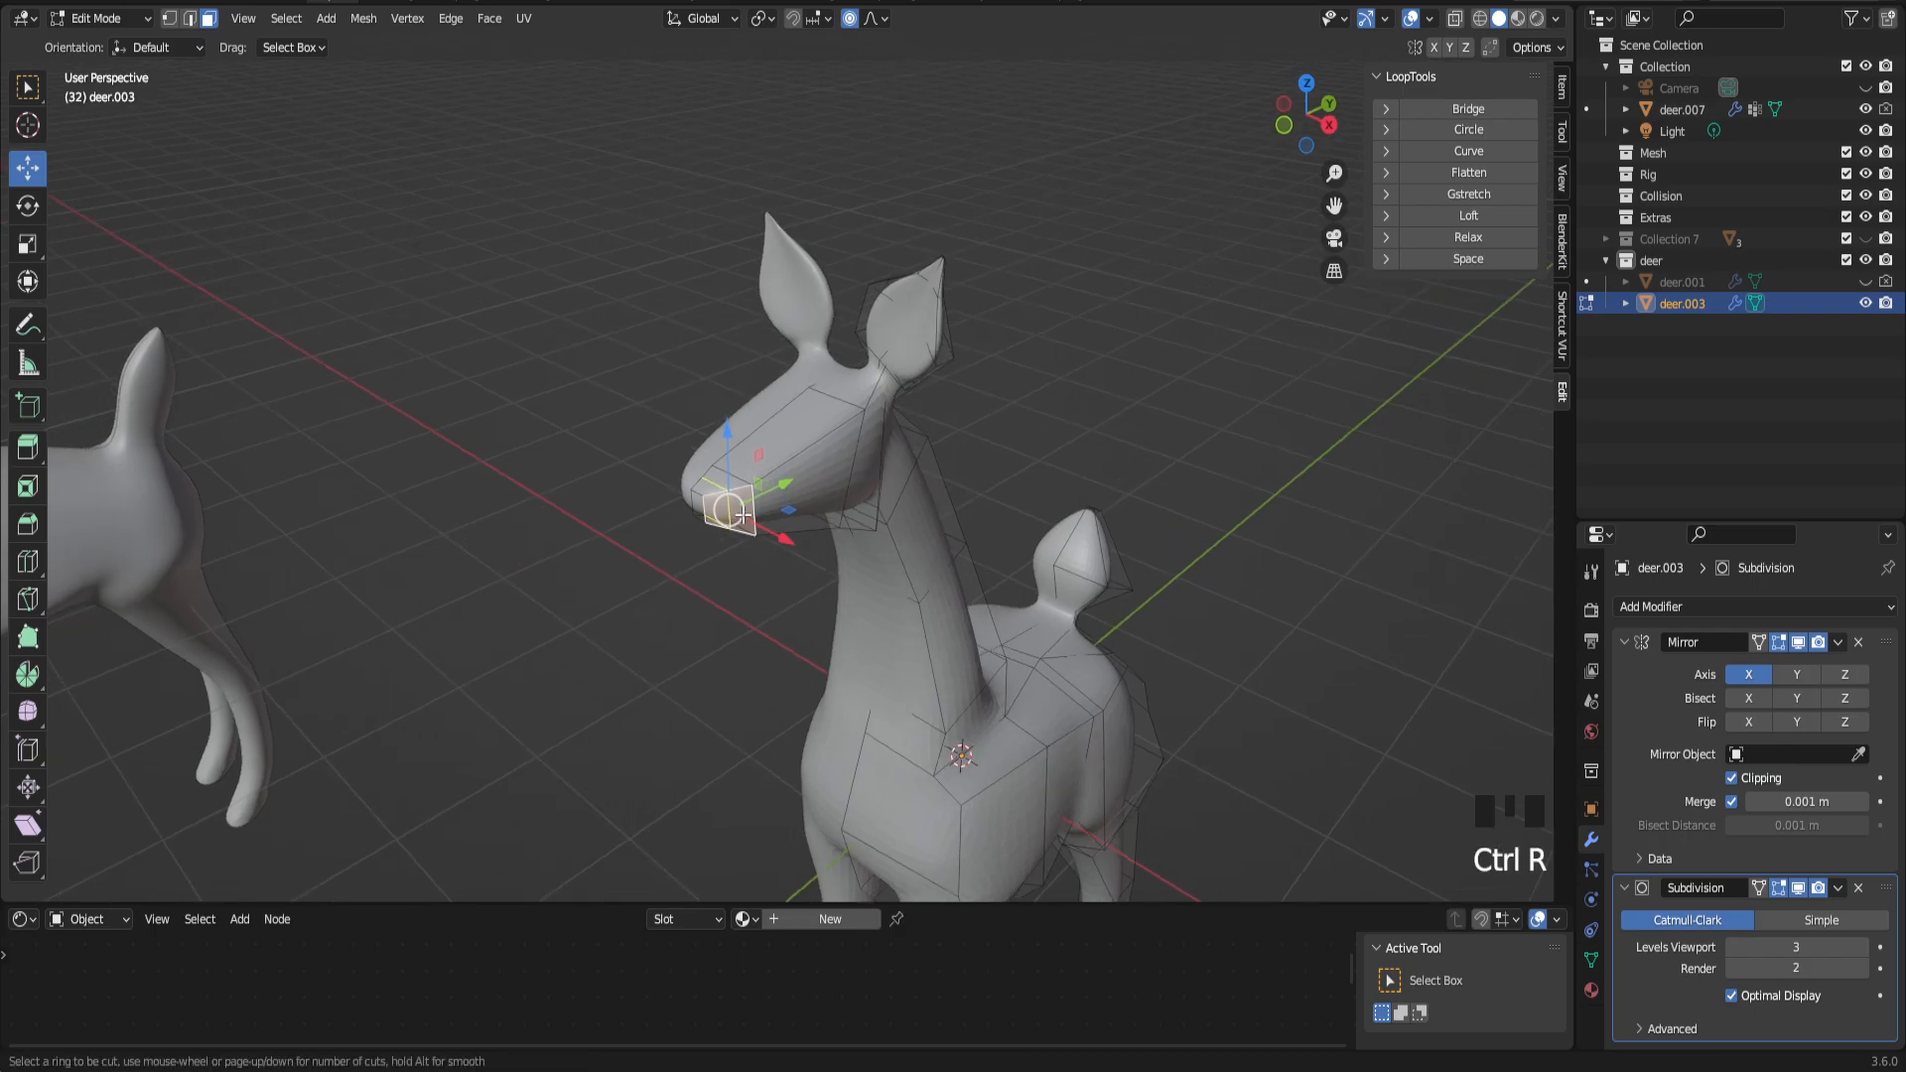
scroll(733, 507, up, 2)
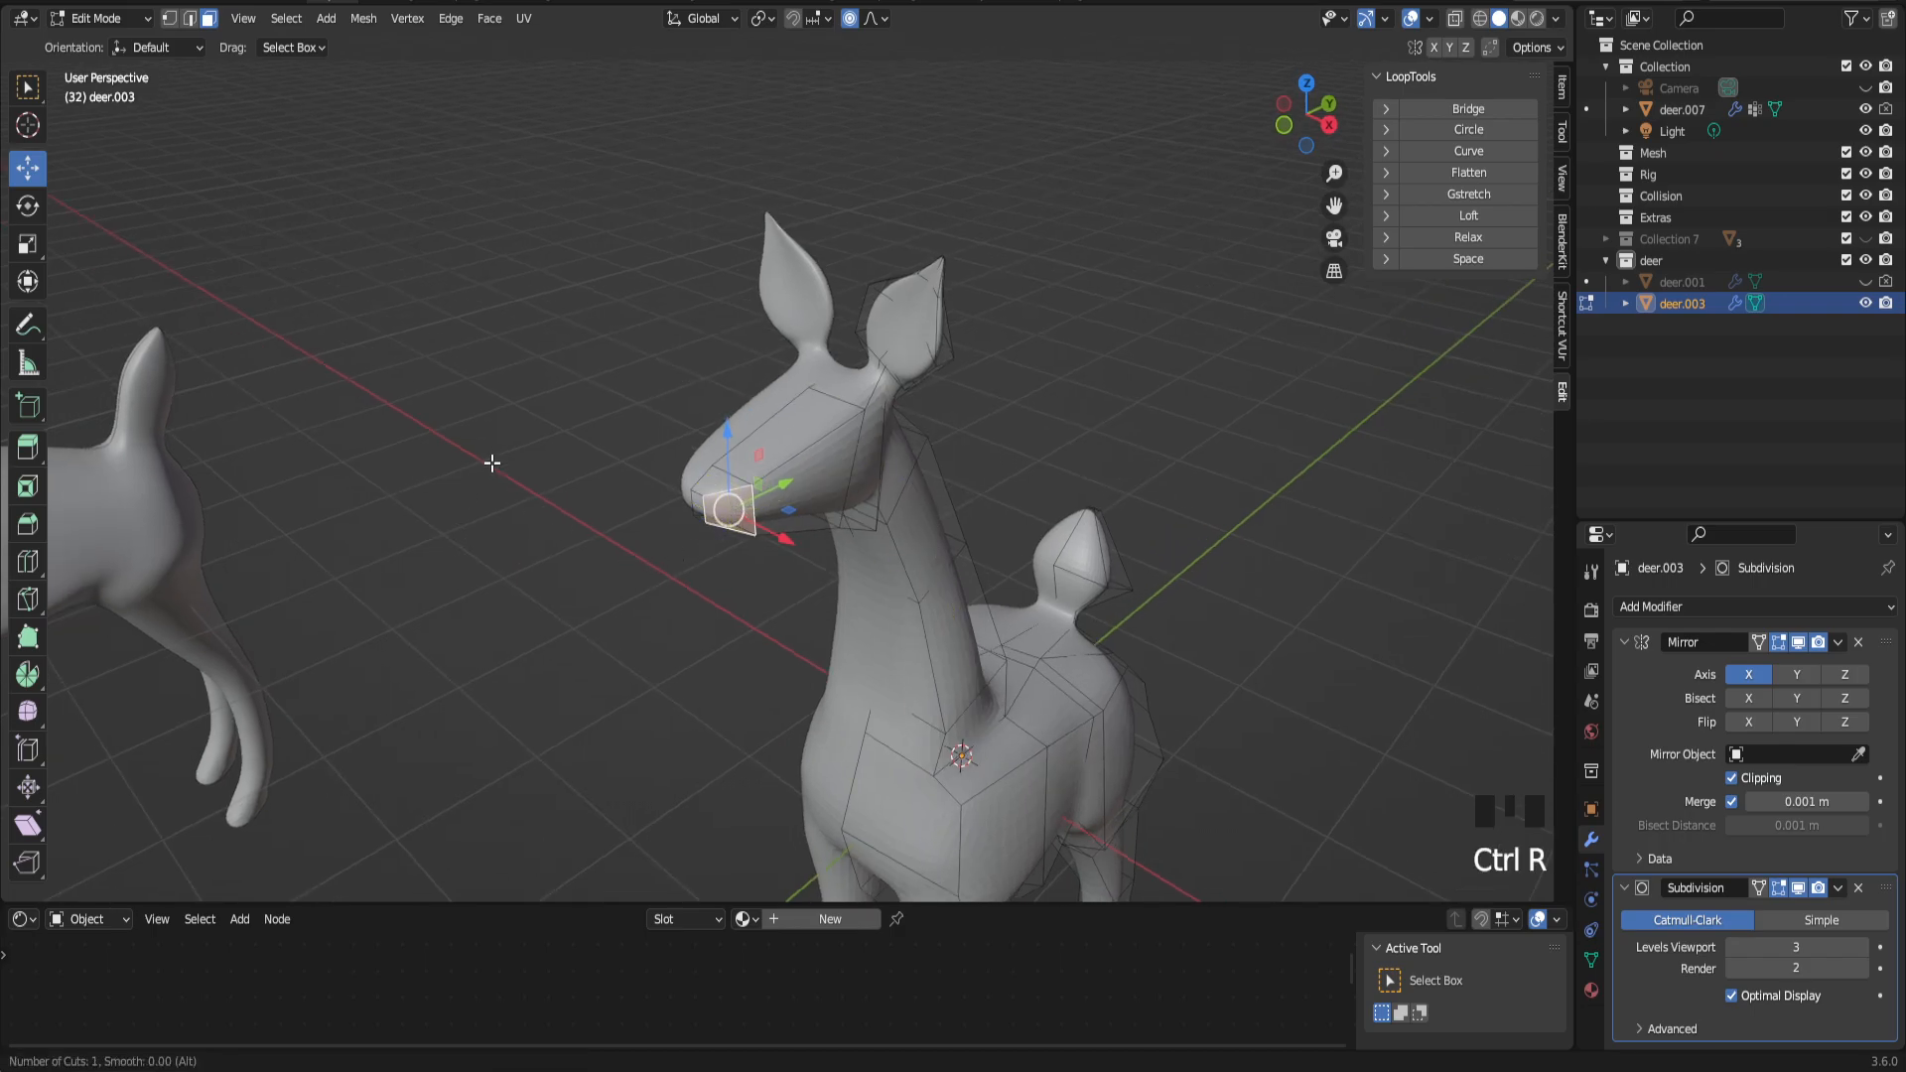
scroll(634, 536, up, 2)
scroll(628, 524, down, 1)
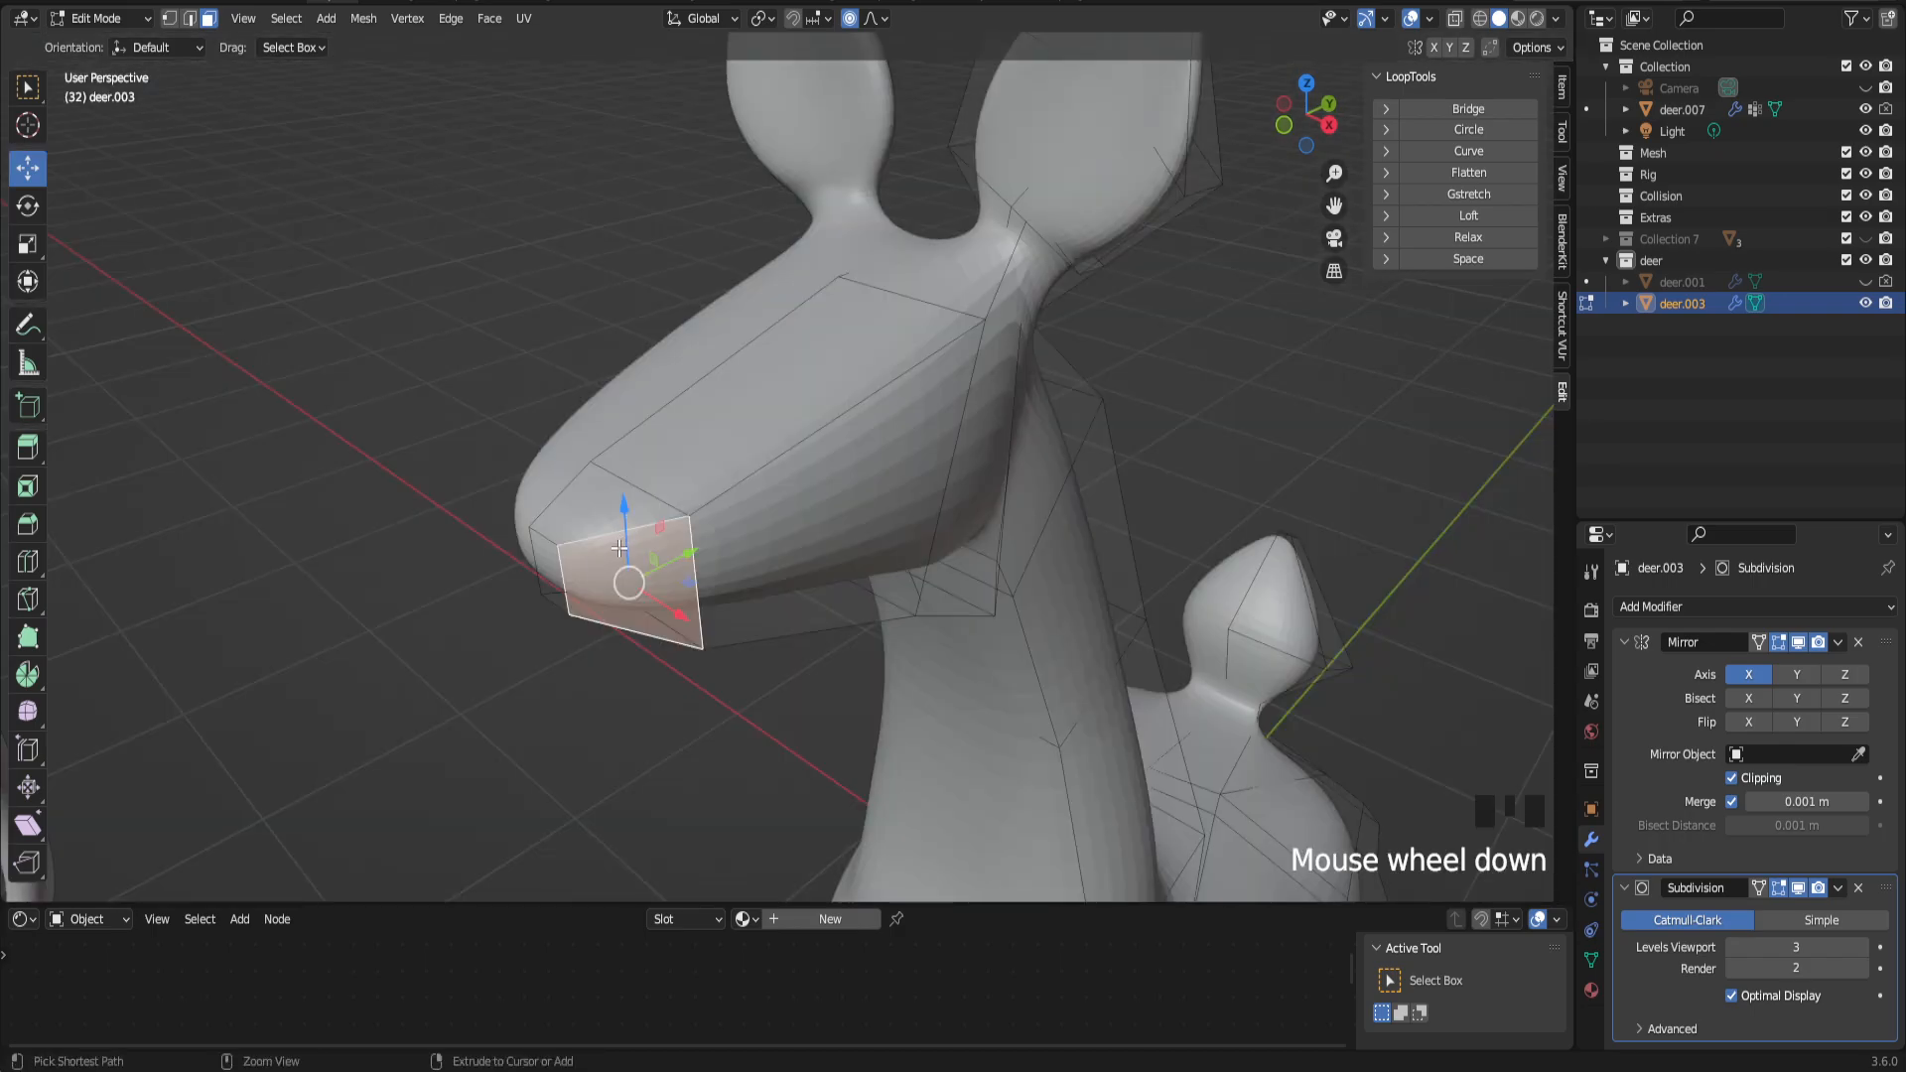
key(ctrl+r)
click(621, 529)
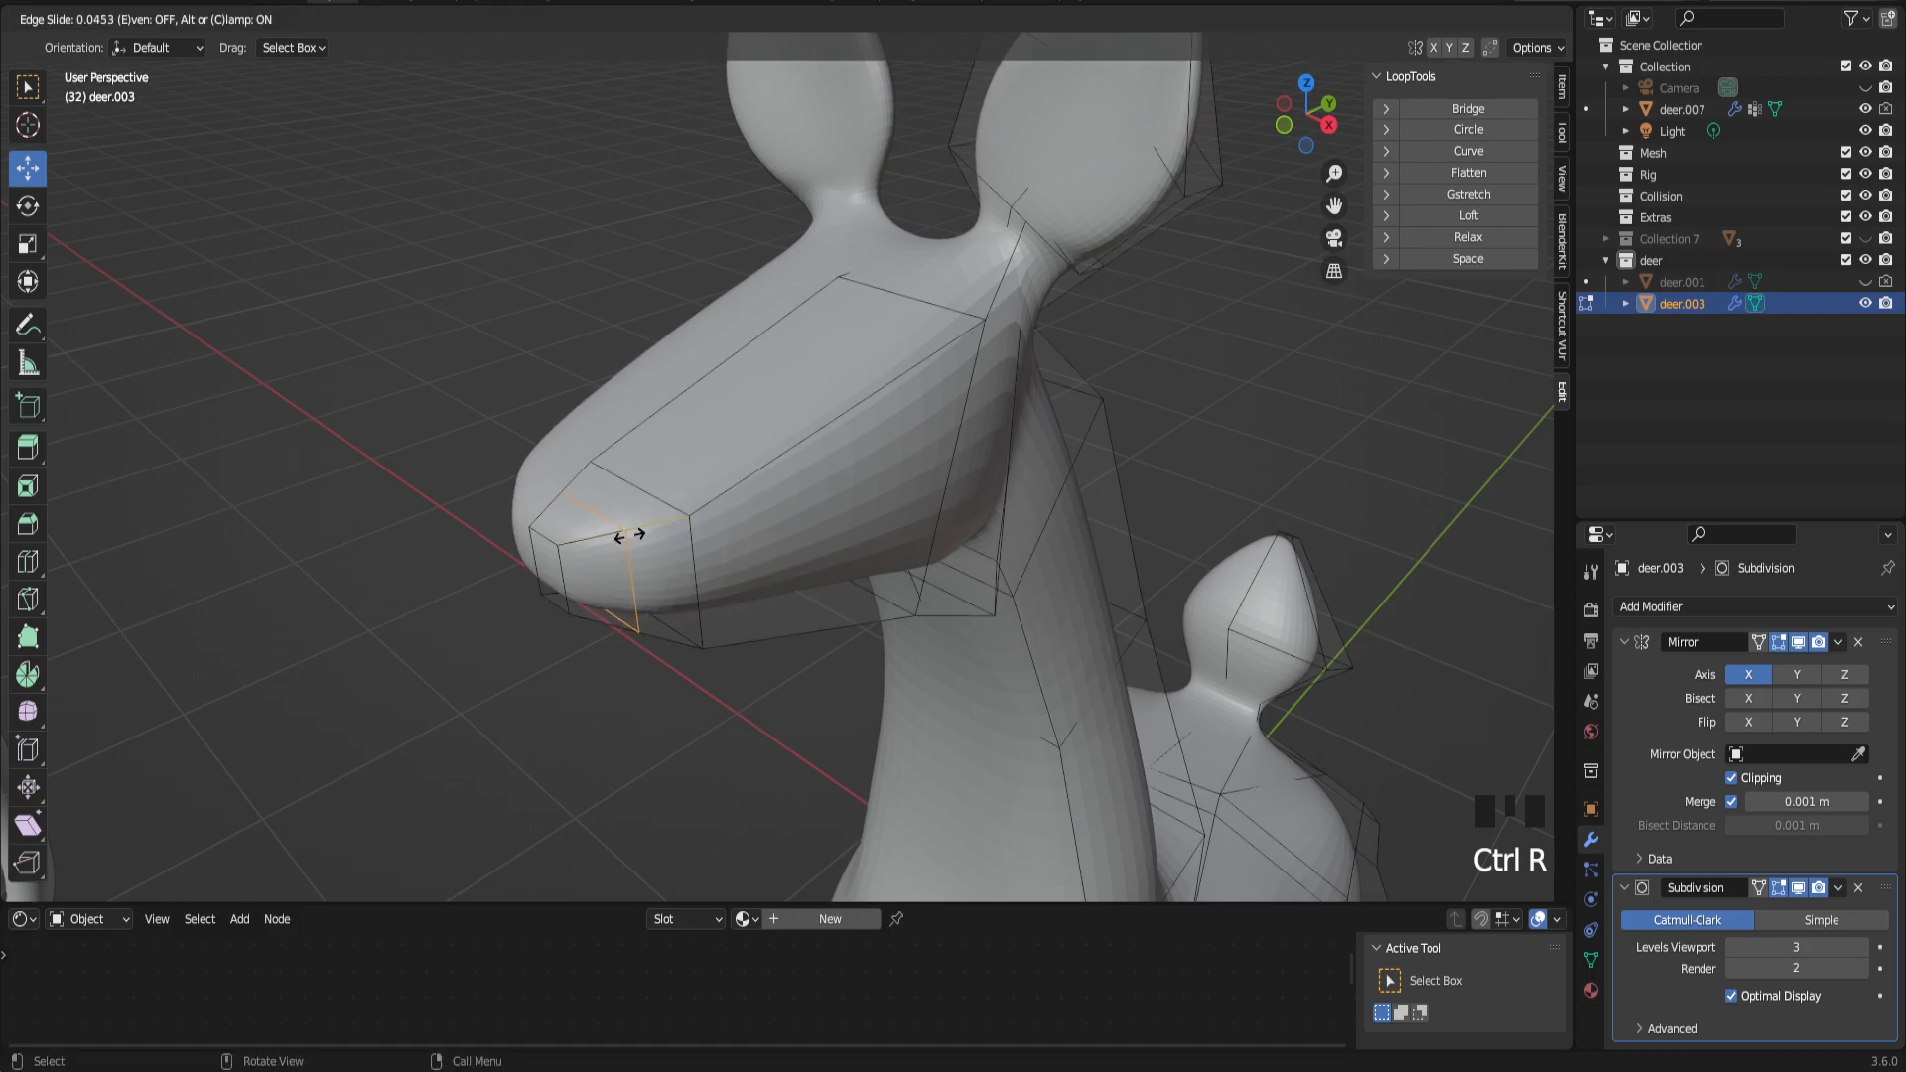
click(628, 536)
Step: Try to bevel the muzzle loop by about 0.009 m and shrink it to about 0.82 without proportional editing
key(ctrl+b)
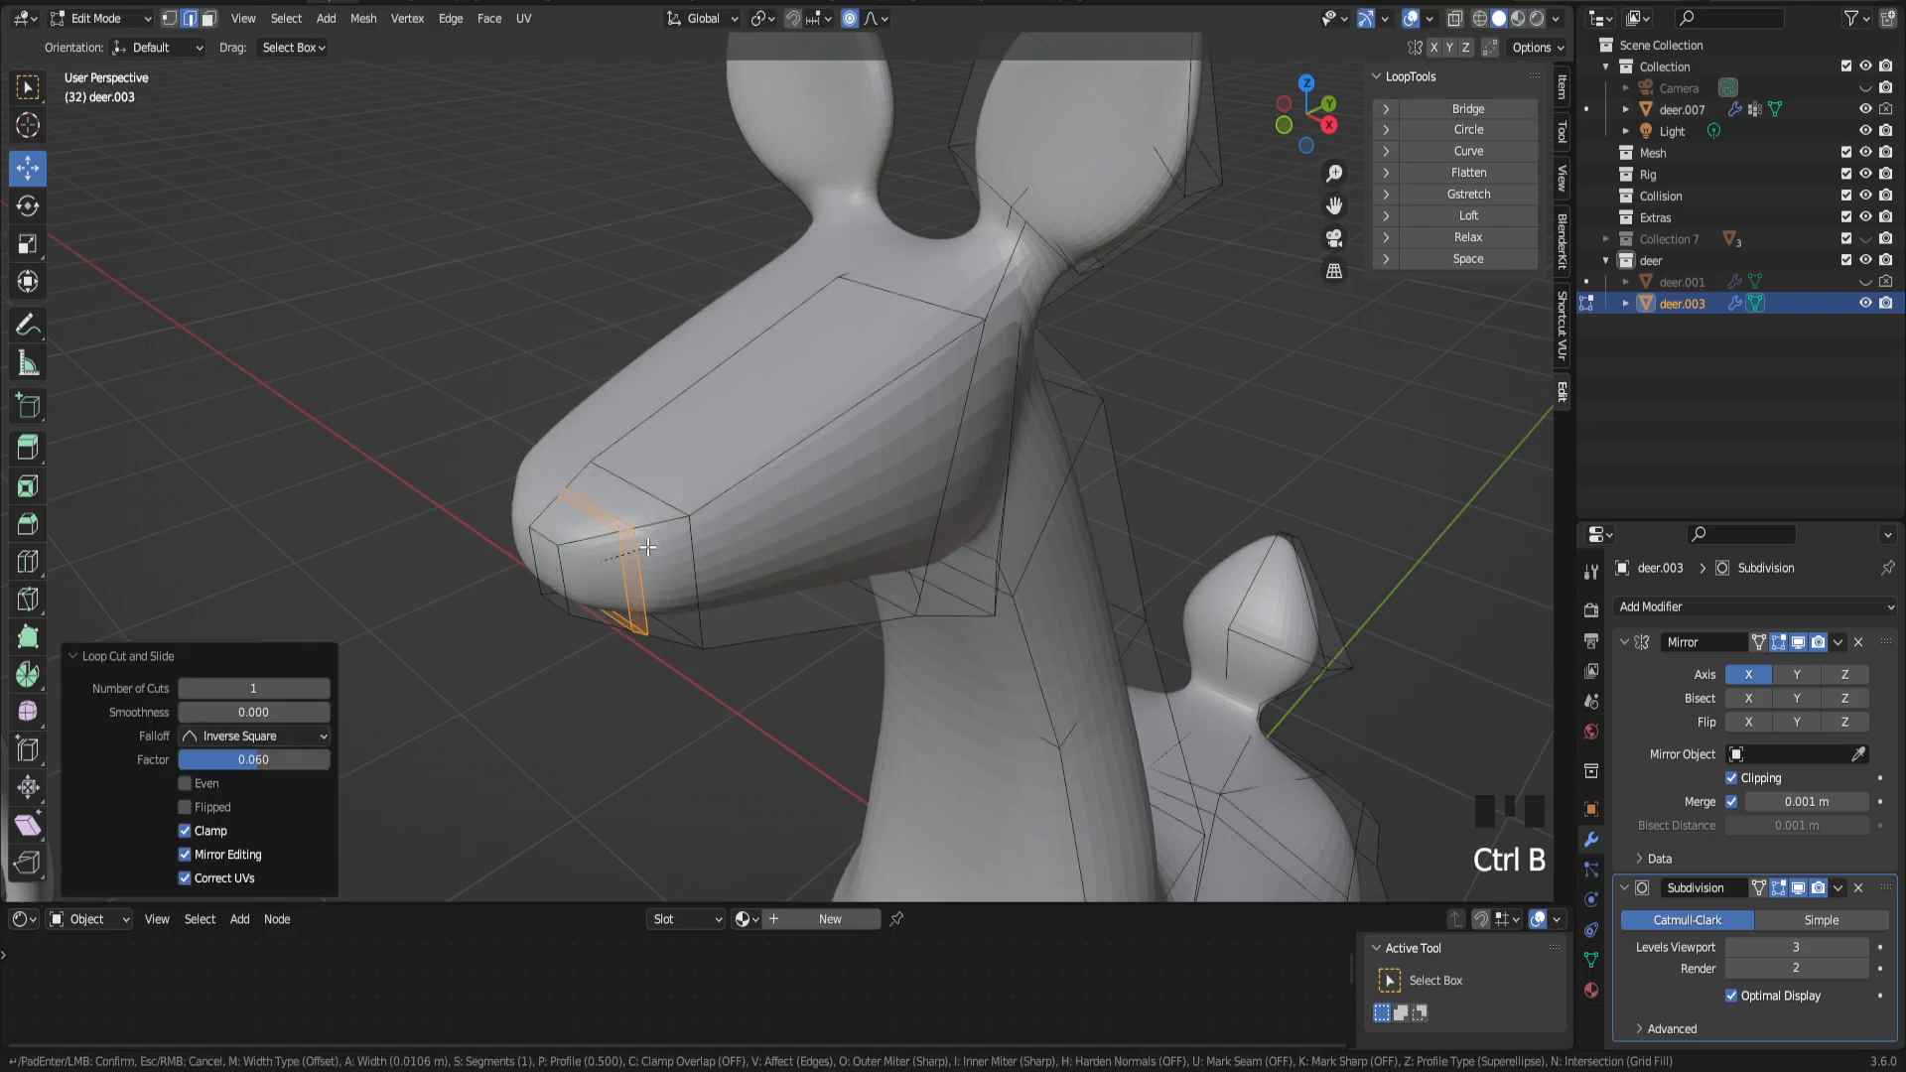
click(647, 547)
key(s)
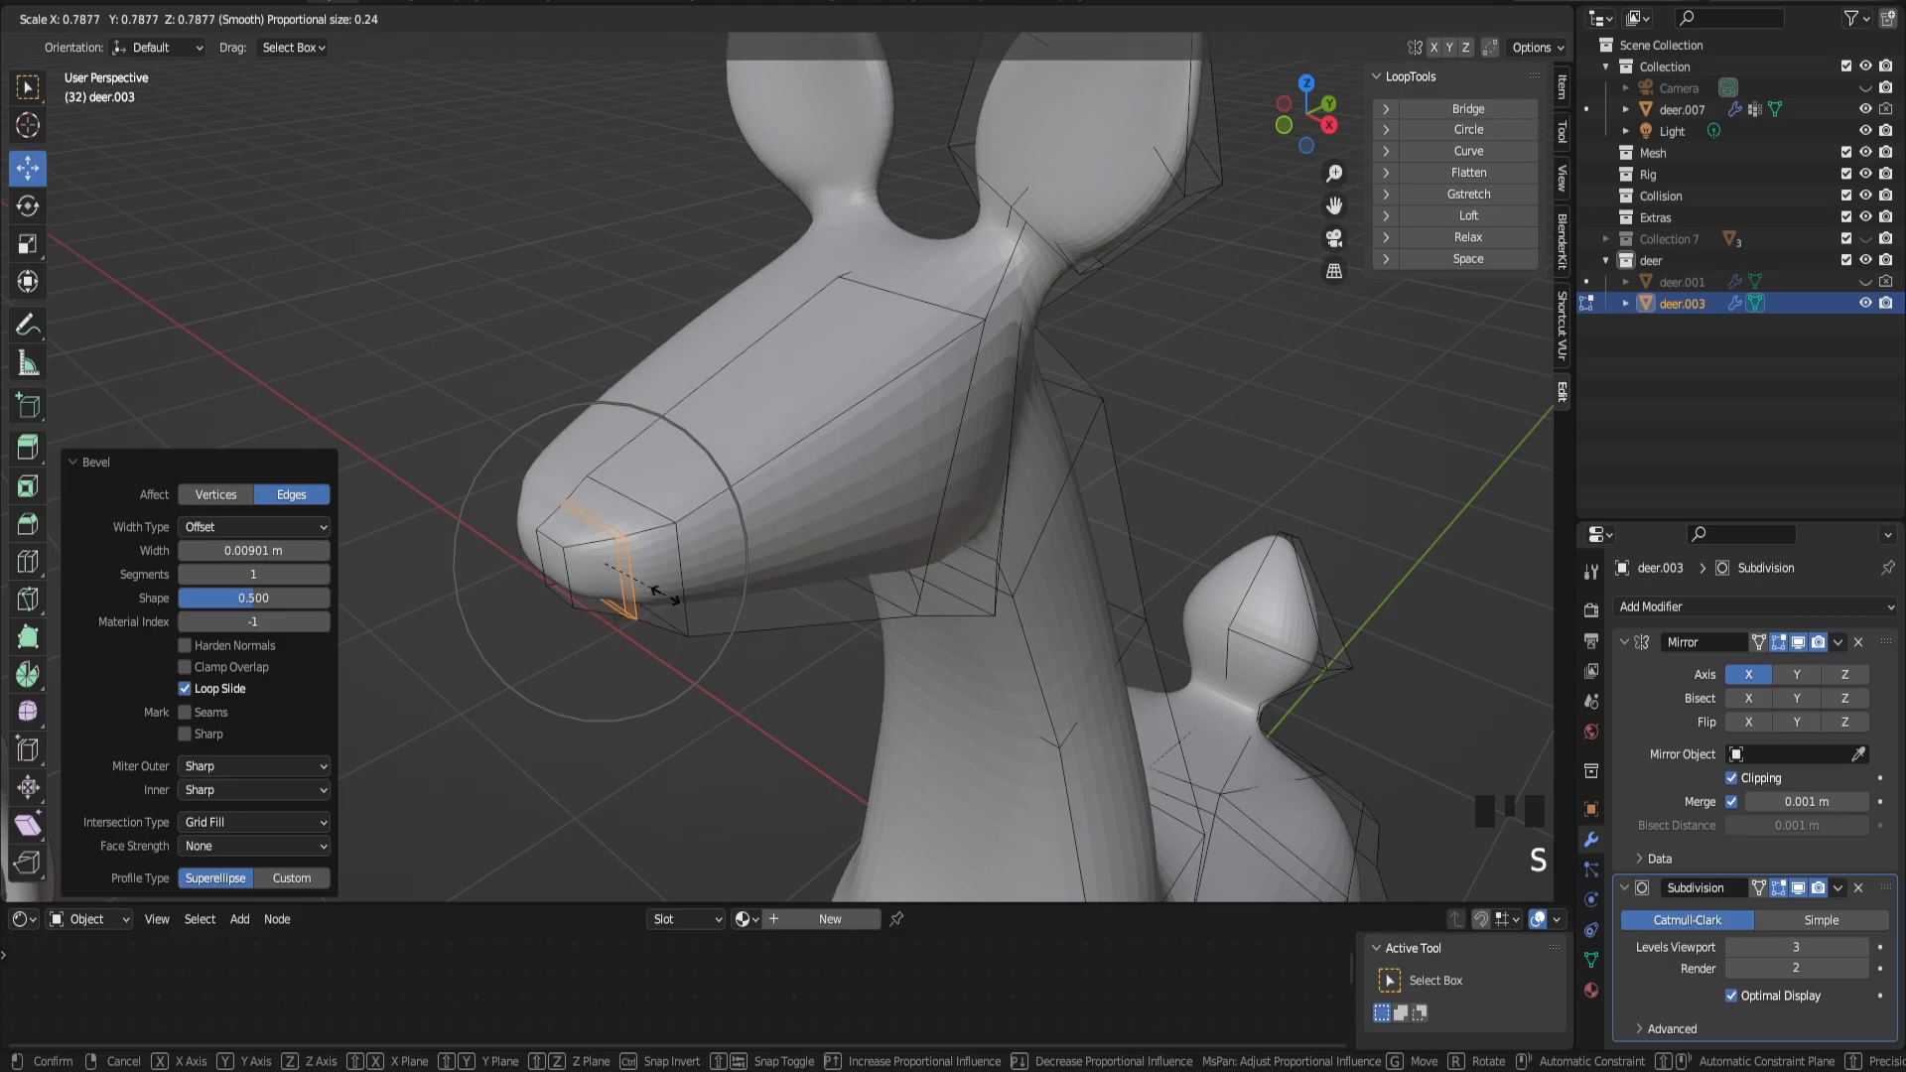
key(Escape)
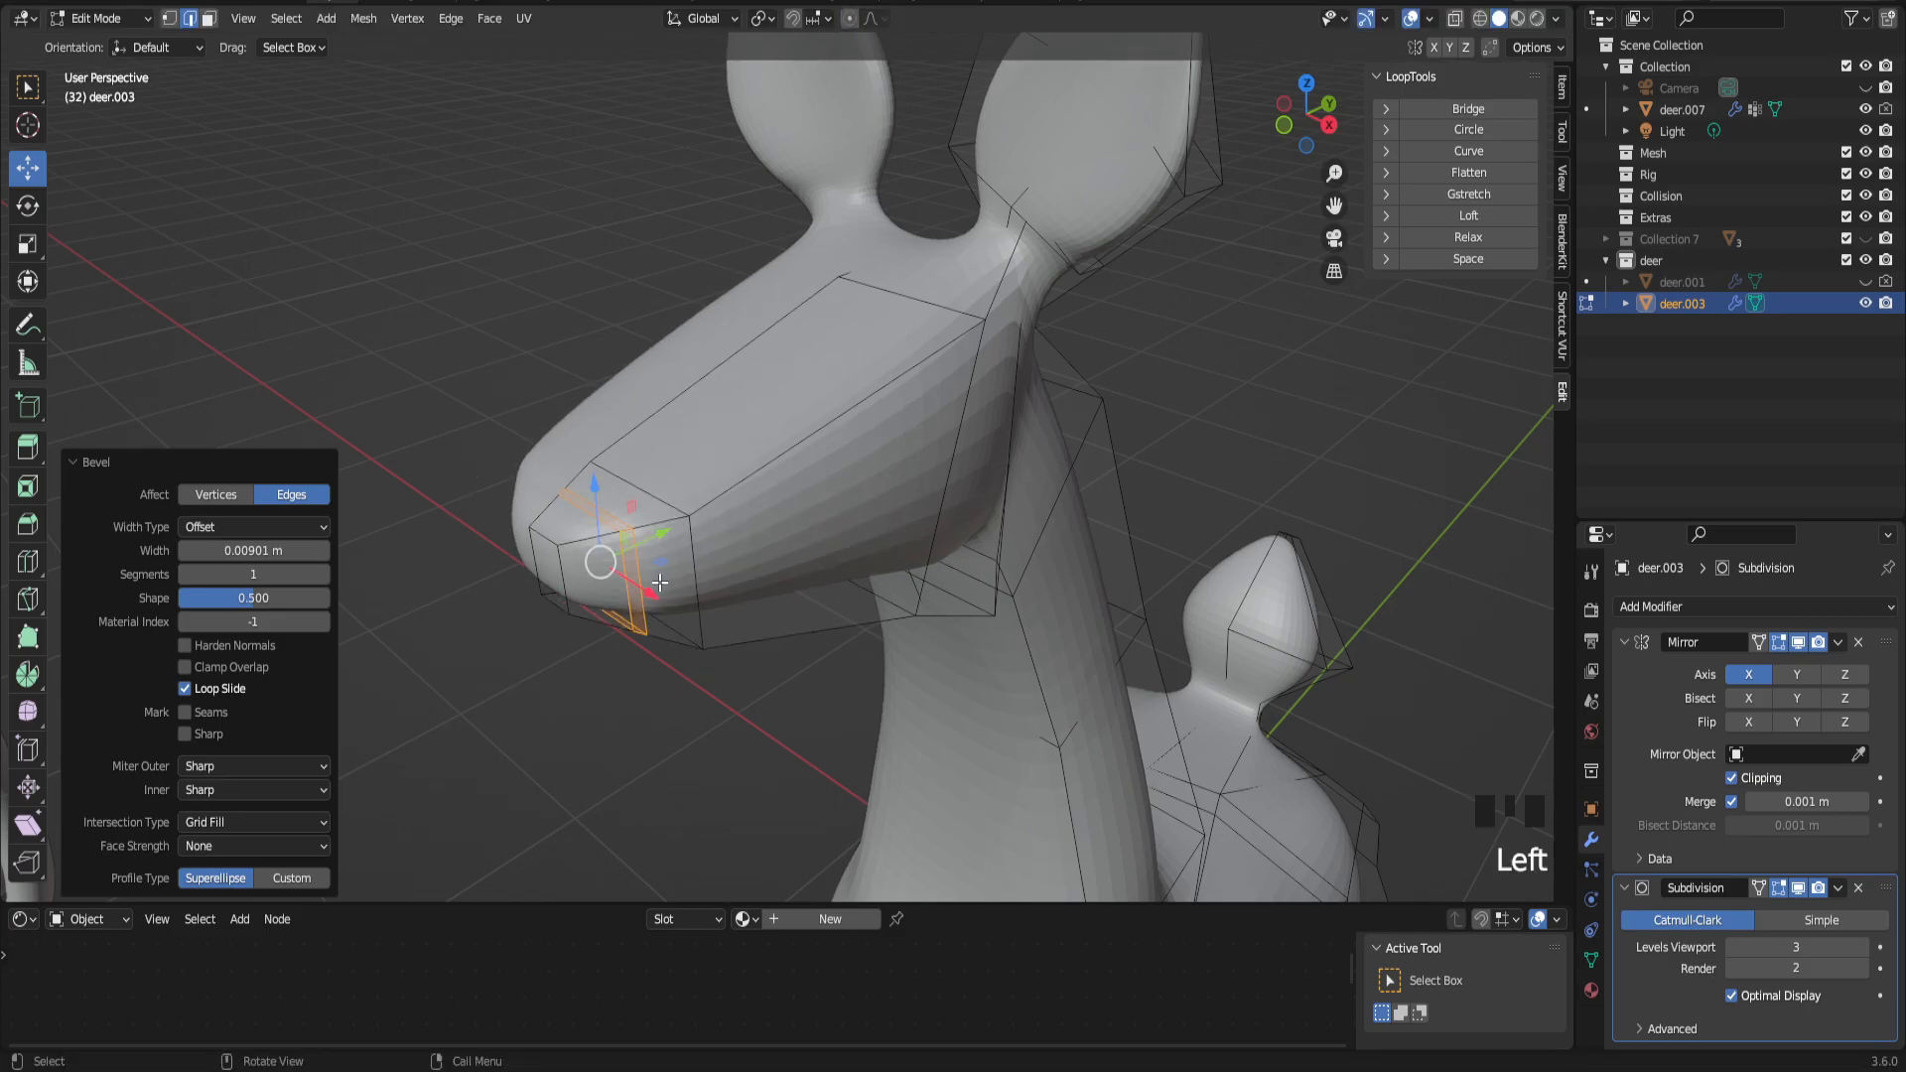
key(s)
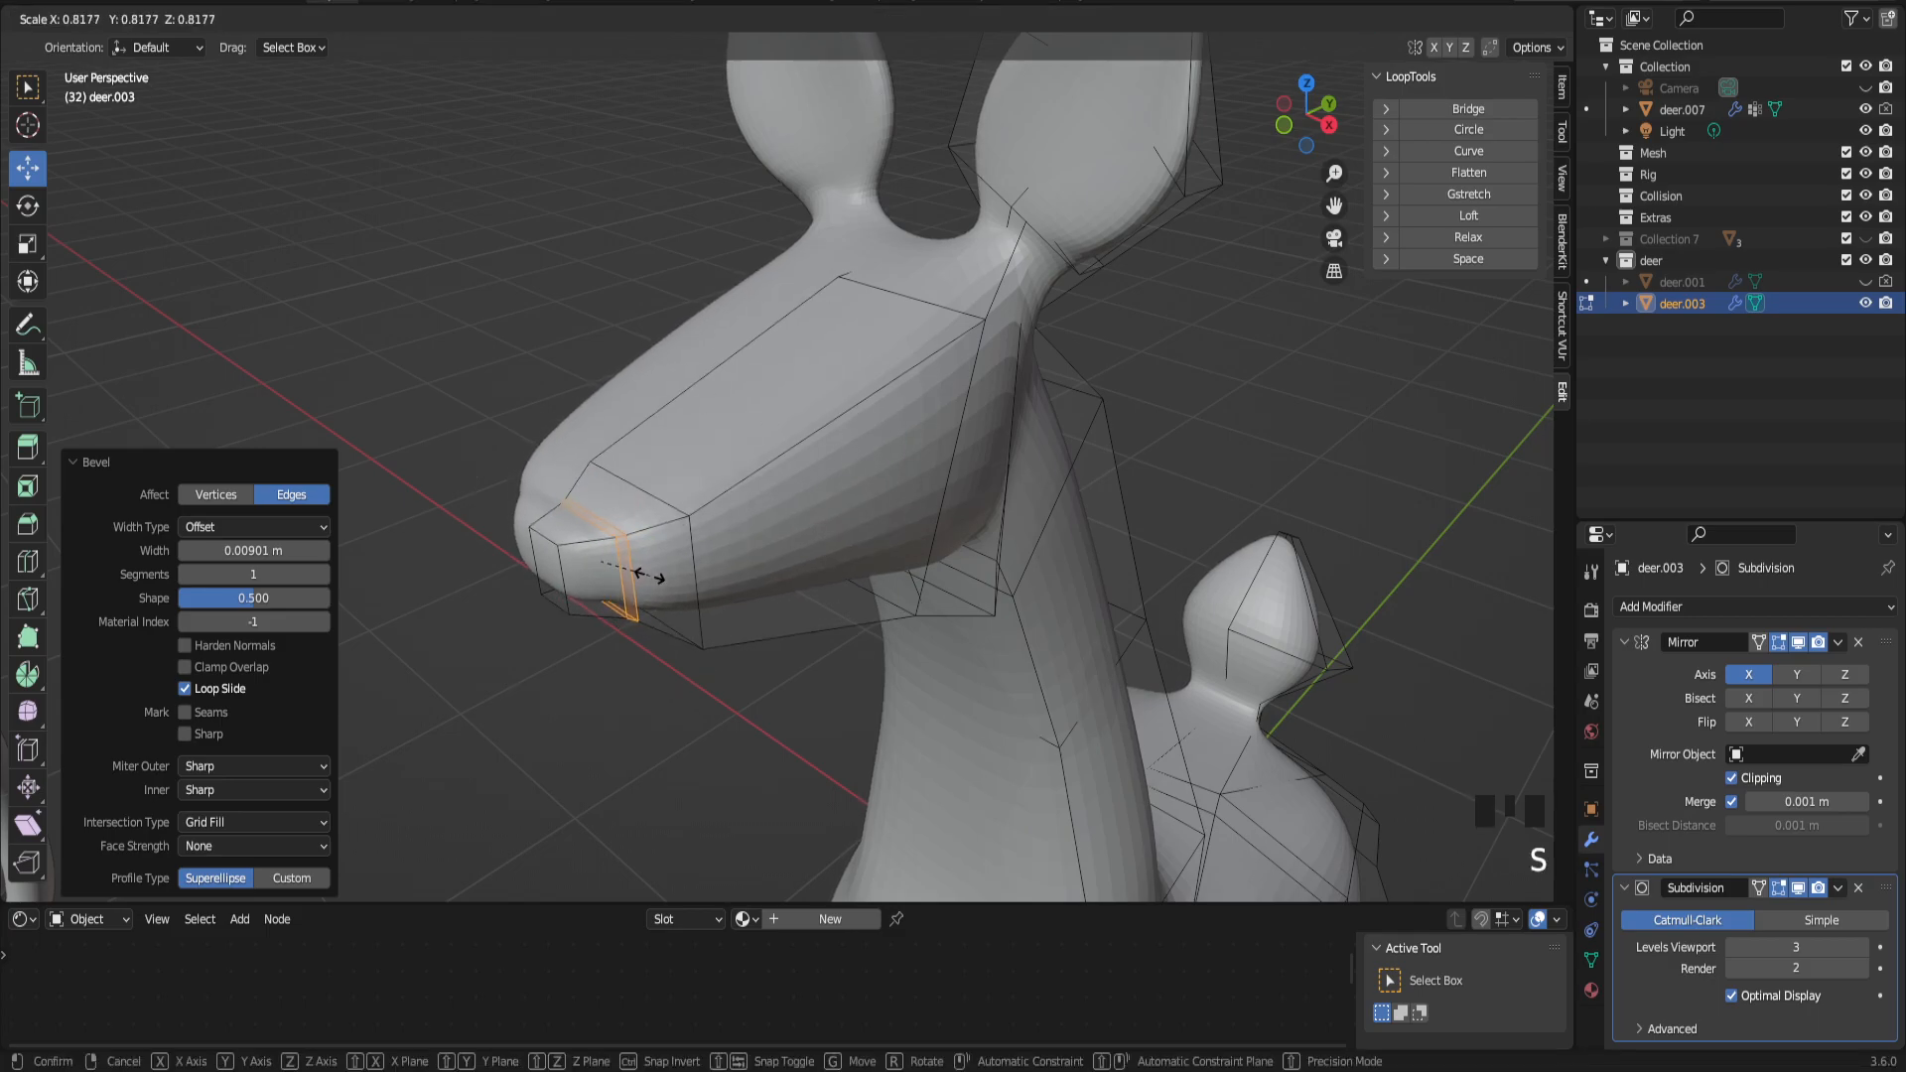
Step: Undo the muzzle loop's scaling, bevel and loop cut
key(ctrl+z)
key(ctrl+z)
key(ctrl+z)
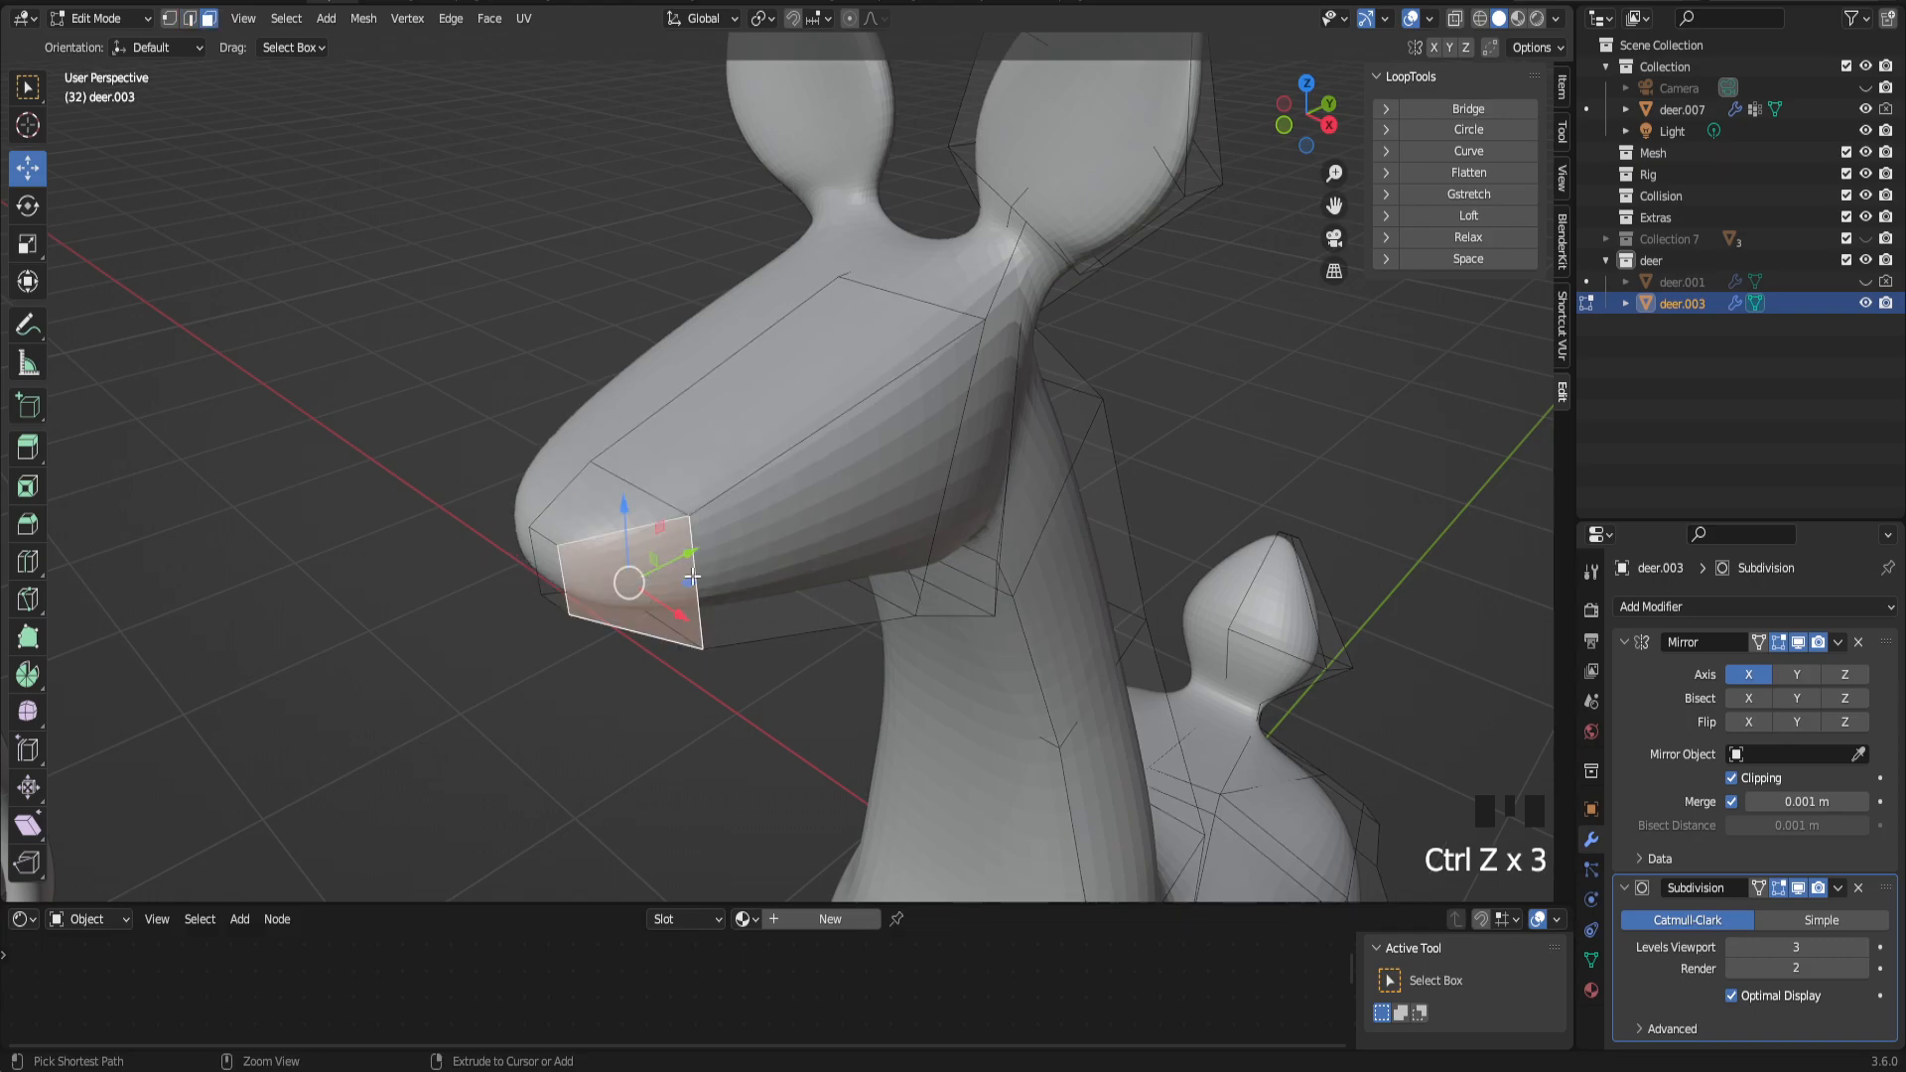
Step: Subdivide the large side face of the head with one cut and select its upper quarter nearest the ear
scroll(953, 477, down, 5)
middle_drag(949, 474, 907, 448)
scroll(910, 462, up, 5)
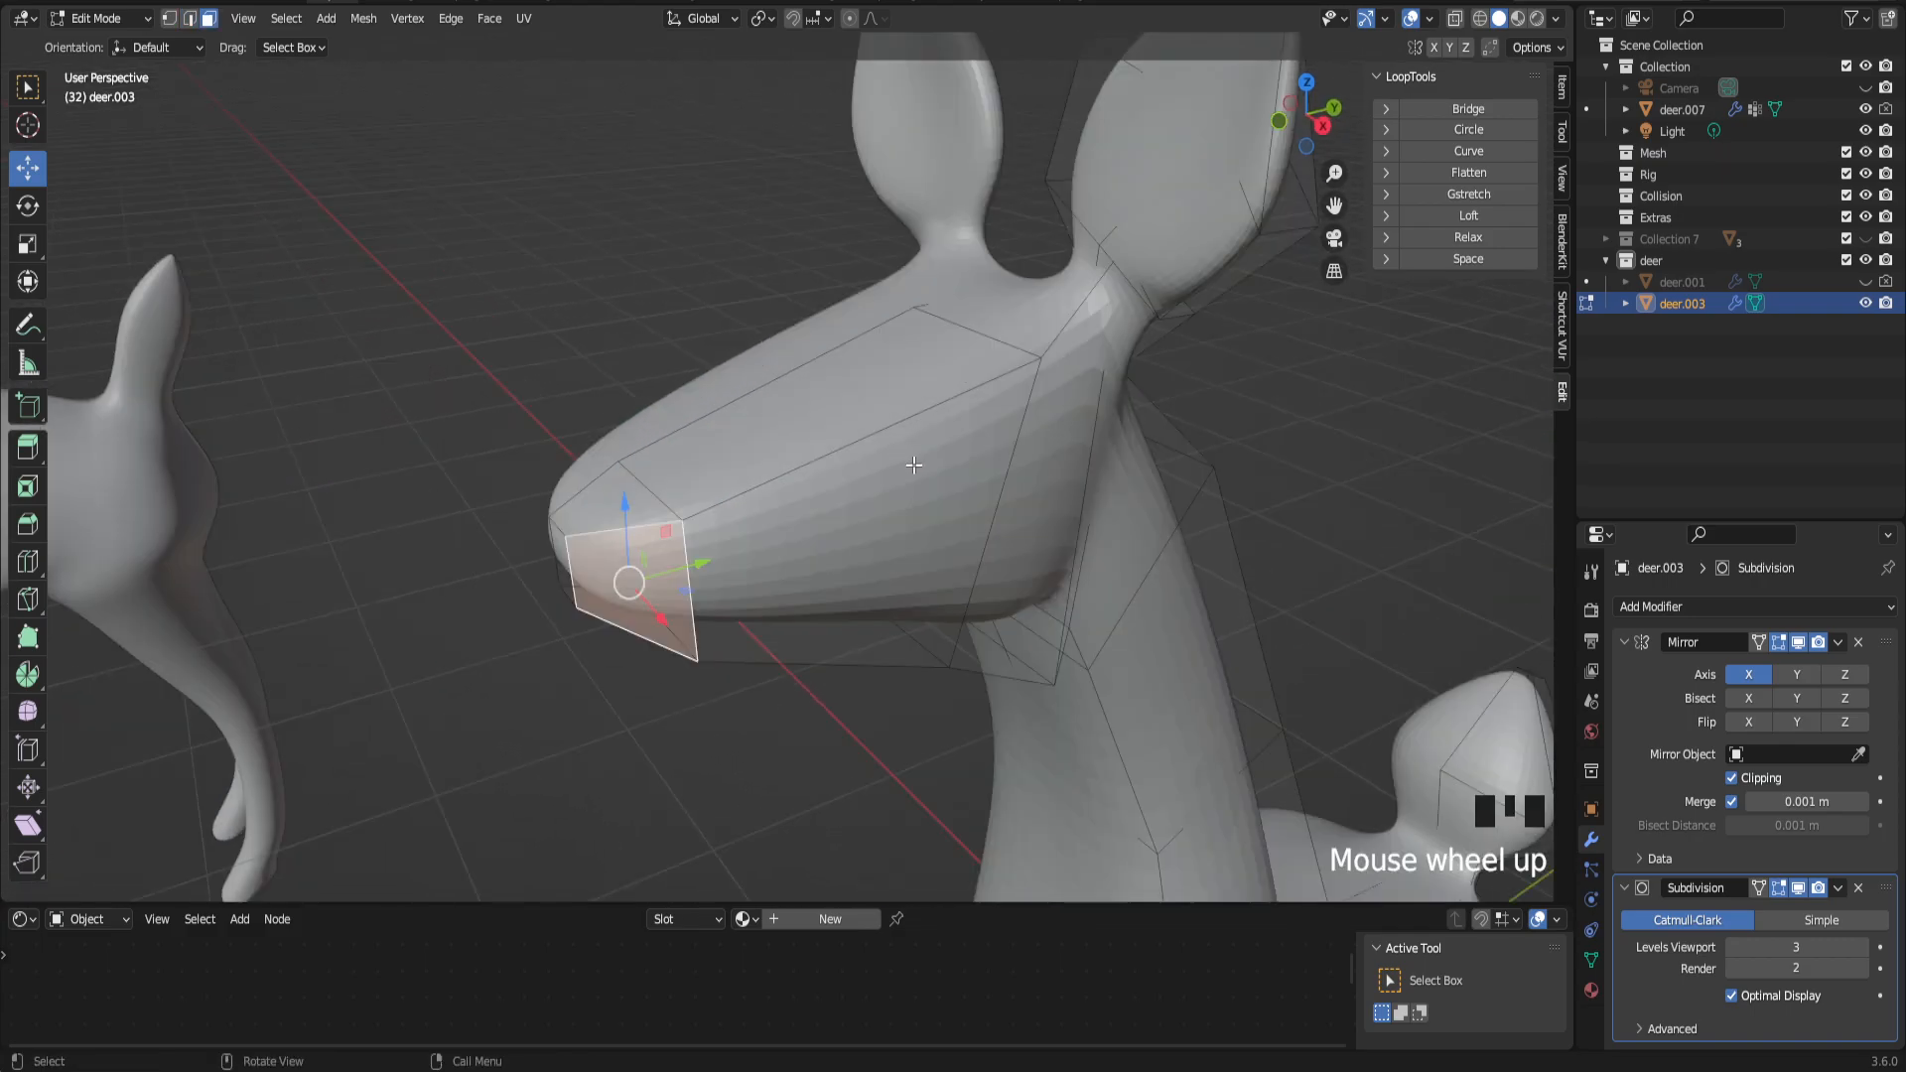
drag(1334, 205, 1221, 12)
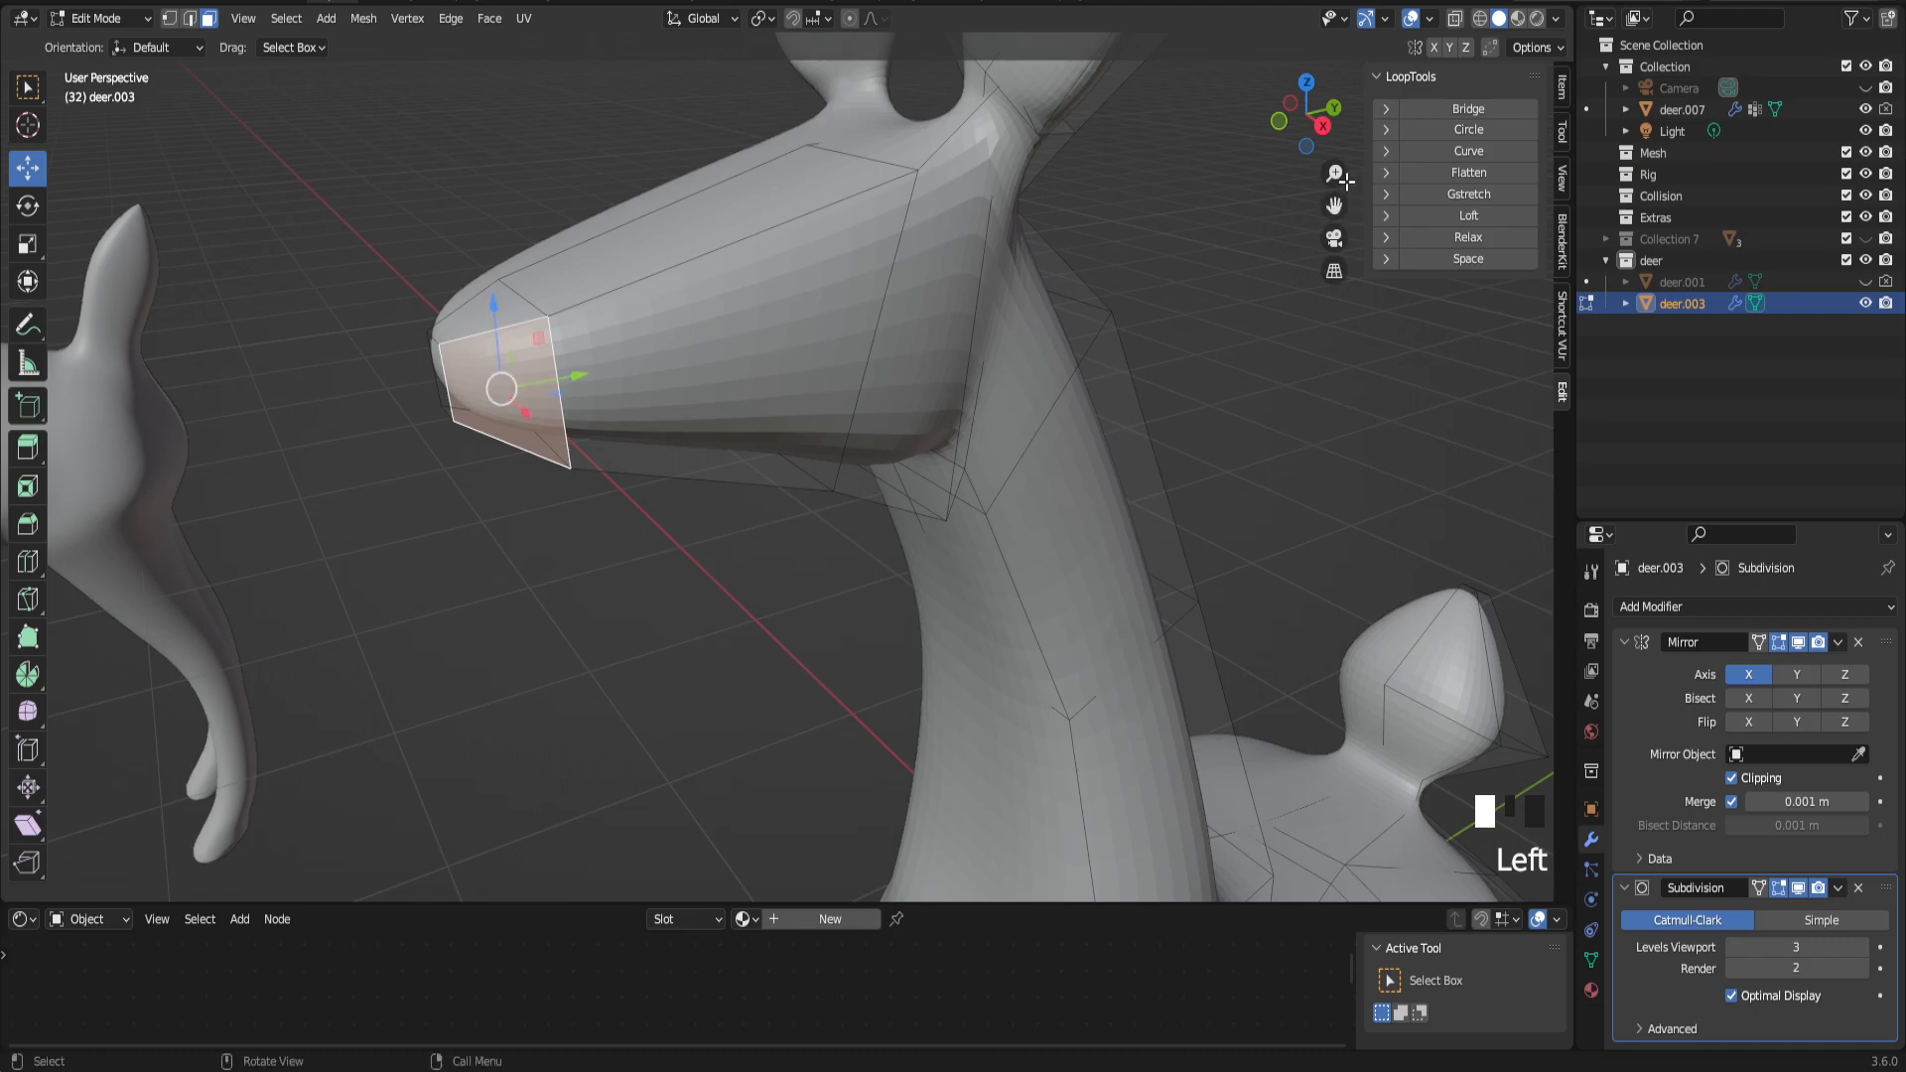
drag(1334, 174, 1334, 129)
drag(1335, 204, 1334, 387)
middle_drag(923, 446, 788, 486)
click(788, 486)
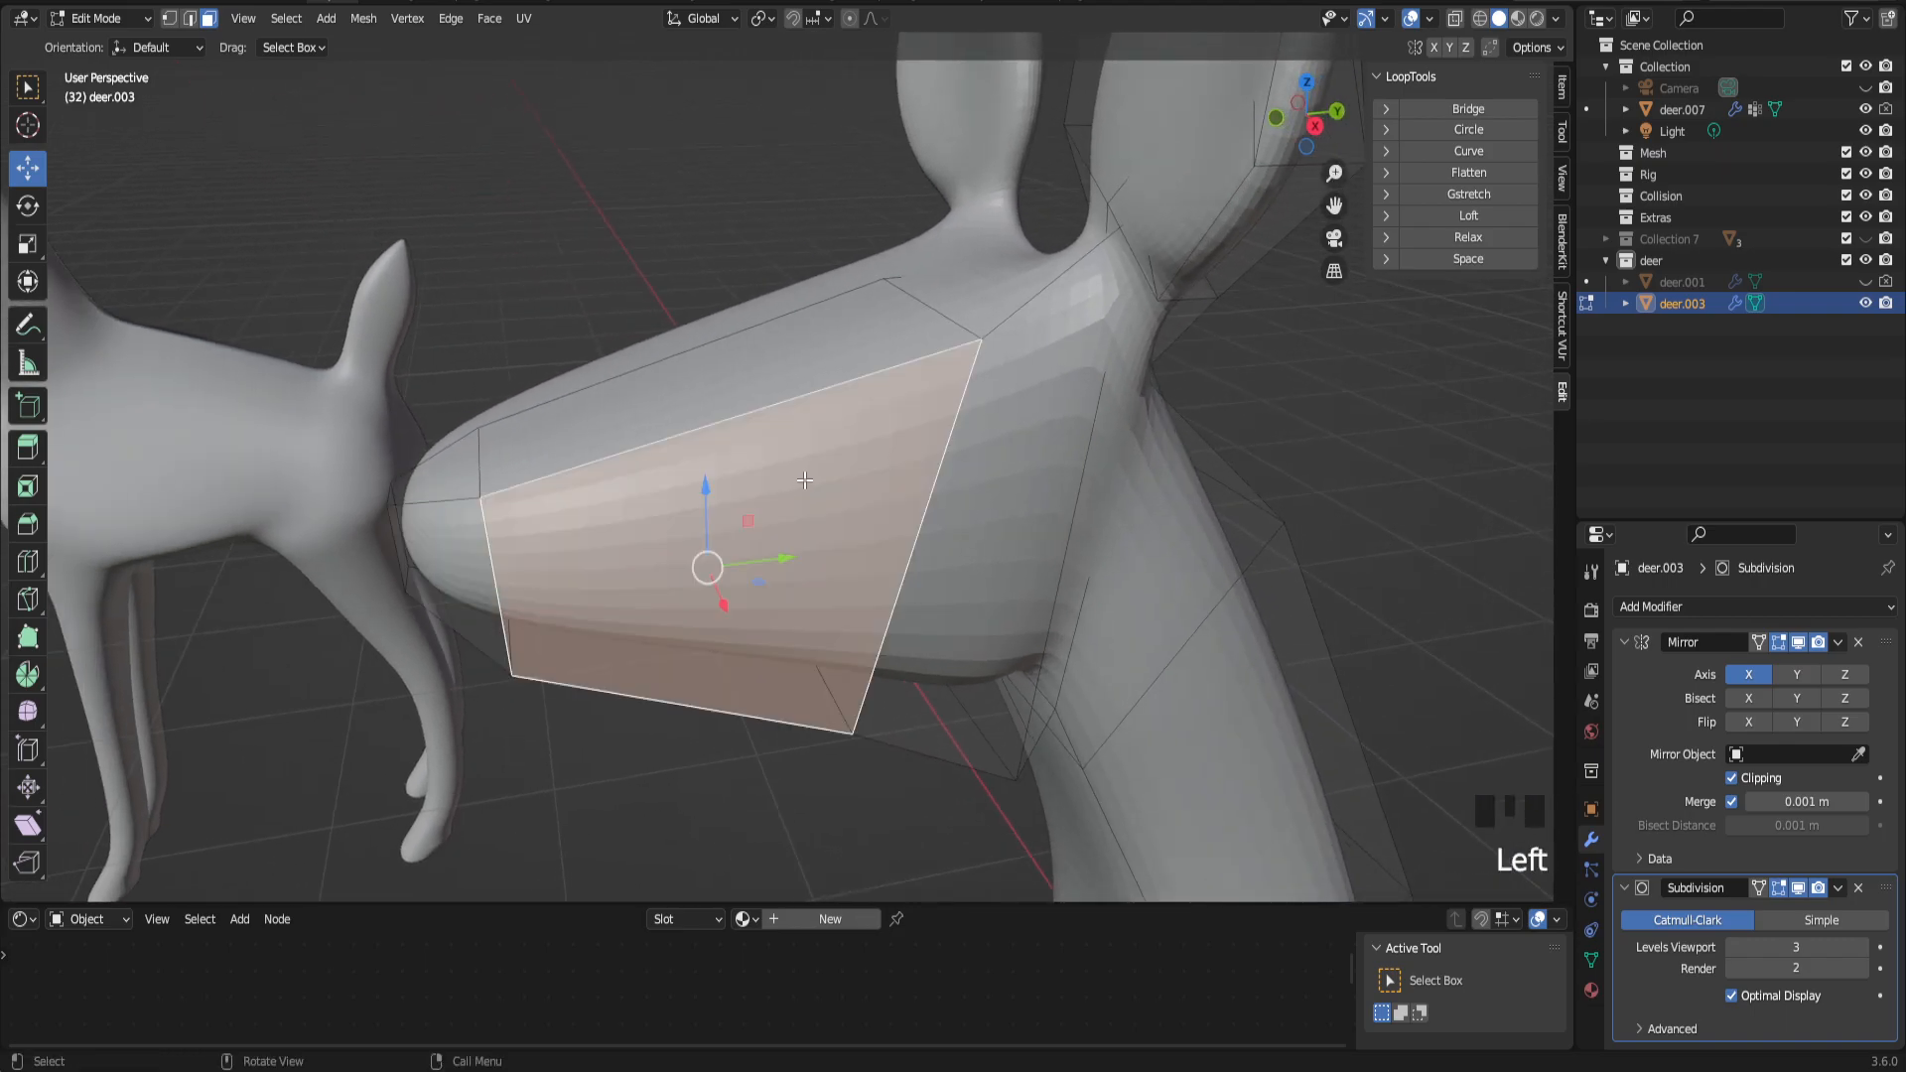
right_click(808, 478)
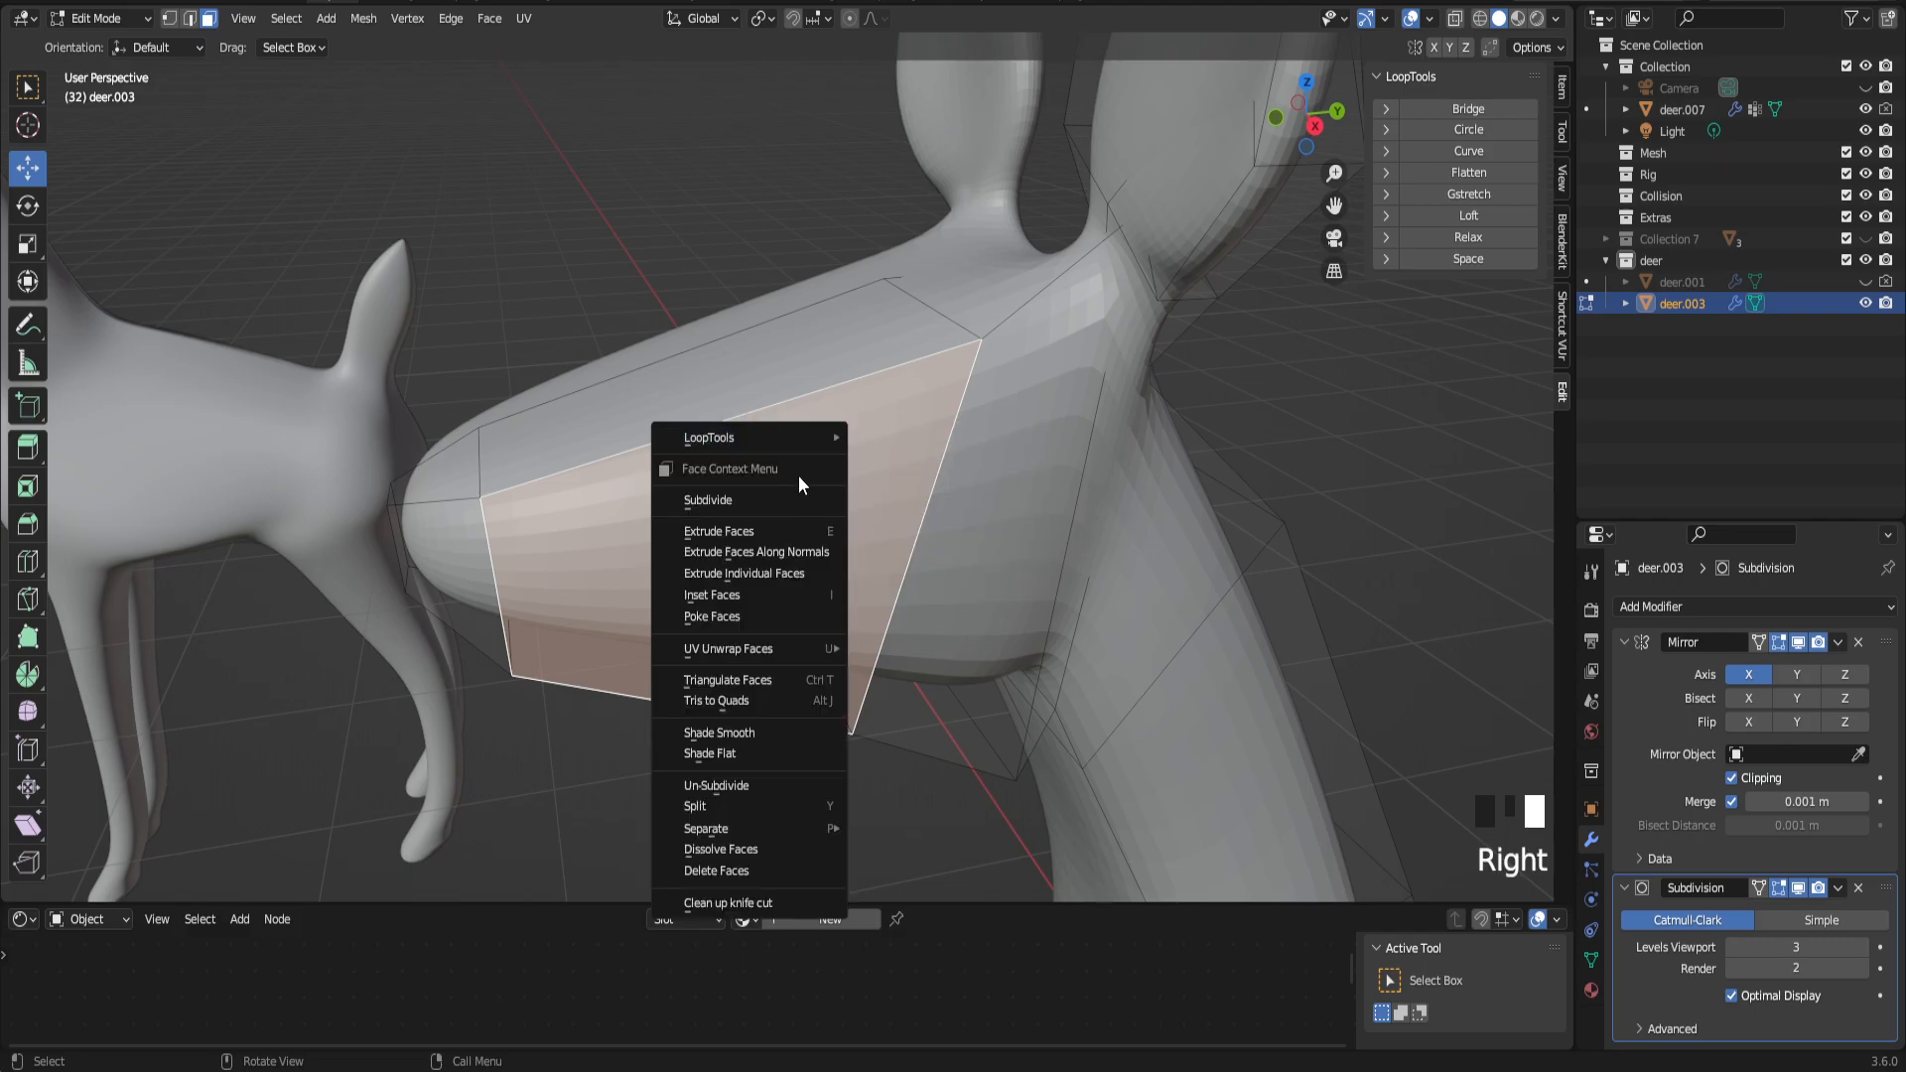
click(773, 498)
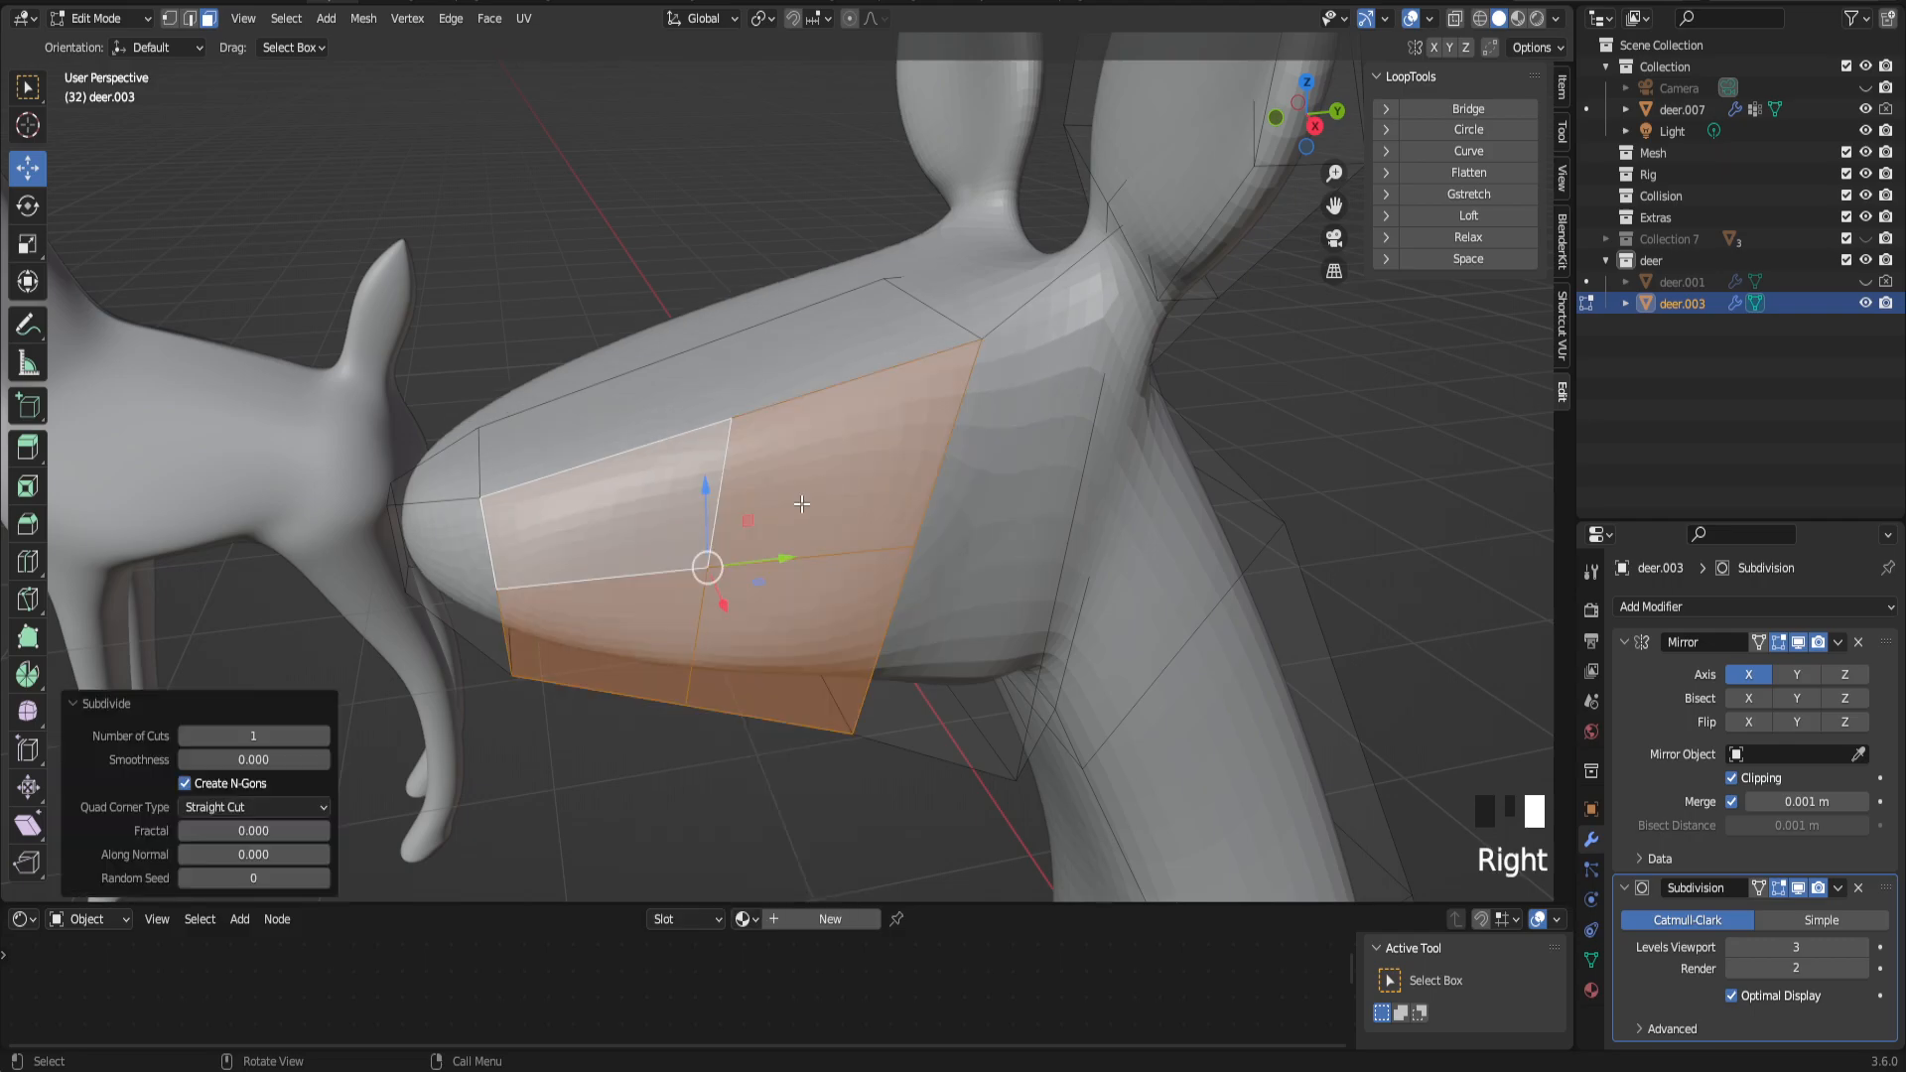
click(802, 504)
middle_drag(802, 517, 820, 498)
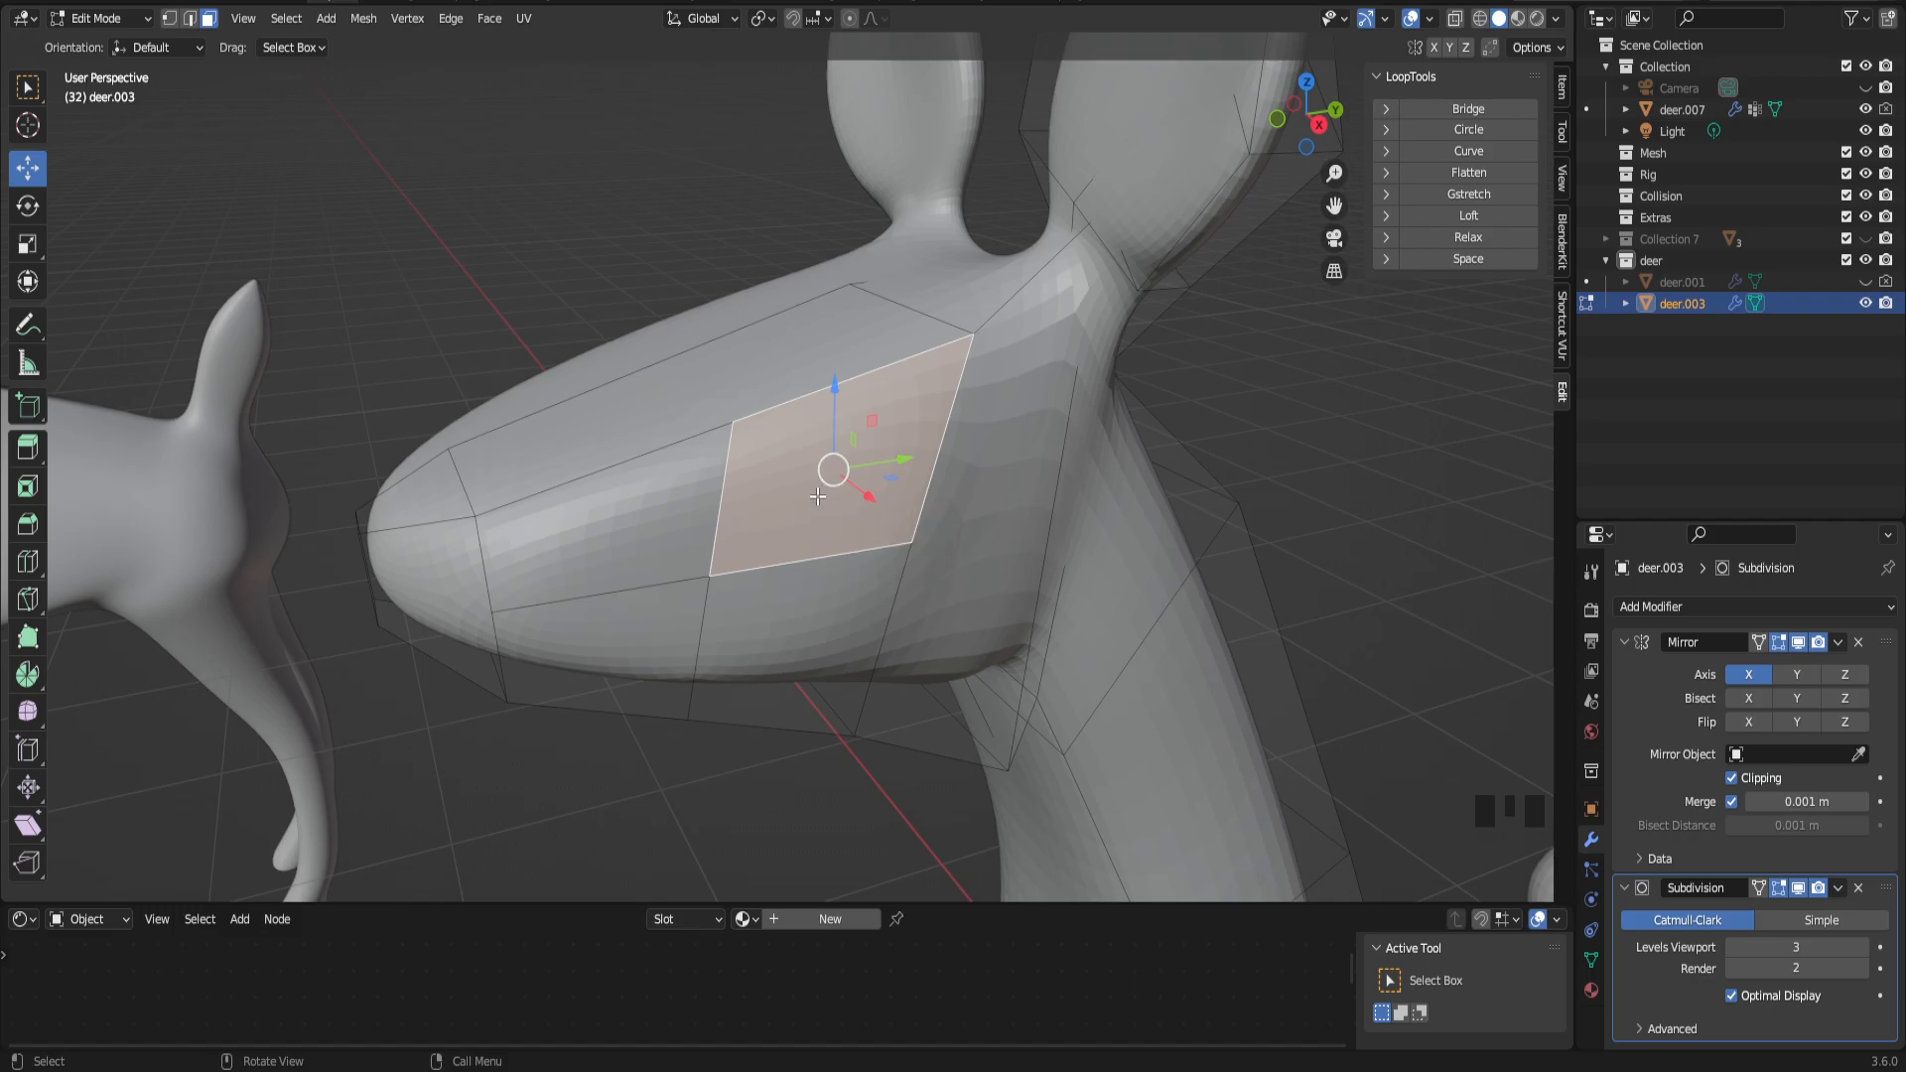
Step: Return to Object Mode, duplicate the deer in place, hide the original, and select the new copy
key(Tab)
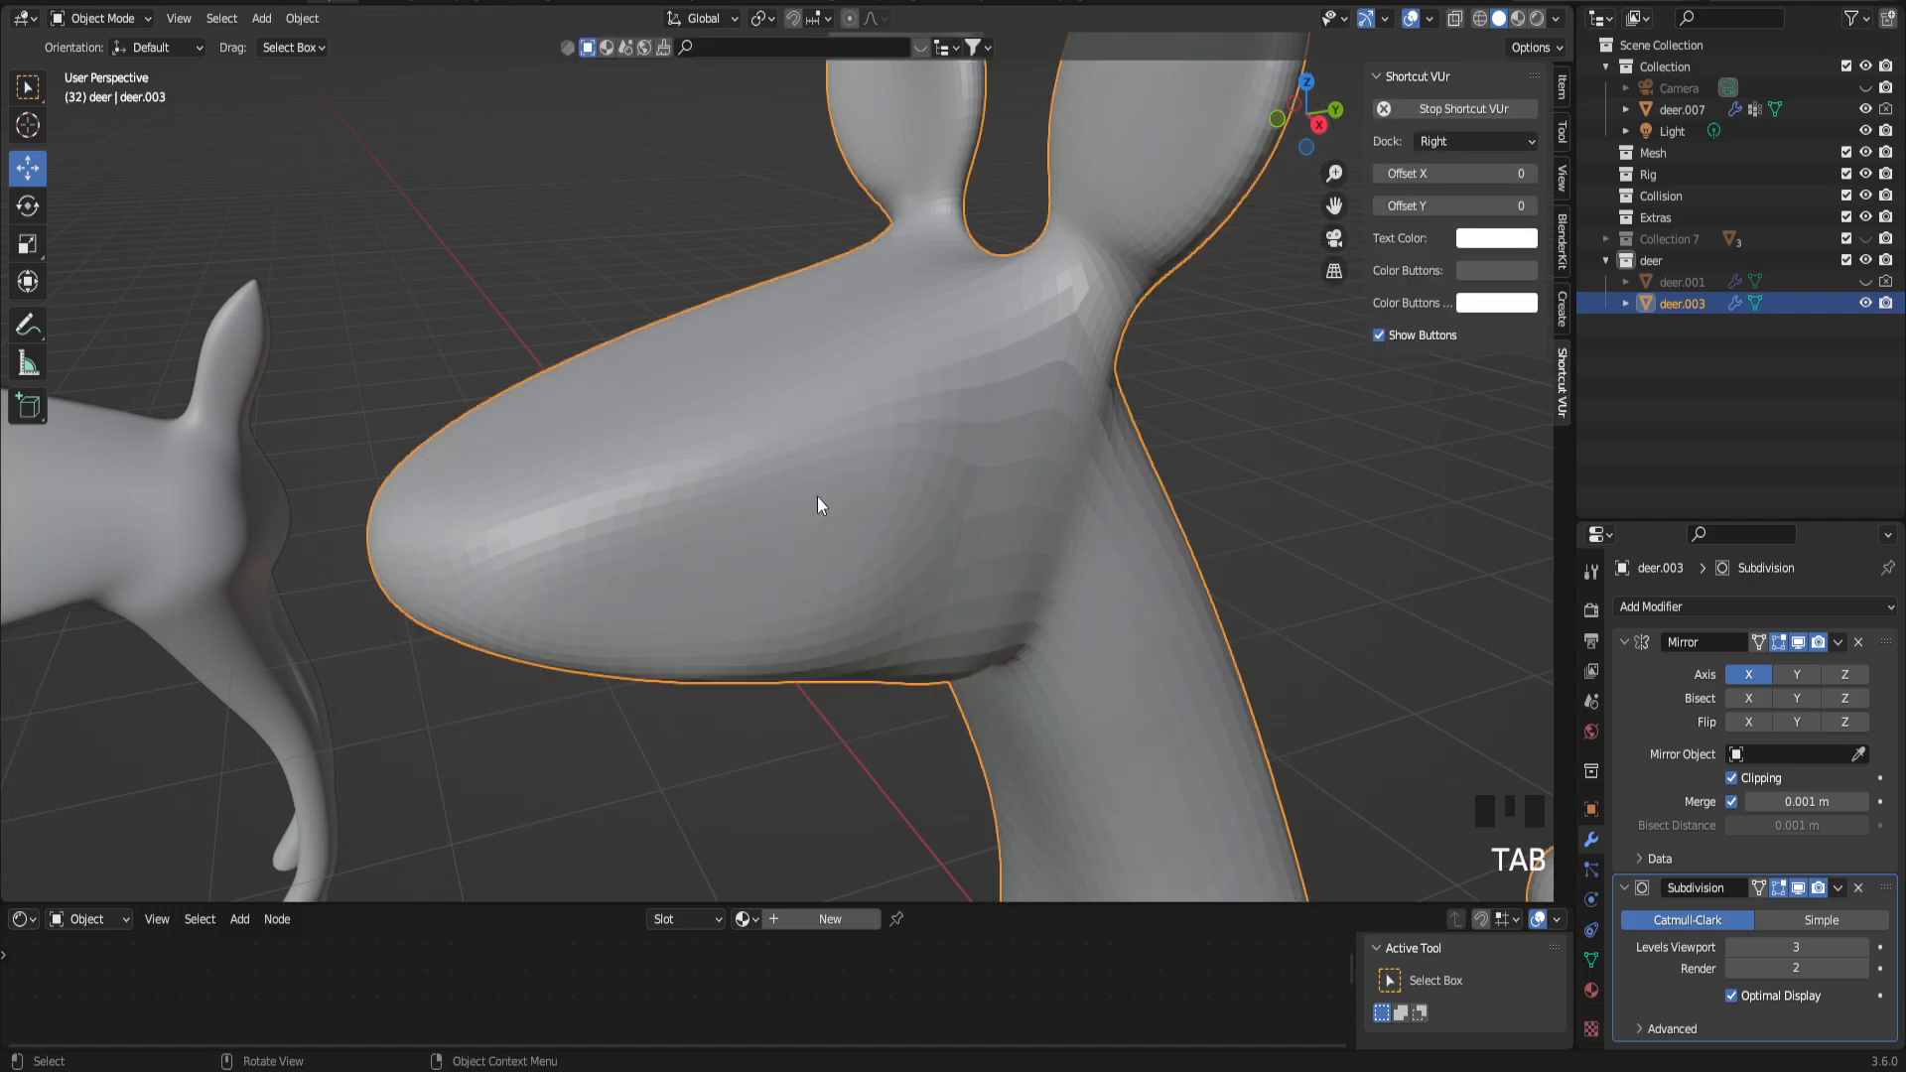
key(shift+d)
right_click(1282, 429)
click(1865, 302)
click(1690, 325)
click(1689, 326)
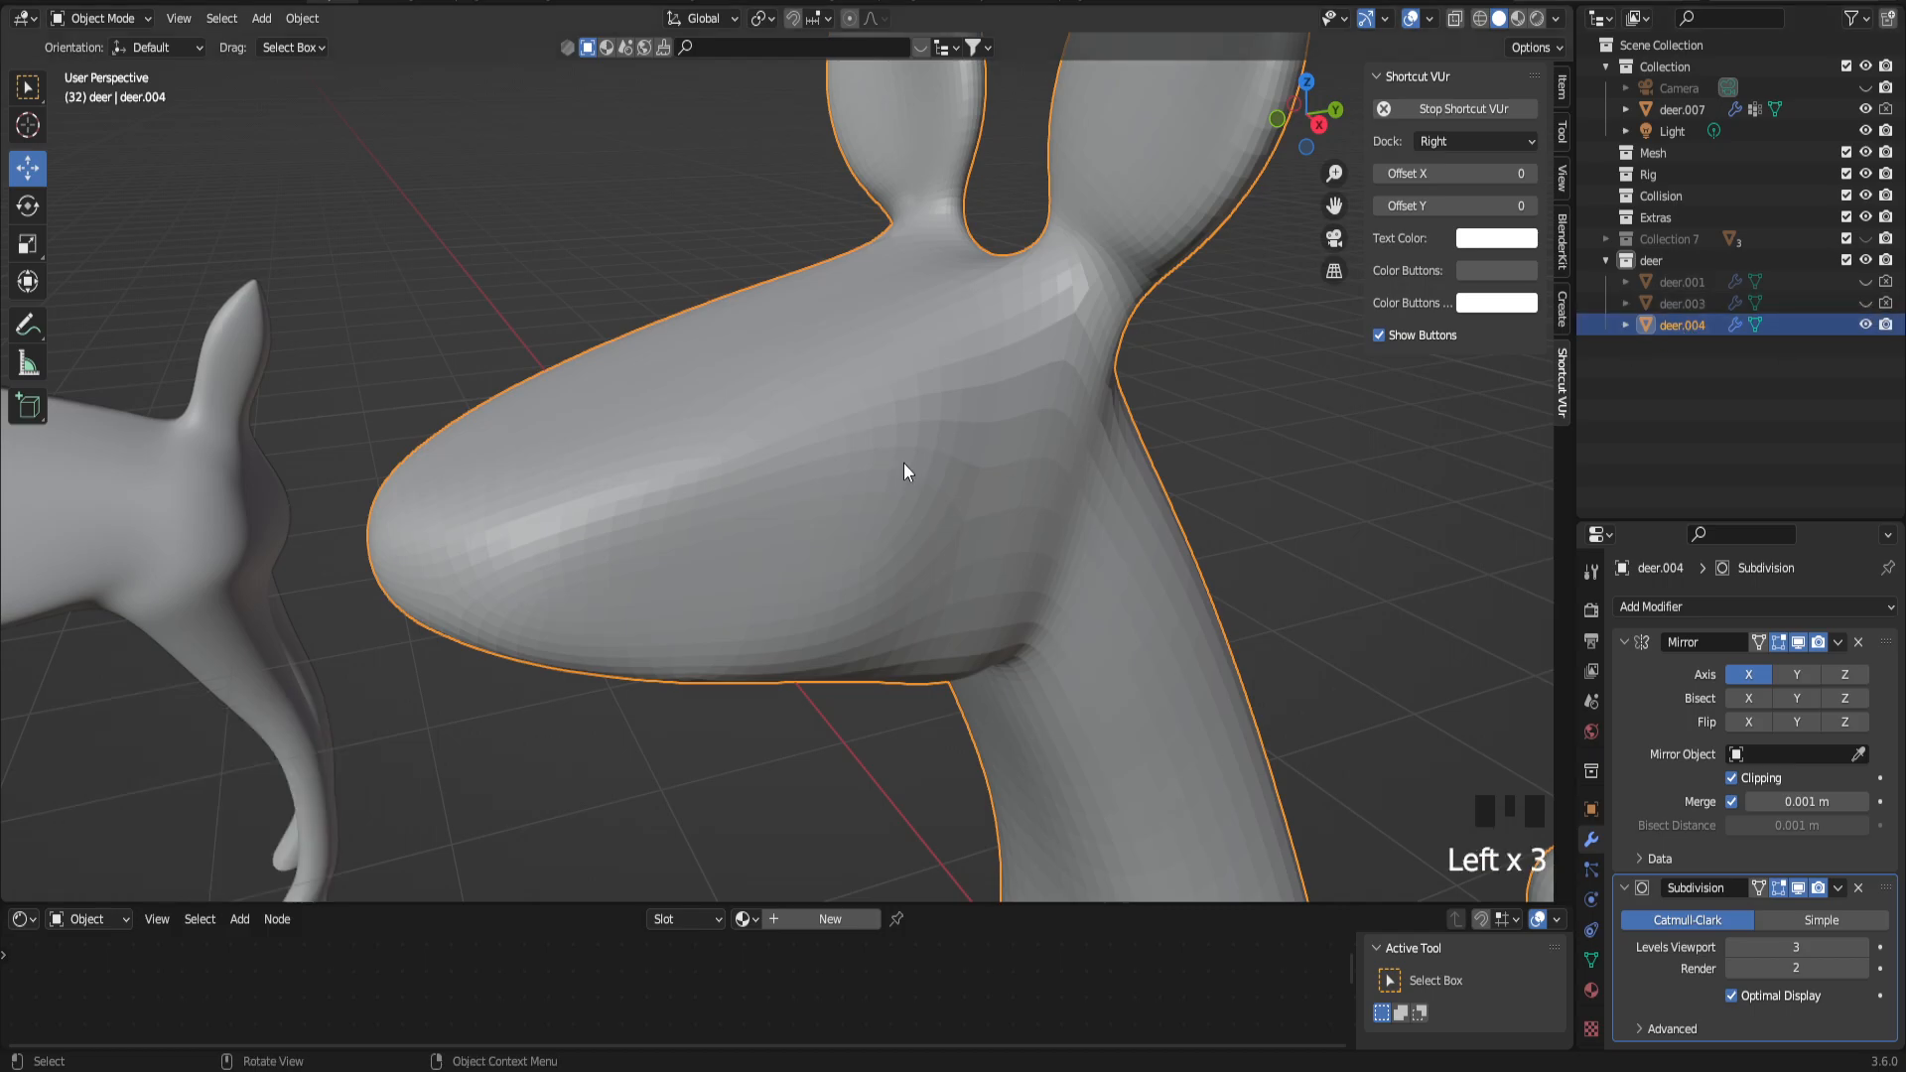
Step: In Edit Mode, subdivide the selected cheek face twice and shape the patch into a circle with LoopTools
key(Tab)
right_click(852, 458)
click(852, 459)
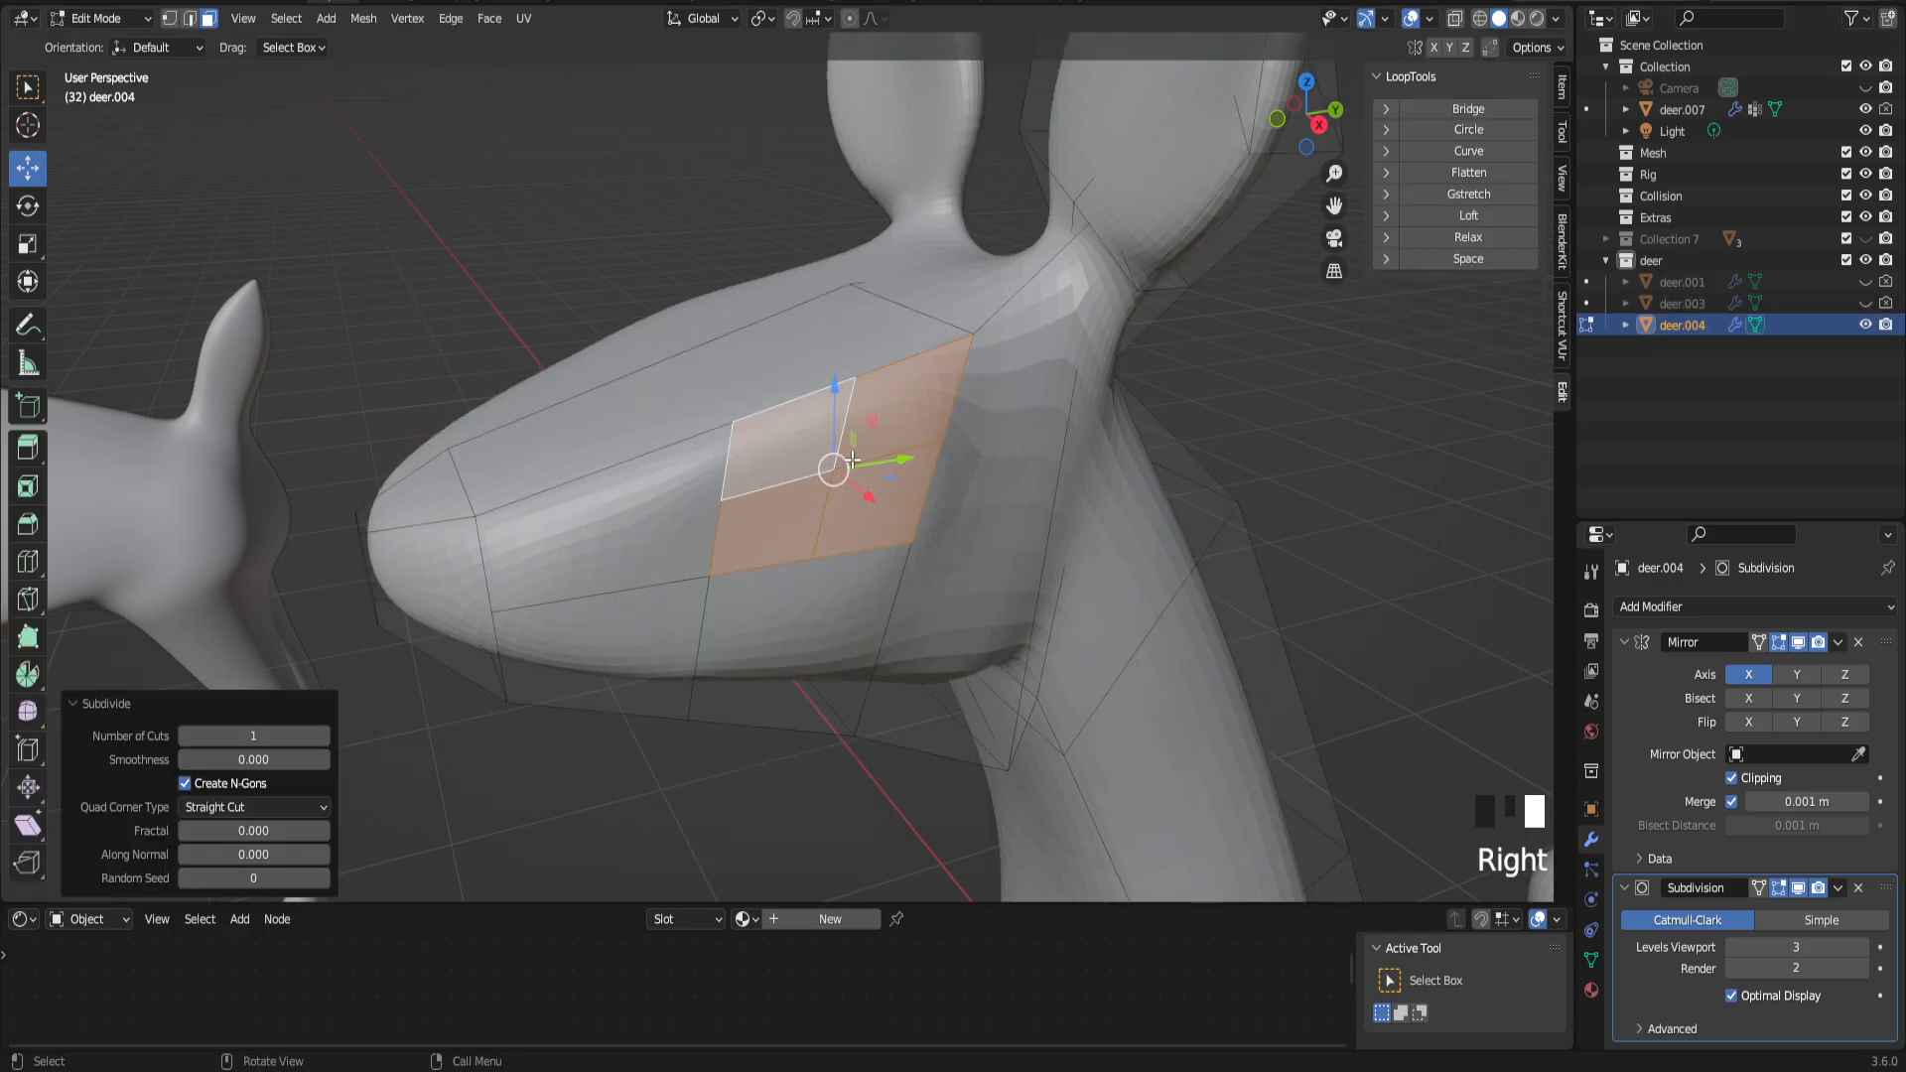
right_click(851, 459)
click(852, 459)
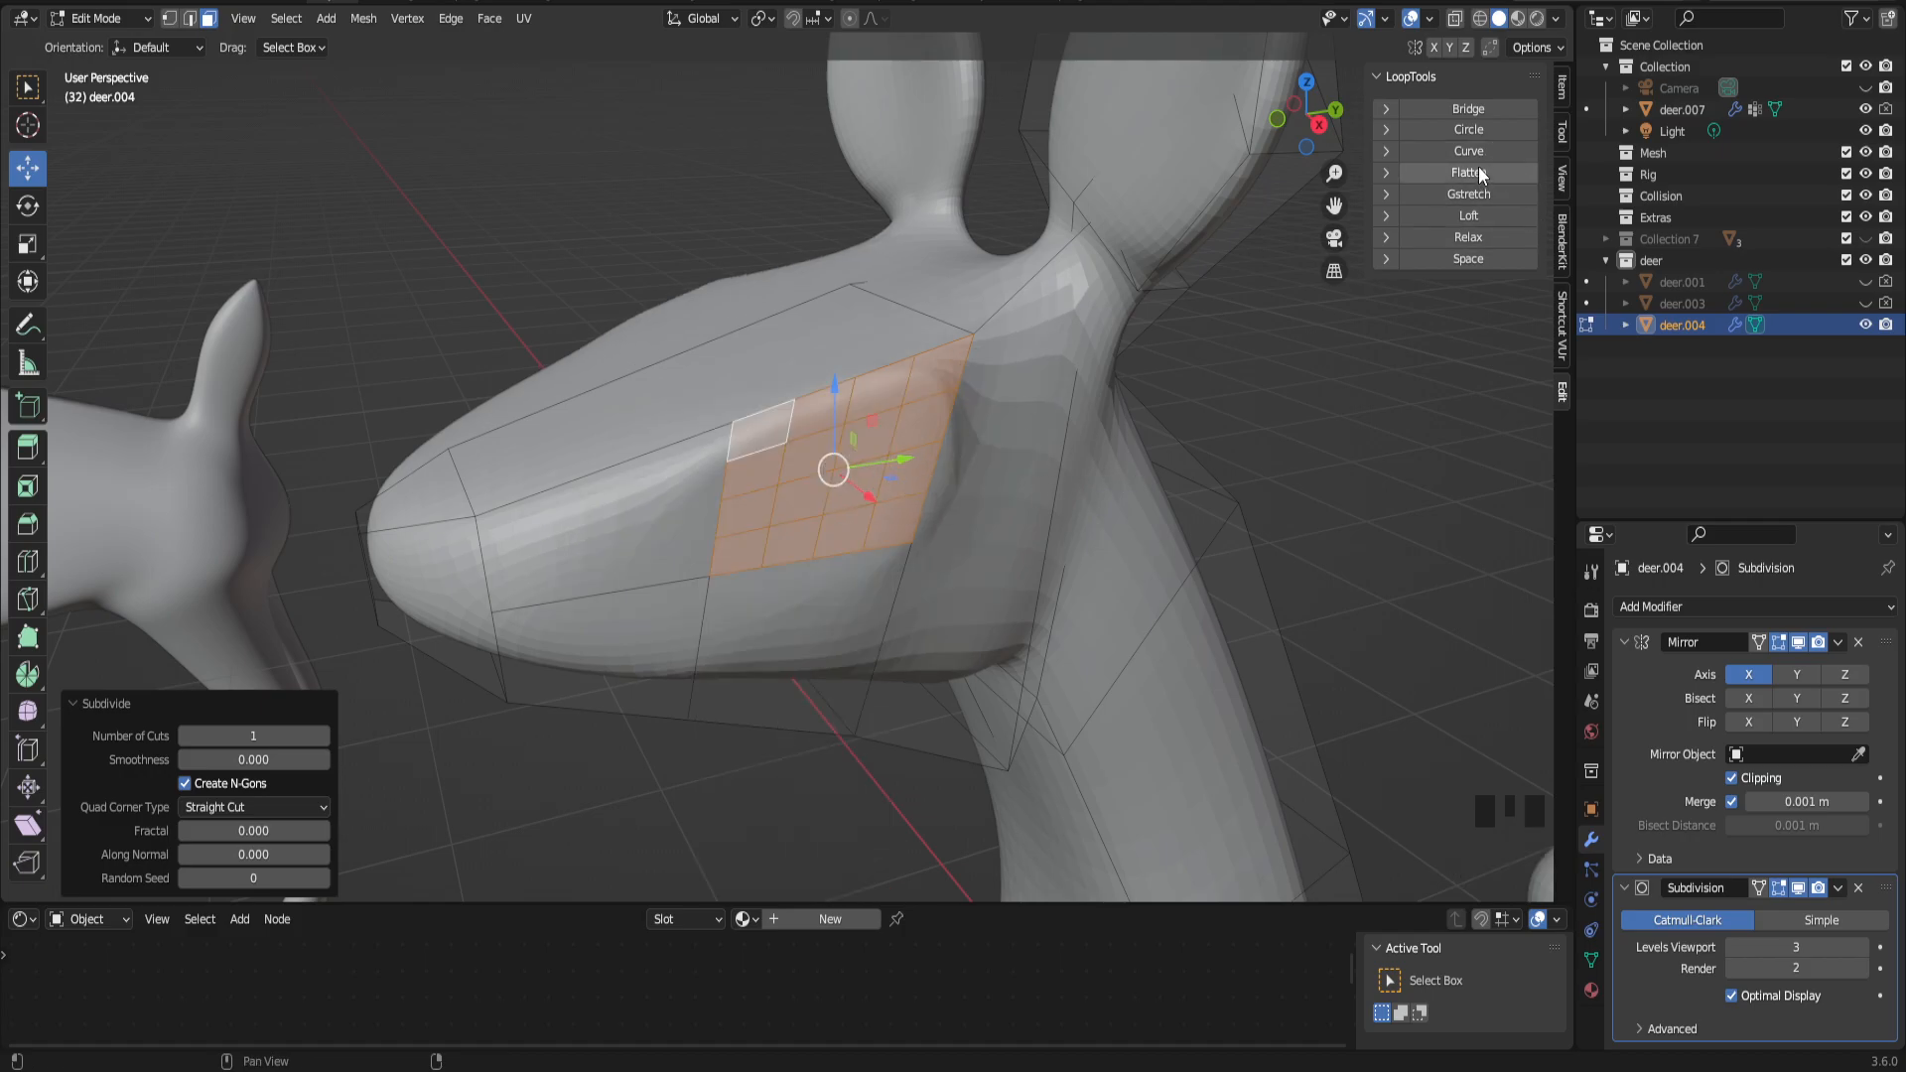
click(1469, 130)
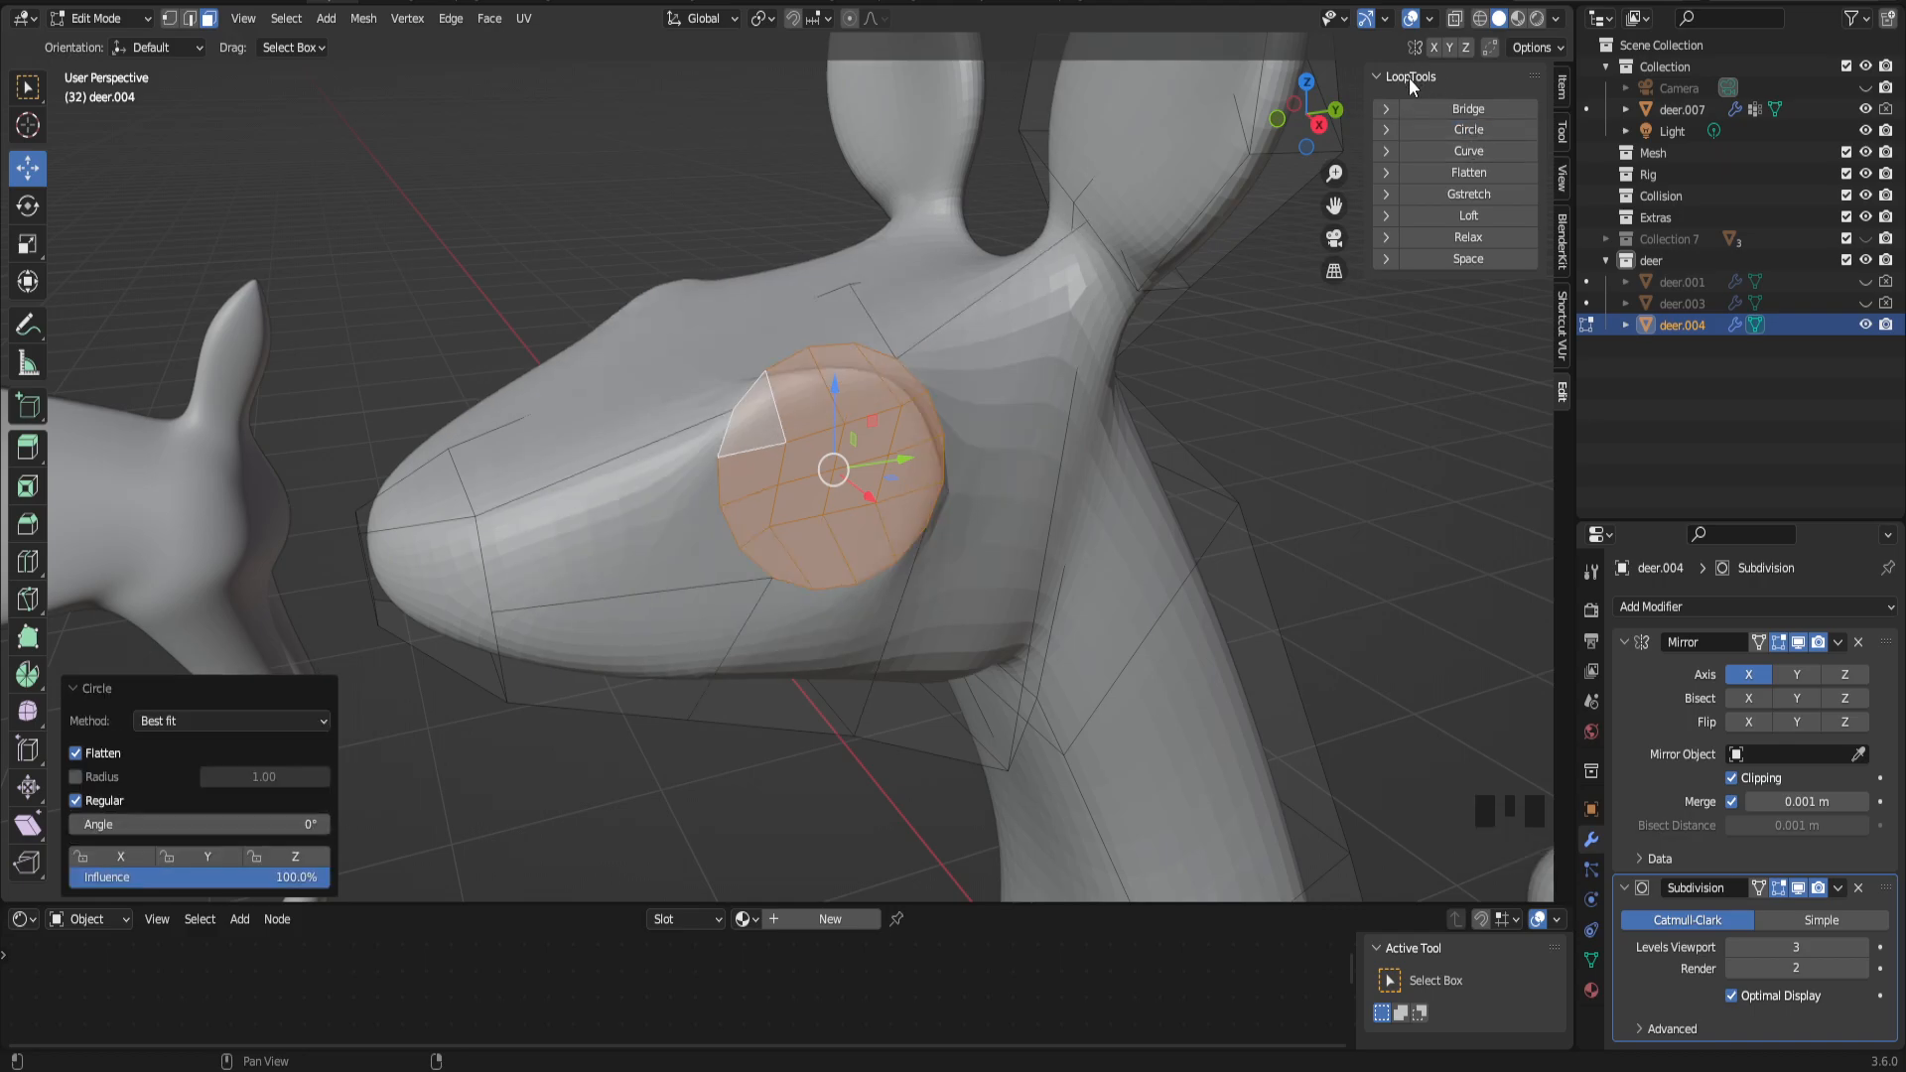
Step: Scale the circular eye patch to about 0.442, and flatten it along Z to about 0.689
middle_drag(1017, 460, 909, 501)
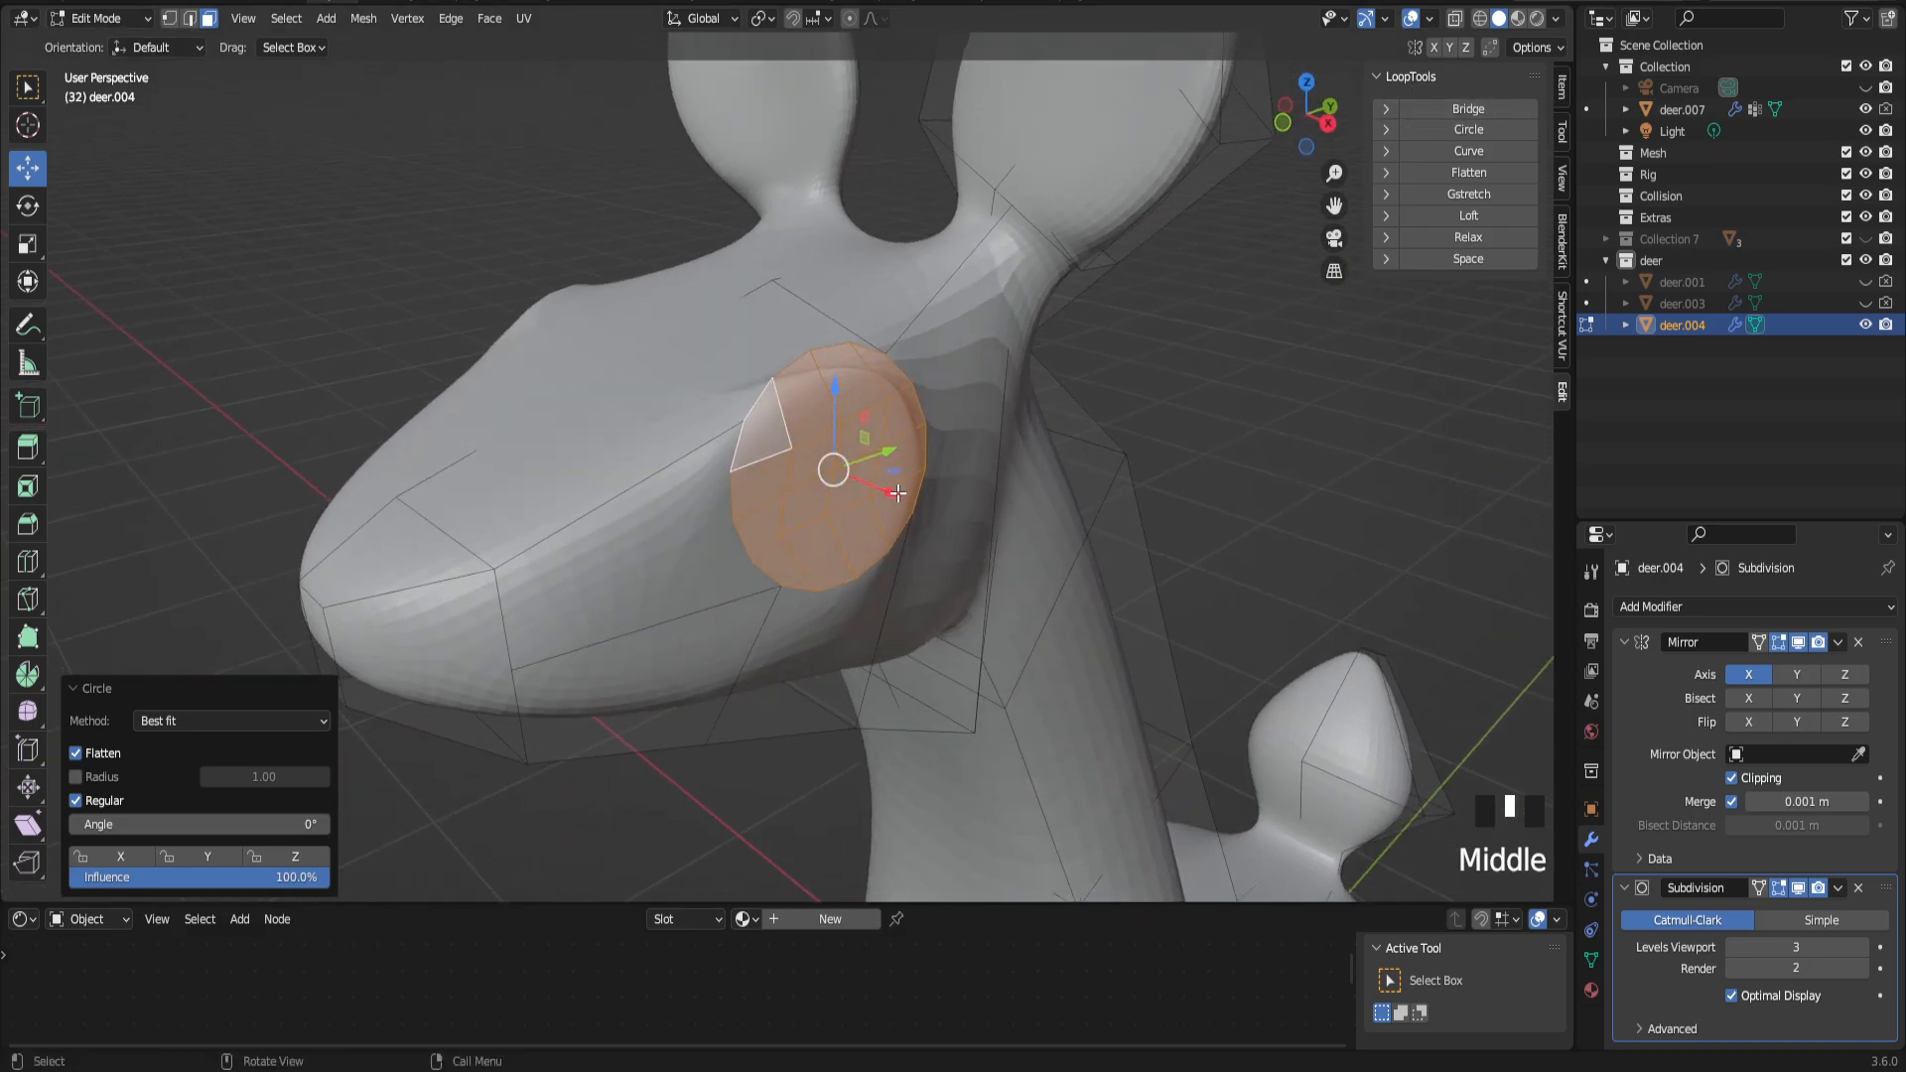
key(s)
click(861, 483)
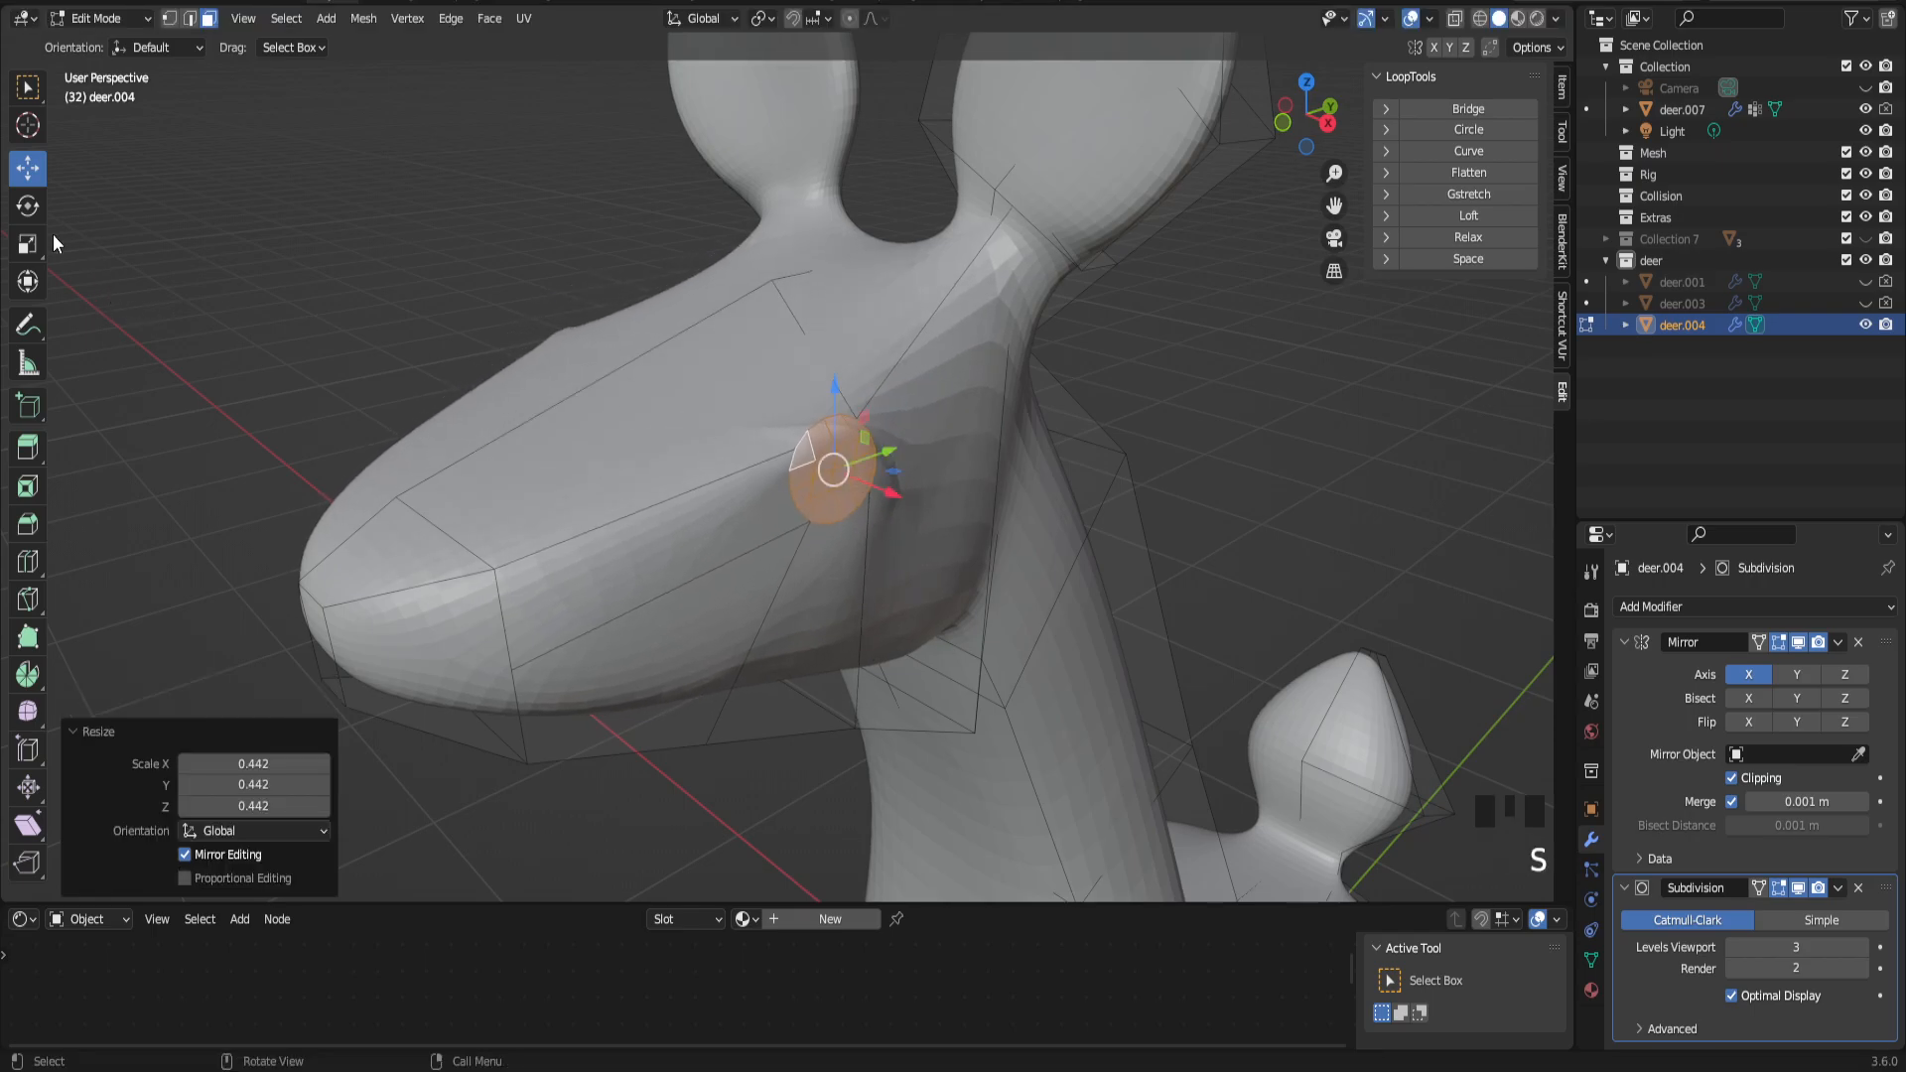
click(25, 212)
click(28, 244)
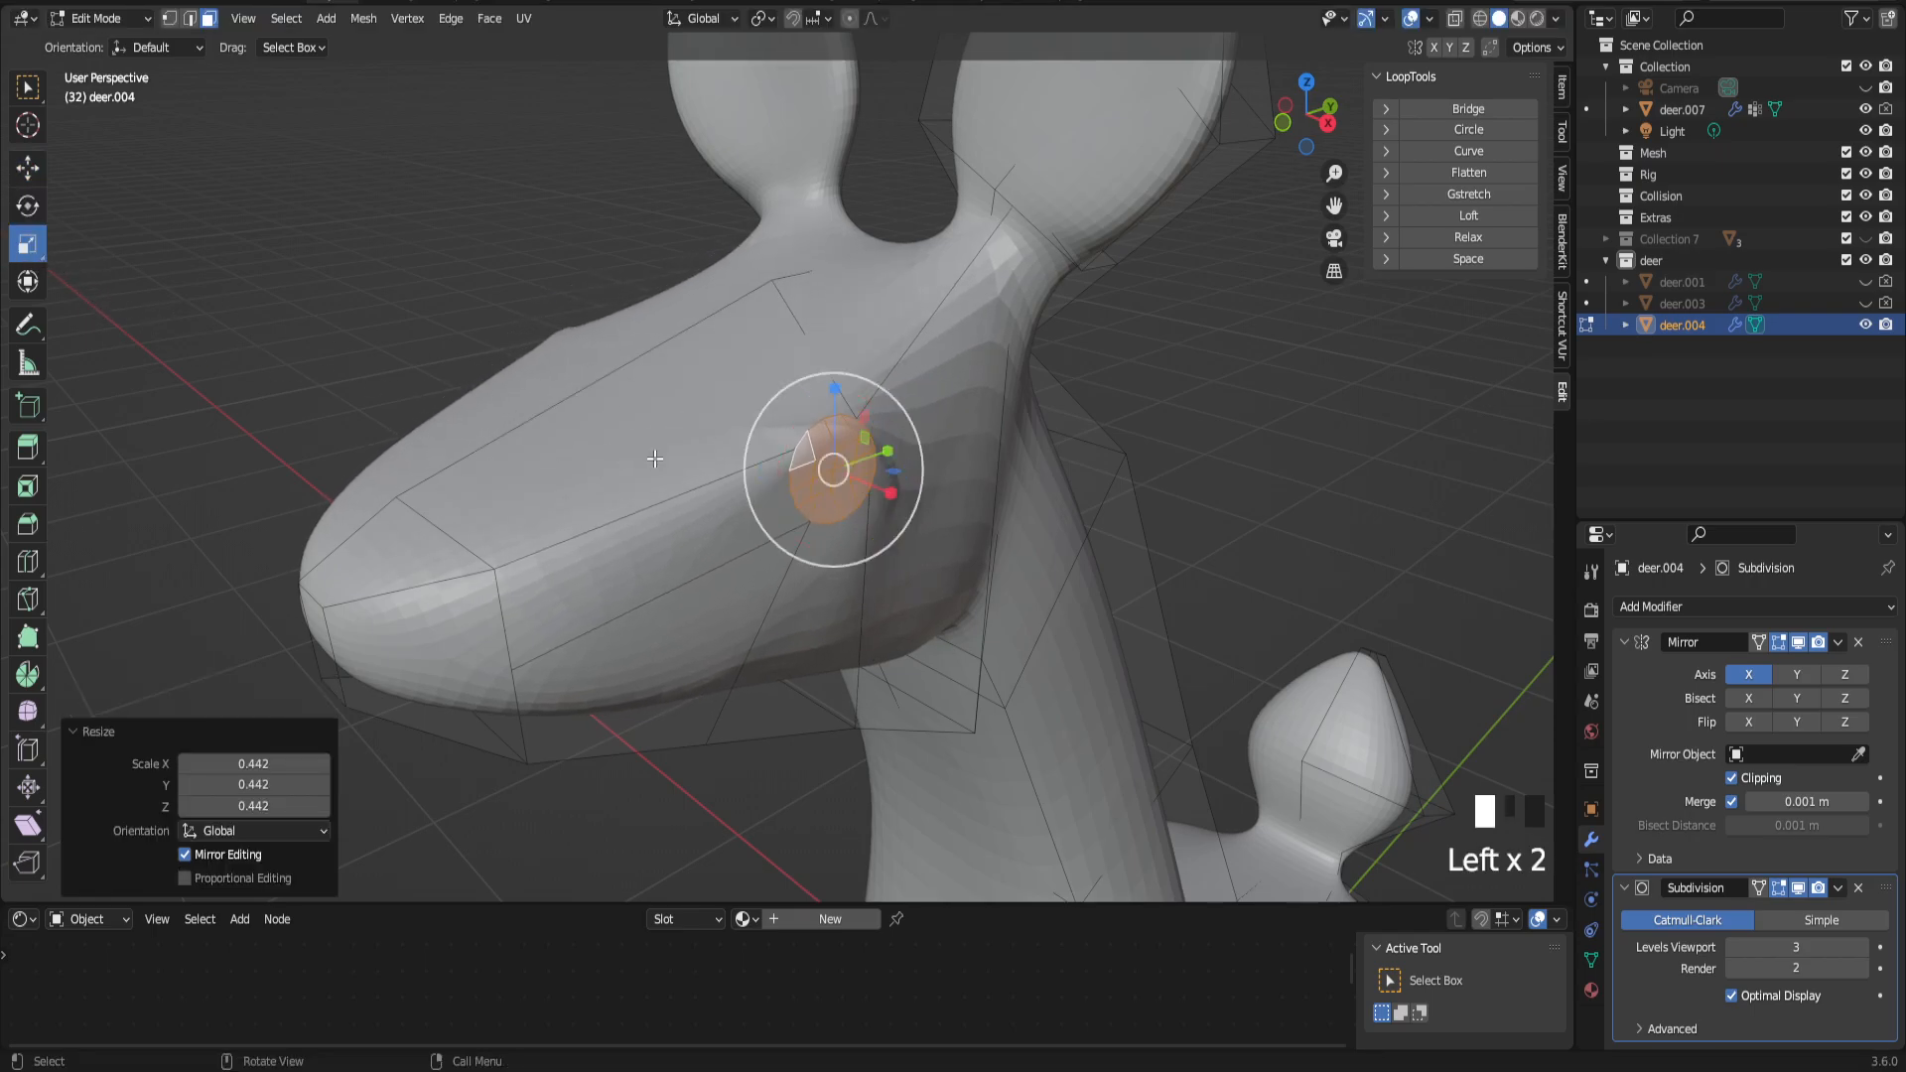
drag(835, 390, 833, 437)
Step: Rotate the oval eye patch about -13.9° around X and move it toward the ear, about 0.089 m along Y
middle_drag(834, 437, 116, 176)
click(28, 206)
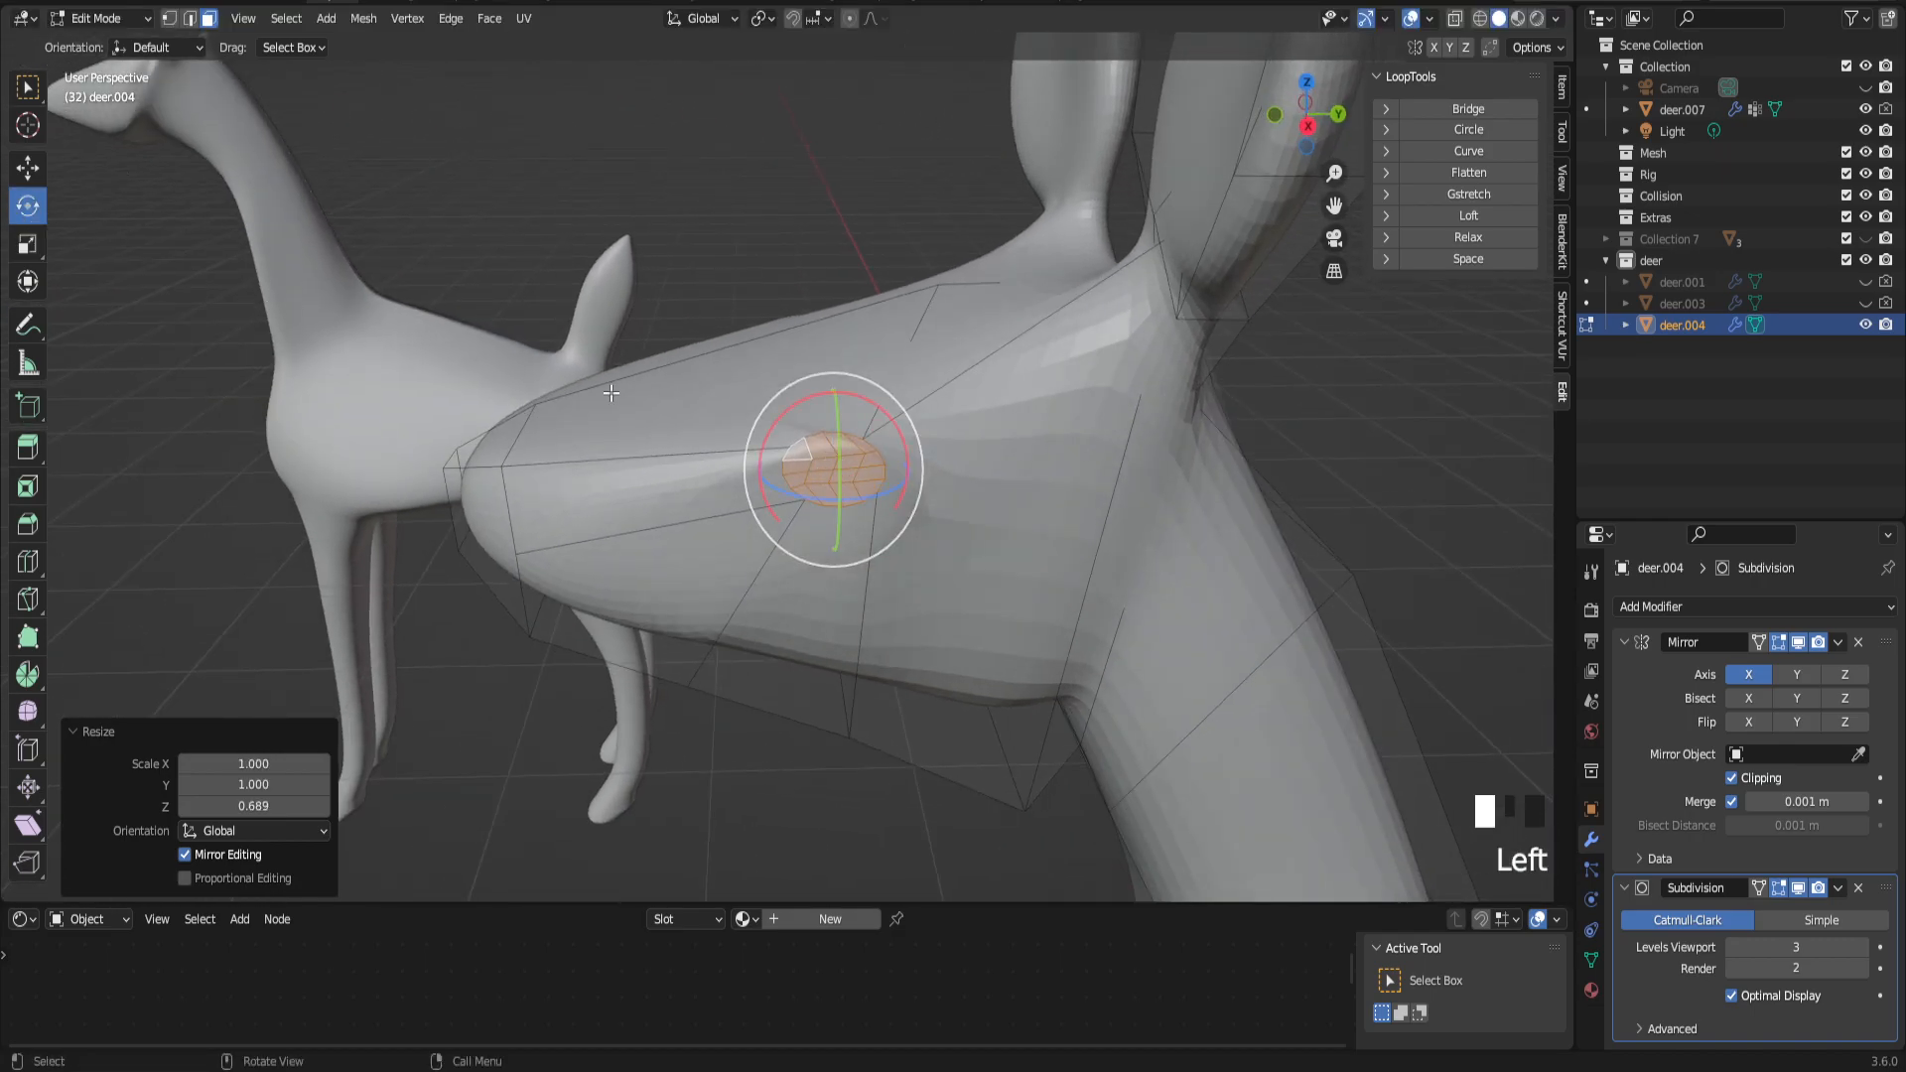
mouse_move(881, 408)
mouse_down()
mouse_move(894, 417)
mouse_move(863, 374)
mouse_move(911, 410)
mouse_up()
key(g)
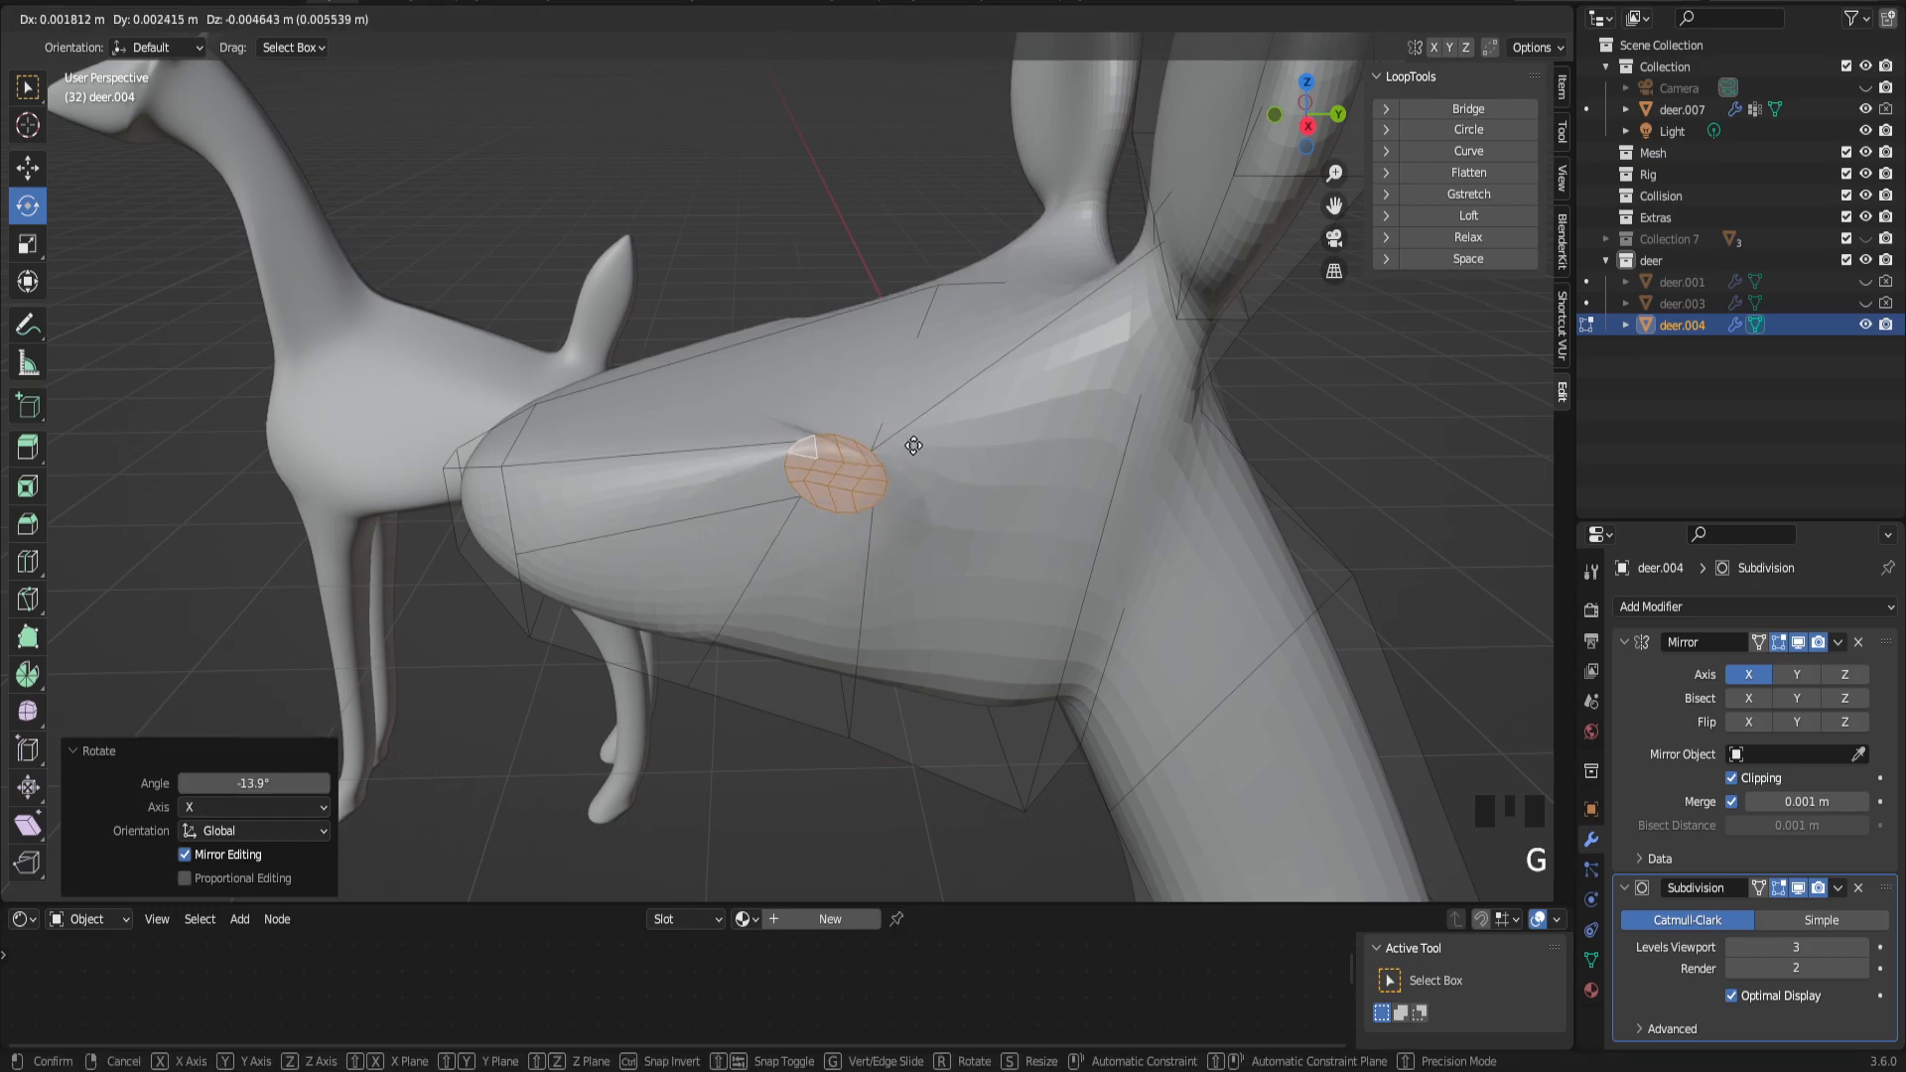
click(1001, 430)
middle_drag(1001, 430, 980, 497)
scroll(982, 486, down, 1)
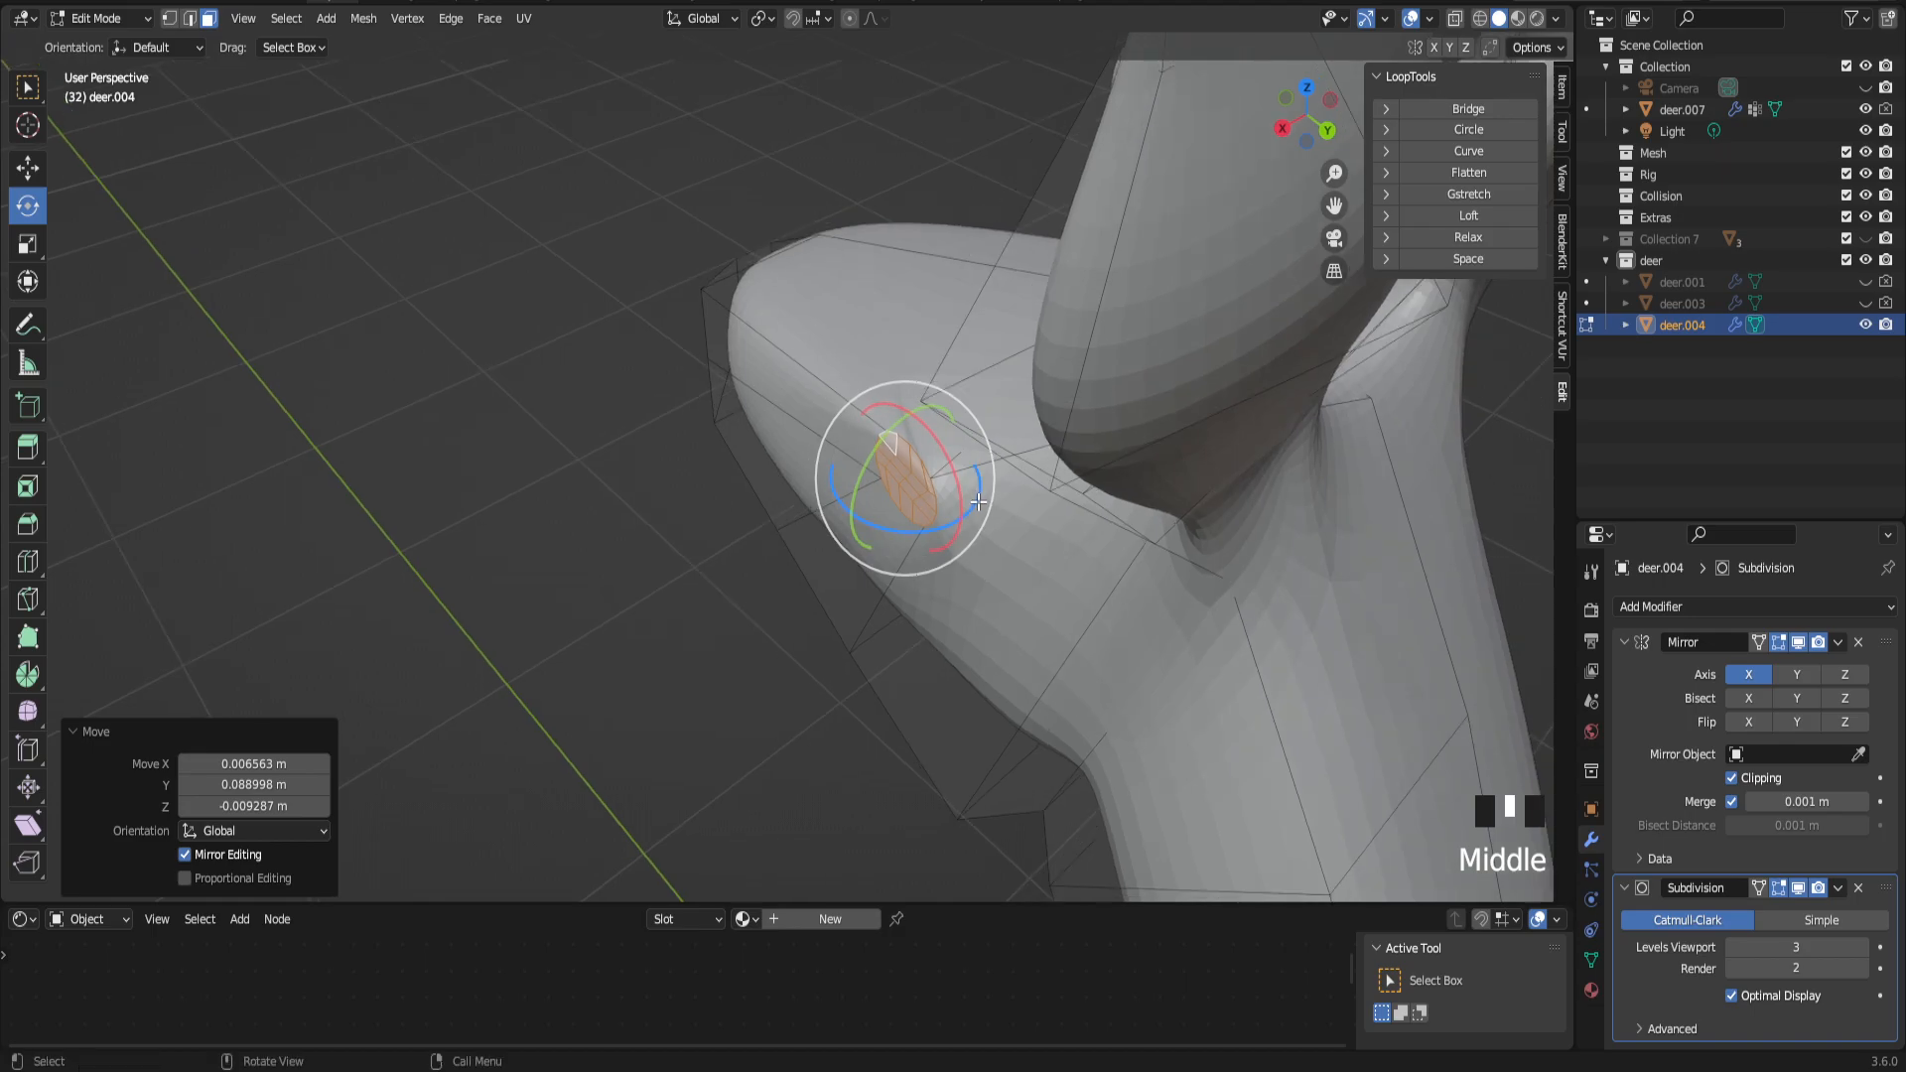
Step: Try to reshape the eye in vertex selection by moving individual vertices along its upper rim
key(1)
key(g)
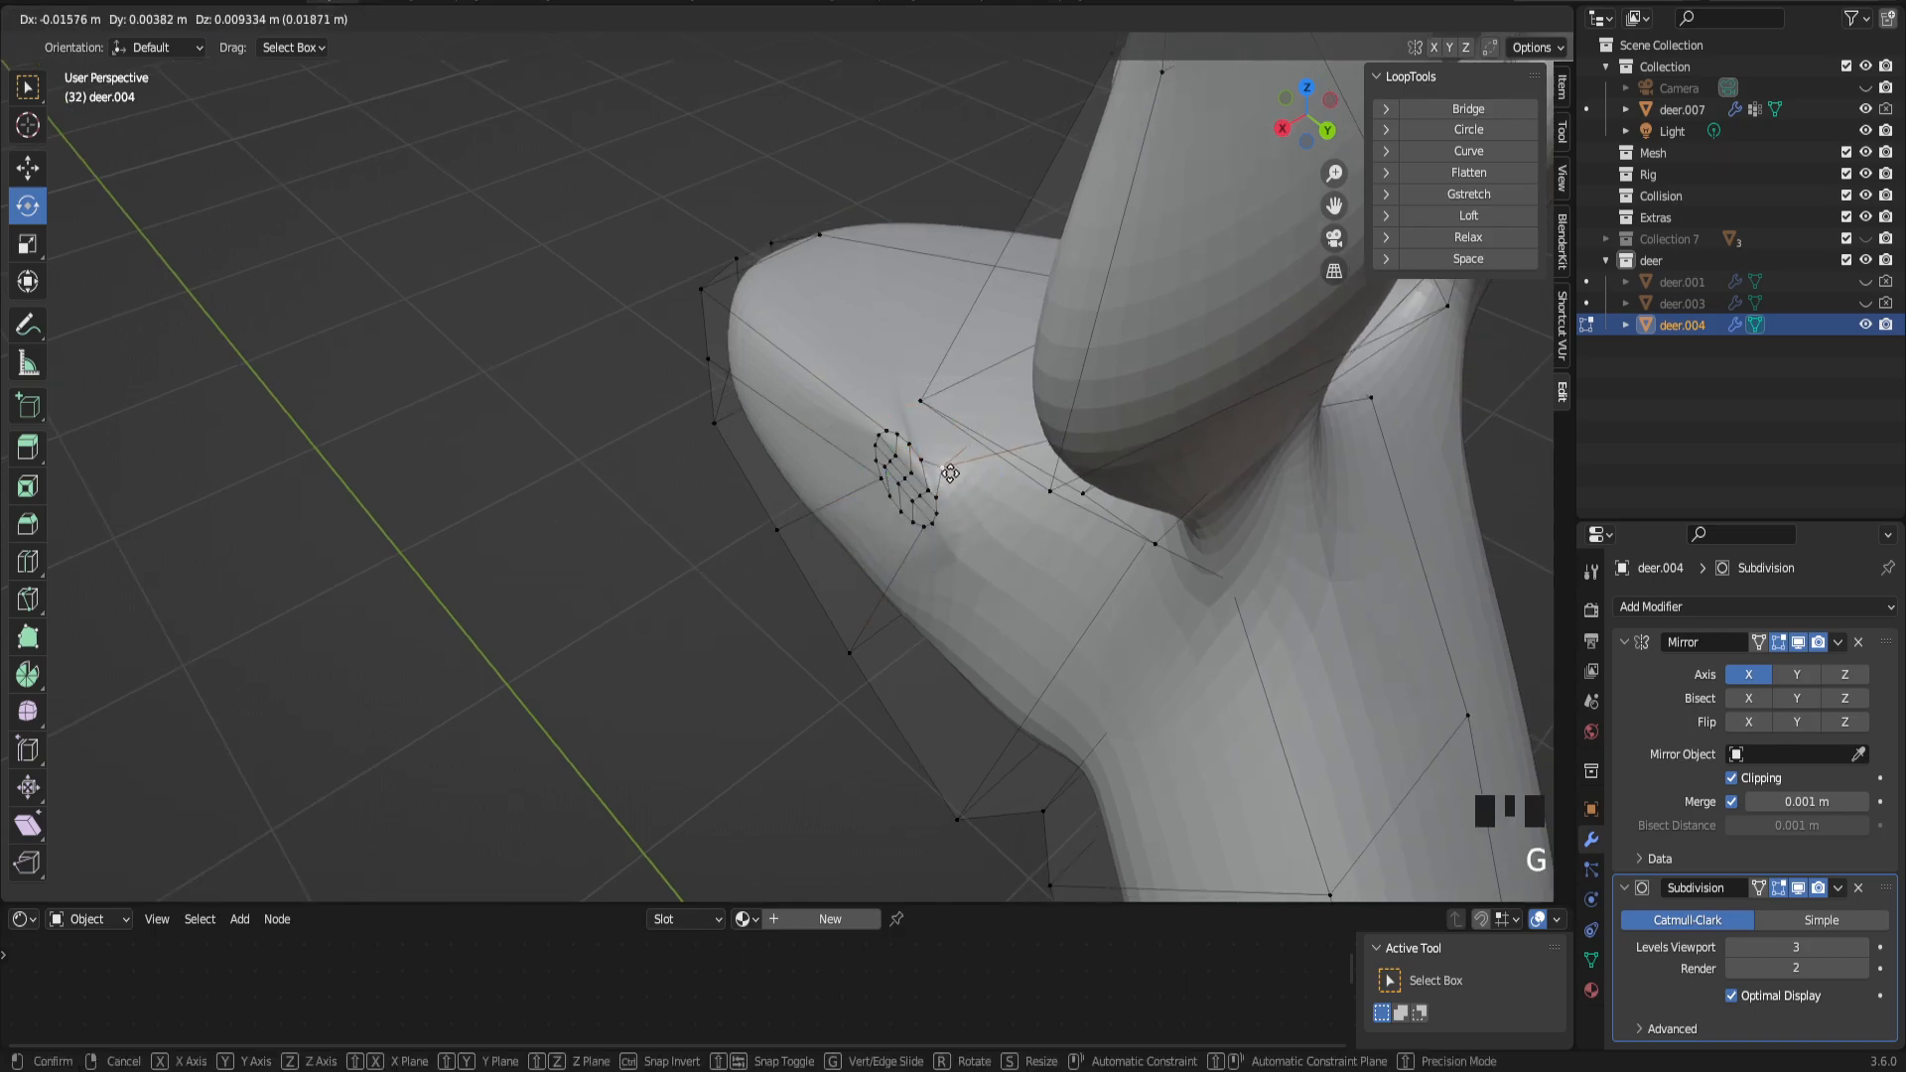
click(970, 454)
key(g)
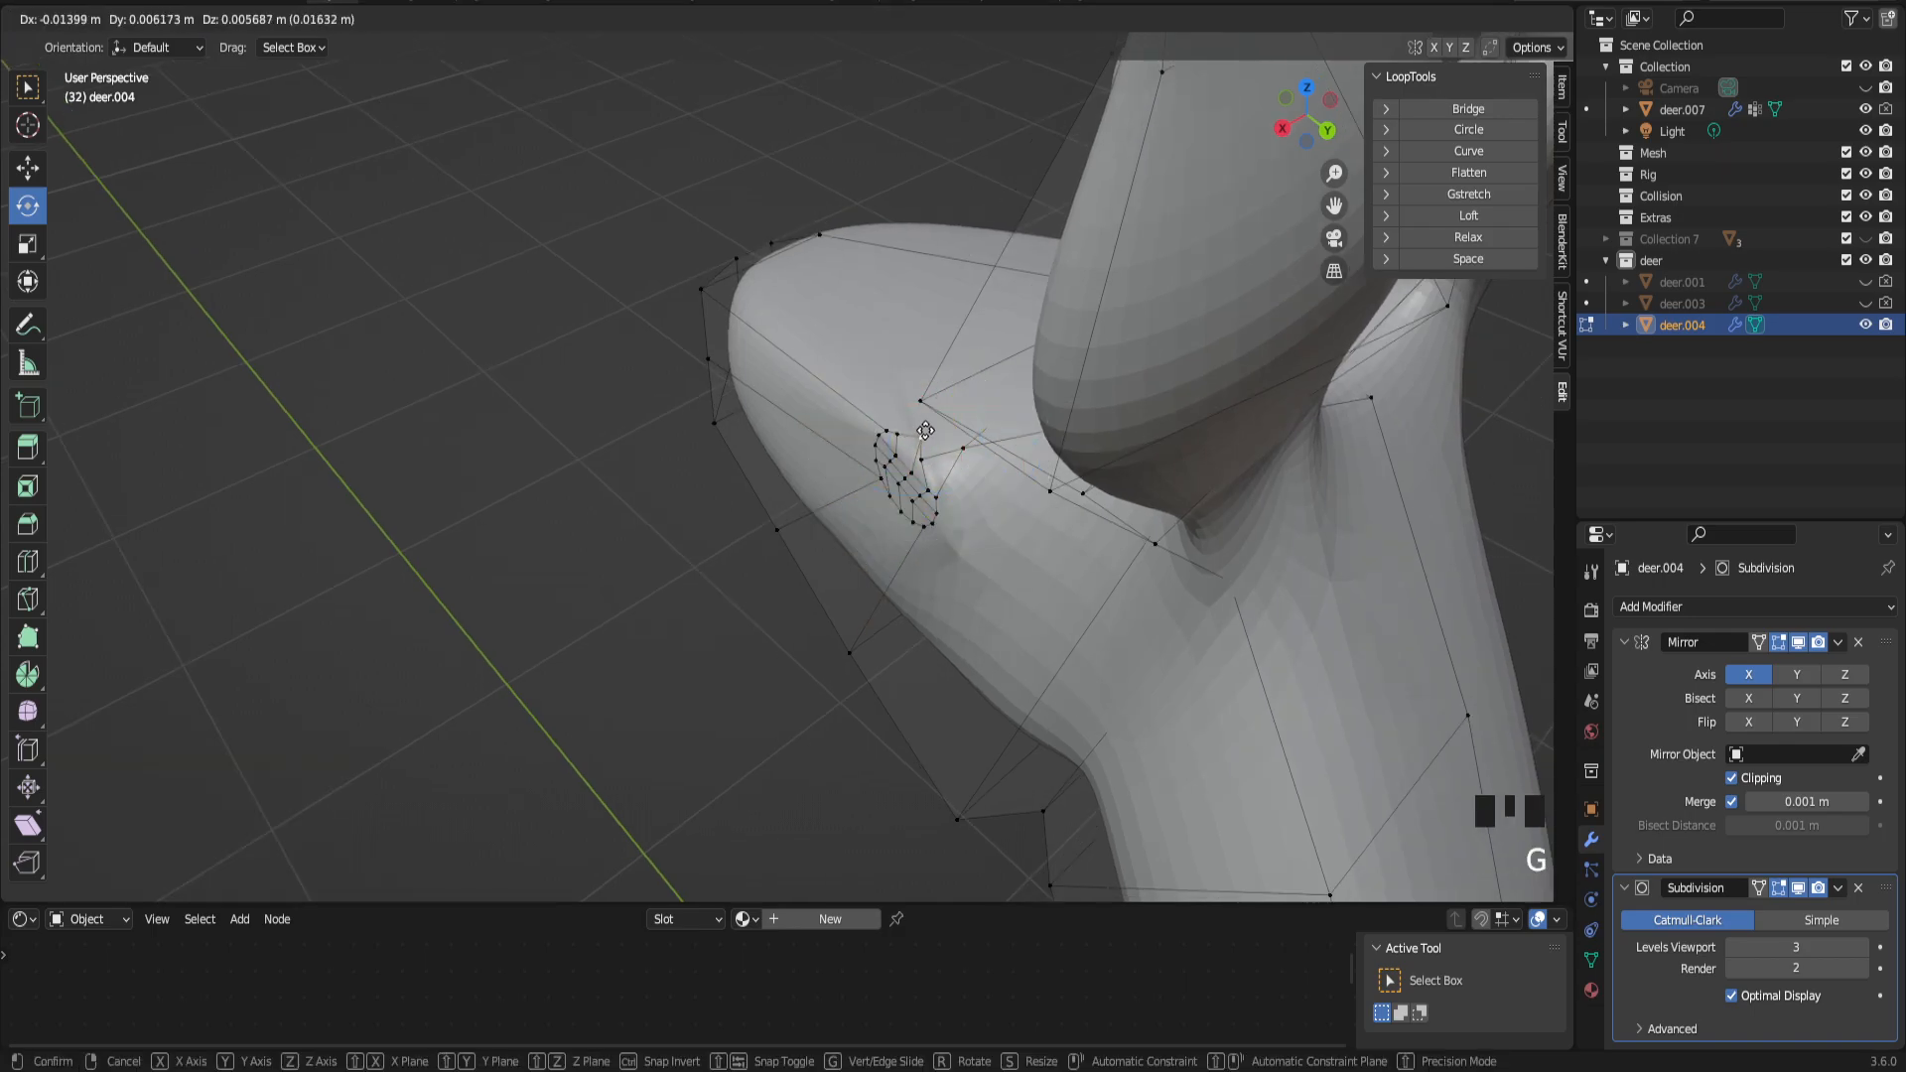
click(914, 436)
middle_drag(913, 436, 1142, 378)
Step: Undo the eye vertex moves back to the full eye patch selection
key(ctrl+z)
key(ctrl+z)
key(ctrl+z)
key(ctrl+z)
key(ctrl+z)
key(ctrl+z)
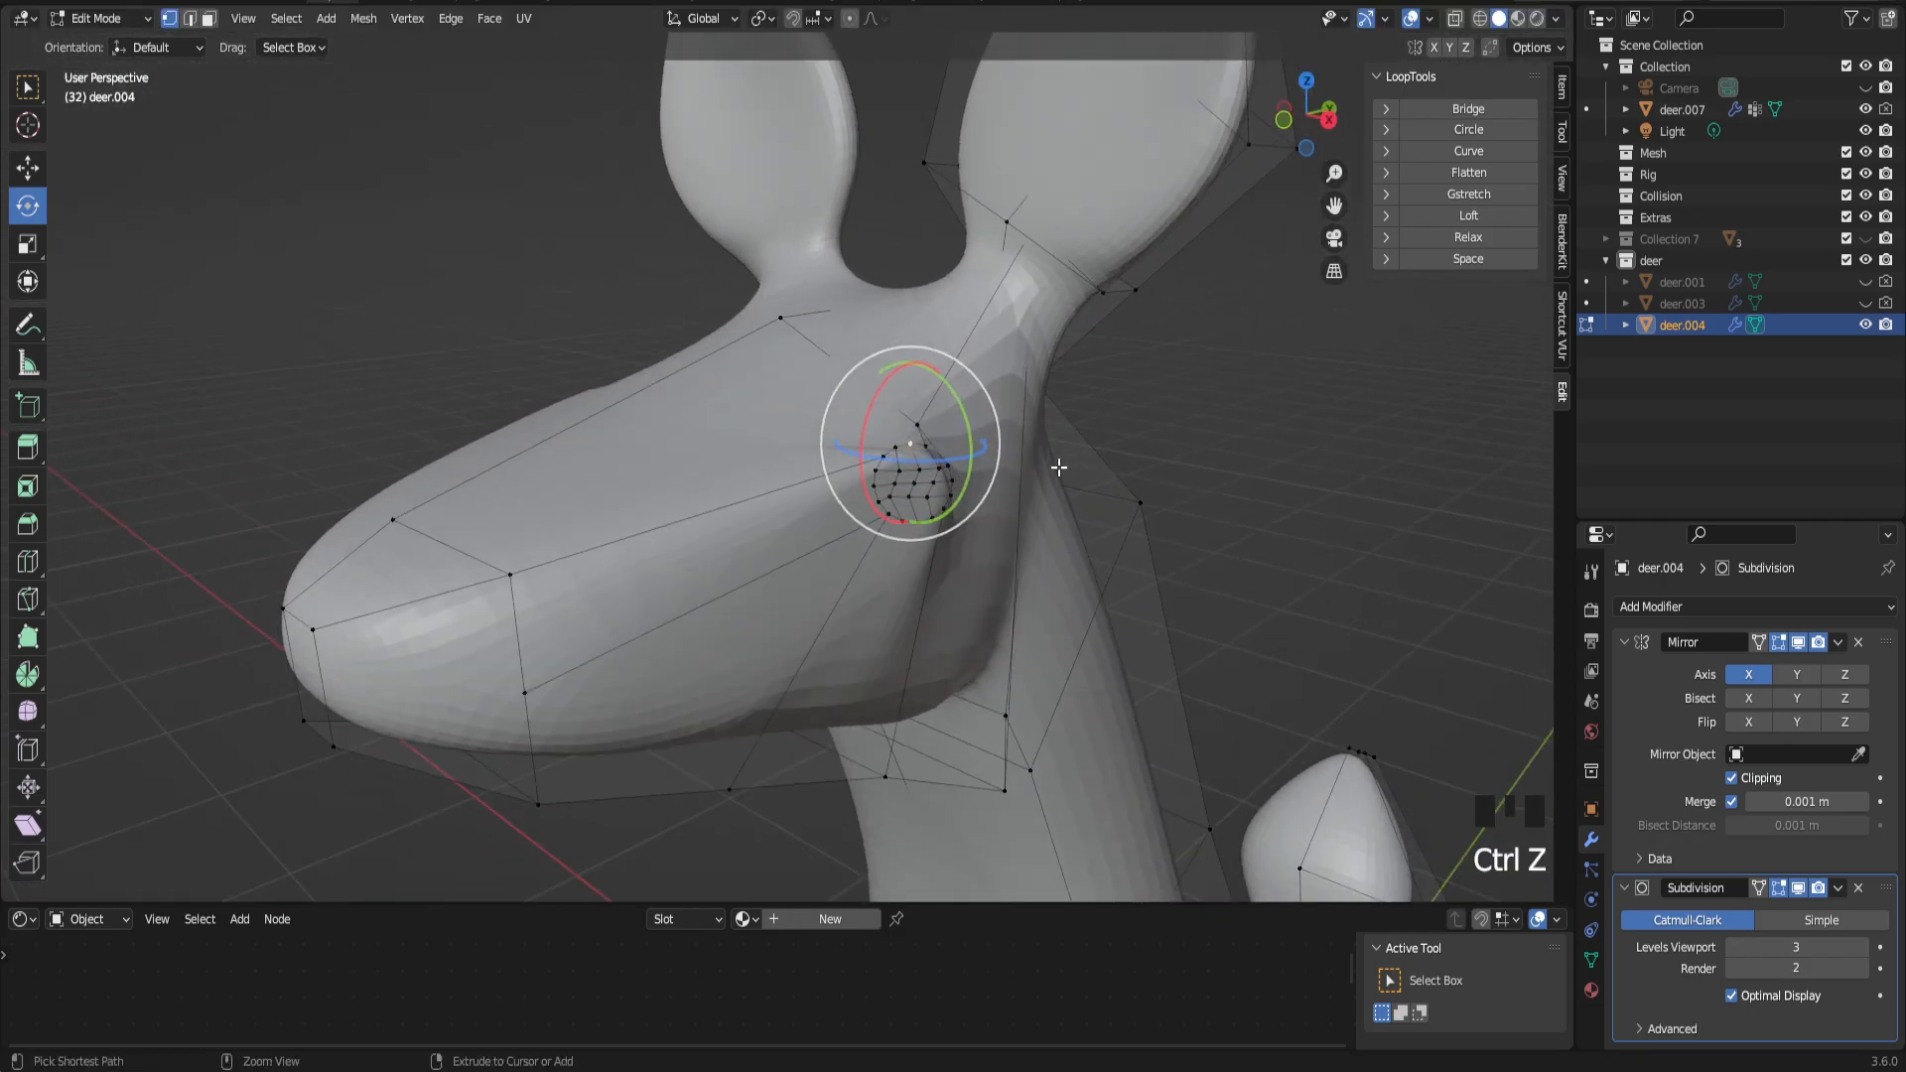
Step: Try to extrude the eye patch about 0.021 m into the head and inspect the socket from the side
middle_drag(1029, 460, 983, 483)
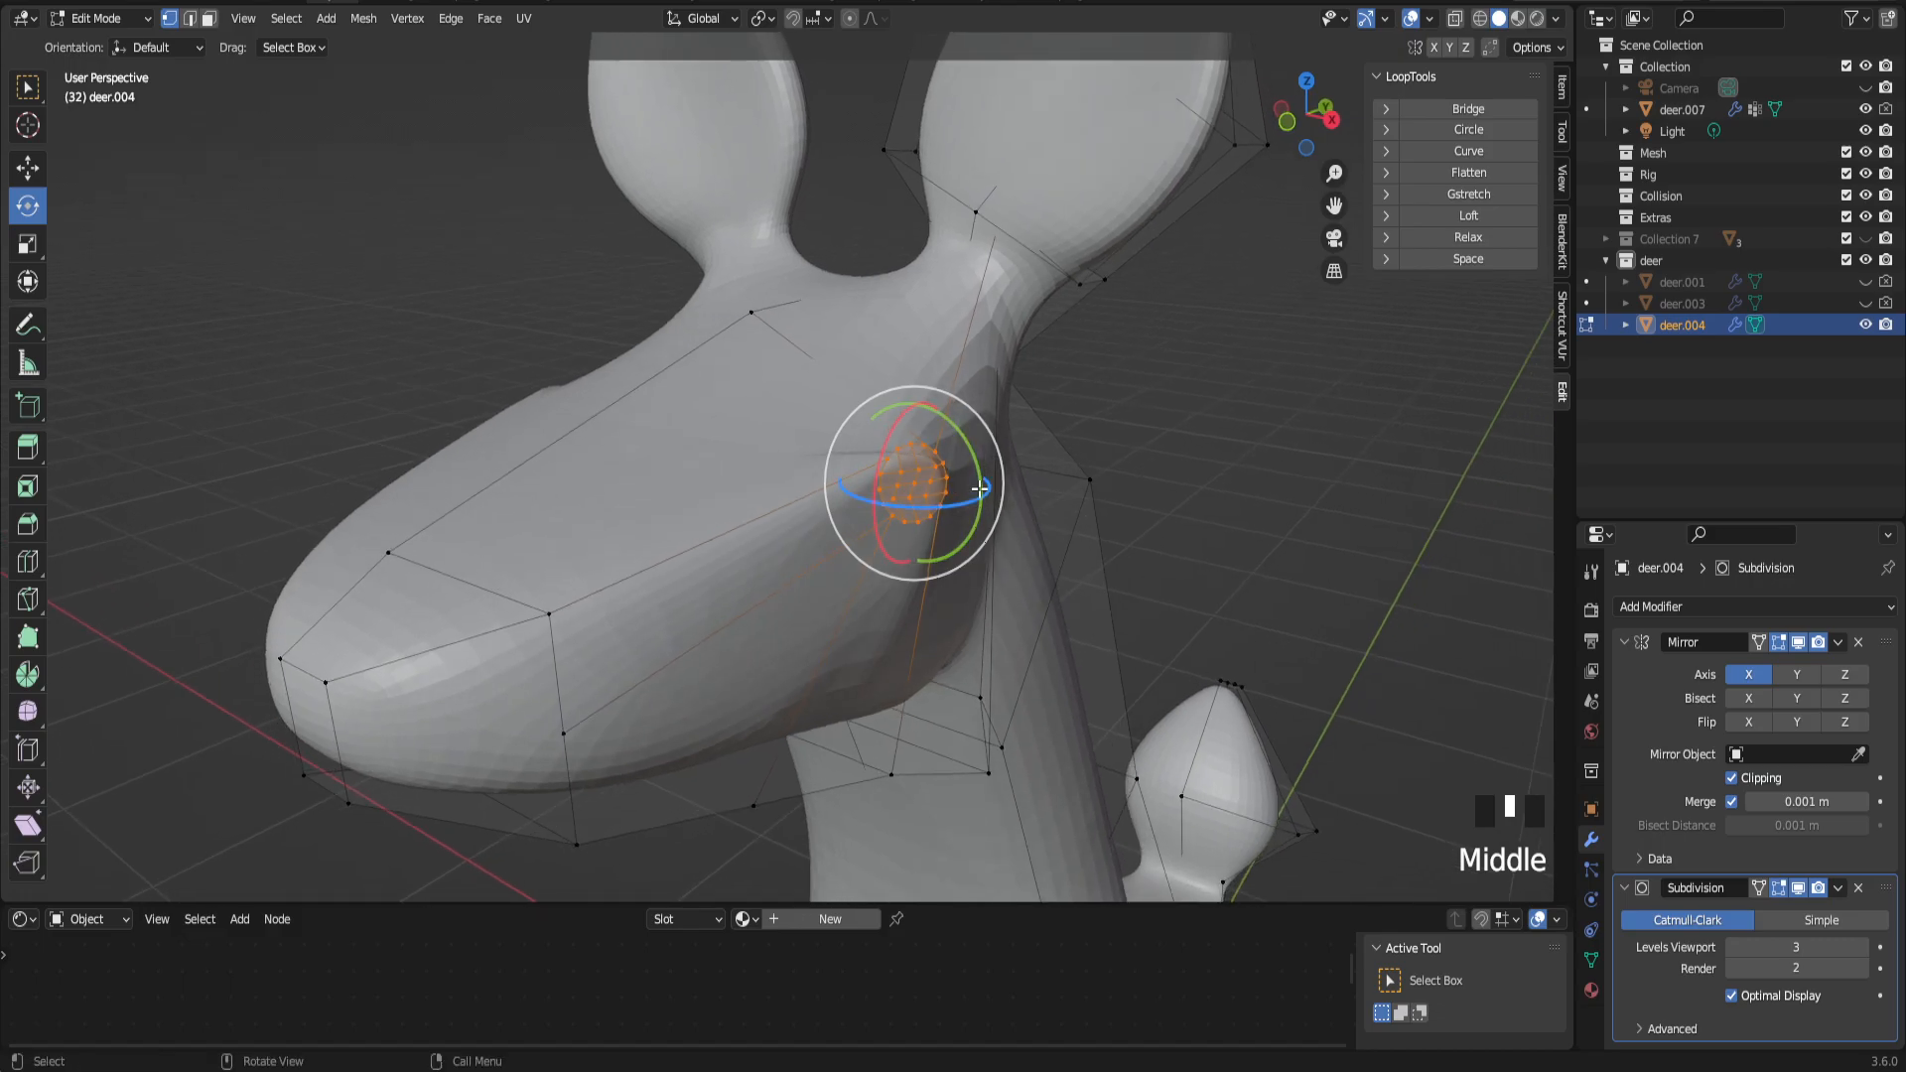
key(e)
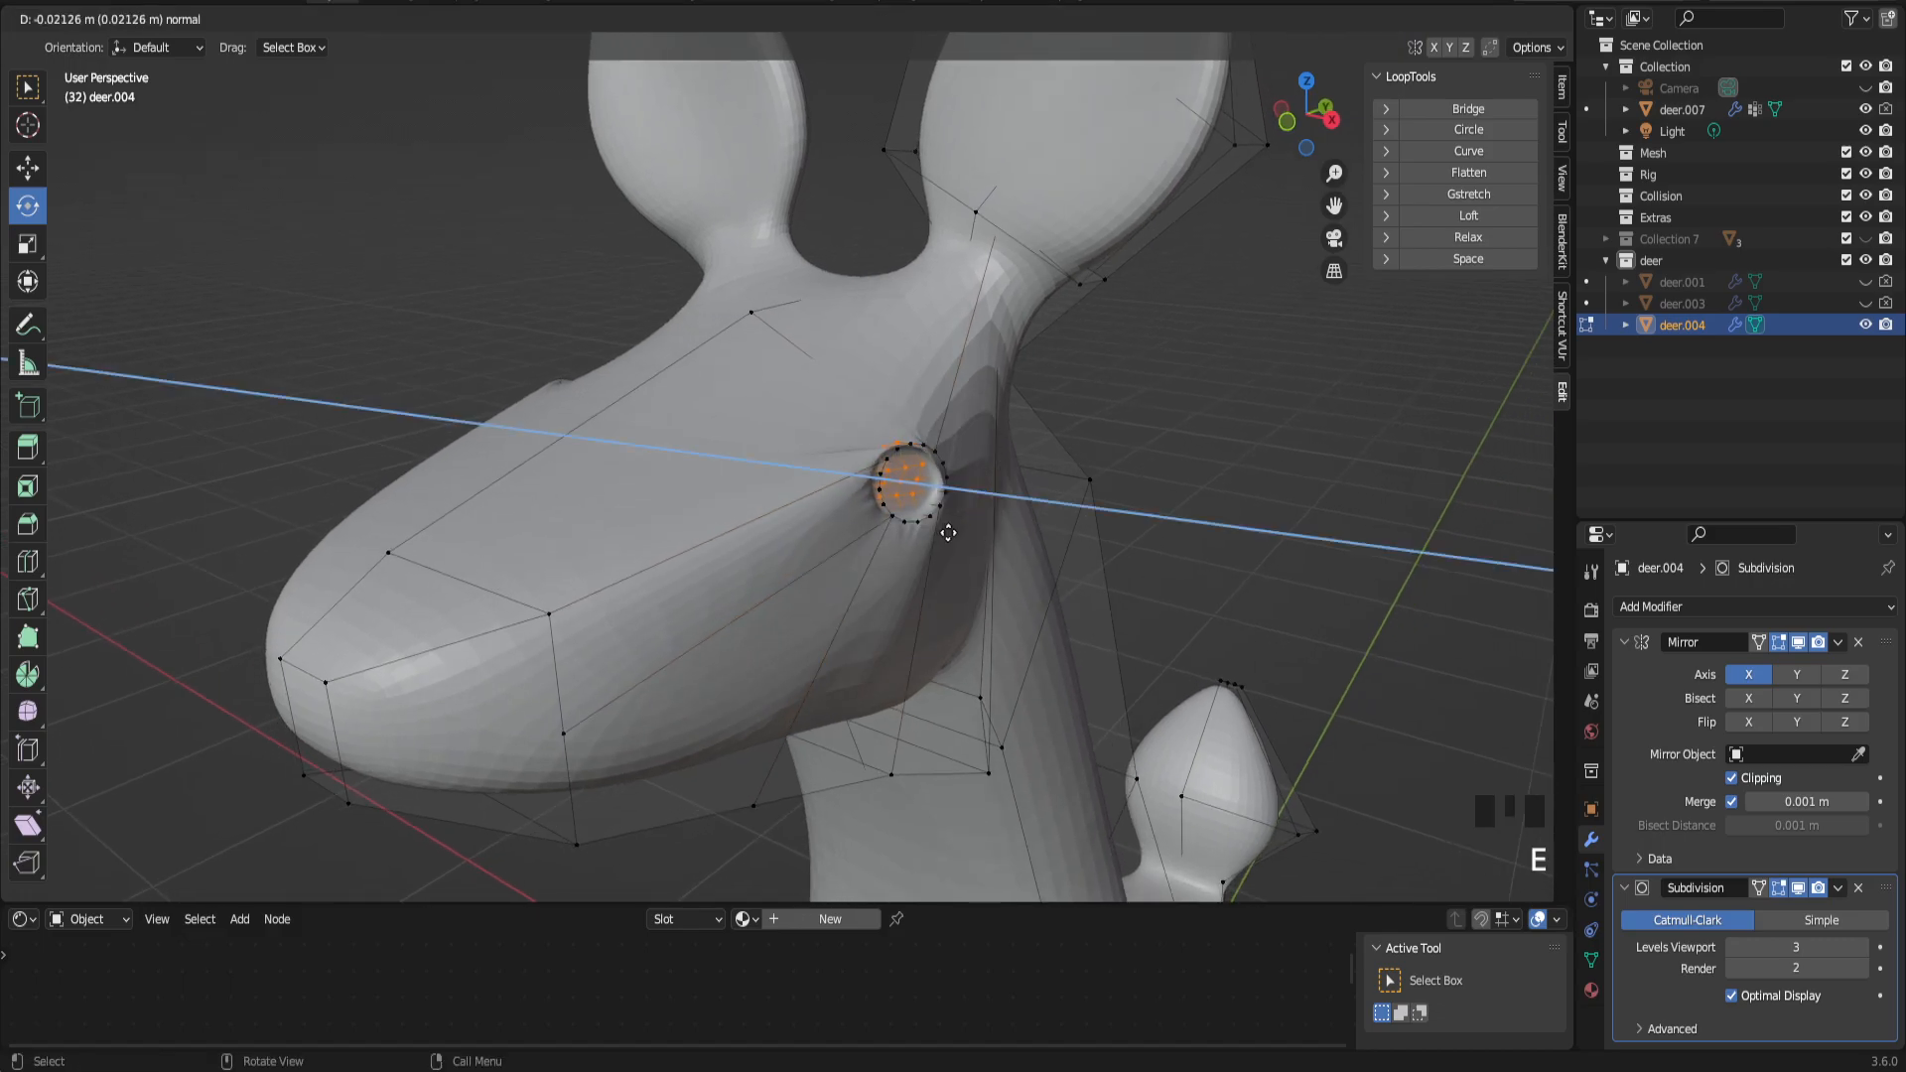
click(949, 533)
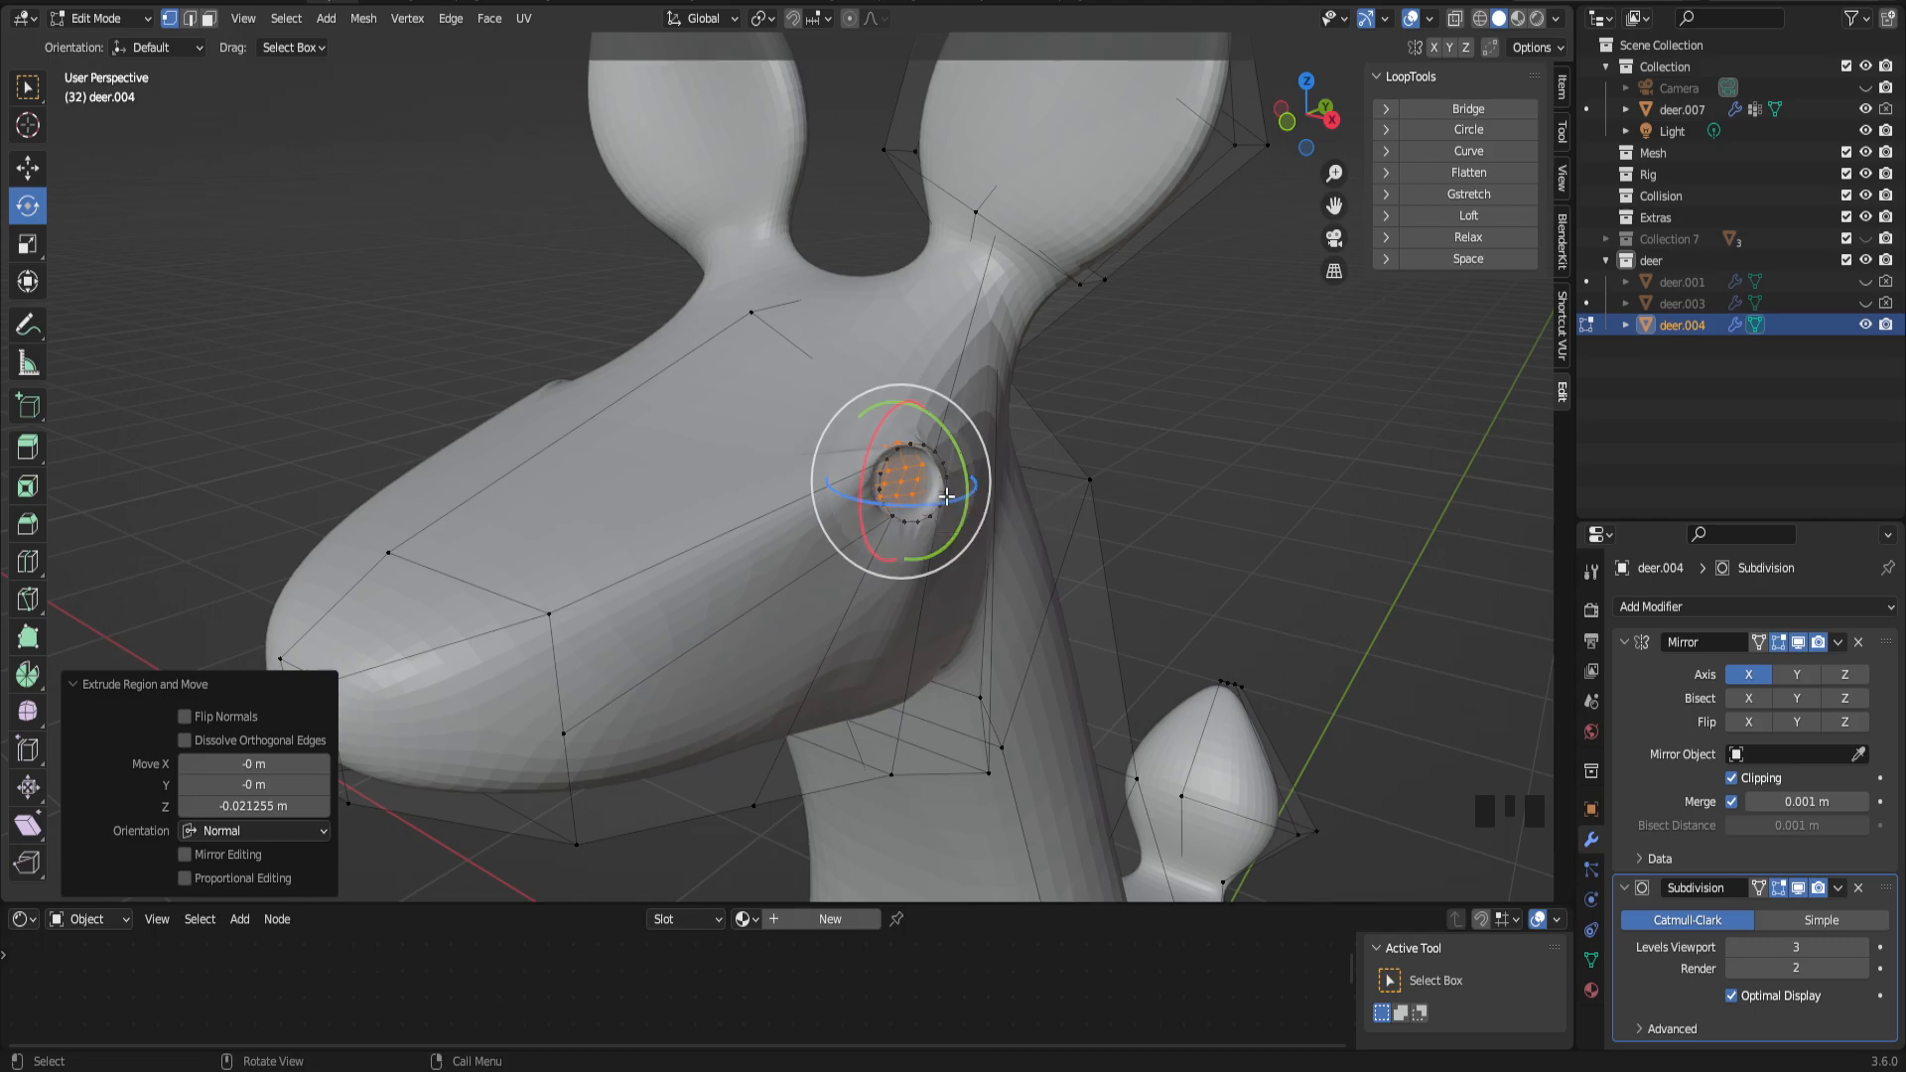
scroll(1292, 217, down, 1)
mouse_move(1332, 183)
mouse_down()
mouse_move(1332, 104)
mouse_move(1332, 187)
mouse_up()
middle_drag(991, 481, 915, 481)
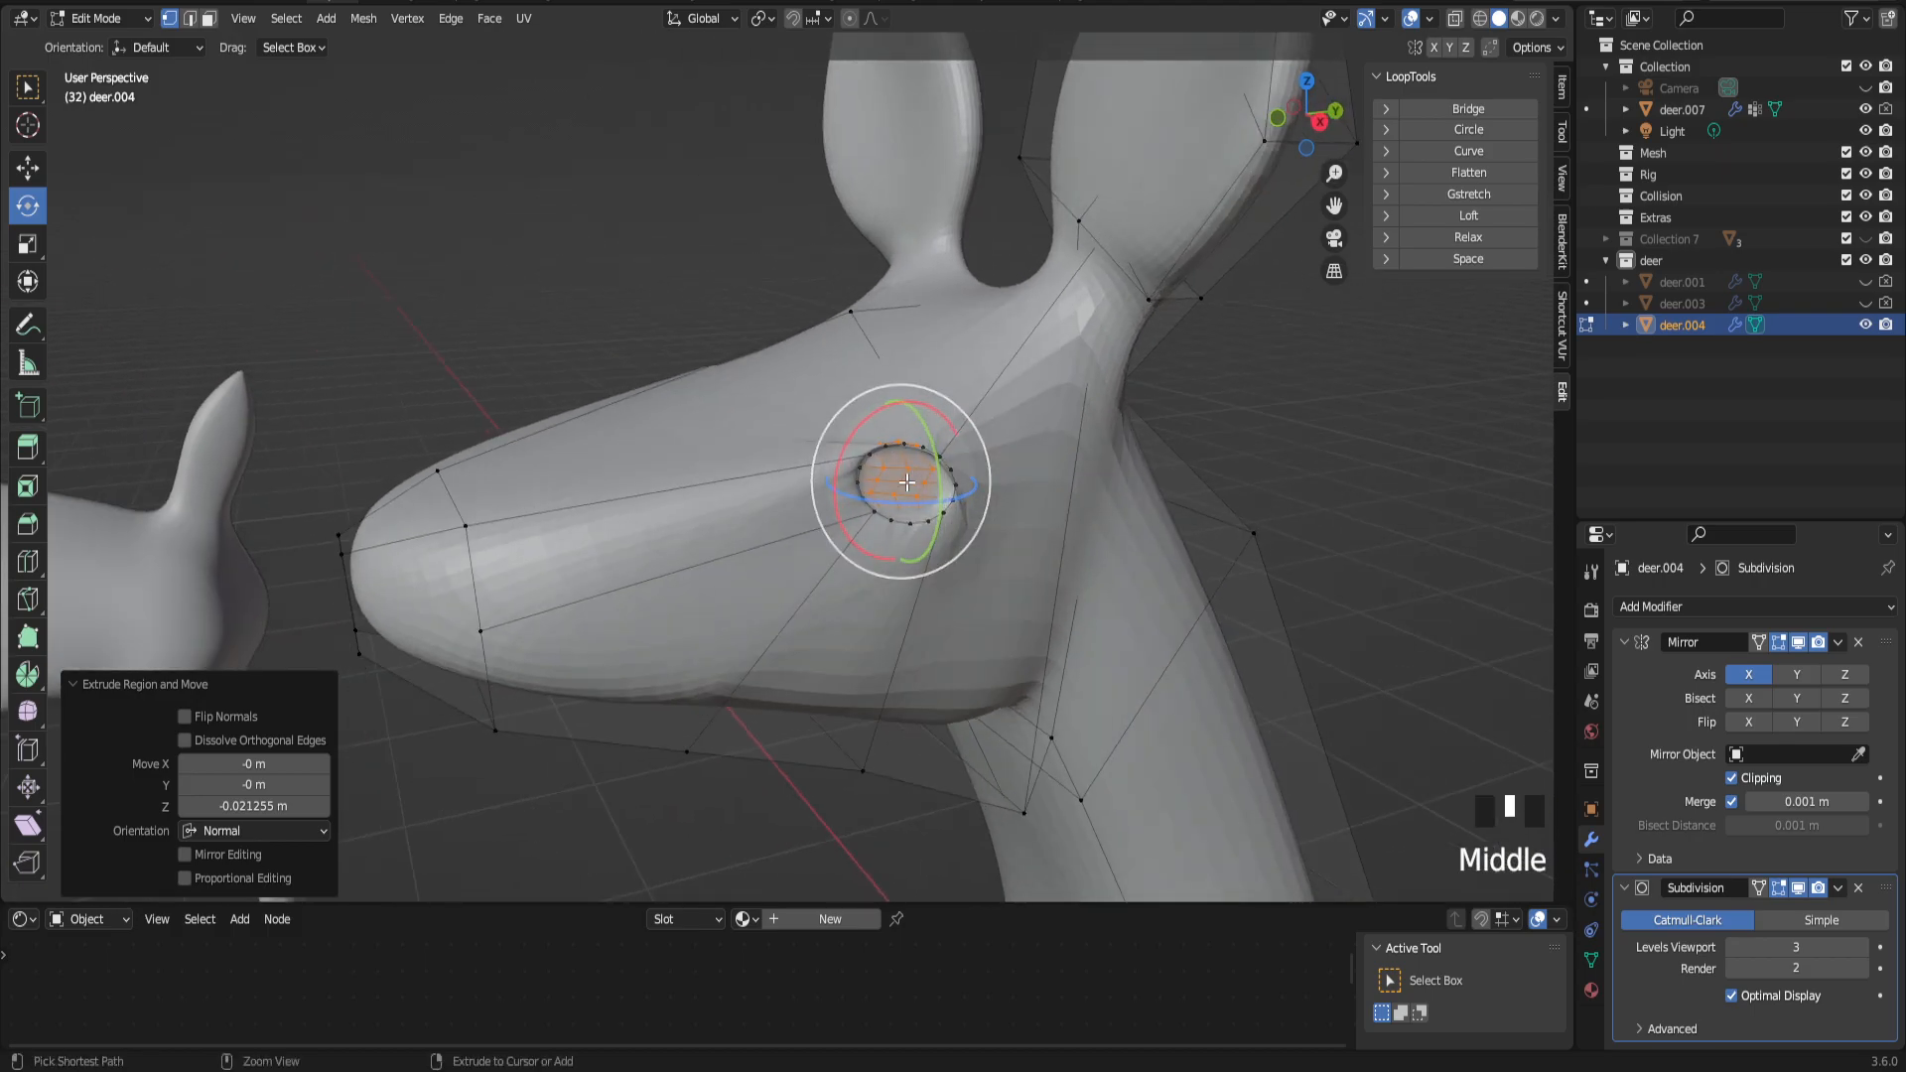
Step: Undo the inward extrusion of the eye patch
key(ctrl+z)
key(ctrl+z)
key(ctrl+z)
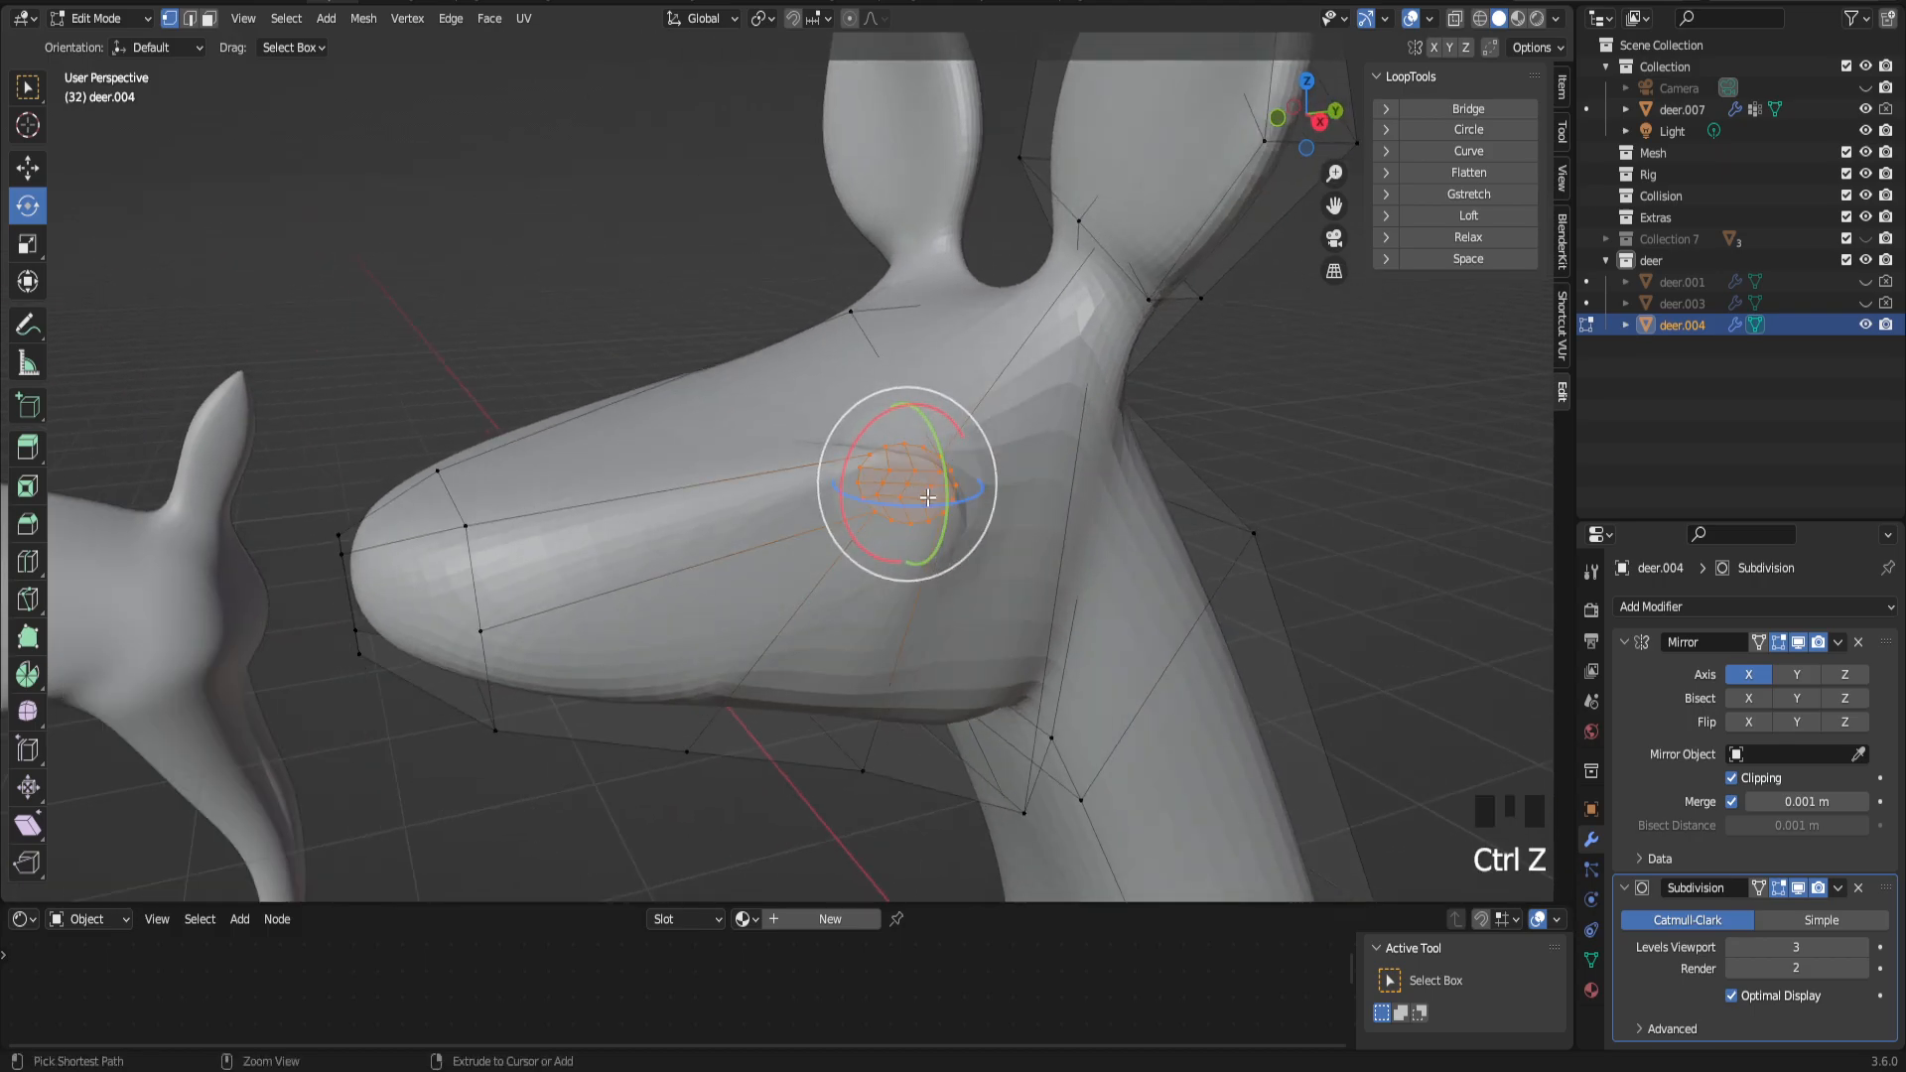
Step: Undo the eye modelling on deer.004, going back past the circular face patch to the plain head in Object Mode
key(ctrl+z)
key(ctrl+z)
key(ctrl+z)
key(ctrl+z)
key(ctrl+z)
key(ctrl+z)
key(ctrl+z)
key(ctrl+z)
key(ctrl+z)
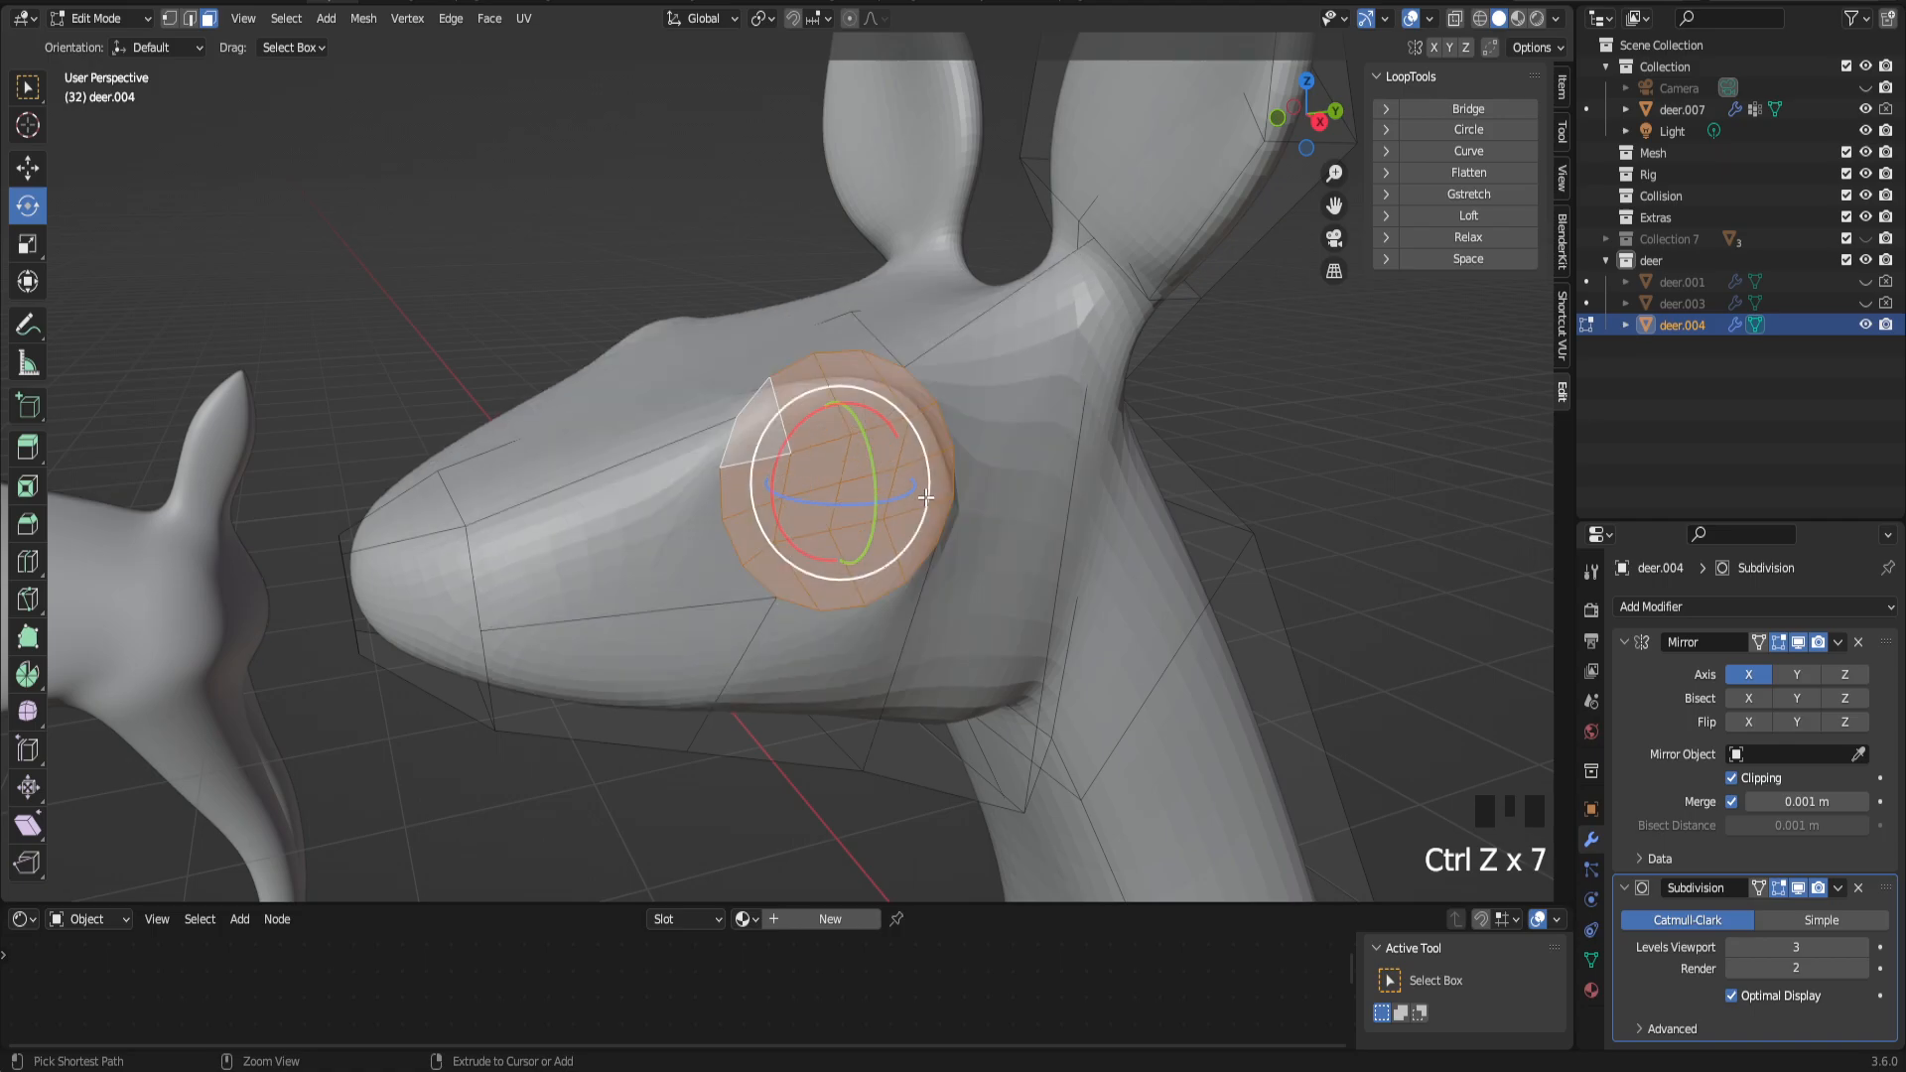
key(ctrl+z)
key(ctrl+z)
key(ctrl+z)
key(ctrl+z)
key(ctrl+z)
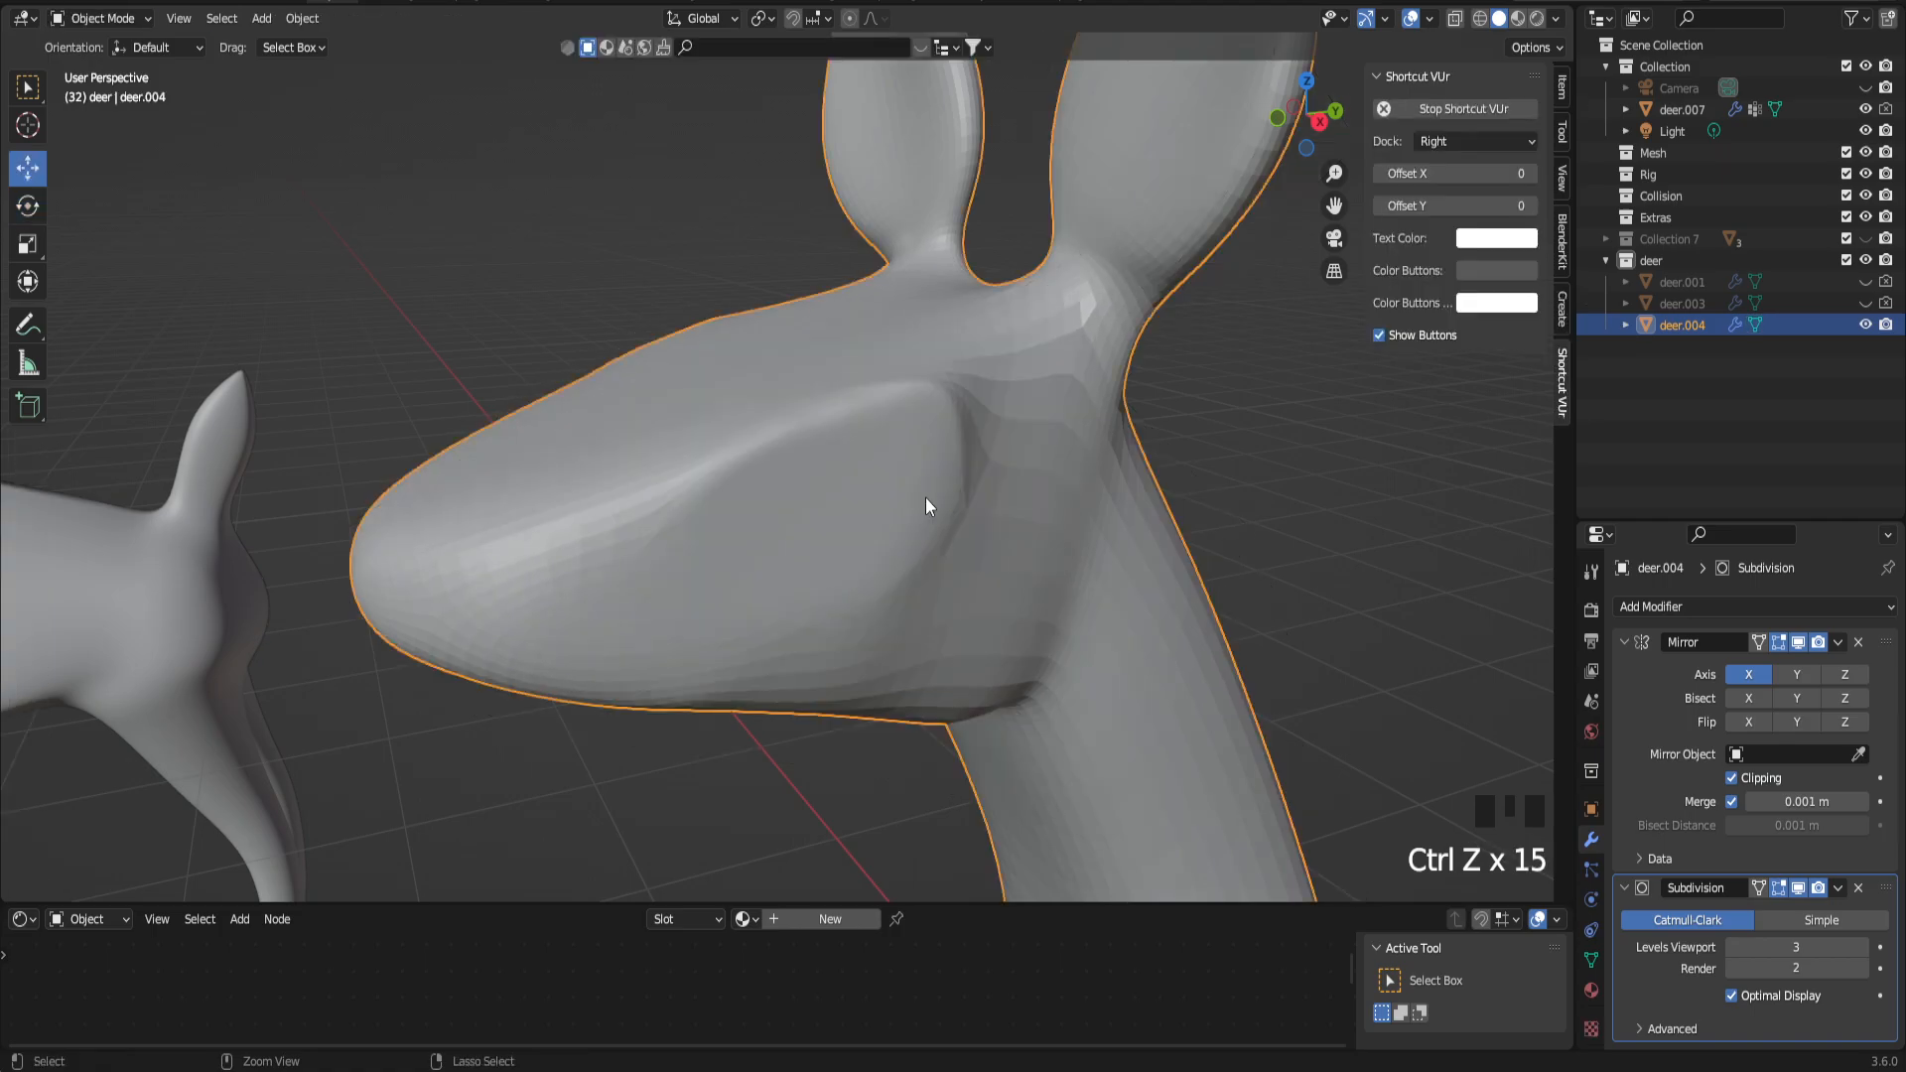
Step: Undo the remaining head edits and the deer.004 duplicate, back to the face selection on the side of deer.003's head
key(ctrl+z)
key(ctrl+z)
key(ctrl+z)
key(ctrl+z)
key(ctrl+z)
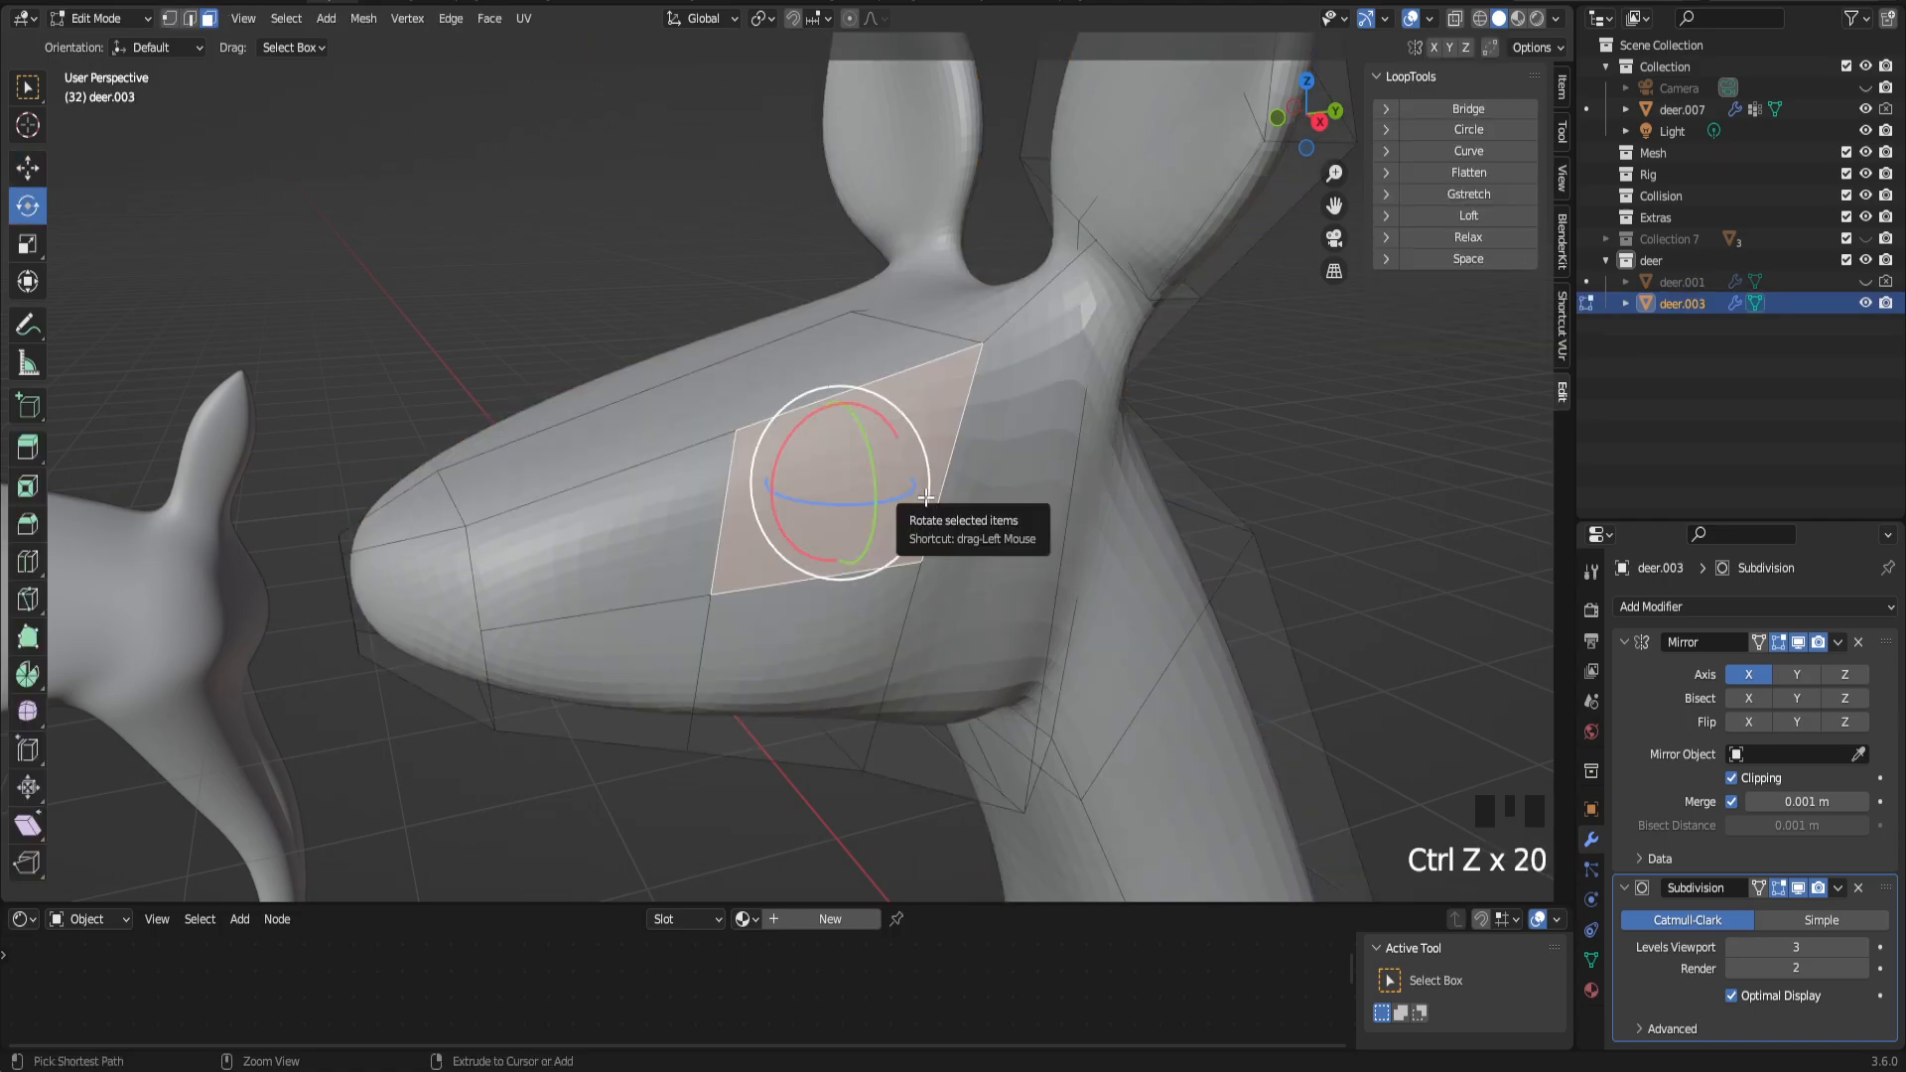
Step: Turn on proportional editing for deer.003 and look over the whole body beside the reference deer
scroll(925, 497, down, 5)
scroll(860, 567, down, 2)
middle_drag(859, 567, 1092, 417)
scroll(1367, 149, down, 1)
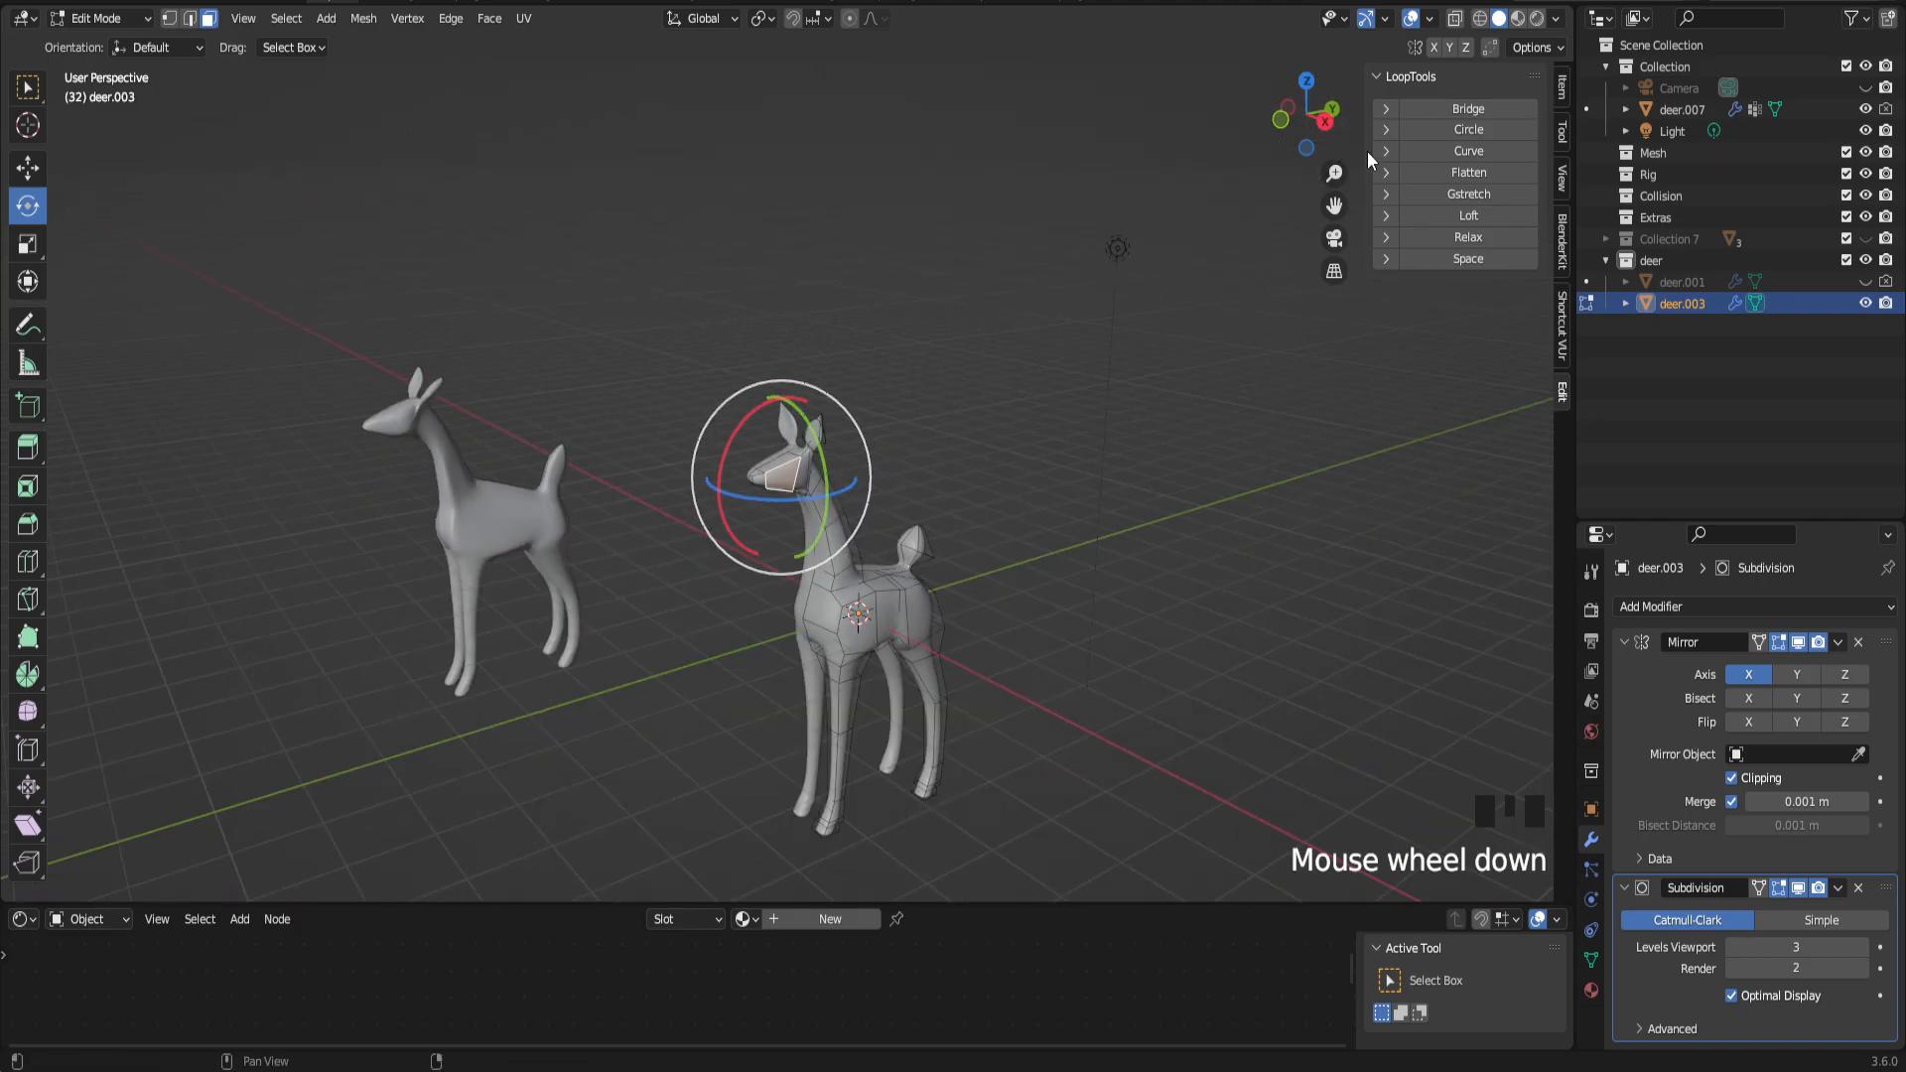
drag(1334, 206, 276, 61)
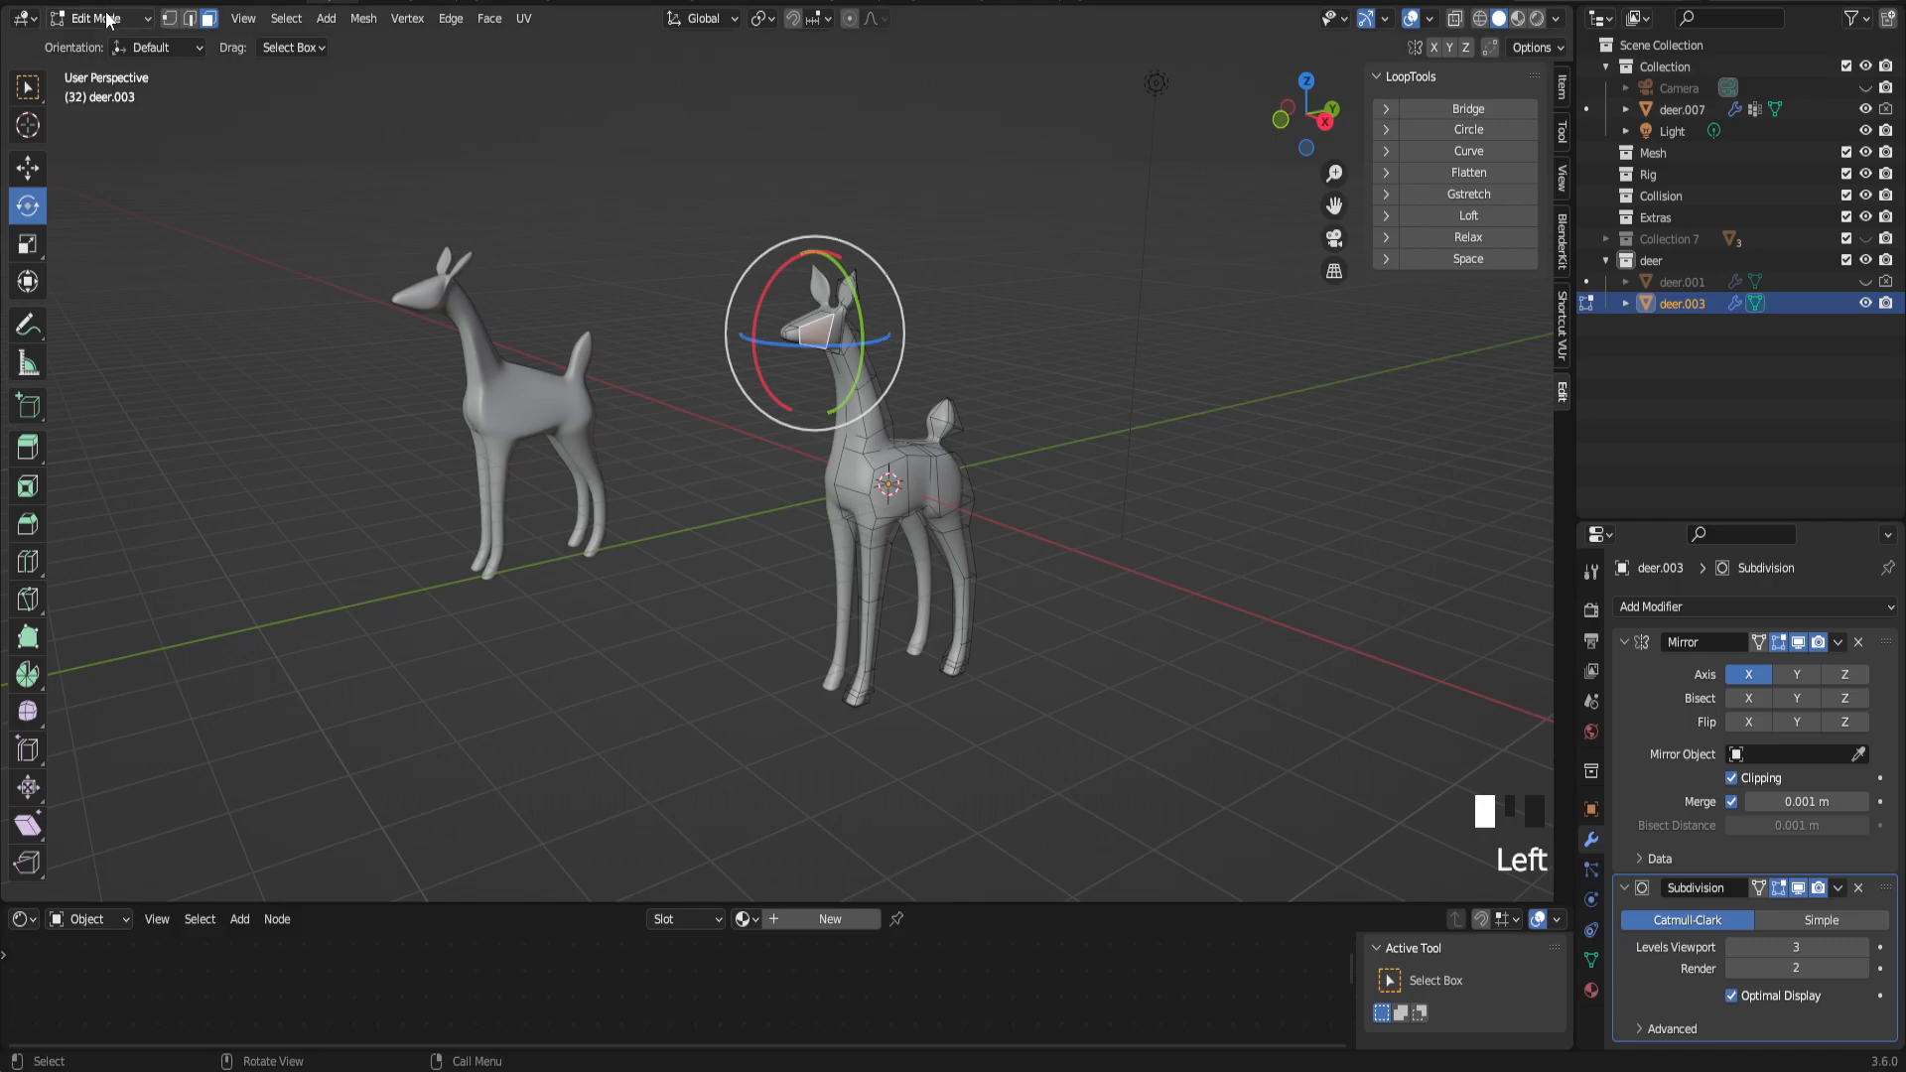
scroll(999, 424, up, 1)
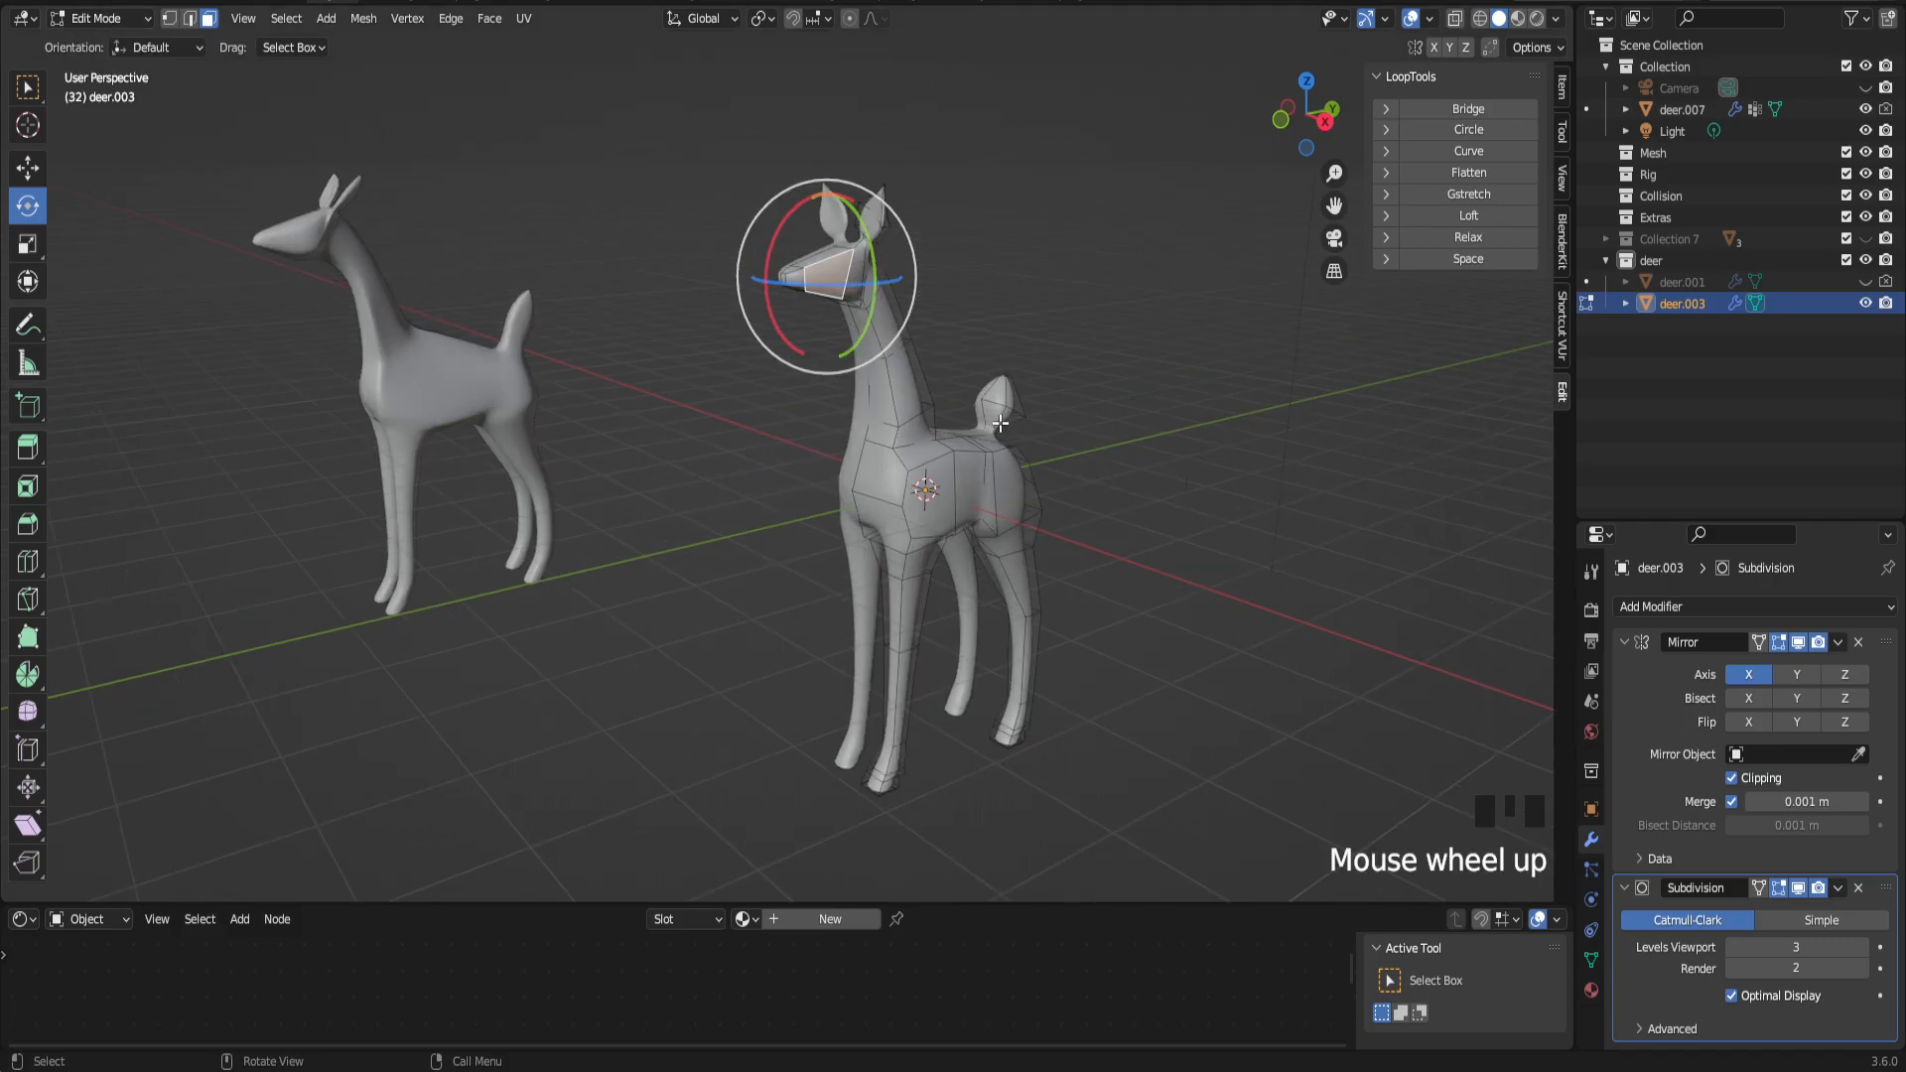
drag(1355, 203, 894, 379)
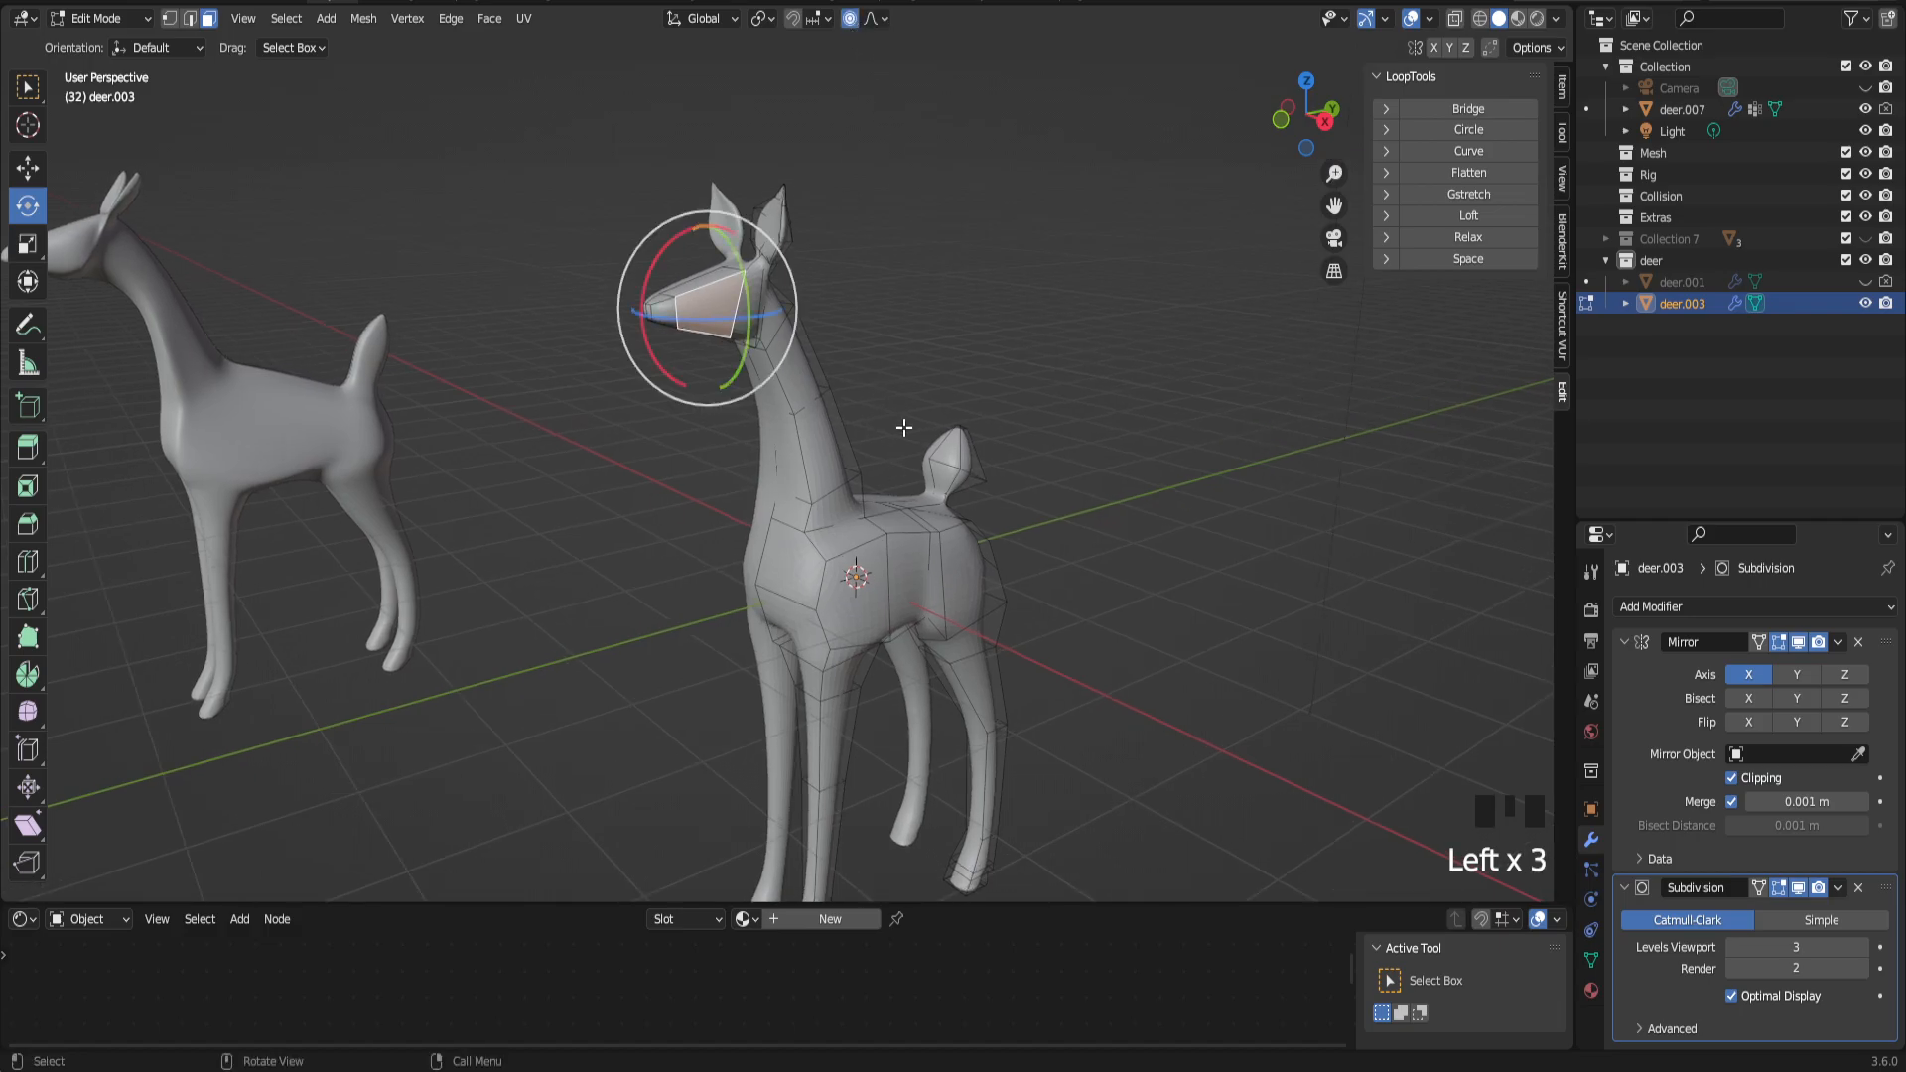
drag(1334, 205, 1054, 578)
middle_drag(1054, 578, 965, 602)
scroll(964, 604, down, 3)
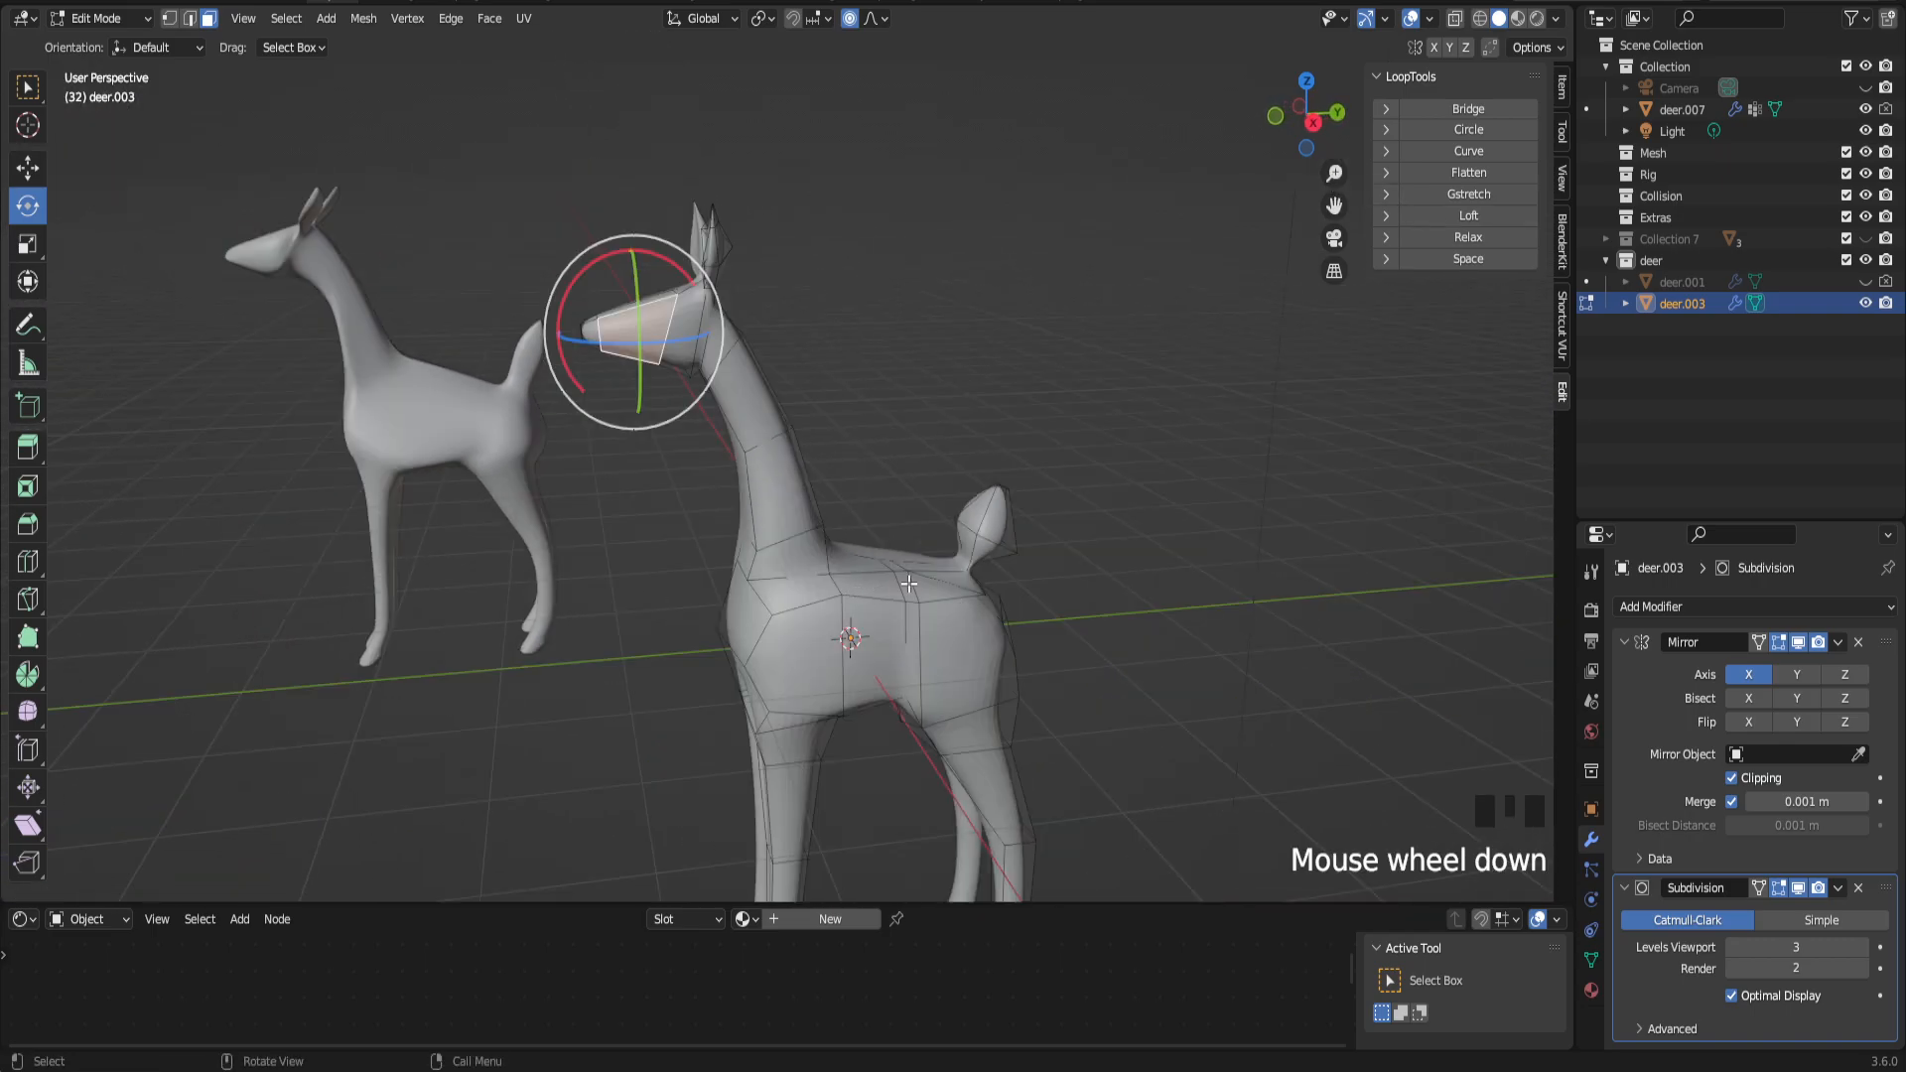
drag(1352, 203, 1390, 253)
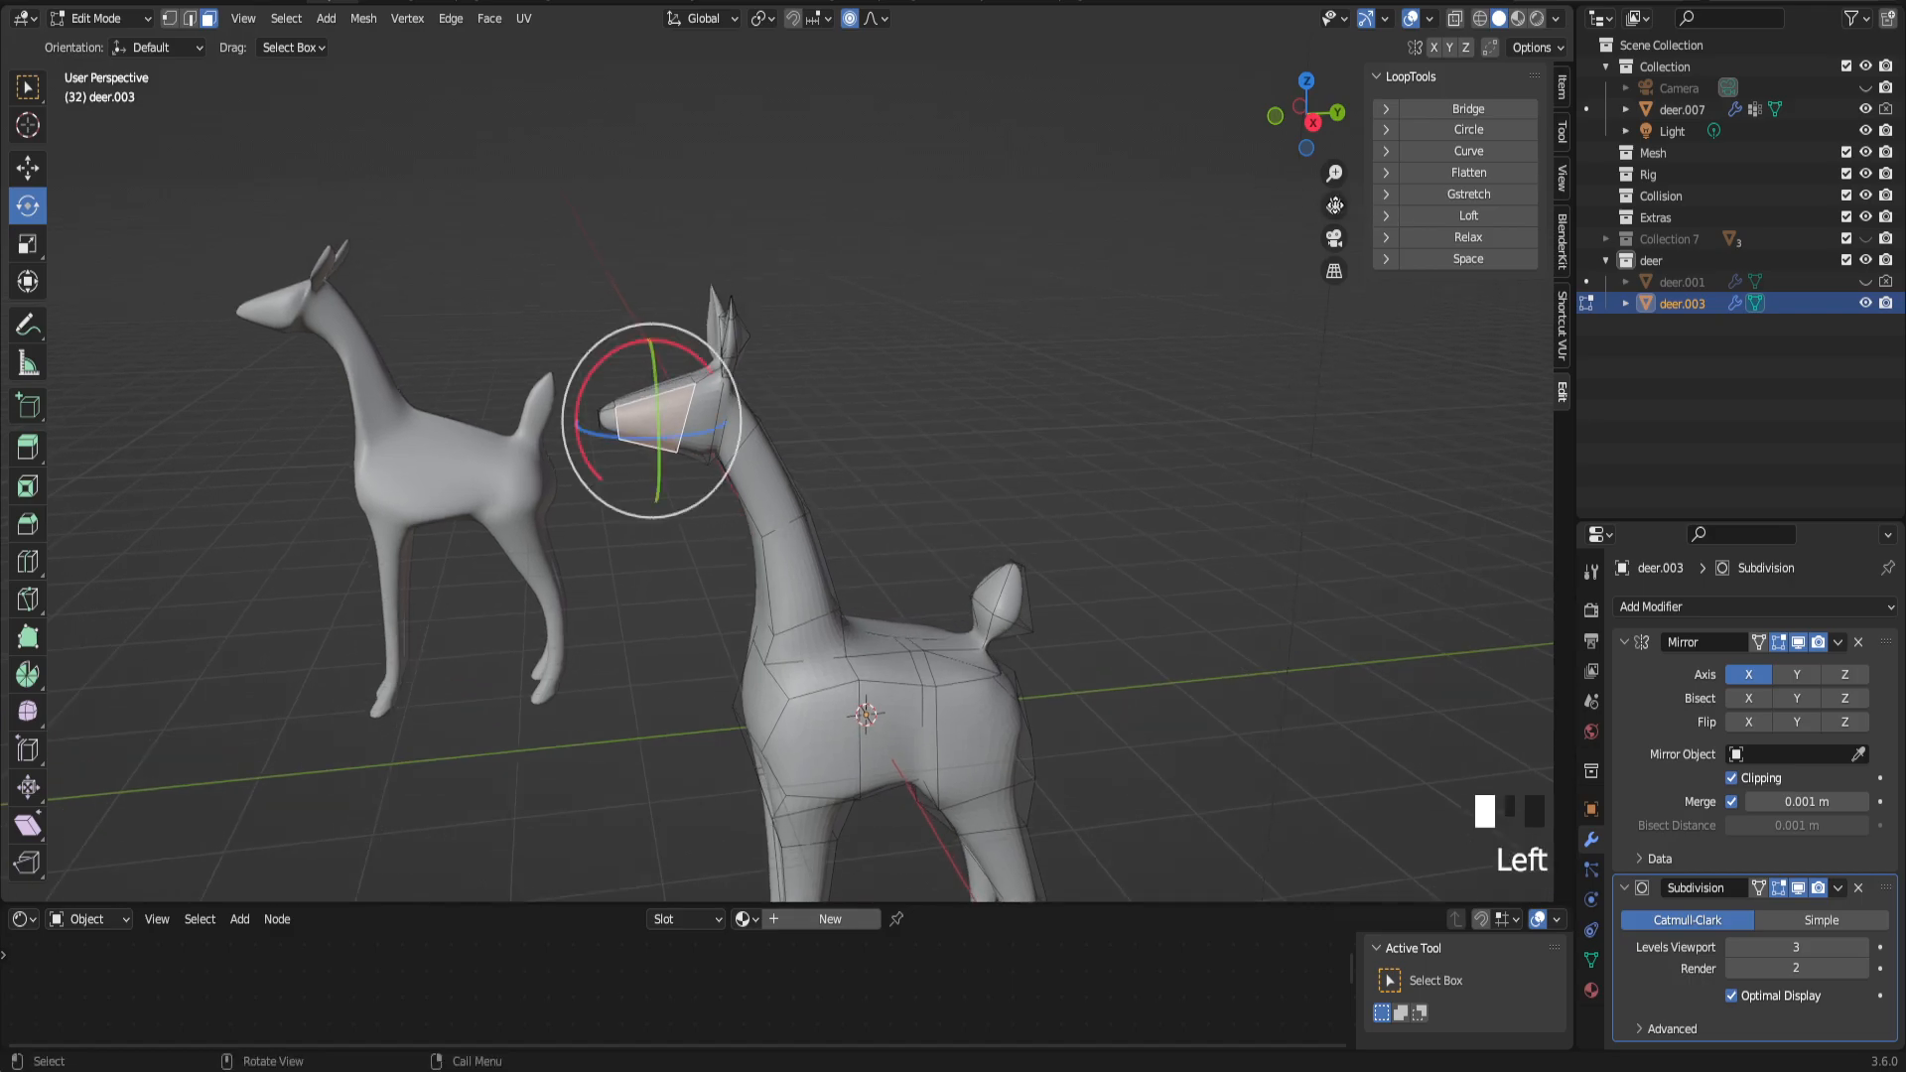
middle_drag(1390, 254, 1051, 417)
Step: Select the faces of one ear and set the proportional influence radius to about 0.62 m during a trial move
scroll(830, 376, up, 3)
drag(590, 161, 734, 294)
key(g)
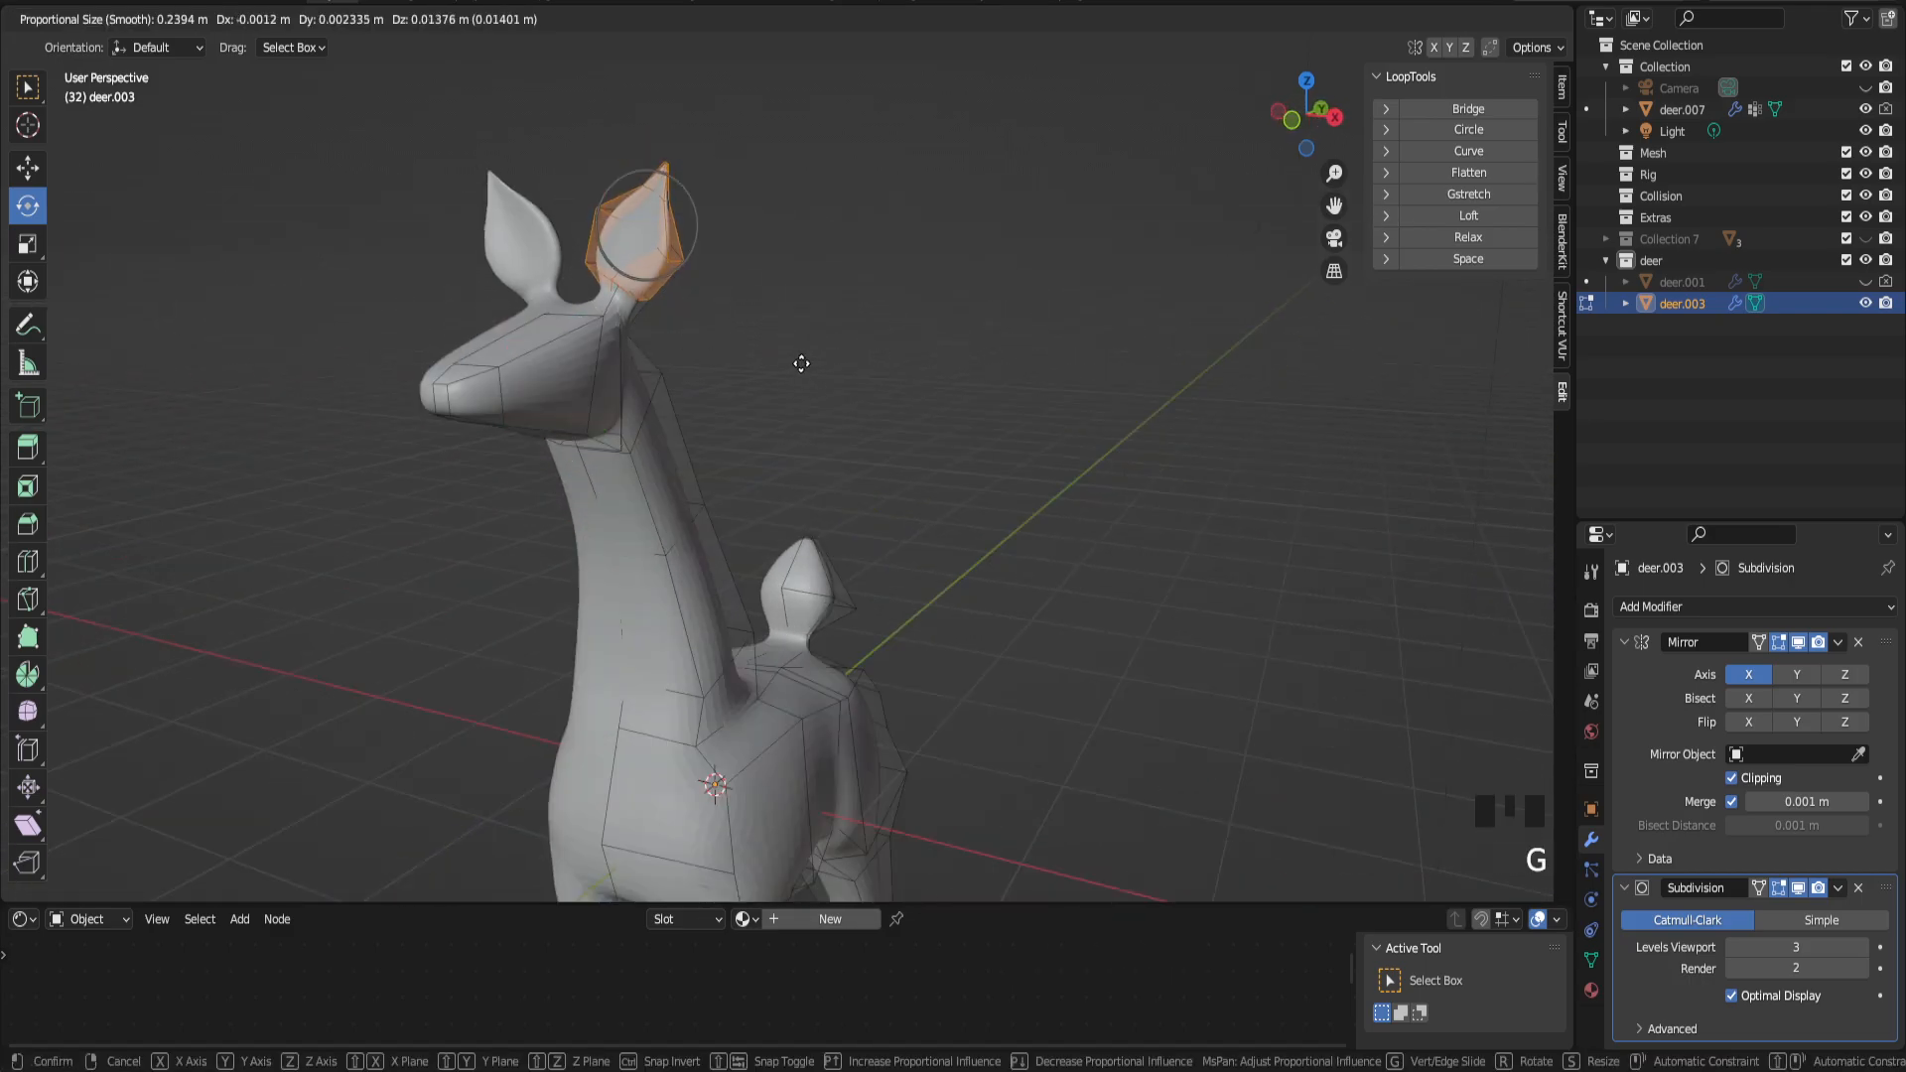
scroll(784, 347, down, 6)
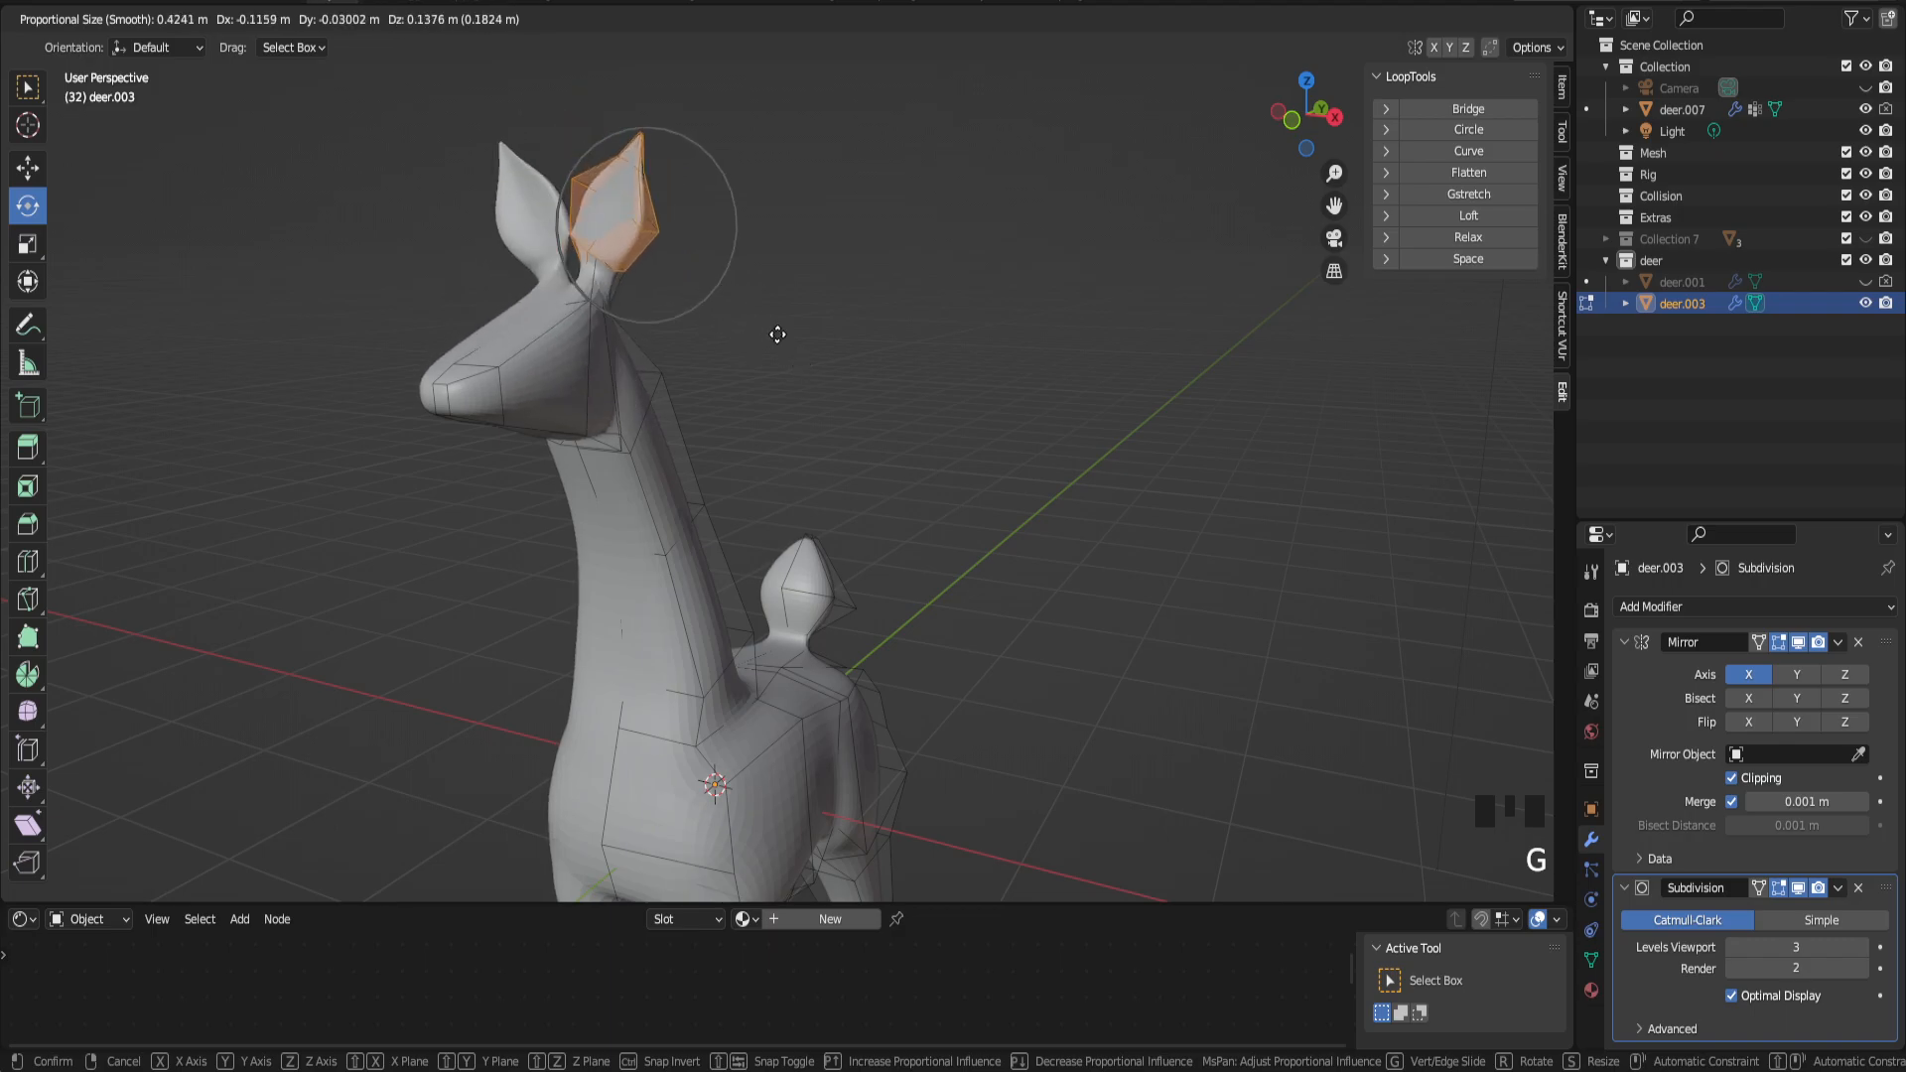
scroll(825, 337, down, 3)
scroll(822, 335, down, 5)
scroll(821, 336, up, 4)
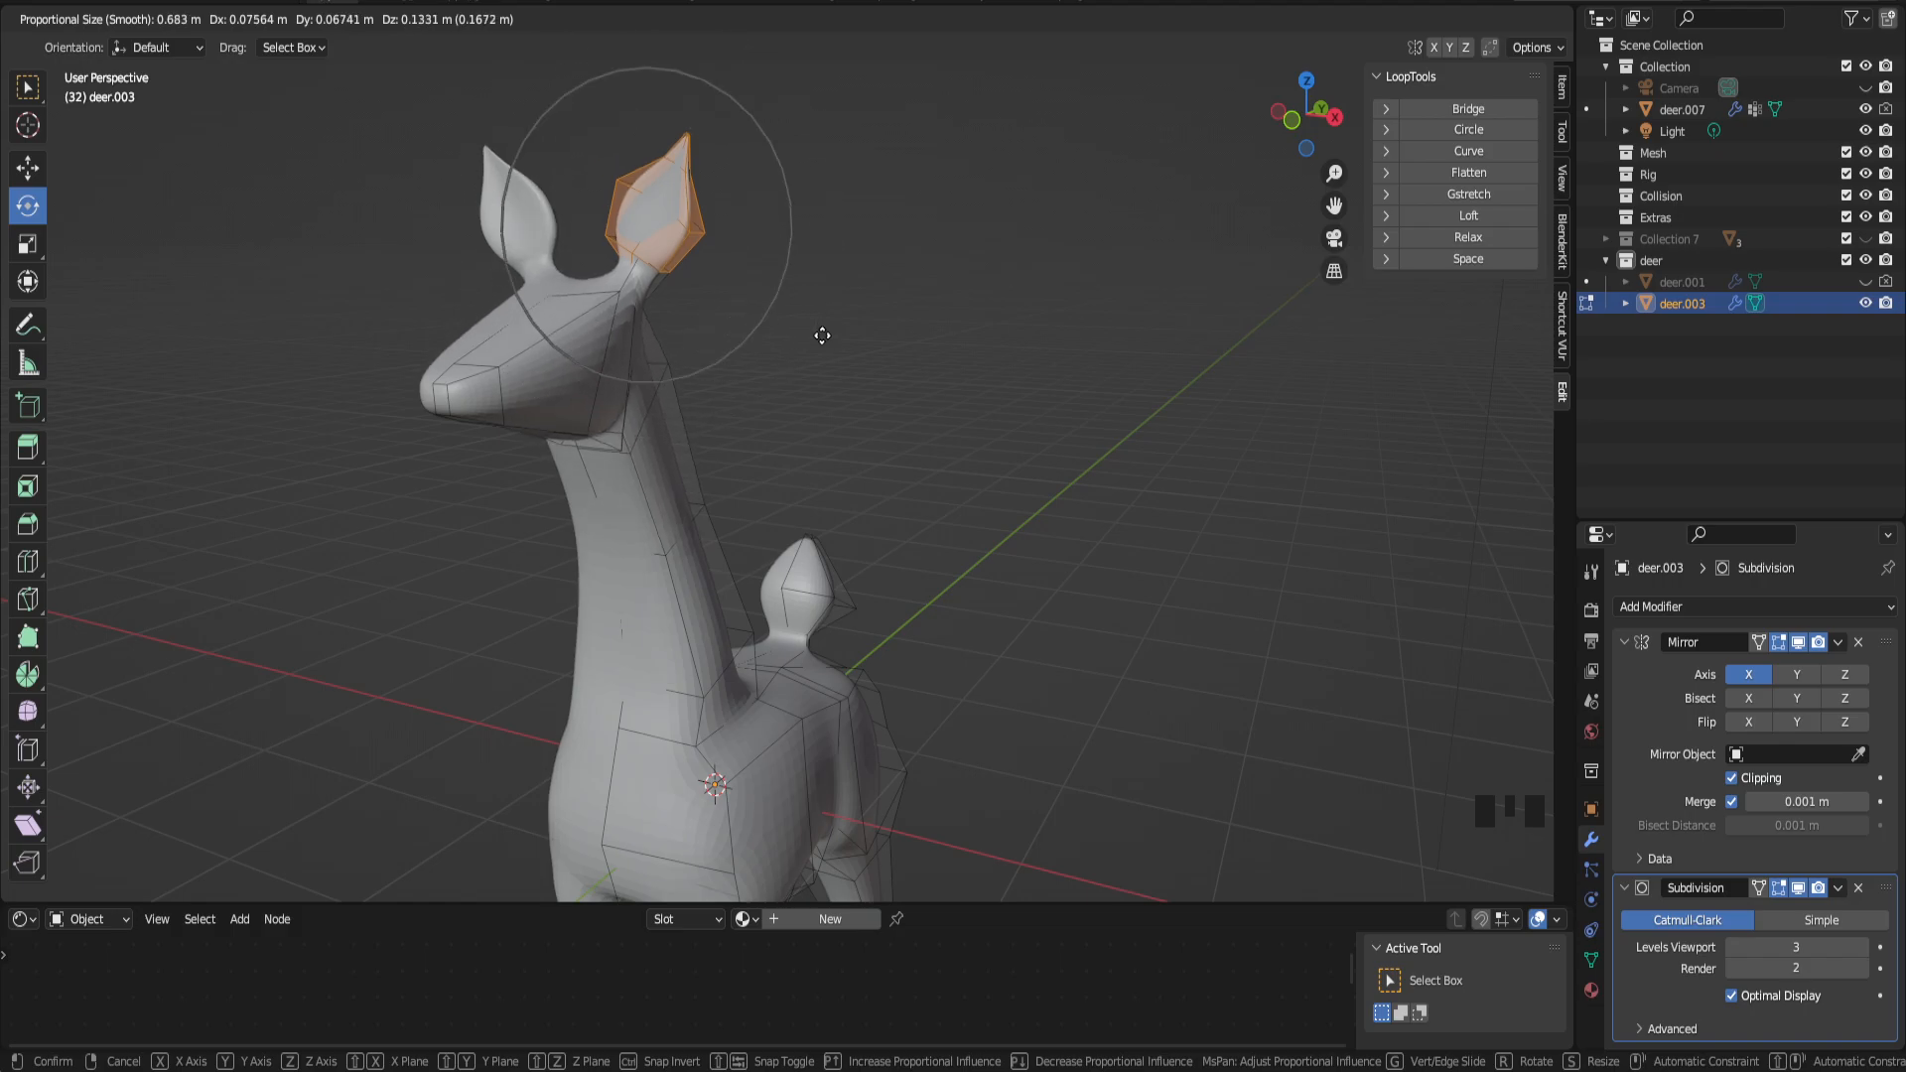
key(Escape)
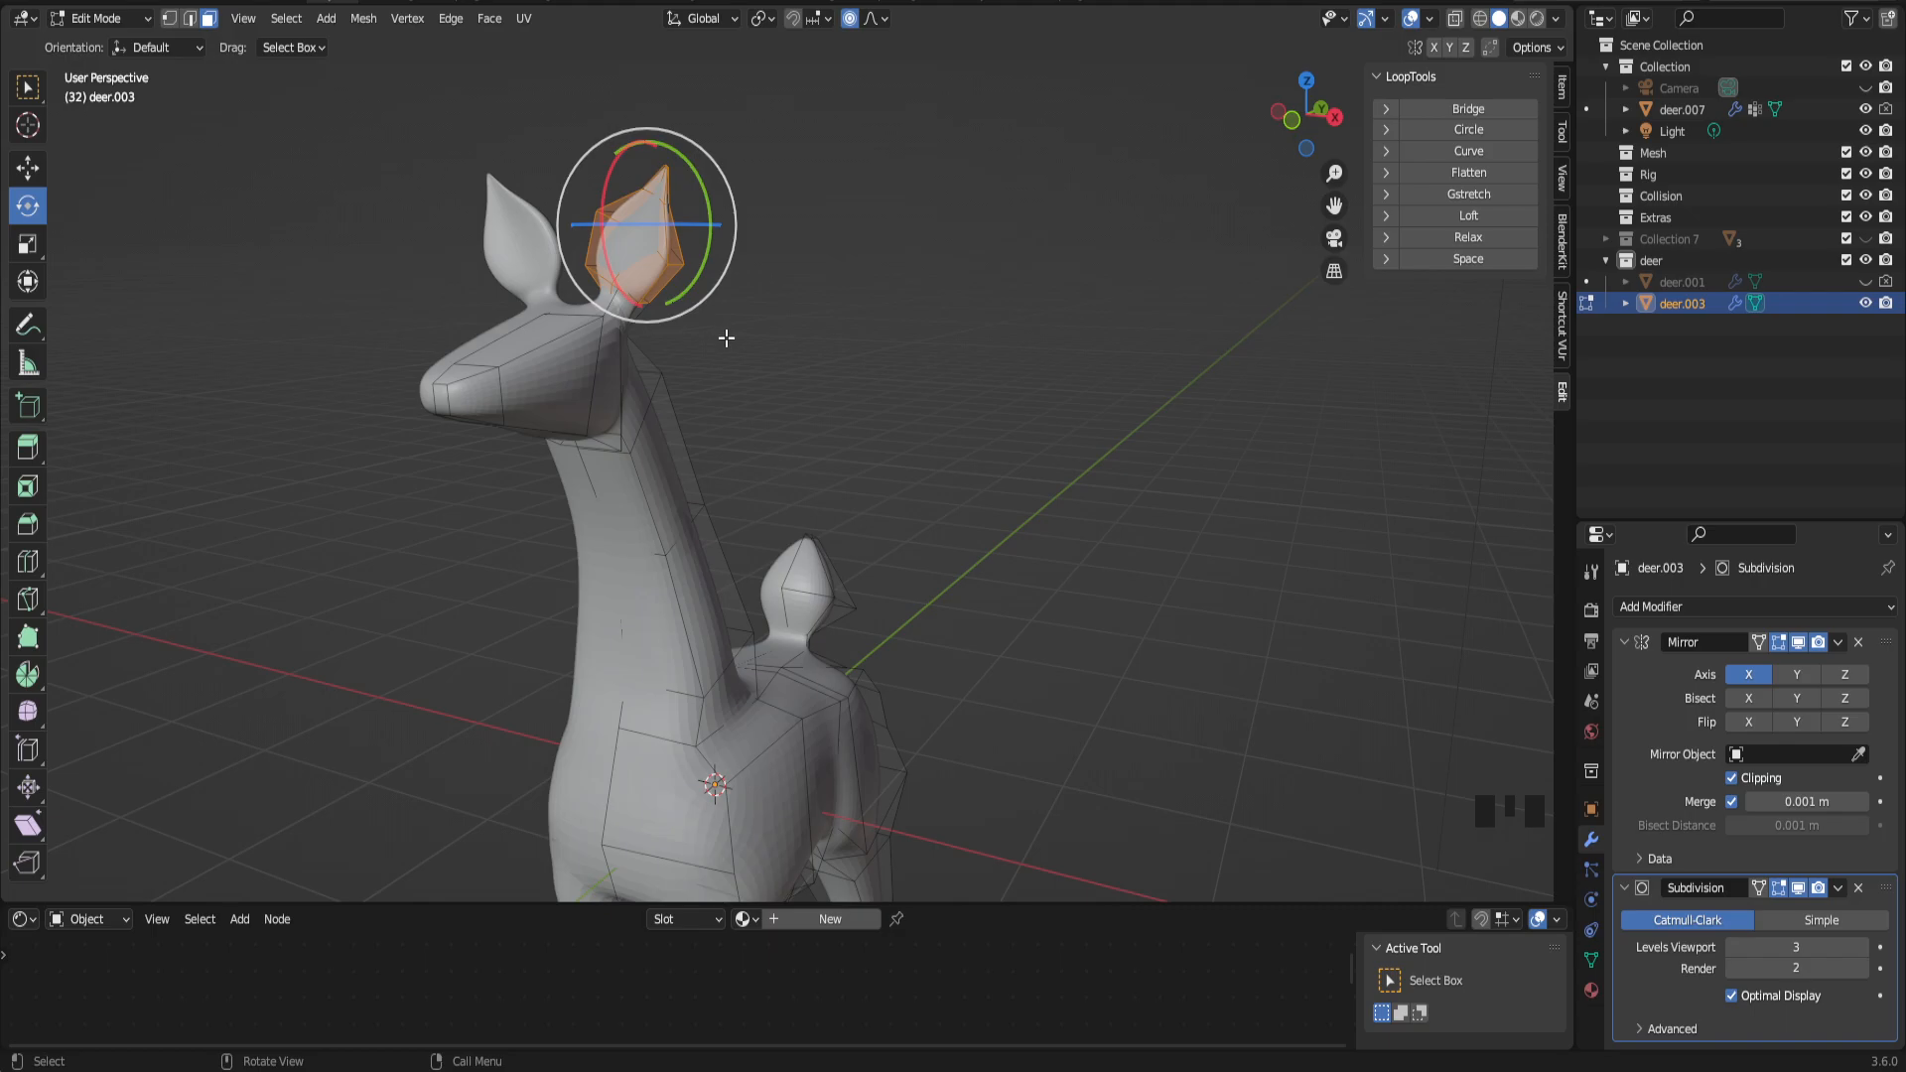
Step: Try moving and scaling the ear, and pulling its lower face outward, with proportional editing
key(g)
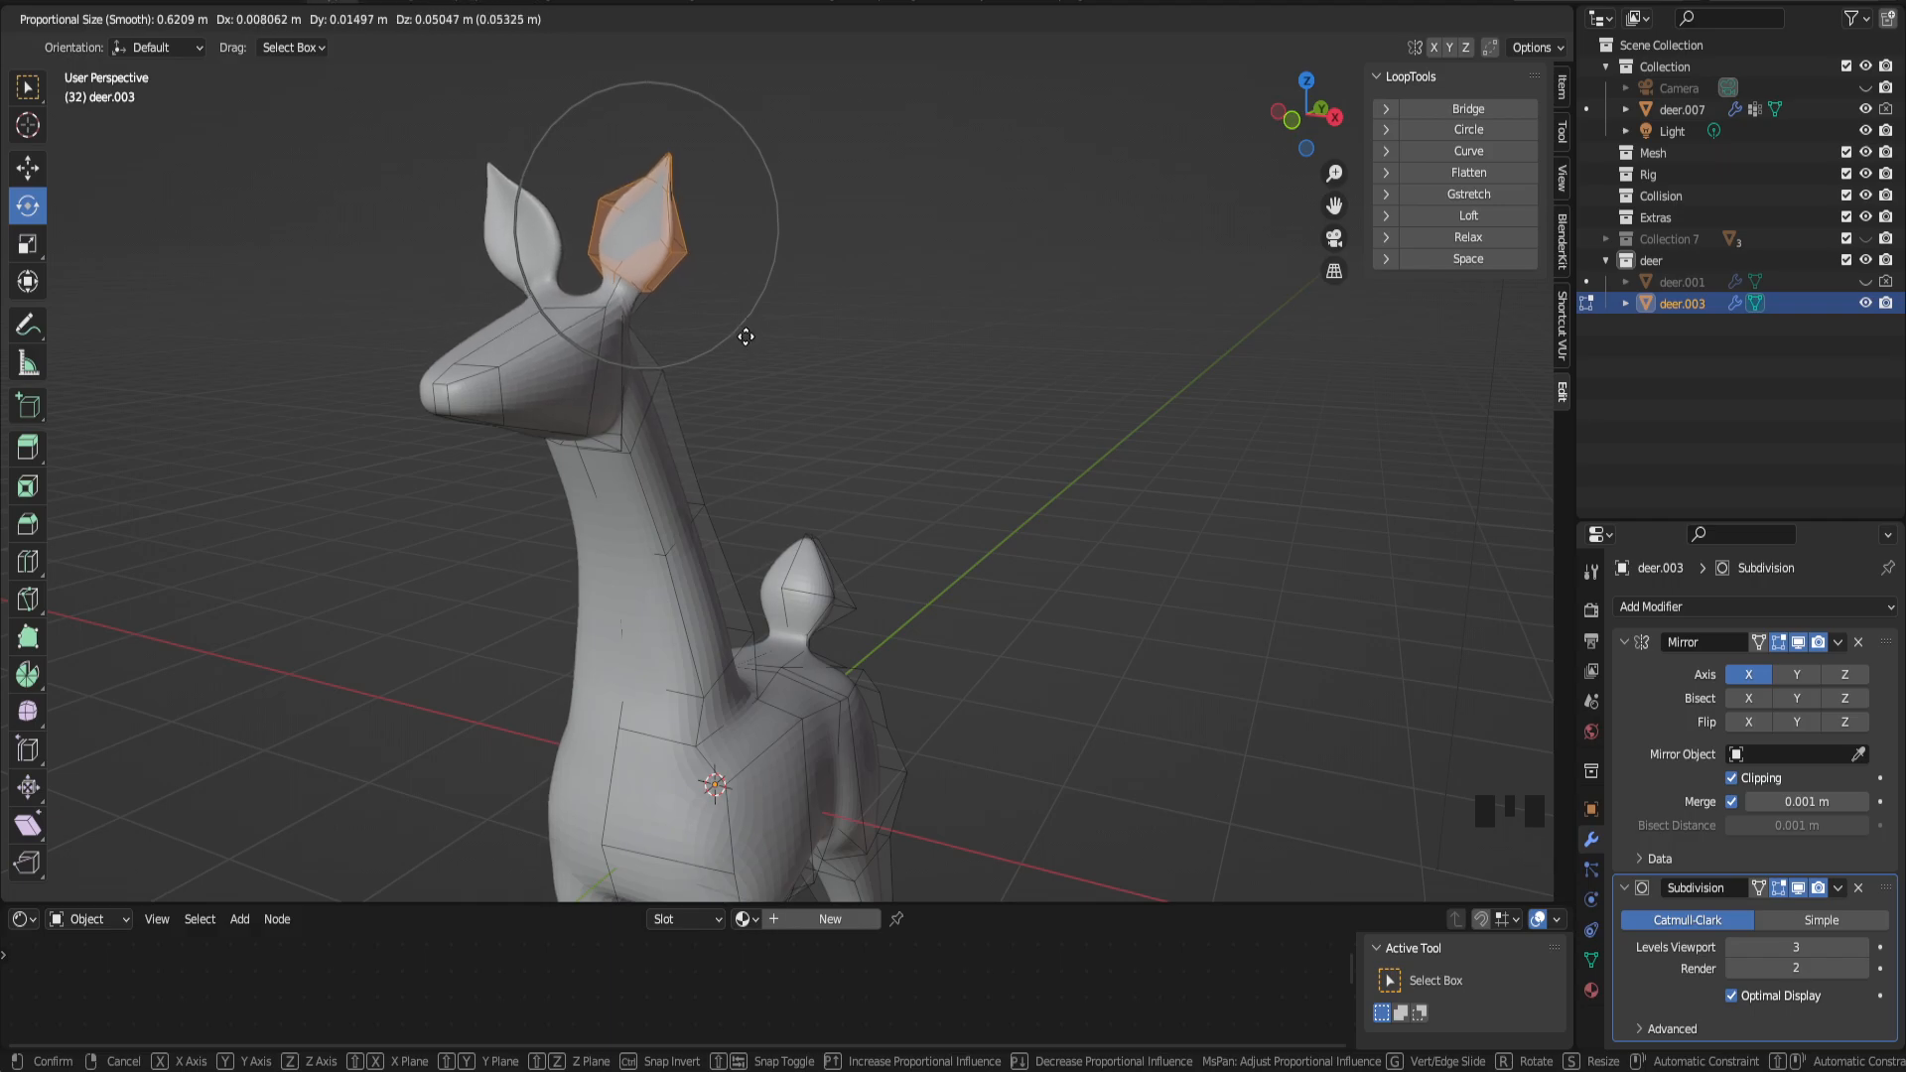
key(s)
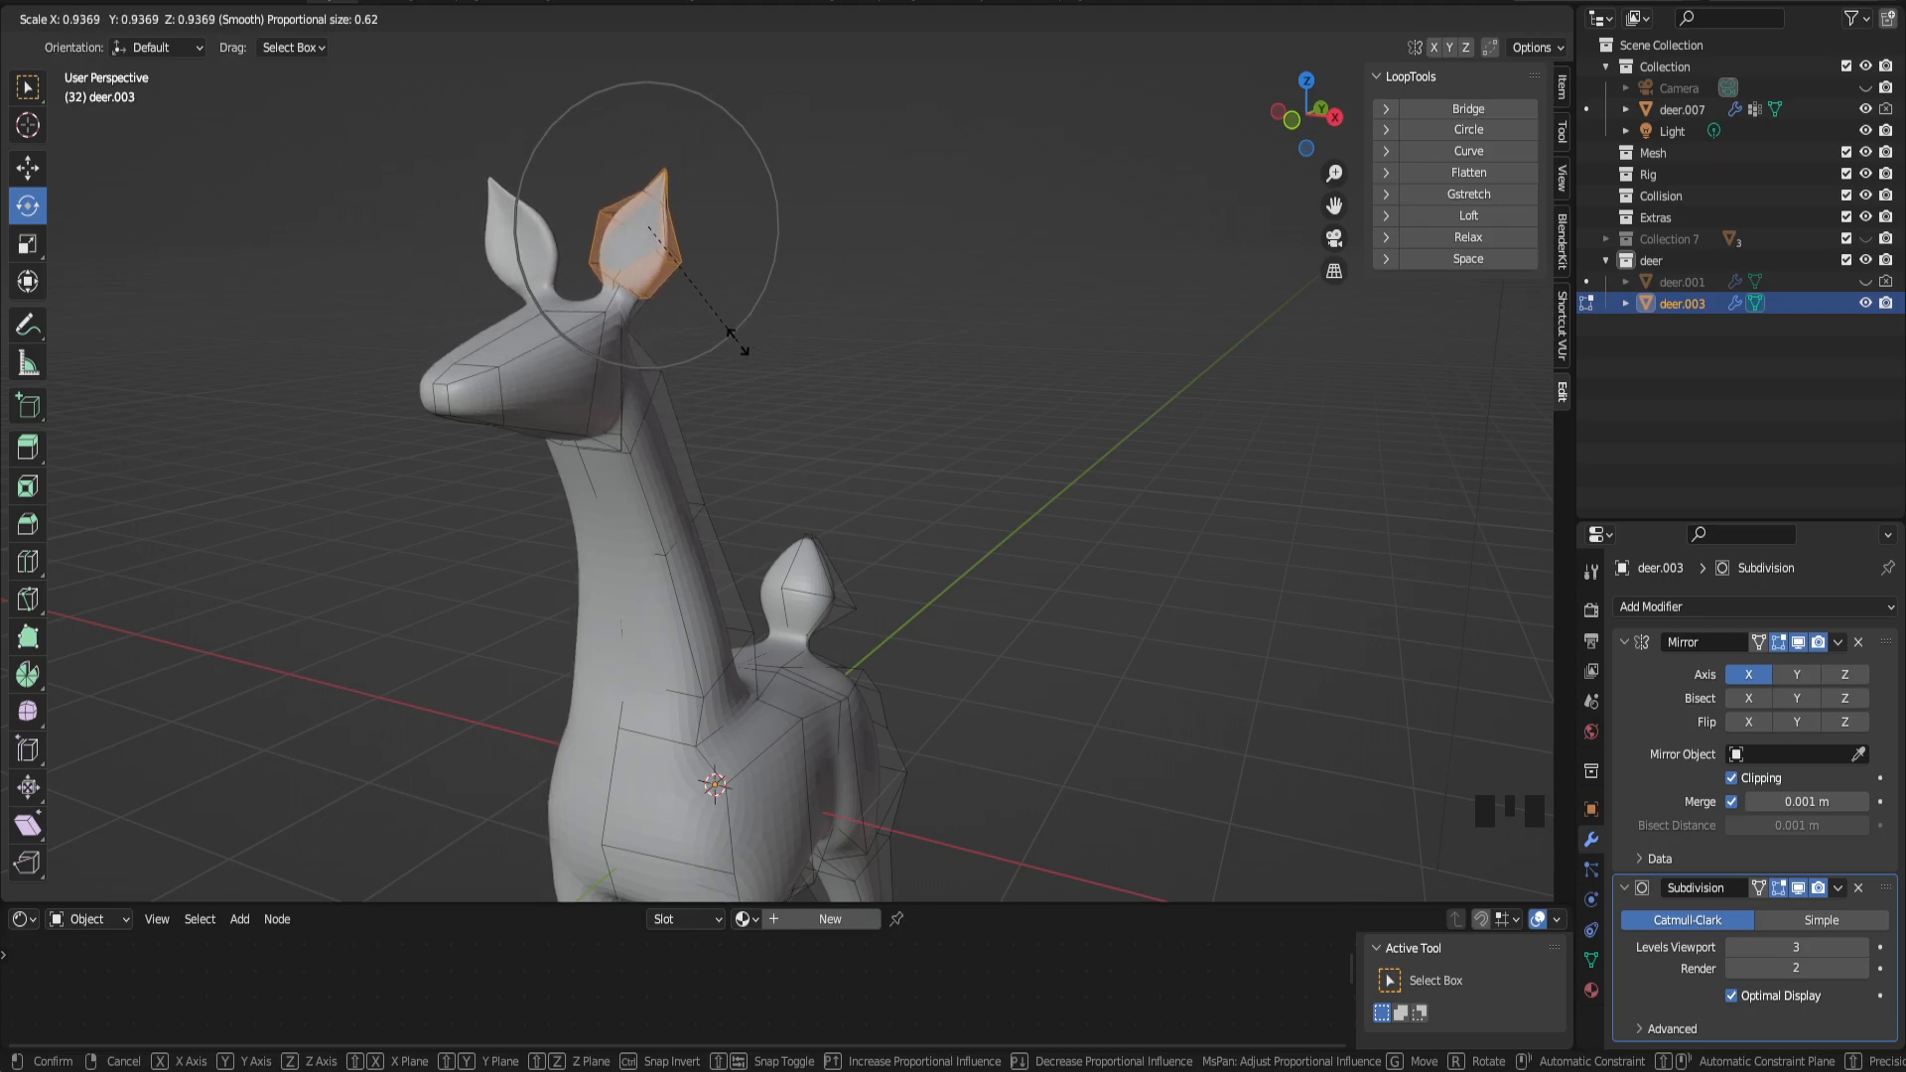
click(736, 339)
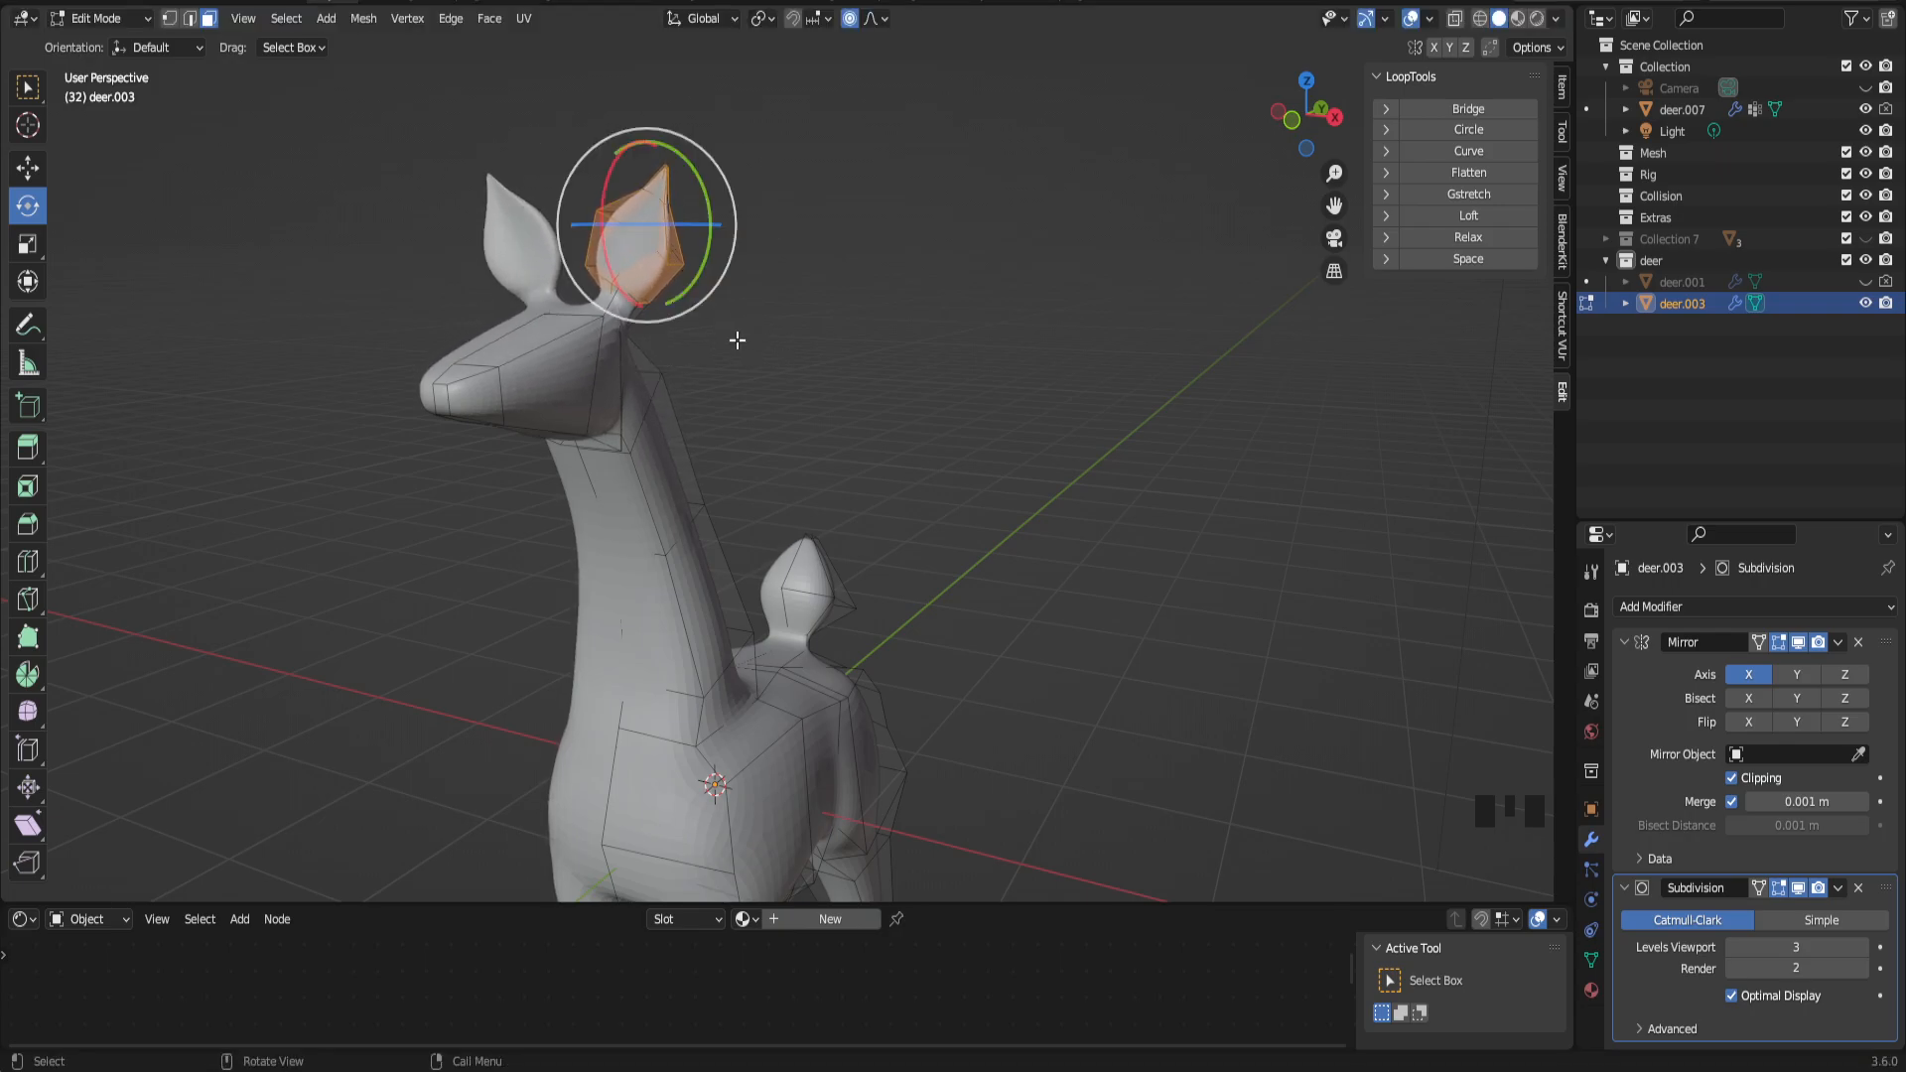
click(688, 285)
key(g)
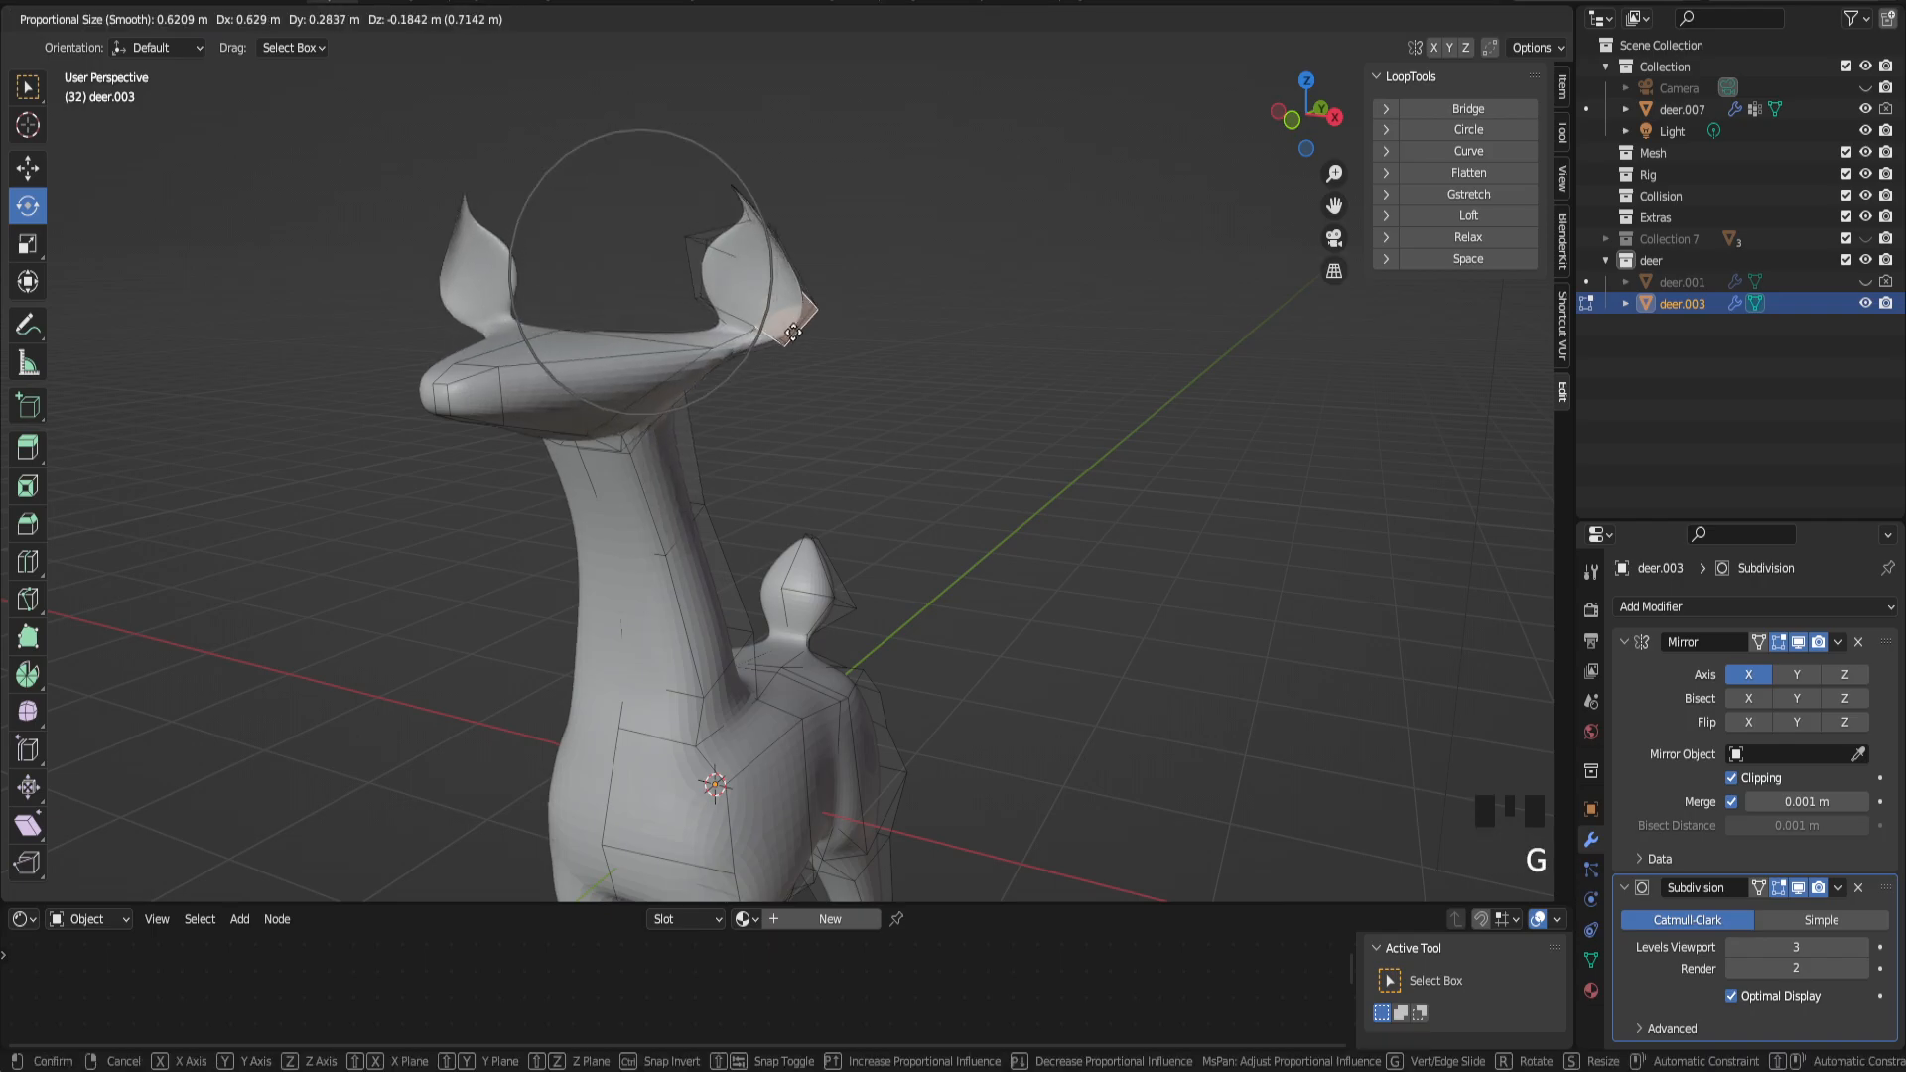
right_click(731, 324)
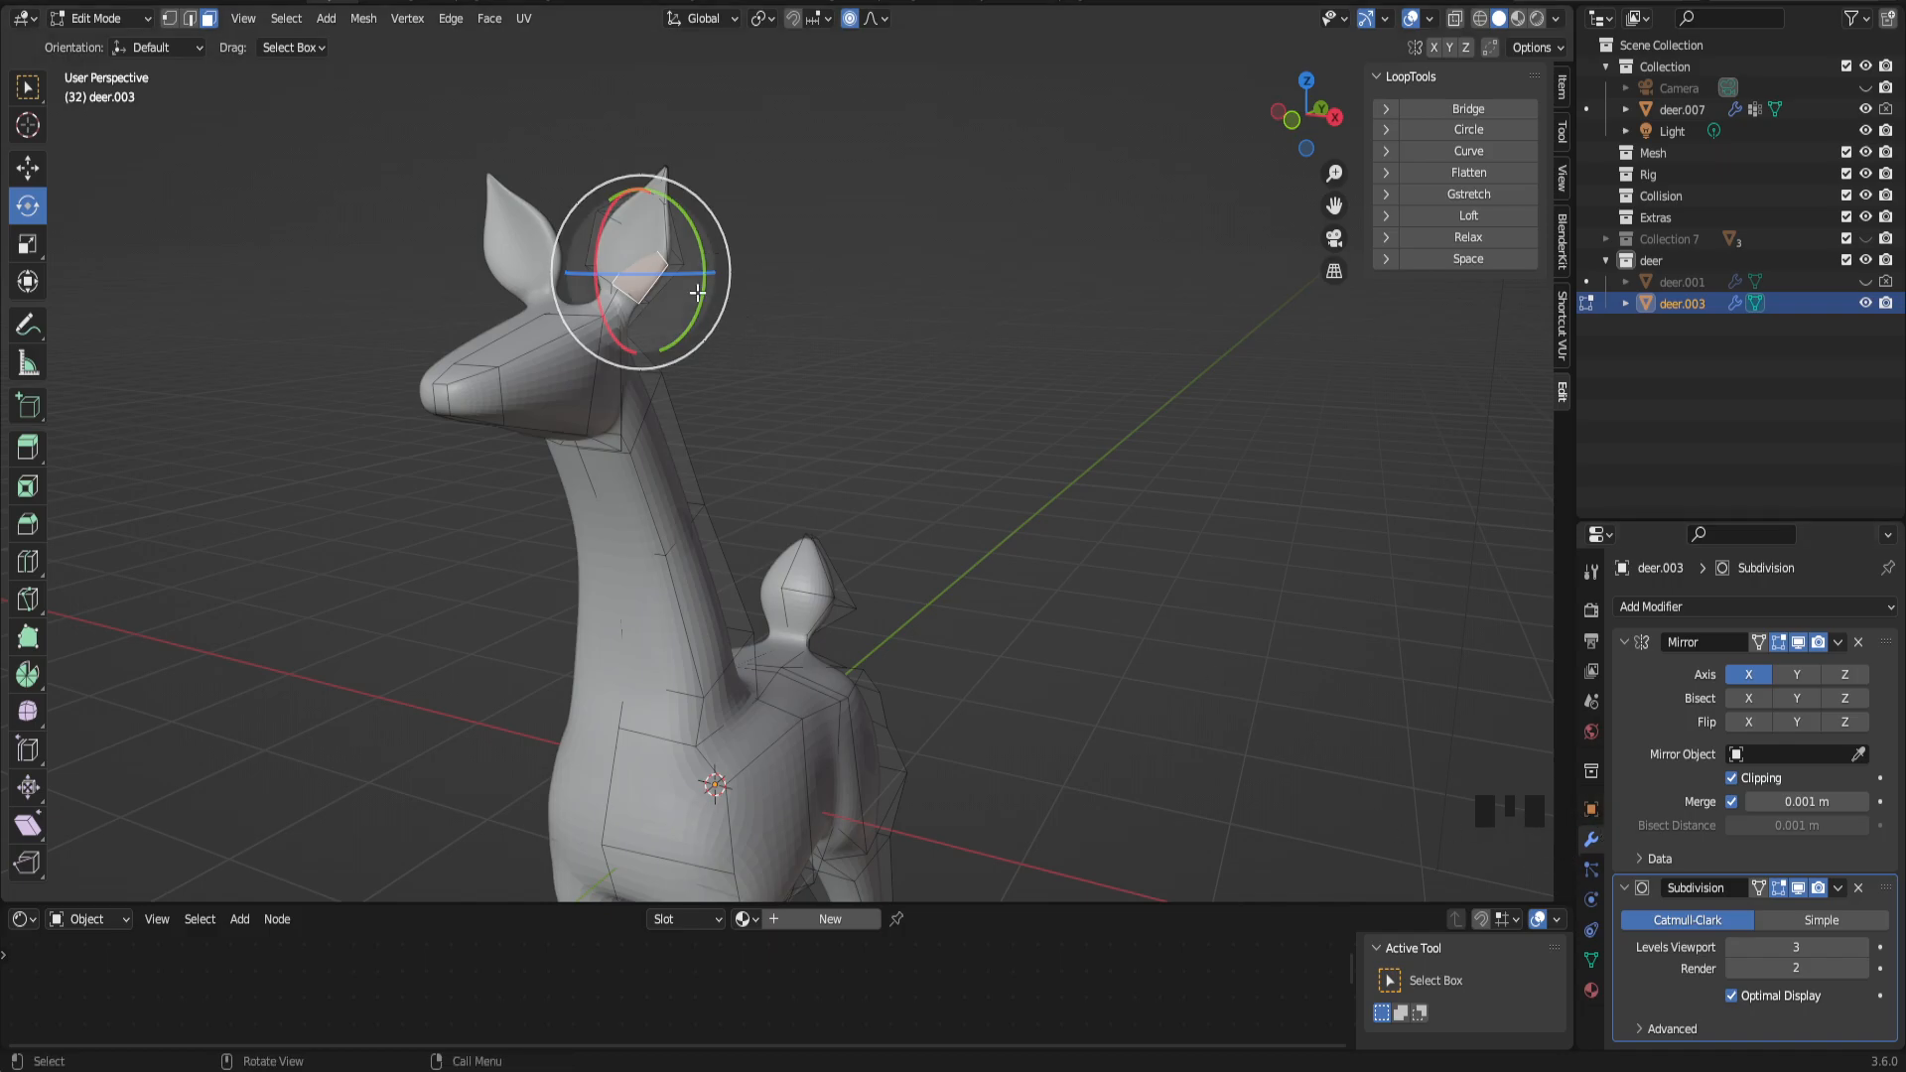
scroll(692, 302, down, 2)
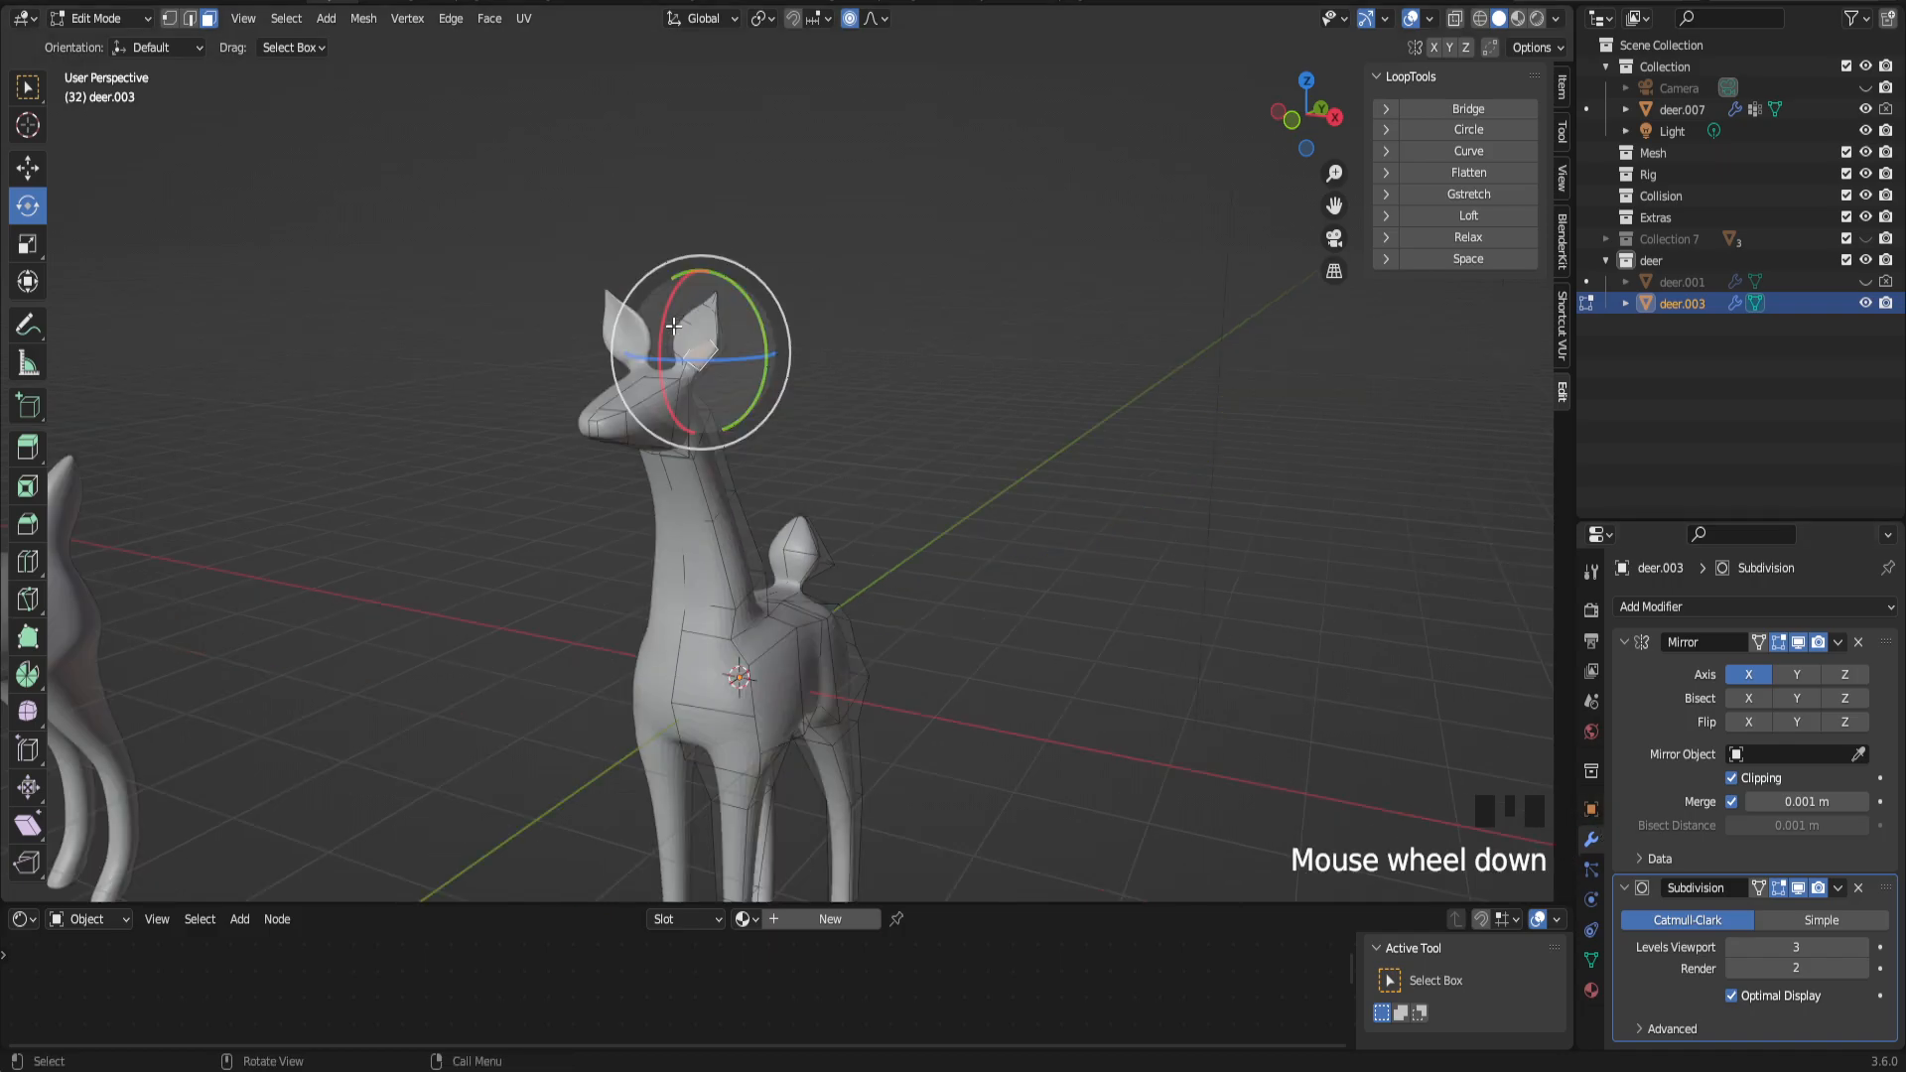
Step: Switch deer.003 to Object Mode, deselect it and examine the smoothed head, neck and chest from the front
click(89, 19)
click(87, 43)
click(563, 427)
middle_drag(564, 427, 633, 513)
scroll(753, 506, up, 2)
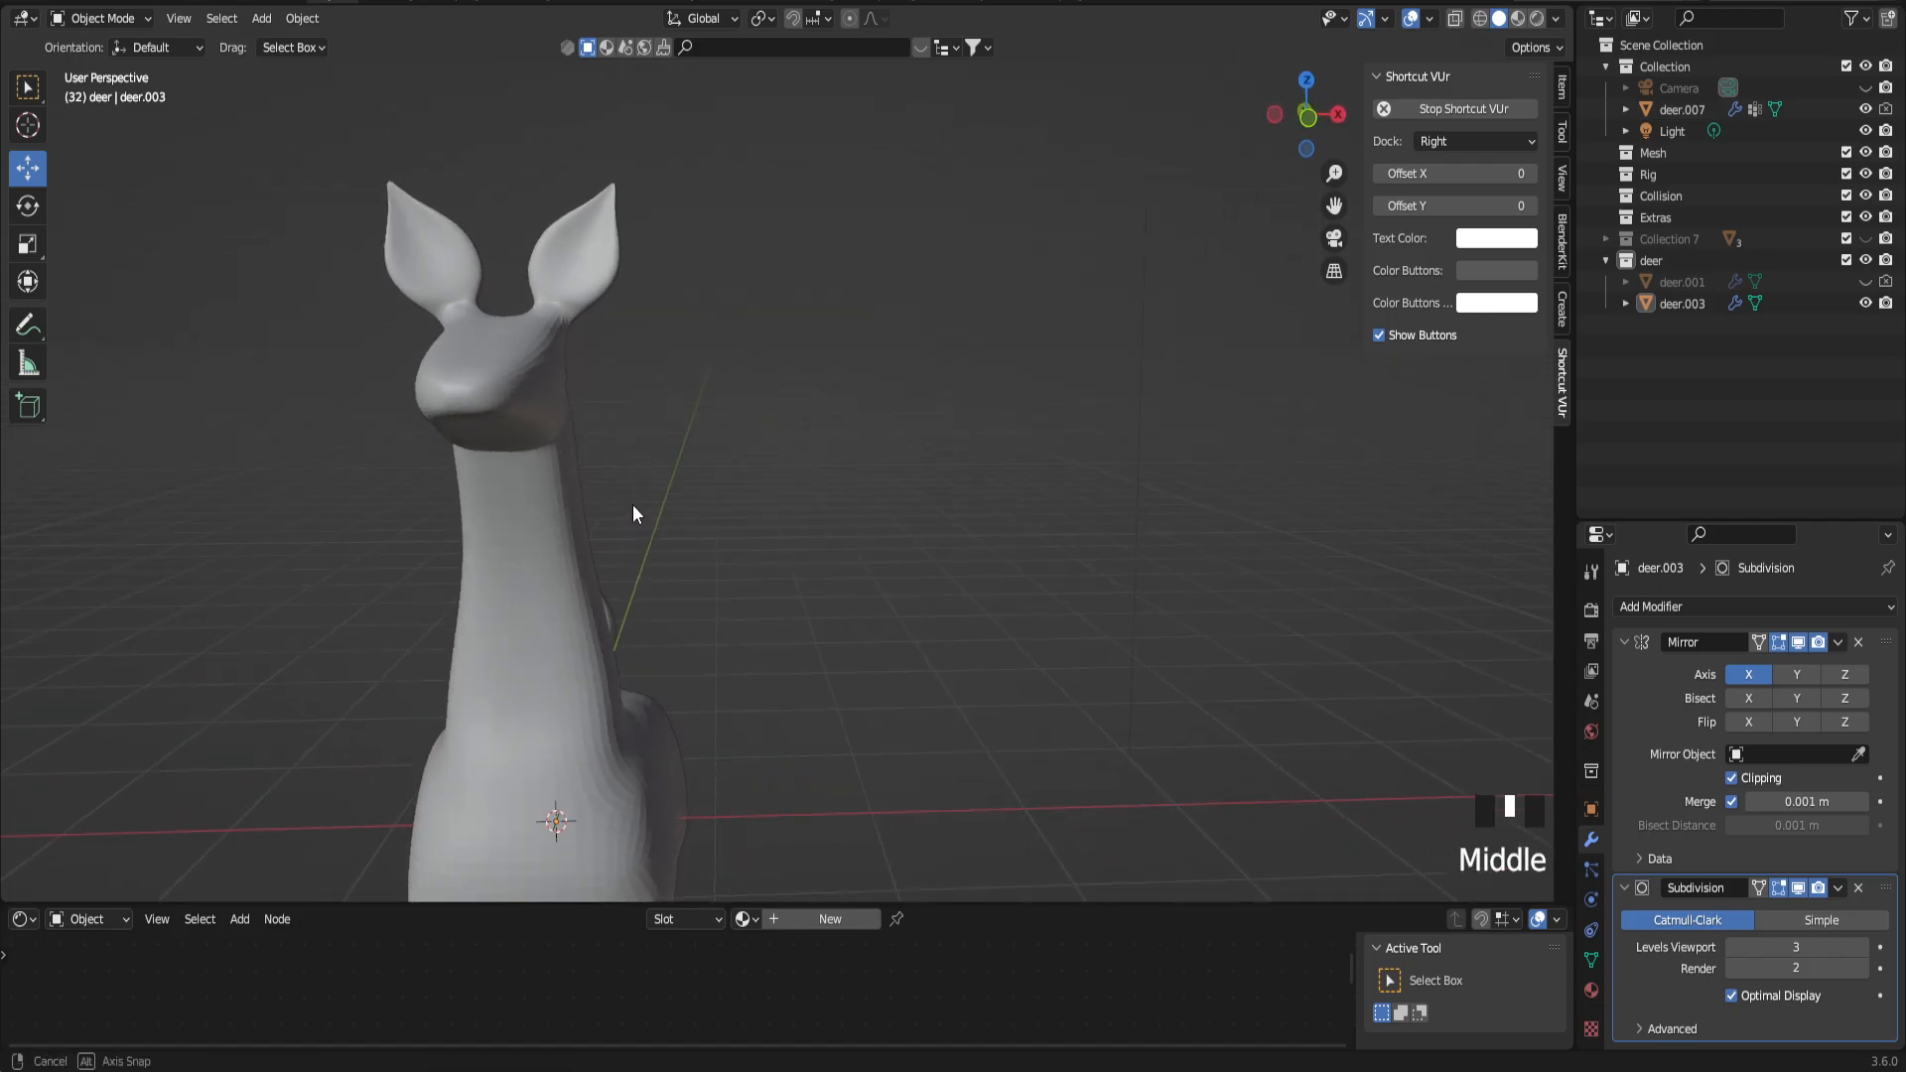
drag(1334, 206, 1494, 103)
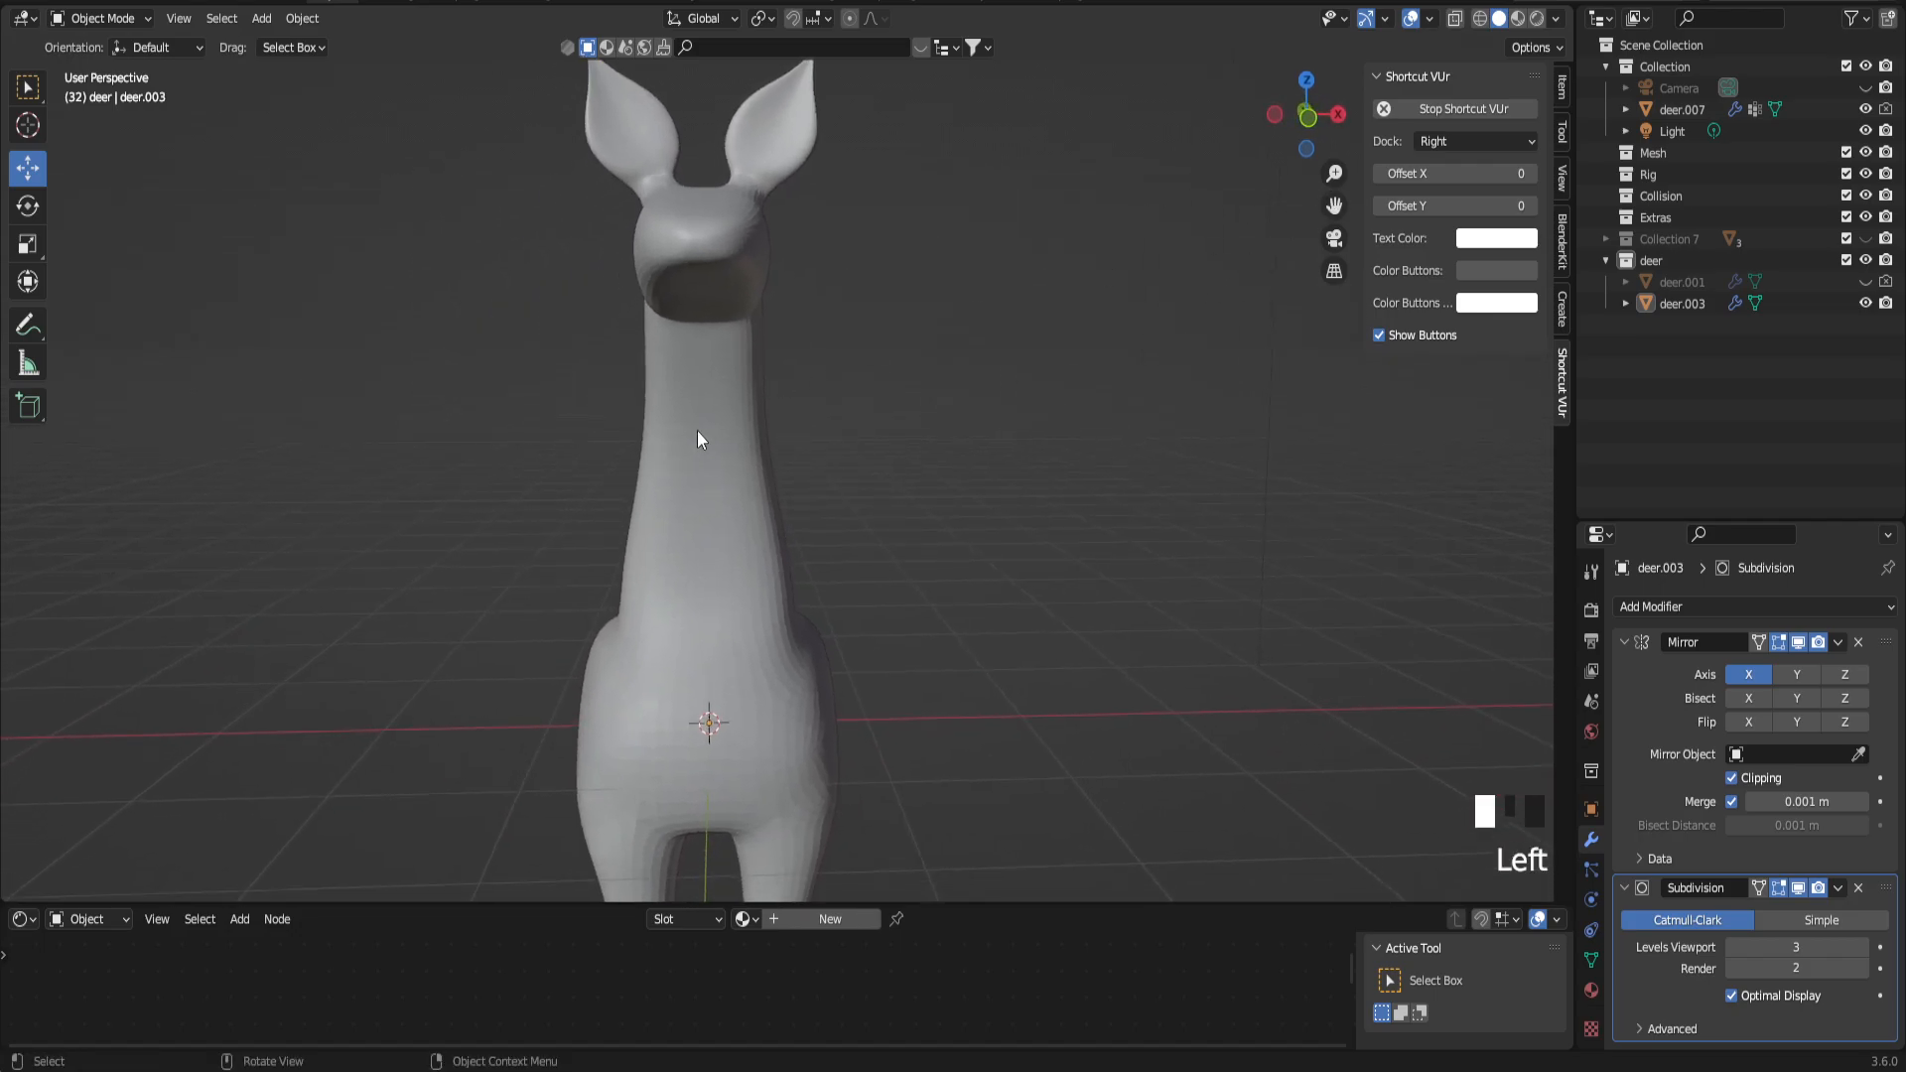
Step: Return to Edit Mode and scale the mid-neck edge loop to about 0.759 with proportional editing
key(Tab)
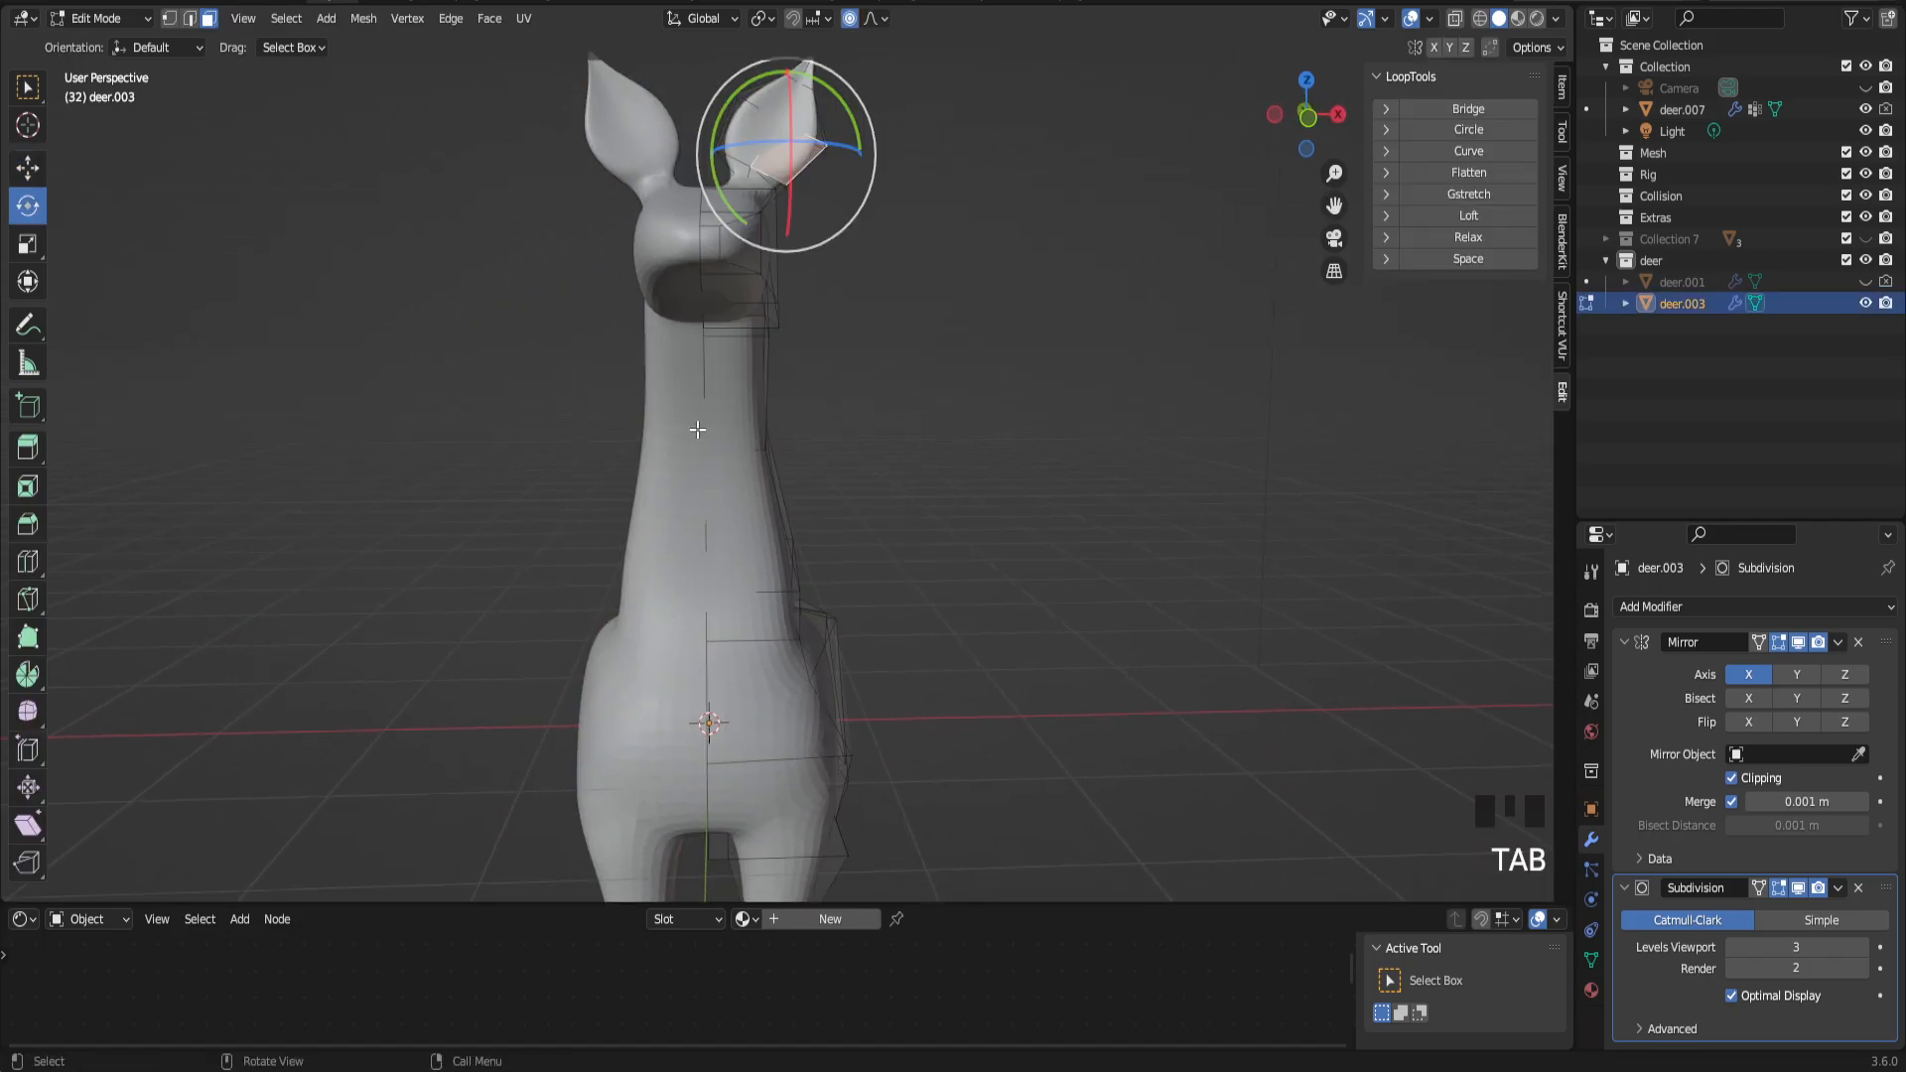
alt+click(760, 447)
key(2)
alt+click(763, 449)
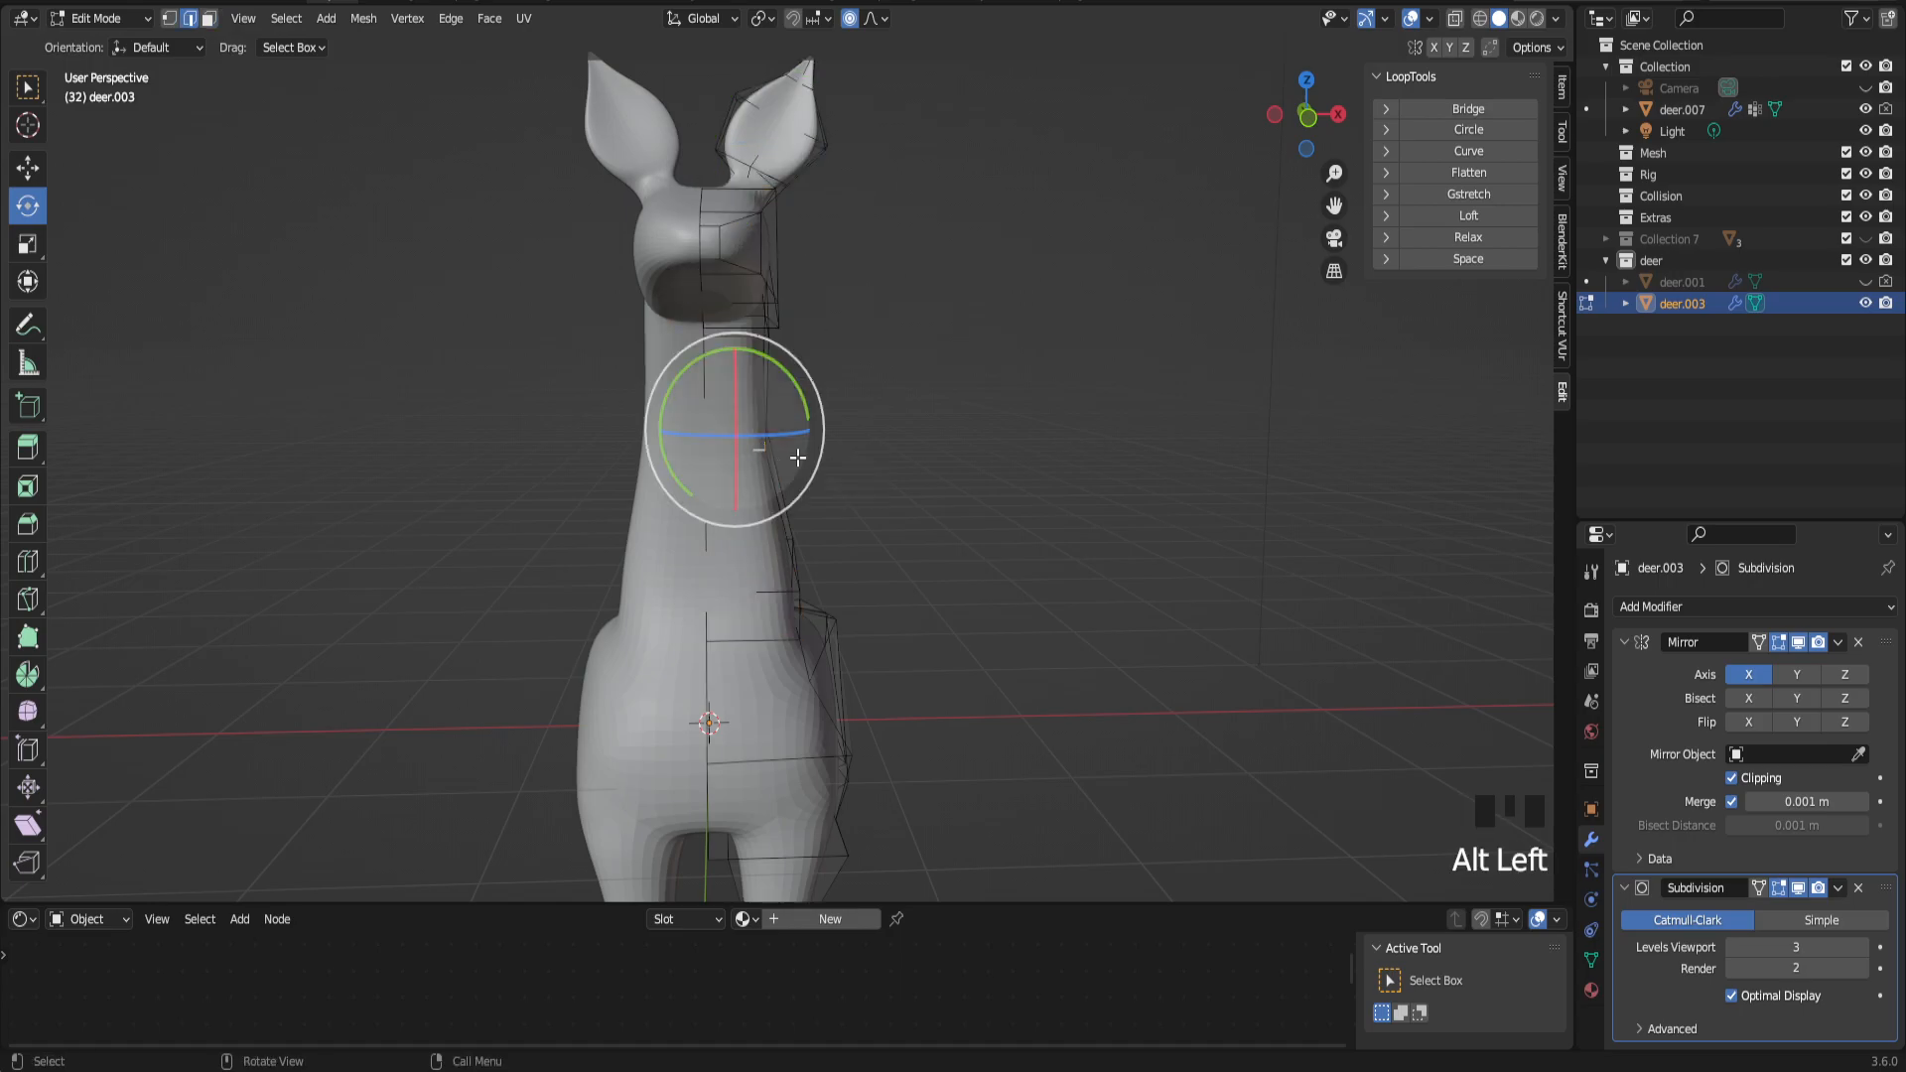
key(s)
click(774, 442)
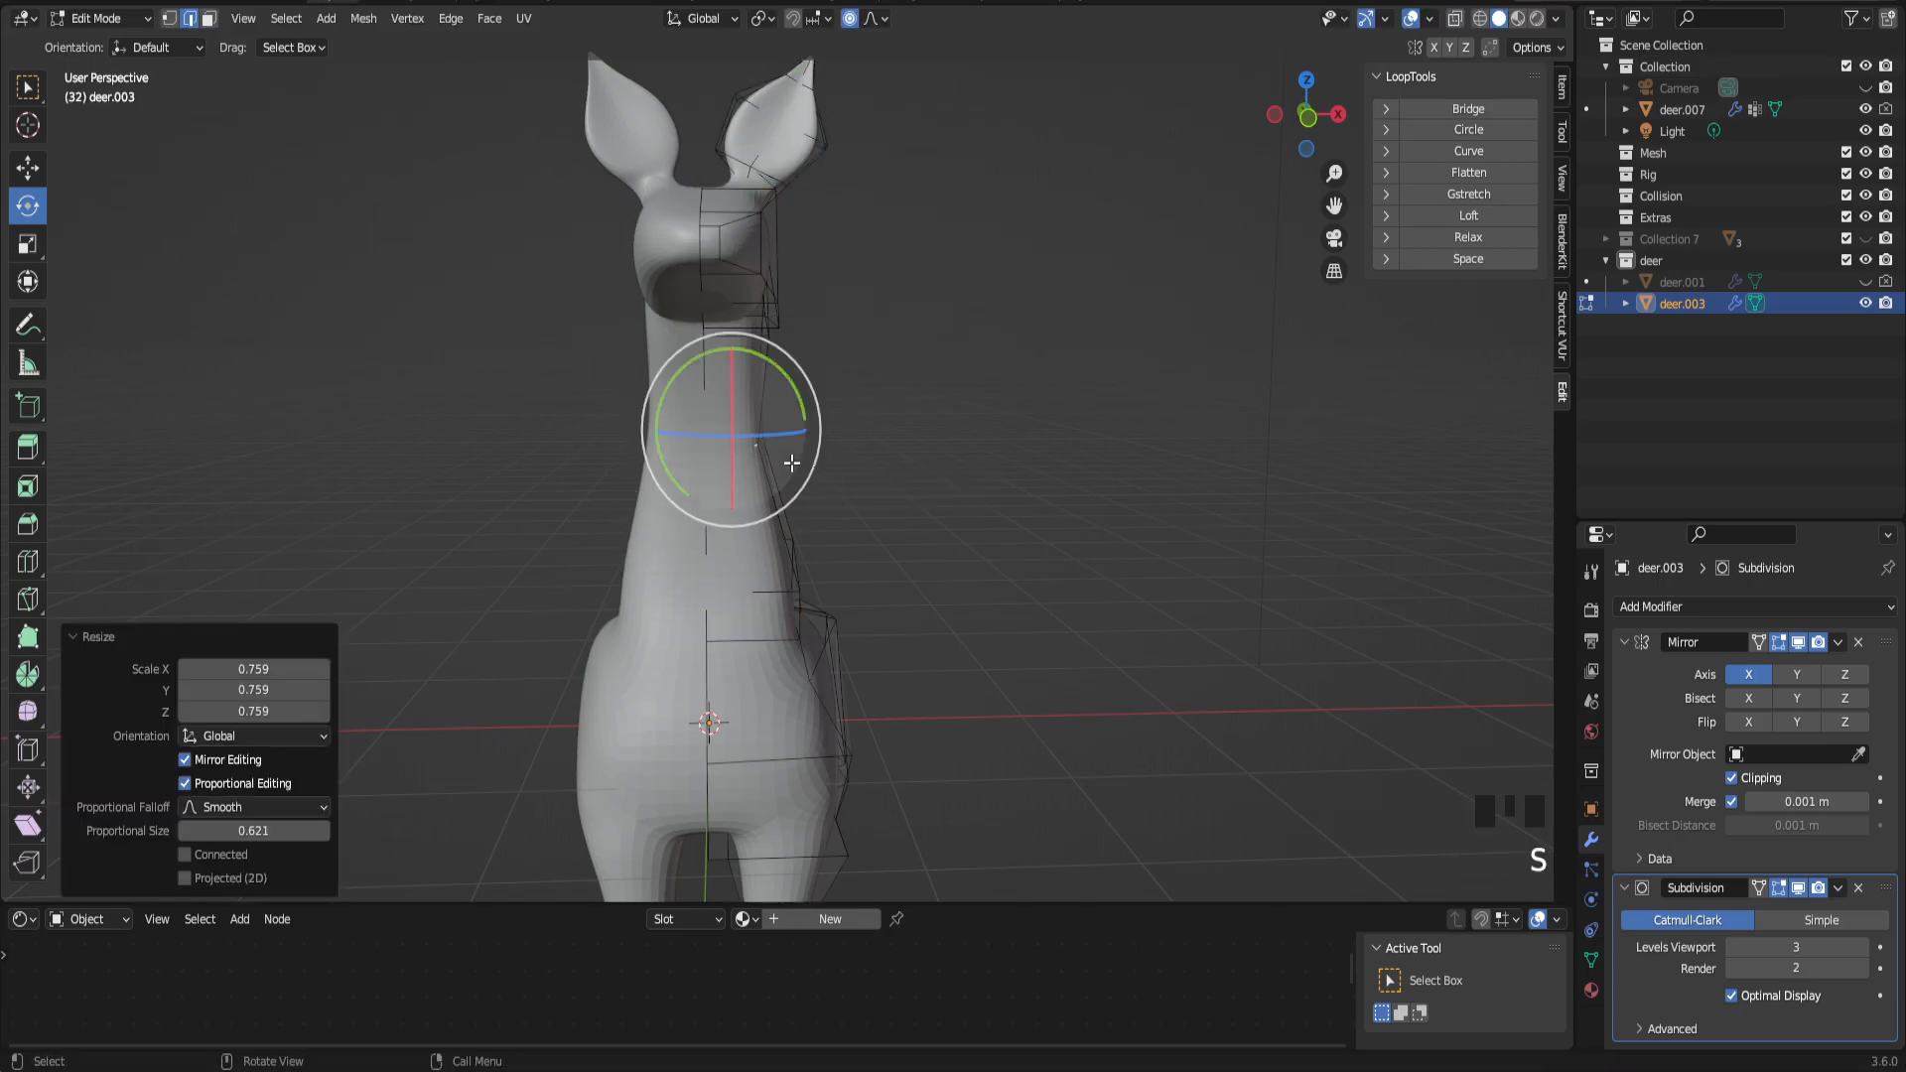
Step: Scale the edge loop just below the head to about 0.699 and slide it down the neck by a factor of 0.128
alt+click(751, 338)
key(s)
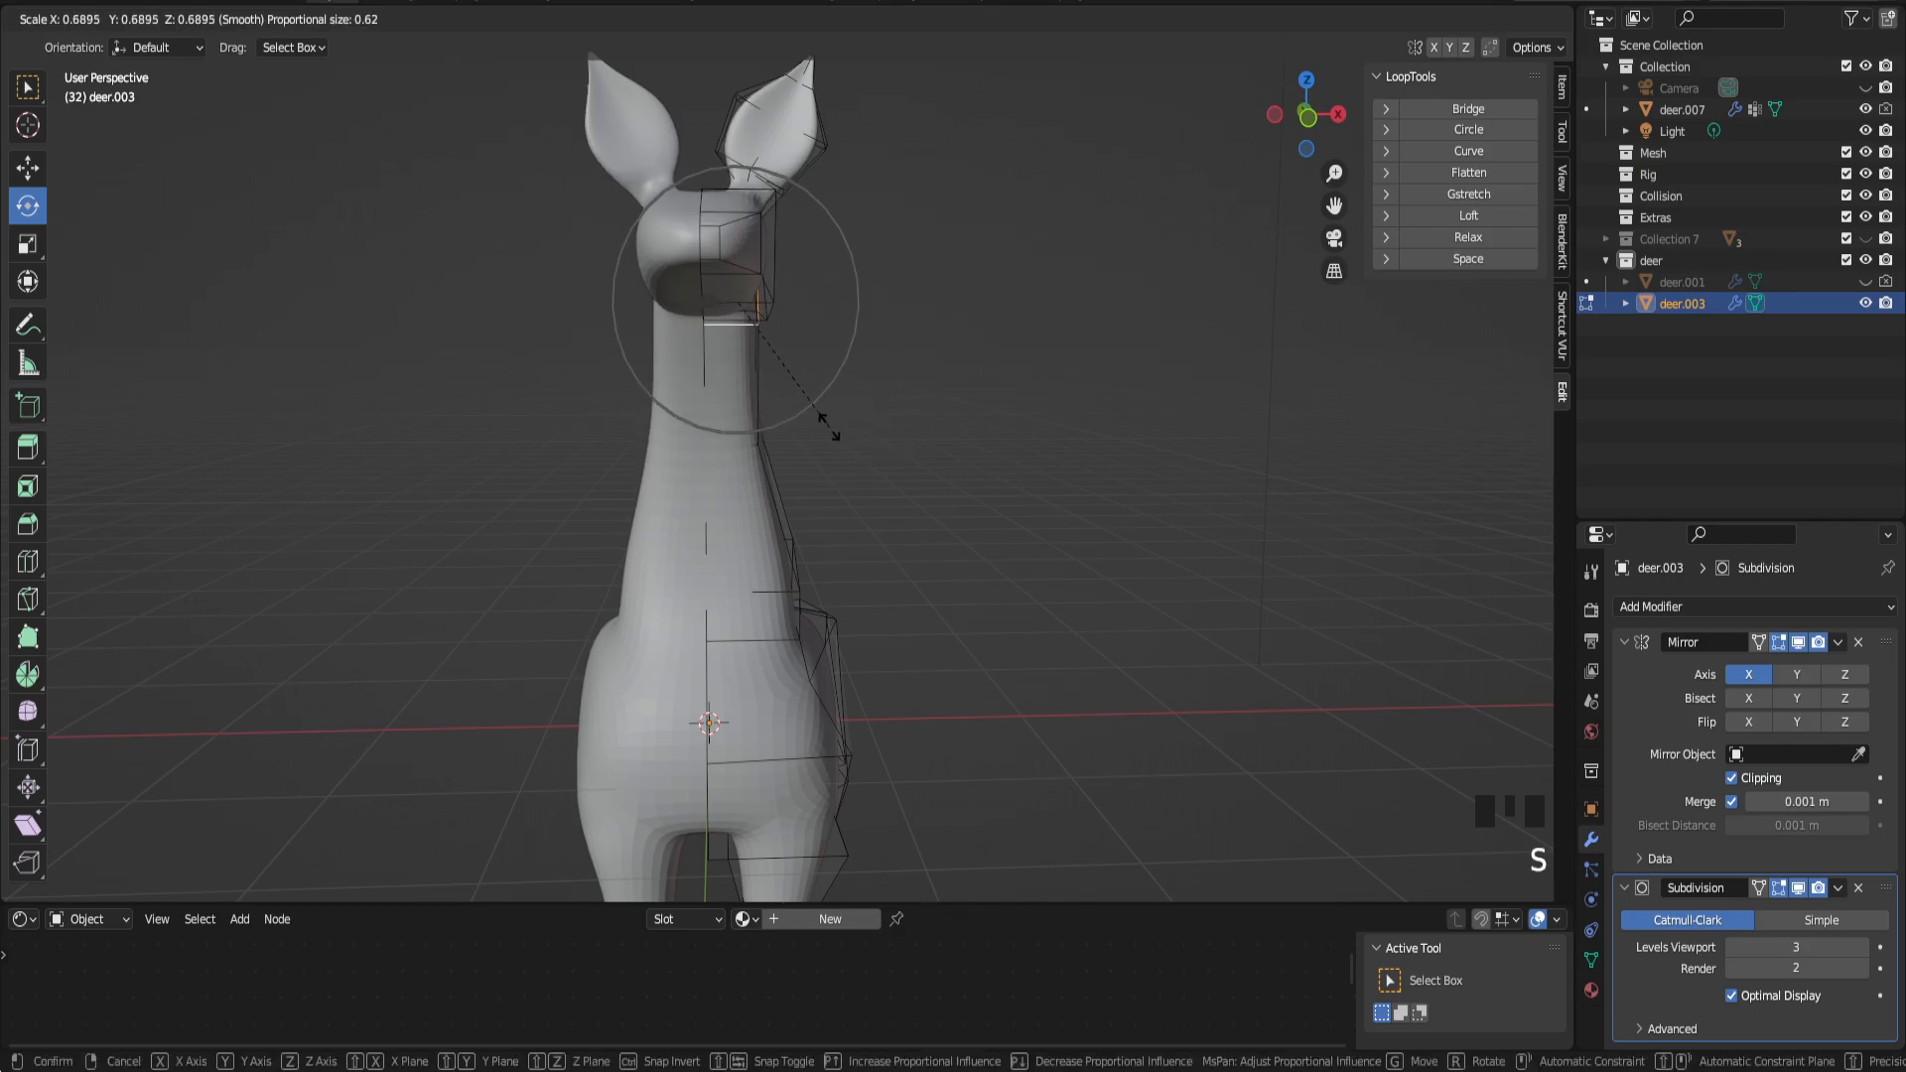
click(825, 410)
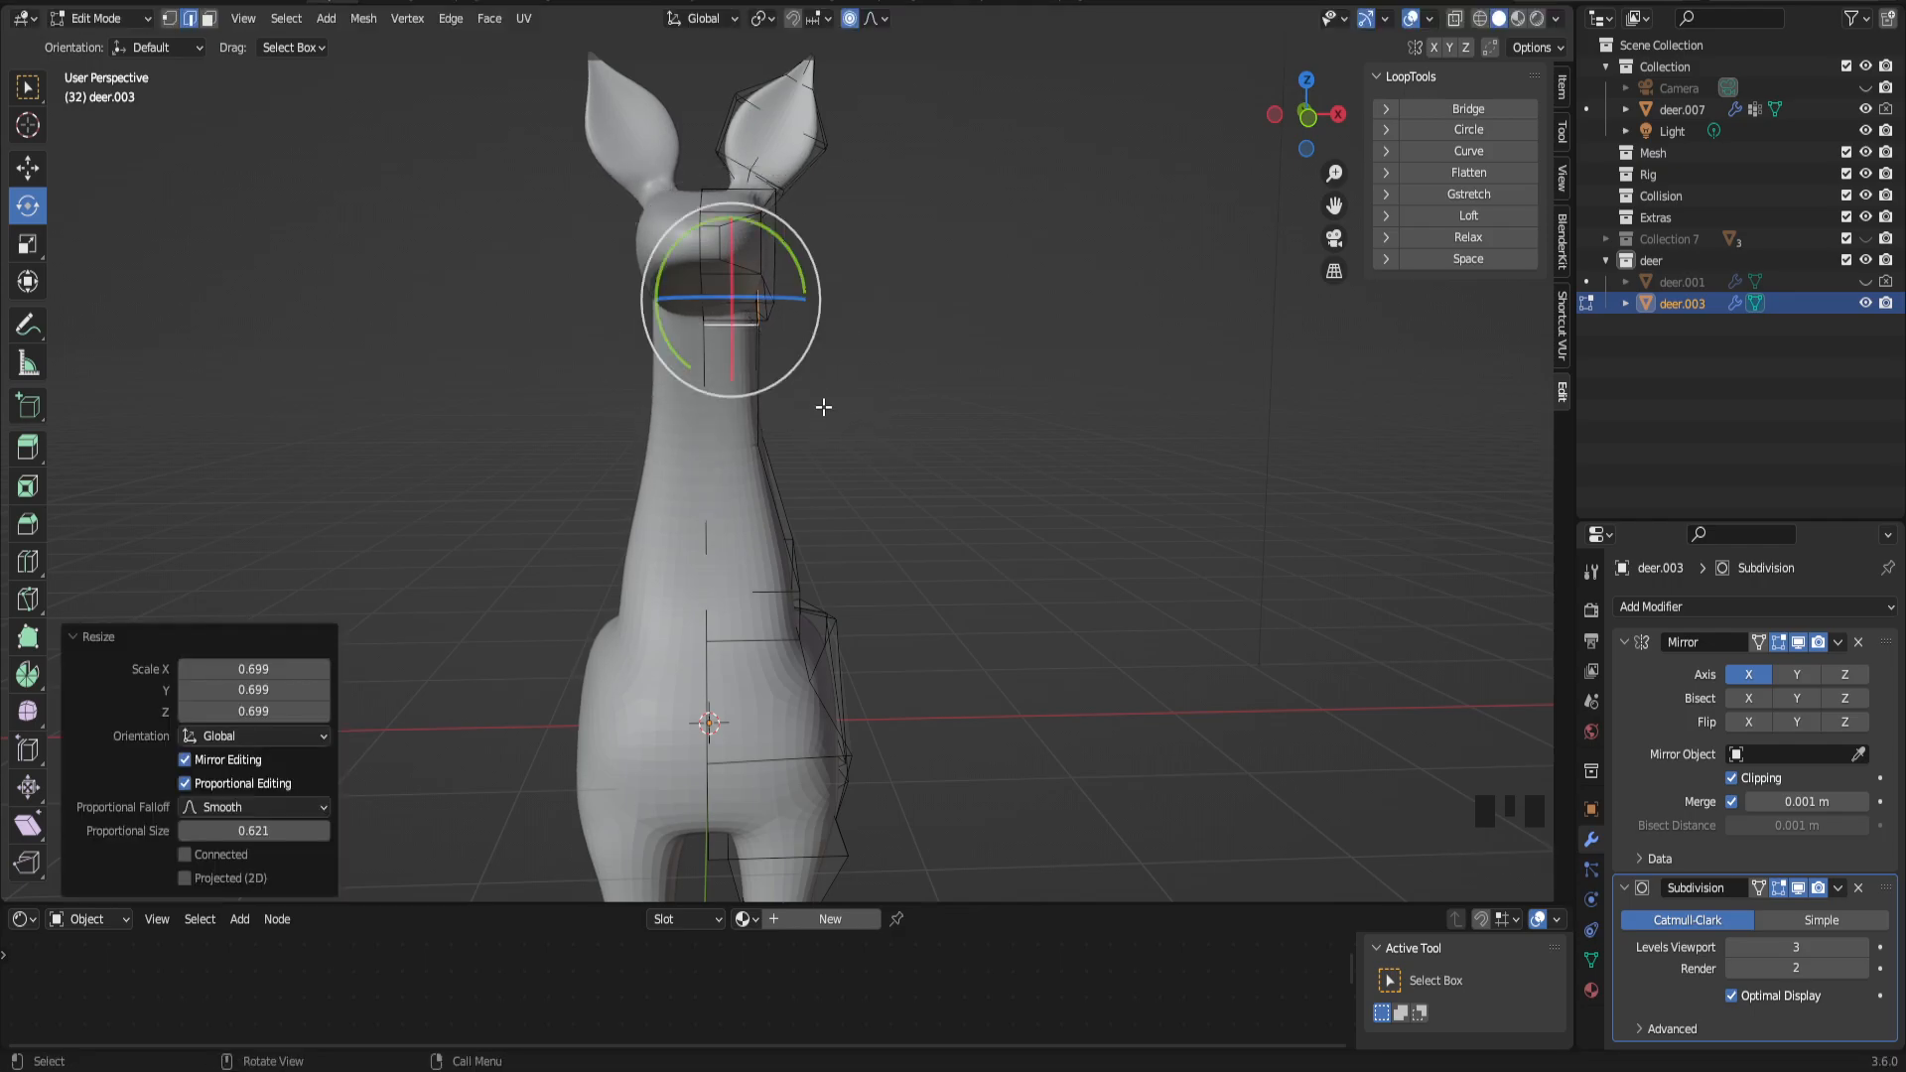
key(g)
key(g)
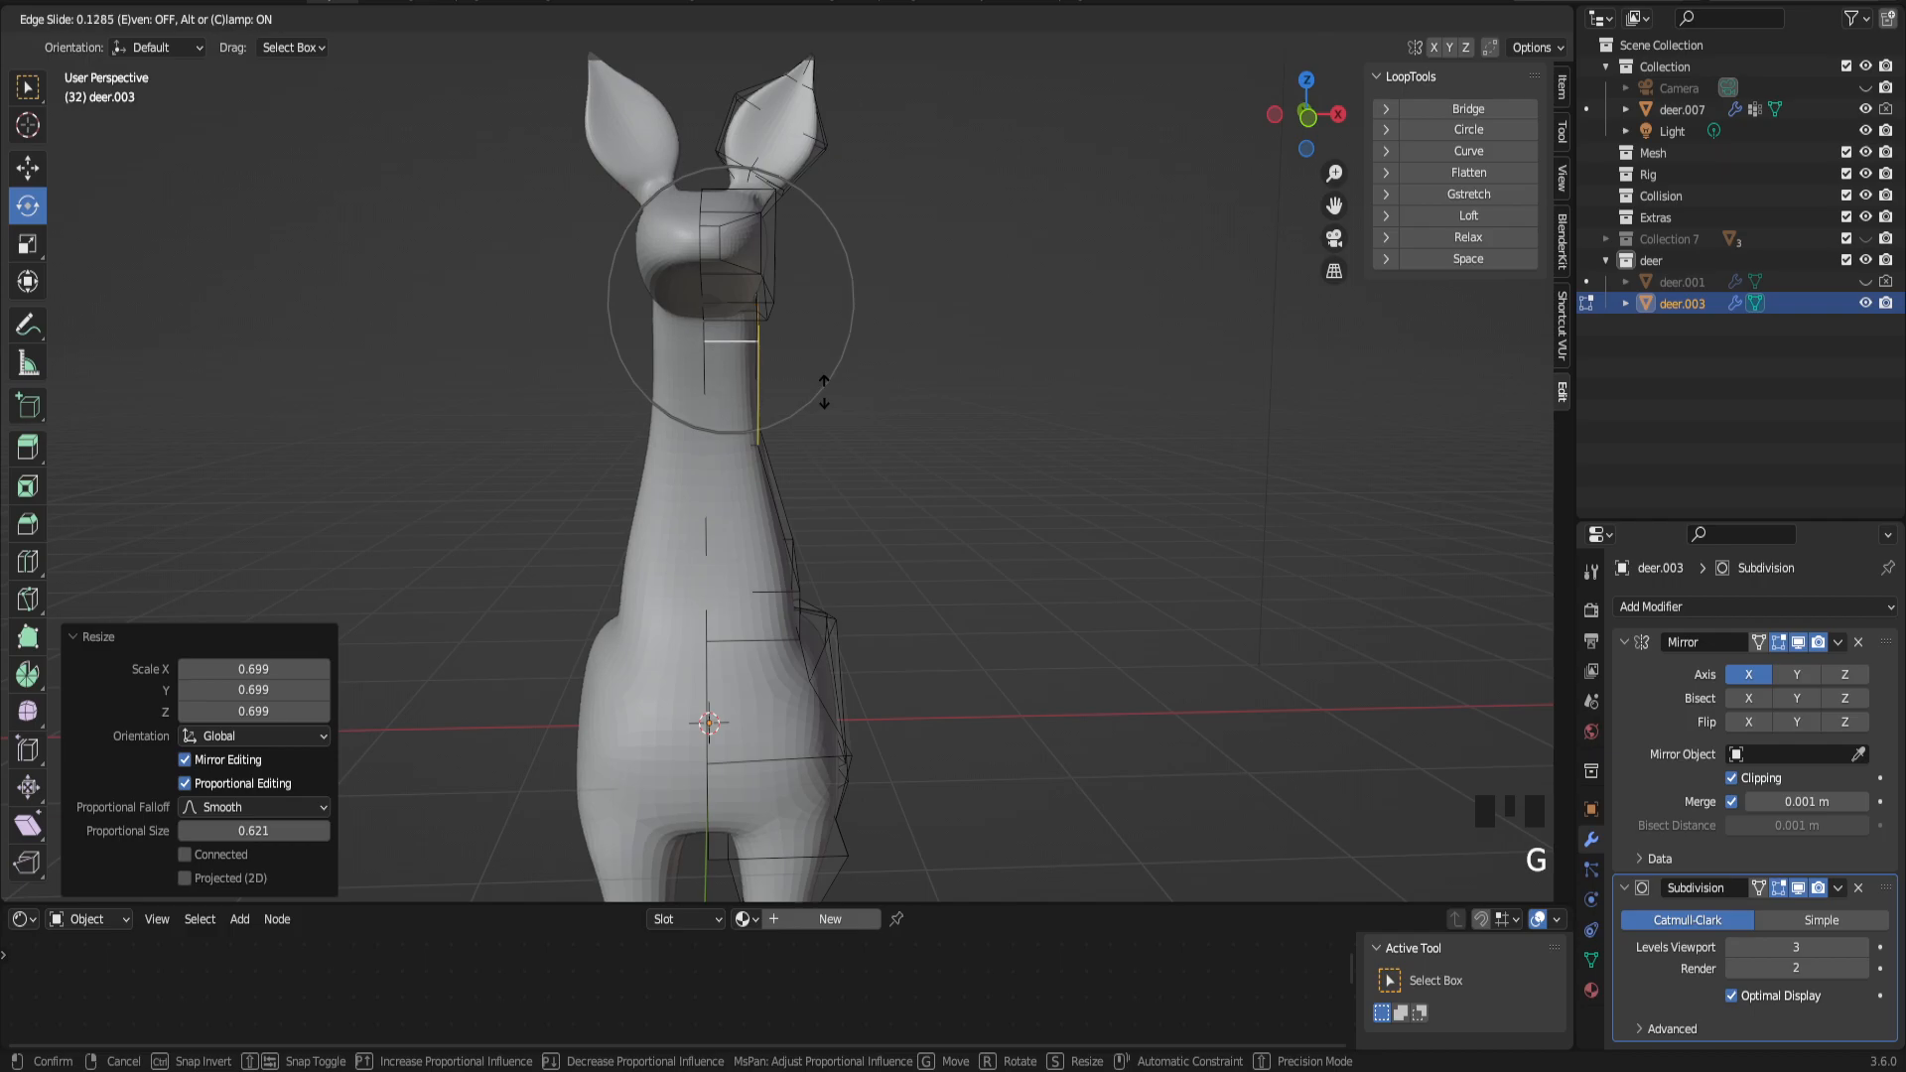
click(824, 392)
Step: Nudge the upper-neck and mid-neck edges slightly sideways with the Move tool and proportional editing
middle_drag(821, 388, 763, 316)
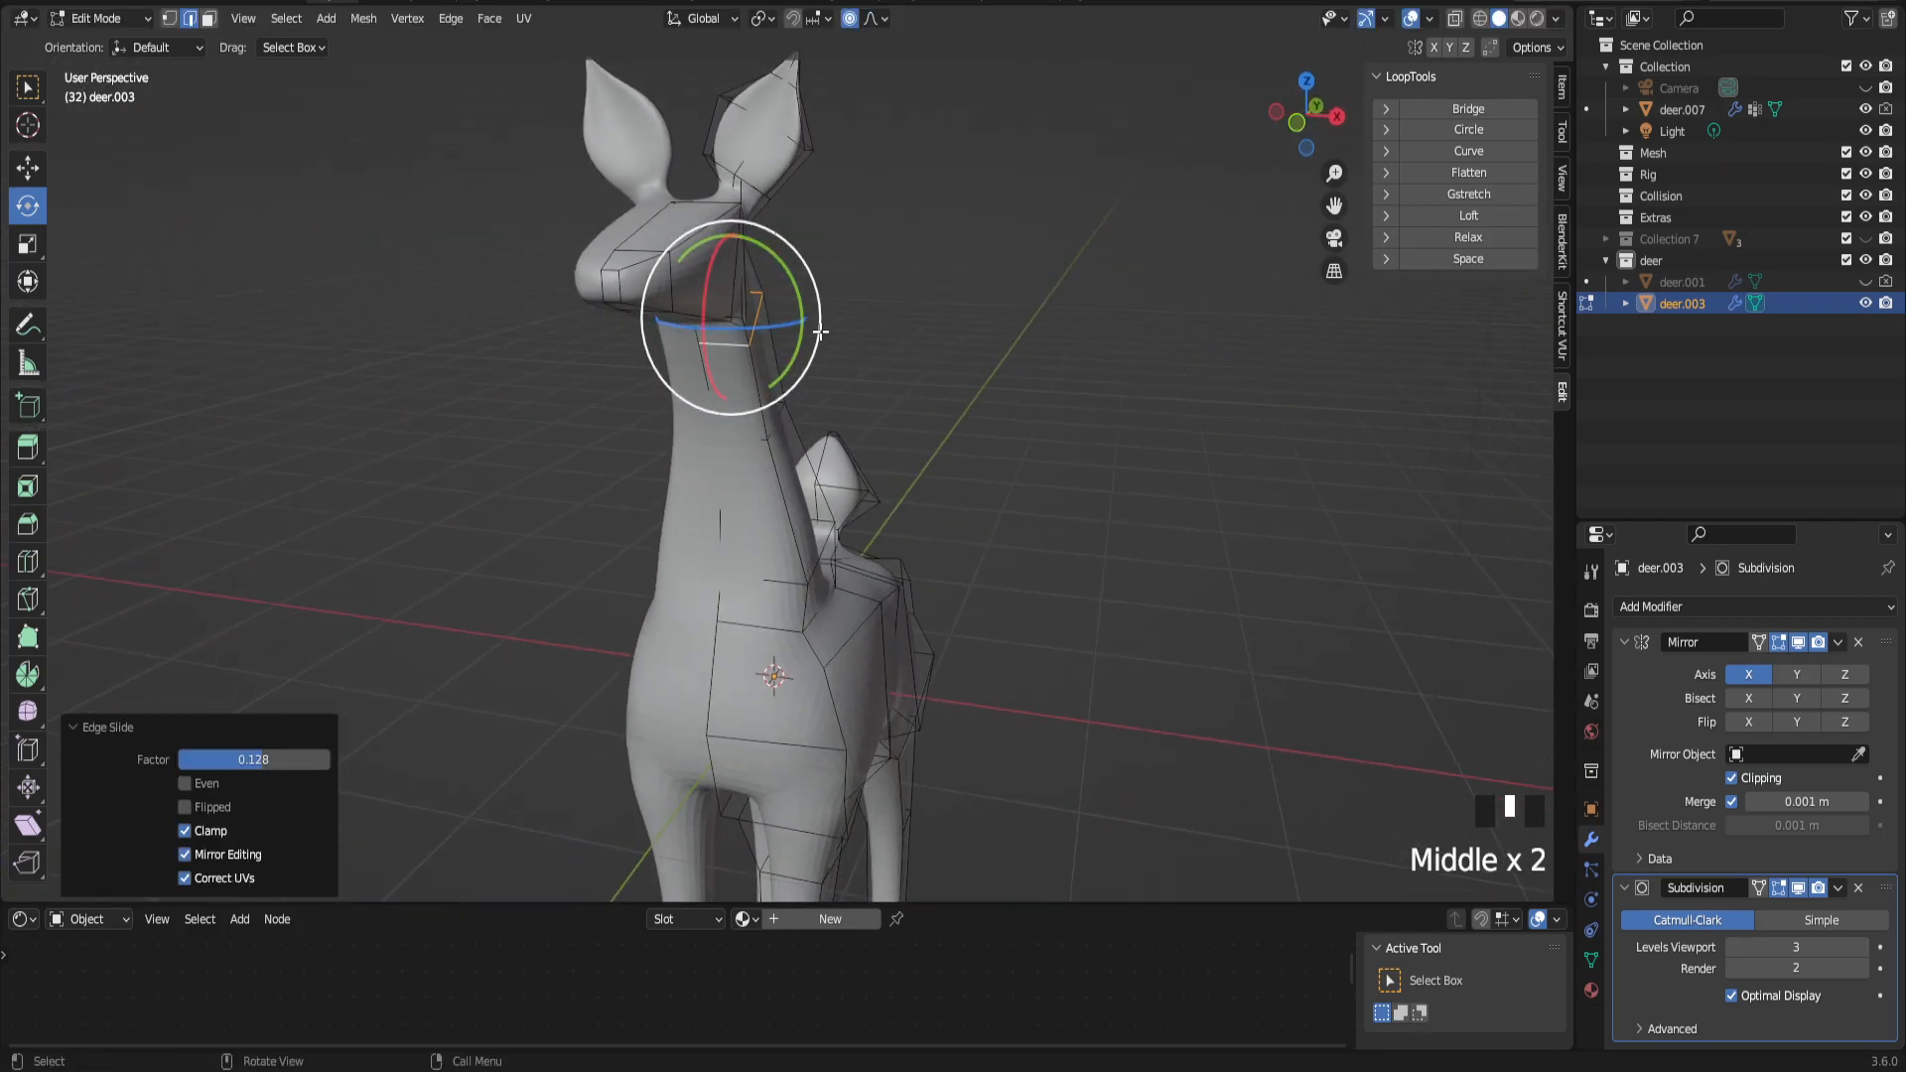
click(763, 316)
click(22, 177)
drag(816, 329, 807, 331)
middle_drag(807, 331, 824, 441)
click(780, 421)
drag(852, 429, 834, 426)
Step: Nudge the lower-neck edge sideways and shift the edge at the base of the neck about 0.006 m along X
middle_drag(834, 427, 872, 579)
click(822, 578)
click(795, 570)
drag(871, 579, 840, 586)
middle_drag(839, 586, 788, 556)
click(791, 635)
drag(864, 637, 850, 640)
Step: Set the transform orientation to Normal and pull the nape edge on the upper neck outward from the neck
middle_drag(850, 641, 687, 625)
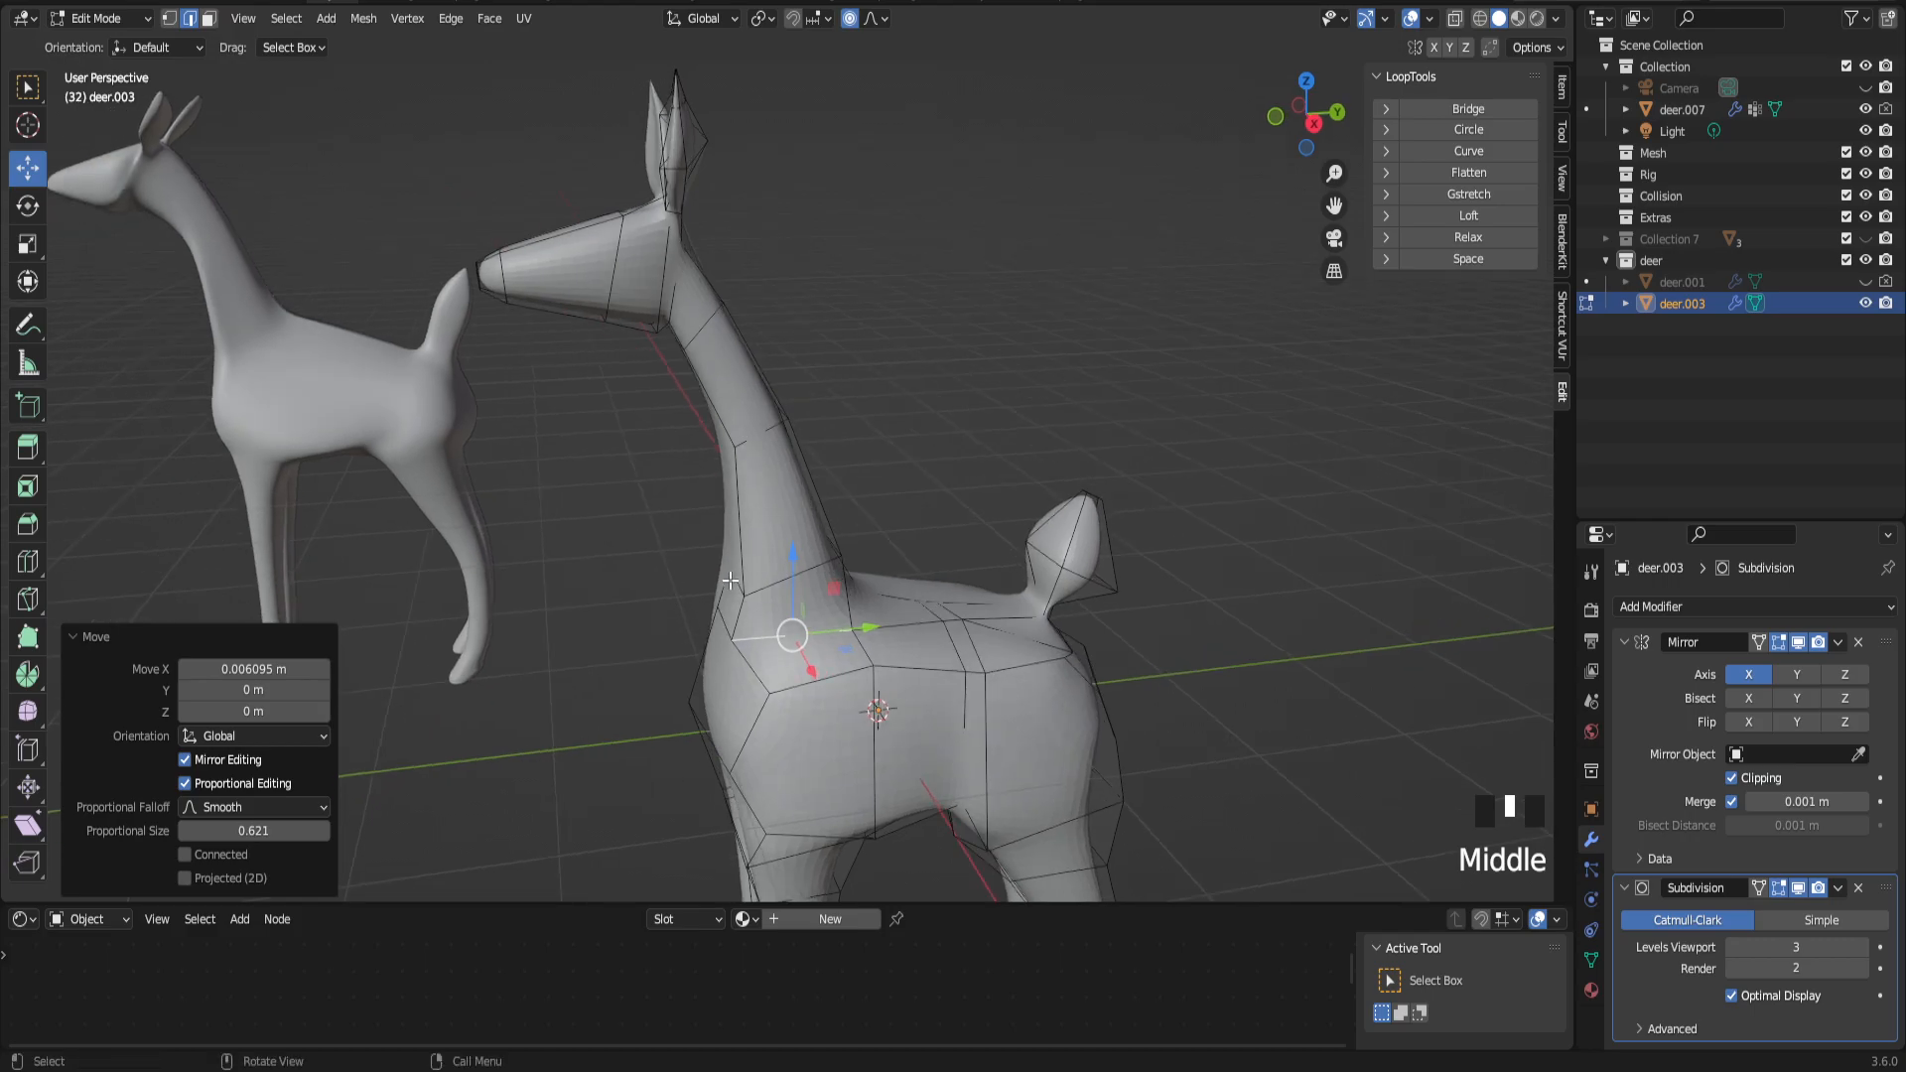
middle_drag(708, 347, 764, 298)
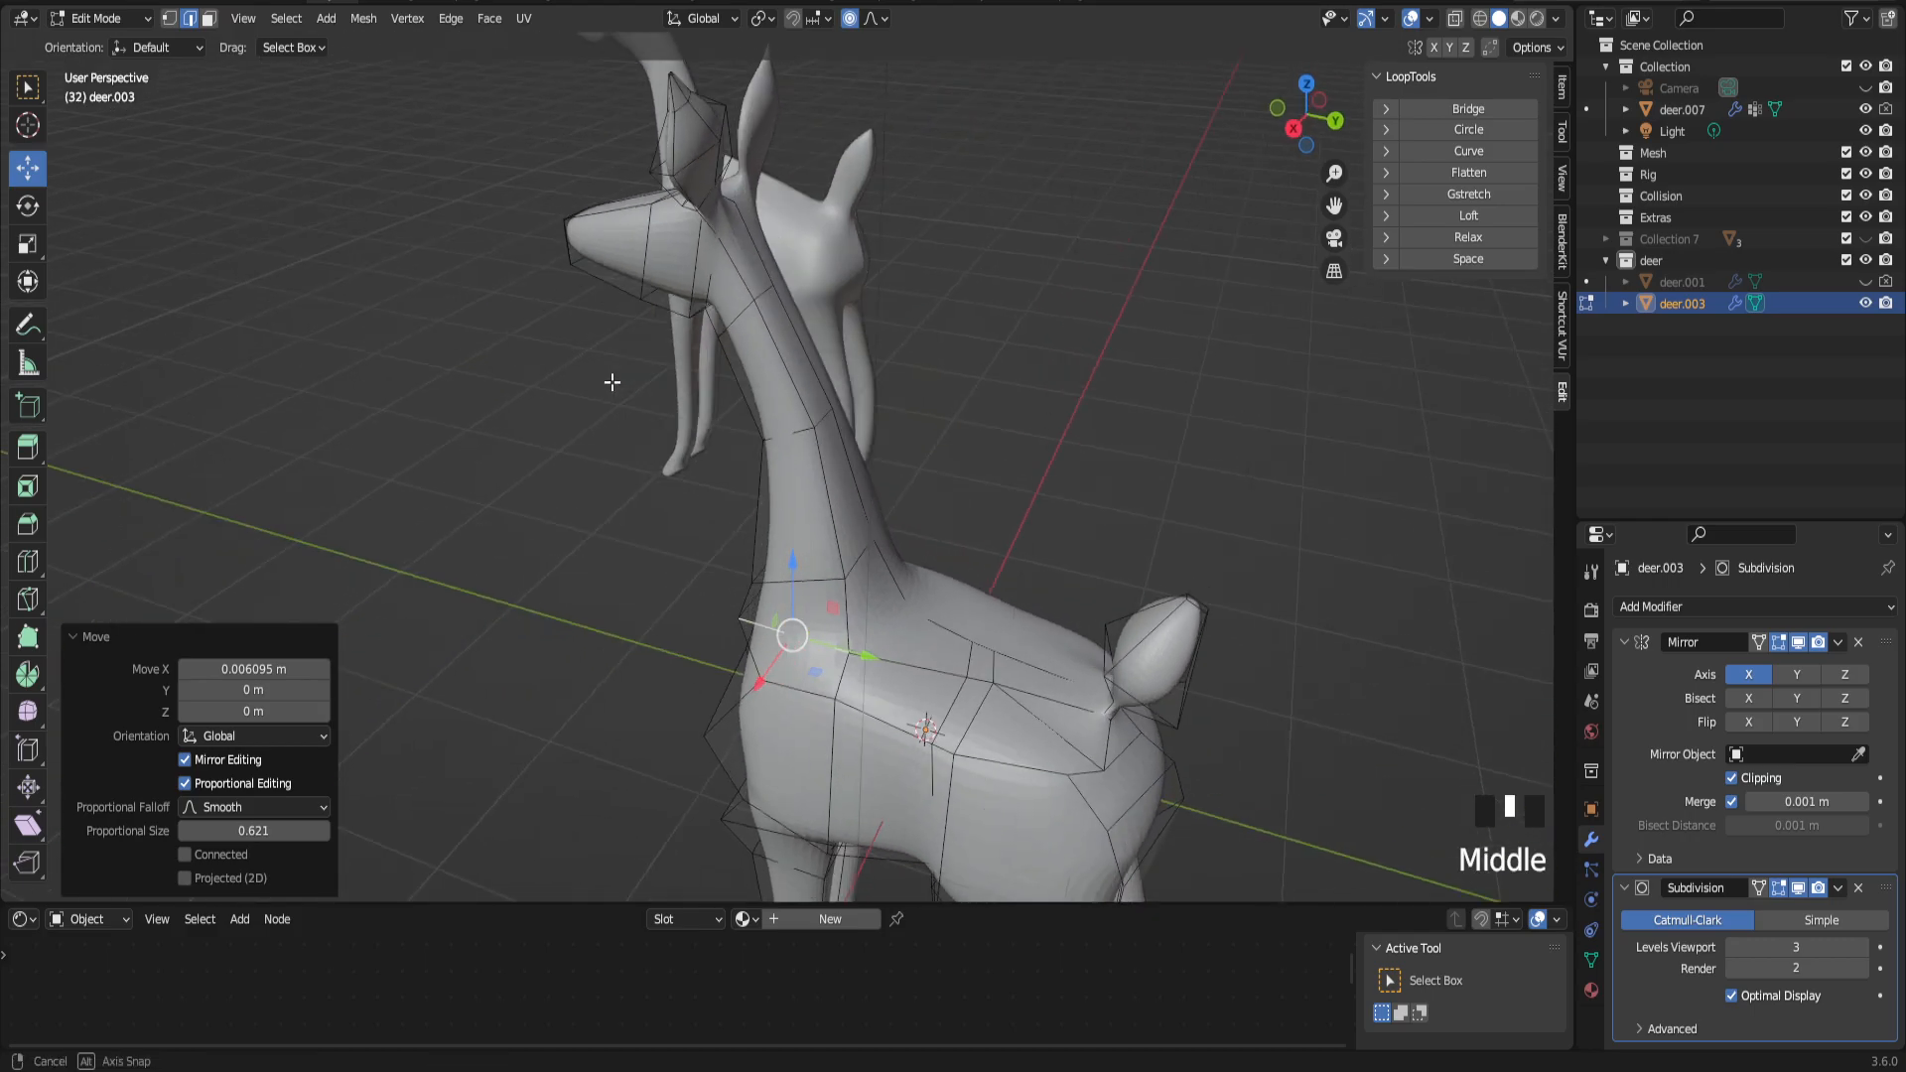
click(767, 296)
middle_drag(819, 426, 856, 416)
click(150, 58)
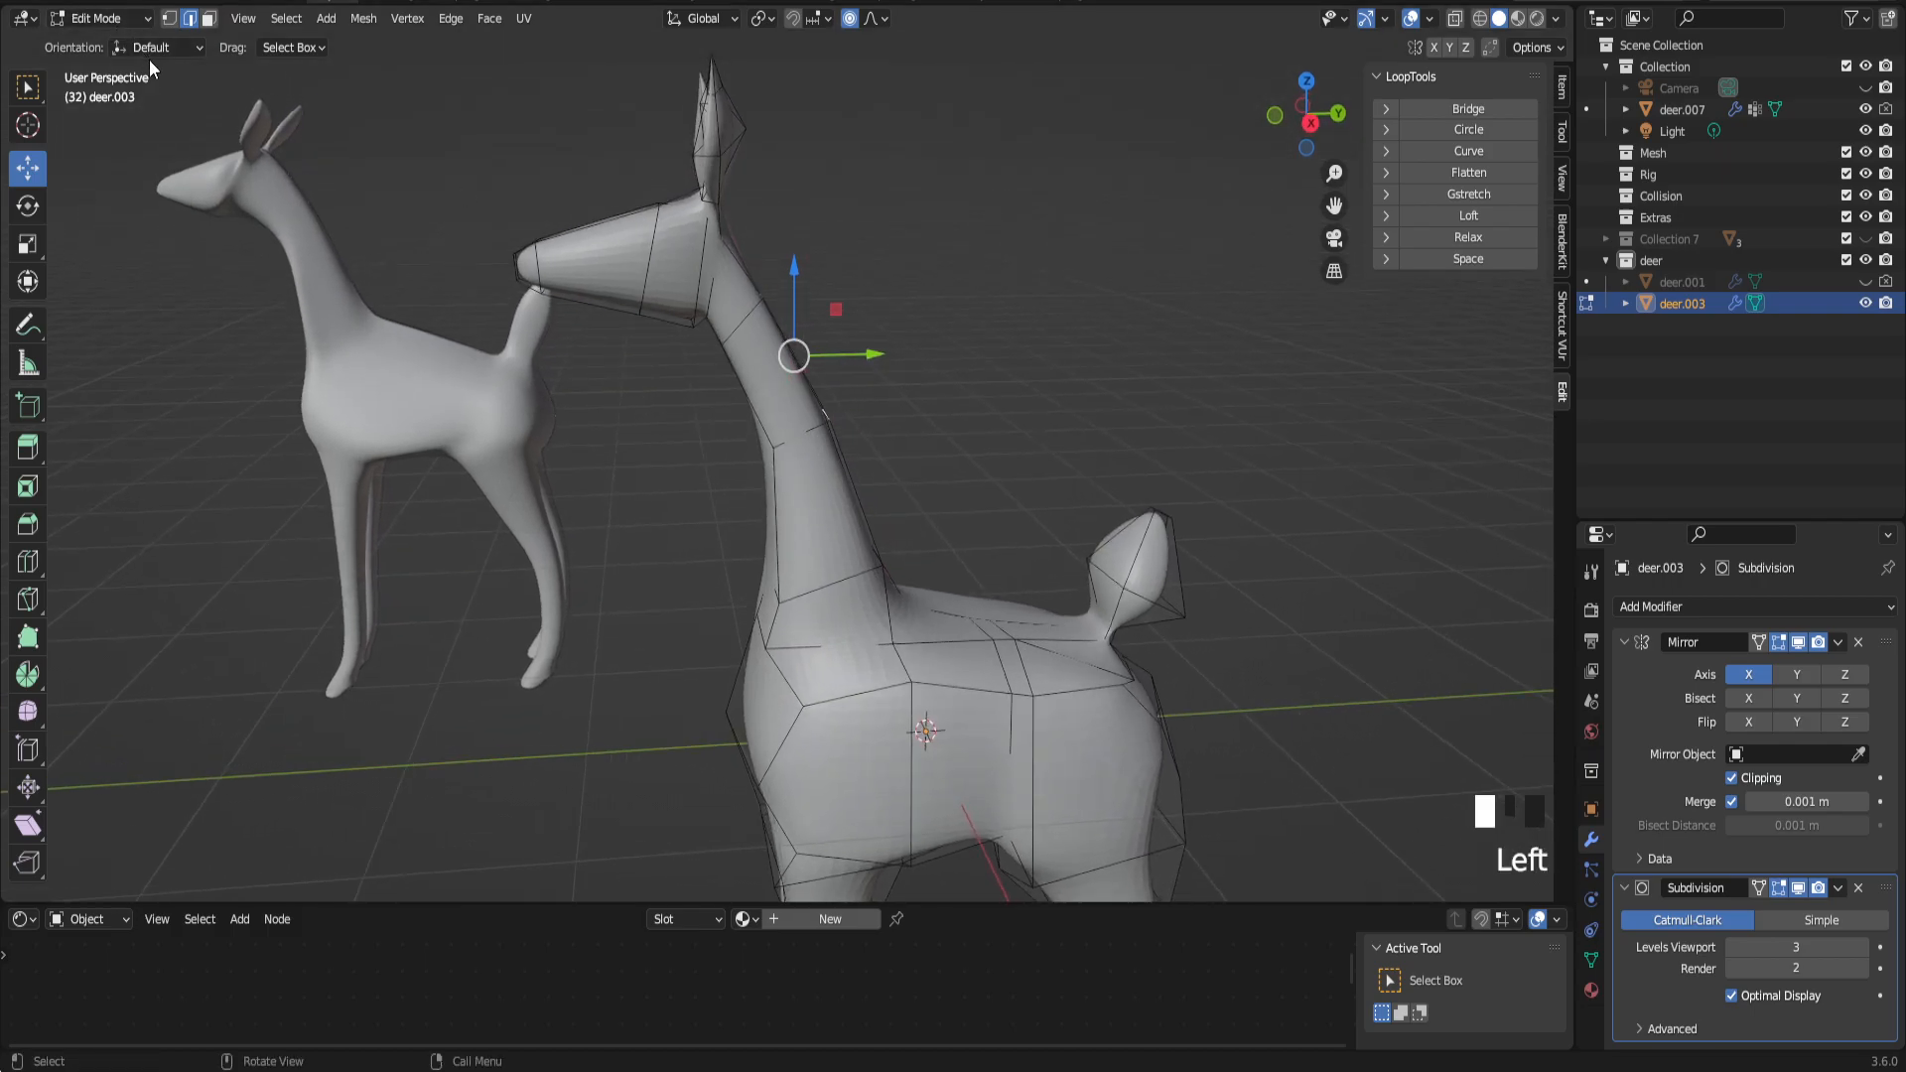
click(145, 47)
click(159, 156)
drag(839, 319, 873, 328)
Step: Move the mid-neck edge on the throat side about 0.034 m outward along its normal
middle_drag(873, 327, 737, 450)
click(776, 439)
click(777, 438)
click(770, 442)
drag(712, 452, 701, 454)
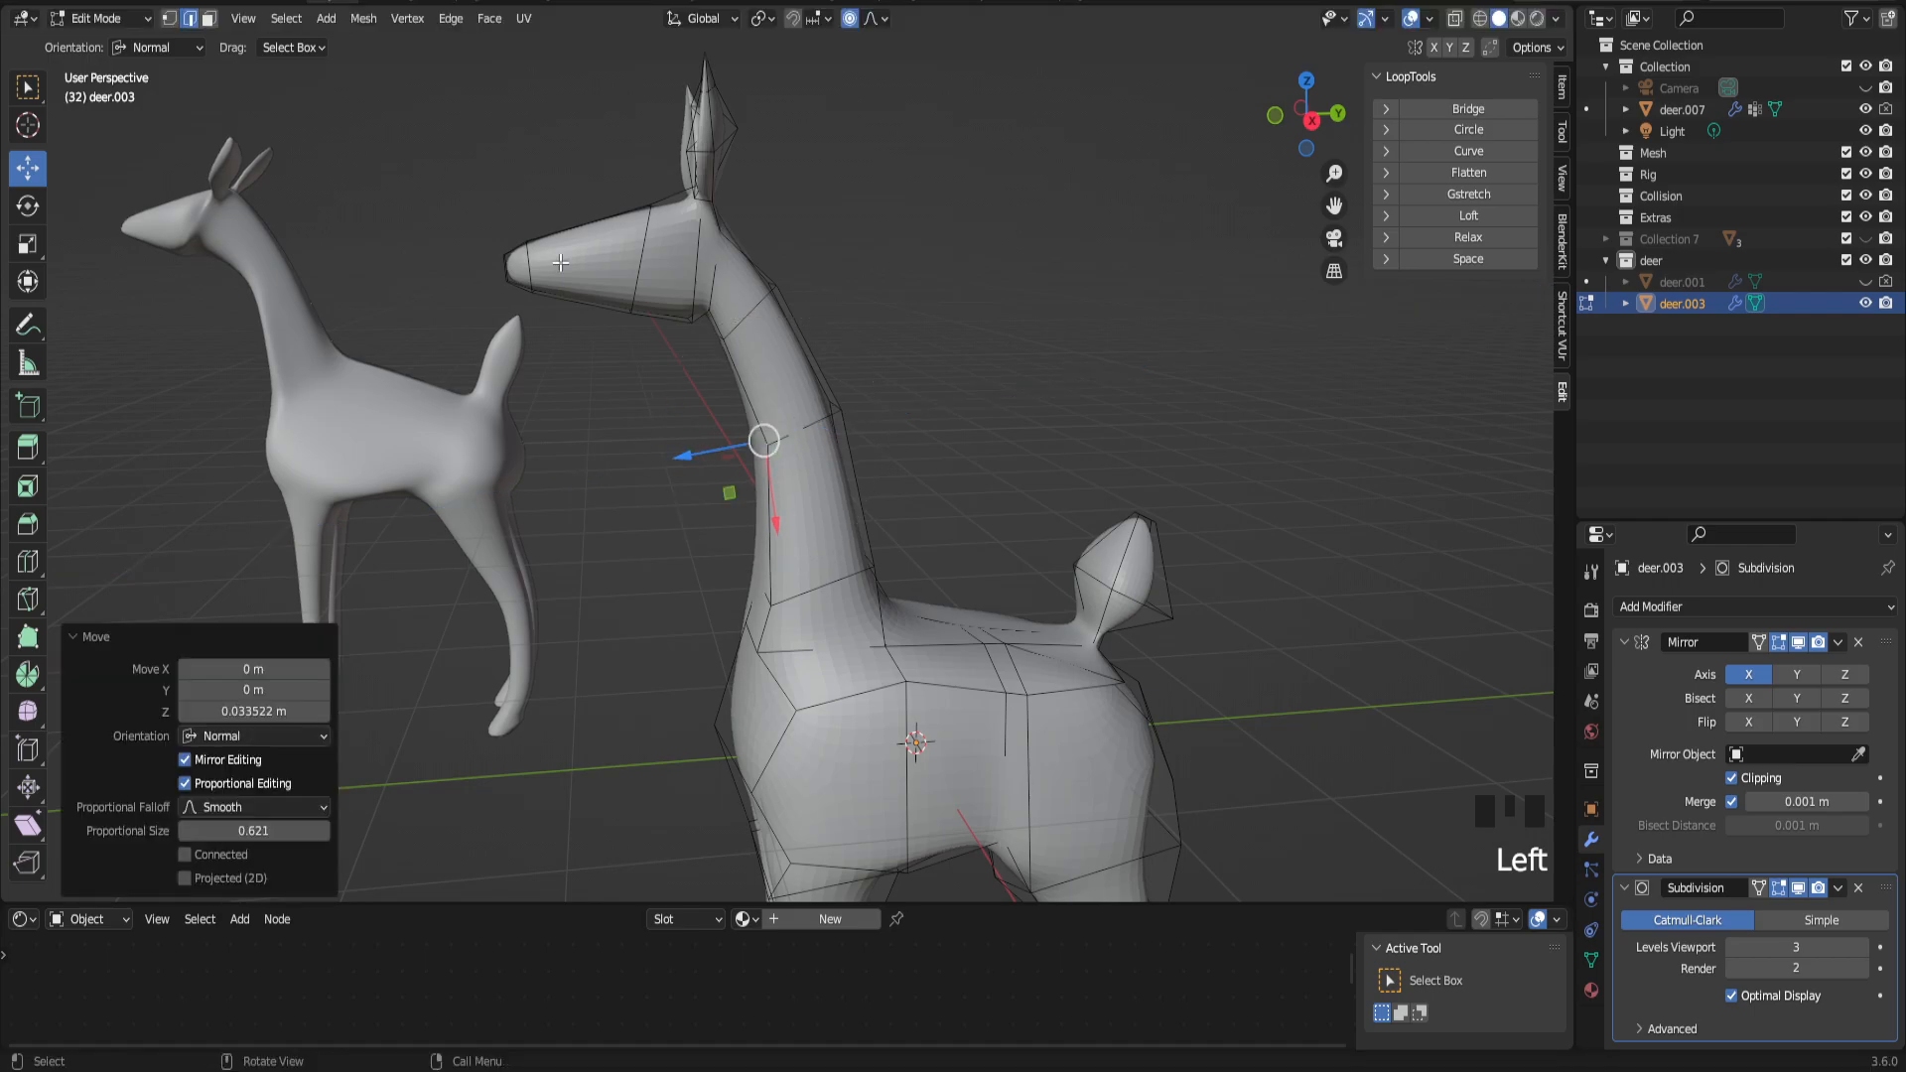
Step: Switch to Object Mode, deselect the deer and compare its smoothed neck profile with the reference deer
click(125, 20)
click(128, 42)
click(946, 380)
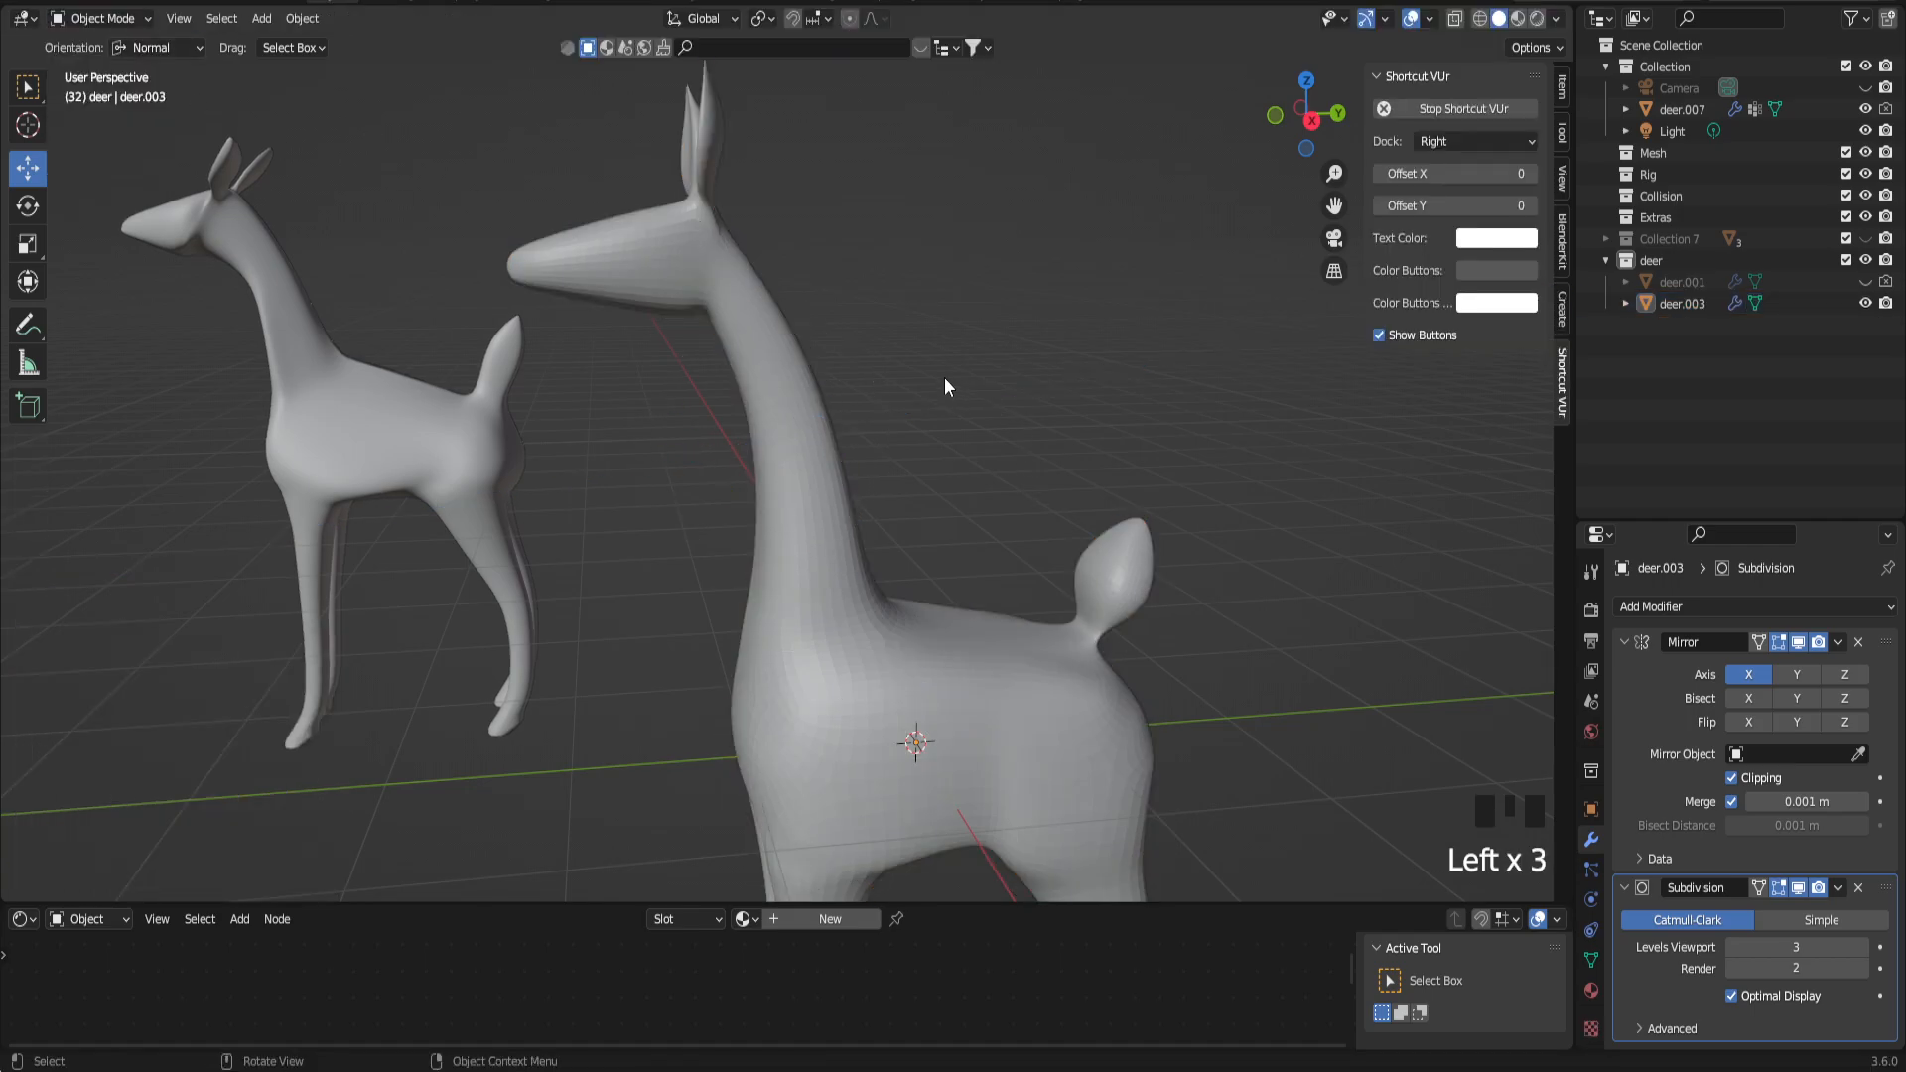
scroll(902, 424, down, 3)
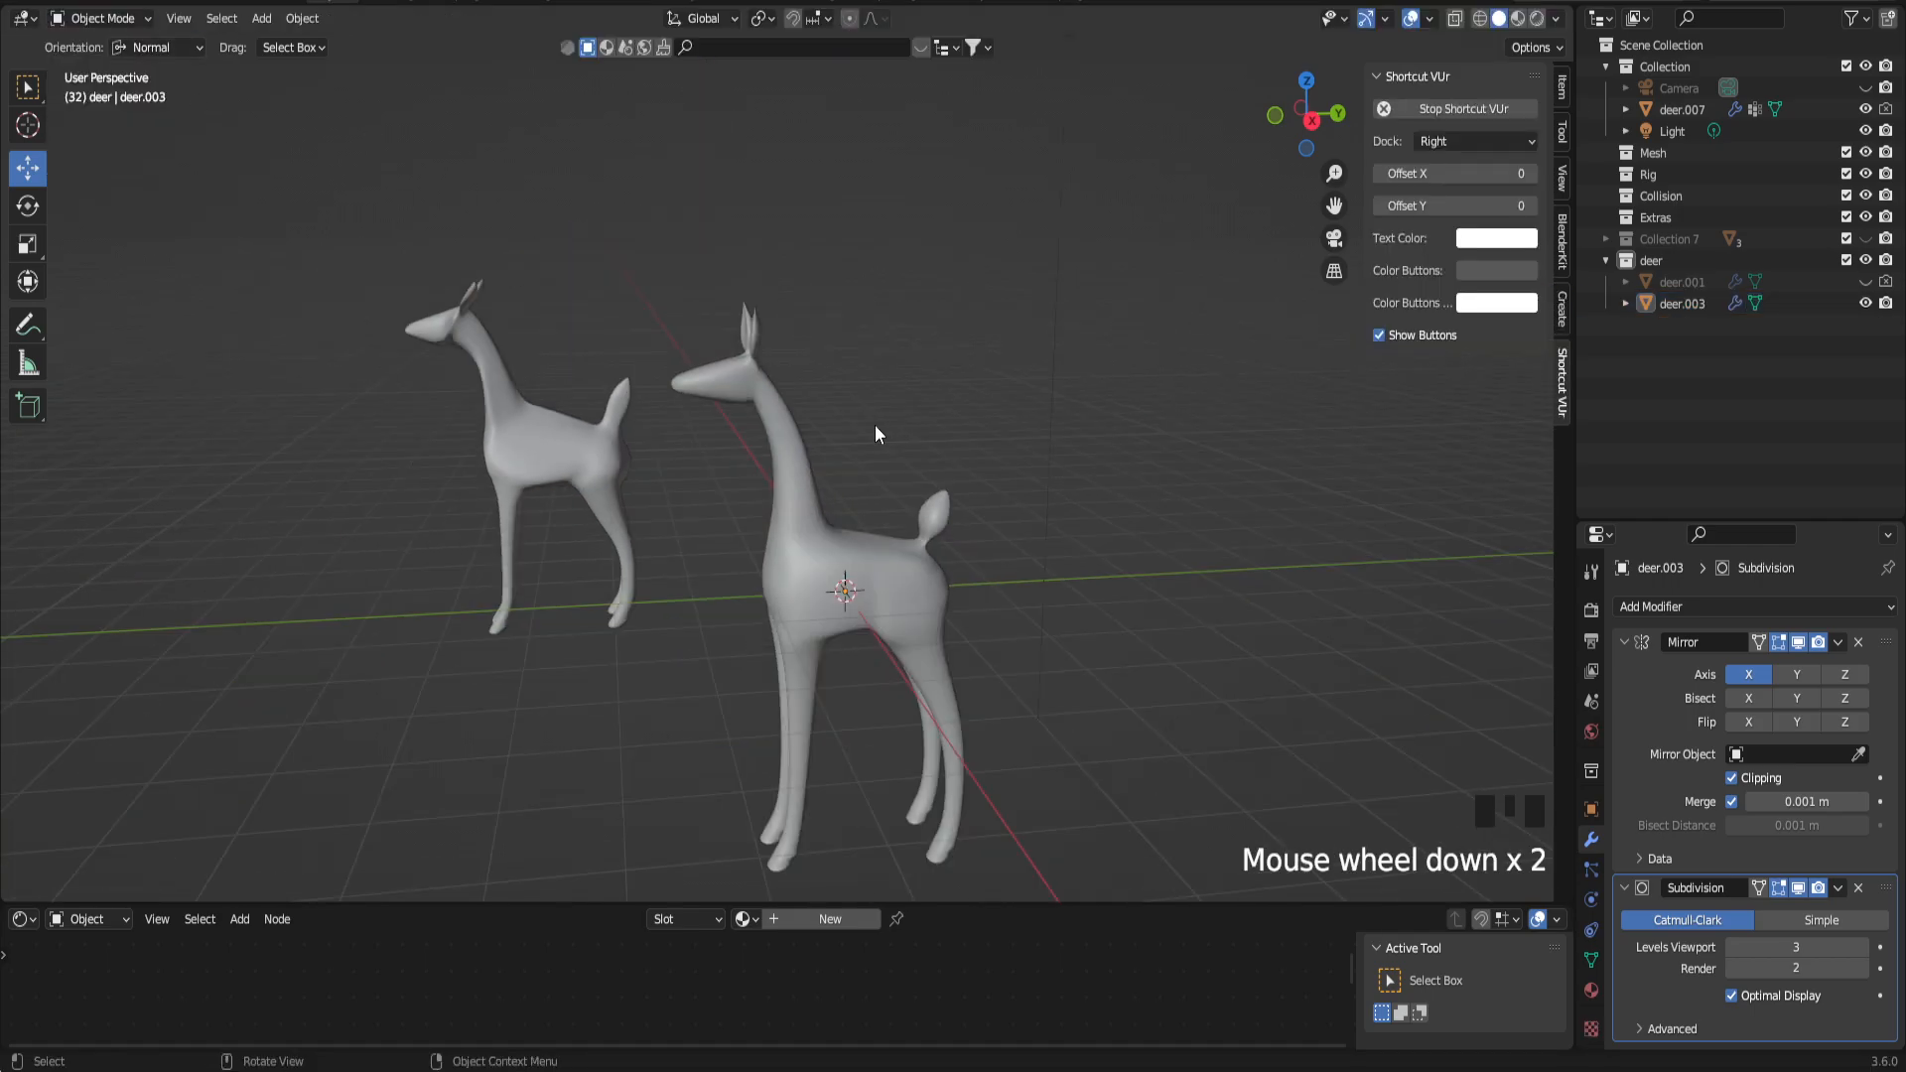
scroll(971, 488, up, 1)
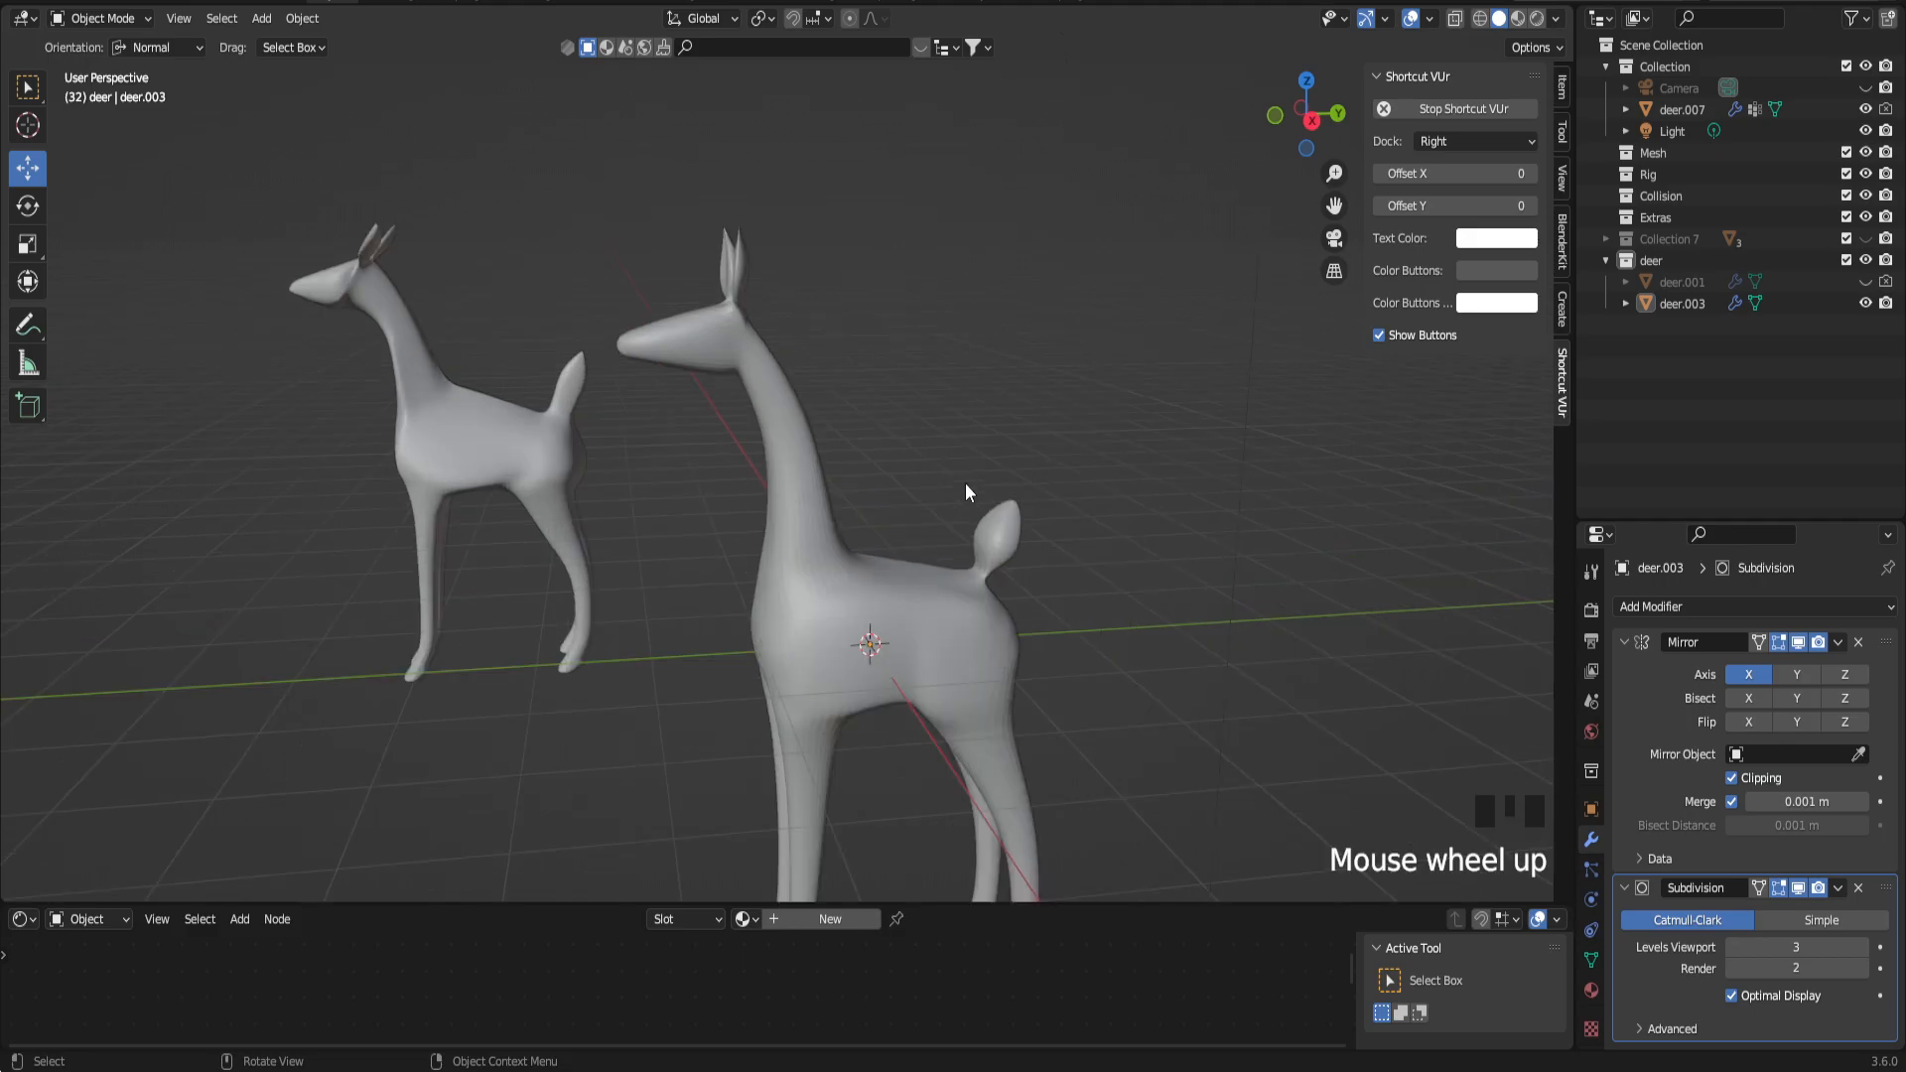
Step: Select the smoothed deer.003 mesh and duplicate it in place without moving the copy
drag(1324, 208, 1186, 61)
scroll(943, 399, up, 1)
scroll(876, 403, down, 1)
middle_drag(701, 397, 717, 457)
click(693, 457)
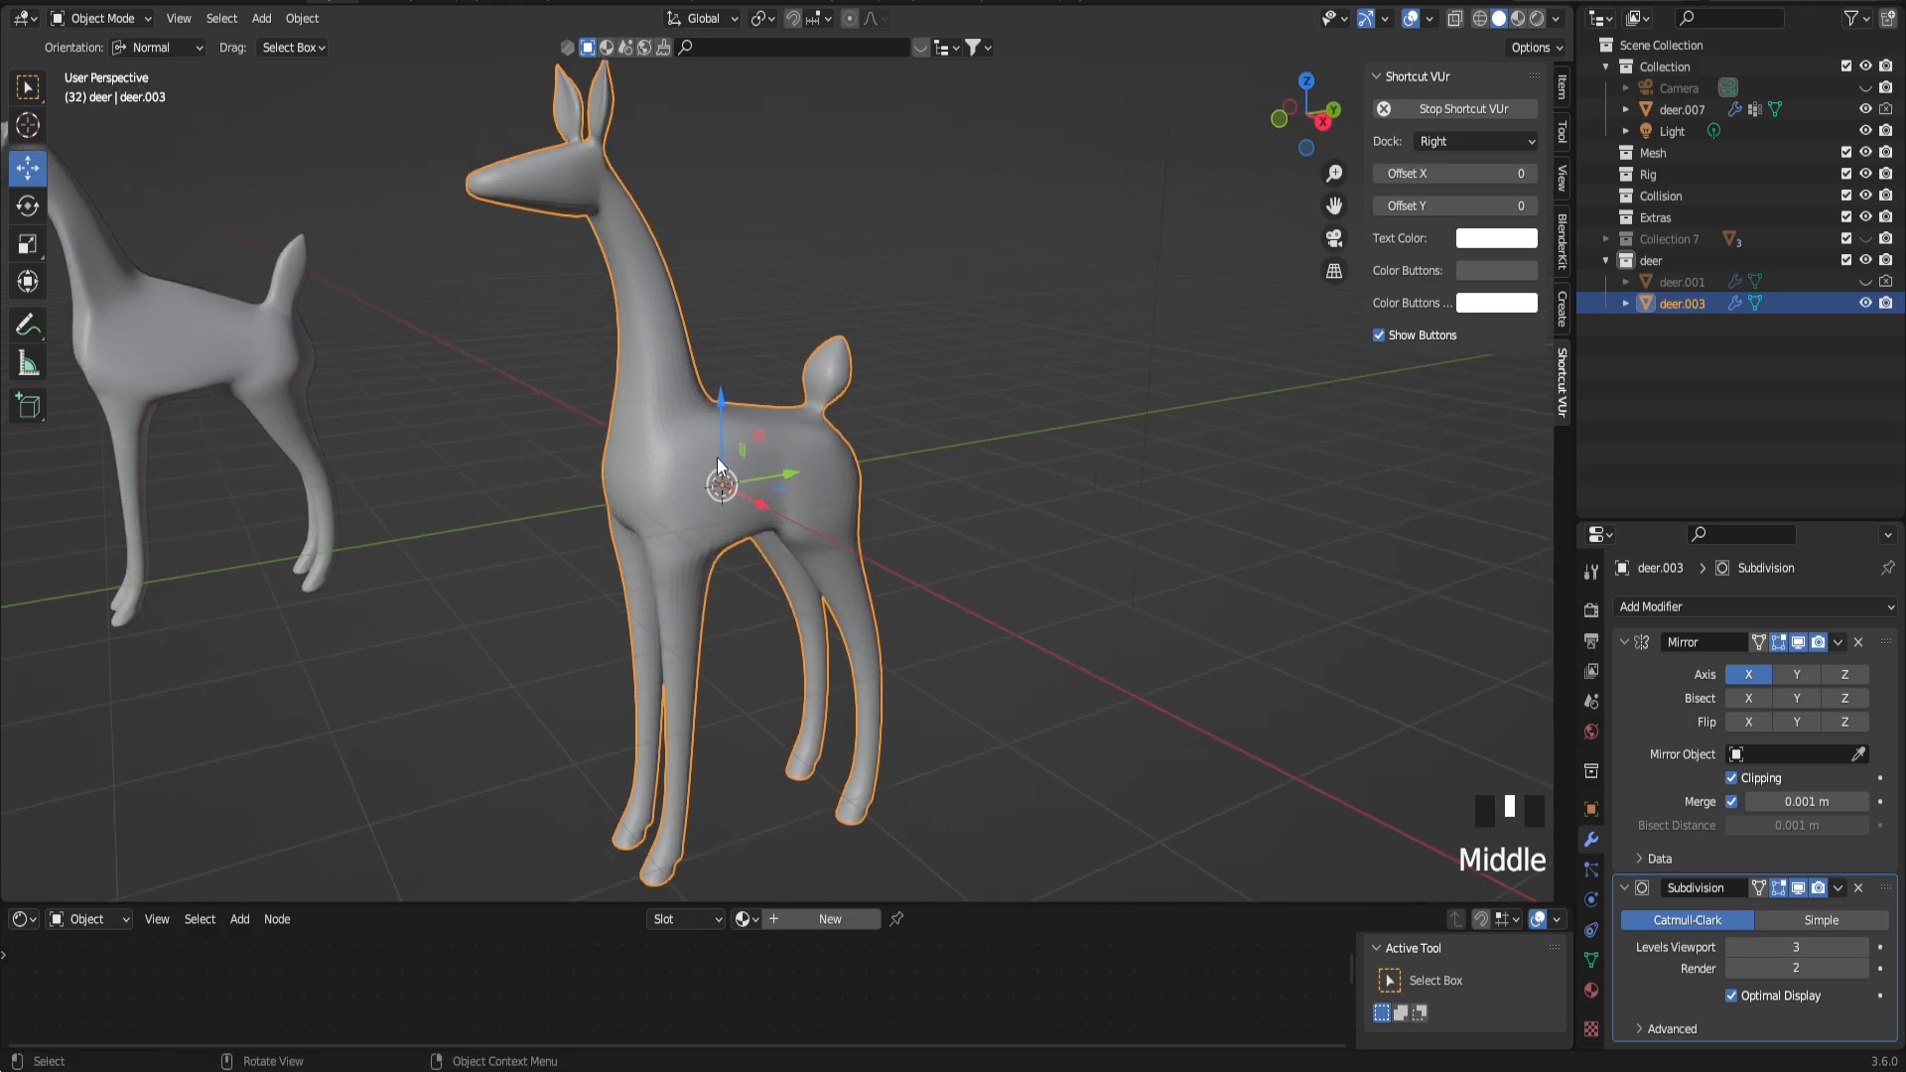
key(shift+d)
key(Escape)
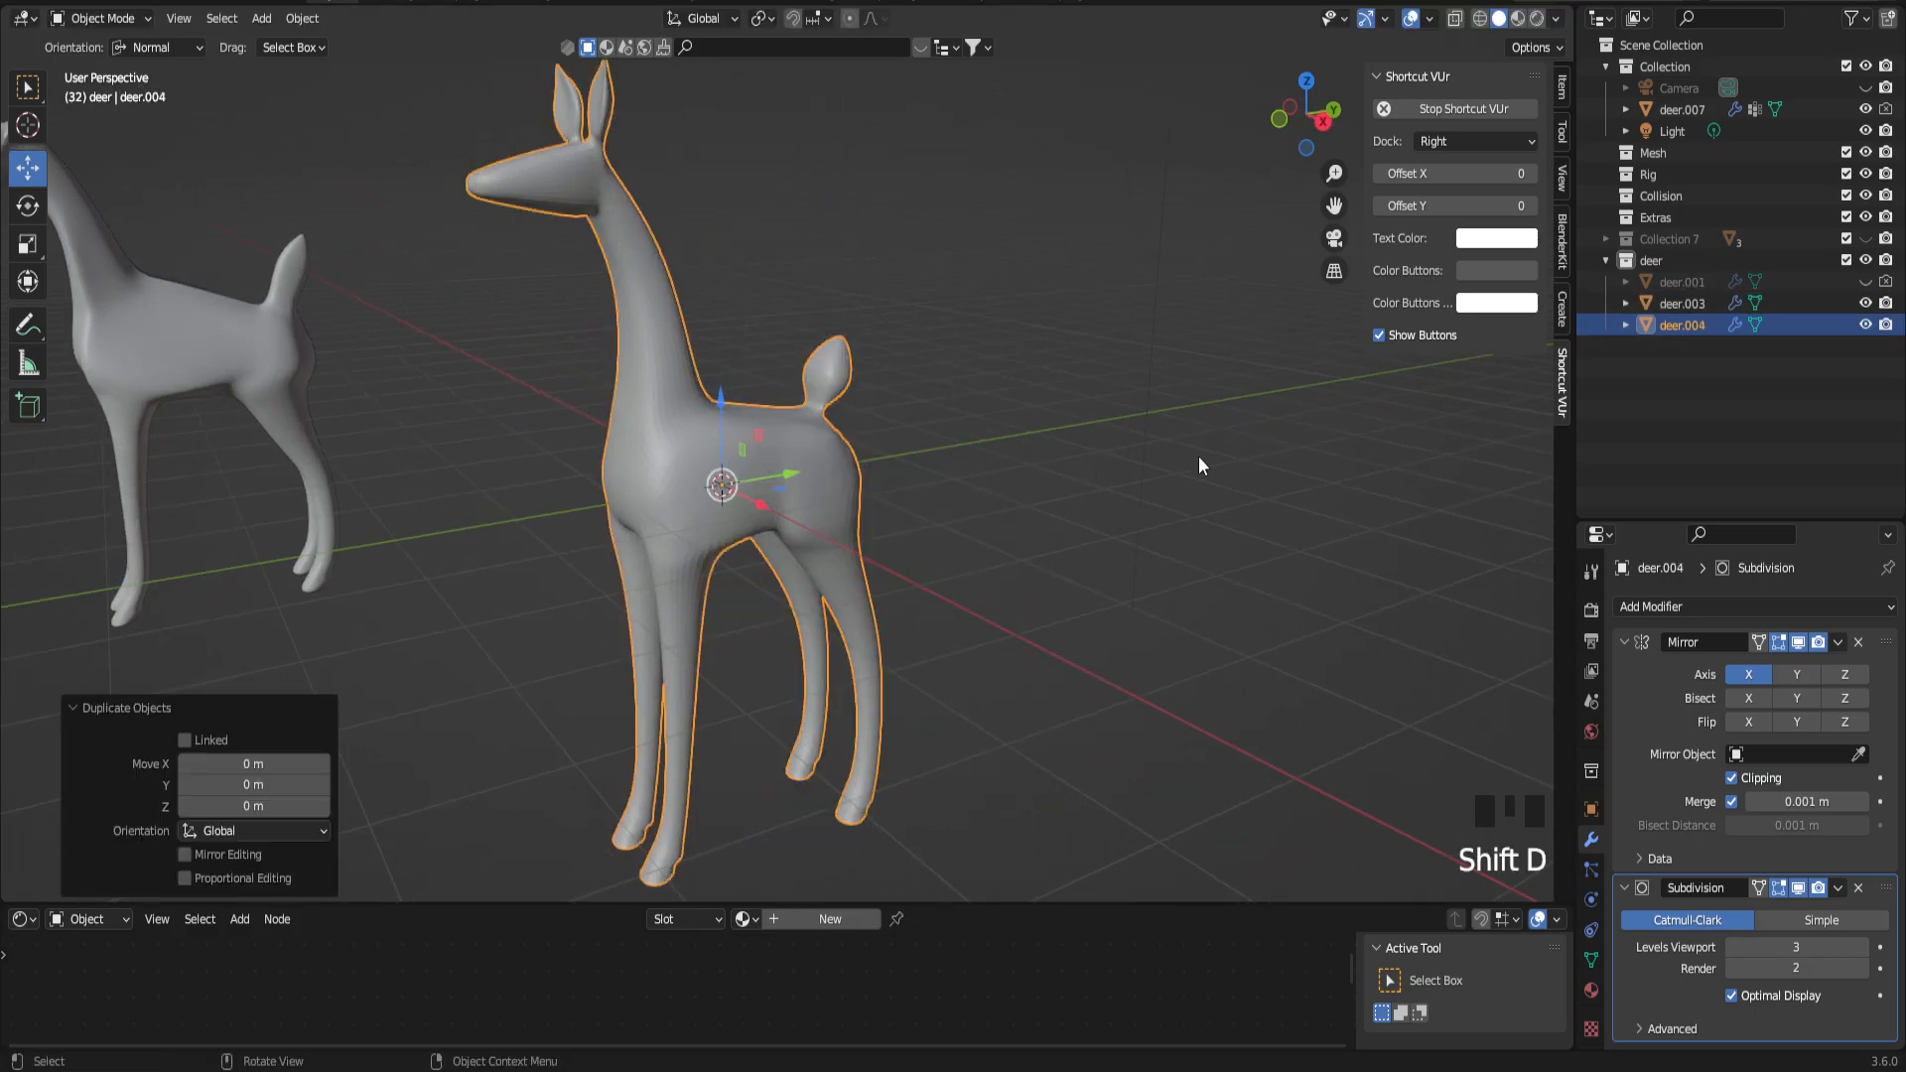
Step: Apply the Subdivision modifier on the duplicated deer, keeping its Mirror modifier
click(1838, 888)
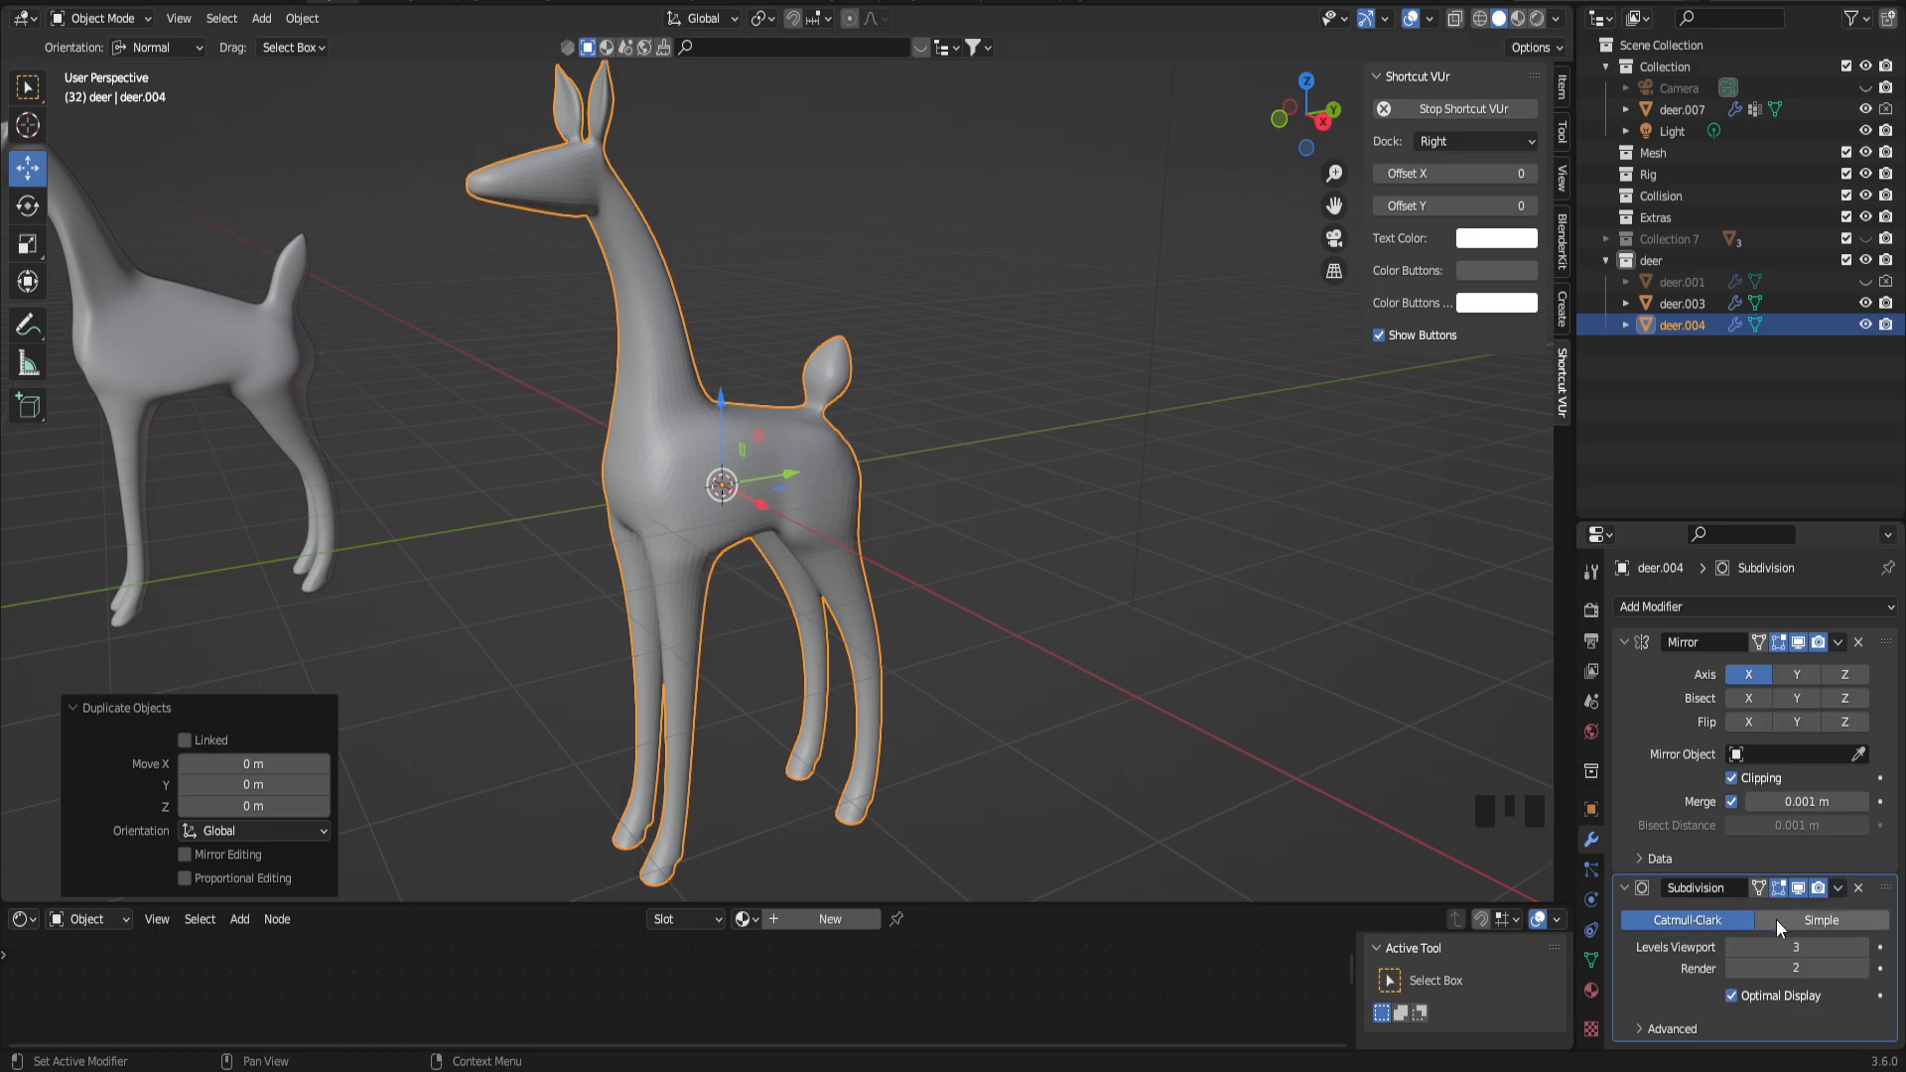
click(1832, 890)
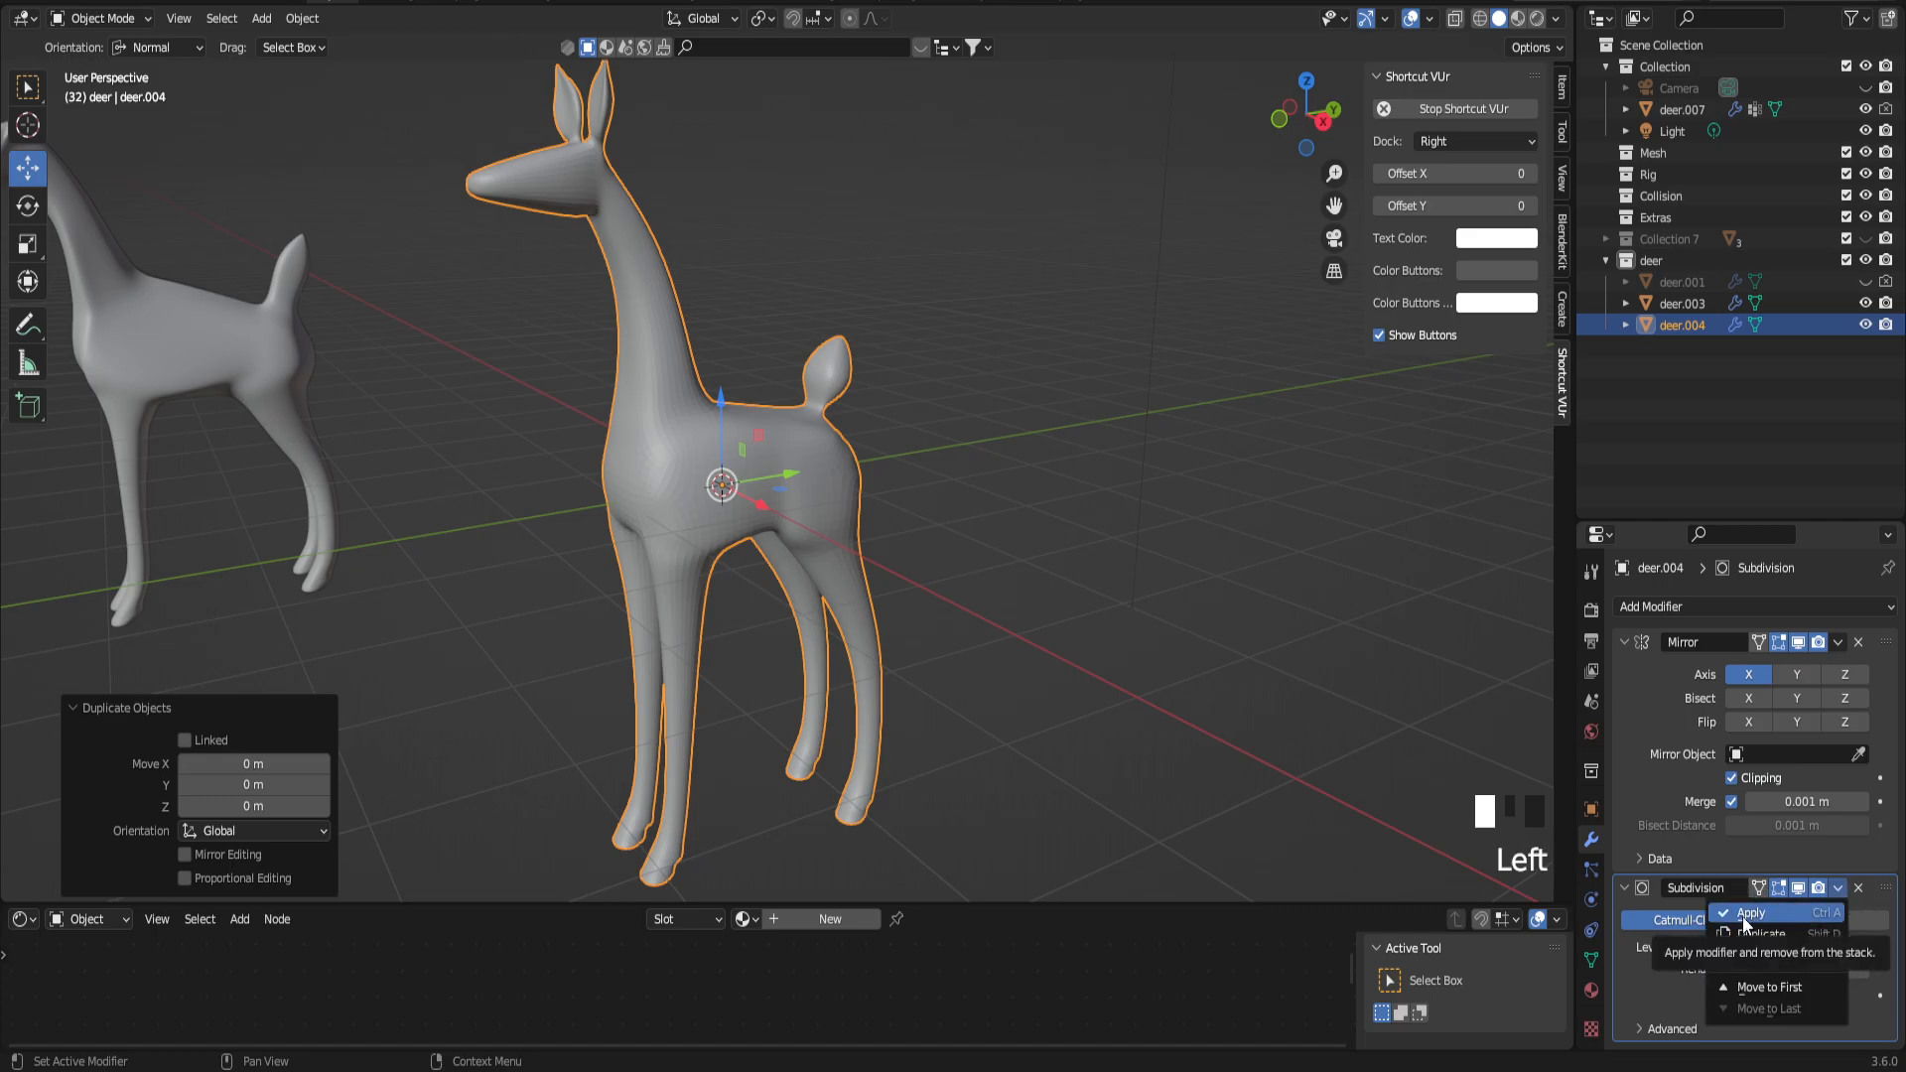
click(1755, 918)
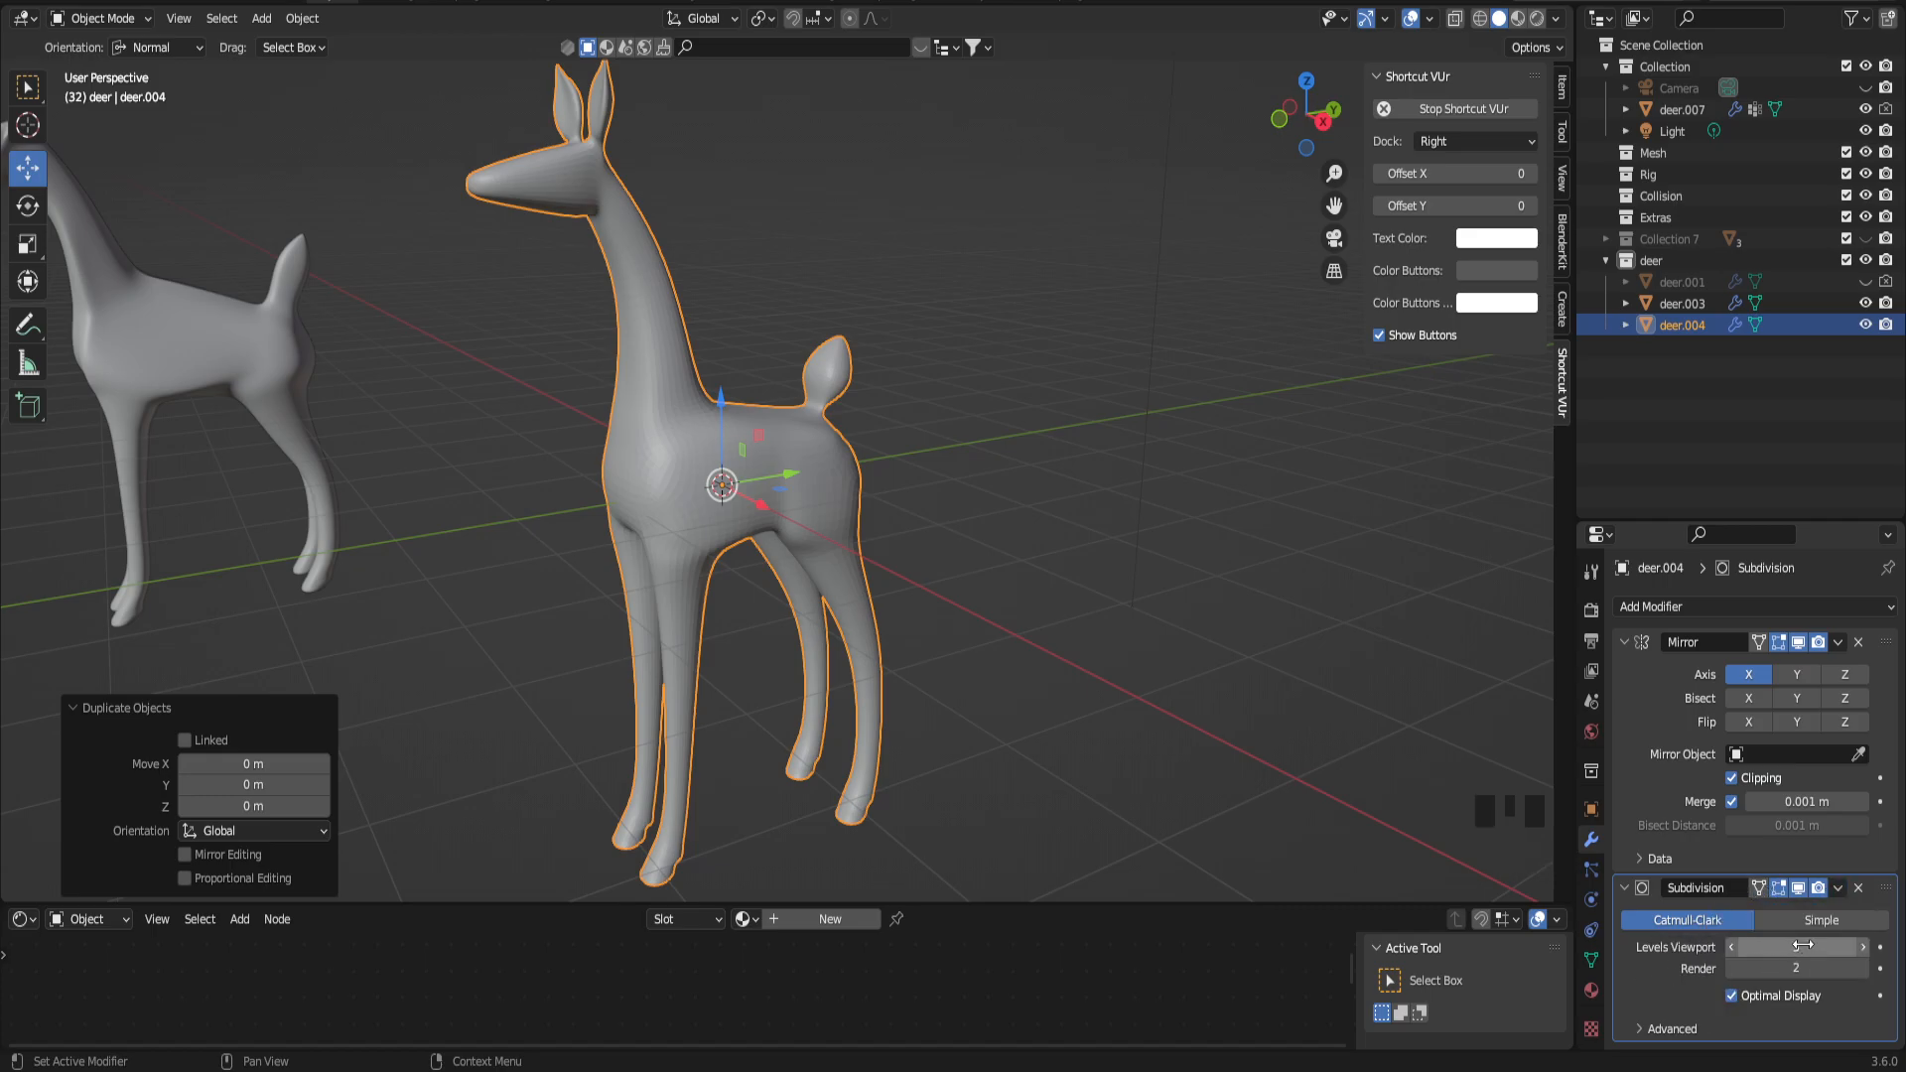
click(1837, 889)
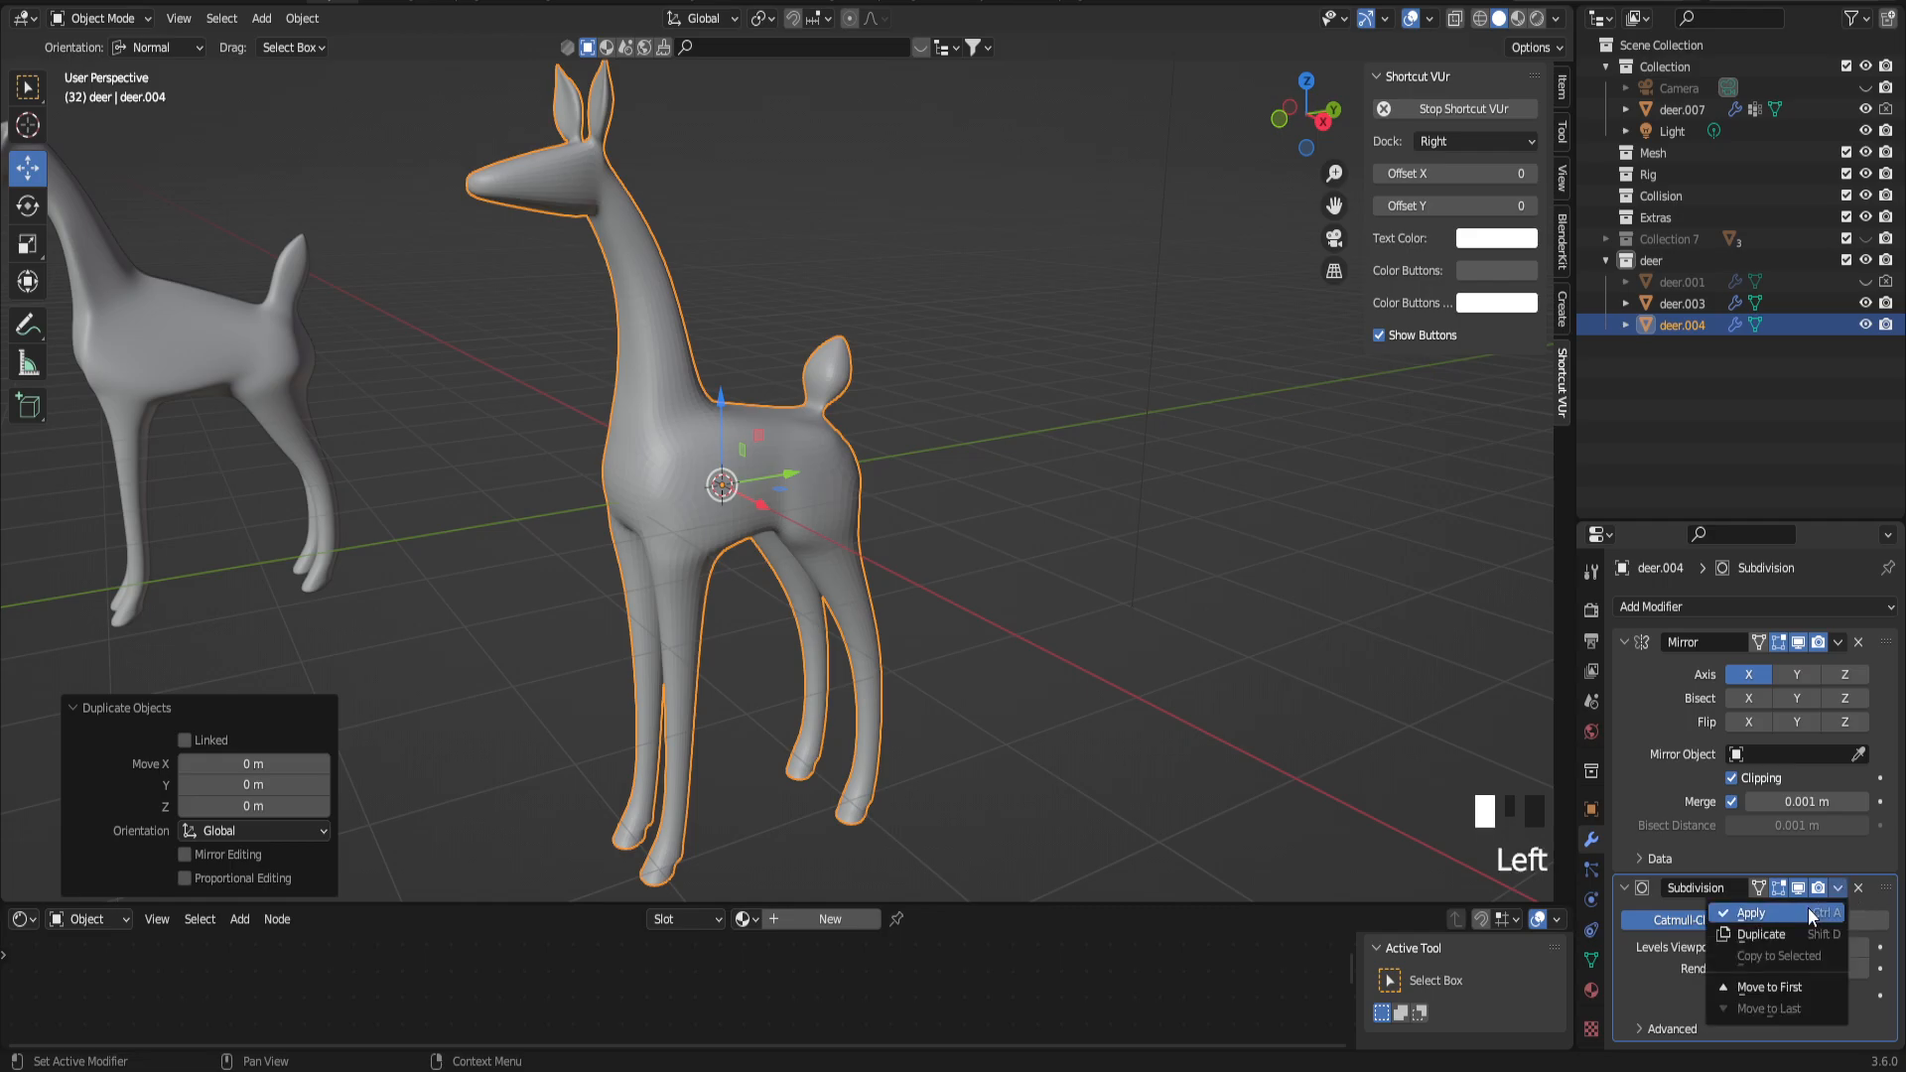
click(1806, 912)
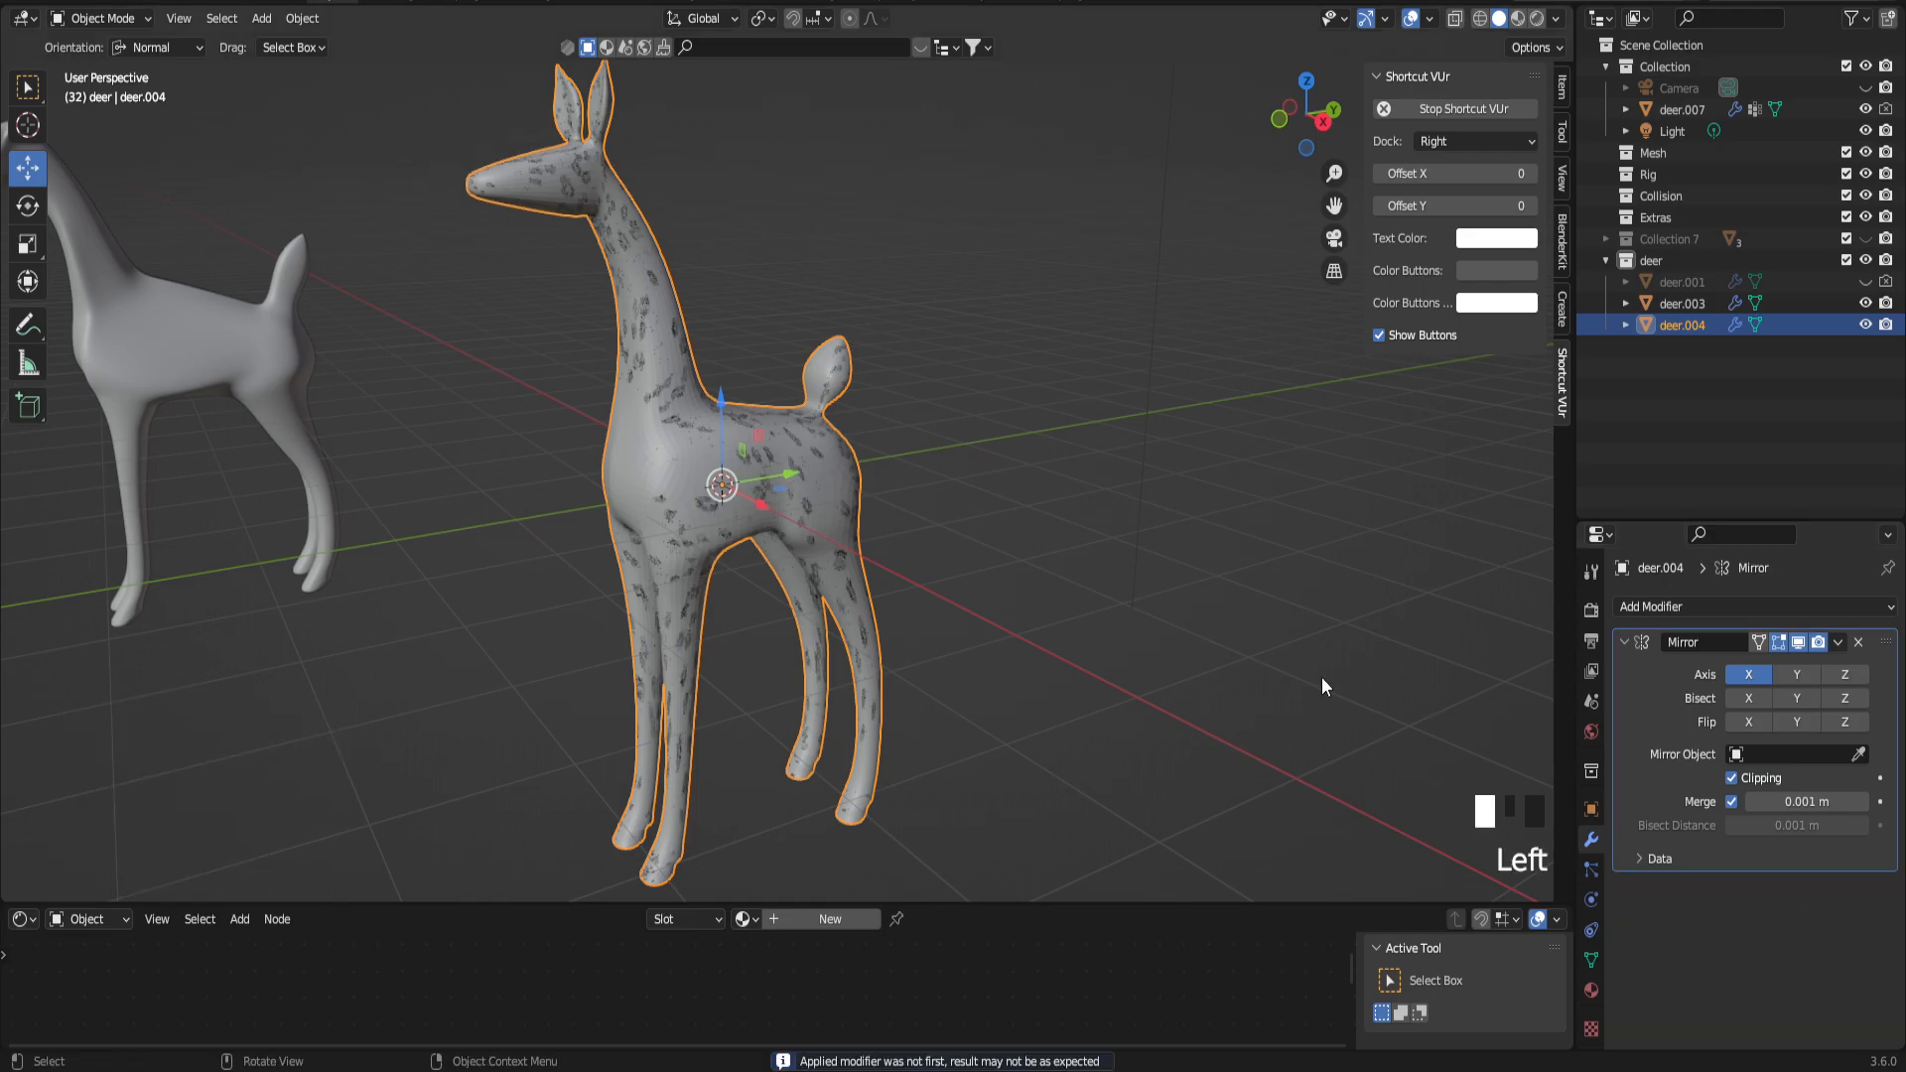
Step: Hide deer.003, view the duplicate's dense wireframe in Edit Mode, and switch the duplicate to Sculpt Mode
click(1865, 302)
key(Tab)
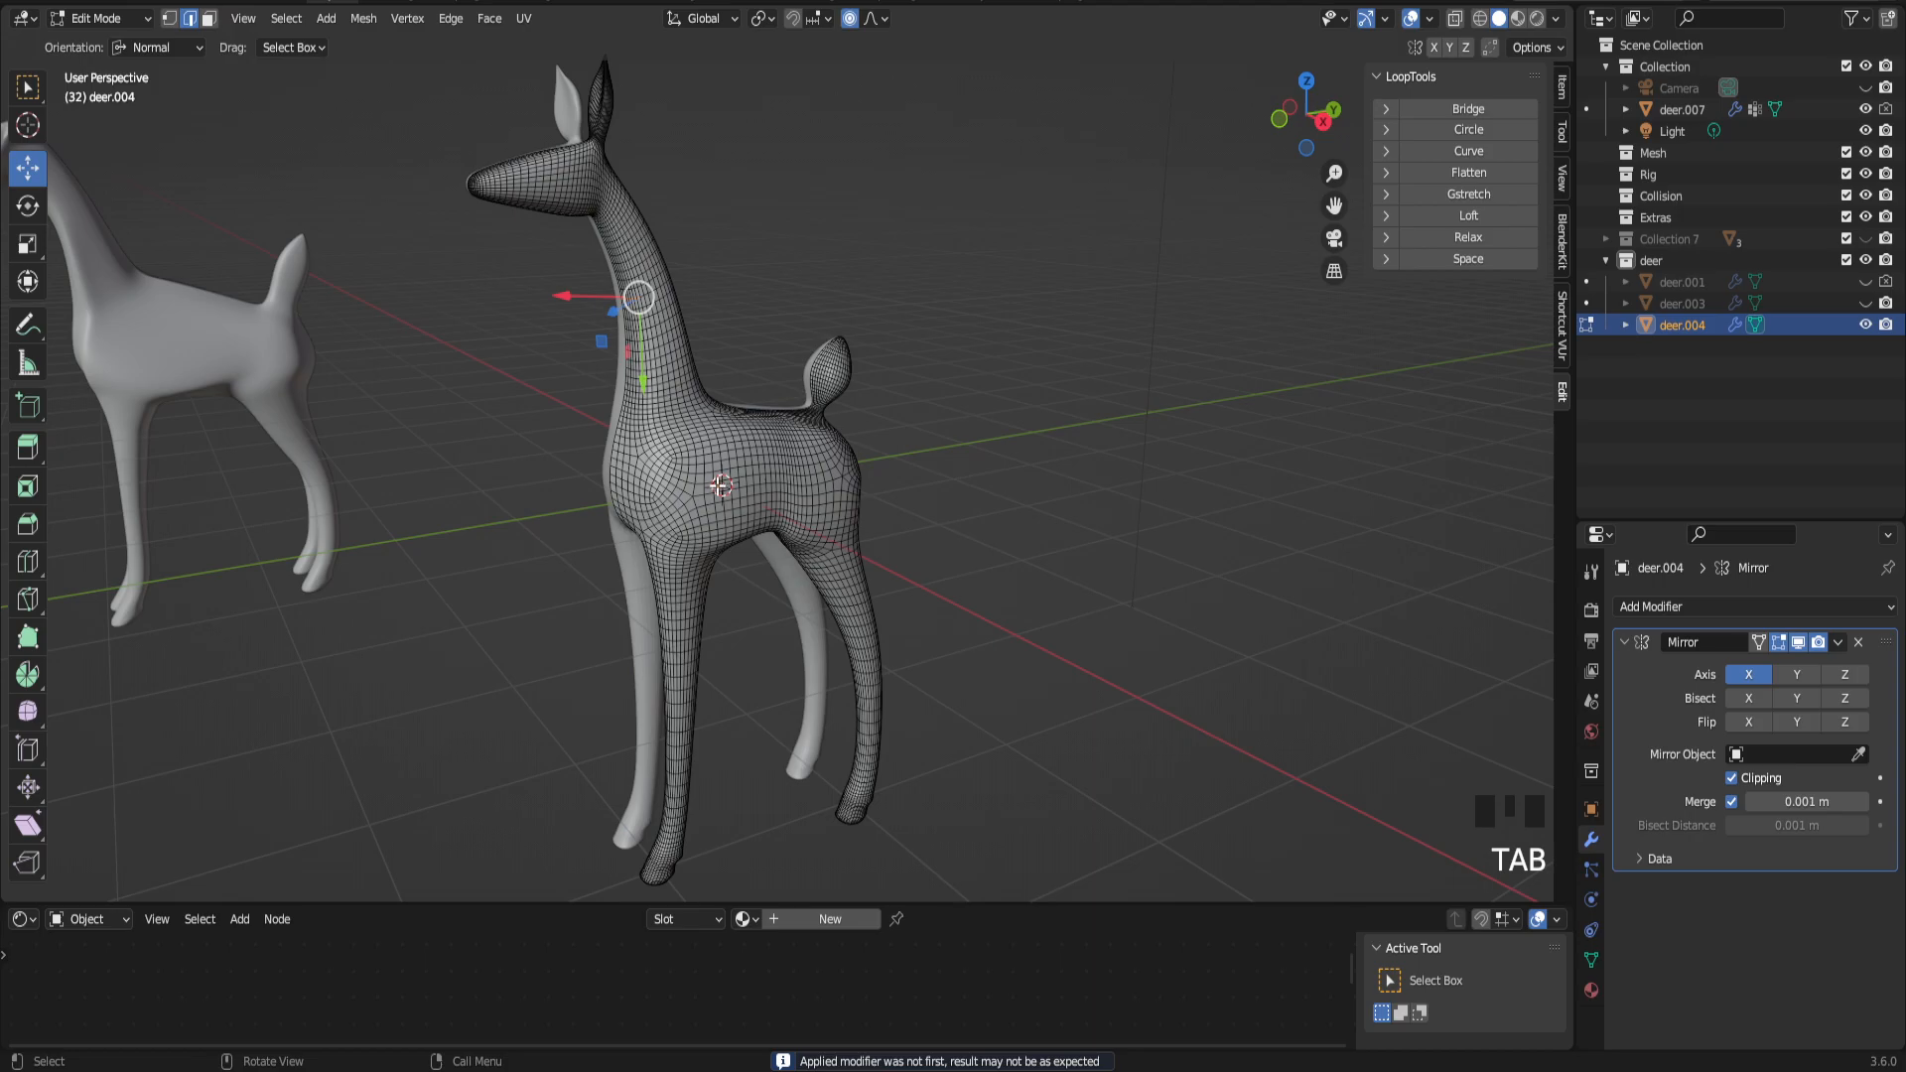
middle_drag(640, 494, 694, 502)
click(86, 16)
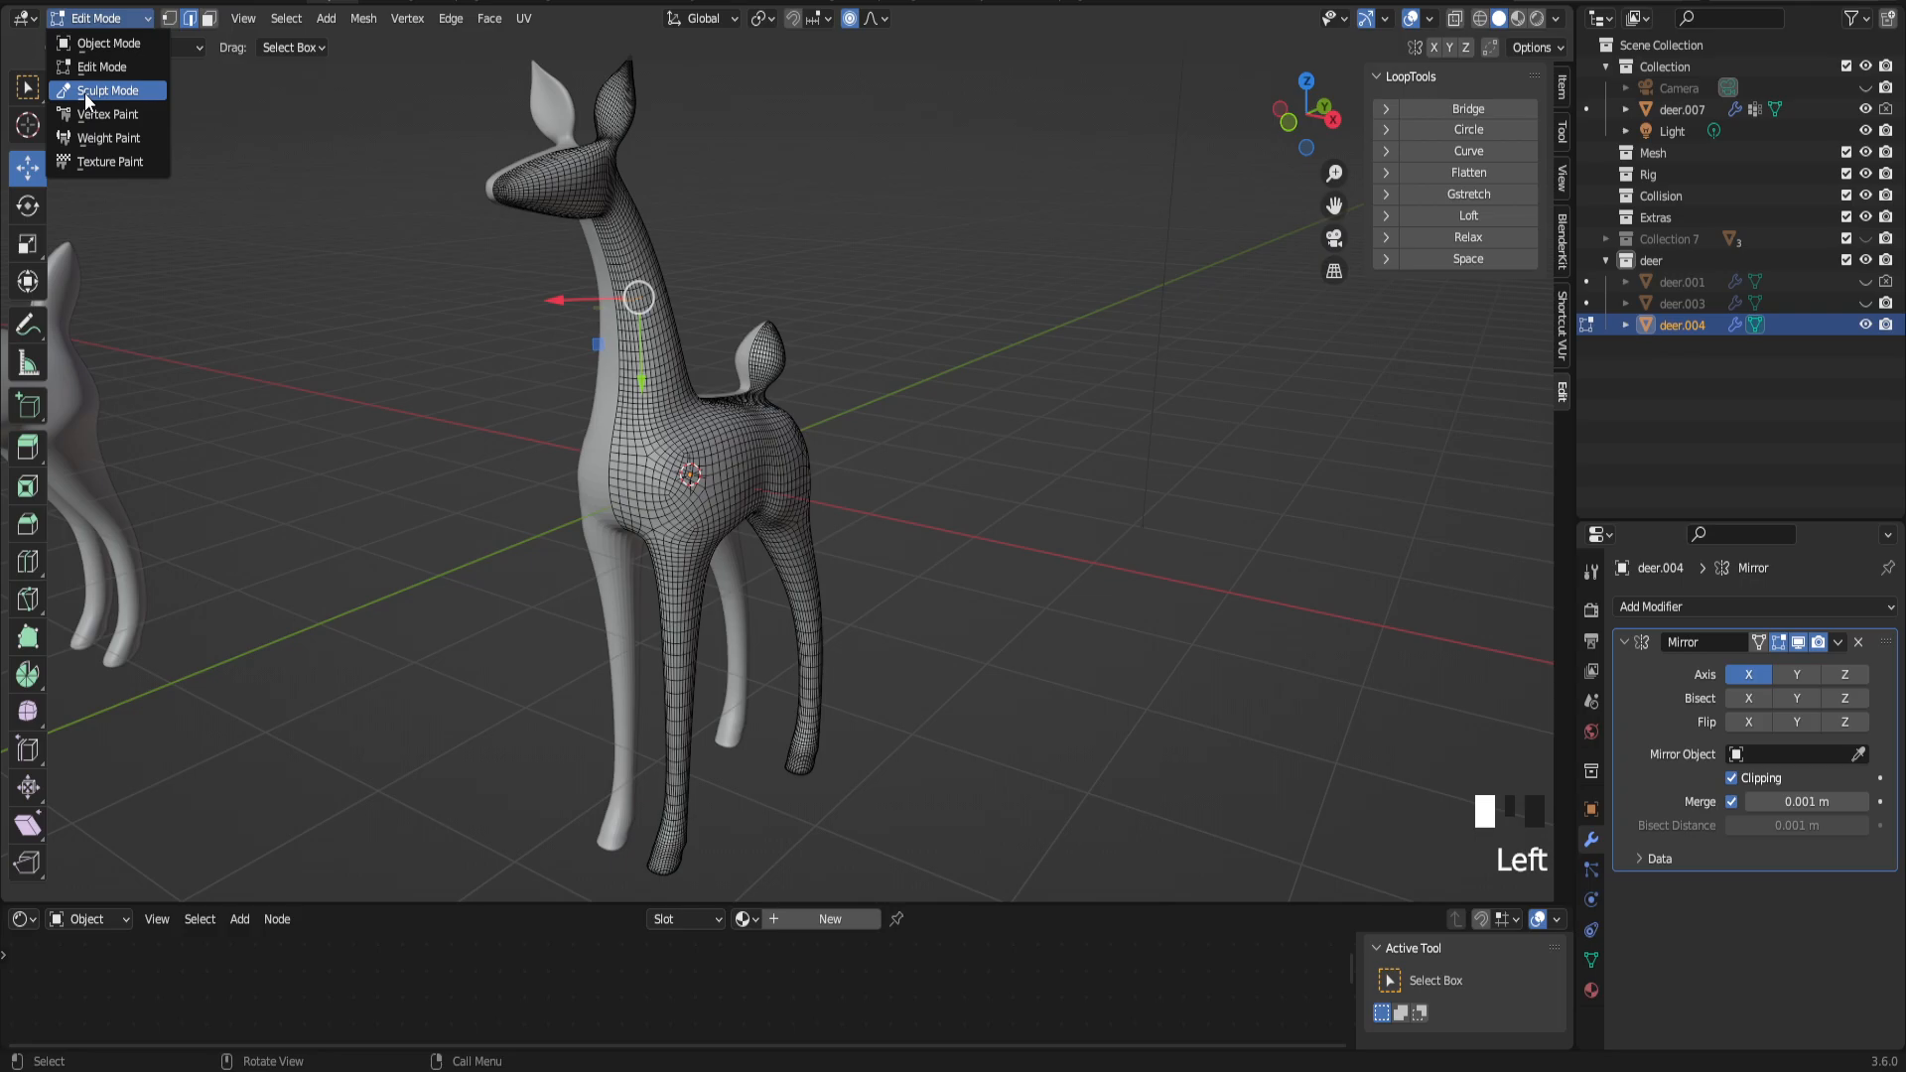
click(92, 85)
Step: Set the Grab brush radius to 80 px and smooth the duplicate's rump and haunch with sculpt strokes
mouse_move(754, 472)
middle_down()
mouse_move(584, 461)
mouse_move(885, 537)
middle_up()
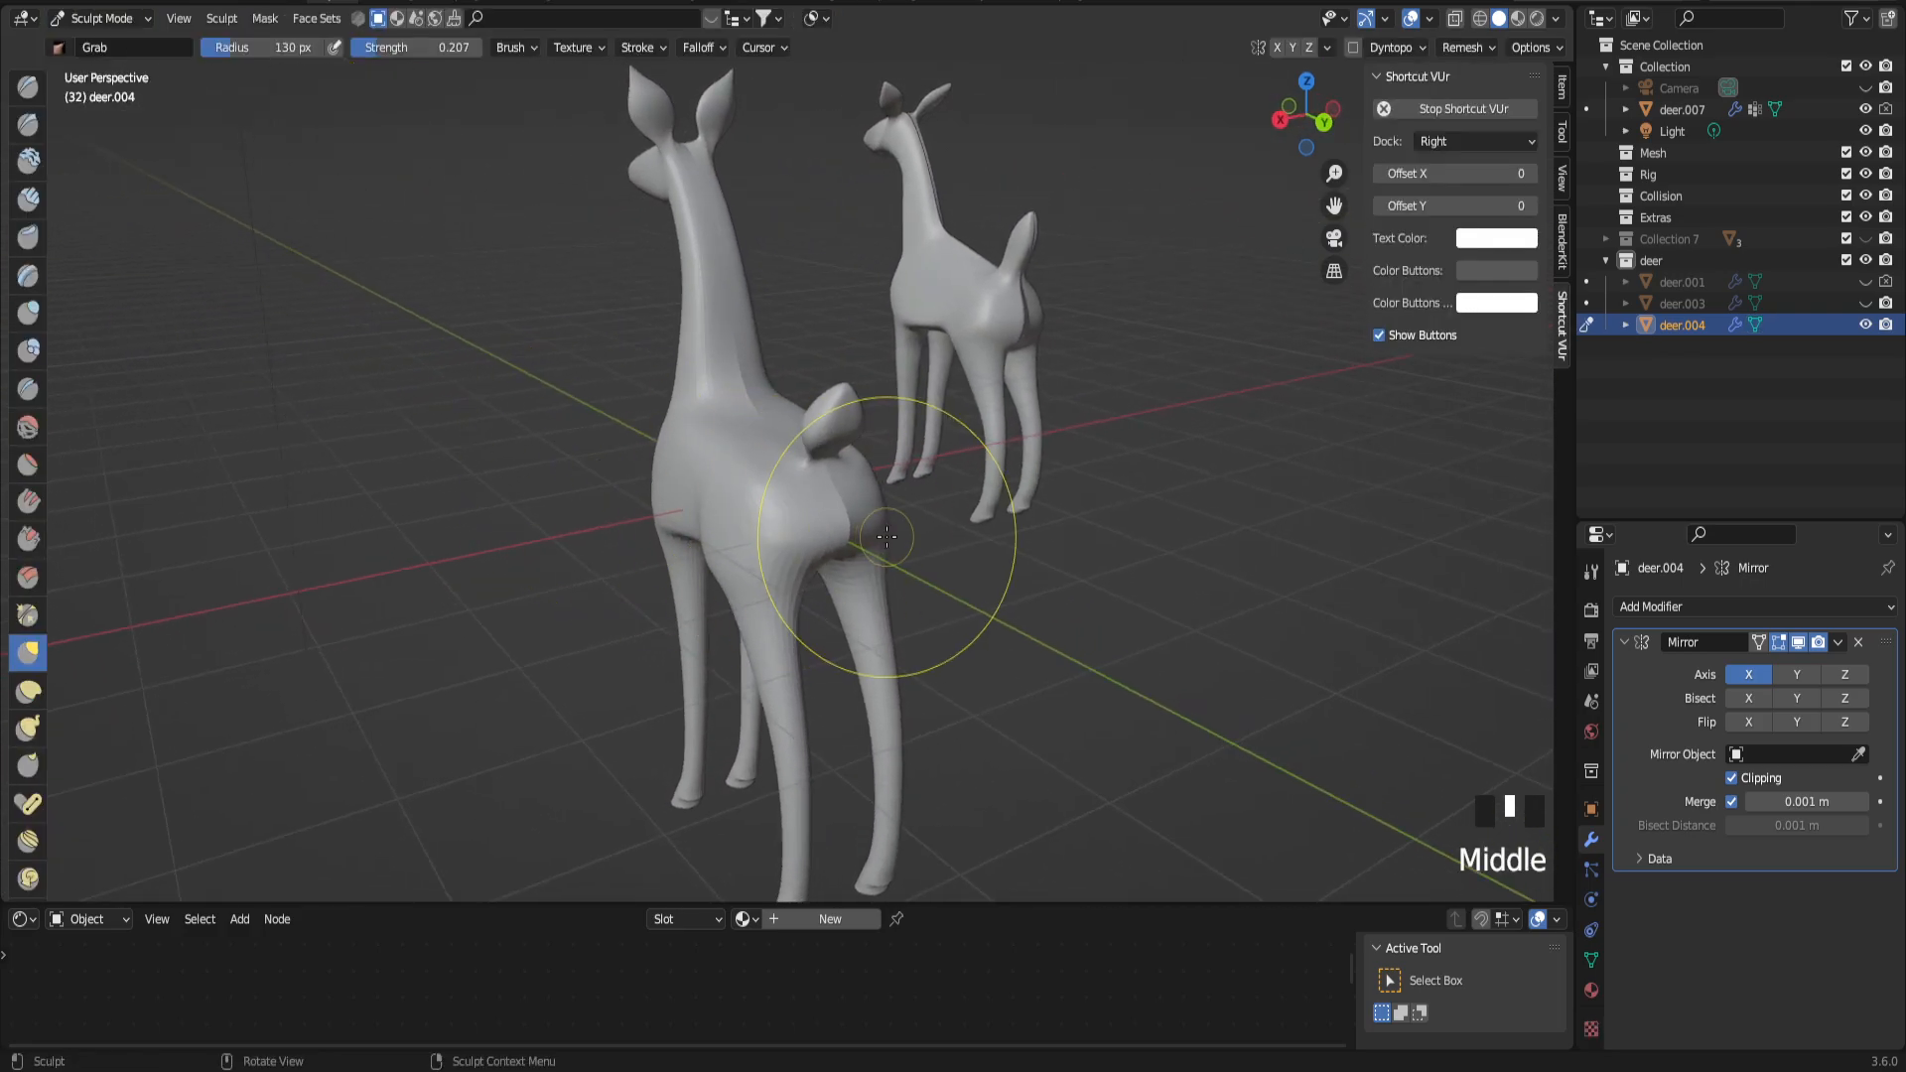
key(f)
mouse_move(778, 532)
shift+mouse_down()
mouse_move(774, 608)
mouse_move(781, 580)
shift+mouse_up()
shift+drag(780, 580, 783, 557)
mouse_move(784, 527)
middle_down()
mouse_move(795, 502)
mouse_move(706, 493)
middle_up()
mouse_move(705, 493)
shift+mouse_down()
mouse_move(744, 494)
mouse_move(735, 510)
shift+mouse_up()
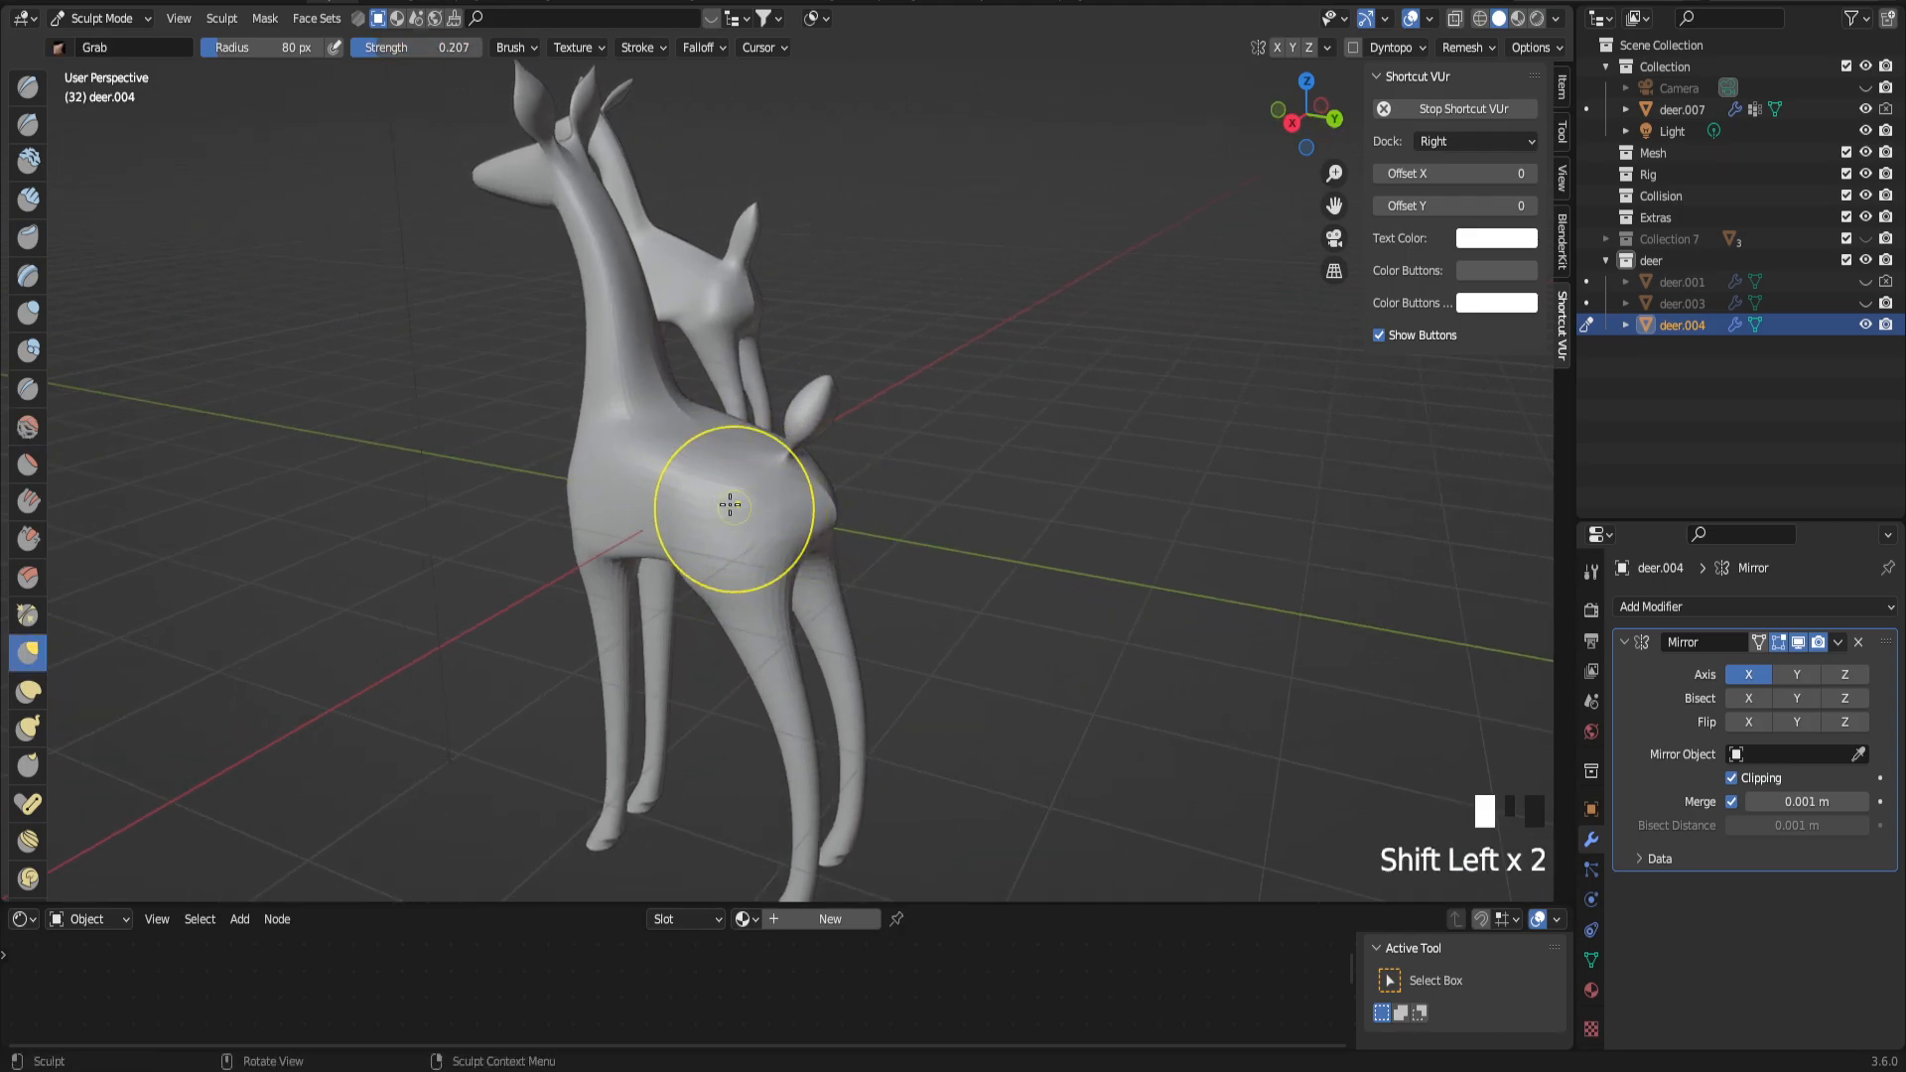
Step: Set the Grab brush to a 153 px radius and 0.215 strength, try reshaping the leg area, and undo it
middle_drag(734, 508, 801, 529)
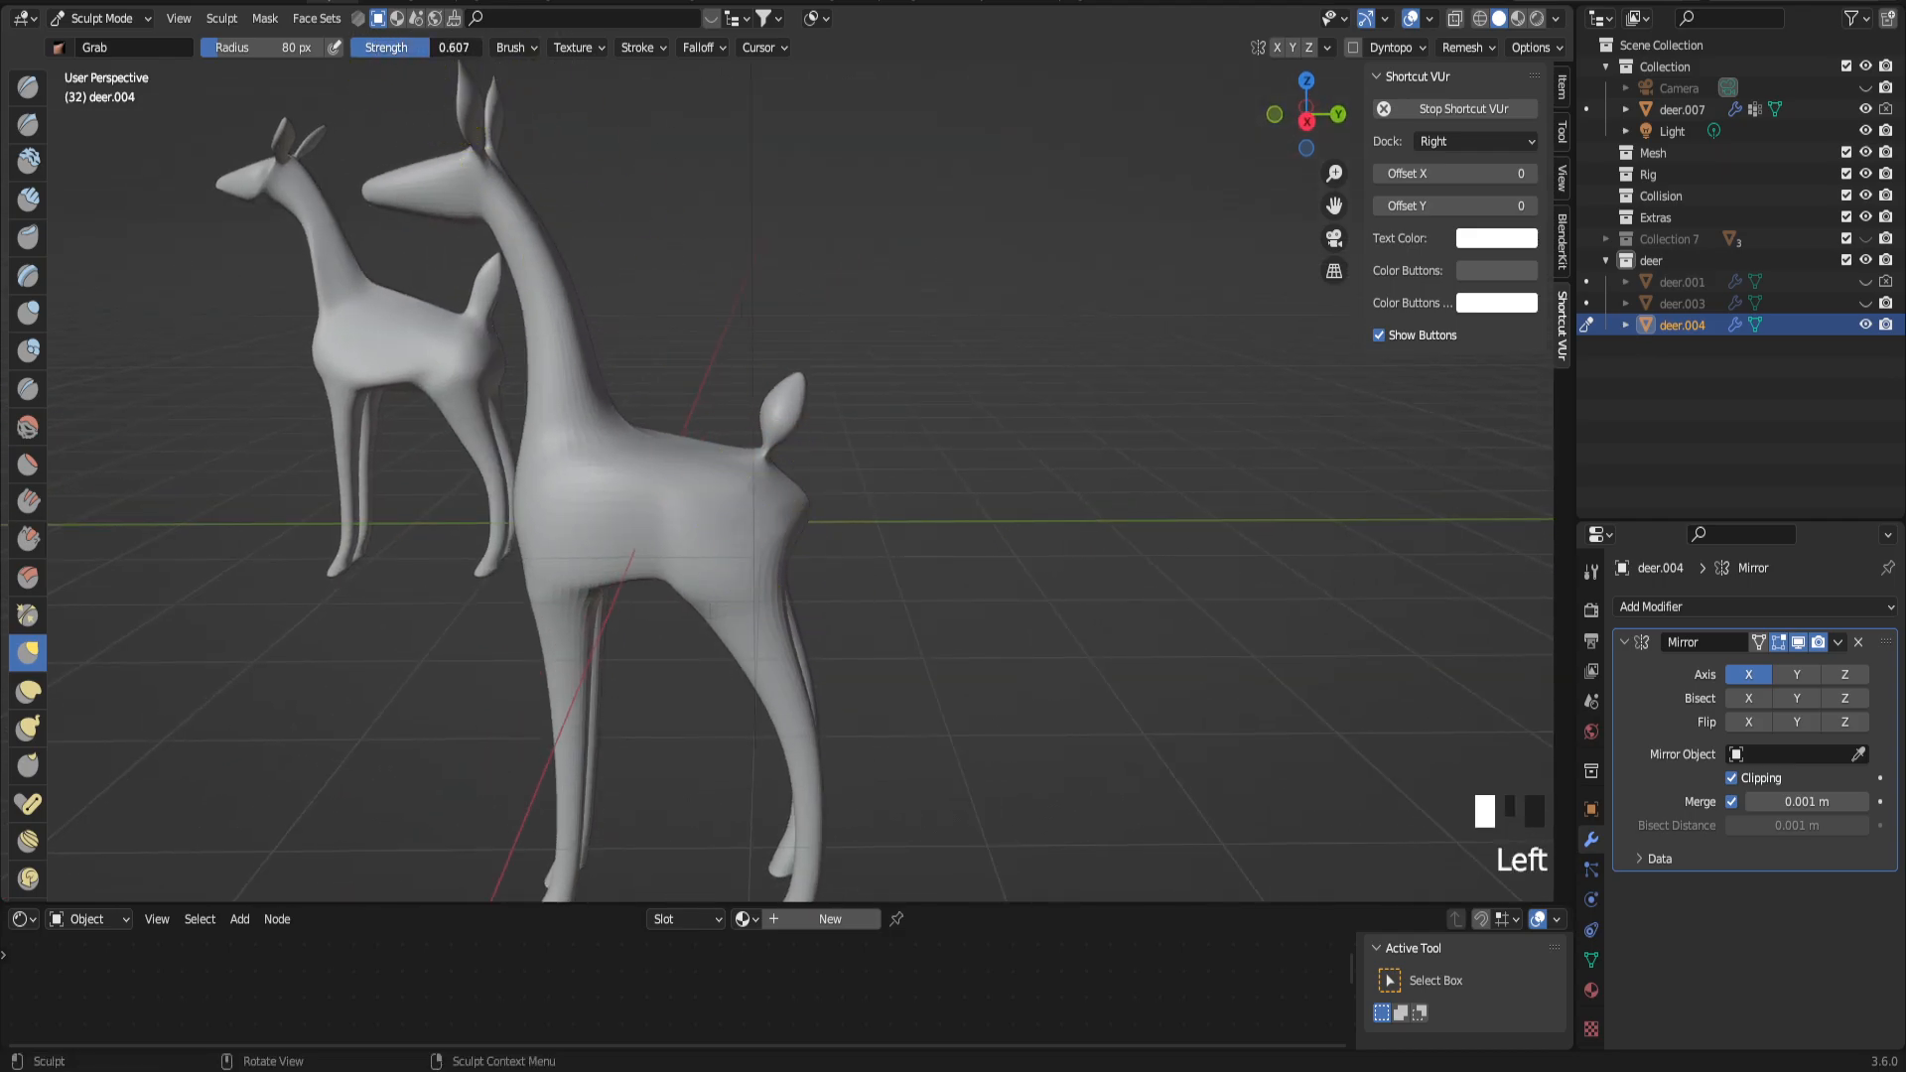
middle_drag(467, 541, 643, 642)
key(f)
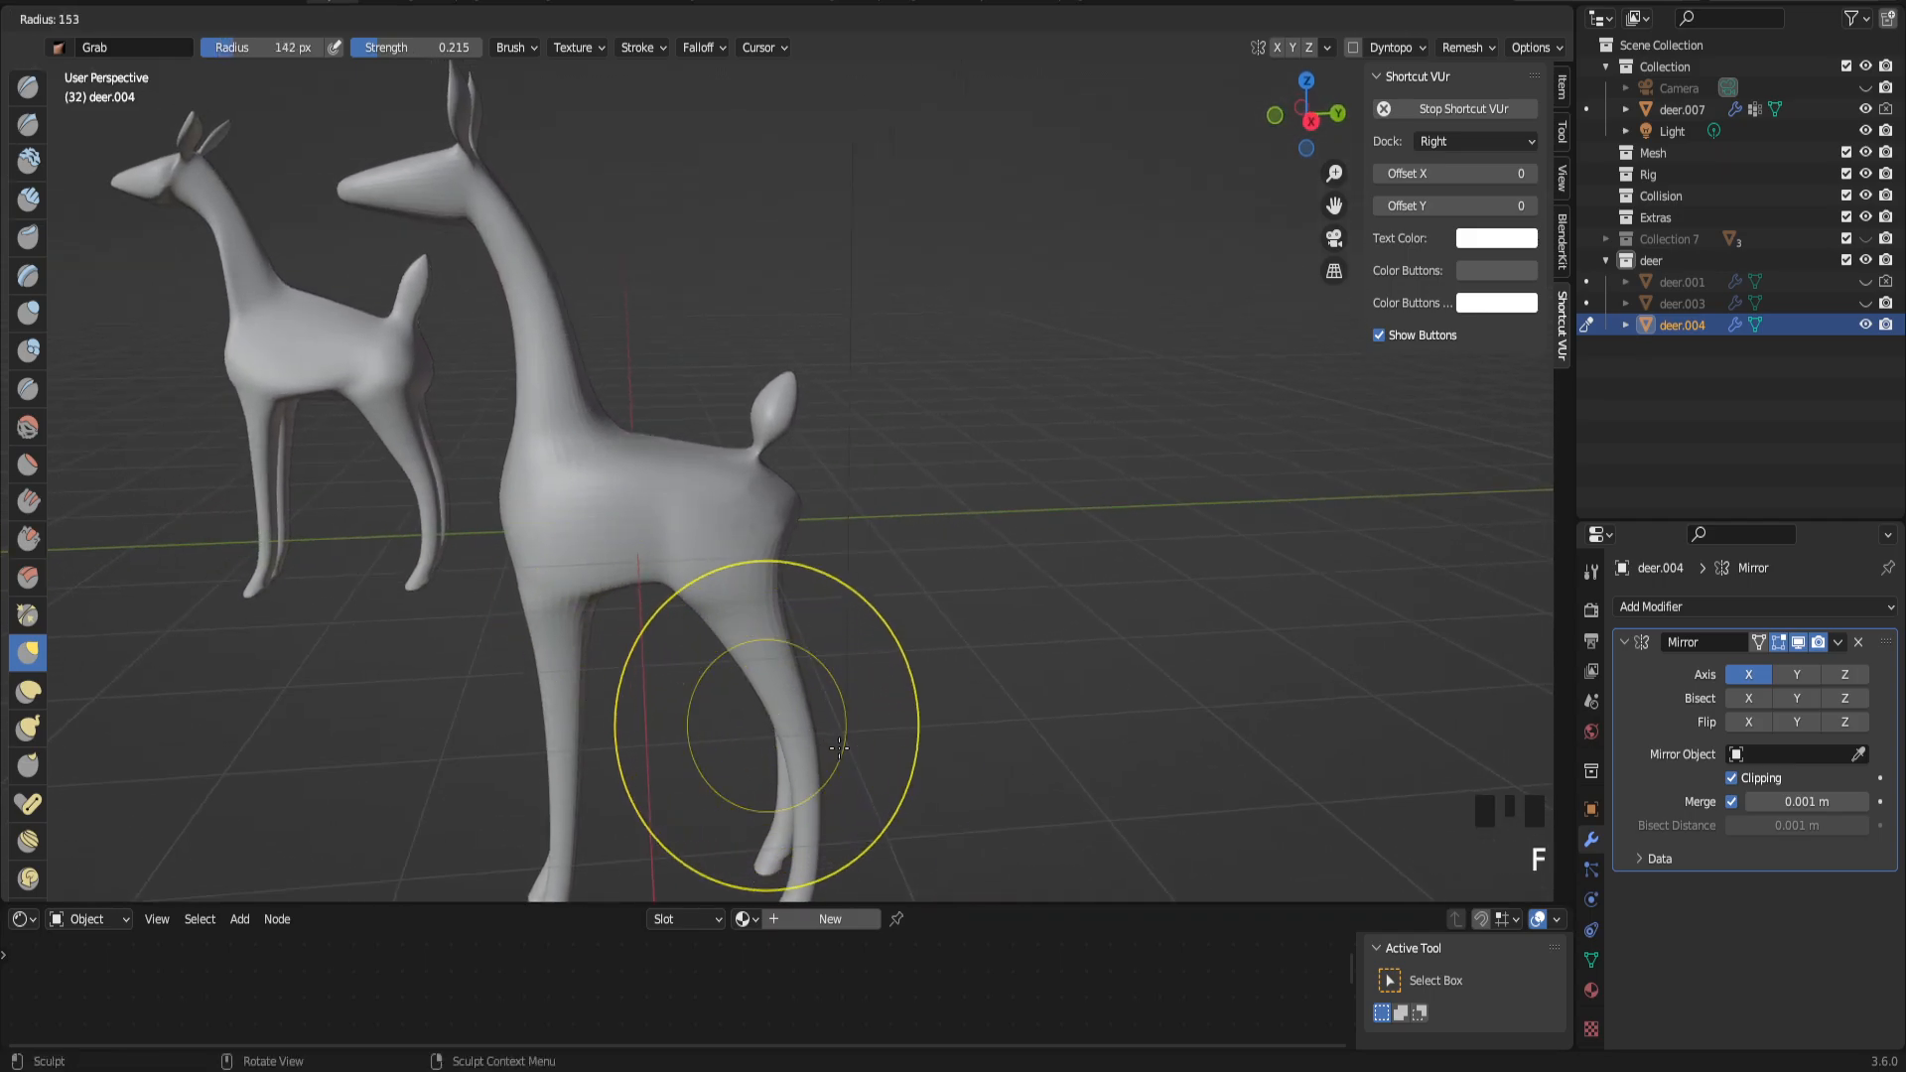
click(590, 684)
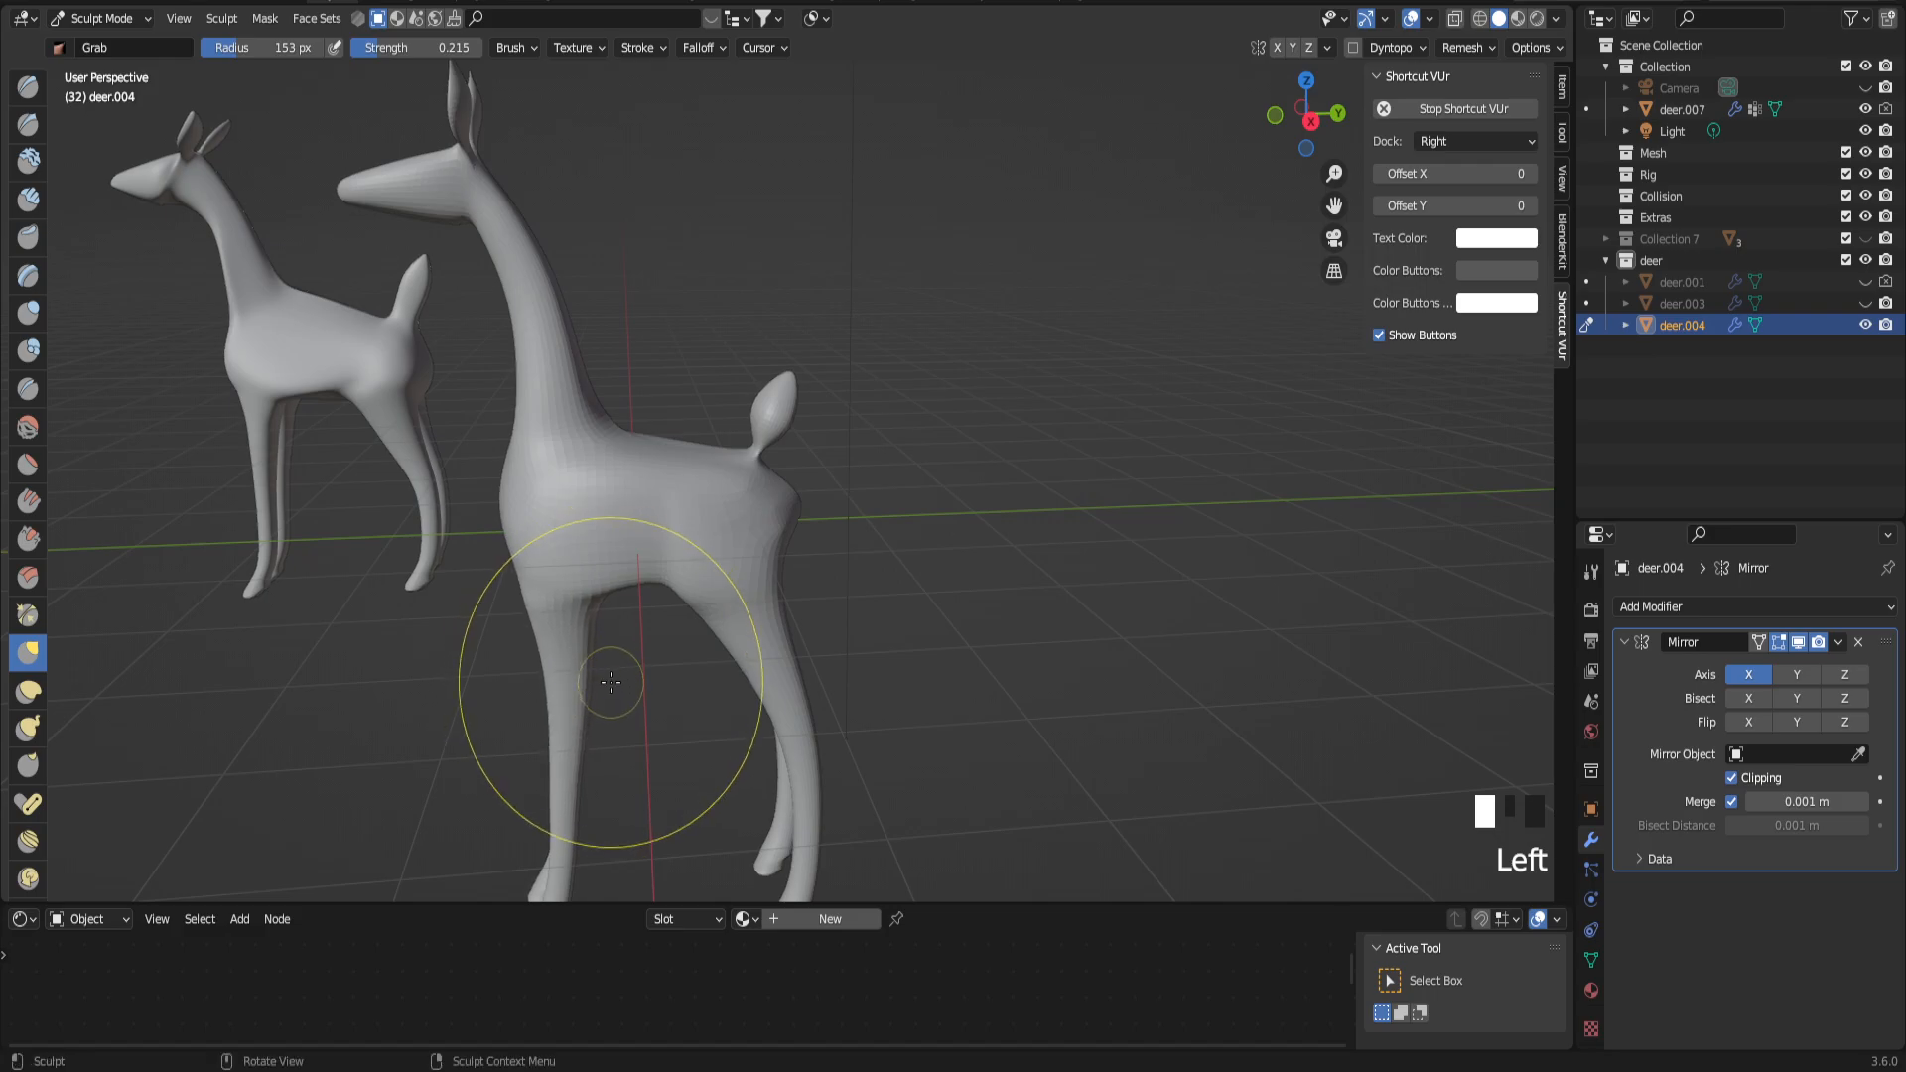
key(ctrl+z)
Step: Examine the sculpted rump, neck and chest of the duplicate from several angles against the reference deer
scroll(636, 551, down, 1)
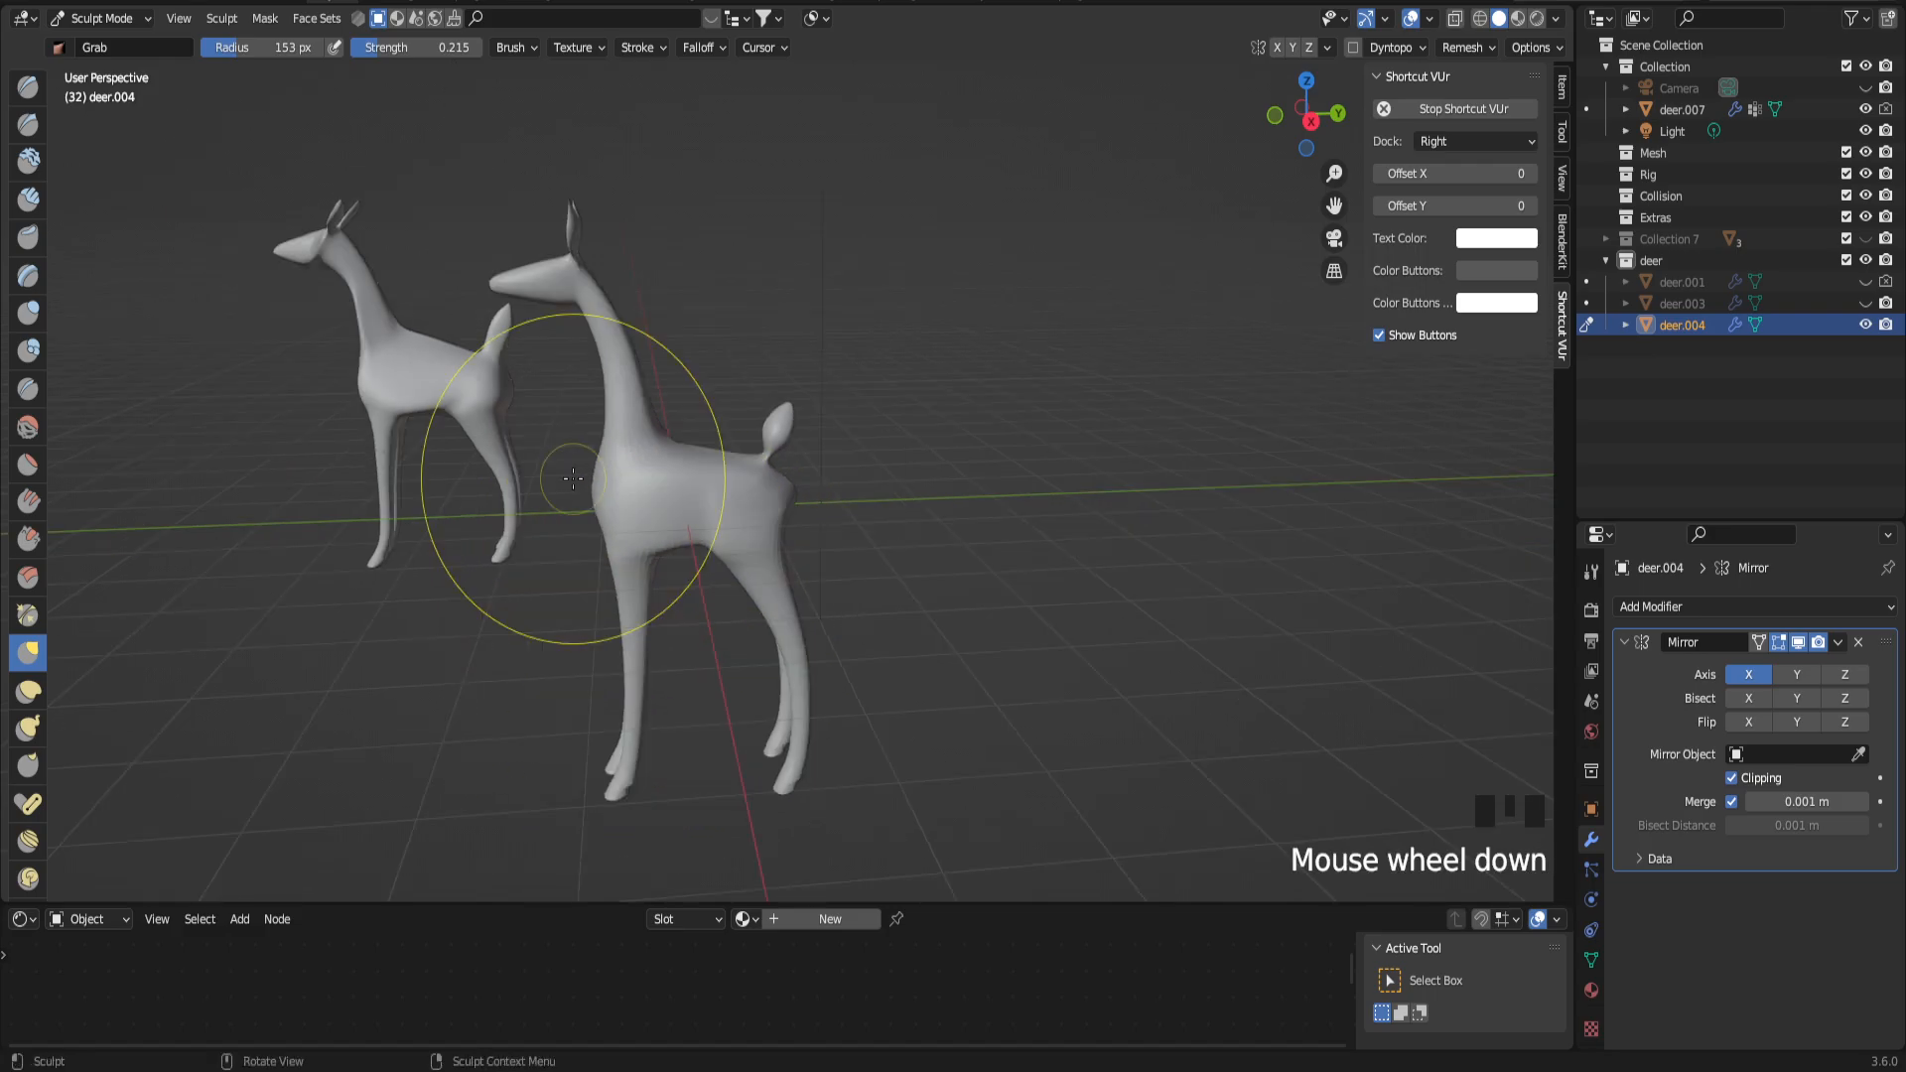
scroll(732, 492, up, 2)
scroll(731, 496, down, 1)
mouse_move(732, 497)
middle_down()
mouse_move(638, 540)
mouse_move(689, 536)
mouse_move(702, 616)
middle_up()
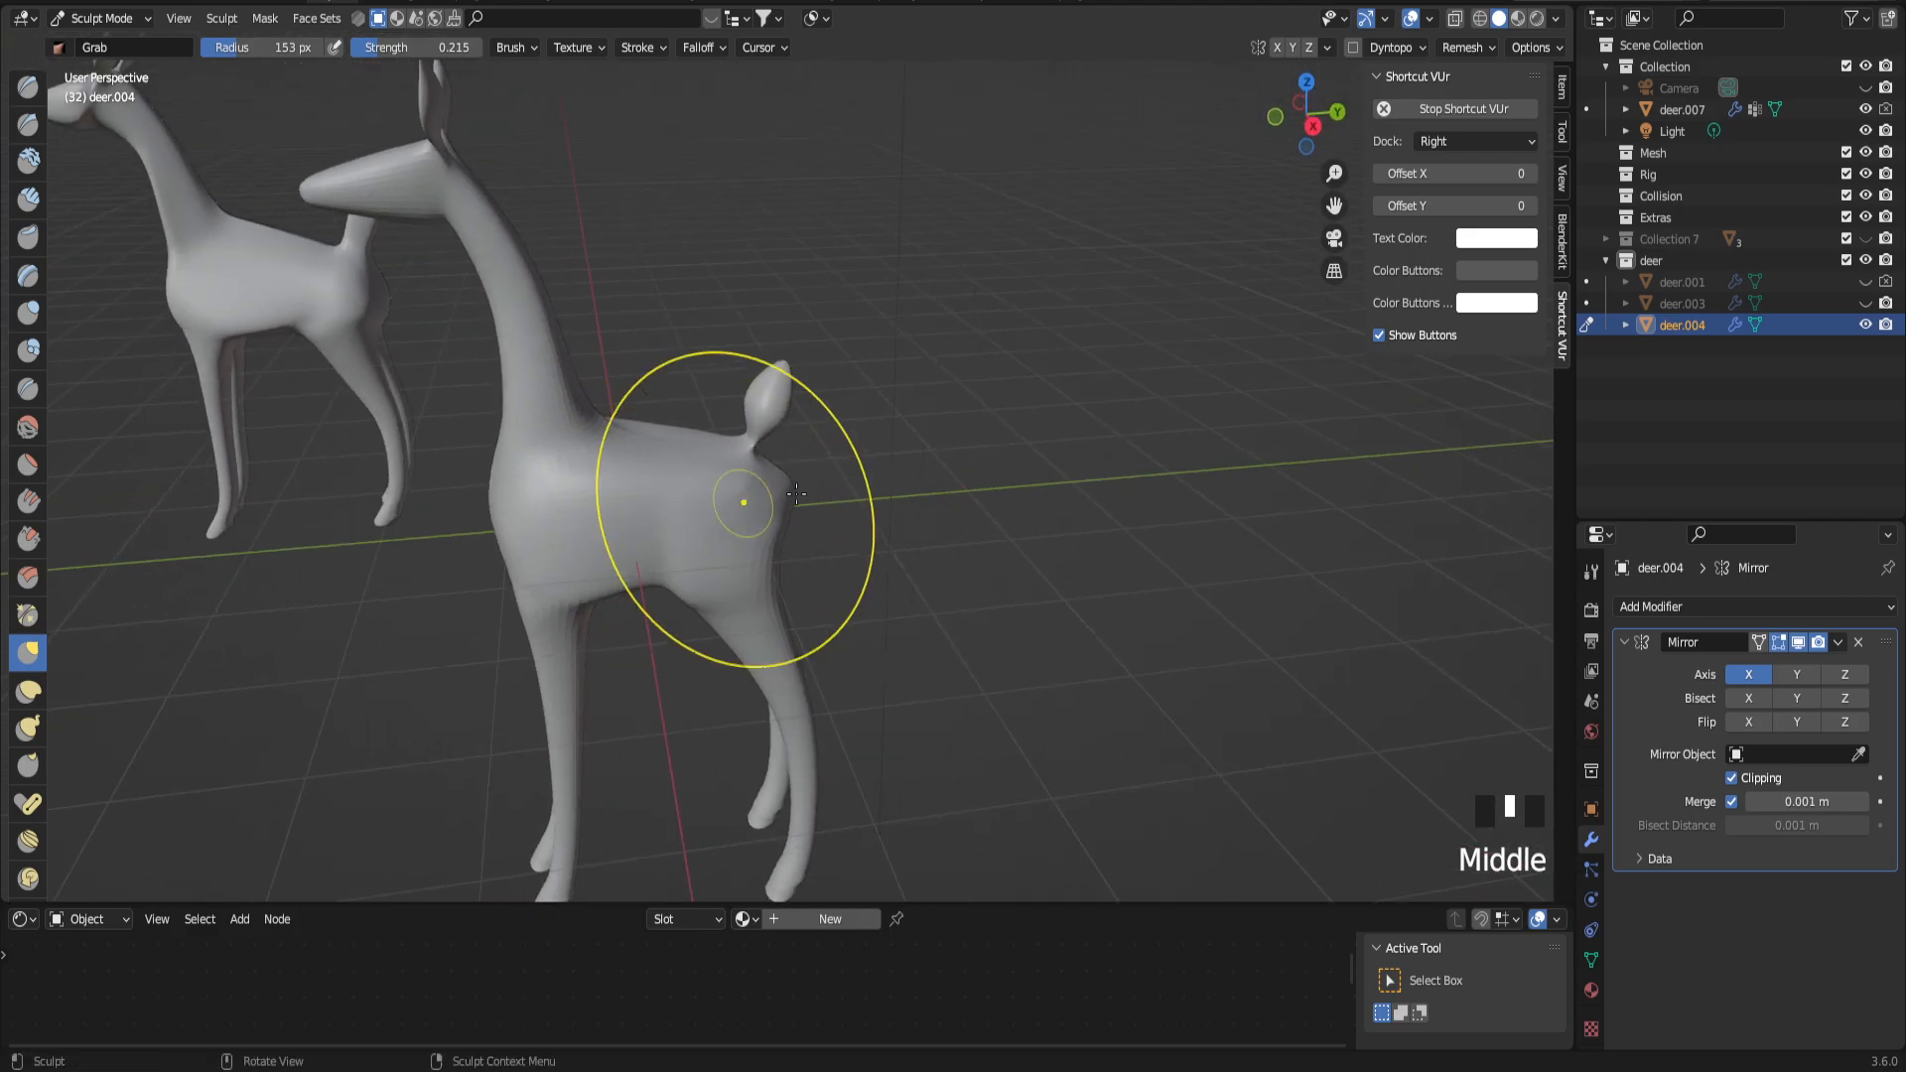
drag(1333, 207, 1390, 239)
middle_drag(794, 446, 767, 442)
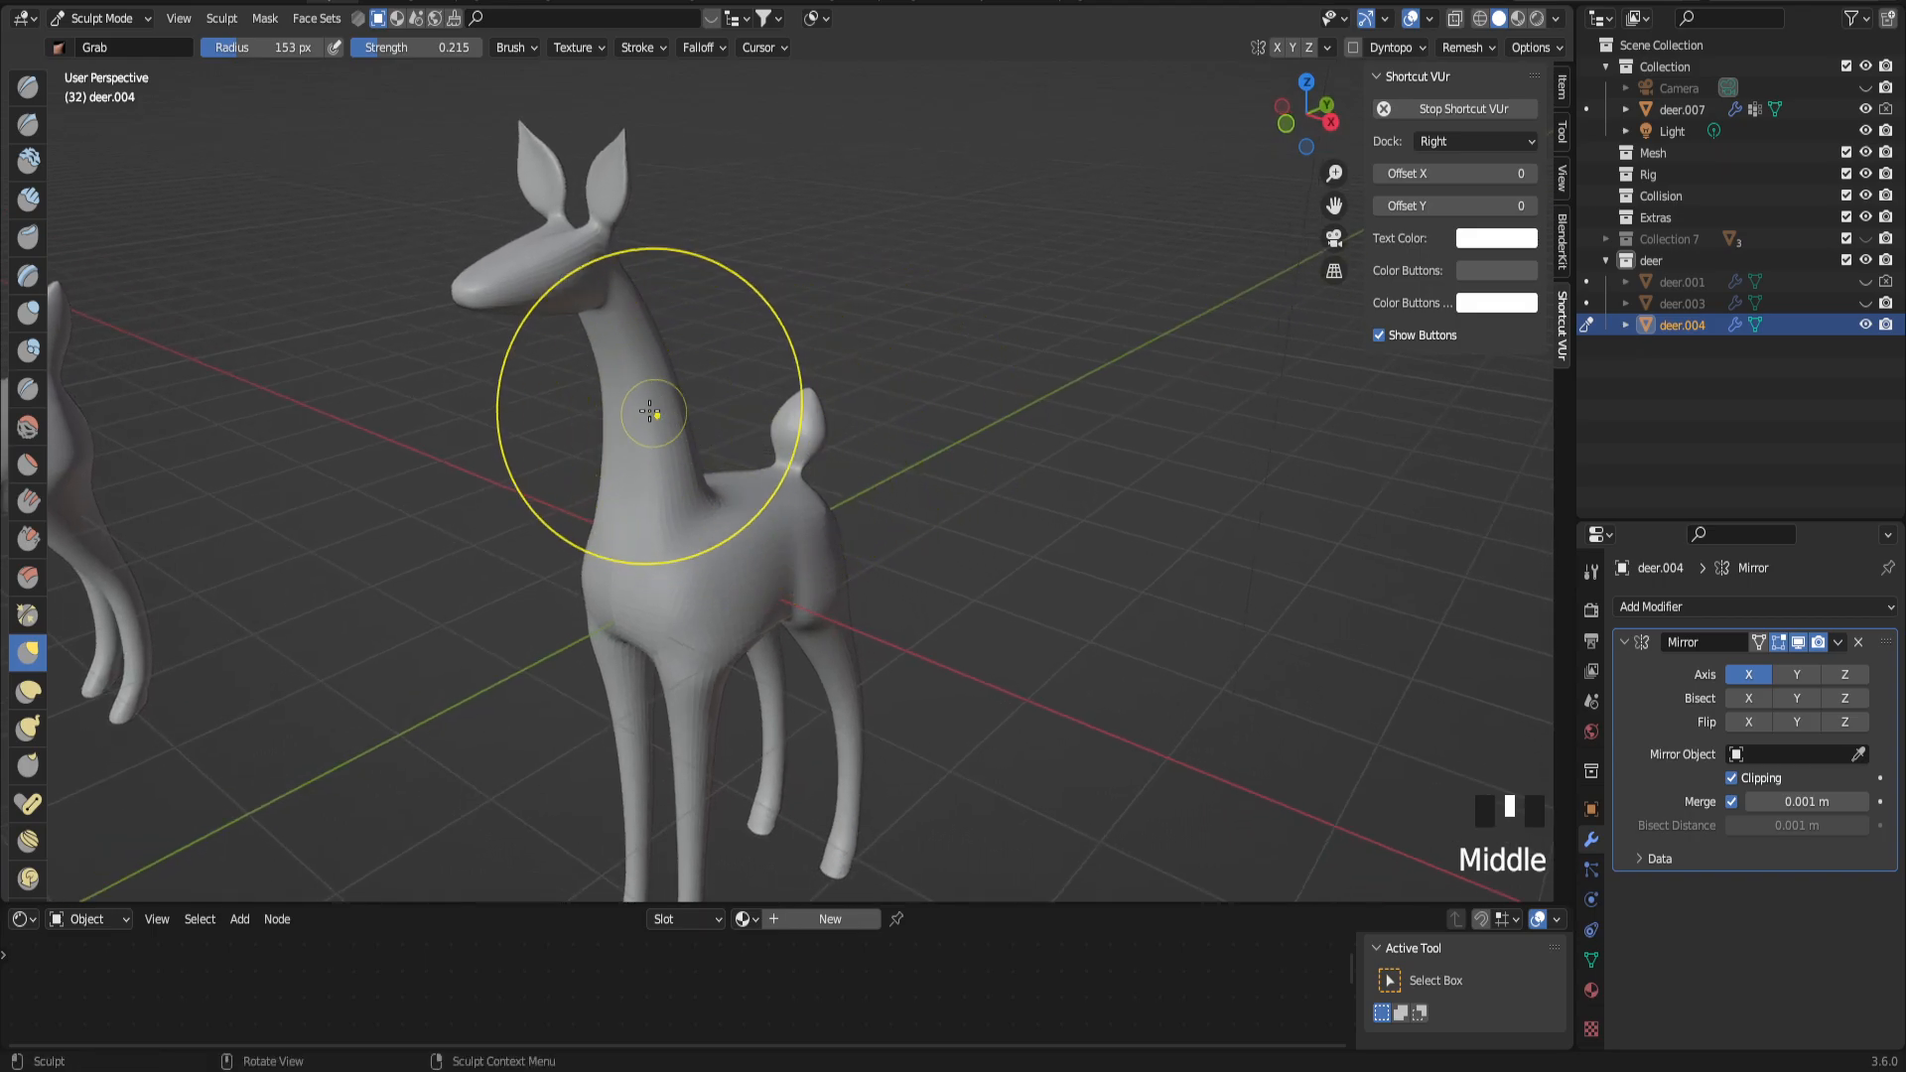
mouse_move(596, 327)
middle_down()
mouse_move(654, 359)
mouse_move(638, 374)
middle_up()
Step: Undo the recent sculpt strokes on deer.004
key(ctrl+z)
key(ctrl+z)
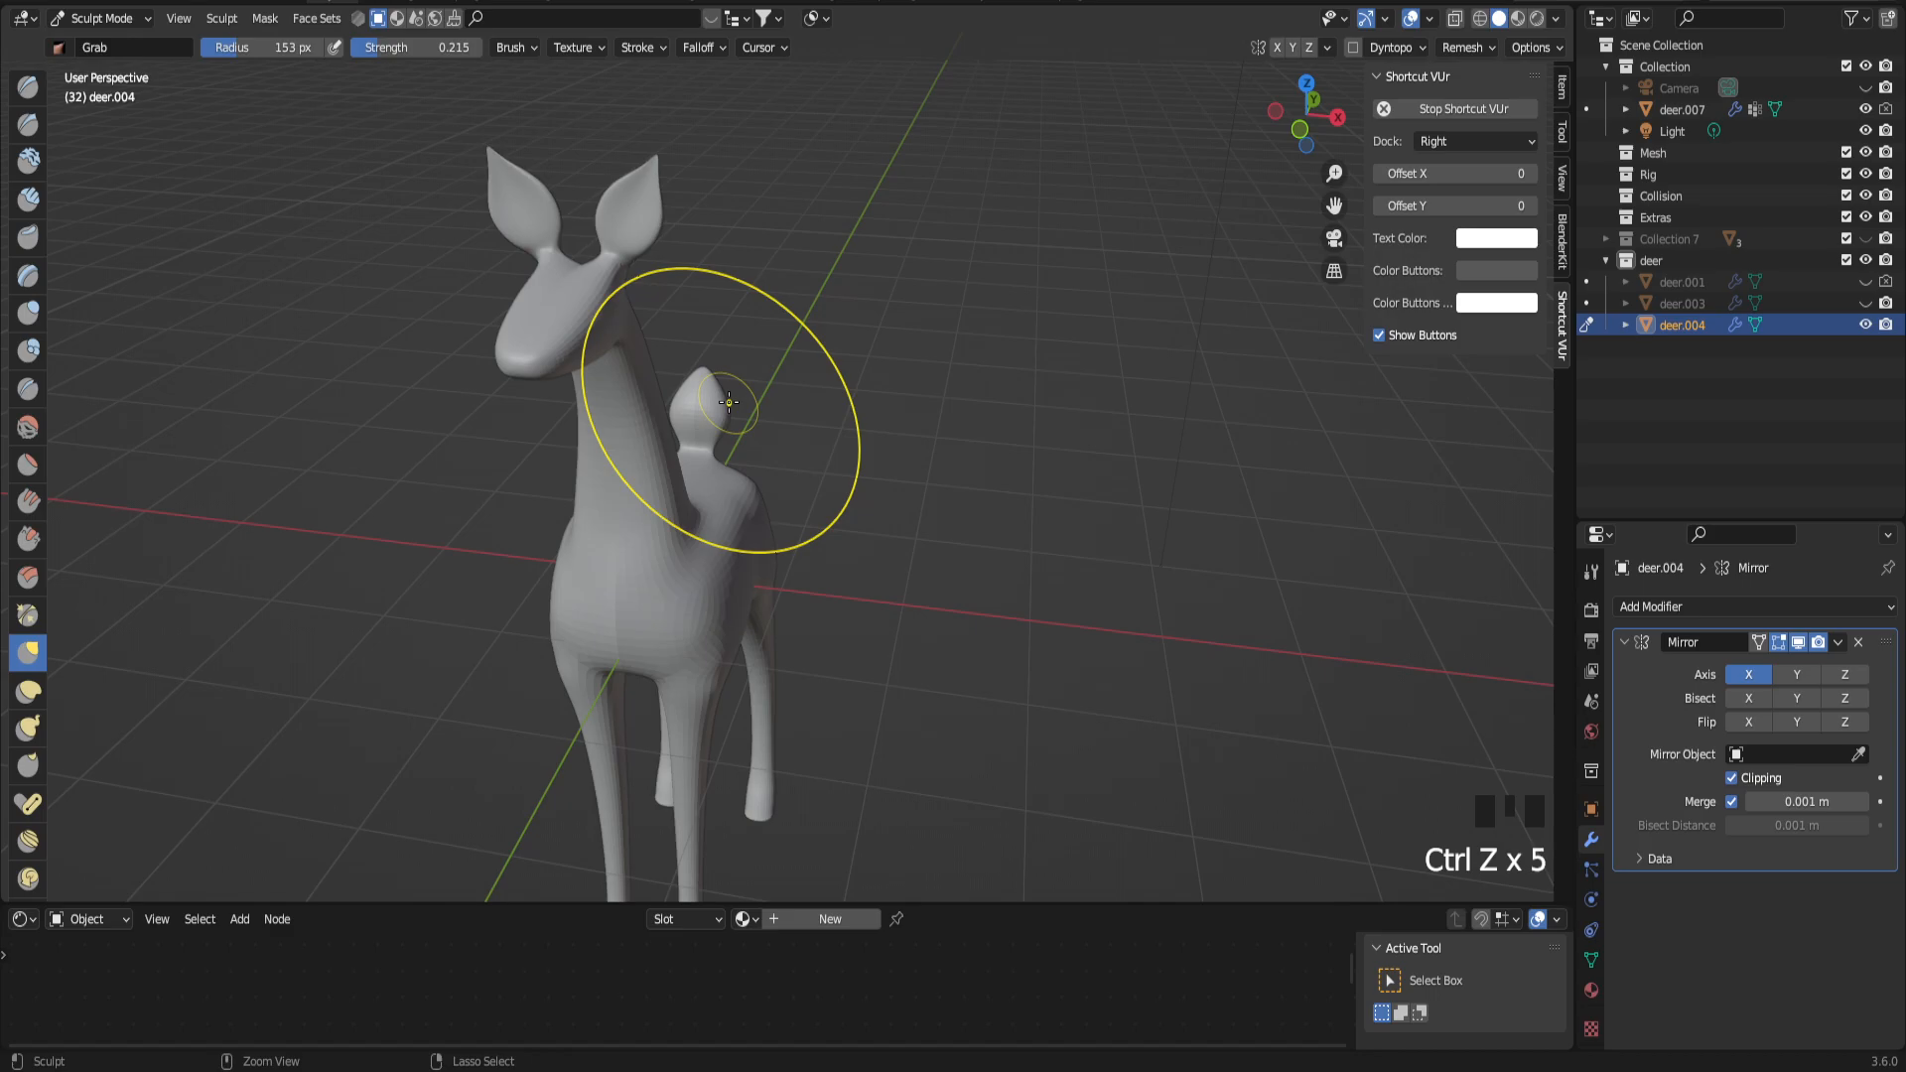
key(ctrl+z)
key(ctrl+z)
key(ctrl+z)
middle_drag(505, 433, 977, 342)
scroll(527, 448, down, 2)
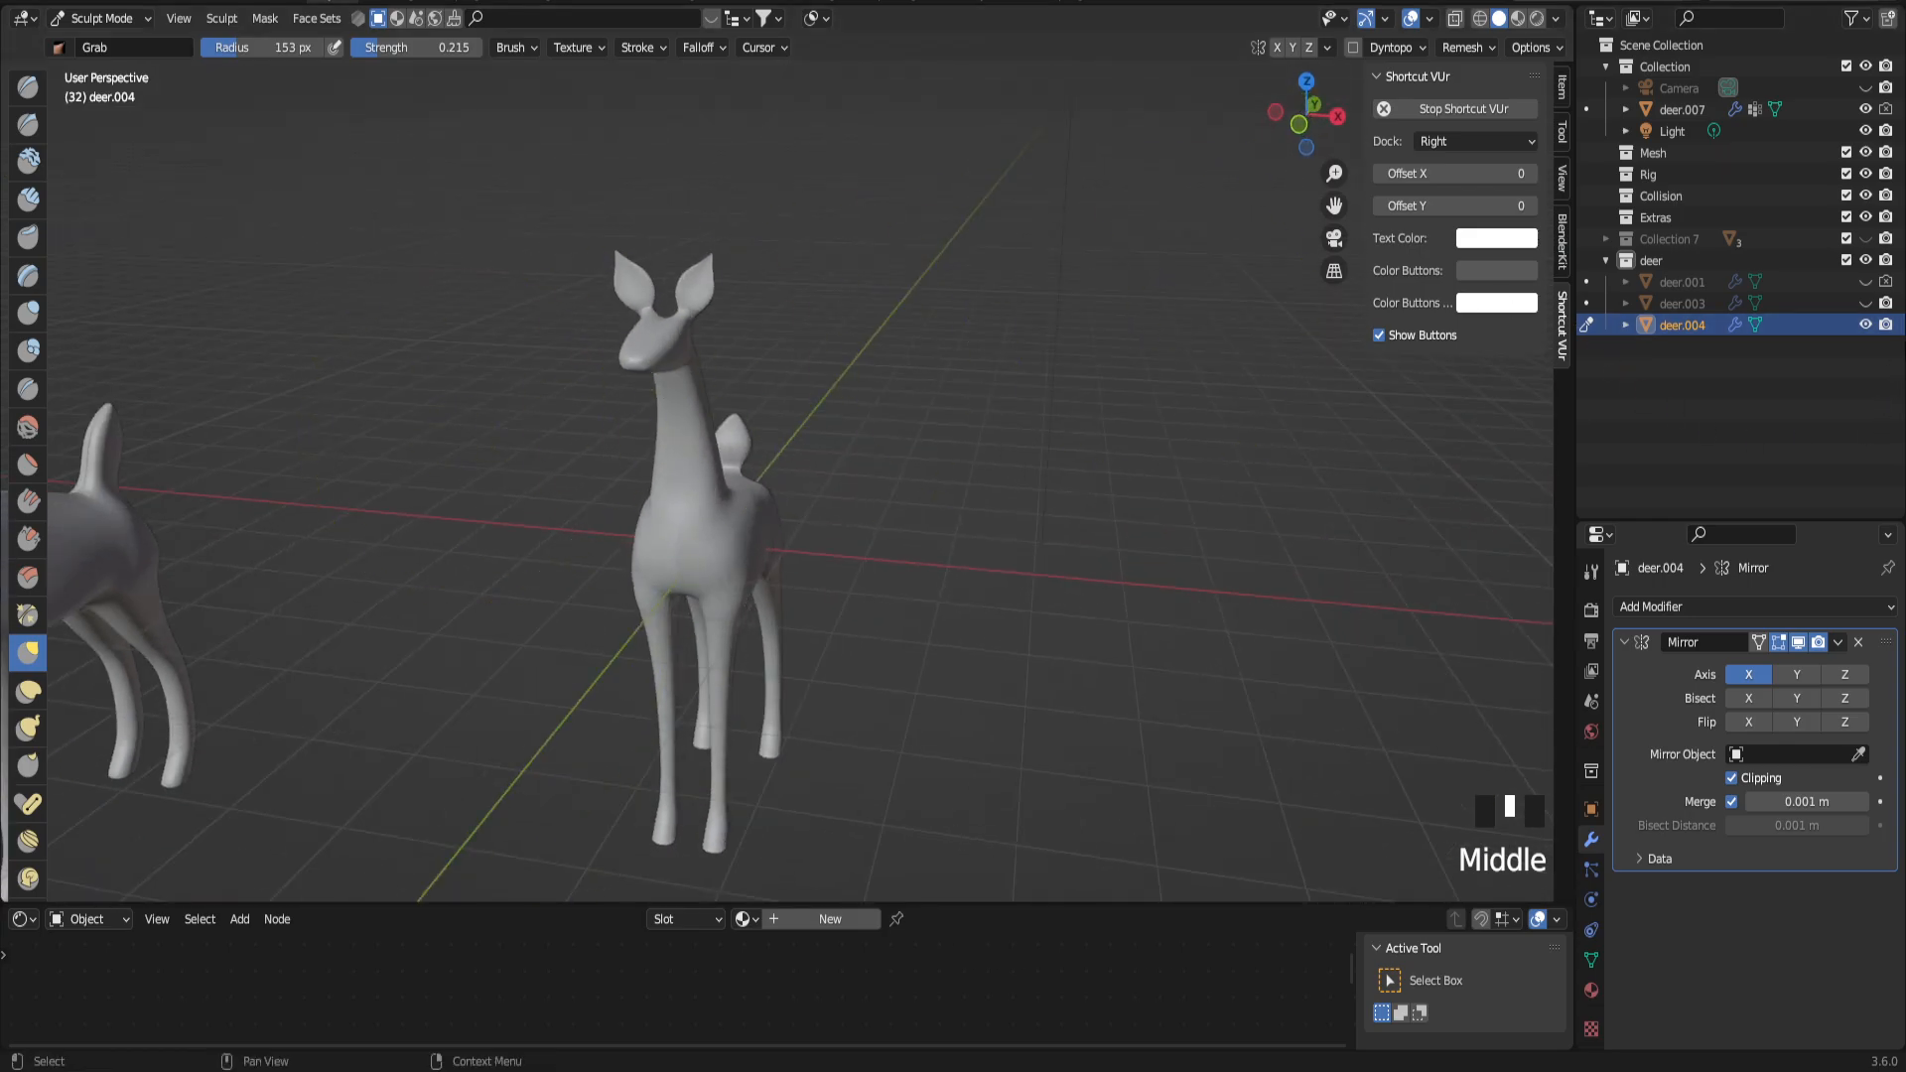
Step: Hide the sculpting copy deer.004 and show deer.003 again for a closer view of its shape
click(1865, 324)
click(1865, 302)
middle_drag(1244, 434, 864, 502)
scroll(901, 486, up, 2)
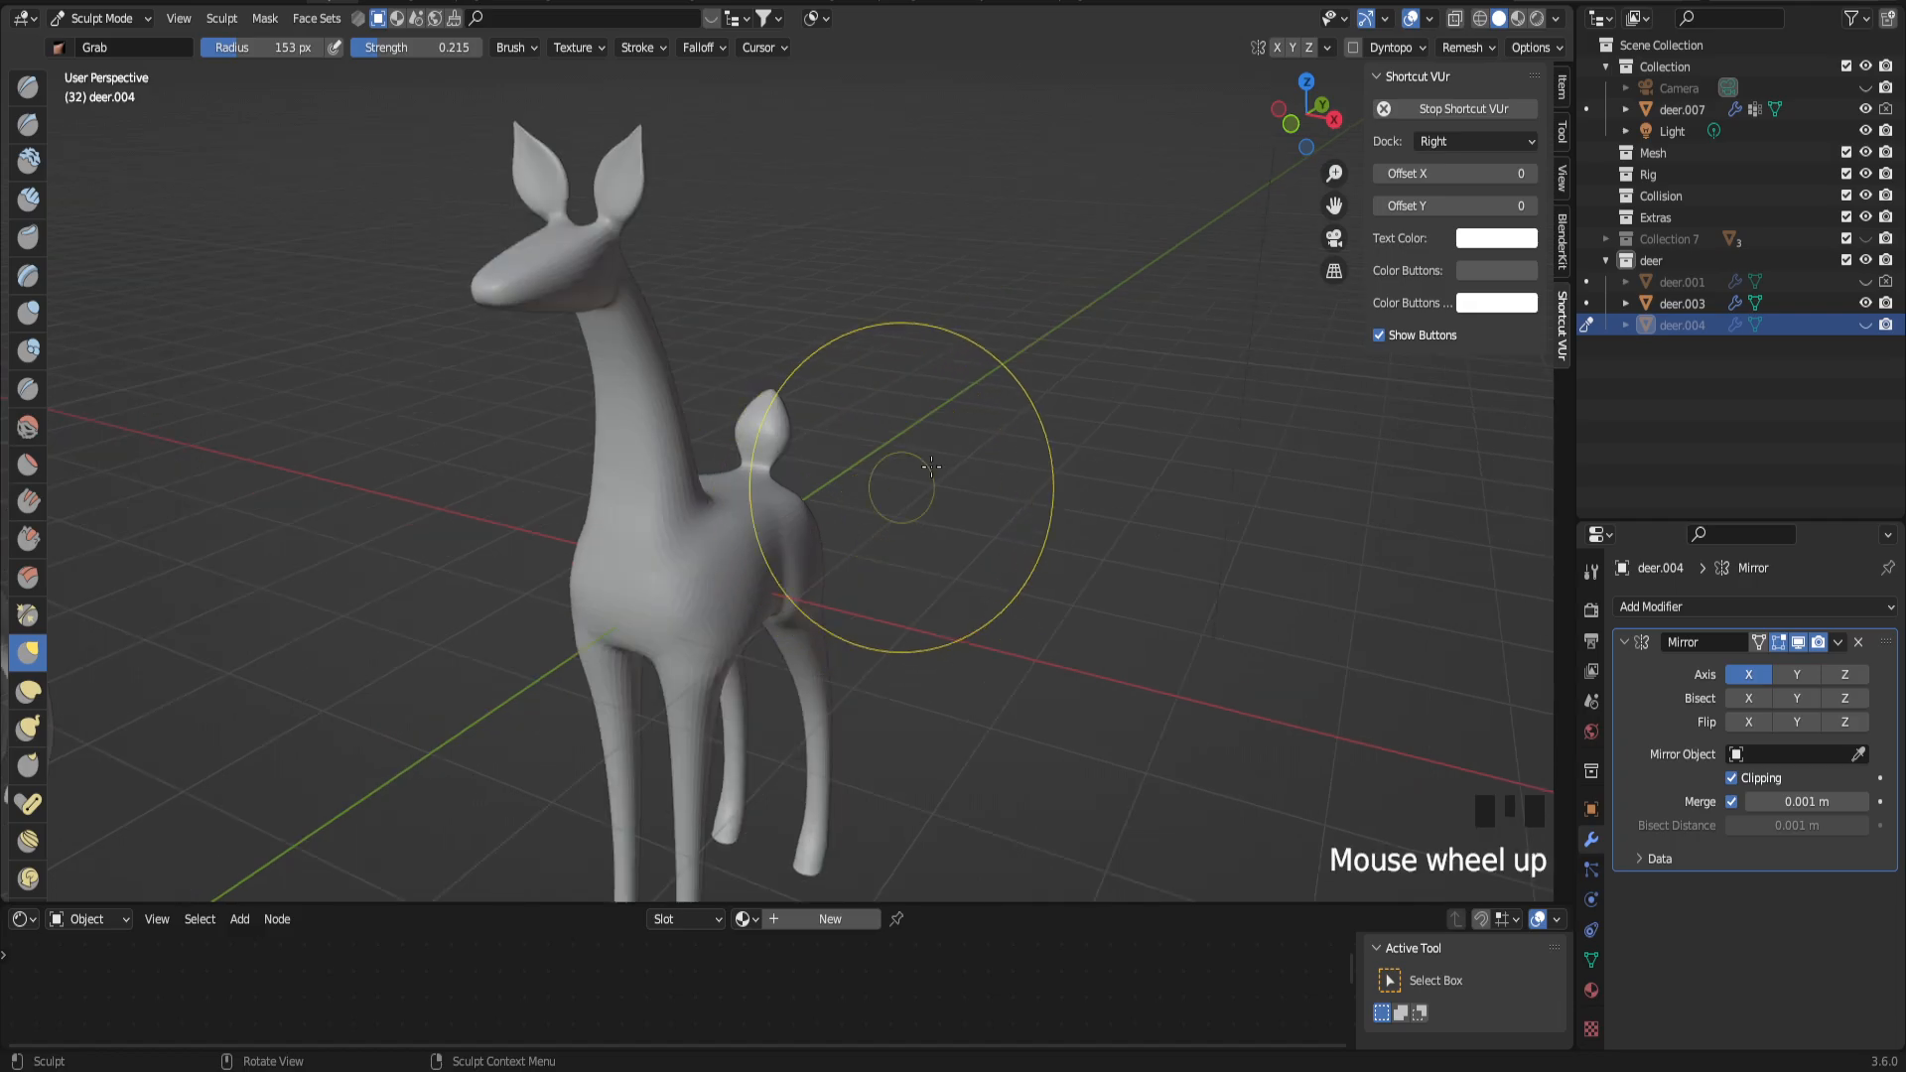